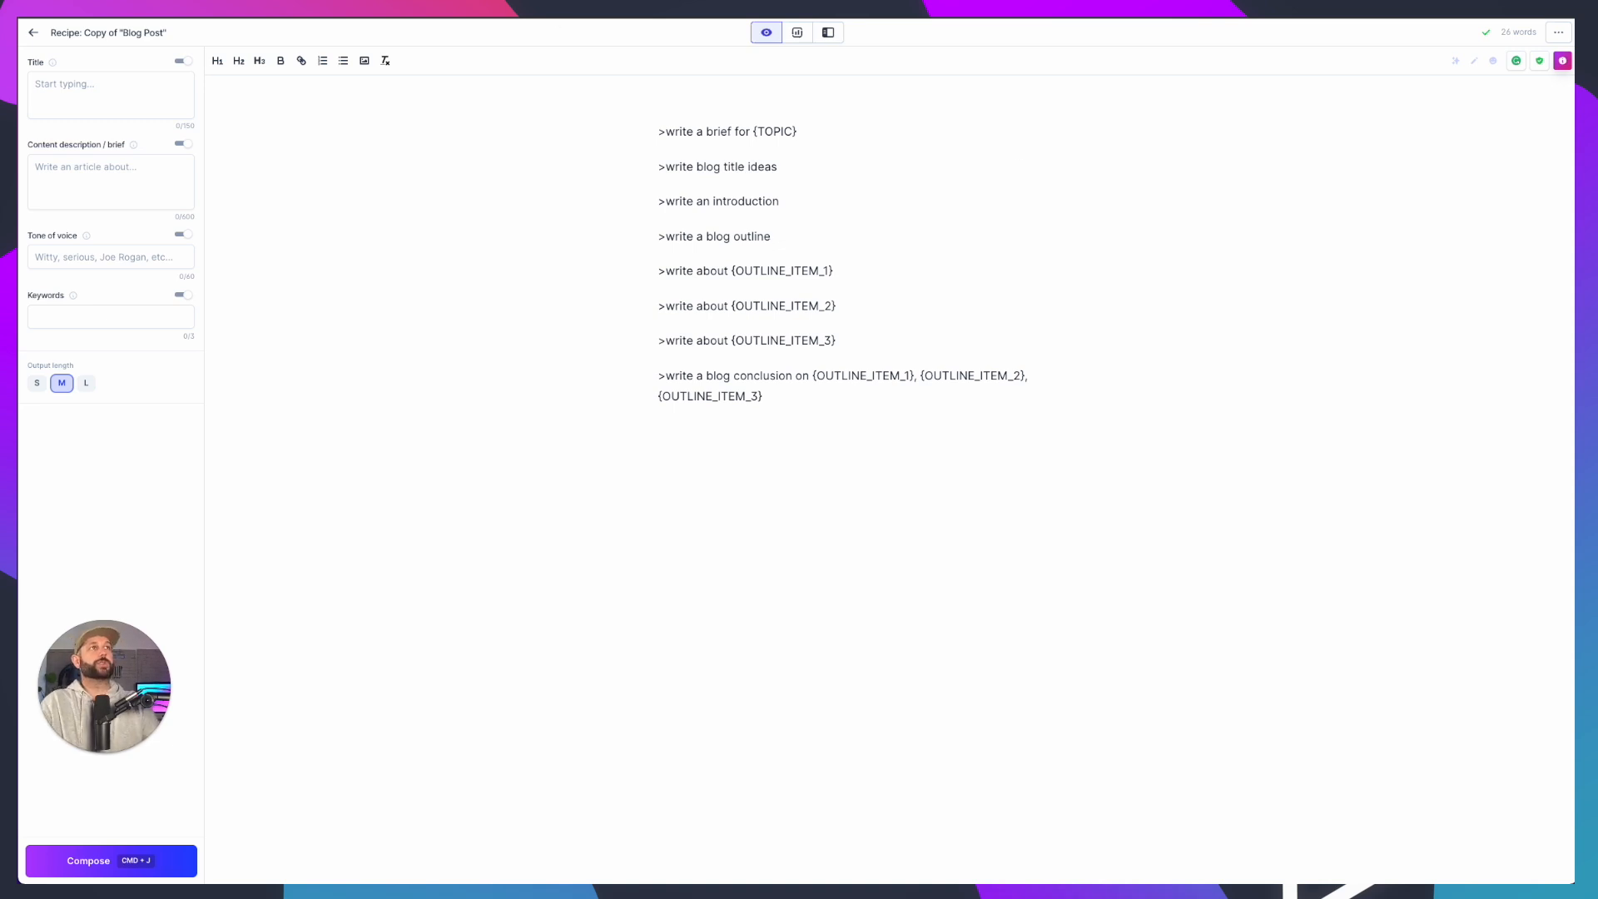
# Rename the document to "AE- Roofing Contractor" in its document settings and save the new title
pyautogui.click(100, 32)
pyautogui.click(608, 177)
pyautogui.write('AE')
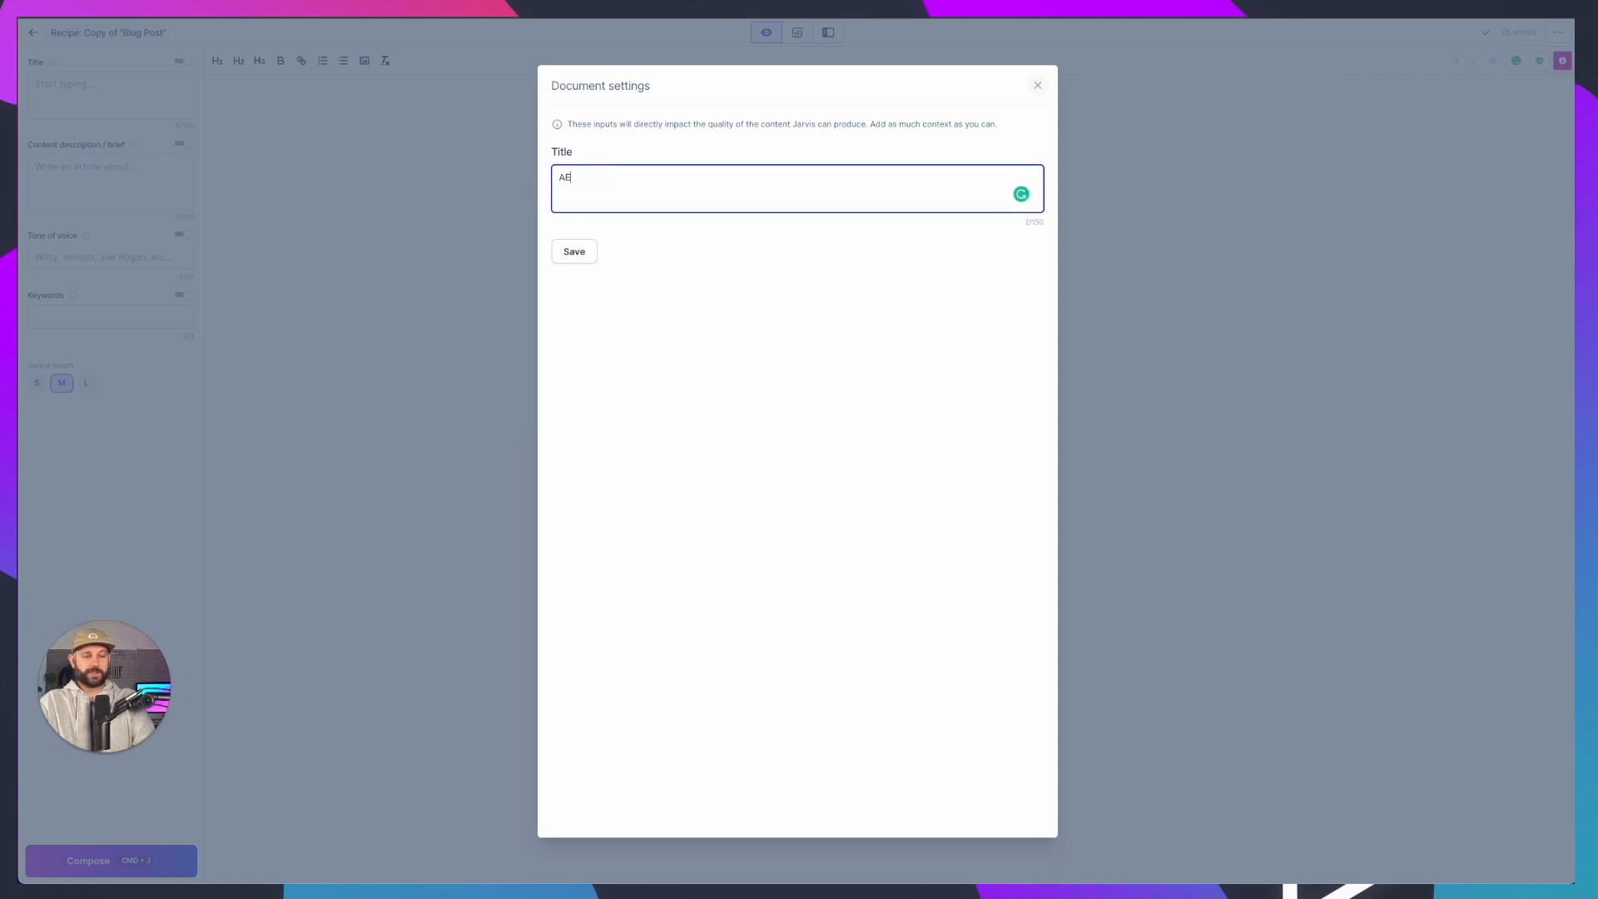
pyautogui.write('- Roofing')
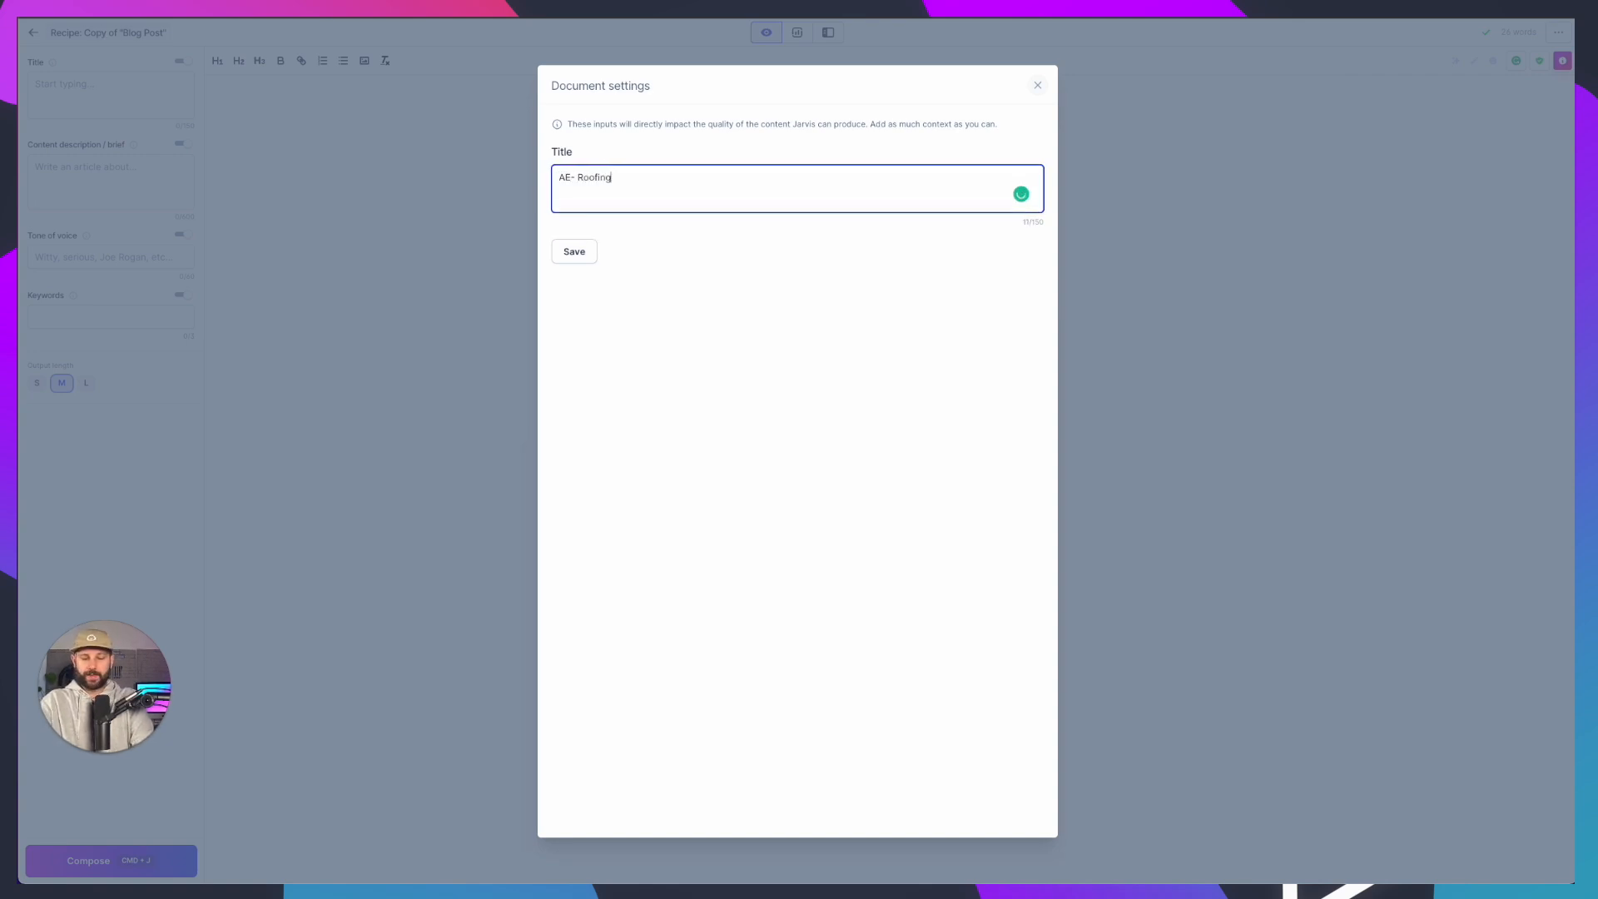
pyautogui.write(' Contracotr')
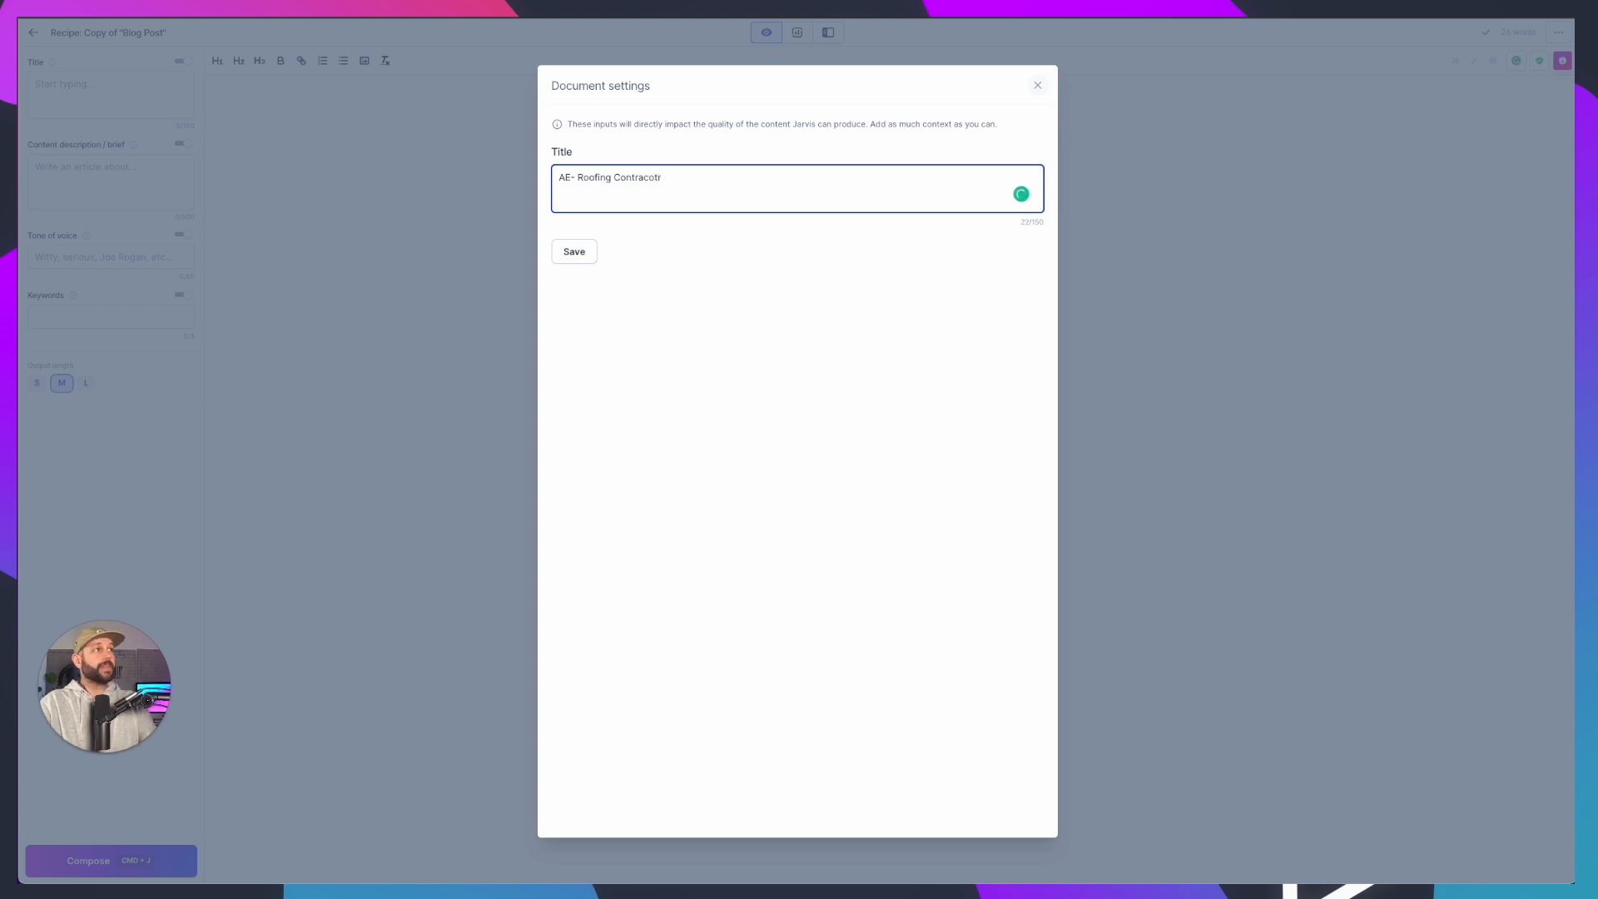
pyautogui.doubleClick(655, 178)
pyautogui.write('Contracto')
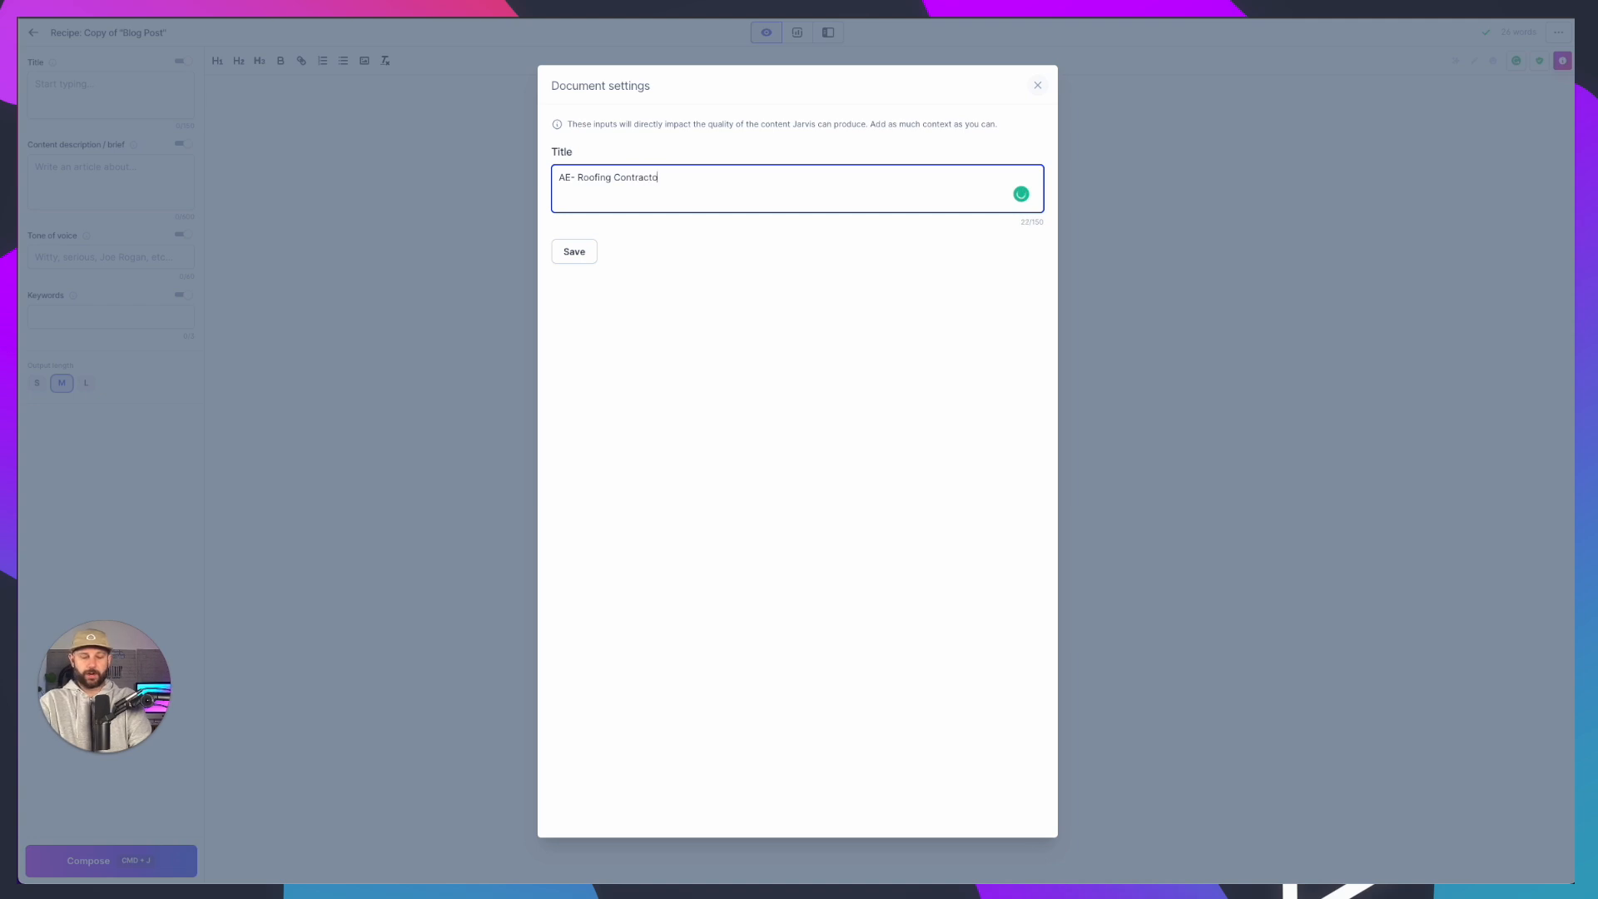
pyautogui.click(574, 253)
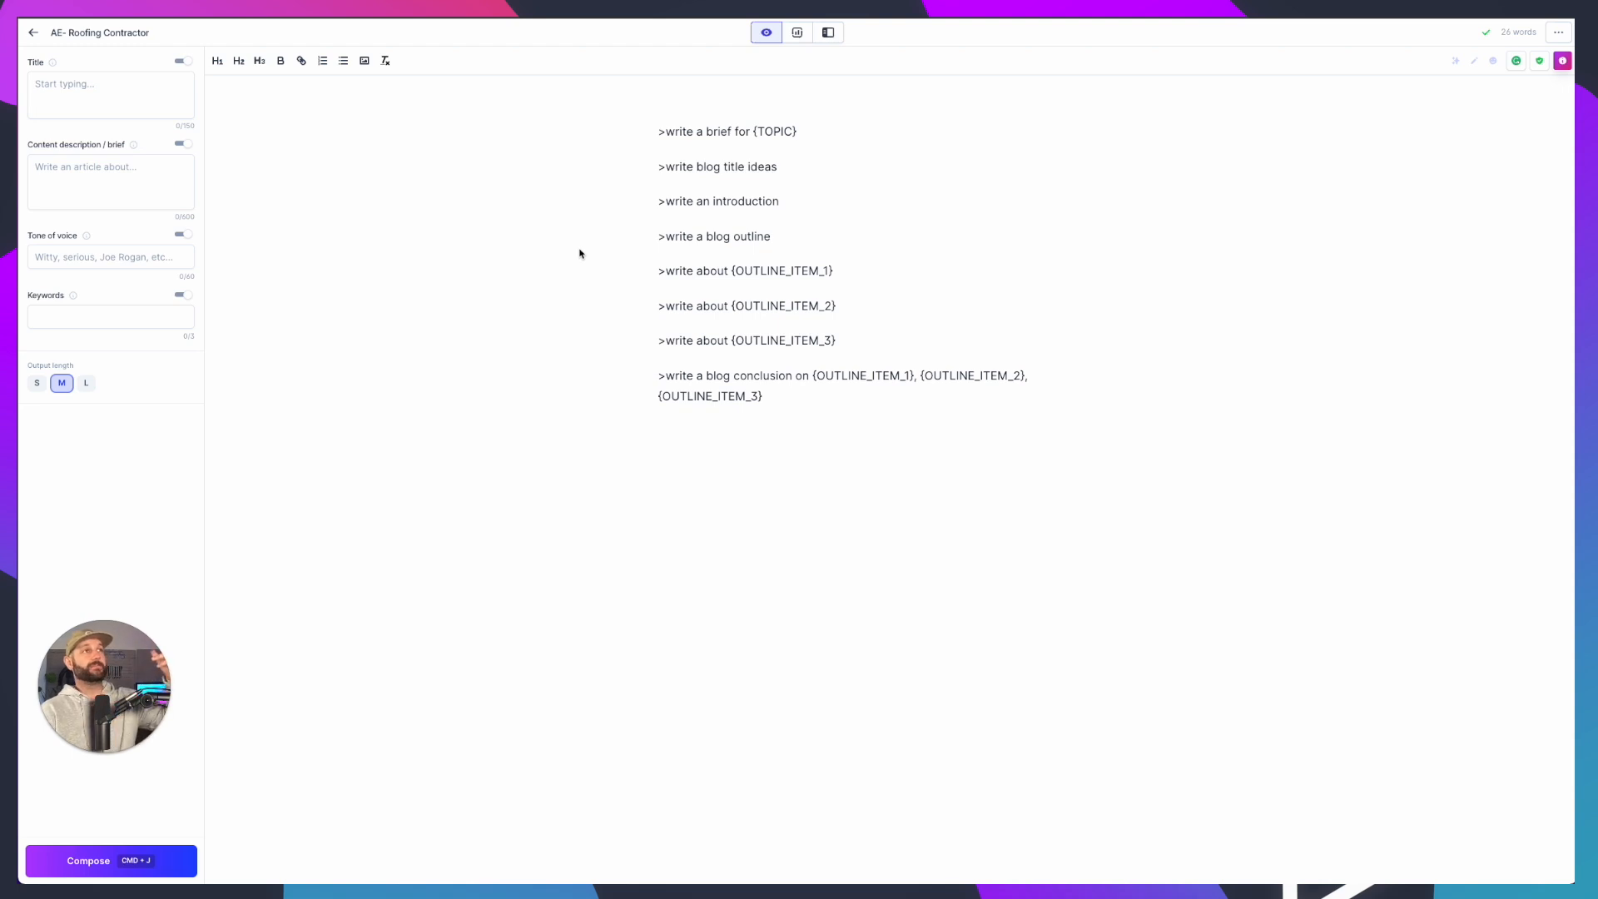
# Enter "Assurance Exteriors" as the title in the content inputs
pyautogui.click(83, 92)
pyautogui.write('Asur')
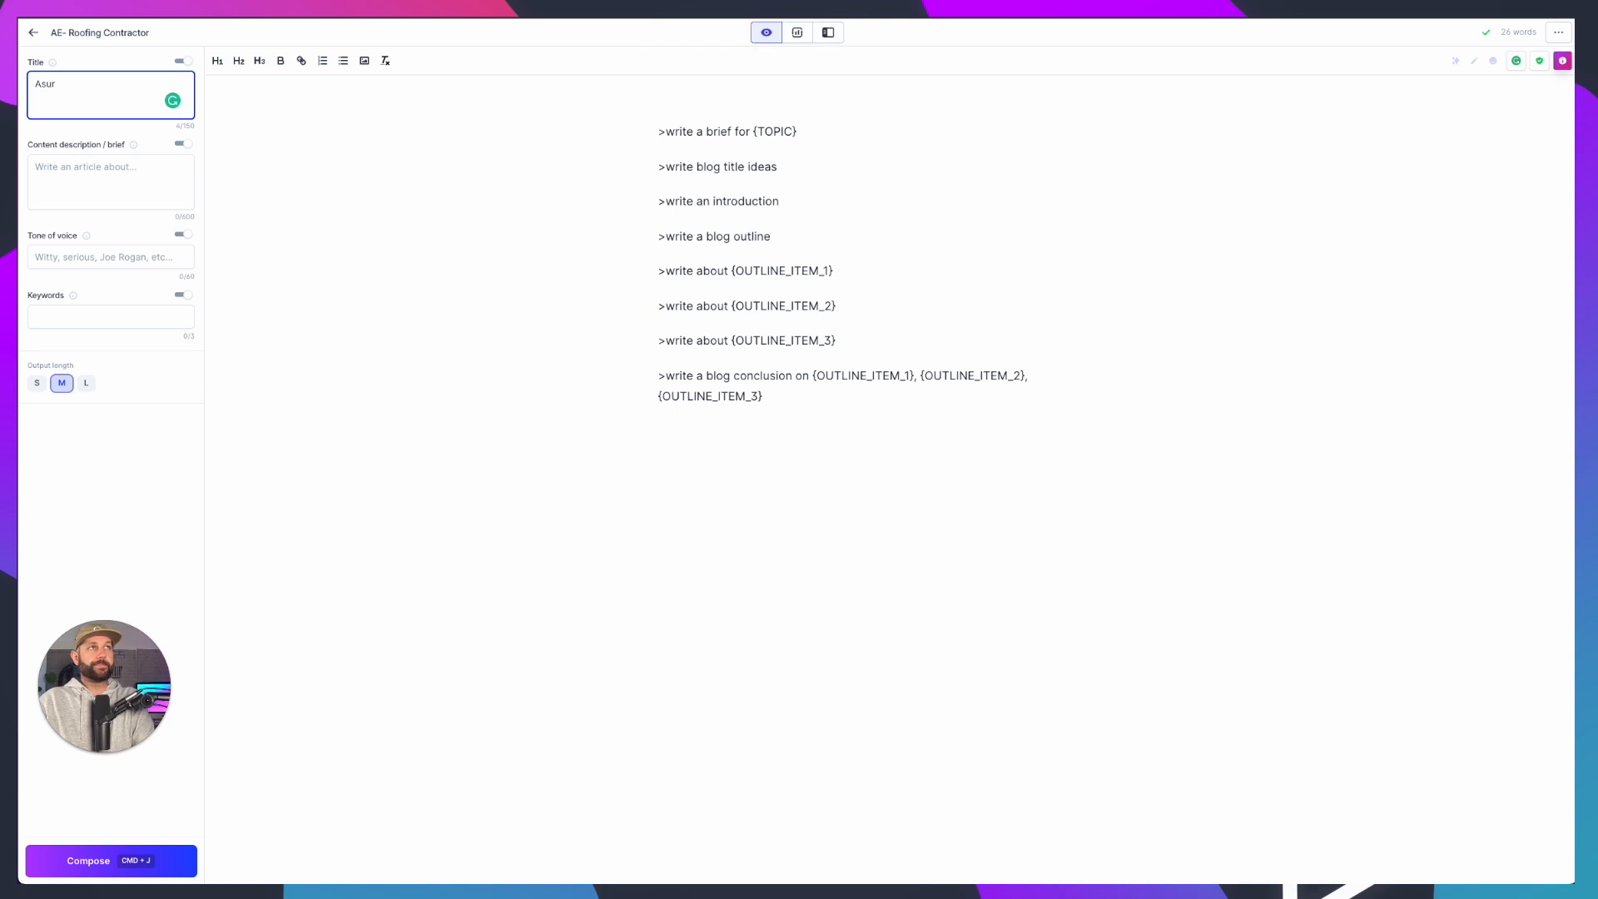
pyautogui.write('surance ')
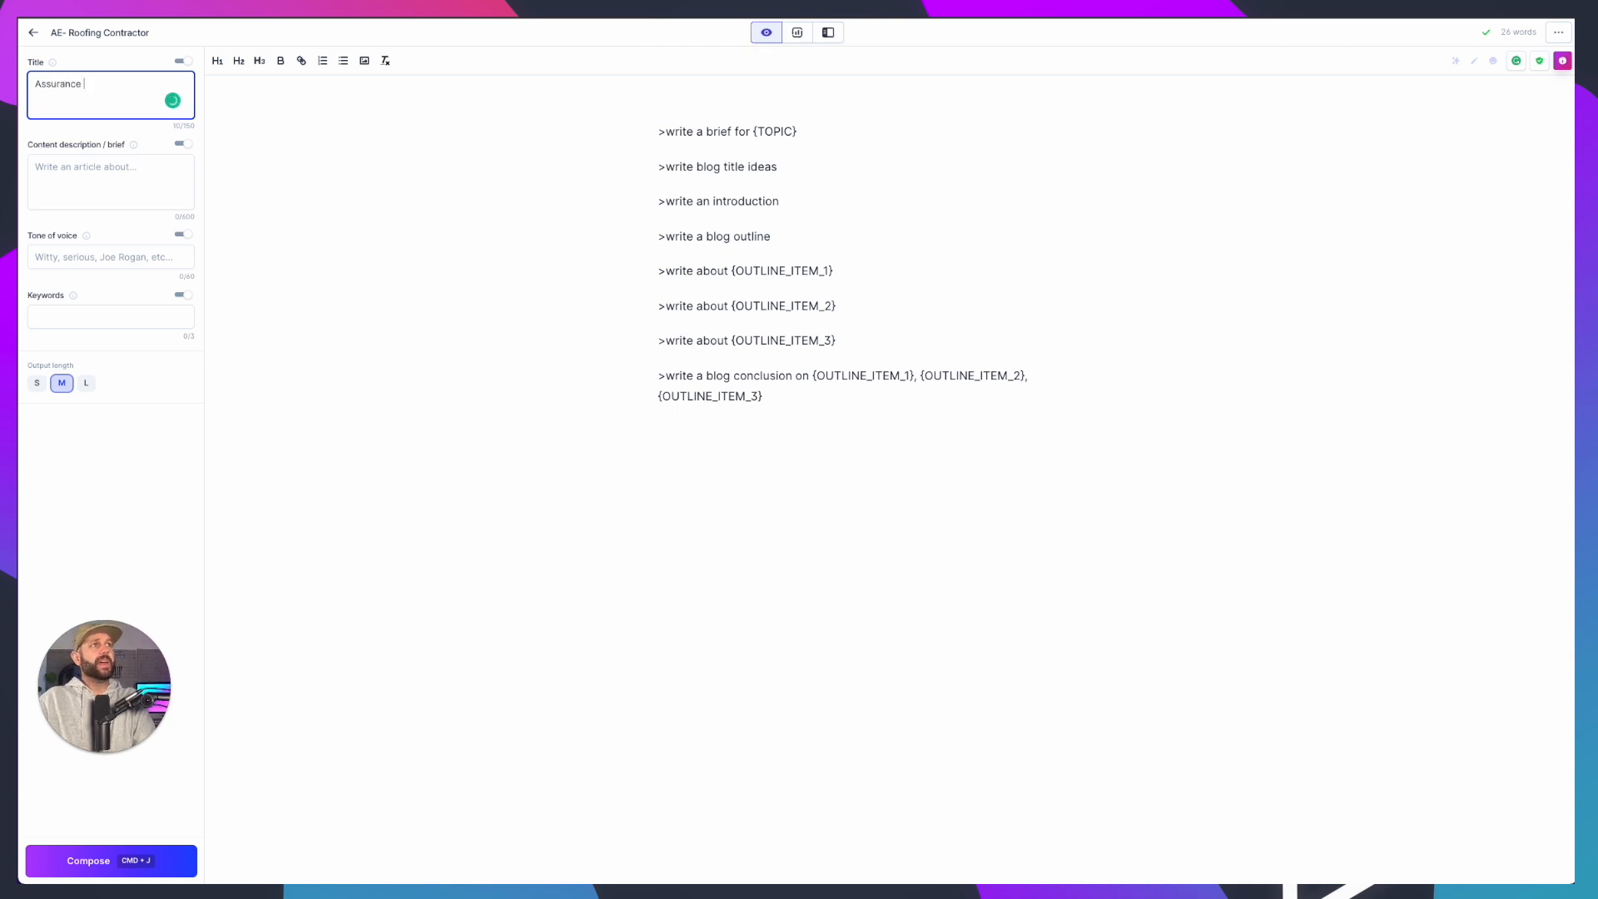
pyautogui.write('Exteriors')
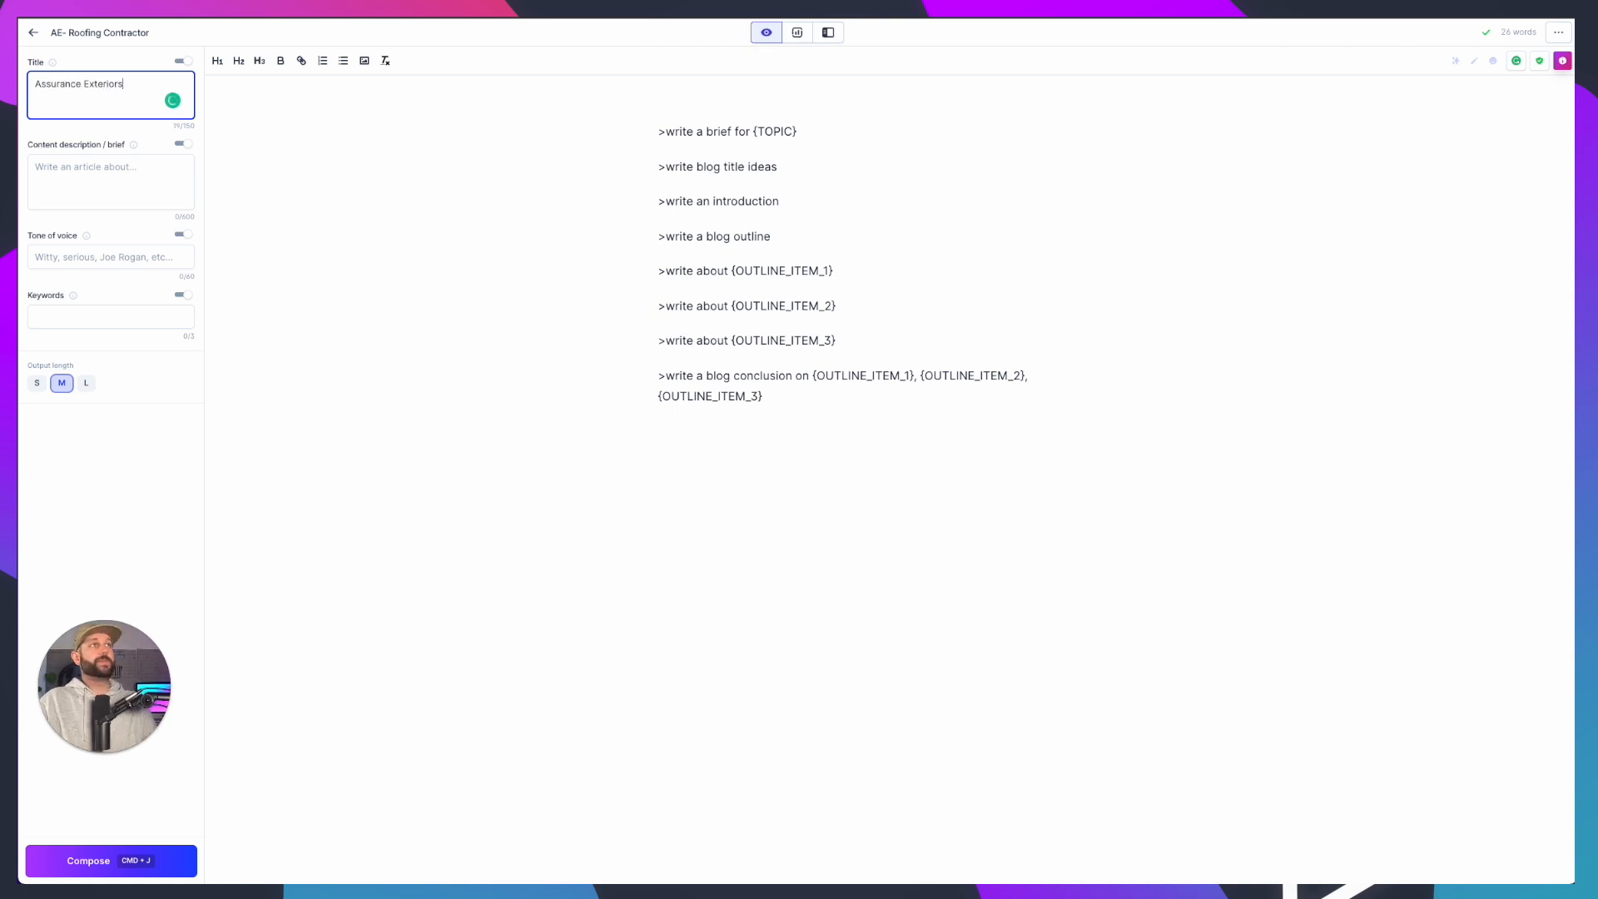
# Replace {TOPIC} in the brief command with "Assurance Exteriors" and generate a brief from that line
pyautogui.click(62, 169)
pyautogui.click(803, 132)
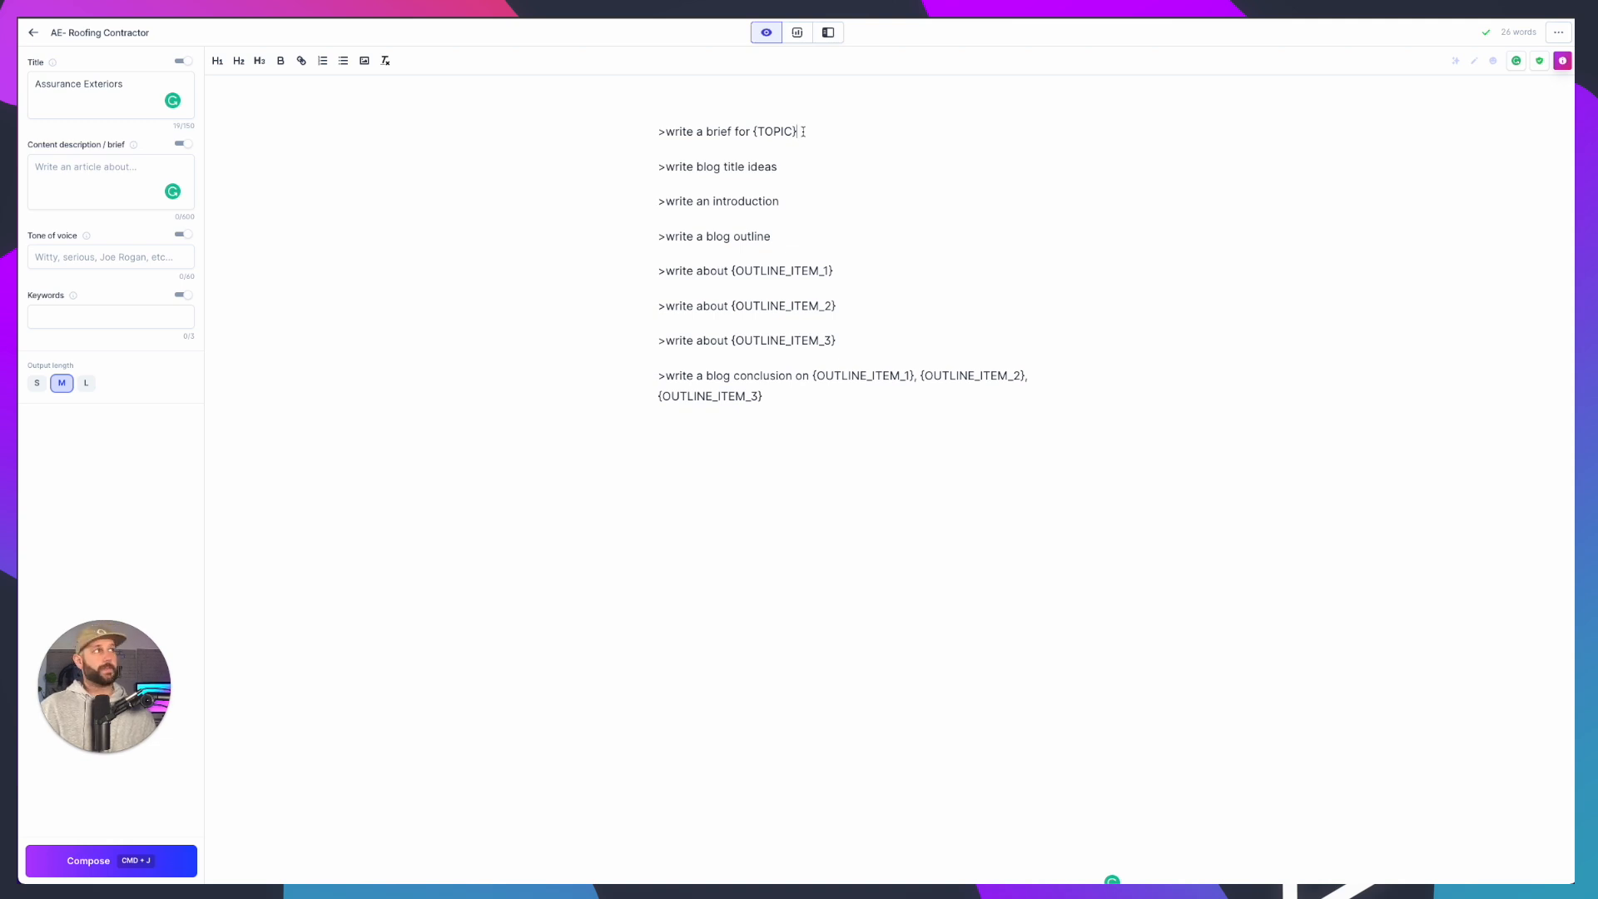
pyautogui.moveTo(803, 132); pyautogui.dragTo(757, 131)
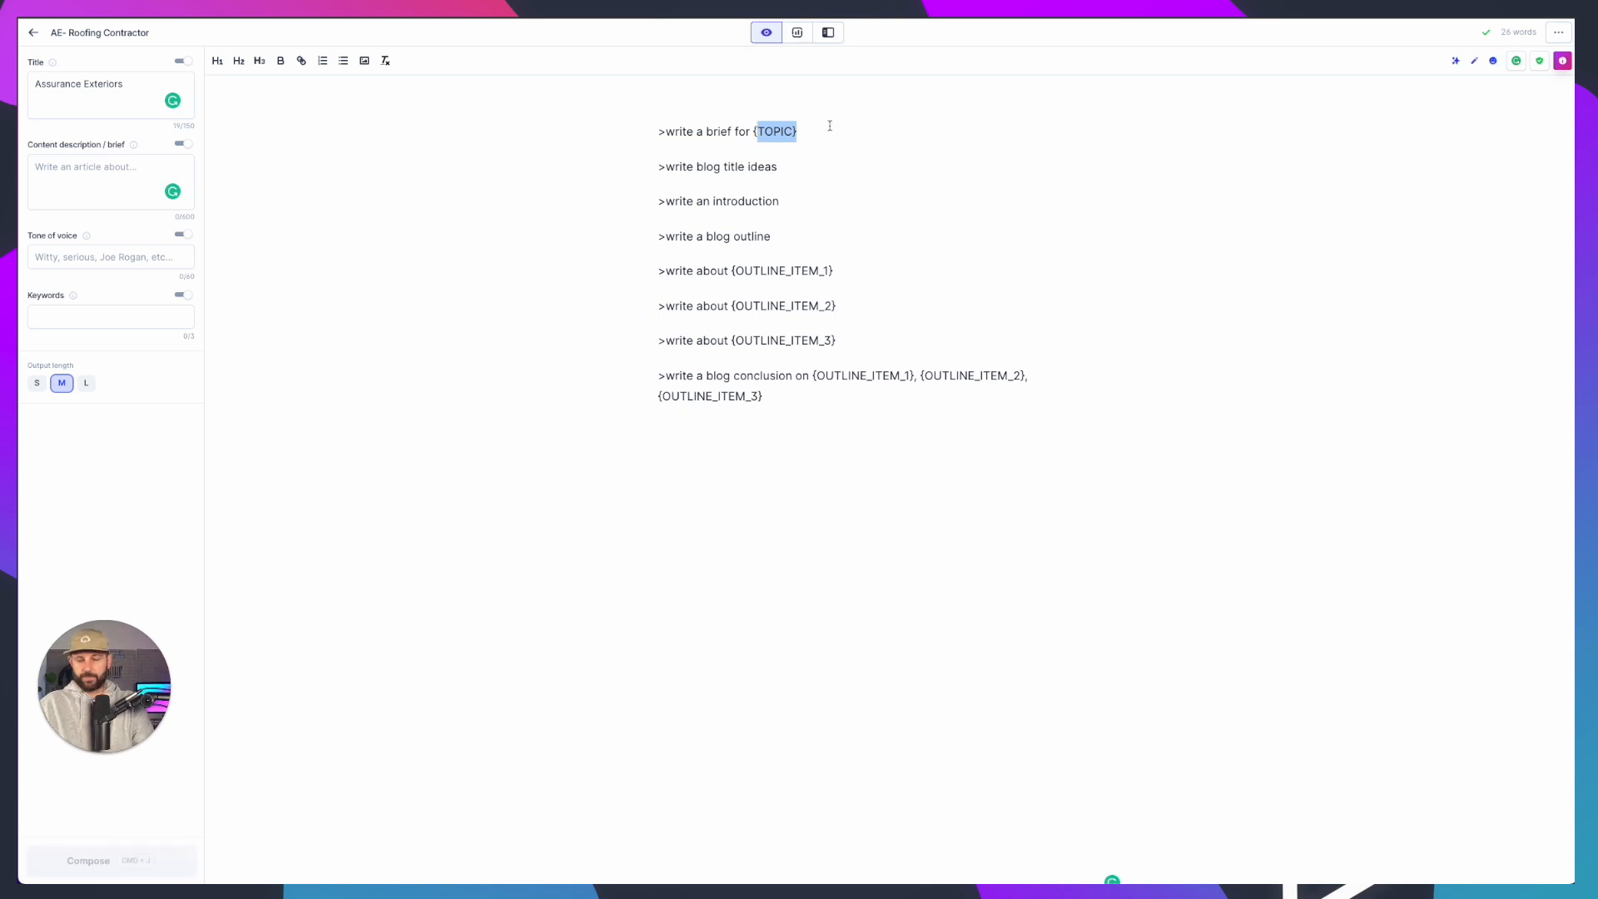
pyautogui.press('BackSpace')
pyautogui.press('BackSpace')
pyautogui.write('Assurance Exteriors')
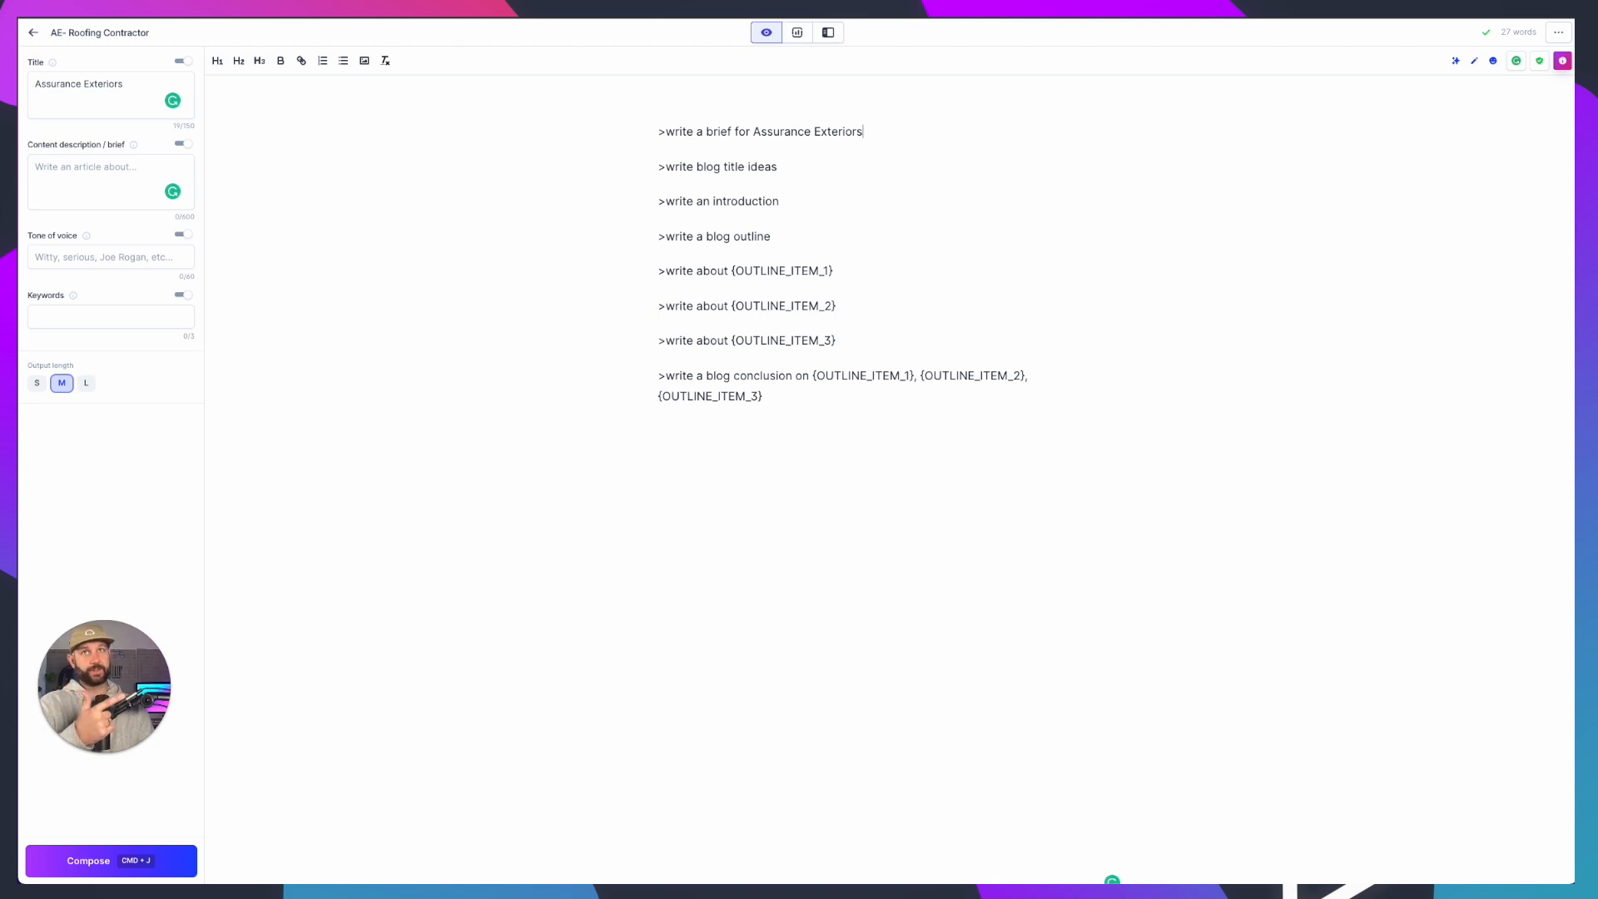
pyautogui.press('super+j')
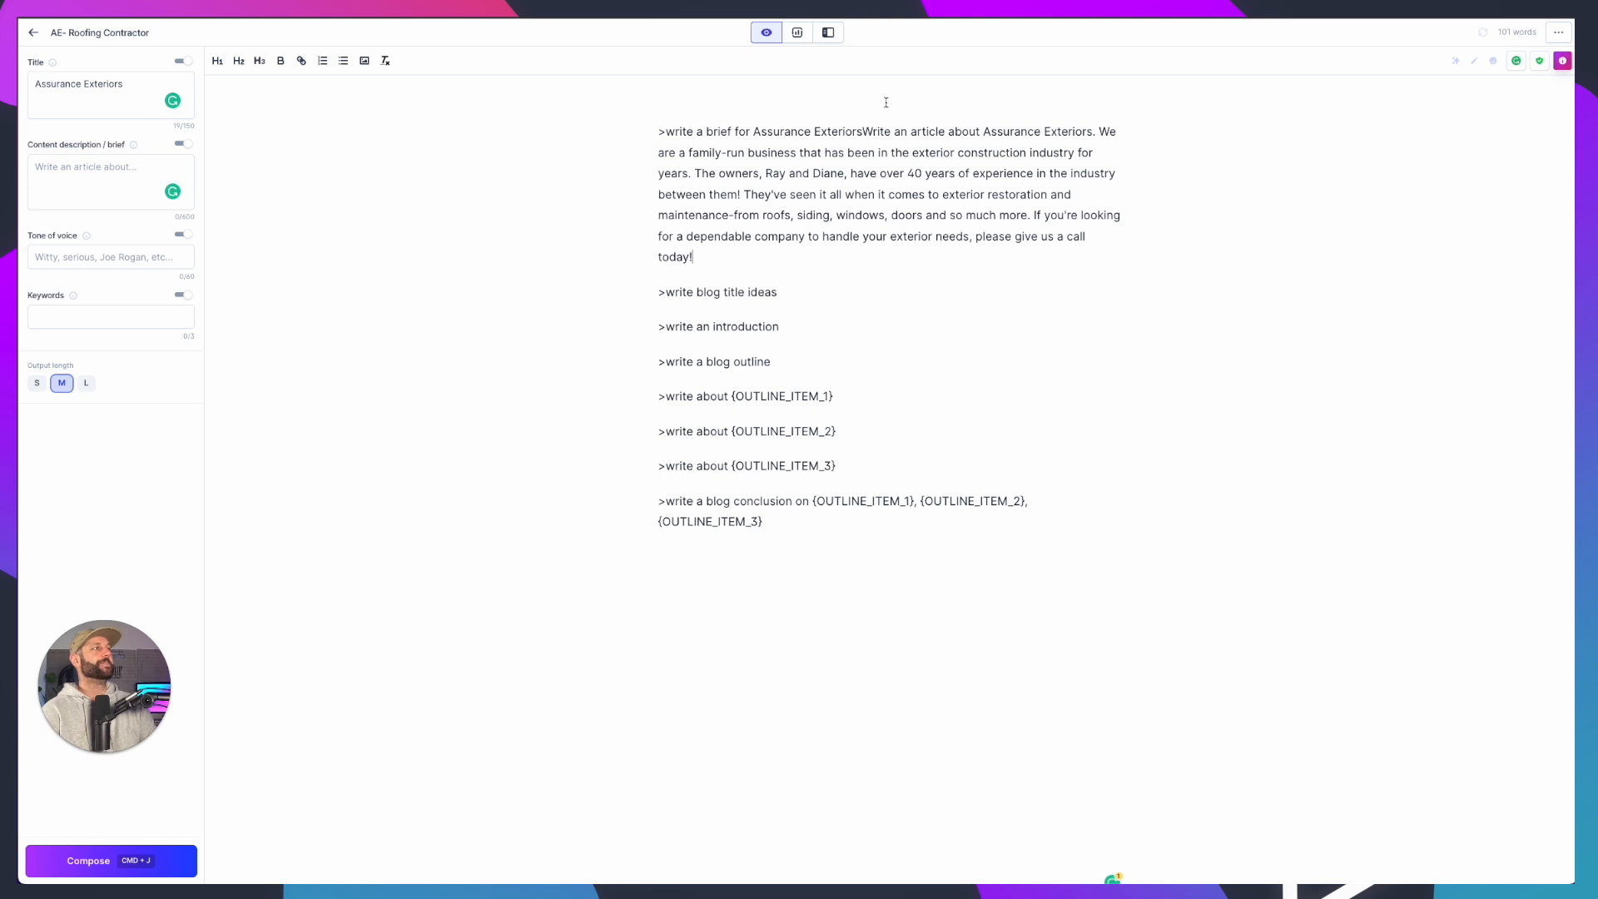
# Split the generated company description from the command line and delete that paragraph
pyautogui.click(1100, 130)
pyautogui.press('Return')
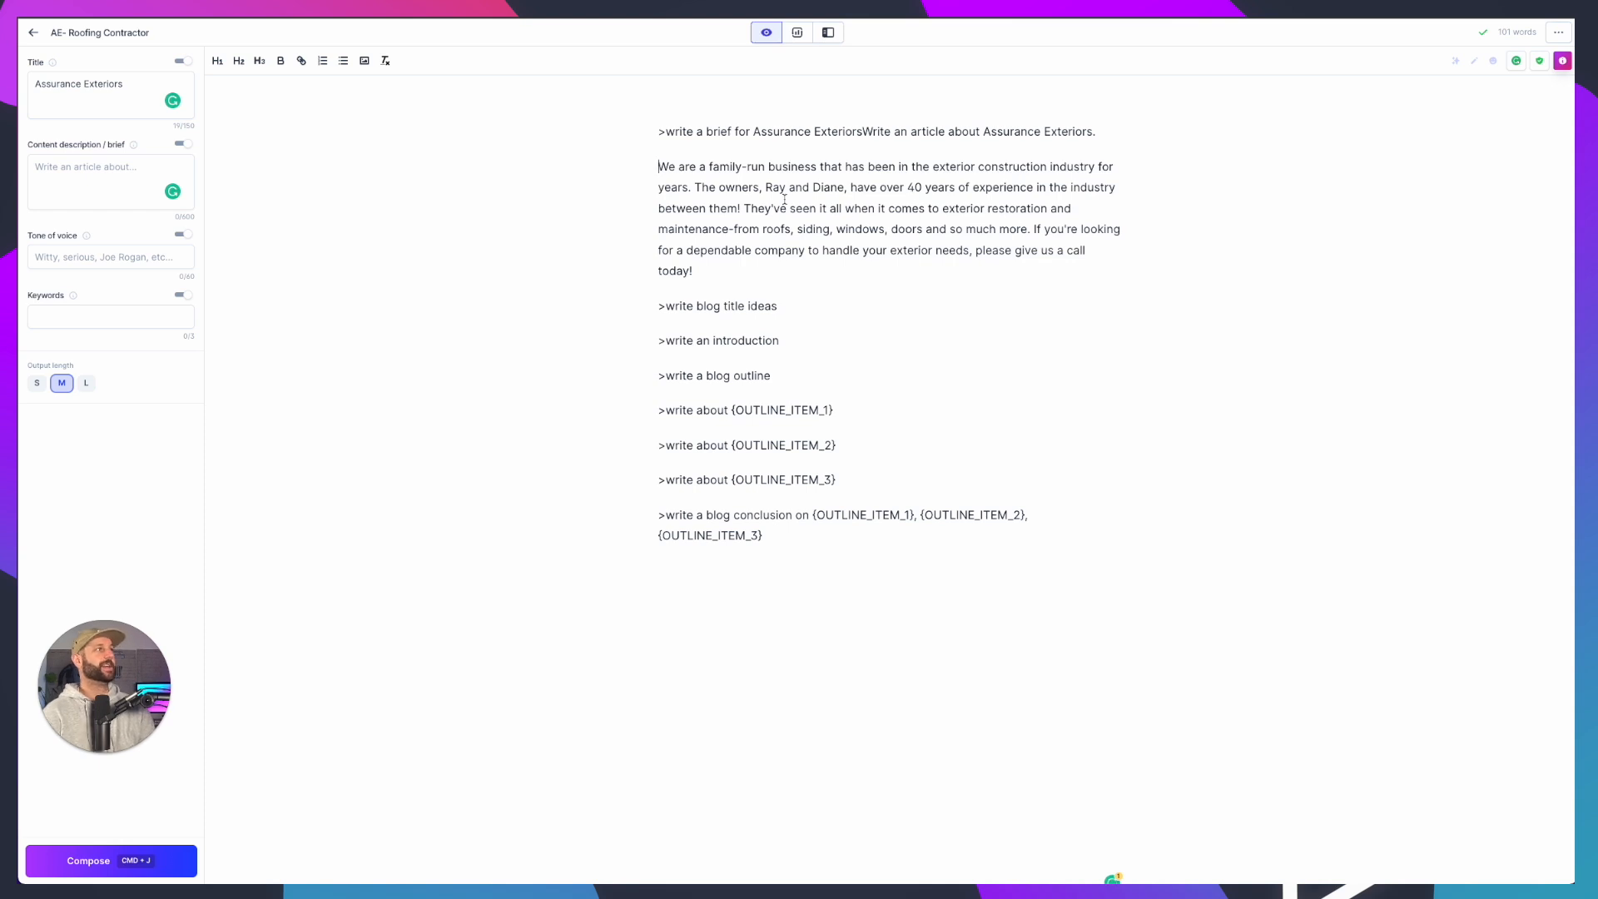
pyautogui.moveTo(763, 180); pyautogui.dragTo(1031, 187)
pyautogui.click(905, 263)
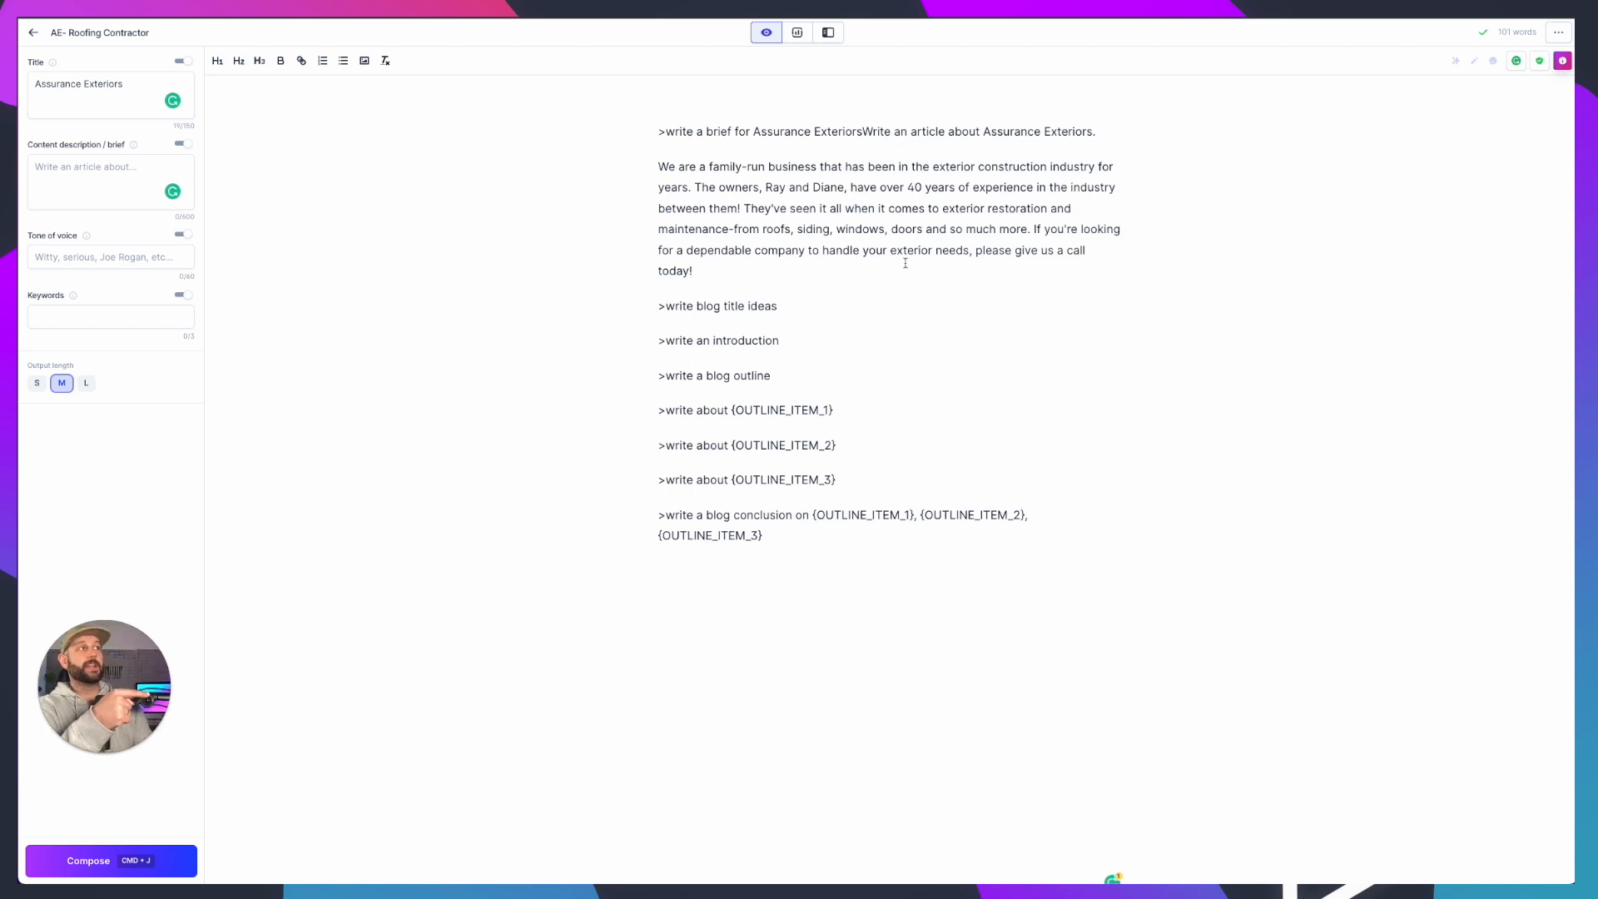
pyautogui.moveTo(745, 264); pyautogui.dragTo(617, 172)
pyautogui.press('BackSpace')
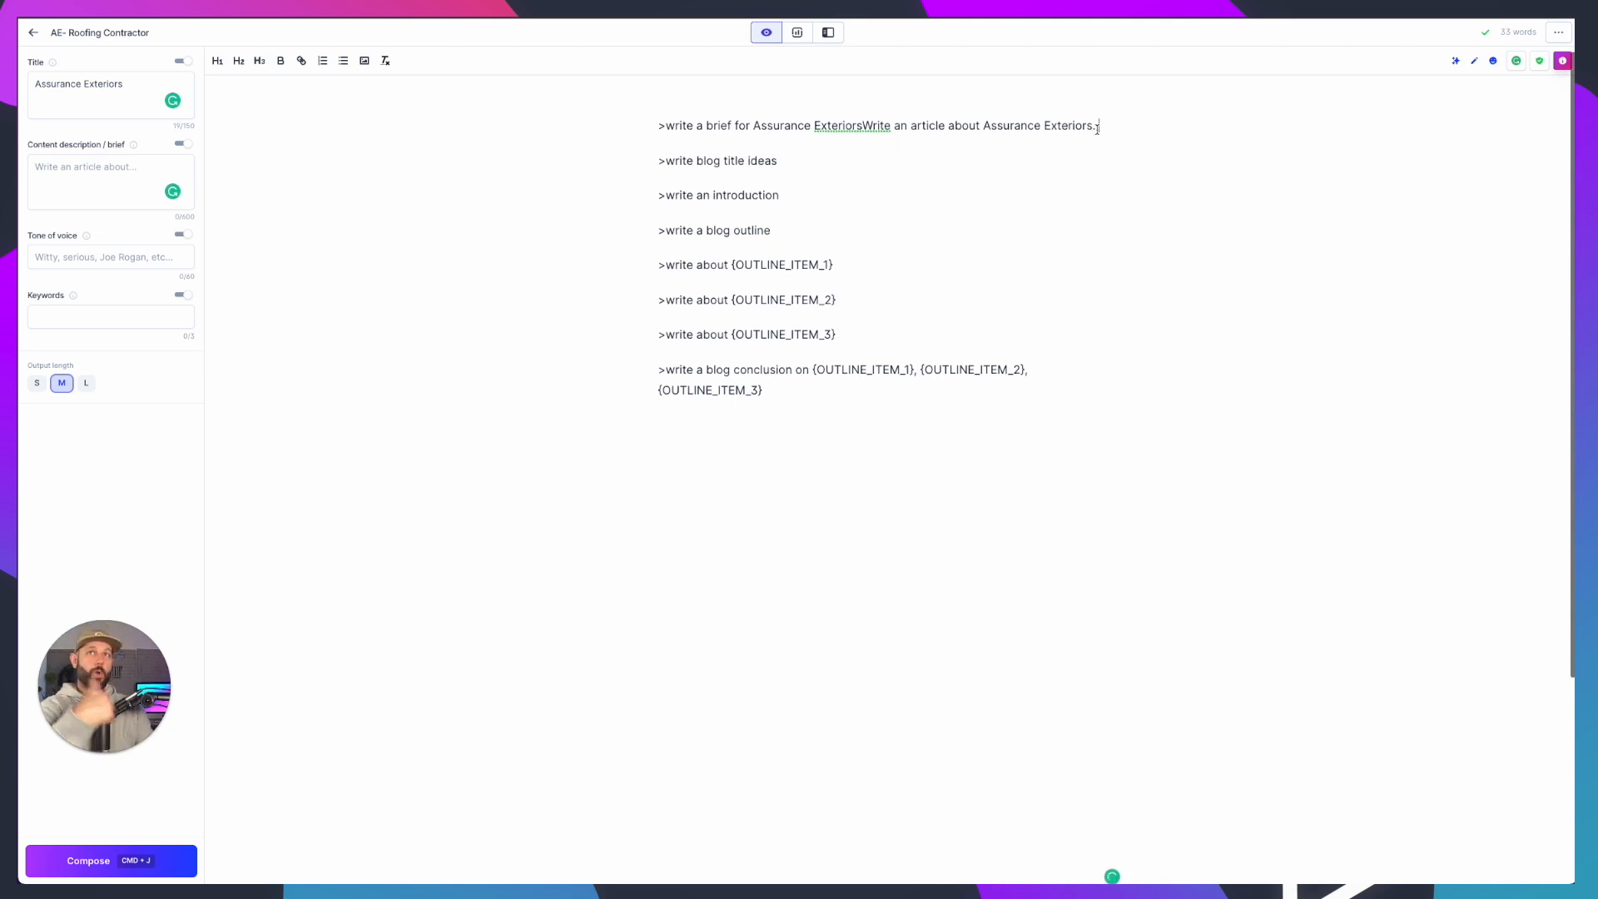
pyautogui.moveTo(1106, 125); pyautogui.dragTo(761, 124)
# Undo the deletion, the generated brief and the topic replacement back to the original {TOPIC} command
pyautogui.press('super+z')
pyautogui.press('super+z')
pyautogui.press('super+z')
pyautogui.press('super+z')
pyautogui.press('super+z')
pyautogui.press('super+z')
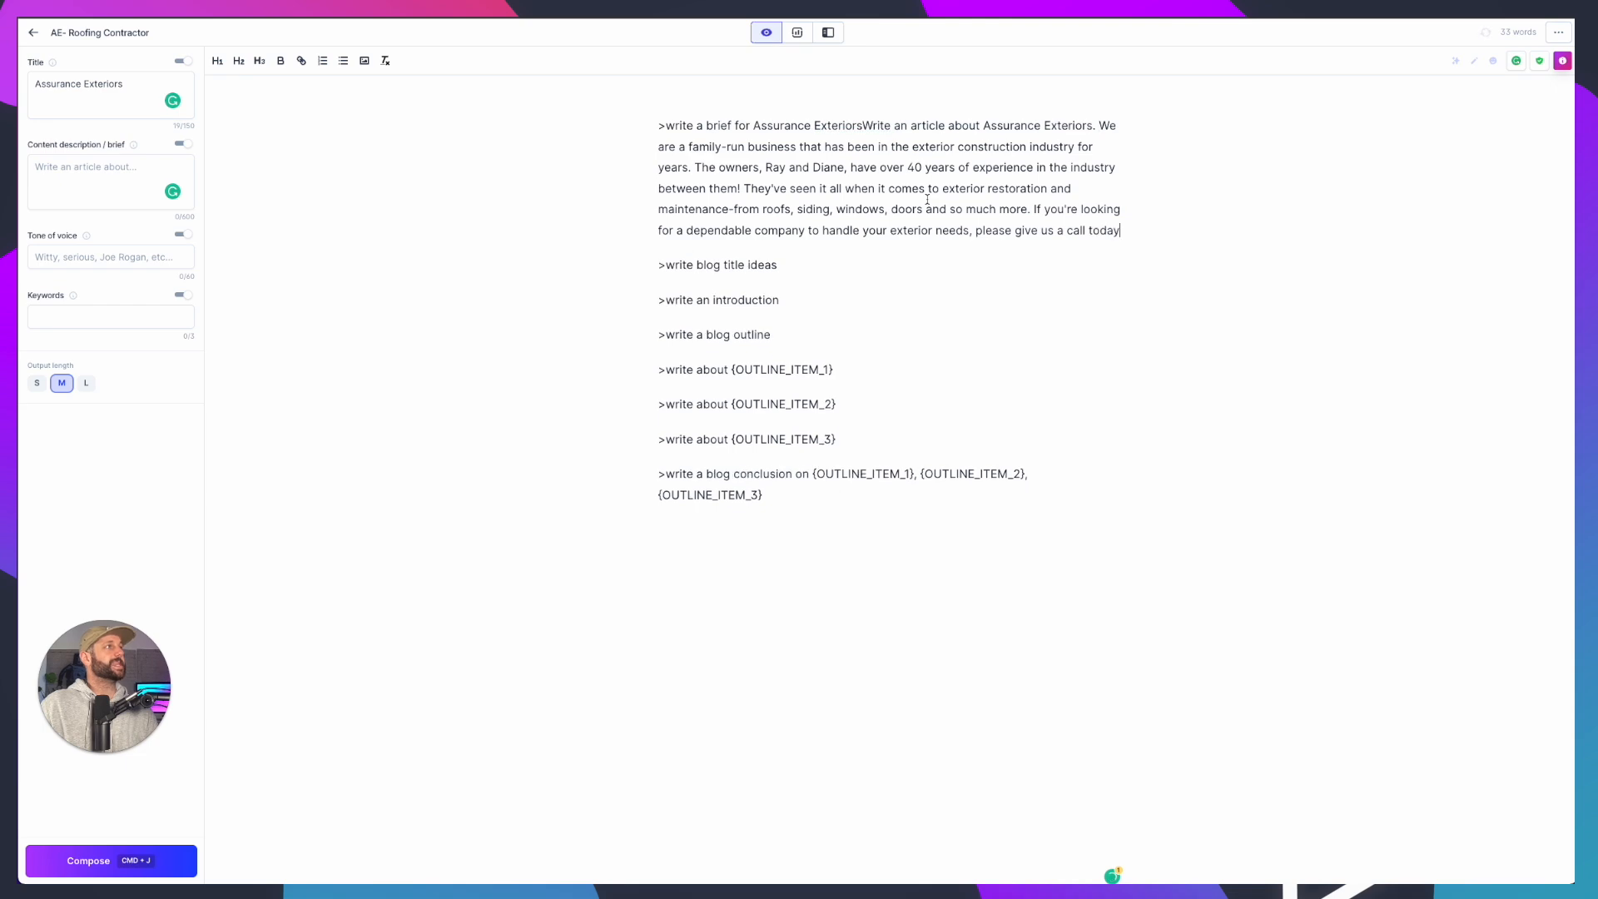
pyautogui.press('super+z')
pyautogui.press('super+z')
pyautogui.press('super+z')
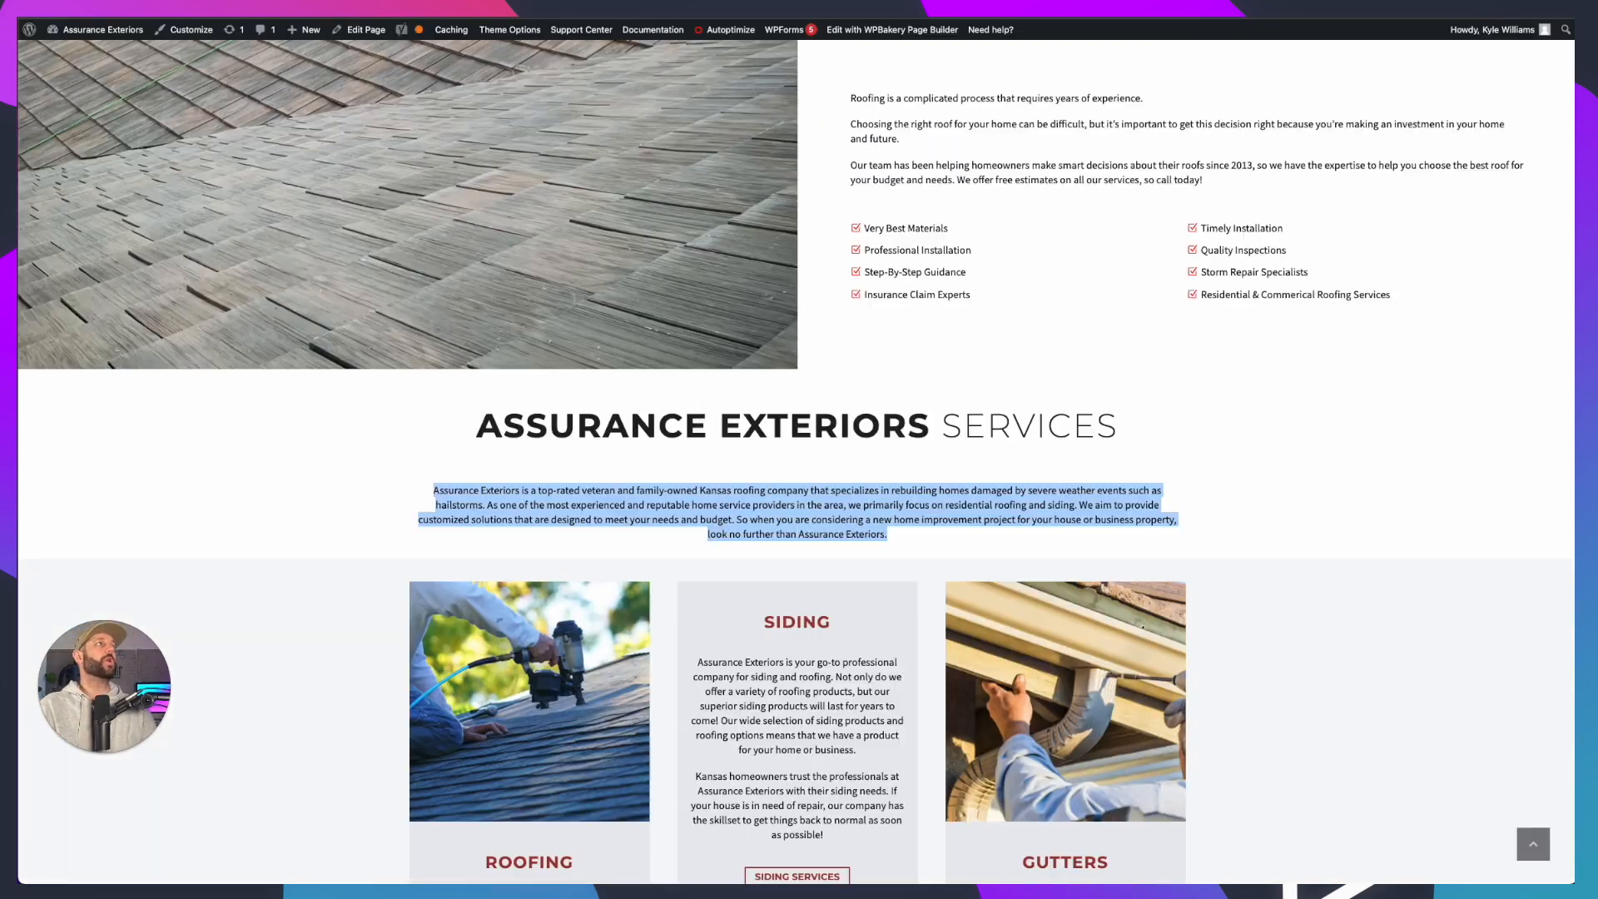
# On the Assurance Exteriors website, copy the introductory paragraph under the "Assurance Exteriors Services" heading
pyautogui.scroll(10, 750, 230)
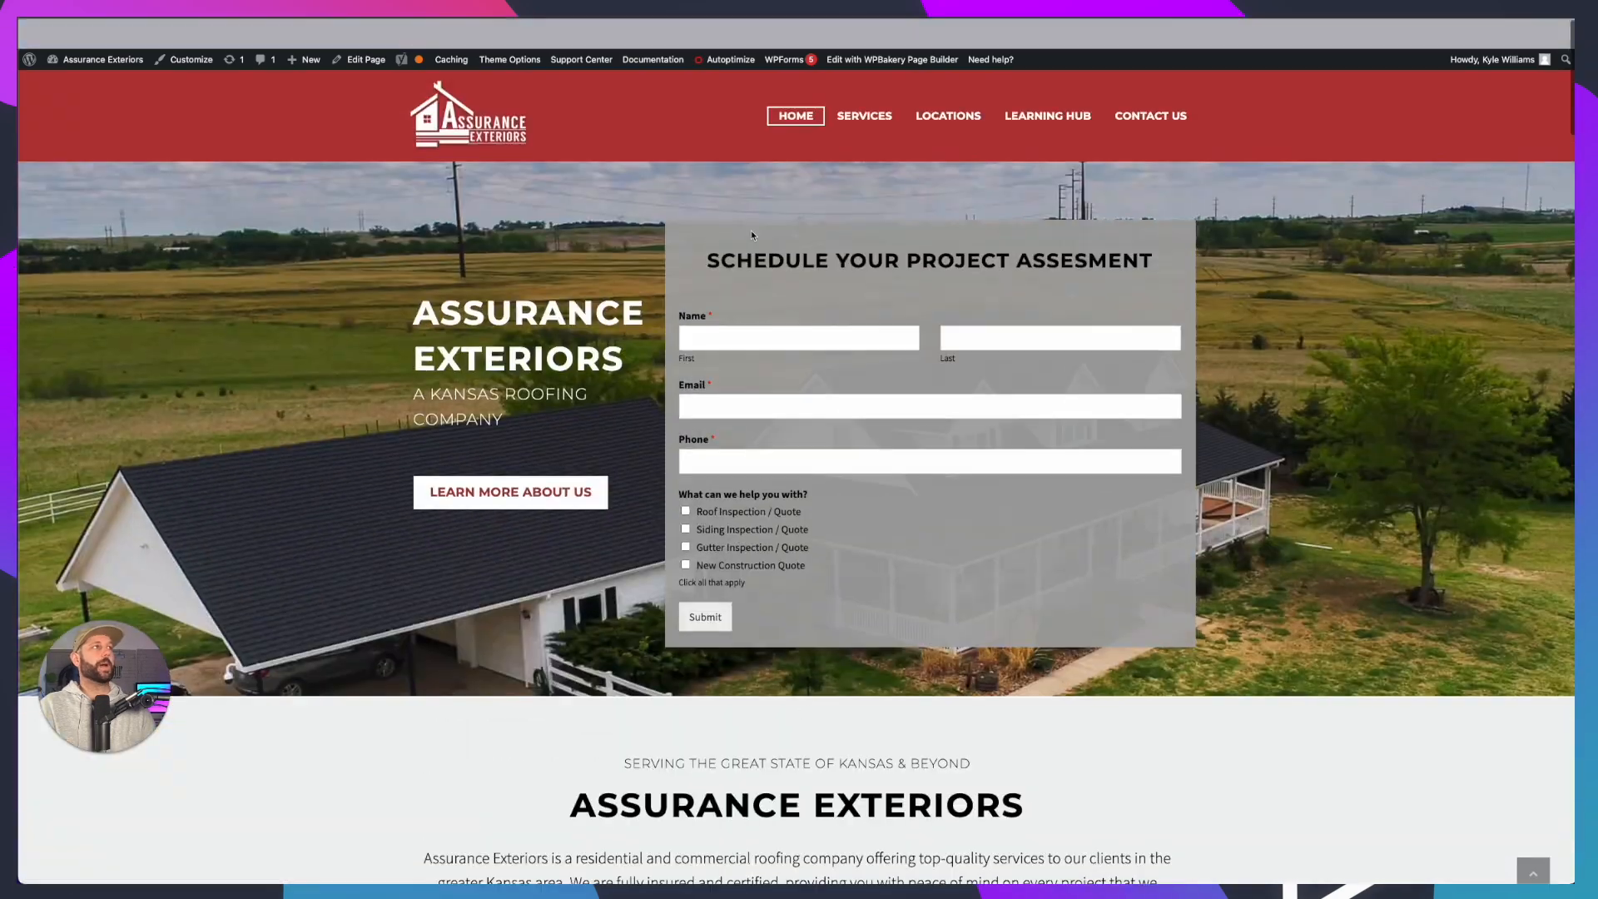
pyautogui.scroll(-9, 937, 336)
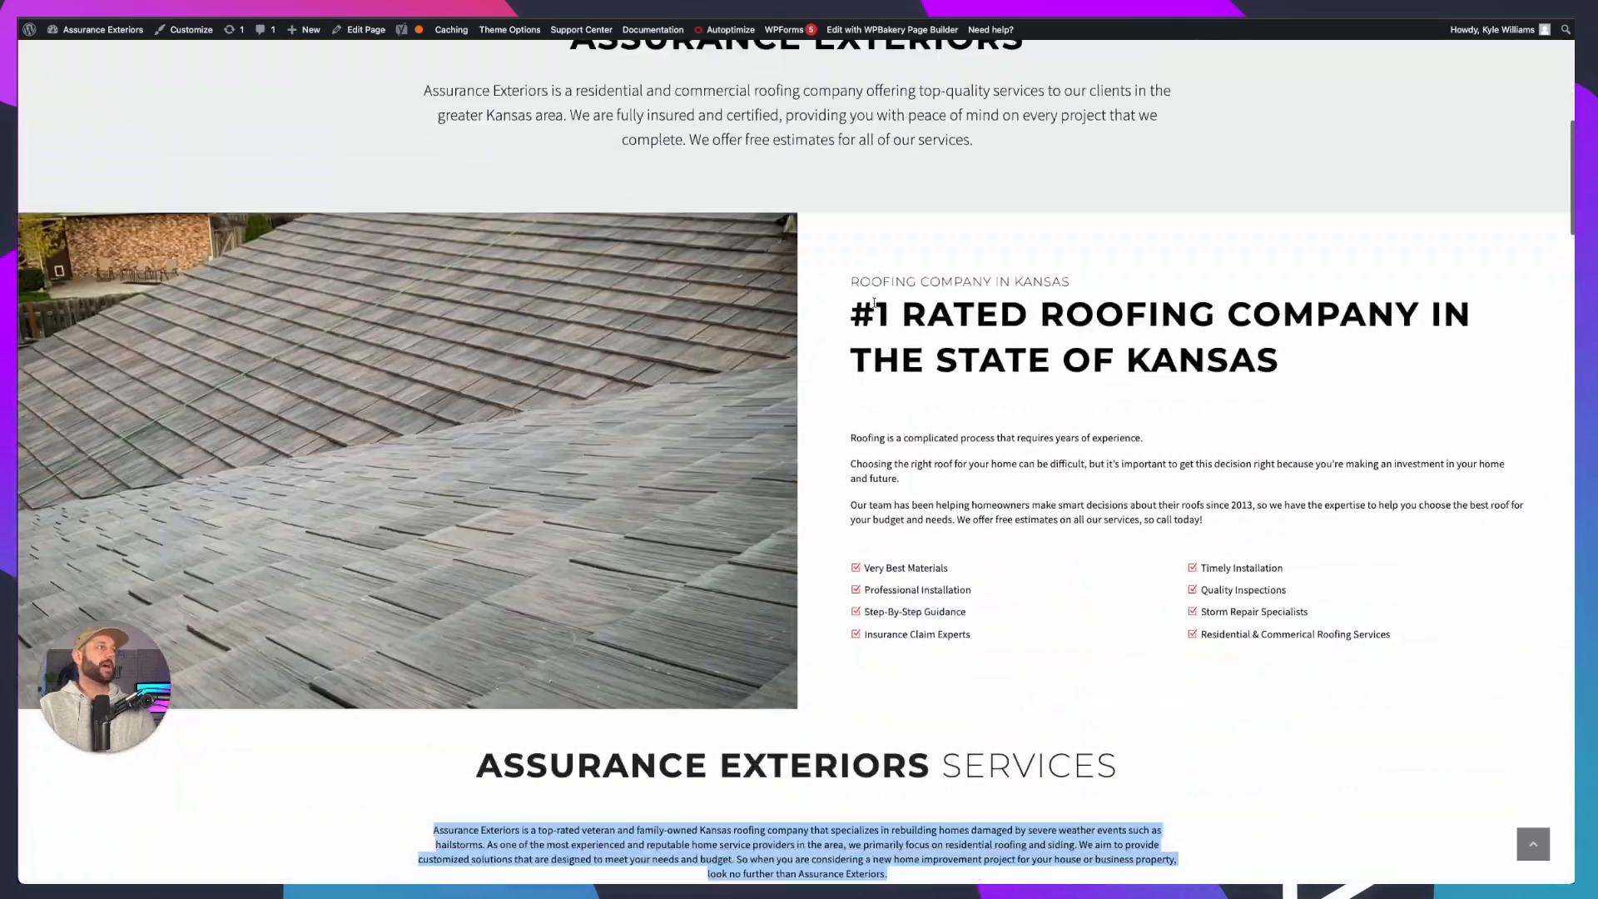
pyautogui.click(873, 302)
pyautogui.scroll(-3, 1065, 477)
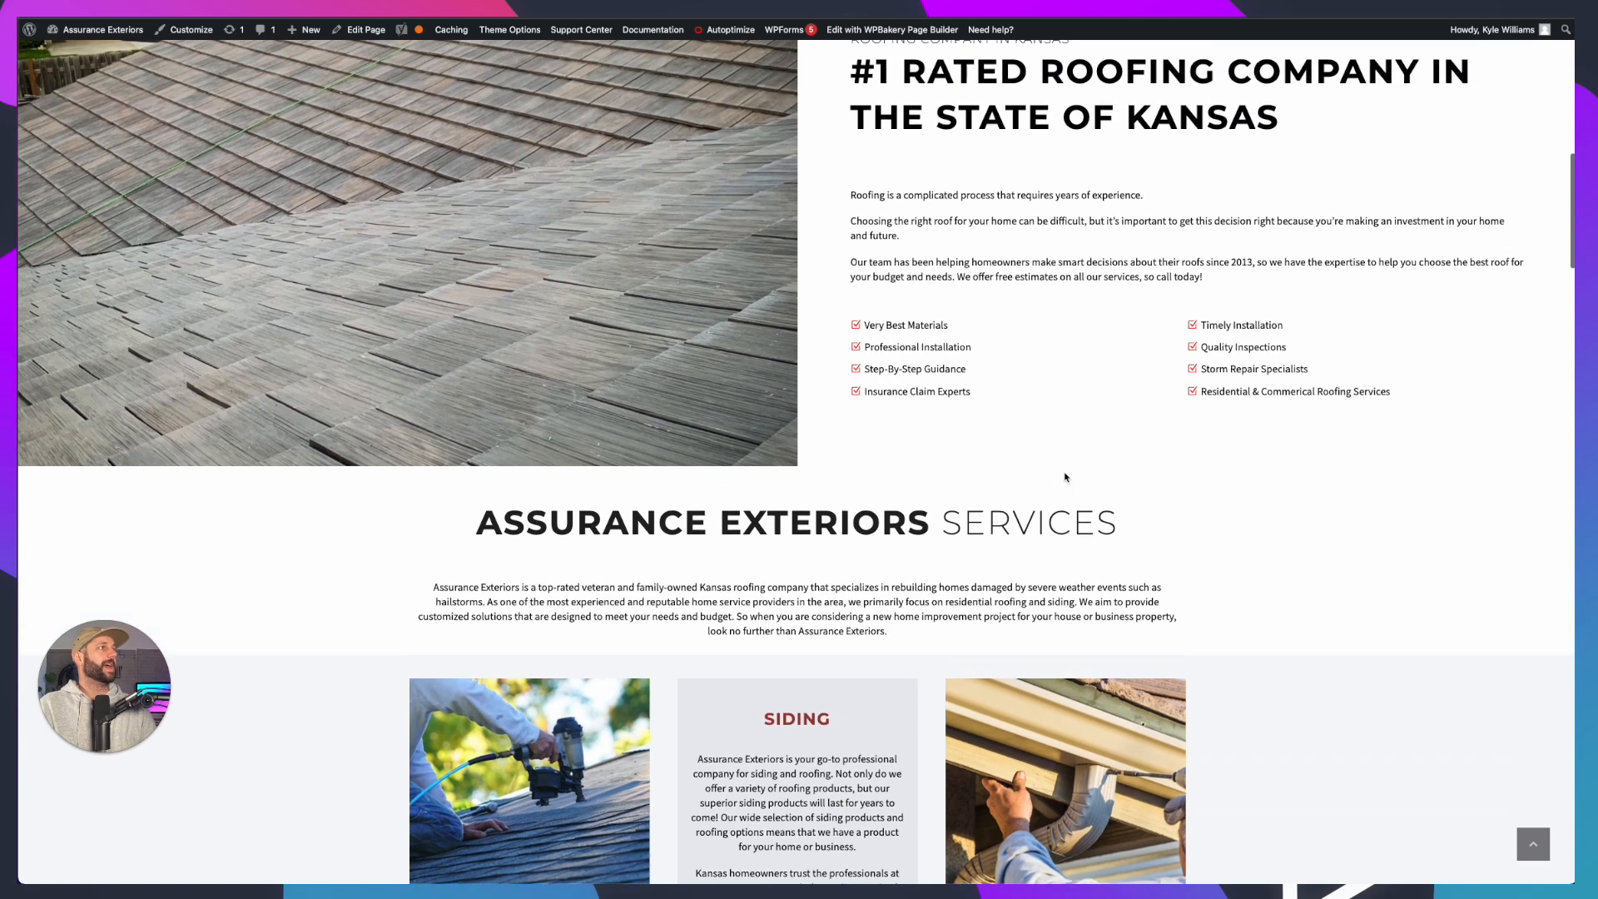
pyautogui.scroll(-2, 1064, 476)
pyautogui.moveTo(430, 456); pyautogui.dragTo(933, 496)
pyautogui.press('super+c')
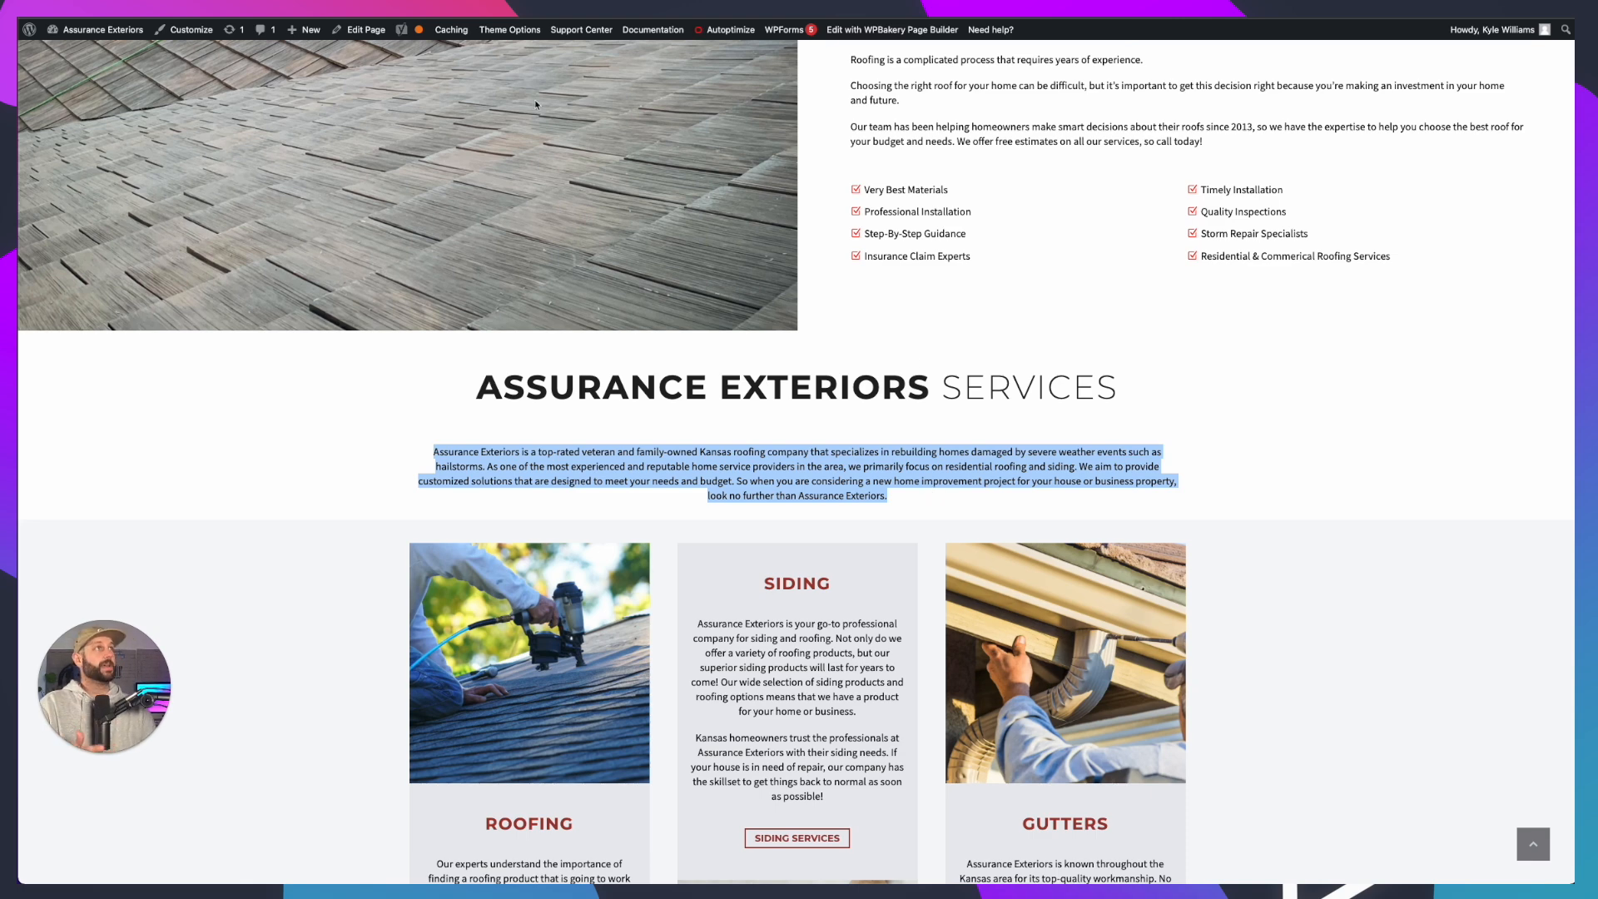
# Switch back to the Jarvis document and paste the copied company paragraph as the content description / brief
pyautogui.hotkey('ctrl', 'Tab')
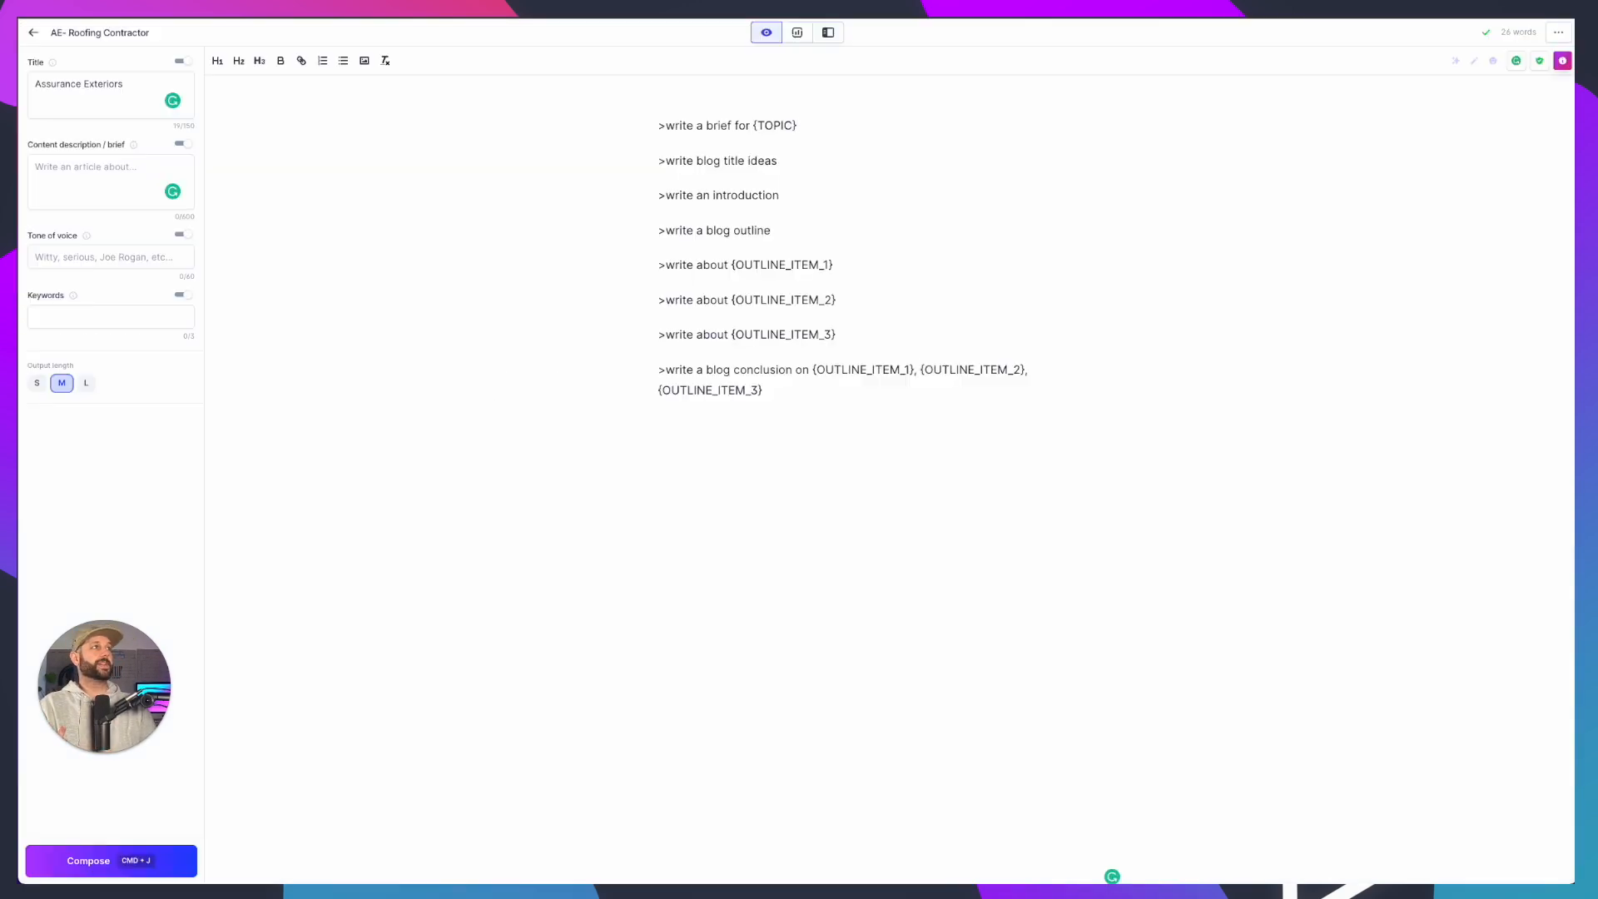
pyautogui.click(115, 171)
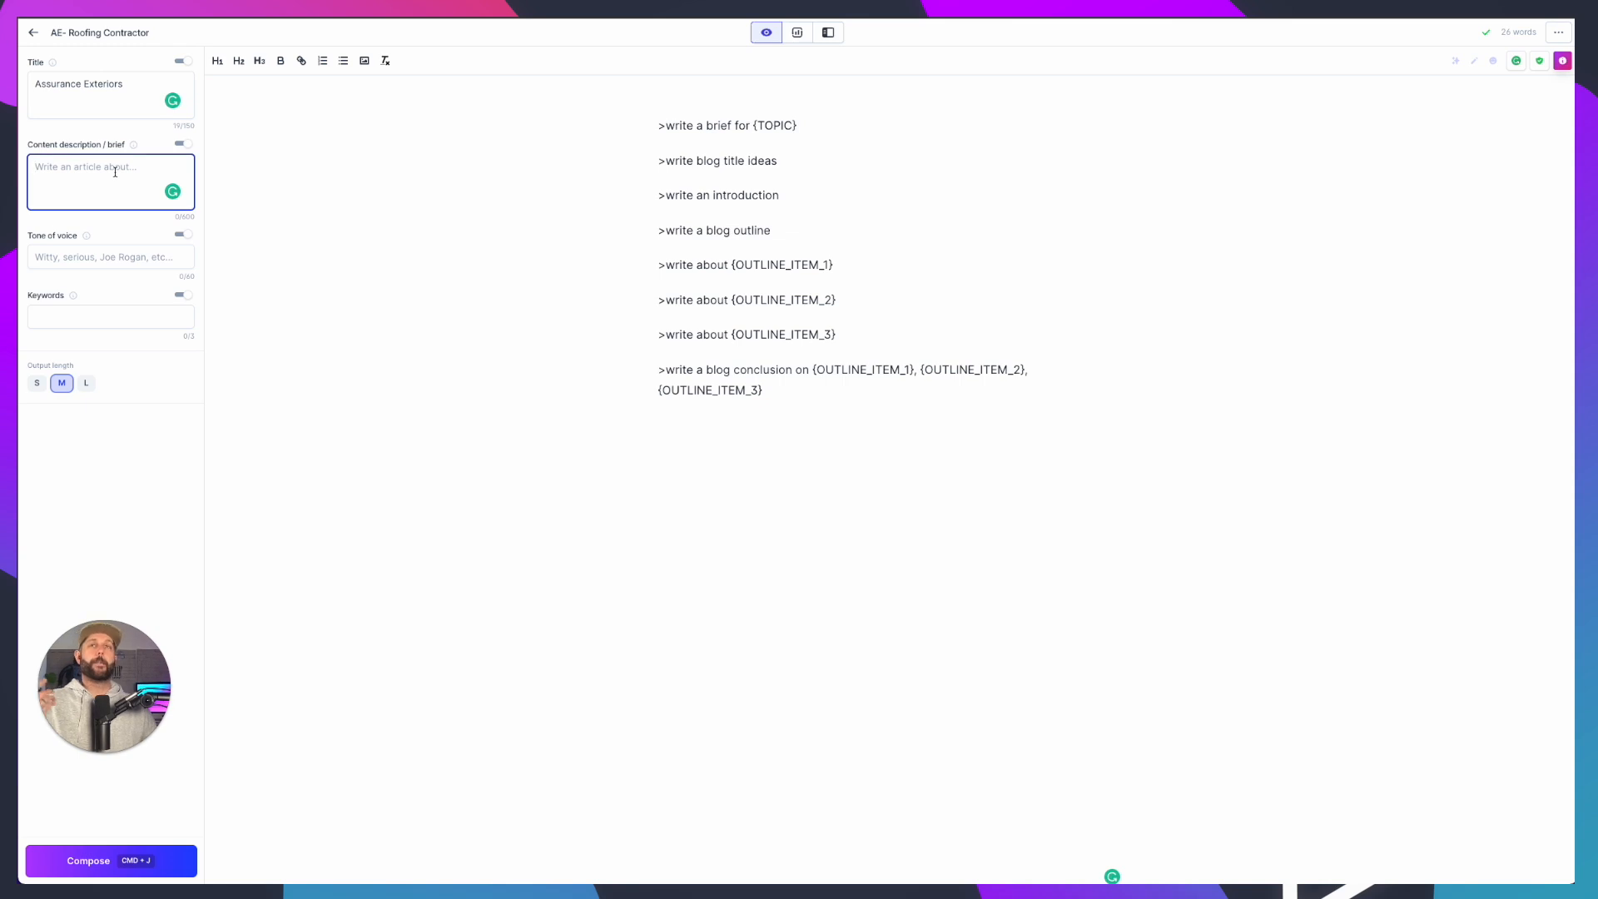
pyautogui.press('super+v')
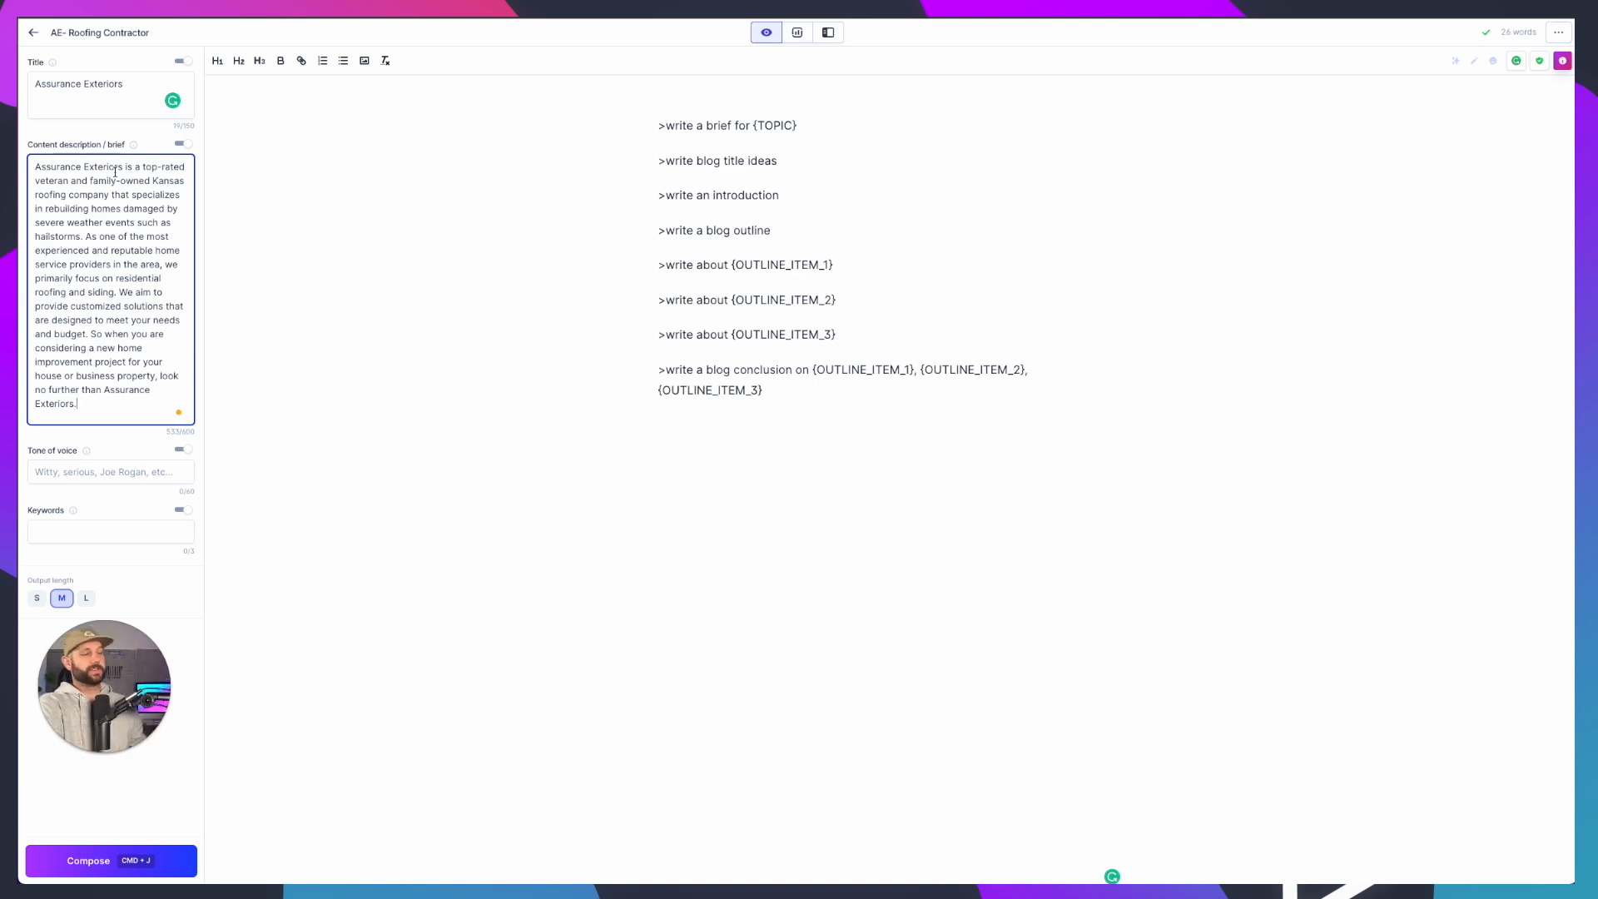
# Change the first command to ">write a brief for Assurance Exteriors" and generate the brief using the company description
pyautogui.moveTo(833, 130); pyautogui.dragTo(609, 118)
pyautogui.click(751, 125)
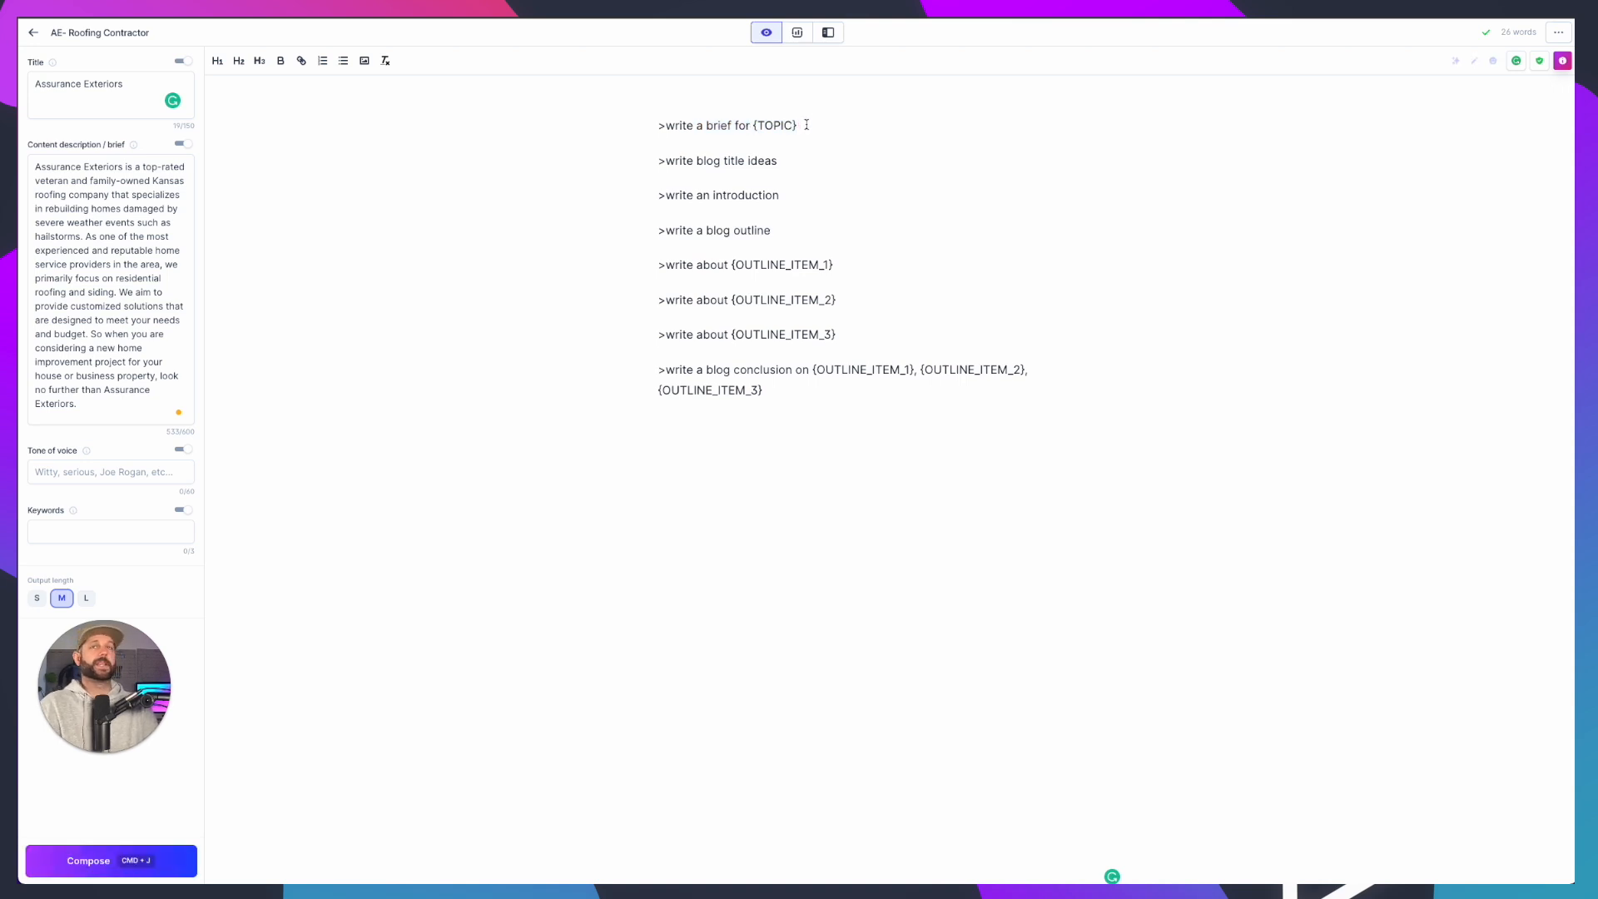
pyautogui.click(68, 195)
pyautogui.moveTo(797, 127); pyautogui.dragTo(755, 119)
pyautogui.write('Assuracn')
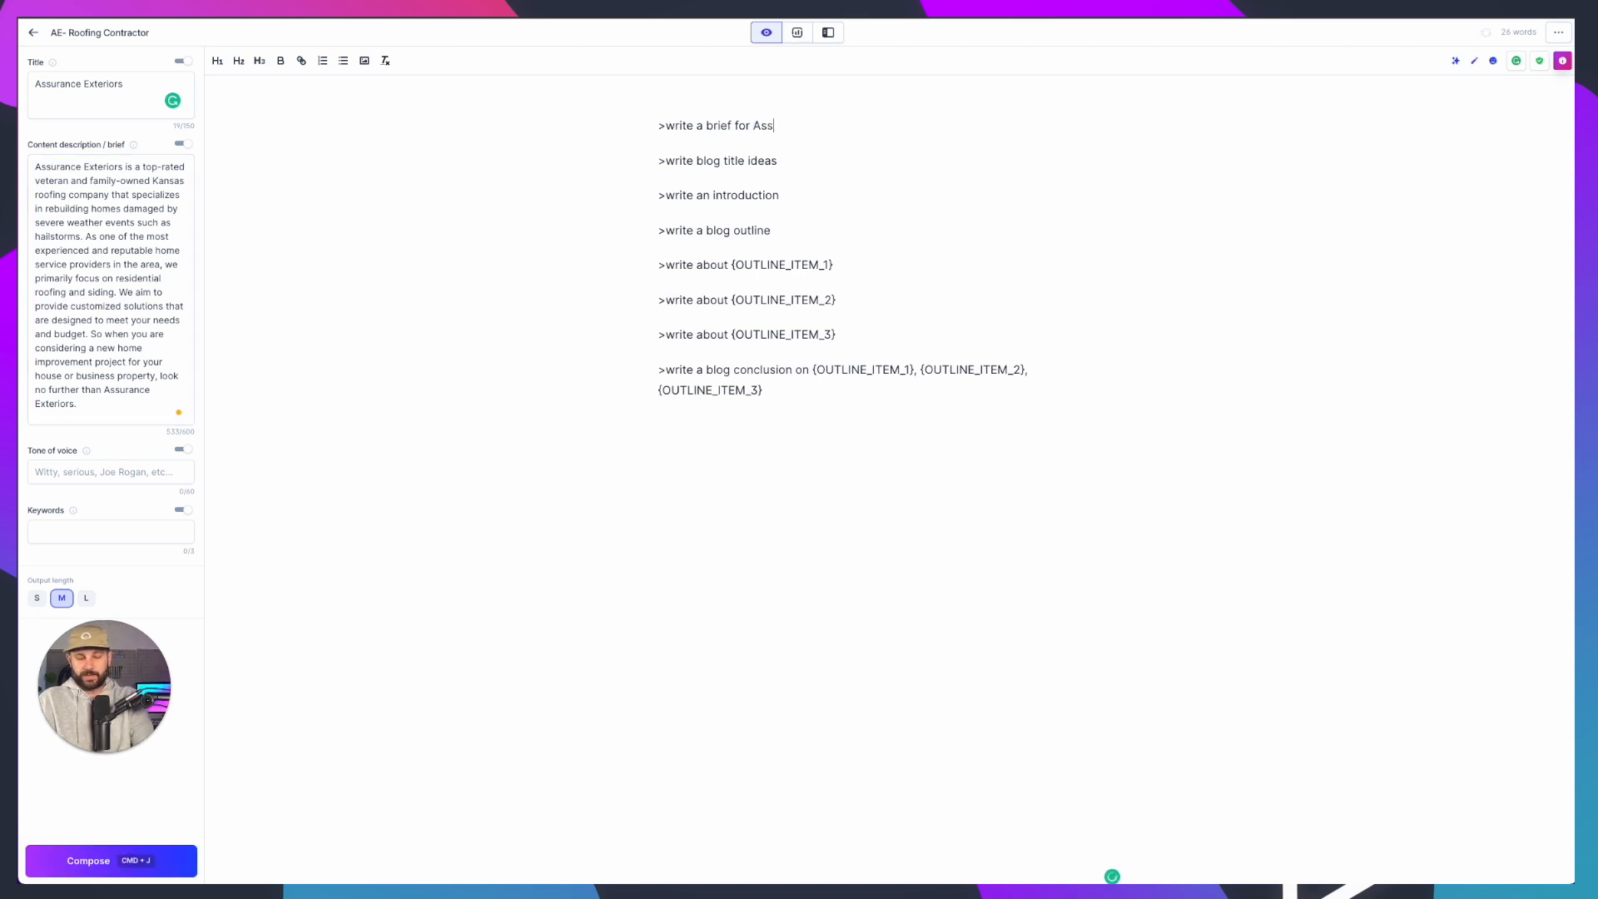
pyautogui.press('BackSpace')
pyautogui.press('BackSpace')
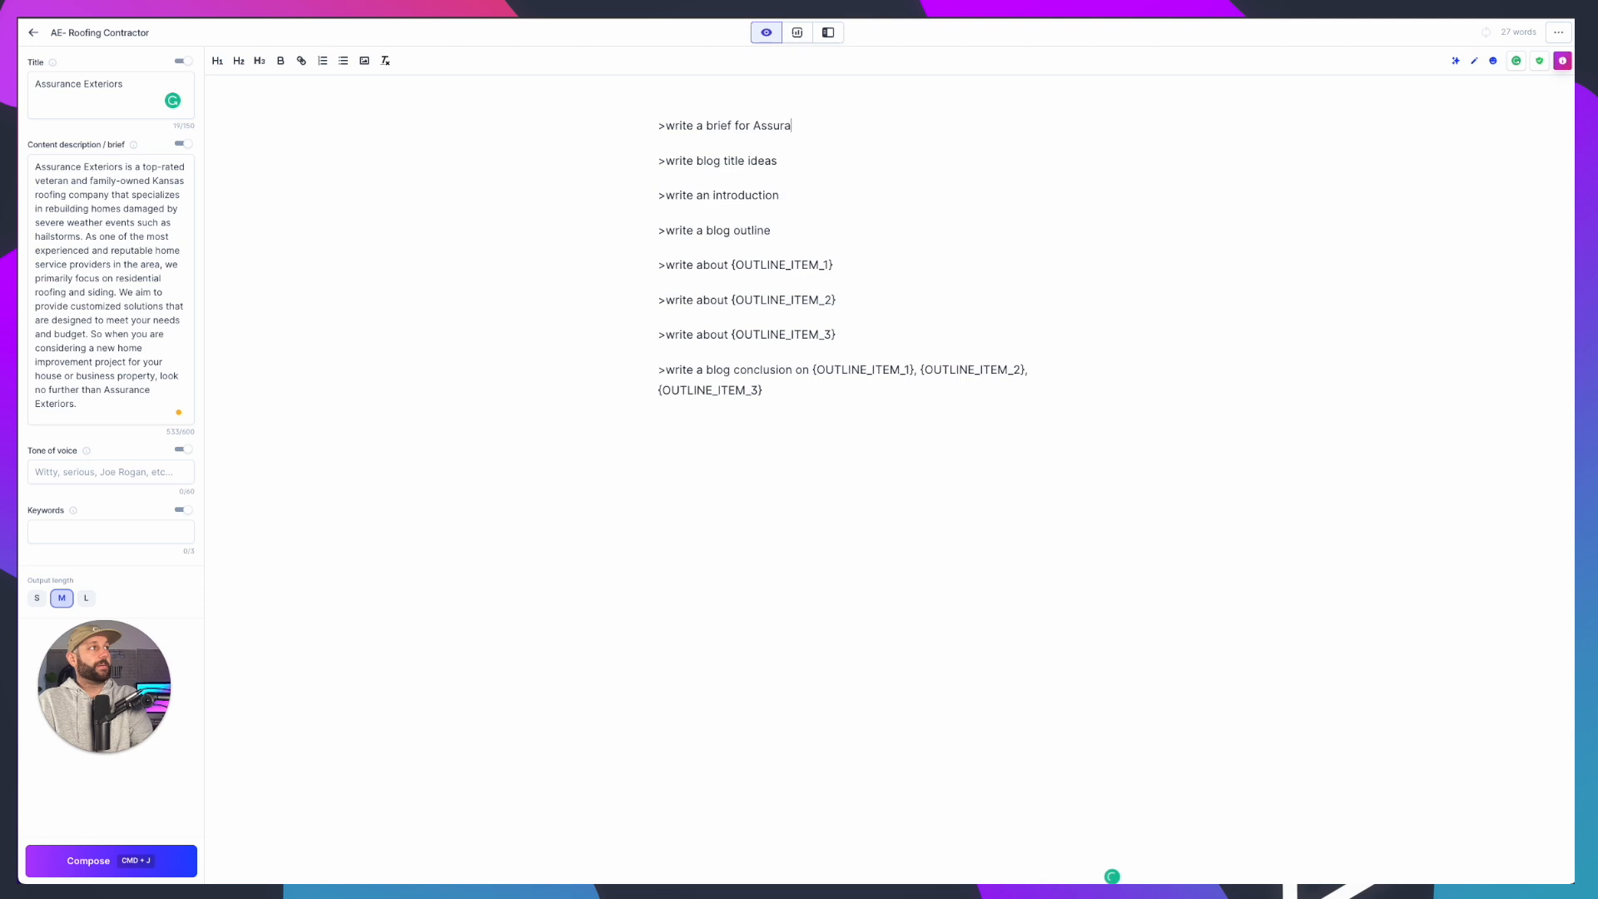
pyautogui.write('nce Exteriors')
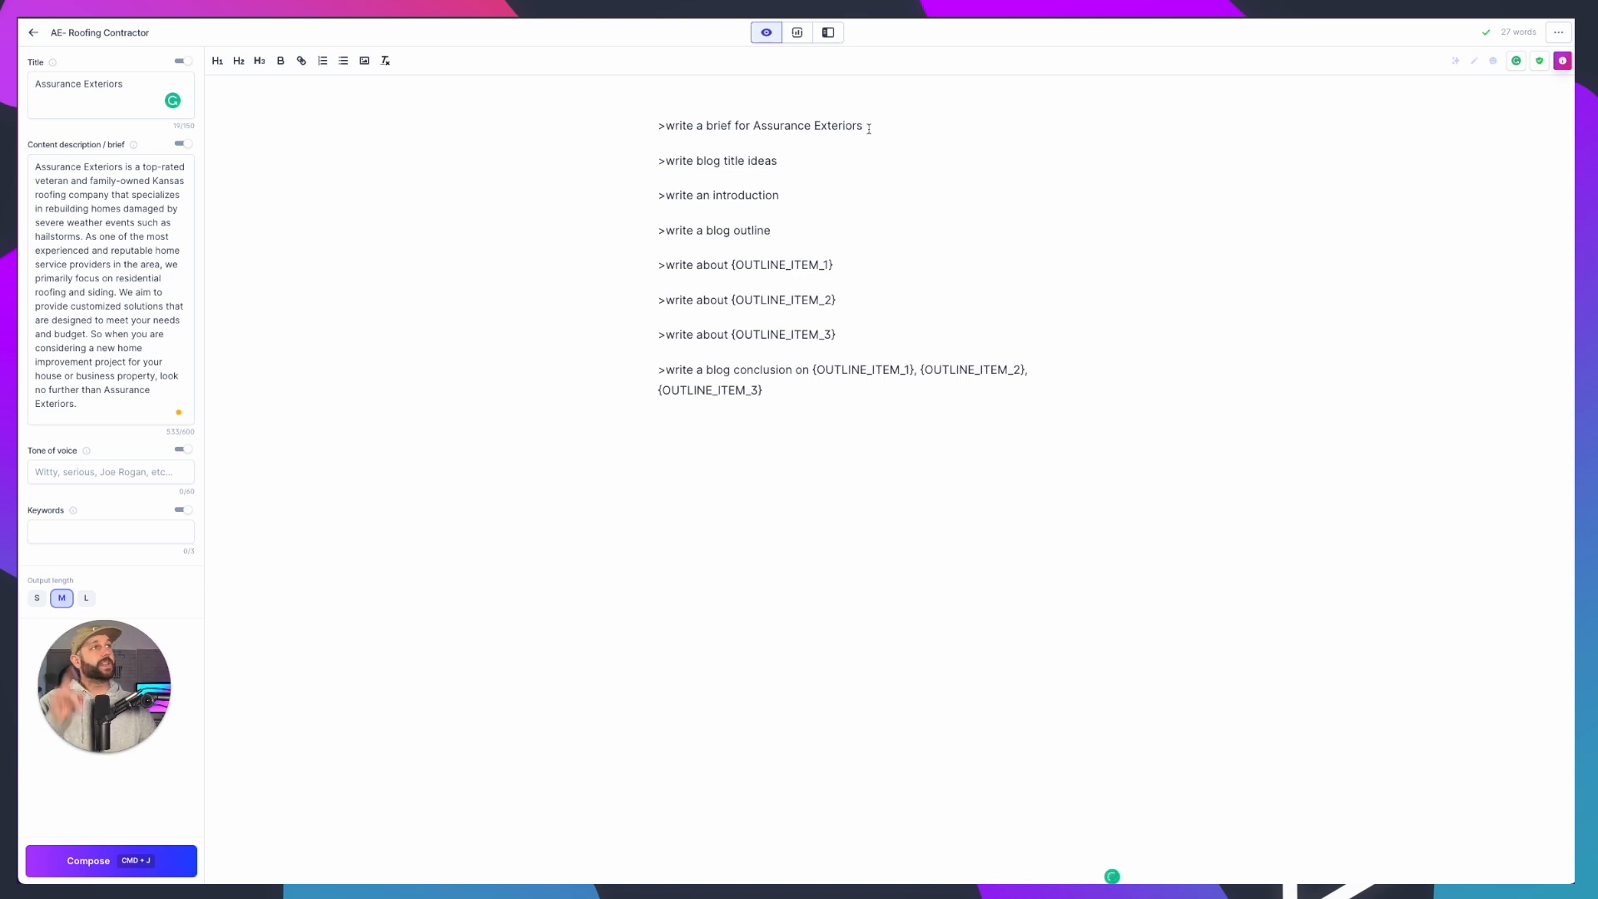
pyautogui.press('super+j')
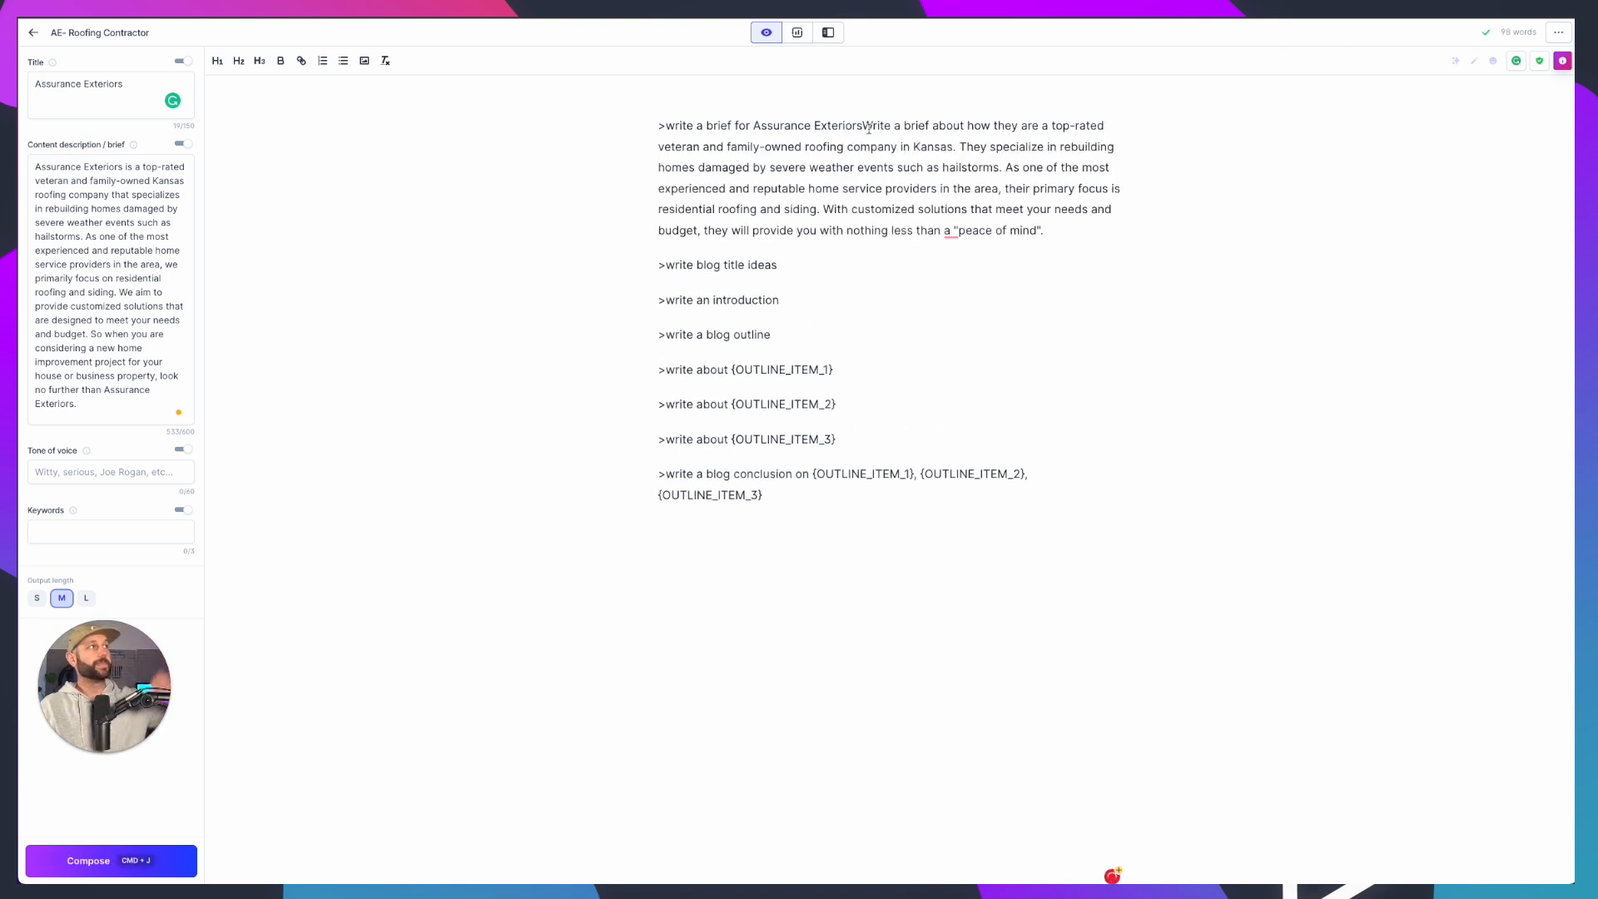
# Remove the command and the leading "Write a brief about how" from the generated brief, so the paragraph starts with a capitalized "They"
pyautogui.scroll(-1, 869, 128)
pyautogui.scroll(1, 874, 128)
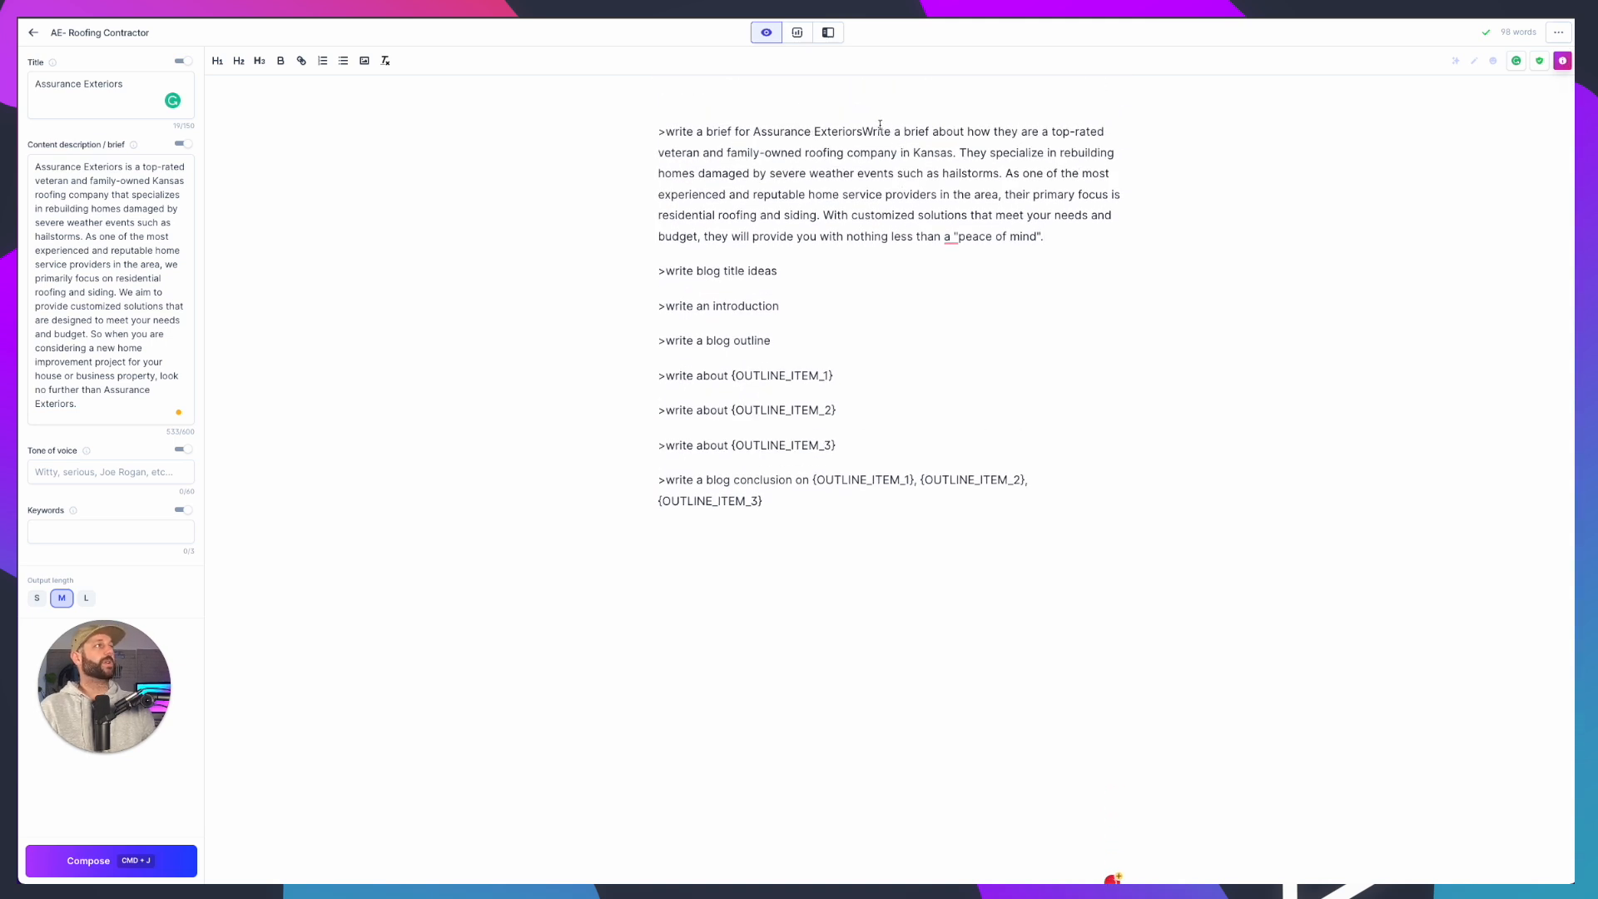
pyautogui.click(991, 132)
pyautogui.press('Return')
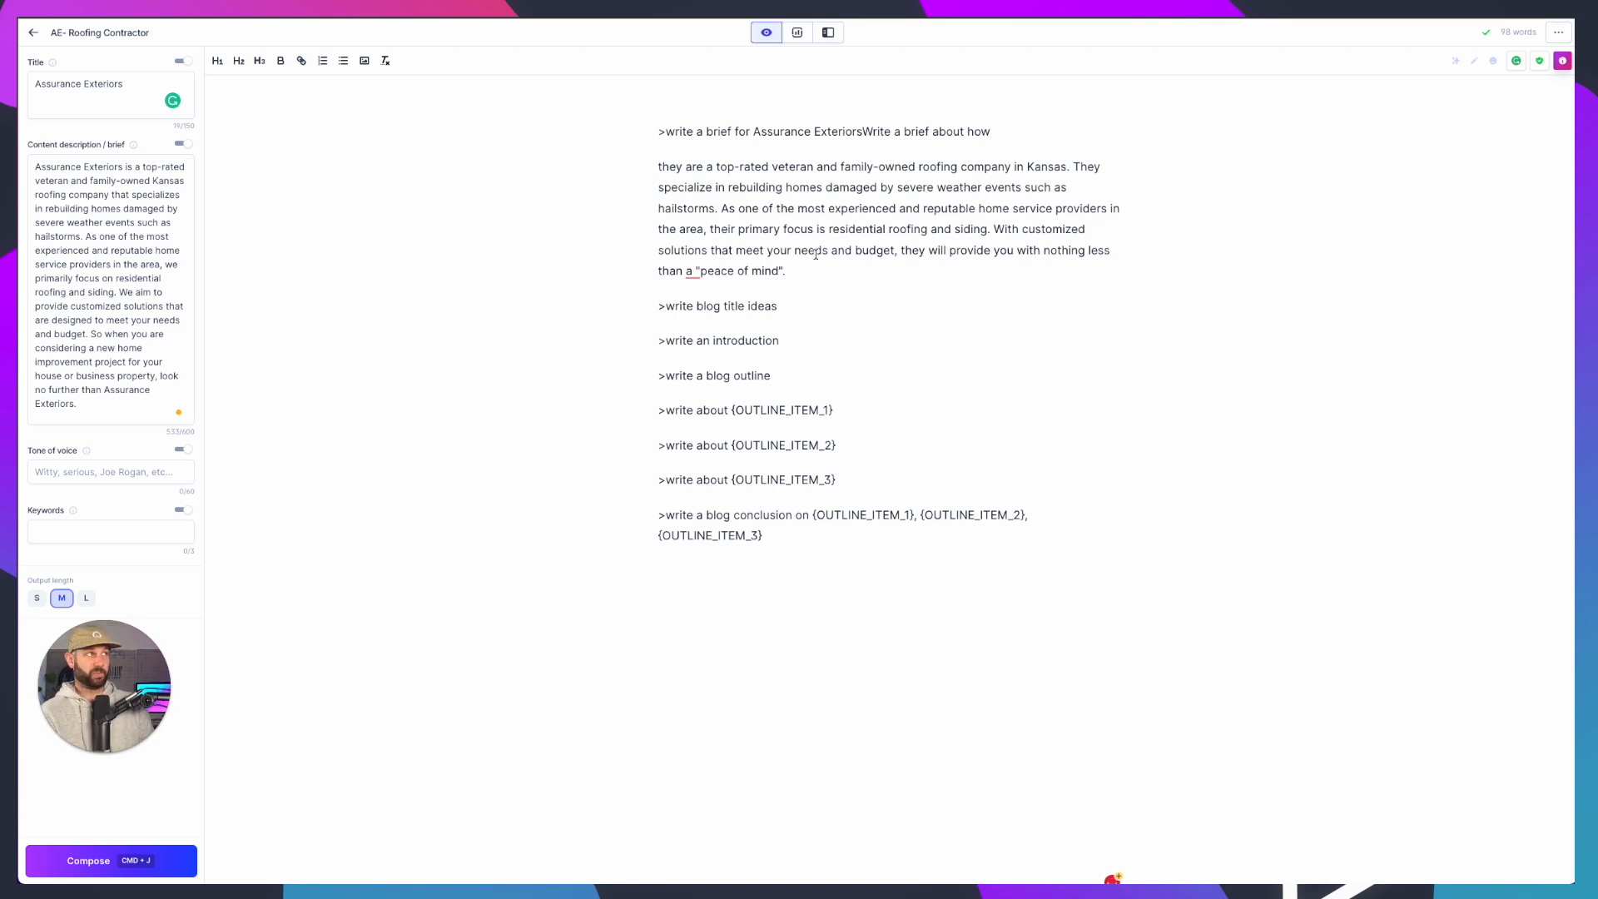
pyautogui.press('Delete')
pyautogui.write('T')
pyautogui.click(840, 282)
pyautogui.tripleClick(998, 131)
pyautogui.press('BackSpace')
pyautogui.click(647, 163)
pyautogui.press('BackSpace')
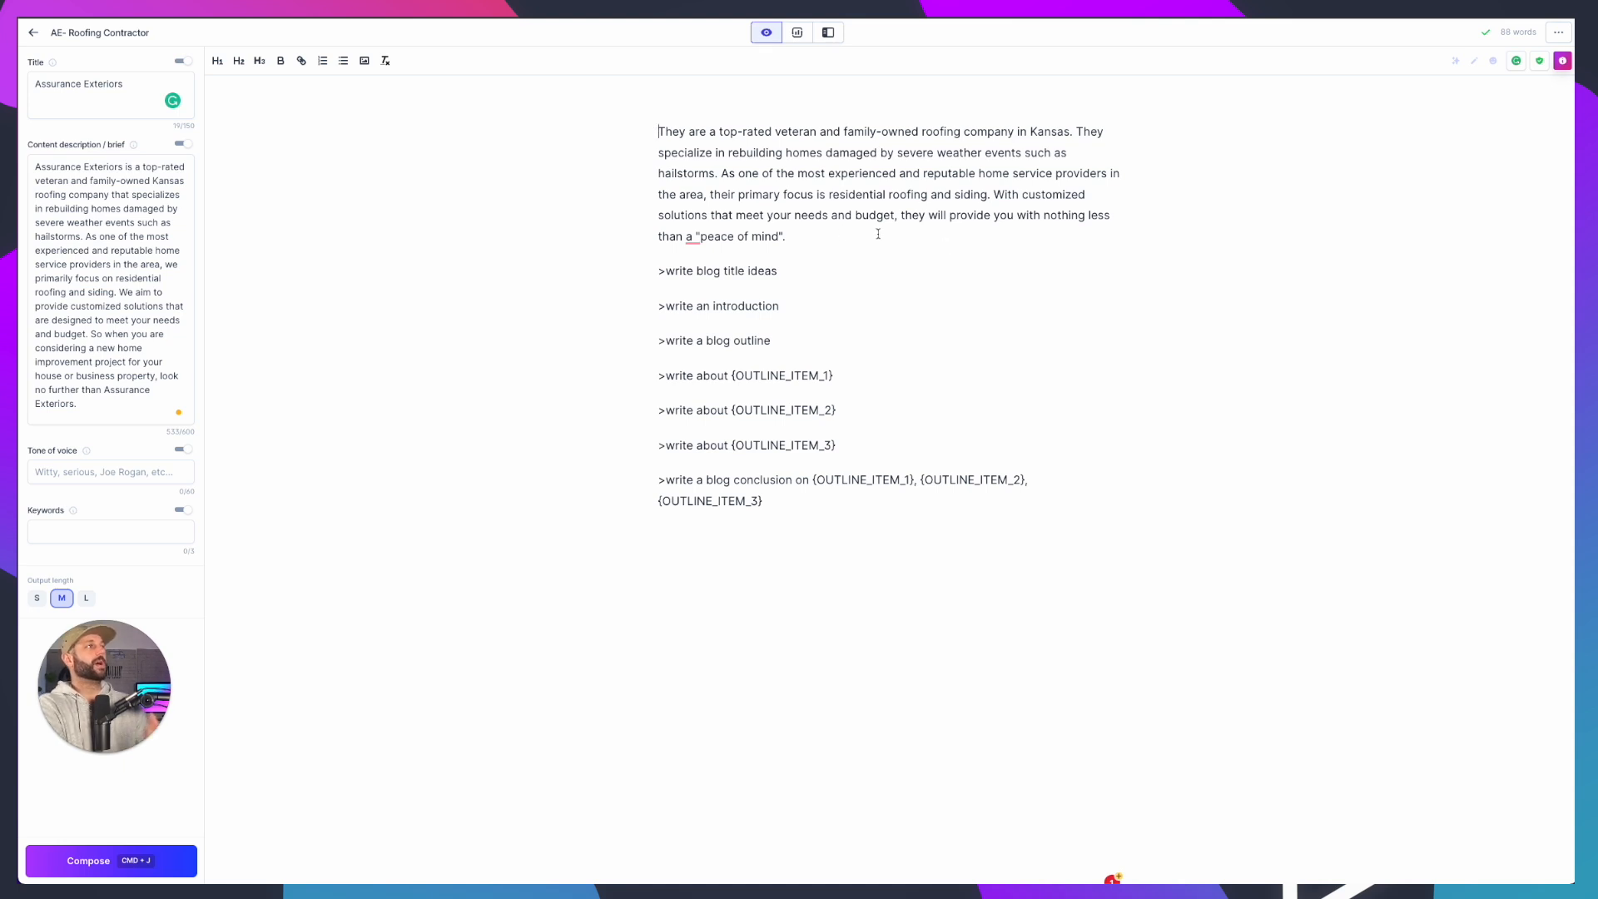
# Delete the generated brief paragraph and its empty line above the blog title ideas command
pyautogui.moveTo(802, 233); pyautogui.dragTo(617, 125)
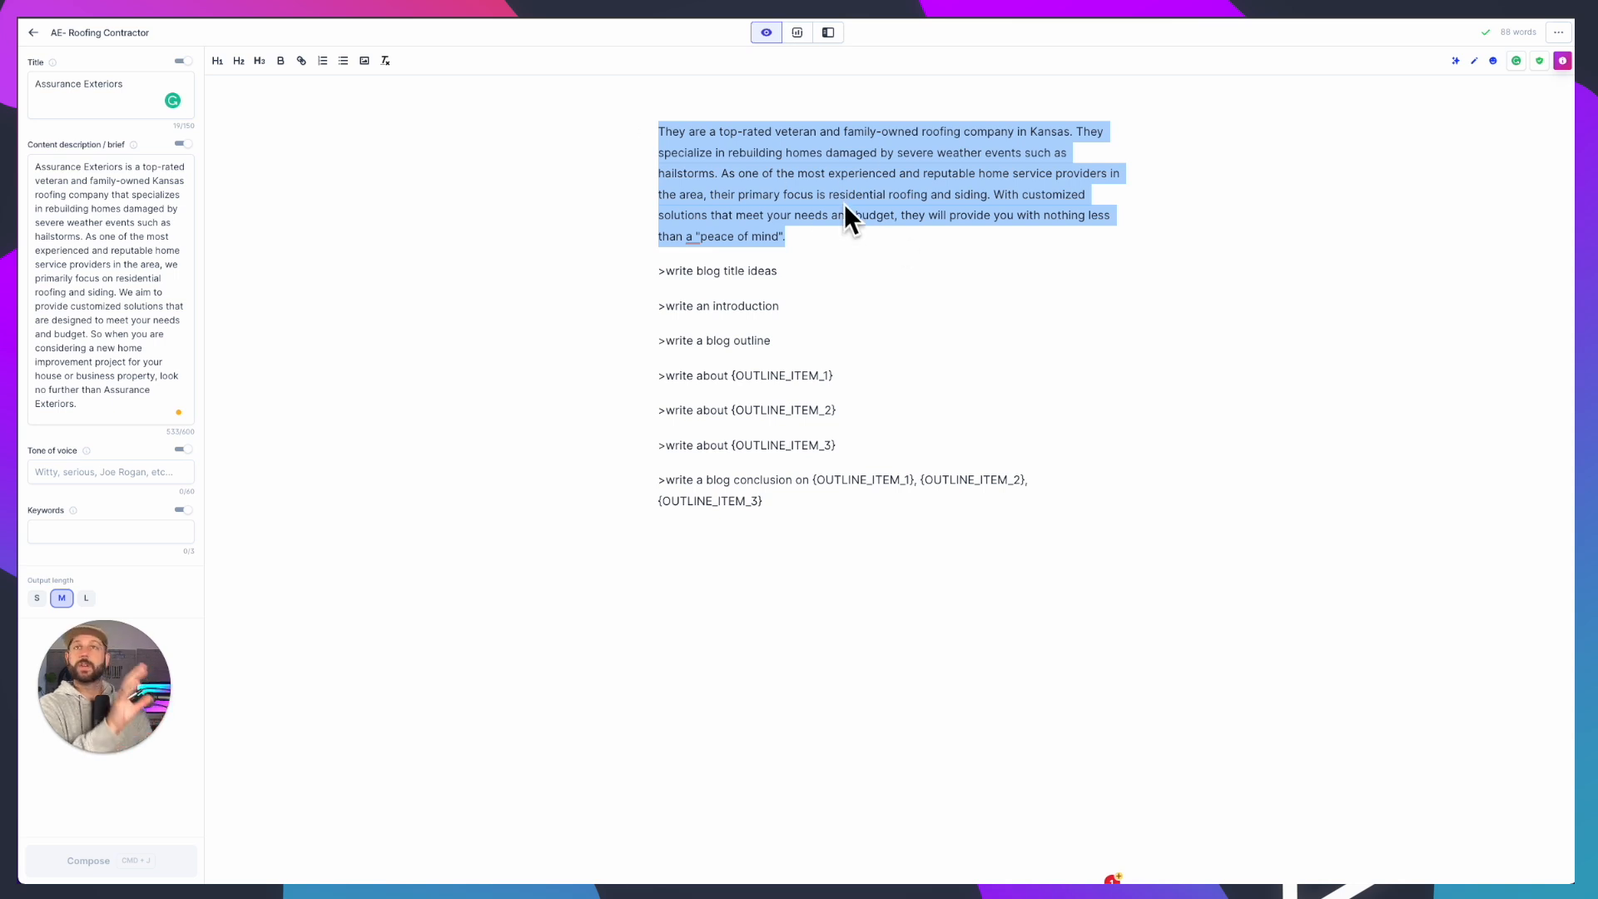
pyautogui.click(795, 271)
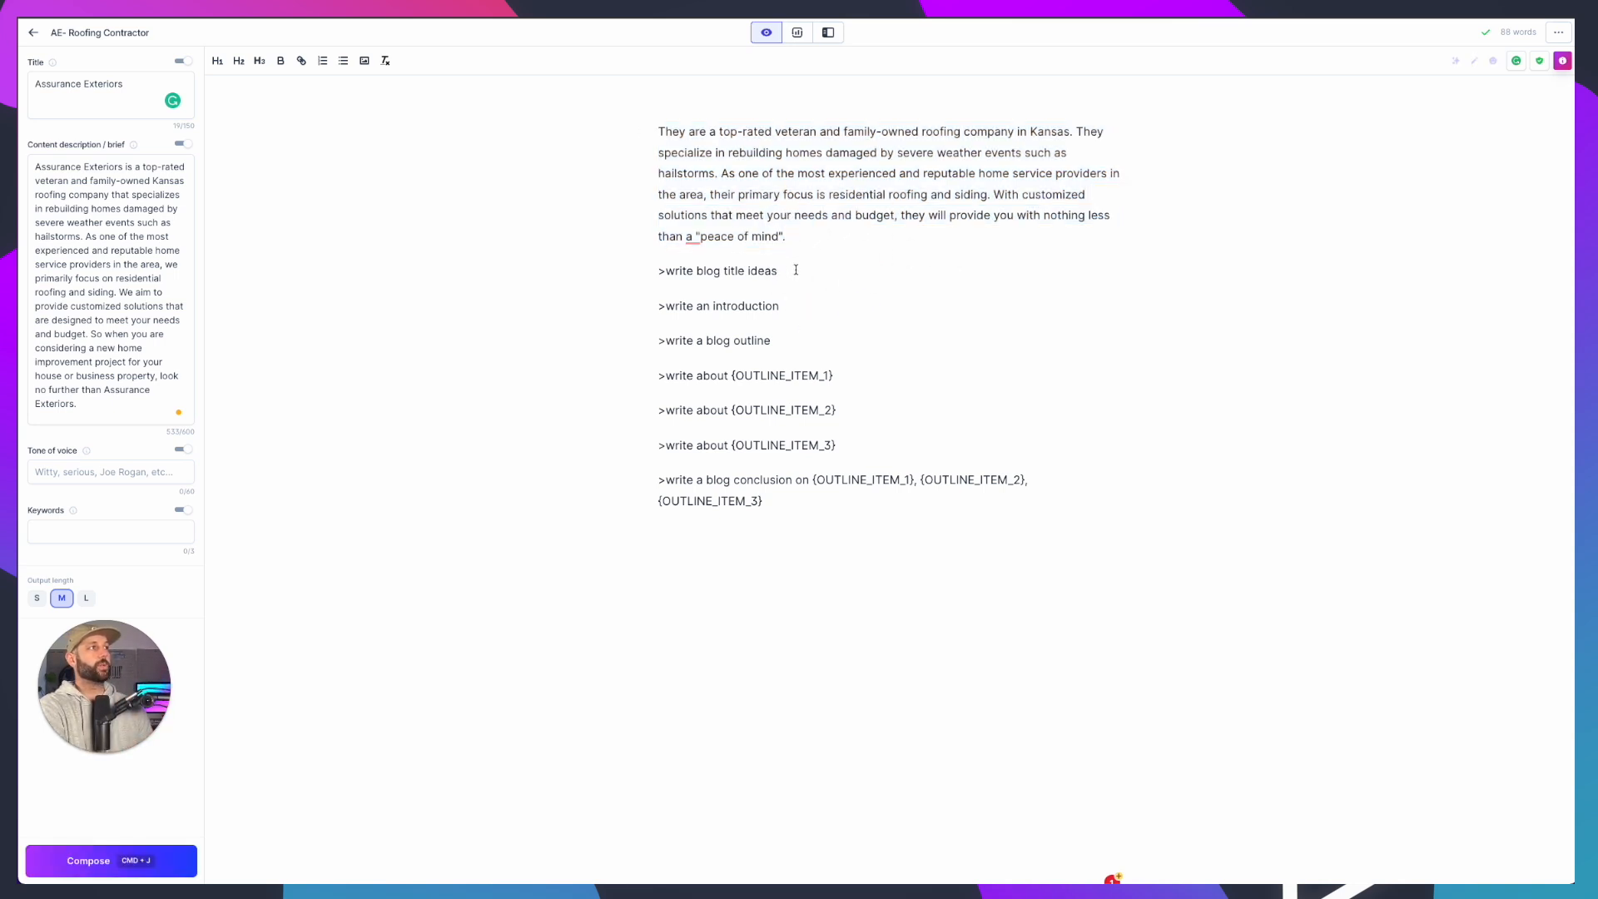
pyautogui.moveTo(795, 271); pyautogui.dragTo(581, 253)
pyautogui.moveTo(786, 236); pyautogui.dragTo(654, 100)
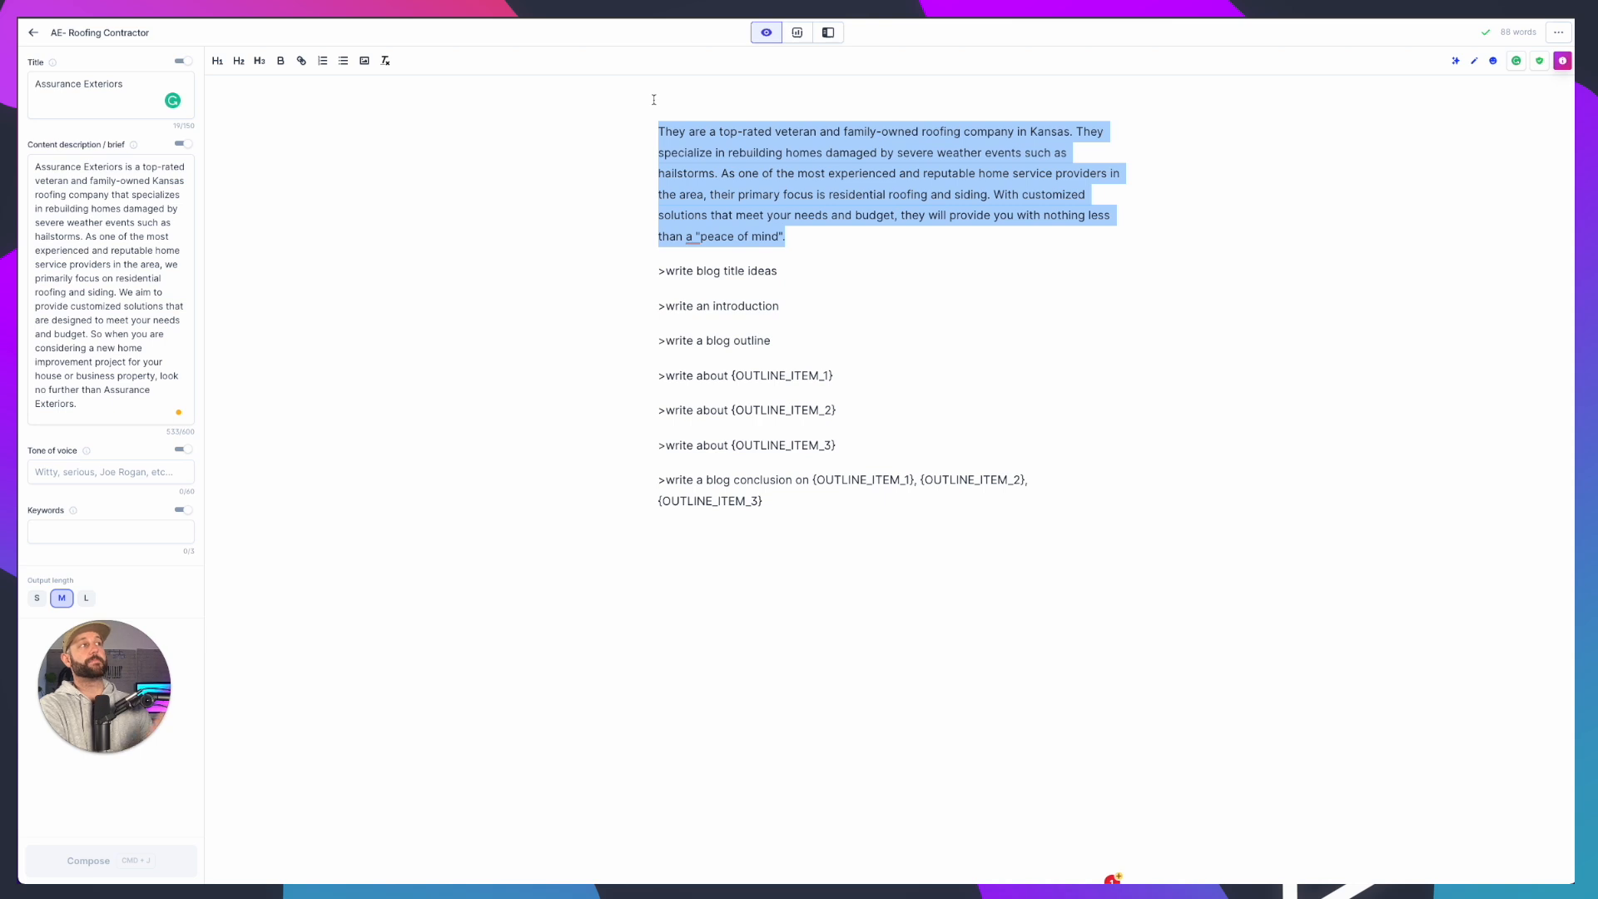
pyautogui.moveTo(105, 401); pyautogui.dragTo(30, 162)
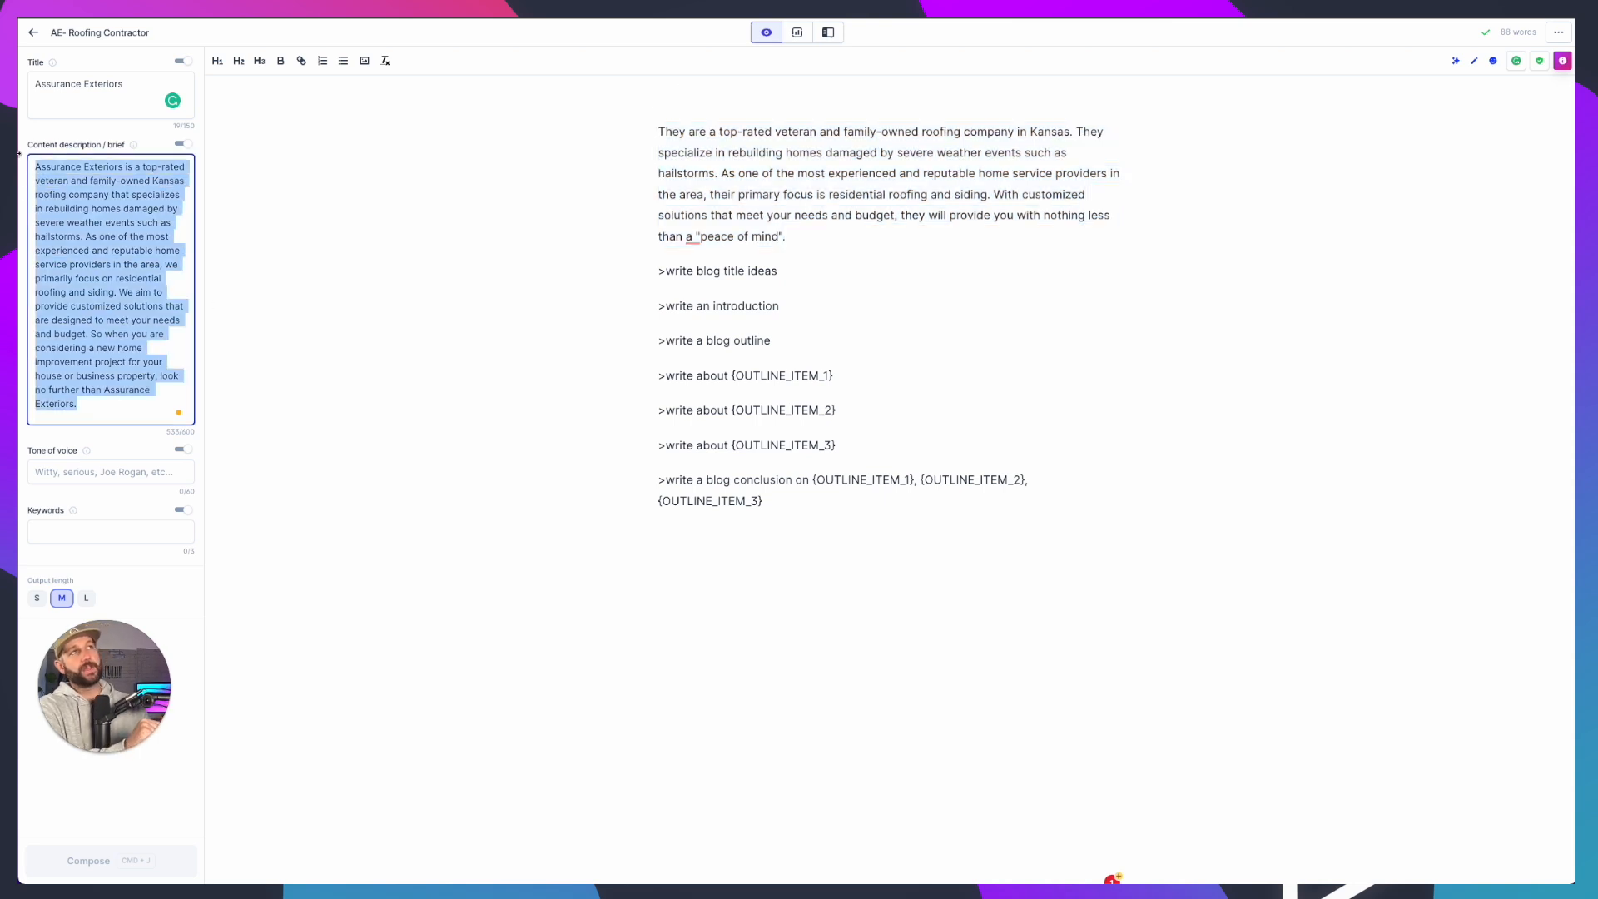
pyautogui.click(808, 272)
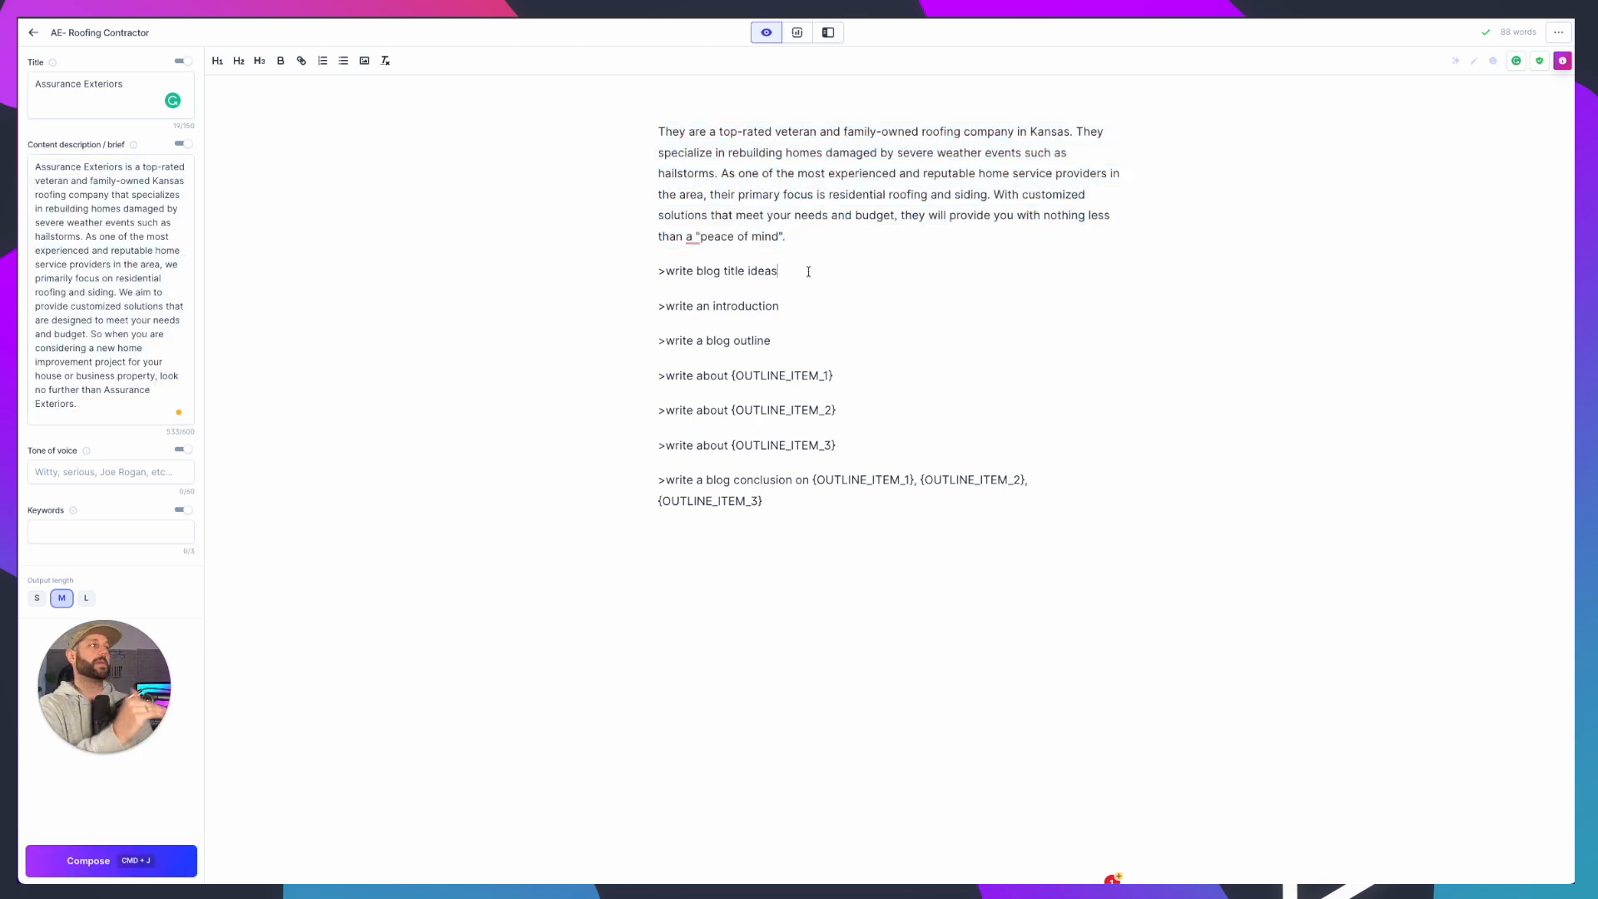
pyautogui.moveTo(791, 245); pyautogui.dragTo(603, 135)
pyautogui.press('BackSpace')
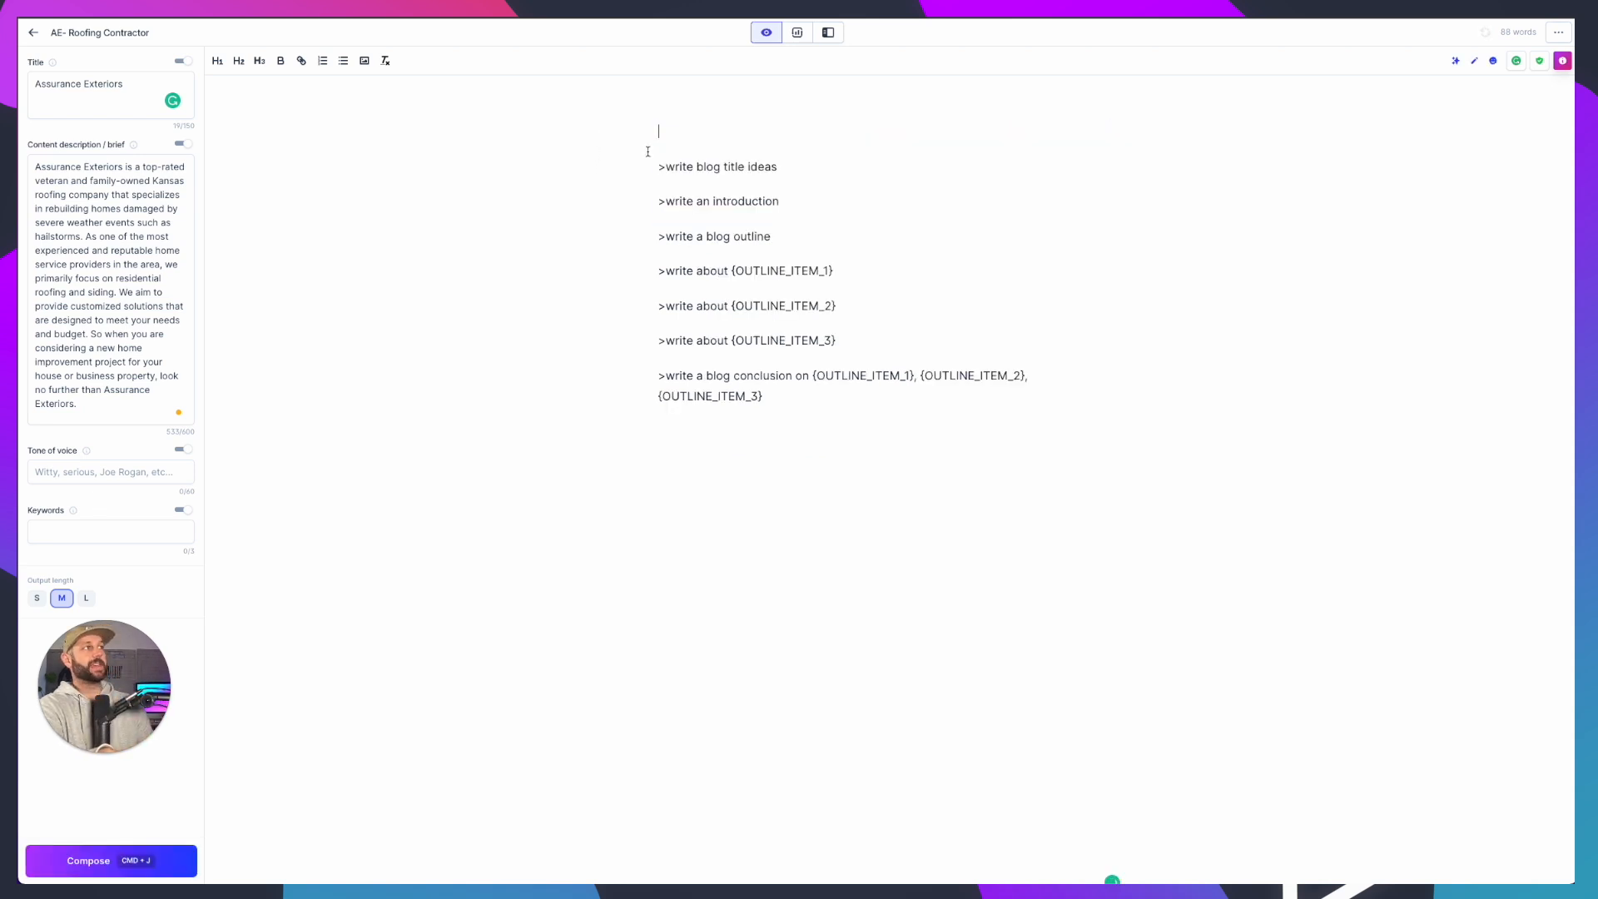
pyautogui.press('Delete')
# Set the tone of voice to "Professional", correcting the spelling
pyautogui.click(57, 211)
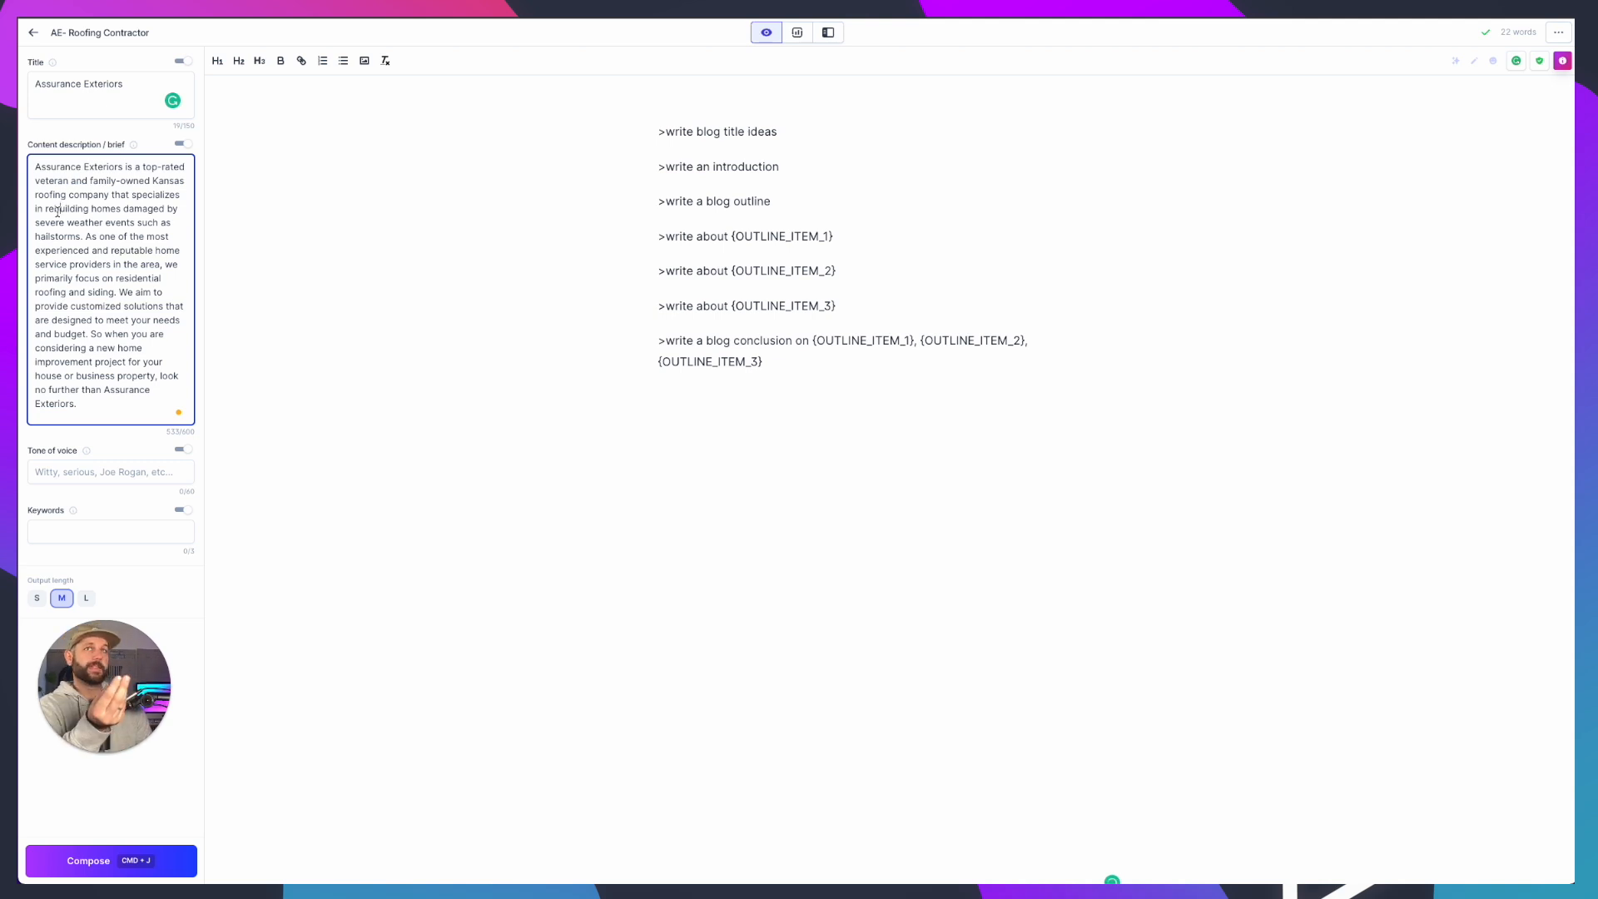
pyautogui.click(77, 471)
pyautogui.write('Proffessional')
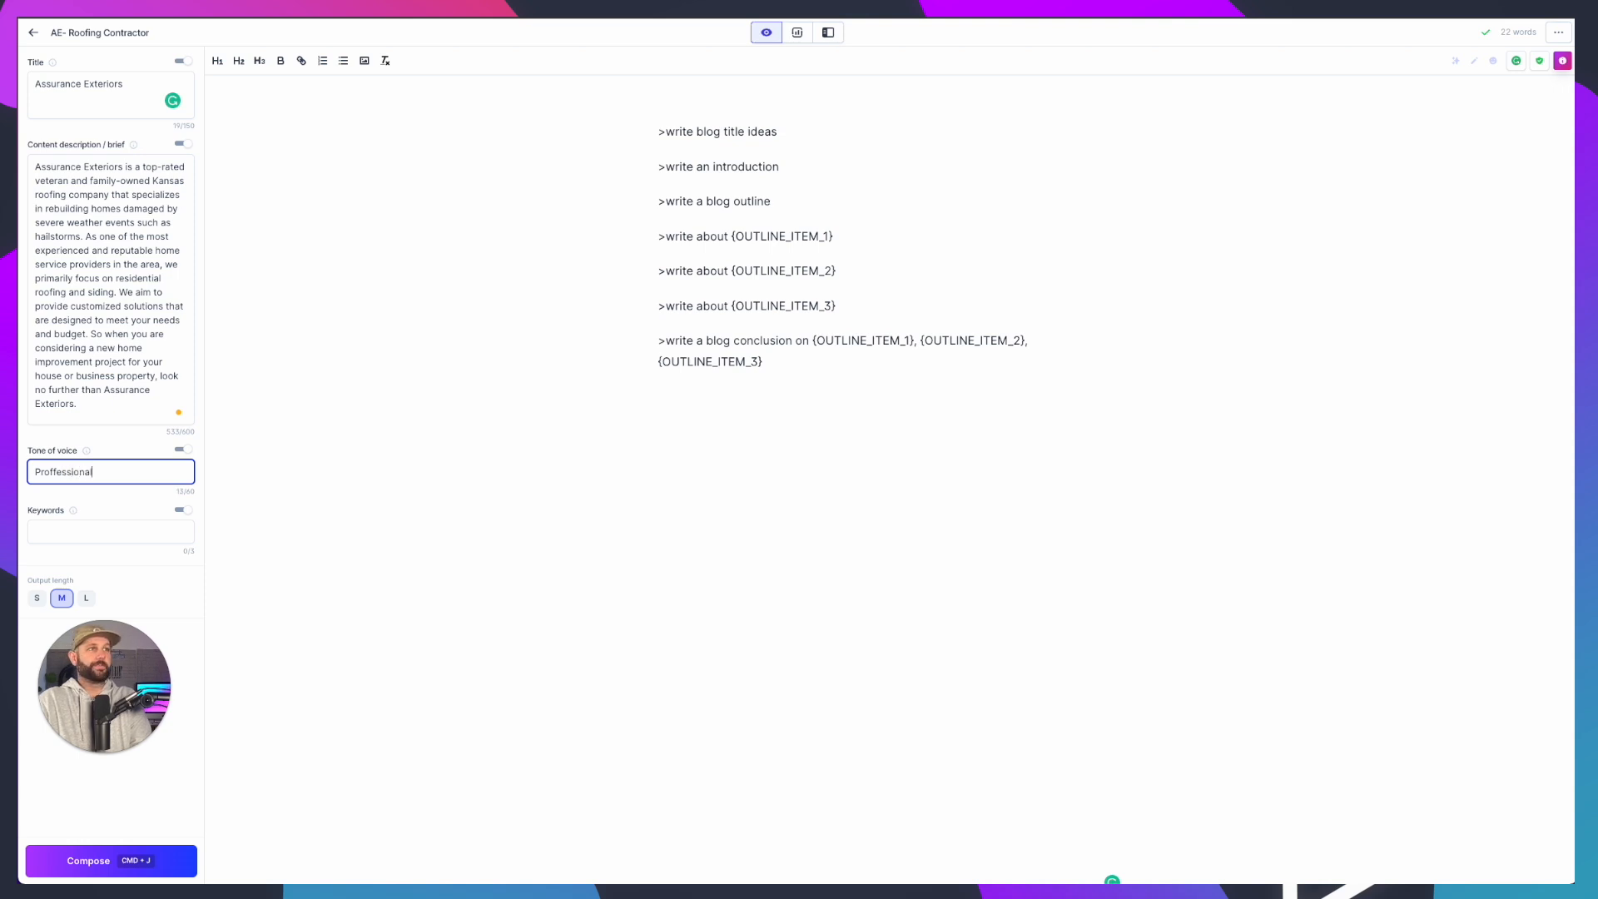
pyautogui.rightClick(72, 471)
pyautogui.click(109, 485)
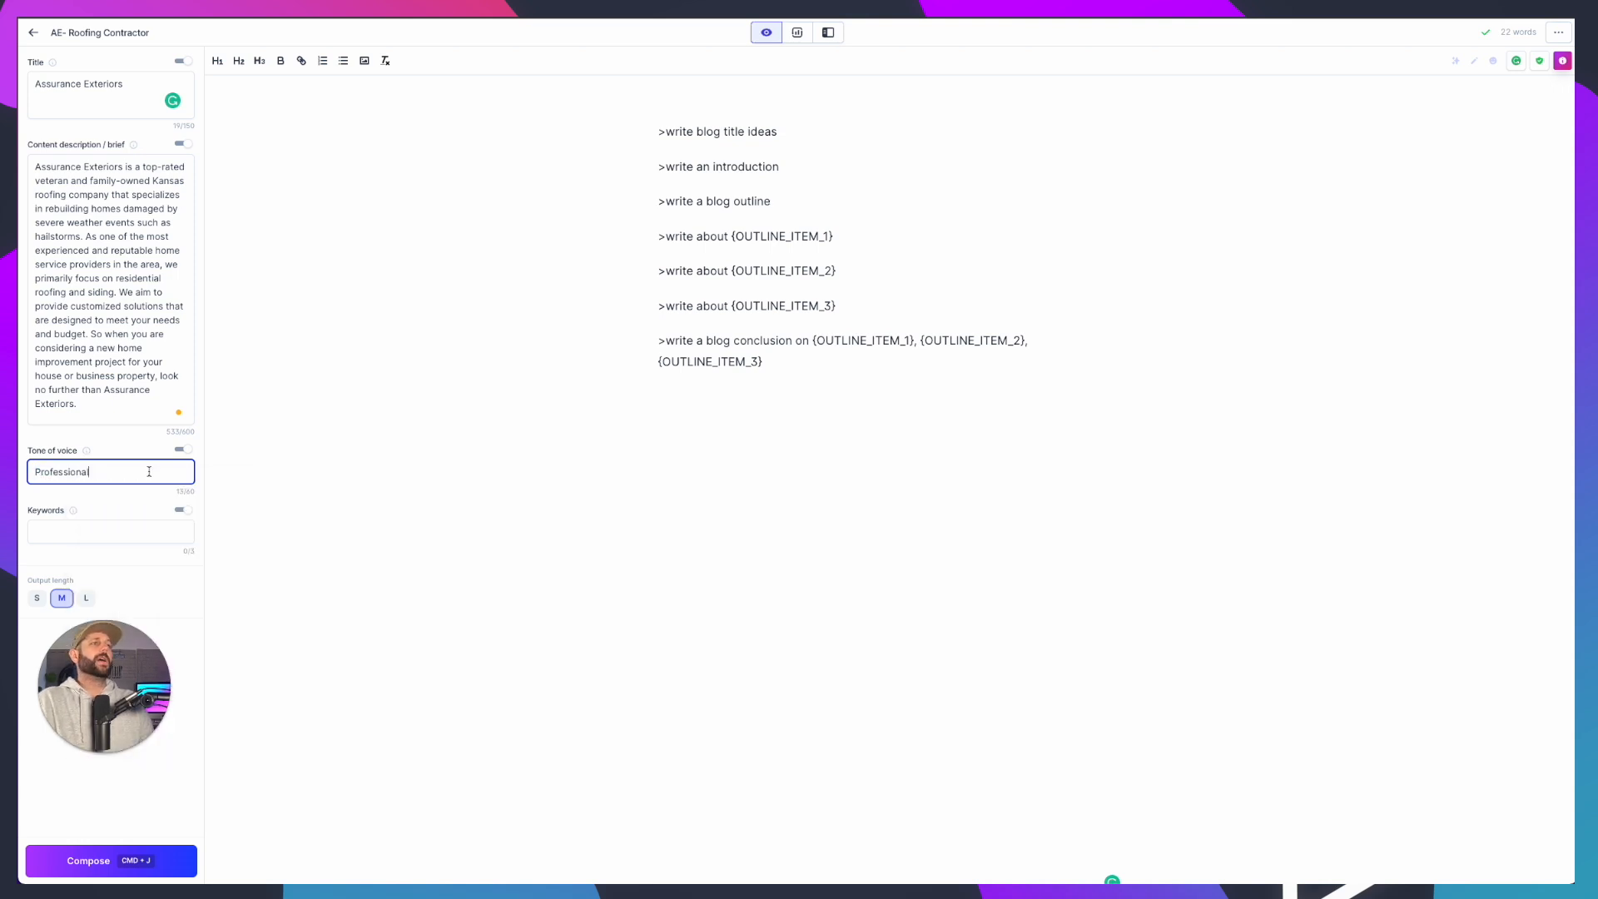
pyautogui.press('BackSpace')
# Add "roofing contractor" as a keyword and set the output length to L
pyautogui.click(78, 531)
pyautogui.write('roofi')
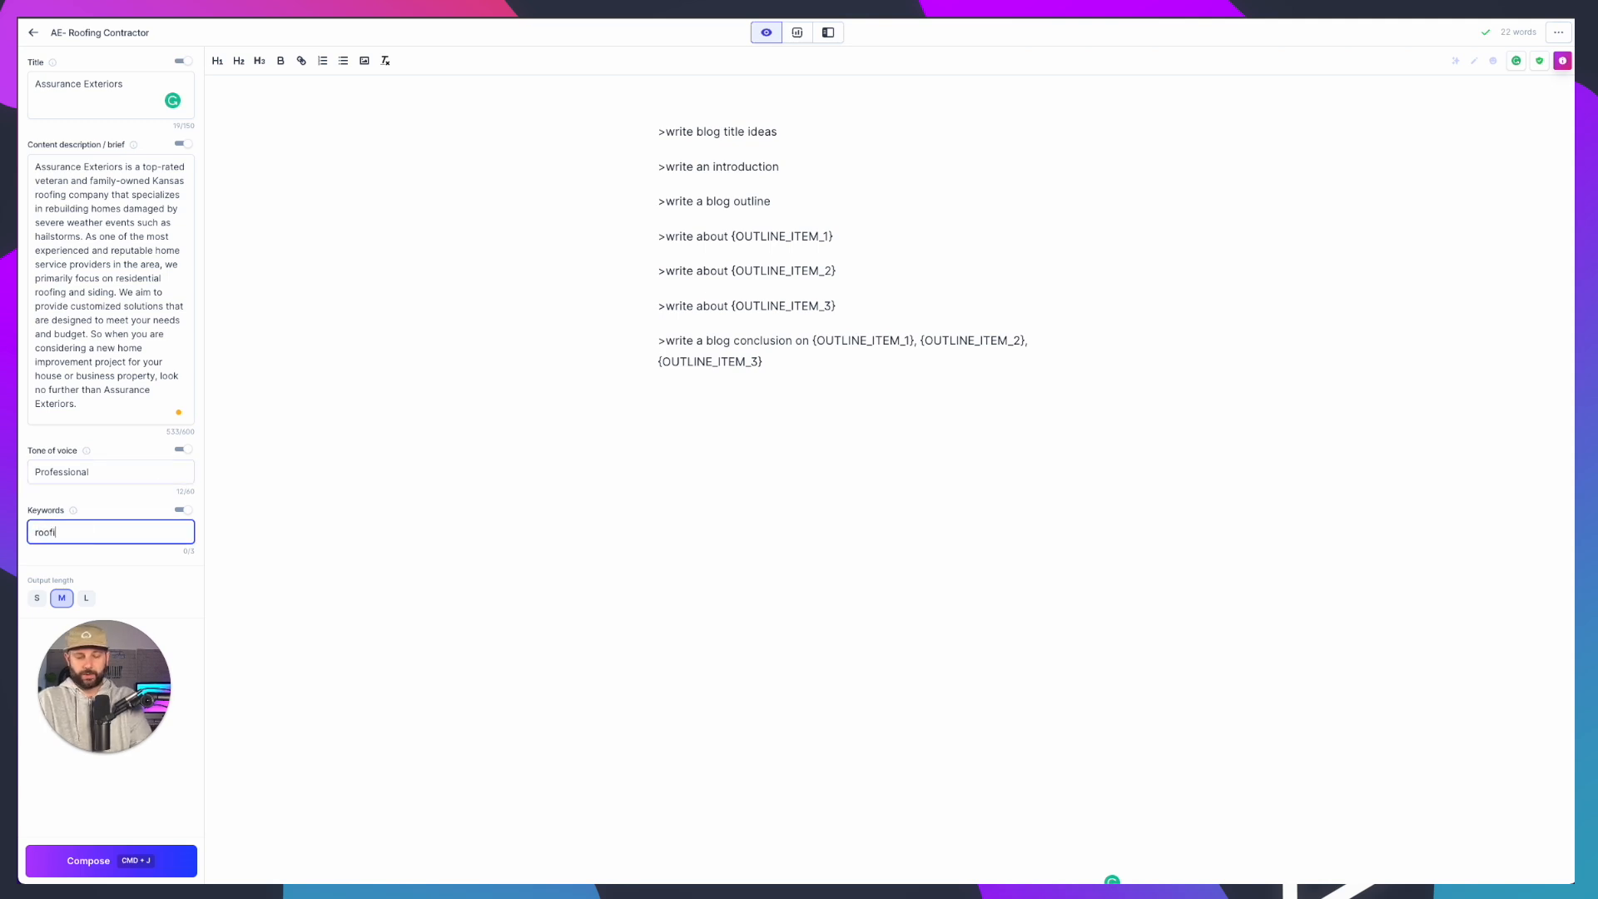
pyautogui.write('ng contractor')
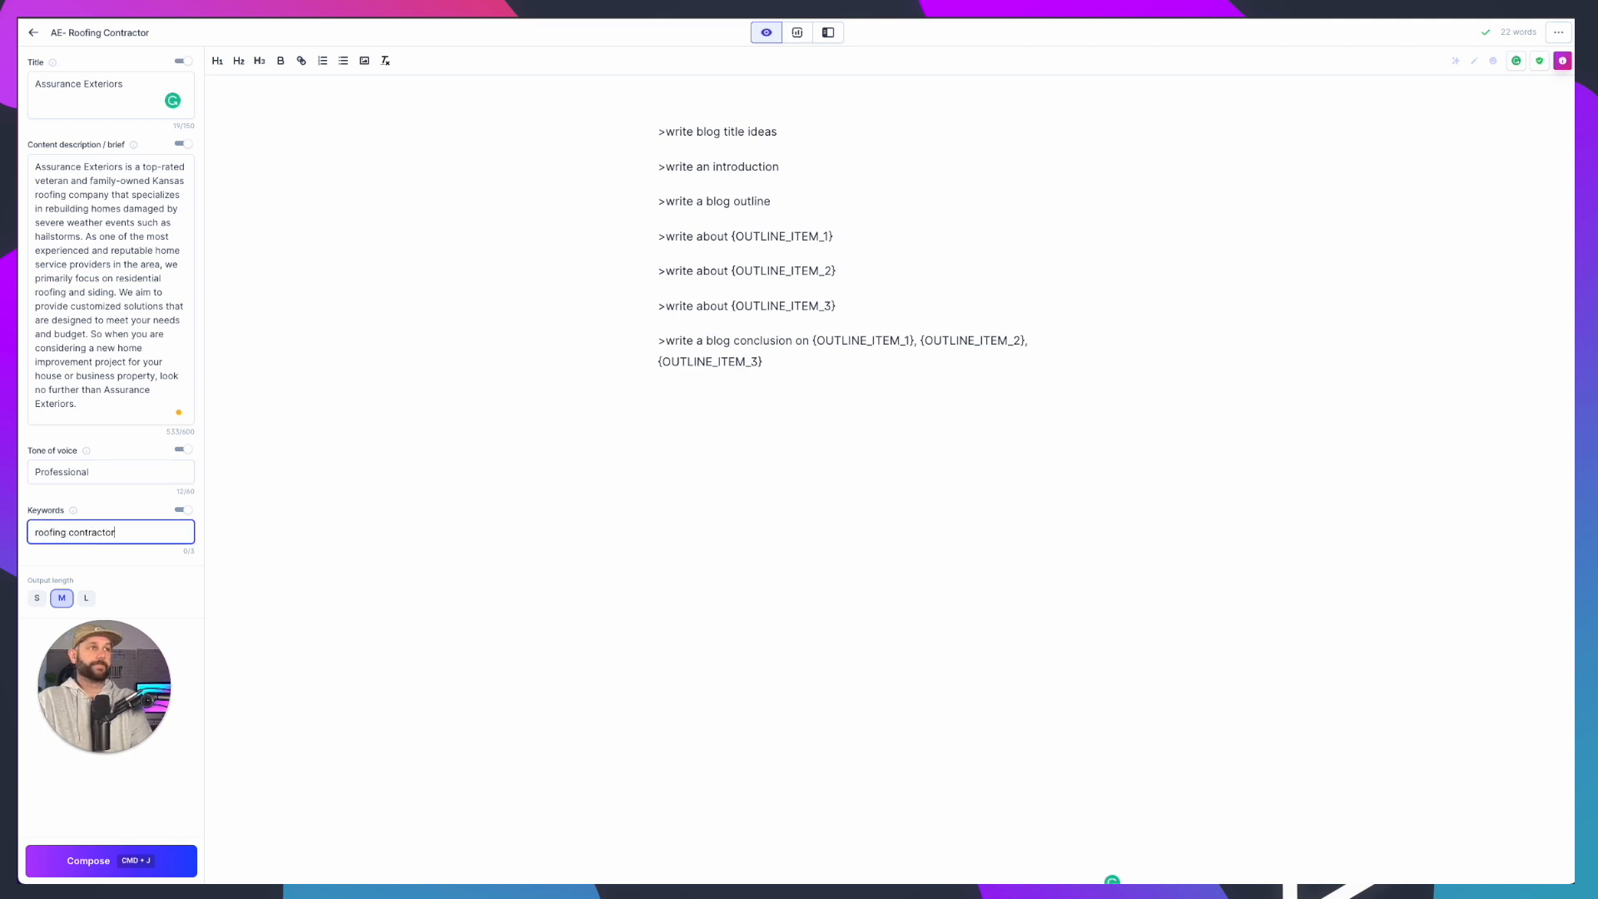
pyautogui.press('Return')
pyautogui.click(456, 550)
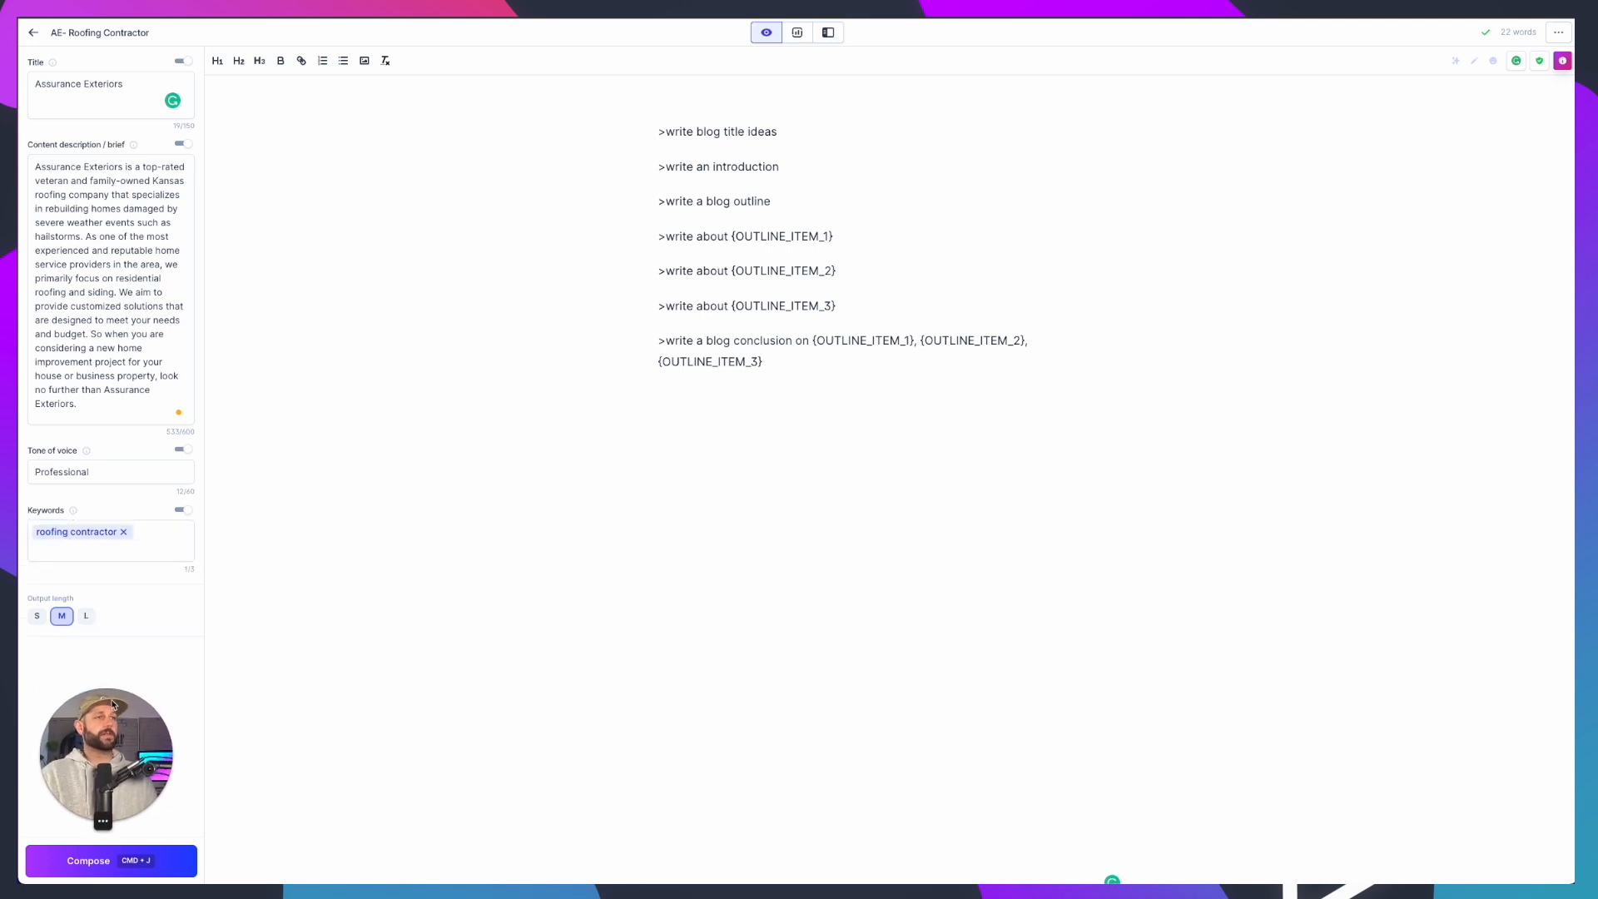
pyautogui.click(86, 616)
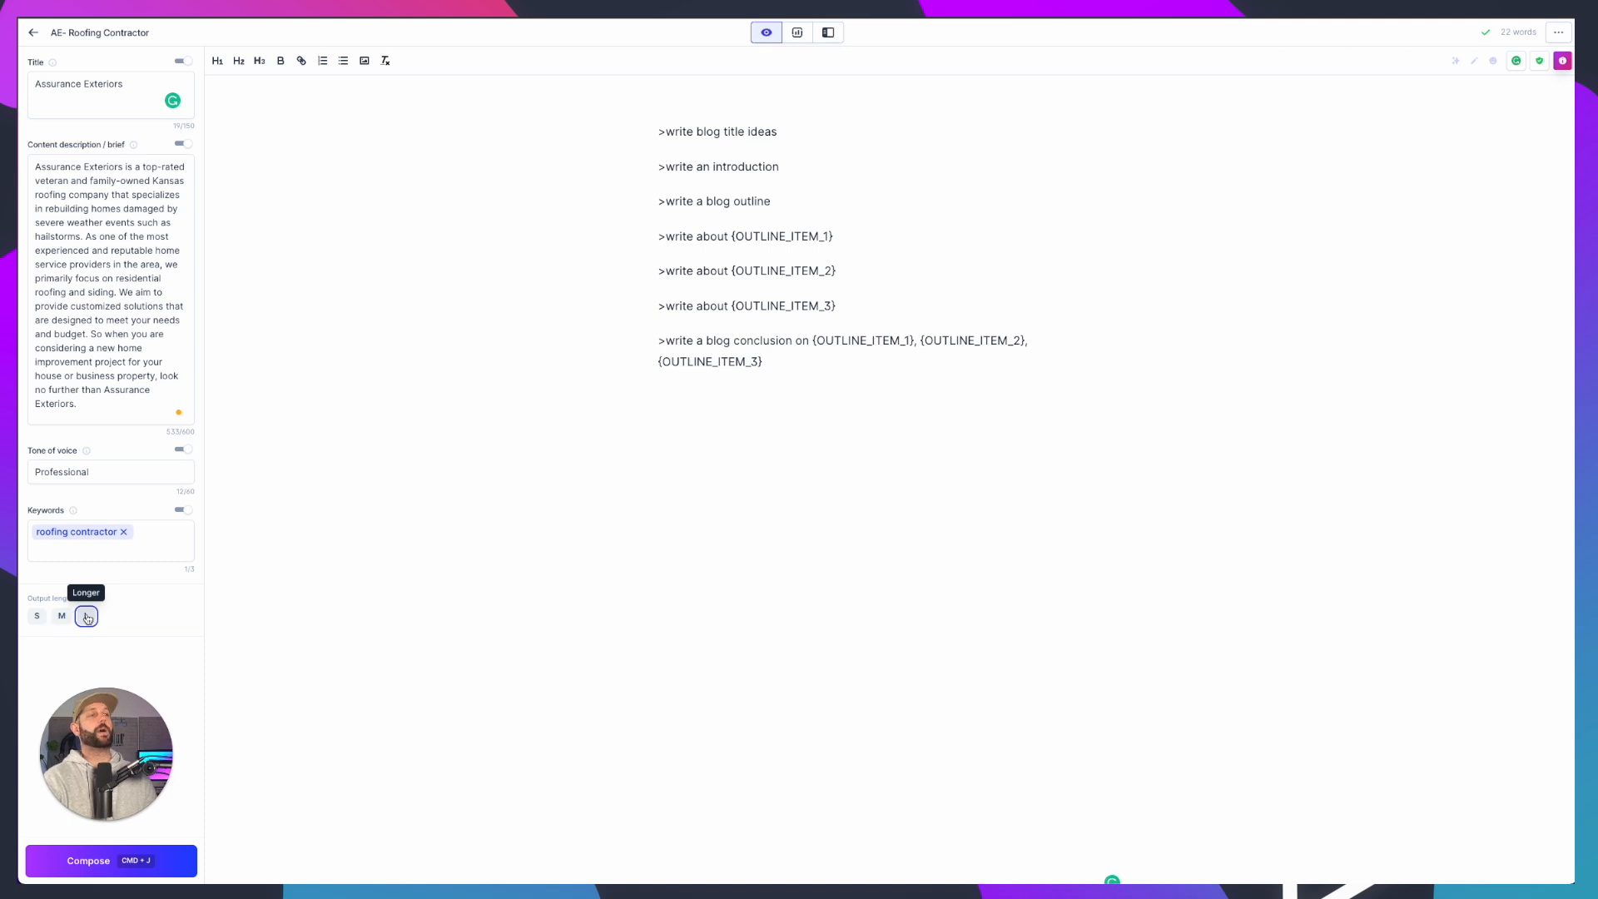
pyautogui.click(1048, 383)
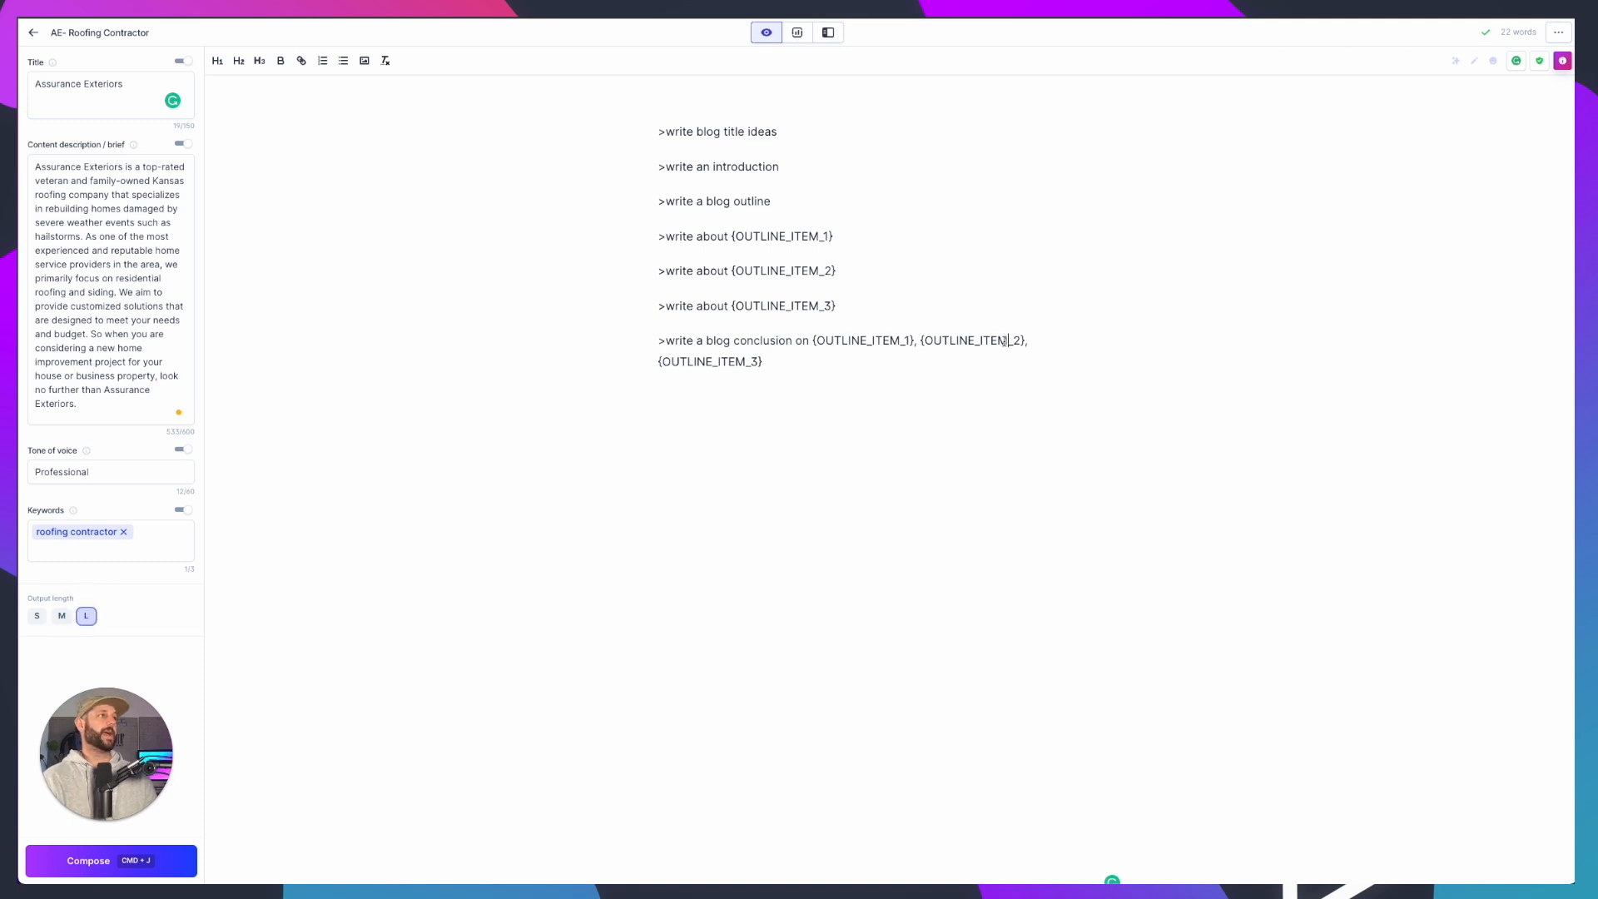
# Run the ">write blog title ideas" command and separate the generated ideas from the command with a line break
pyautogui.click(801, 131)
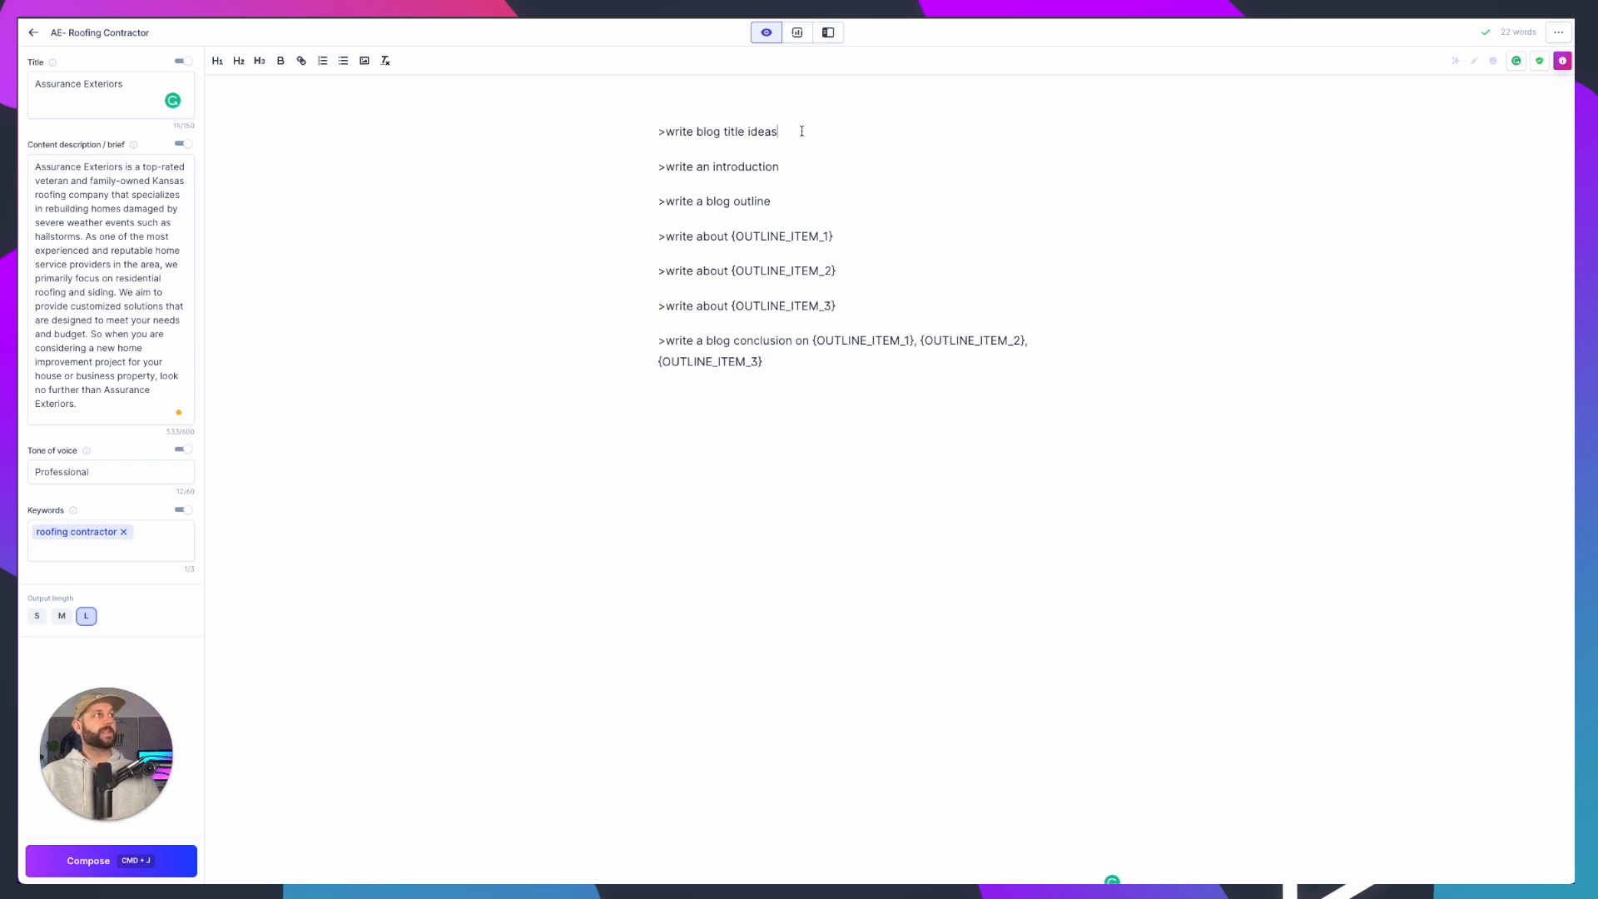
pyautogui.press('super+j')
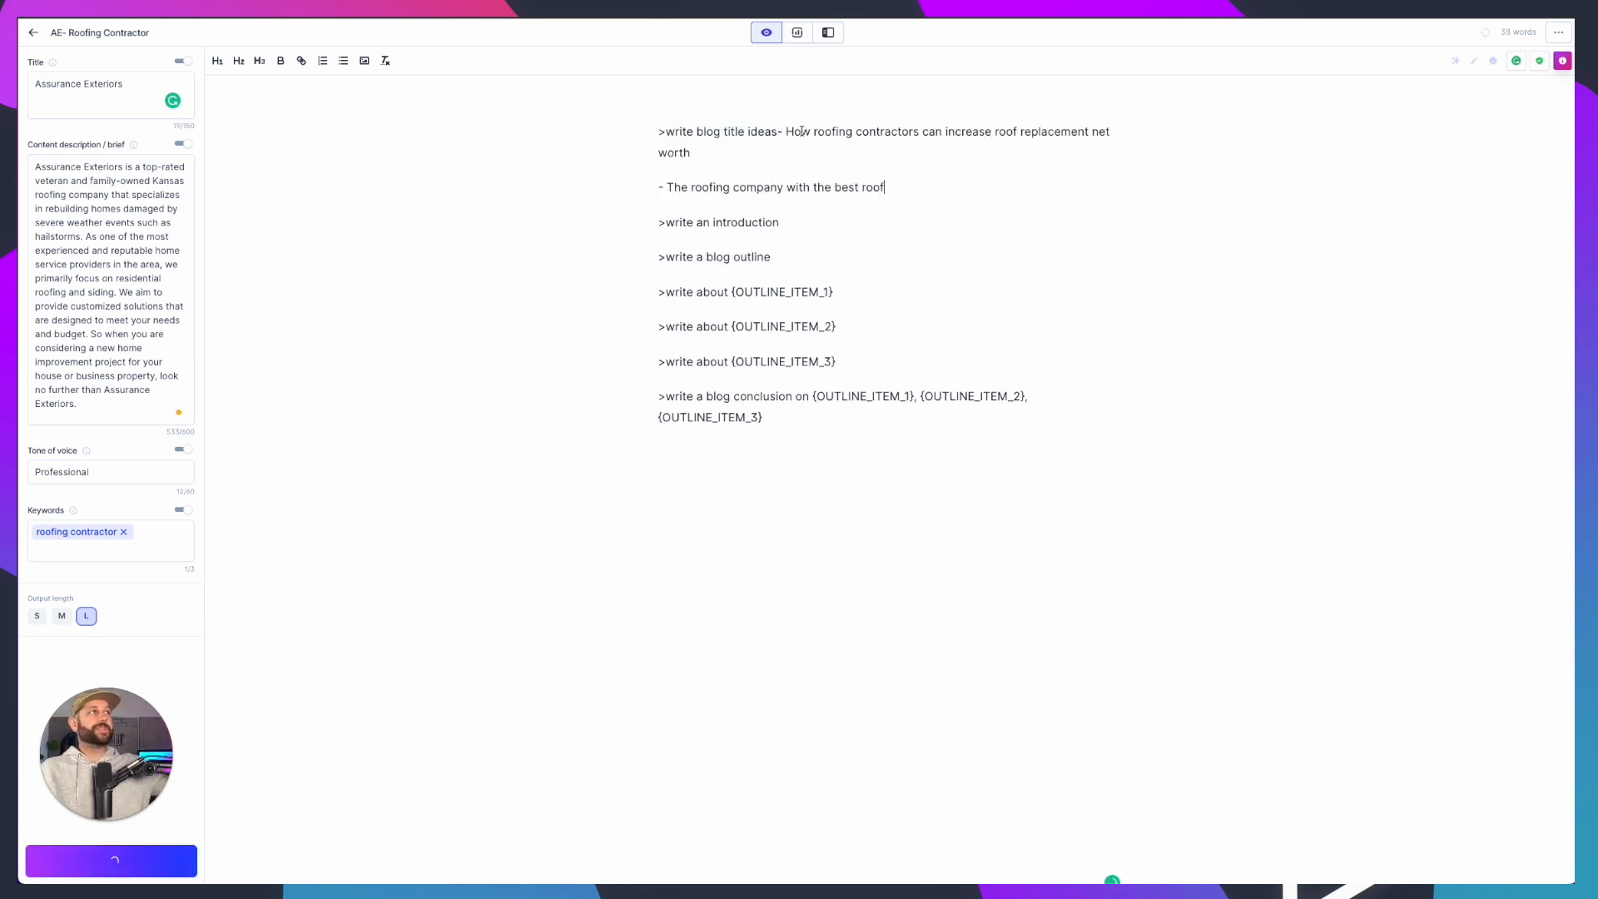
pyautogui.click(780, 131)
pyautogui.press('Return')
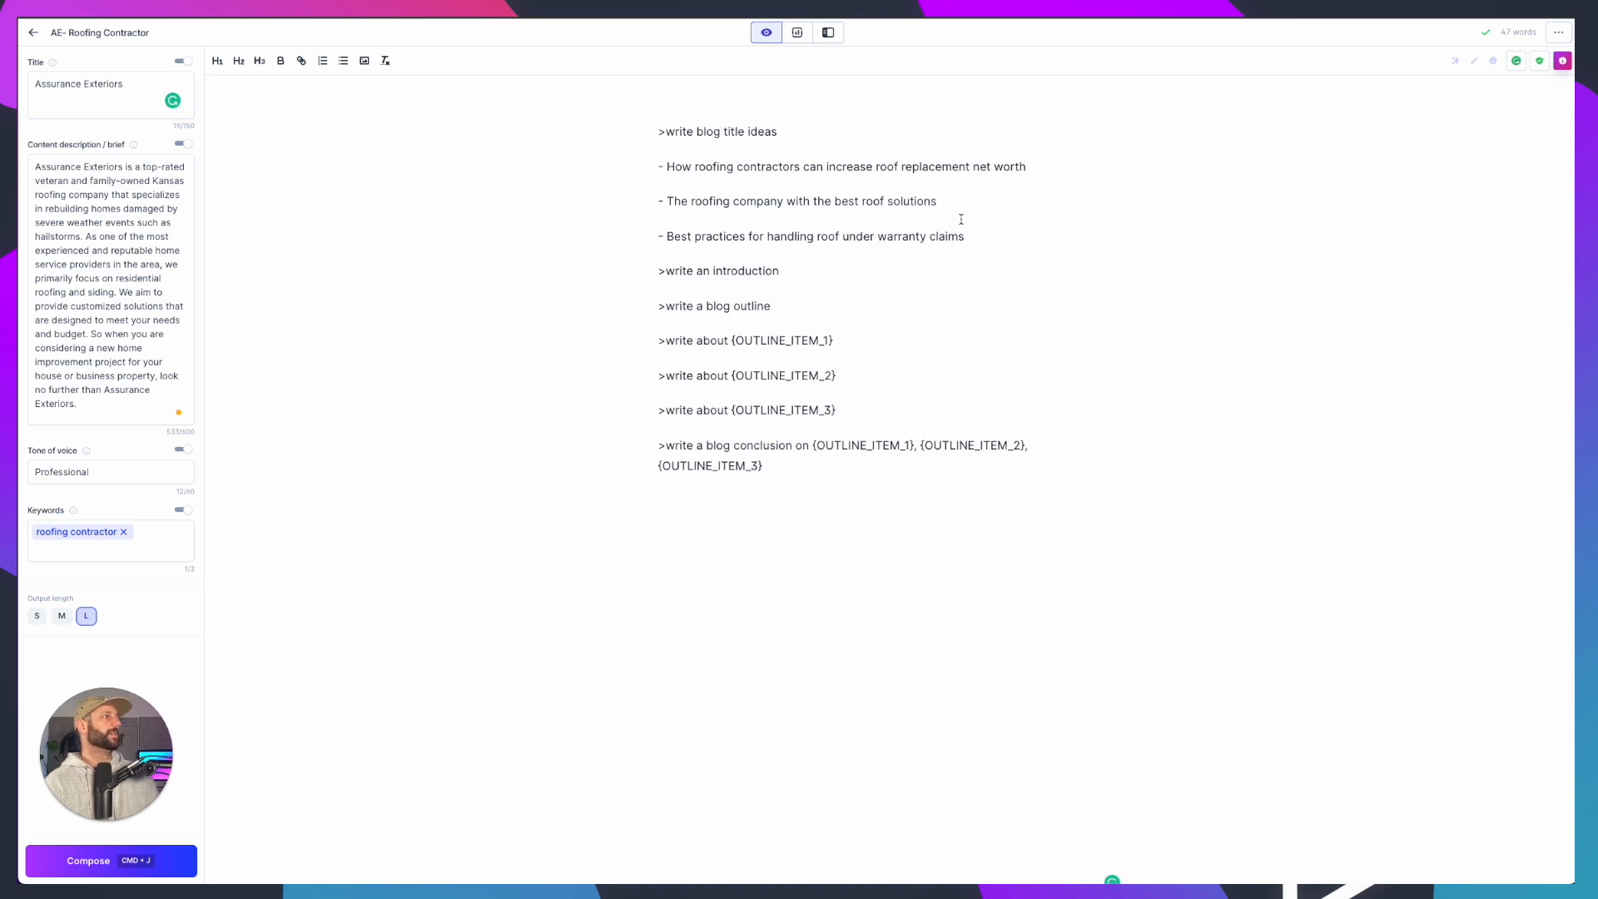
# Generate a second batch of blog title ideas from the same command and start it on its own line
pyautogui.moveTo(663, 236); pyautogui.dragTo(1000, 232)
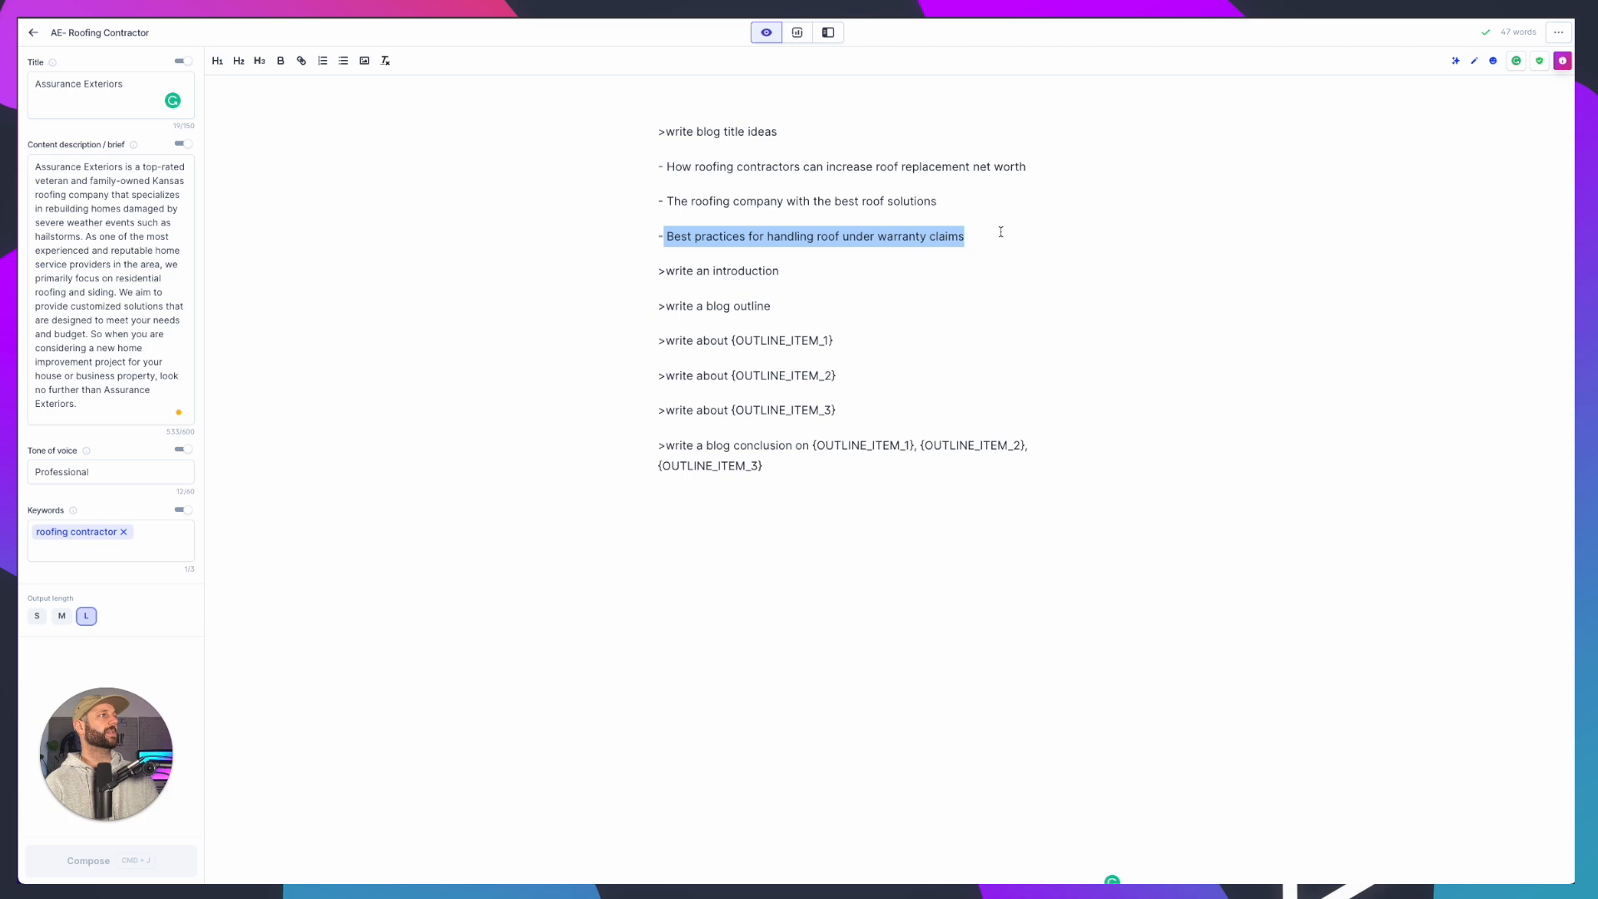
pyautogui.click(985, 210)
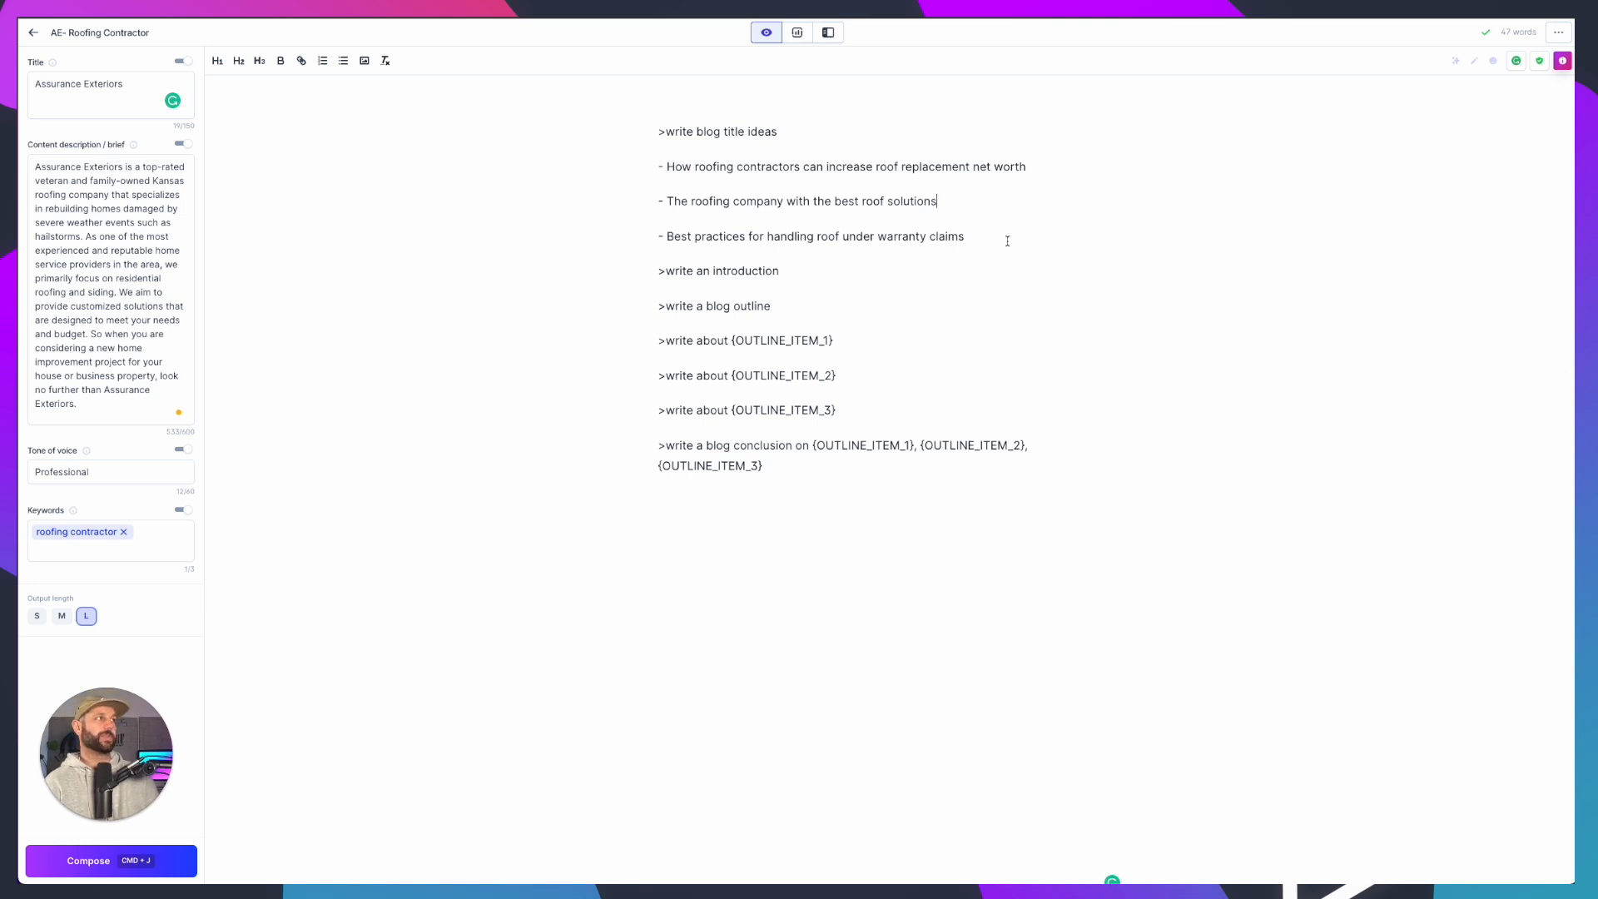
pyautogui.moveTo(1011, 240); pyautogui.dragTo(610, 174)
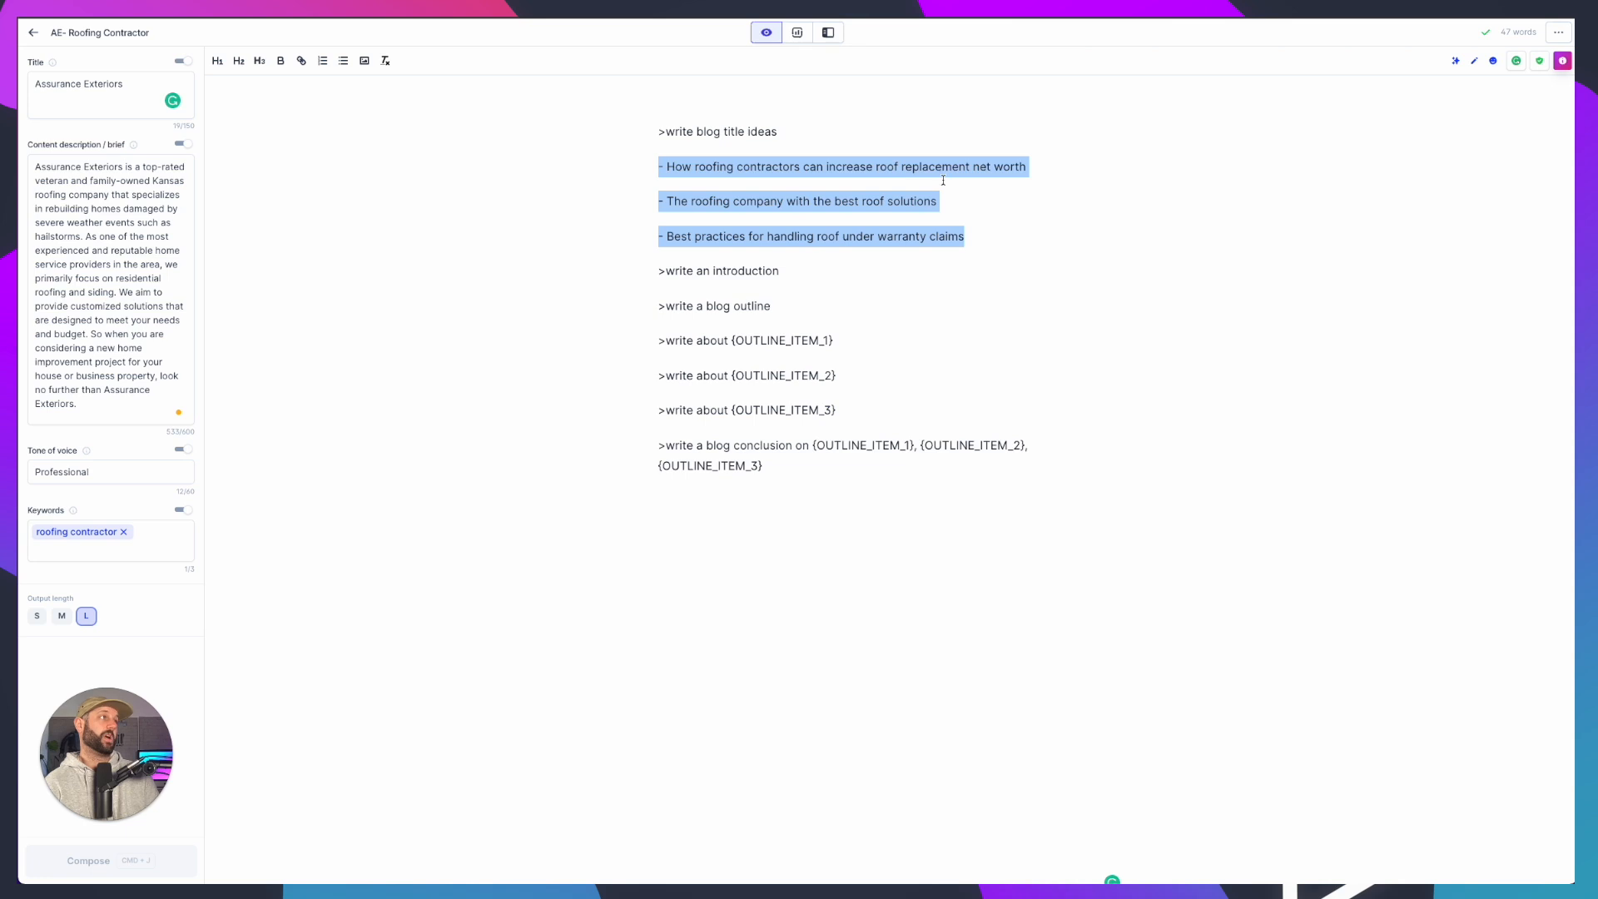
pyautogui.click(984, 207)
pyautogui.click(795, 131)
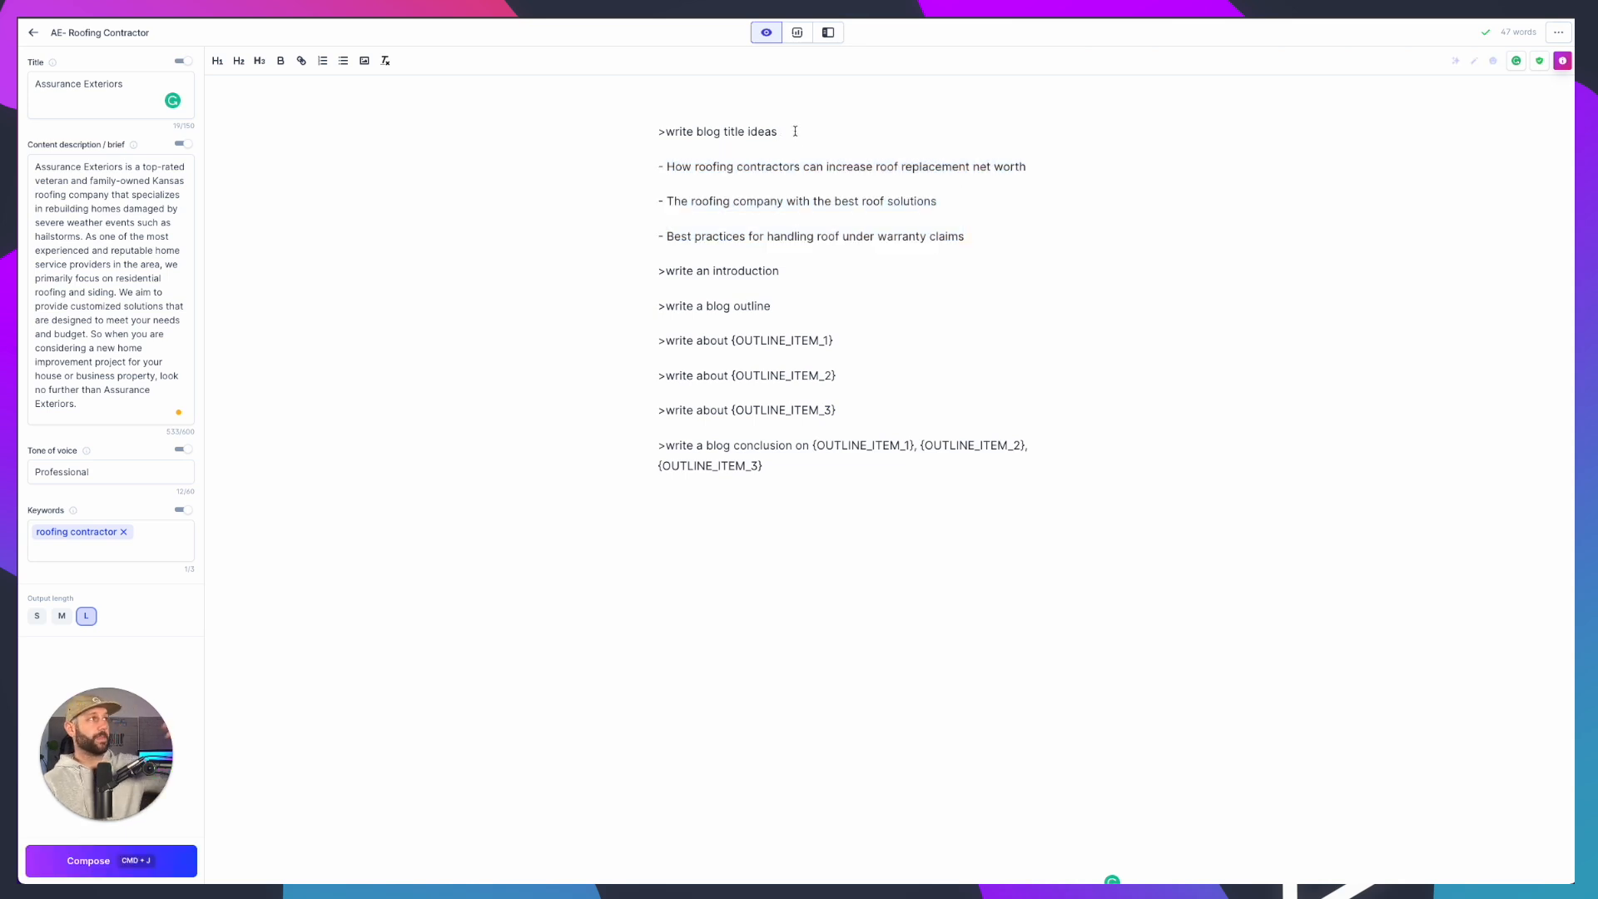
pyautogui.hotkey('shift', 'Home')
pyautogui.press('super+j')
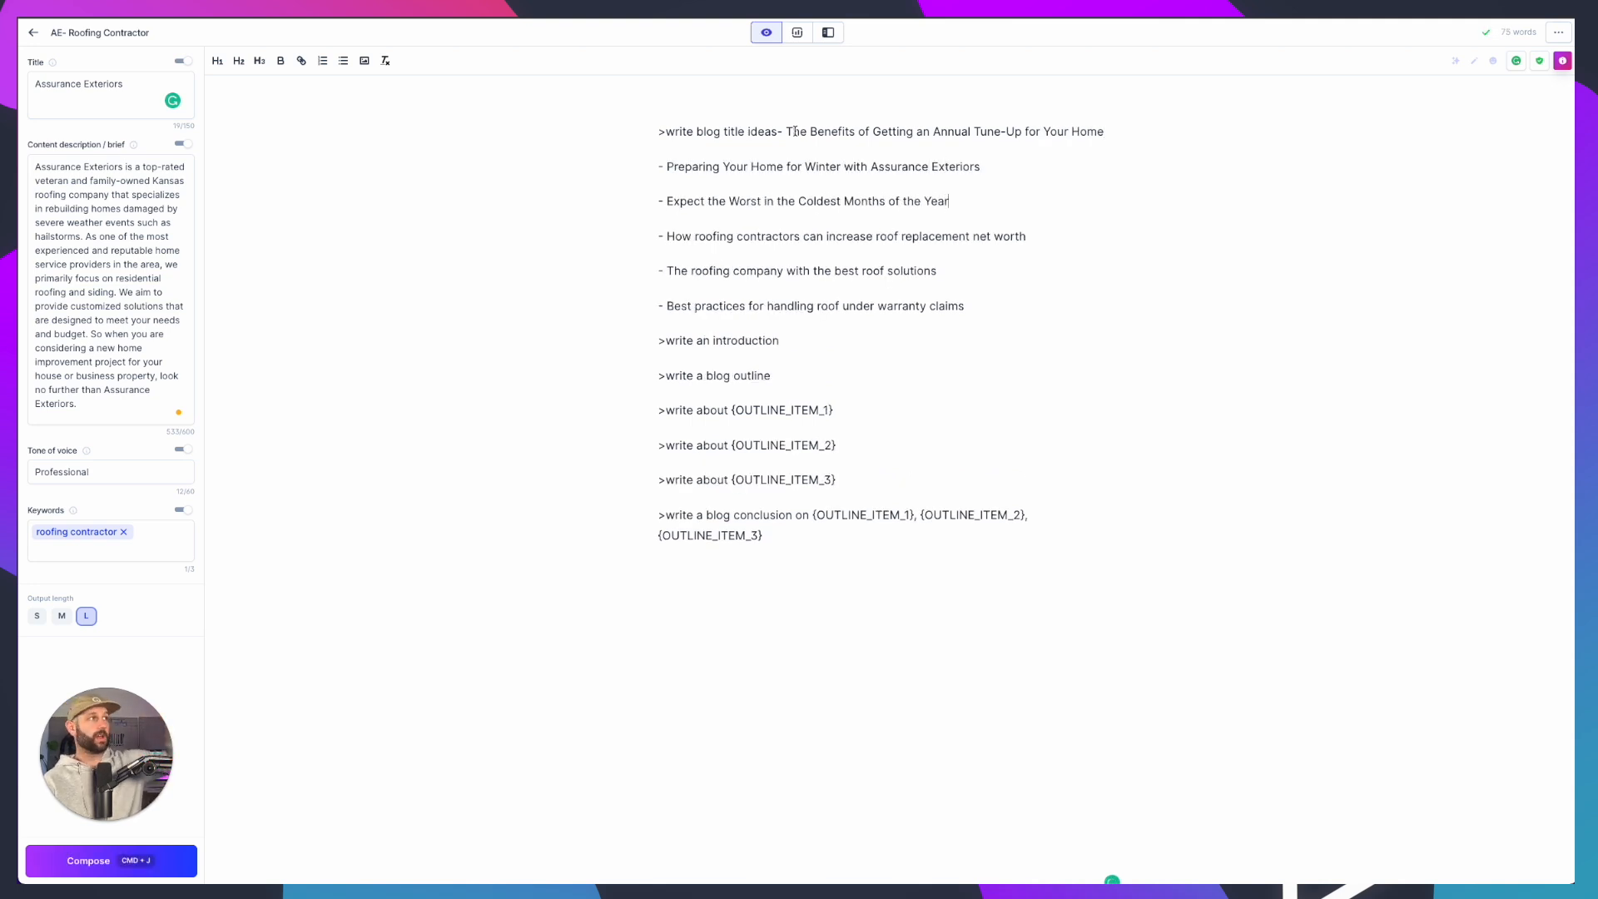
pyautogui.click(780, 131)
pyautogui.press('Return')
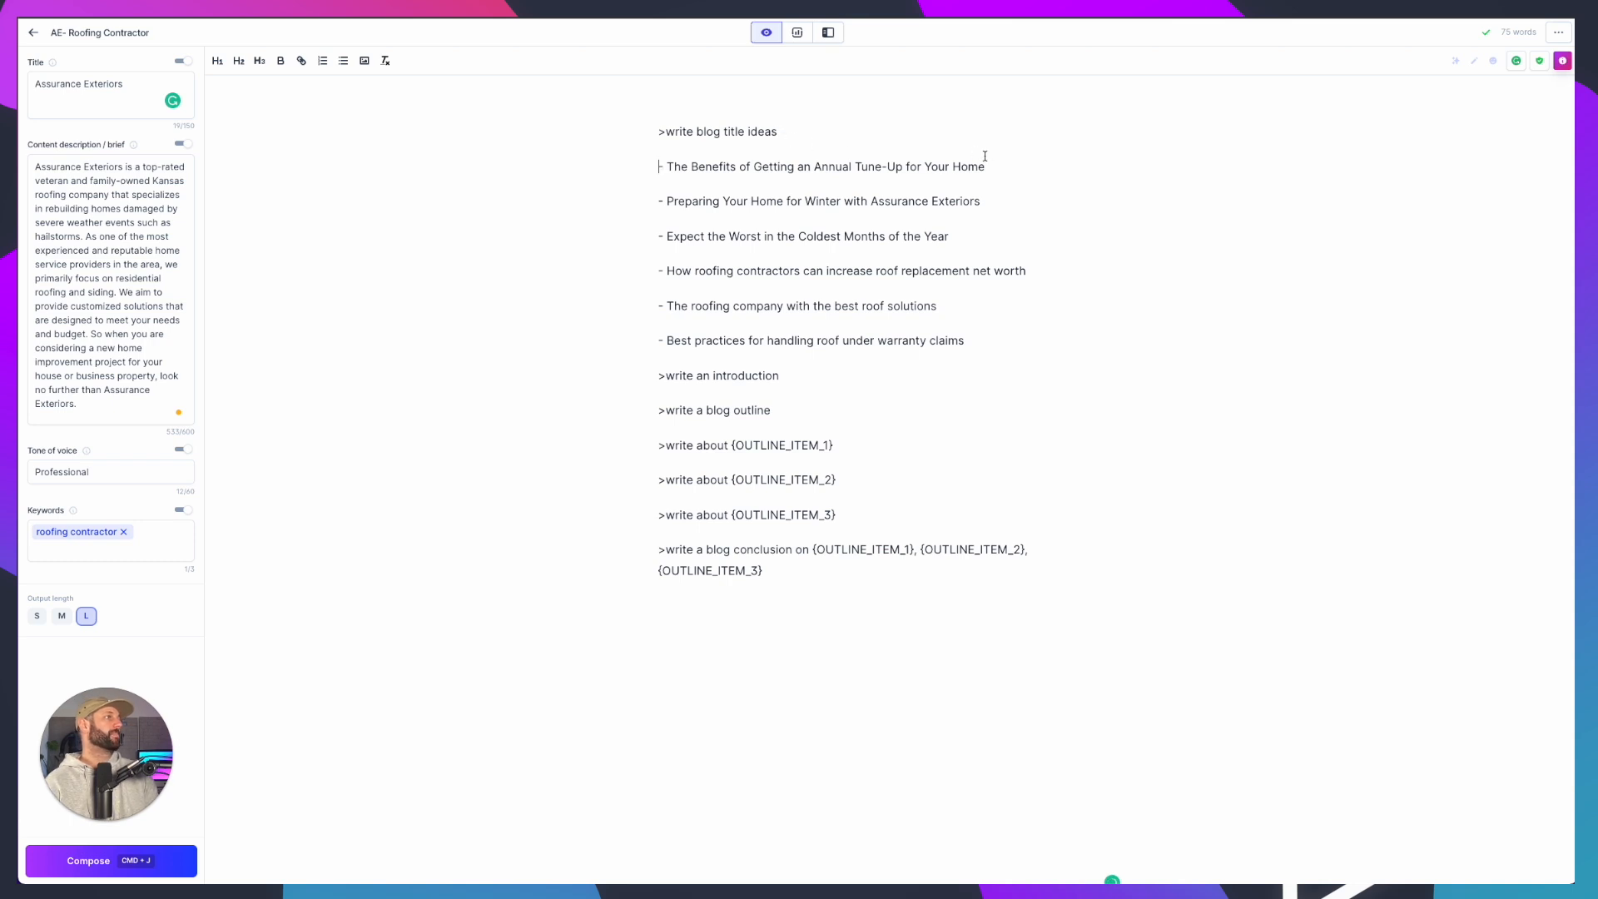
# Keep only the title "Preparing Your Home for Winter with Assurance Exteriors", deleting the command, the other ideas and the leading dash and space
pyautogui.moveTo(982, 201); pyautogui.dragTo(594, 199)
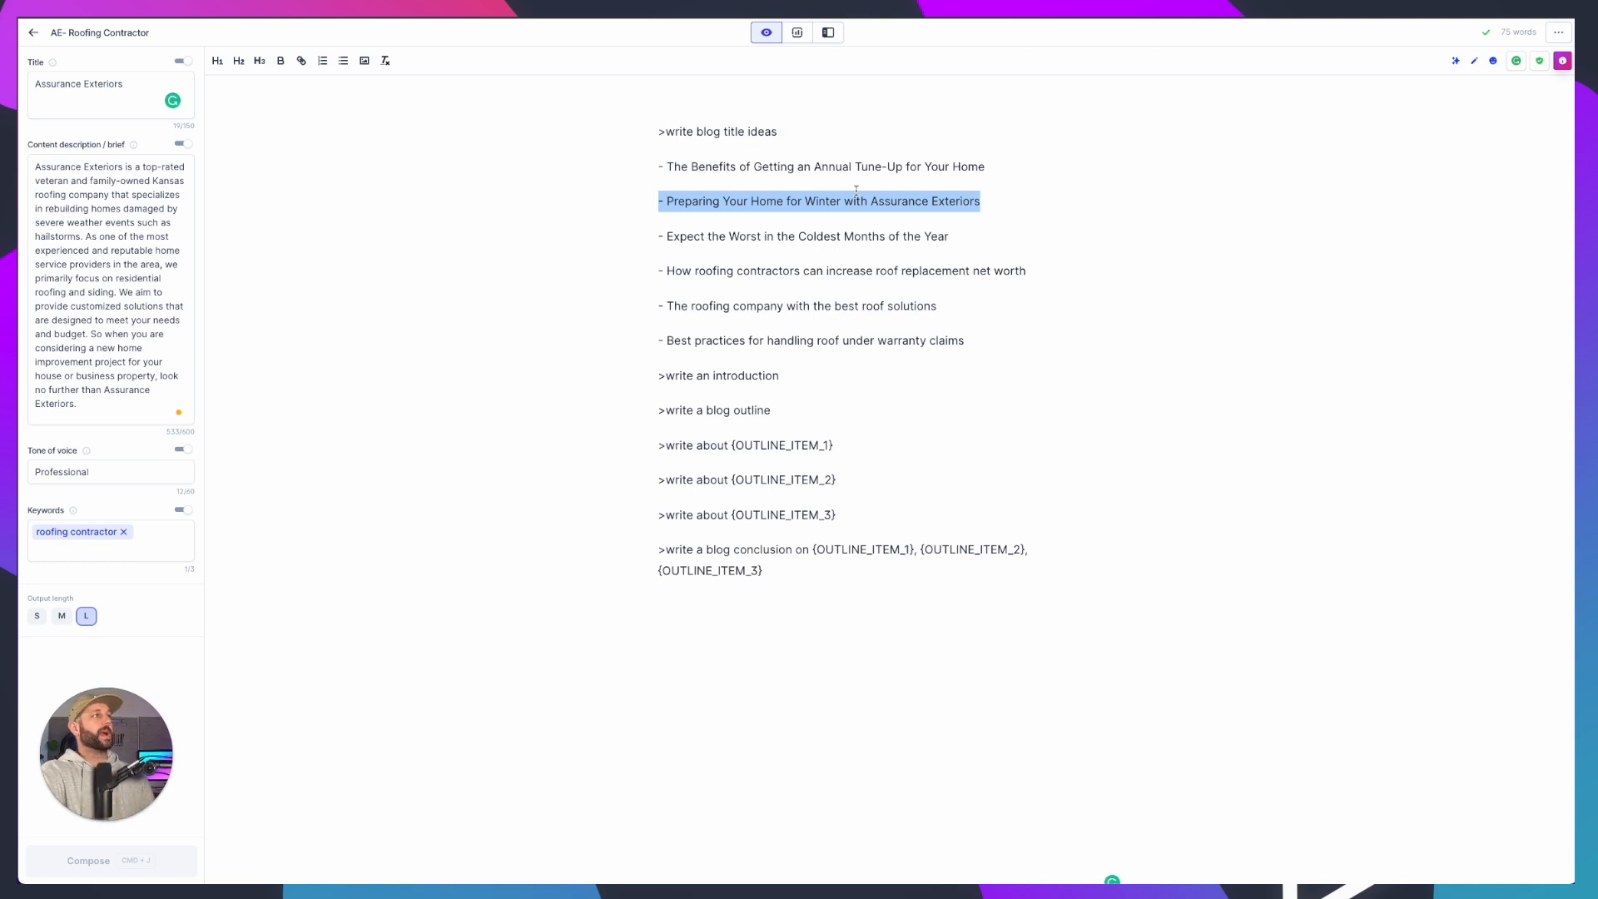
pyautogui.moveTo(954, 325); pyautogui.dragTo(635, 241)
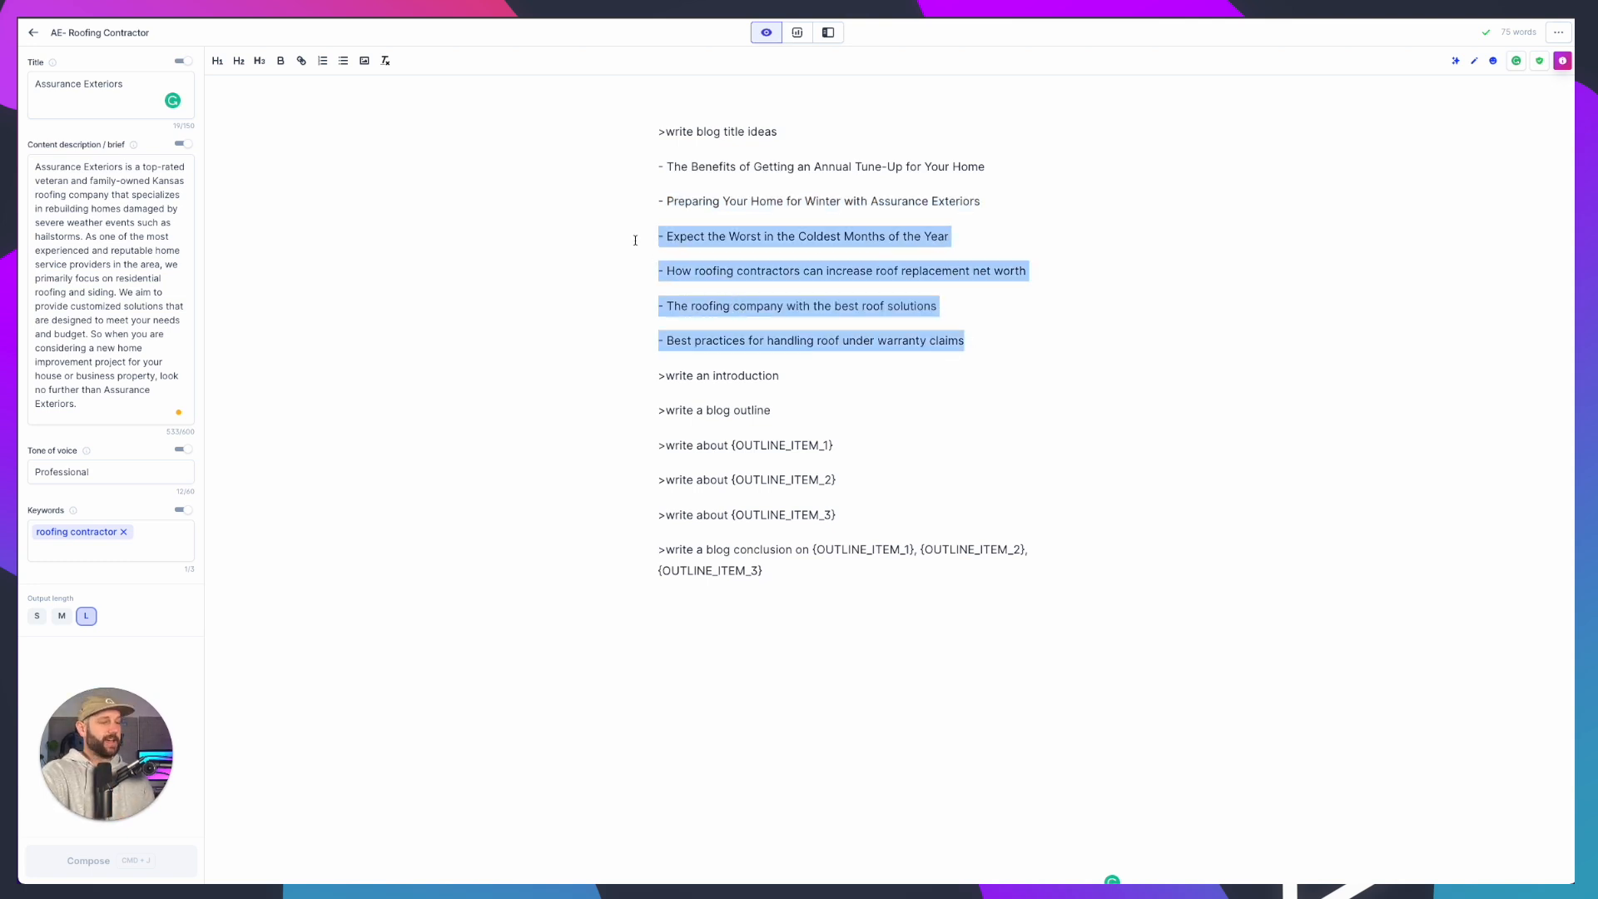
pyautogui.press('BackSpace')
pyautogui.moveTo(1003, 167); pyautogui.dragTo(602, 146)
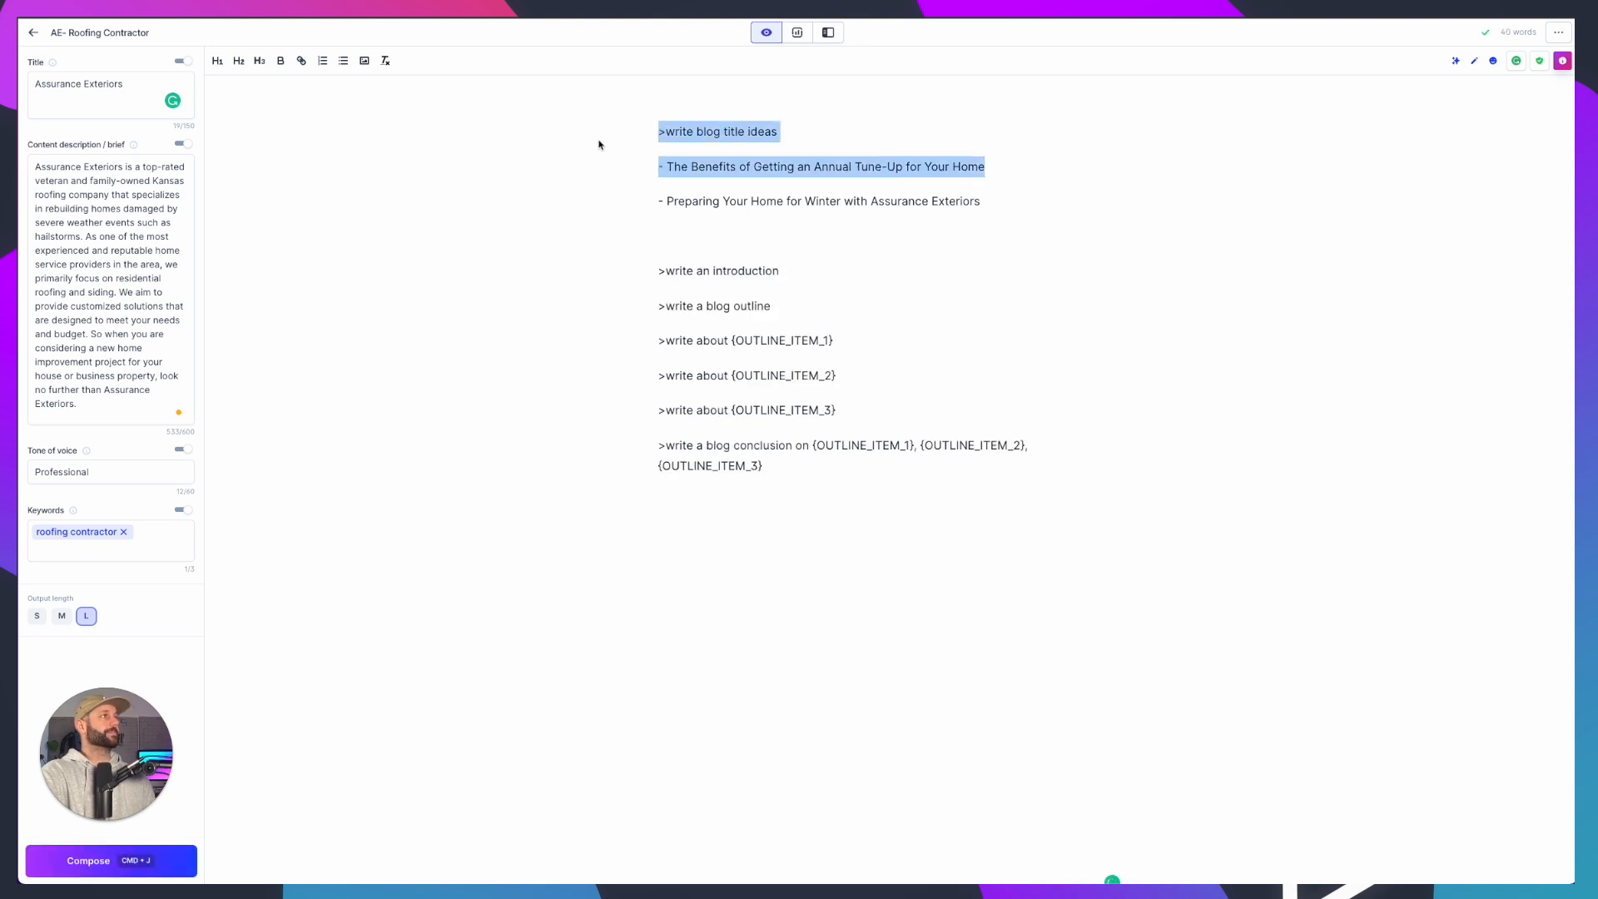
pyautogui.press('BackSpace')
pyautogui.click(665, 167)
pyautogui.press('BackSpace')
pyautogui.press('BackSpace')
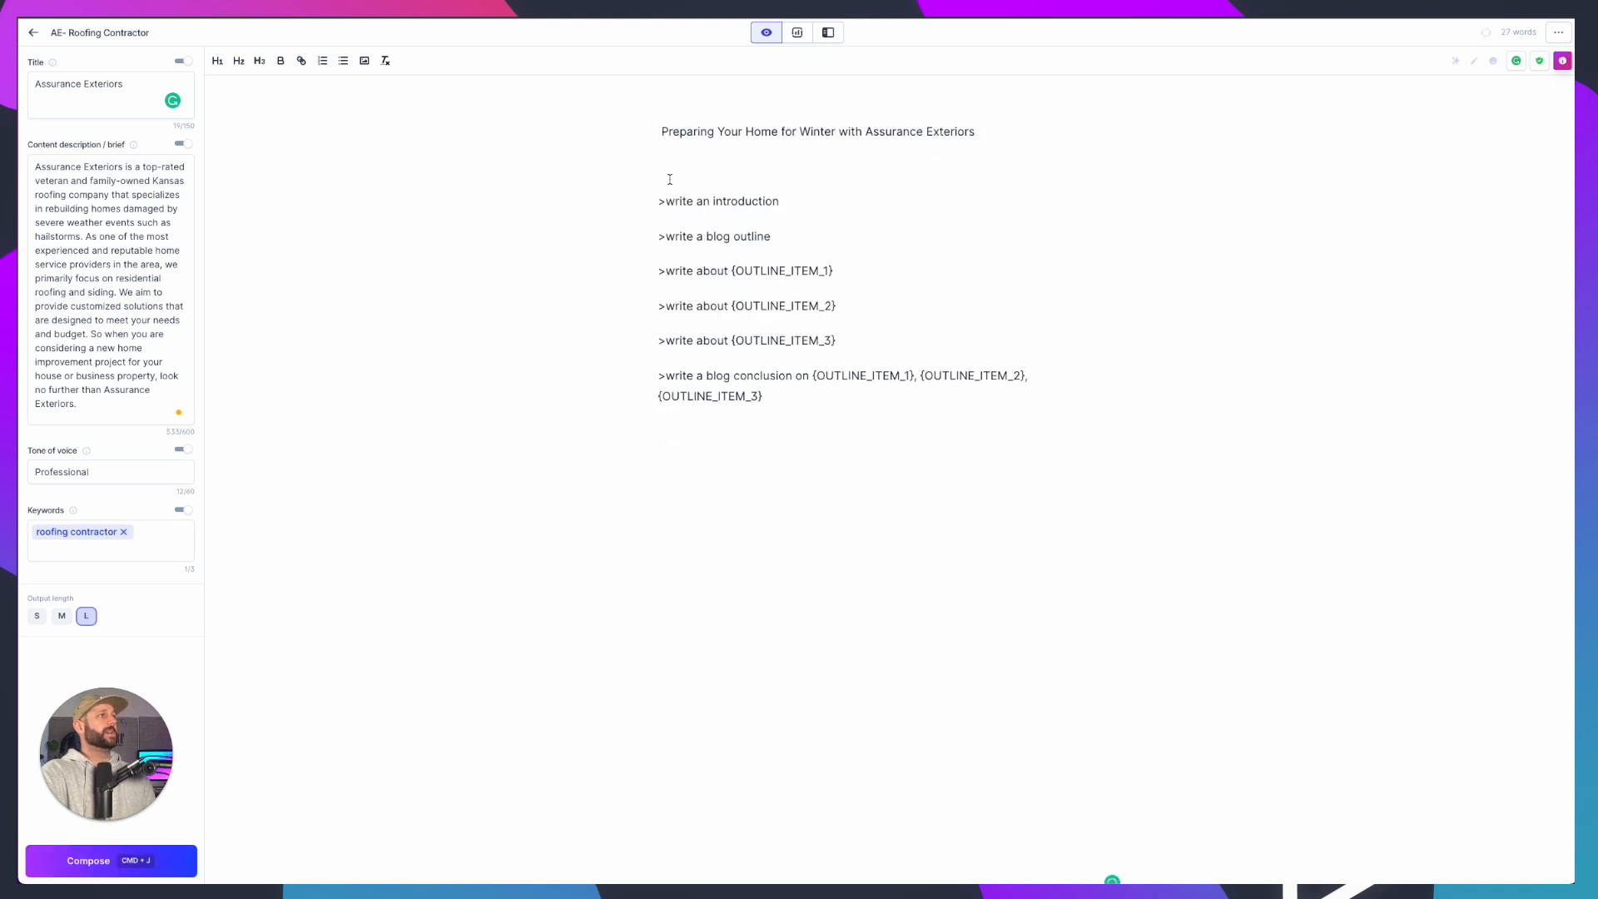
pyautogui.click(661, 131)
pyautogui.press('BackSpace')
# Format the line "Preparing Your Home for Winter with Assurance Exteriors" as a level 1 heading
pyautogui.tripleClick(991, 131)
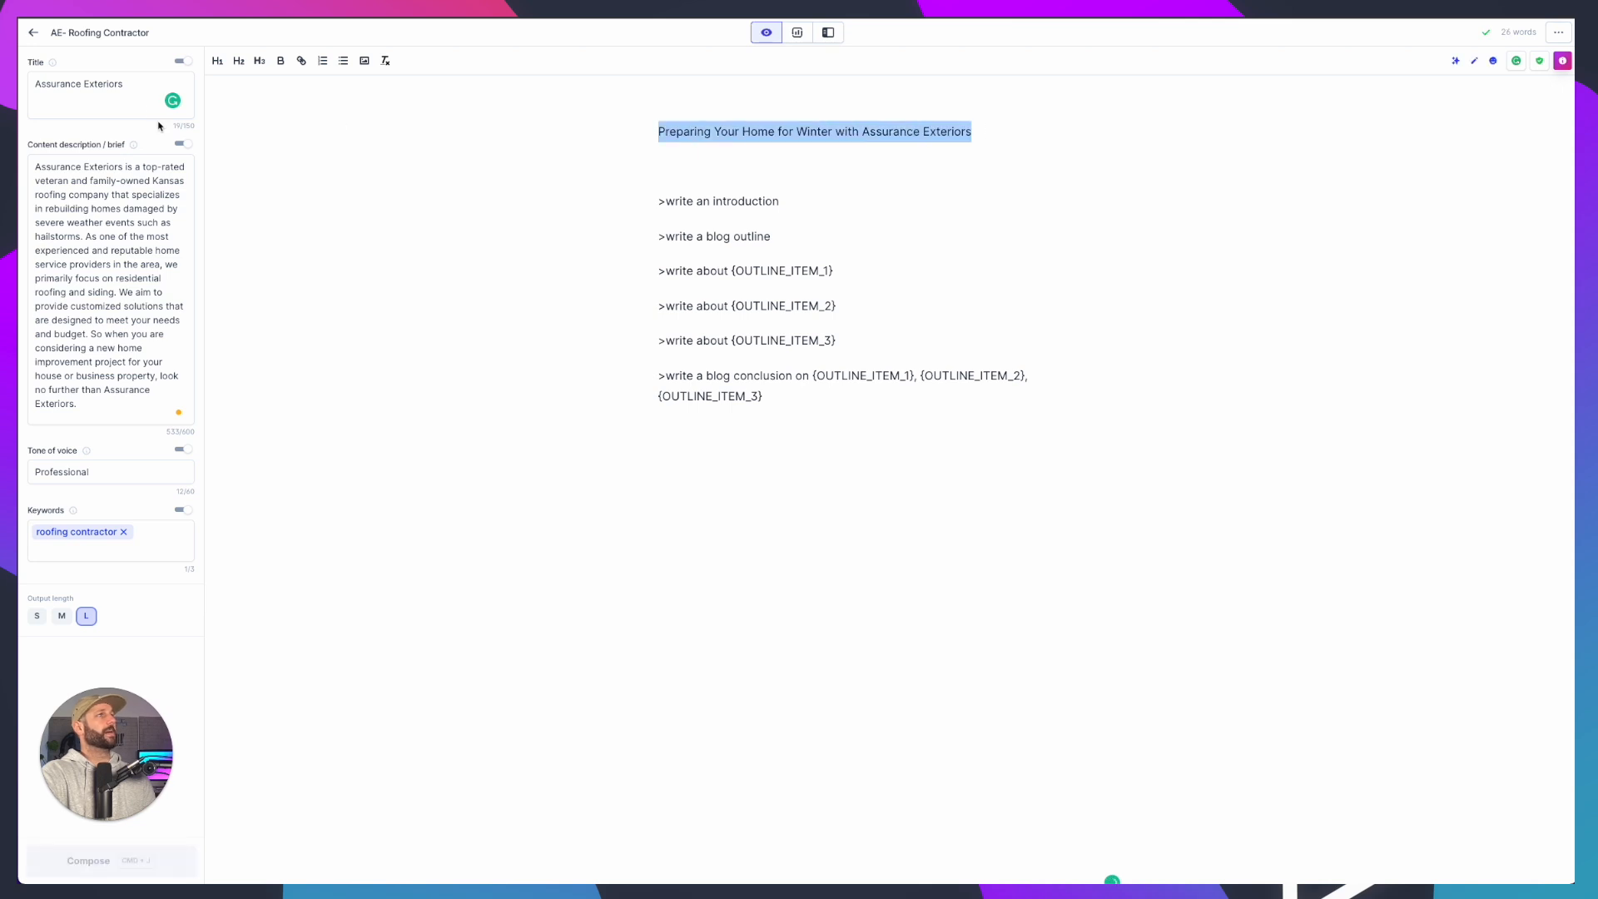
pyautogui.click(217, 61)
pyautogui.click(754, 152)
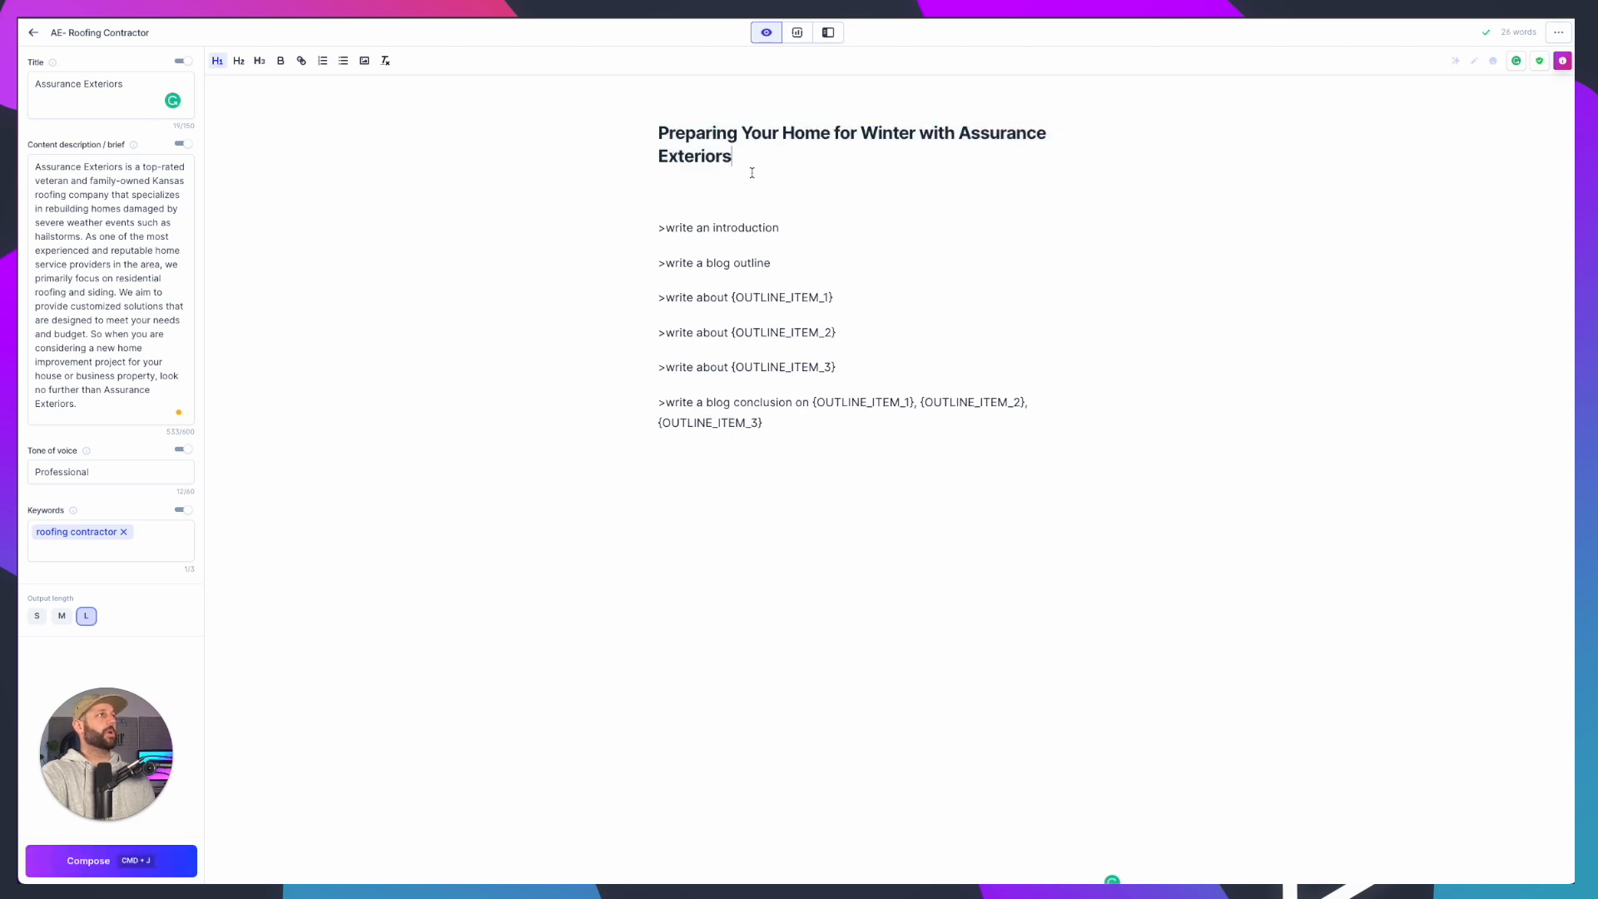
# Replace the document's Title text with the copied blog heading and remove the blank line beneath the heading
pyautogui.tripleClick(733, 160)
pyautogui.press('super+c')
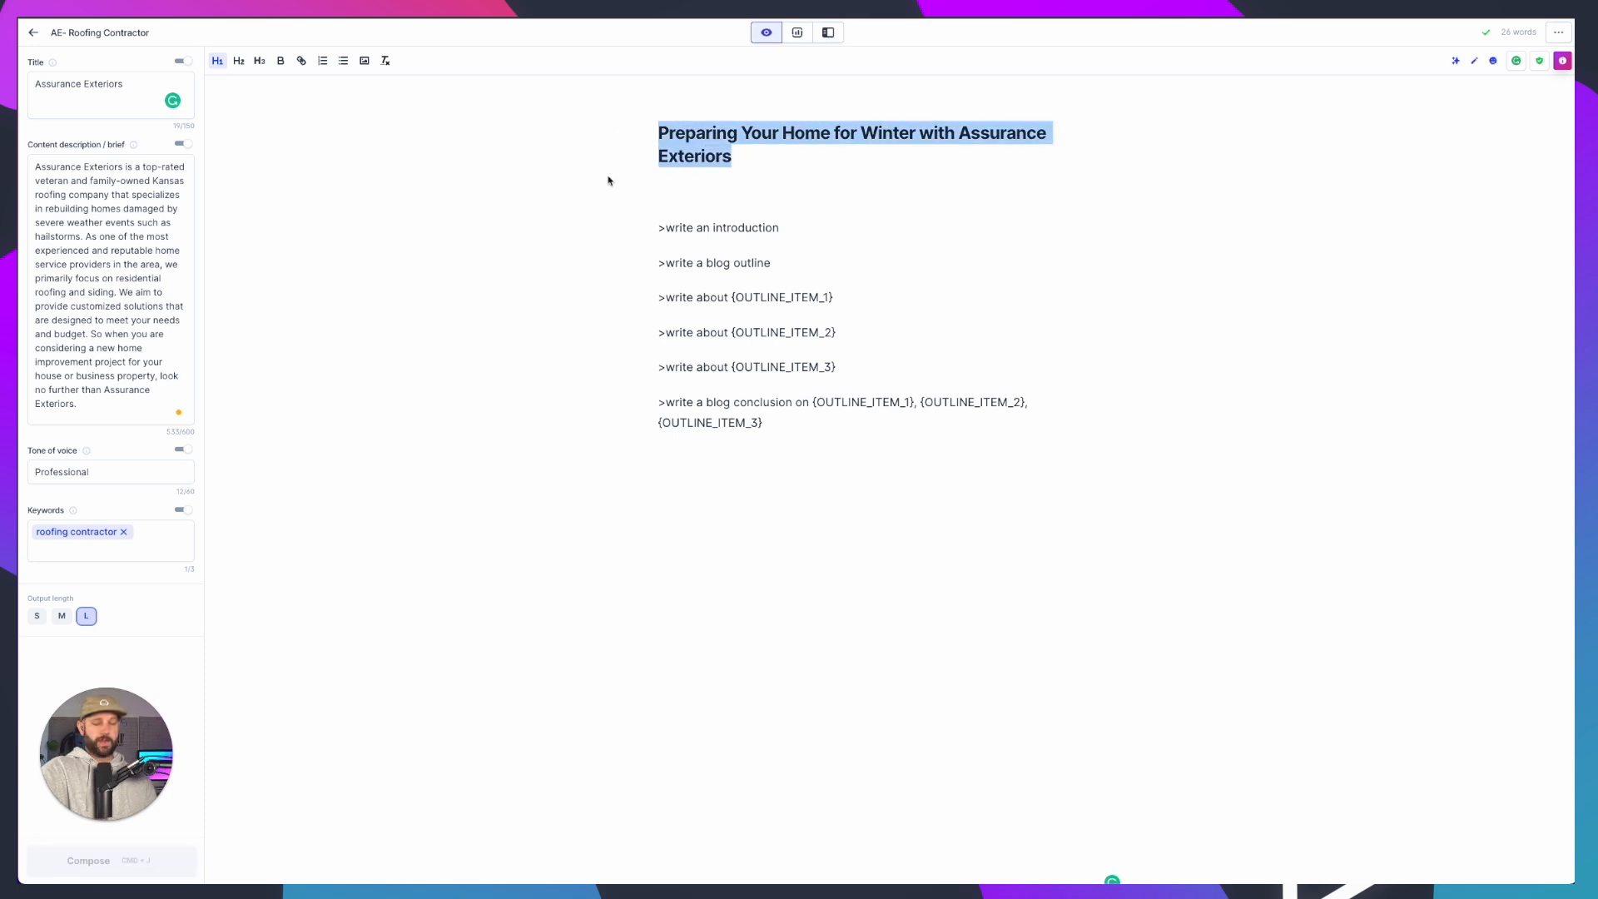
pyautogui.doubleClick(69, 85)
pyautogui.press('super+a')
pyautogui.press('super+v')
pyautogui.click(788, 188)
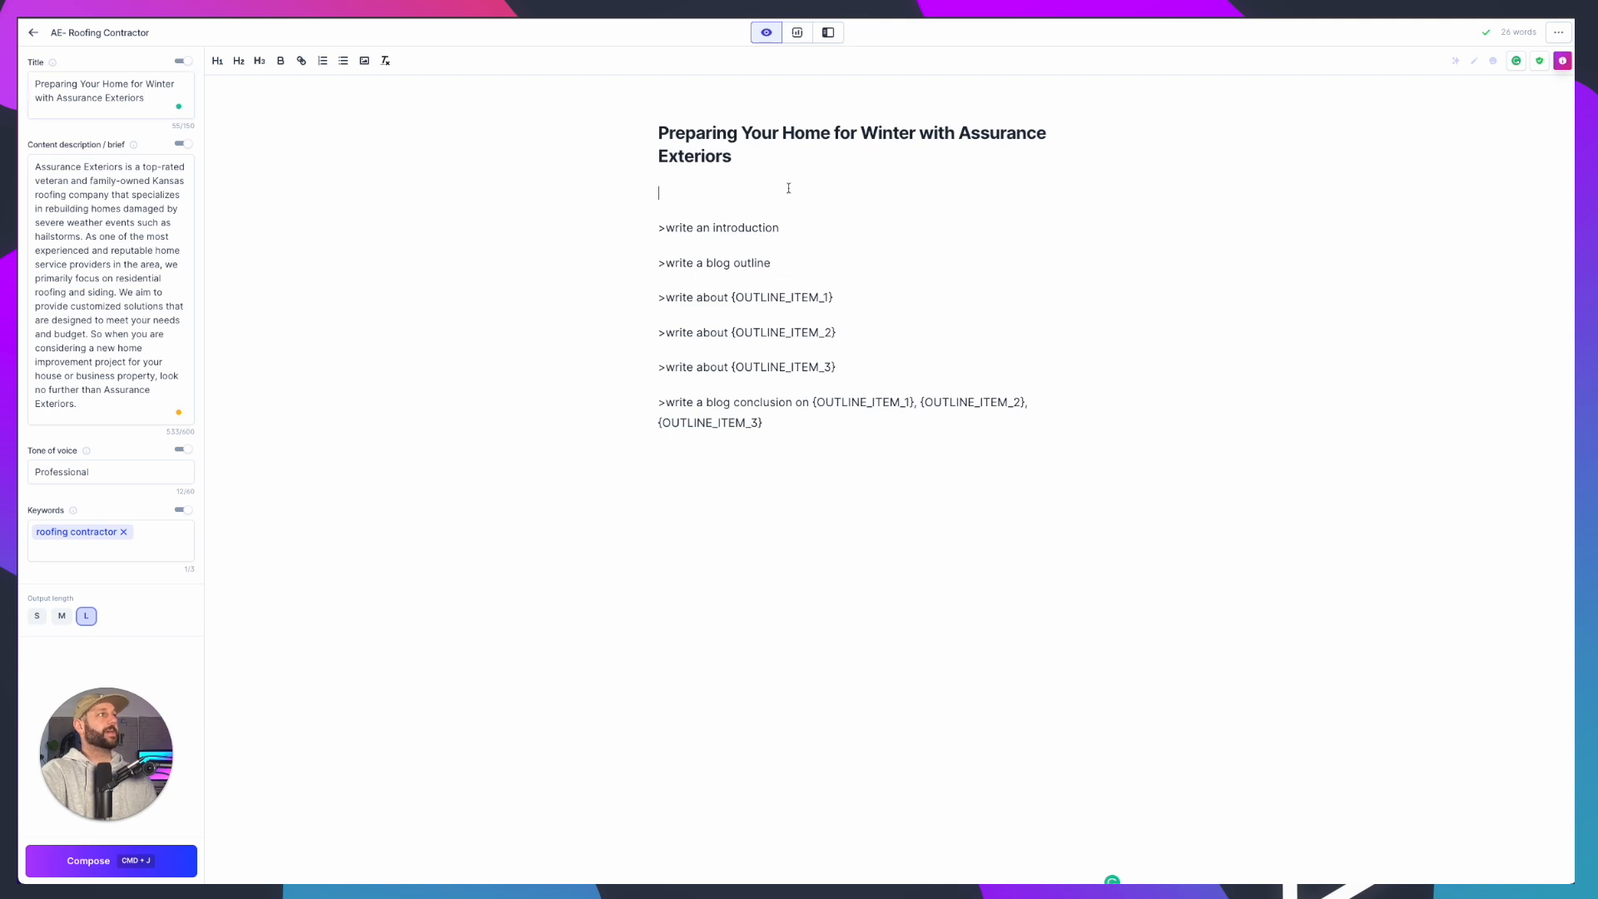
pyautogui.press('BackSpace')
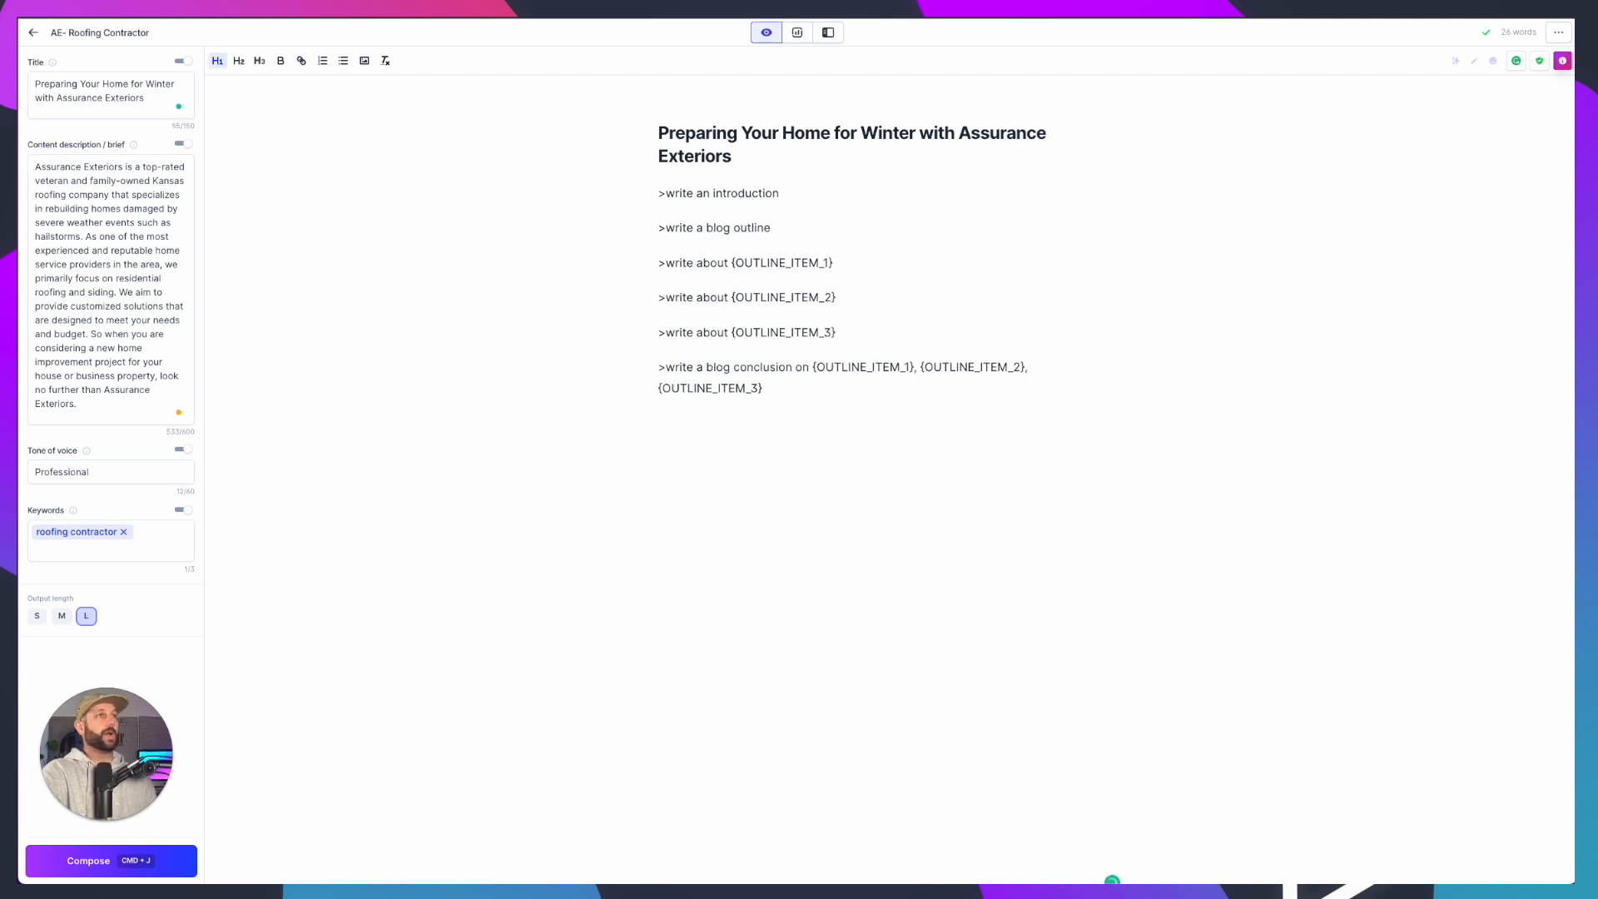
# Run the ">write an introduction" command to generate the blog post's introduction
pyautogui.click(98, 250)
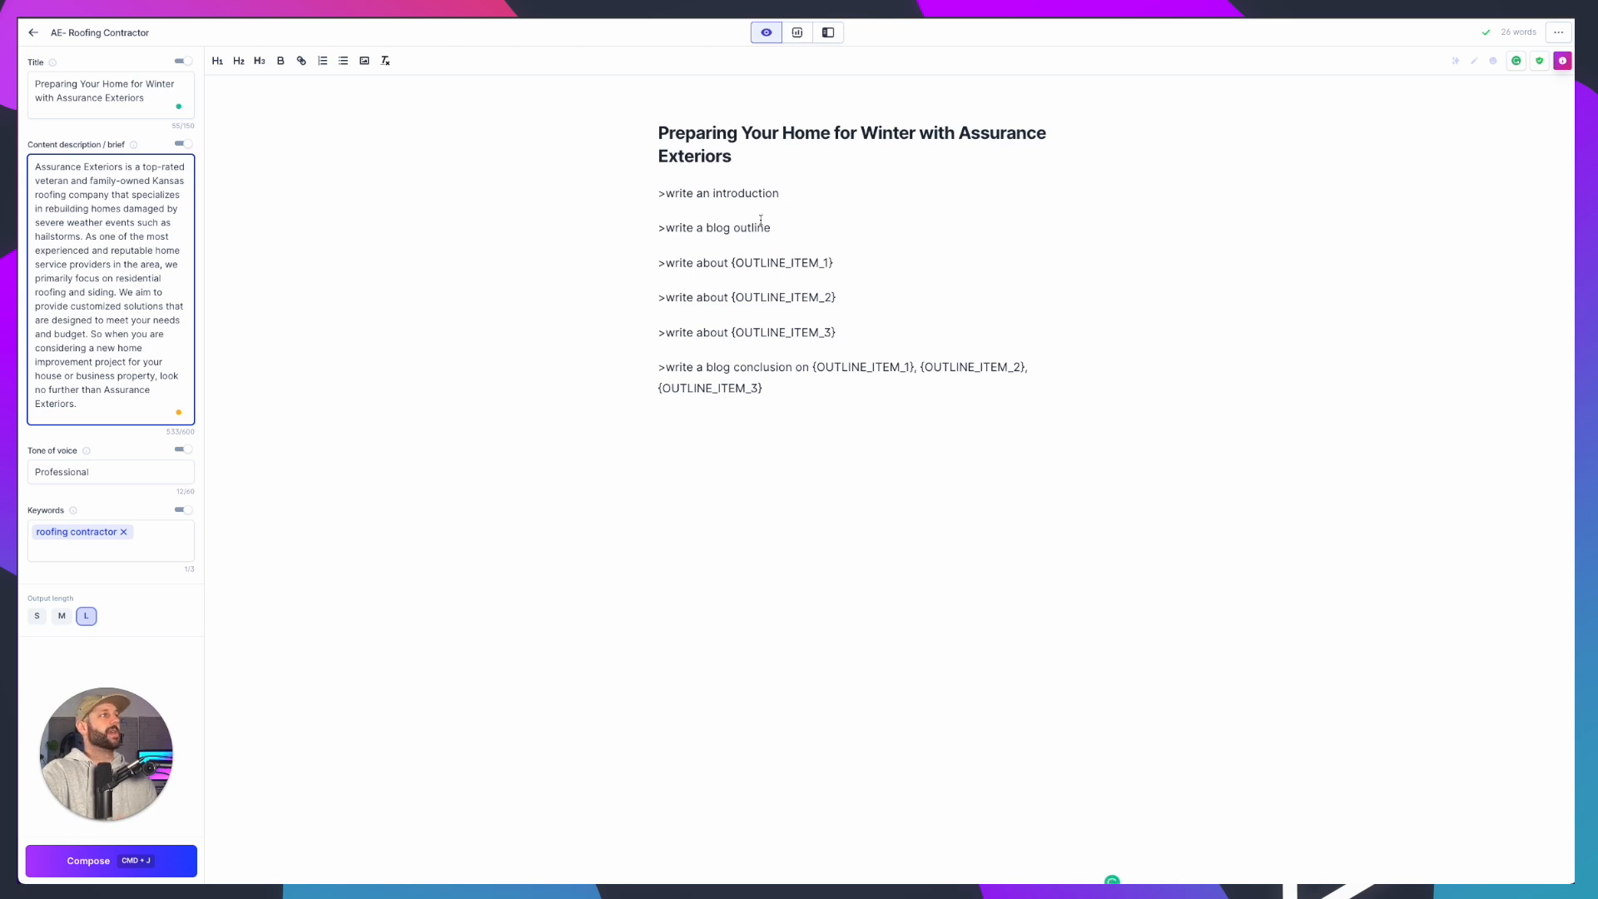
pyautogui.click(785, 194)
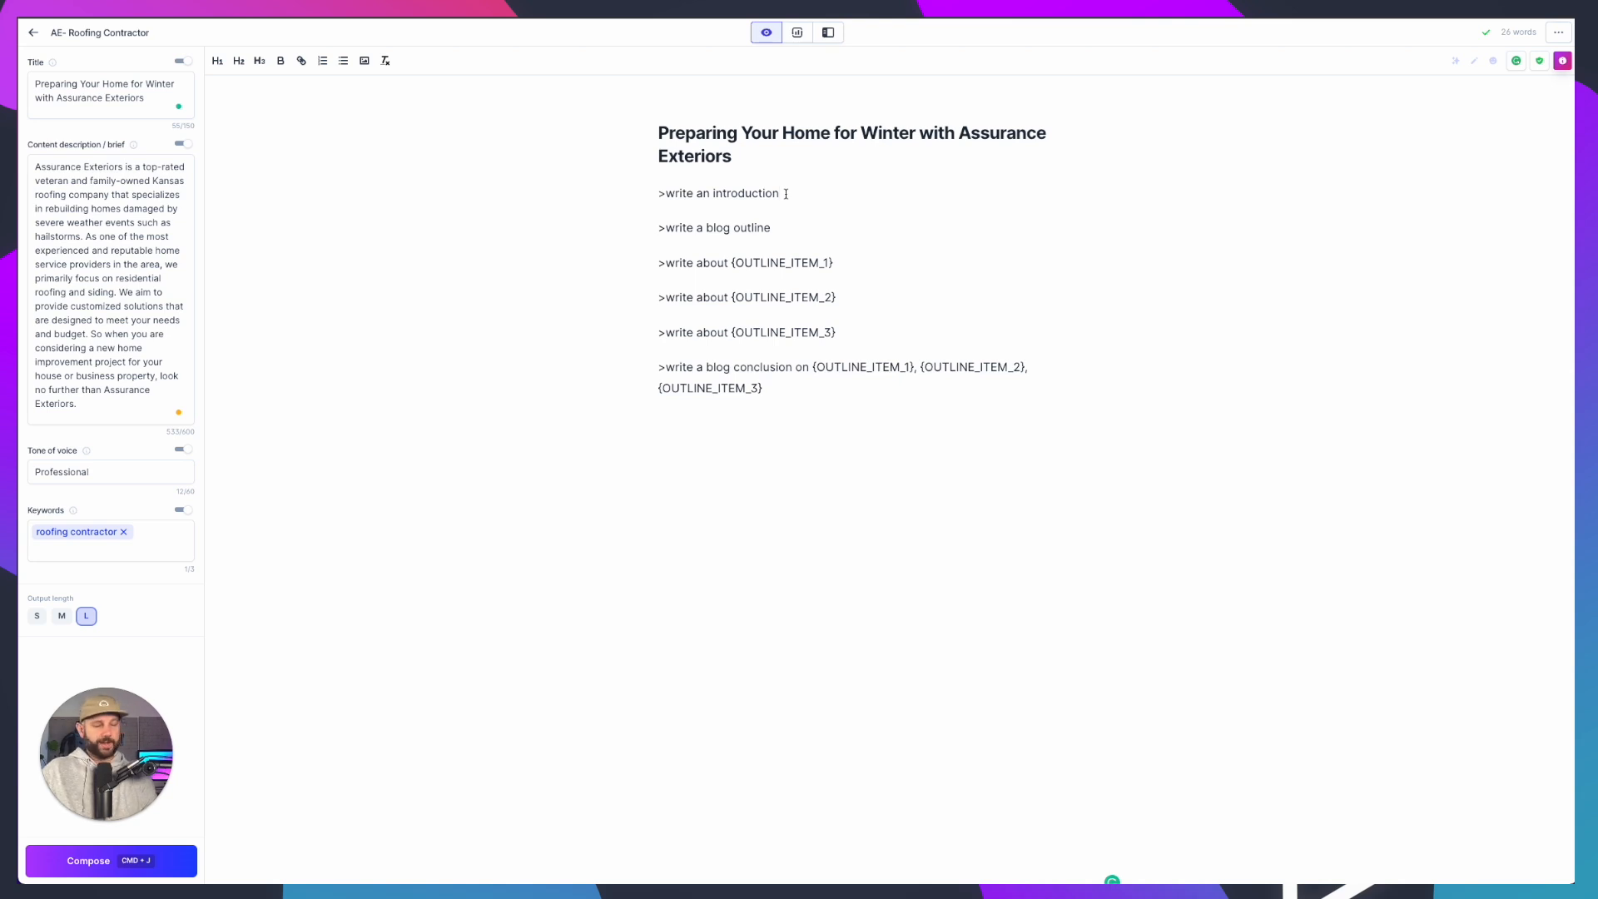
pyautogui.press('super+j')
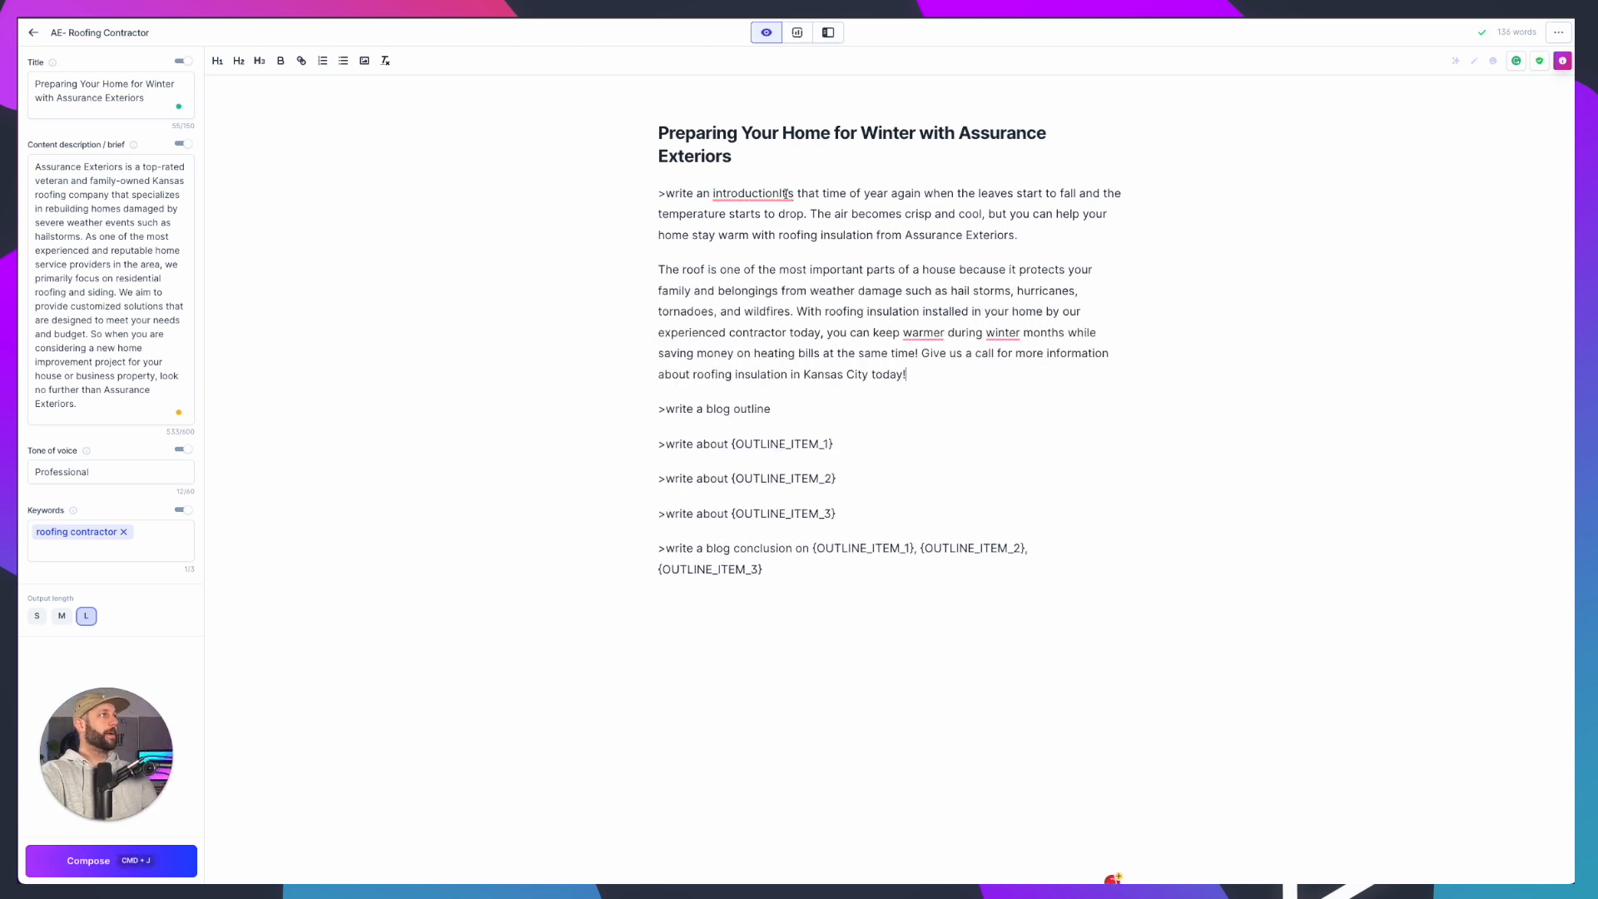
# Split the generated introduction off the ">write an introduction" command so it starts its own paragraph at "It's that time of year"
pyautogui.moveTo(779, 193)
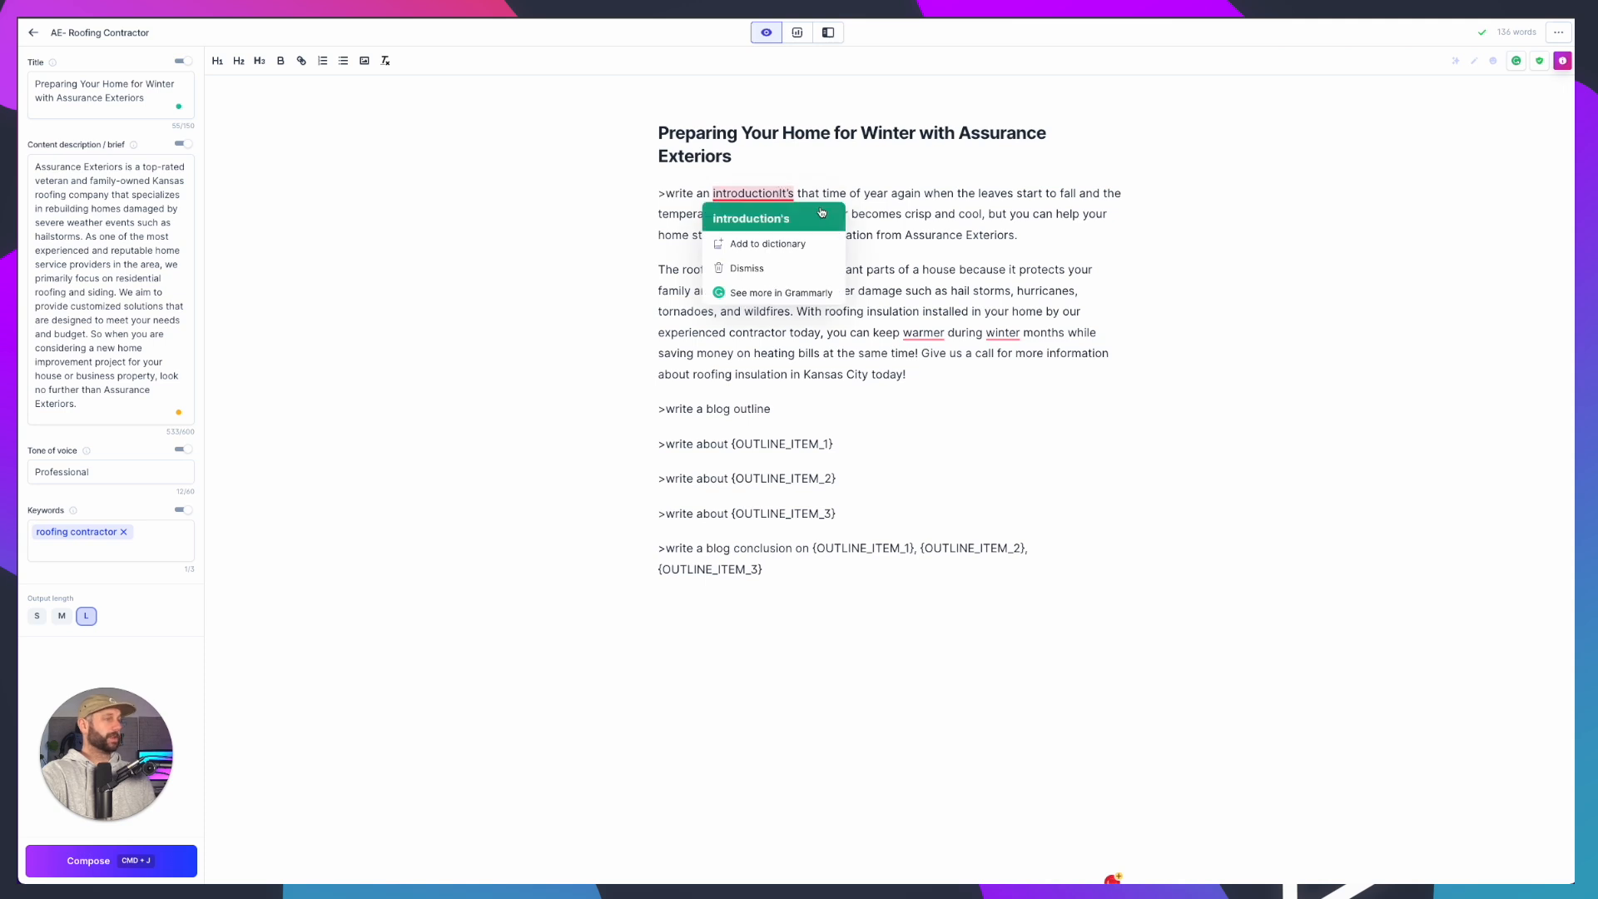
pyautogui.click(780, 192)
pyautogui.press('Return')
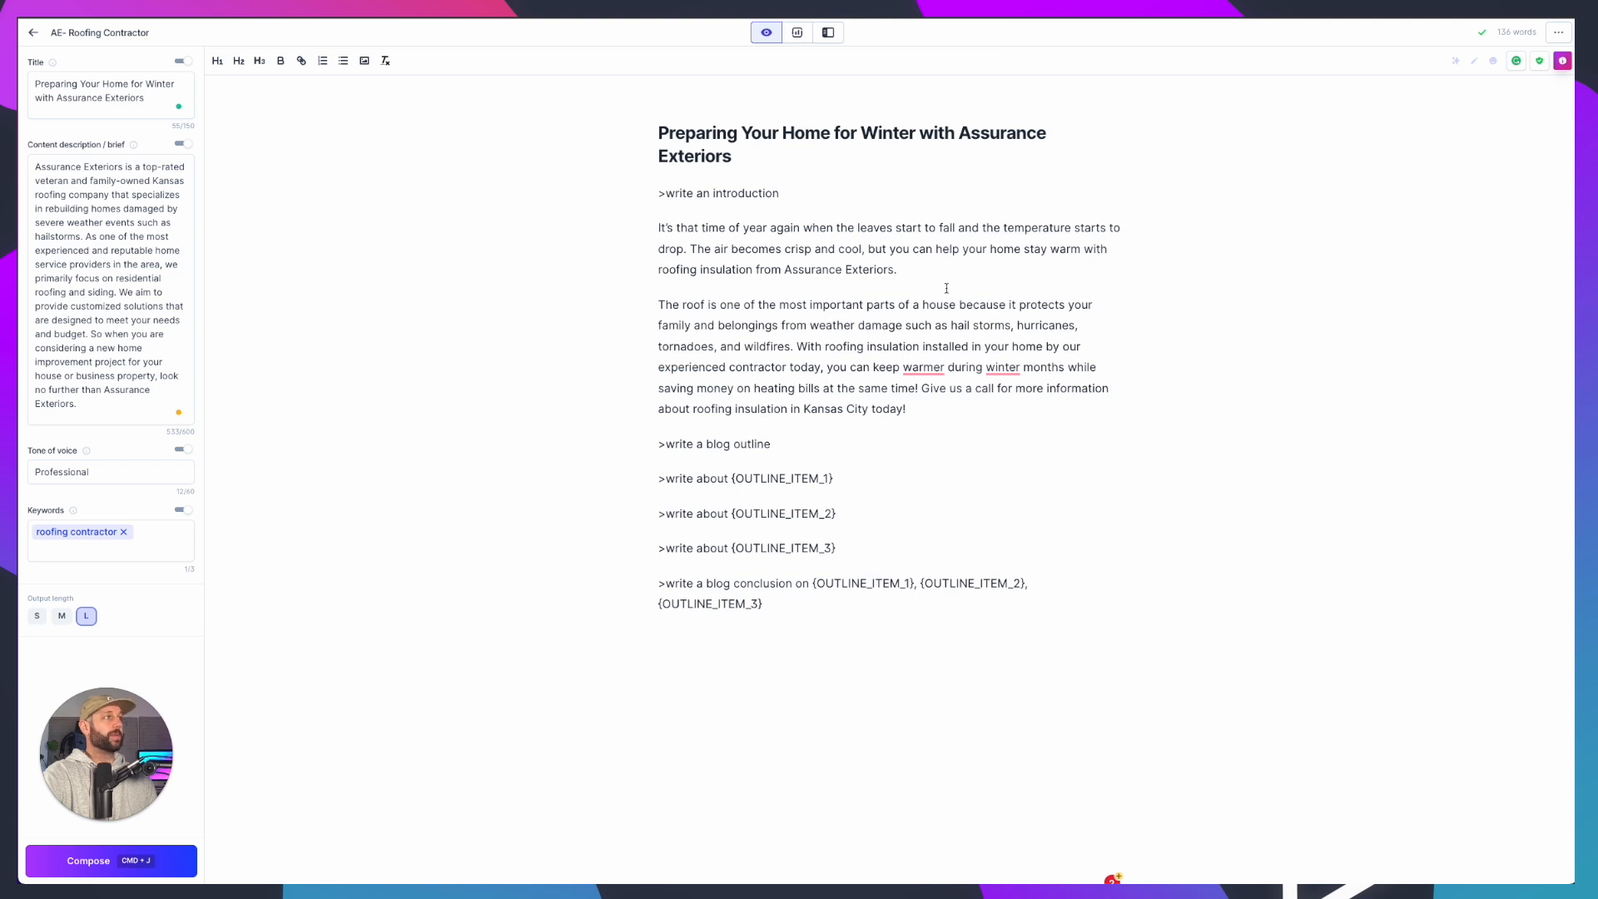
# Insert "a secure" before "roofing insulation" in the introduction's first paragraph
pyautogui.tripleClick(718, 270)
pyautogui.click(774, 277)
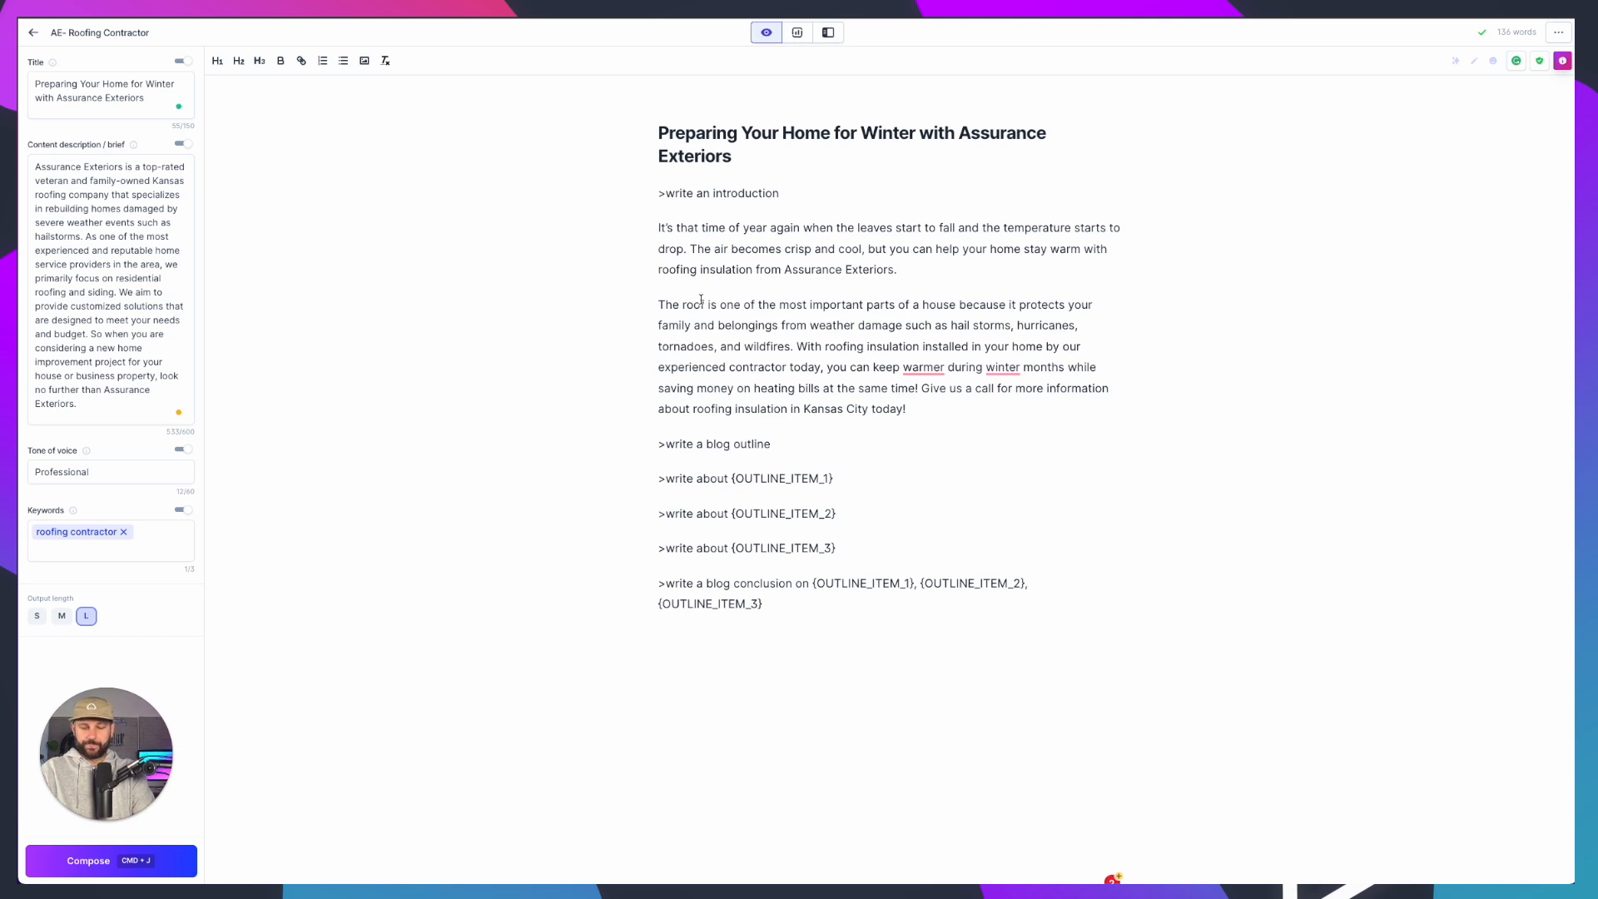
pyautogui.write('a ')
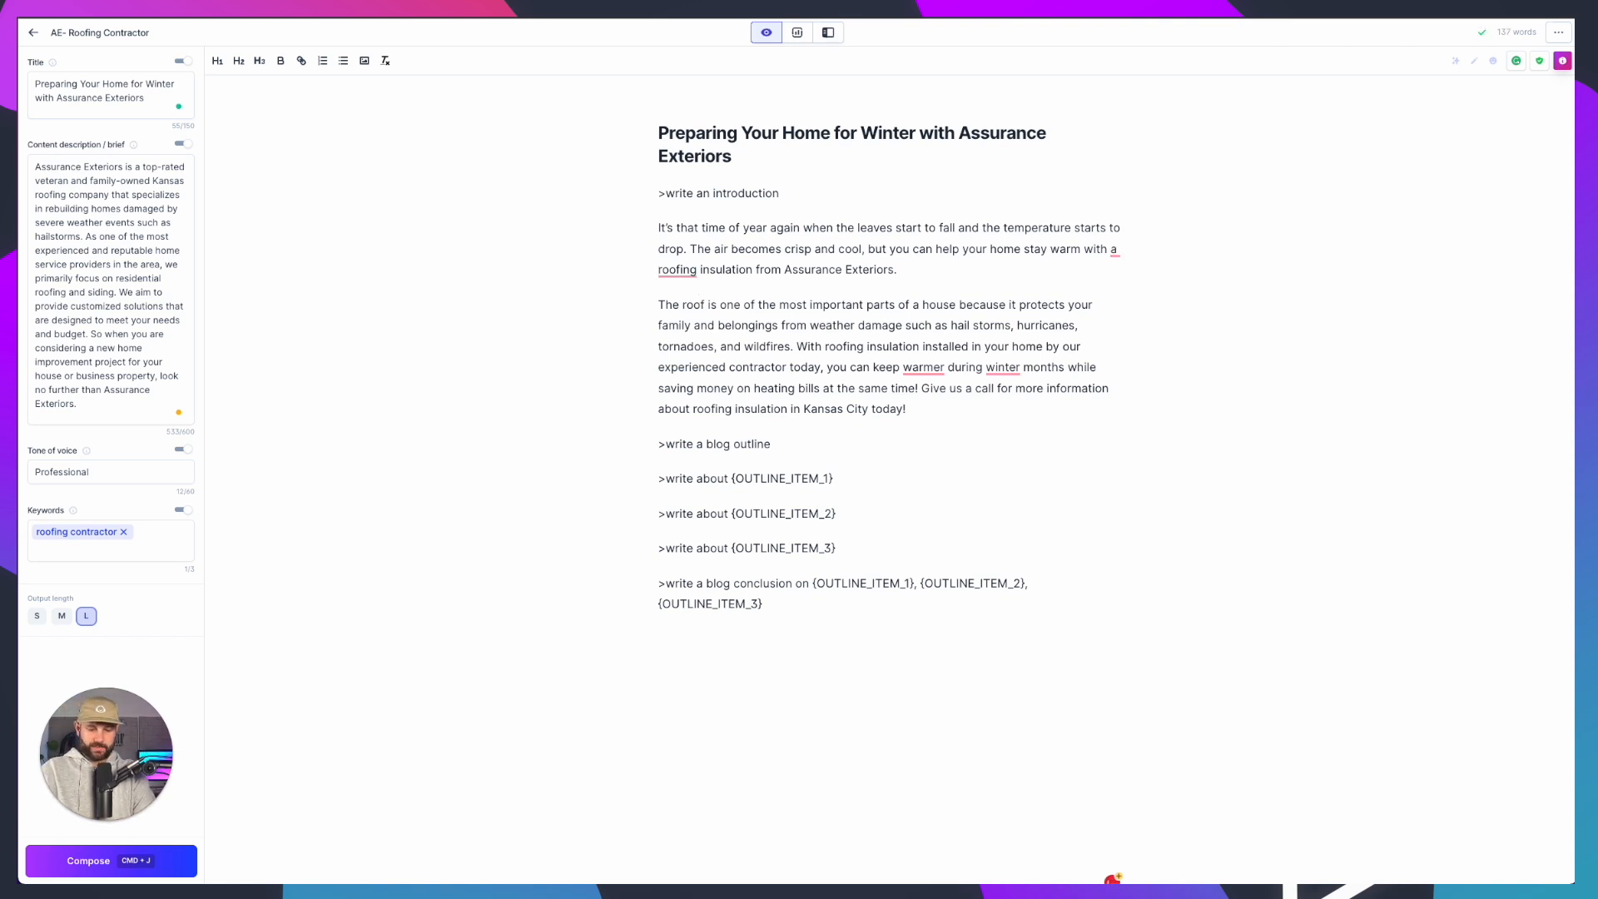
pyautogui.write('secure an')
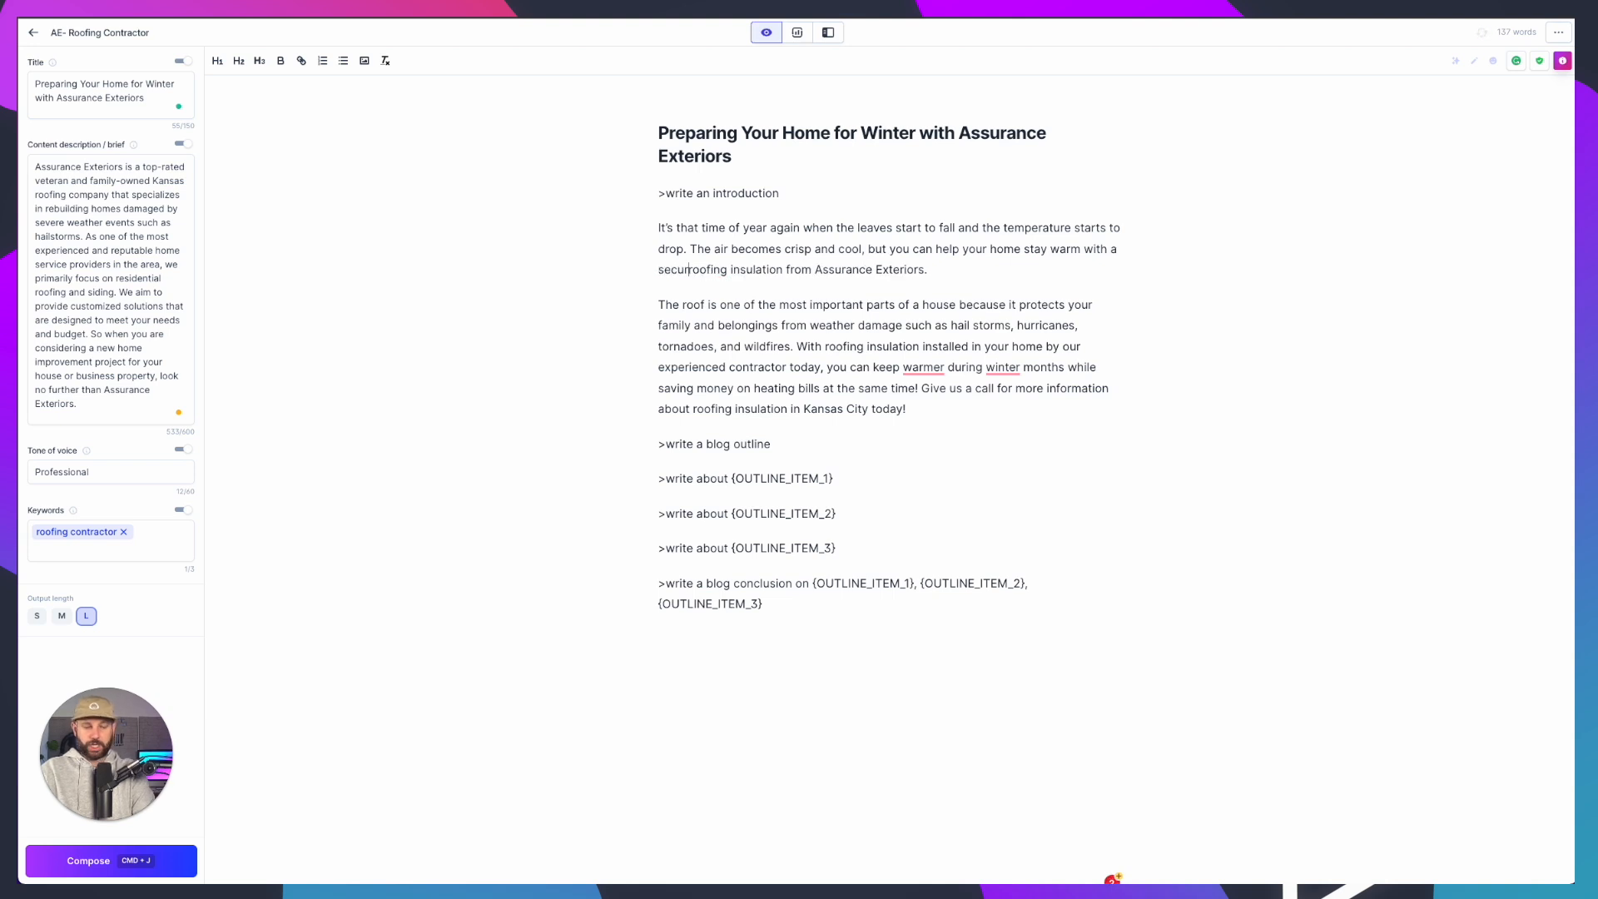
pyautogui.write('d')
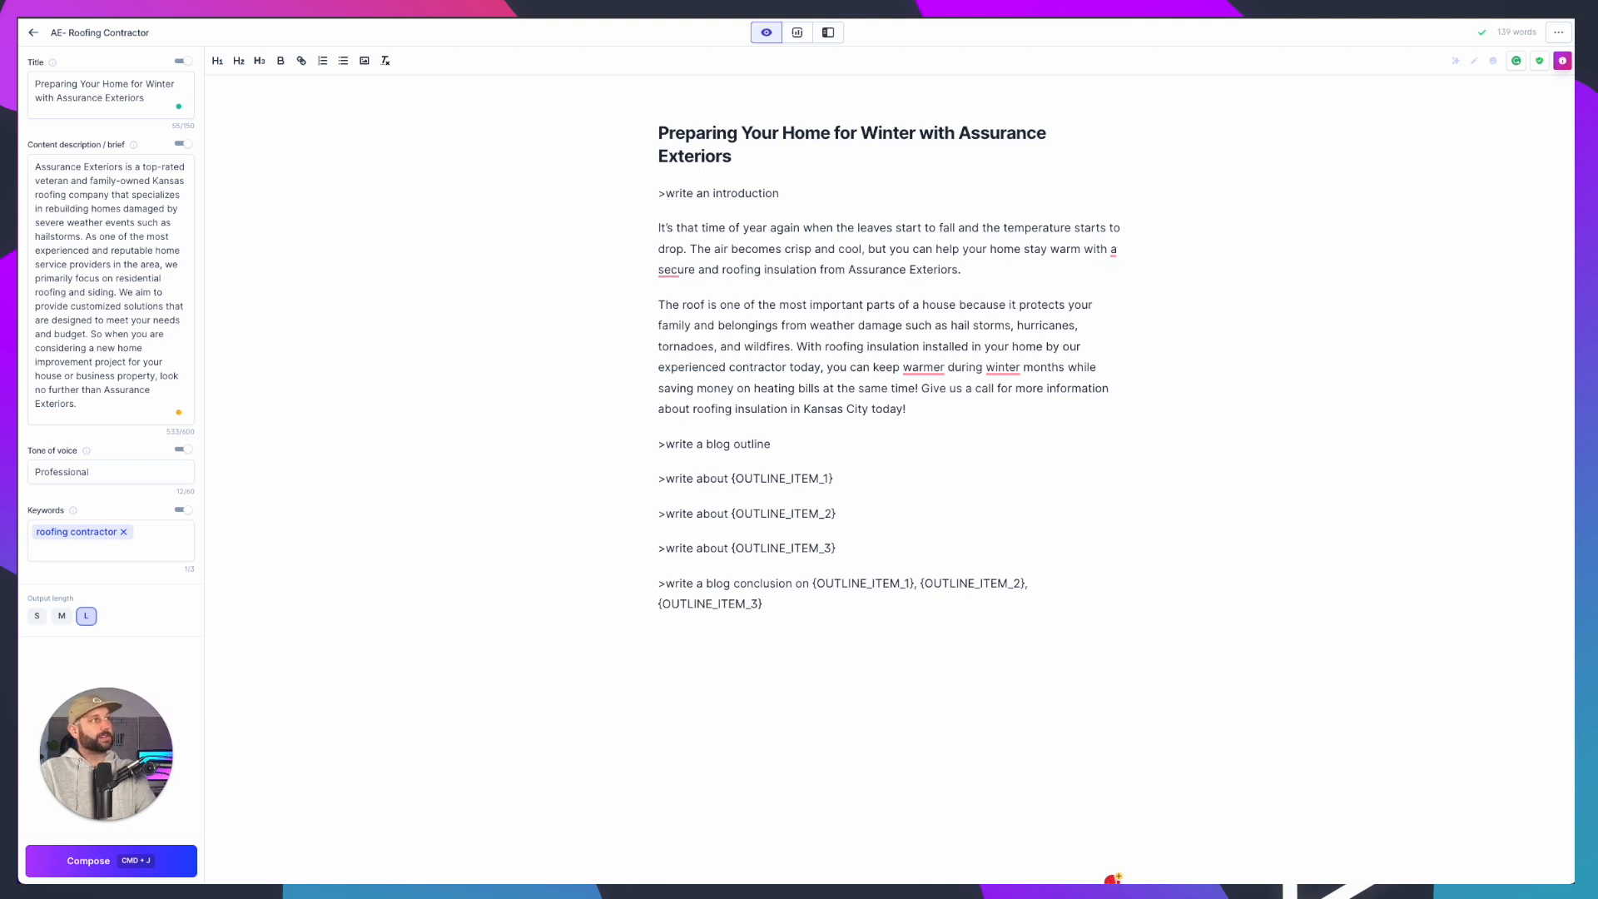
pyautogui.press('BackSpace')
pyautogui.press('BackSpace')
pyautogui.press('BackSpace')
pyautogui.press('BackSpace')
pyautogui.press('BackSpace')
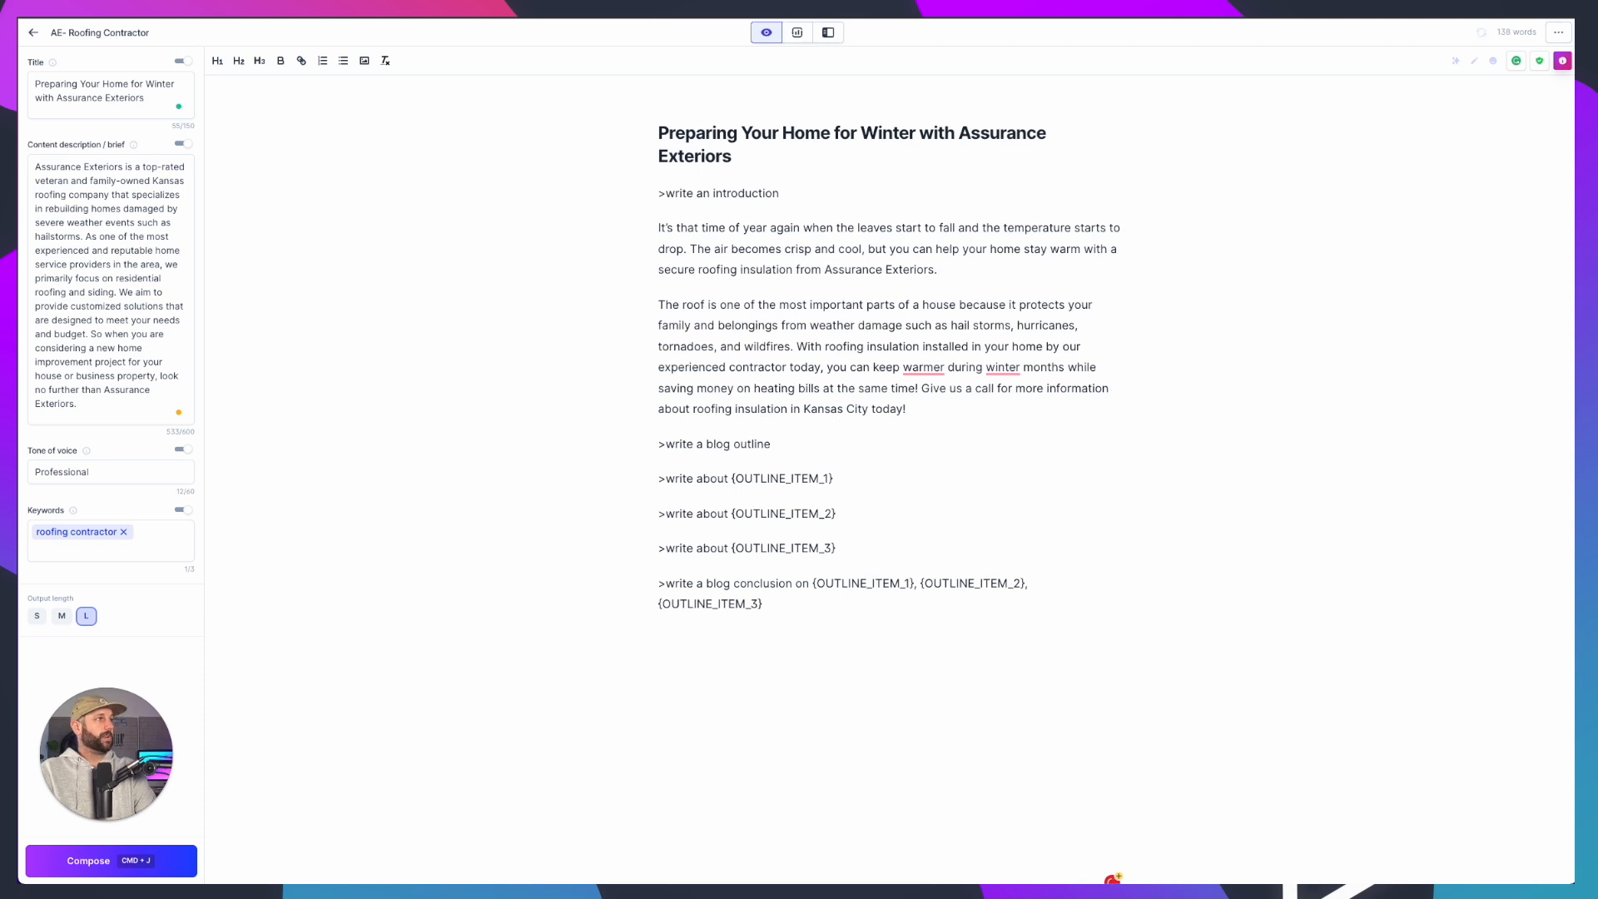
# Shorten "roofing insulation" to "roof" so the phrase reads "a secure roof from Assurance Exteriors"
pyautogui.rightClick(679, 269)
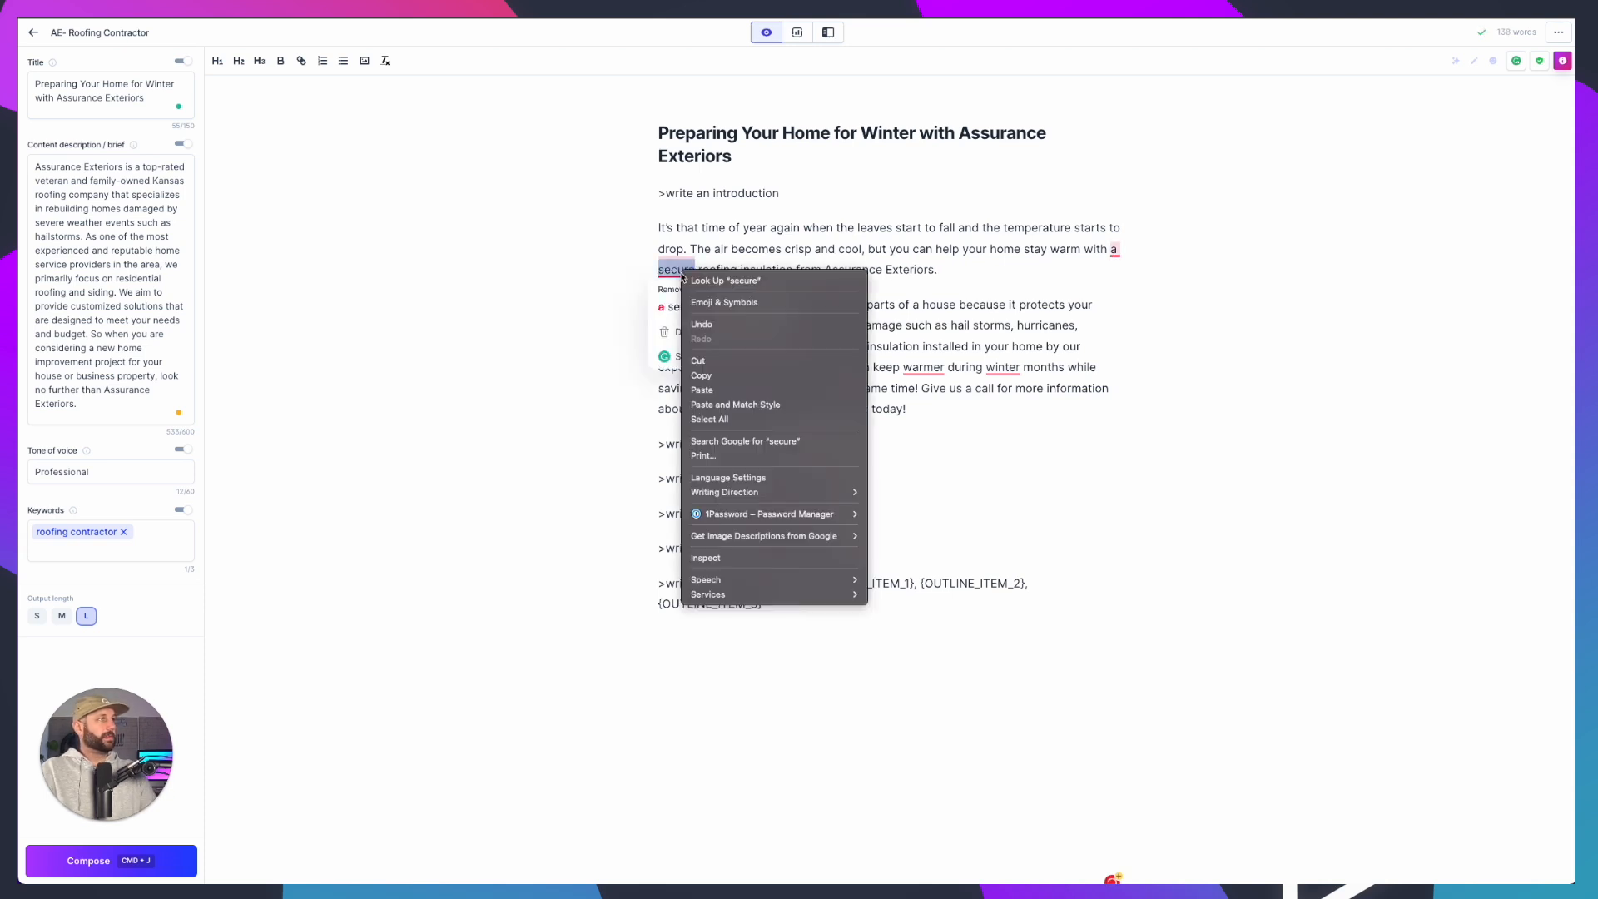
pyautogui.click(677, 289)
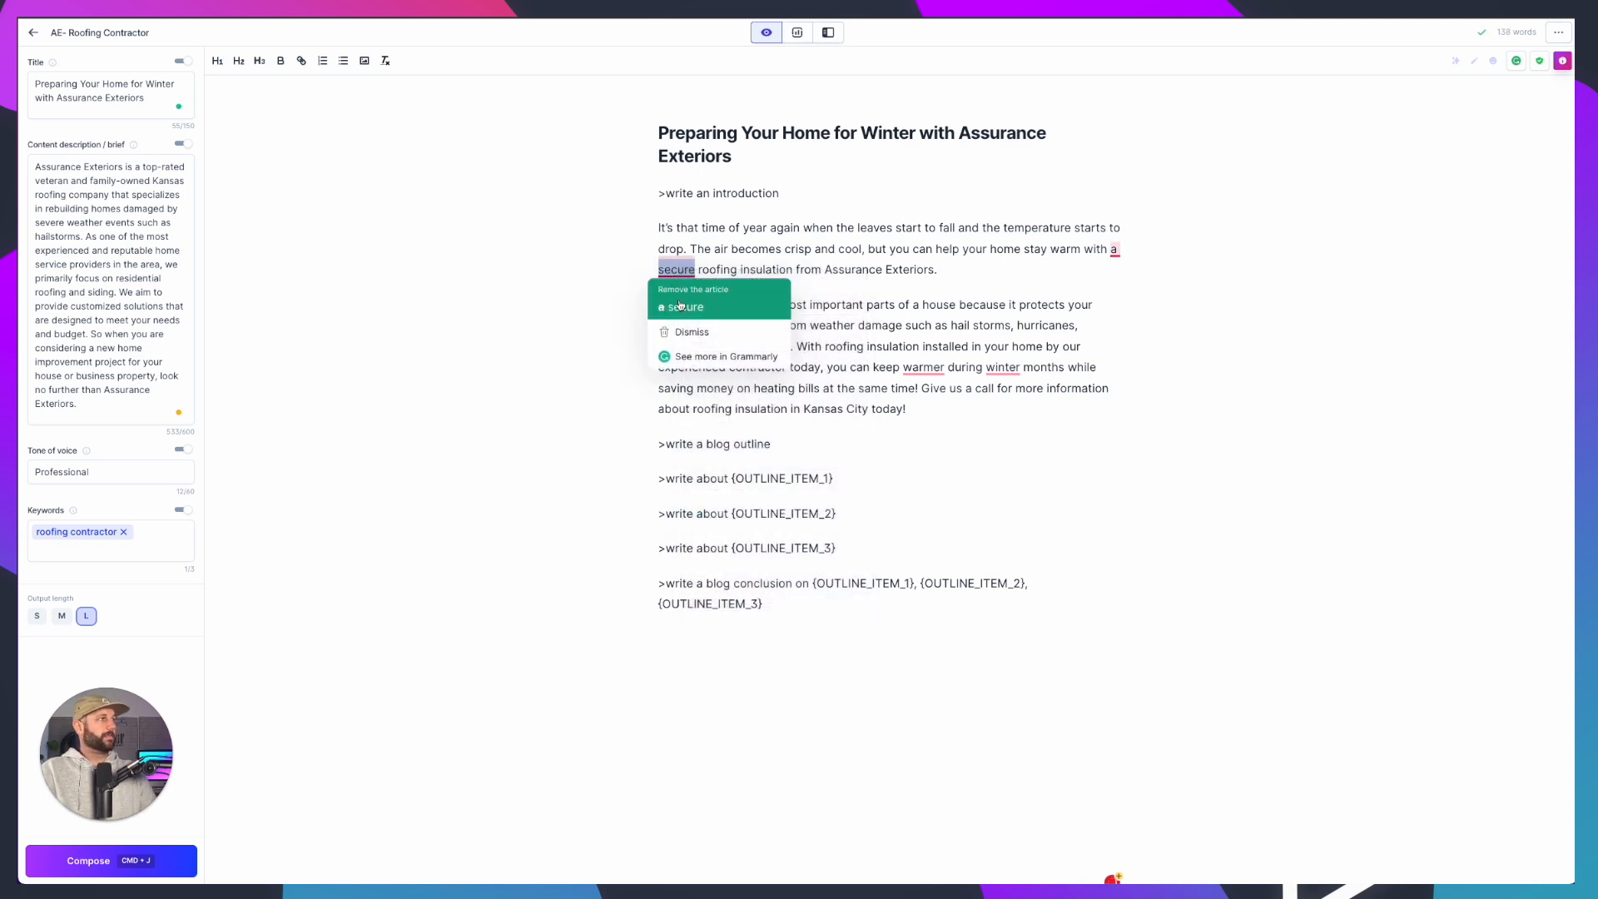
pyautogui.click(680, 305)
pyautogui.doubleClick(767, 269)
pyautogui.press('BackSpace')
pyautogui.press('BackSpace')
pyautogui.press('BackSpace')
pyautogui.press('BackSpace')
pyautogui.press('BackSpace')
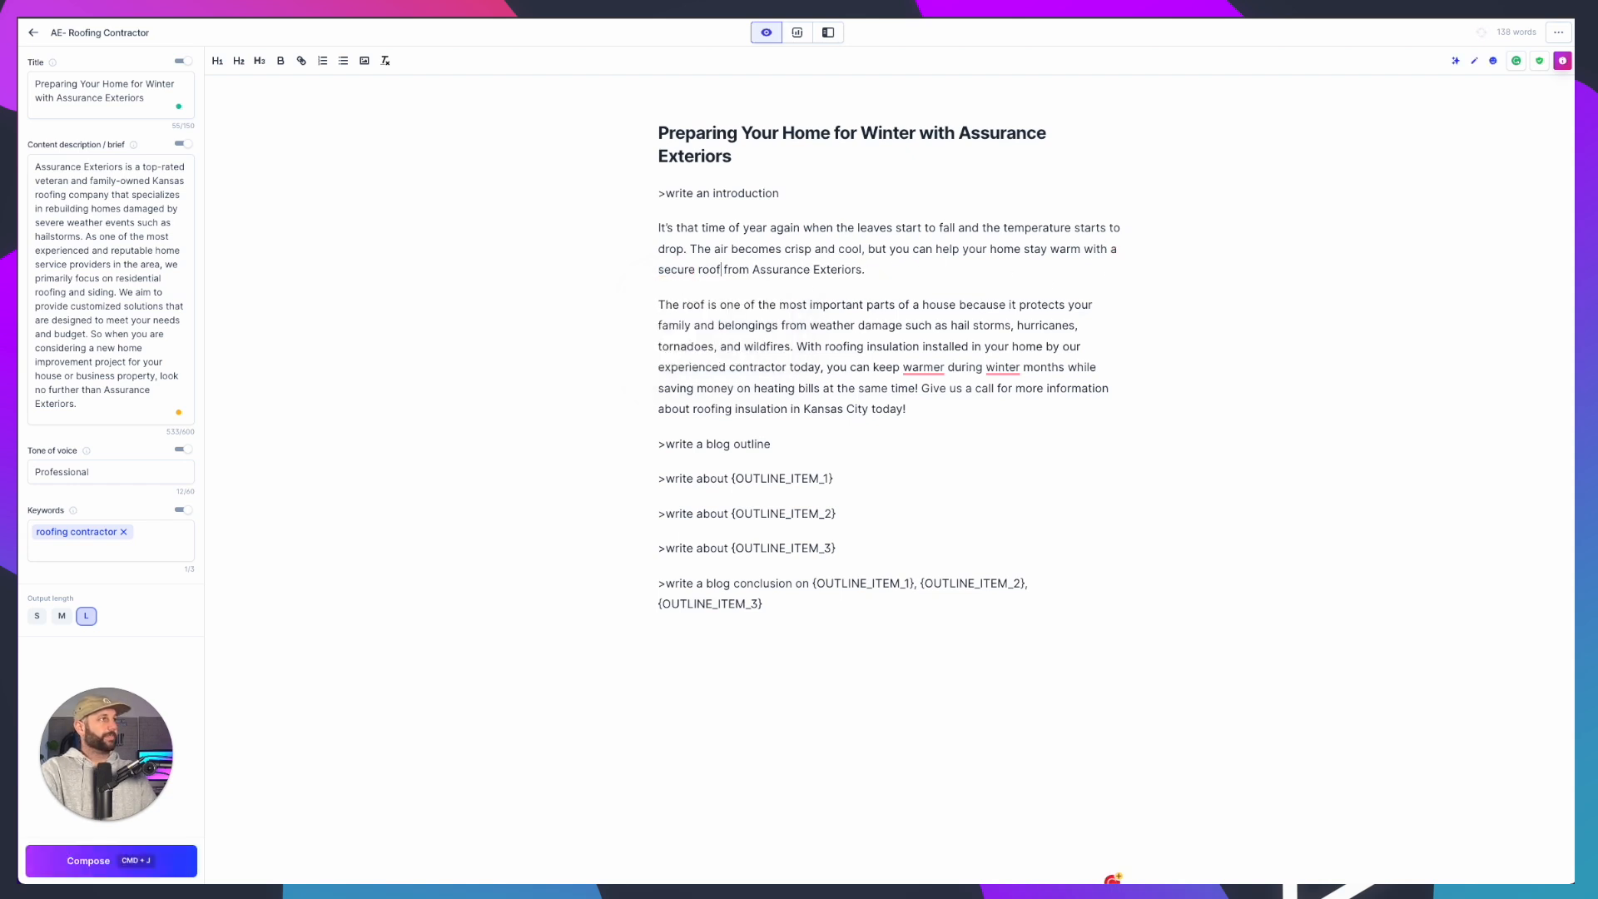
pyautogui.click(916, 279)
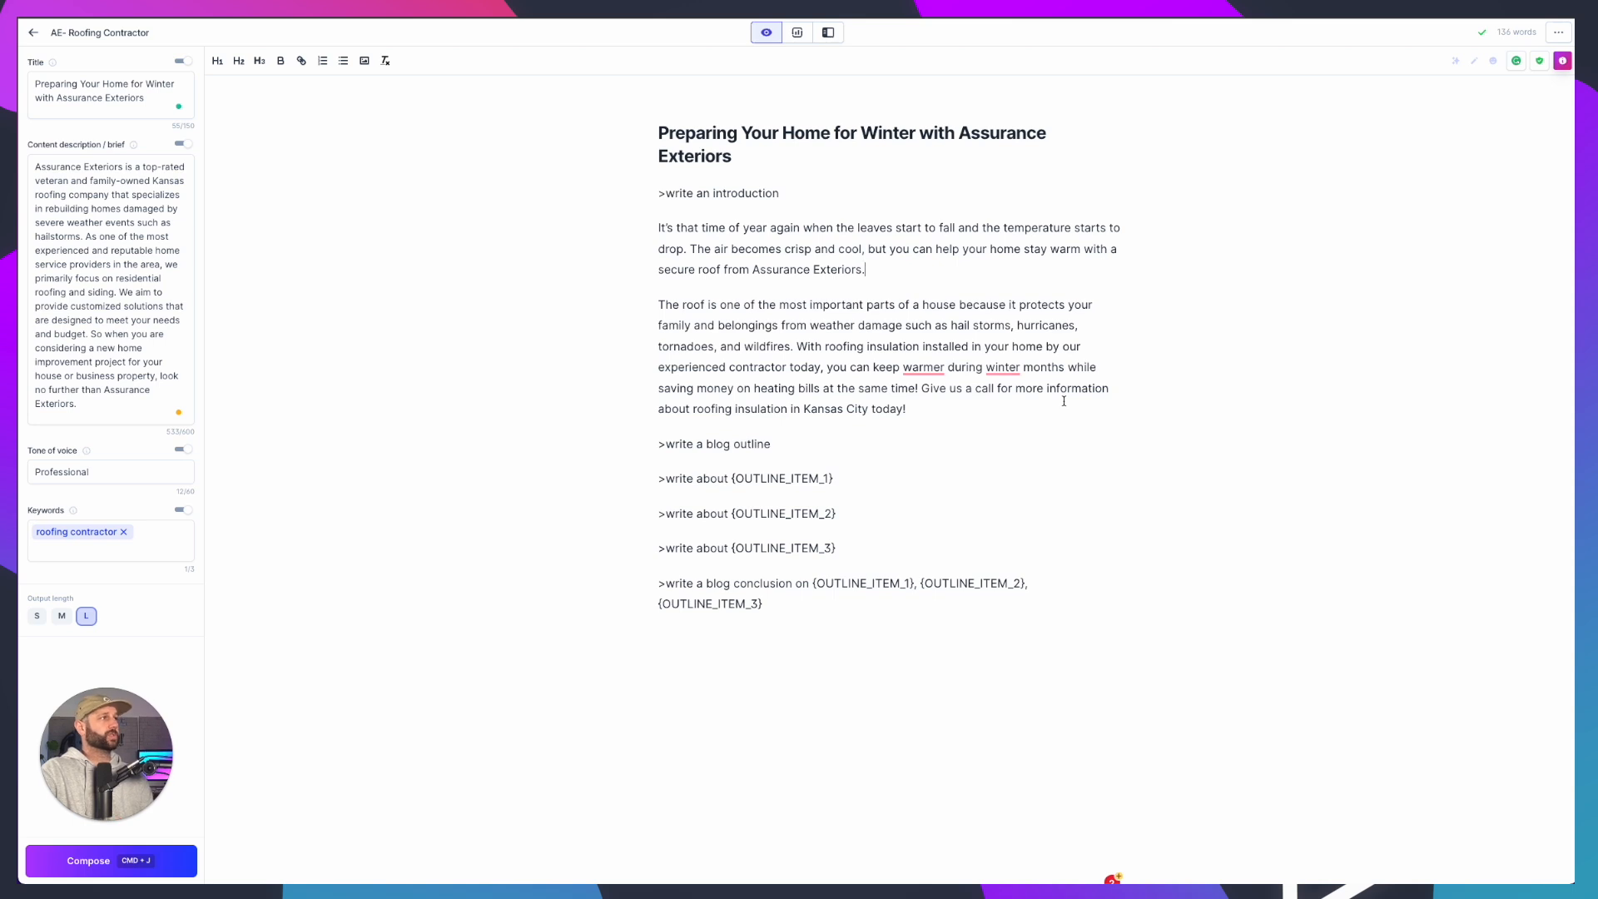
# Delete the roofing insulation text that follows "tornadoes, and wildfires." from the introduction
pyautogui.click(798, 346)
pyautogui.press('Return')
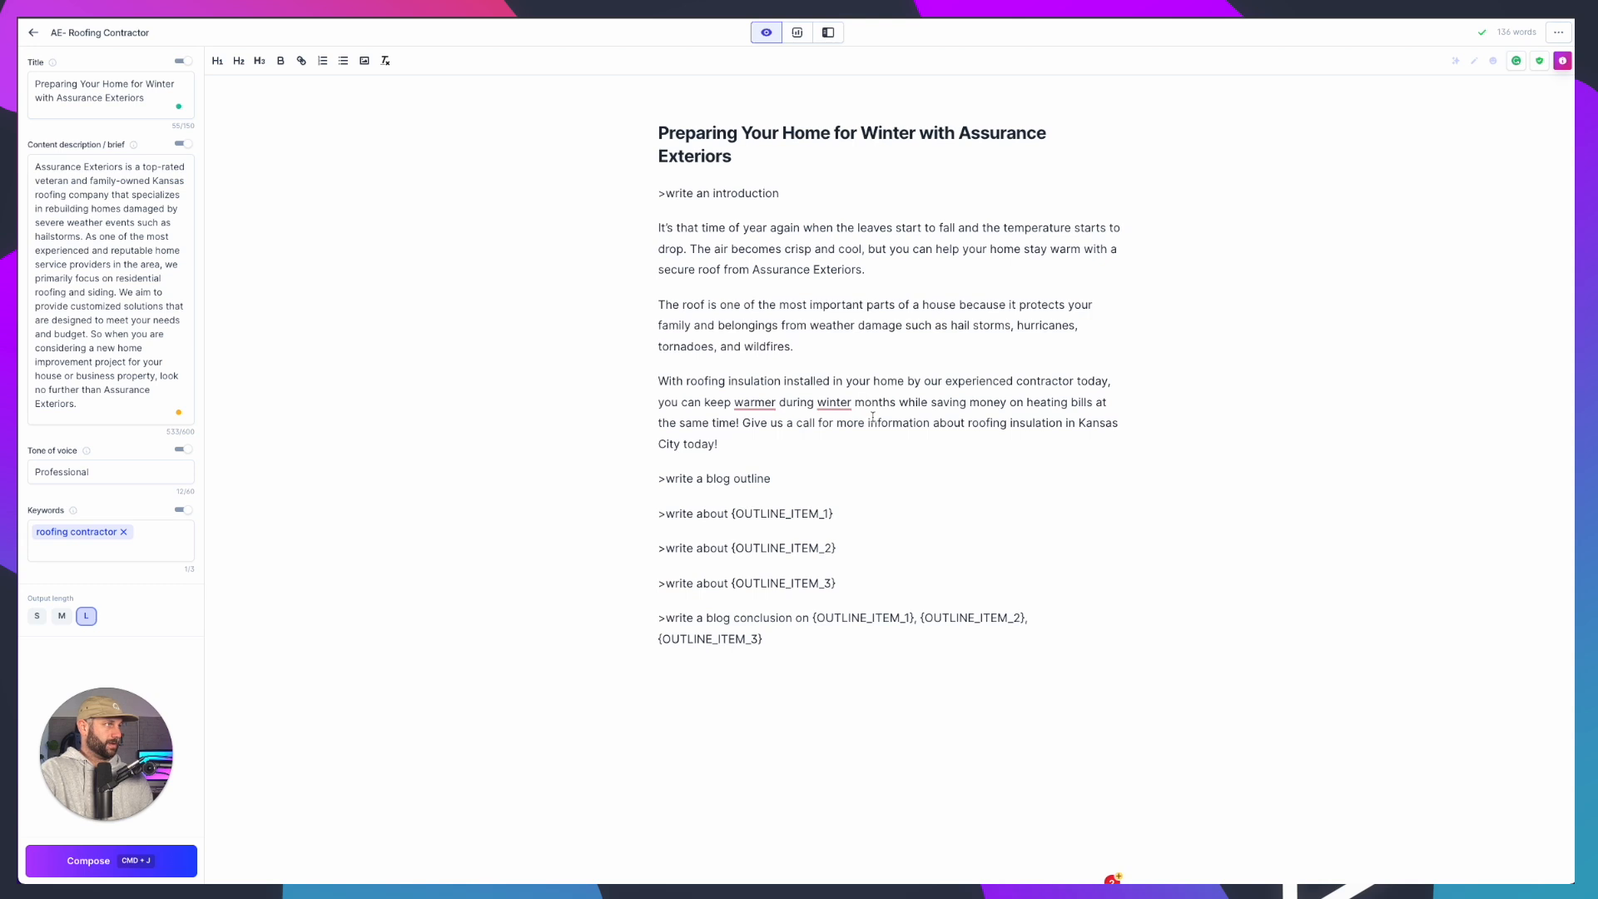
pyautogui.moveTo(736, 439); pyautogui.dragTo(642, 385)
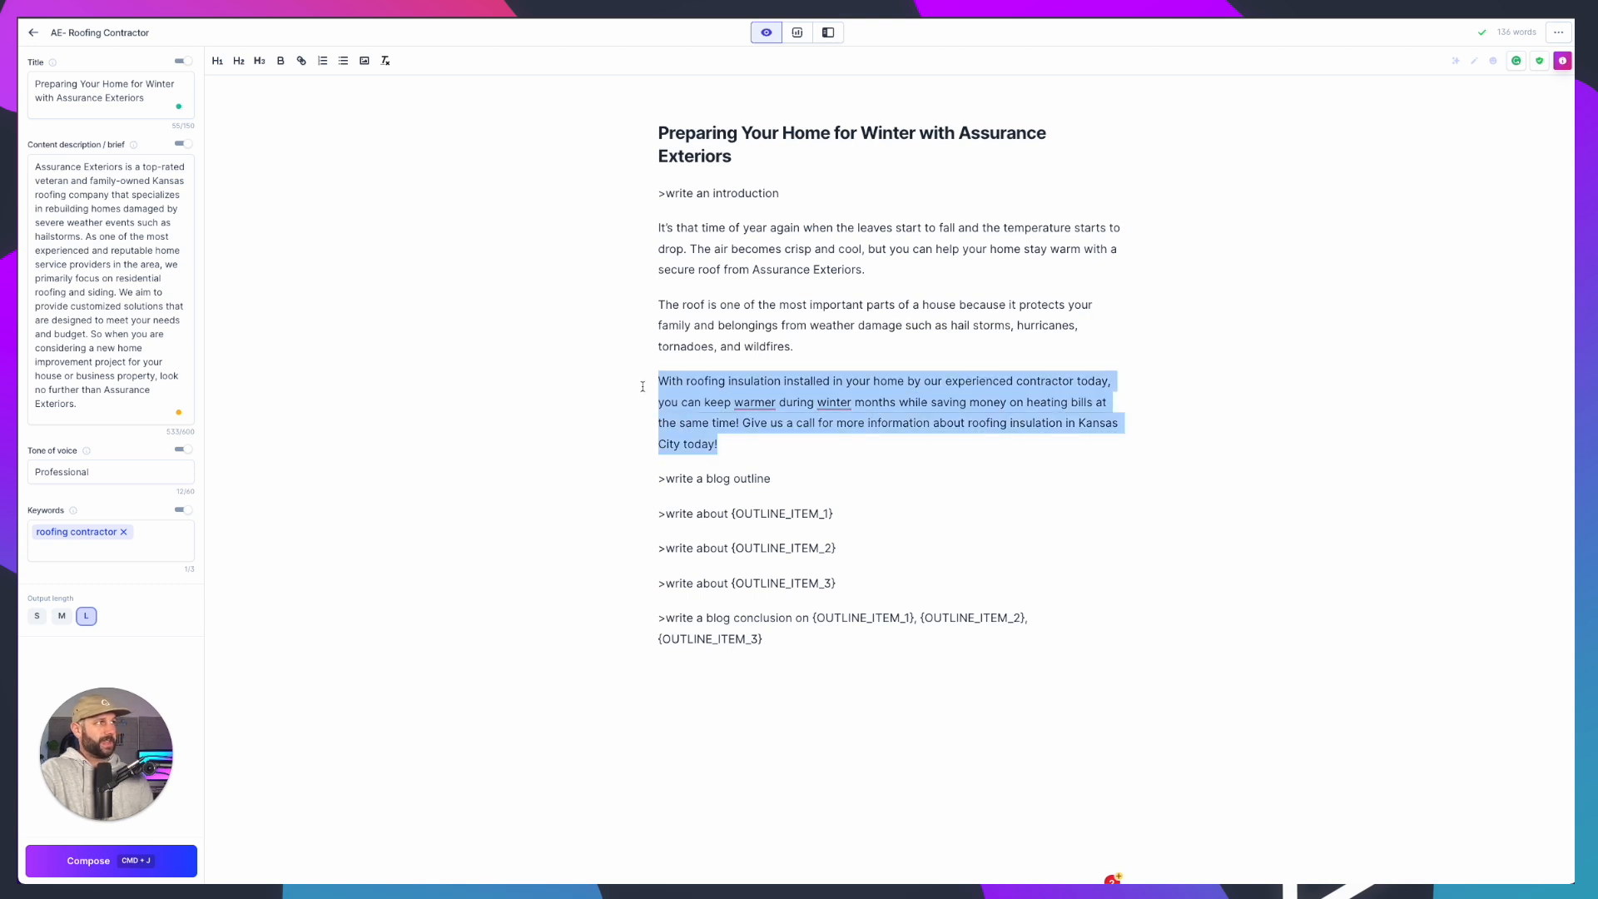
pyautogui.press('BackSpace')
pyautogui.press('BackSpace')
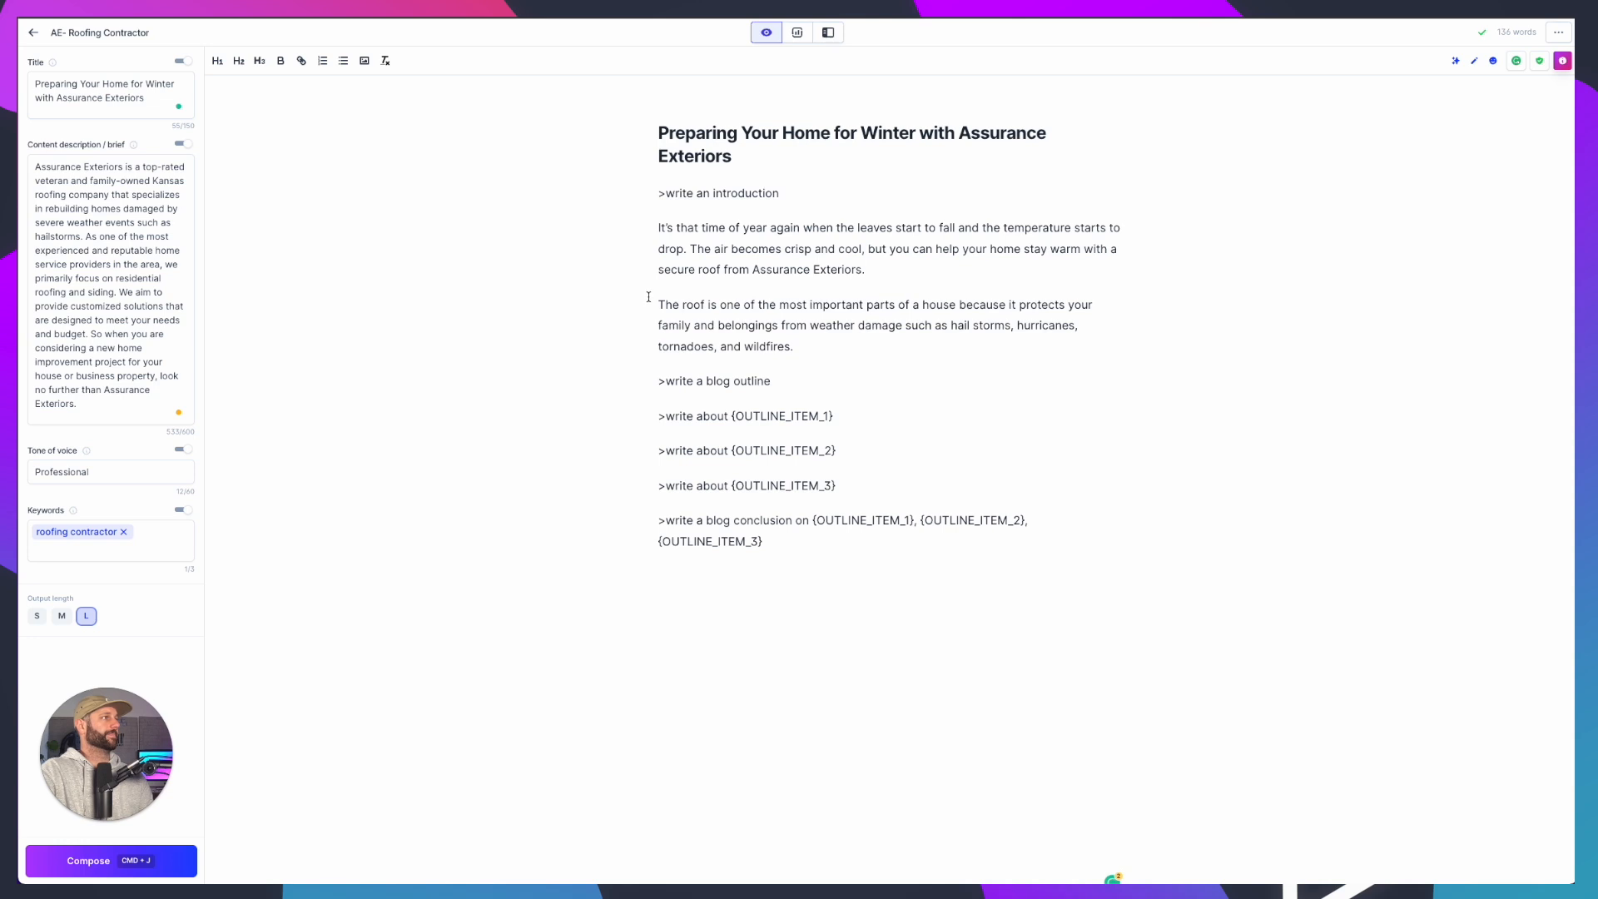
# Merge the two introduction paragraphs into one, with a space between them, and generate more text after "wildfires."
pyautogui.click(657, 304)
pyautogui.press('BackSpace')
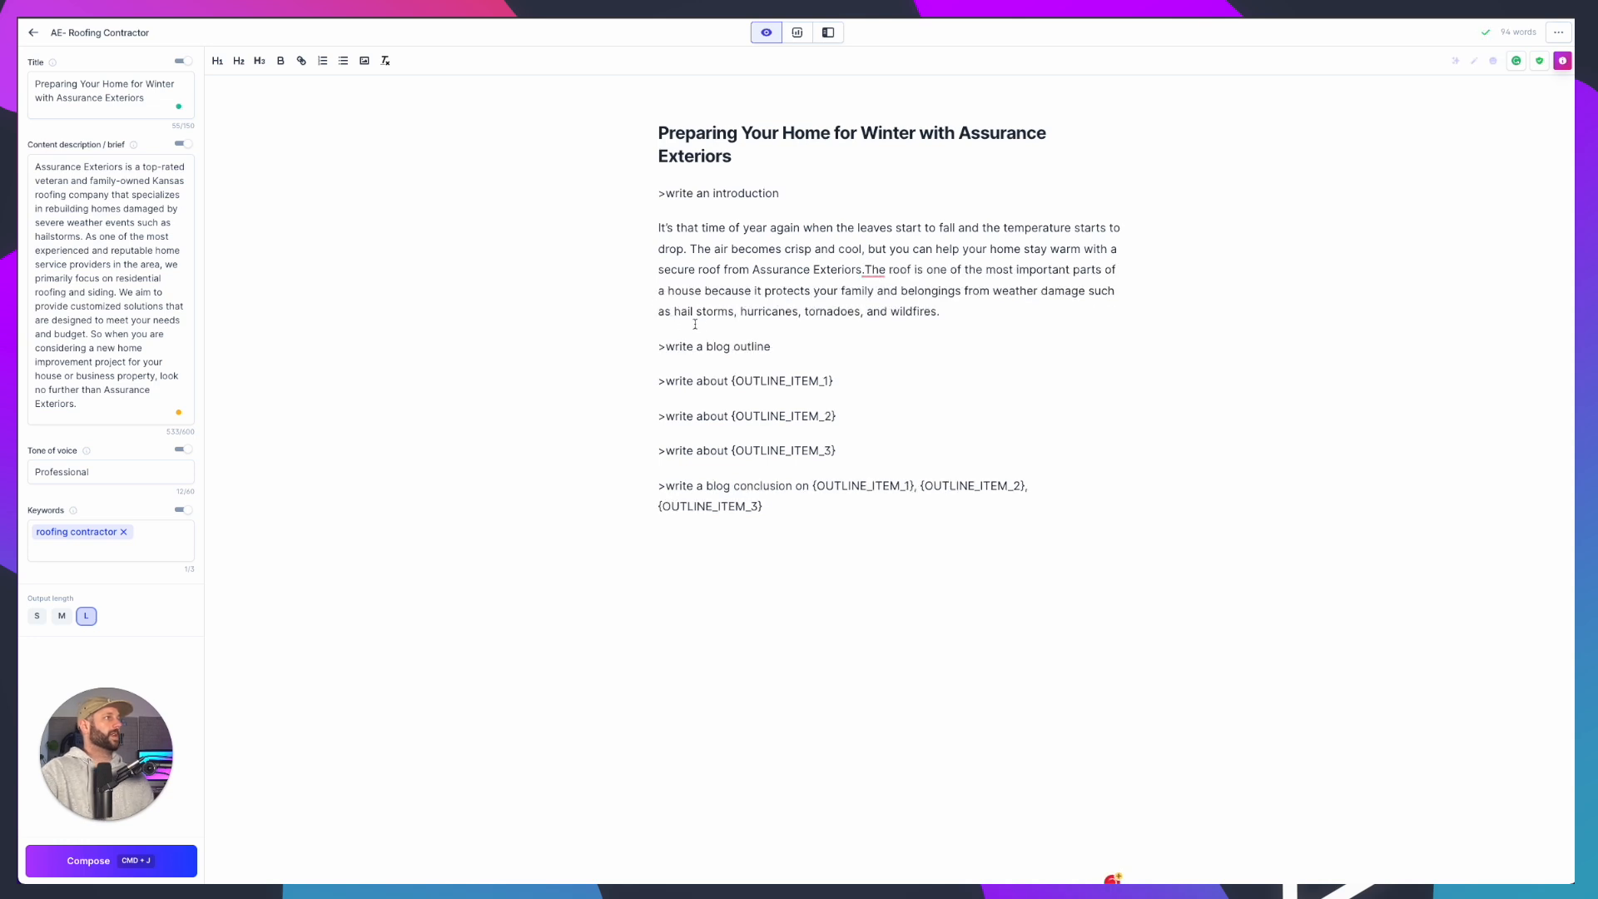
pyautogui.click(1009, 310)
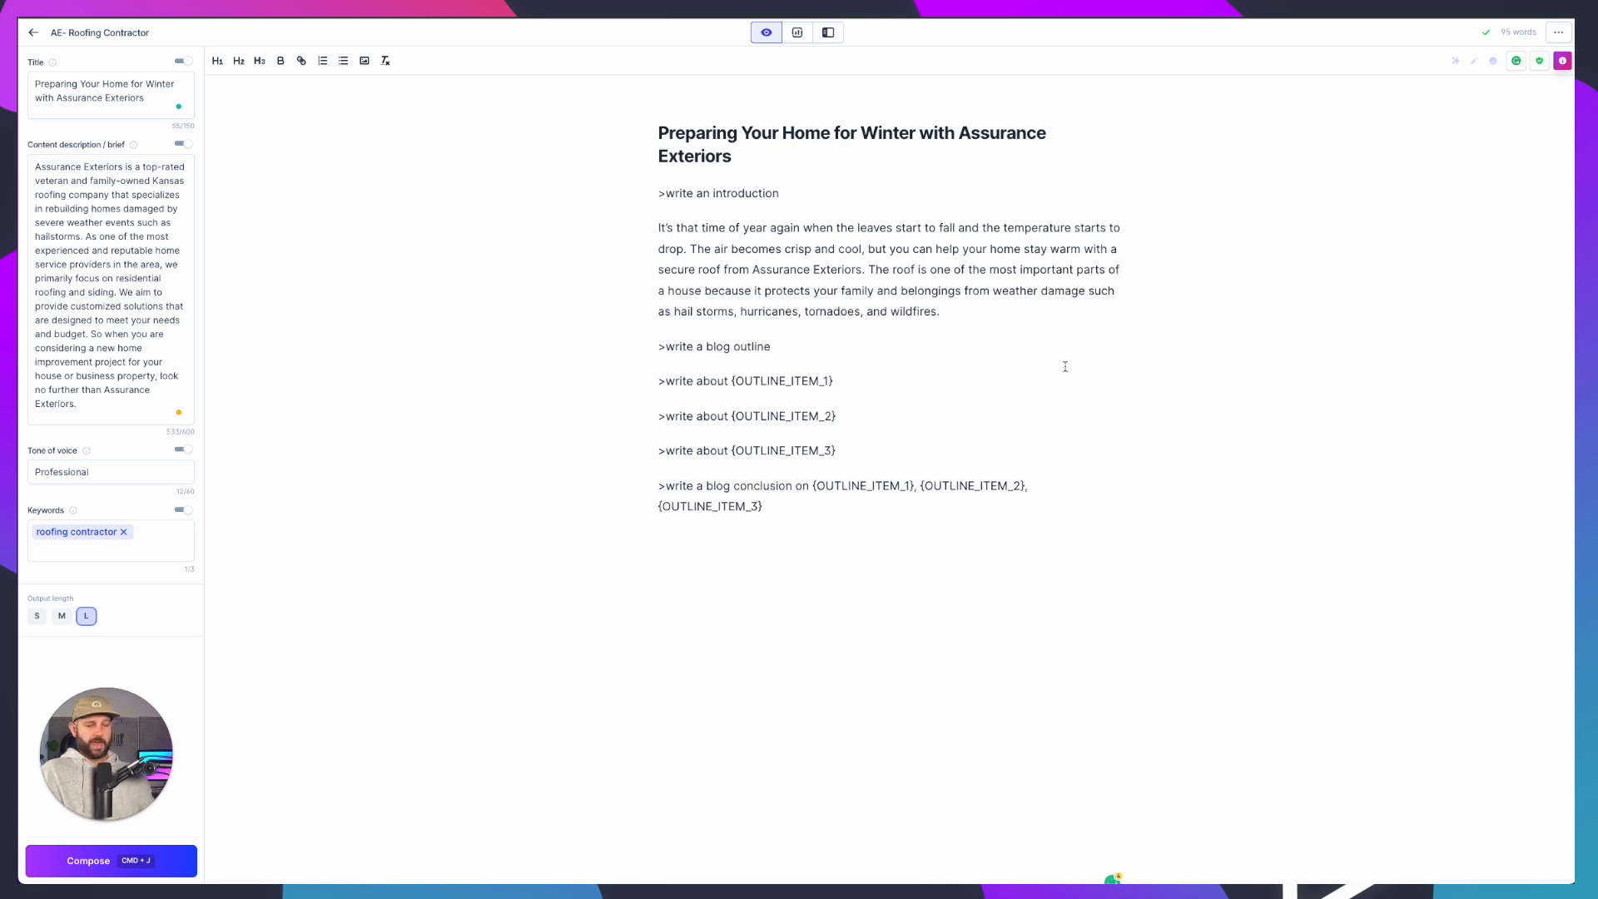
pyautogui.press('super+j')
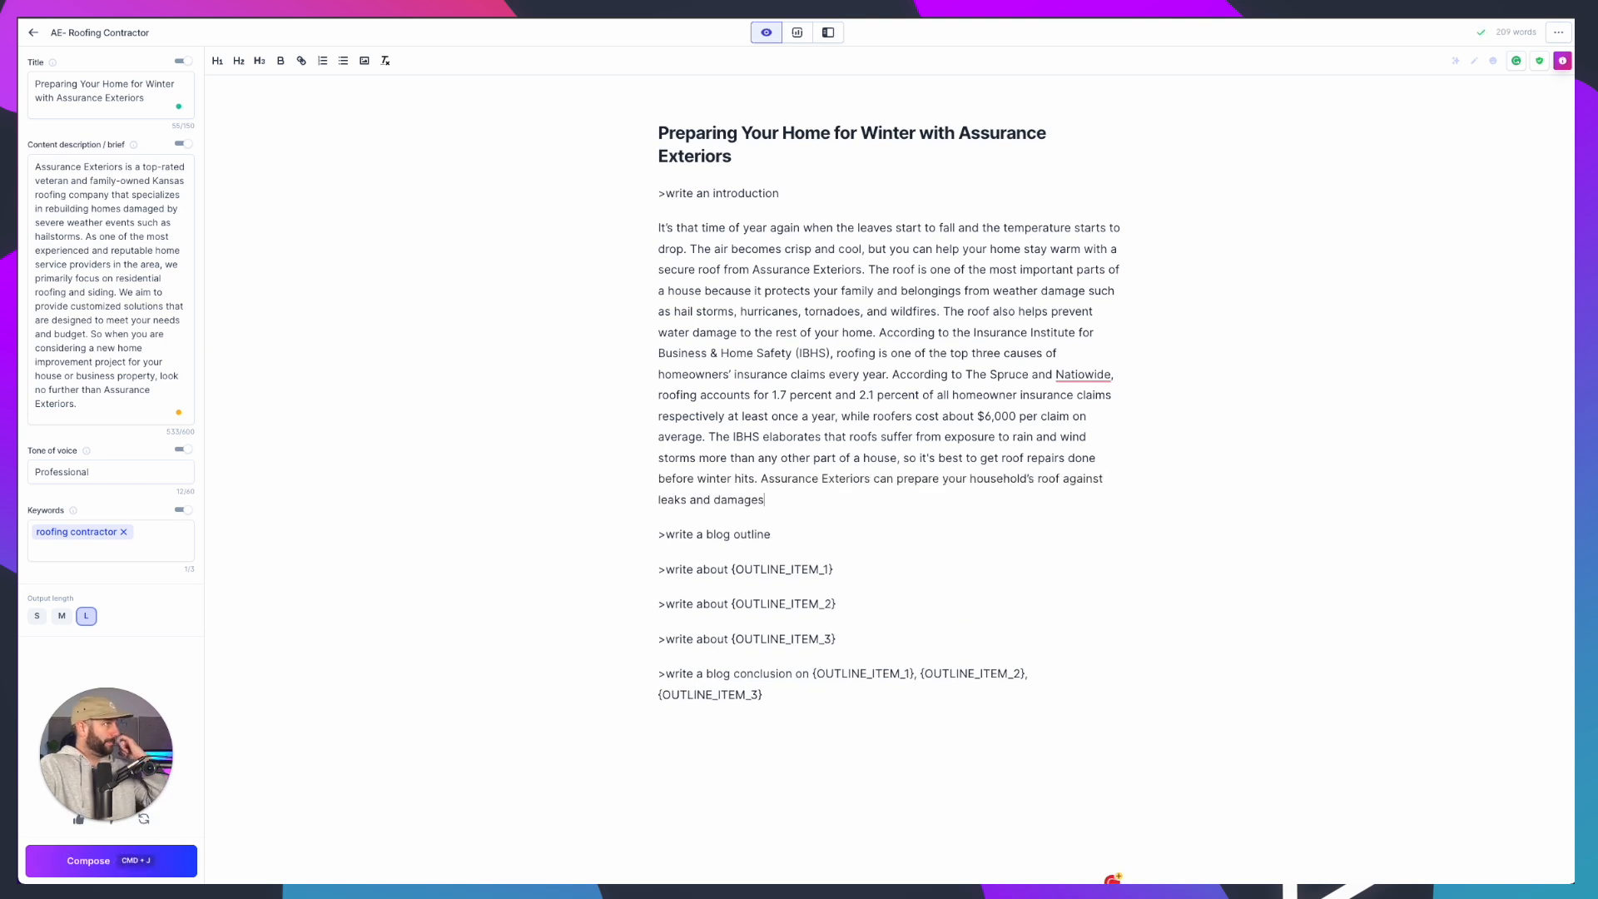
# Start a new paragraph in the introduction at "According to the Insurance Institute for Business & Home Safety (IBHS)"
pyautogui.click(879, 333)
pyautogui.press('Return')
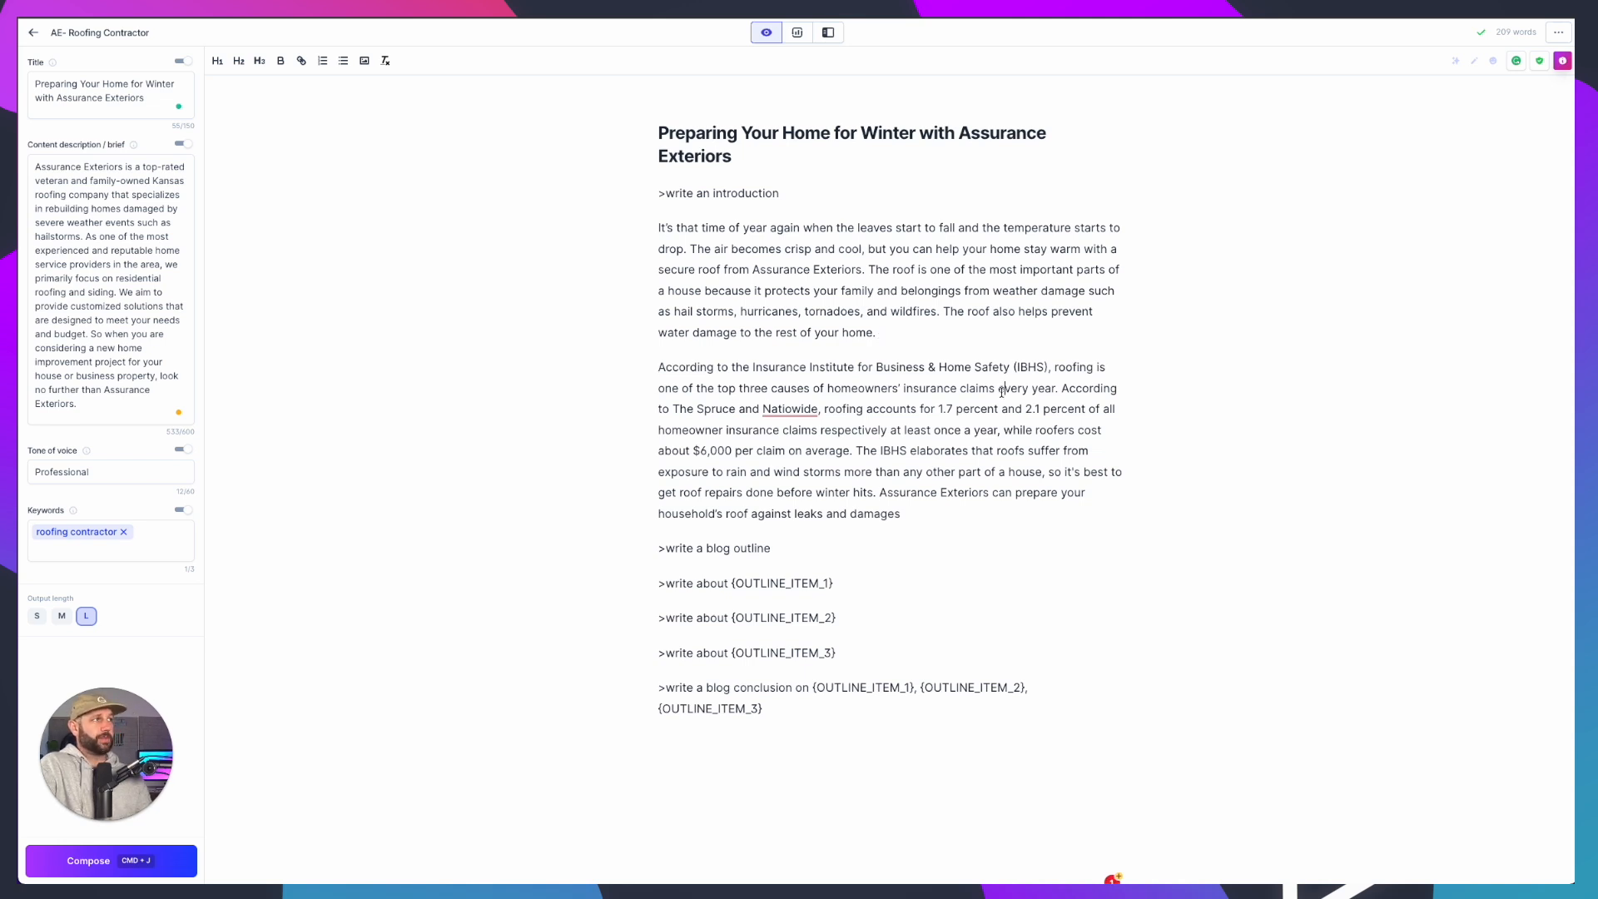
pyautogui.moveTo(1001, 388); pyautogui.dragTo(1019, 430)
pyautogui.click(1029, 516)
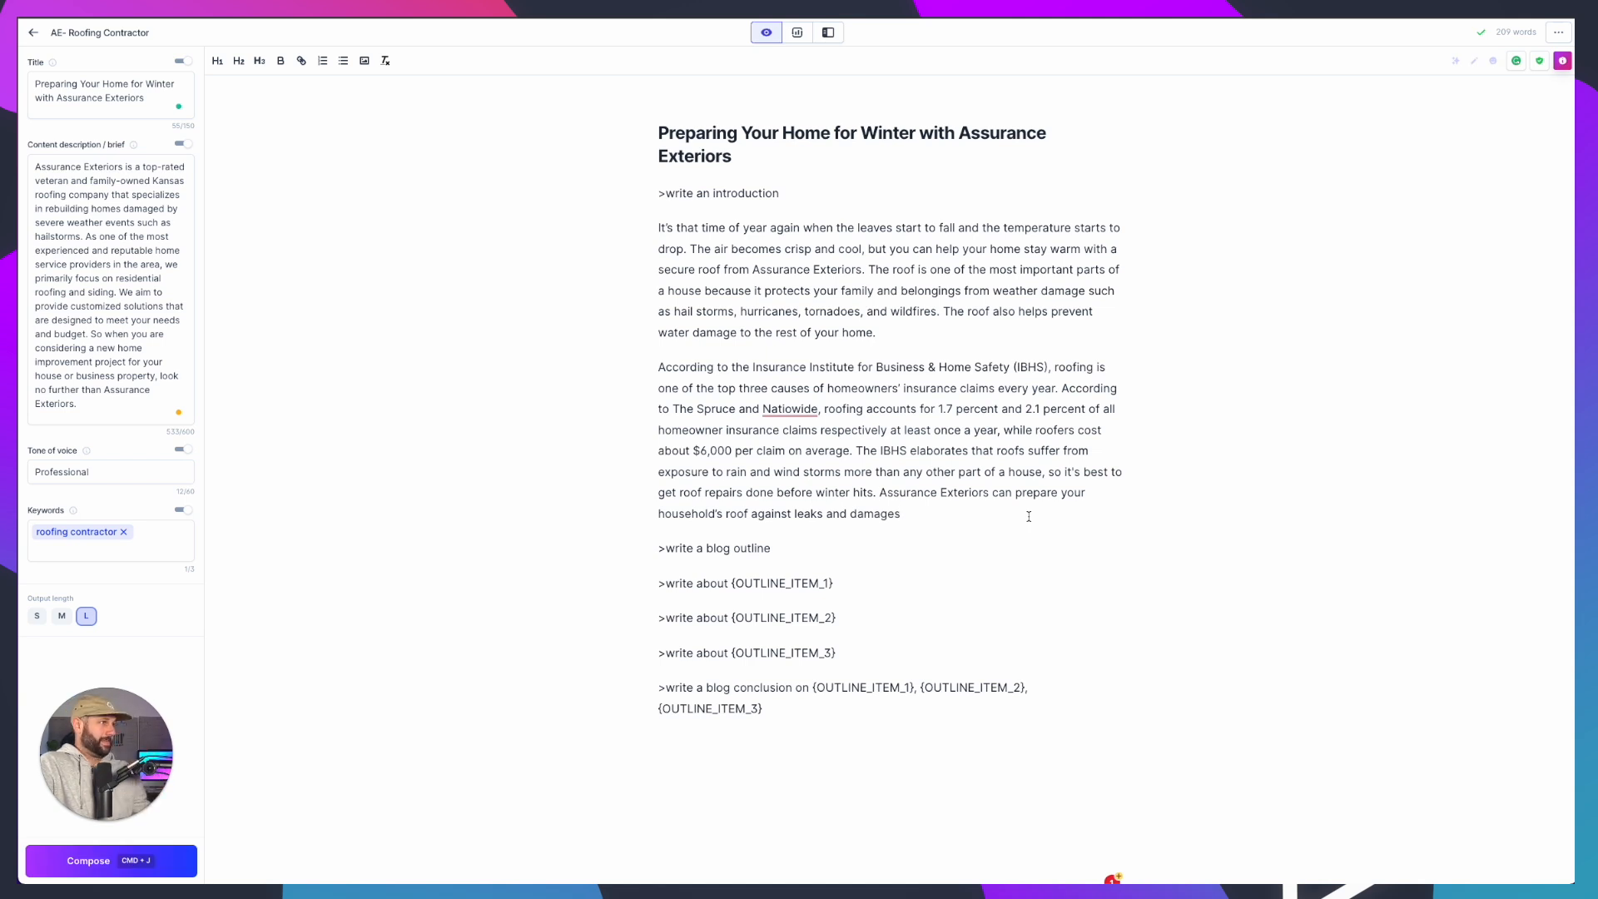
pyautogui.scroll(-1, 965, 526)
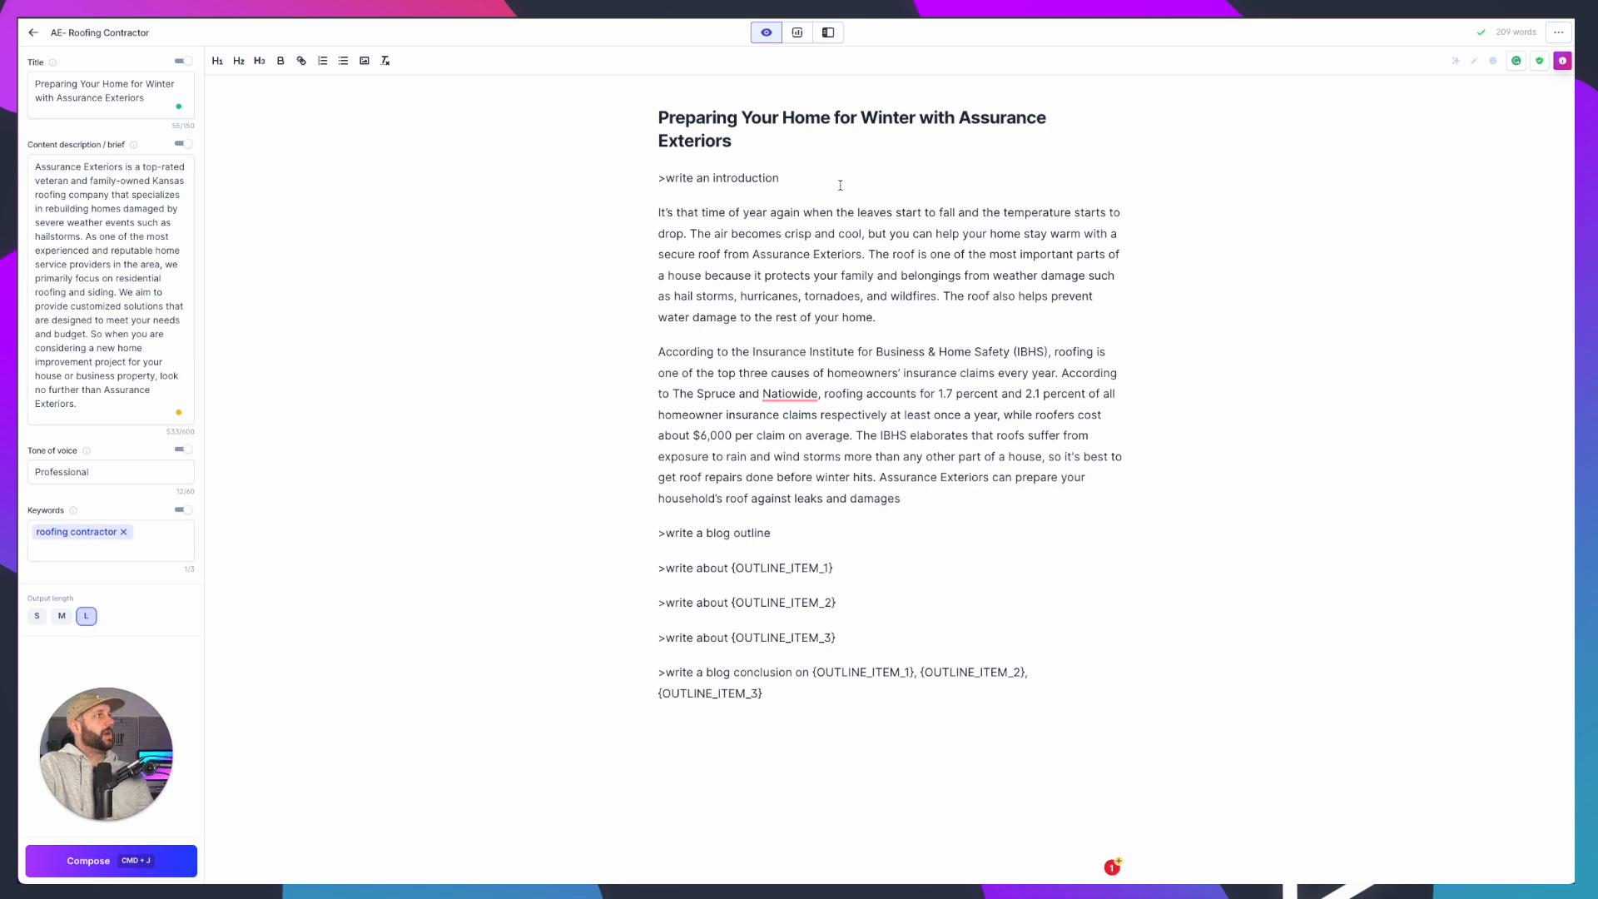
# Insert blank lines between the ">write an introduction" command and the existing introduction
pyautogui.click(664, 213)
pyautogui.write('\\')
pyautogui.press('BackSpace')
pyautogui.press('Return')
pyautogui.press('Return')
pyautogui.press('Return')
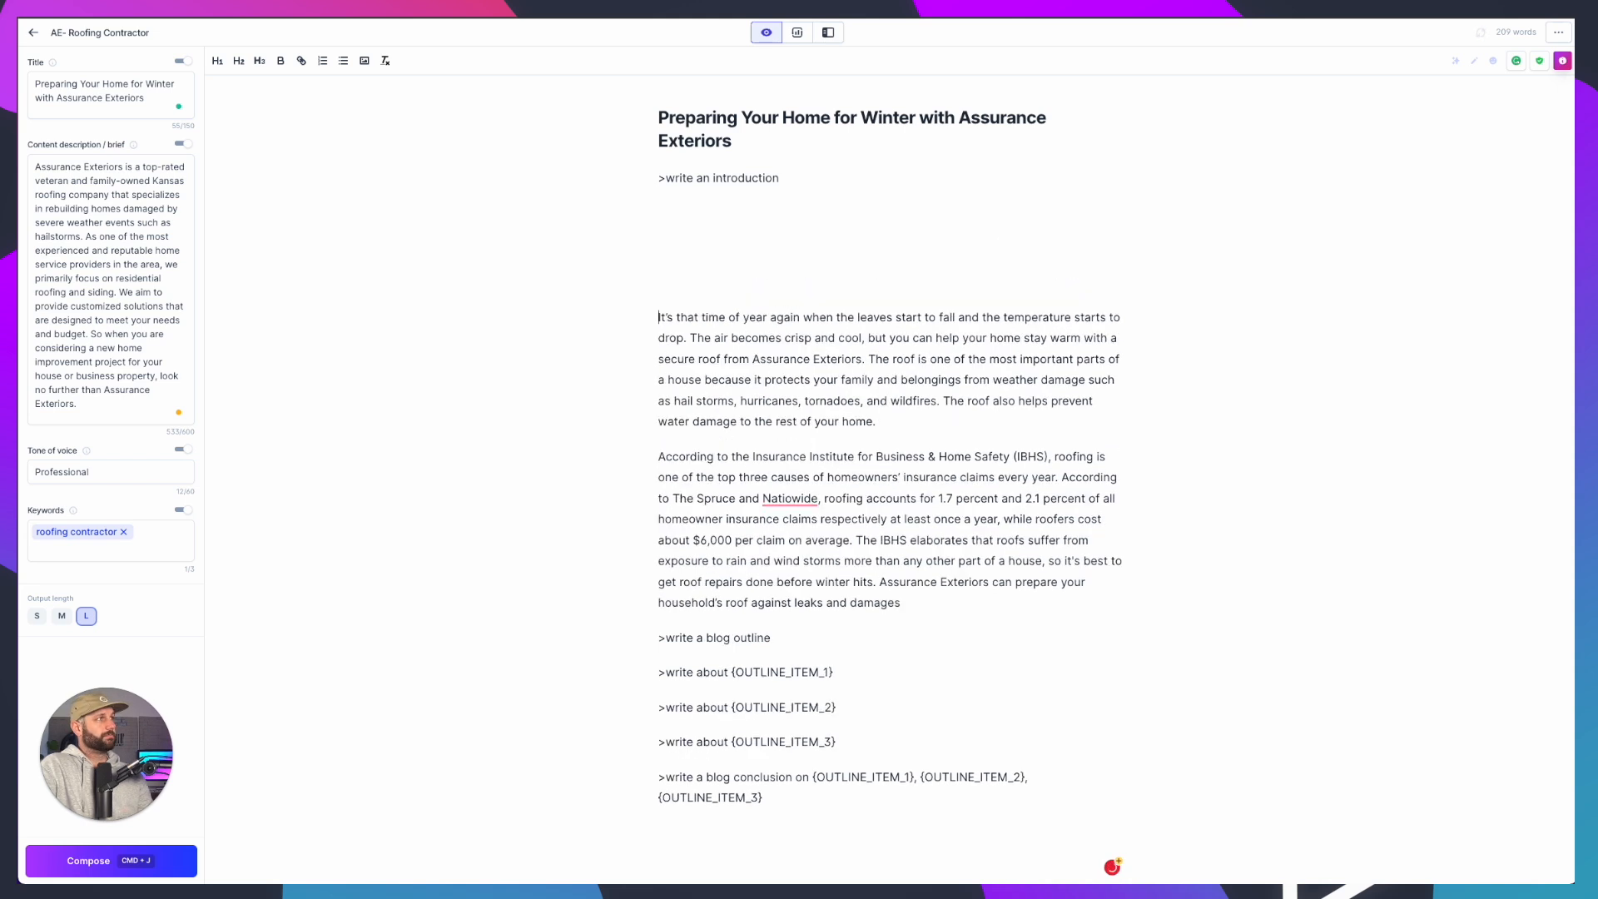
# Rerun the ">write an introduction" command for a second version and put the new text in its own paragraph
pyautogui.click(823, 168)
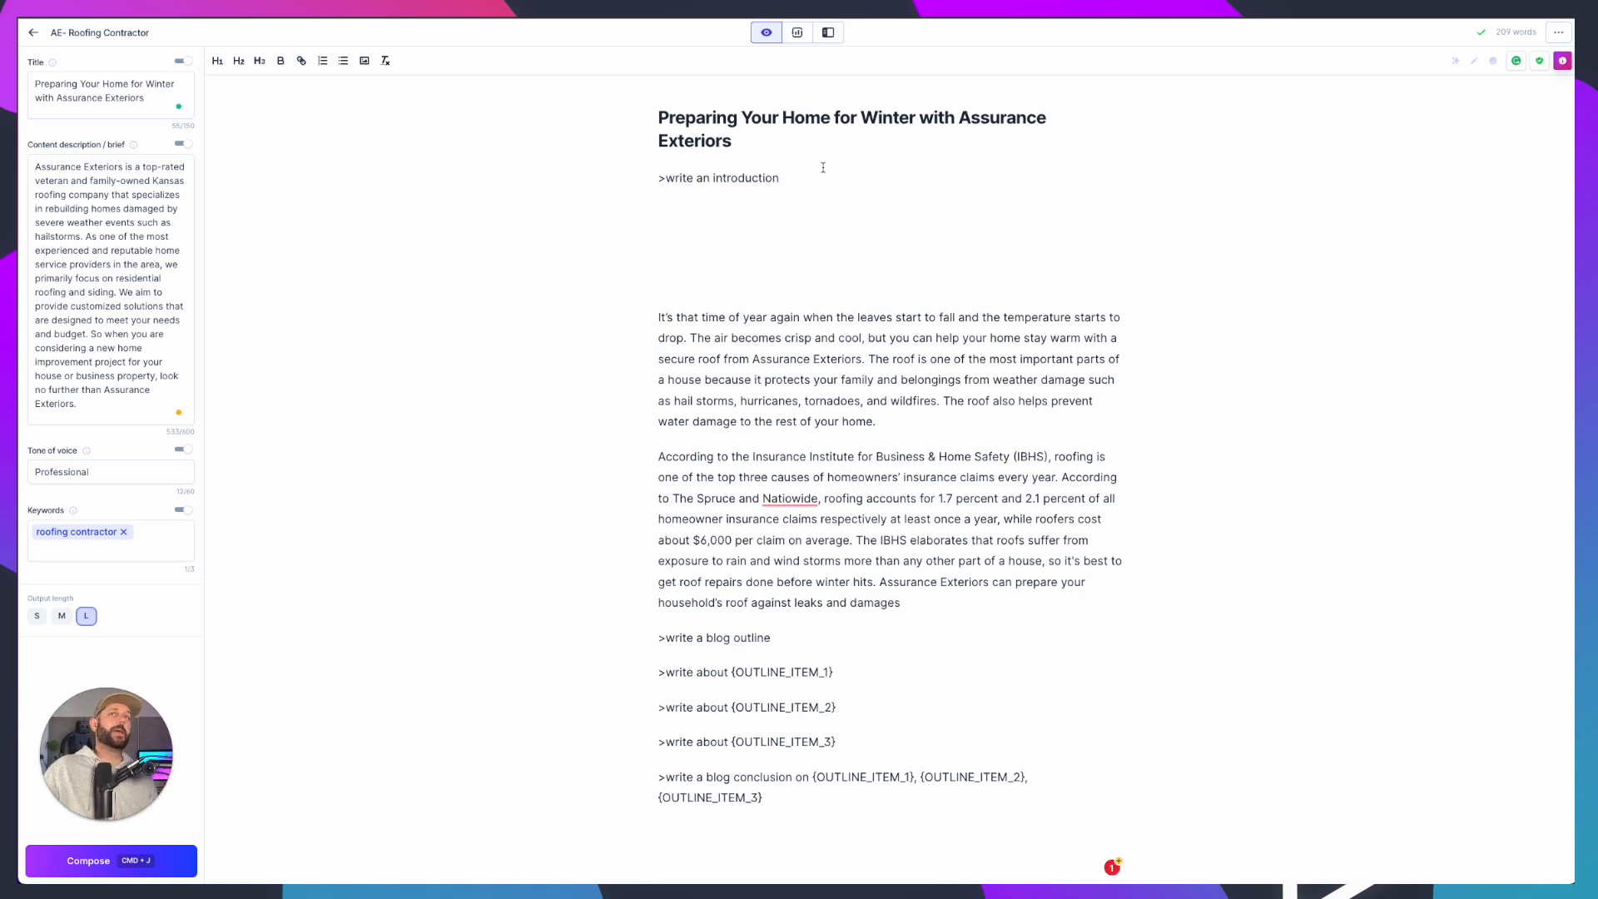
pyautogui.press('super+j')
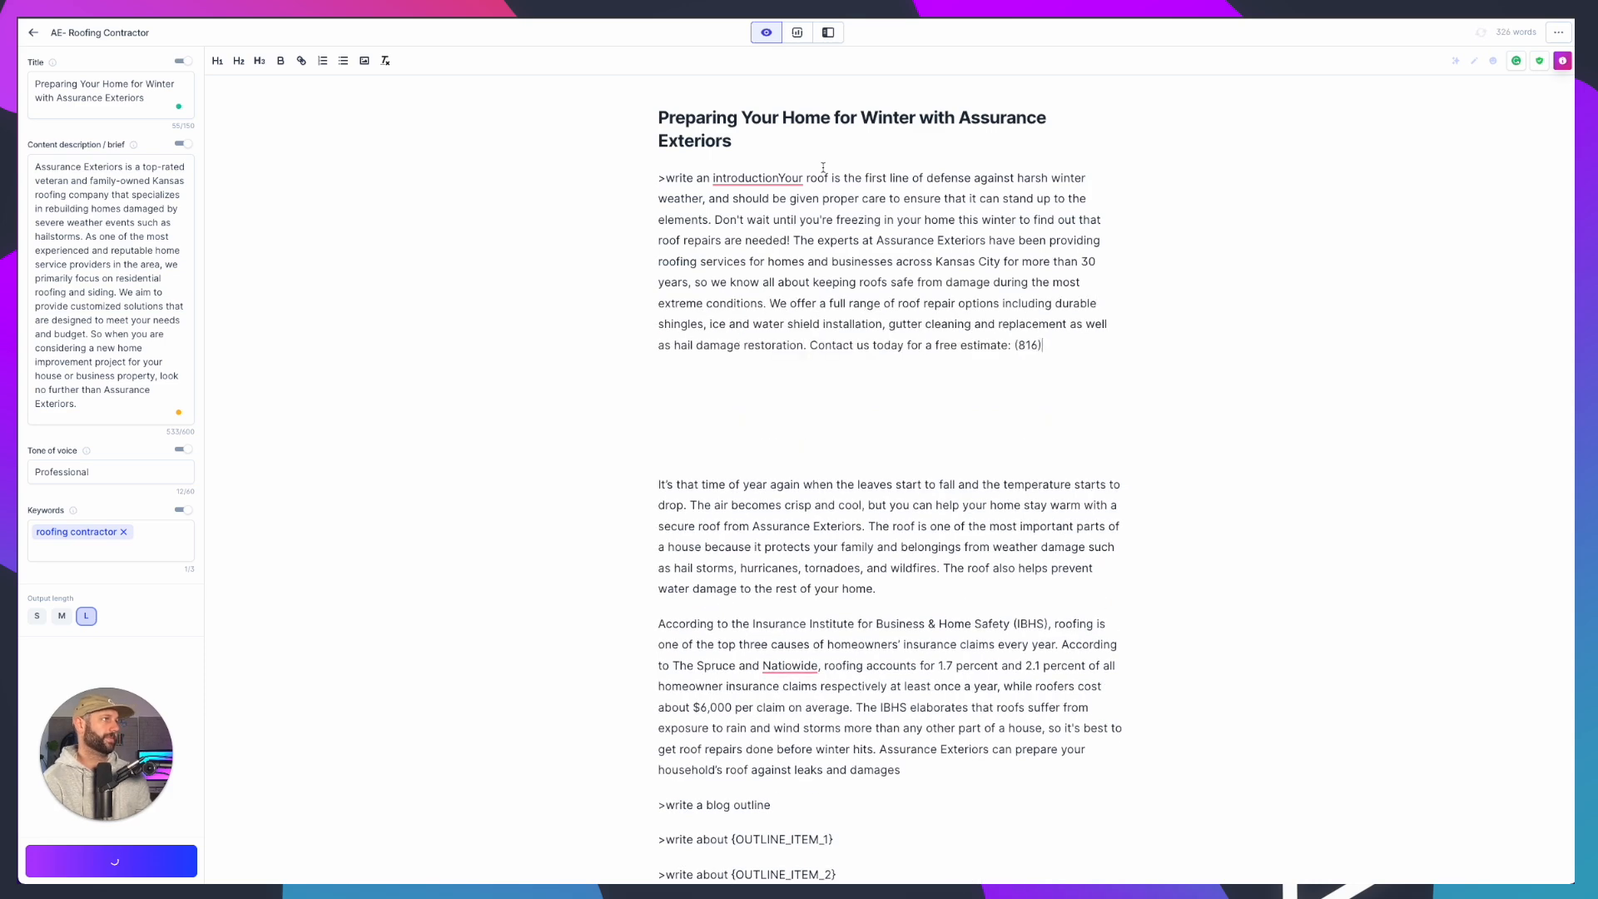
pyautogui.click(779, 178)
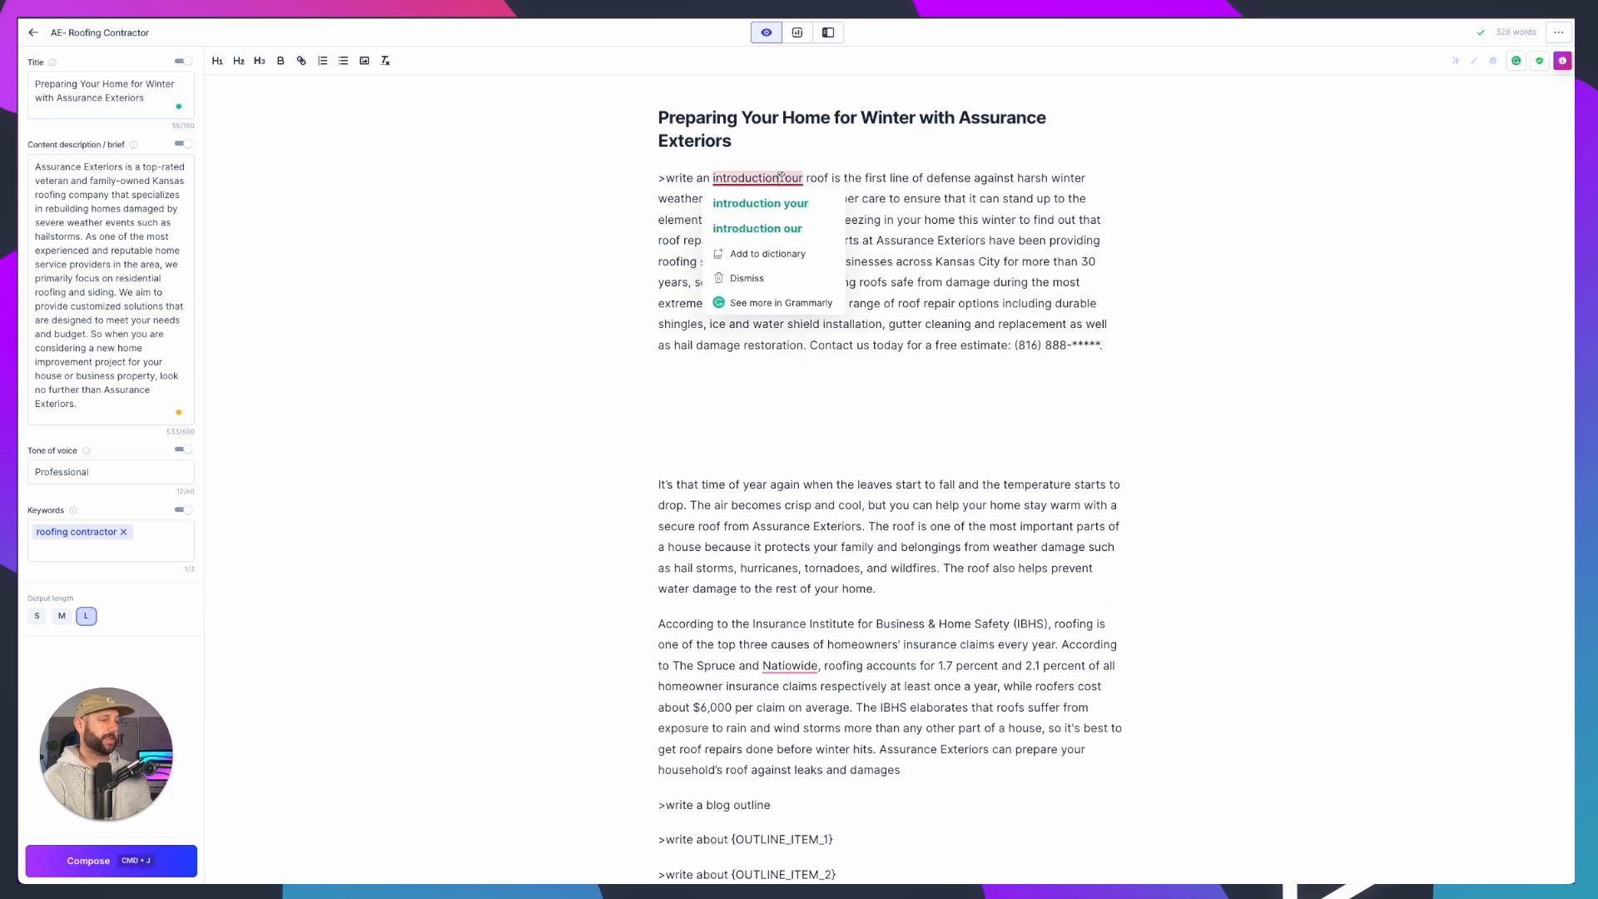
pyautogui.press('Return')
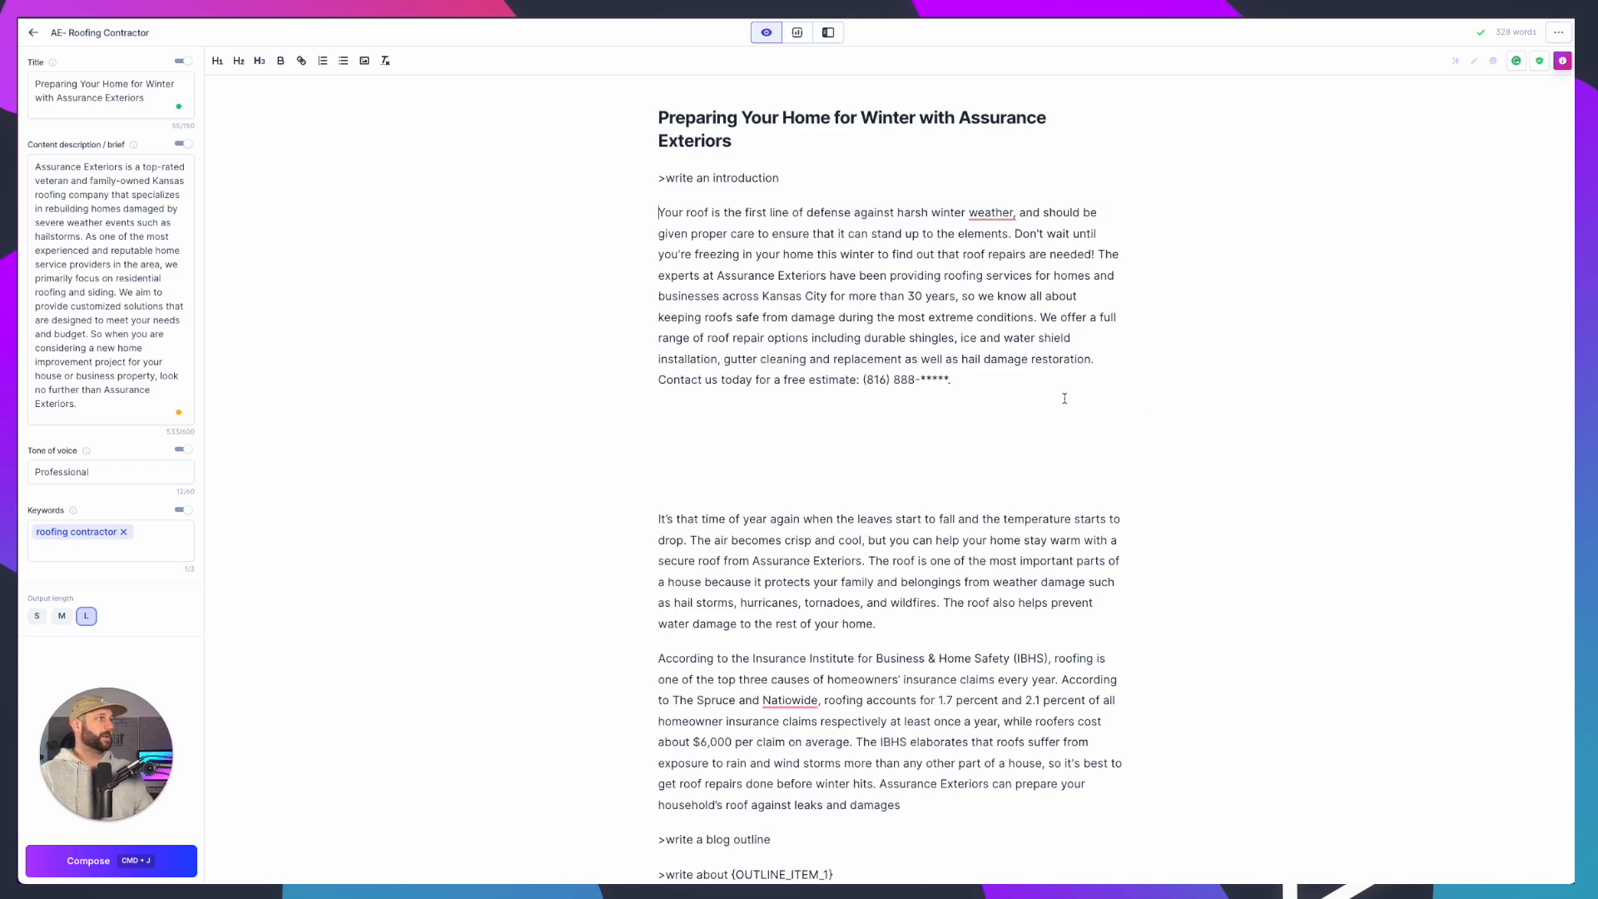
# Copy the two paragraphs of the first introduction and paste them a few lines below the blog conclusion command
pyautogui.scroll(-2, 1003, 382)
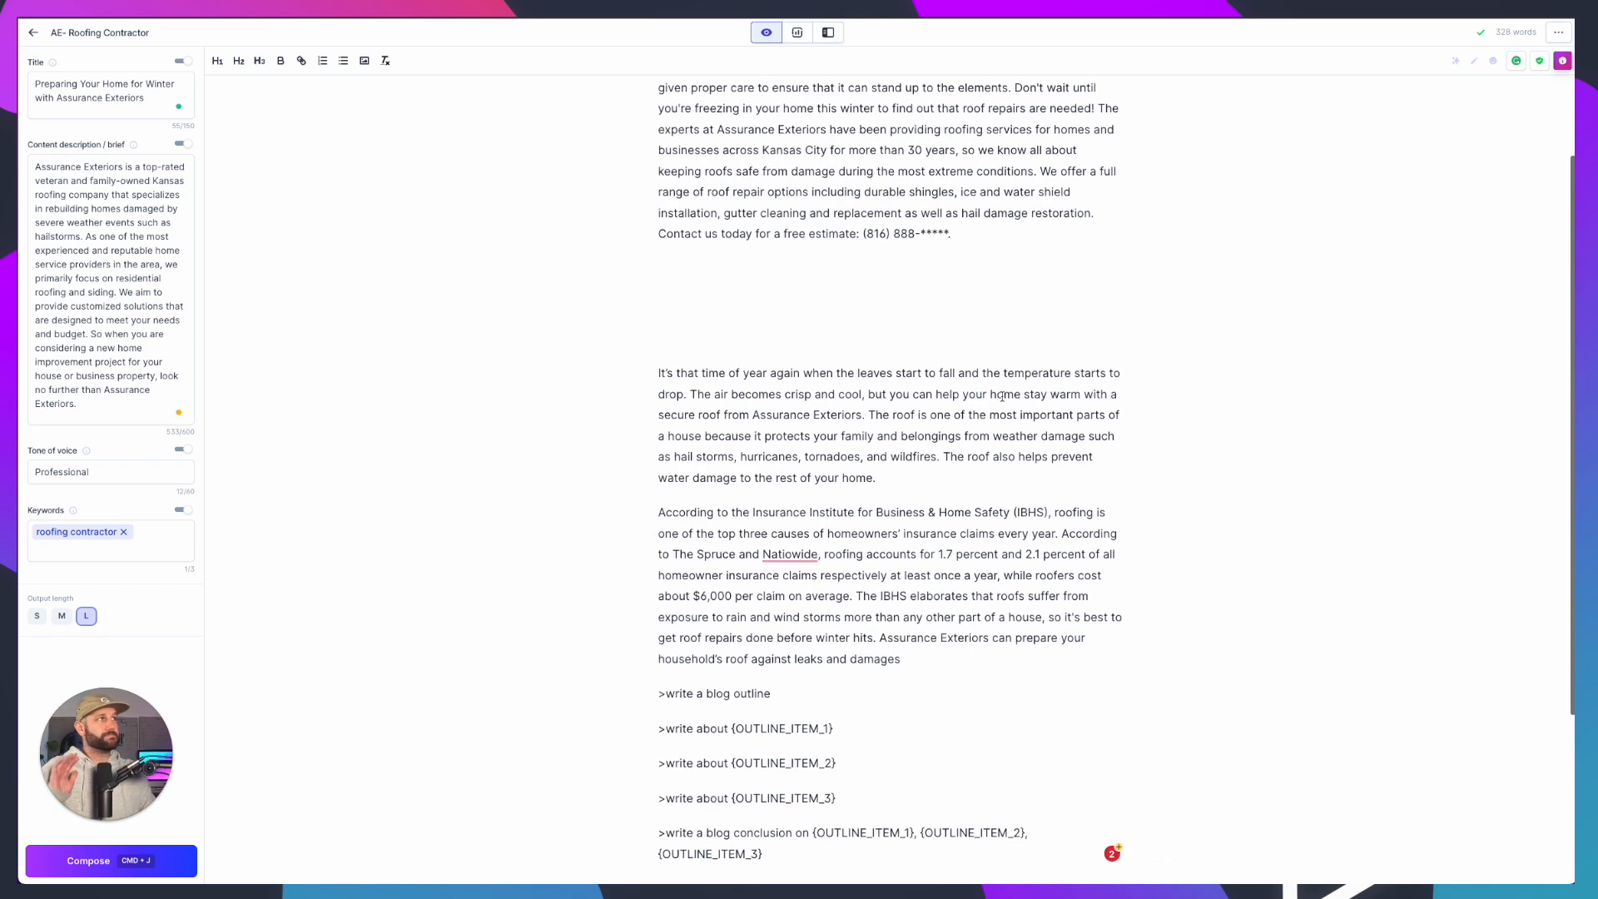
pyautogui.scroll(2, 1002, 391)
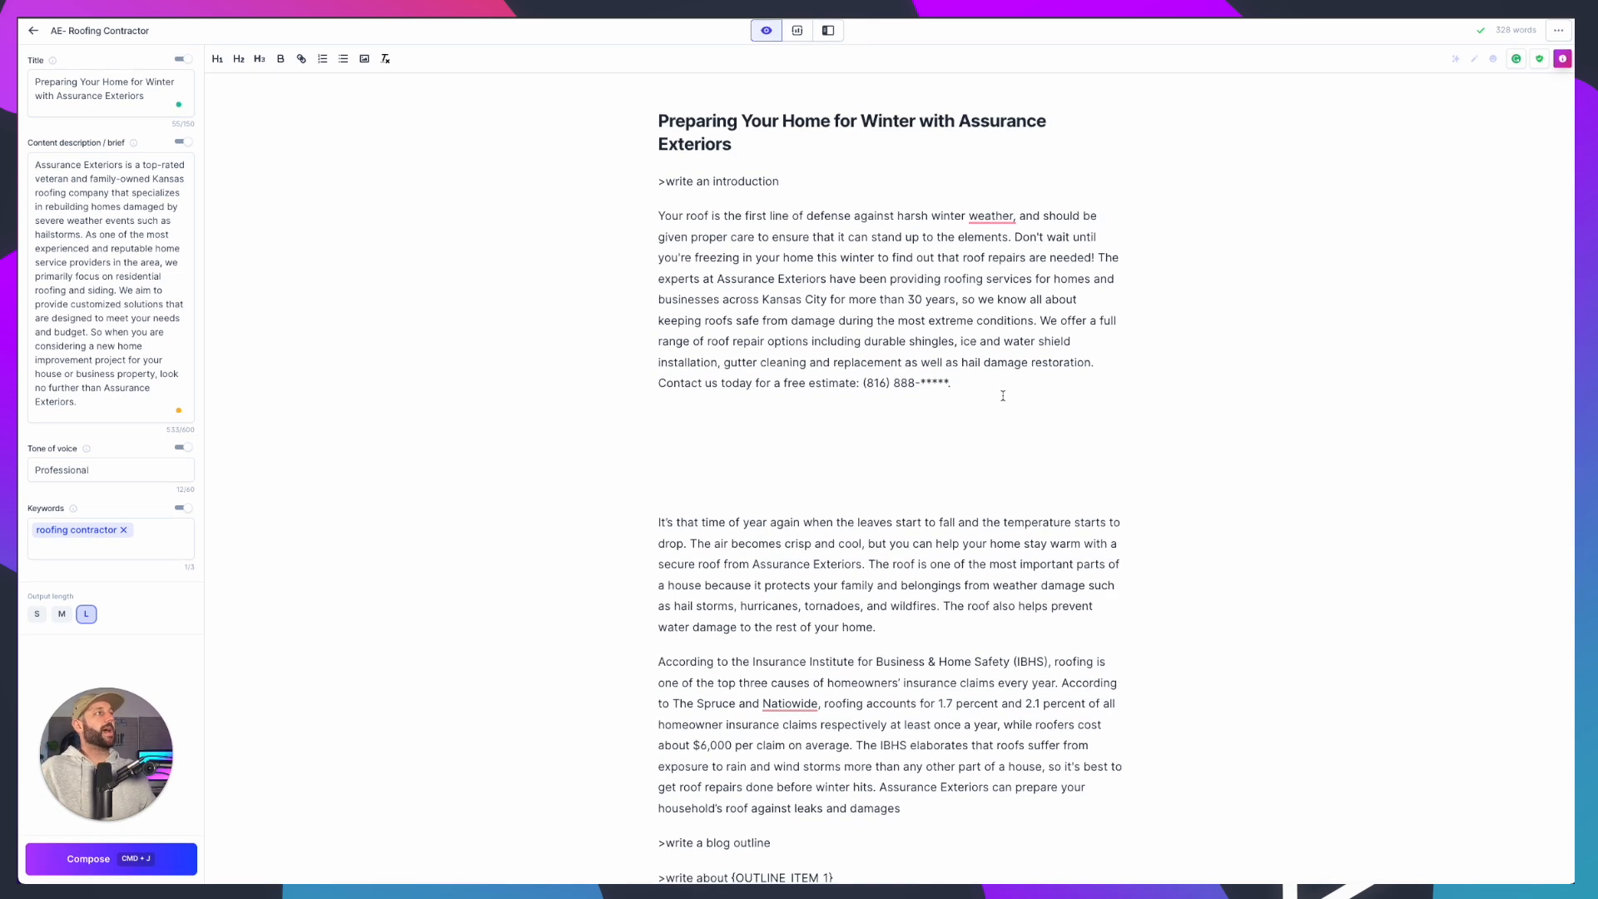
pyautogui.moveTo(928, 829); pyautogui.dragTo(605, 517)
pyautogui.press('super+c')
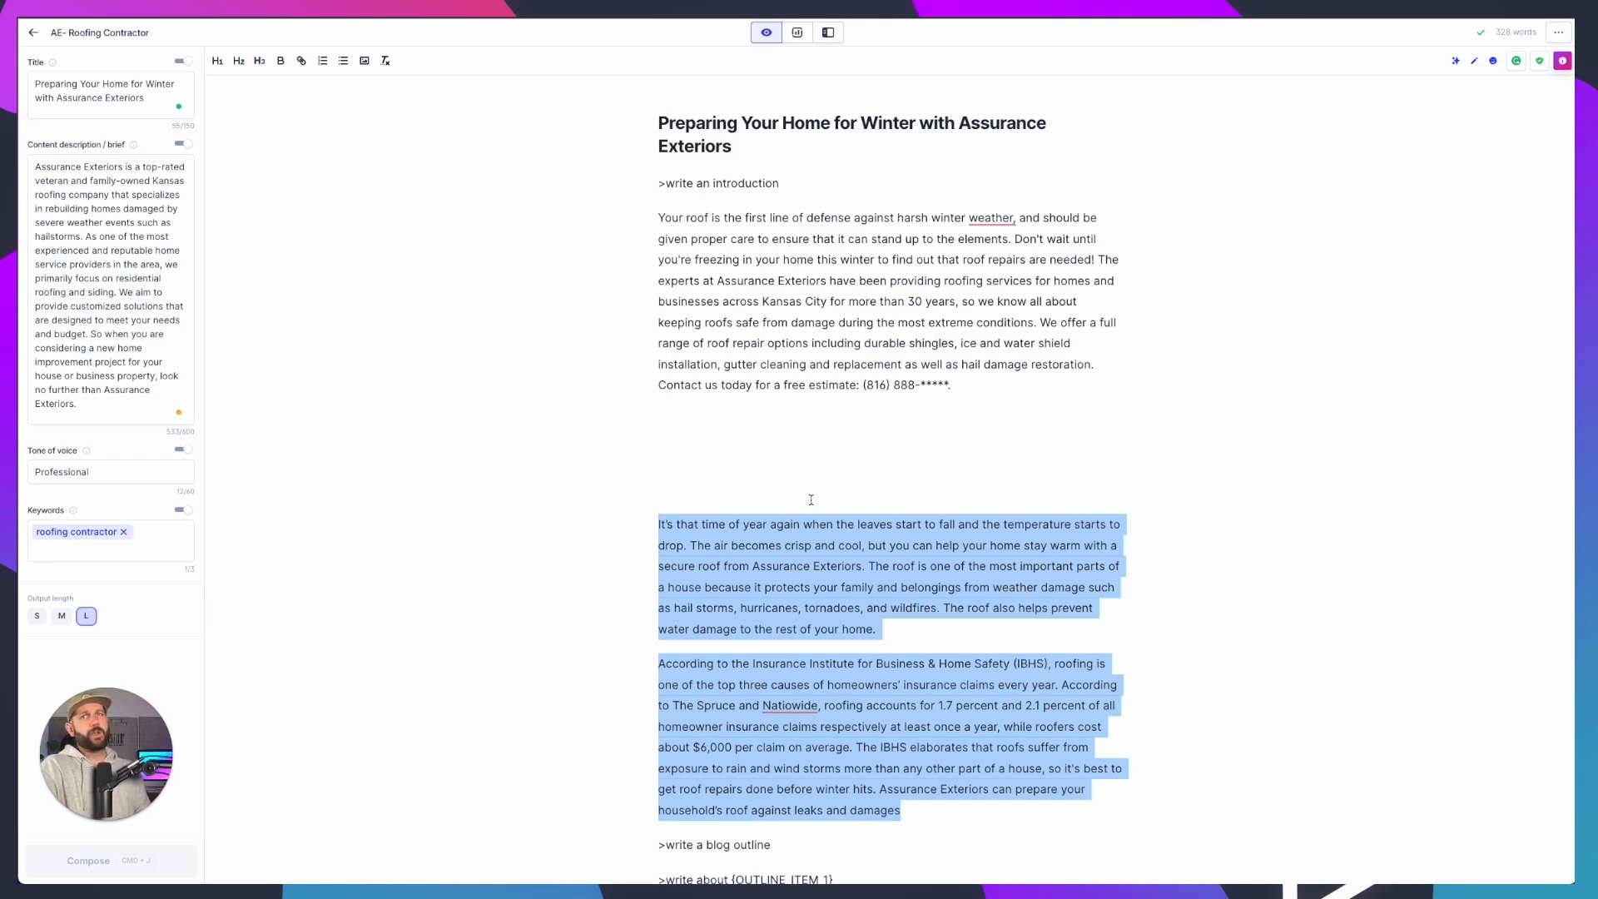
pyautogui.scroll(-5, 810, 499)
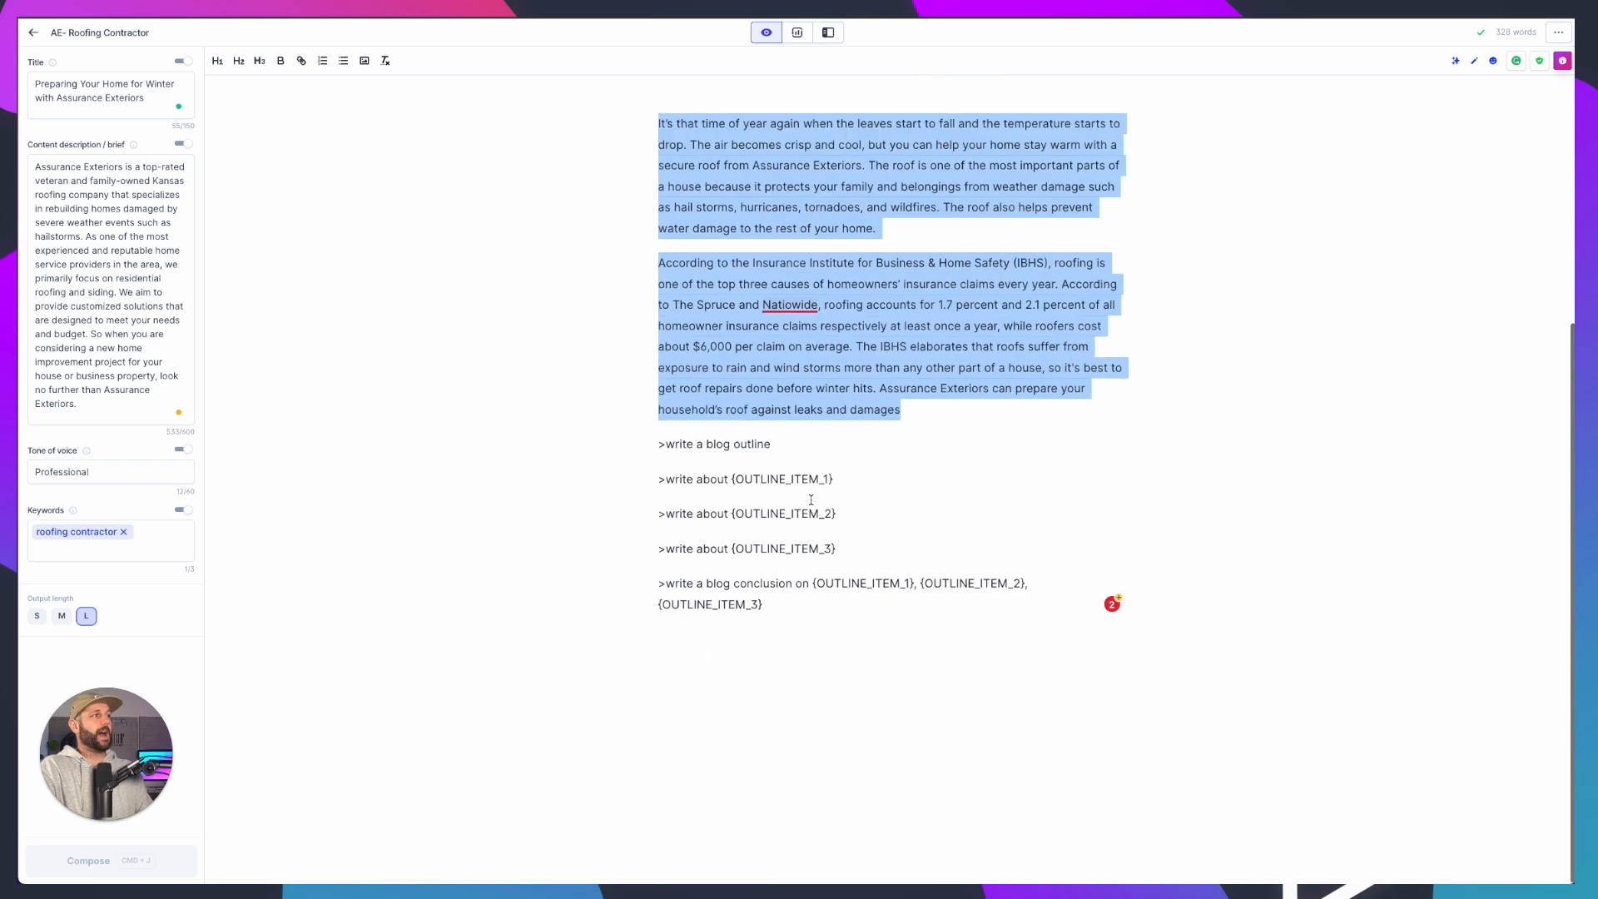
pyautogui.click(682, 697)
pyautogui.press('Return')
pyautogui.press('Return')
pyautogui.press('Return')
pyautogui.press('super+v')
pyautogui.moveTo(862, 759); pyautogui.dragTo(751, 662)
pyautogui.click(820, 708)
pyautogui.scroll(8, 915, 715)
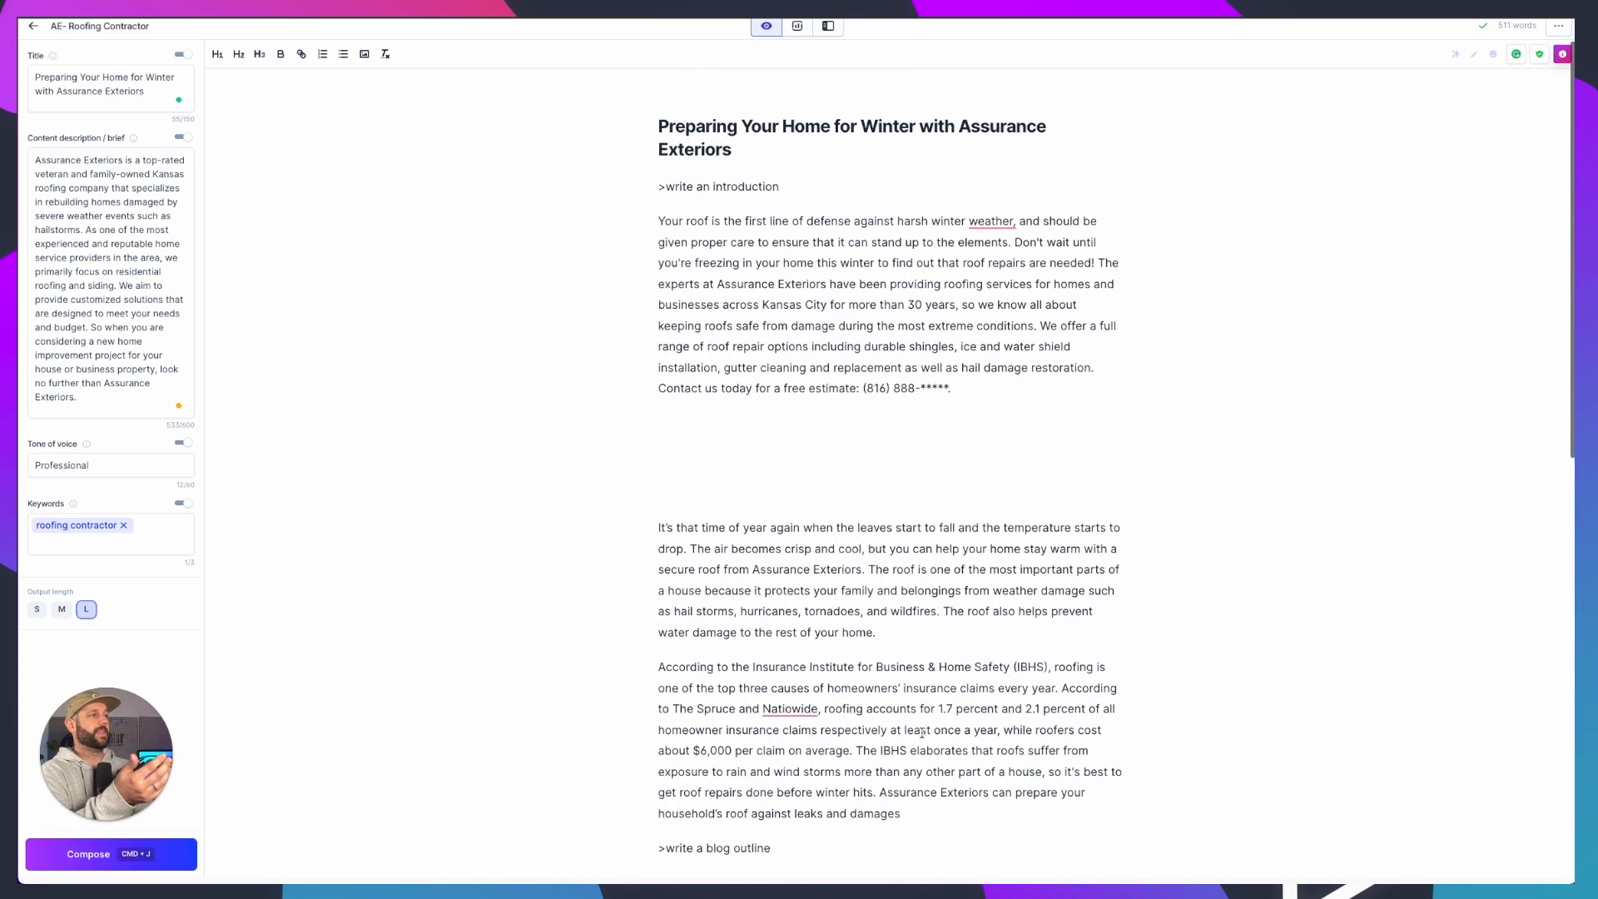
# Delete the first introduction's original two paragraphs and the surplus blank lines above the ">write a blog outline" command
pyautogui.moveTo(905, 813); pyautogui.dragTo(654, 521)
pyautogui.press('BackSpace')
pyautogui.press('BackSpace')
pyautogui.press('BackSpace')
pyautogui.press('BackSpace')
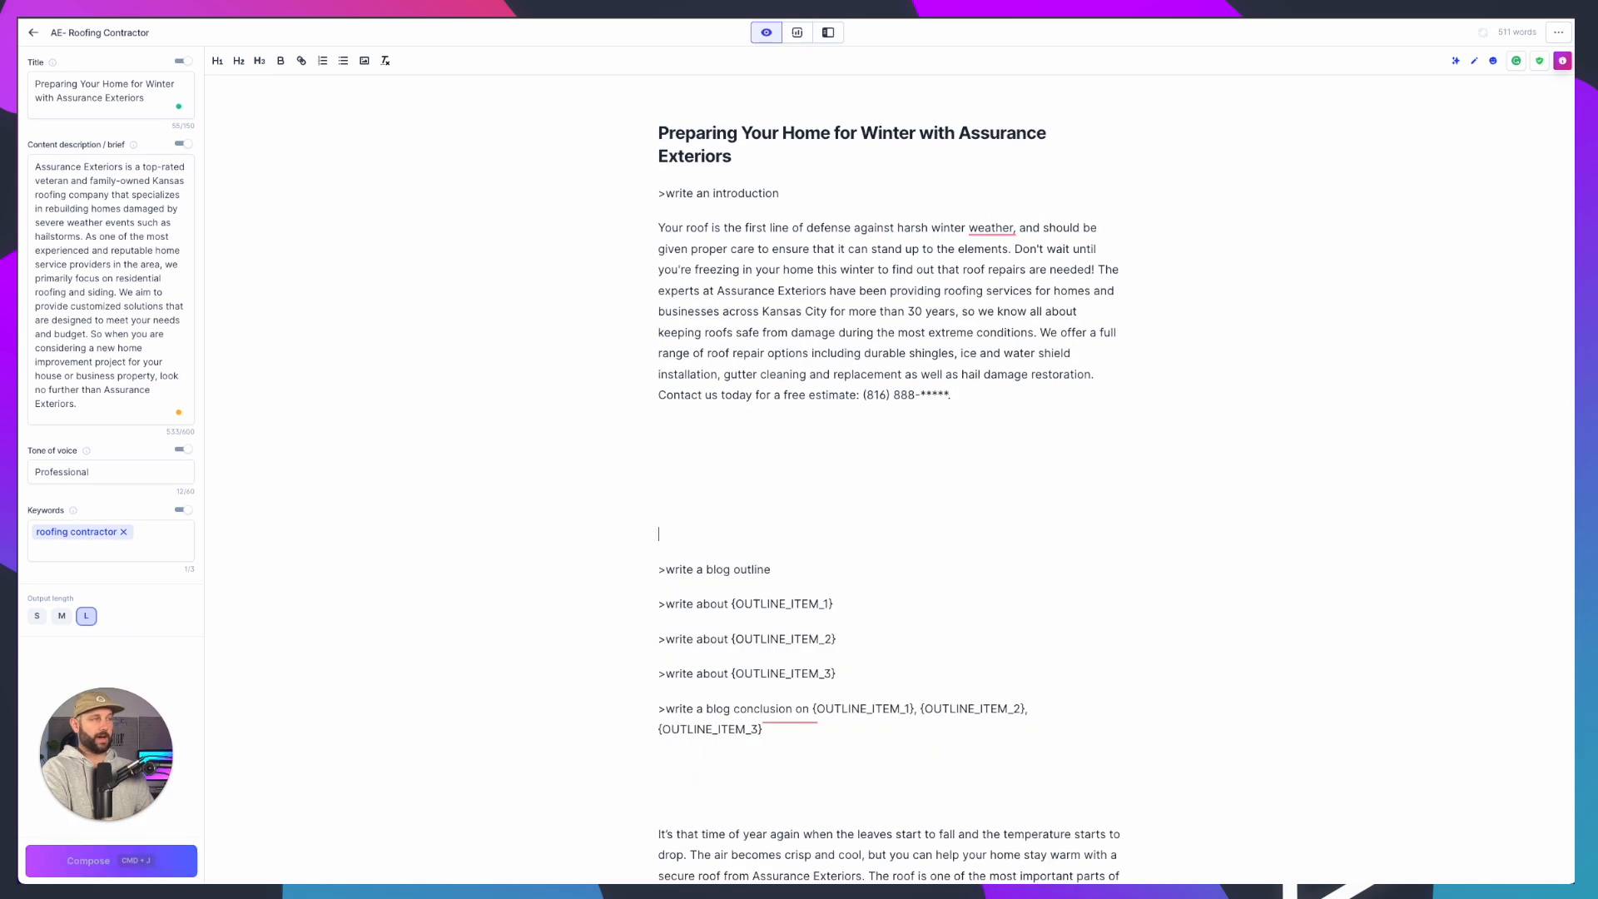
pyautogui.scroll(-1, 932, 409)
pyautogui.click(933, 409)
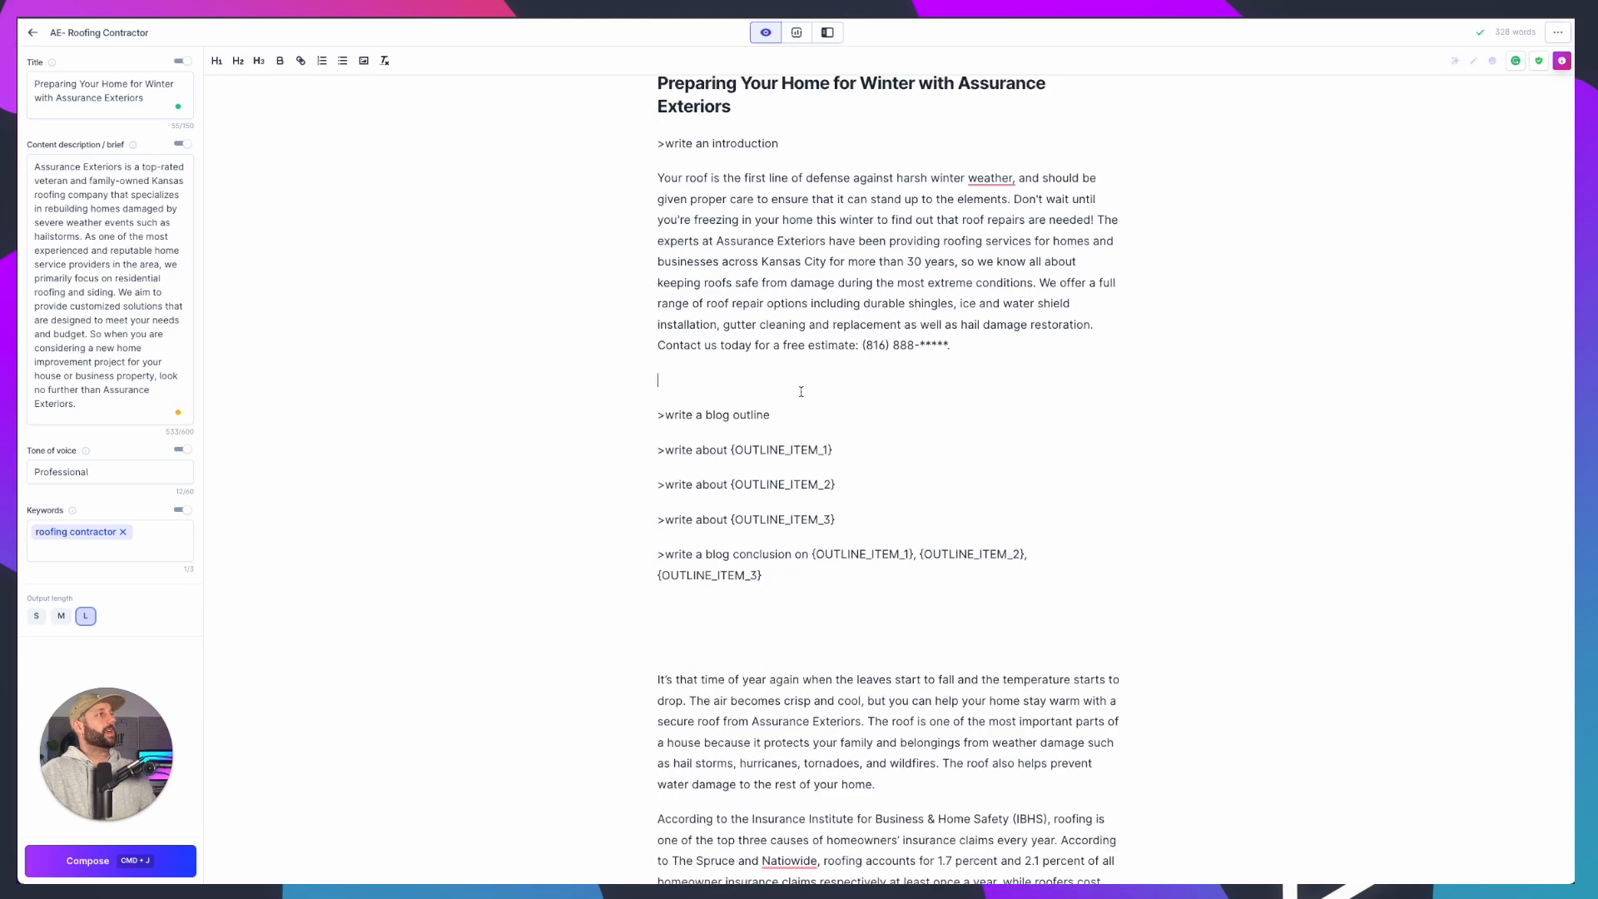
pyautogui.scroll(1, 802, 392)
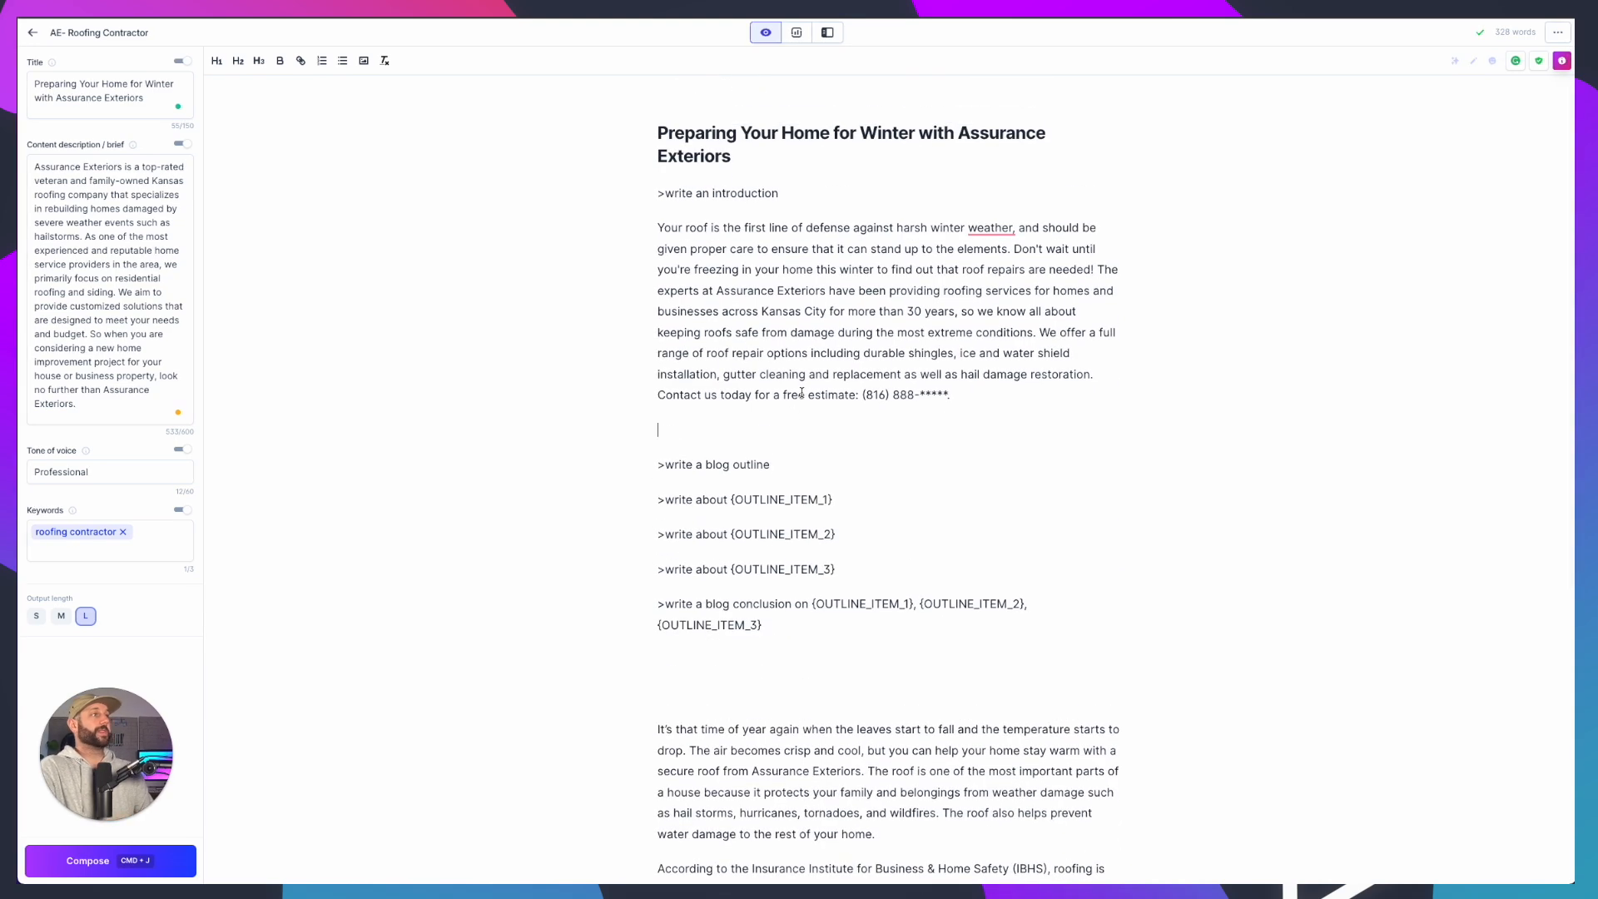
# Delete the ">write an introduction" command line beneath the blog heading
pyautogui.moveTo(791, 193); pyautogui.dragTo(627, 196)
pyautogui.press('BackSpace')
pyautogui.press('BackSpace')
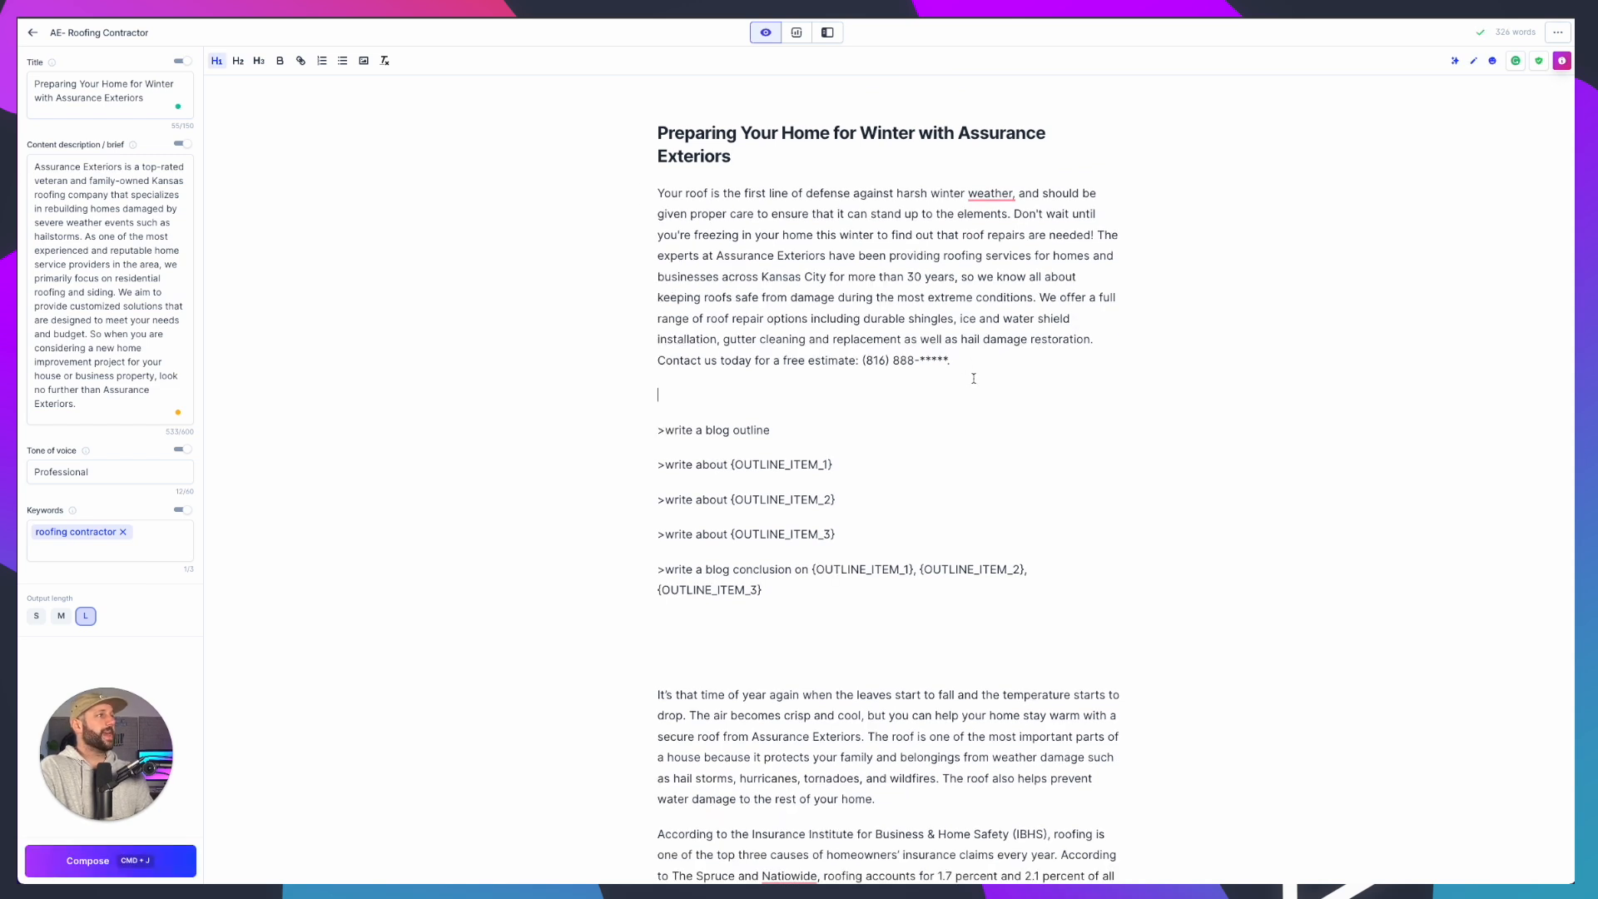
# Remove the phone number from the introduction's closing sentence so it ends with "free estimate."
pyautogui.moveTo(995, 359); pyautogui.dragTo(592, 360)
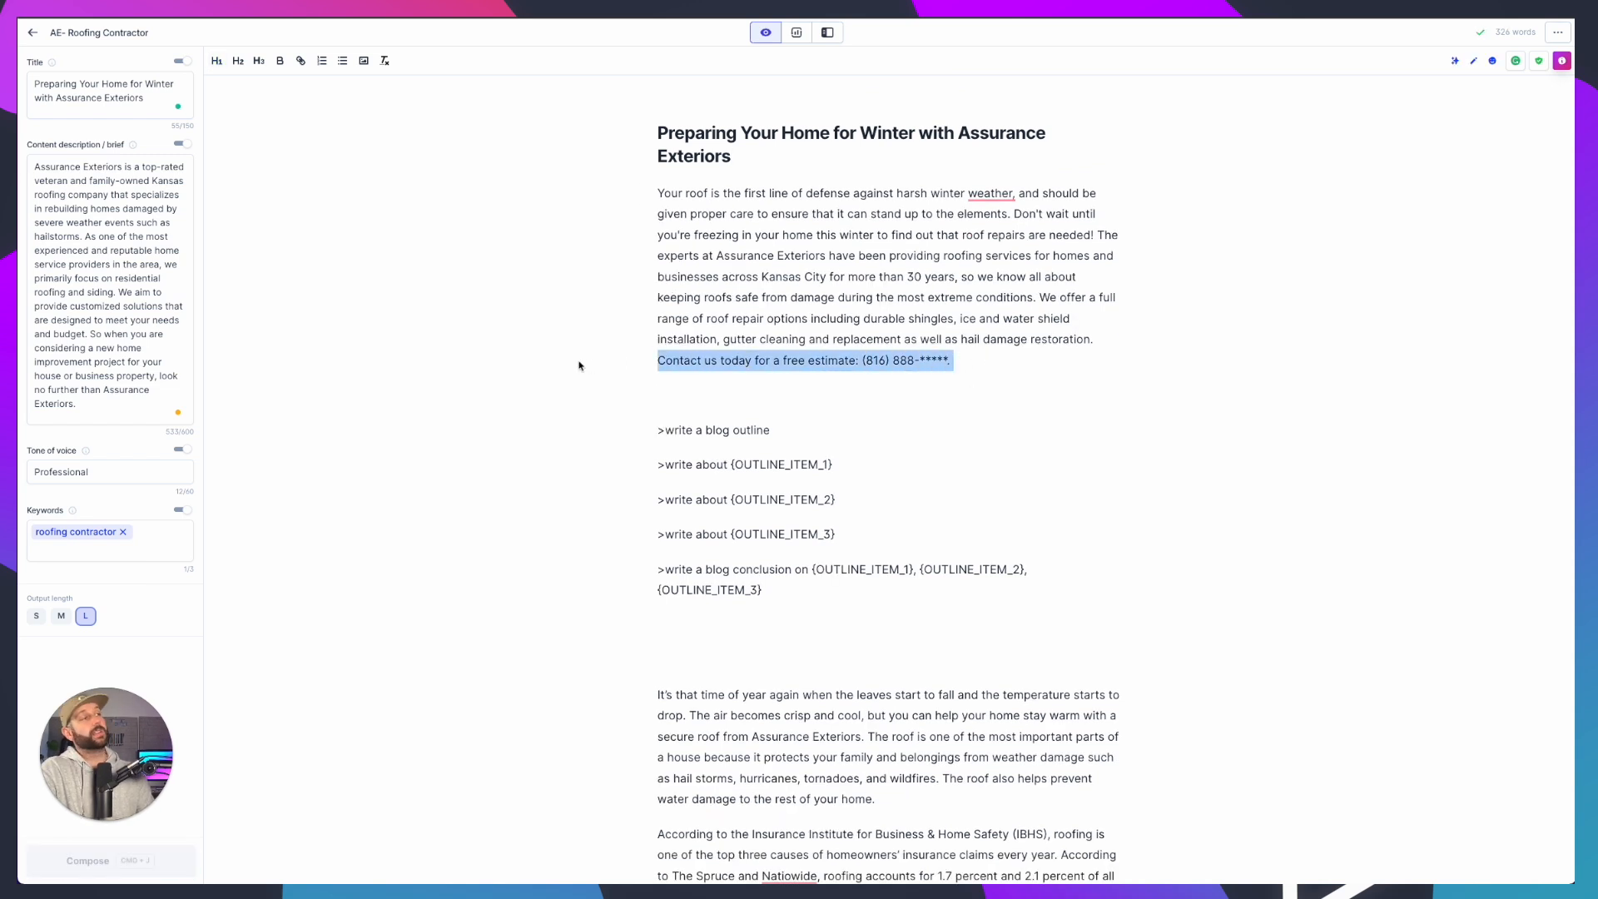
pyautogui.click(780, 361)
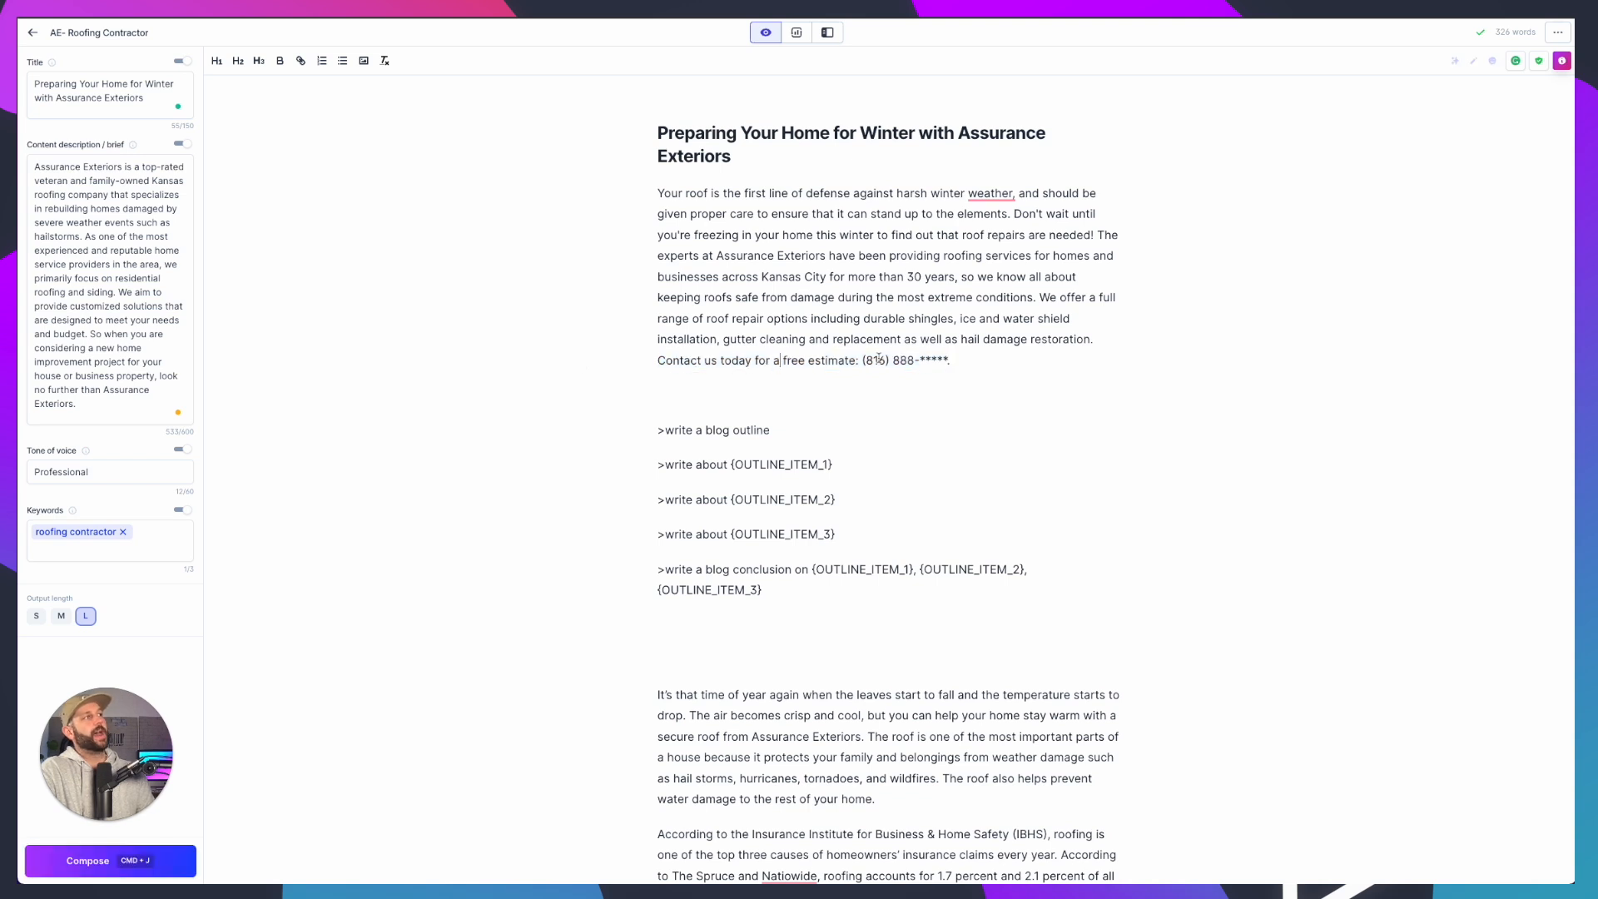
pyautogui.moveTo(955, 360); pyautogui.dragTo(857, 361)
pyautogui.press('BackSpace')
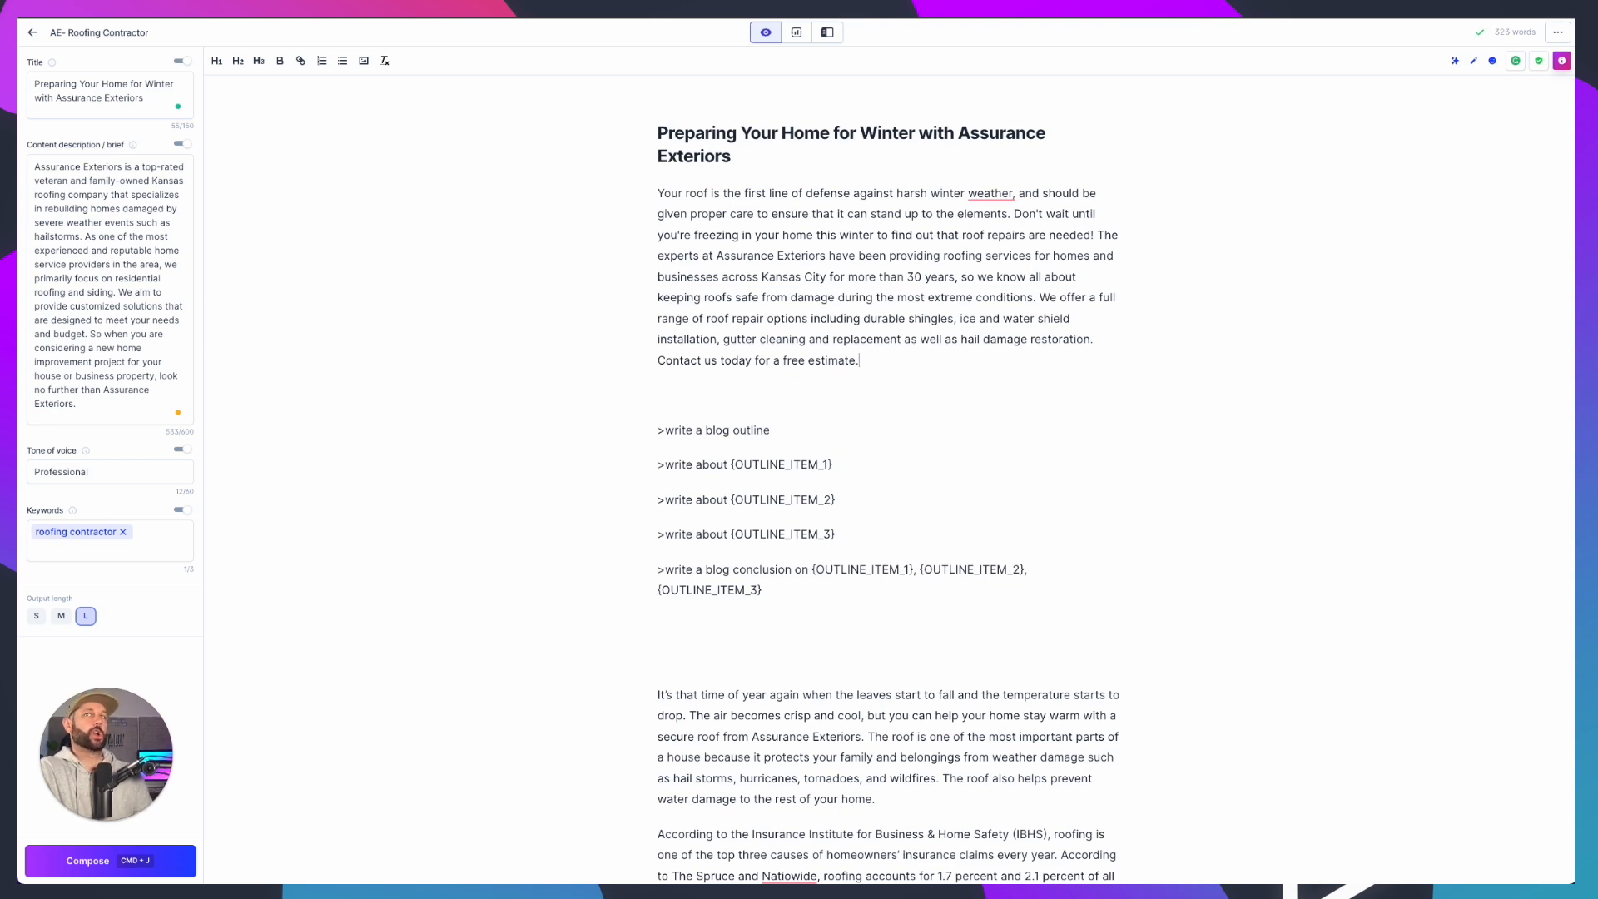
# Accept the suggested comma removal after "weather" in the introduction and delete the blank line above the ">write a blog outline" command
pyautogui.moveTo(990, 195)
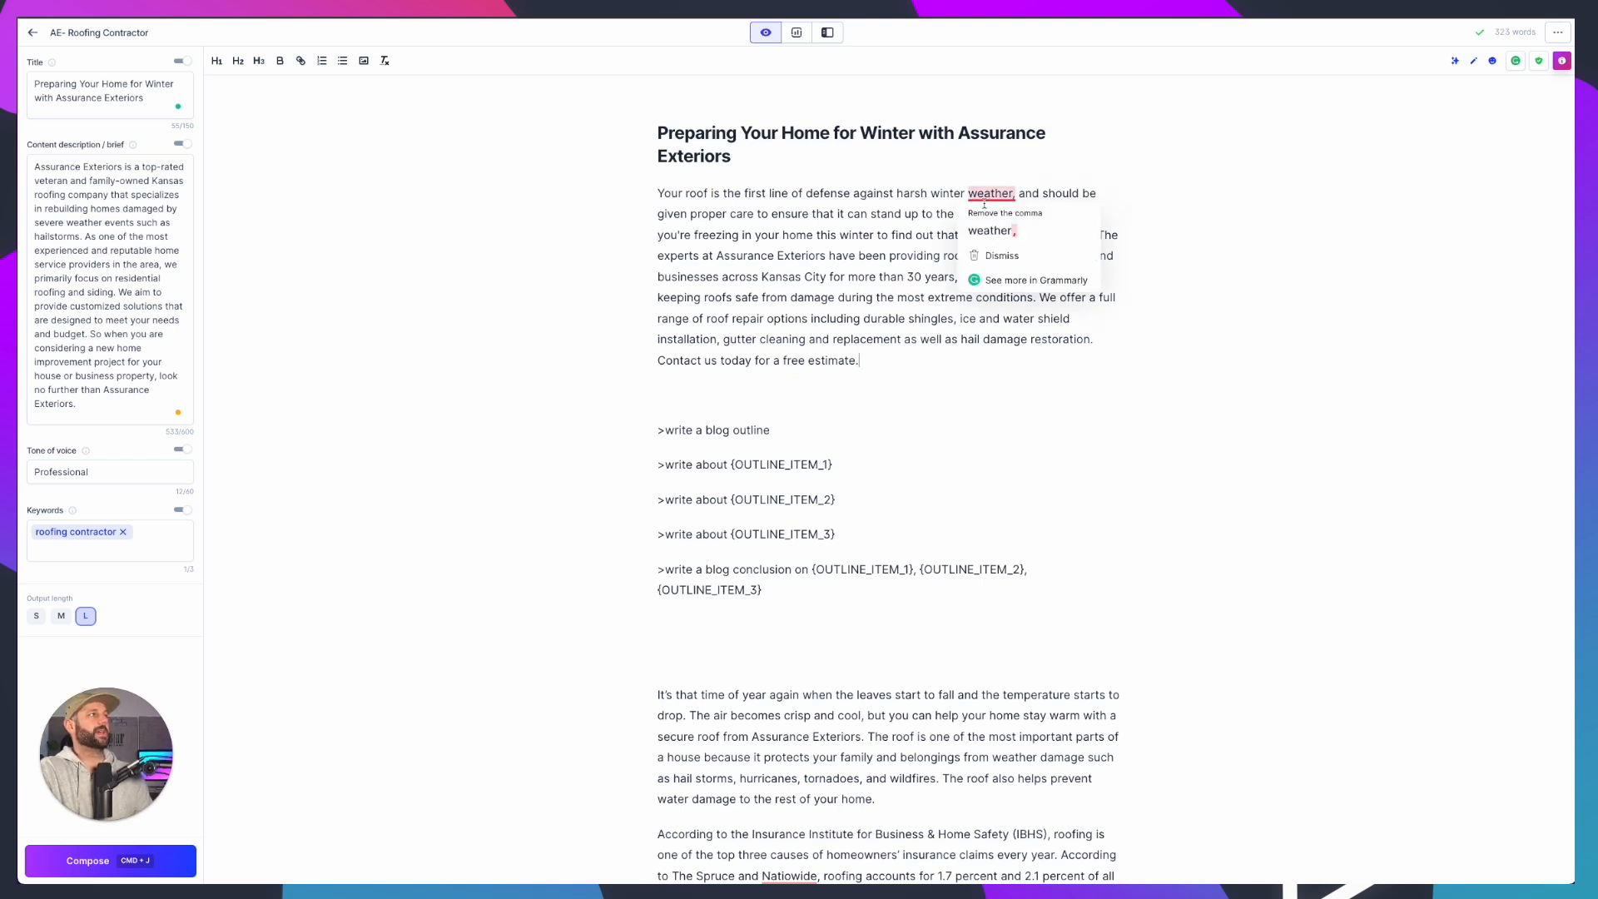
pyautogui.click(981, 228)
pyautogui.click(950, 372)
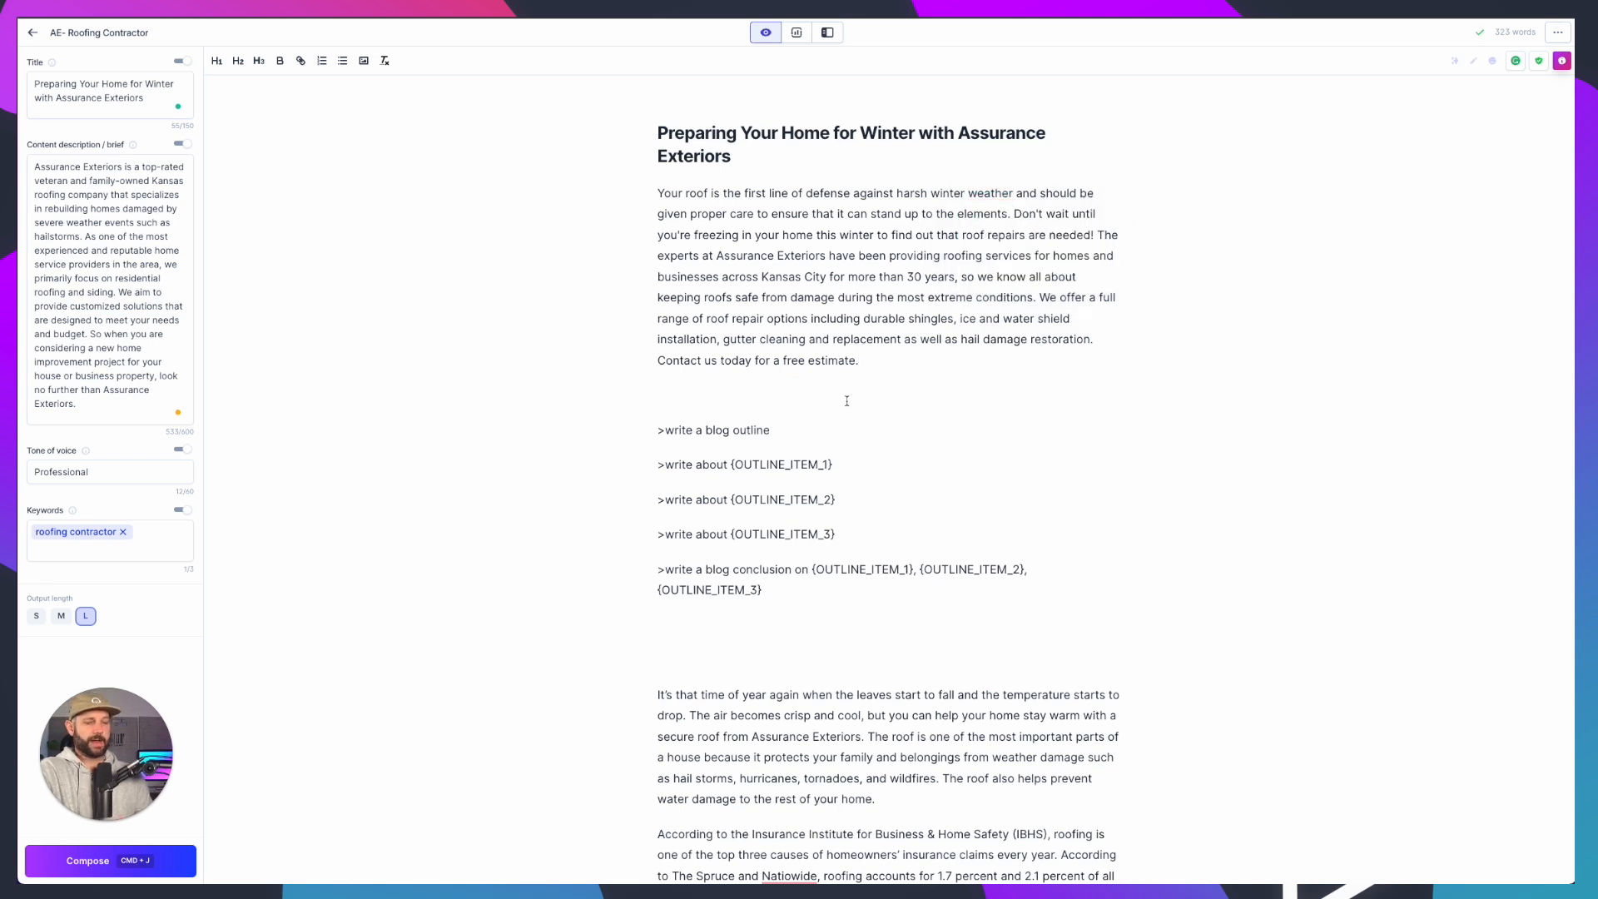
pyautogui.press('Delete')
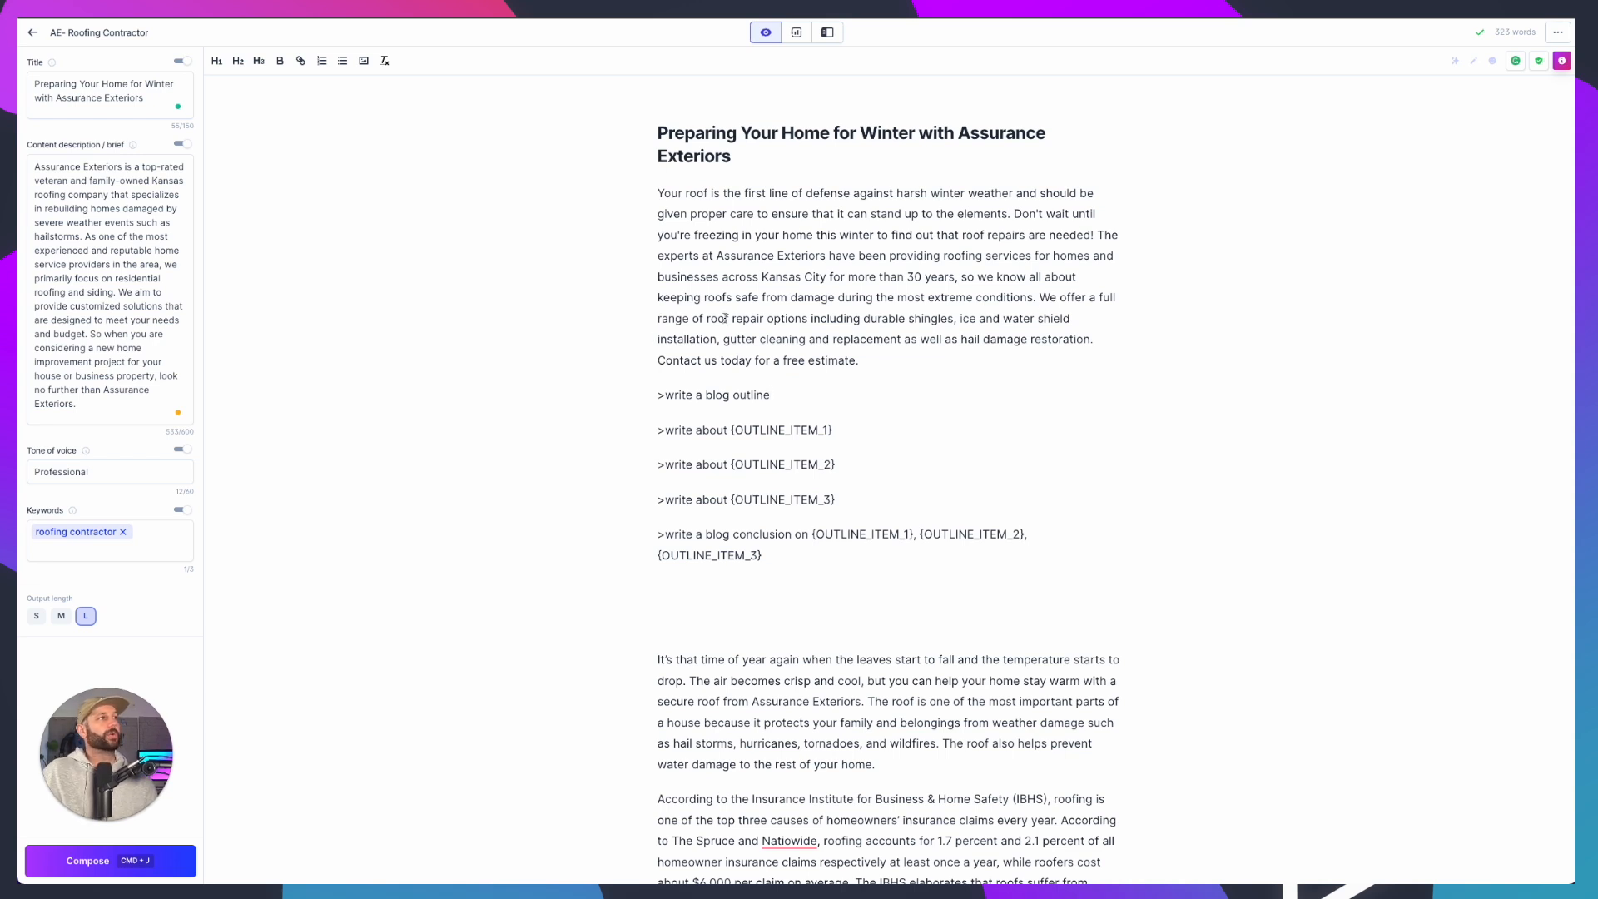
# Replace "estimate" with "inspection" in the introduction's closing sentence
pyautogui.moveTo(725, 318); pyautogui.dragTo(820, 319)
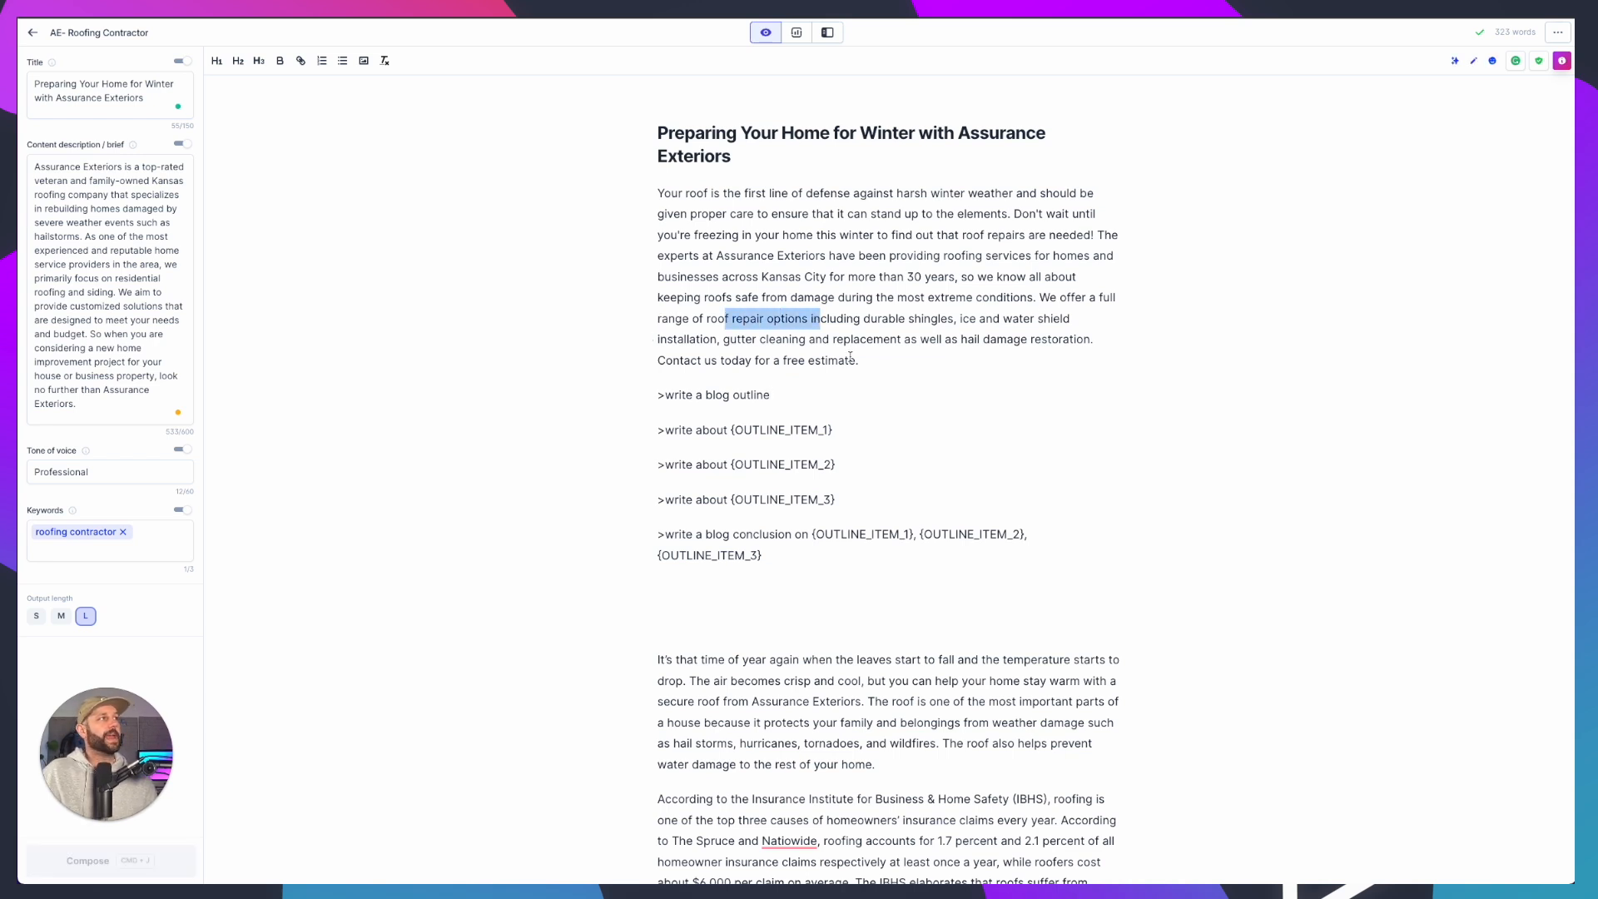
pyautogui.click(809, 332)
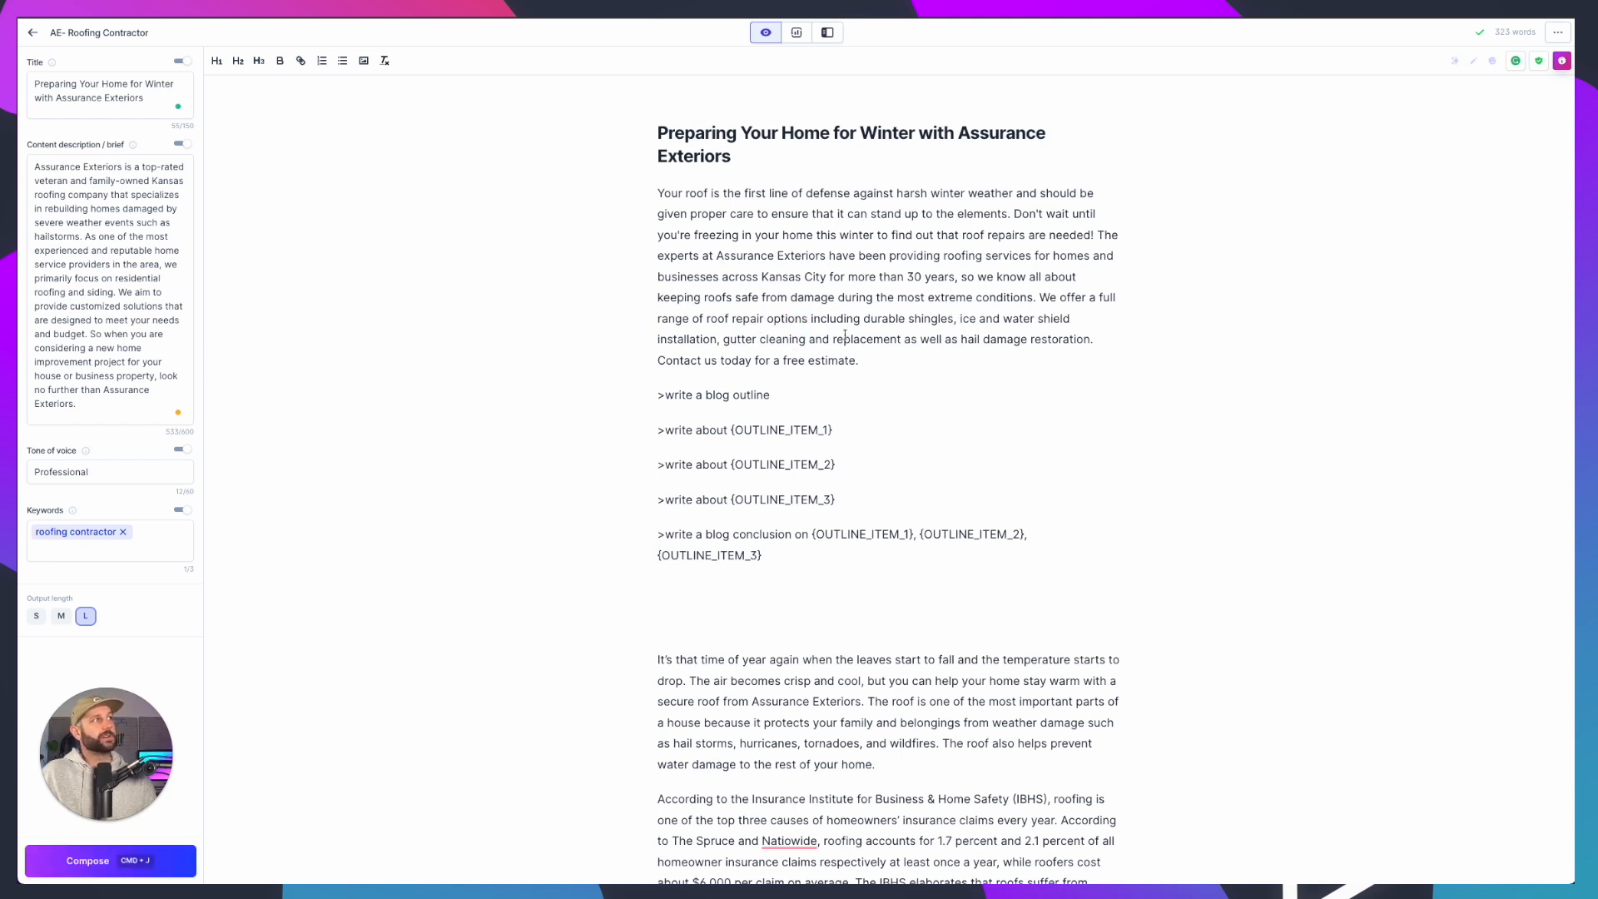
pyautogui.click(882, 359)
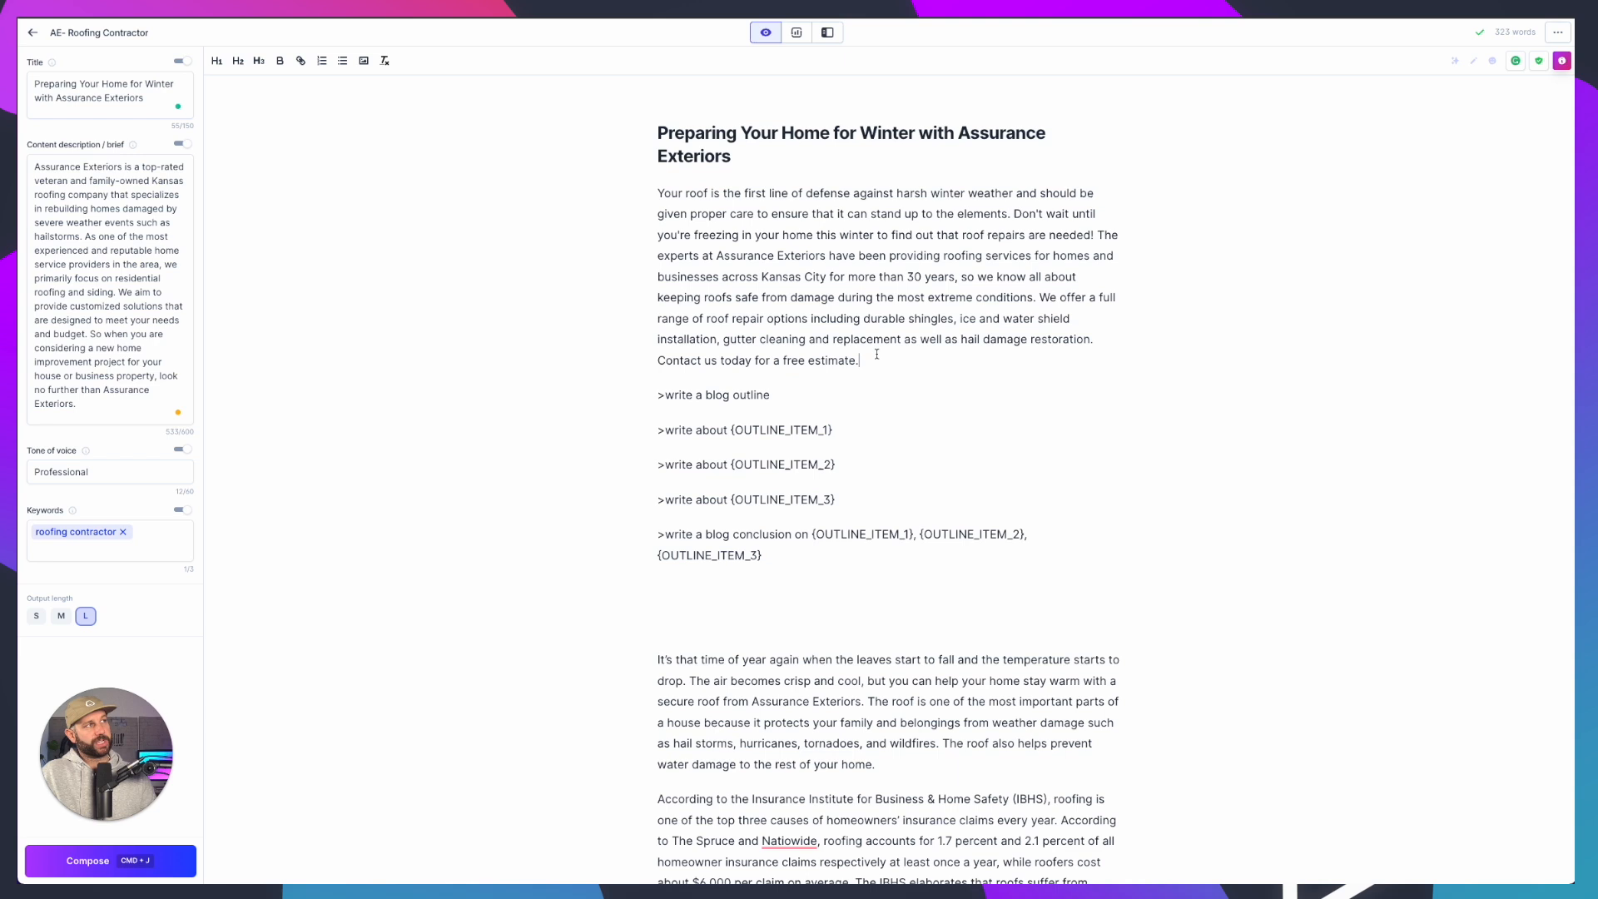
pyautogui.doubleClick(823, 361)
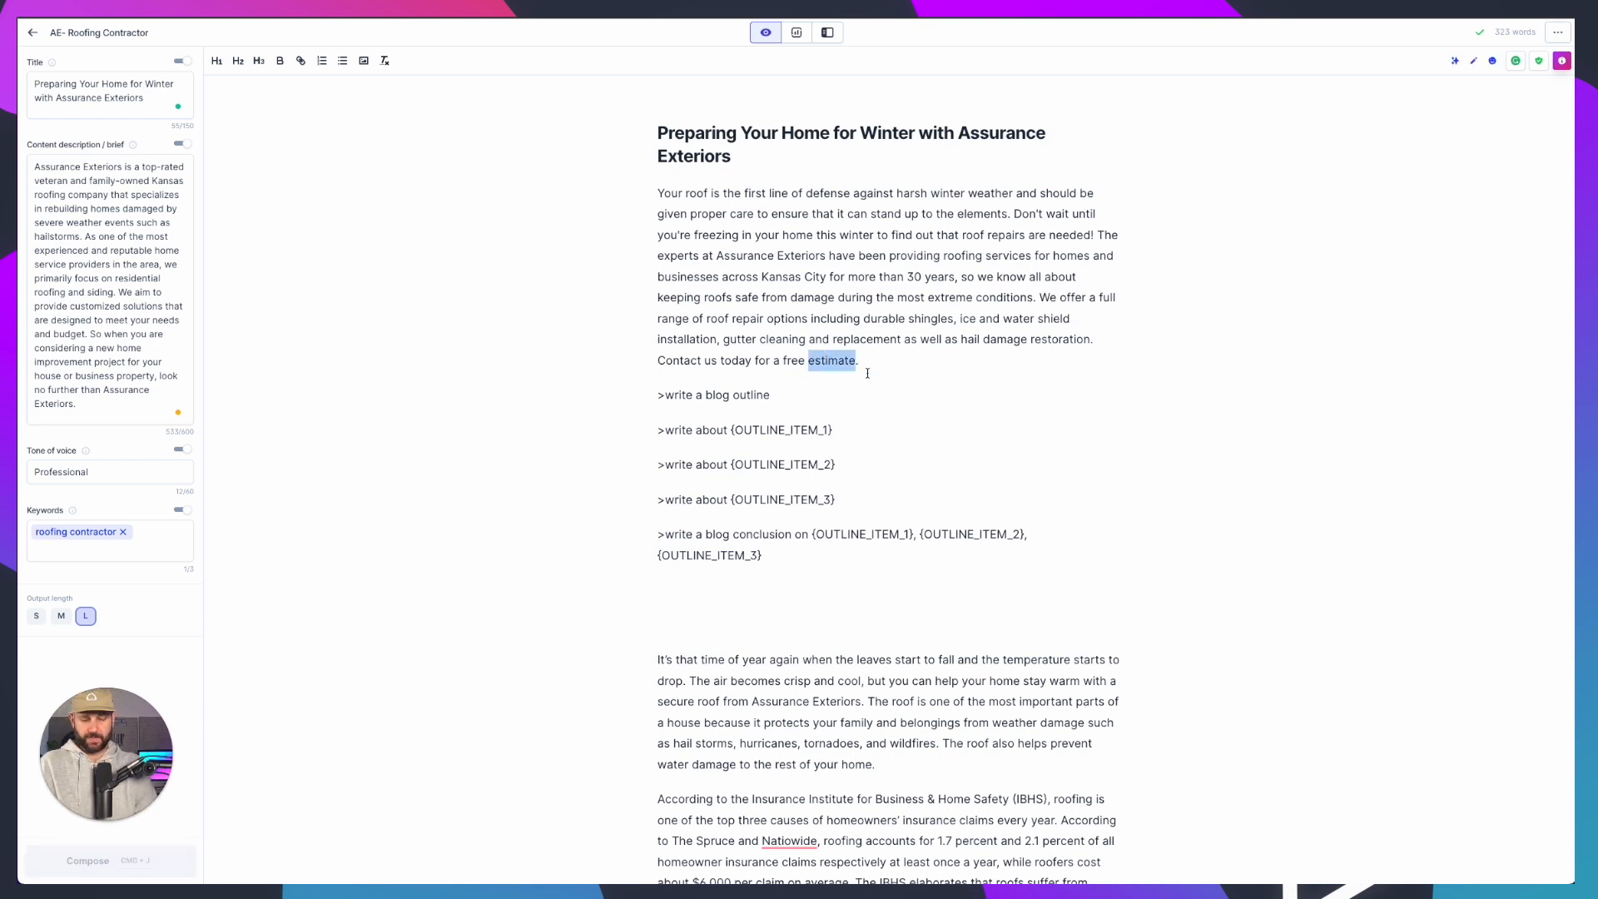
pyautogui.write('inspection.')
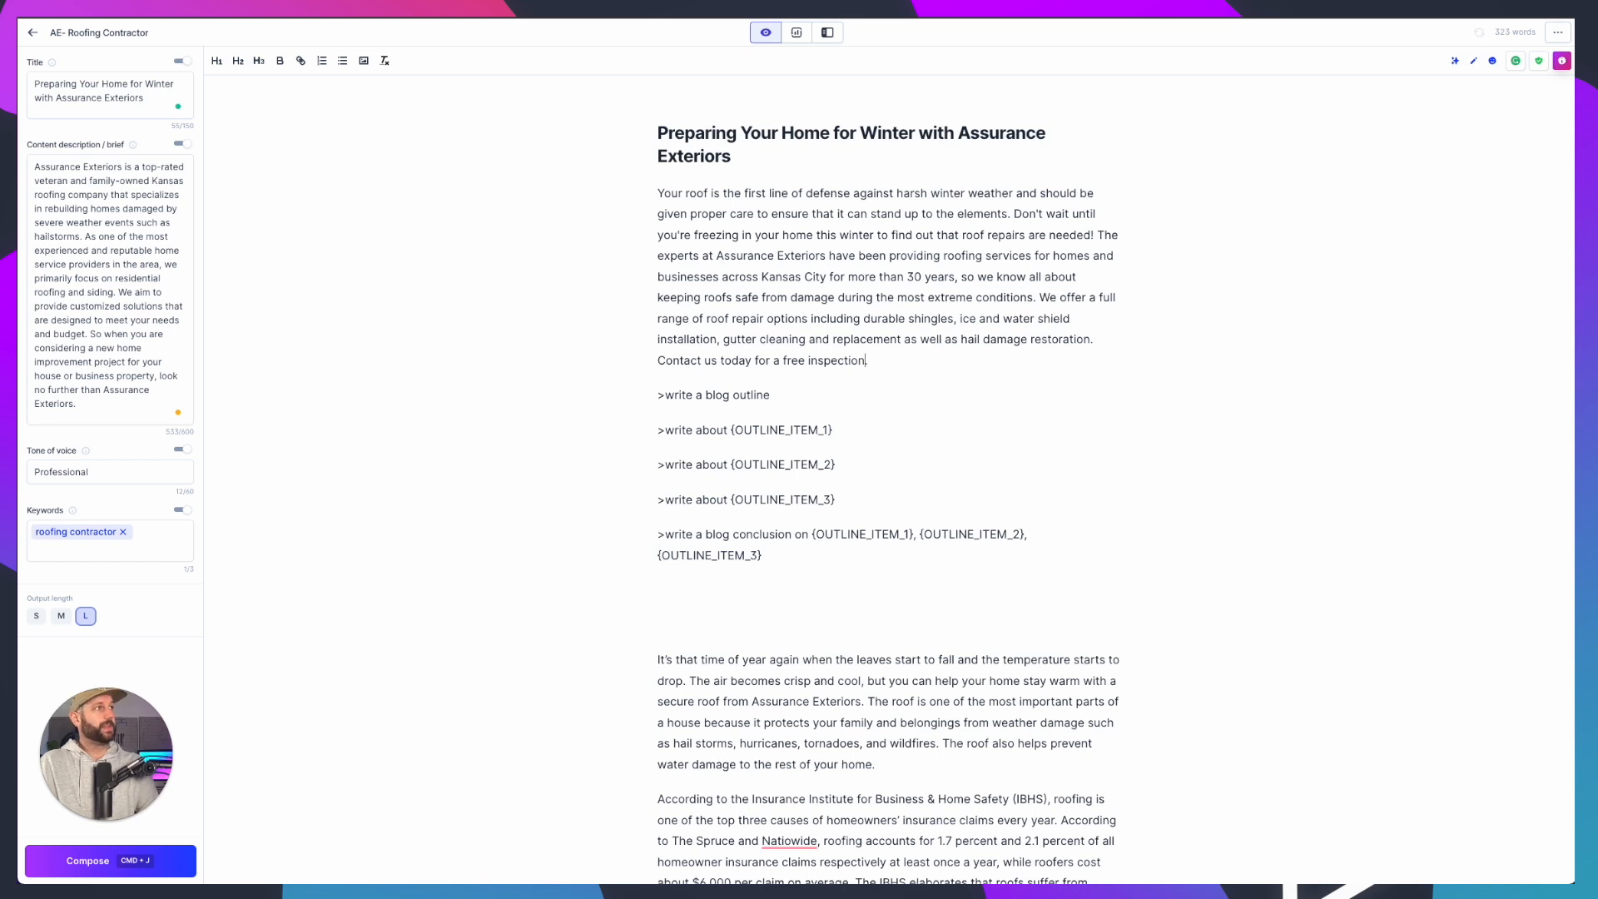
pyautogui.doubleClick(843, 362)
pyautogui.click(837, 401)
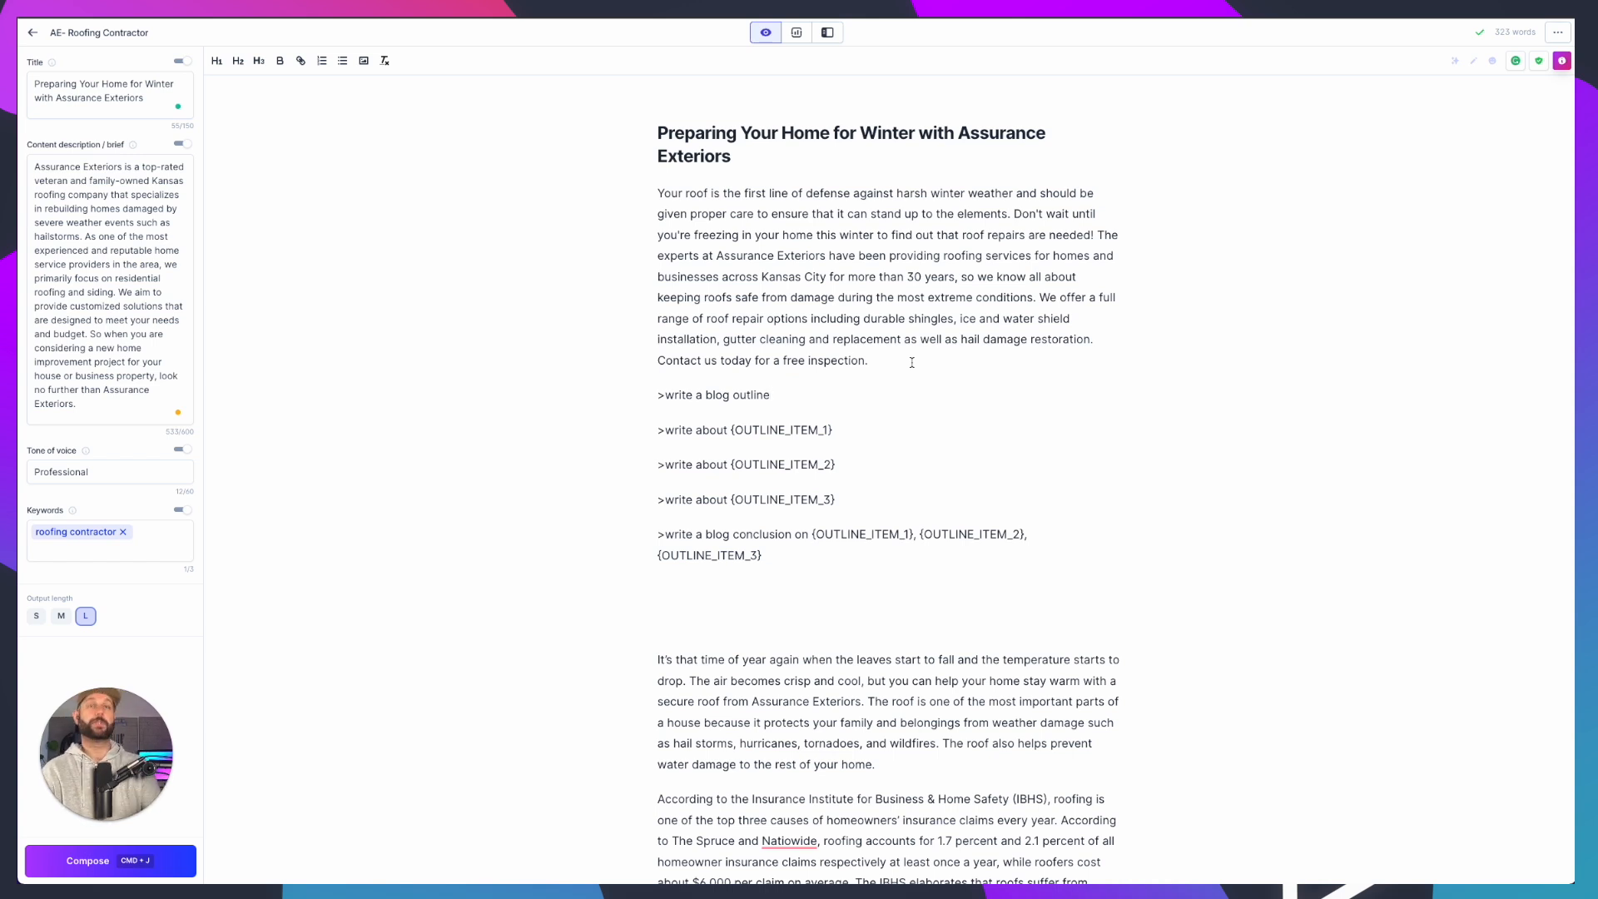
# Try generating an outline with the ">write a blog outline" command, undo it, rerun it and put the list on its own line
pyautogui.press('super+j')
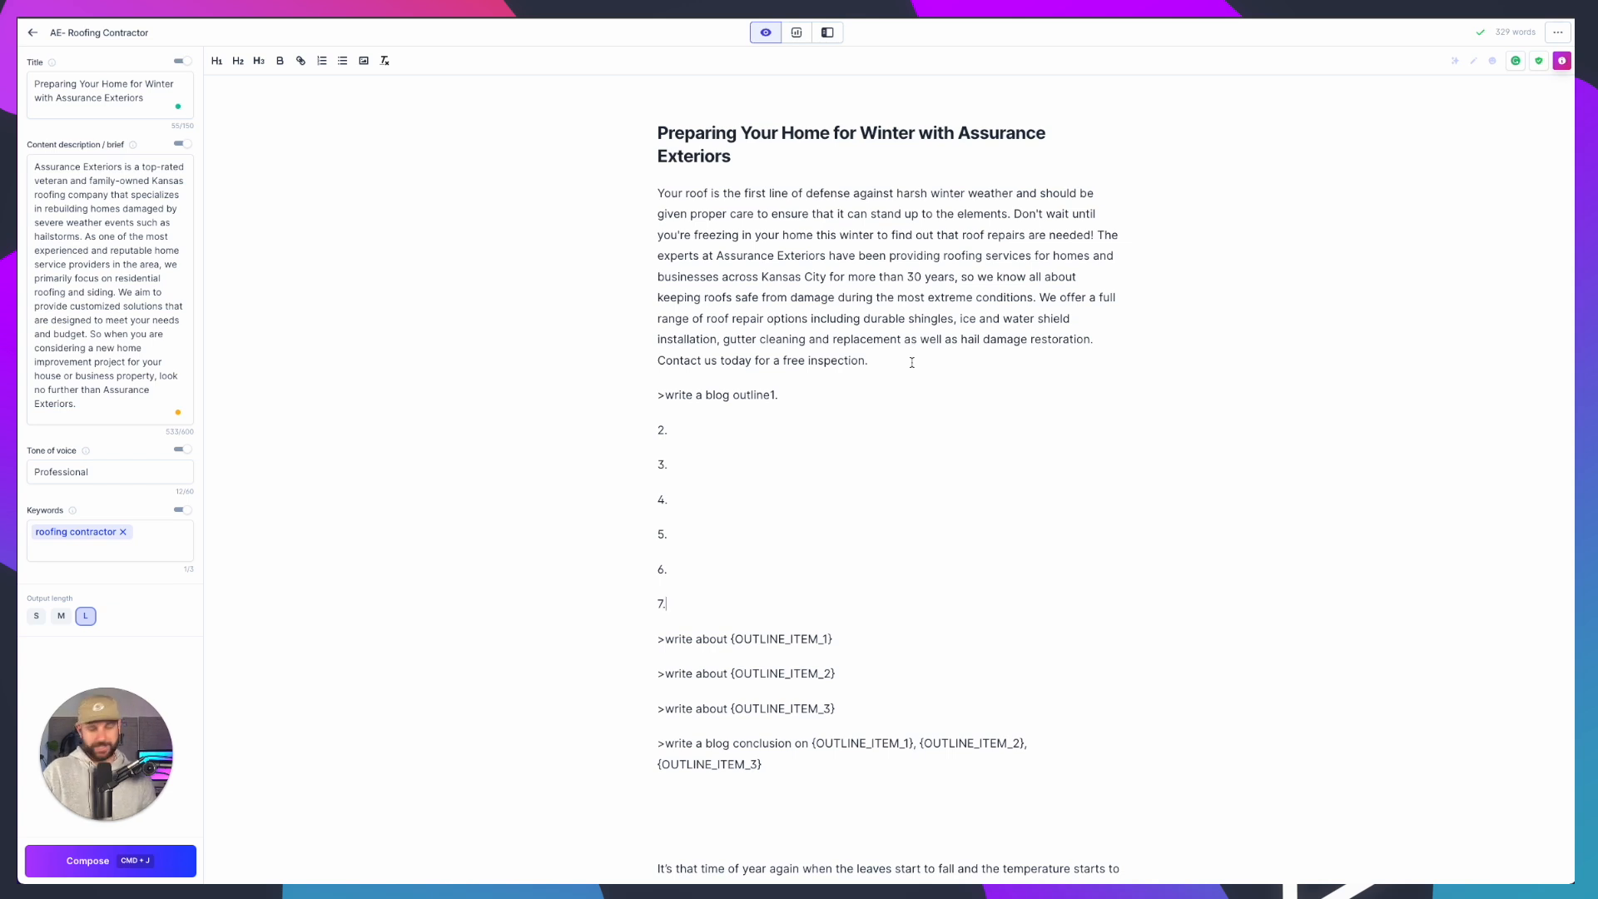
pyautogui.press('super+z')
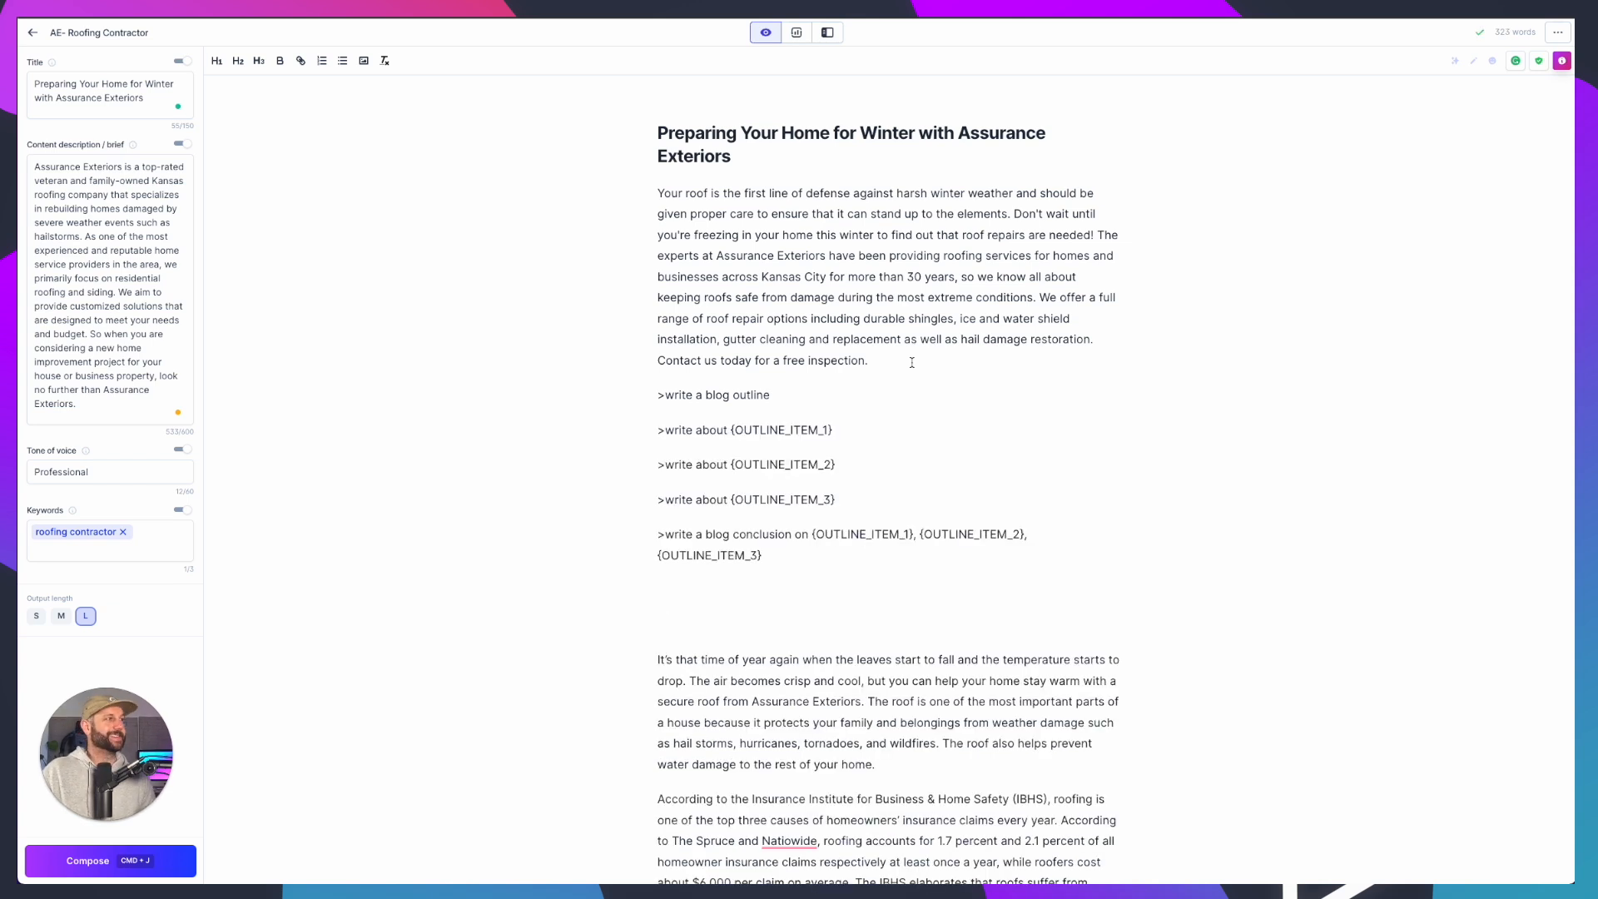
pyautogui.tripleClick(806, 393)
pyautogui.press('super+j')
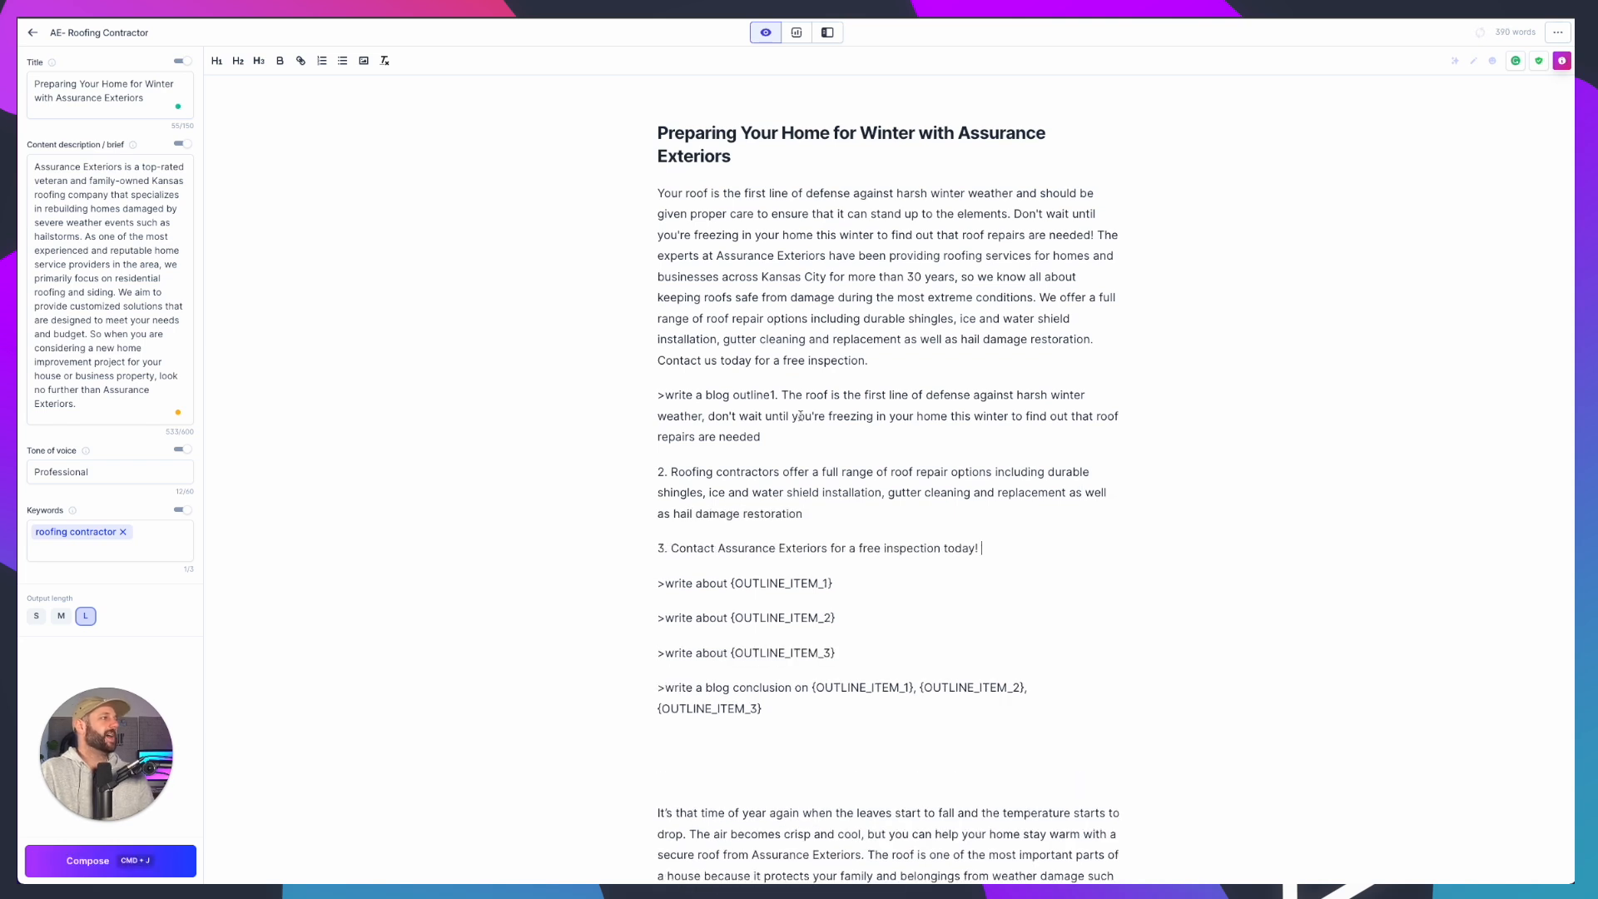
pyautogui.click(770, 395)
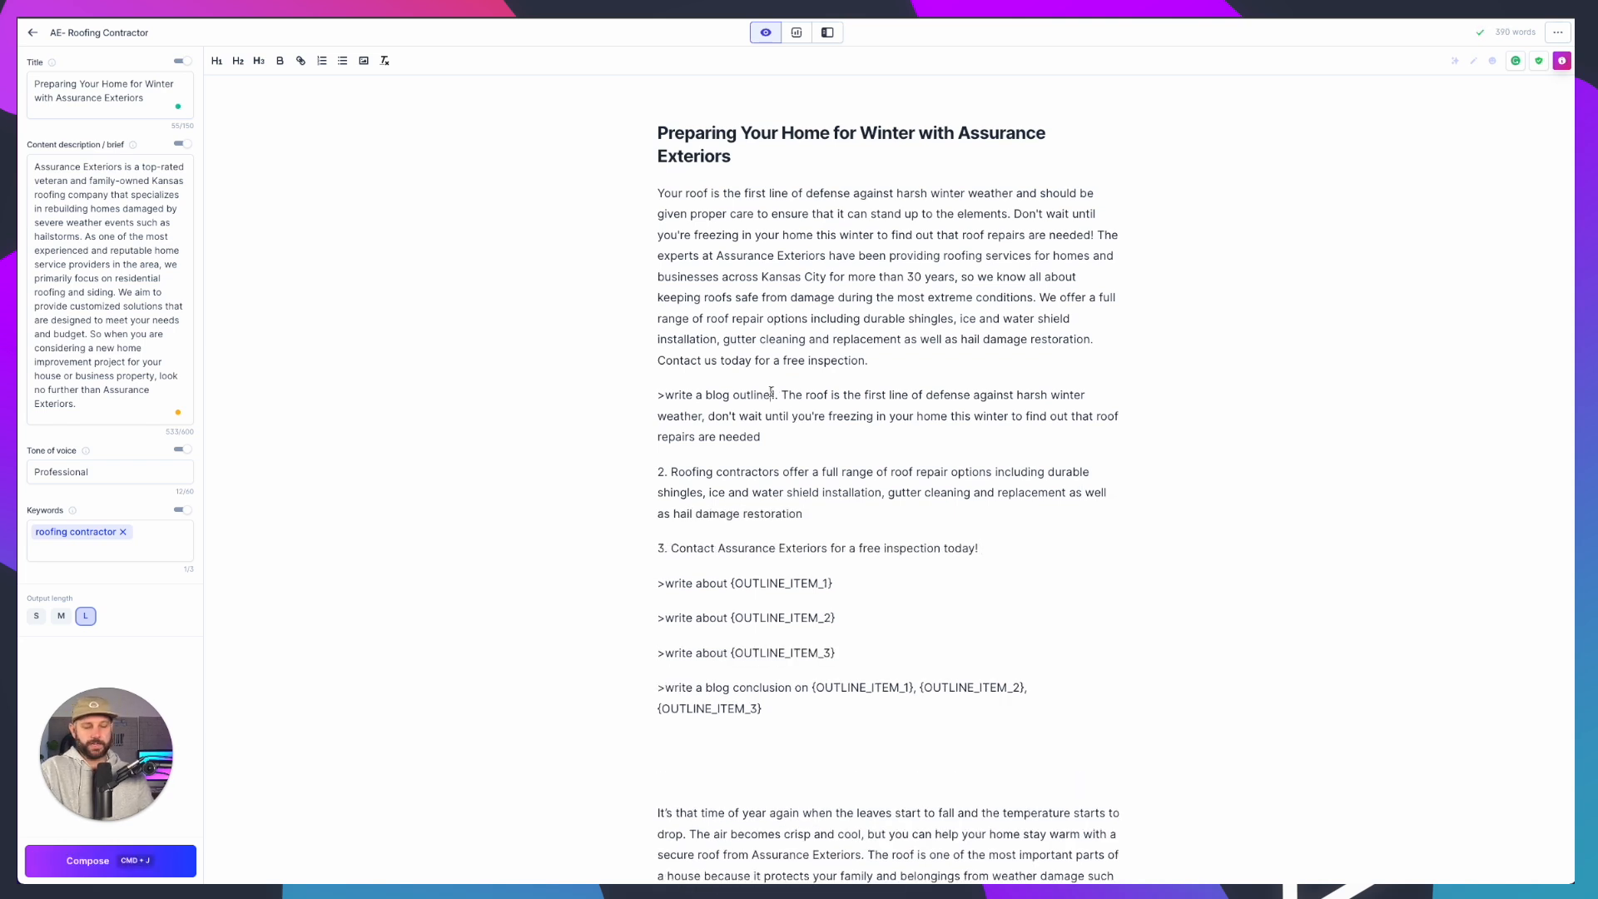
pyautogui.press('Return')
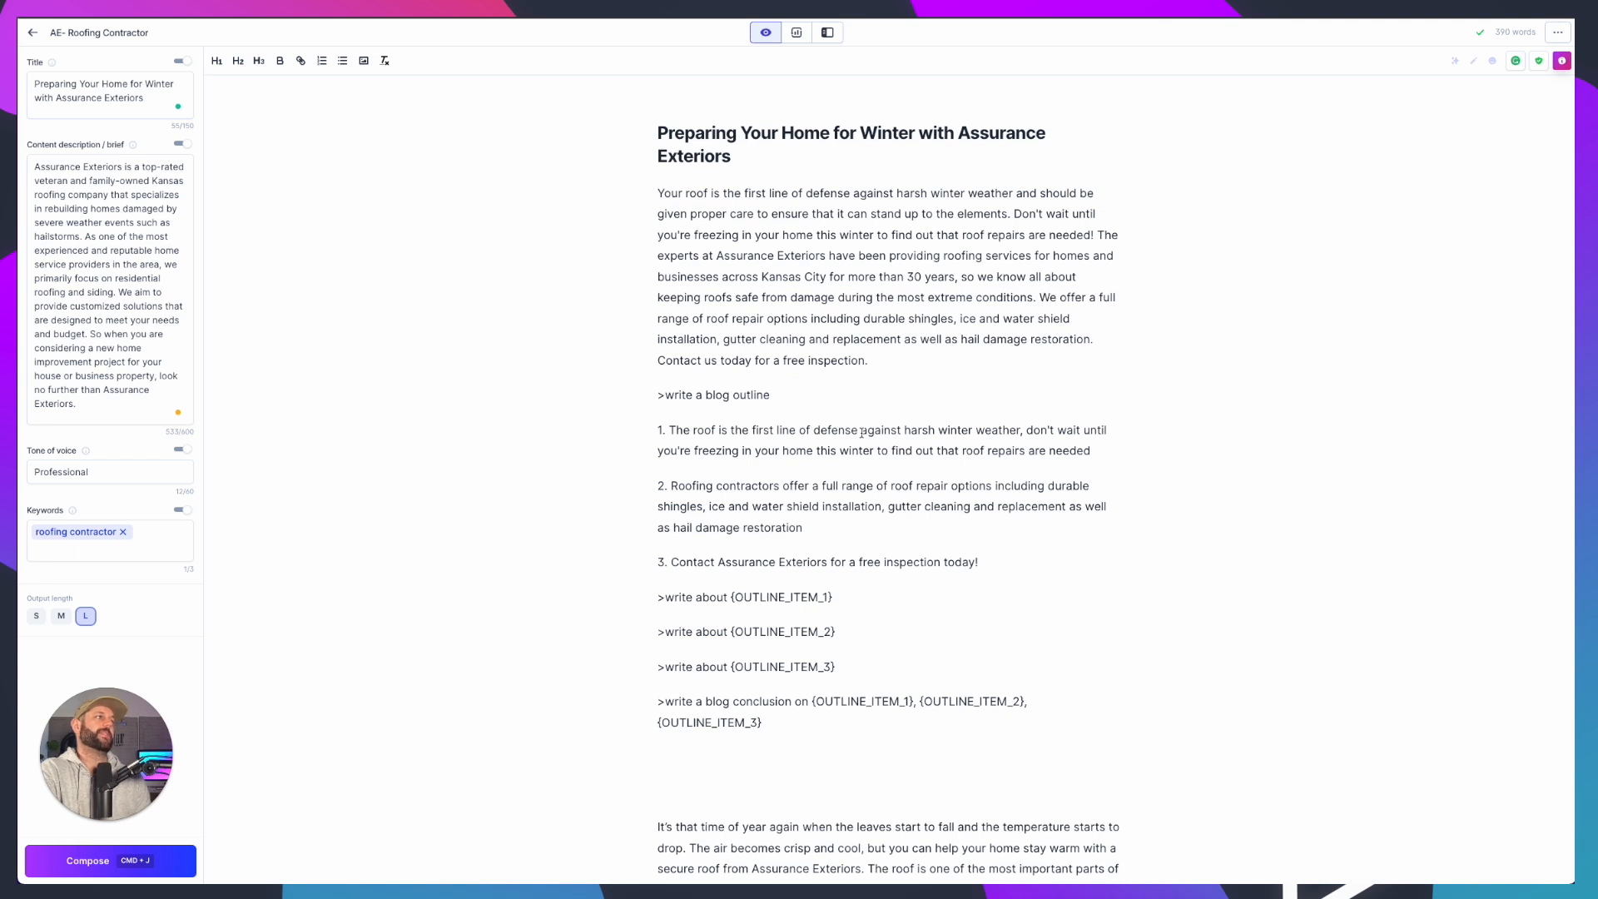
# Delete the generated outline items beneath the ">write a blog outline" command
pyautogui.moveTo(1039, 569); pyautogui.dragTo(620, 428)
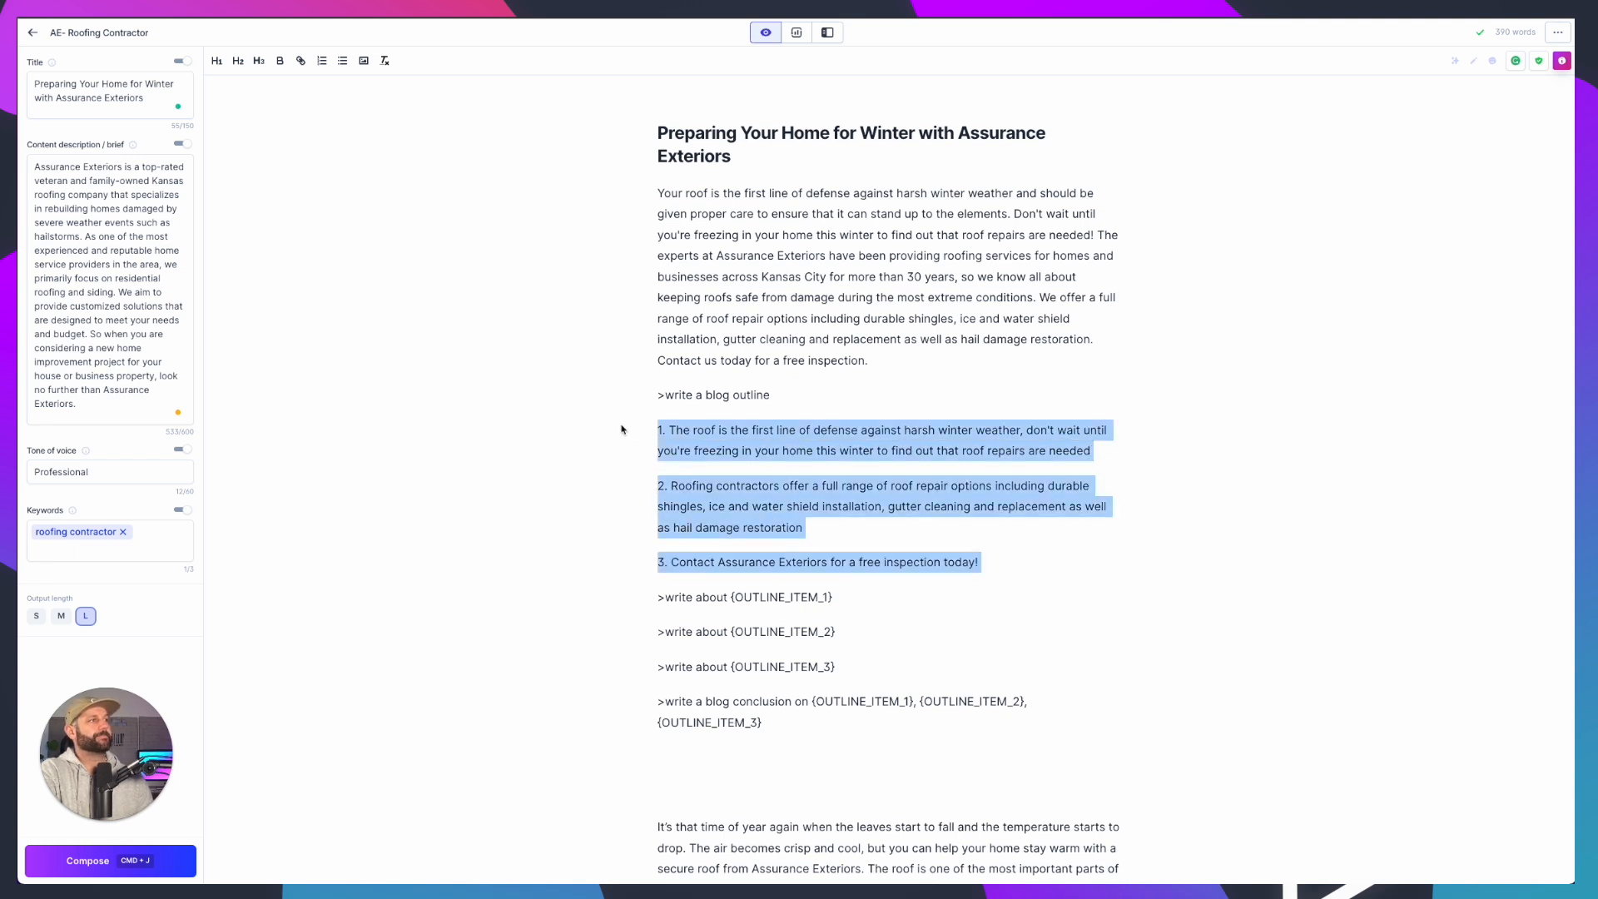
pyautogui.press('BackSpace')
pyautogui.press('BackSpace')
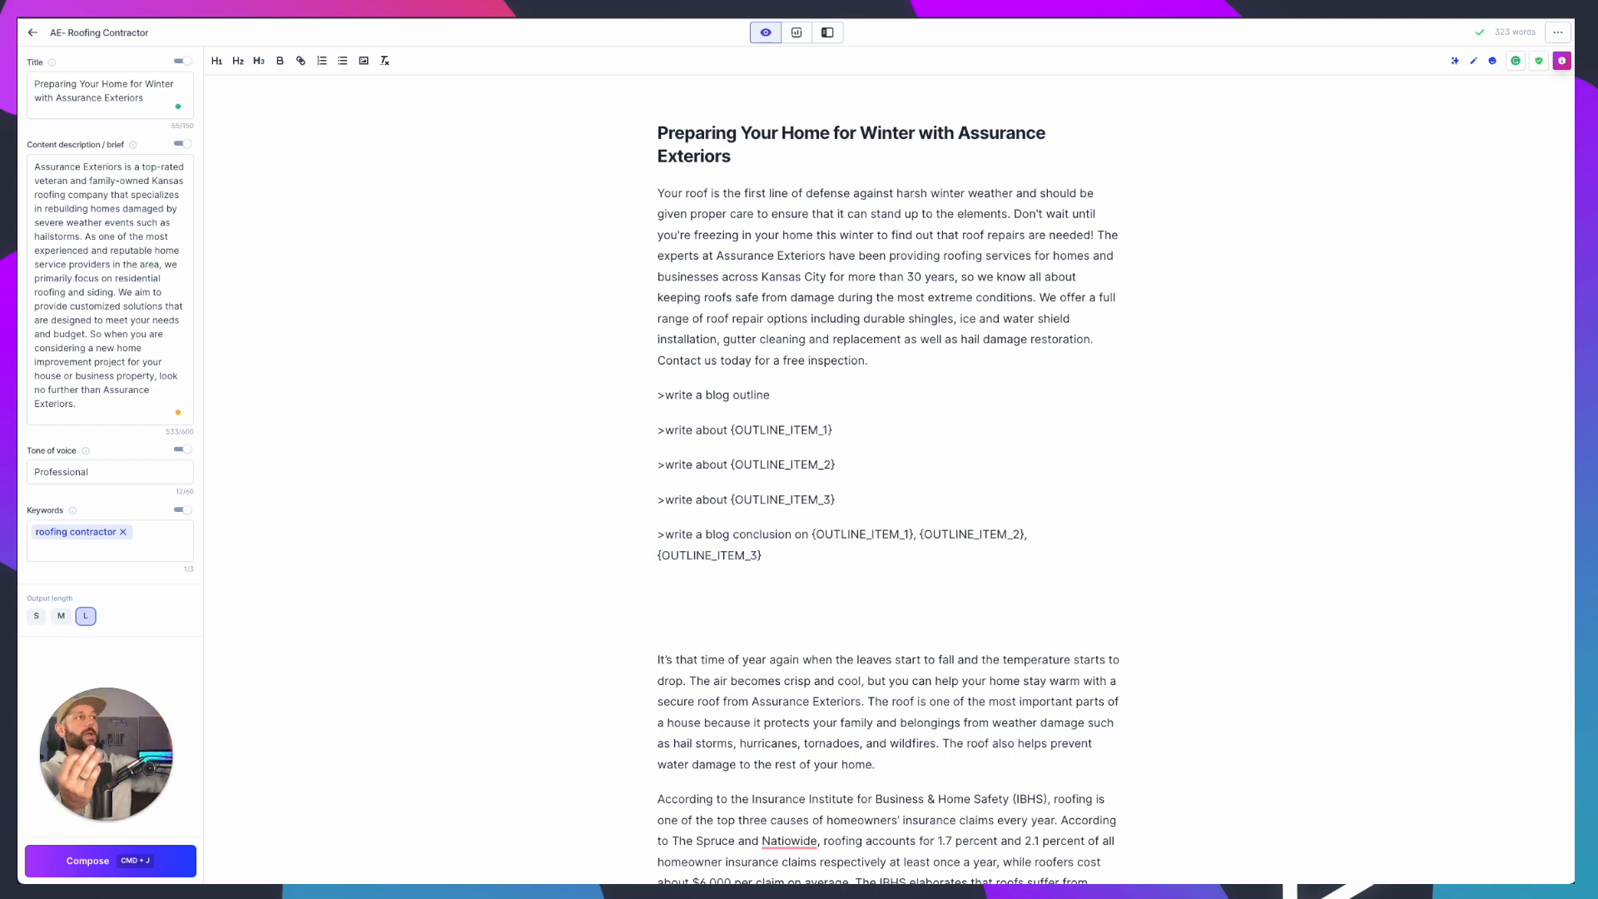
# Extend the outline command with "for" and the copied blog title, and turn the line back into body text
pyautogui.tripleClick(768, 154)
pyautogui.press('super+c')
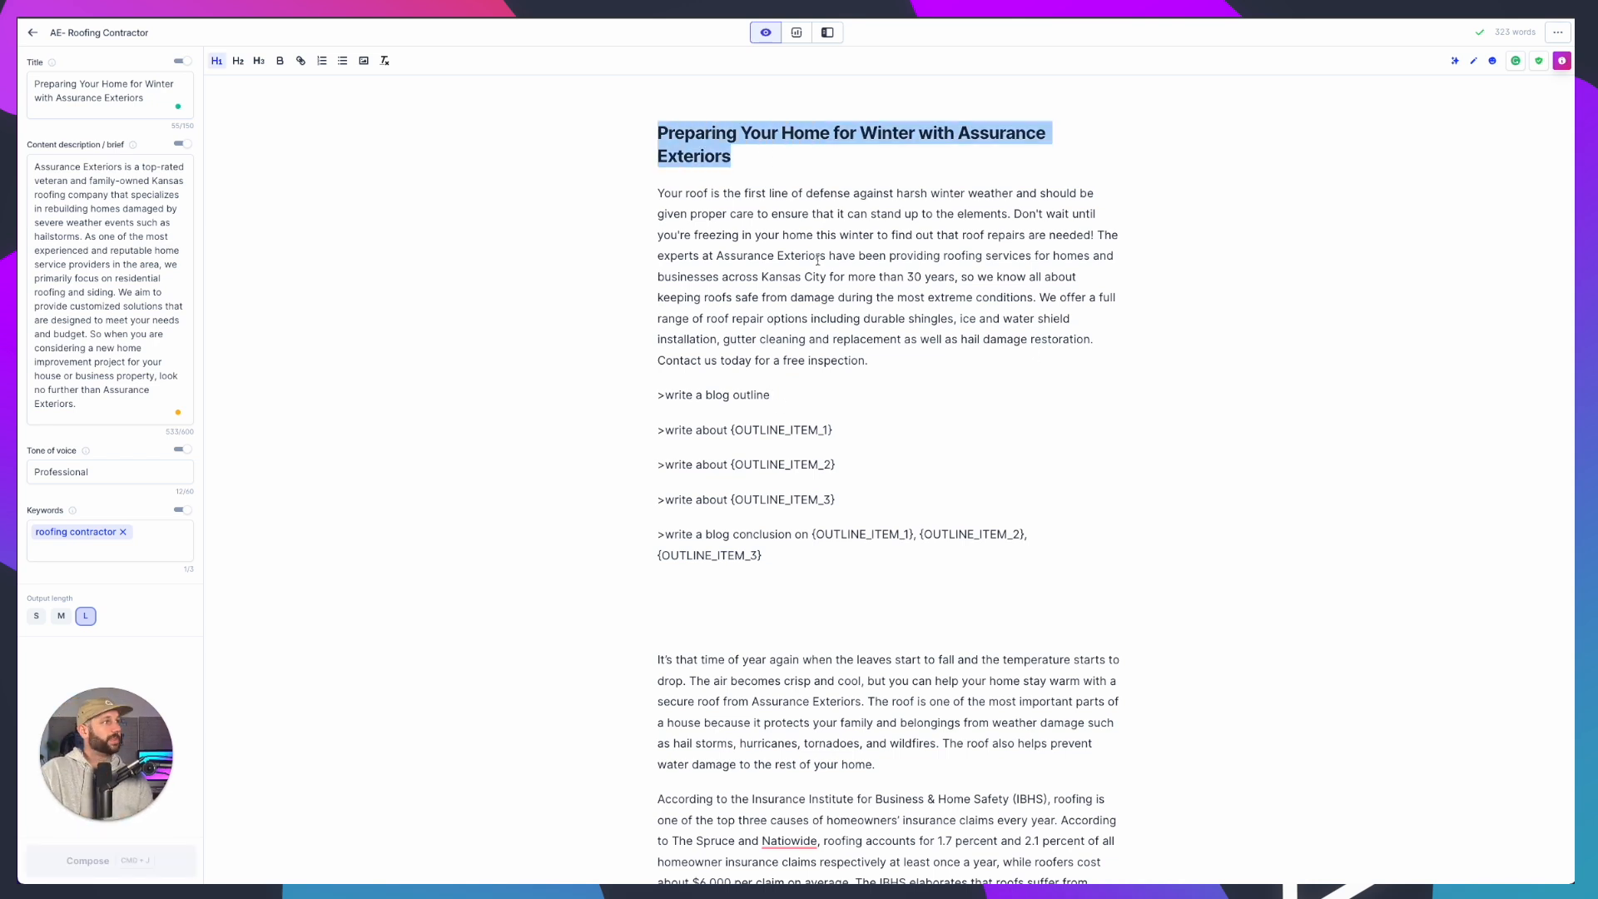
pyautogui.click(787, 398)
pyautogui.write('for')
pyautogui.press('super+v')
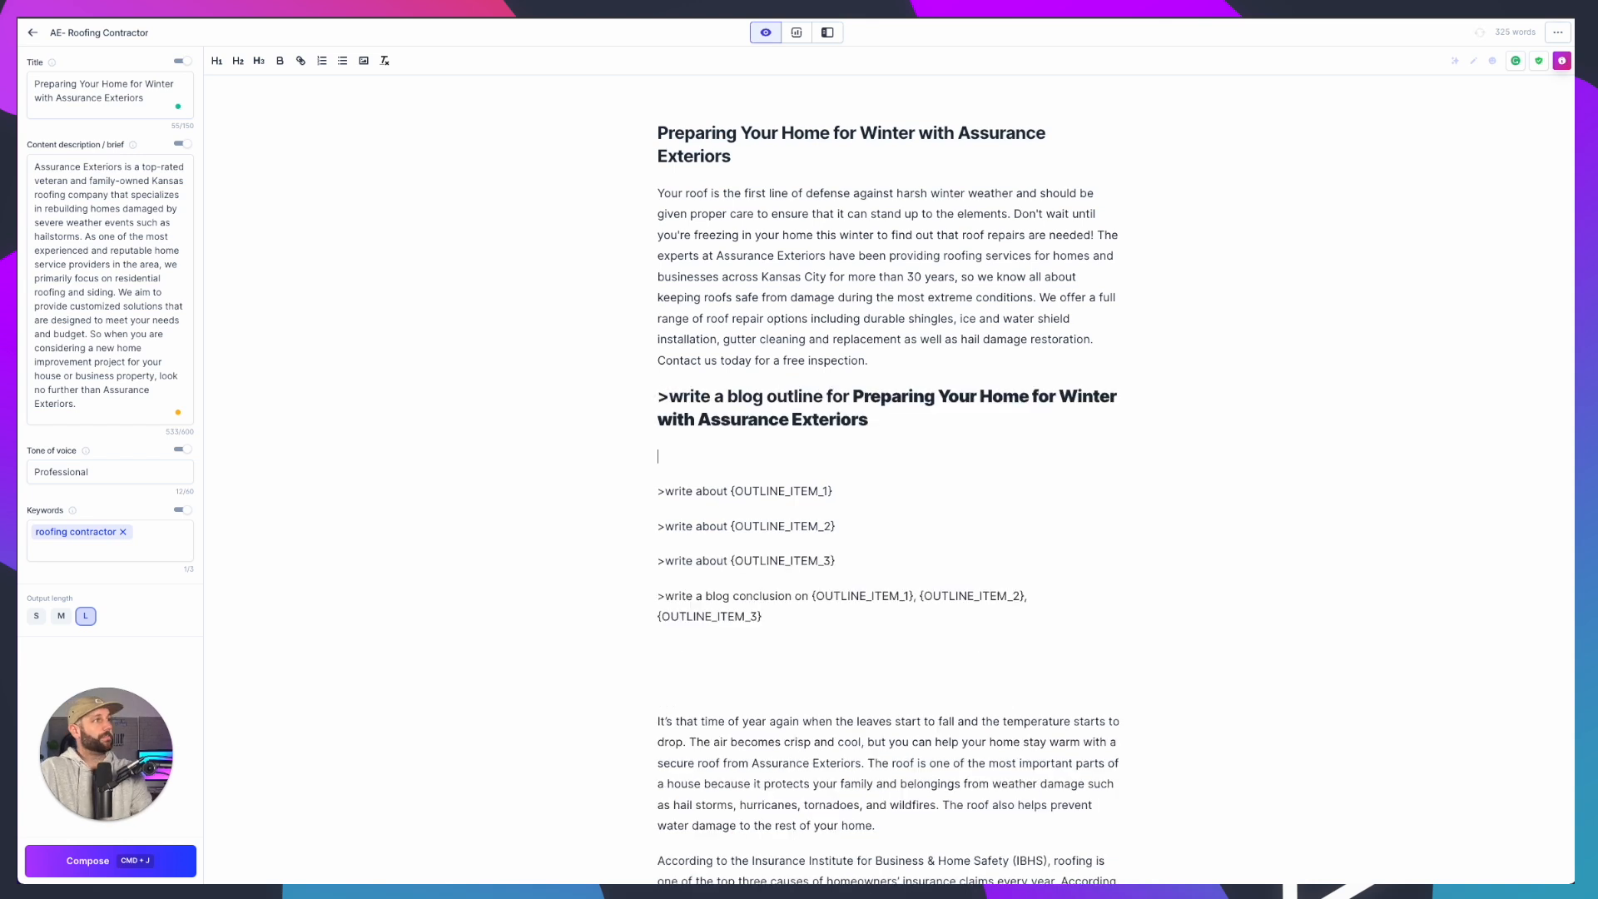
pyautogui.moveTo(892, 428); pyautogui.dragTo(623, 395)
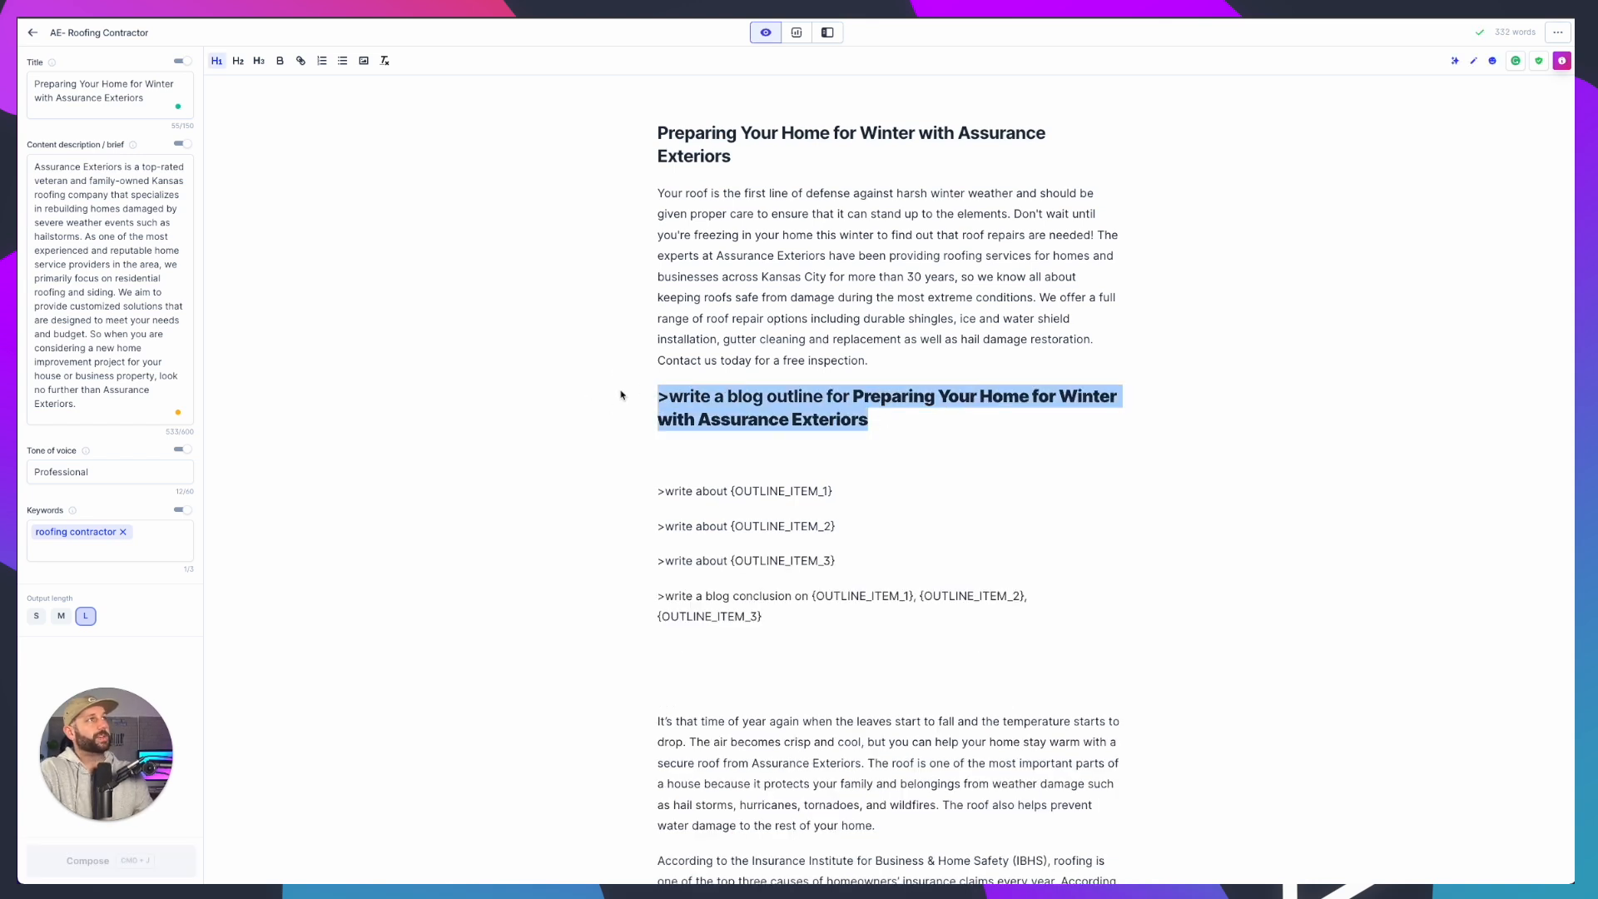
pyautogui.click(238, 61)
pyautogui.click(905, 433)
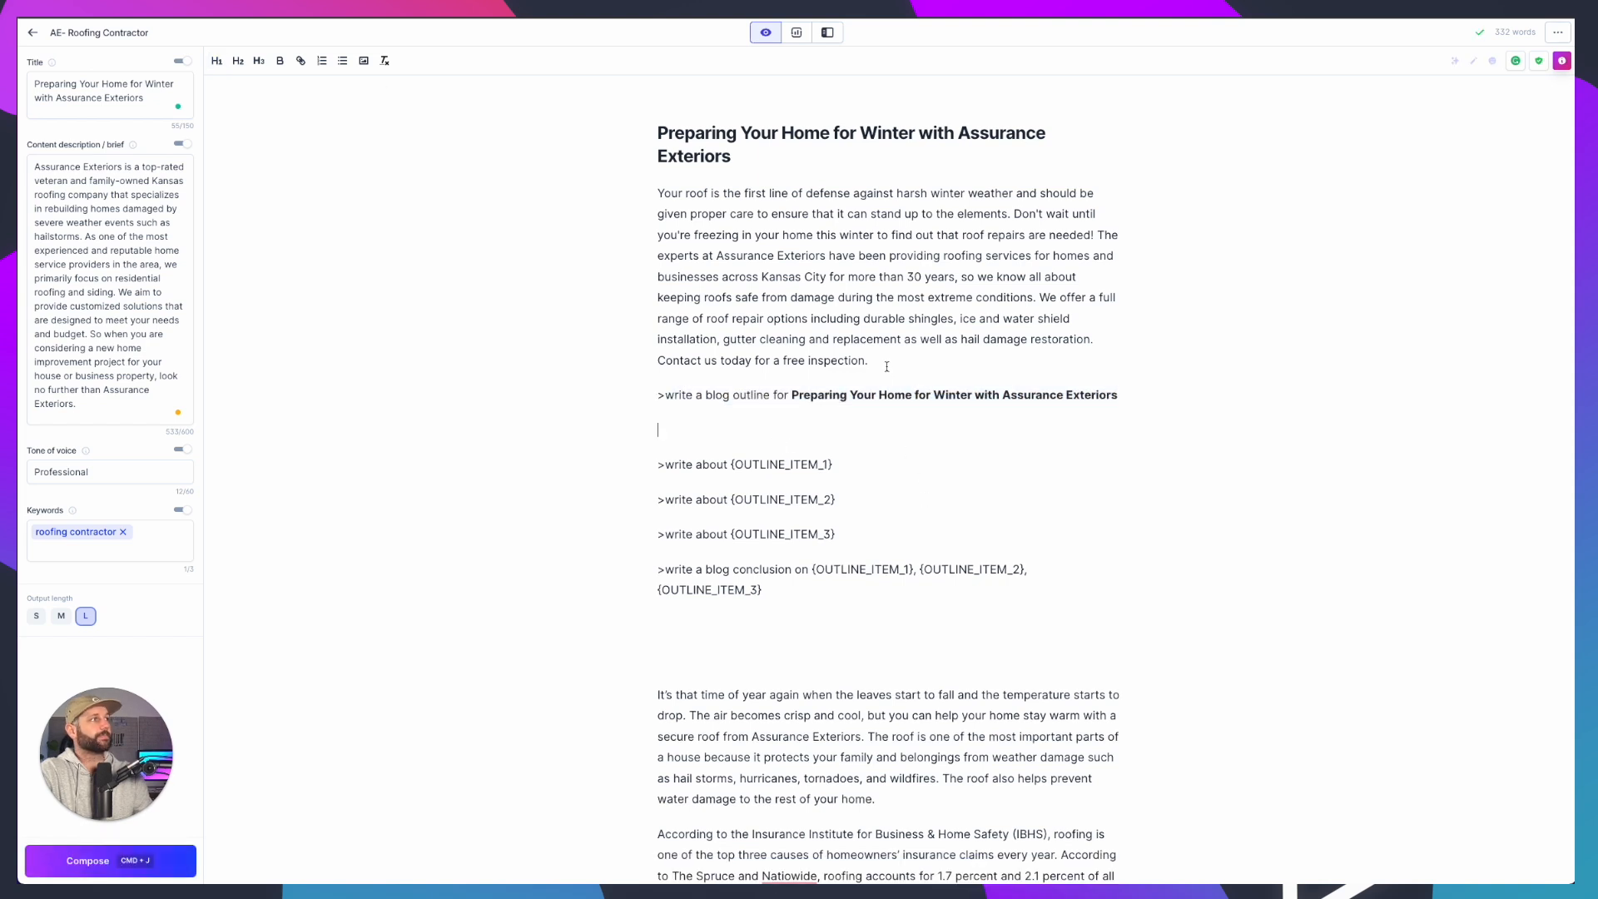
# Insert a "***" line above the blog outline command and remove the bold formatting from the title text in the command
pyautogui.press('Return')
pyautogui.write('***')
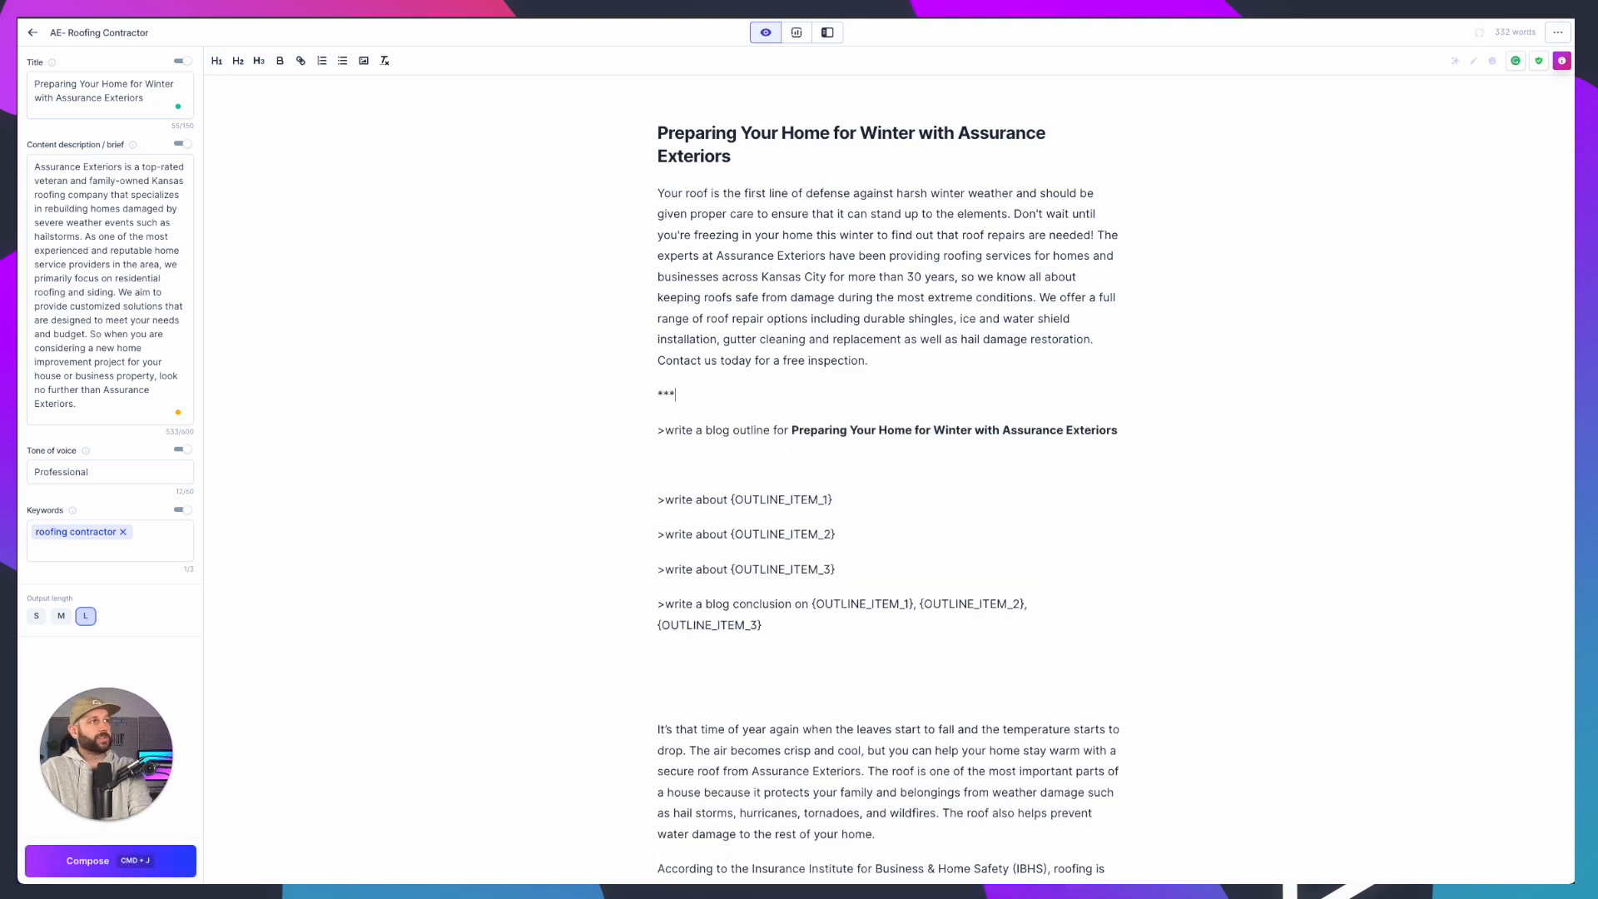
pyautogui.click(1146, 420)
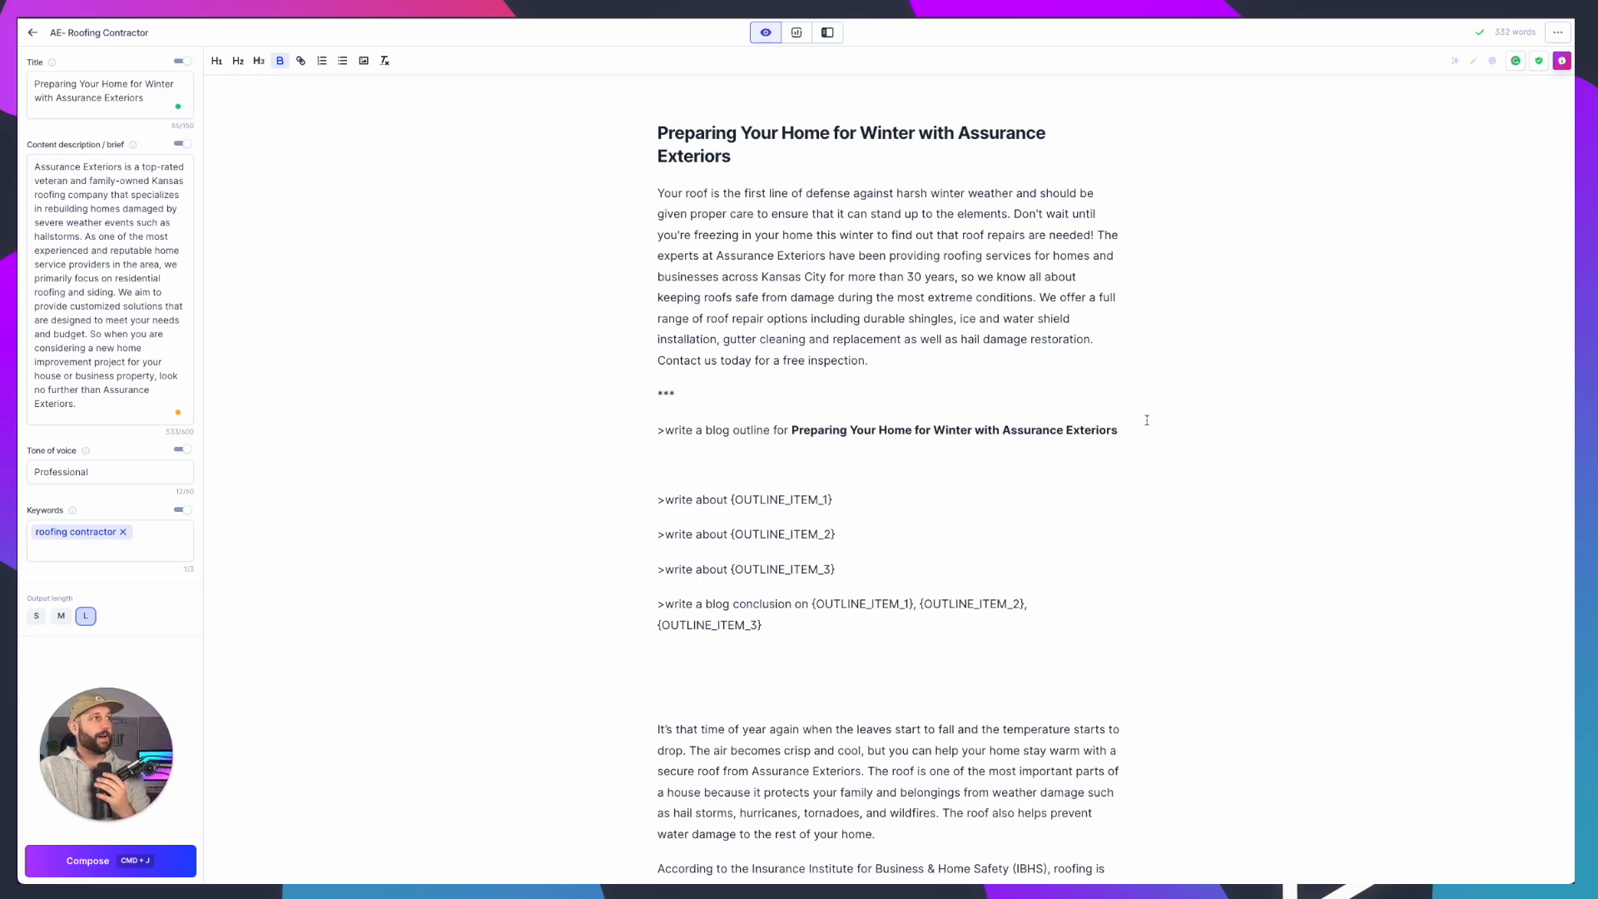
pyautogui.press('super+z')
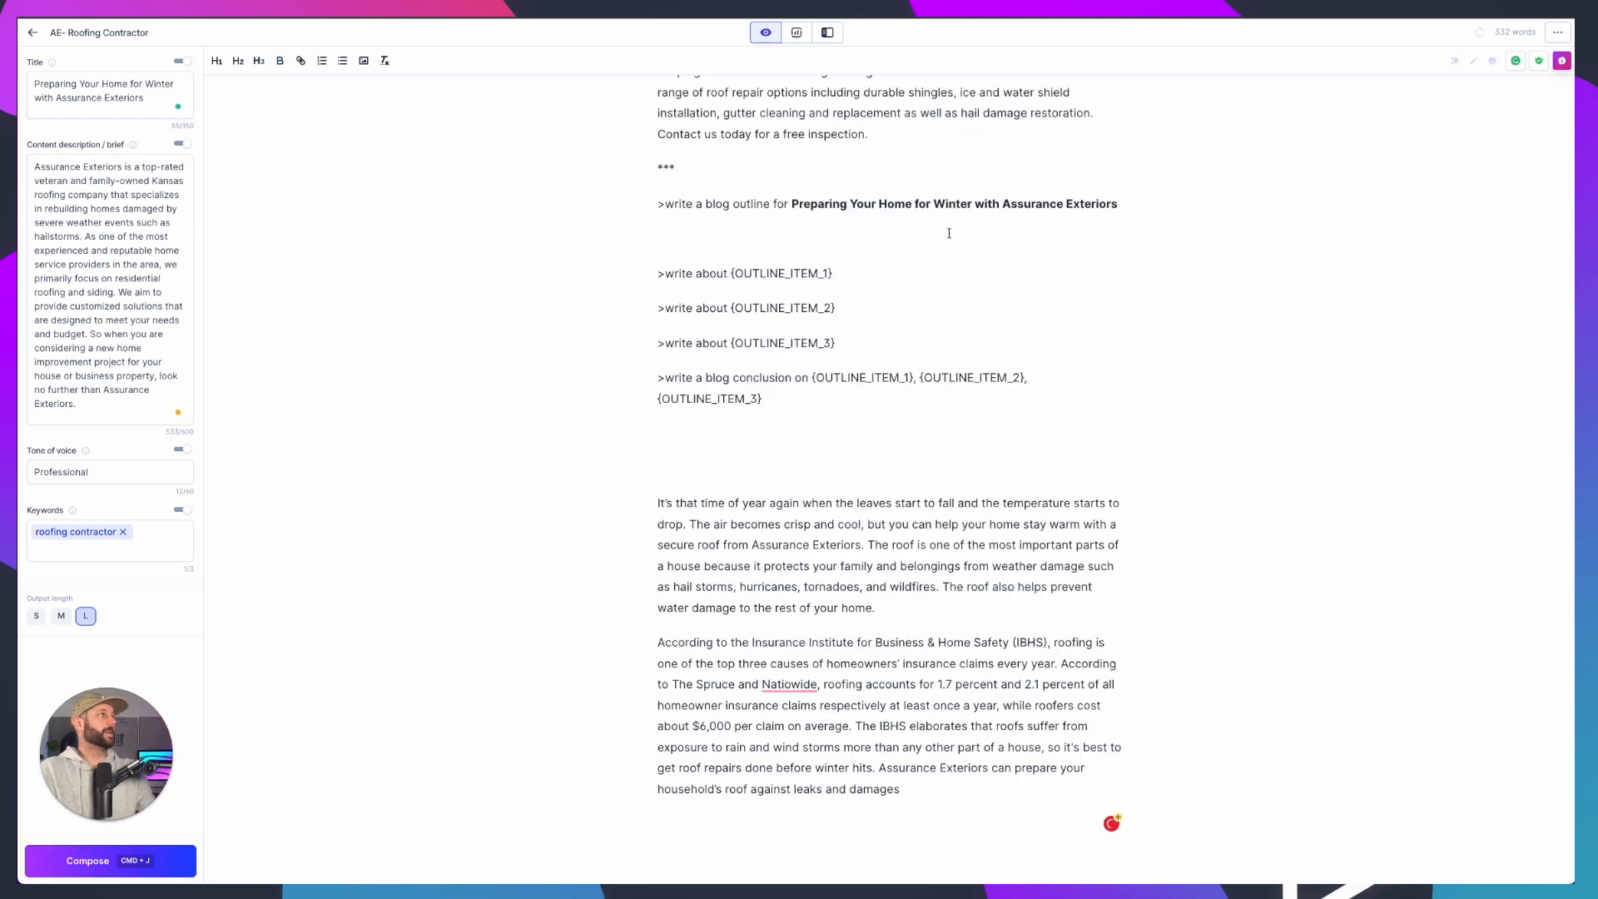
pyautogui.tripleClick(765, 203)
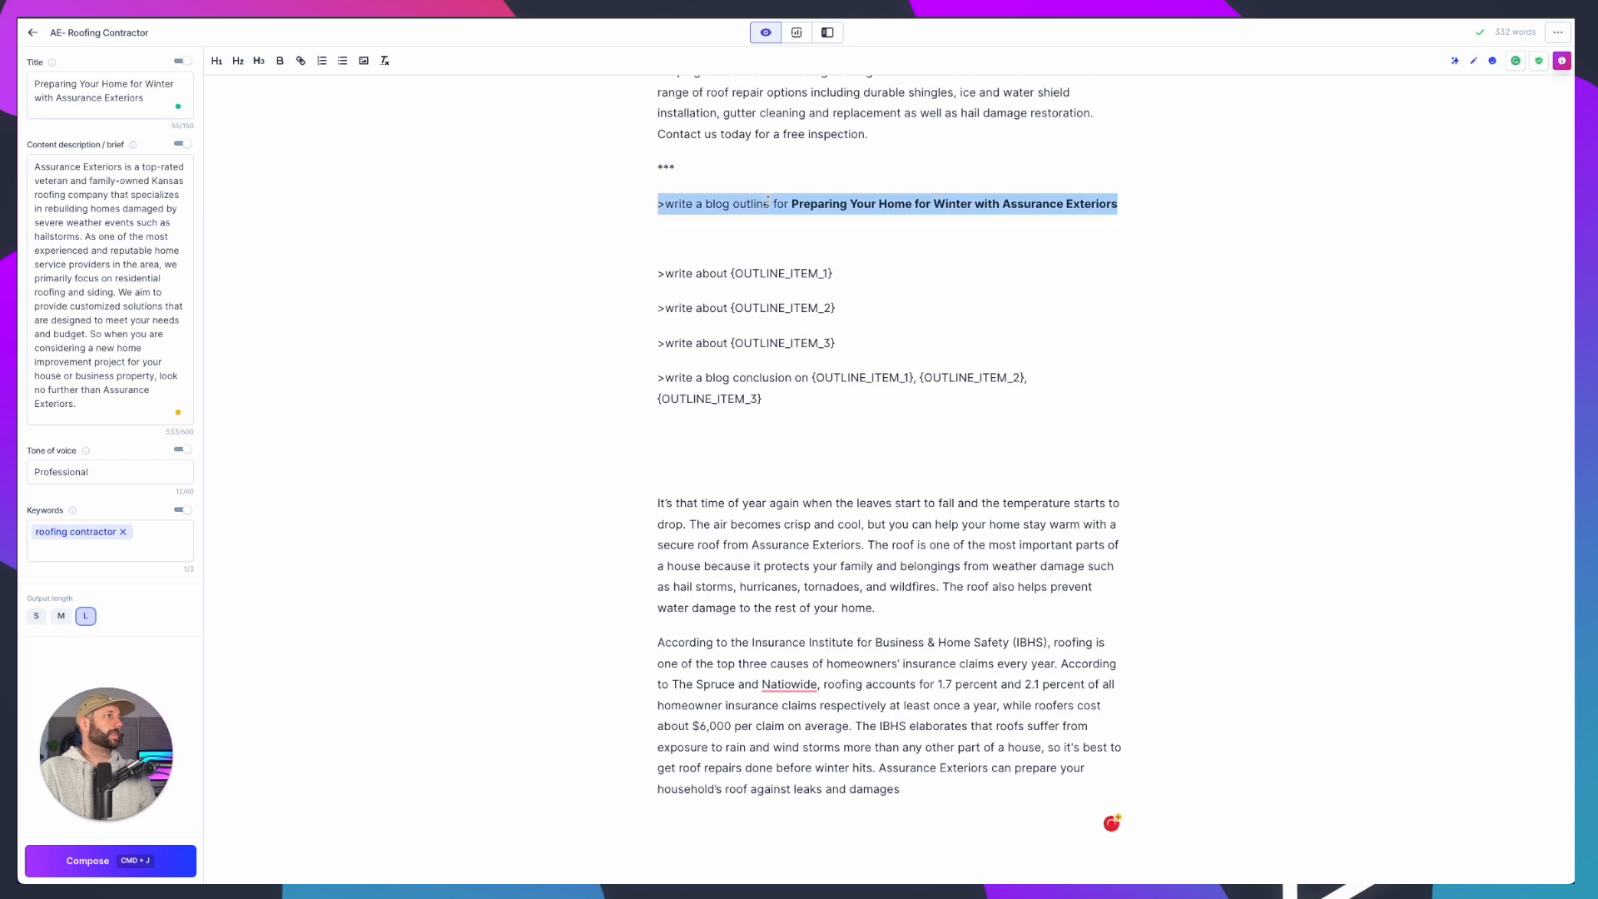
pyautogui.click(280, 62)
pyautogui.click(280, 61)
pyautogui.click(1110, 203)
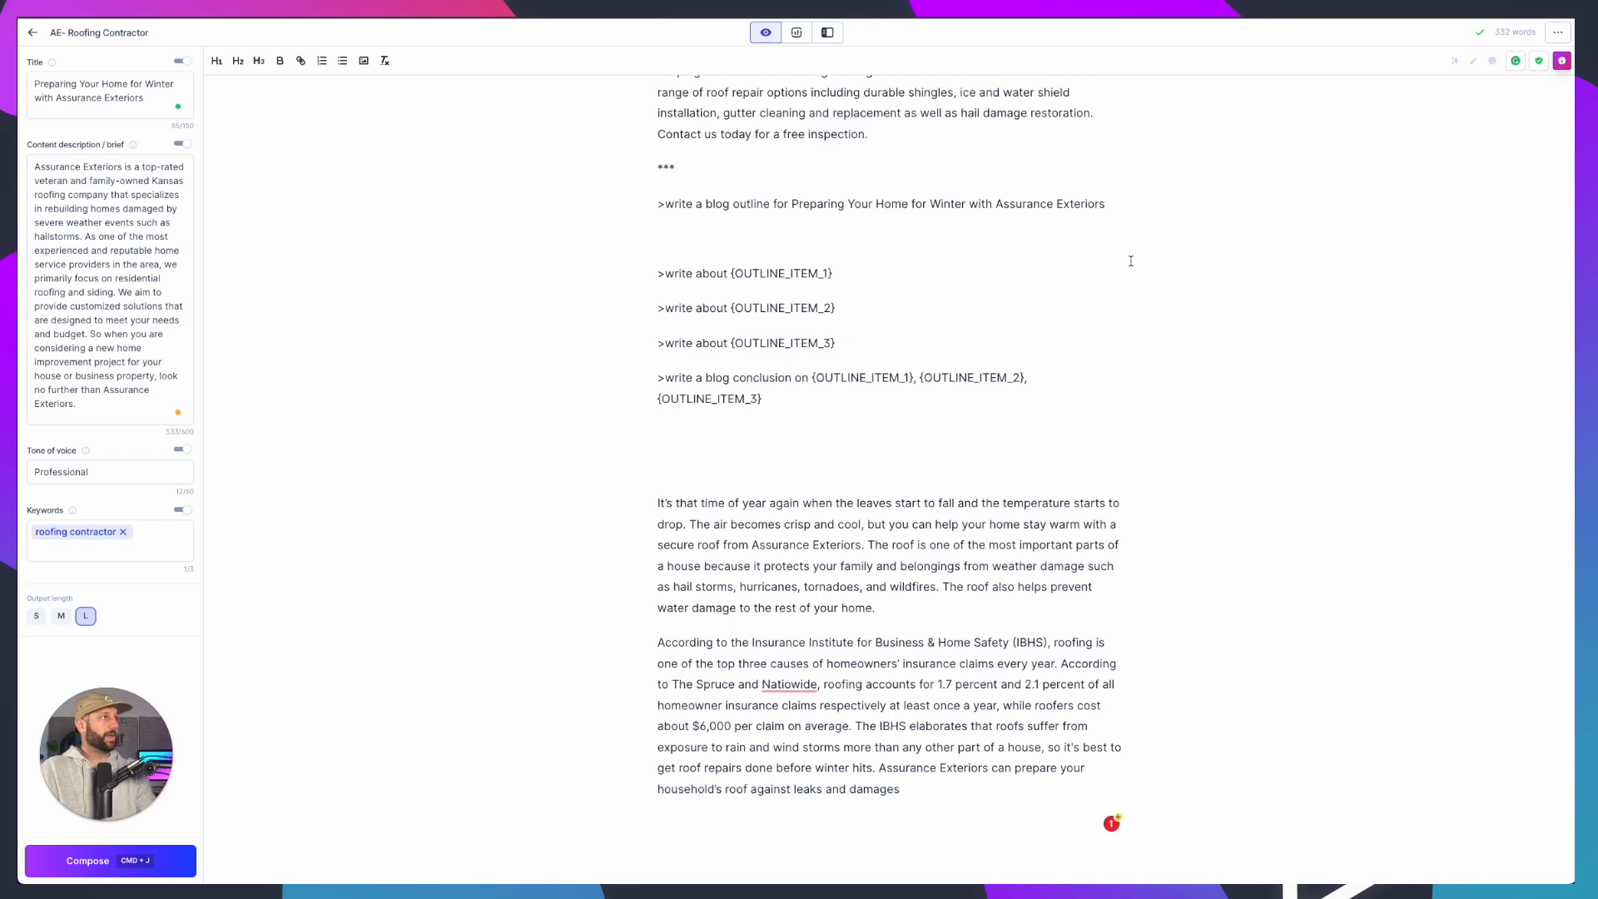
# Try generating an outline for "Preparing Your Home for Winter with Assurance Exteriors" and start its list on a new line
pyautogui.press('super+j')
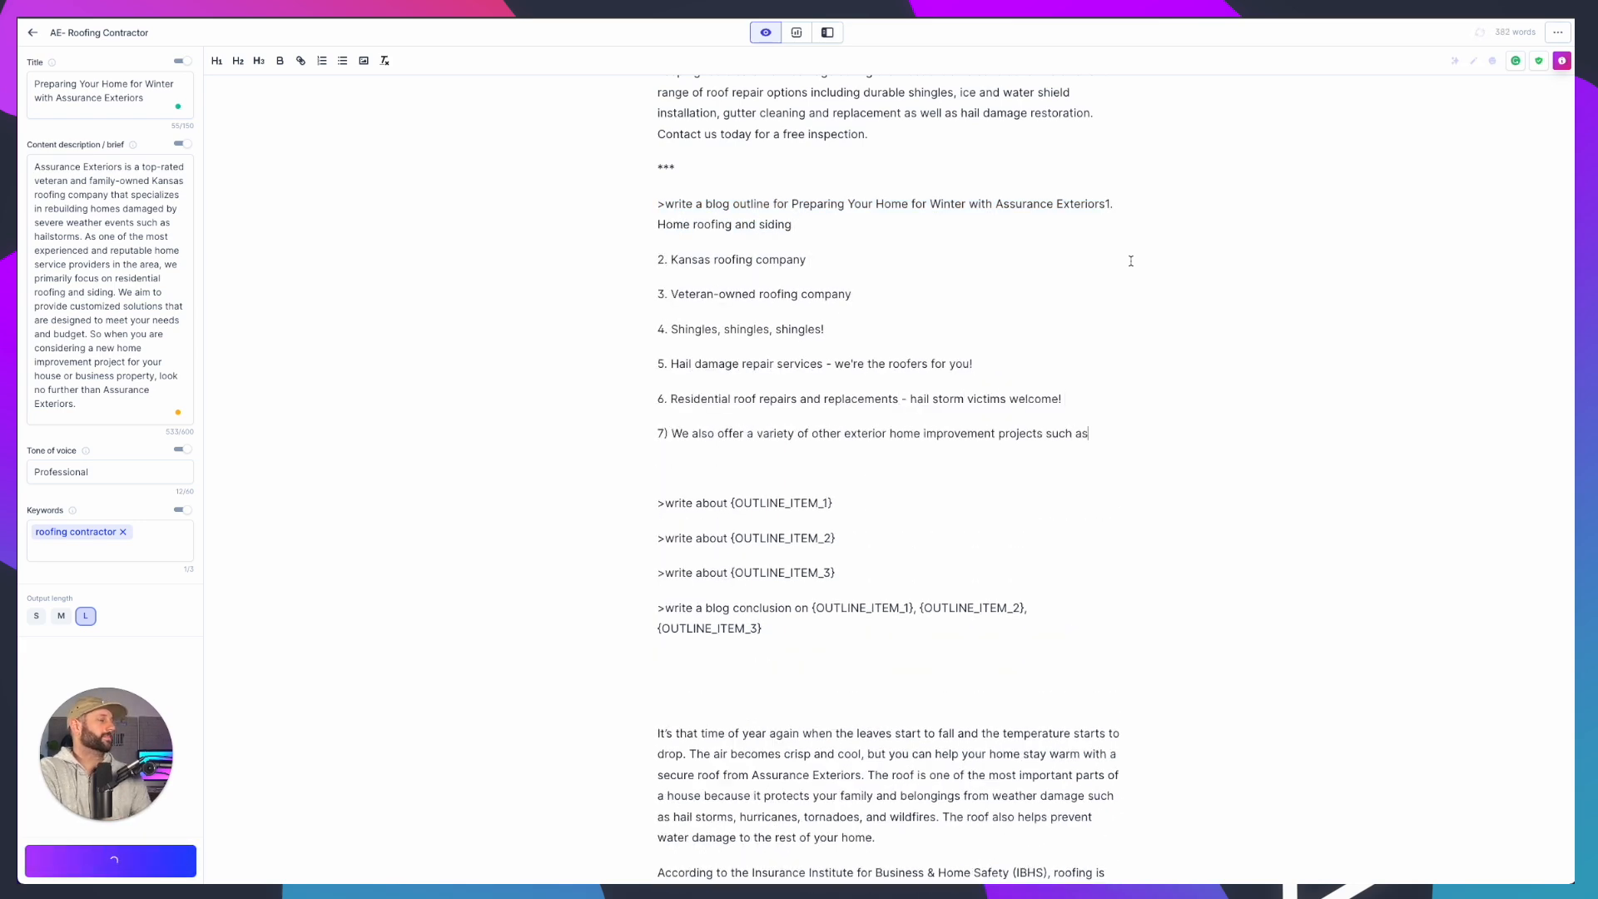
pyautogui.click(1106, 203)
pyautogui.press('Return')
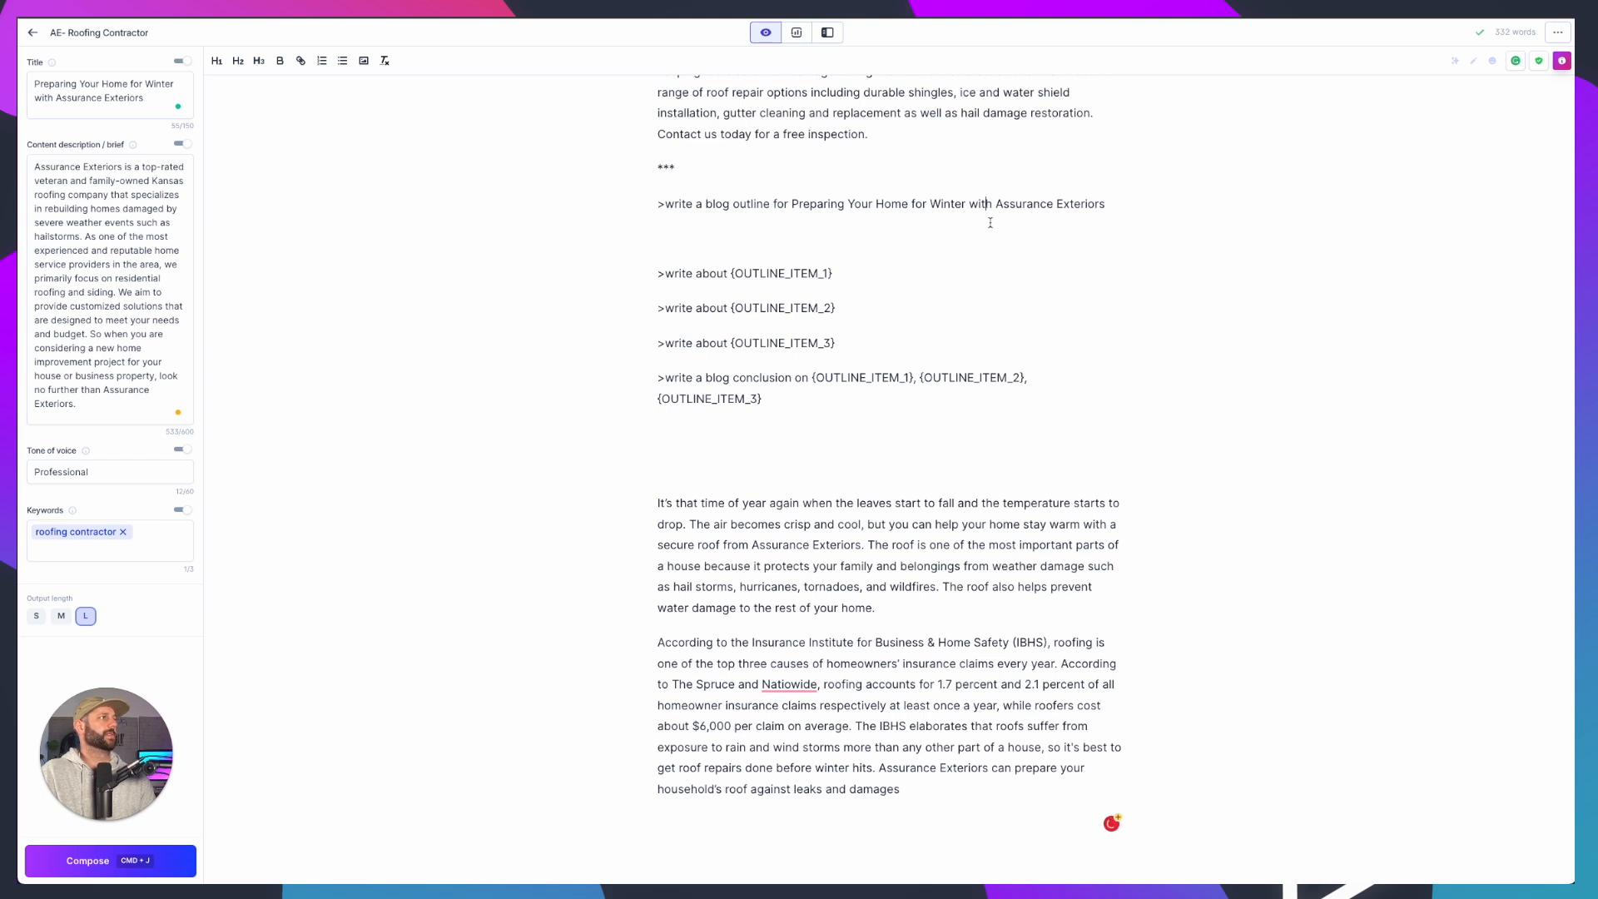
# Change the outline command's topic to "Preparing Your Home and Roof for Winter" and generate the outline
pyautogui.moveTo(970, 204); pyautogui.dragTo(1142, 201)
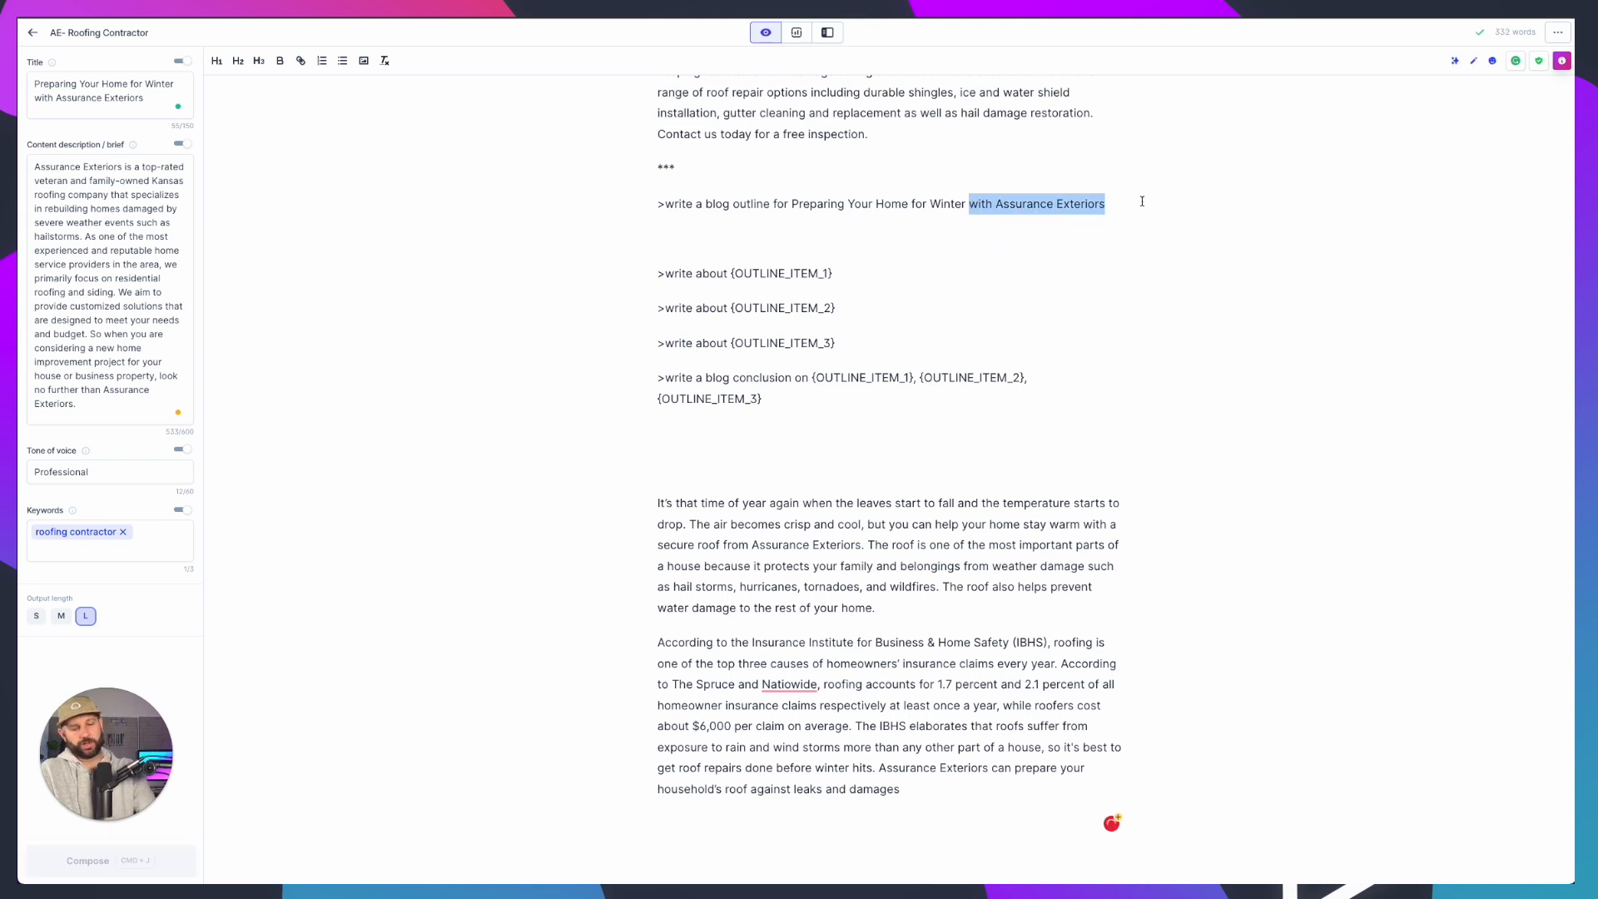
pyautogui.press('BackSpace')
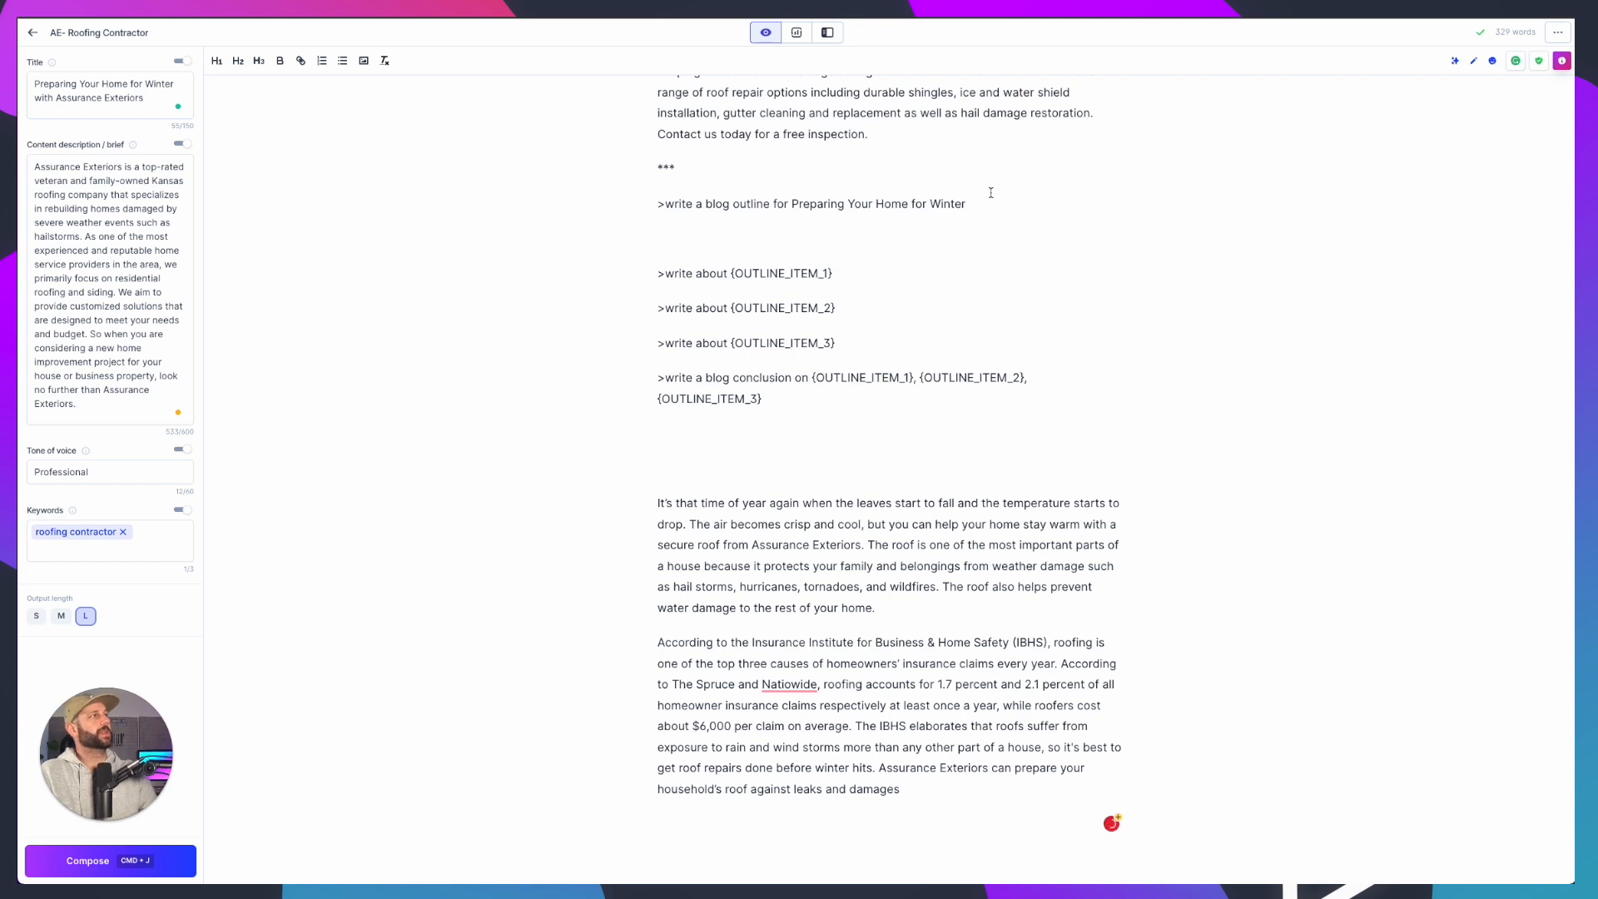
pyautogui.doubleClick(885, 203)
pyautogui.click(911, 204)
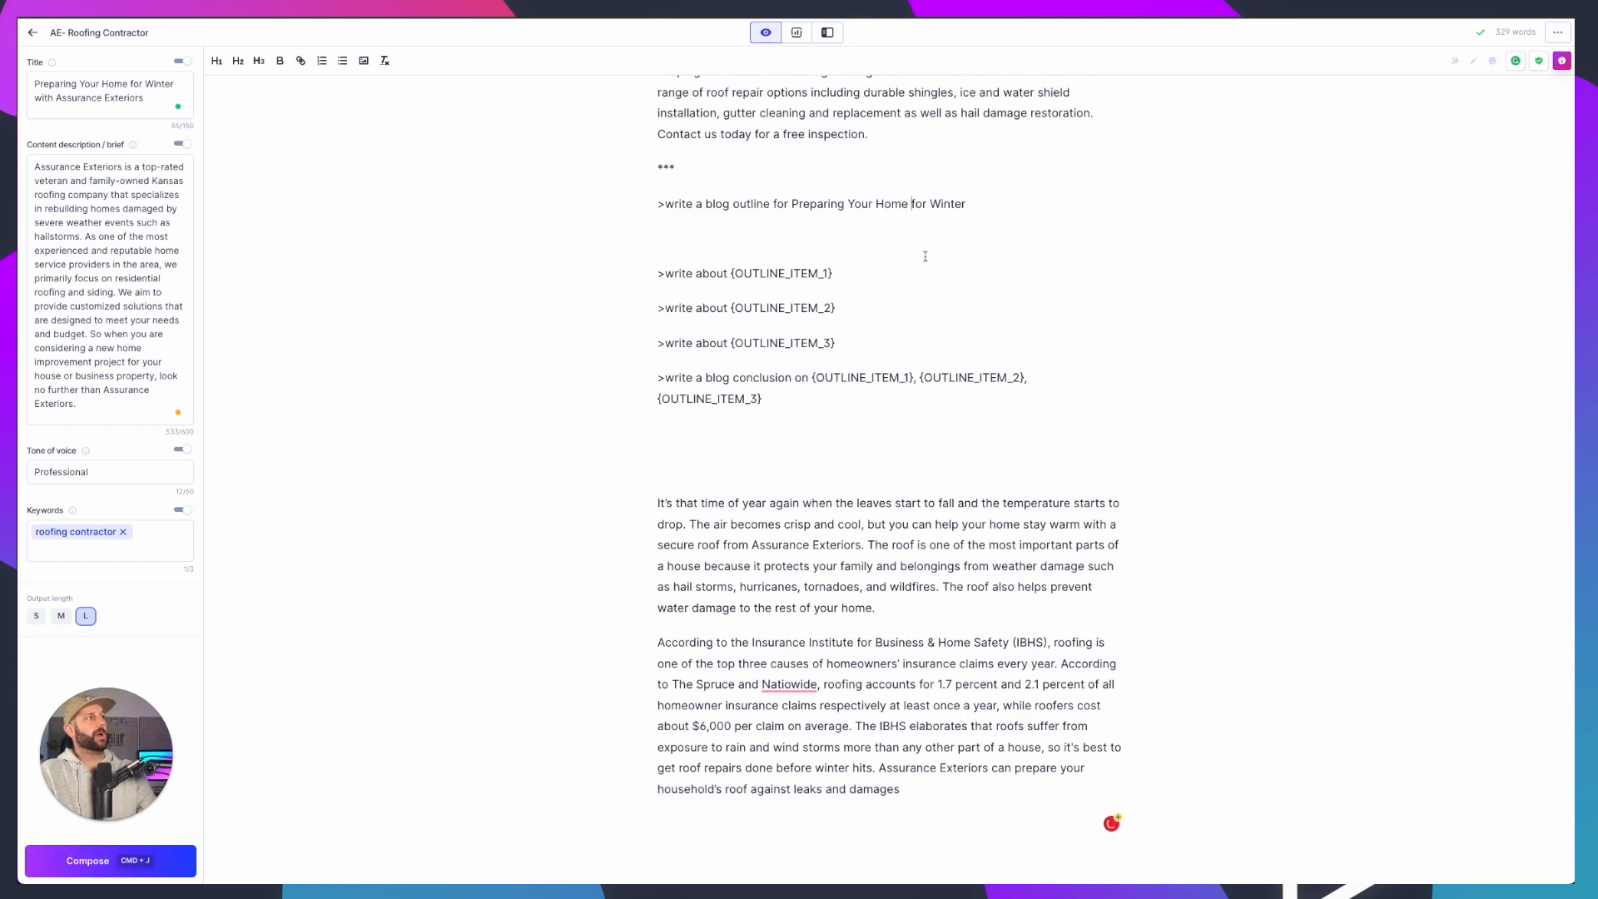
pyautogui.write('and Roof')
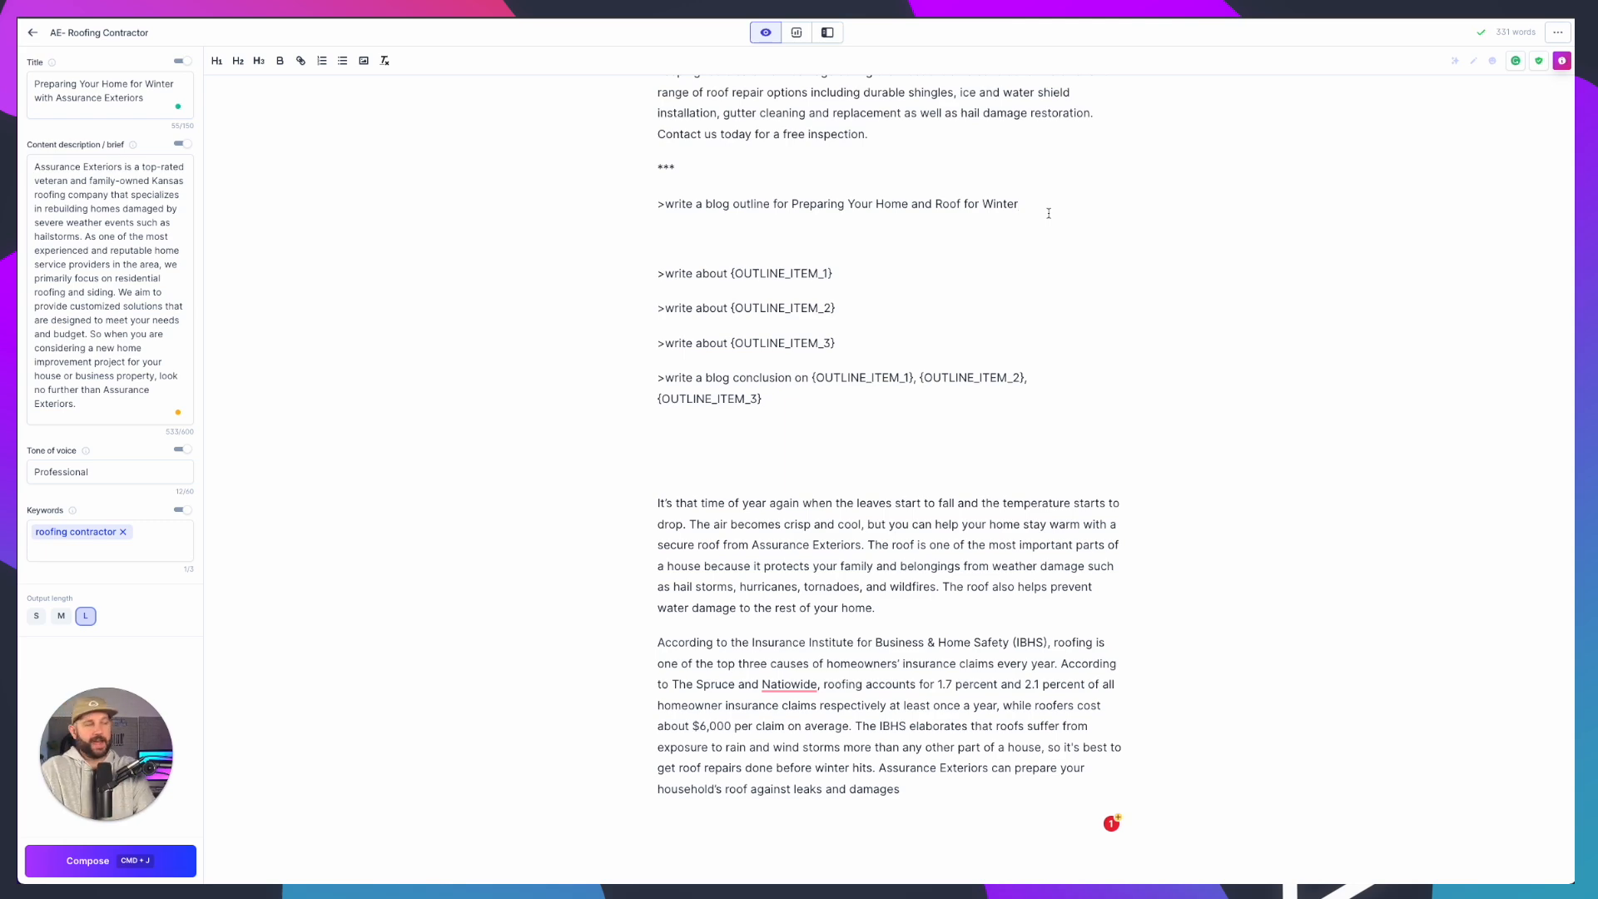
pyautogui.press('super+j')
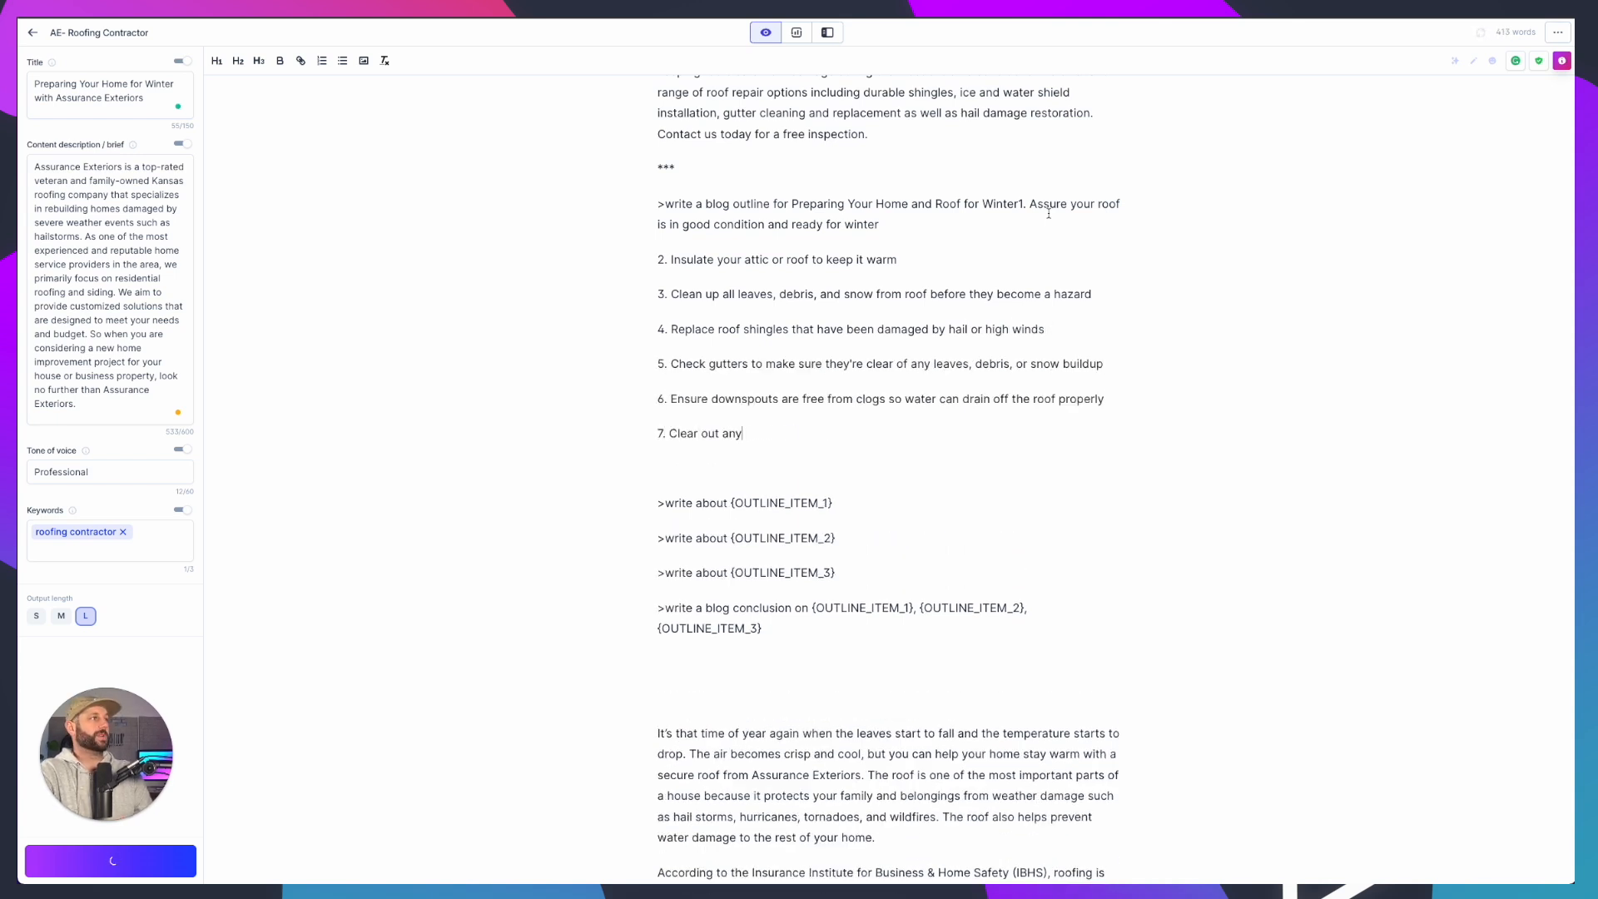
# Start the outline's first item on a new line below the blog outline command
pyautogui.click(1021, 205)
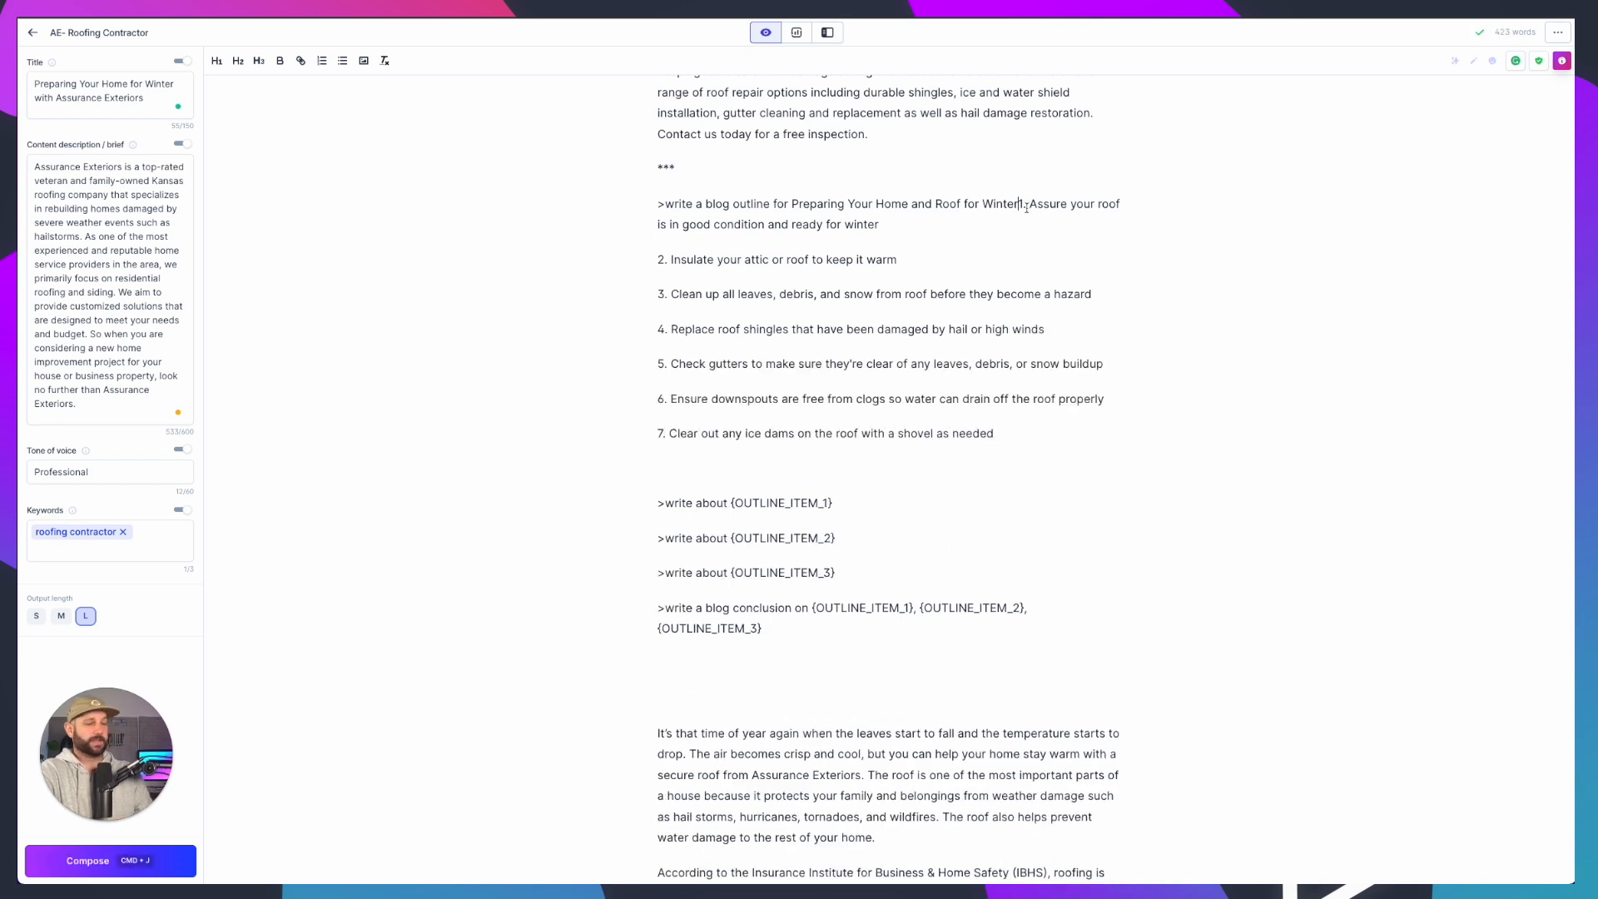
pyautogui.press('Return')
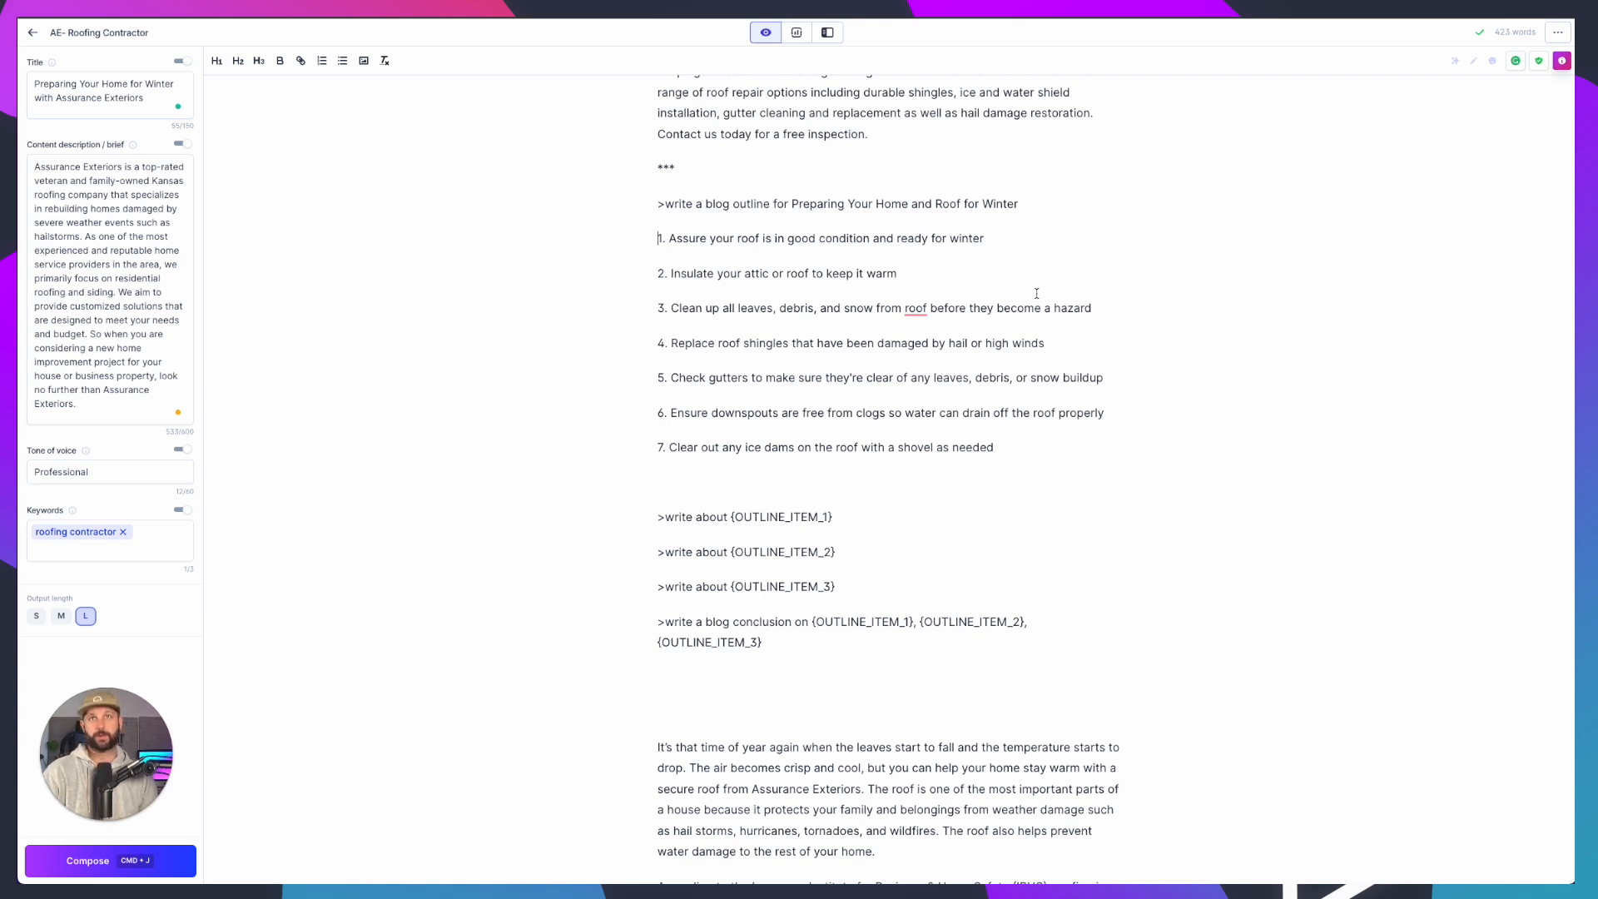
pyautogui.scroll(3, 1036, 293)
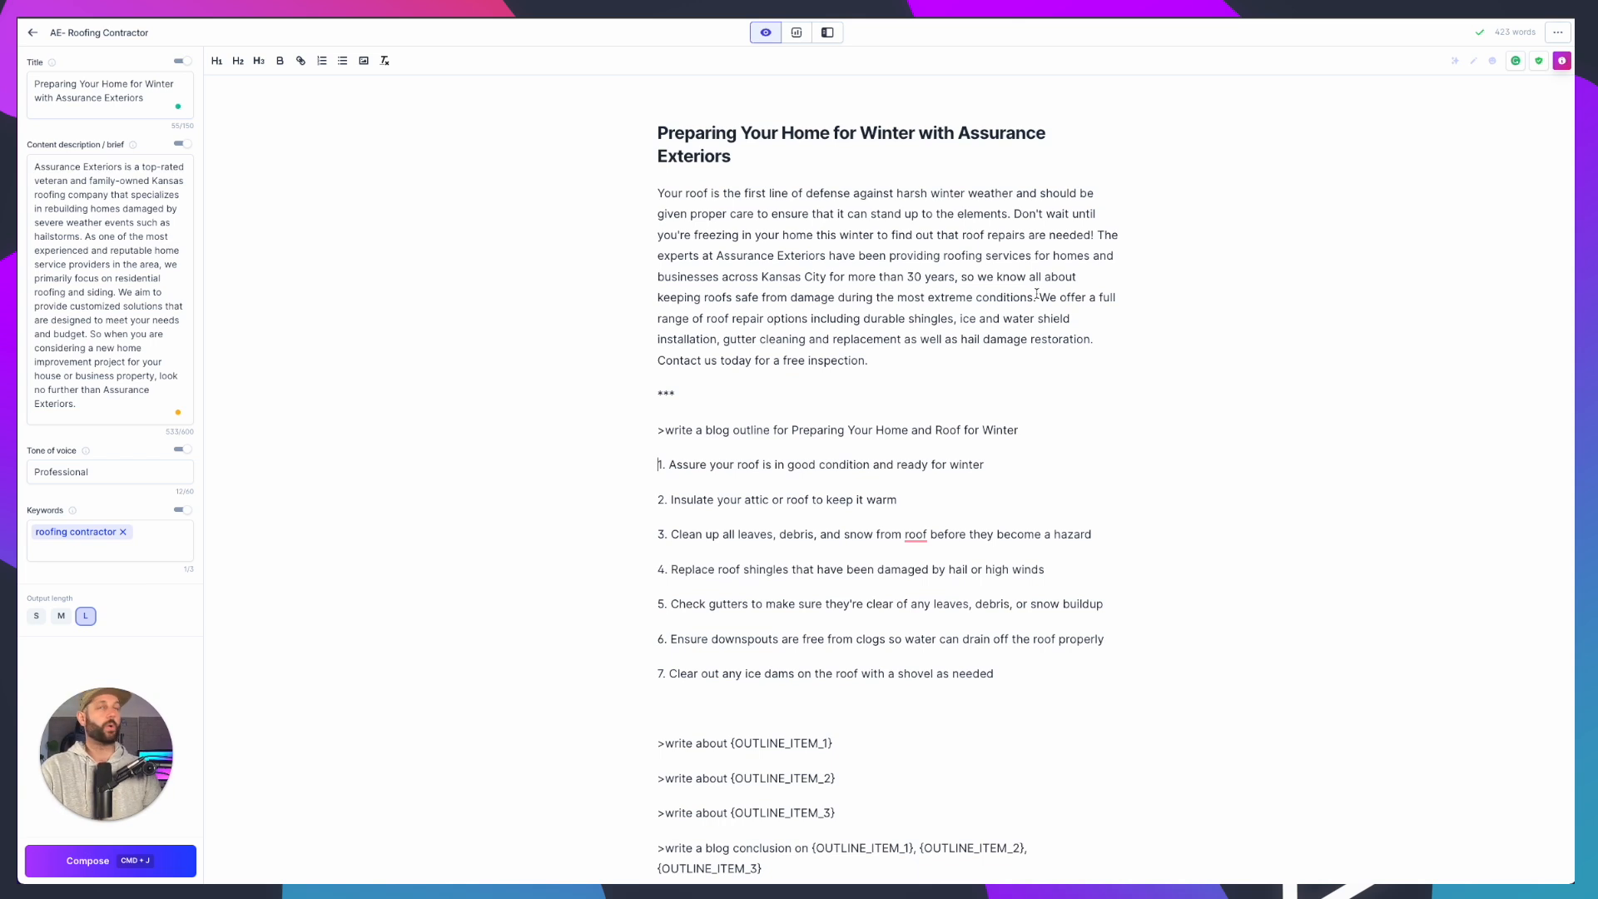
pyautogui.scroll(-3, 1036, 294)
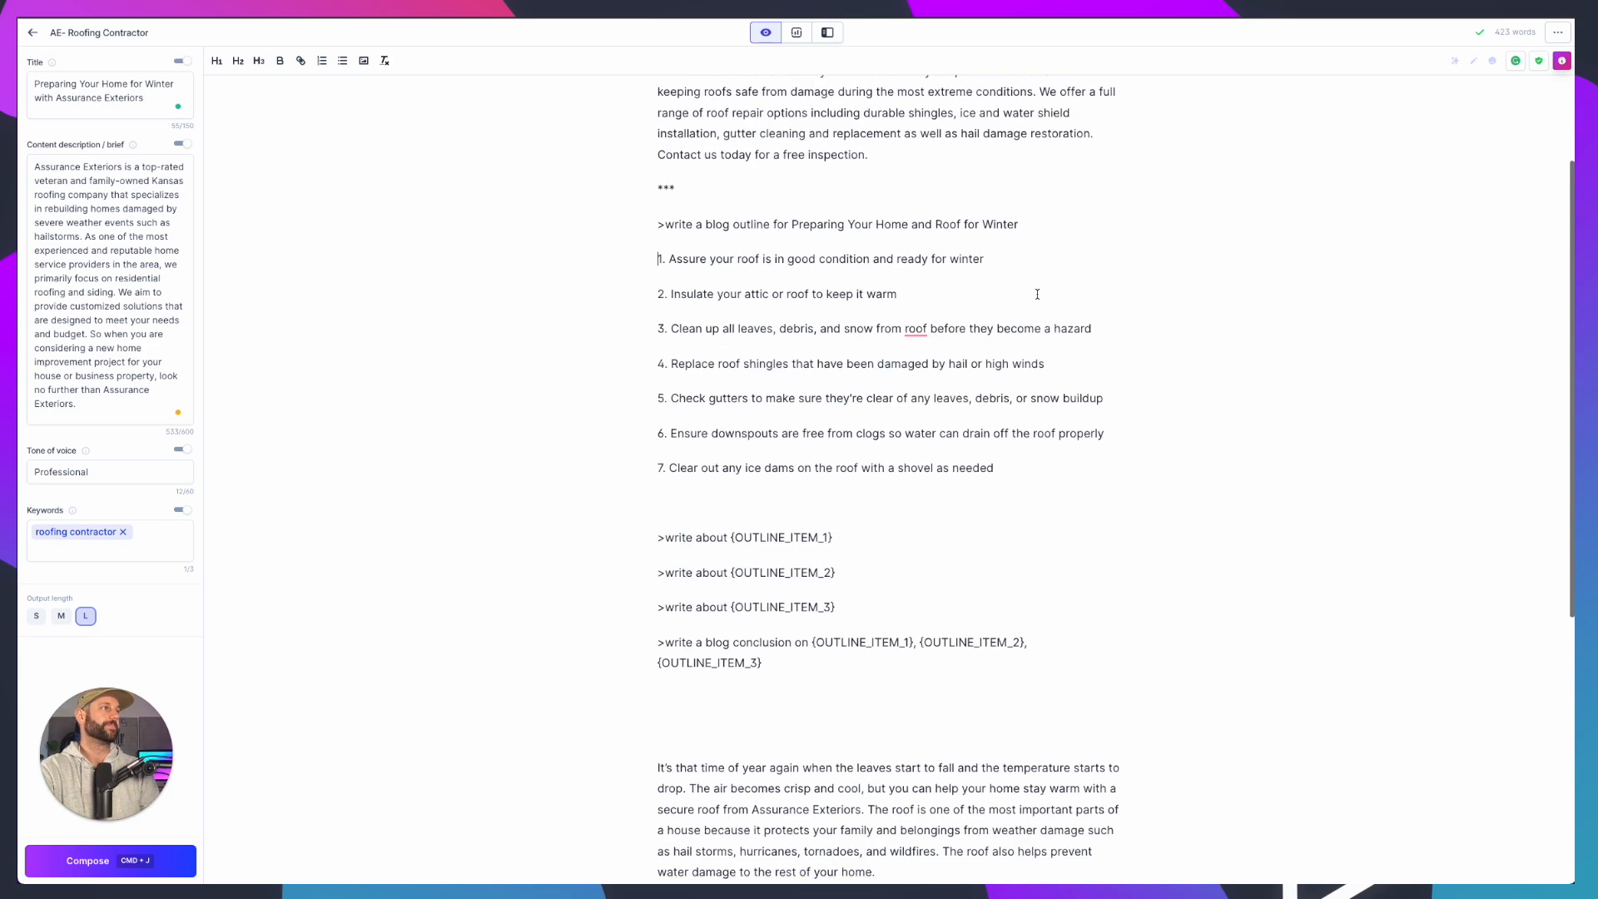
# Delete the blog outline command and the "***" line so the numbered list directly follows the introduction
pyautogui.moveTo(1009, 213); pyautogui.dragTo(657, 214)
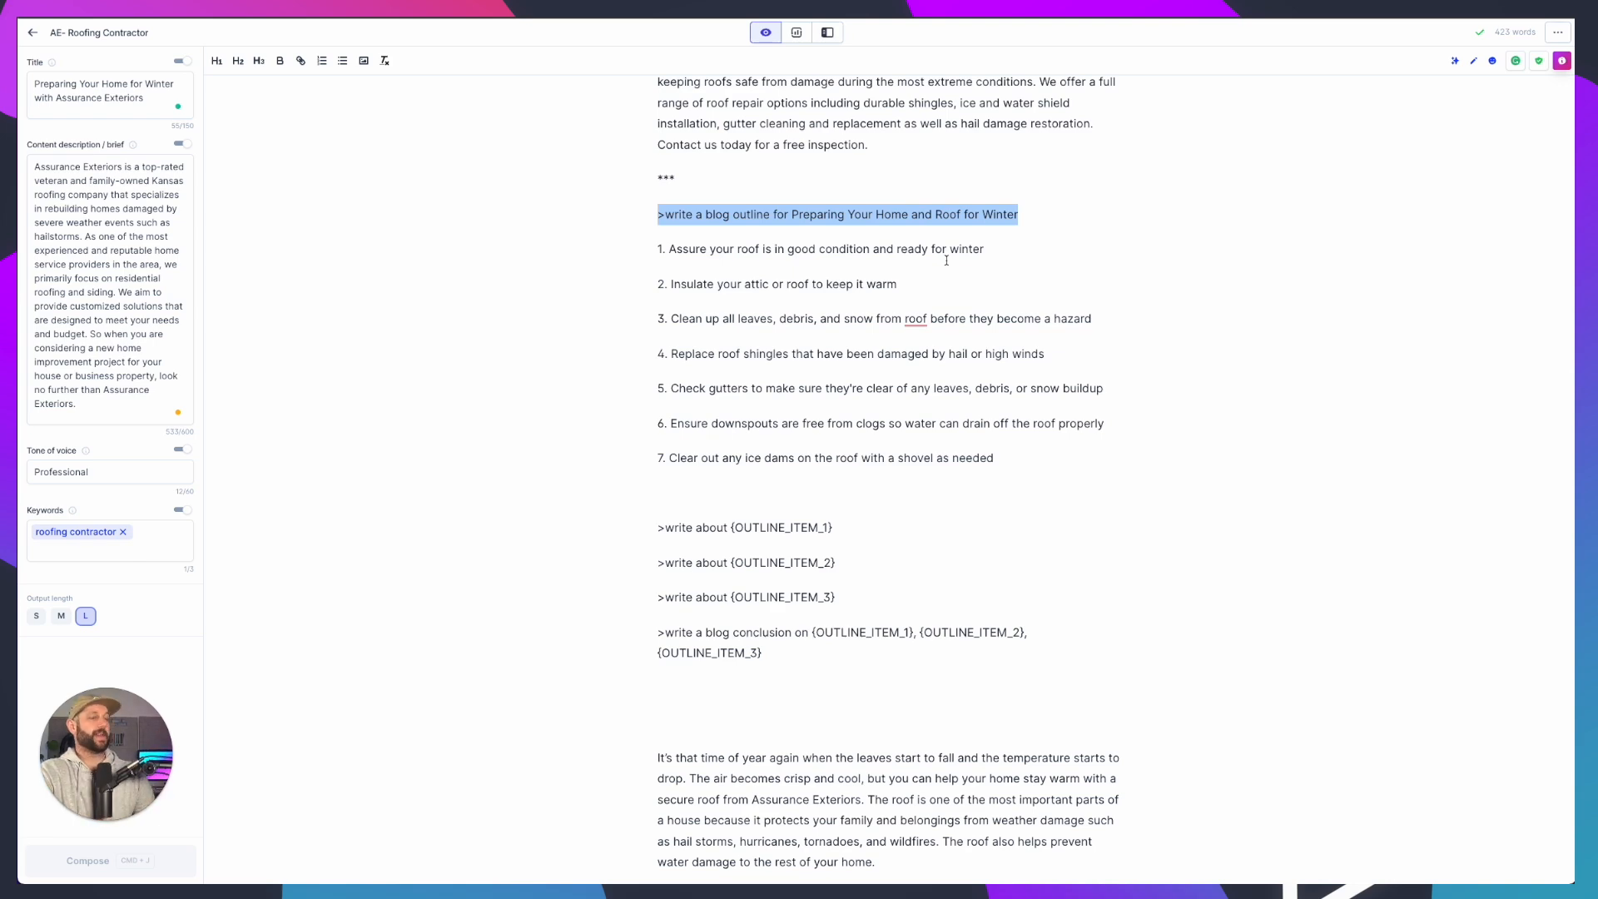
pyautogui.press('BackSpace')
pyautogui.scroll(1, 734, 268)
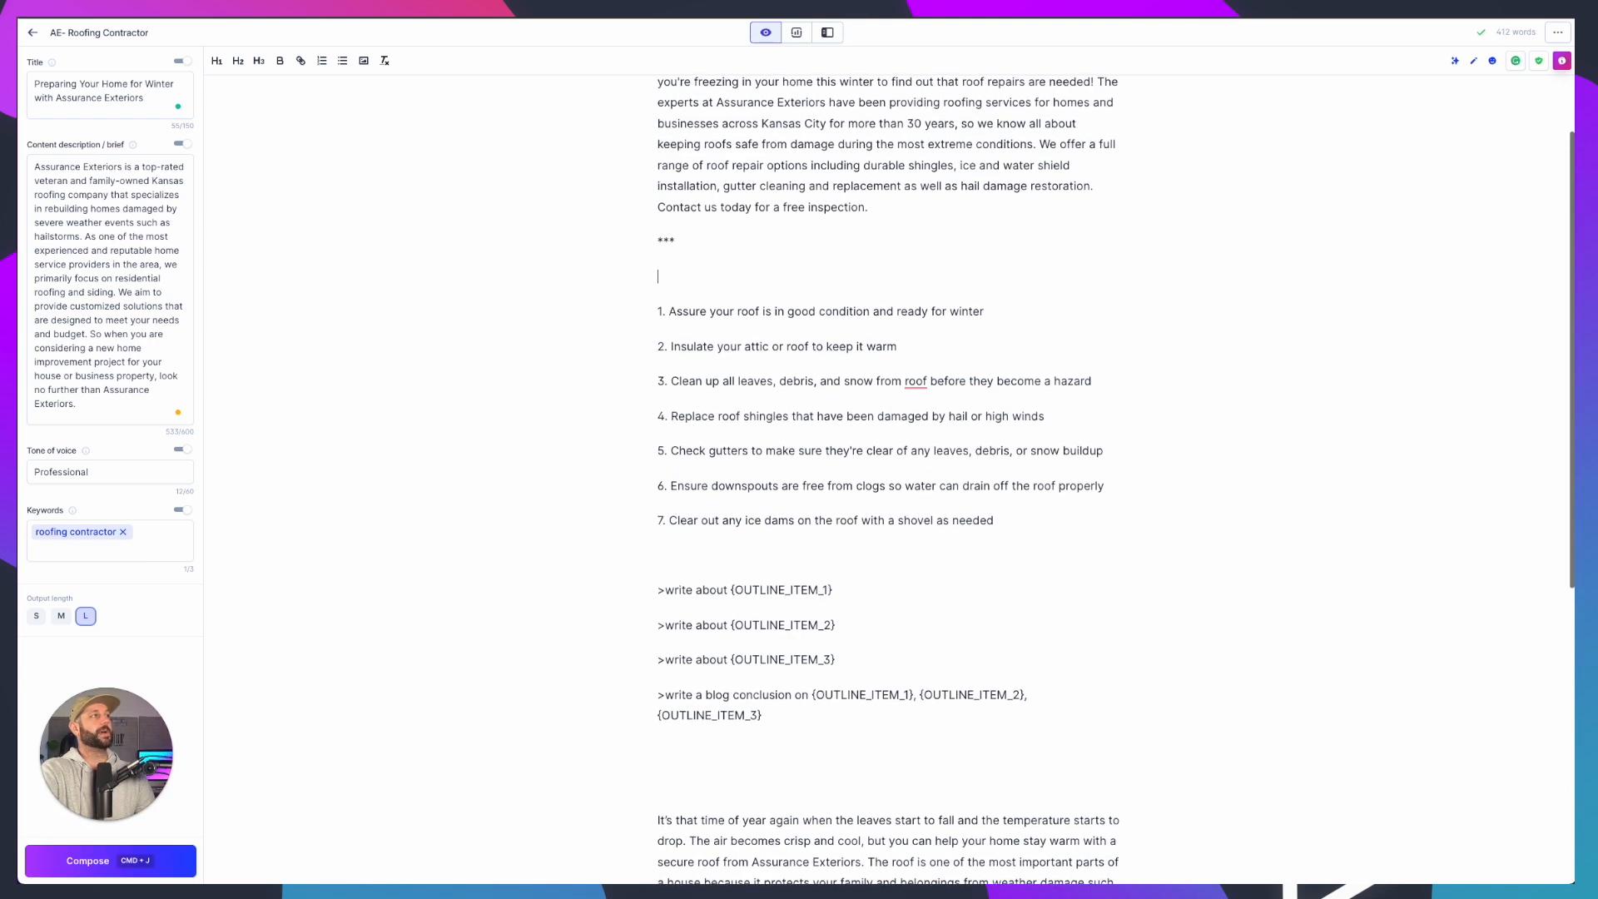
pyautogui.press('BackSpace')
pyautogui.hotkey('shift', 'Home')
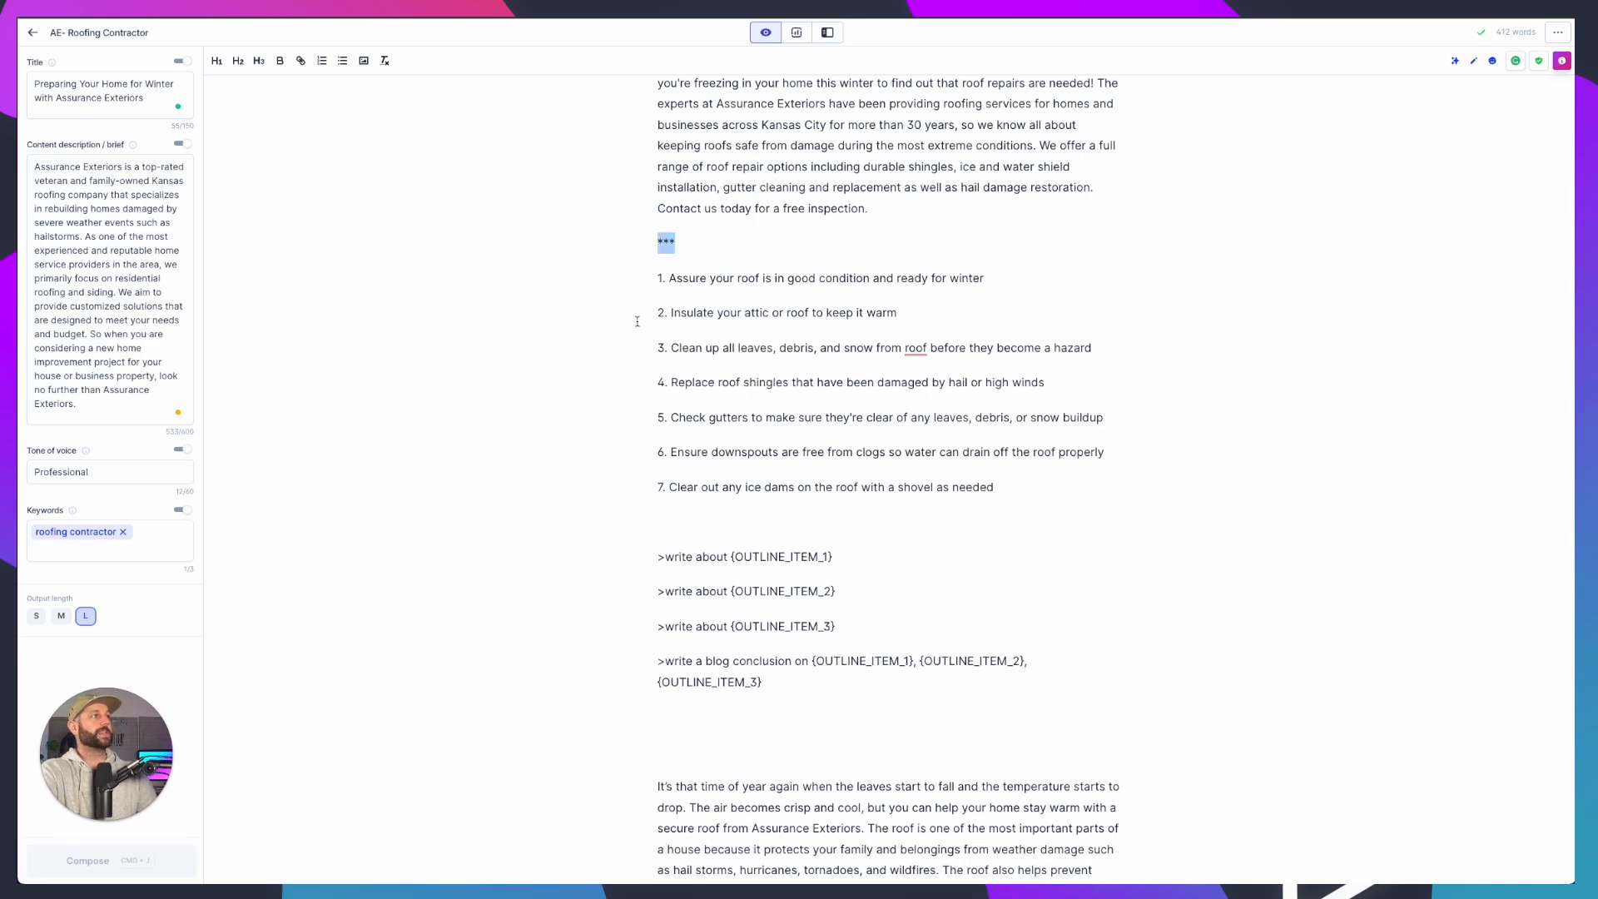
pyautogui.press('BackSpace')
pyautogui.press('BackSpace')
pyautogui.scroll(1, 1080, 356)
pyautogui.scroll(1, 1080, 356)
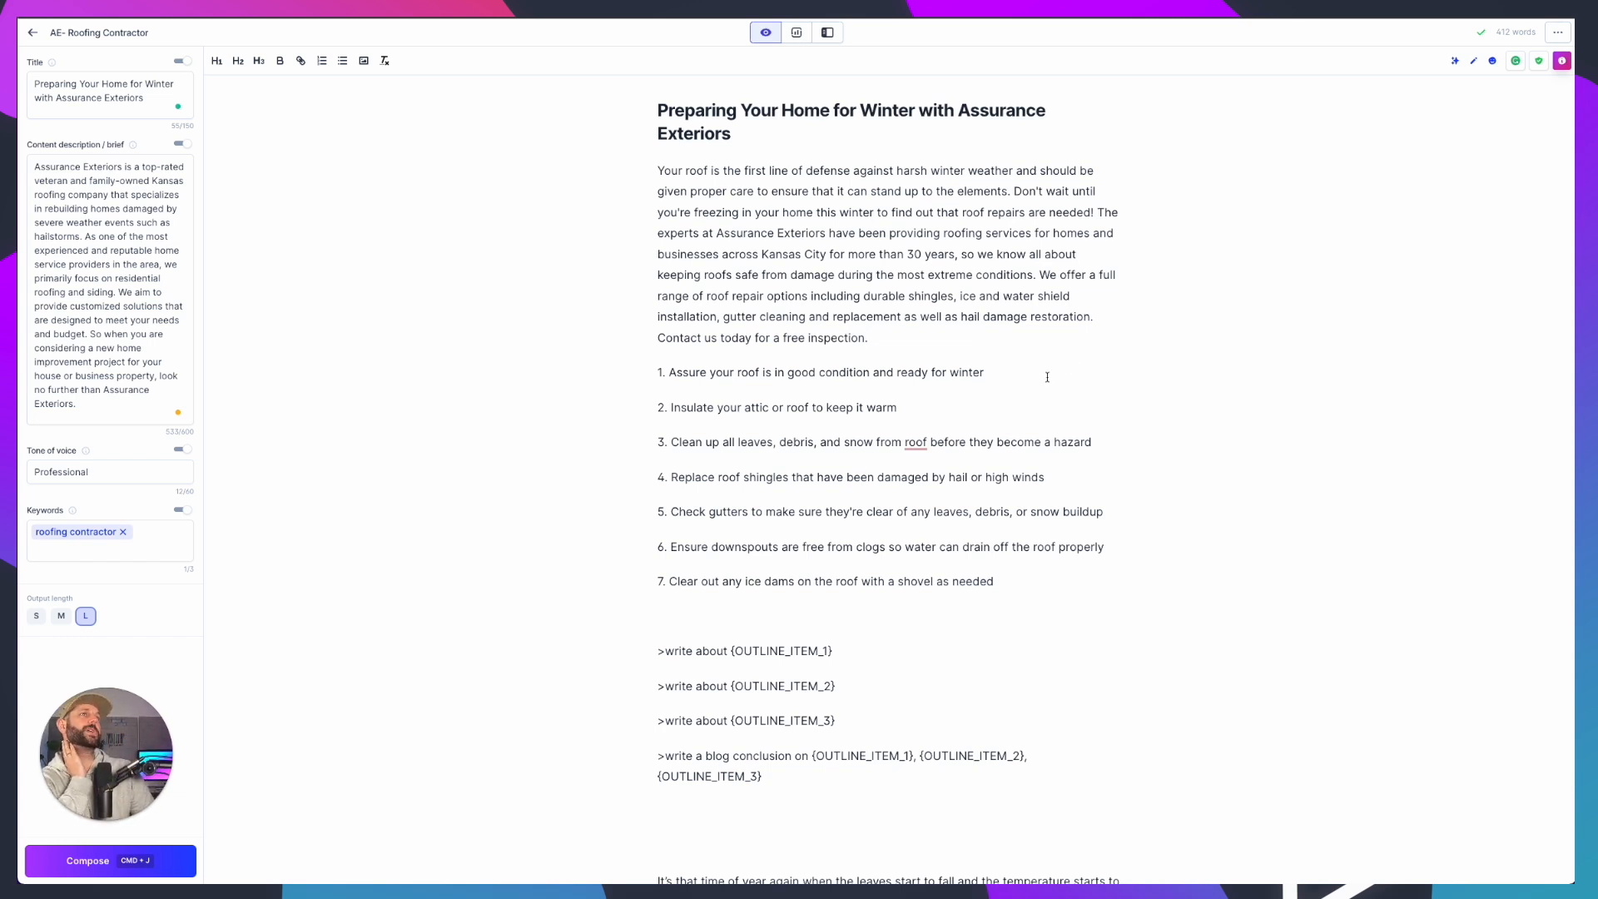
pyautogui.scroll(-1, 1047, 377)
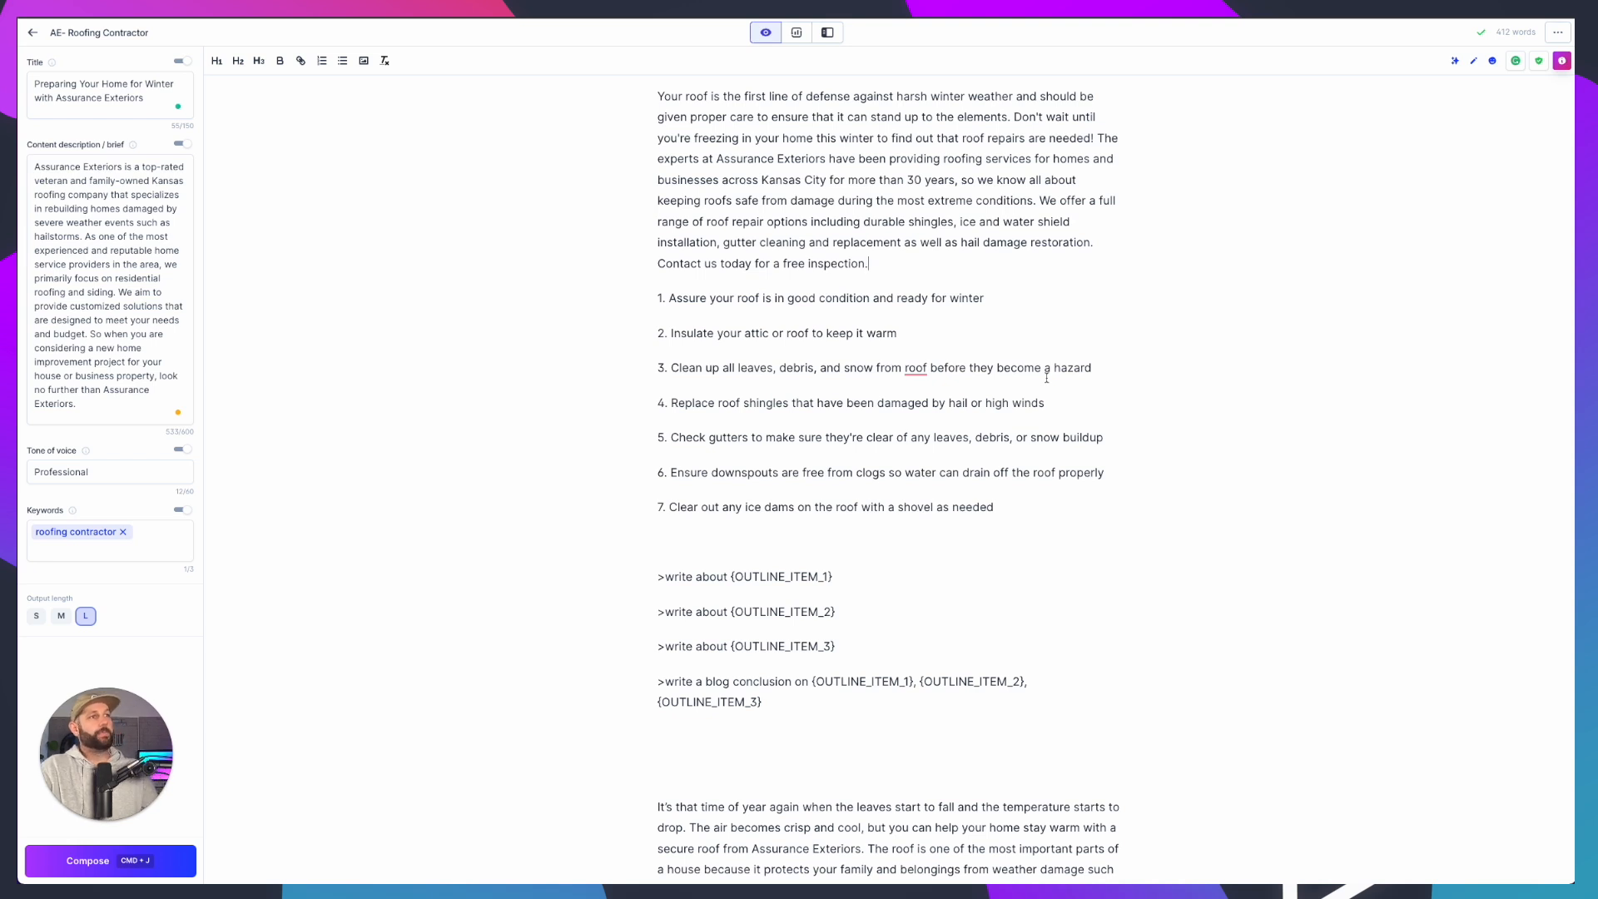
# Generate a medium-length section, replacing {OUTLINE_ITEM_1} in its command with "Assure your roof is in good condition and ready for winter"
pyautogui.click(61, 616)
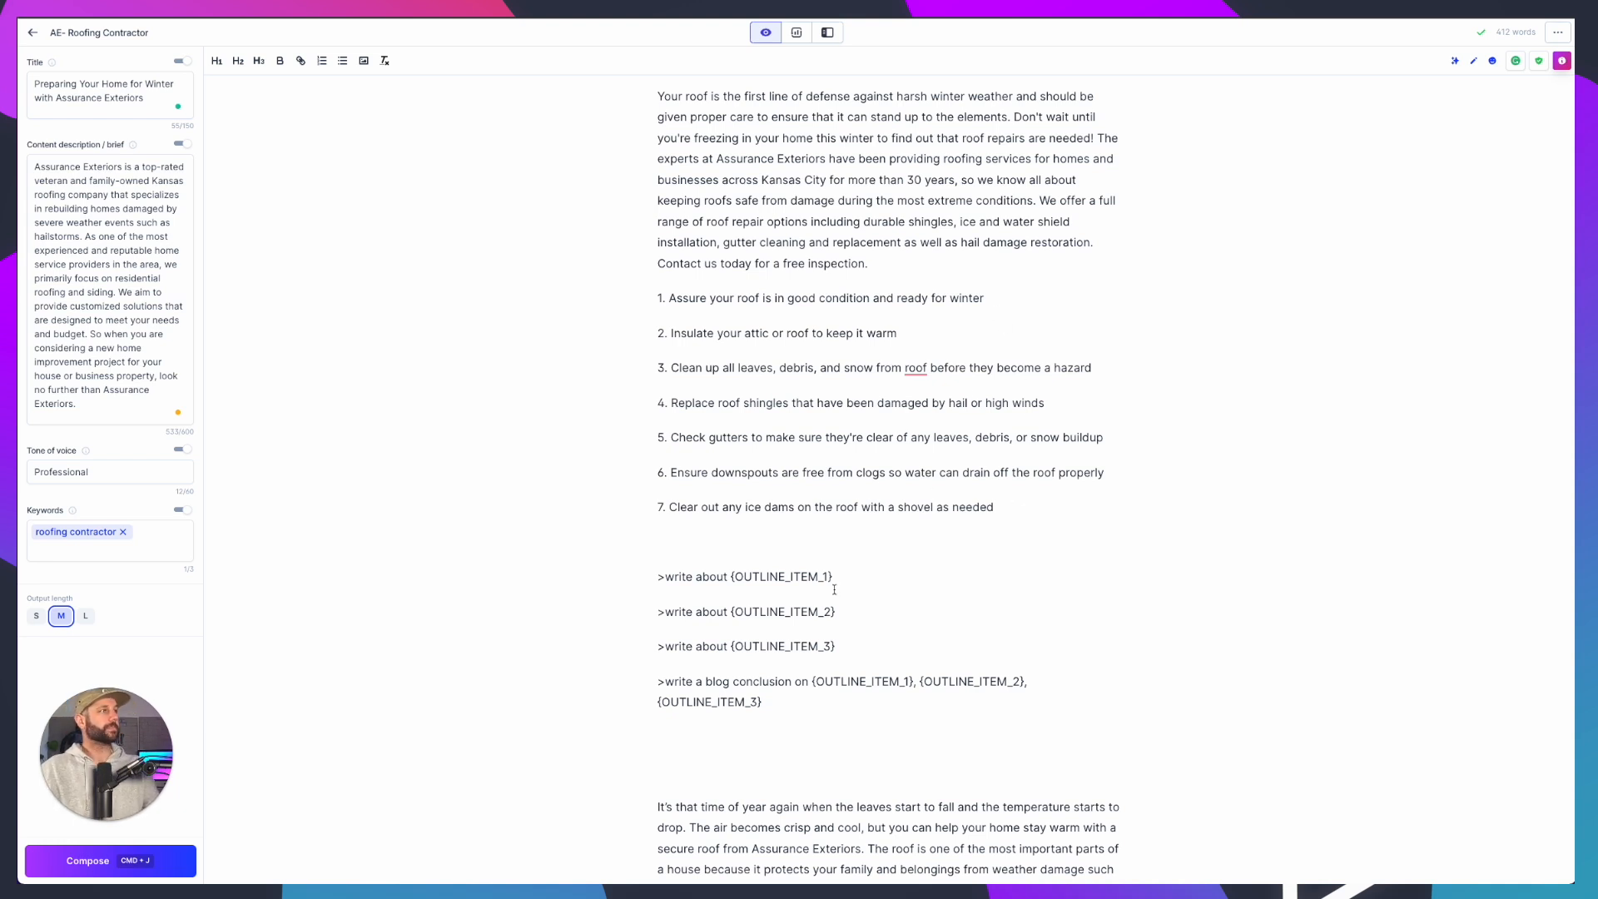
pyautogui.moveTo(1005, 306); pyautogui.dragTo(557, 307)
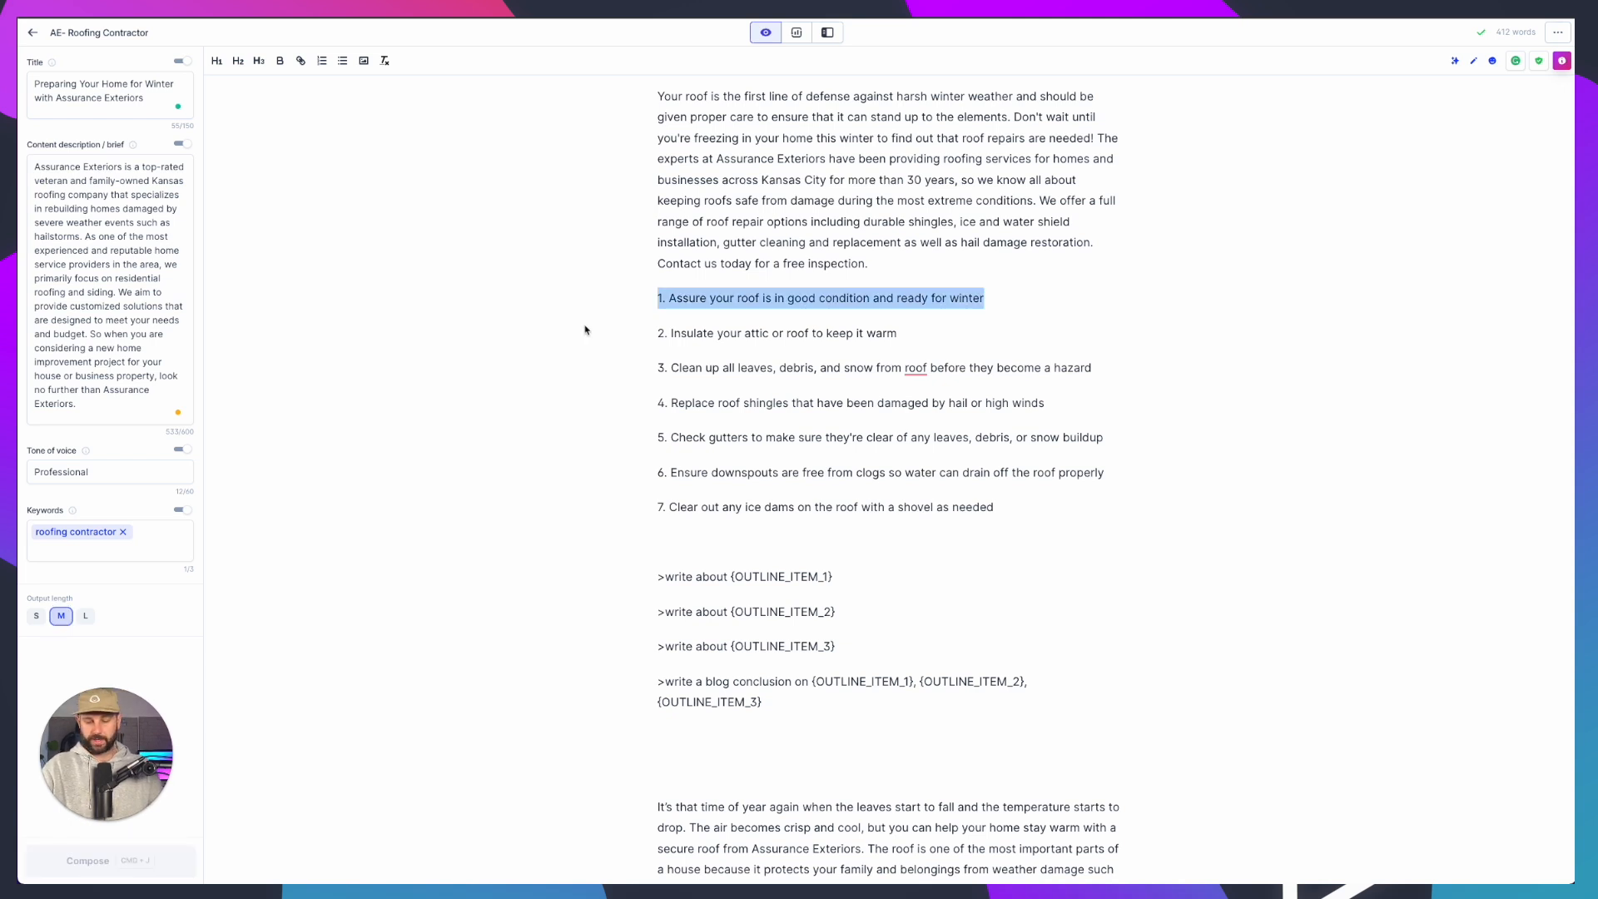
pyautogui.click(803, 299)
pyautogui.moveTo(668, 297); pyautogui.dragTo(1035, 306)
pyautogui.press('super+c')
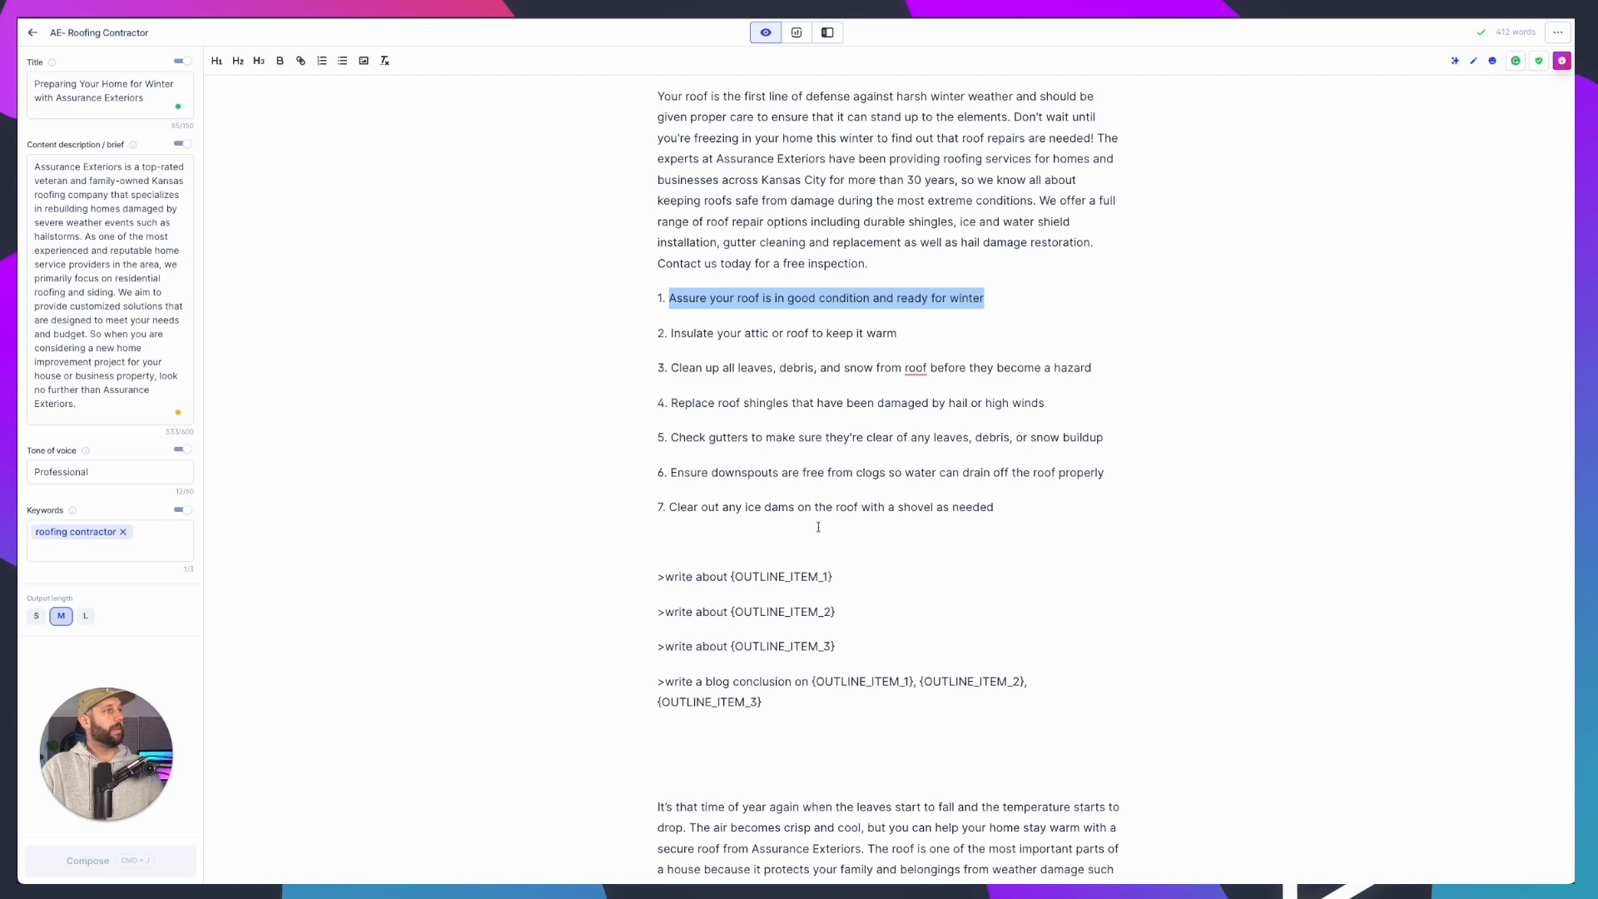
pyautogui.moveTo(730, 576); pyautogui.dragTo(833, 576)
pyautogui.press('super+v')
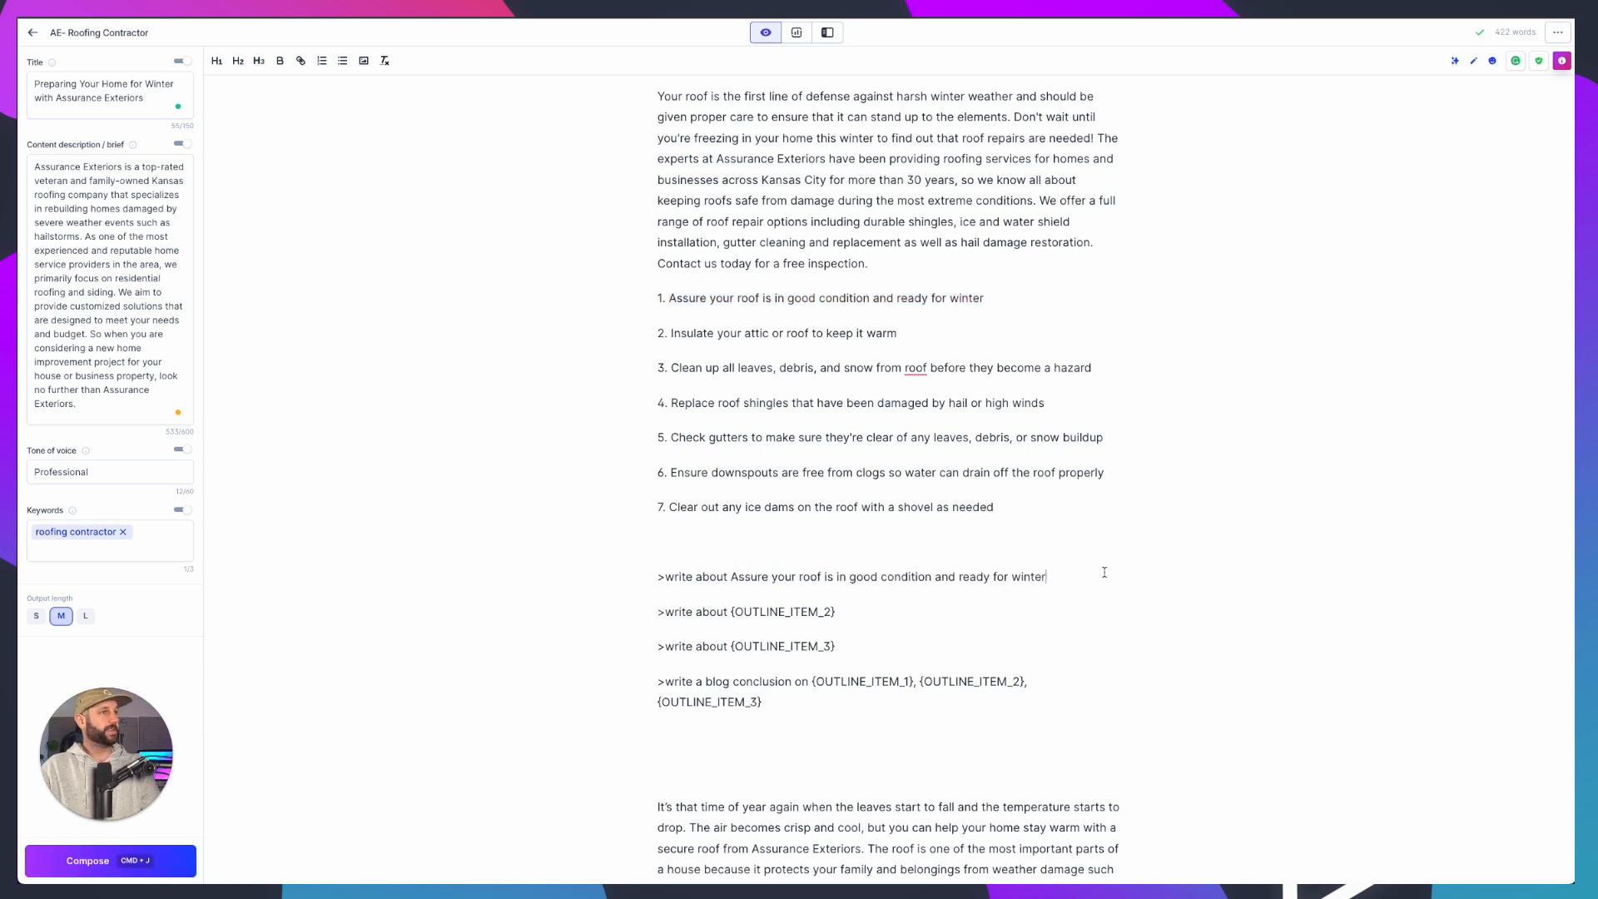
pyautogui.press('super+j')
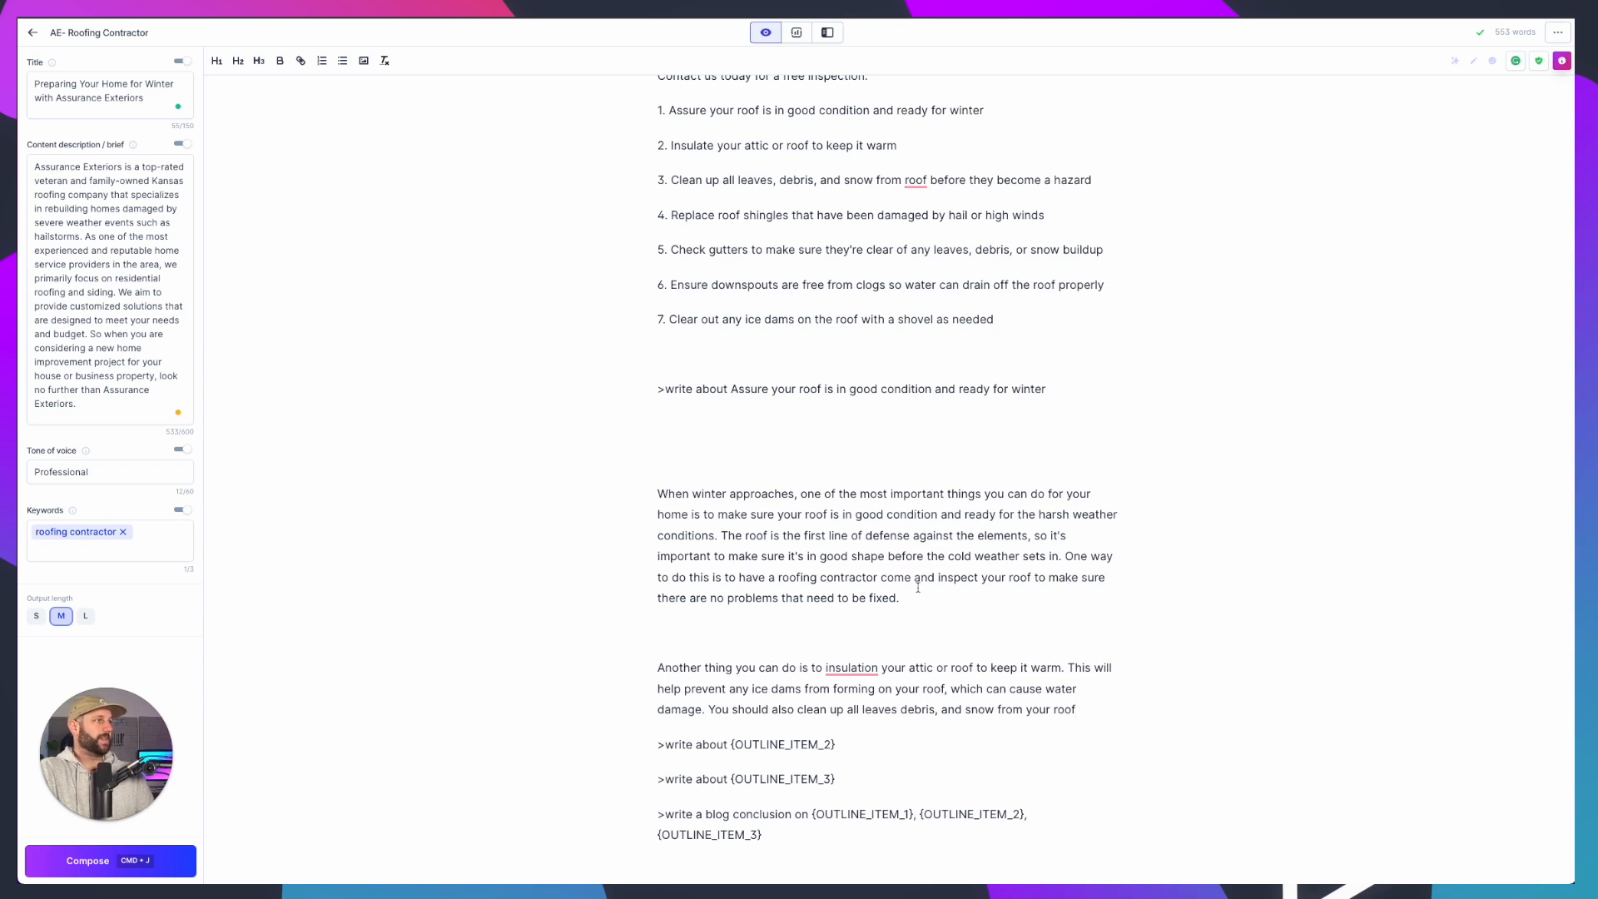
# Compare the generated paragraphs with the outline items, checking the attic insulation paragraph against the second item
pyautogui.moveTo(919, 588); pyautogui.dragTo(525, 494)
pyautogui.click(742, 607)
pyautogui.scroll(1, 742, 607)
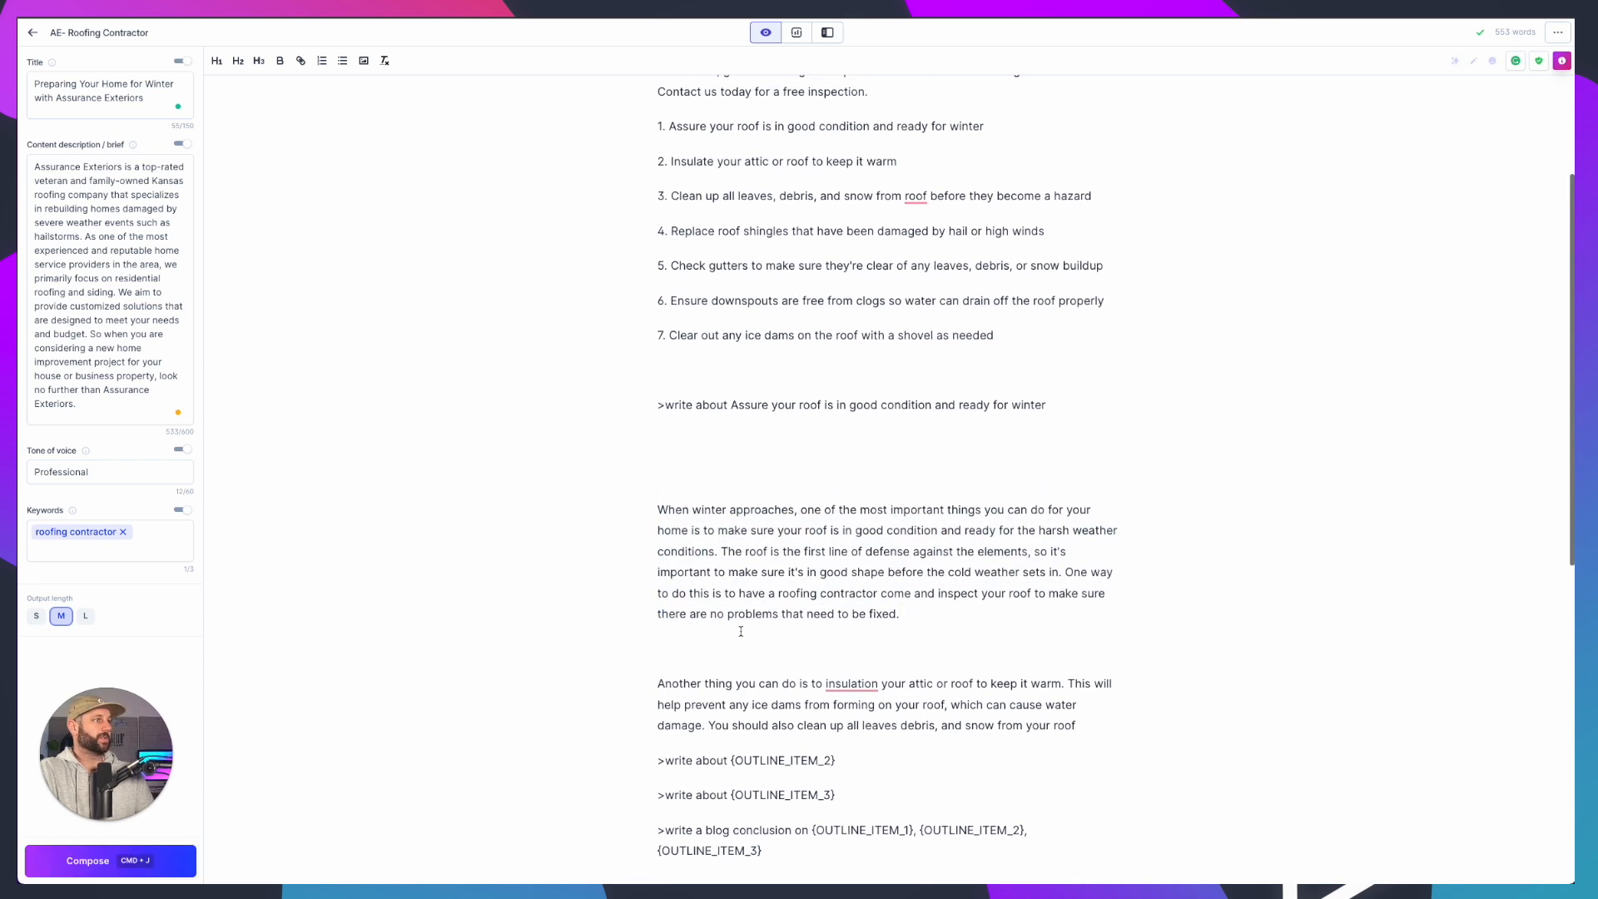
pyautogui.moveTo(658, 682); pyautogui.dragTo(1111, 718)
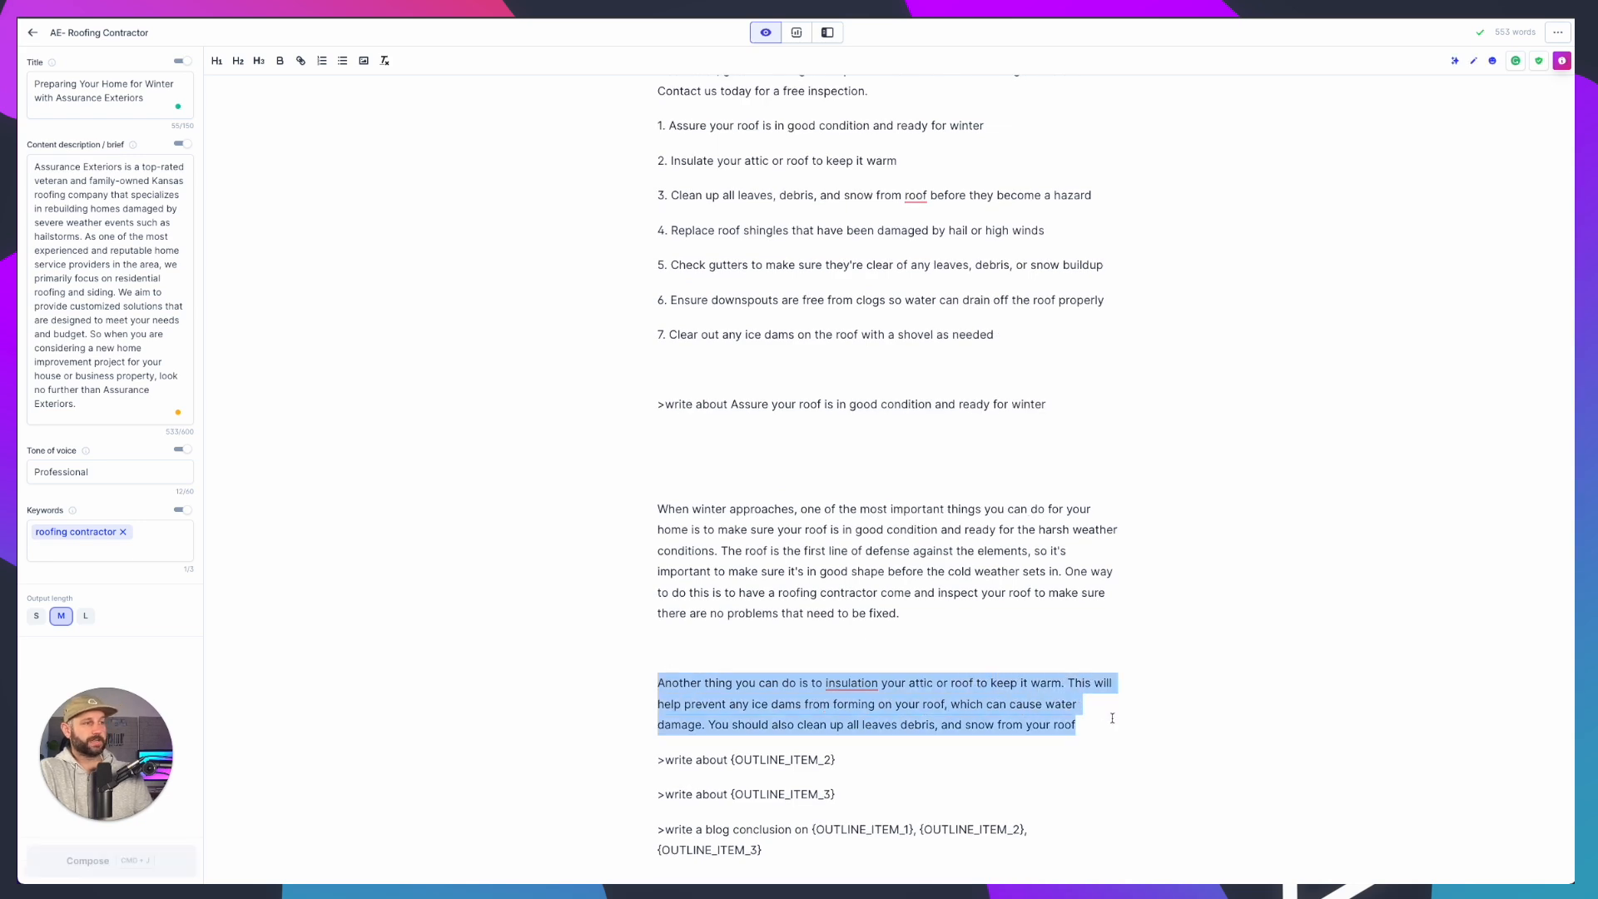
pyautogui.scroll(-1, 1040, 663)
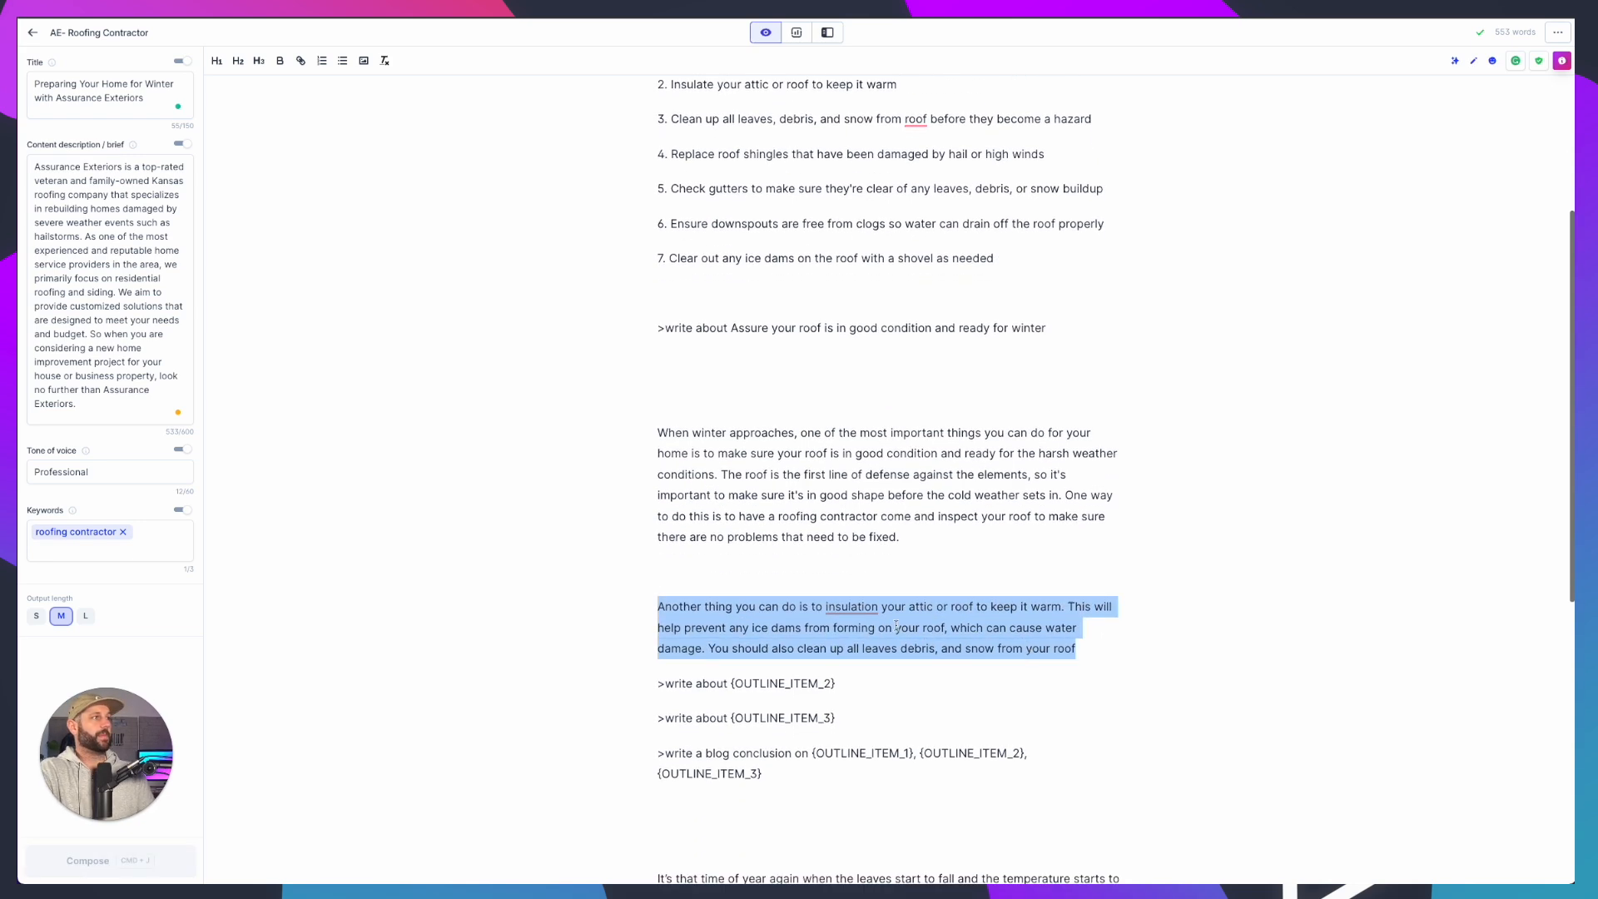
pyautogui.scroll(1, 957, 632)
pyautogui.scroll(1, 879, 597)
pyautogui.moveTo(671, 292); pyautogui.dragTo(934, 292)
pyautogui.scroll(-1, 934, 294)
pyautogui.scroll(1, 931, 300)
pyautogui.scroll(-1, 930, 300)
pyautogui.scroll(-2, 930, 299)
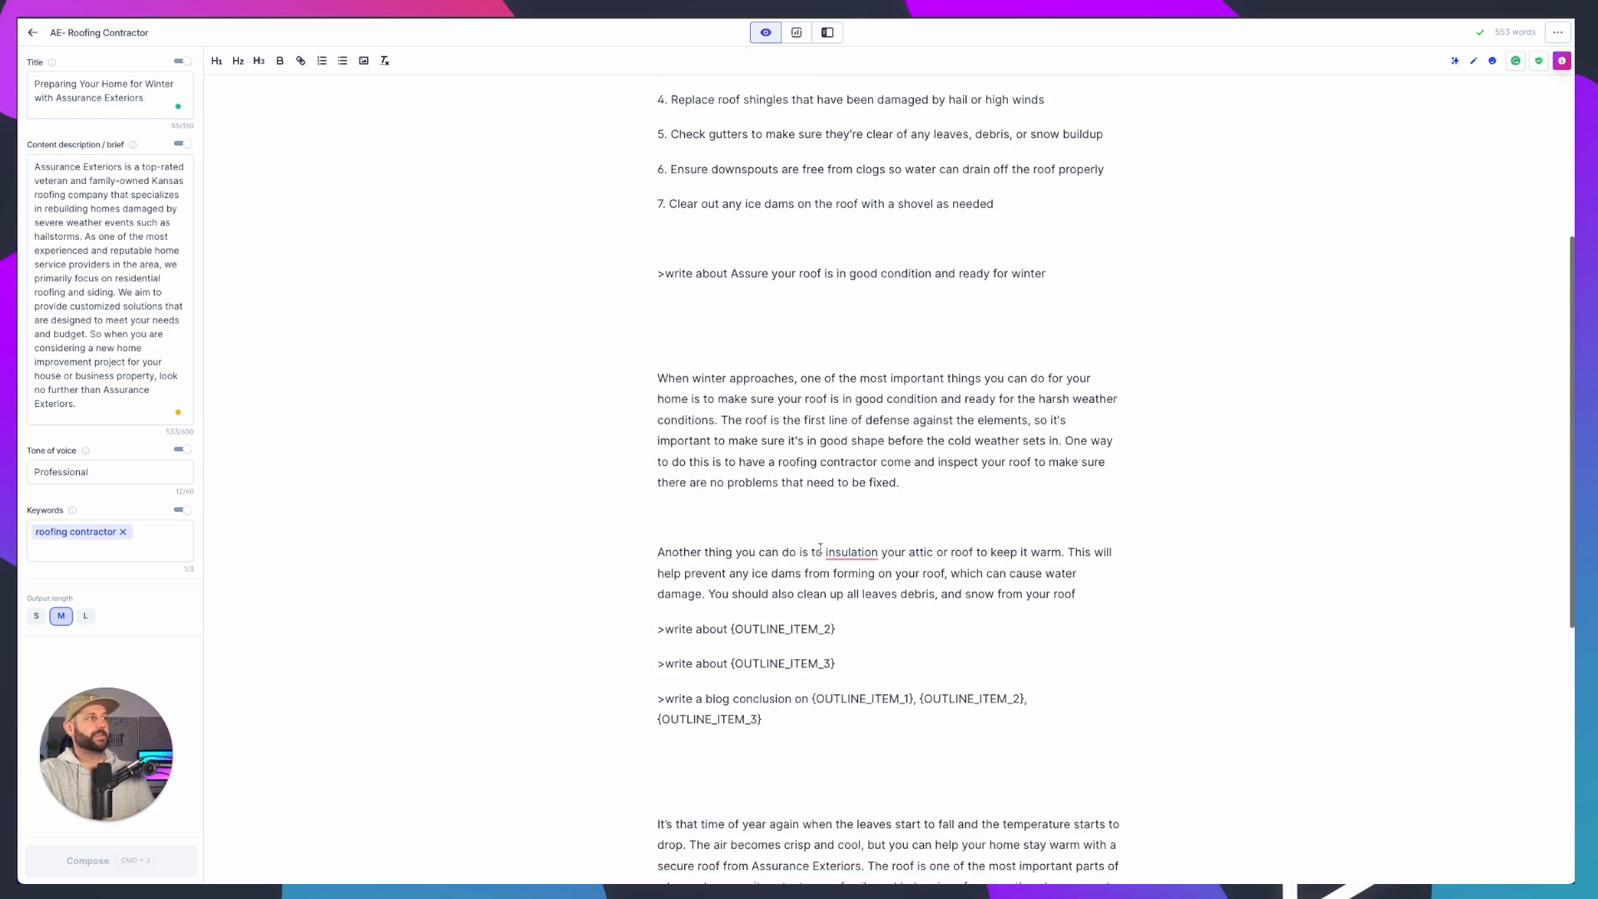
# Delete the generated paragraph about attic insulation along with the blank line above it
pyautogui.tripleClick(782, 573)
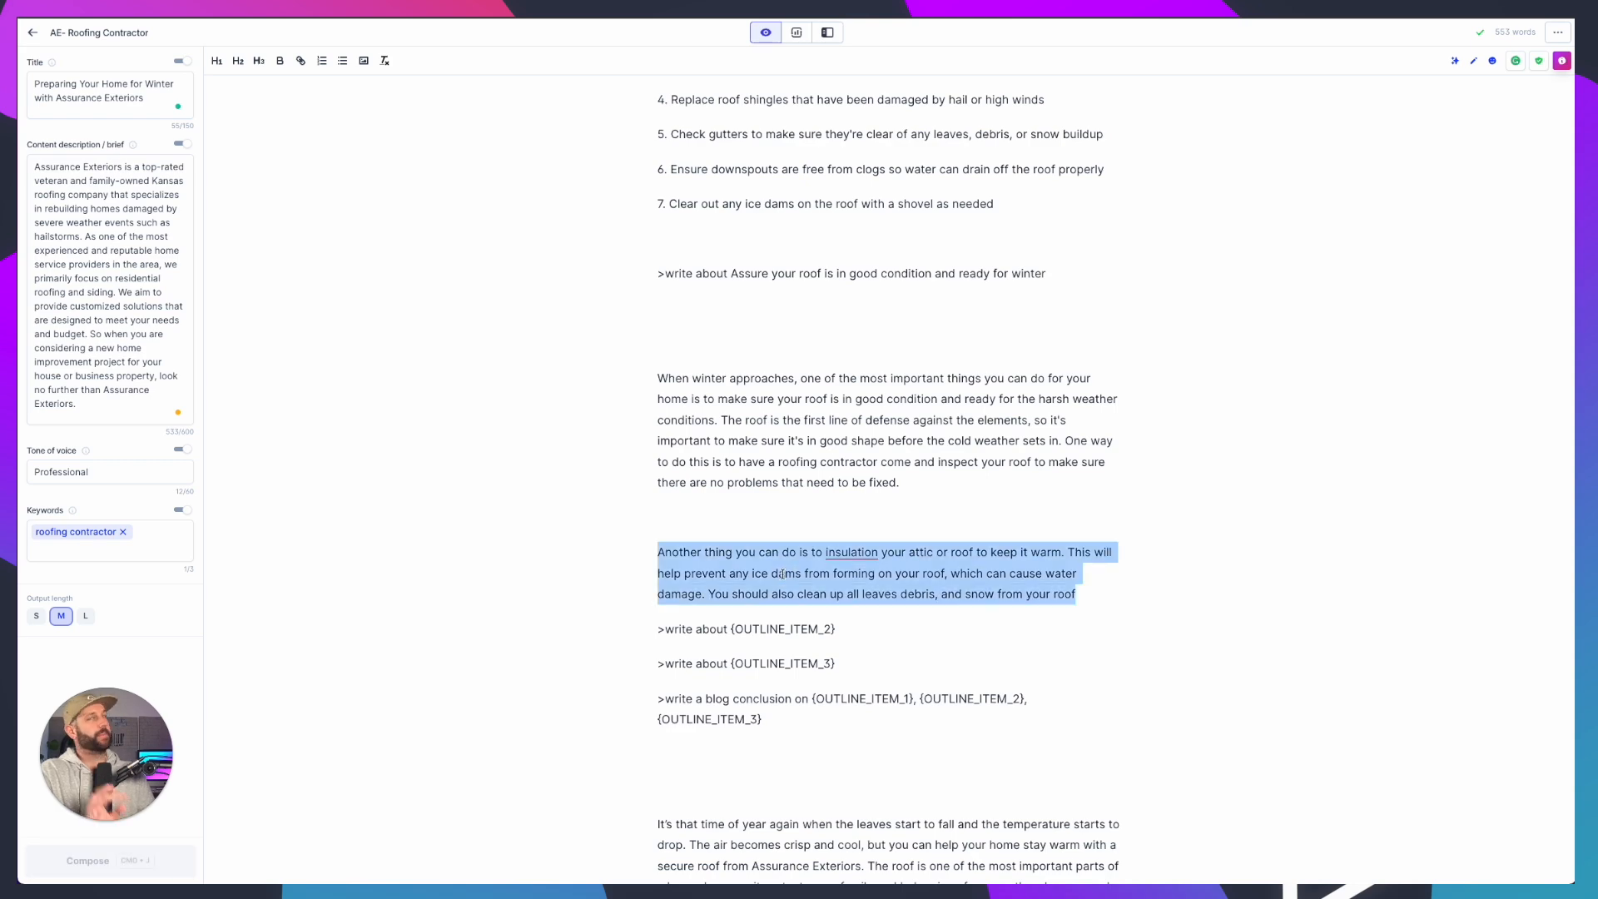
pyautogui.press('BackSpace')
pyautogui.press('BackSpace')
# Remove the surplus blank lines and the used first-section command above the "When winter approaches" paragraph
pyautogui.scroll(3, 767, 474)
pyautogui.click(767, 475)
pyautogui.press('BackSpace')
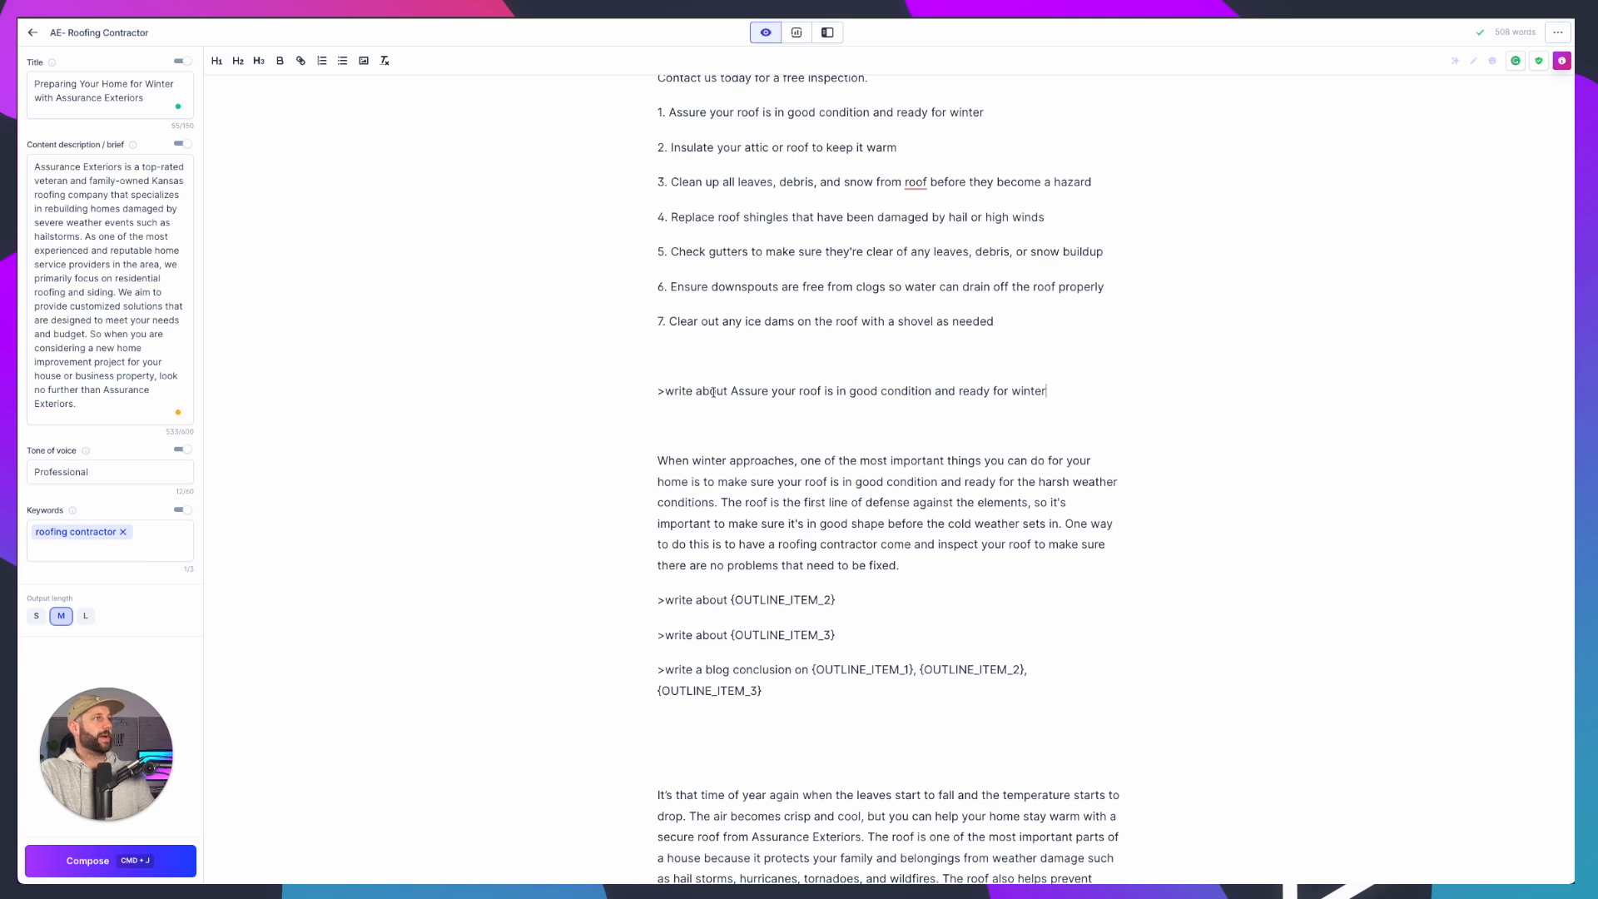
pyautogui.moveTo(843, 602); pyautogui.dragTo(782, 599)
pyautogui.click(695, 411)
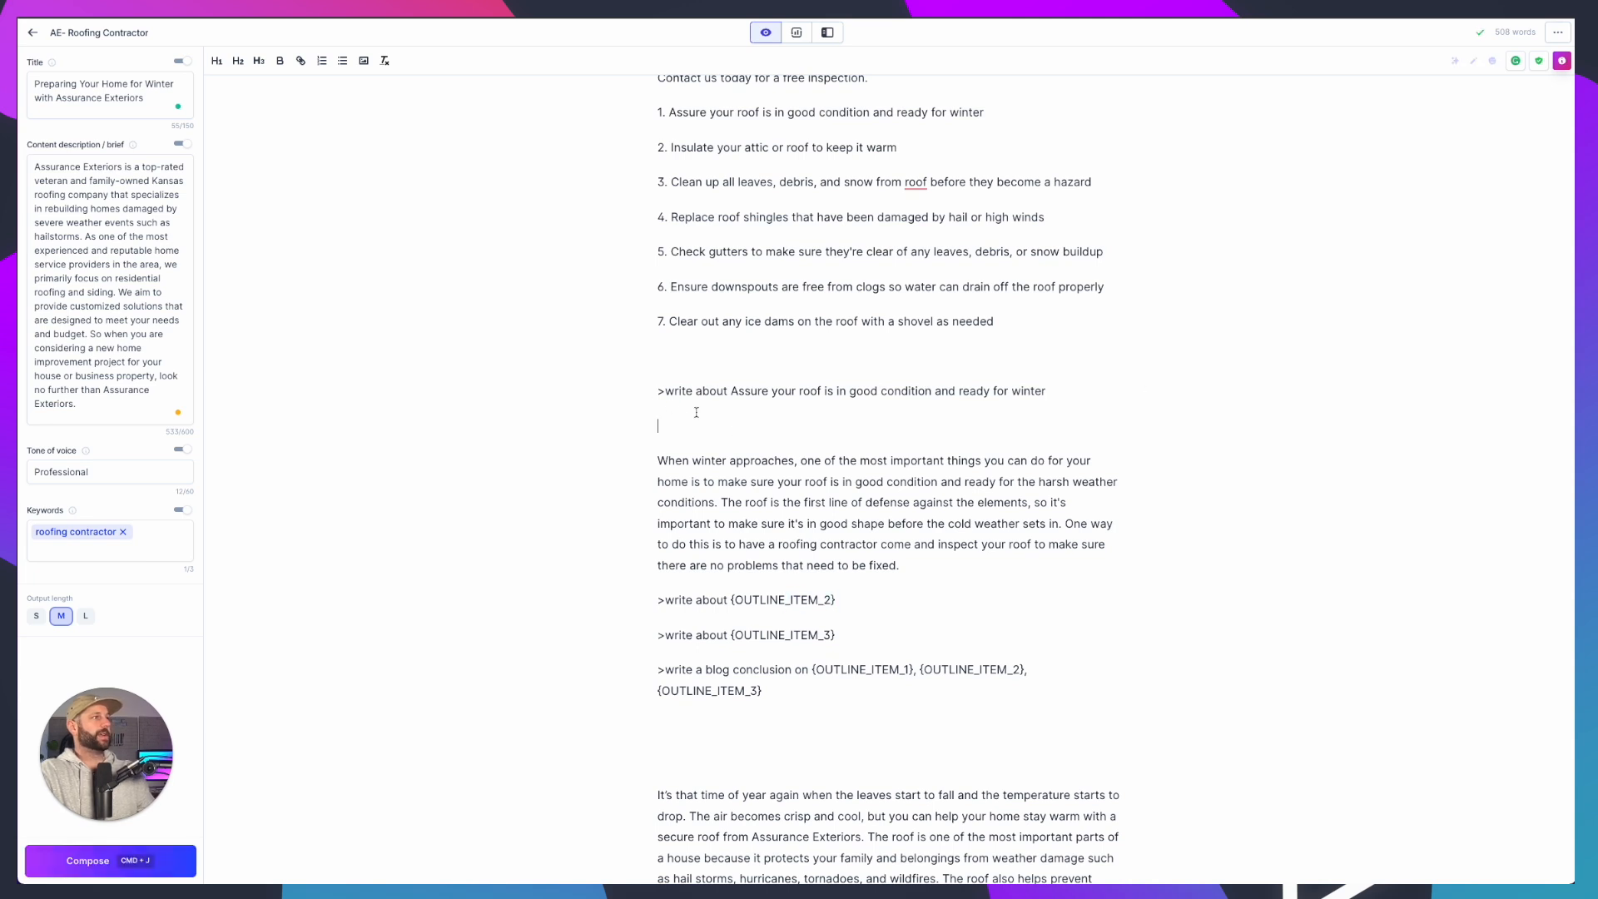
pyautogui.press('BackSpace')
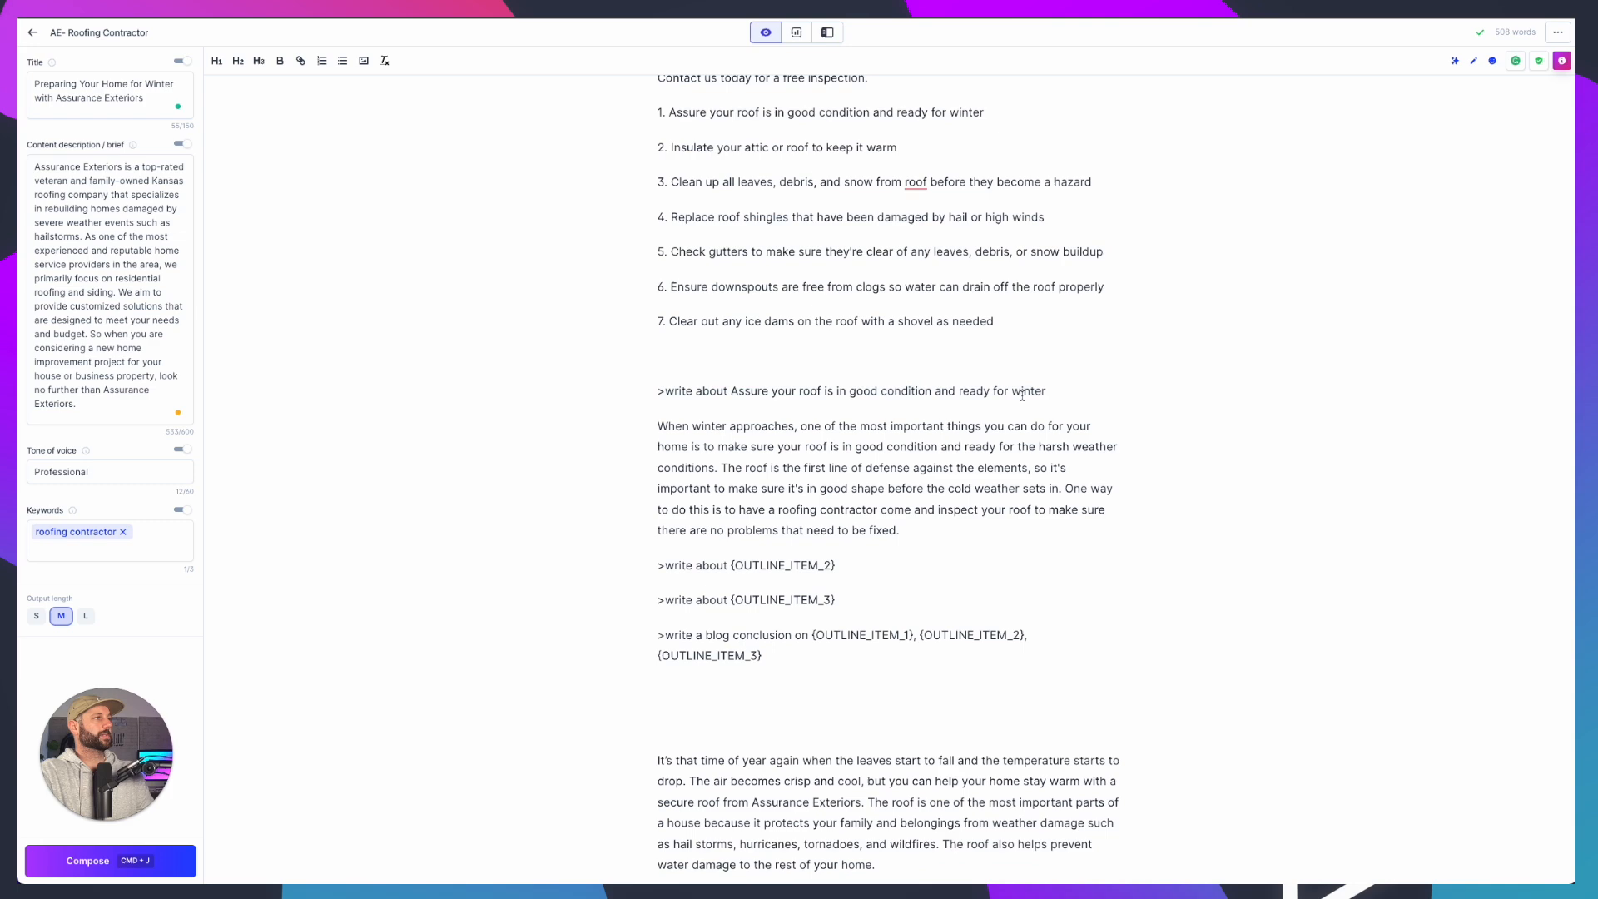
pyautogui.tripleClick(570, 391)
pyautogui.press('BackSpace')
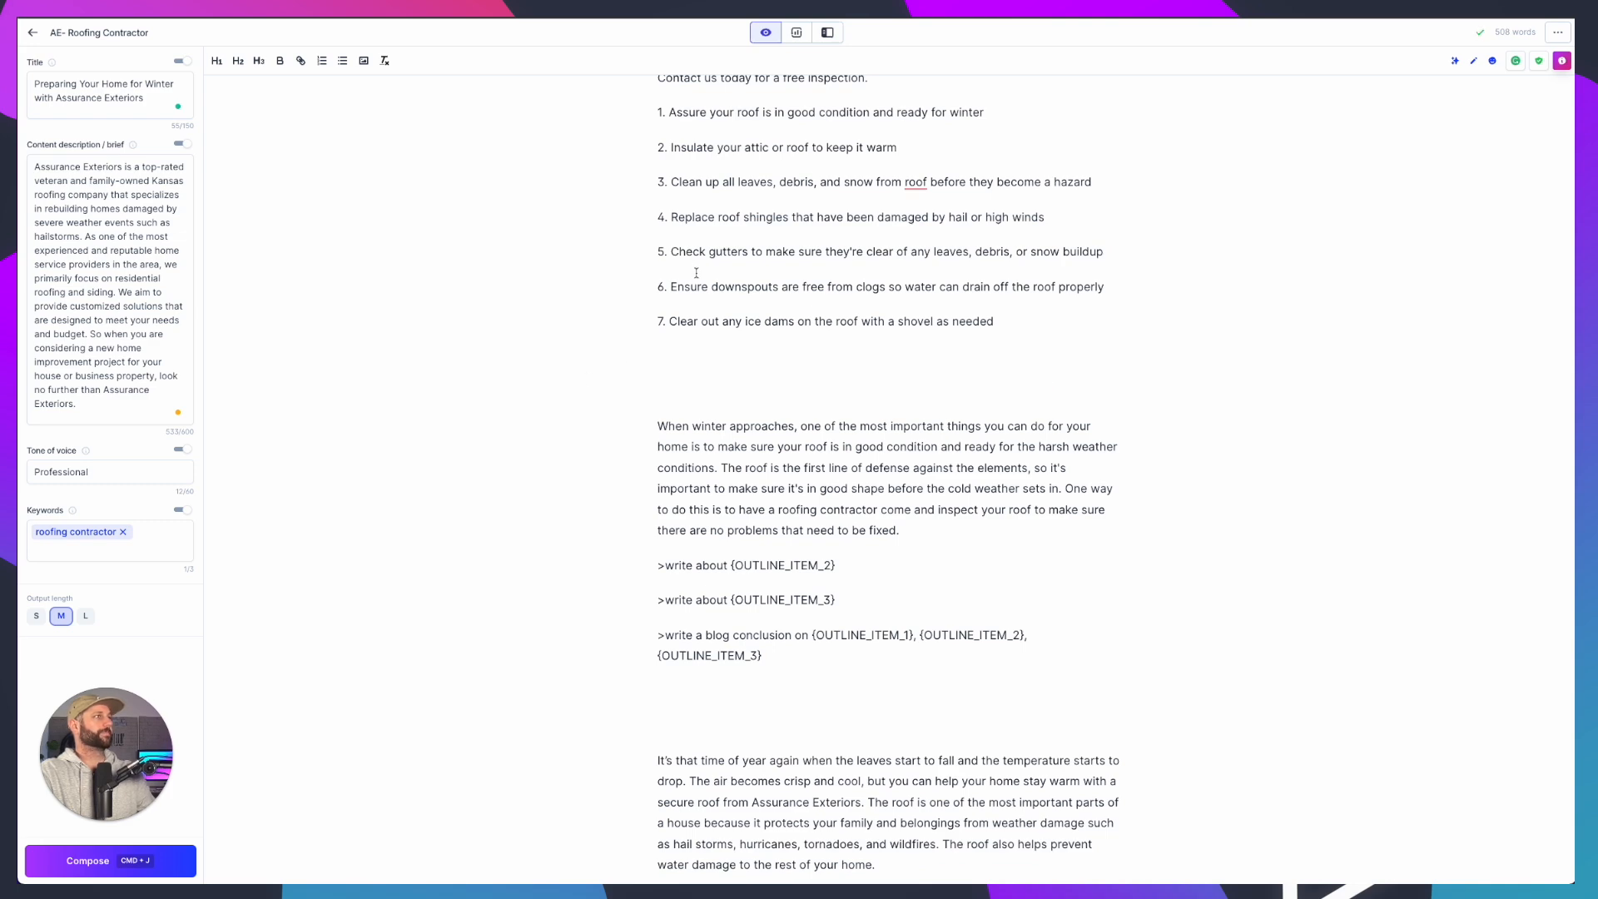
# Replace {OUTLINE_ITEM_2} in its command with "Insulate your attic or roof to keep it warm" and generate that section
pyautogui.scroll(1, 696, 272)
pyautogui.moveTo(671, 229); pyautogui.dragTo(935, 224)
pyautogui.hotkey('ctrl', 'c')
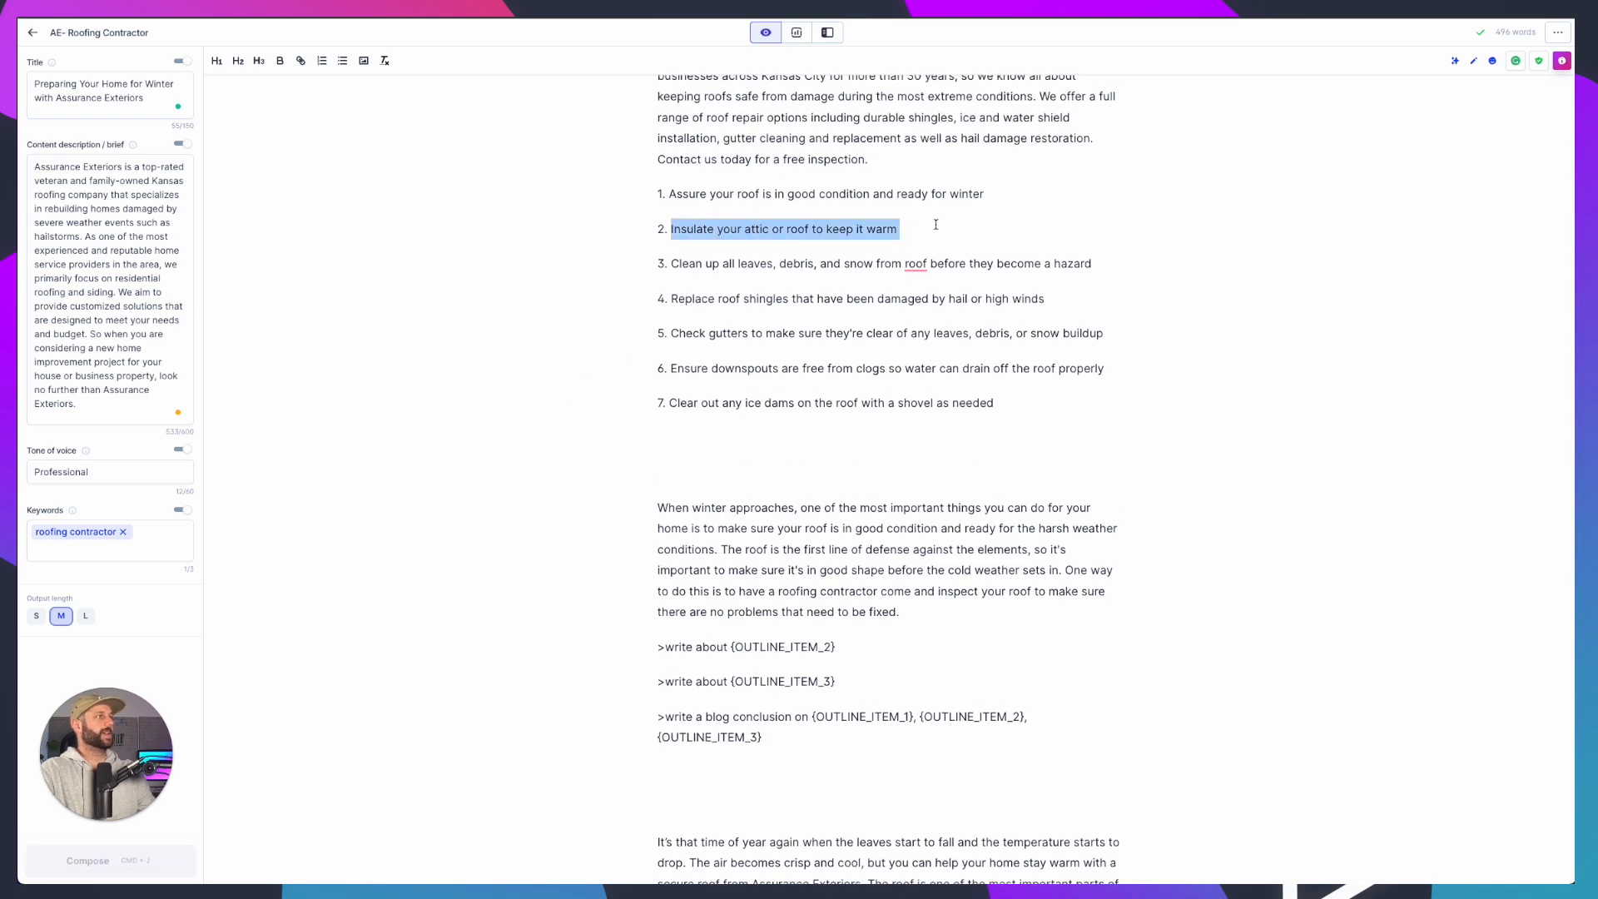
pyautogui.moveTo(731, 647); pyautogui.dragTo(836, 646)
pyautogui.hotkey('ctrl', 'v')
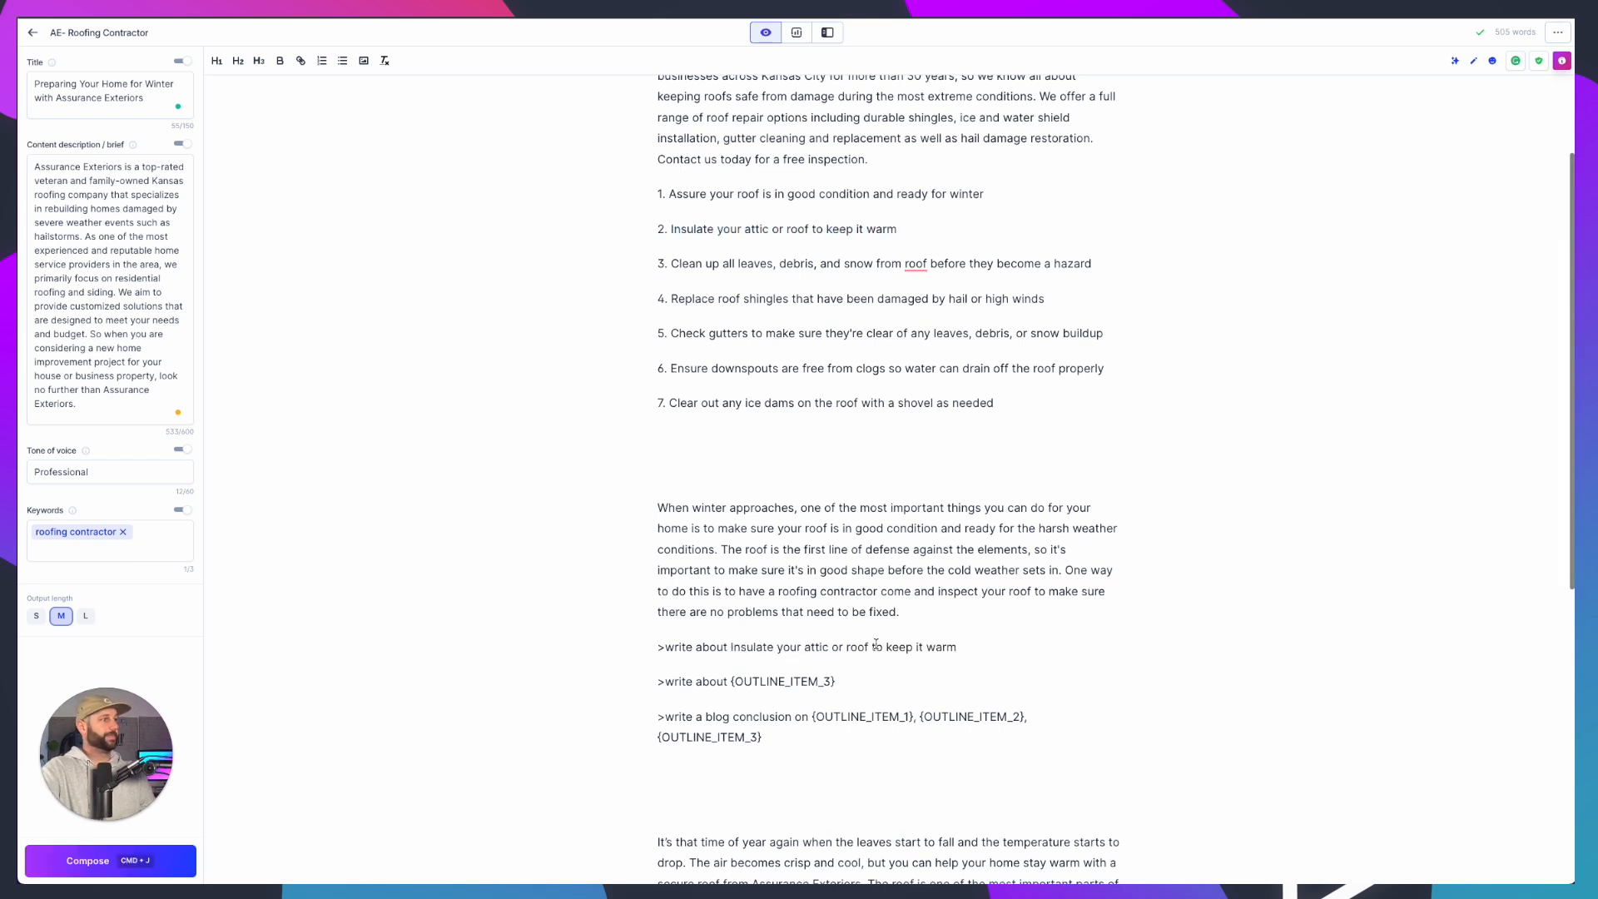
pyautogui.tripleClick(875, 646)
pyautogui.press('super+j')
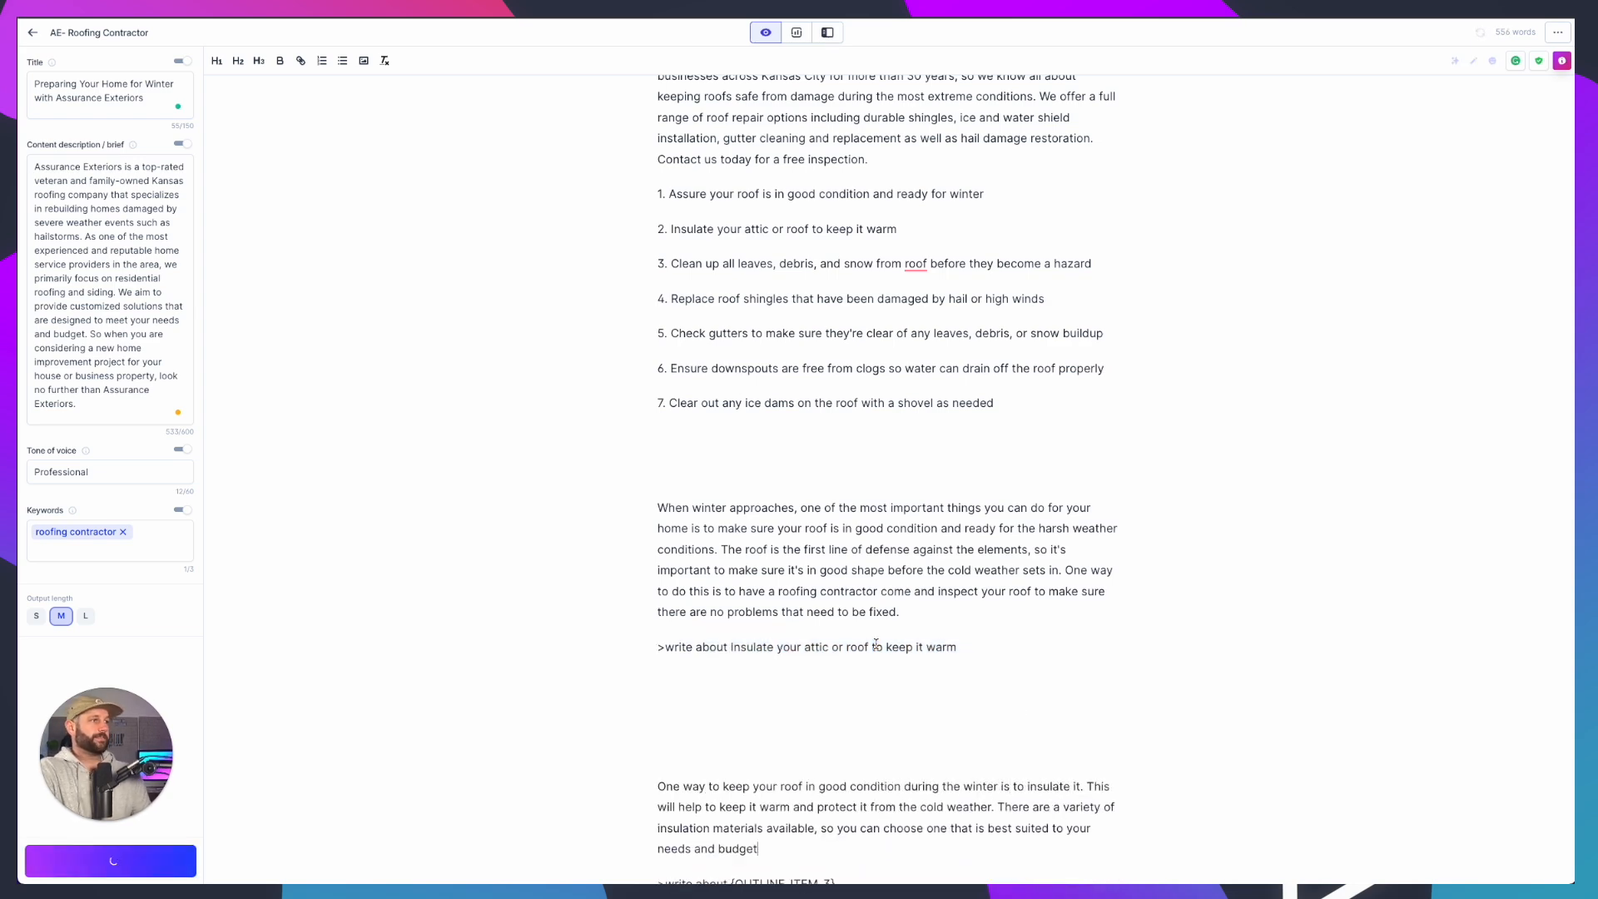
# Remove the blank lines and the used insulation command above the newly generated insulation paragraph
pyautogui.click(784, 599)
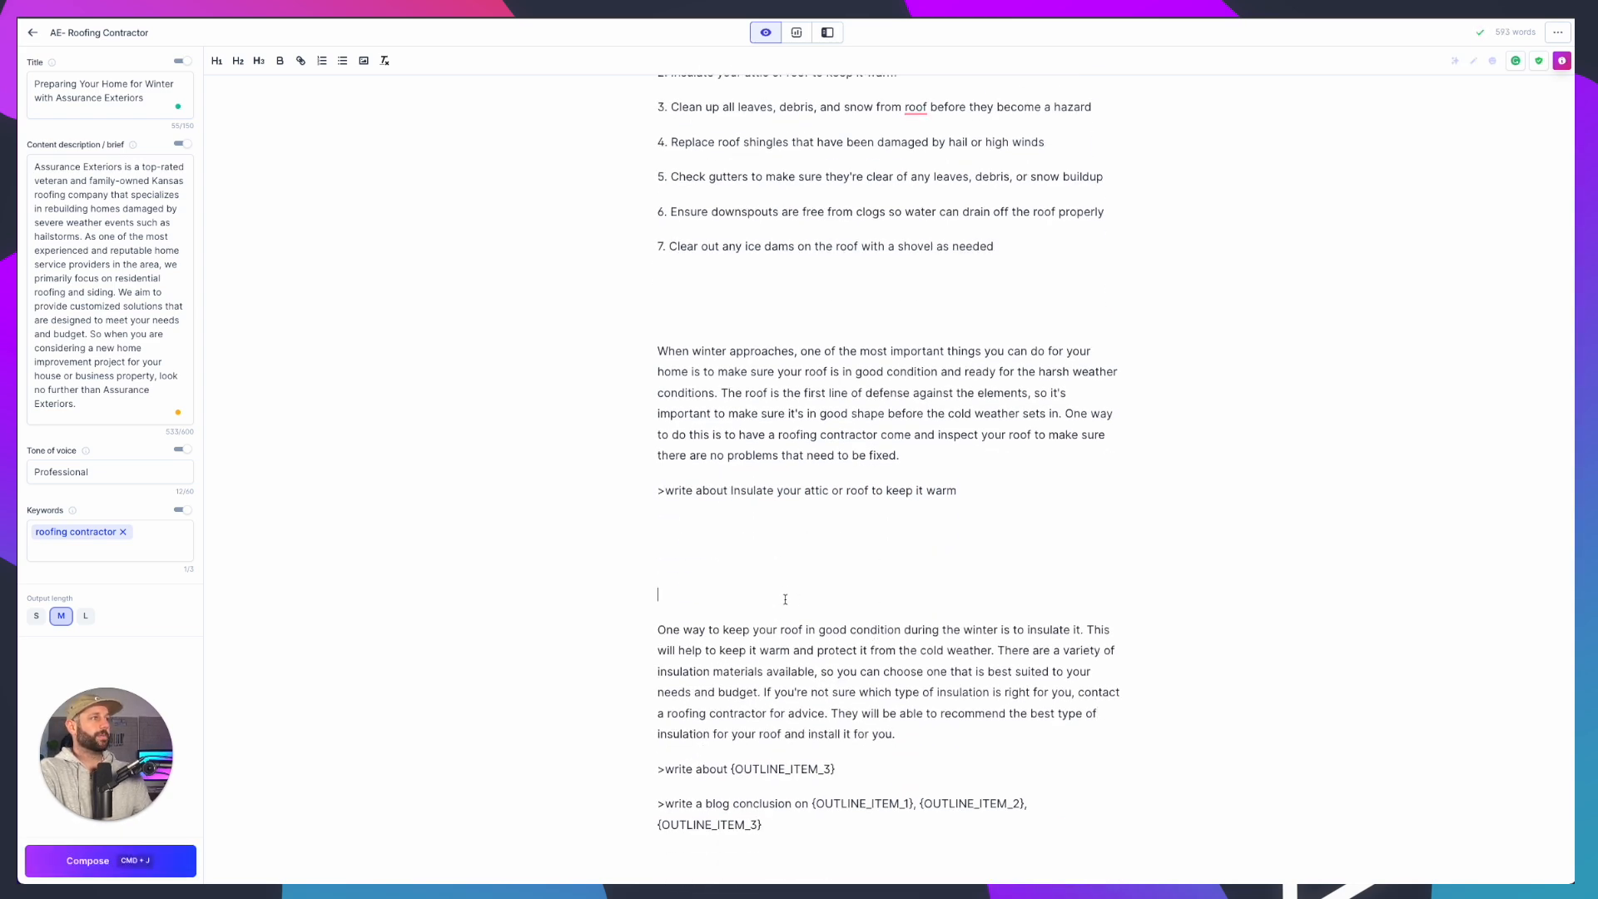
pyautogui.press('BackSpace')
pyautogui.press('BackSpace')
pyautogui.press('BackSpace')
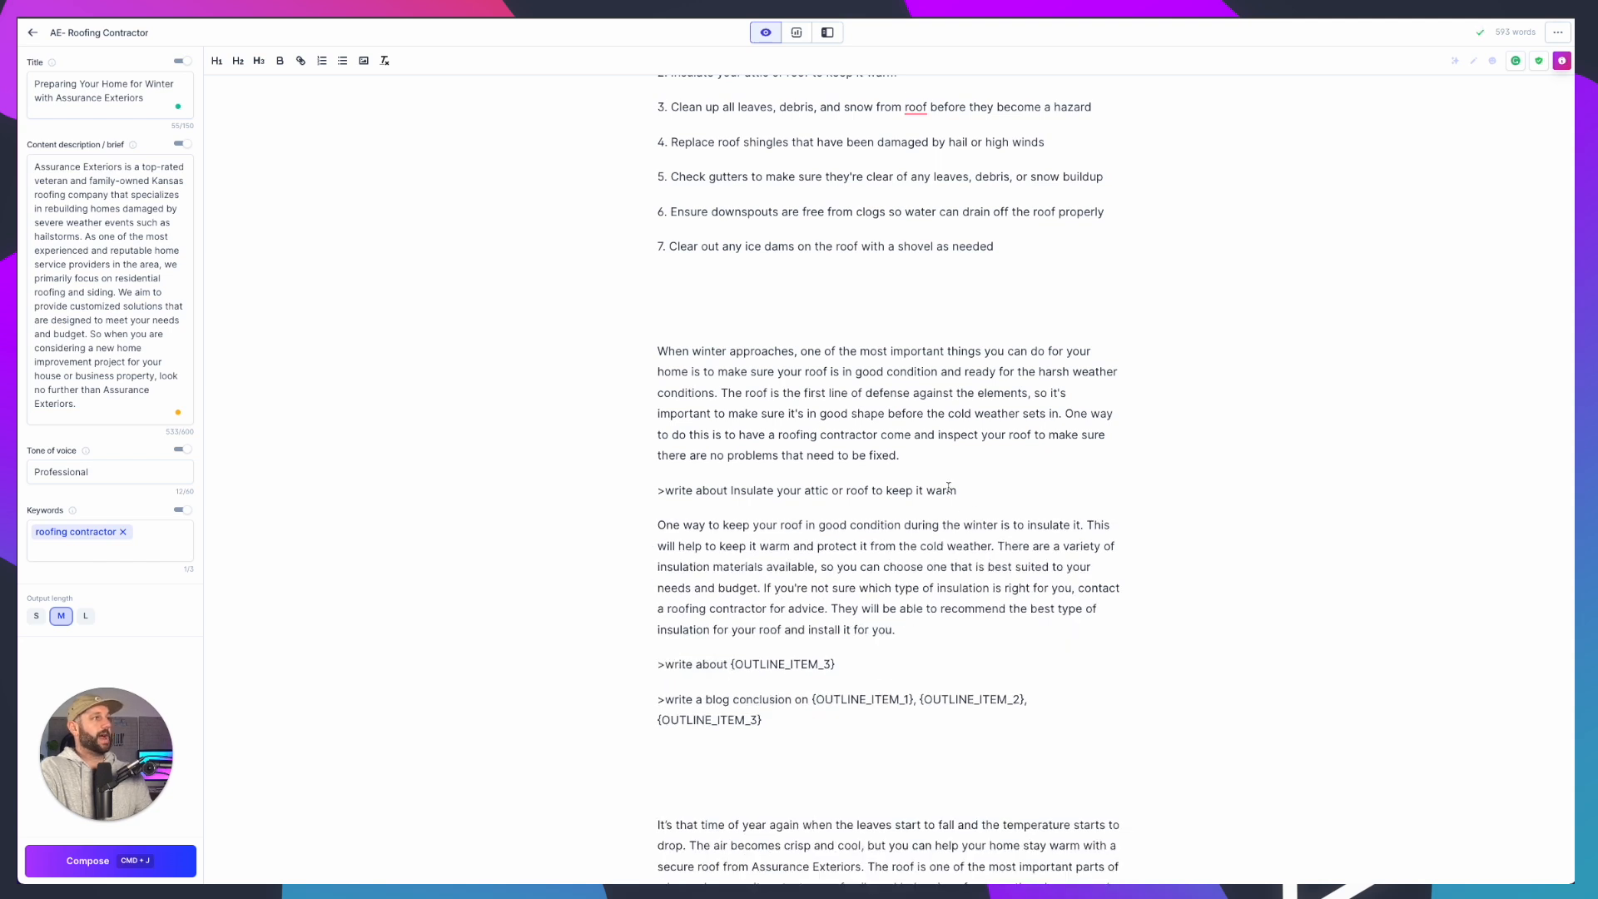
pyautogui.moveTo(967, 489); pyautogui.dragTo(609, 485)
pyautogui.press('super+j')
pyautogui.press('BackSpace')
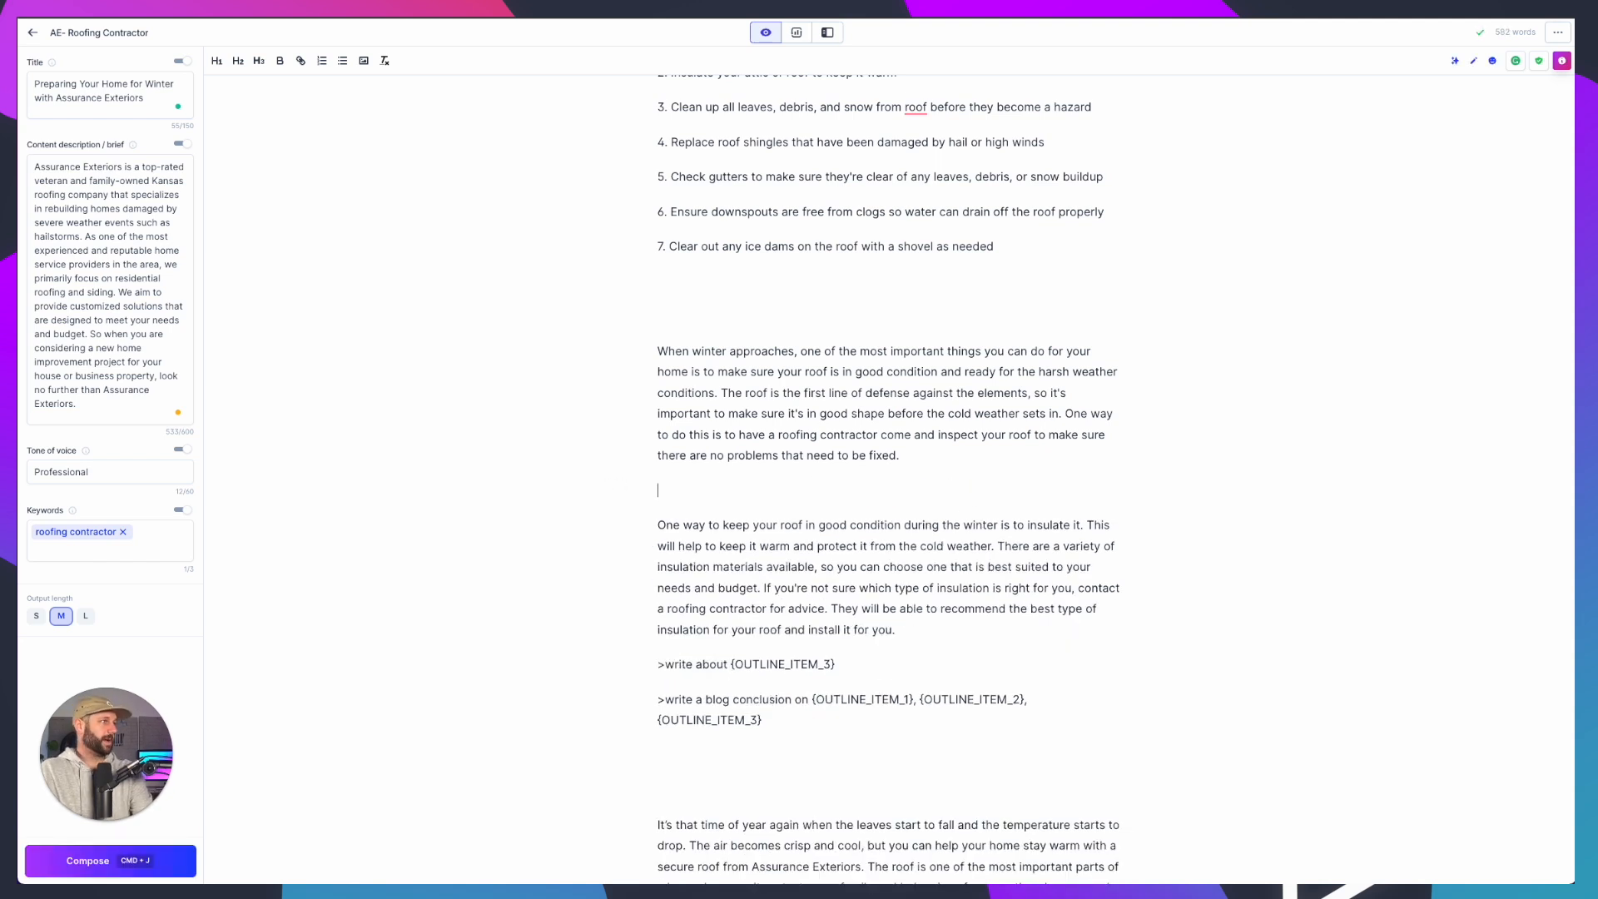
pyautogui.press('BackSpace')
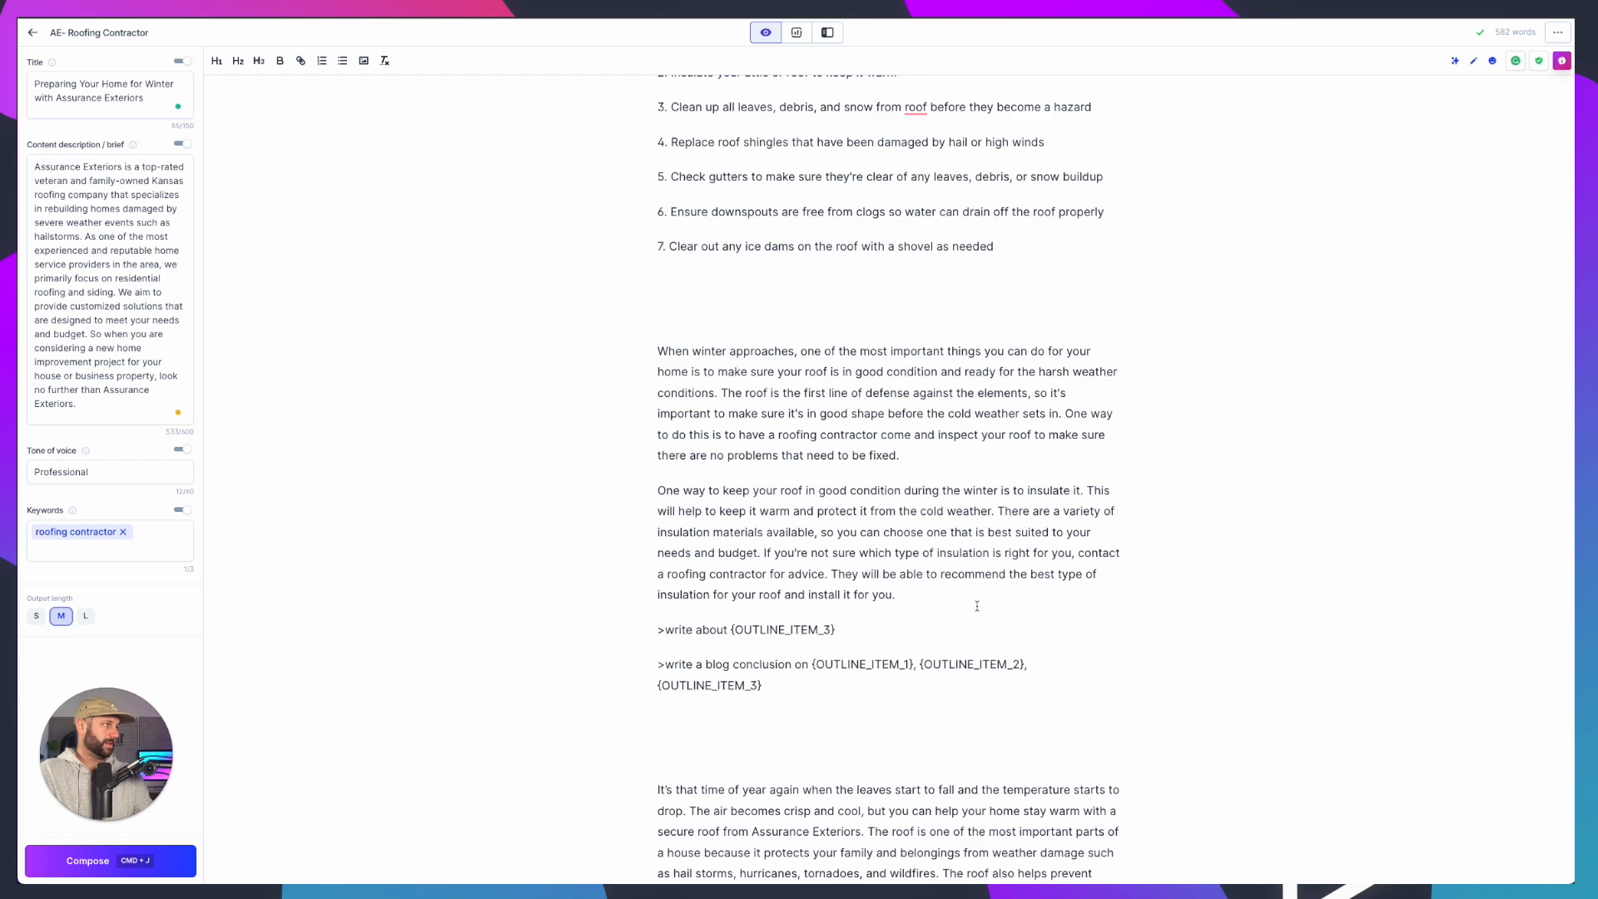
# Replace {OUTLINE_ITEM_3} in the third section command with "Clean up all leaves, debris, and snow from roof before they become a hazard"
pyautogui.scroll(-2, 976, 605)
pyautogui.scroll(4, 832, 457)
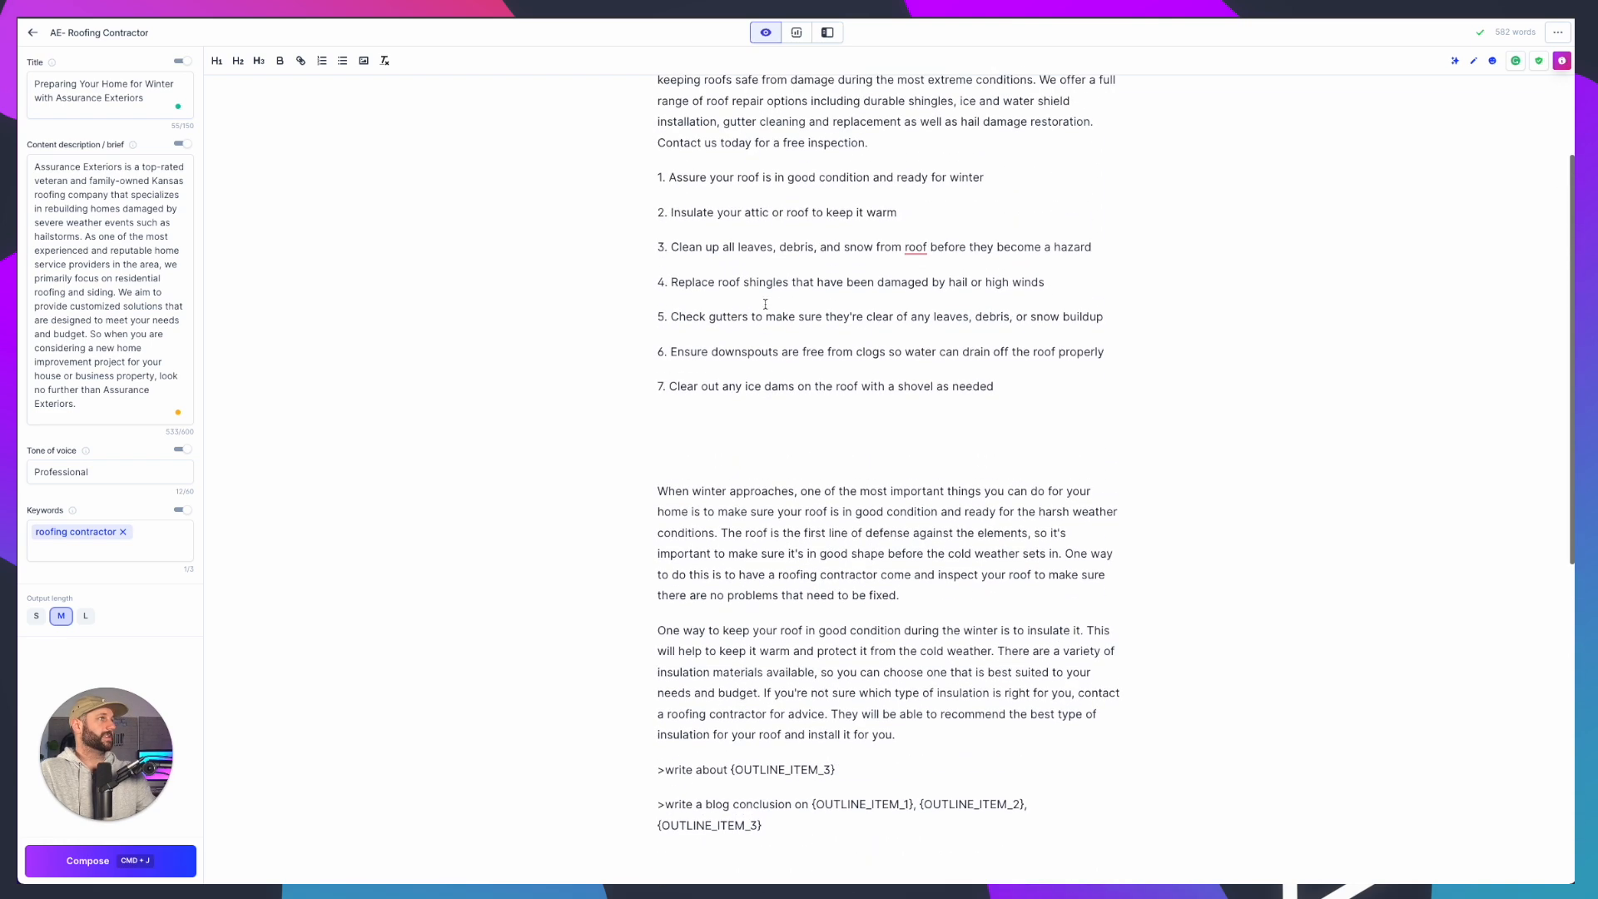
pyautogui.moveTo(670, 247); pyautogui.dragTo(1107, 250)
pyautogui.press('super+c')
pyautogui.press('super+j')
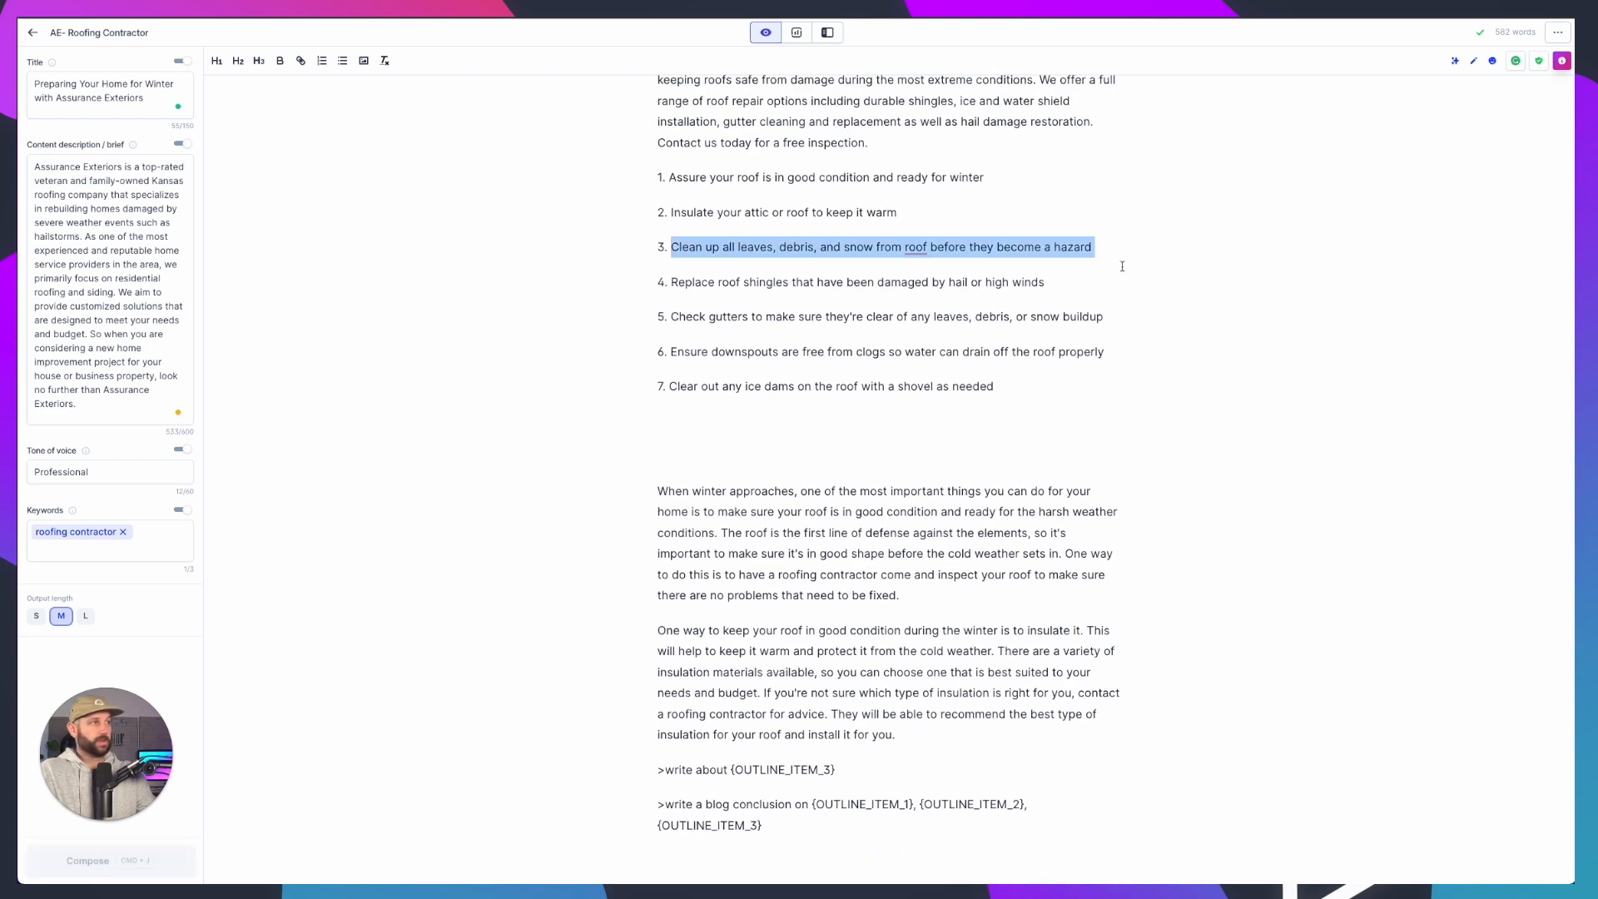
pyautogui.scroll(-3, 1149, 261)
pyautogui.click(730, 512)
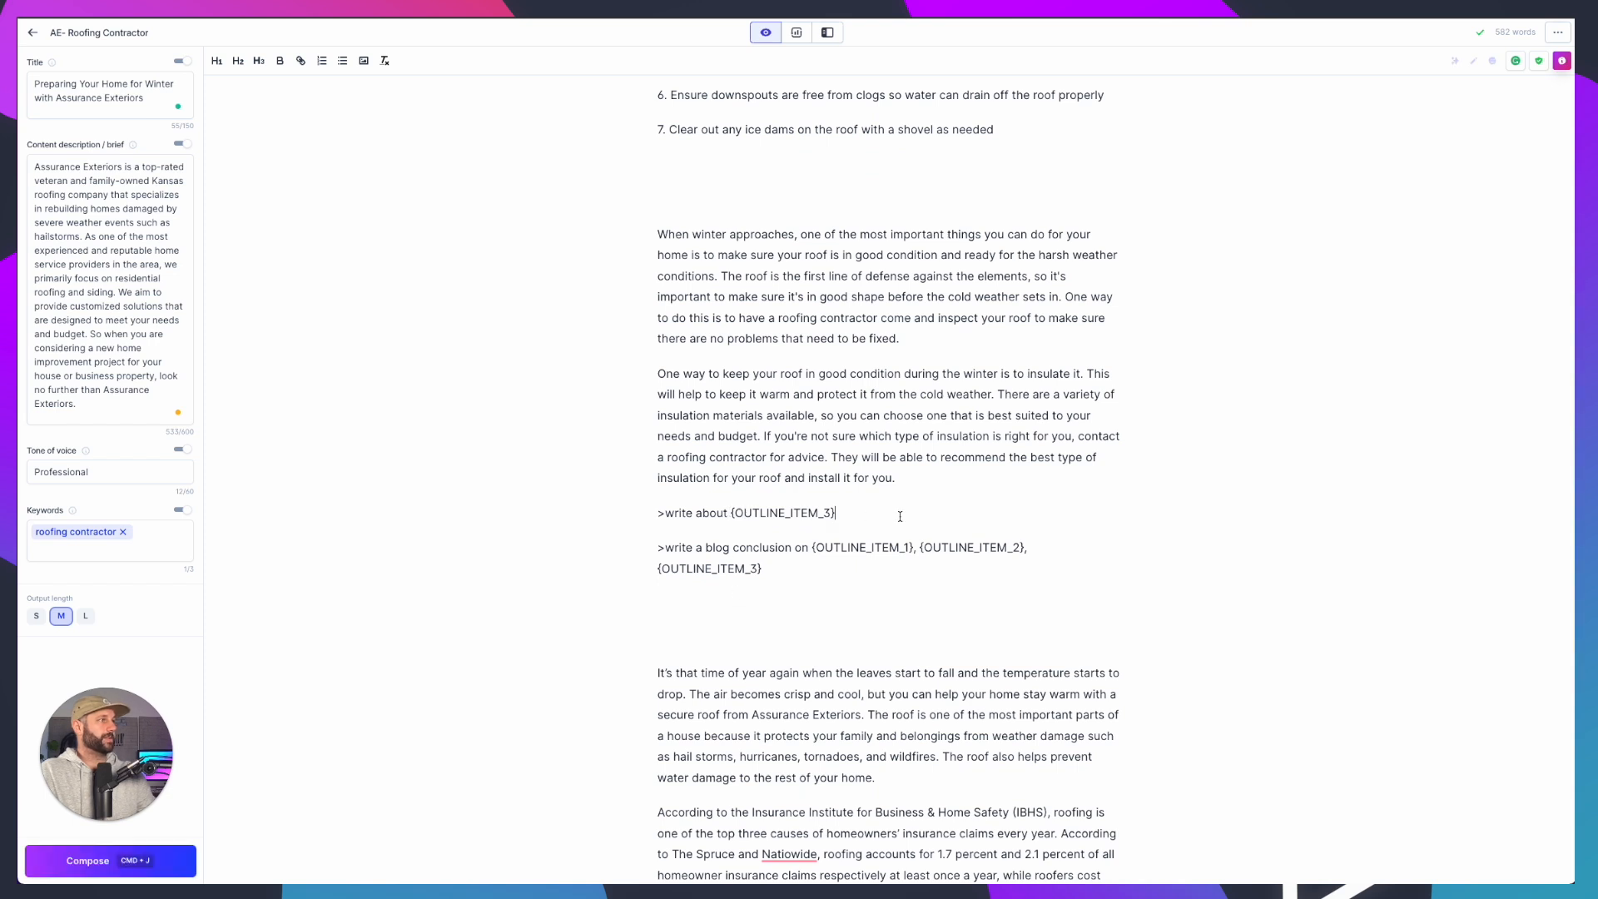
pyautogui.moveTo(834, 512); pyautogui.dragTo(730, 513)
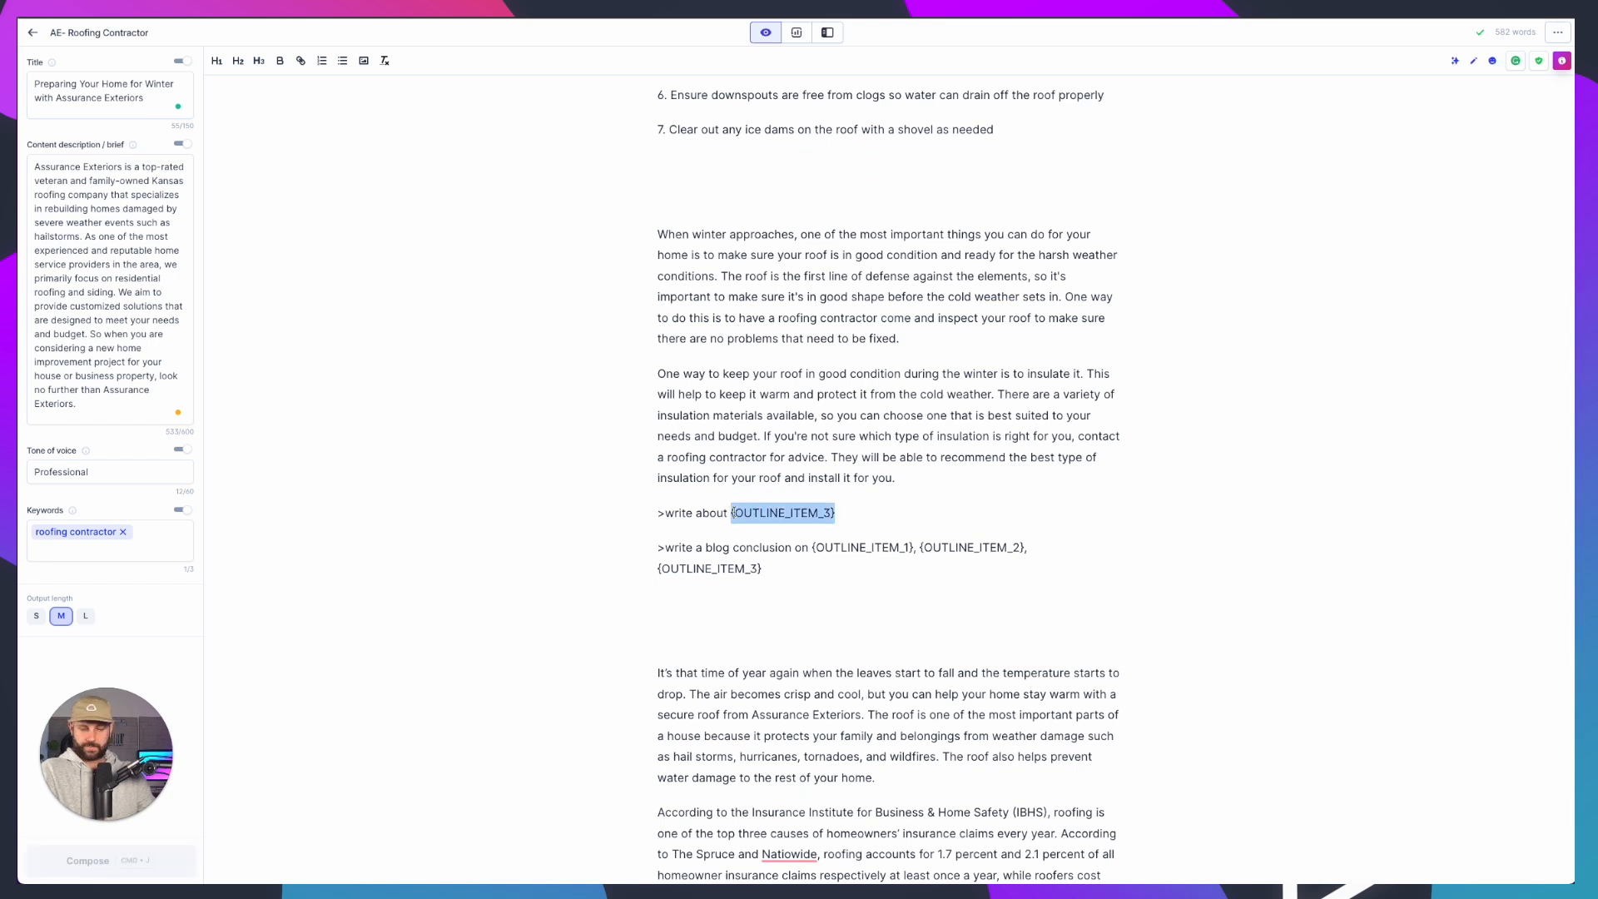
pyautogui.press('super+v')
pyautogui.press('BackSpace')
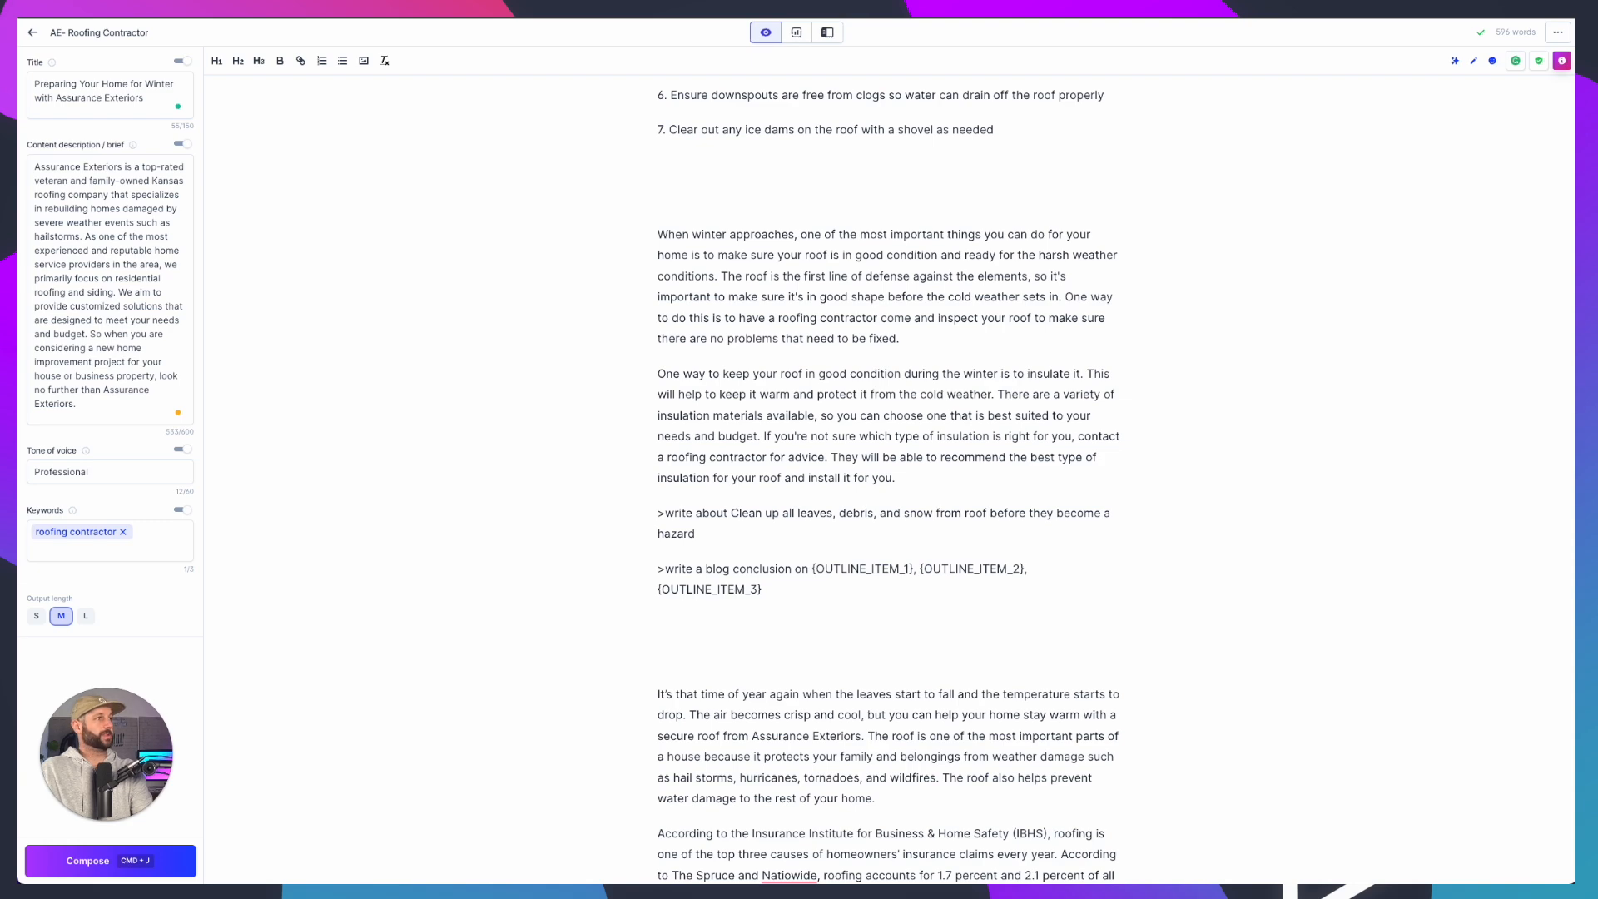
# Generate the third section from its clean-up command and remove the surplus blank line above the new "One simple step" paragraph
pyautogui.press('super+j')
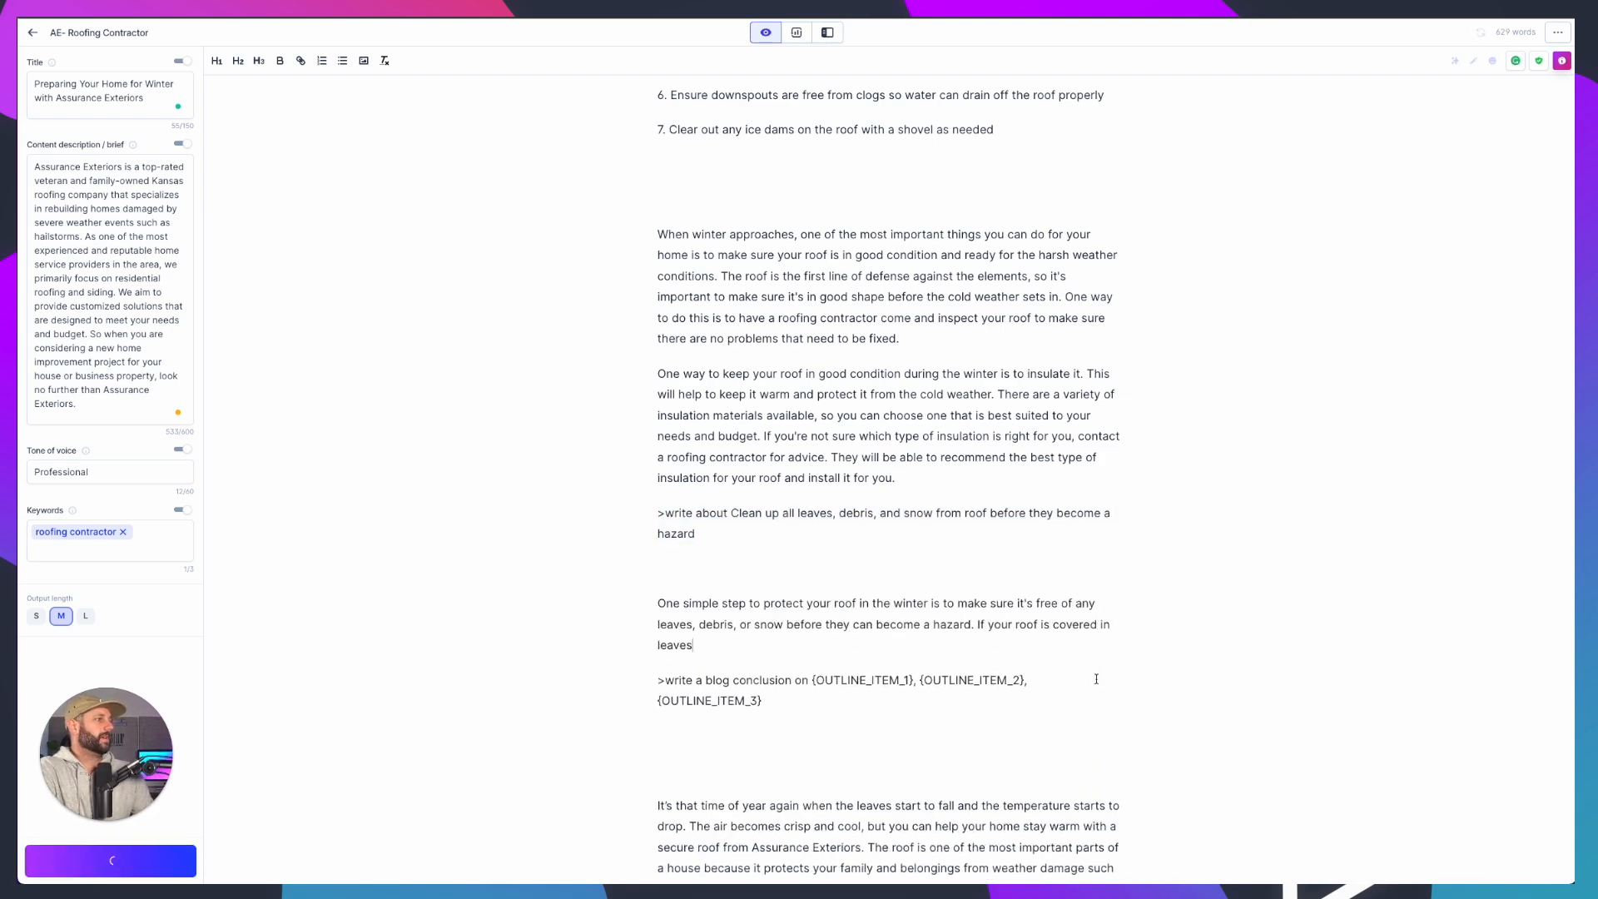
pyautogui.scroll(-1, 1096, 679)
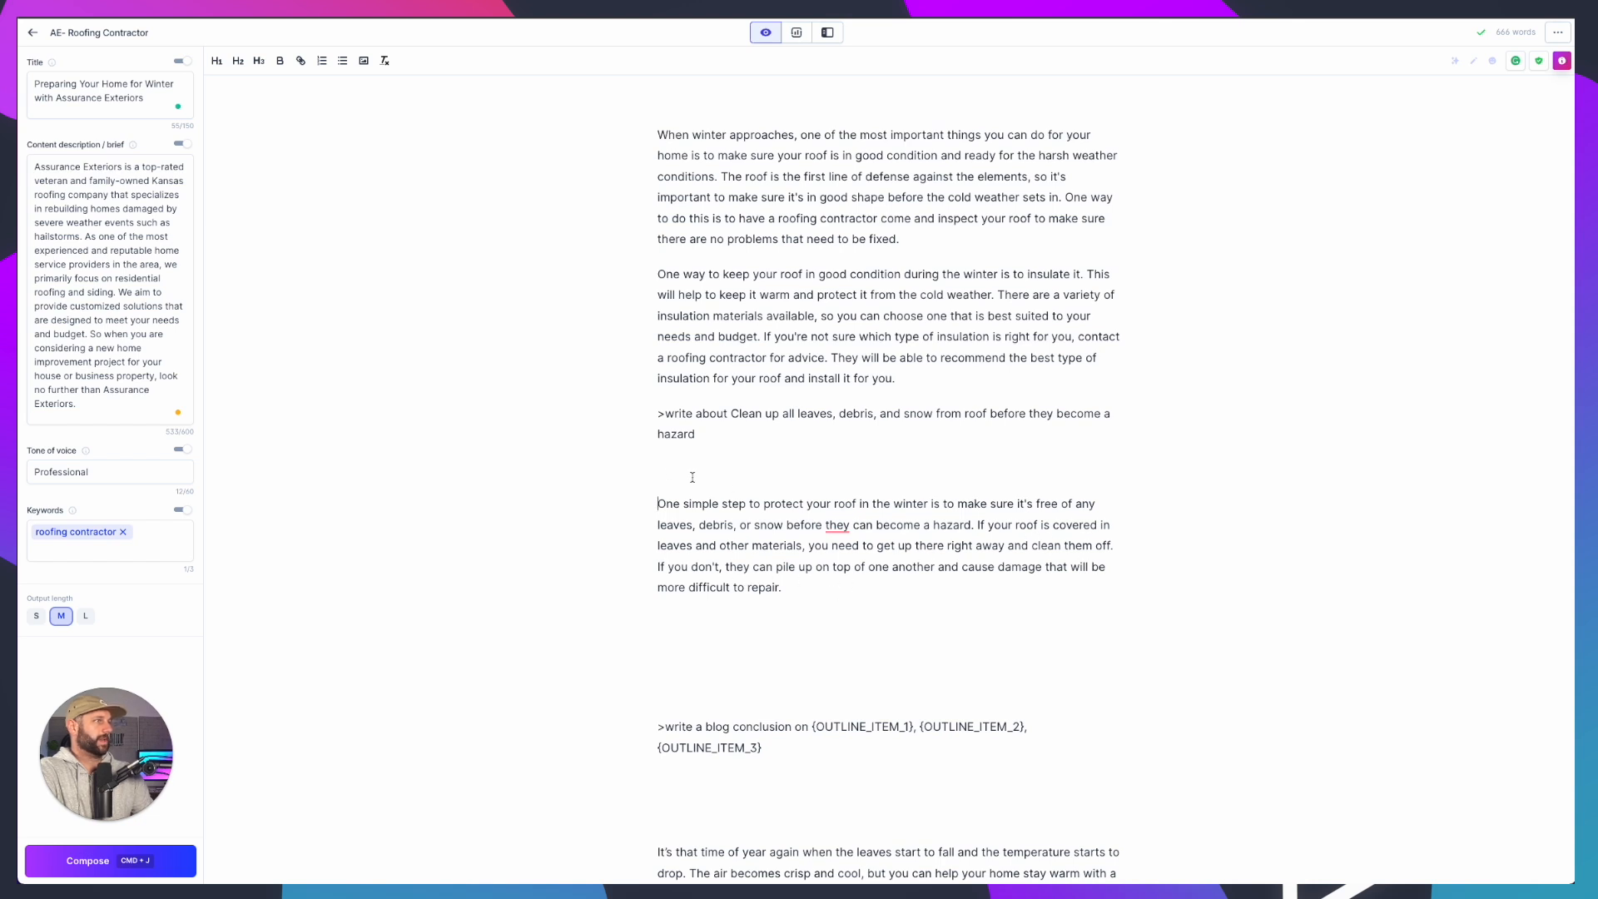
pyautogui.press('BackSpace')
# Move the leaves and debris command below the "One simple step" paragraph and remove the empty line left above that paragraph
pyautogui.moveTo(695, 434); pyautogui.dragTo(644, 410)
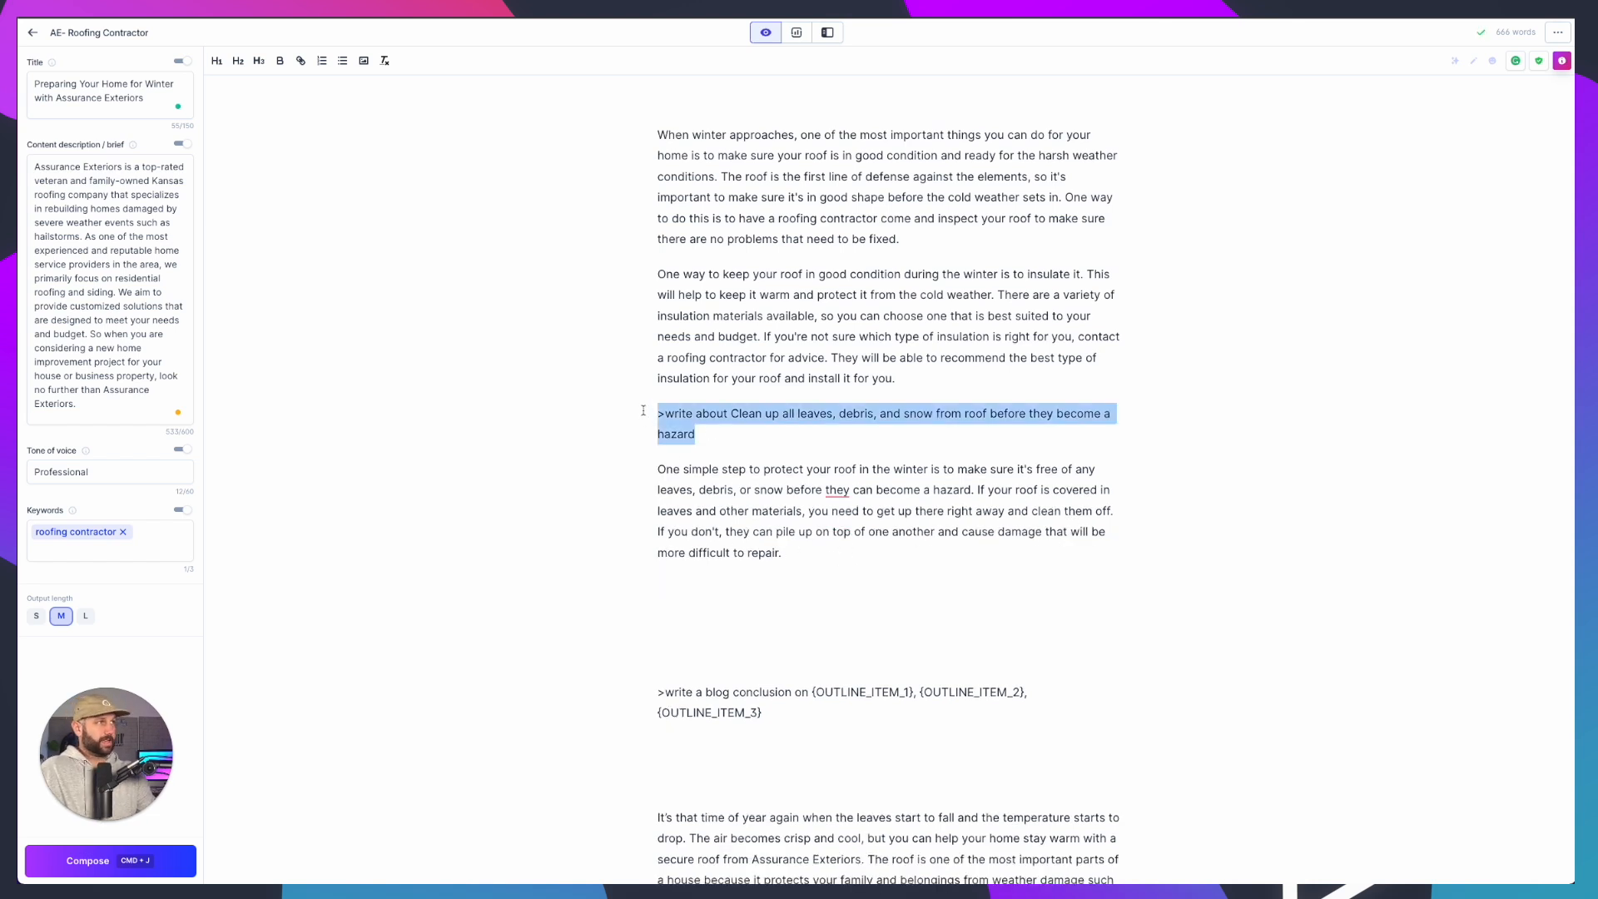
pyautogui.press('BackSpace')
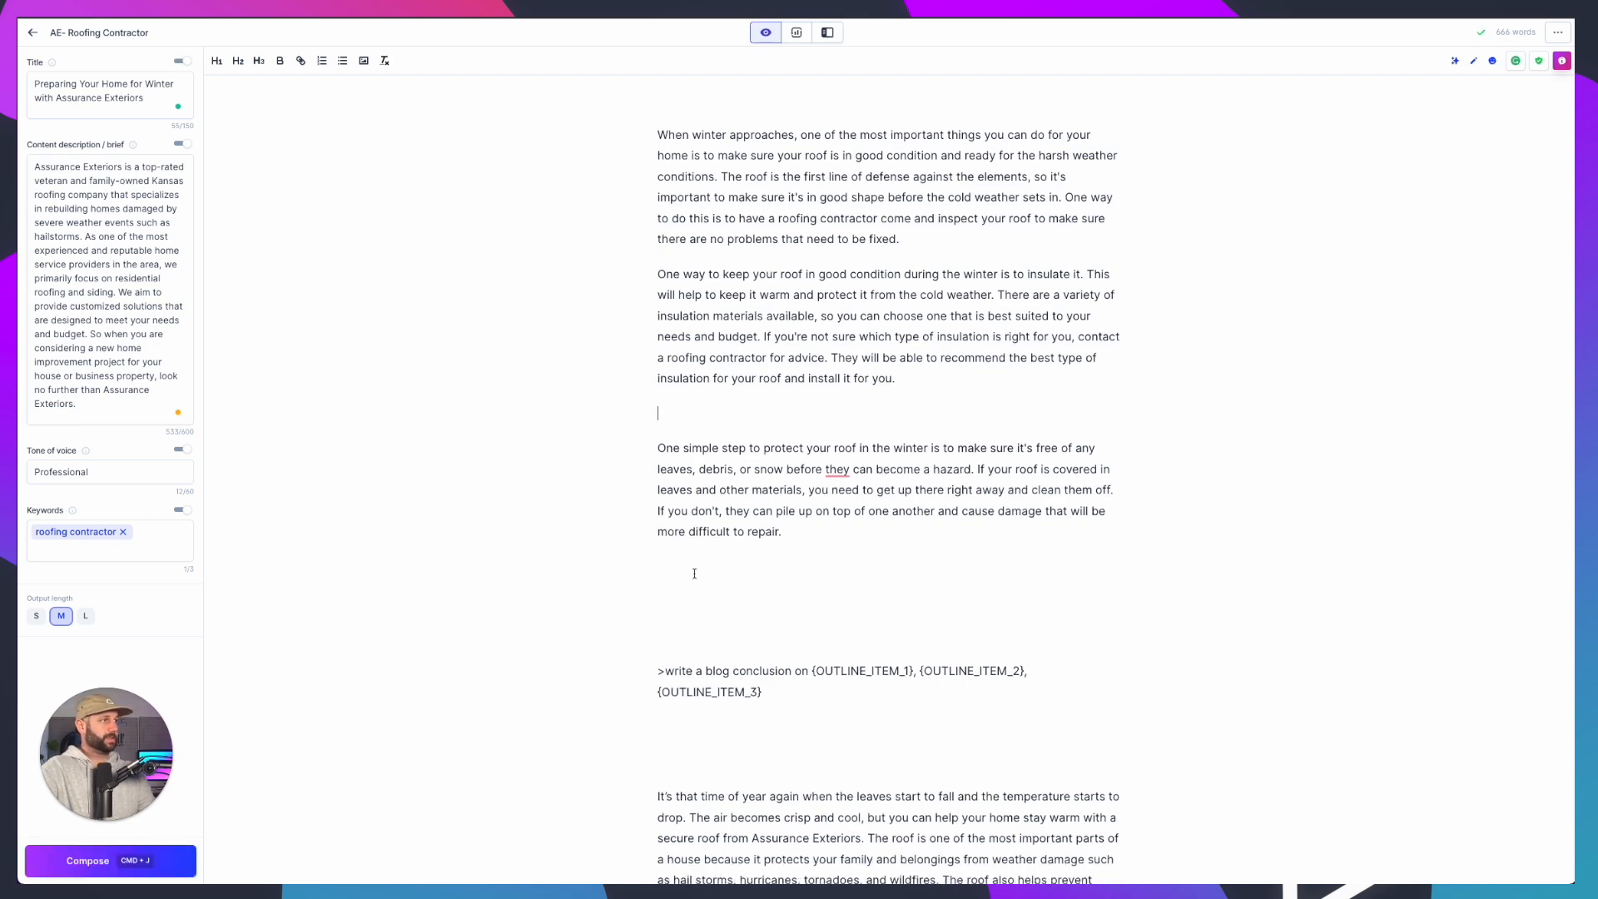
pyautogui.press('super+z')
pyautogui.click(676, 413)
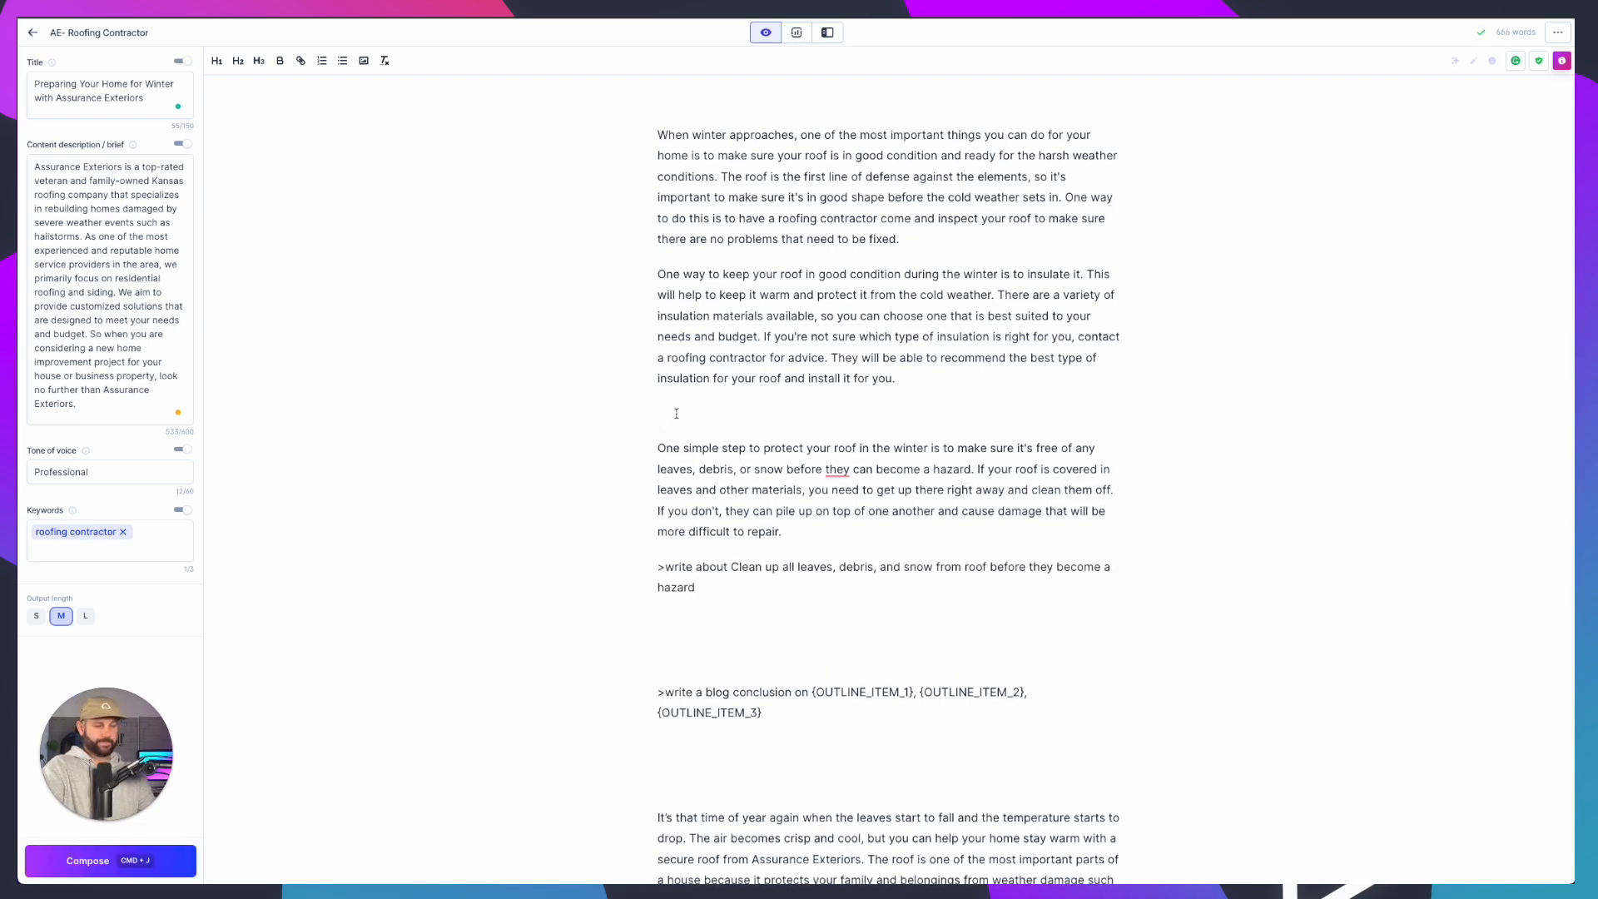
pyautogui.press('BackSpace')
pyautogui.scroll(2, 738, 416)
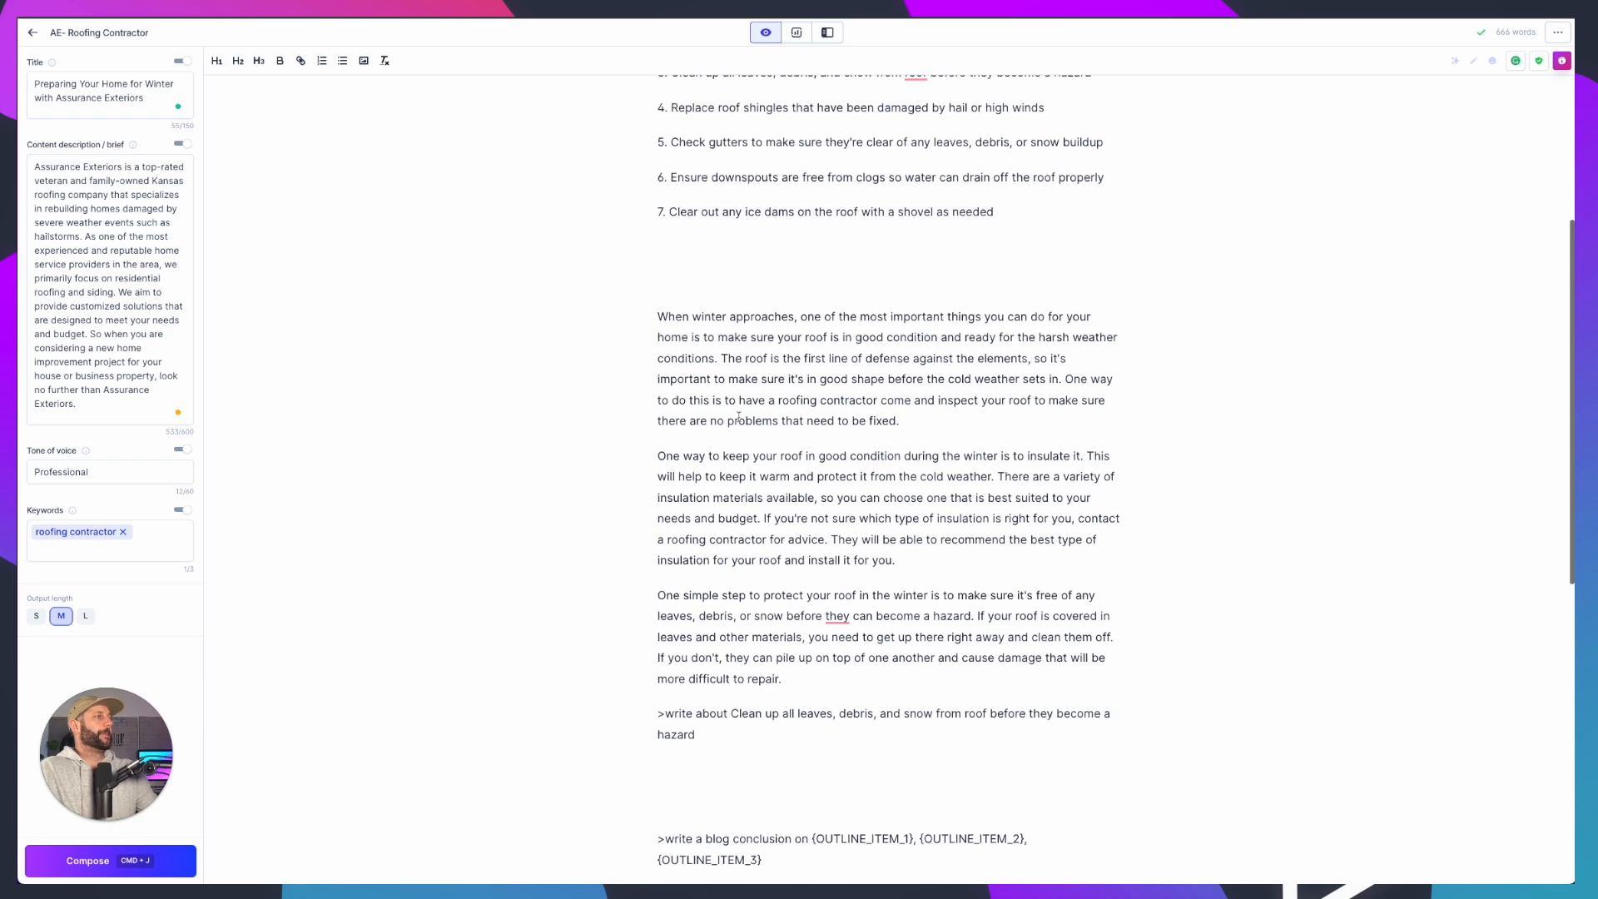
pyautogui.scroll(1, 737, 415)
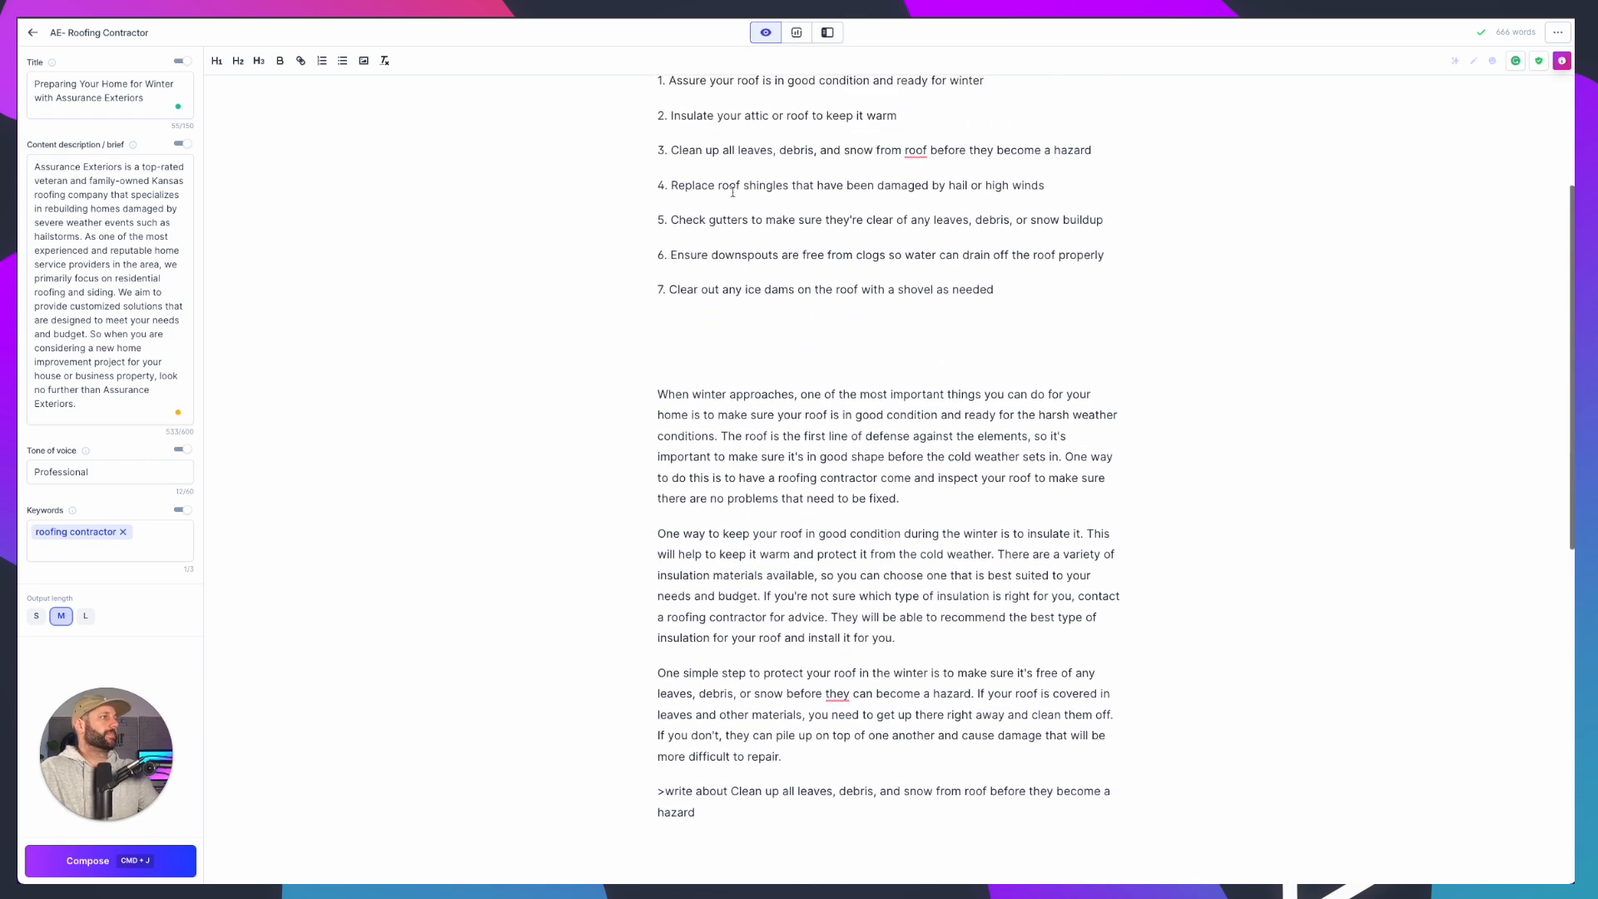
pyautogui.moveTo(674, 192); pyautogui.dragTo(1077, 188)
pyautogui.scroll(-5, 1052, 223)
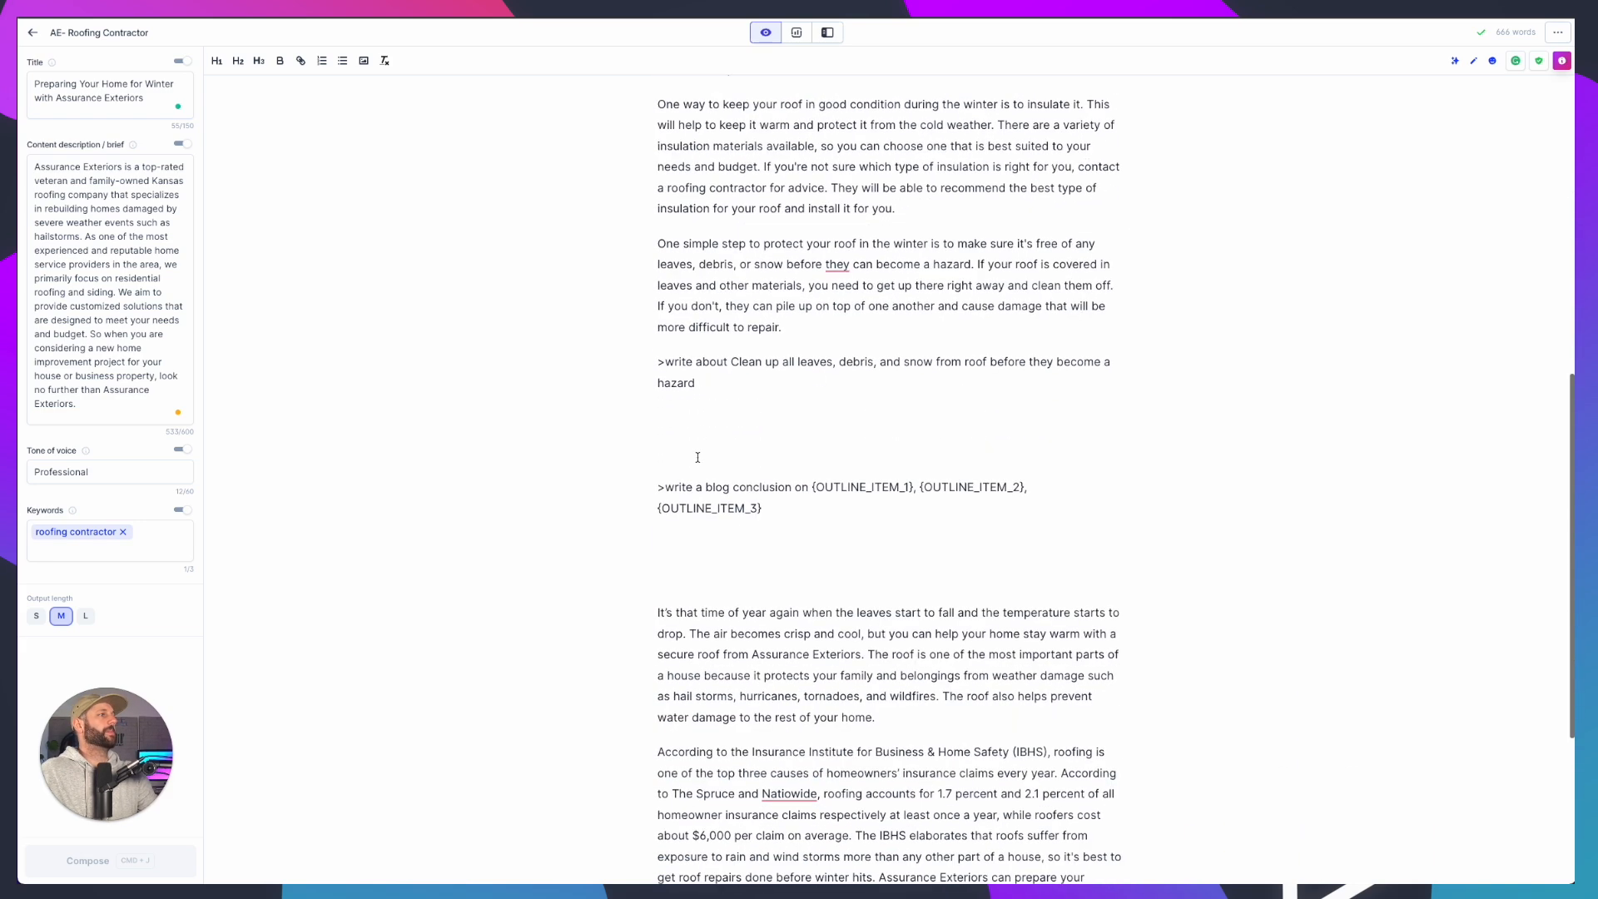
pyautogui.moveTo(697, 383); pyautogui.dragTo(733, 359)
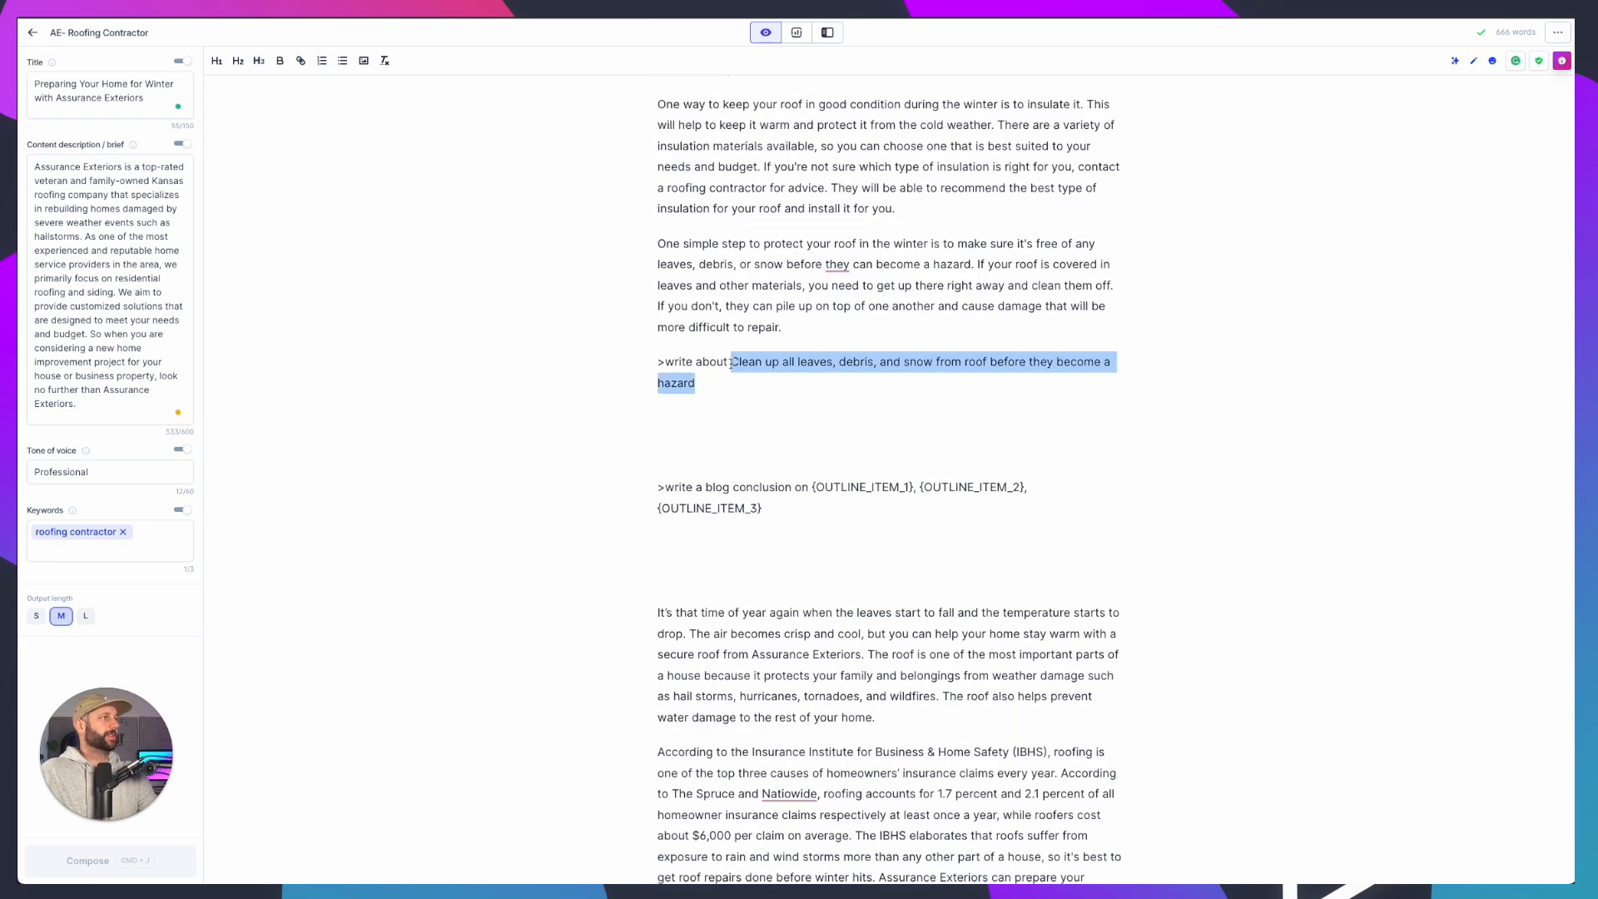
pyautogui.press('super+j')
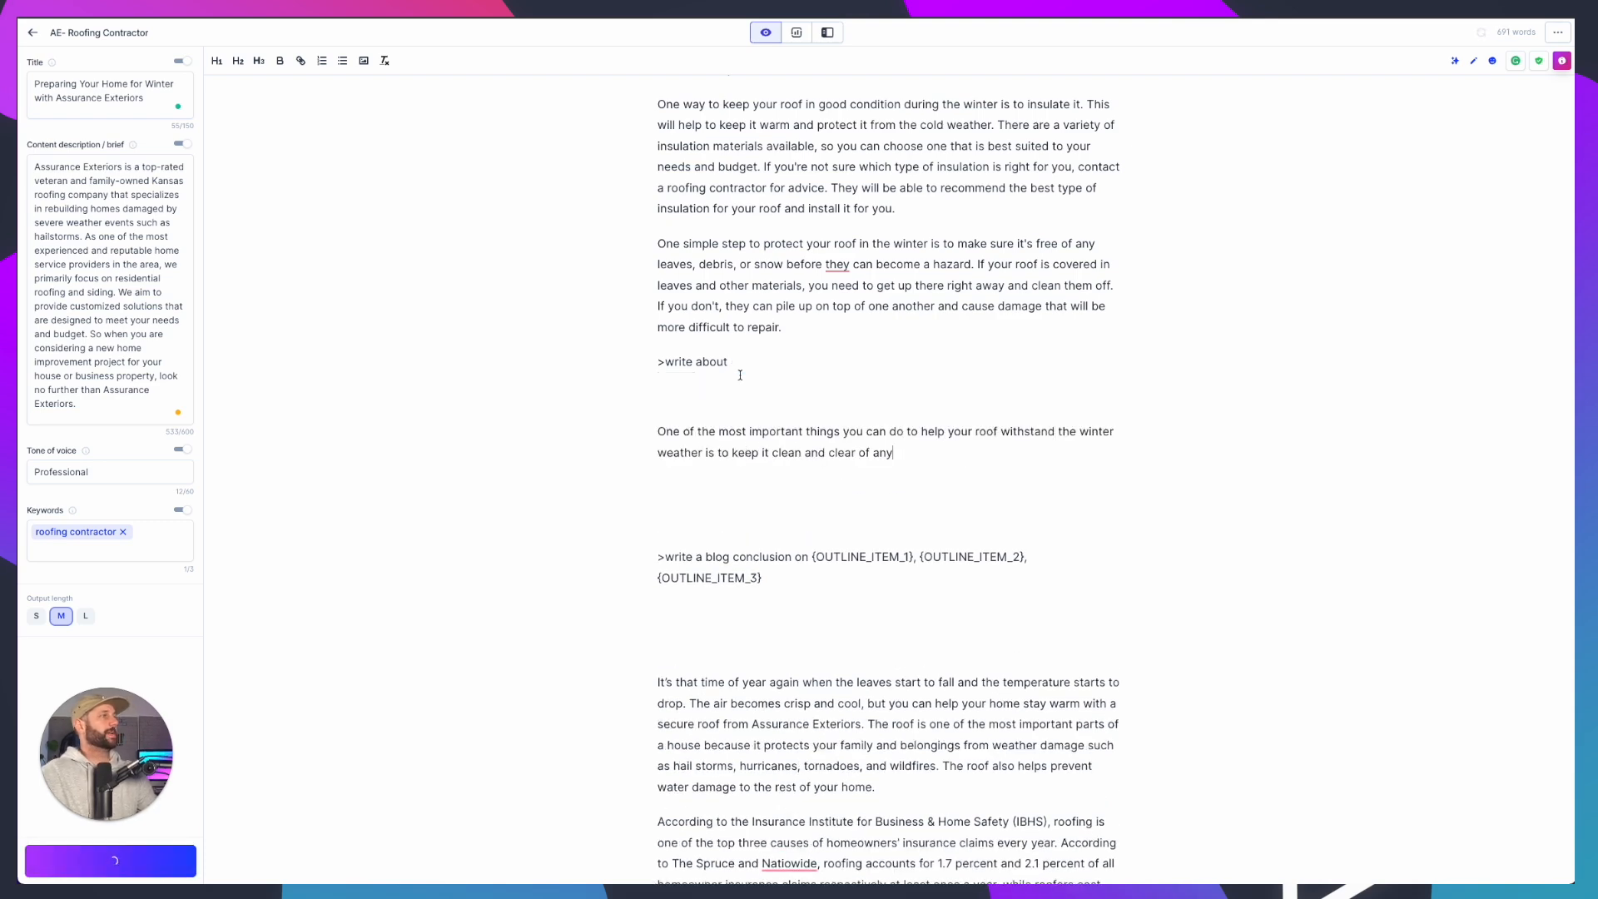
pyautogui.press('super+z')
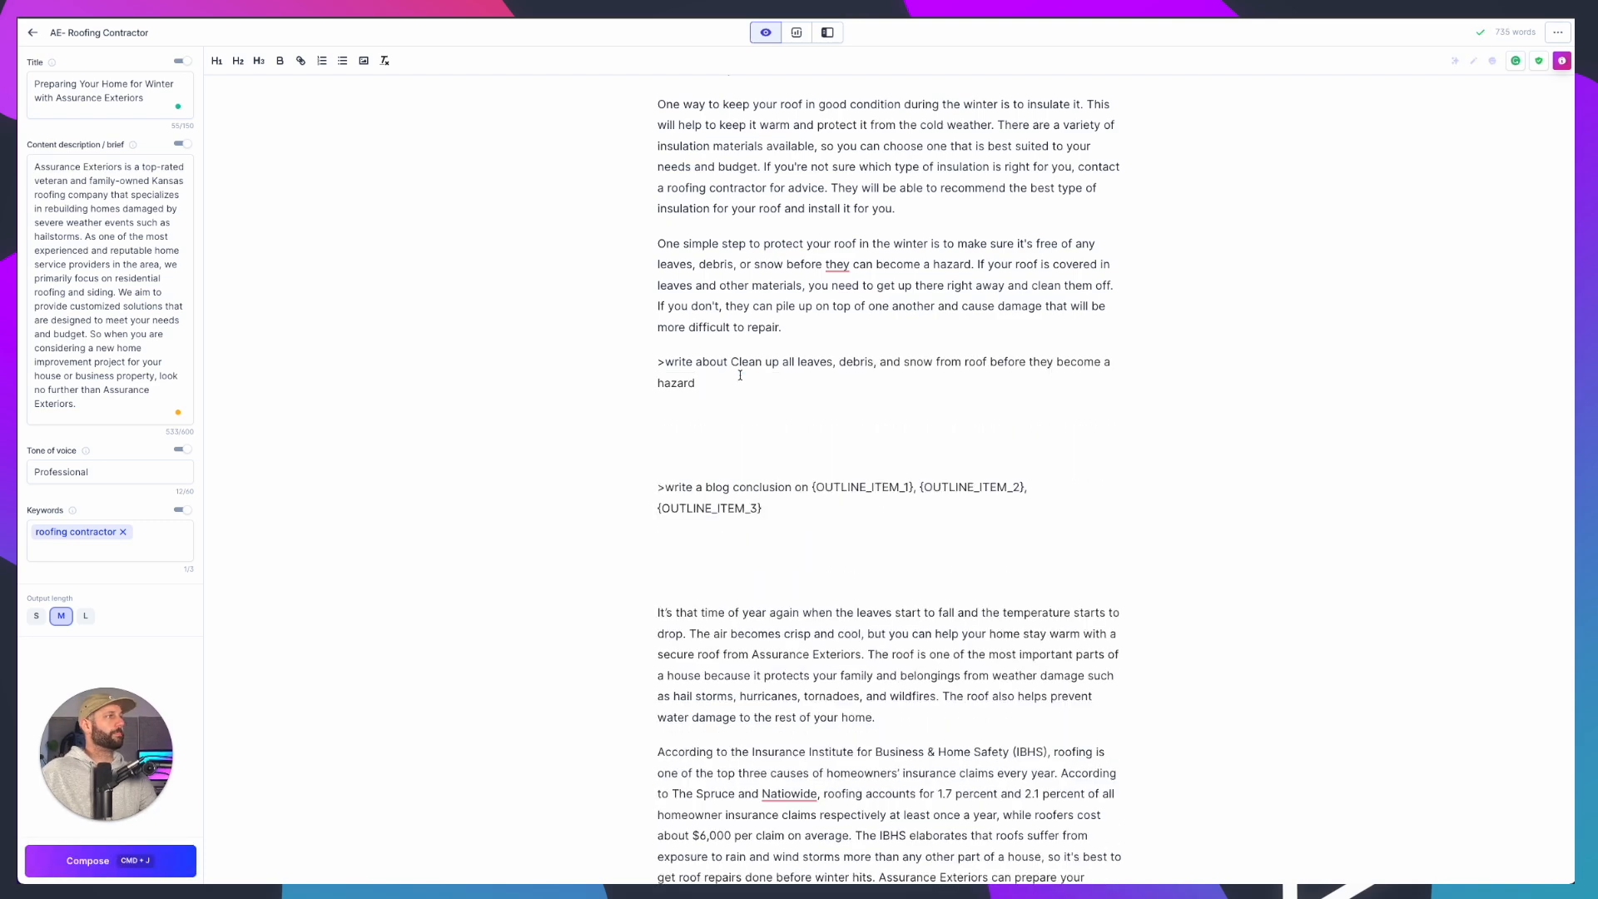
# Replace the topic in the write-about command with "Replace roof shingles that have been damaged by hail or high winds", copied from outline item 4
pyautogui.scroll(7, 740, 375)
pyautogui.click(679, 266)
pyautogui.moveTo(668, 301); pyautogui.dragTo(1064, 314)
pyautogui.hotkey('ctrl', 'c')
pyautogui.scroll(-4, 1026, 426)
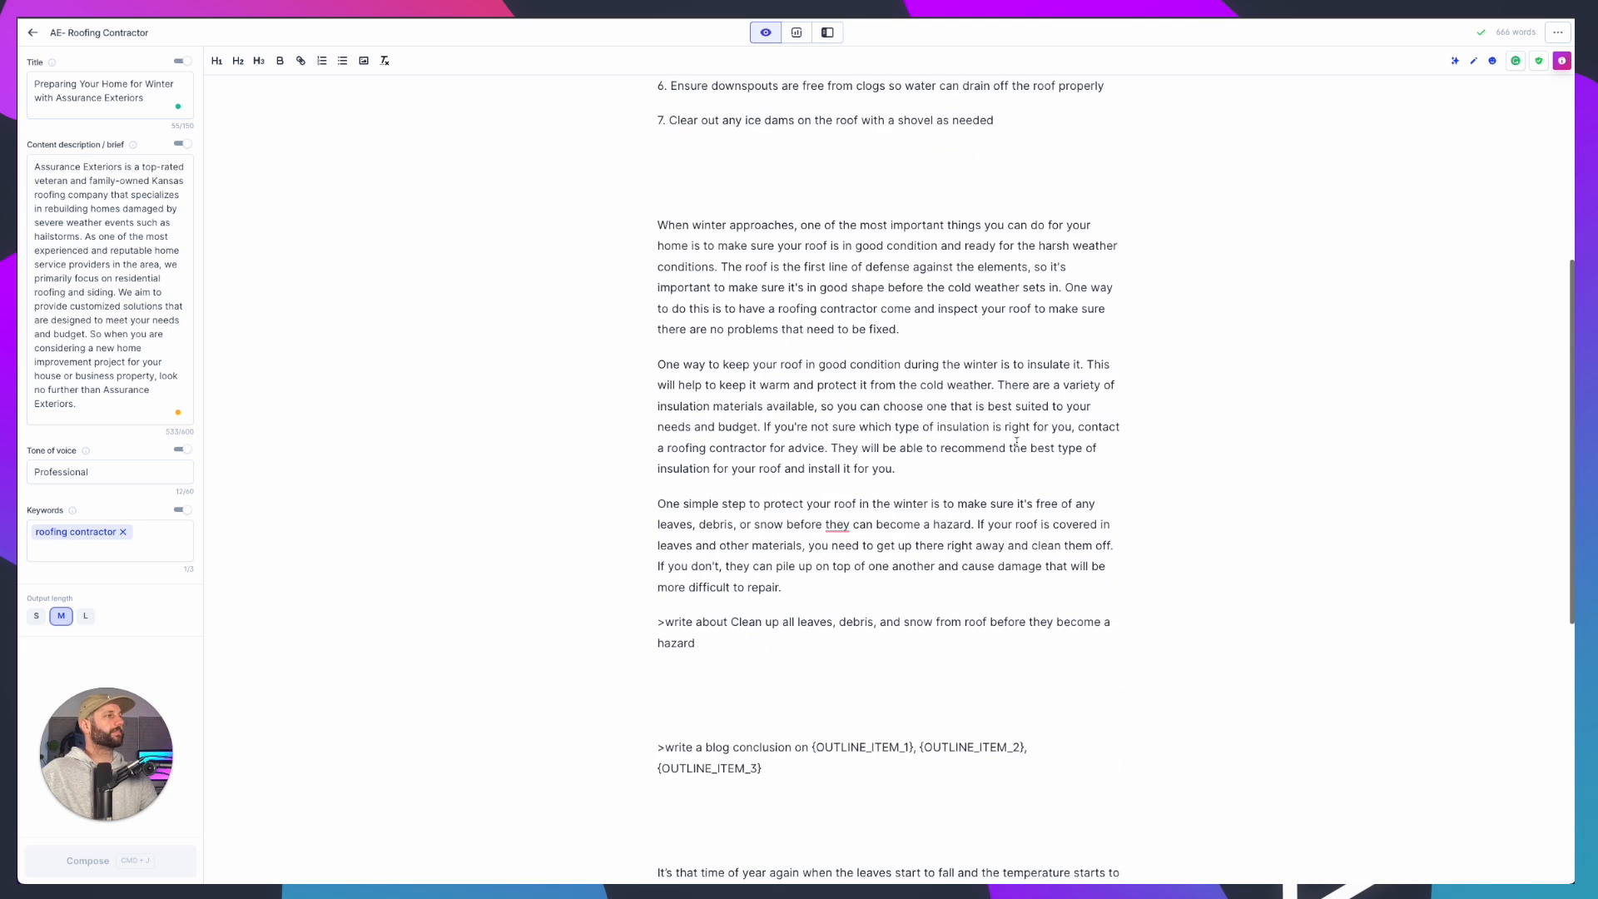
pyautogui.moveTo(698, 643); pyautogui.dragTo(729, 630)
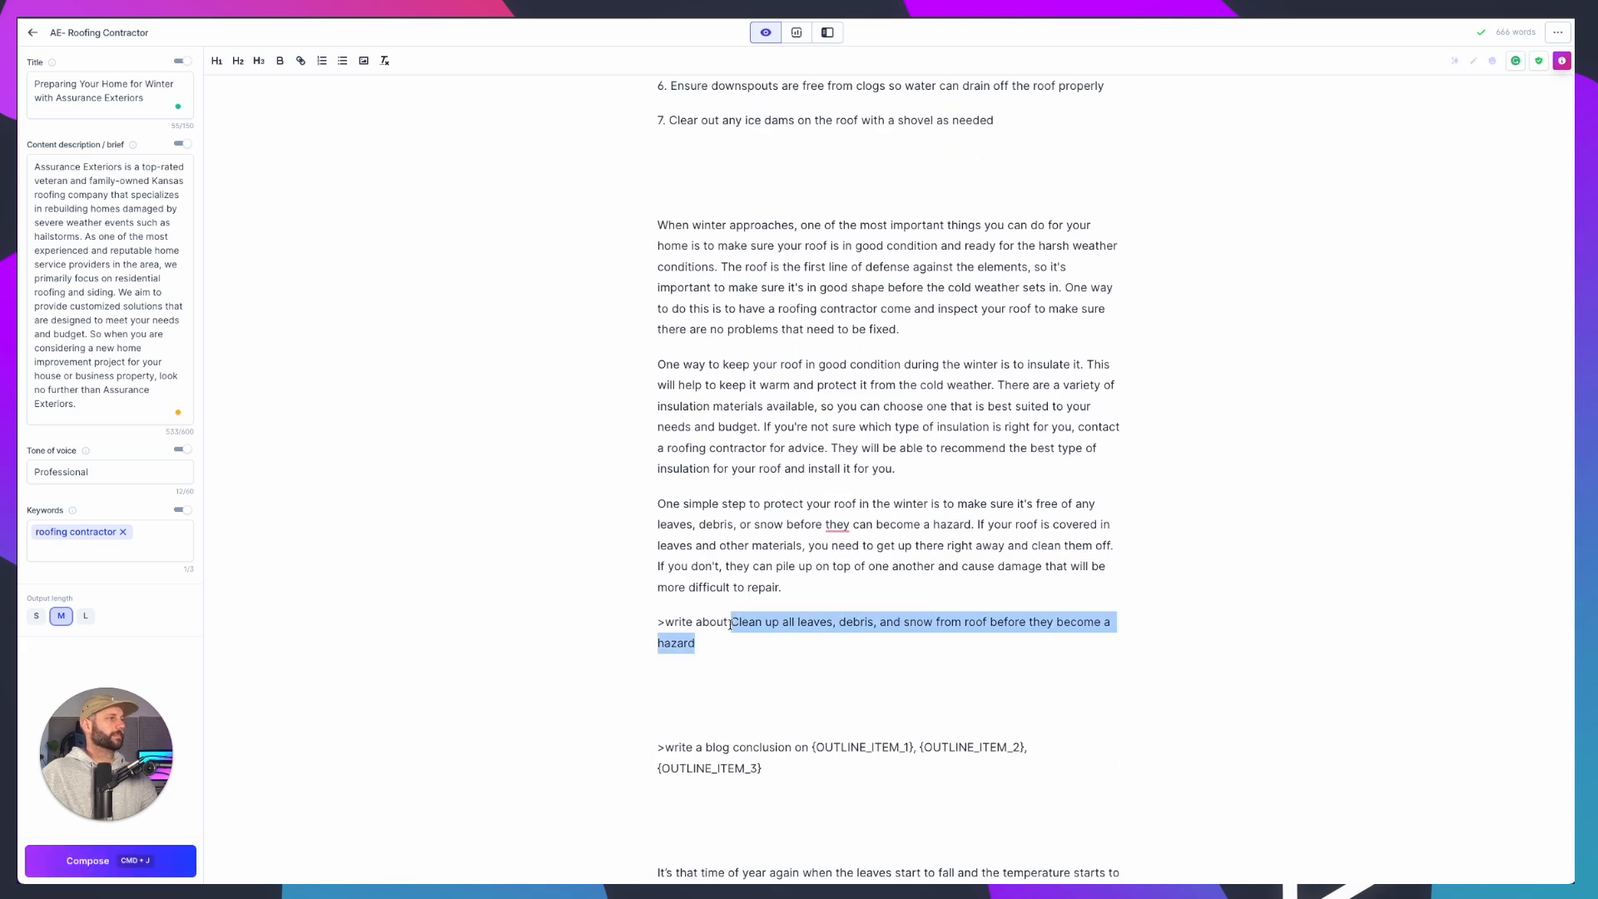
pyautogui.hotkey('ctrl', 'v')
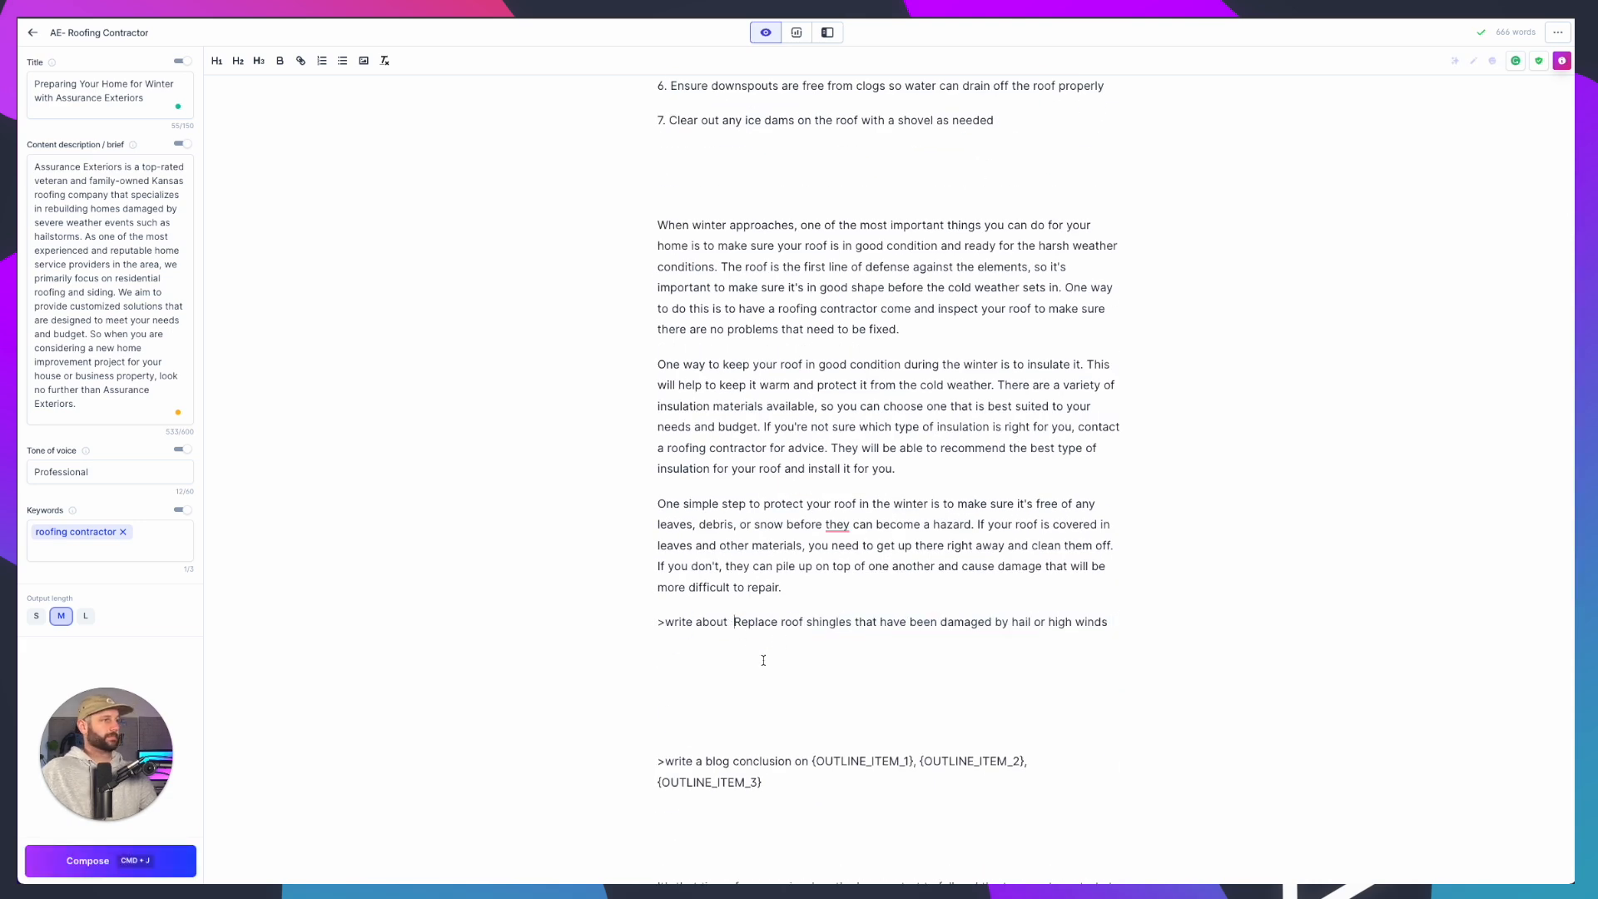
pyautogui.press('BackSpace')
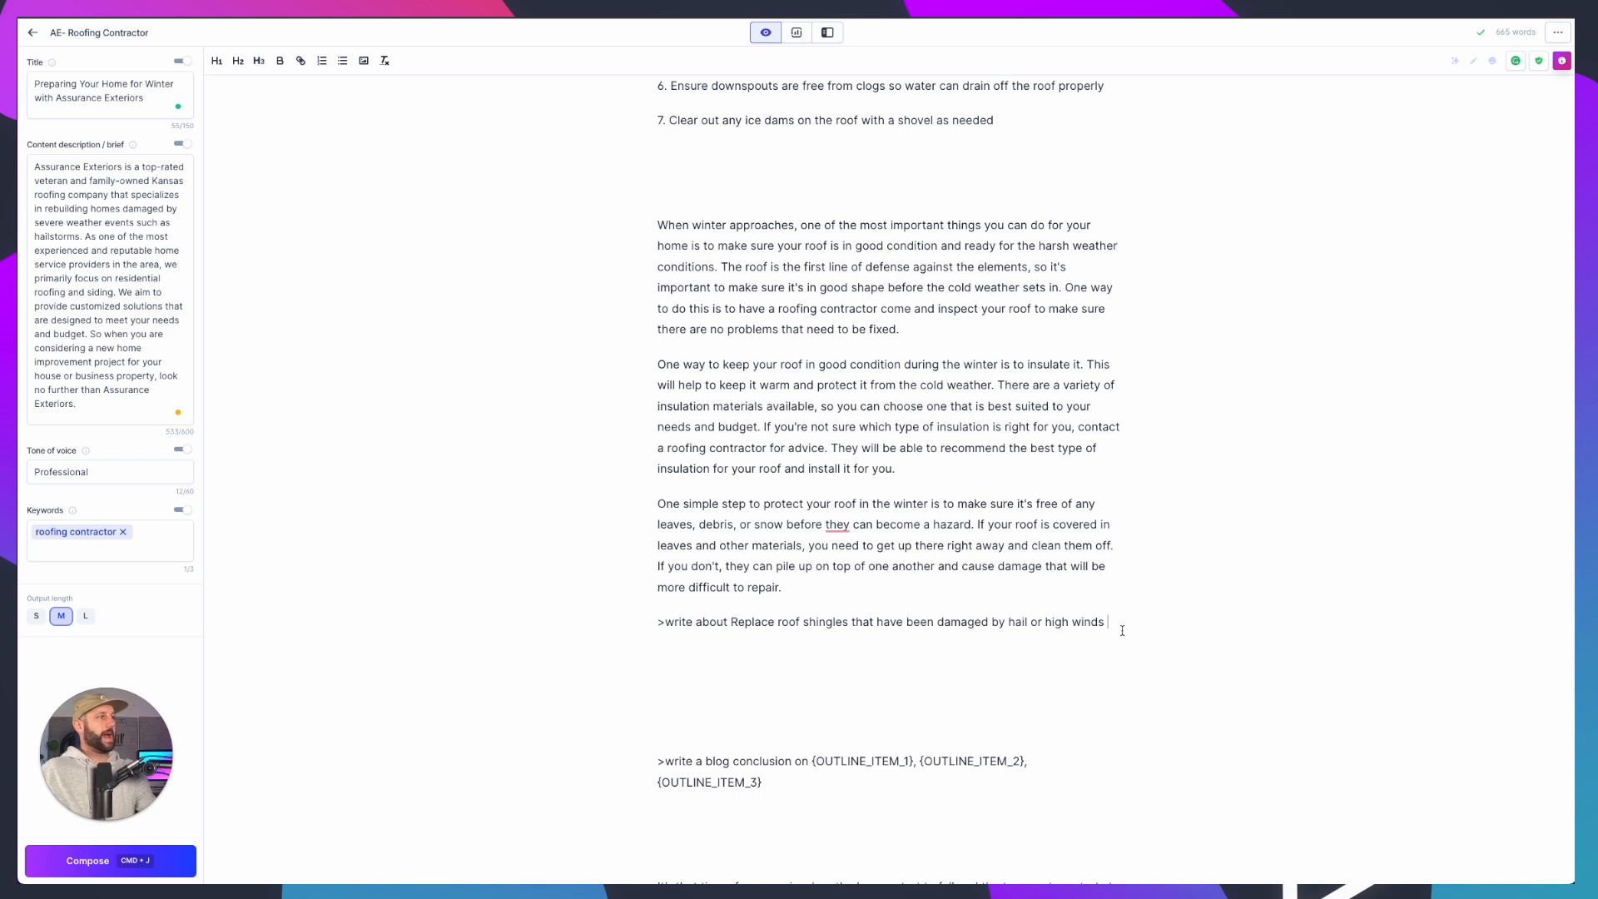
# Generate the roof shingles section and remove the blank line between its two paragraphs
pyautogui.tripleClick(1121, 630)
pyautogui.press('super+j')
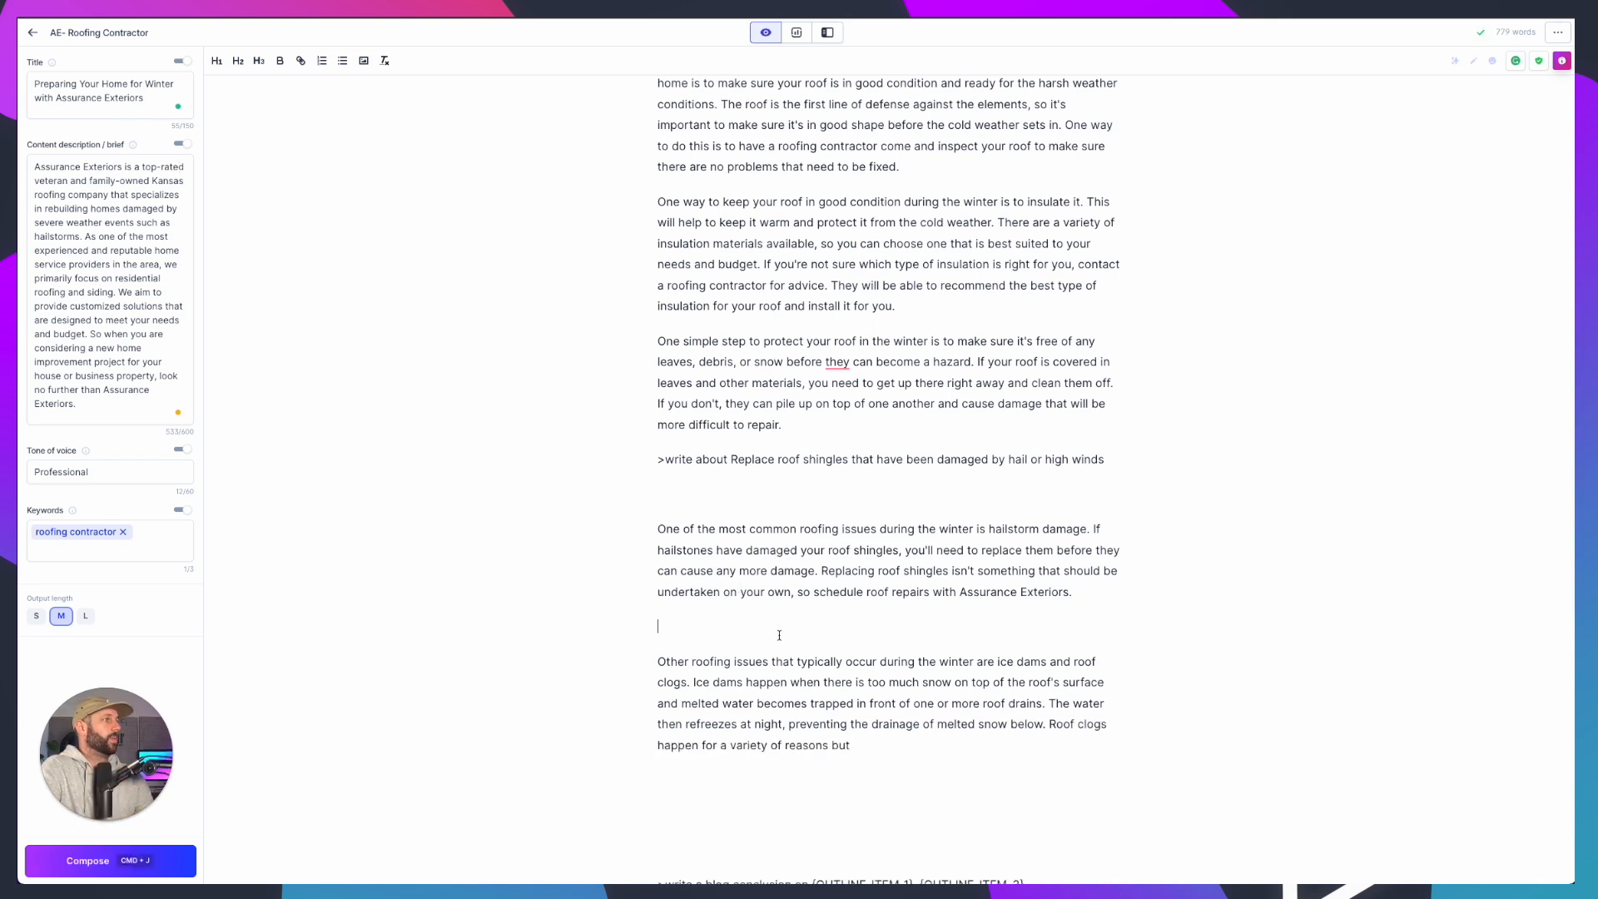
pyautogui.press('BackSpace')
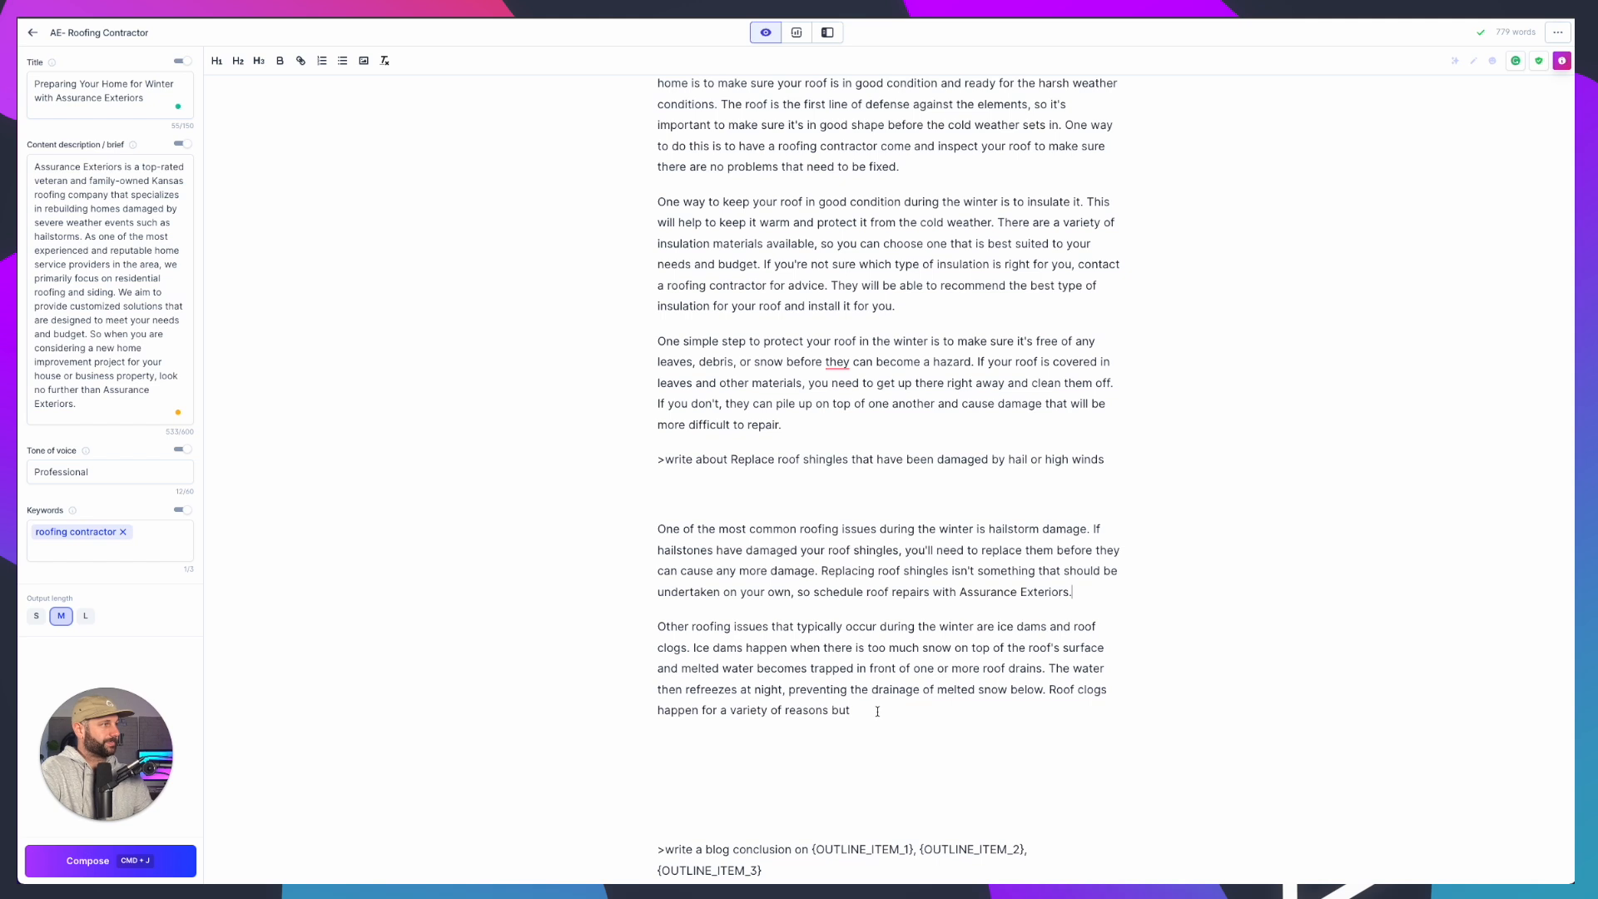
# Delete the incomplete "Other roofing issues" paragraph from the generated shingles section
pyautogui.moveTo(877, 711); pyautogui.dragTo(592, 635)
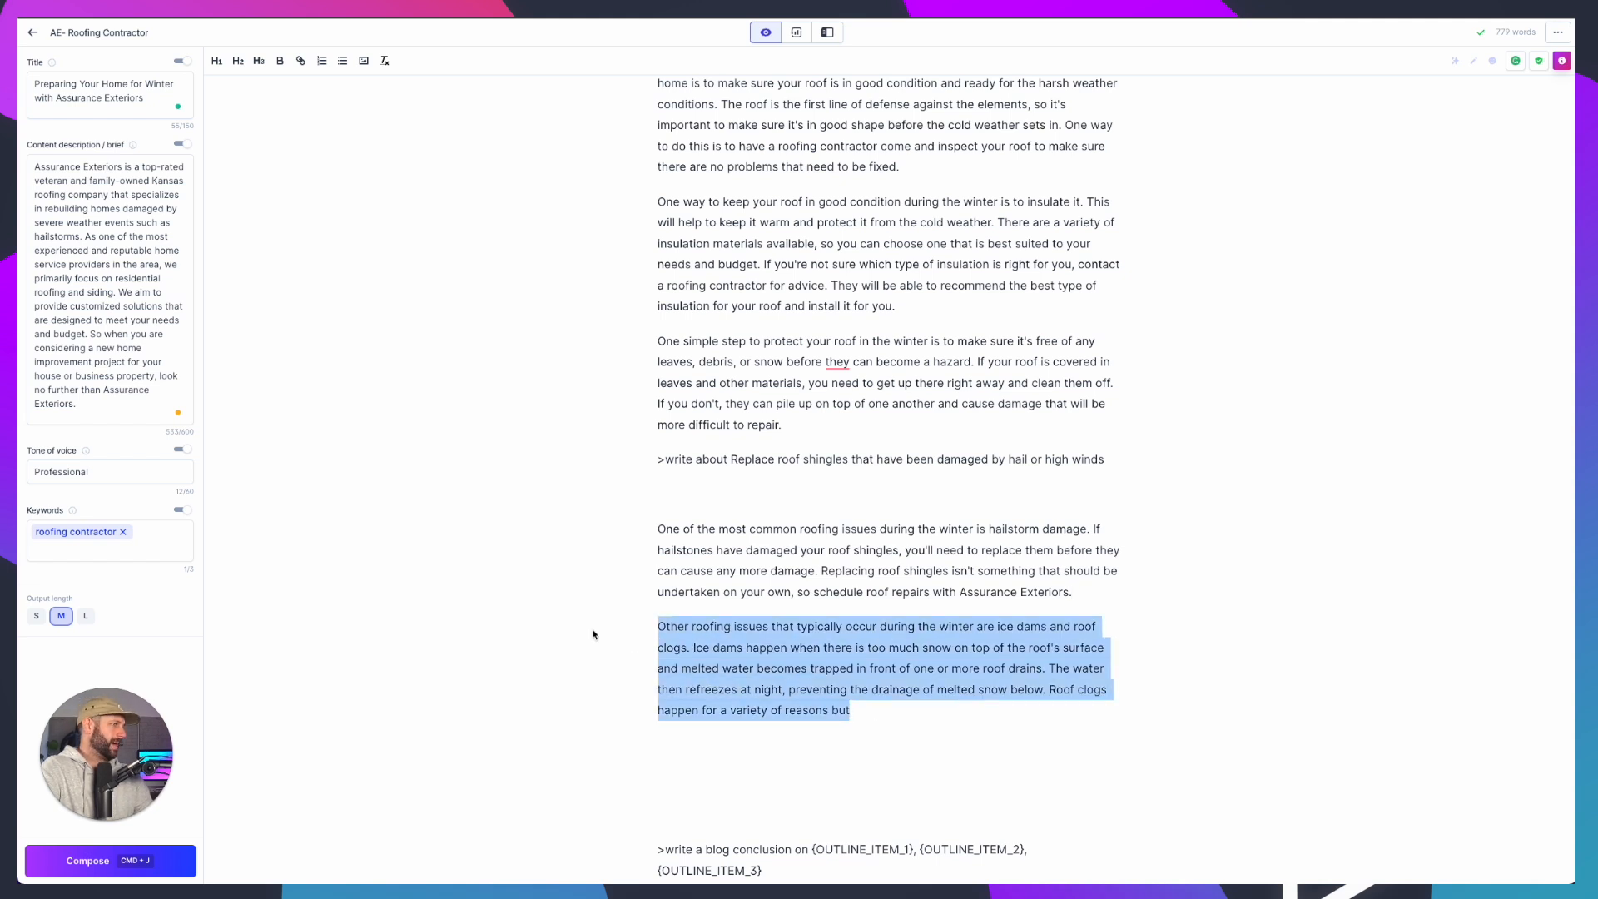
pyautogui.moveTo(948, 628); pyautogui.dragTo(940, 629)
pyautogui.moveTo(848, 714); pyautogui.dragTo(643, 606)
pyautogui.press('BackSpace')
pyautogui.press('BackSpace')
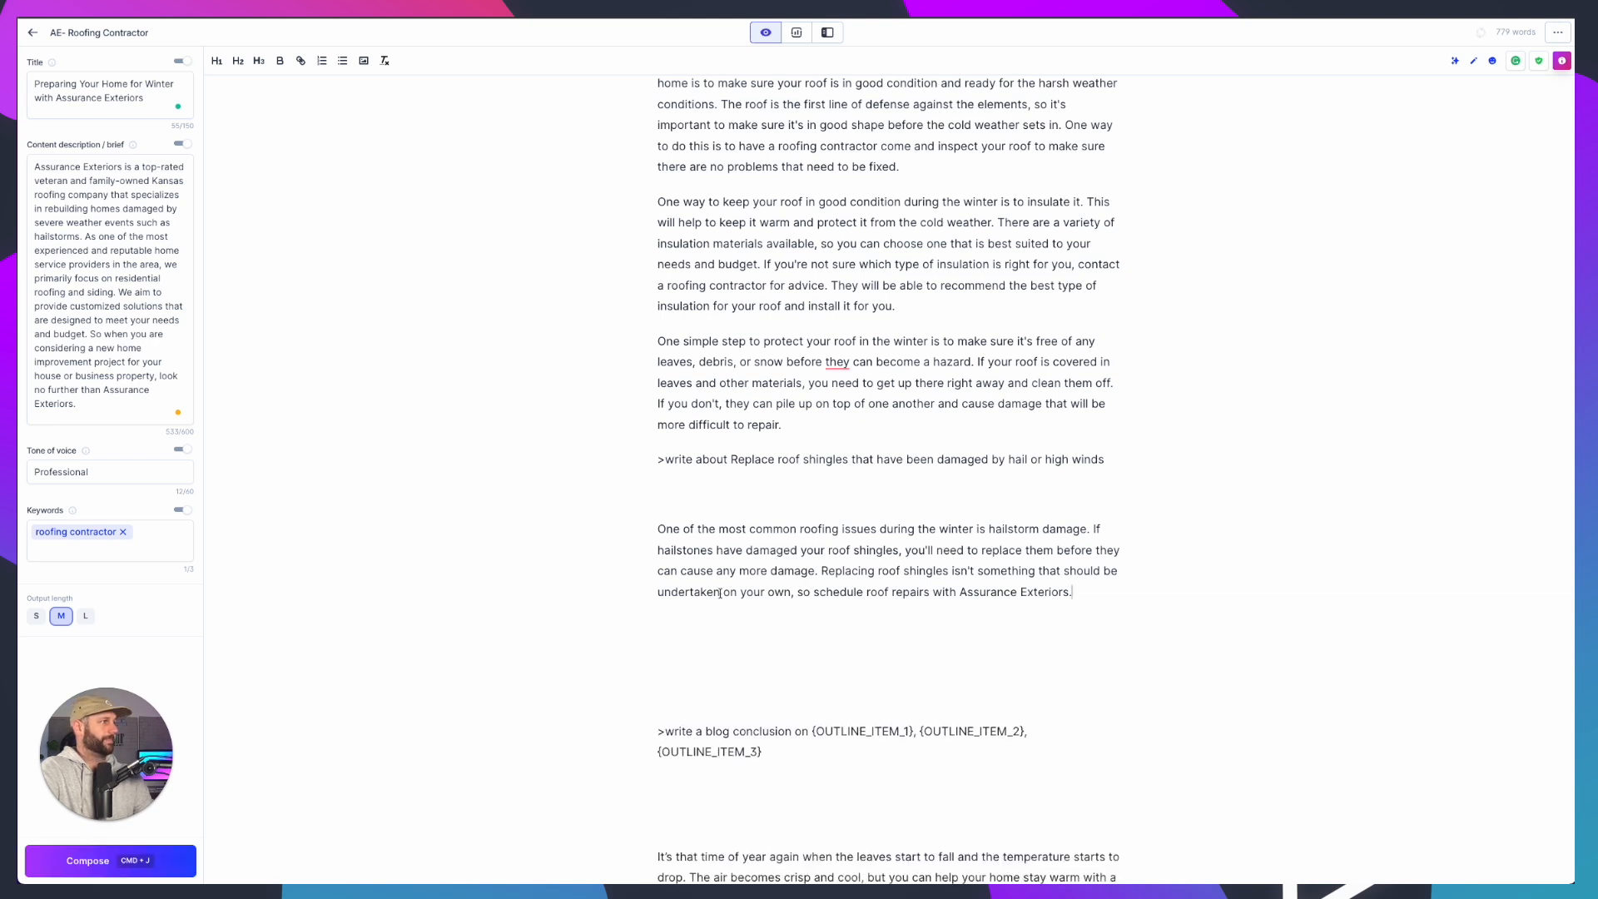
# Move the used shingles command below the hailstorm damage paragraph and remove the blank lines above that paragraph
pyautogui.press('BackSpace')
pyautogui.moveTo(1121, 459); pyautogui.dragTo(649, 452)
pyautogui.press('super+c')
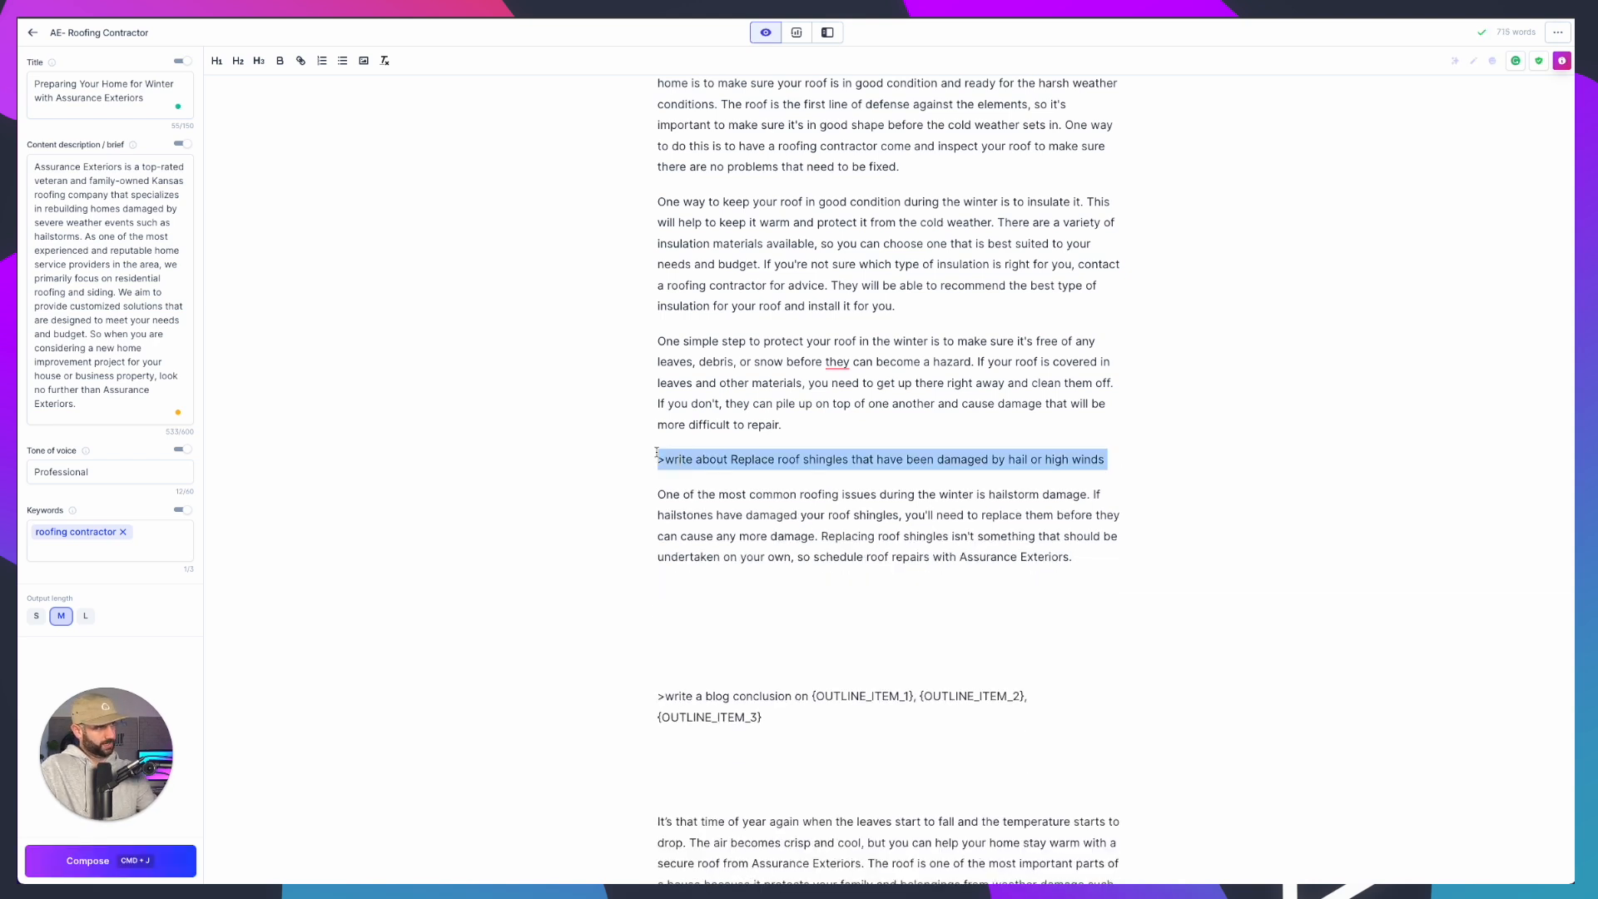
pyautogui.press('BackSpace')
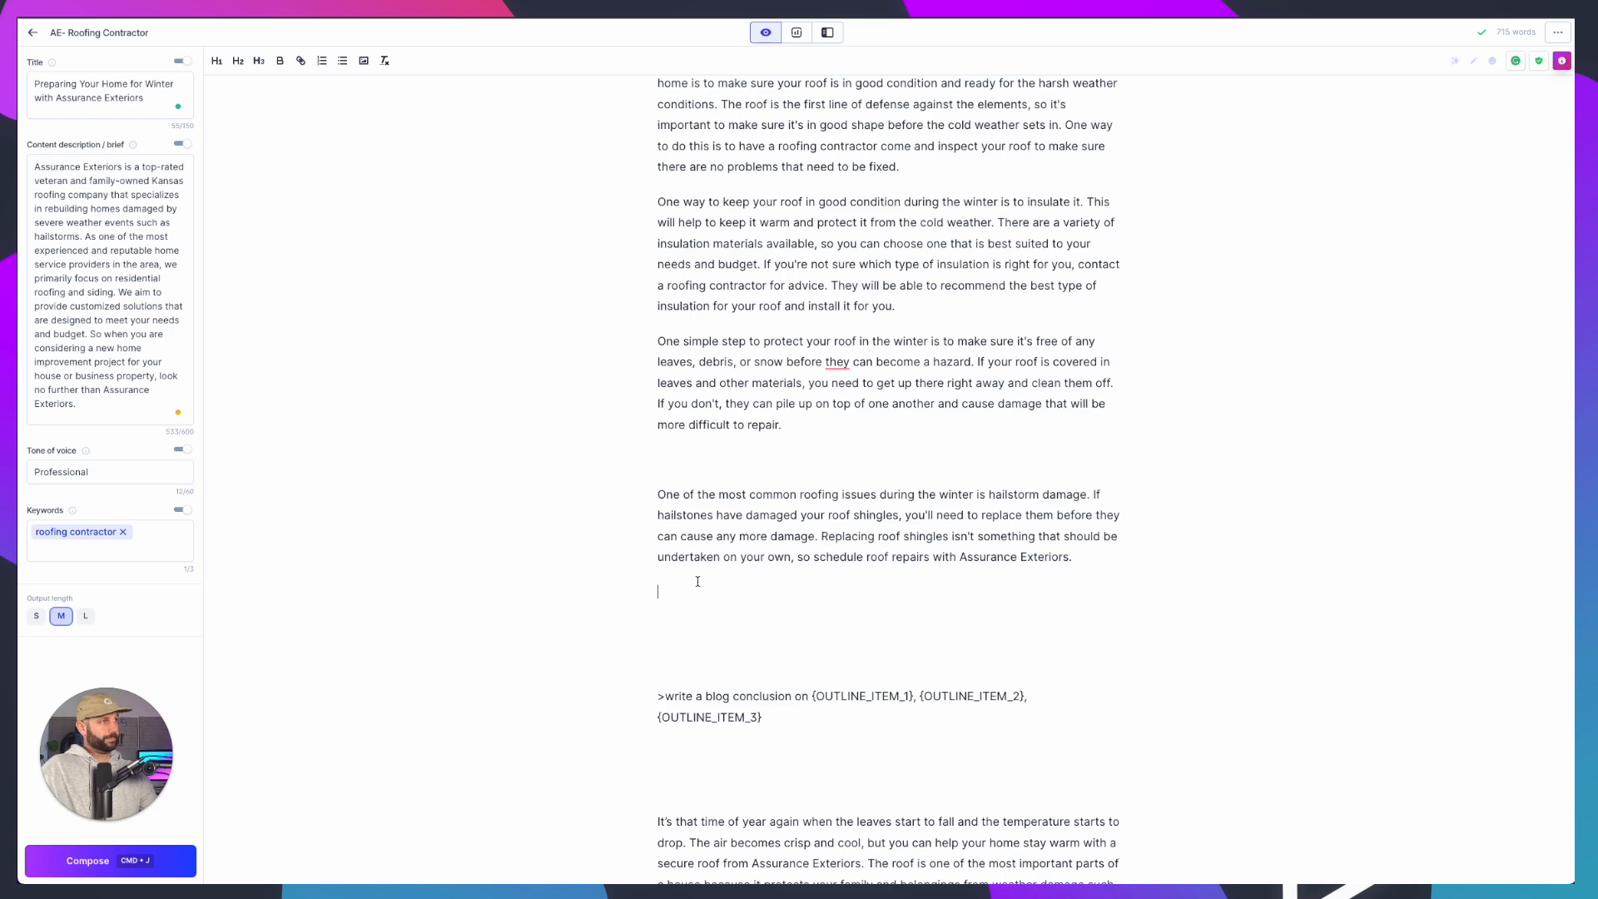
pyautogui.press('super+v')
pyautogui.scroll(5, 670, 459)
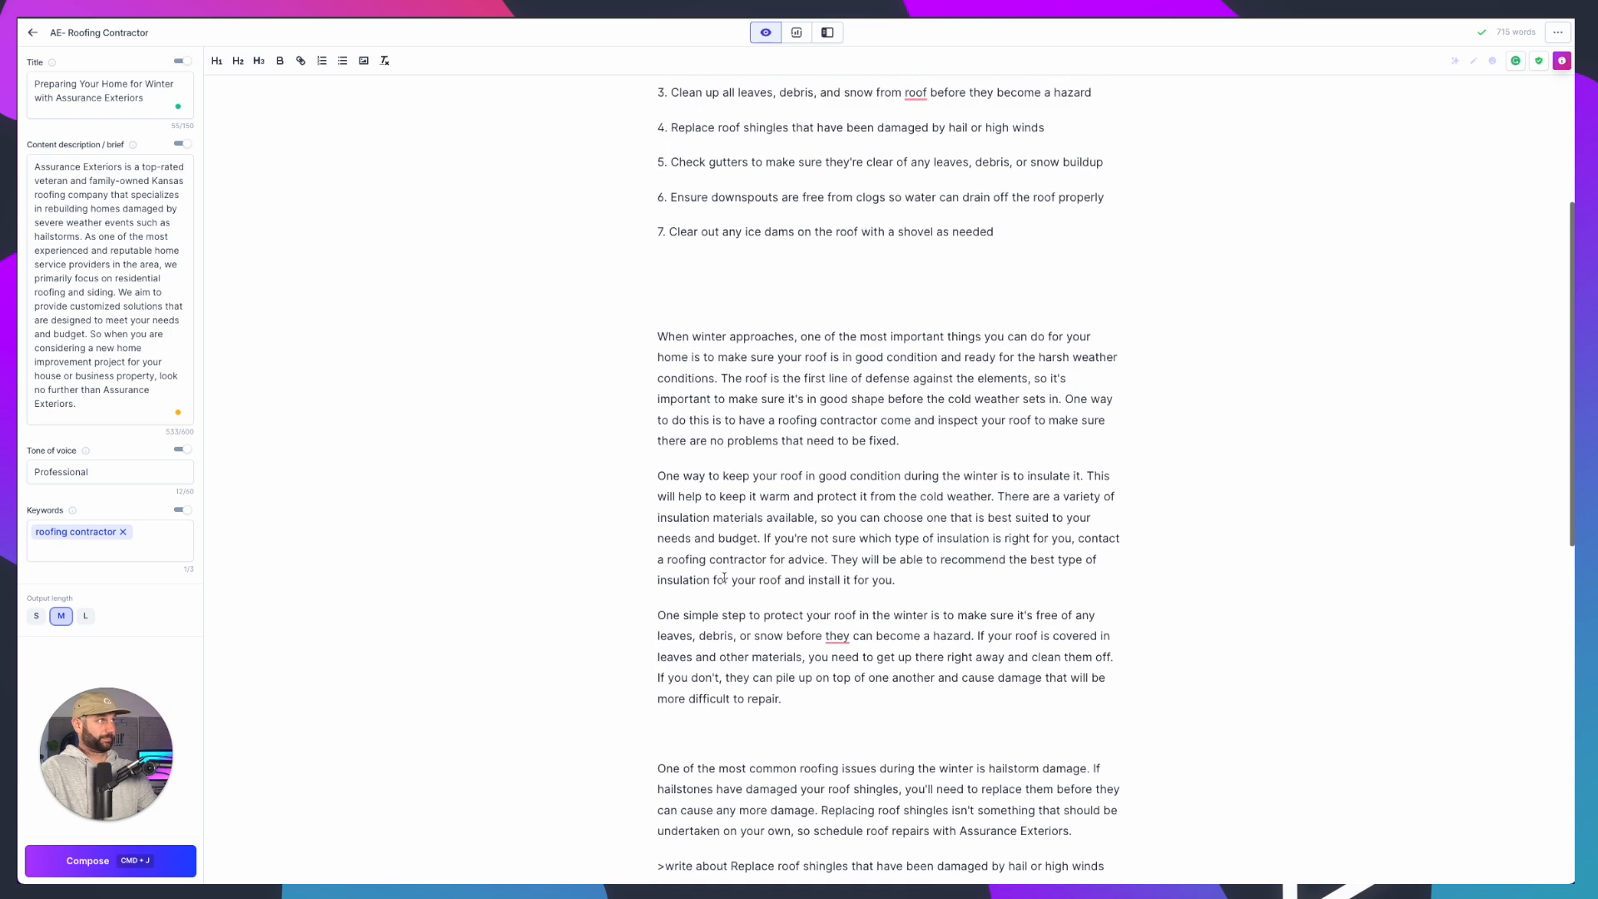
pyautogui.scroll(-1, 670, 459)
pyautogui.click(691, 687)
pyautogui.press('BackSpace')
# Add "1. Assure your roof is in good condition and ready for winter" as an H2 heading above the "When winter approaches" paragraph
pyautogui.scroll(-1, 749, 671)
pyautogui.scroll(4, 787, 659)
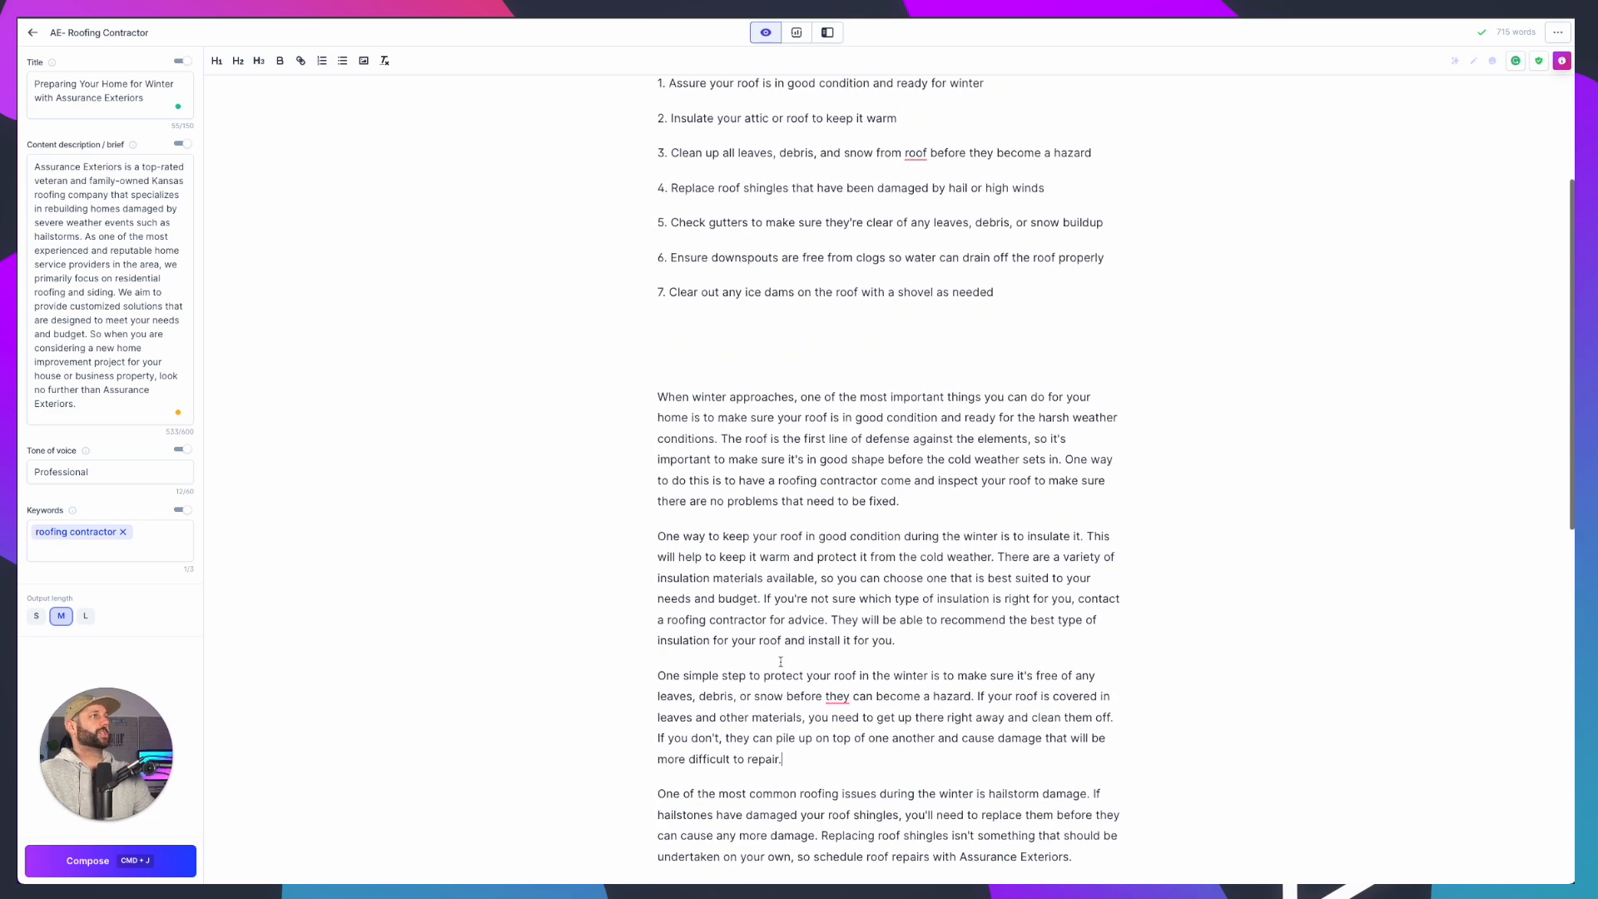
pyautogui.moveTo(1018, 213); pyautogui.dragTo(626, 190)
pyautogui.hotkey('ctrl', 'c')
pyautogui.click(667, 492)
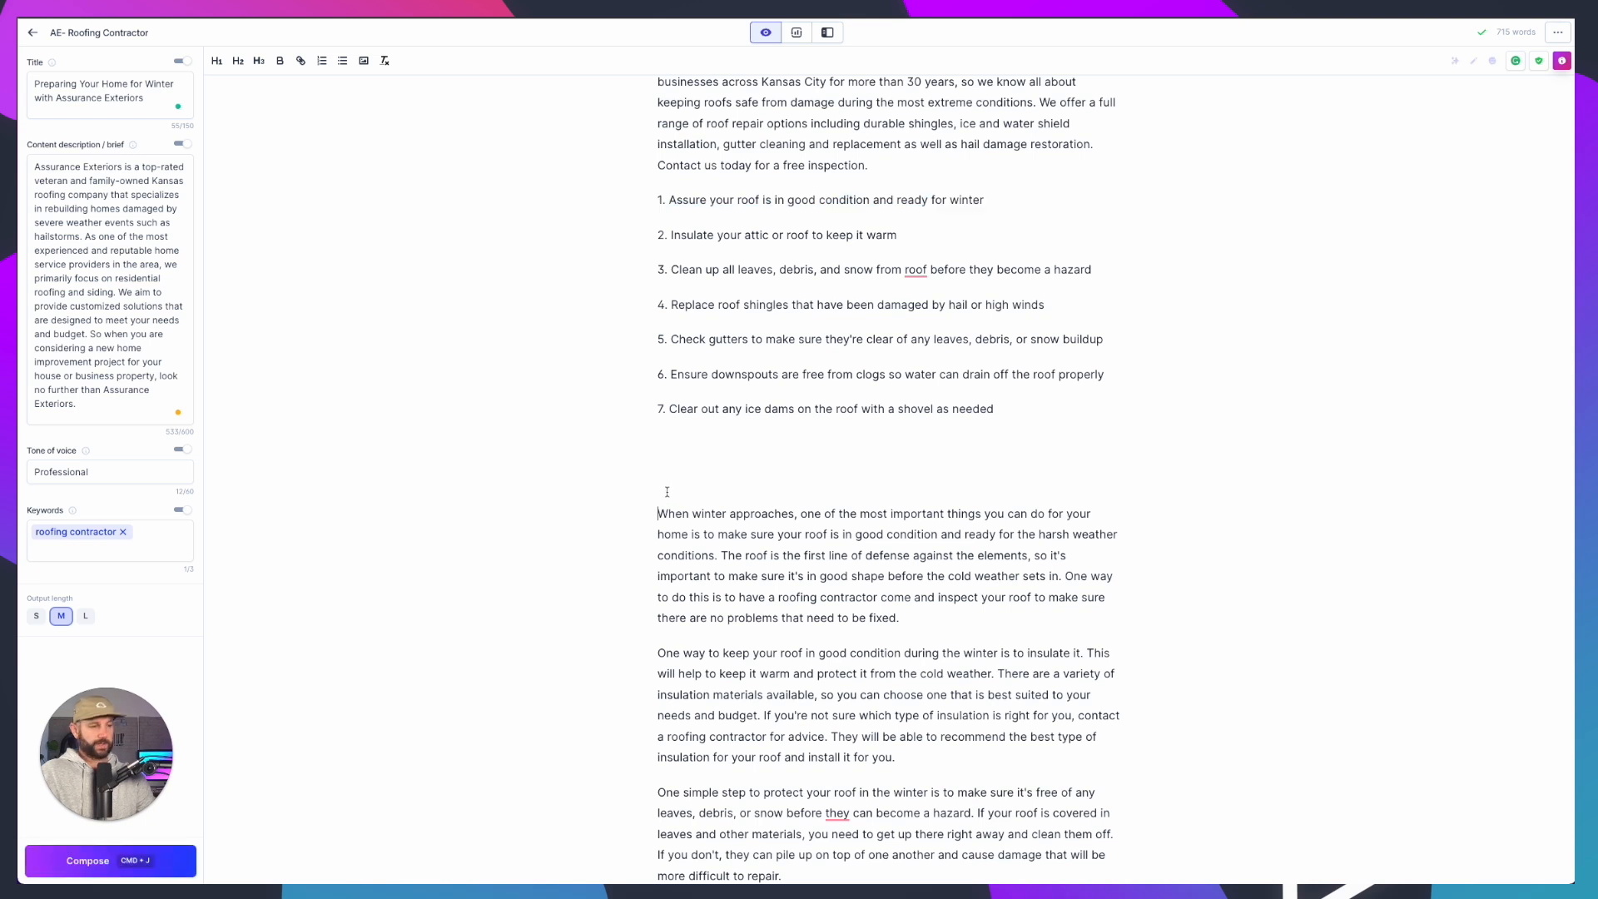
pyautogui.hotkey('ctrl', 'v')
pyautogui.hotkey('shift', 'Home')
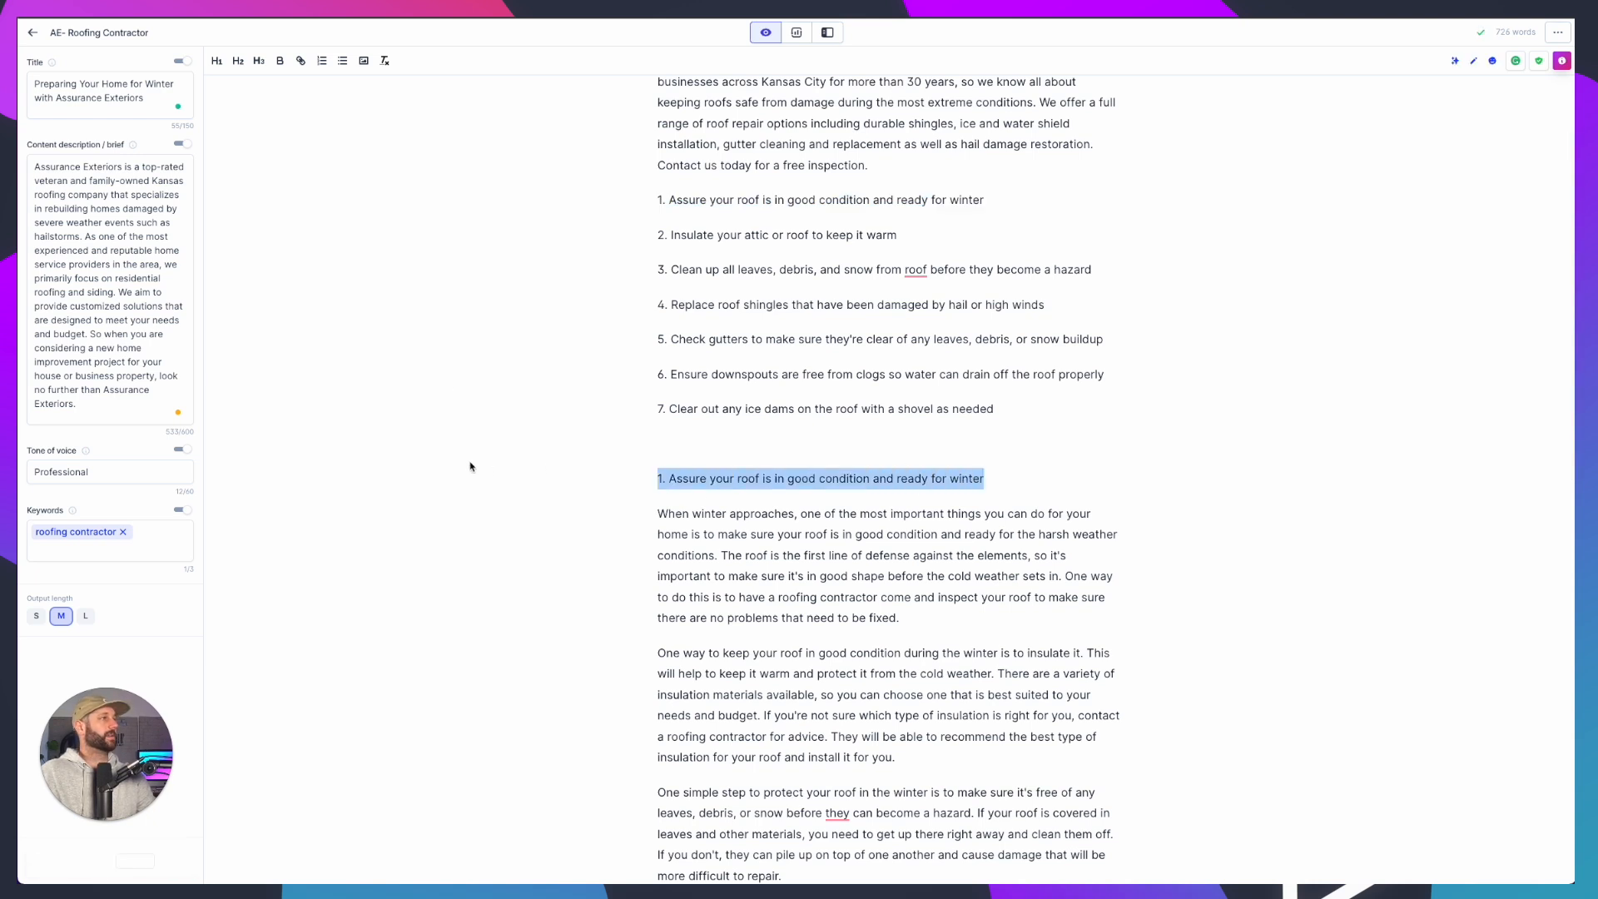
pyautogui.click(239, 61)
# Add "2. Insulate your attic or roof to keep it warm" as an H2 heading above the insulation paragraph
pyautogui.moveTo(898, 236); pyautogui.dragTo(560, 236)
pyautogui.hotkey('ctrl', 'c')
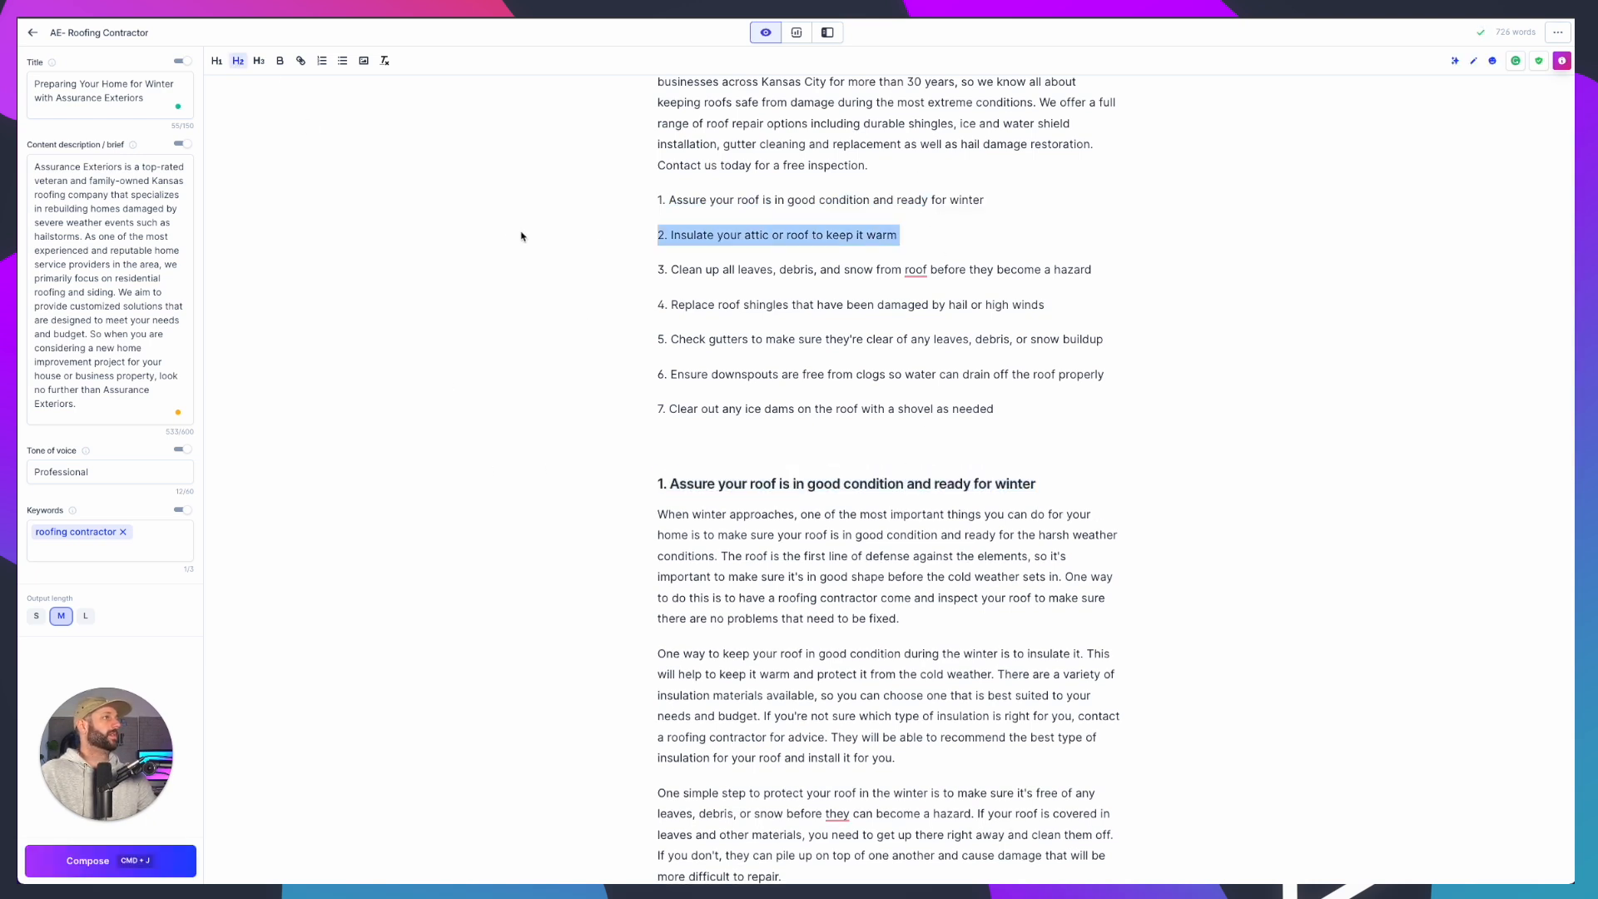
pyautogui.scroll(-3, 929, 481)
pyautogui.click(930, 481)
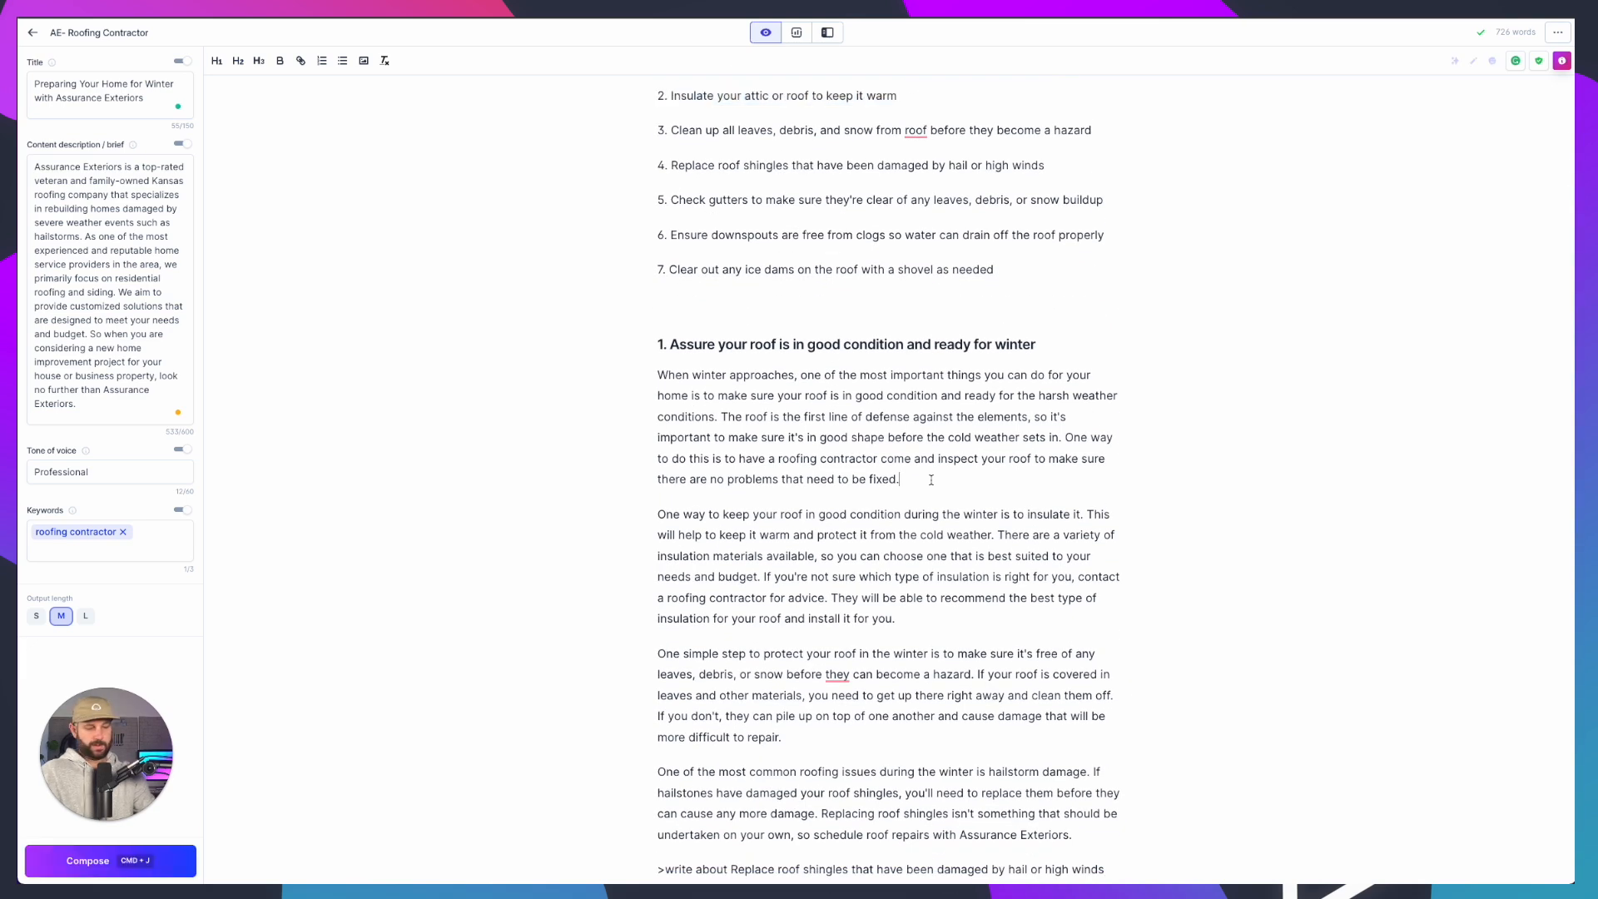
pyautogui.press('Return')
pyautogui.hotkey('ctrl', 'v')
pyautogui.hotkey('shift', 'Home')
pyautogui.click(239, 61)
# Add outline item 3, about cleaning up leaves, debris, and snow, as an H2 heading above the "One simple step" paragraph
pyautogui.scroll(3, 705, 272)
pyautogui.click(658, 308)
pyautogui.moveTo(1095, 274); pyautogui.dragTo(646, 269)
pyautogui.hotkey('ctrl', 'c')
pyautogui.scroll(-4, 726, 337)
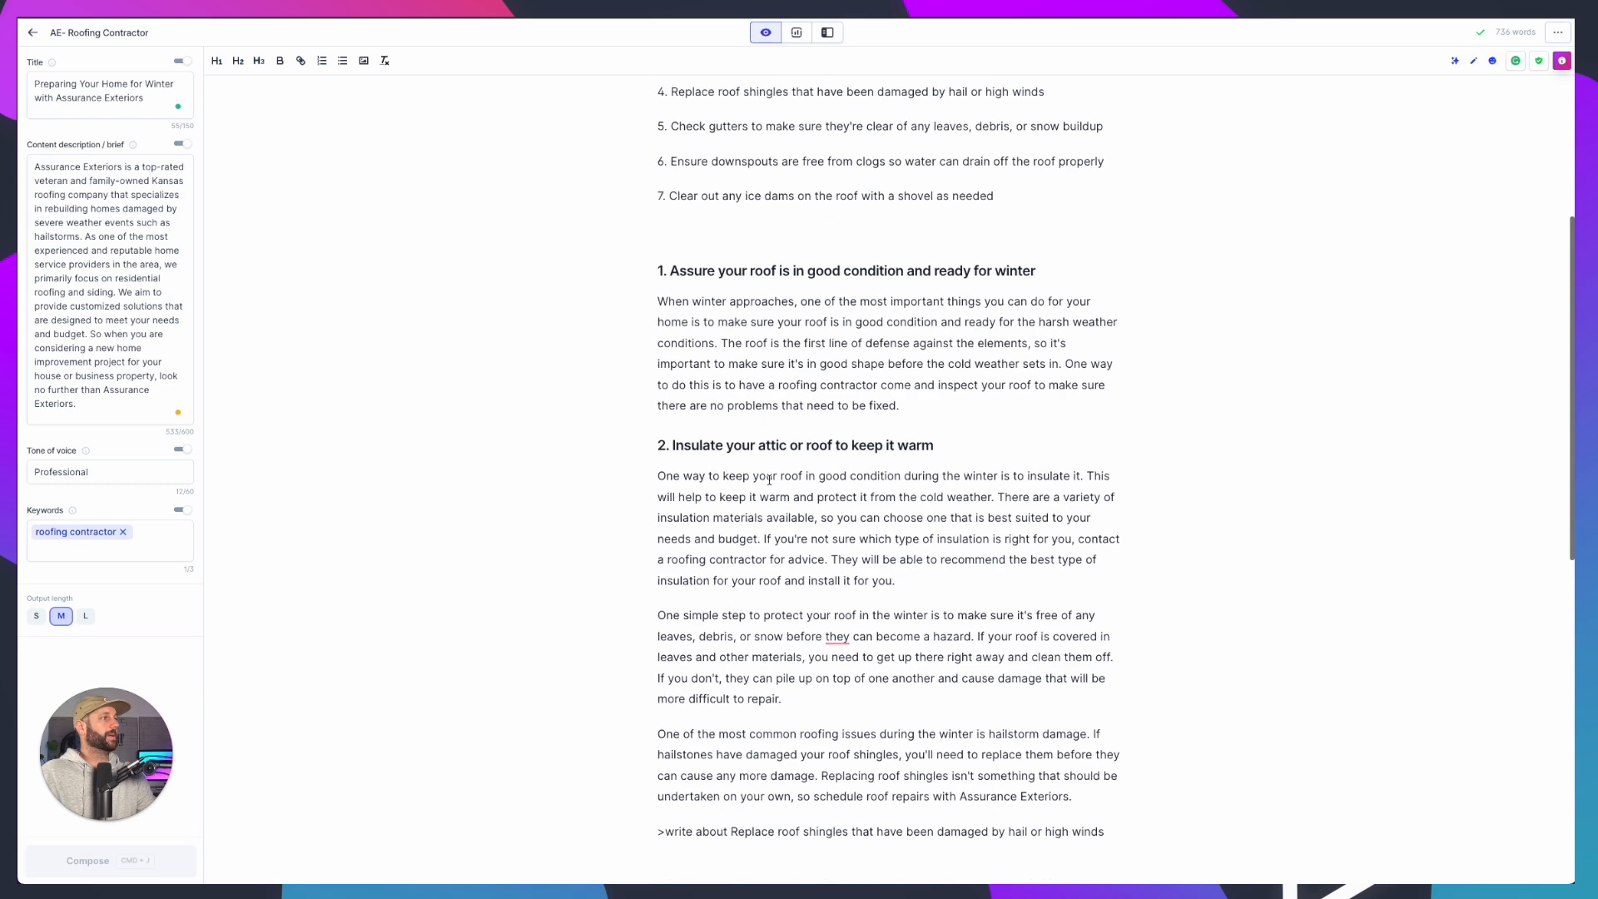
pyautogui.click(934, 589)
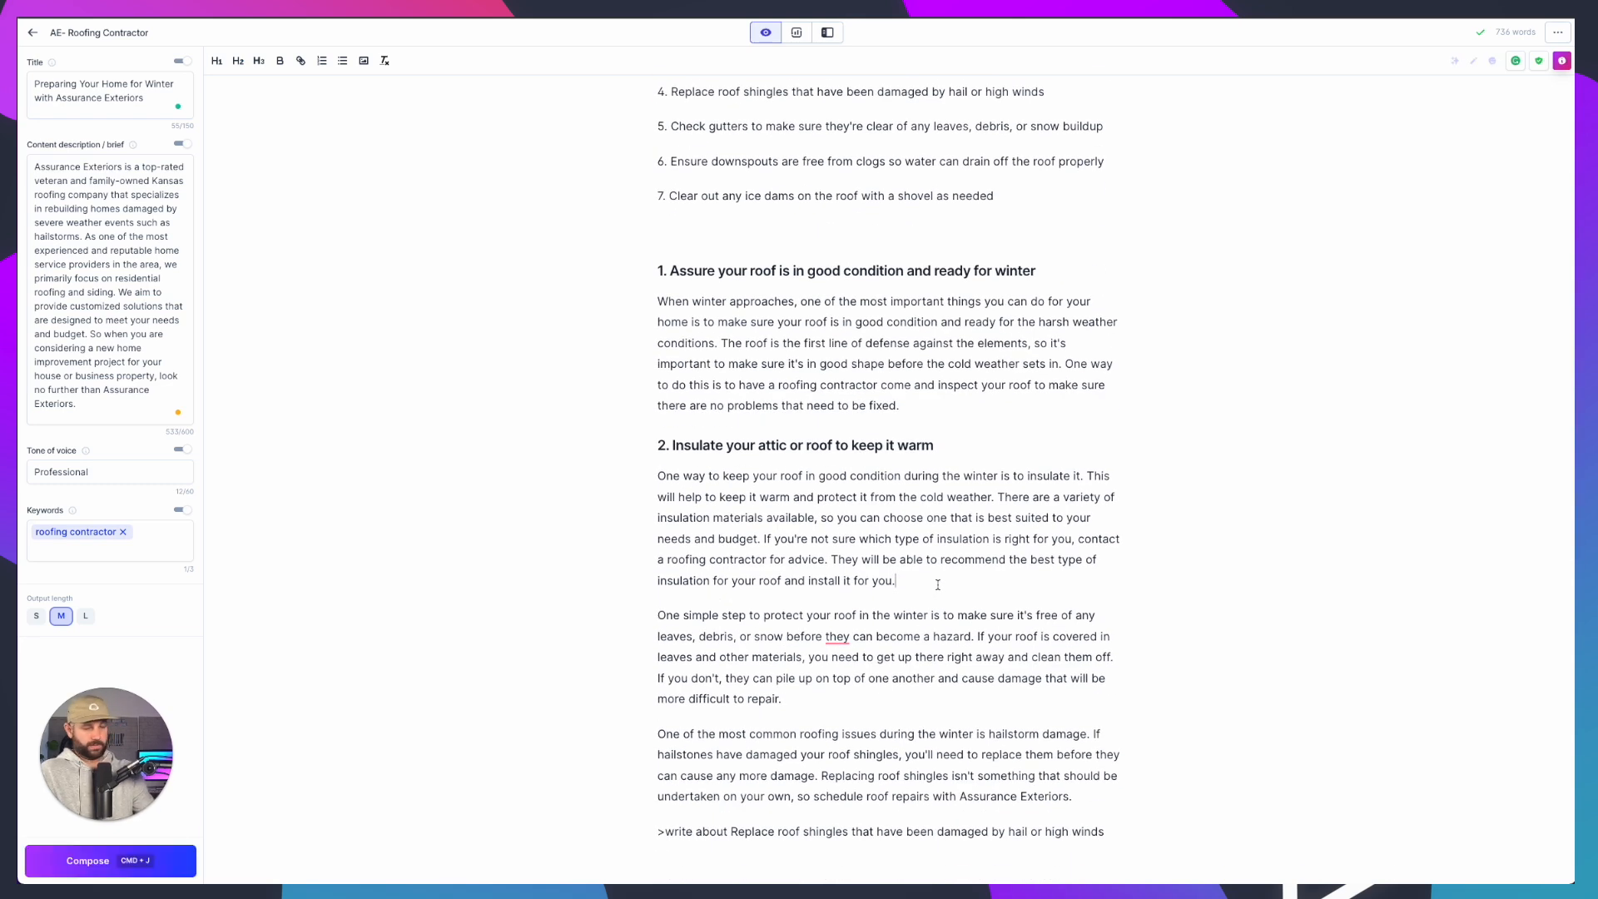
pyautogui.press('Return')
pyautogui.hotkey('ctrl', 'v')
pyautogui.tripleClick(947, 615)
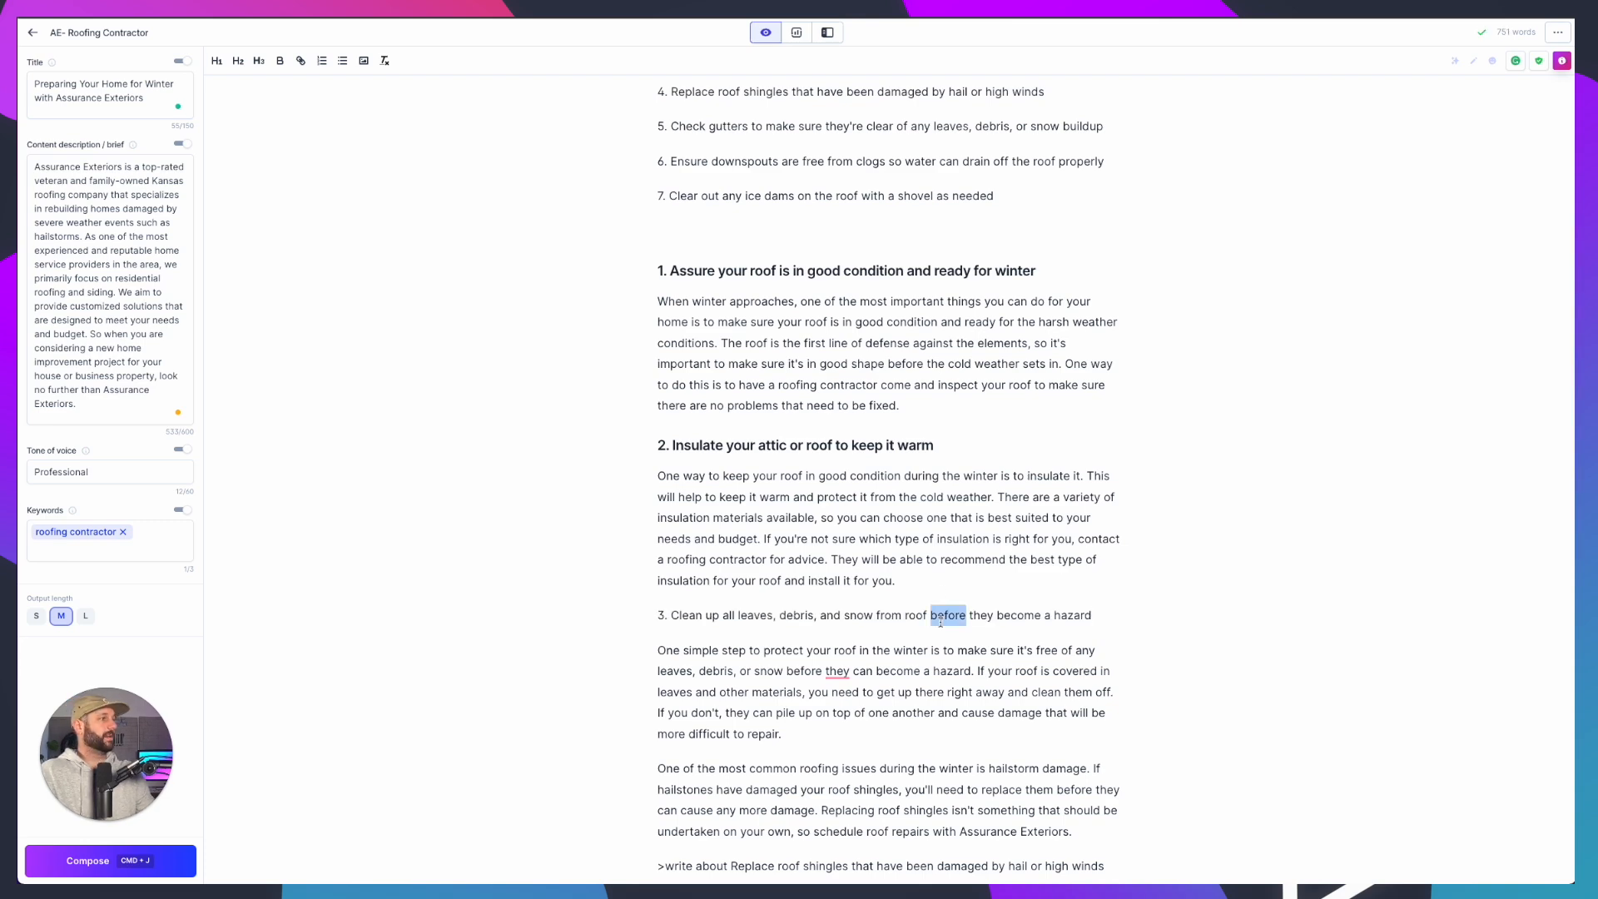
pyautogui.click(238, 61)
# Add "4. Replace roof shingles that have been damaged by hail or high winds" as an H2 heading above the hailstorm damage paragraph
pyautogui.scroll(5, 873, 410)
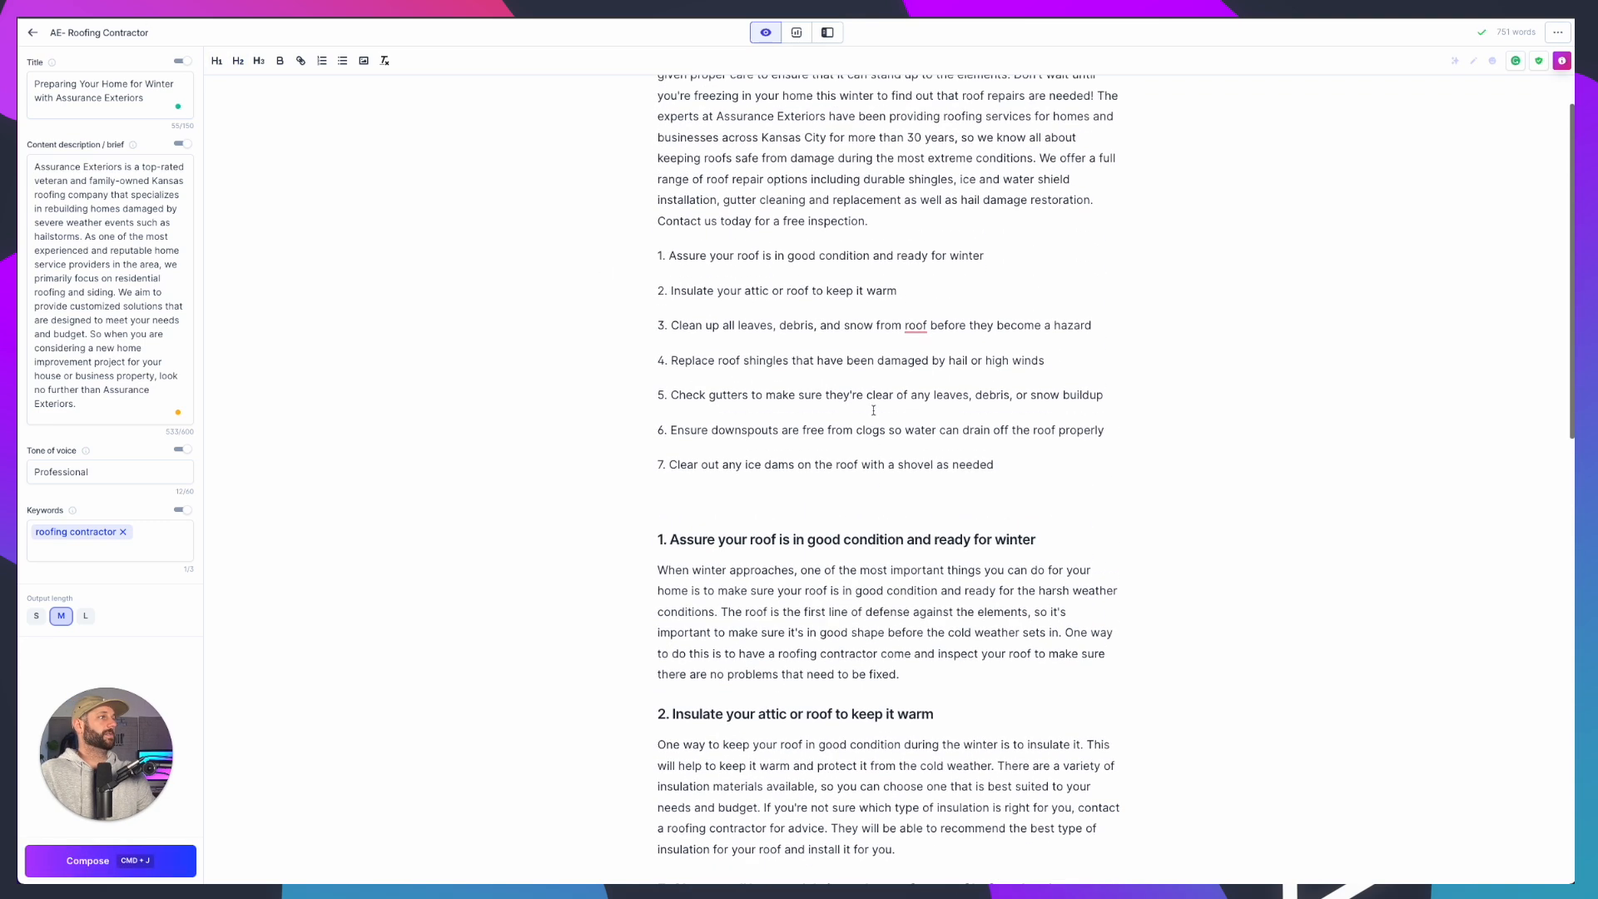
pyautogui.tripleClick(740, 359)
pyautogui.press('super+c')
pyautogui.scroll(-5, 796, 407)
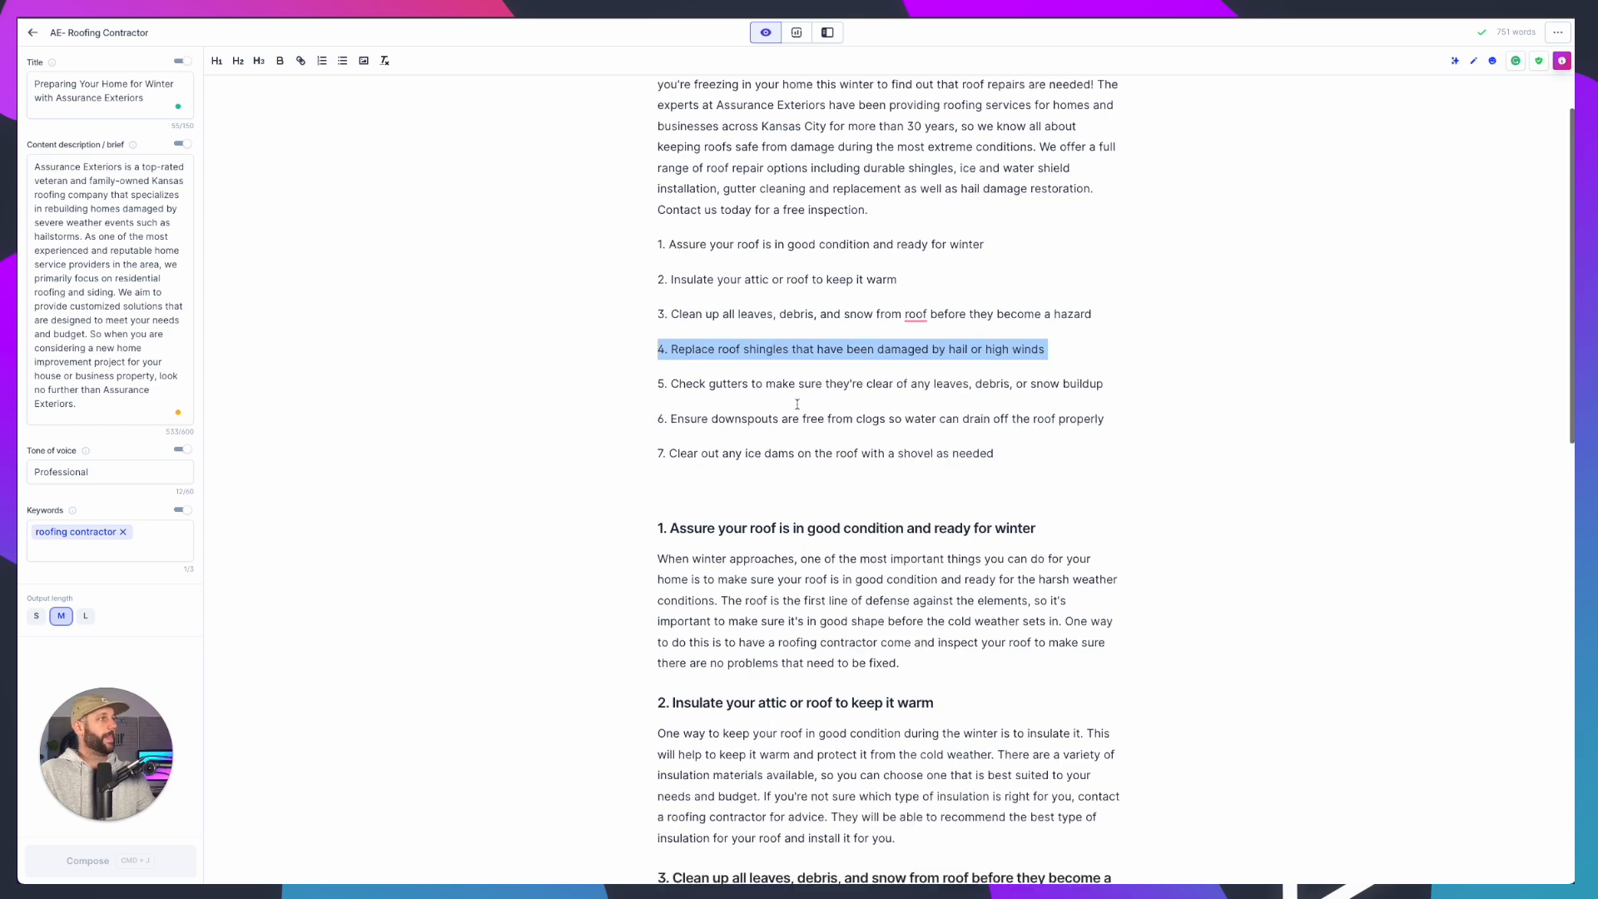
pyautogui.scroll(-1, 796, 407)
pyautogui.click(811, 535)
pyautogui.press('Return')
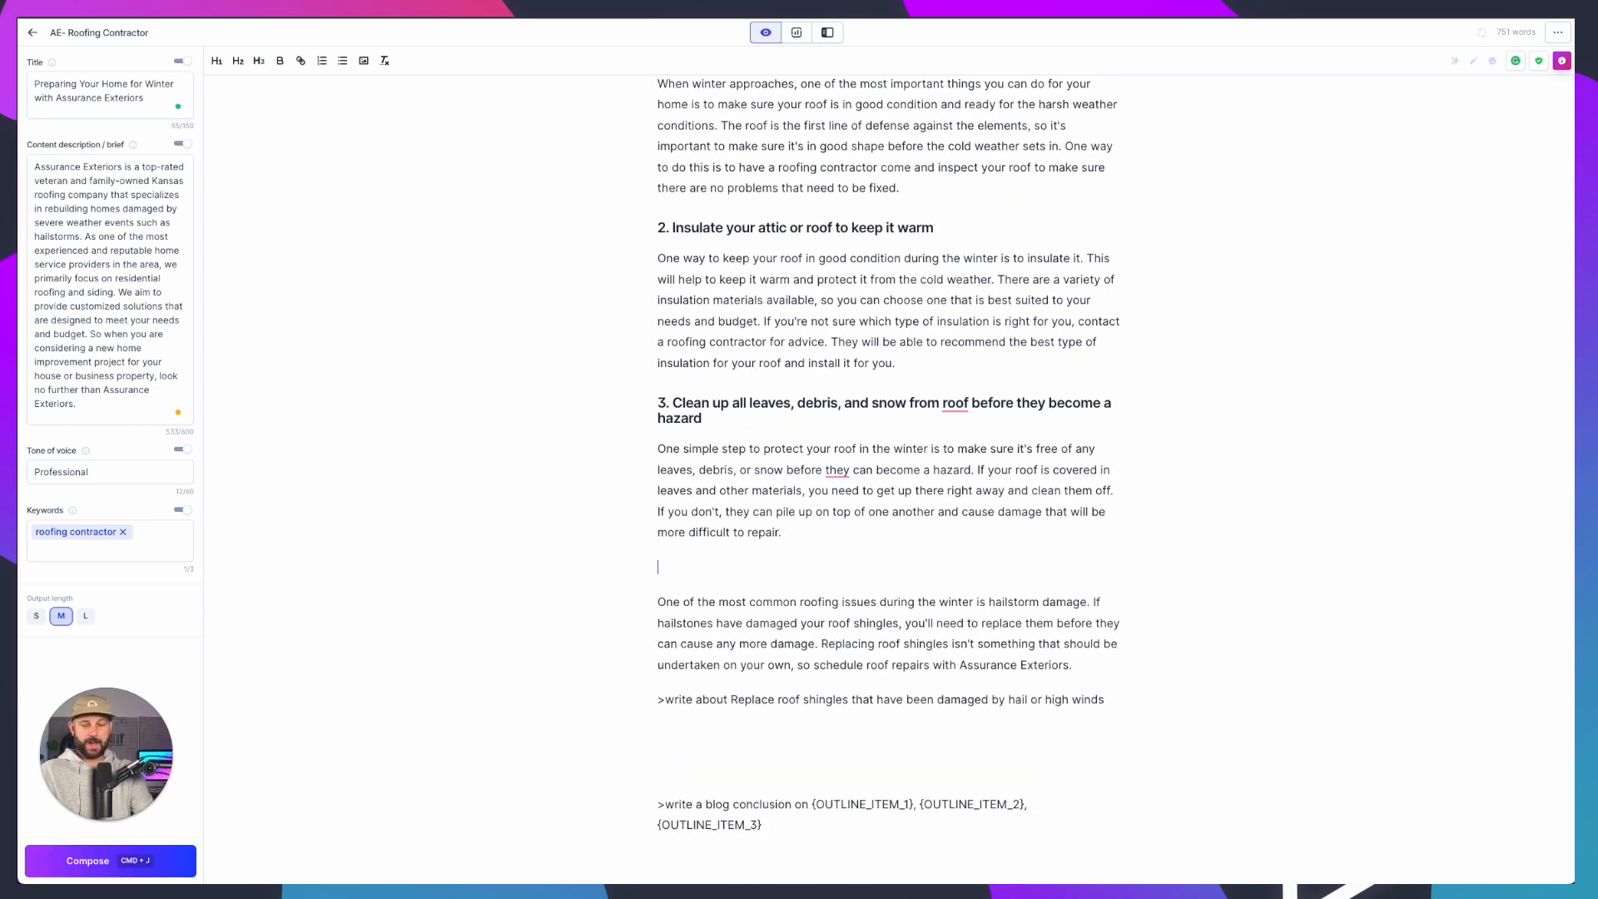
pyautogui.press('super+v')
pyautogui.tripleClick(856, 568)
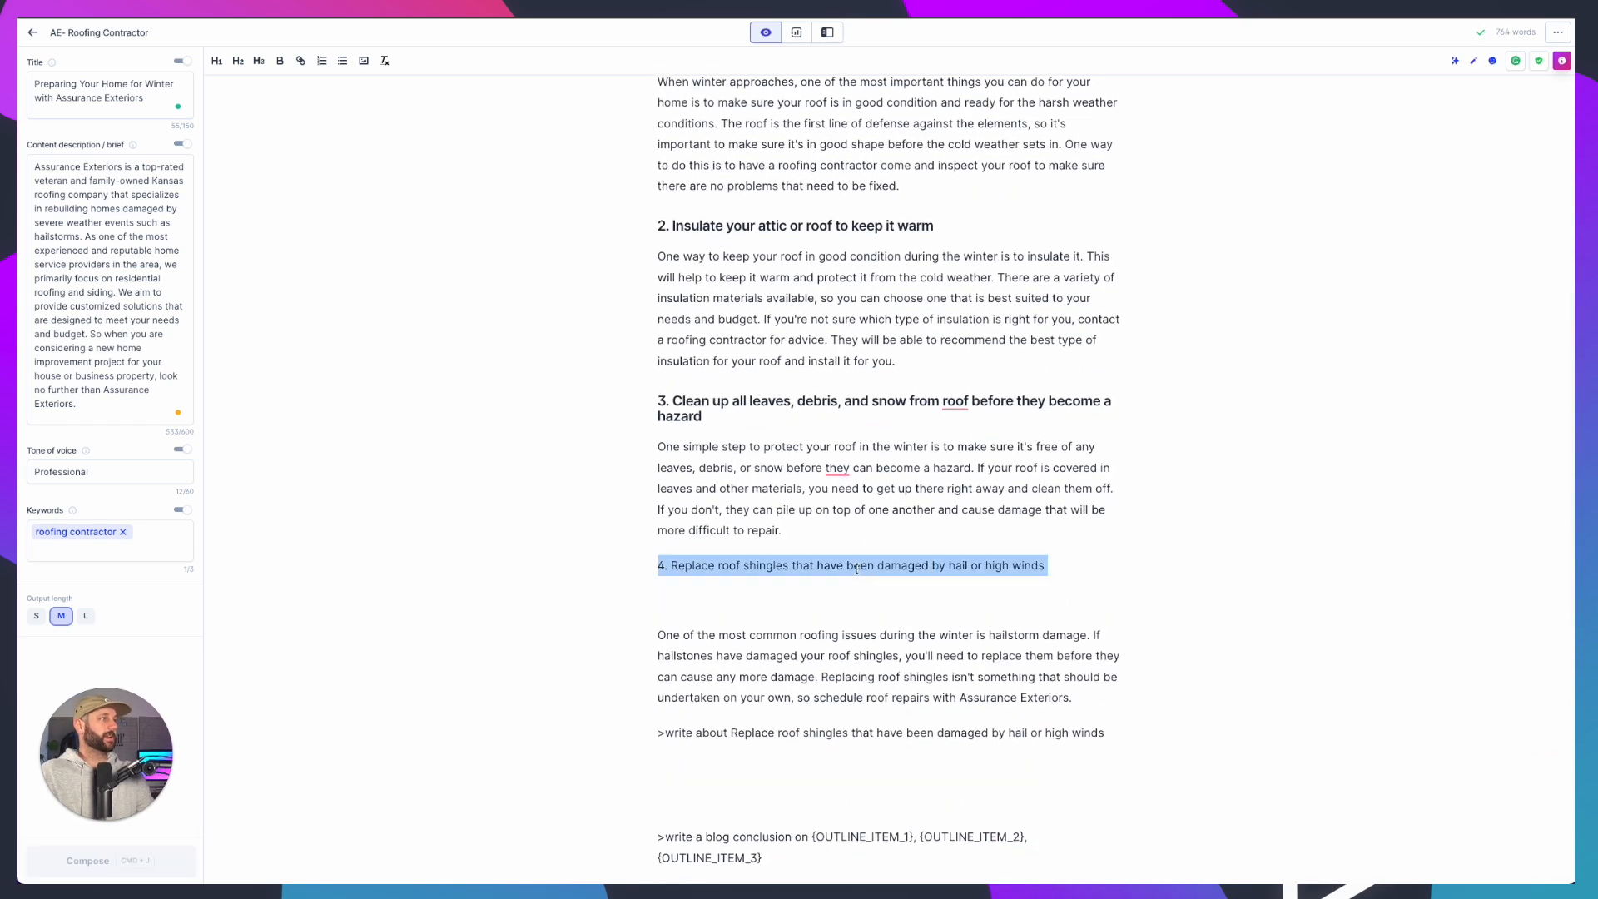
pyautogui.click(239, 60)
pyautogui.click(685, 600)
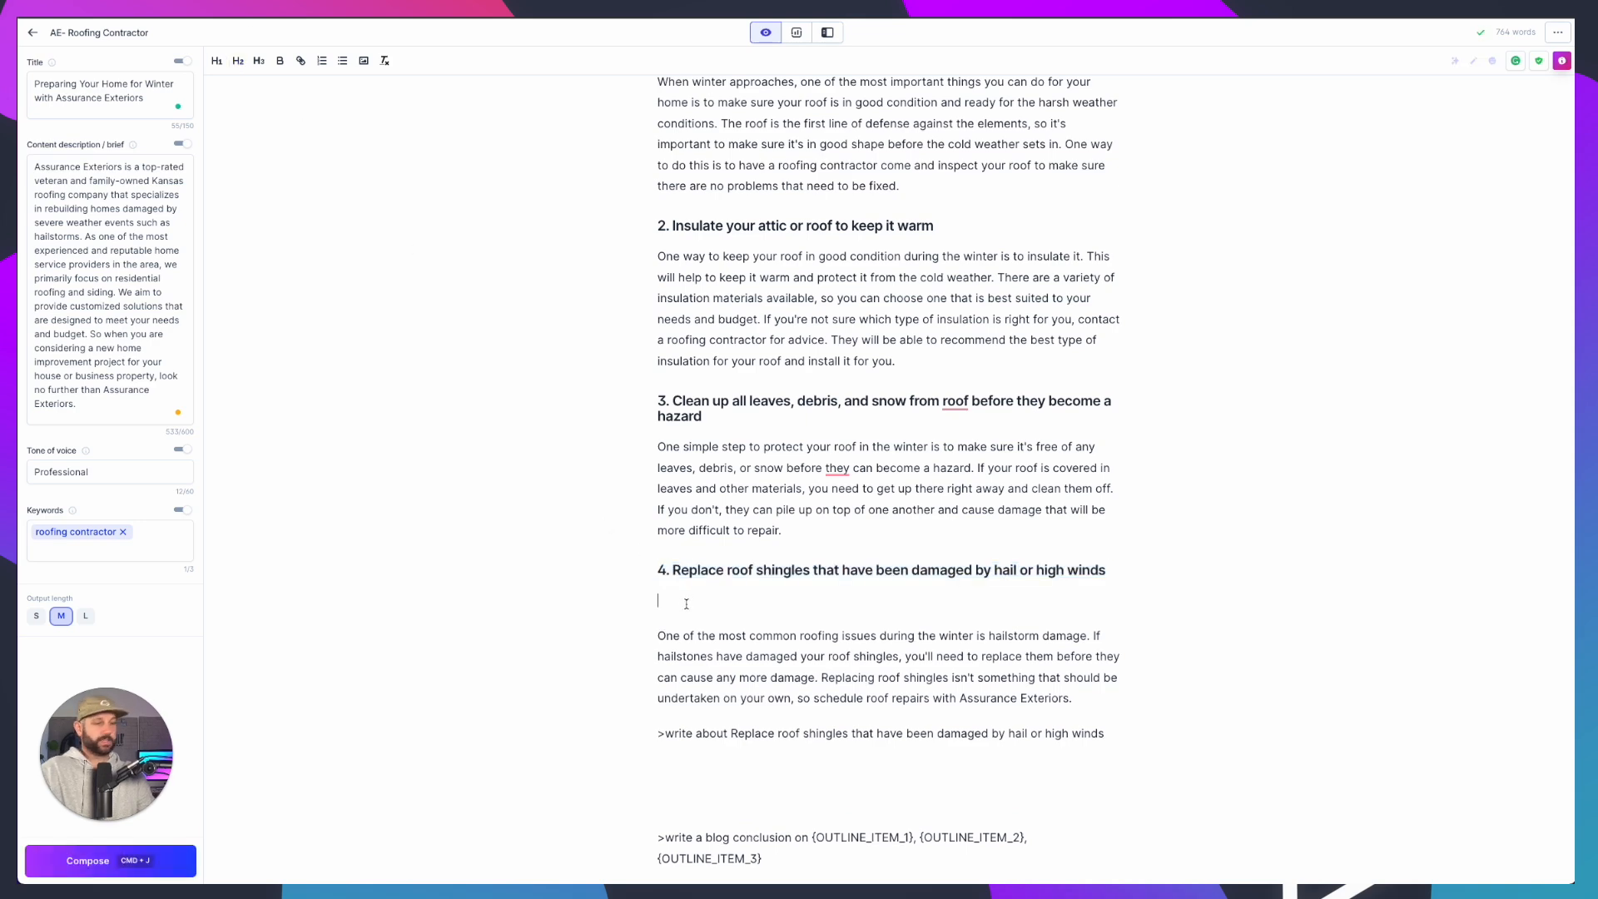
# Delete the blank line between heading 4 and the hailstorm damage paragraph
pyautogui.press('BackSpace')
pyautogui.scroll(1, 731, 594)
pyautogui.scroll(-2, 832, 583)
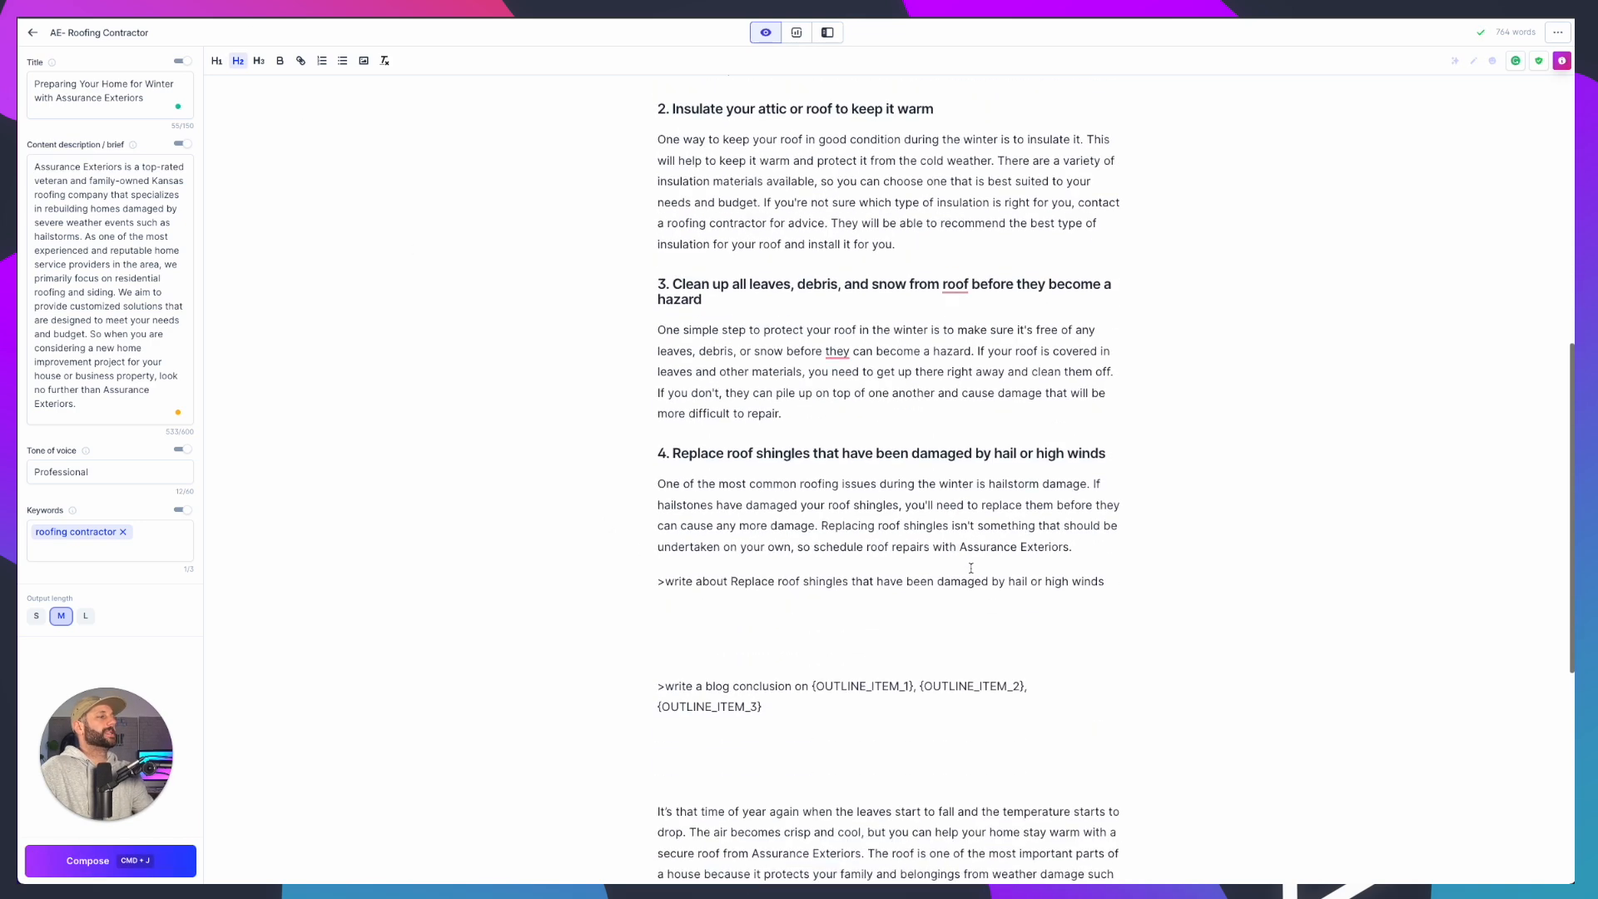
# Review the four completed sections and their headings against the outline list
pyautogui.scroll(3, 940, 571)
pyautogui.scroll(3, 939, 571)
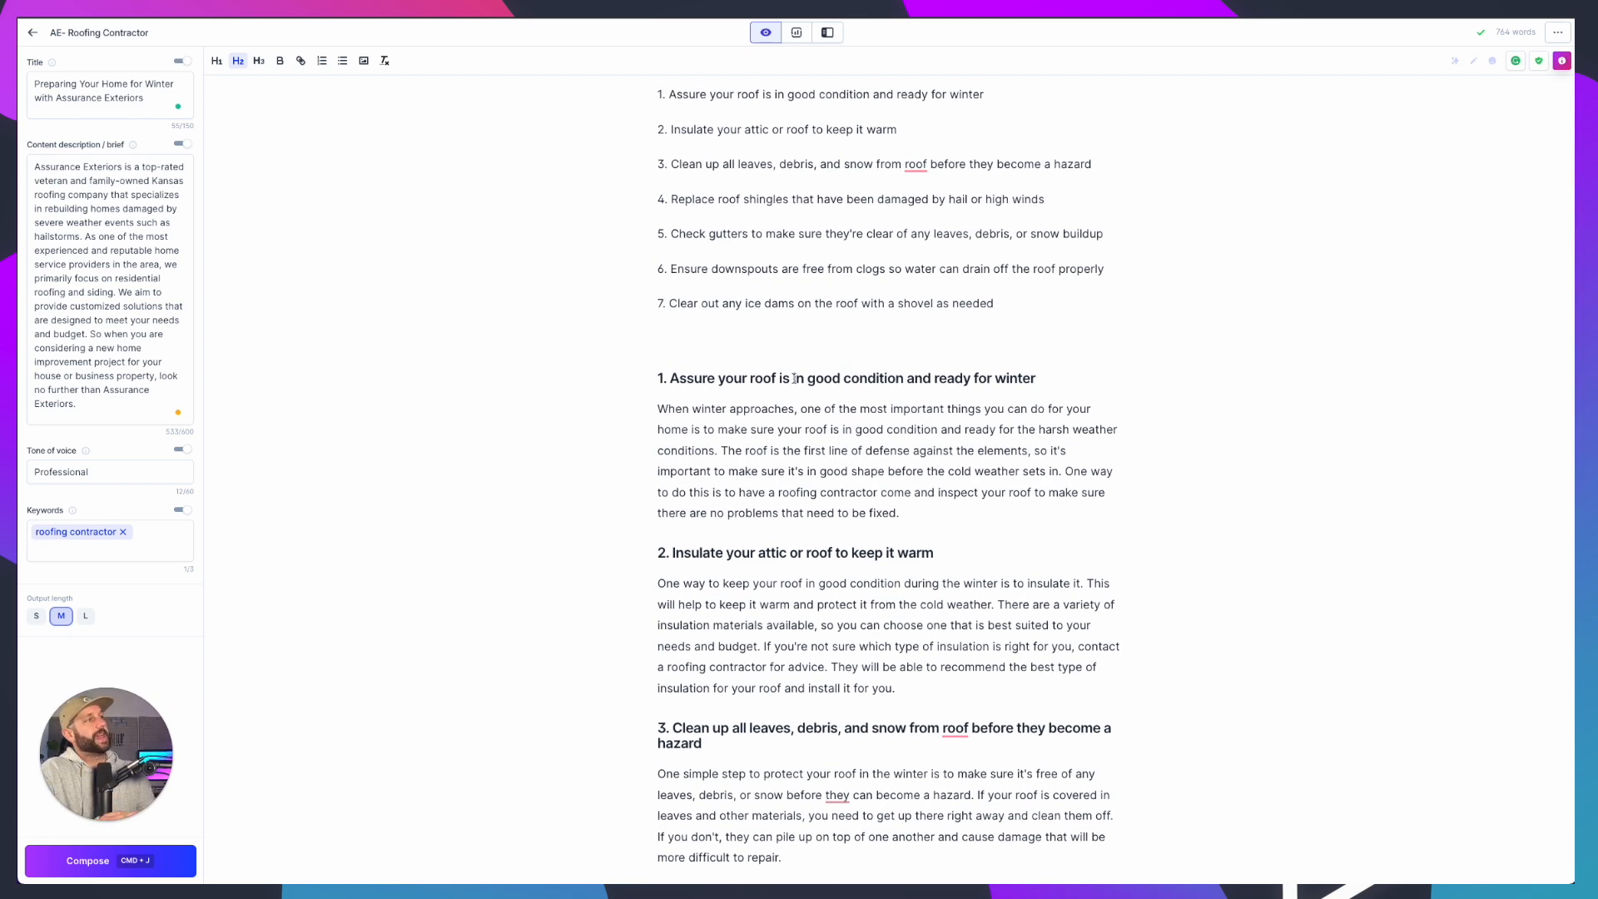
pyautogui.scroll(-1, 730, 343)
pyautogui.scroll(-2, 692, 443)
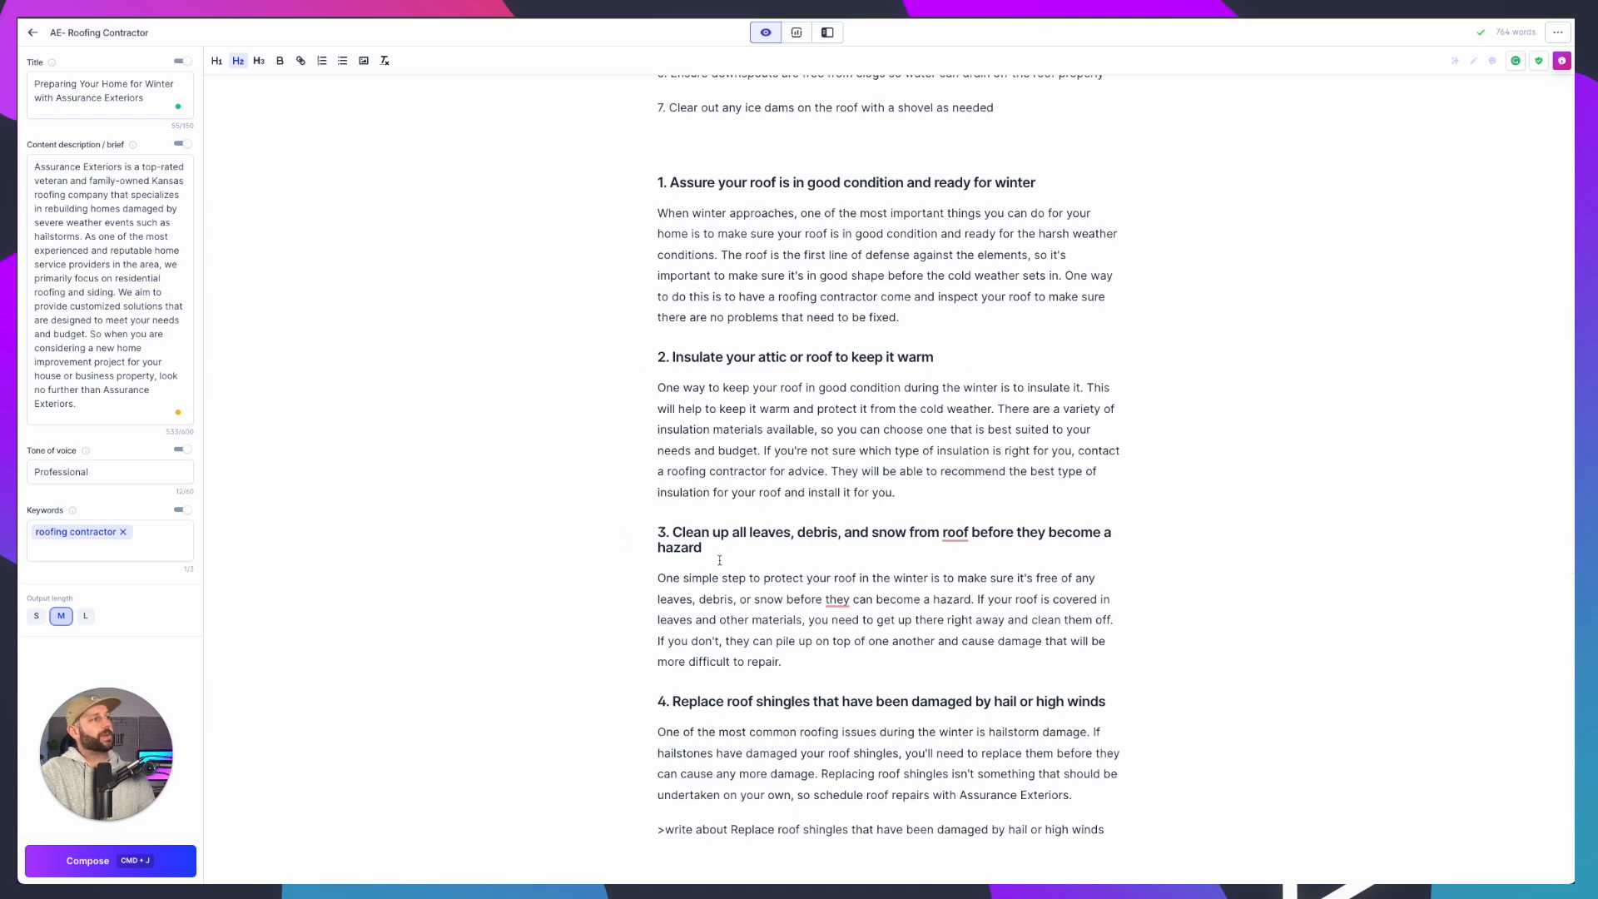
pyautogui.scroll(-3, 804, 626)
pyautogui.scroll(4, 799, 617)
pyautogui.scroll(3, 794, 617)
pyautogui.scroll(-4, 722, 351)
pyautogui.scroll(-2, 722, 350)
pyautogui.scroll(5, 728, 366)
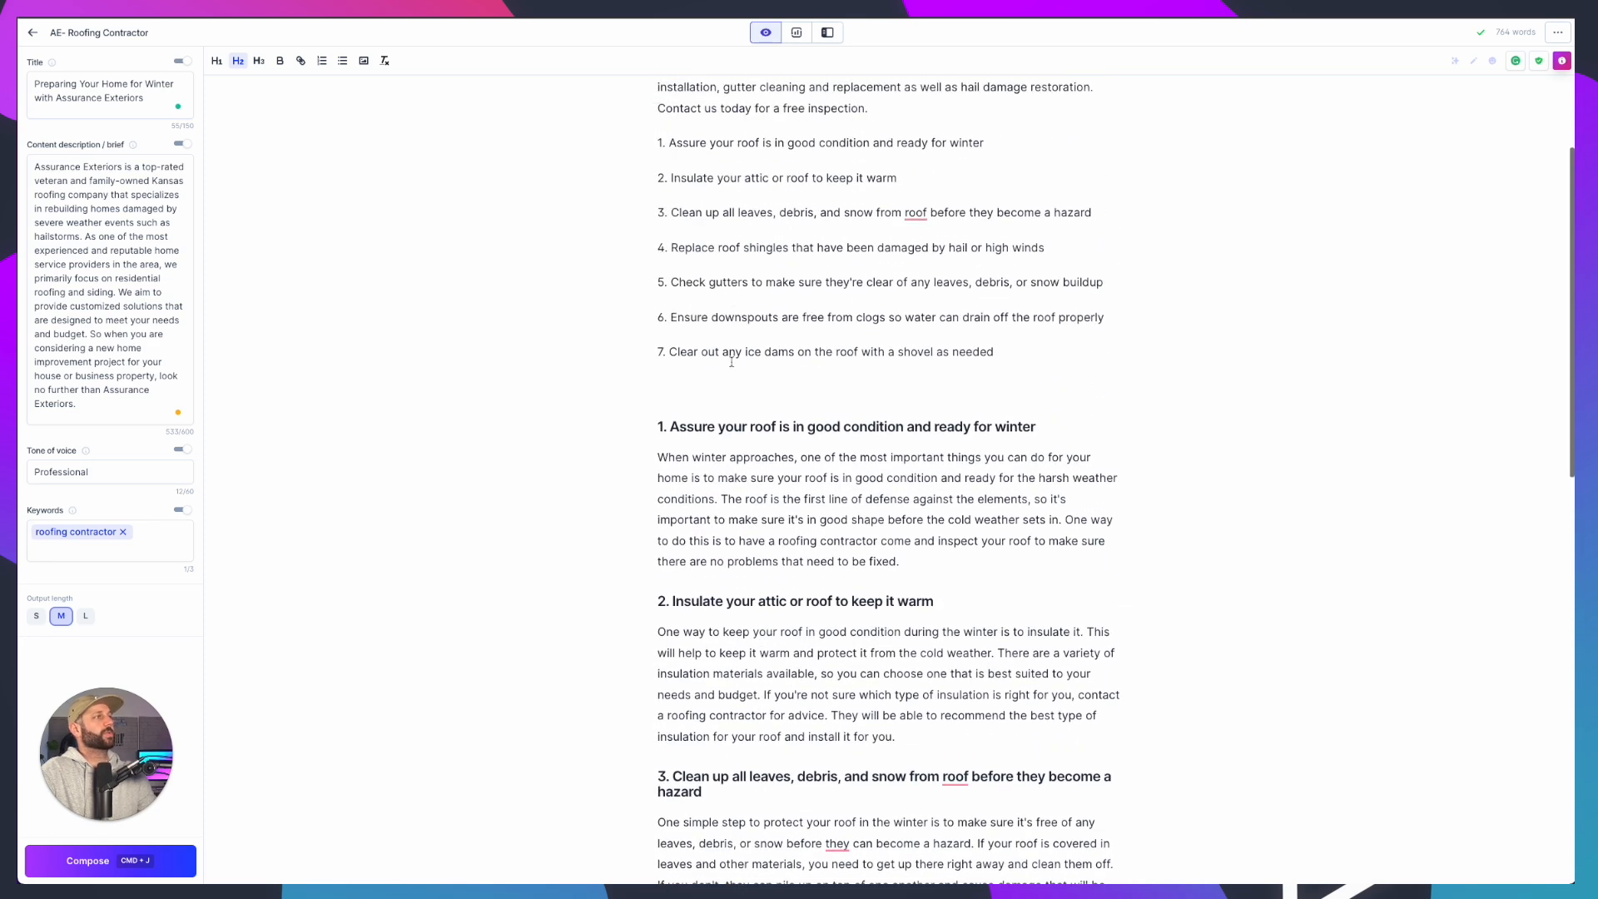
# Replace the write about command's topic with outline item 5, "Check gutters to make sure they're clear of any leaves, debris, or snow buildup"
pyautogui.moveTo(670, 283); pyautogui.dragTo(1108, 285)
pyautogui.press('super+c')
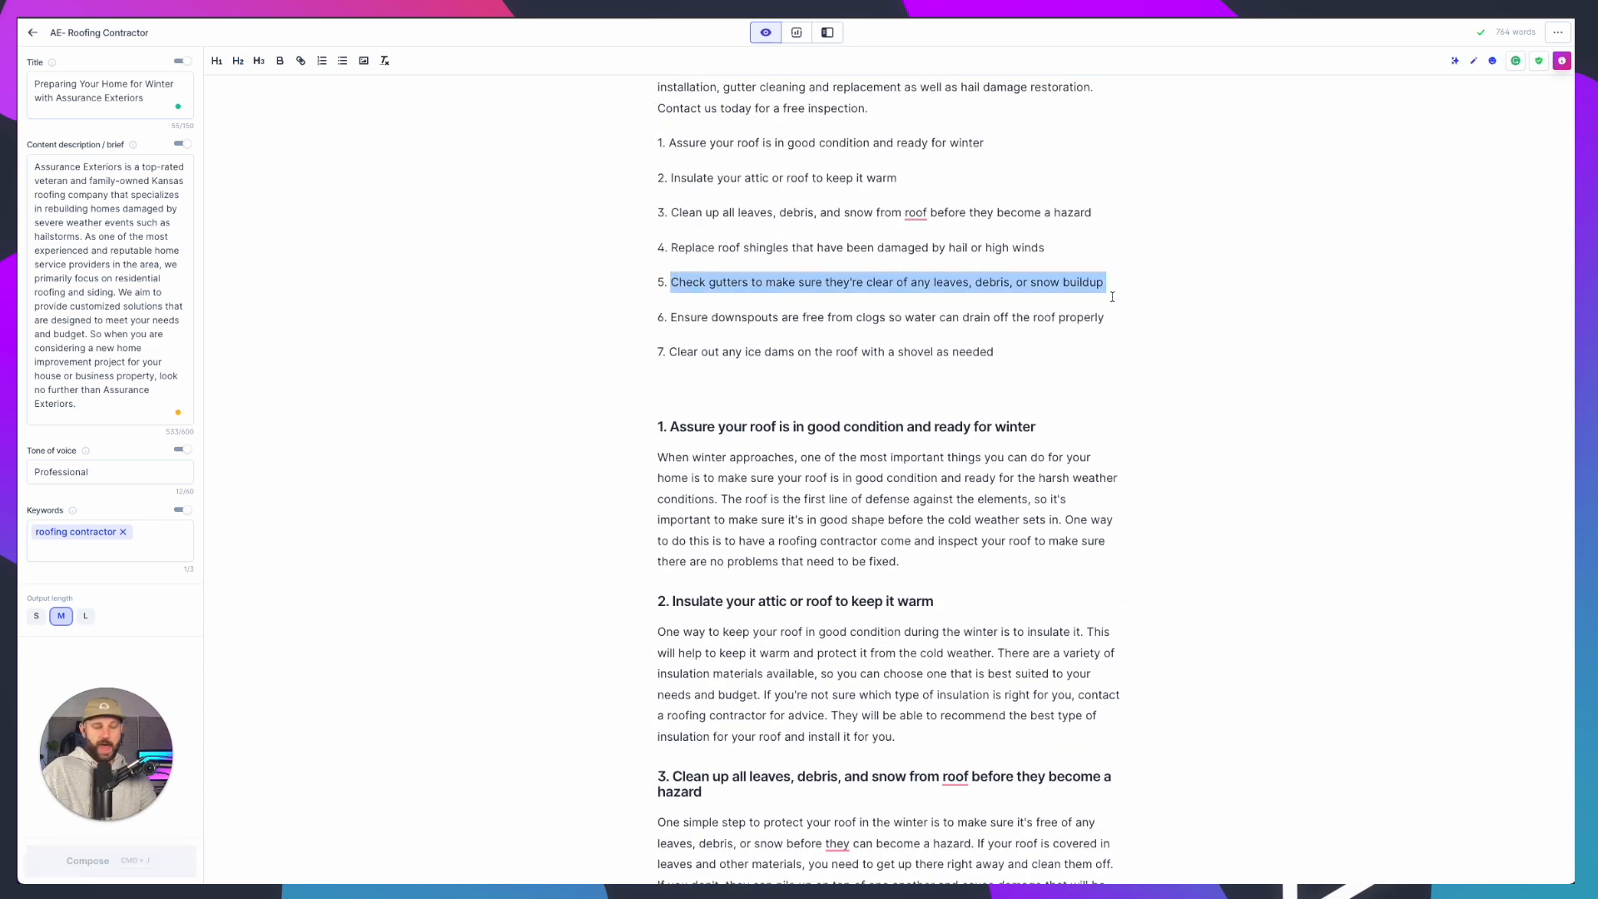
pyautogui.scroll(-5, 1111, 296)
pyautogui.tripleClick(738, 633)
pyautogui.keyDown('shift'); pyautogui.click(738, 633); pyautogui.keyUp('shift')
pyautogui.moveTo(731, 634); pyautogui.dragTo(1144, 635)
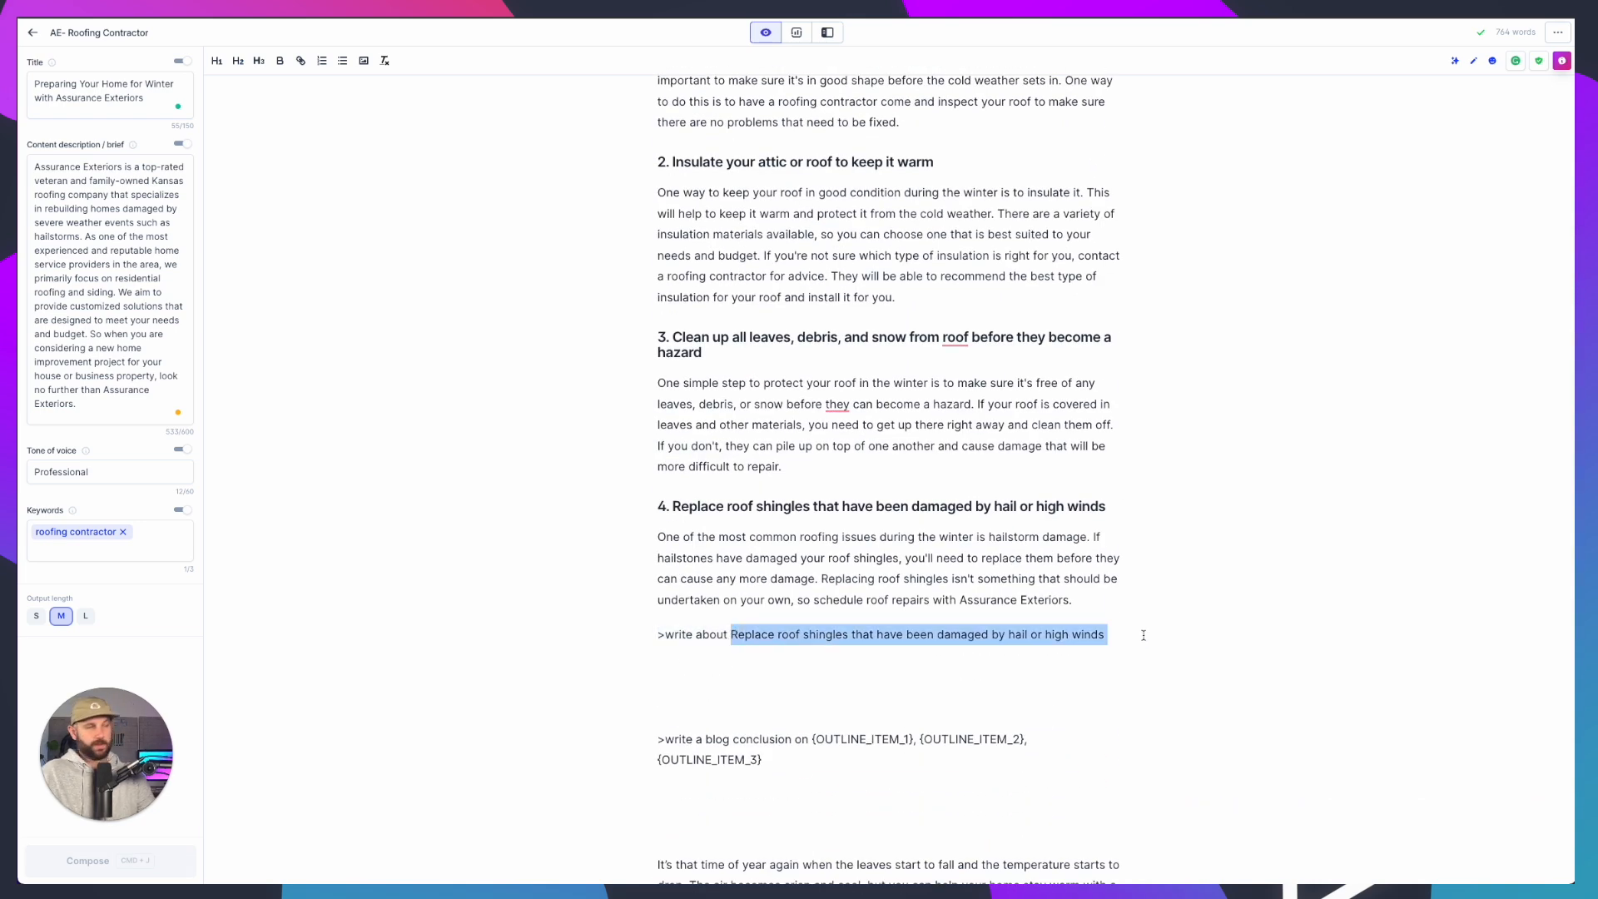
pyautogui.press('super+v')
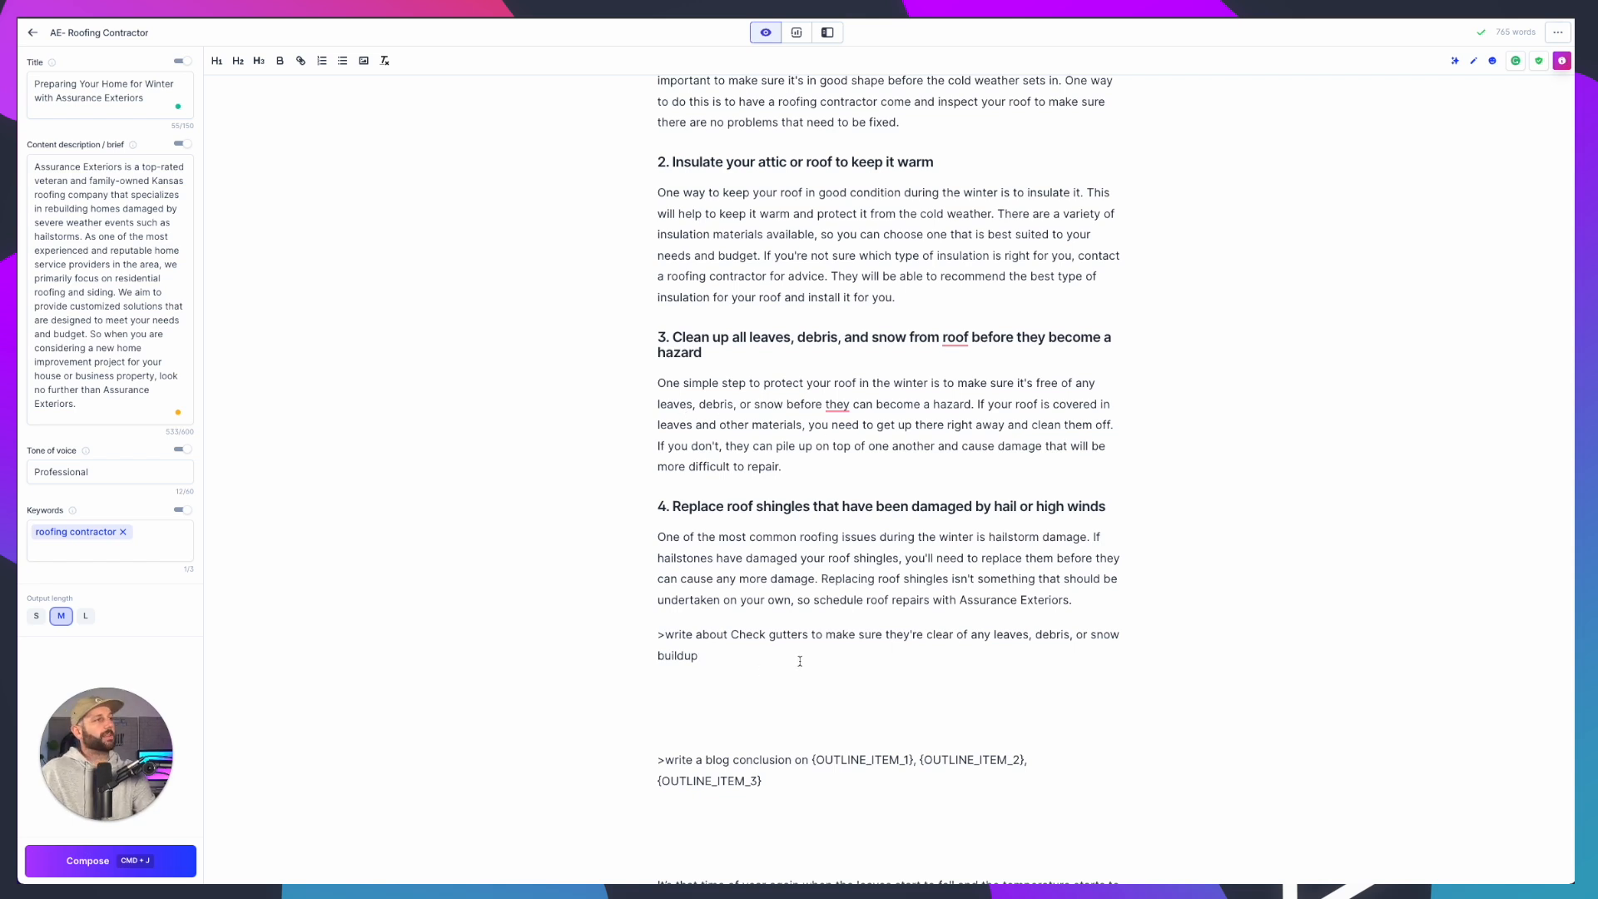
# Compose from the write about command to generate the gutter-checking section
pyautogui.press('super+j')
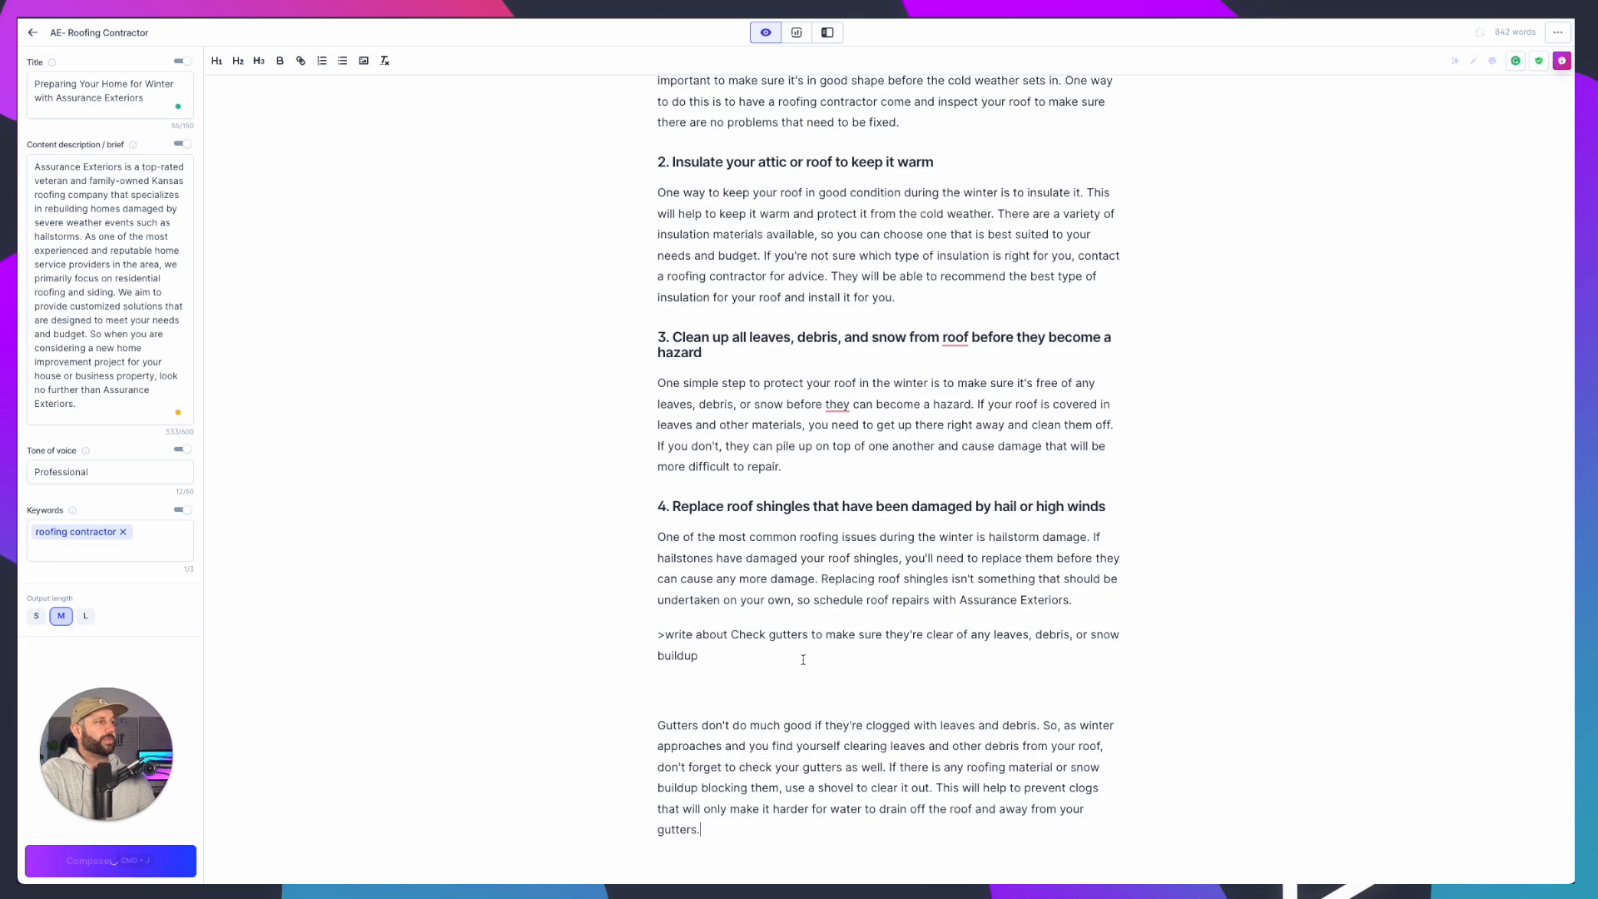
pyautogui.scroll(-3, 1160, 560)
pyautogui.press('super+j')
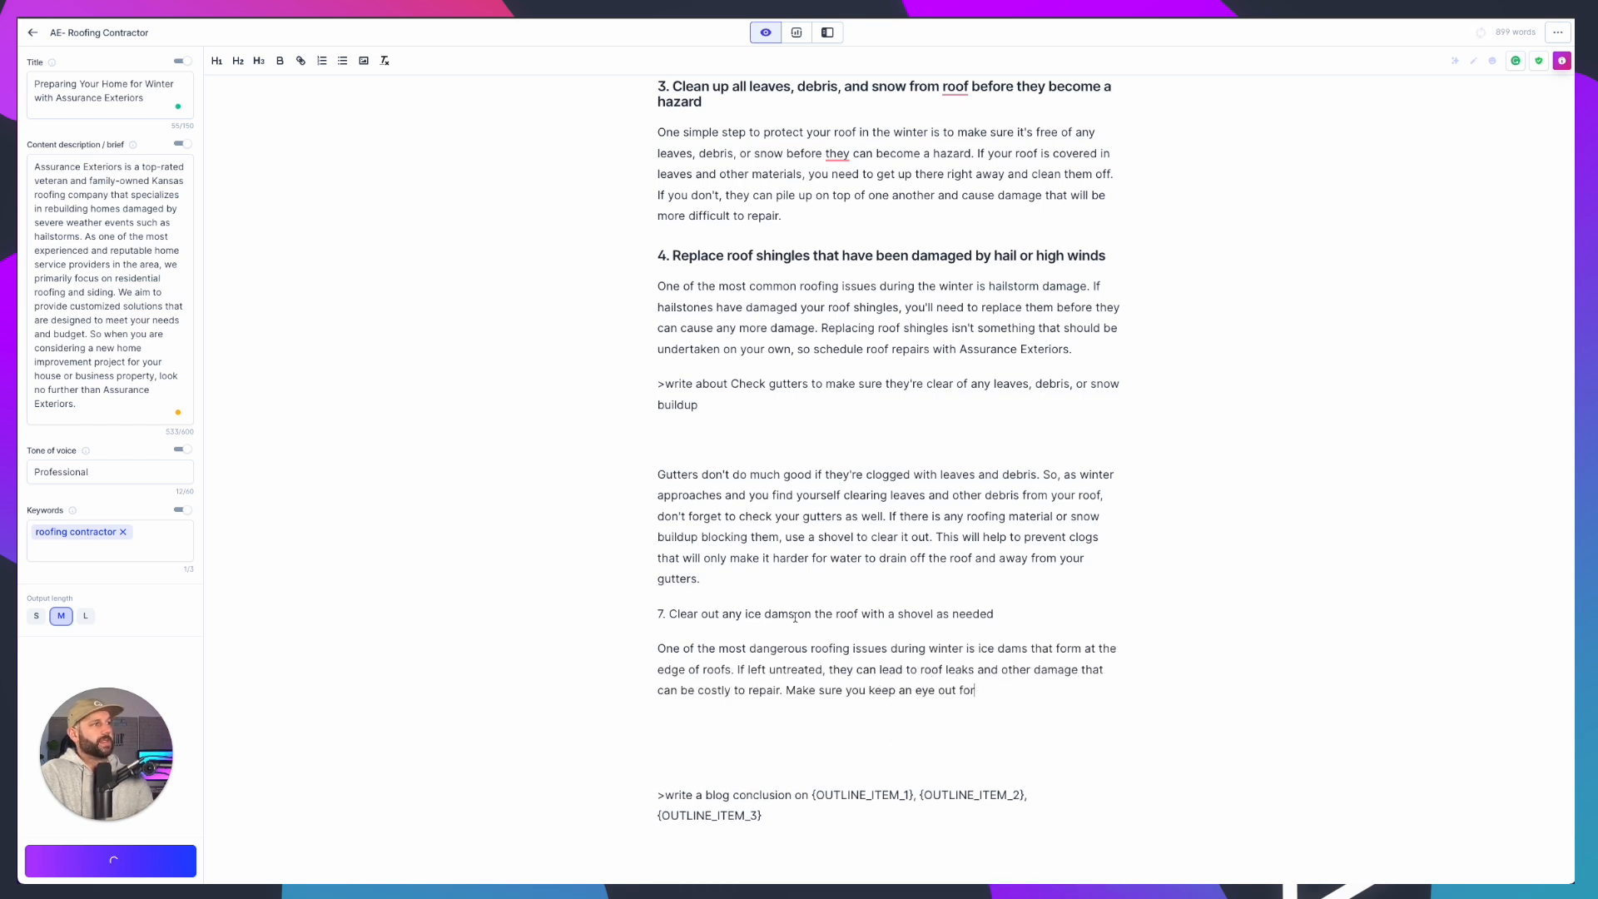
pyautogui.tripleClick(993, 619)
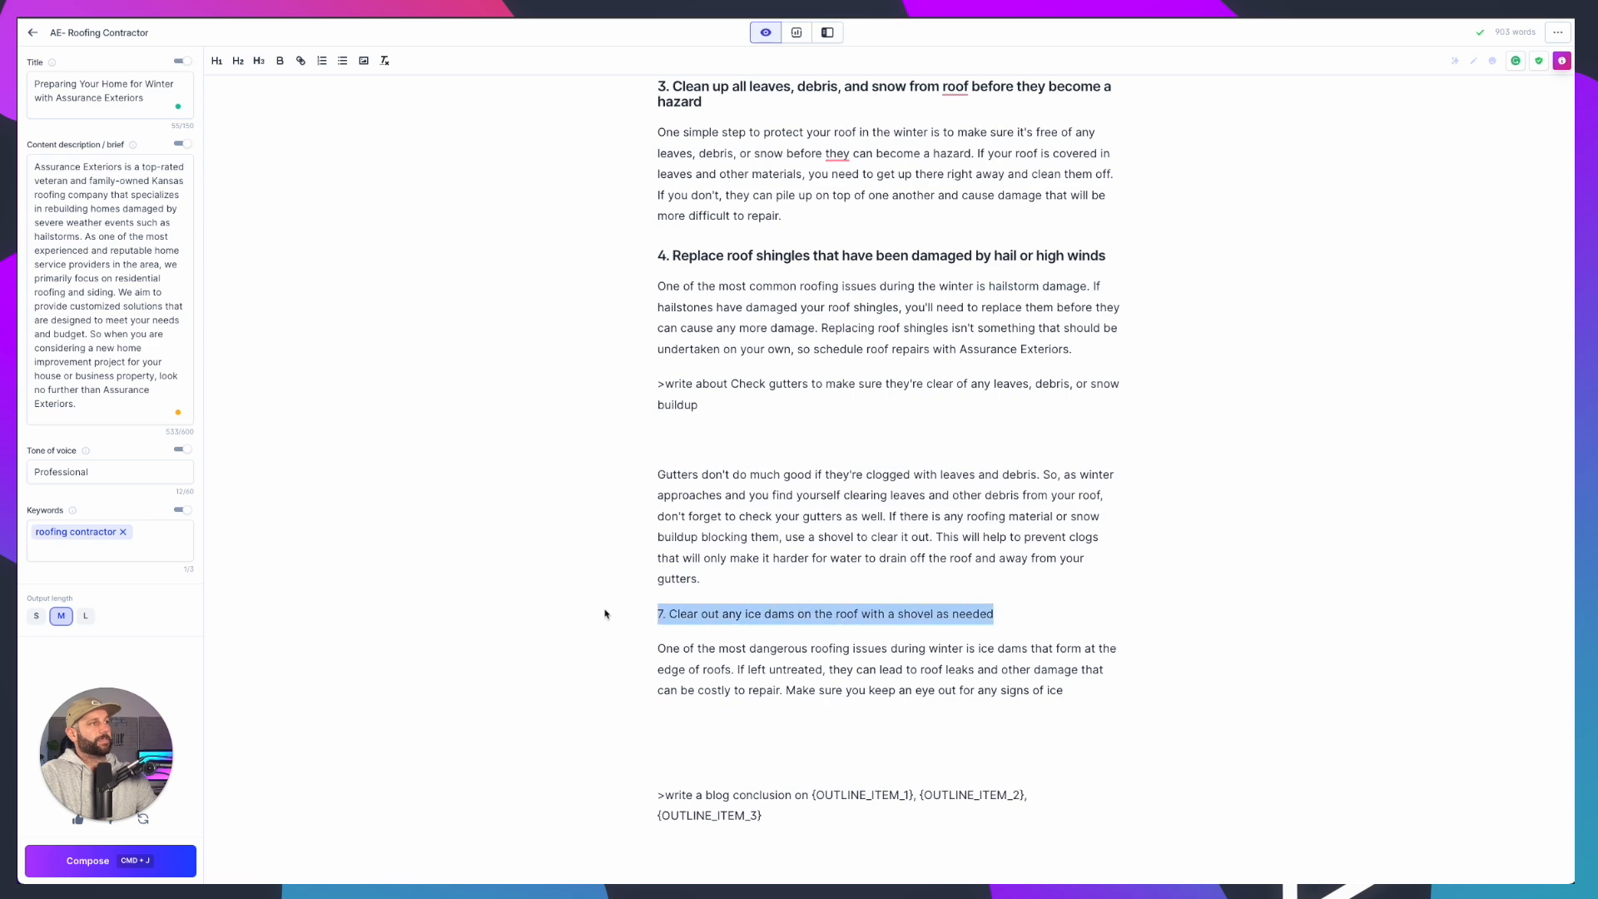
pyautogui.press('super+j')
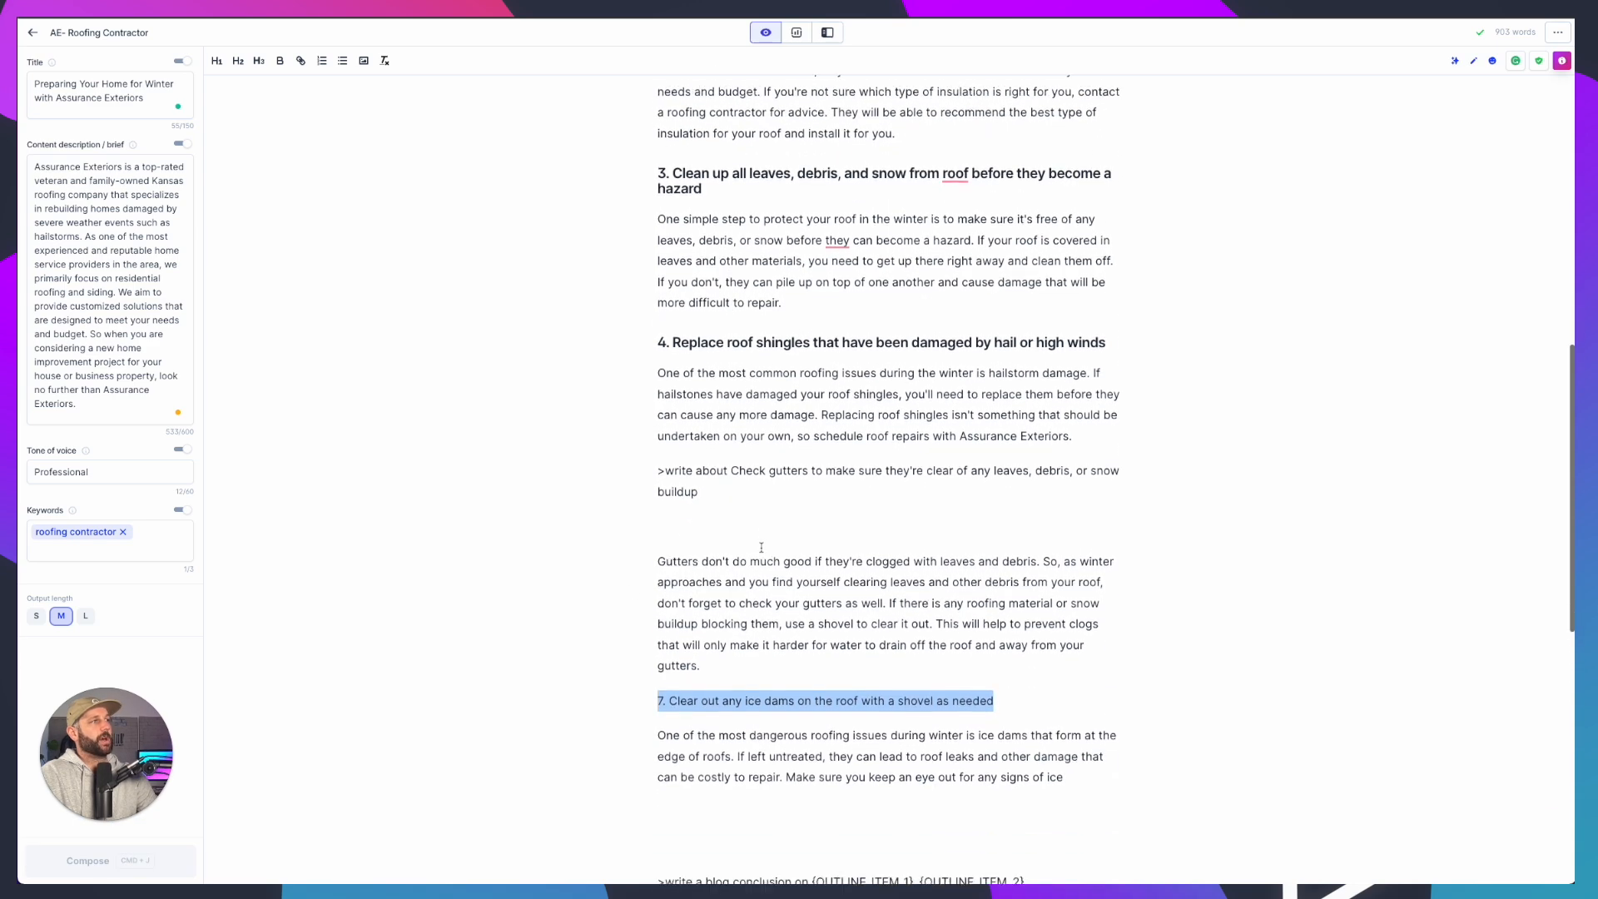
pyautogui.click(719, 471)
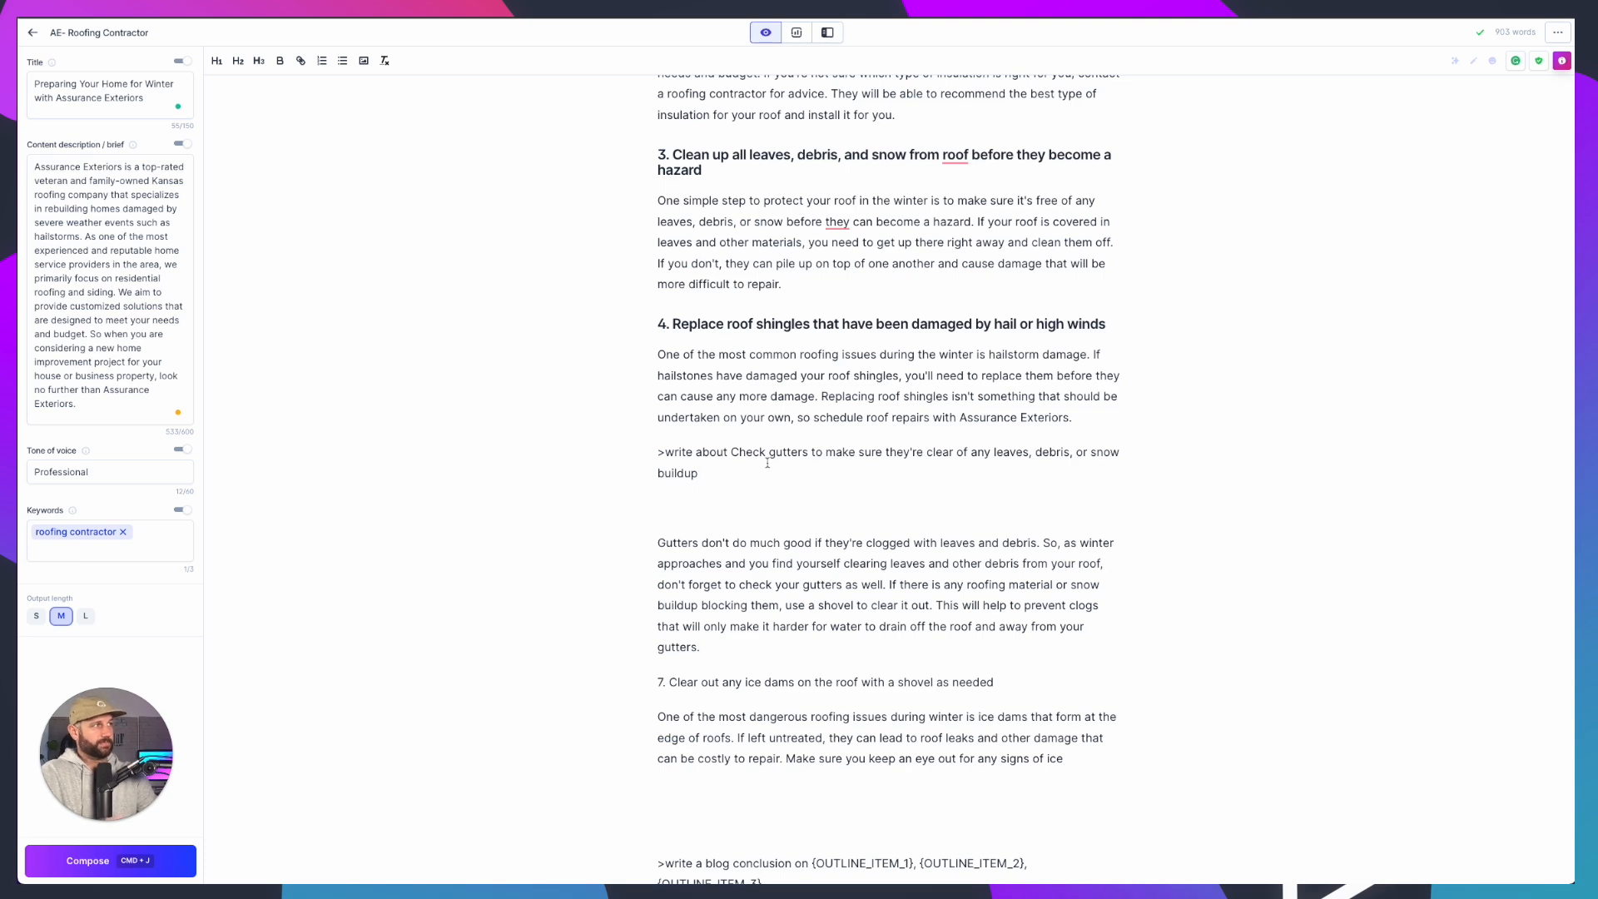
pyautogui.scroll(-1, 756, 481)
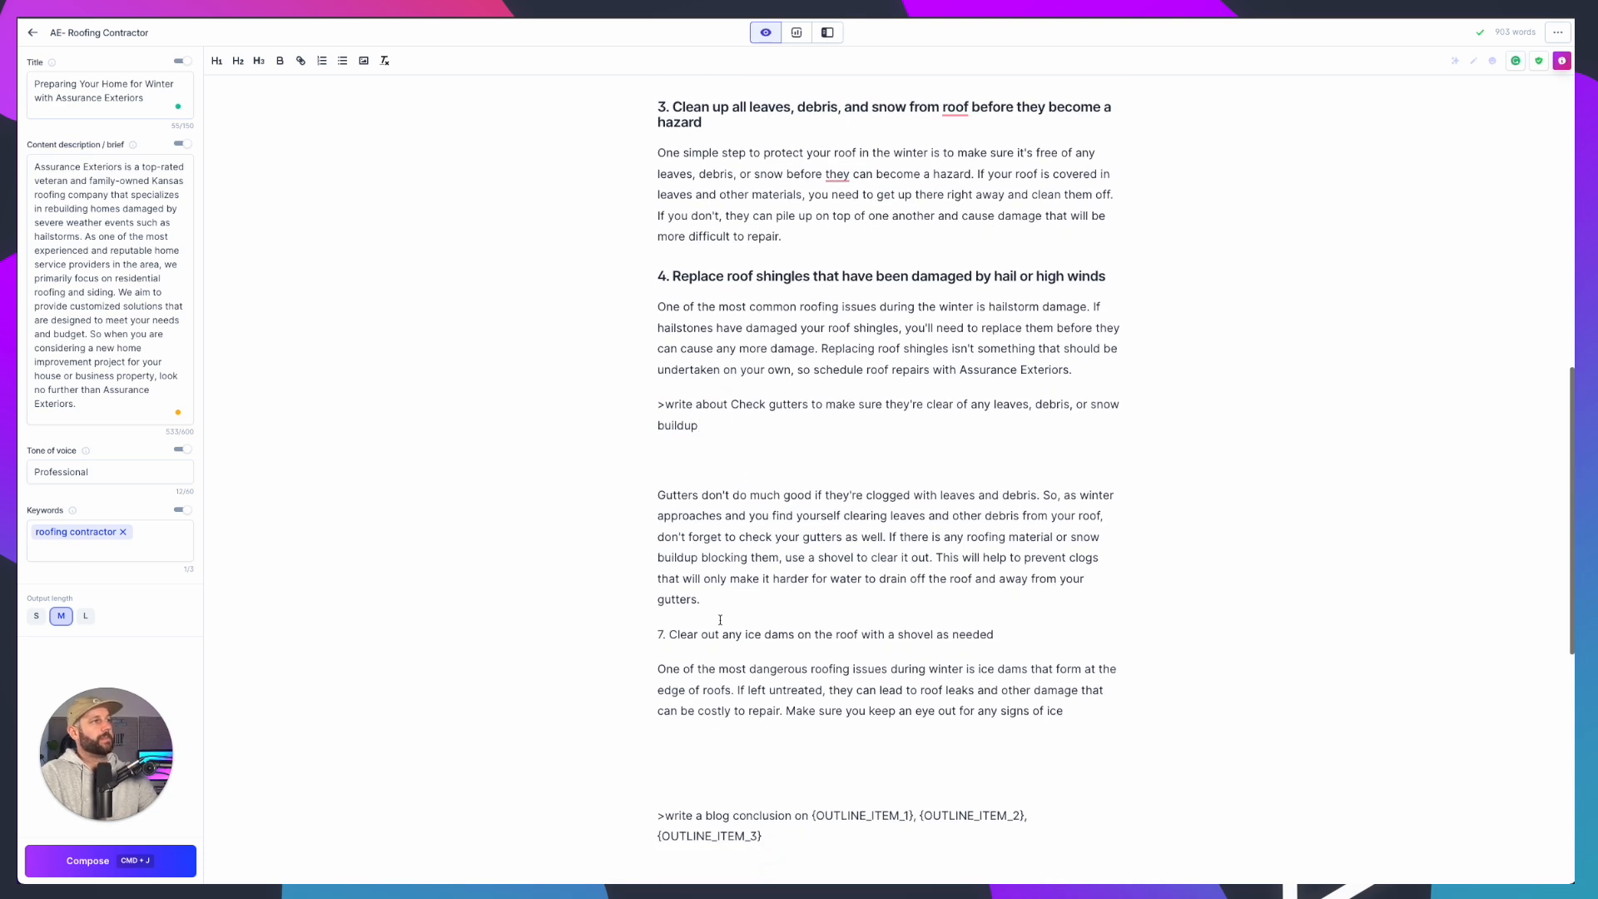
pyautogui.scroll(-2, 657, 503)
pyautogui.moveTo(657, 503); pyautogui.dragTo(966, 536)
pyautogui.click(657, 610)
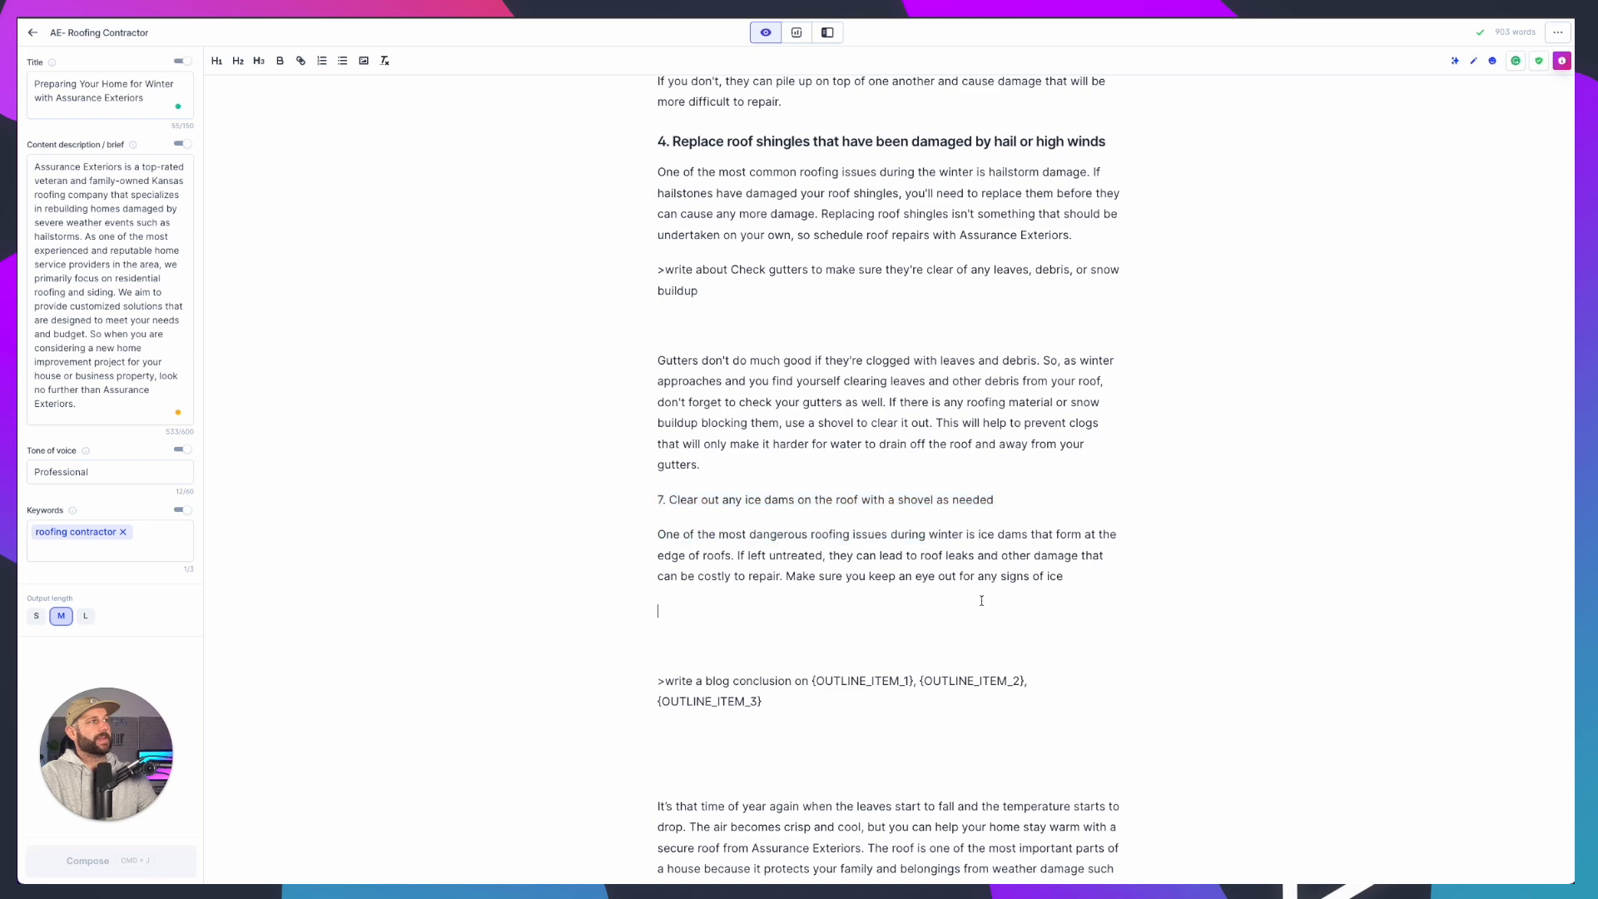
# Copy outline item 5 with its number and paste it above the generated gutters paragraph
pyautogui.scroll(3, 725, 422)
pyautogui.scroll(2, 725, 423)
pyautogui.scroll(-1, 718, 637)
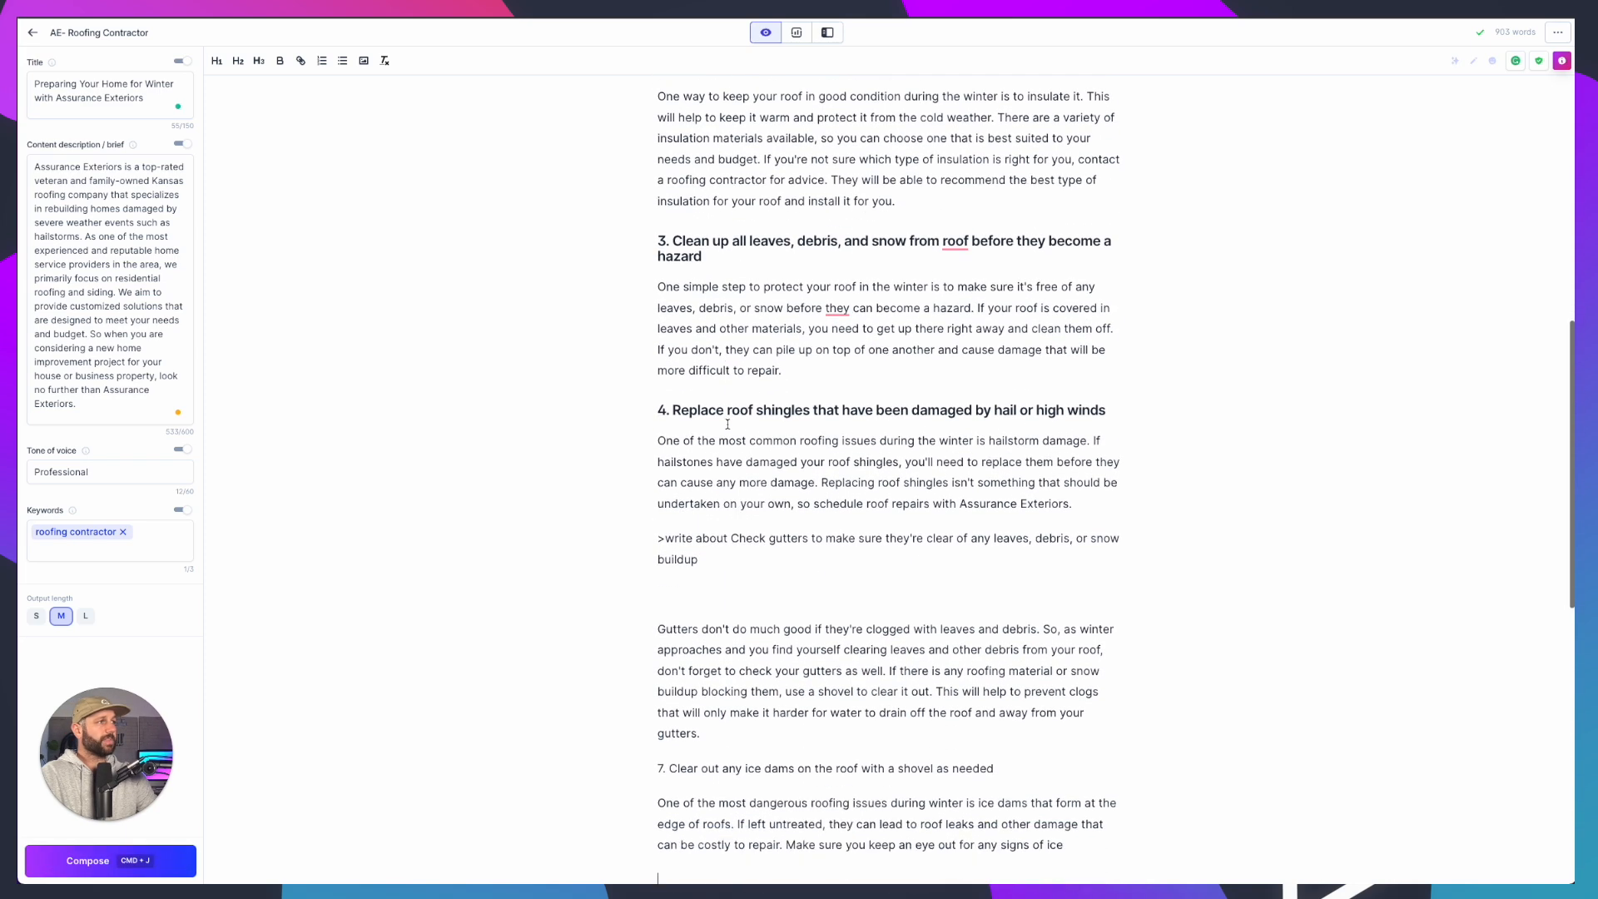
pyautogui.scroll(8, 714, 331)
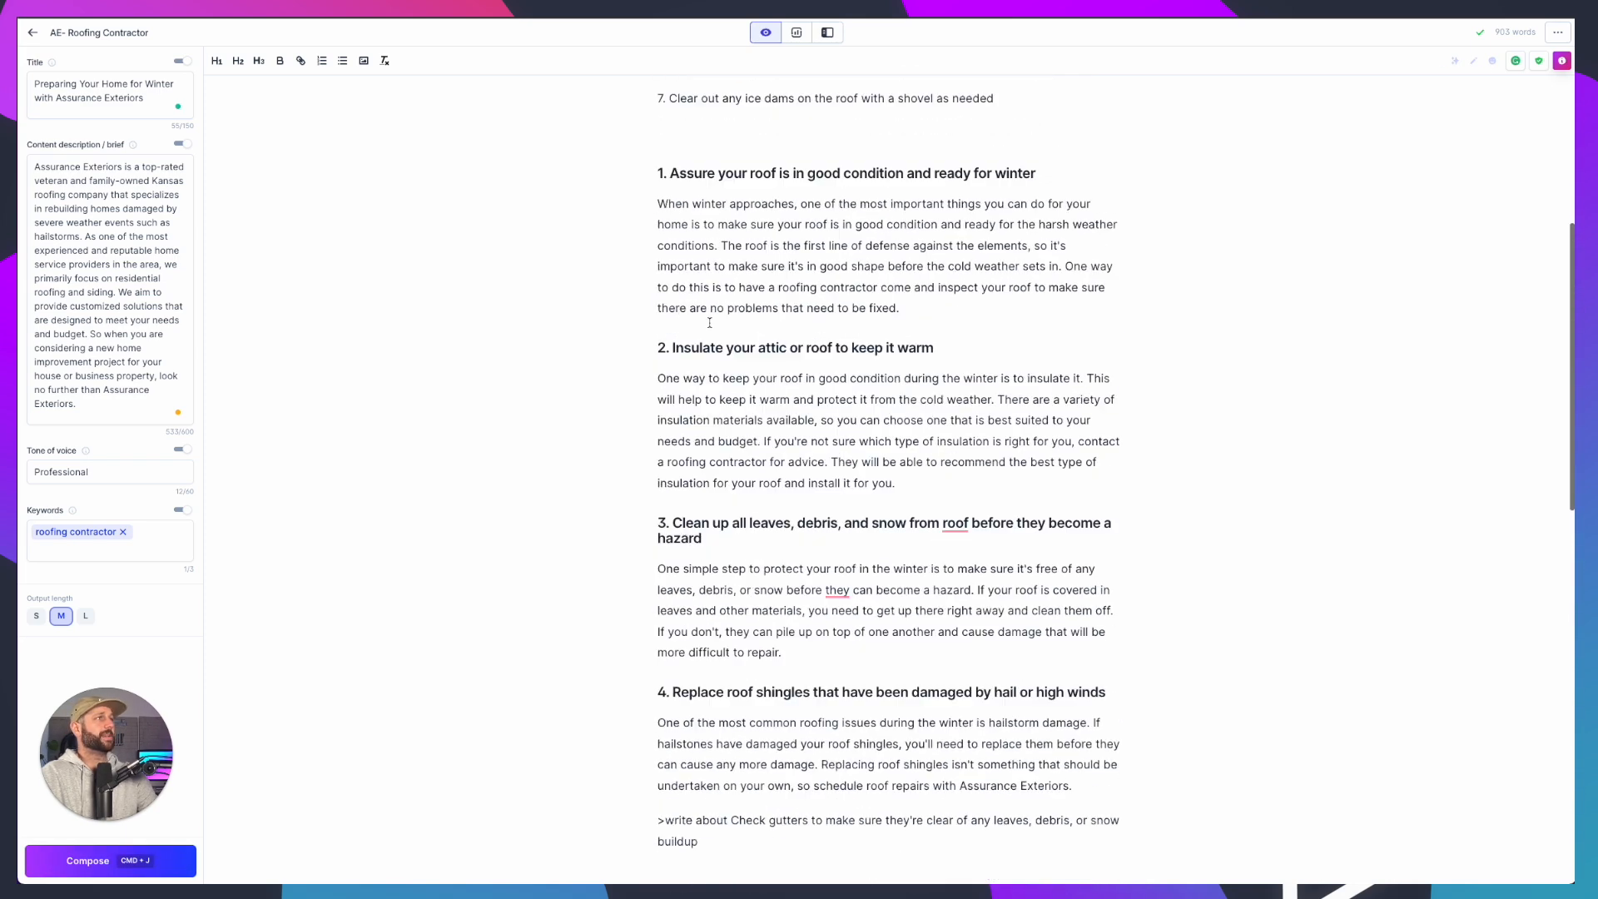
pyautogui.moveTo(657, 206); pyautogui.dragTo(1105, 207)
pyautogui.press('super+c')
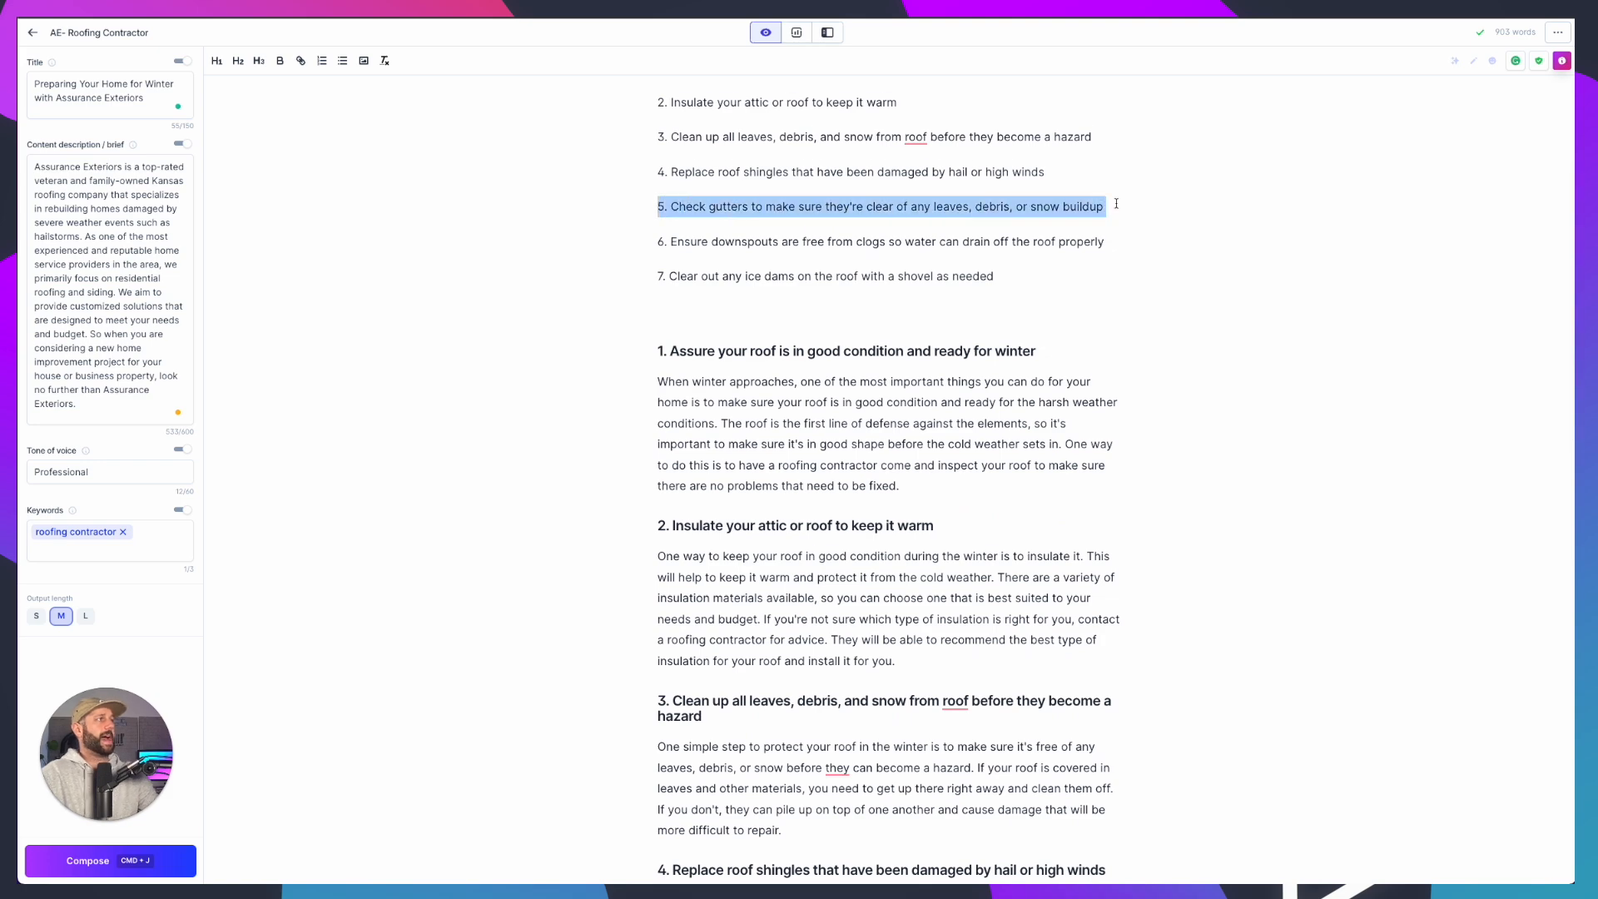
pyautogui.press('super+j')
pyautogui.click(704, 675)
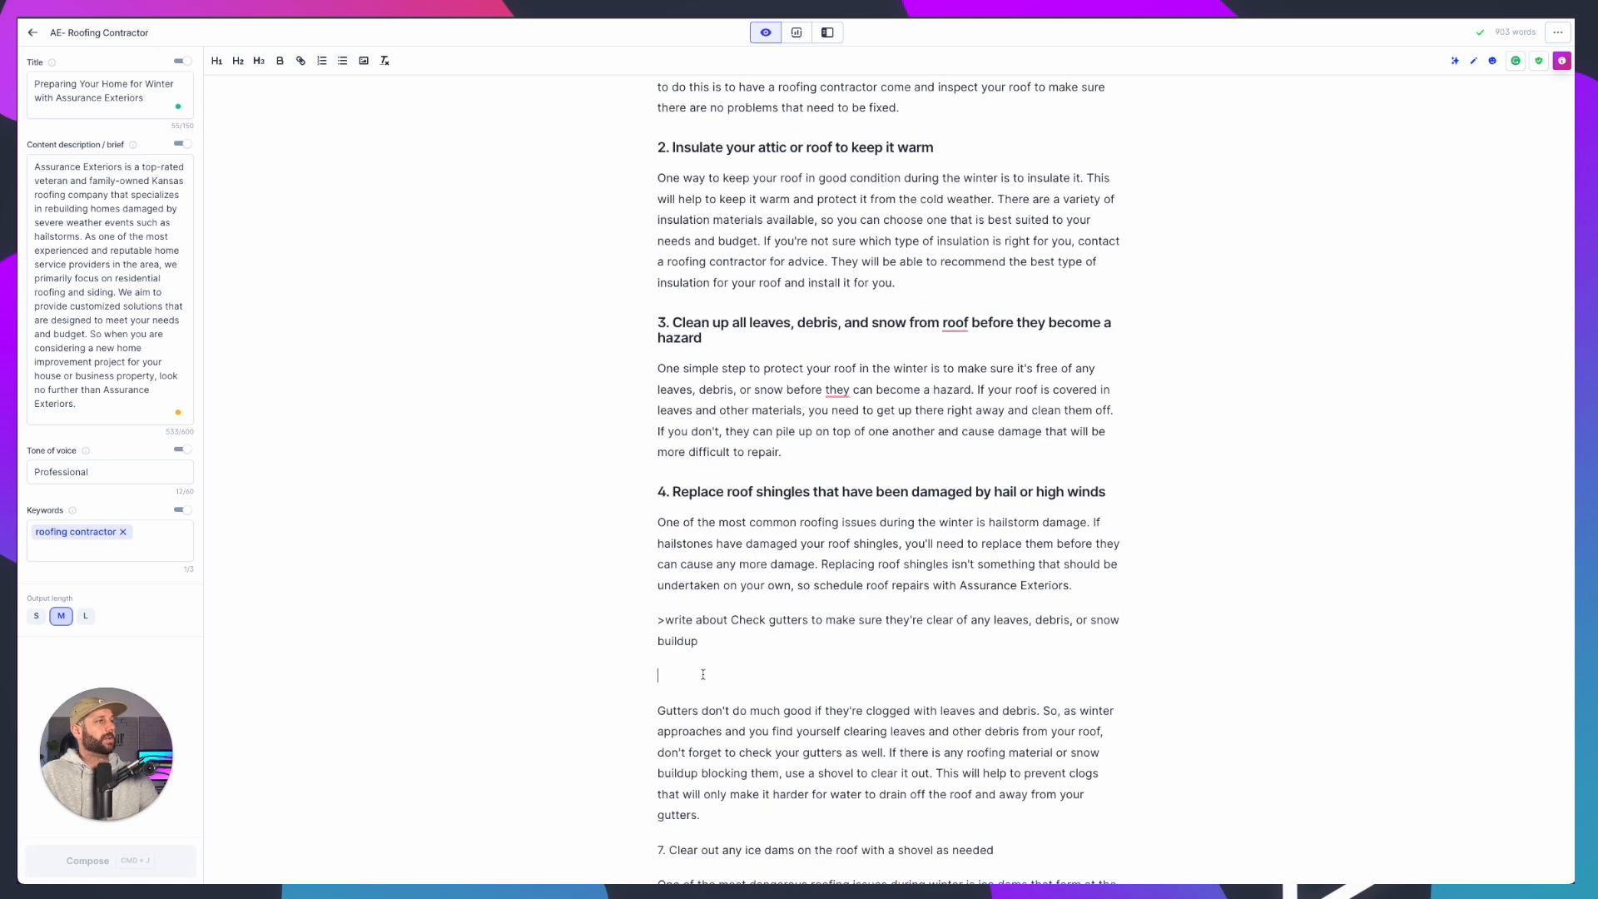
pyautogui.press('super+v')
# Replace the write about topic with "Ensure downspouts are free from clogs so water can drain off the roof properly" and cut the command above item 5
pyautogui.scroll(-3, 707, 675)
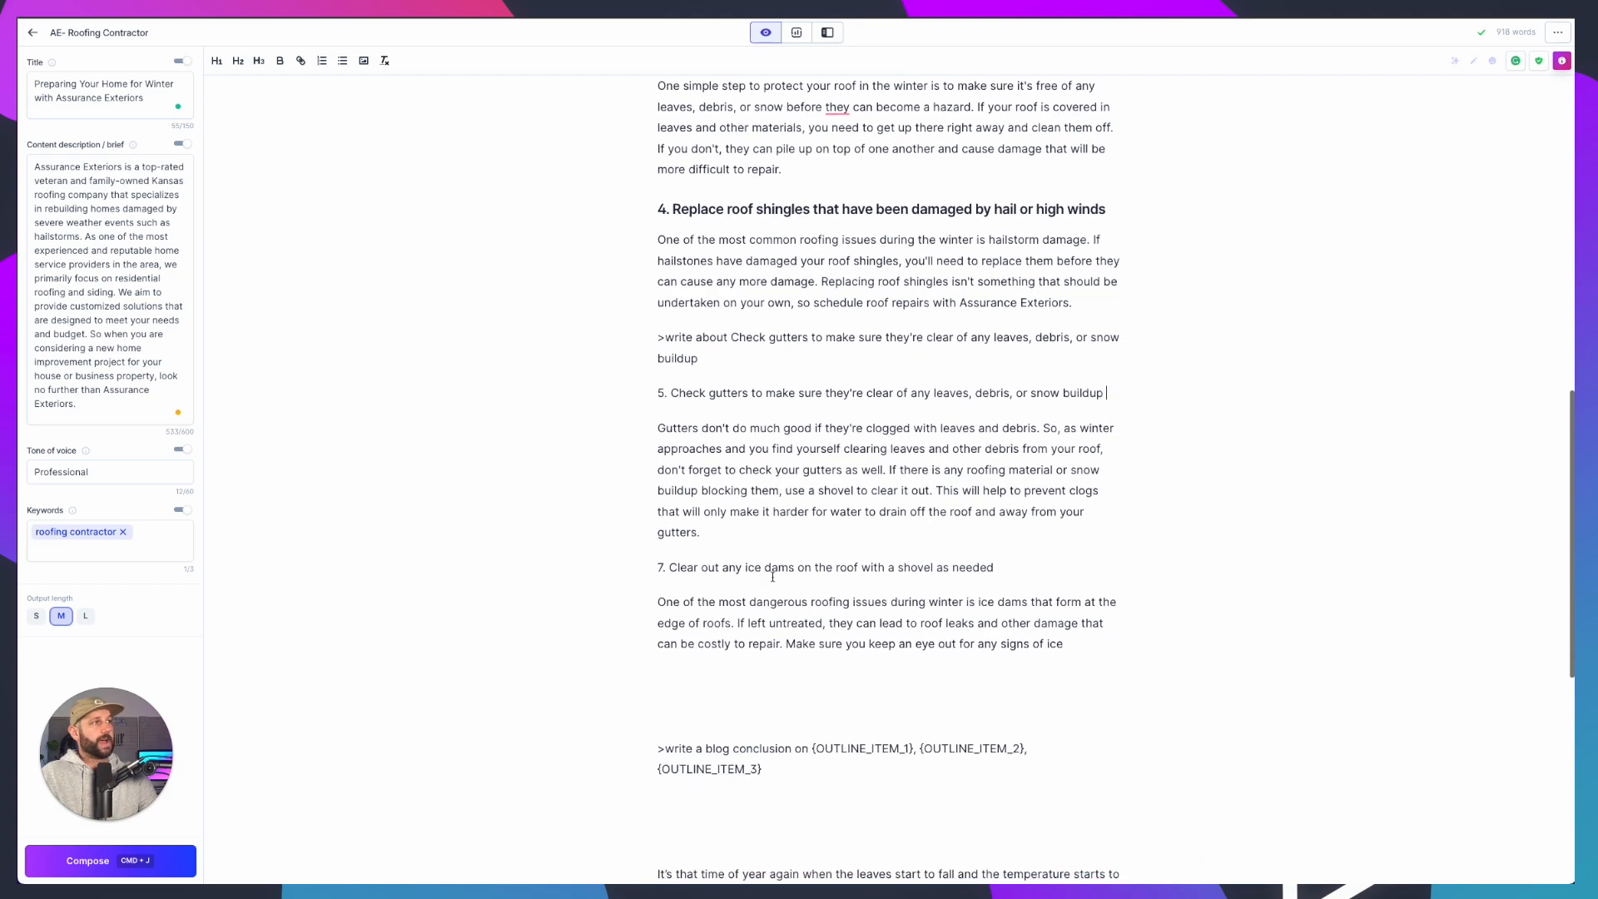
pyautogui.scroll(9, 759, 571)
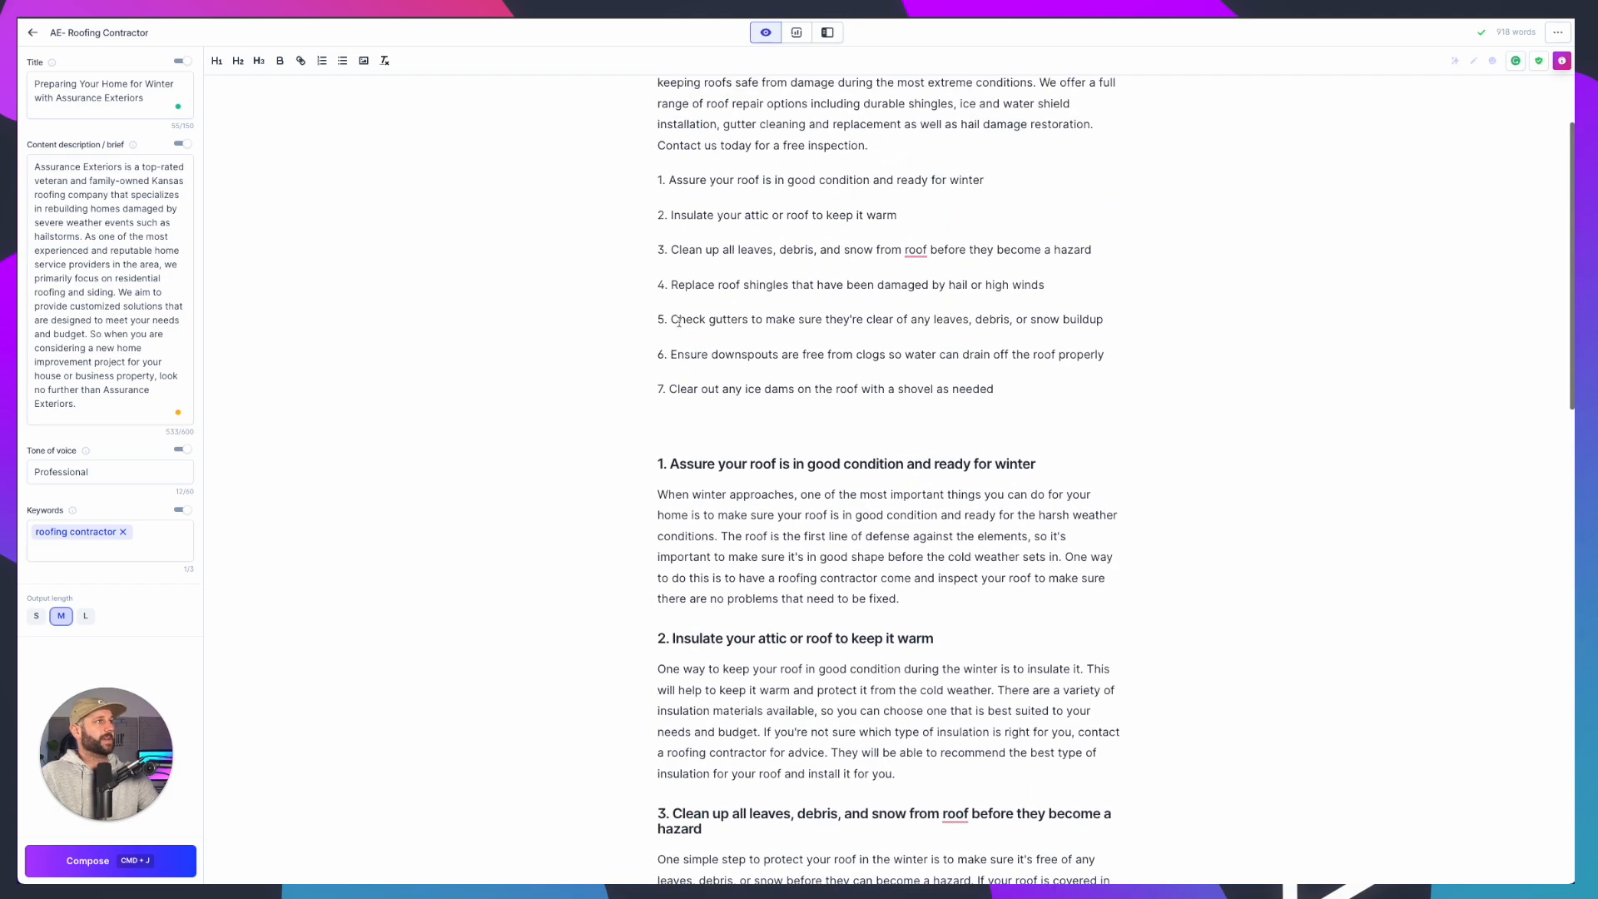
pyautogui.moveTo(670, 355); pyautogui.dragTo(1170, 367)
pyautogui.press('super+c')
pyautogui.press('super+j')
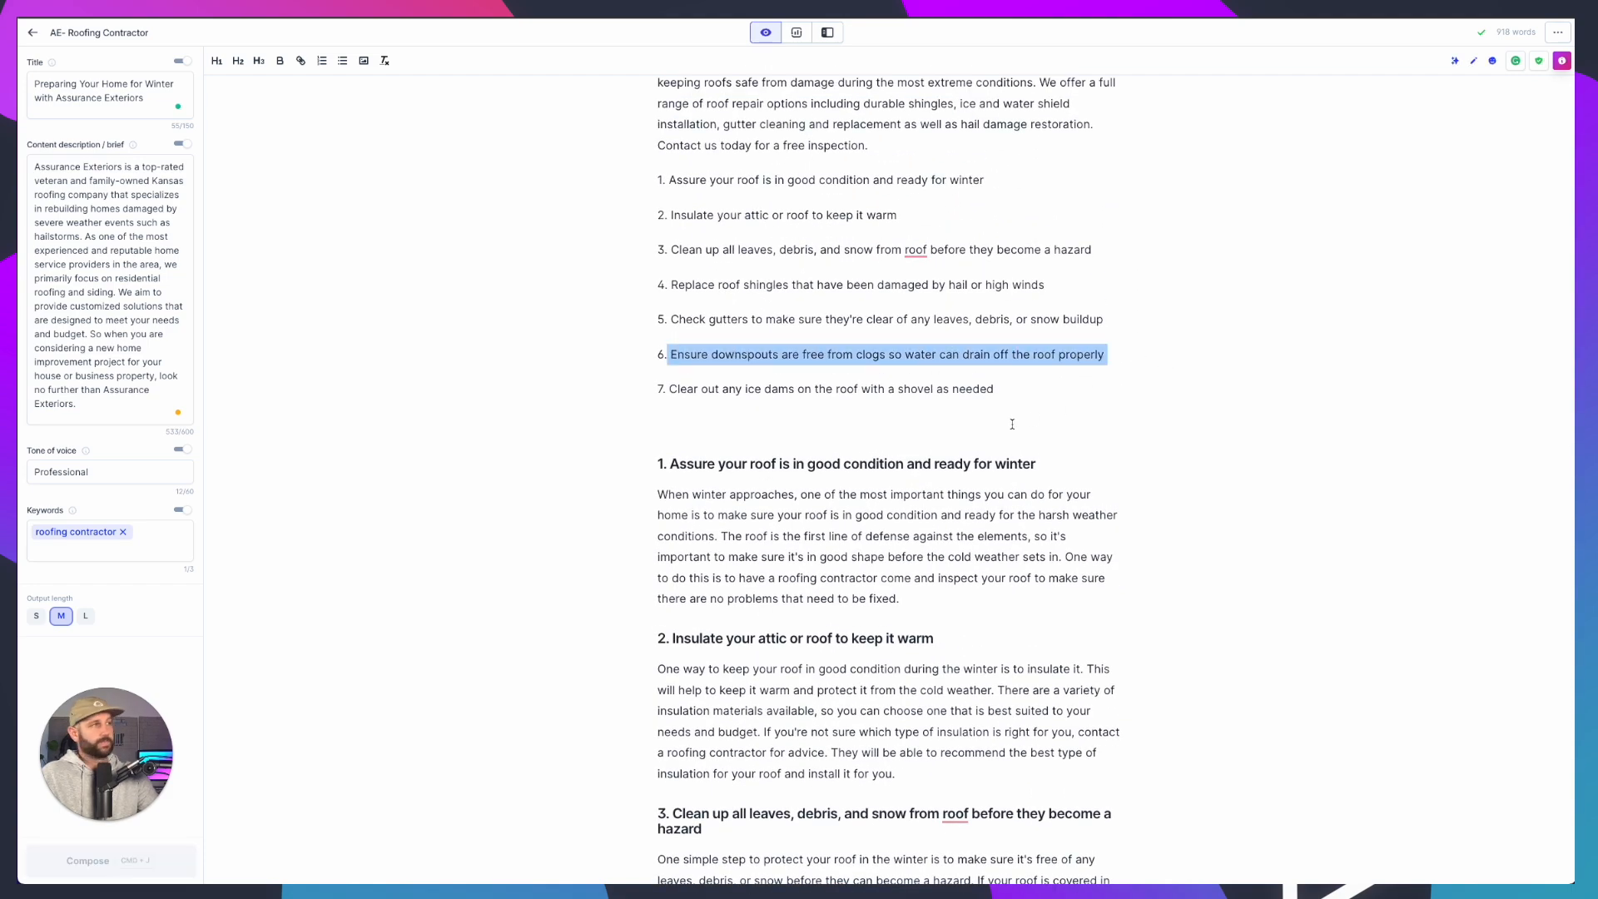
pyautogui.scroll(-8, 1014, 424)
pyautogui.moveTo(706, 508); pyautogui.dragTo(647, 486)
pyautogui.press('super+v')
pyautogui.press('super+j')
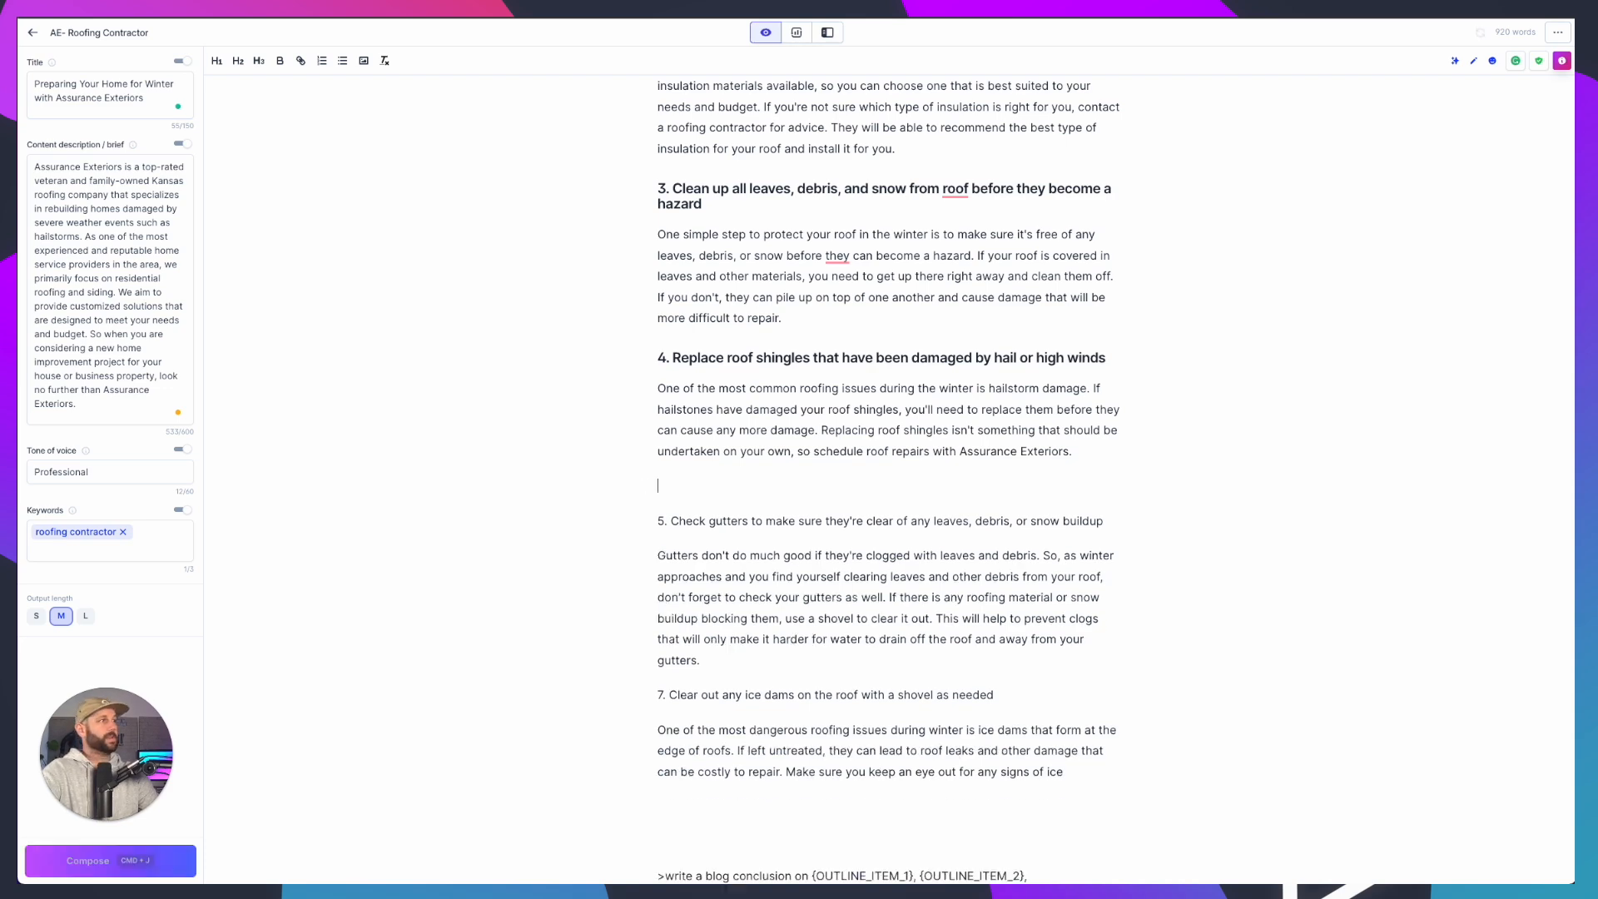
# Place the downspouts write about command between the gutters paragraph and item 7, with blank lines below the command
pyautogui.press('super+z')
pyautogui.scroll(-2, 815, 632)
pyautogui.moveTo(1067, 662); pyautogui.dragTo(628, 592)
pyautogui.press('super+j')
pyautogui.click(778, 558)
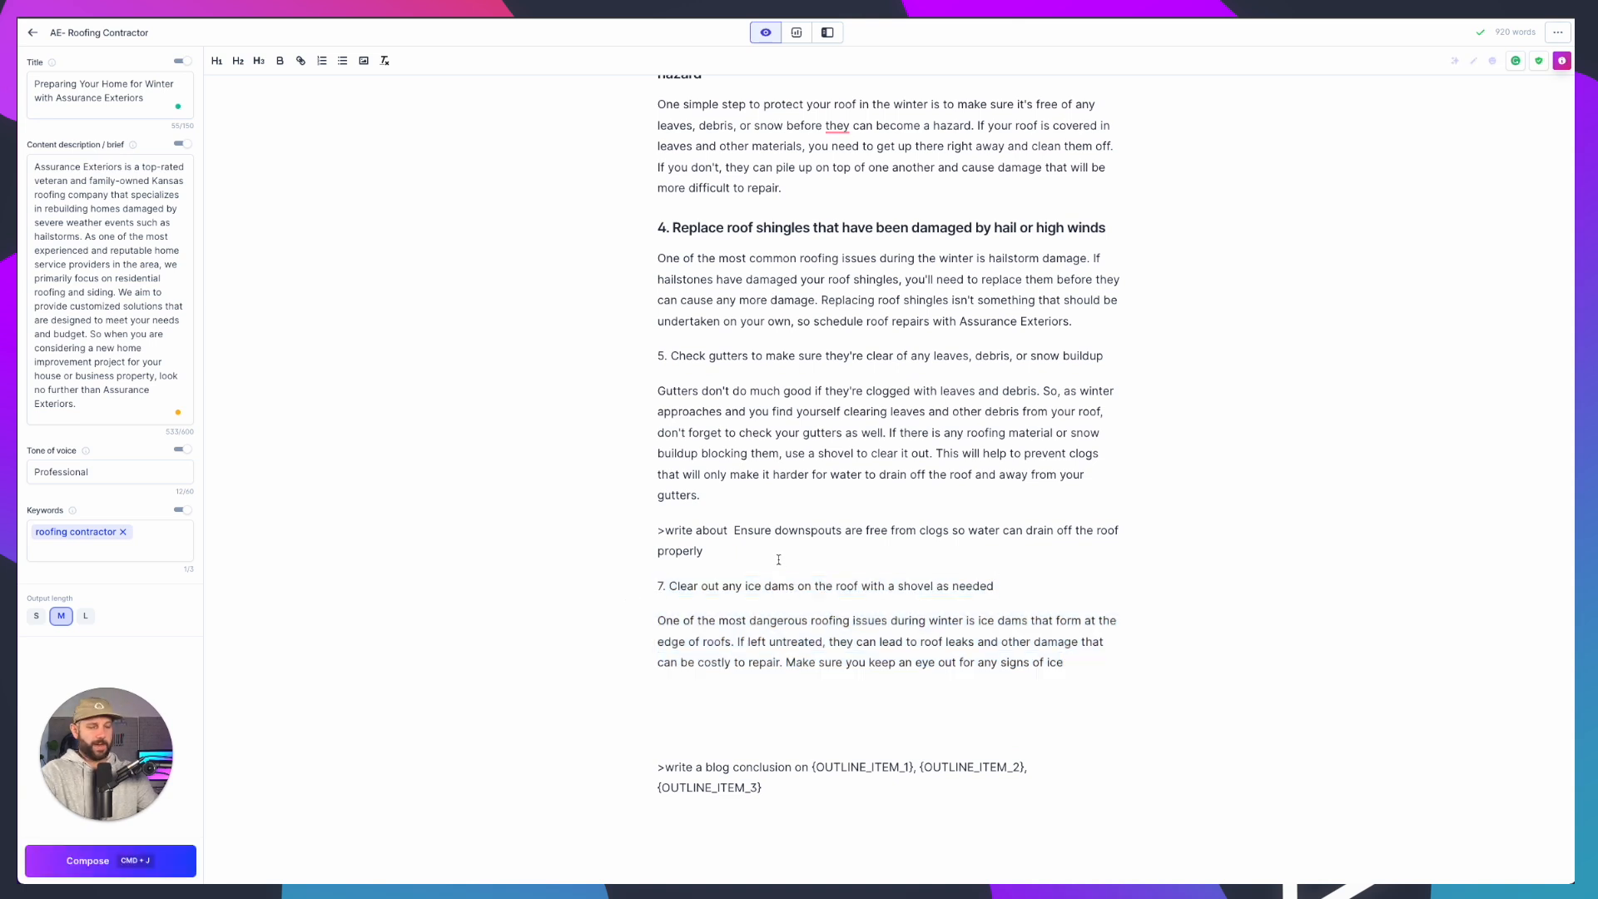
pyautogui.press('Return')
pyautogui.press('Return')
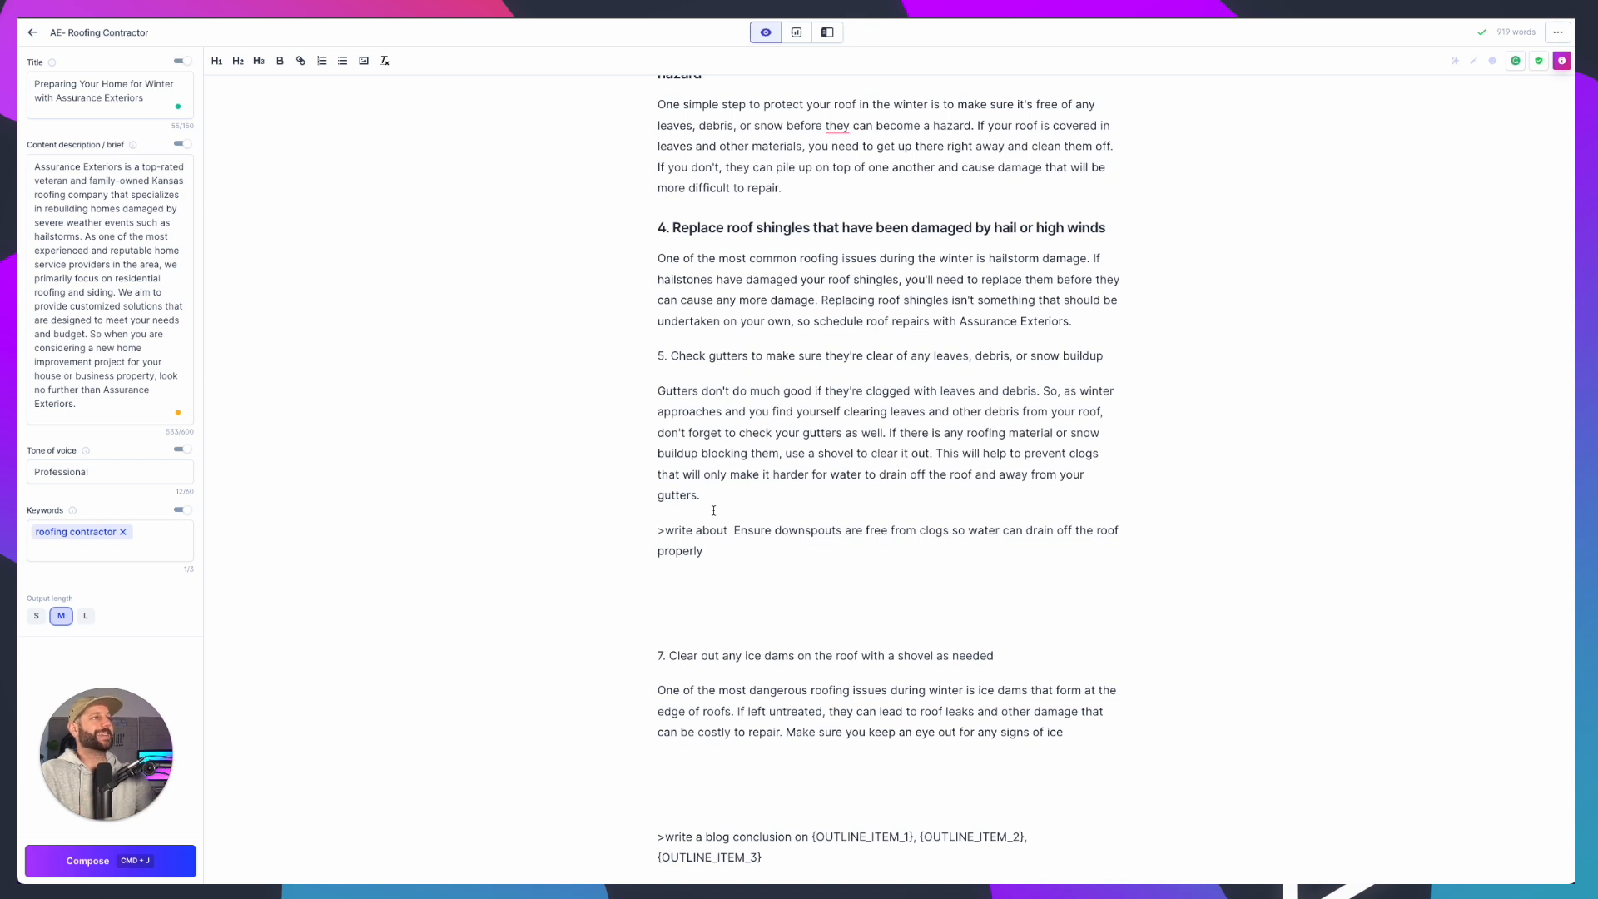
# Format the "5. Check gutters" line as an H2 heading
pyautogui.tripleClick(688, 364)
pyautogui.click(238, 61)
# Compose from the end of the downspouts write about command to generate that section
pyautogui.click(760, 507)
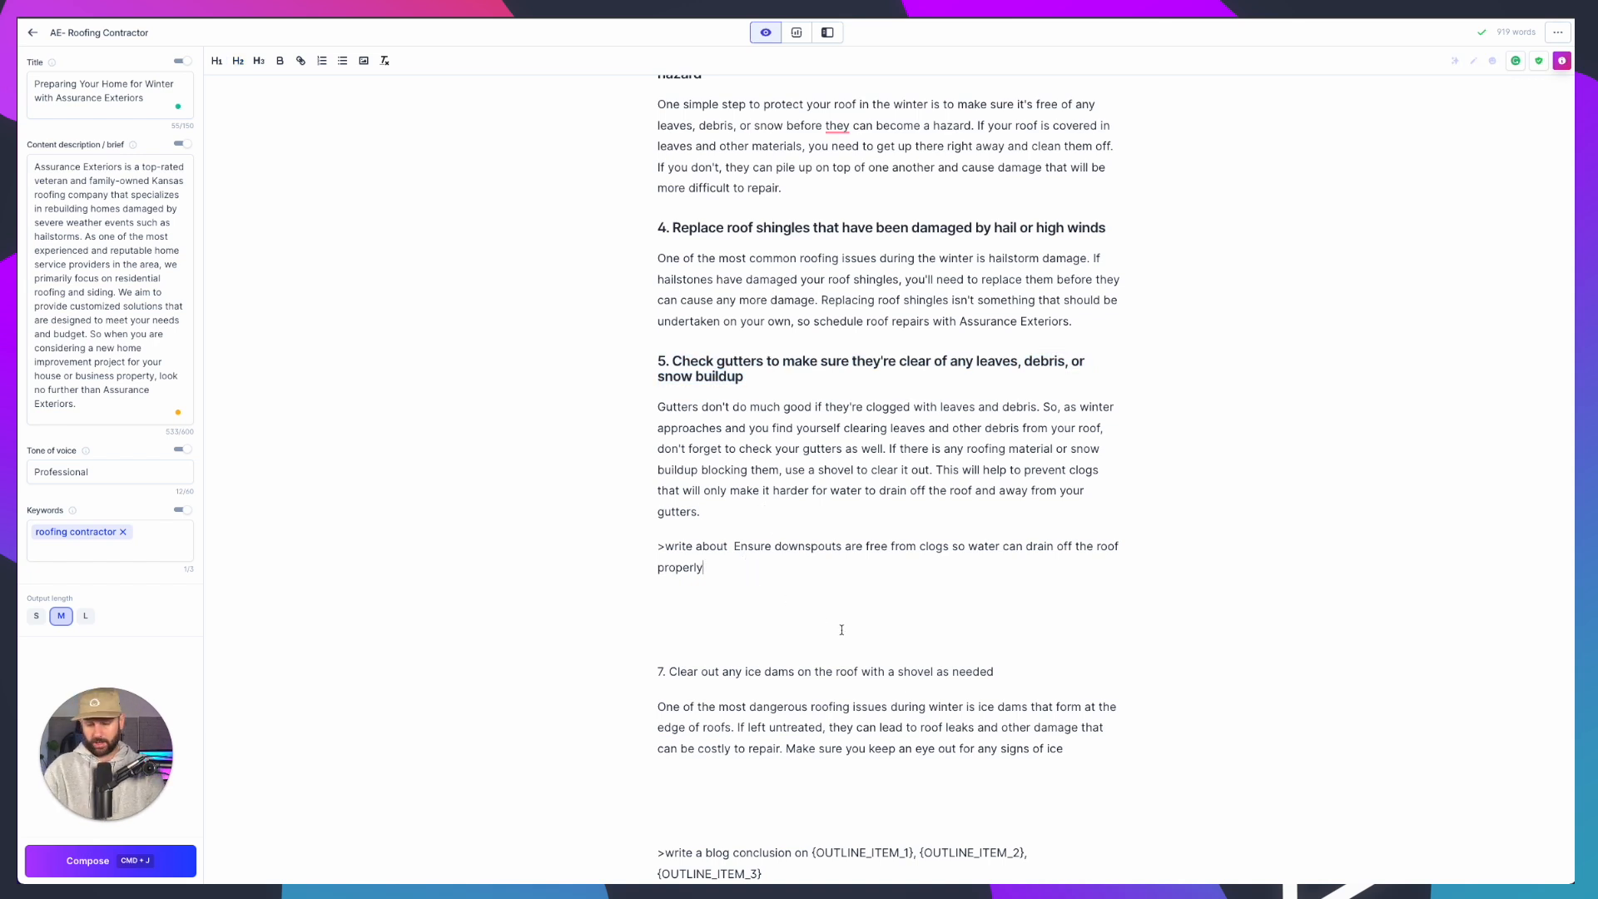
pyautogui.press('super+j')
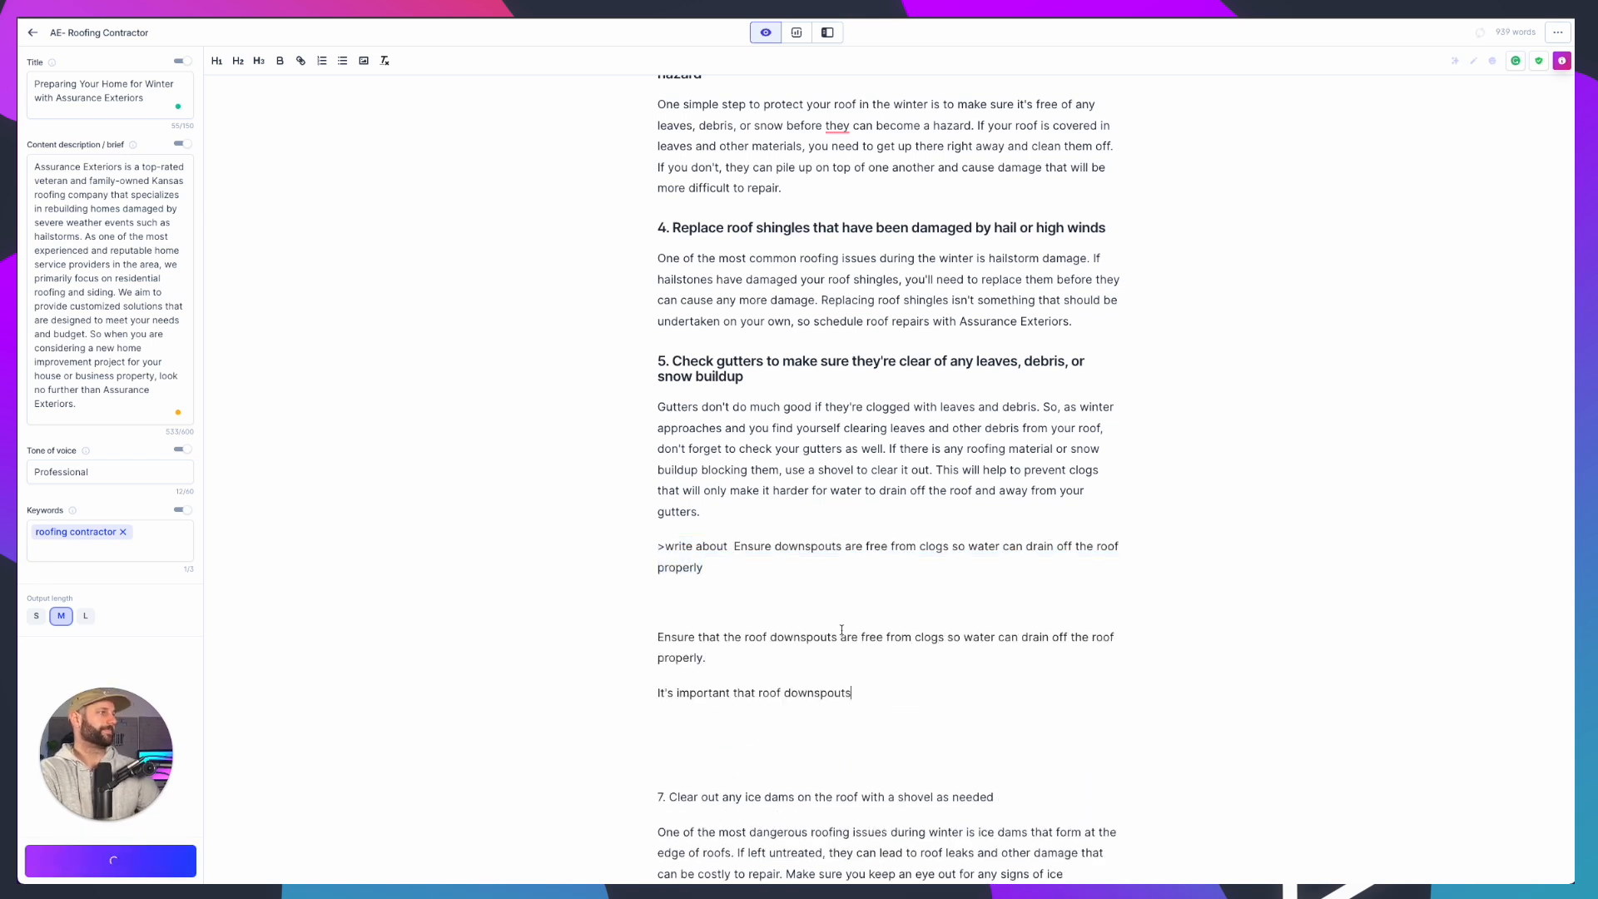
pyautogui.scroll(-2, 858, 700)
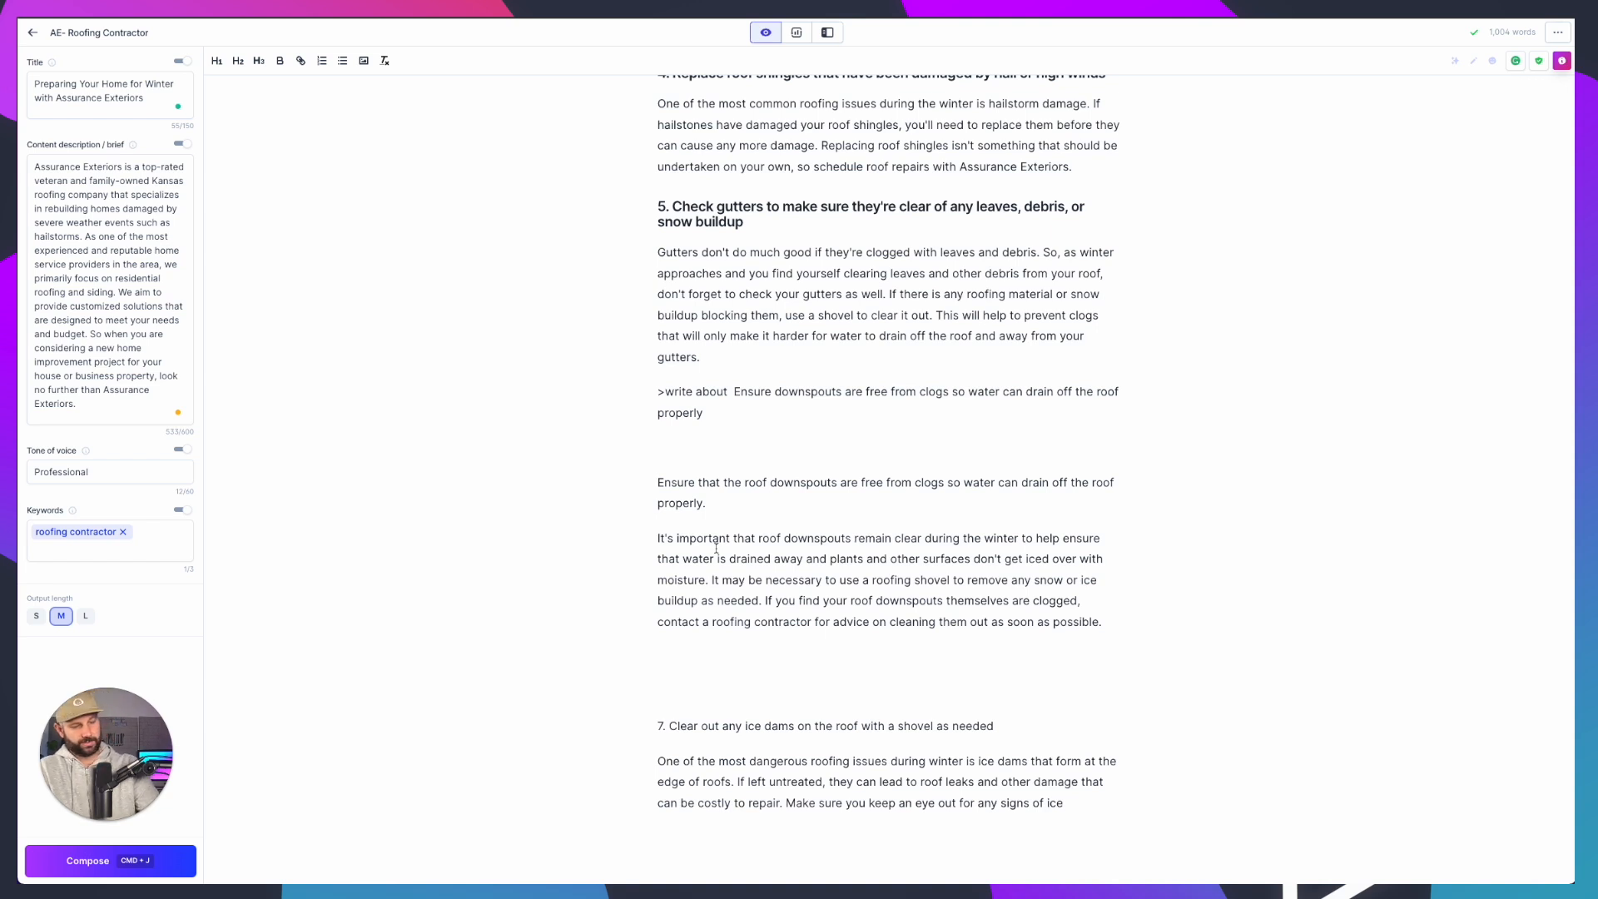
# Number the generated "Ensure that the roof downspouts" line as "6." in plain text and delete the blank line above it
pyautogui.write('1.')
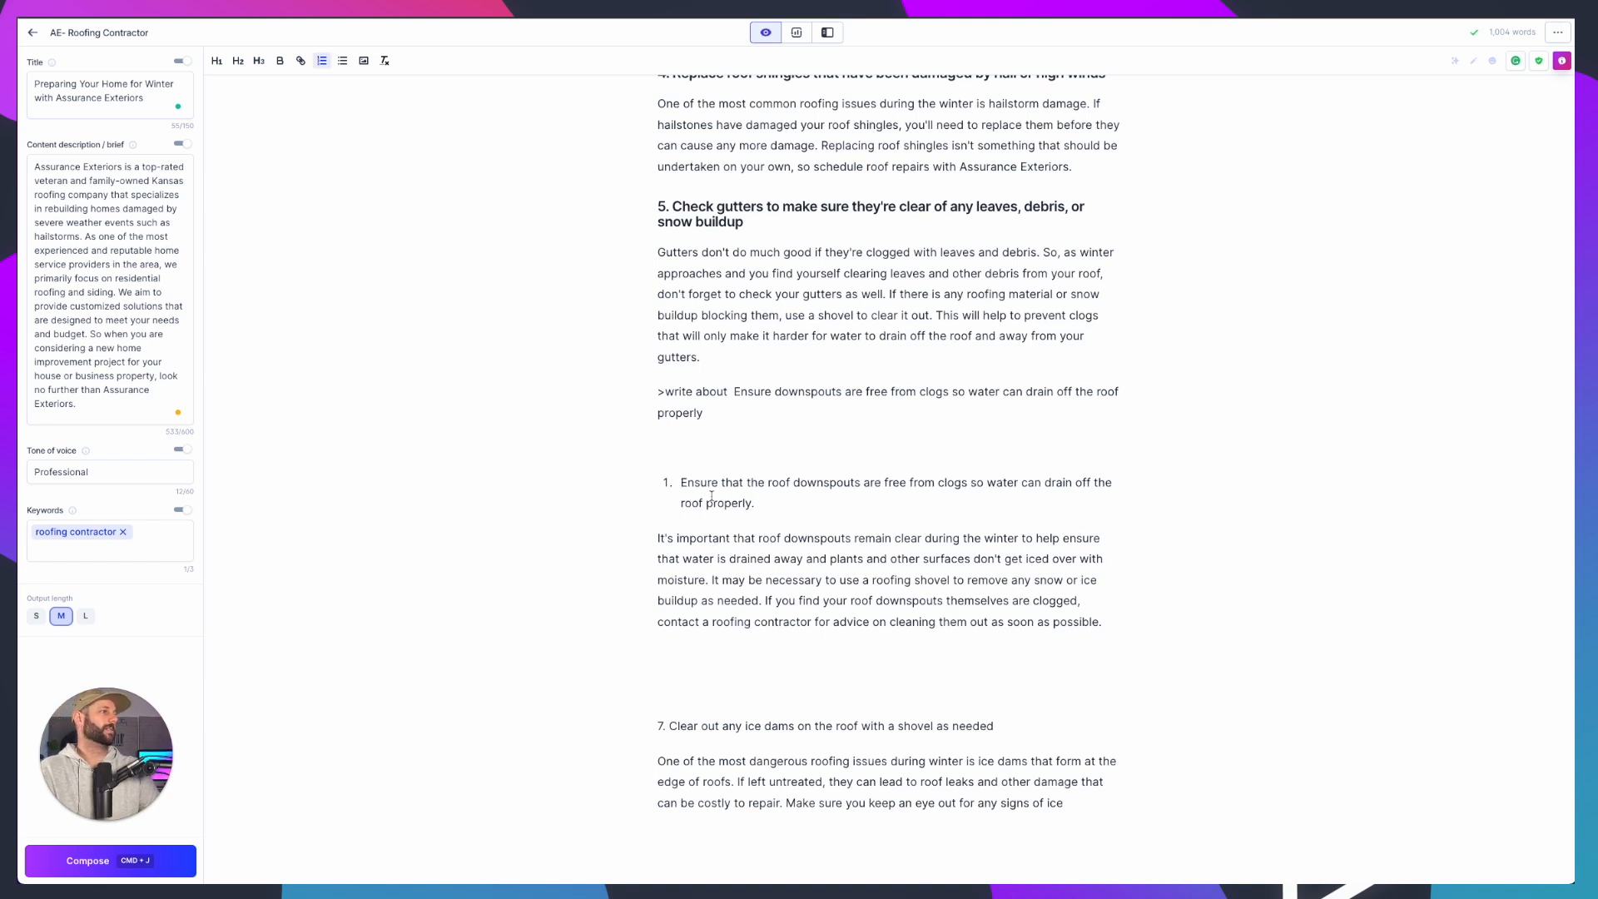
pyautogui.hotkey('ctrl', 'z')
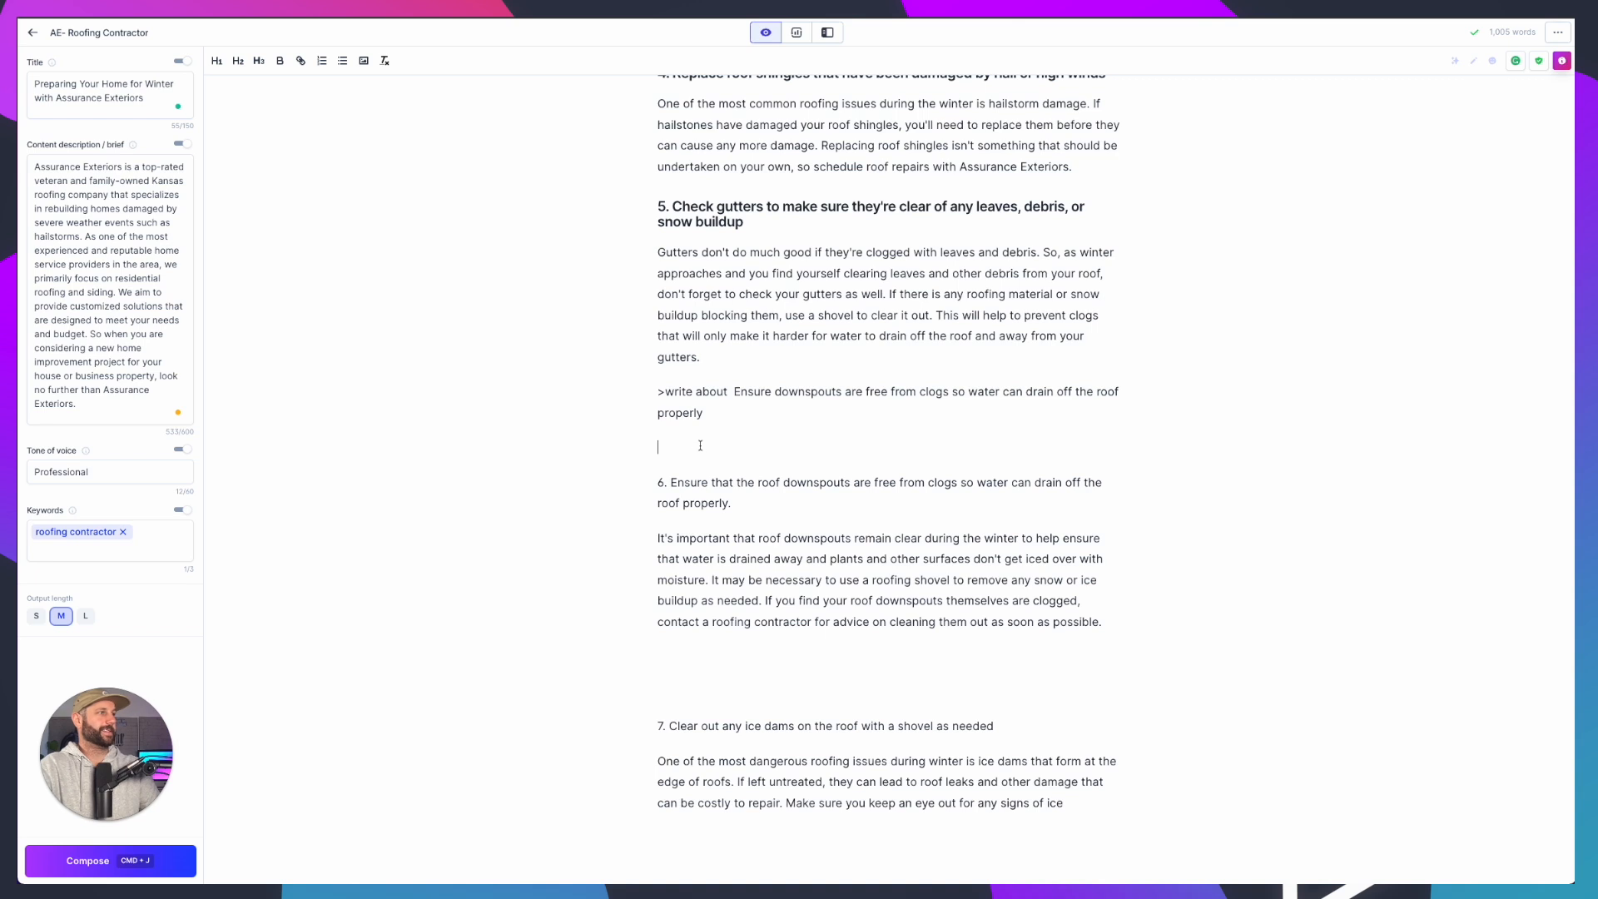
pyautogui.press('BackSpace')
# Cut the downspouts write about command from above item 6 and add a blank line after the downspouts paragraph
pyautogui.moveTo(704, 419); pyautogui.dragTo(628, 397)
pyautogui.press('super+c')
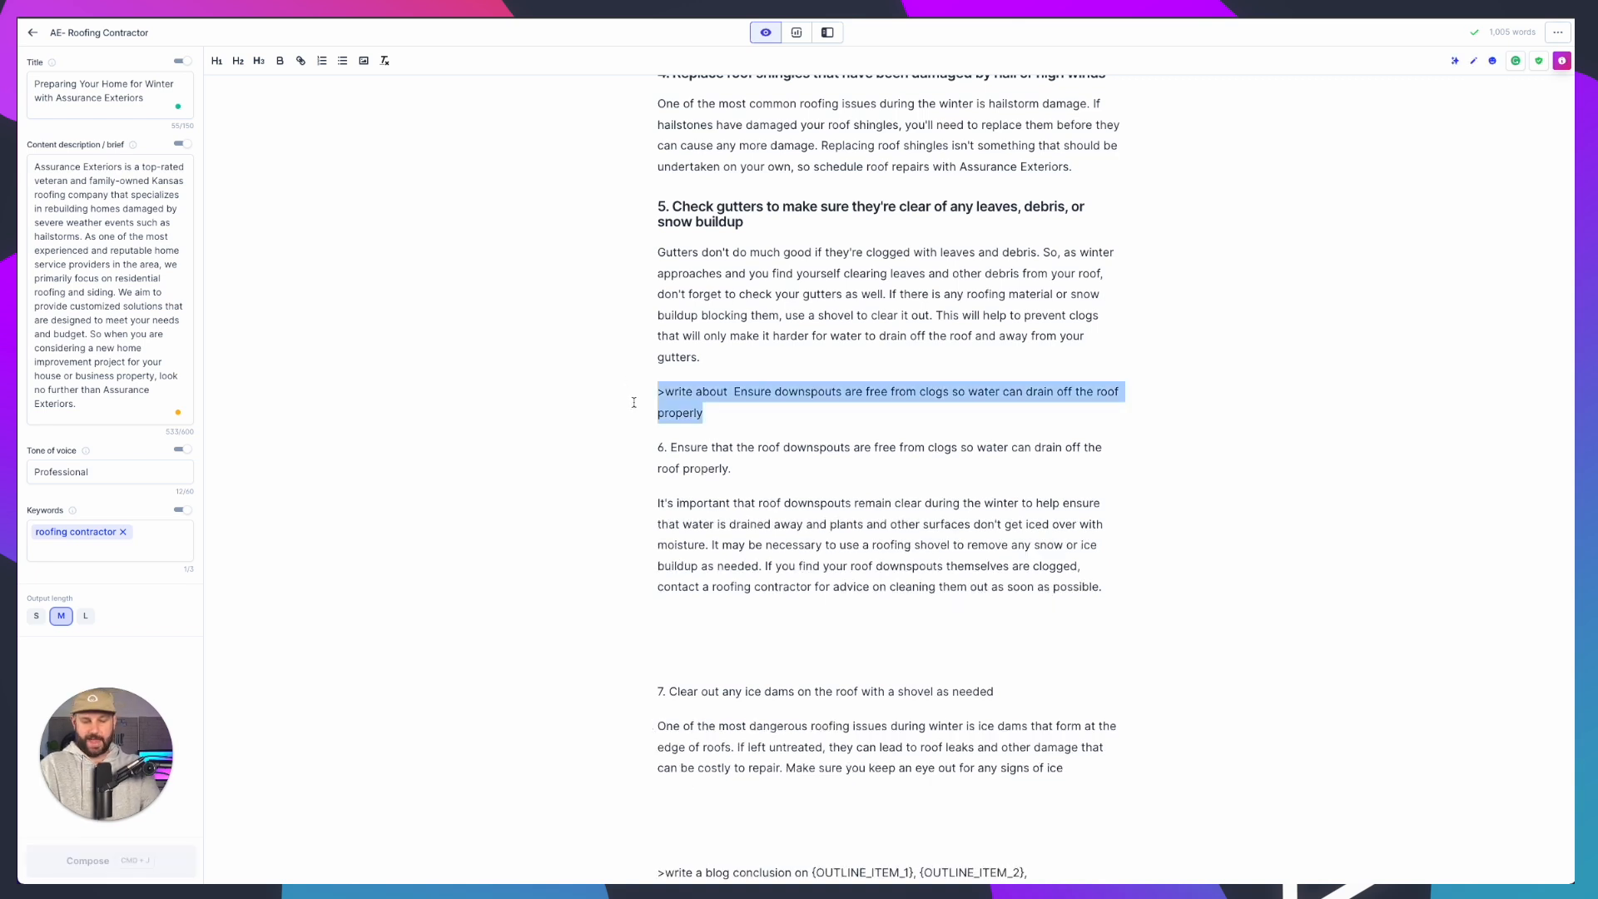
pyautogui.press('BackSpace')
pyautogui.press('BackSpace')
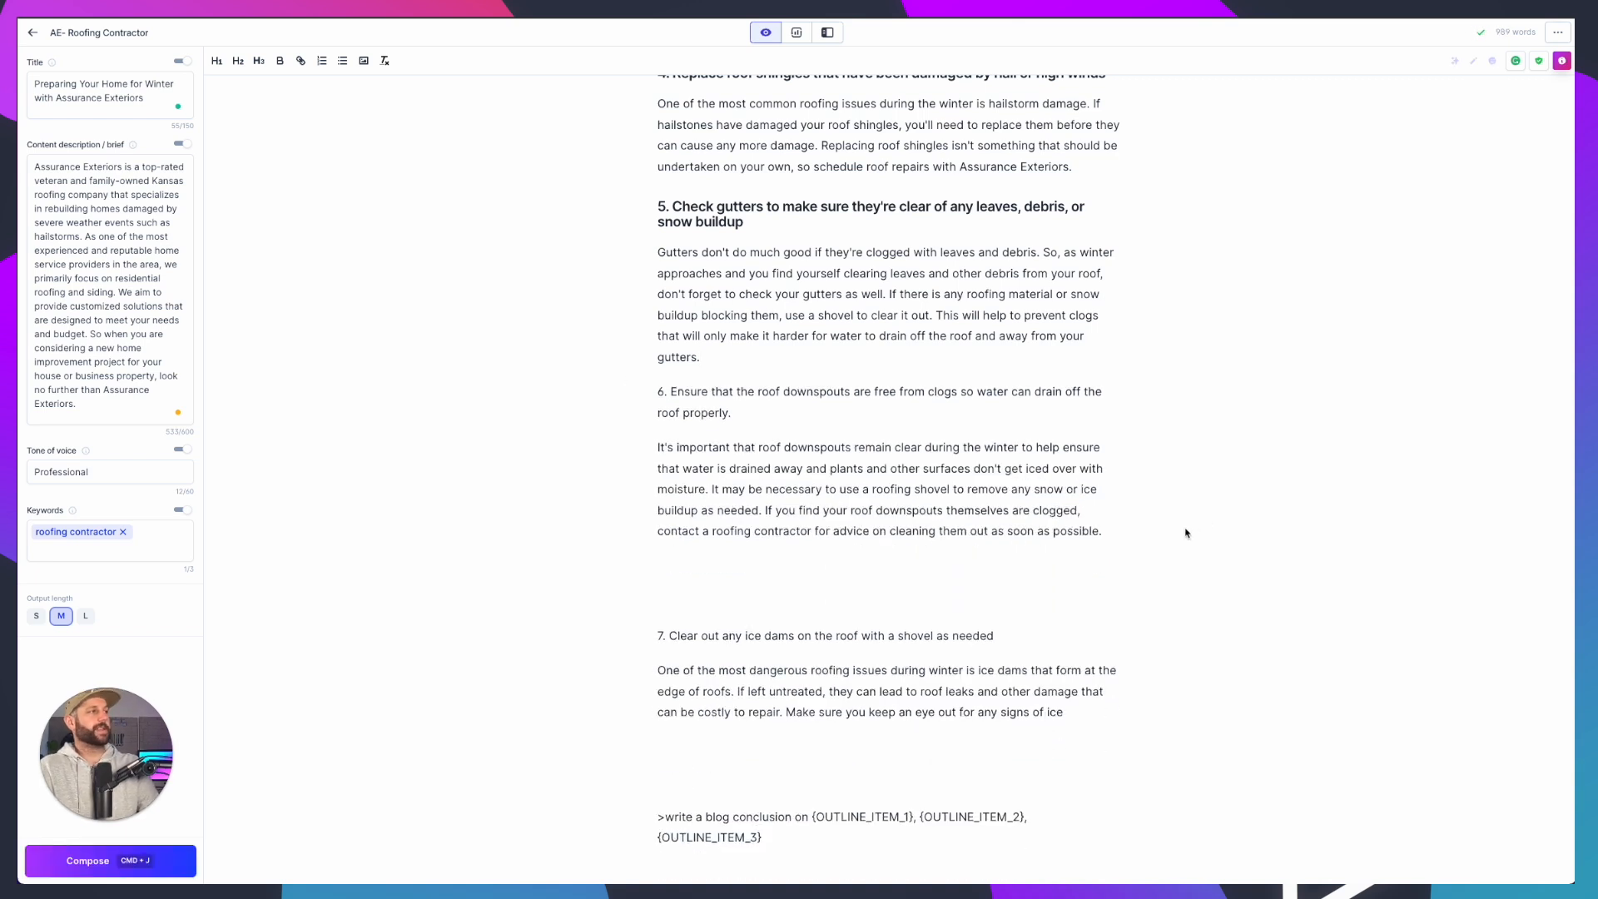
pyautogui.press('Return')
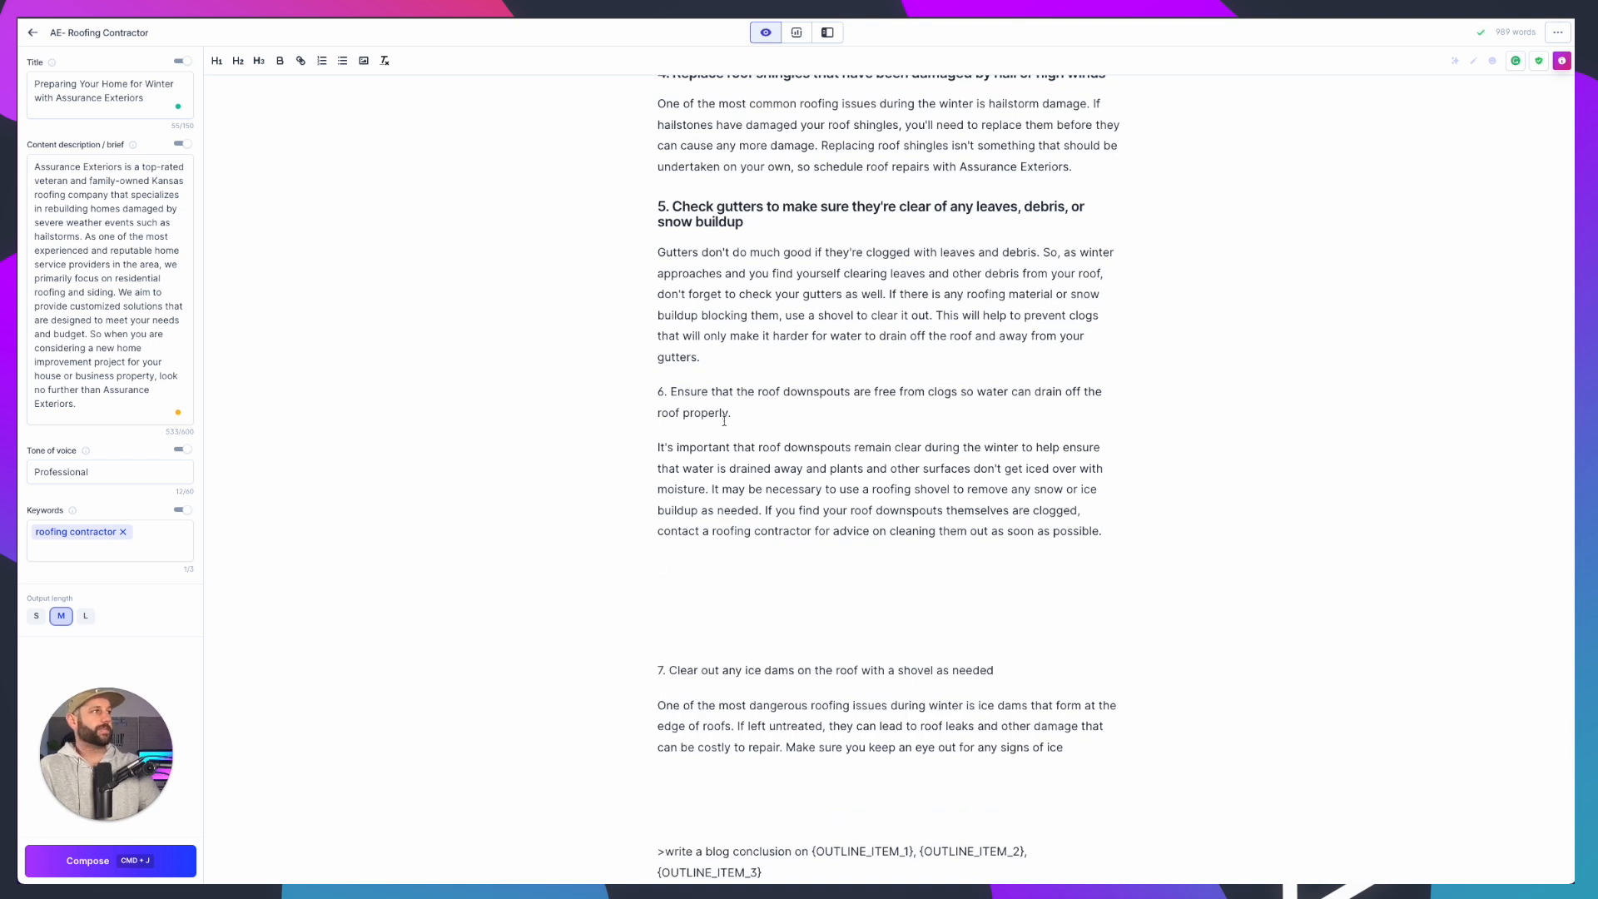
# Format the "6. Ensure that the roof downspouts" line as an H2 heading and tidy the blank lines before item 7
pyautogui.tripleClick(724, 421)
pyautogui.click(238, 61)
pyautogui.click(767, 635)
pyautogui.press('BackSpace')
pyautogui.press('BackSpace')
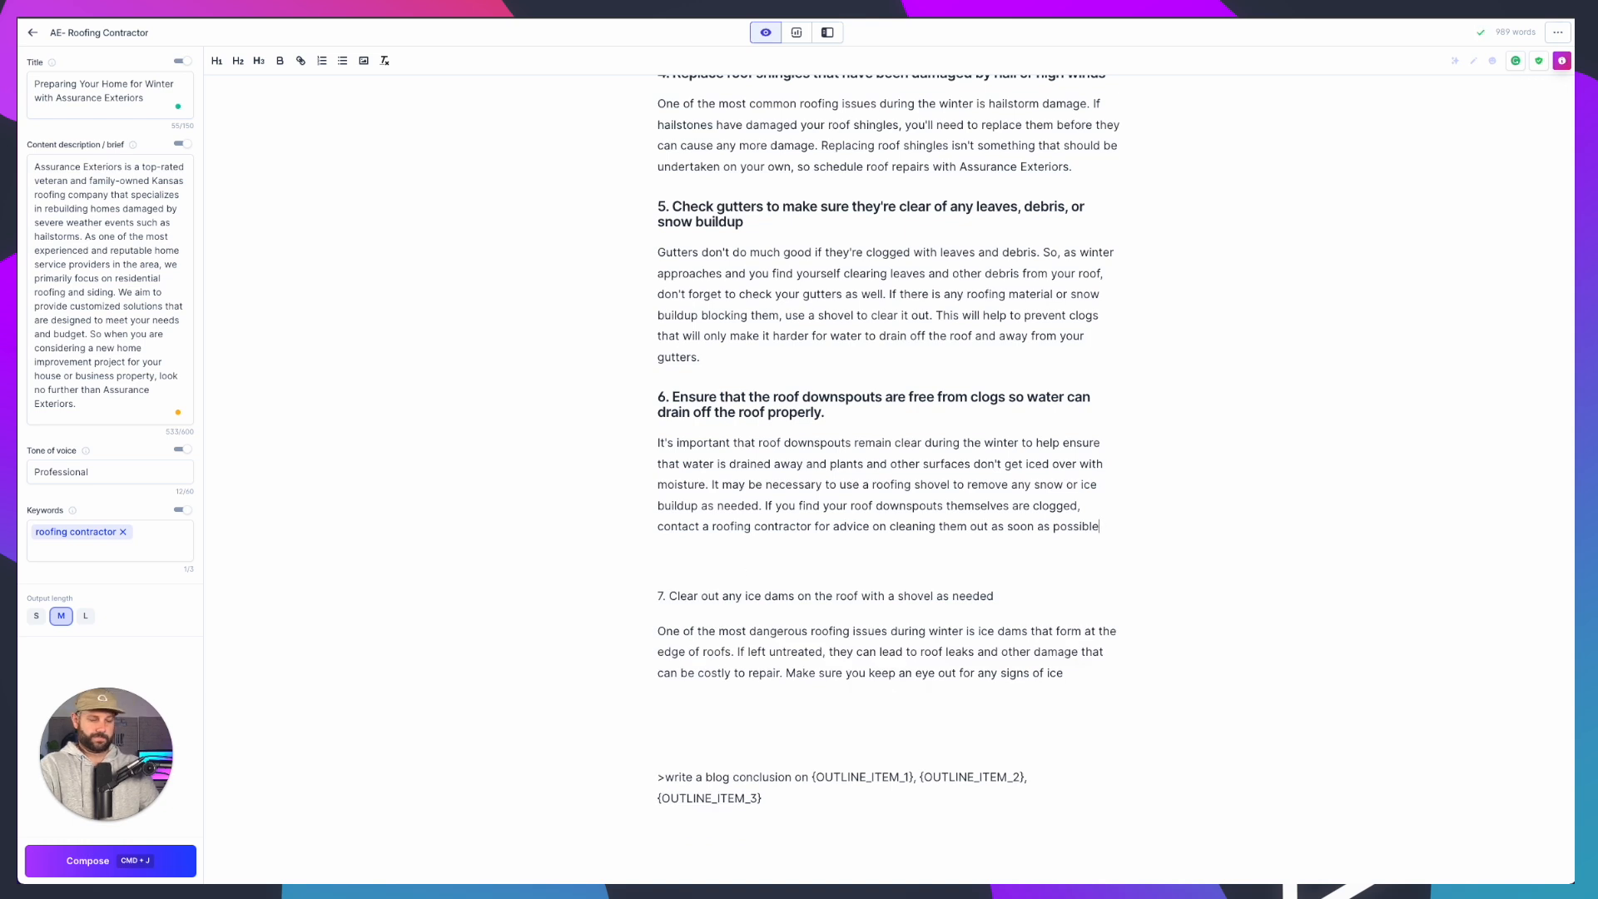
pyautogui.press('Return')
# Paste the write about command below the downspouts paragraph, above item 7
pyautogui.scroll(1, 742, 487)
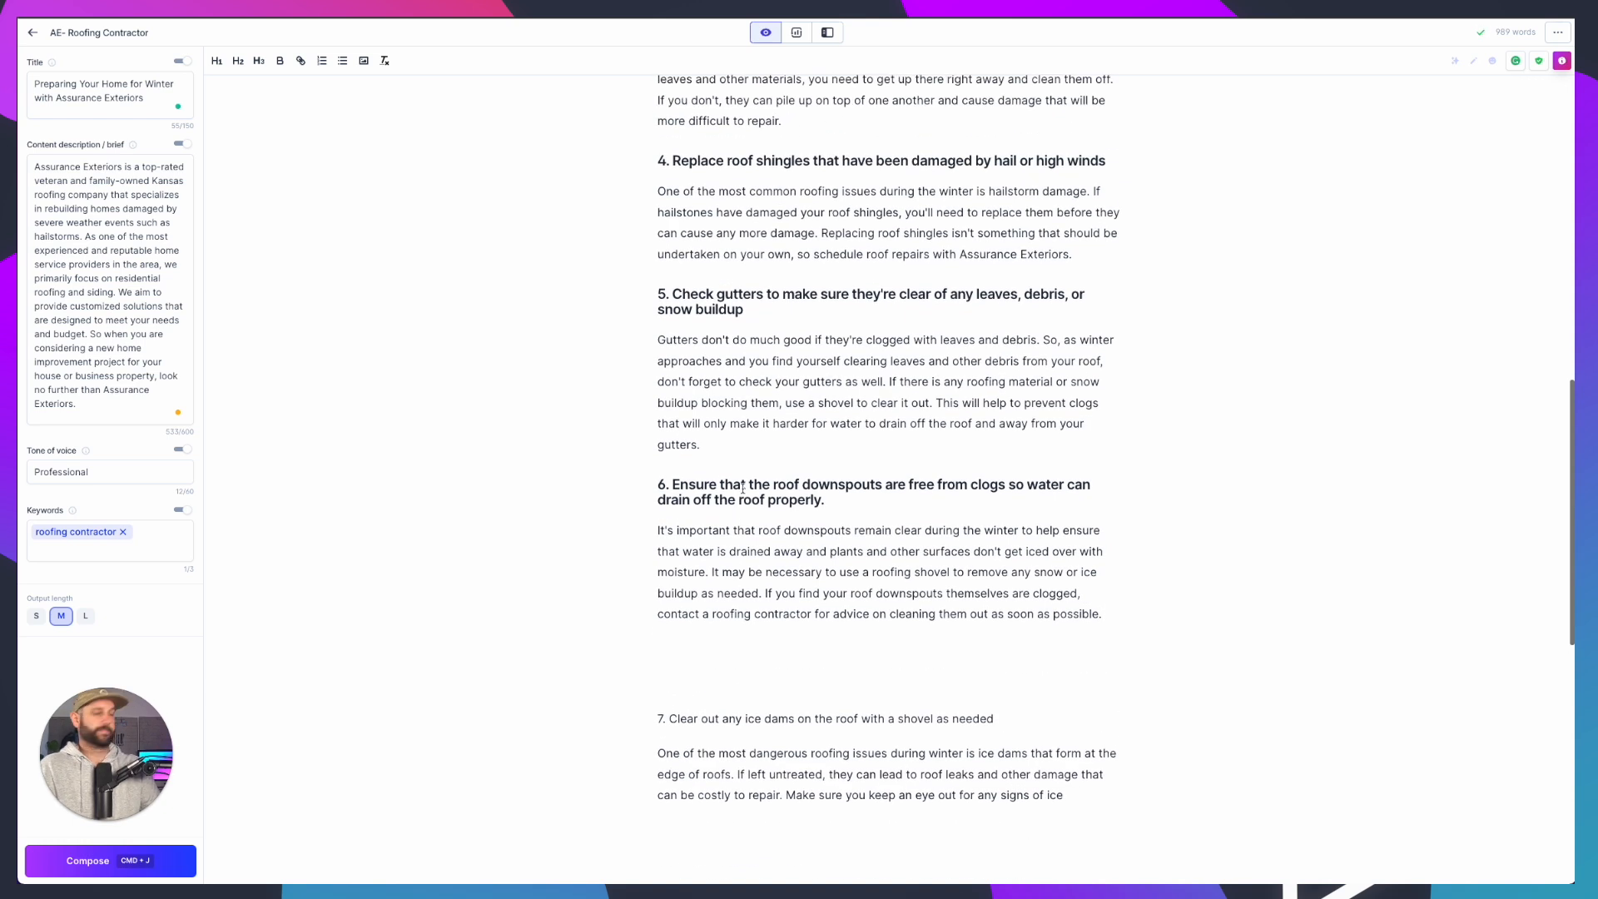
pyautogui.press('super+v')
pyautogui.scroll(8, 742, 487)
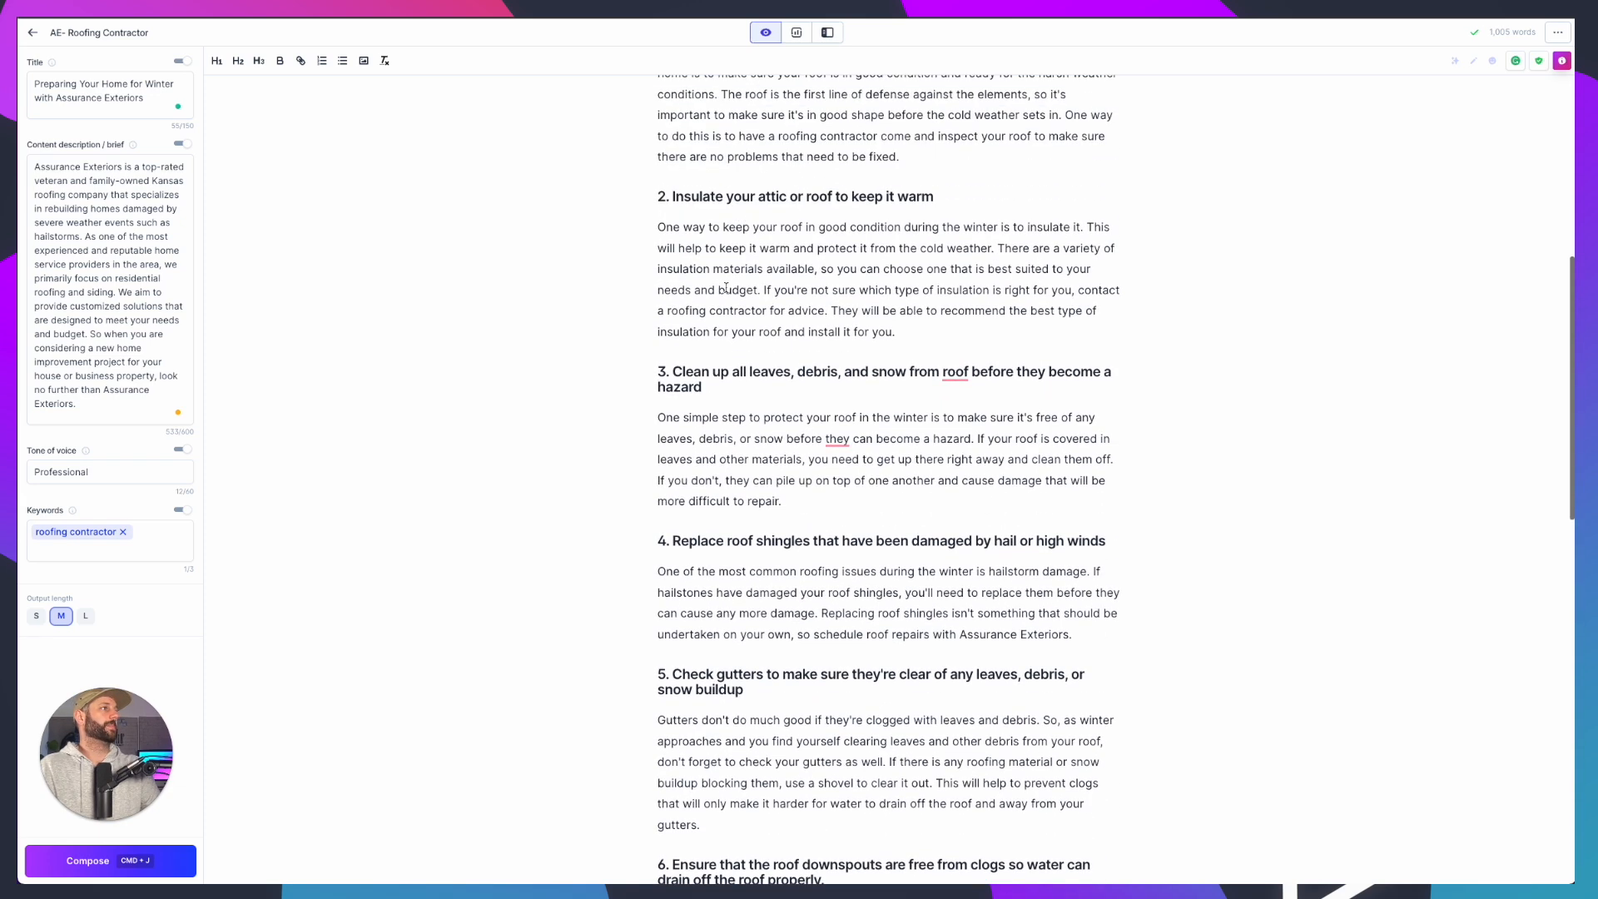
# Replace the topic of the write about command below section 6 with "Clear out any ice dams on the roof with a shovel as needed"
pyautogui.moveTo(669, 192); pyautogui.dragTo(1020, 197)
pyautogui.press('super+c')
pyautogui.scroll(-4, 1020, 198)
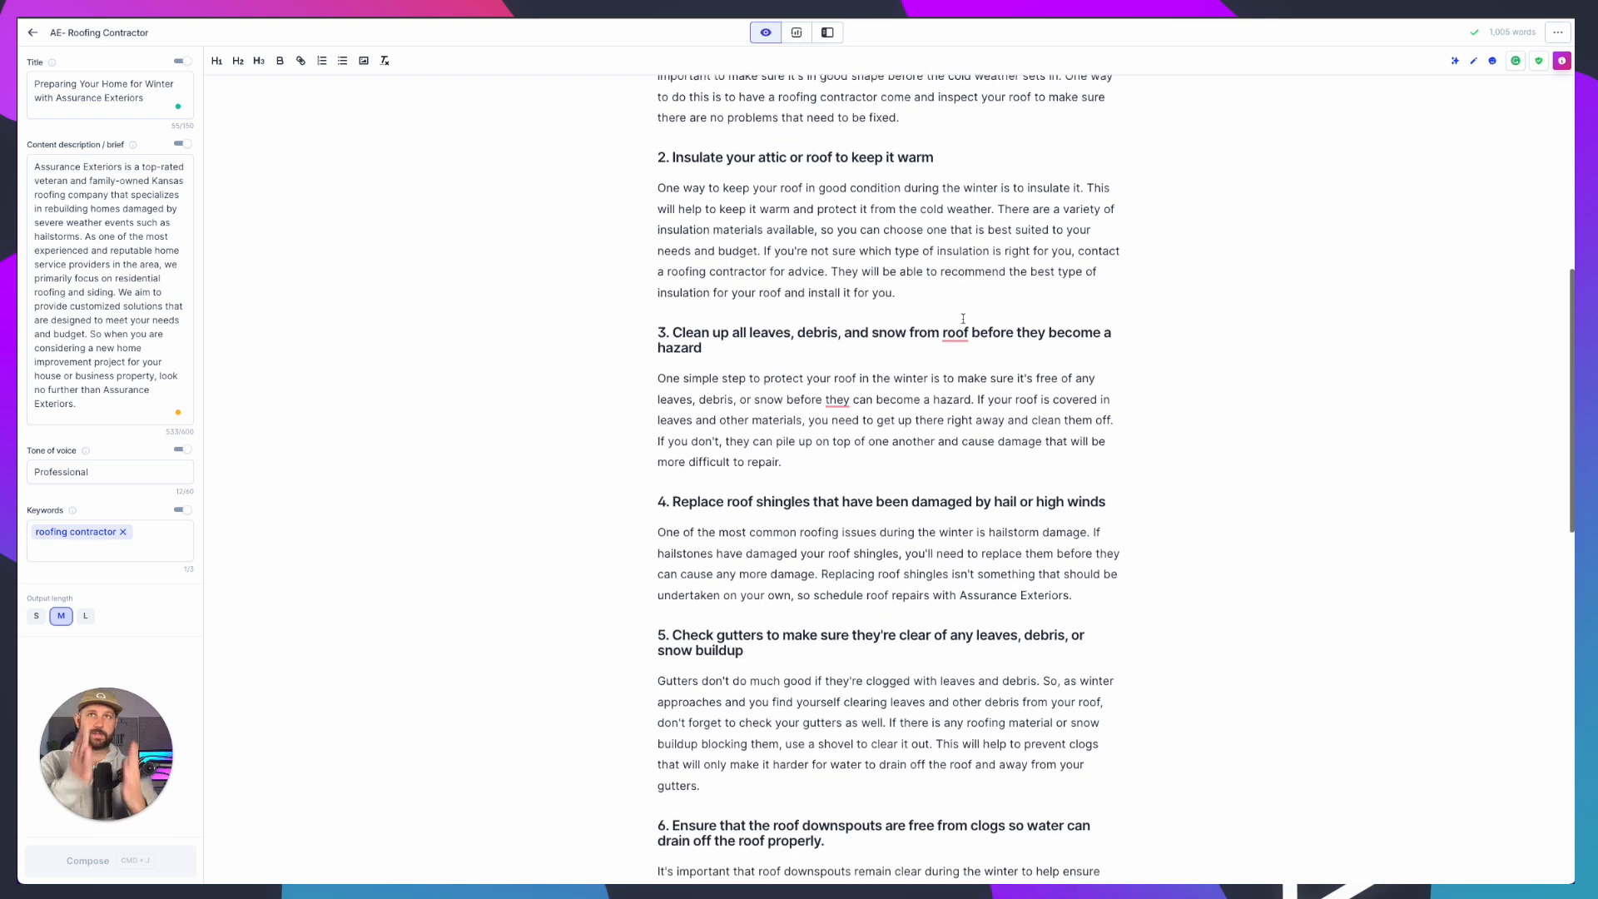
pyautogui.scroll(-5, 963, 318)
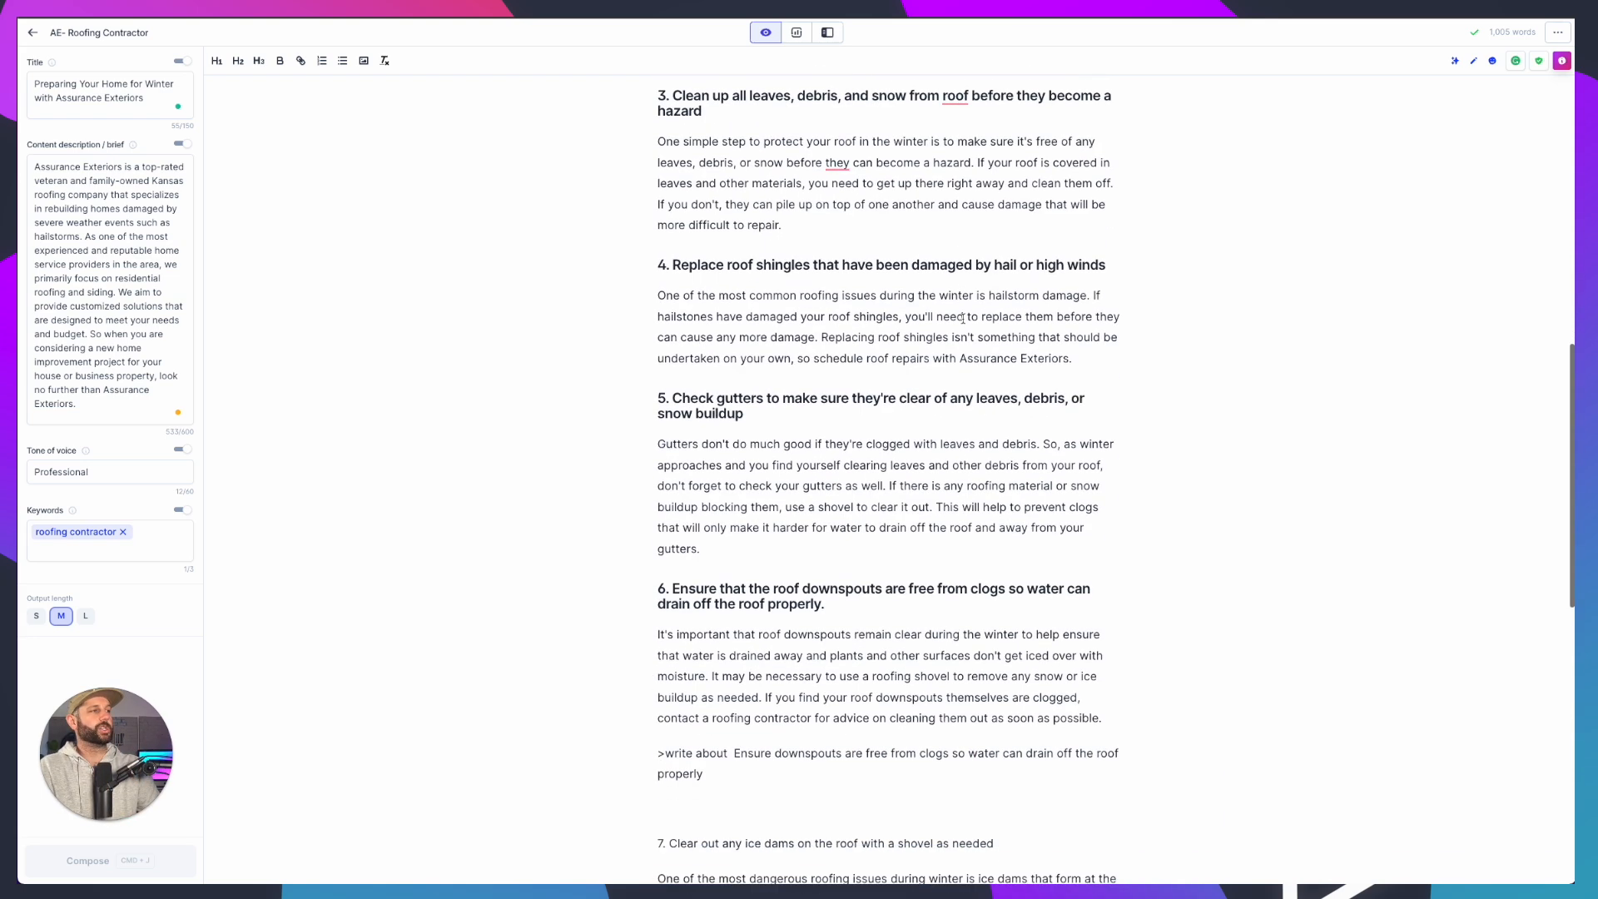
pyautogui.moveTo(828, 635); pyautogui.dragTo(732, 609)
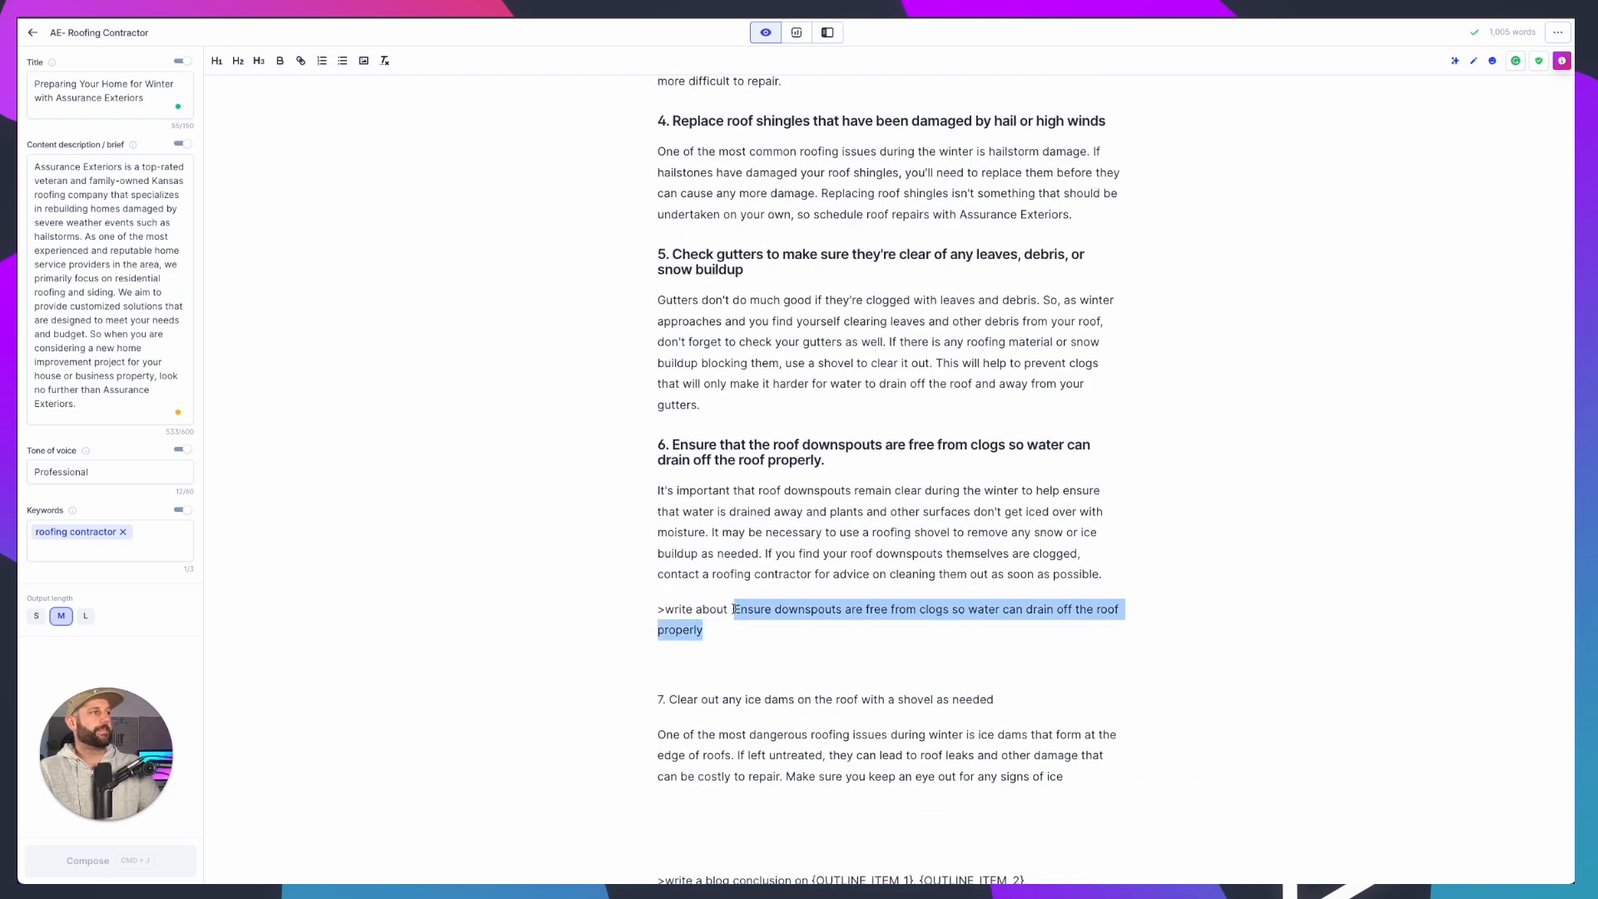
pyautogui.press('BackSpace')
pyautogui.press('super+v')
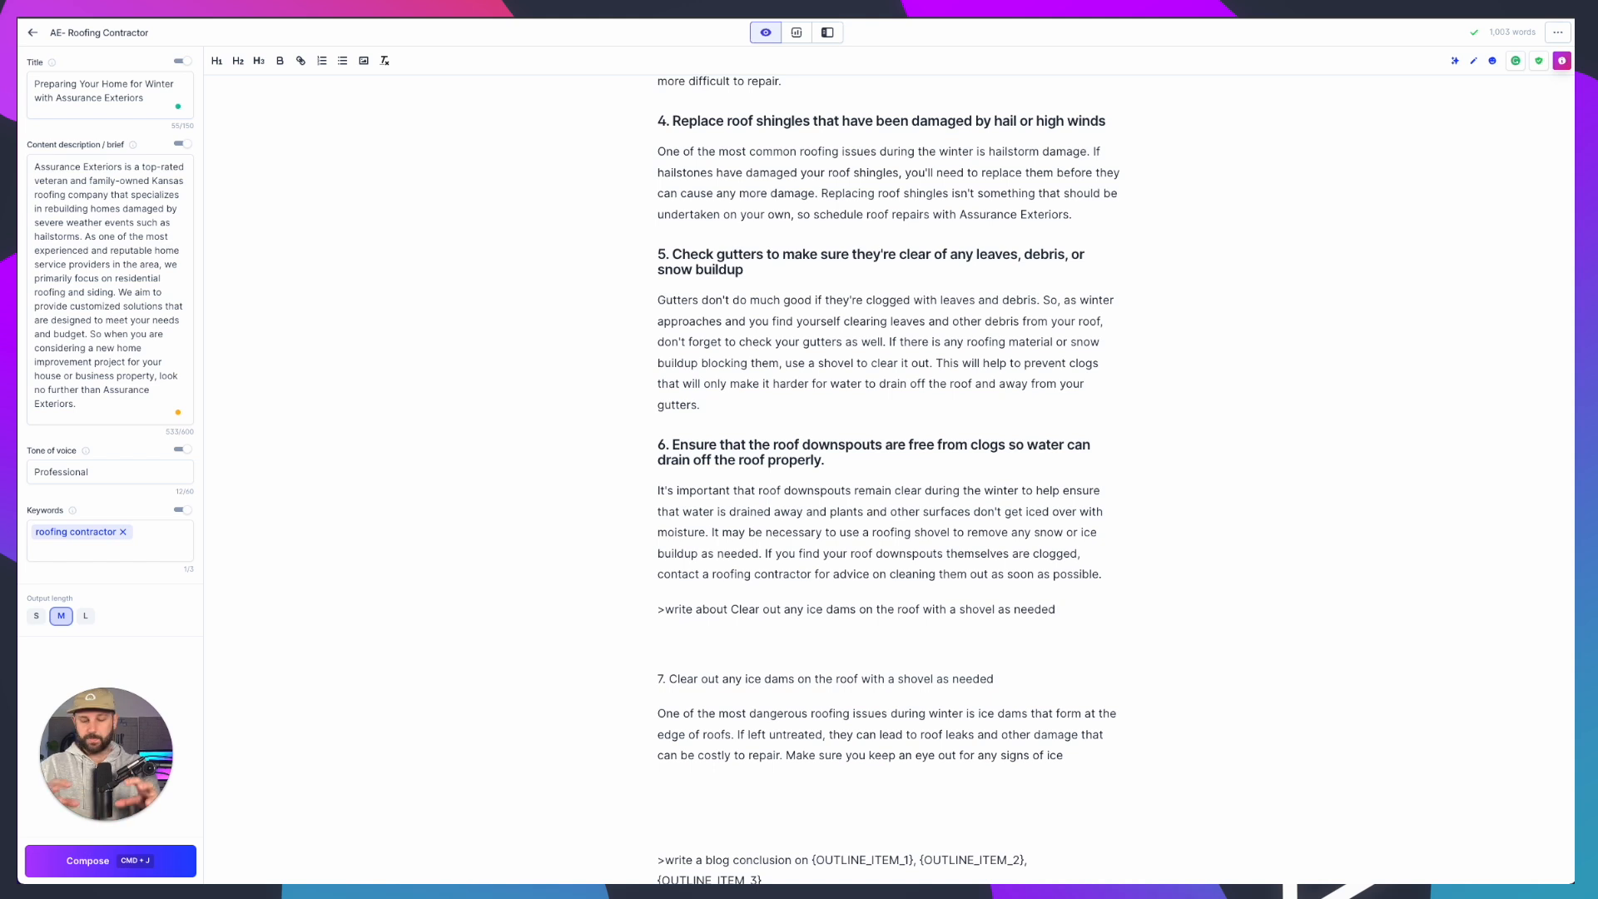
# Compose the ice dams section from the write about command below section 6
pyautogui.hotkey('shift', 'Home')
pyautogui.press('super+j')
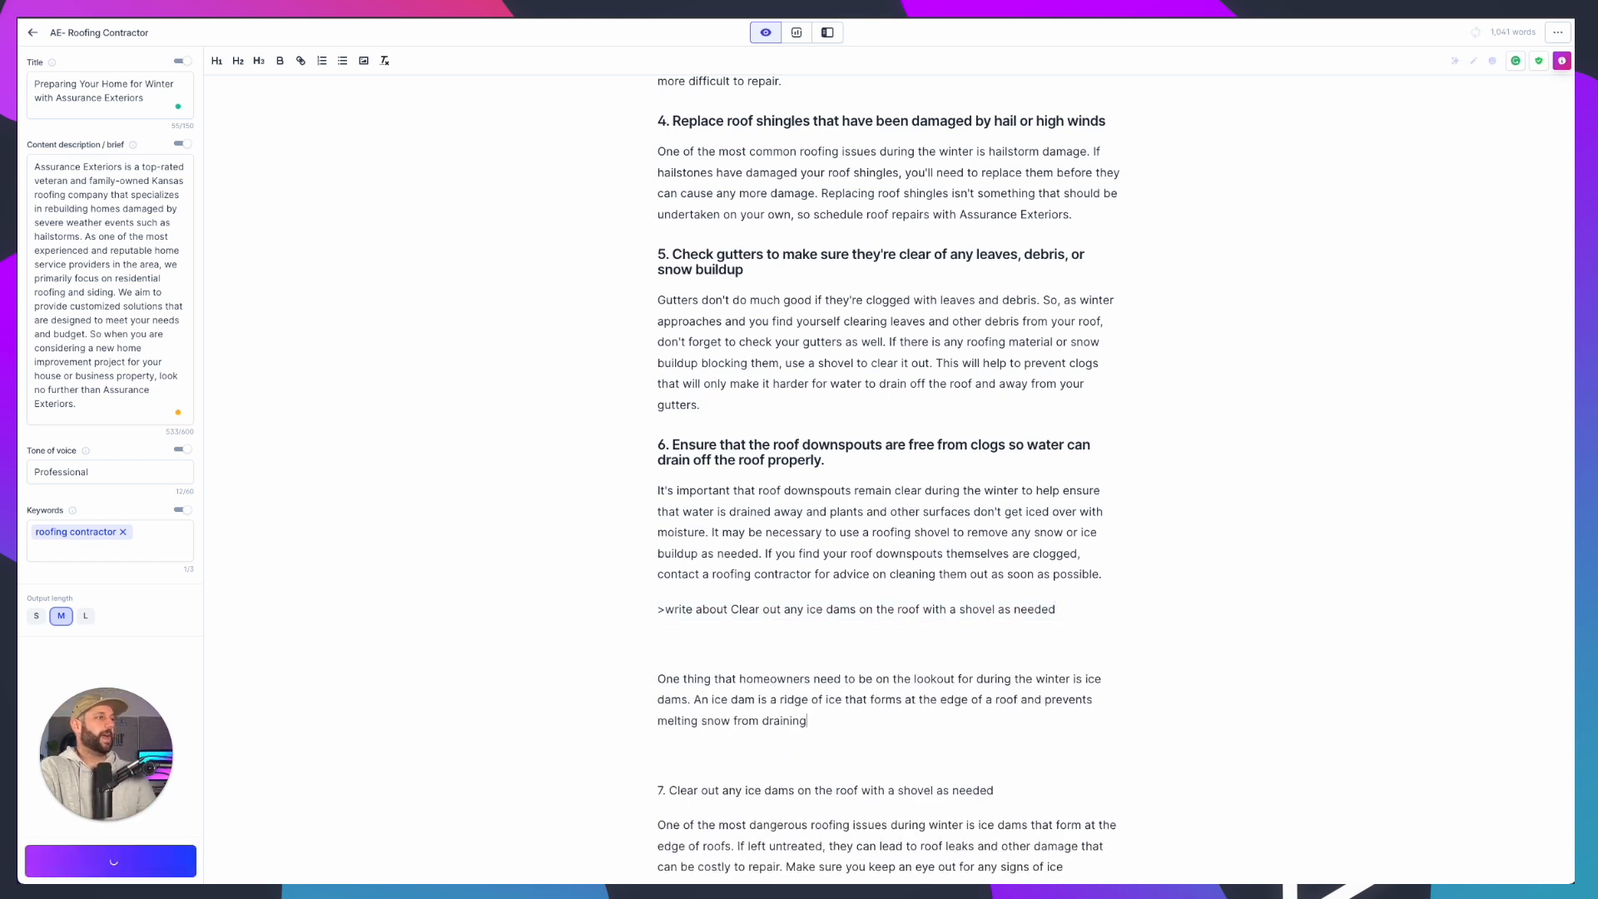
pyautogui.scroll(-3, 948, 643)
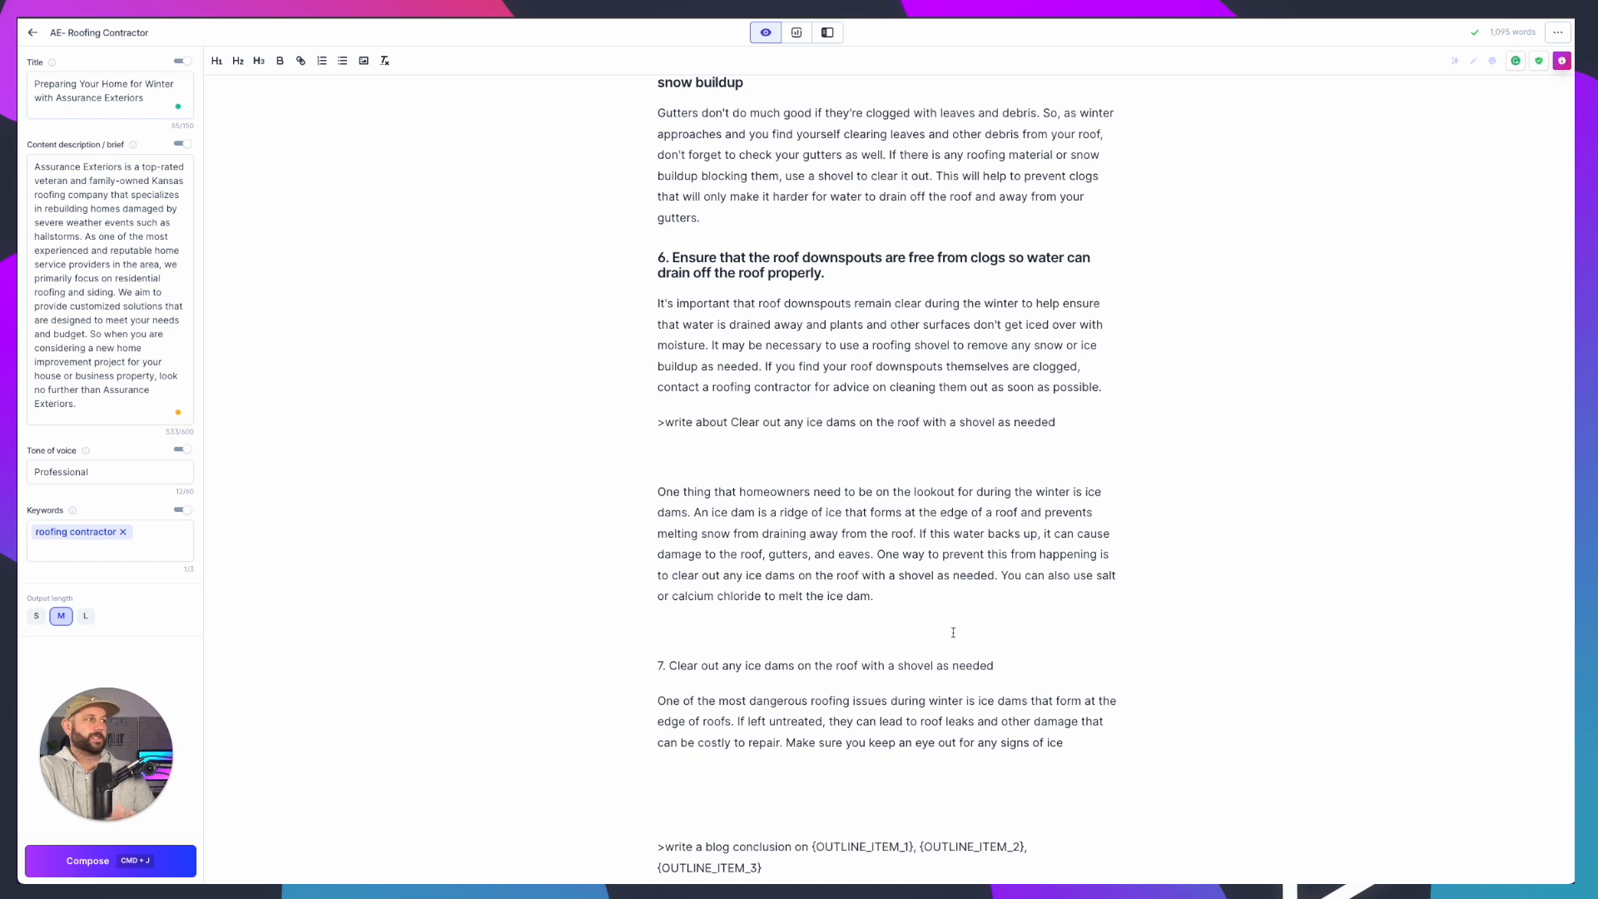
# Copy the "7. Clear out any ice dams" line above the newly generated paragraph and delete the write about command there
pyautogui.moveTo(994, 665); pyautogui.dragTo(519, 674)
pyautogui.press('super+c')
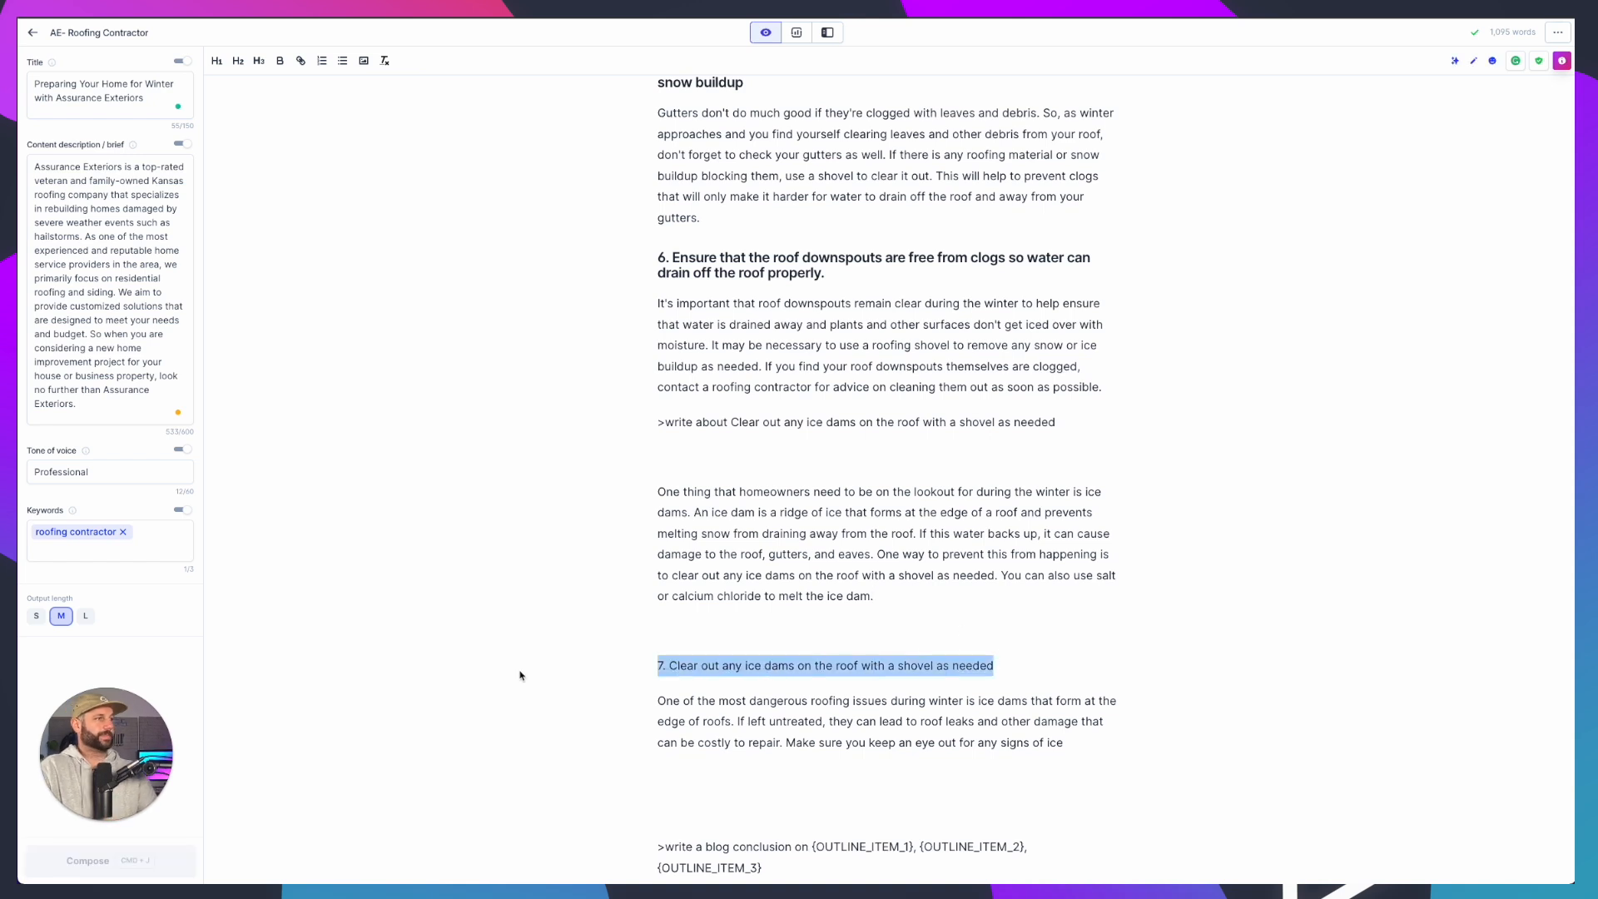
pyautogui.click(655, 458)
pyautogui.press('super+v')
pyautogui.moveTo(1116, 421); pyautogui.dragTo(389, 446)
pyautogui.press('BackSpace')
pyautogui.press('BackSpace')
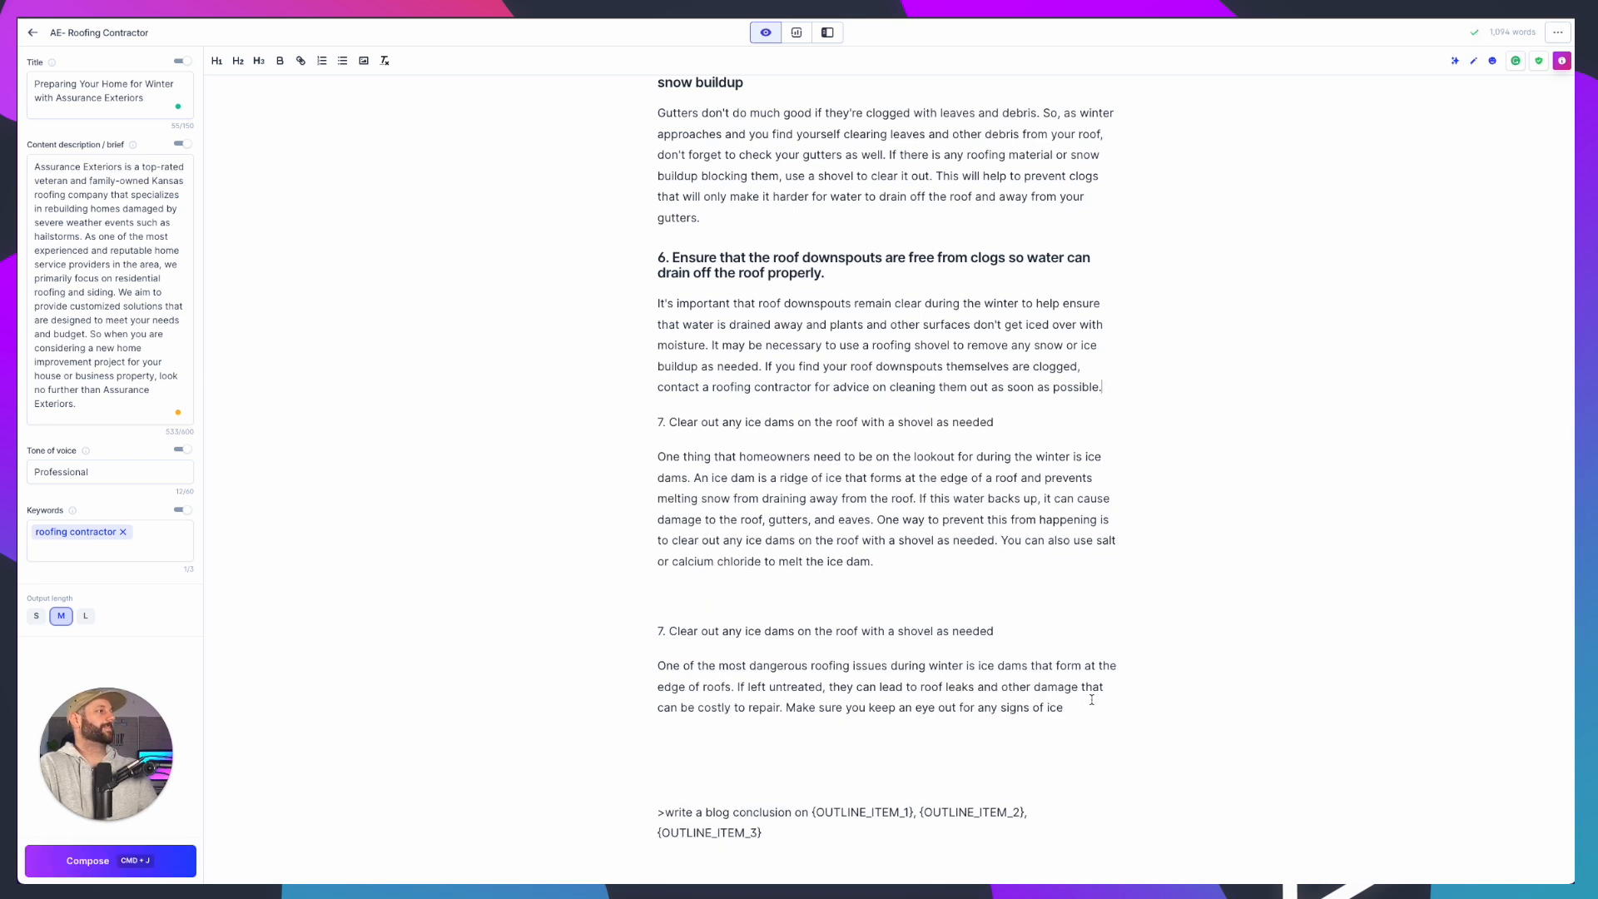
# Delete the old duplicate item 7 with its paragraph and format the remaining "7. Clear out any ice dams" line as an H2 heading
pyautogui.moveTo(1091, 699); pyautogui.dragTo(596, 604)
pyautogui.press('BackSpace')
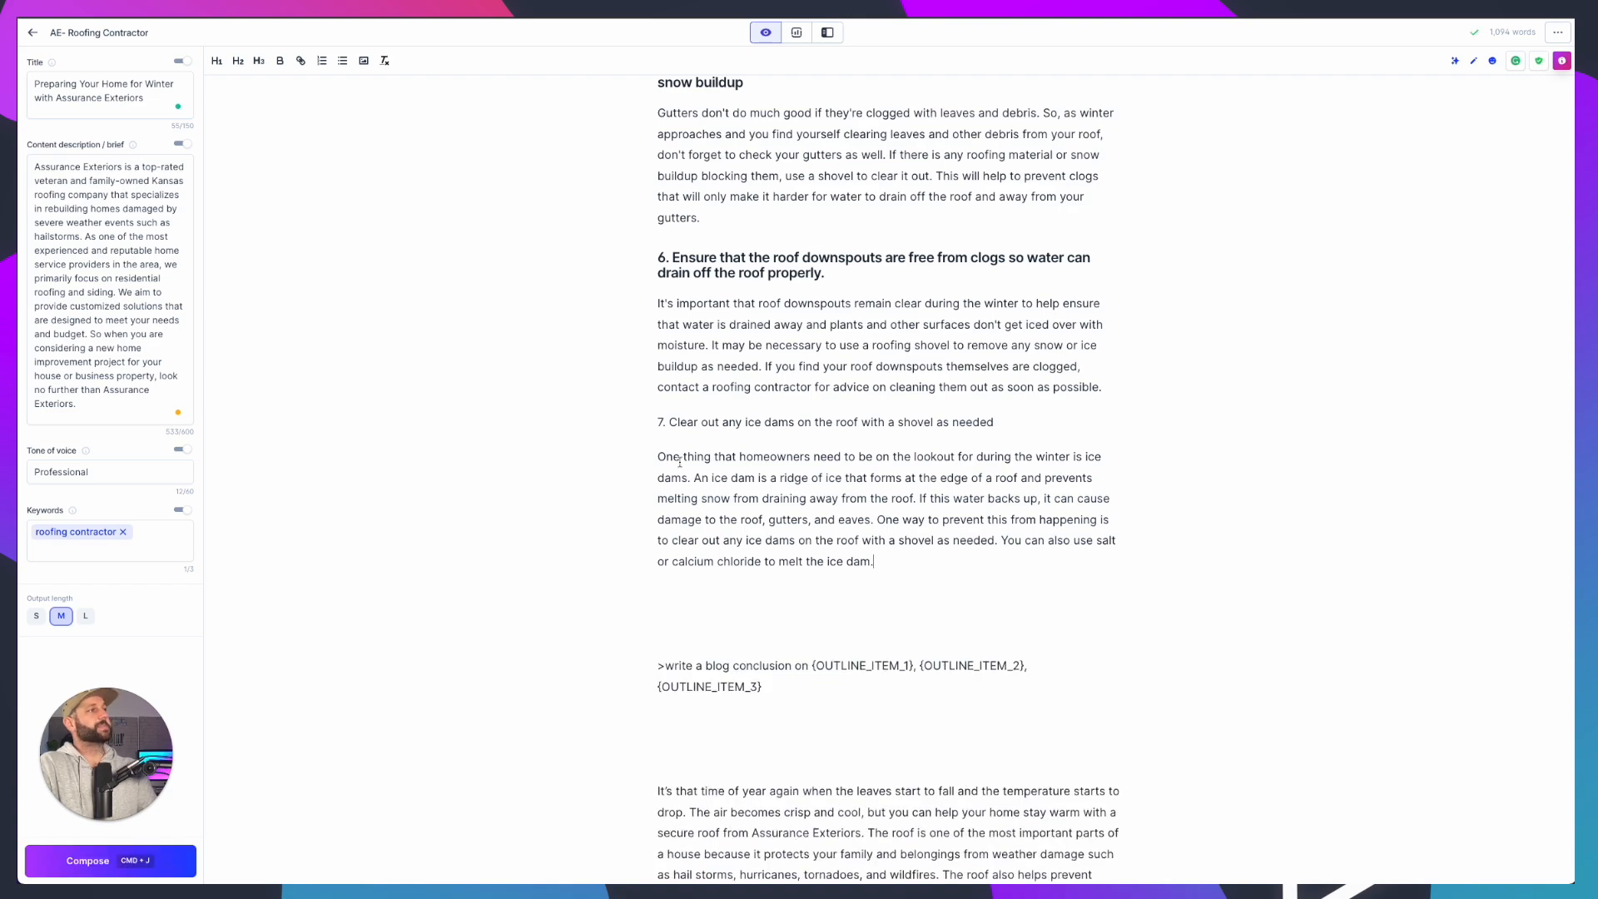
pyautogui.tripleClick(706, 421)
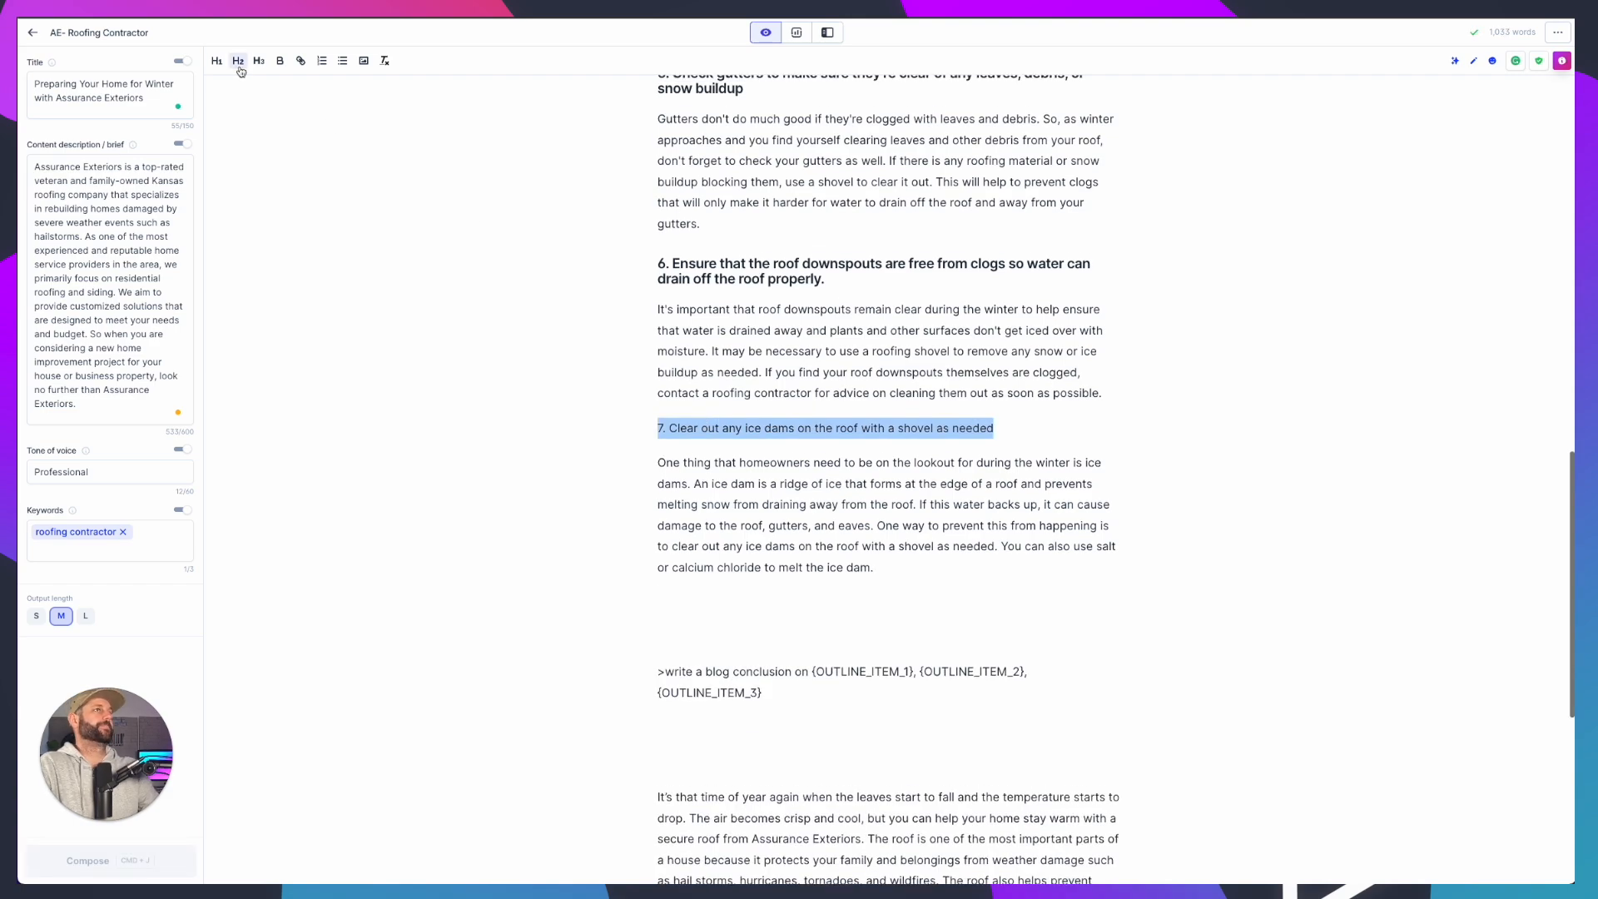
pyautogui.click(239, 61)
# Change the post heading to "7 Tips For Preparing Your Home & Roof for Winter with Assurance Exteriors"
pyautogui.scroll(15, 939, 636)
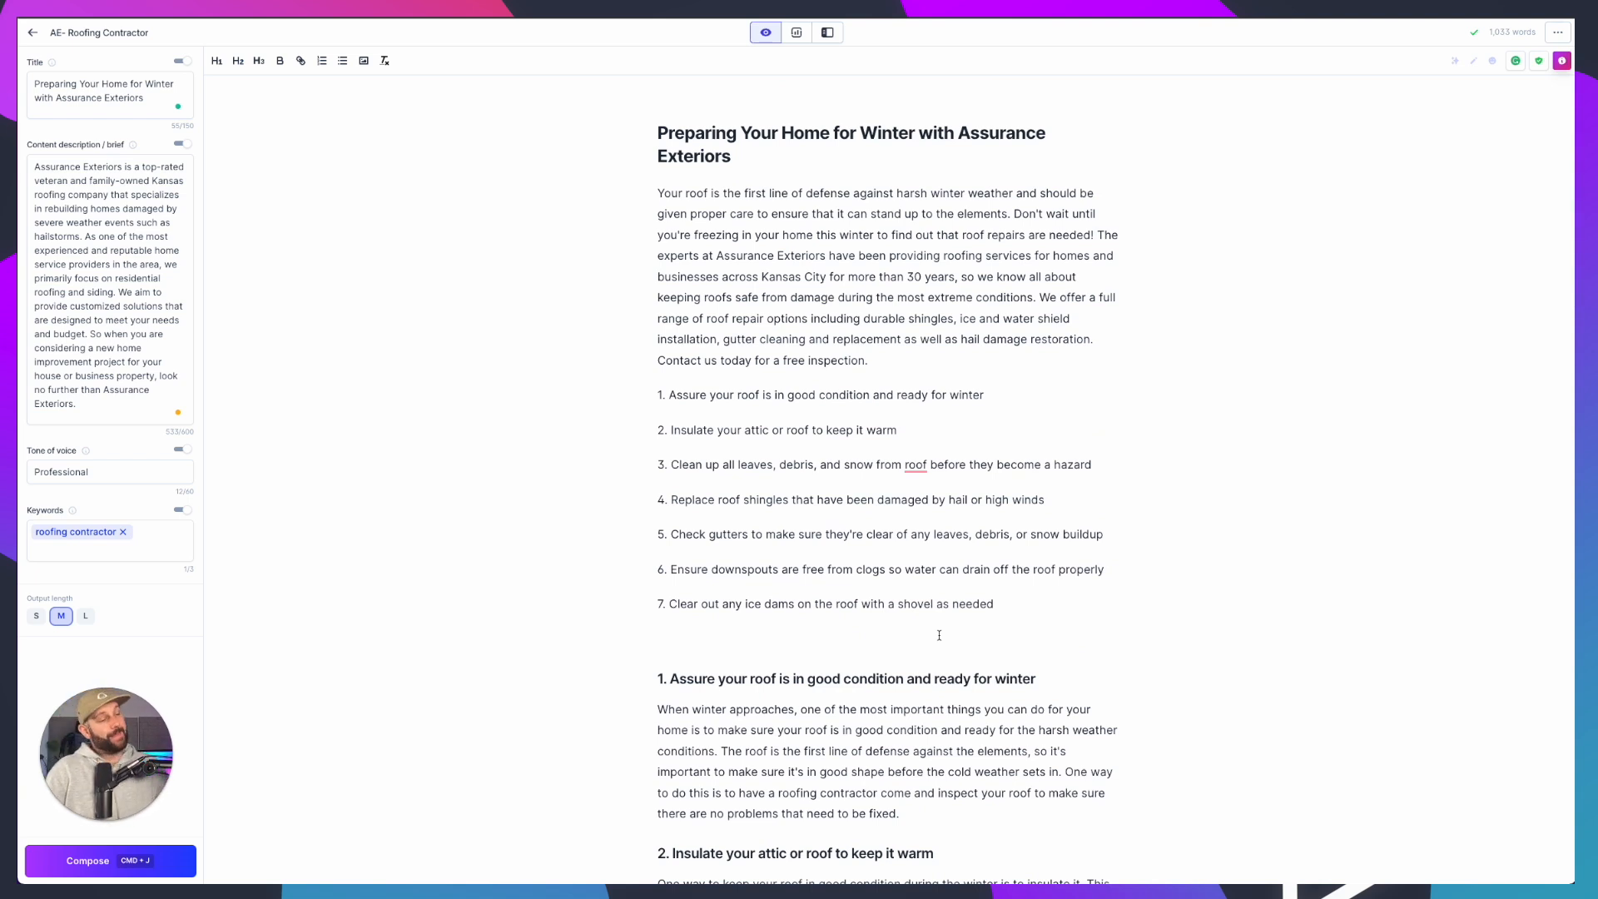
pyautogui.click(651, 133)
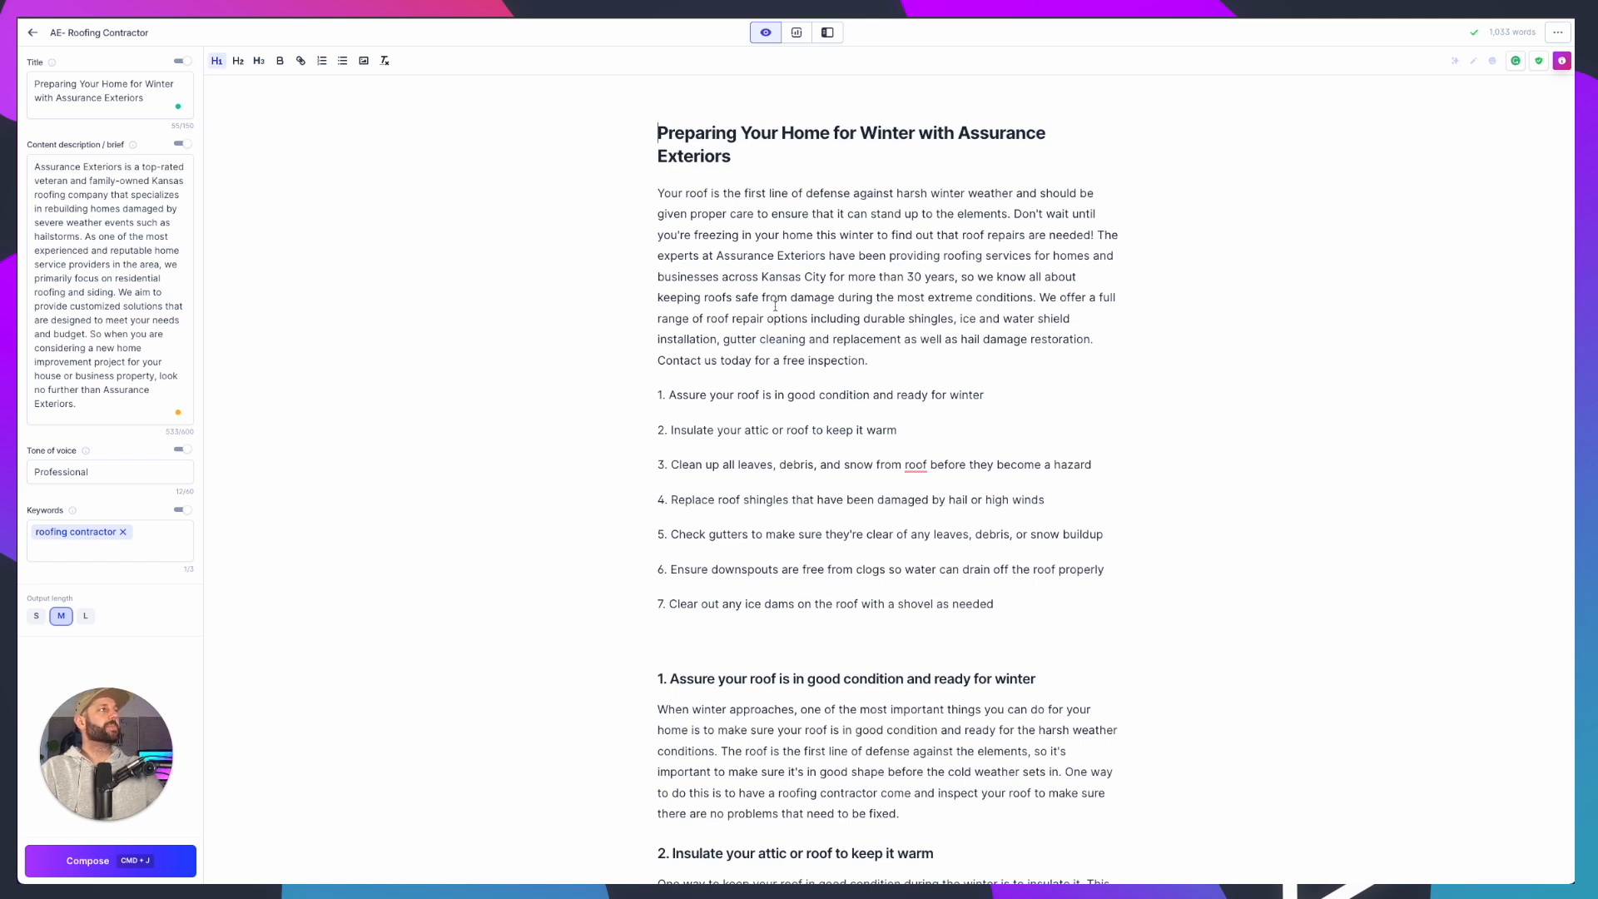
pyautogui.click(761, 154)
pyautogui.click(659, 133)
pyautogui.write('7 Tips')
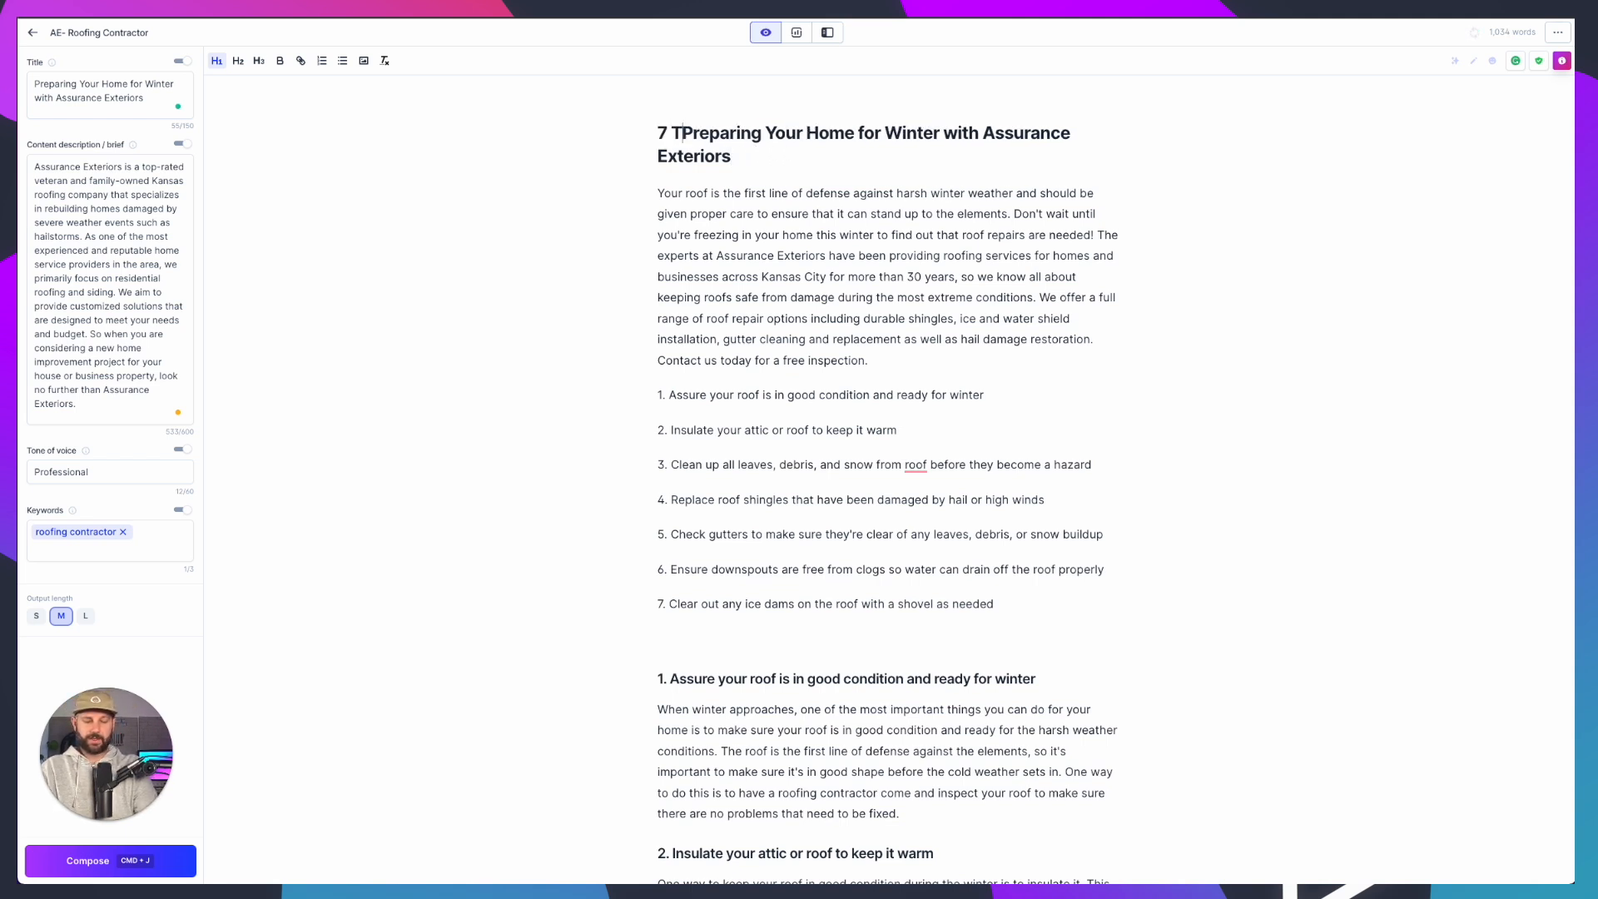
pyautogui.write(' For')
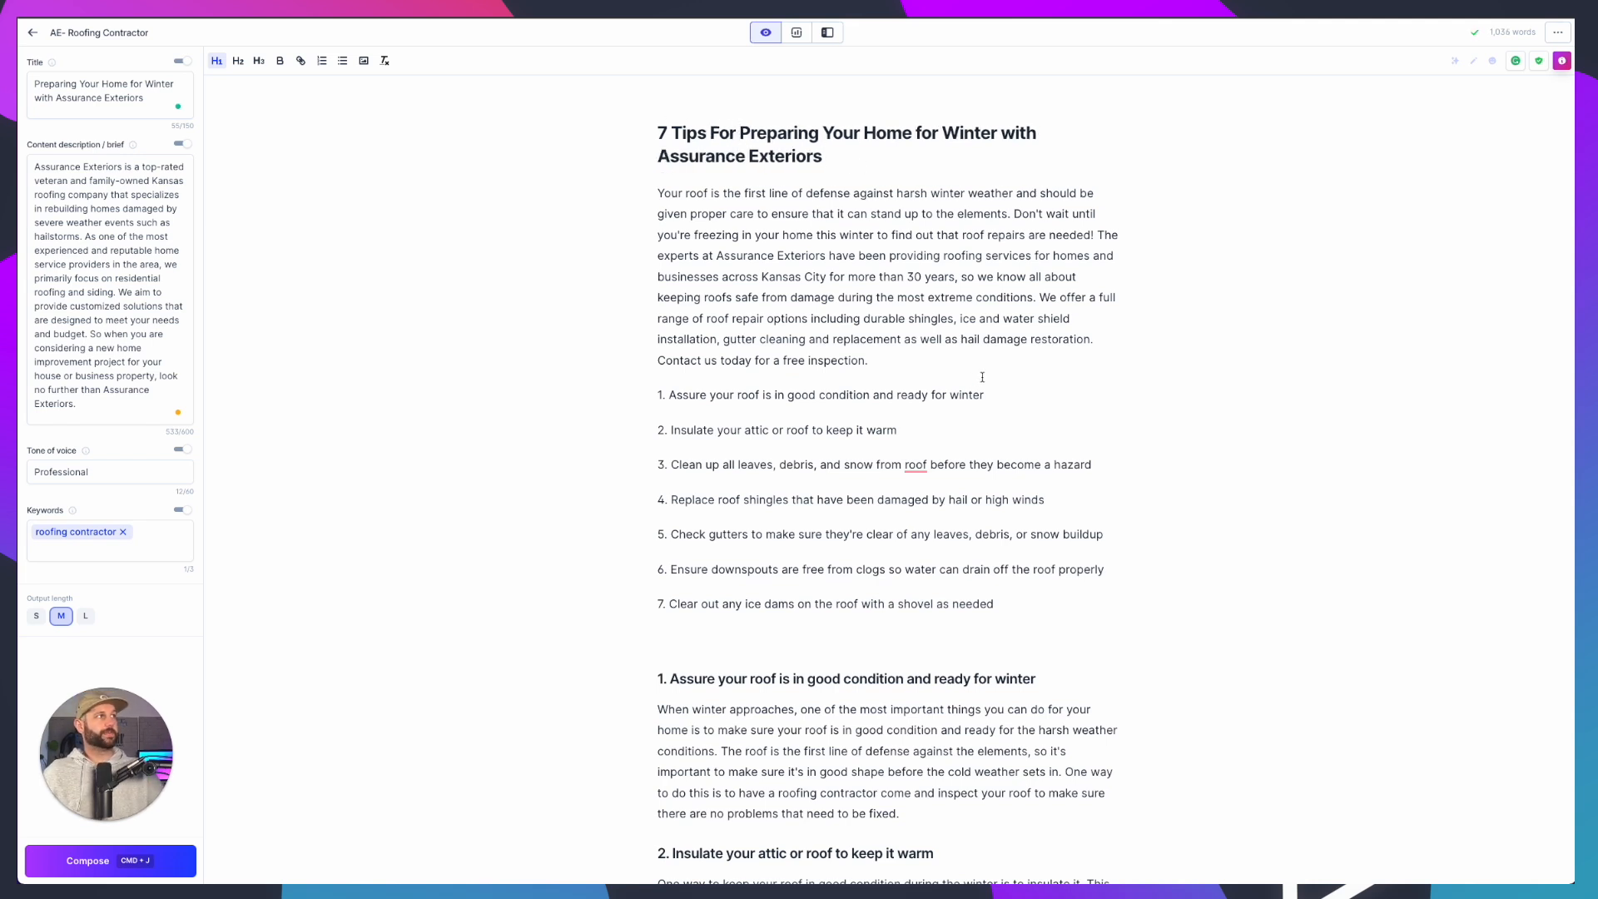
pyautogui.click(915, 133)
pyautogui.write('& Roof')
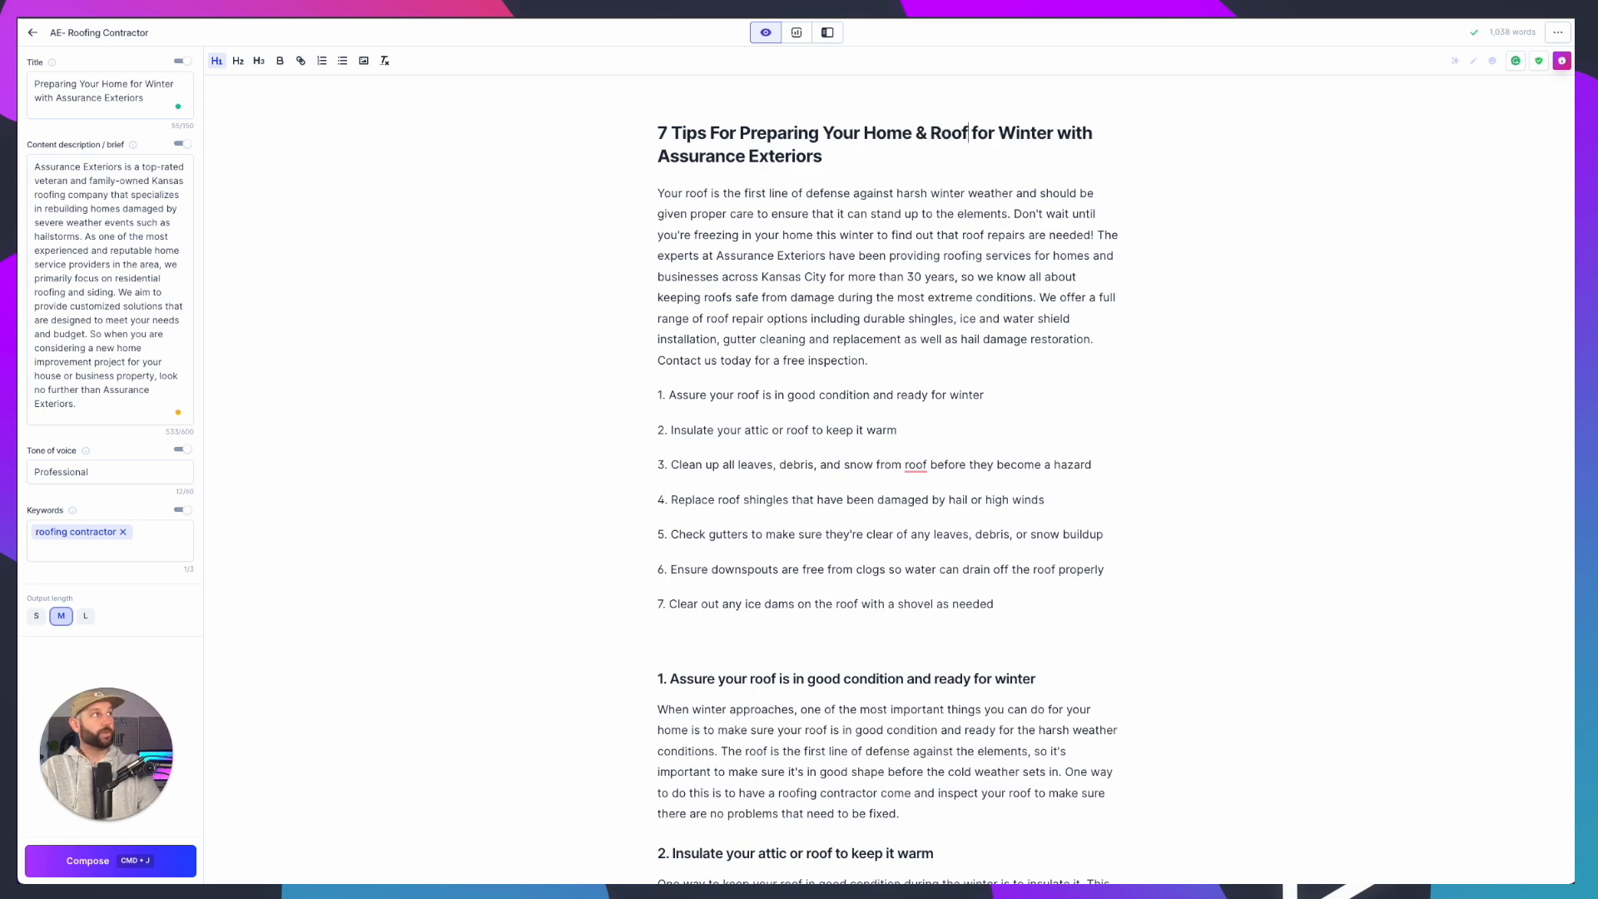
pyautogui.click(984, 253)
# Delete the seven-item numbered outline below the introduction and the extra blank lines above section 1
pyautogui.scroll(-3, 947, 390)
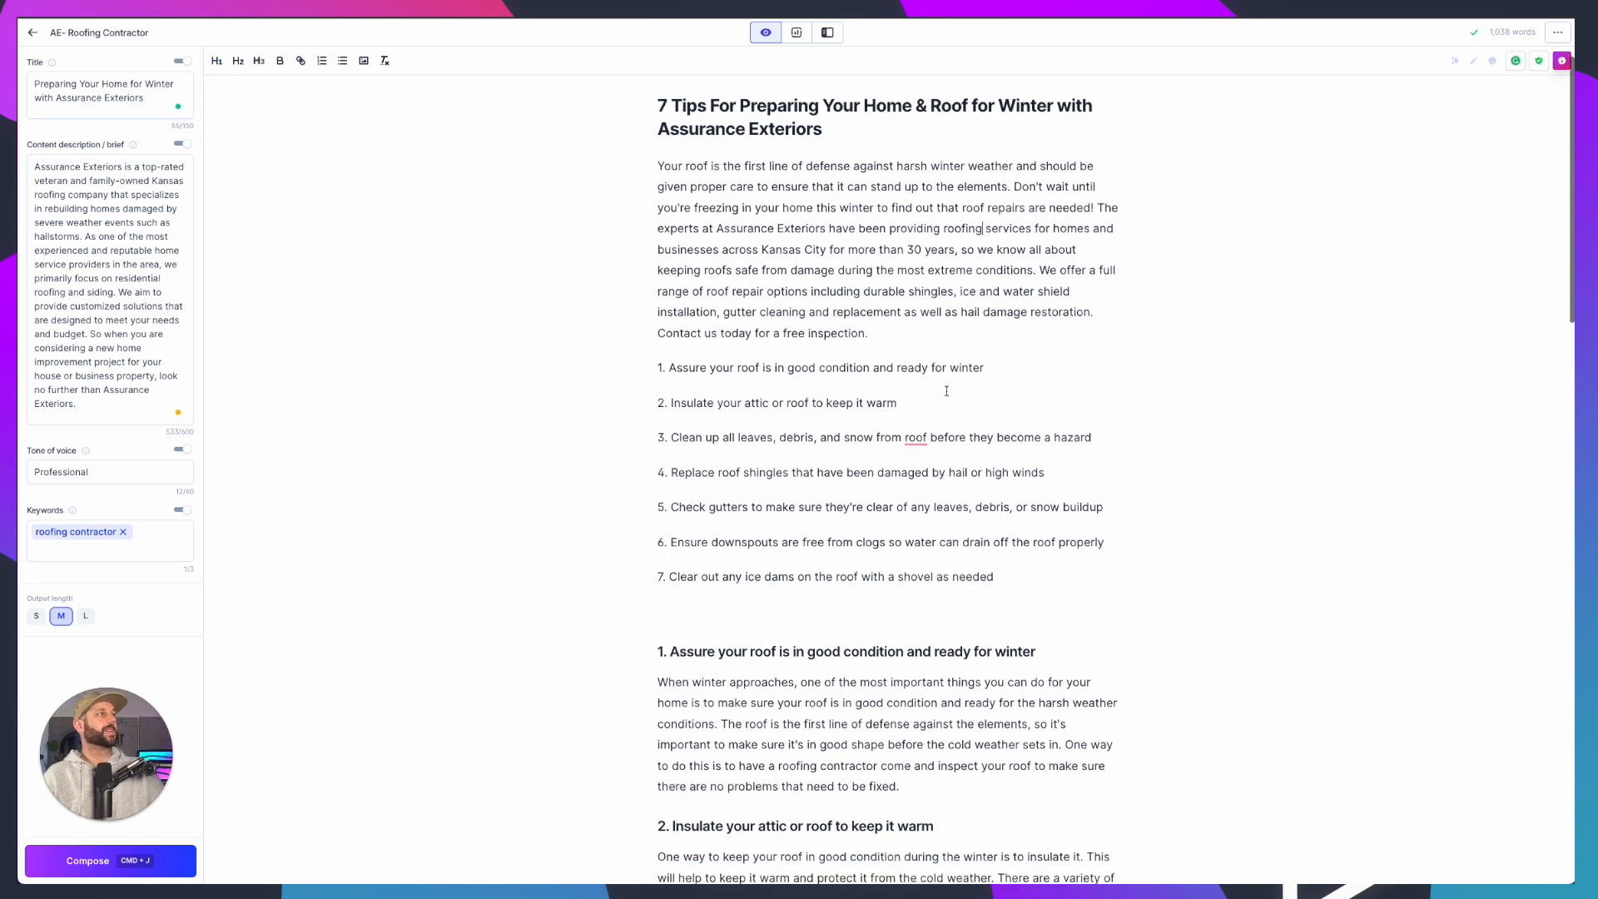
pyautogui.scroll(2, 1016, 353)
pyautogui.moveTo(994, 487); pyautogui.dragTo(621, 255)
pyautogui.press('BackSpace')
pyautogui.press('BackSpace')
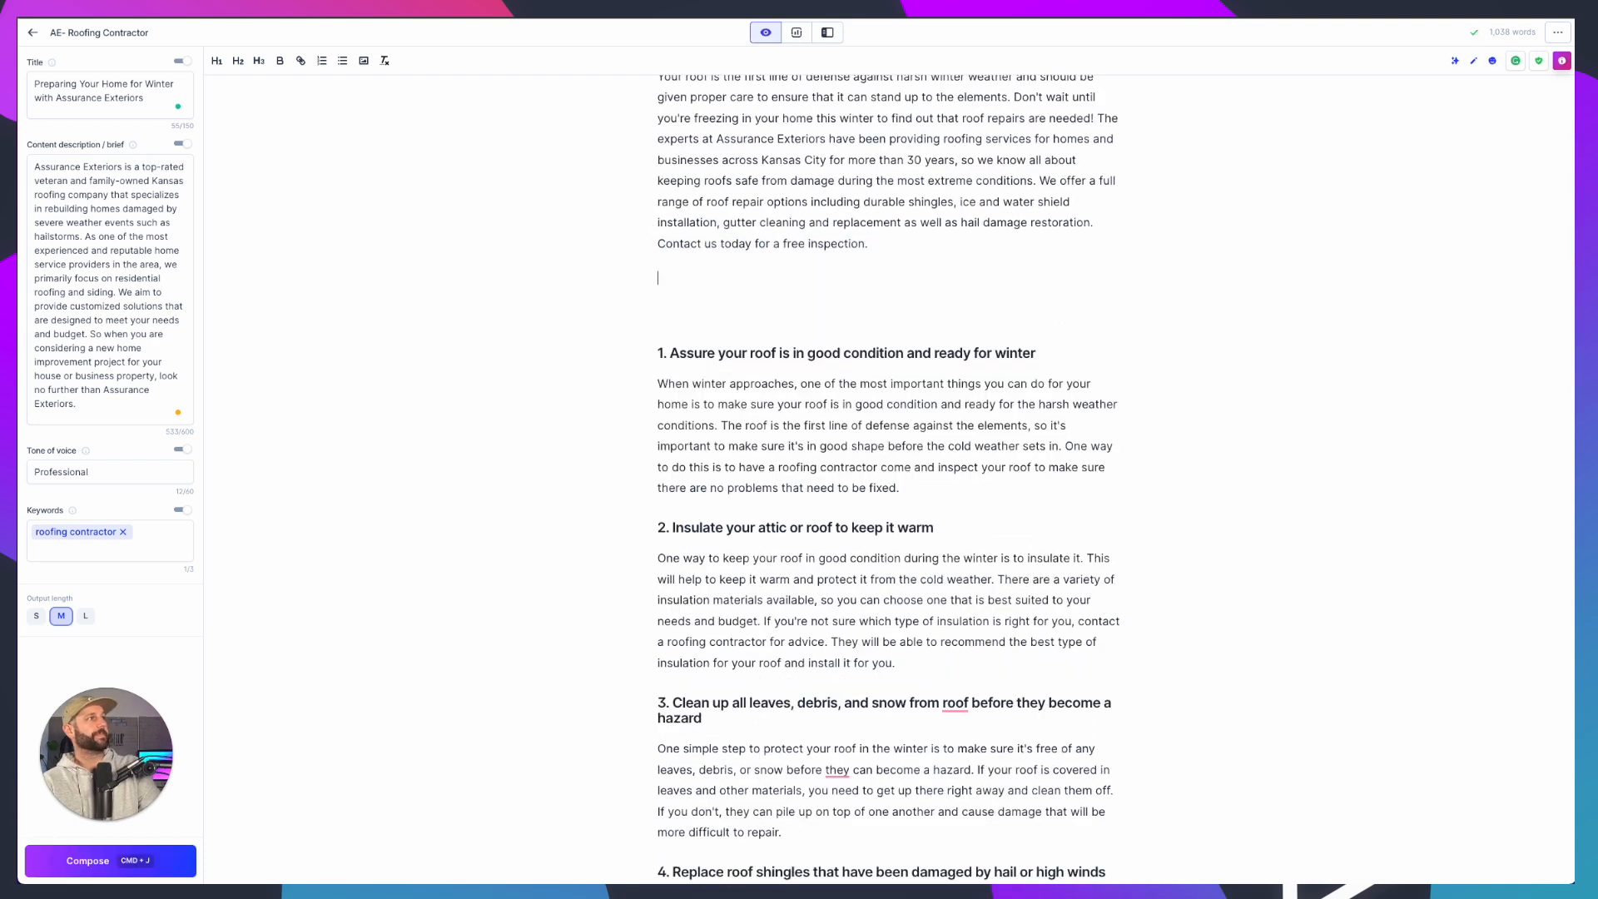
pyautogui.scroll(-1, 629, 271)
pyautogui.click(716, 221)
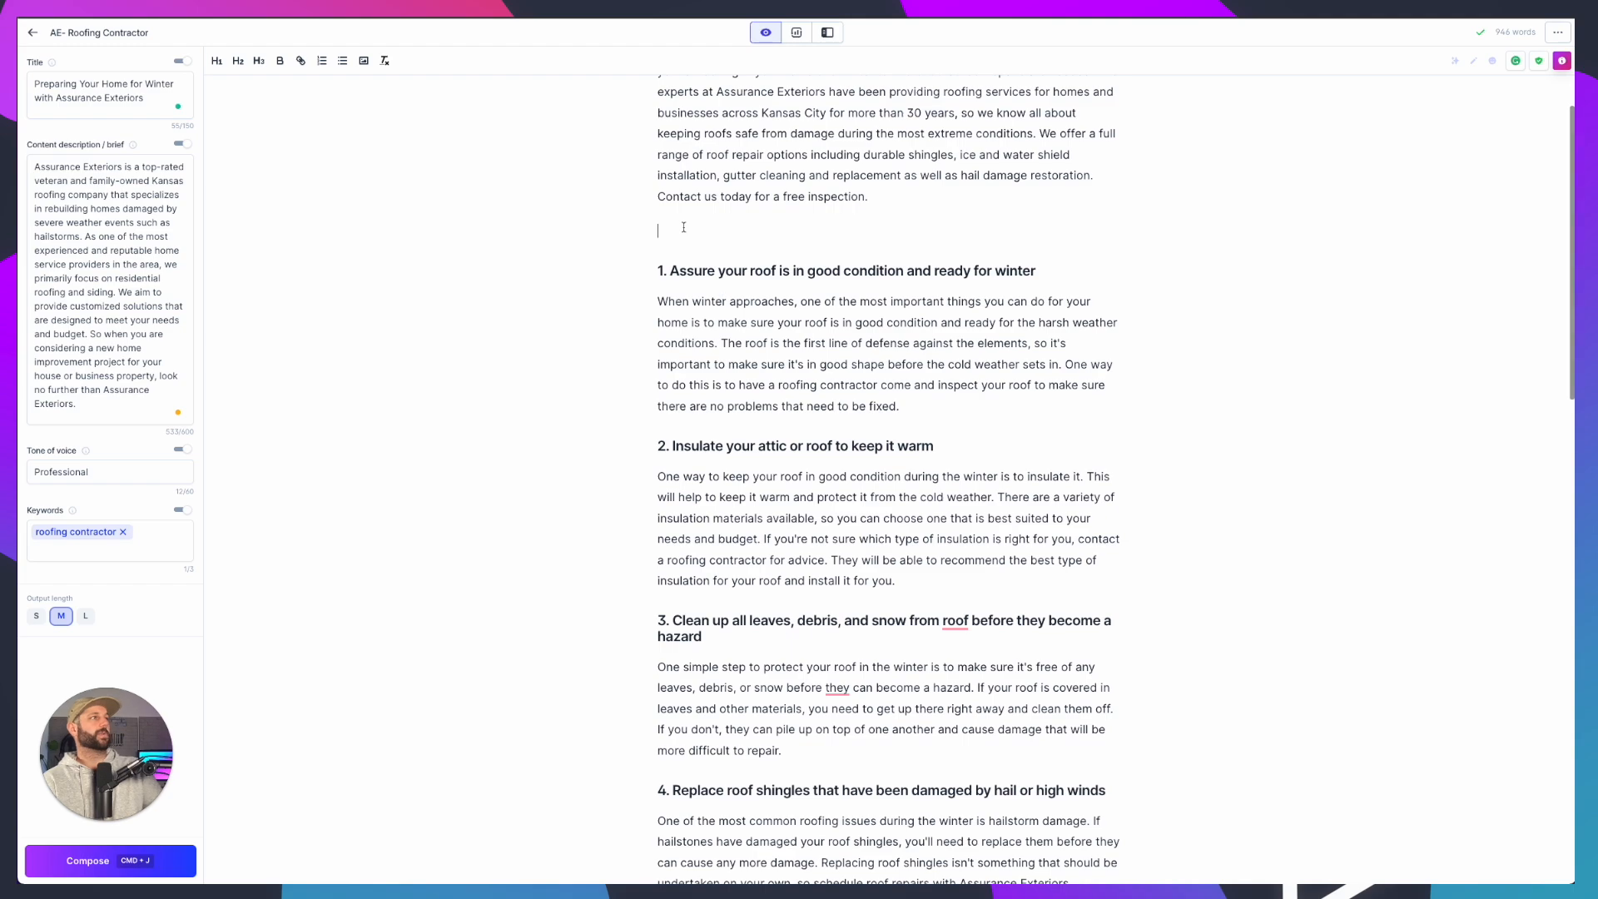
pyautogui.press('BackSpace')
# Delete the two leftover paragraphs and blank lines below the blog conclusion command
pyautogui.scroll(-10, 716, 218)
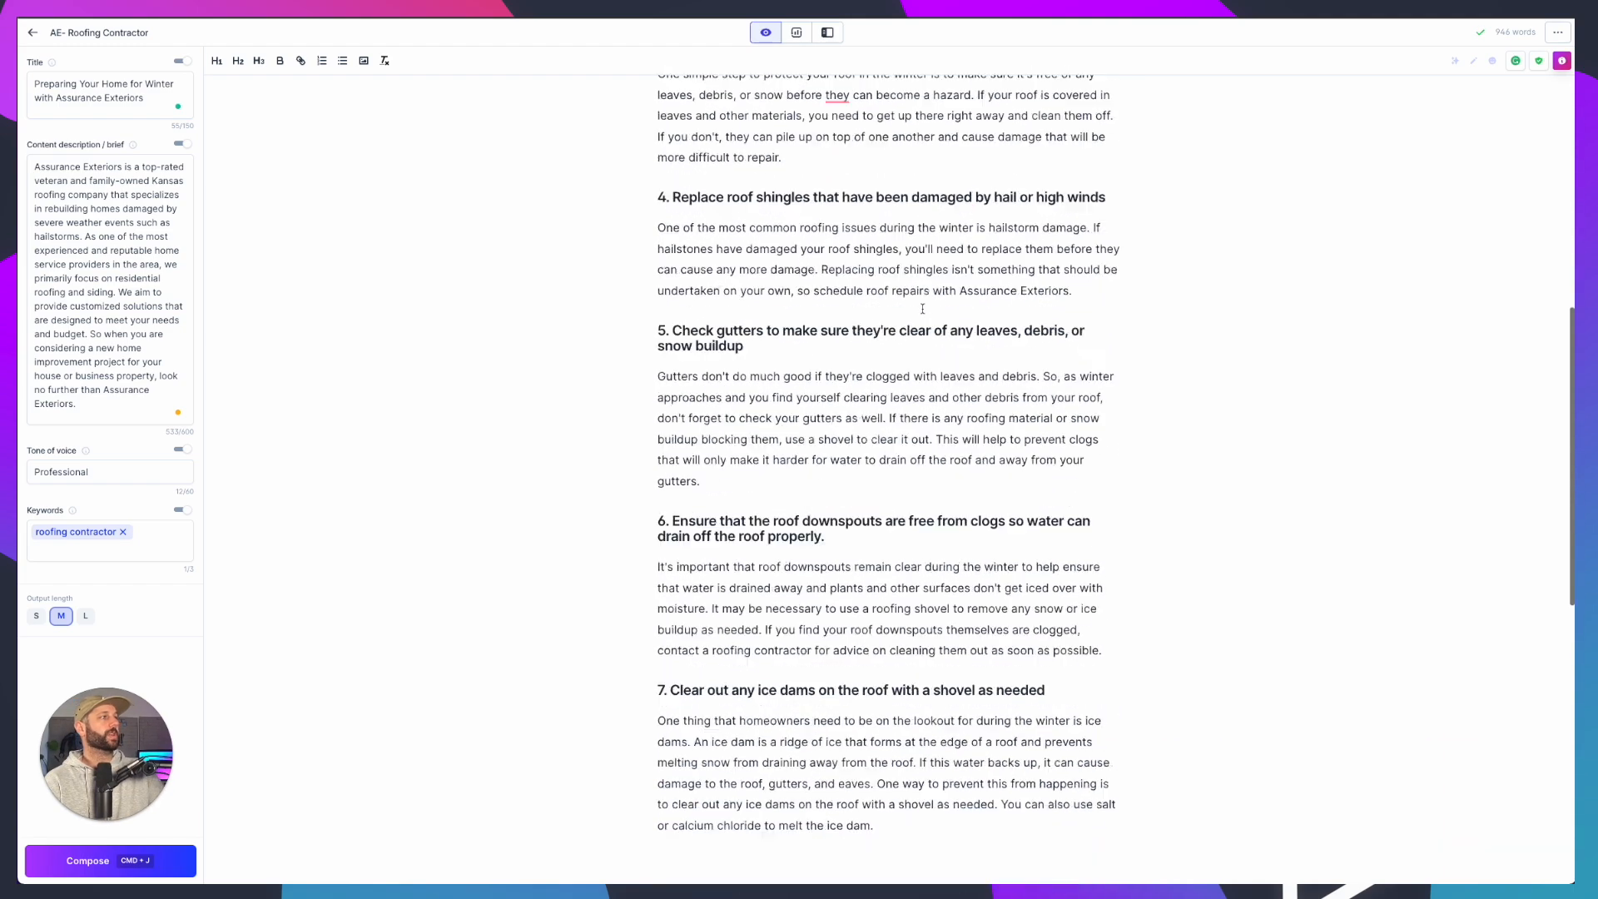
pyautogui.scroll(10, 918, 318)
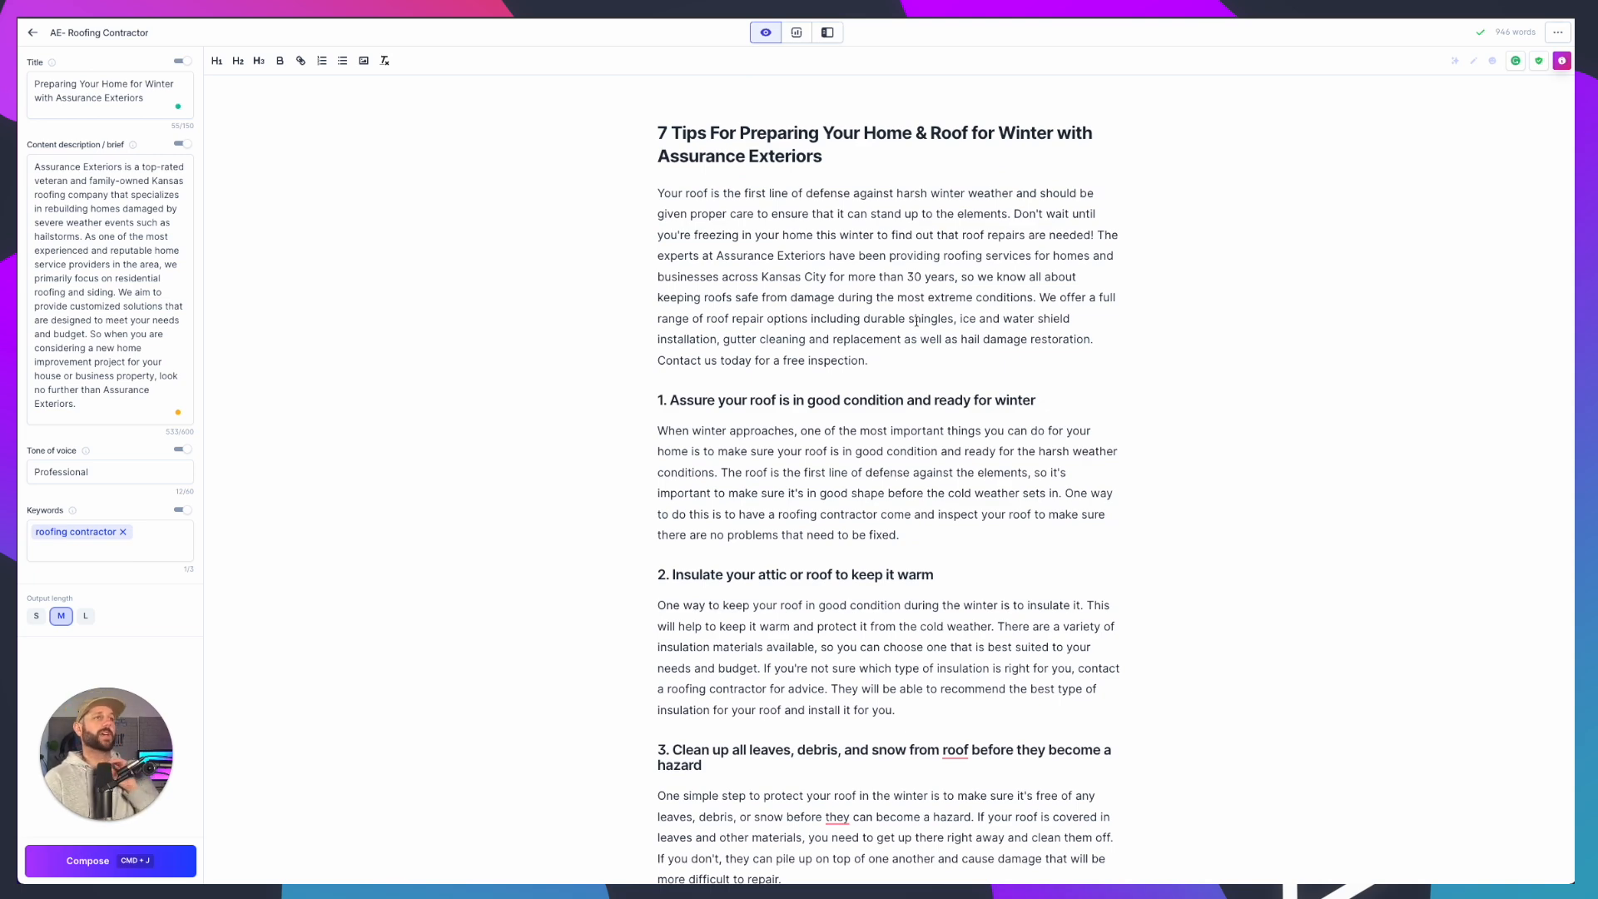
pyautogui.scroll(-10, 916, 320)
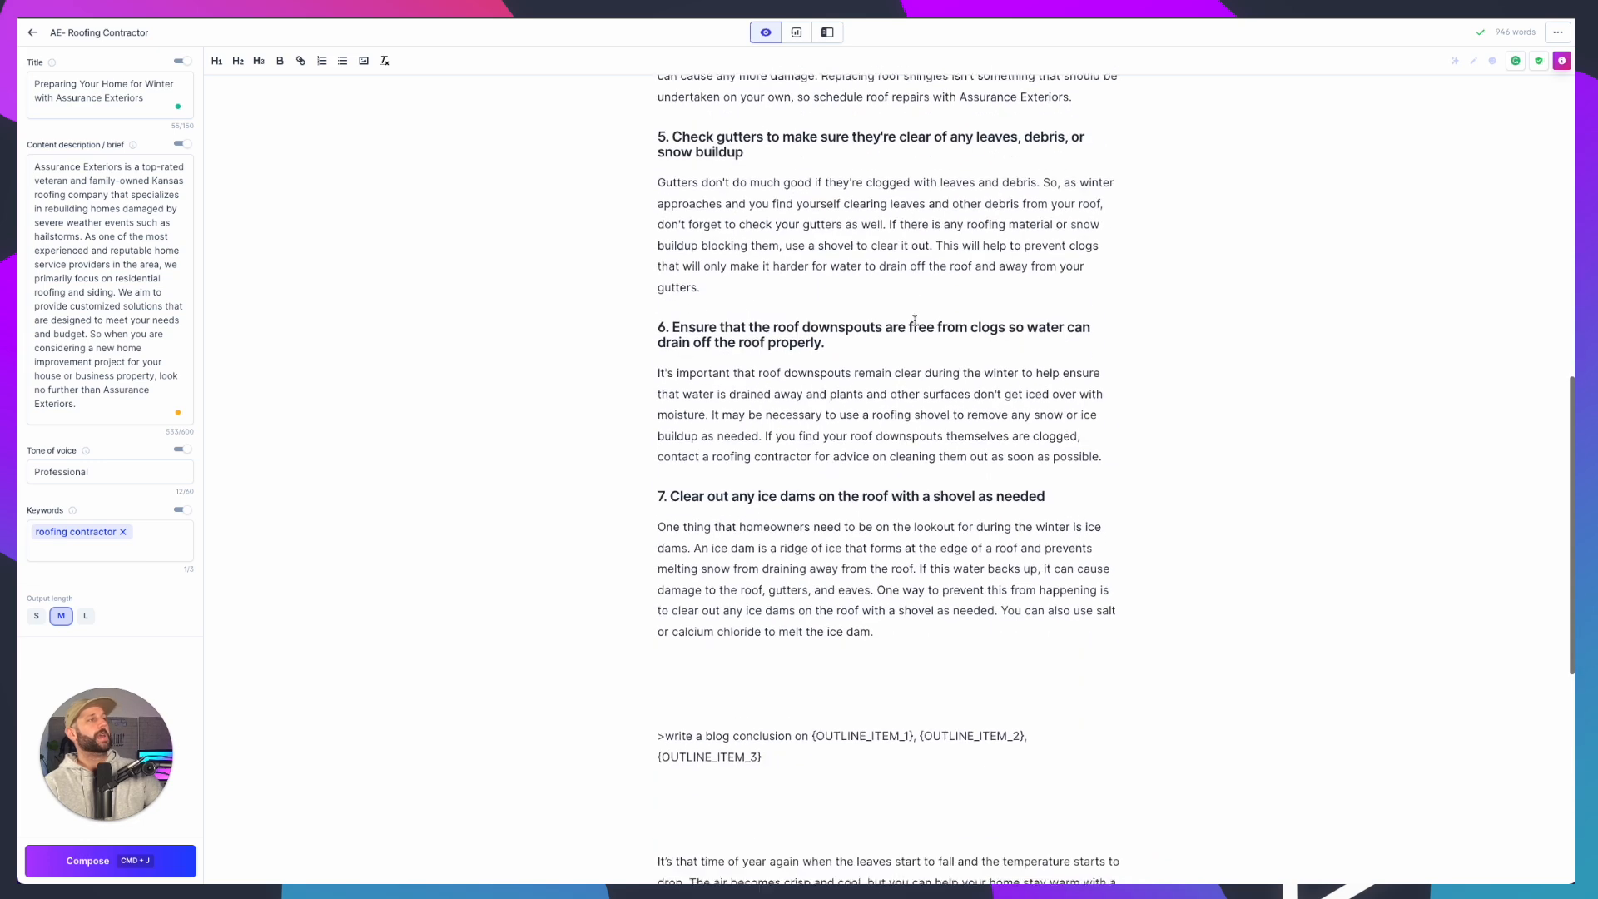
pyautogui.scroll(-3, 833, 391)
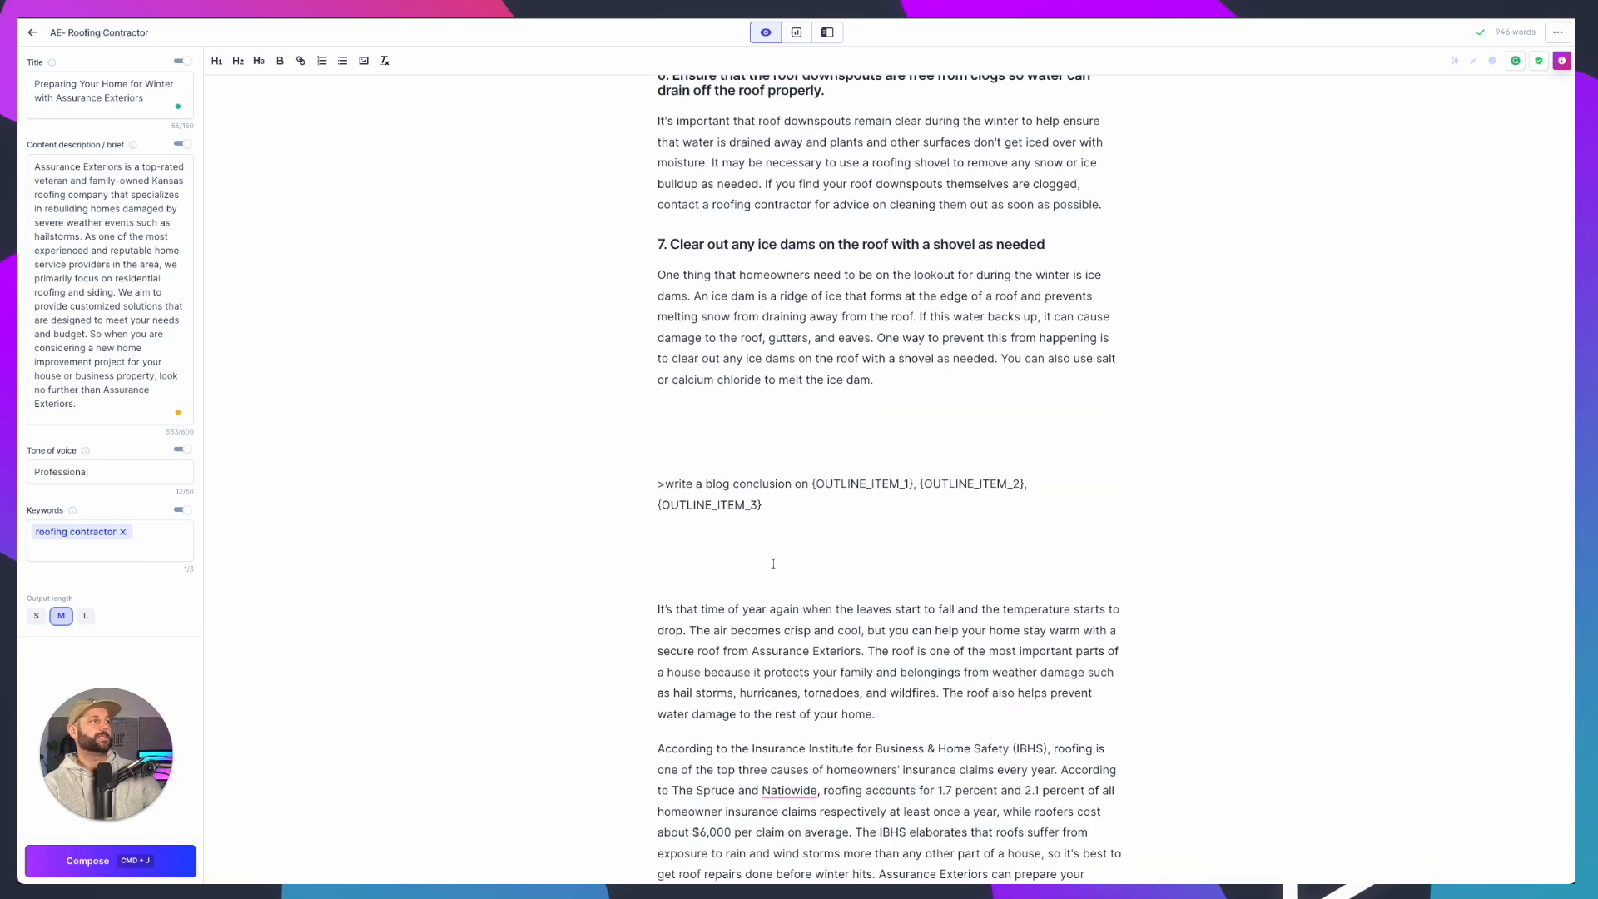
pyautogui.scroll(-1, 736, 550)
pyautogui.moveTo(657, 548); pyautogui.dragTo(901, 834)
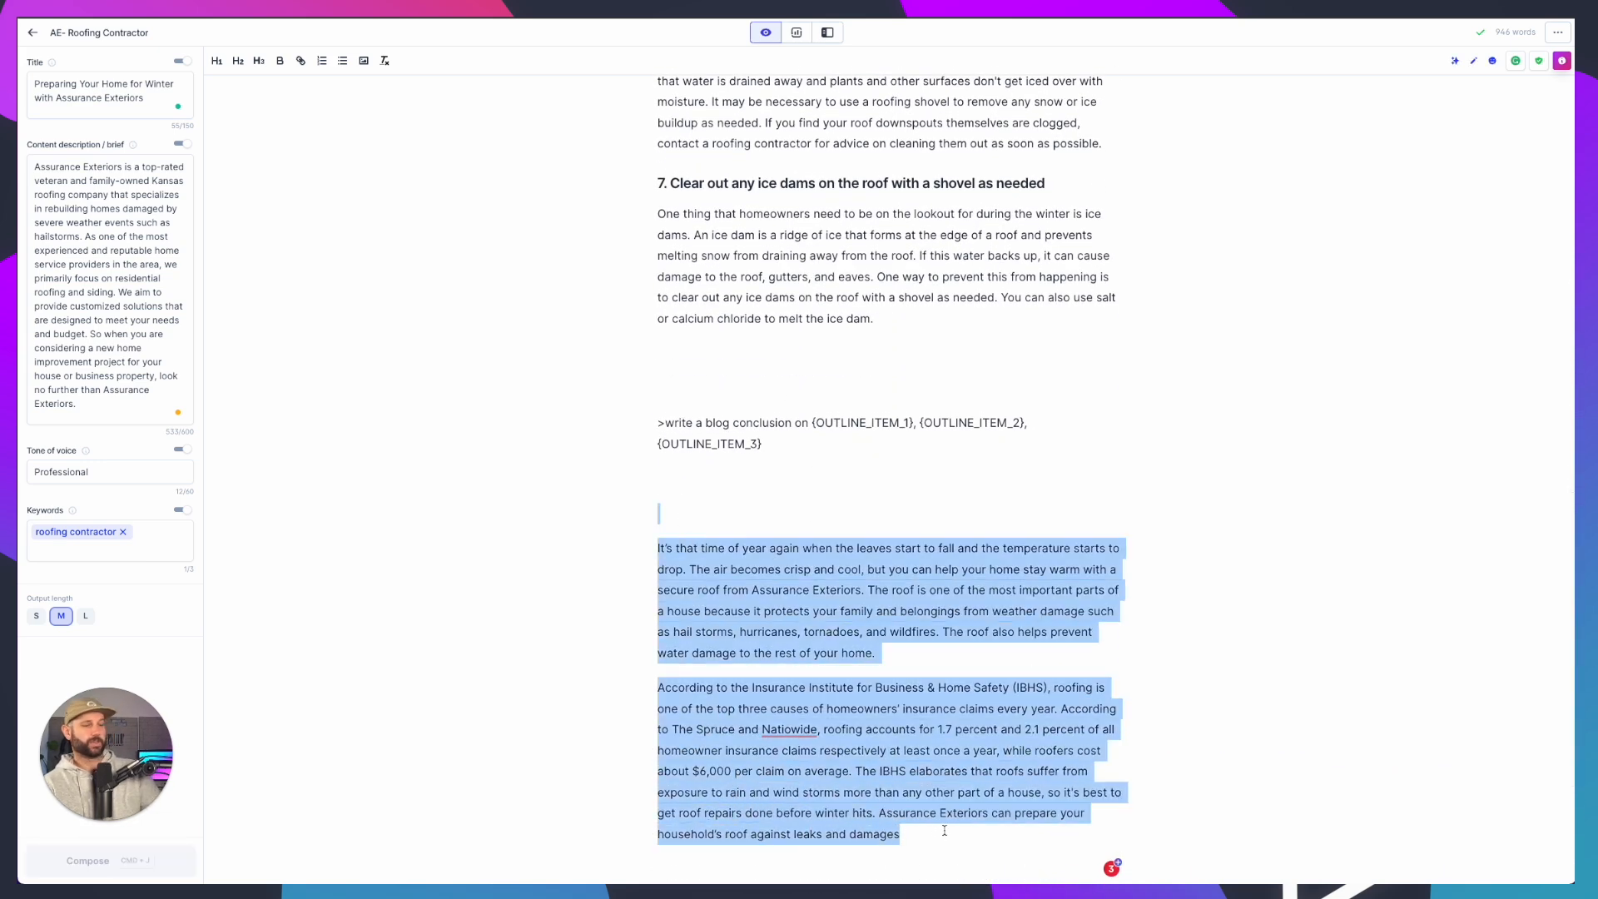
pyautogui.press('BackSpace')
pyautogui.press('BackSpace')
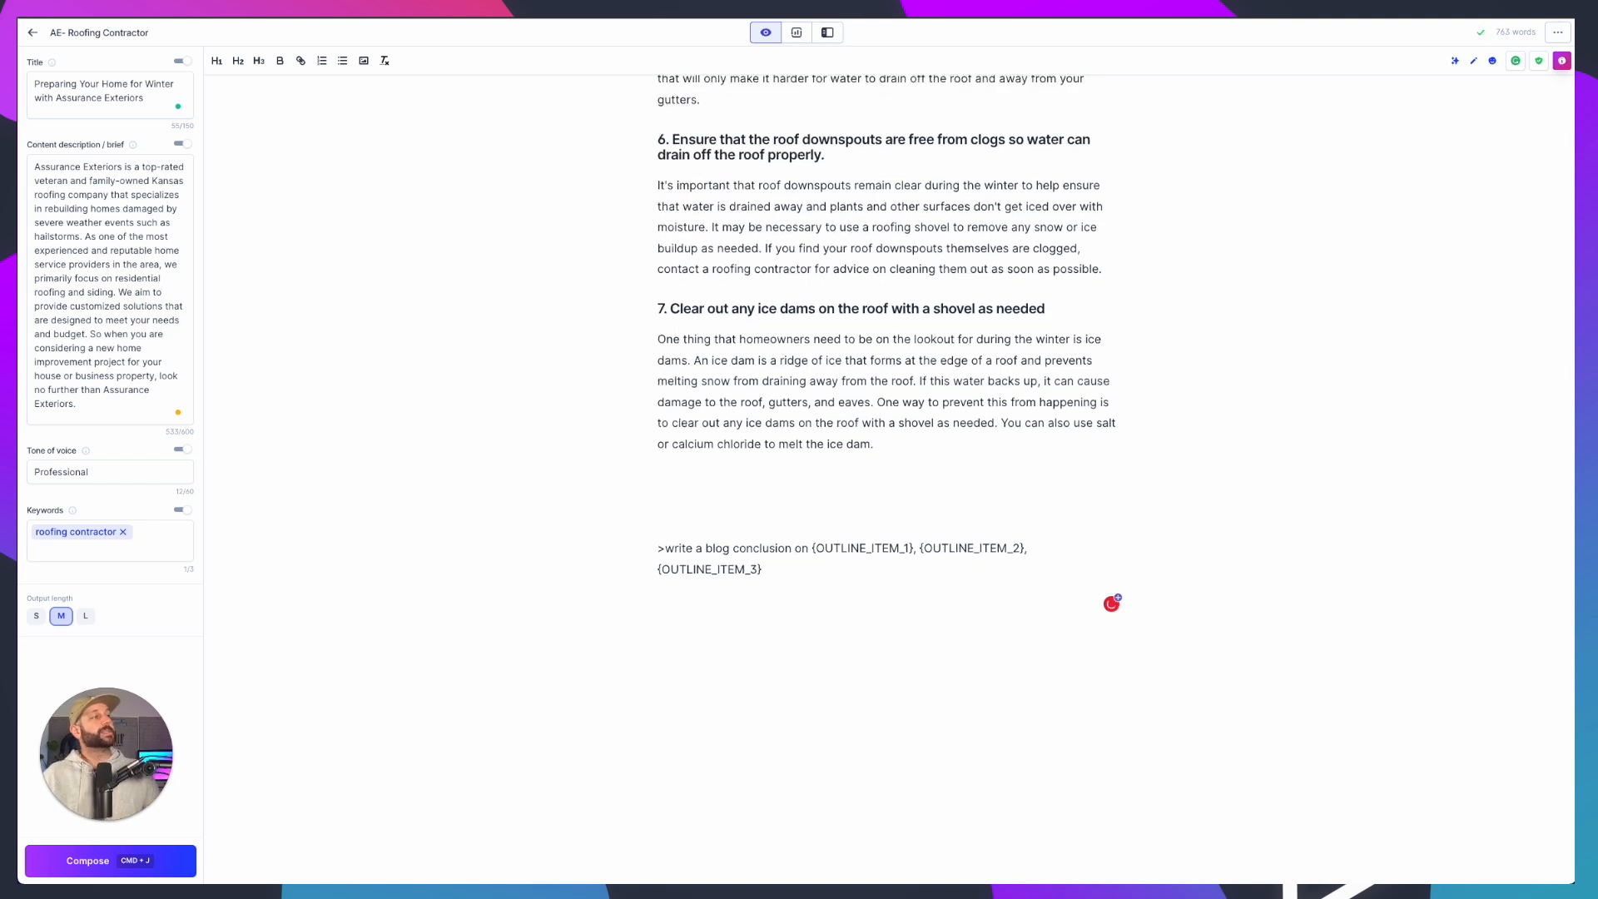
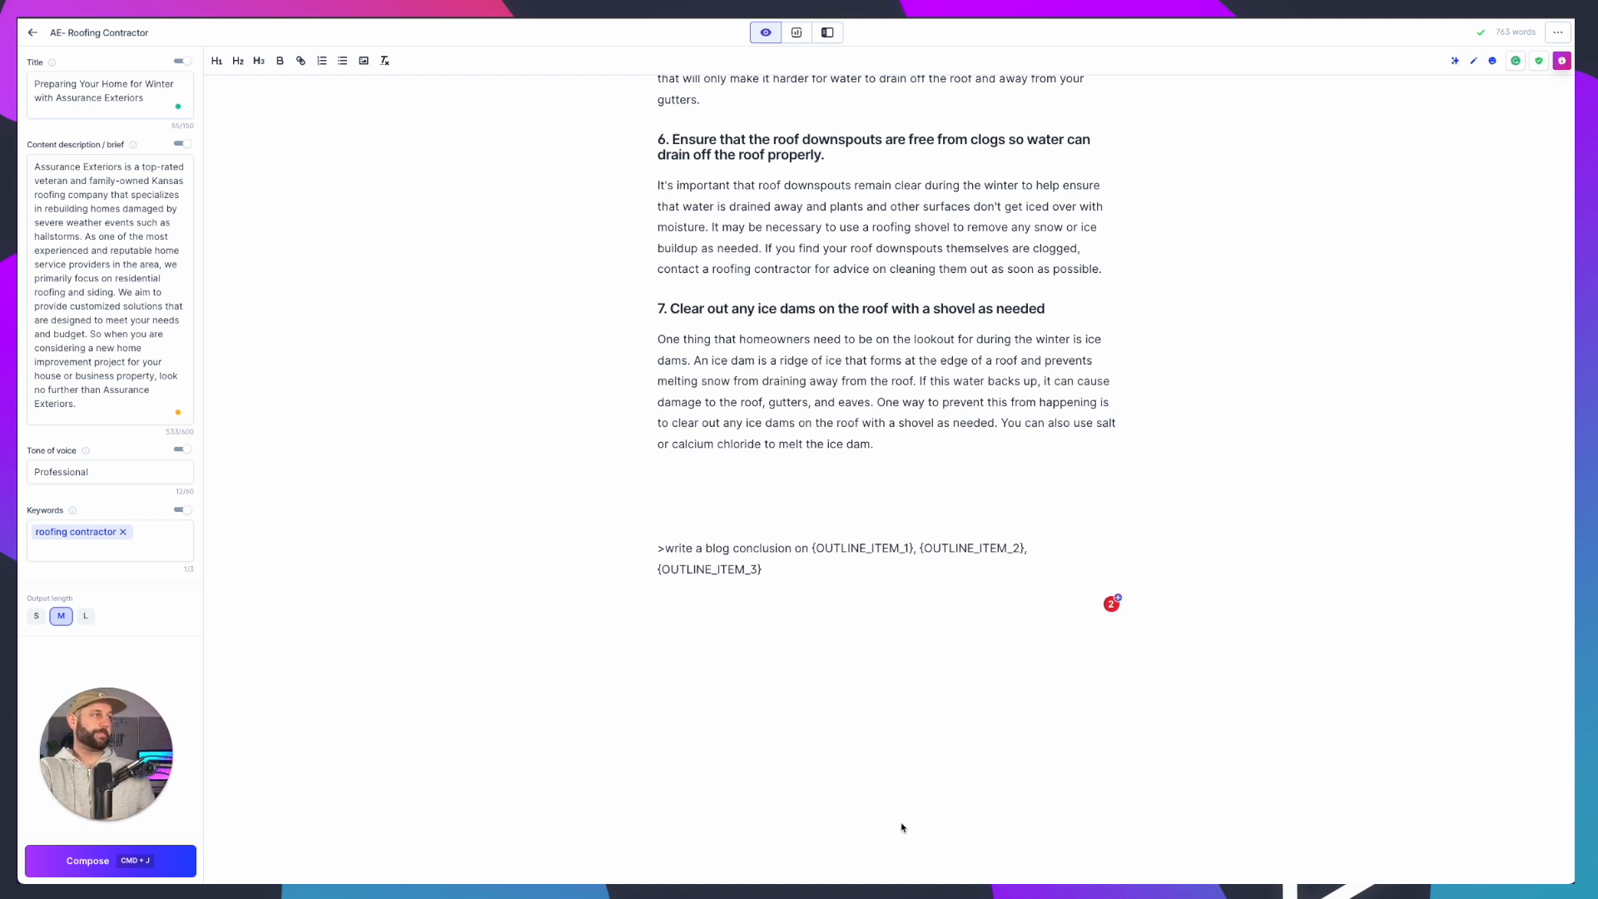
# Try to replace the outline placeholders in the blog conclusion command with the copied text, and undo the replacement
pyautogui.scroll(1, 790, 715)
pyautogui.scroll(15, 798, 639)
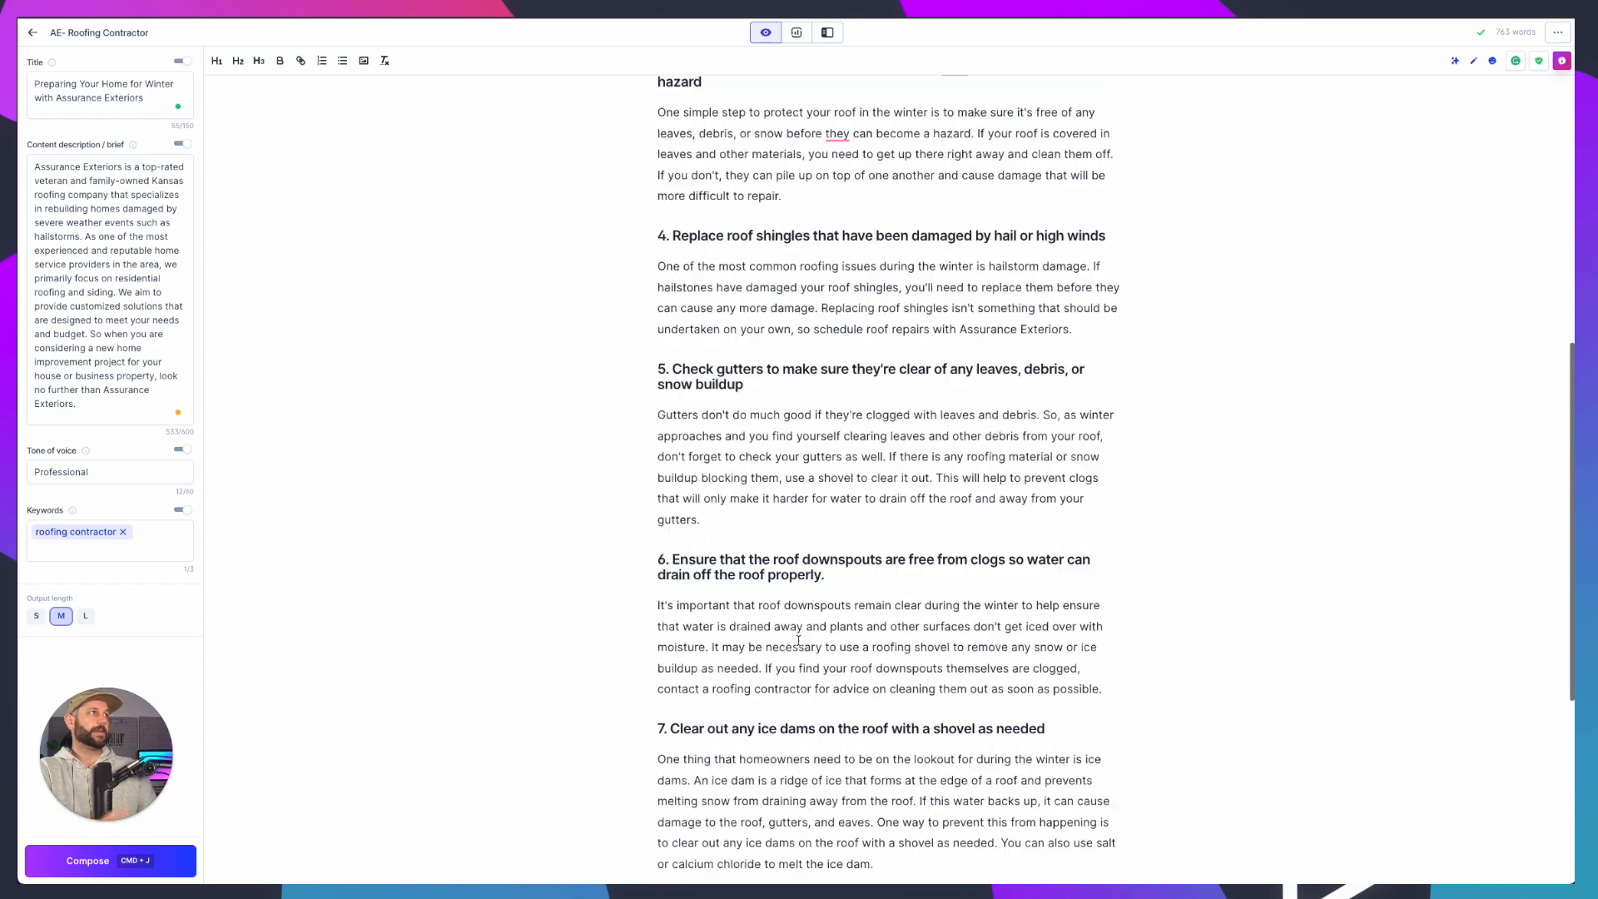
pyautogui.scroll(-1, 798, 640)
pyautogui.scroll(-15, 798, 640)
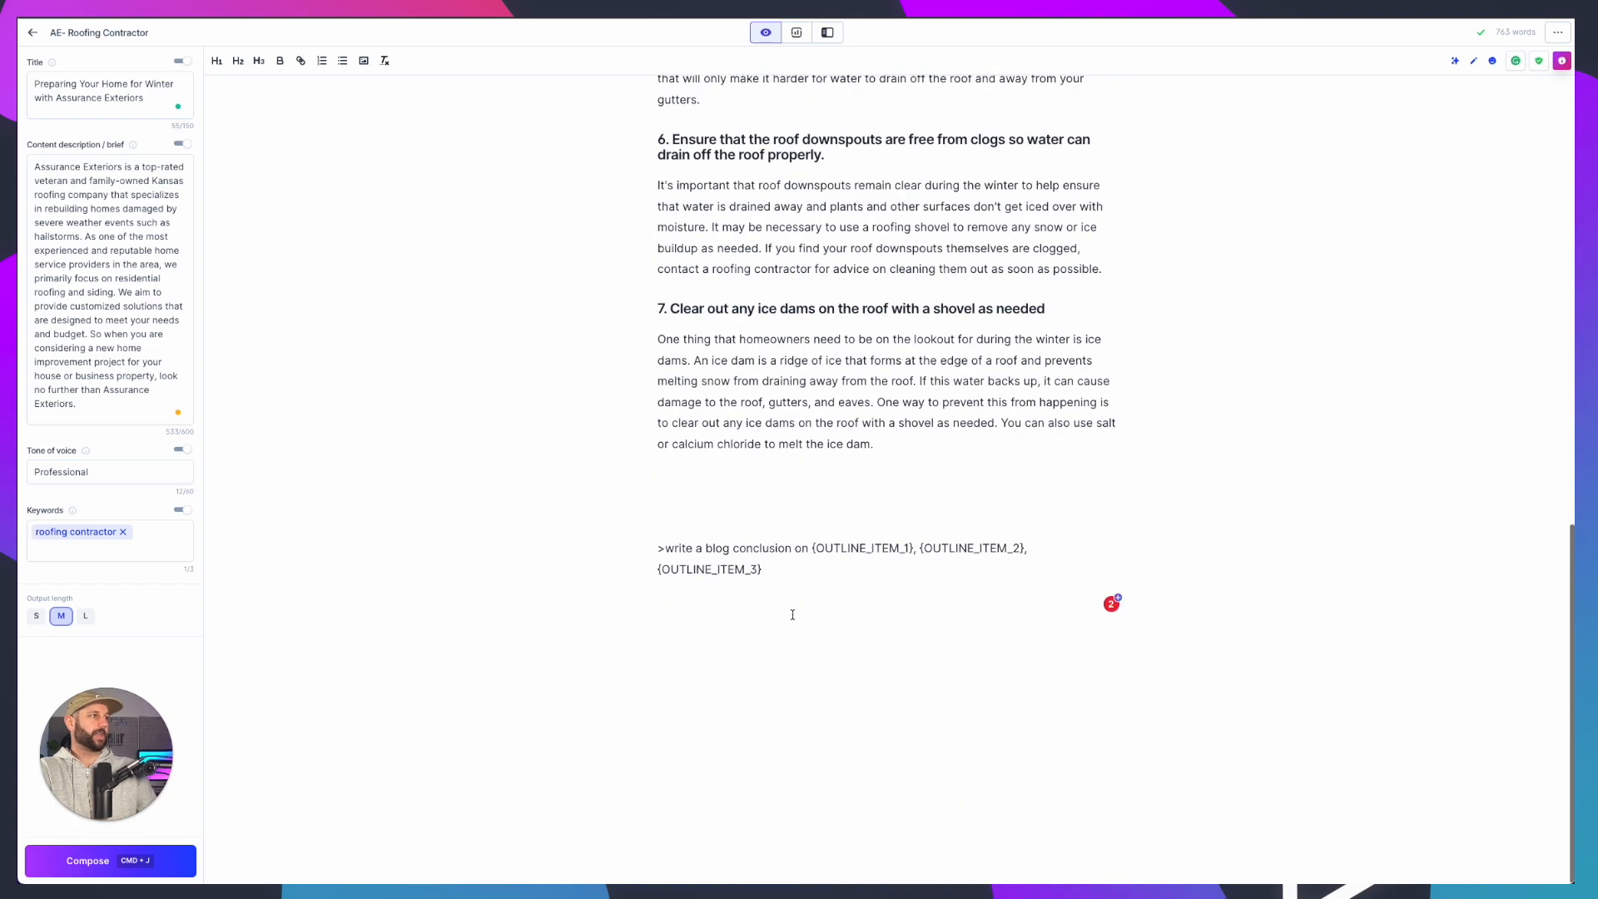
pyautogui.moveTo(762, 569); pyautogui.dragTo(810, 547)
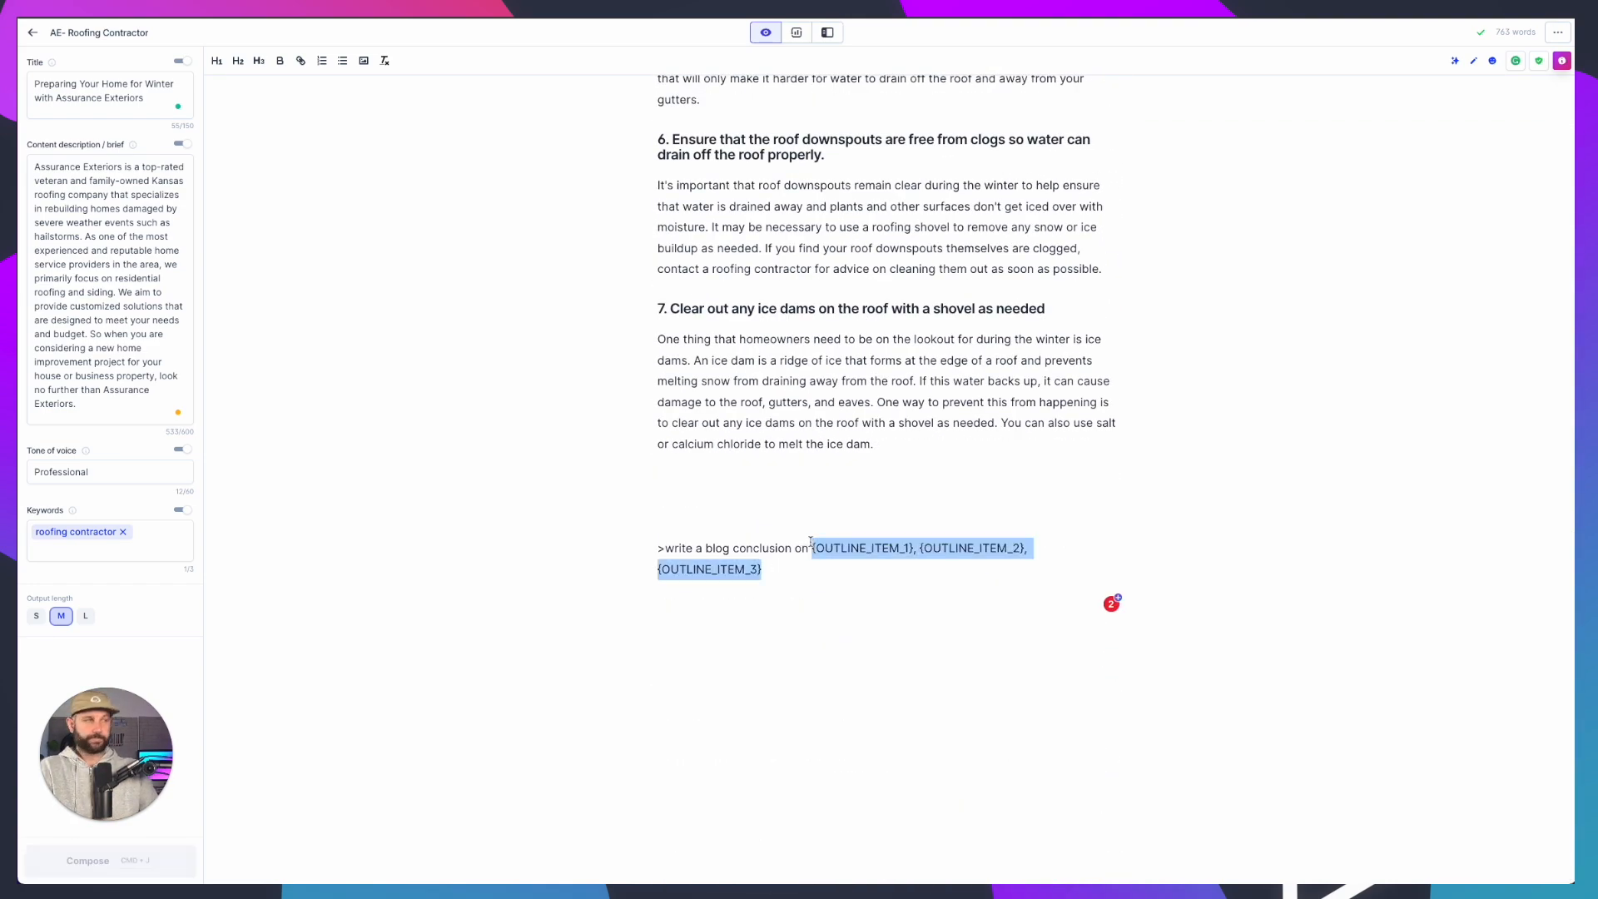
pyautogui.write('7. Clear out any ice dams on the roof with a shovel as needed')
pyautogui.press('super+z')
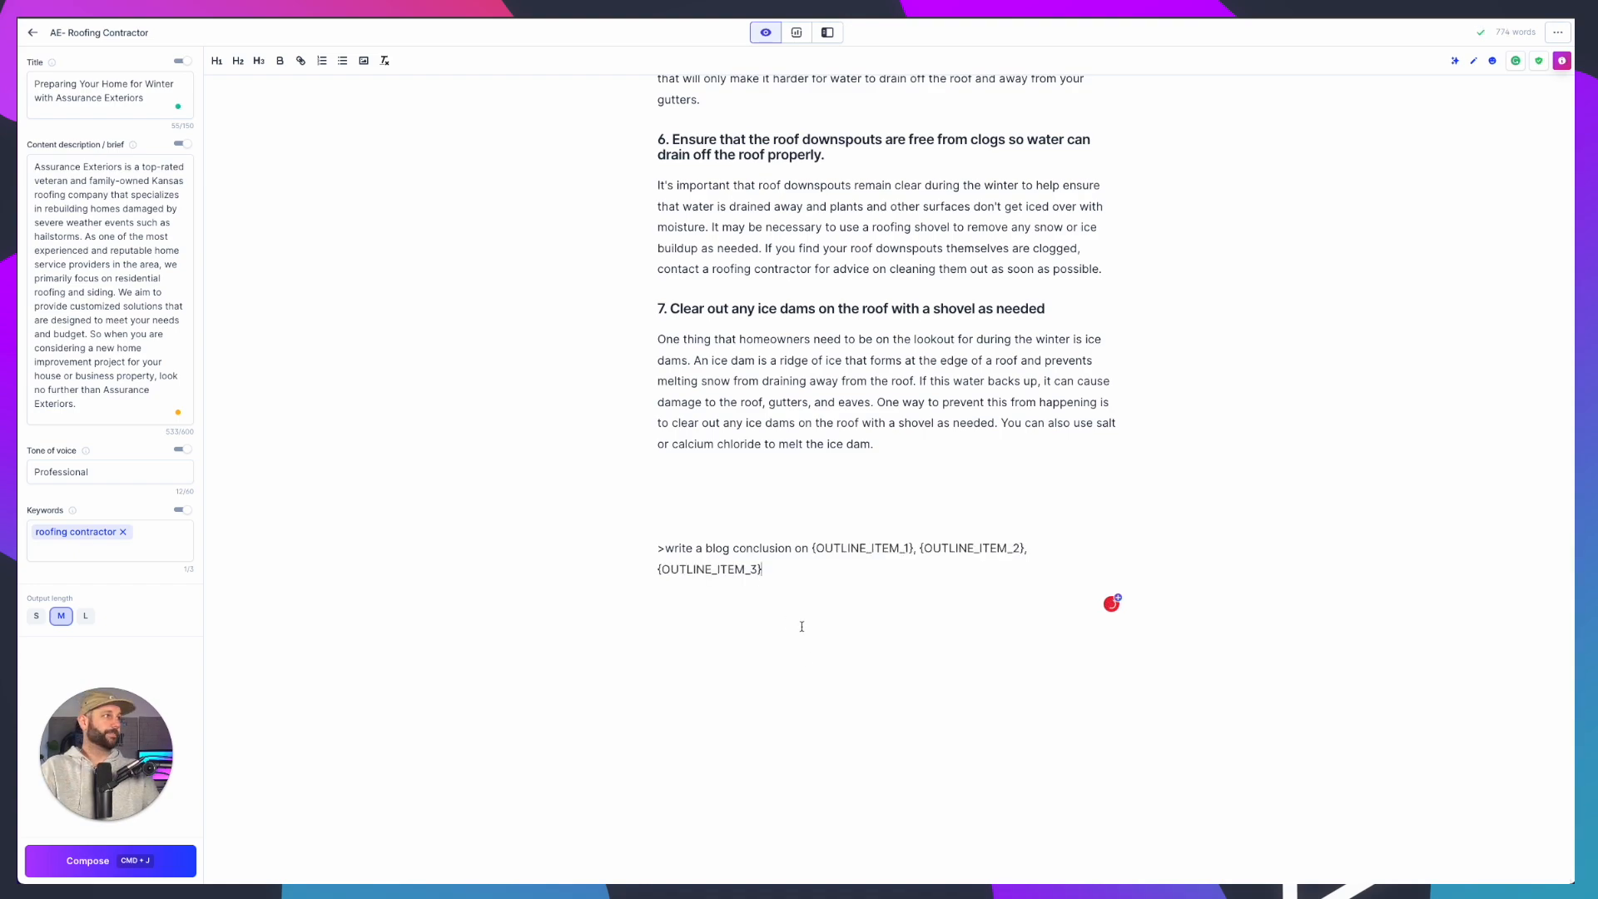
# Undo the deletions of the leftover paragraphs at the end and of the numbered outline below the introduction
pyautogui.scroll(15, 765, 610)
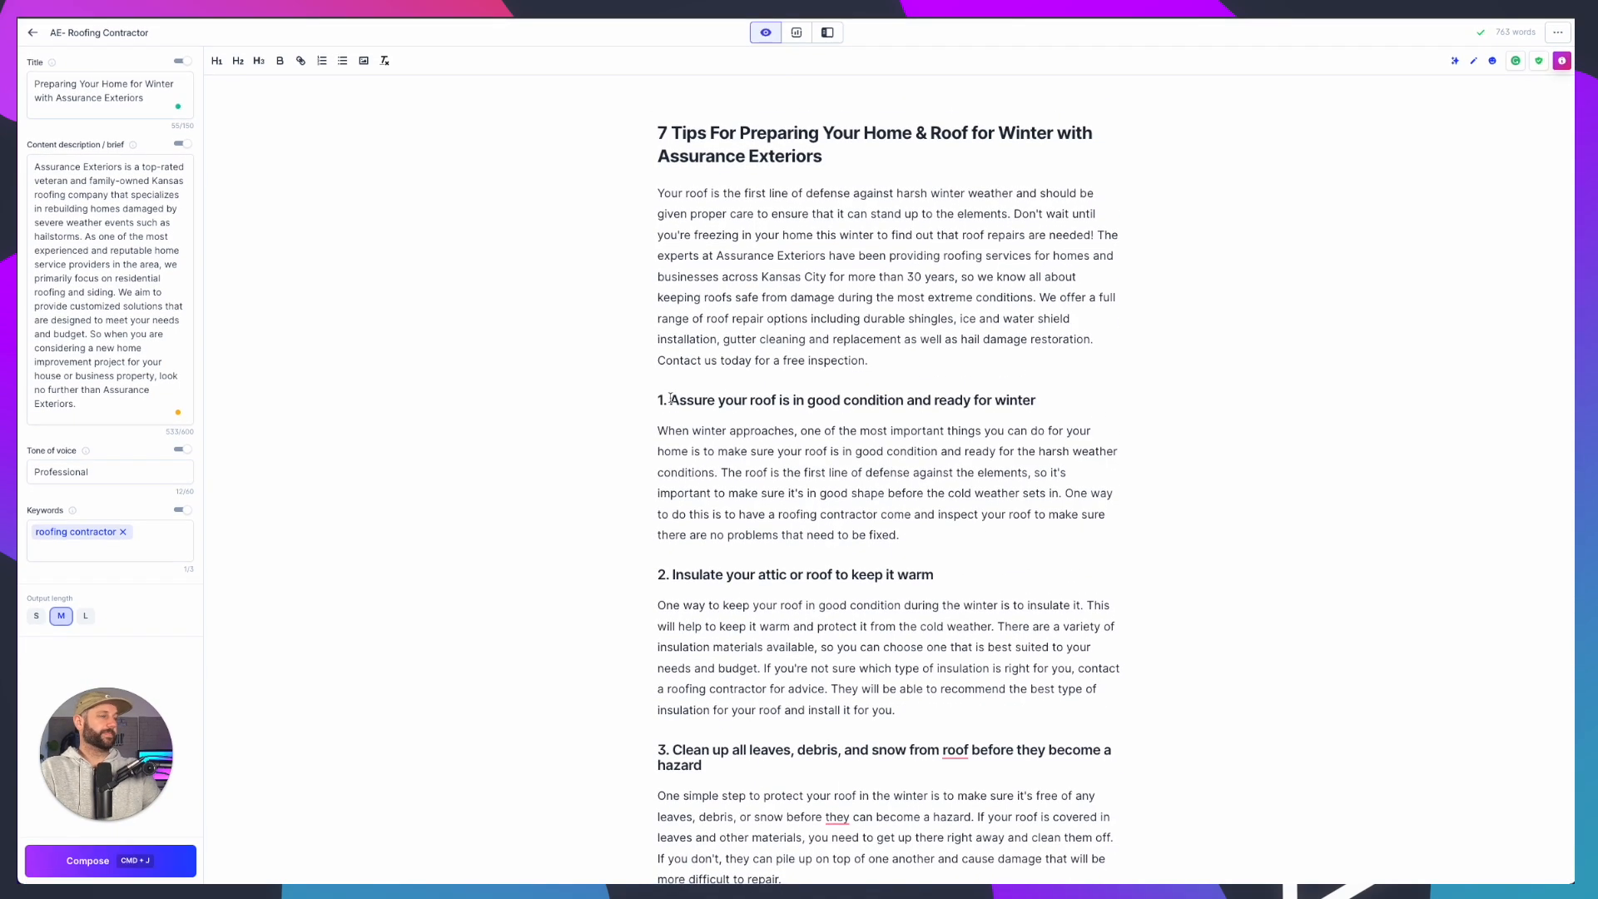
pyautogui.press('super+z')
pyautogui.scroll(11, 752, 438)
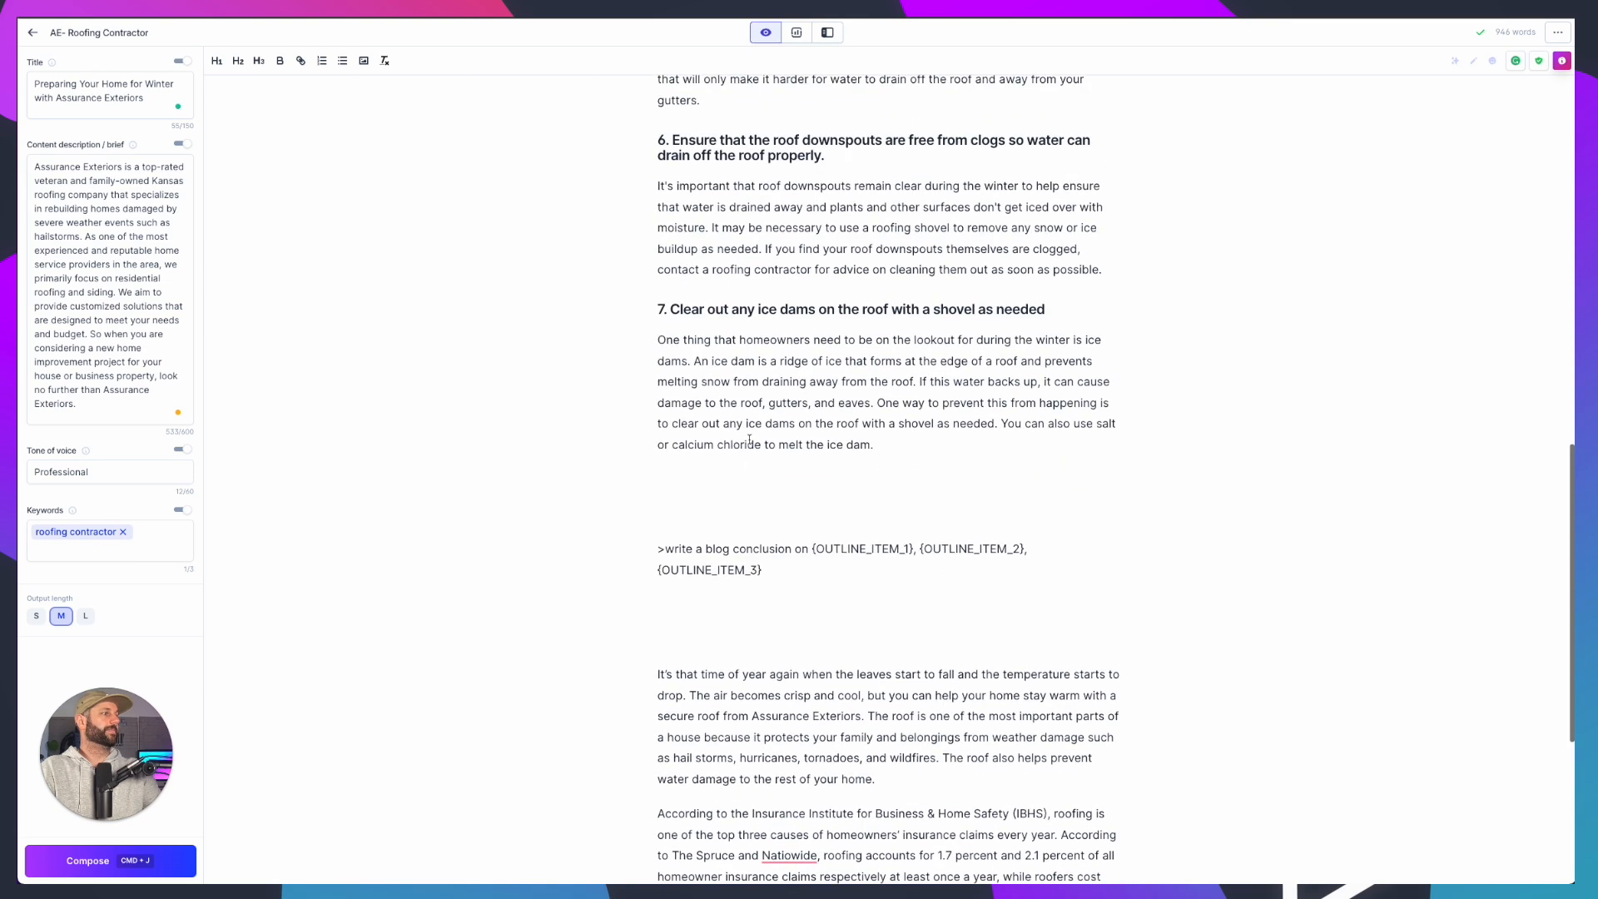
pyautogui.scroll(6, 749, 440)
pyautogui.press('super+z')
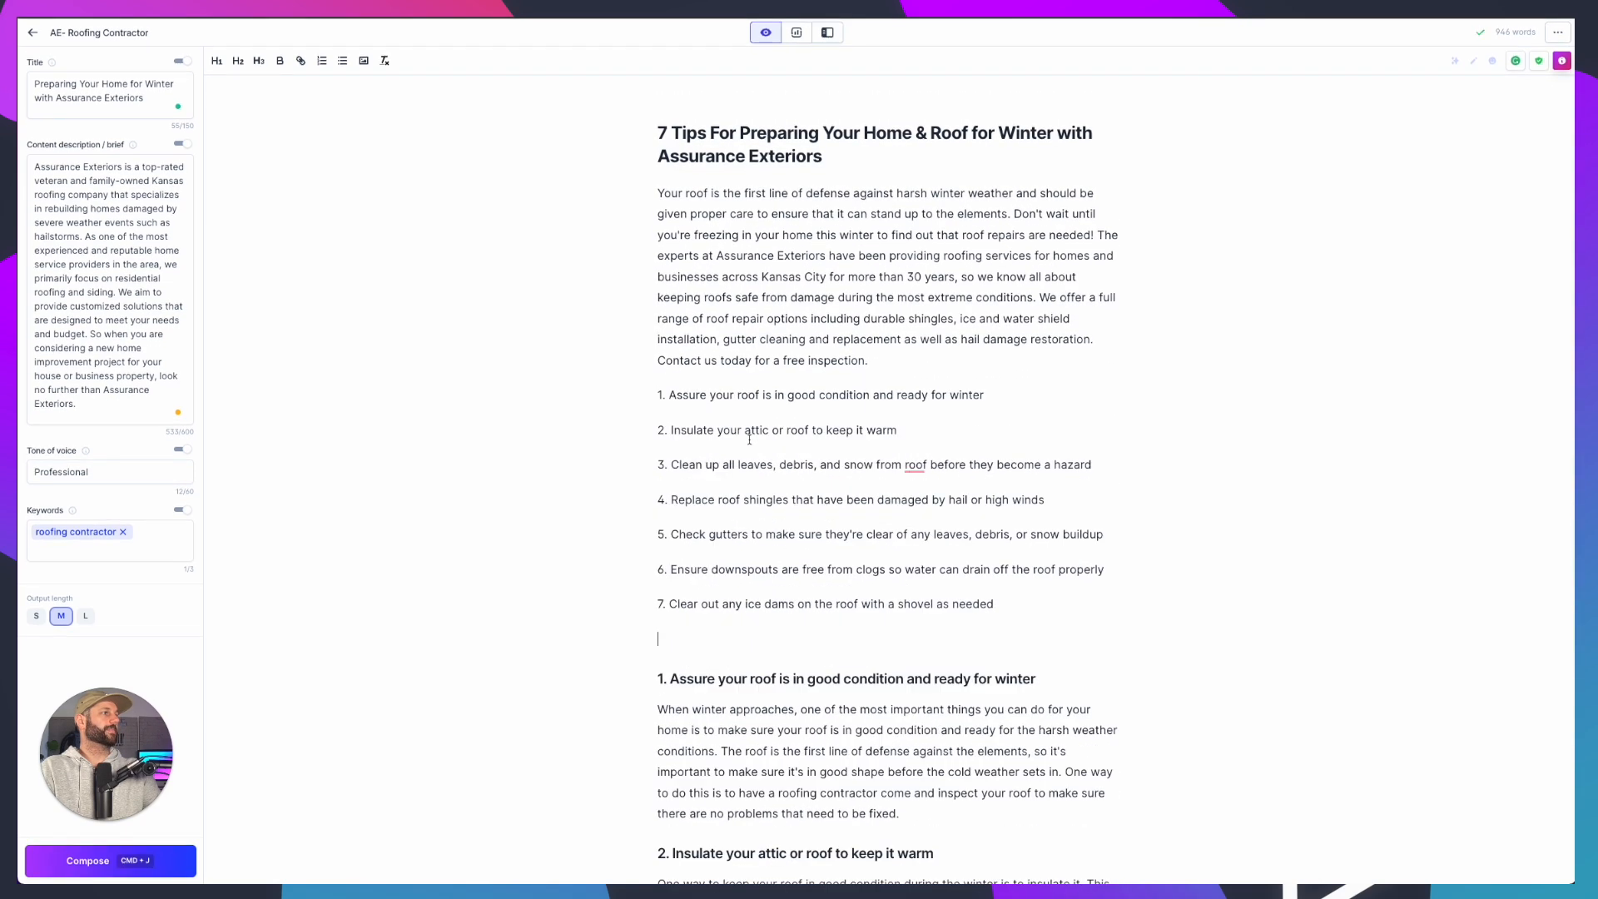
# Copy the seven-item numbered outline below the introduction and delete it from there
pyautogui.moveTo(1024, 597); pyautogui.dragTo(643, 387)
pyautogui.press('super+c')
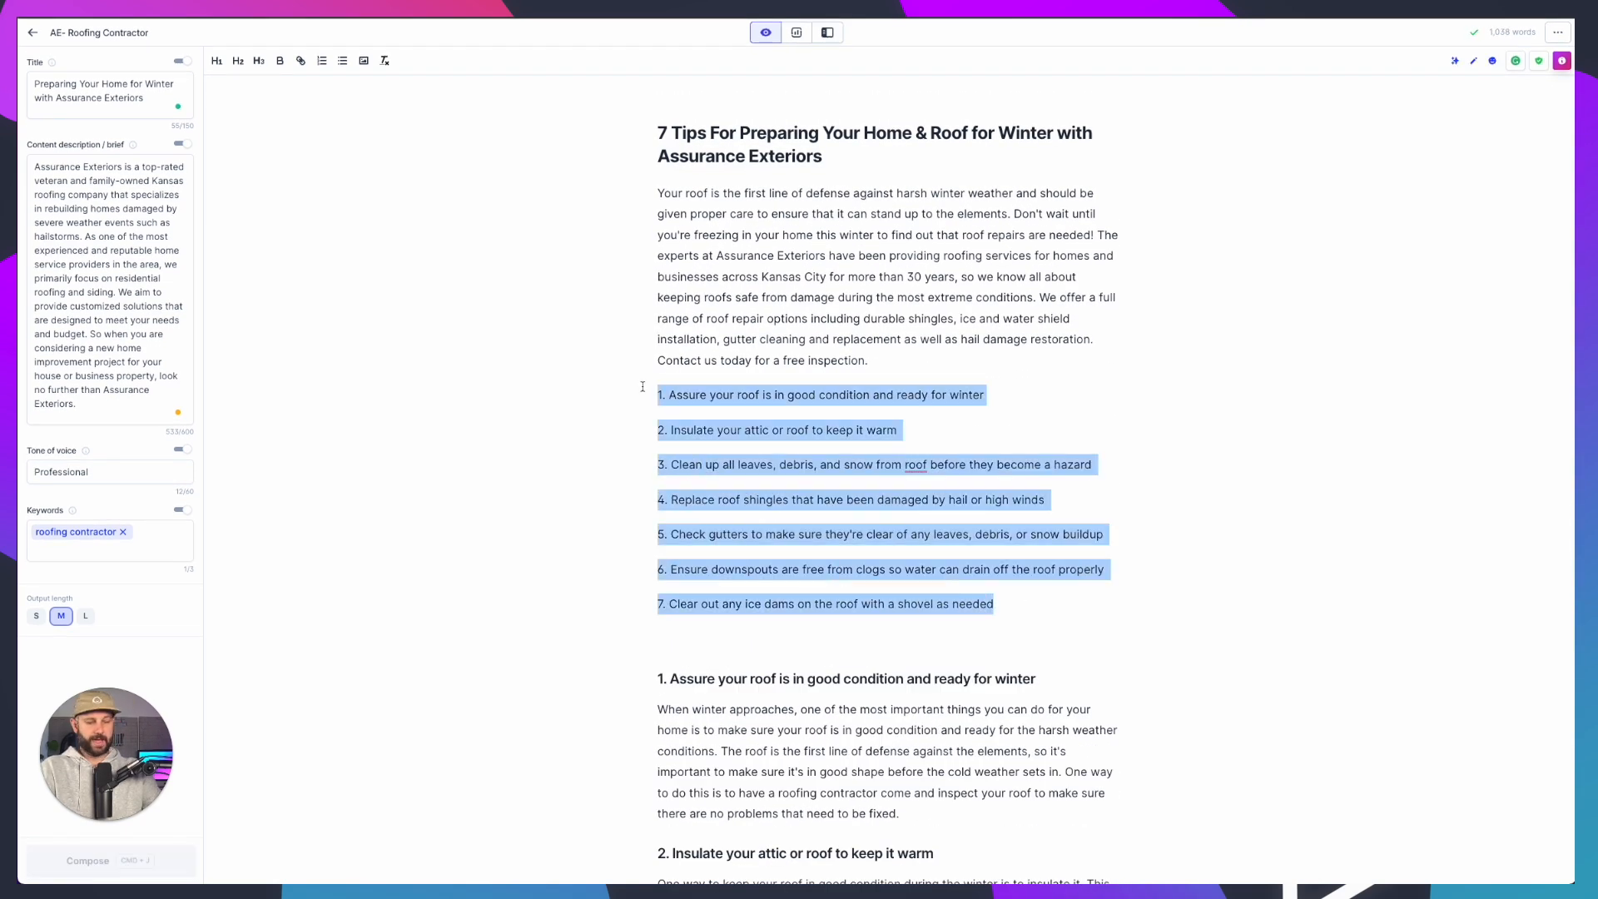
pyautogui.press('BackSpace')
# Delete the two leftover paragraphs and the blank line below the blog conclusion command at the end of the post
pyautogui.scroll(-20, 794, 474)
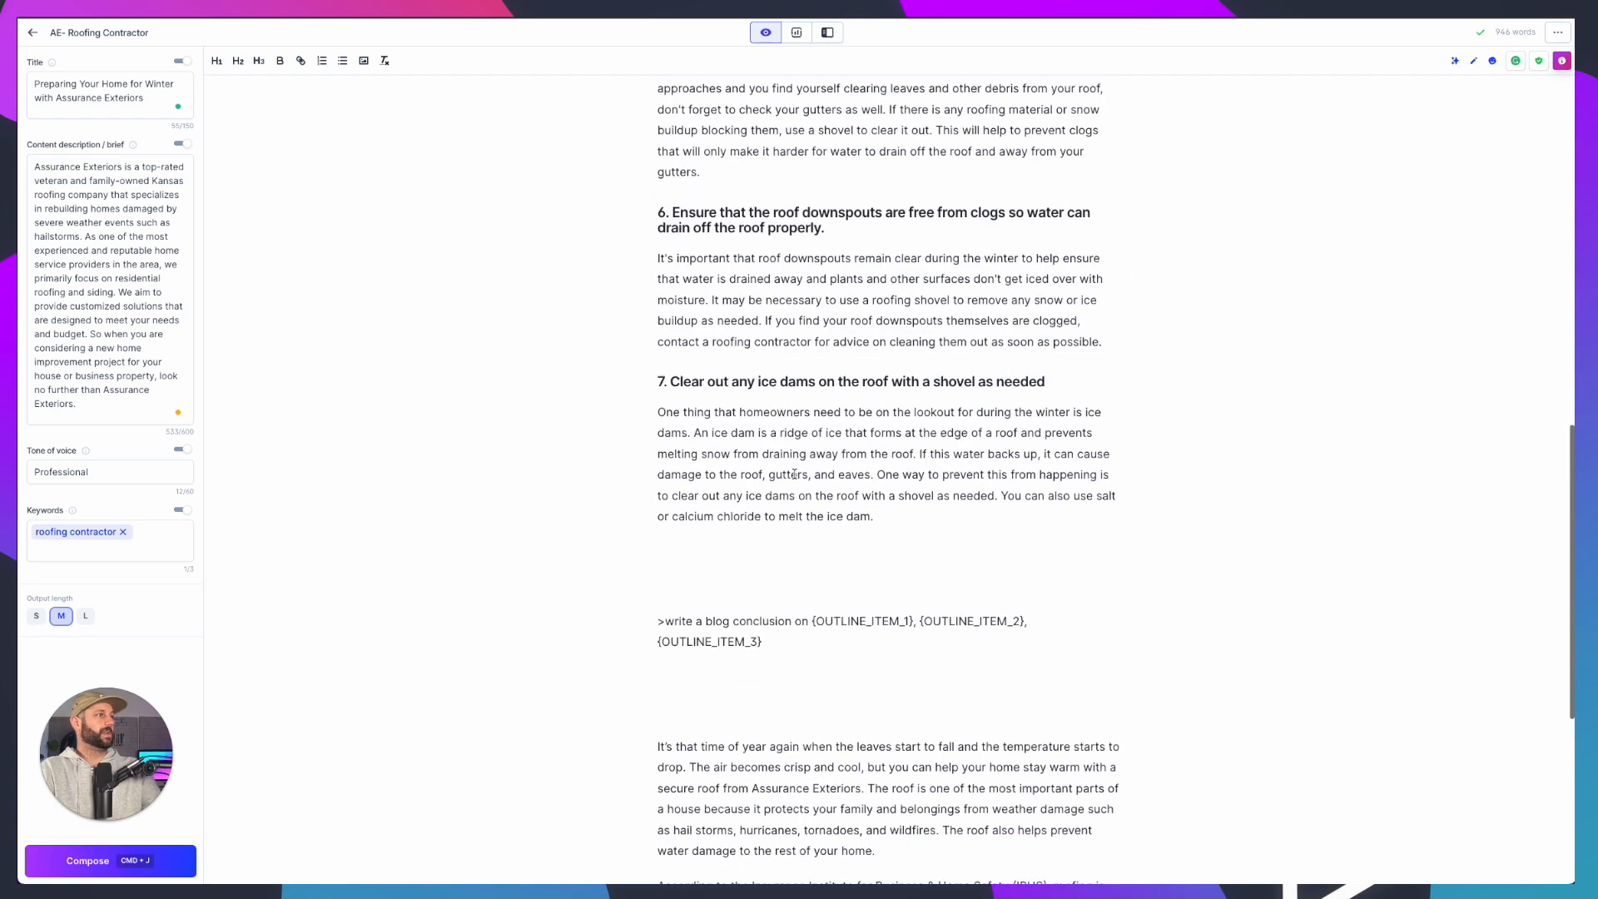
pyautogui.scroll(2, 794, 473)
pyautogui.moveTo(657, 454); pyautogui.dragTo(921, 742)
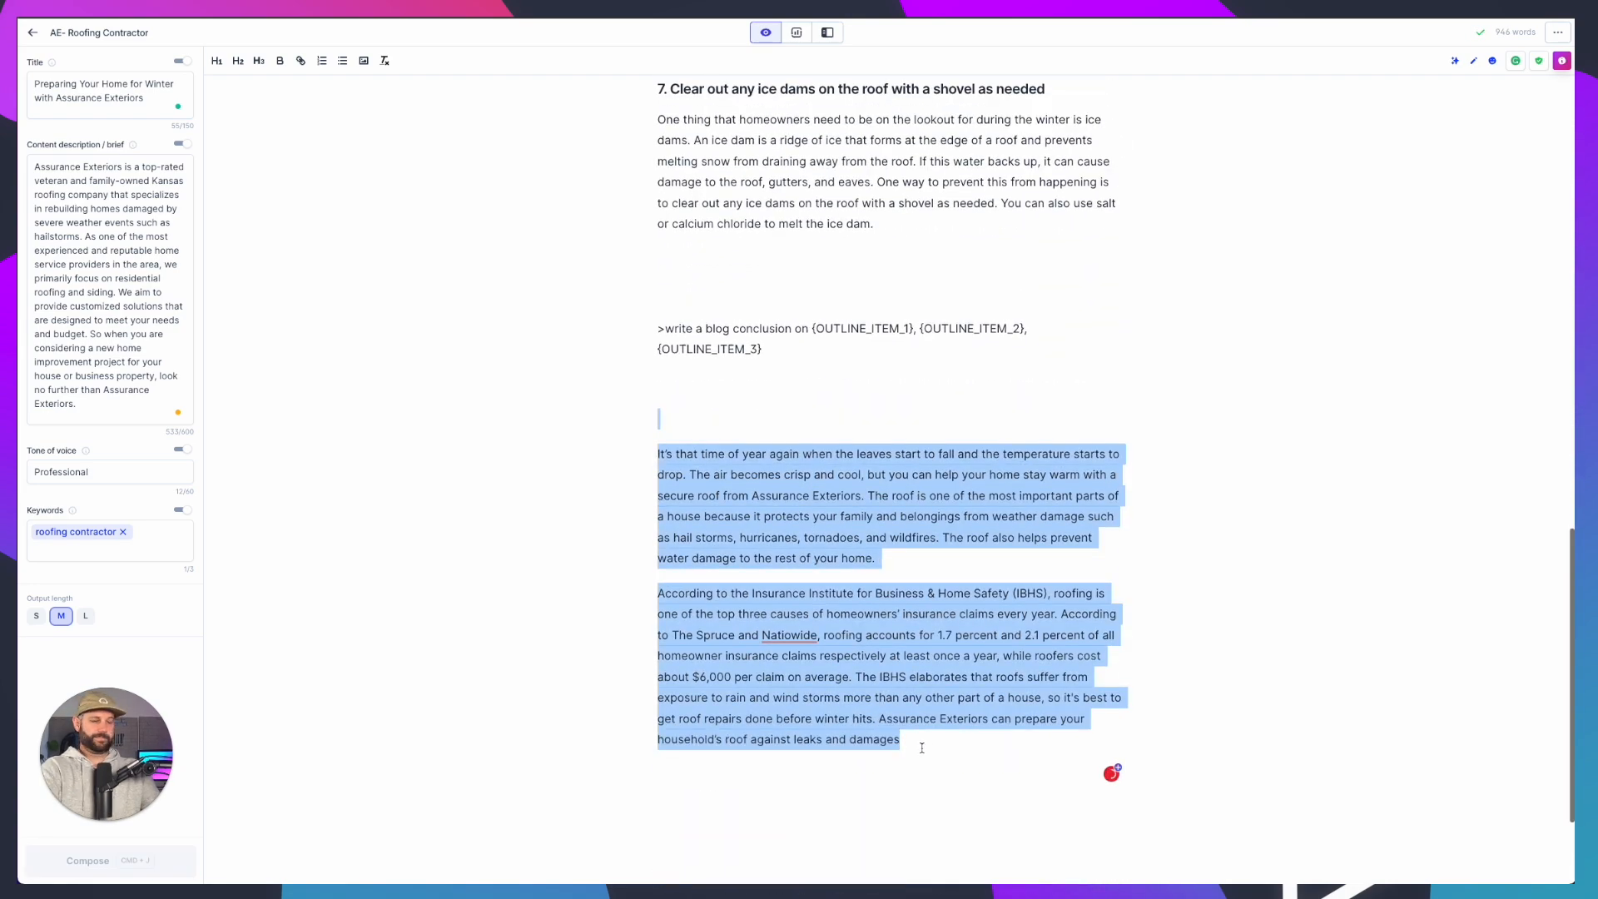
pyautogui.press('BackSpace')
# Replace the outline placeholders in the blog conclusion command with the copied seven-item outline, joining all items into one paragraph
pyautogui.moveTo(762, 534); pyautogui.dragTo(810, 513)
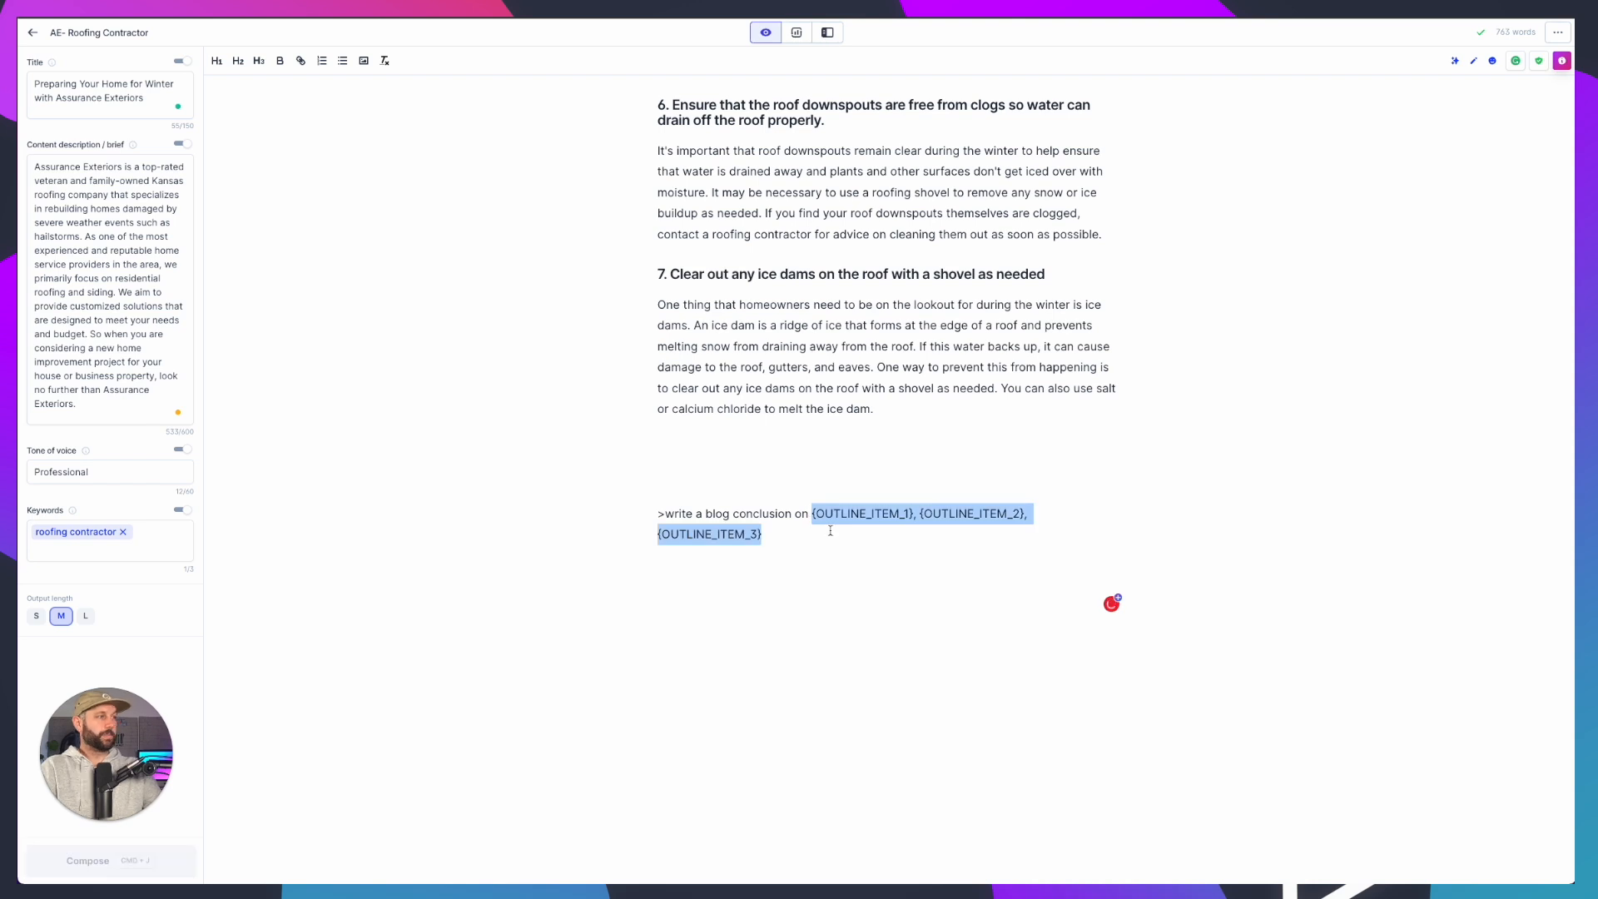
pyautogui.press('super+v')
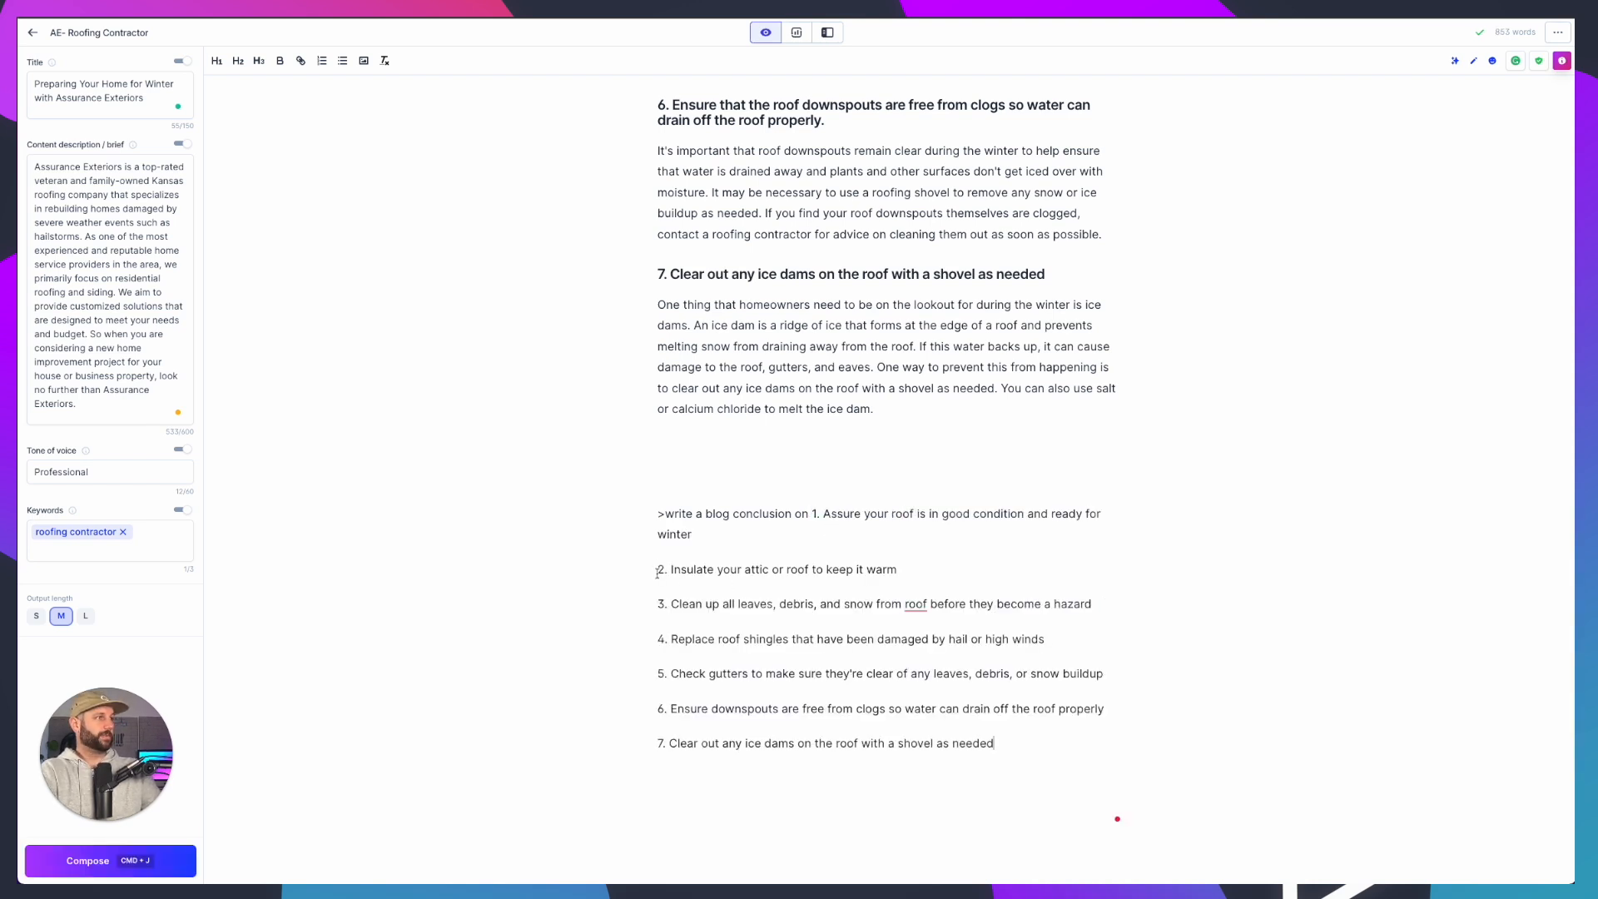
pyautogui.press('BackSpace')
pyautogui.click(658, 569)
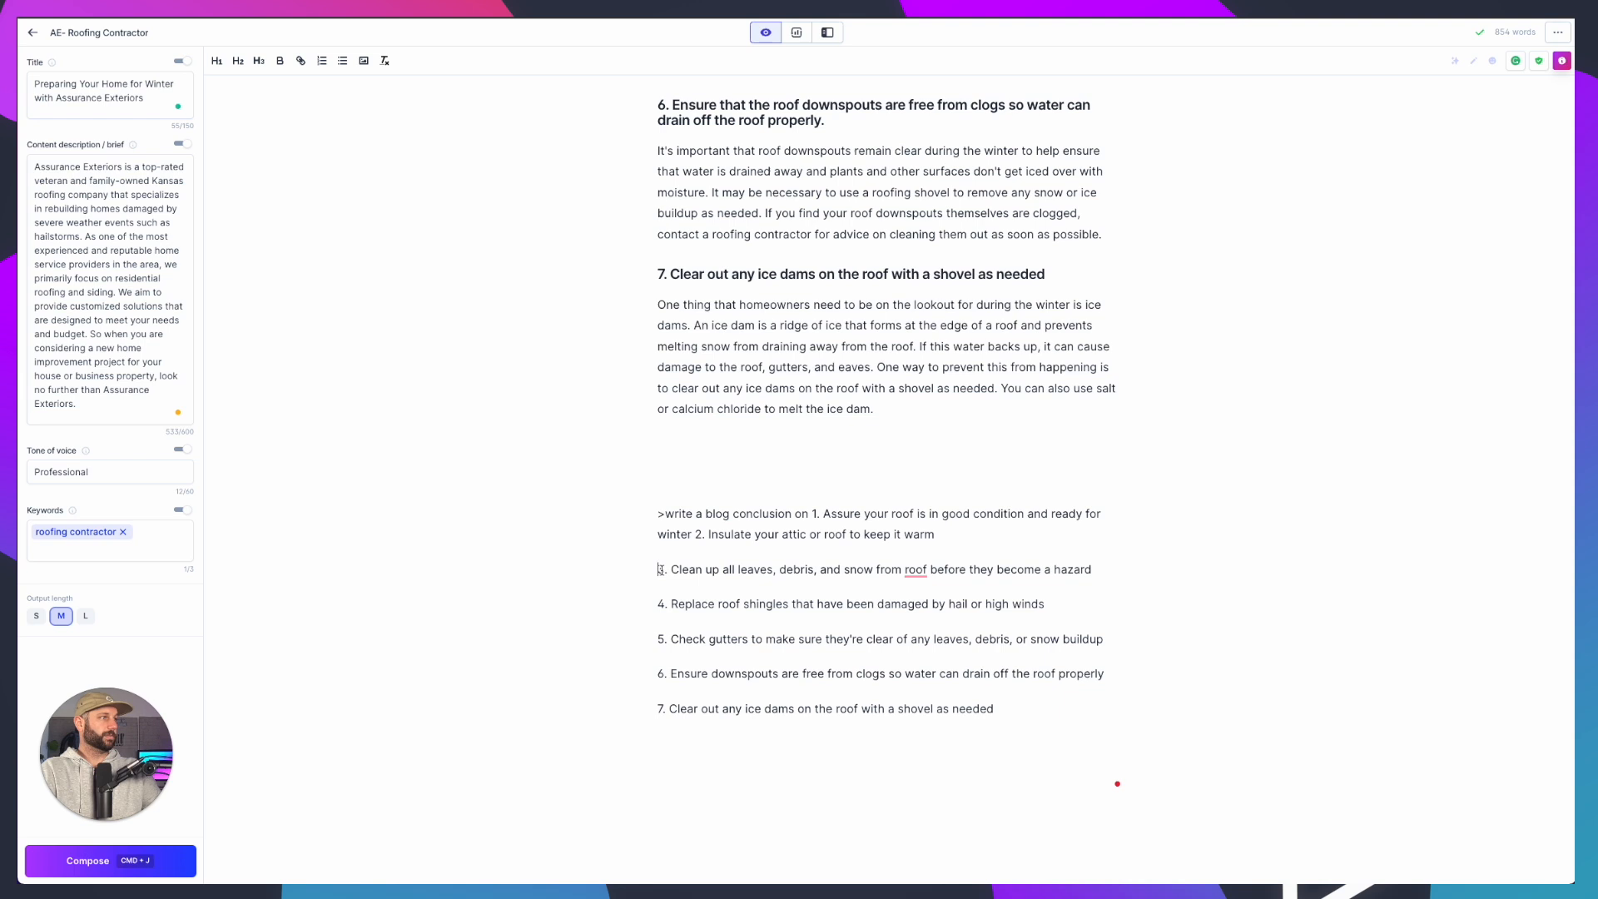
pyautogui.press('BackSpace')
pyautogui.click(663, 600)
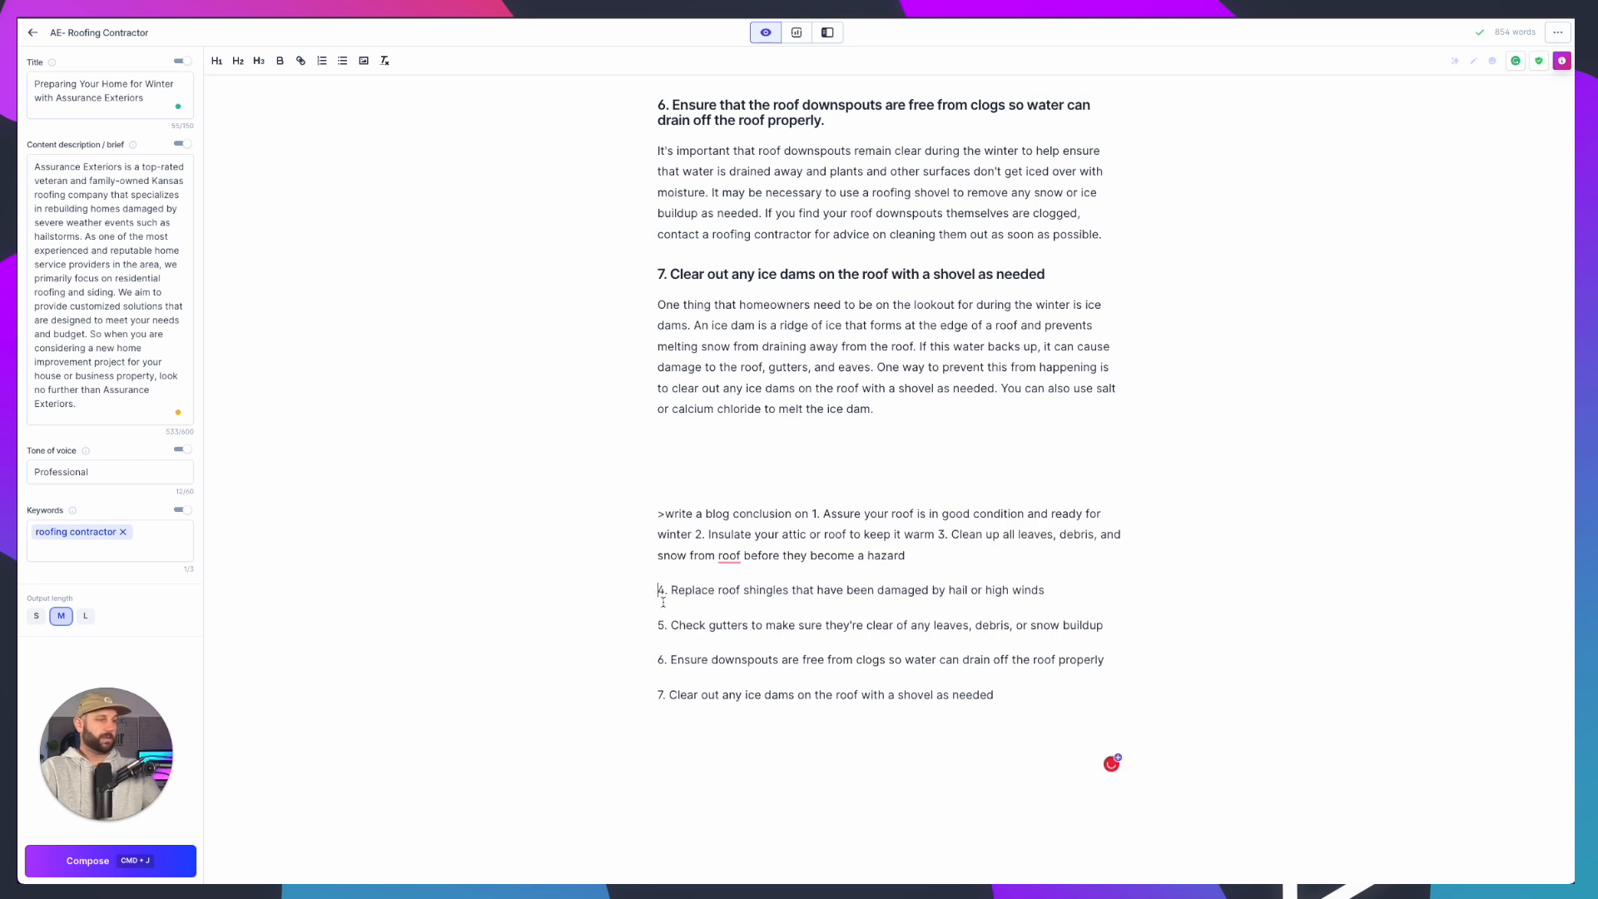
pyautogui.press('BackSpace')
pyautogui.click(660, 612)
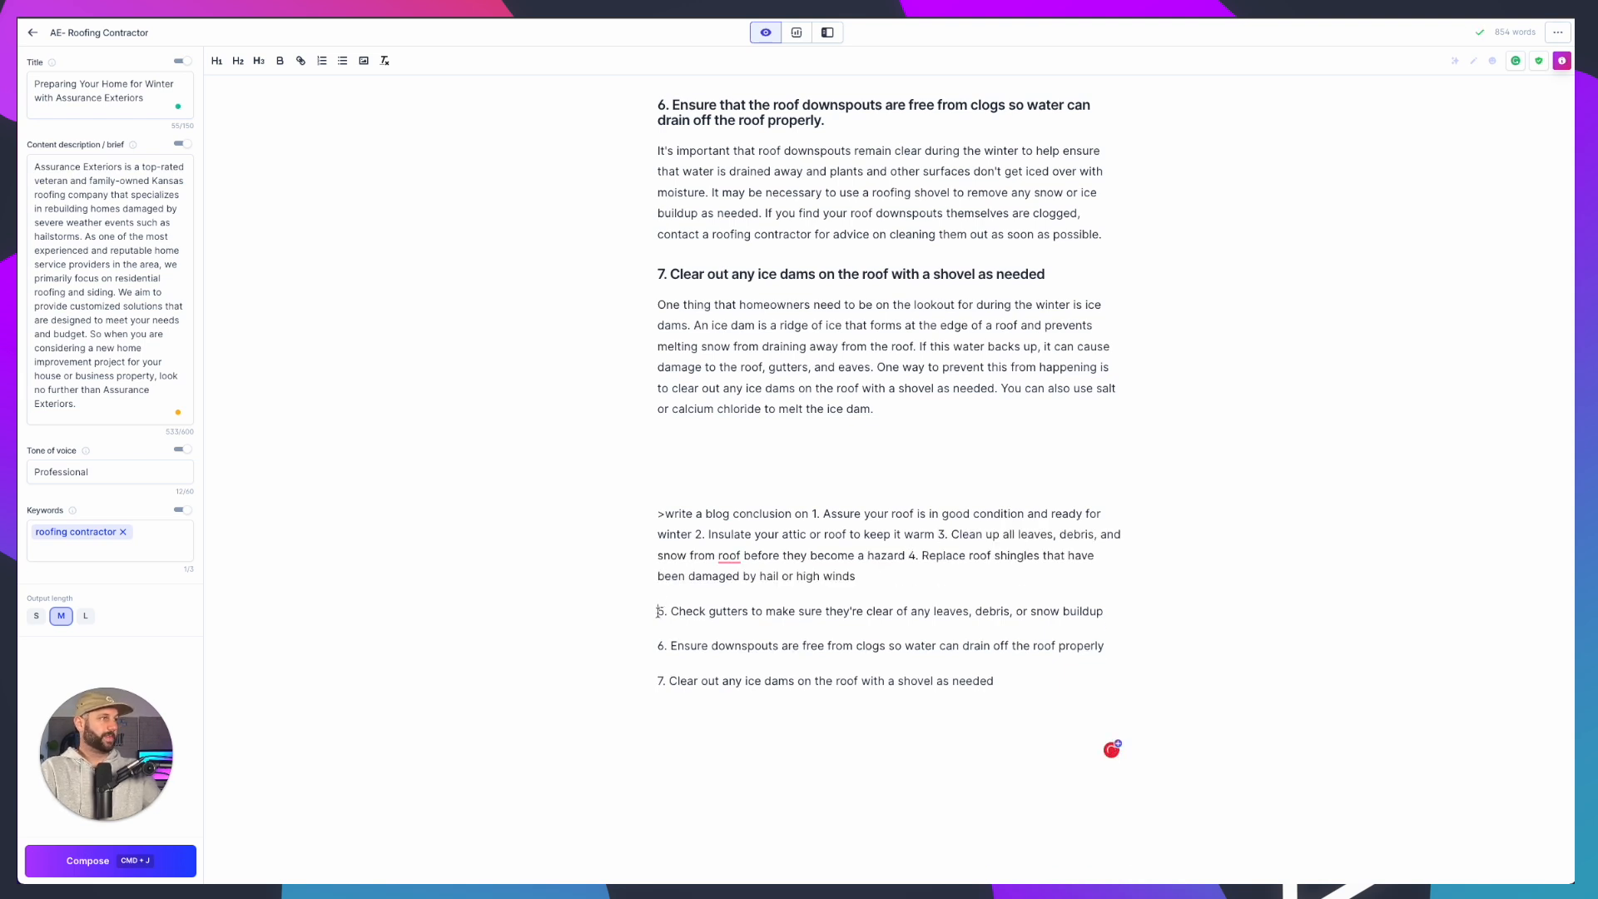
pyautogui.press('BackSpace')
pyautogui.click(658, 631)
pyautogui.press('BackSpace')
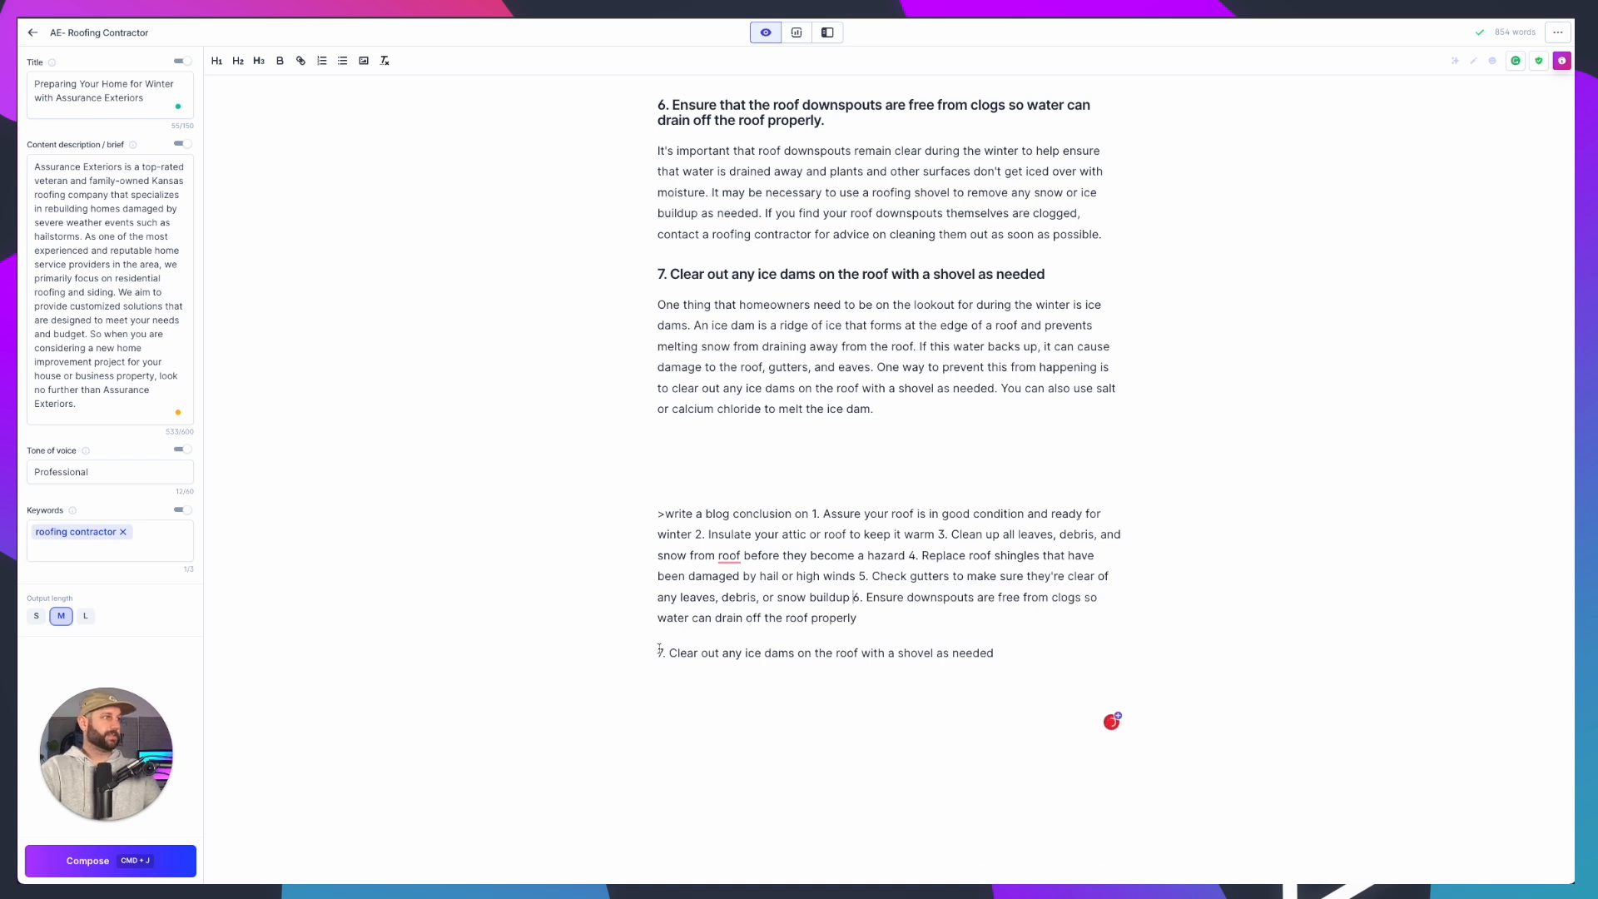
pyautogui.click(668, 655)
pyautogui.press('BackSpace')
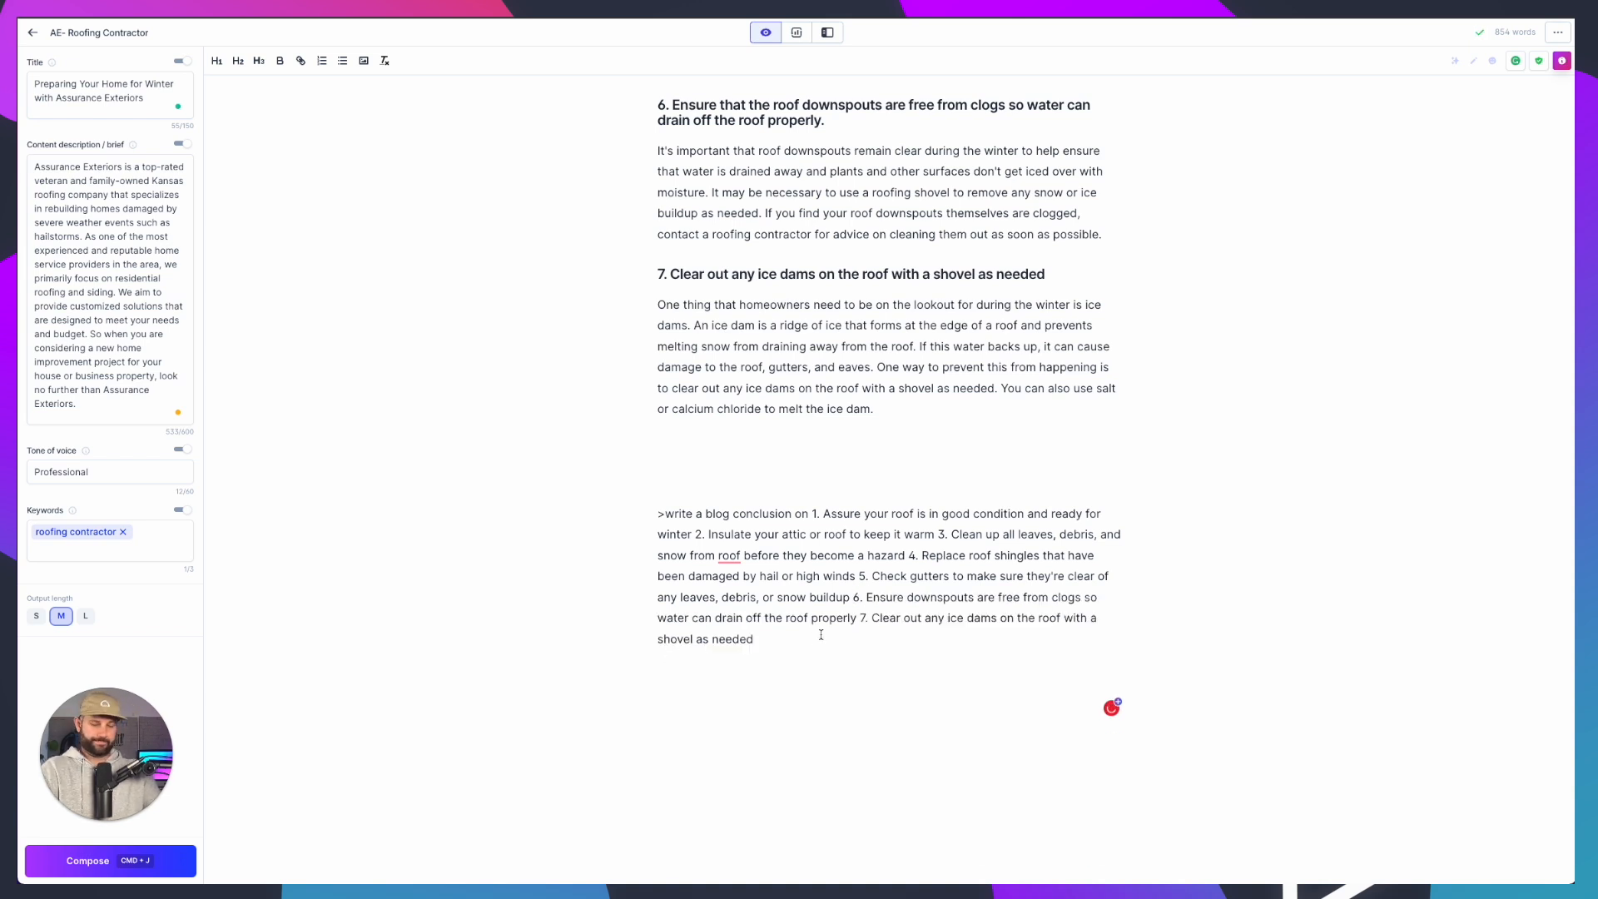
# Add a comma before item 7 and try to run the blog conclusion command with all seven outline items
pyautogui.press('Left')
pyautogui.write(',')
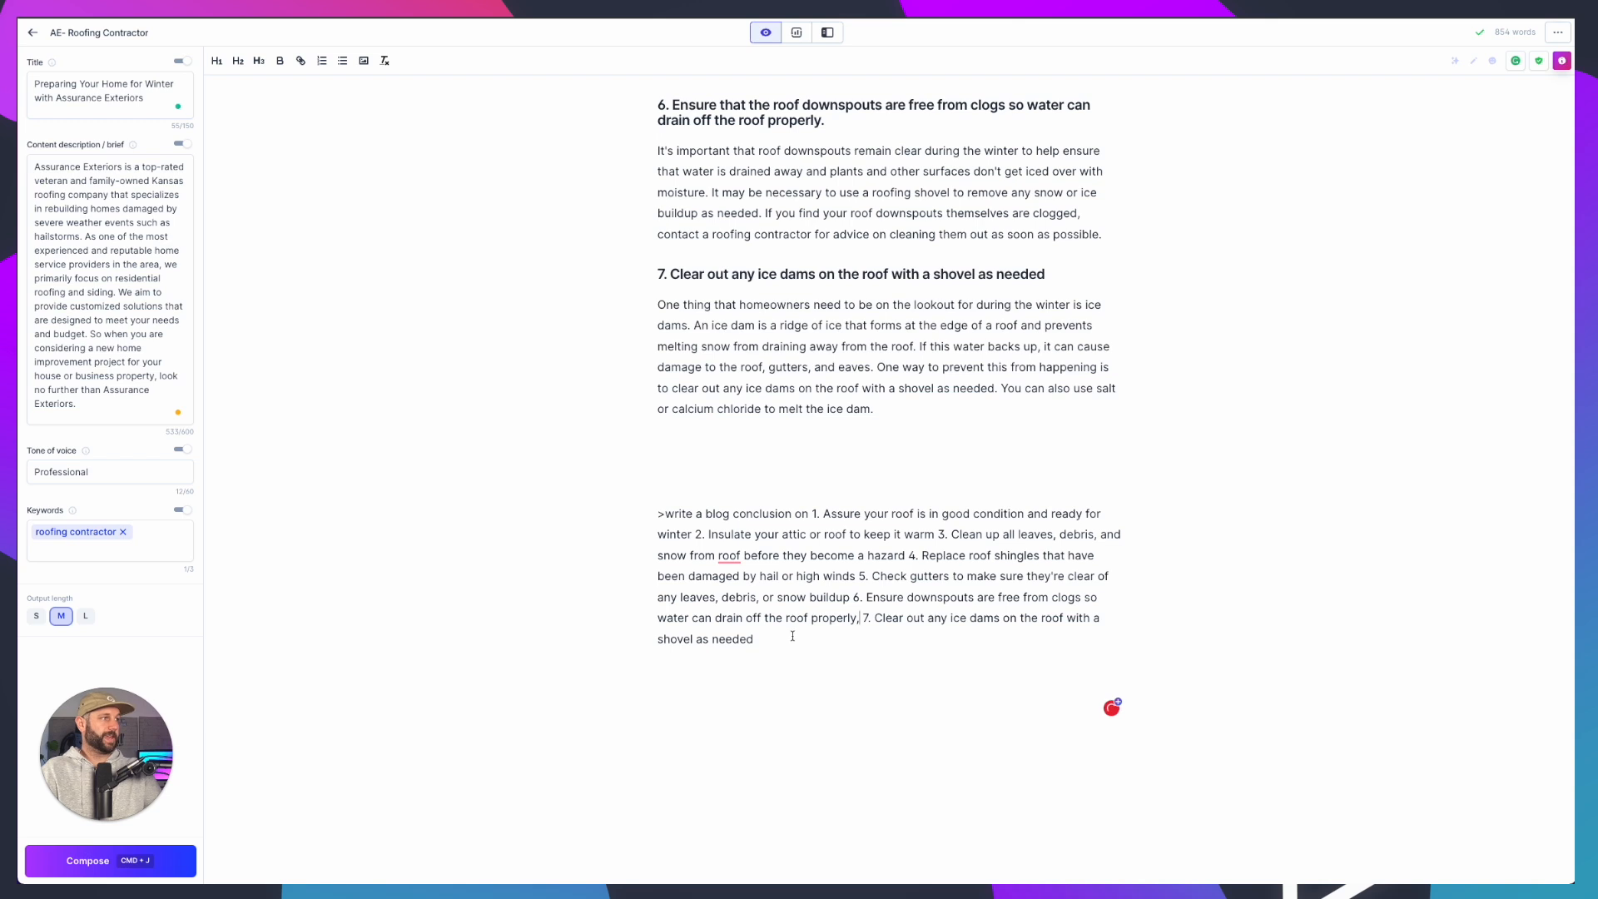
pyautogui.tripleClick(792, 636)
pyautogui.press('super+j')
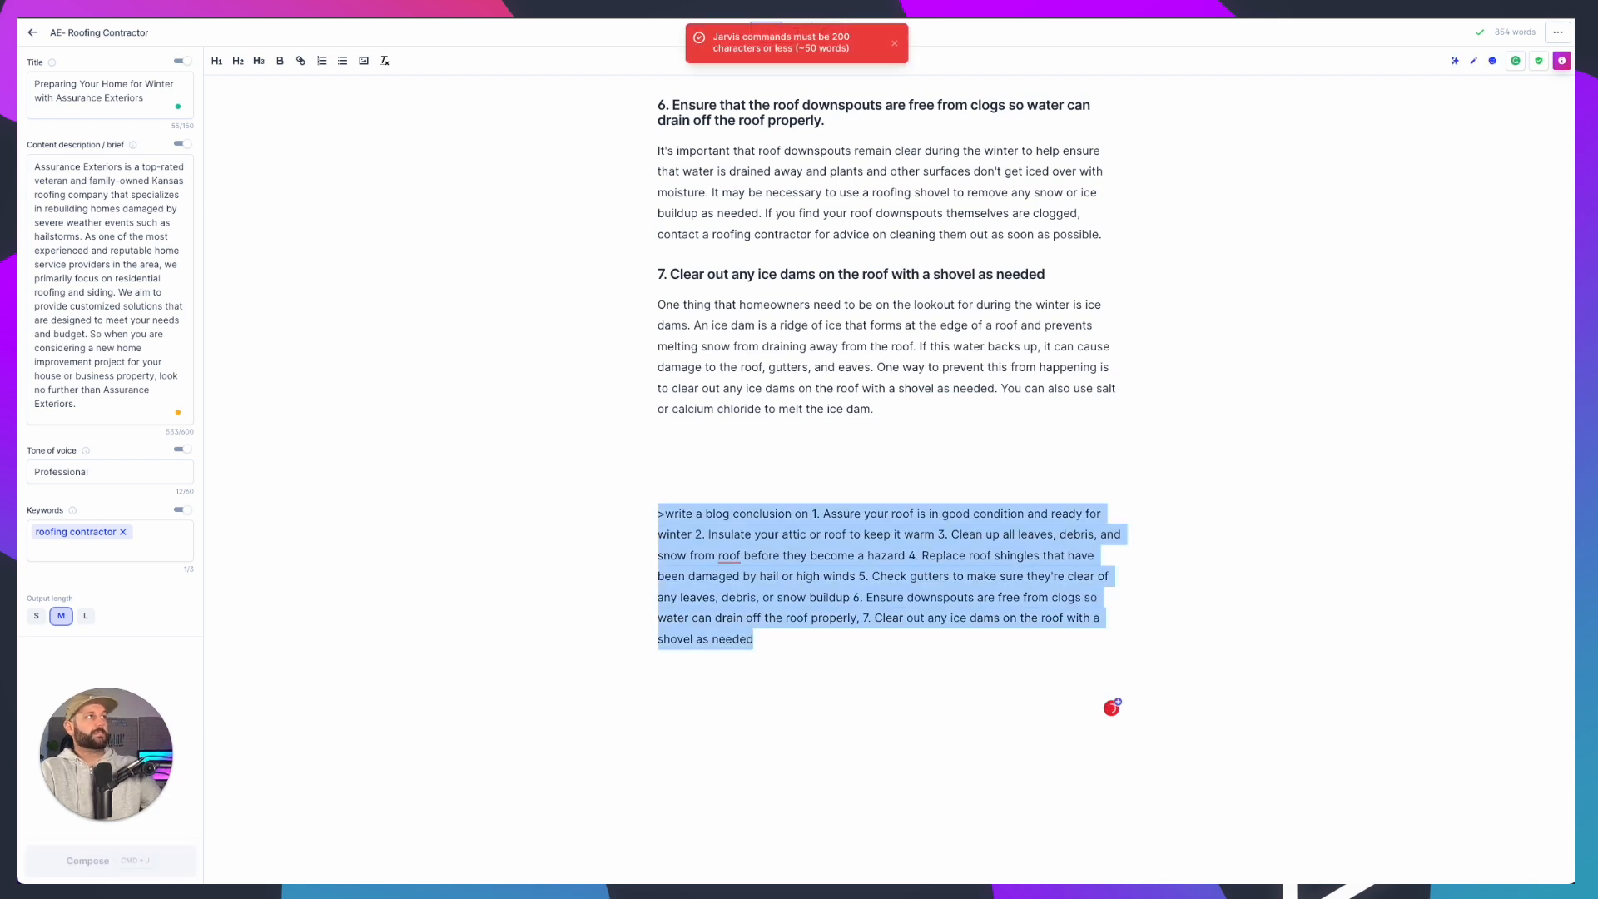
# Remove everything after "write a blog conclusion on" from the command
pyautogui.click(732, 477)
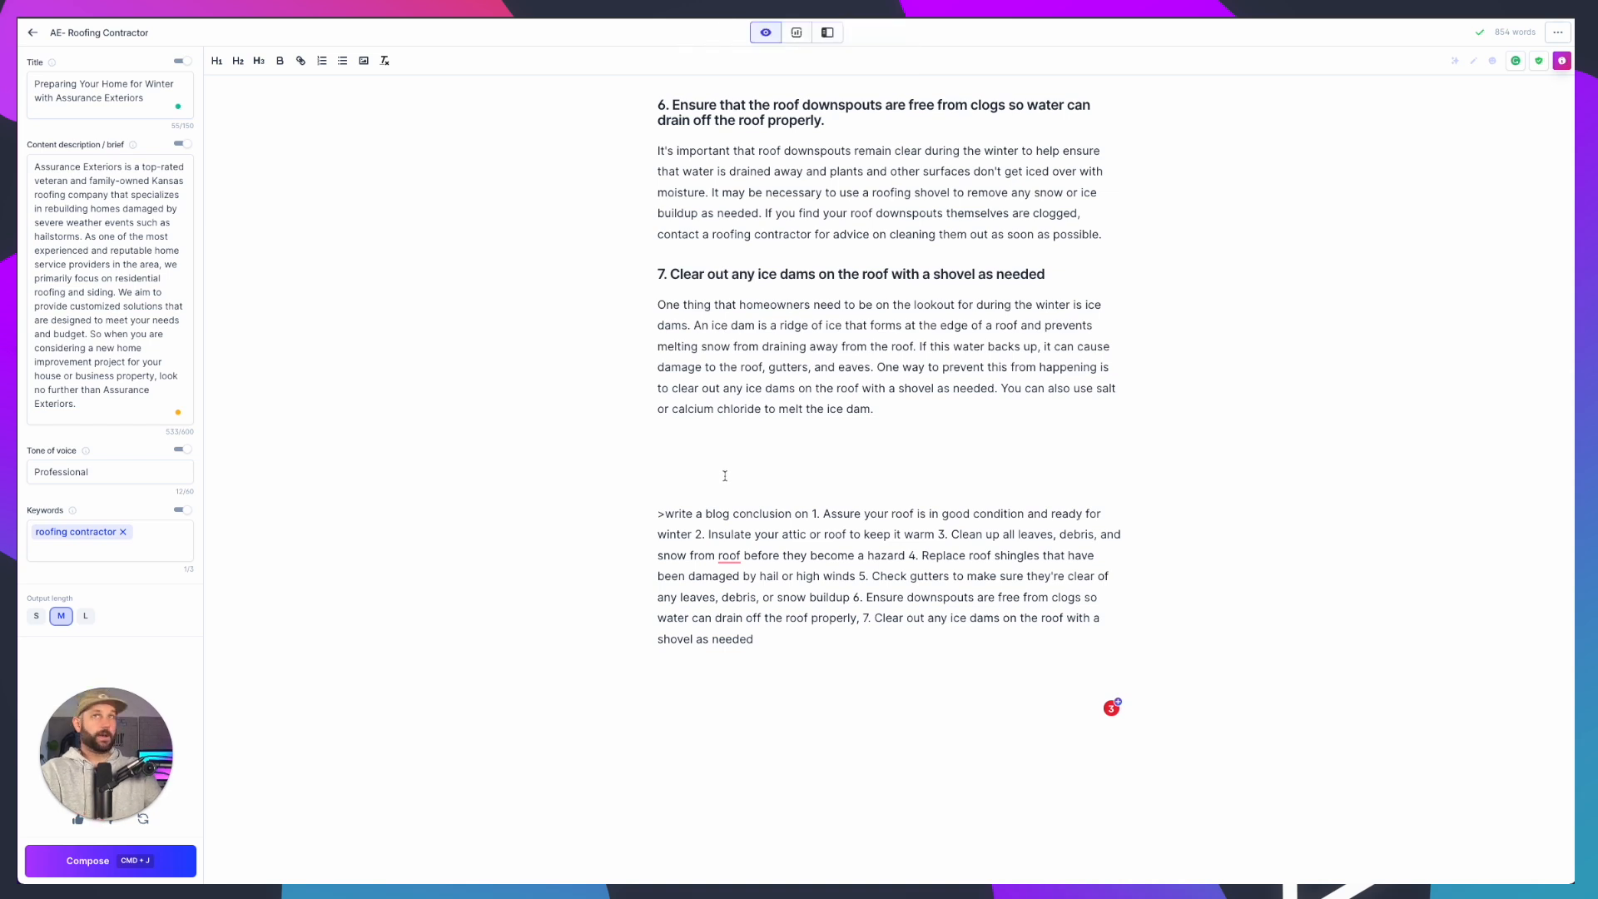
pyautogui.moveTo(754, 639); pyautogui.dragTo(807, 514)
pyautogui.press('BackSpace')
# Remove the blank line between the introduction and the first numbered section
pyautogui.scroll(20, 886, 458)
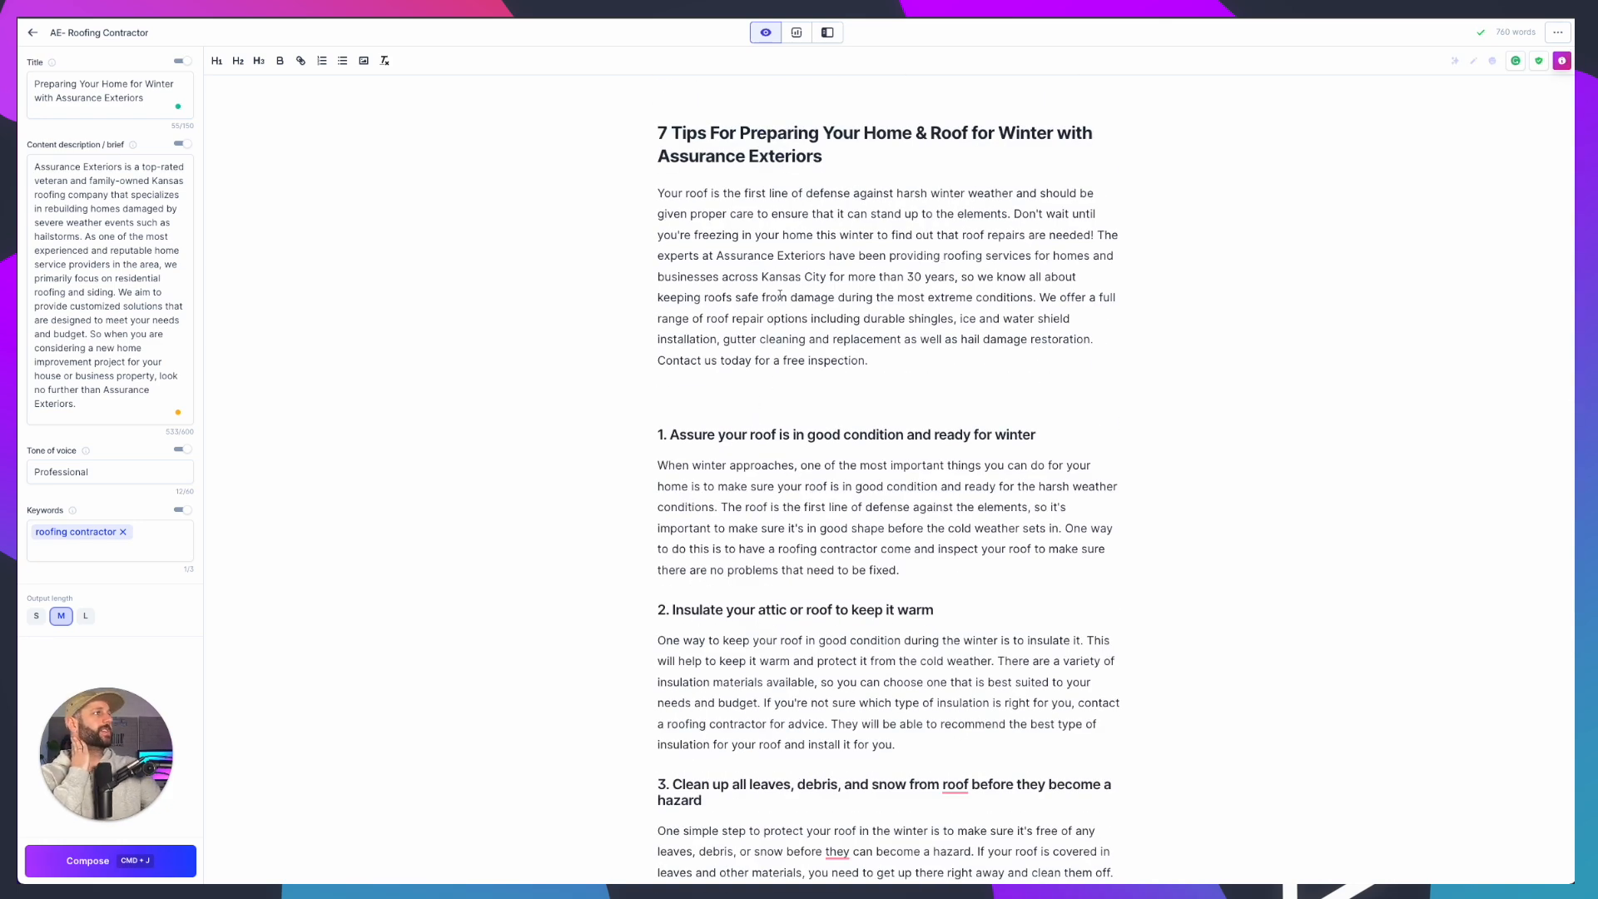
pyautogui.click(724, 383)
pyautogui.press('BackSpace')
# Copy the post's main heading and paste it after "write a blog conclusion on" in the command
pyautogui.tripleClick(841, 165)
pyautogui.press('super+c')
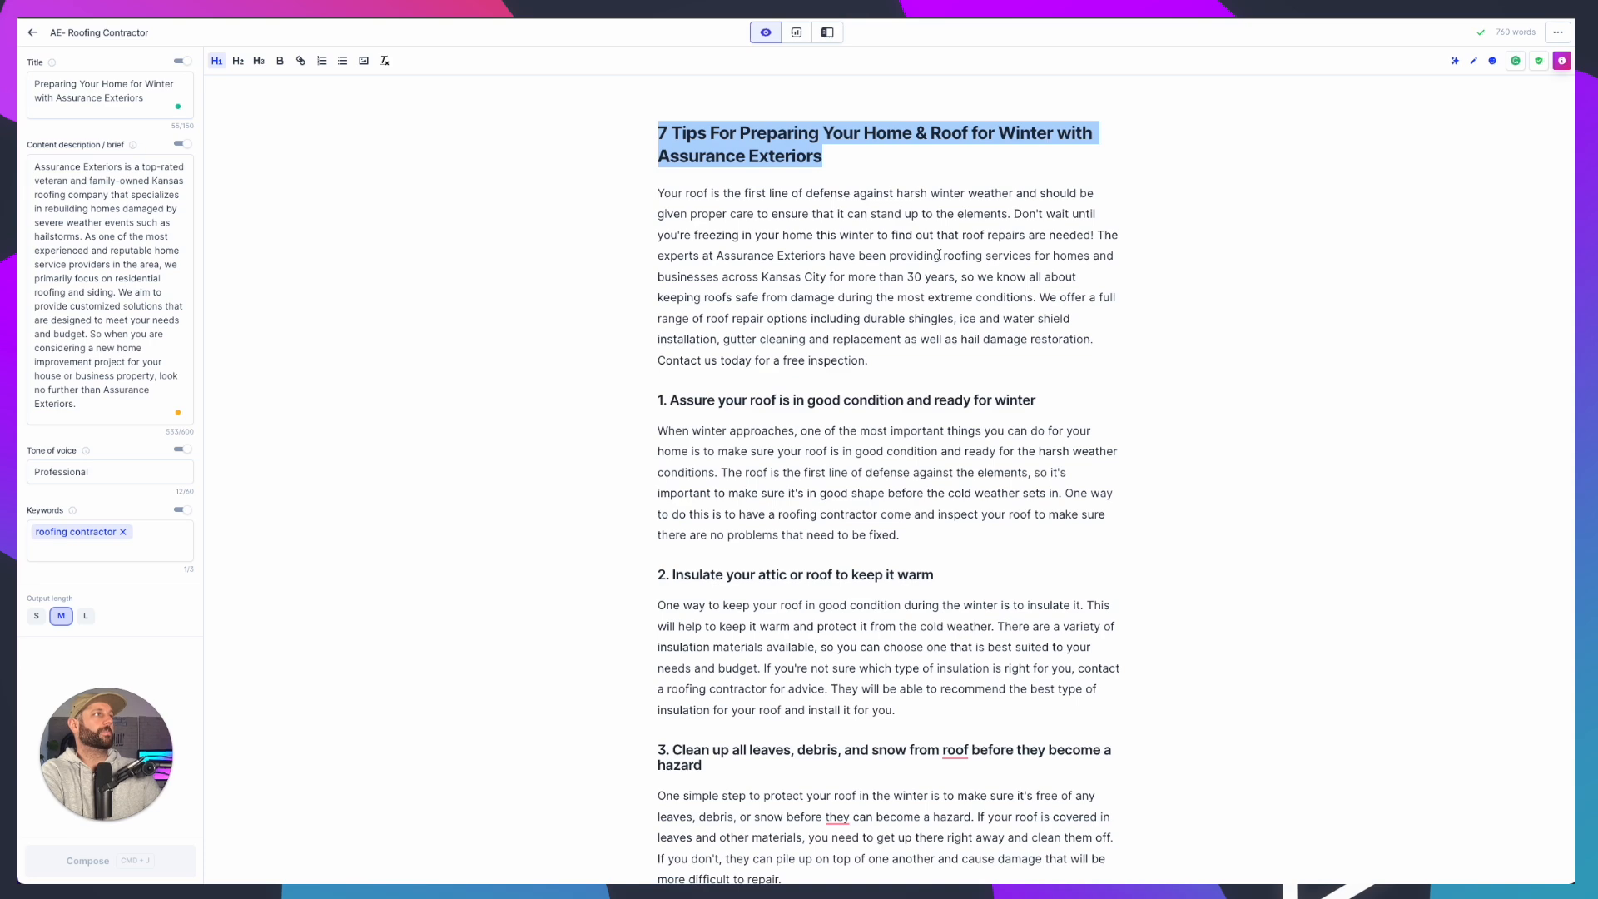
pyautogui.scroll(-12, 938, 255)
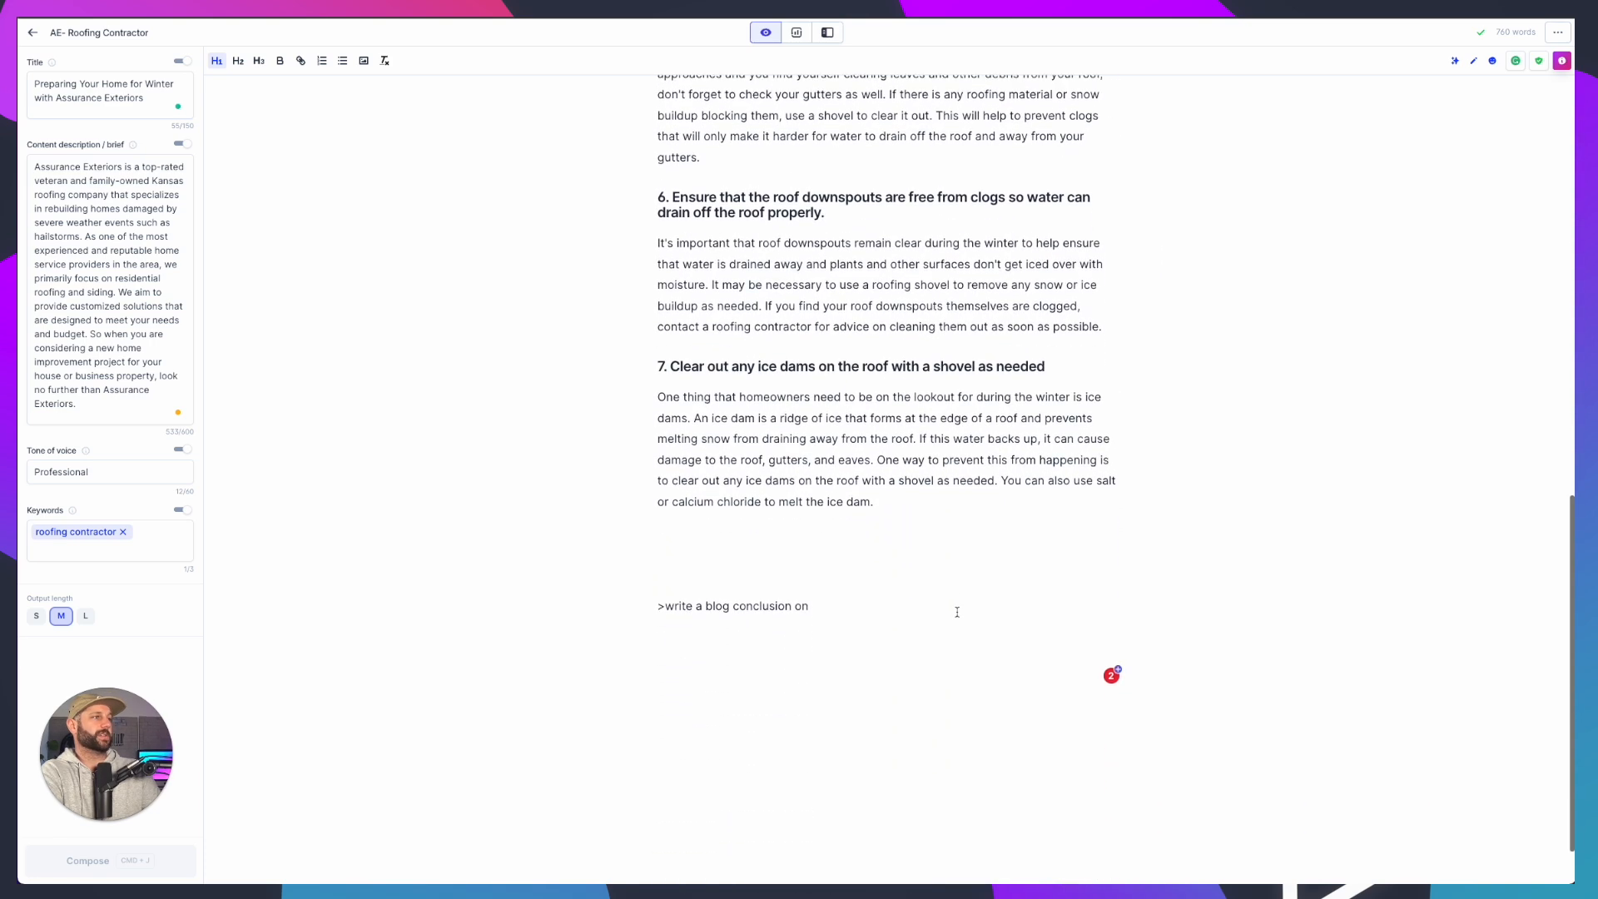
pyautogui.click(875, 599)
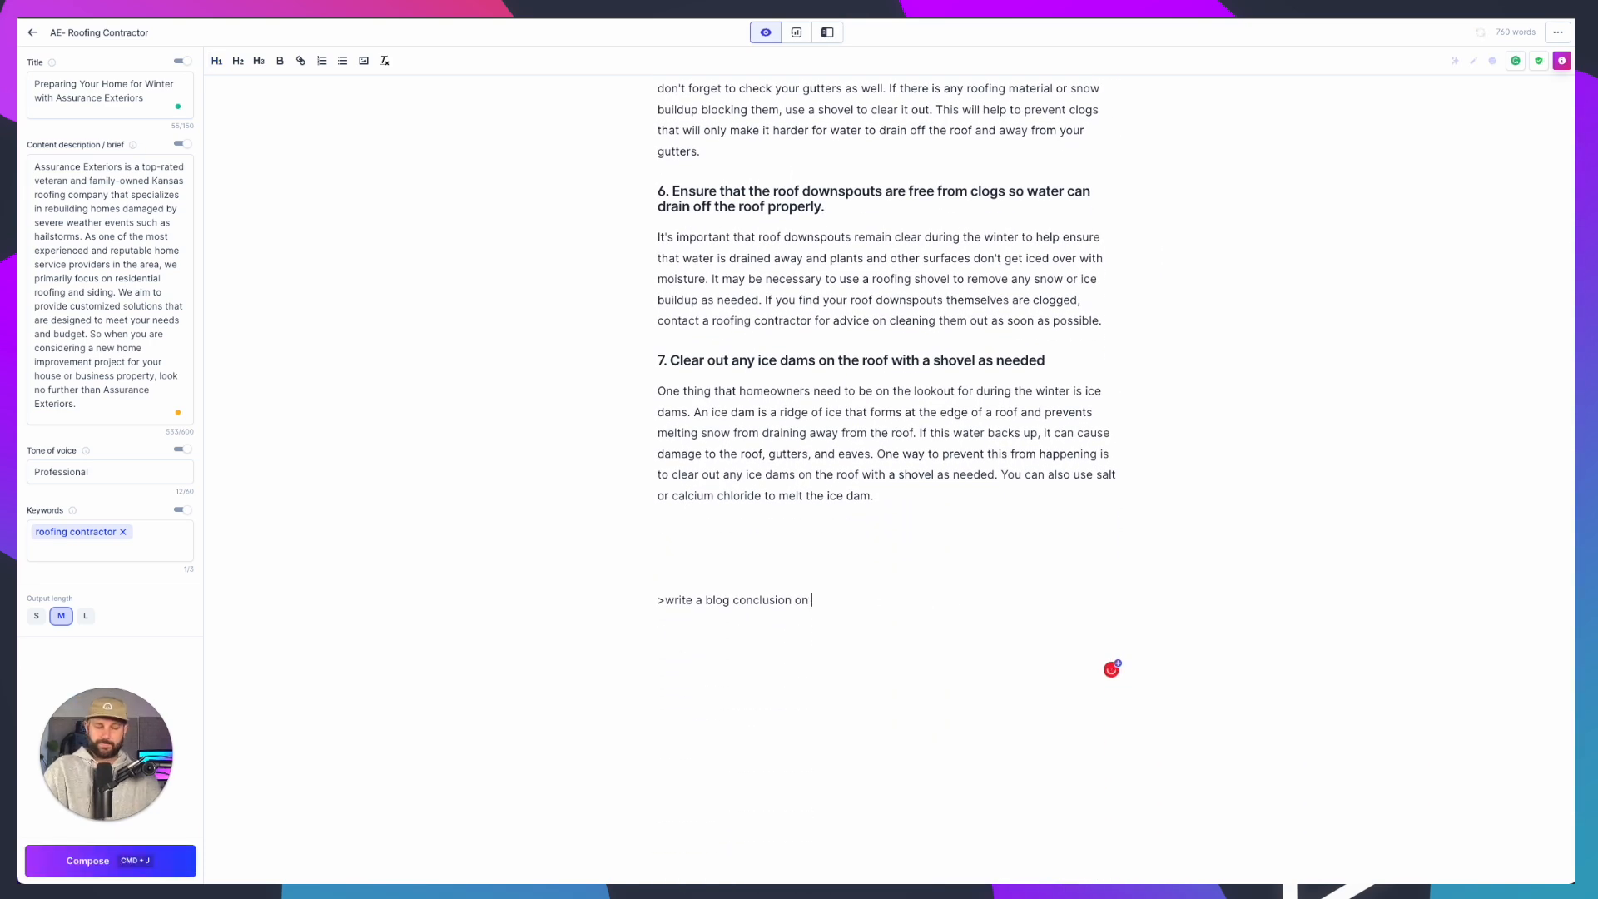
pyautogui.press('super+v')
# Reset the blog conclusion command to plain body text and remove one blank line above it
pyautogui.doubleClick(870, 601)
pyautogui.tripleClick(869, 606)
pyautogui.click(218, 64)
pyautogui.click(278, 63)
pyautogui.click(280, 67)
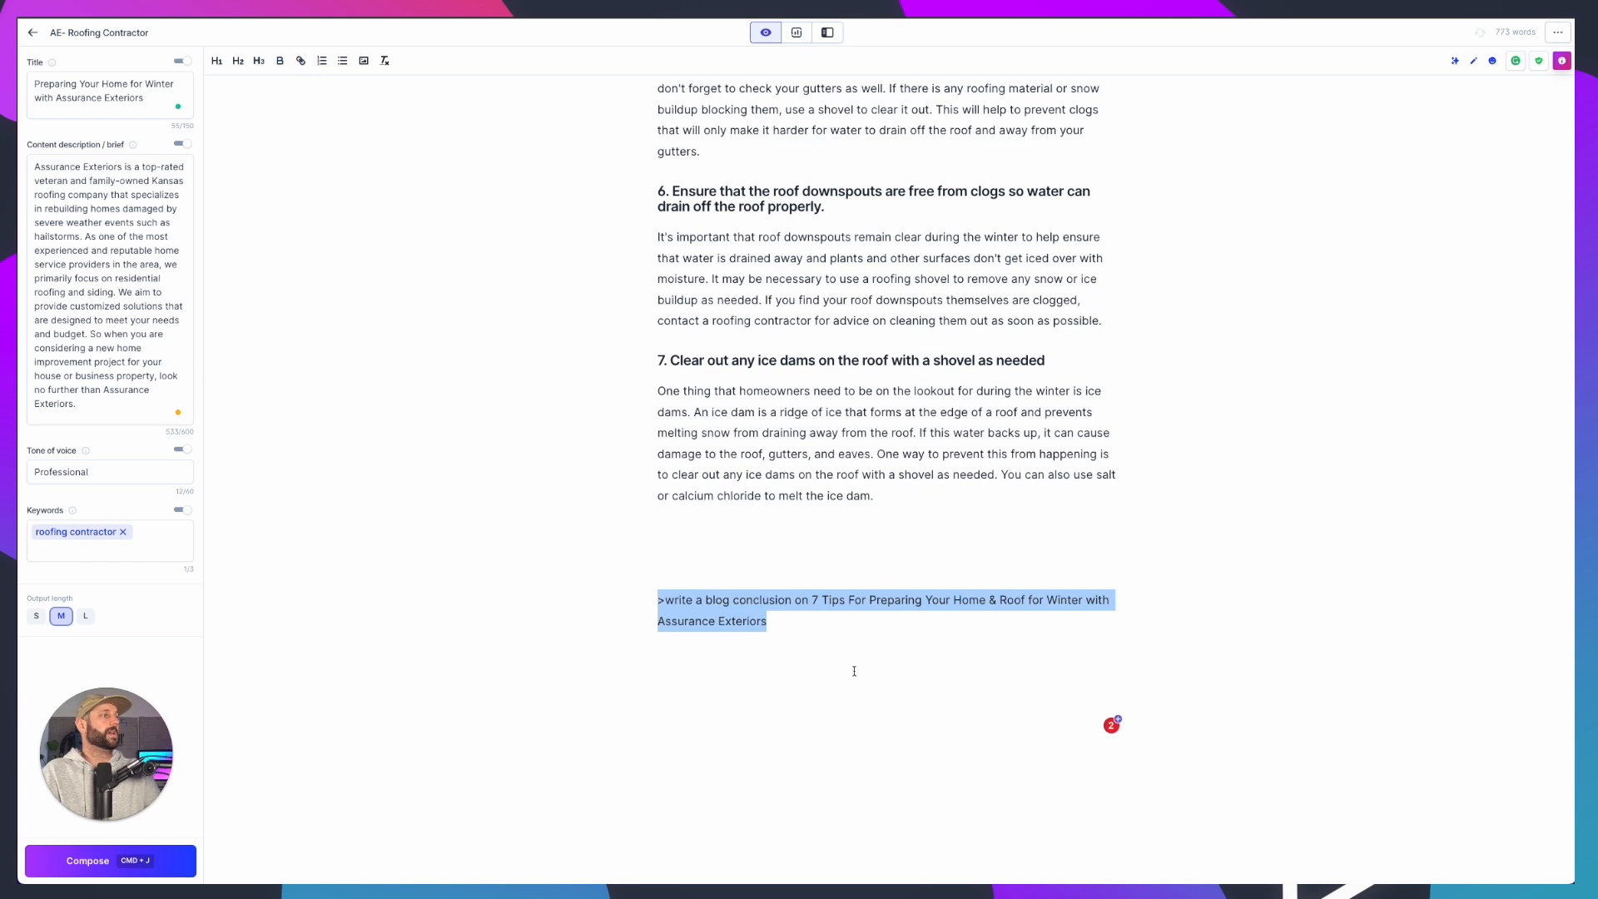
pyautogui.click(853, 669)
pyautogui.click(787, 570)
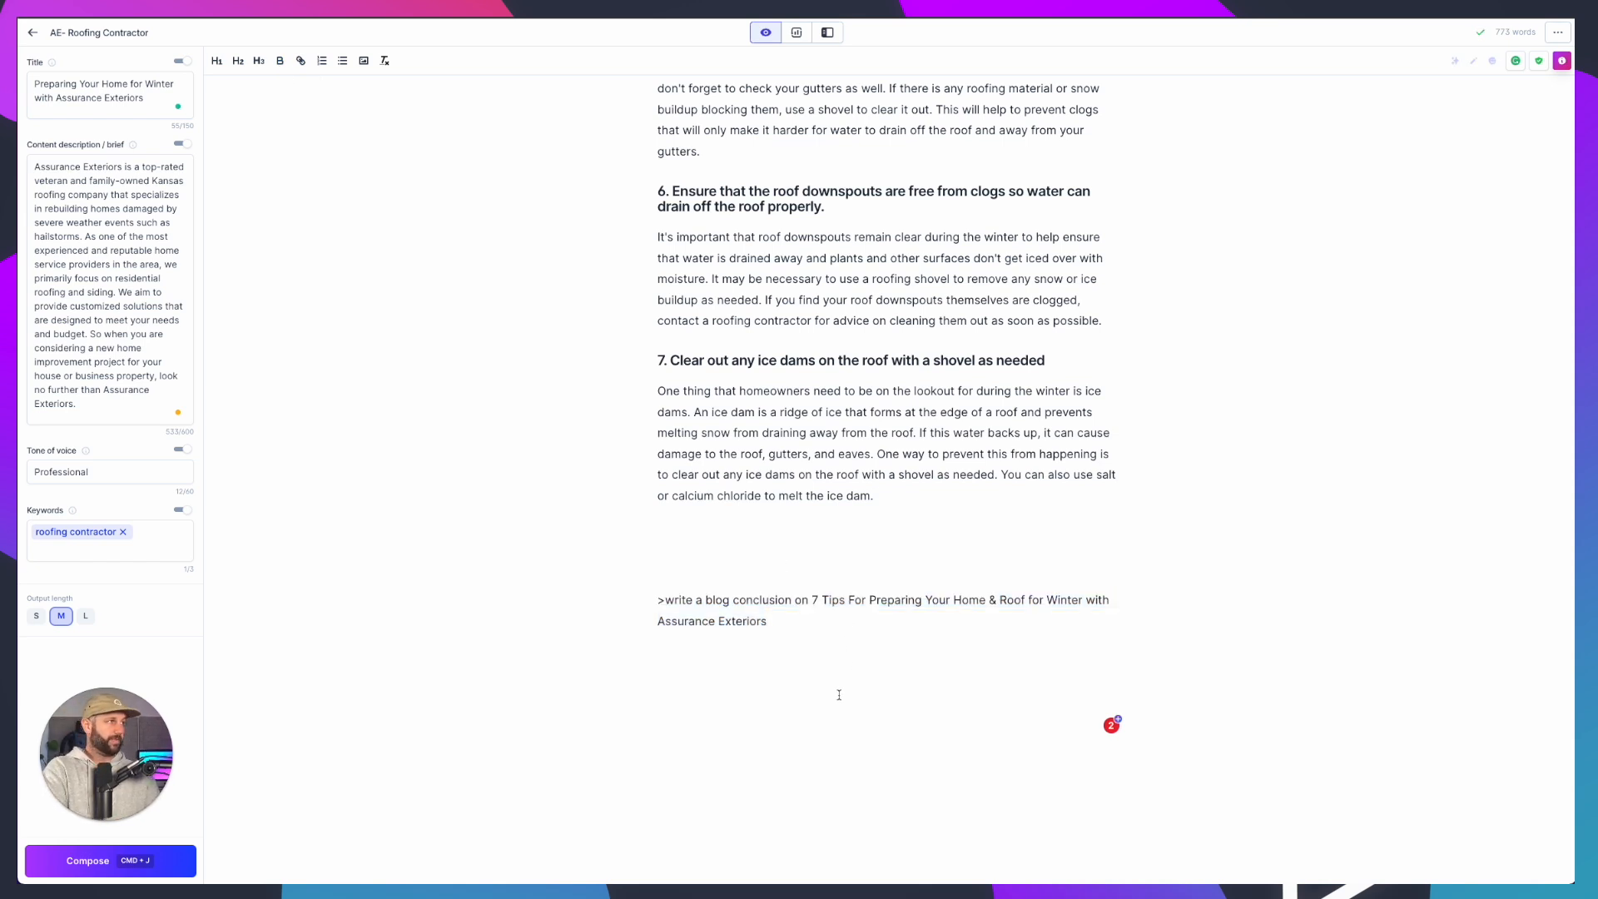
pyautogui.press('BackSpace')
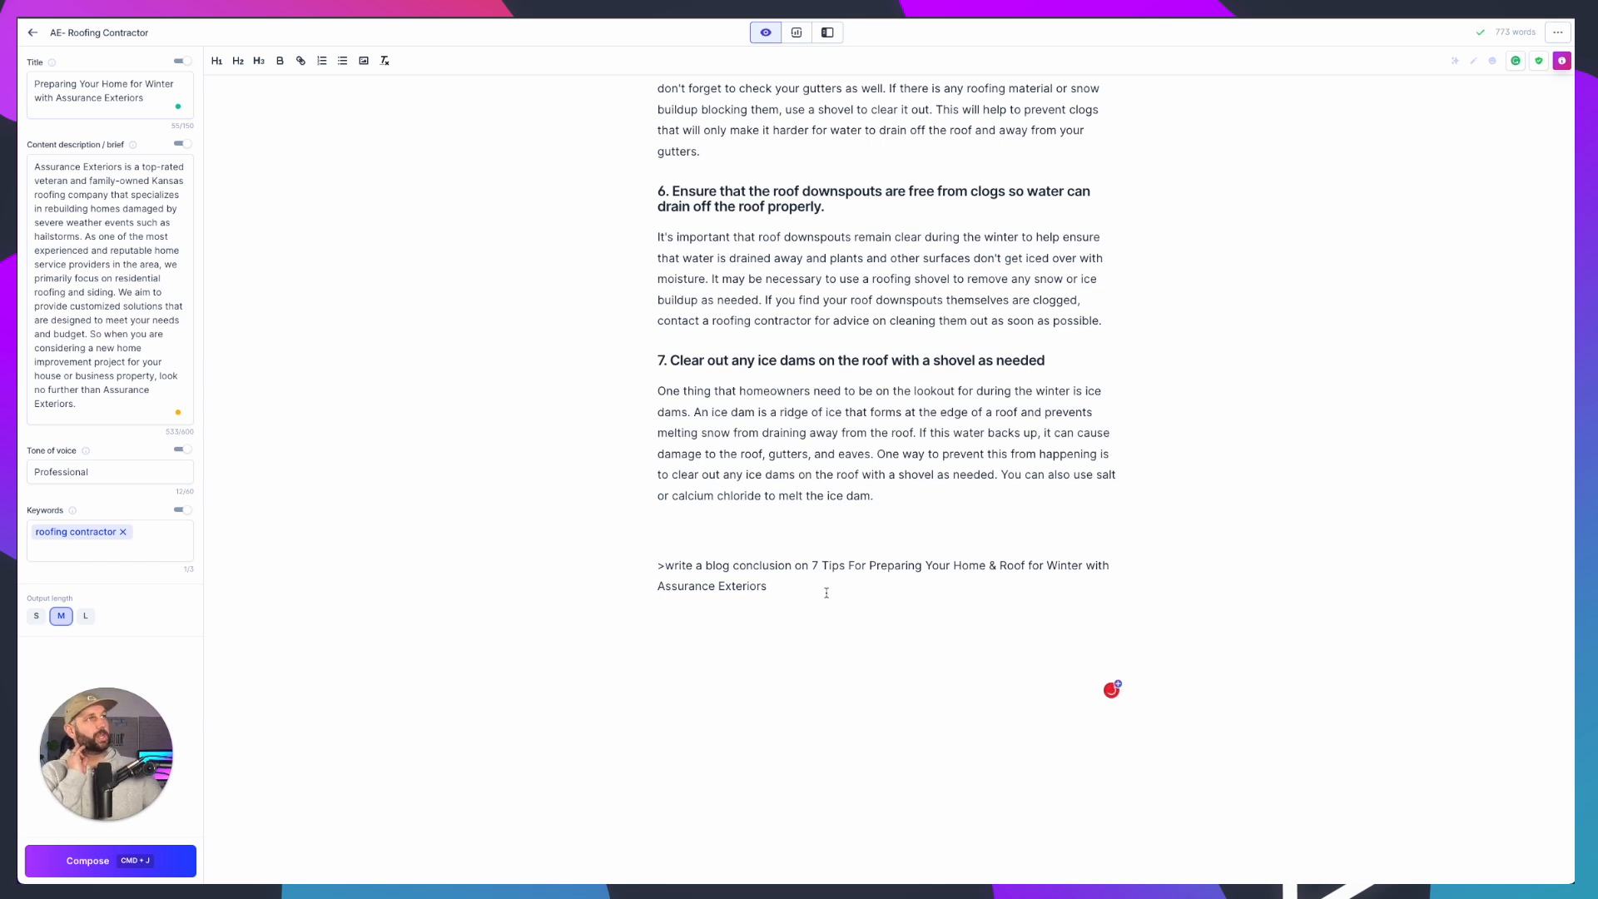
# Replace the document's title setting with the post heading, "7 Tips For Preparing Your Home & Roof for Winter with Assurance Exteriors"
pyautogui.click(154, 85)
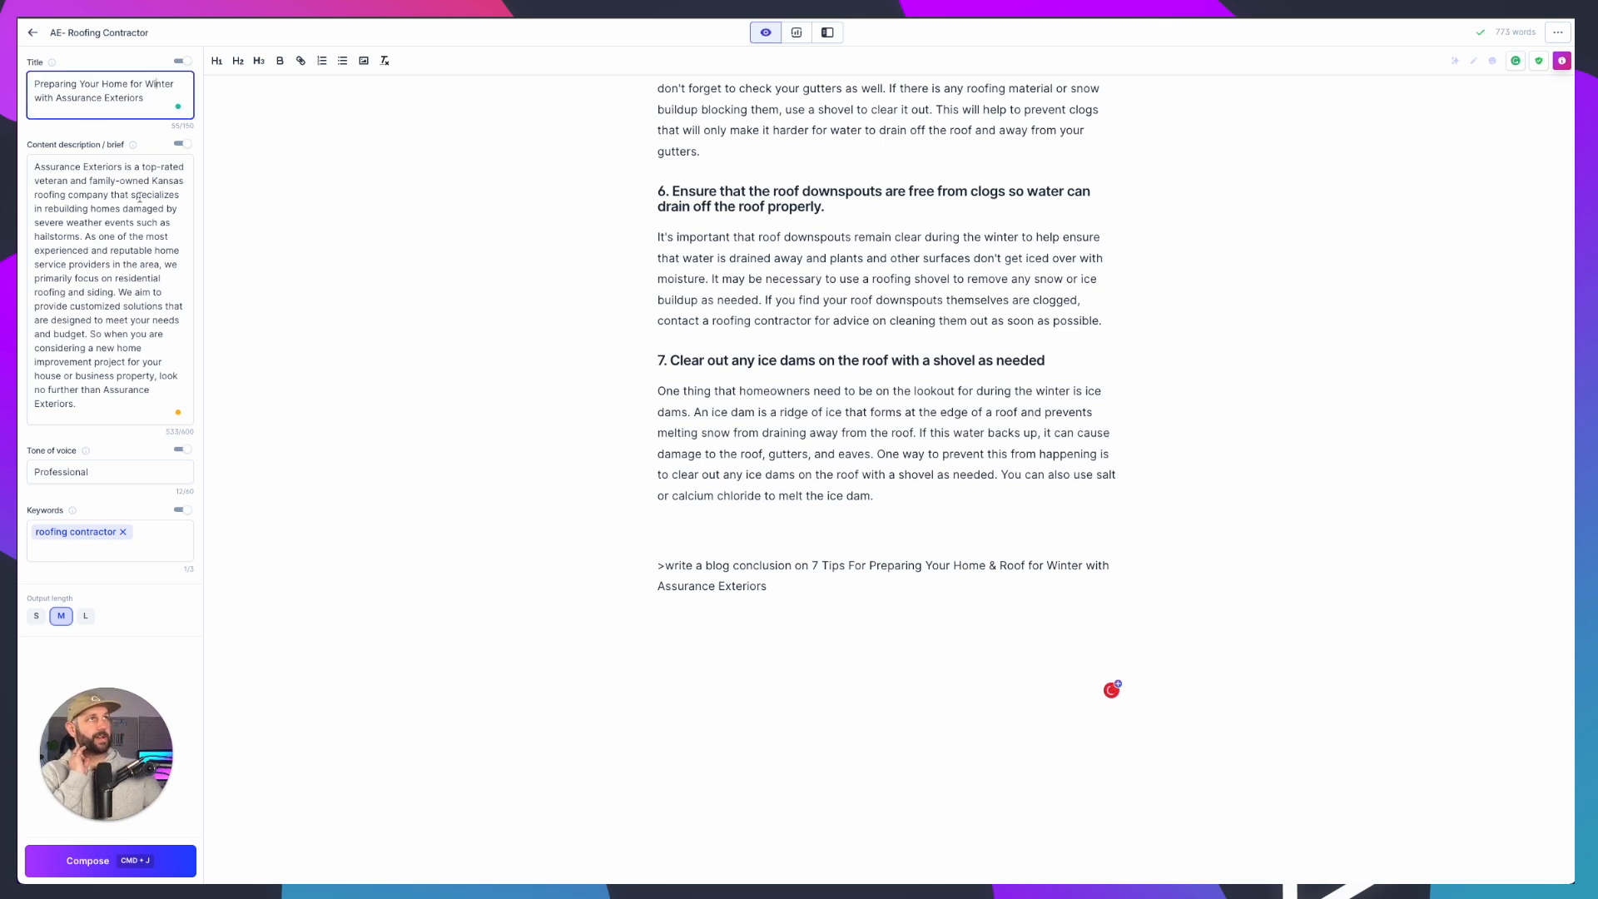
pyautogui.write('& Roof')
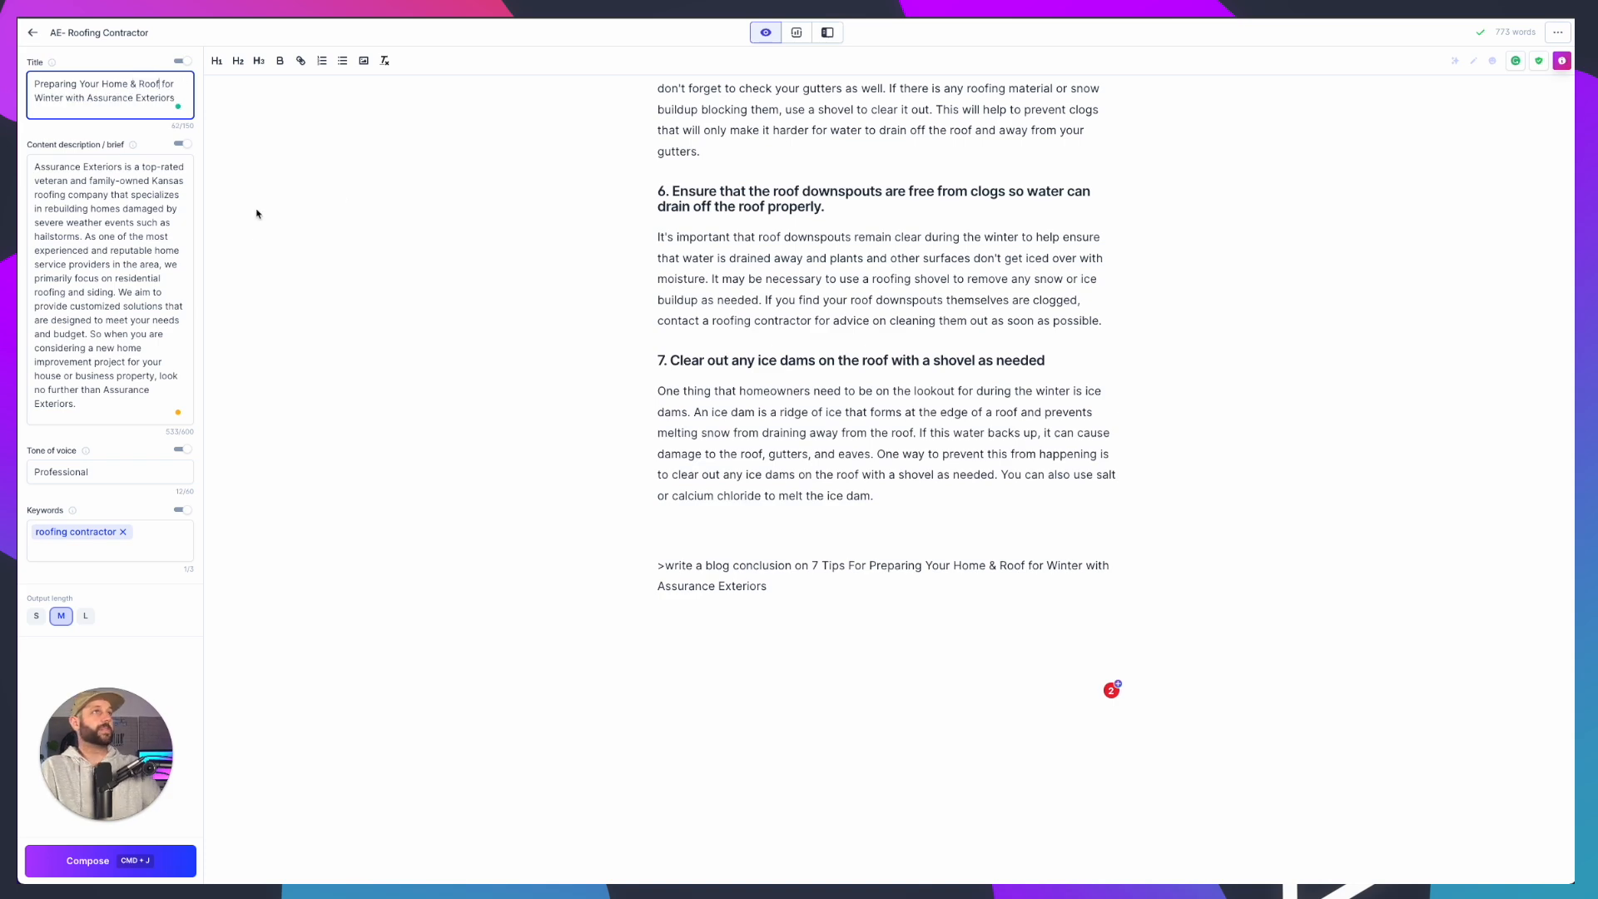
pyautogui.scroll(13, 549, 218)
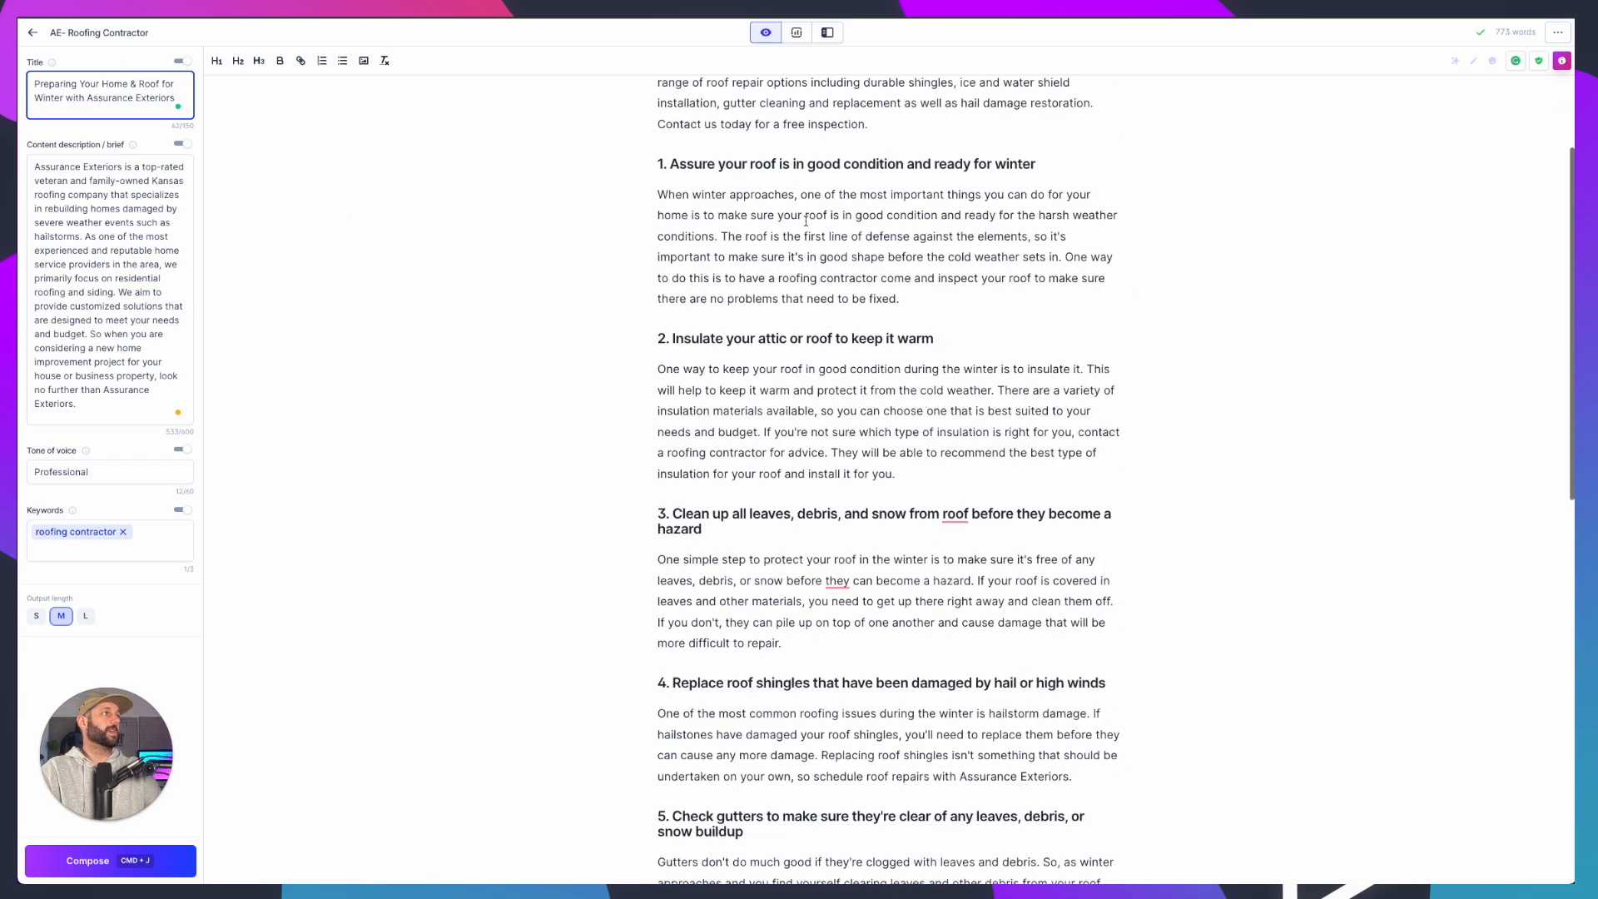
pyautogui.moveTo(826, 158); pyautogui.dragTo(589, 132)
pyautogui.hotkey('ctrl', 'c')
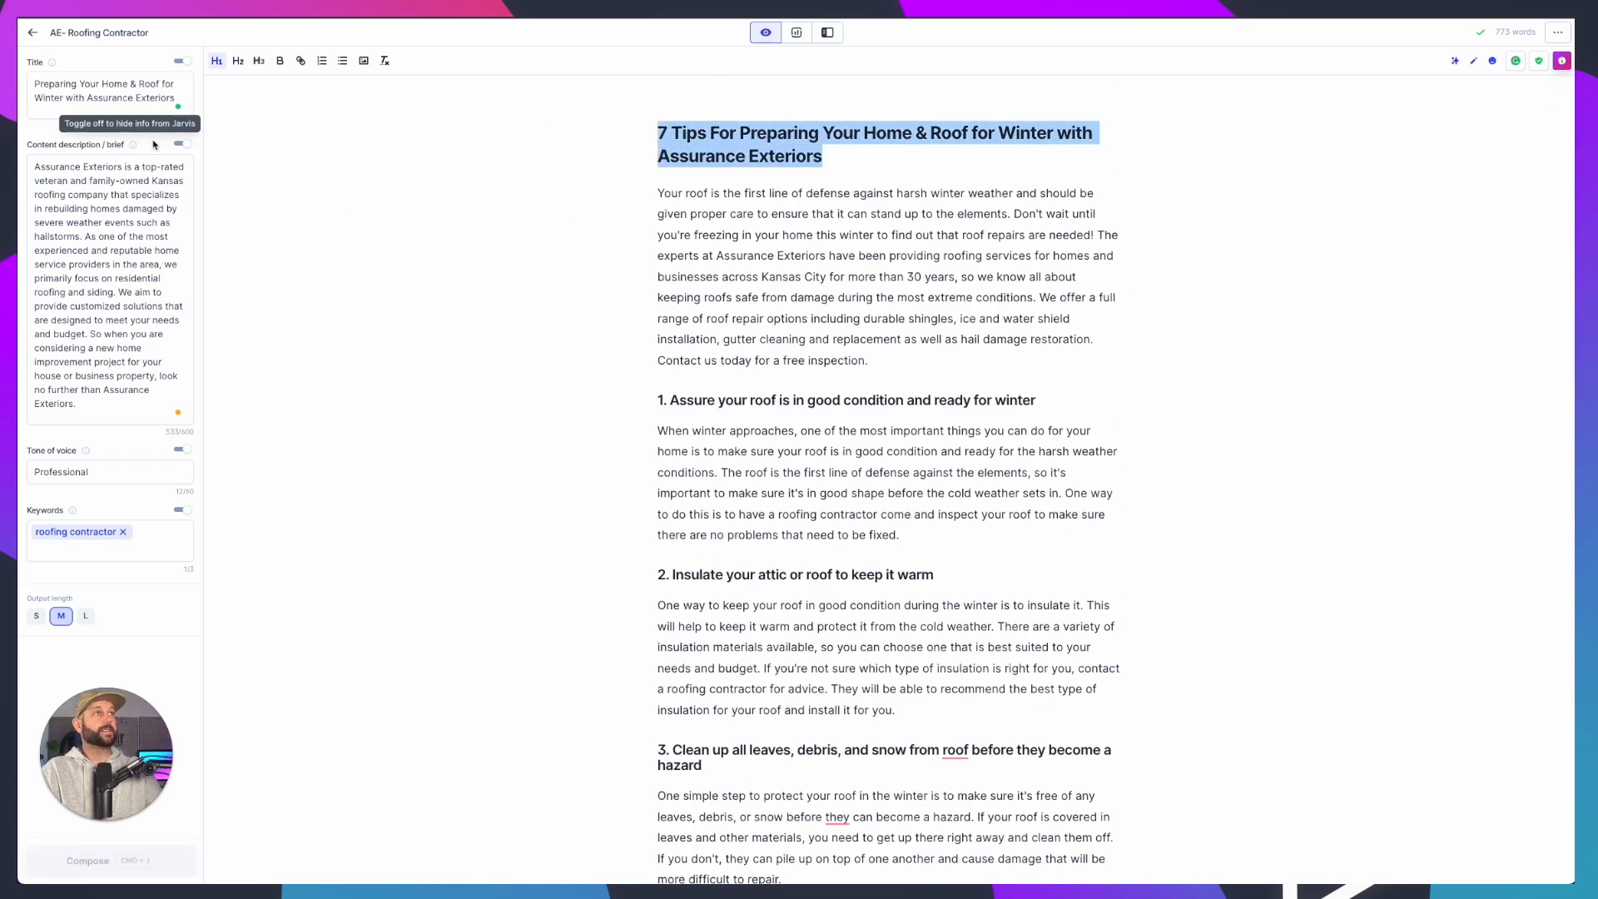
pyautogui.click(175, 113)
pyautogui.hotkey('ctrl', 'a')
pyautogui.hotkey('ctrl', 'v')
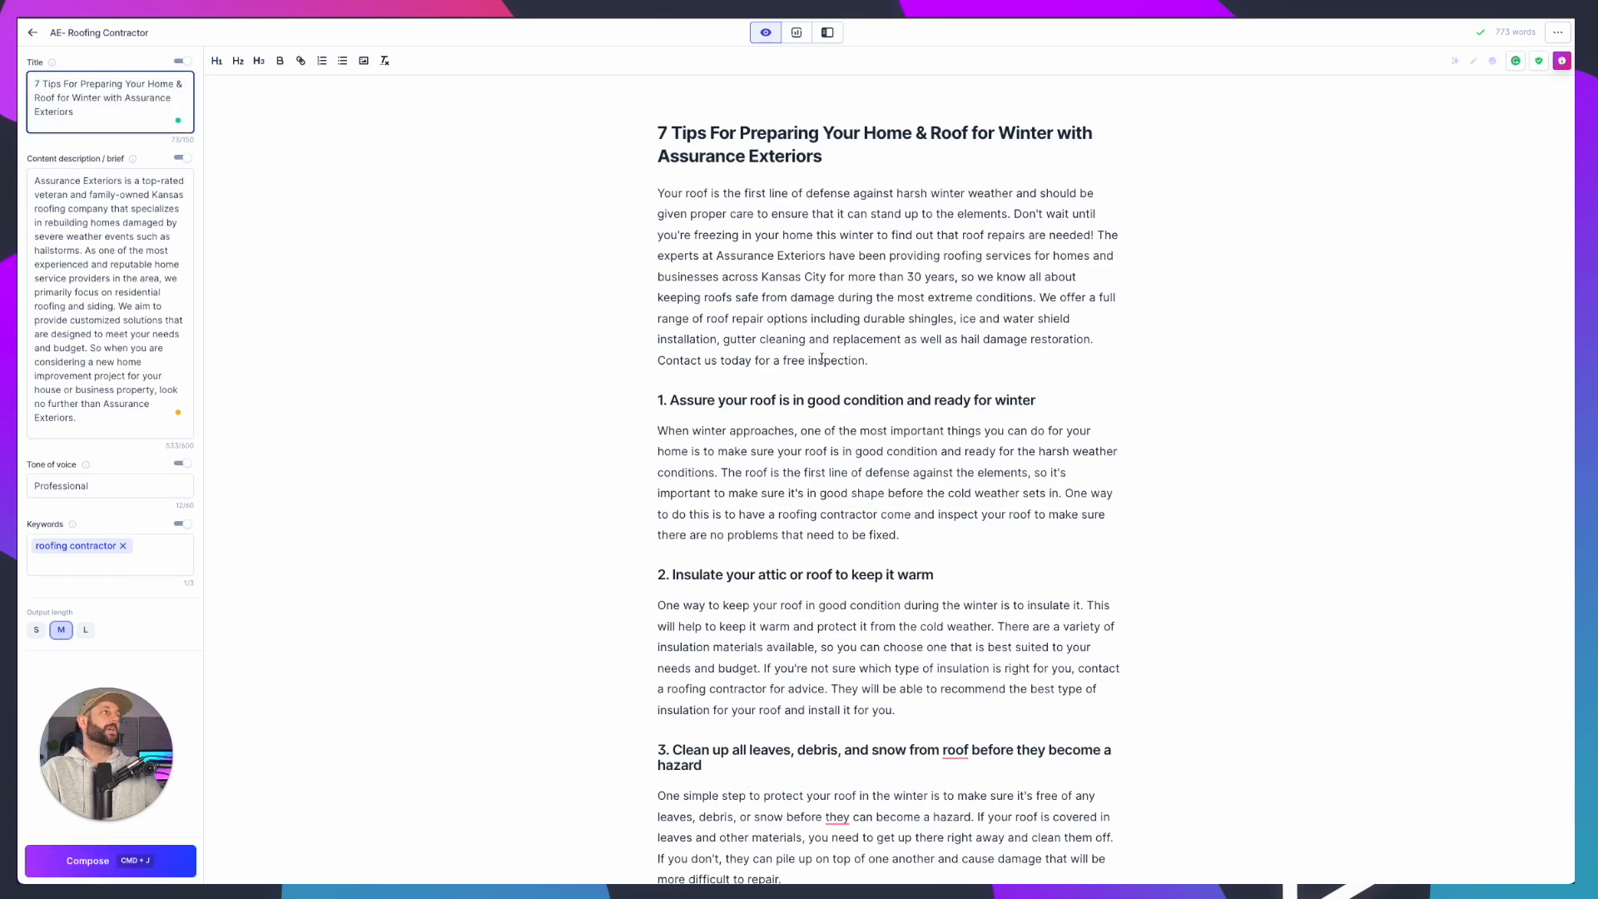
# Look over the post from the heading through the numbered sections to the blog conclusion command
pyautogui.scroll(-12, 687, 295)
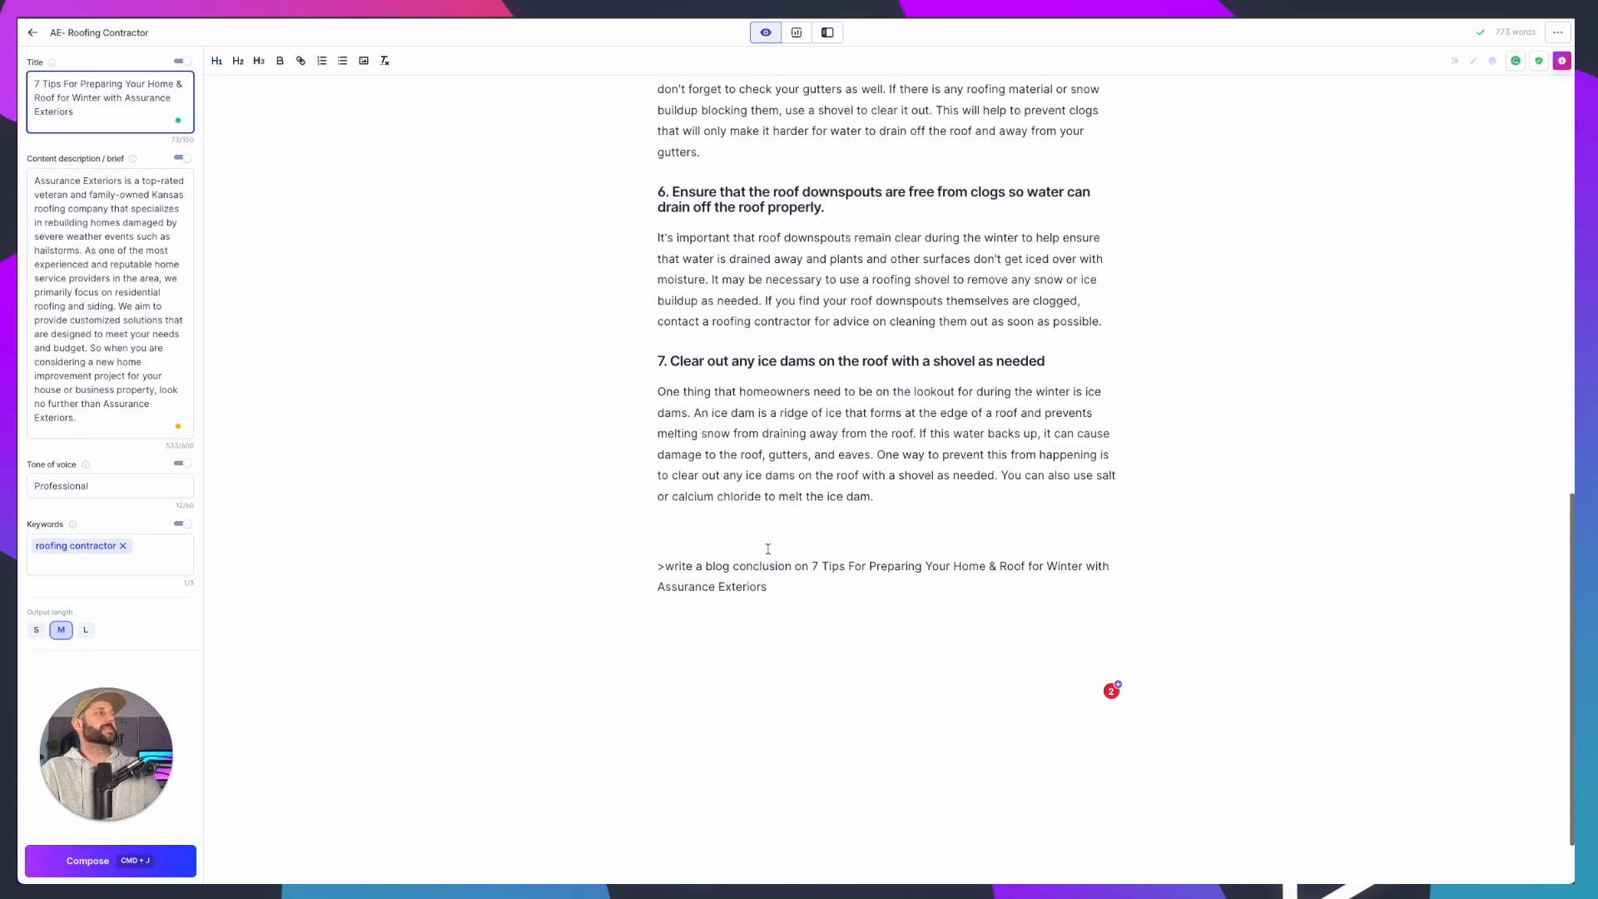
pyautogui.click(767, 549)
pyautogui.scroll(12, 767, 549)
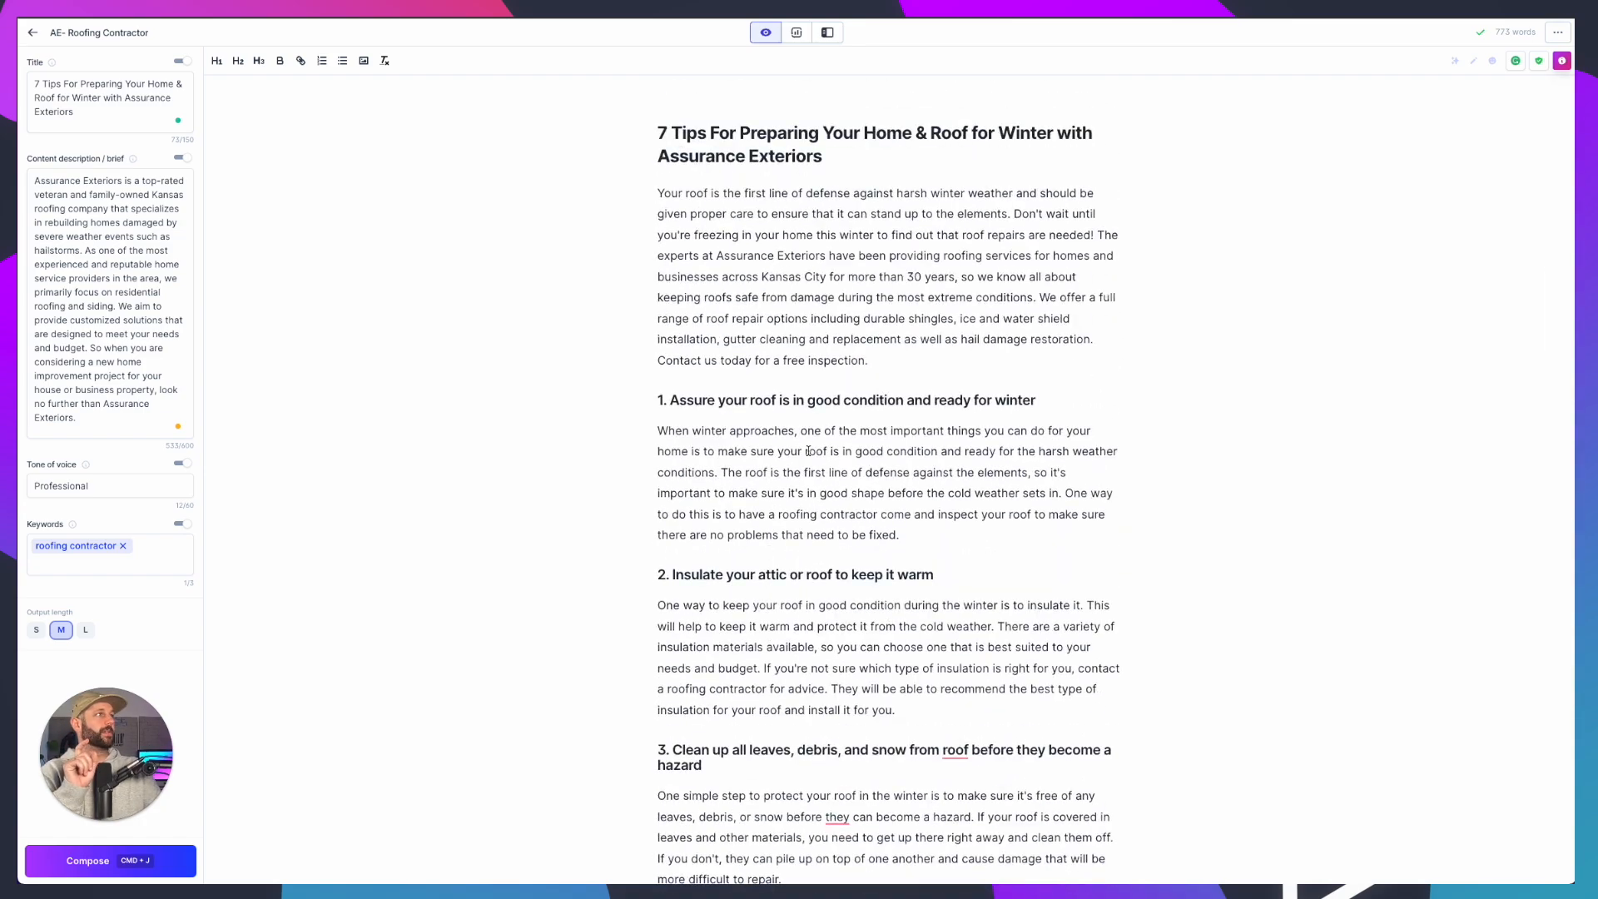
pyautogui.scroll(-12, 807, 450)
pyautogui.scroll(5, 753, 291)
pyautogui.scroll(-1, 754, 632)
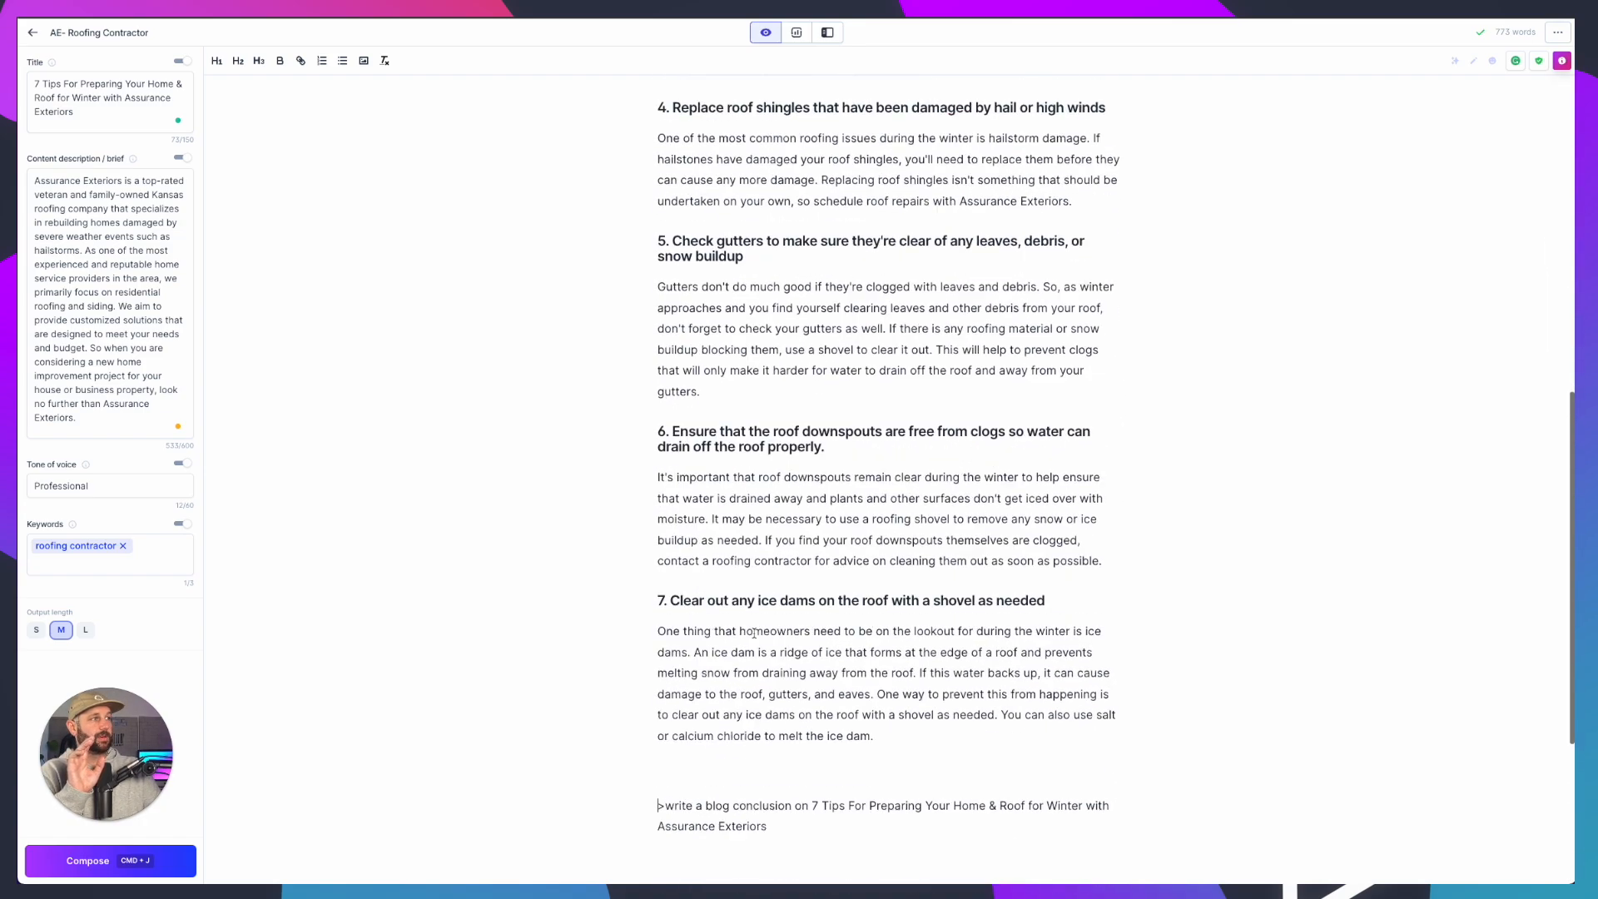
pyautogui.scroll(-1, 754, 633)
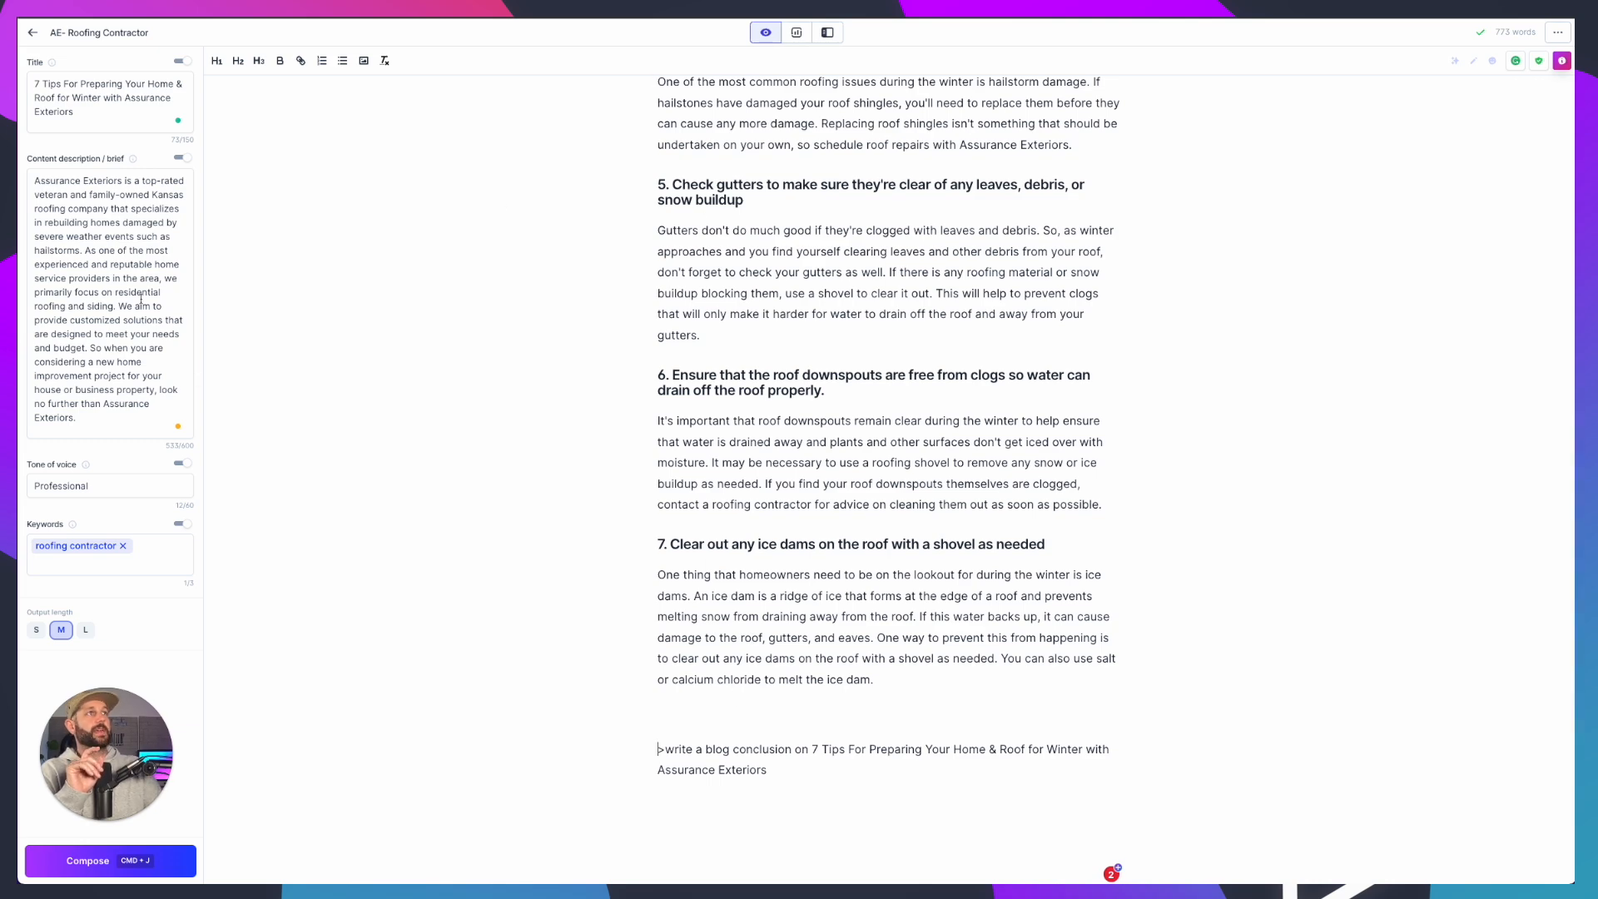
# Copy the introduction paragraph and use it to replace the content description brief
pyautogui.scroll(10, 832, 375)
pyautogui.moveTo(874, 361); pyautogui.dragTo(642, 197)
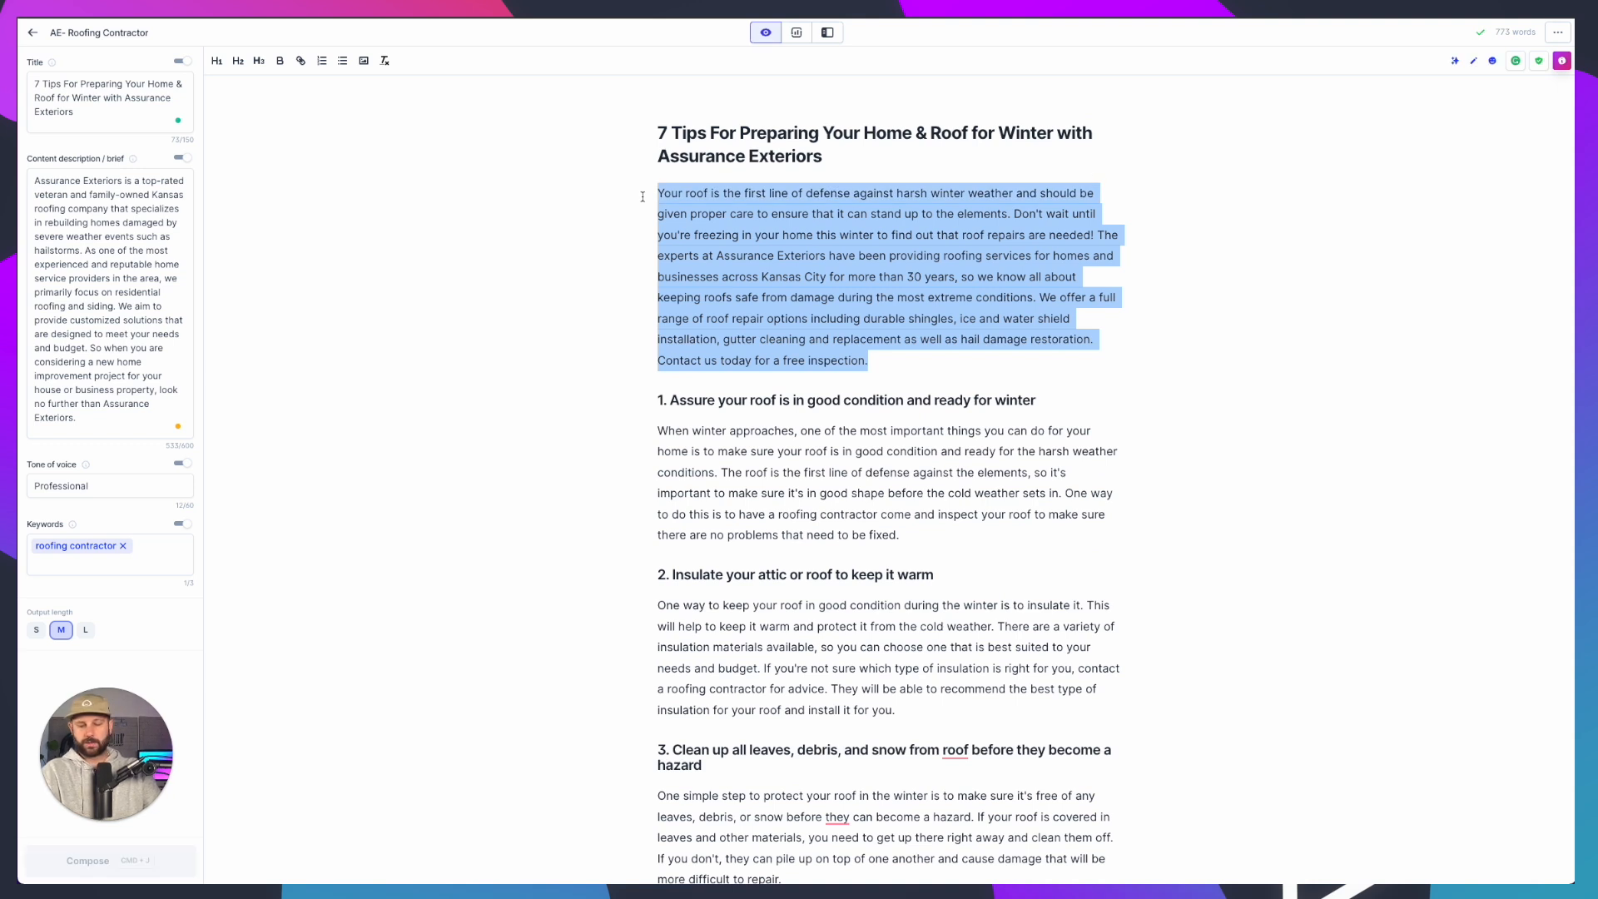
pyautogui.hotkey('ctrl', 'c')
pyautogui.click(66, 280)
pyautogui.hotkey('ctrl', 'a')
pyautogui.hotkey('ctrl', 'v')
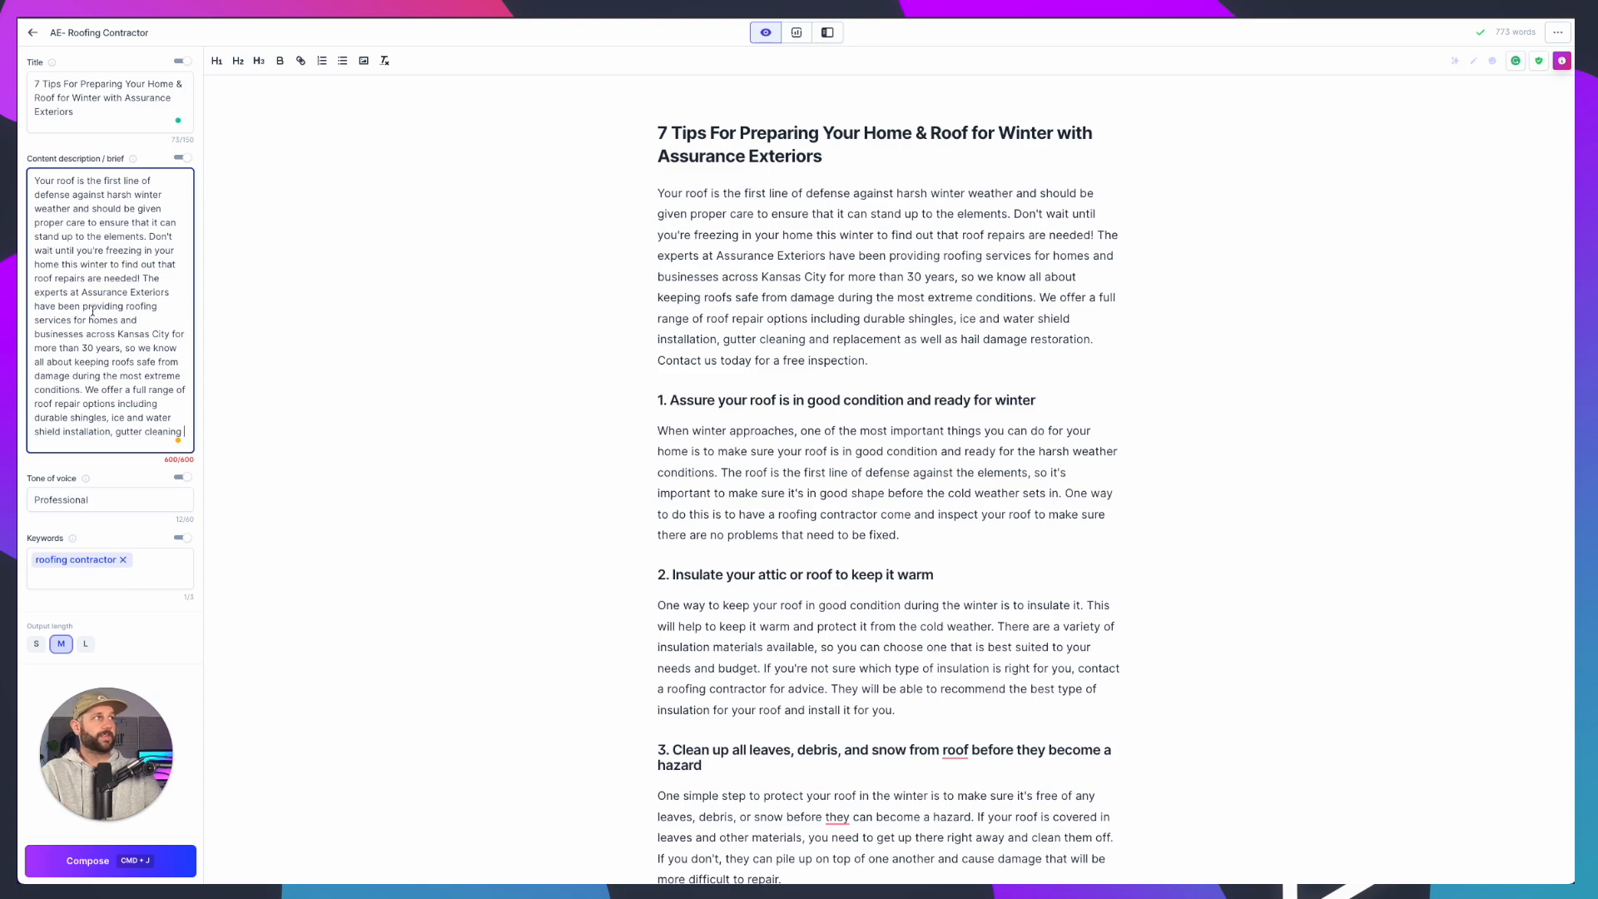
# Generate the conclusion by running the blog conclusion command at the end of the post
pyautogui.scroll(-15, 911, 411)
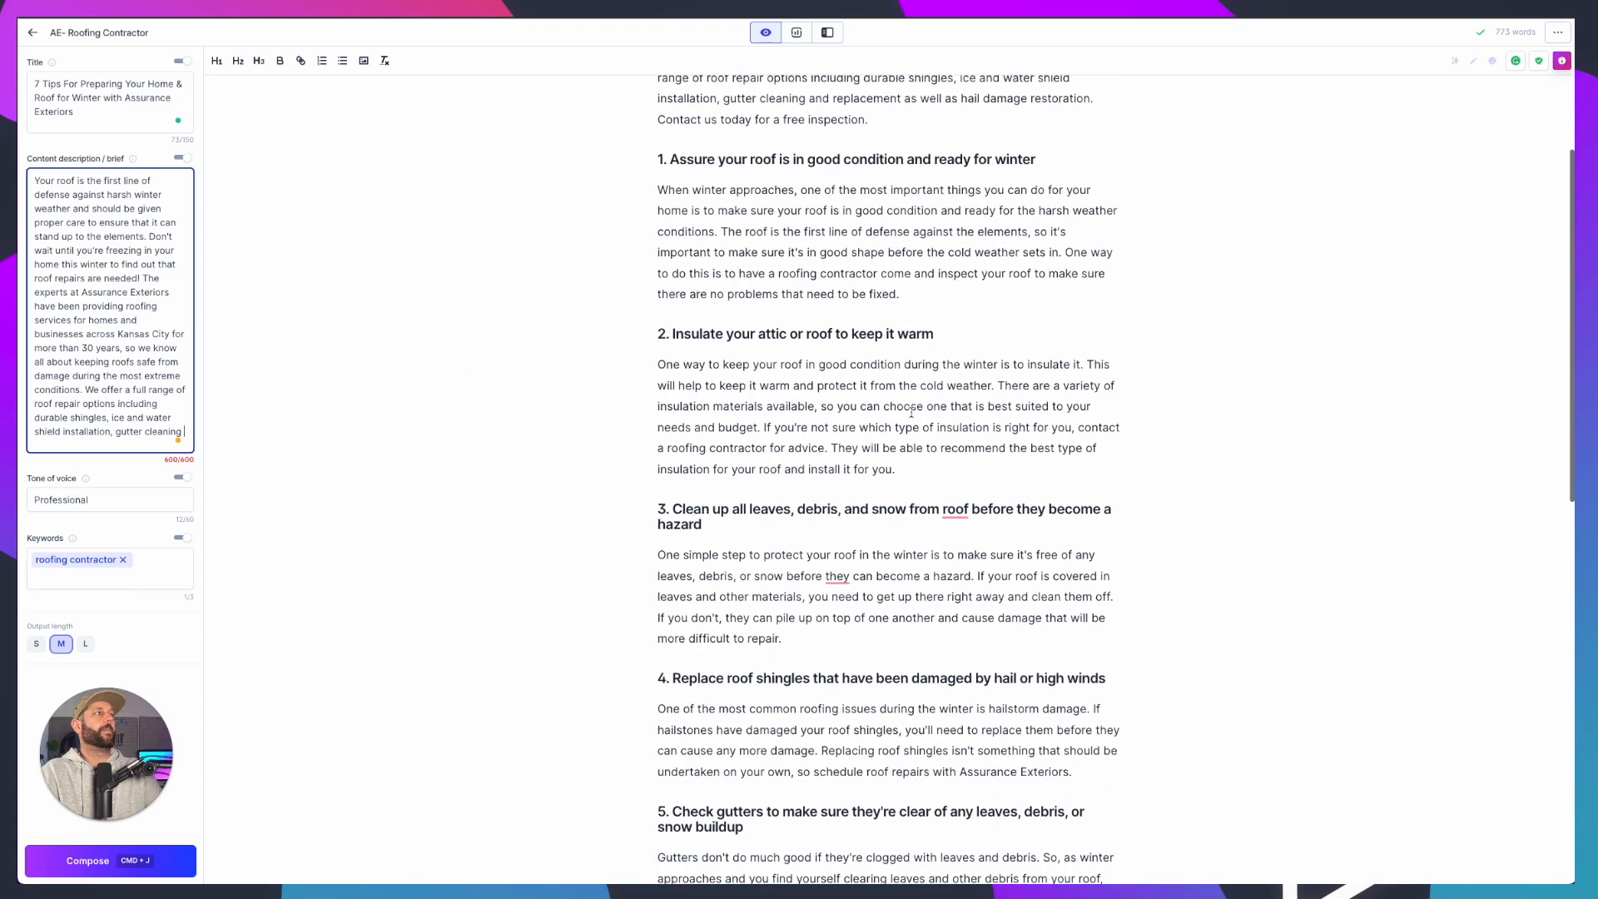
pyautogui.click(827, 497)
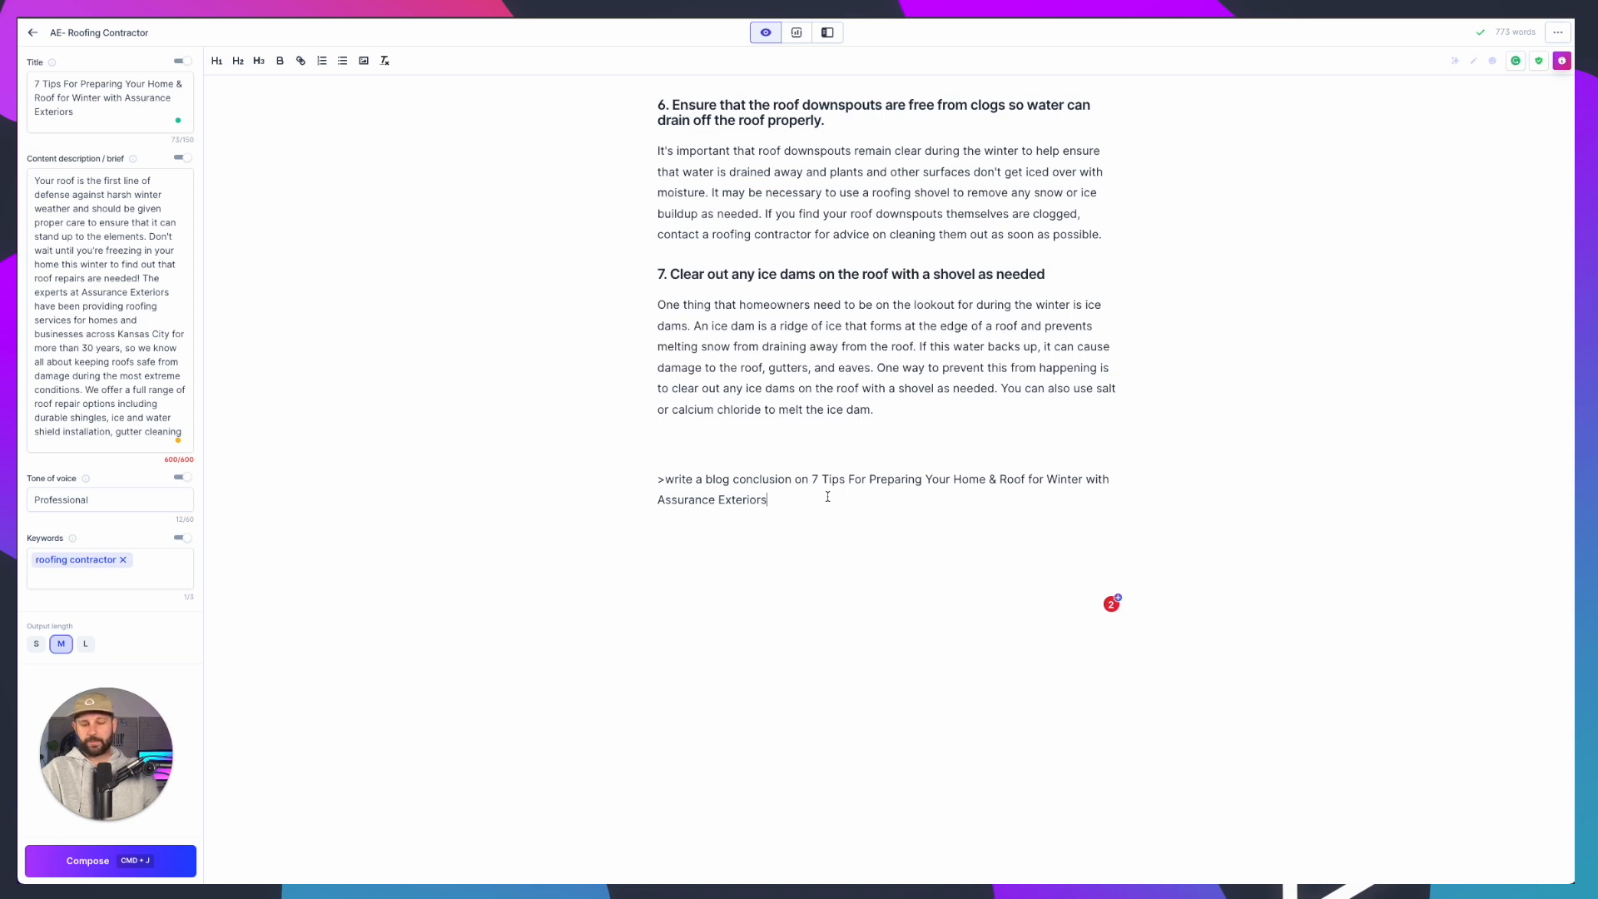
pyautogui.press('super+j')
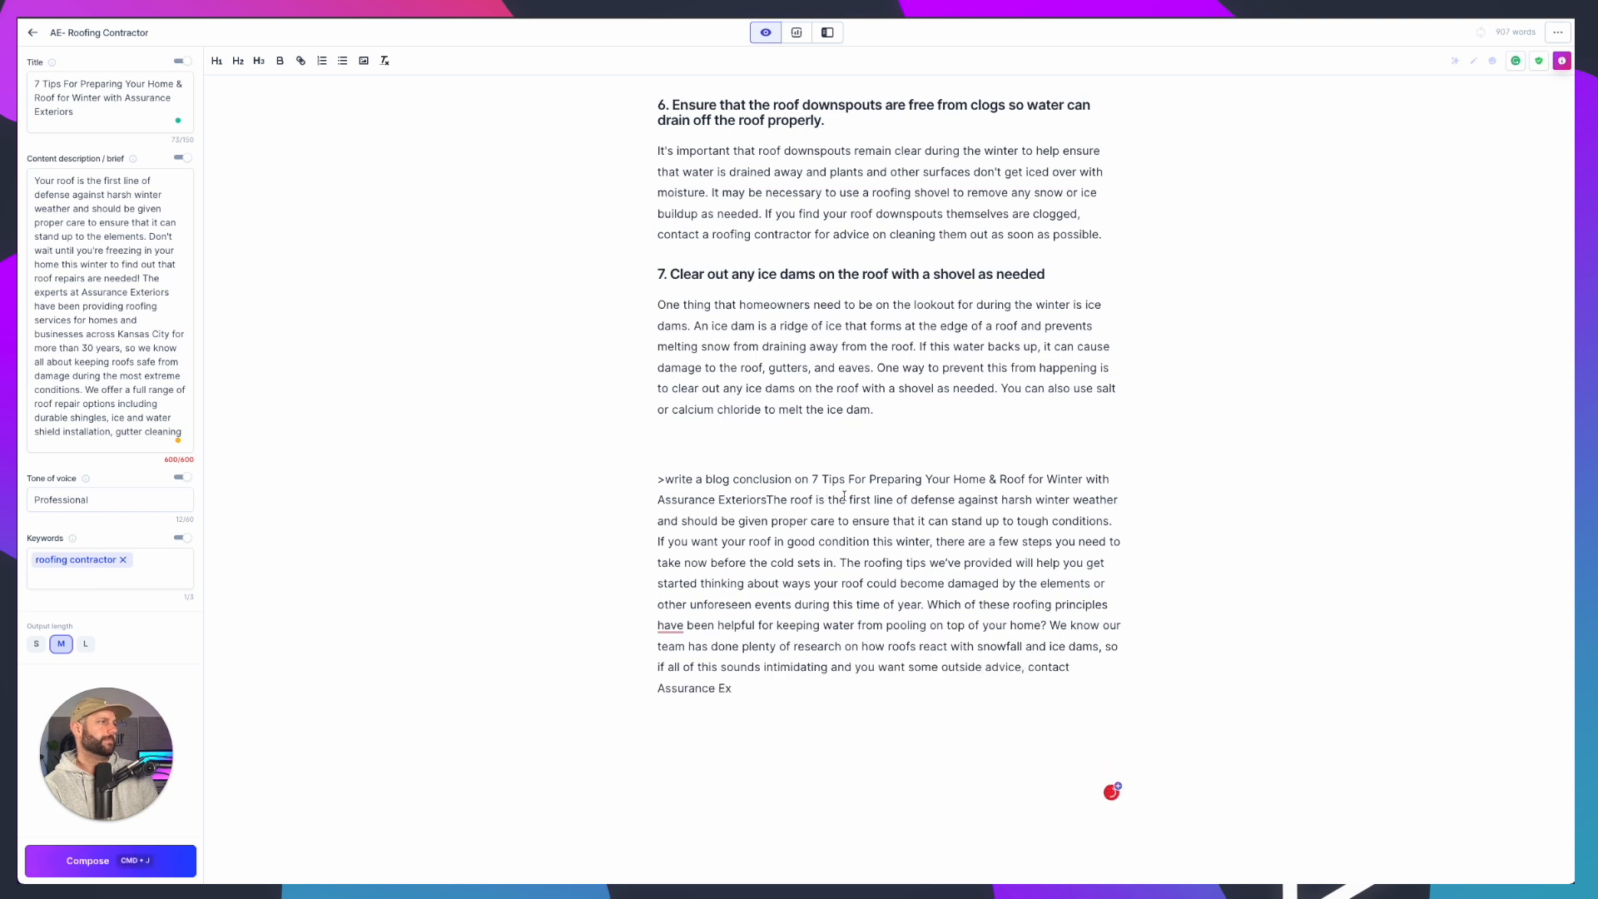
# Move the generated conclusion into its own paragraph below the command and highlight part of its first sentence
pyautogui.click(767, 498)
pyautogui.press('Return')
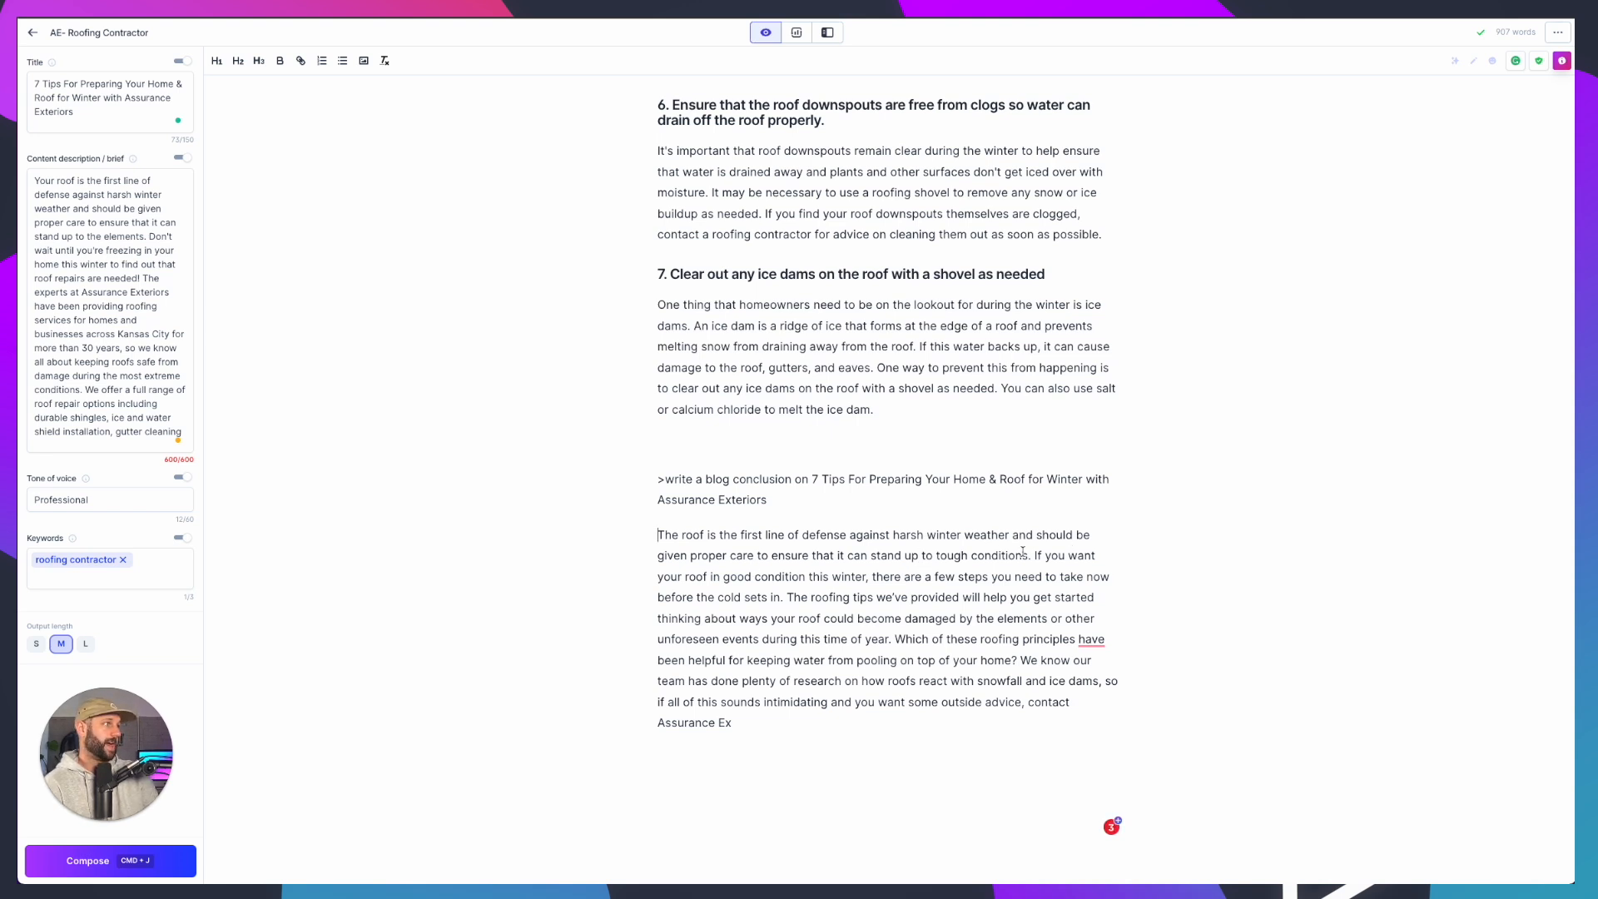
pyautogui.moveTo(1028, 555); pyautogui.dragTo(727, 539)
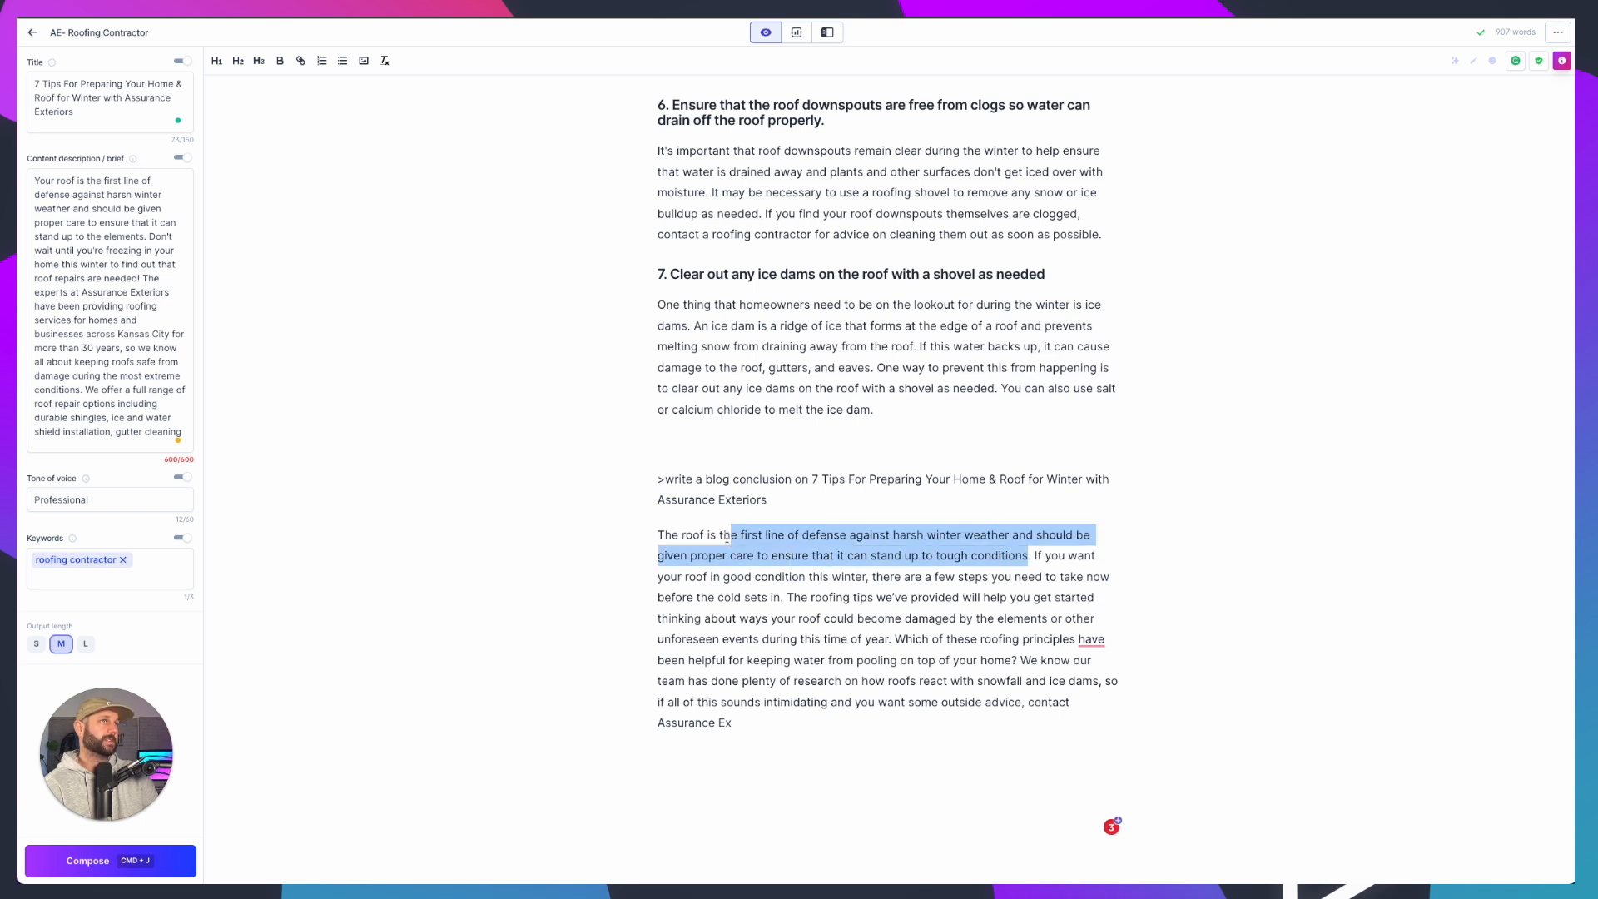
# Delete the conclusion's question about which roofing principles have been helpful, and compose the continuation of its cut-off last sentence
pyautogui.click(844, 580)
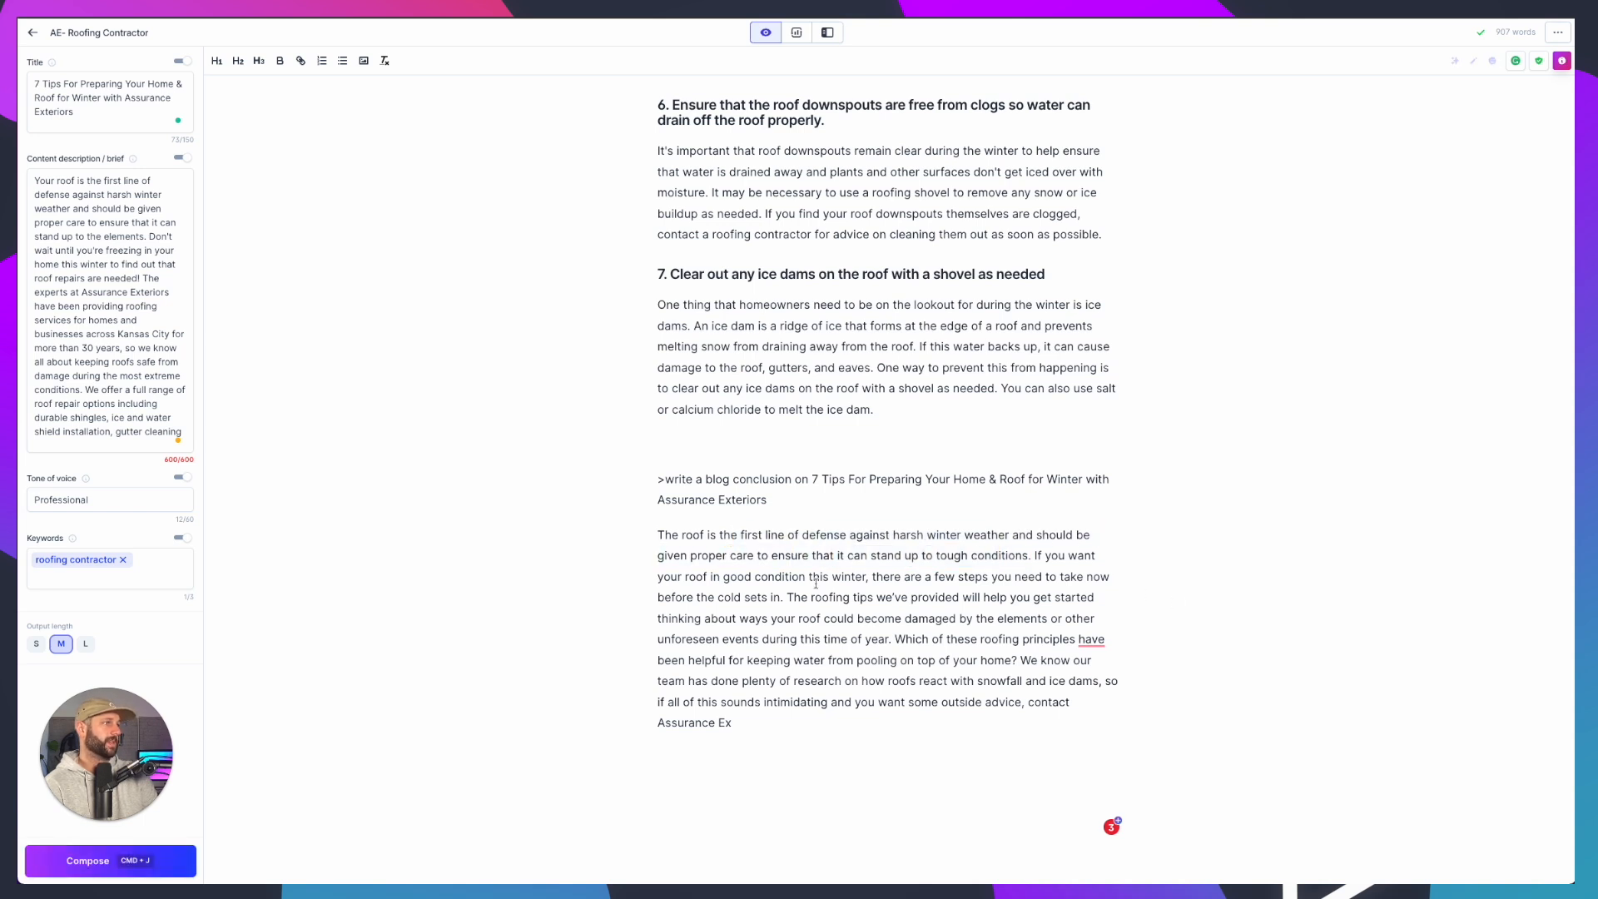
pyautogui.scroll(-1, 807, 586)
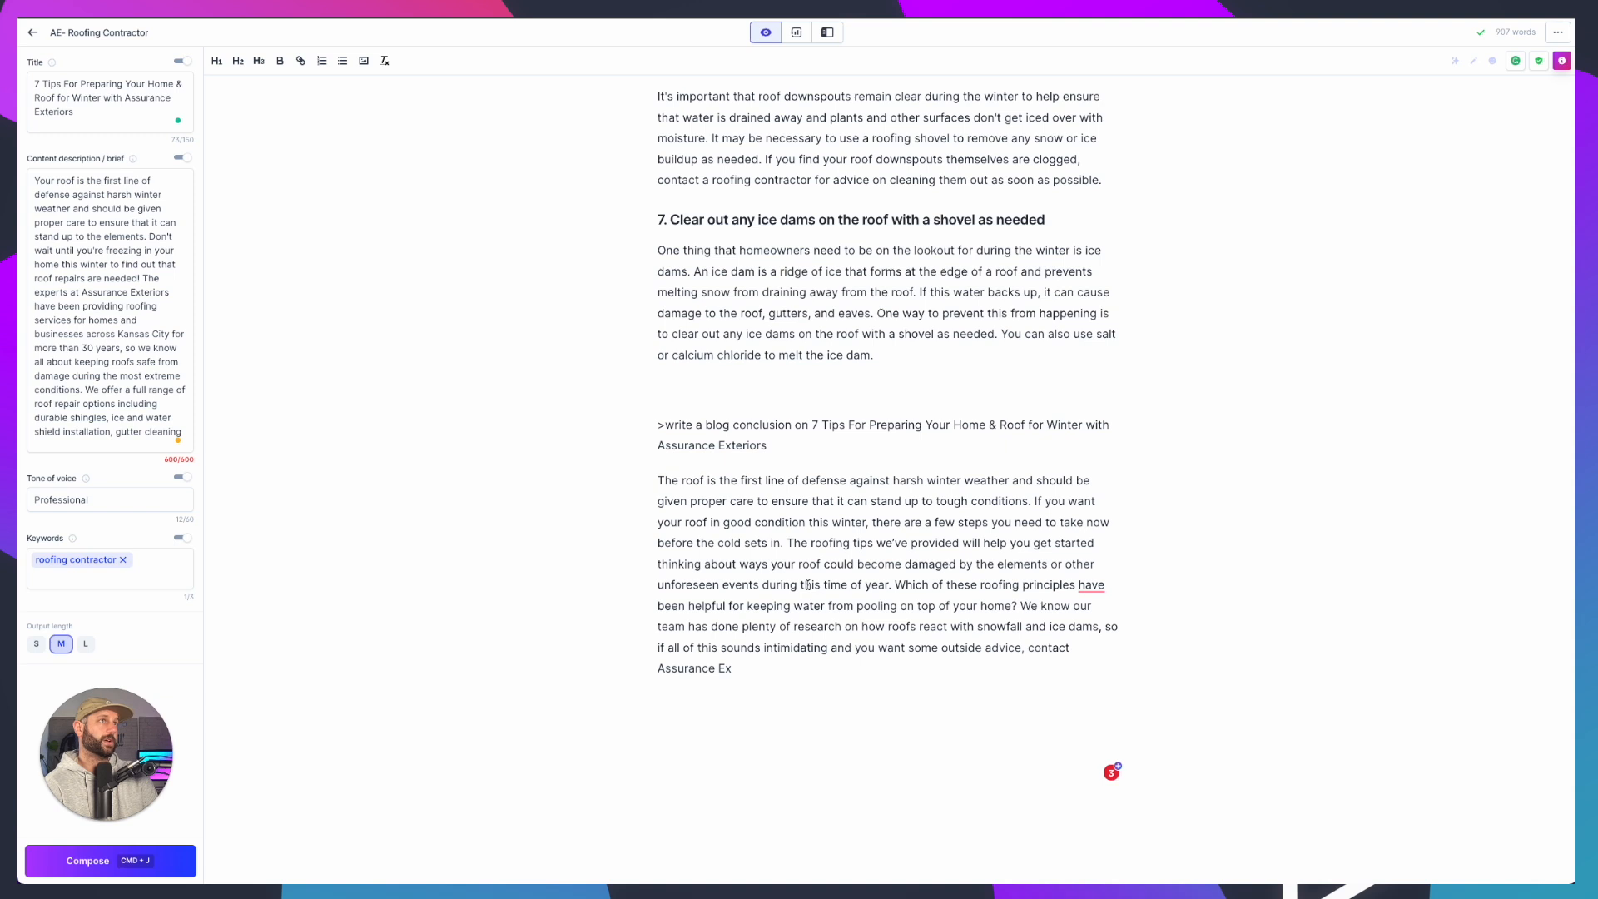
pyautogui.scroll(-1, 807, 585)
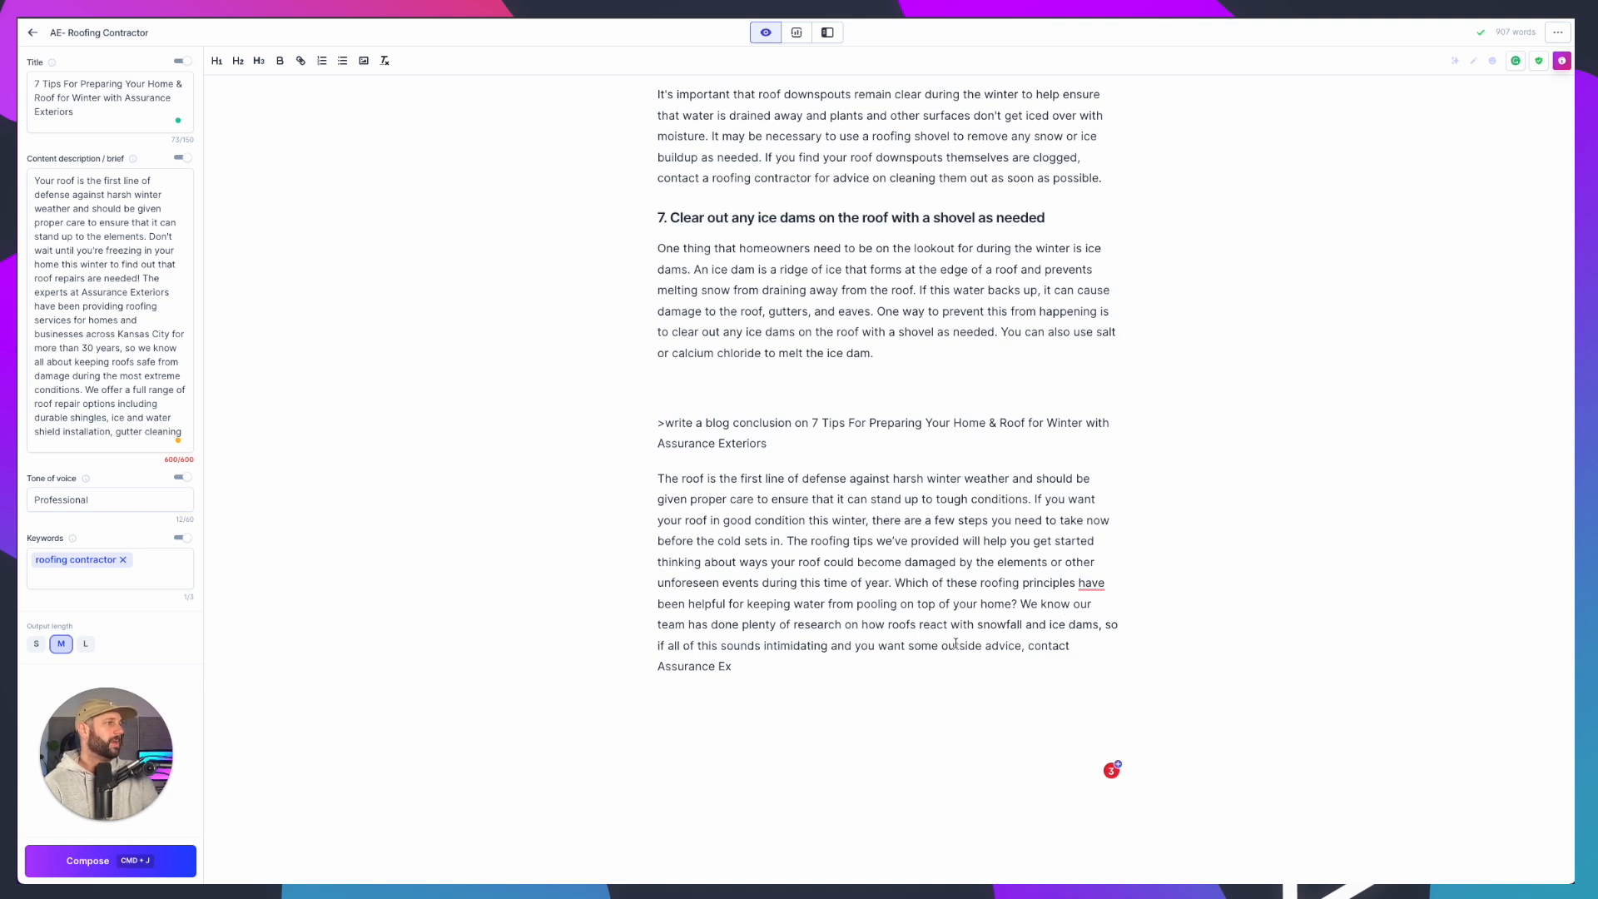
pyautogui.moveTo(895, 582); pyautogui.dragTo(1015, 601)
pyautogui.press('super+j')
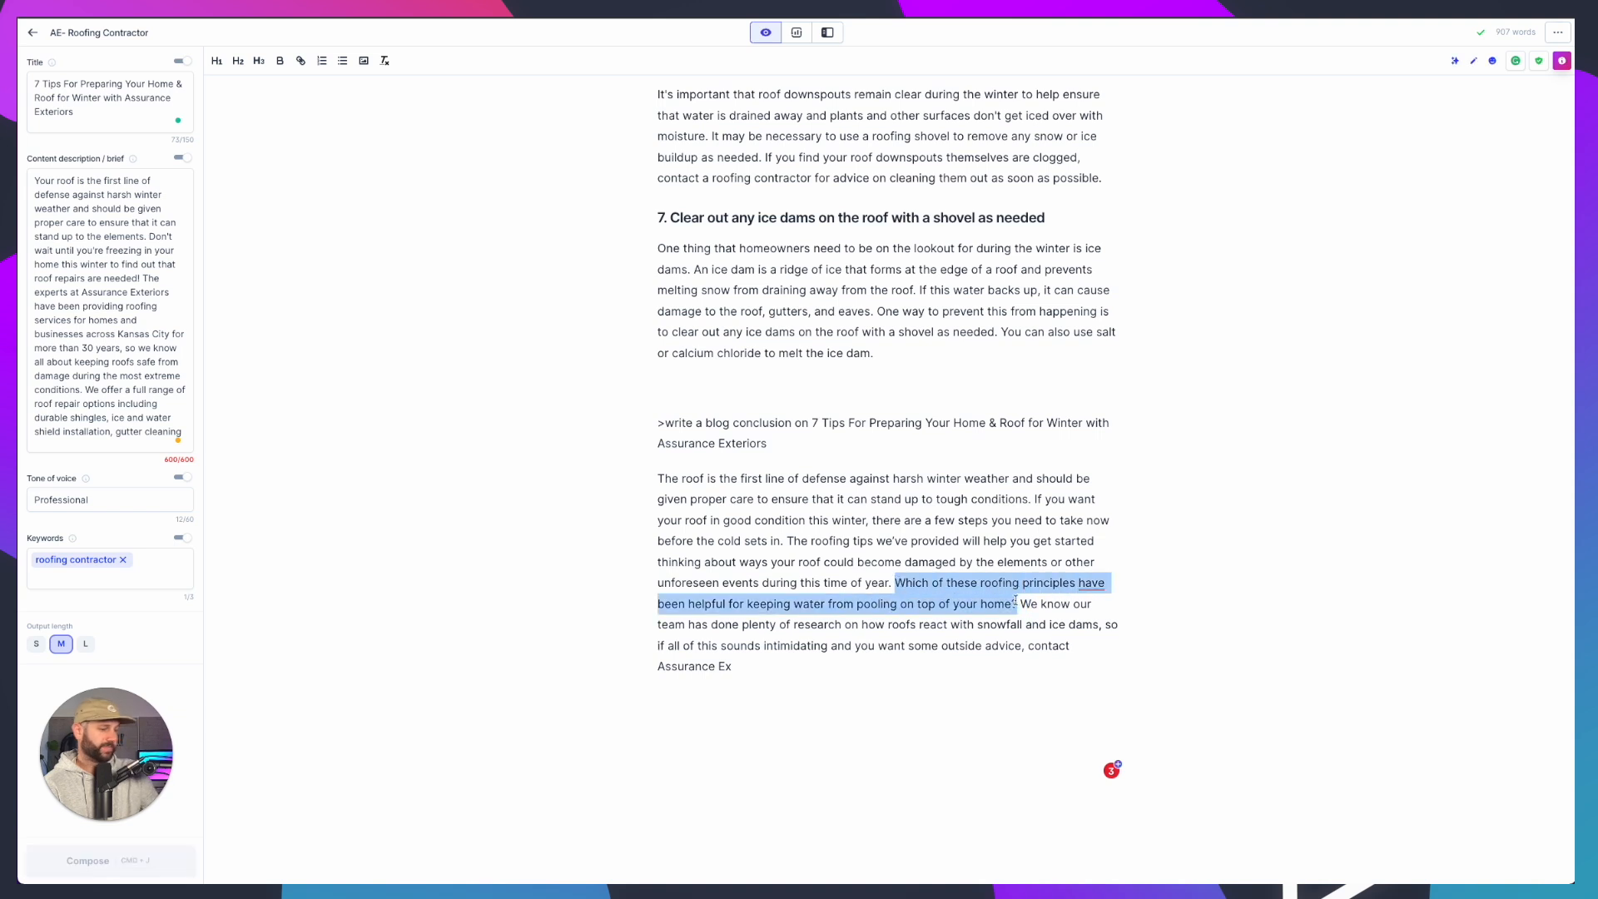
pyautogui.press('BackSpace')
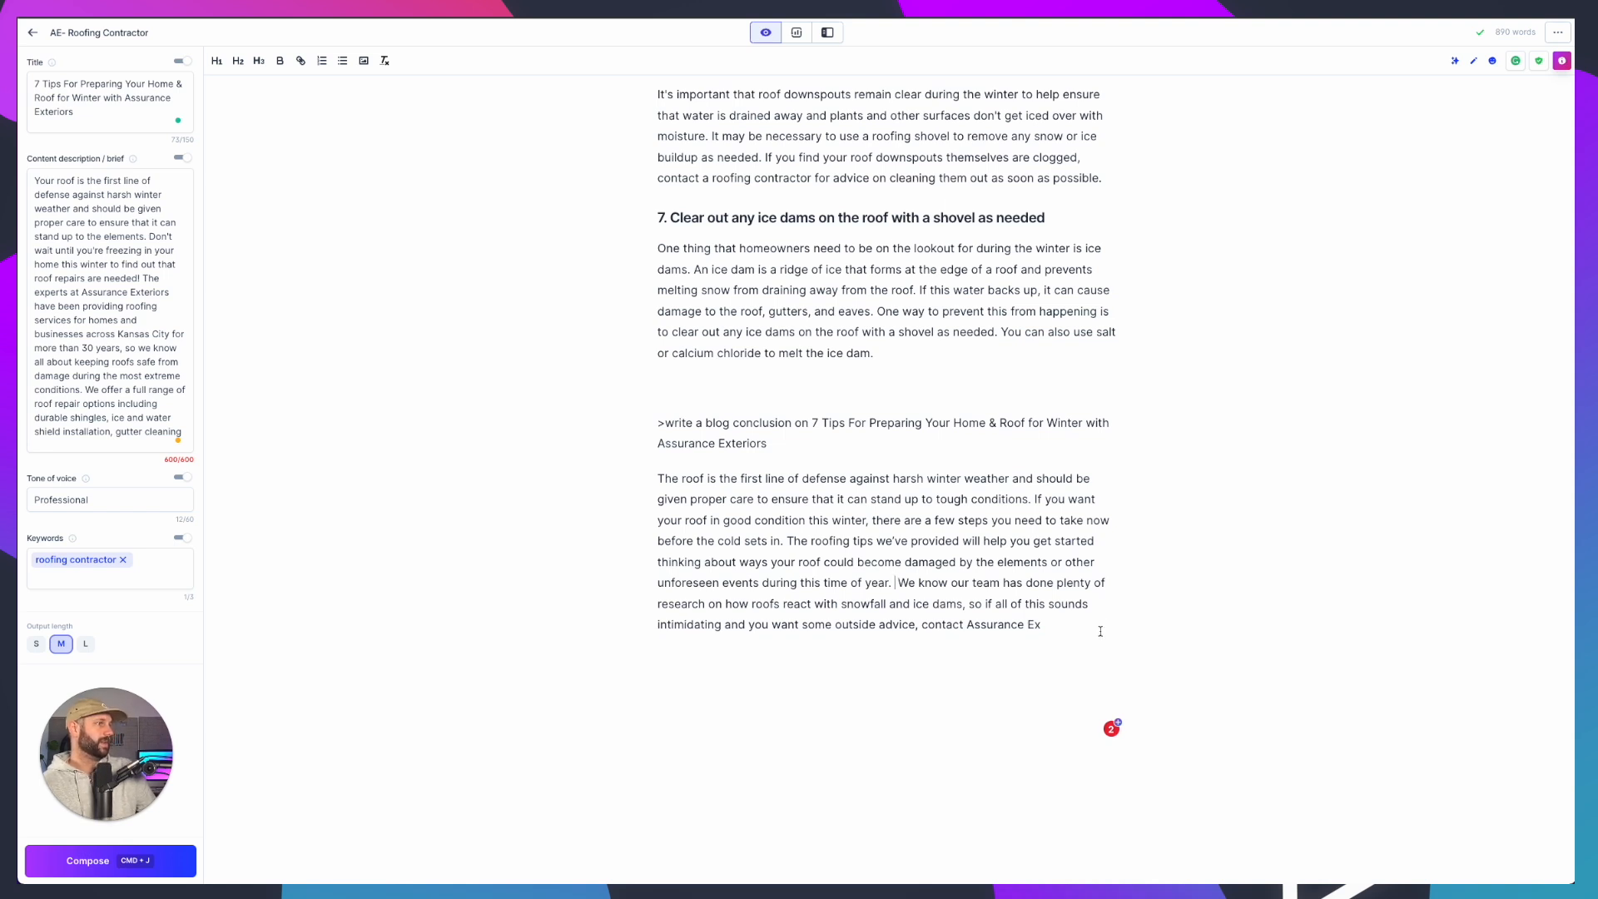
pyautogui.click(1091, 630)
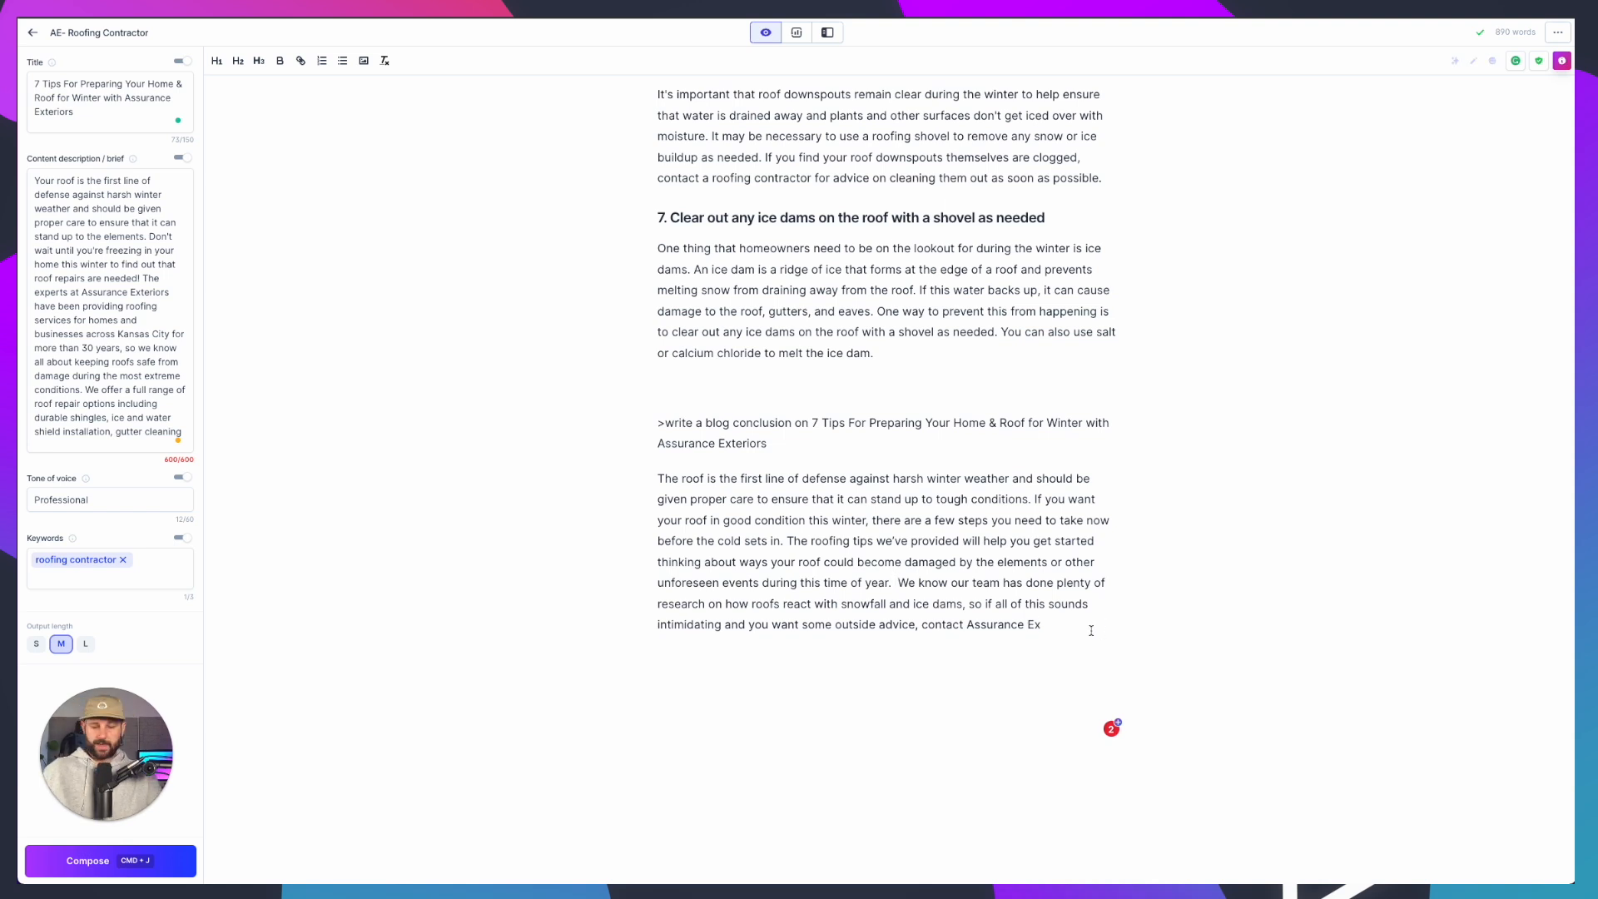
pyautogui.press('super+j')
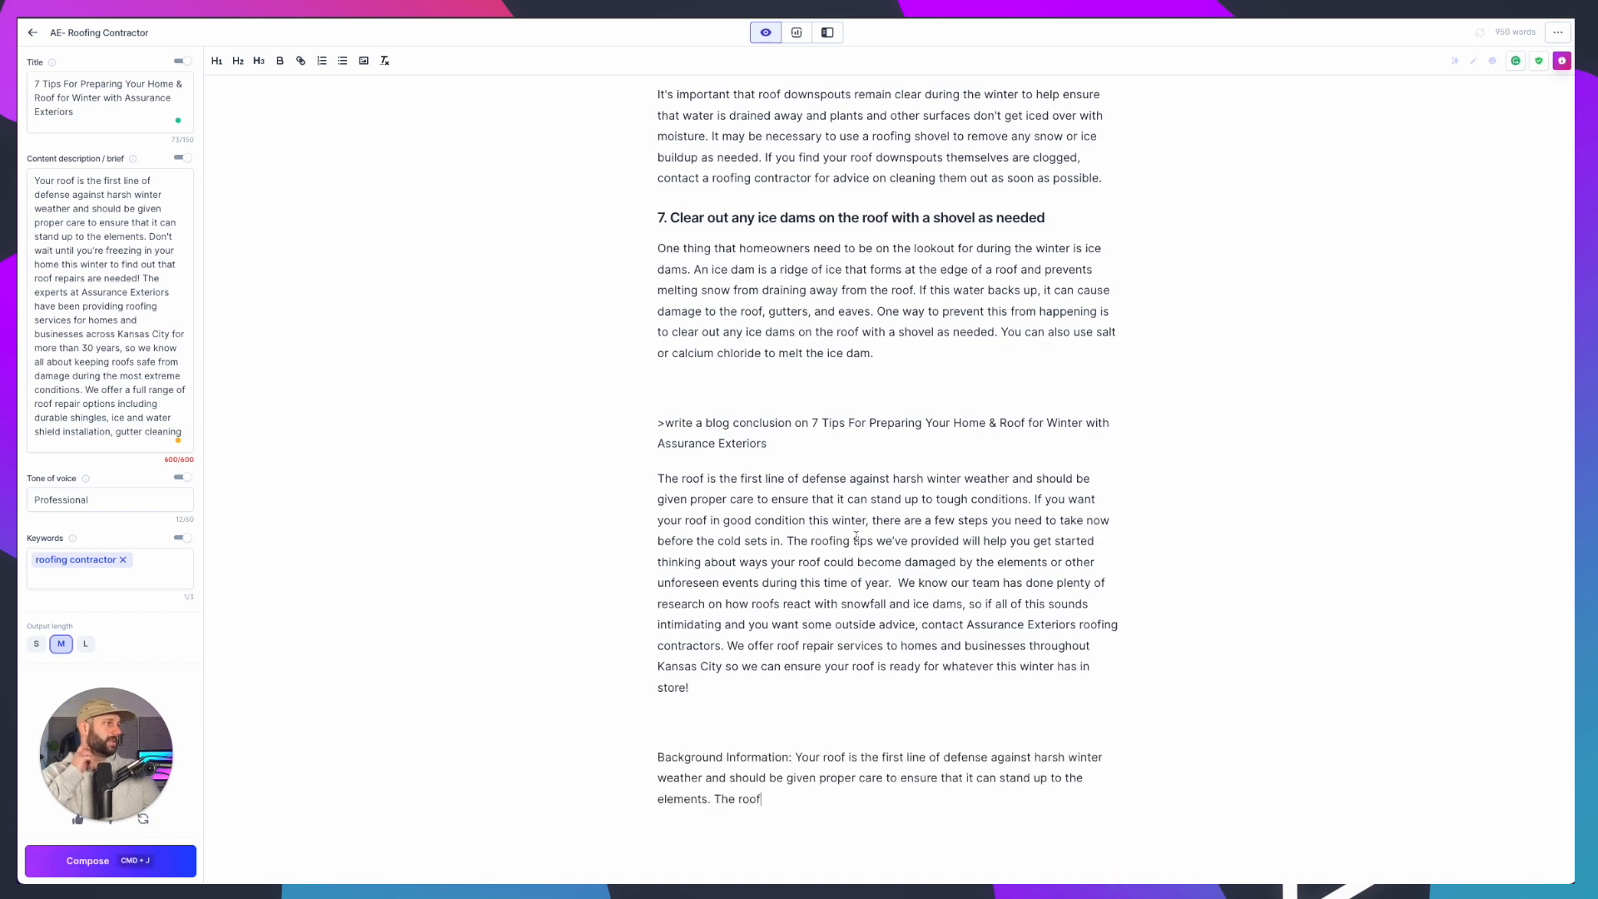
# Delete the blog conclusion command and the blank lines between section 7 and the conclusion
pyautogui.tripleClick(754, 416)
pyautogui.press('BackSpace')
pyautogui.press('BackSpace')
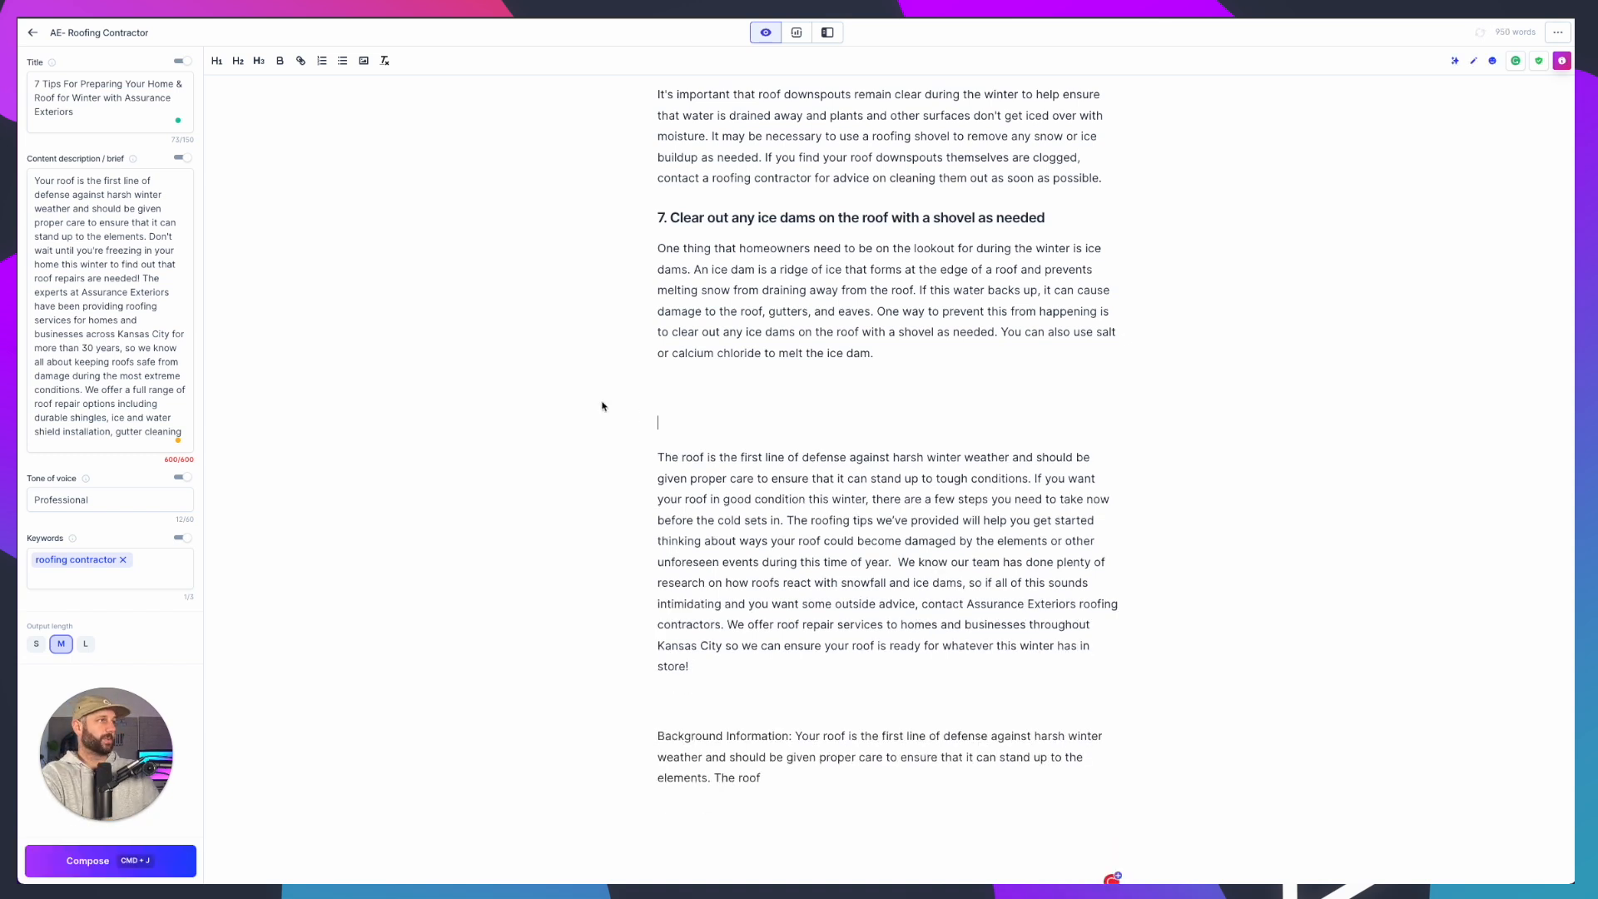
pyautogui.press('BackSpace')
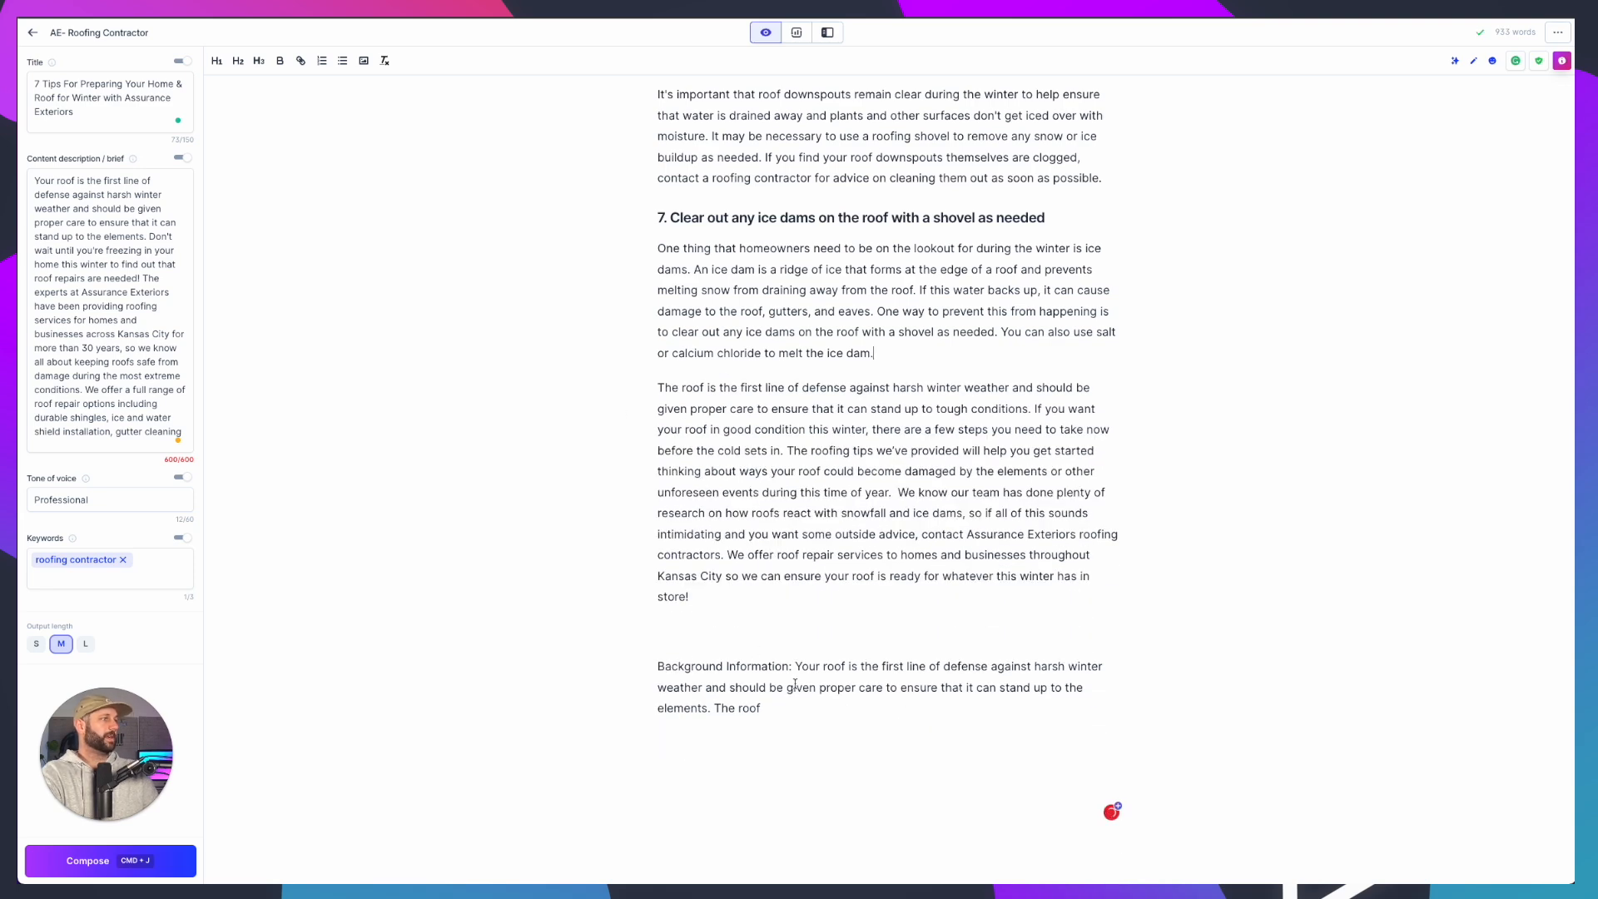
# Delete the "Background Information" paragraph and the blank lines after the conclusion
pyautogui.tripleClick(795, 684)
pyautogui.press('BackSpace')
pyautogui.press('BackSpace')
pyautogui.press('BackSpace')
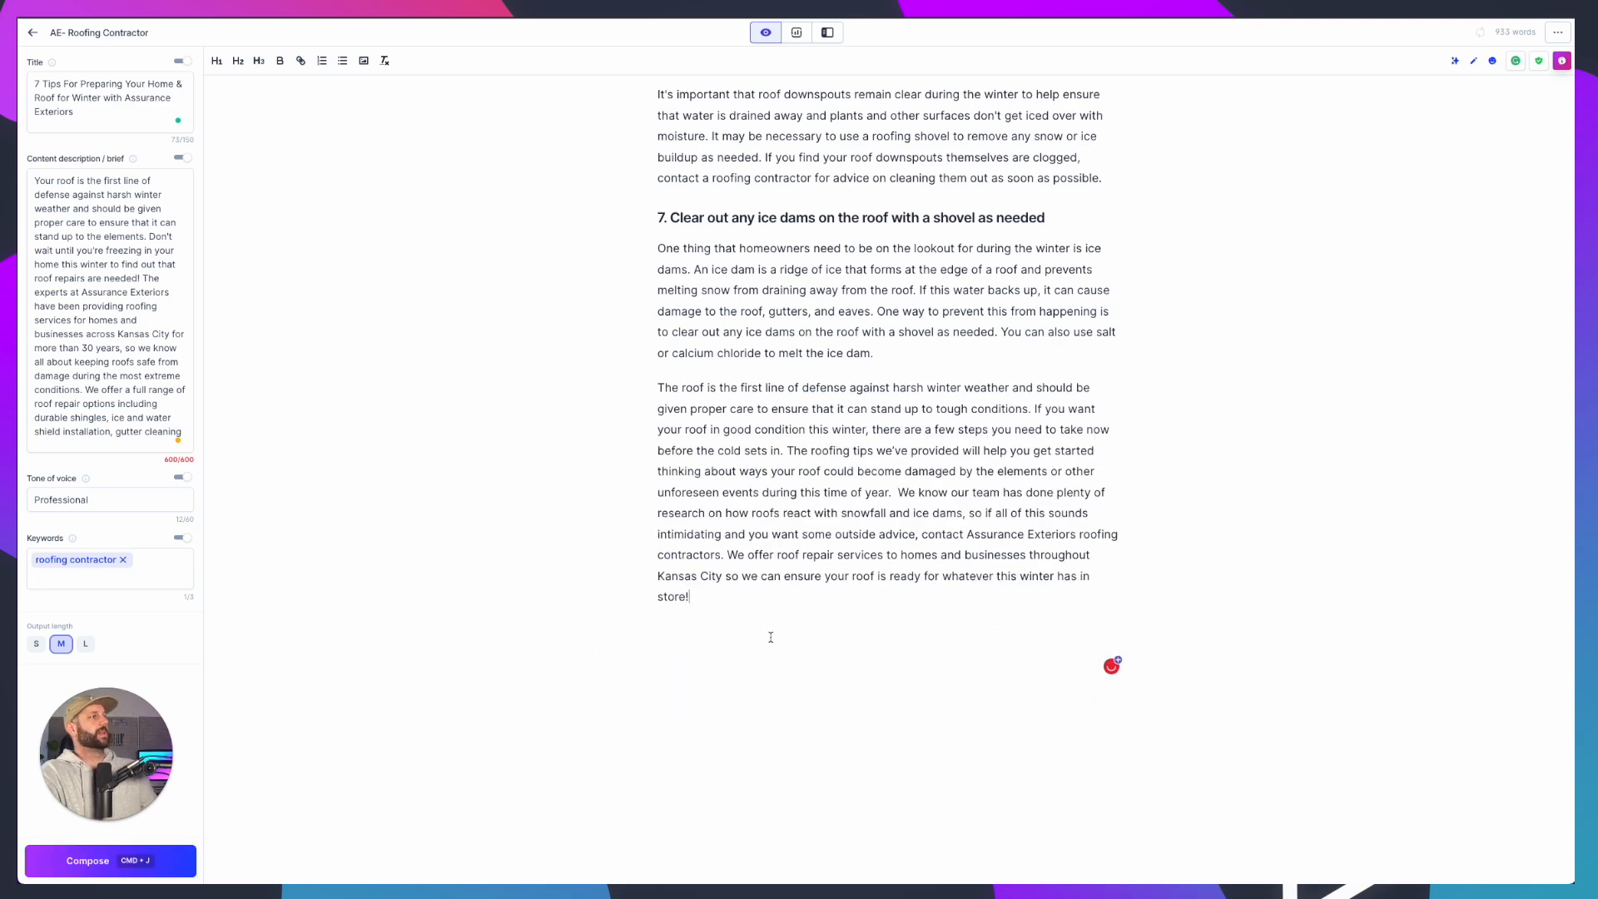
# Replace the content description brief with the company description starting "Assurance Exteriors is a top-rated veteran and family-owned Kansas roofing company"
pyautogui.scroll(2, 770, 636)
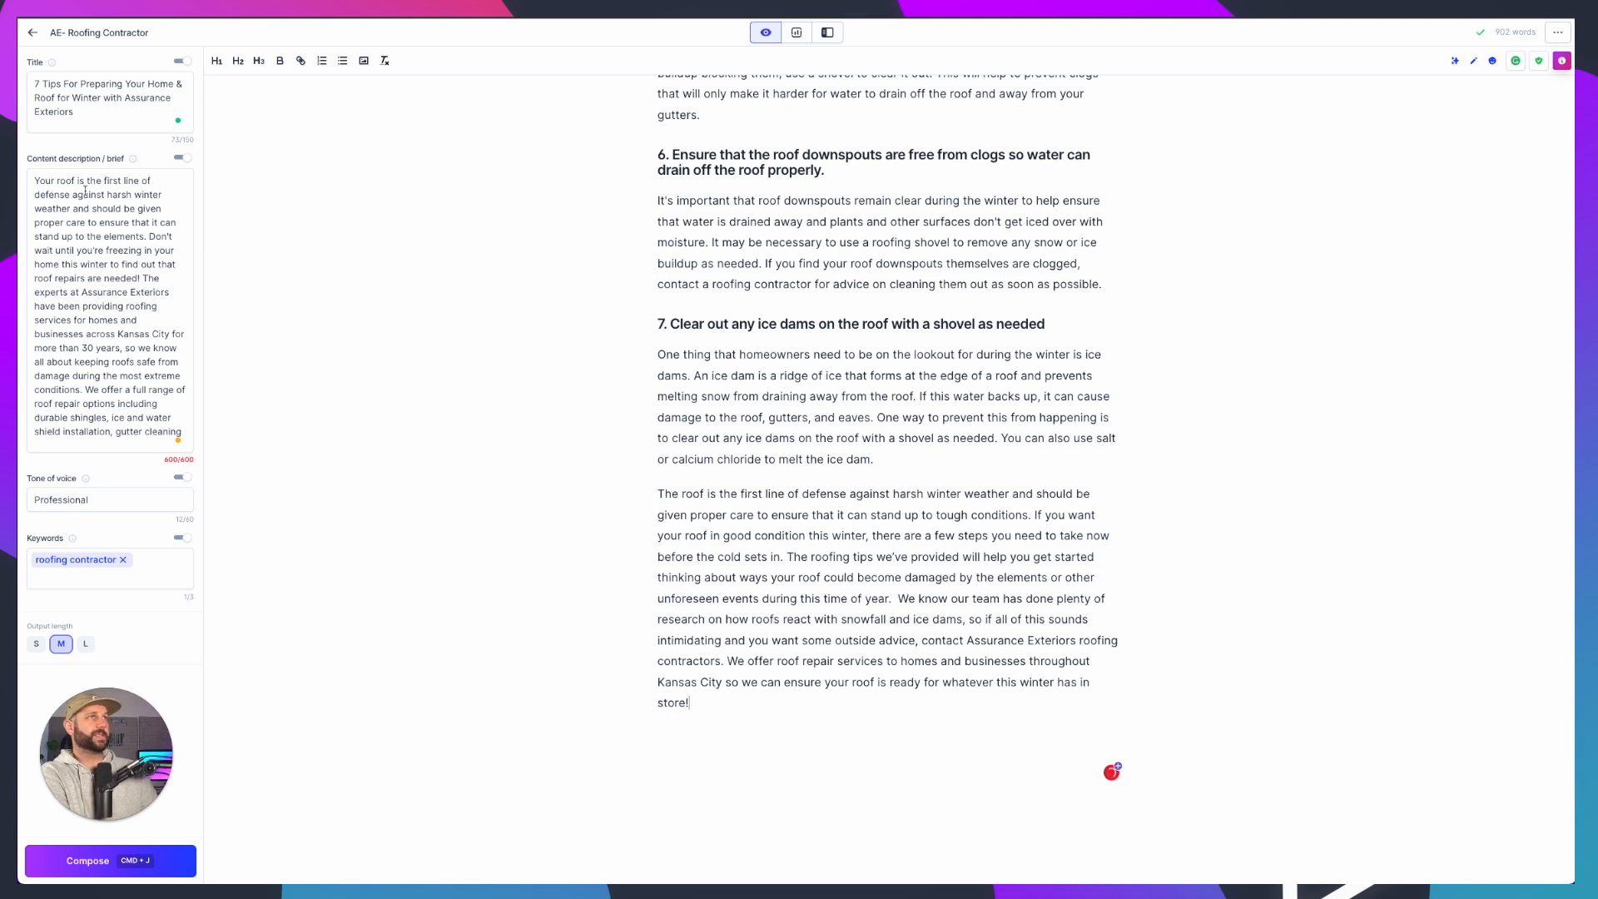
pyautogui.moveTo(27, 179); pyautogui.dragTo(166, 401)
pyautogui.click(804, 515)
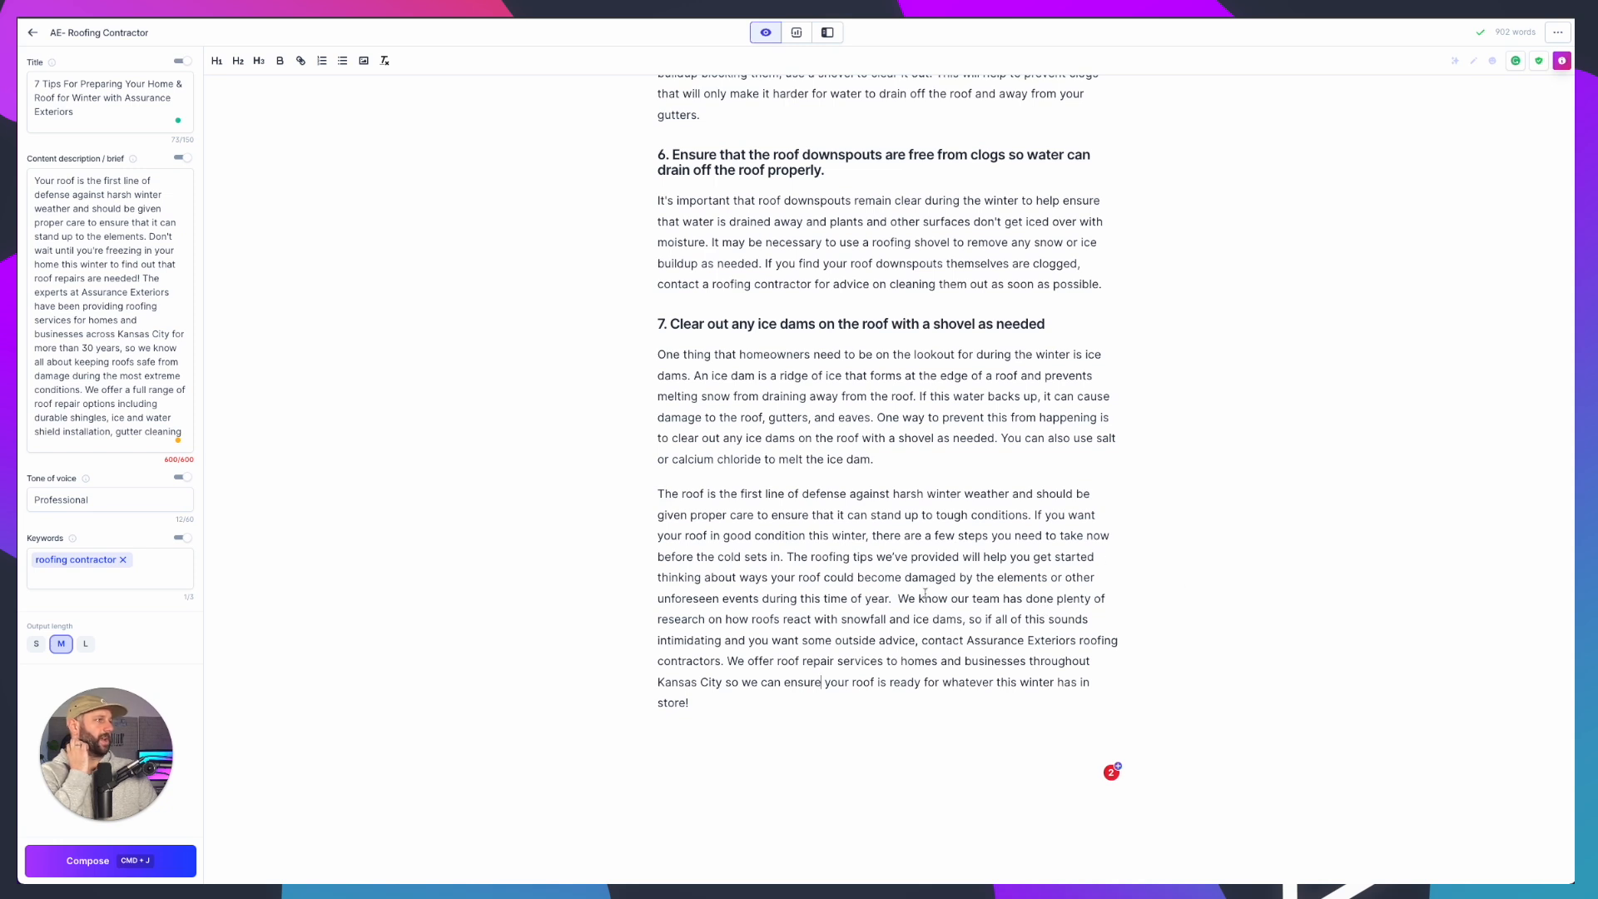
pyautogui.scroll(-2, 780, 624)
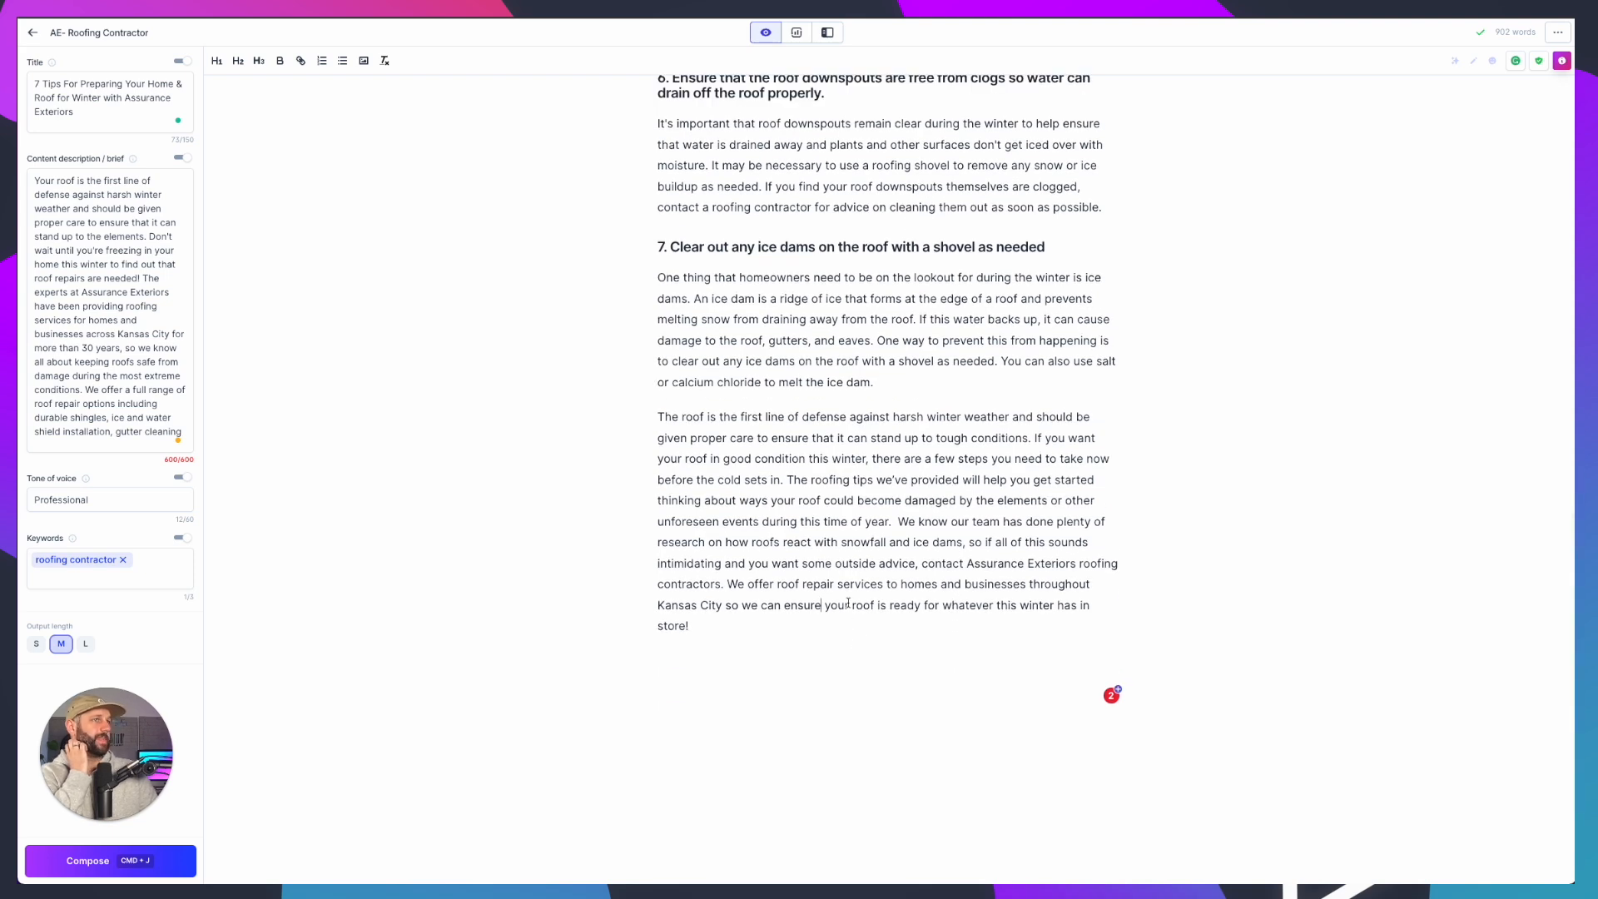
pyautogui.scroll(8, 841, 582)
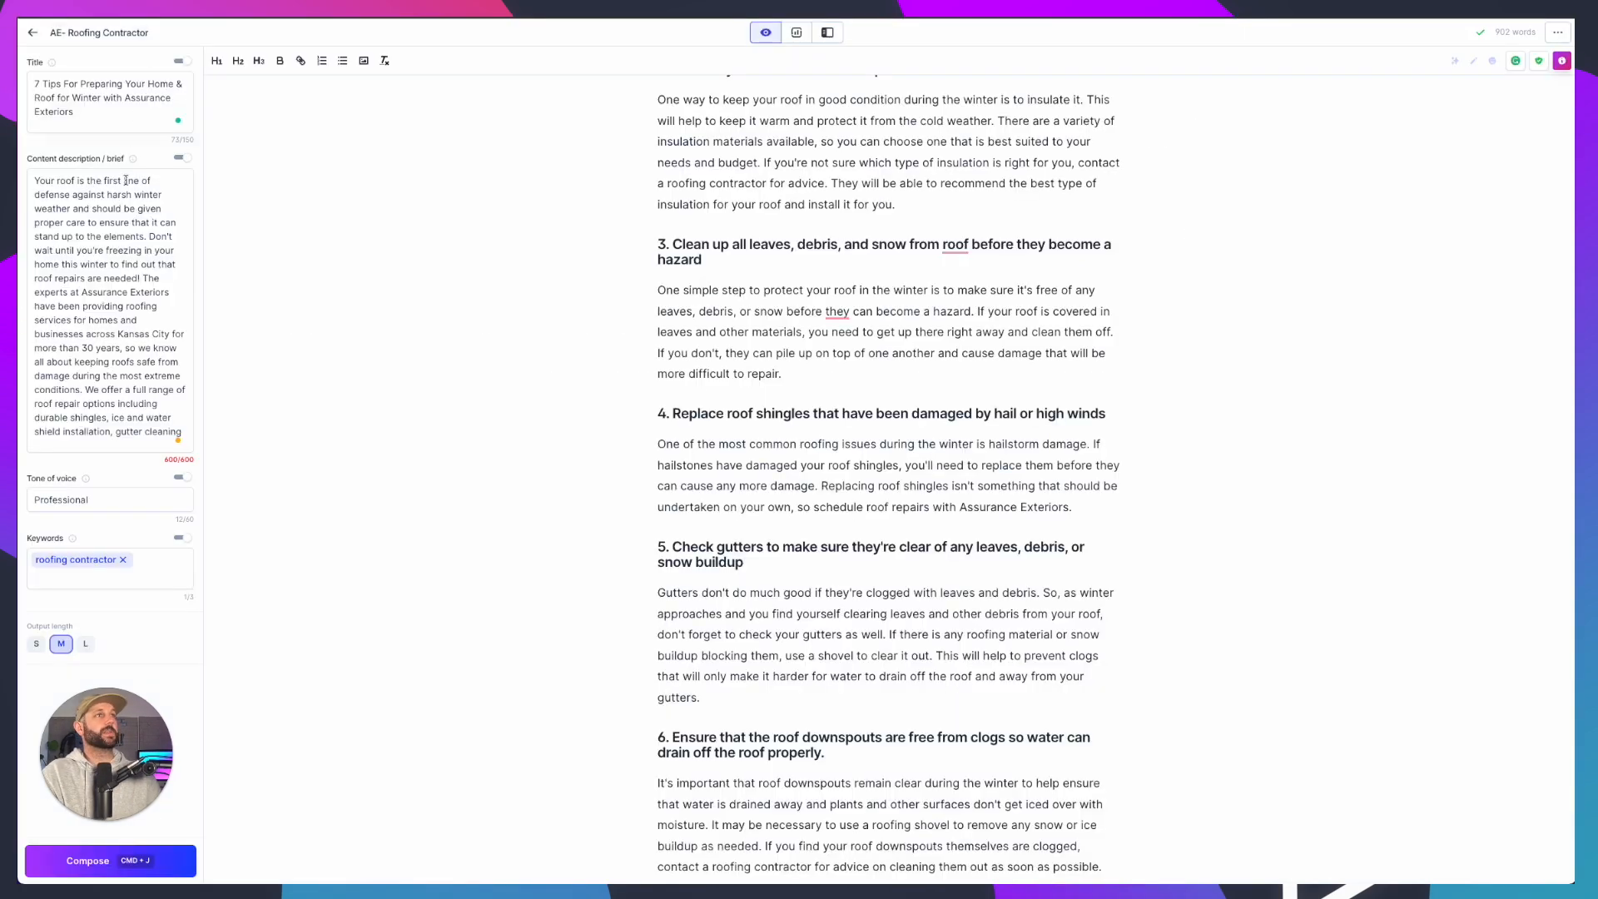
pyautogui.tripleClick(125, 181)
pyautogui.write('Assurance Exteriors is a top-rated veteran and family-owned Kansas roofing company that specializes in rebuilding homes damaged by severe weather events such as hailstorms. As one of the most experienced and reputable home service providers in the area, we primarily focus on residential roofing and siding. We aim to provide customized solutions that are designed to meet your needs and budget. So when you are considering a new home improvement project for your house or business property, look no further than Assurance Exteriors.')
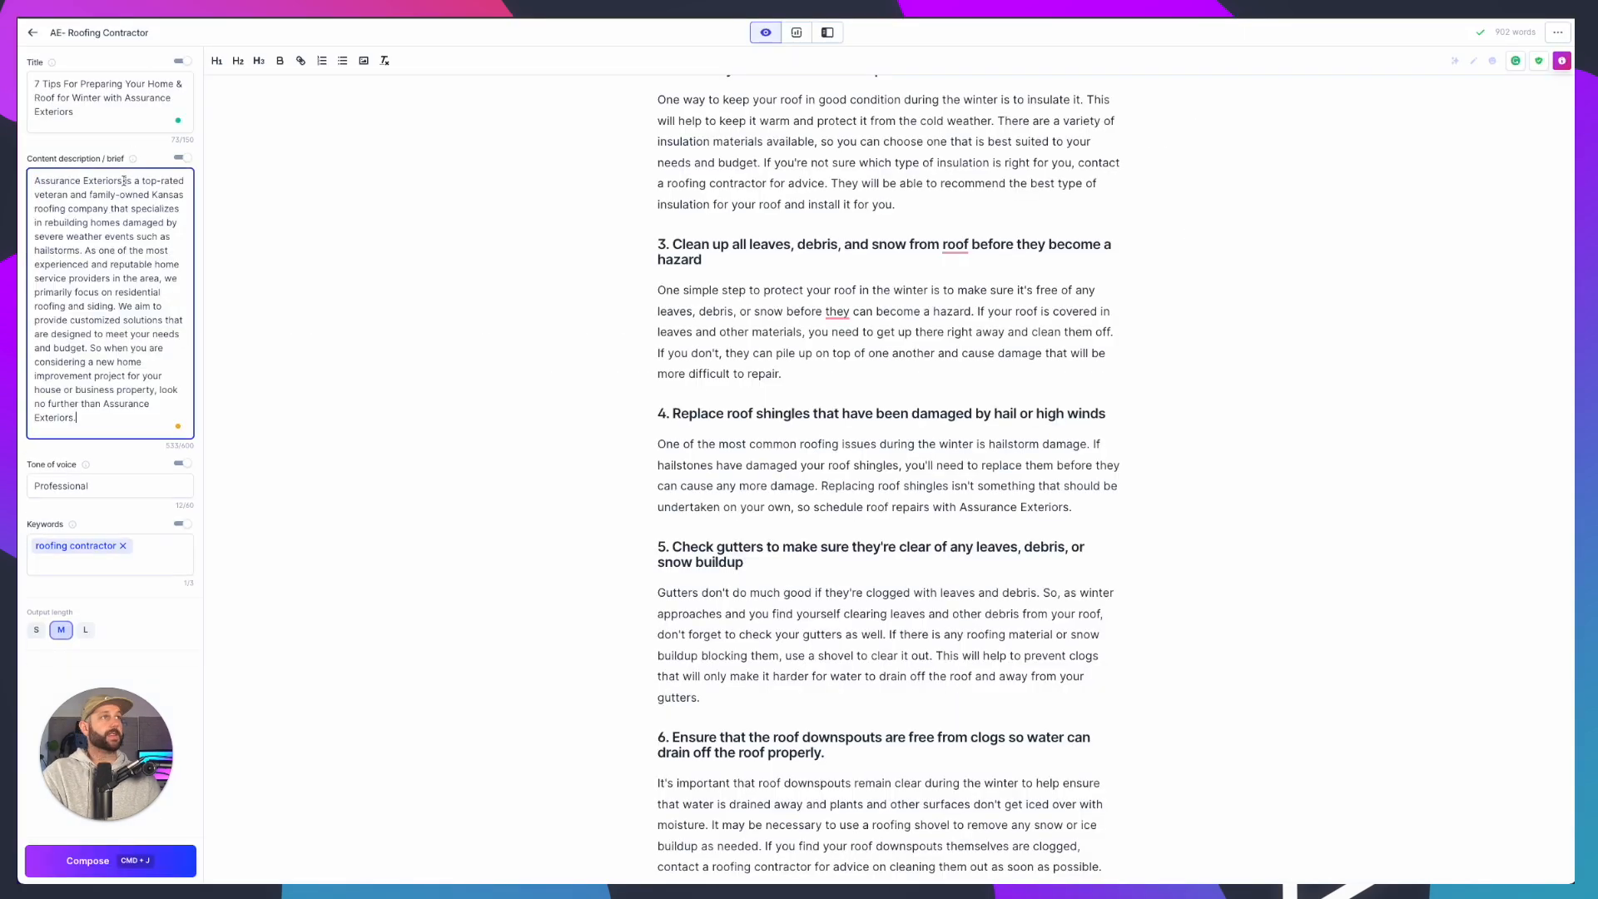
# Switch the post to the Surfer SEO view, open the "roofing contractor" content editor and check the word count recommendation
pyautogui.scroll(-10, 769, 416)
pyautogui.click(729, 534)
pyautogui.scroll(15, 729, 536)
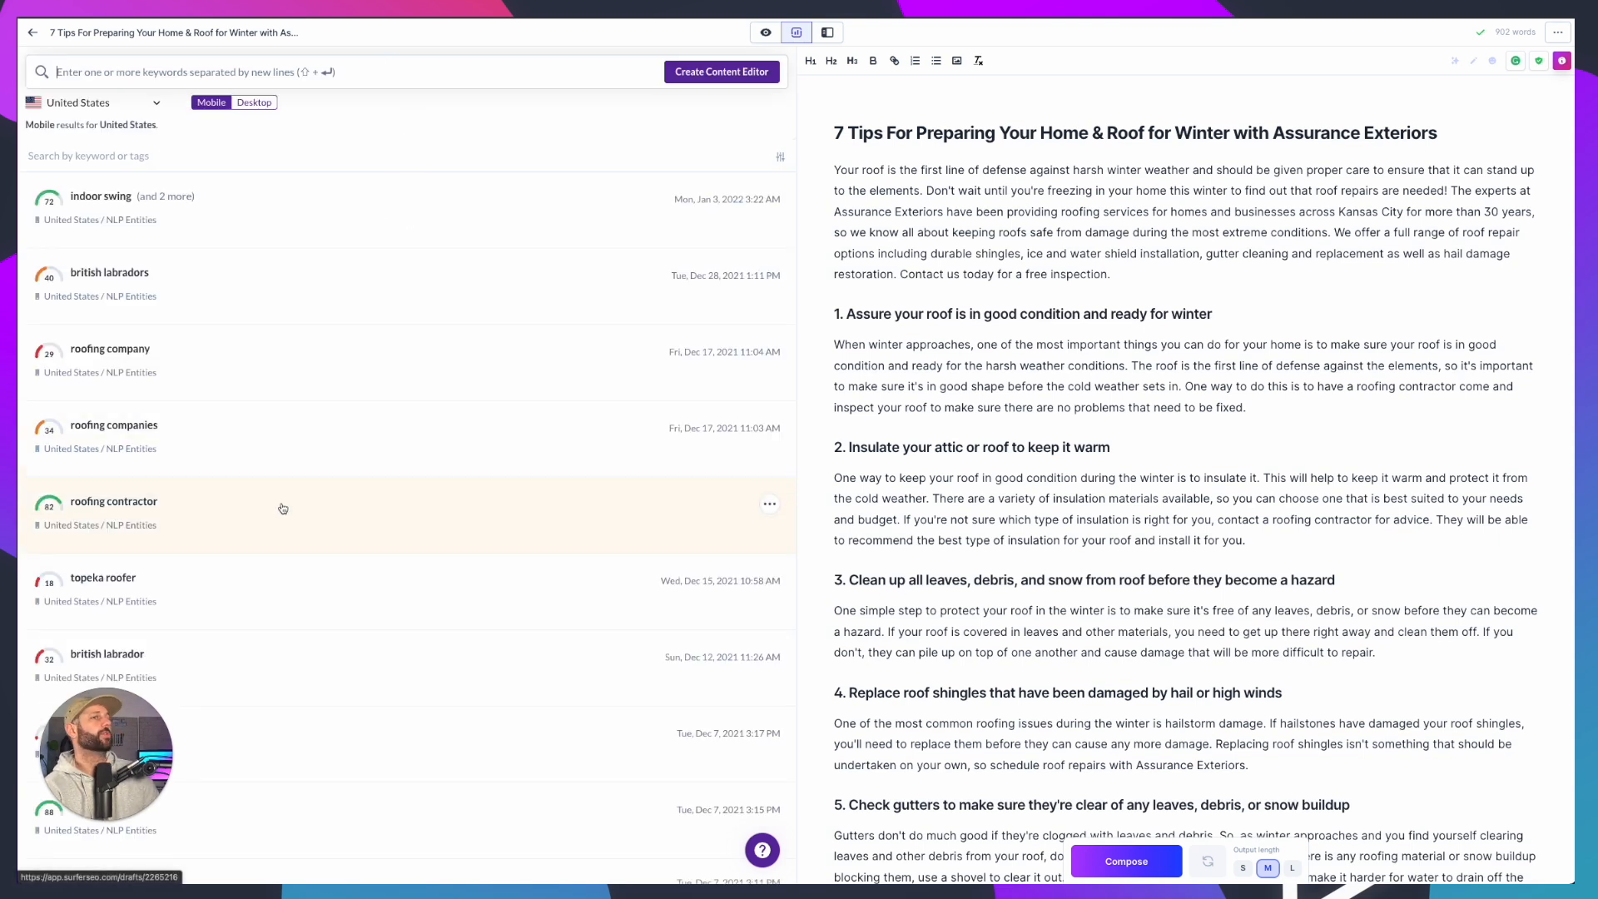
pyautogui.click(193, 509)
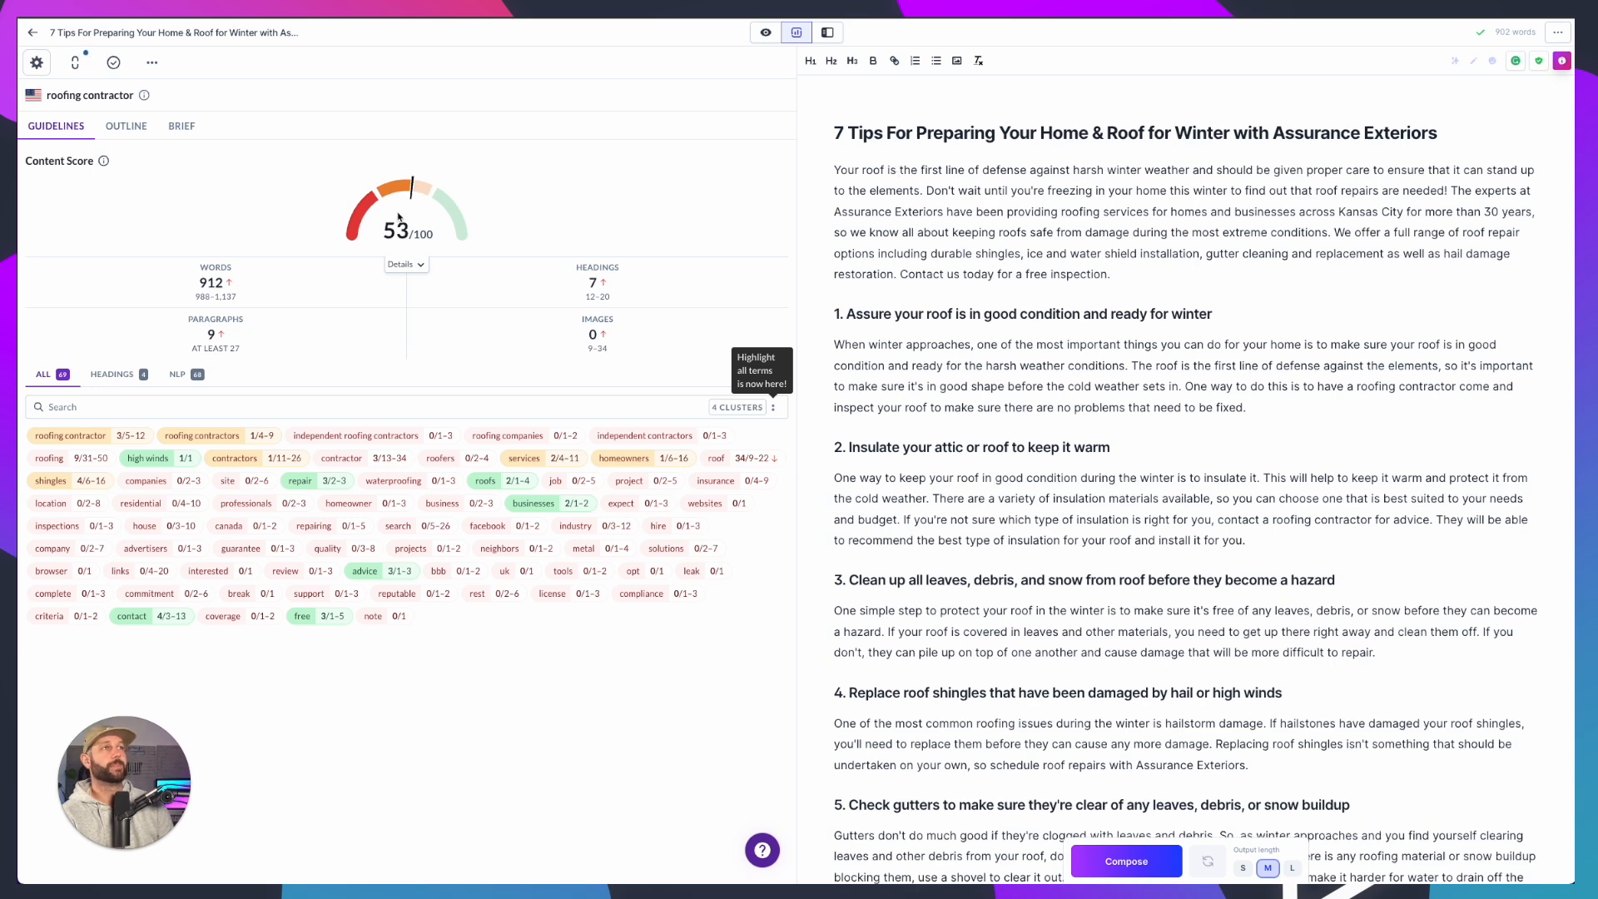
pyautogui.moveTo(236, 291)
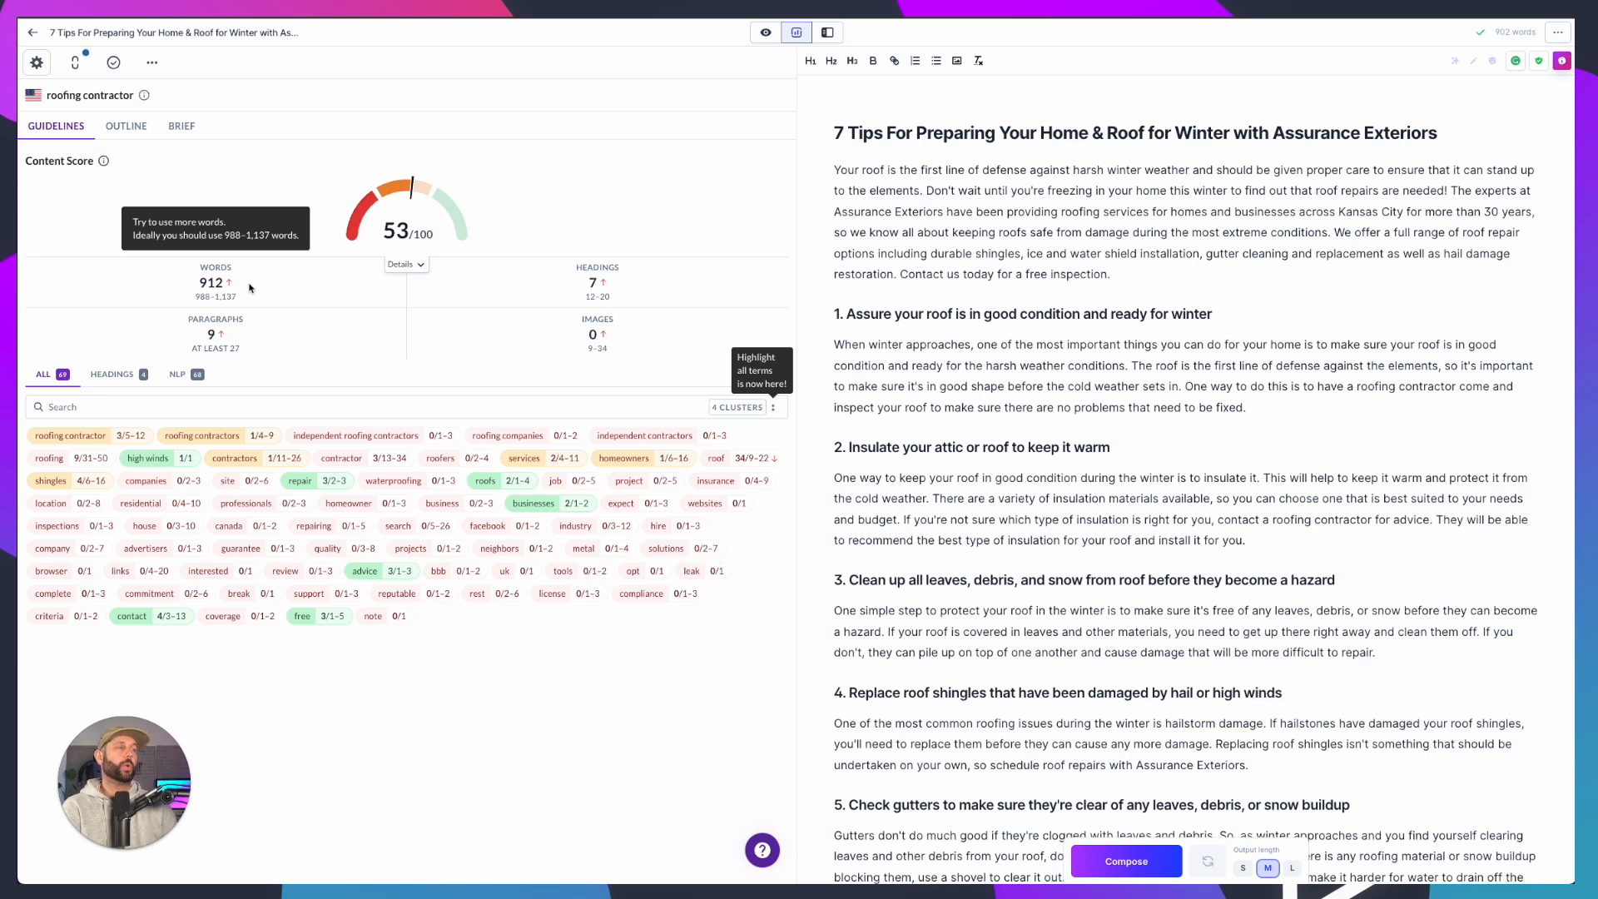
# Review the content guidelines for words, headings, paragraphs and images, and skim the article
pyautogui.moveTo(590, 285)
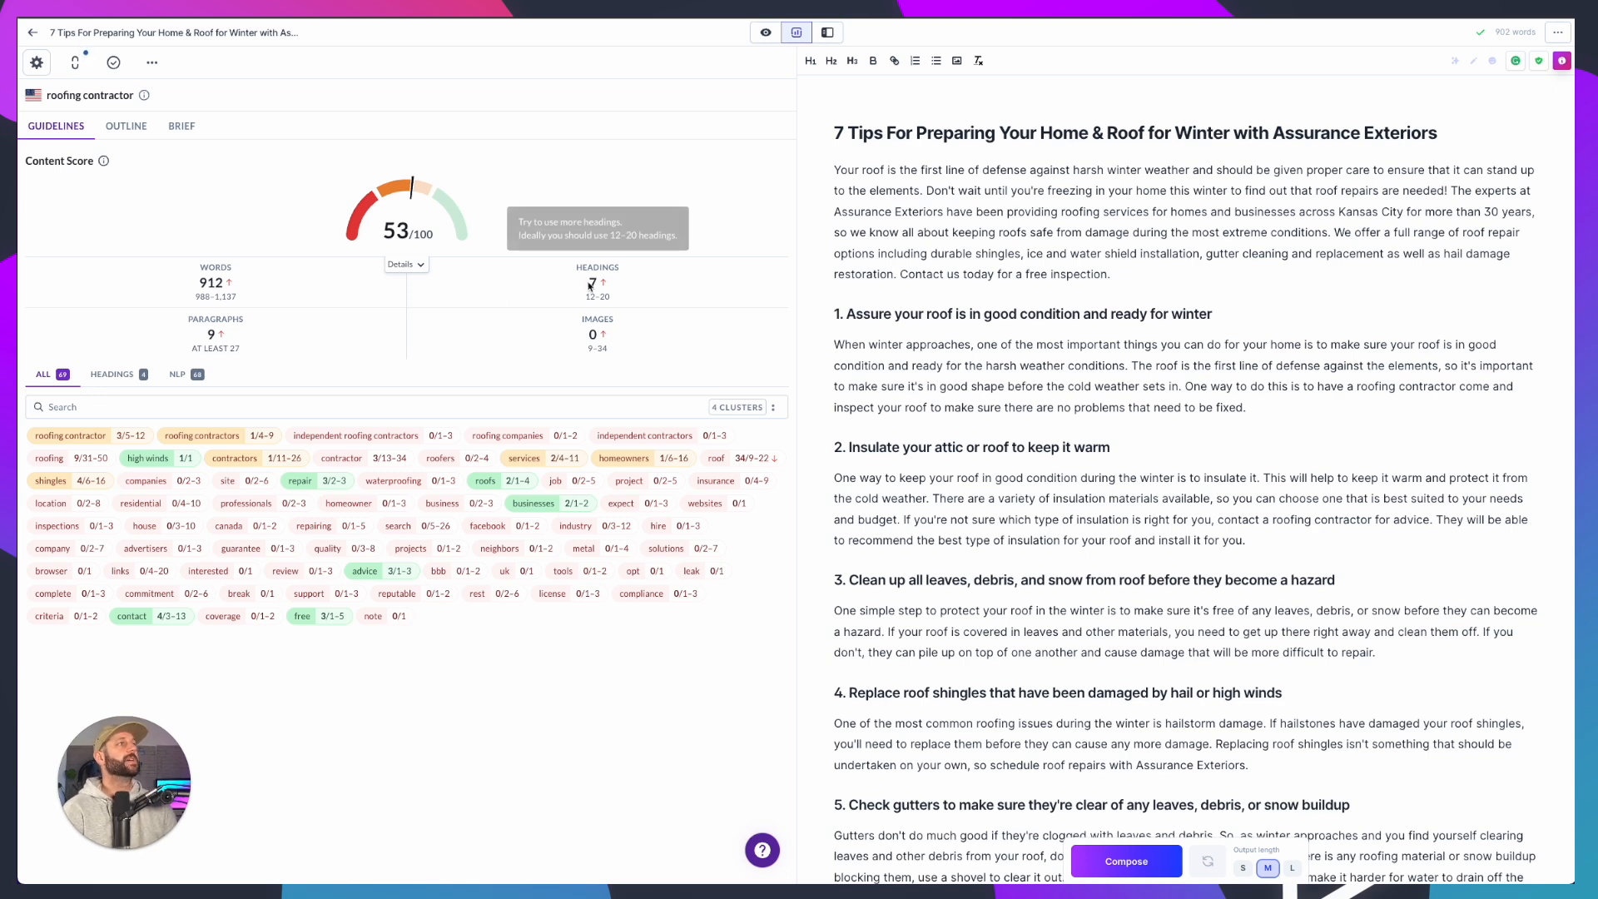
pyautogui.moveTo(553, 335)
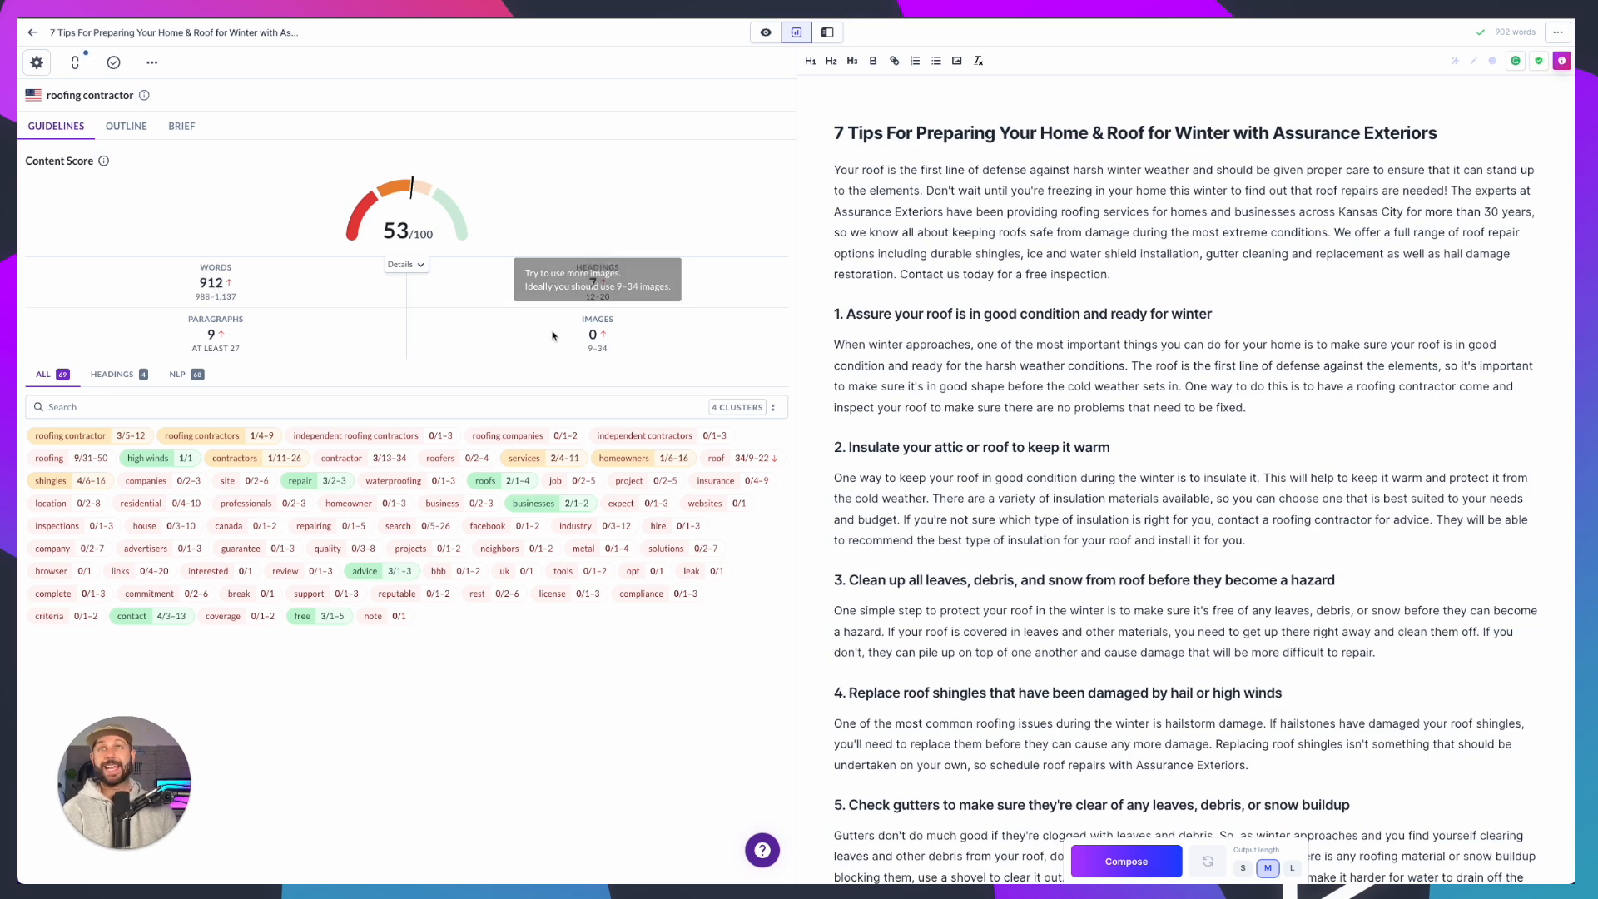
pyautogui.moveTo(163, 344)
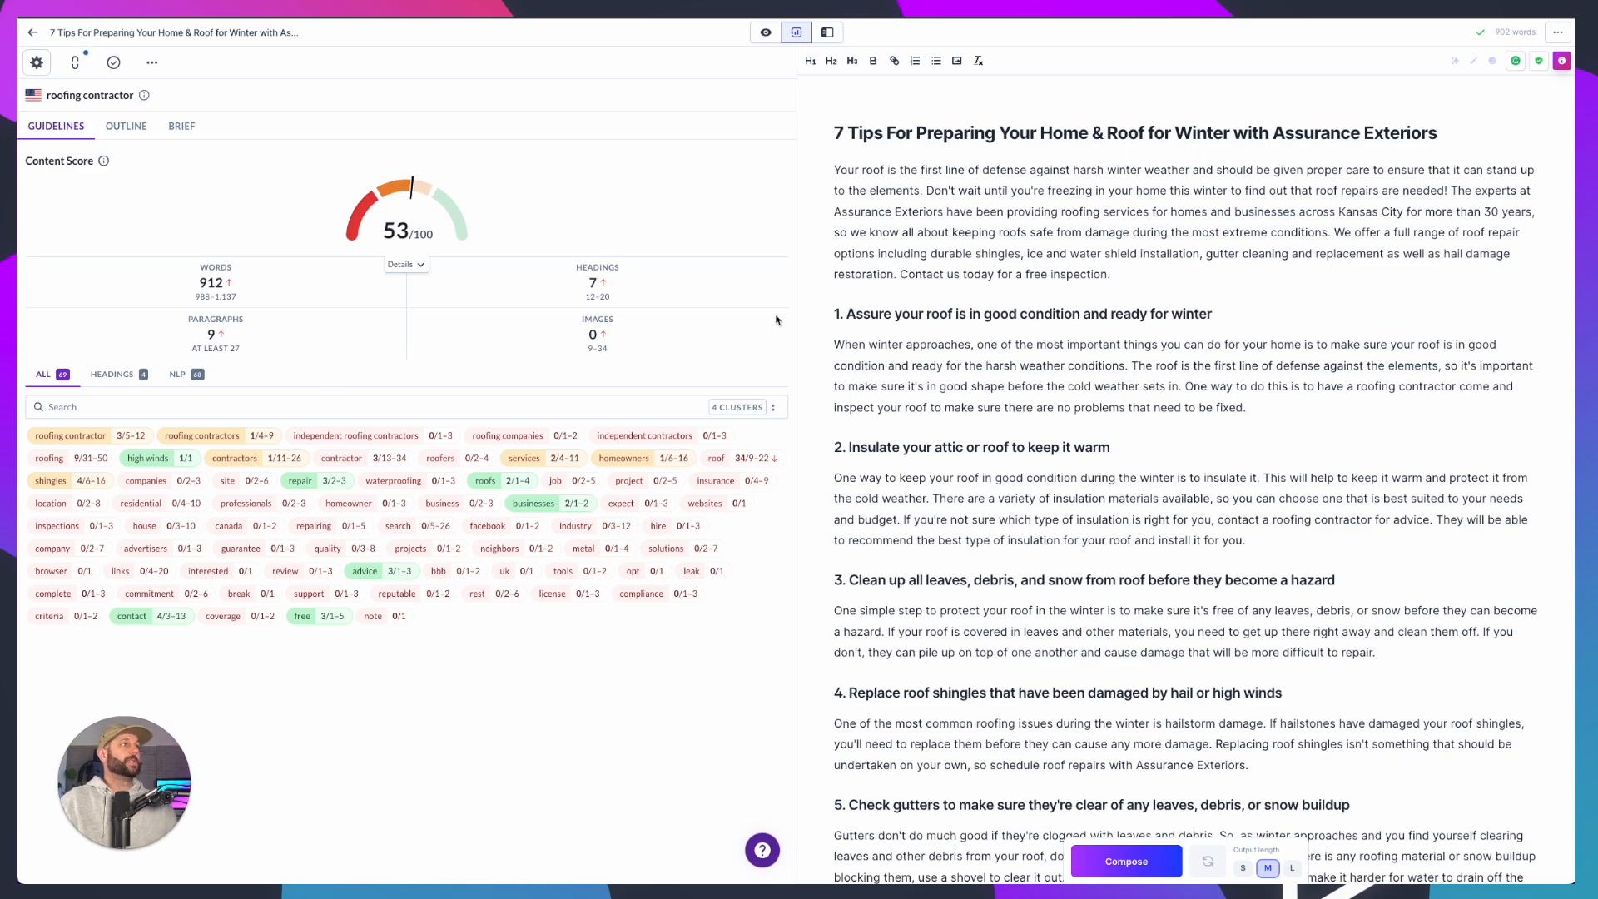
pyautogui.scroll(-2, 970, 387)
pyautogui.scroll(2, 970, 388)
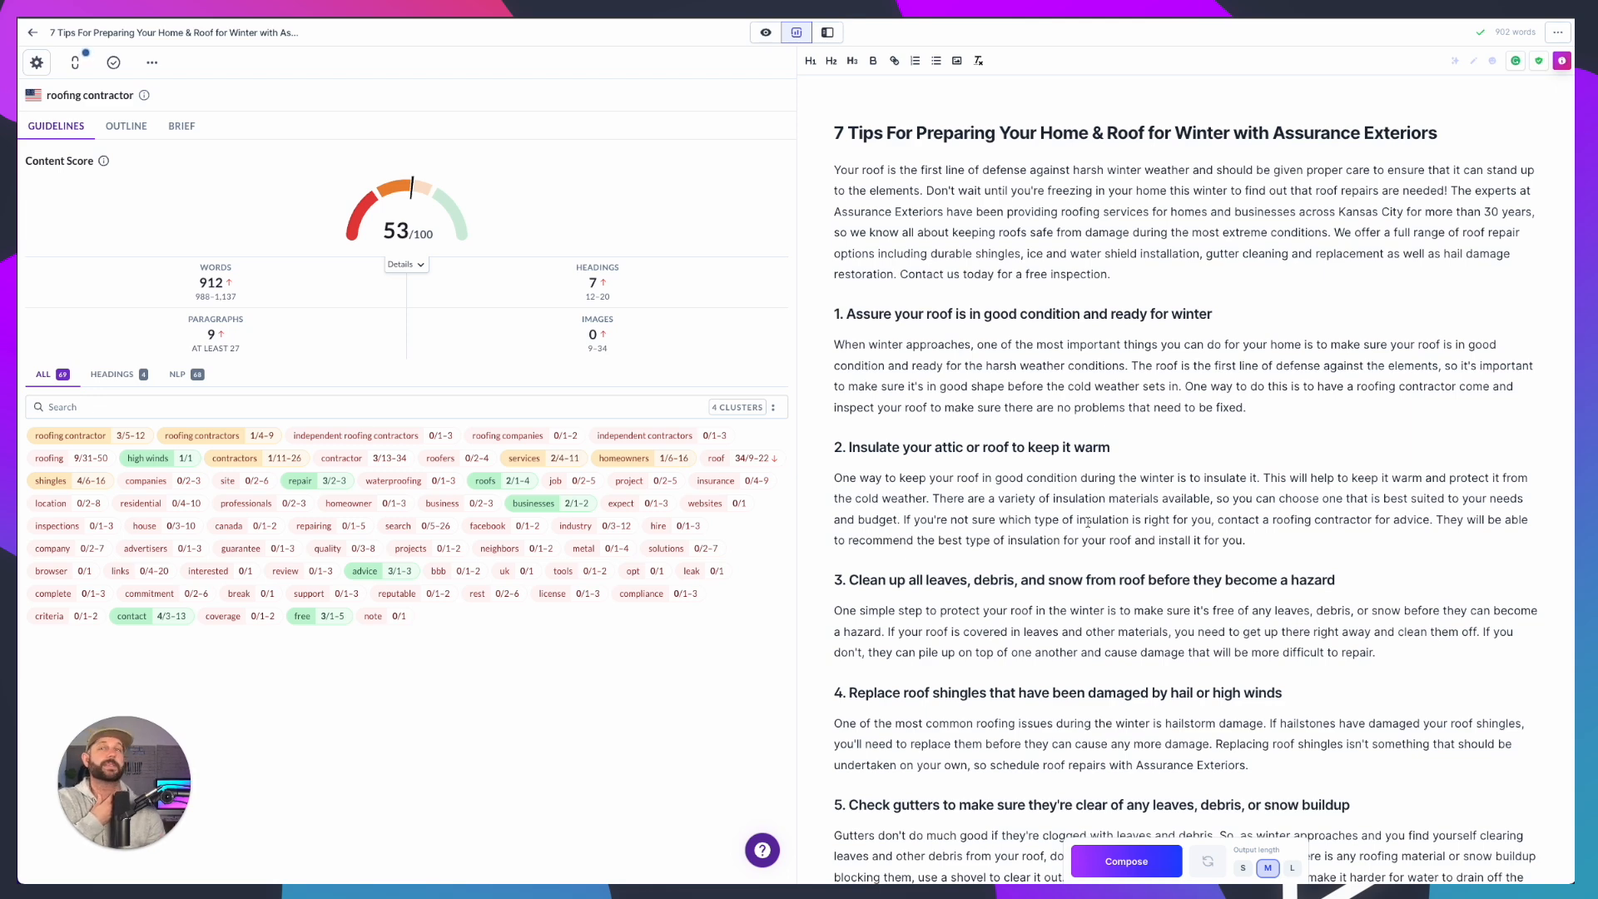
pyautogui.scroll(-3, 1088, 522)
pyautogui.scroll(3, 1087, 523)
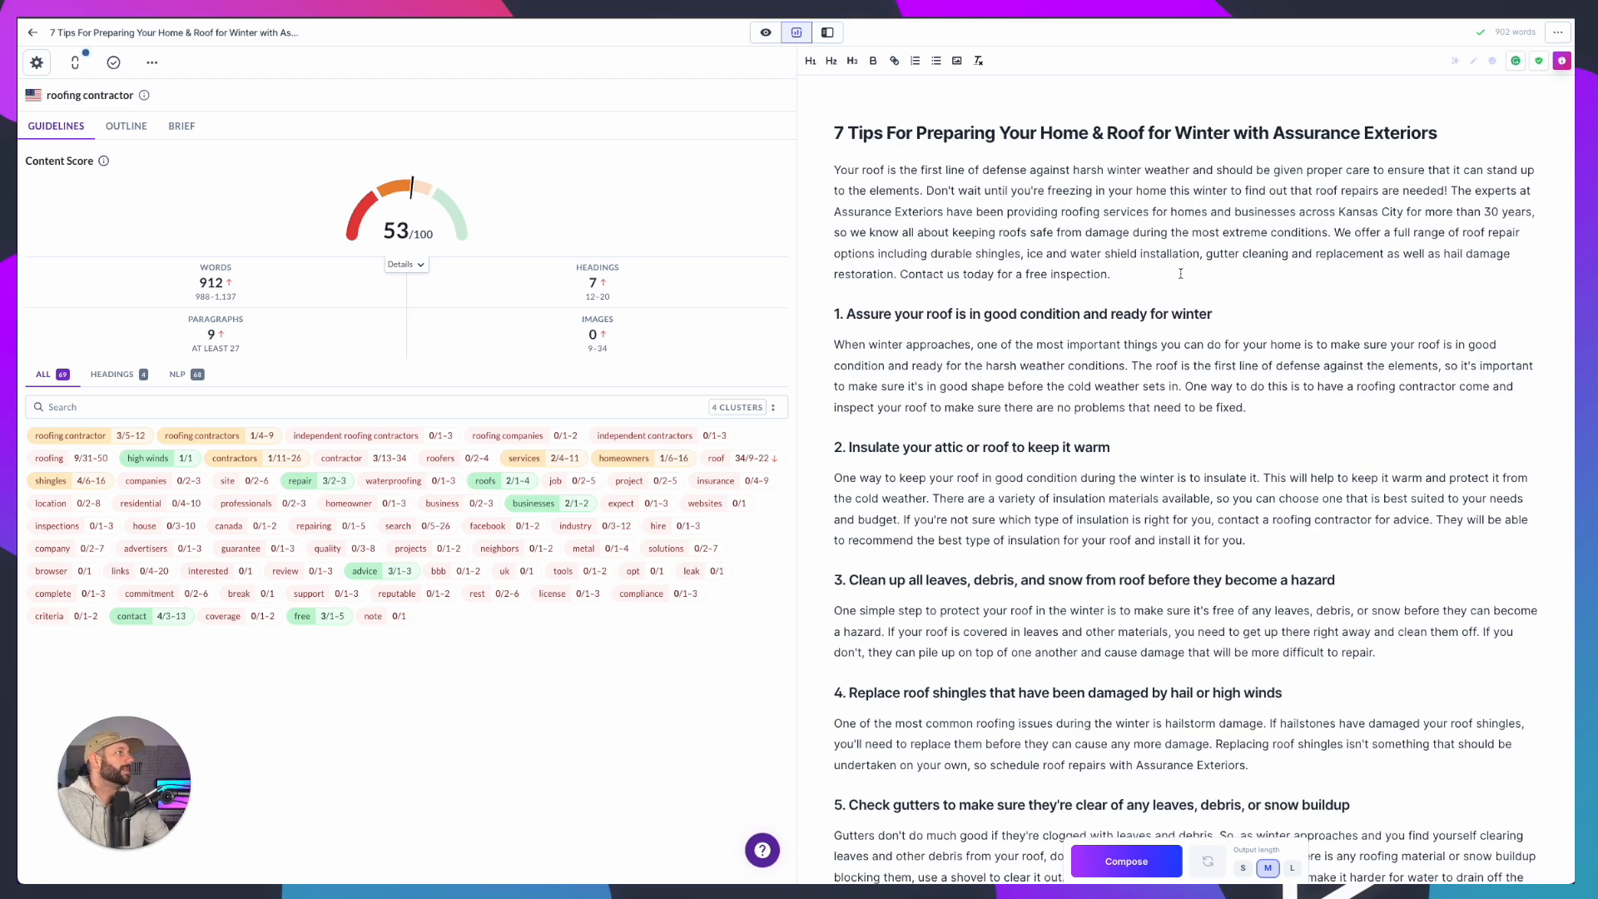
# Move the sentence "Contact us today for a free inspection." from the introduction to the end of the closing paragraph
pyautogui.moveTo(1149, 277); pyautogui.dragTo(901, 274)
pyautogui.hotkey('ctrl', 'c')
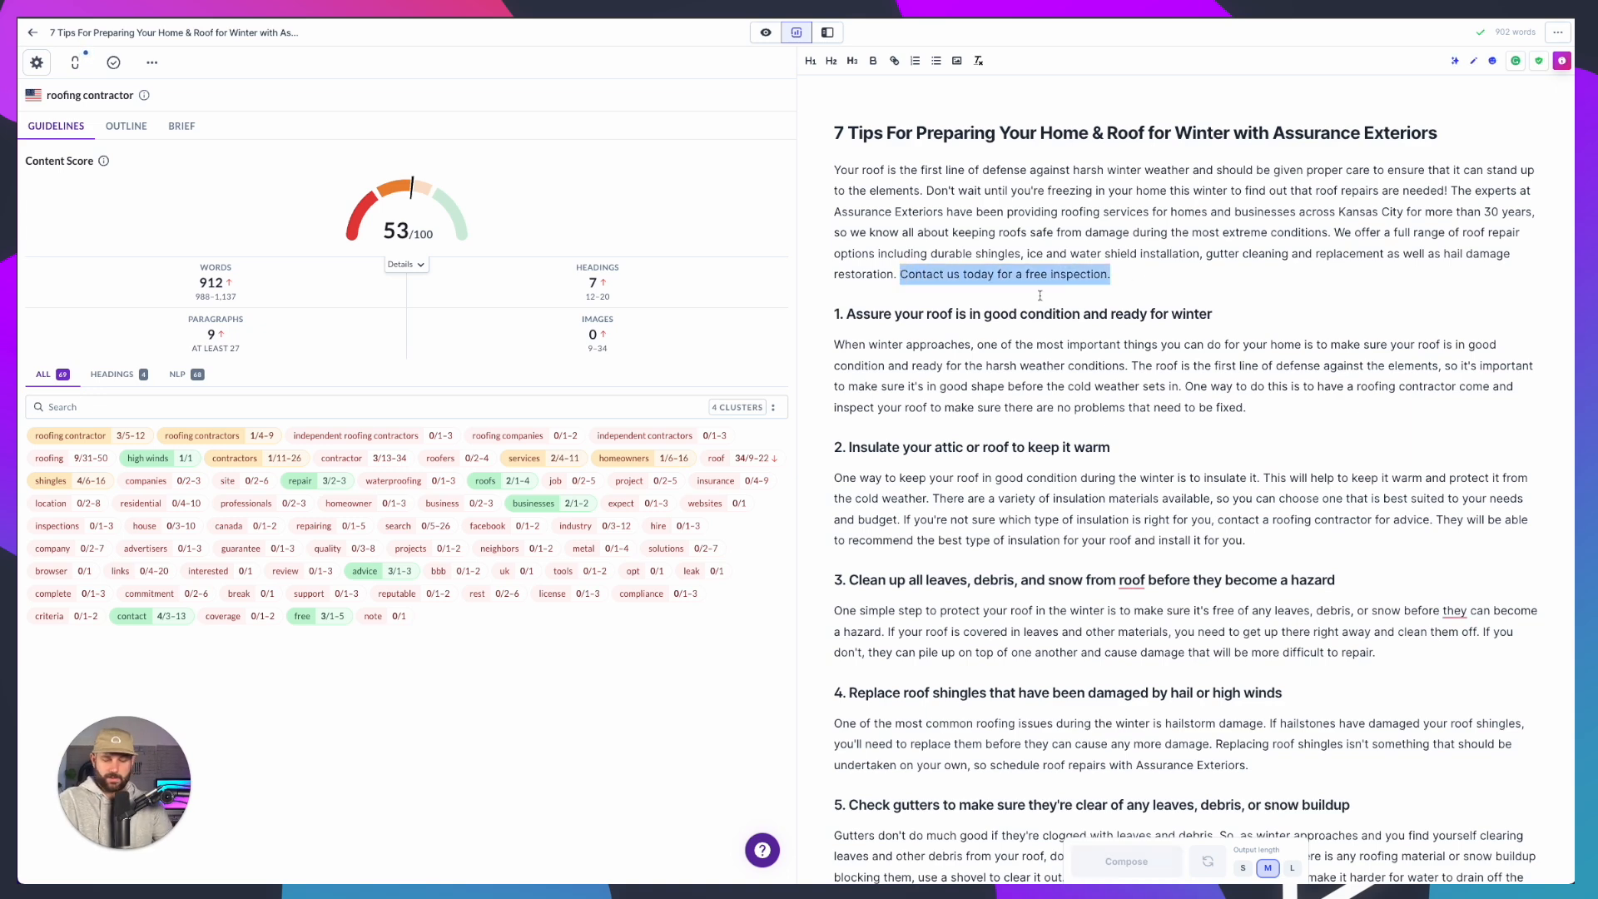
pyautogui.press('BackSpace')
pyautogui.scroll(-10, 1181, 529)
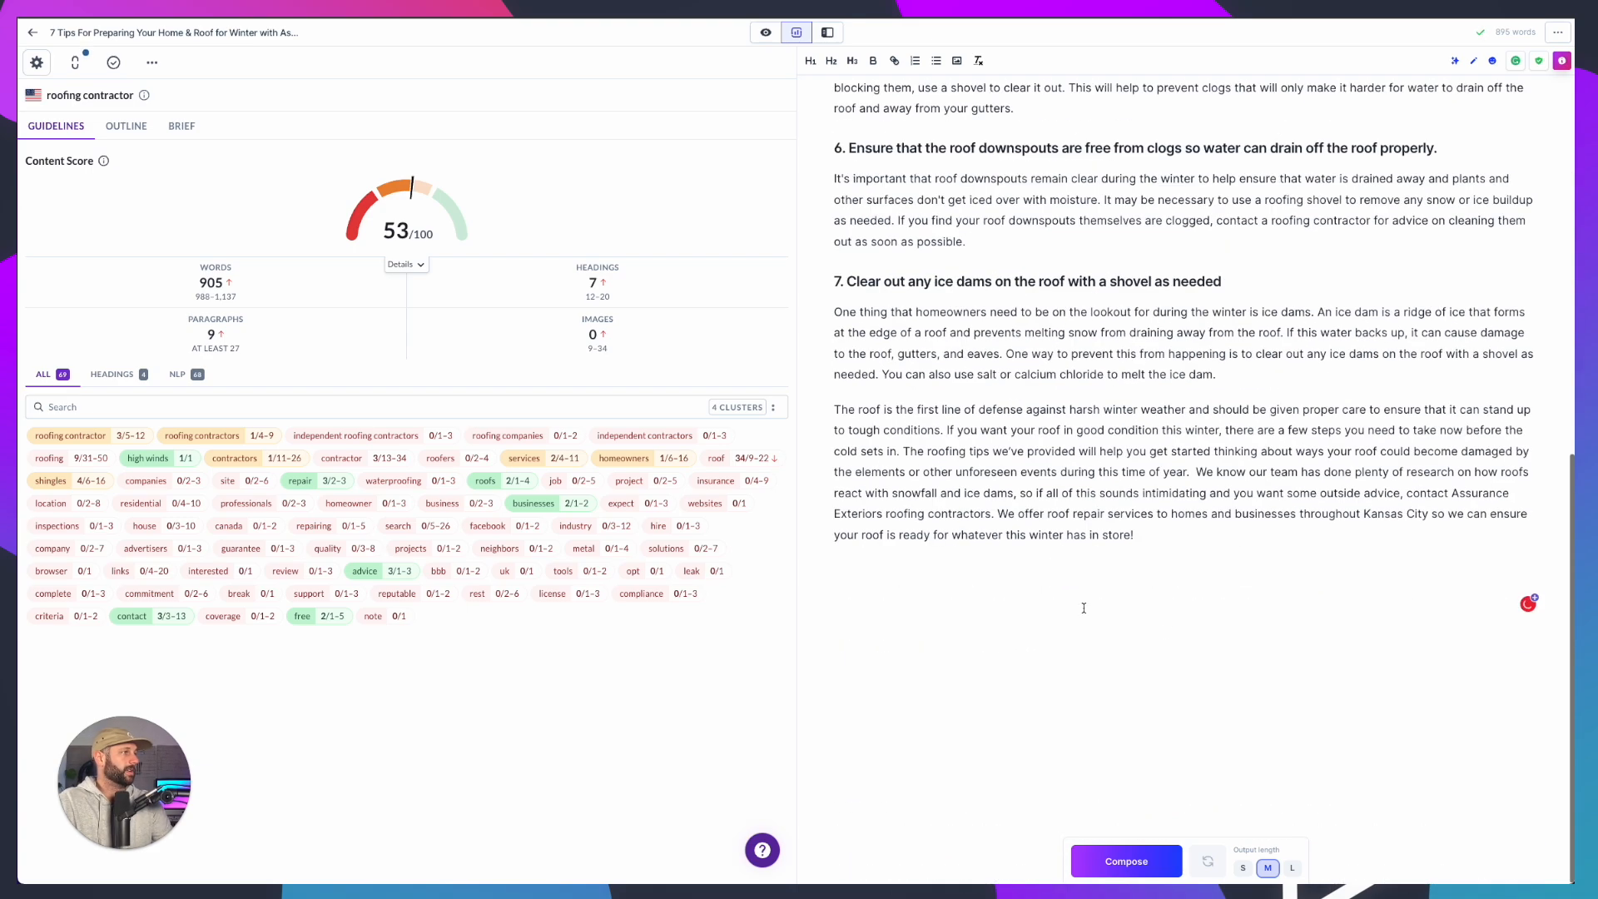
pyautogui.hotkey('ctrl', 'v')
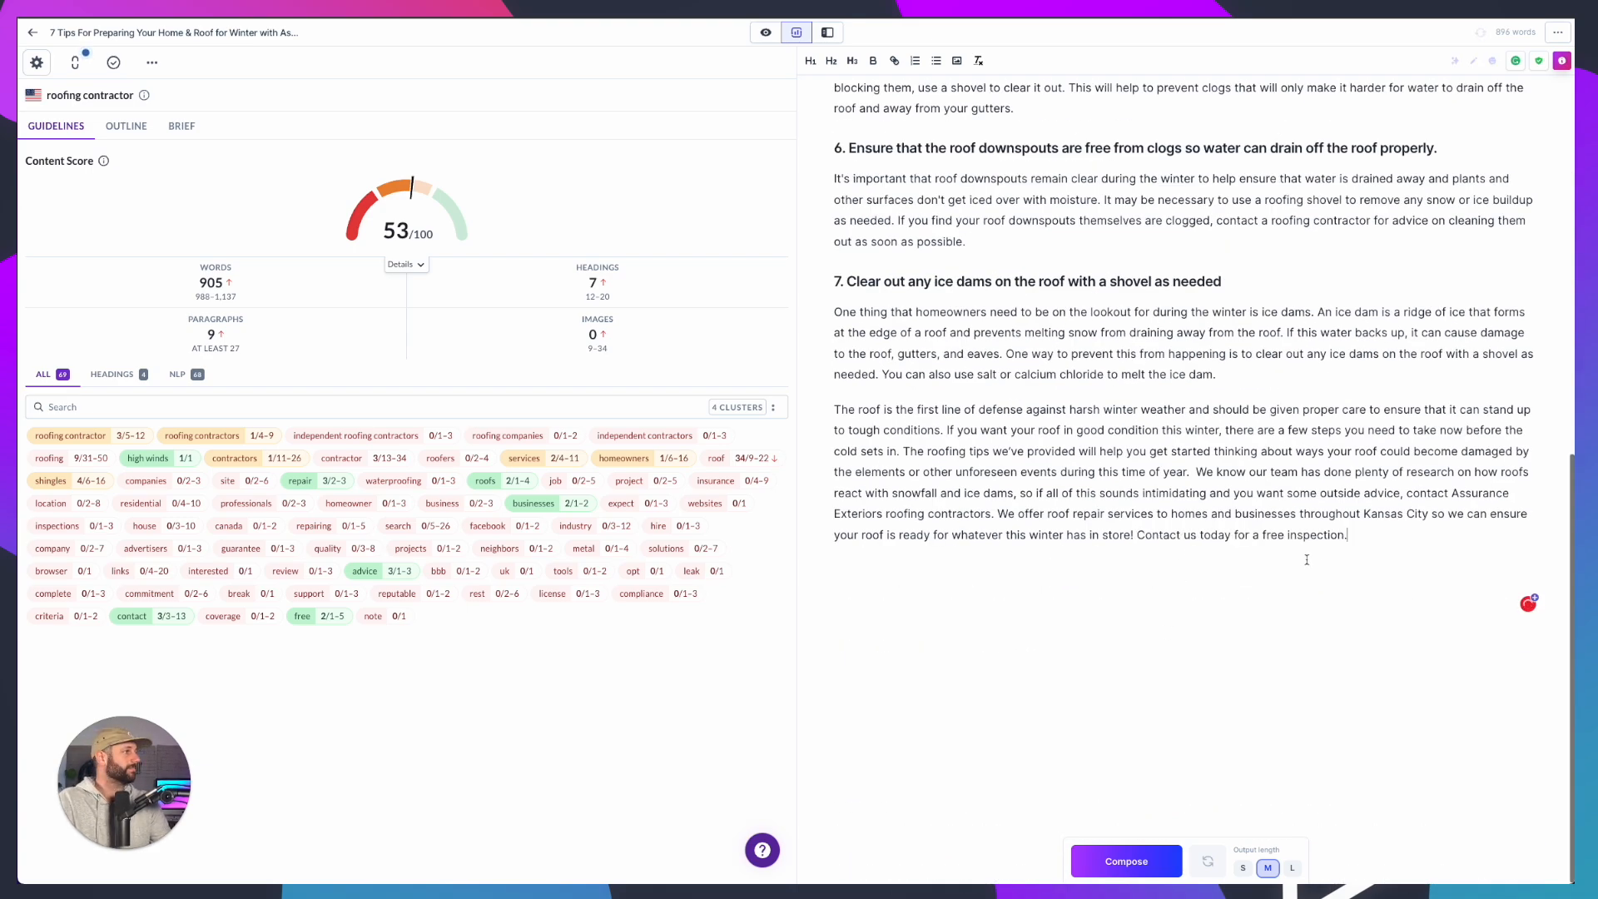
# Replace "home" with "house" in the introduction's sentence about freezing this winter
pyautogui.scroll(4, 1363, 535)
pyautogui.scroll(5, 1363, 534)
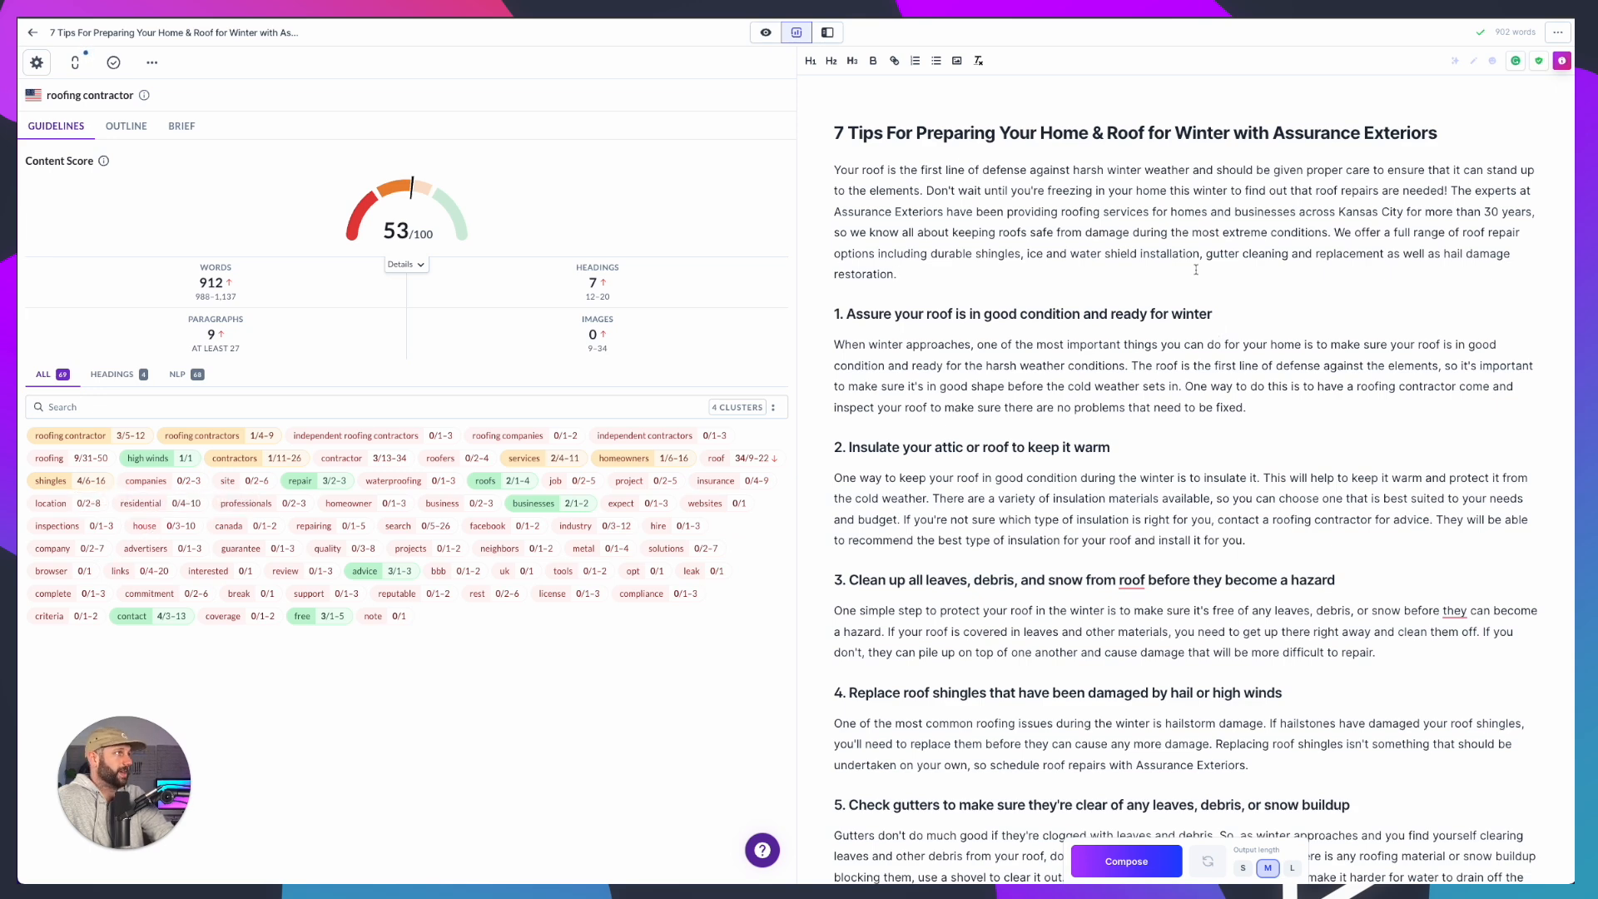
pyautogui.doubleClick(1149, 190)
pyautogui.write('house')
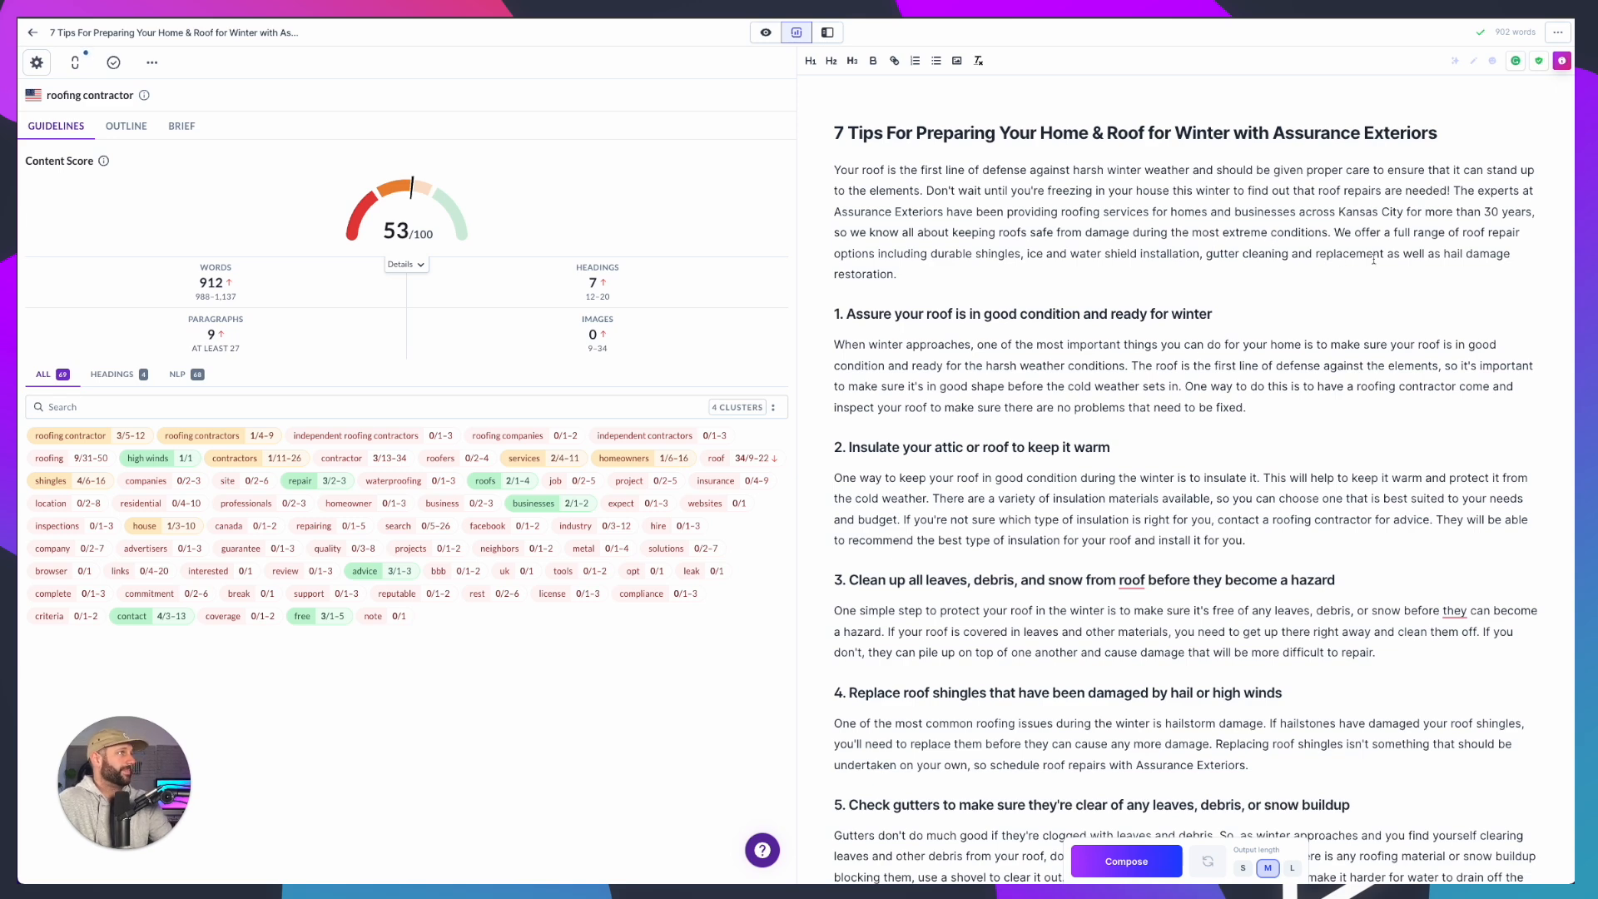
# Insert ", a roofing contractor in Kansas," after "Assurance Exteriors" in the introduction
pyautogui.click(943, 213)
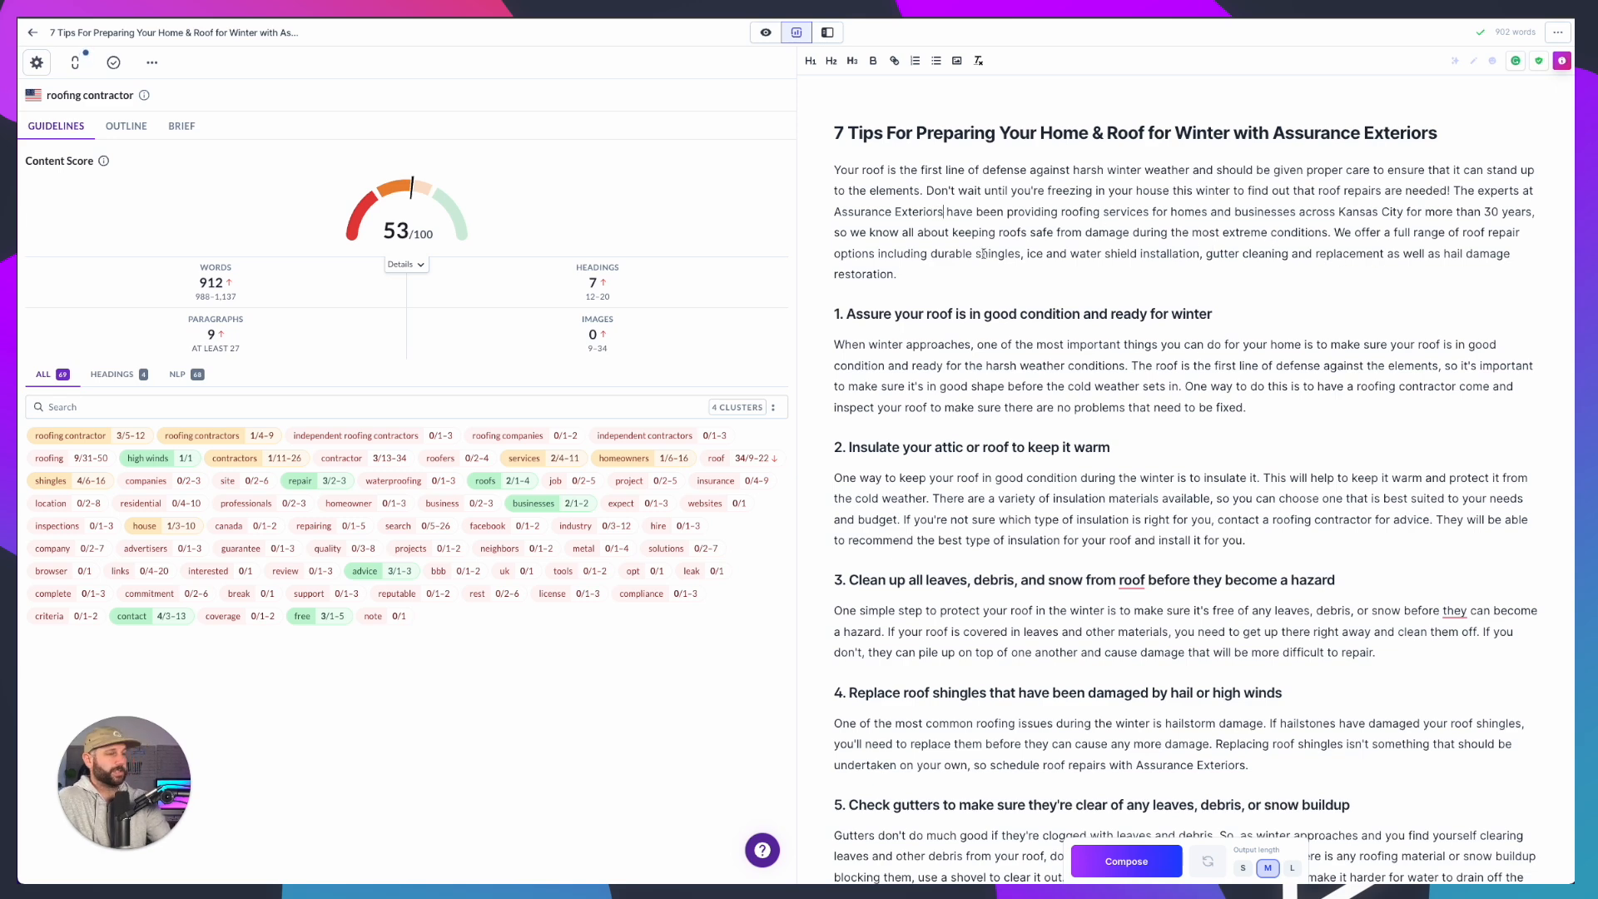
pyautogui.write(',')
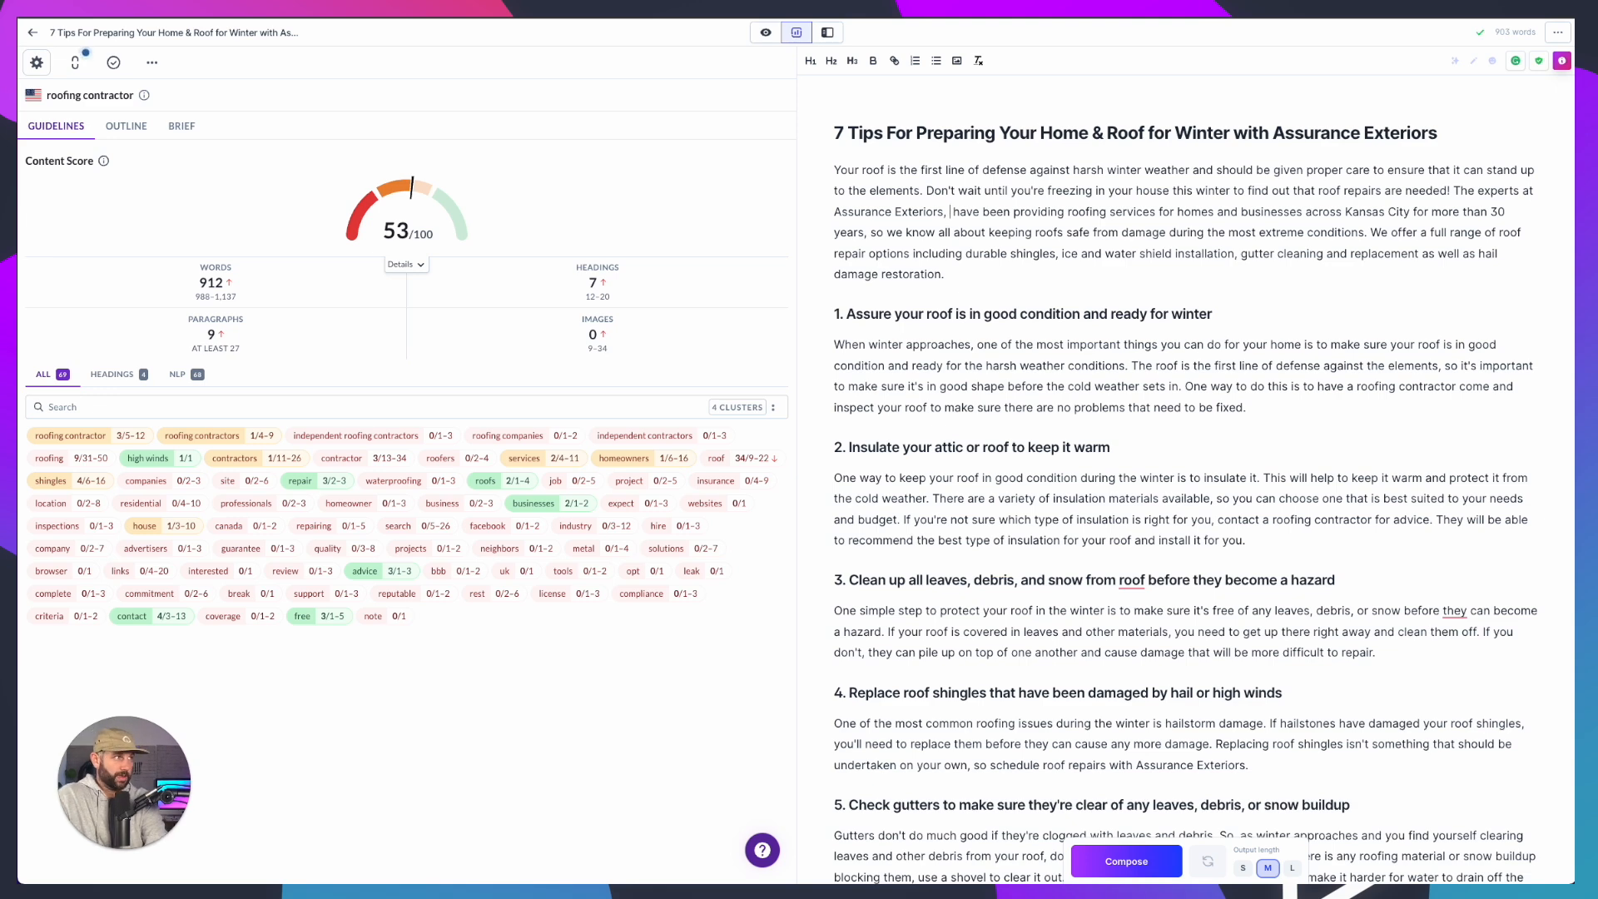
pyautogui.write(' an')
pyautogui.press('BackSpace')
pyautogui.press('BackSpace')
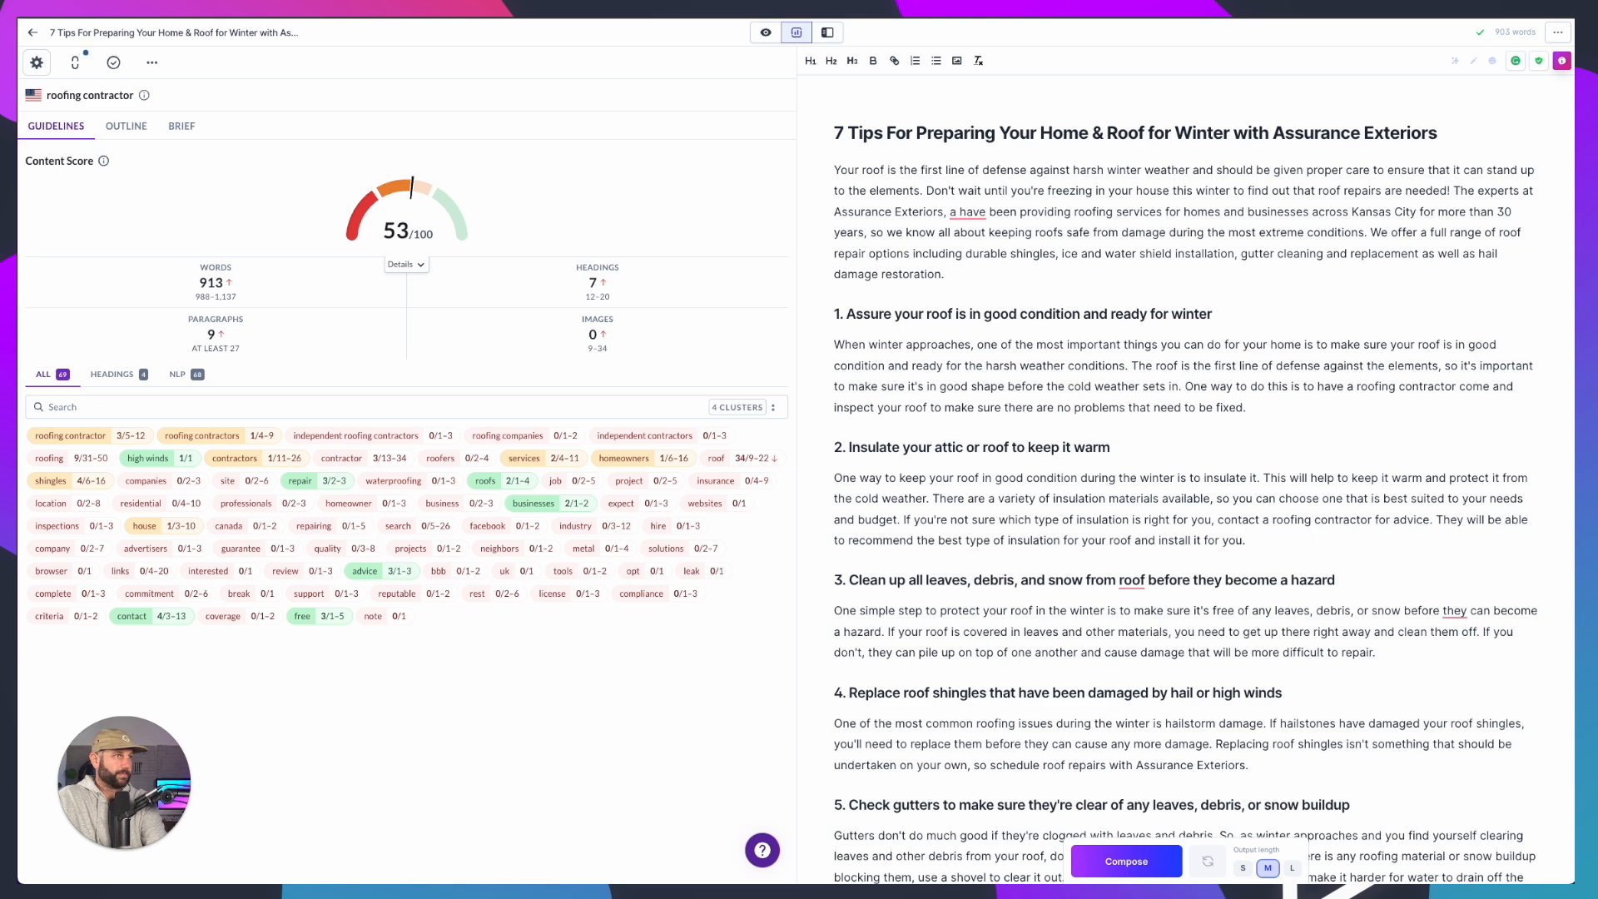
pyautogui.write('roofing contr')
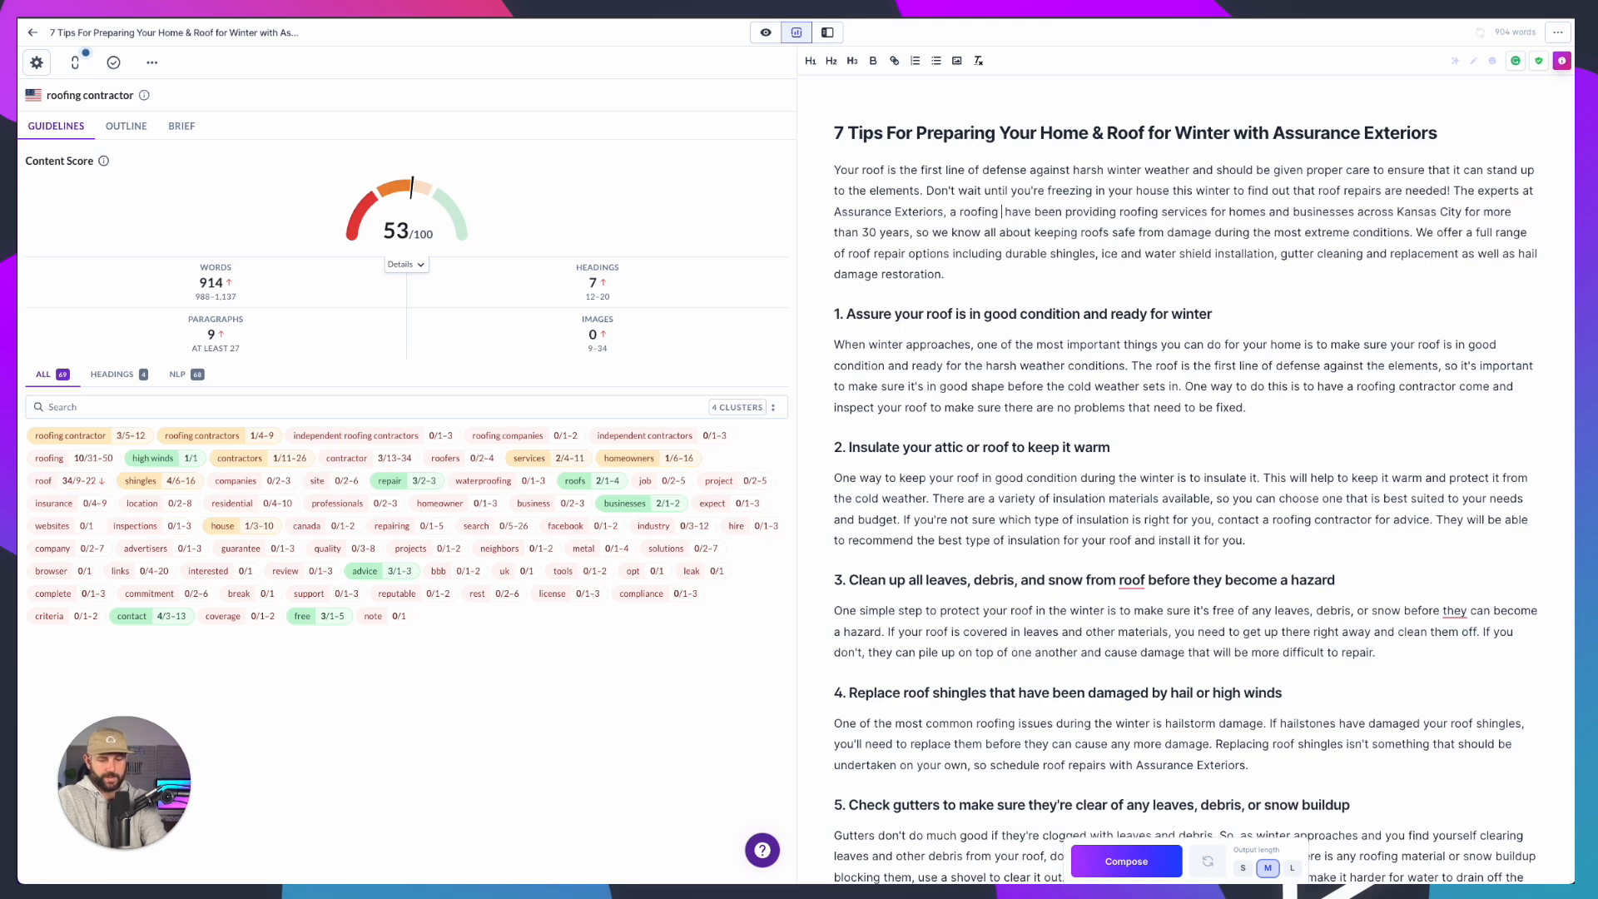
pyautogui.write('actor in ')
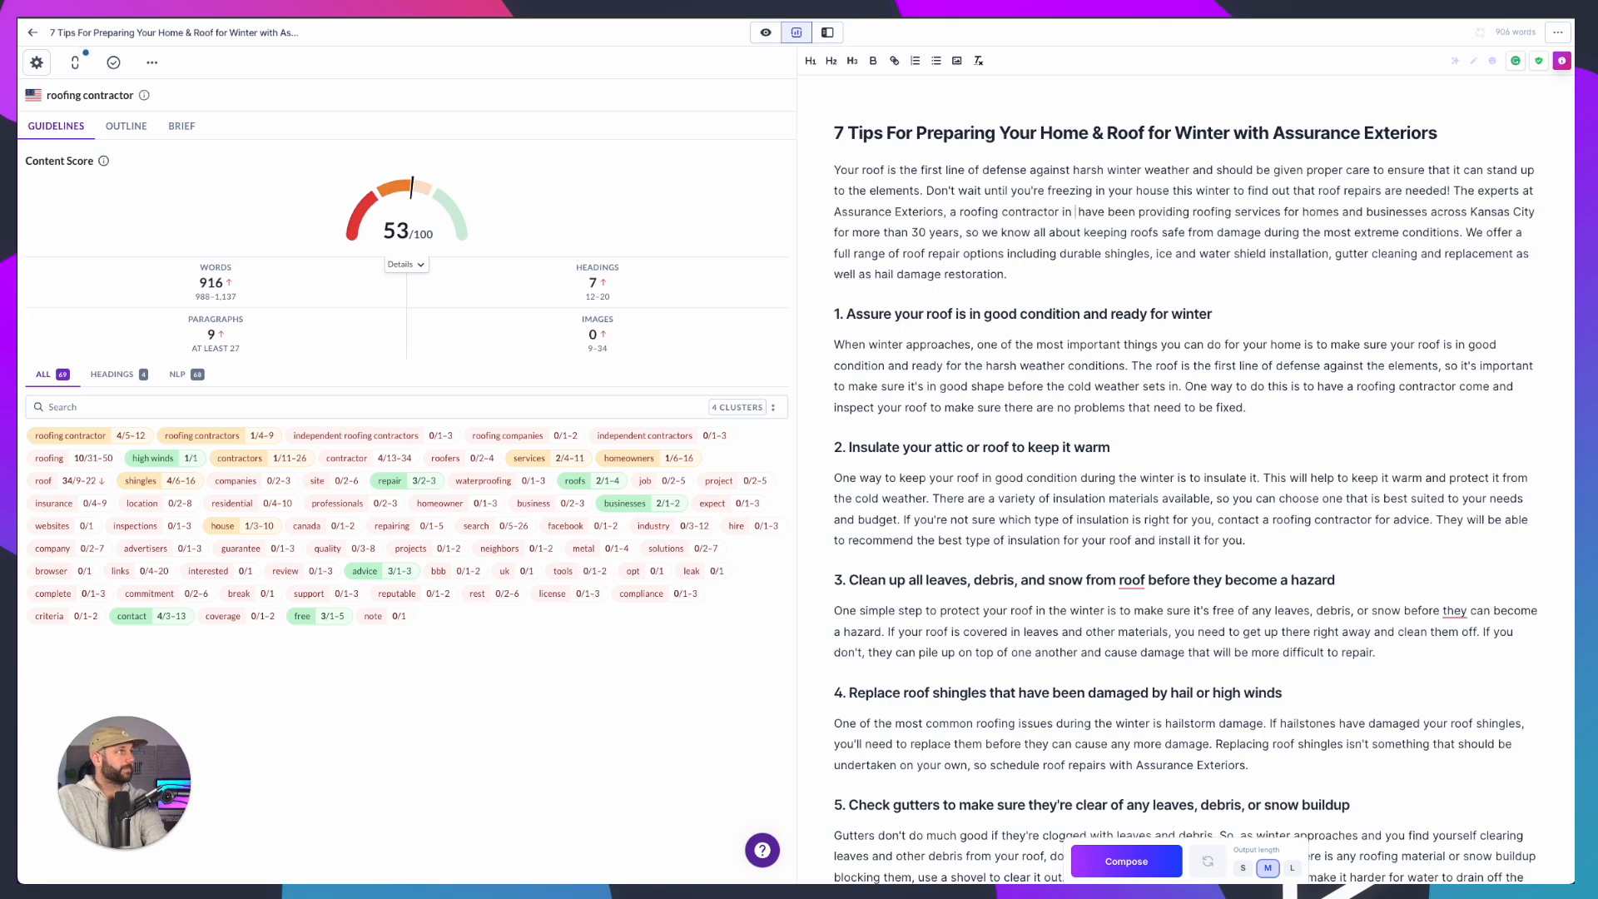
pyautogui.write('Kansas')
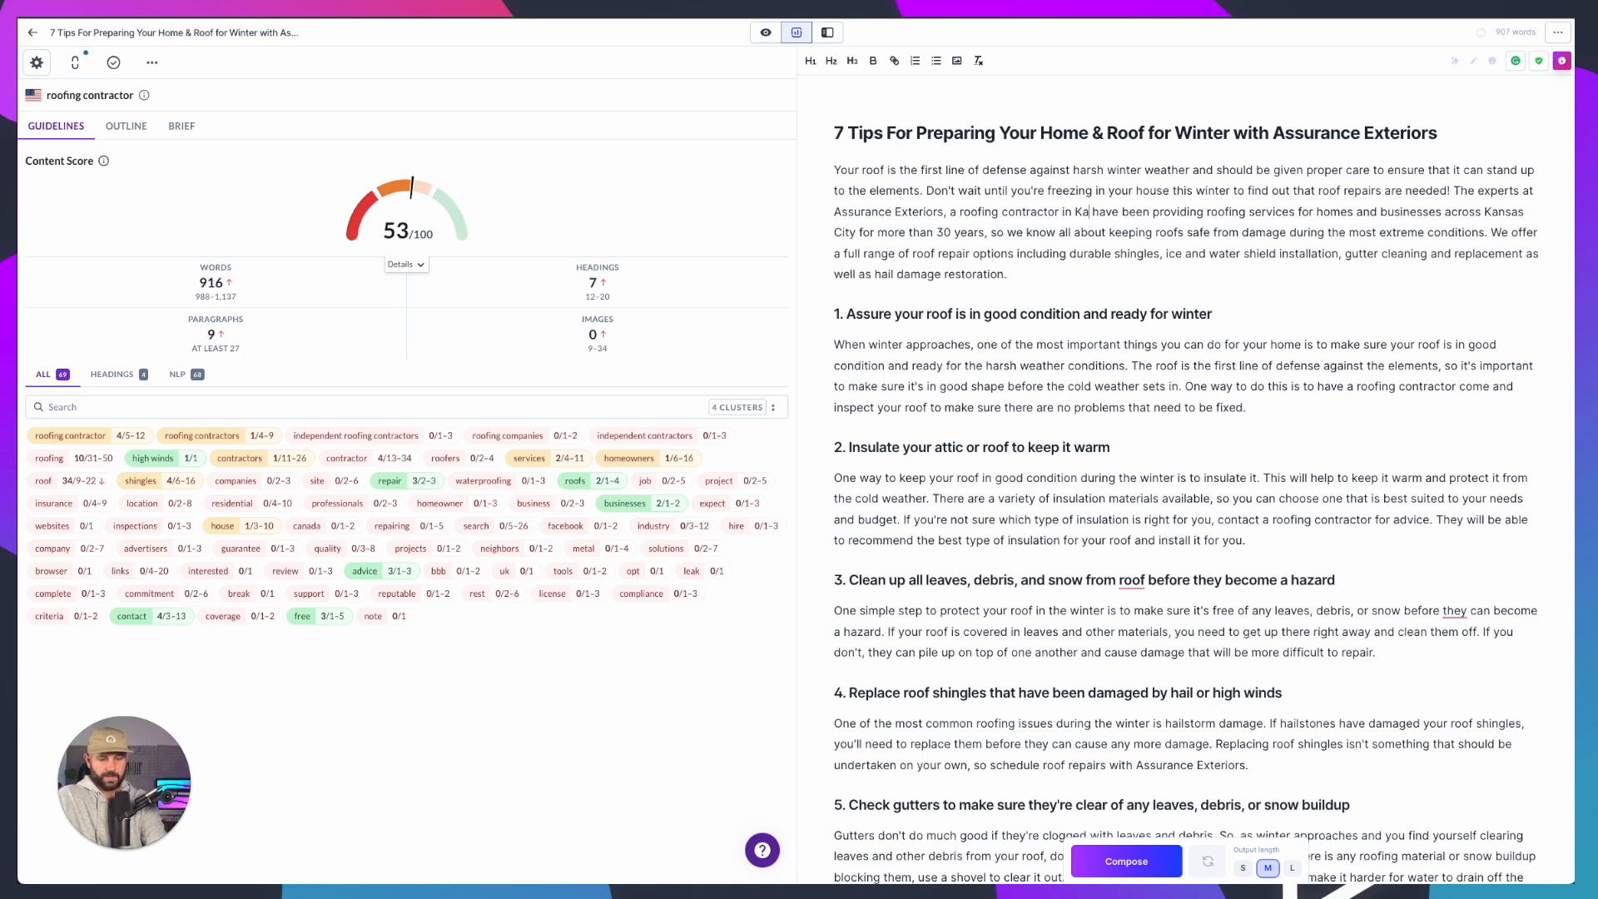
pyautogui.write(',')
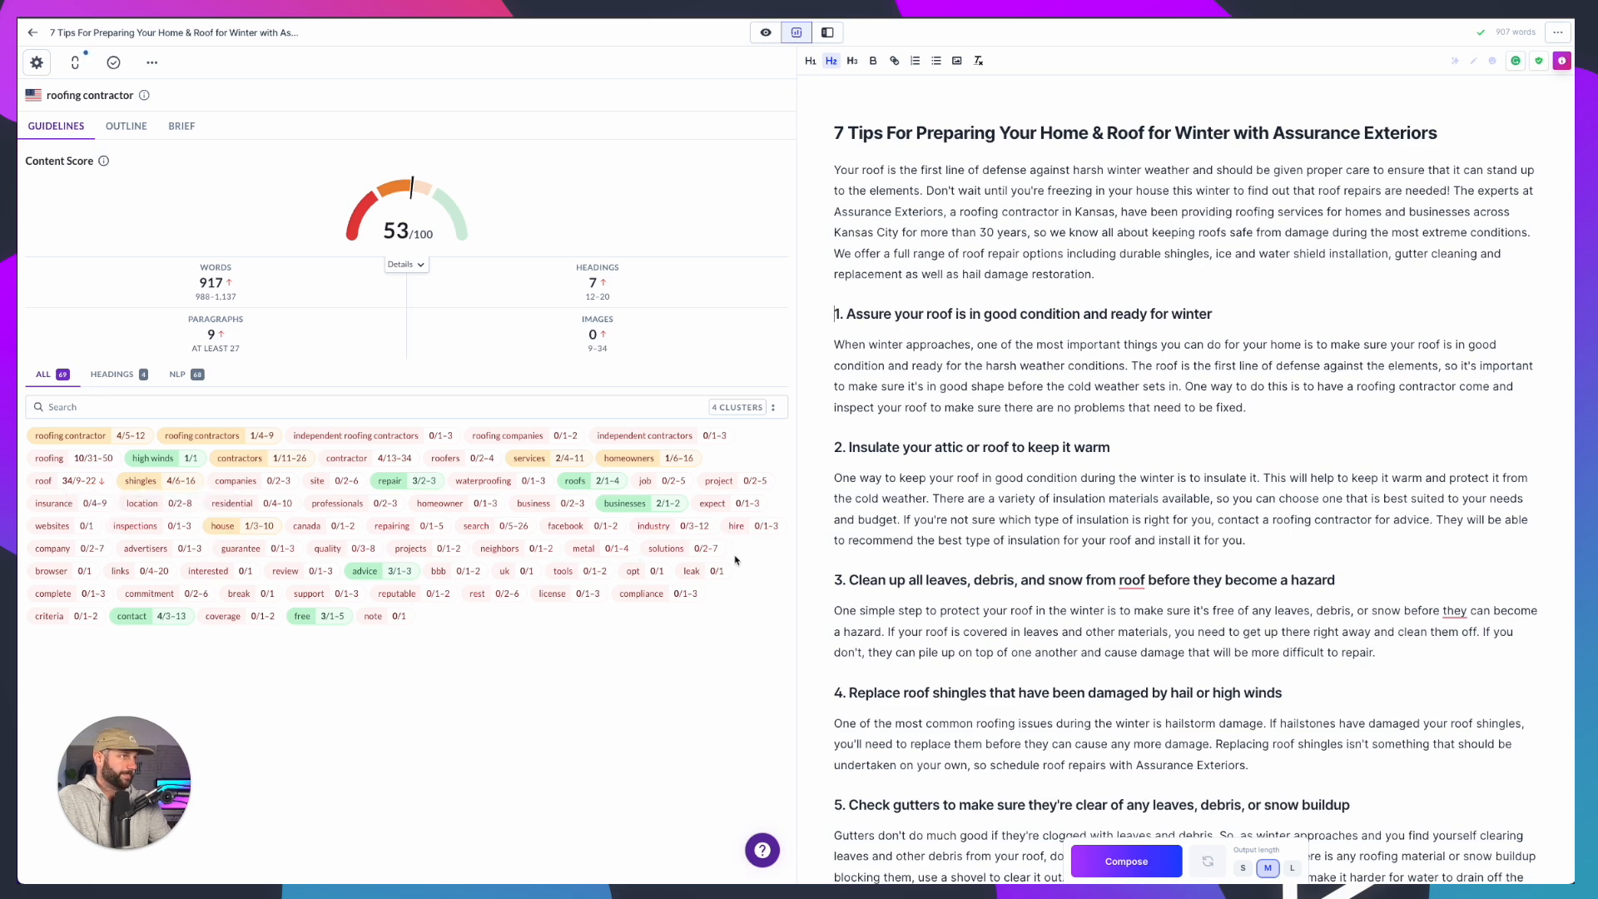
# Change "roofing services" to "roofing solutions" in the introduction
pyautogui.doubleClick(1298, 211)
pyautogui.write('solutions')
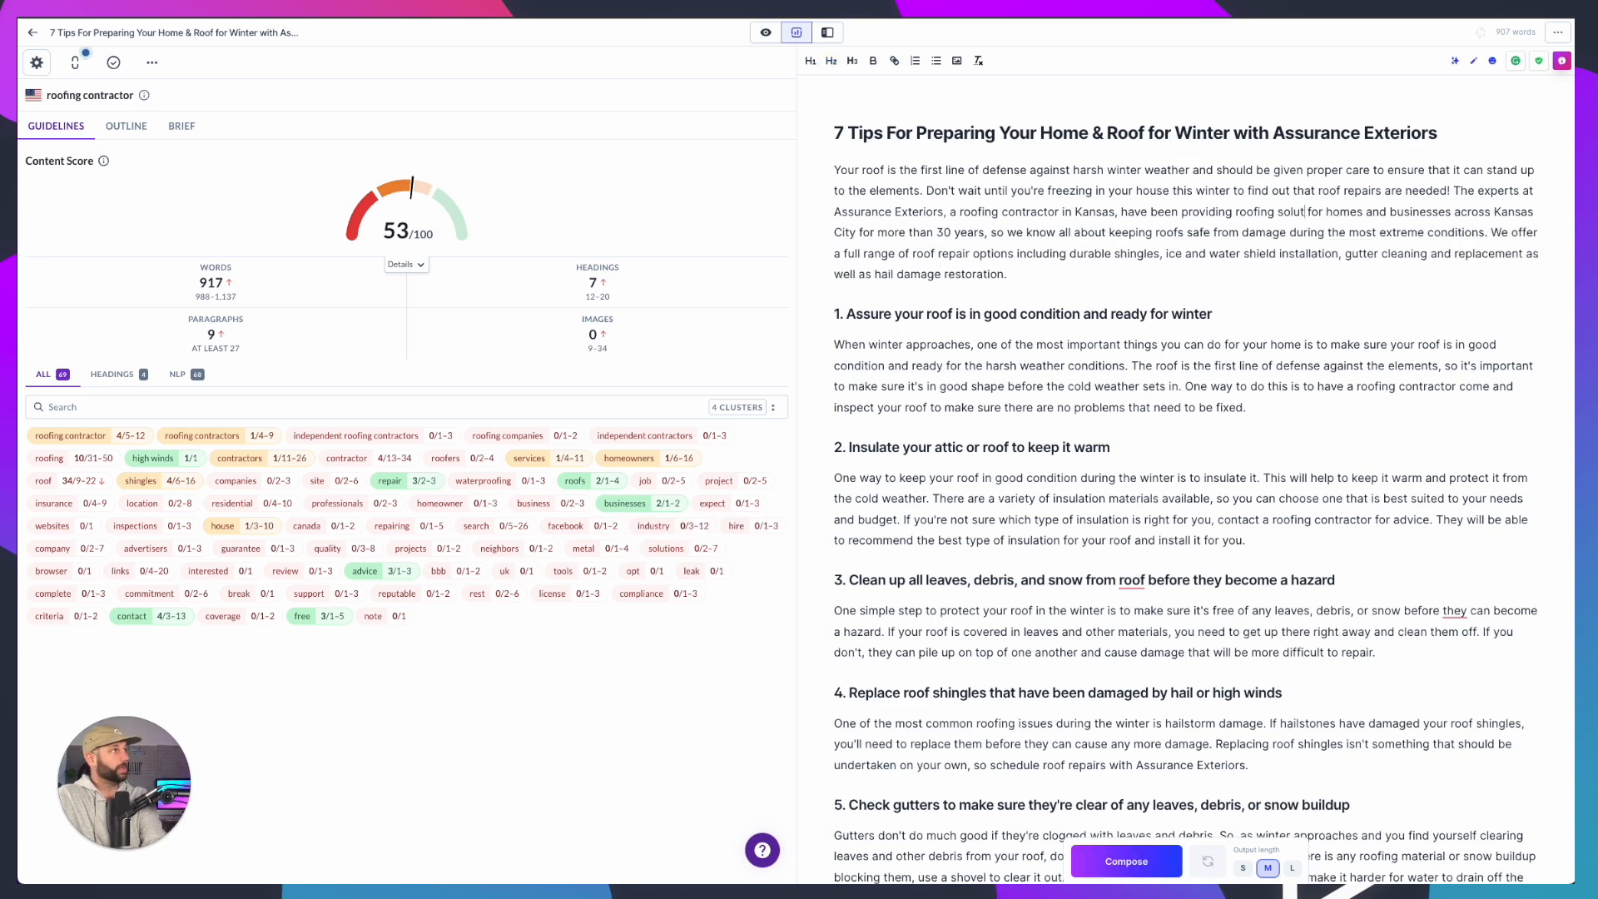
pyautogui.click(1312, 267)
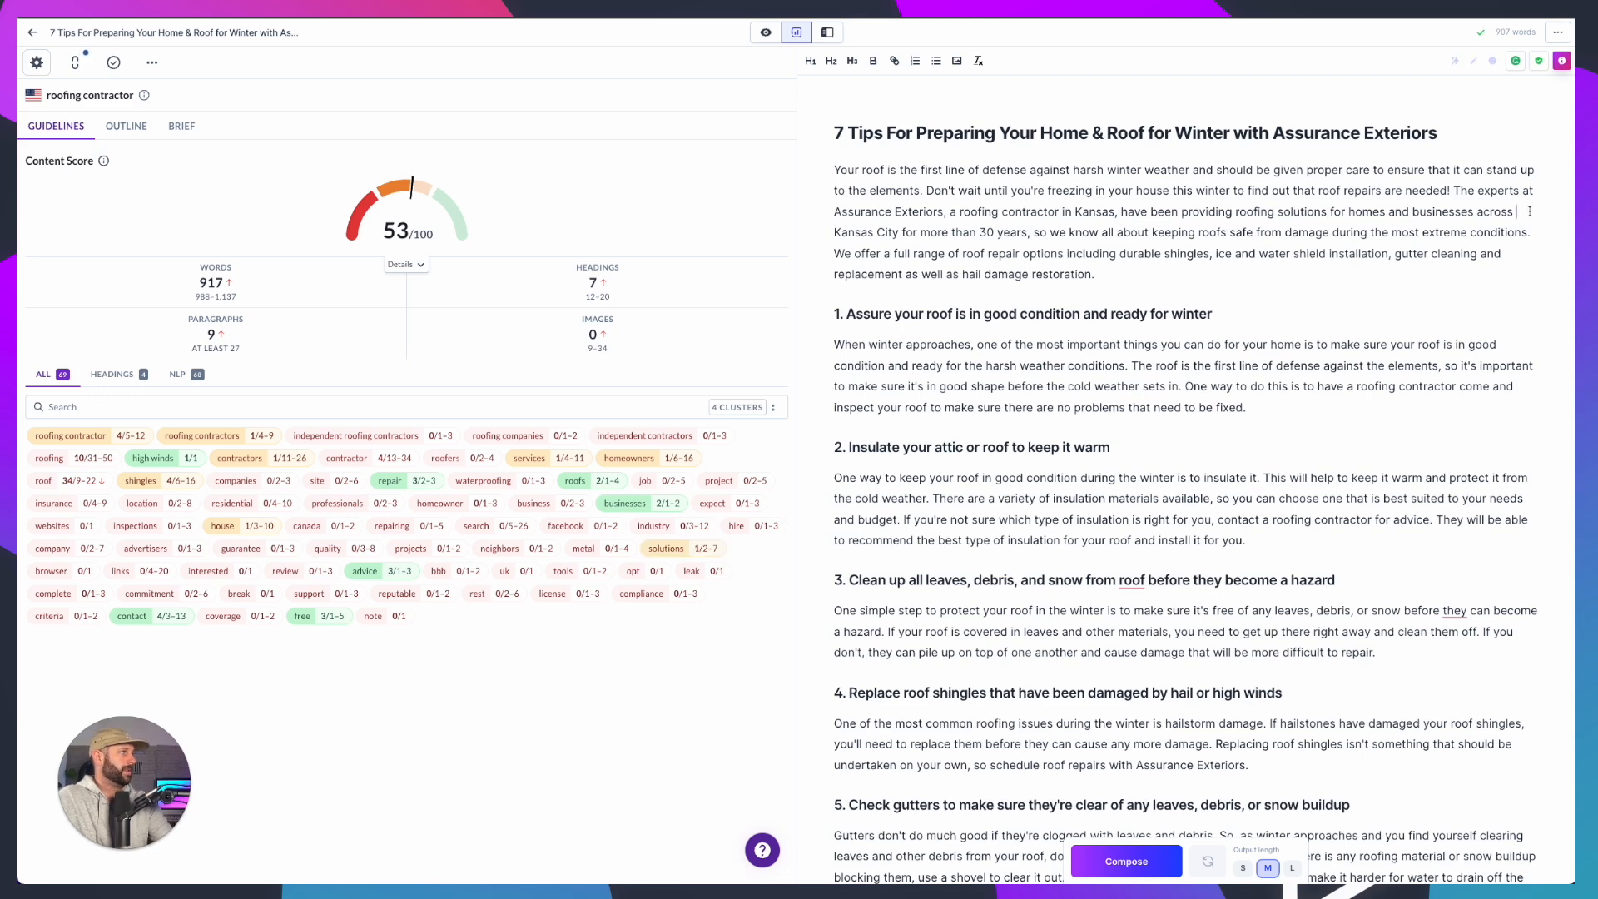
# Shorten "homes and businesses across Kansas City" to "homes across Kansas" in the introduction
pyautogui.moveTo(1386, 212); pyautogui.dragTo(1542, 216)
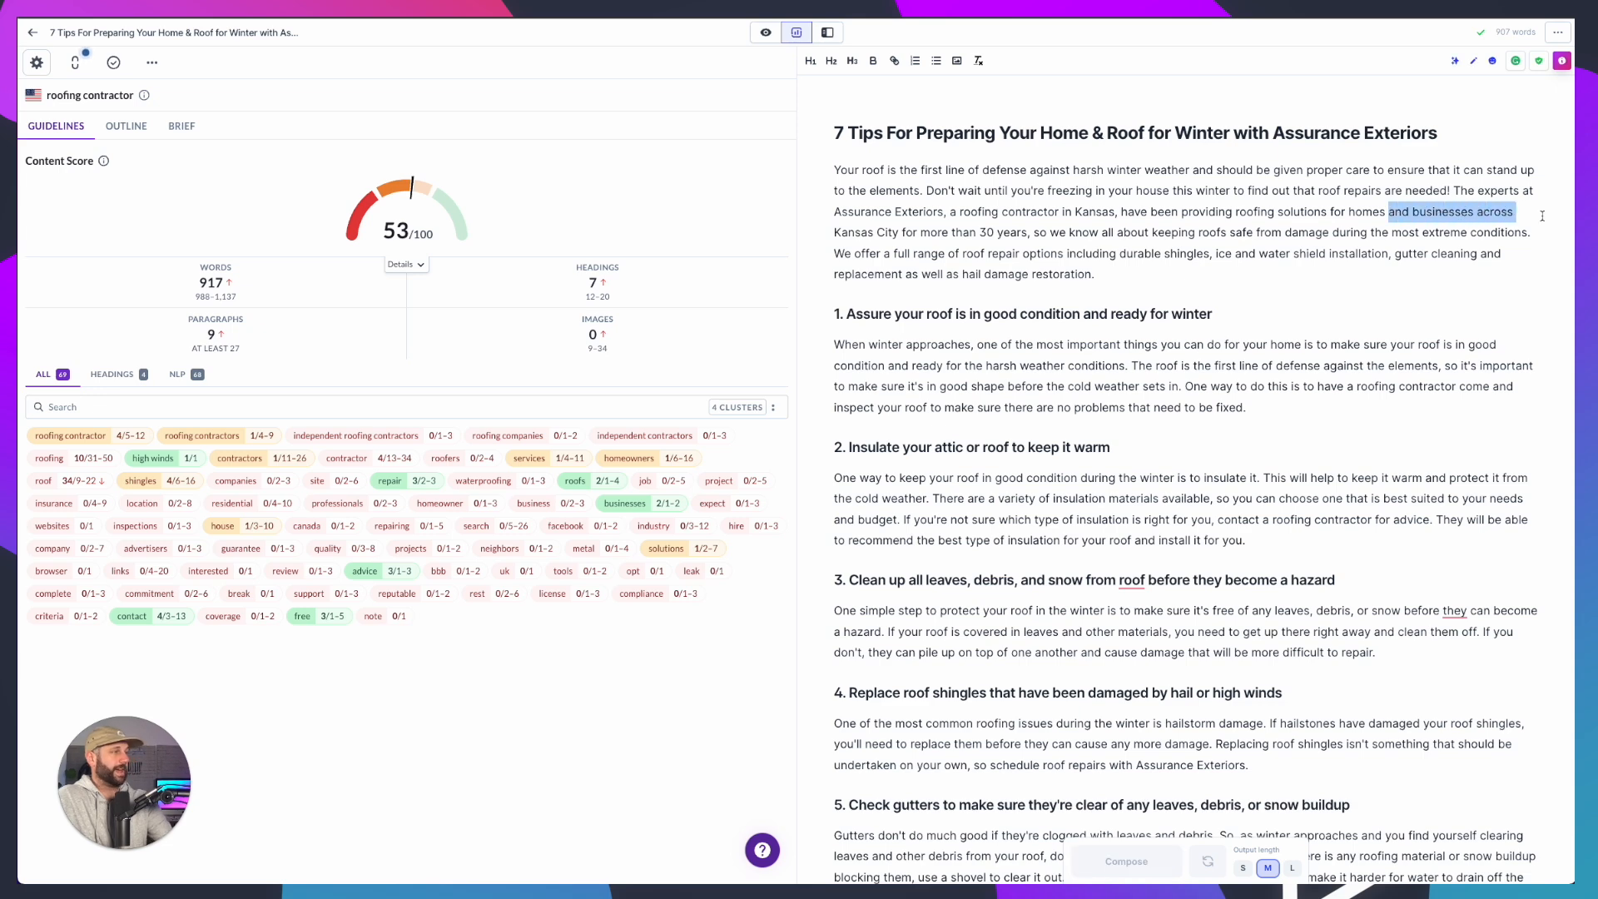
pyautogui.press('BackSpace')
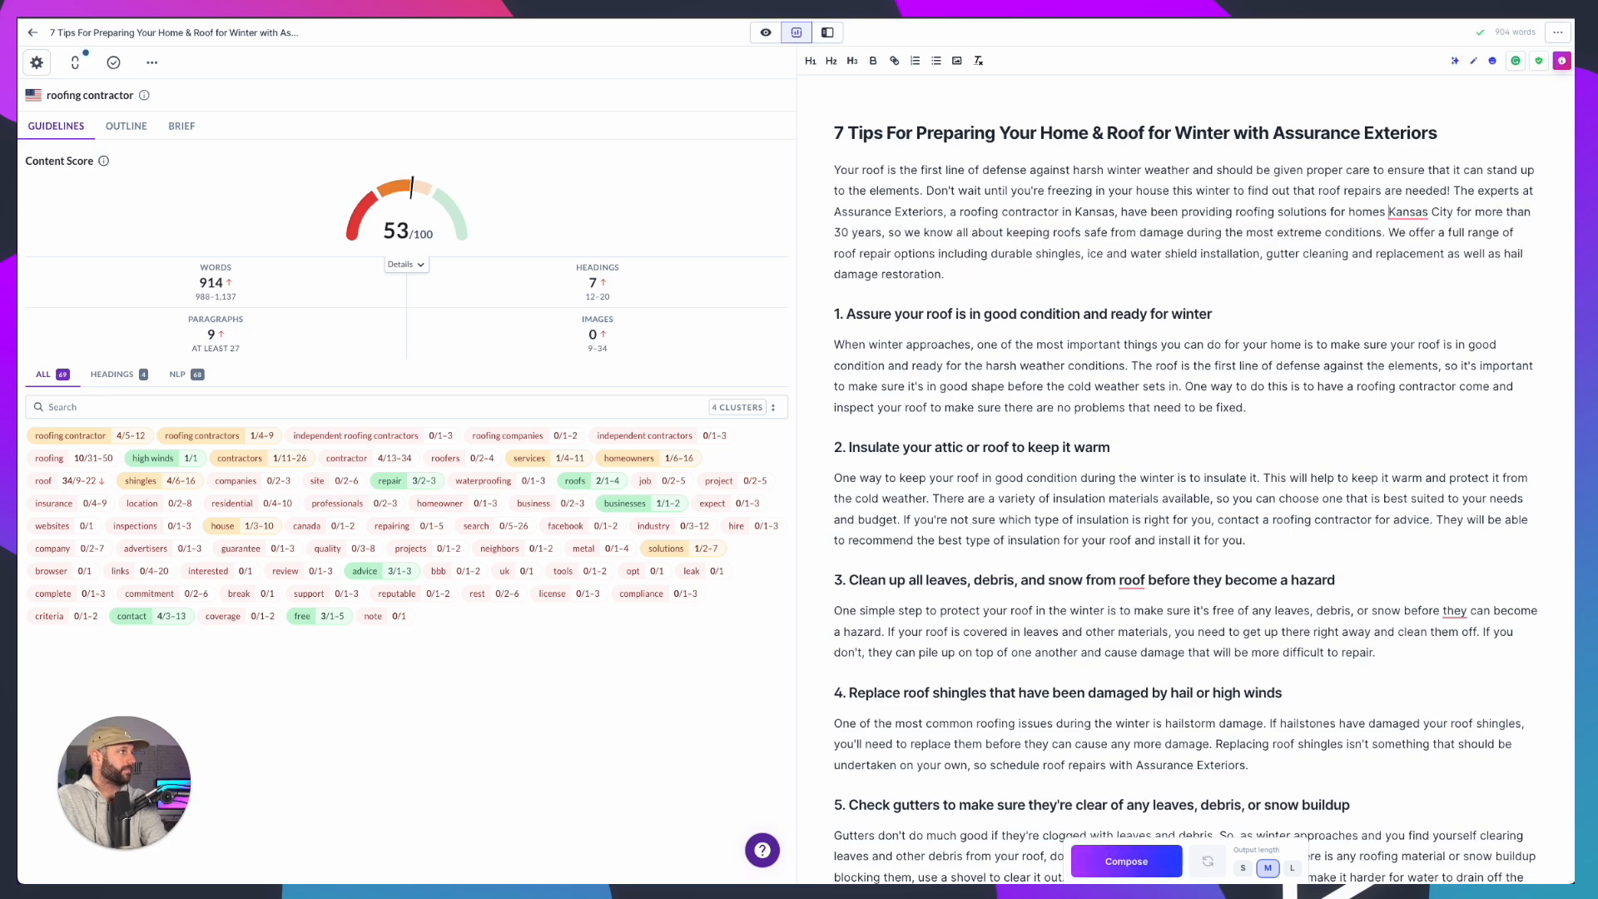
pyautogui.write('across')
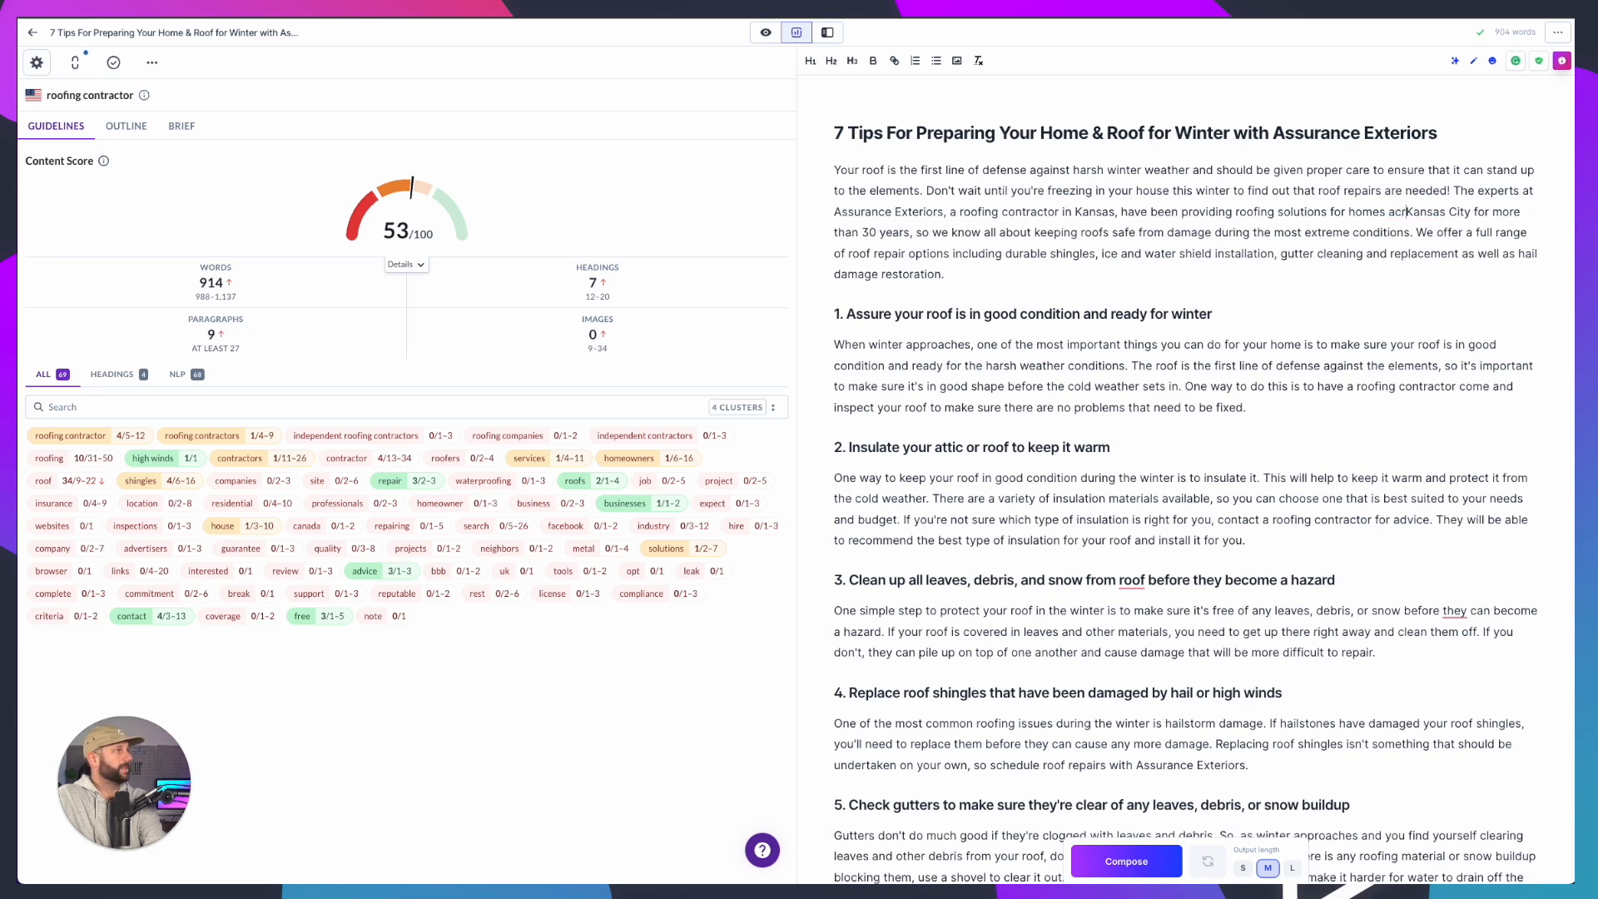
pyautogui.doubleClick(1479, 212)
pyautogui.press('BackSpace')
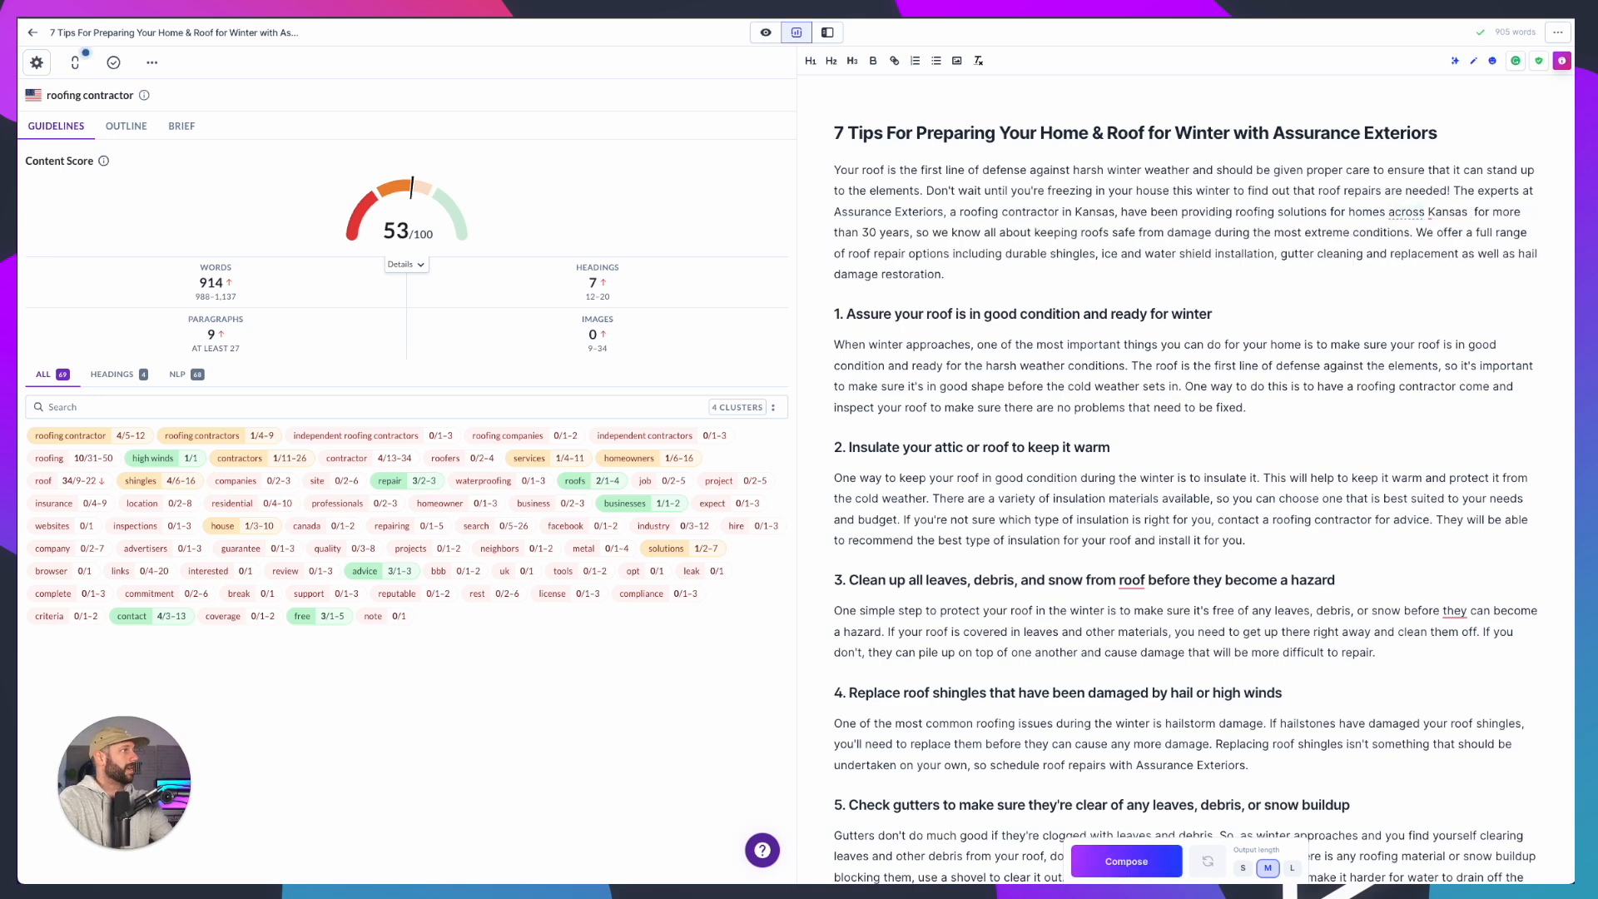
pyautogui.press('BackSpace')
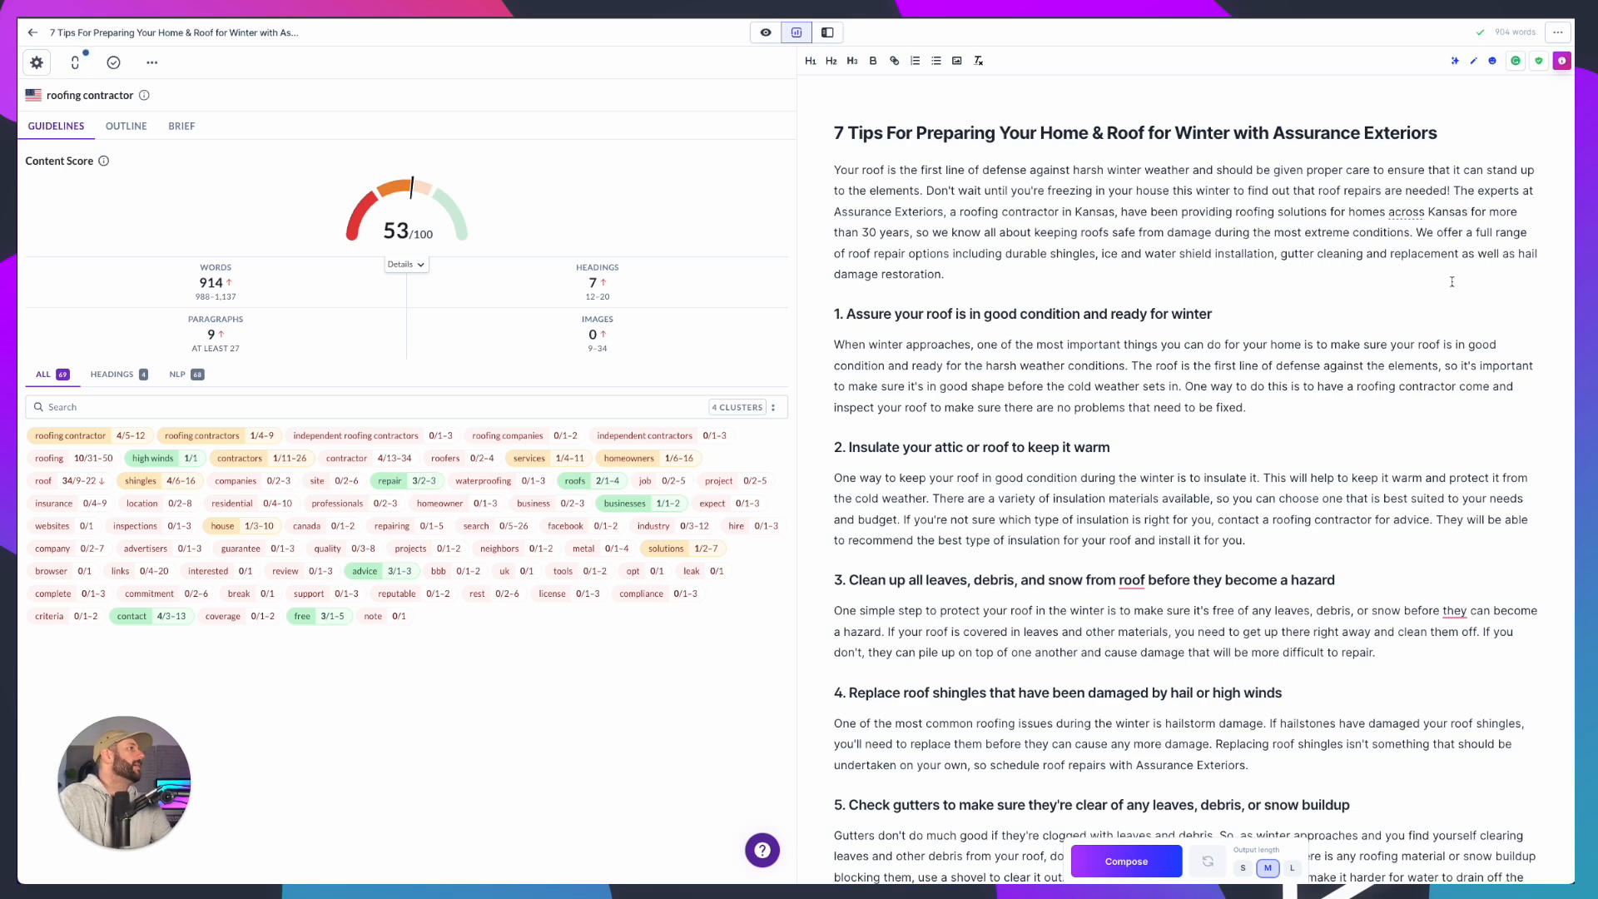
# Set the years of experience in the introduction to 13 and delete "roof" before "repair options"
pyautogui.doubleClick(868, 232)
pyautogui.write('13')
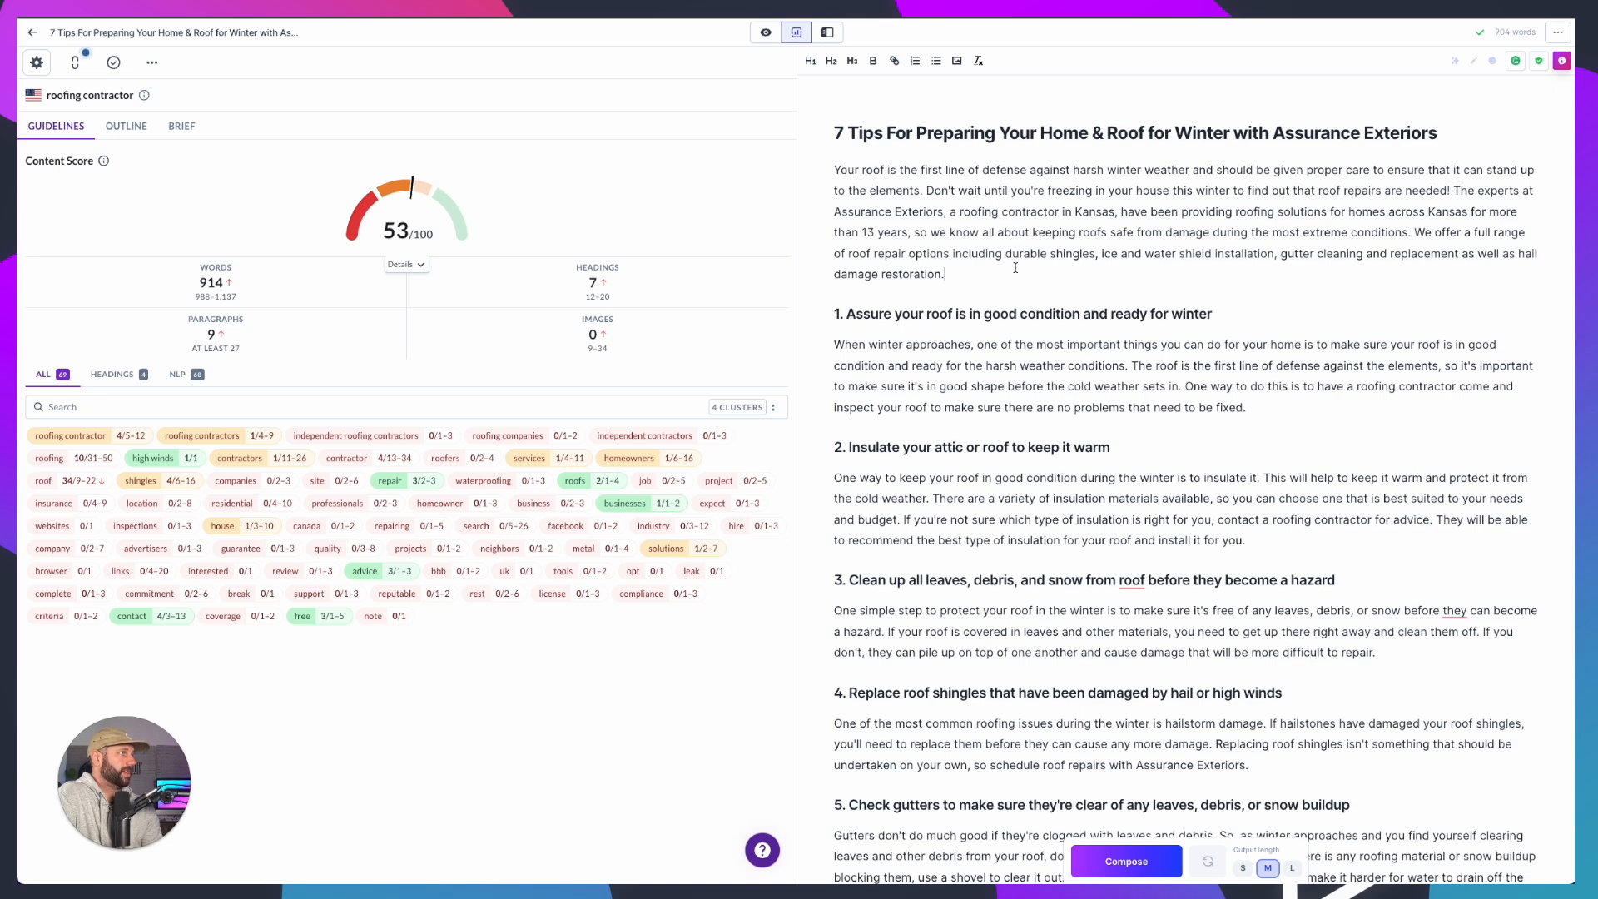
pyautogui.doubleClick(857, 254)
pyautogui.press('BackSpace')
pyautogui.press('BackSpace')
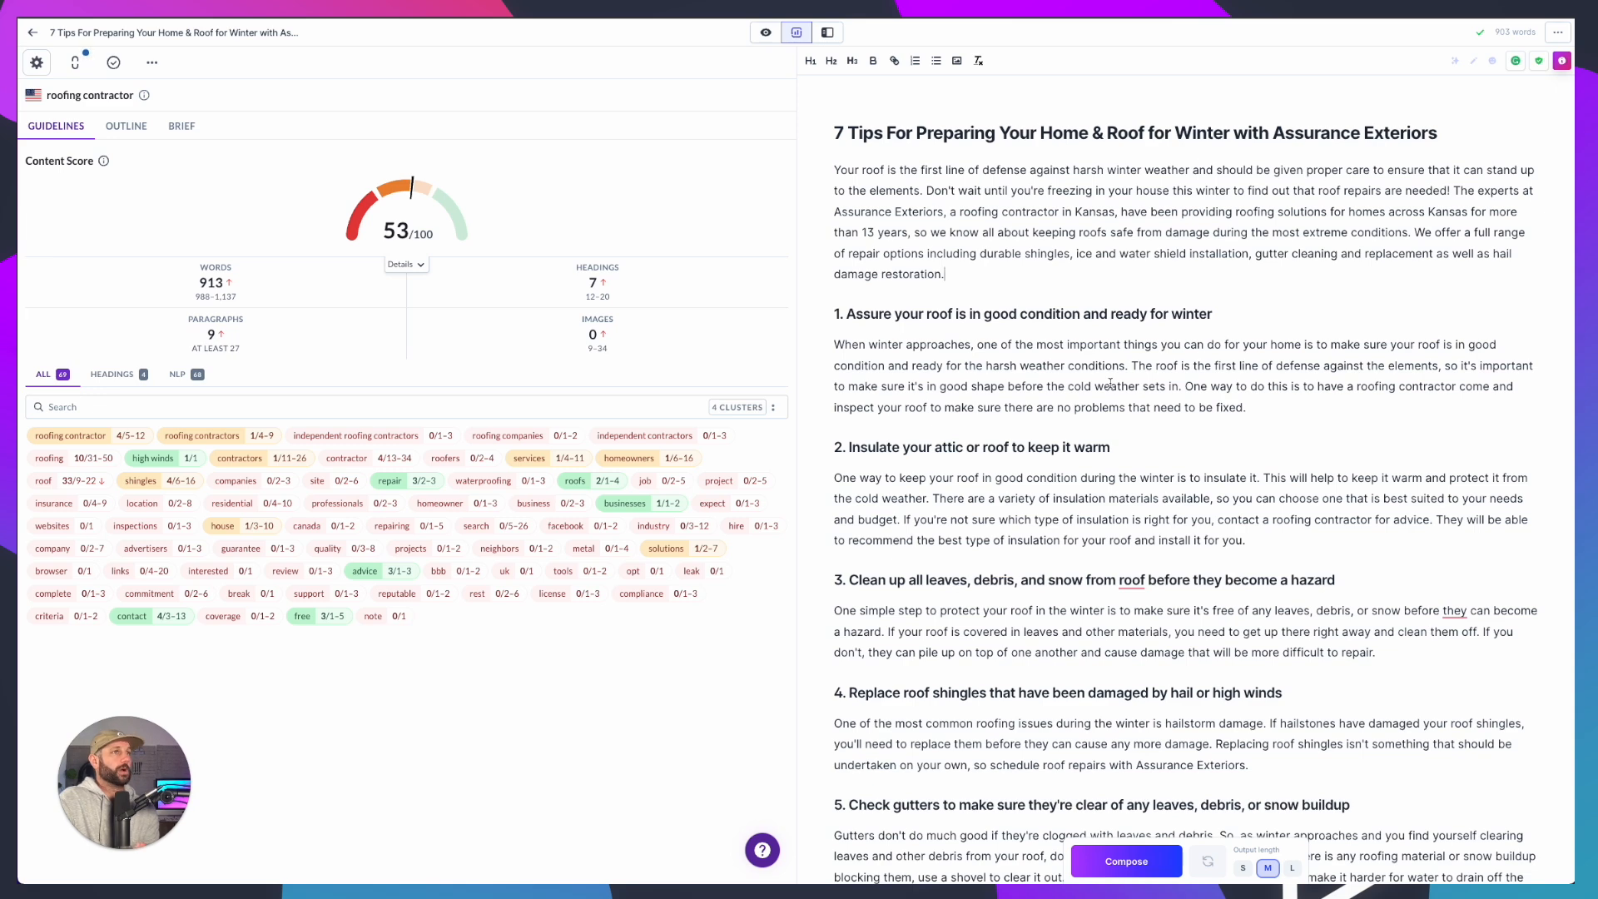
# Change the numbering of the first section heading to "Tip #1:"
pyautogui.scroll(-1, 1109, 384)
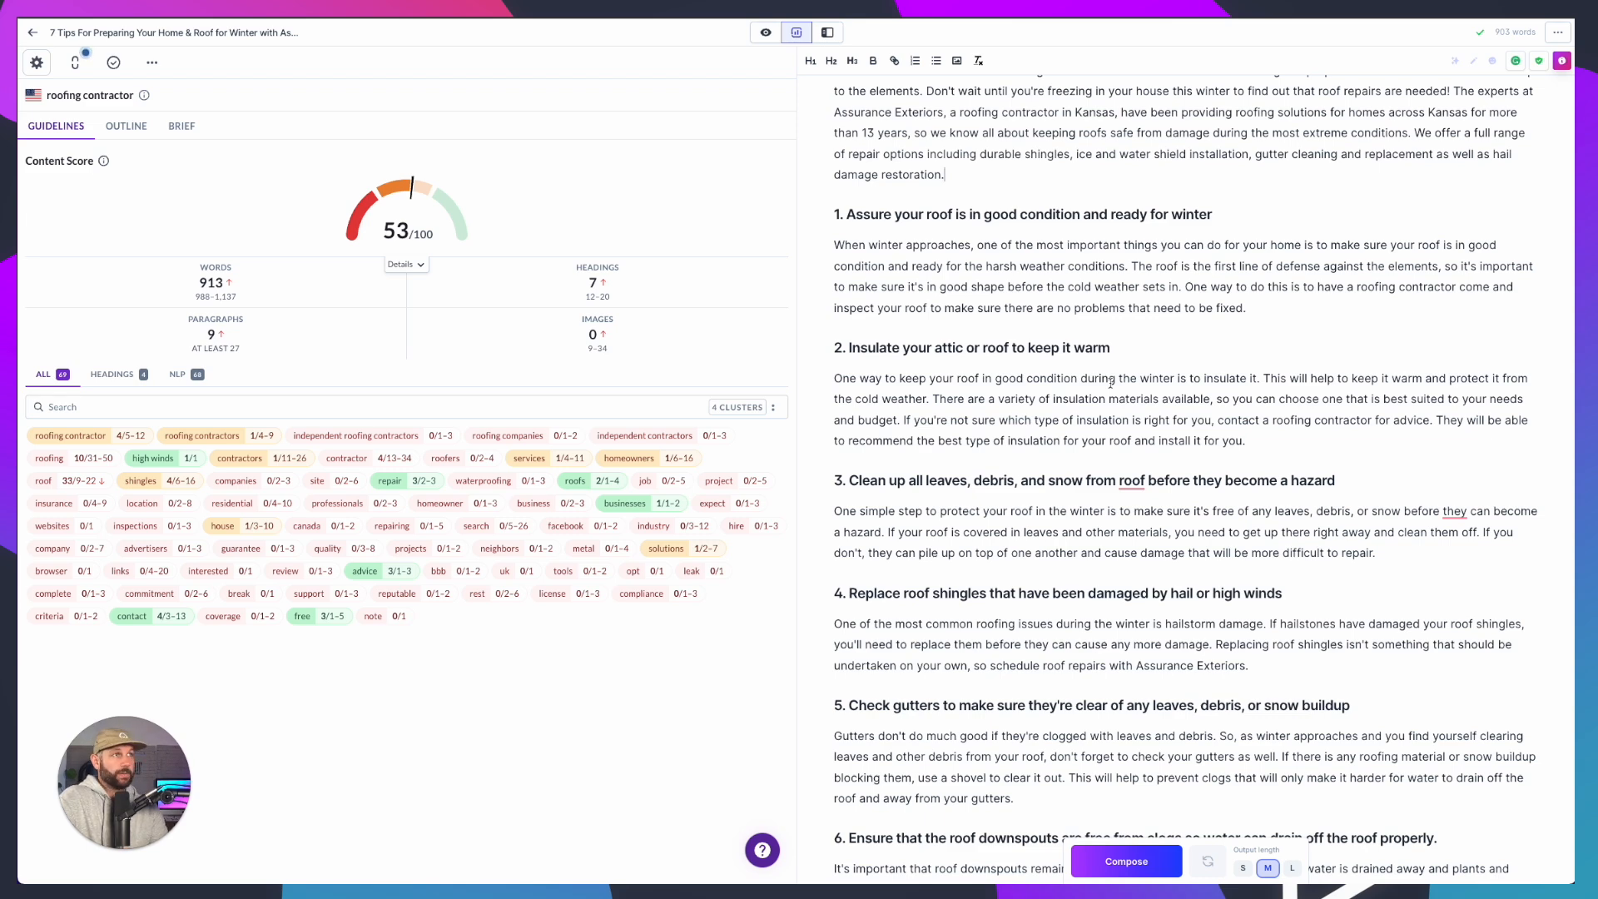
pyautogui.scroll(1, 1113, 399)
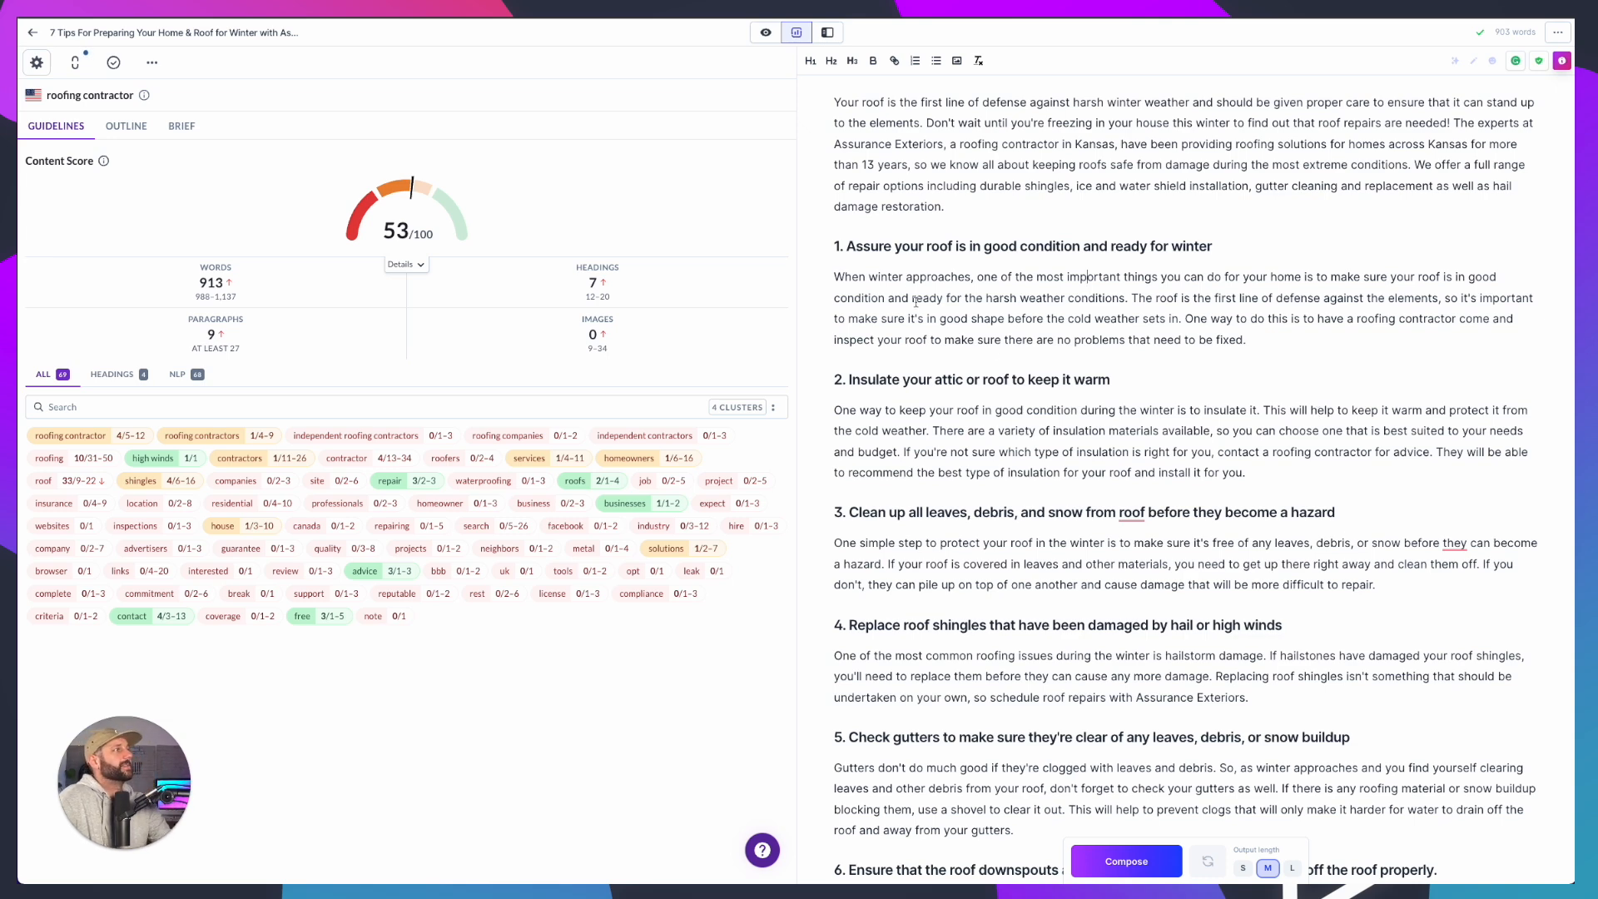
pyautogui.click(835, 246)
pyautogui.write('Tip ')
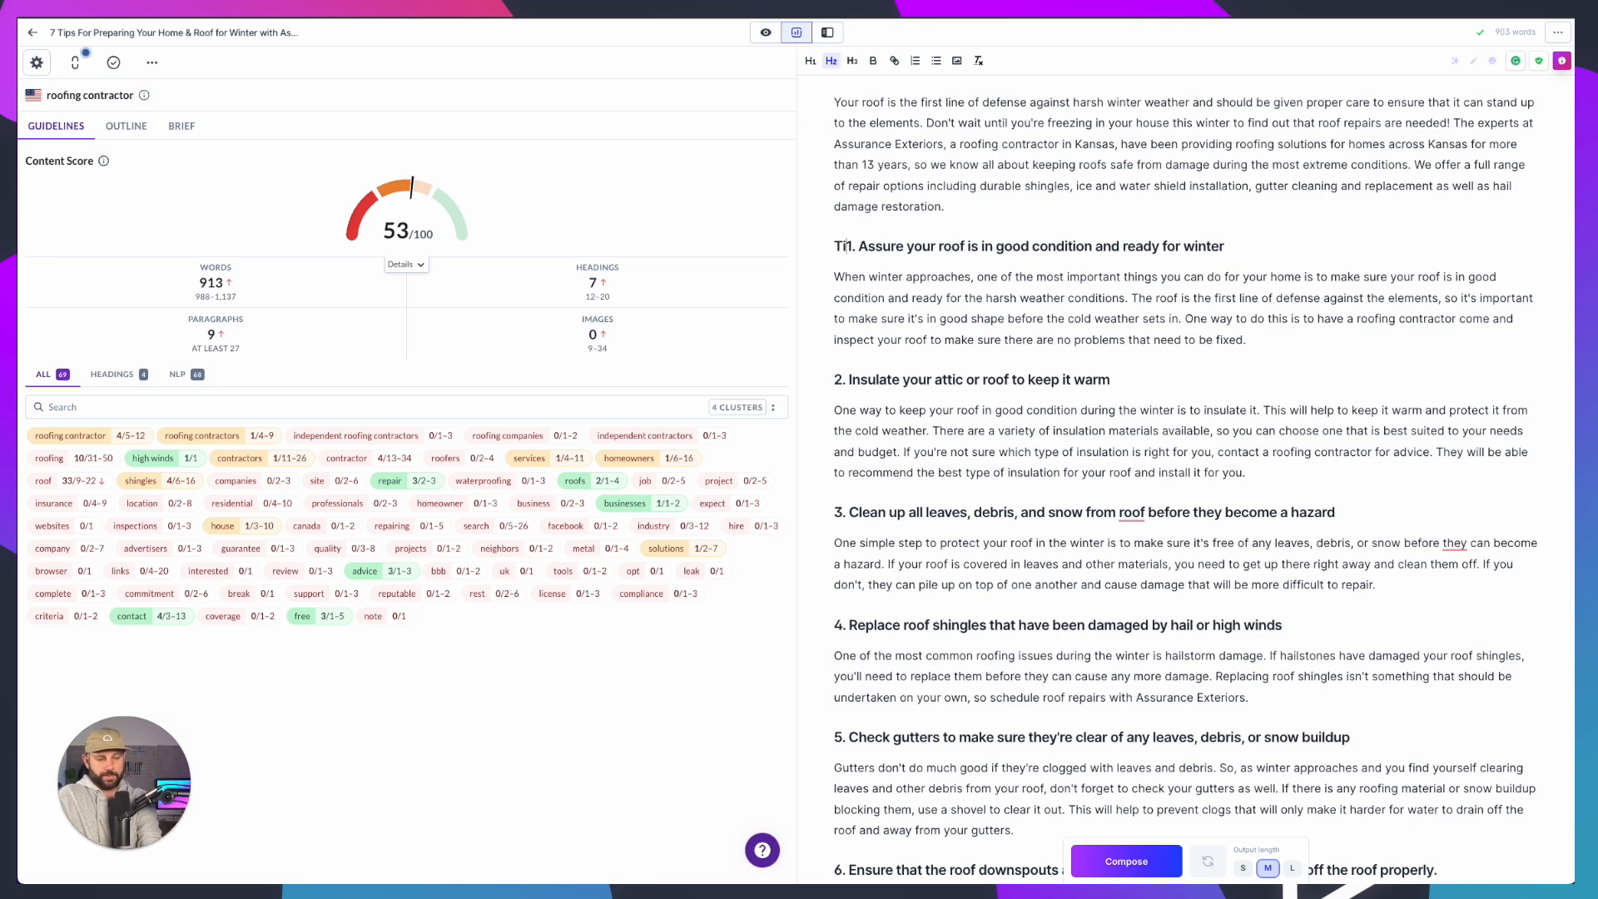
pyautogui.write('#')
pyautogui.press('Right')
pyautogui.press('Delete')
pyautogui.write(':')
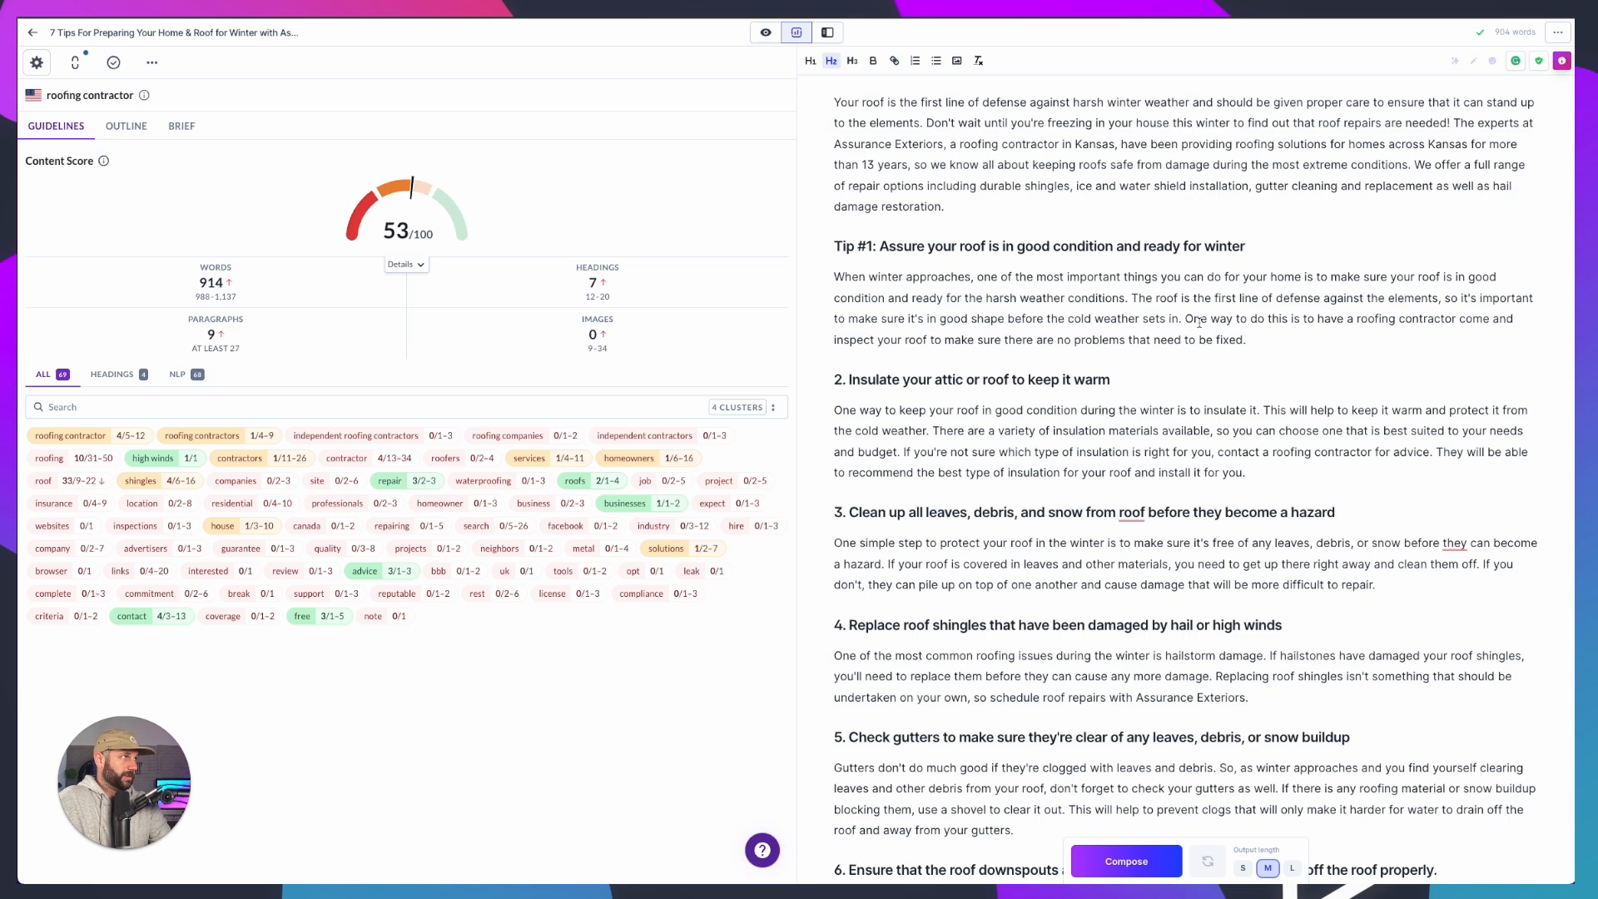
pyautogui.doubleClick(900, 244)
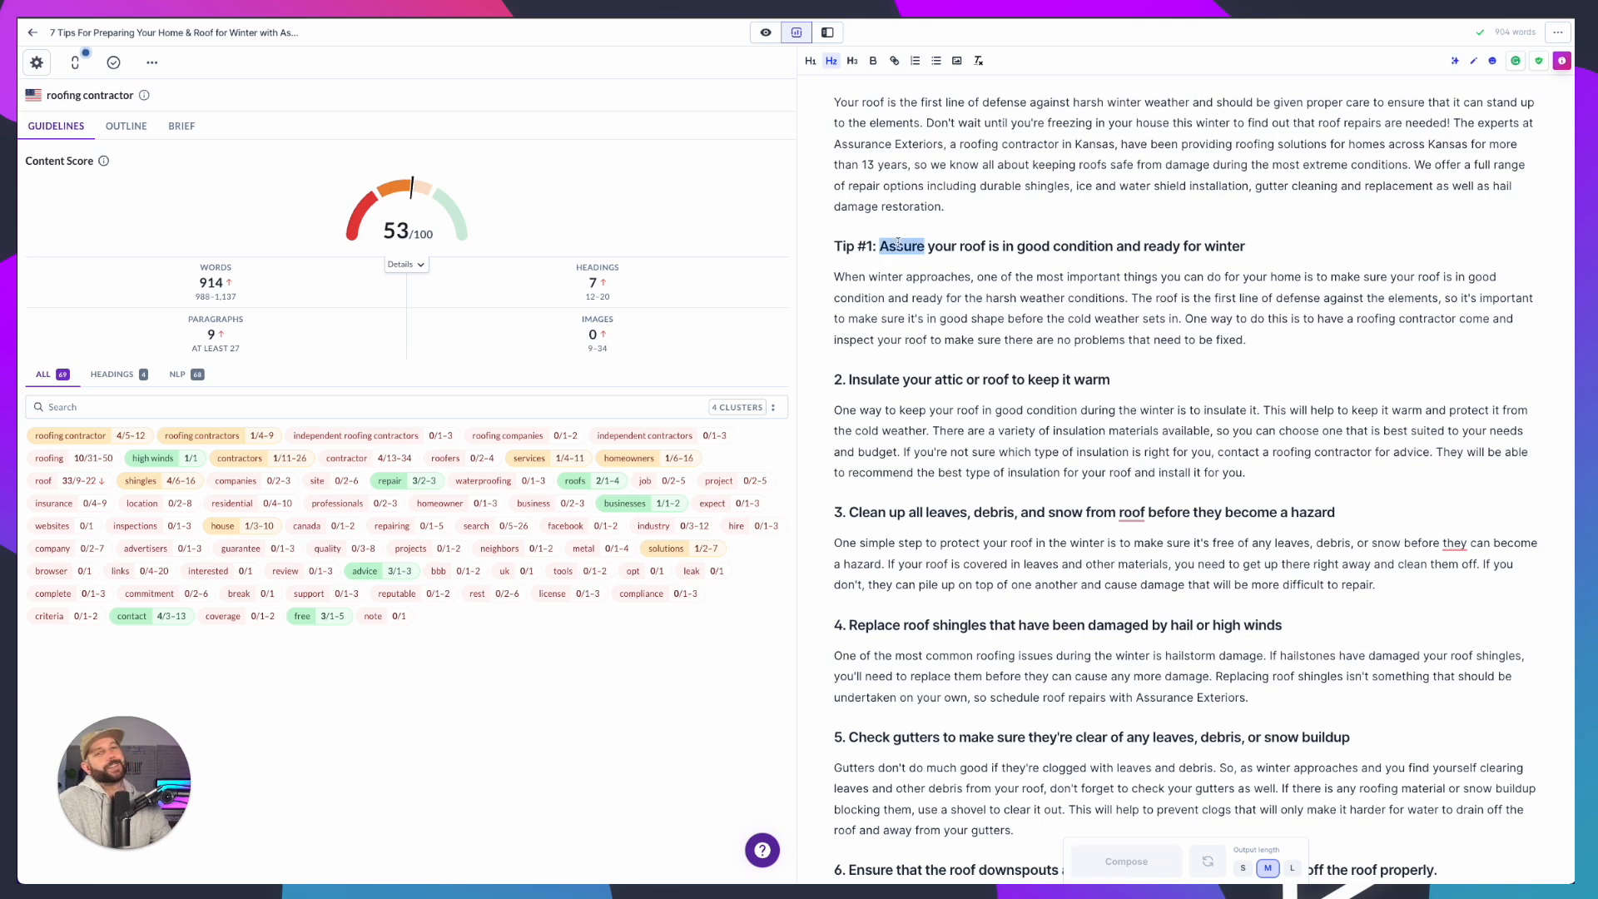
pyautogui.click(1127, 276)
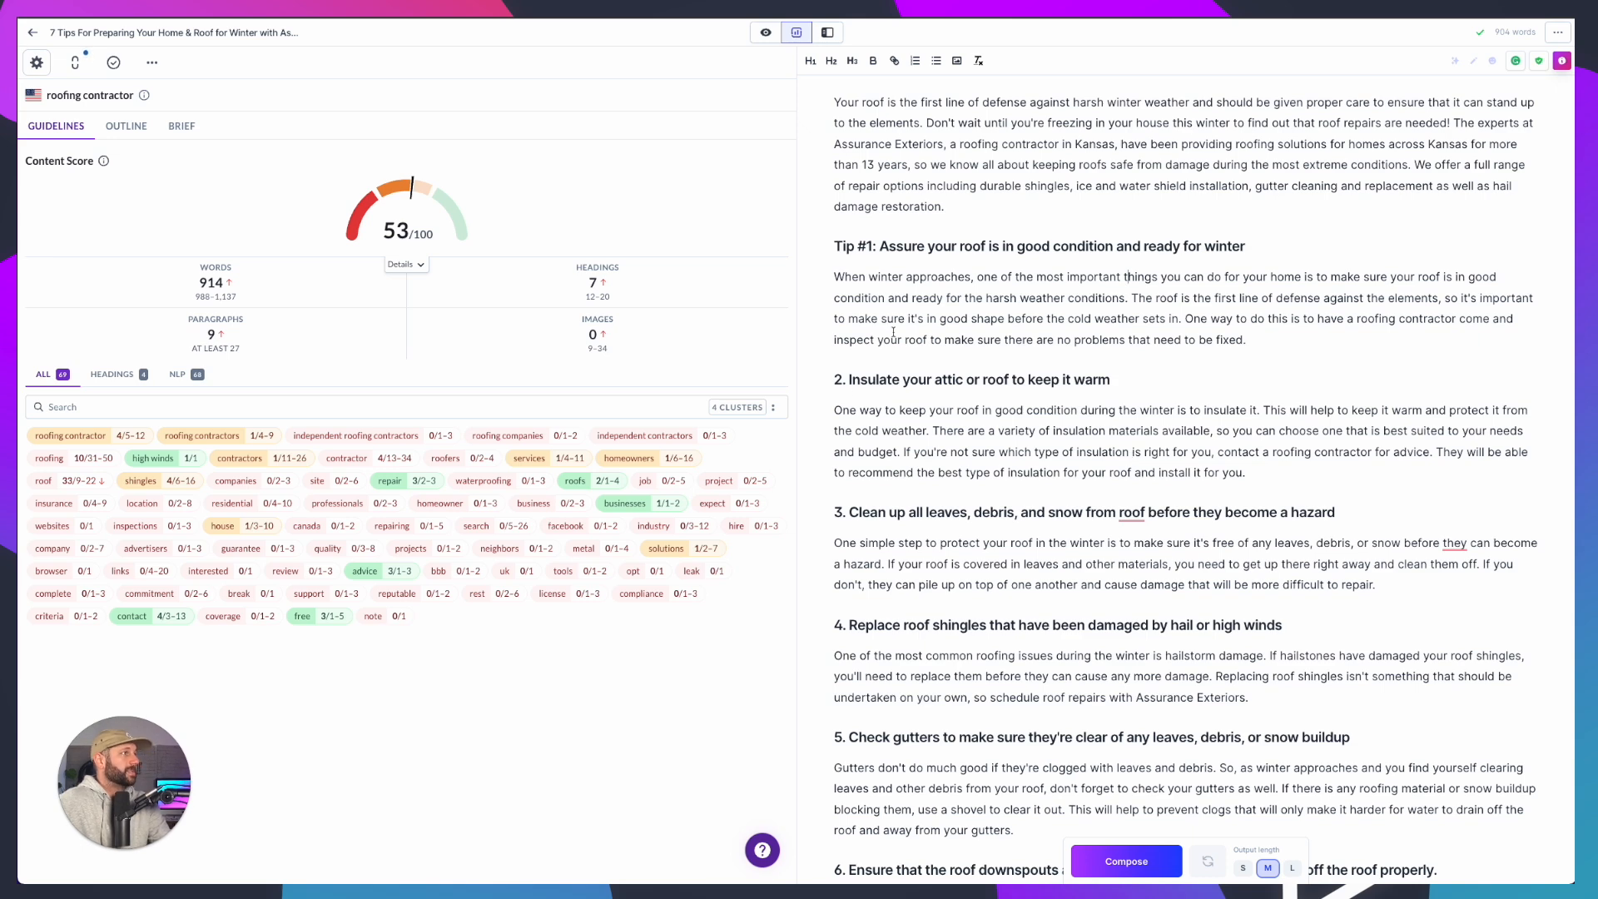
pyautogui.moveTo(1262, 336); pyautogui.dragTo(1189, 318)
pyautogui.click(976, 276)
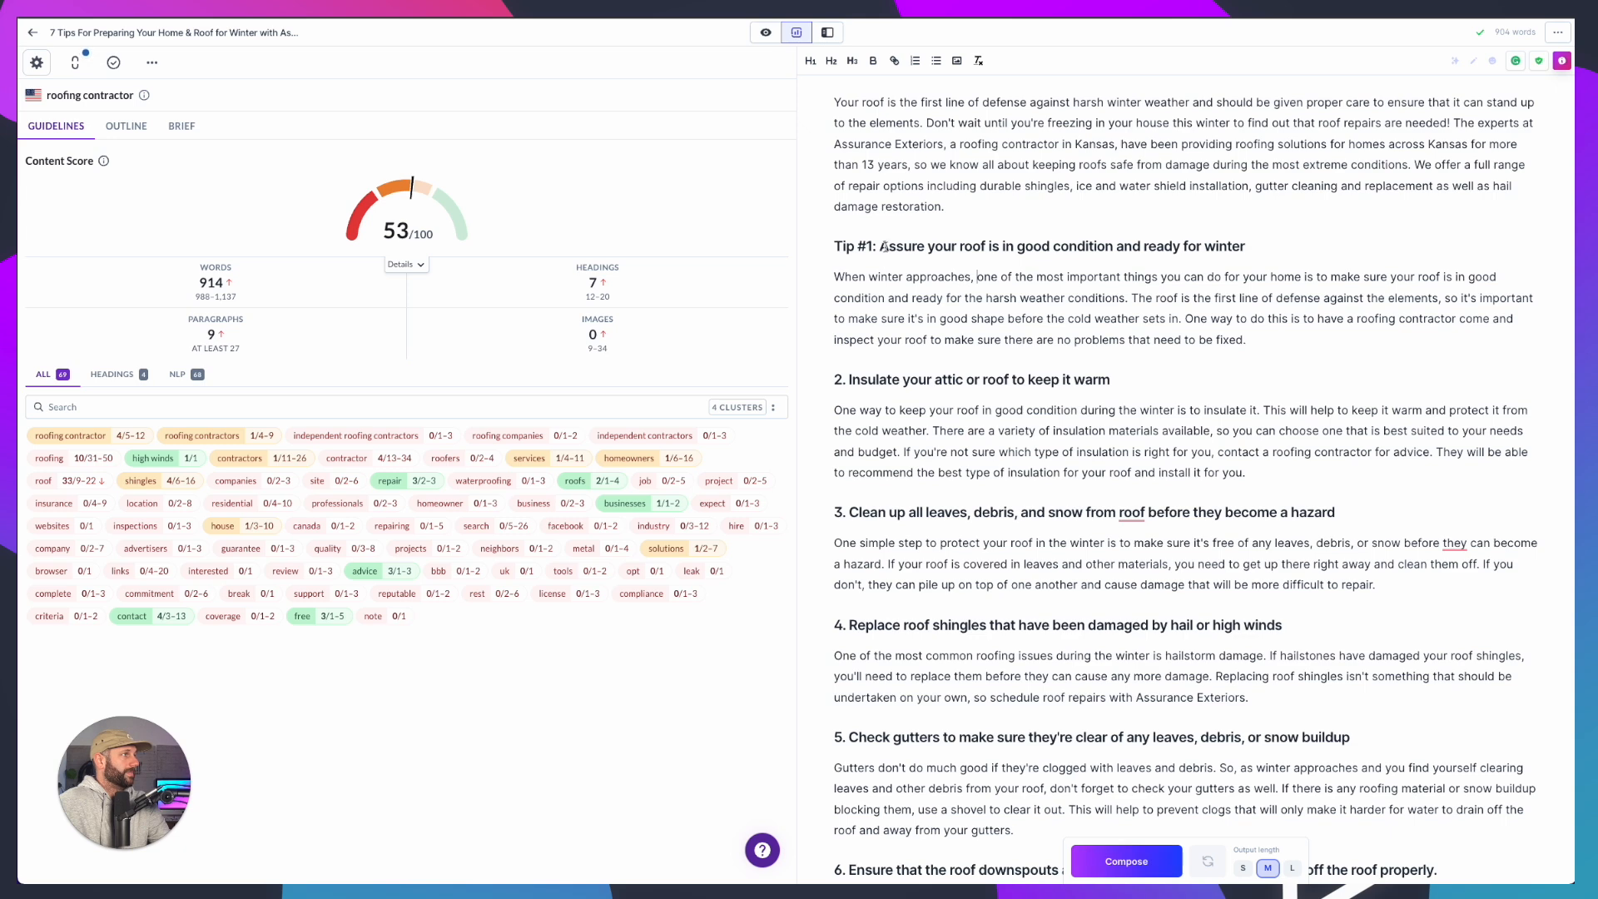
pyautogui.doubleClick(915, 246)
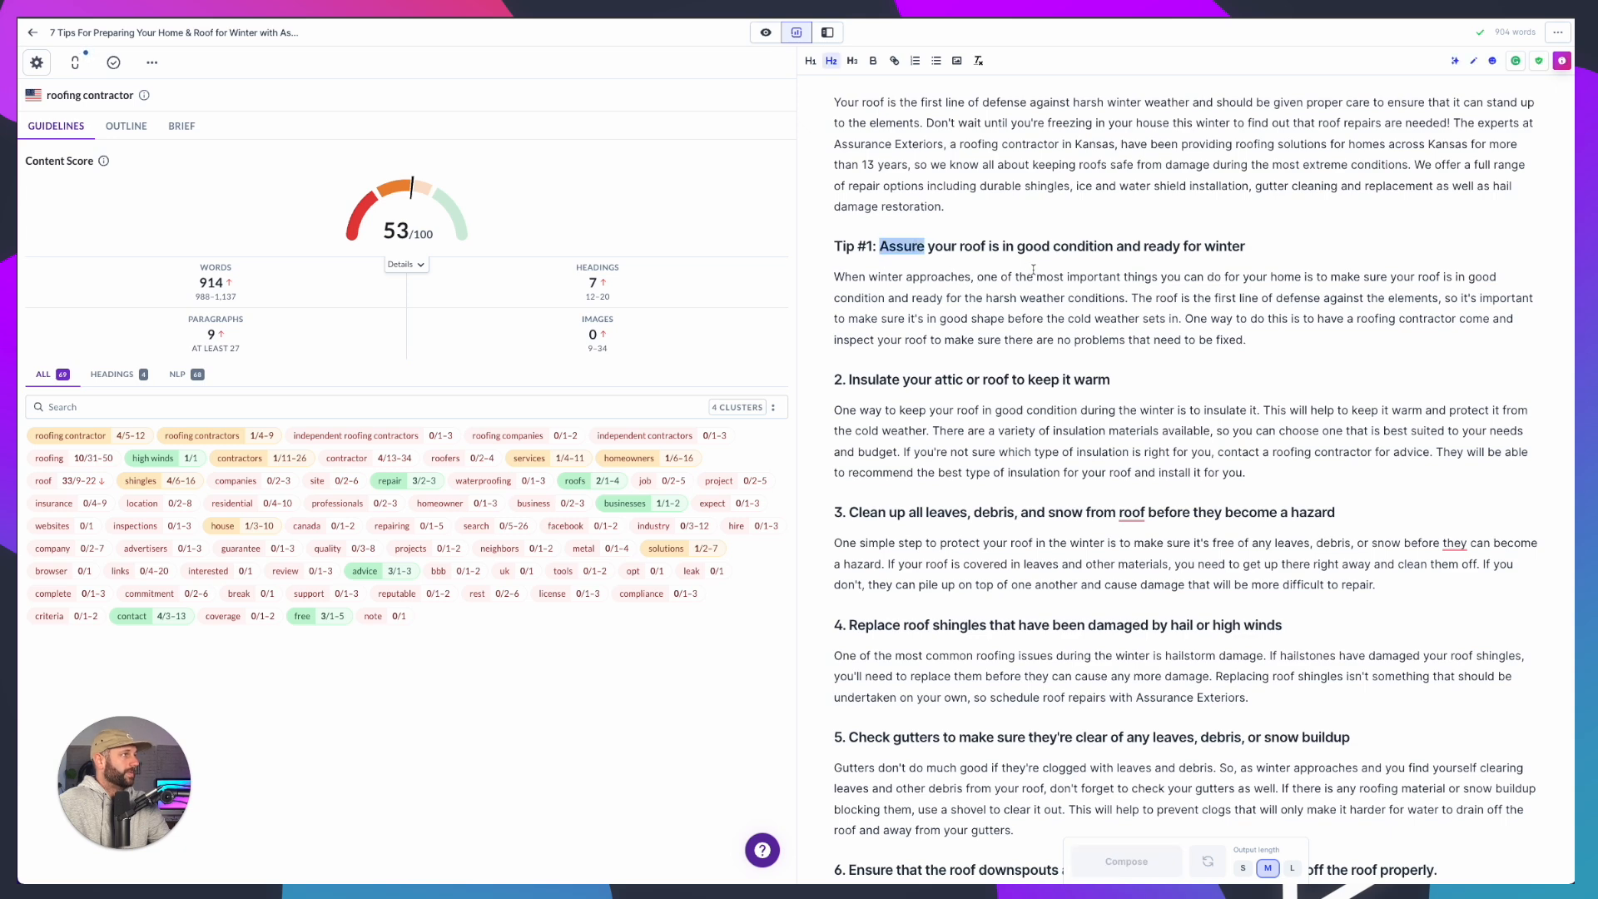
# Append "with an Inspection" to the end of the Tip #1 heading
pyautogui.click(1249, 245)
pyautogui.write('with an Incpe')
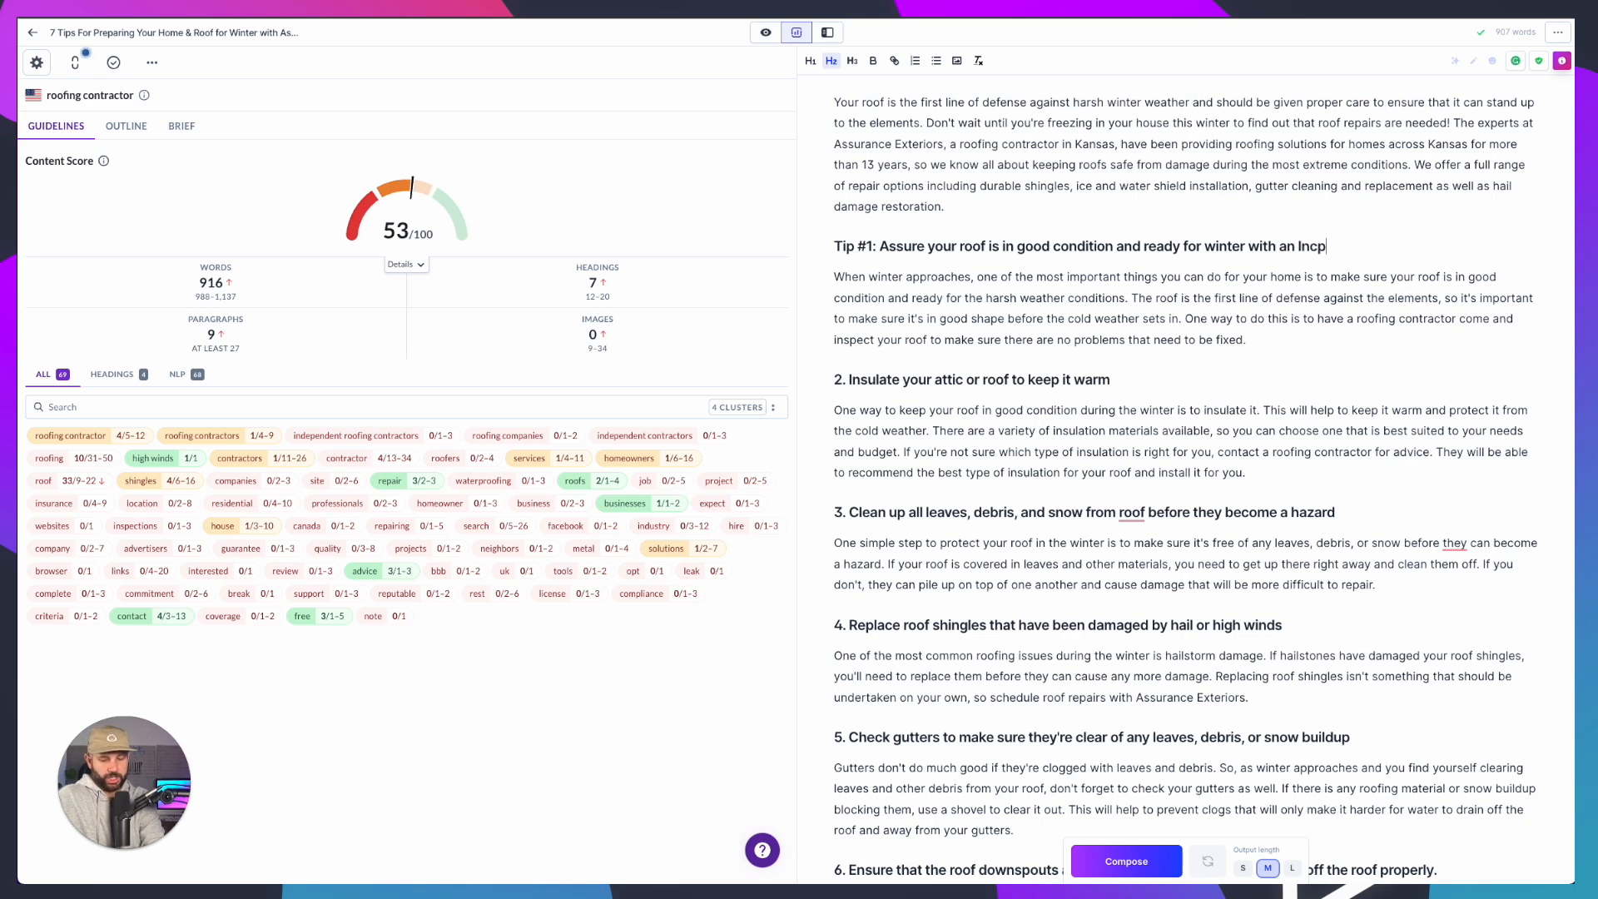
pyautogui.press('BackSpace')
pyautogui.press('BackSpace')
pyautogui.press('BackSpace')
pyautogui.write('spection')
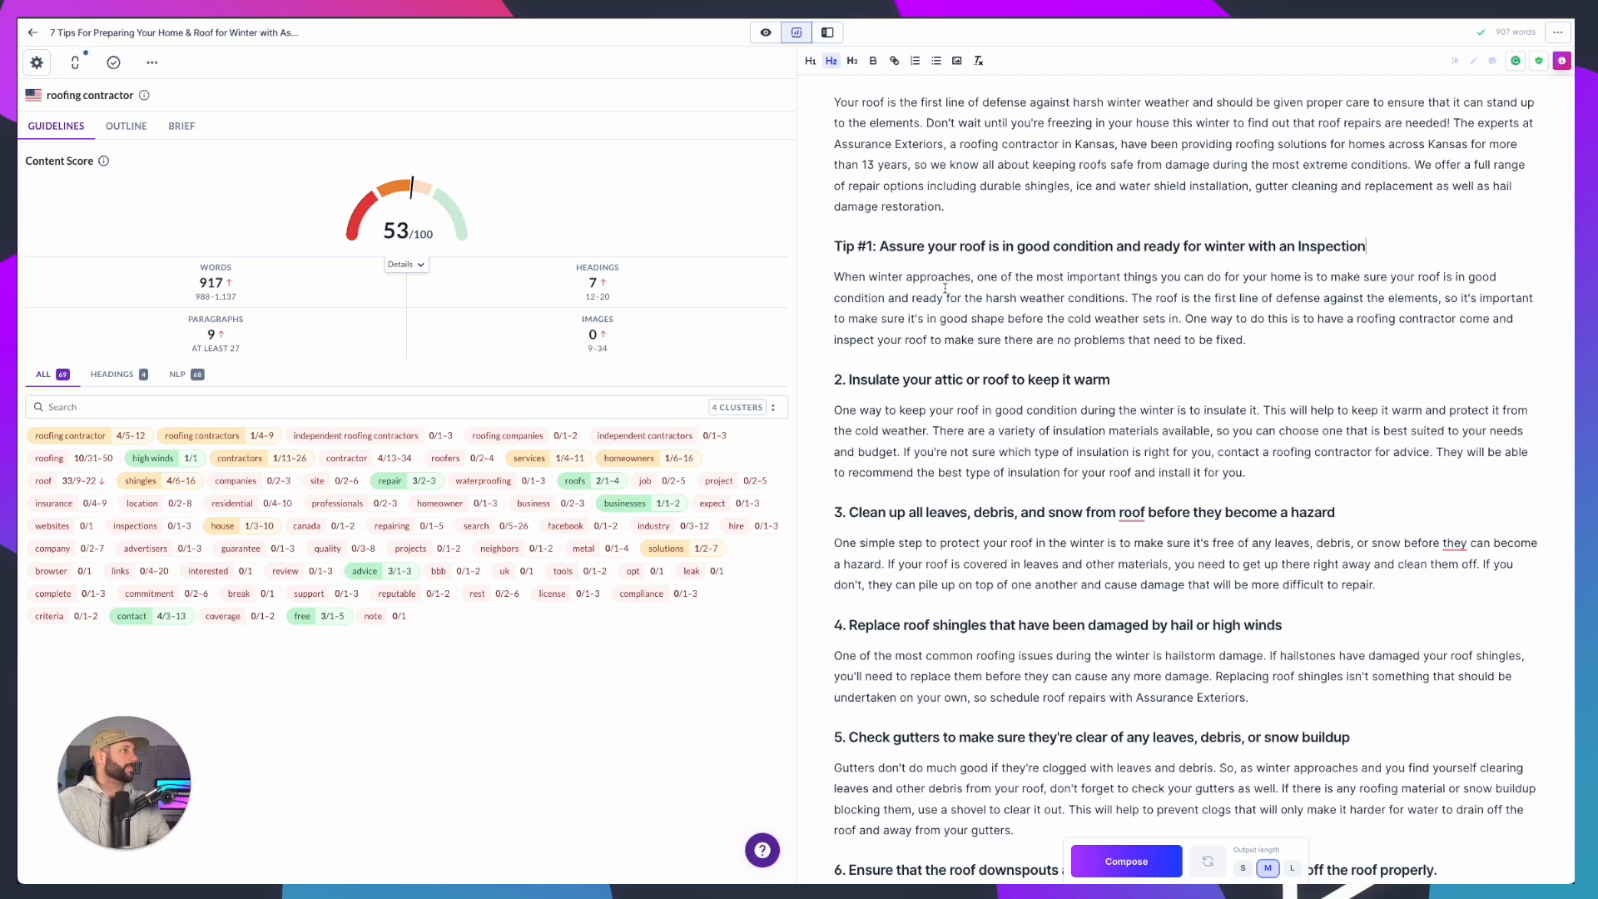
pyautogui.click(1324, 321)
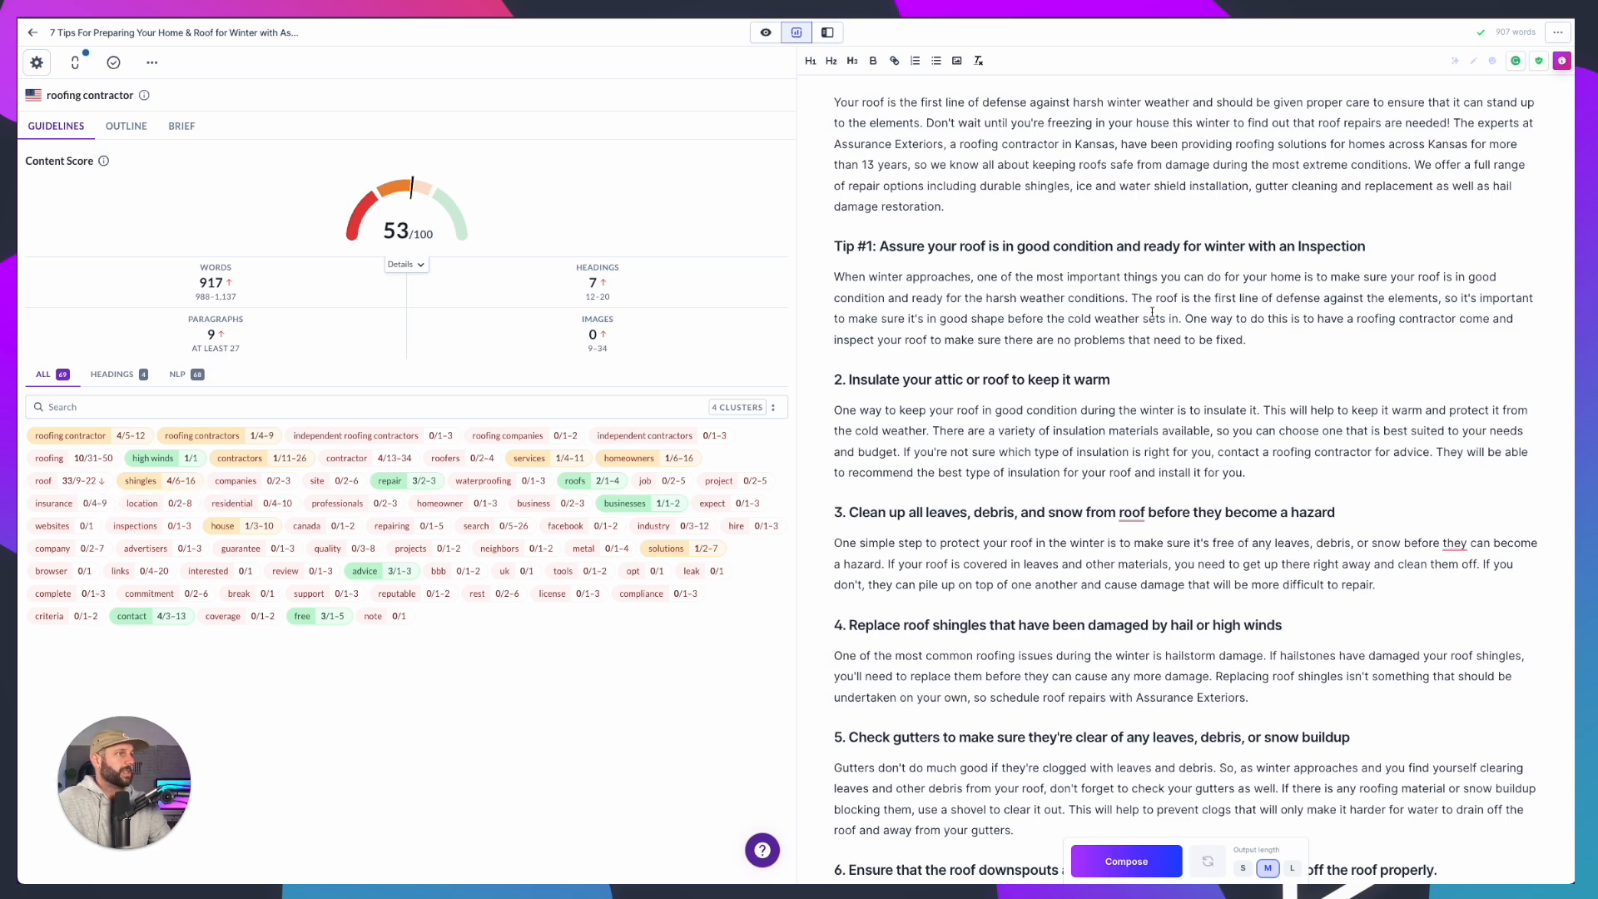
pyautogui.click(1373, 249)
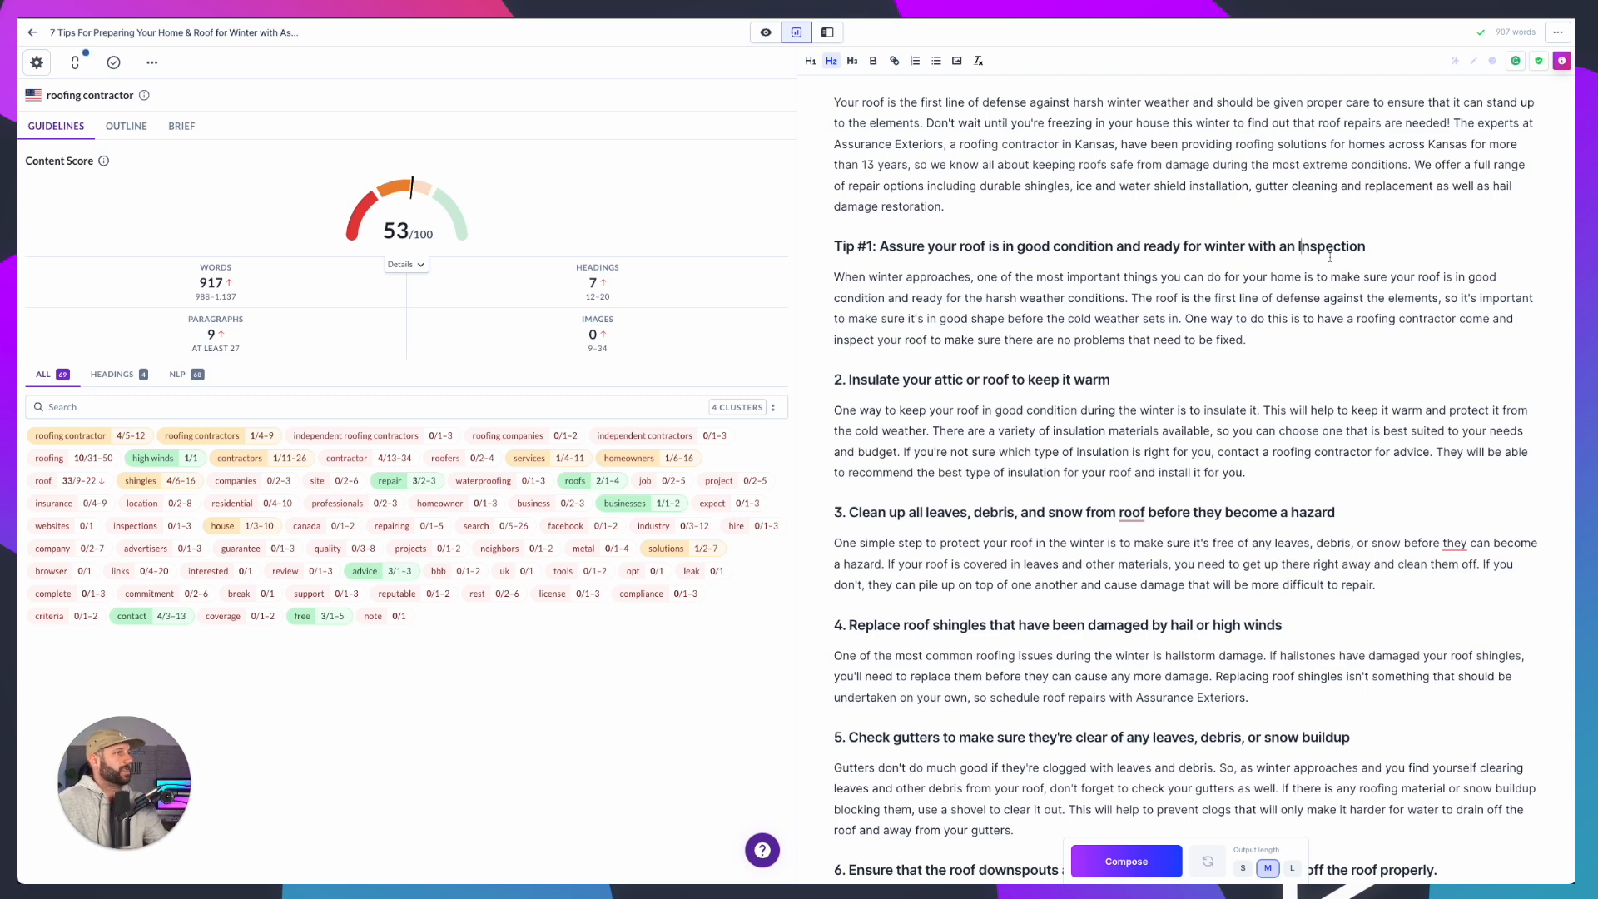
pyautogui.moveTo(1368, 247); pyautogui.dragTo(877, 247)
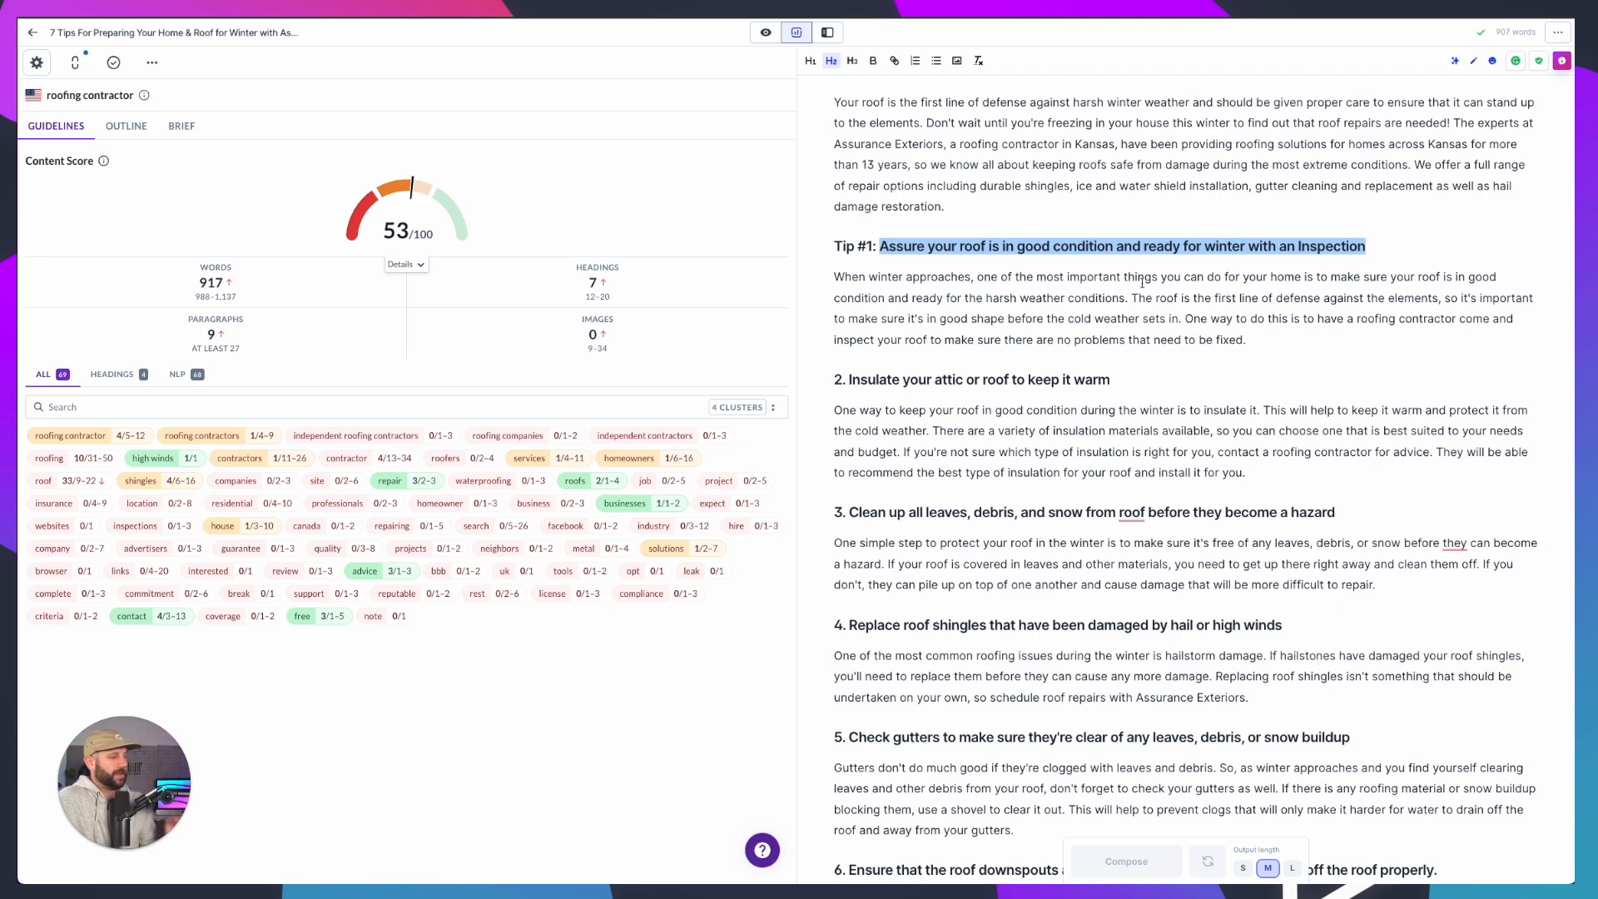
# Write the AI command ">re-write the tip above and use the keyword independent roofing contractors" on a new line below the Tip #1 heading
pyautogui.press('Right')
pyautogui.press('Return')
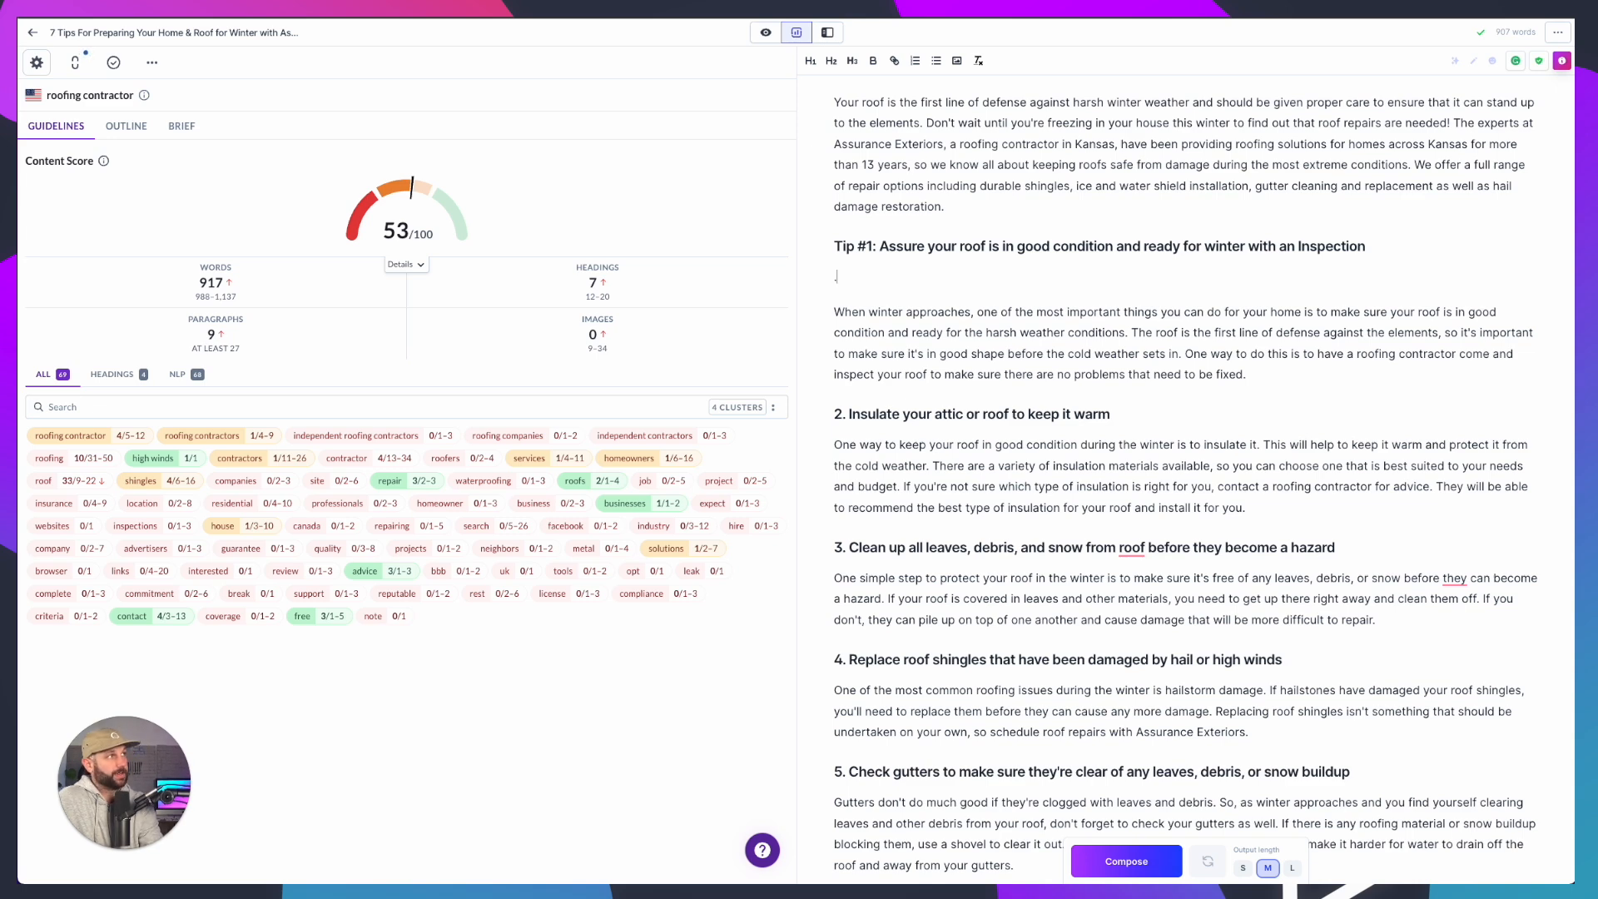
pyautogui.write('>')
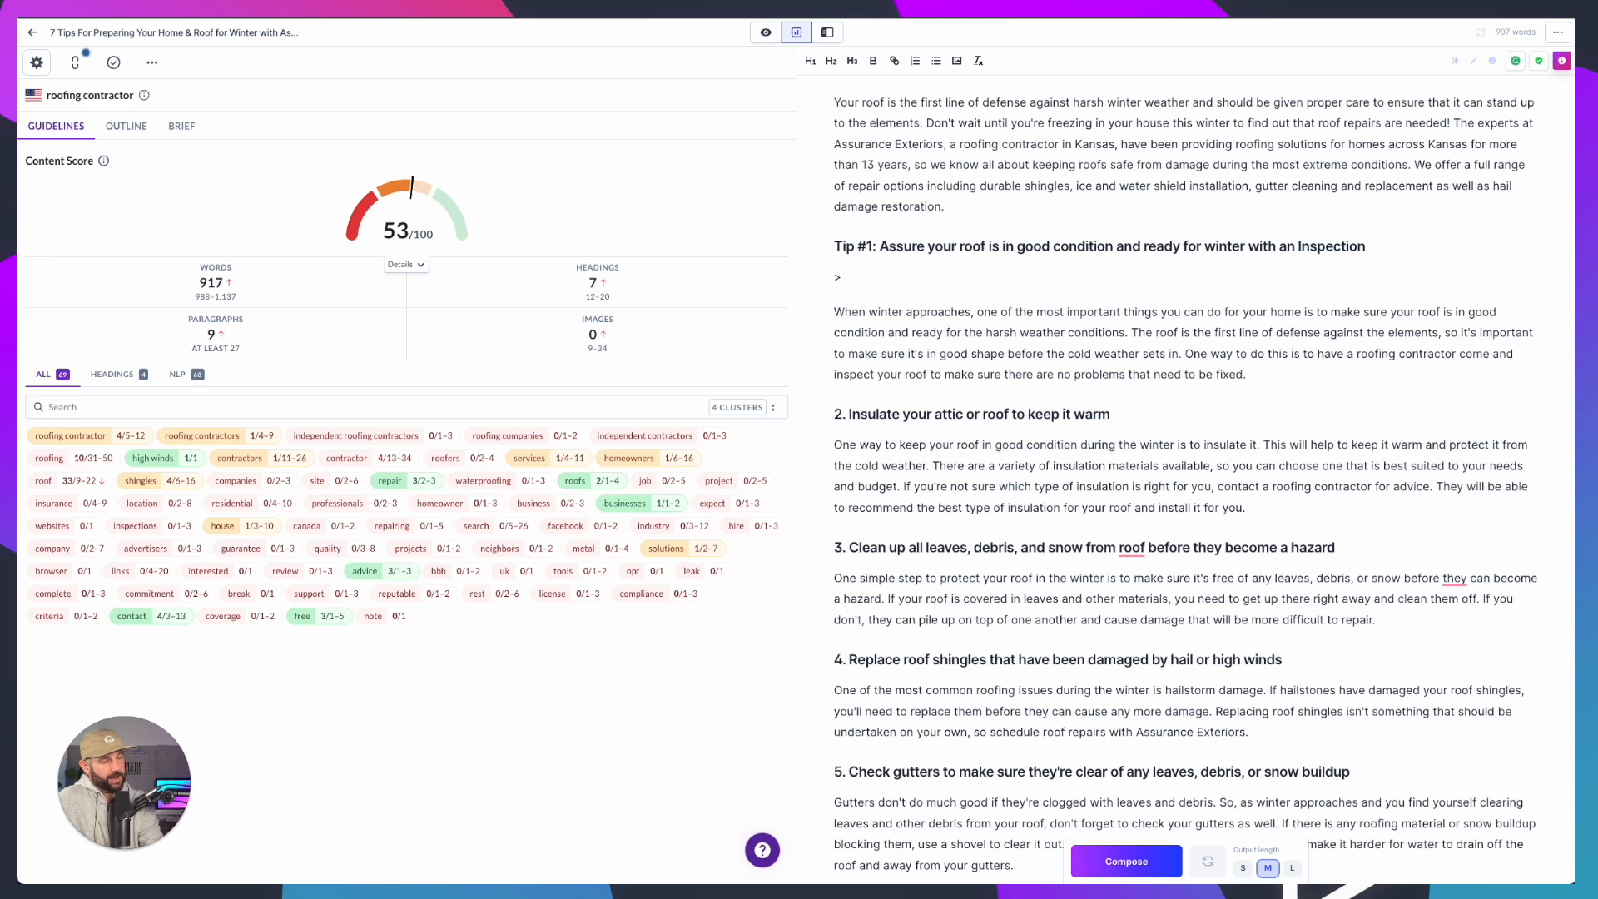
pyautogui.write('re-wrtie th')
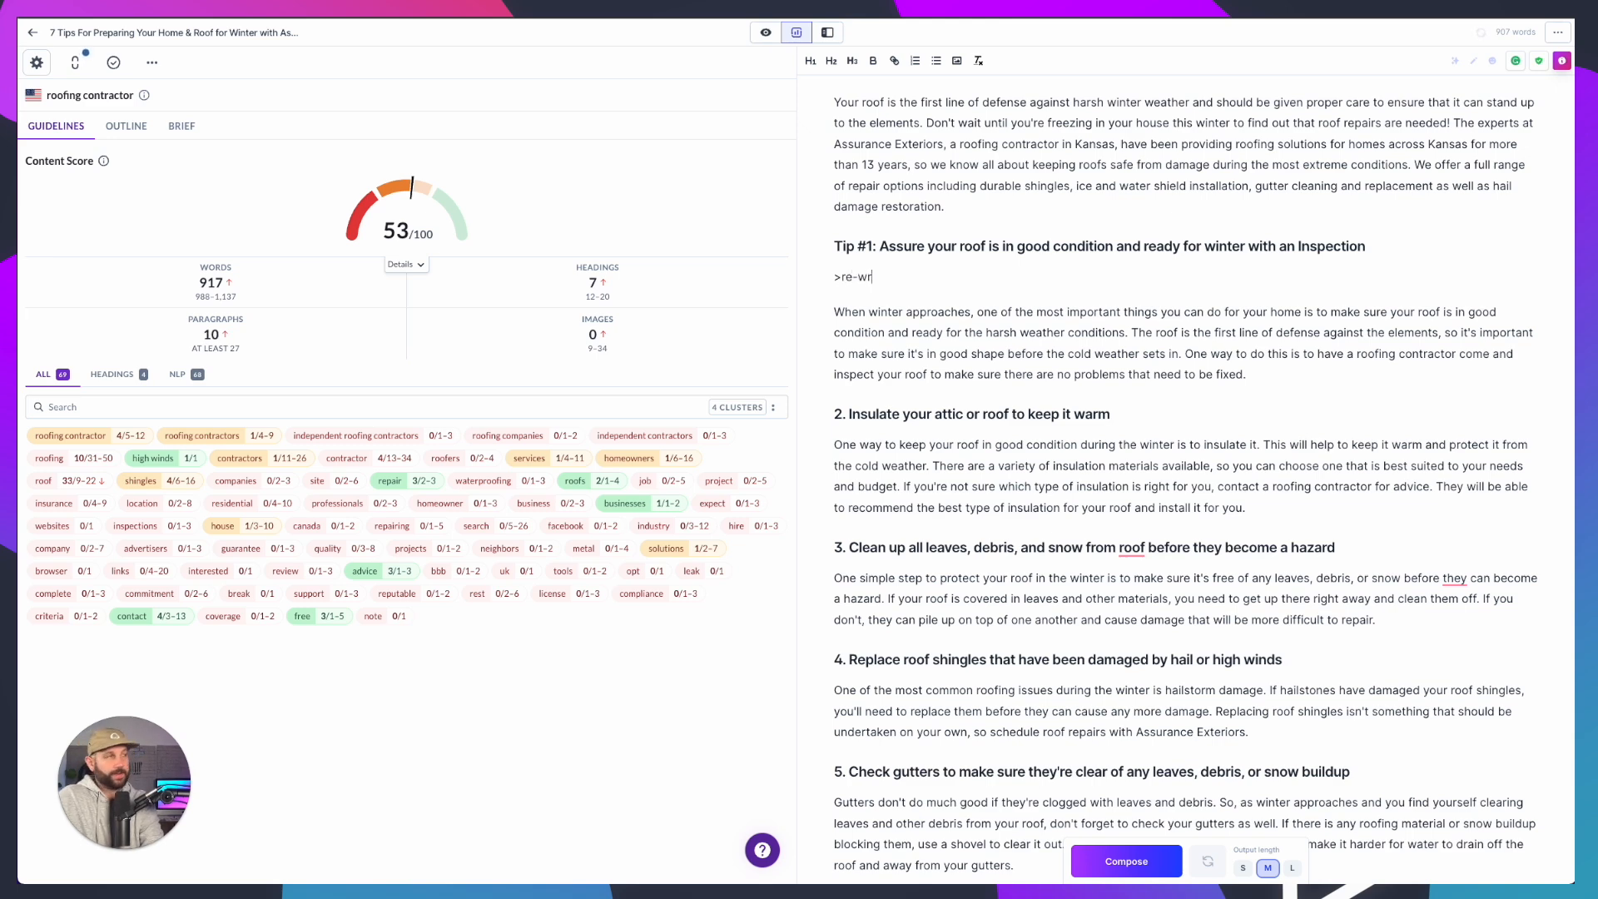
pyautogui.press('BackSpace')
pyautogui.press('BackSpace')
pyautogui.press('BackSpace')
pyautogui.press('BackSpace')
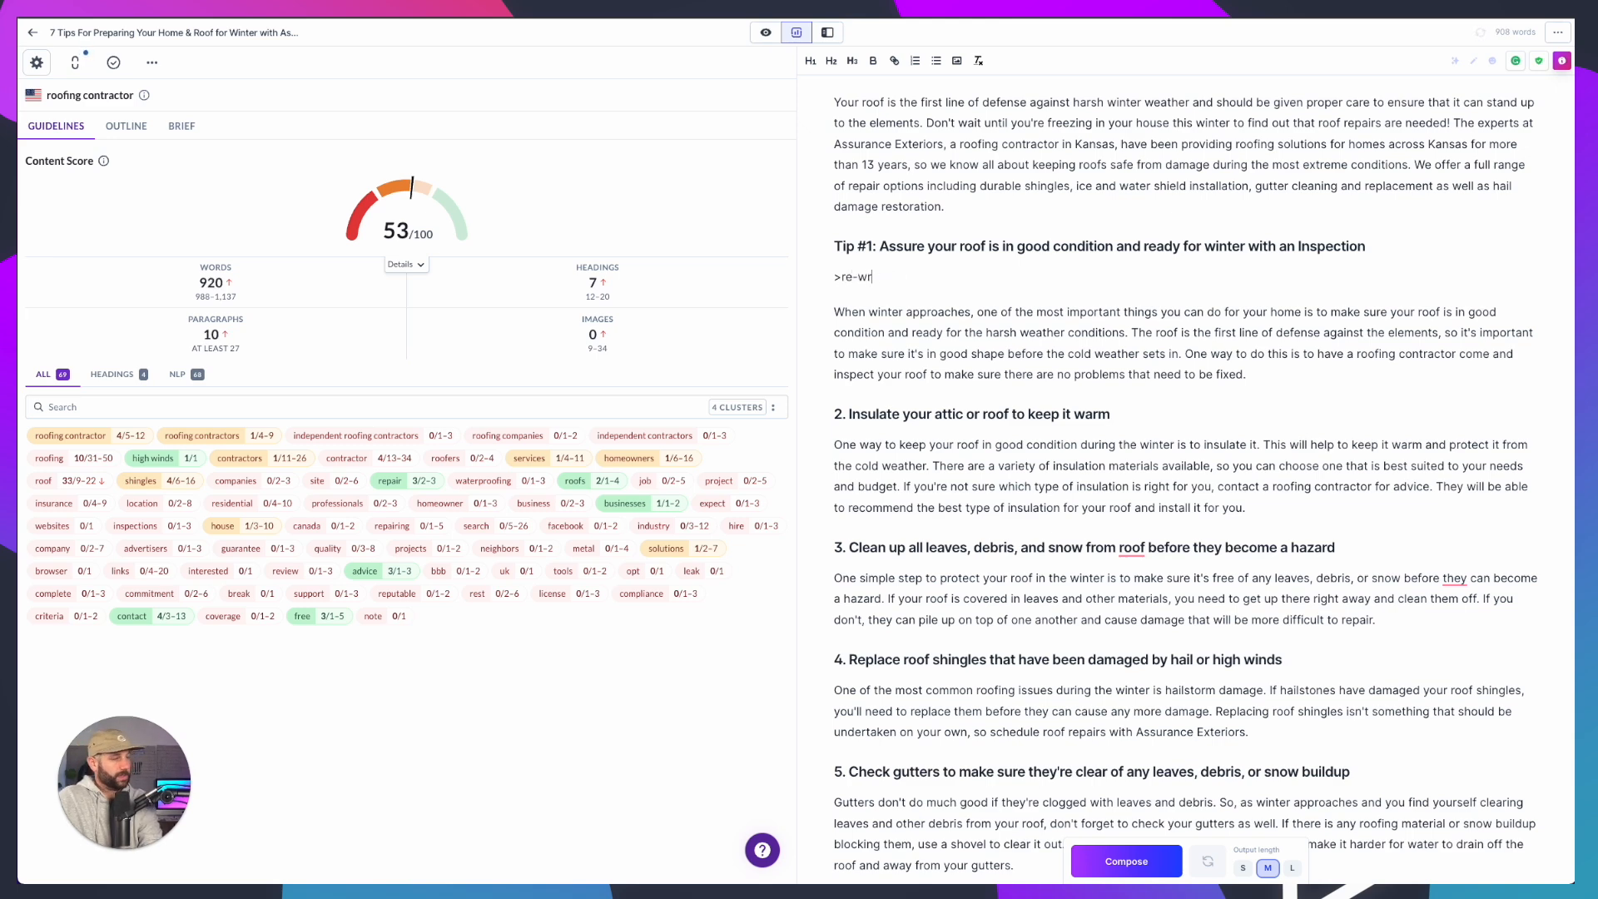
pyautogui.write('ite the tip above and use the work')
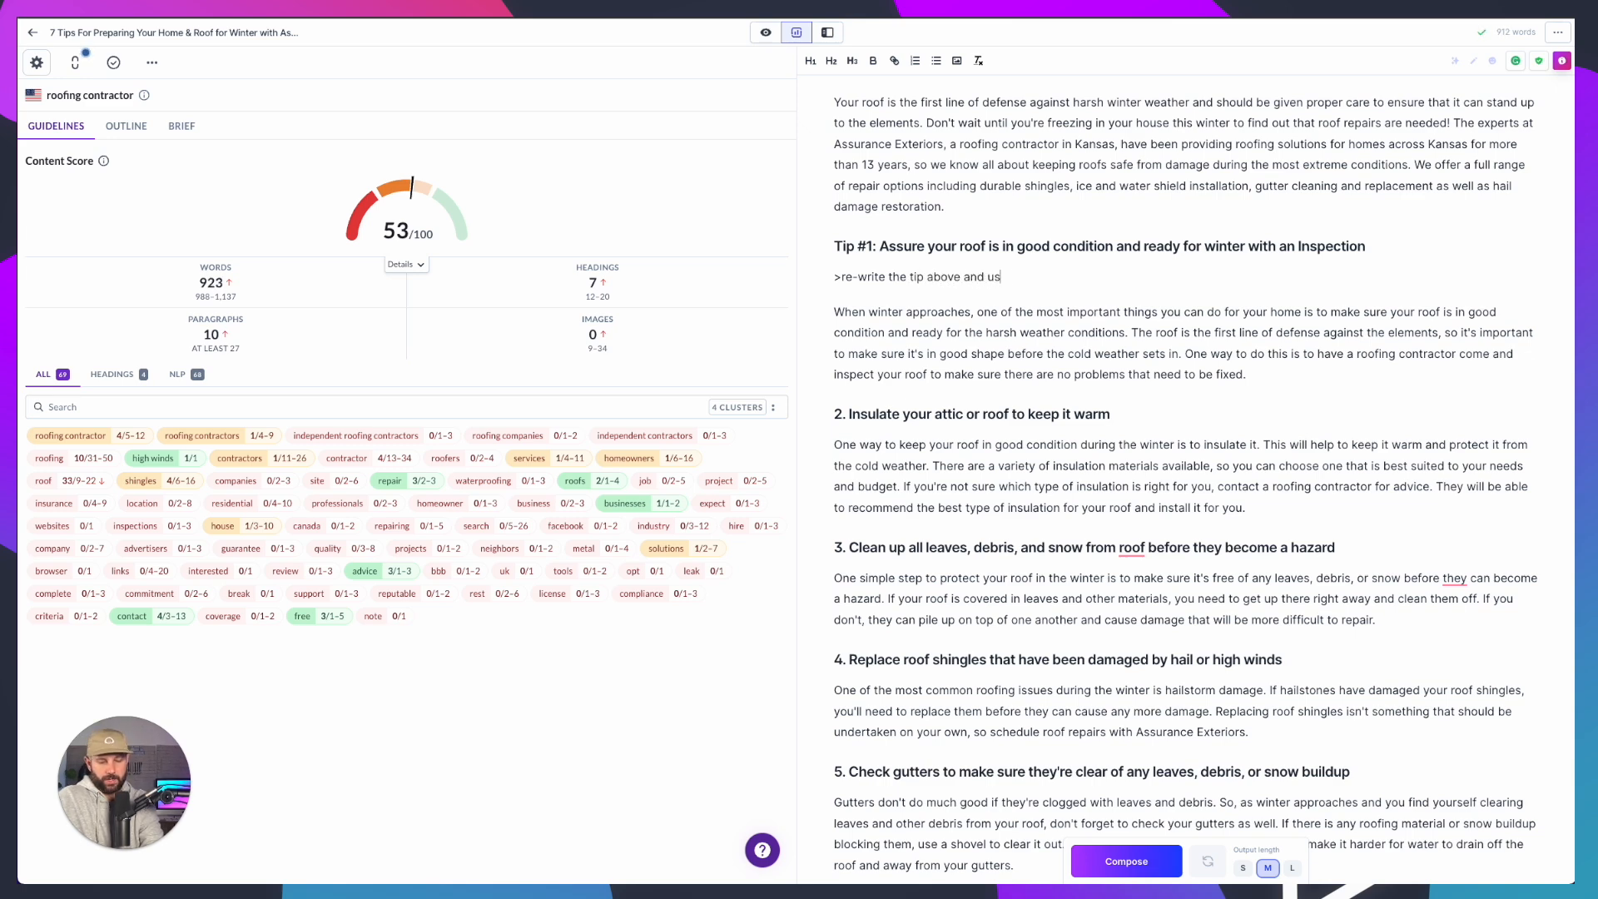
pyautogui.press('BackSpace')
pyautogui.press('BackSpace')
pyautogui.press('BackSpace')
pyautogui.press('BackSpace')
pyautogui.press('BackSpace')
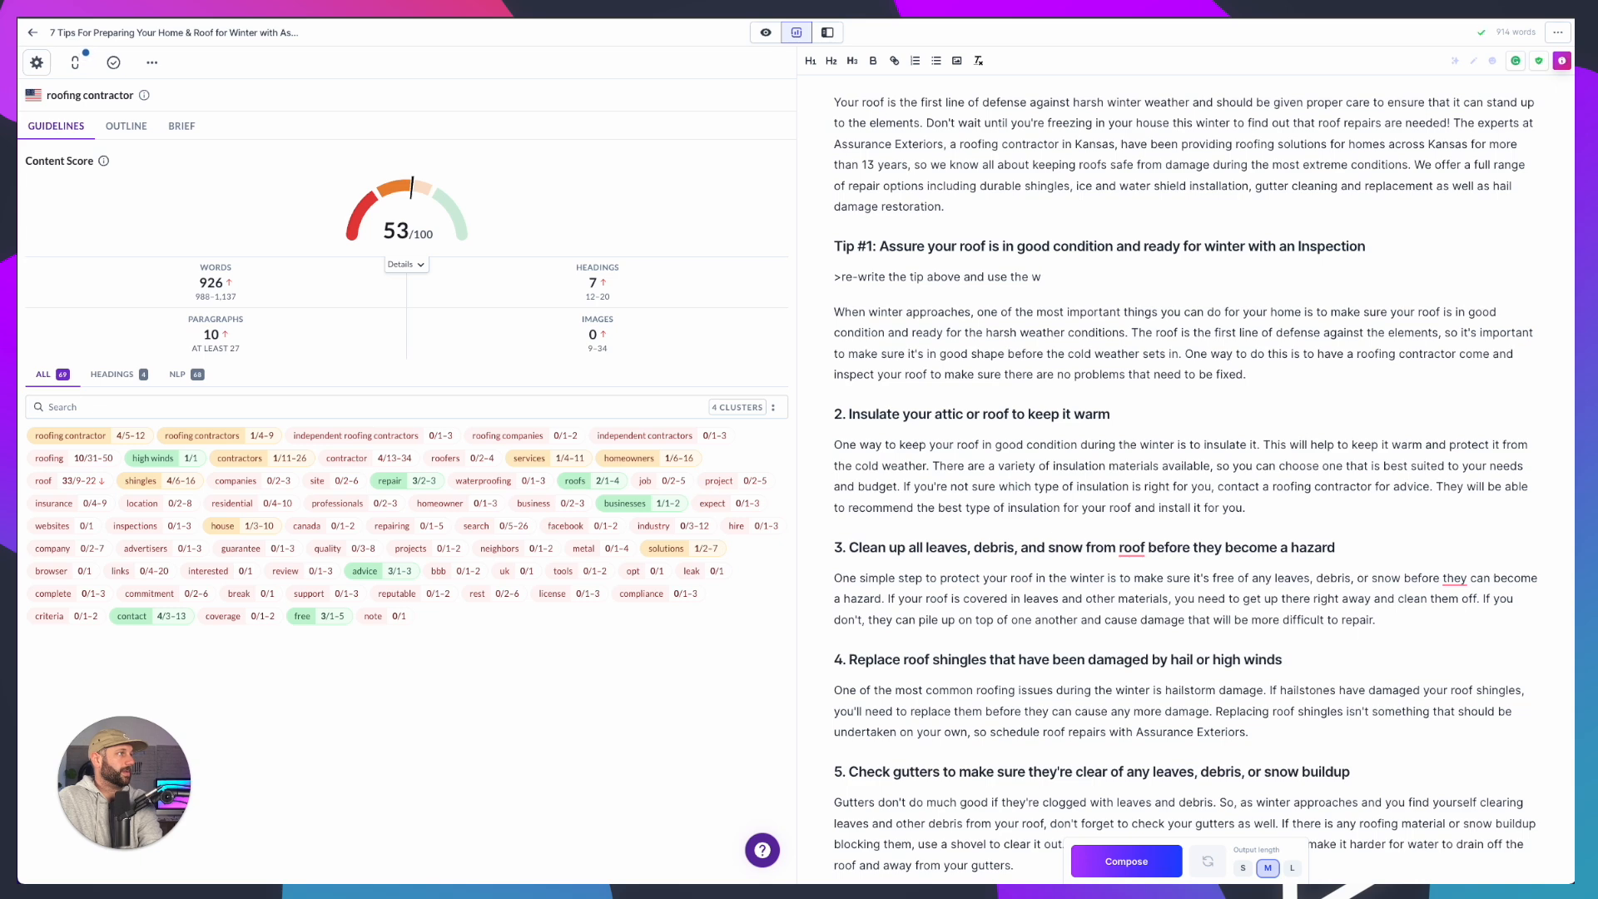
pyautogui.write('keyword')
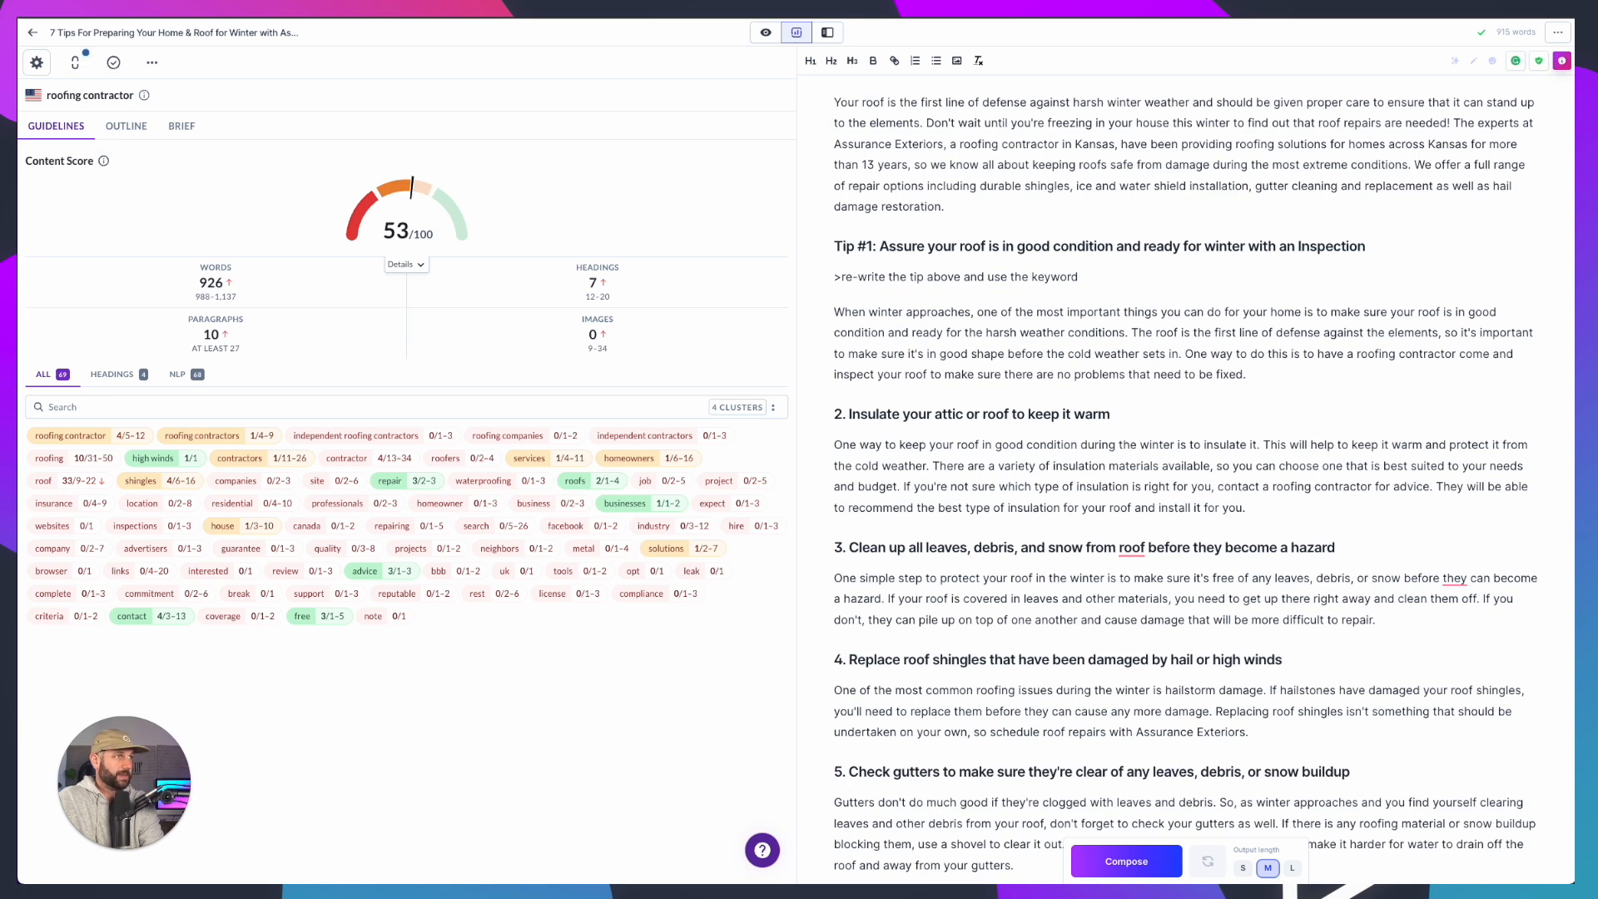
pyautogui.write('independ')
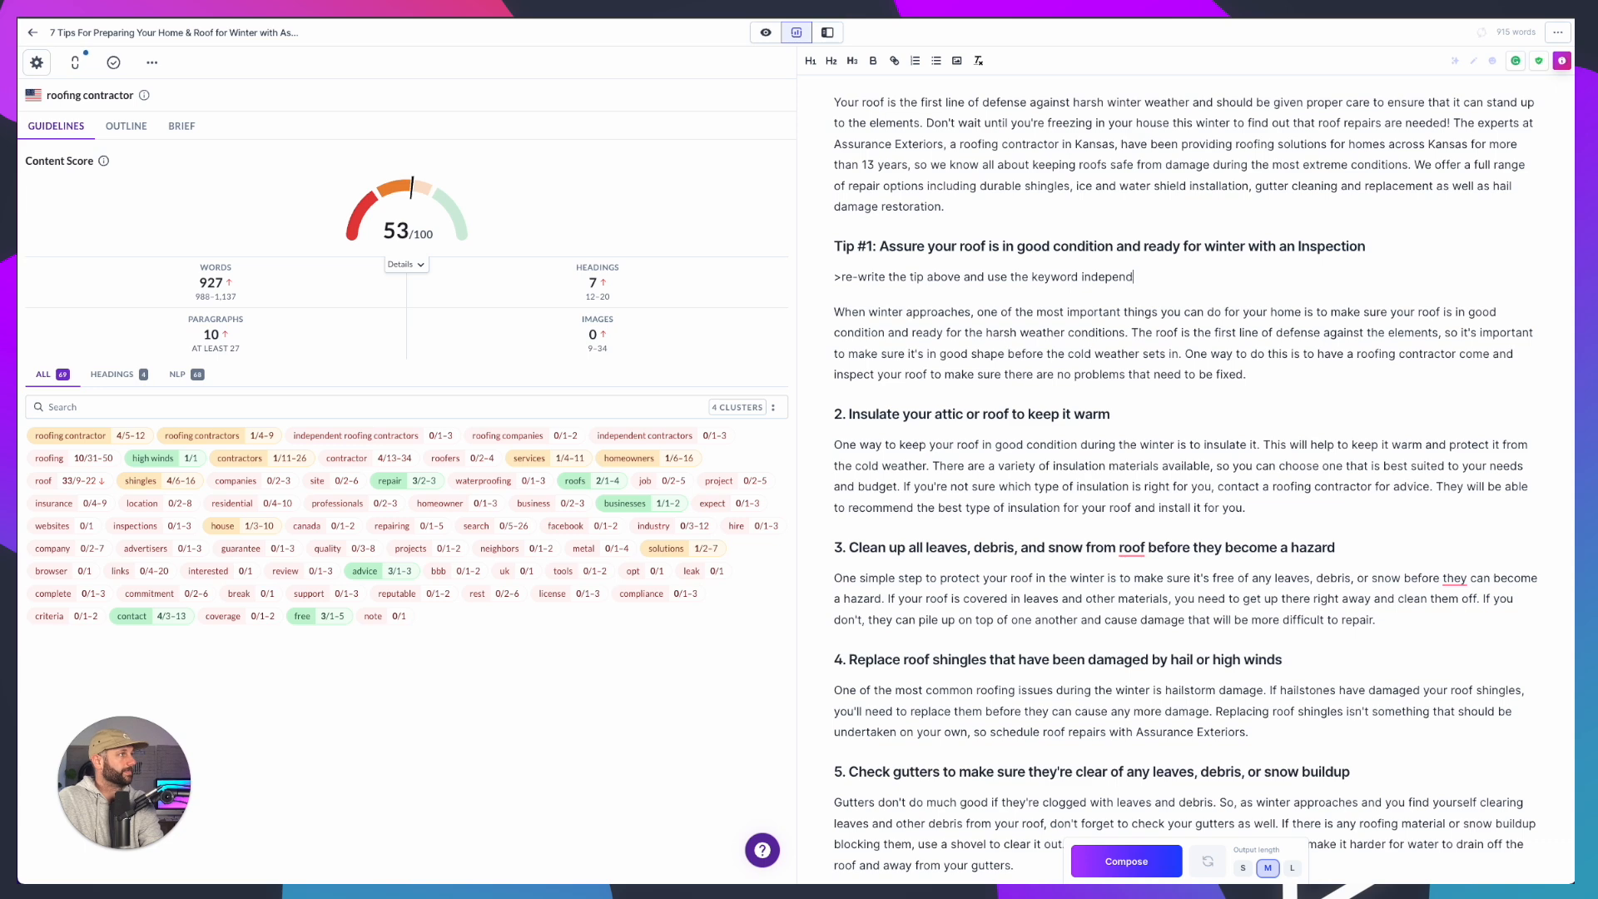
pyautogui.write('e')
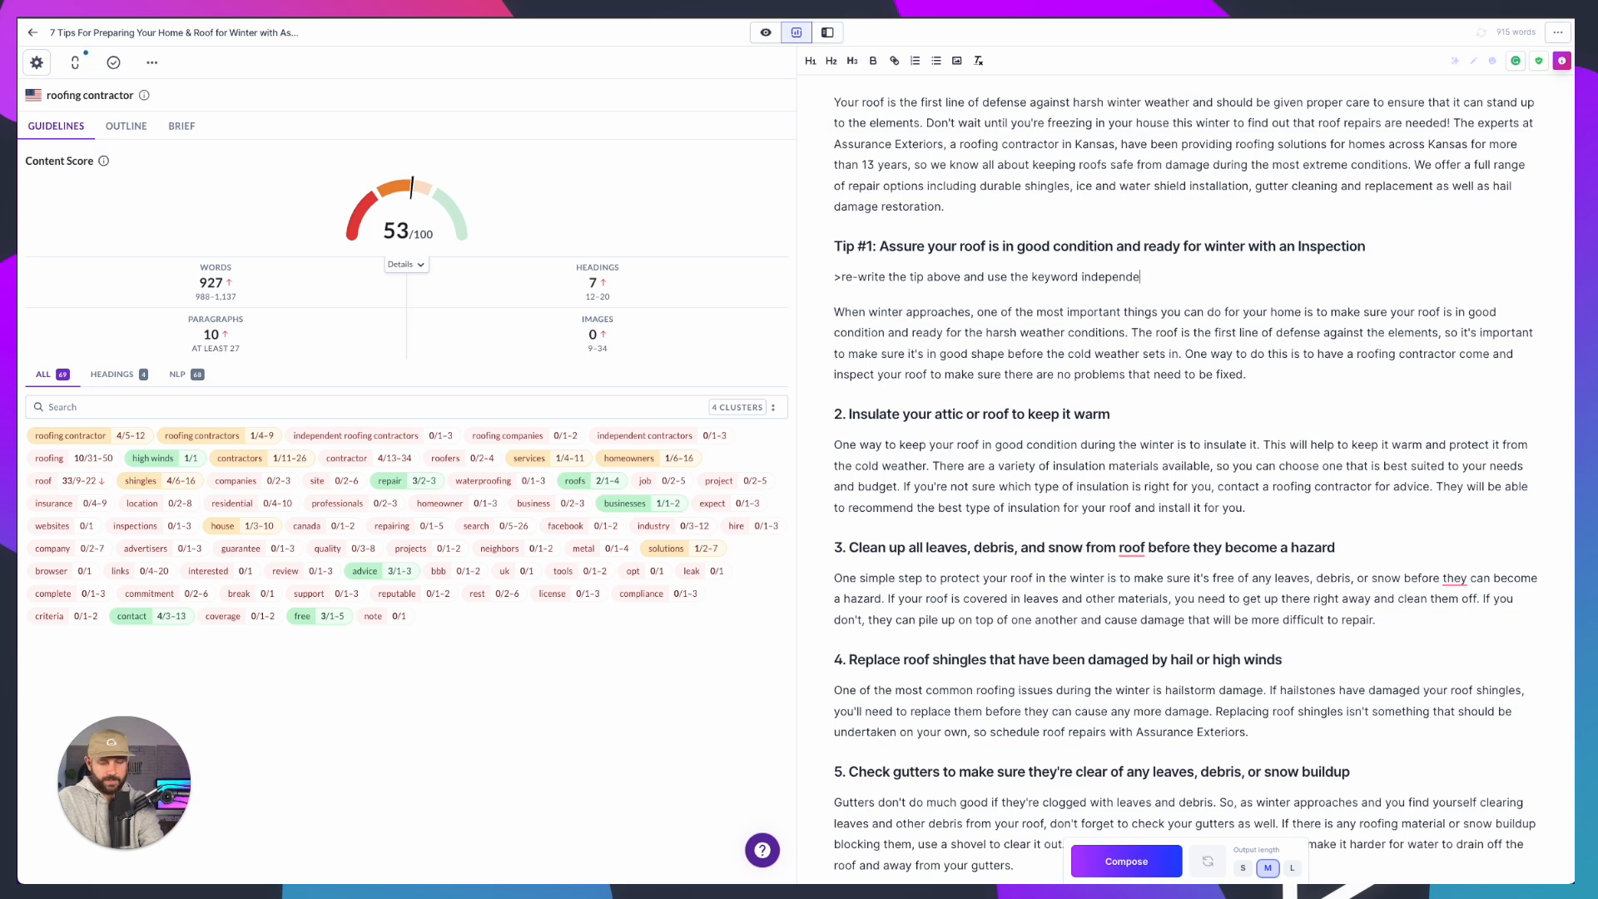
pyautogui.write('nt roofing contractors')
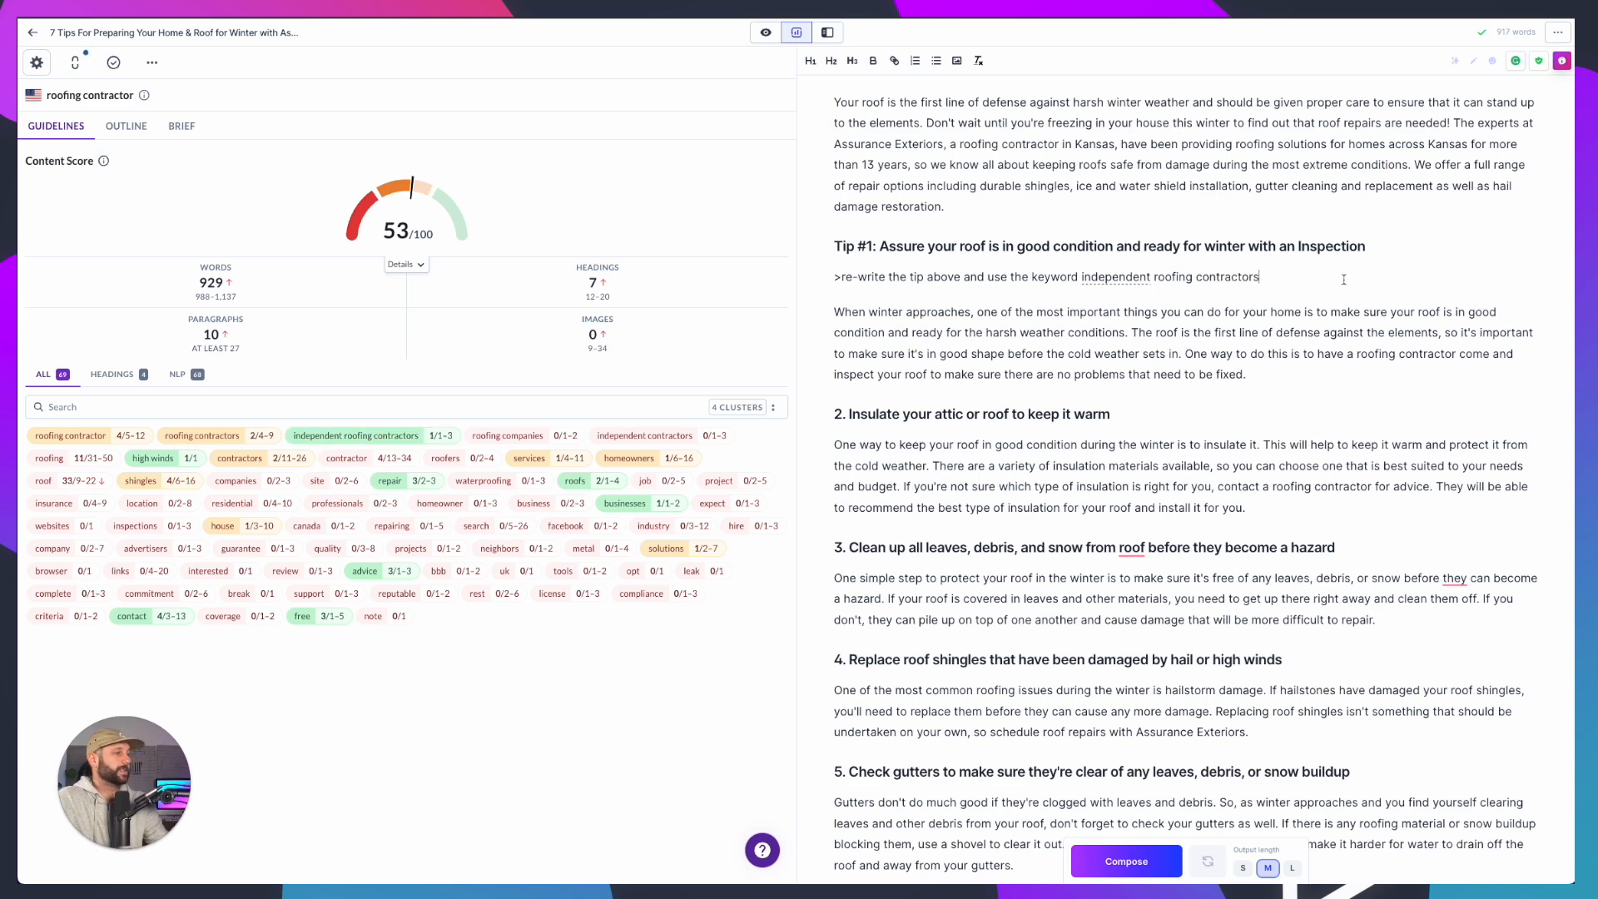
pyautogui.press('Return')
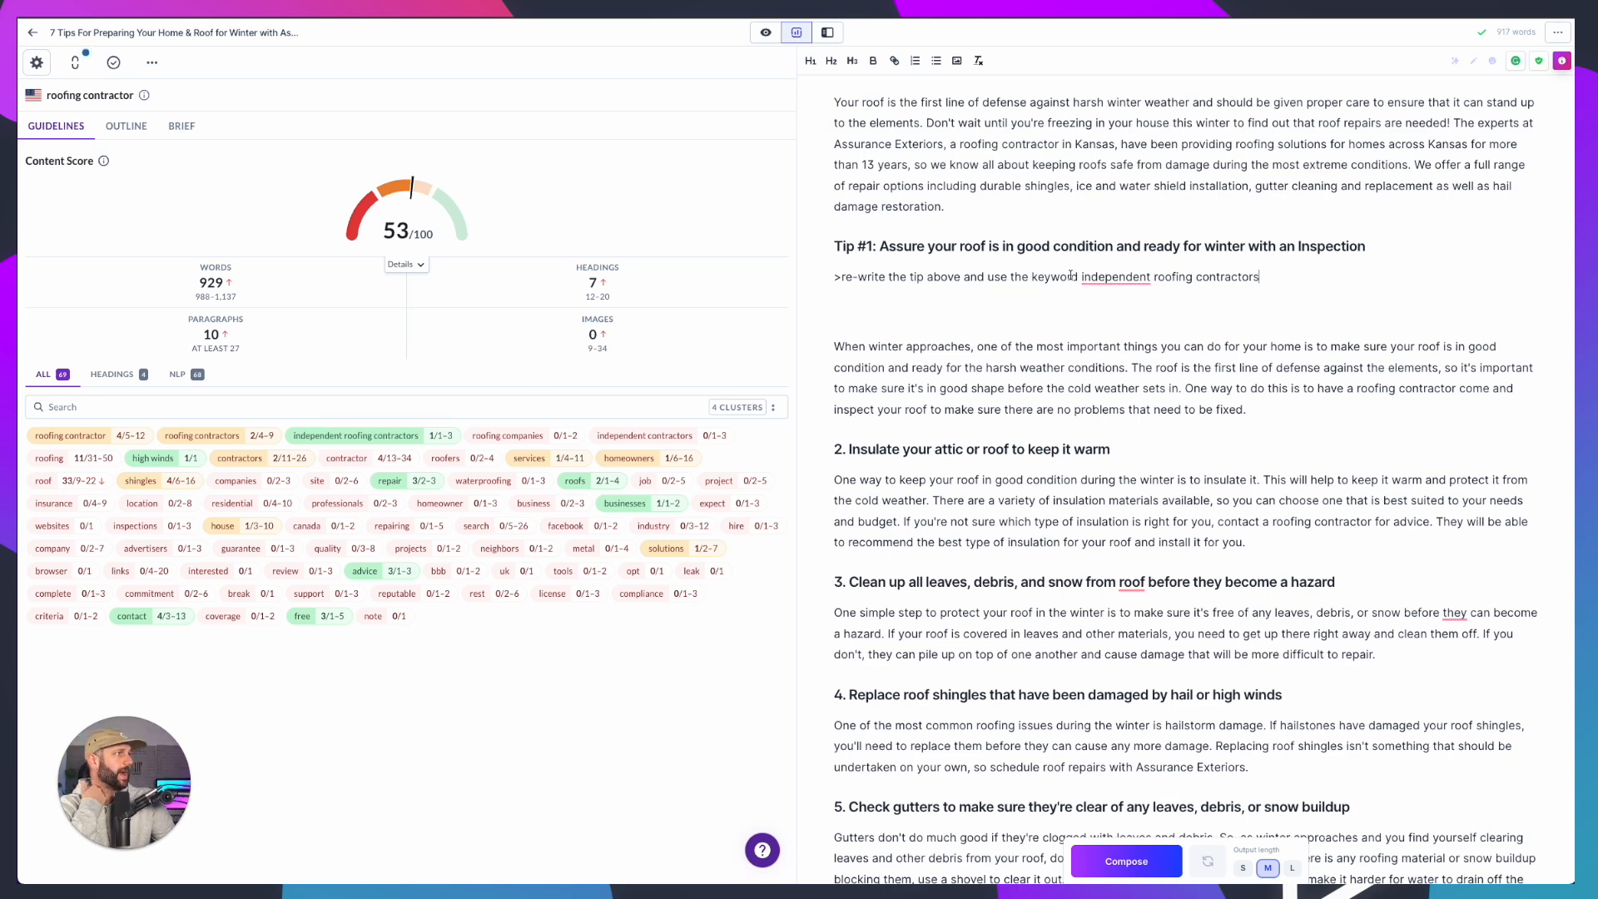
# Insert a comma after "keyword" in the AI command and generate text from it
pyautogui.click(1100, 277)
pyautogui.click(1115, 308)
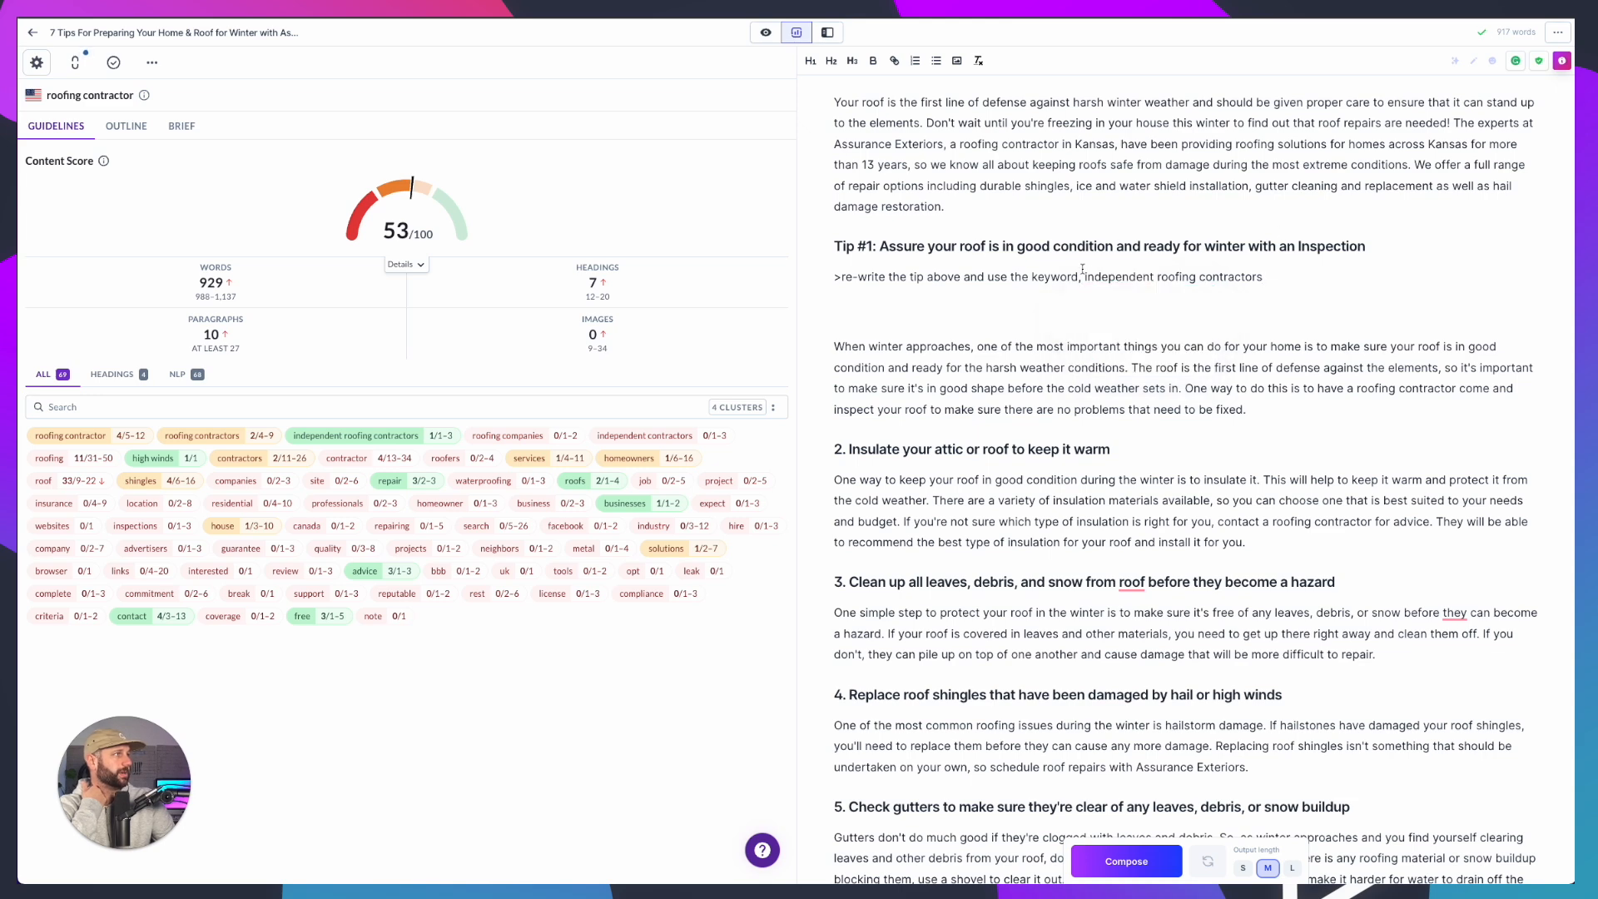
pyautogui.click(1325, 273)
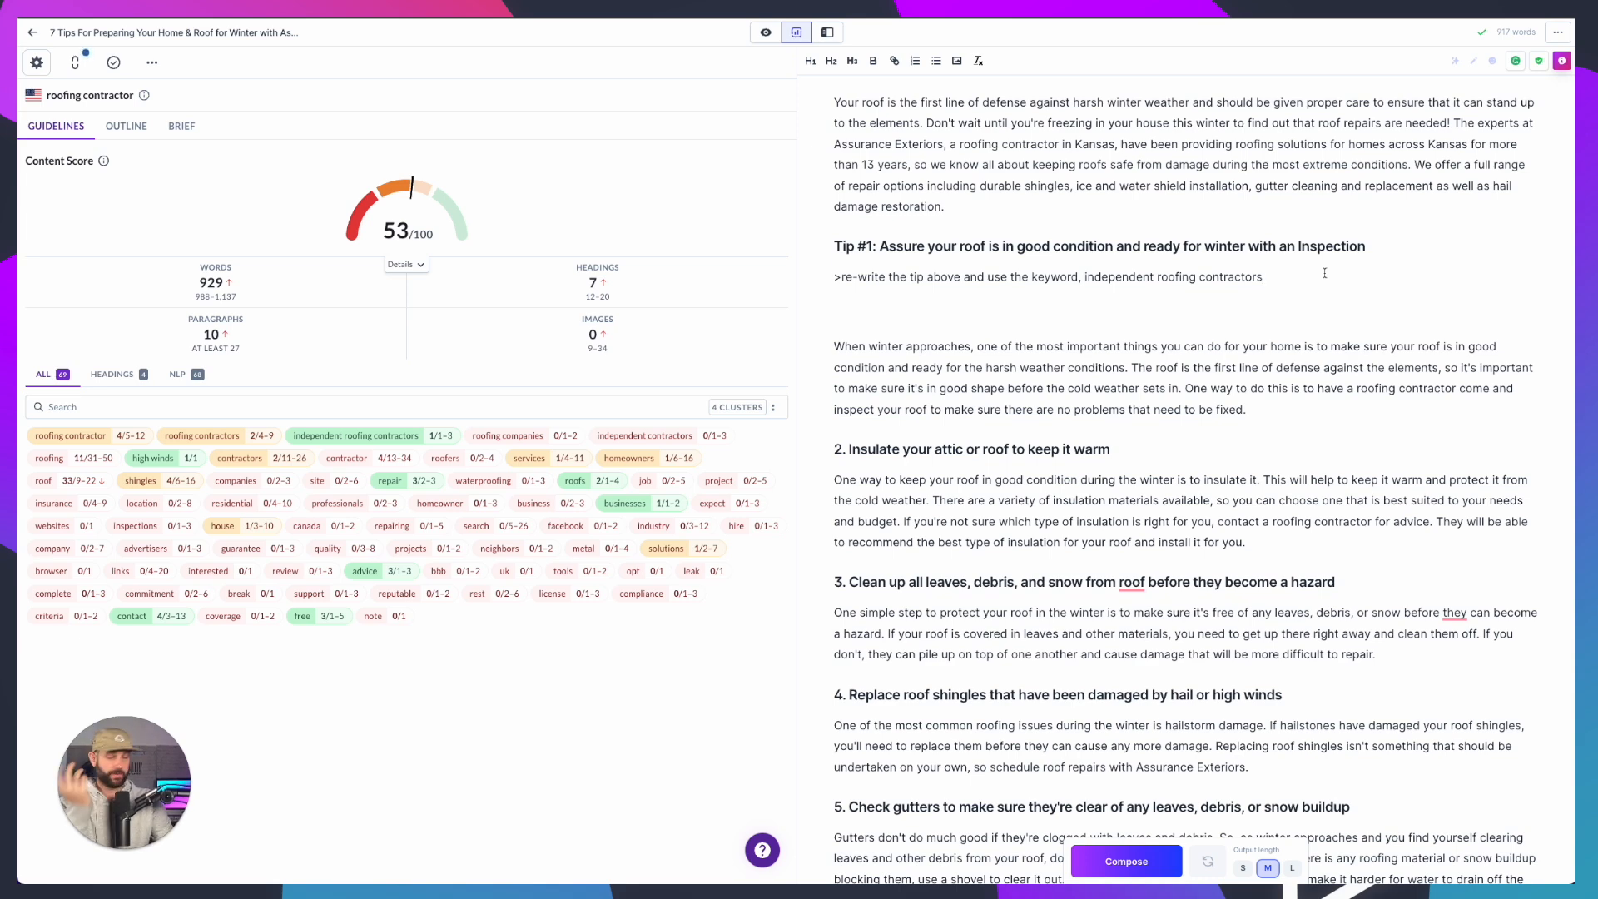
pyautogui.hotkey('ctrl', 'Return')
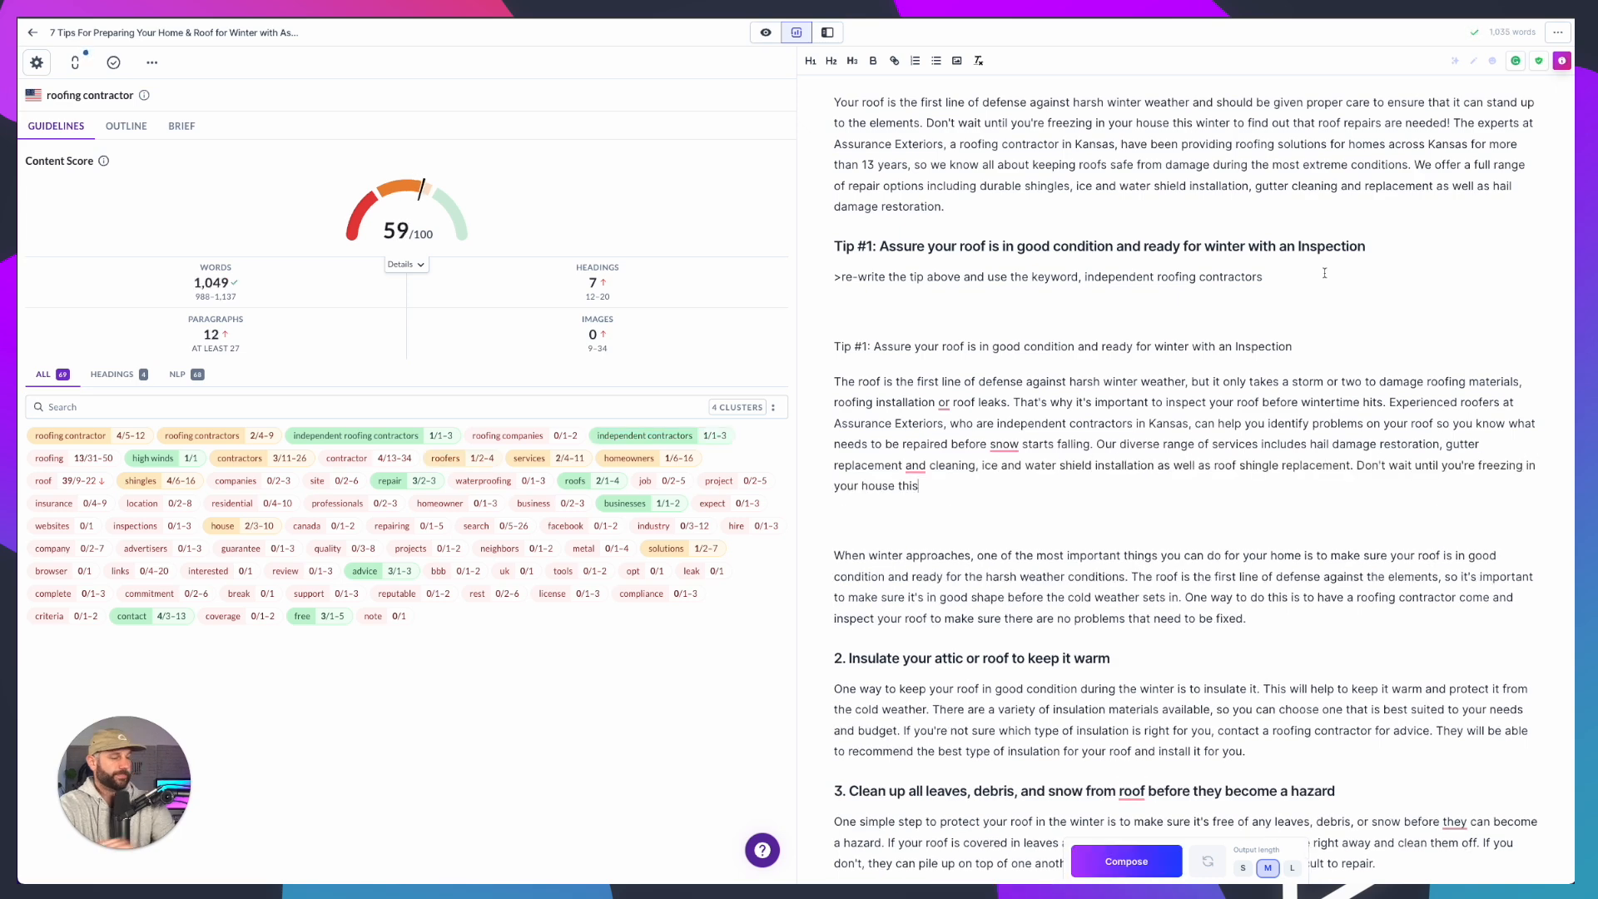
# Delete the generated text and rerun the AI command with "re-write" changed to "re-phrase"
pyautogui.moveTo(936, 476); pyautogui.dragTo(825, 340)
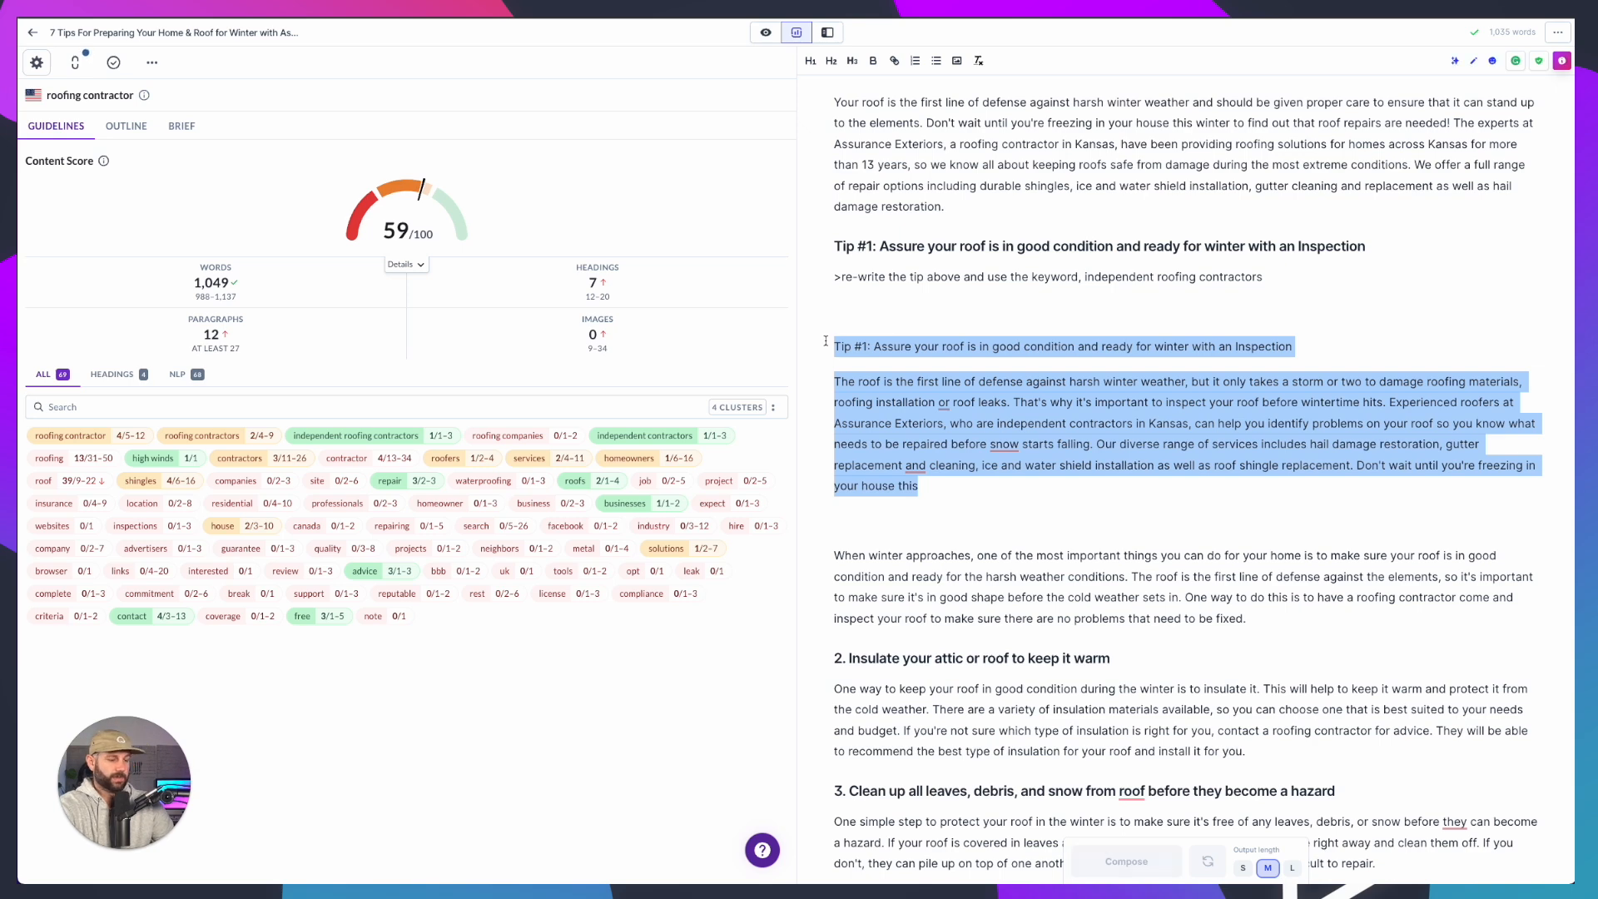
pyautogui.press('BackSpace')
pyautogui.doubleClick(866, 275)
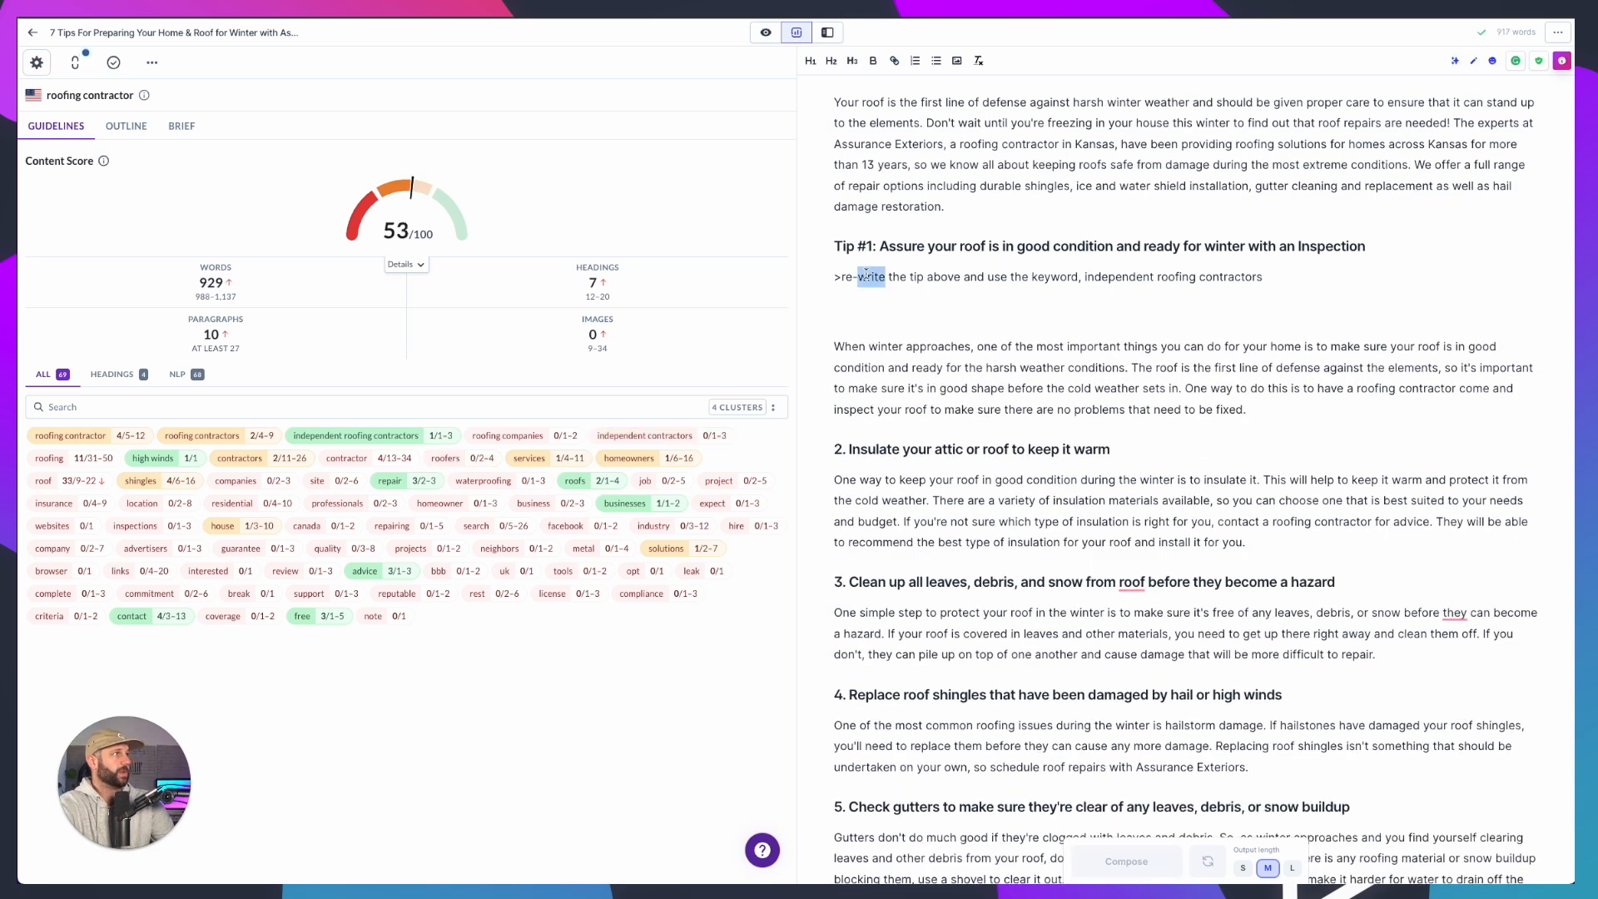
pyautogui.write('phrase')
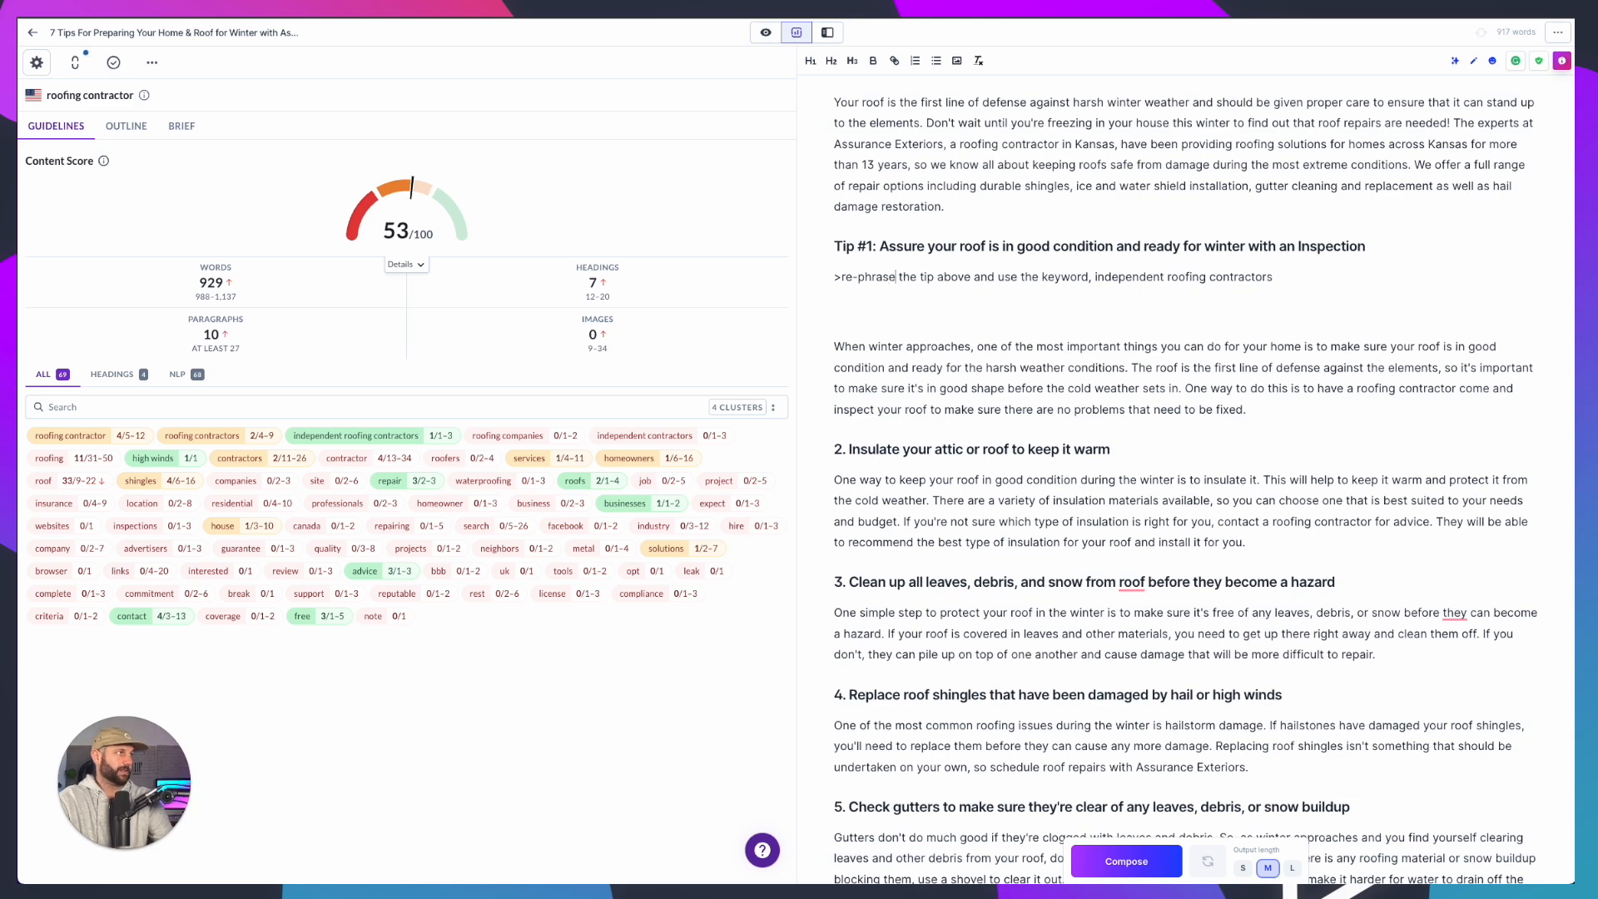
pyautogui.click(1297, 276)
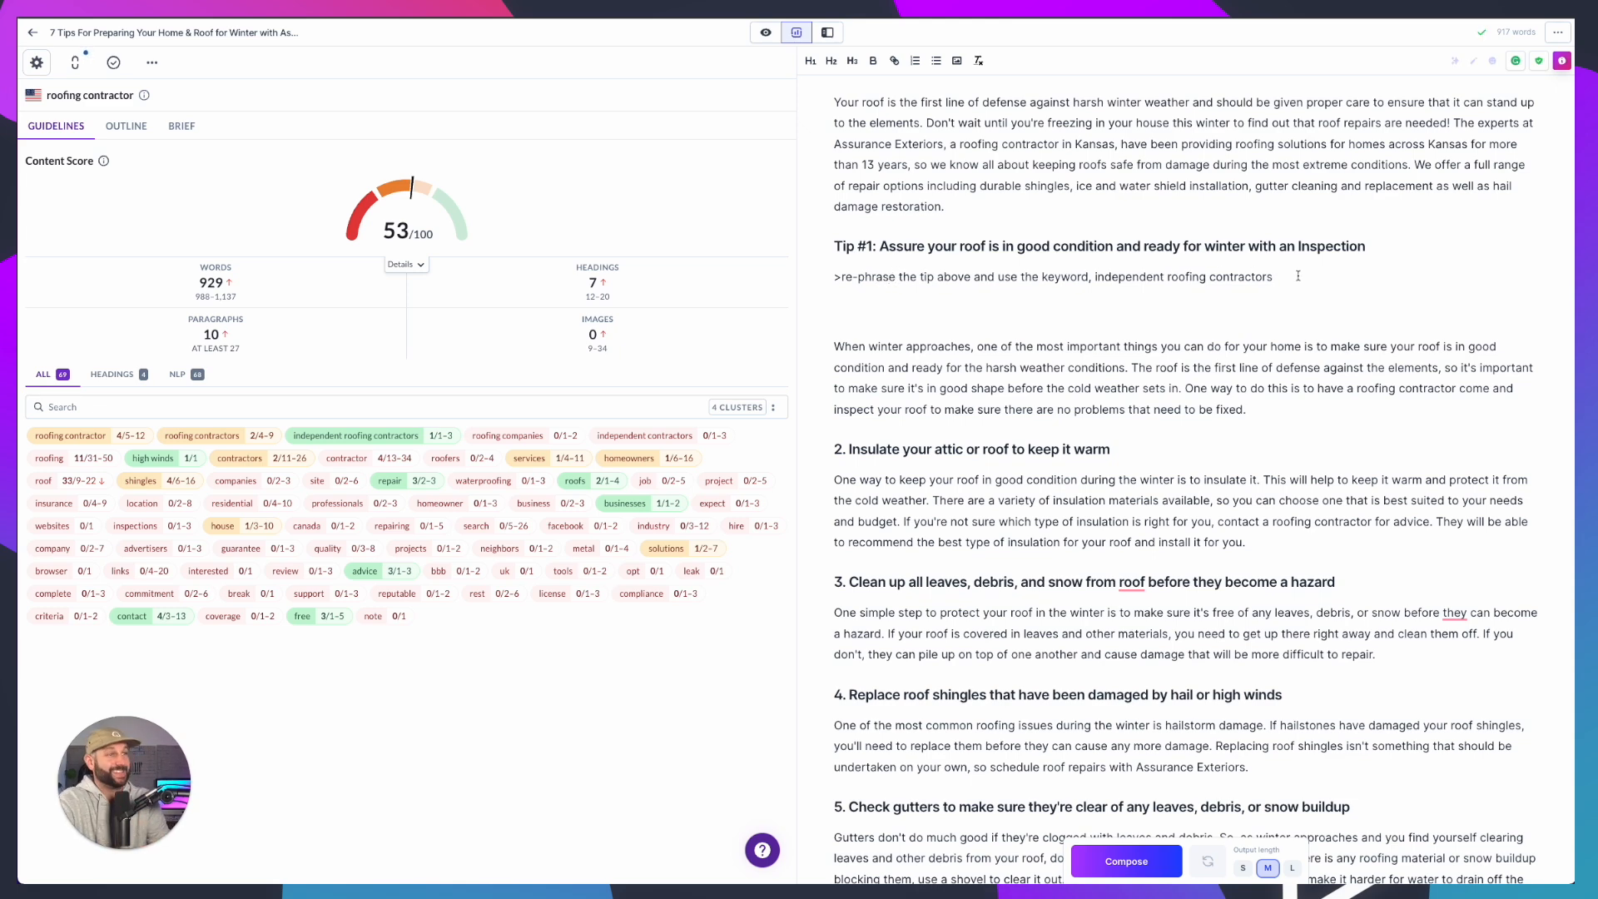
pyautogui.tripleClick(1297, 276)
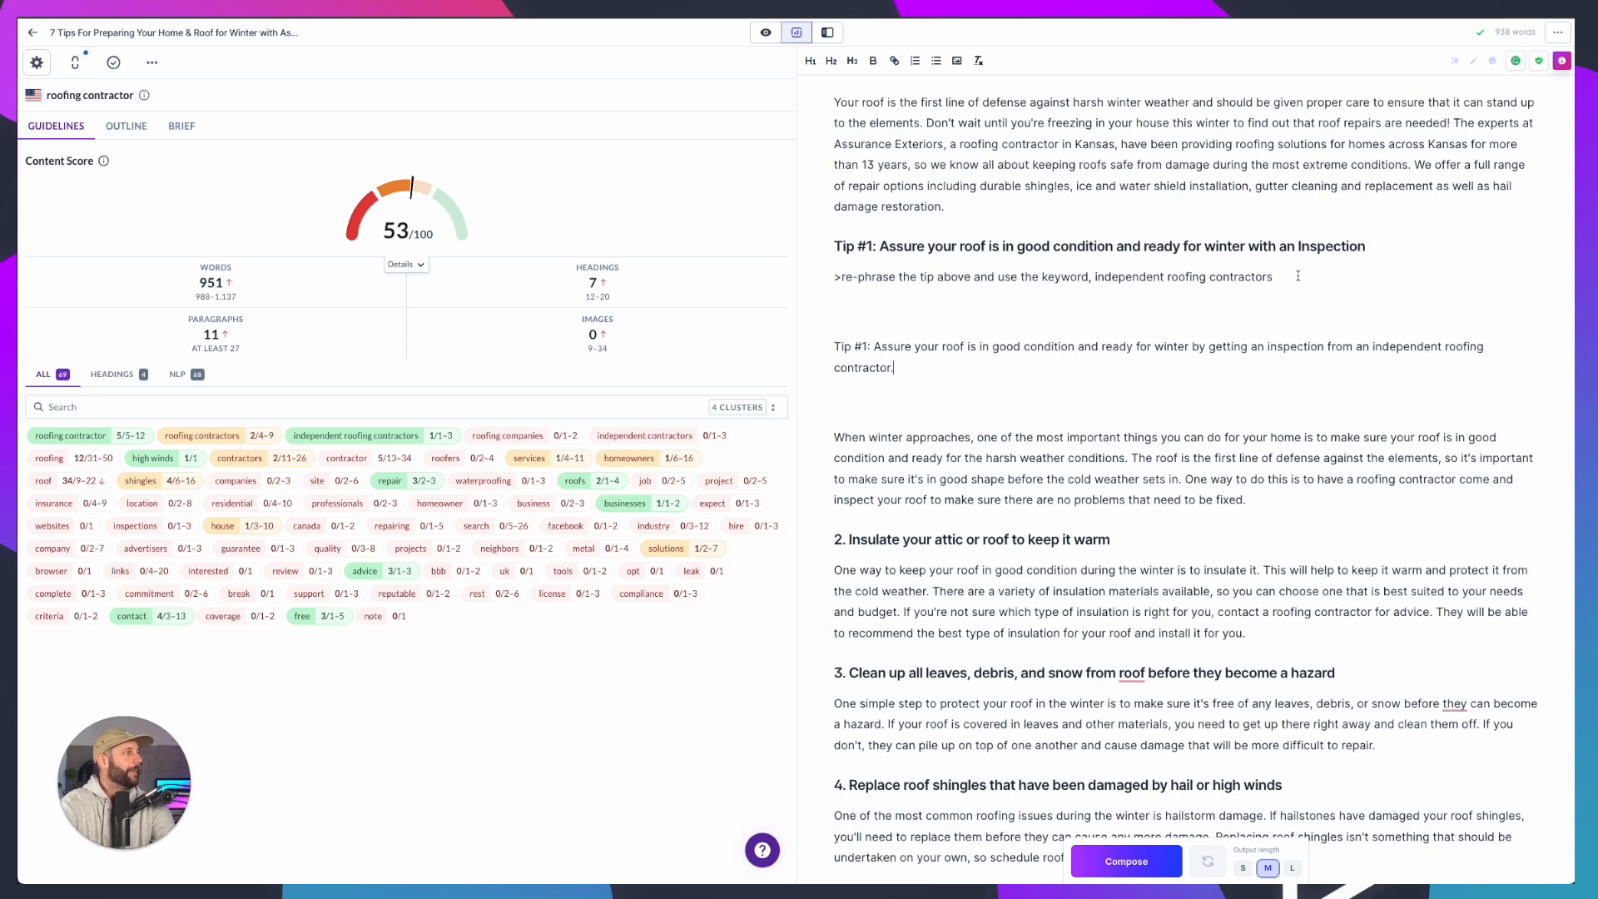
# Extend the AI command to "re-phrase and improve the tip above" and rerun it in place of its previous output
pyautogui.click(904, 281)
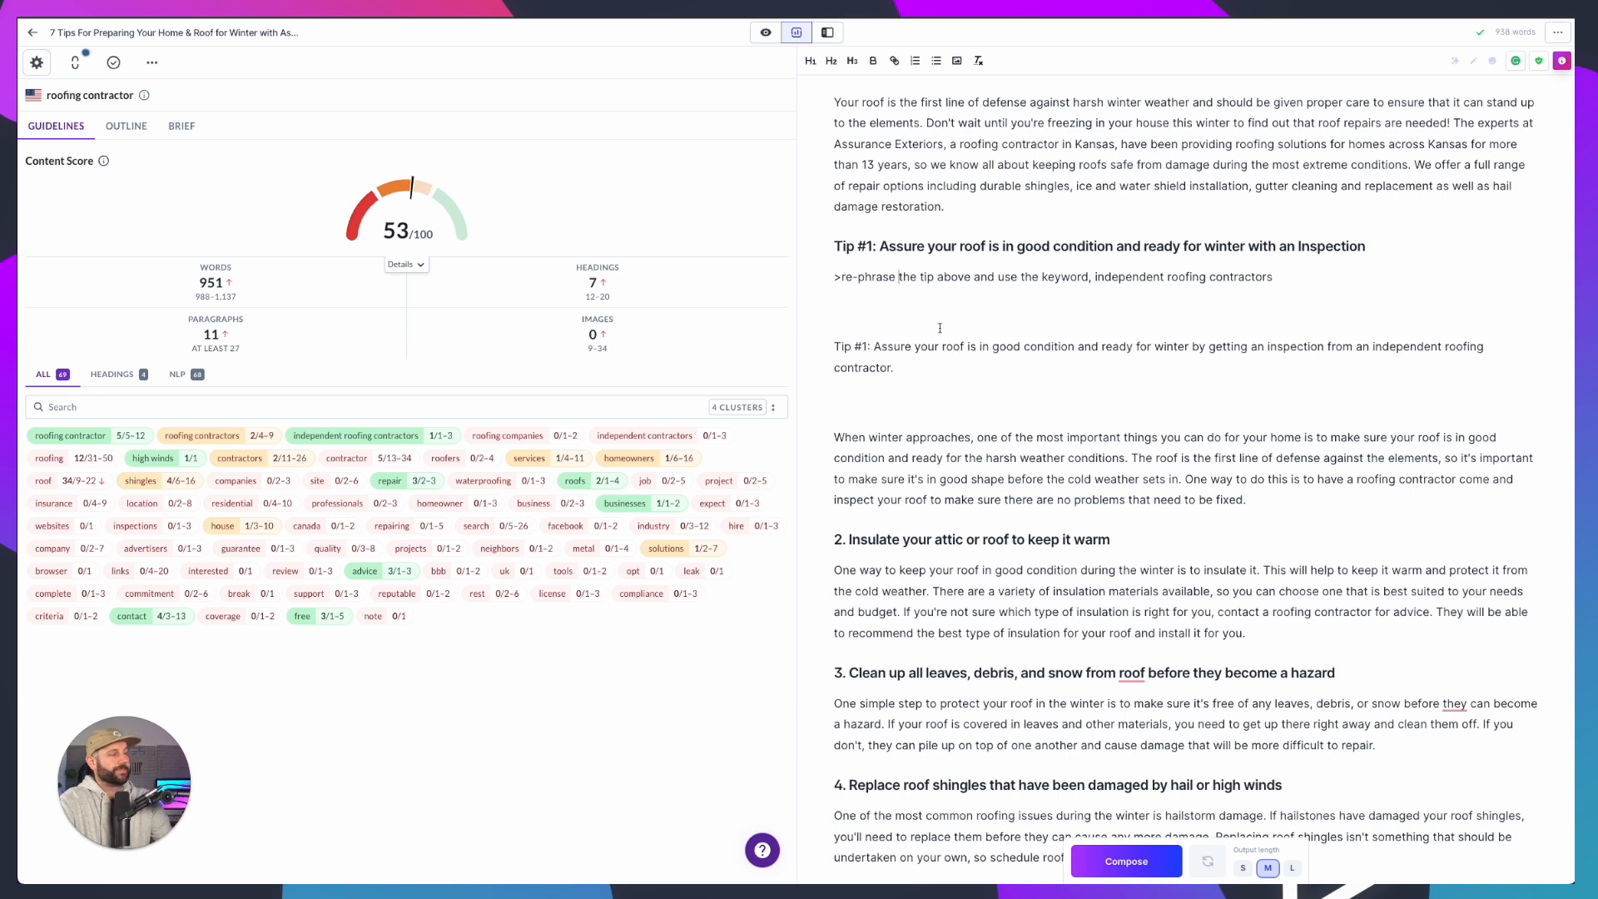
pyautogui.write('and improve')
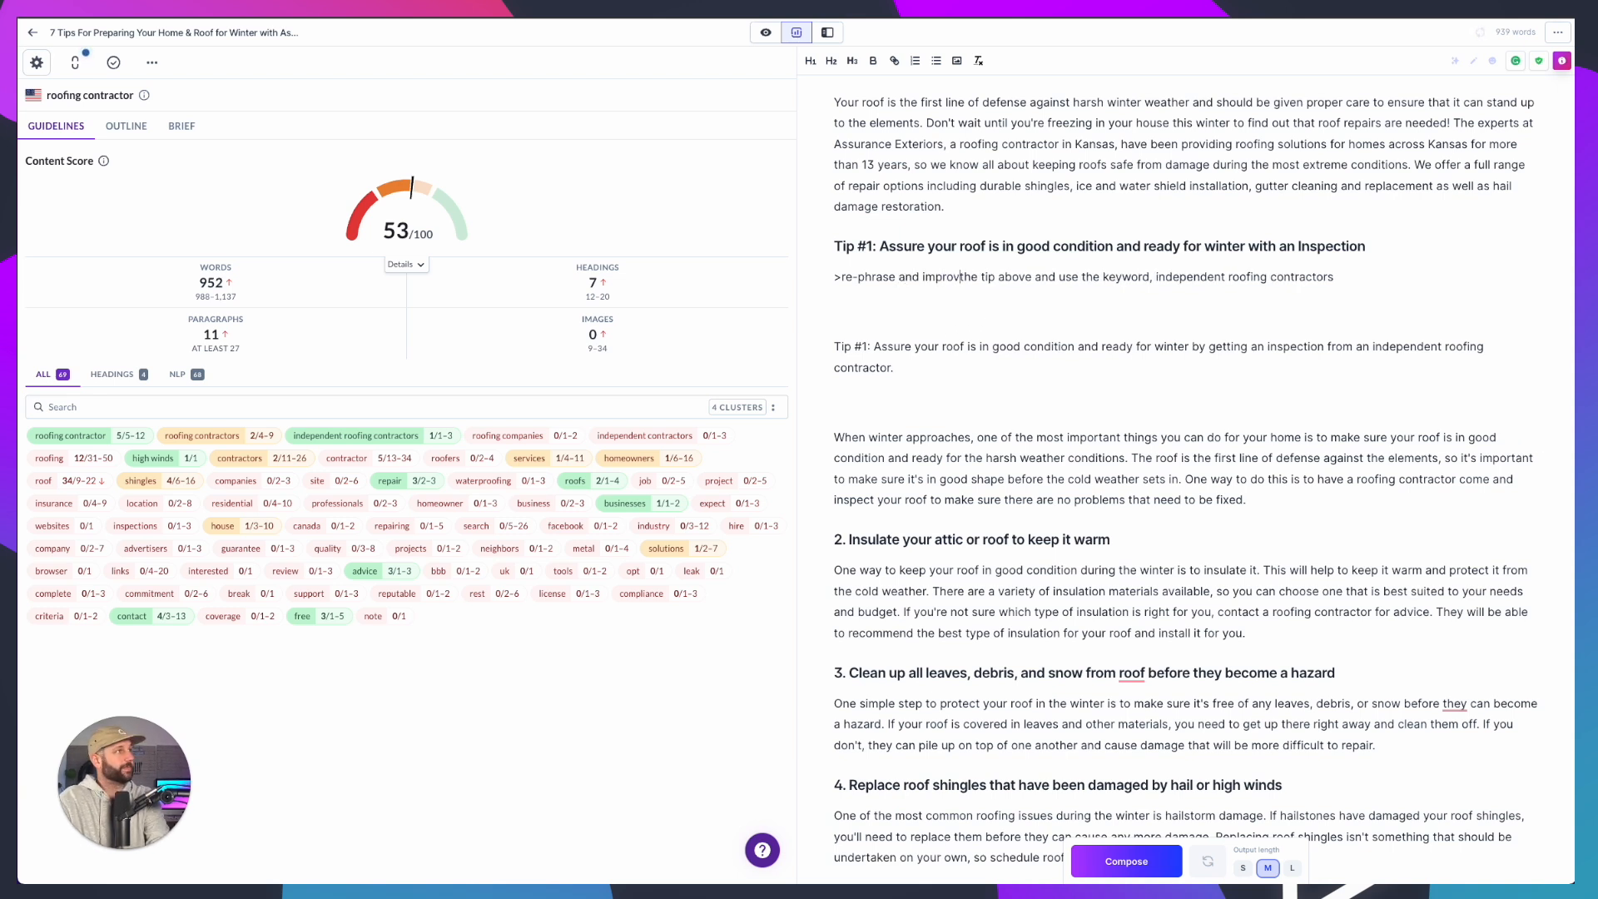
pyautogui.moveTo(839, 406); pyautogui.dragTo(834, 312)
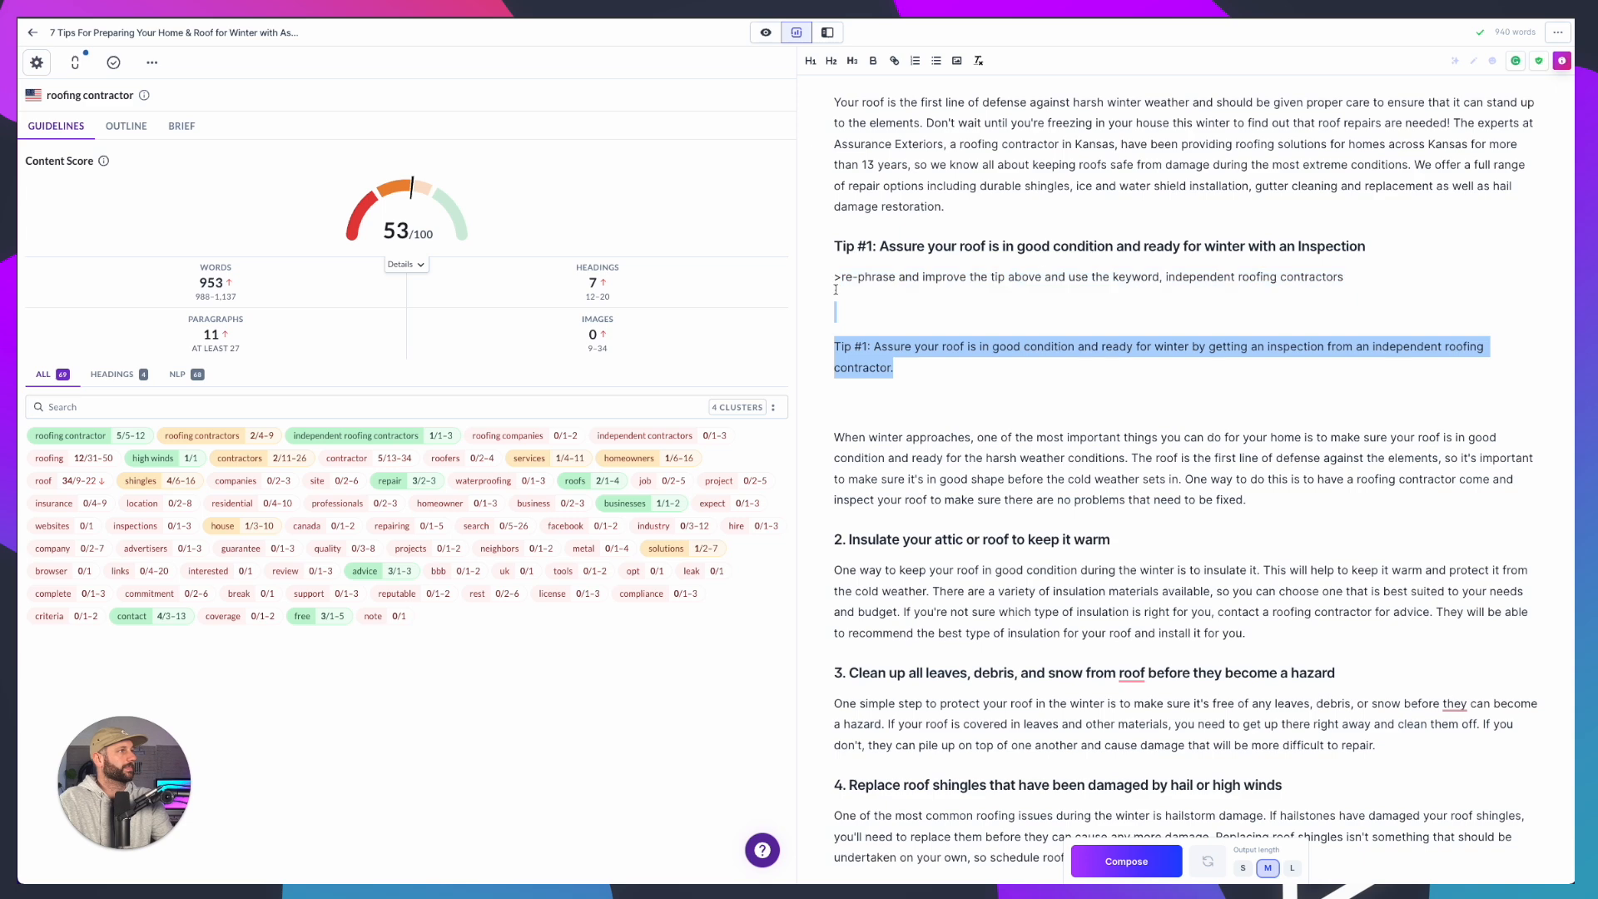
pyautogui.press('BackSpace')
pyautogui.press('BackSpace')
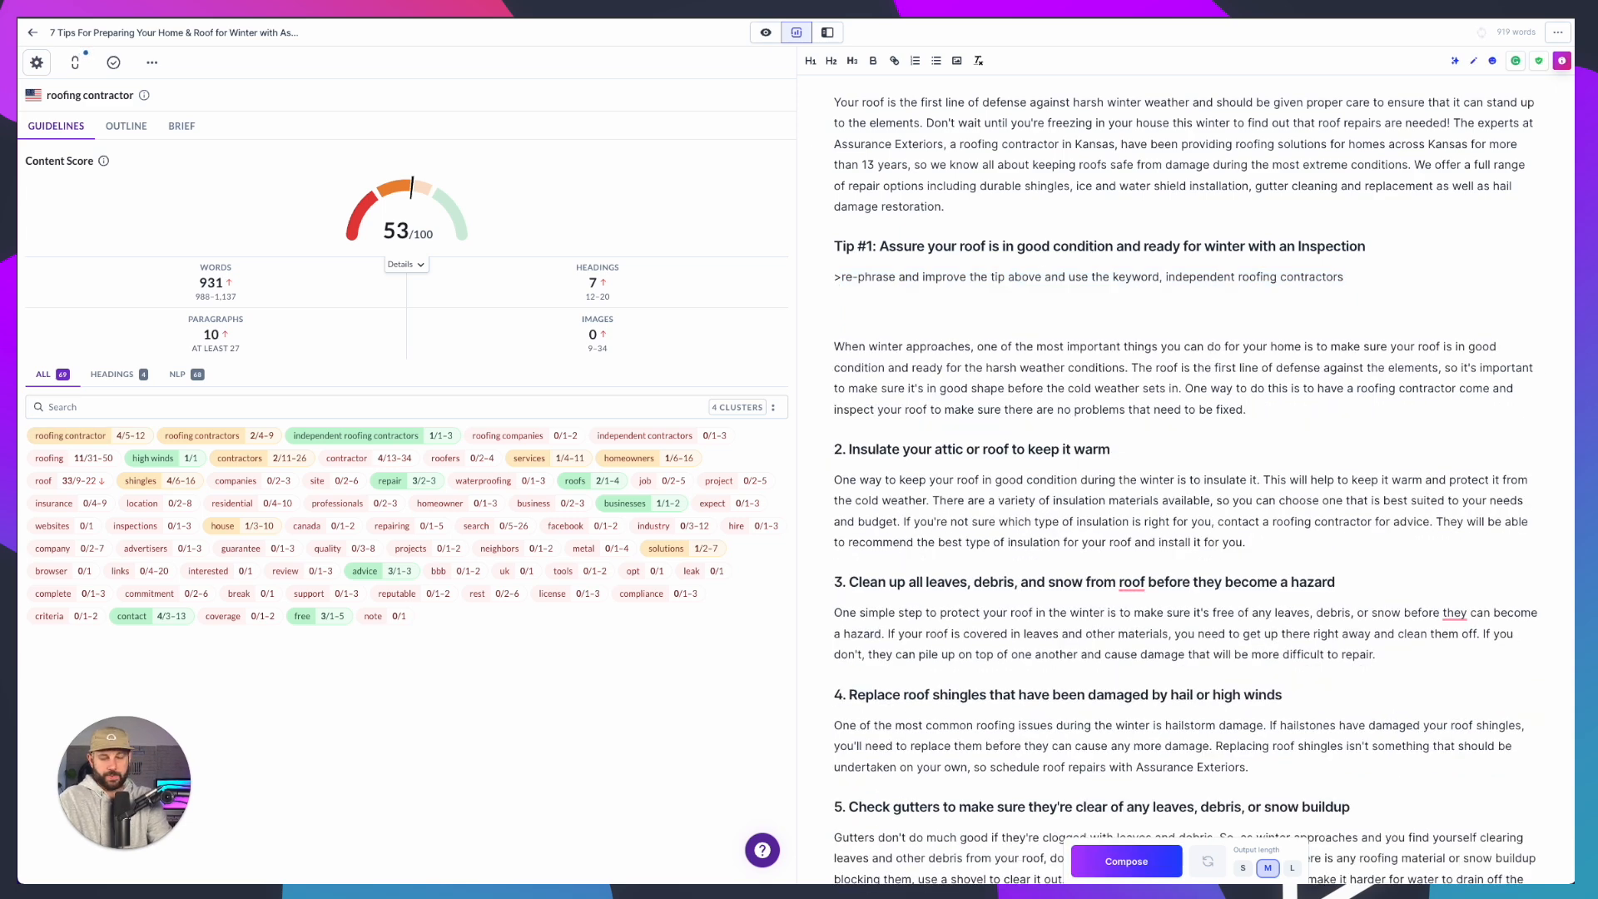
pyautogui.press('super+Return')
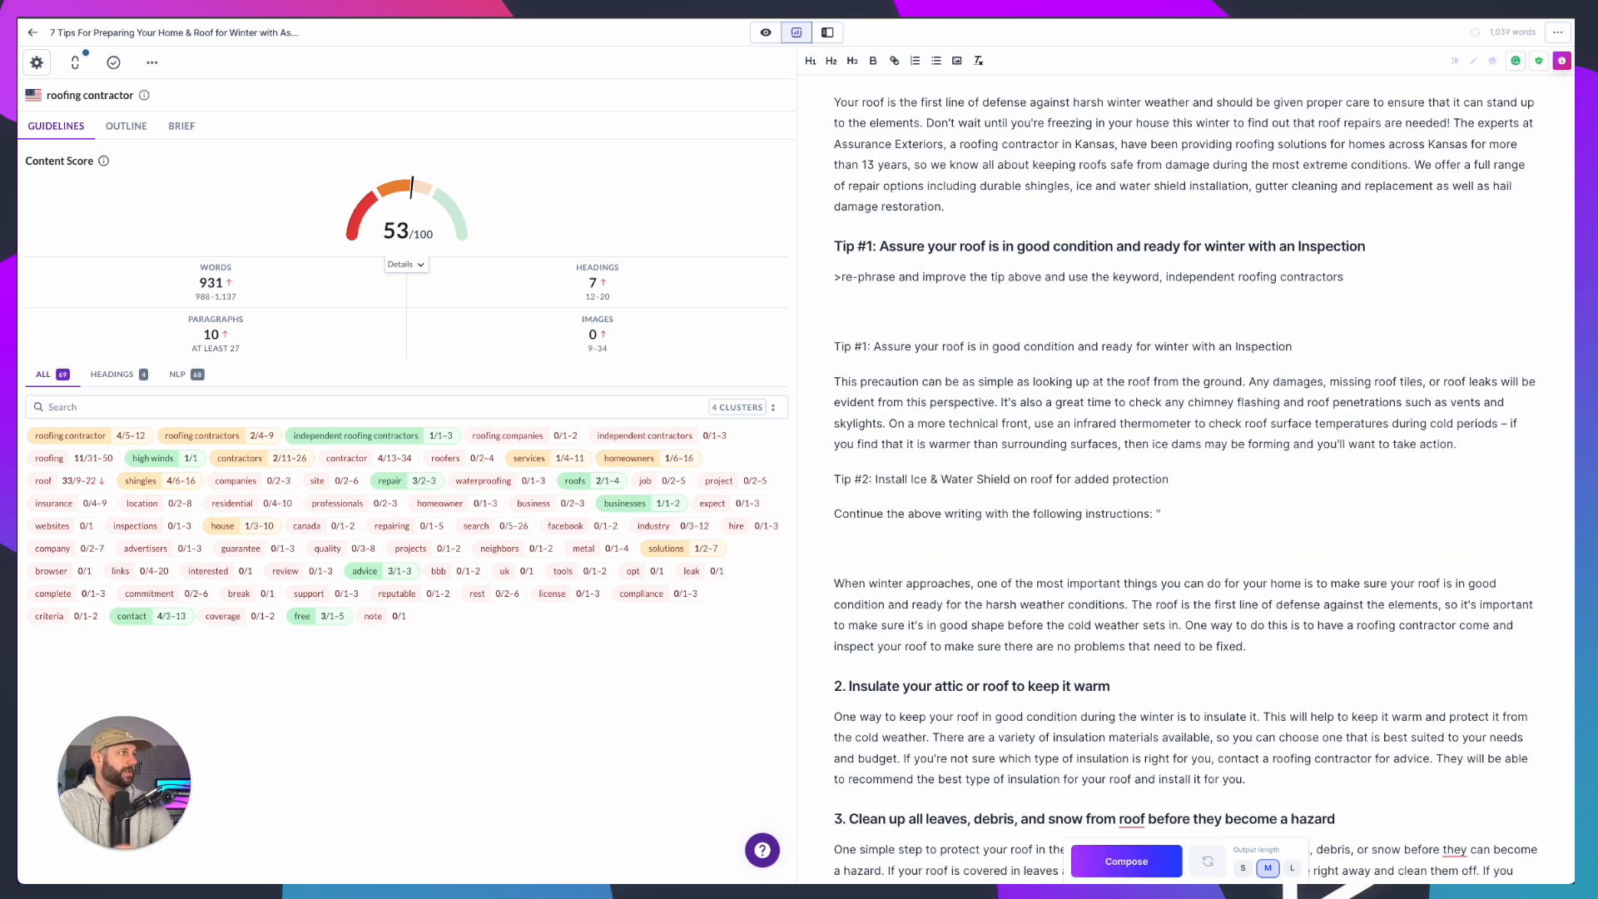
# Delete the generated text and the AI command line below the Tip #1 heading
pyautogui.moveTo(1158, 515); pyautogui.dragTo(834, 346)
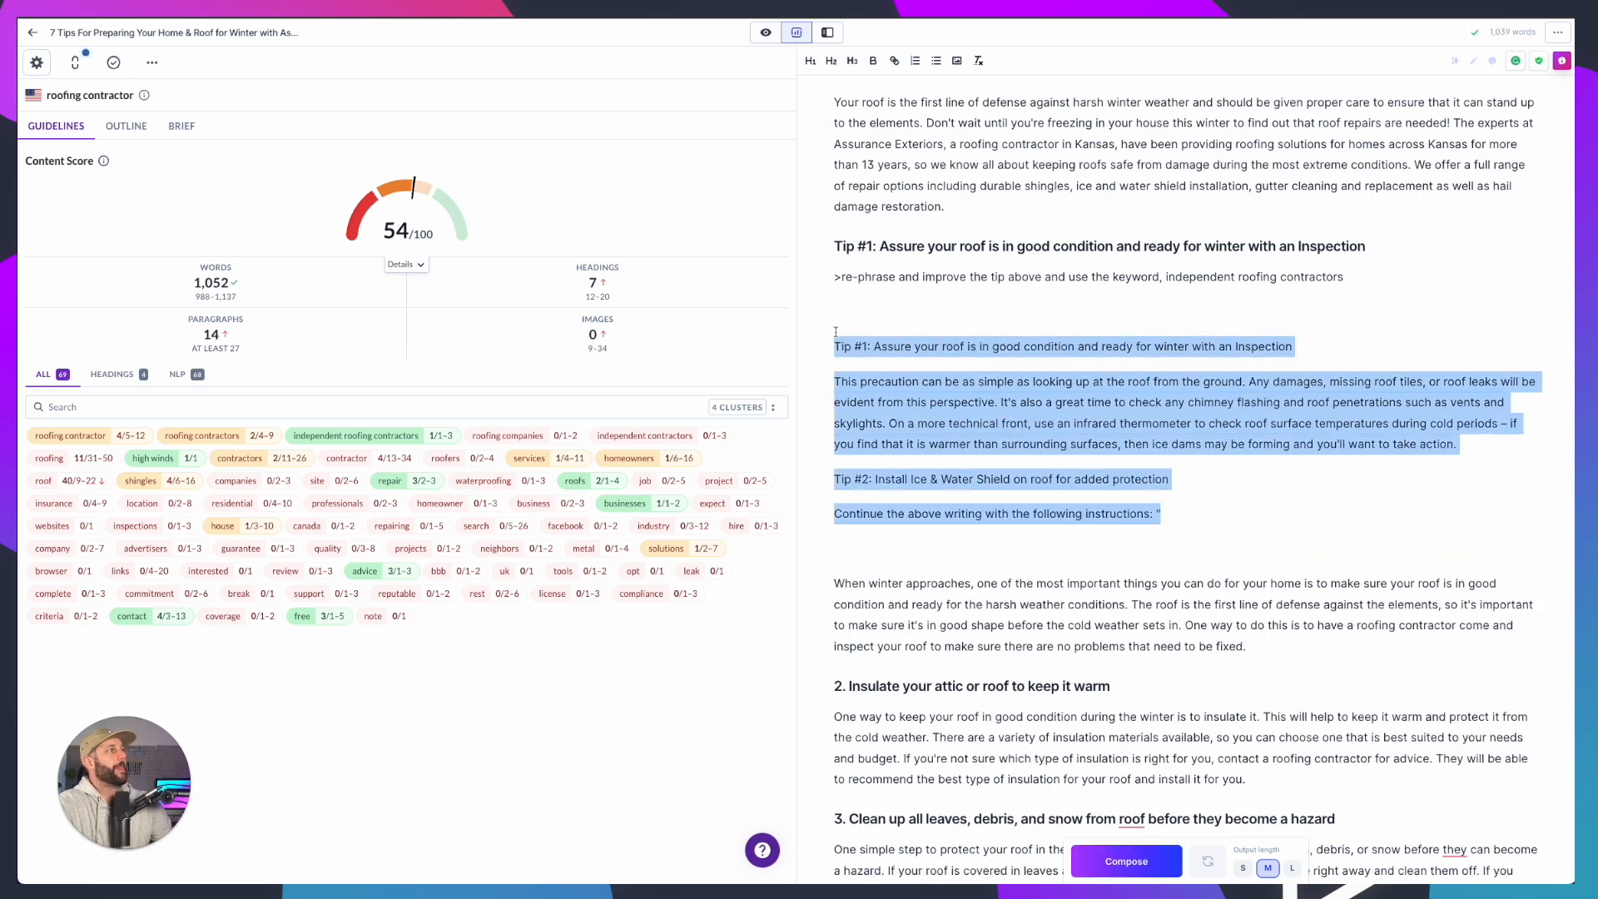
pyautogui.press('BackSpace')
pyautogui.press('BackSpace')
pyautogui.press('BackSpace')
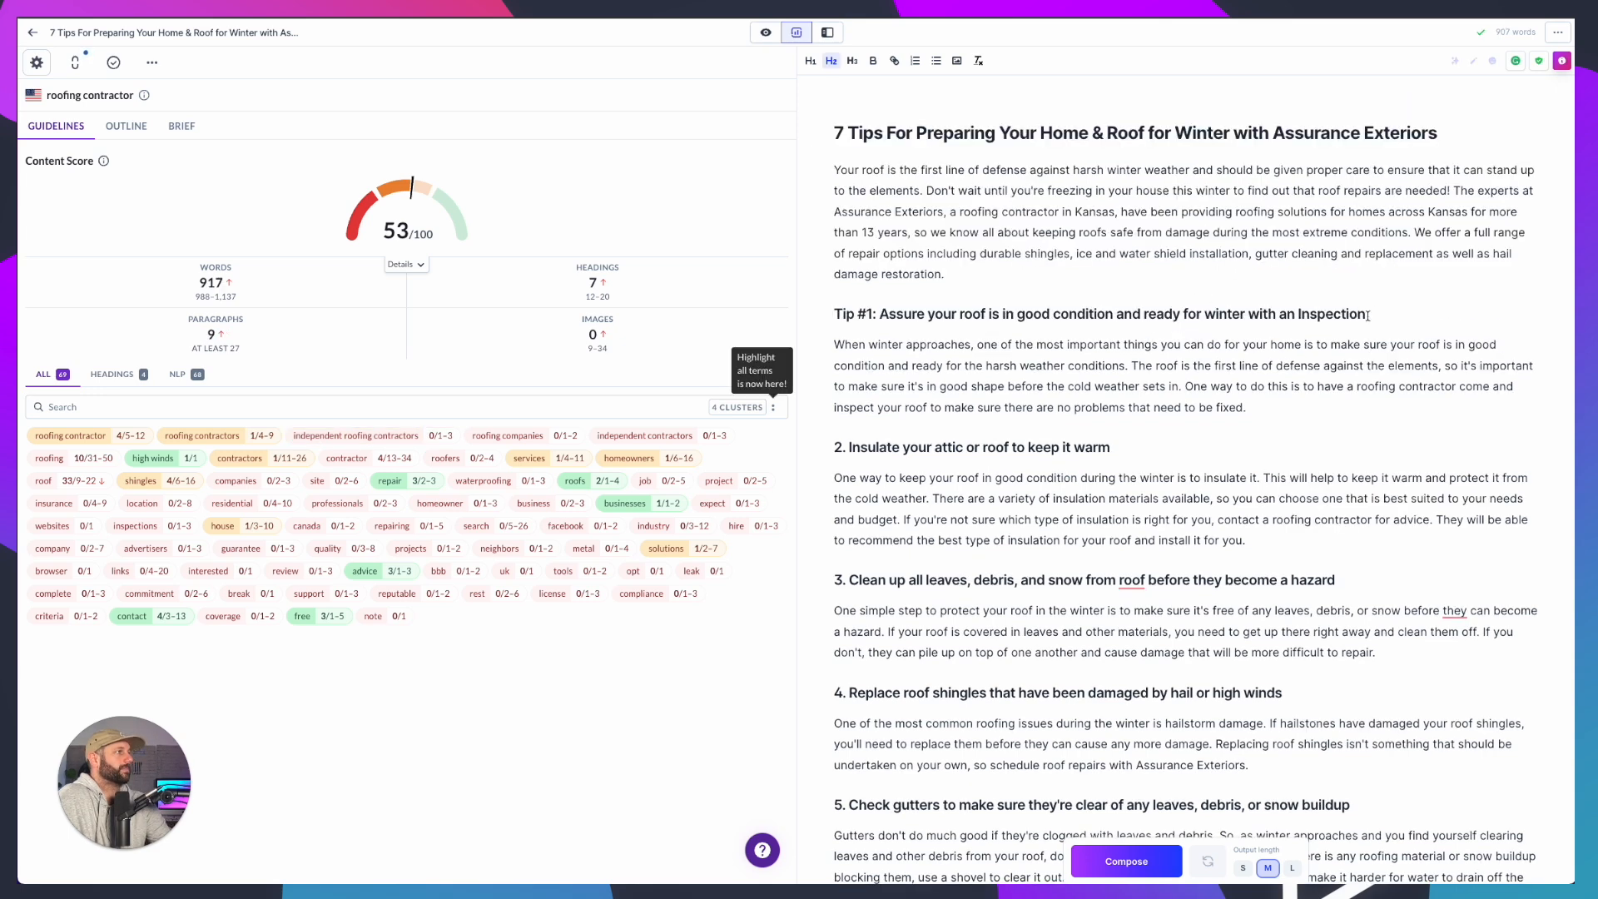
# Clear the existing wording after "Tip #1:" in the first tip heading
pyautogui.moveTo(1367, 315); pyautogui.dragTo(879, 315)
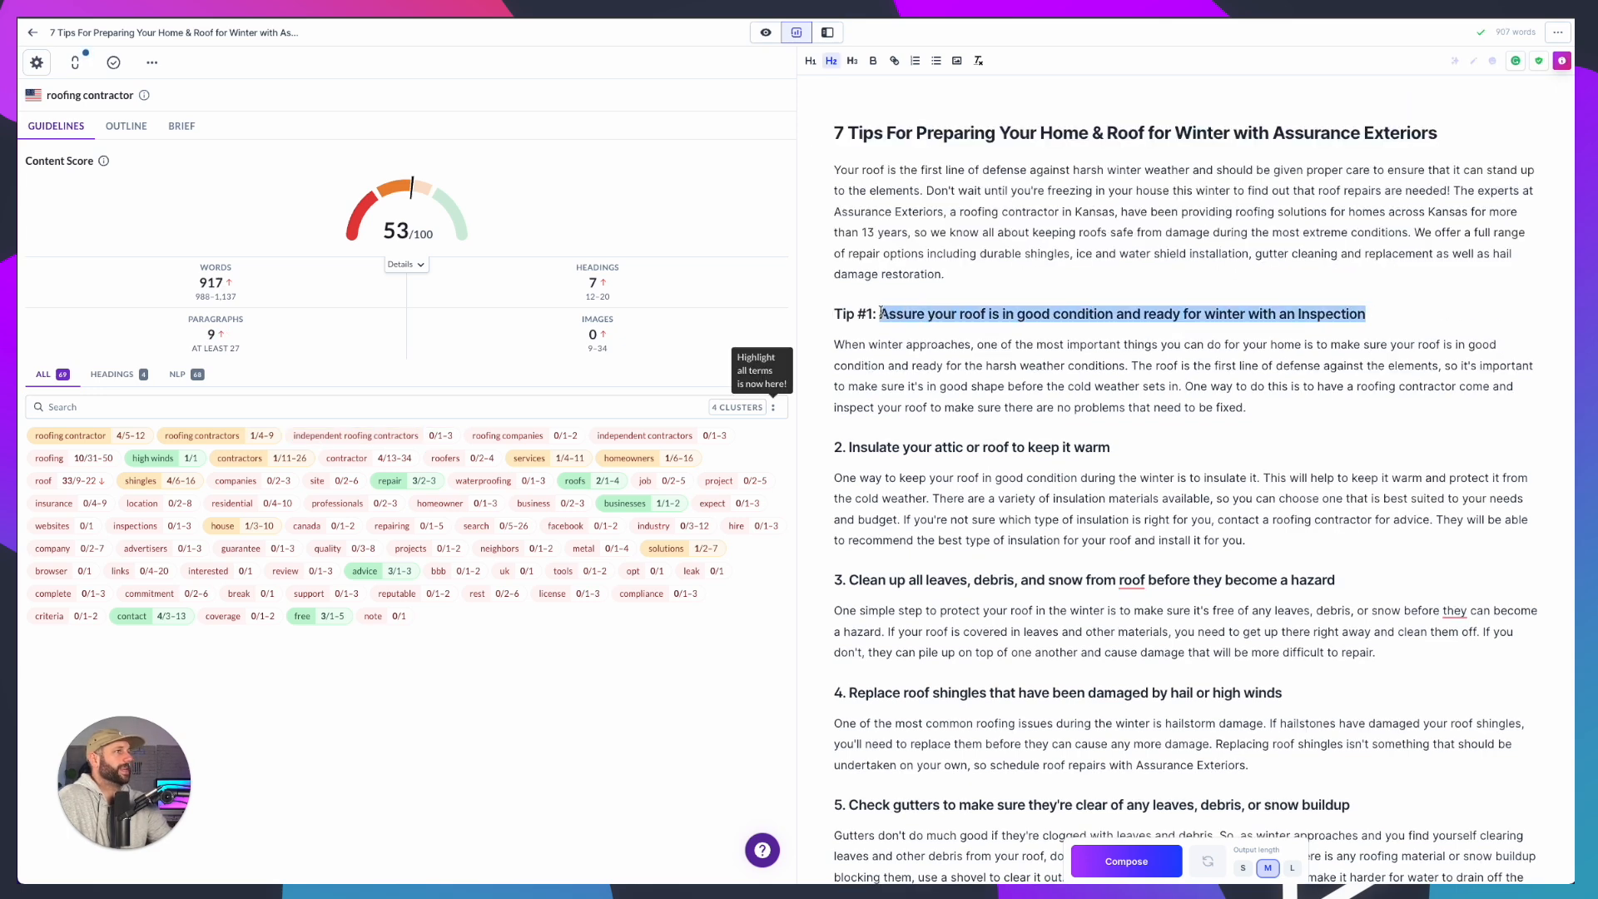
pyautogui.write('Have a')
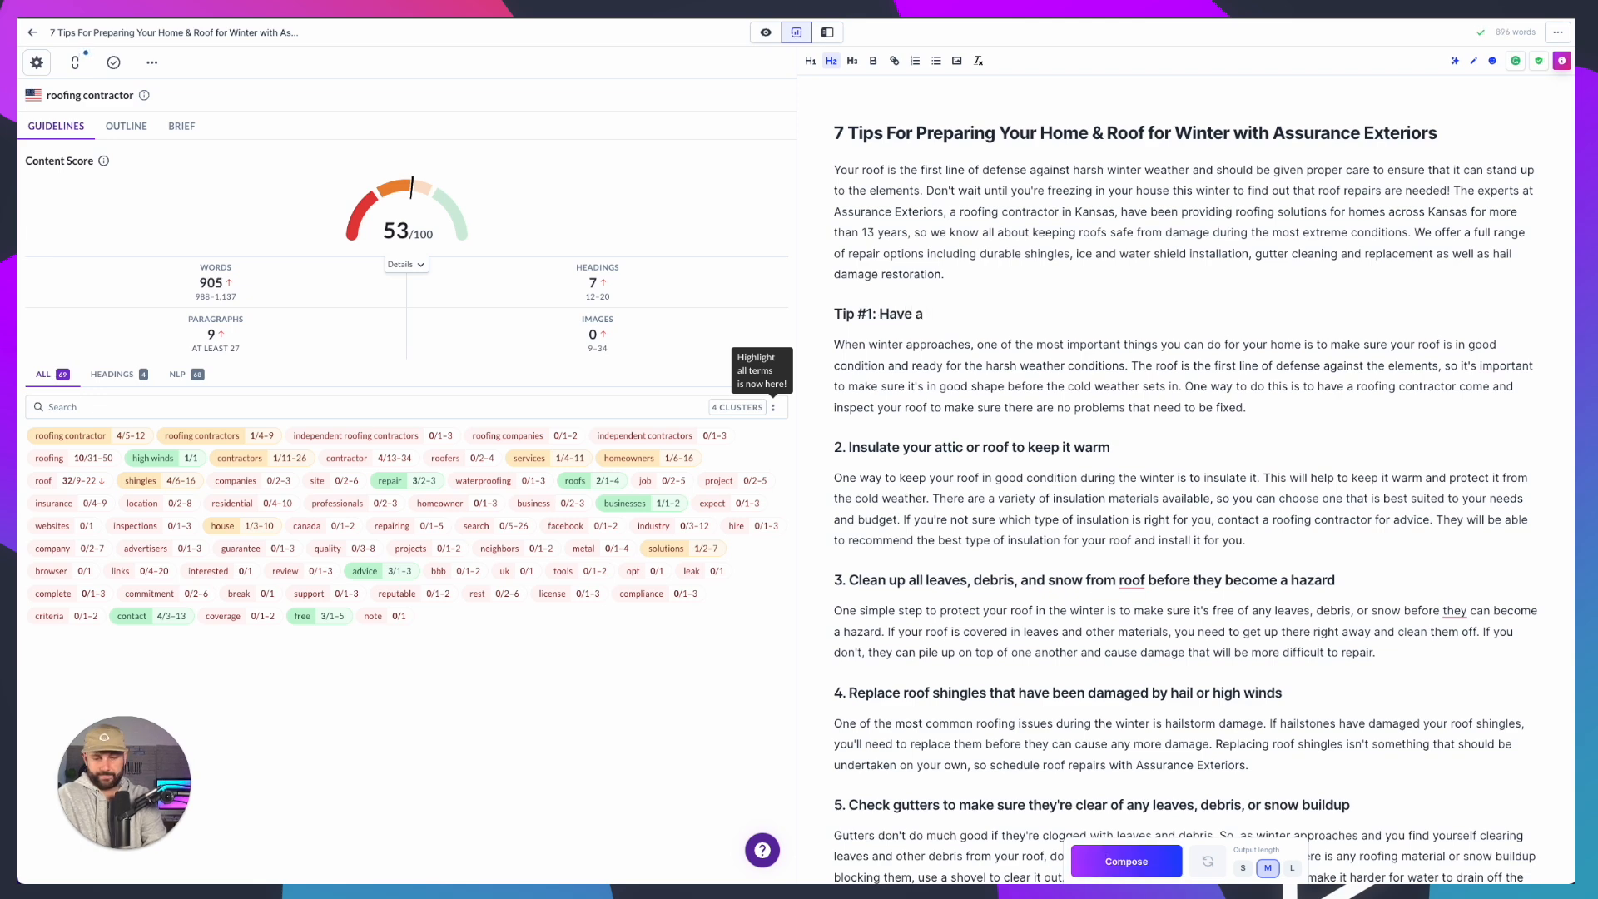
pyautogui.write(' full')
pyautogui.press('BackSpace')
pyautogui.press('BackSpace')
pyautogui.press('BackSpace')
pyautogui.press('BackSpace')
pyautogui.press('BackSpace')
pyautogui.press('BackSpace')
pyautogui.press('BackSpace')
pyautogui.press('BackSpace')
pyautogui.press('BackSpace')
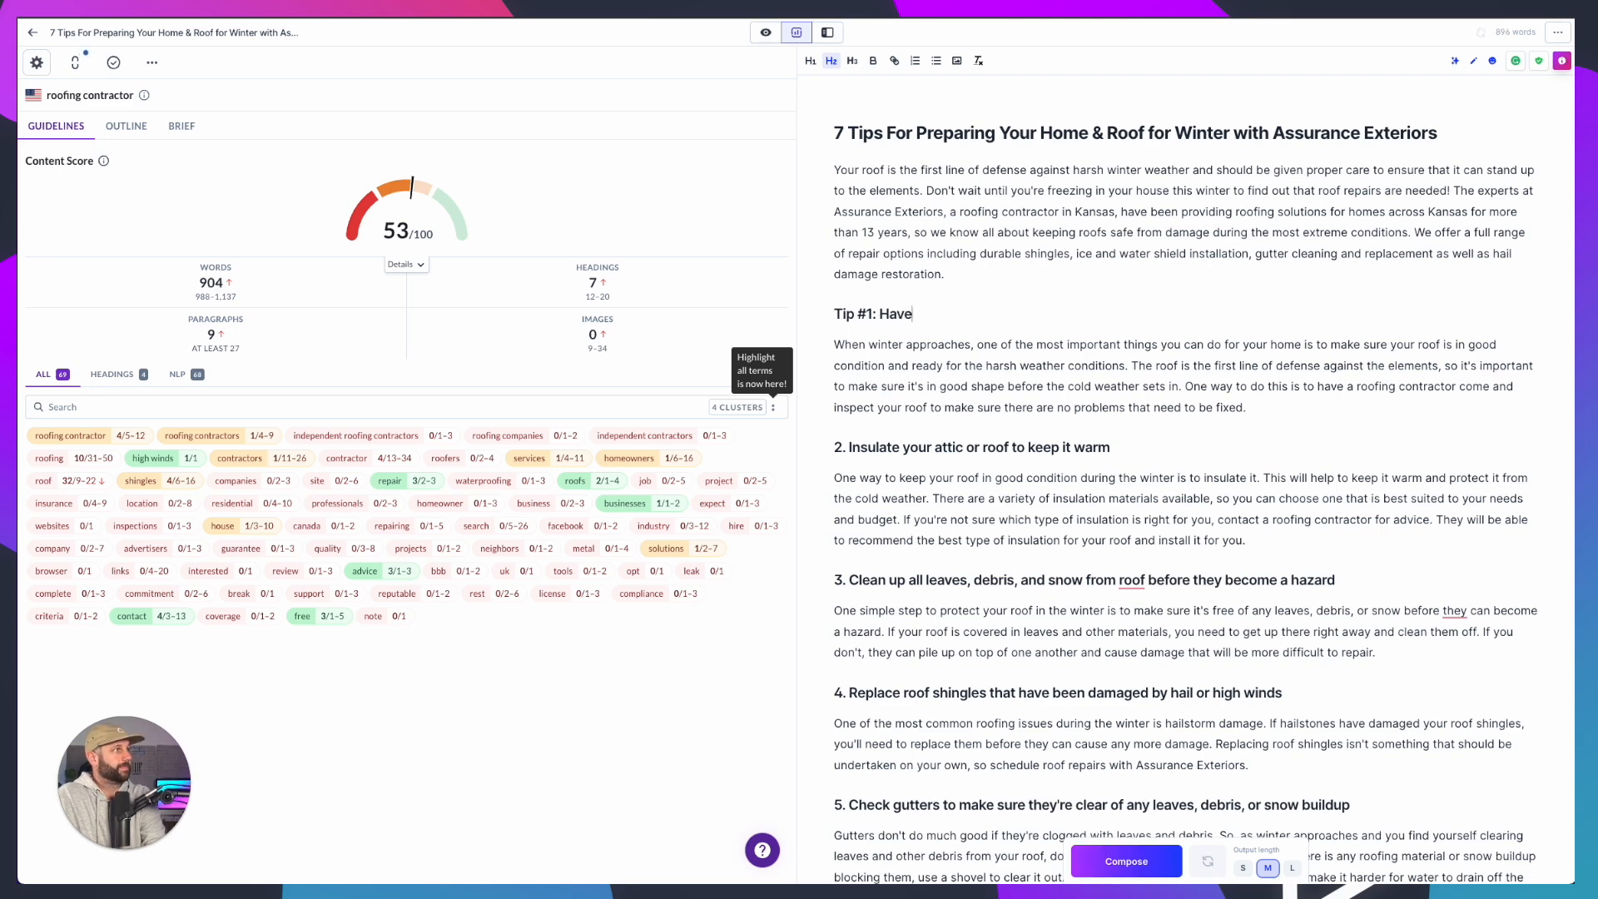
pyautogui.press('BackSpace')
pyautogui.press('BackSpace')
# Write "Get an inspection from a professional independent roofing contractor" as the Tip #1 heading text
pyautogui.write('Get an inps')
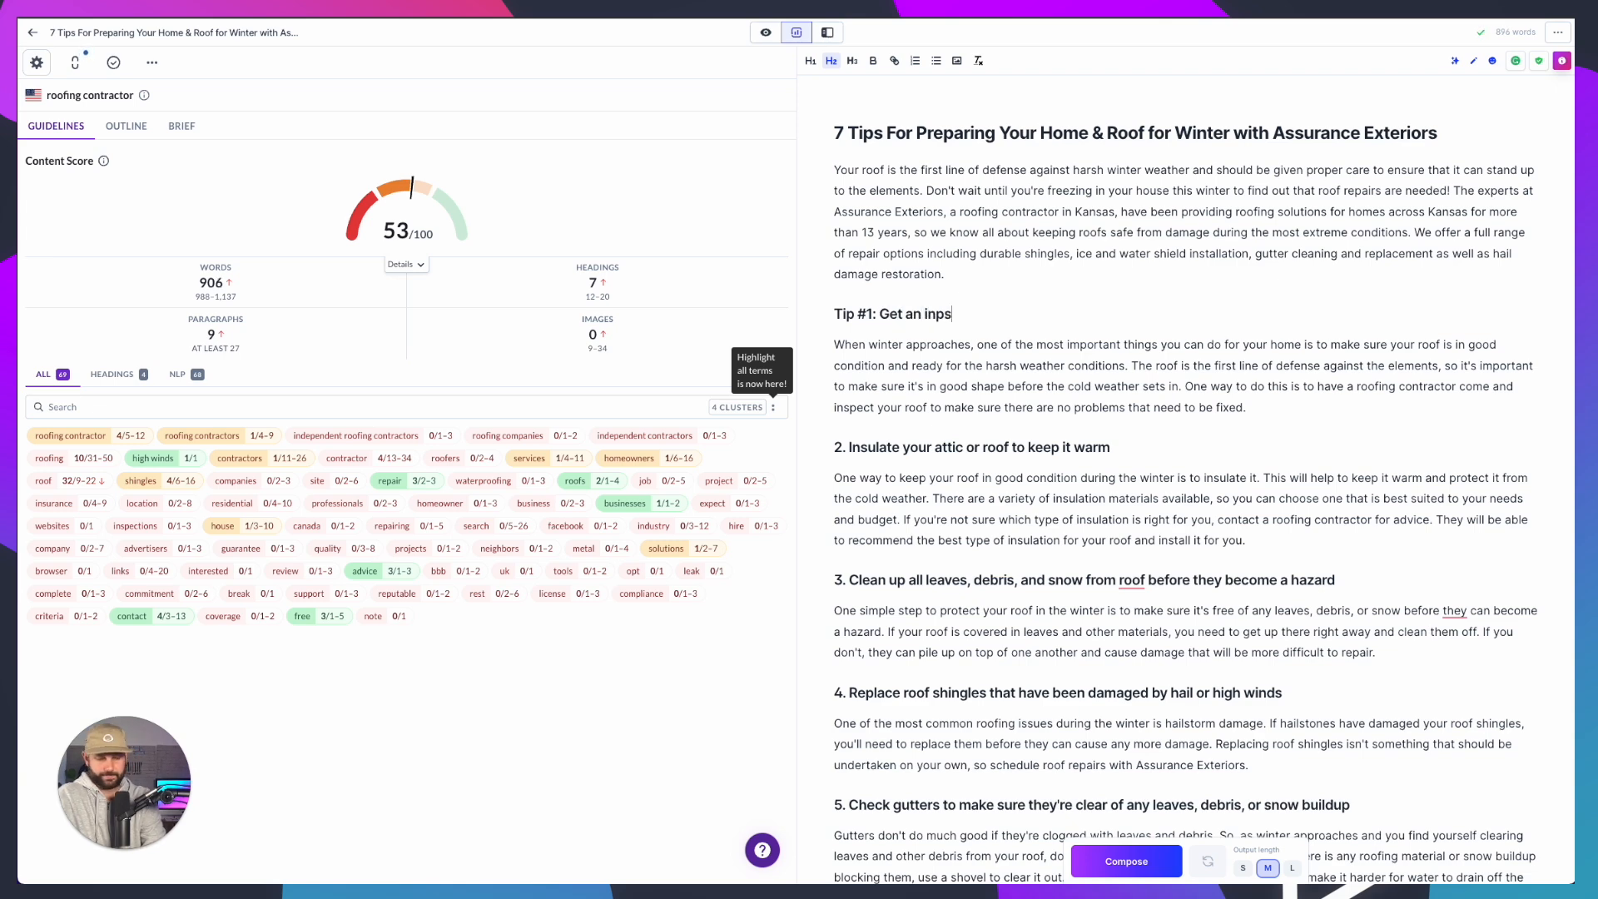
pyautogui.press('BackSpace')
pyautogui.write('spectionf')
pyautogui.press('BackSpace')
pyautogui.write('from a')
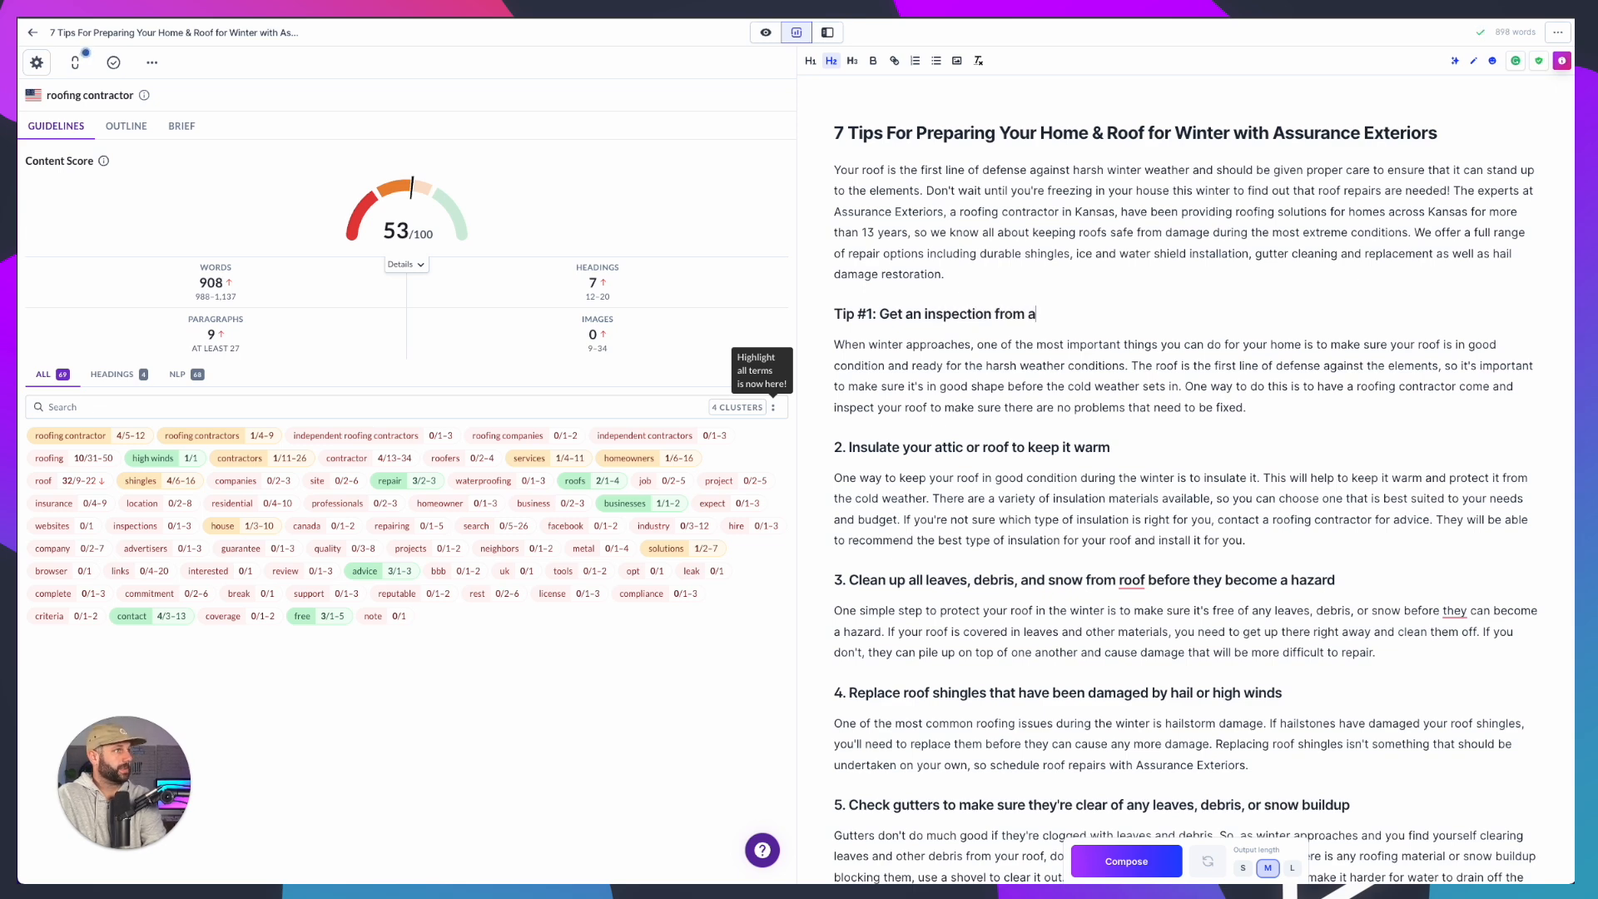
pyautogui.write(' high')
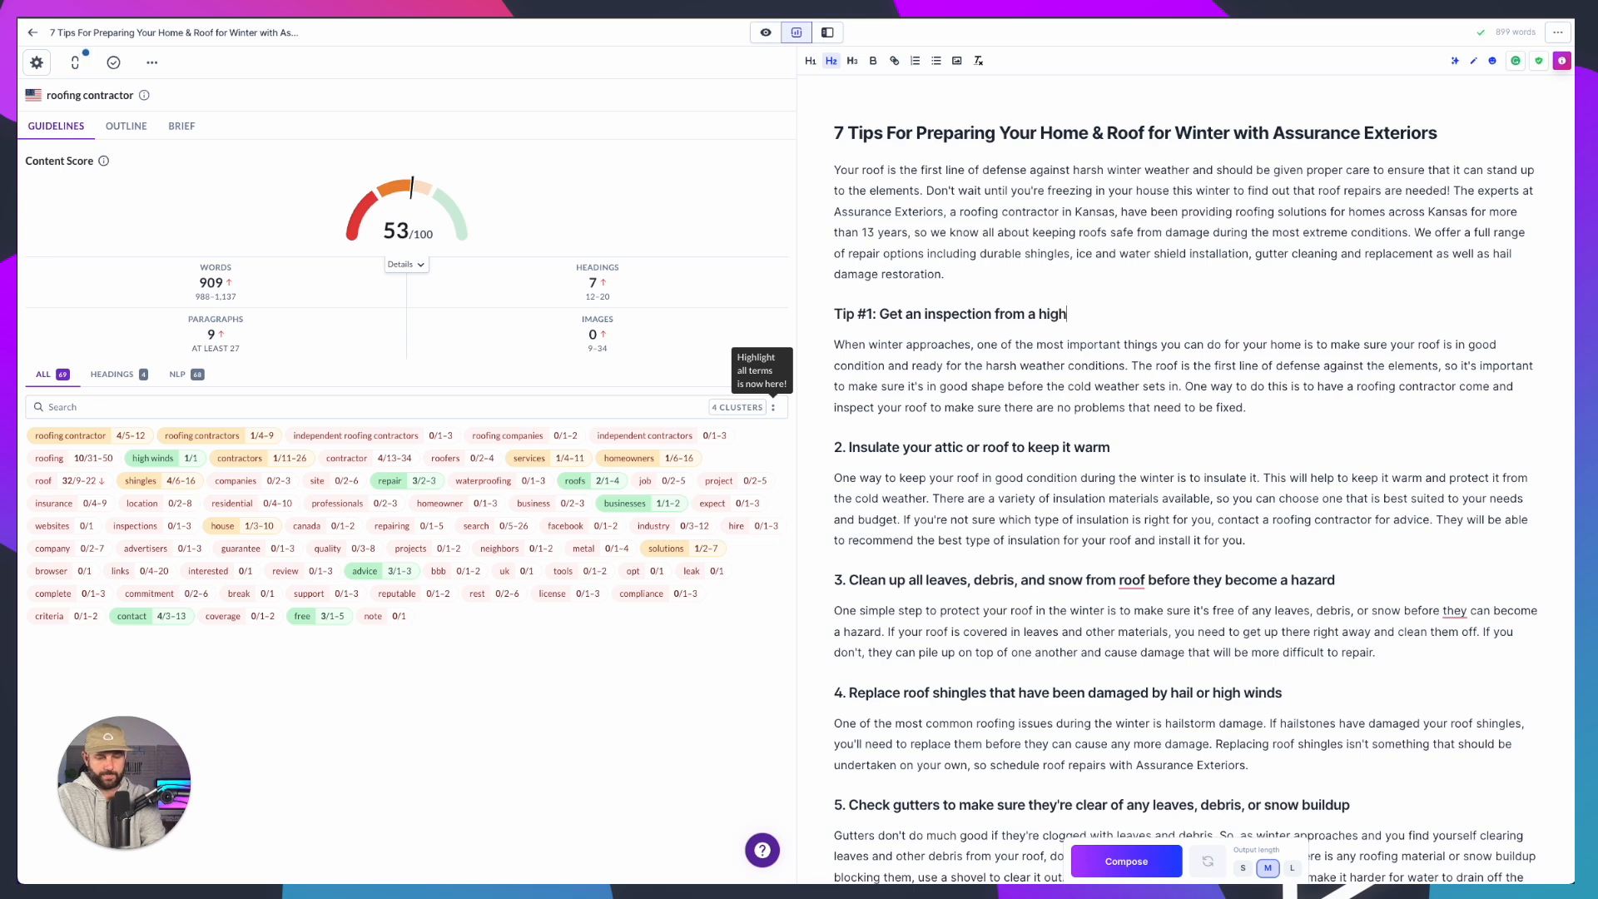
pyautogui.press('BackSpace')
pyautogui.press('BackSpace')
pyautogui.press('BackSpace')
pyautogui.press('BackSpace')
pyautogui.write('prof')
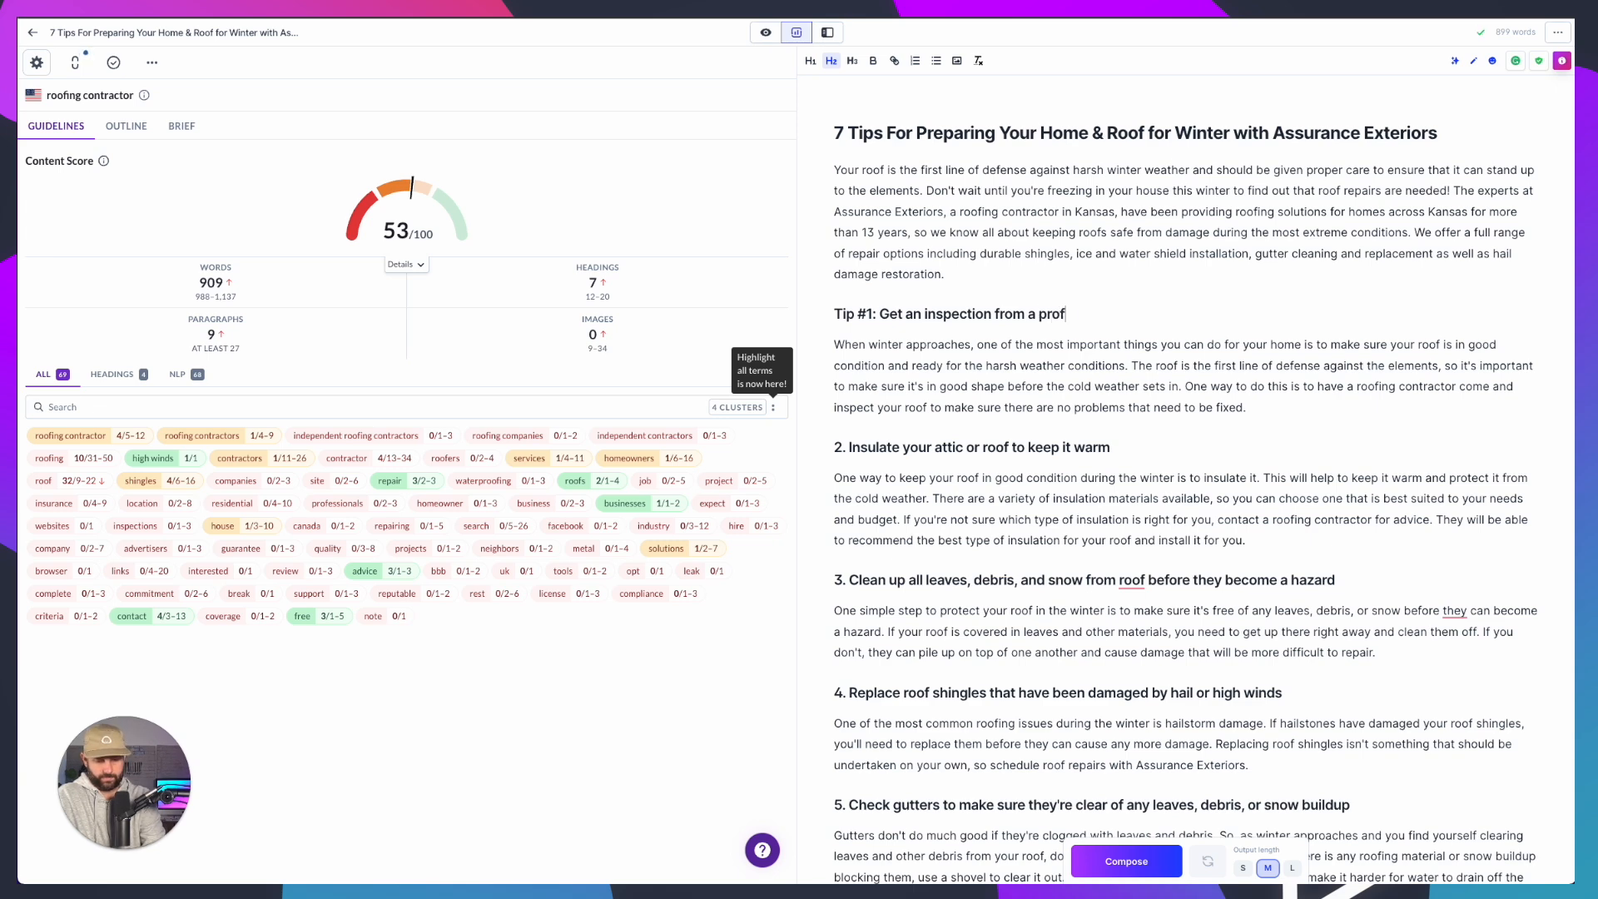
pyautogui.write('essional inde')
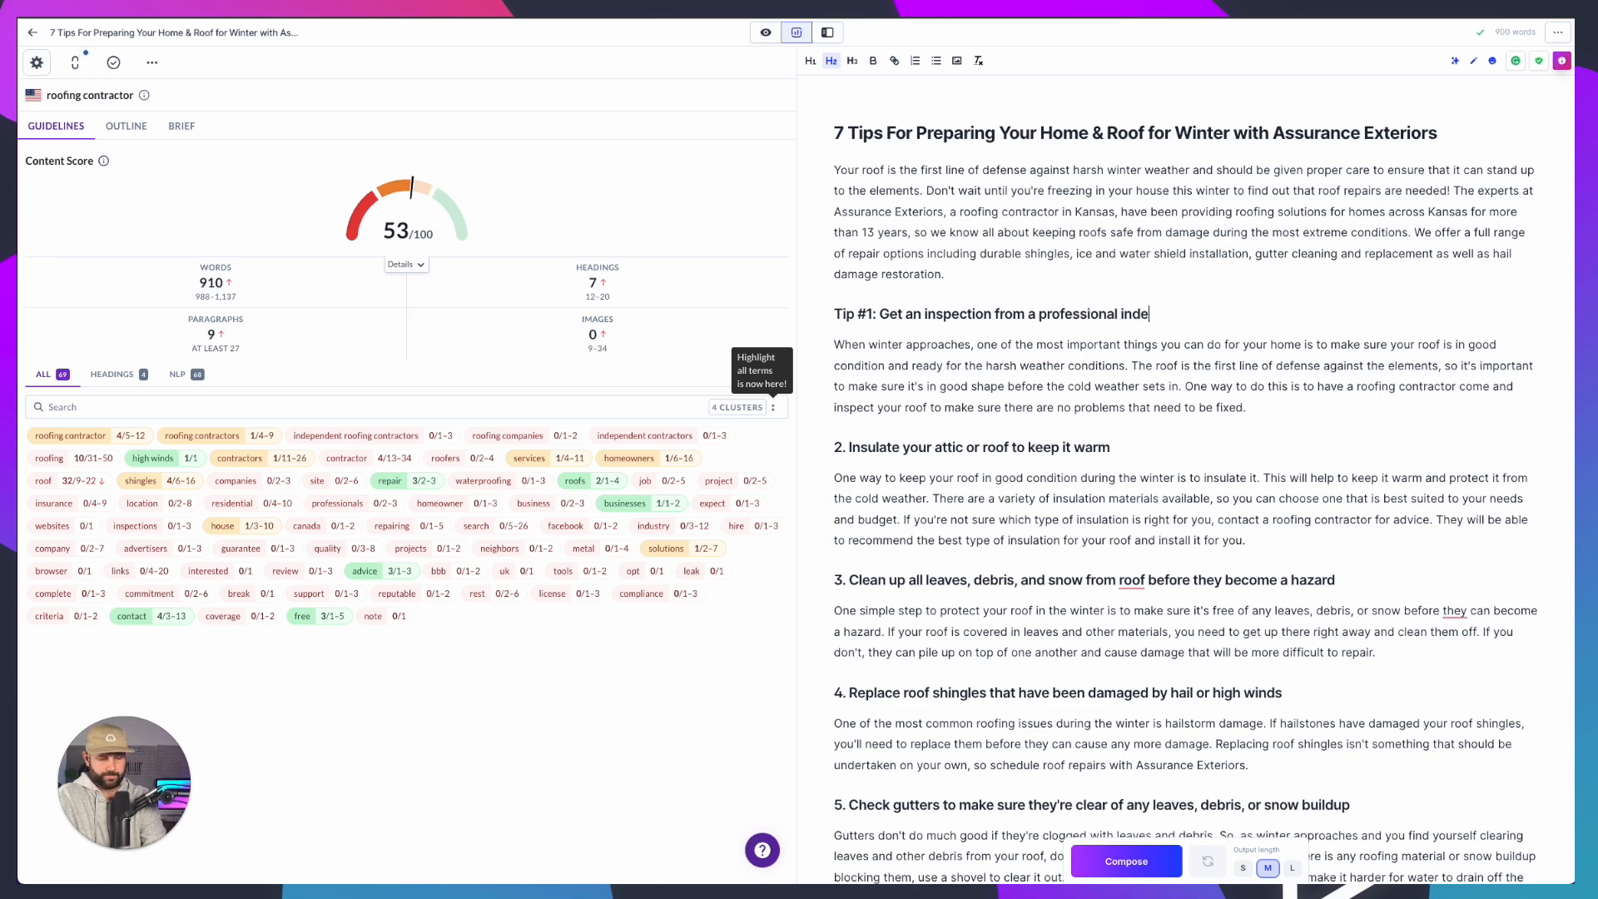
pyautogui.write('nepent roofing contractor')
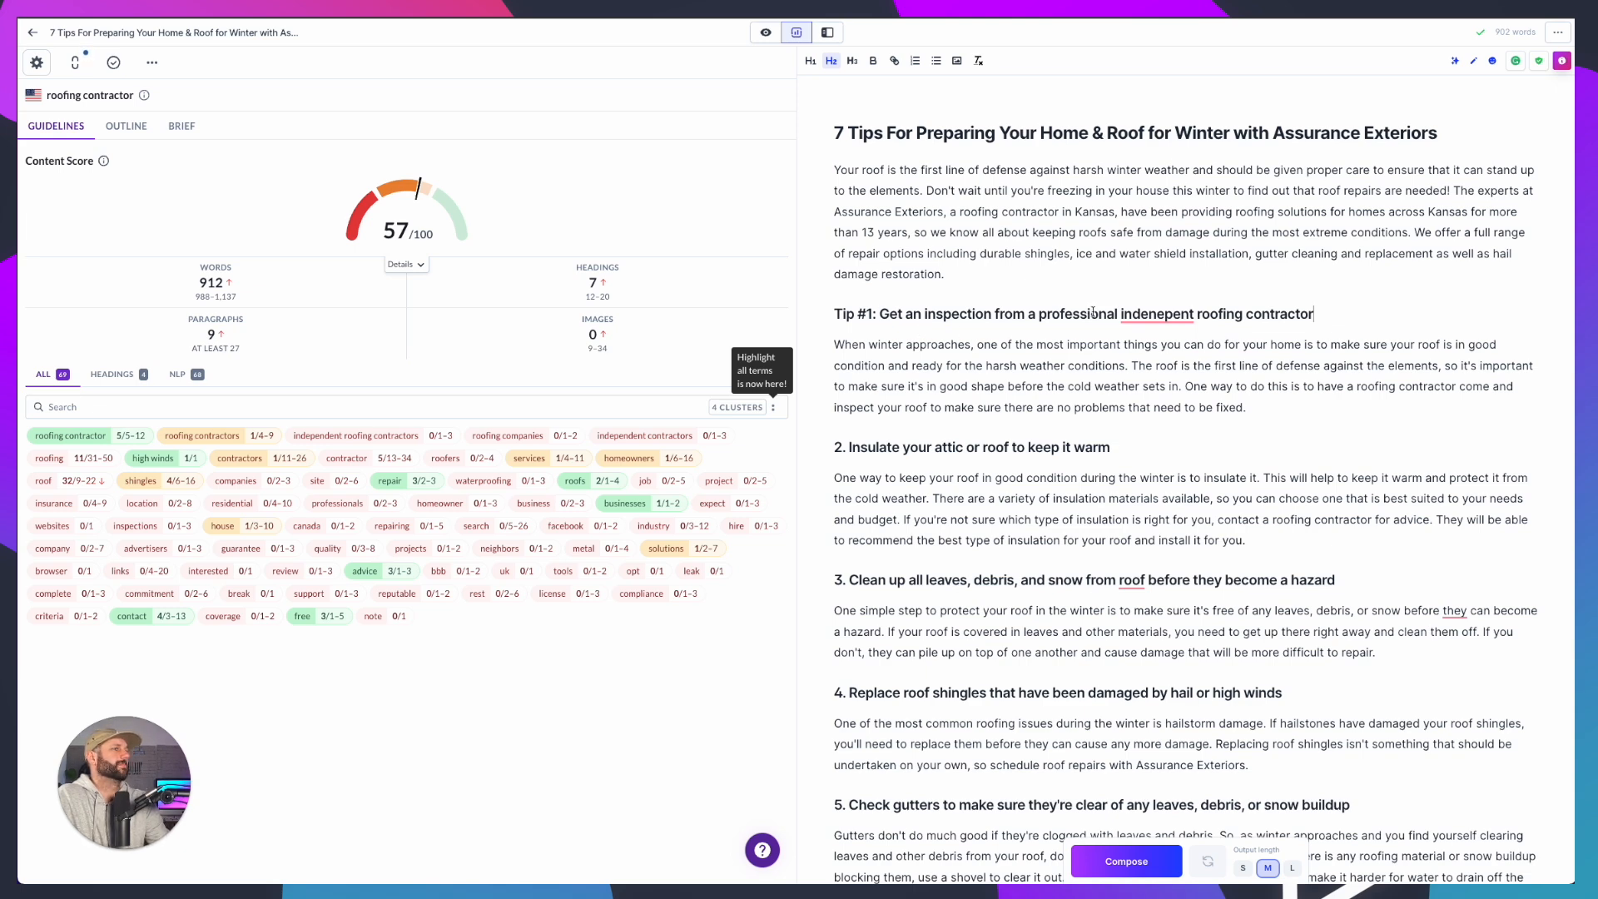
# Correct the spelling of "independent" and change "an inspection" to "inspections" in the Tip #1 heading
pyautogui.rightClick(1156, 315)
pyautogui.click(1143, 338)
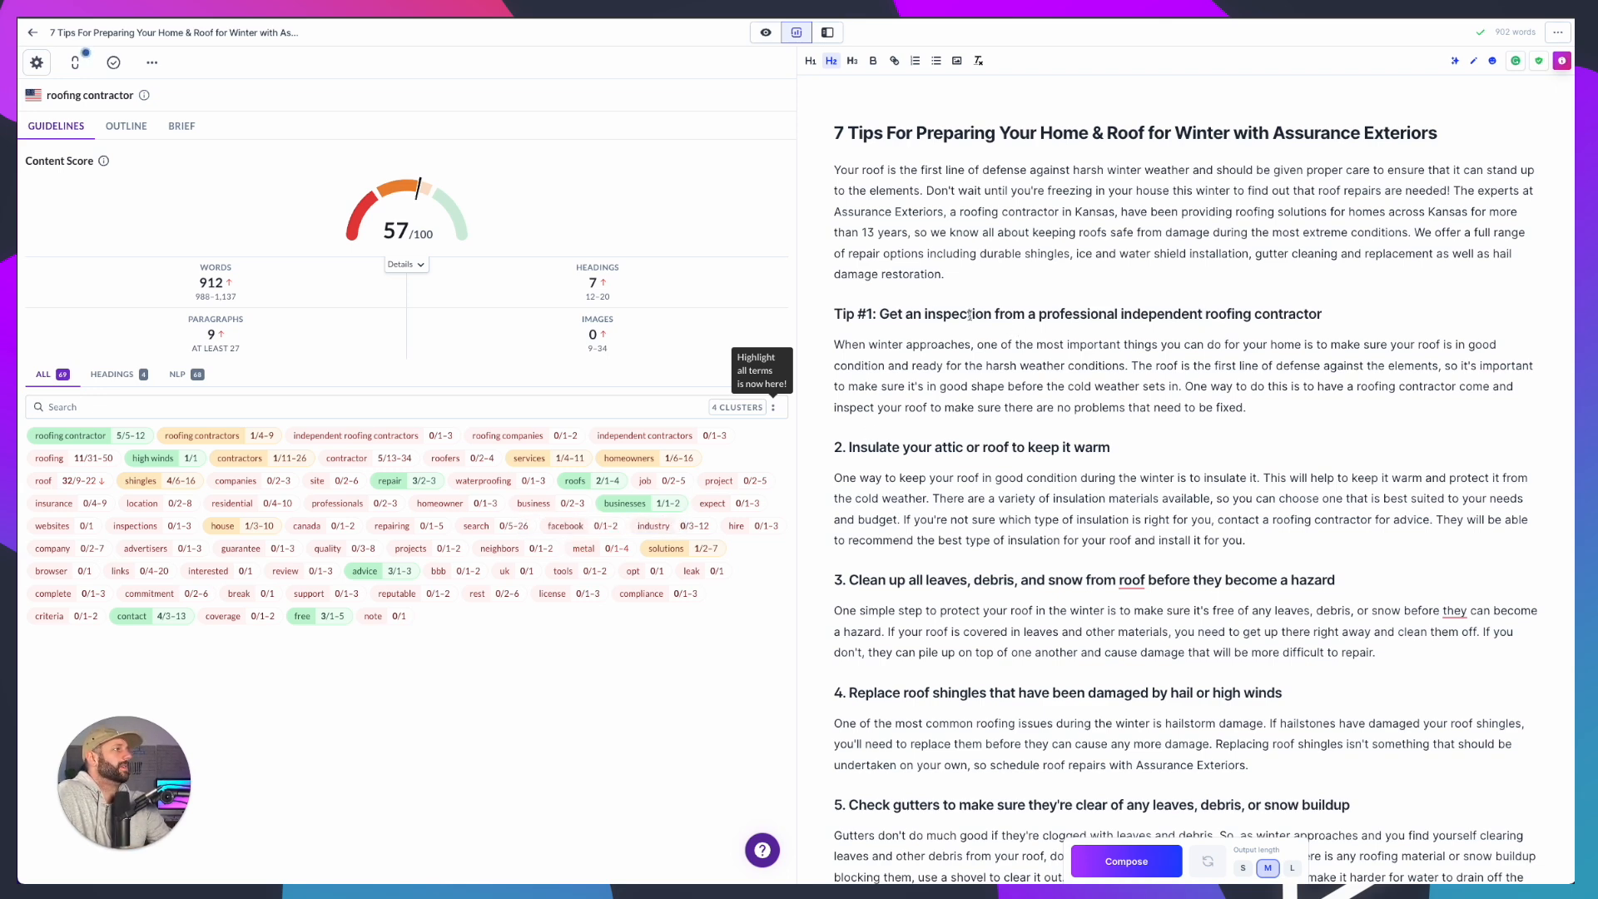
pyautogui.doubleClick(913, 314)
pyautogui.press('BackSpace')
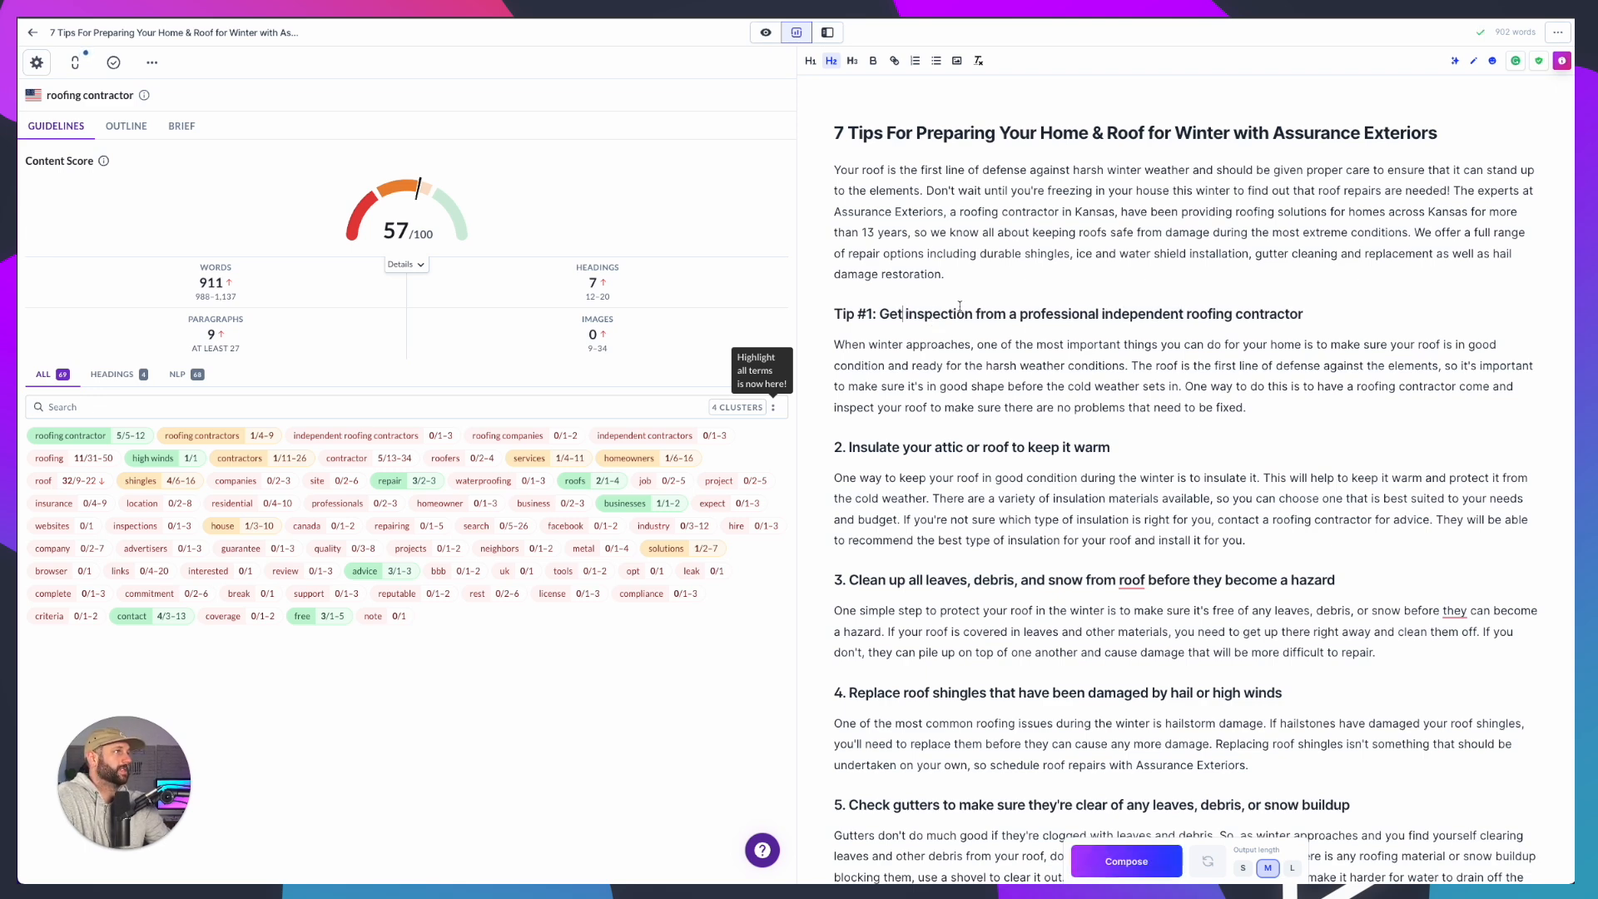
# Look up the word "Get" from the Tip #1 heading in the dictionary and thesaurus
pyautogui.doubleClick(887, 314)
pyautogui.rightClick(886, 313)
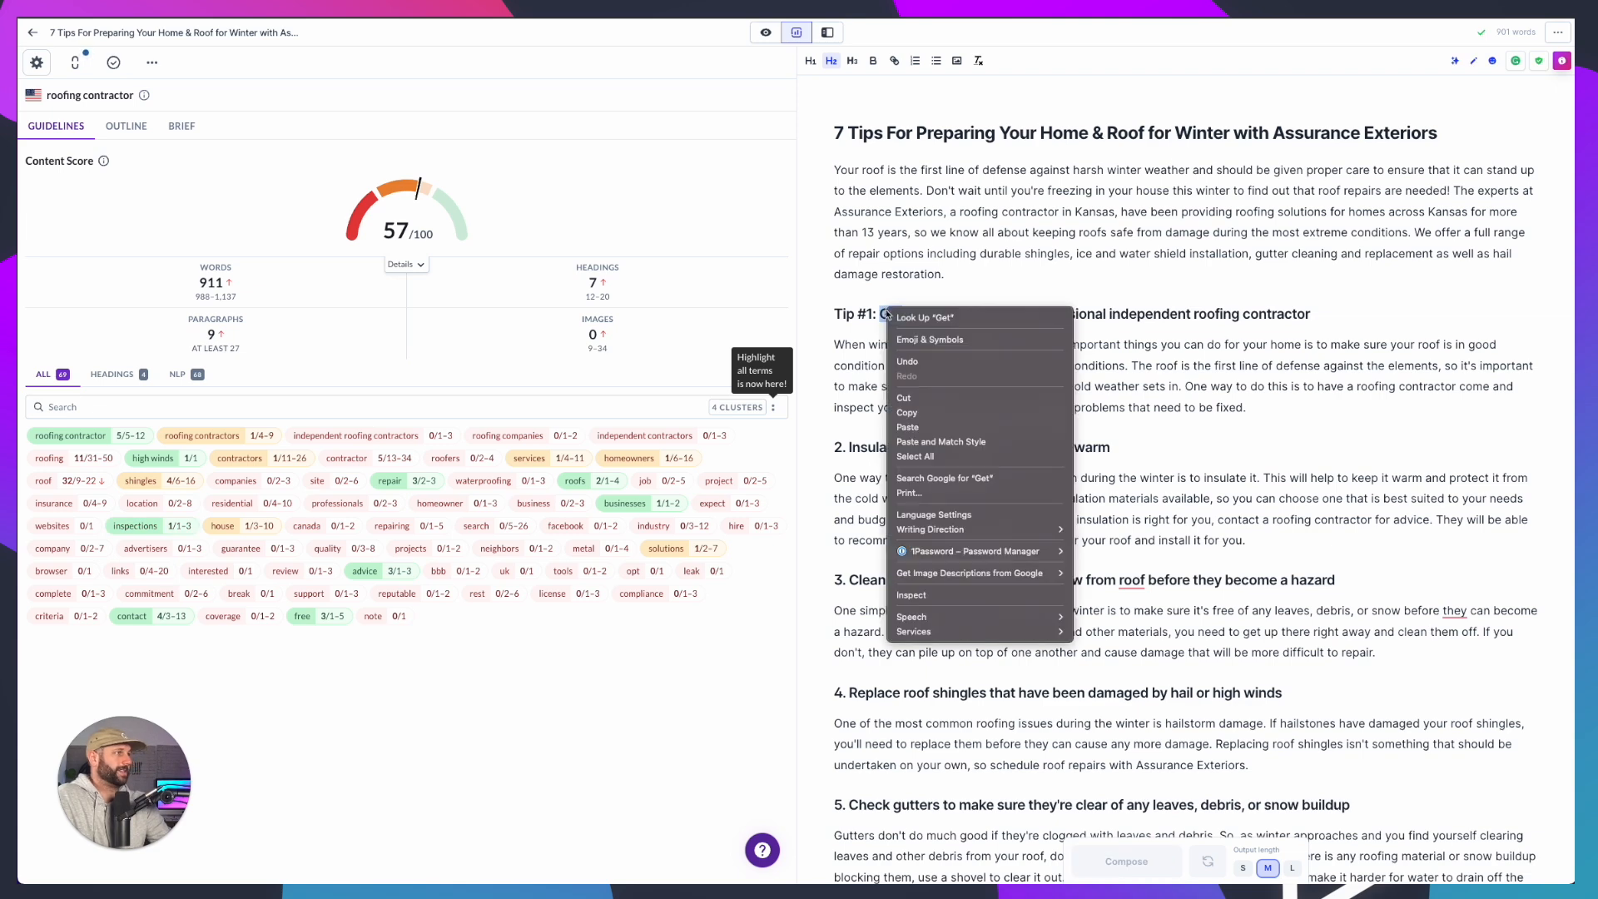
pyautogui.click(956, 287)
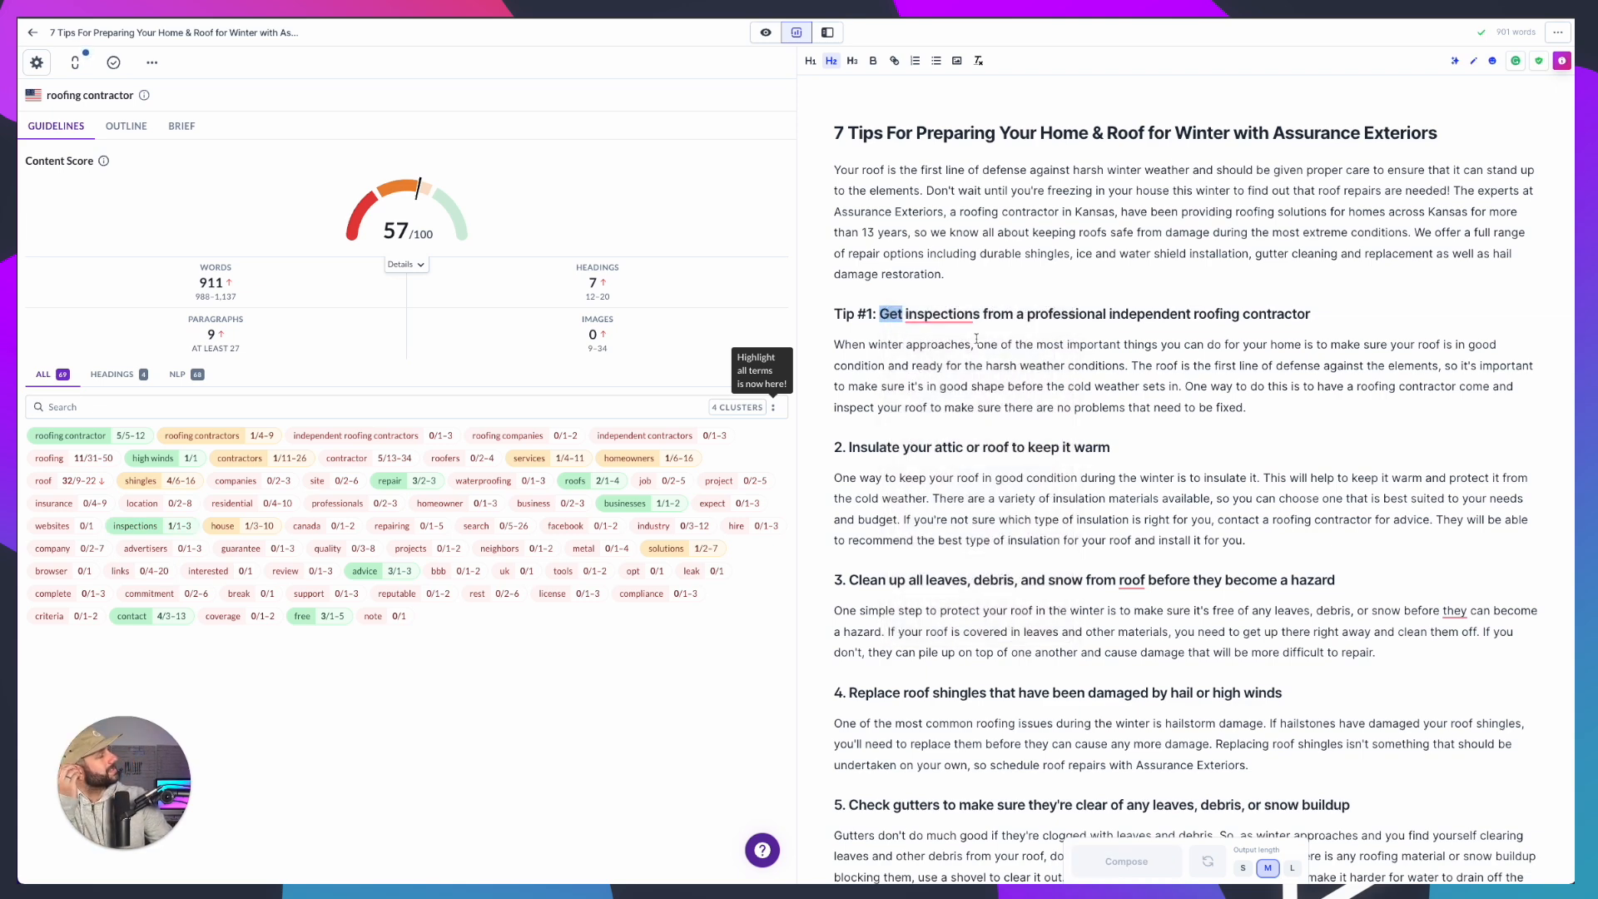
pyautogui.rightClick(894, 311)
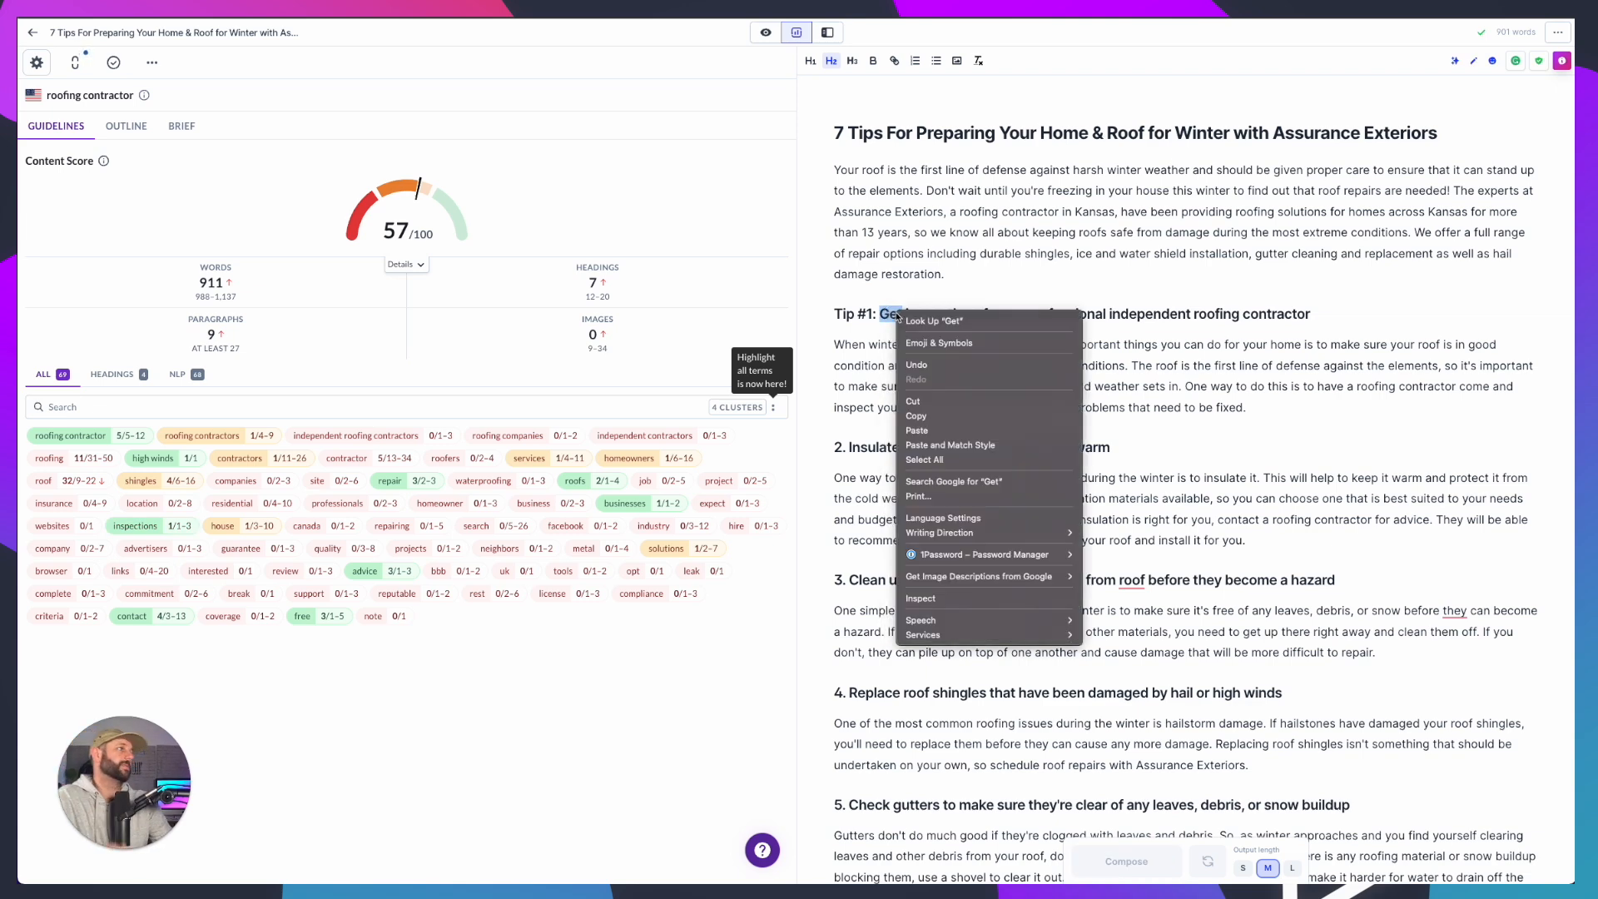
pyautogui.click(949, 322)
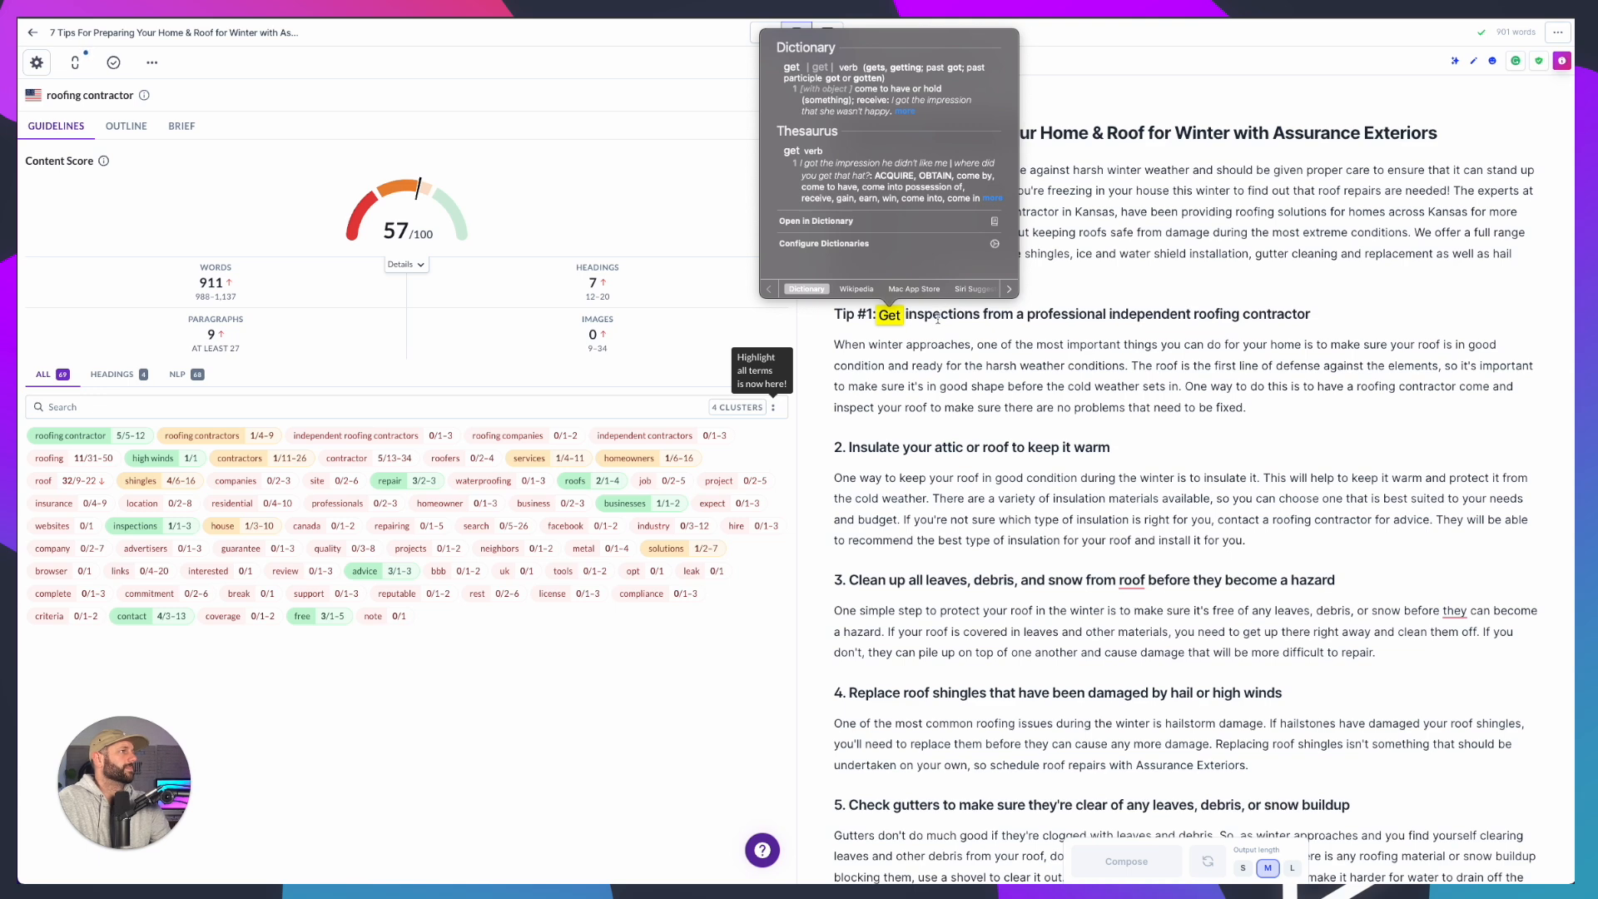
pyautogui.press('Escape')
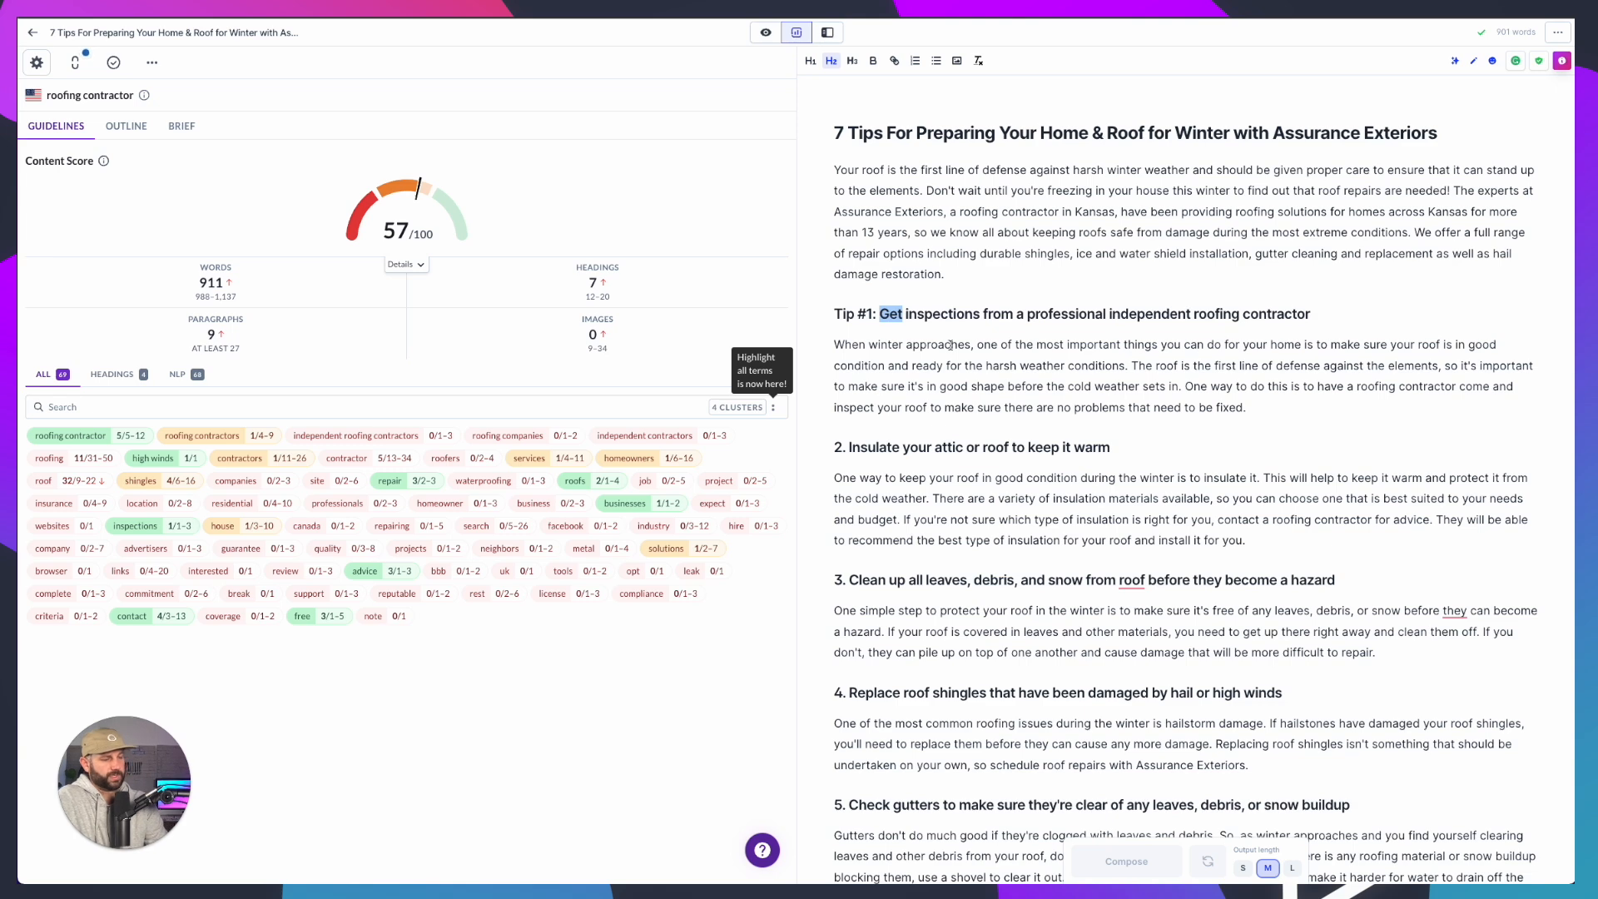
# Remove "Get" from the Tip #1 heading so it begins with "Annual Inspections", and make "contractors" plural
pyautogui.click(906, 314)
pyautogui.press('BackSpace')
pyautogui.press('BackSpace')
pyautogui.press('BackSpace')
pyautogui.press('BackSpace')
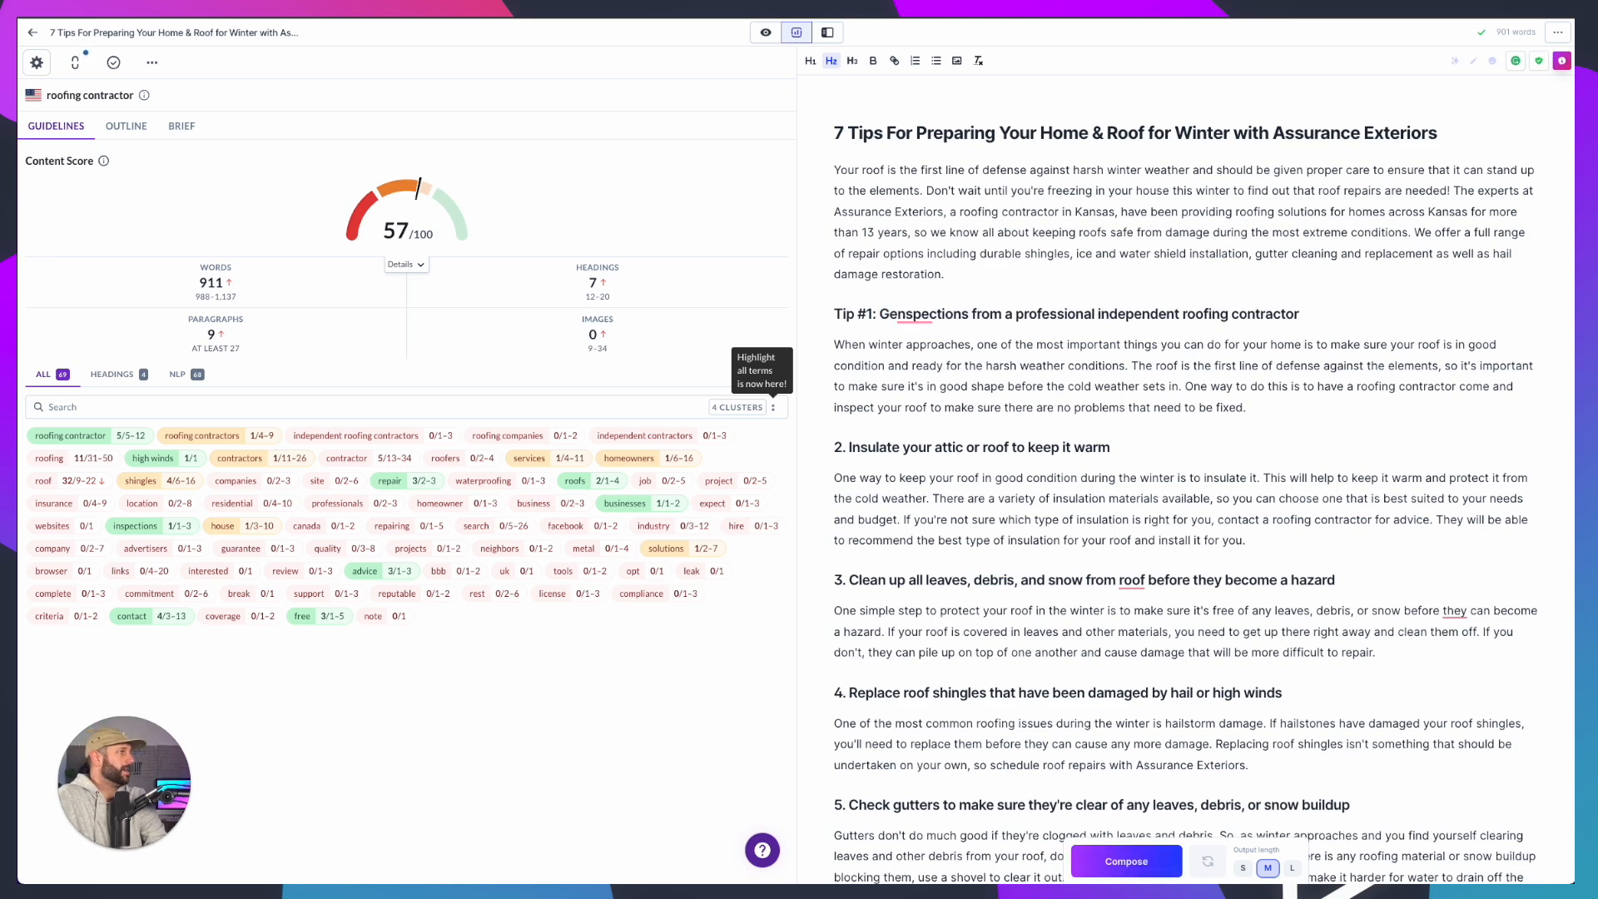
pyautogui.press('Delete')
pyautogui.write('I')
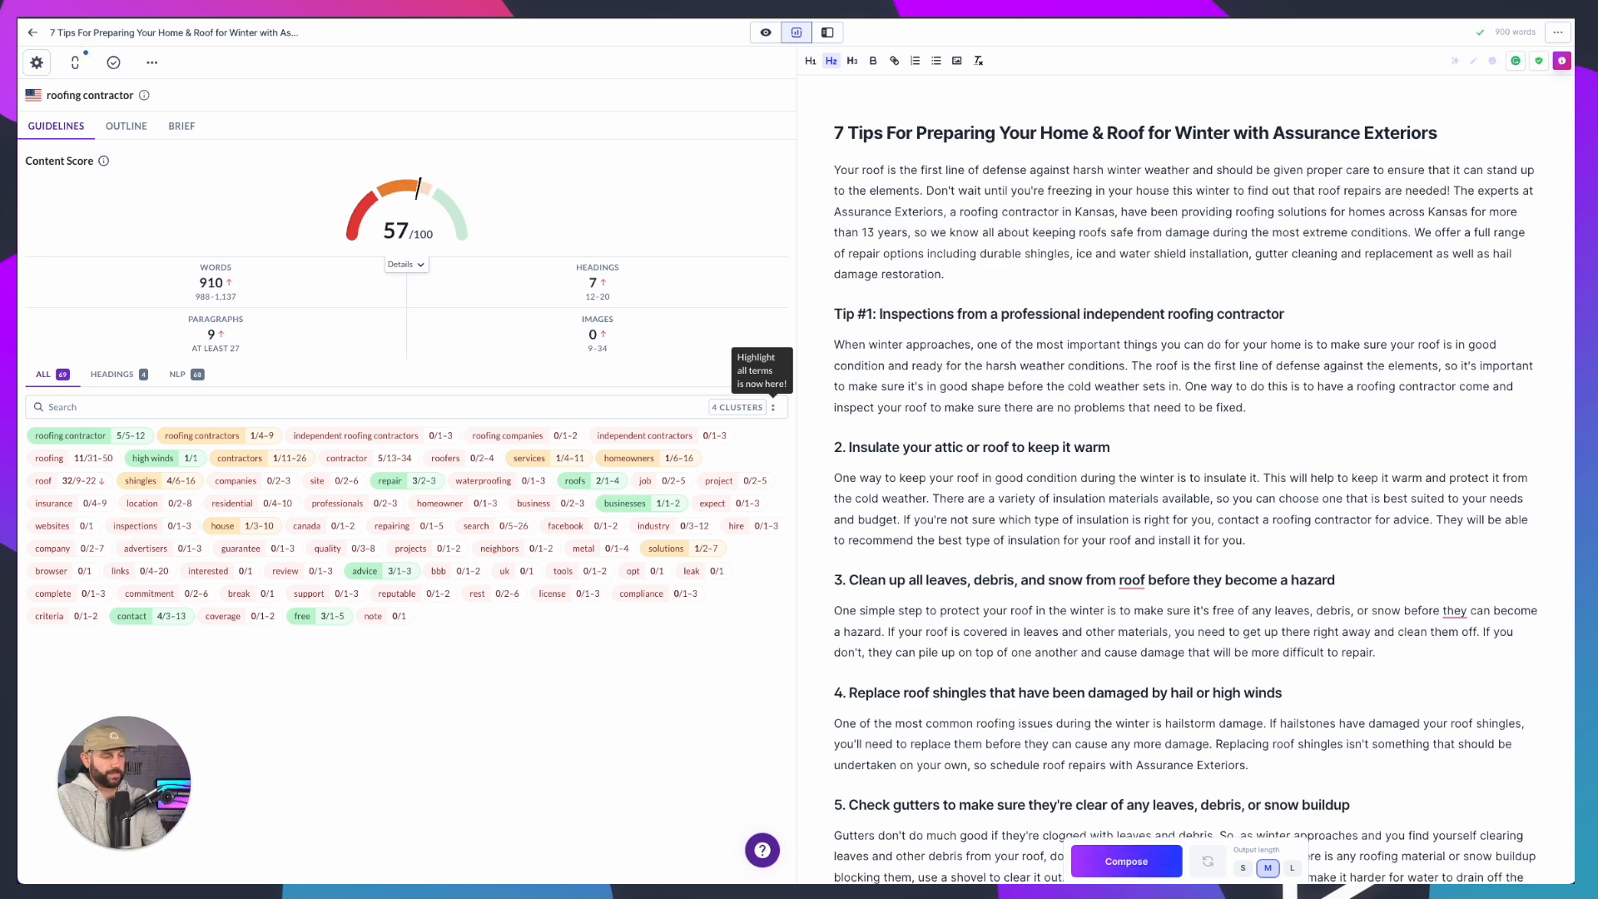
pyautogui.write('Annual')
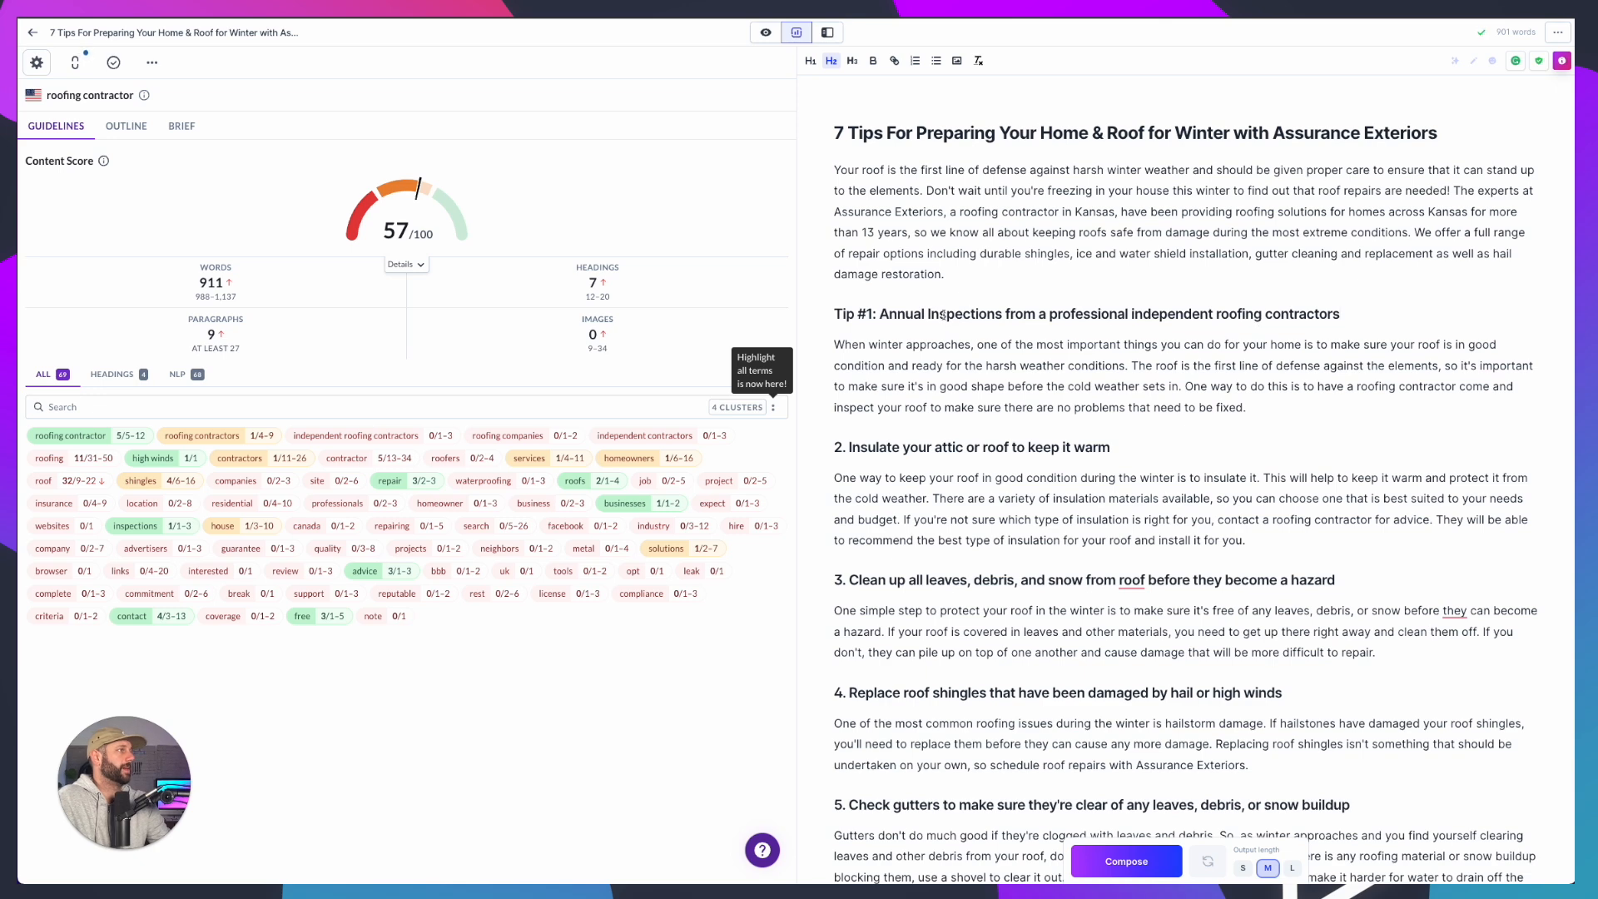
# Capitalize "From", "Professional", "Independent" and "Roofing" in the Tip #1 heading and remove the article "a"
pyautogui.press('BackSpace')
pyautogui.write('F')
pyautogui.click(1060, 315)
pyautogui.press('BackSpace')
pyautogui.write('P')
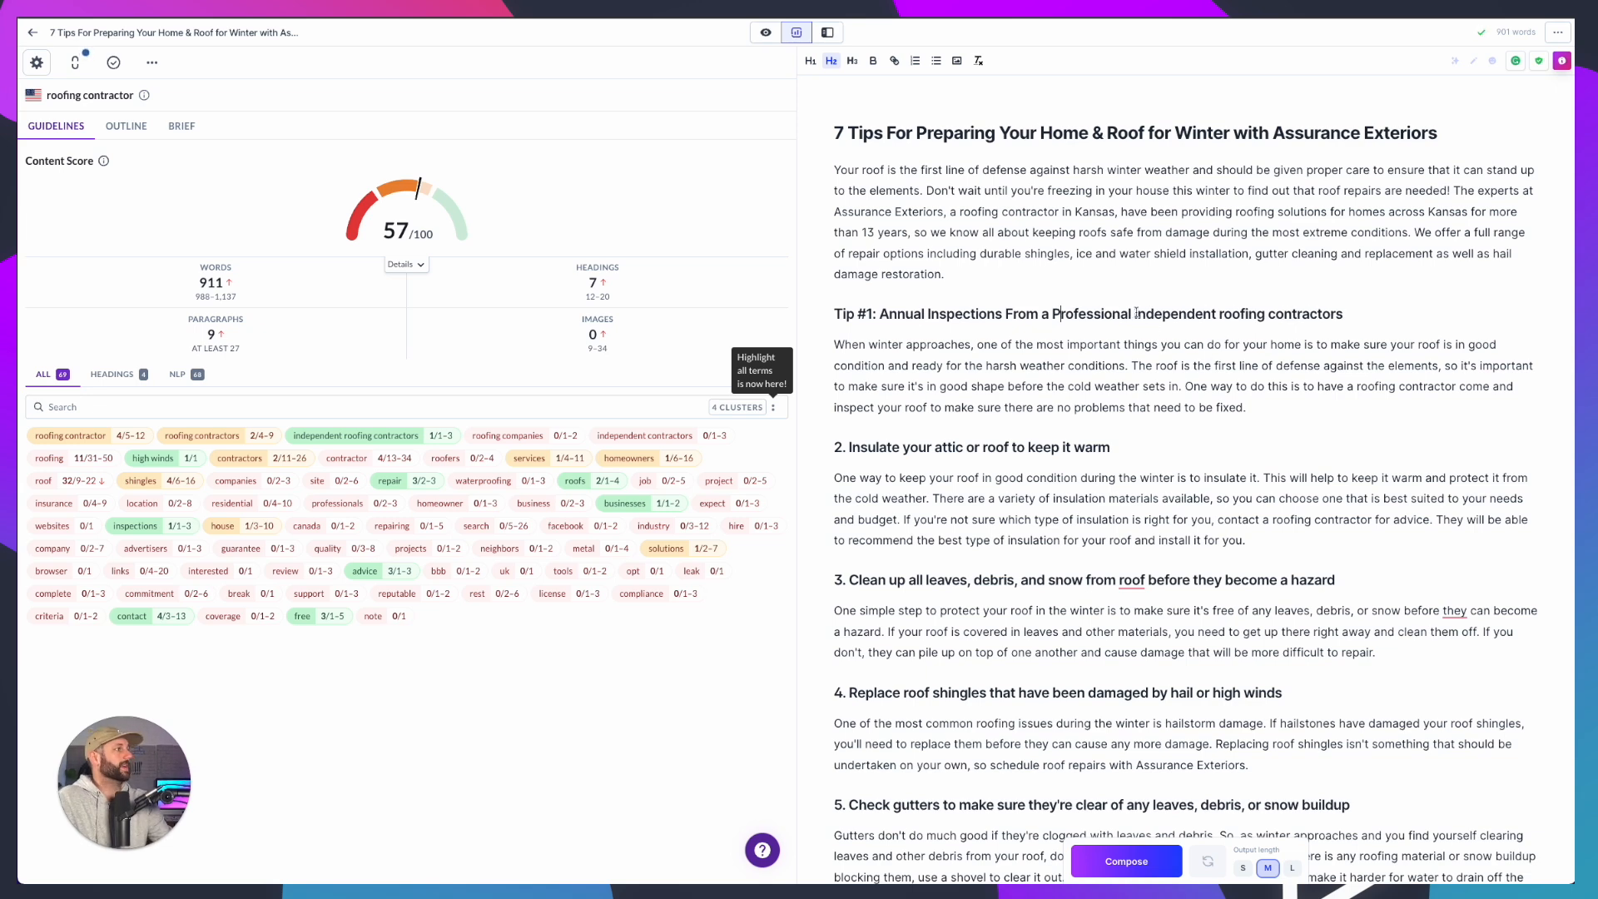
pyautogui.press('BackSpace')
pyautogui.write('I')
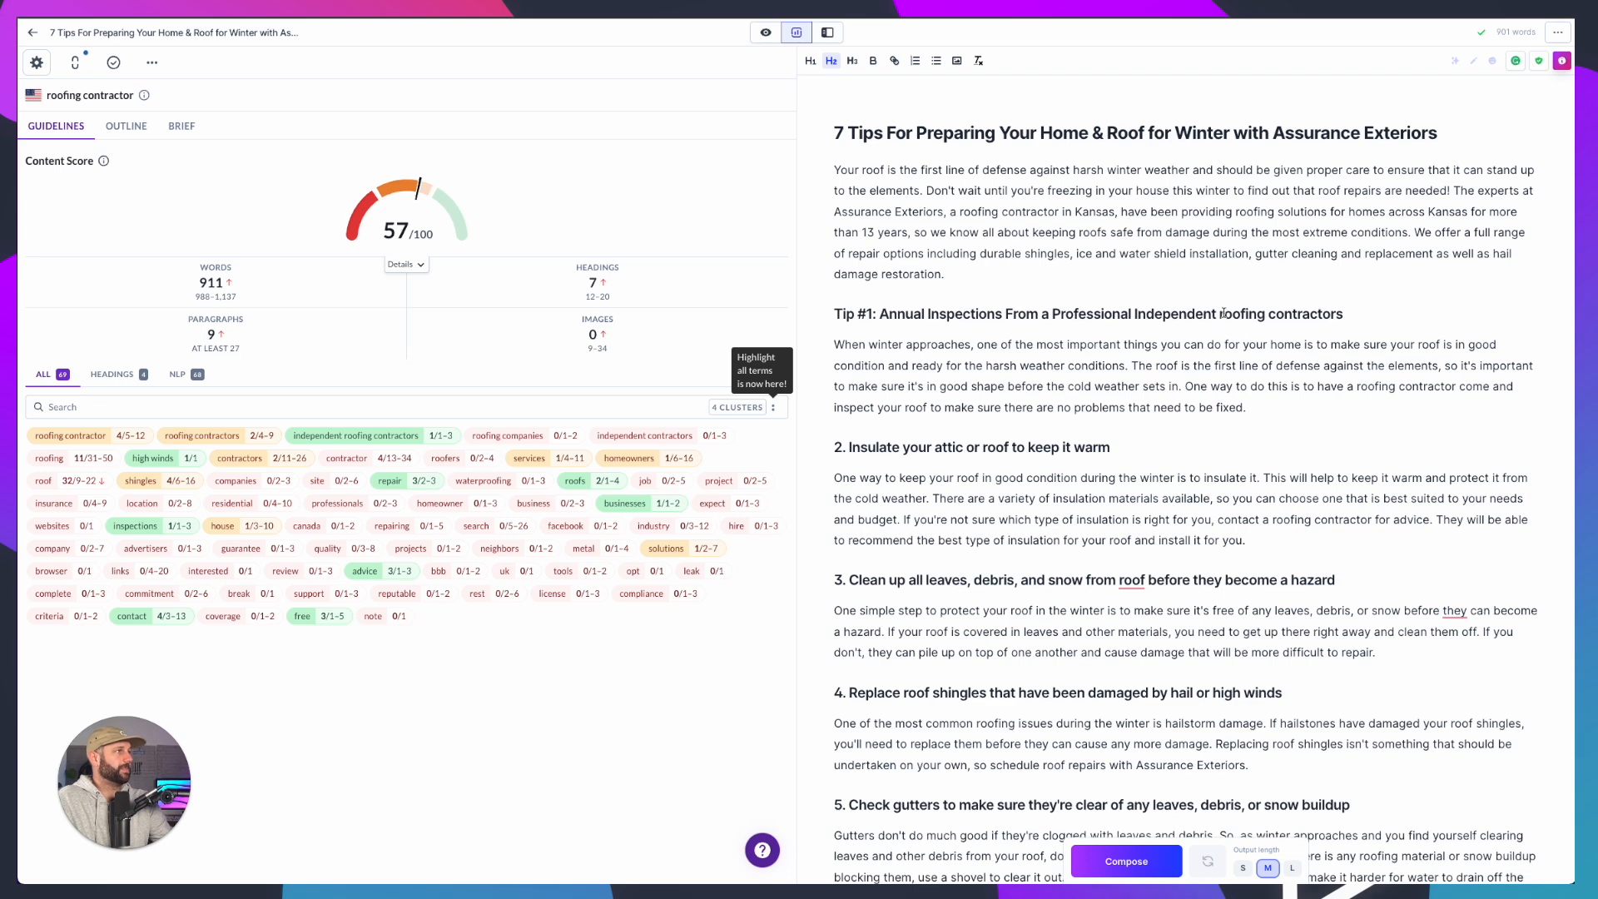
pyautogui.press('Delete')
pyautogui.write('R')
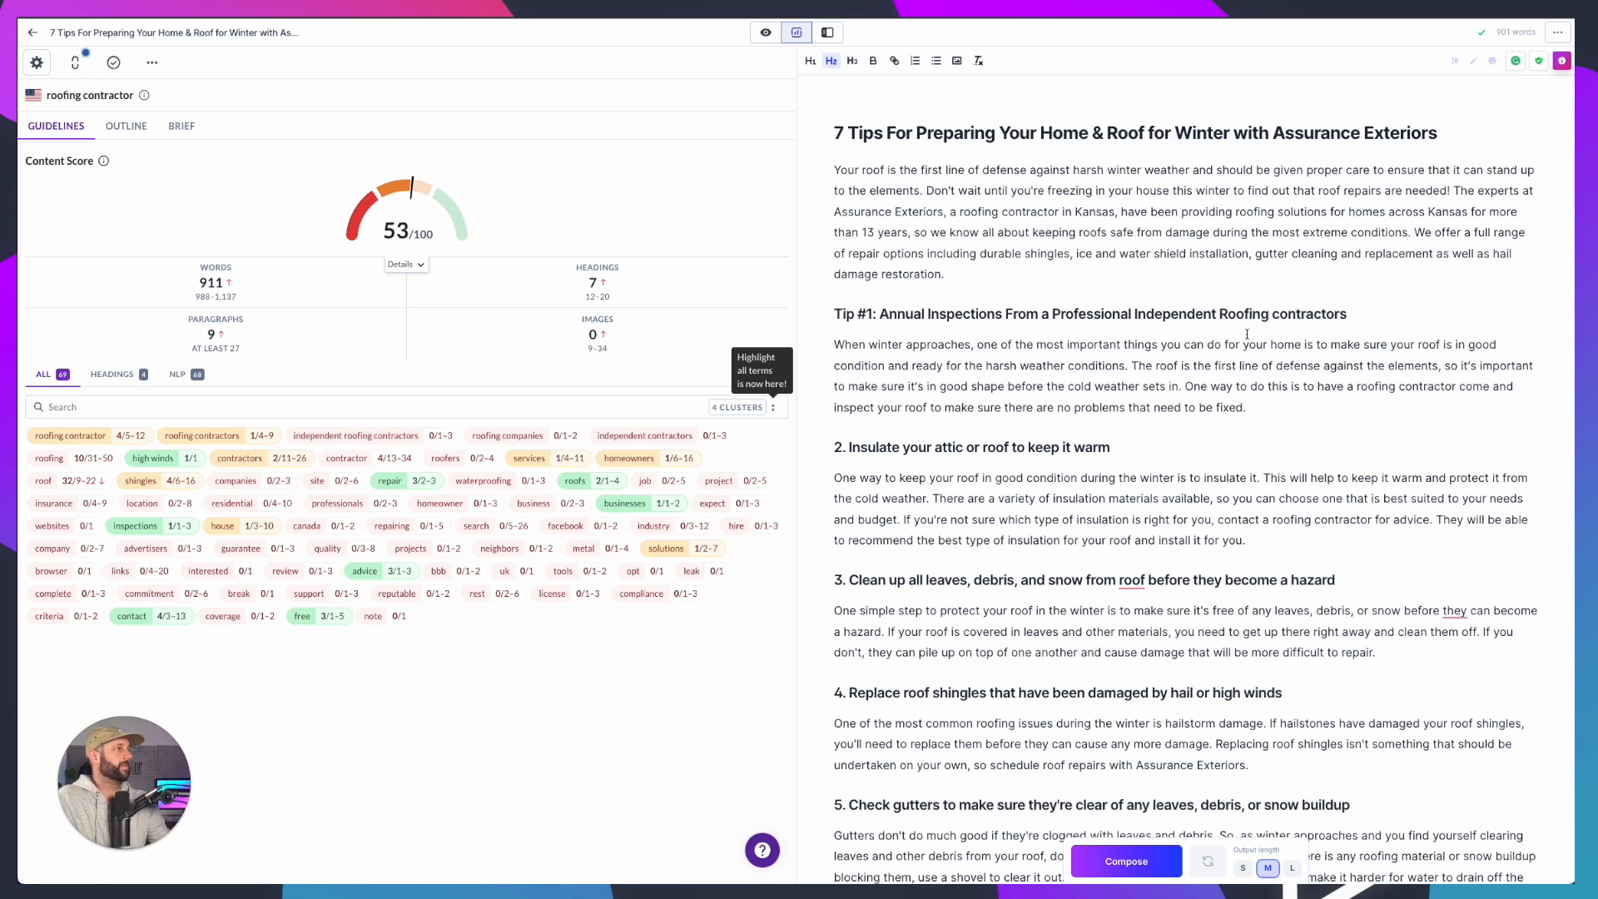
pyautogui.doubleClick(1045, 314)
pyautogui.press('BackSpace')
pyautogui.press('BackSpace')
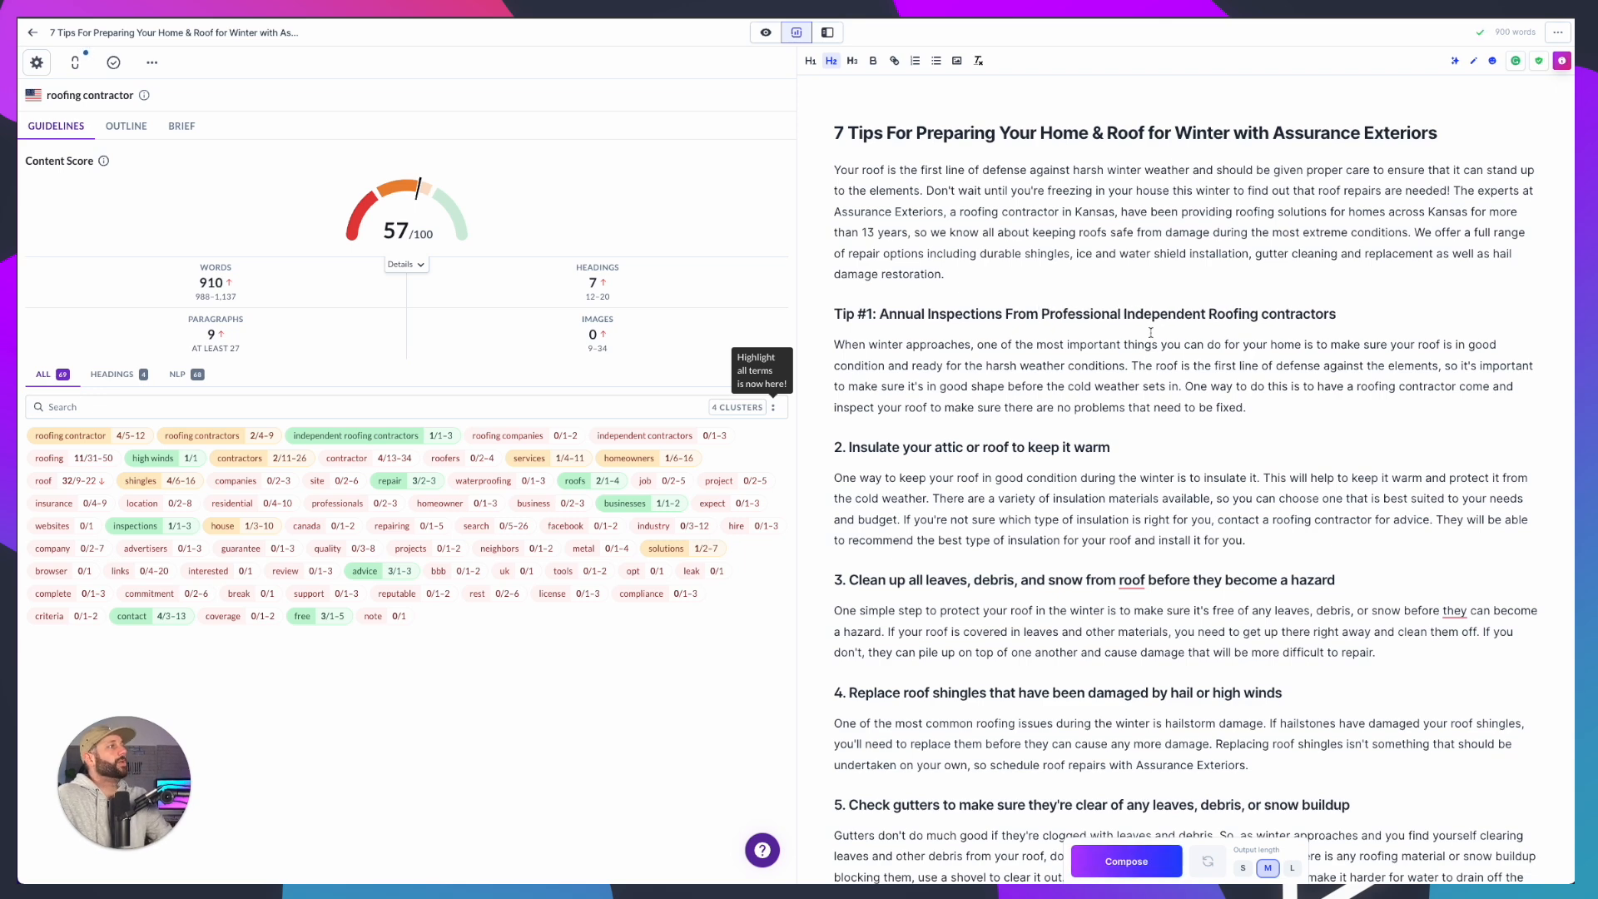
pyautogui.click(927, 314)
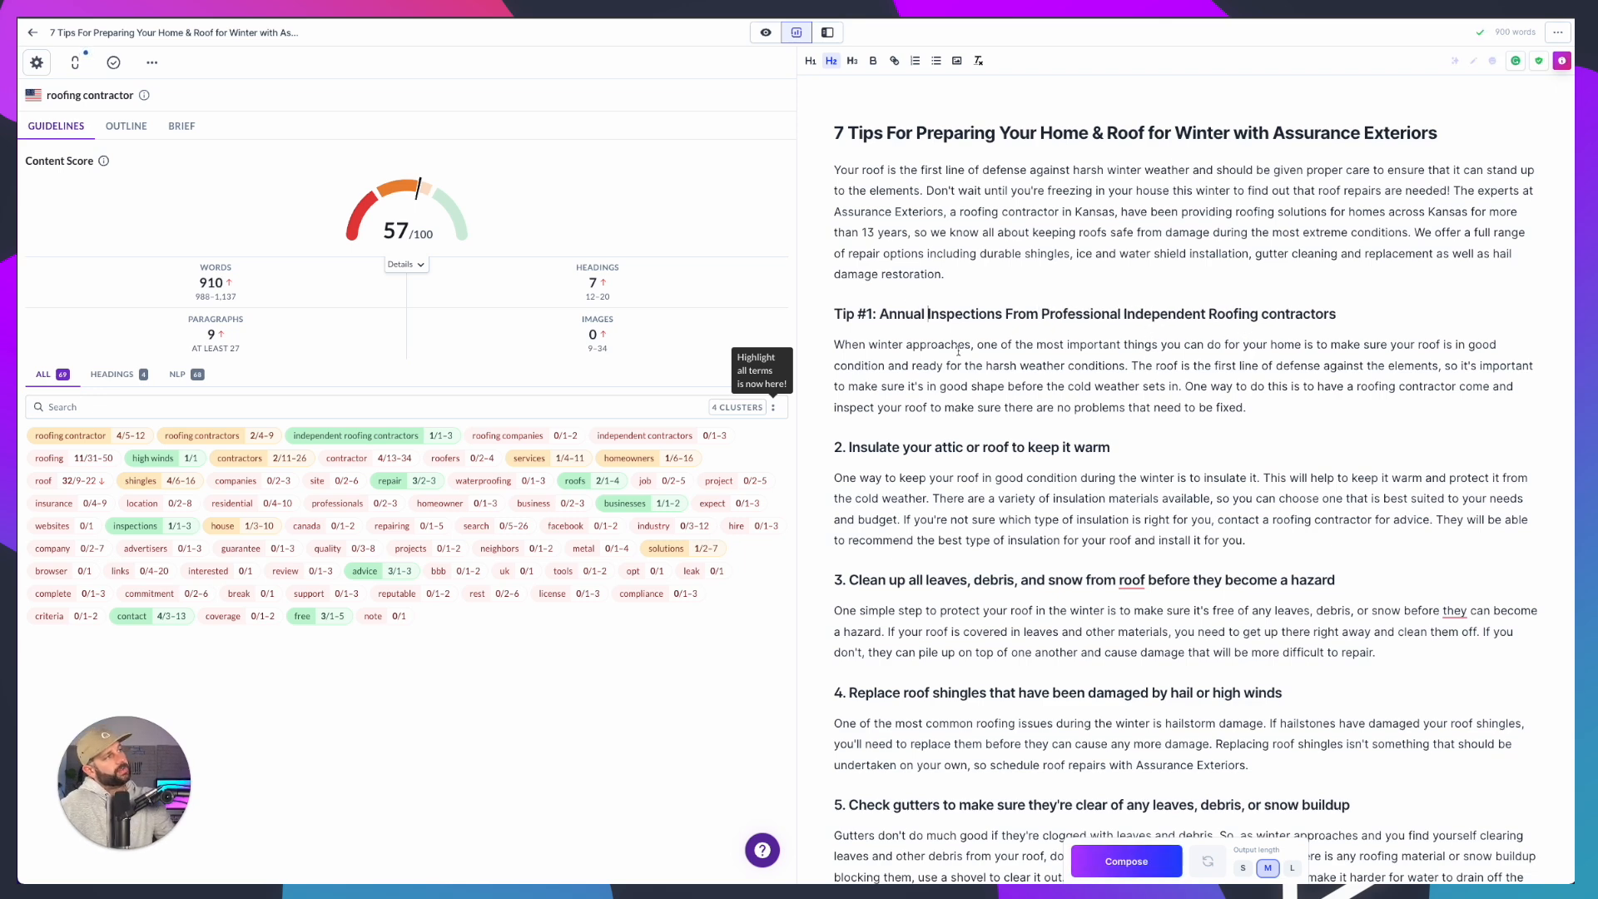
pyautogui.write('Roofn')
pyautogui.press('BackSpace')
pyautogui.press('BackSpace')
pyautogui.press('BackSpace')
pyautogui.press('BackSpace')
pyautogui.press('BackSpace')
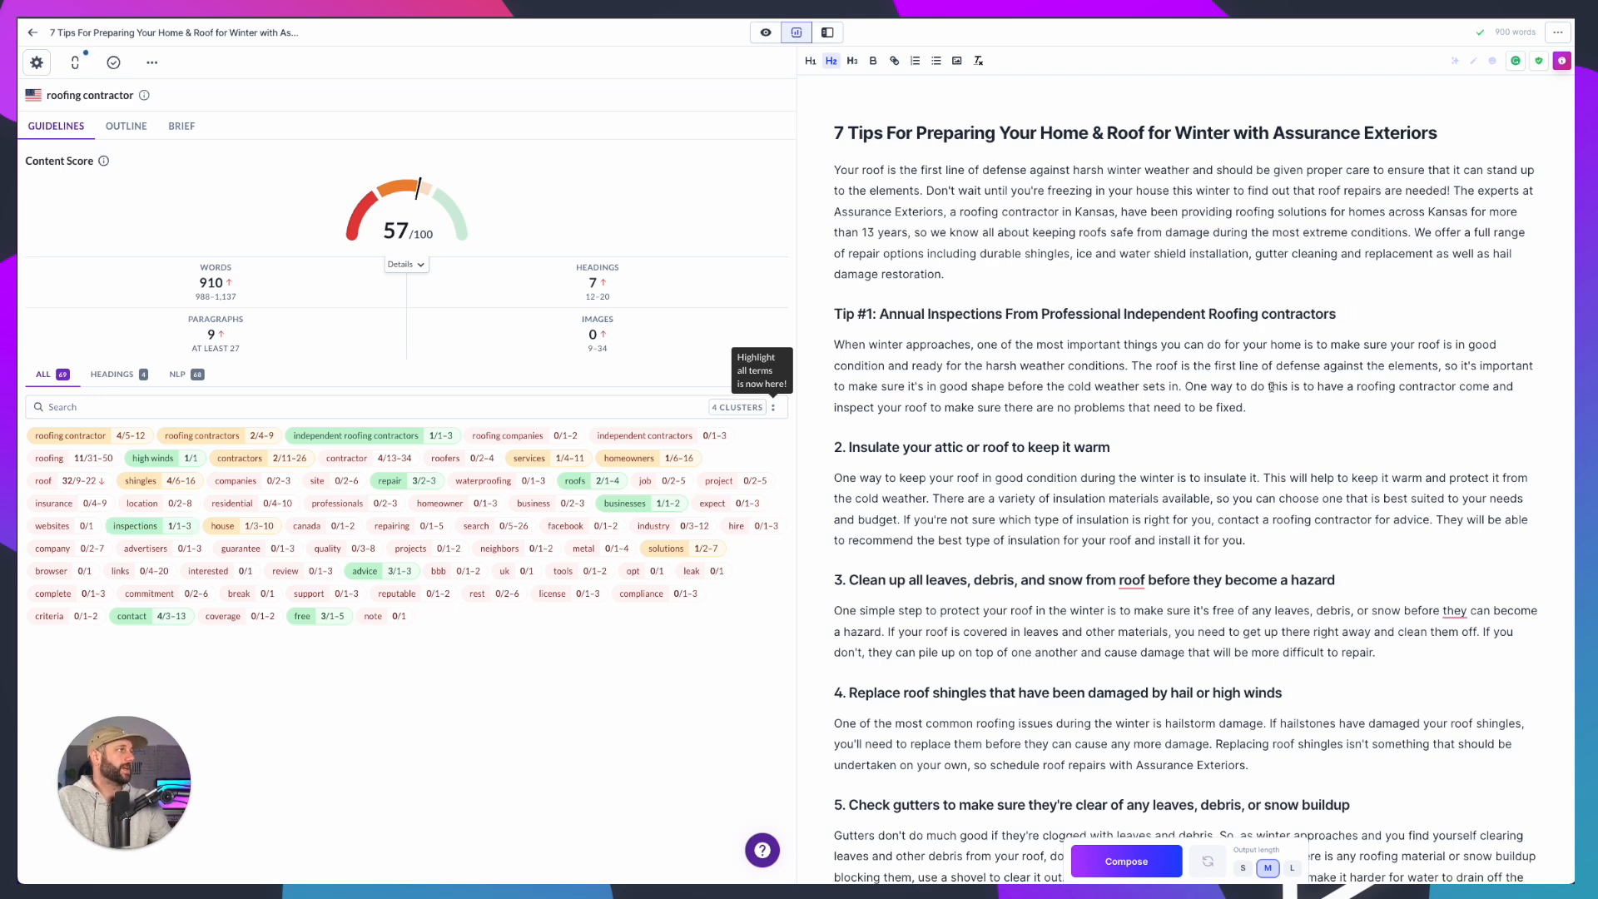
# Capitalize "Contractors" at the end of the Tip #1 heading
pyautogui.click(1267, 315)
pyautogui.press('BackSpace')
pyautogui.write('C')
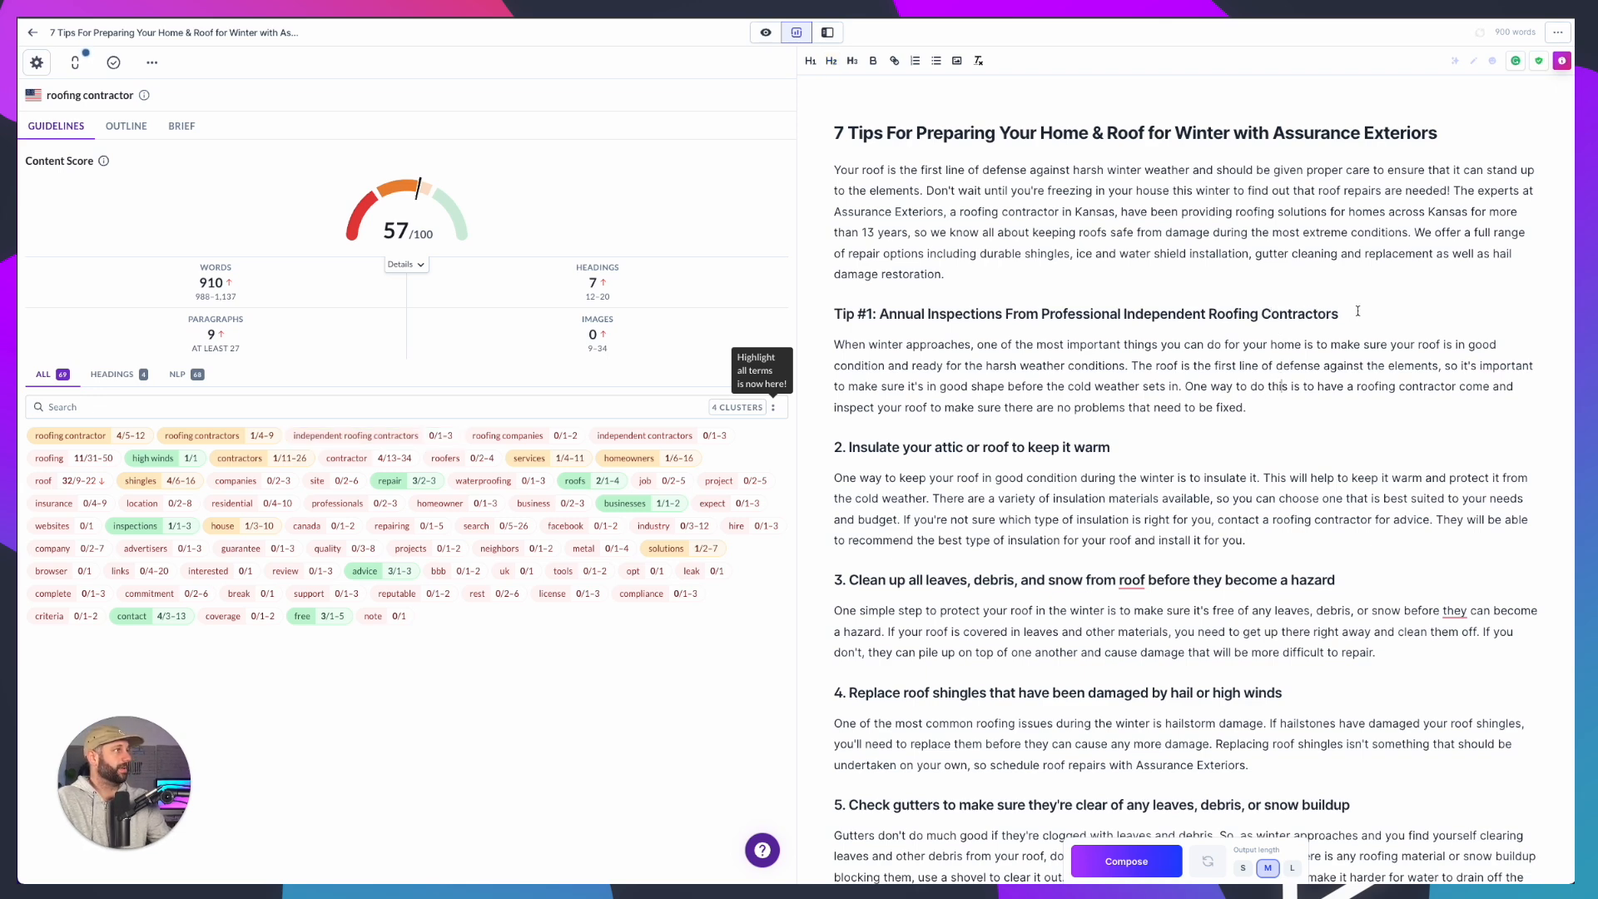
# Begin an AI command line reading ">write about" directly below the Tip #1 heading
pyautogui.click(1358, 312)
pyautogui.press('Return')
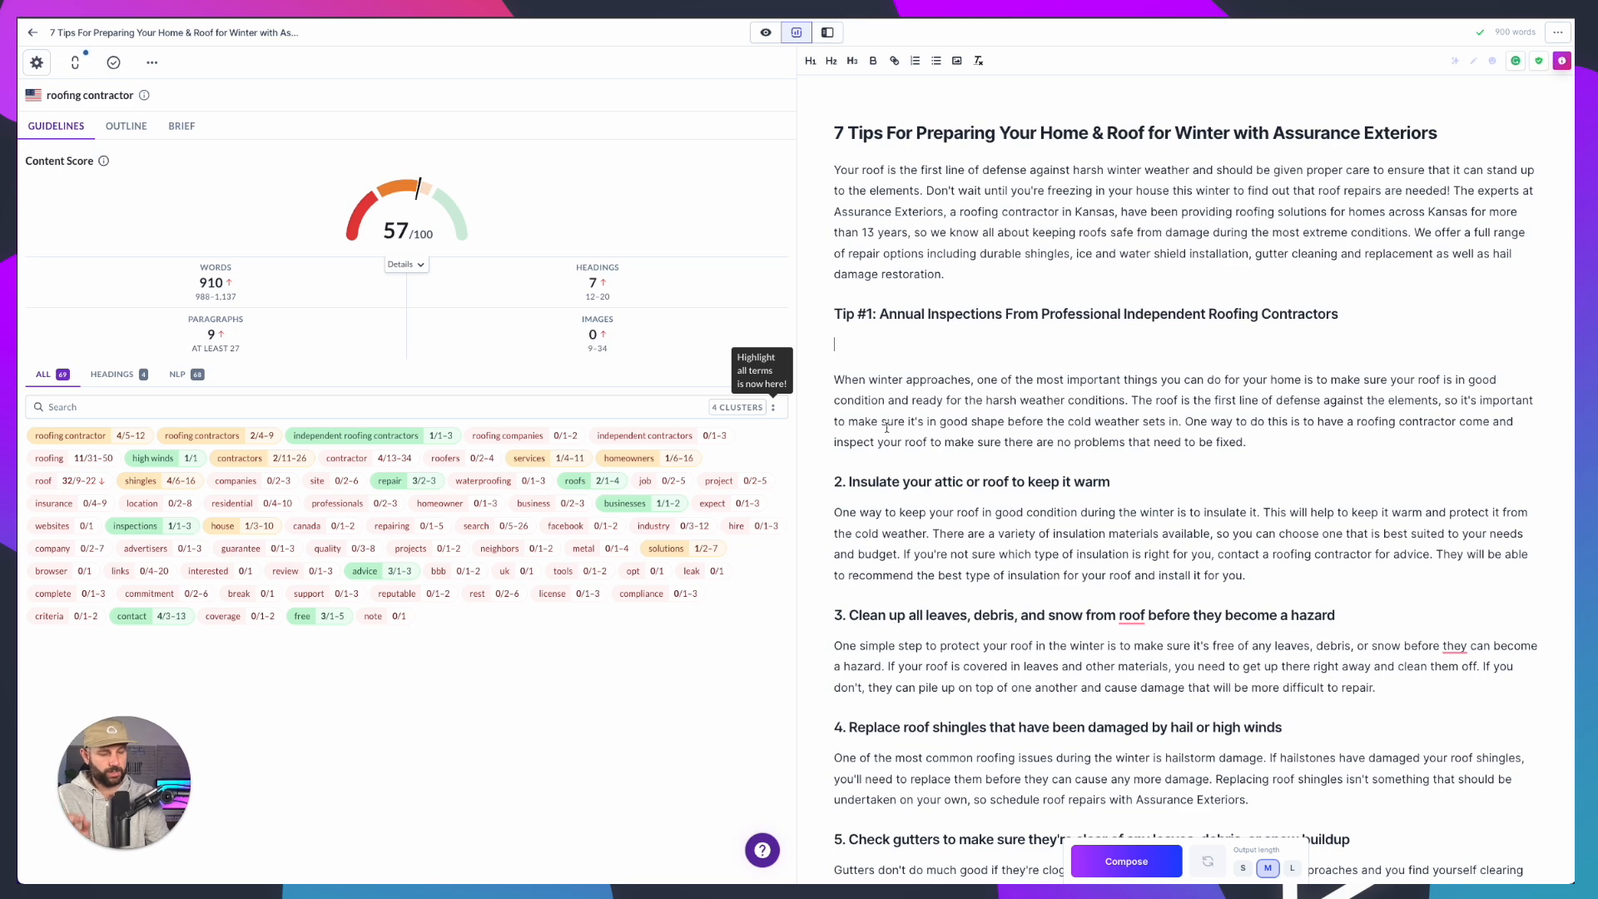
pyautogui.press('BackSpace')
pyautogui.write('.')
pyautogui.write('write about')
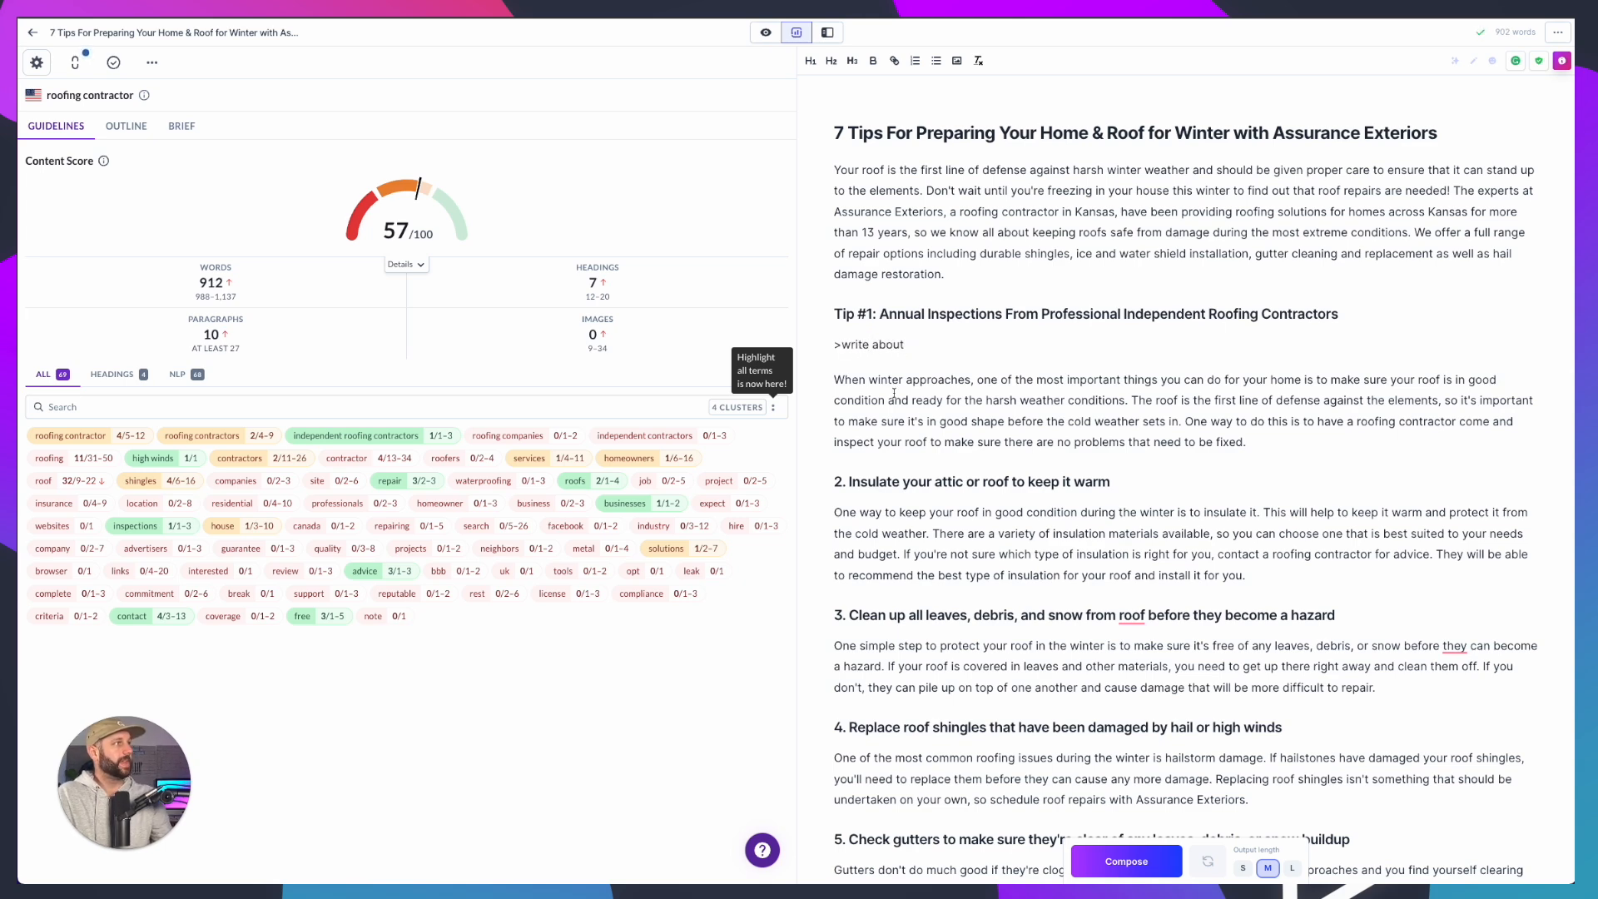
pyautogui.tripleClick(897, 311)
pyautogui.write('7 Tips For Preparing Your Home & Roof for Winter with Assurance Exteriors')
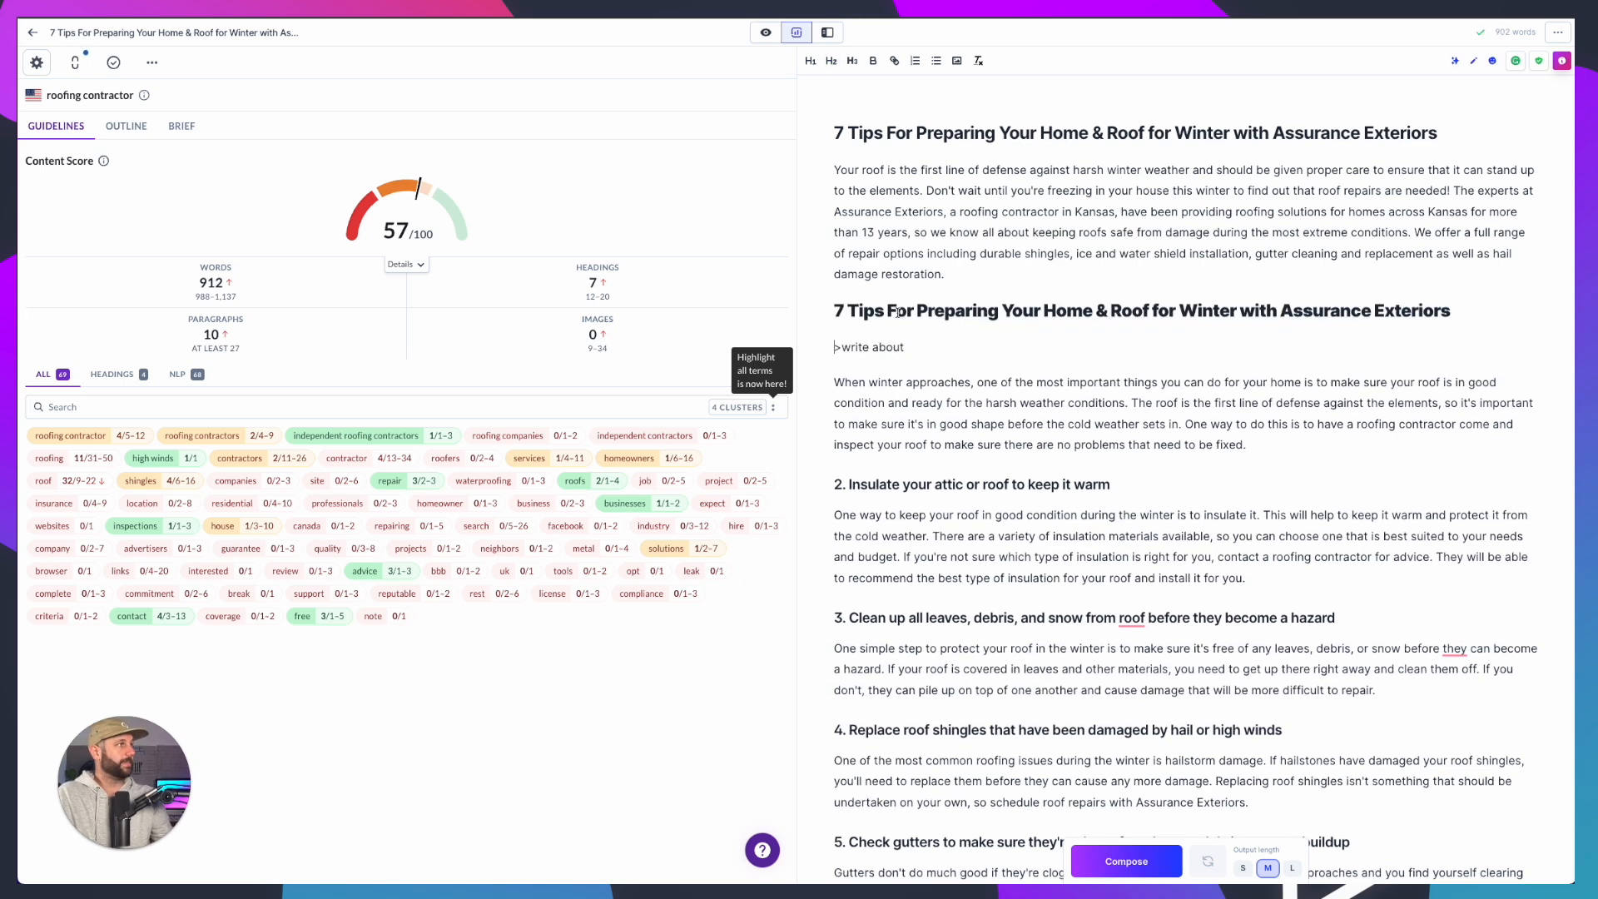
pyautogui.hotkey('ctrl', 'z')
# Copy the full Tip #1 heading text to the end of the ">write about" command line
pyautogui.tripleClick(899, 312)
pyautogui.hotkey('ctrl', 'c')
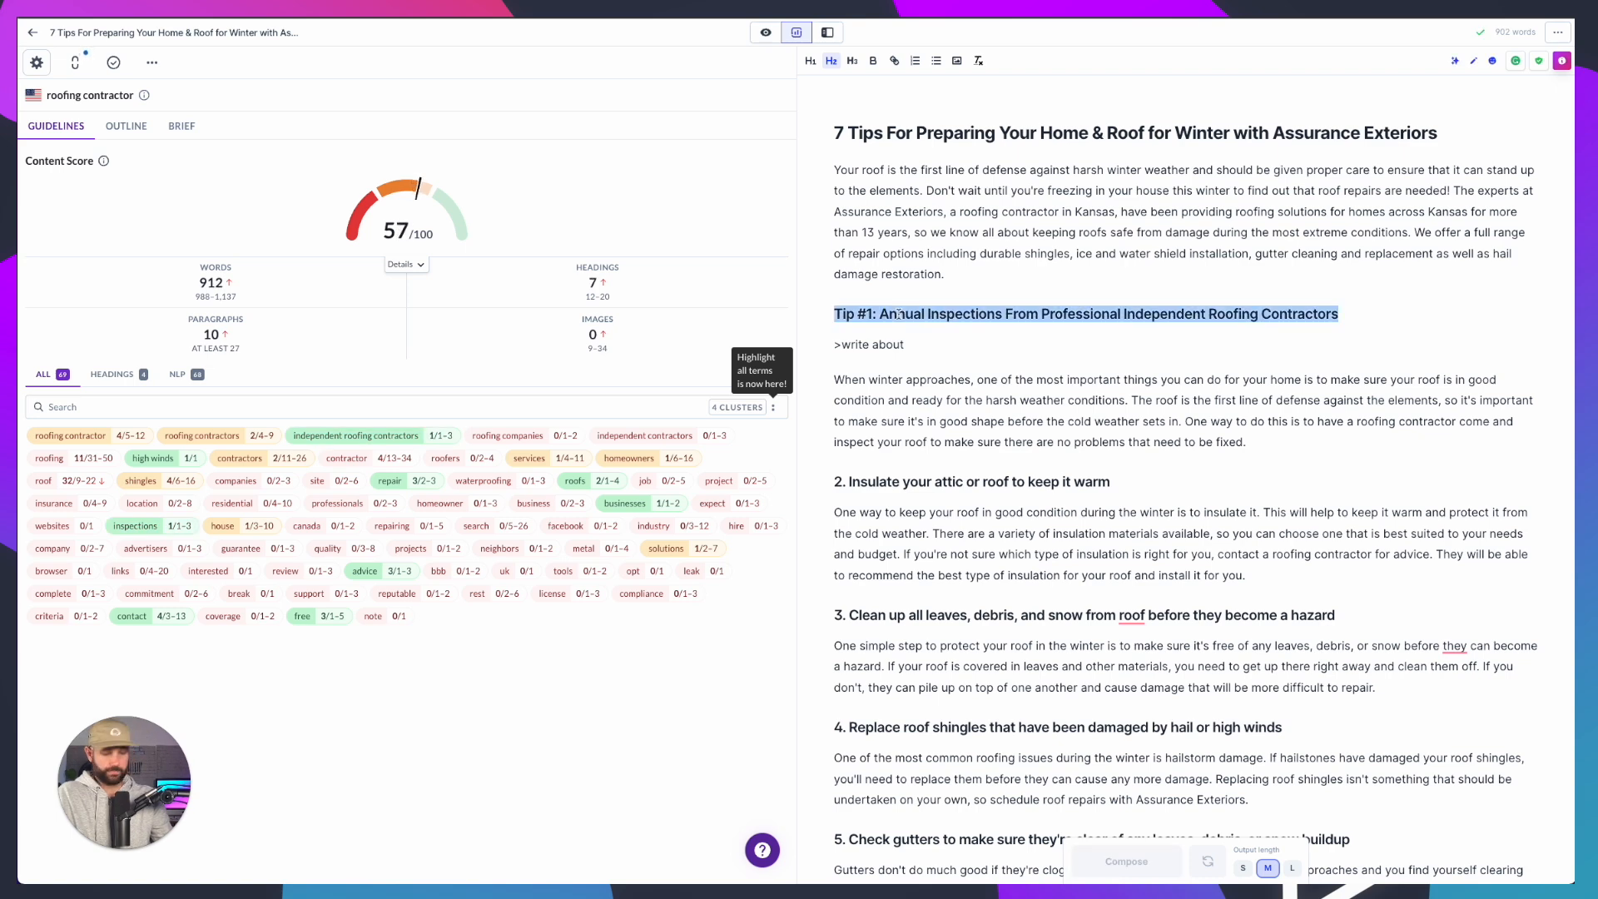
pyautogui.click(931, 342)
pyautogui.hotkey('ctrl', 'v')
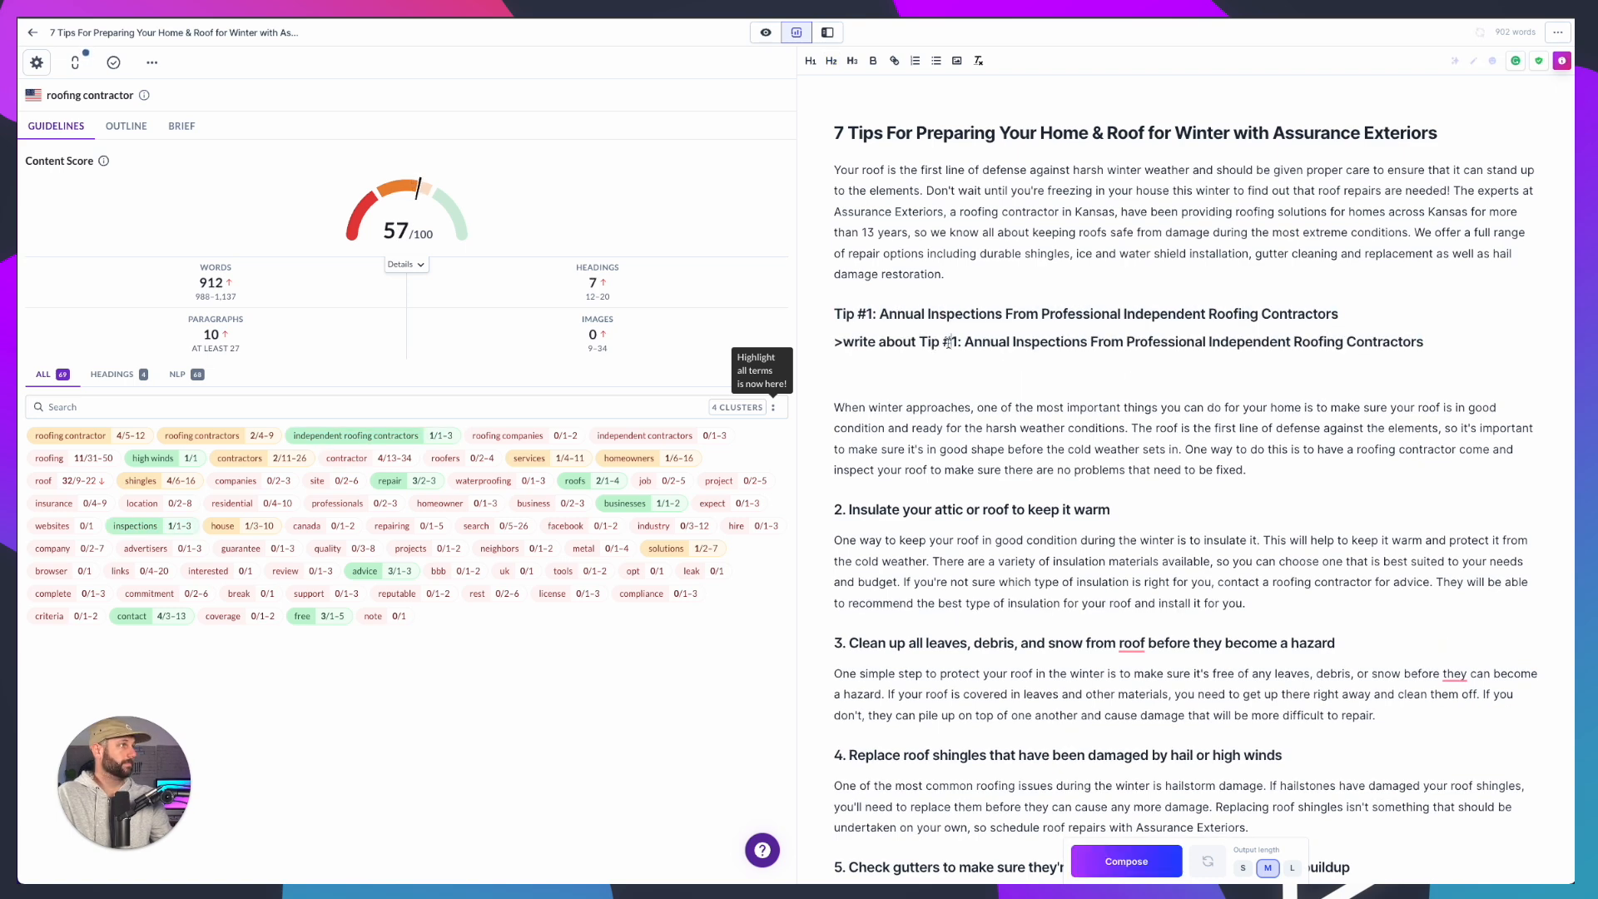
# Convert the AI command line from heading formatting to regular, non-bold body text
pyautogui.tripleClick(947, 342)
pyautogui.click(831, 61)
pyautogui.click(871, 61)
pyautogui.click(871, 62)
pyautogui.click(1354, 343)
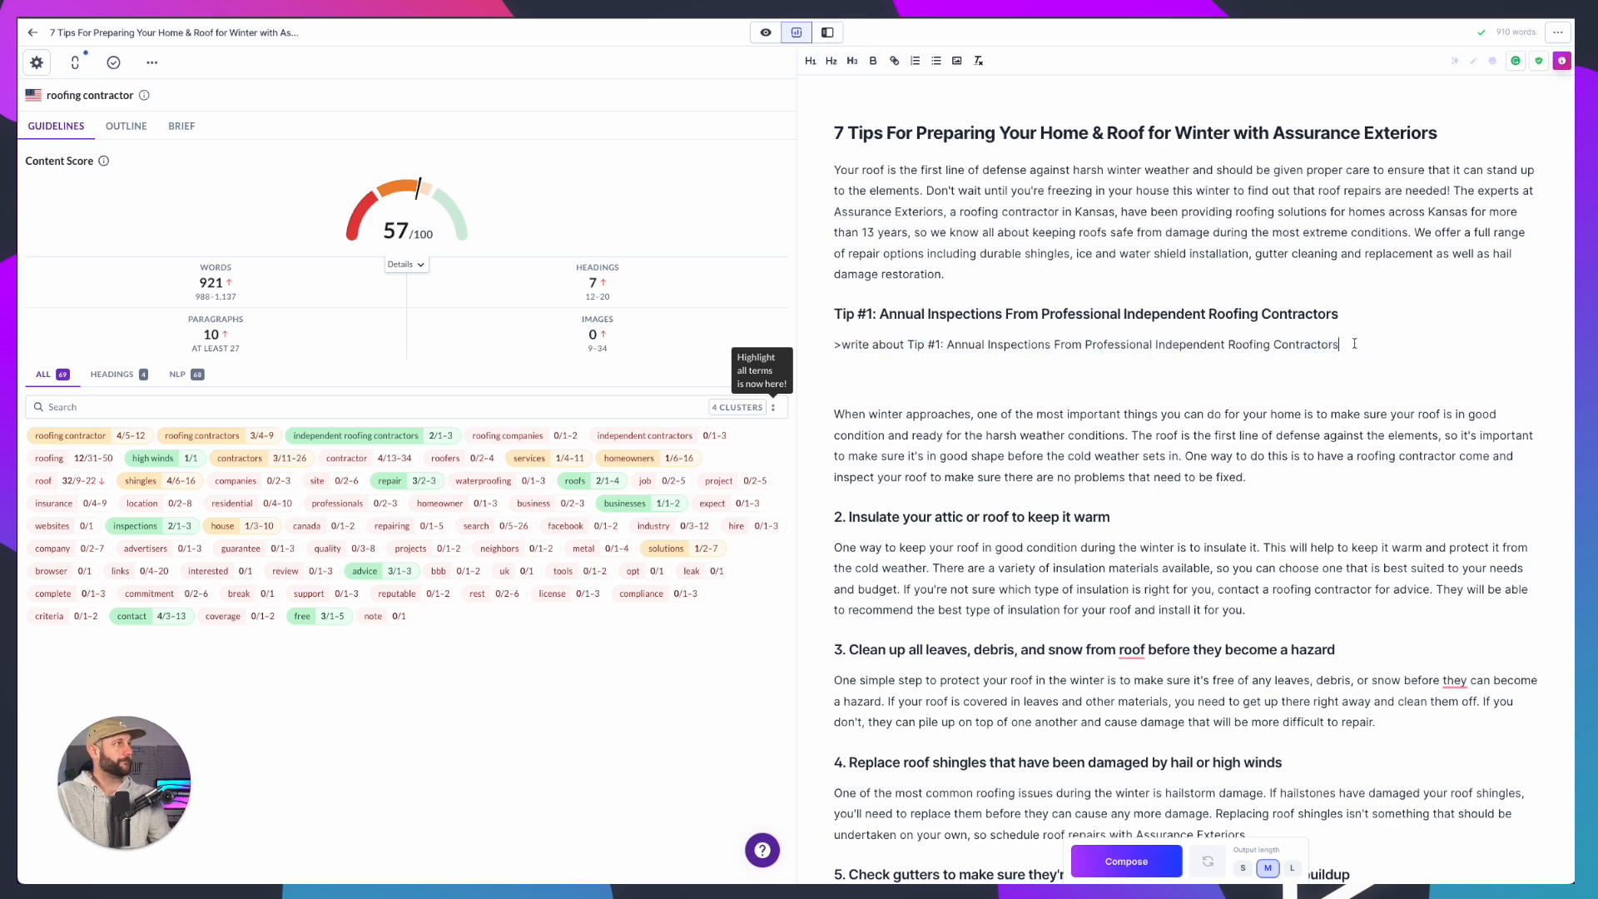
pyautogui.press('Home')
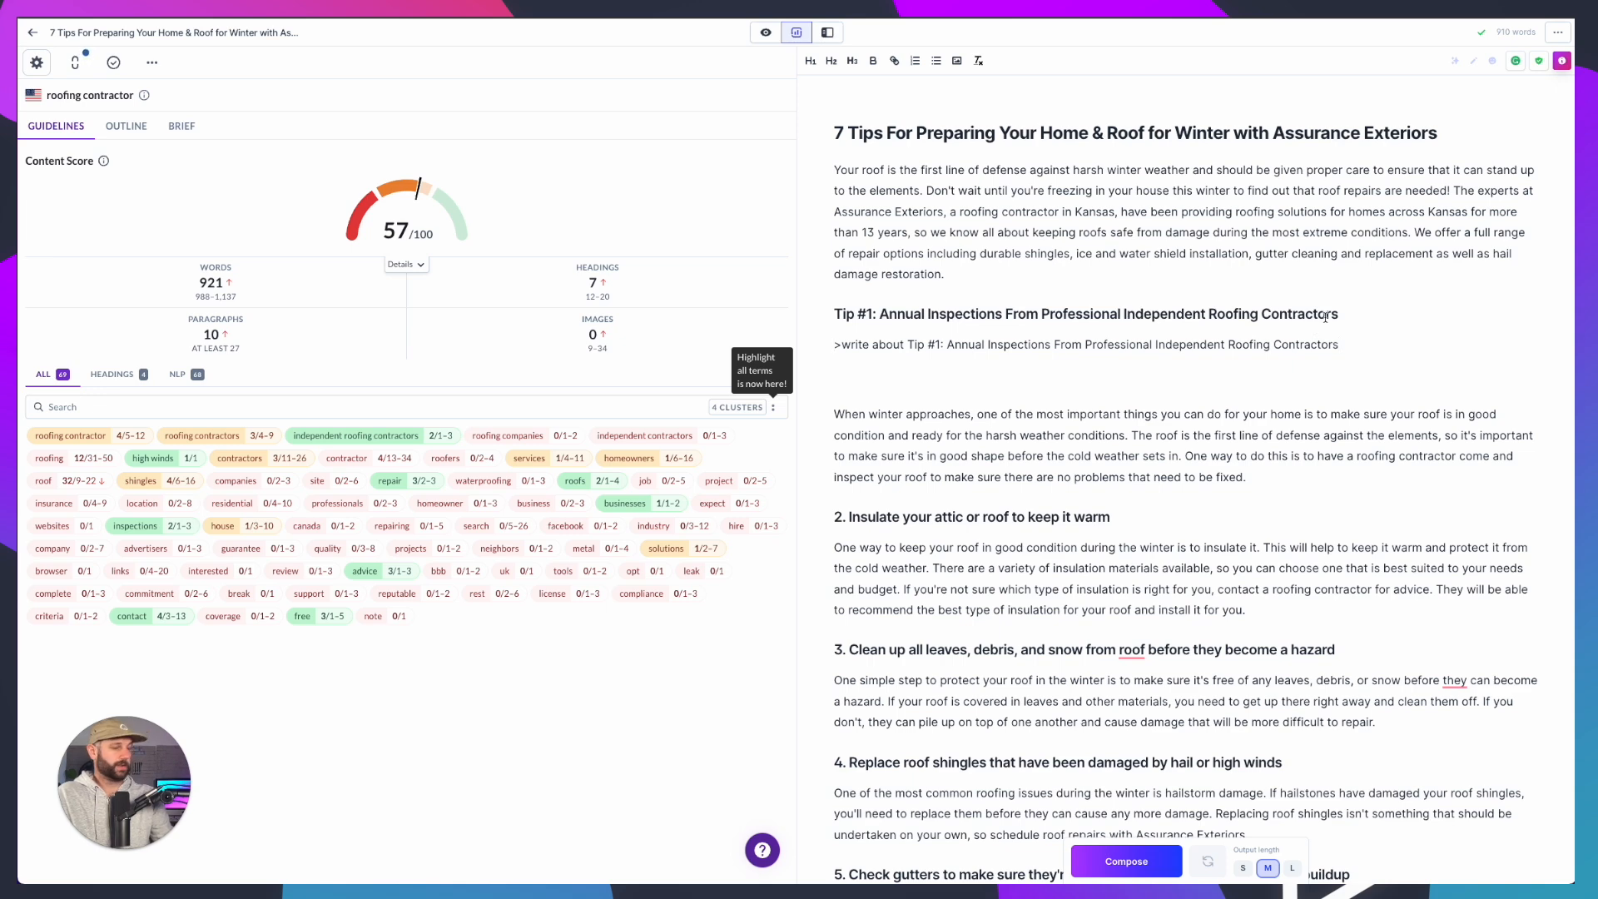
pyautogui.press('Return')
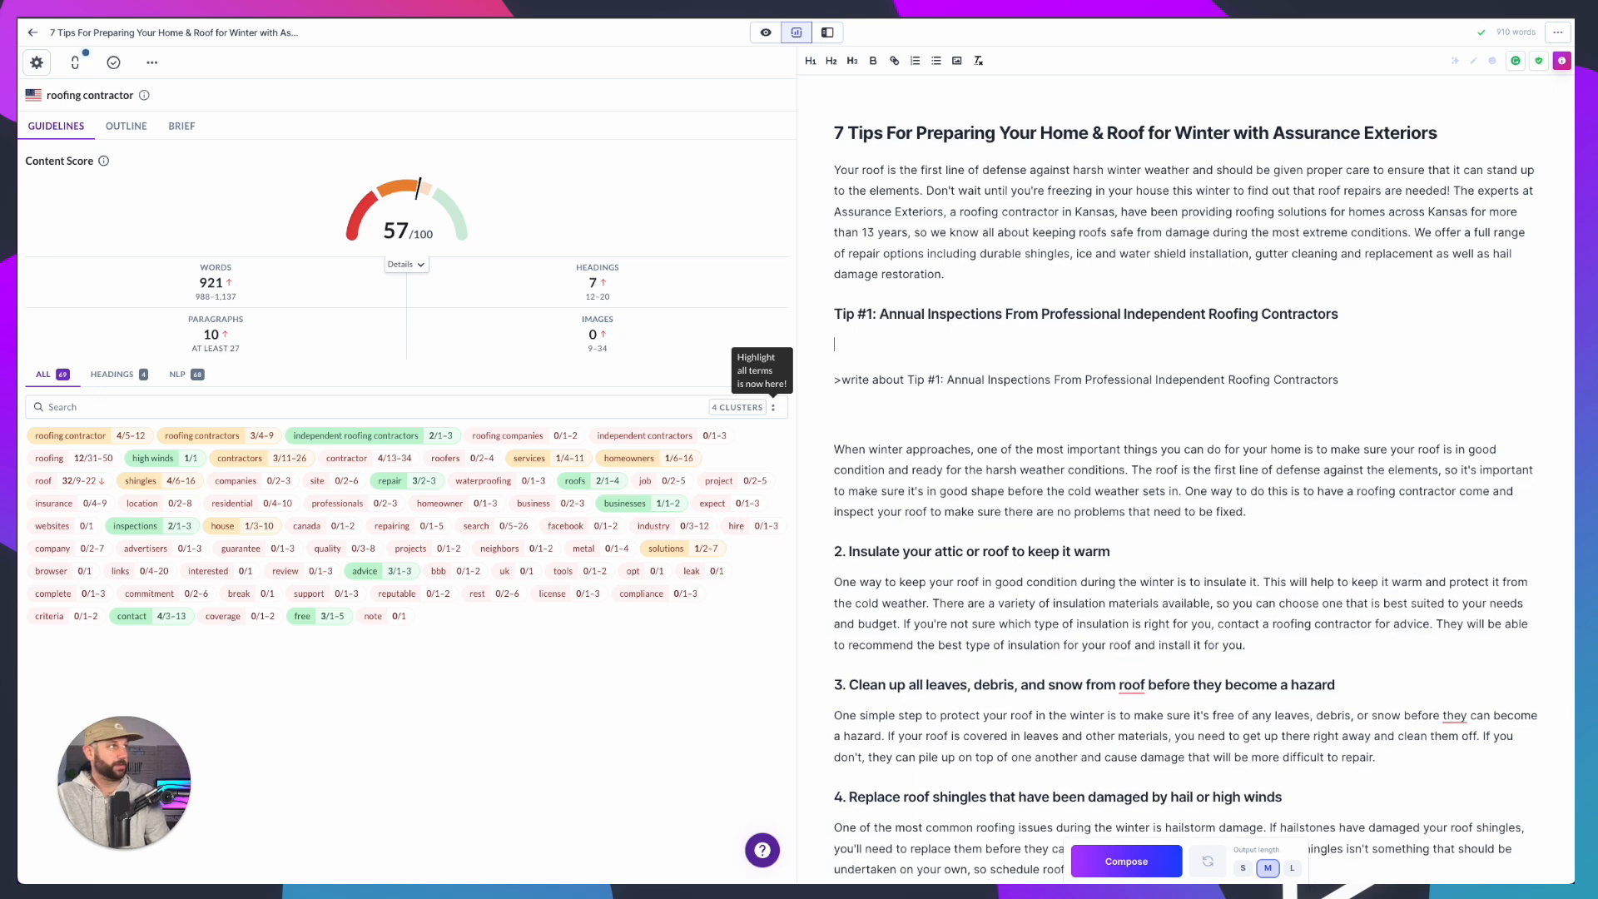
pyautogui.press('BackSpace')
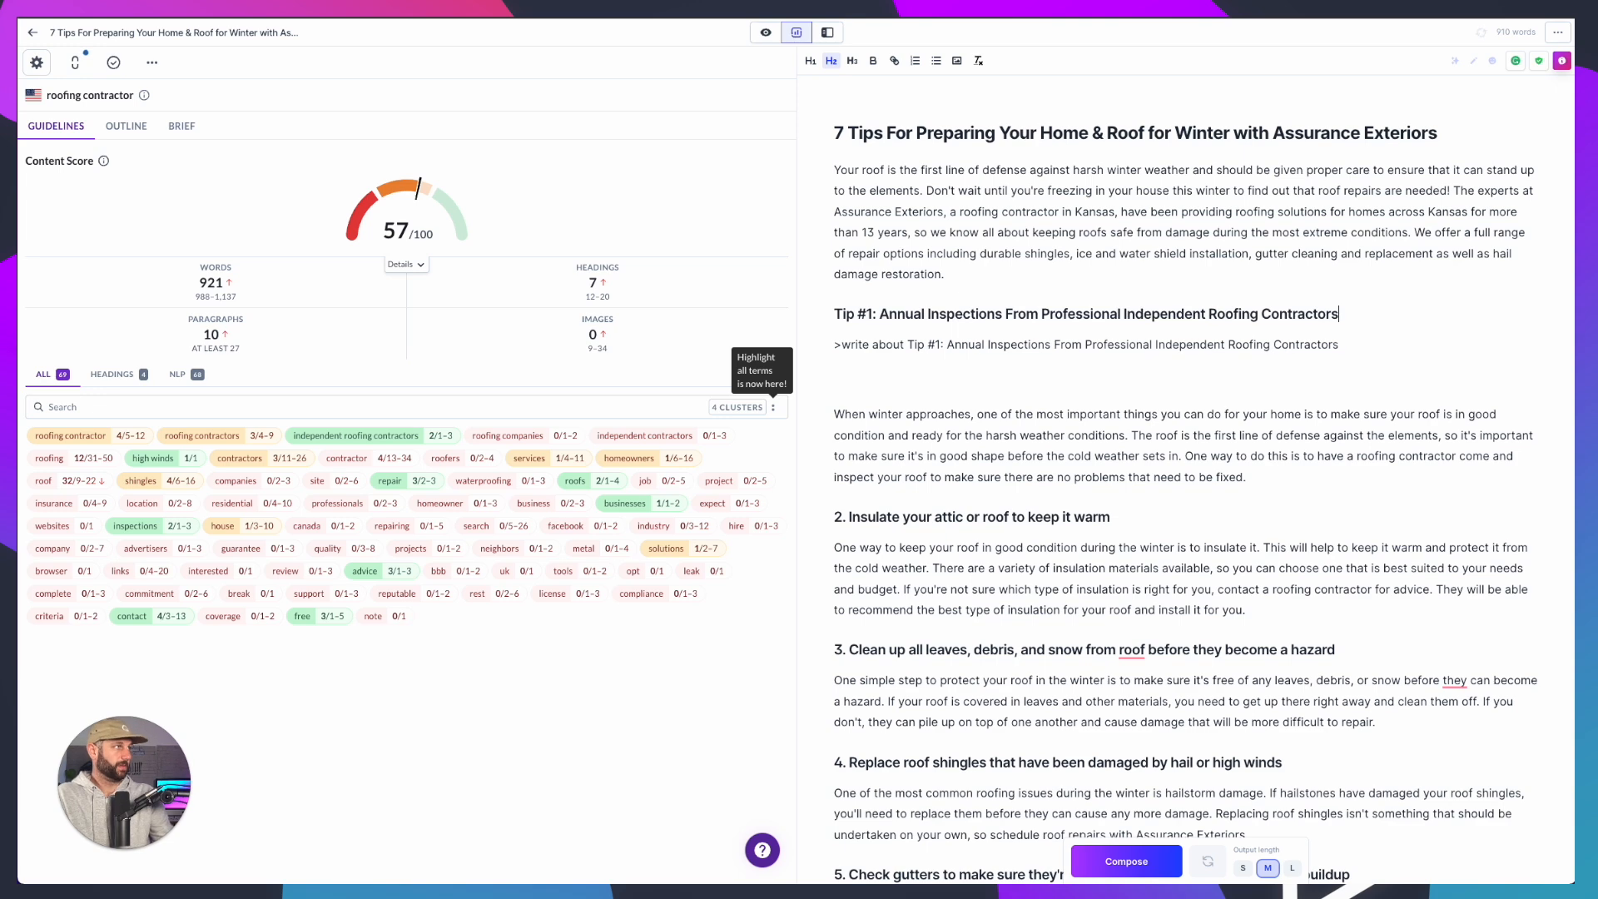
# Run the AI command line below the Tip #1 heading and delete the incomplete Tip #2 line at the end of its output
pyautogui.press('Down')
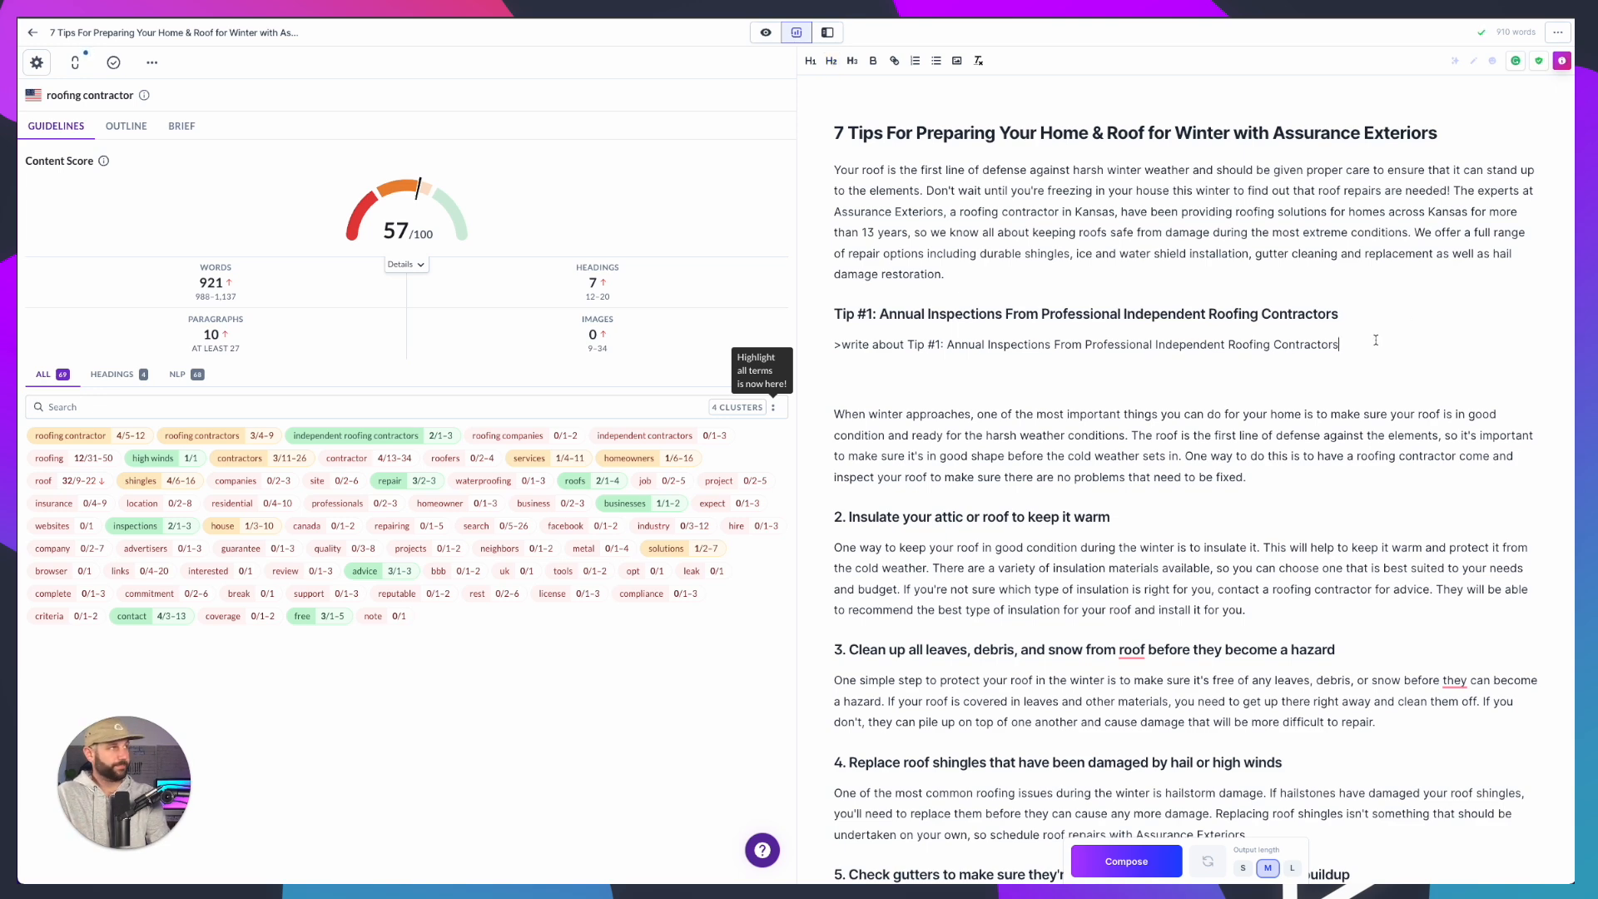
pyautogui.press('super+Return')
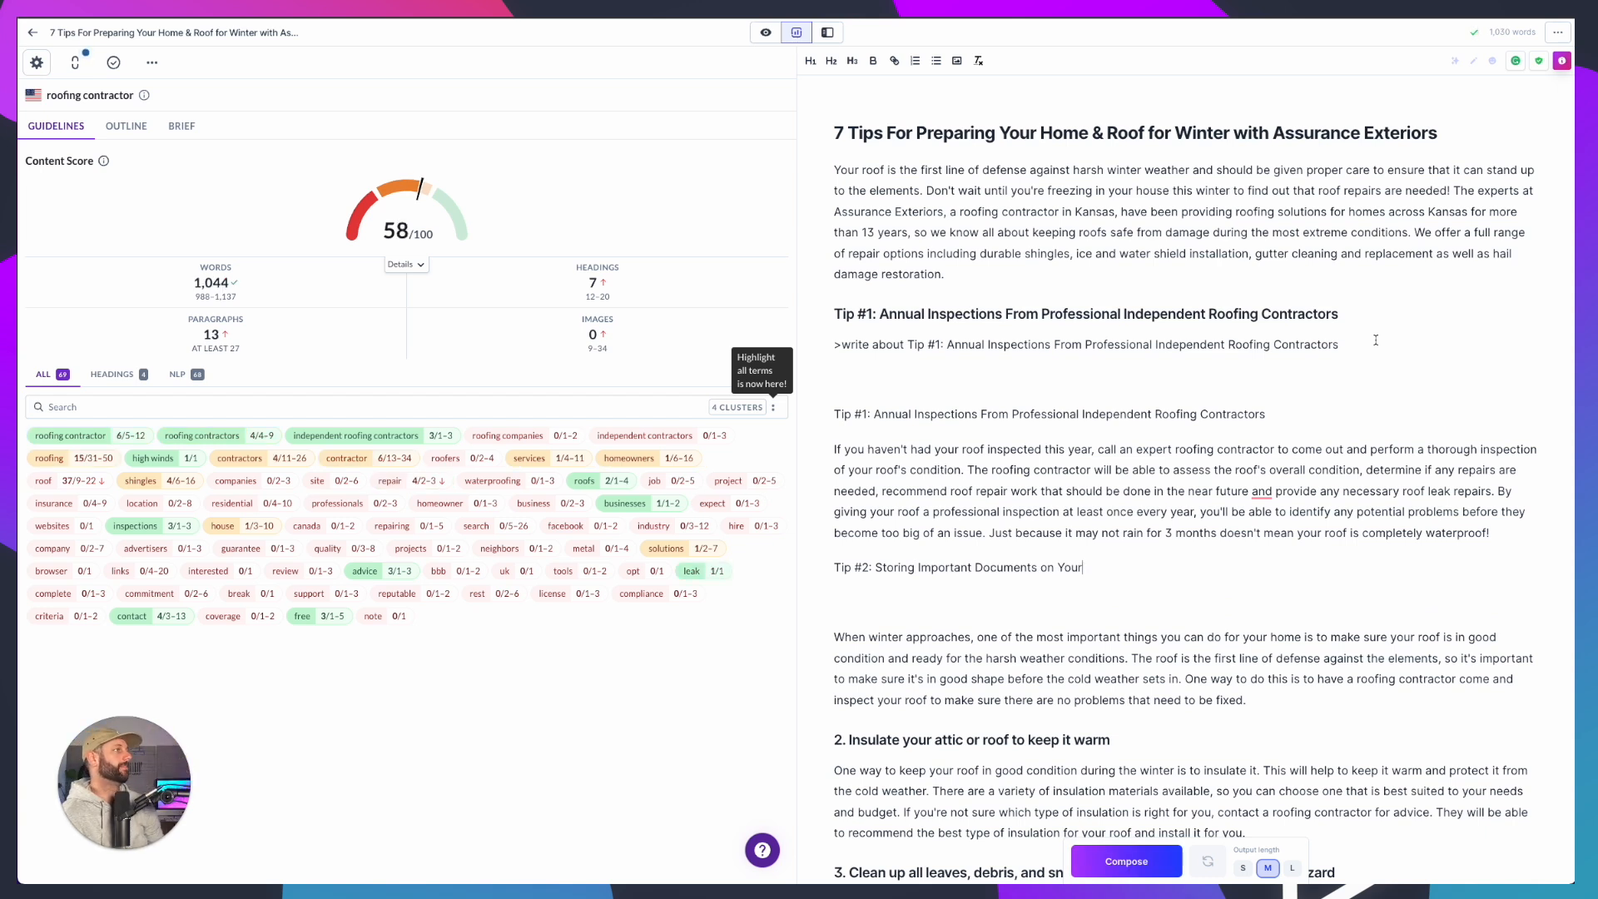
pyautogui.moveTo(1248, 702); pyautogui.dragTo(1150, 677)
pyautogui.moveTo(1064, 590); pyautogui.dragTo(787, 561)
pyautogui.press('BackSpace')
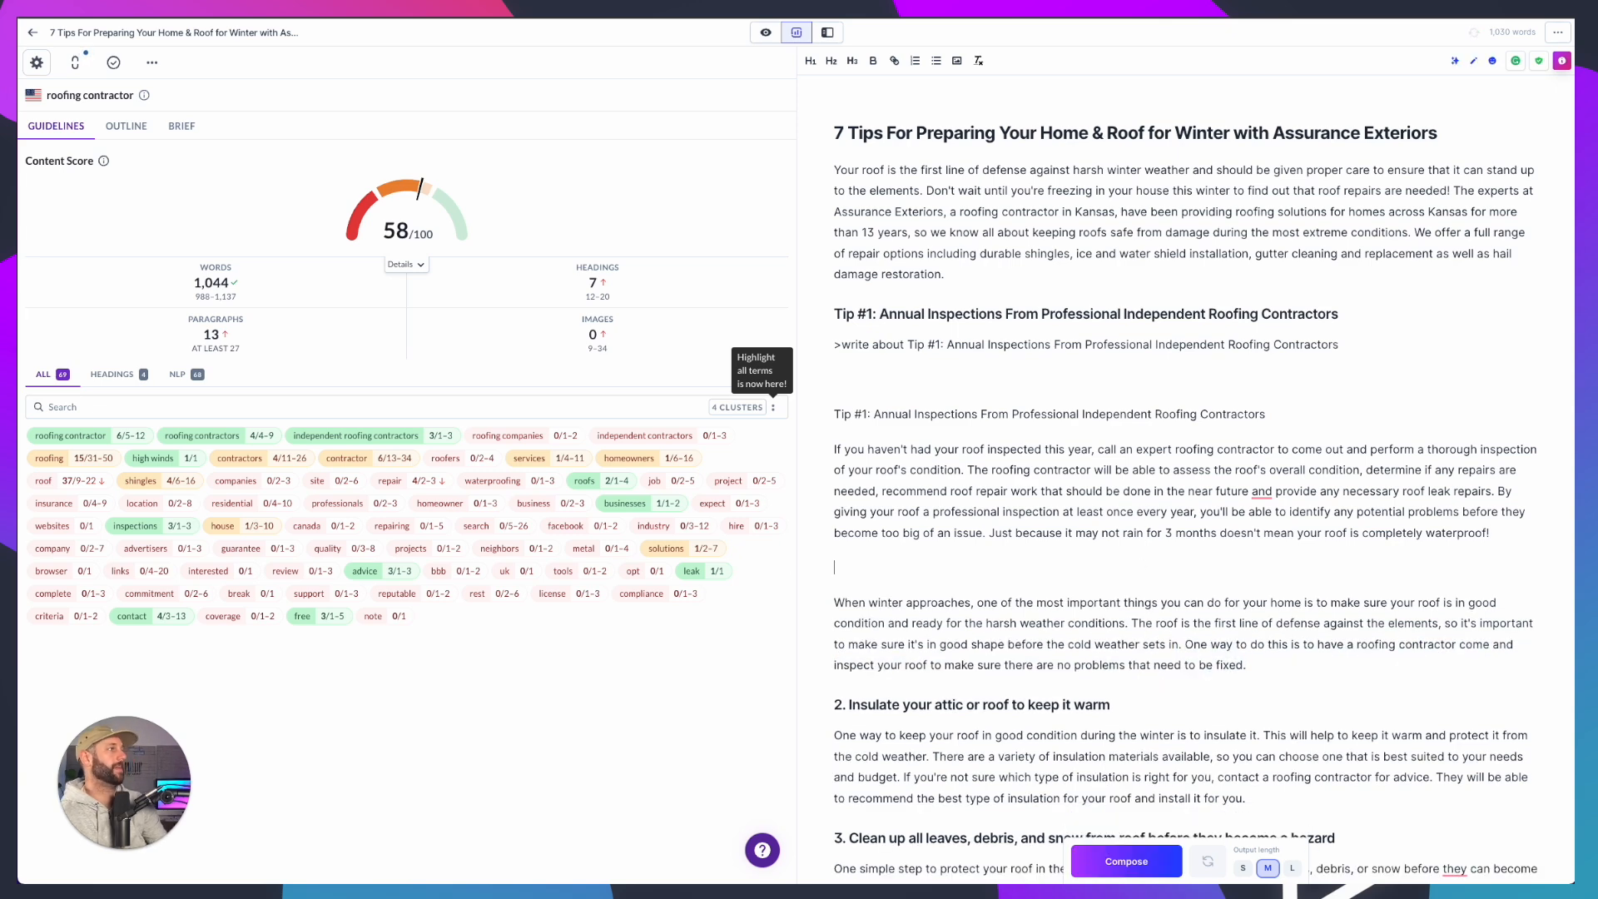
# Delete the ">write about" command line, the duplicated Tip #1 title line and the blank lines above the generated paragraph
pyautogui.tripleClick(881, 345)
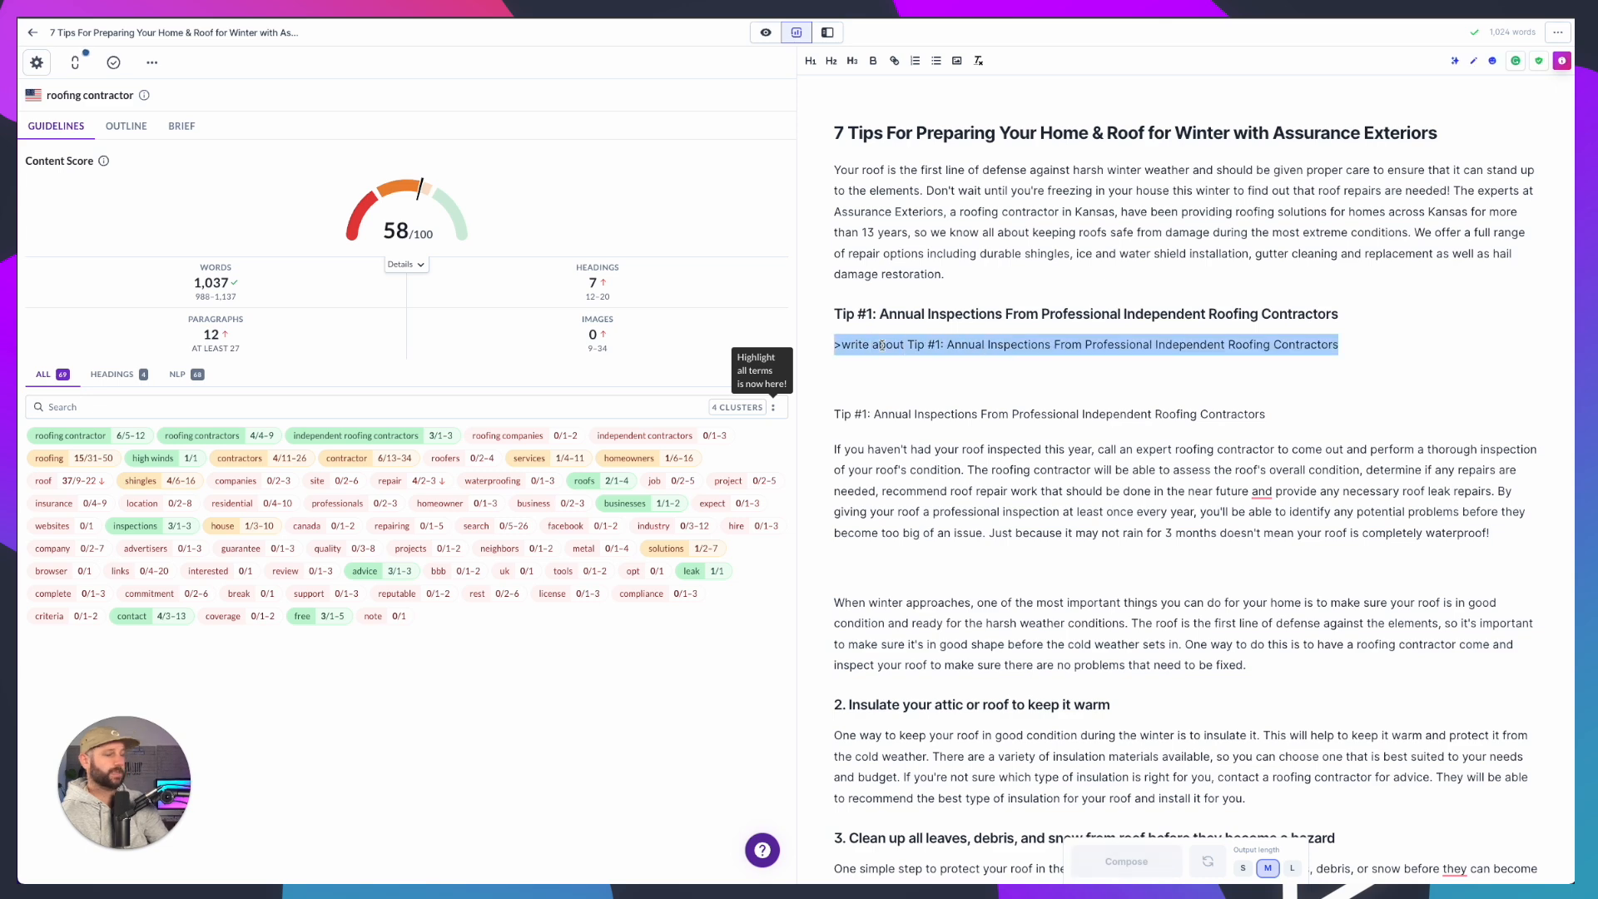
pyautogui.press('BackSpace')
pyautogui.tripleClick(978, 379)
pyautogui.press('BackSpace')
pyautogui.press('BackSpace')
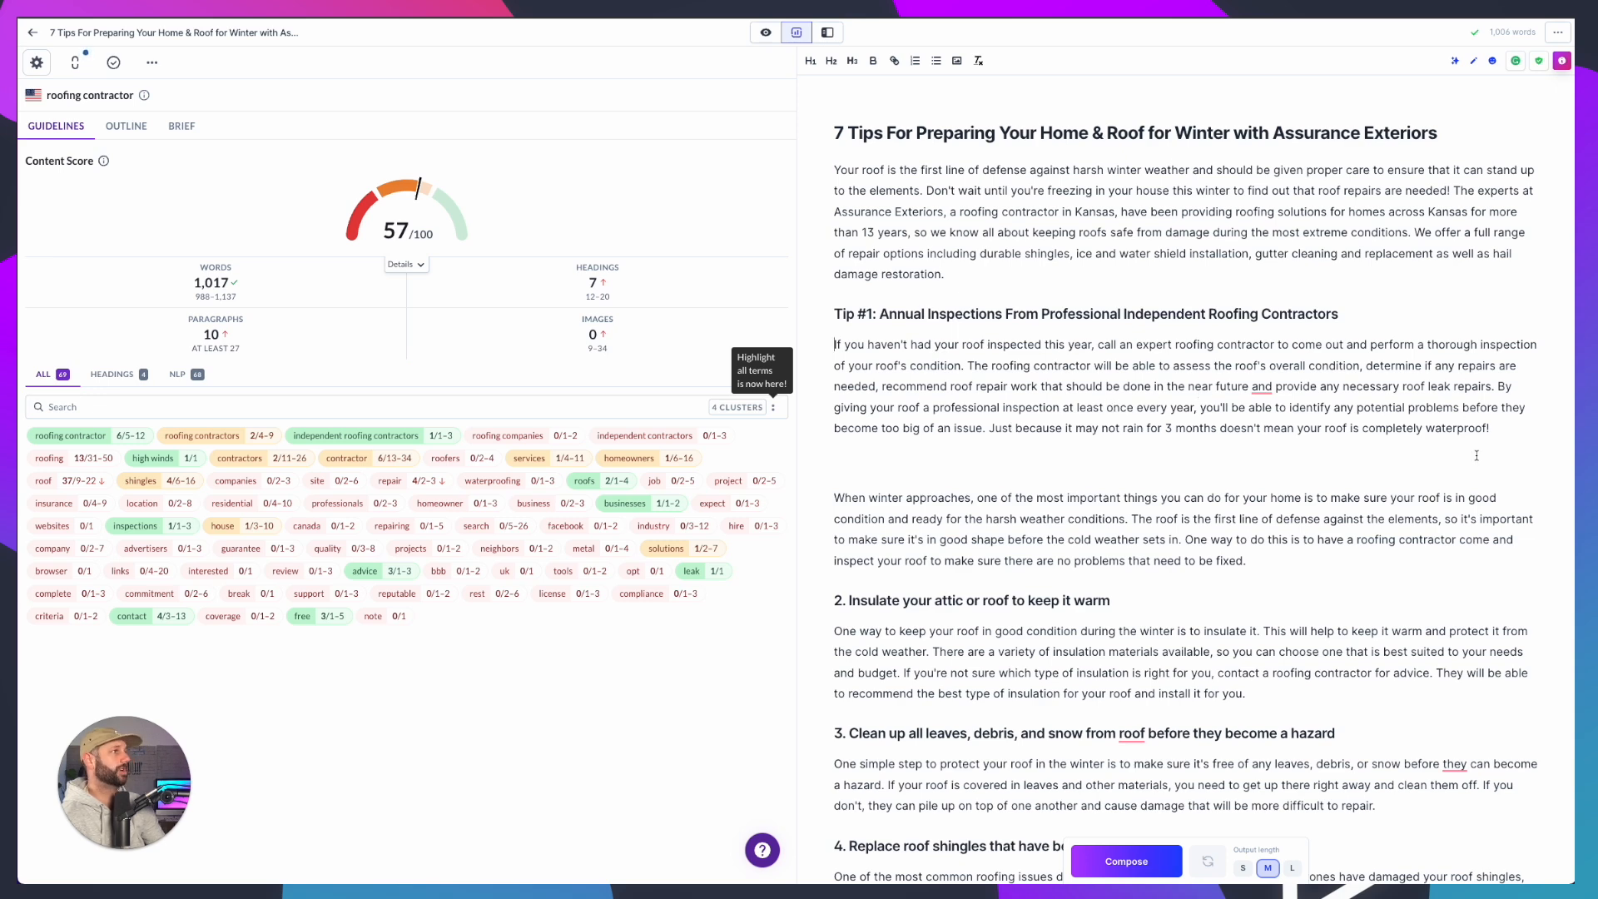
# Delete the old paragraph starting "When winter approaches" with its blank lines, and accept the suggested comma after "near future" in the Tip #1 paragraph
pyautogui.moveTo(1255, 382)
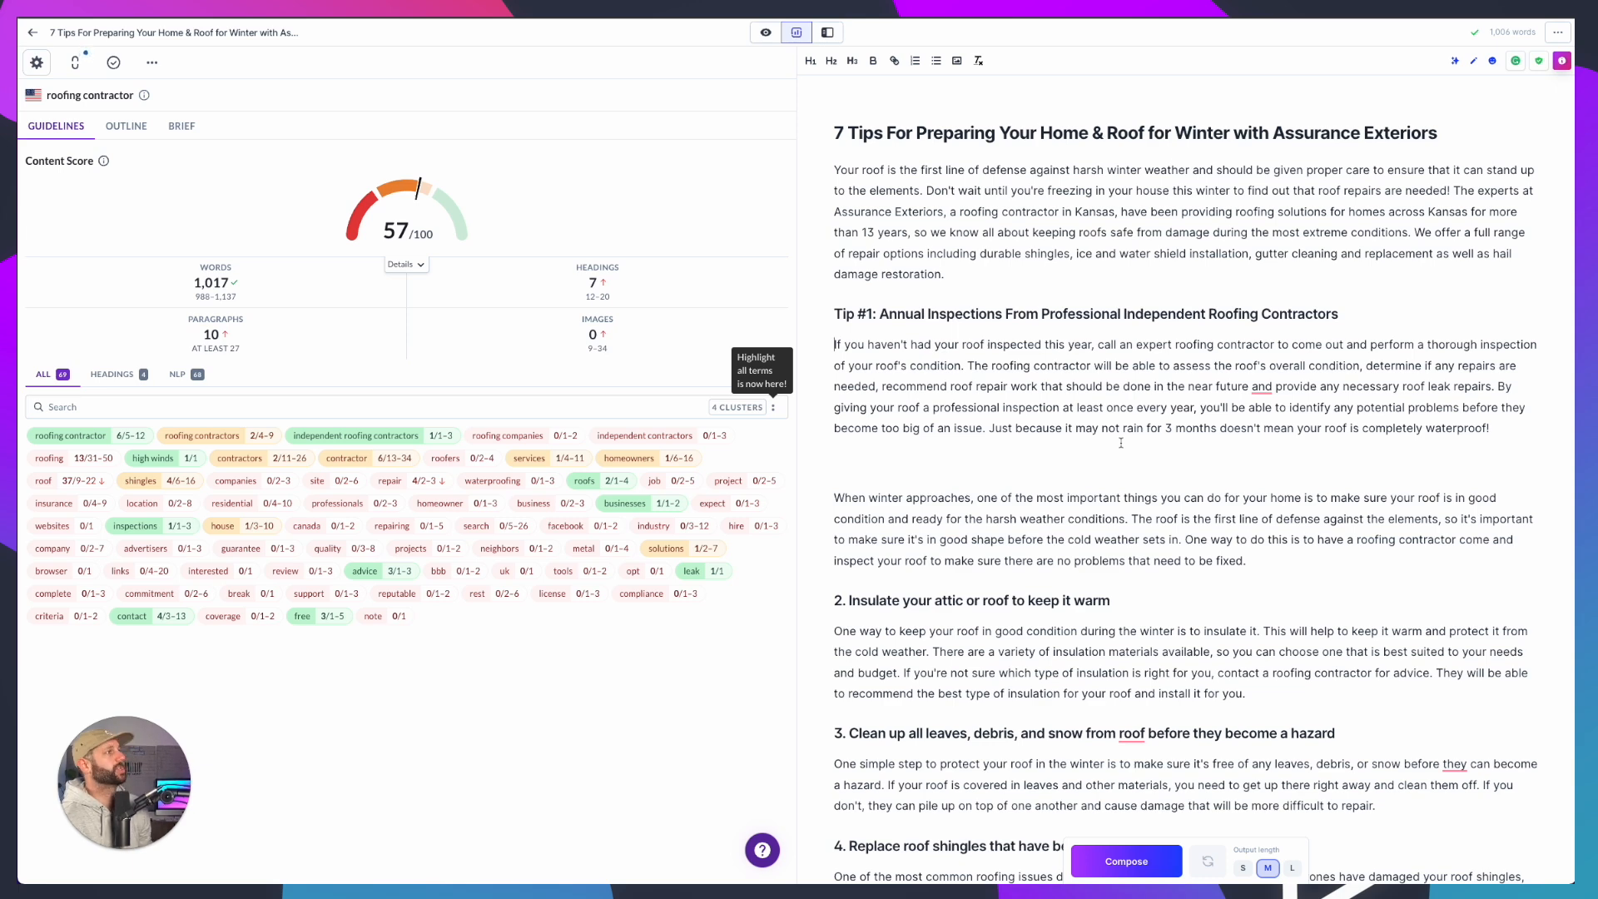
pyautogui.scroll(-1, 1120, 443)
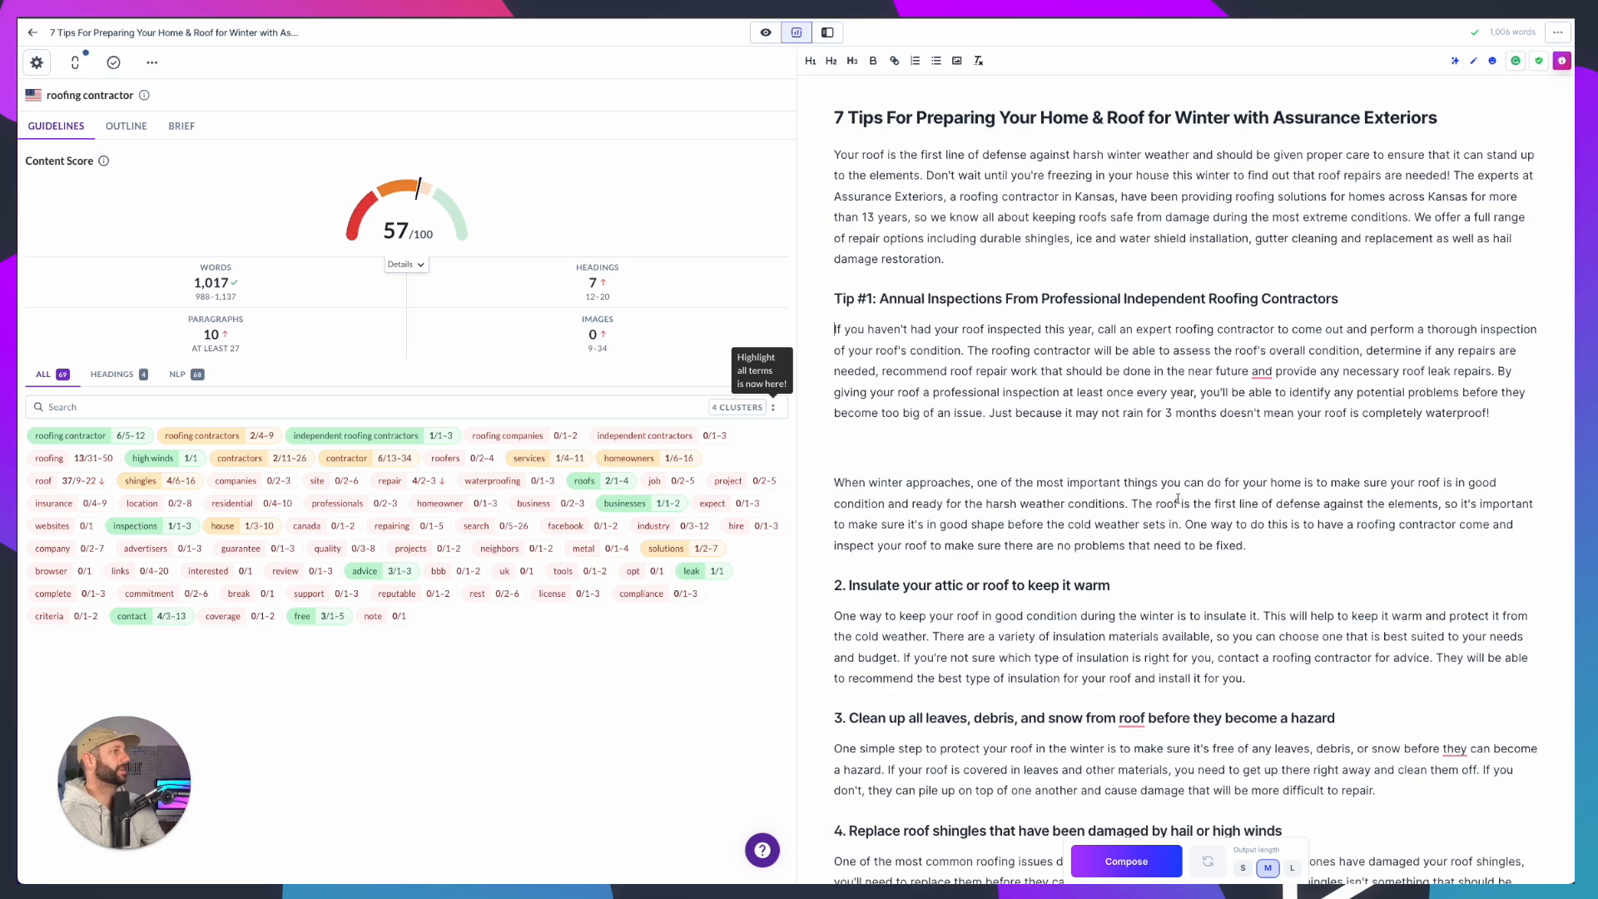
pyautogui.moveTo(1294, 545); pyautogui.dragTo(901, 463)
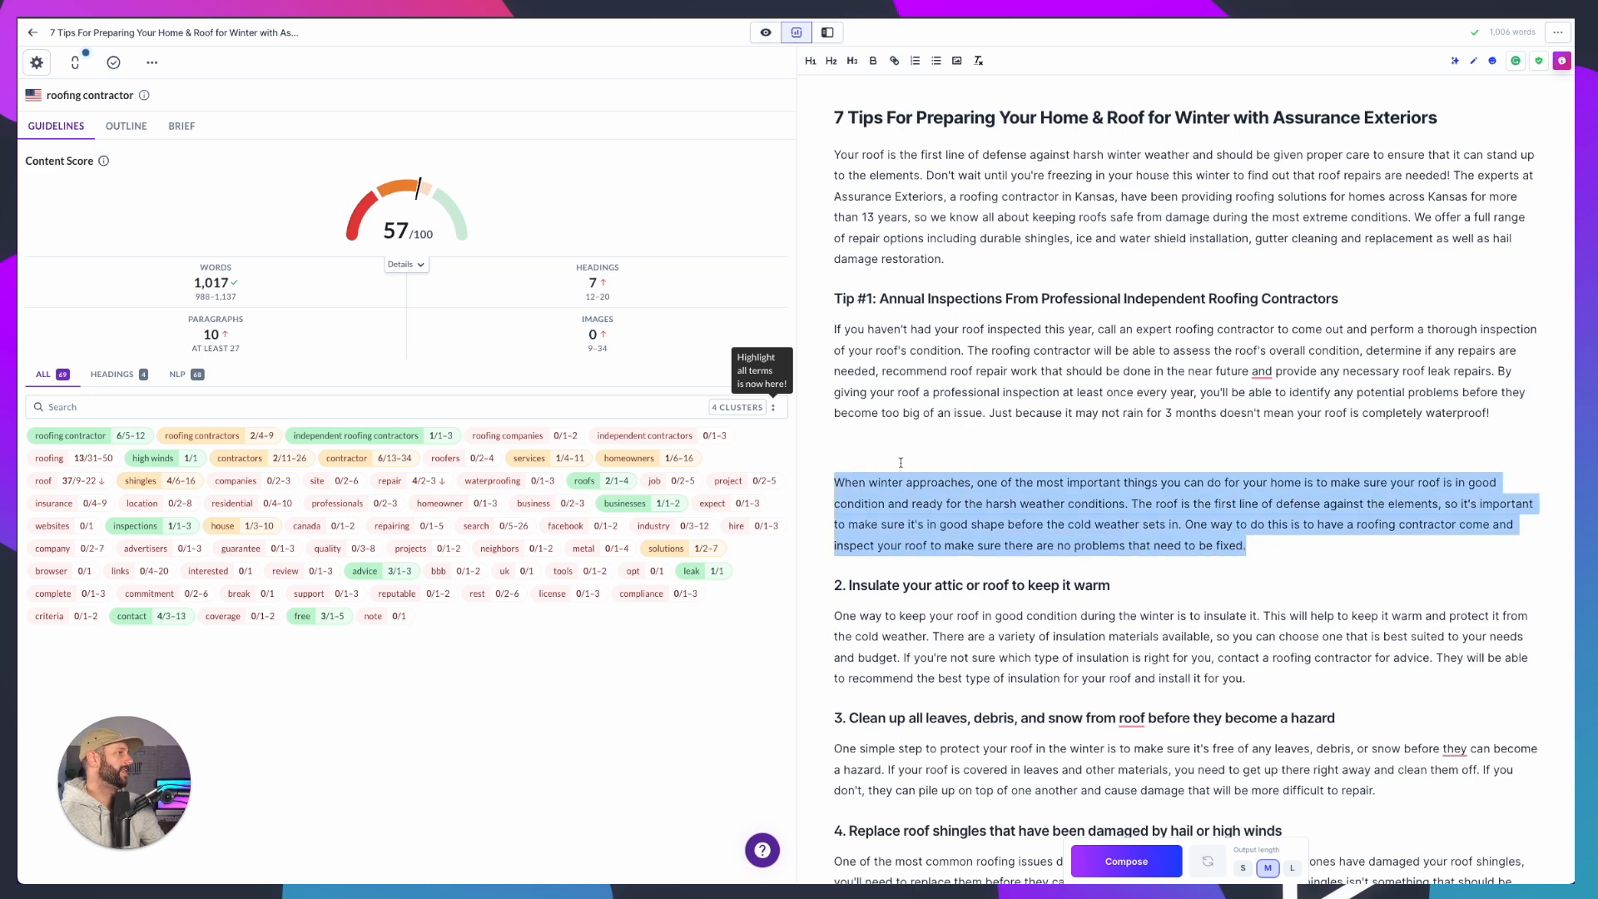
pyautogui.press('BackSpace')
pyautogui.press('BackSpace')
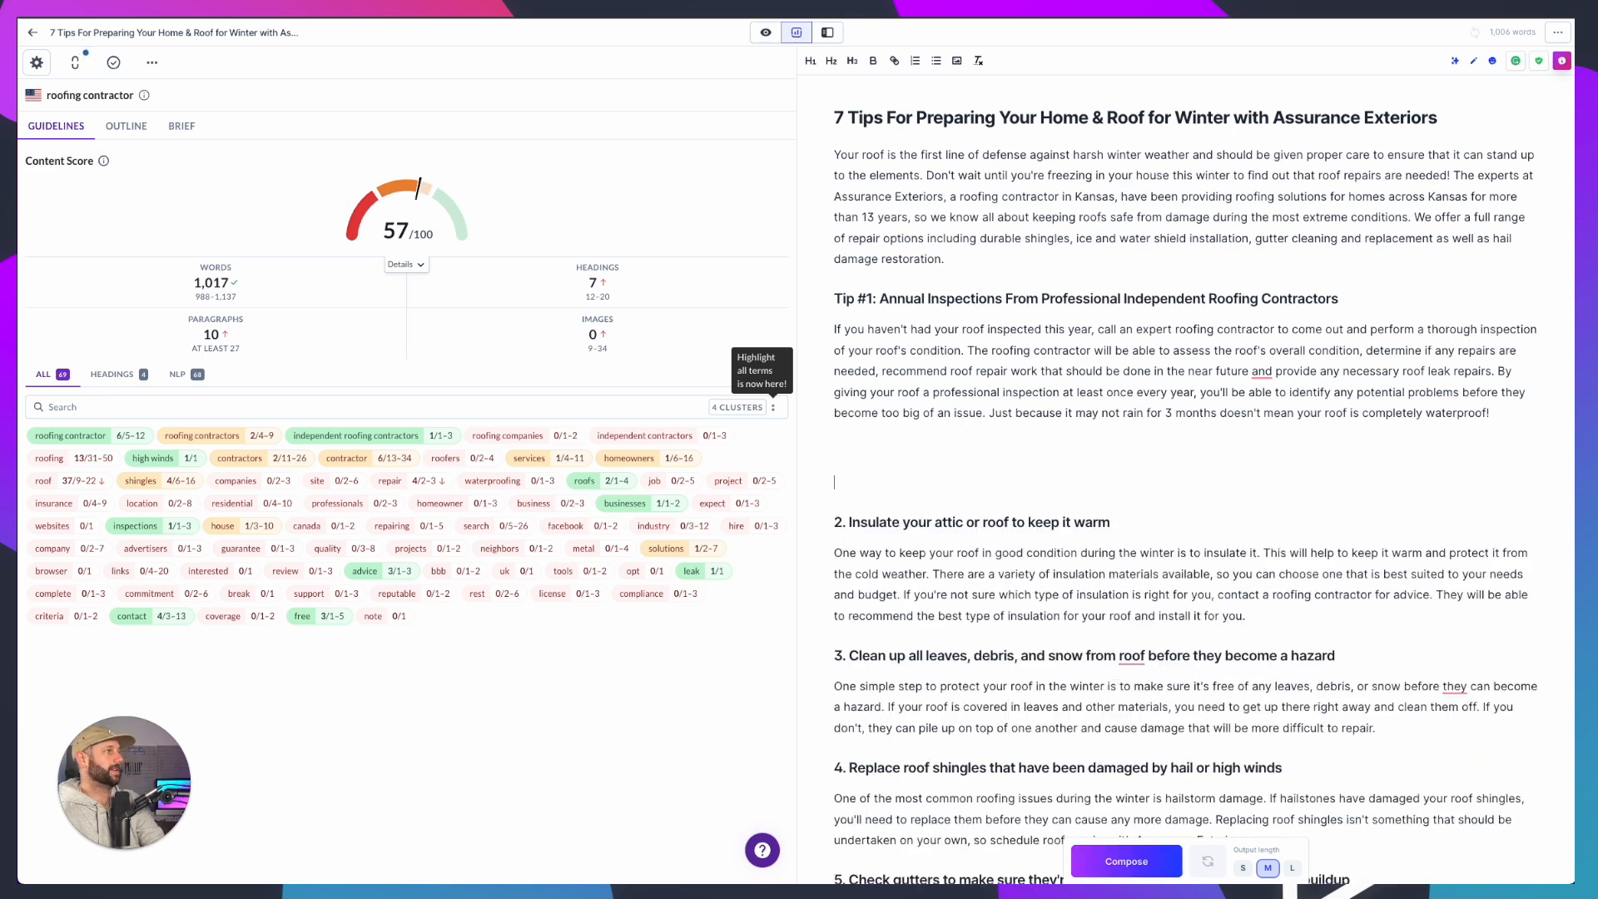
pyautogui.click(1262, 371)
pyautogui.click(1373, 440)
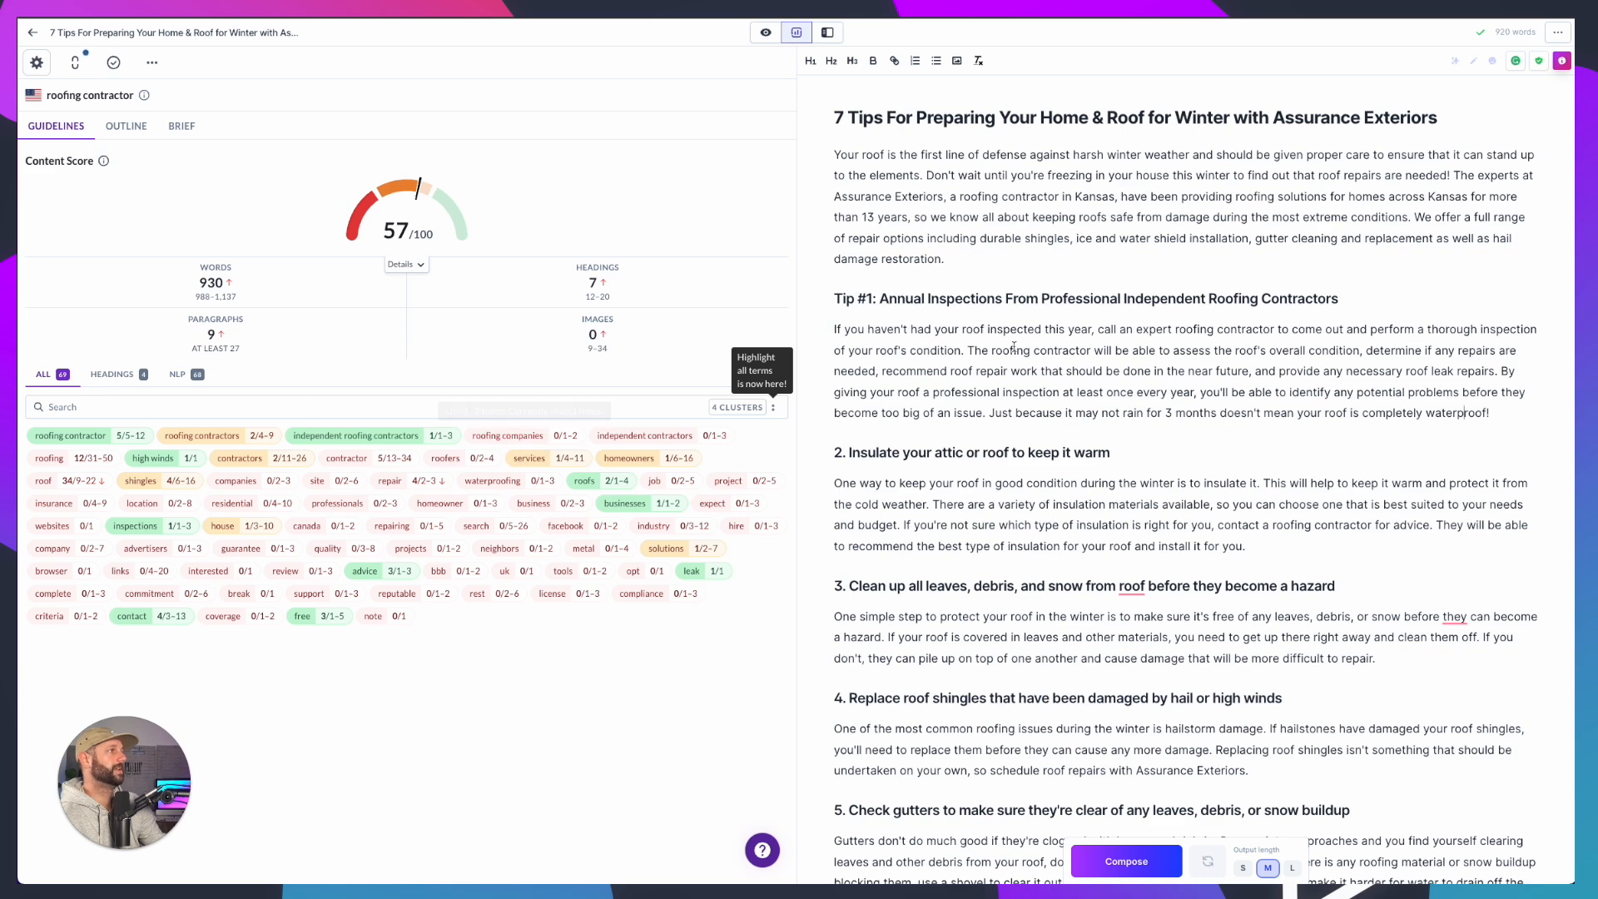
# In the Tip #1 paragraph, replace "The roofing contractor" with "Roofing companies" and delete "roof" before "repair work"
pyautogui.moveTo(1096, 350); pyautogui.dragTo(969, 347)
pyautogui.write('Roofing Com')
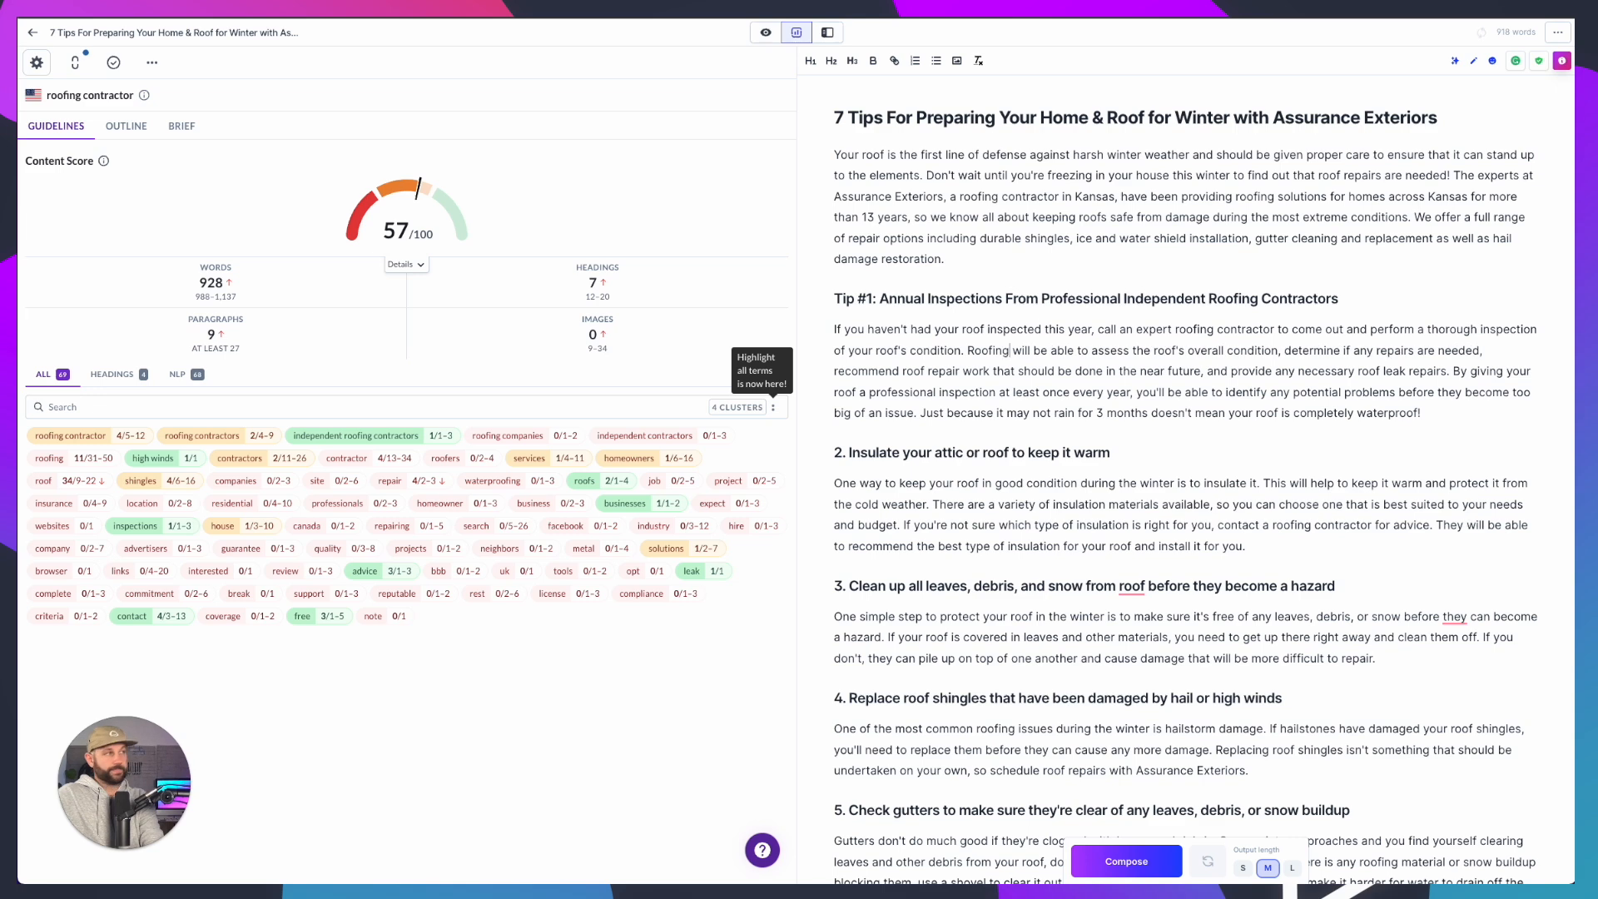
pyautogui.write('panies')
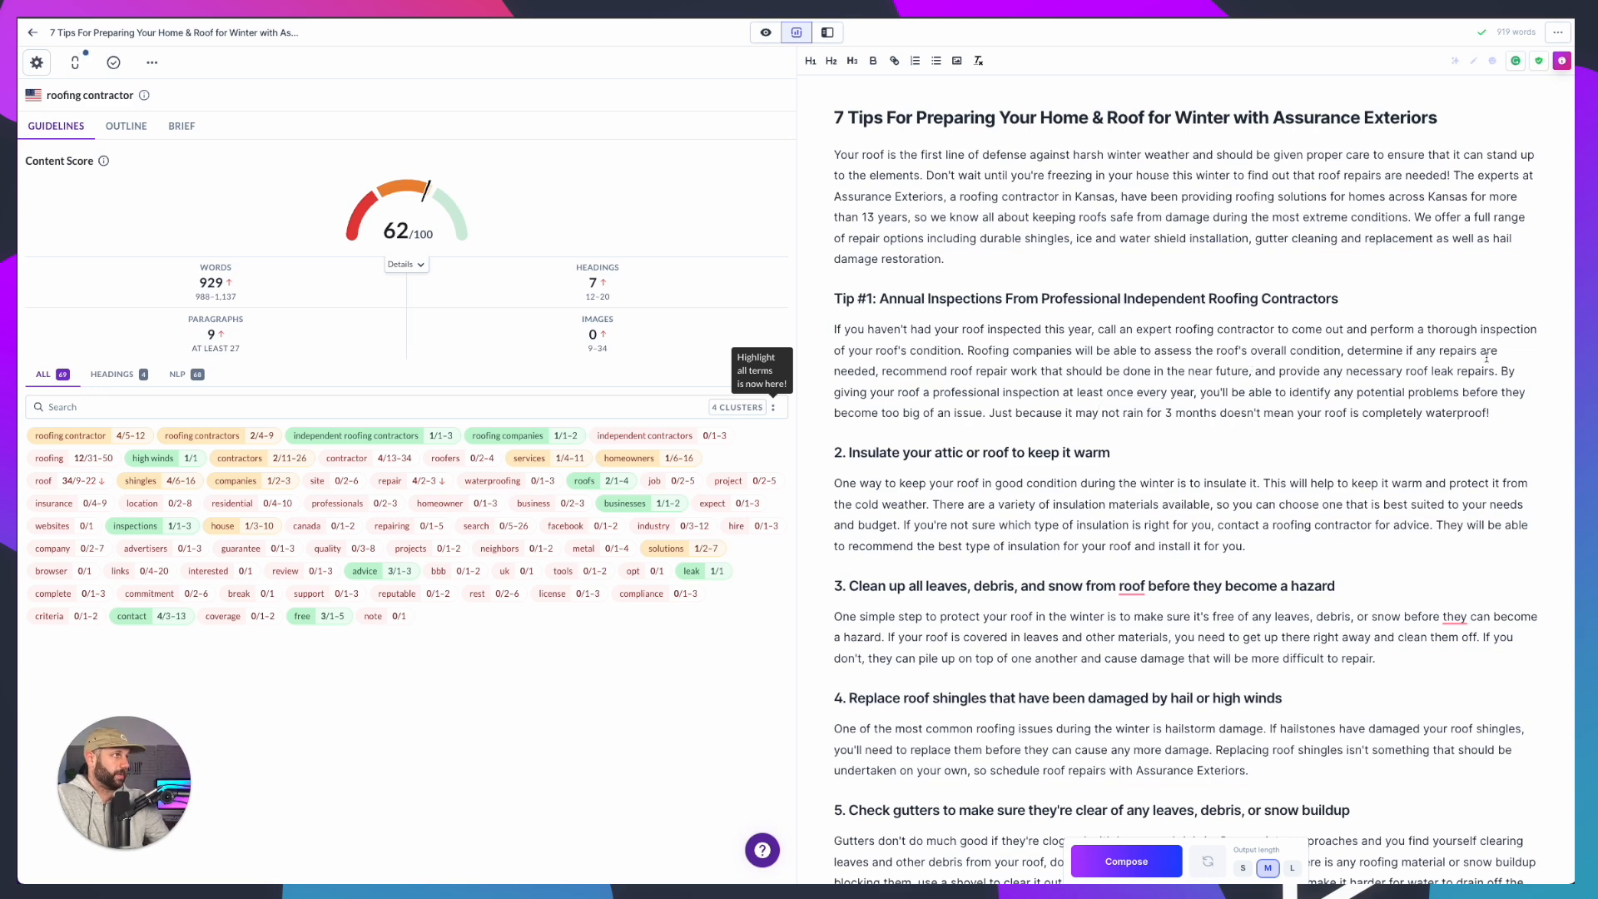
pyautogui.doubleClick(963, 369)
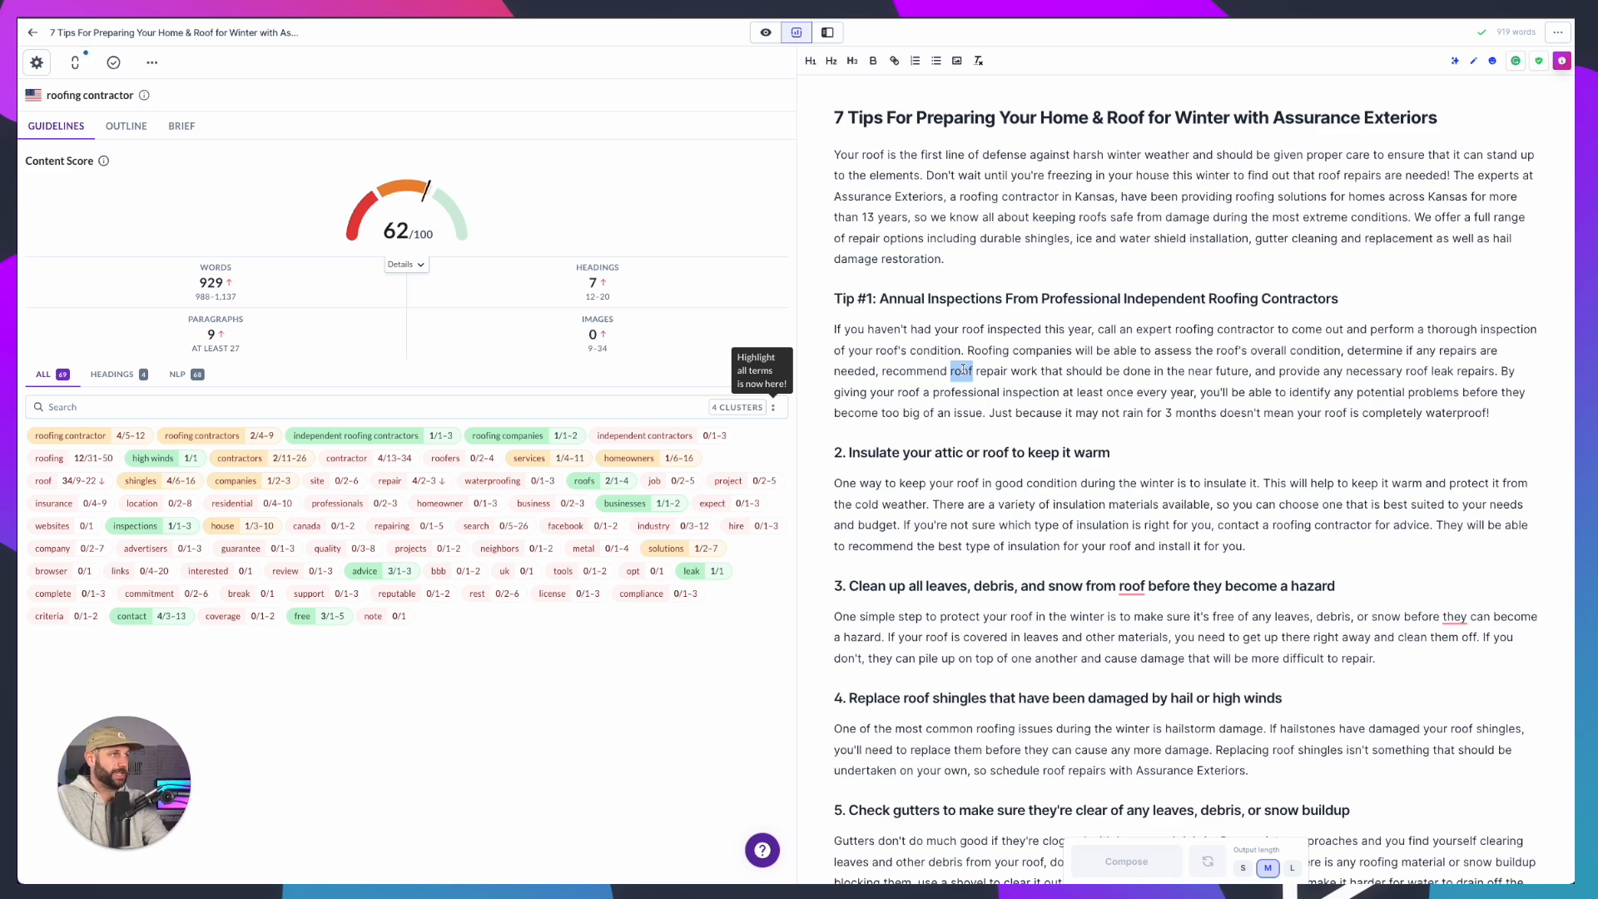
pyautogui.press('BackSpace')
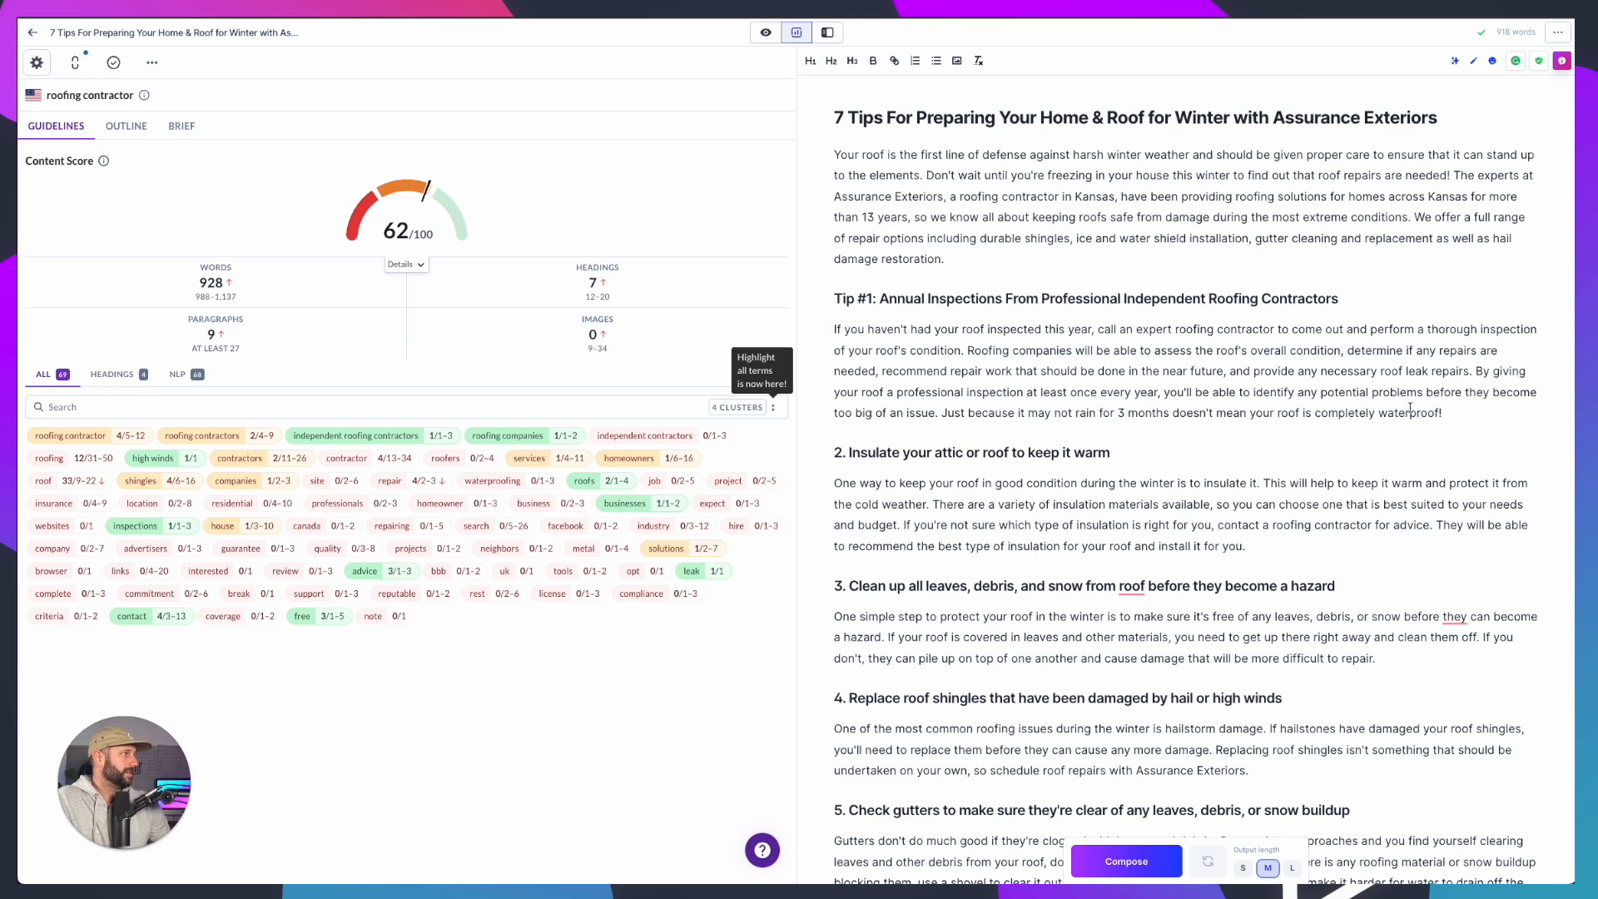
# Try inserting "repairing work for" before "roof leak repairs" in the Tip #1 paragraph
pyautogui.click(1468, 370)
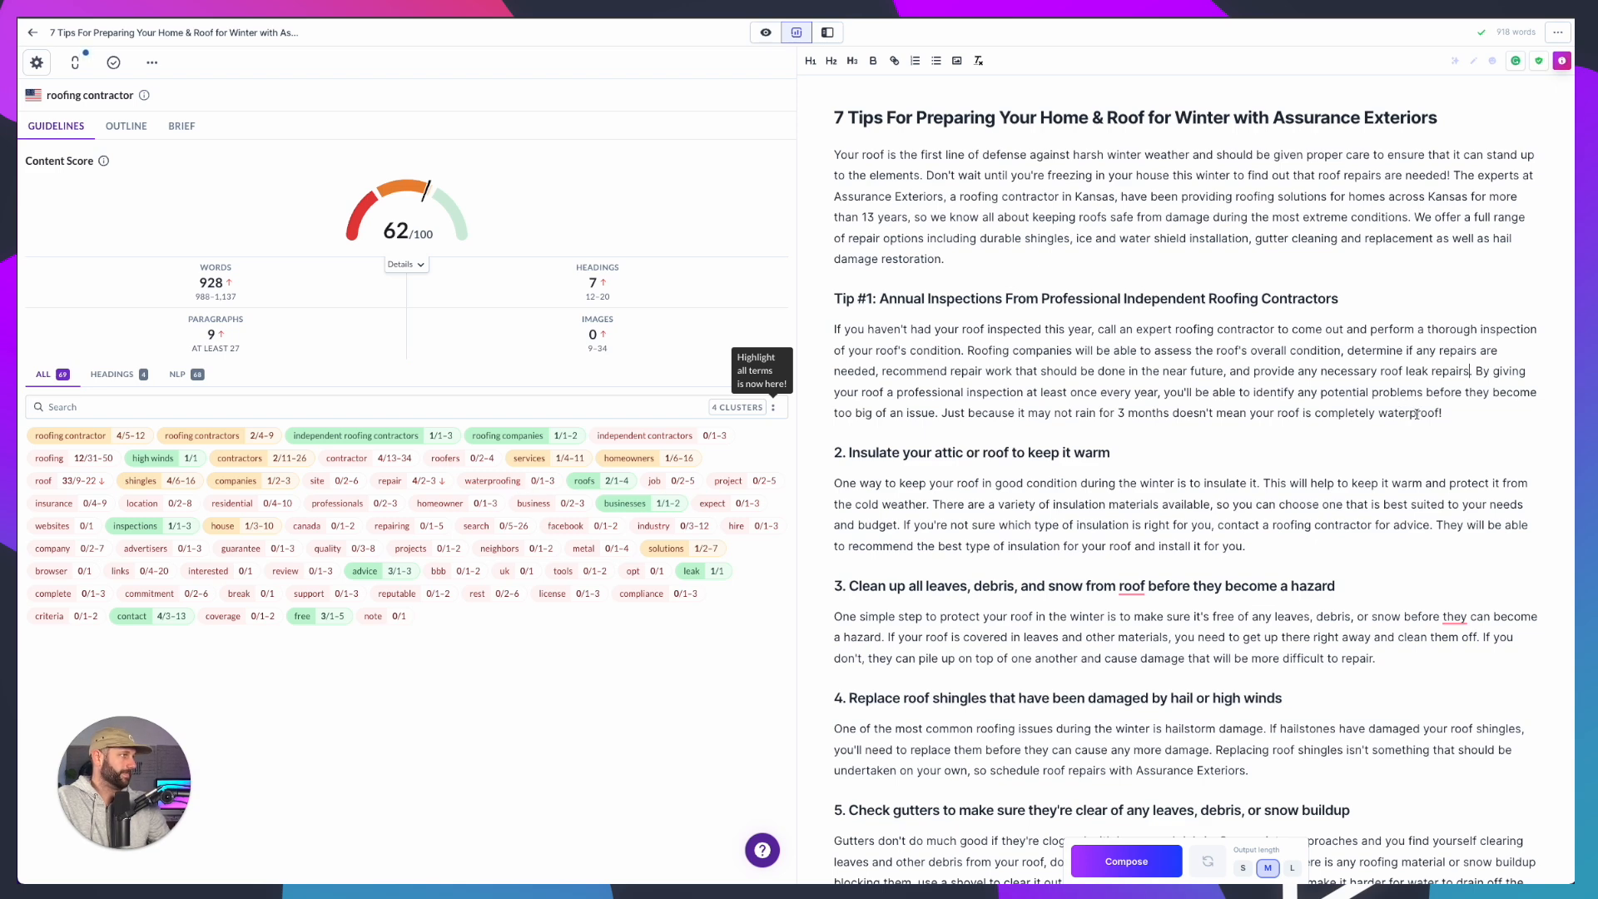
pyautogui.scroll(-5, 1415, 413)
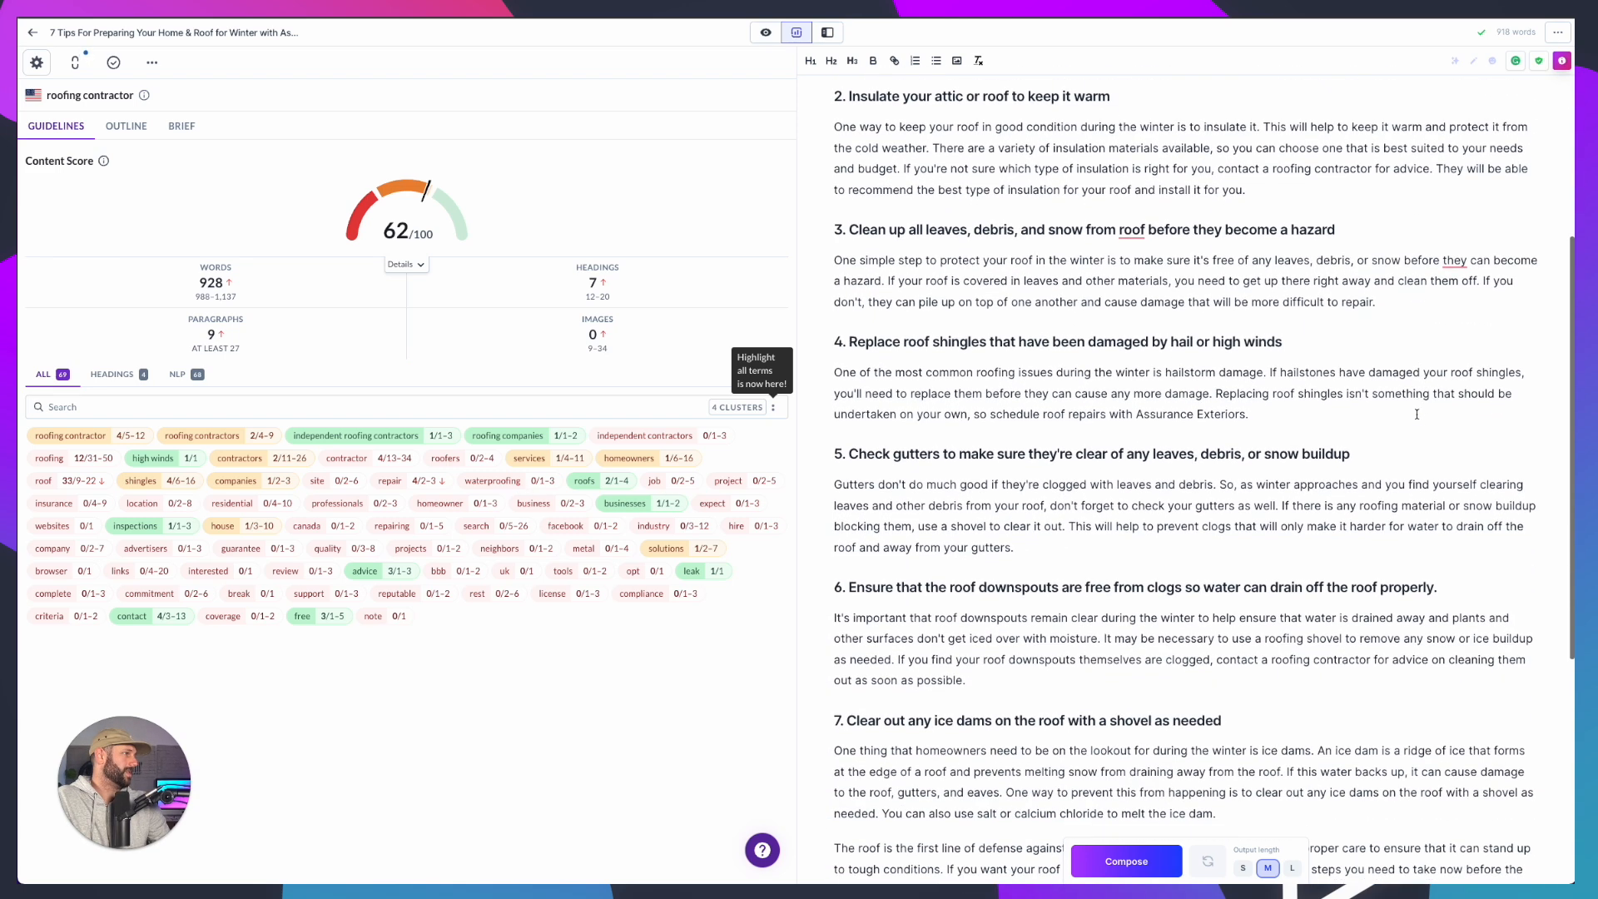
pyautogui.scroll(2, 1167, 466)
pyautogui.scroll(3, 1166, 466)
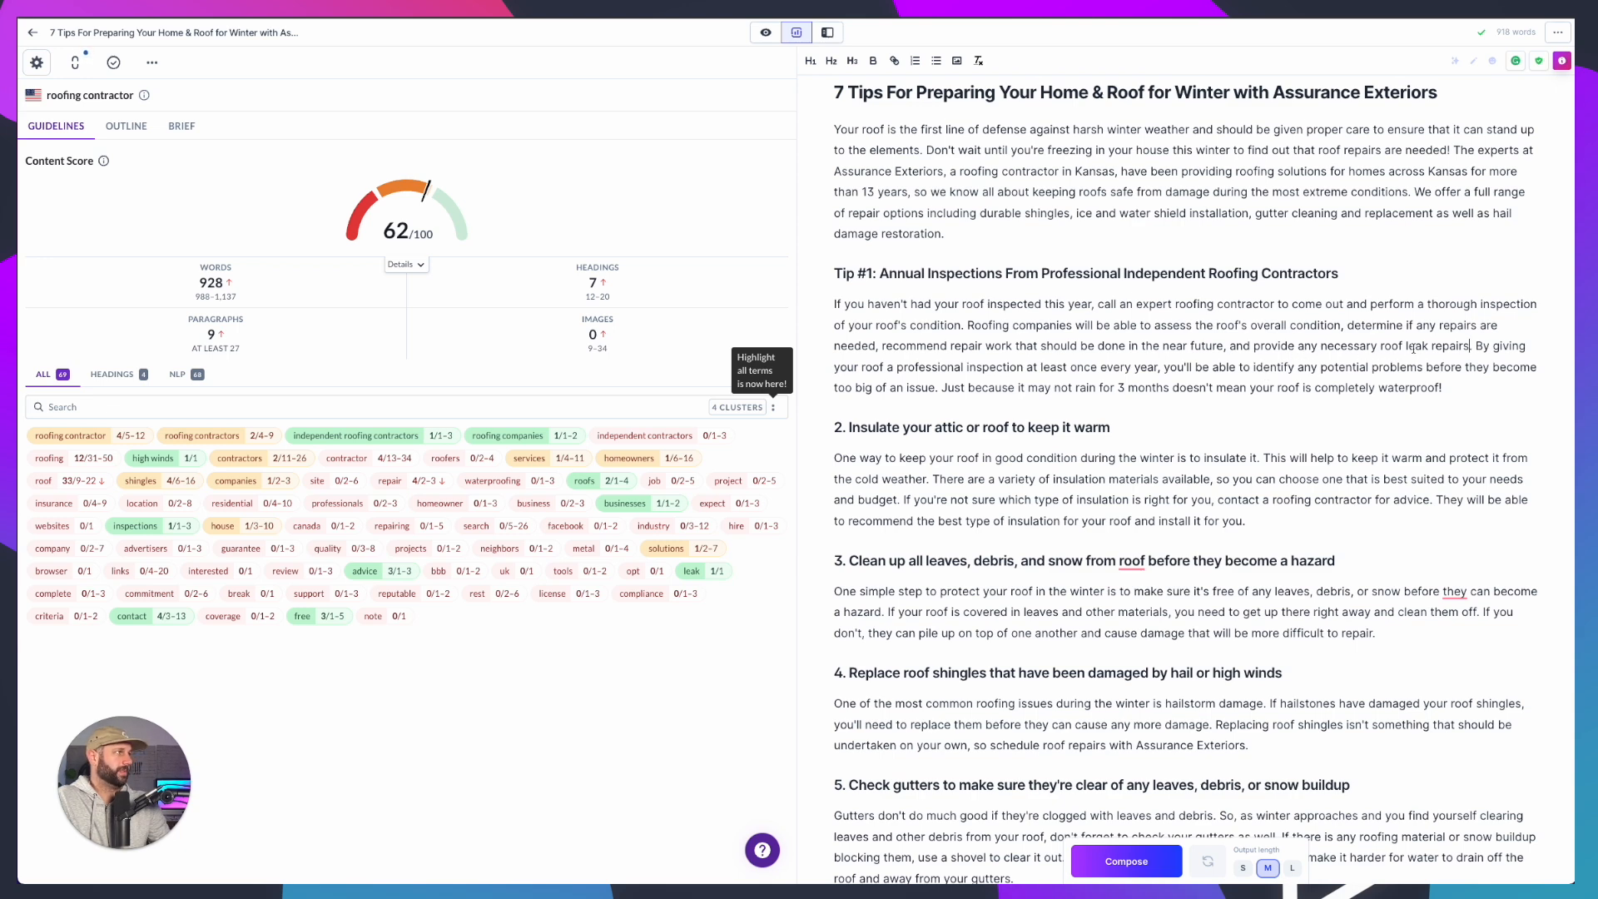
pyautogui.doubleClick(1448, 343)
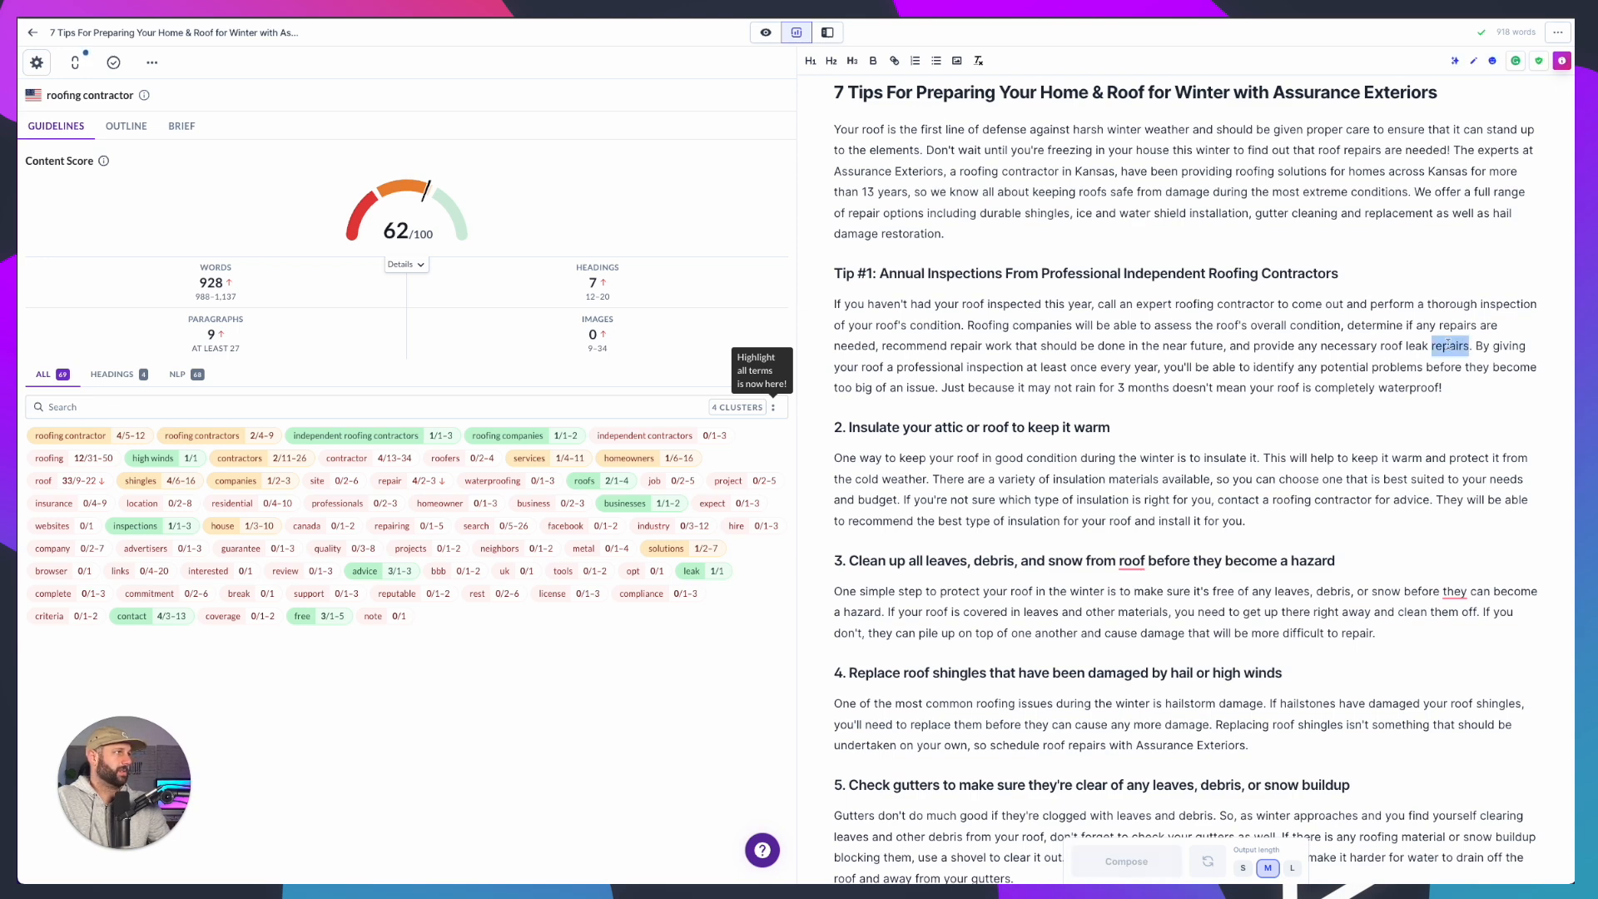
pyautogui.click(1376, 349)
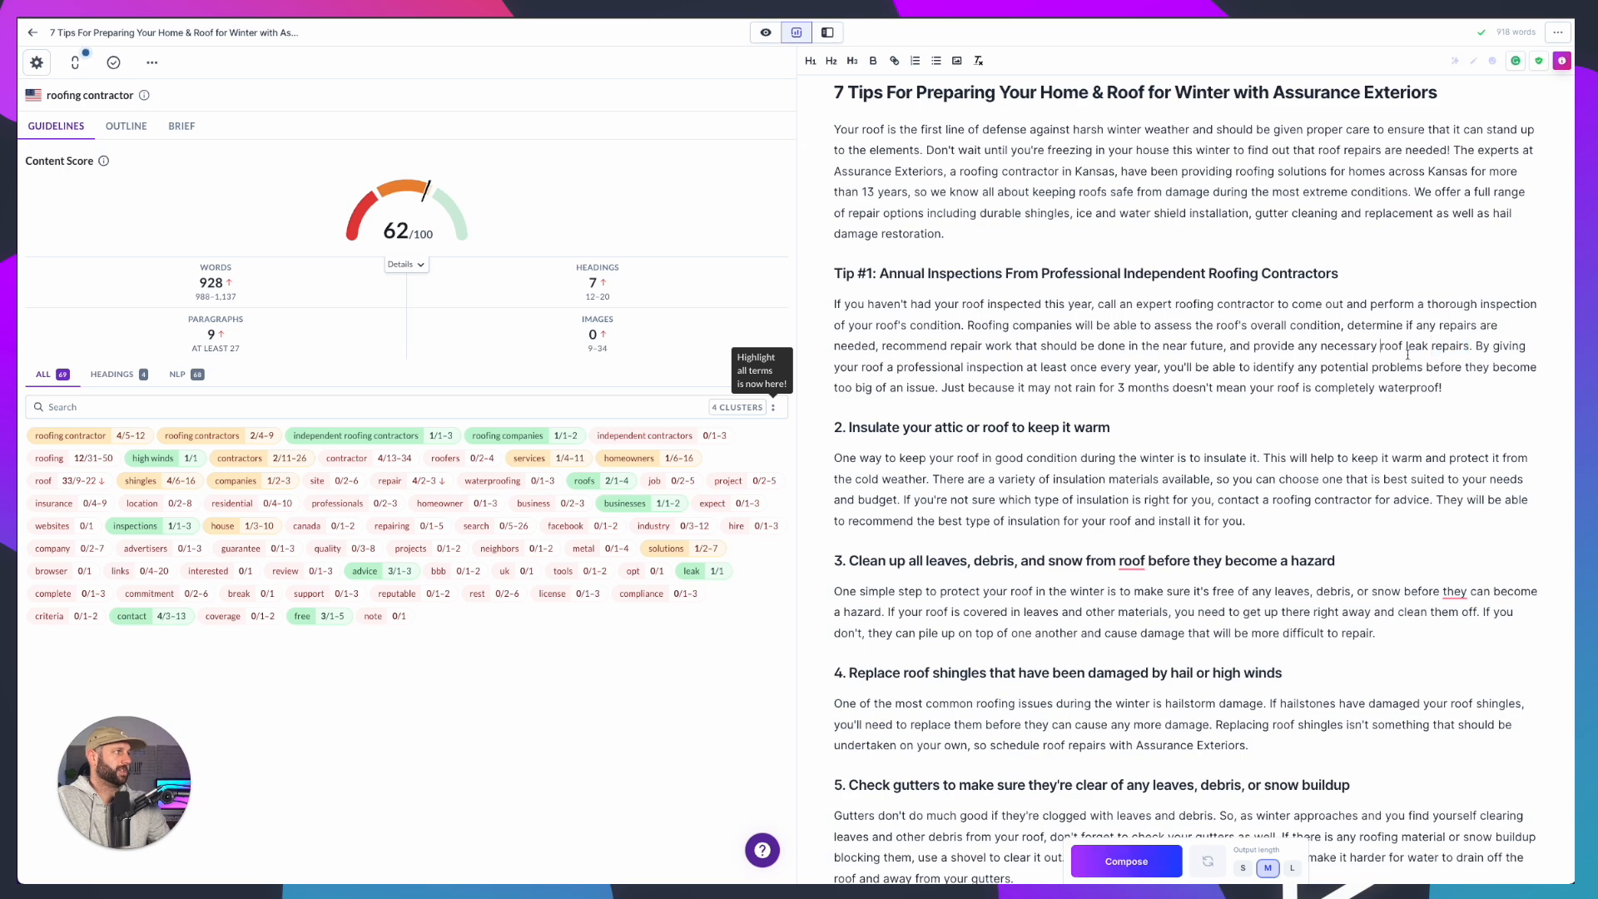
pyautogui.write('repairing ')
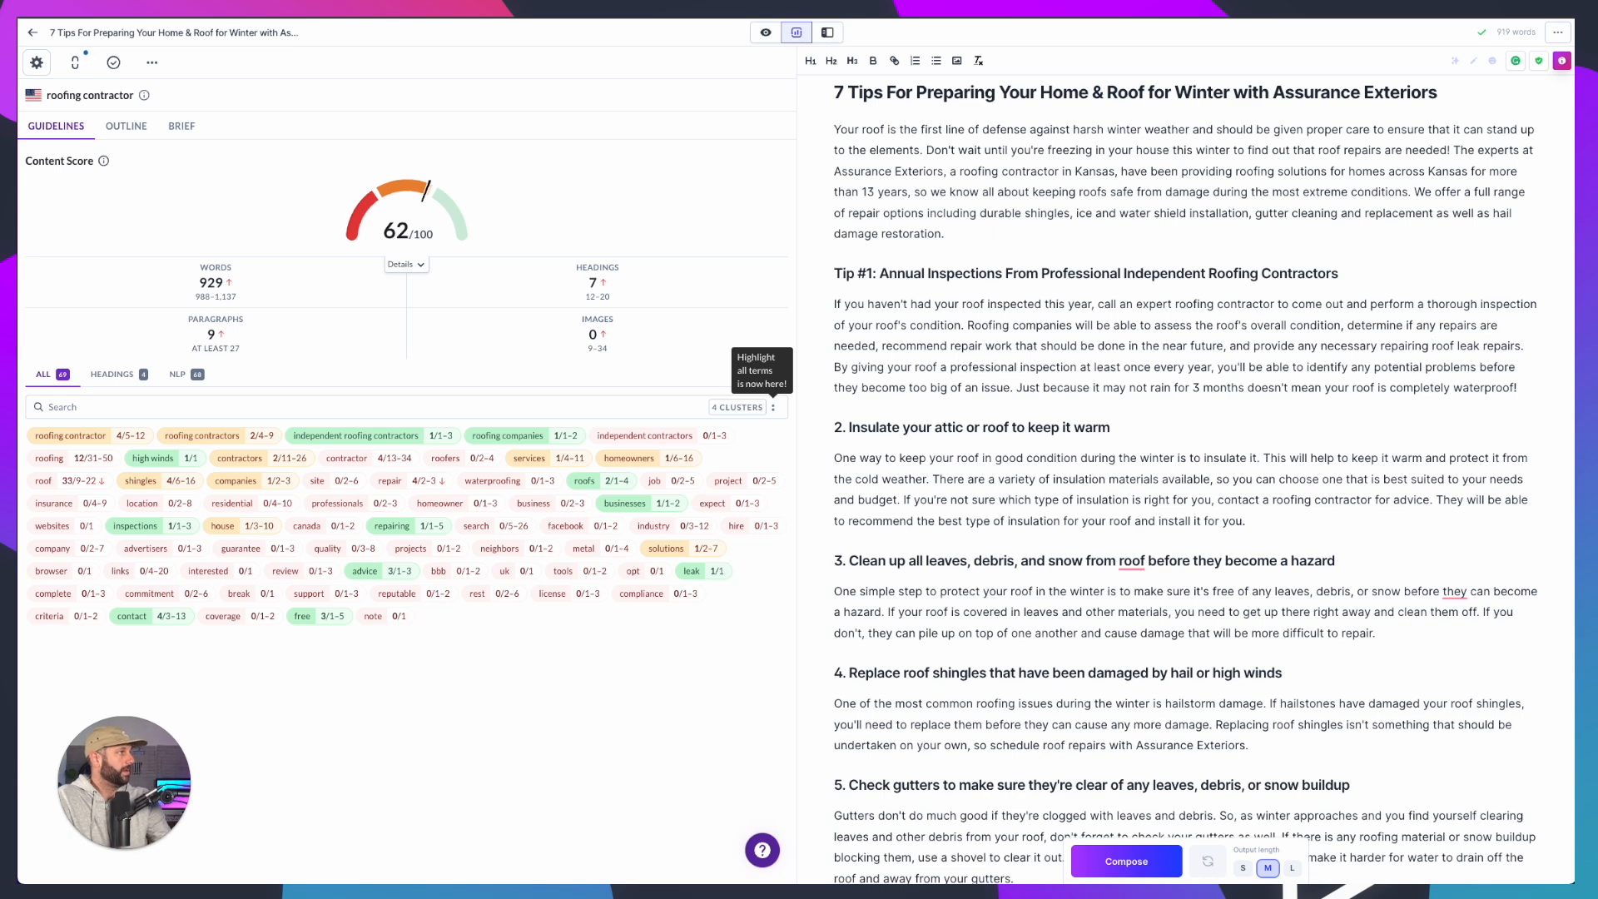
pyautogui.write('work for')
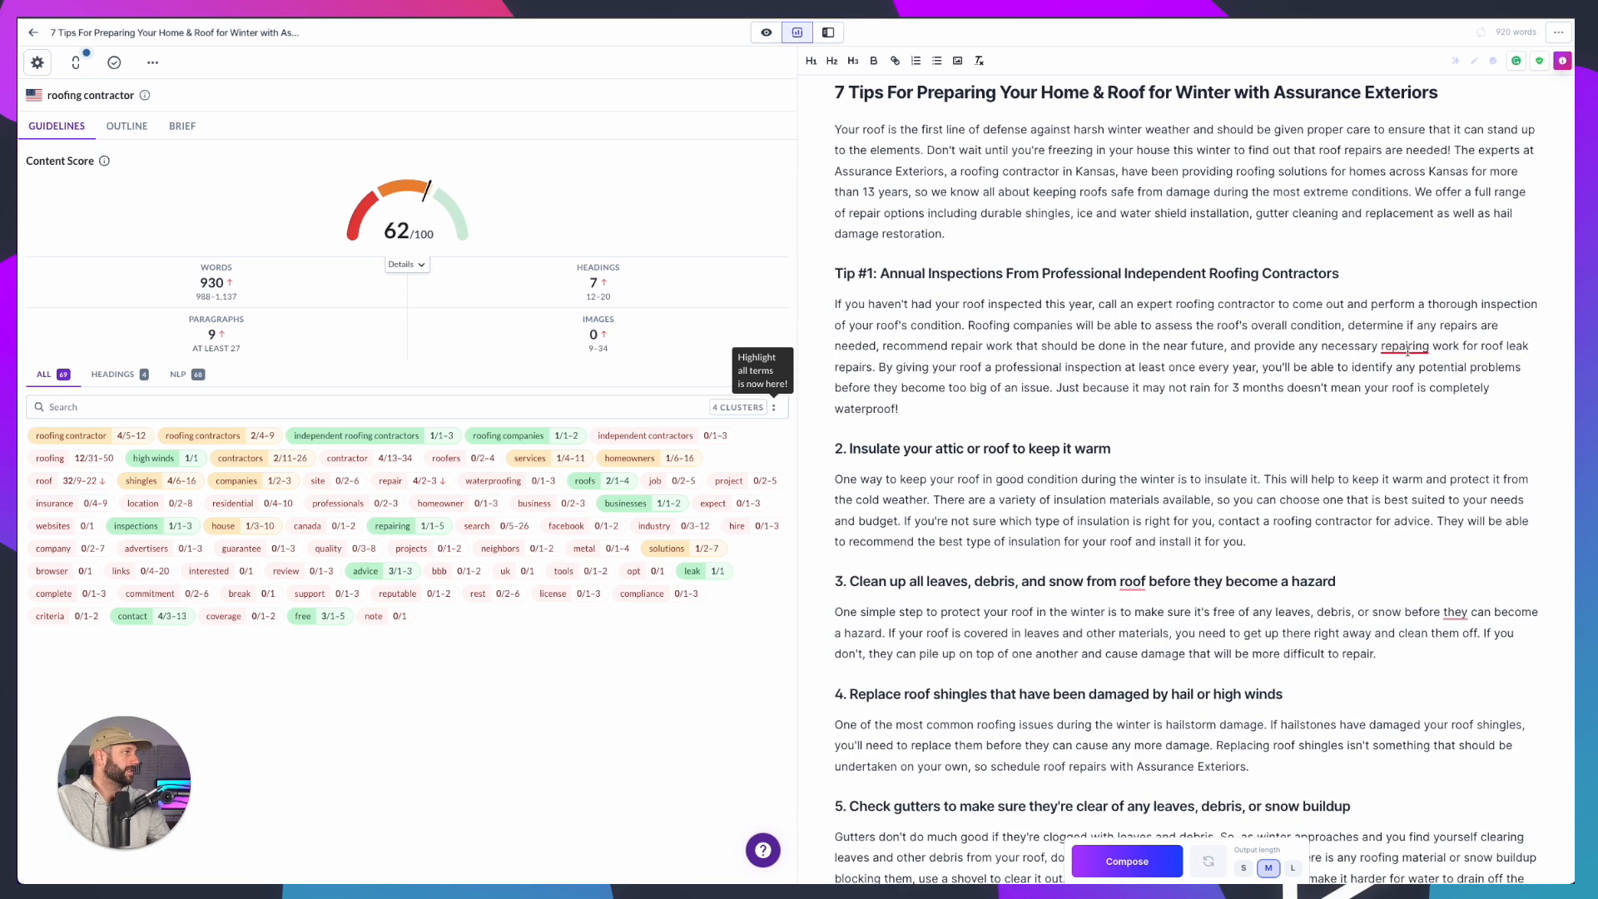
pyautogui.moveTo(1417, 347)
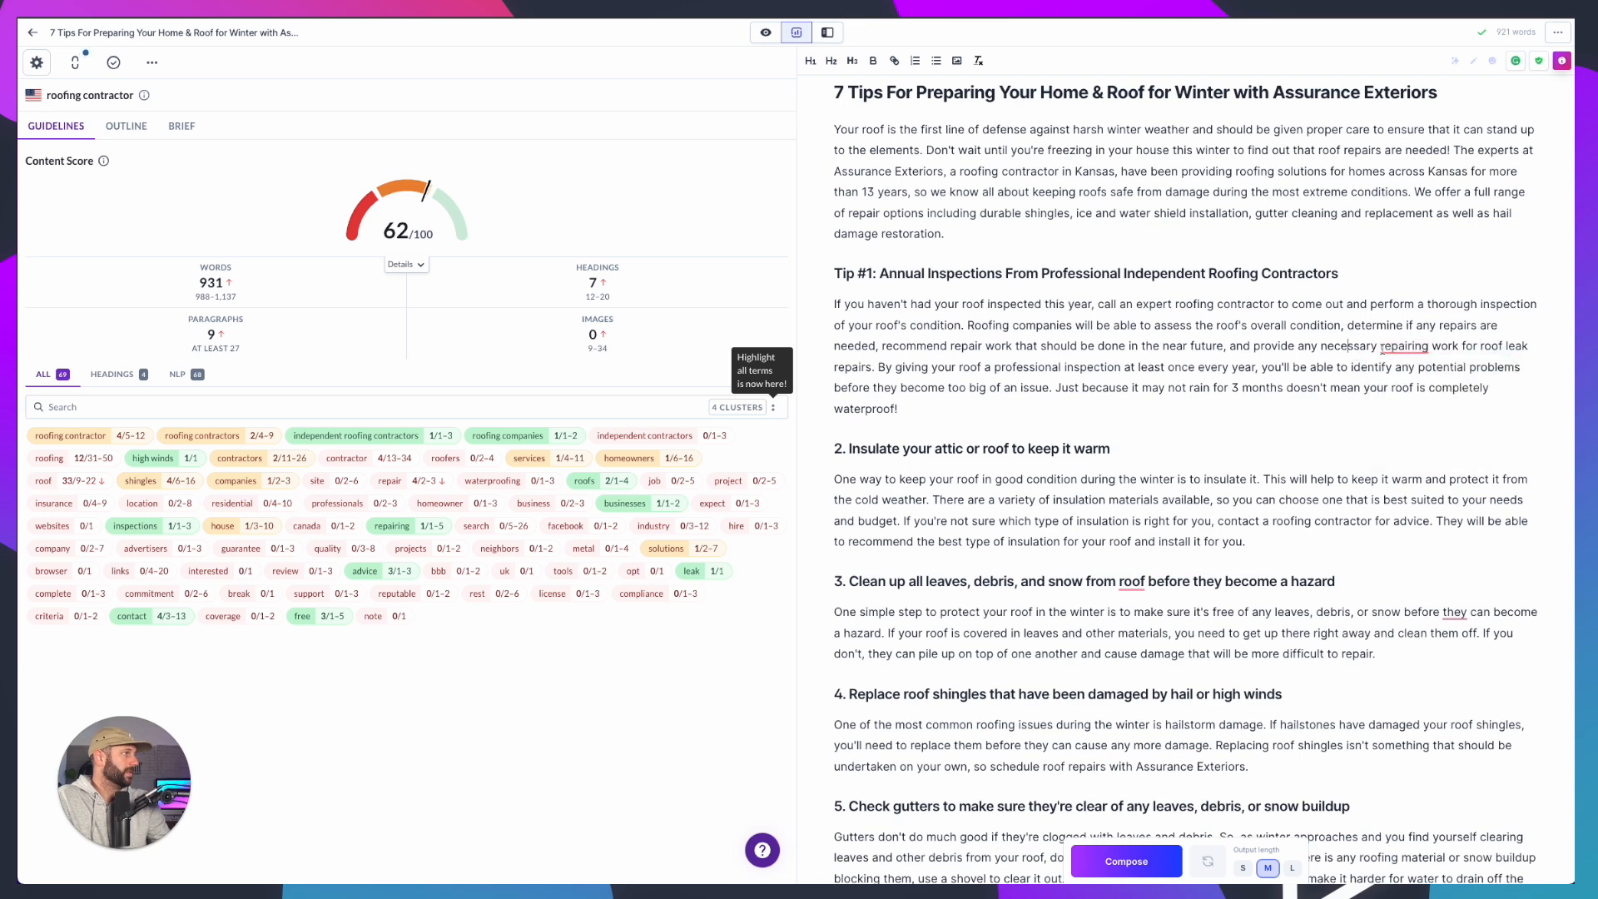
# Remove the inserted words "repairing work for" before "roof leak repairs"
pyautogui.doubleClick(1398, 346)
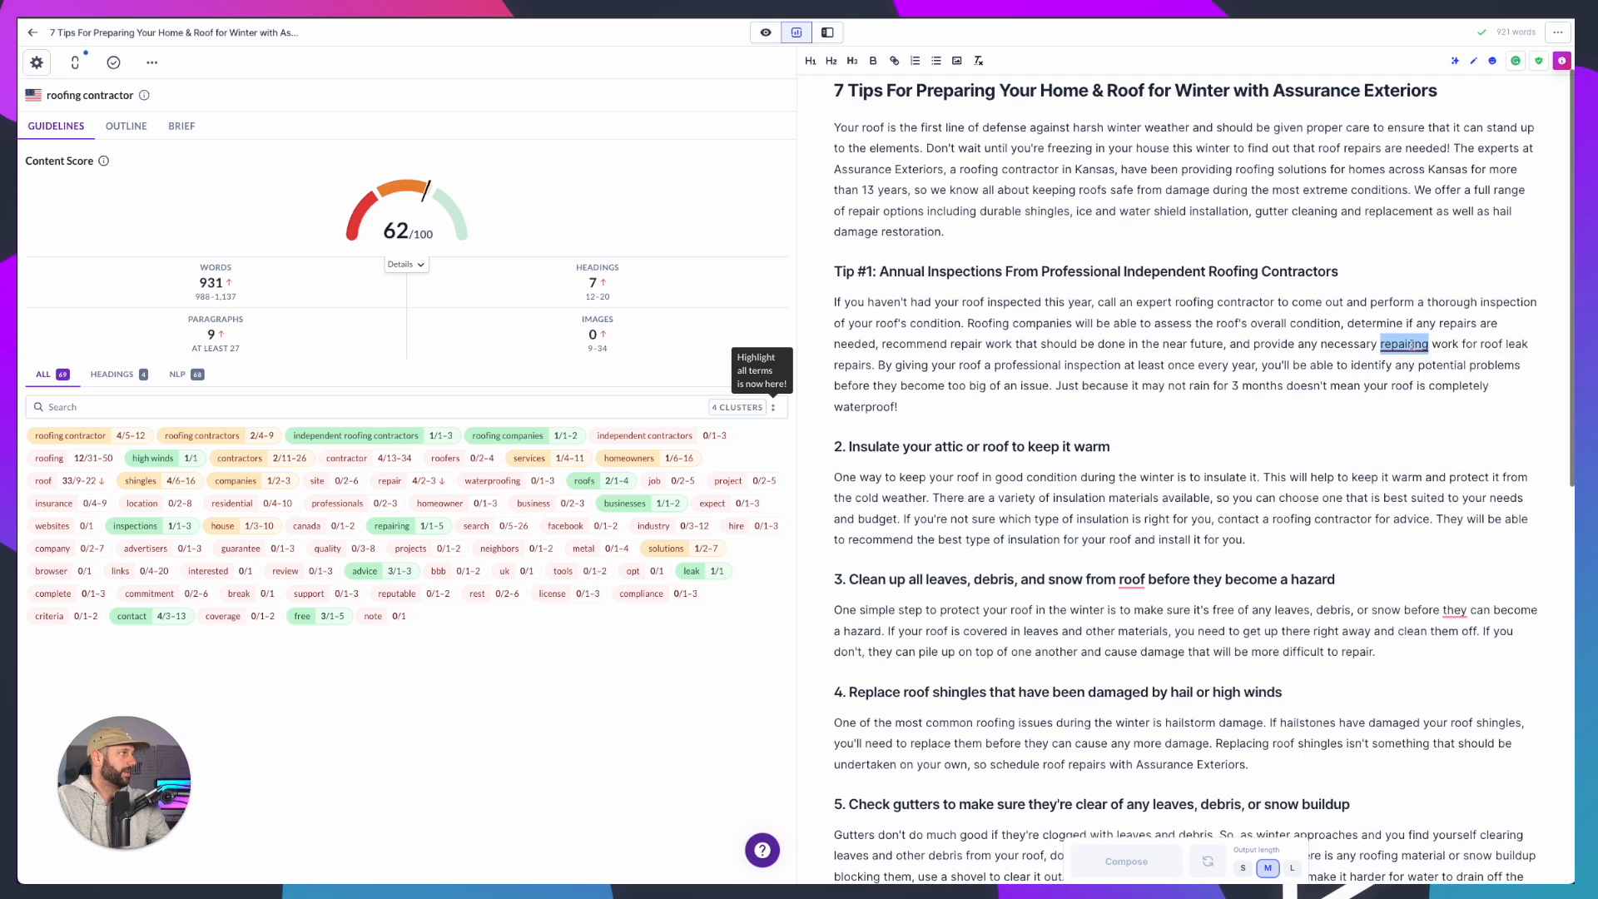
pyautogui.press('BackSpace')
pyautogui.press('BackSpace')
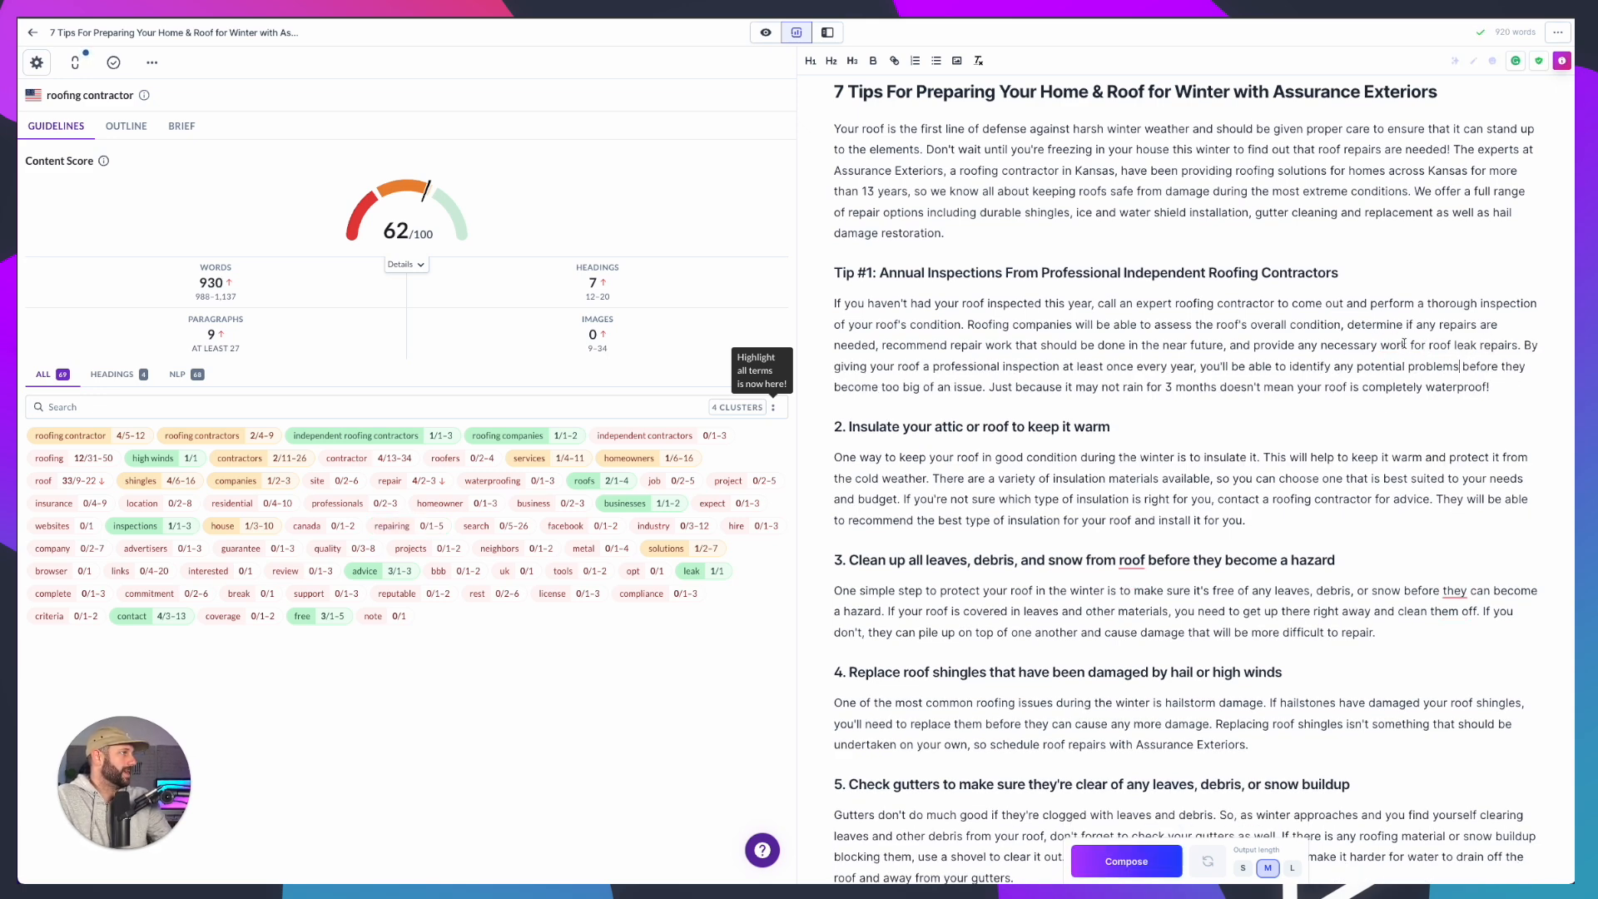
pyautogui.doubleClick(1394, 346)
pyautogui.press('BackSpace')
pyautogui.doubleClick(1393, 346)
pyautogui.press('BackSpace')
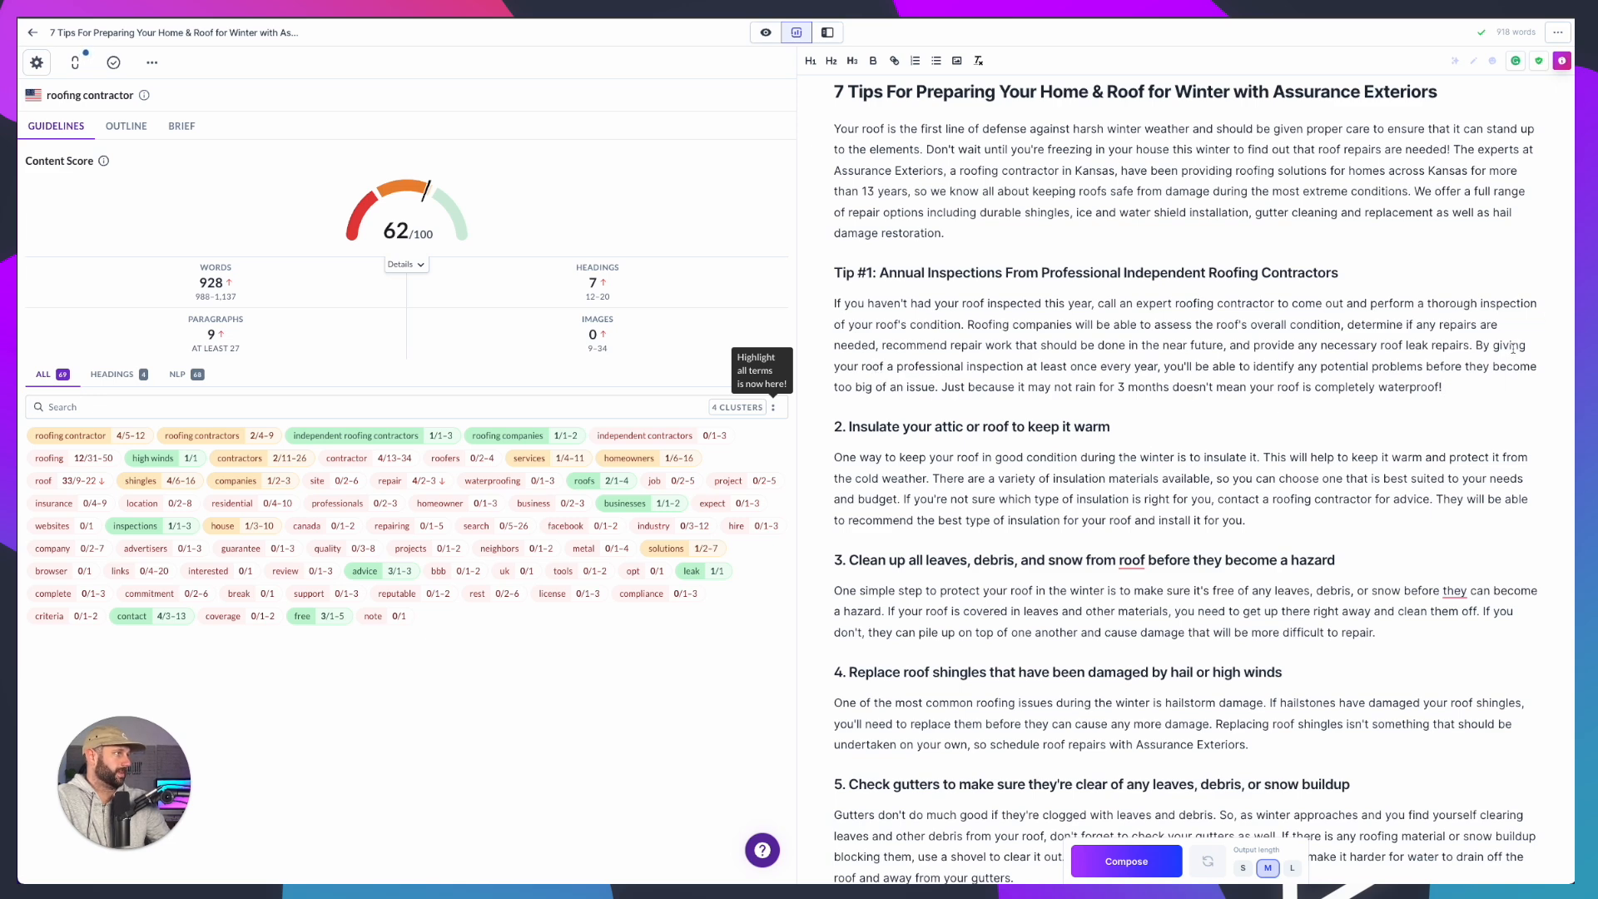
# Reword "giving your roof a professional inspection" in the Tip #1 paragraph to "having a professional roofing inspection"
pyautogui.moveTo(893, 366); pyautogui.dragTo(1492, 345)
pyautogui.write('ha')
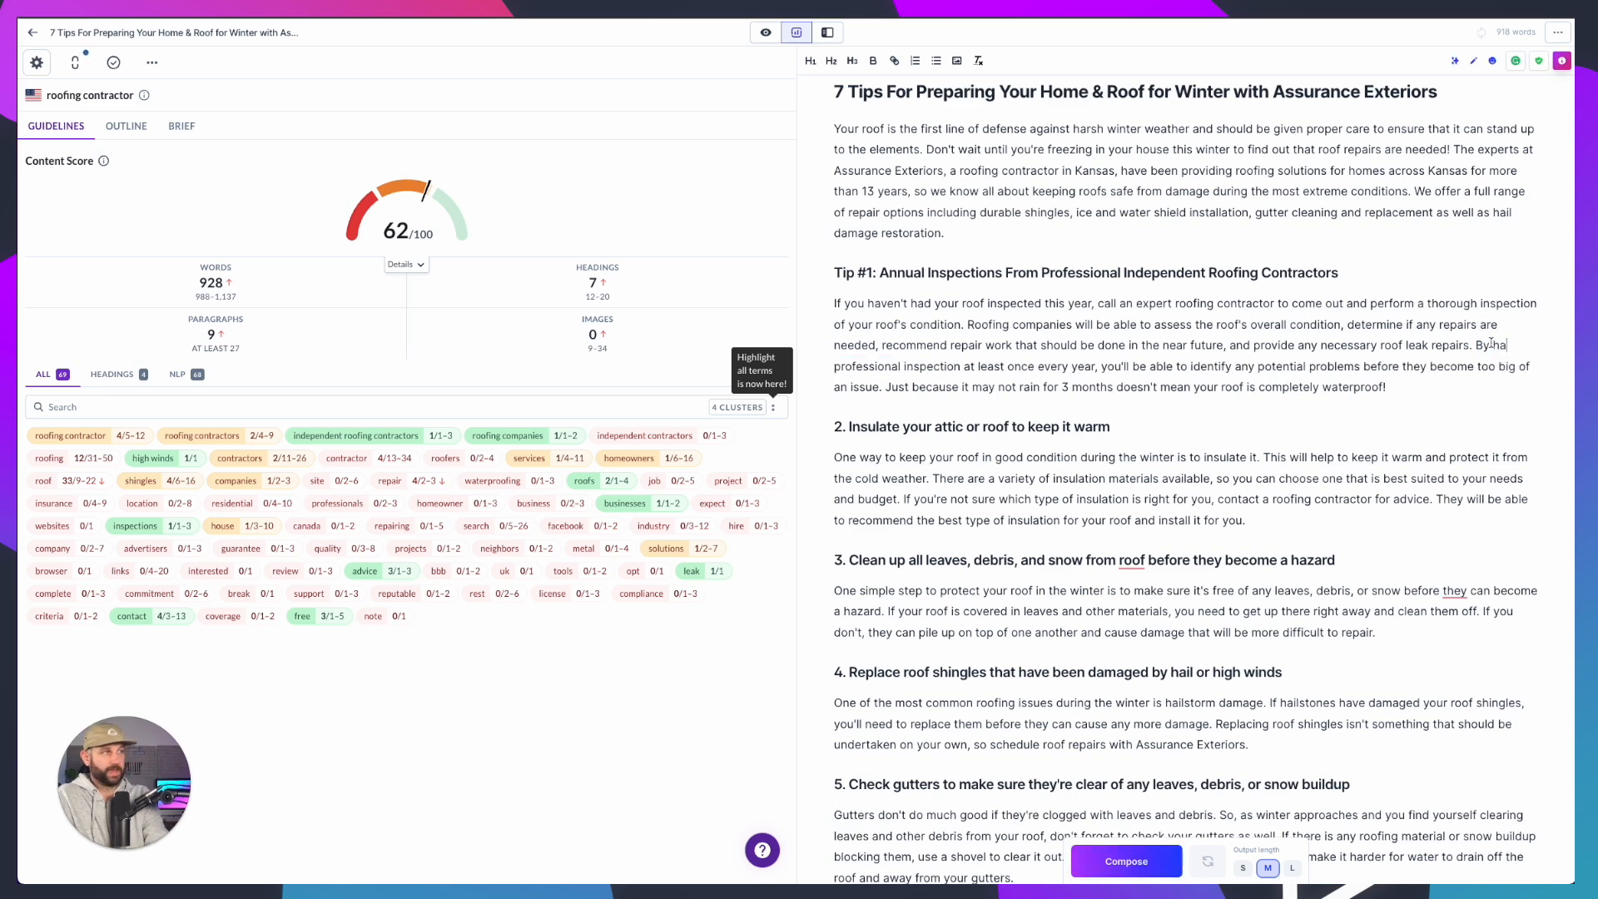
pyautogui.write('veo')
pyautogui.press('BackSpace')
pyautogui.press('BackSpace')
pyautogui.write('ing a')
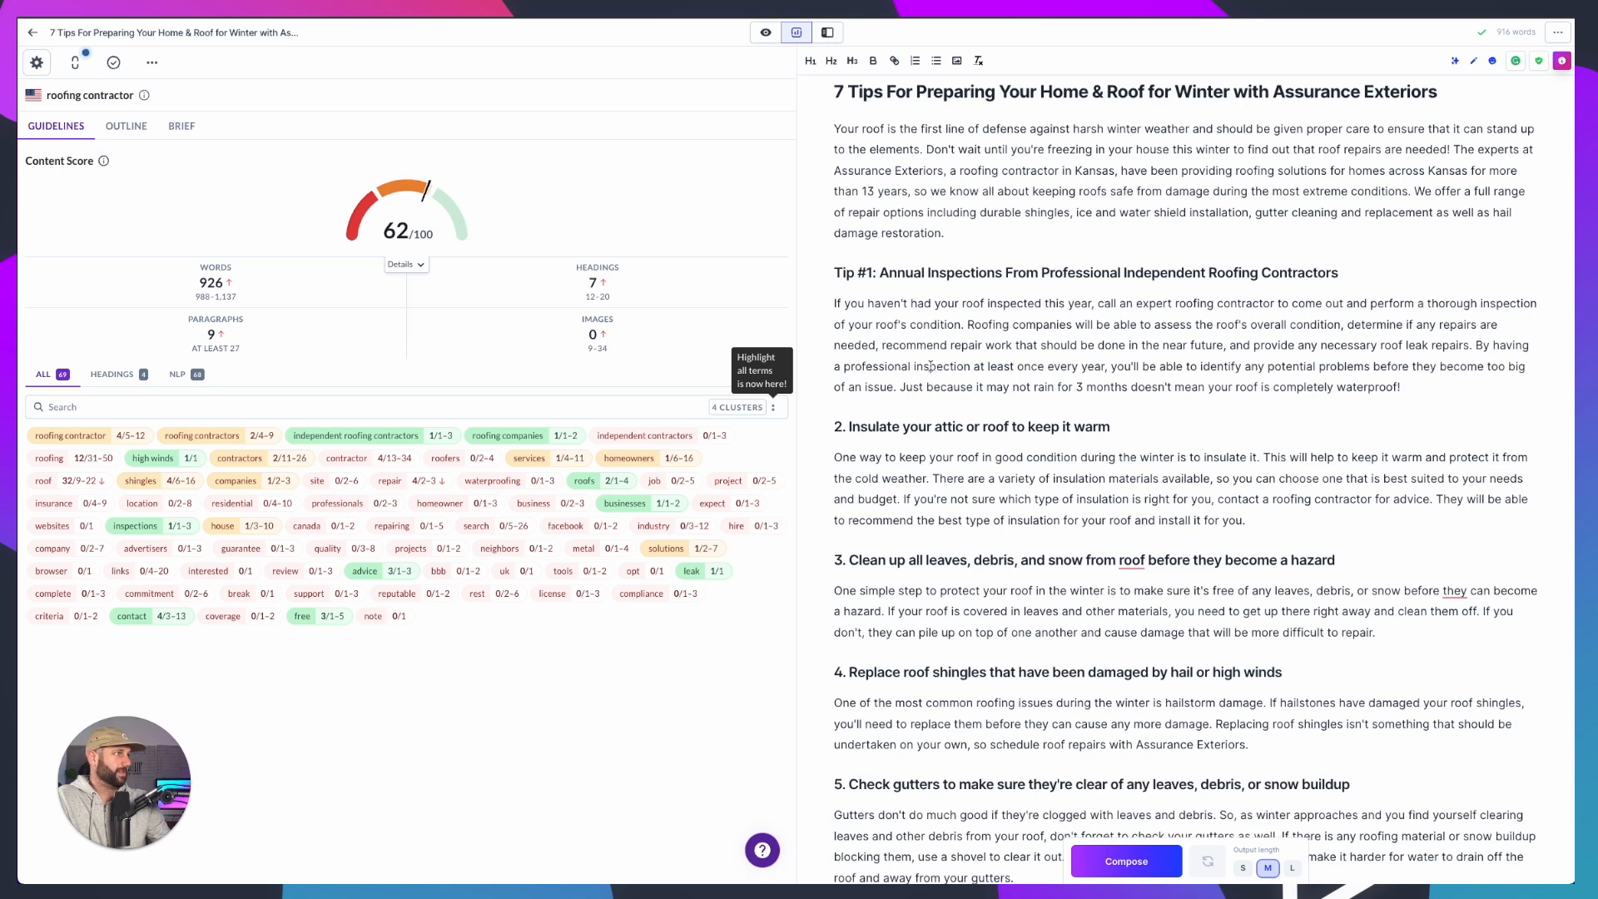
pyautogui.write('roofing')
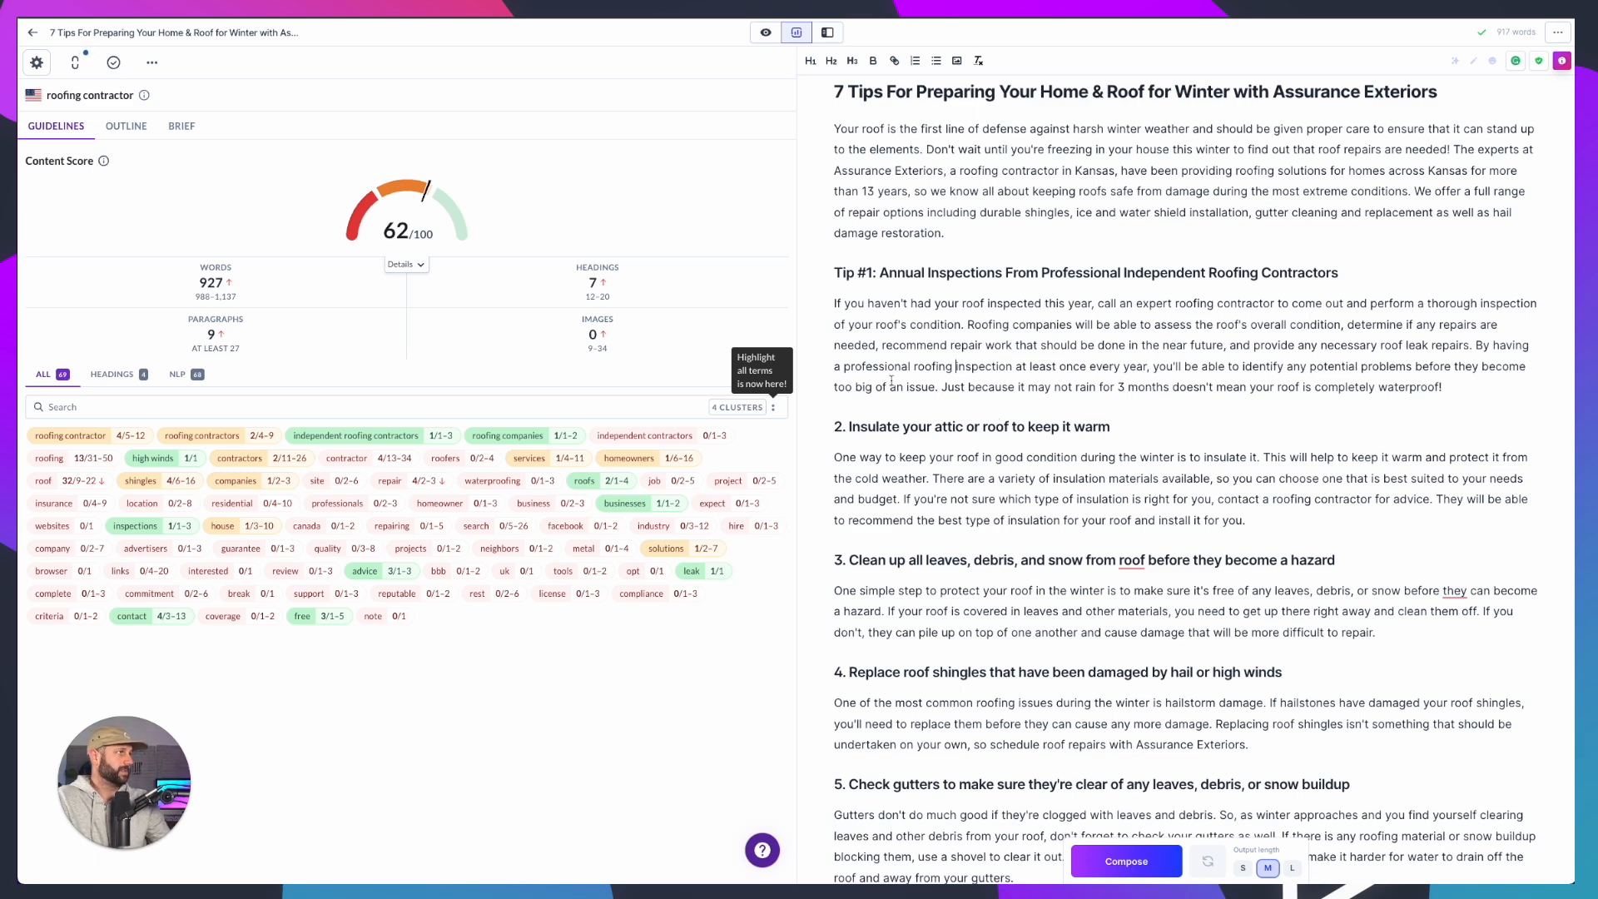
# Replace the article "a" before "professional roofing inspection" with "roofing contractors"
pyautogui.click(843, 367)
pyautogui.press('BackSpace')
pyautogui.press('BackSpace')
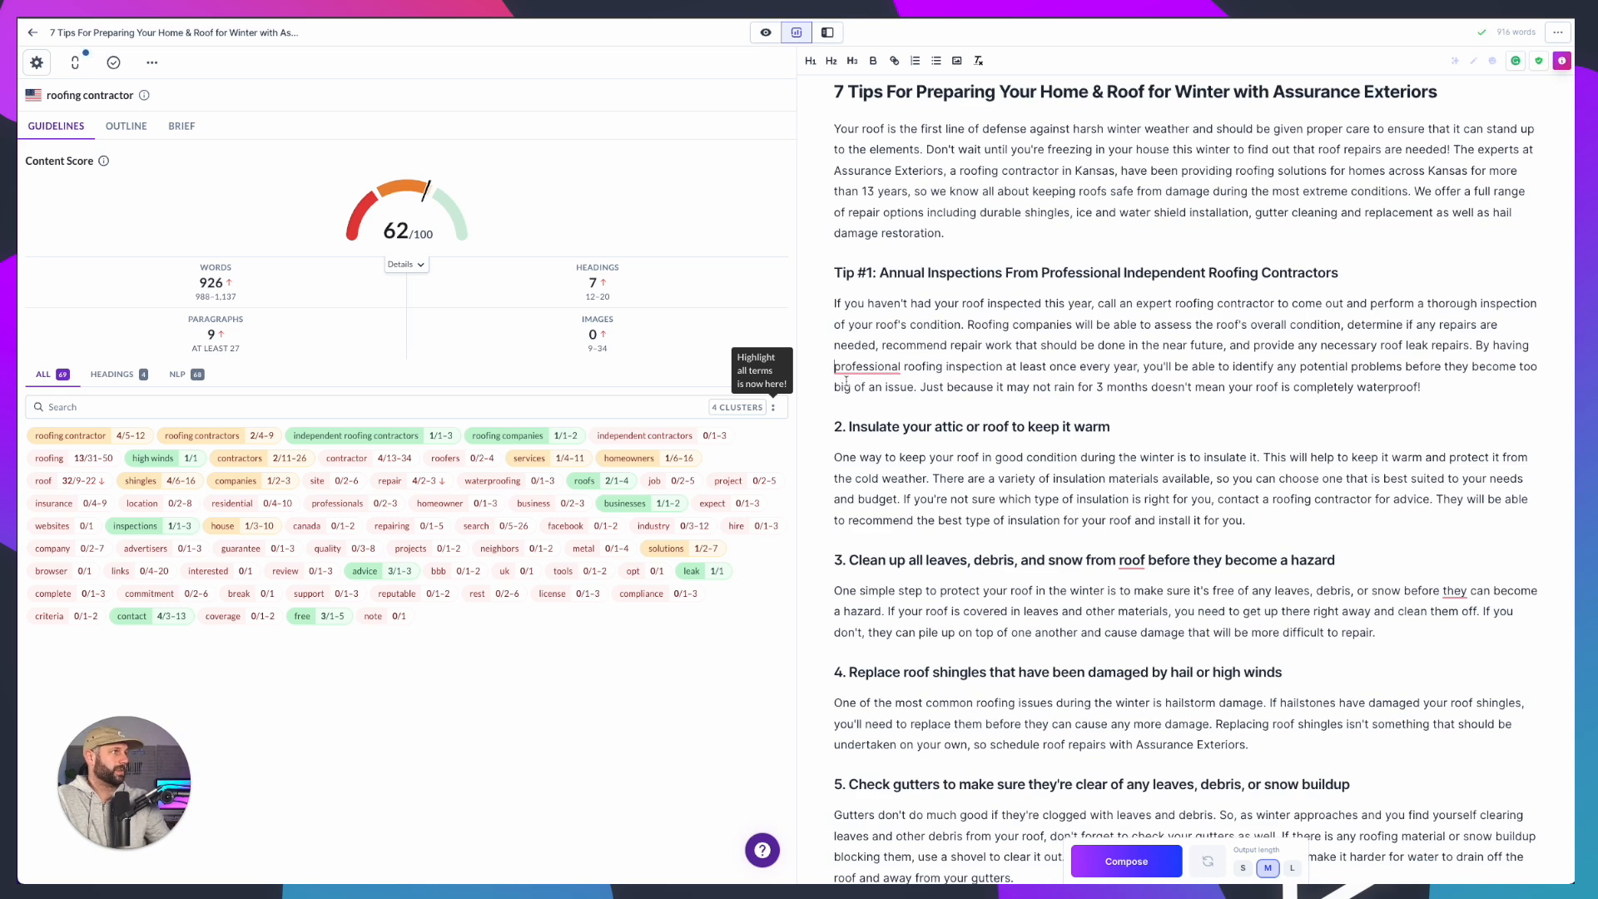
pyautogui.write('roofing contractorss')
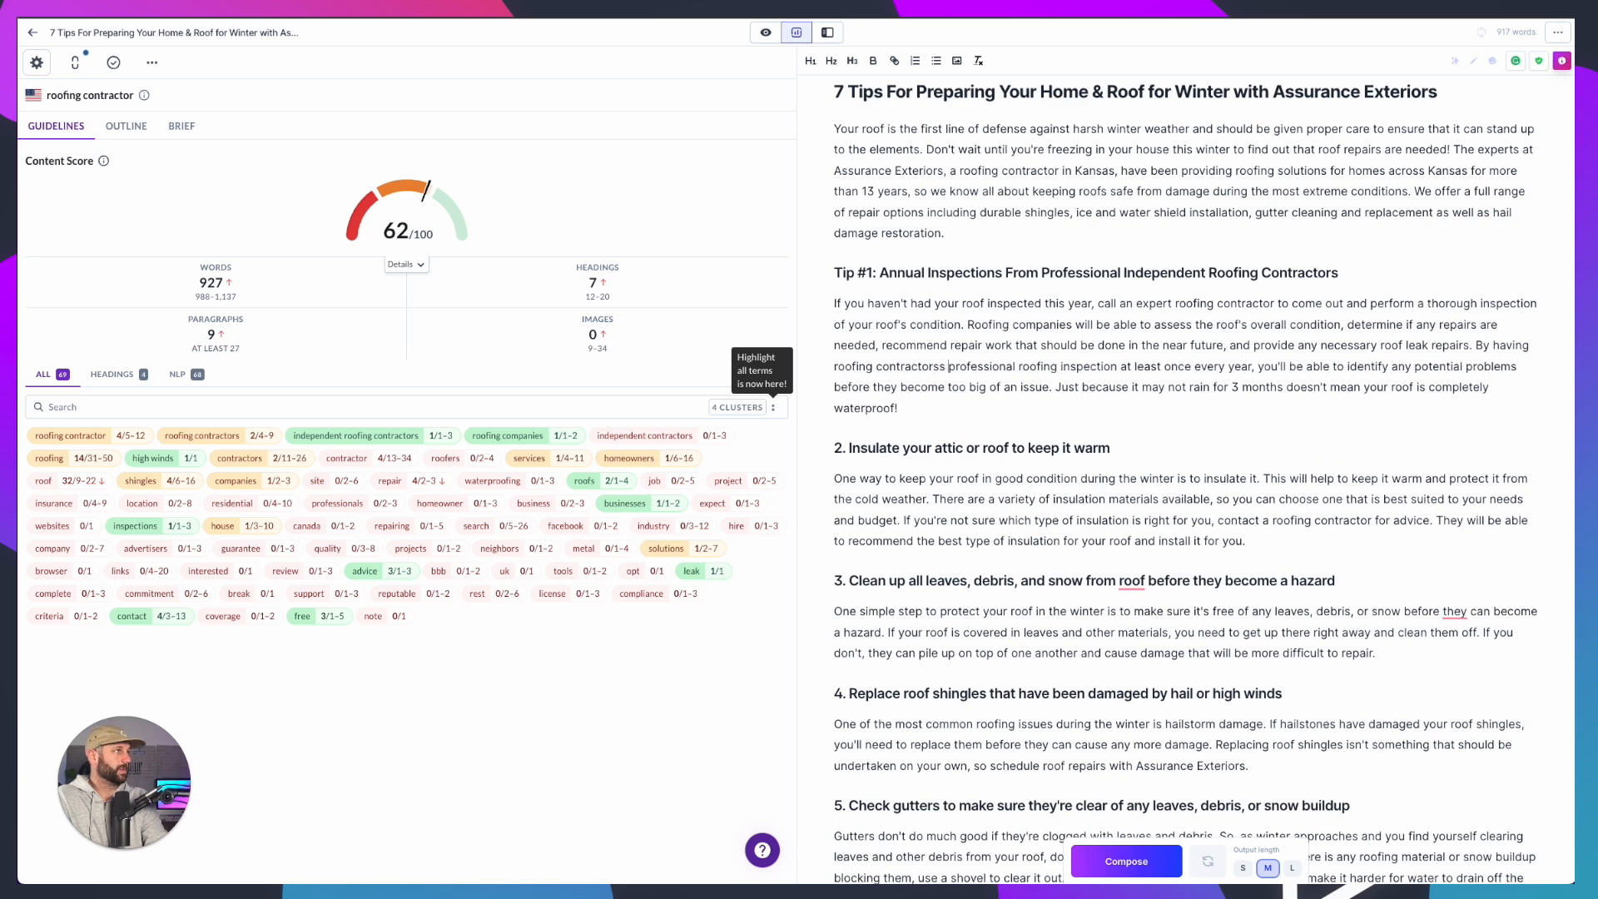
# Reword the phrase after "By having" in the Tip #1 paragraph to "independent contractors who are professionals"
pyautogui.doubleClick(869, 366)
pyautogui.write('indepe')
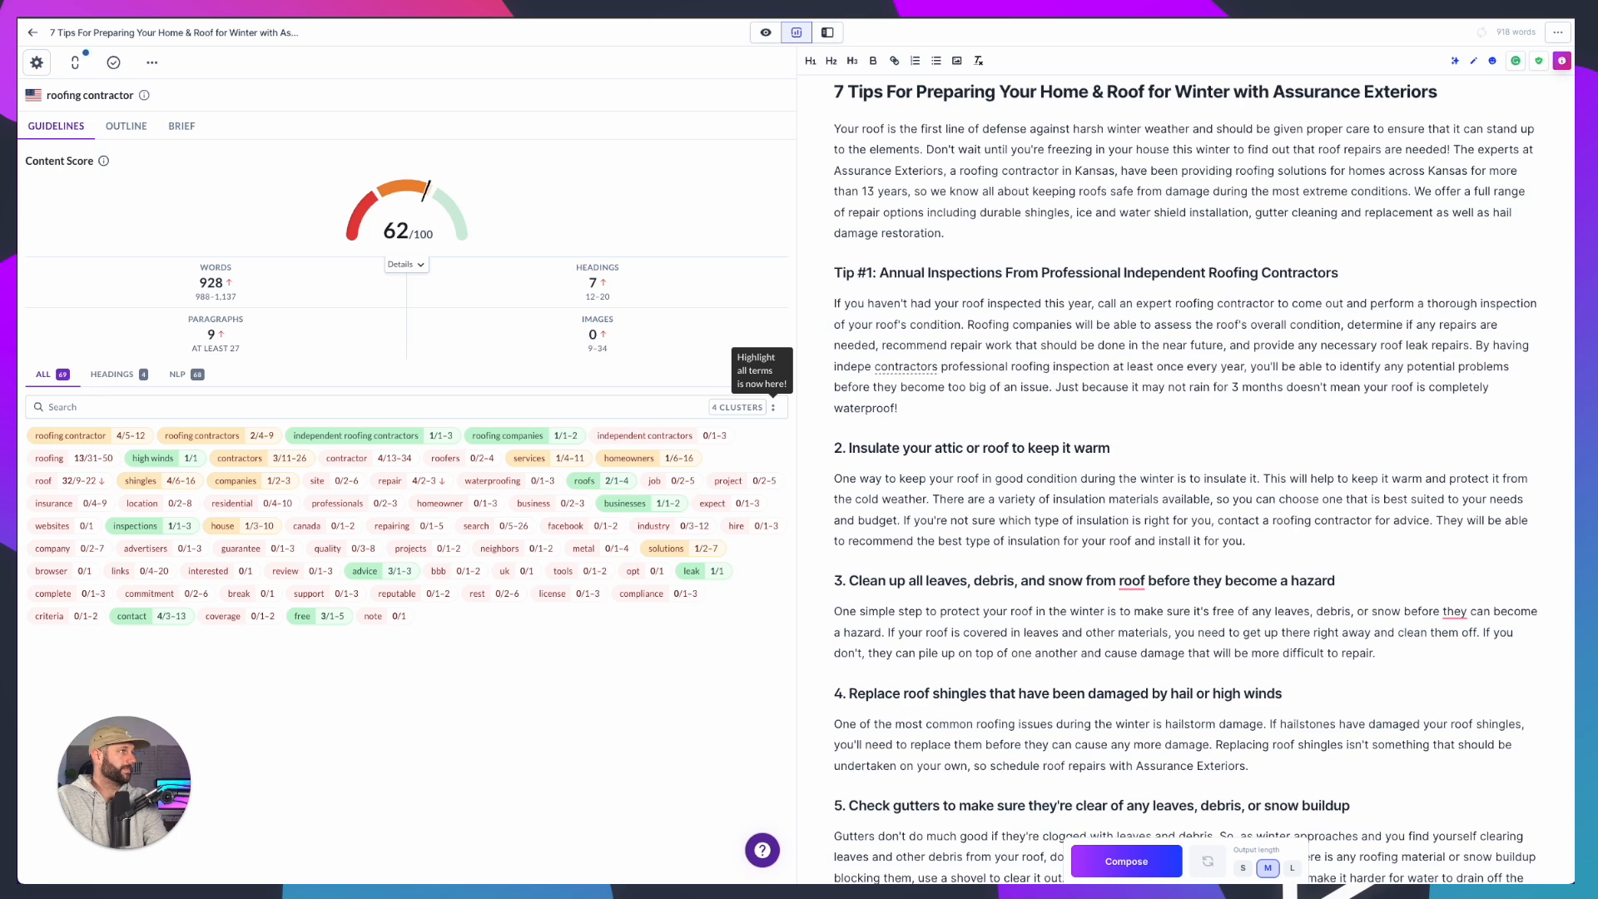
pyautogui.write('ndent r')
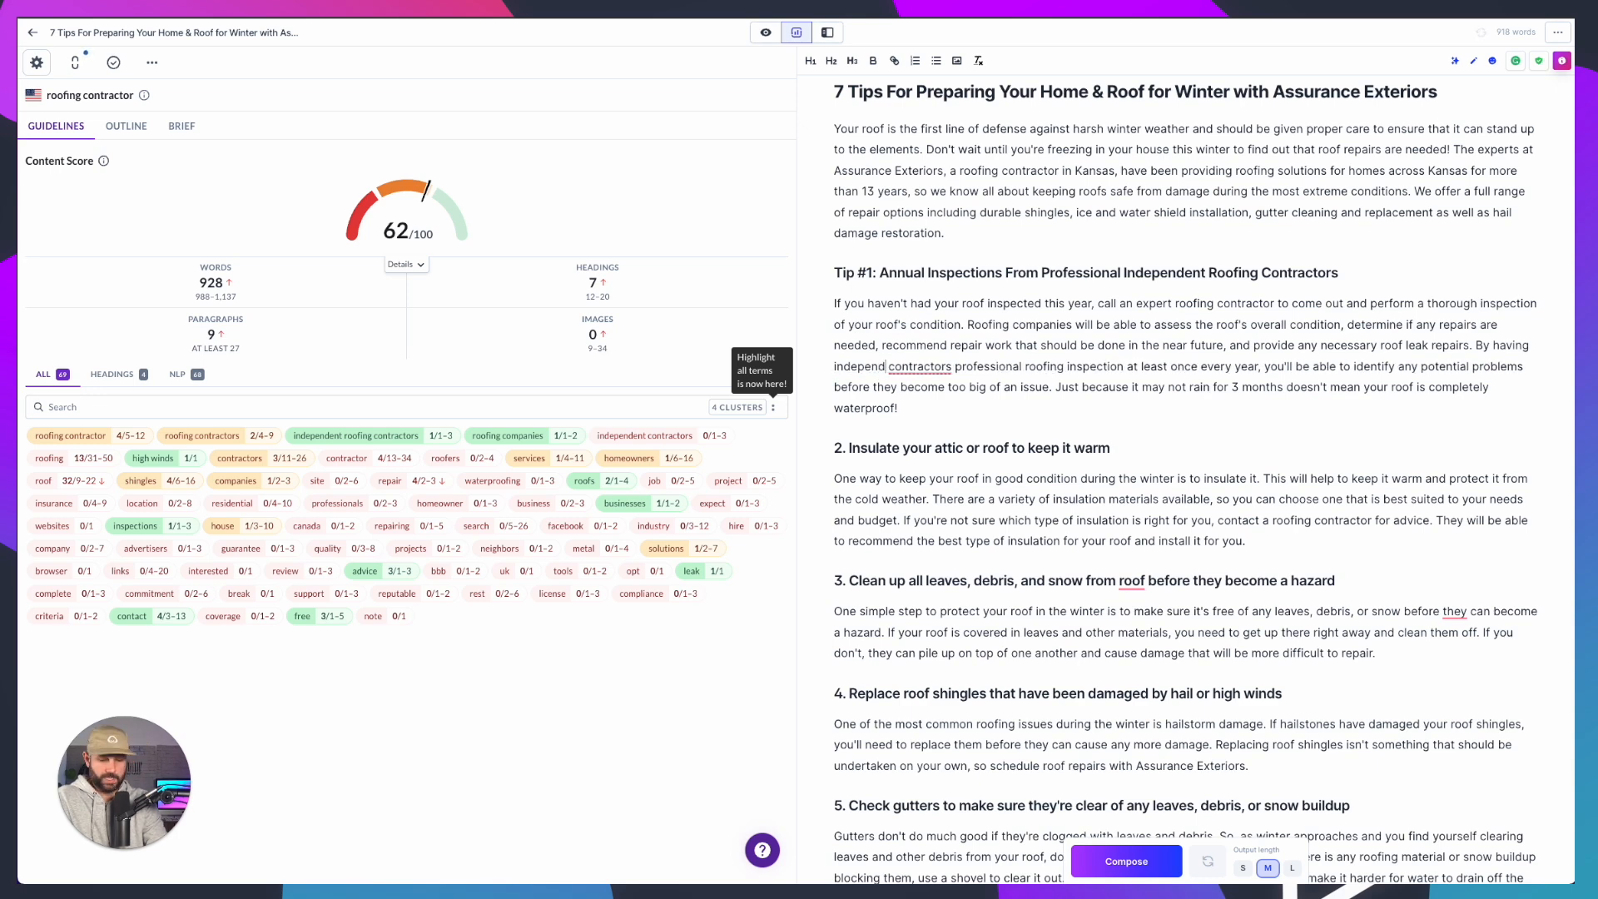
pyautogui.press('BackSpace')
pyautogui.press('BackSpace')
pyautogui.press('BackSpace')
pyautogui.write('tors ')
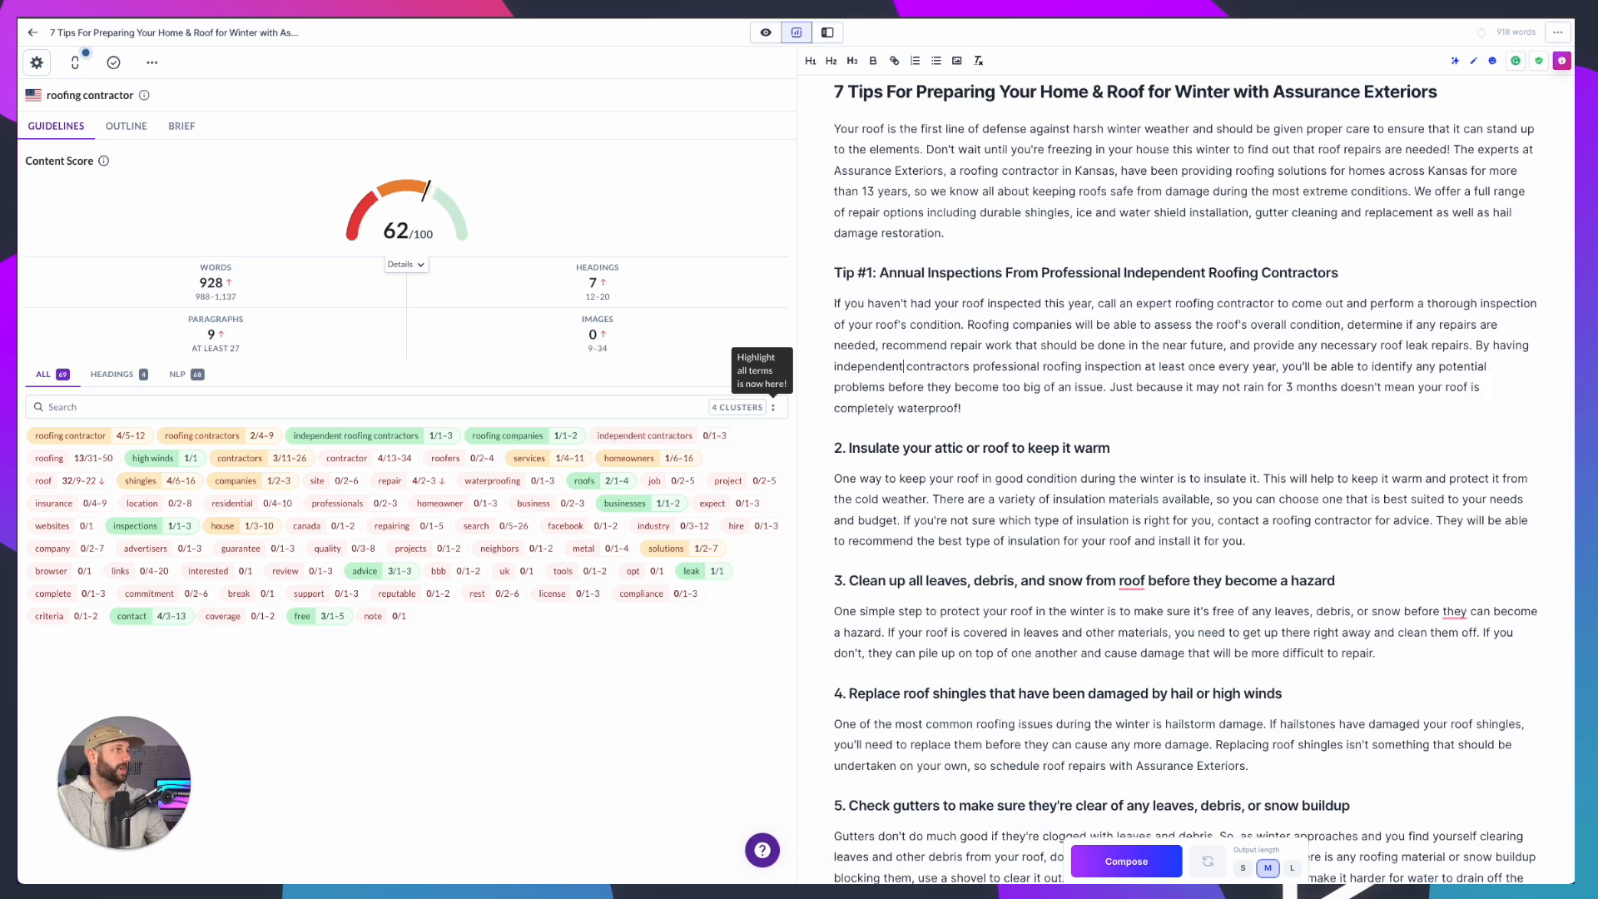
pyautogui.write('who are profe')
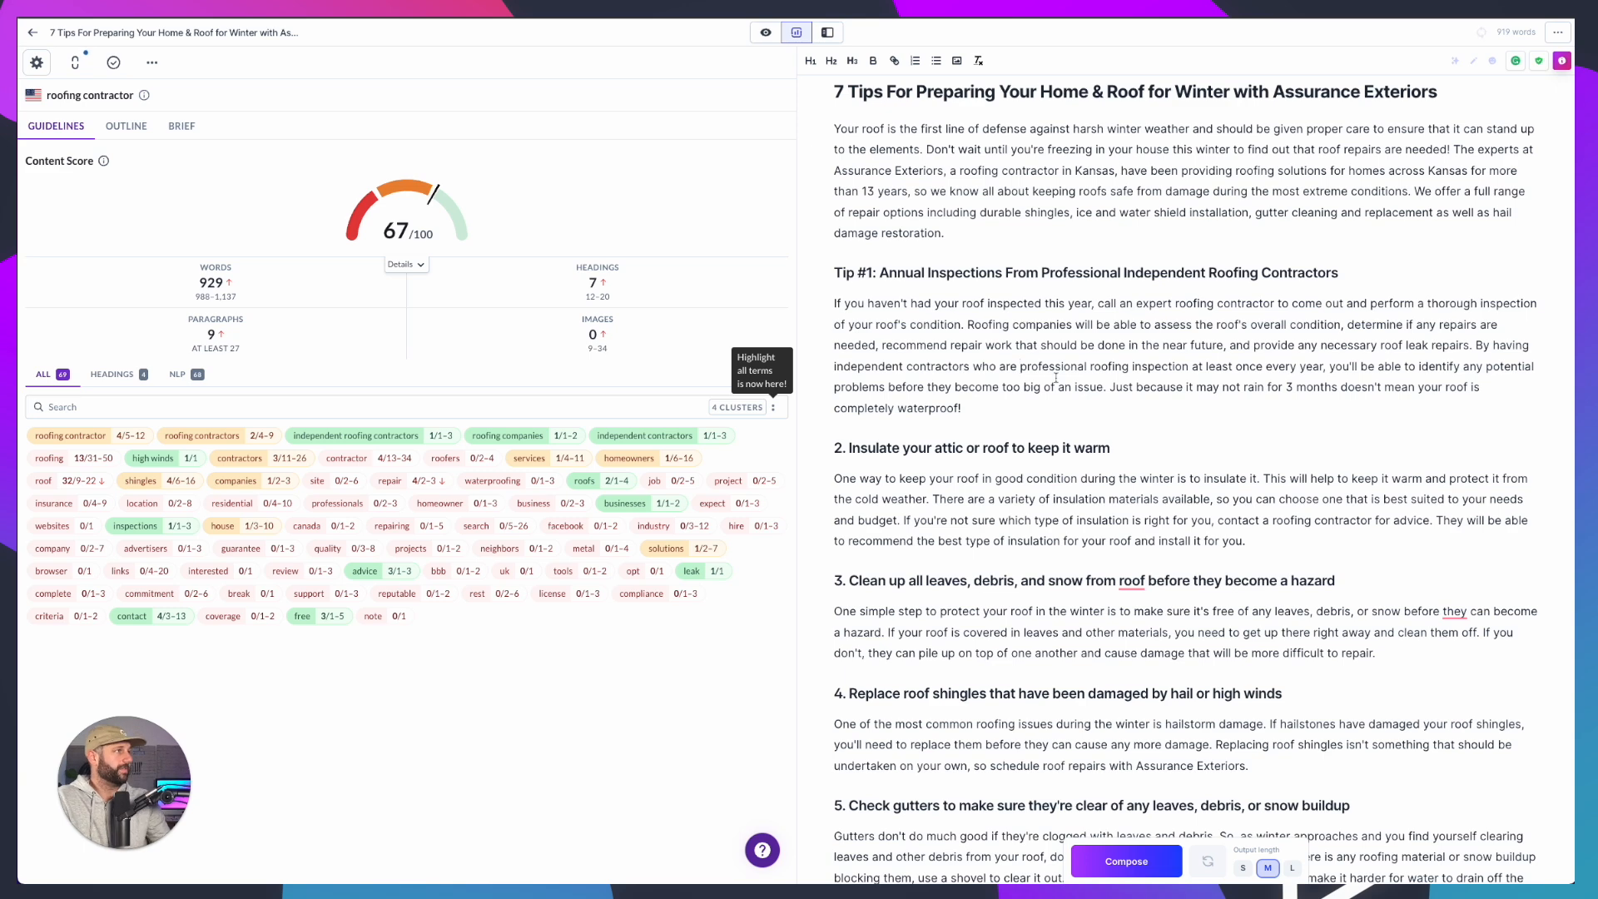
pyautogui.write('s')
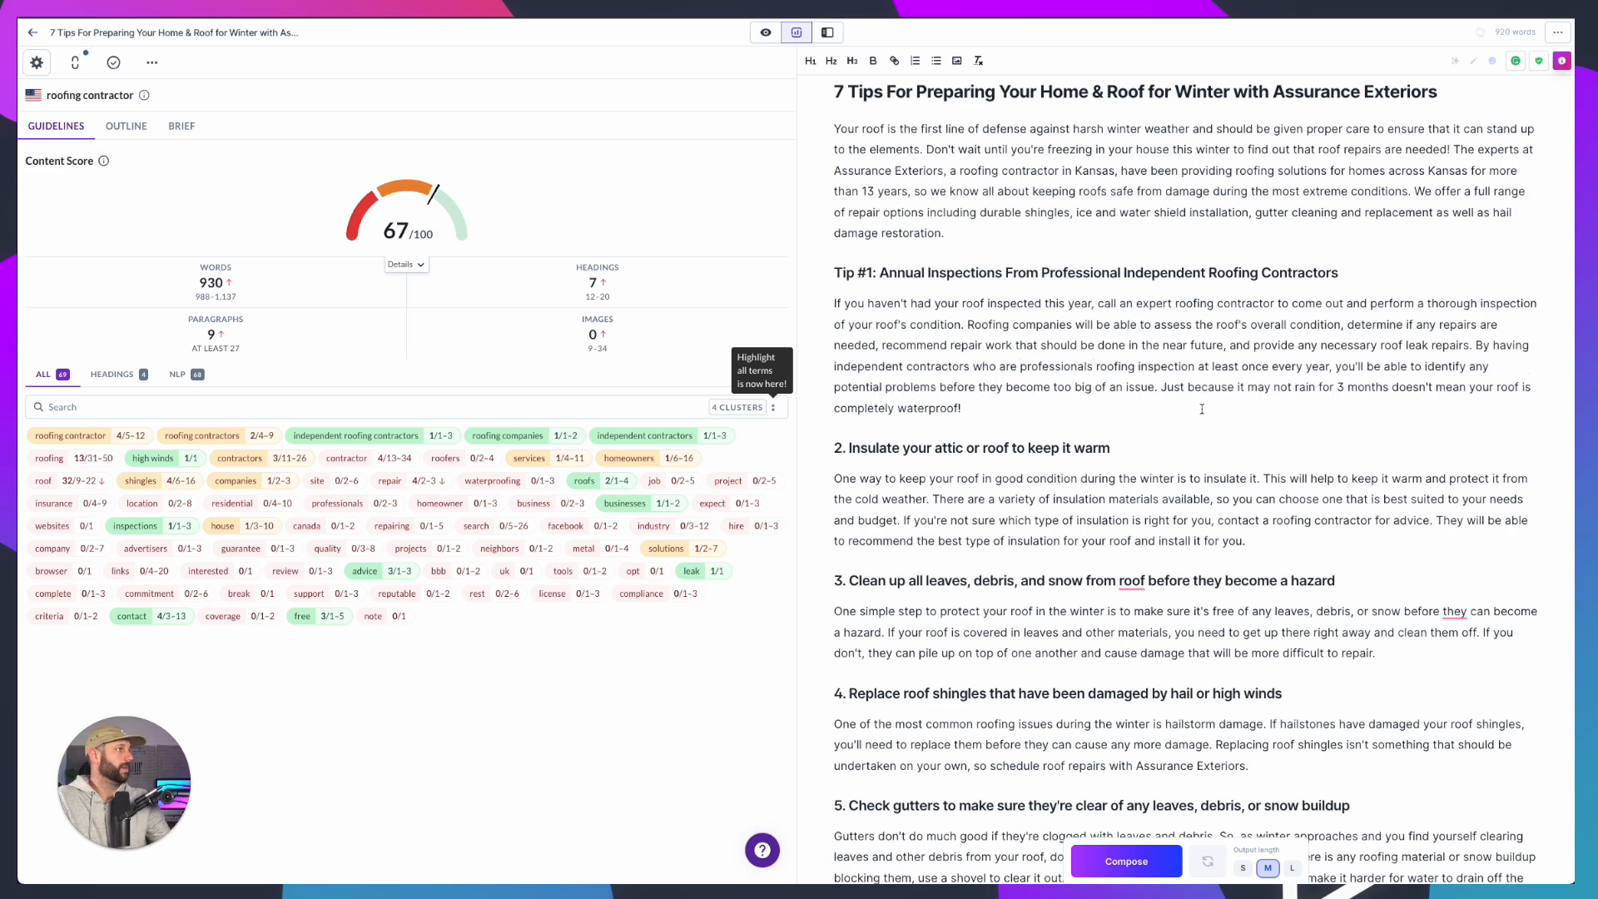
# Replace "roofing inspection" after "professionals" in the Tip #1 paragraph with ", inspect"
pyautogui.doubleClick(1164, 366)
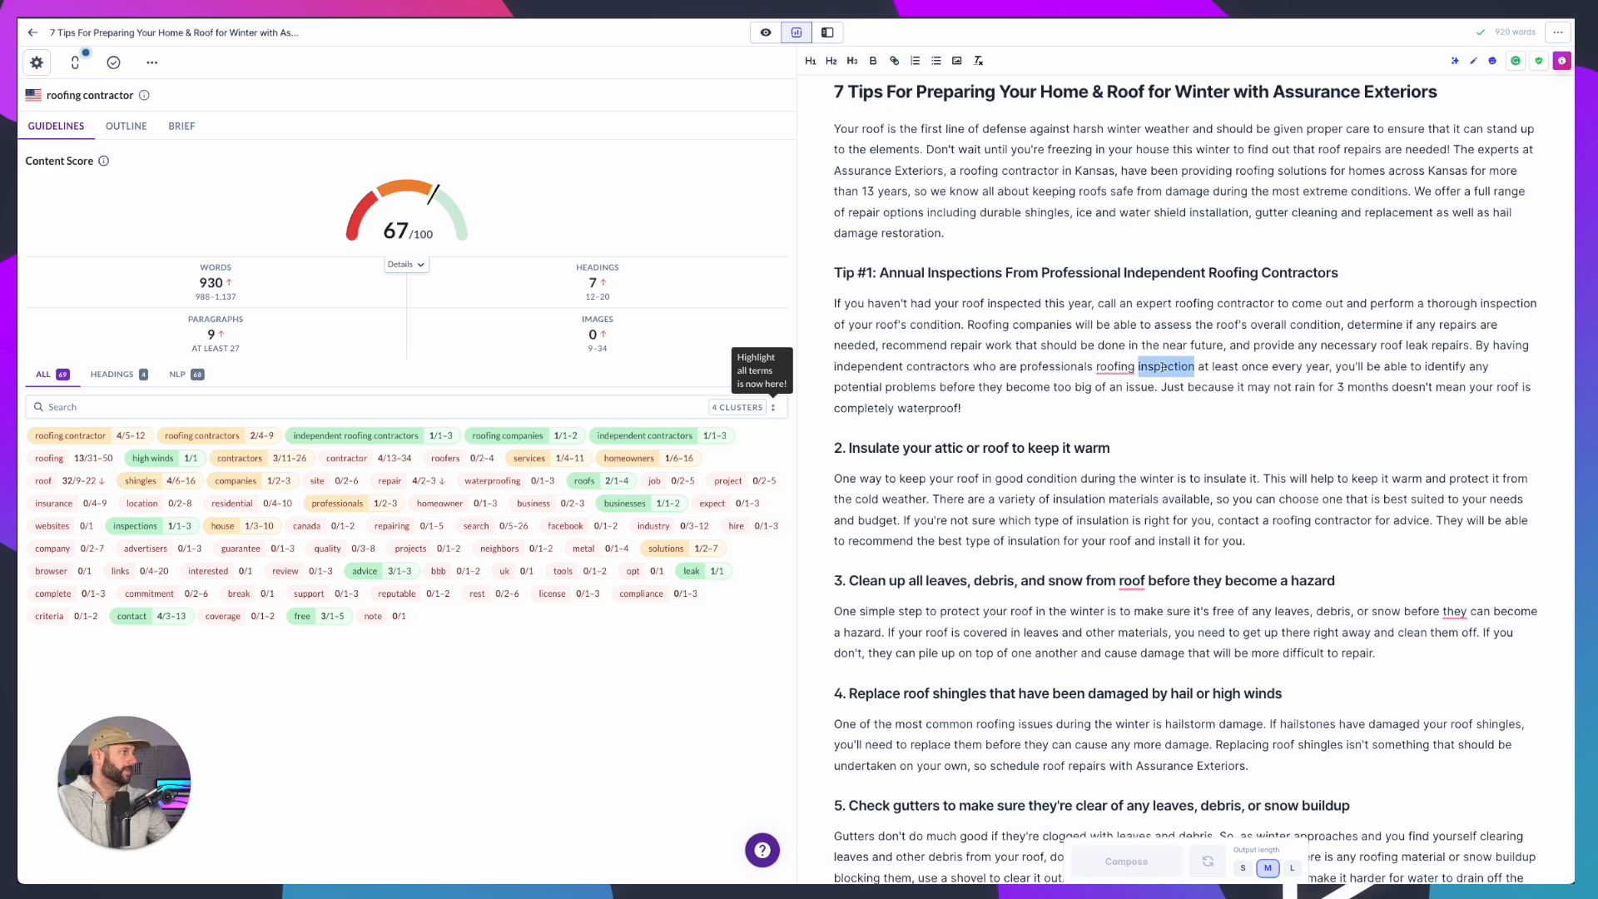
pyautogui.press('BackSpace')
pyautogui.press('BackSpace')
pyautogui.press('BackSpace')
pyautogui.press('BackSpace')
pyautogui.press('BackSpace')
pyautogui.press('BackSpace')
pyautogui.press('BackSpace')
pyautogui.press('BackSpace')
pyautogui.press('BackSpace')
pyautogui.write(', inspect')
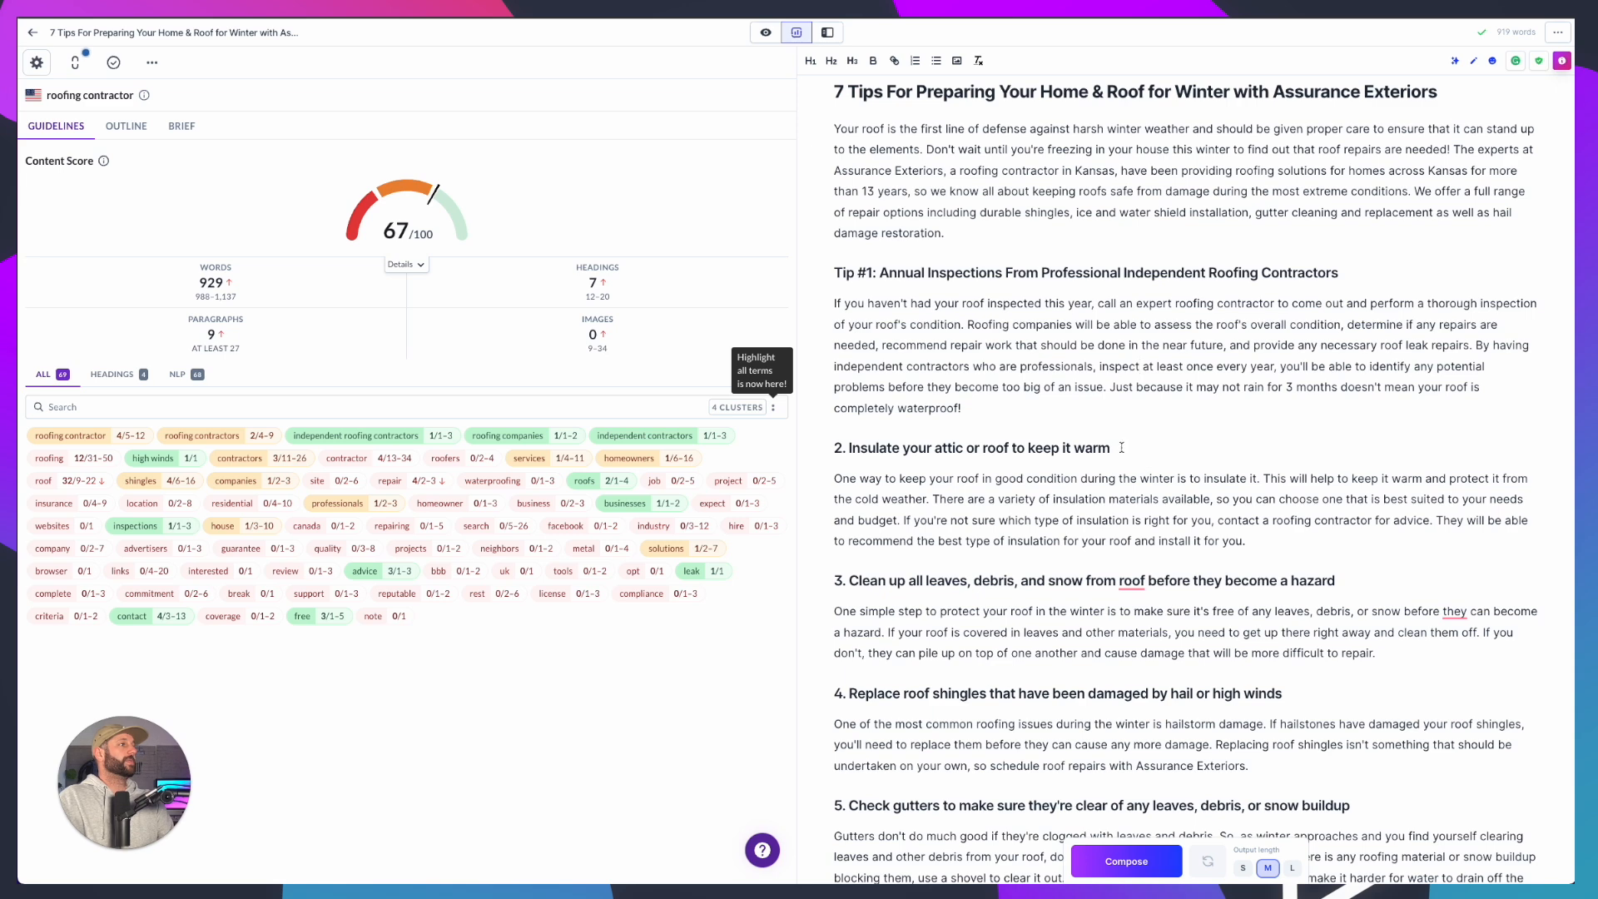
# Change the number prefix of the attic insulation heading to "Tip #2:"
pyautogui.scroll(-1, 862, 455)
pyautogui.click(835, 369)
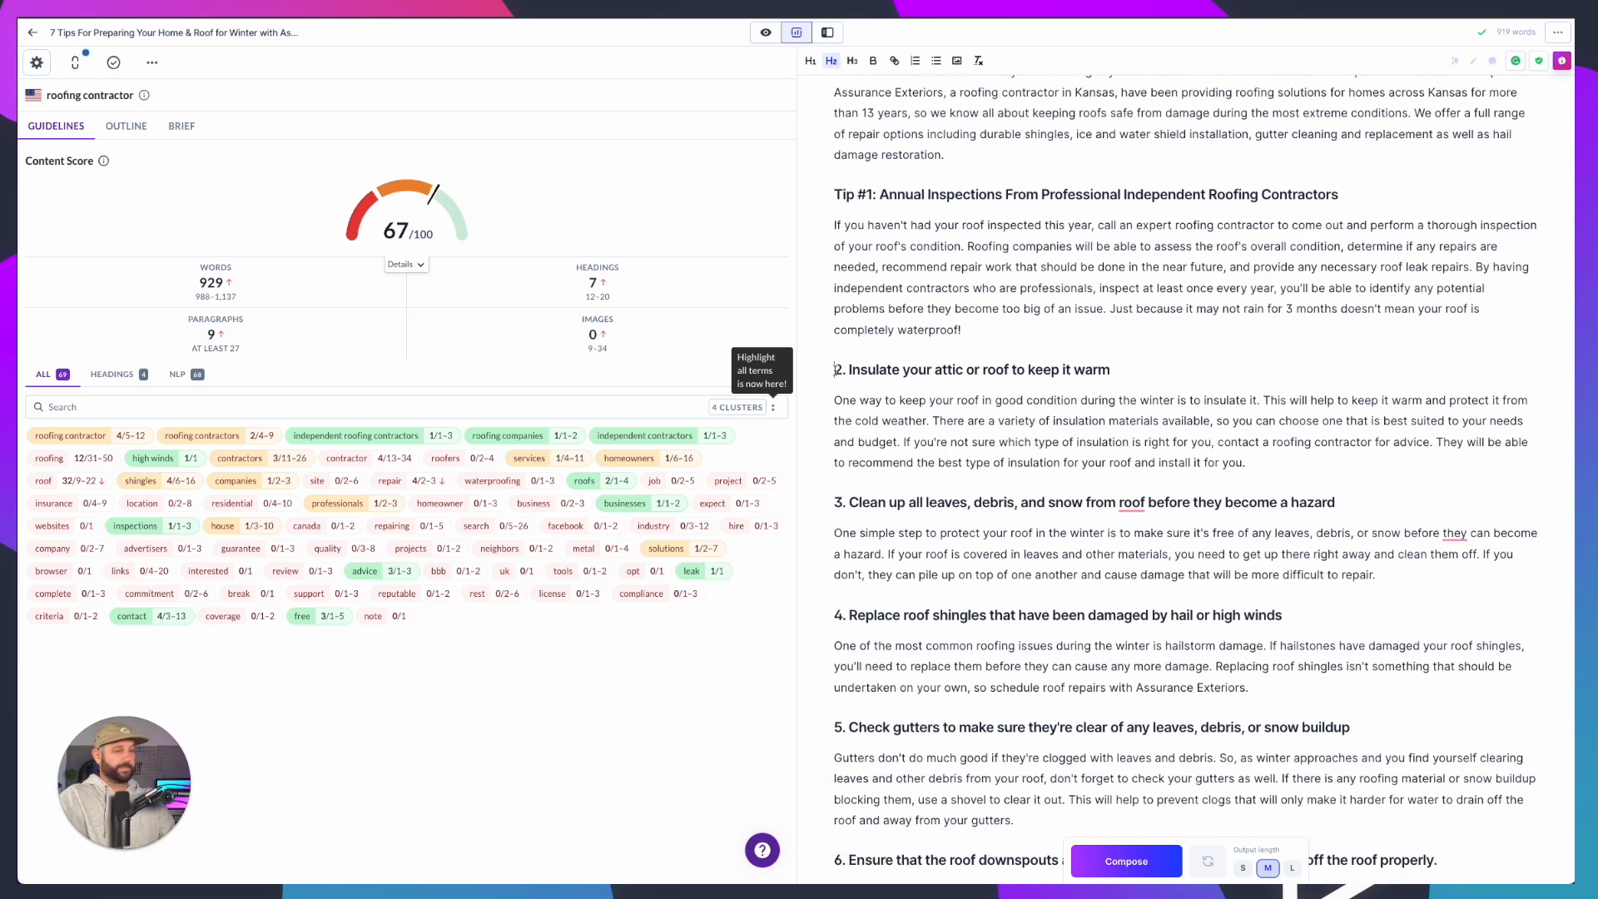
pyautogui.write('Ti')
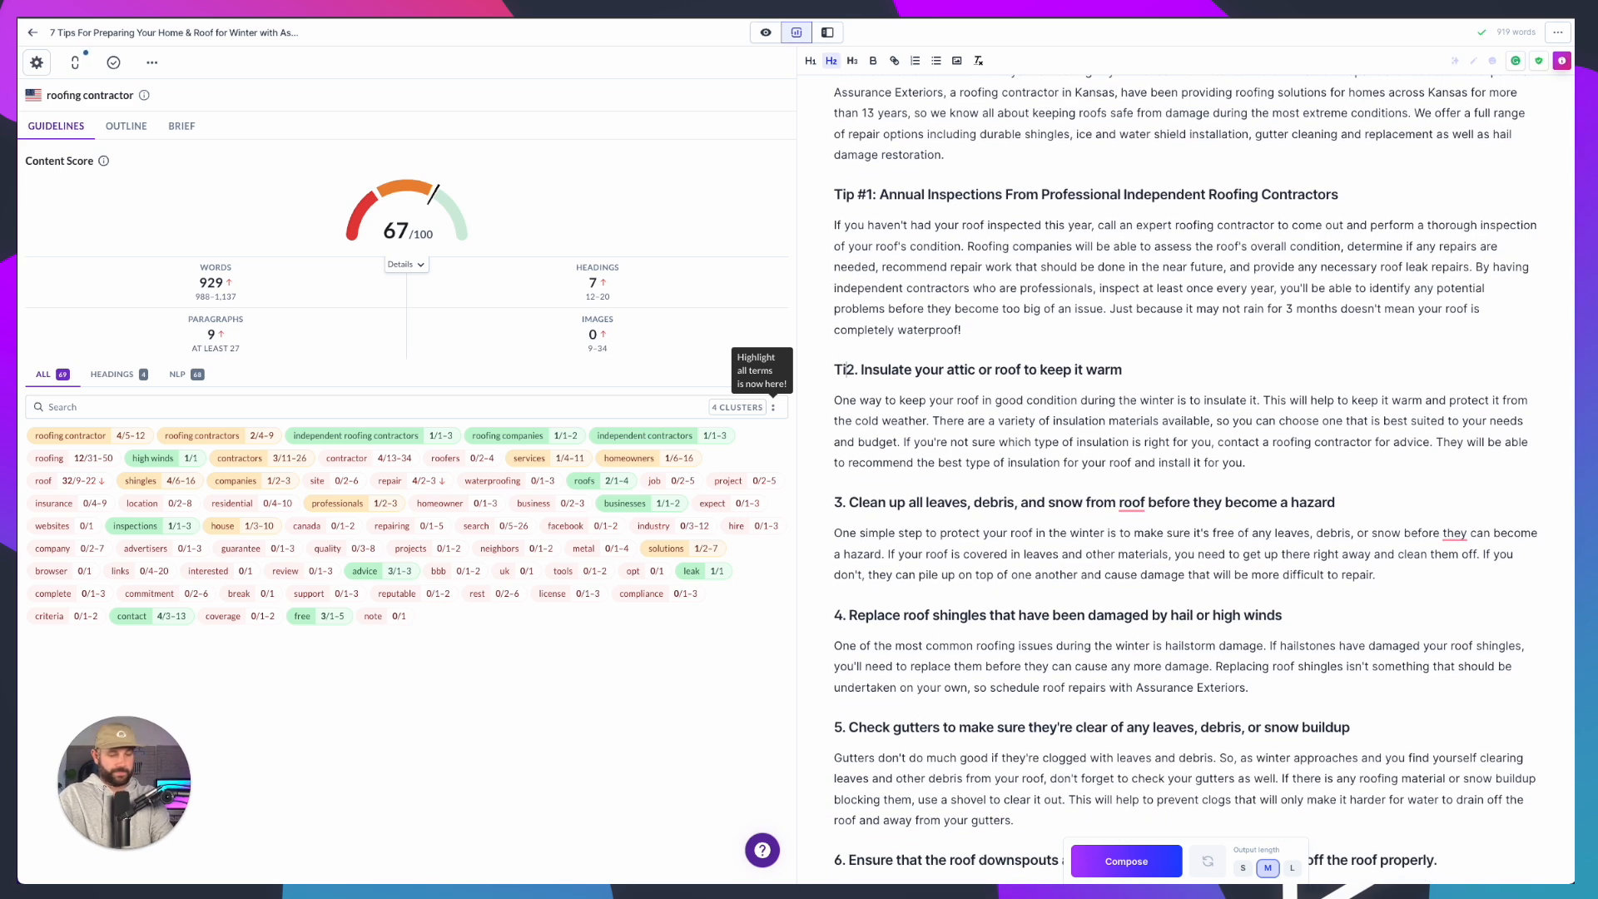
pyautogui.write('p #2')
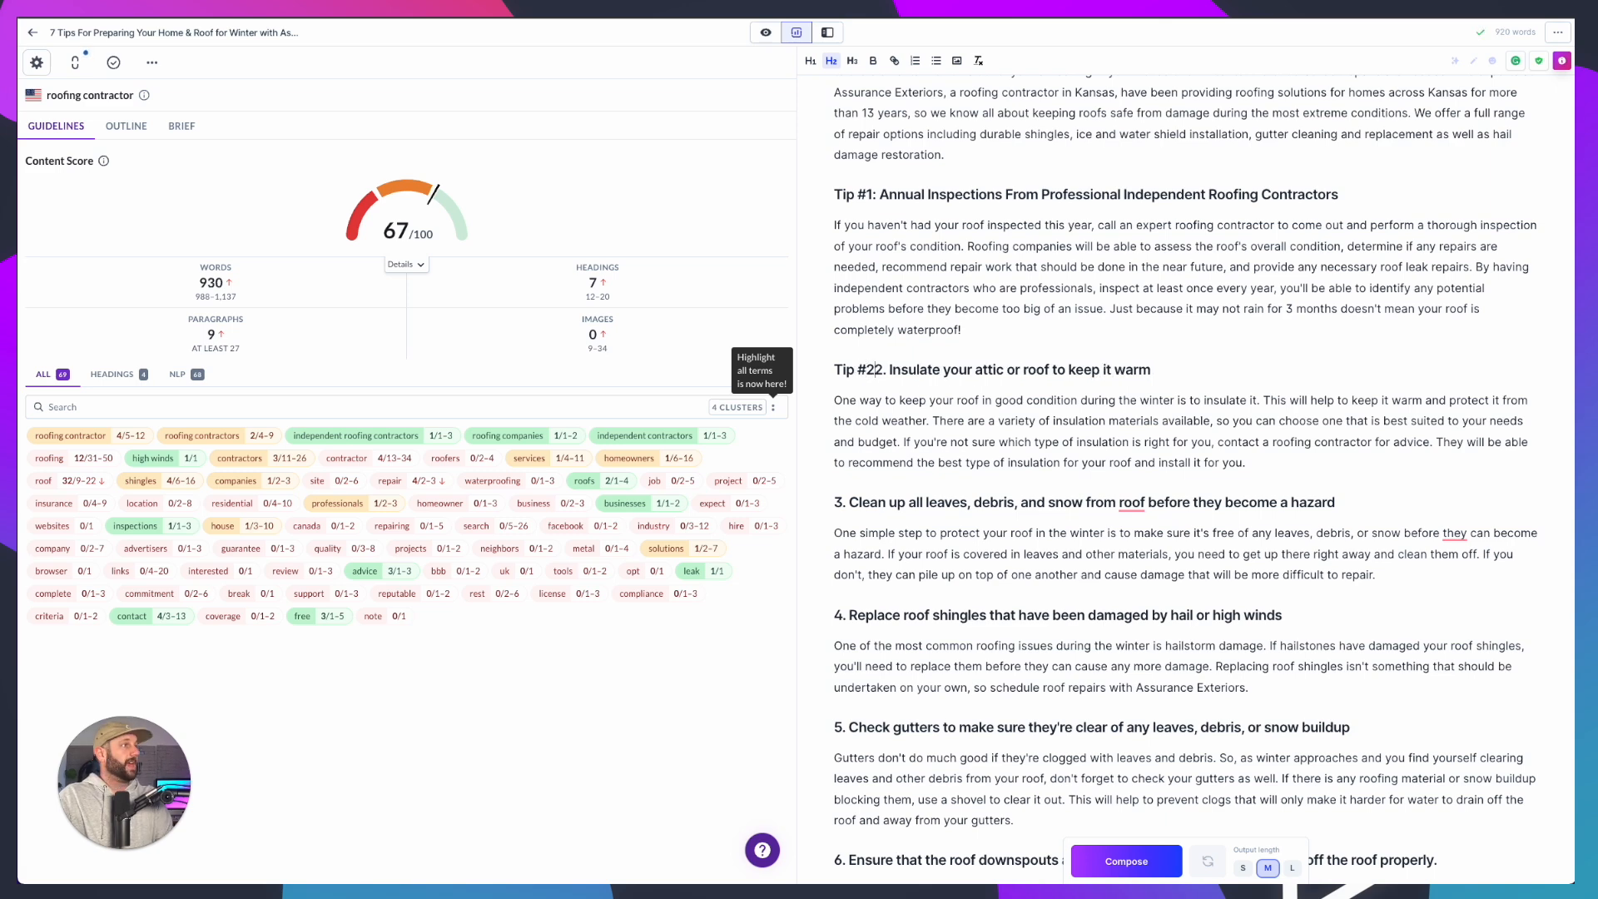
pyautogui.press('Delete')
pyautogui.press('Delete')
pyautogui.write(':')
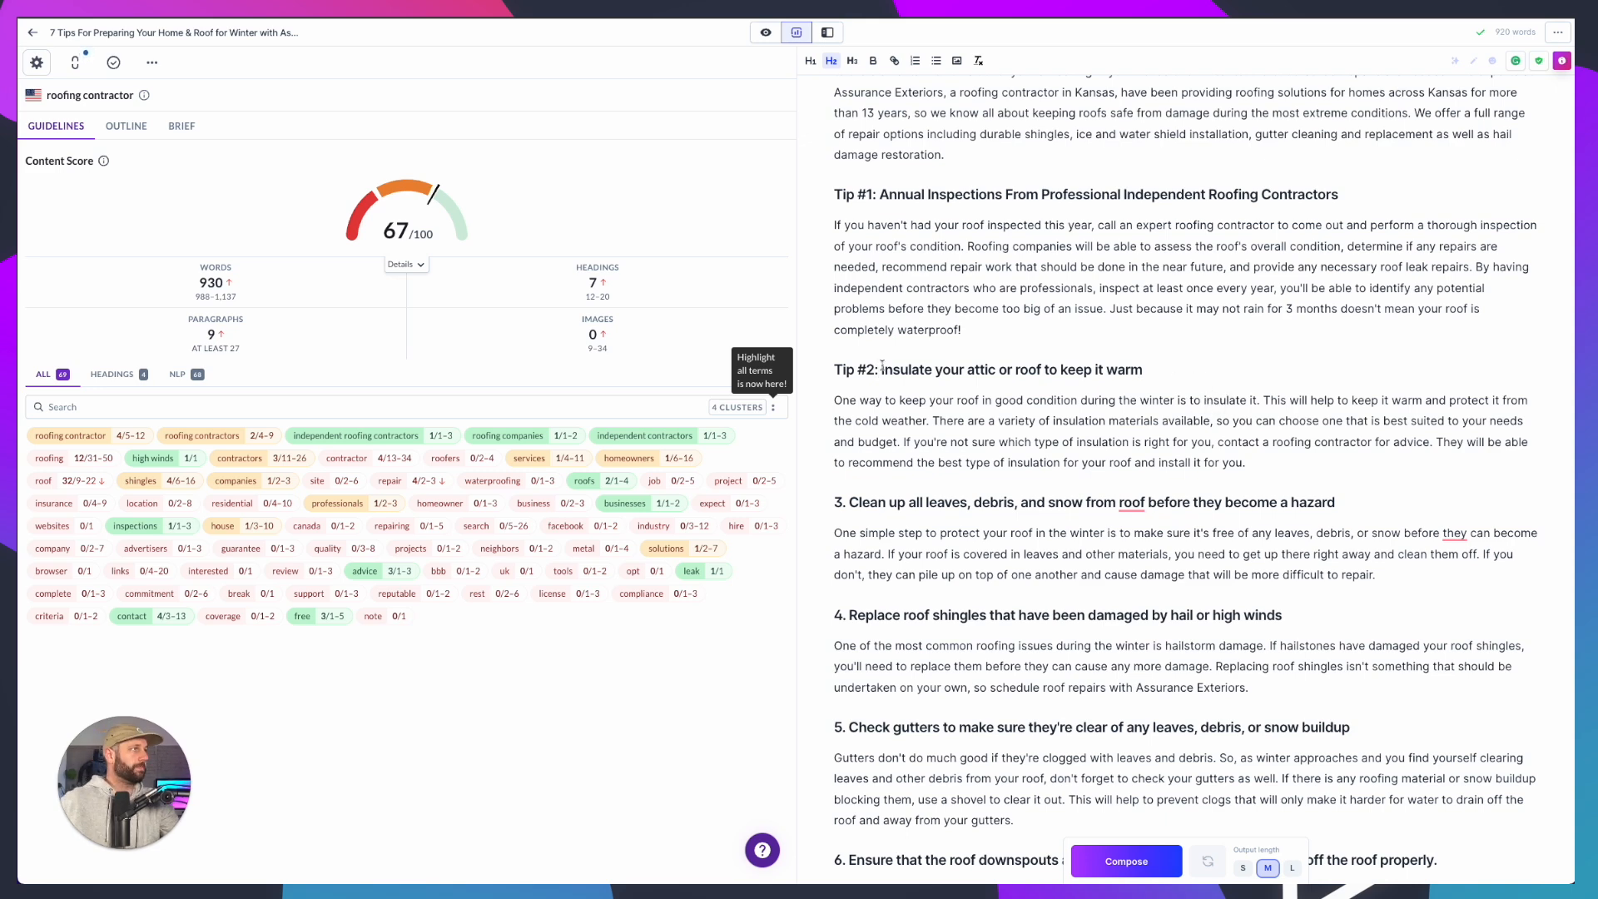
# Insert "local" before "roofing contractor for advice" in the Tip #2 paragraph
pyautogui.scroll(-1, 1024, 414)
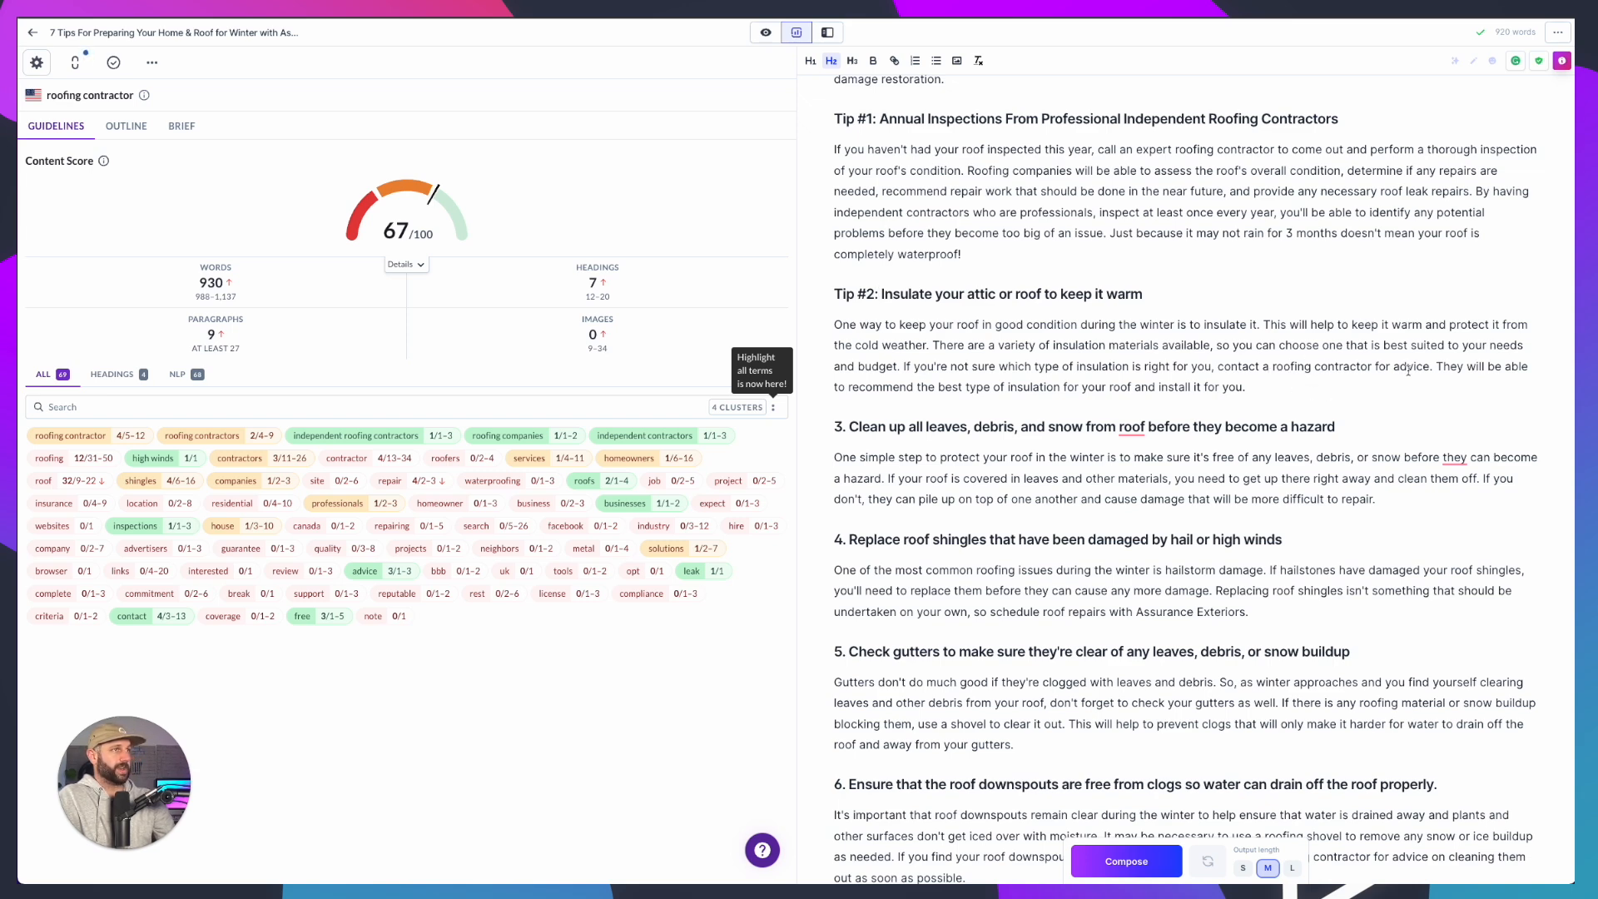
pyautogui.click(1273, 368)
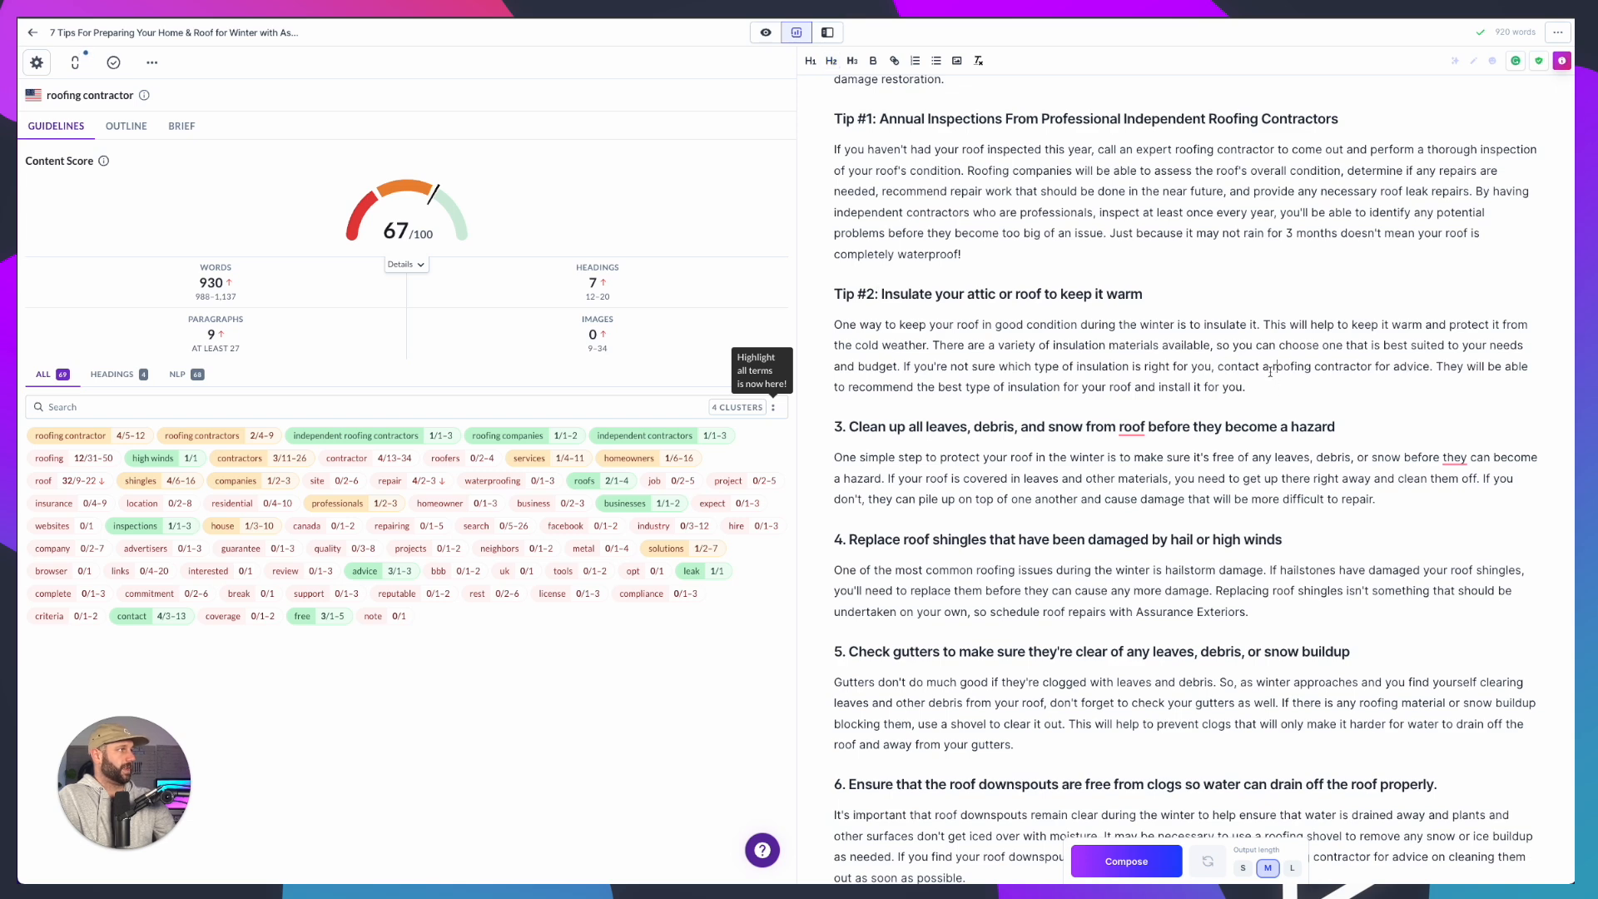
pyautogui.write('local')
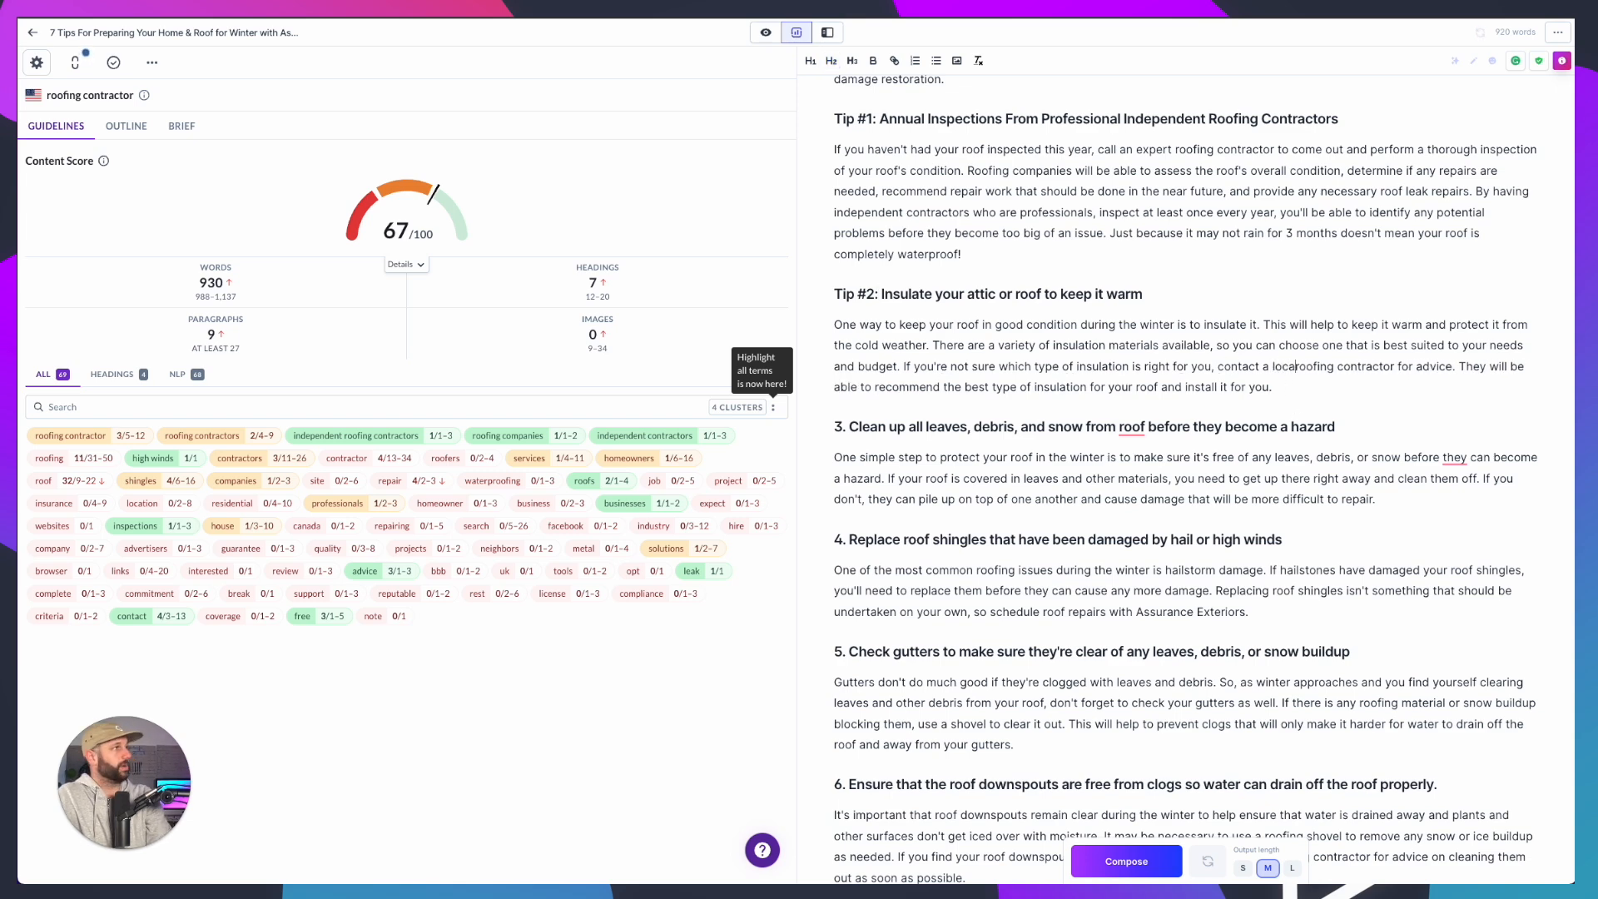
pyautogui.click(1363, 406)
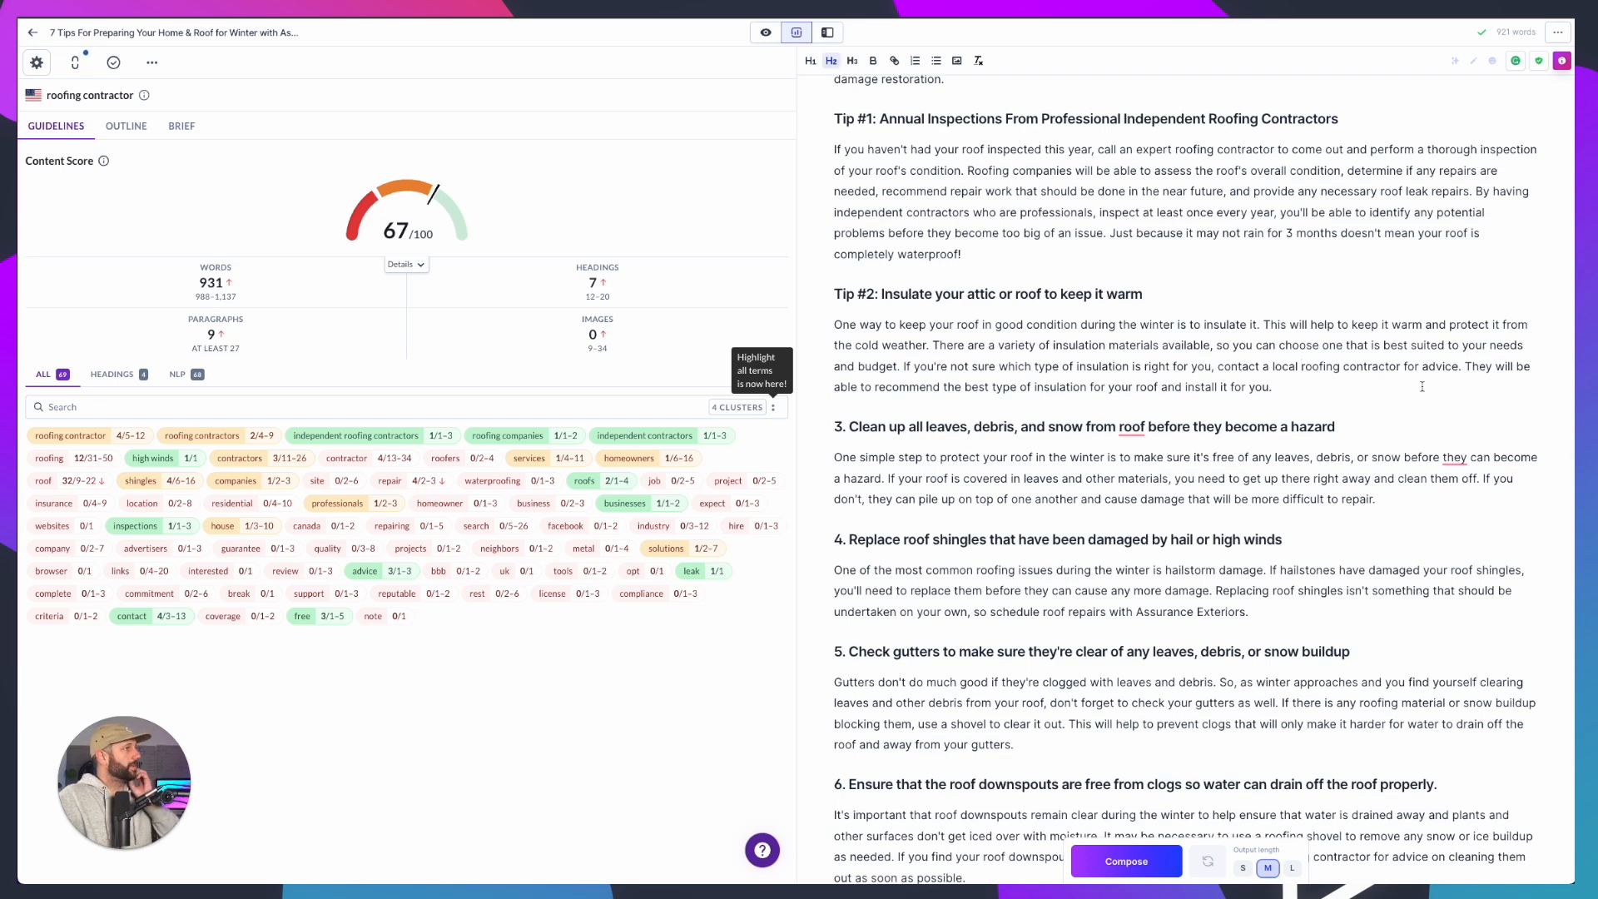
pyautogui.click(1373, 393)
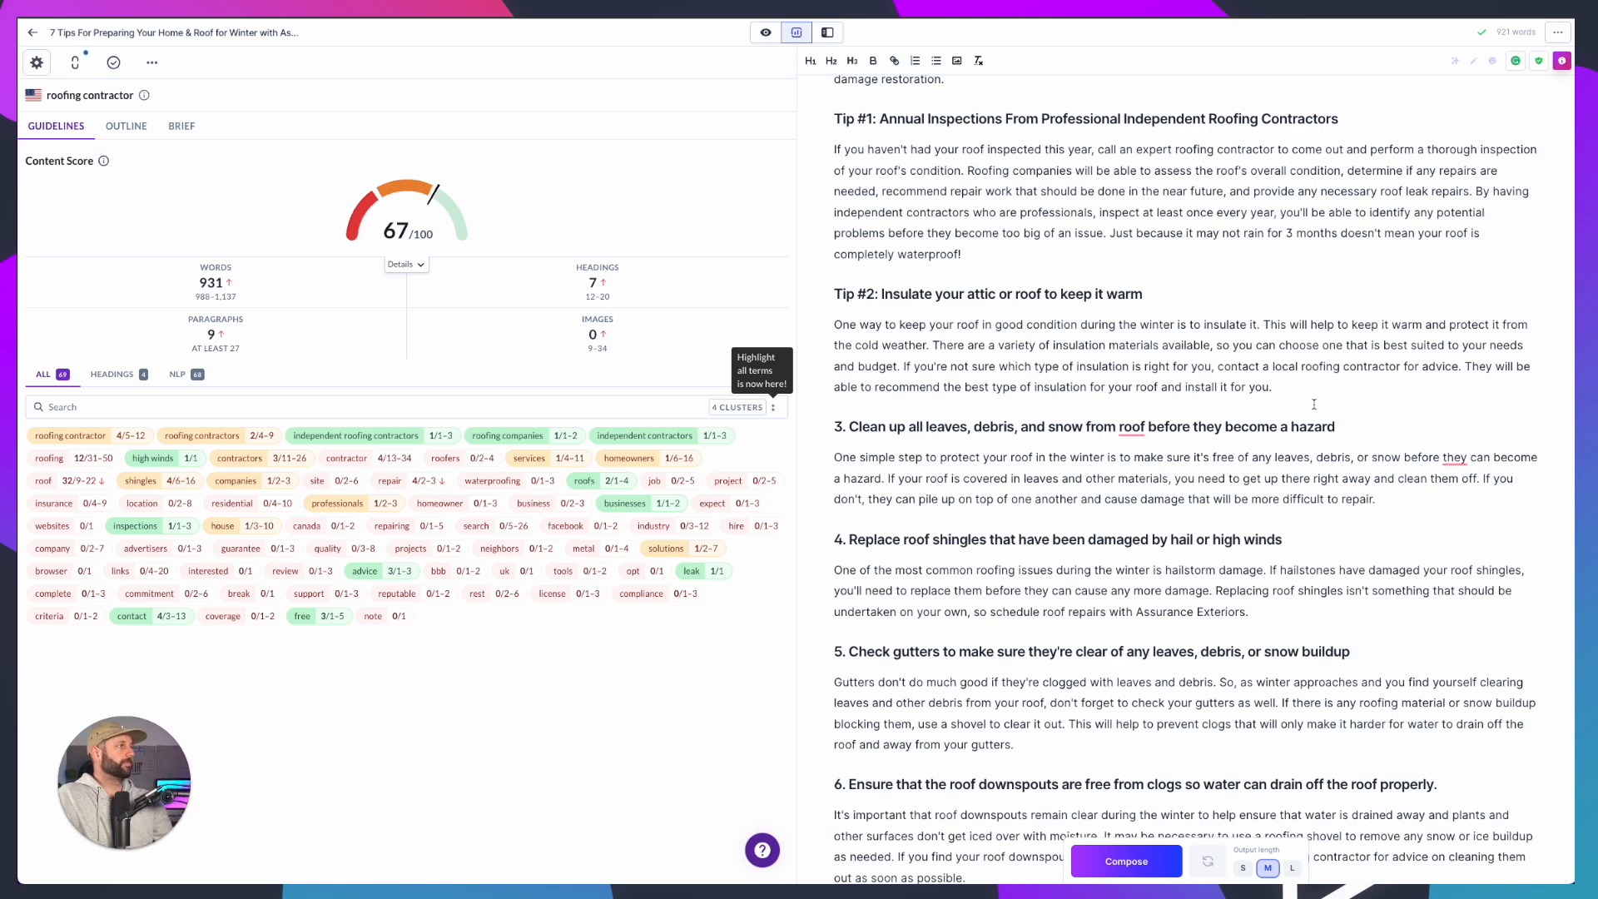
# Change the number prefix of the leaves, debris, and snow heading to "Tip #3:"
pyautogui.click(834, 426)
pyautogui.write('Tip #')
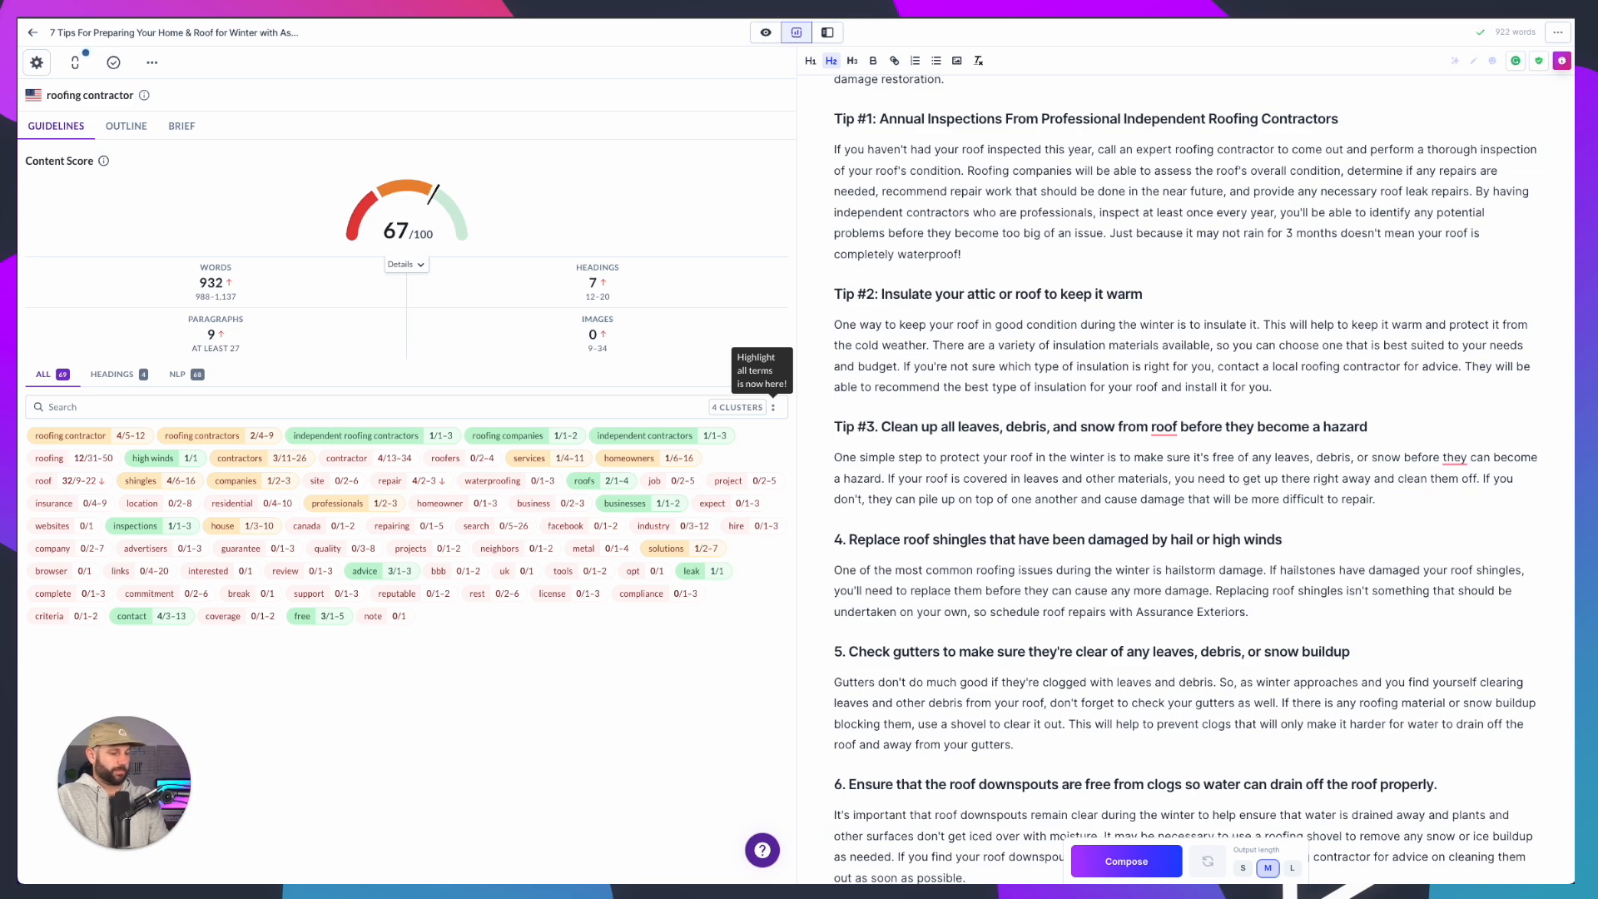
pyautogui.press('BackSpace')
pyautogui.write(':')
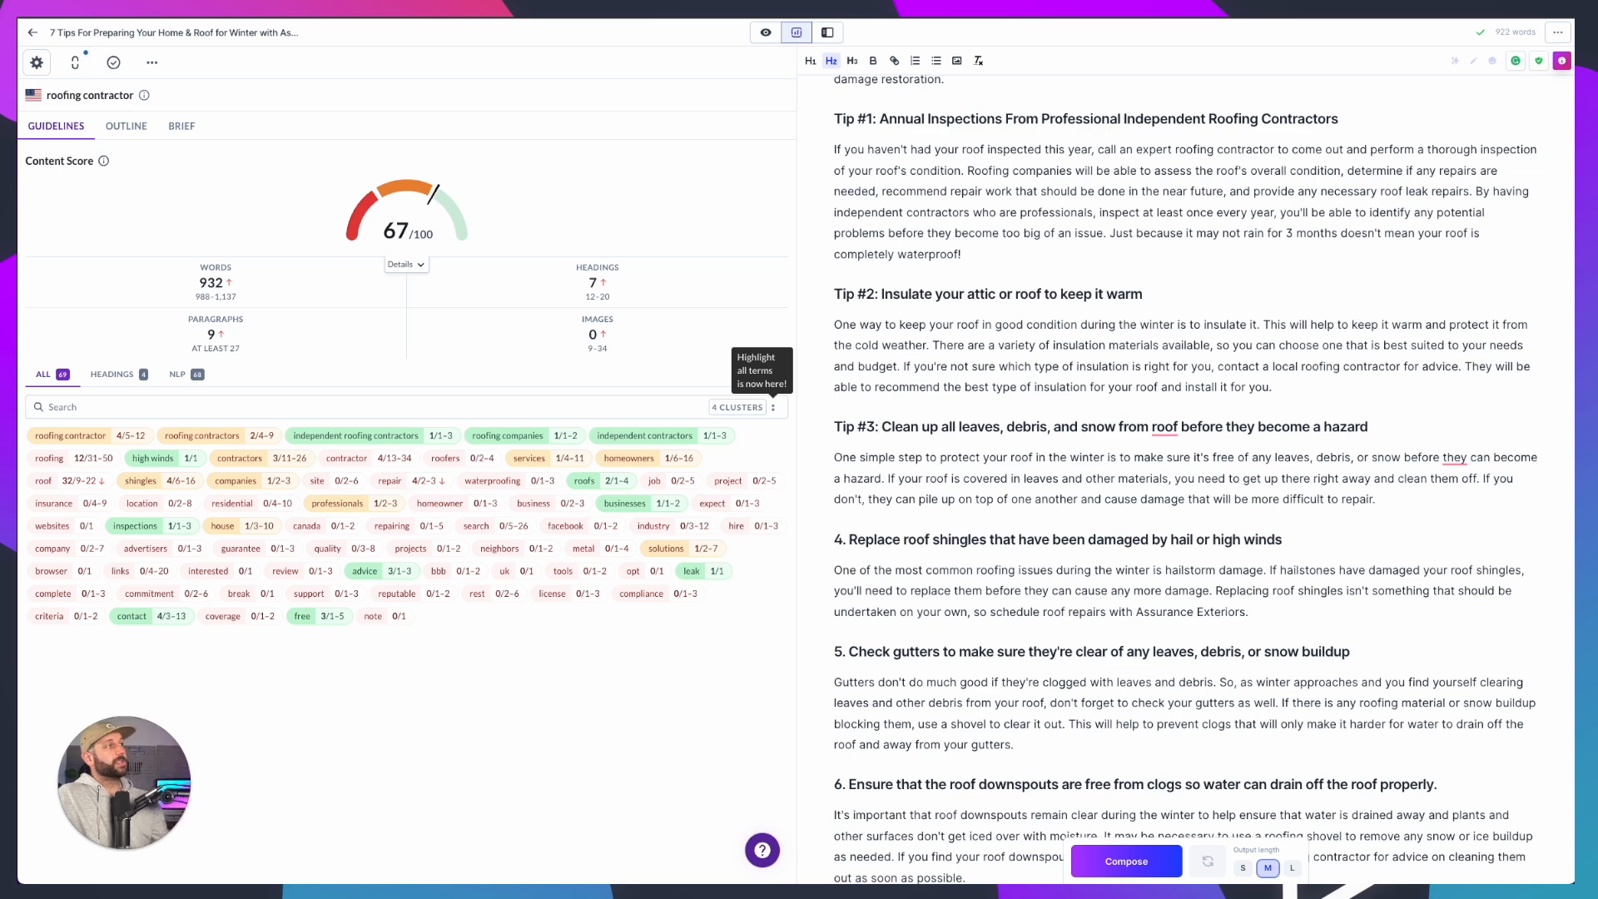
# Reword "snow from roof" in the Tip #3 heading to "snow from your roof"
pyautogui.moveTo(1170, 429)
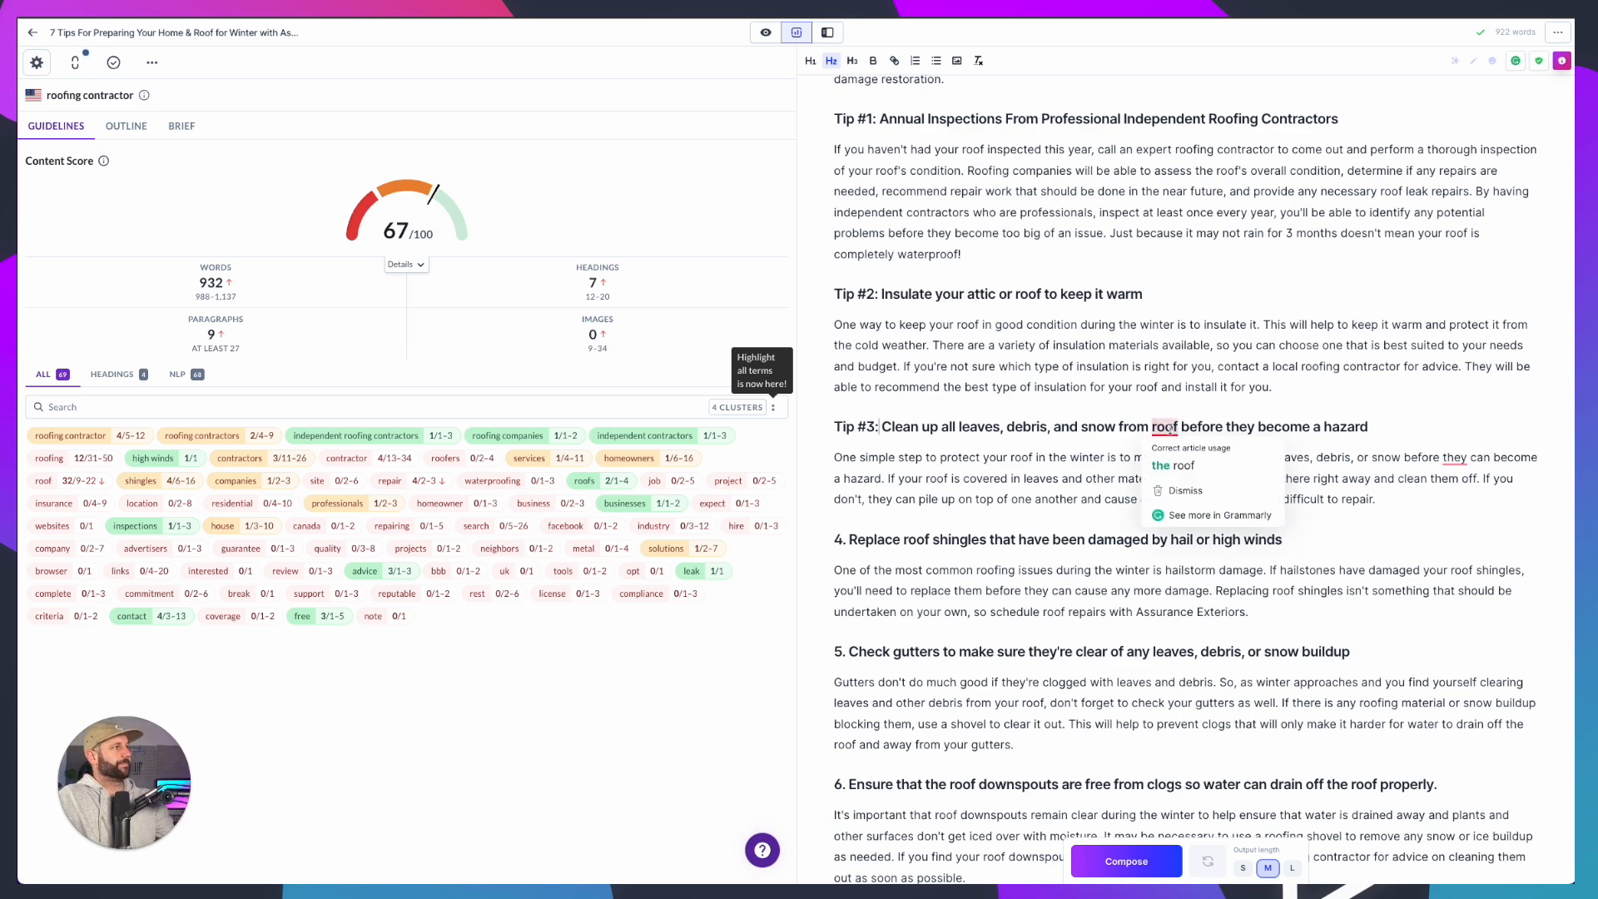
pyautogui.doubleClick(1168, 426)
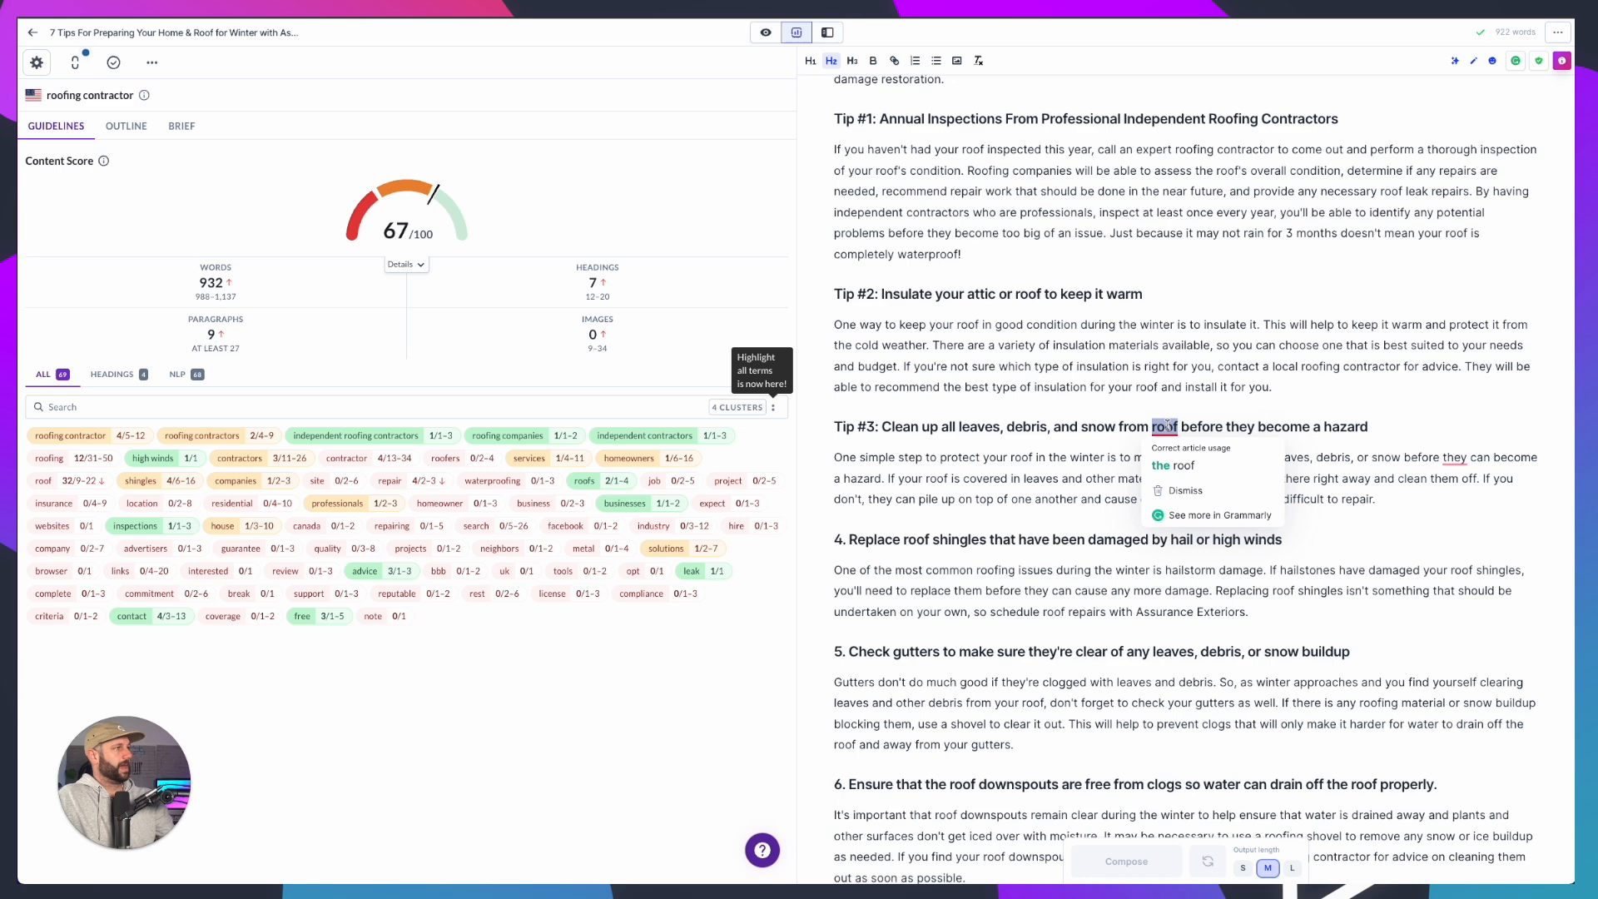
pyautogui.press('BackSpace')
pyautogui.press('BackSpace')
pyautogui.press('BackSpace')
pyautogui.press('BackSpace')
pyautogui.press('BackSpace')
pyautogui.press('BackSpace')
pyautogui.press('BackSpace')
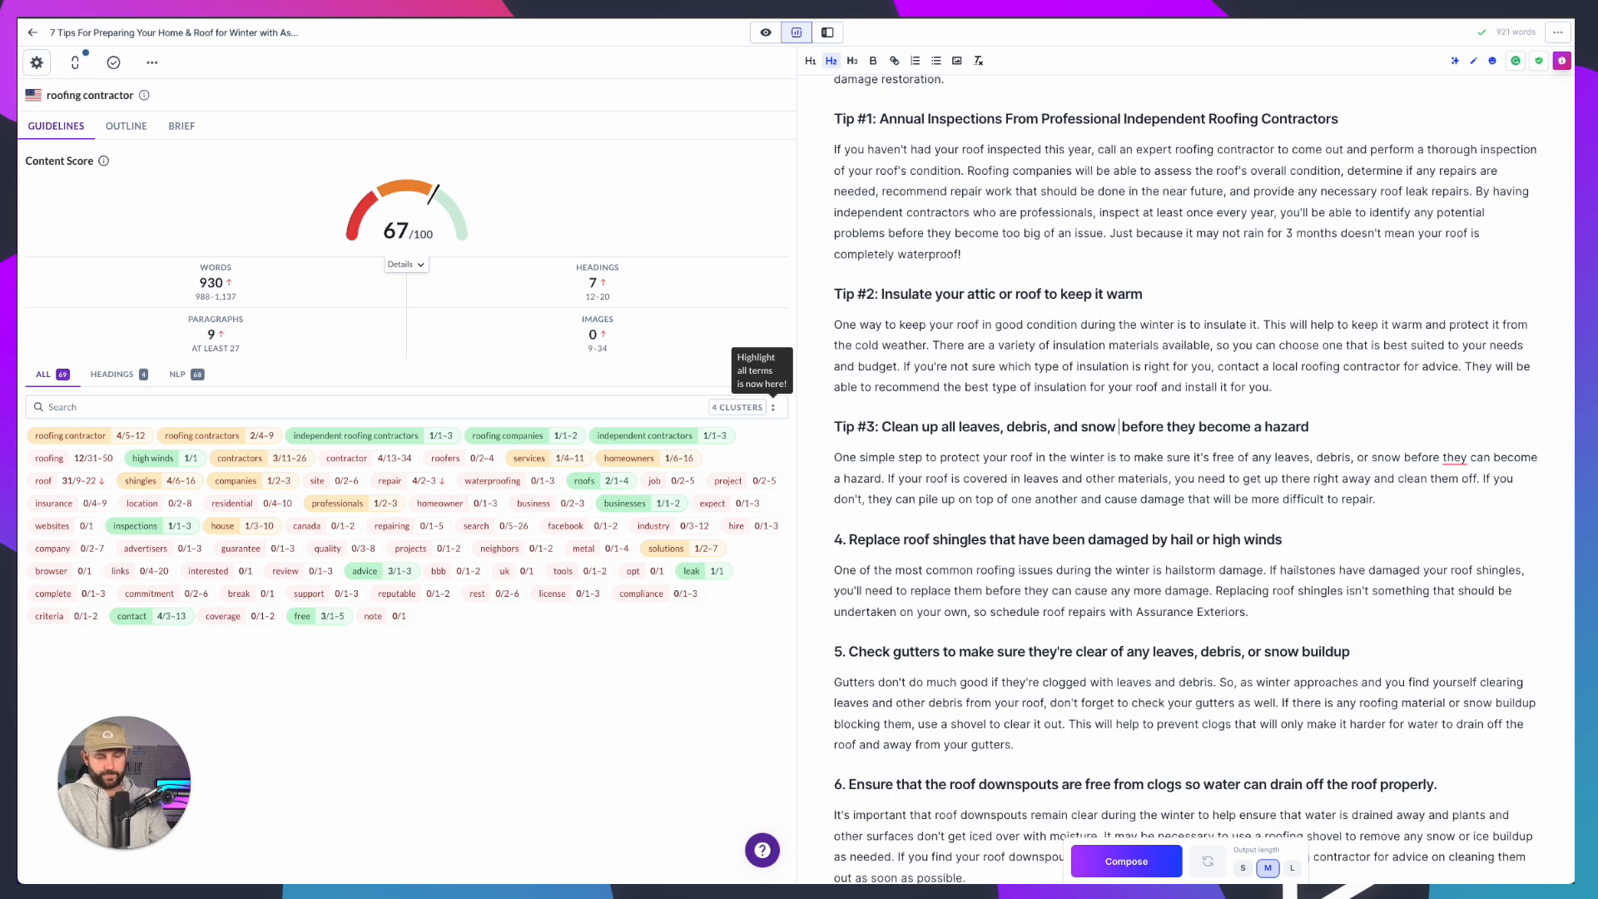
pyautogui.write('from')
pyautogui.write(' your roo')
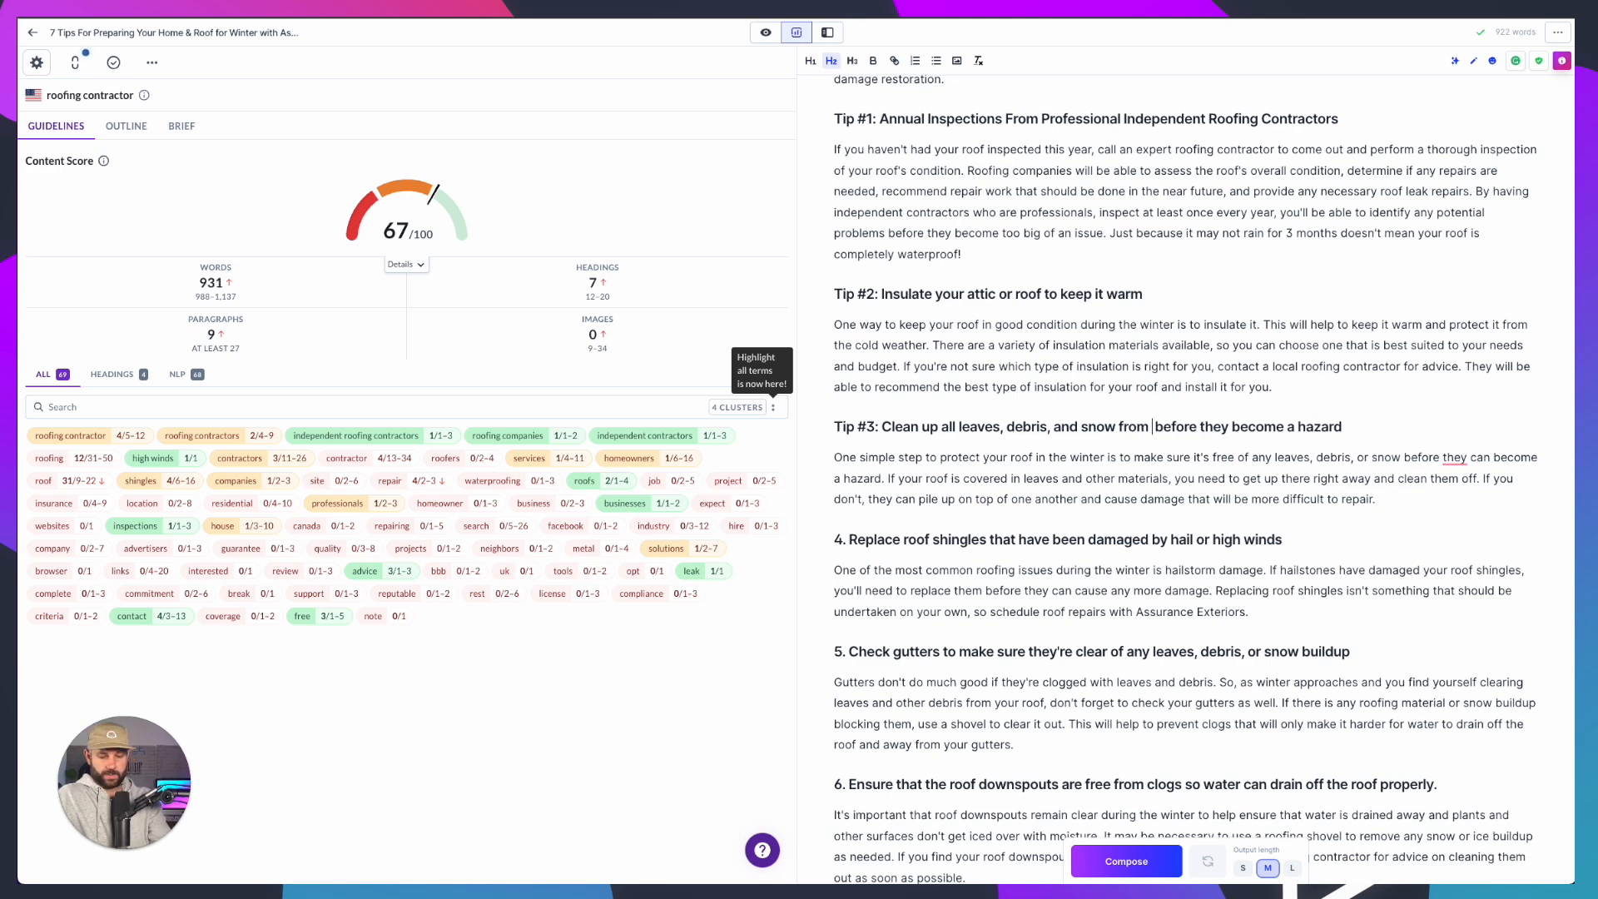
pyautogui.write('f')
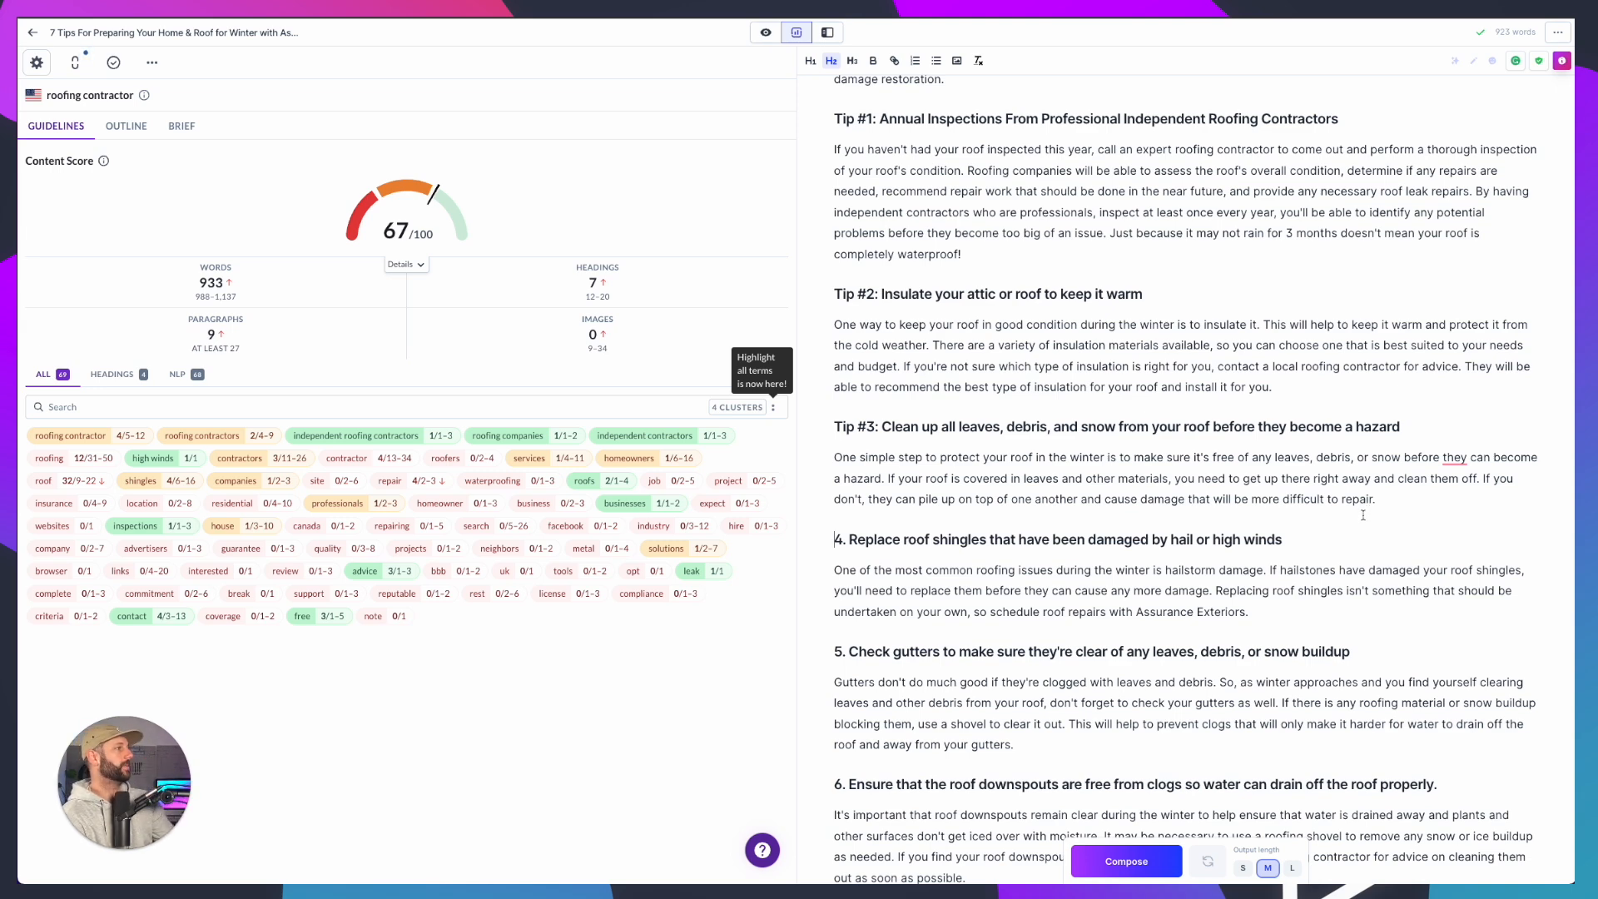
# Accept the Grammarly pronoun correction from "they" to "it" before "can become a hazard" in the Tip #3 paragraph
pyautogui.click(1426, 499)
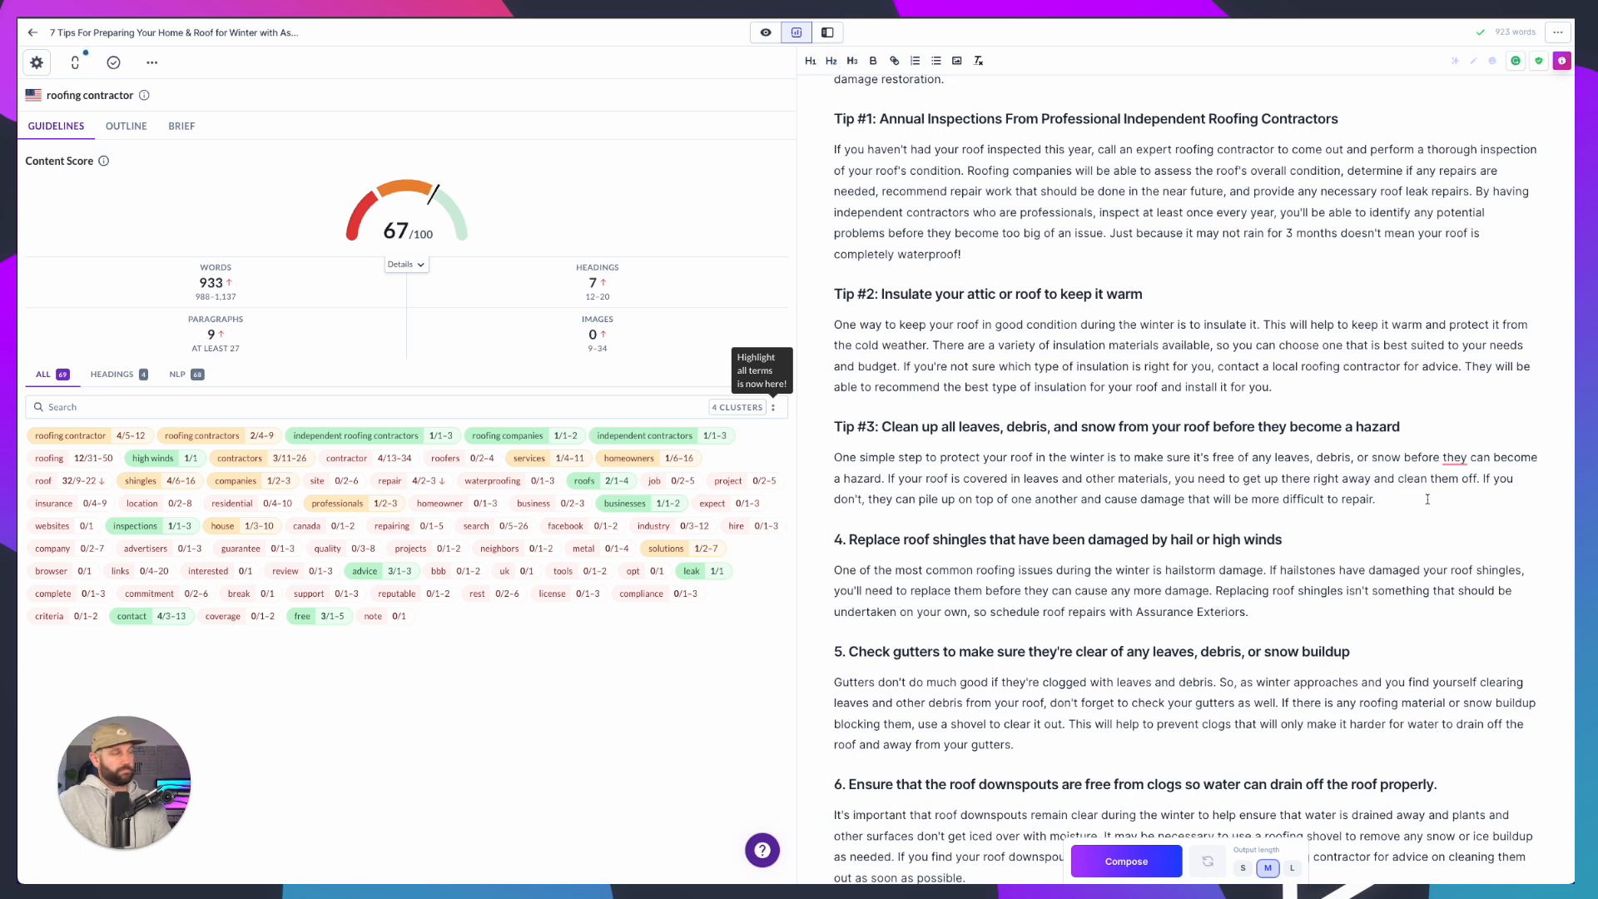
pyautogui.scroll(-3, 1427, 500)
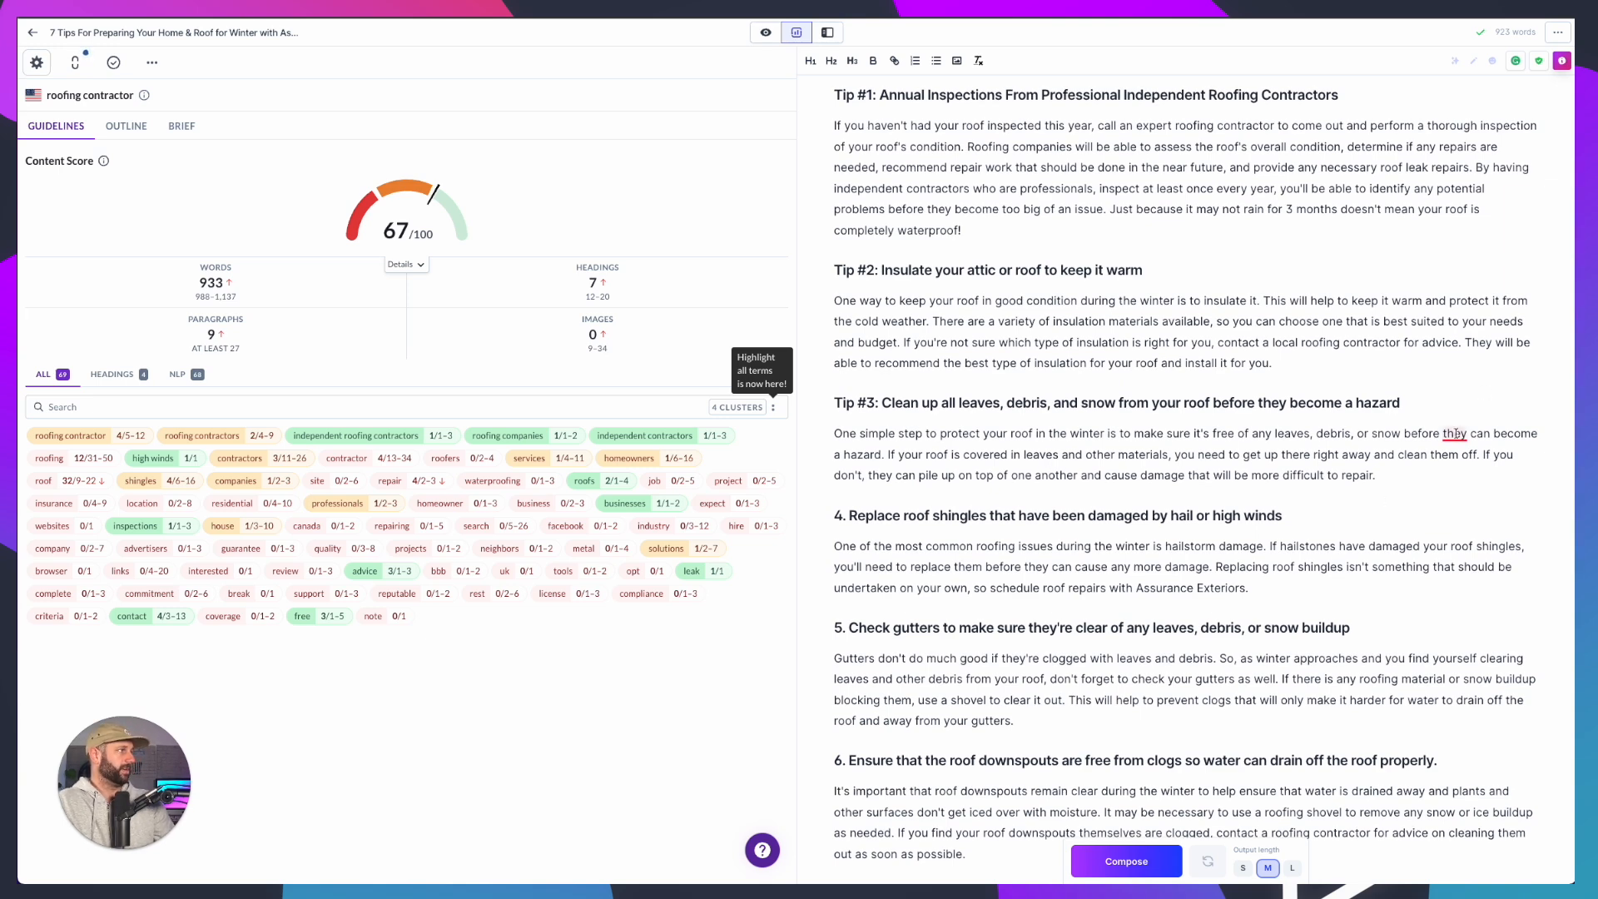
pyautogui.moveTo(1453, 433)
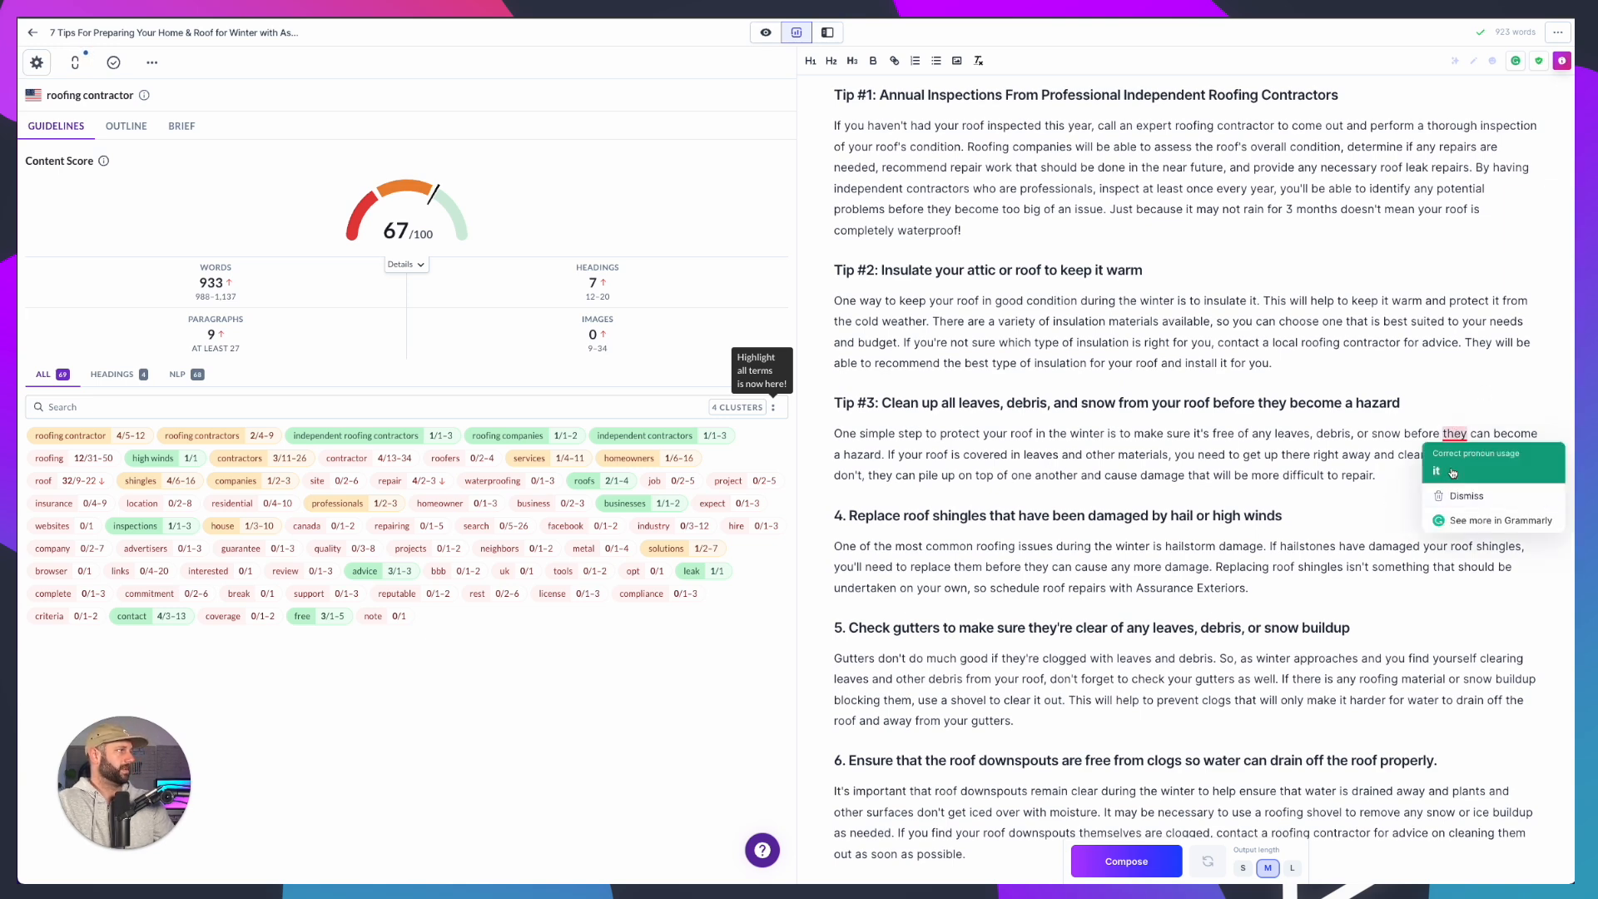
pyautogui.click(1452, 472)
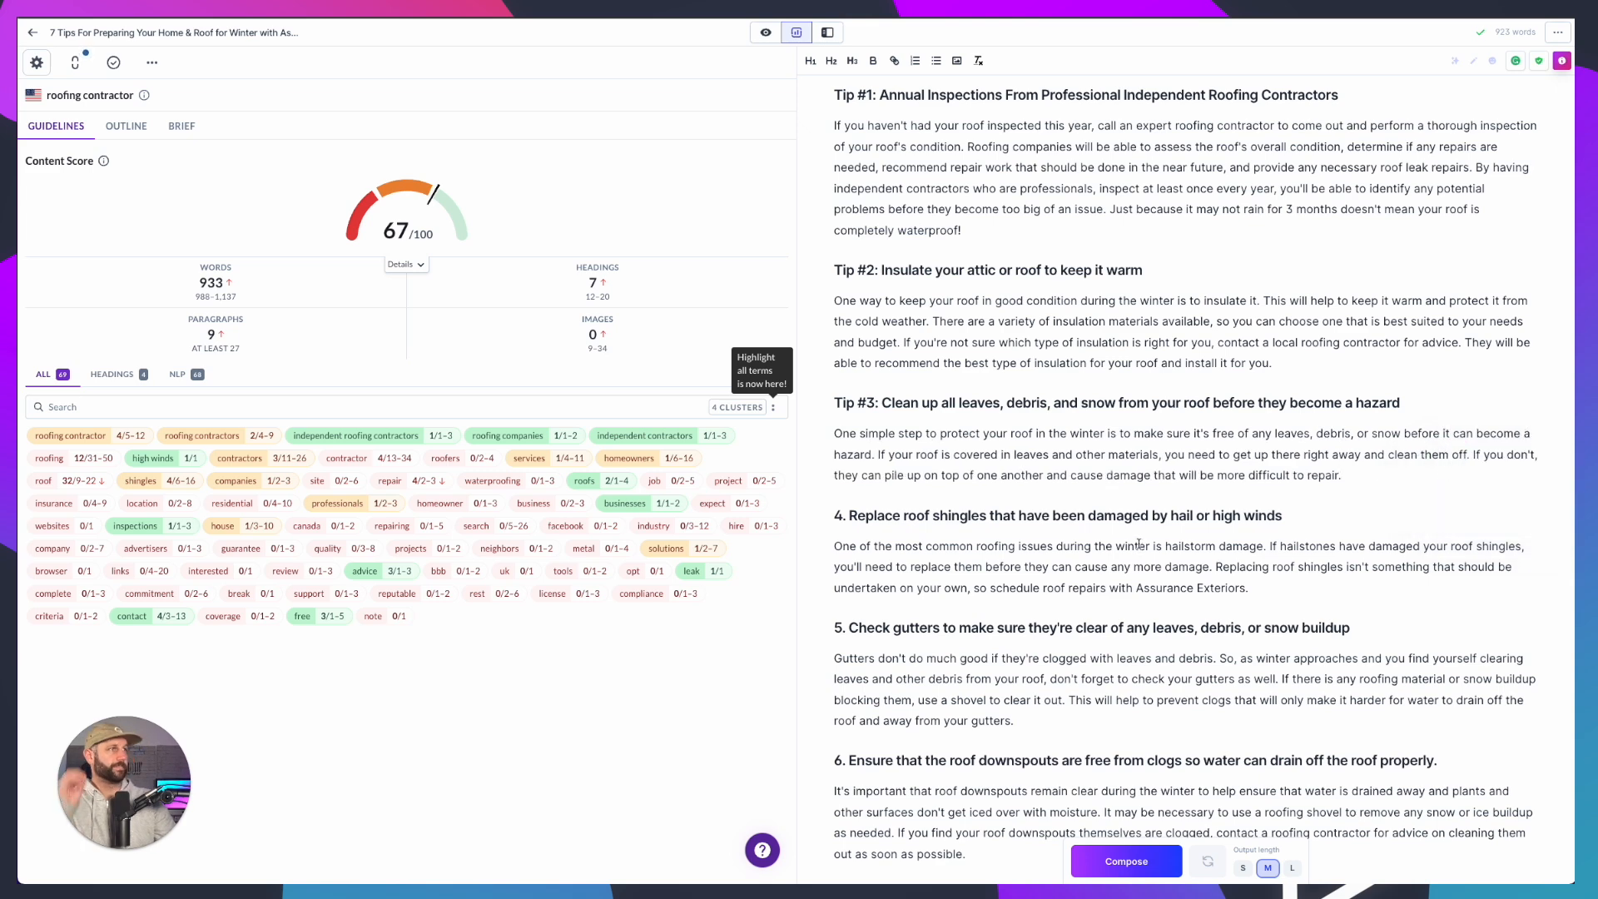
# Begin a new sentence at the end of the Tip #3 paragraph: "If you are unable to safely do this yourself"
pyautogui.scroll(-2, 1115, 544)
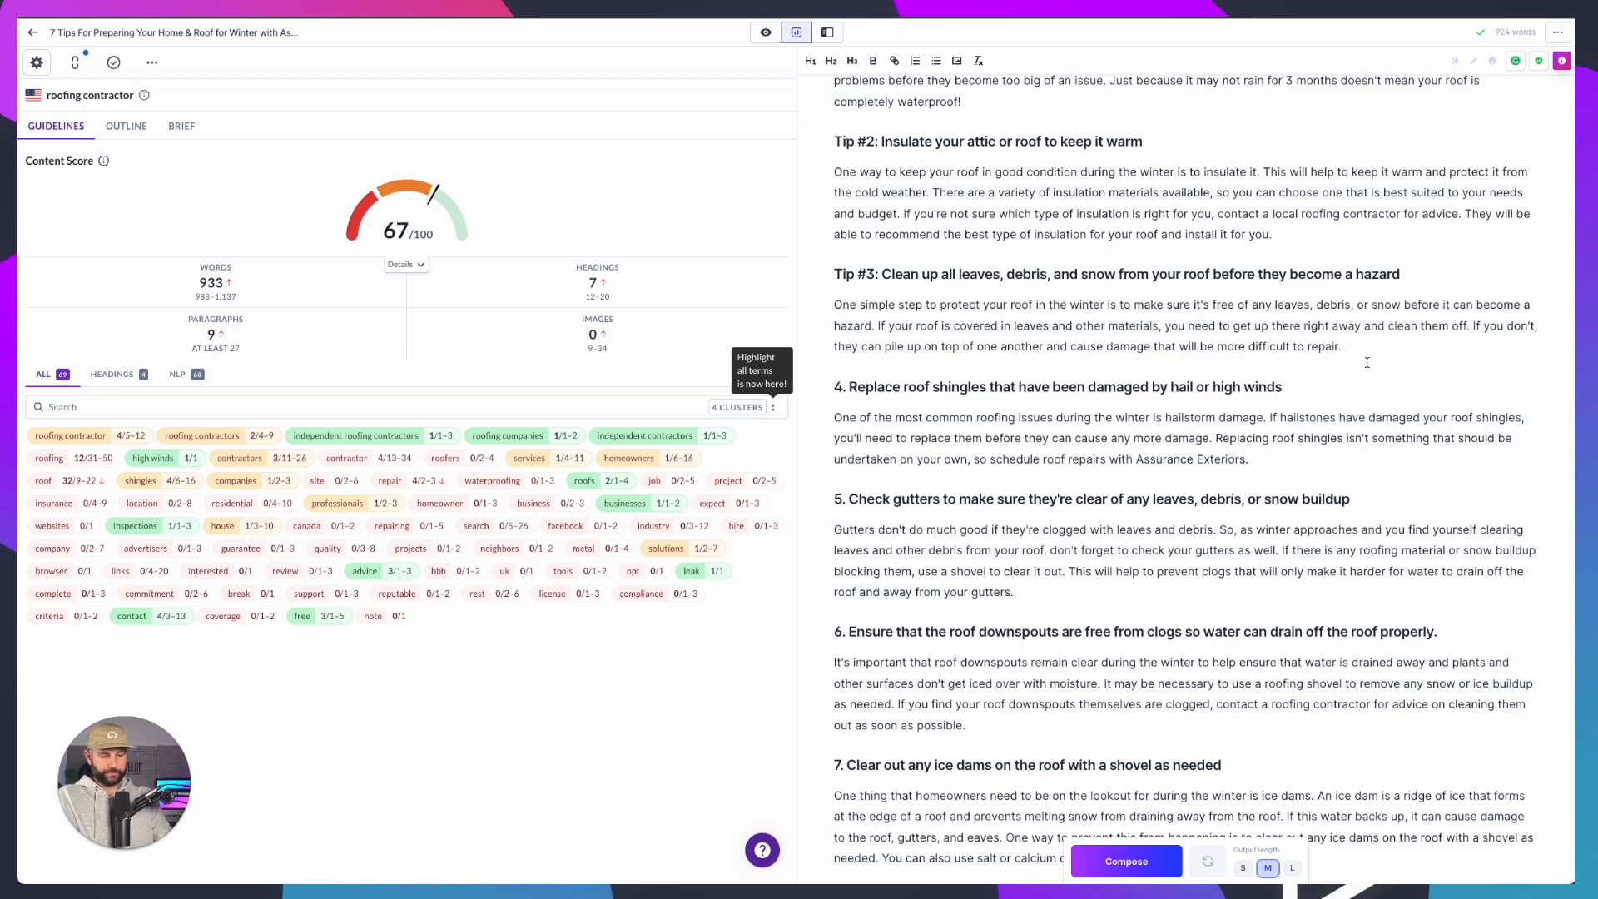
pyautogui.write('If you are')
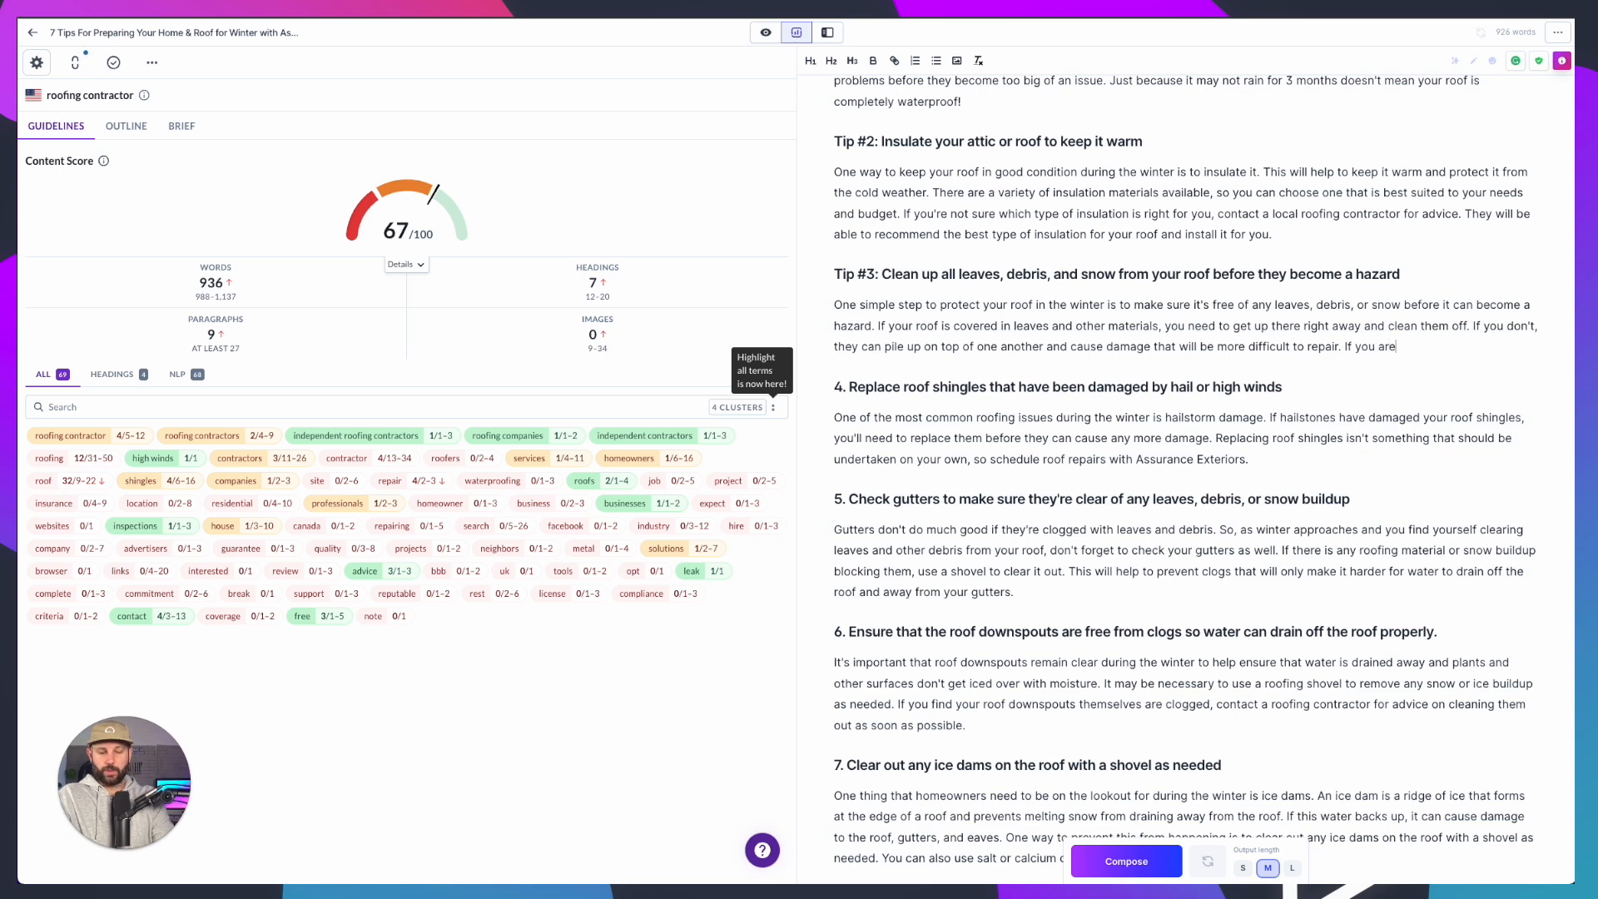
pyautogui.write(' unable to')
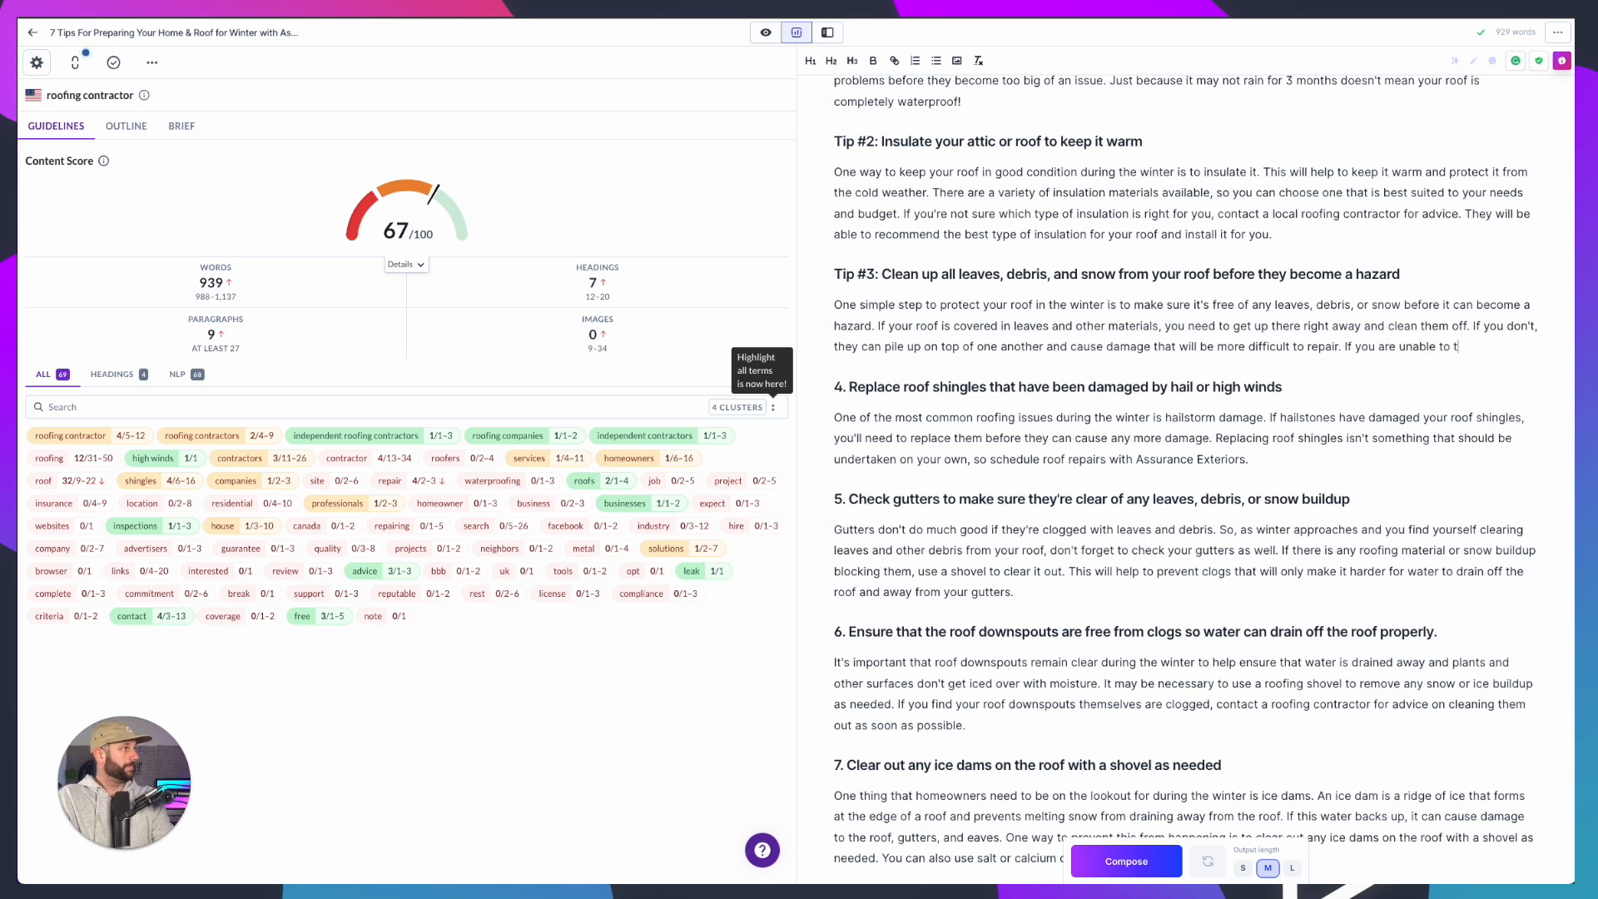
pyautogui.write(' safely do this your')
pyautogui.press('BackSpace')
pyautogui.write('self')
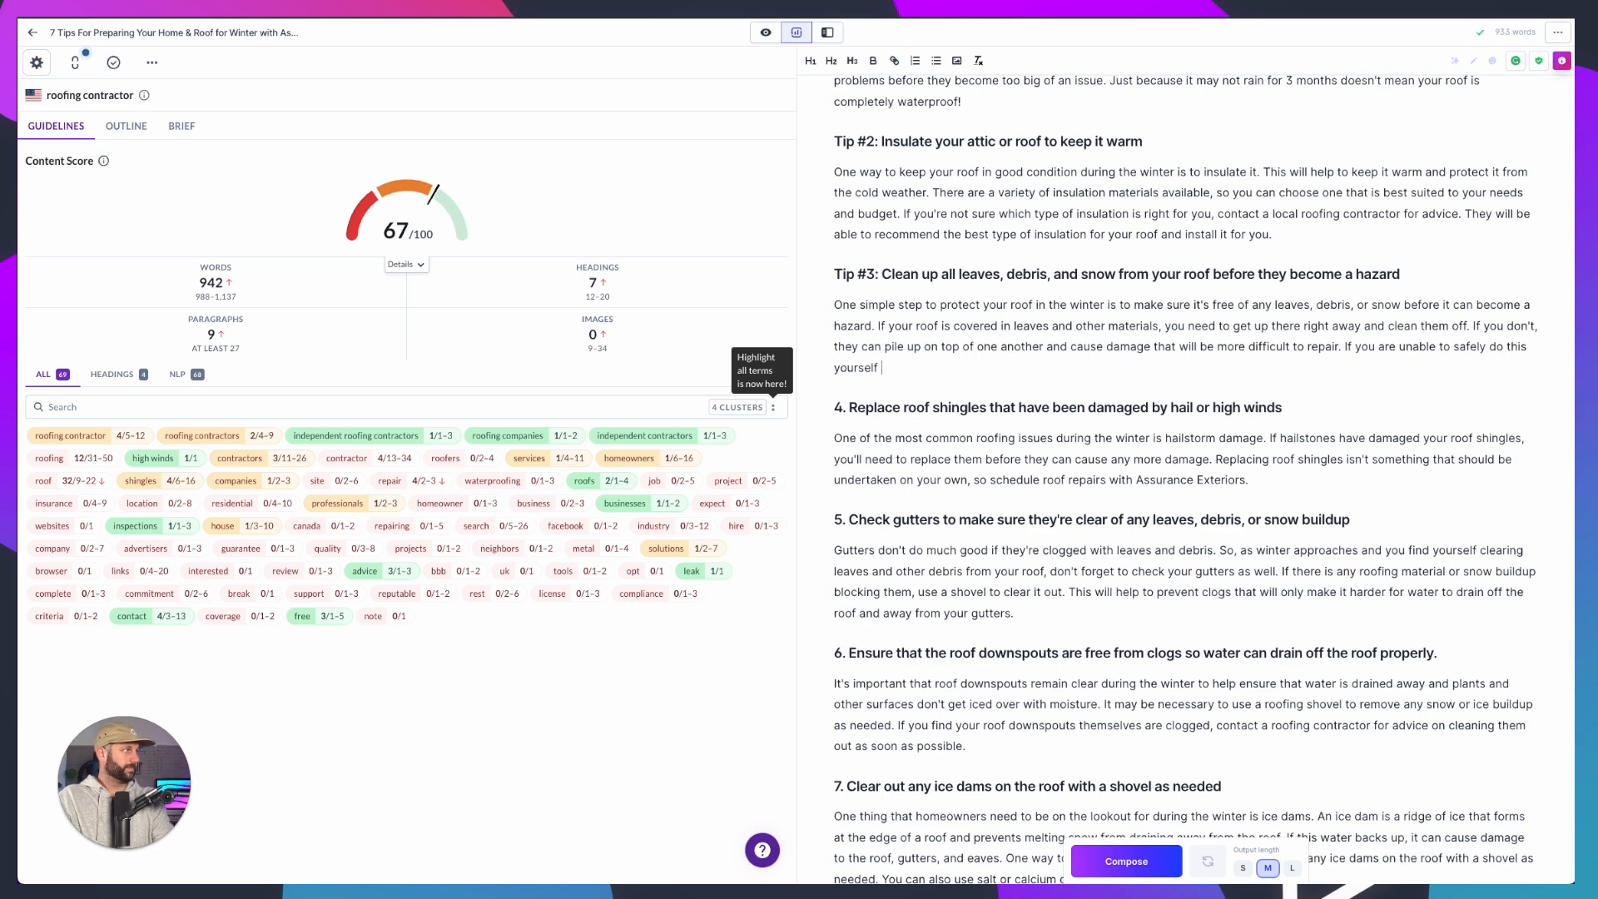
# Insert ", the homeowner," after "If you" in the last sentence of the Tip #3 paragraph
pyautogui.click(1378, 346)
pyautogui.write(',')
pyautogui.press('BackSpace')
pyautogui.press('BackSpace')
pyautogui.write(', the homeo')
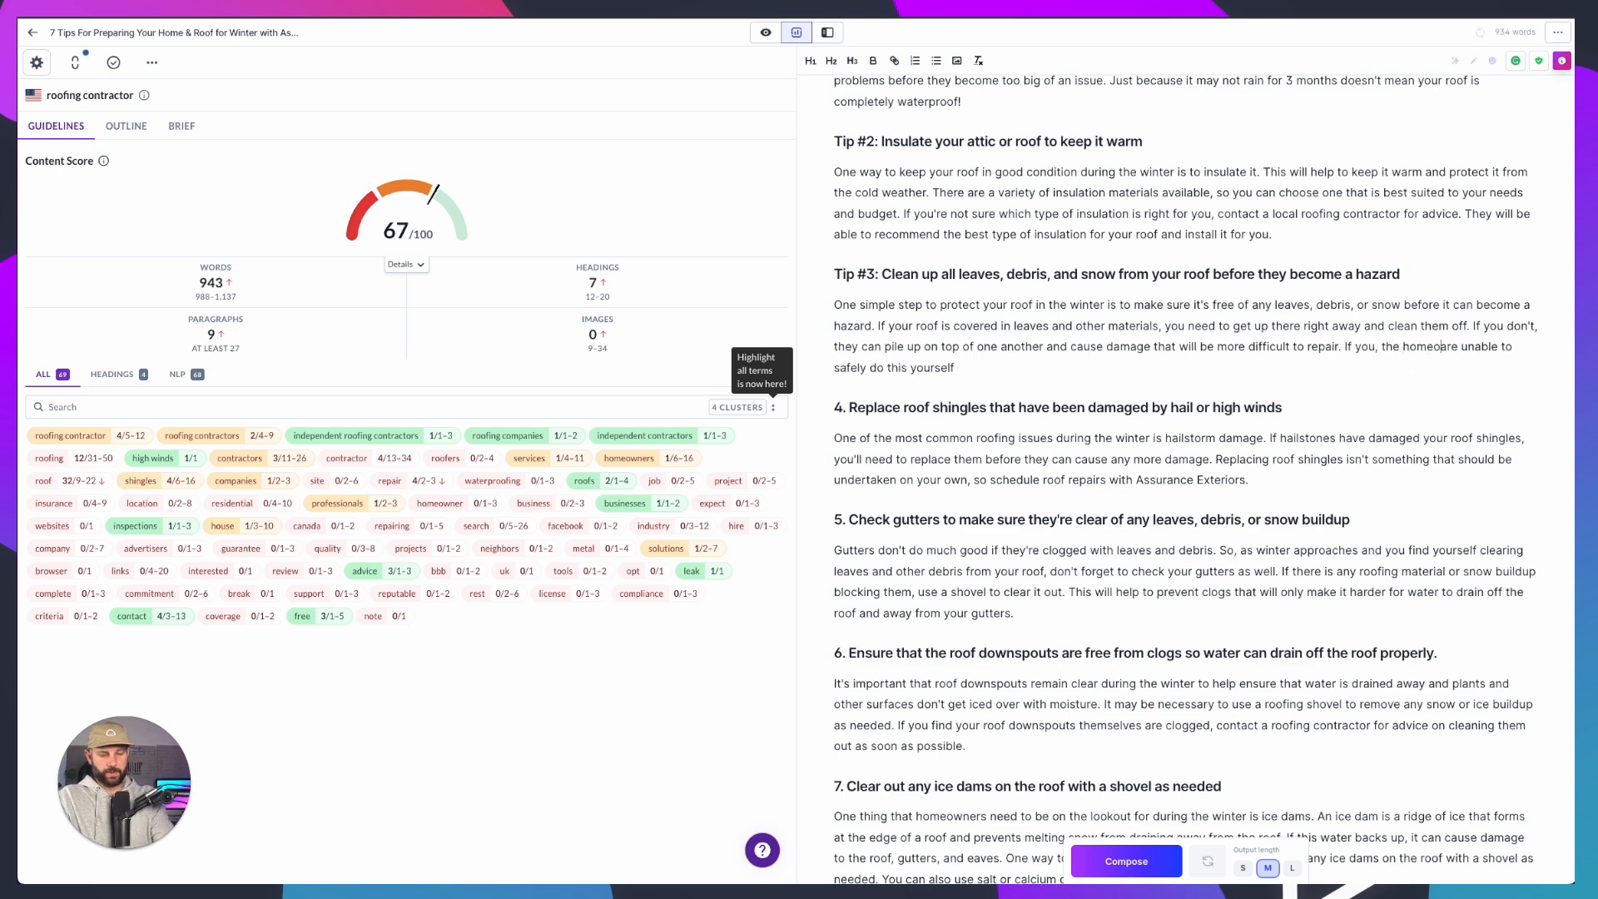
pyautogui.write('wner,')
pyautogui.press('BackSpace')
pyautogui.press('BackSpace')
pyautogui.write(', ')
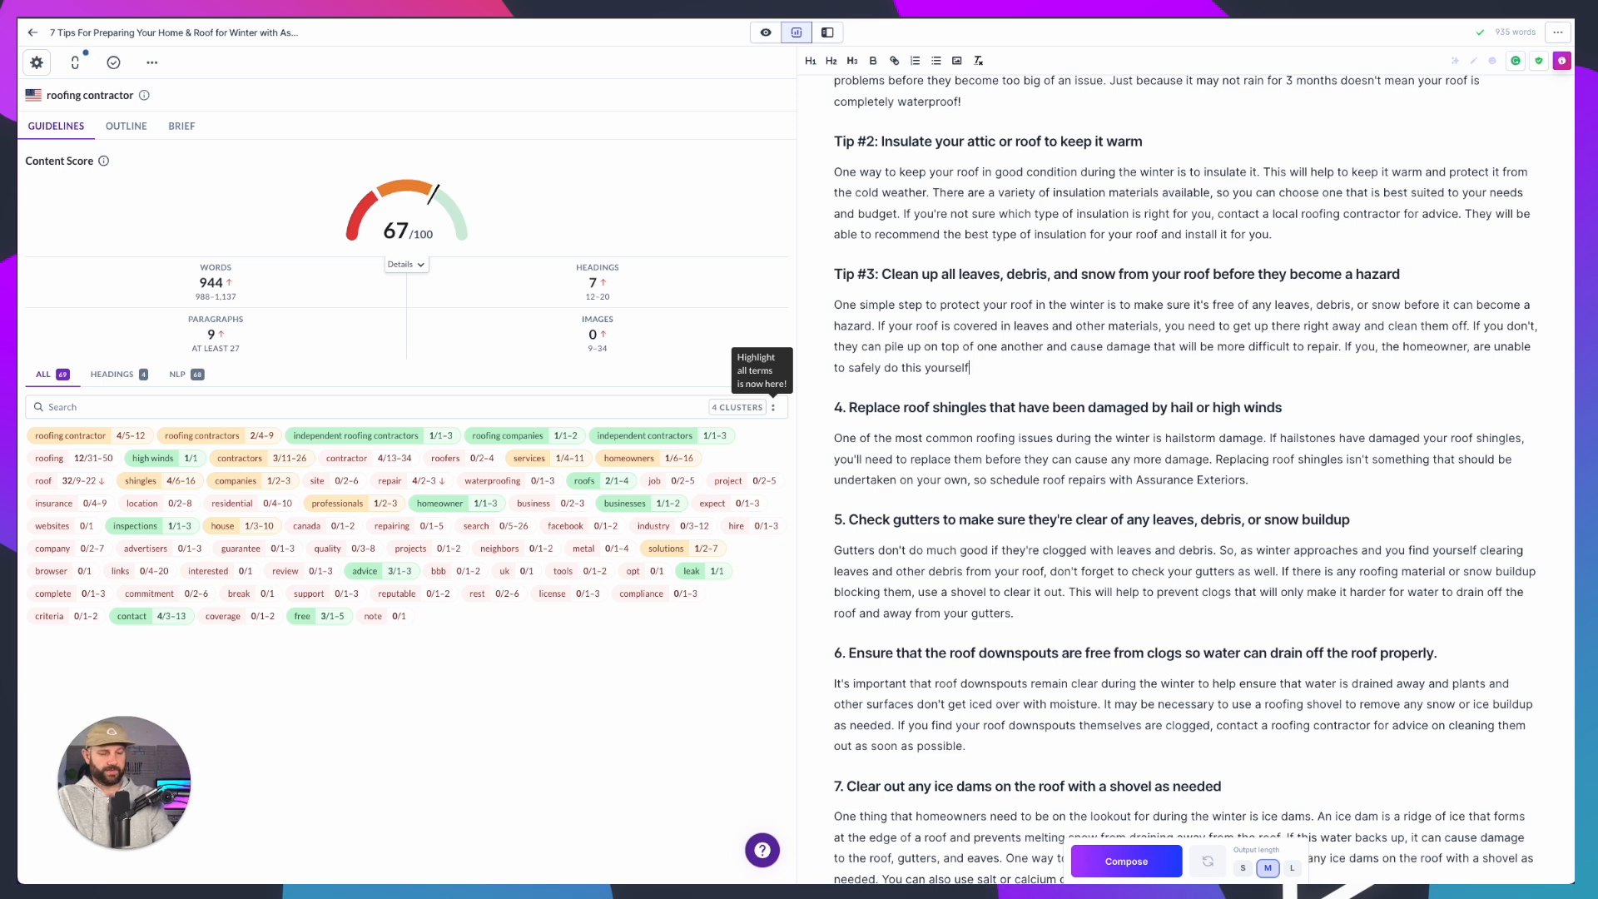
# Extend the last sentence of the Tip #3 paragraph after "do this yourself" with ", contact a contractor or company"
pyautogui.write(',')
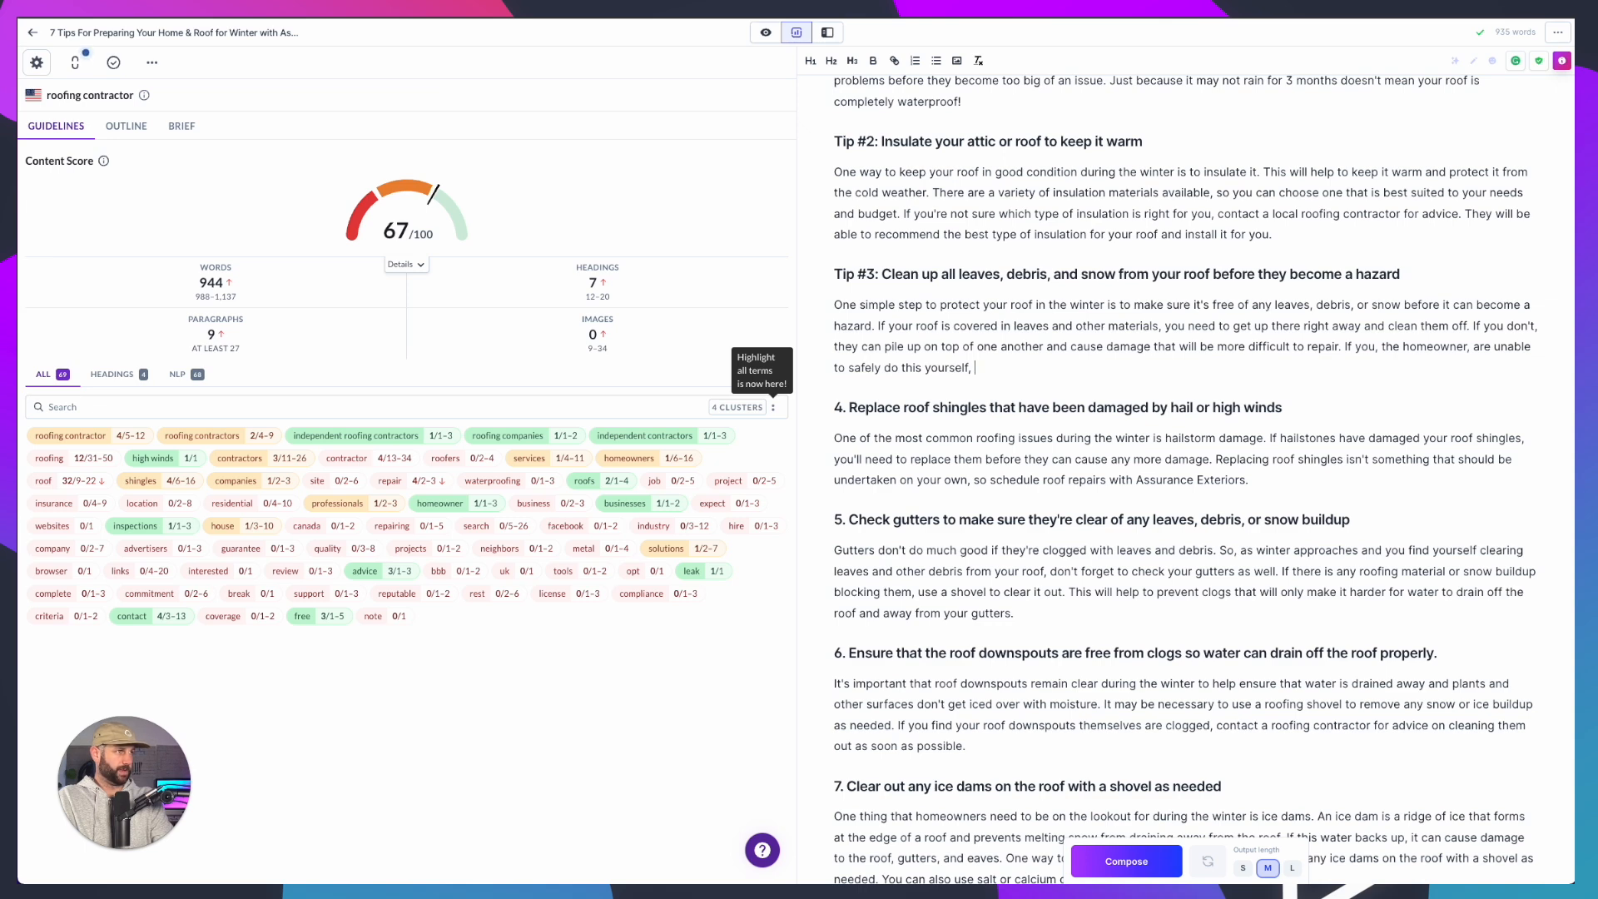
pyautogui.write('contact ')
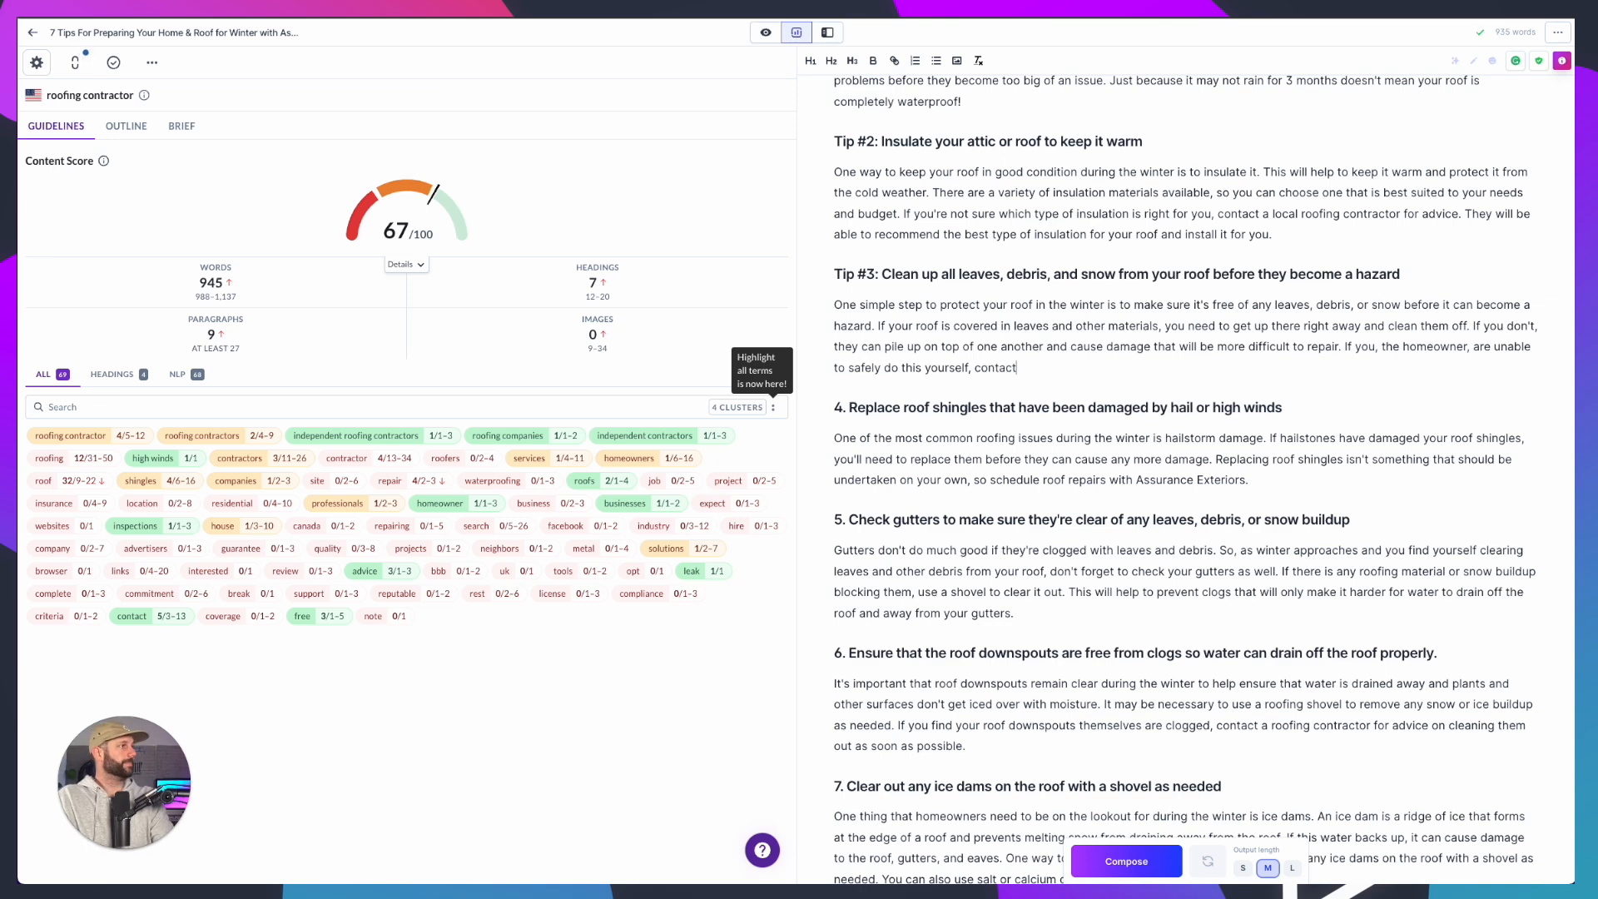
pyautogui.write('a')
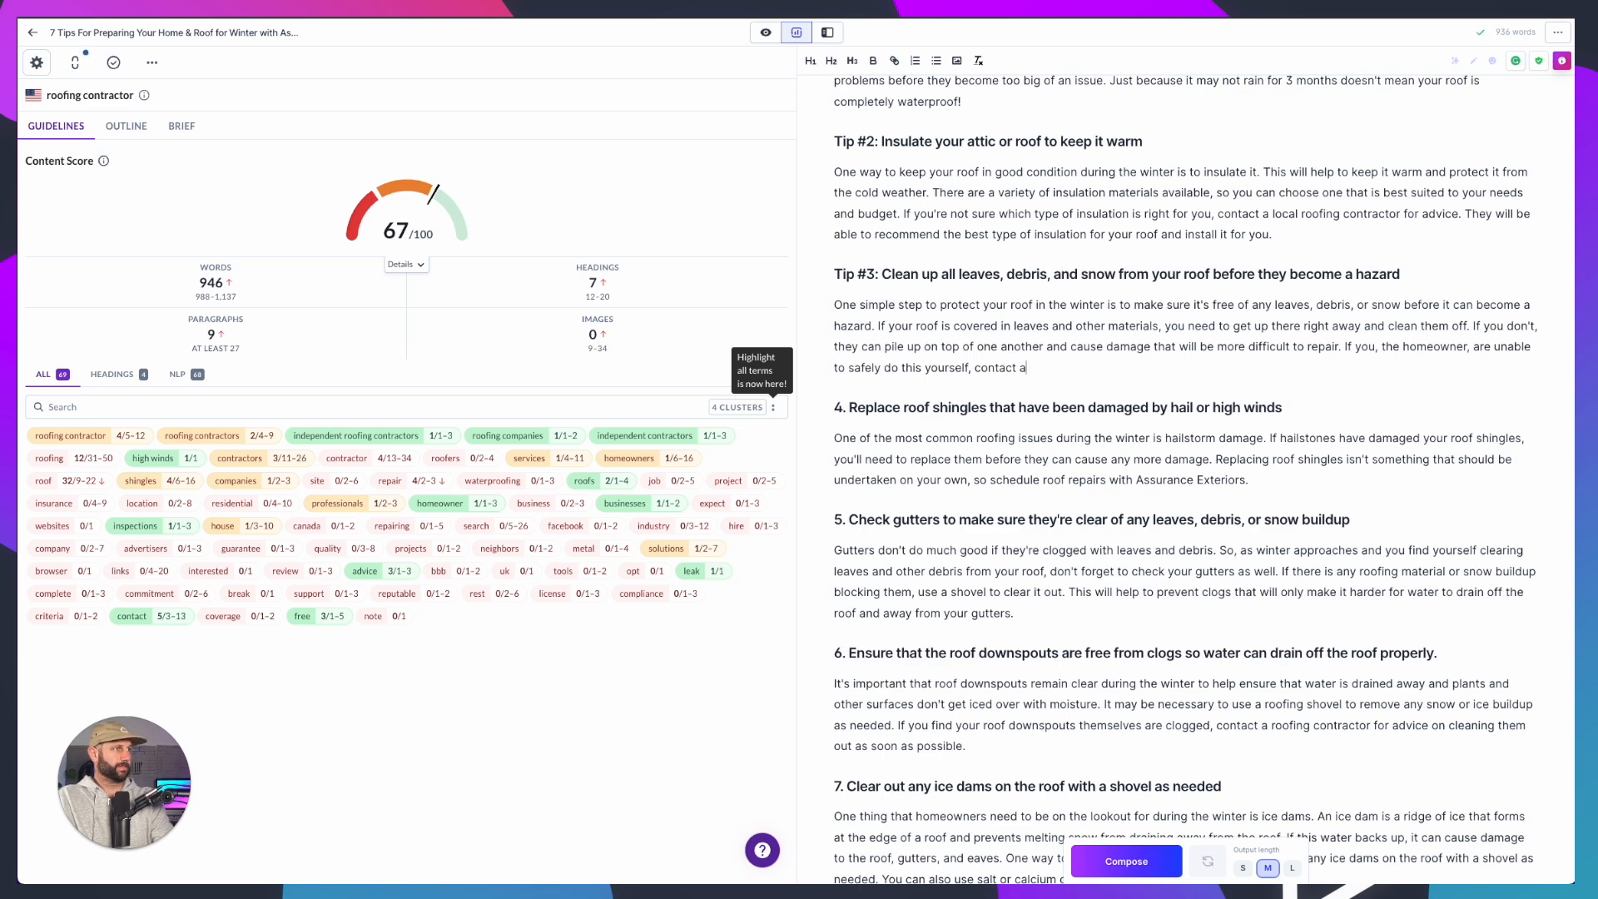
pyautogui.write(' con')
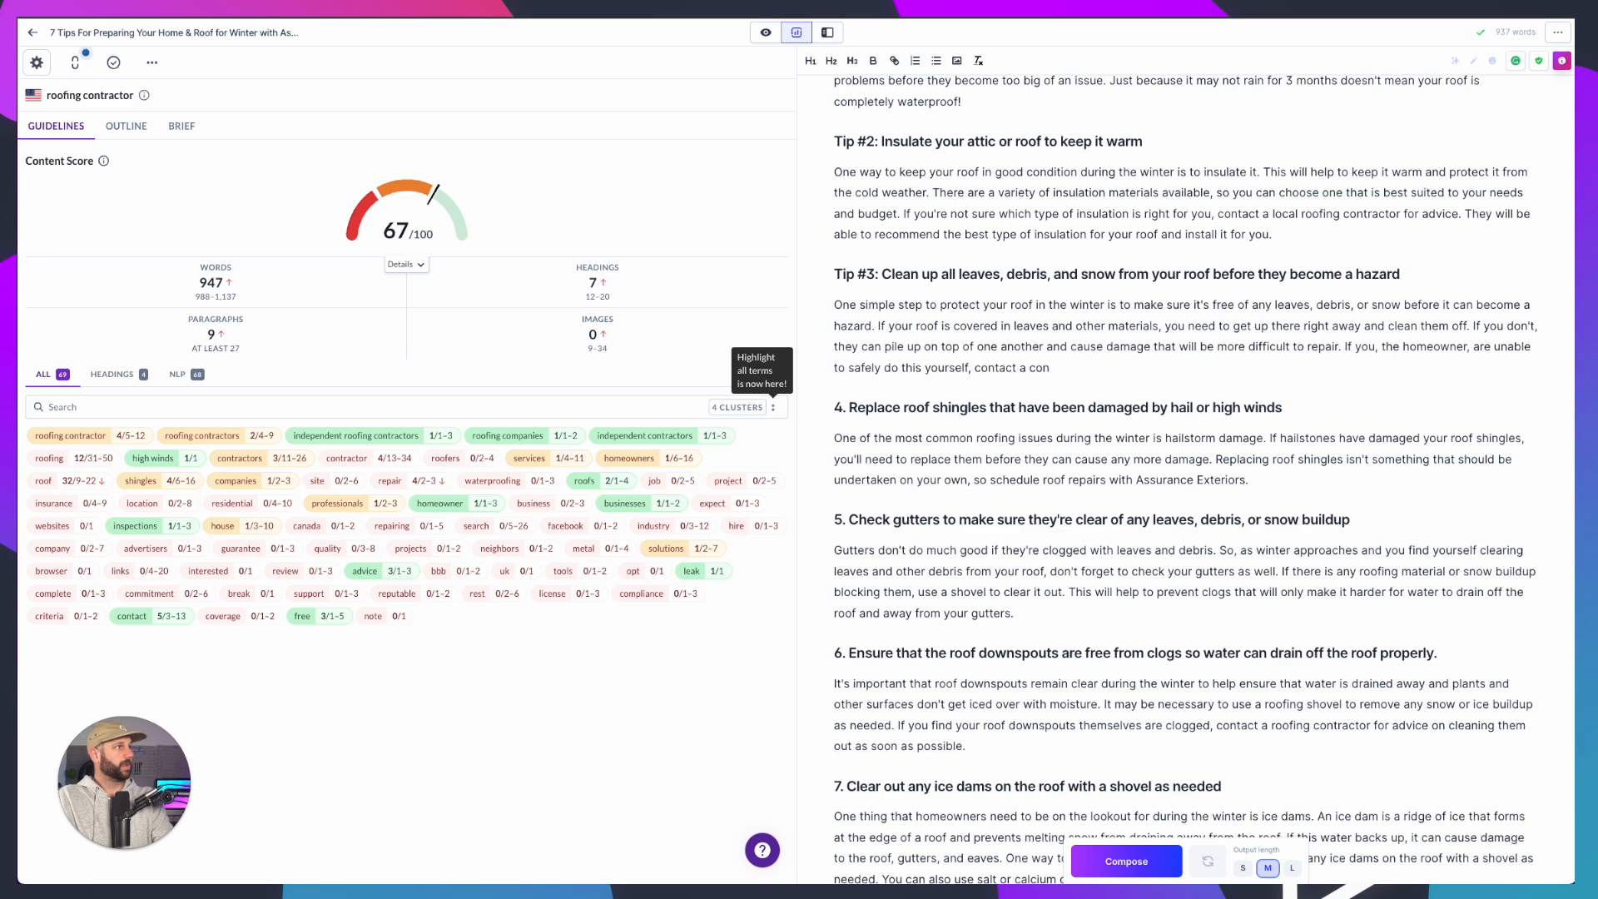
pyautogui.write('tractor ')
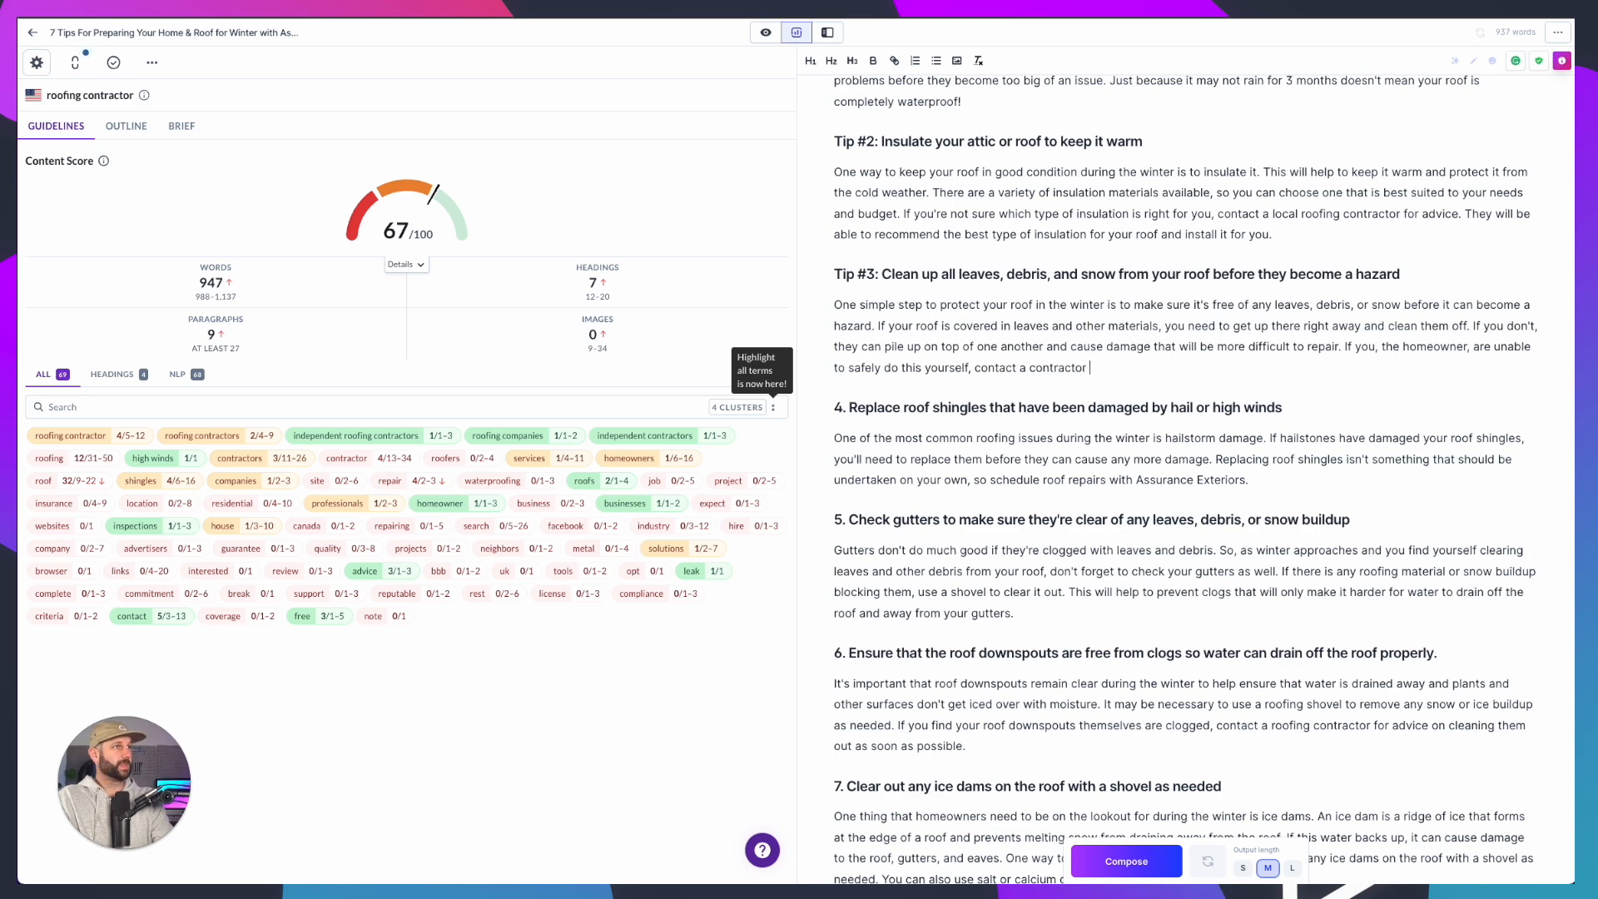
pyautogui.write('or company')
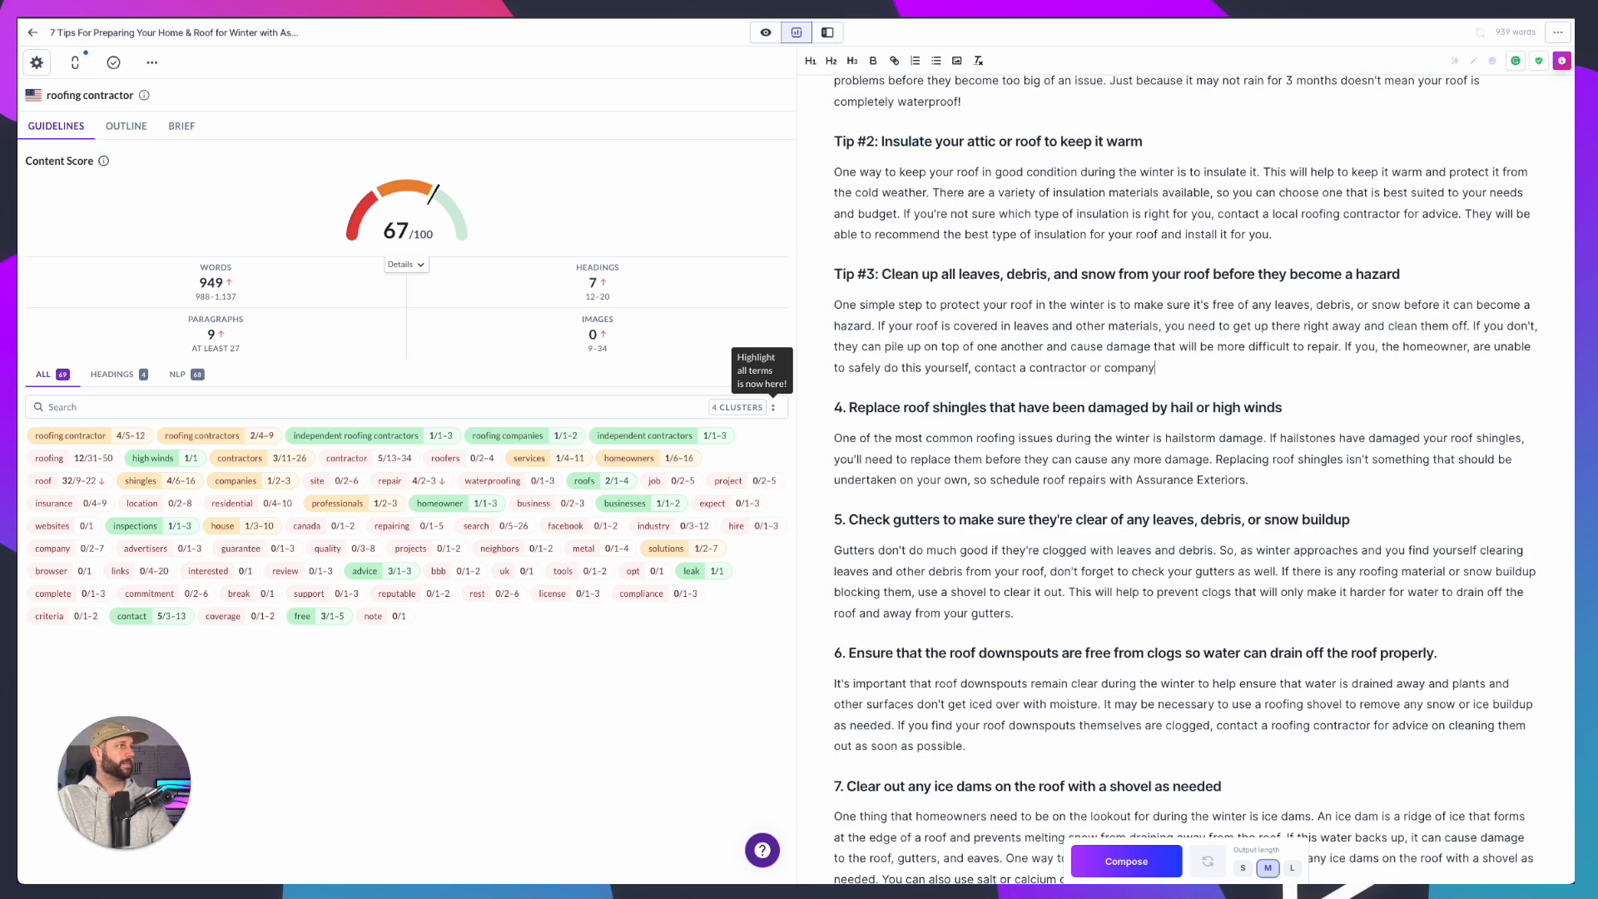
# Finish the sentence with "who specializes in these types of services." and accept the Grammarly correction from "who" to "that"
pyautogui.write(' whpo')
pyautogui.press('BackSpace')
pyautogui.press('BackSpace')
pyautogui.write('o speciali')
pyautogui.write('zes in thes')
pyautogui.write('e tp')
pyautogui.write('ypes of servi')
pyautogui.write('ces.')
pyautogui.moveTo(1221, 367)
pyautogui.click(1215, 408)
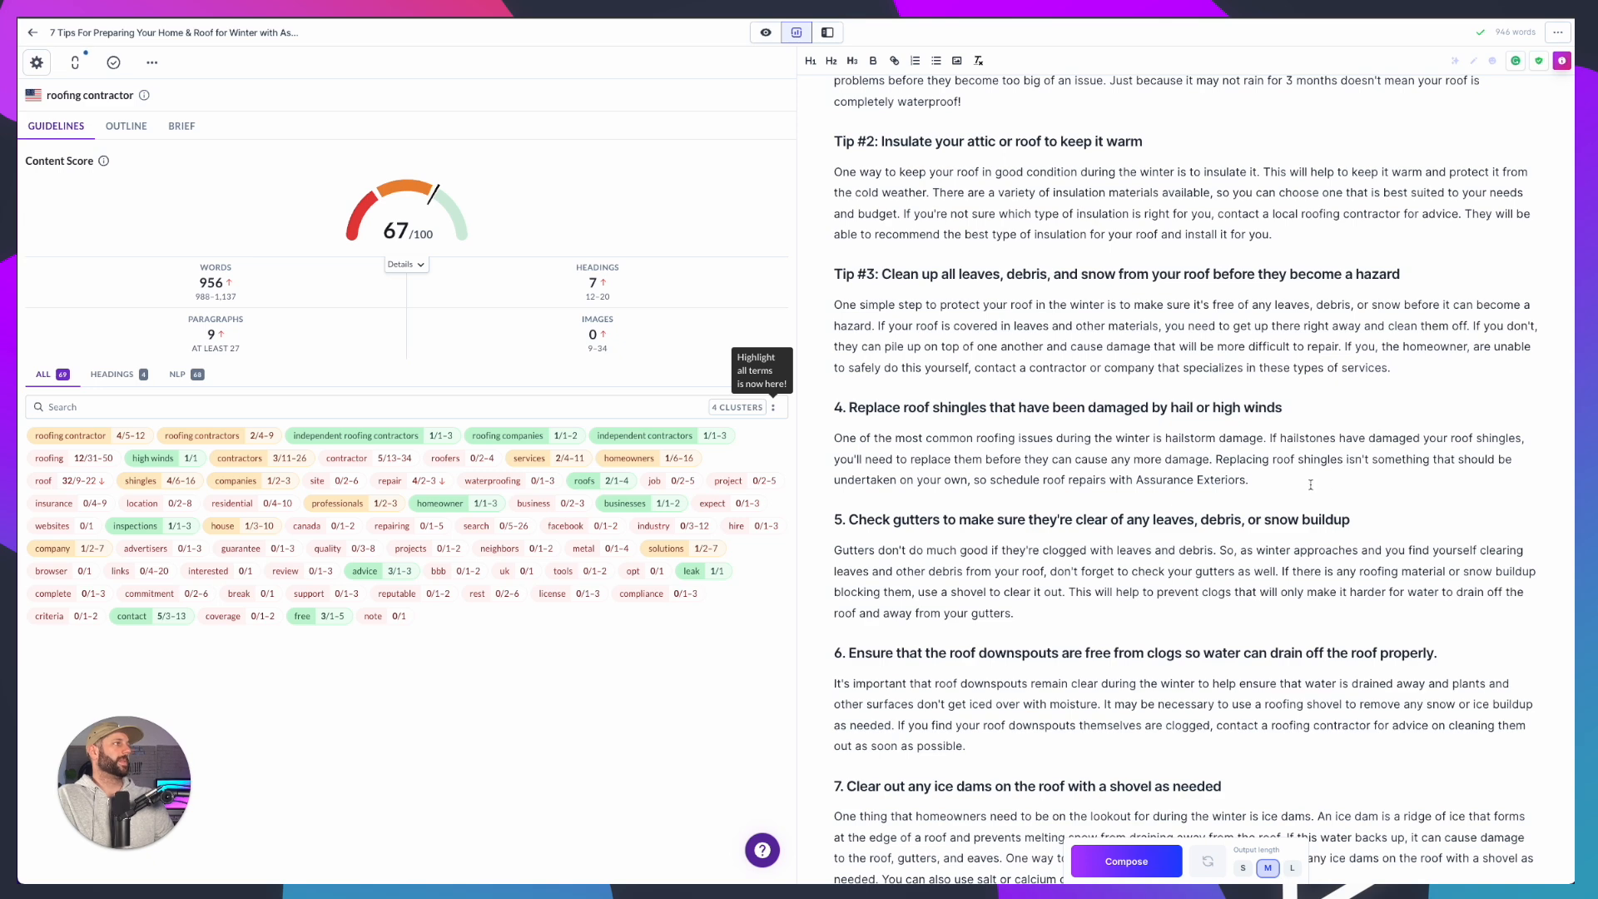
pyautogui.moveTo(1411, 365); pyautogui.dragTo(1356, 377)
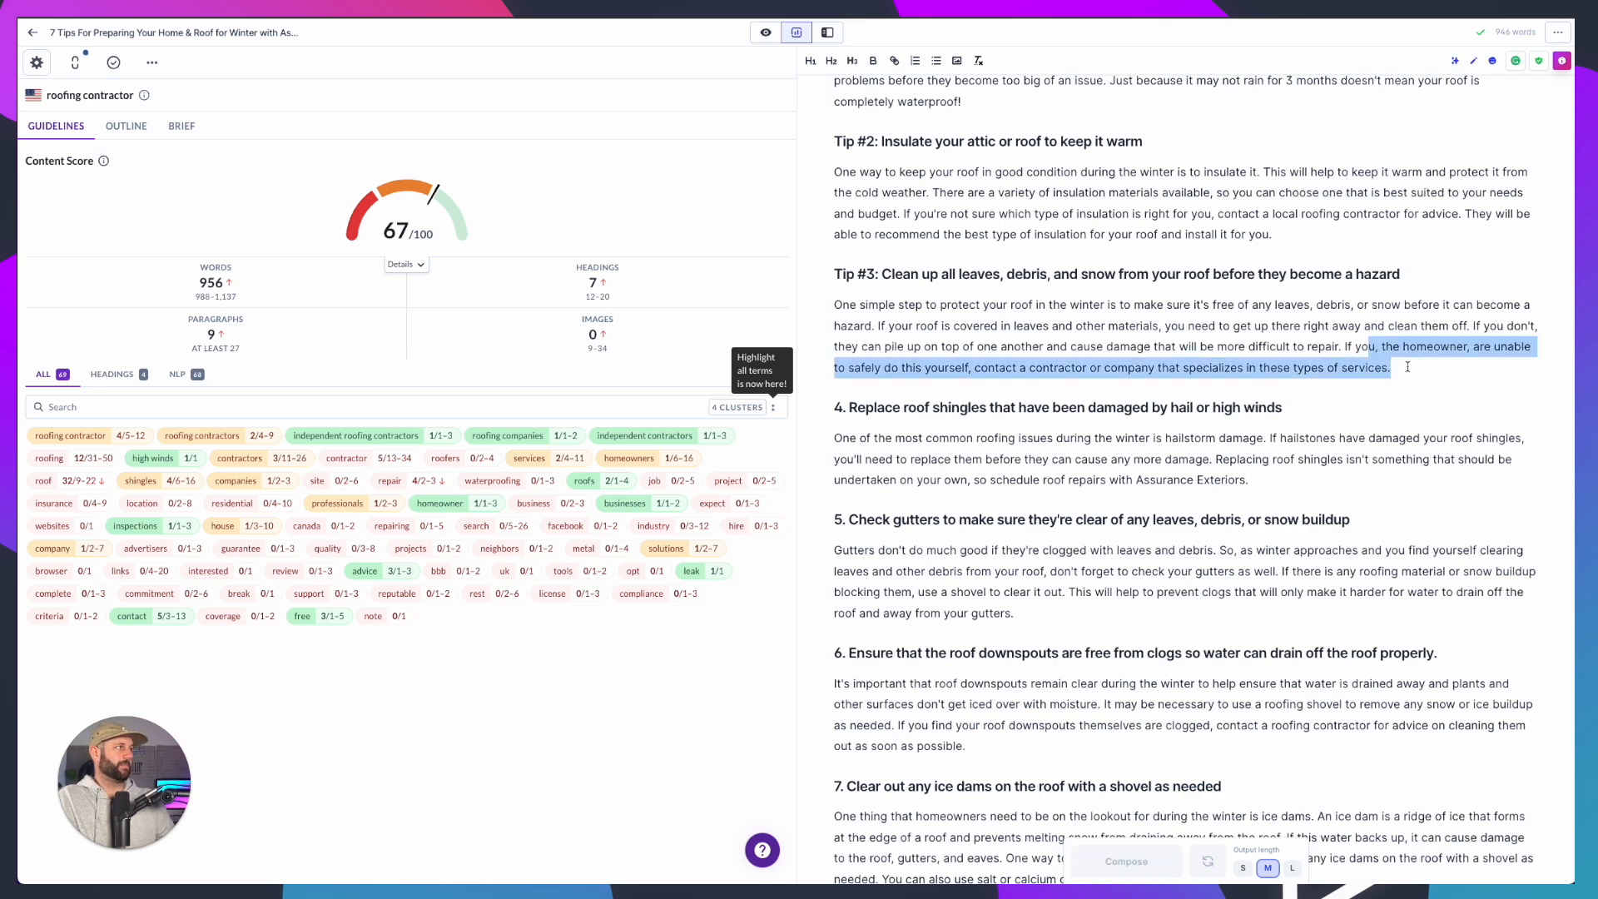
pyautogui.click(1291, 232)
pyautogui.moveTo(1407, 234); pyautogui.dragTo(1403, 218)
# Relabel the "4." at the start of the replace roof shingles heading as "Tip #4:"
pyautogui.click(836, 408)
pyautogui.scroll(-1, 866, 312)
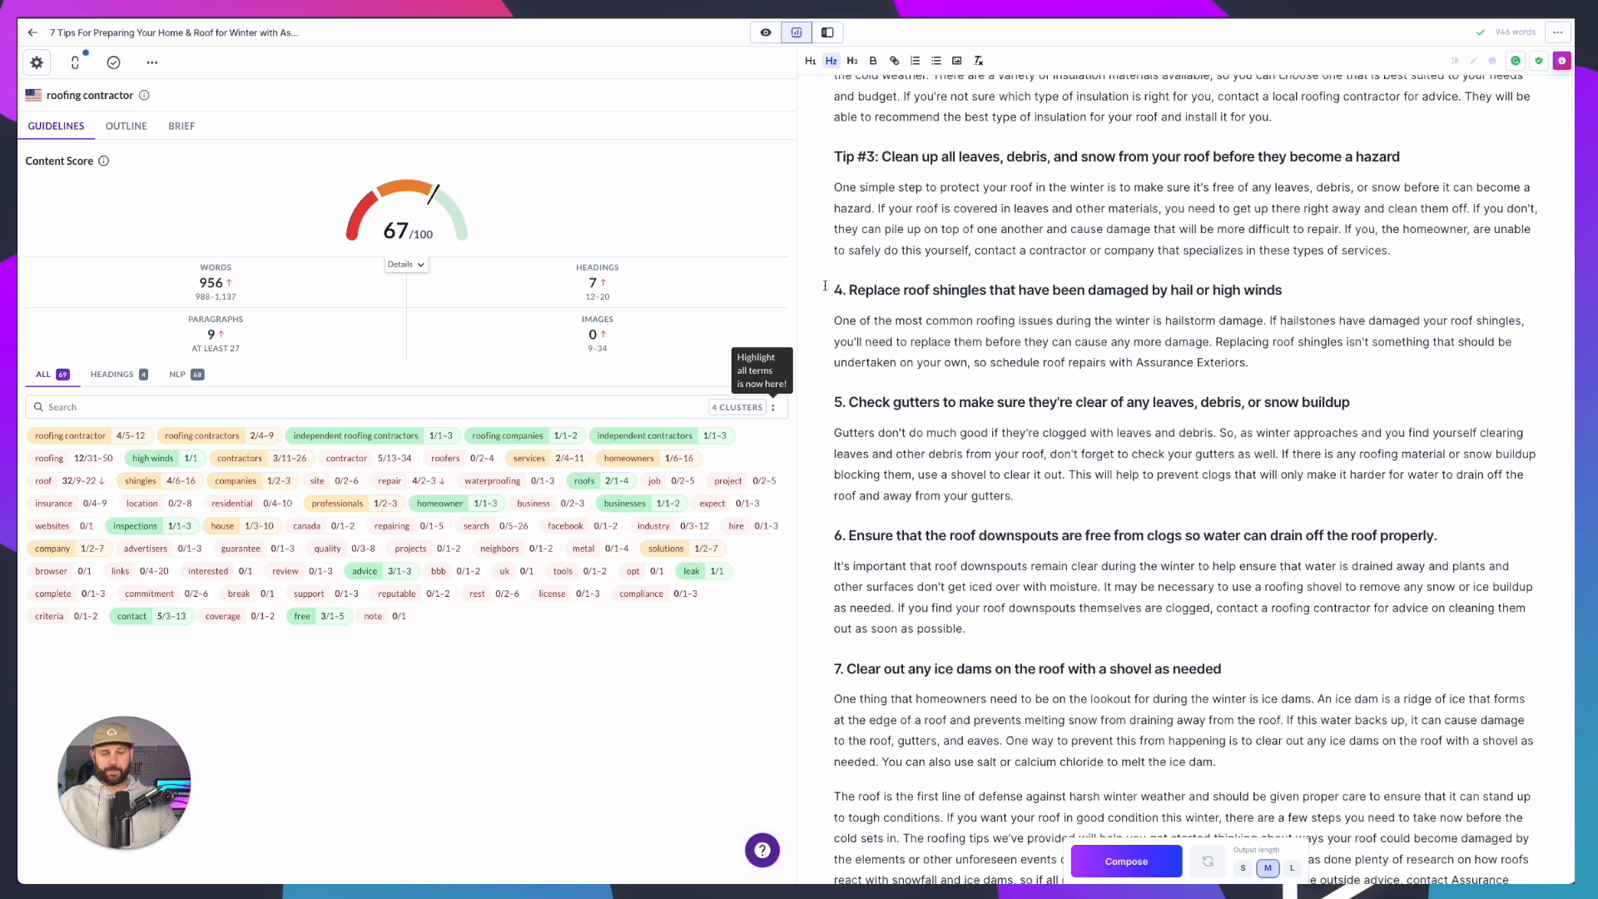
pyautogui.write('Tip #')
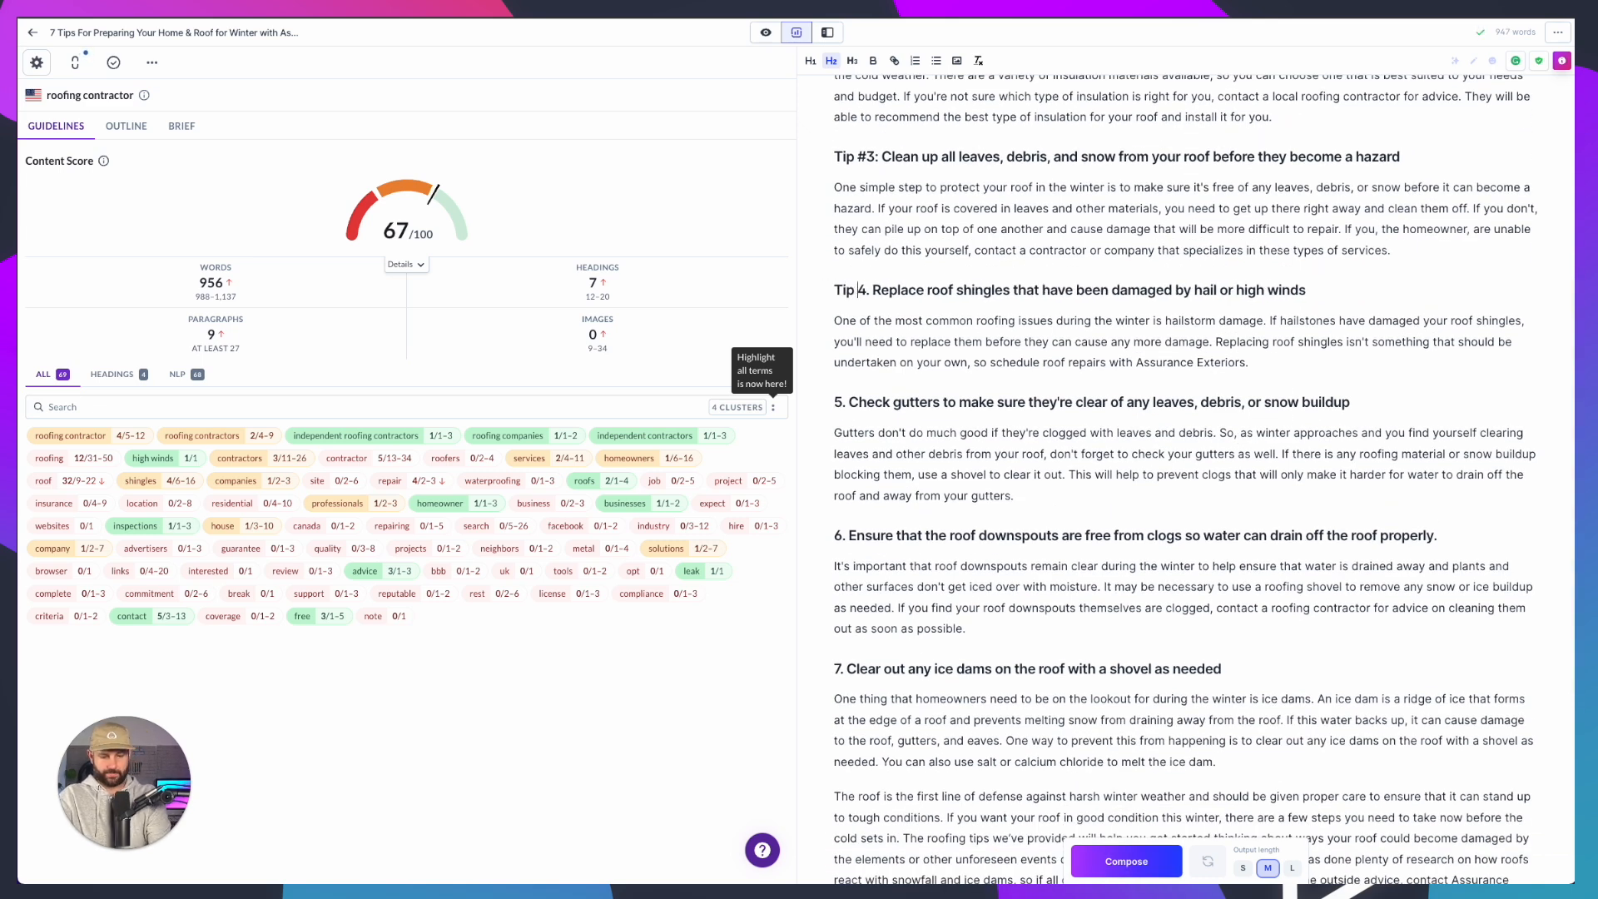
pyautogui.press('Right')
pyautogui.press('BackSpace')
pyautogui.write(':')
pyautogui.click(1020, 356)
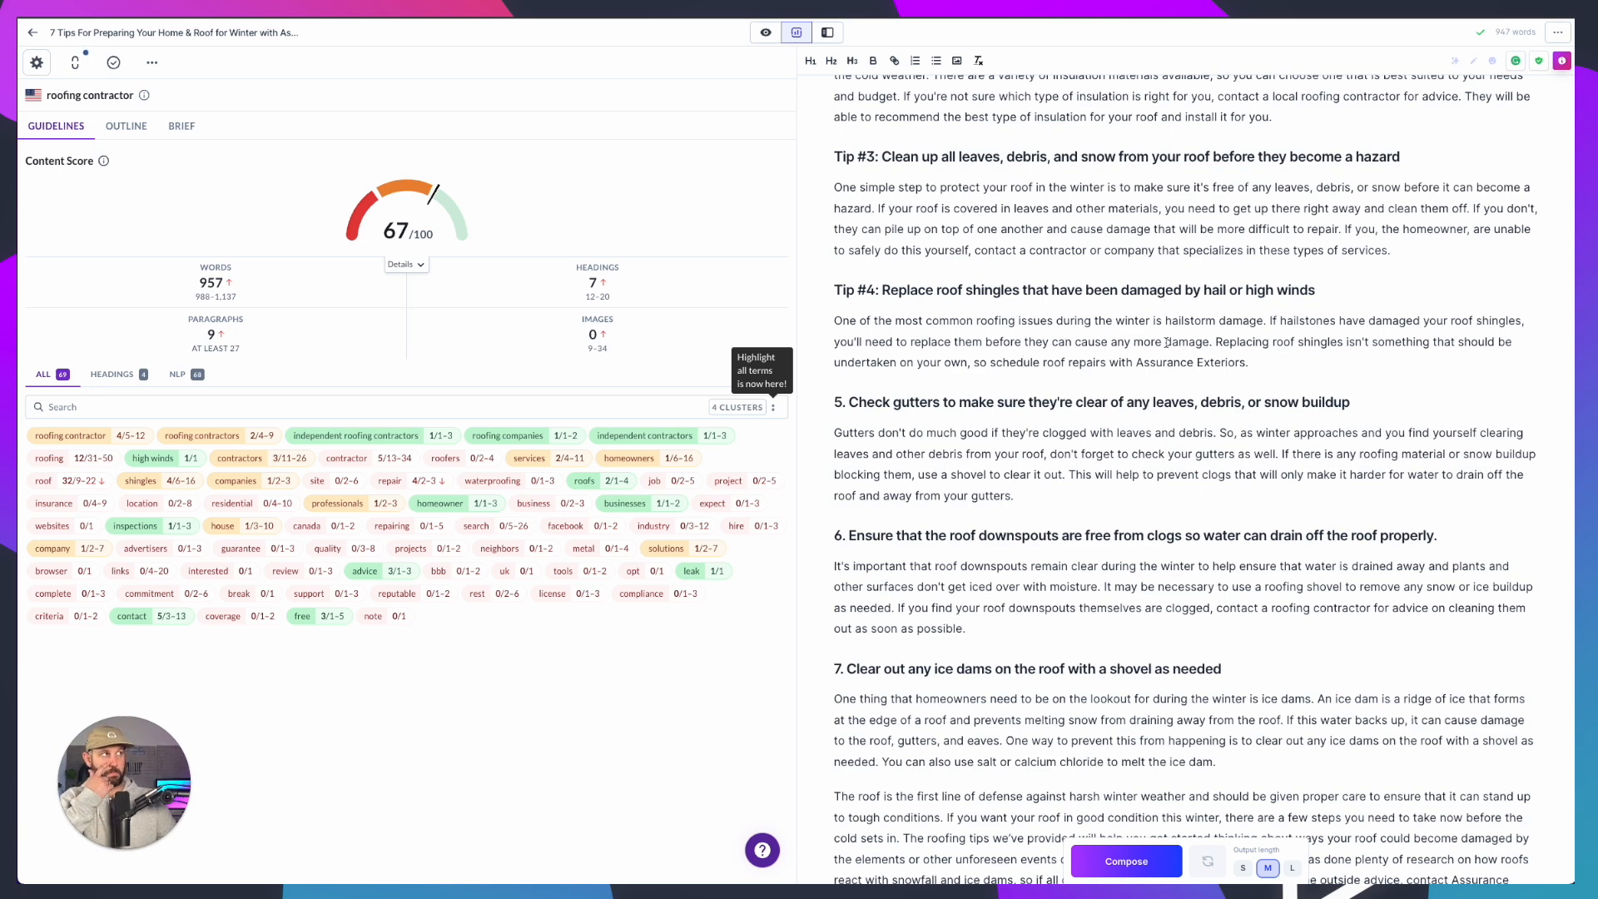
# Capitalize the words of the Tip #4 heading to read "Replace Roof Shingles That Have Been Damaged By Hail or High Winds"
pyautogui.click(939, 289)
pyautogui.press('BackSpace')
pyautogui.write('R')
pyautogui.click(977, 289)
pyautogui.press('BackSpace')
pyautogui.write('S')
pyautogui.click(1036, 288)
pyautogui.press('BackSpace')
pyautogui.write('T')
pyautogui.click(1069, 288)
pyautogui.press('BackSpace')
pyautogui.write('H')
pyautogui.click(1108, 289)
pyautogui.press('BackSpace')
pyautogui.write('B')
pyautogui.click(1142, 289)
pyautogui.press('BackSpace')
pyautogui.write('D')
pyautogui.click(1203, 288)
pyautogui.press('BackSpace')
pyautogui.write('B')
pyautogui.click(1225, 289)
pyautogui.press('BackSpace')
pyautogui.write('H')
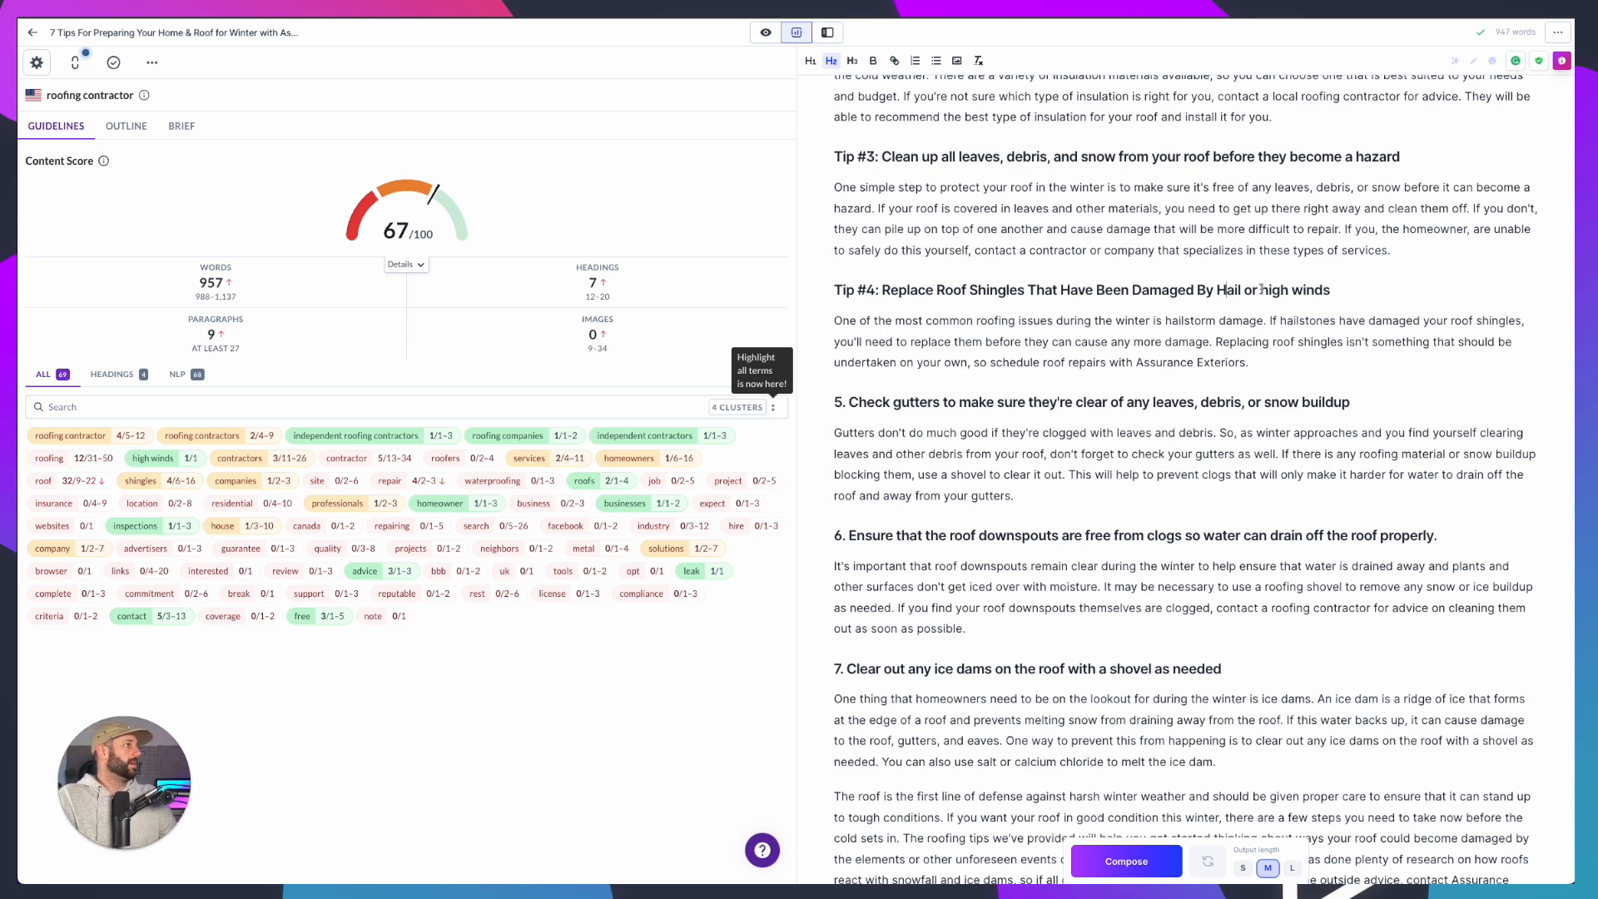
pyautogui.moveTo(1260, 289); pyautogui.dragTo(1268, 290)
pyautogui.write('H')
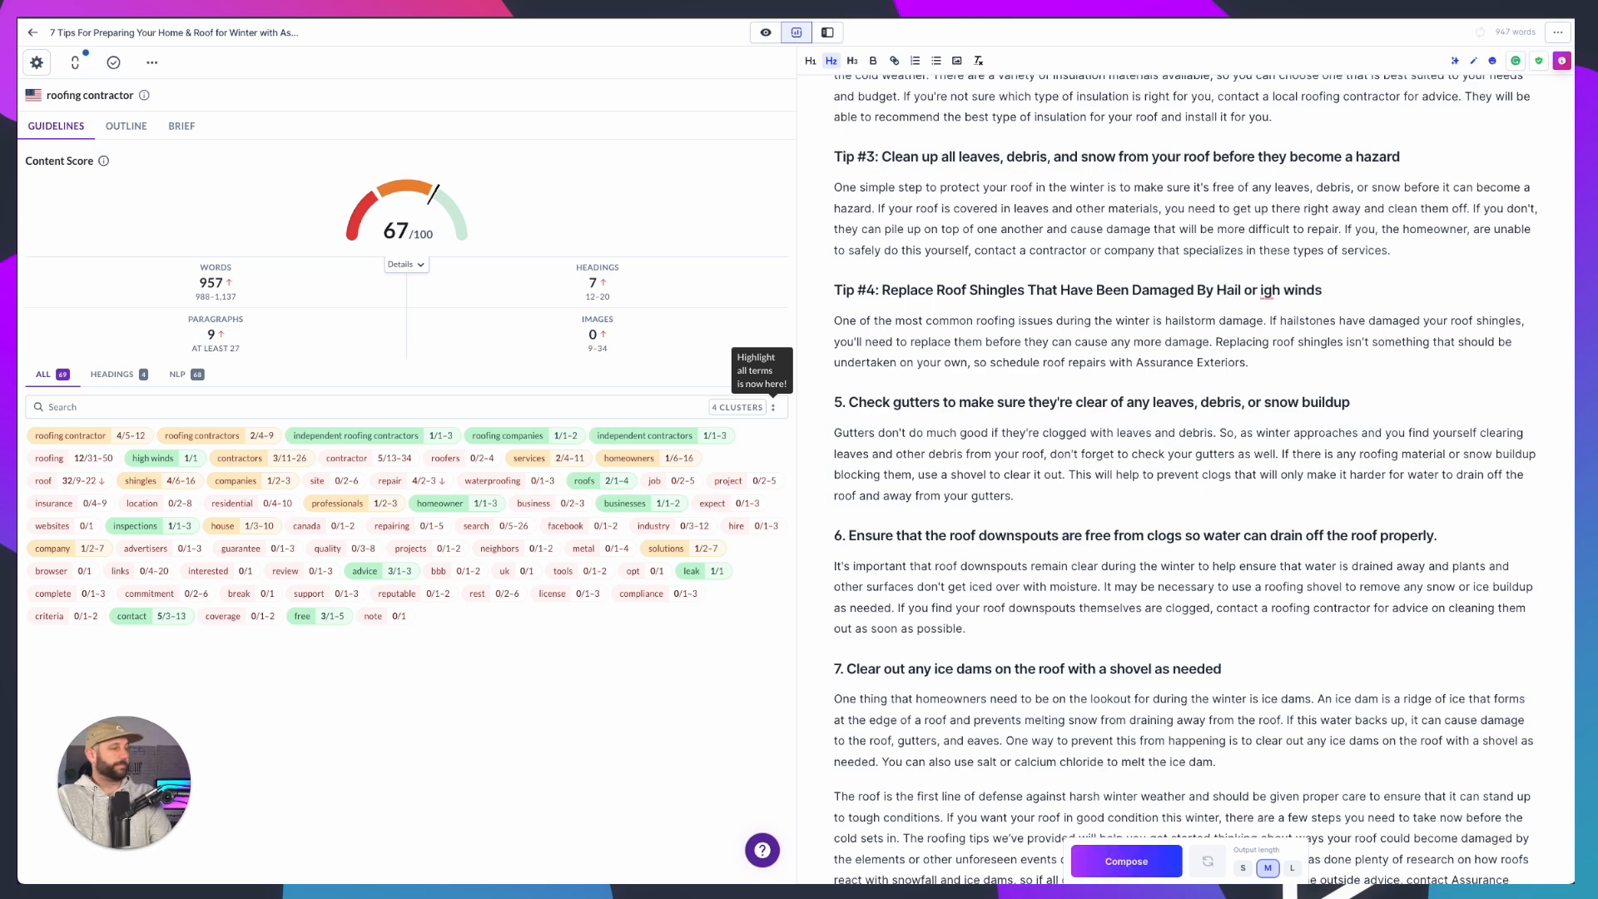
pyautogui.moveTo(1296, 290); pyautogui.dragTo(1306, 289)
pyautogui.write('W')
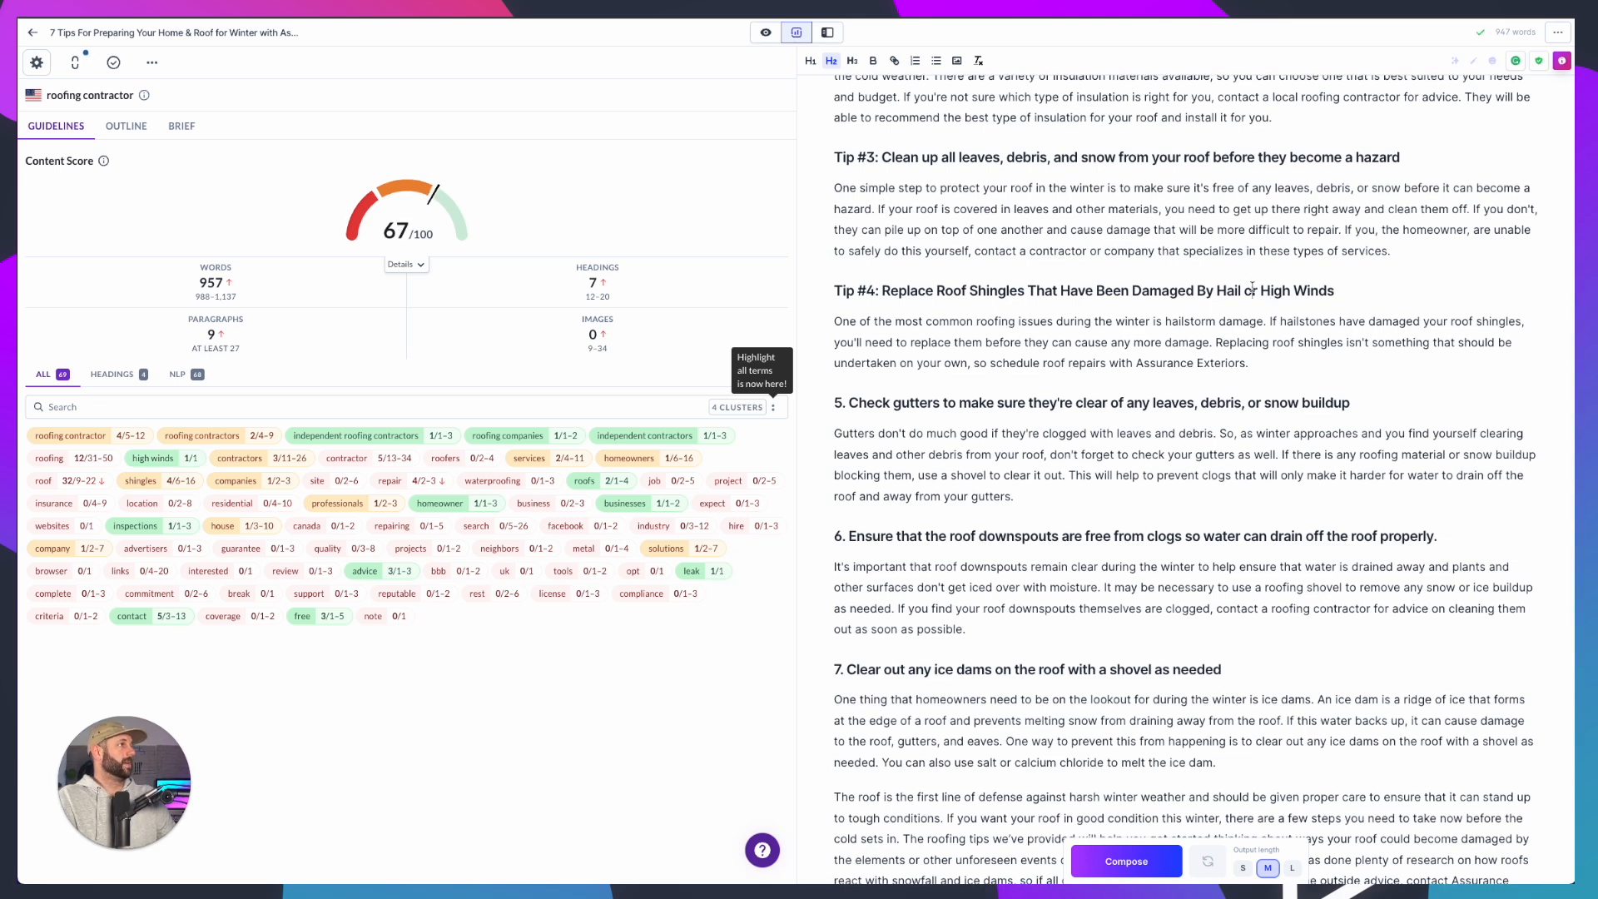
# Break the Tip #4 paragraph before "Replacing roof shingles" and compose additional AI text after "any more damage."
pyautogui.click(1292, 328)
pyautogui.click(1281, 362)
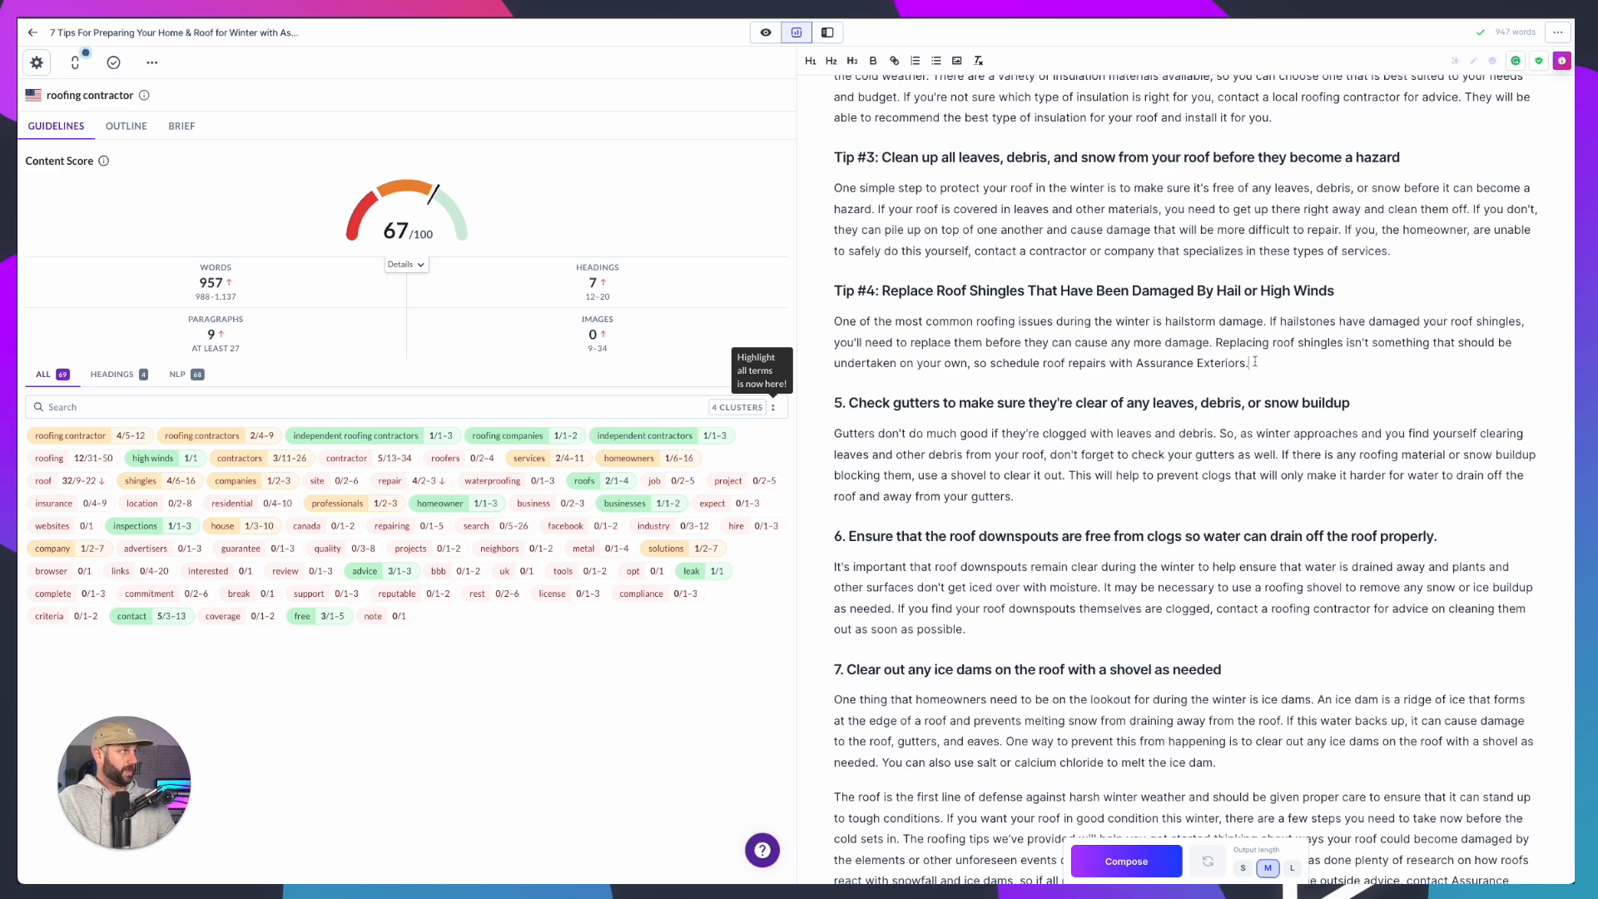
pyautogui.click(1217, 342)
pyautogui.press('Return')
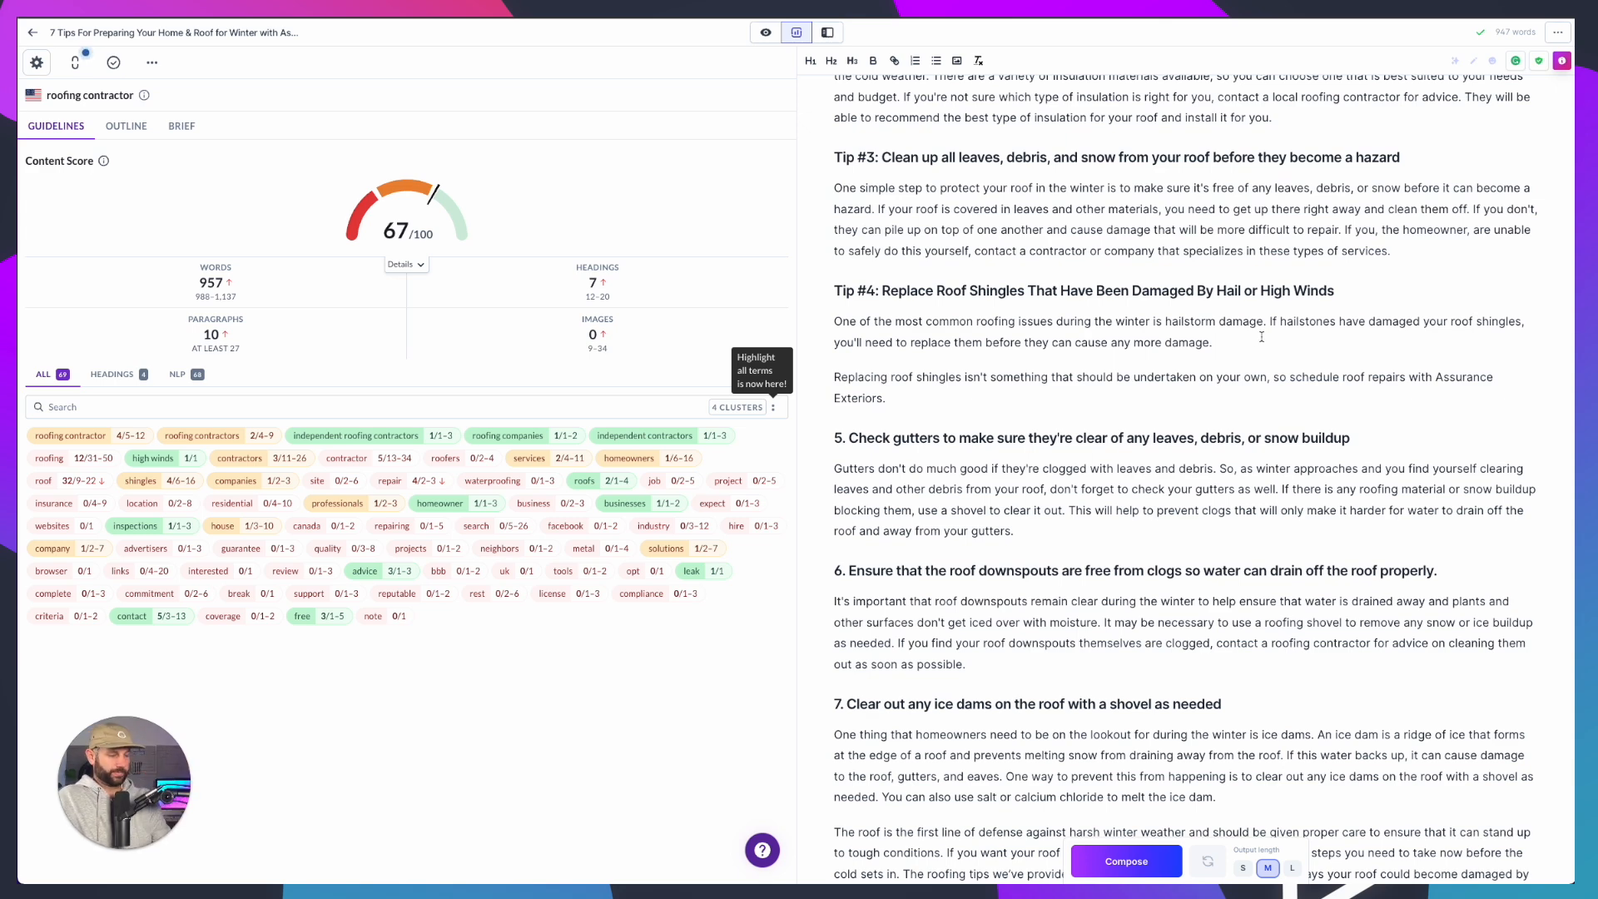
pyautogui.press('super+j')
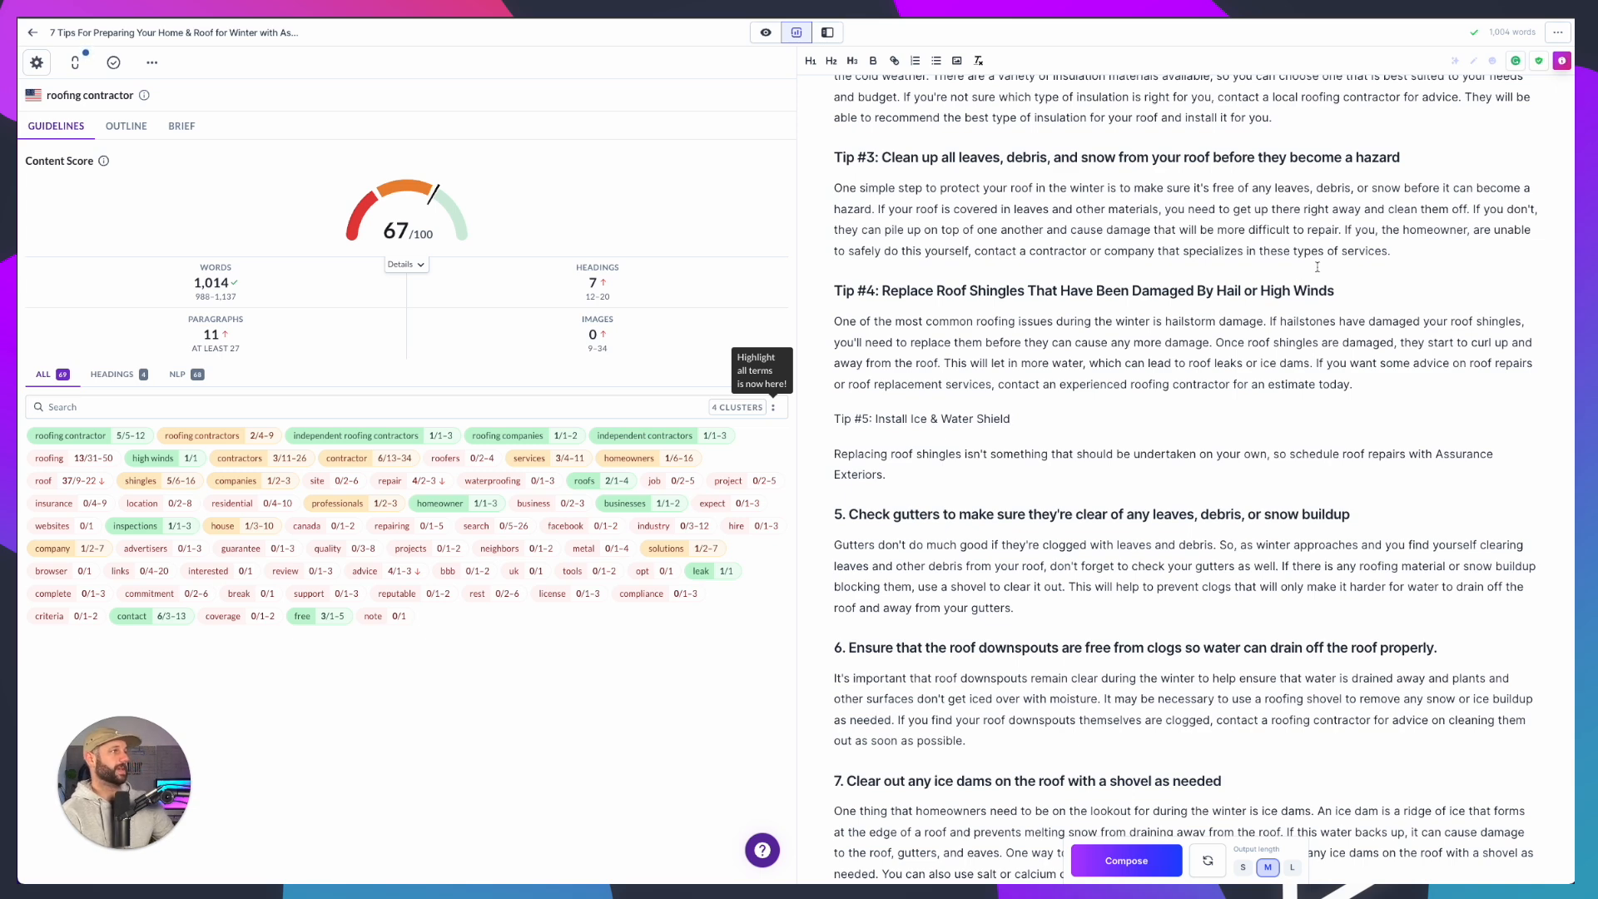
# Delete the generated text from "If you want some advice" through "Tip #5: Install Ice & Water Shield" and rejoin the Tip #4 paragraph
pyautogui.moveTo(1060, 428); pyautogui.dragTo(1305, 367)
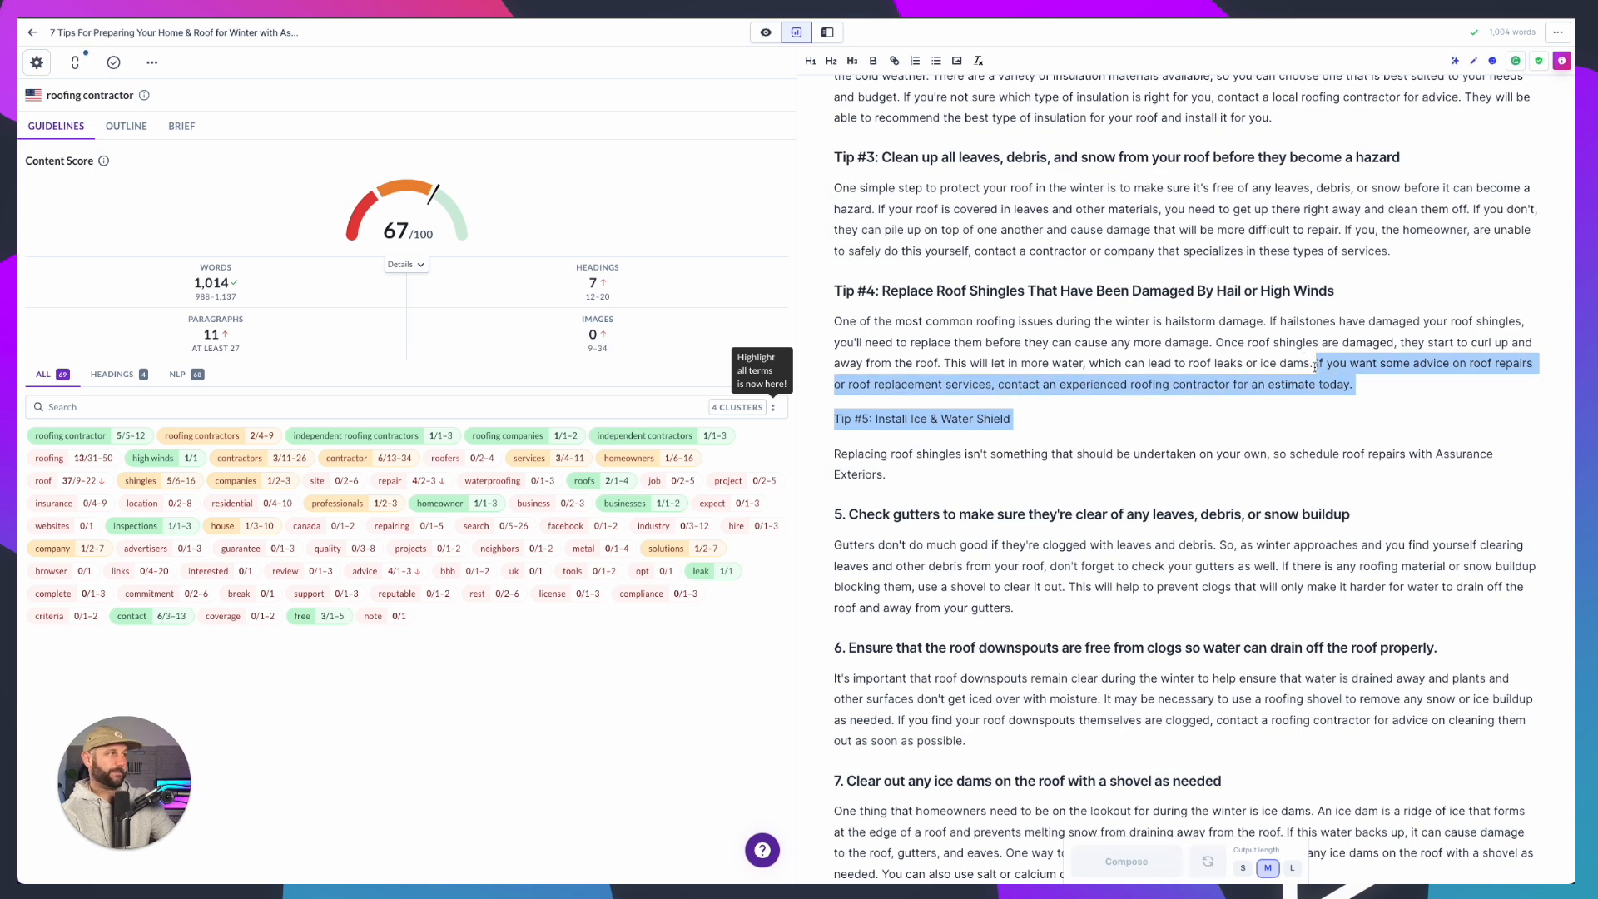
pyautogui.press('BackSpace')
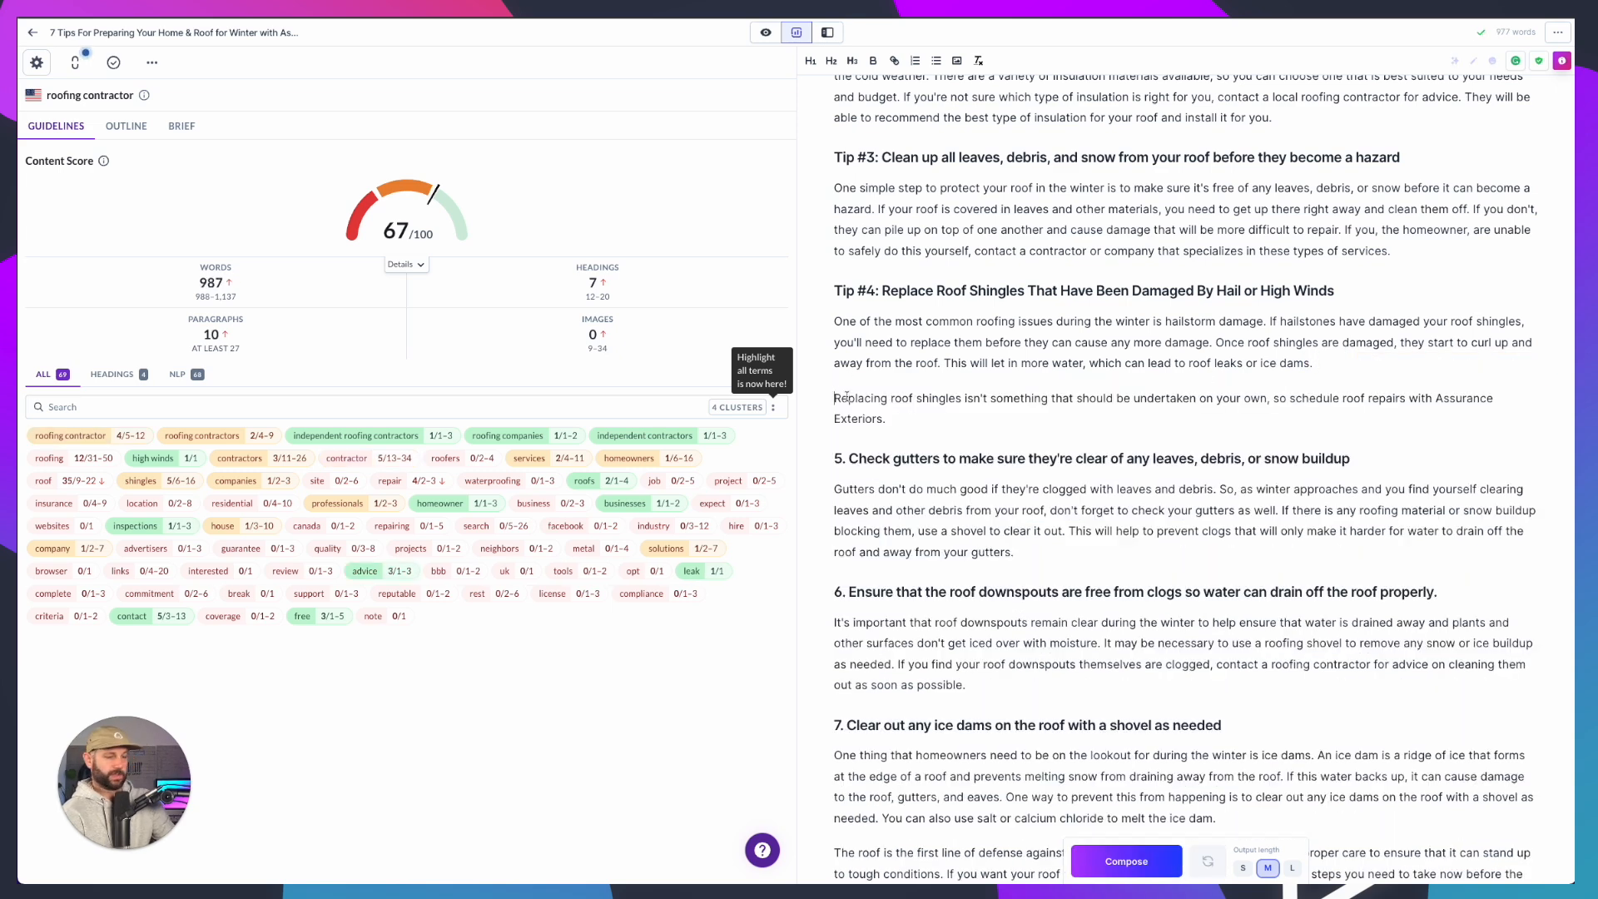
pyautogui.press('Delete')
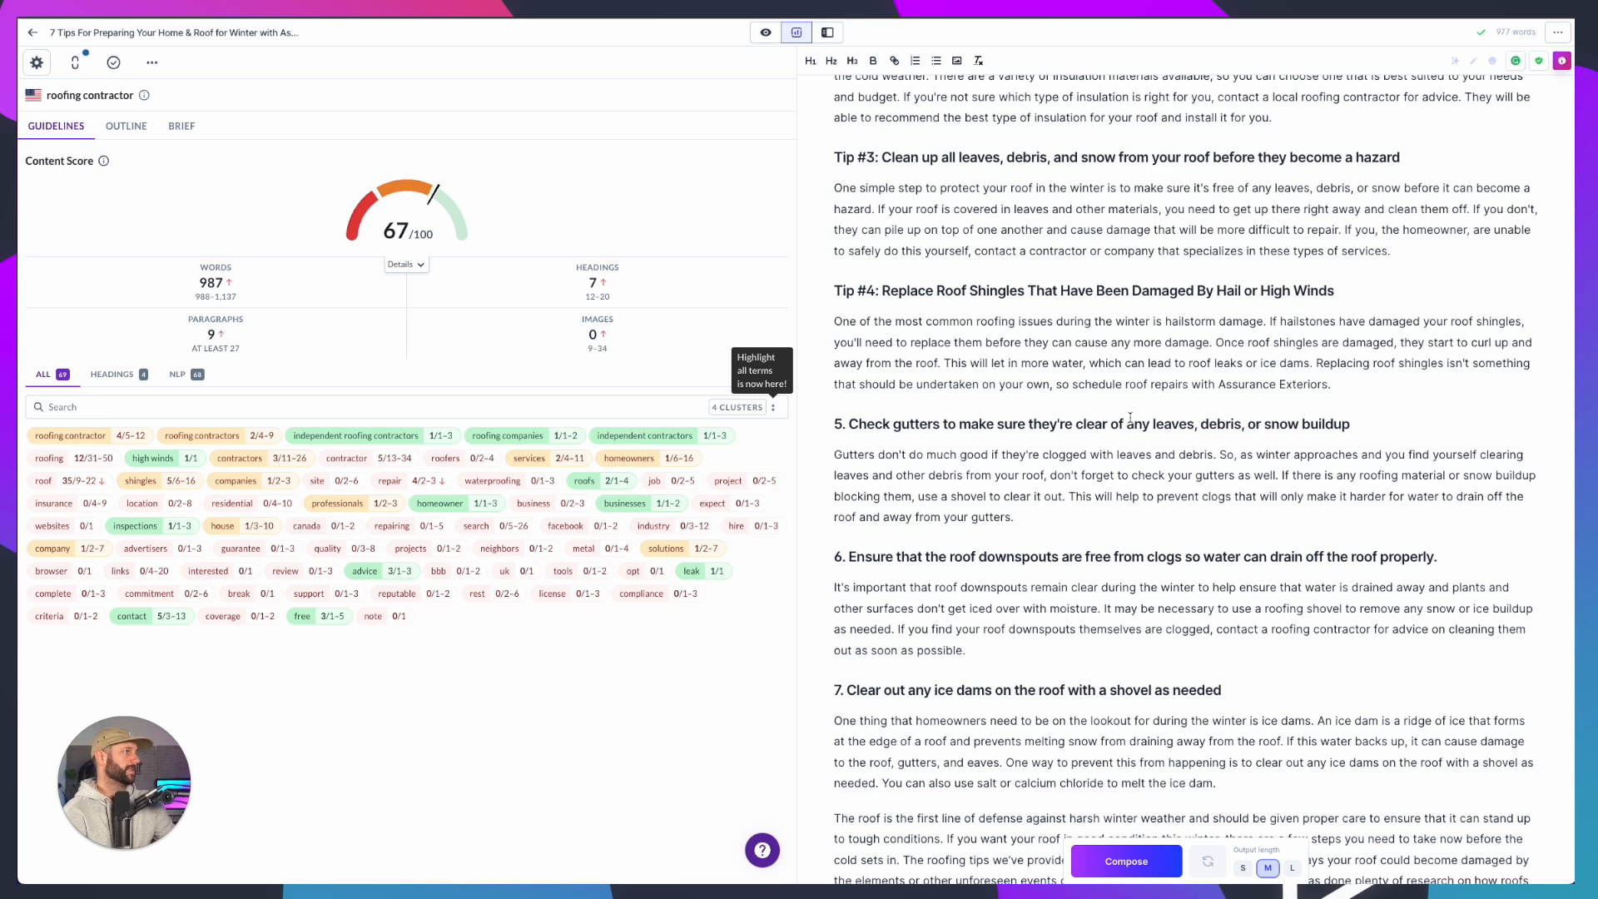
# Set the AI output length to L (Longer) and return to the content guidelines view
pyautogui.click(1365, 388)
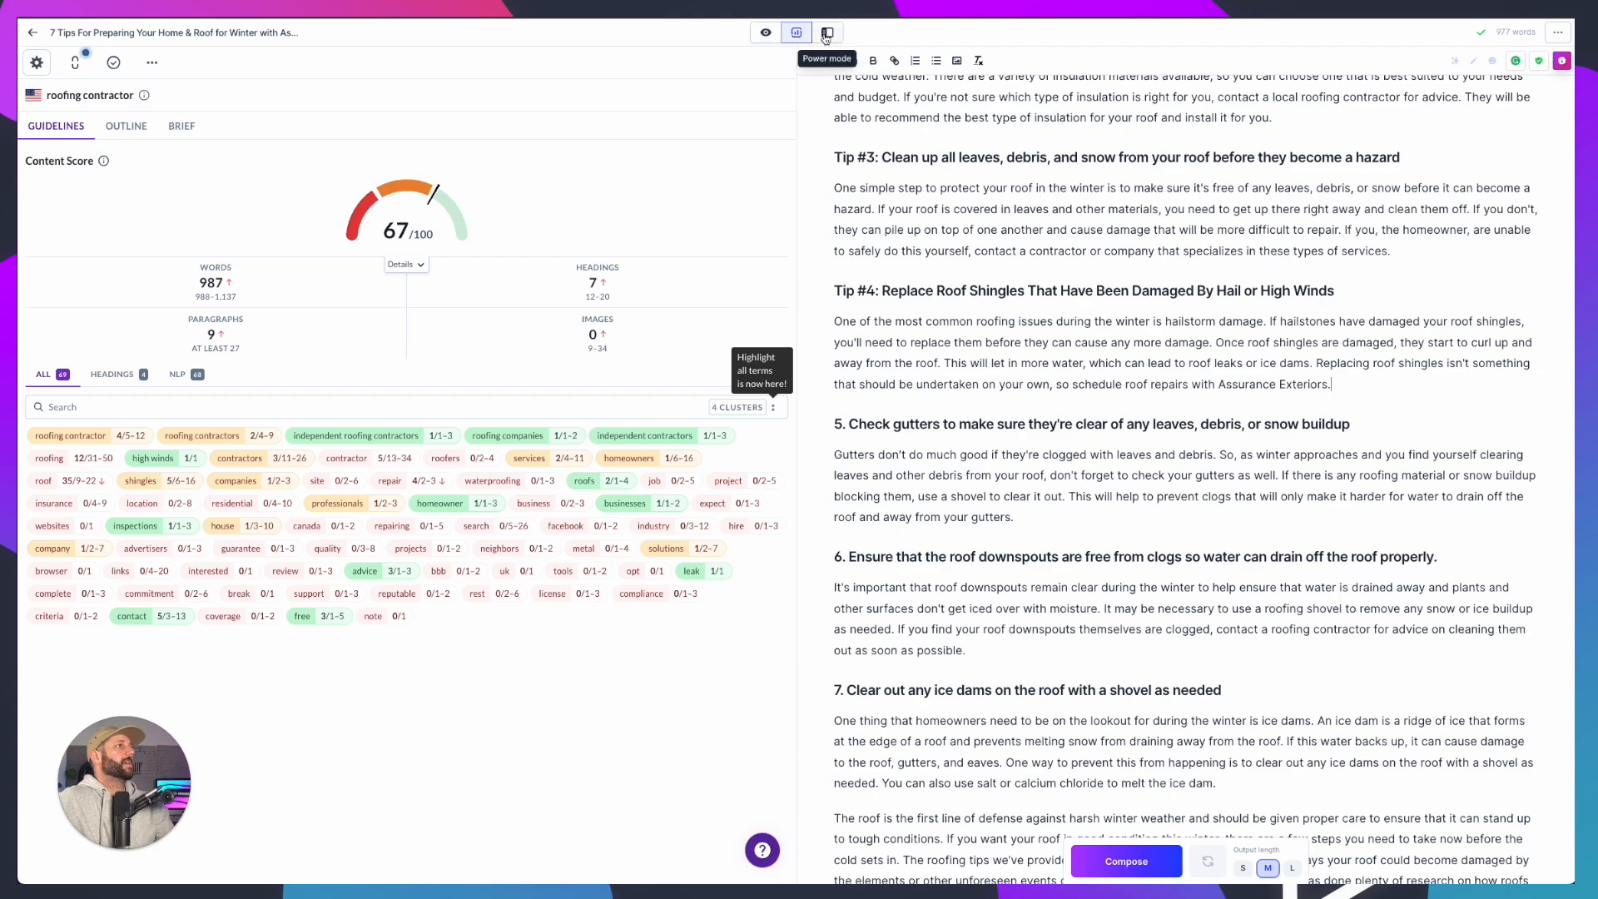
pyautogui.click(772, 37)
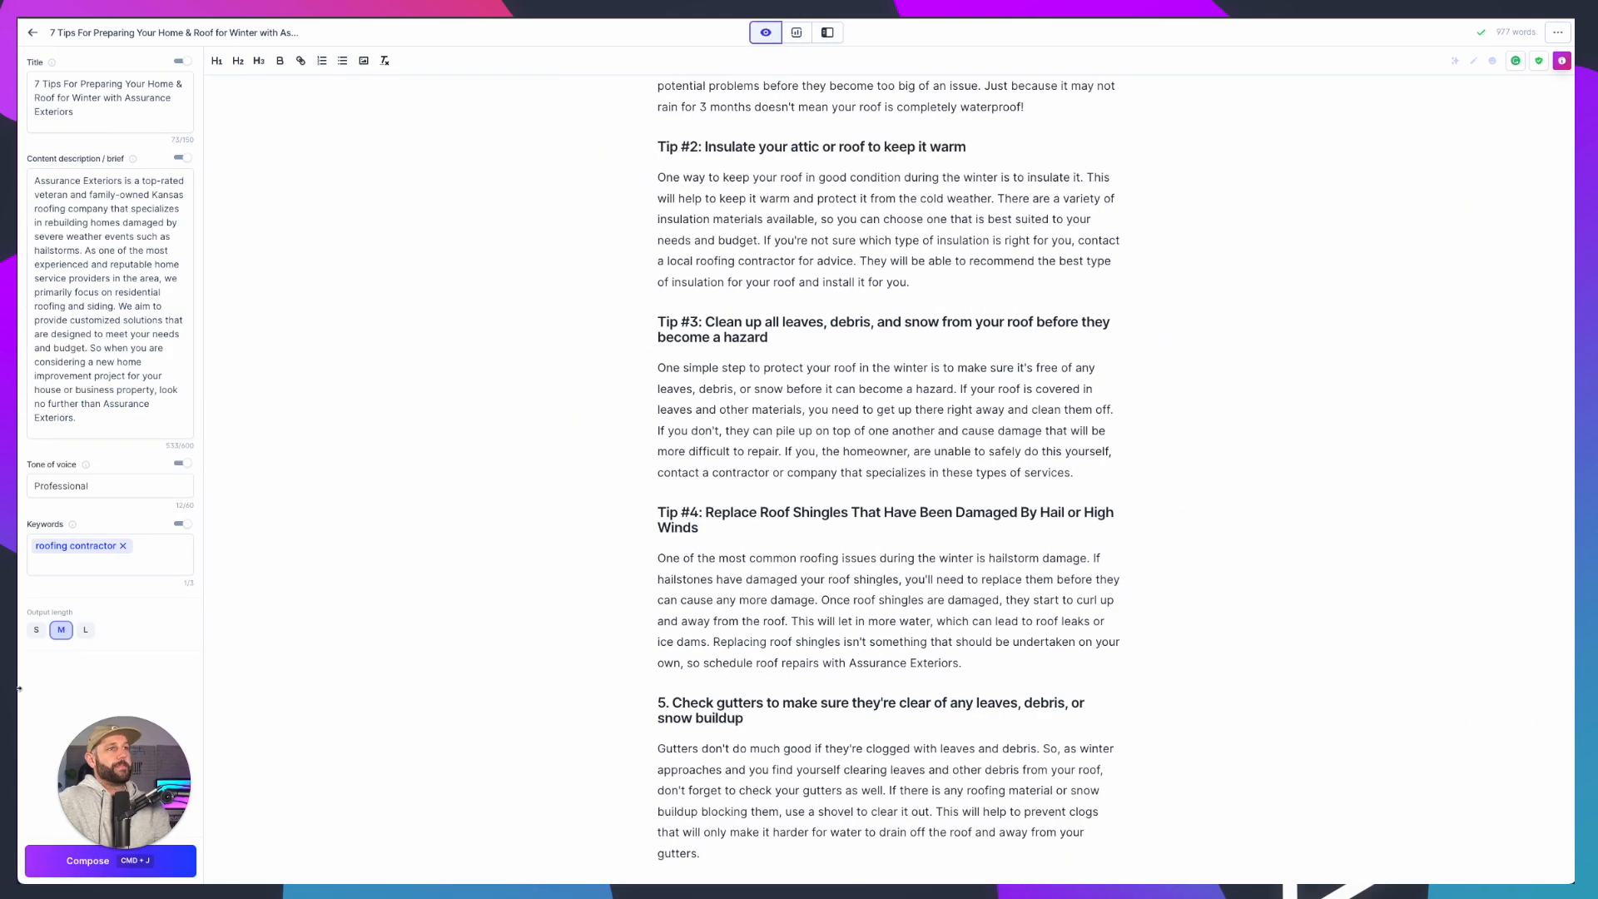
pyautogui.click(85, 630)
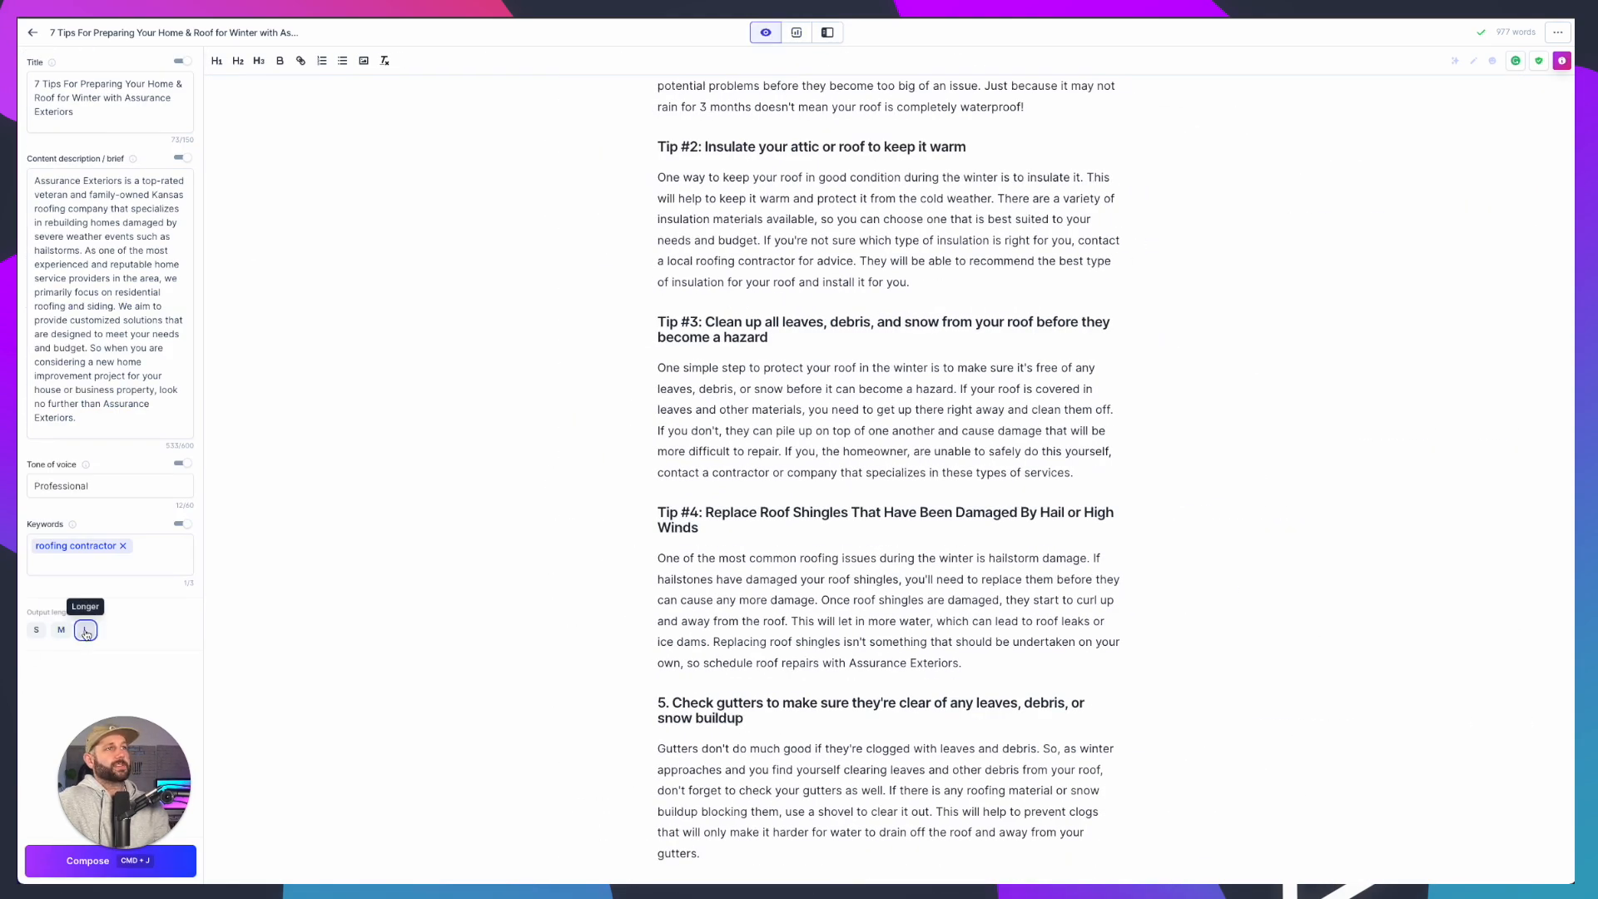
pyautogui.click(797, 33)
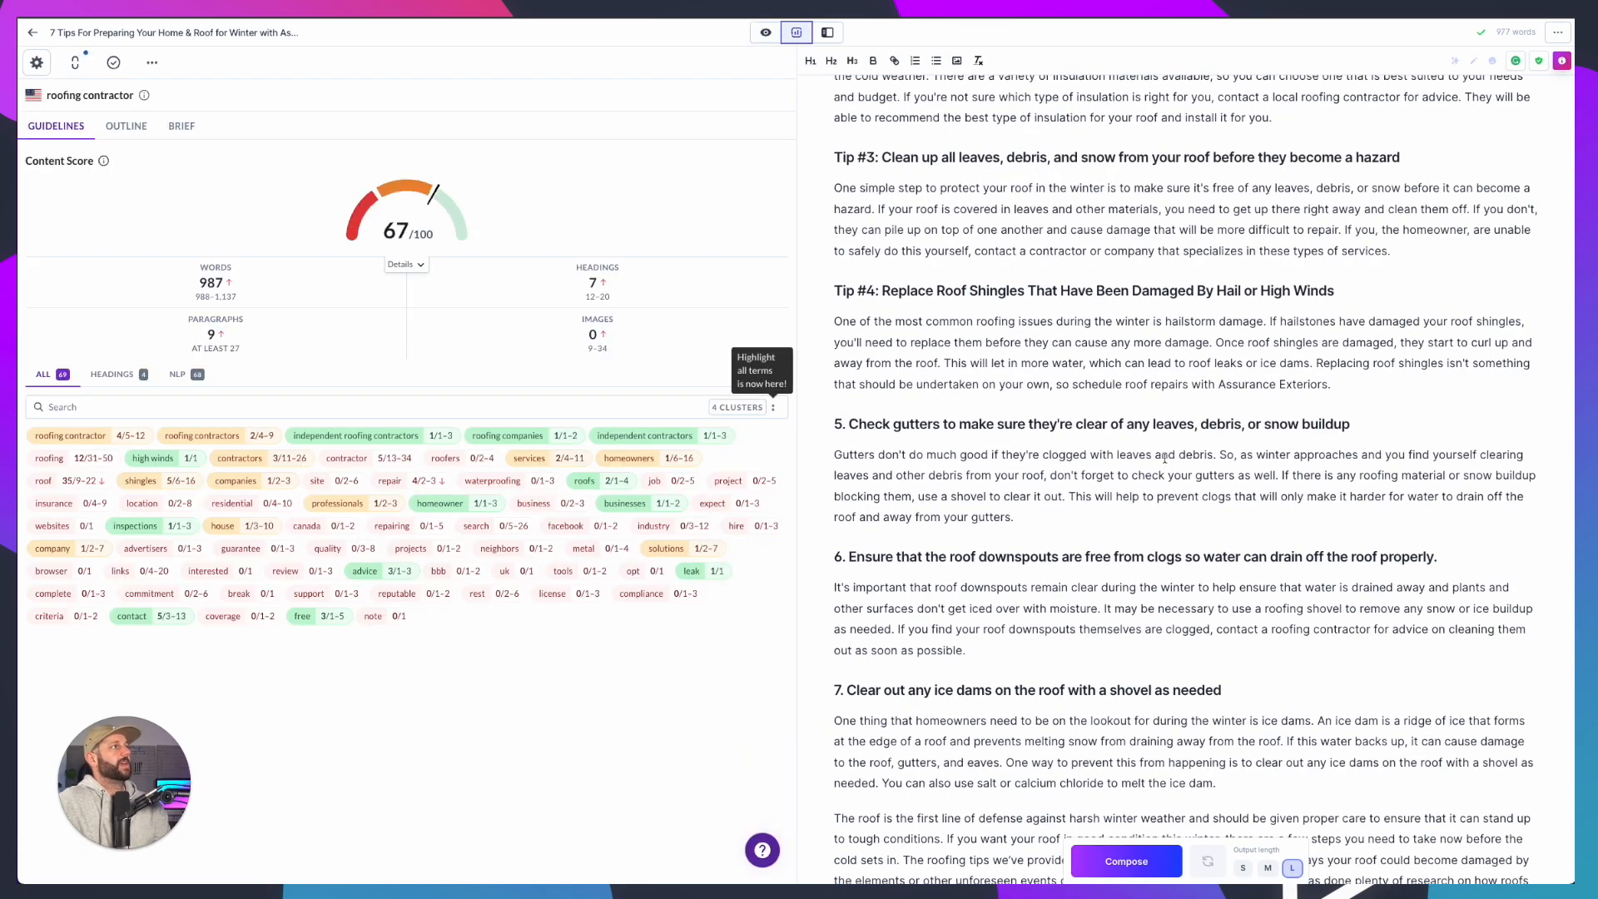
# Replace "with" before "Assurance Exteriors" in Tip #4 with "to be done quality roofers like" and accept the Grammarly correction adding "by"
pyautogui.scroll(-1, 1161, 460)
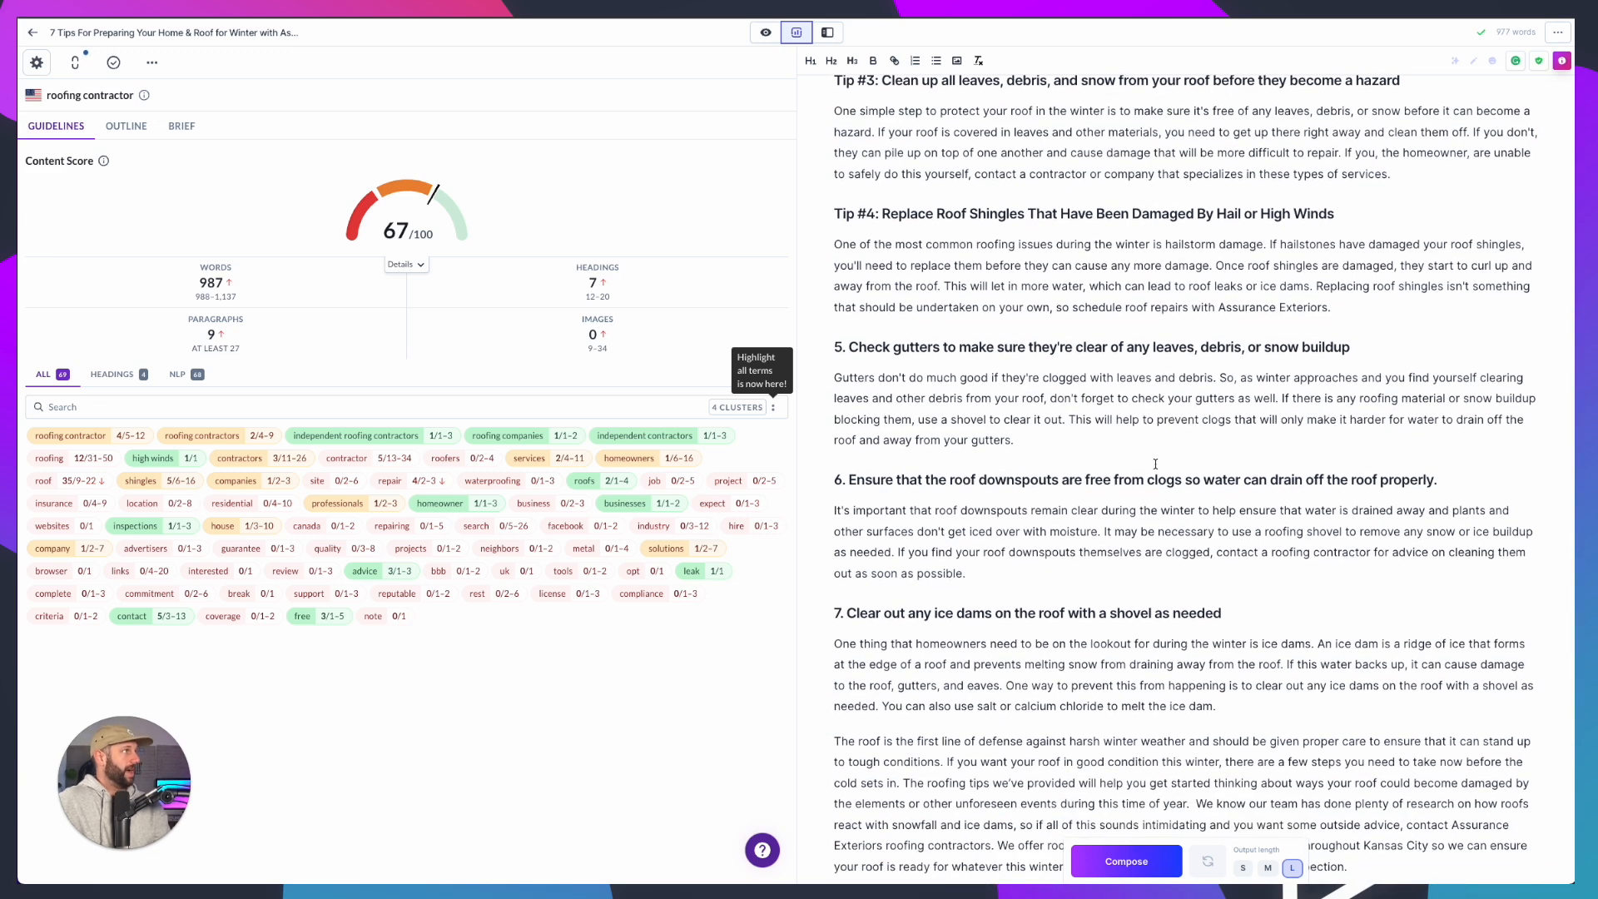
pyautogui.scroll(1, 1155, 464)
pyautogui.click(1370, 403)
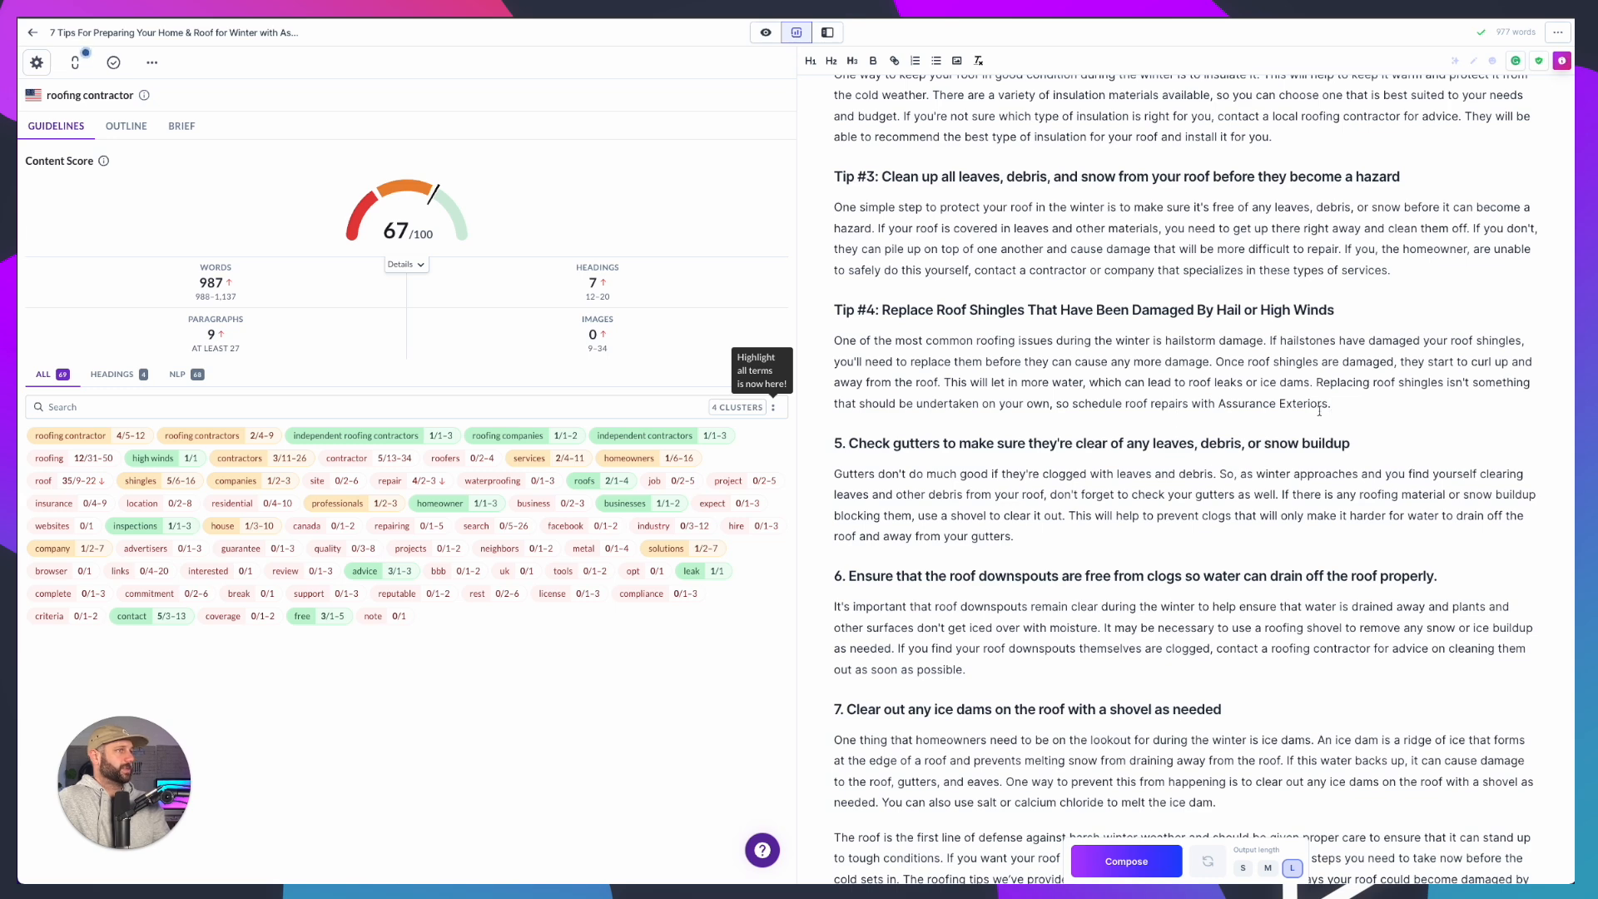
pyautogui.doubleClick(1203, 403)
pyautogui.write('to be done')
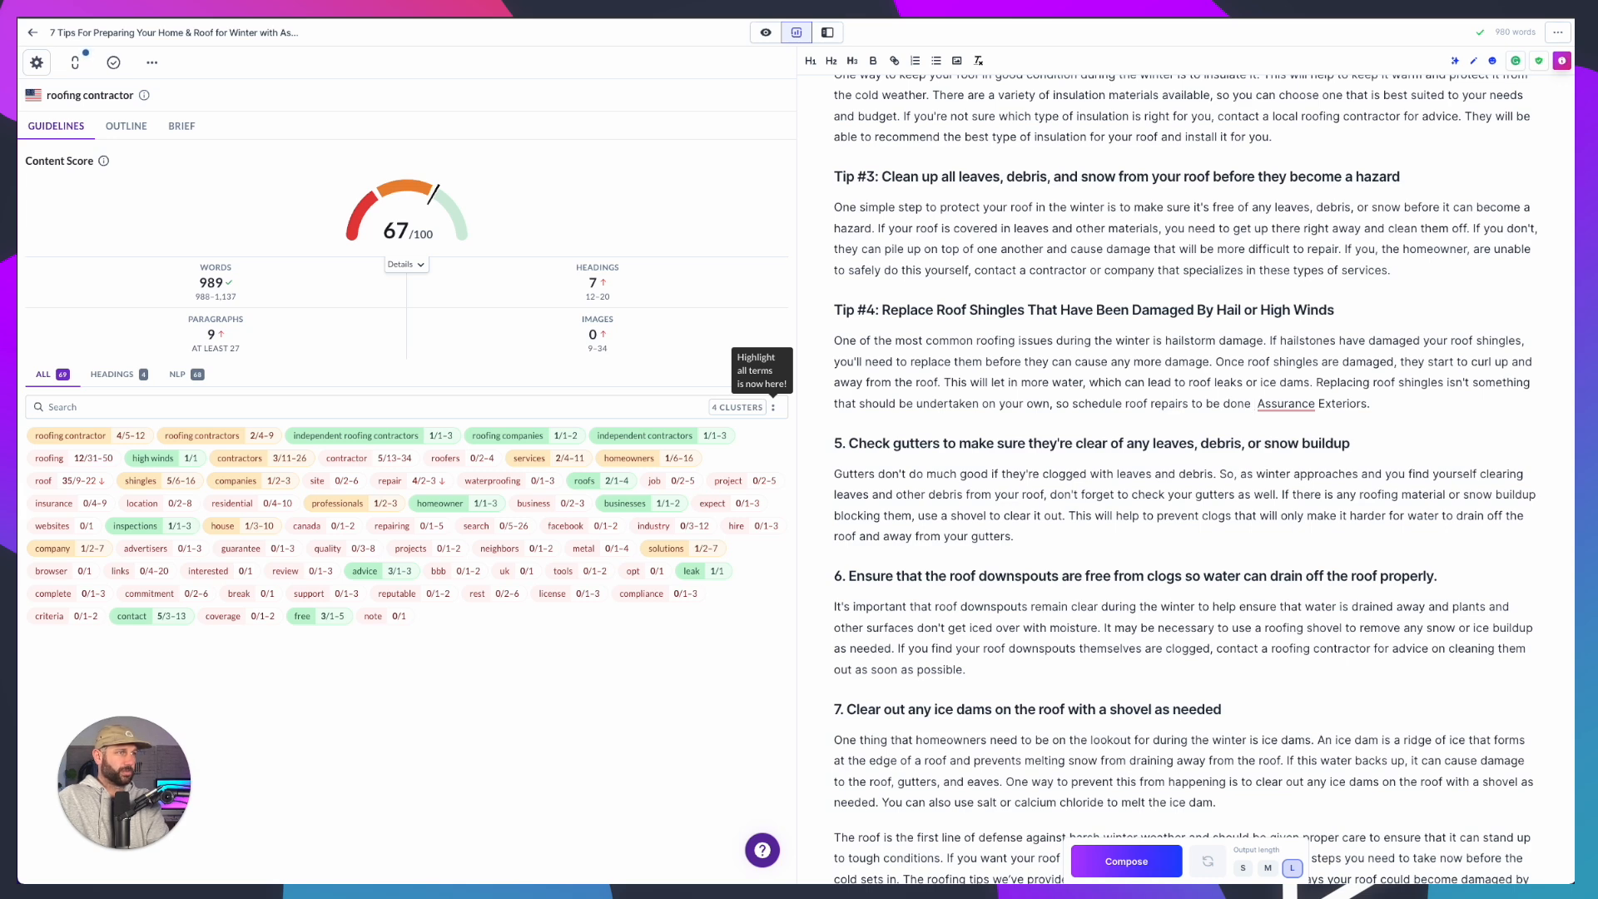
pyautogui.write('quality ')
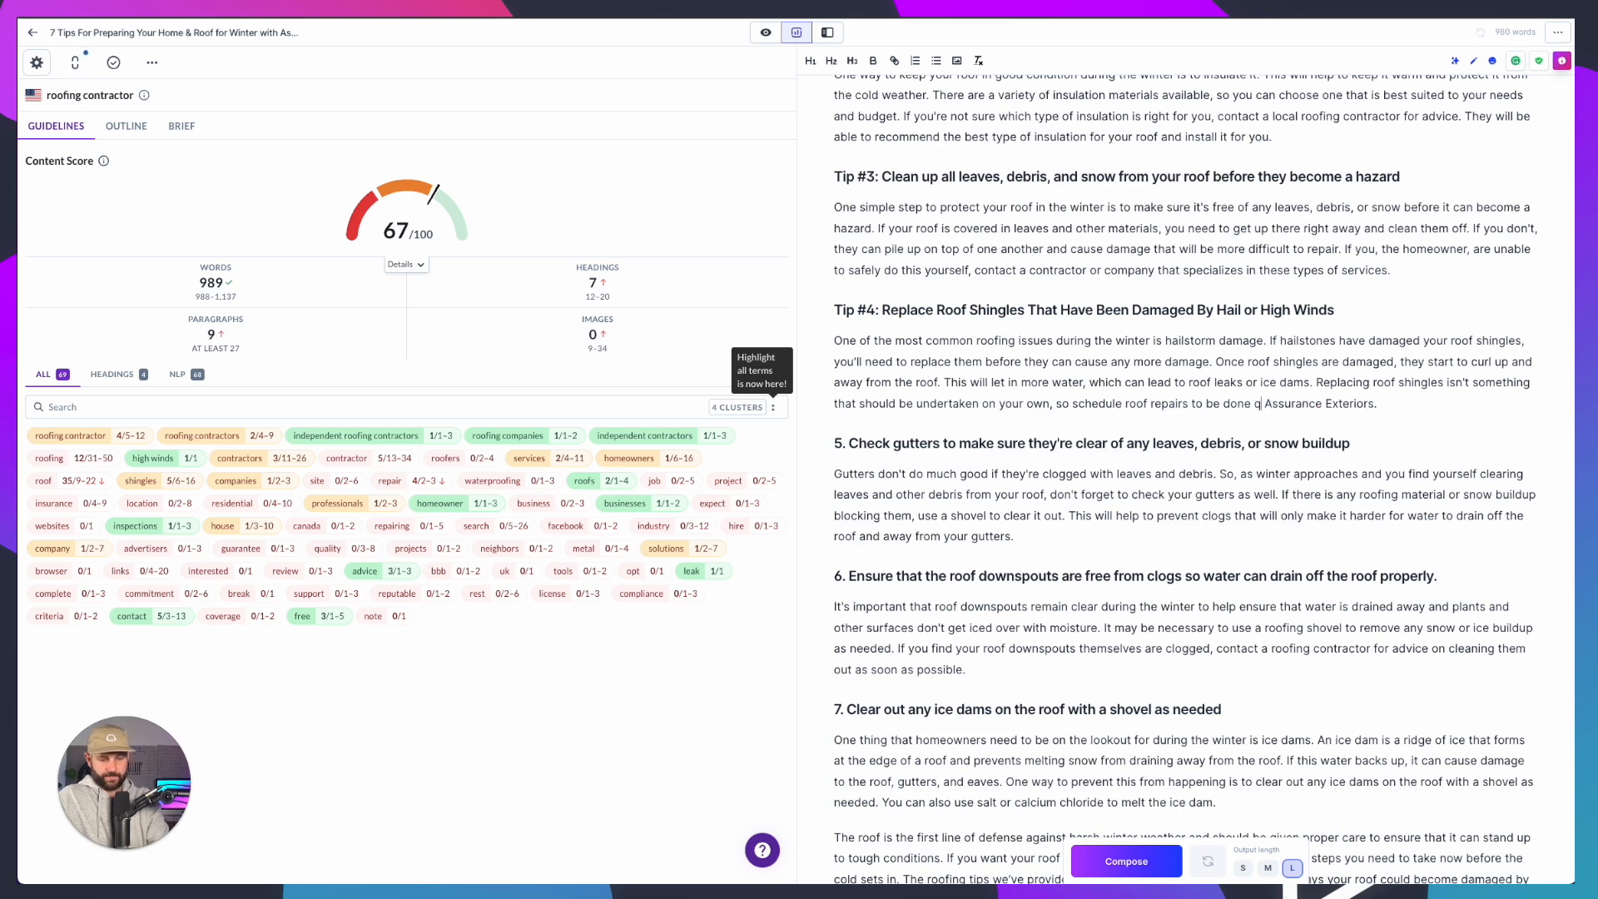
pyautogui.write('roofers ')
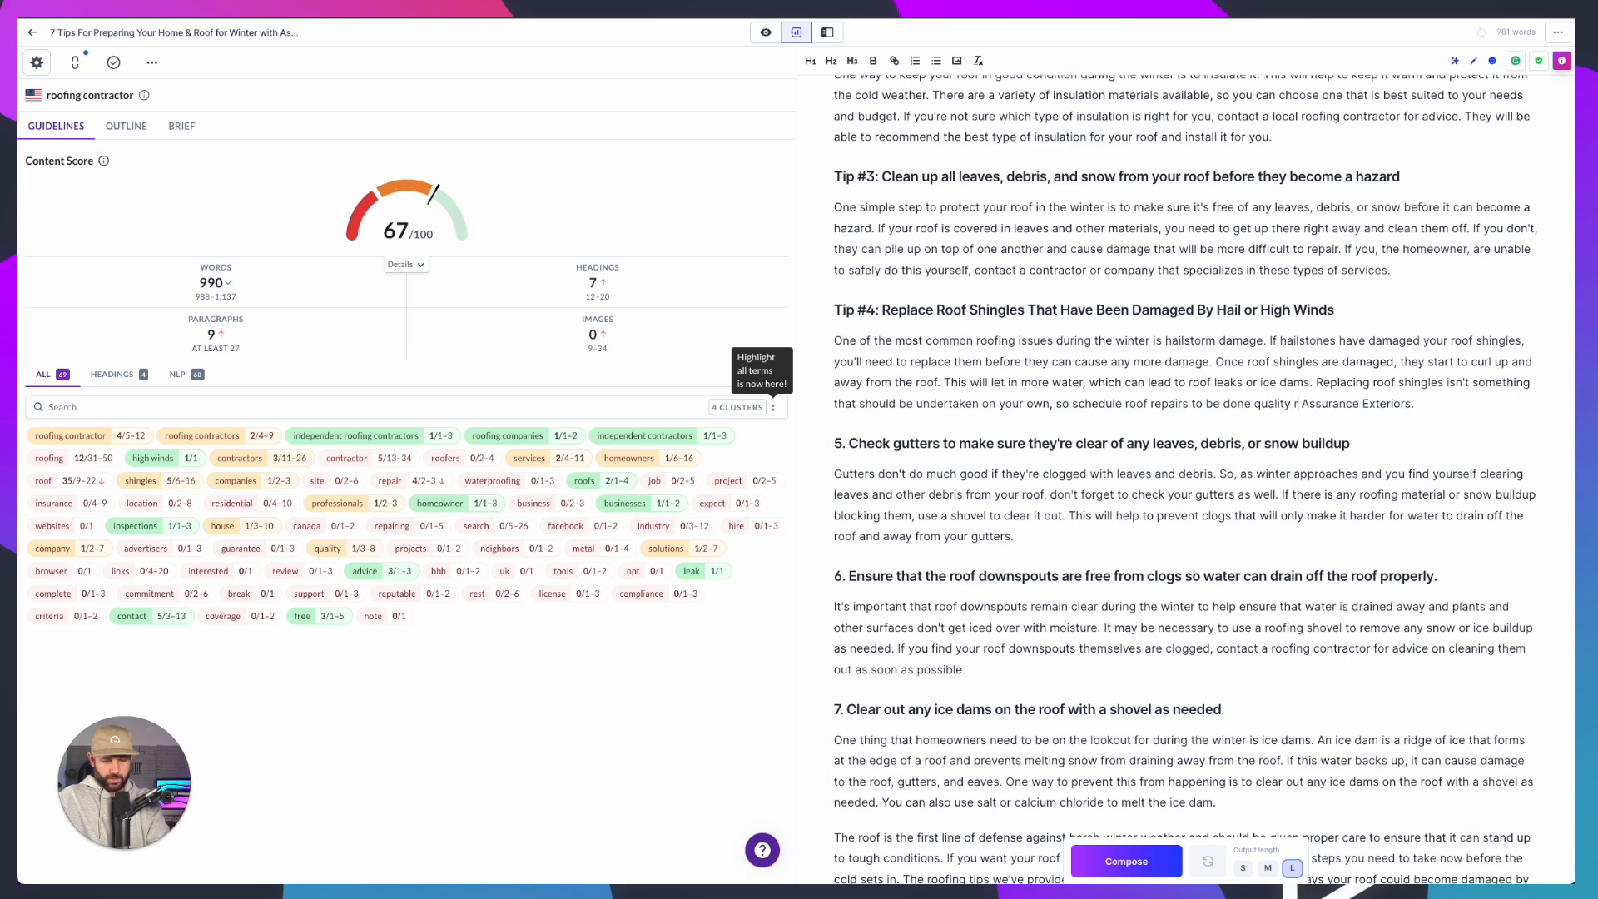
pyautogui.write('like')
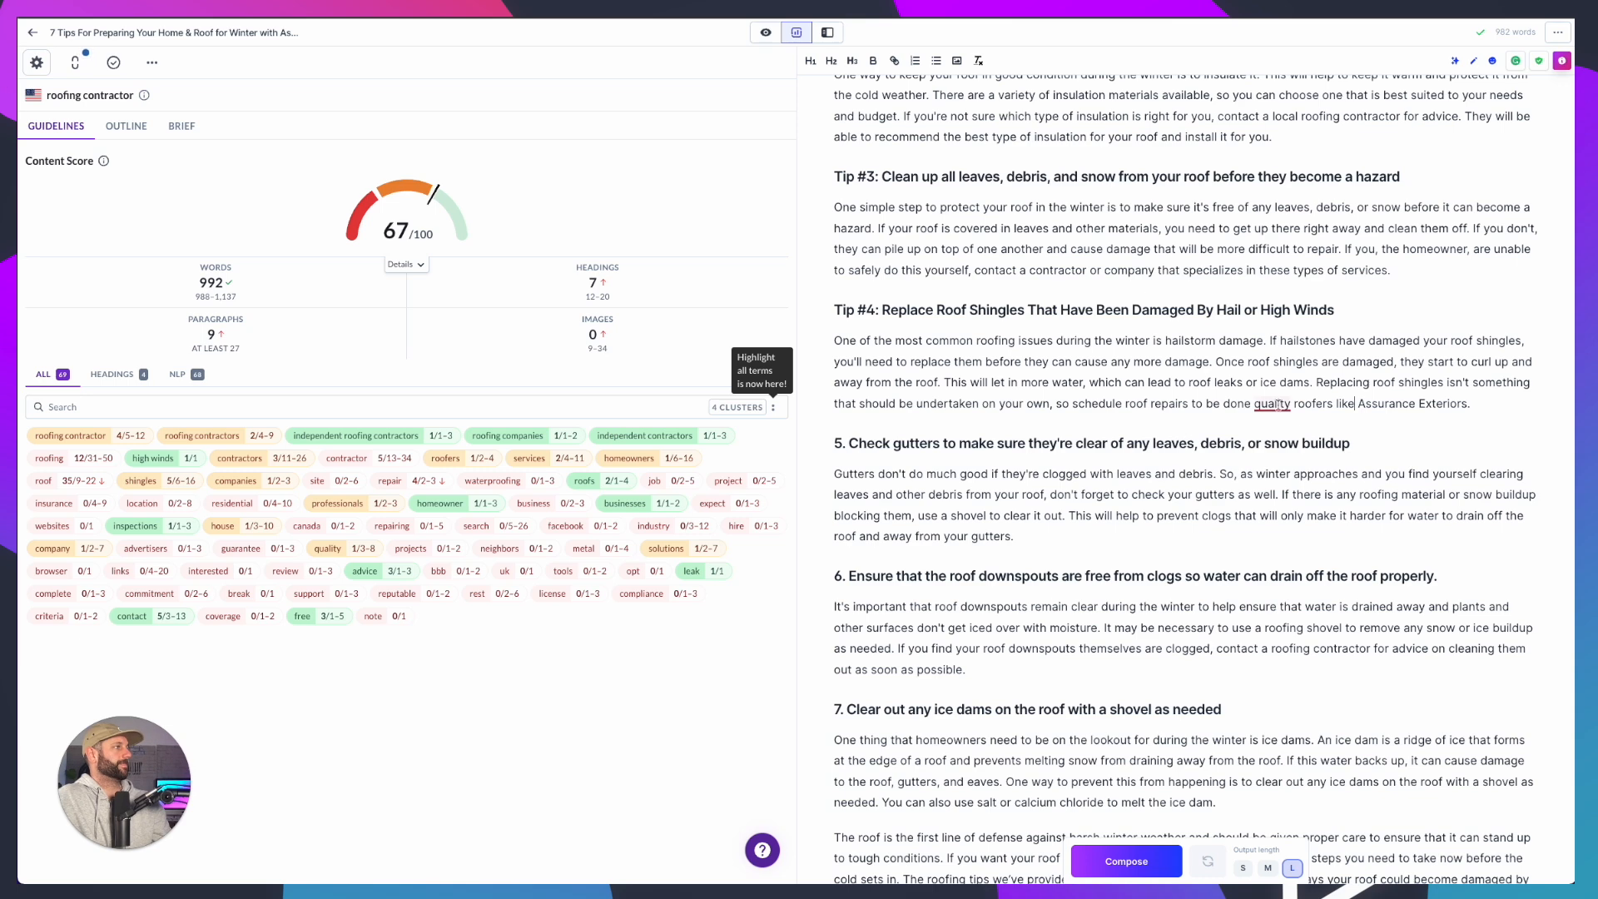
pyautogui.click(1278, 405)
pyautogui.click(1409, 491)
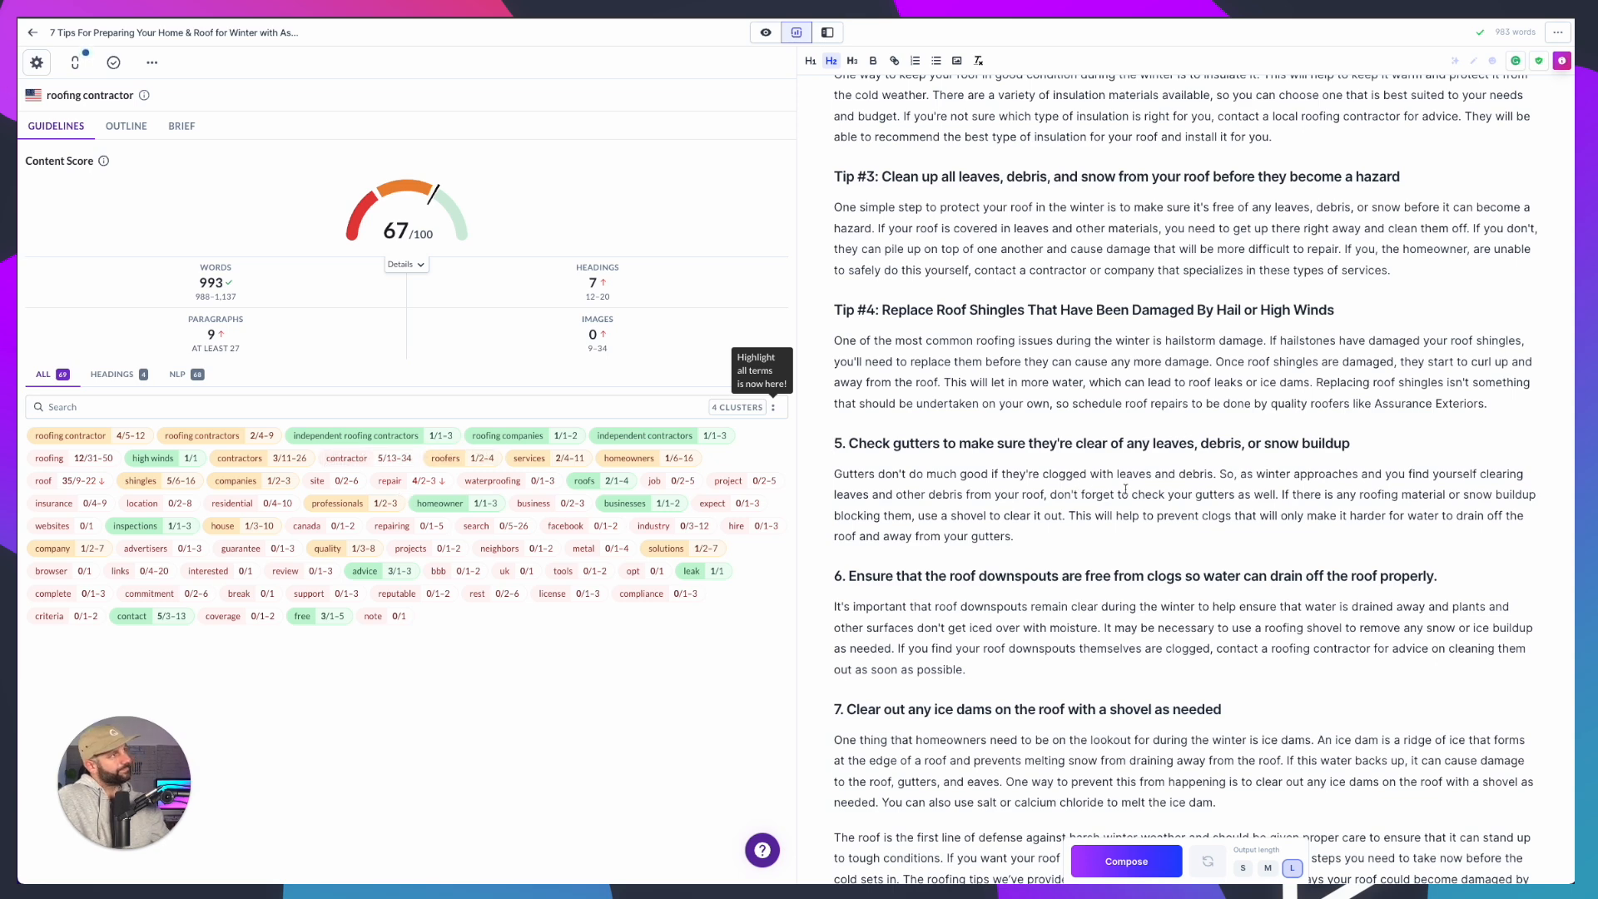
# Relabel the "5." at the start of the check gutters heading as "Tip #5:"
pyautogui.scroll(-3, 1125, 490)
pyautogui.click(835, 304)
pyautogui.write('Tip #')
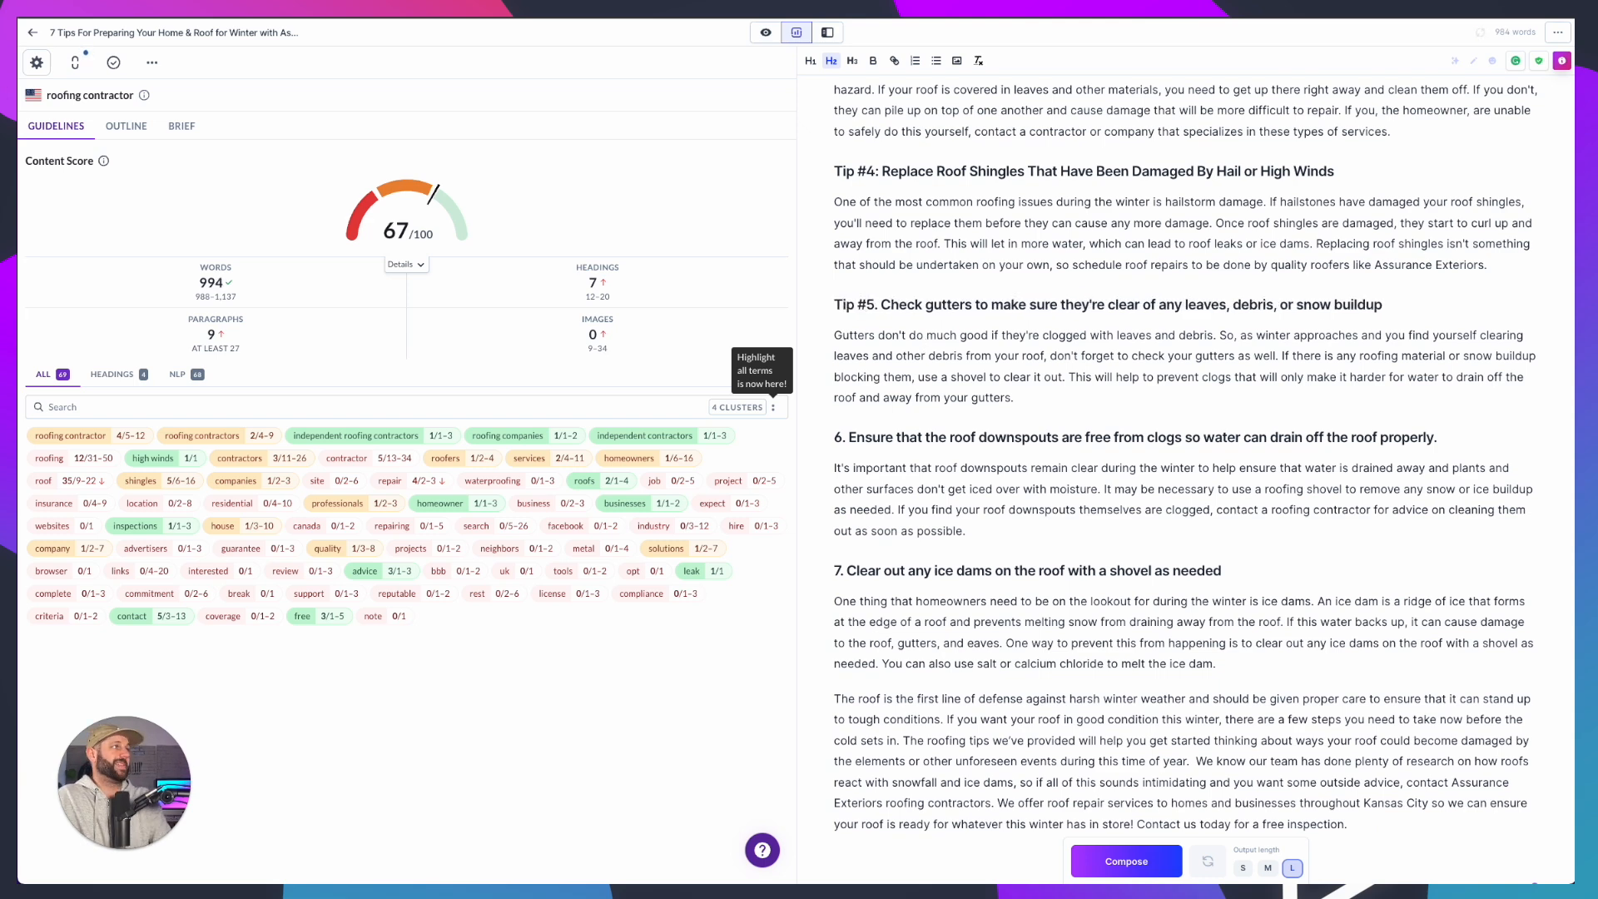
pyautogui.press('Delete')
pyautogui.write(':')
# Capitalize "Gutters", "Make" and "Sure" in the Tip #5 heading
pyautogui.scroll(-1, 980, 376)
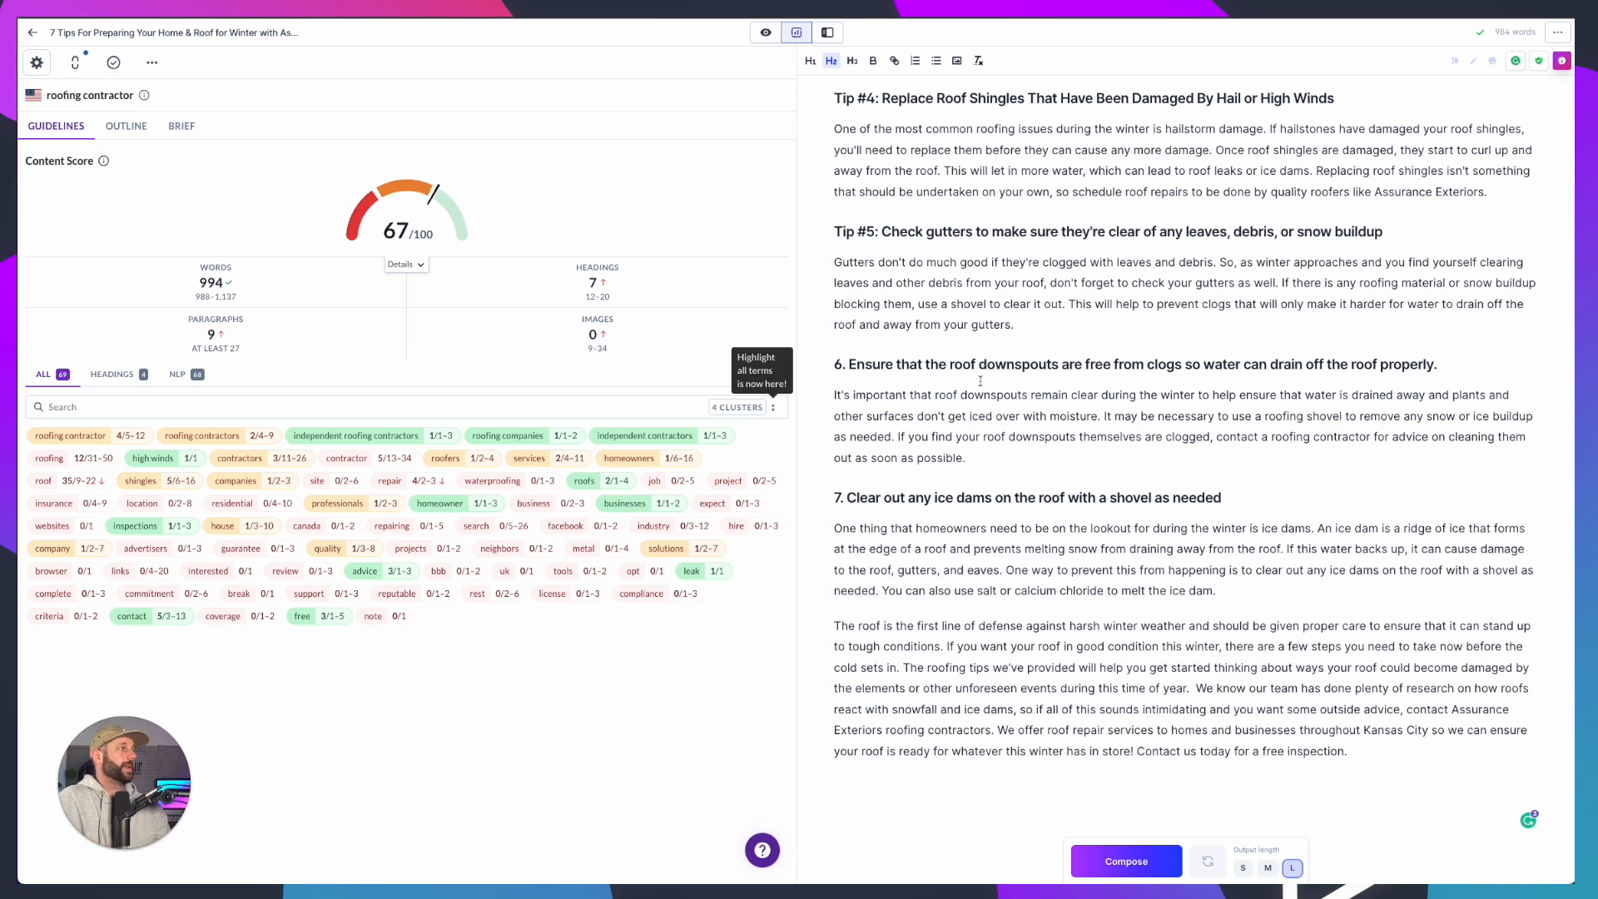
pyautogui.click(933, 231)
pyautogui.press('BackSpace')
pyautogui.write('G')
pyautogui.click(1010, 232)
pyautogui.press('BackSpace')
pyautogui.write('M')
pyautogui.click(1040, 231)
pyautogui.press('BackSpace')
pyautogui.write('S')
# Capitalize "They're", "Clear" and "Any" in the Tip #5 heading, keeping "of" in lowercase
pyautogui.click(1073, 231)
pyautogui.press('BackSpace')
pyautogui.write('T')
pyautogui.click(1123, 233)
pyautogui.press('BackSpace')
pyautogui.write('C')
pyautogui.click(1158, 233)
pyautogui.press('BackSpace')
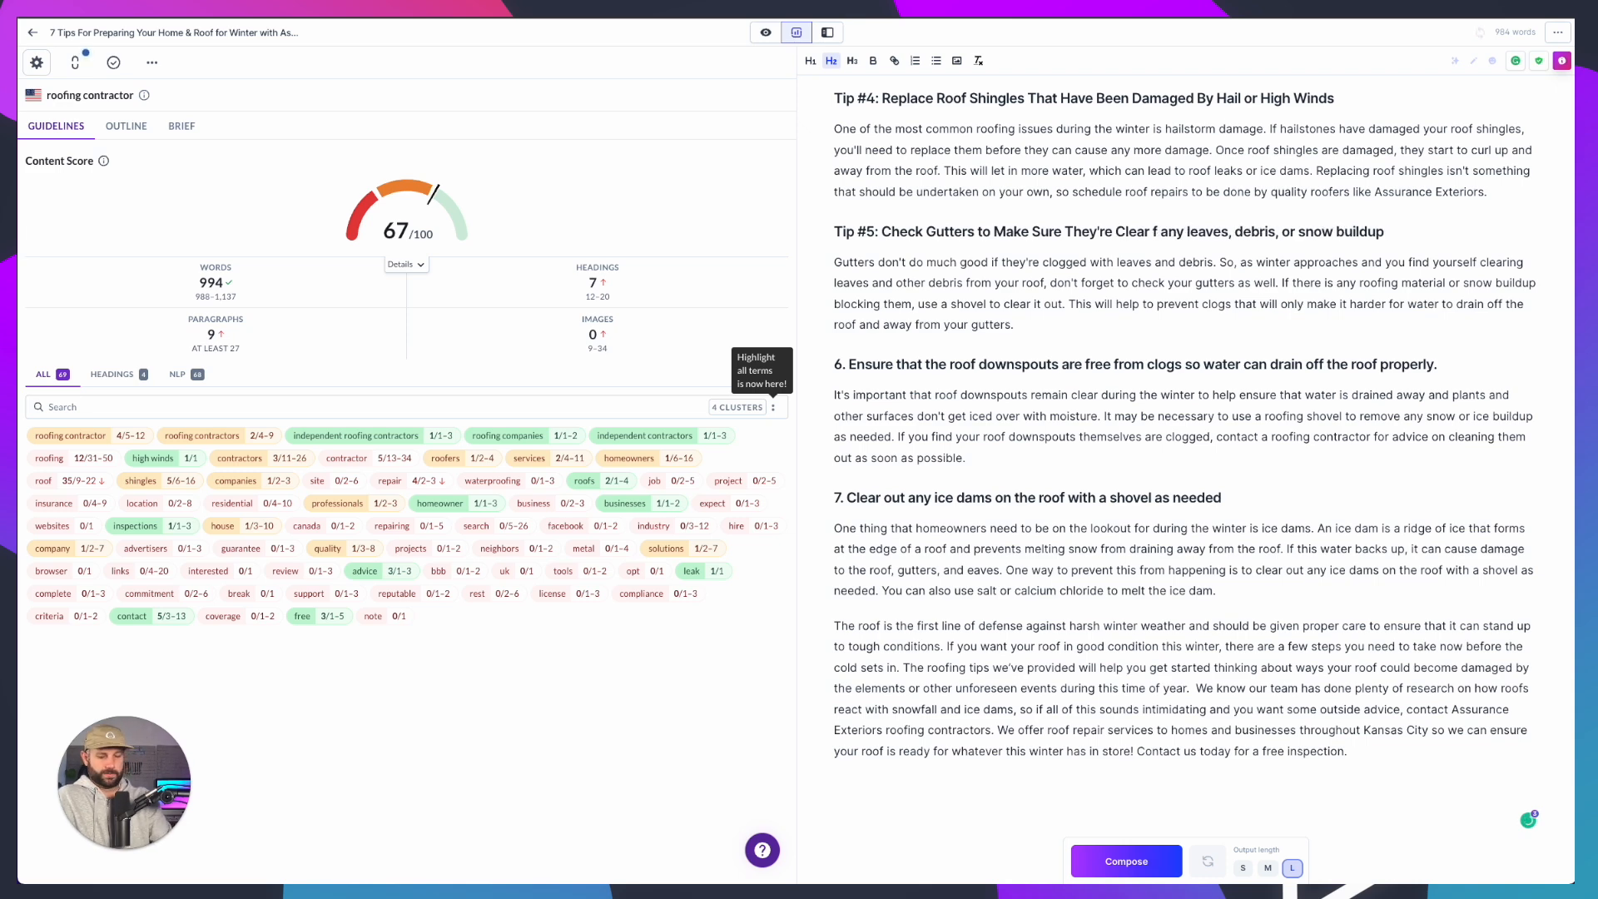
pyautogui.write('o')
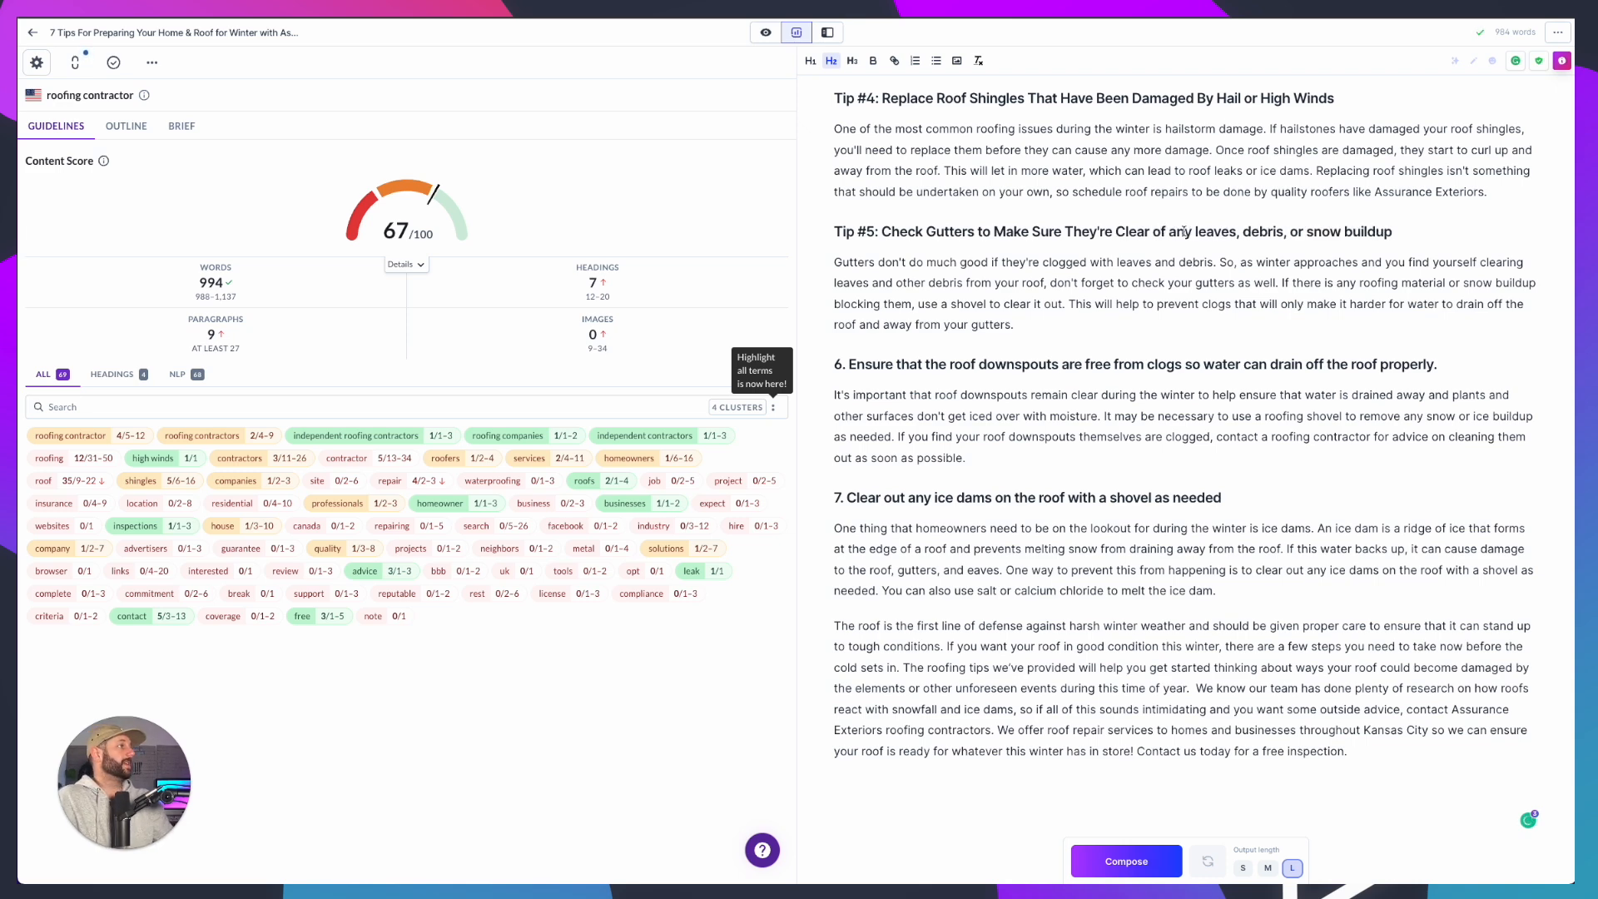
pyautogui.press('BackSpace')
pyautogui.write('A')
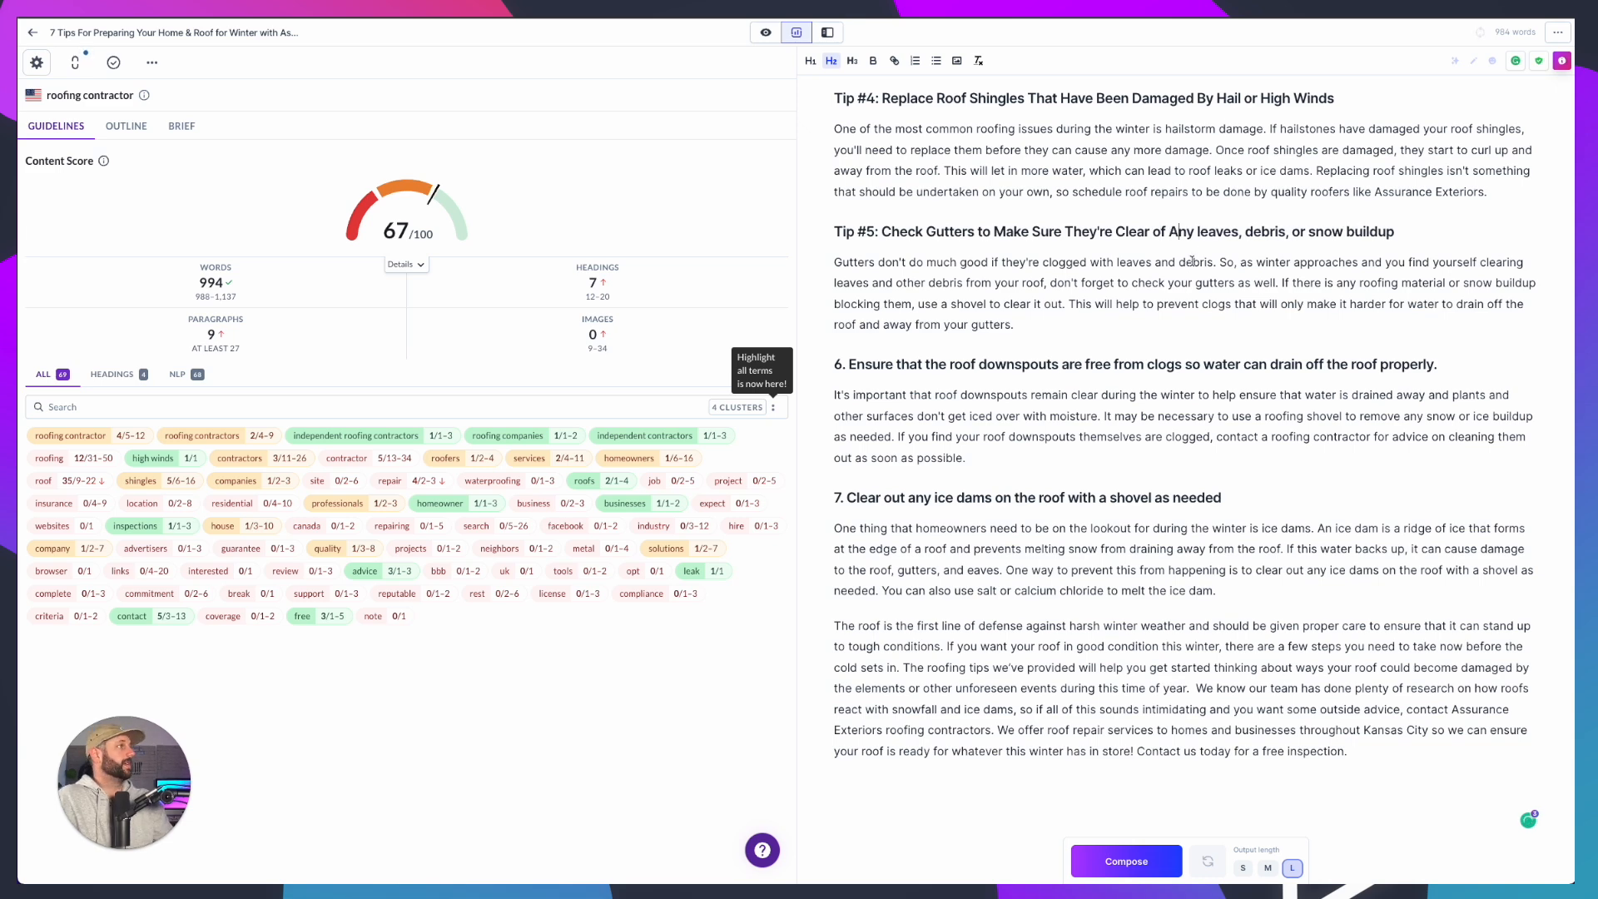
# Capitalize "Debris", "Snow" and "Buildup" in the Tip #5 heading
pyautogui.click(1255, 231)
pyautogui.press('BackSpace')
pyautogui.write('D')
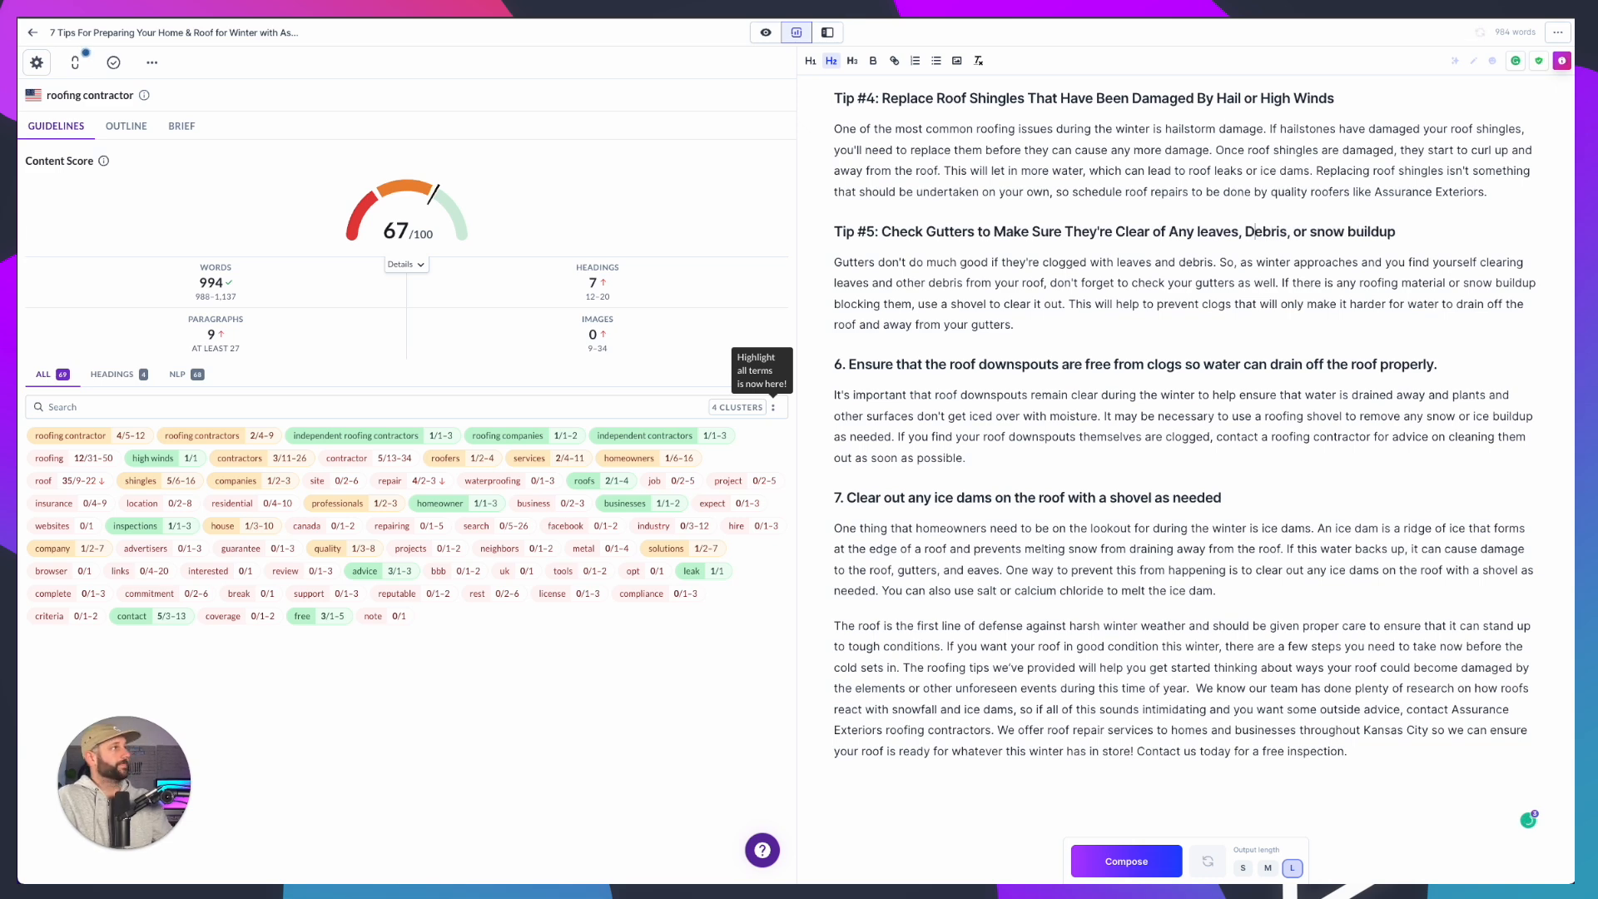
pyautogui.click(1316, 232)
pyautogui.press('BackSpace')
pyautogui.write('S')
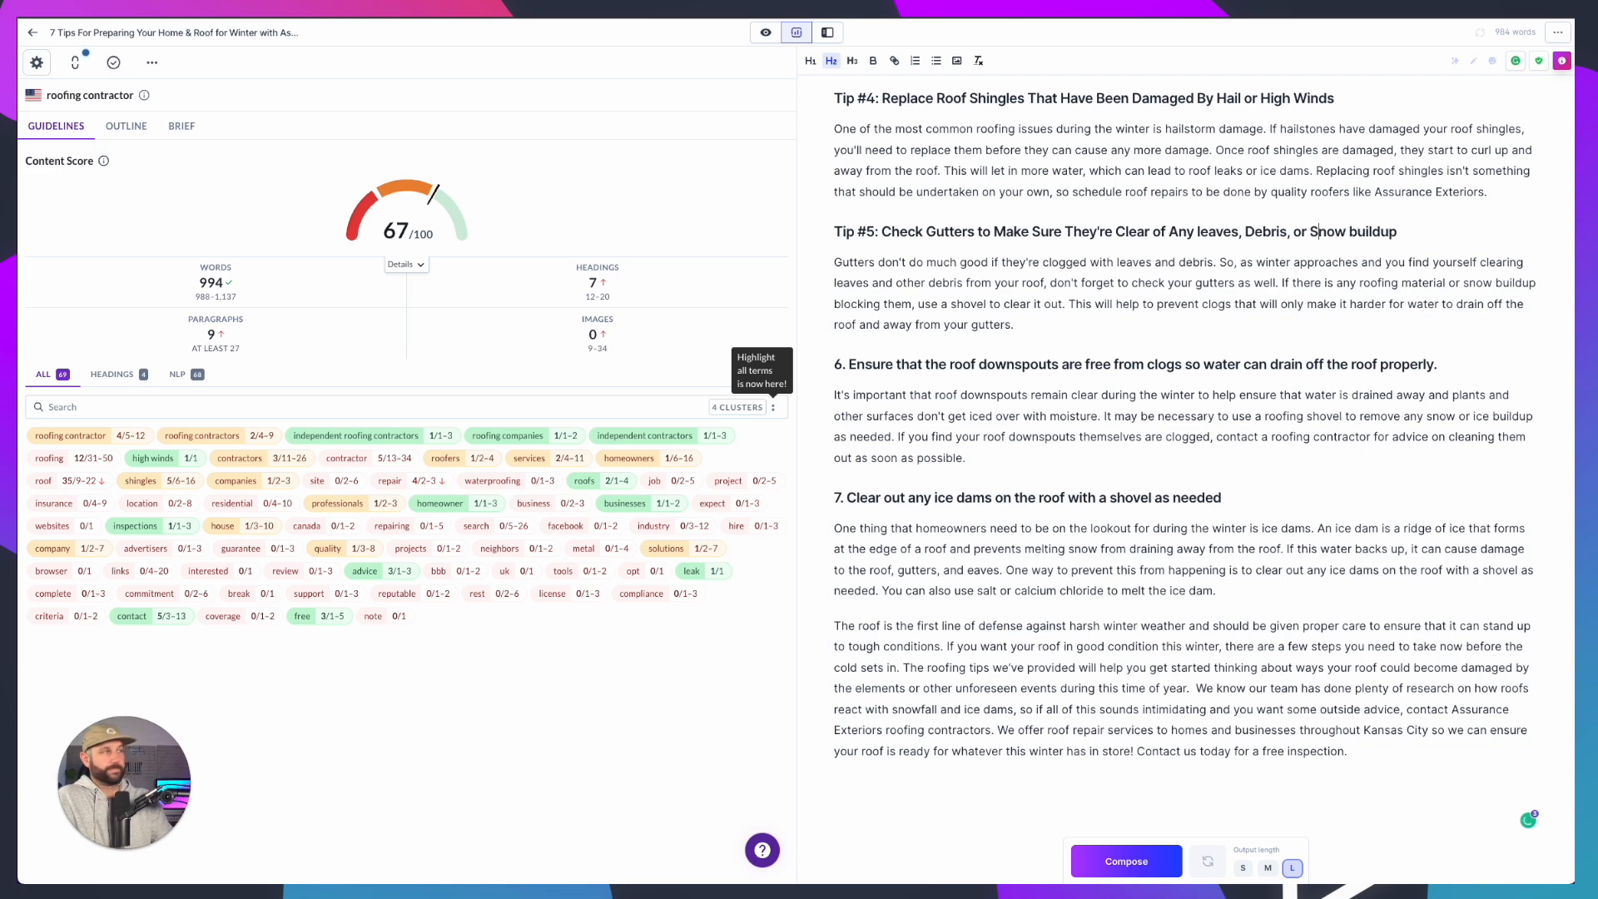
pyautogui.click(1356, 231)
pyautogui.press('BackSpace')
pyautogui.write('B')
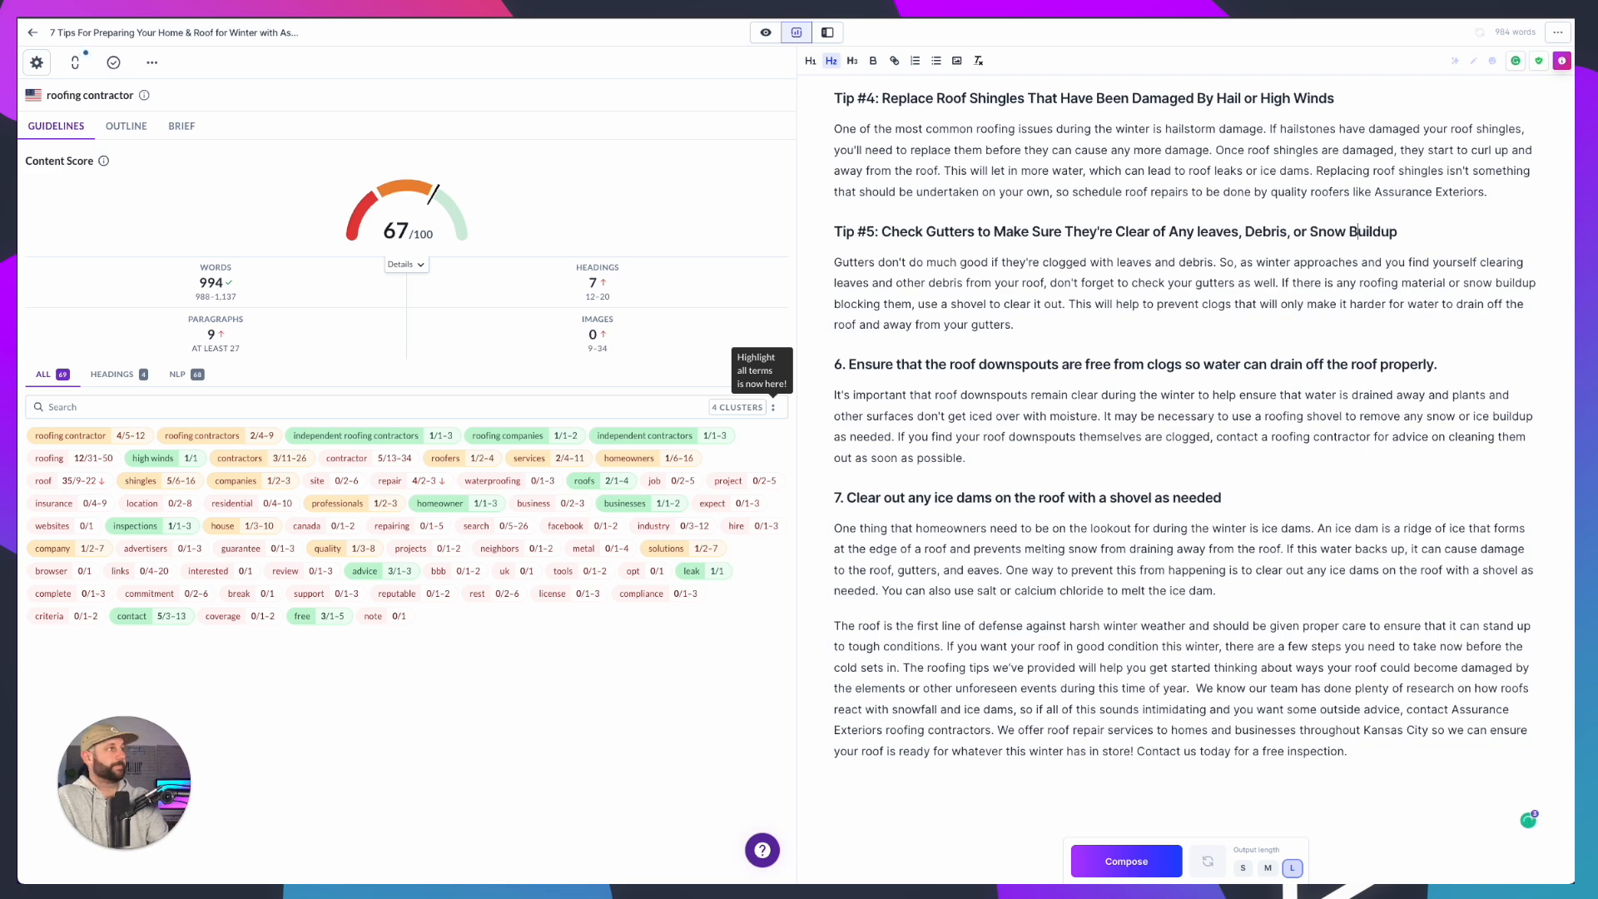
# Try generating an AI continuation after the end of the Tip #5 paragraph, and delete the generated text
pyautogui.click(1036, 321)
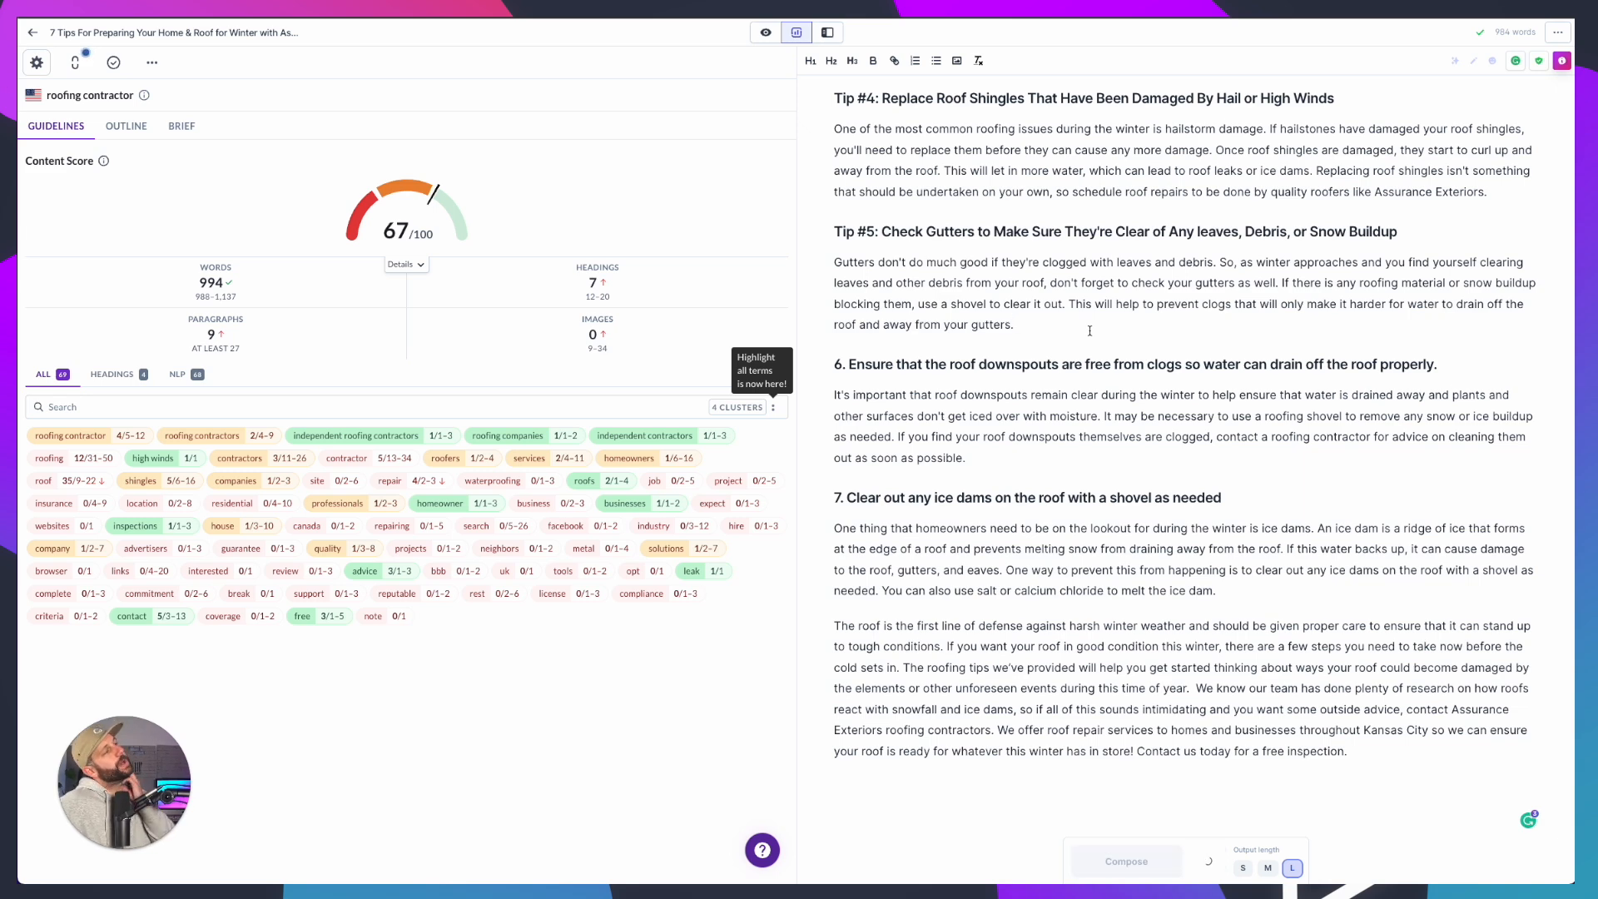
pyautogui.press('Return')
pyautogui.write('Tip #6: Keep an Eye on Your Roof During the Winter')
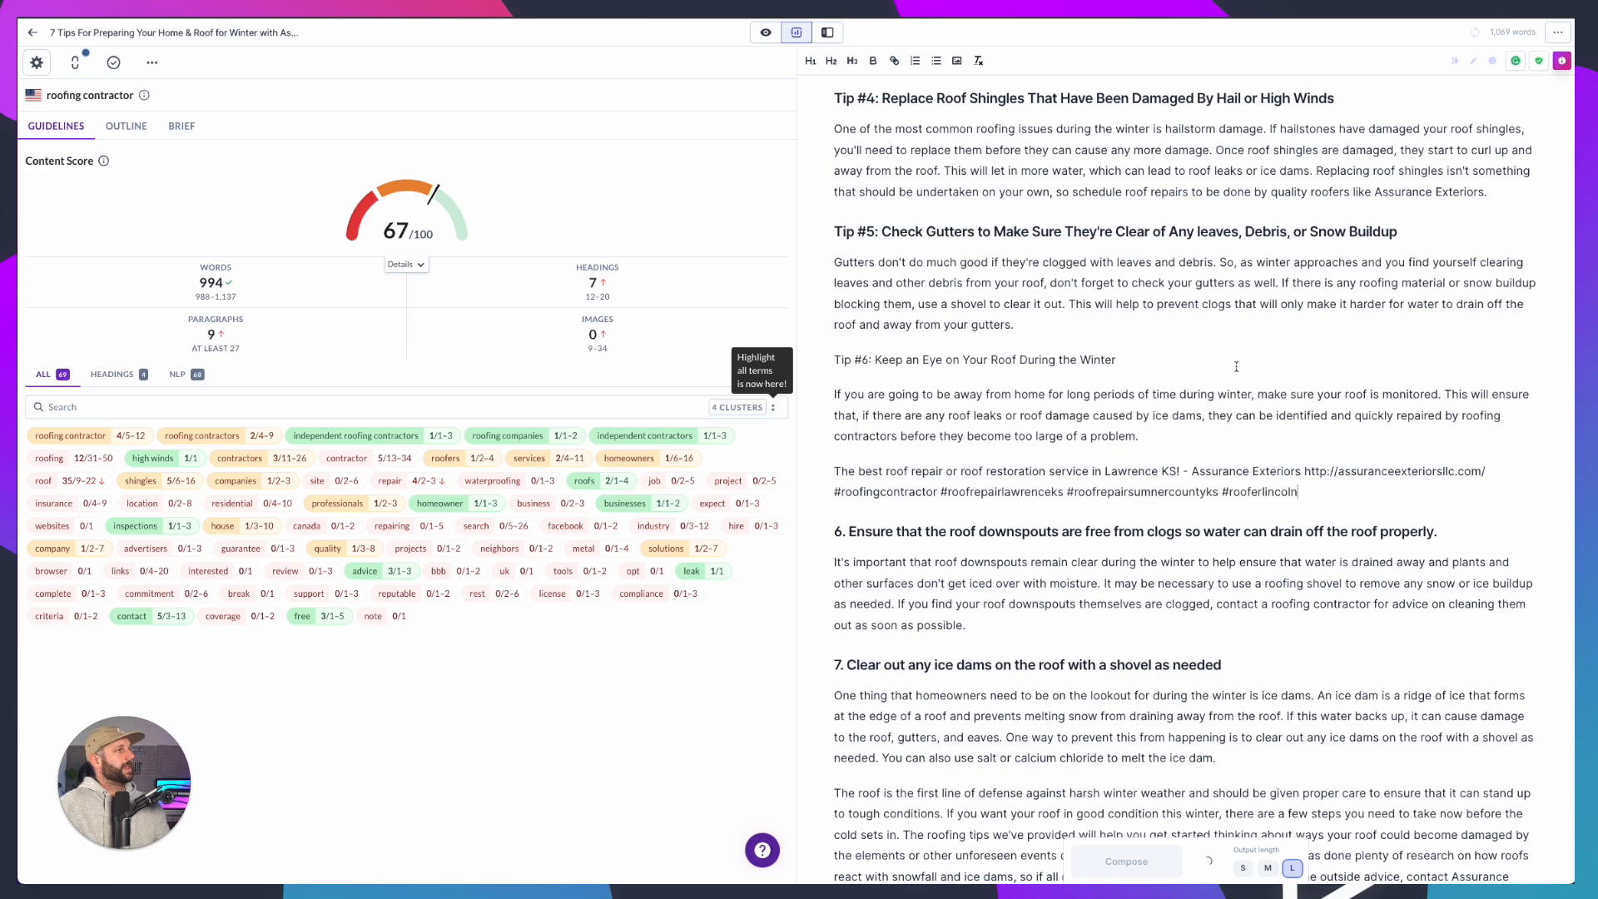
pyautogui.moveTo(1568, 496); pyautogui.dragTo(830, 356)
pyautogui.press('BackSpace')
pyautogui.press('BackSpace')
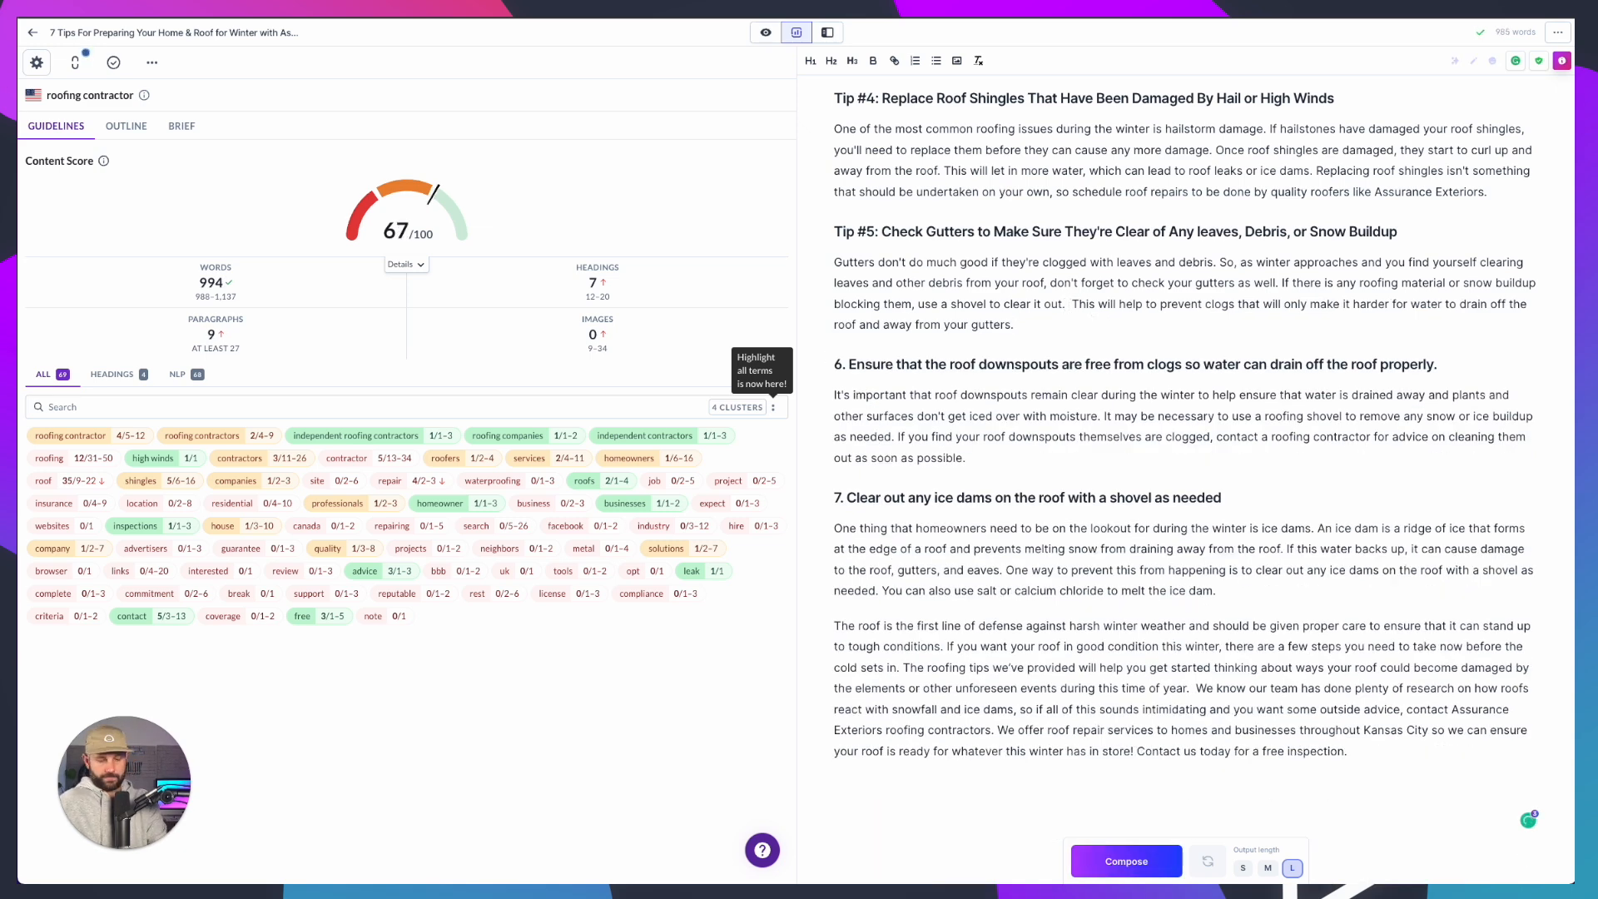
# Try generating AI text after "use a shovel to clear it out." in the Tip #5 paragraph, and delete the generated text
pyautogui.press('super+j')
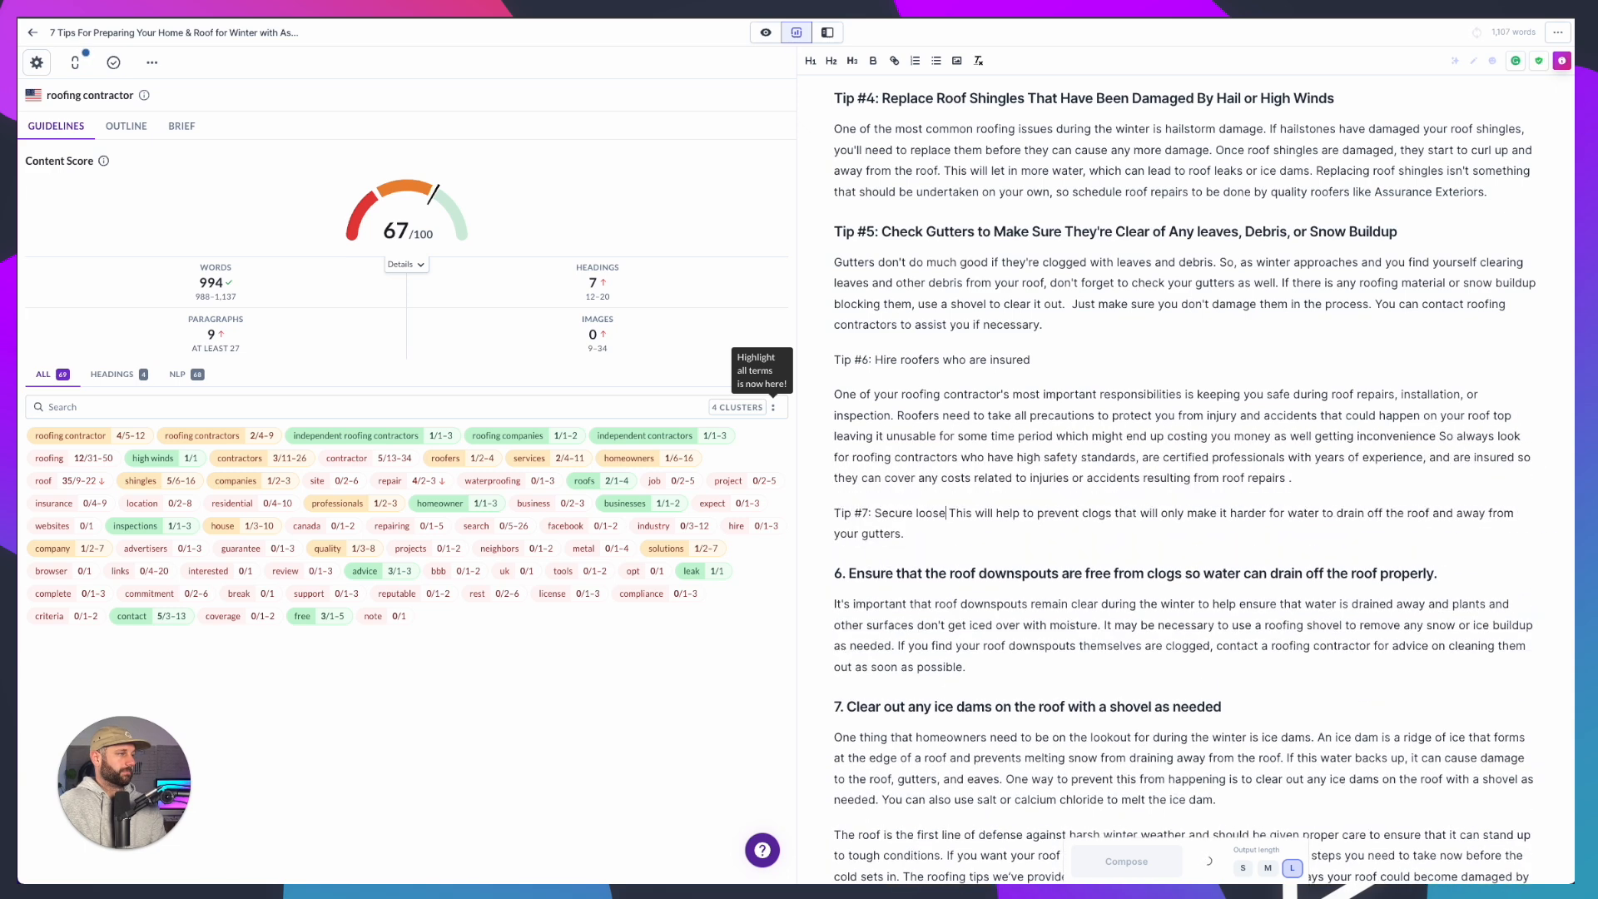
pyautogui.hotkey('alt', 'BackSpace')
pyautogui.hotkey('alt', 'BackSpace')
pyautogui.hotkey('alt', 'BackSpace')
pyautogui.hotkey('alt', 'BackSpace')
pyautogui.hotkey('alt', 'BackSpace')
pyautogui.hotkey('alt', 'BackSpace')
pyautogui.hotkey('alt', 'BackSpace')
pyautogui.hotkey('alt', 'BackSpace')
pyautogui.hotkey('alt', 'BackSpace')
pyautogui.hotkey('alt', 'BackSpace')
pyautogui.hotkey('alt', 'BackSpace')
pyautogui.hotkey('alt', 'BackSpace')
pyautogui.hotkey('alt', 'BackSpace')
pyautogui.hotkey('alt', 'BackSpace')
pyautogui.hotkey('alt', 'BackSpace')
pyautogui.hotkey('alt', 'BackSpace')
pyautogui.hotkey('alt', 'BackSpace')
pyautogui.hotkey('alt', 'BackSpace')
pyautogui.hotkey('alt', 'BackSpace')
pyautogui.hotkey('alt', 'BackSpace')
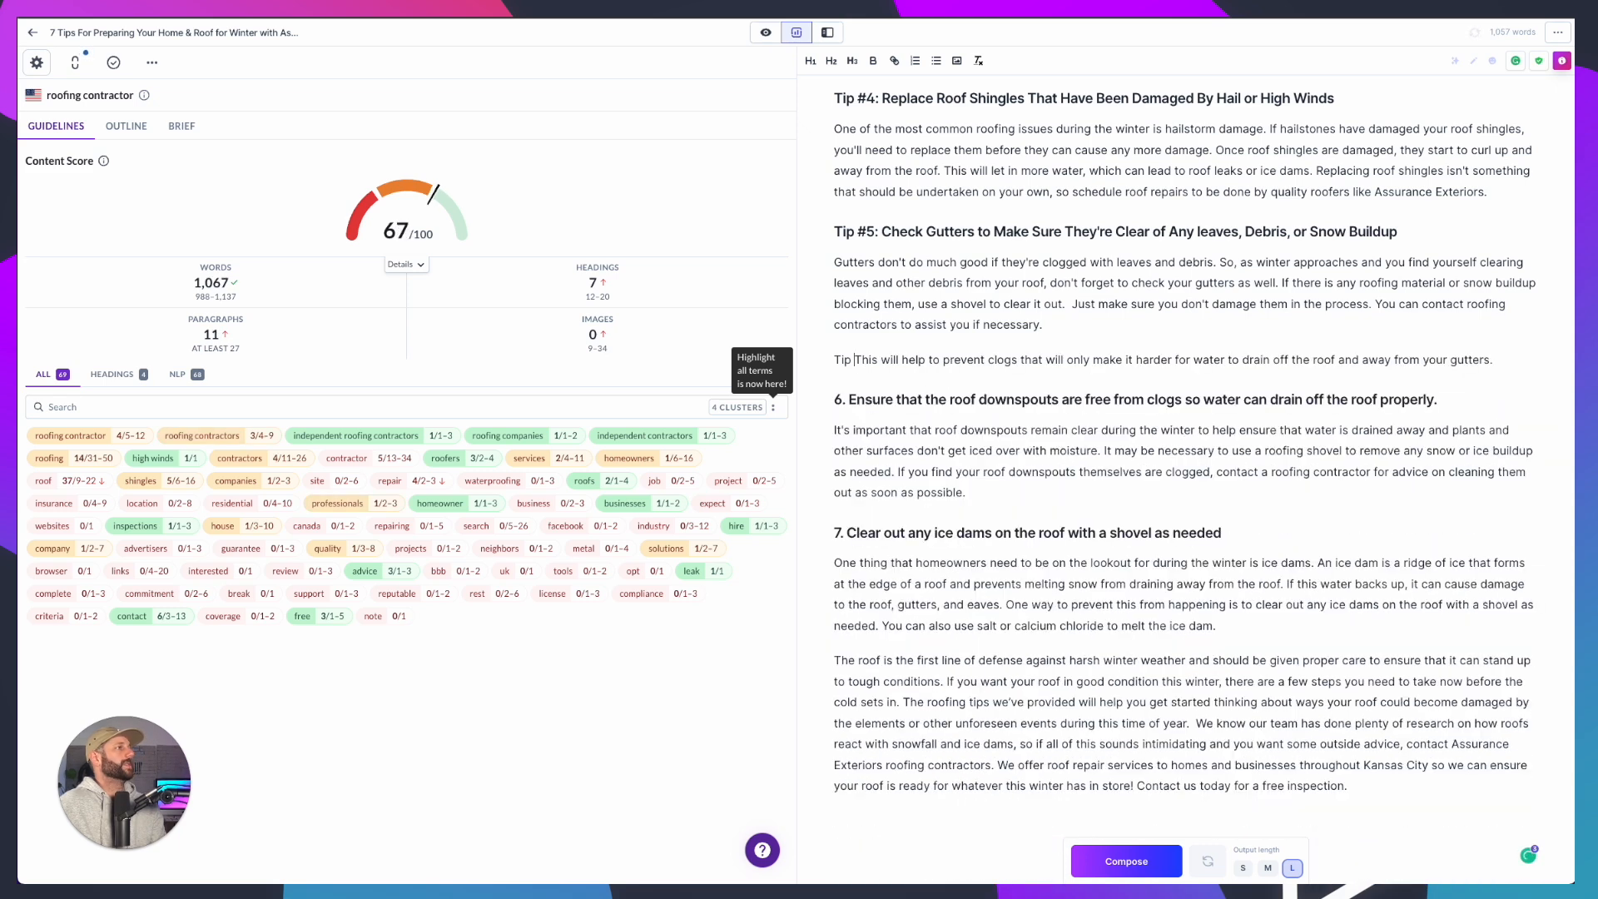
pyautogui.hotkey('alt', 'BackSpace')
pyautogui.hotkey('alt', 'BackSpace')
pyautogui.hotkey('alt', 'BackSpace')
pyautogui.hotkey('alt', 'BackSpace')
pyautogui.hotkey('alt', 'BackSpace')
pyautogui.hotkey('alt', 'BackSpace')
pyautogui.hotkey('alt', 'BackSpace')
pyautogui.hotkey('alt', 'BackSpace')
pyautogui.hotkey('alt', 'BackSpace')
pyautogui.hotkey('alt', 'BackSpace')
pyautogui.hotkey('alt', 'BackSpace')
pyautogui.hotkey('alt', 'BackSpace')
pyautogui.hotkey('alt', 'BackSpace')
pyautogui.hotkey('alt', 'BackSpace')
pyautogui.hotkey('alt', 'BackSpace')
pyautogui.hotkey('alt', 'BackSpace')
pyautogui.hotkey('alt', 'BackSpace')
pyautogui.hotkey('alt', 'BackSpace')
pyautogui.hotkey('alt', 'BackSpace')
pyautogui.hotkey('alt', 'BackSpace')
pyautogui.press('BackSpace')
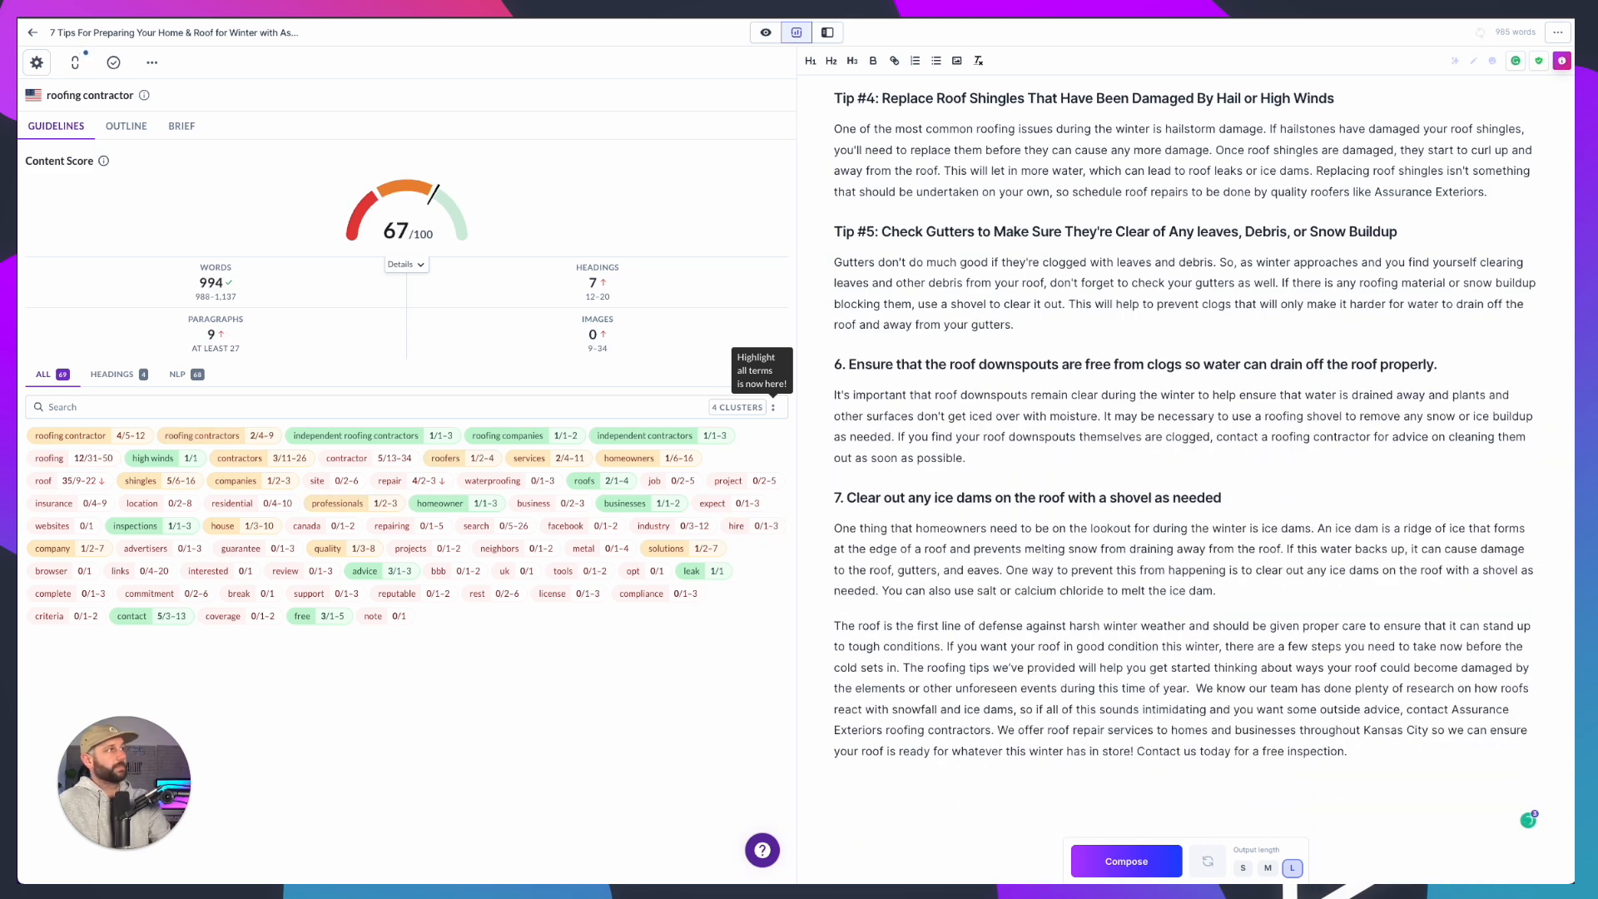
# Add the AI command ">Write about" followed by a copy of the full Tip #5 heading on a new line below that heading
pyautogui.click(836, 262)
pyautogui.press('Return')
pyautogui.press('Return')
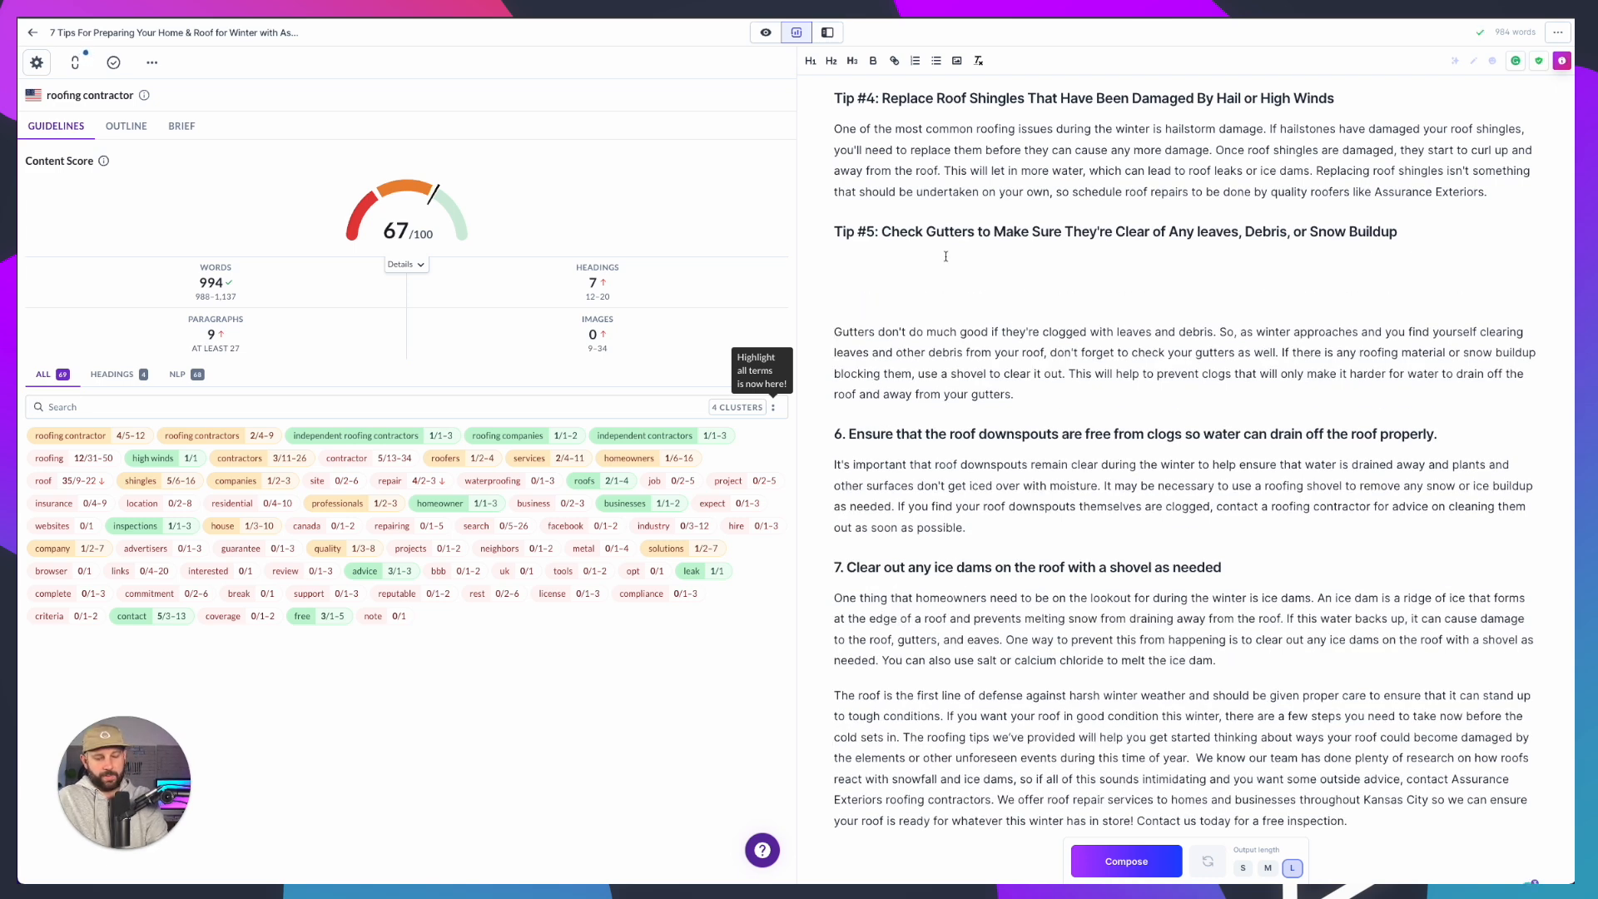
pyautogui.write('>Wr')
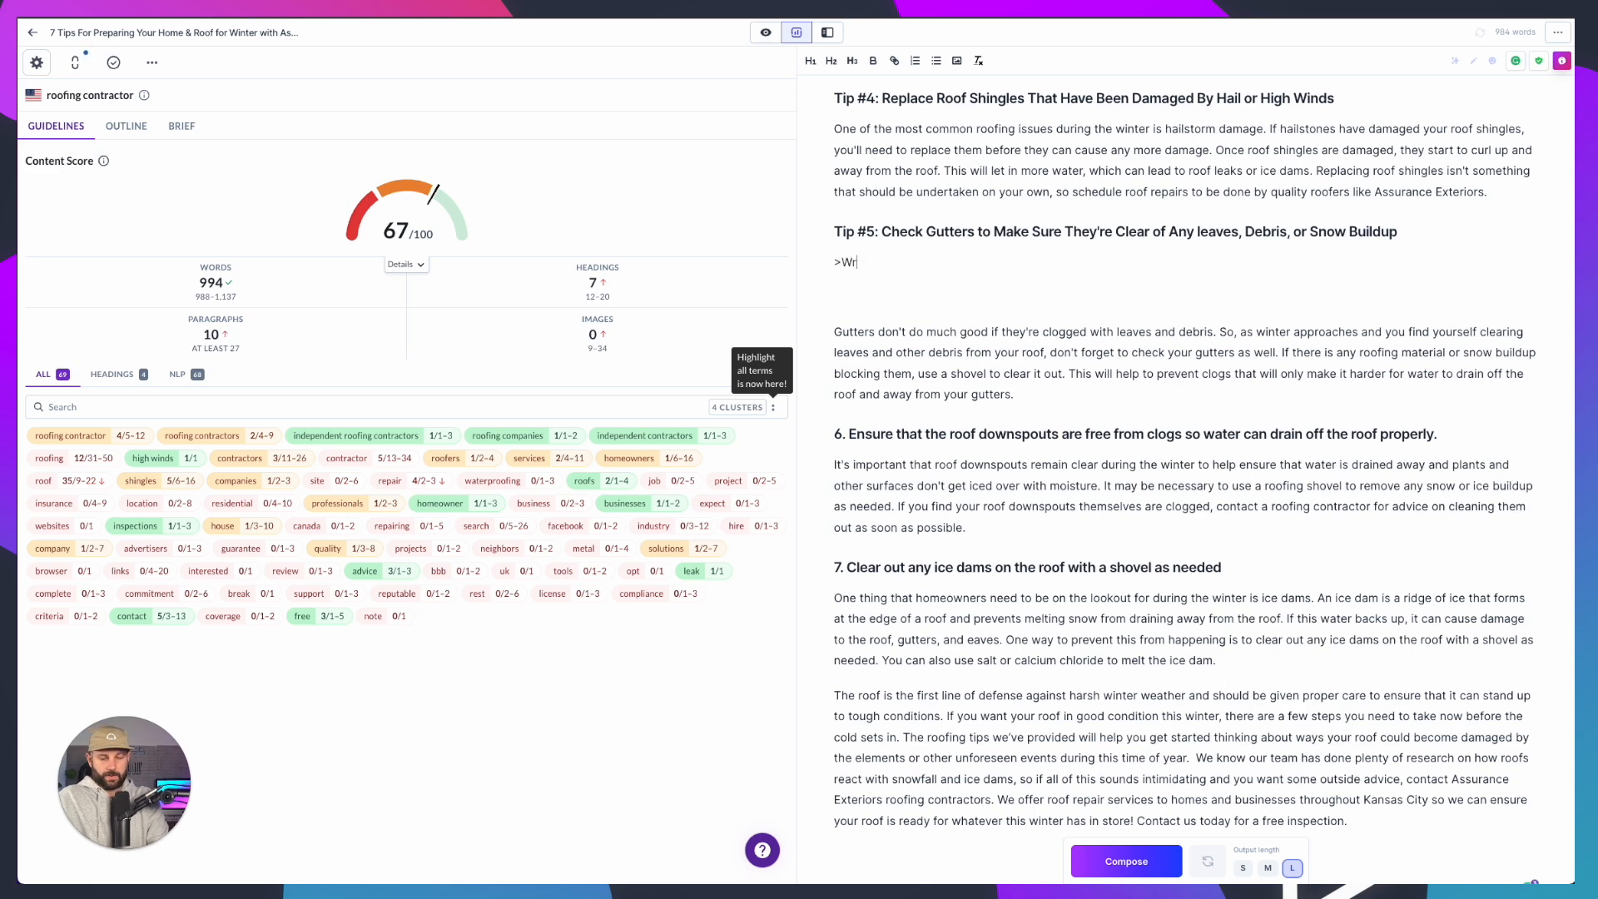
pyautogui.write('ite about')
pyautogui.tripleClick(941, 232)
pyautogui.hotkey('ctrl', 'c')
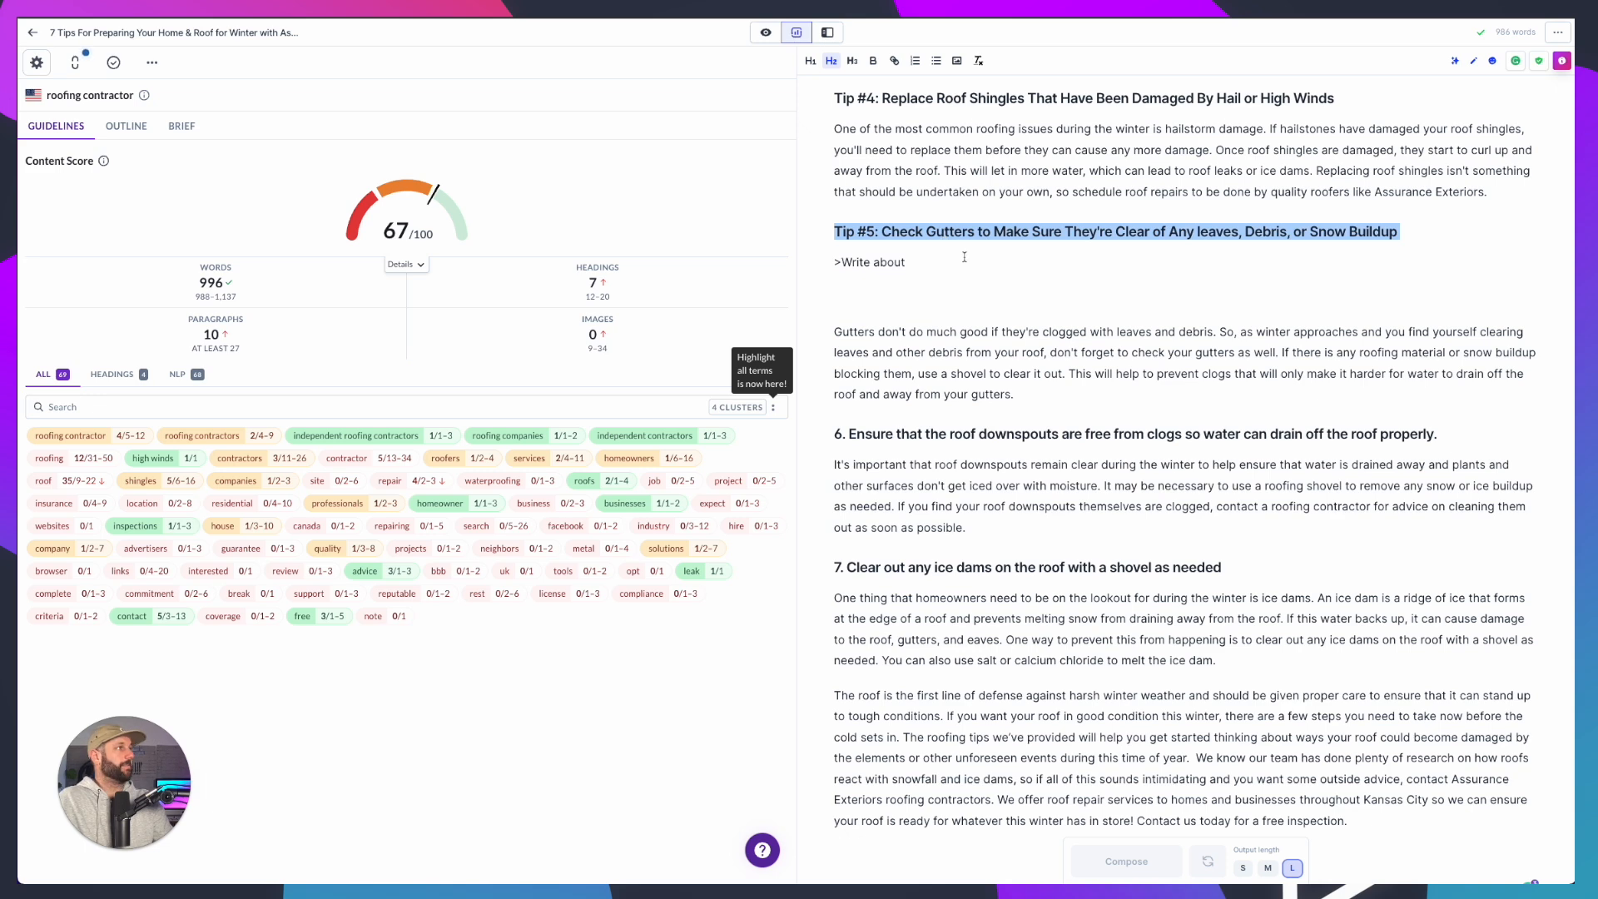
pyautogui.click(940, 262)
pyautogui.hotkey('ctrl', 'v')
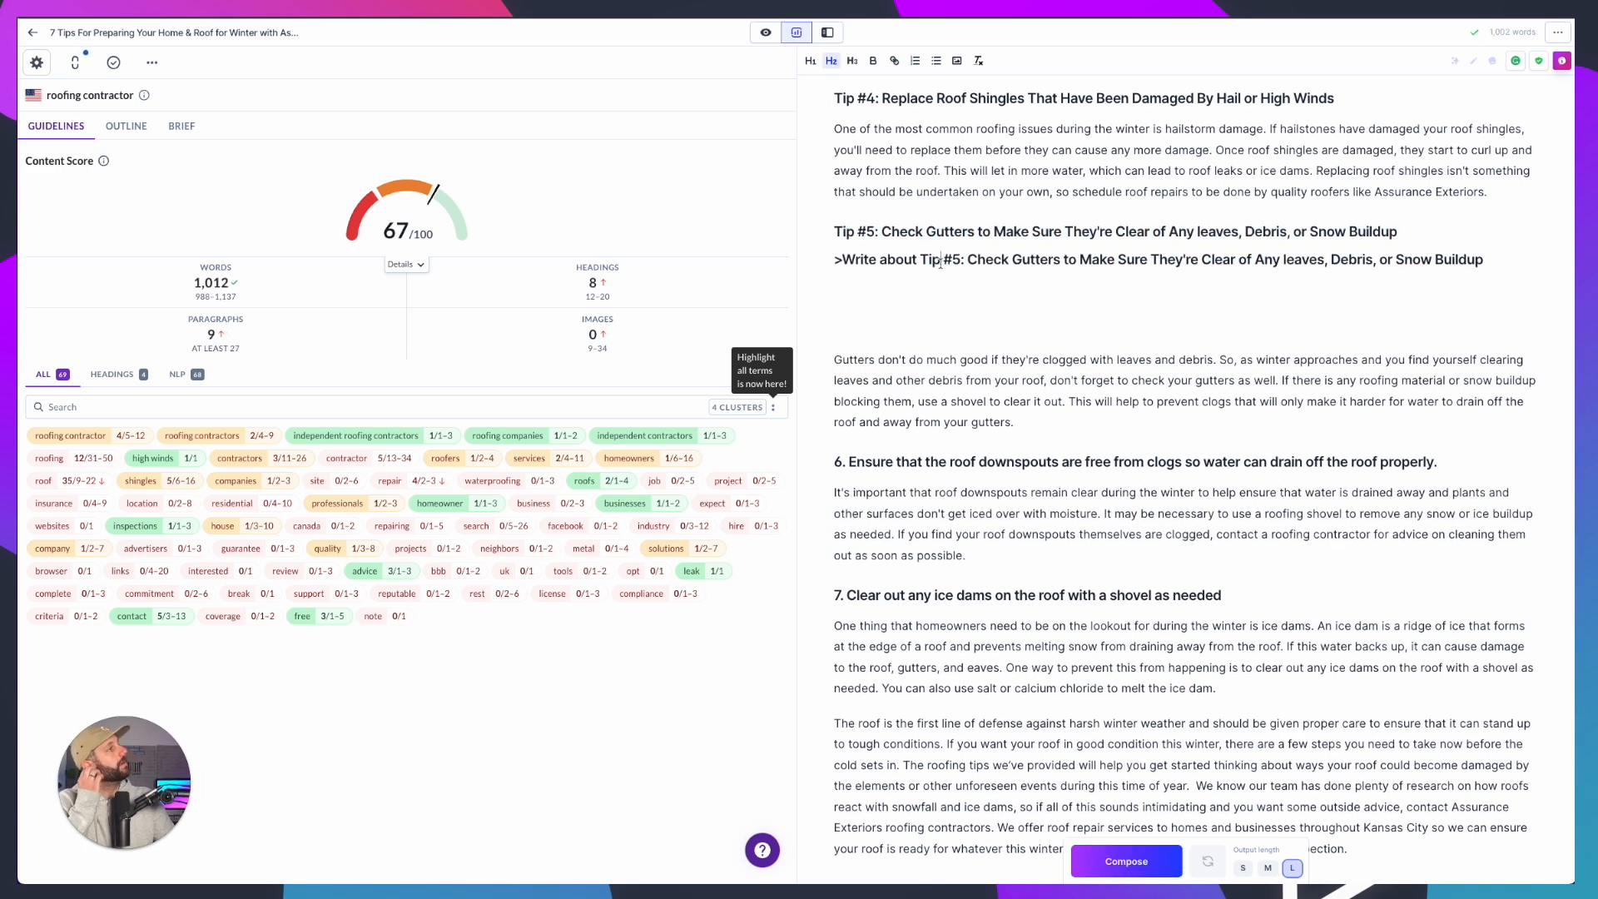
# Remove the heading format from the ">Write about Tip #5" line and run it as an AI command
pyautogui.tripleClick(940, 262)
pyautogui.click(830, 61)
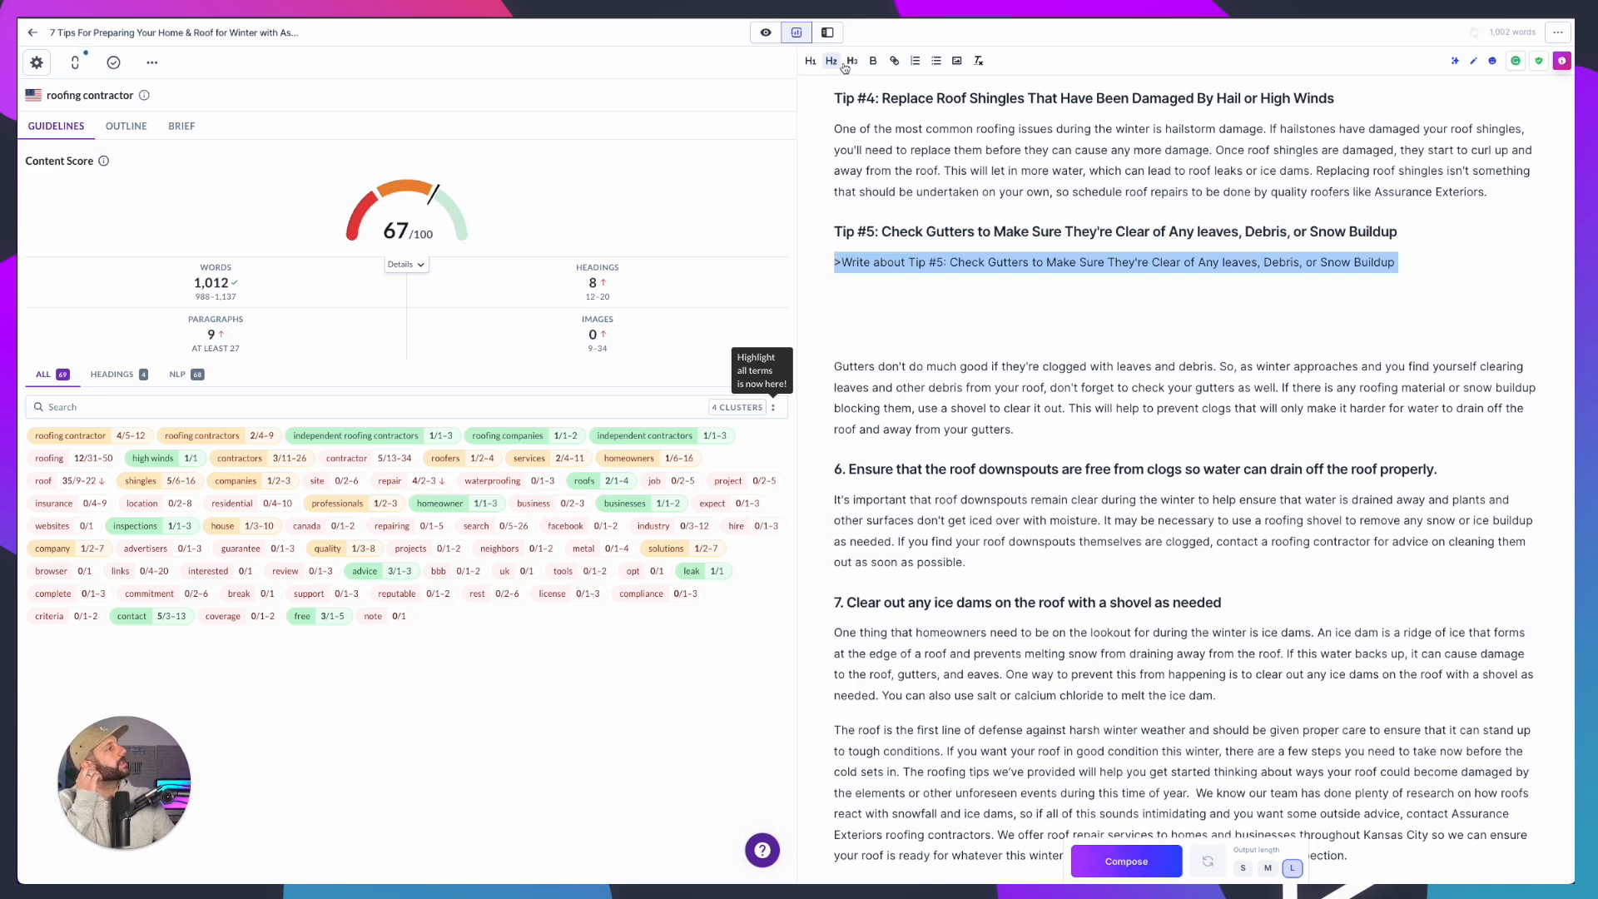
pyautogui.click(1431, 268)
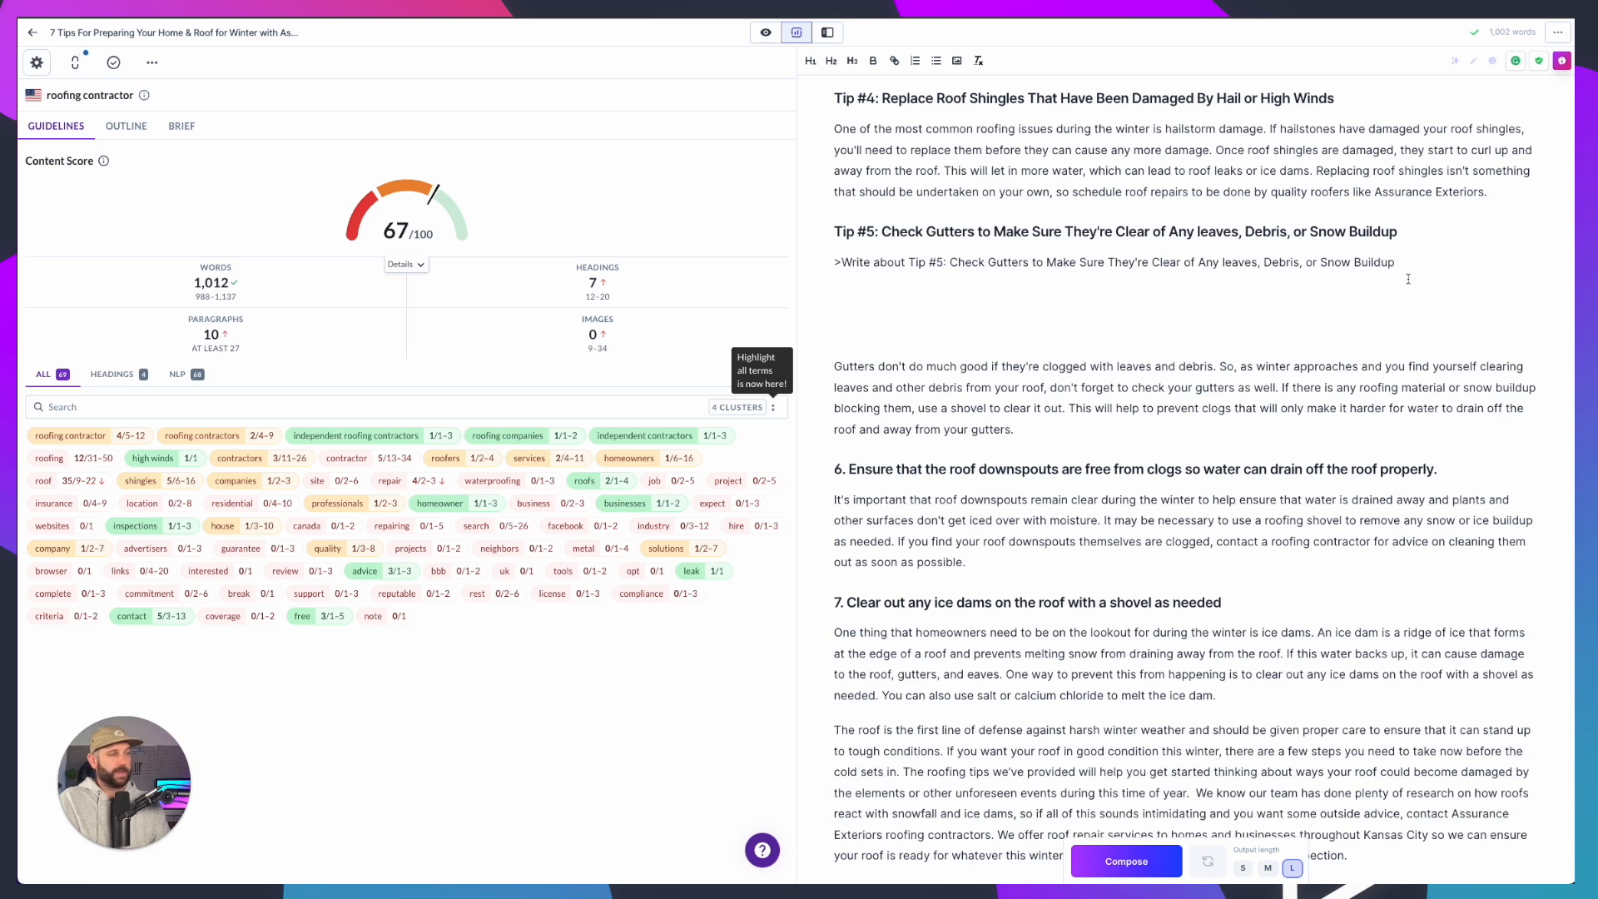
pyautogui.press('super+Return')
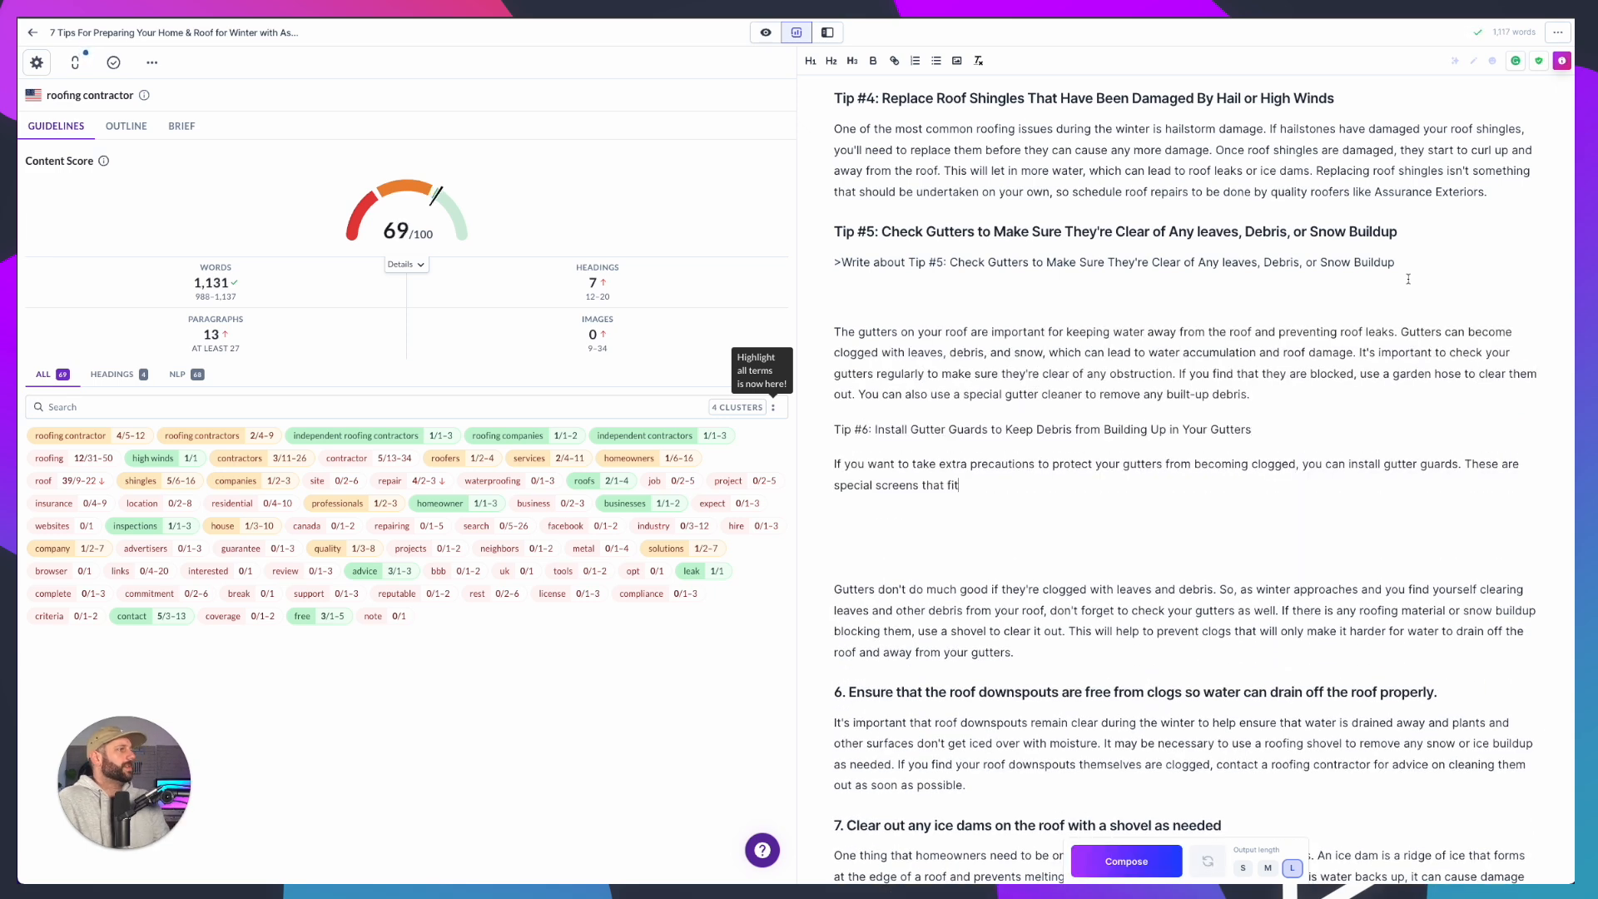
# Delete the generated gutter text and the ">Write about Tip #5" command line above it
pyautogui.moveTo(956, 522); pyautogui.dragTo(821, 341)
pyautogui.press('BackSpace')
pyautogui.tripleClick(871, 262)
pyautogui.press('BackSpace')
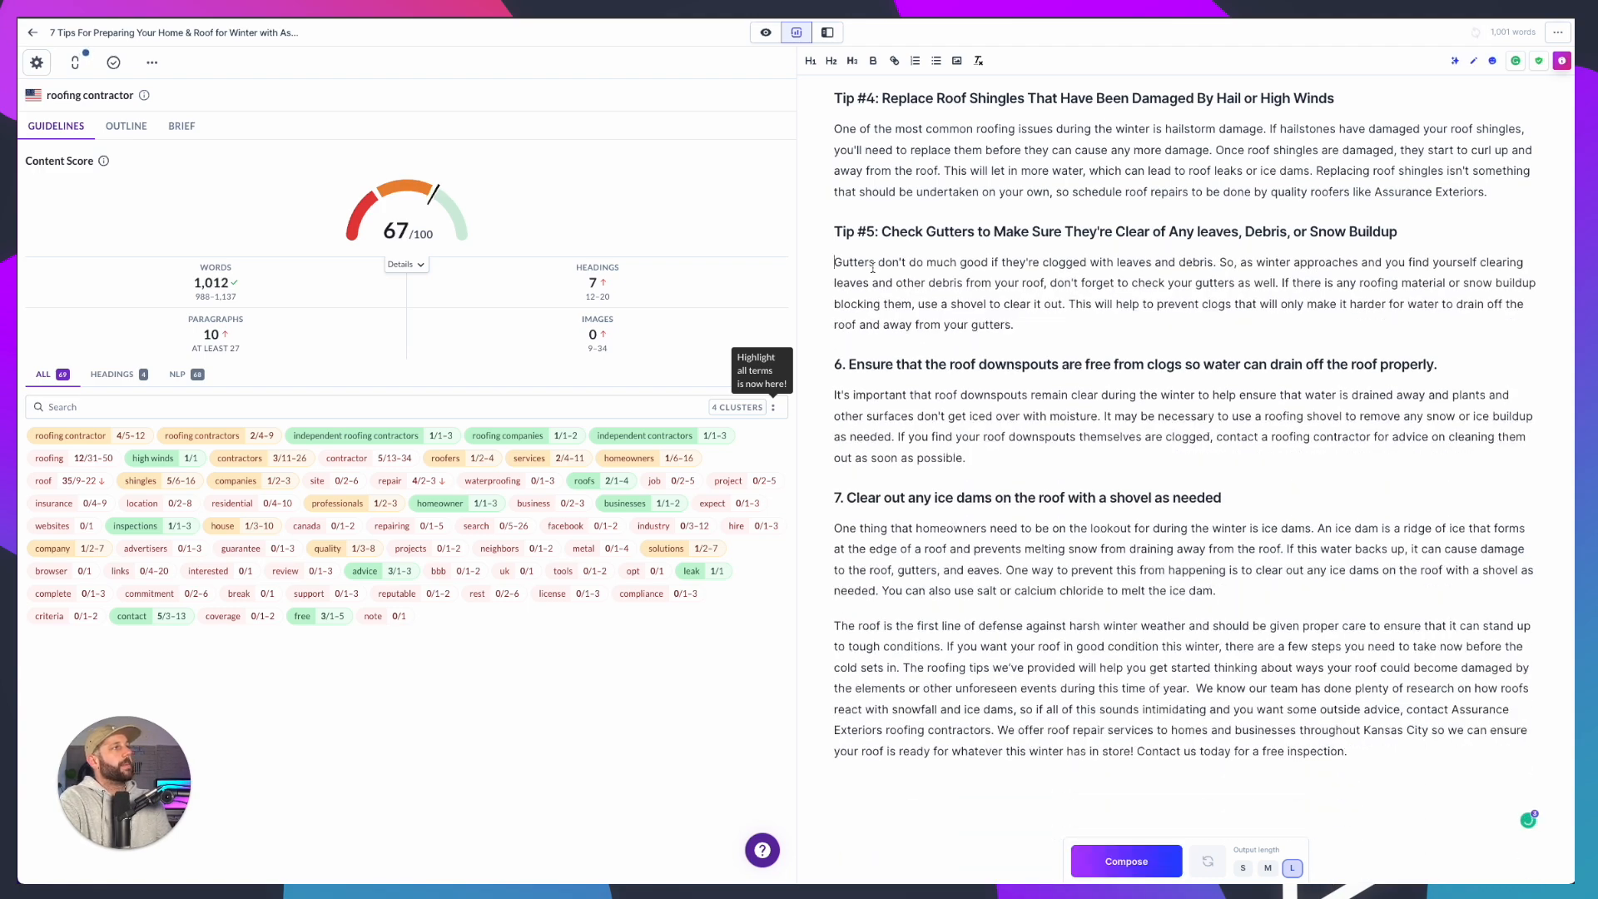
# Review the tip sections and paragraphs from Tip #2 down to the article's closing paragraph
pyautogui.scroll(4, 1048, 381)
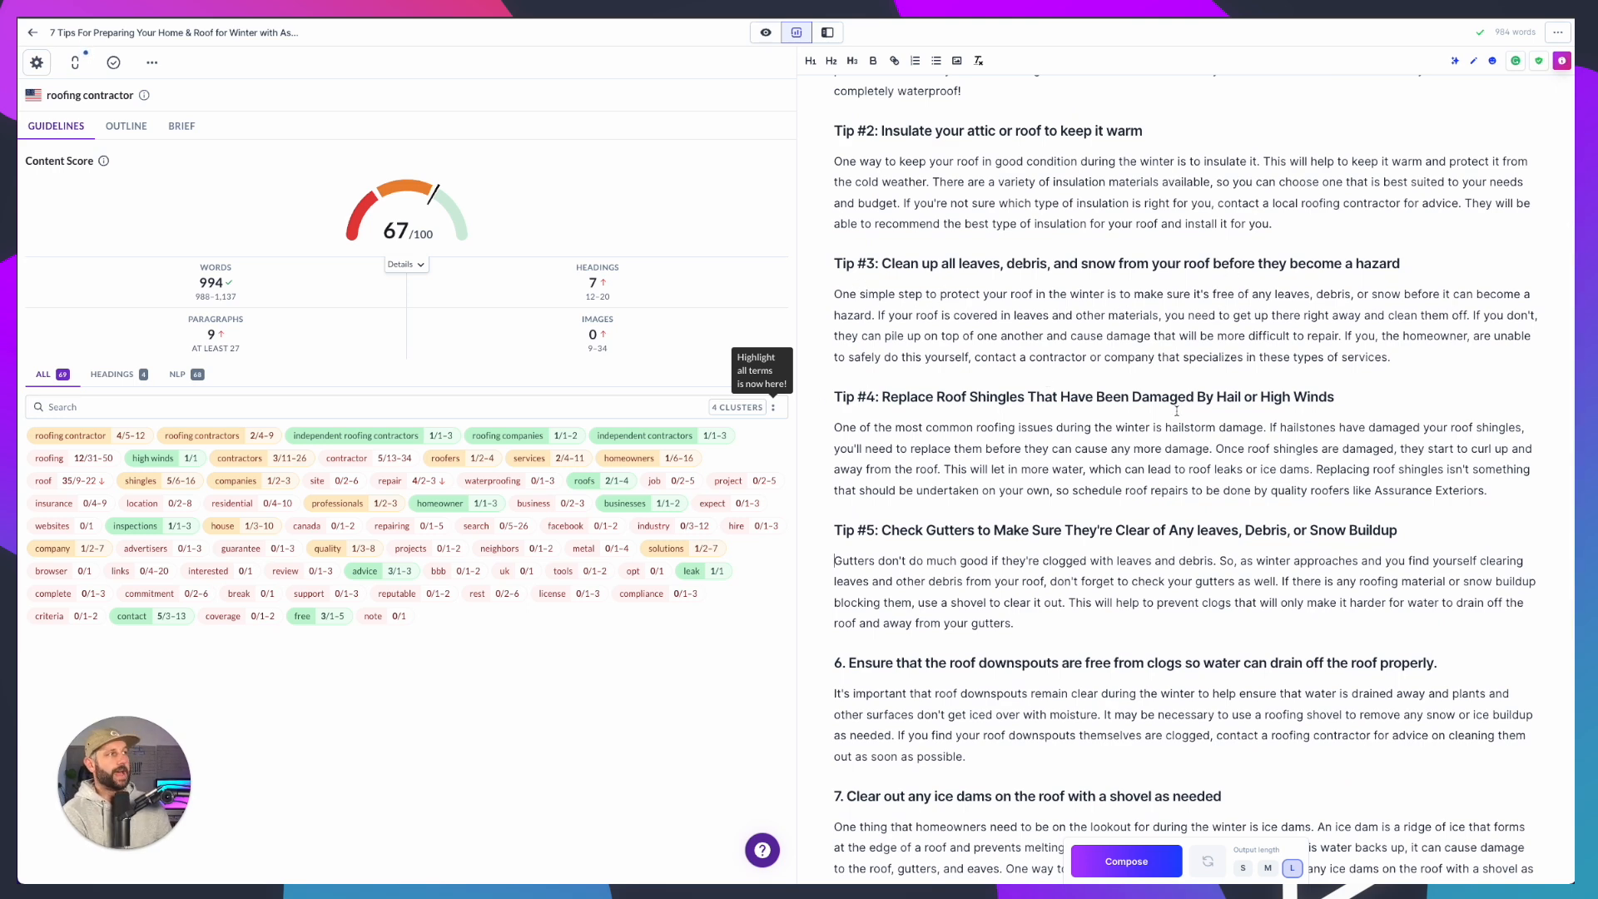
pyautogui.scroll(-3, 1224, 465)
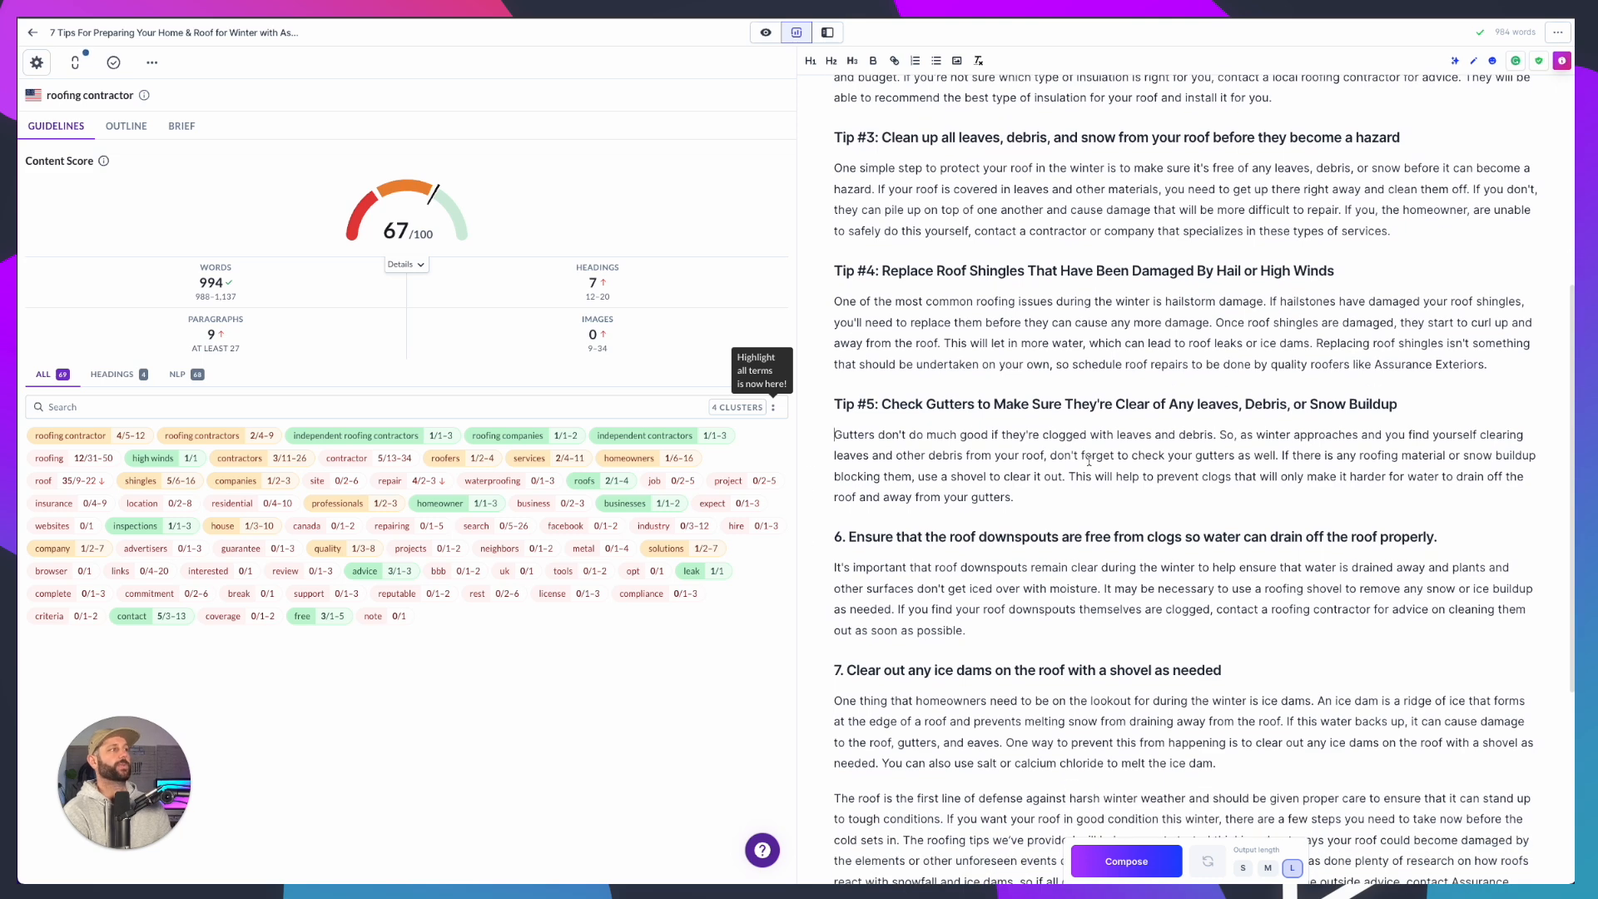
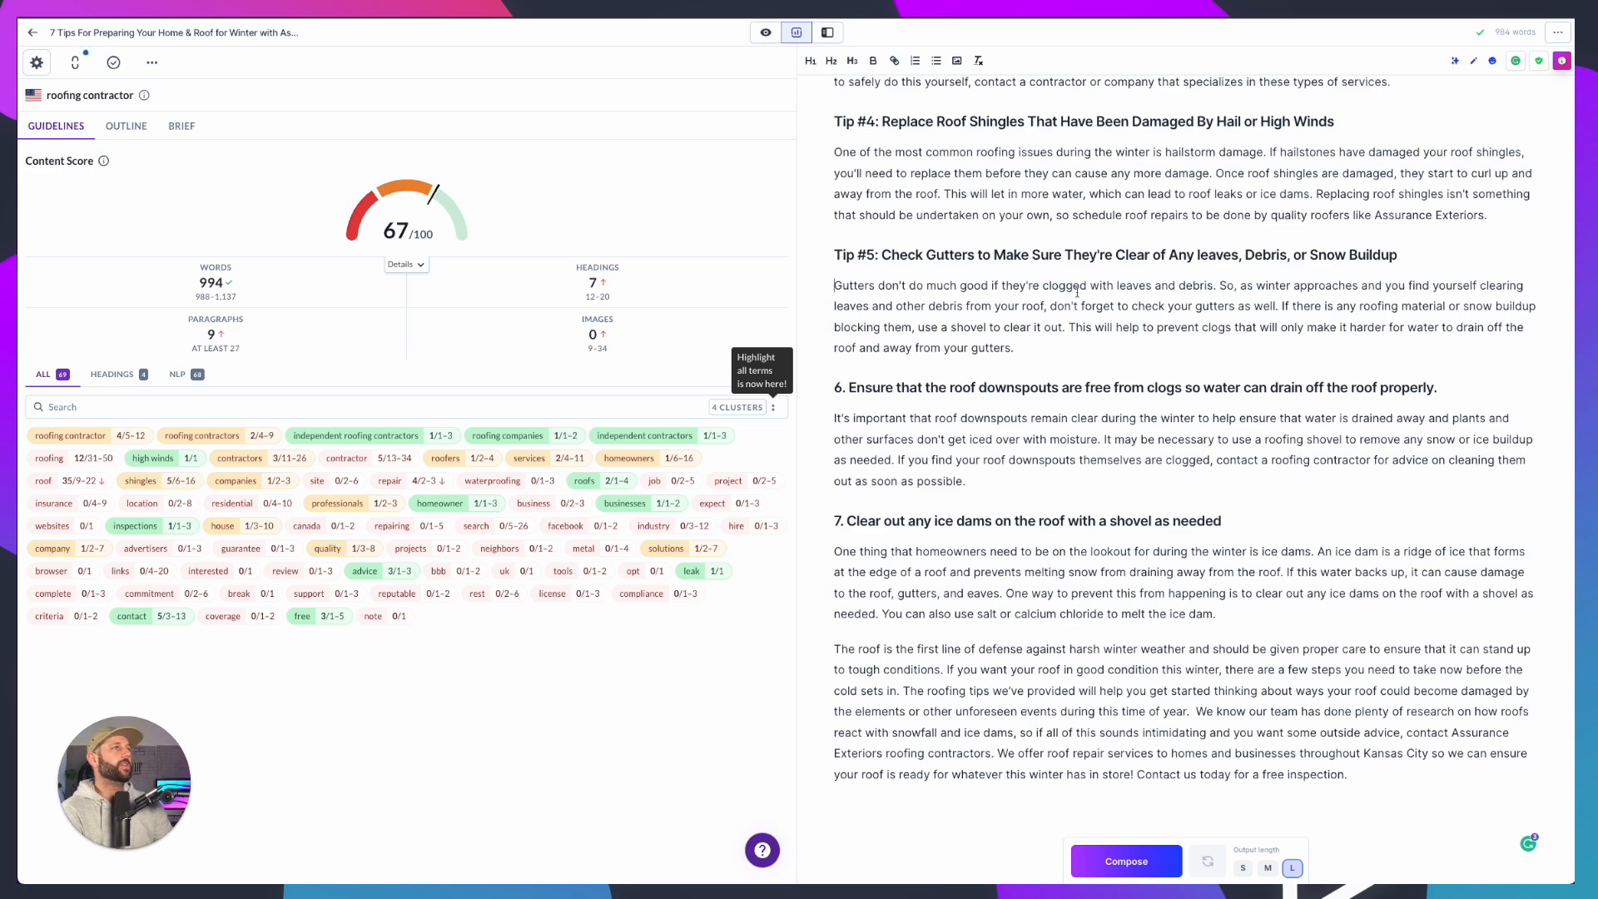
pyautogui.scroll(2, 1088, 460)
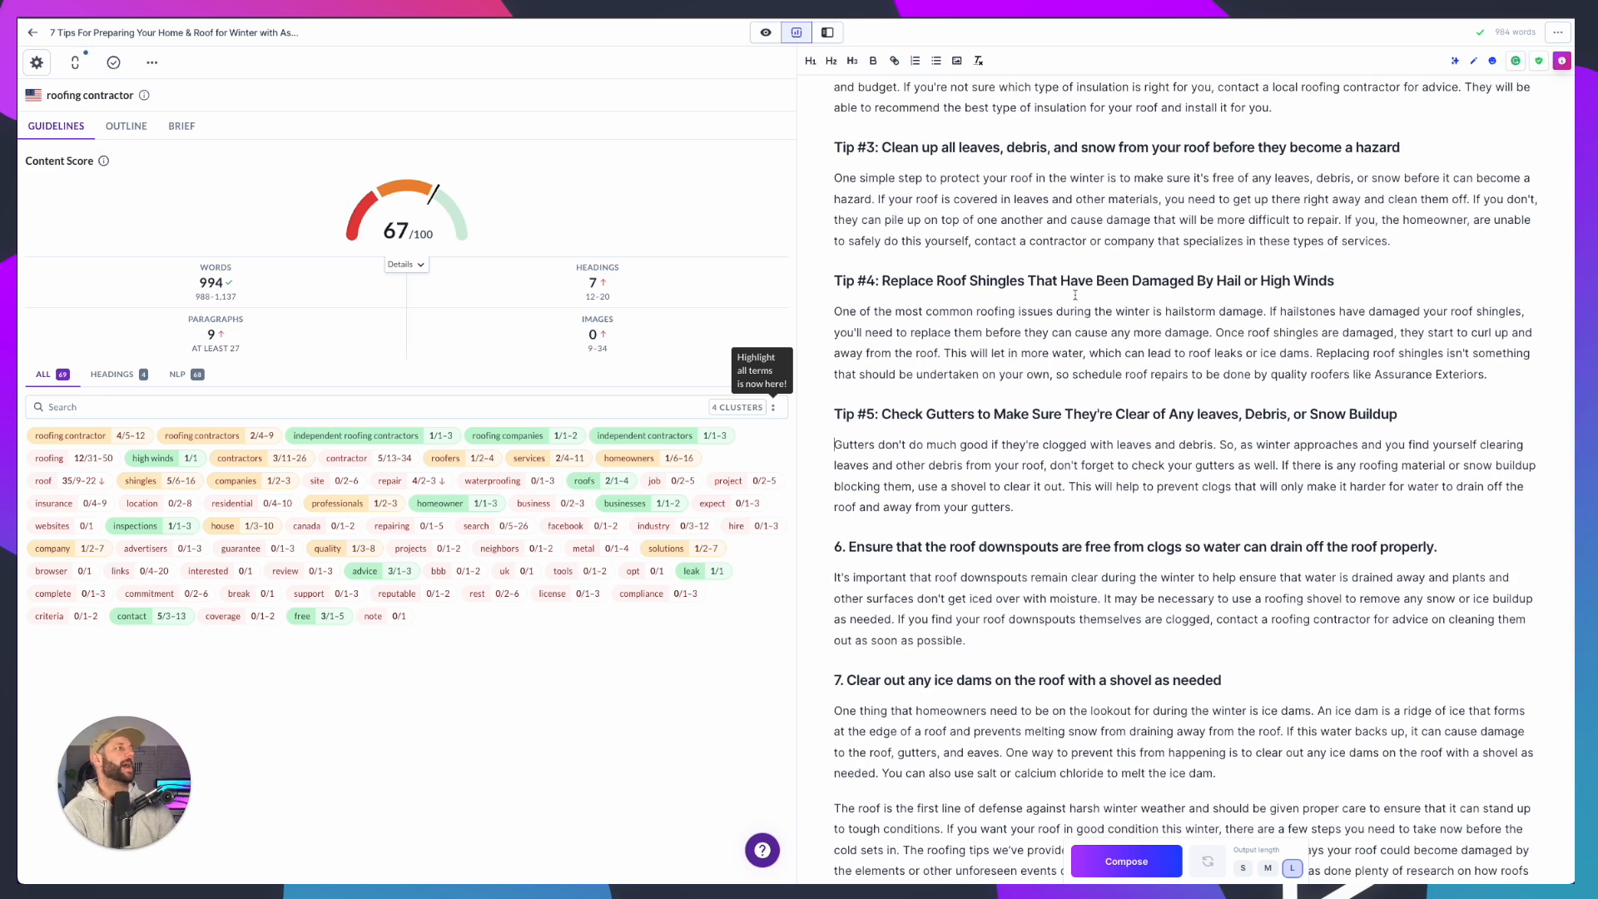
pyautogui.scroll(-1, 1074, 295)
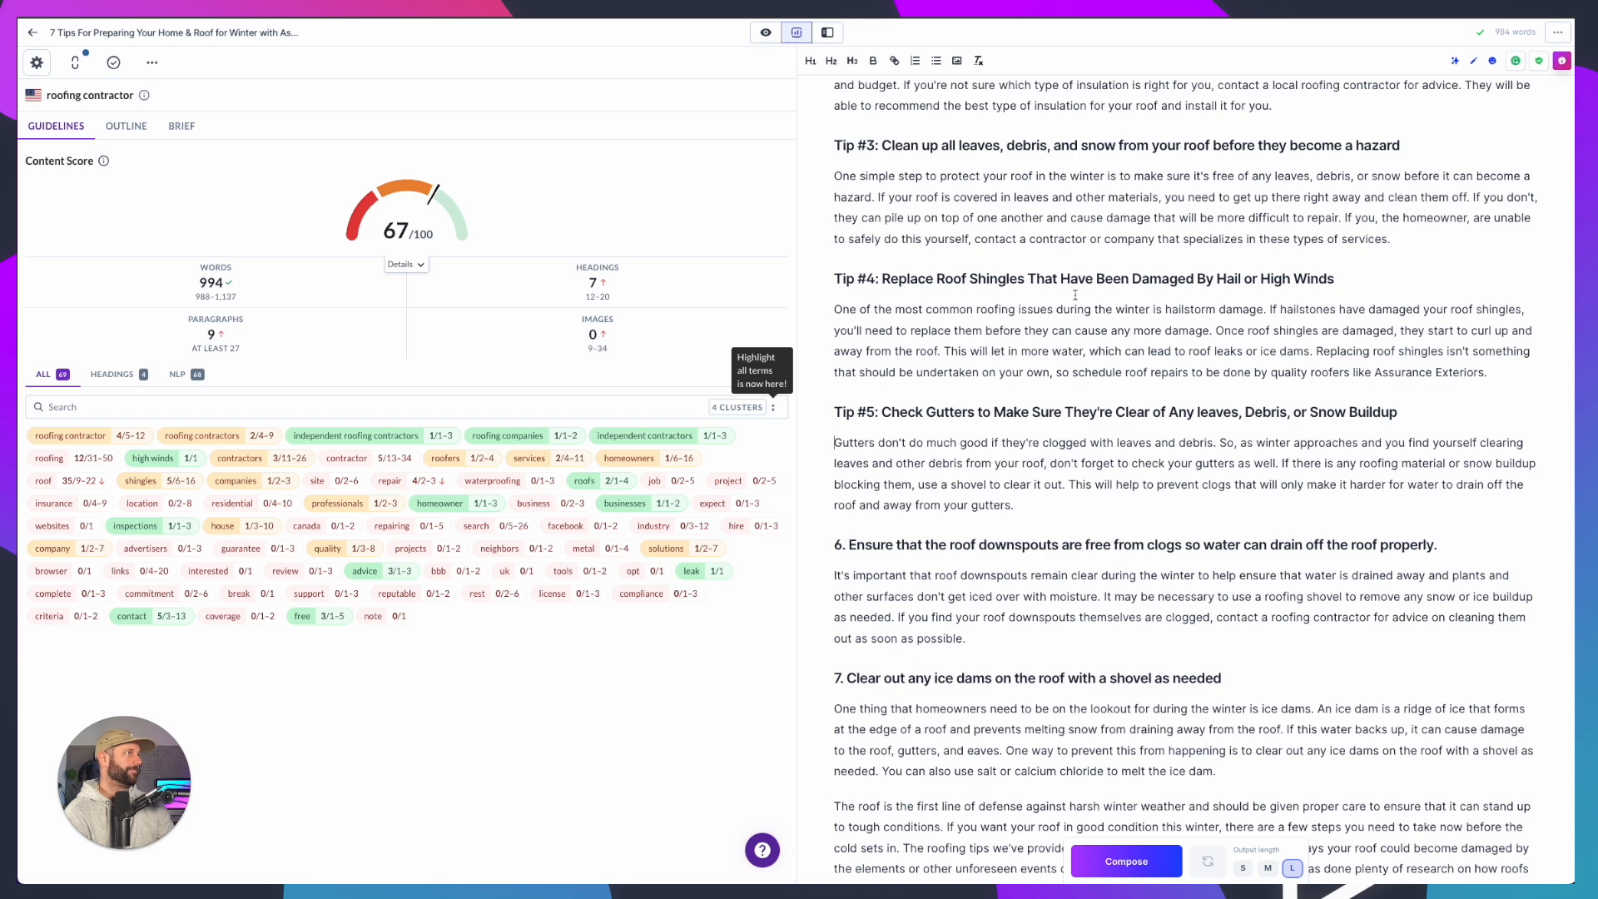
pyautogui.scroll(-3, 1075, 295)
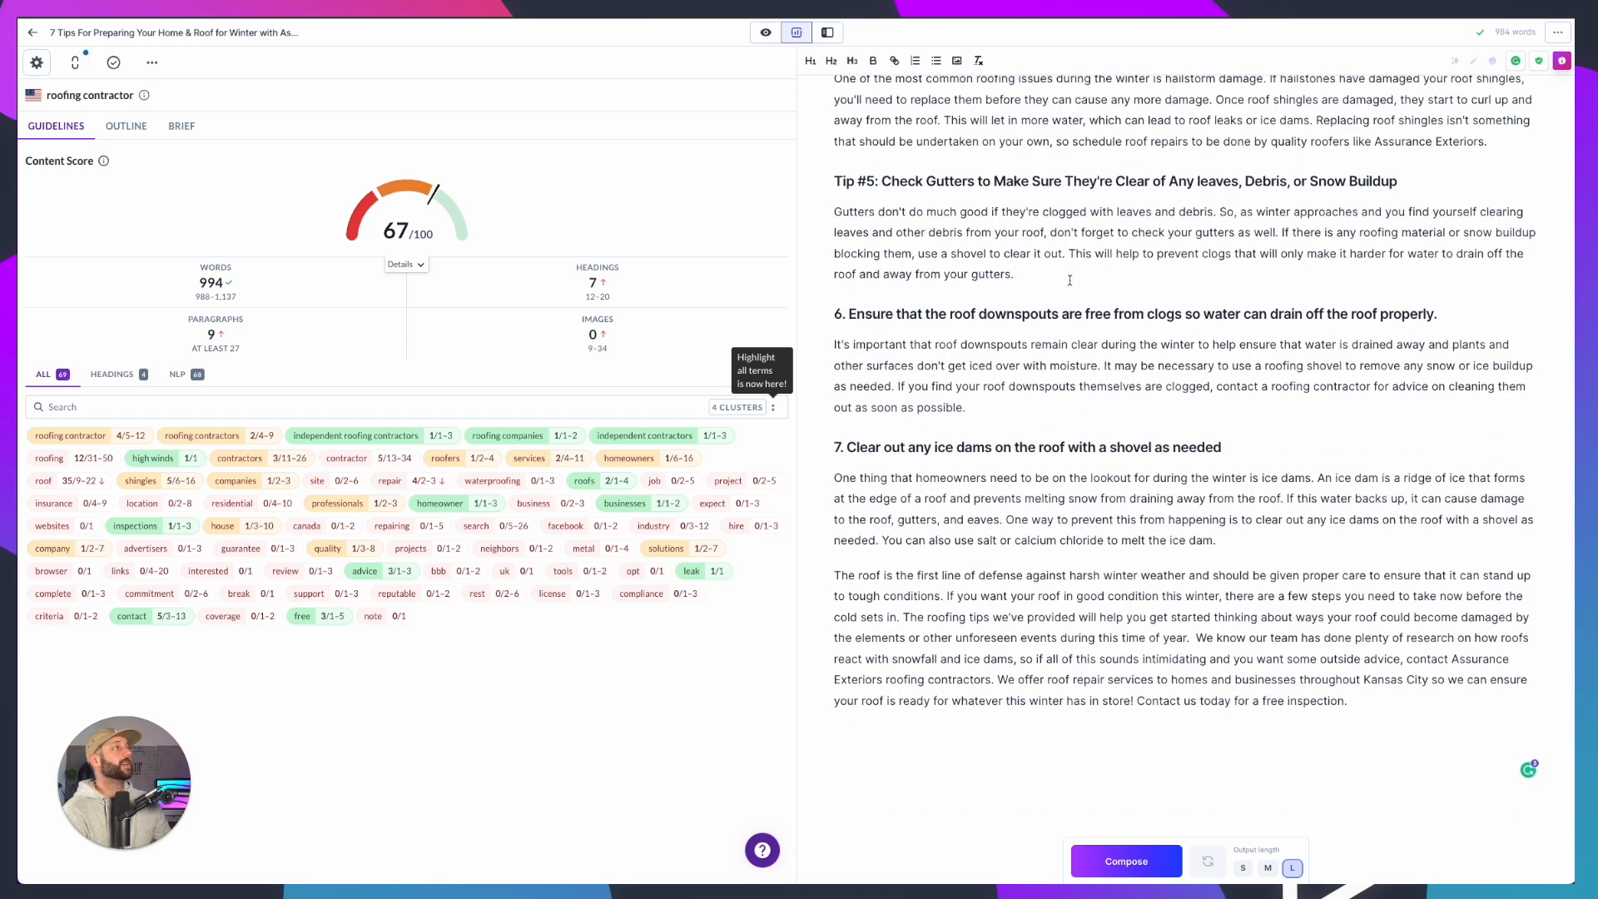
pyautogui.scroll(4, 1069, 281)
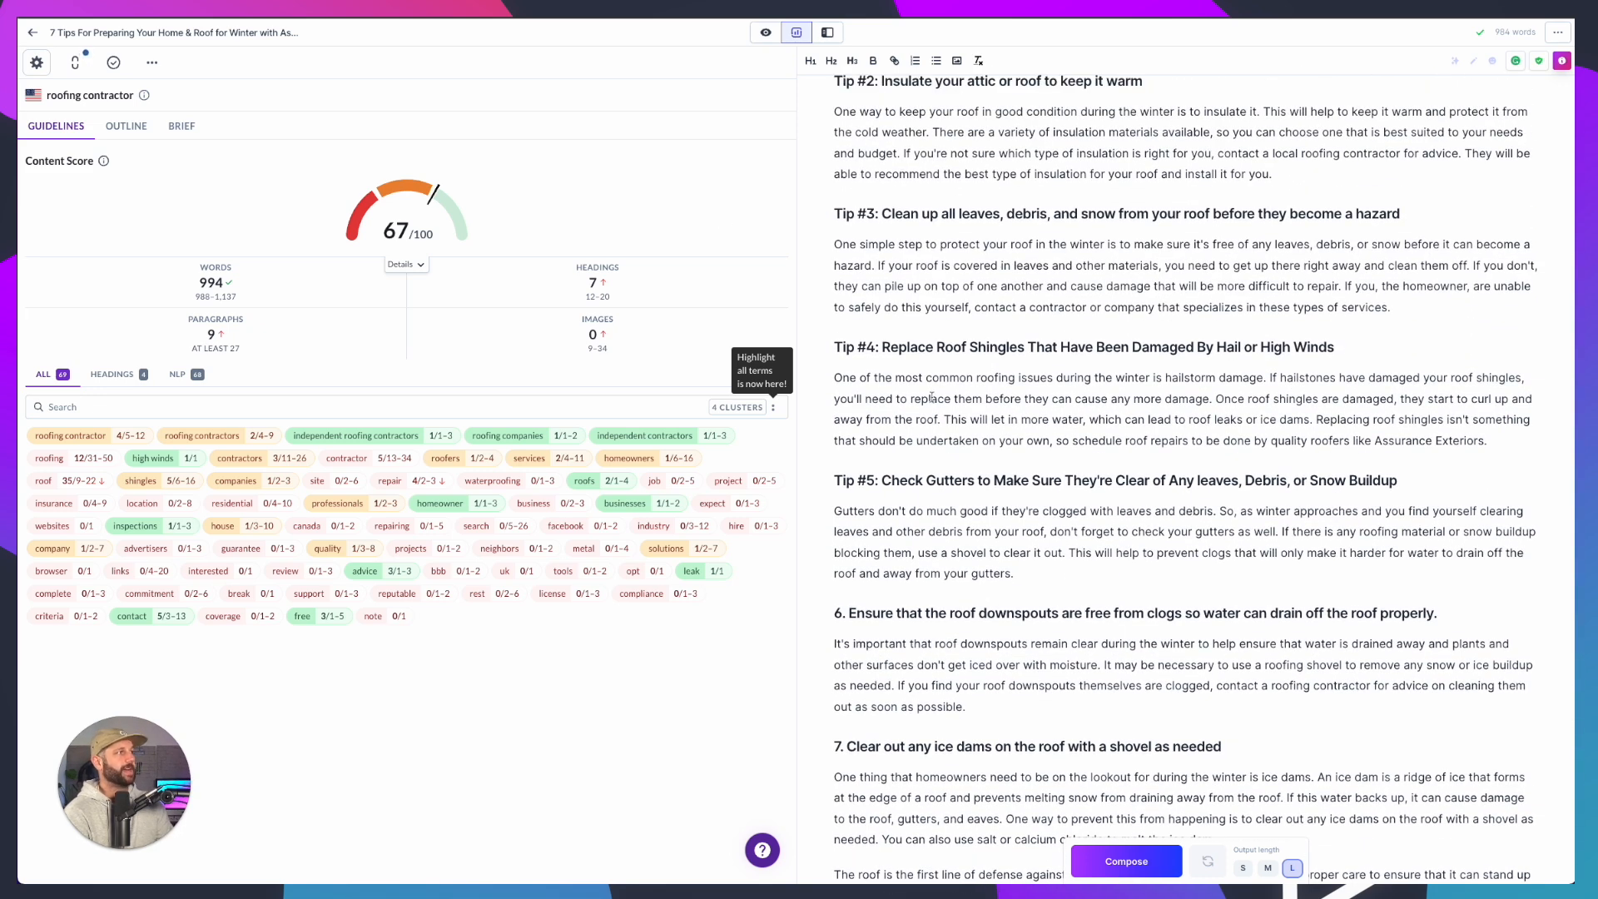
pyautogui.scroll(-3, 1048, 550)
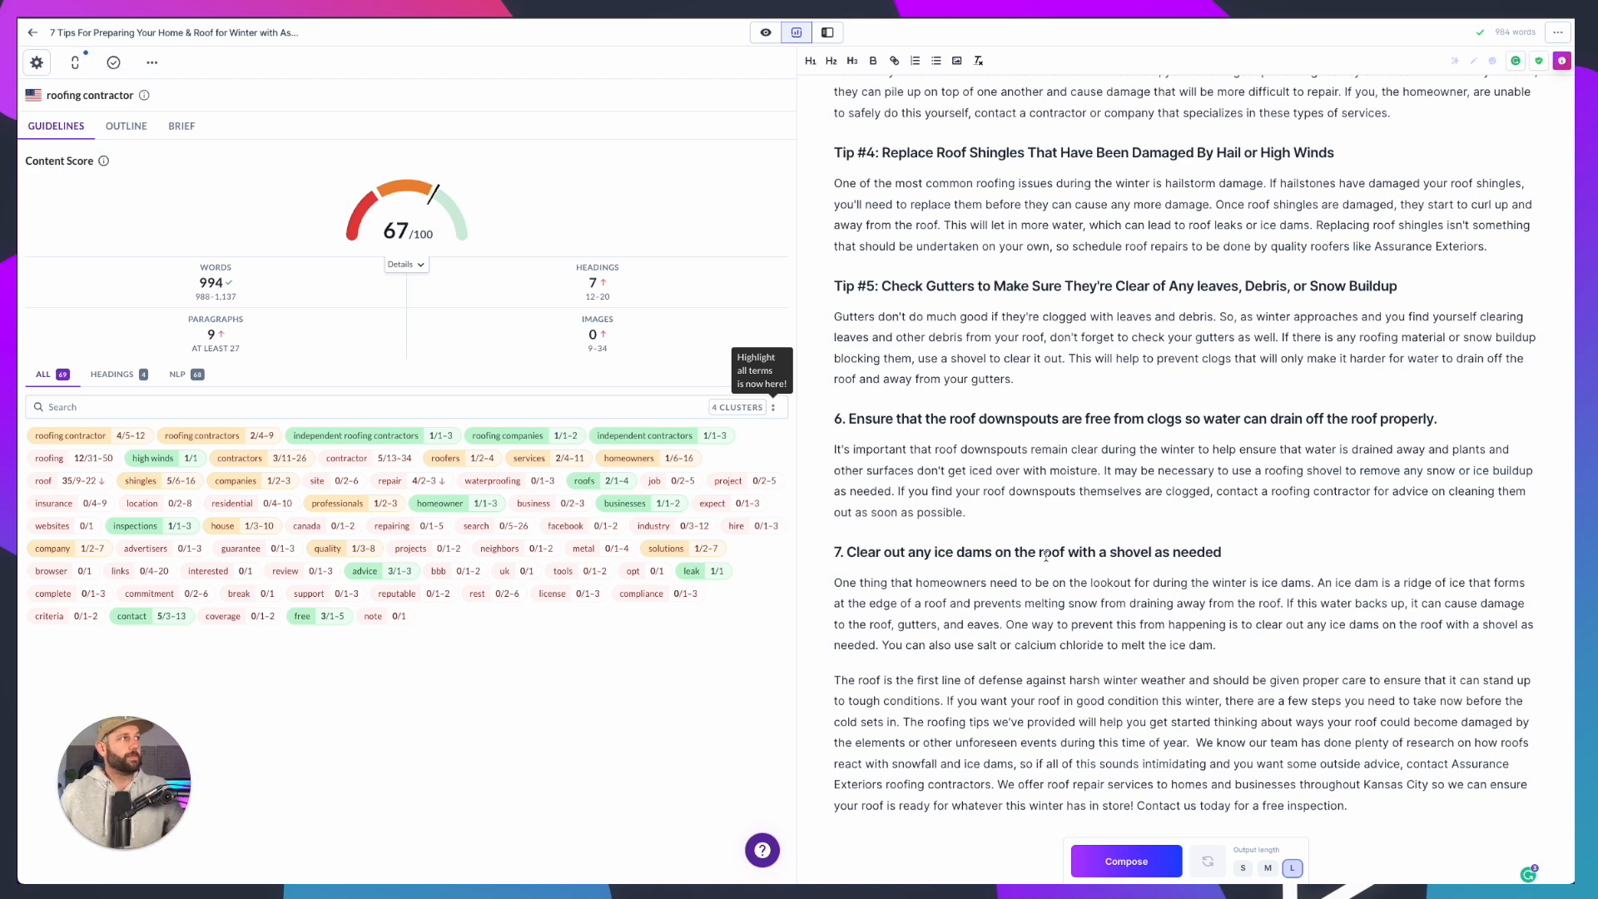
pyautogui.scroll(1, 1046, 554)
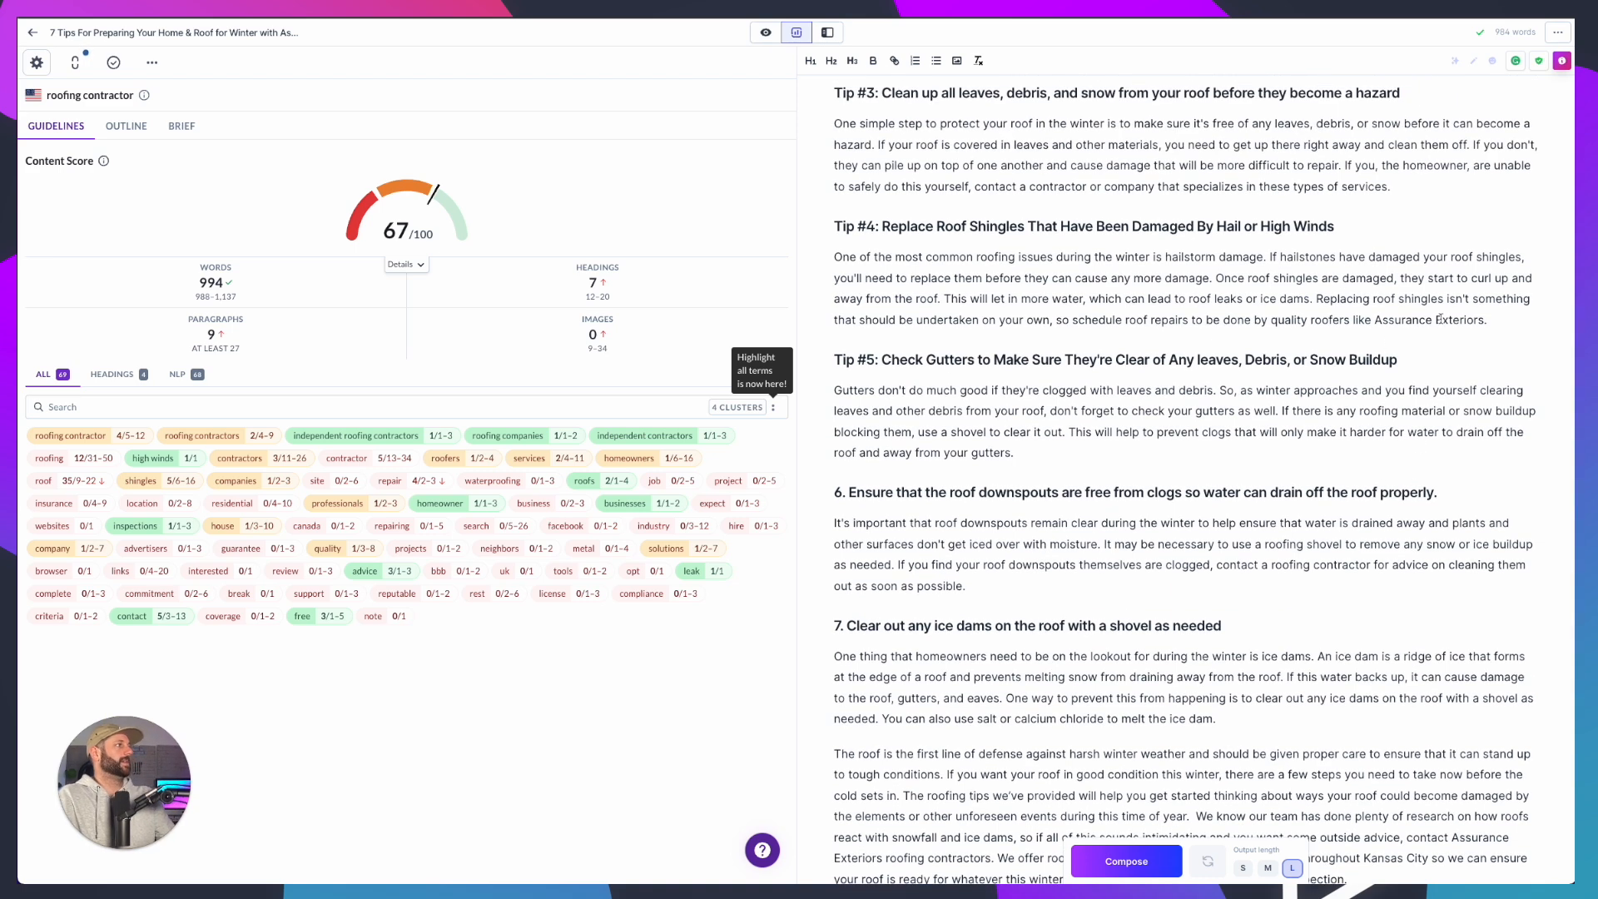
# Insert a "***" separator line above the Tip #5 heading and the AI command ">Write about" with a copy of that heading below it
pyautogui.press('Return')
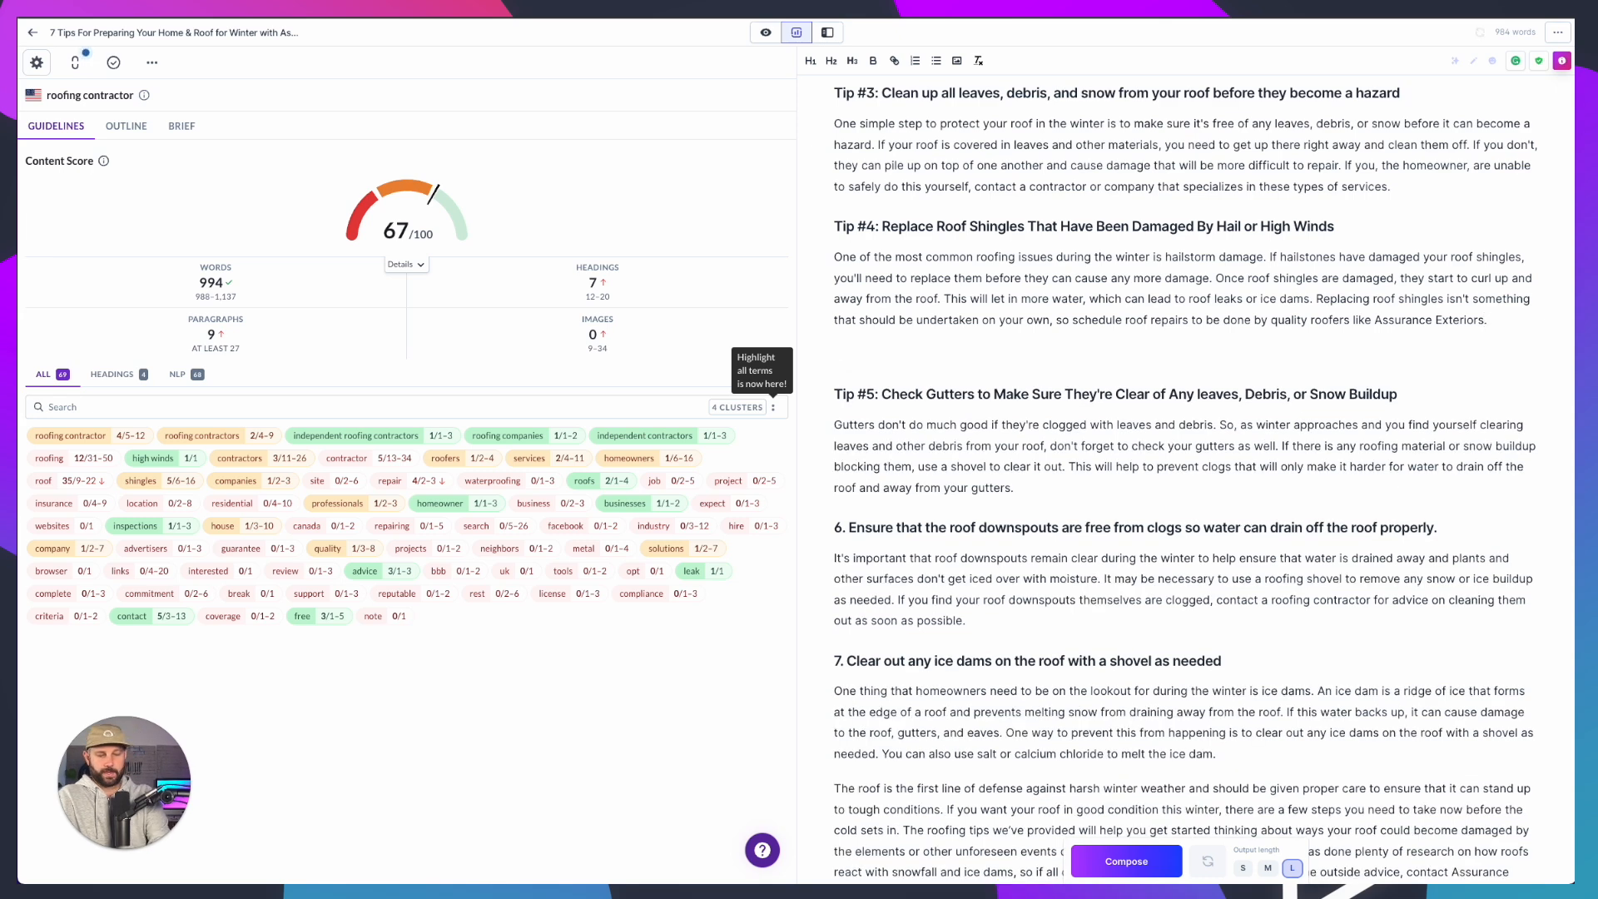
pyautogui.write('***')
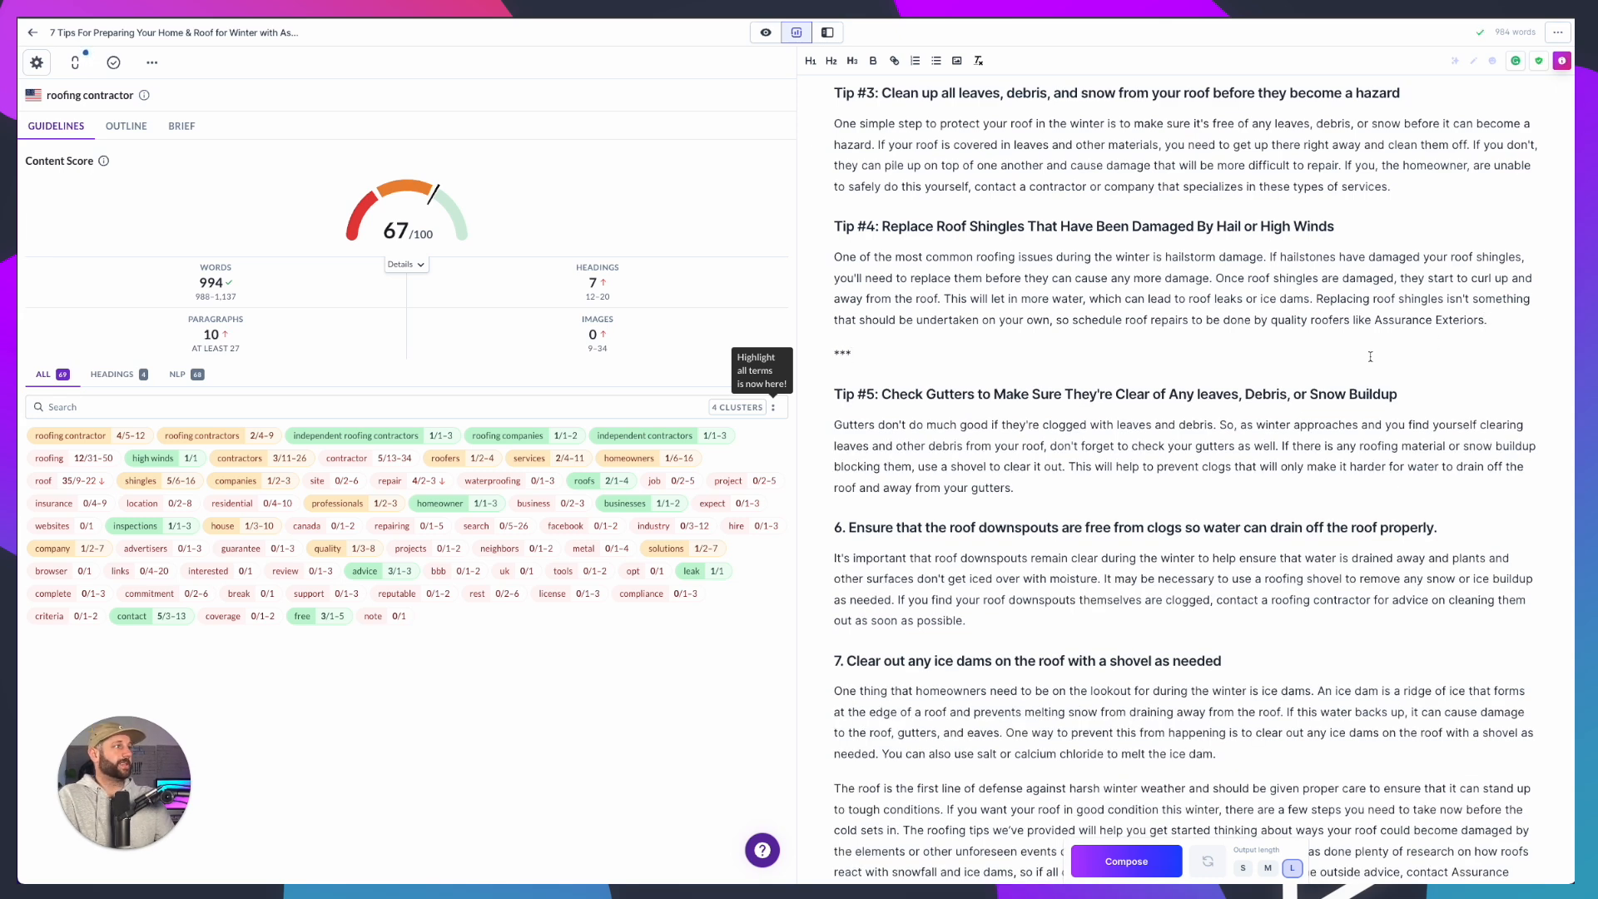
pyautogui.scroll(-2, 1401, 354)
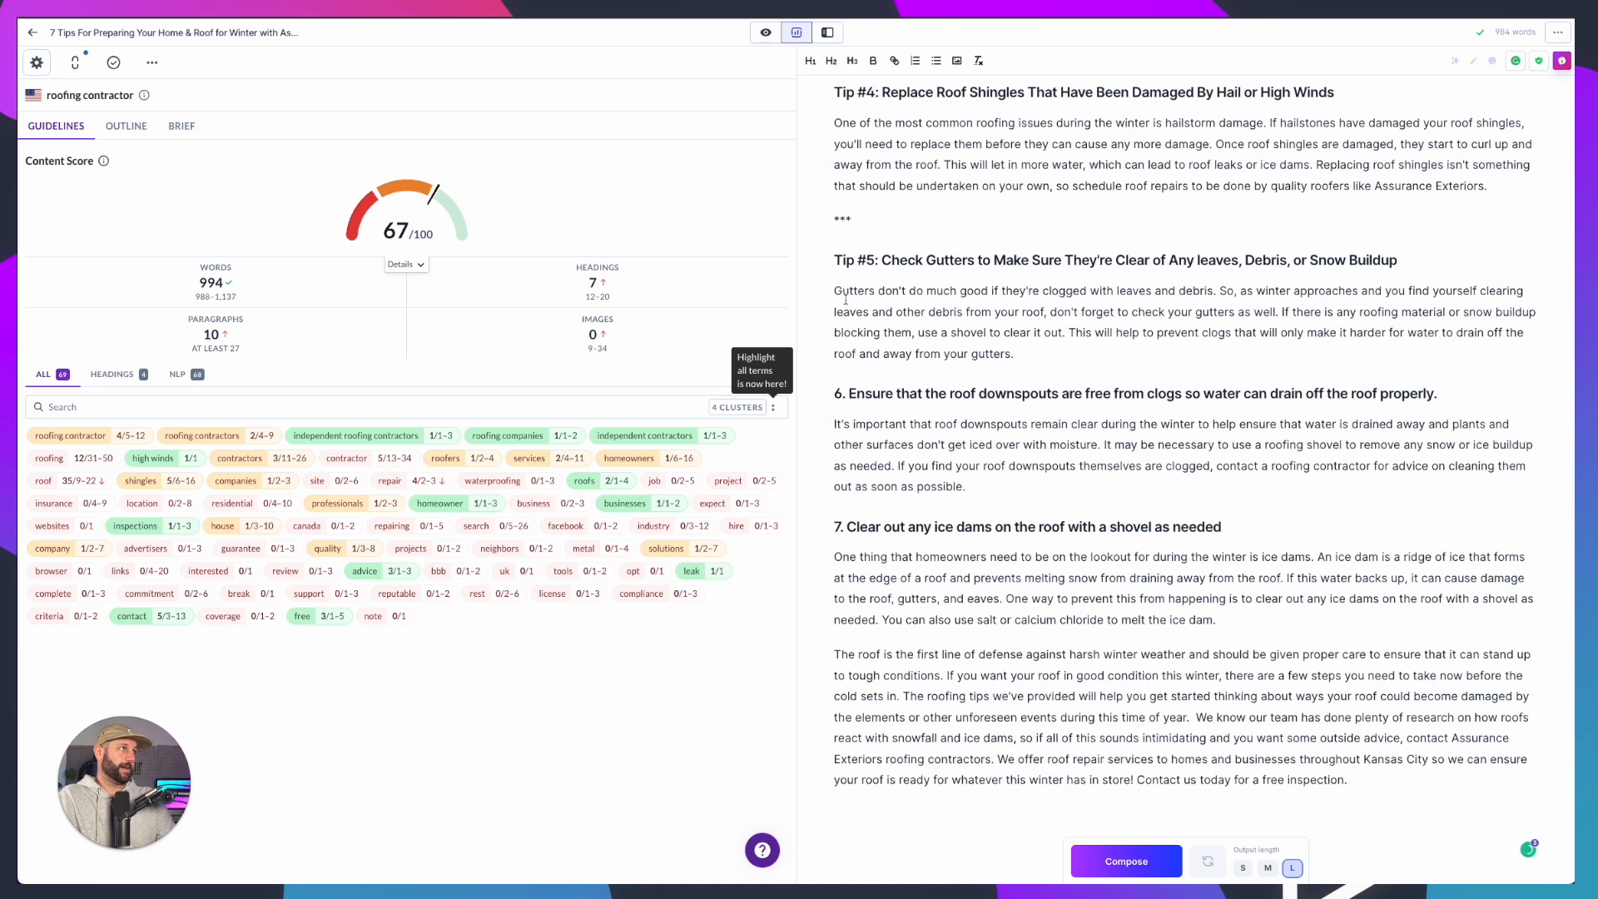
pyautogui.press('Return')
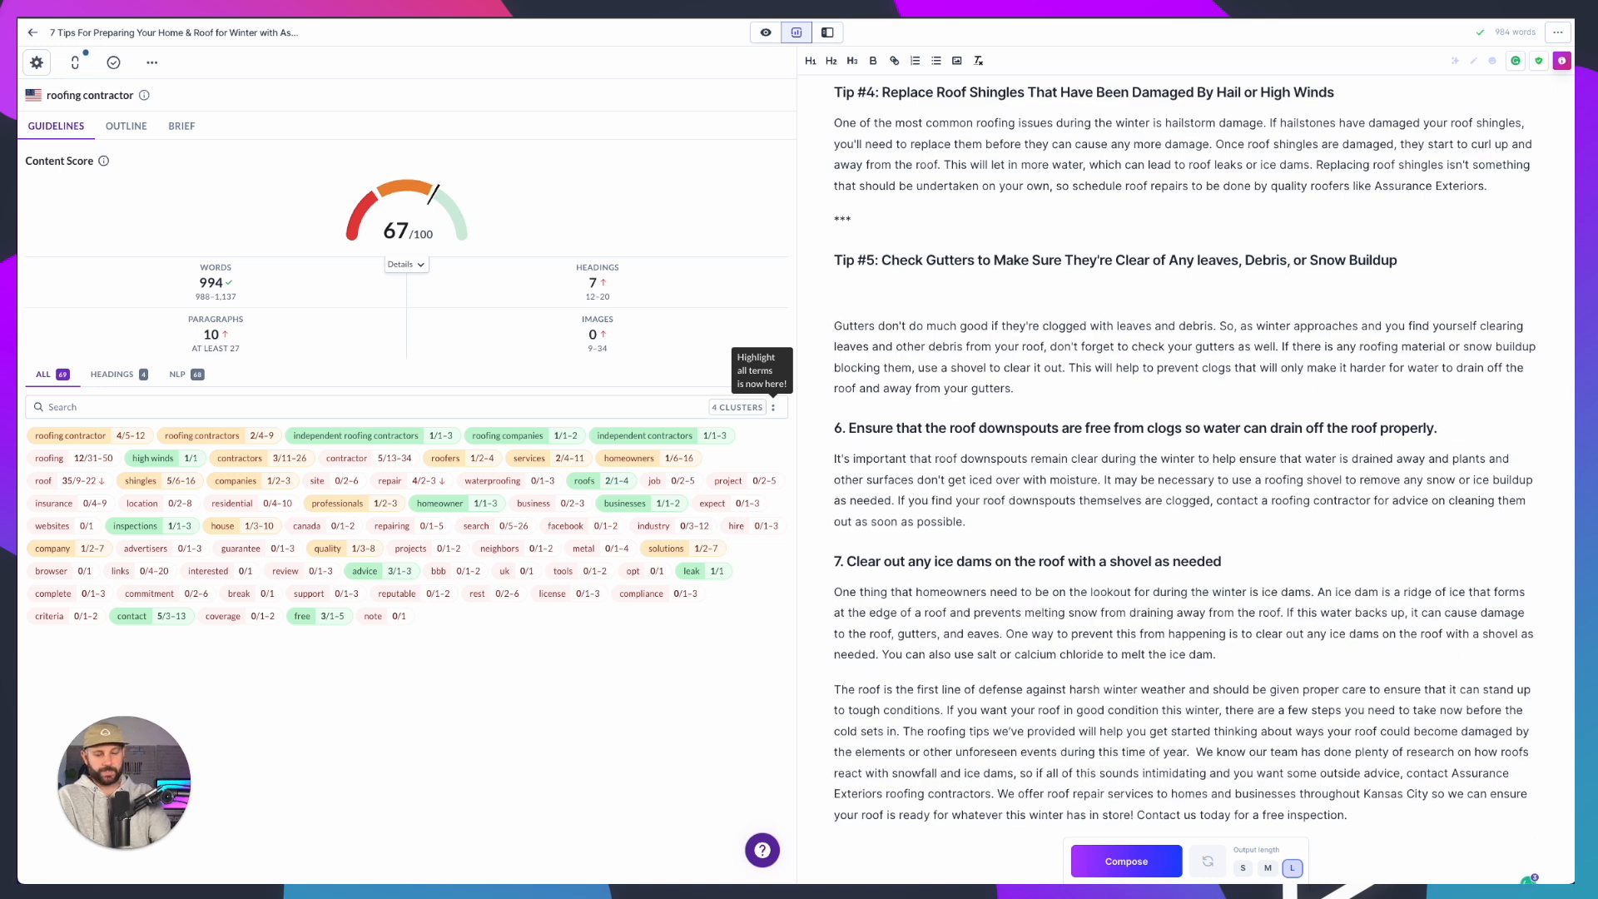
pyautogui.write('>Write about')
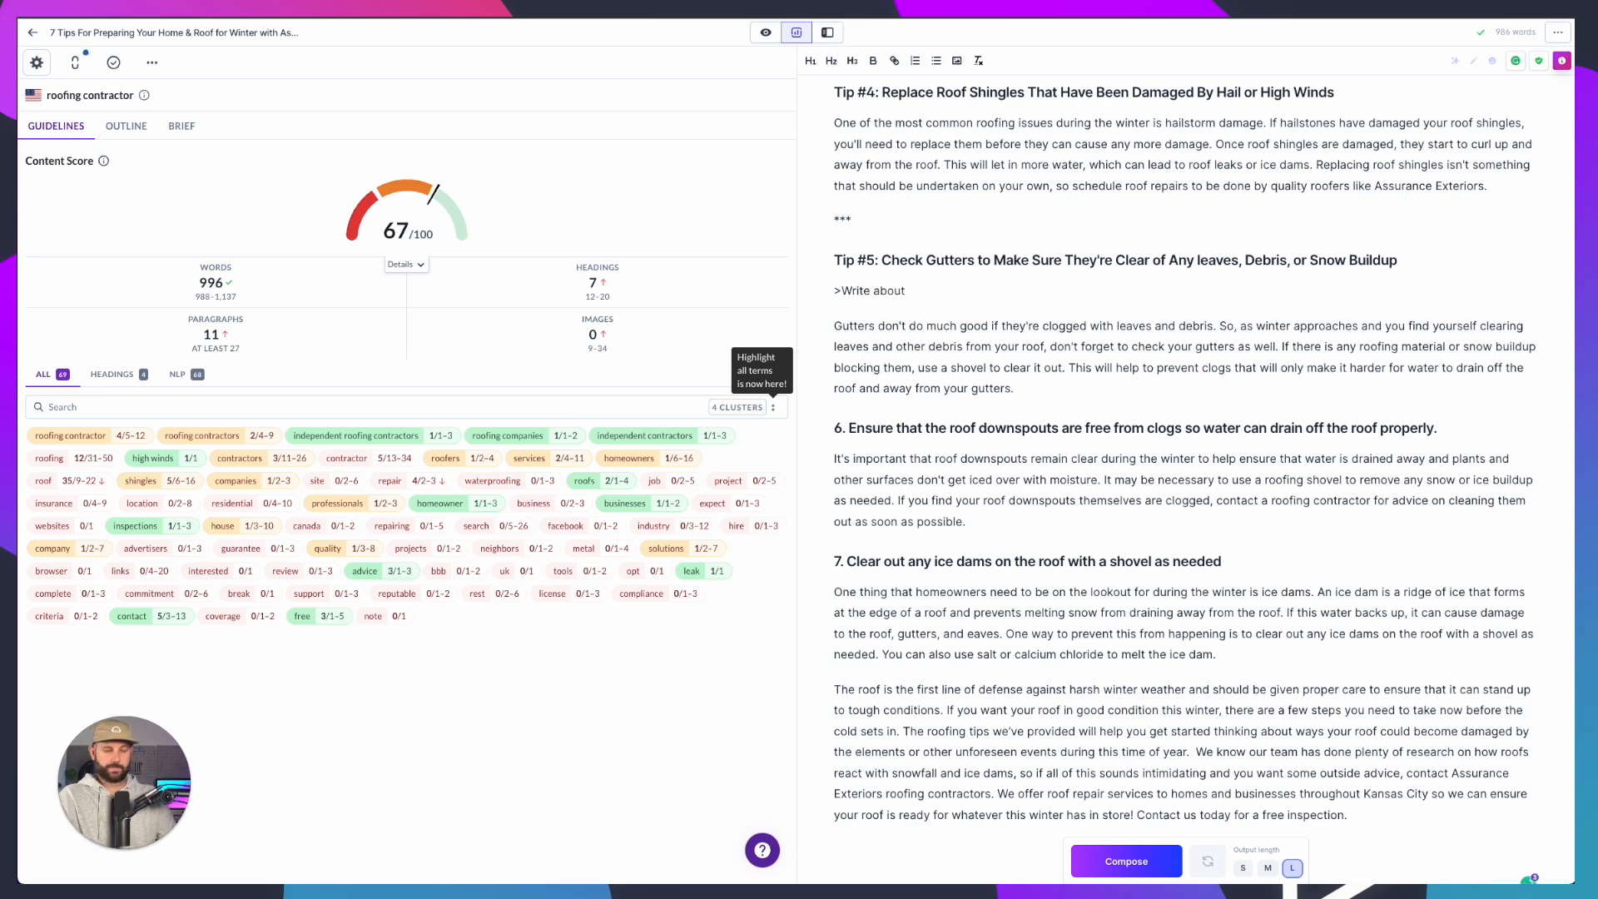
pyautogui.write("Tip #5: Check Gutters to Make Sure They're Clear of Any leaves, Debris, or Snow Buildup")
# Remove the heading format from the ">Write about Tip #5" line and run it to generate new gutter text
pyautogui.hotkey('shift', 'Home')
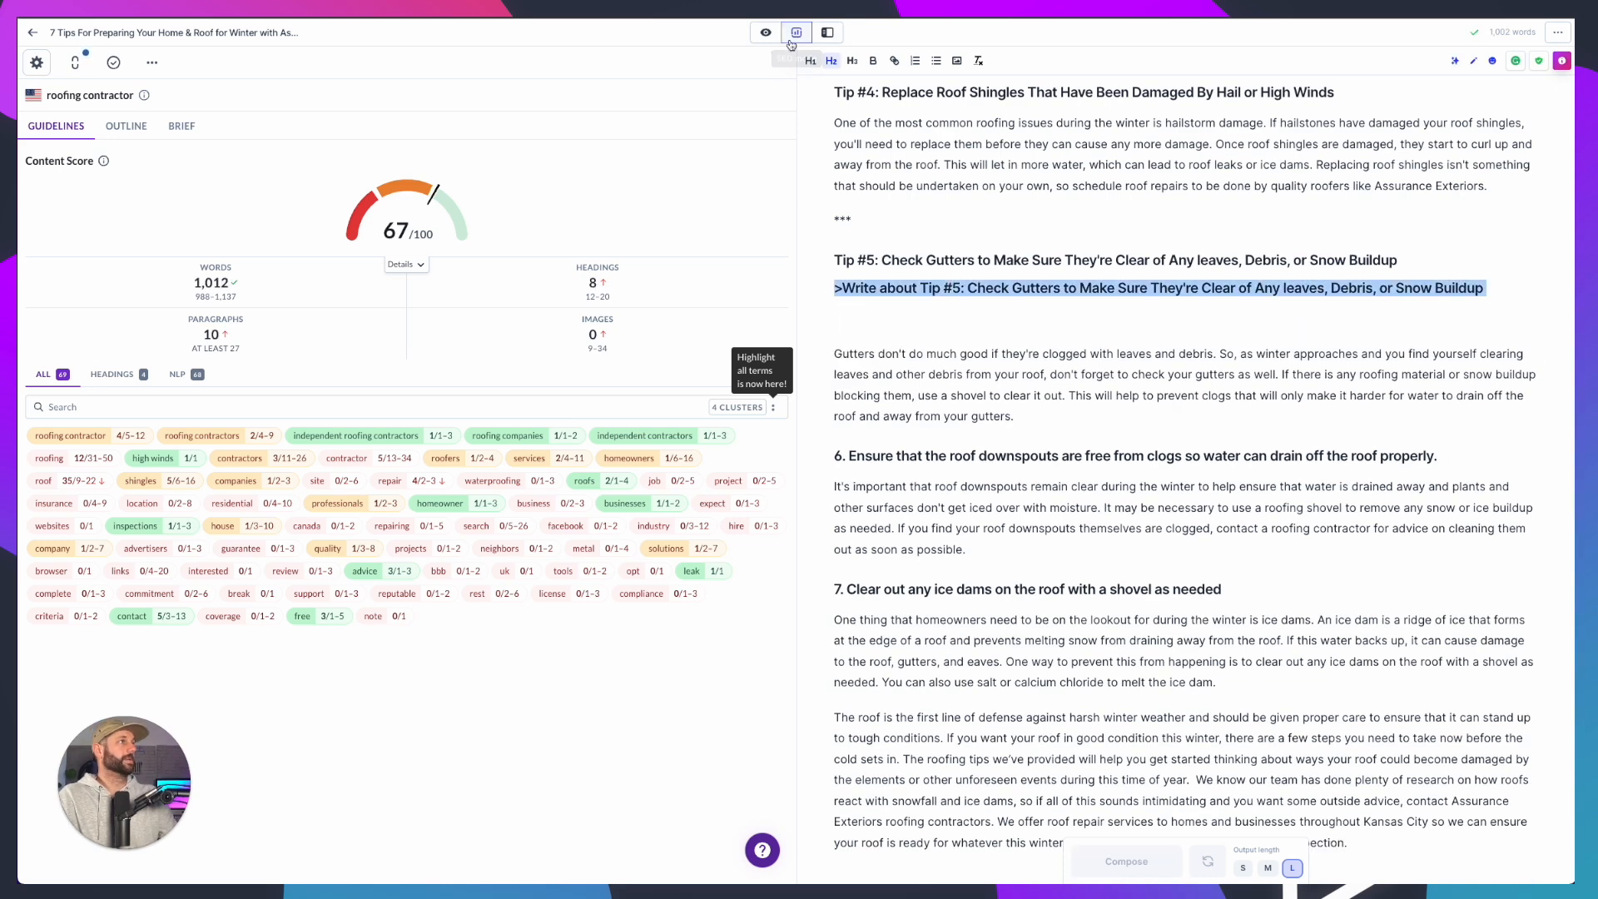
pyautogui.click(830, 61)
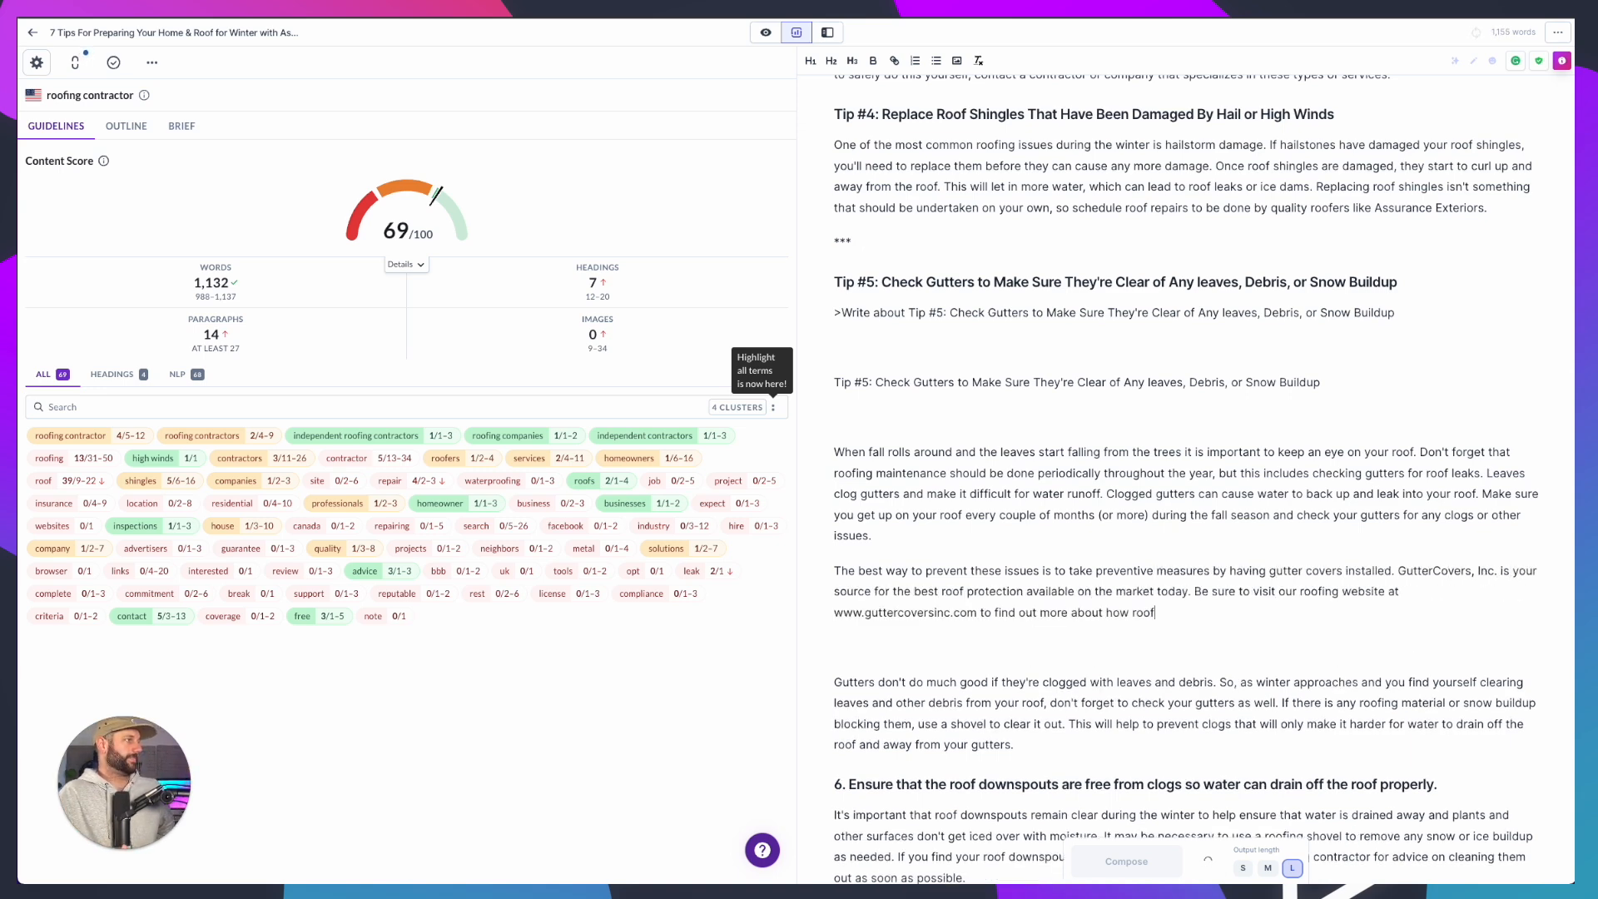
pyautogui.scroll(-2, 1050, 452)
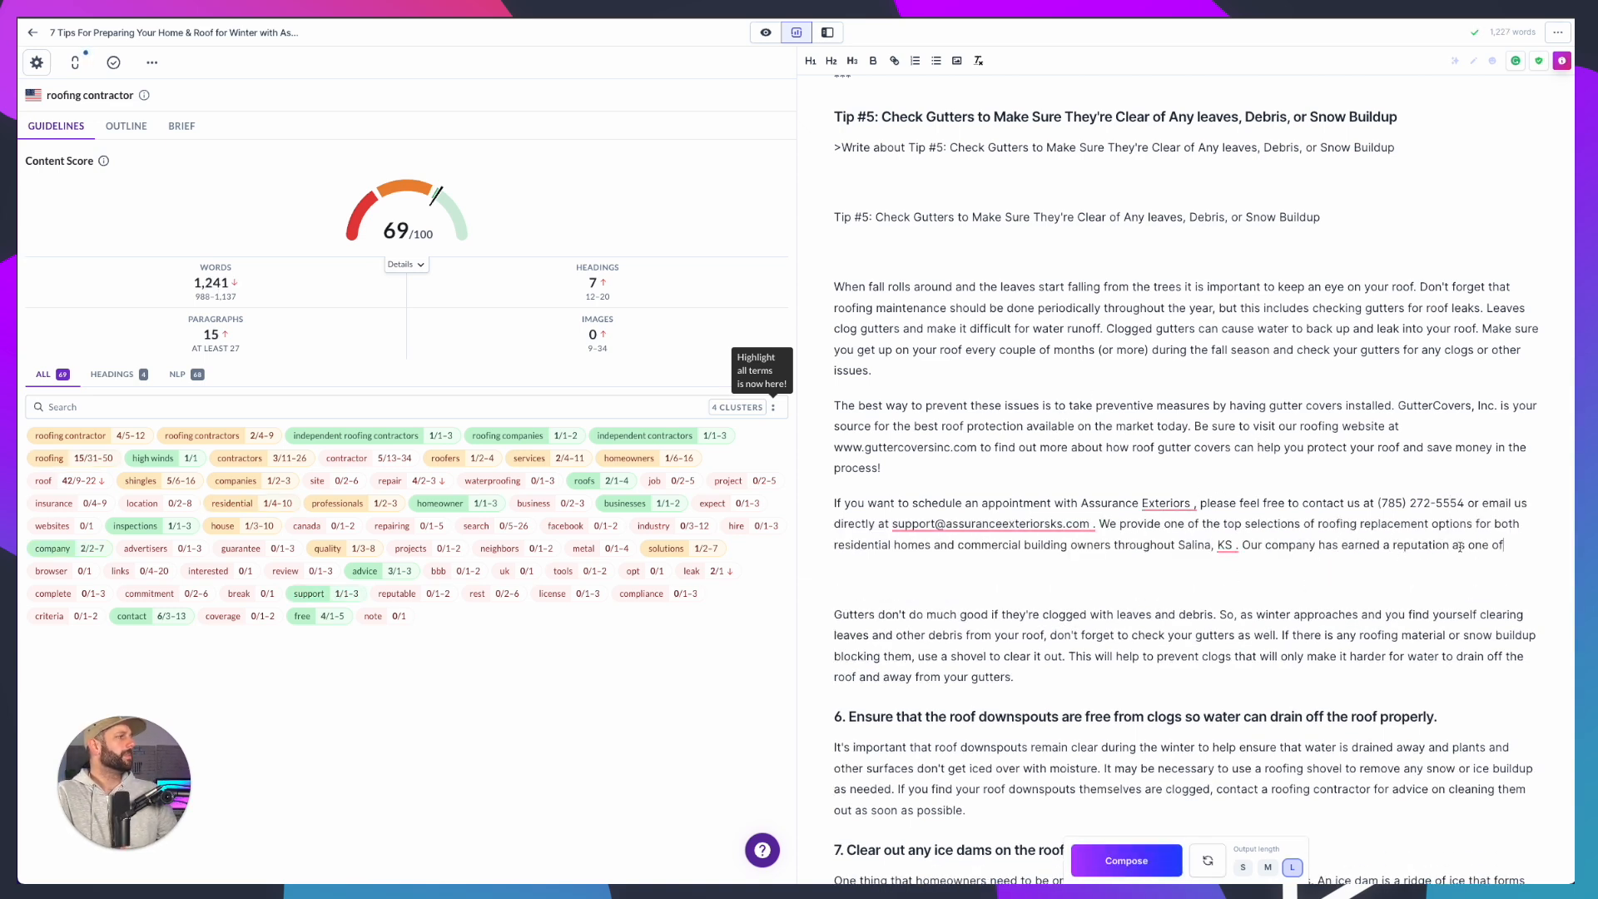
# Delete the generated paragraphs about gutter covers and scheduling an appointment, plus the blank line above the remaining generated paragraph
pyautogui.moveTo(1504, 545); pyautogui.dragTo(835, 401)
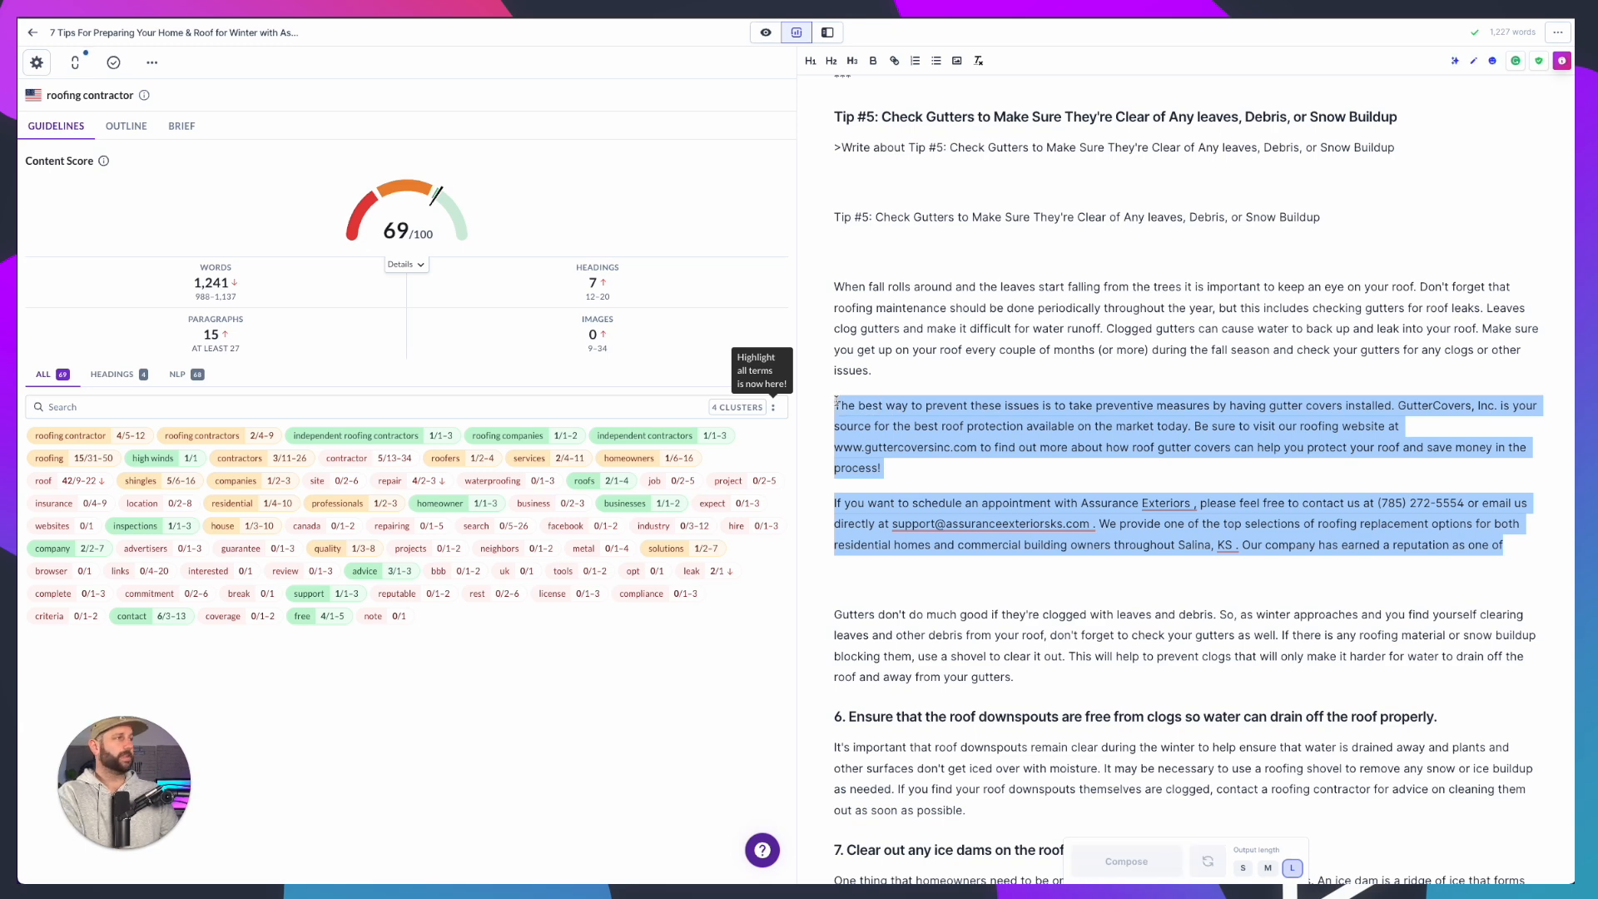
pyautogui.press('BackSpace')
pyautogui.scroll(2, 865, 410)
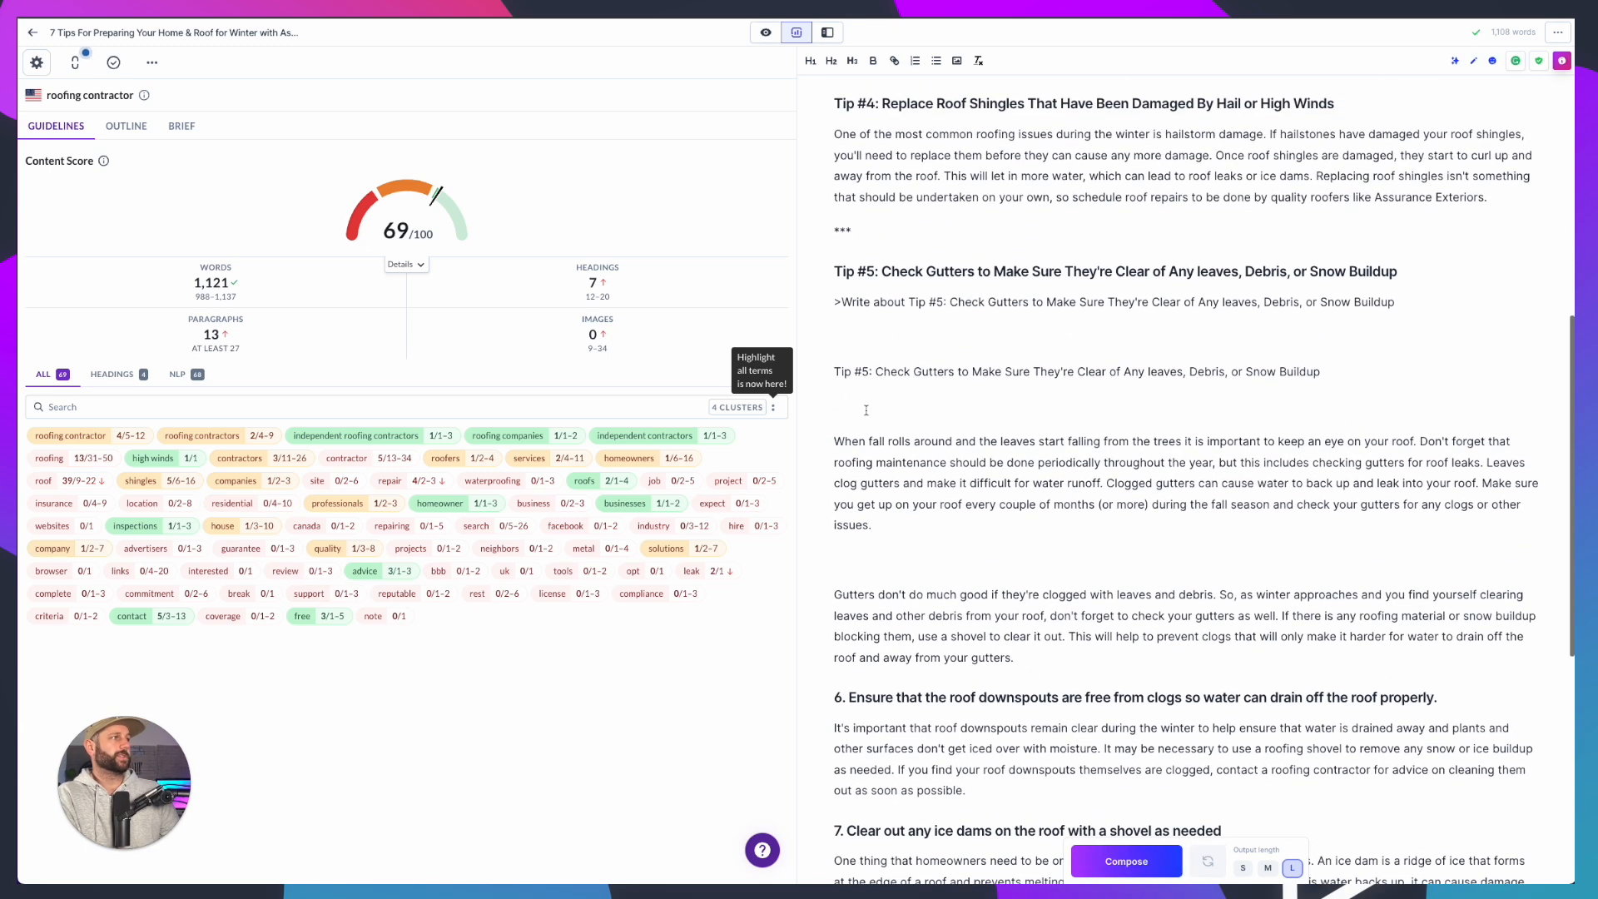
pyautogui.press('BackSpace')
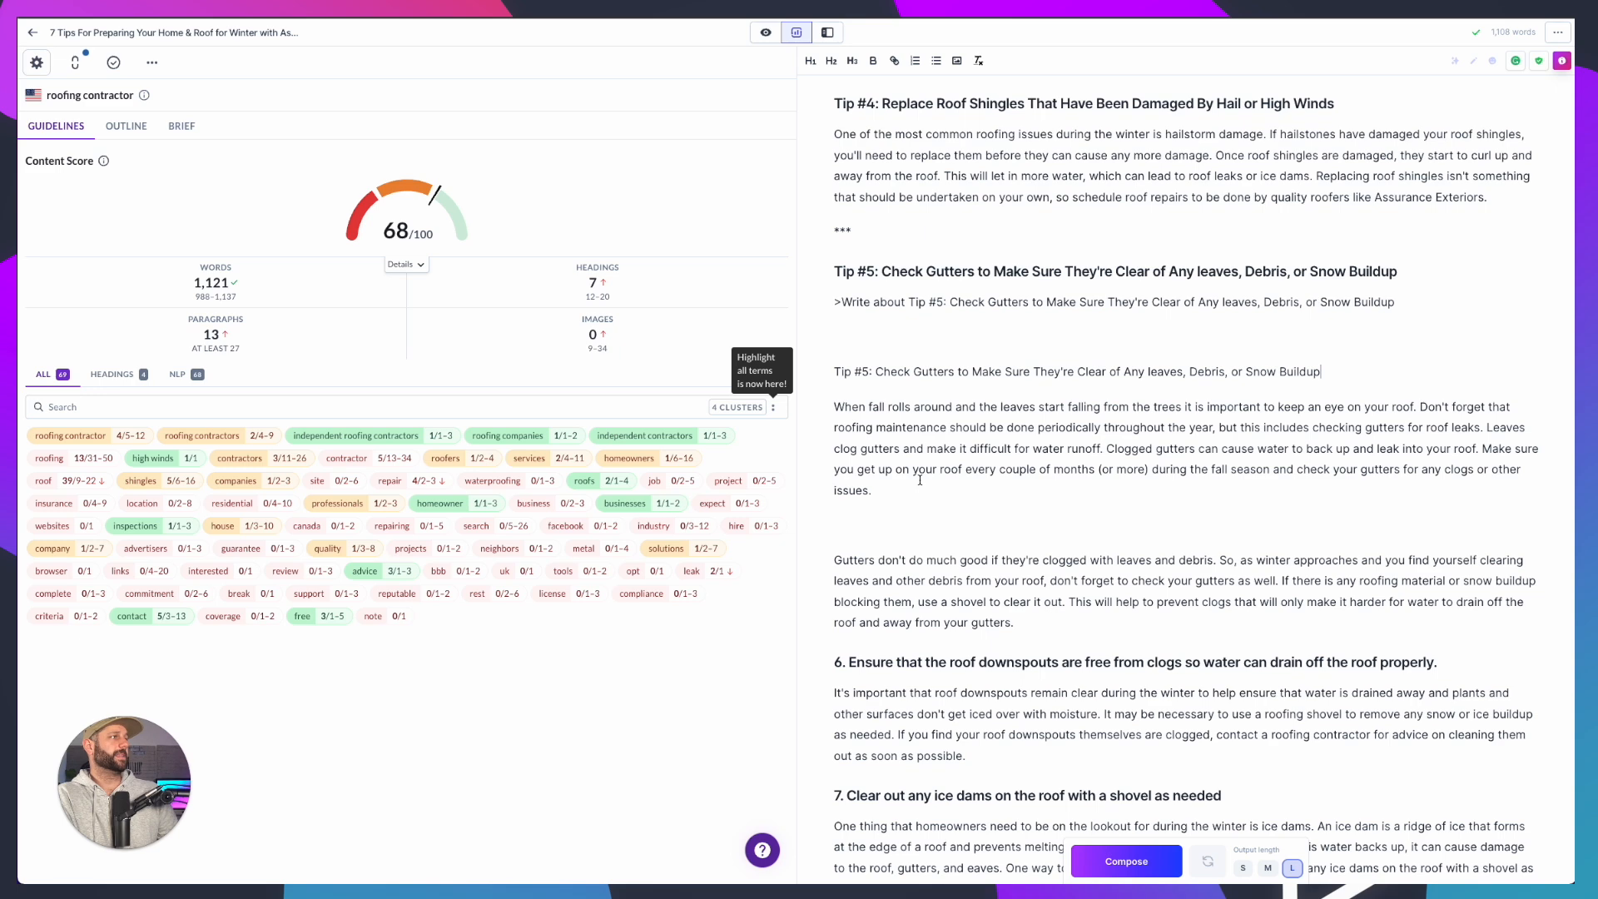
# Delete the ">Write about Tip #5" command line and the duplicate plain-text Tip #5 title below the heading
pyautogui.tripleClick(919, 301)
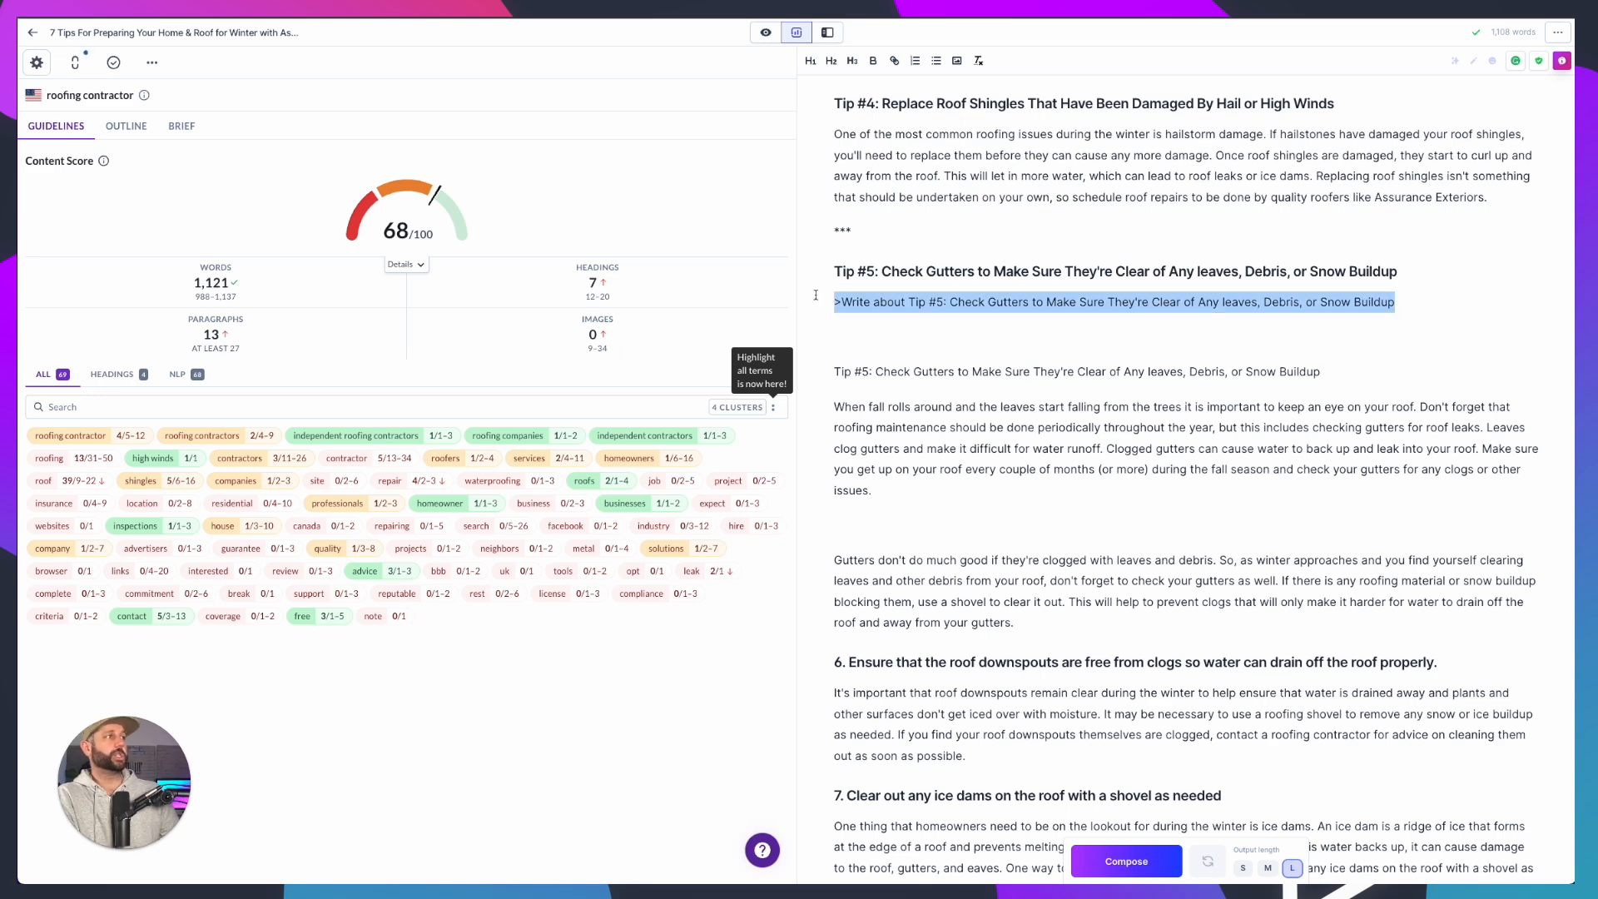
pyautogui.press('BackSpace')
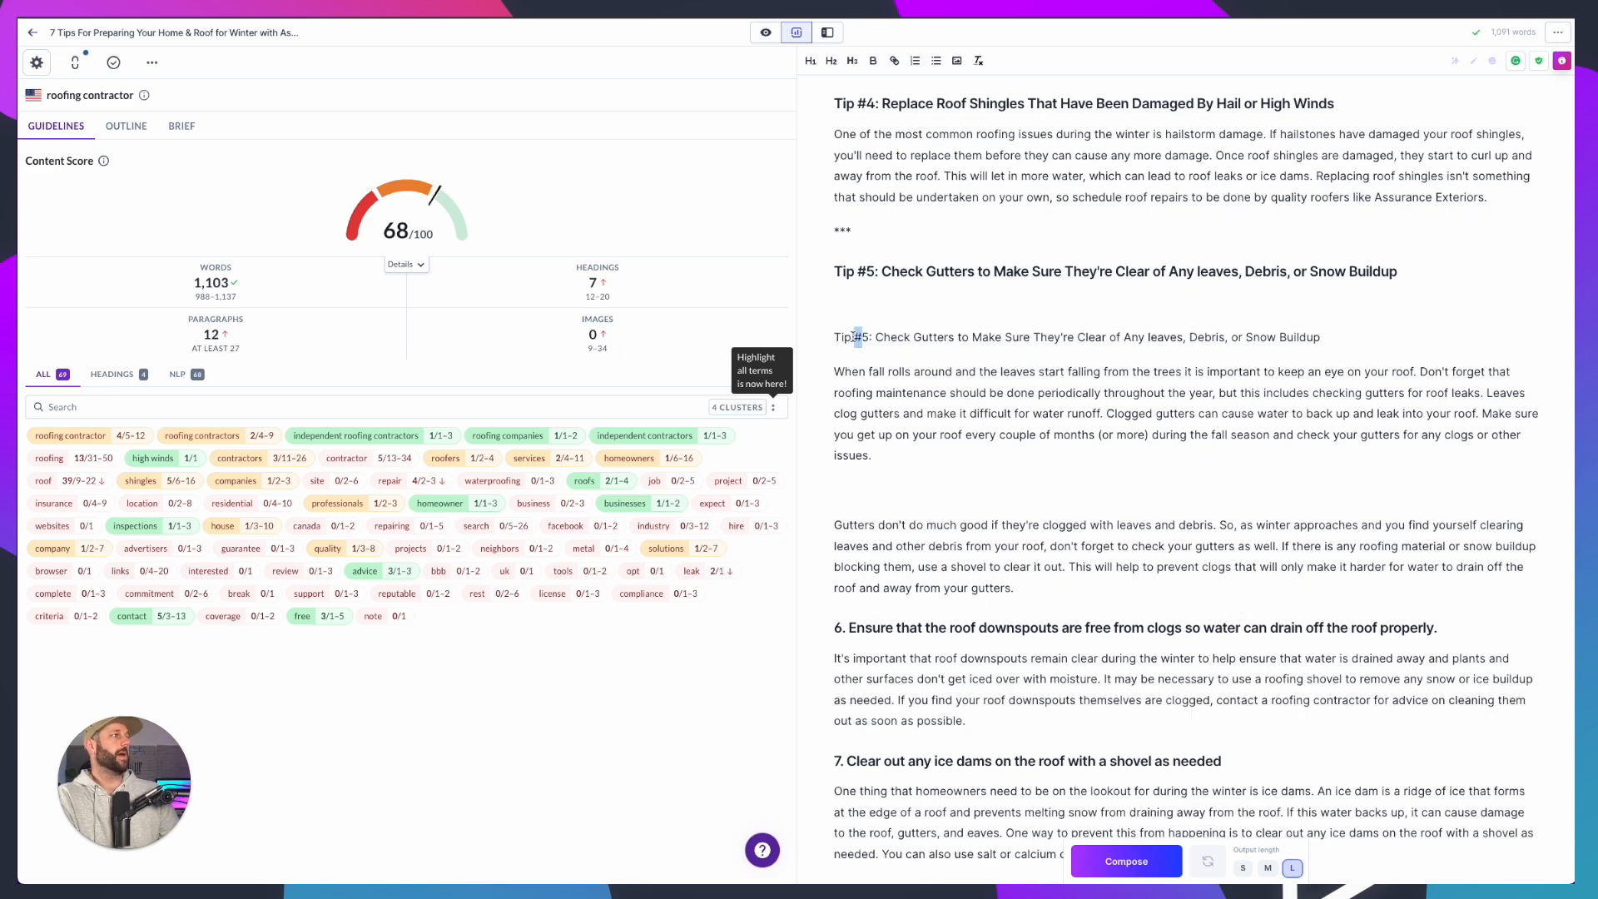
pyautogui.tripleClick(852, 336)
pyautogui.press('BackSpace')
pyautogui.press('BackSpace')
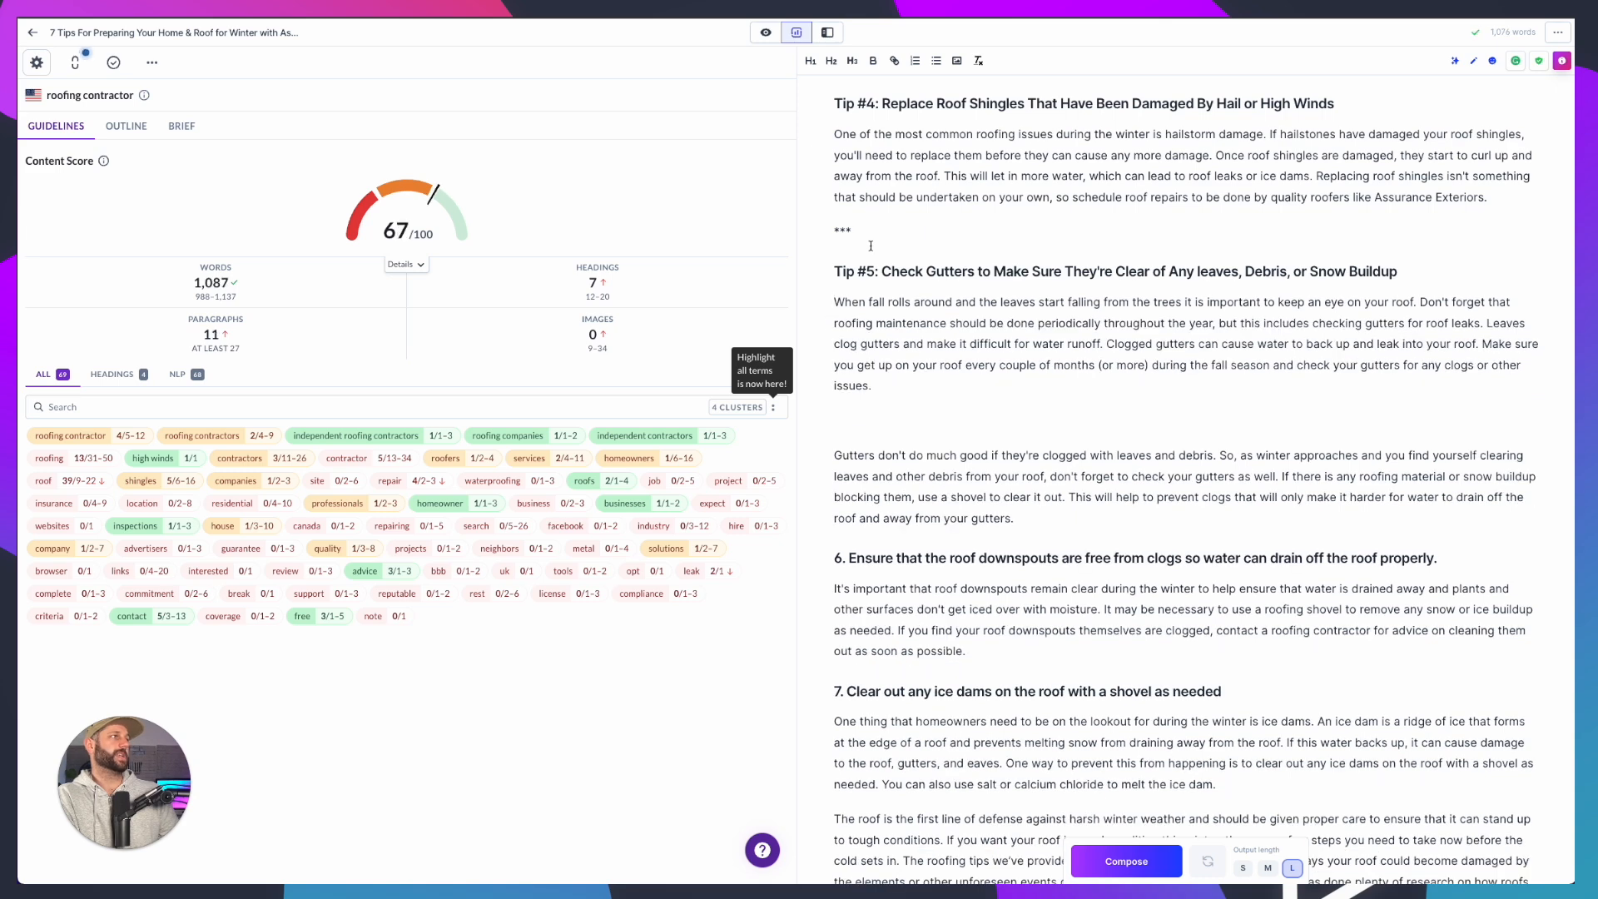
# Delete the "***" separator line between the Tip #4 paragraph and the Tip #5 heading
pyautogui.tripleClick(864, 230)
pyautogui.press('BackSpace')
pyautogui.press('BackSpace')
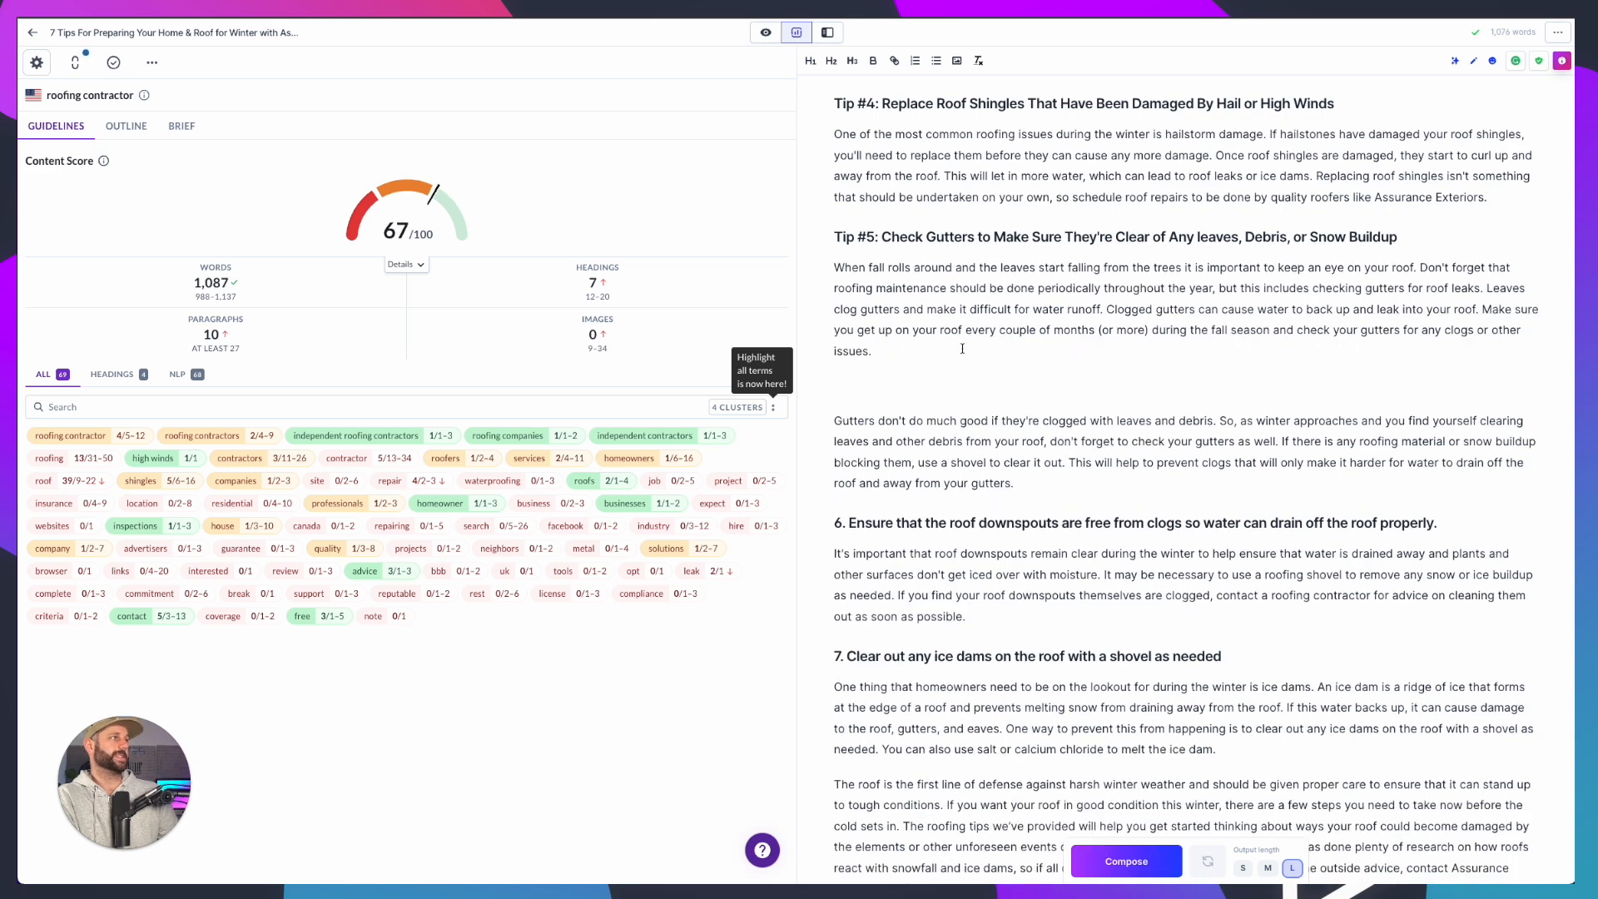
# Remove the empty line after the generated Tip #5 paragraph and merge the original gutter paragraph into it
pyautogui.scroll(2, 956, 350)
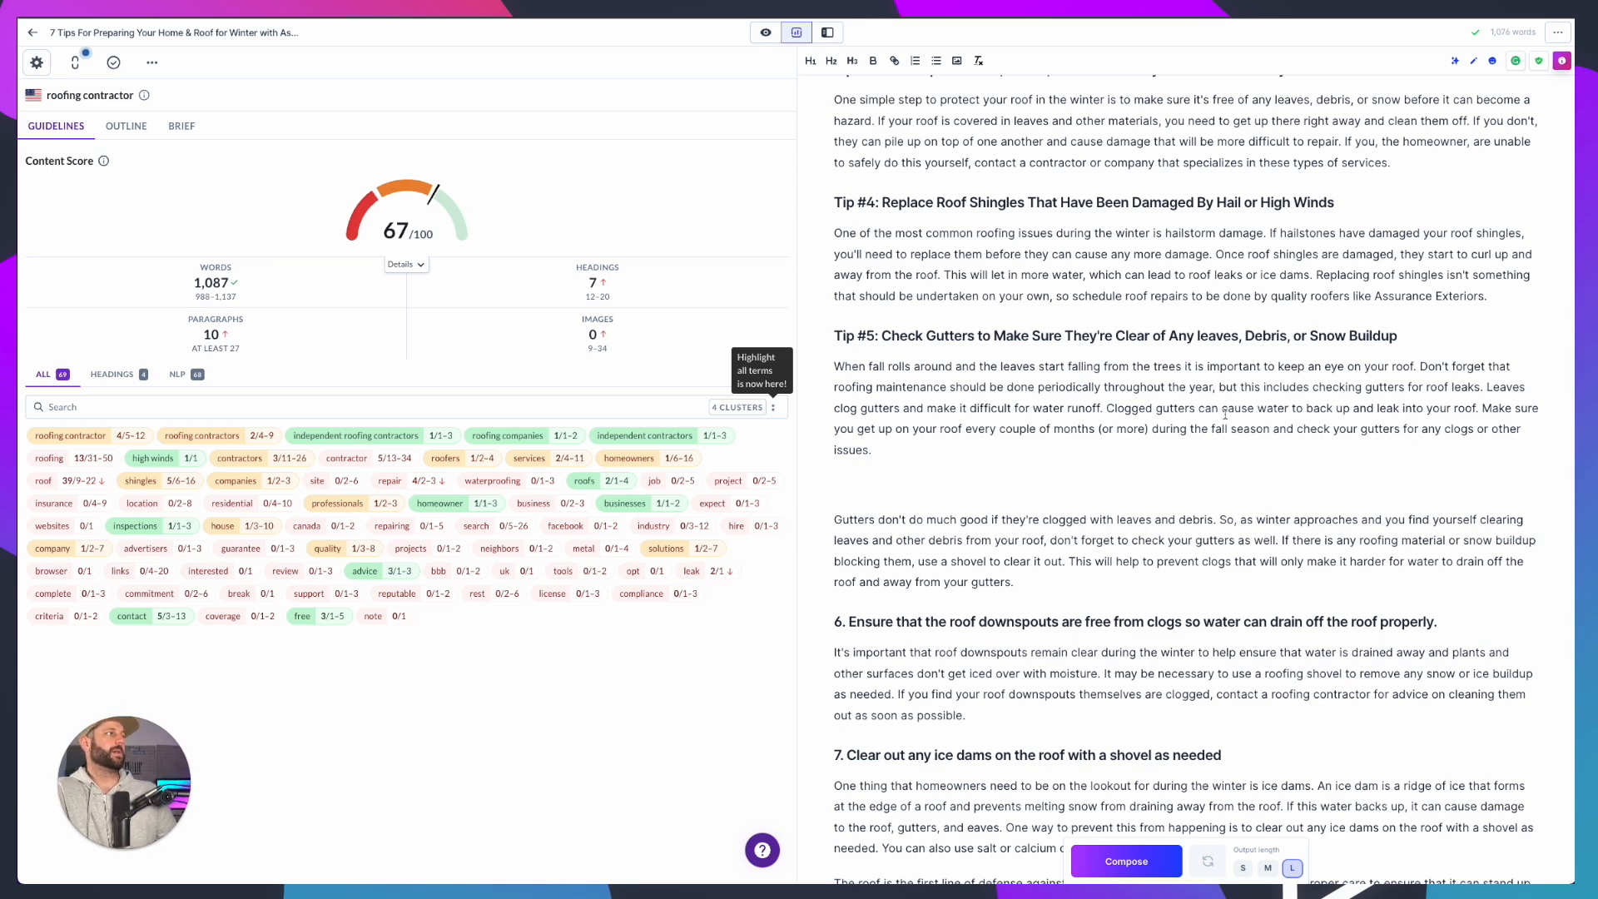
pyautogui.click(997, 484)
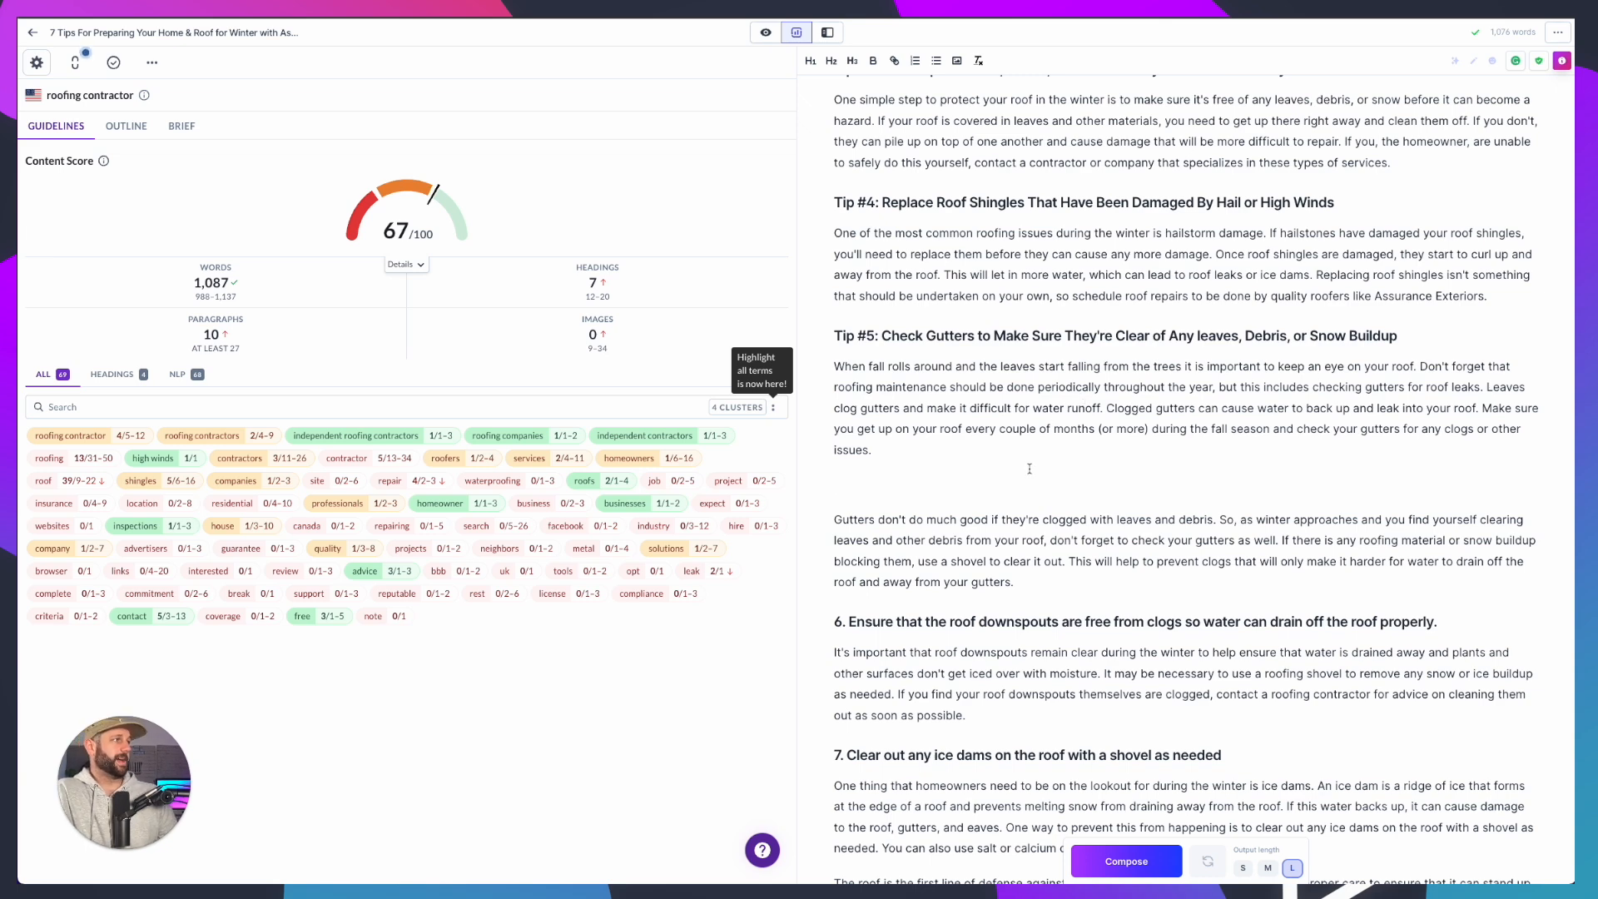
pyautogui.press('BackSpace')
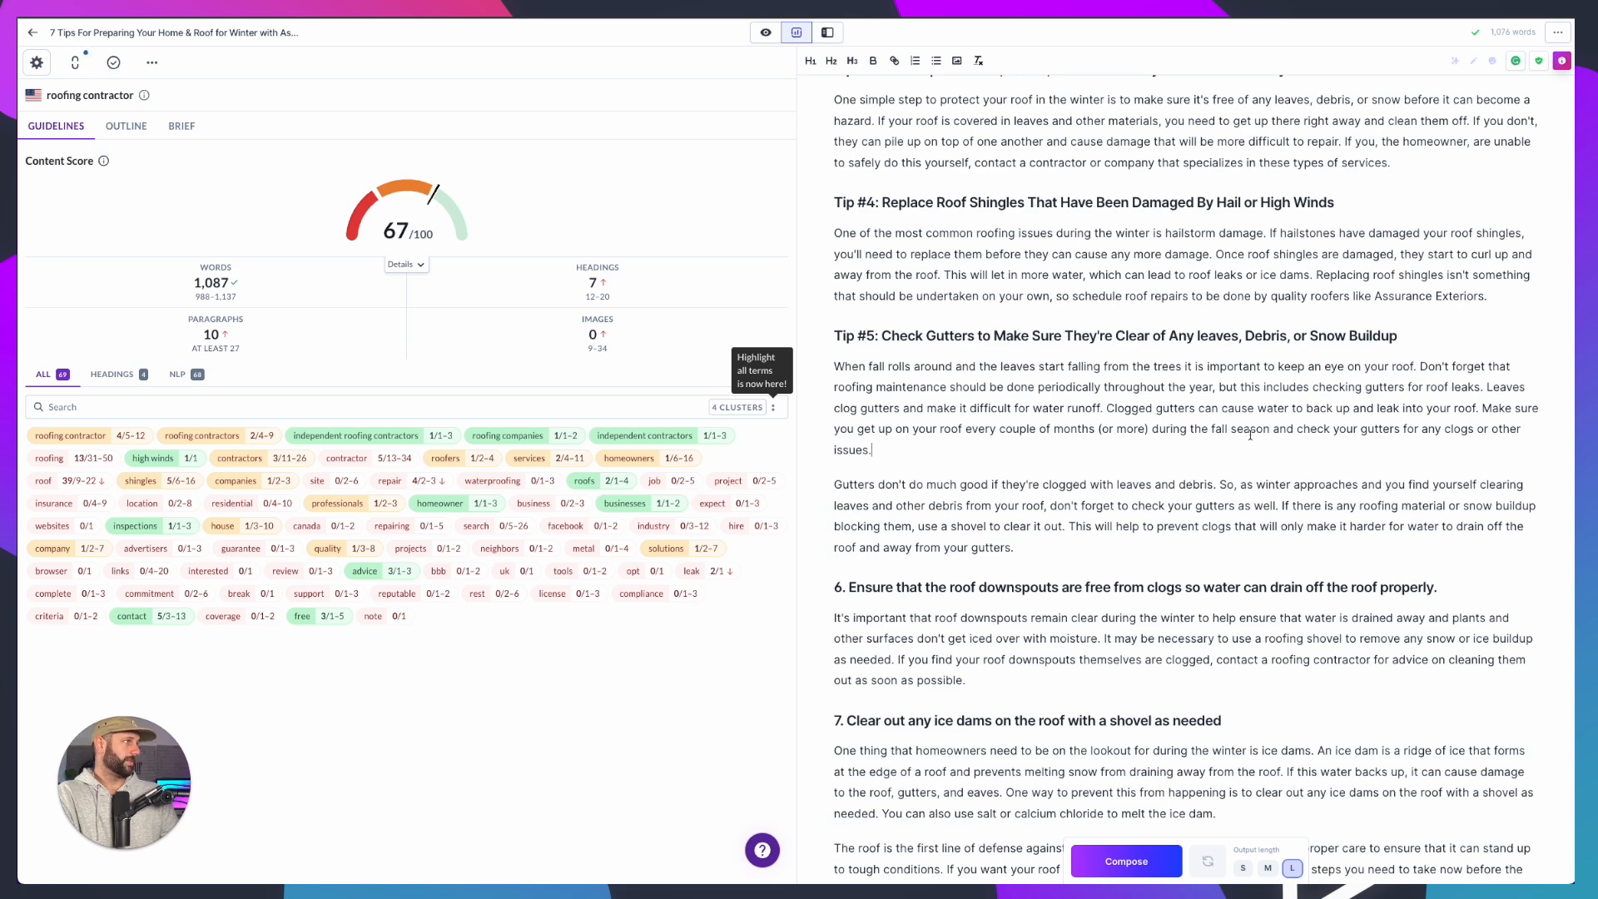
pyautogui.scroll(-1, 948, 466)
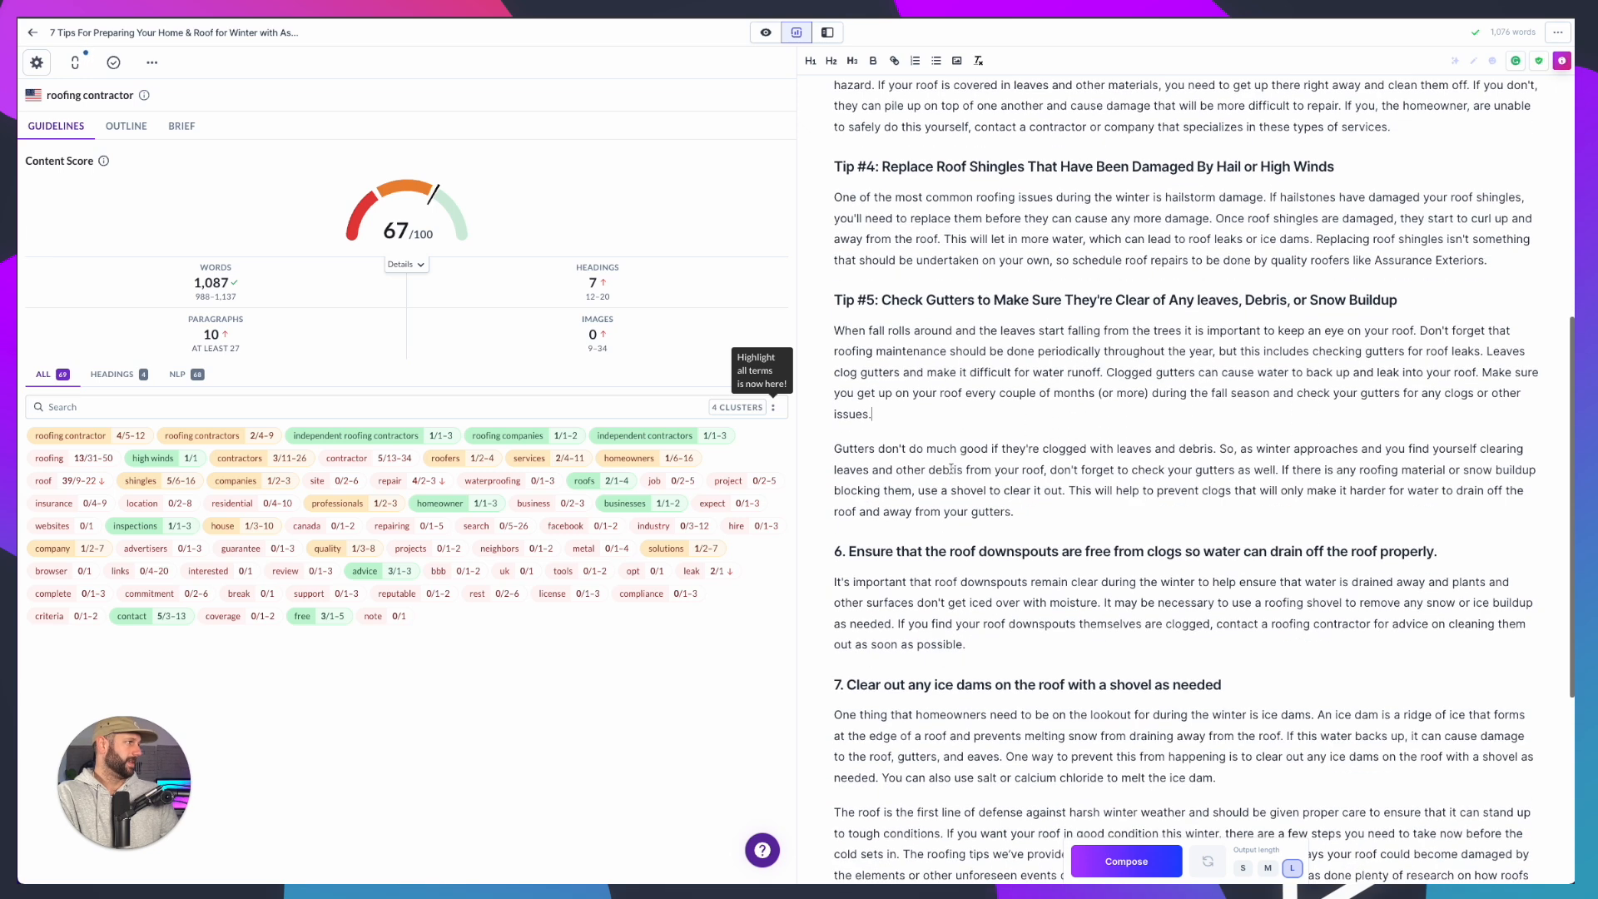
pyautogui.tripleClick(963, 477)
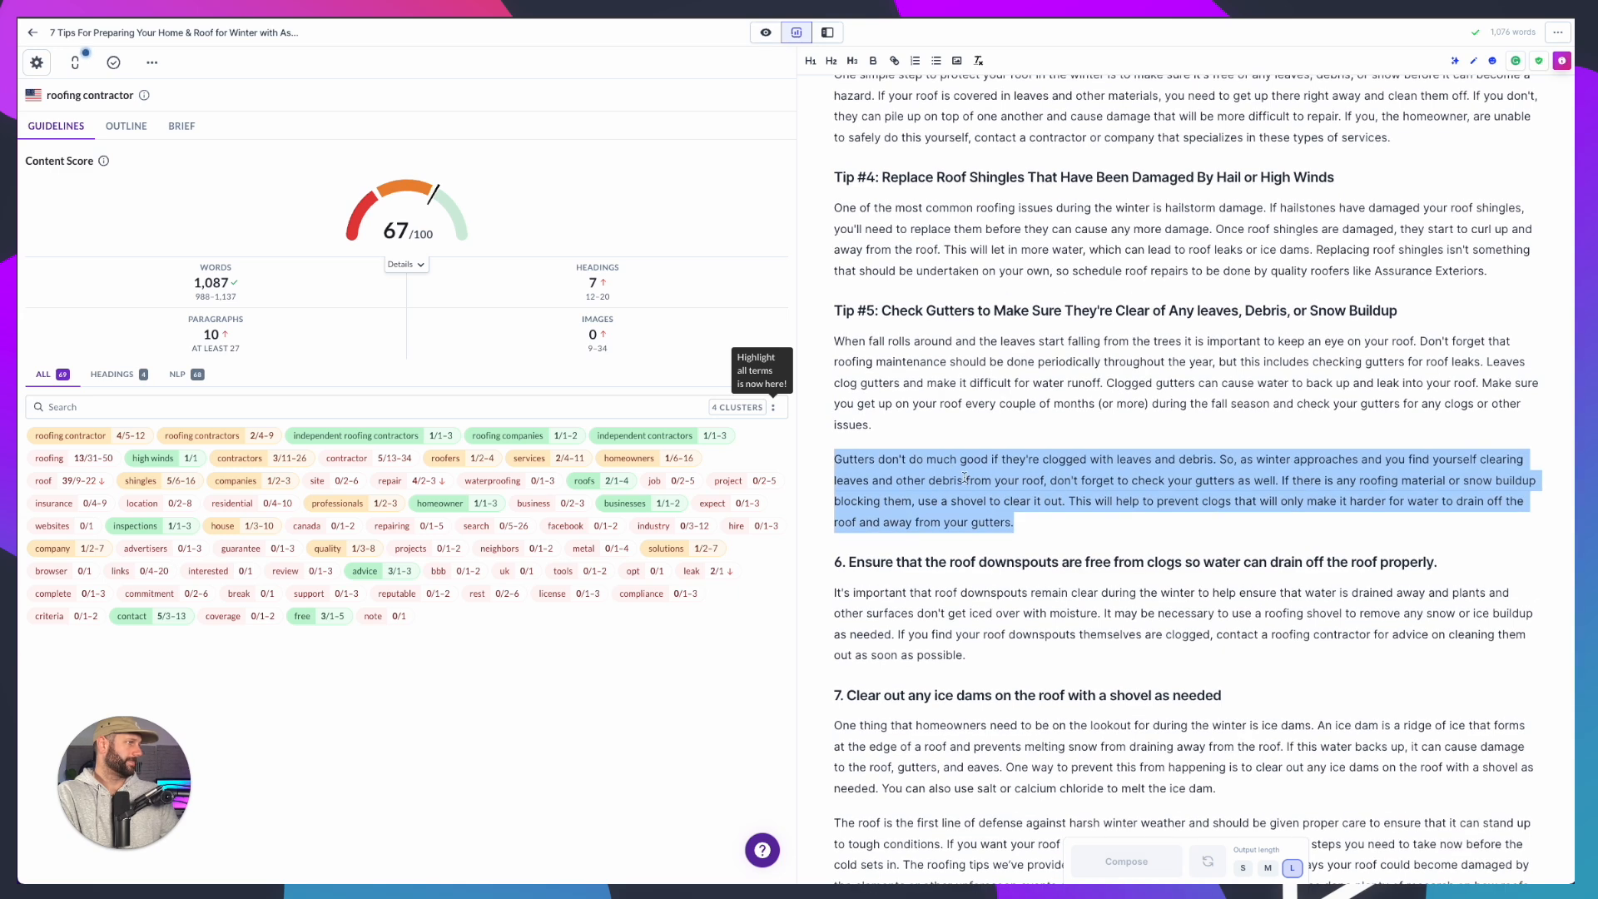
pyautogui.press('Left')
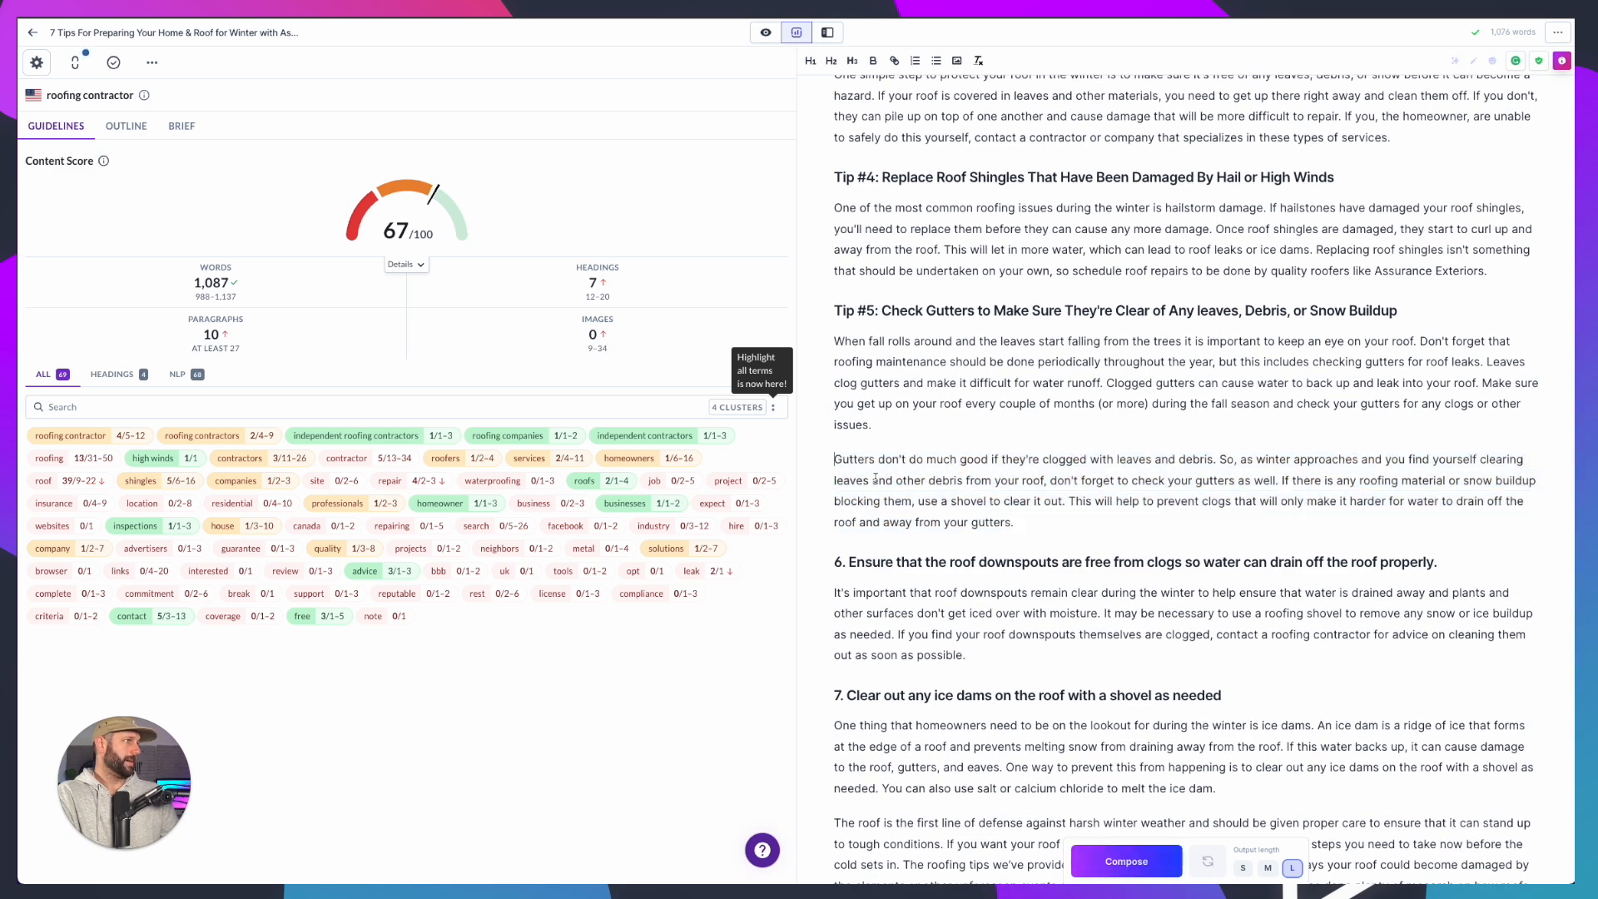
pyautogui.press('BackSpace')
# Delete the original gutter text from "Gutters don't do much good" to the end of the Tip #5 paragraph
pyautogui.click(1118, 485)
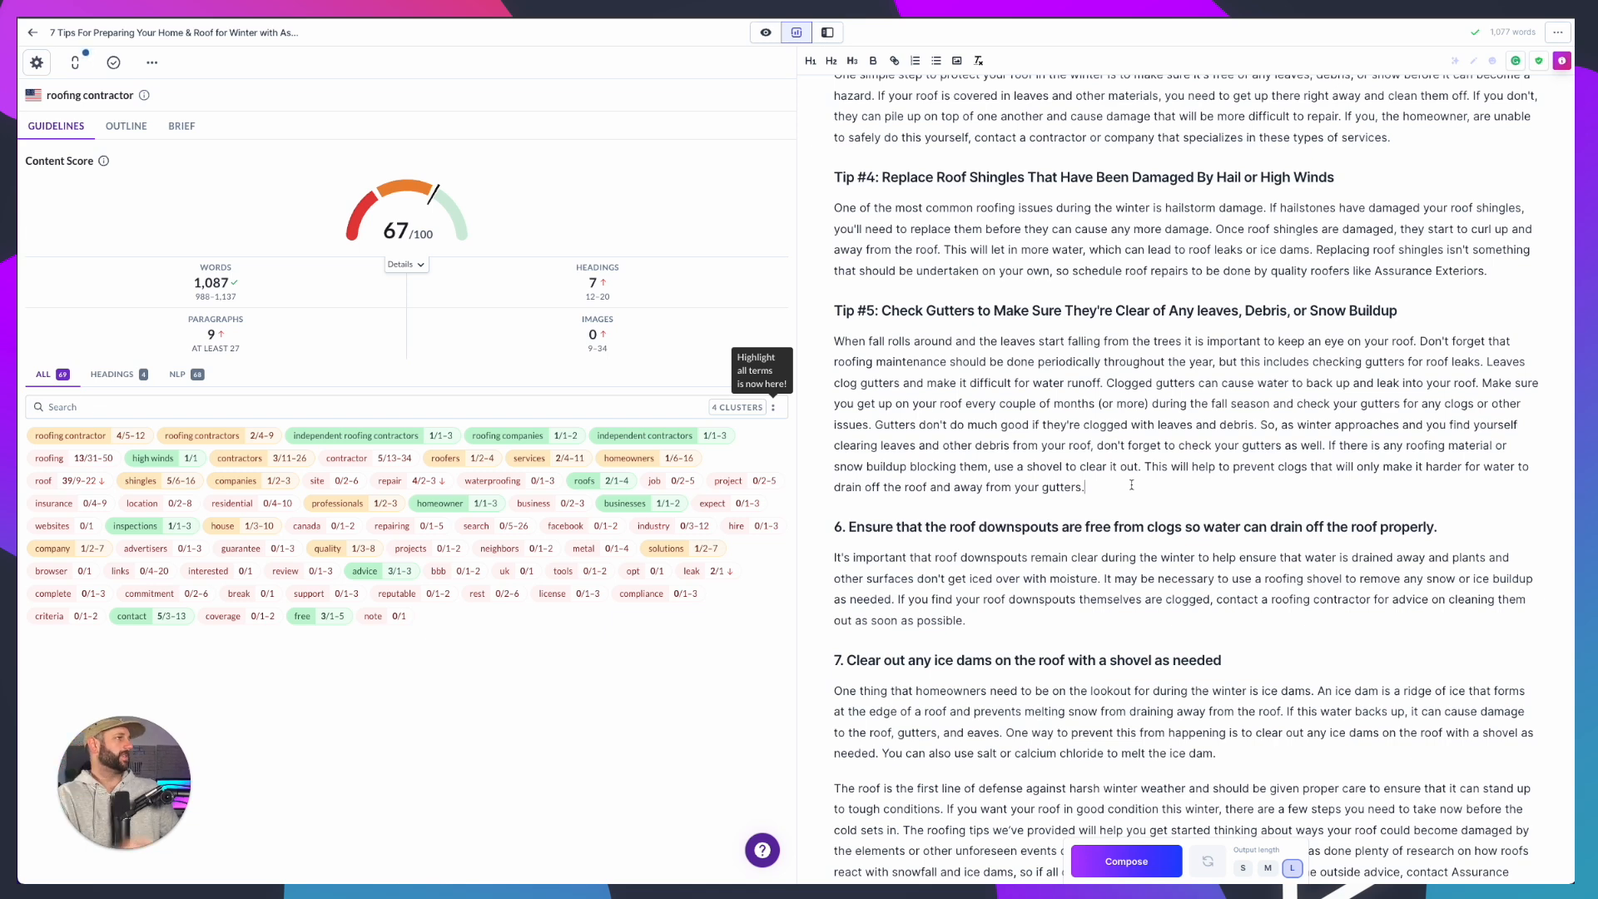
pyautogui.moveTo(1130, 485); pyautogui.dragTo(875, 428)
pyautogui.press('BackSpace')
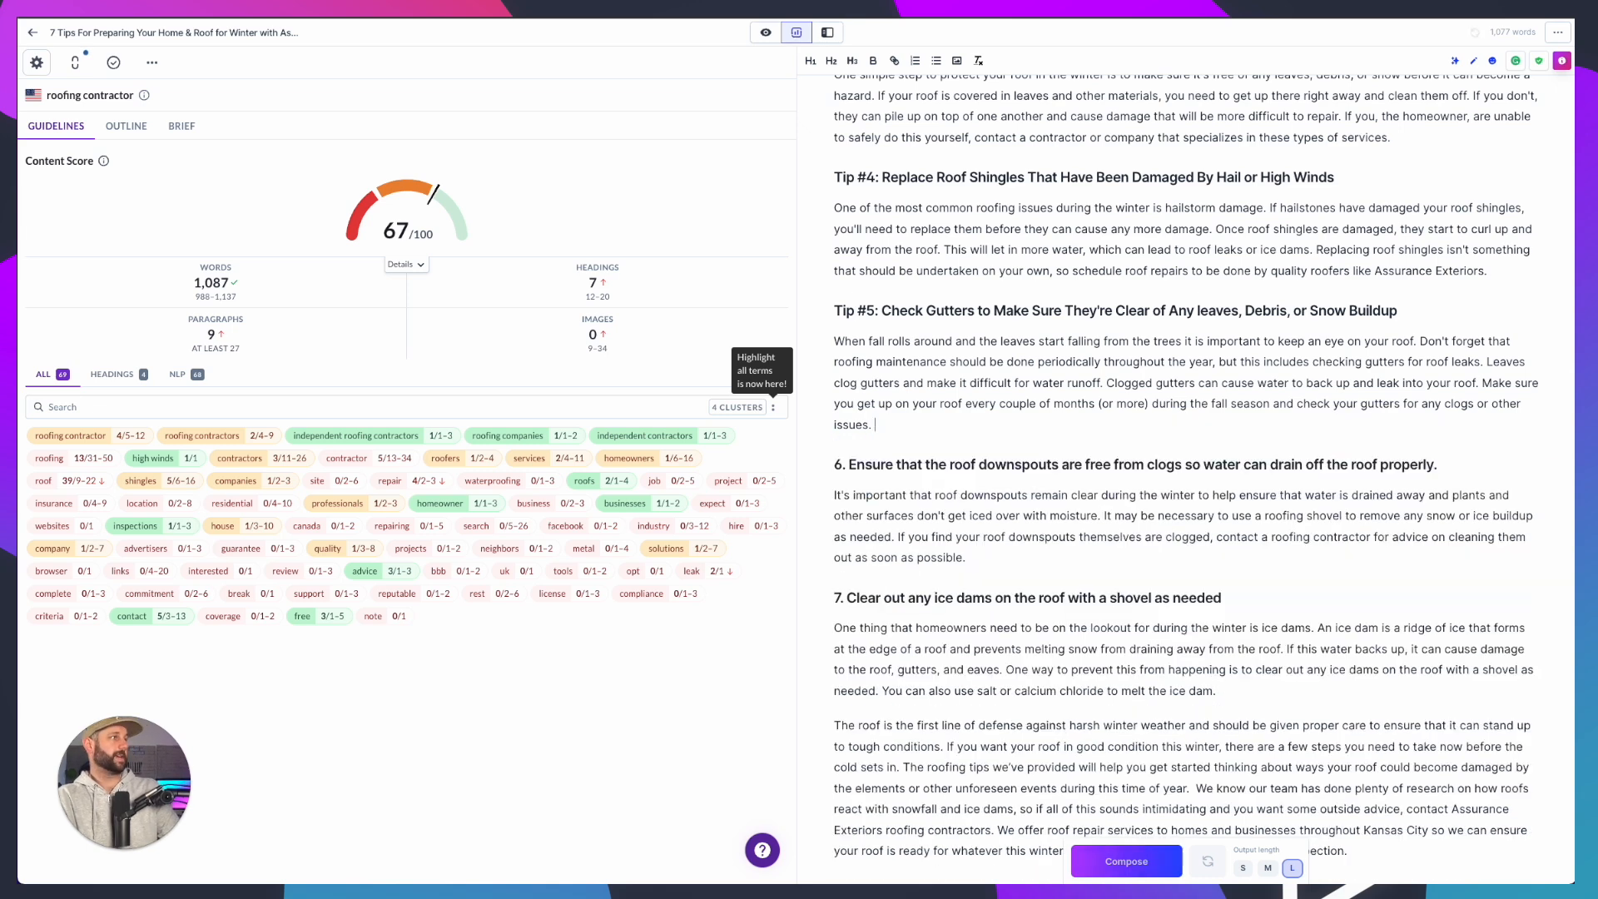
pyautogui.click(935, 446)
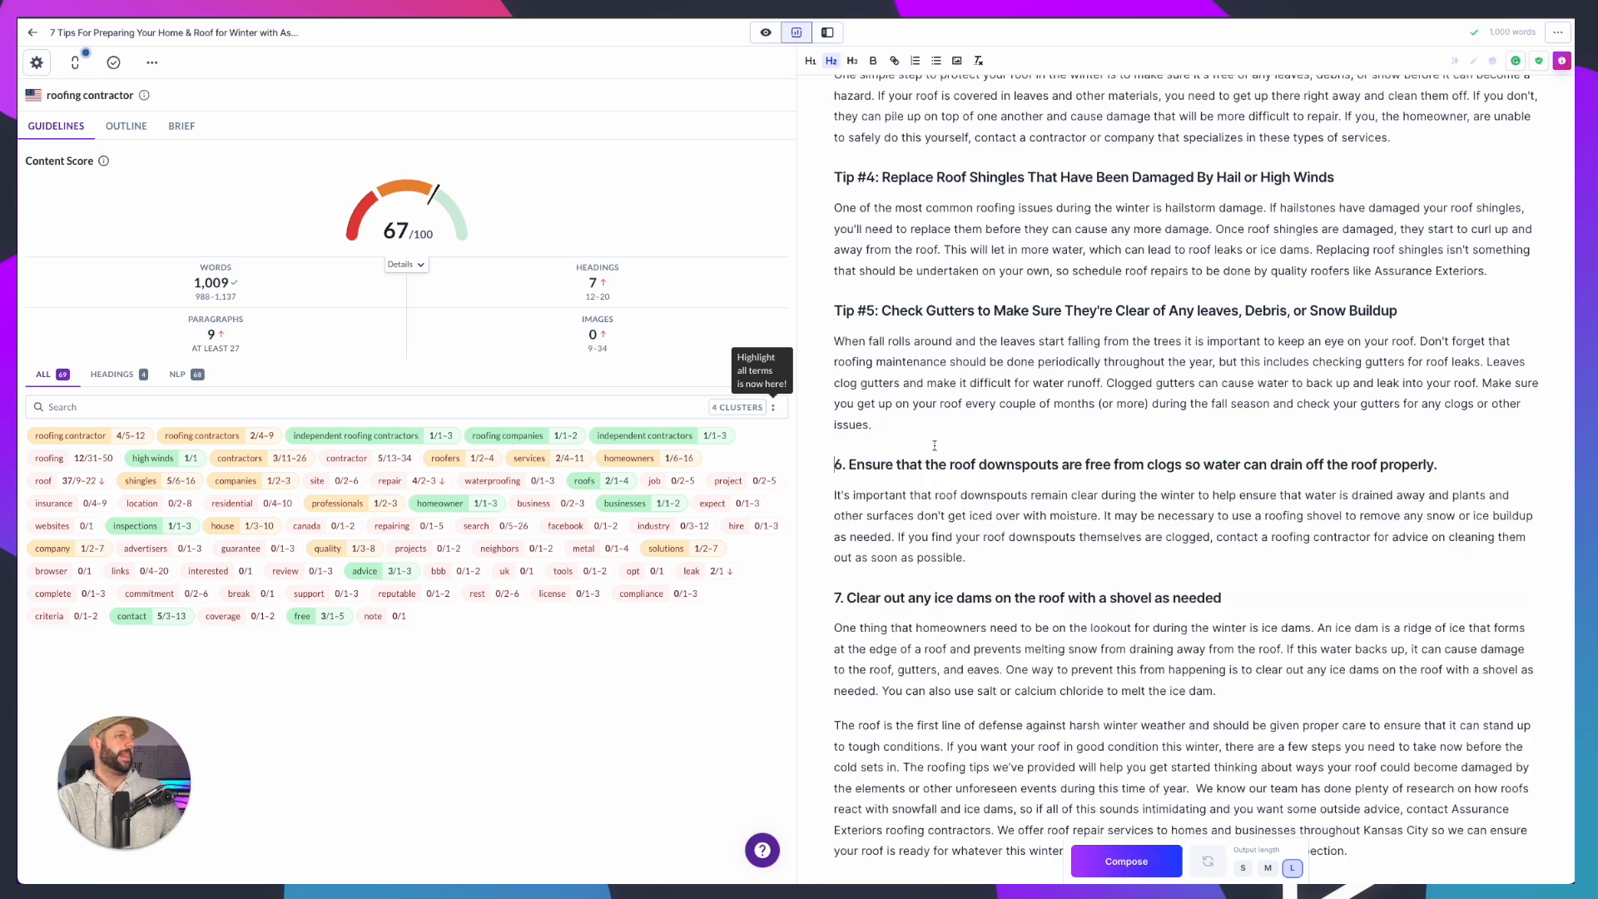
# Start a new closing sentence in the Tip #5 paragraph with "Contact a trustworthy roofing contractor to take a look"
pyautogui.click(1161, 423)
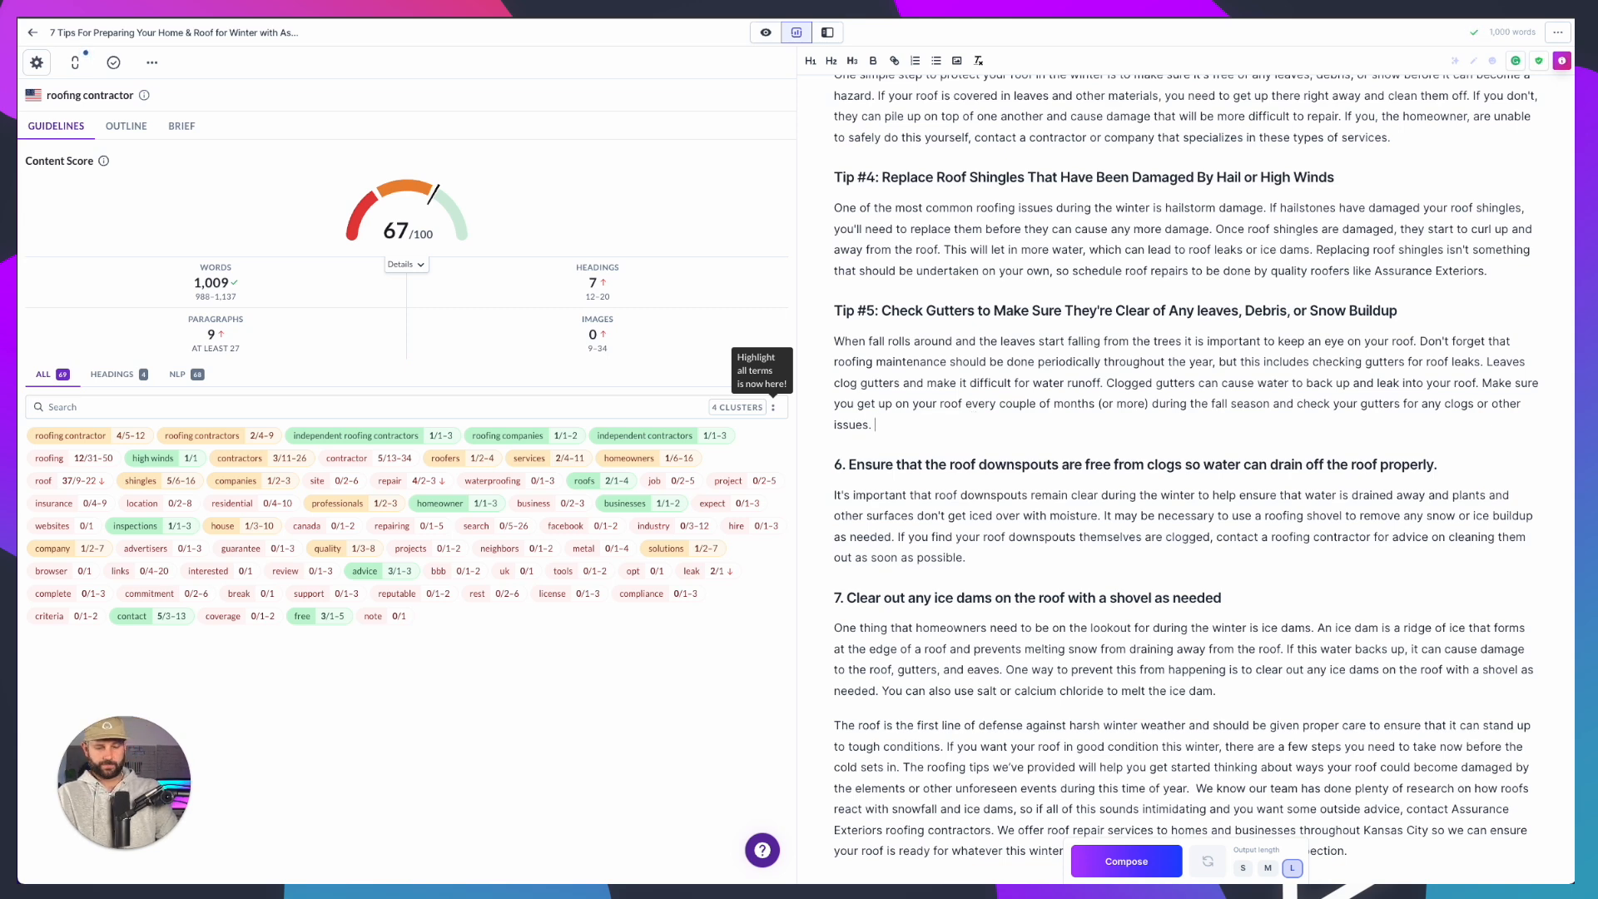
pyautogui.write('Contact ')
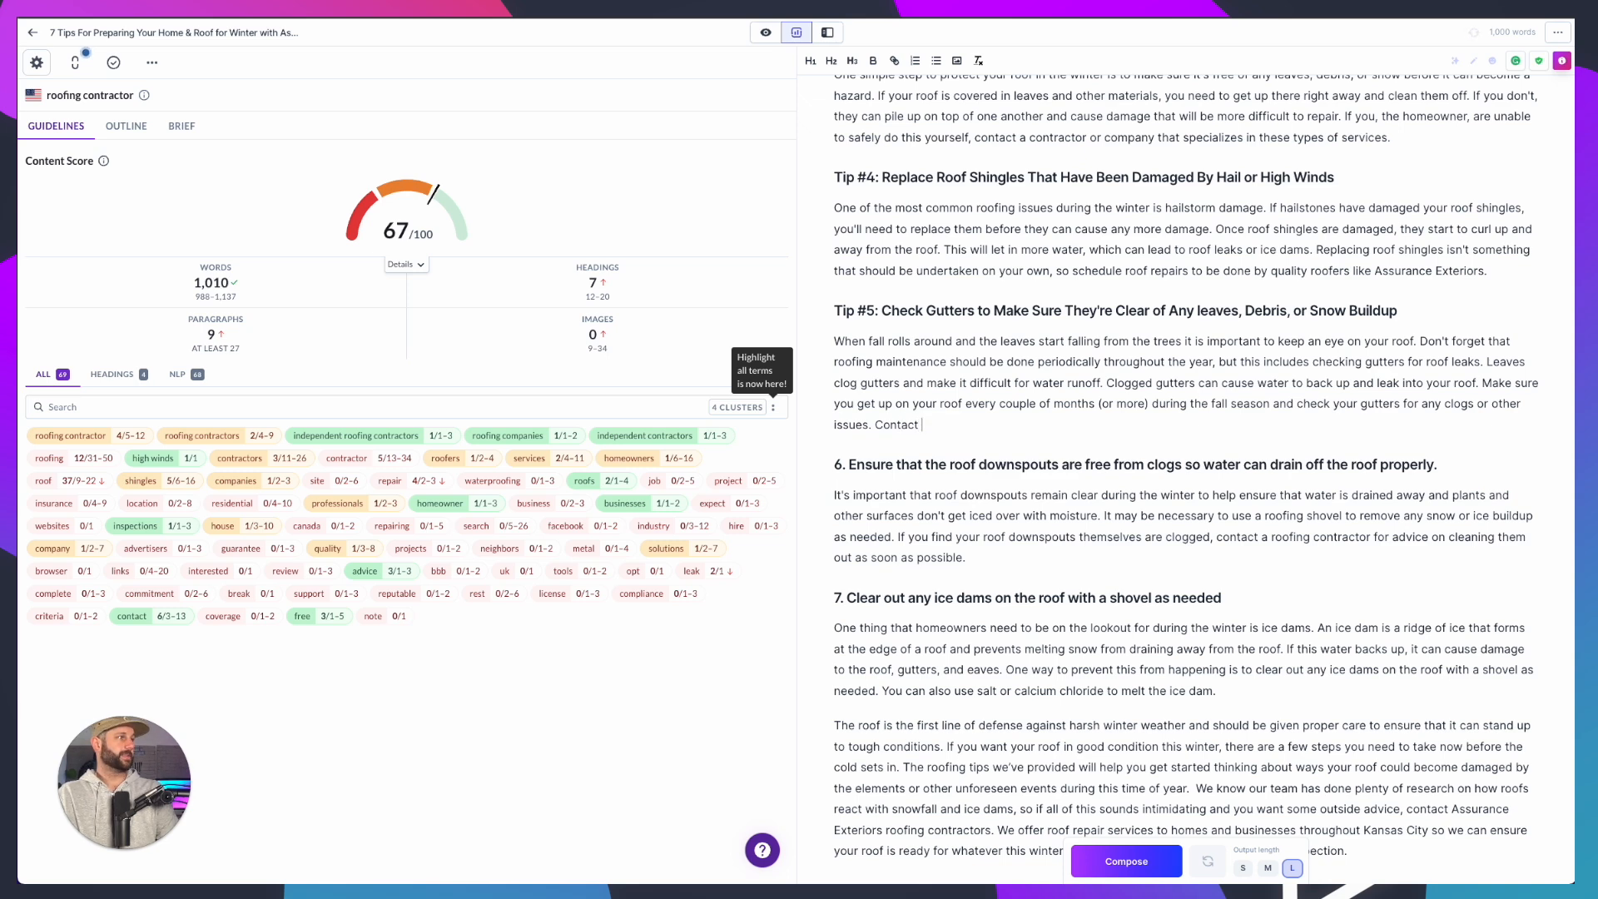
pyautogui.write('a ')
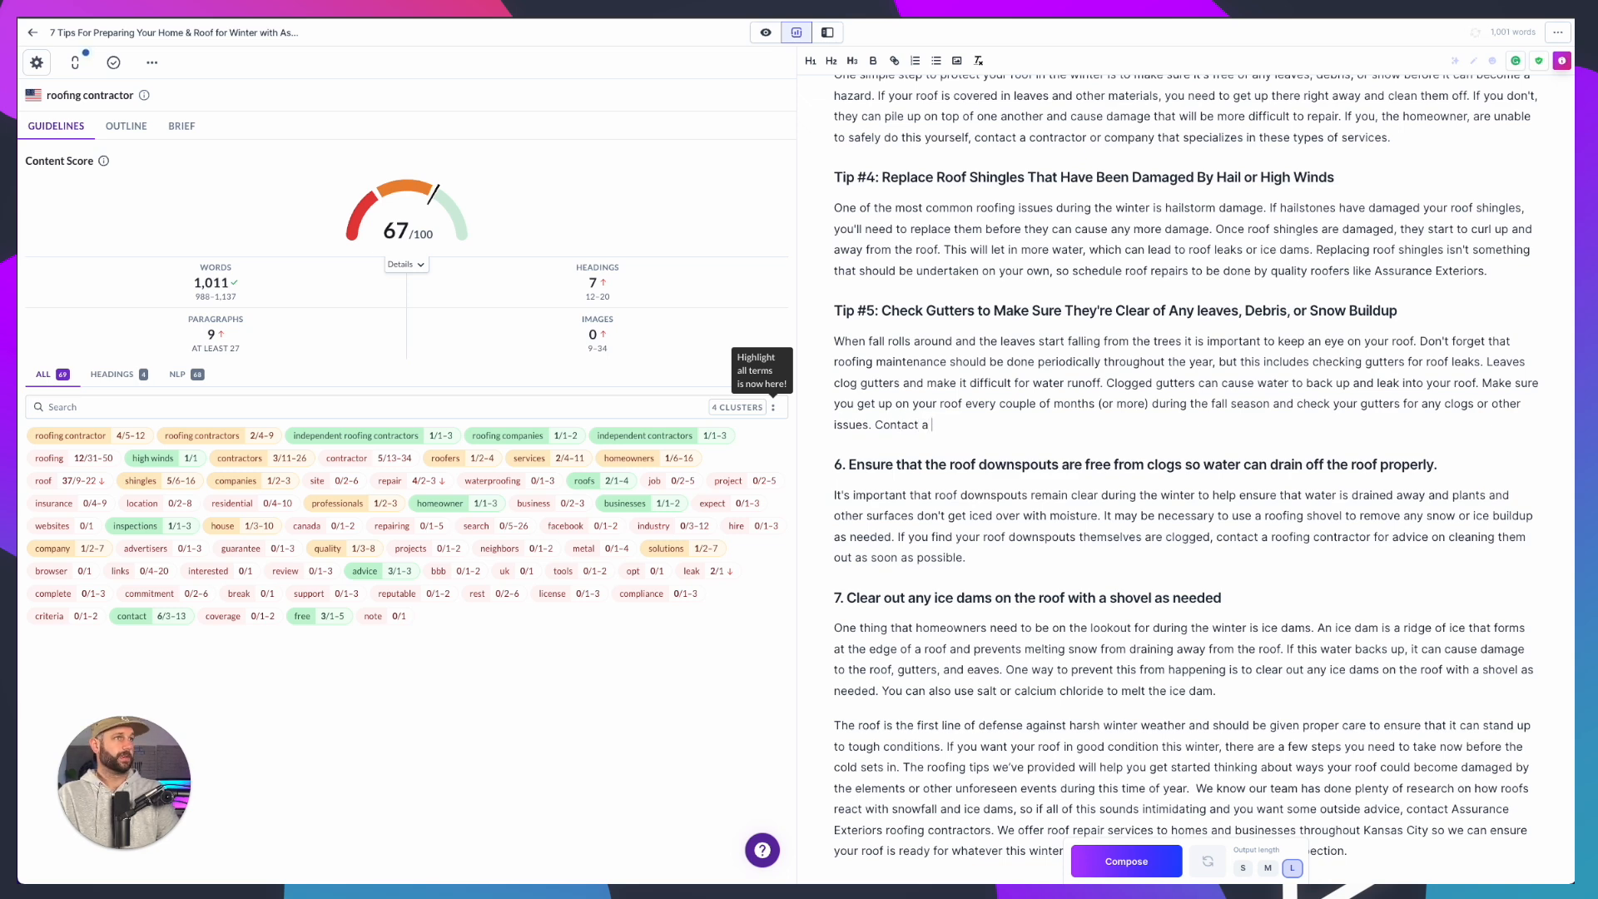
pyautogui.write('tru')
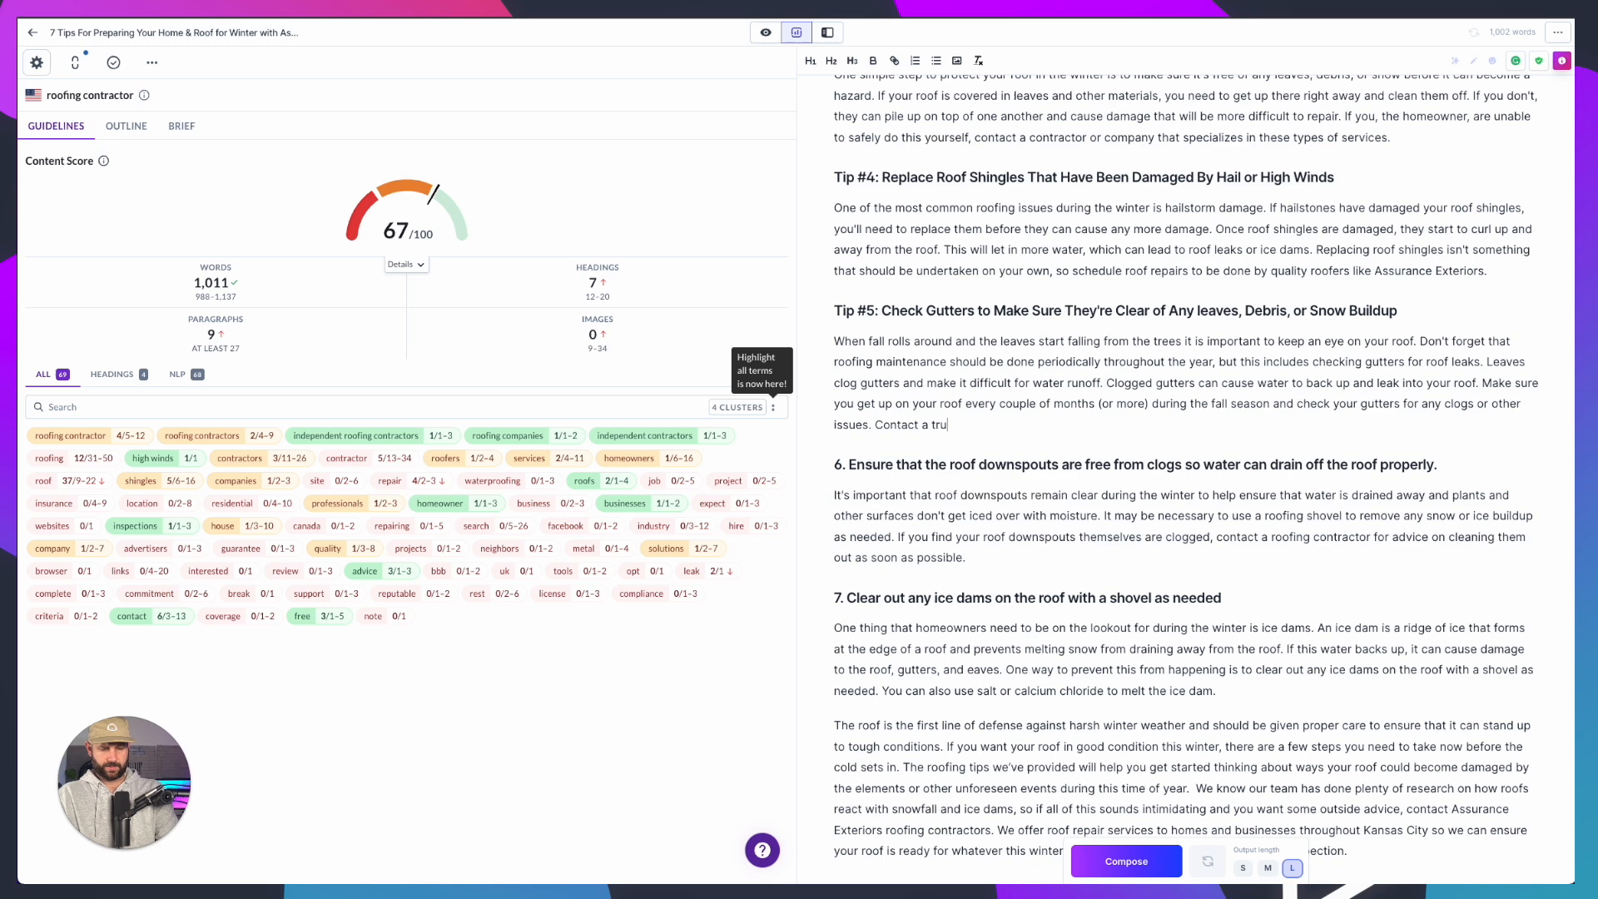
pyautogui.write('stw')
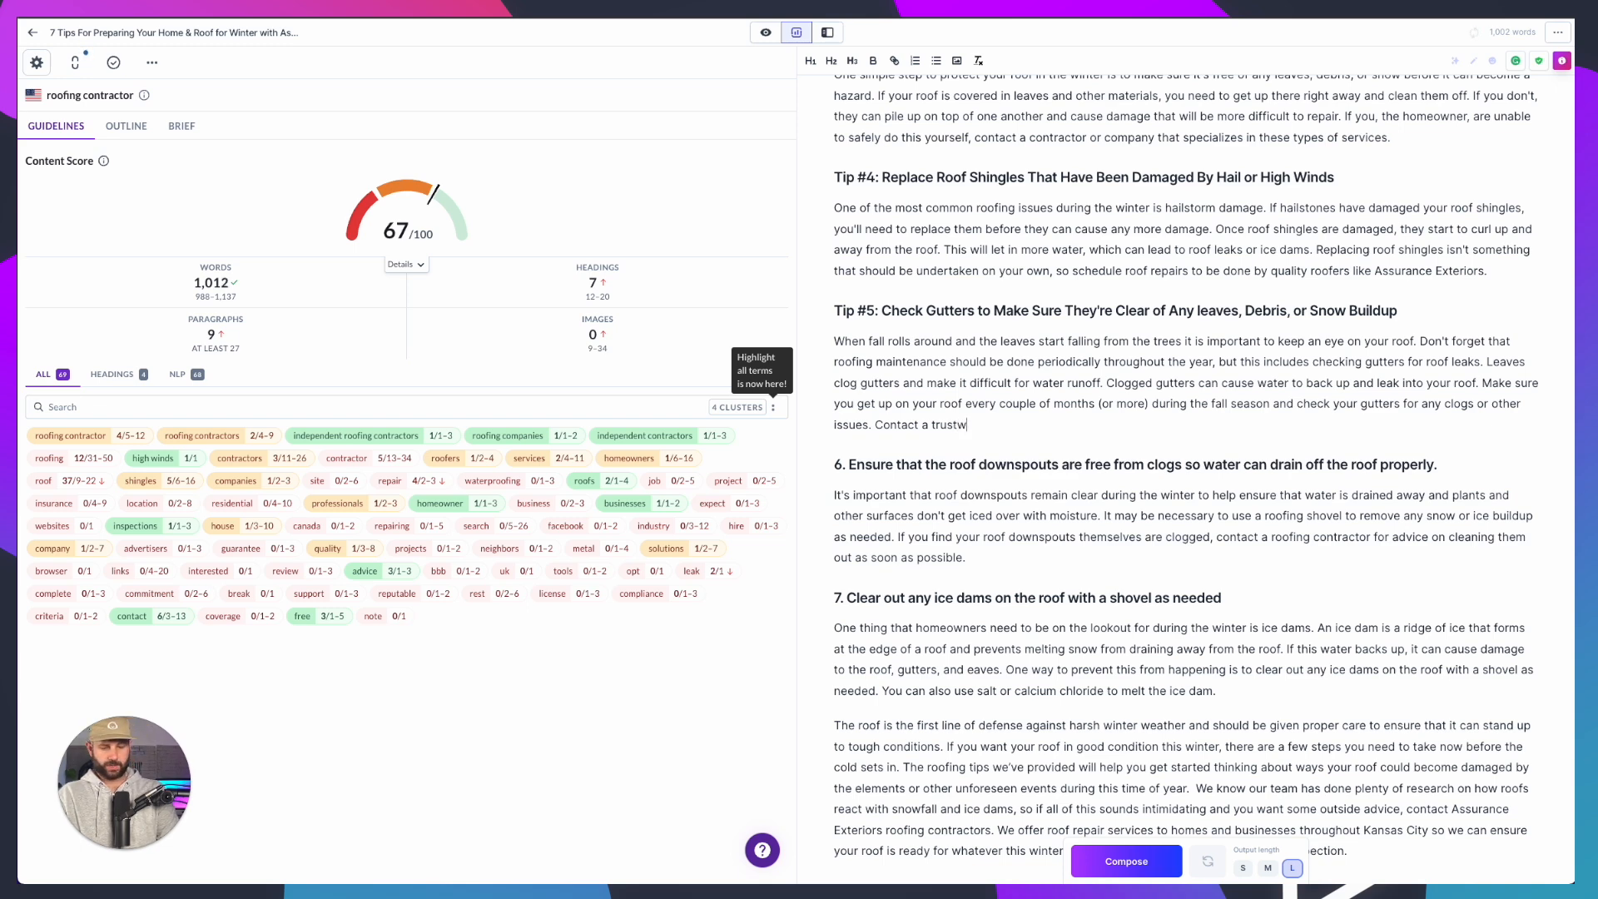
pyautogui.write('orthy roofing contra')
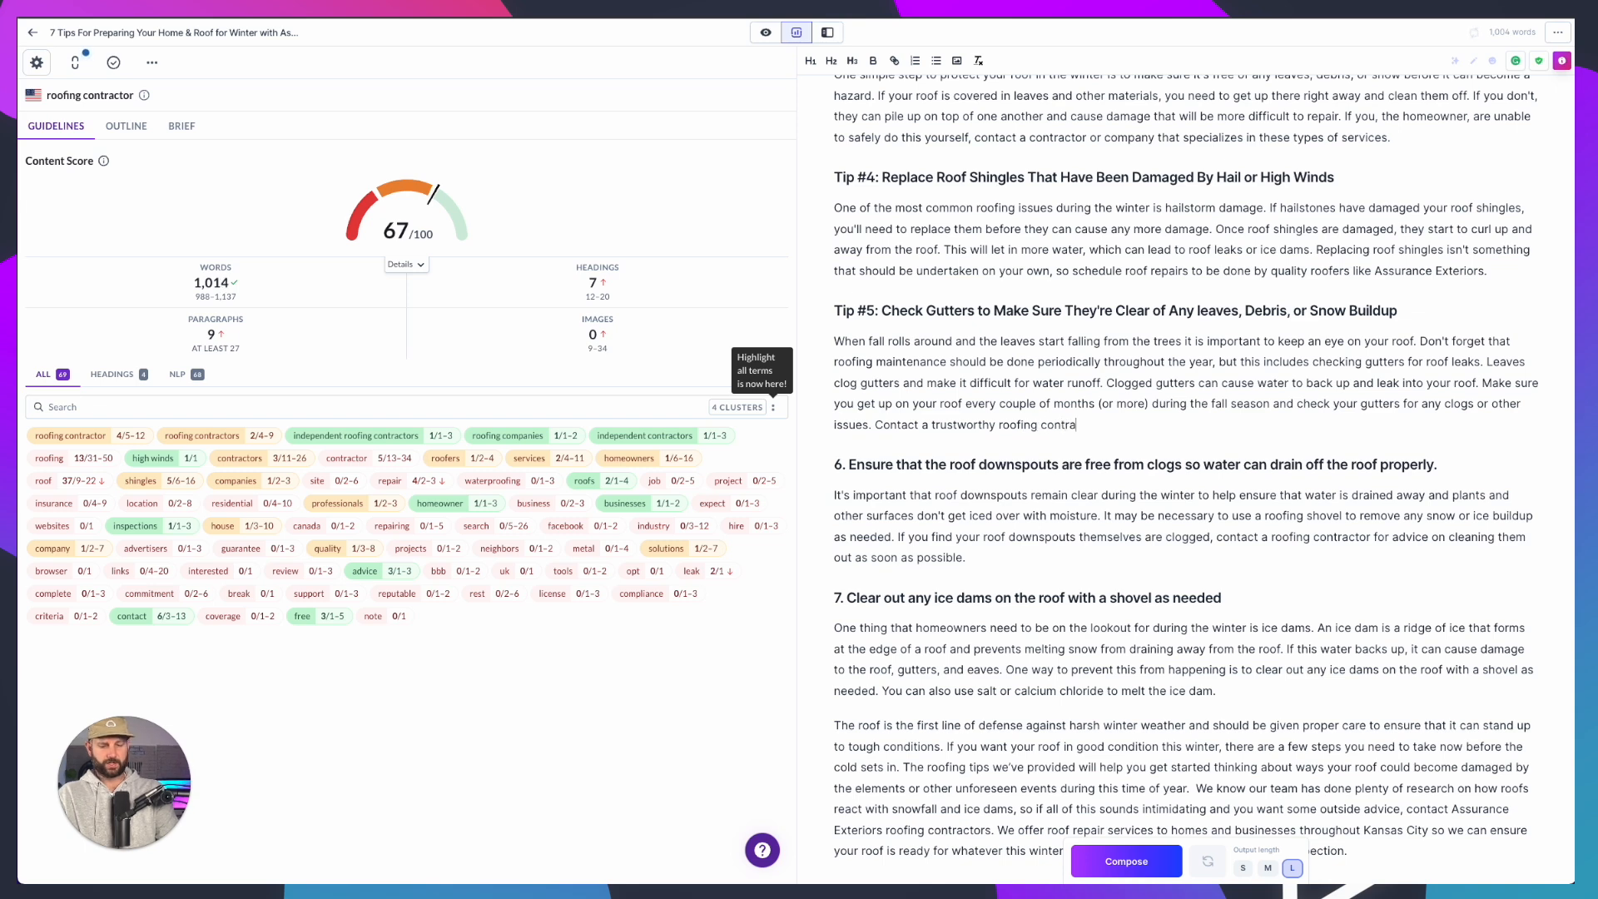
pyautogui.write('ctor to')
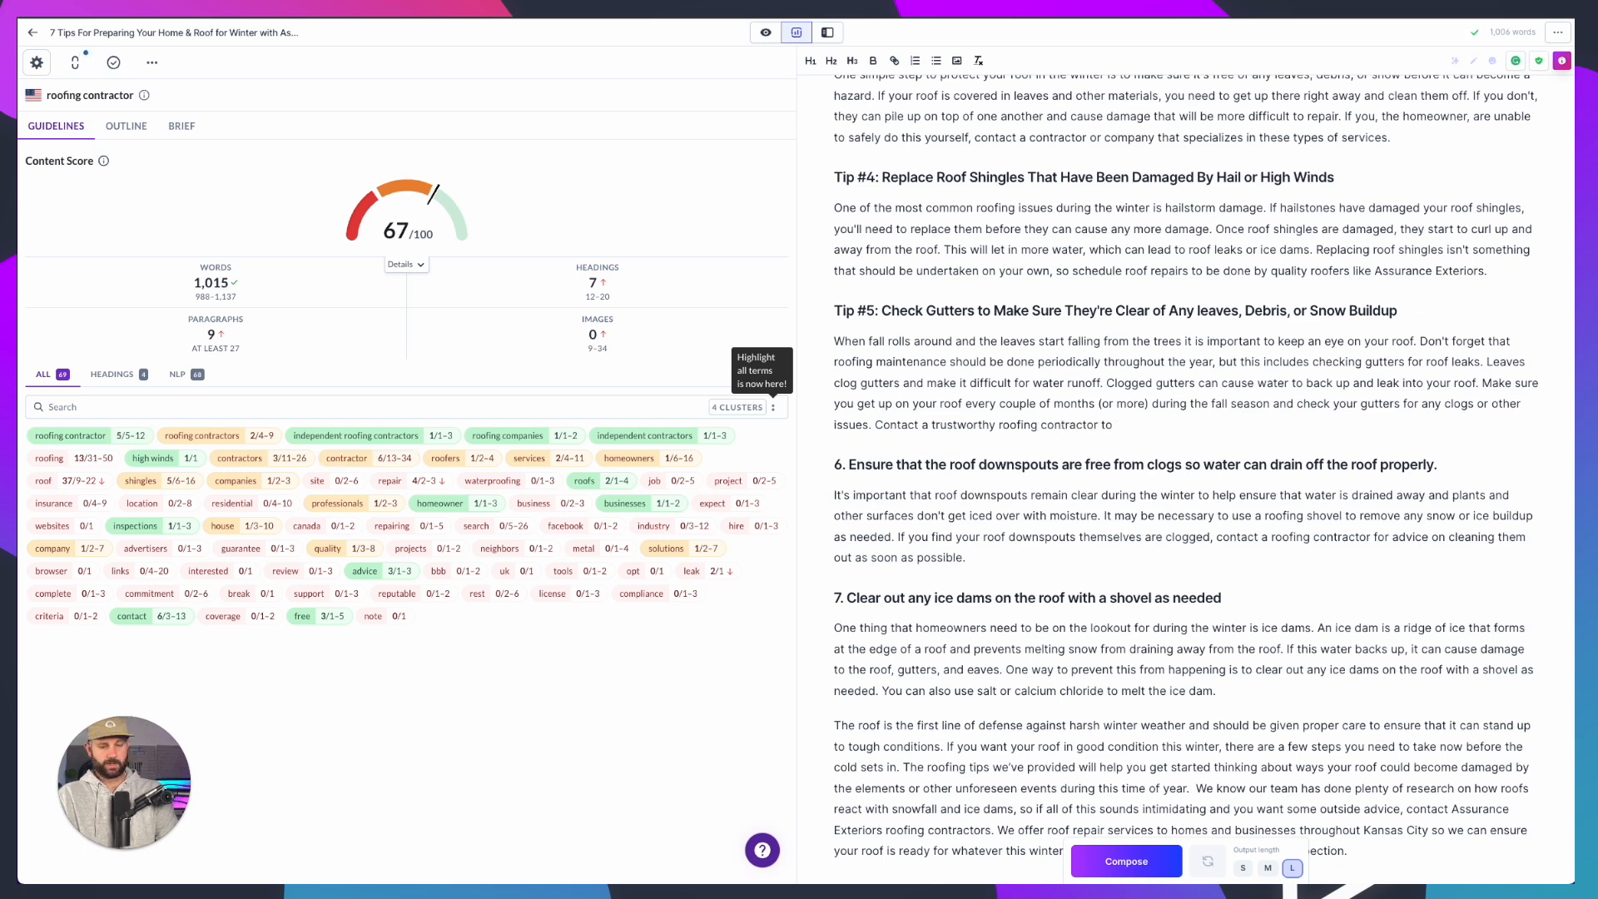
pyautogui.write(' take a look for ')
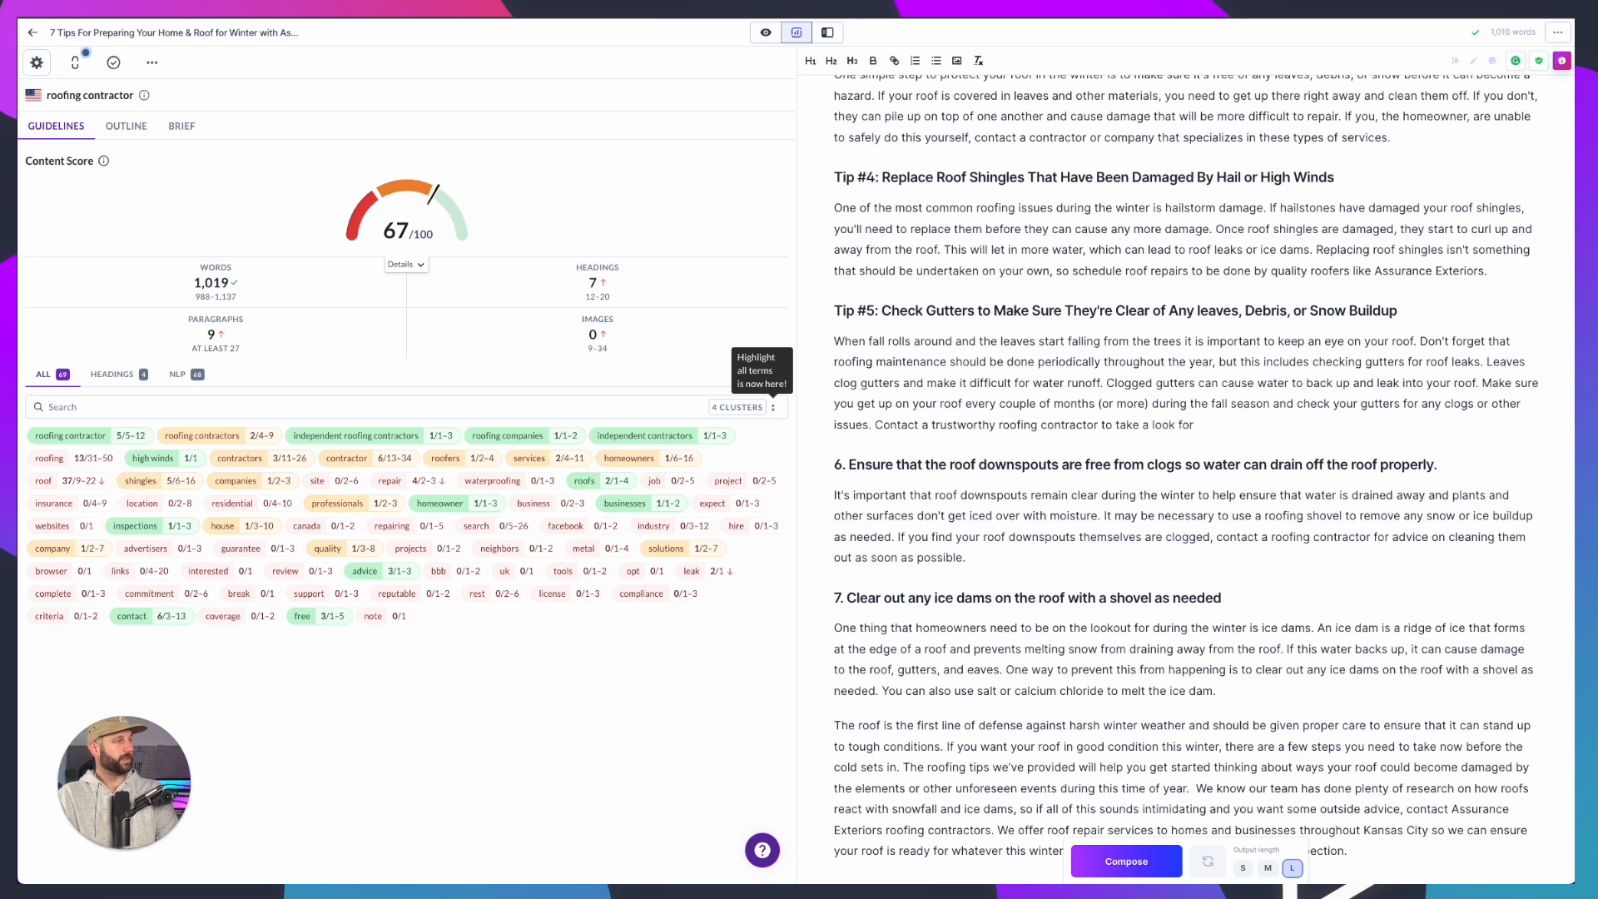
pyautogui.write('for you')
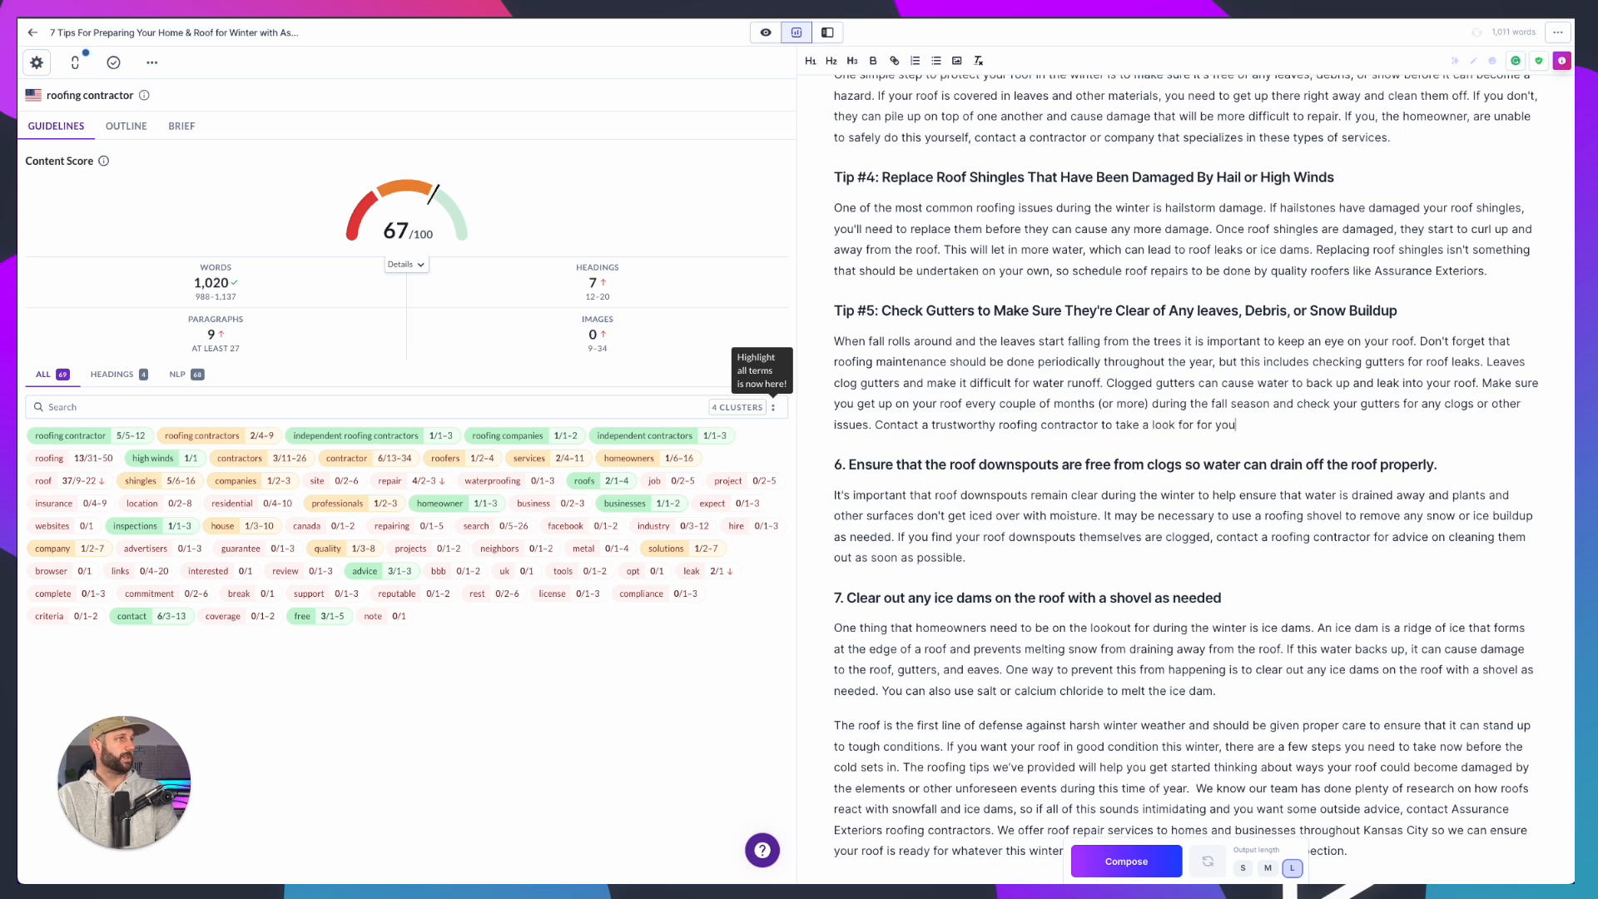
pyautogui.write(' at ')
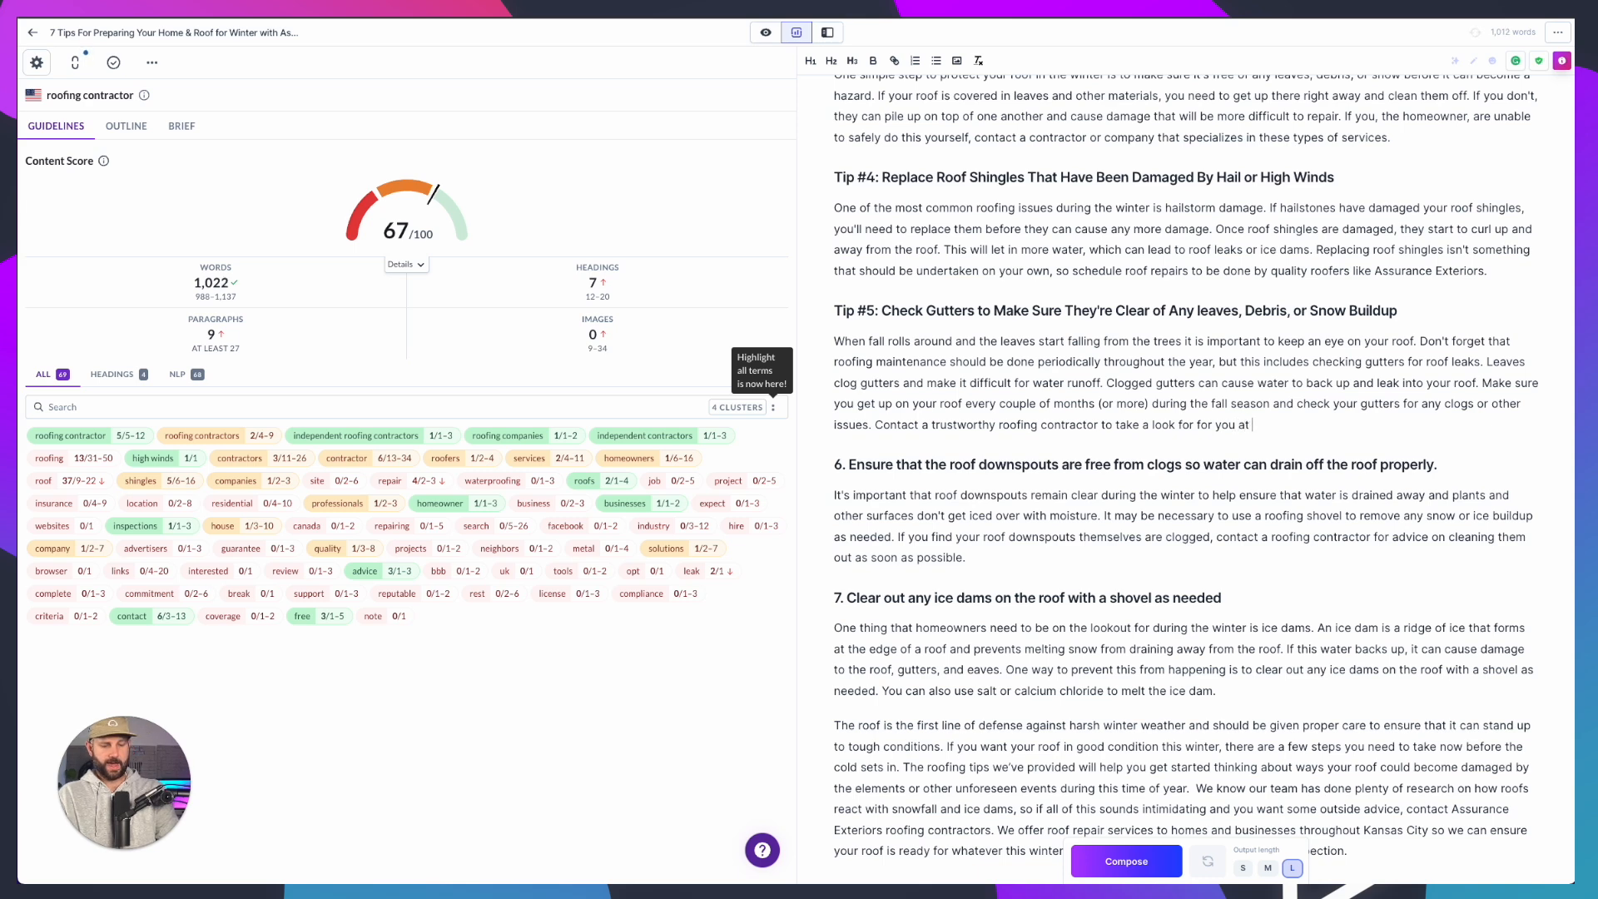
pyautogui.write('your house')
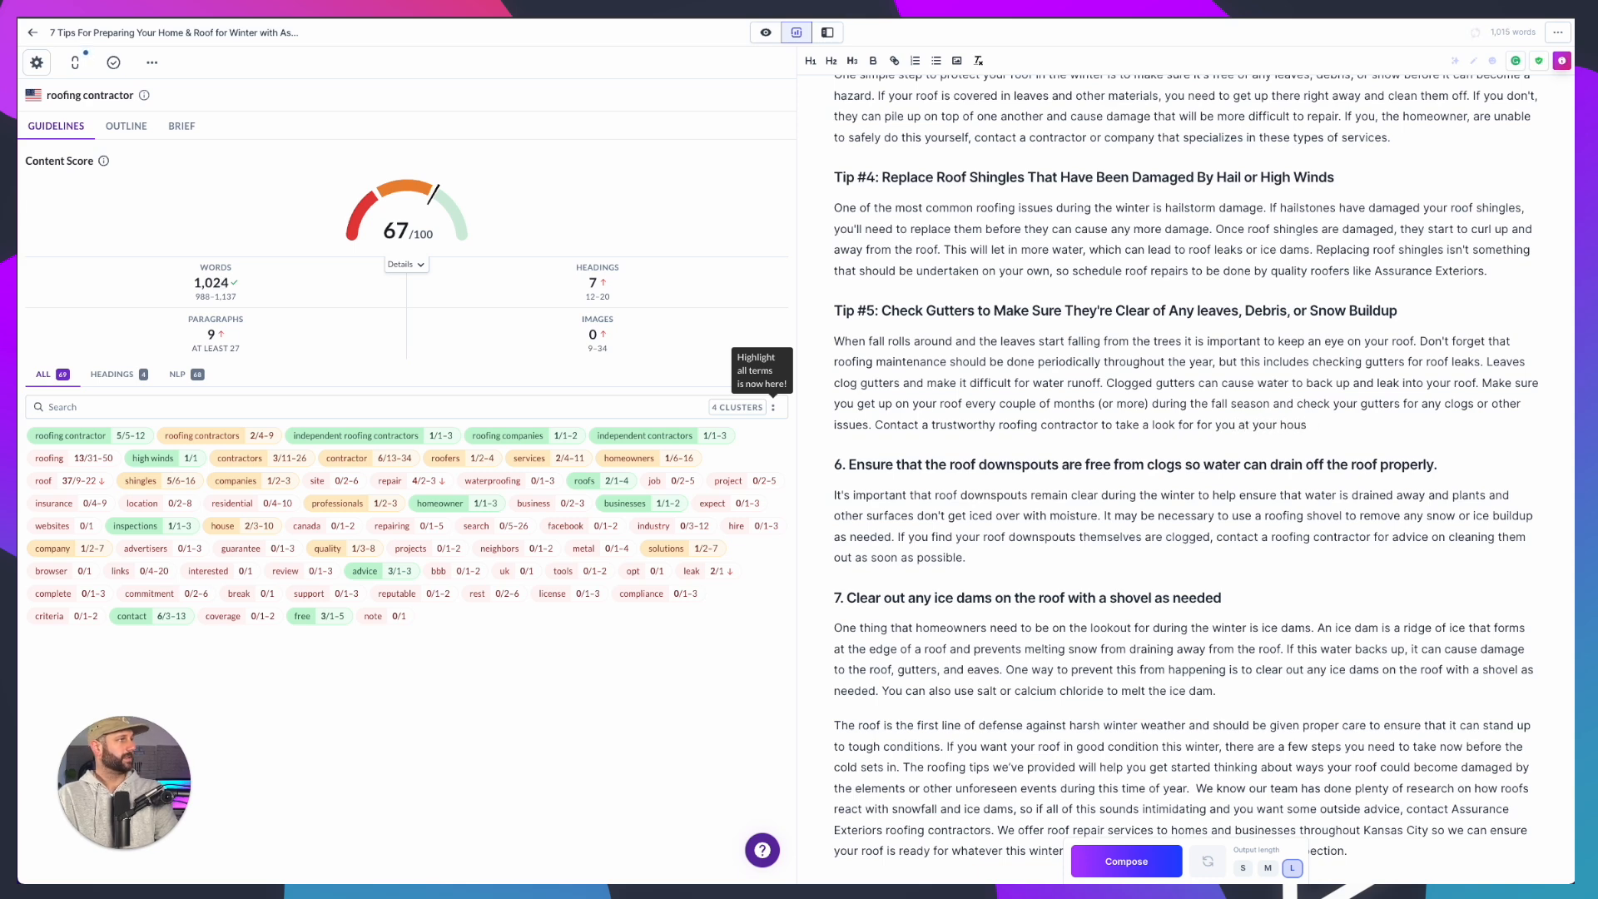
pyautogui.press('BackSpace')
pyautogui.press('BackSpace')
pyautogui.press('BackSpace')
pyautogui.press('BackSpace')
pyautogui.press('BackSpace')
pyautogui.press('BackSpace')
pyautogui.press('BackSpace')
pyautogui.press('BackSpace')
pyautogui.press('BackSpace')
pyautogui.press('BackSpace')
pyautogui.press('BackSpace')
pyautogui.press('BackSpace')
pyautogui.press('BackSpace')
pyautogui.press('BackSpace')
pyautogui.press('BackSpace')
pyautogui.press('BackSpace')
pyautogui.press('BackSpace')
pyautogui.press('BackSpace')
pyautogui.press('BackSpace')
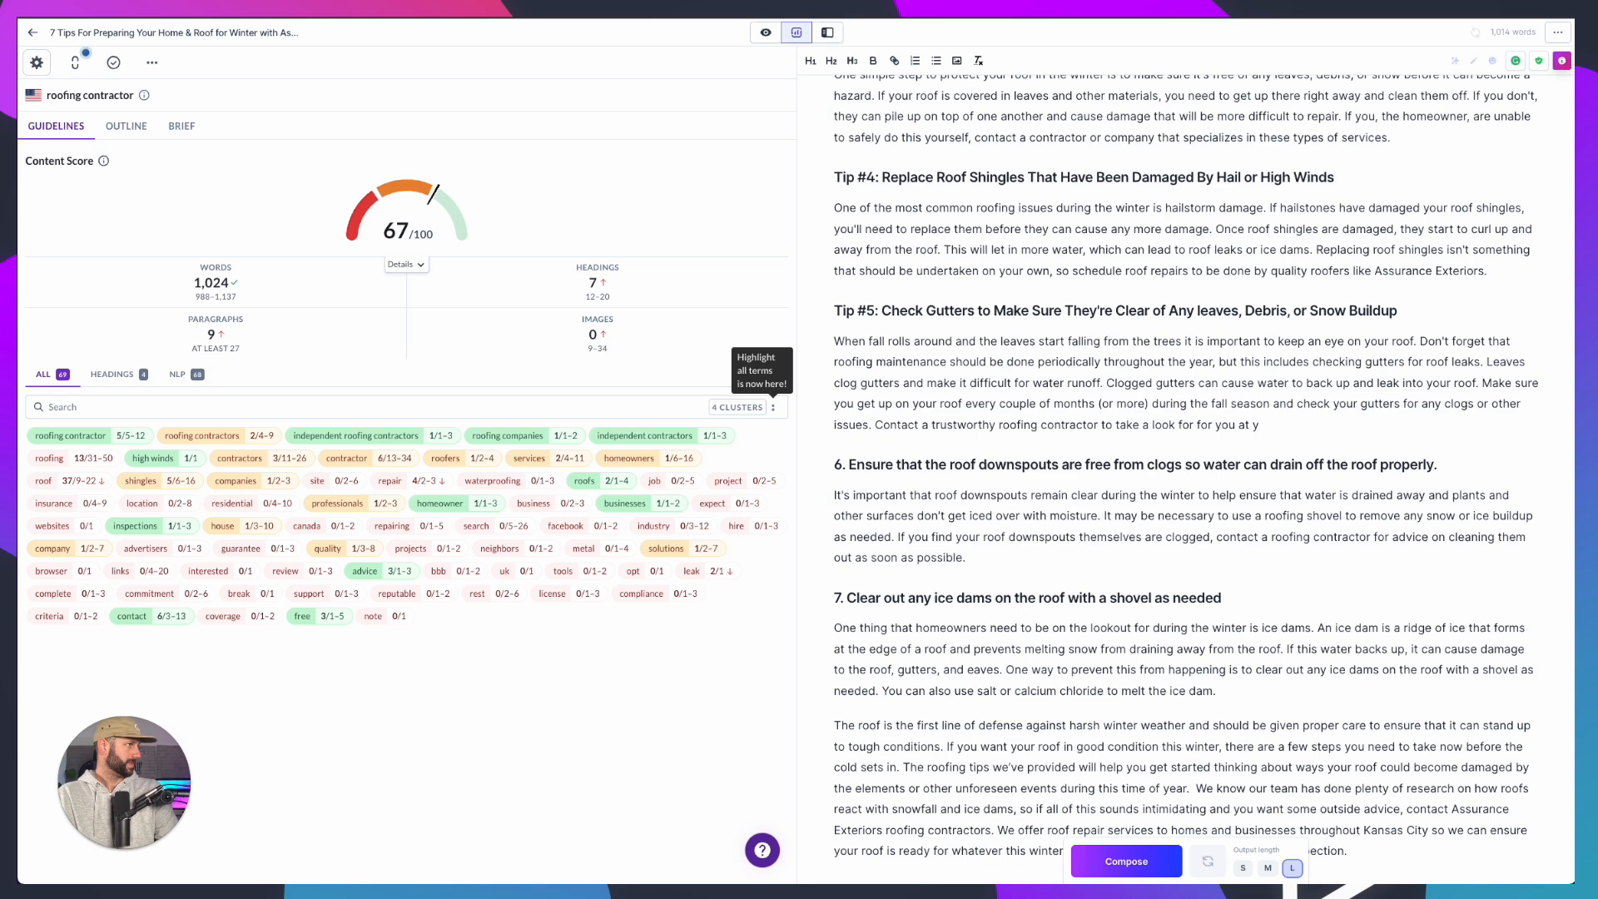
pyautogui.press('BackSpace')
pyautogui.press('BackSpace')
pyautogui.press('BackSpace')
pyautogui.press('BackSpace')
pyautogui.press('BackSpace')
# Finish the sentence with "of your house and gutters if you are unable to do this yourself." and apply the suggested correction of "of" to "at"
pyautogui.write('of your hou')
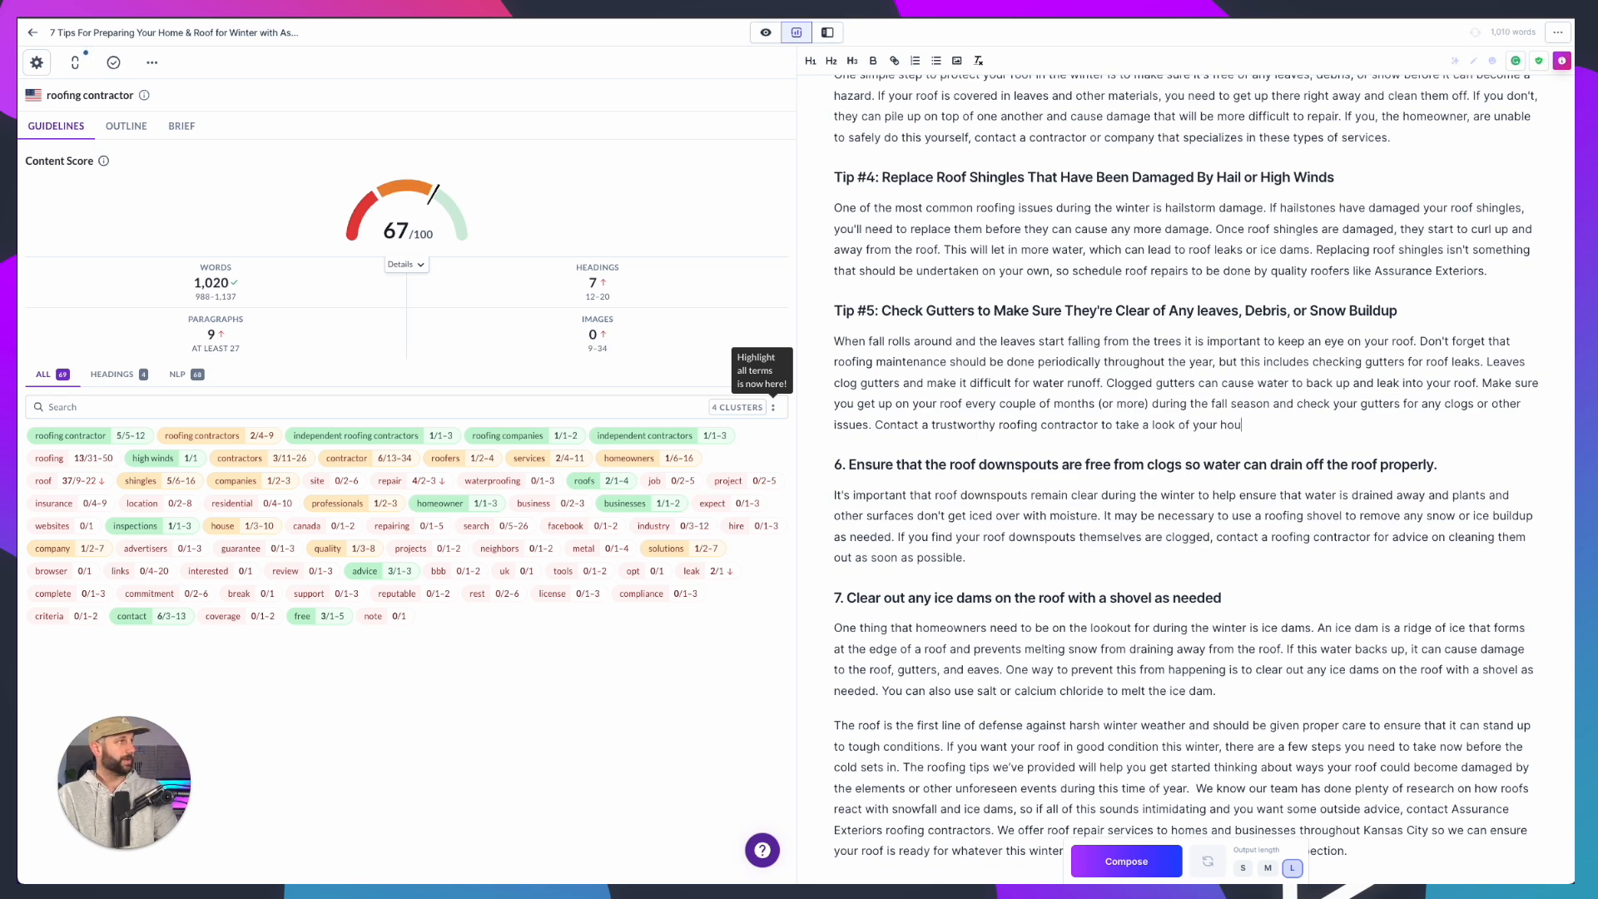
pyautogui.write('se and gu')
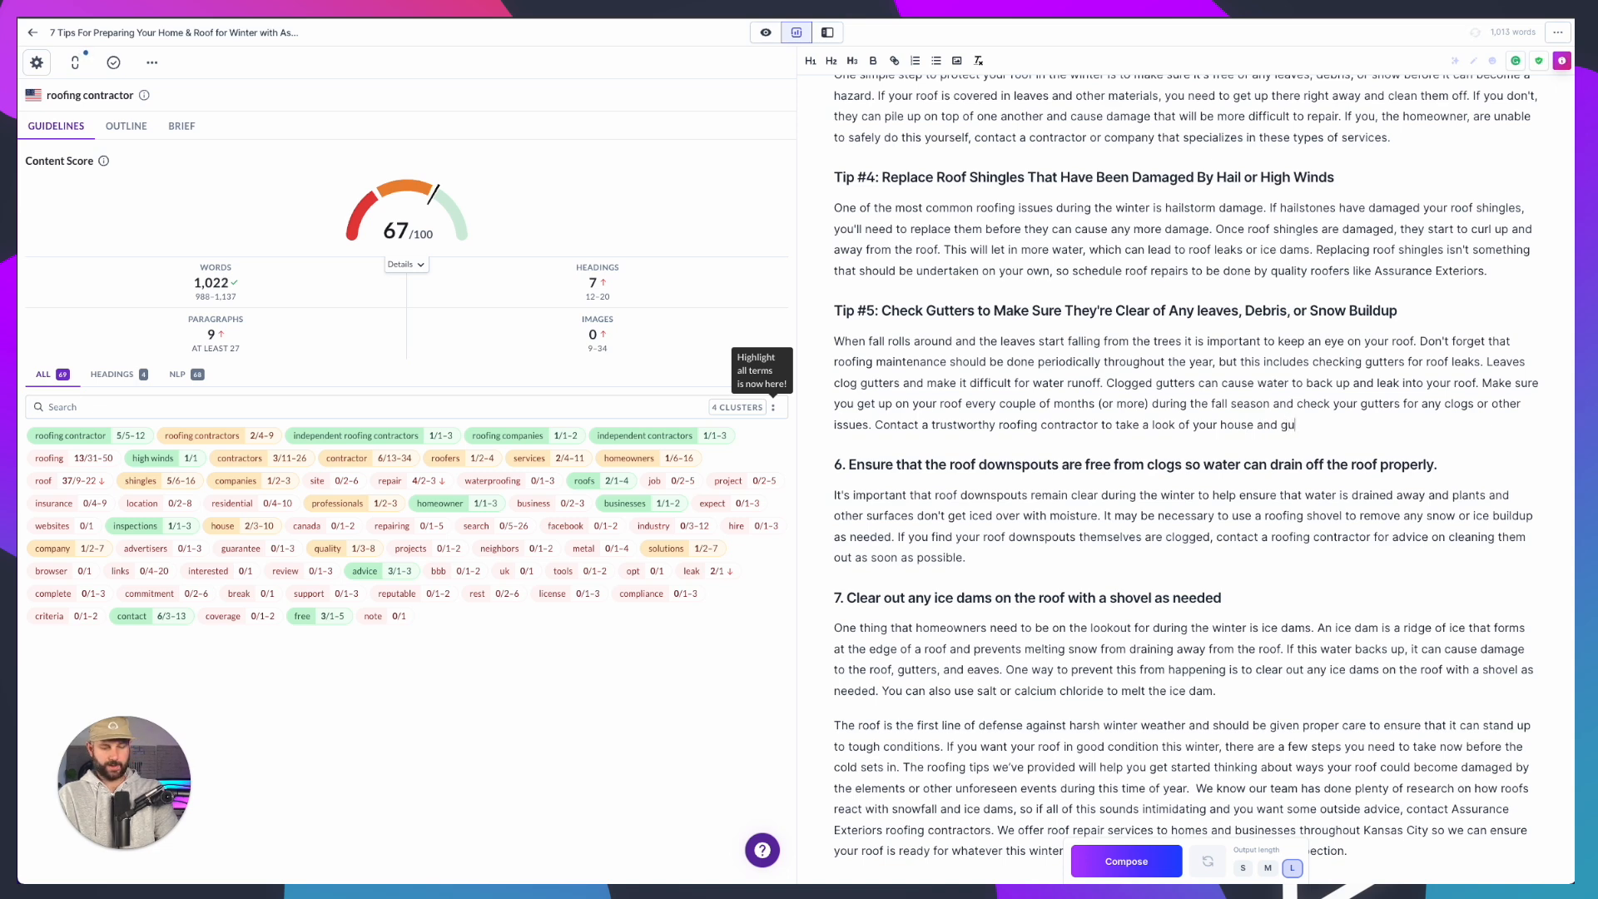
pyautogui.write('tters if you are unable to ')
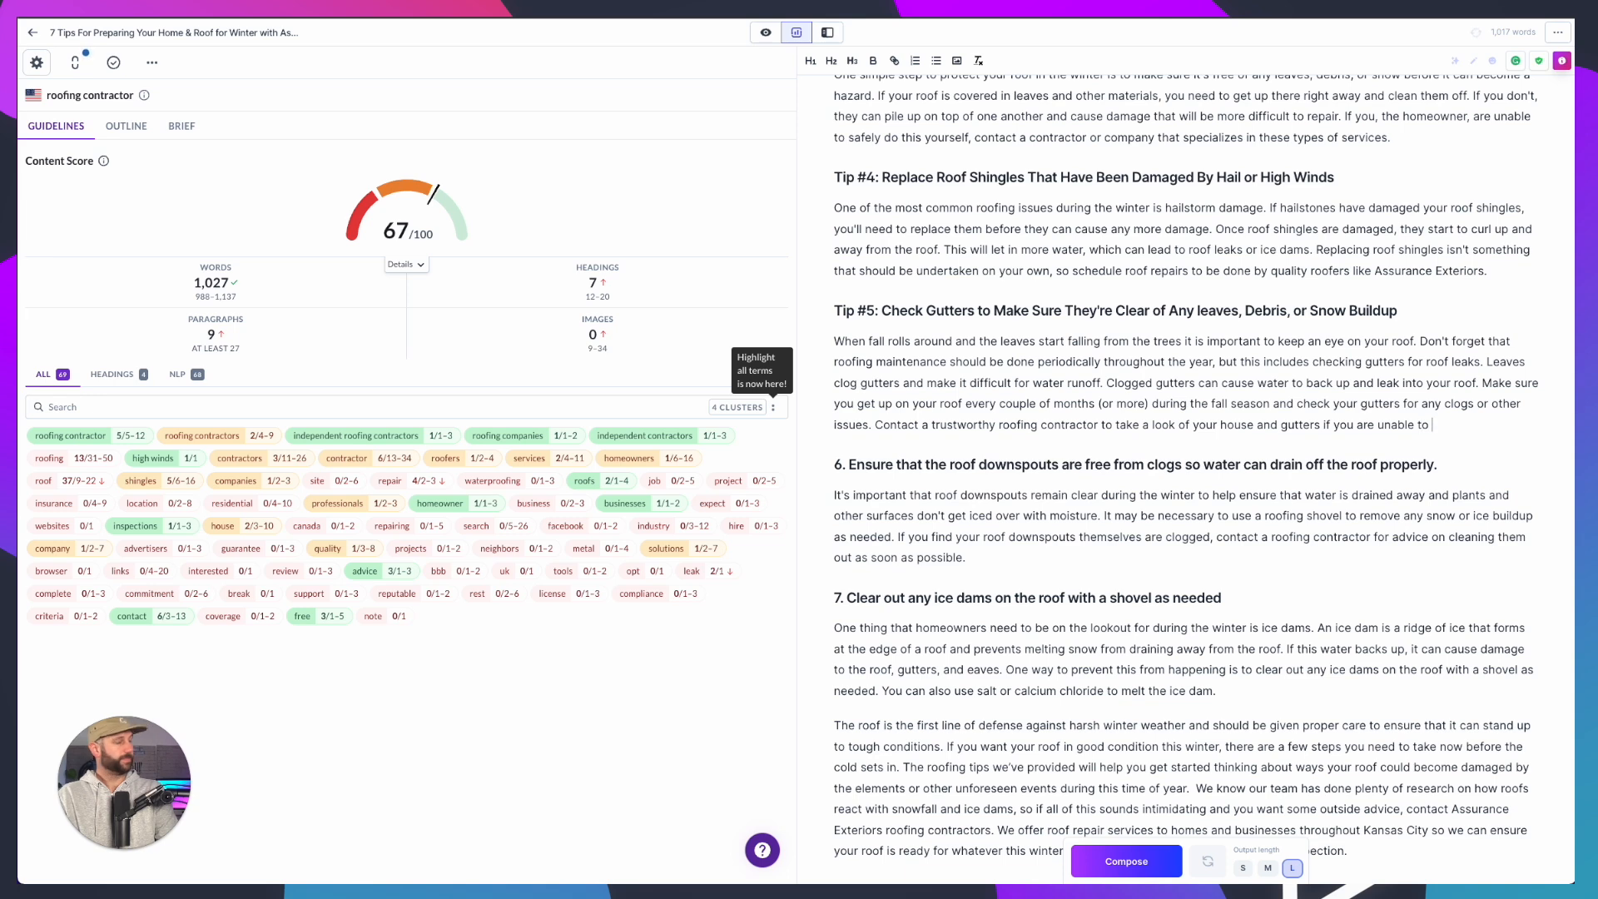
pyautogui.write('do this y')
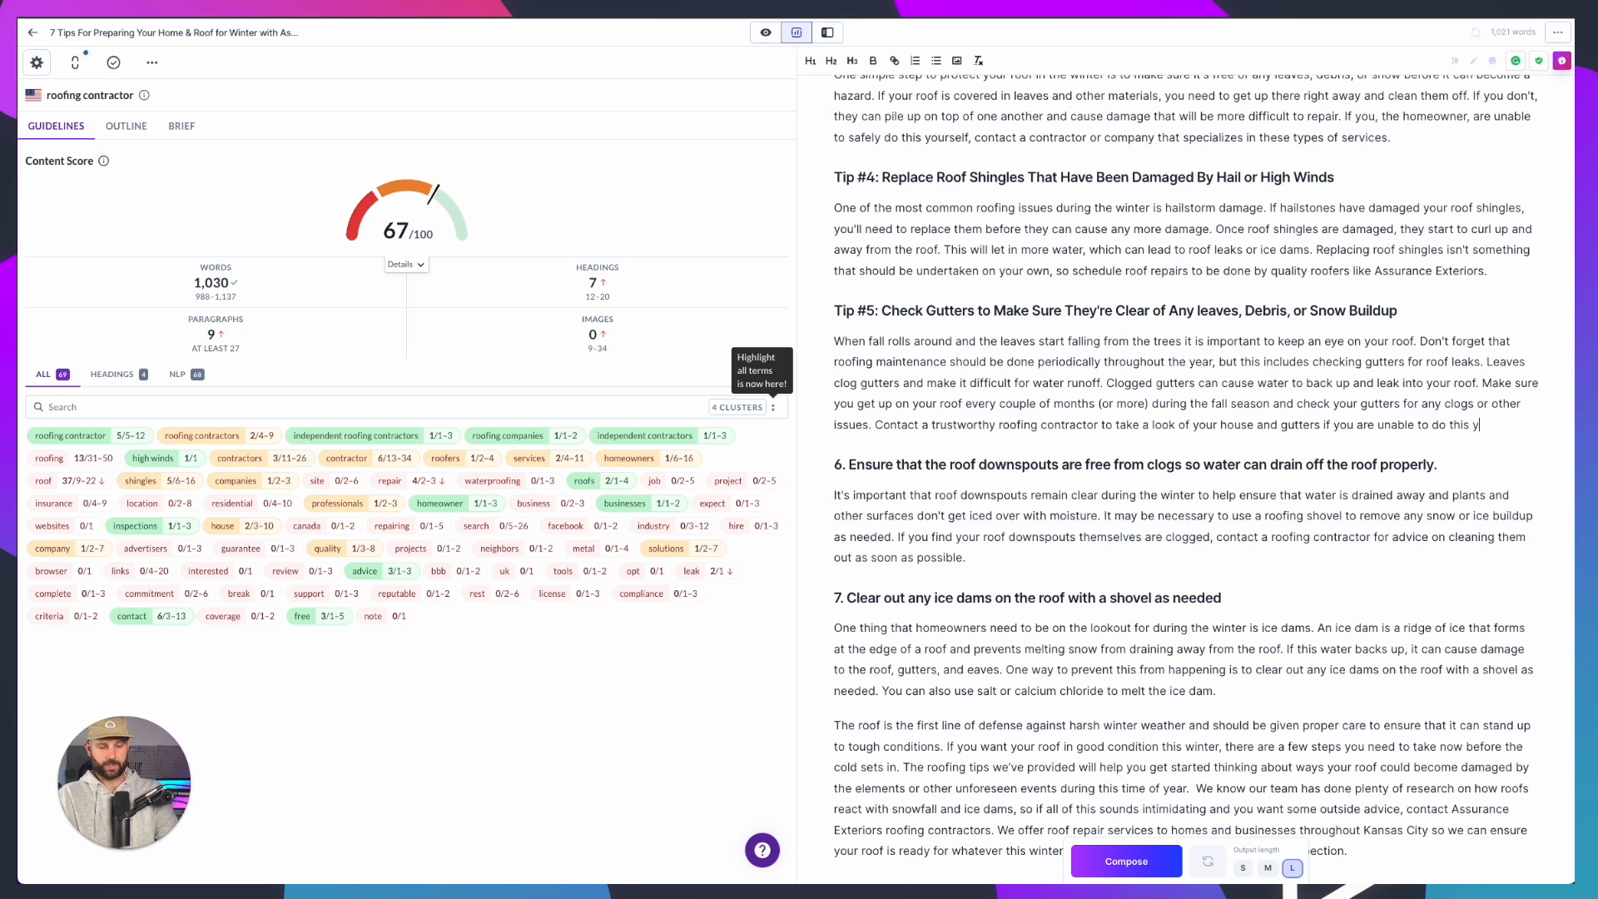
pyautogui.write('ourself.')
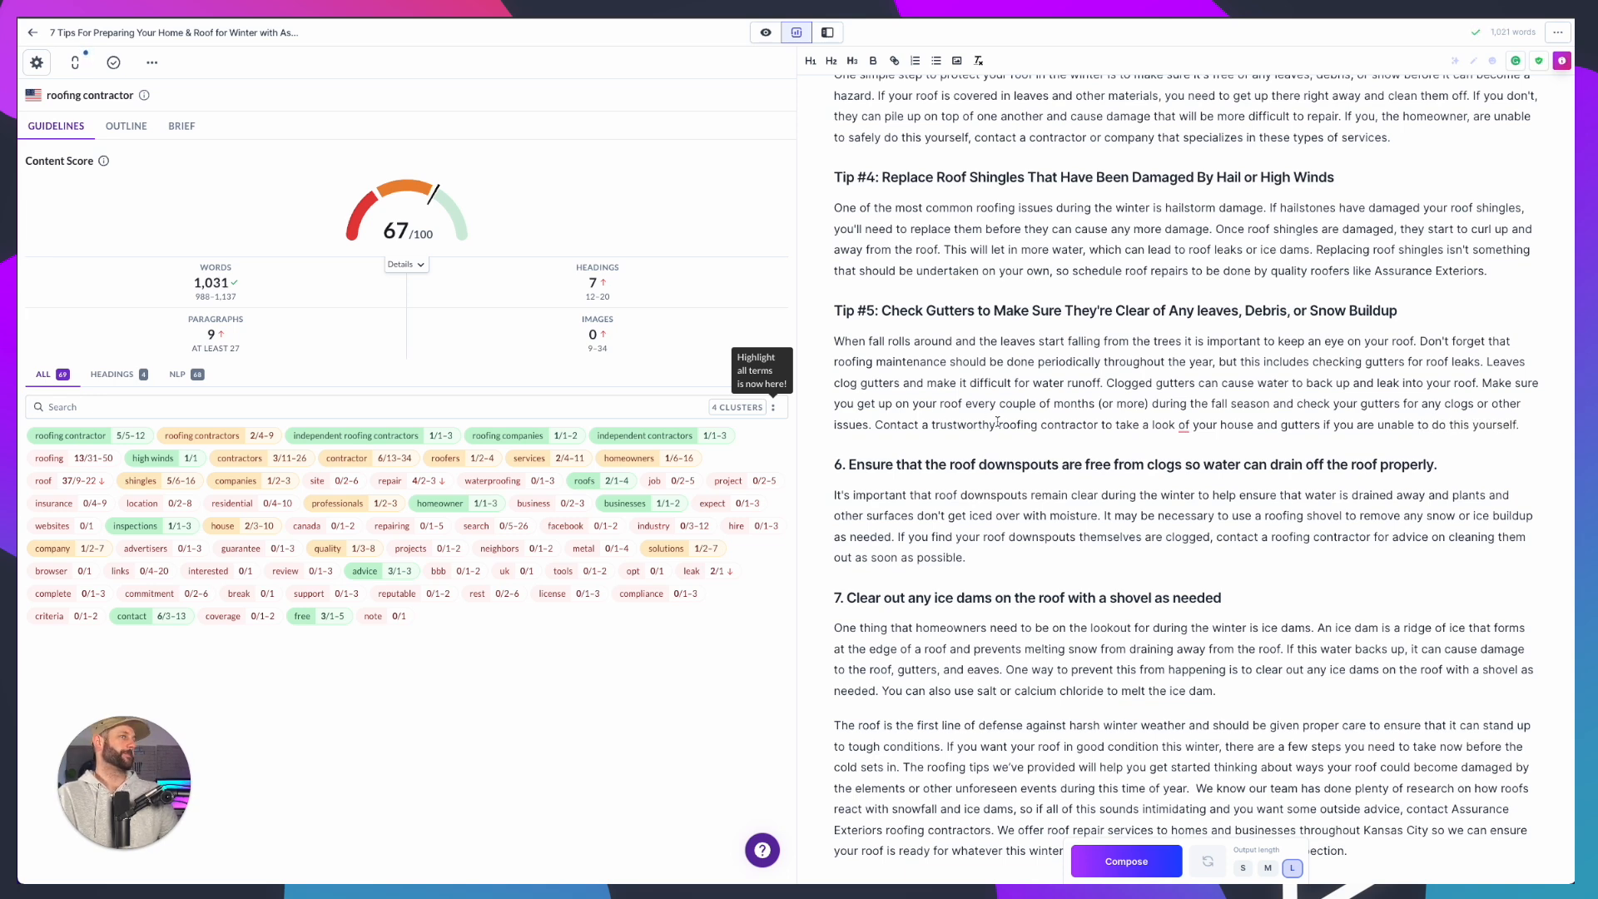
pyautogui.moveTo(1183, 424)
pyautogui.click(1185, 453)
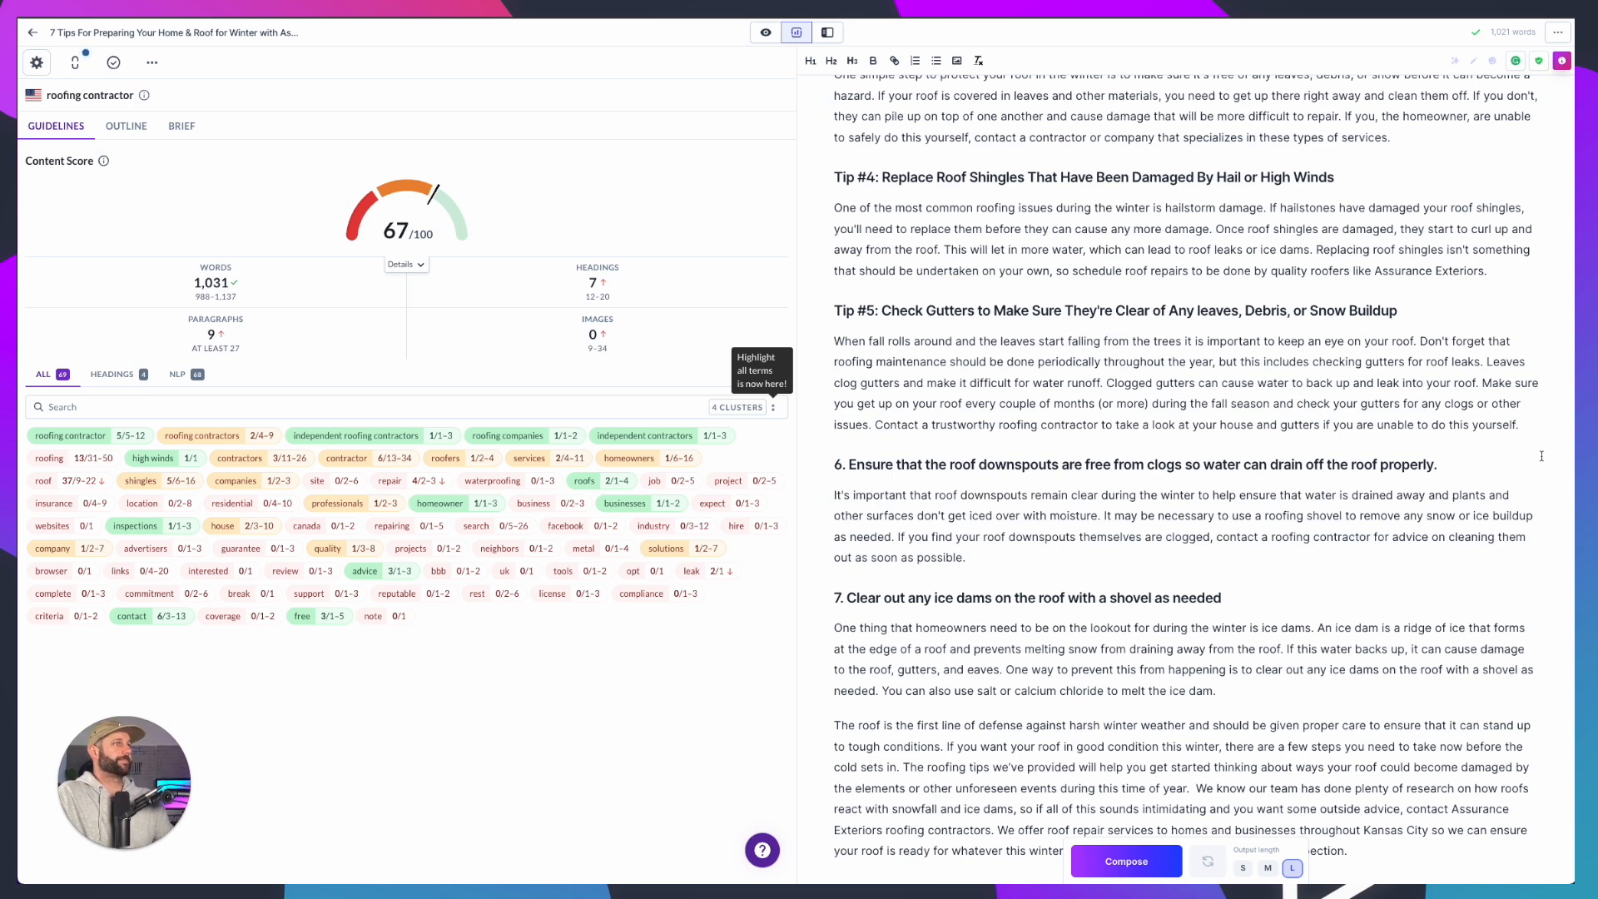
# Change the sixth heading to "Tip #6: Ensure That The Roof Downspouts Are Free From Clogs So Water Can Drain Off The Roof Properly."
pyautogui.scroll(-2, 1501, 463)
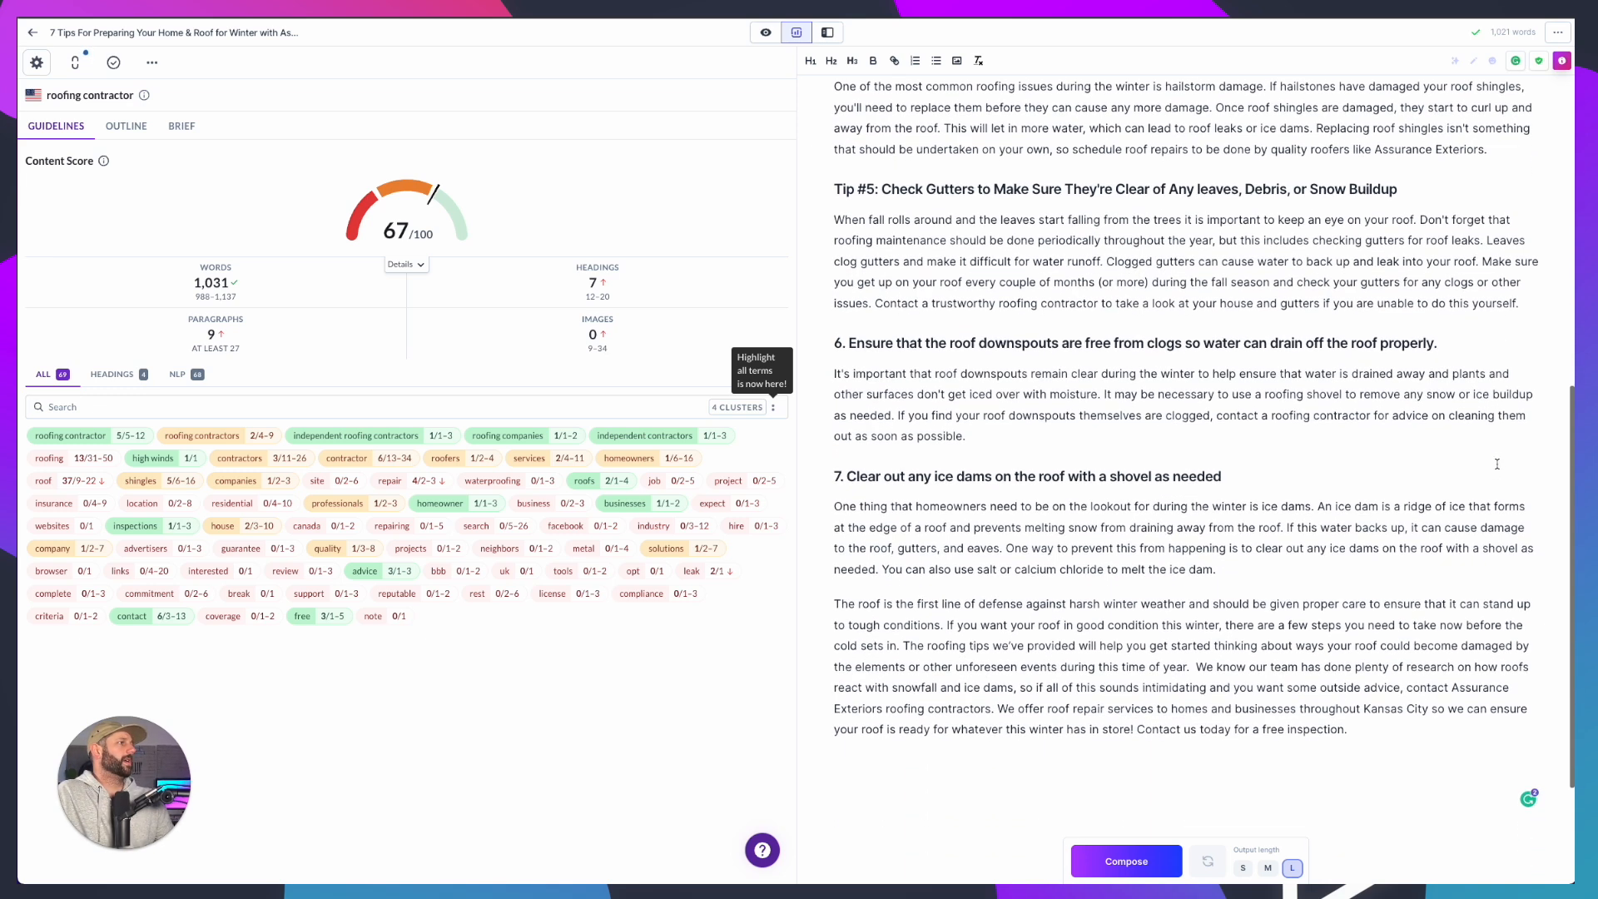
pyautogui.click(837, 344)
pyautogui.write('Tip #')
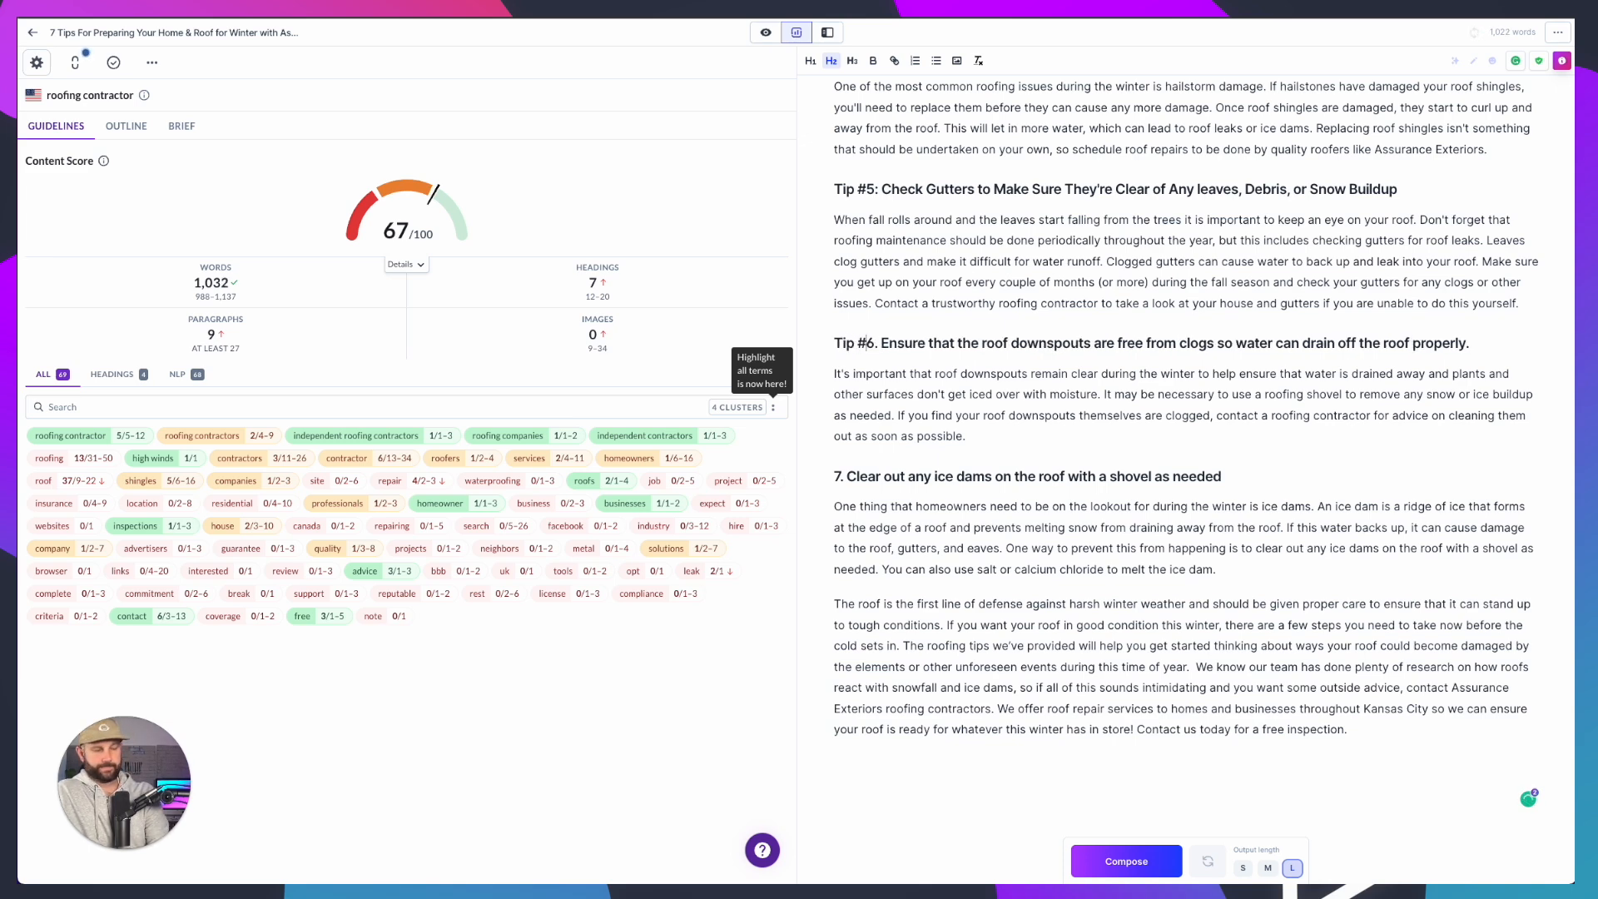
pyautogui.press('Right')
pyautogui.press('BackSpace')
pyautogui.write(':')
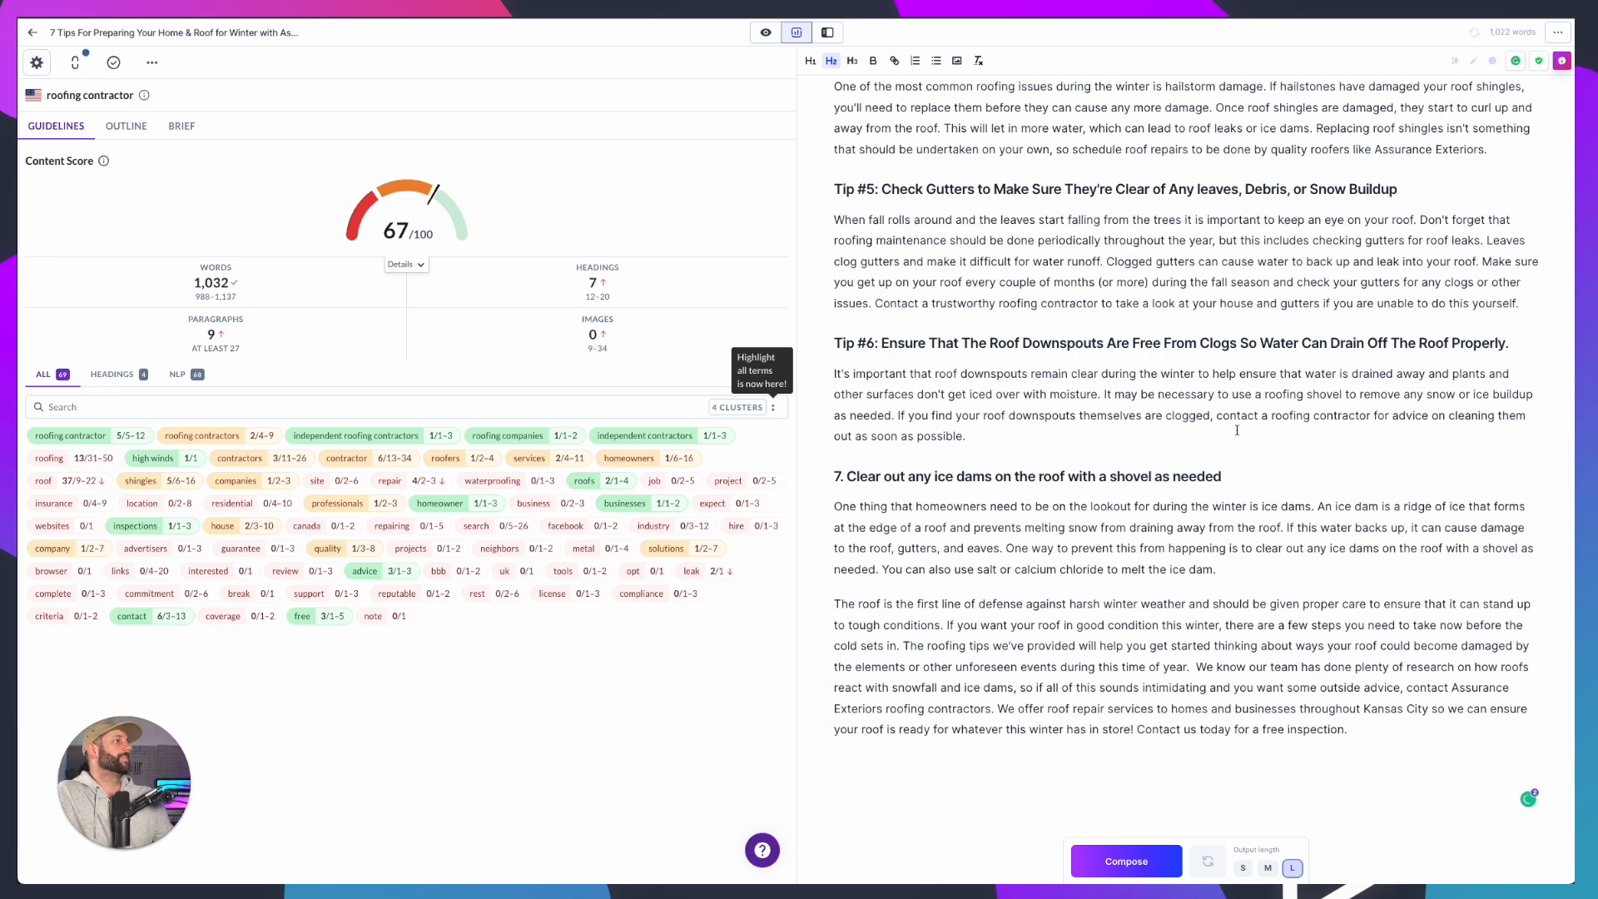
pyautogui.click(1233, 427)
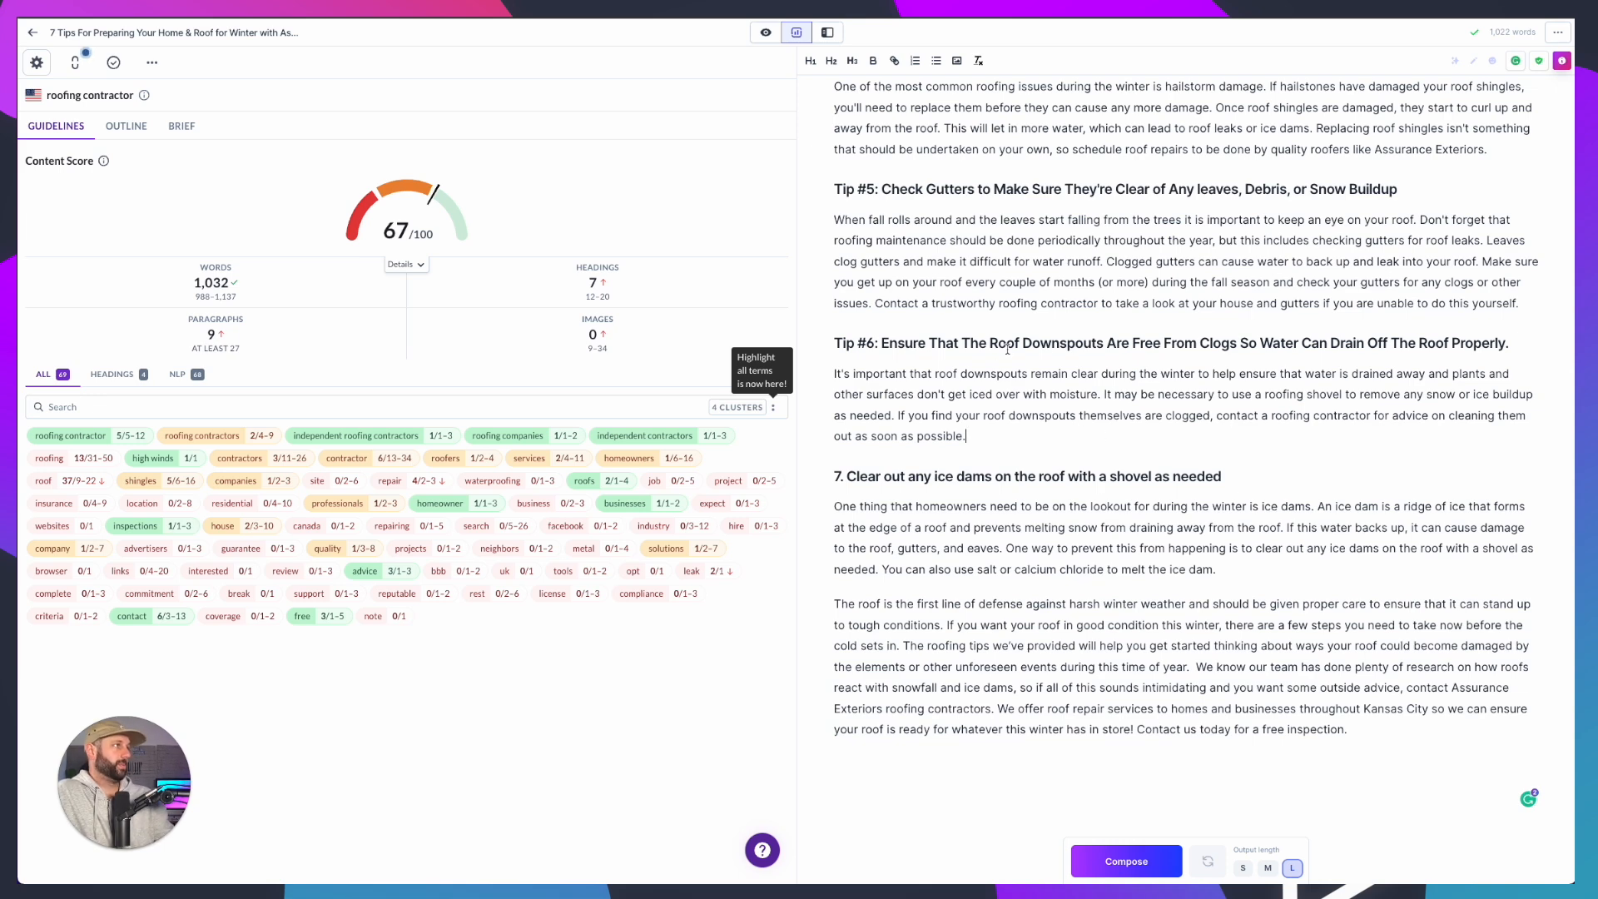
pyautogui.tripleClick(1240, 343)
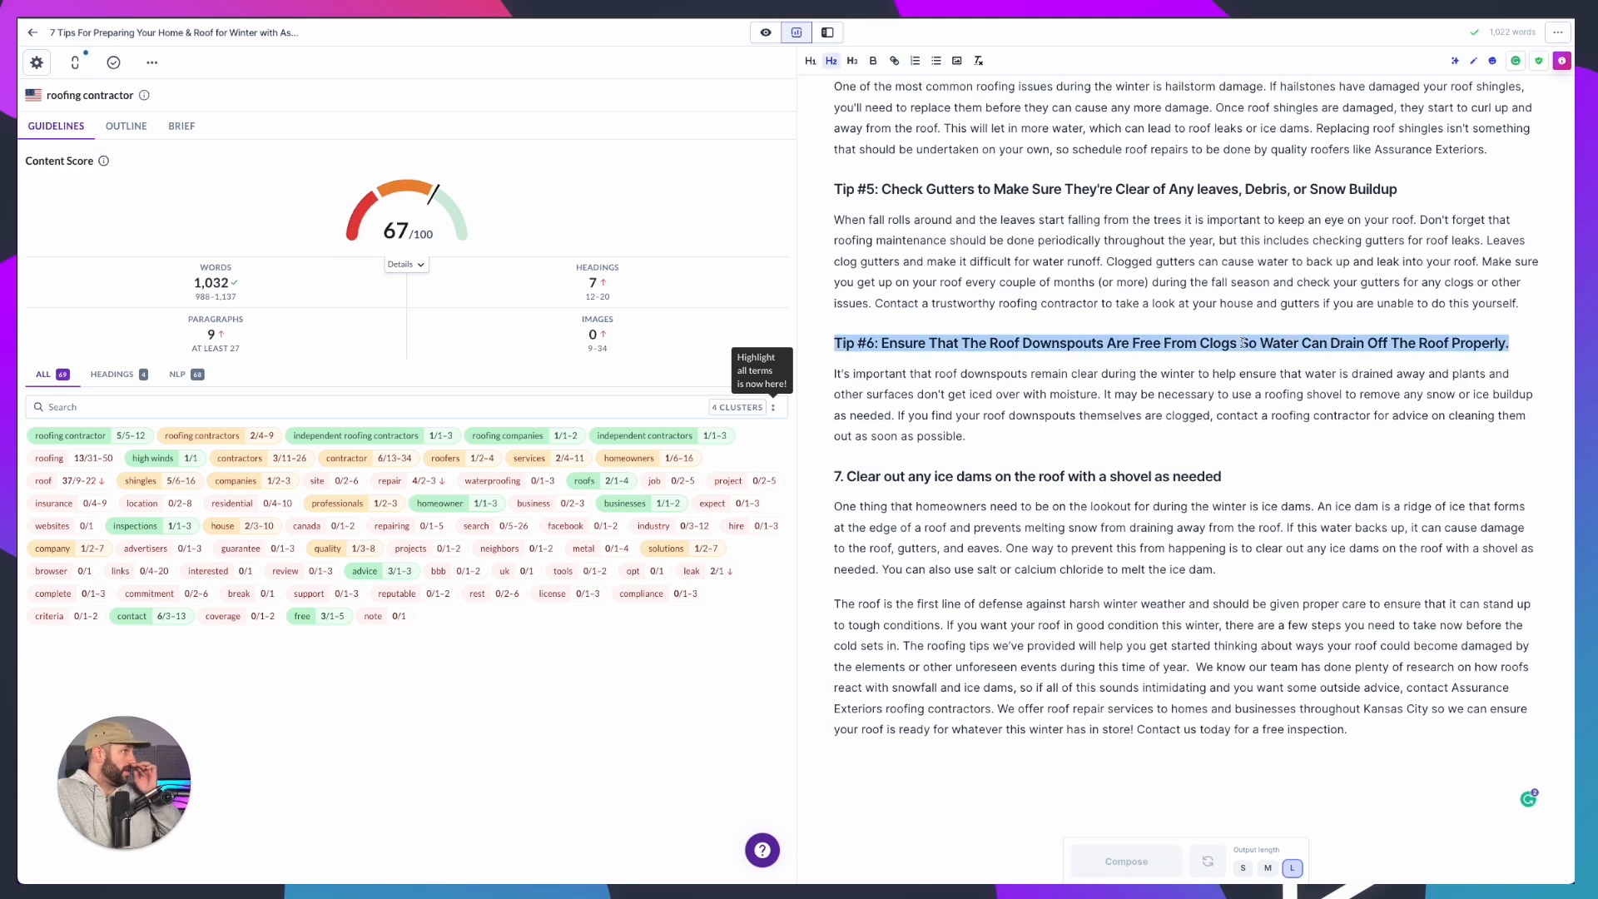
pyautogui.click(1134, 415)
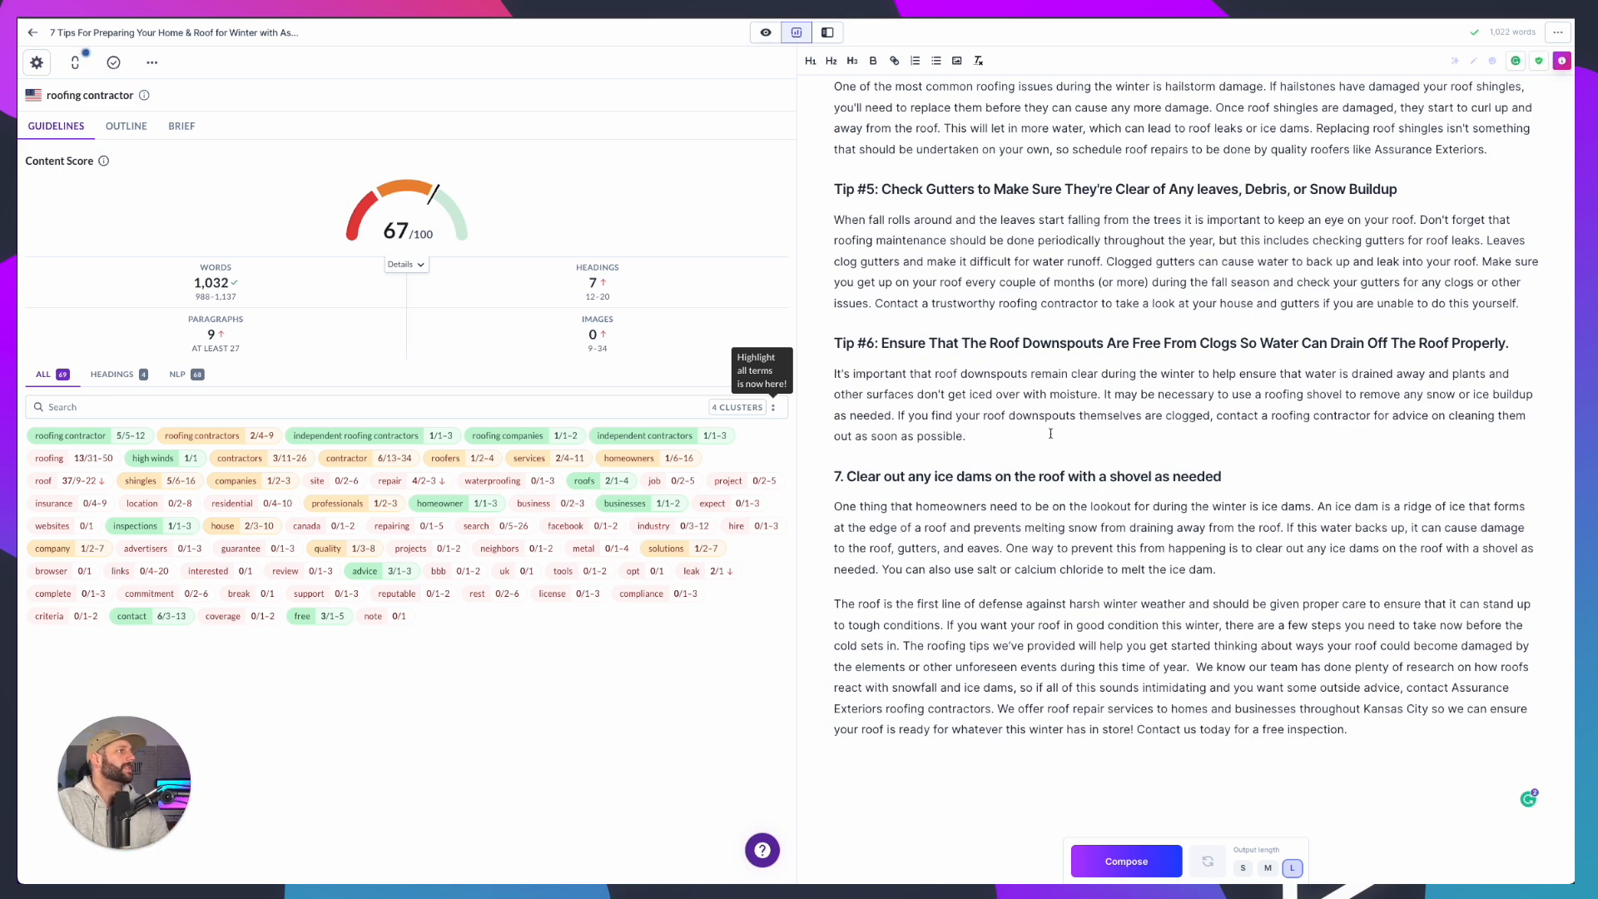
# Insert a "***" separator line between the Tip #5 paragraph and the Tip #6 heading
pyautogui.click(1525, 302)
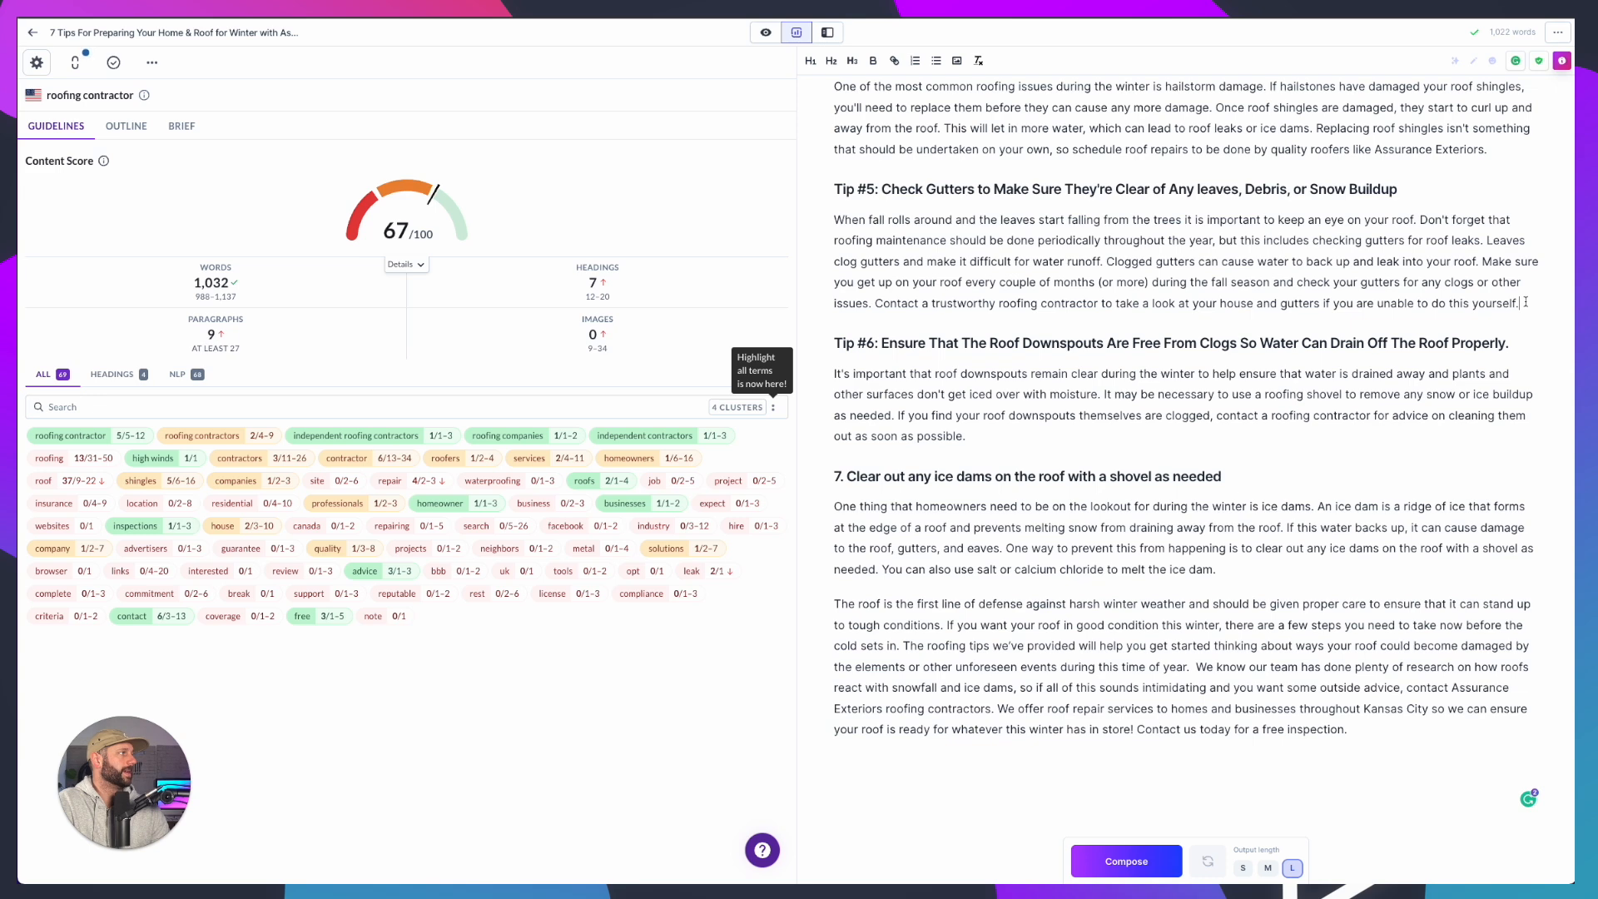
pyautogui.press('Return')
pyautogui.write('***')
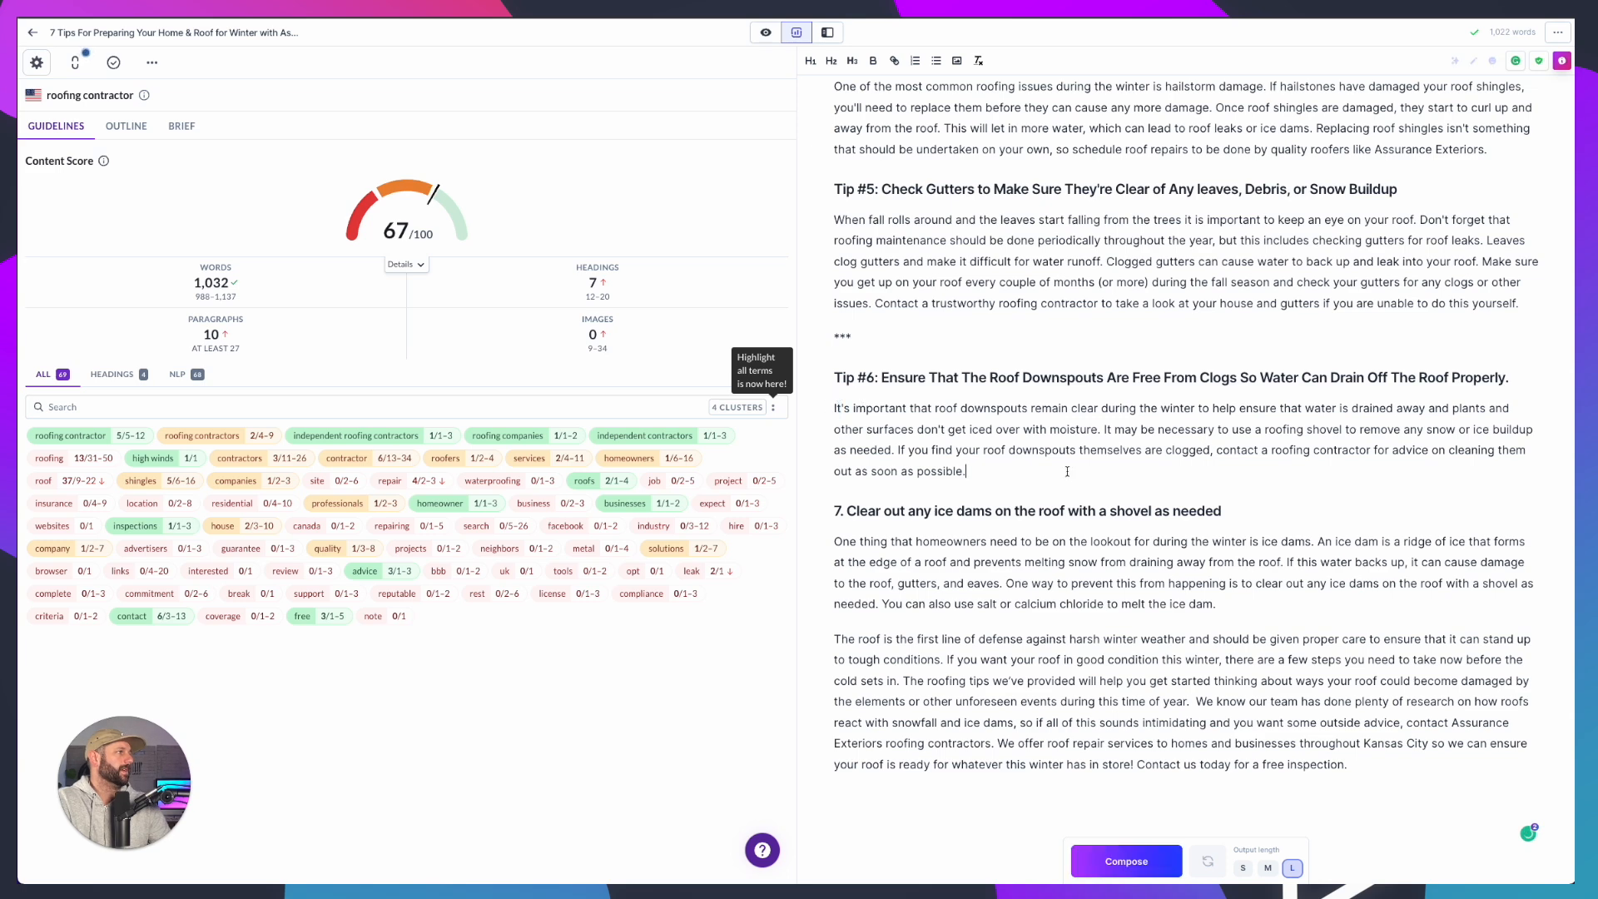
# Split the Tip #6 paragraph so that "If you find your roof downspouts themselves are clogged" starts its own paragraph
pyautogui.click(899, 451)
pyautogui.press('Return')
pyautogui.press('Return')
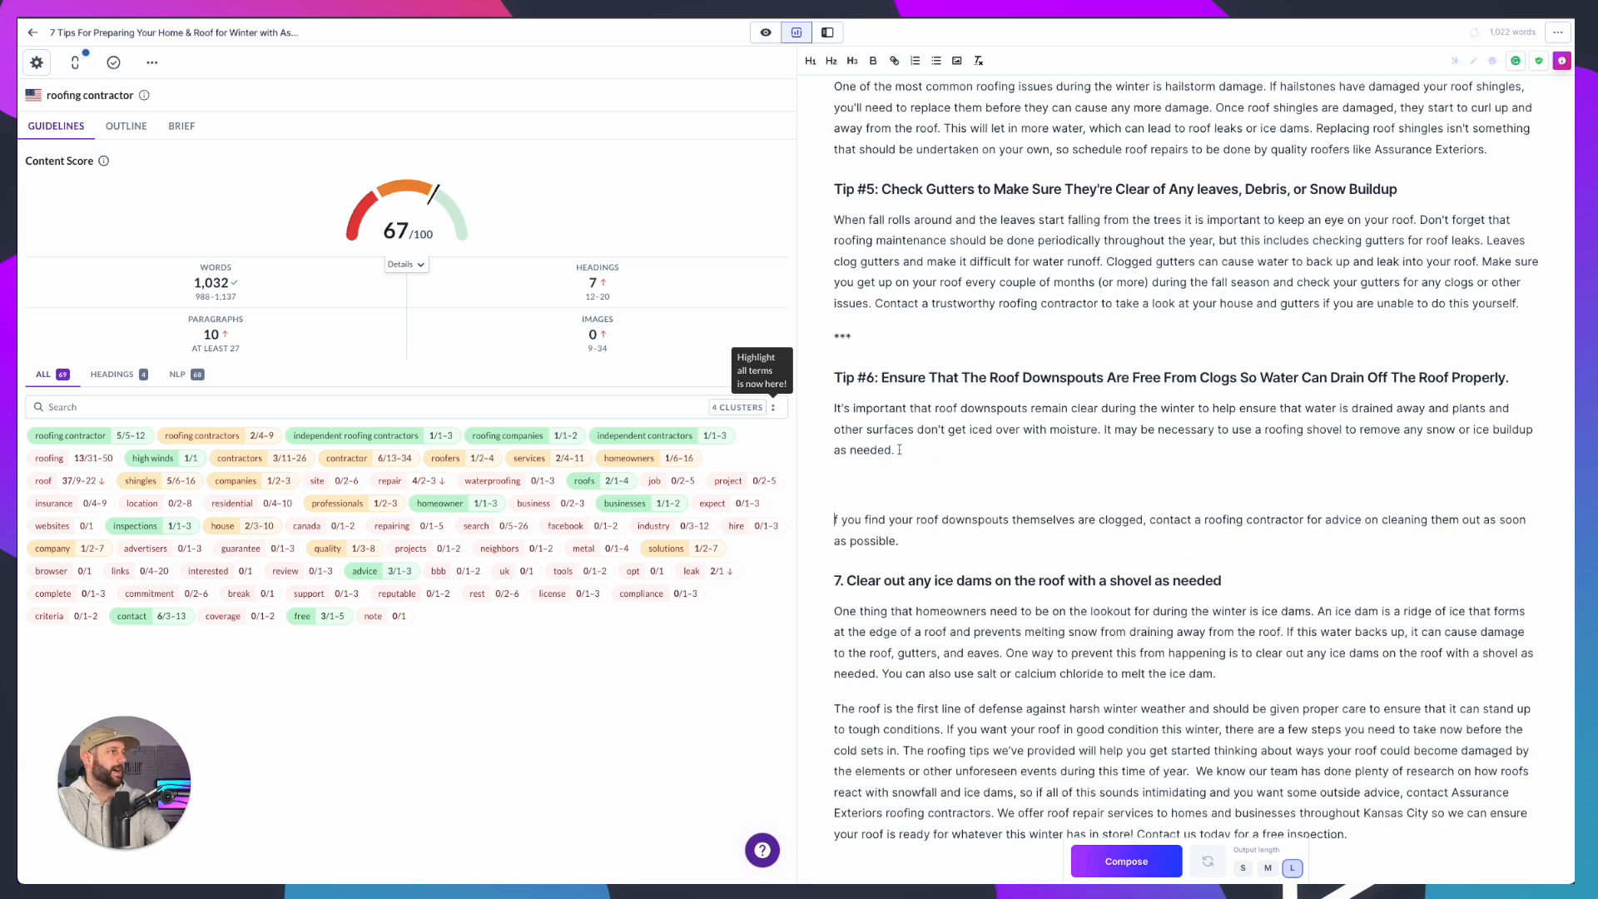
pyautogui.press('Delete')
pyautogui.press('Delete')
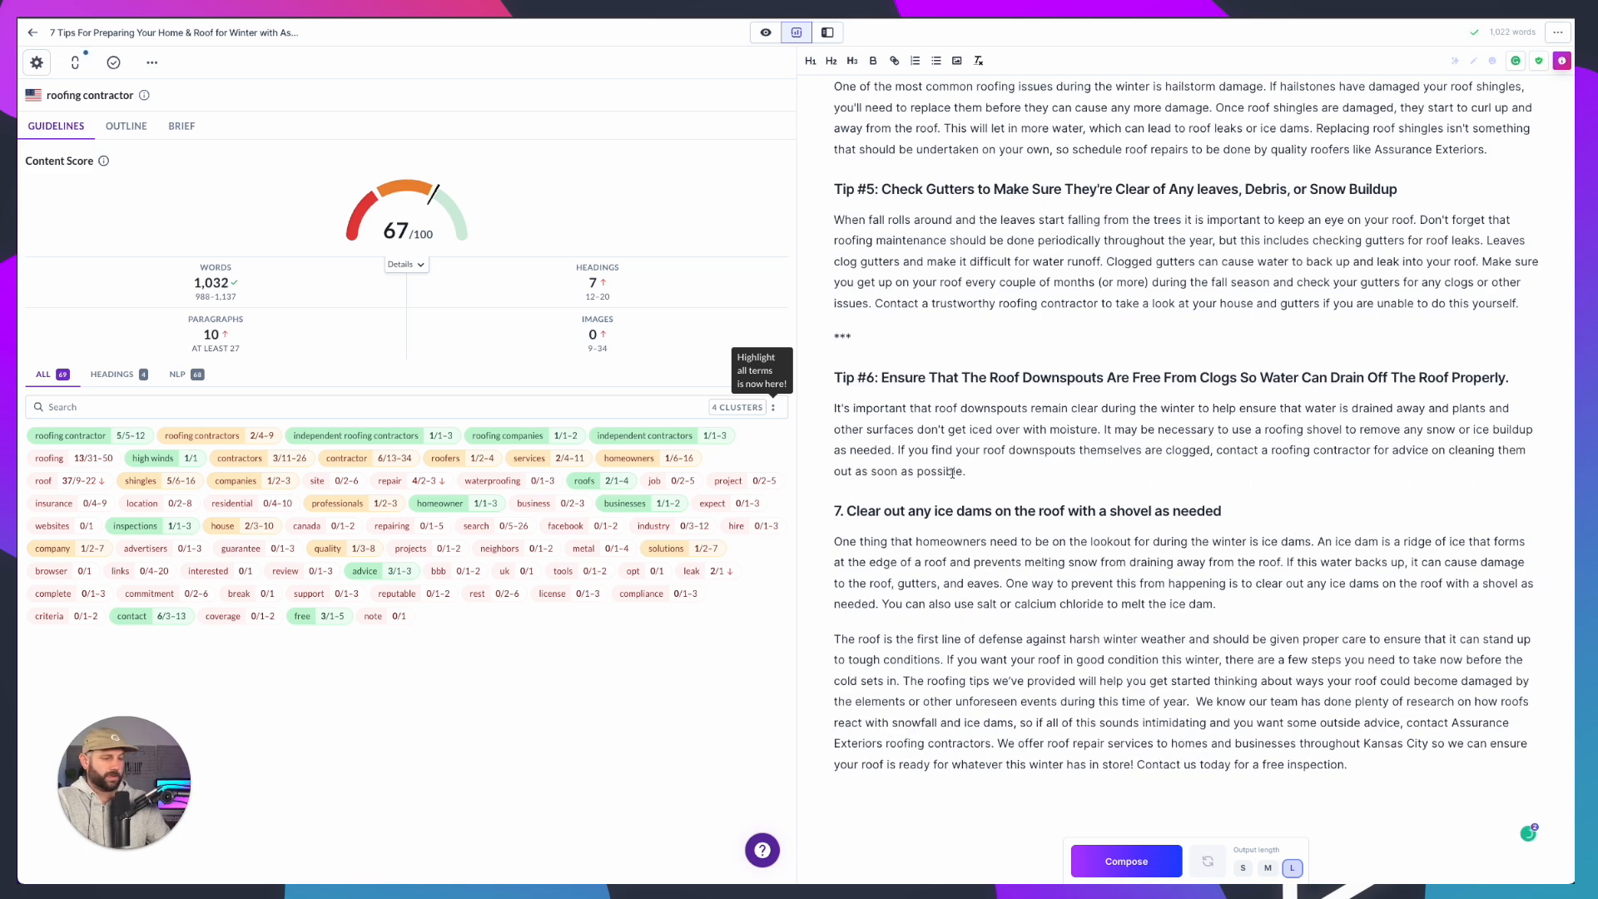
pyautogui.press('Return')
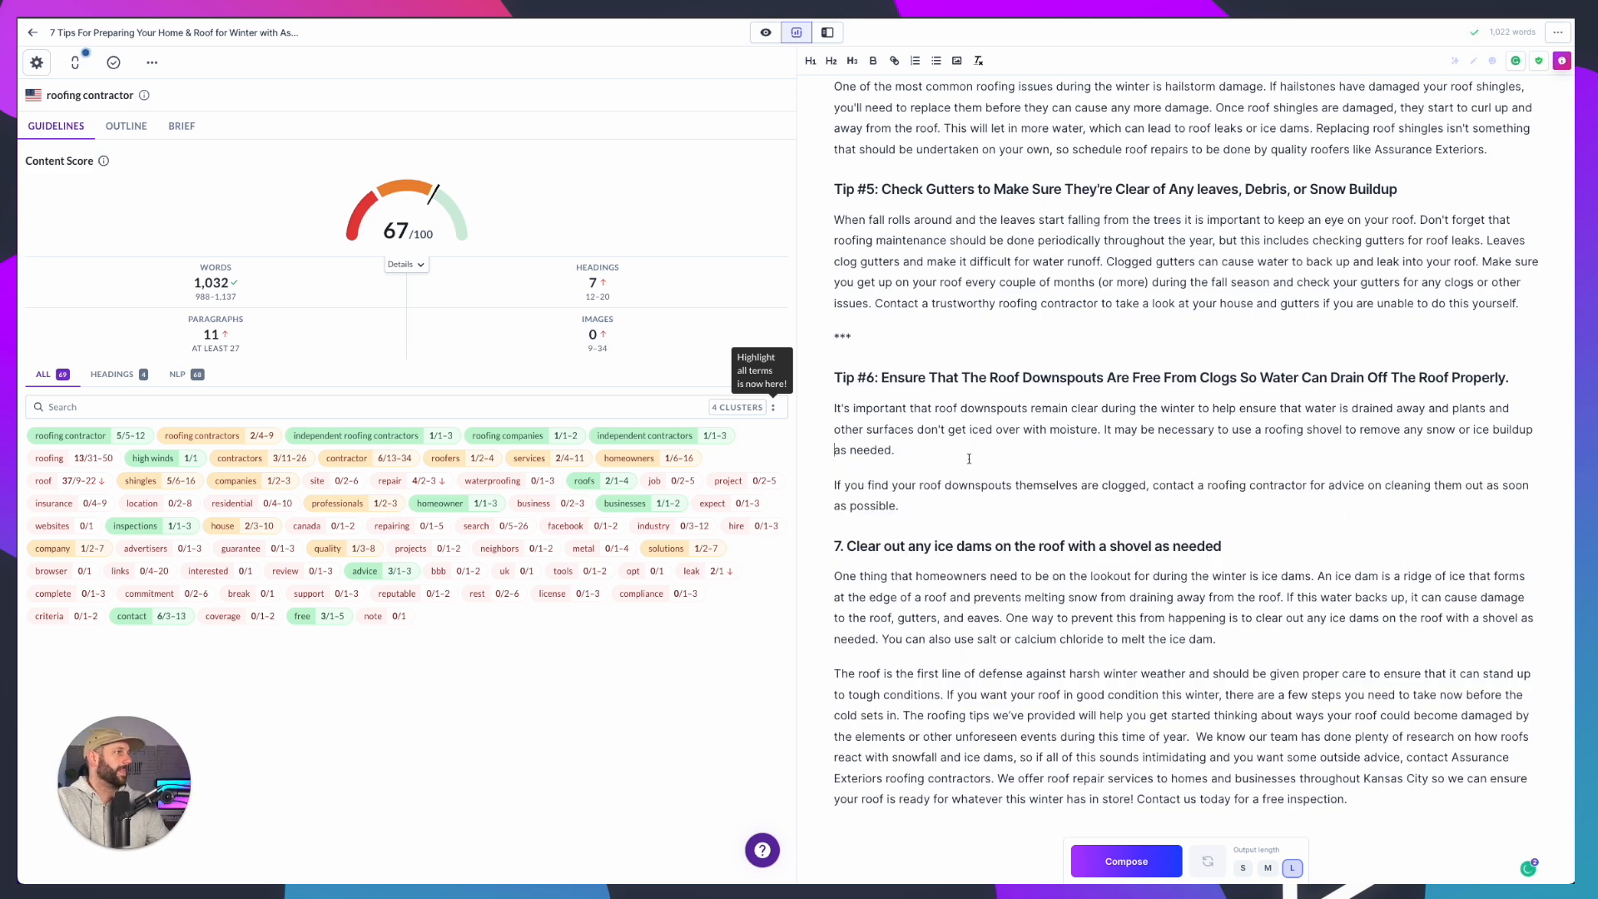
# Insert "***", the H3 "Helpful Hint: Steps to safely clear a clogged downspout on your own without getting hurt" and "Step 1:" after "as needed."
pyautogui.write('*** Helpful Hint: Steps to safely clear a clogged downspout on your own Step 1:')
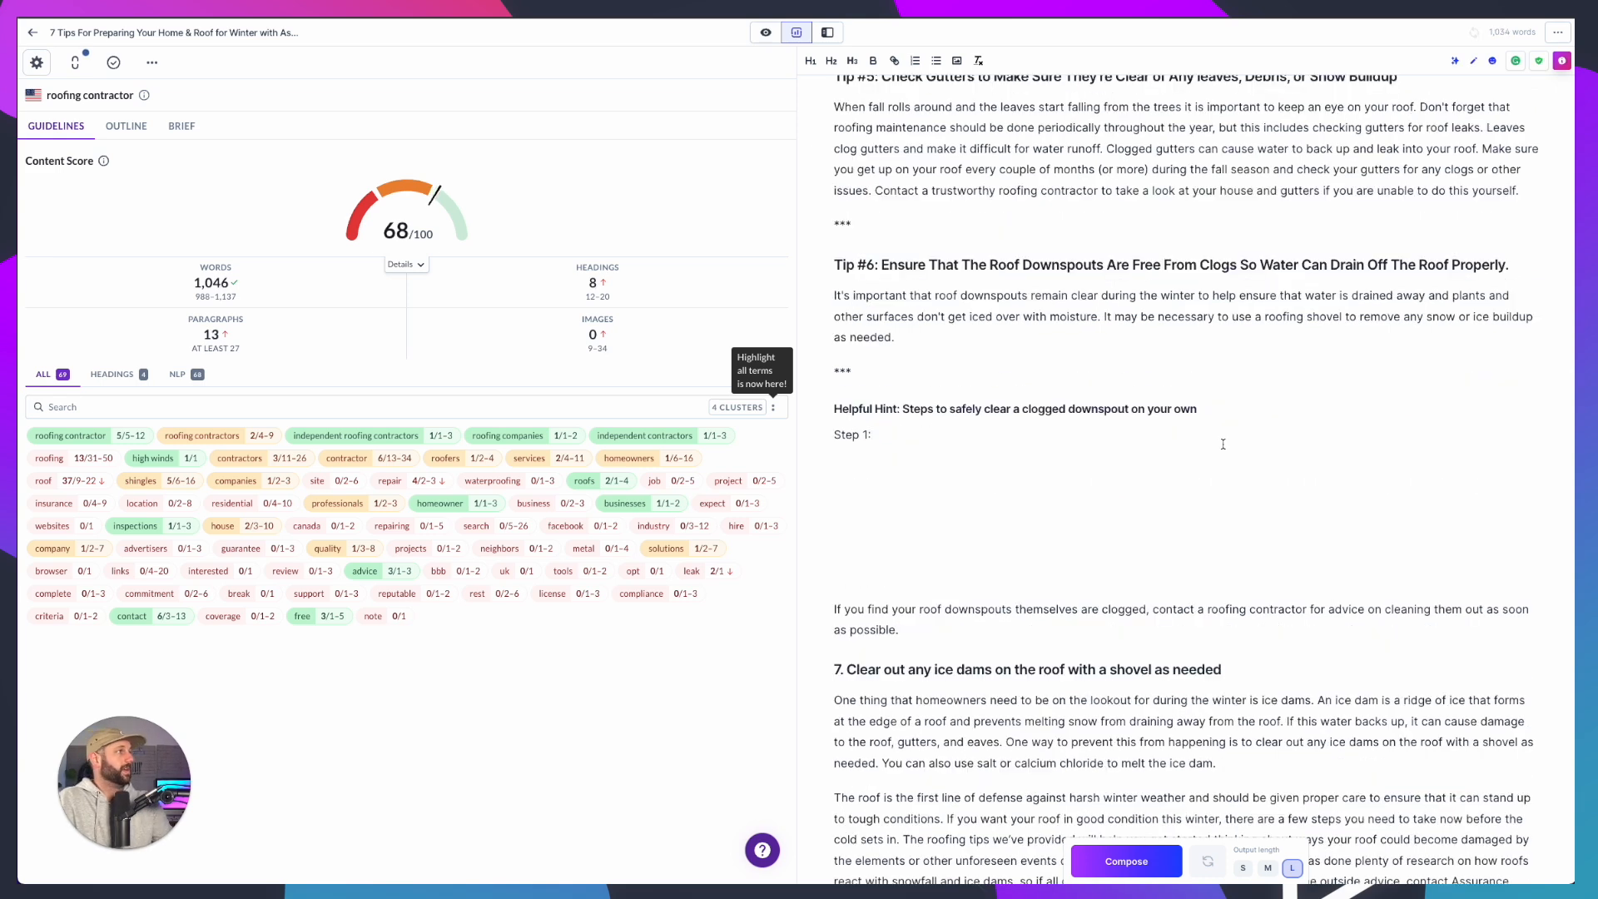
pyautogui.click(1221, 404)
pyautogui.write('without')
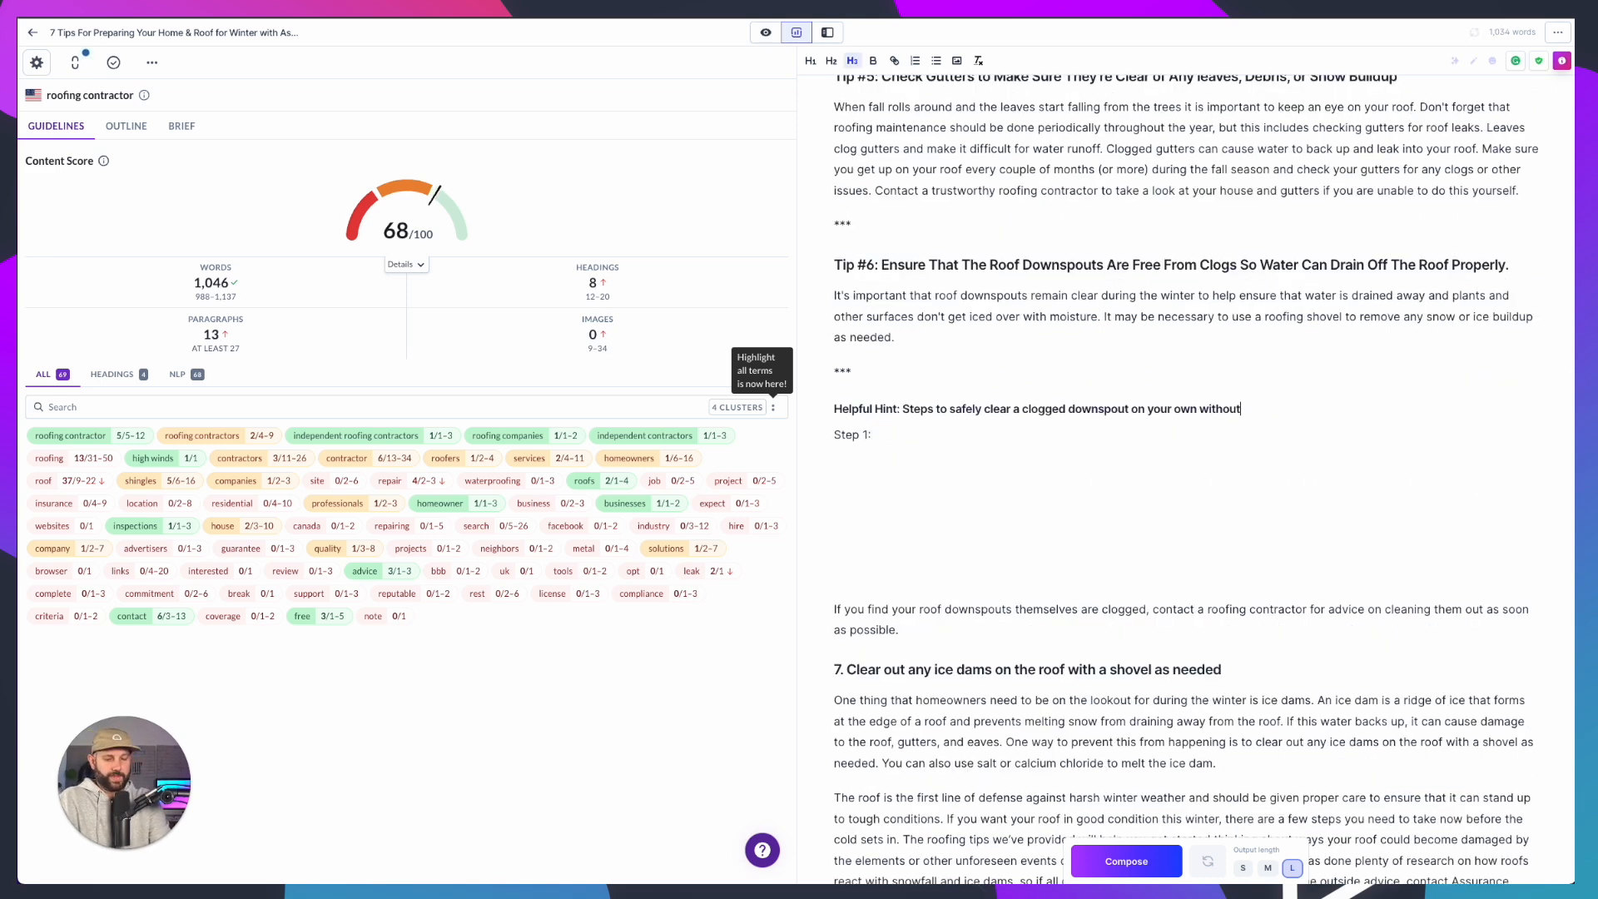
pyautogui.write(' getting hurt')
# Generate the downspout-clearing steps with AI from "Step 1:" and delete the stray "How to Prepare Your Home for Winter" line that follows them
pyautogui.click(1007, 429)
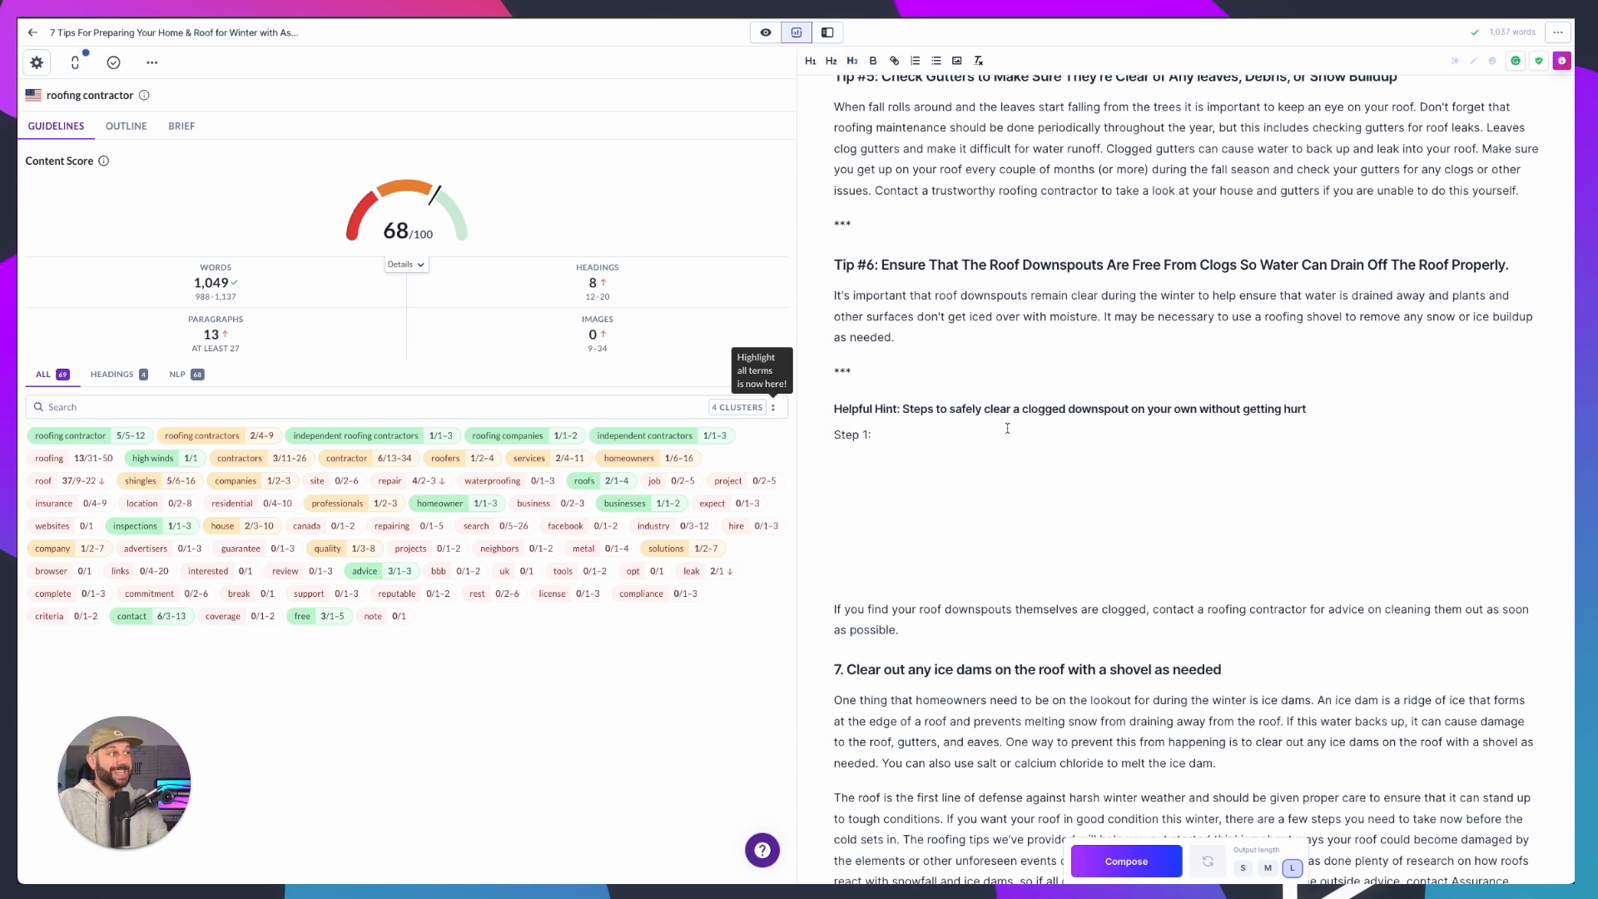
pyautogui.hotkey('ctrl', 'Return')
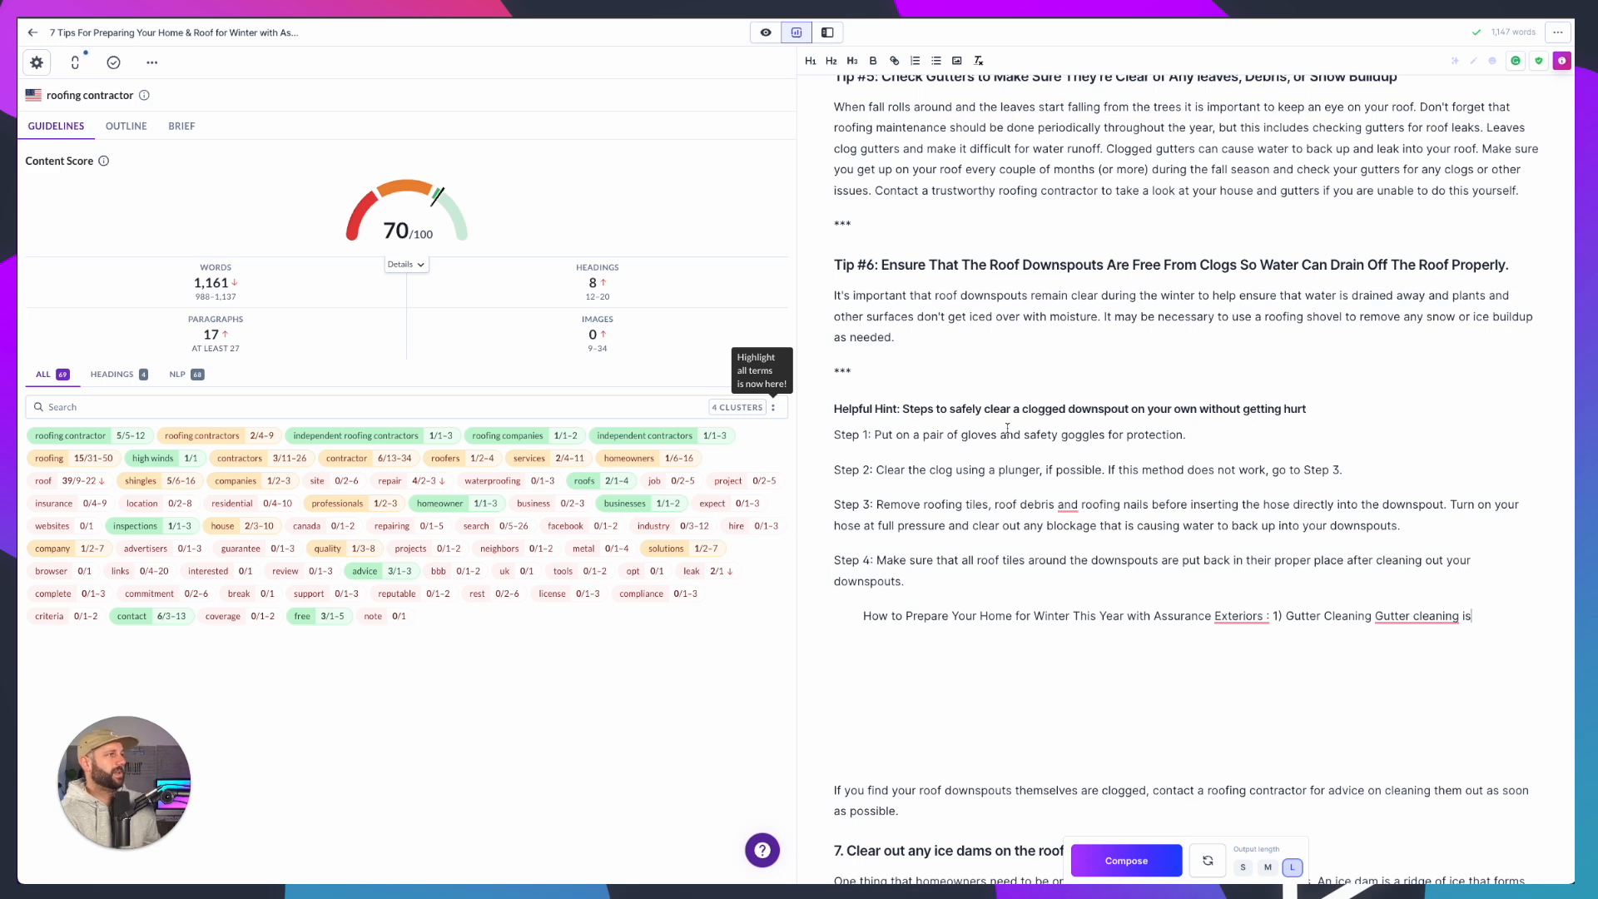
pyautogui.scroll(-1, 1114, 608)
pyautogui.tripleClick(1113, 608)
pyautogui.press('BackSpace')
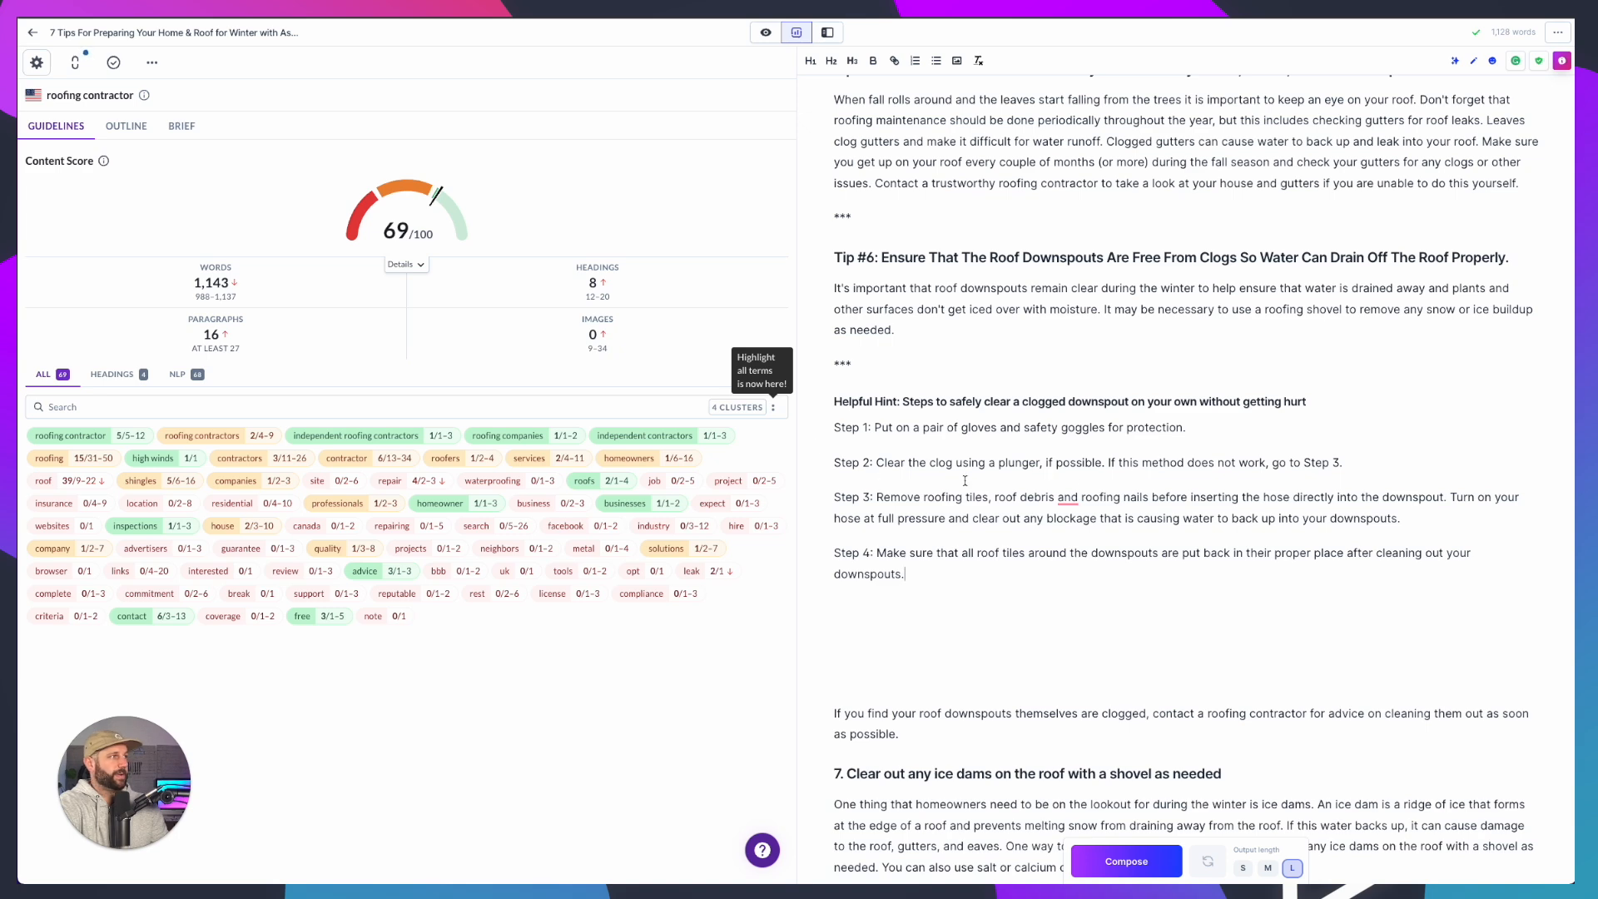
# Delete the Step 2 line about clearing the clog with a plunger from the Helpful Hint list
pyautogui.moveTo(1347, 464); pyautogui.dragTo(833, 463)
pyautogui.press('BackSpace')
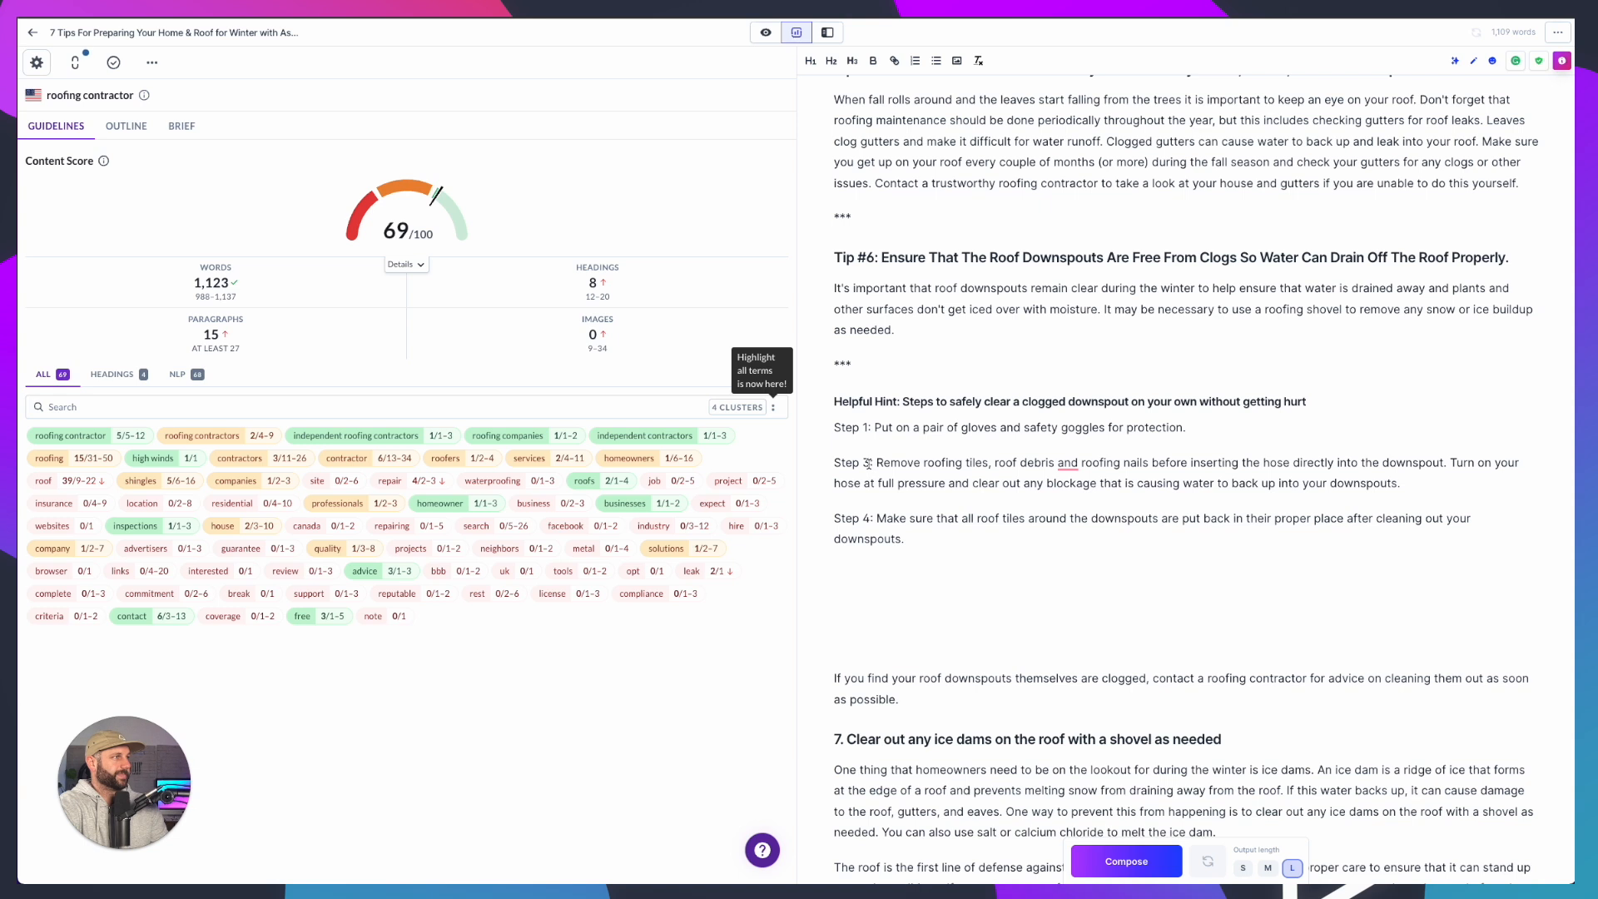
# Renumber the last two lines of the downspout Helpful Hint list as Step 2 and Step 3
pyautogui.click(870, 464)
pyautogui.press('BackSpace')
pyautogui.write('2')
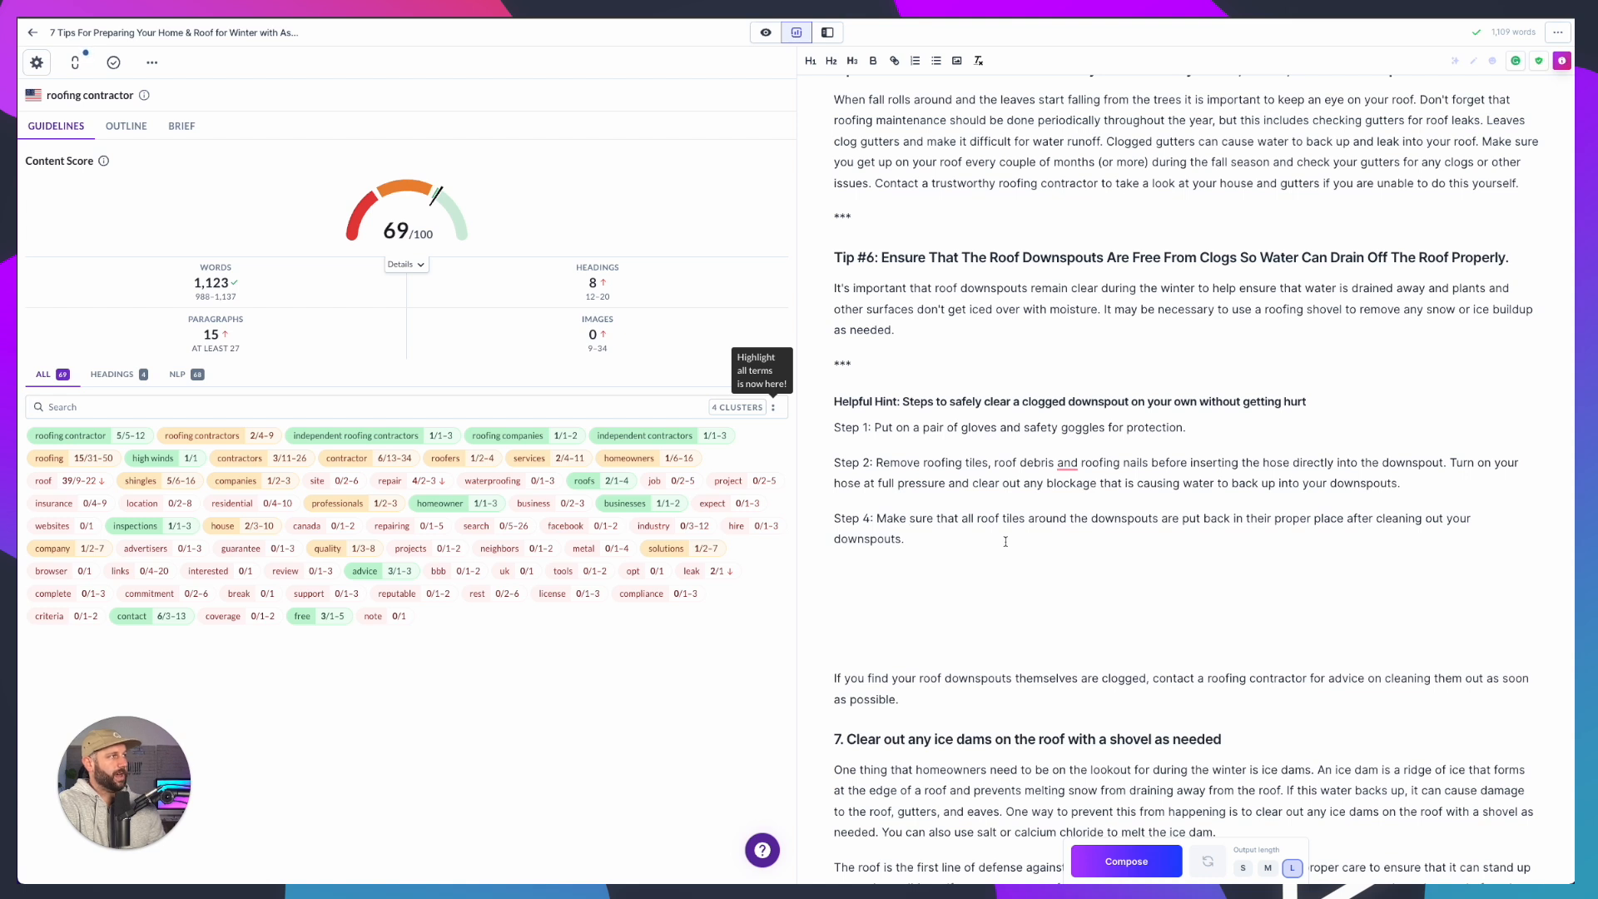
pyautogui.click(870, 518)
pyautogui.press('BackSpace')
pyautogui.write('3')
pyautogui.click(992, 537)
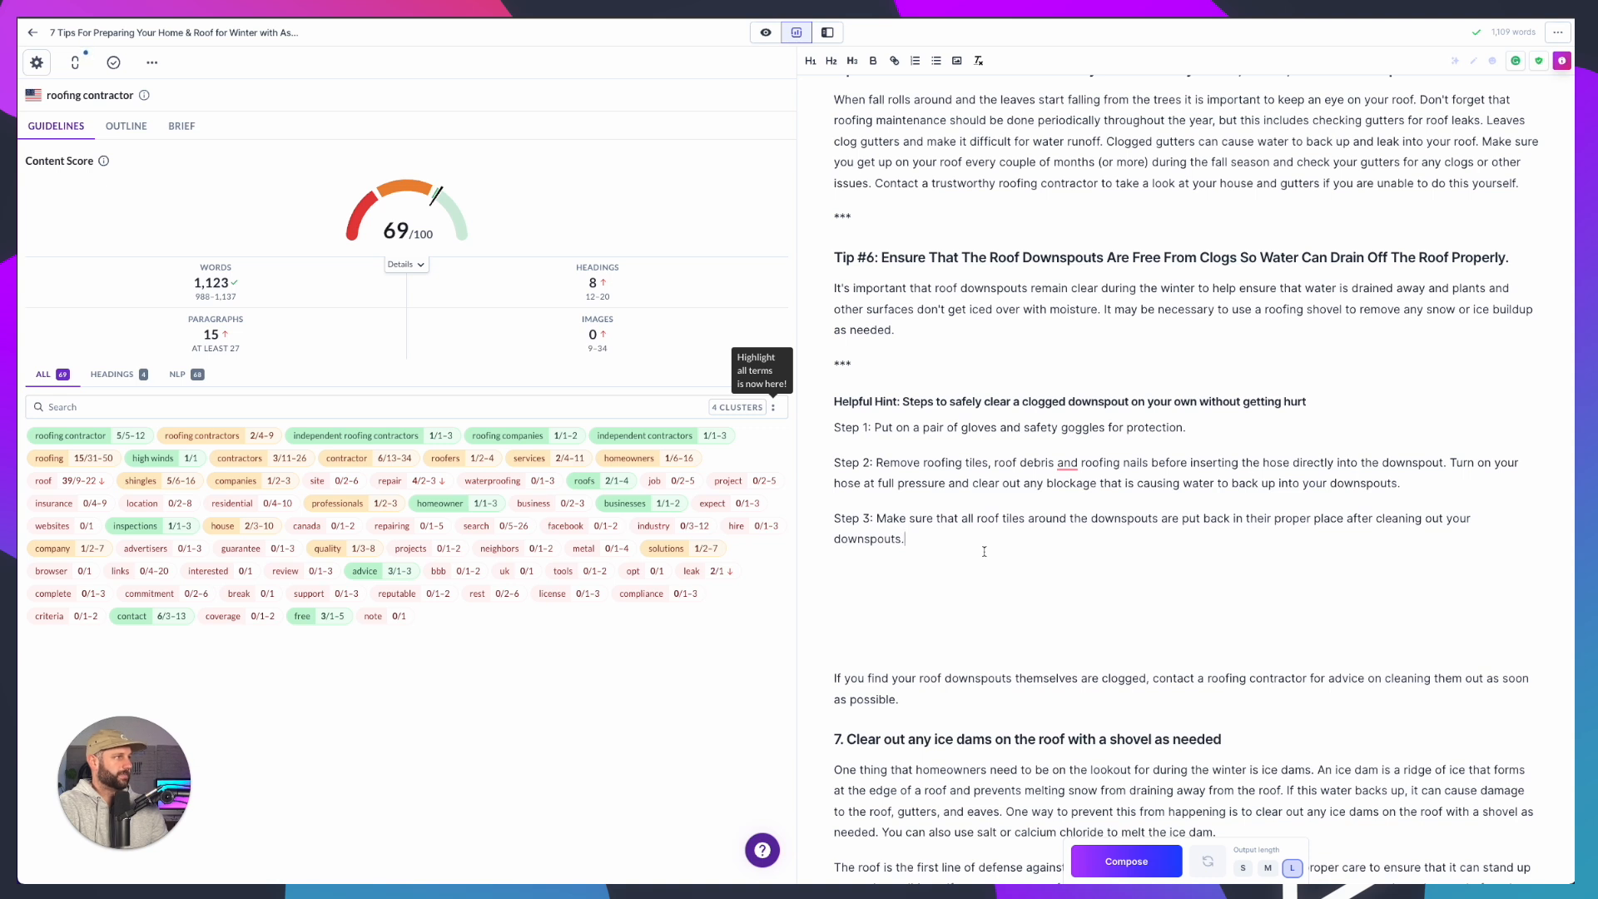
# Delete the roof-tile sentence after "Step 3:" and generate replacement downspout-clearing steps with AI from that point
pyautogui.moveTo(905, 540); pyautogui.dragTo(872, 517)
pyautogui.press('BackSpace')
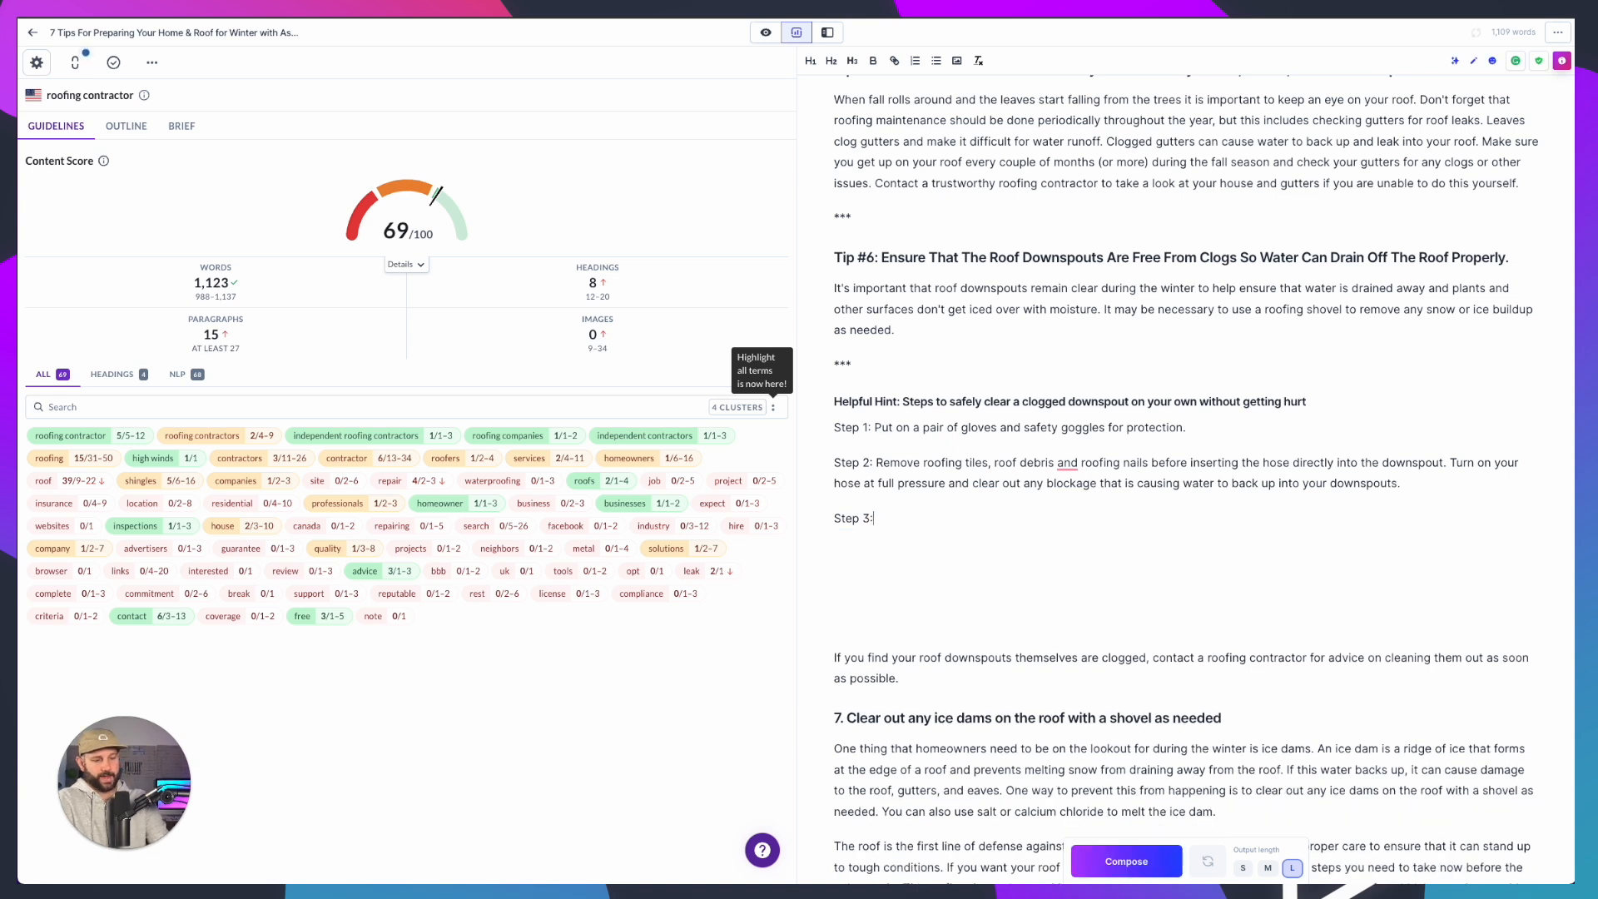
pyautogui.write('If you have roofing tiles, roof debris or roofing nails obstructing your downspouts, put them in a plastic bag to dispose of later.')
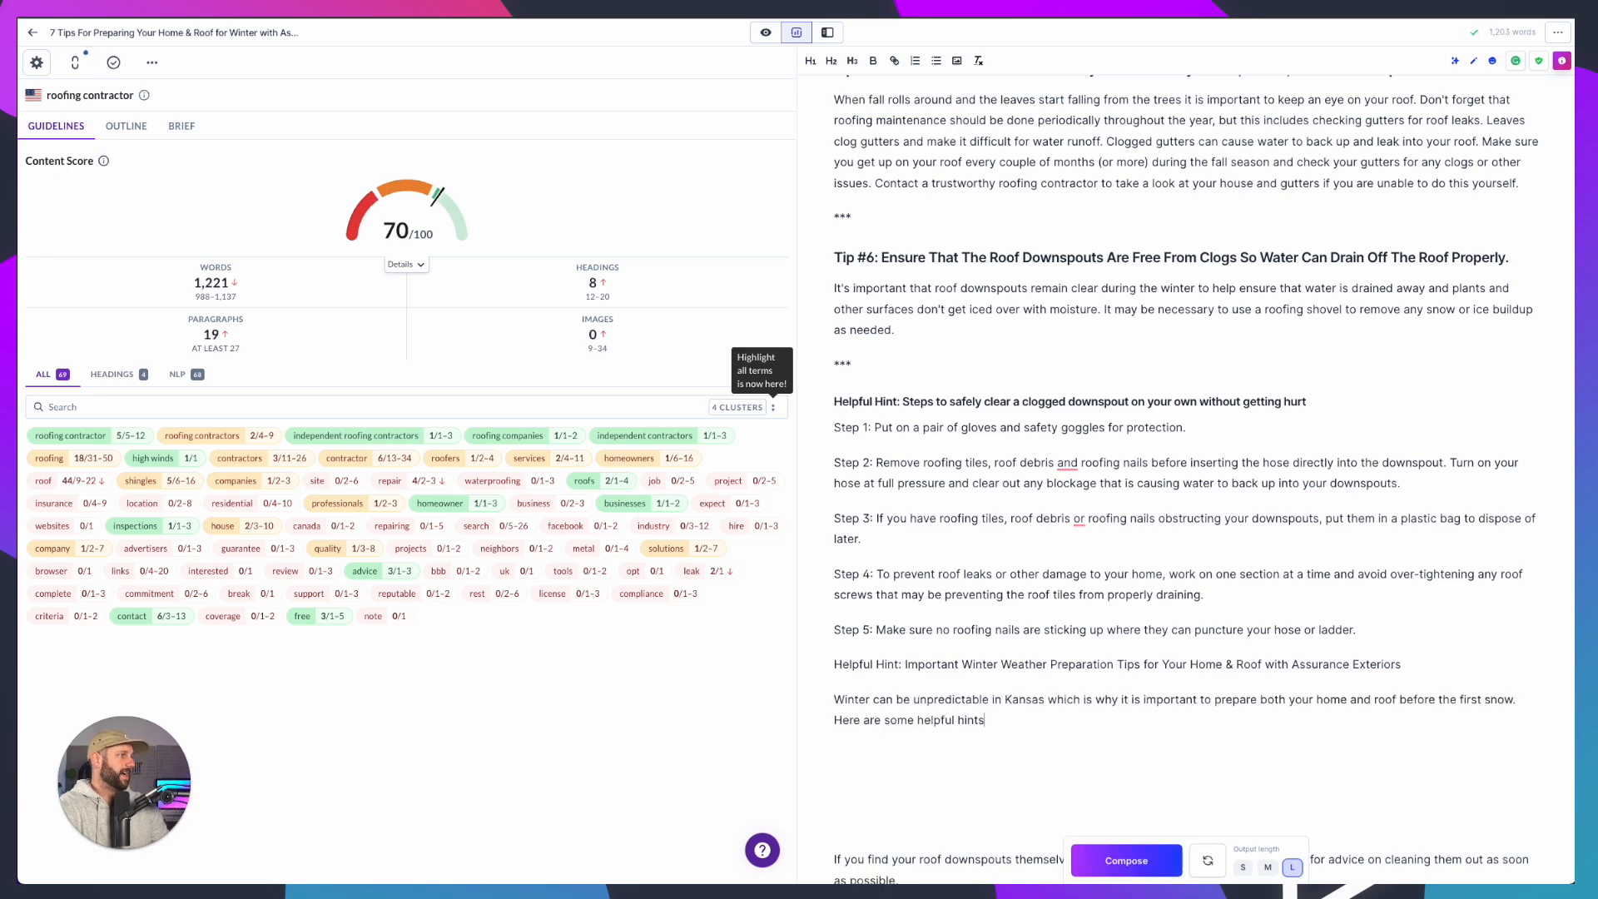
# Delete the generated "Helpful Hint: Important Winter Weather Preparation Tips" line, its Kansas winter paragraph and the blank lines after Step 5
pyautogui.scroll(-1, 1191, 605)
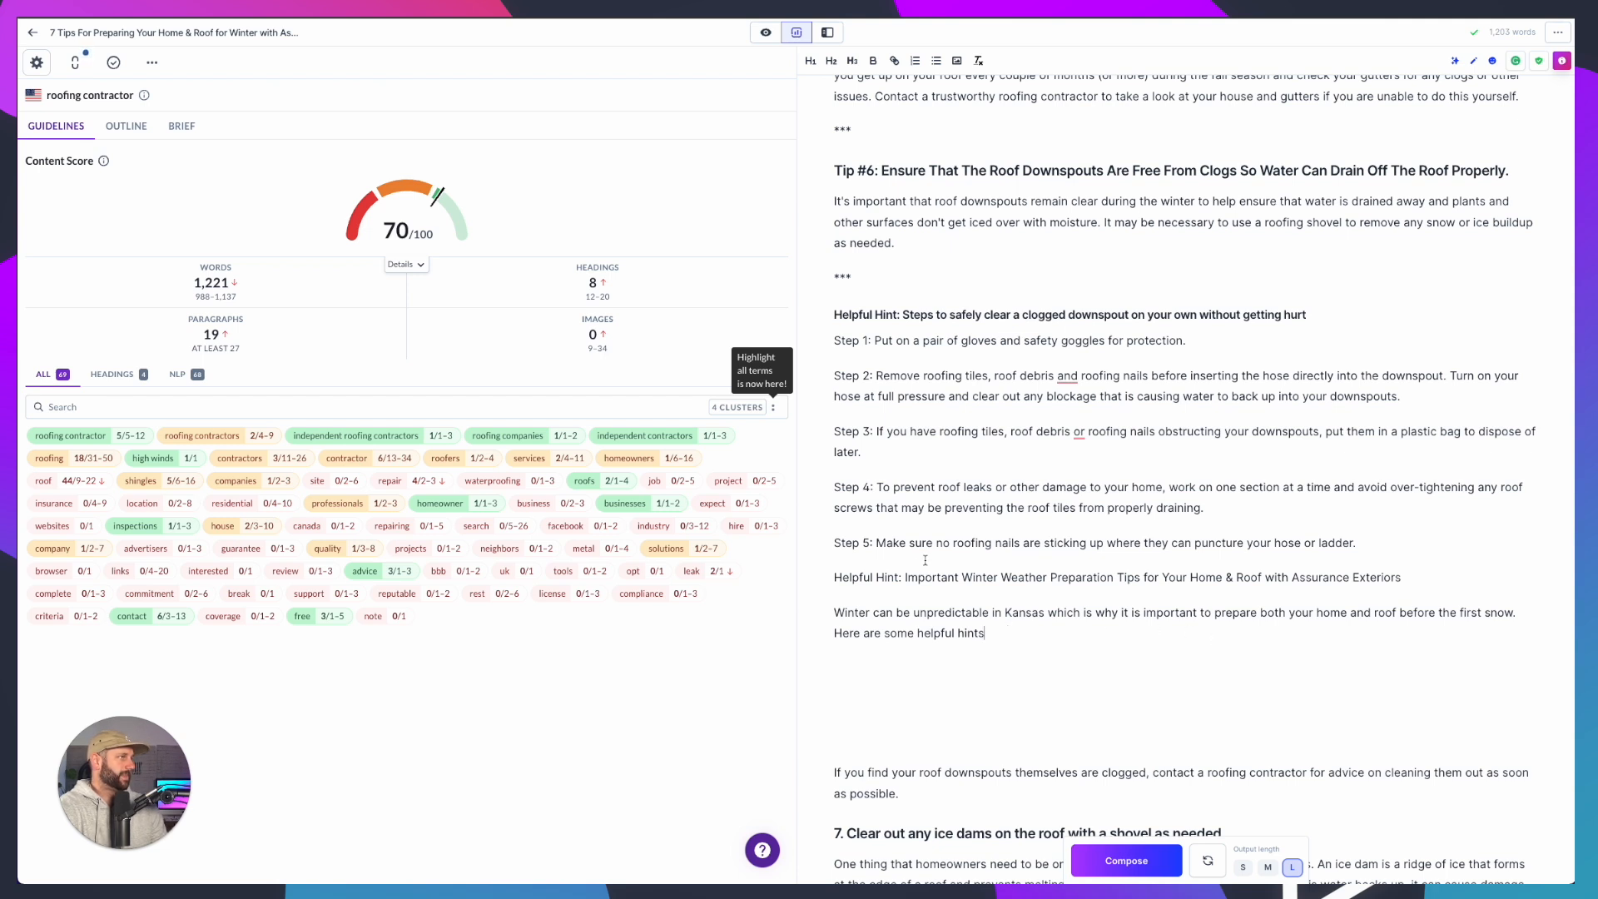
pyautogui.moveTo(1016, 643); pyautogui.dragTo(833, 576)
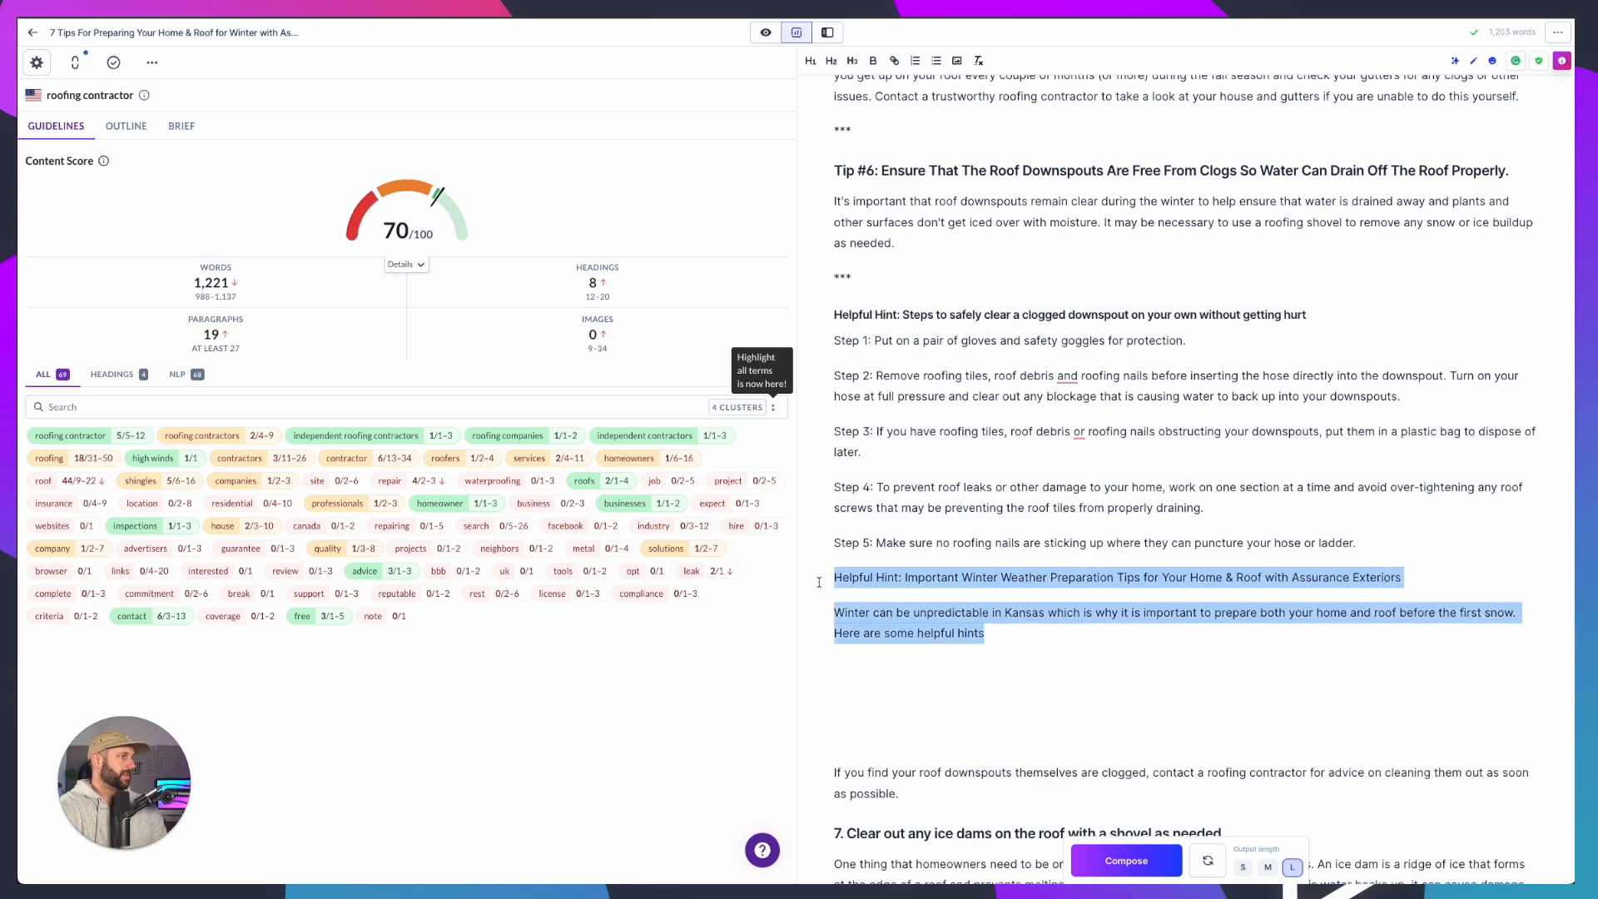
pyautogui.press('BackSpace')
pyautogui.click(867, 646)
pyautogui.press('BackSpace')
pyautogui.press('BackSpace')
pyautogui.press('BackSpace')
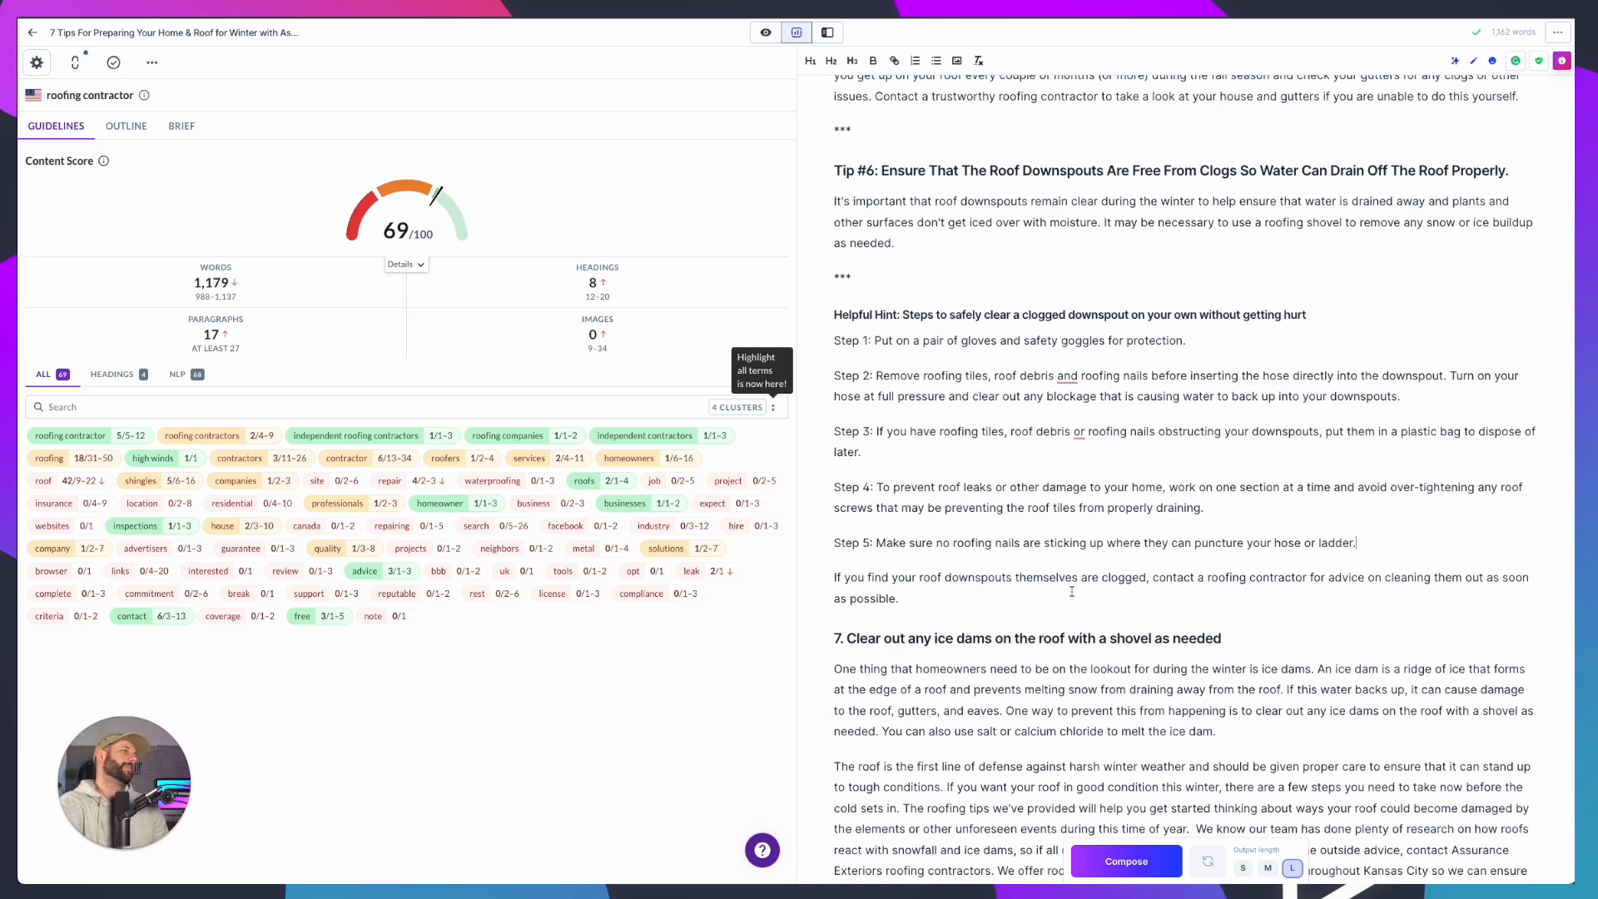
# Remove the "***" separator and its empty line above the downspout Helpful Hint heading
pyautogui.scroll(1, 893, 337)
pyautogui.moveTo(894, 337); pyautogui.dragTo(833, 341)
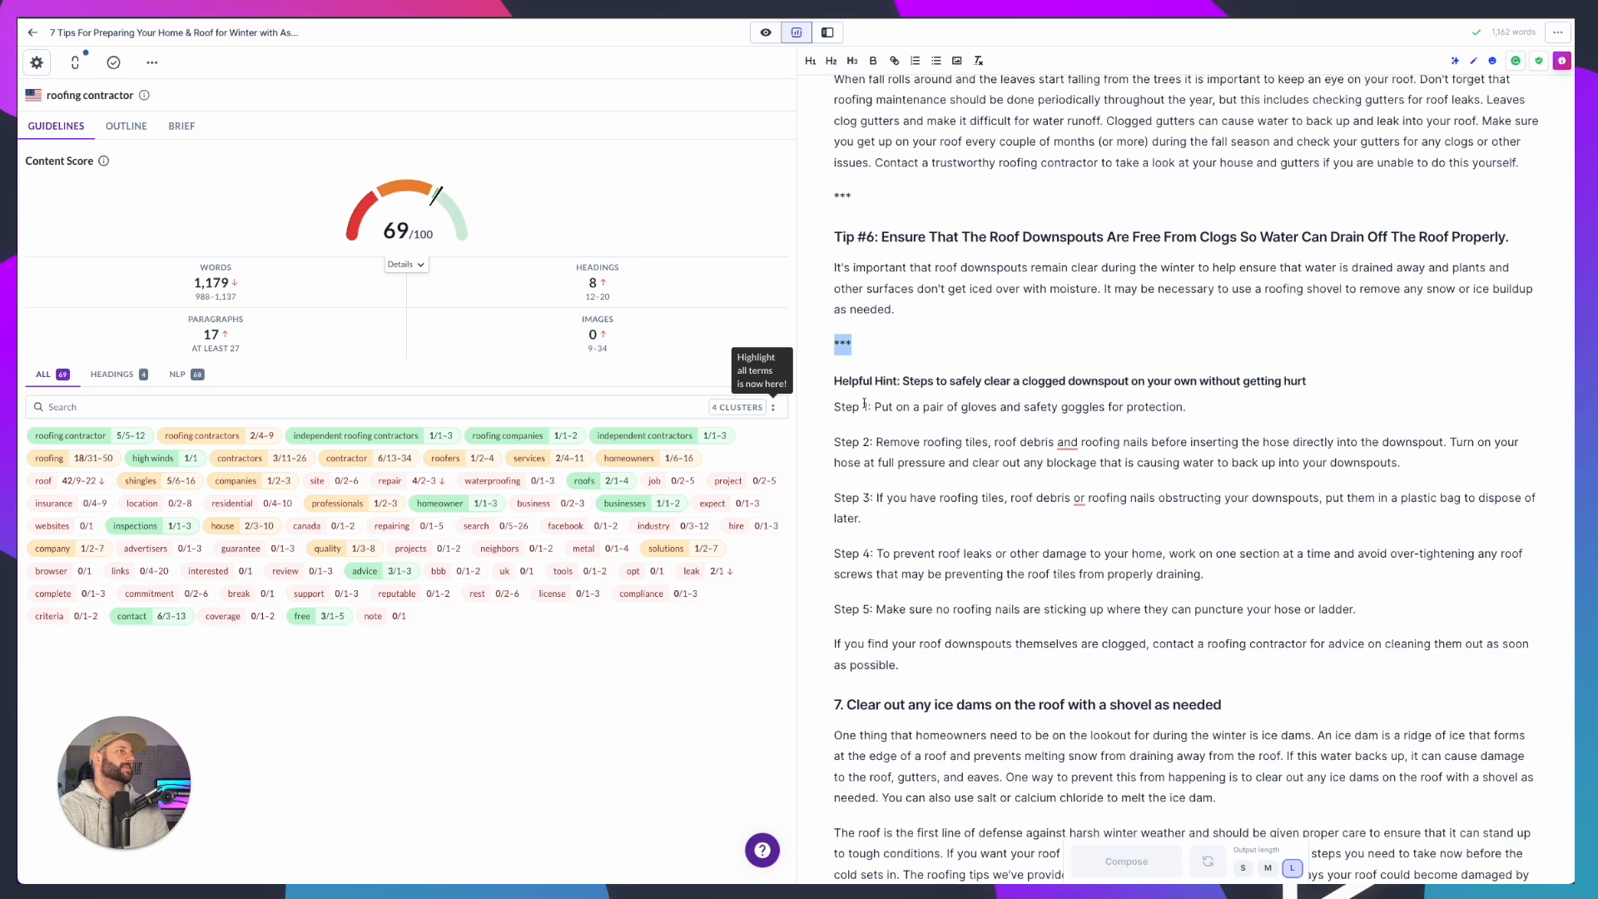
pyautogui.press('BackSpace')
pyautogui.press('BackSpace')
# Move the "If you find your roof downspouts themselves are clogged" paragraph from below Step 5 to after "as needed." in Tip #6
pyautogui.moveTo(941, 620); pyautogui.dragTo(828, 616)
pyautogui.hotkey('ctrl', 'c')
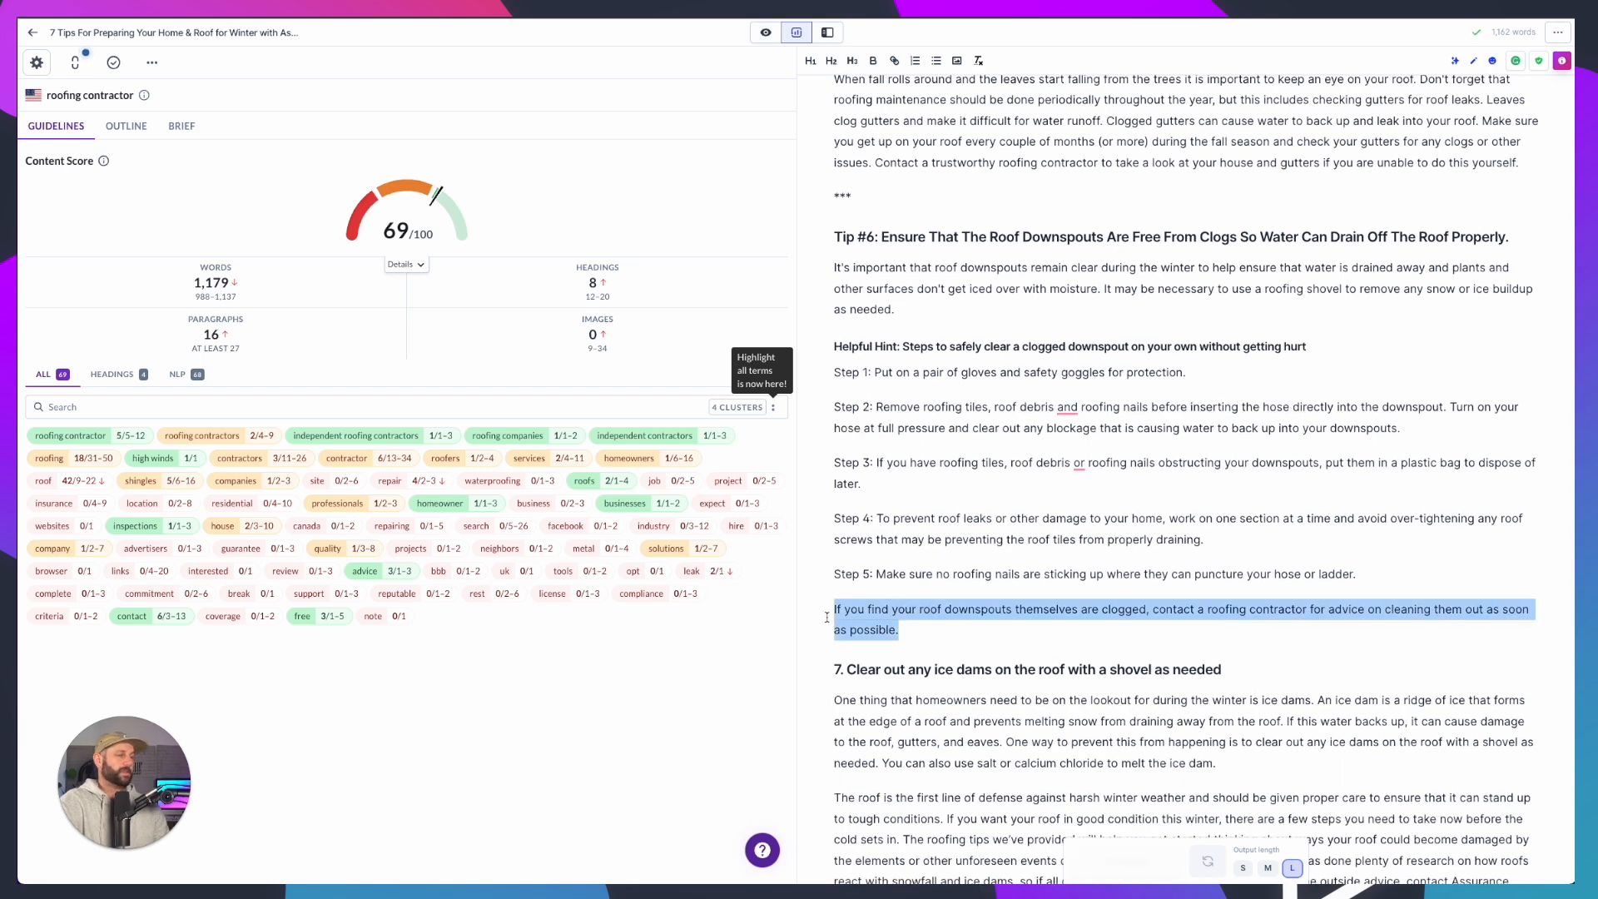
pyautogui.click(991, 332)
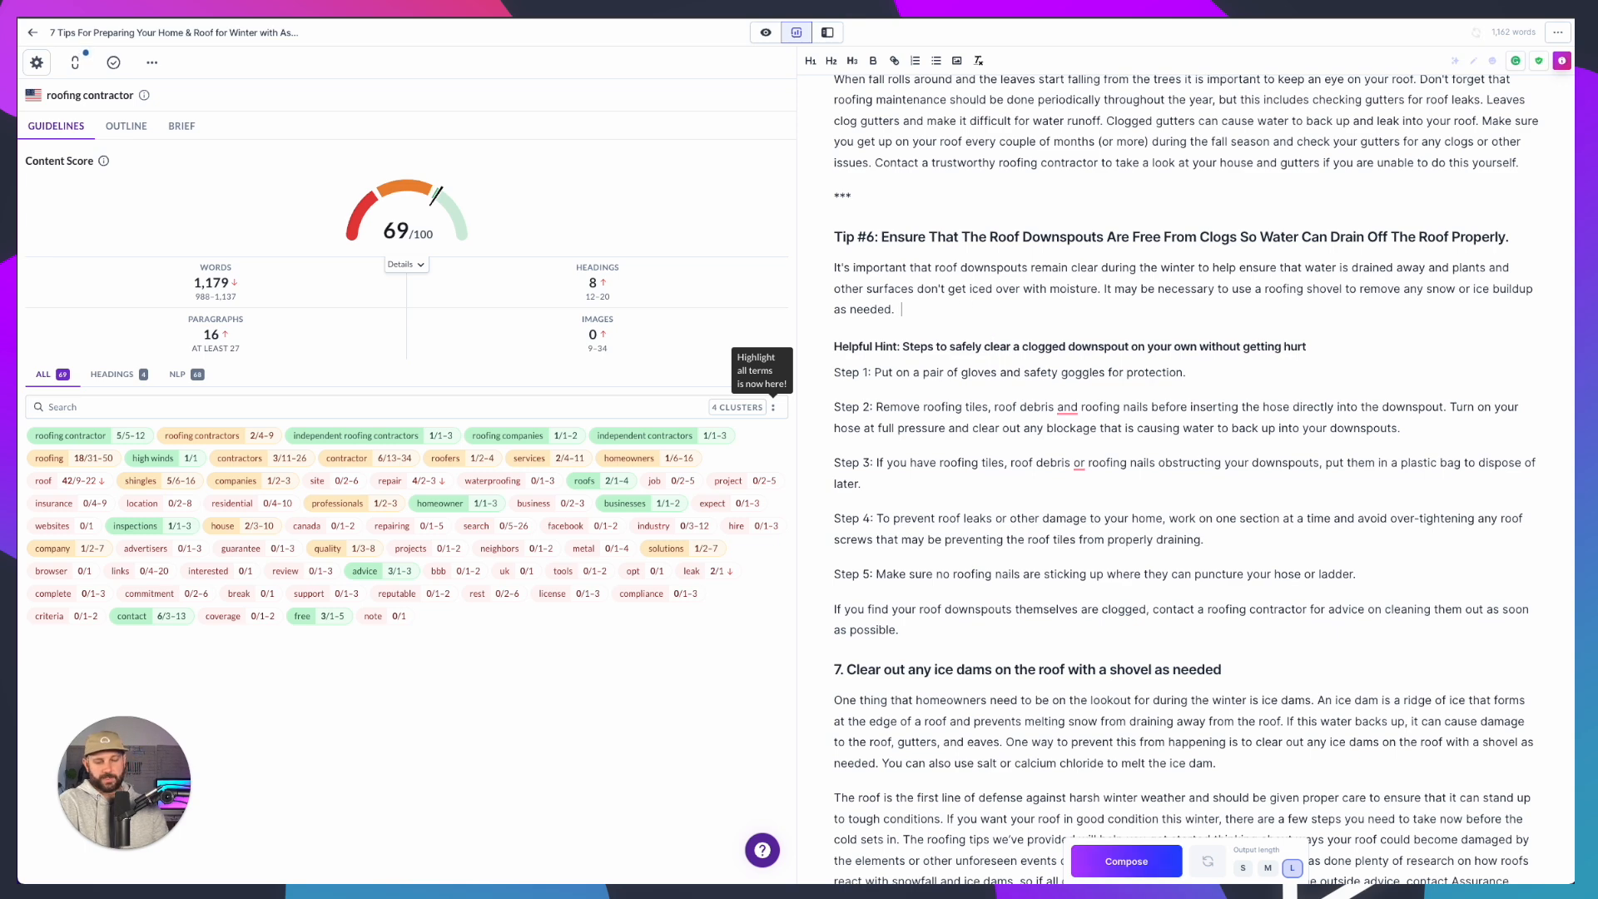
pyautogui.hotkey('ctrl', 'v')
pyautogui.moveTo(899, 650); pyautogui.dragTo(837, 630)
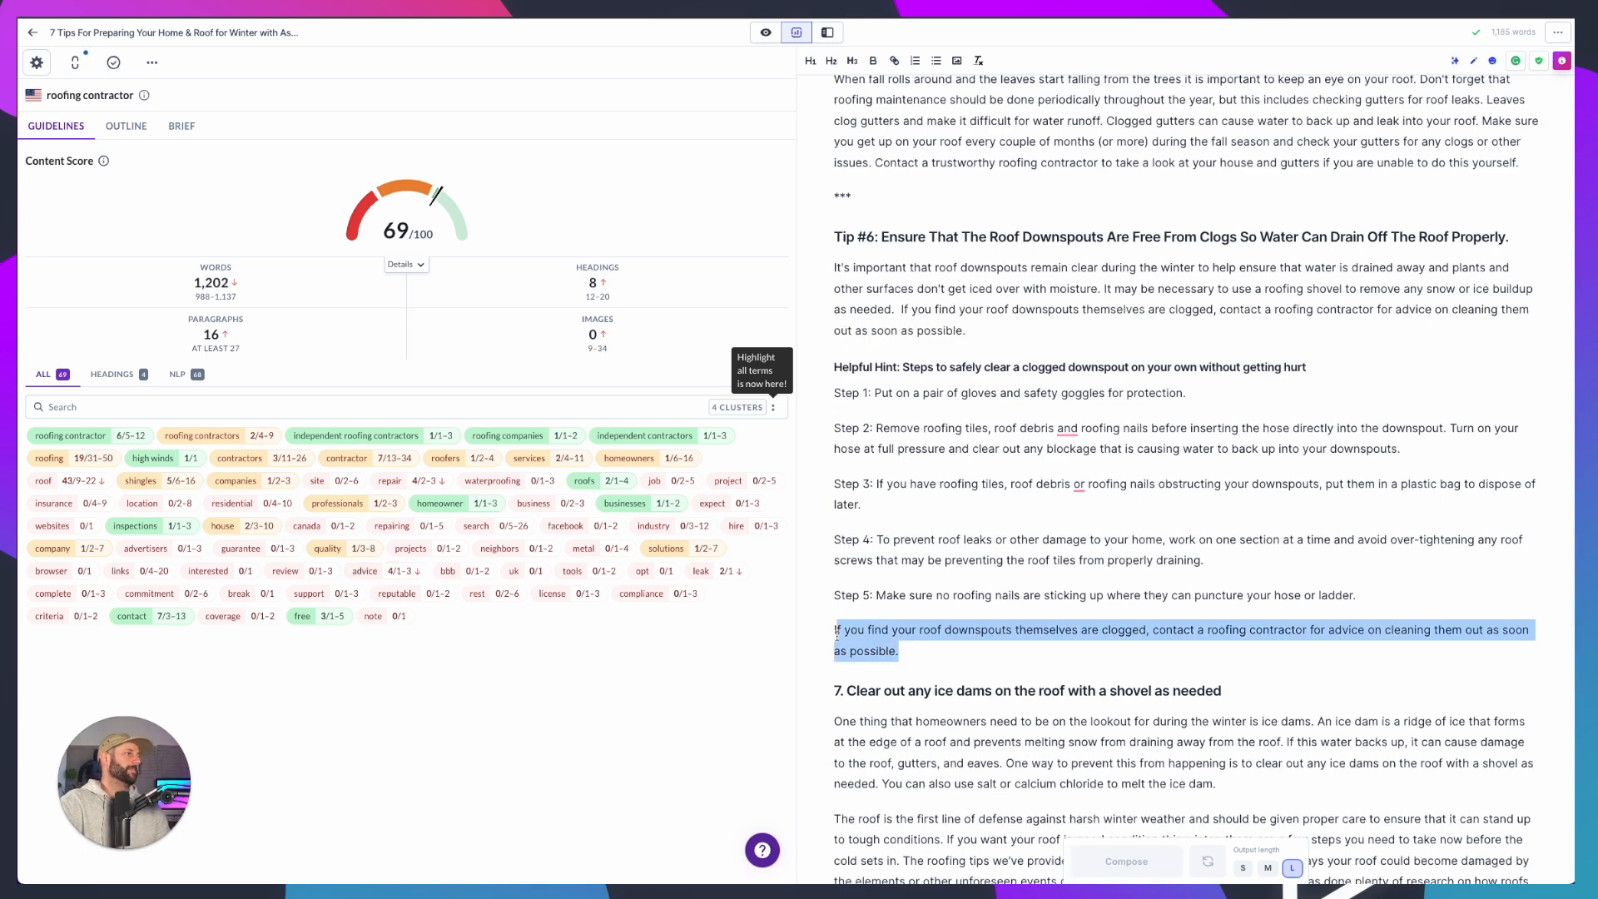
pyautogui.press('BackSpace')
pyautogui.press('BackSpace')
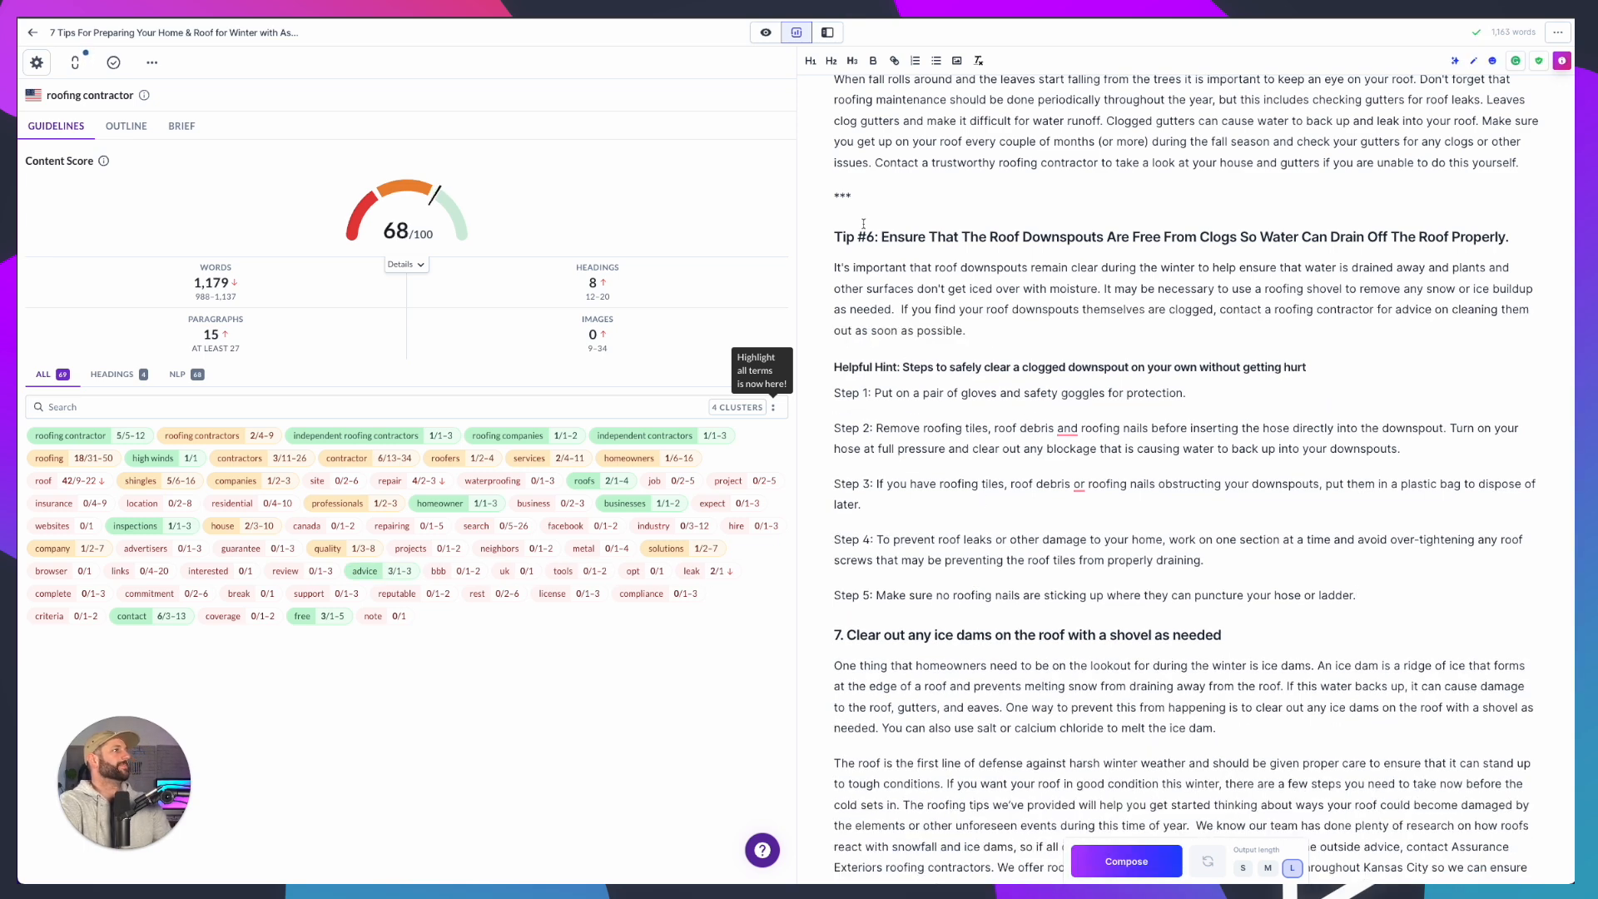
# Indent the first line of each of Steps 1 to 5 in the downspout Helpful Hint
pyautogui.click(834, 396)
pyautogui.press('Tab')
pyautogui.click(834, 430)
pyautogui.press('Tab')
pyautogui.click(834, 483)
pyautogui.press('Tab')
pyautogui.press('Tab')
pyautogui.click(836, 593)
pyautogui.press('Tab')
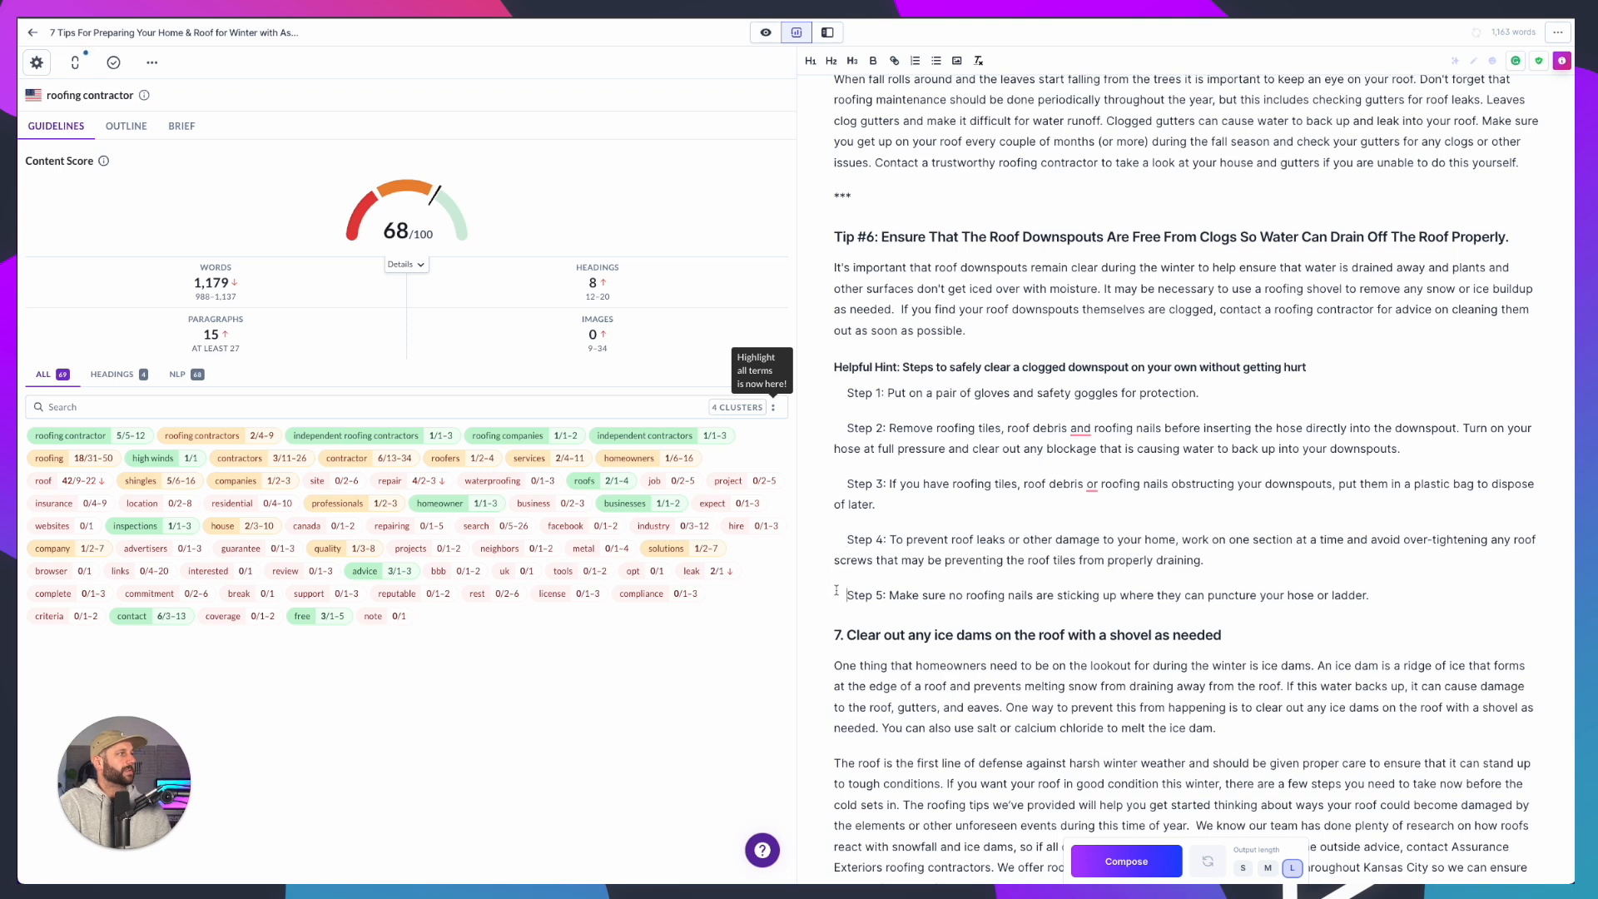
# Make the labels "Step 1:" through "Step 5:" bold in the downspout Helpful Hint
pyautogui.moveTo(845, 391); pyautogui.dragTo(885, 392)
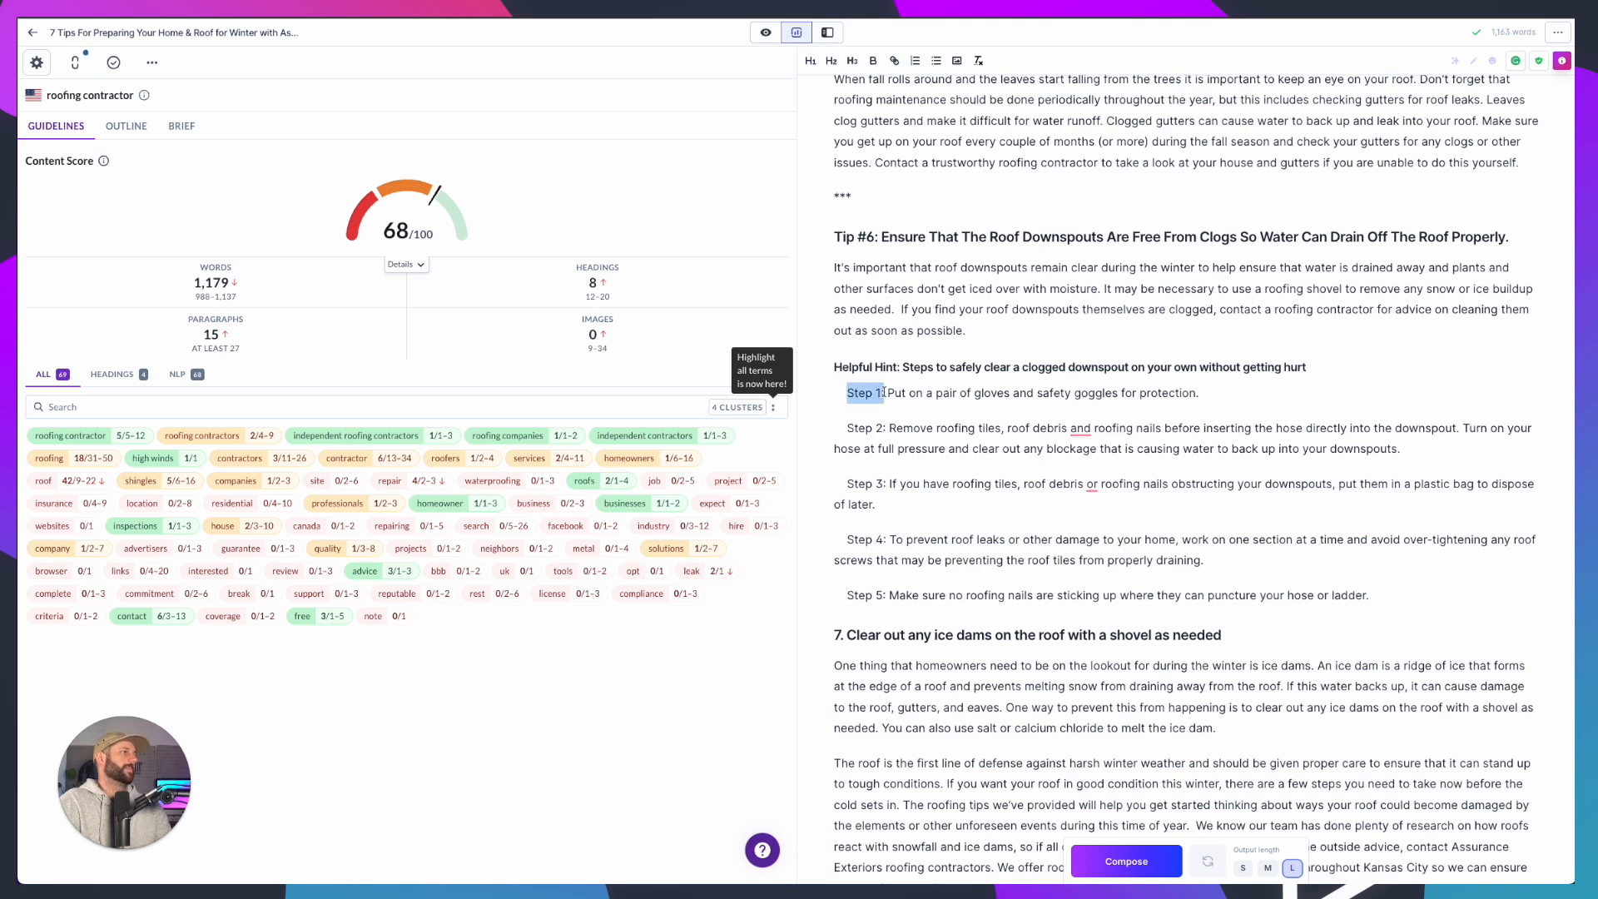
pyautogui.hotkey('ctrl', 'b')
pyautogui.moveTo(845, 428); pyautogui.dragTo(887, 413)
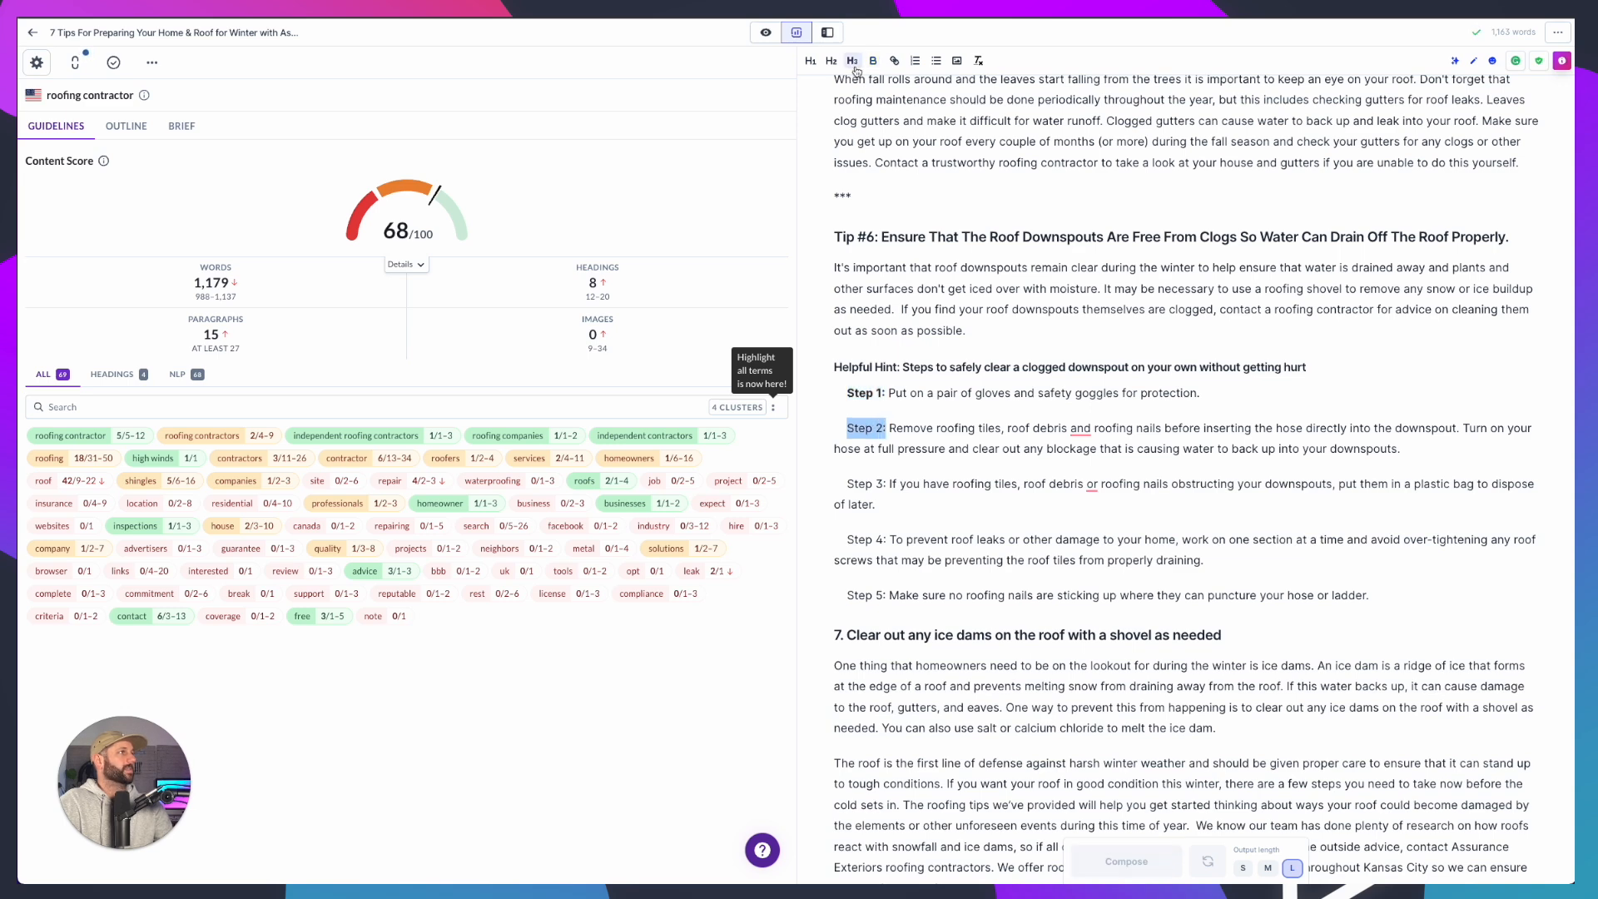
pyautogui.hotkey('ctrl', 'b')
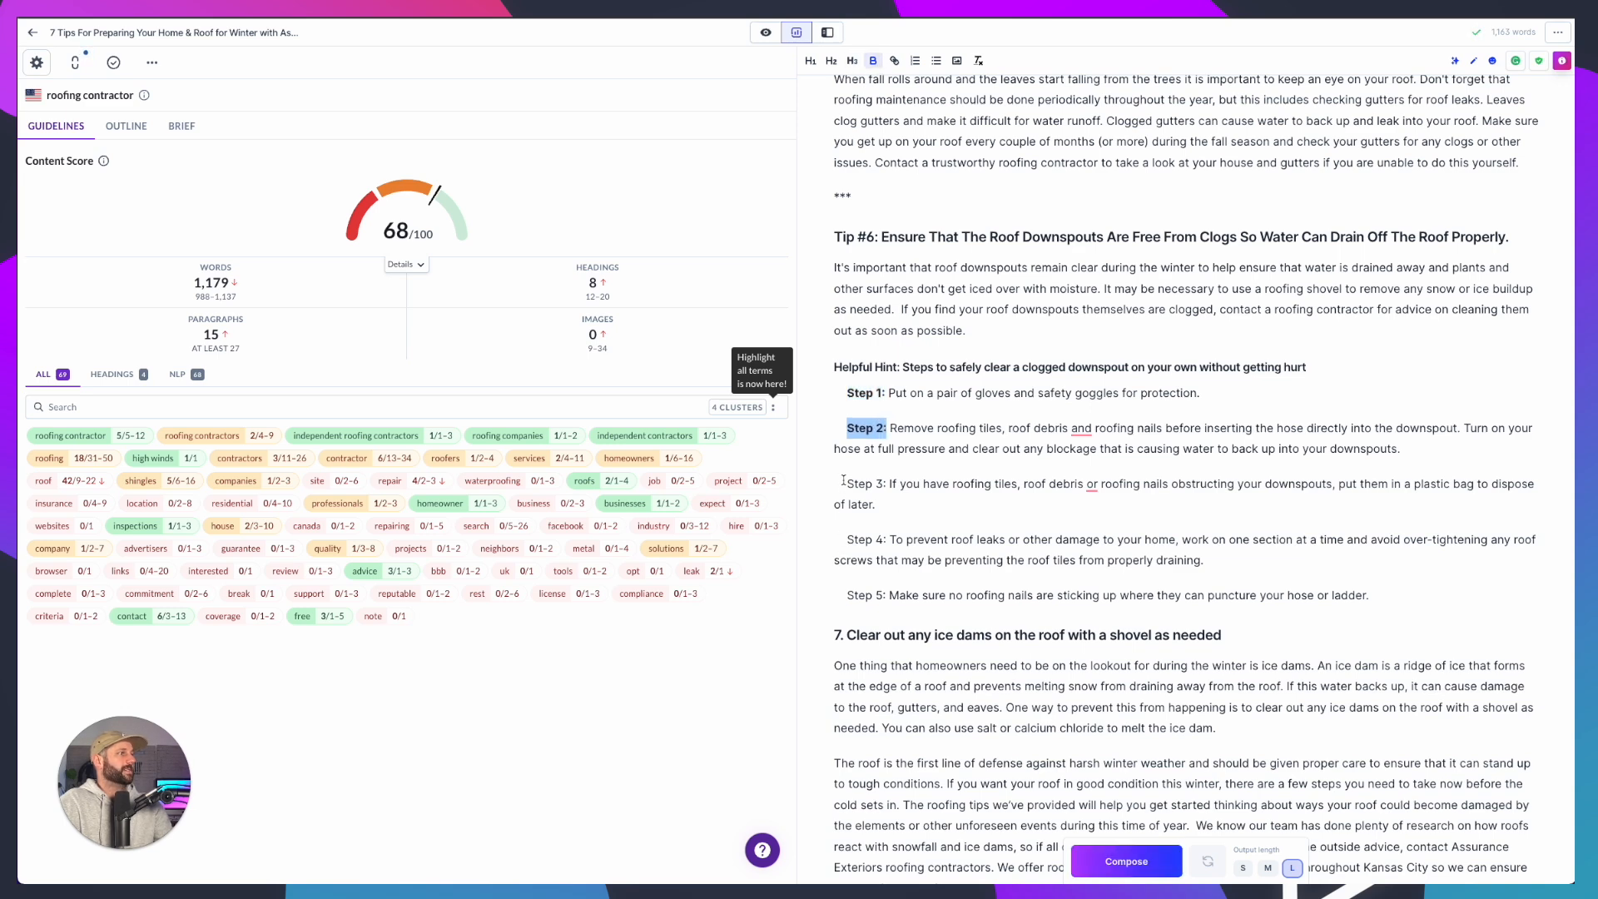
pyautogui.moveTo(844, 484); pyautogui.dragTo(885, 483)
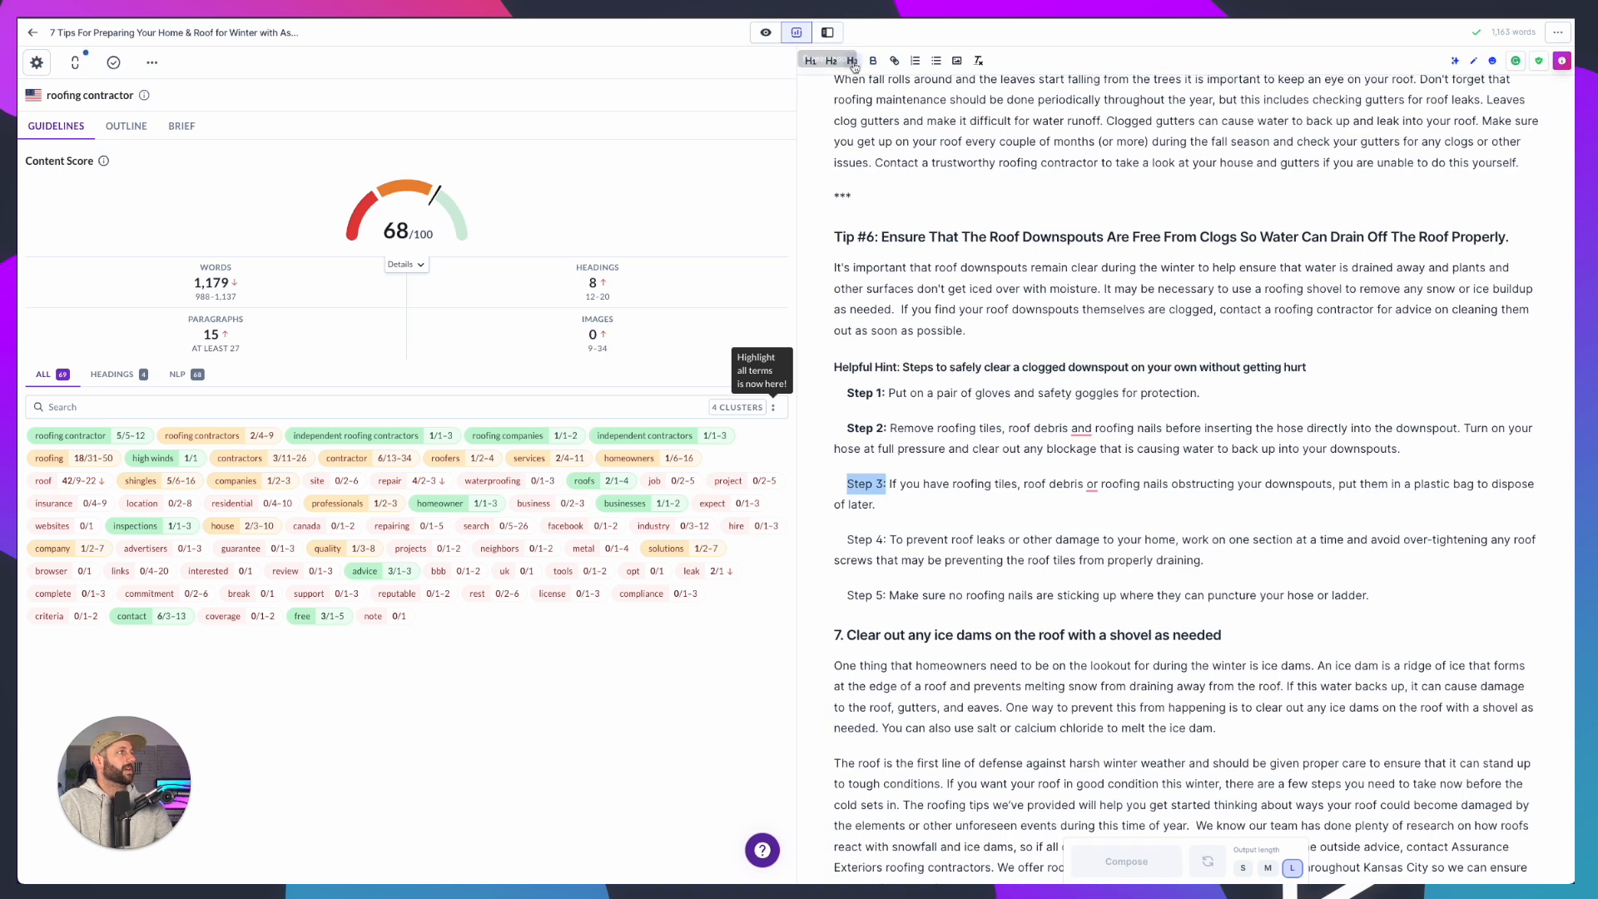
pyautogui.hotkey('ctrl', 'b')
pyautogui.moveTo(845, 540); pyautogui.dragTo(885, 540)
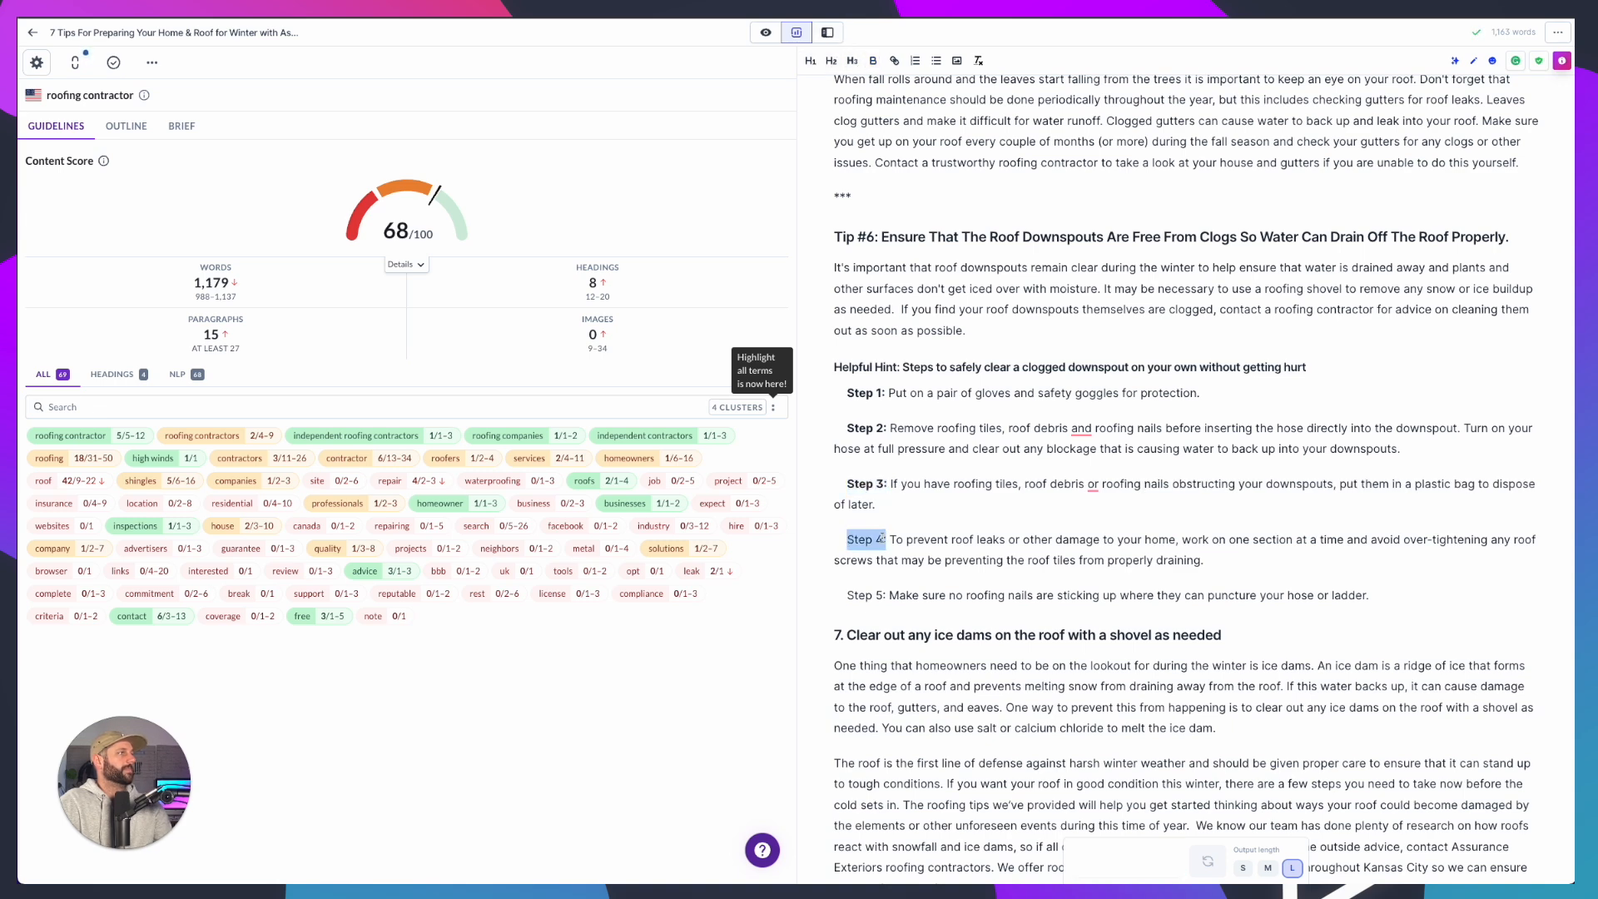
pyautogui.click(874, 61)
pyautogui.moveTo(846, 595); pyautogui.dragTo(886, 595)
pyautogui.click(869, 98)
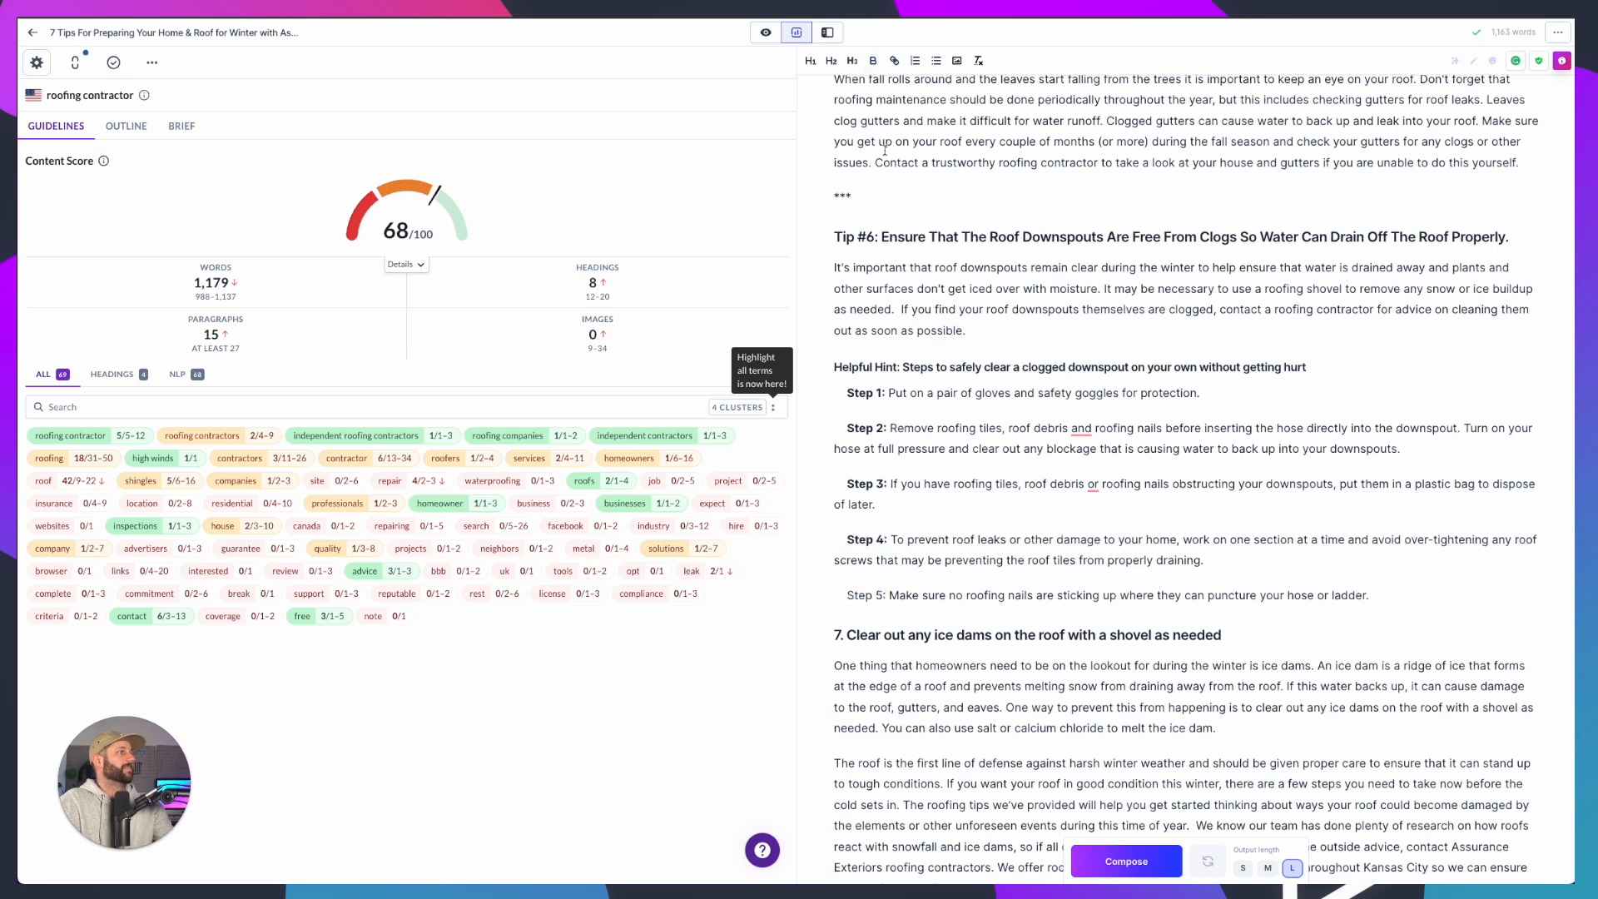
pyautogui.moveTo(846, 595); pyautogui.dragTo(887, 595)
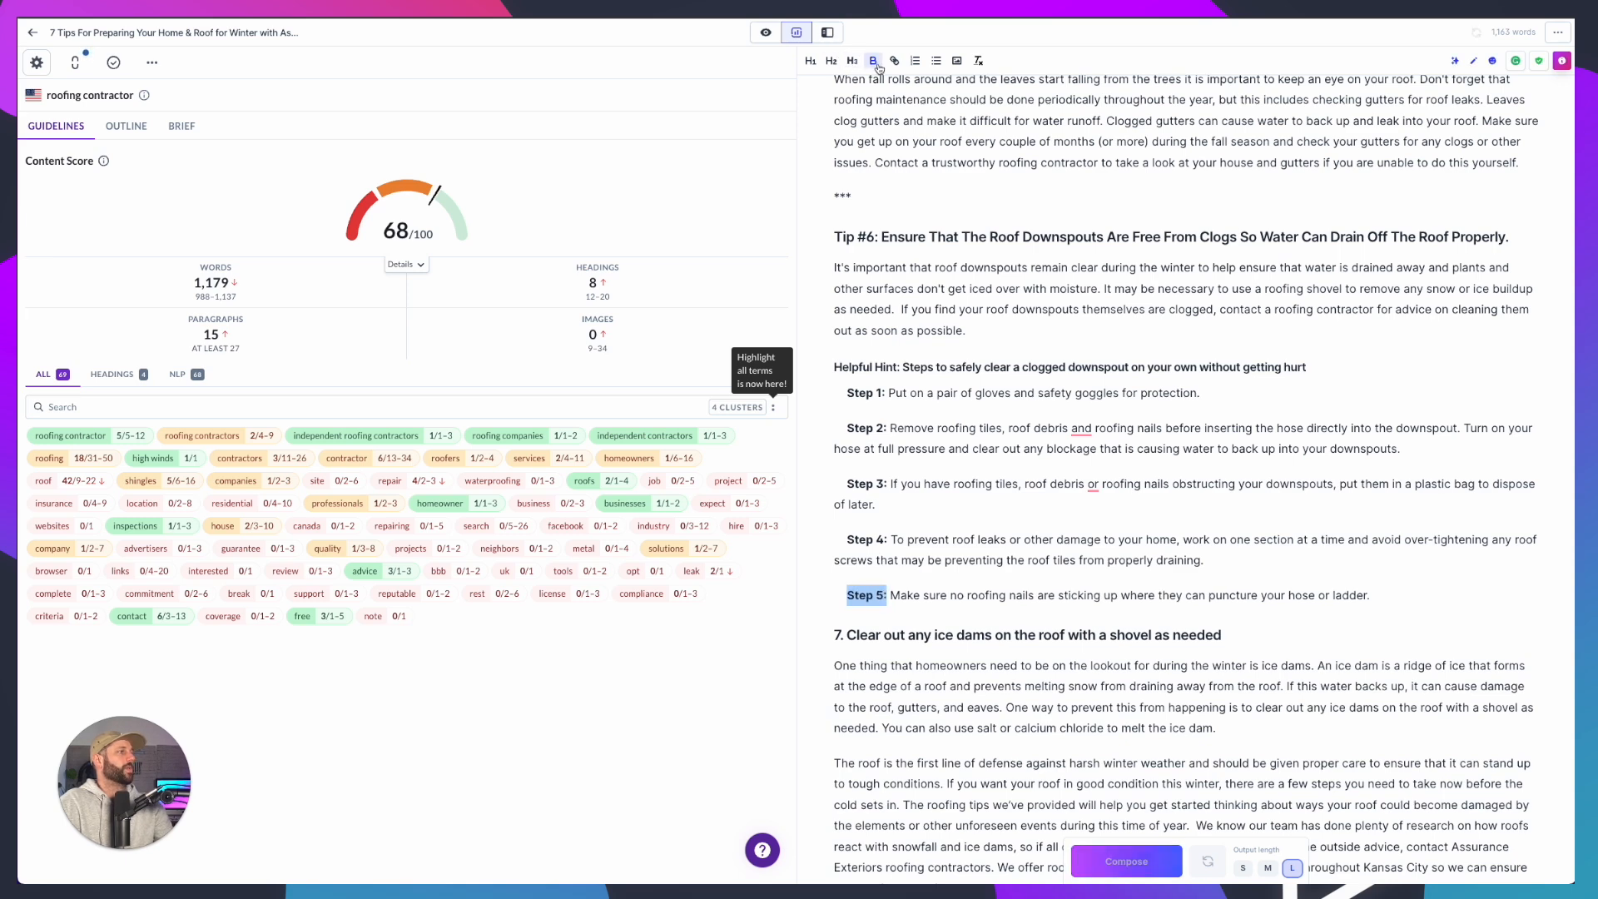
pyautogui.click(947, 539)
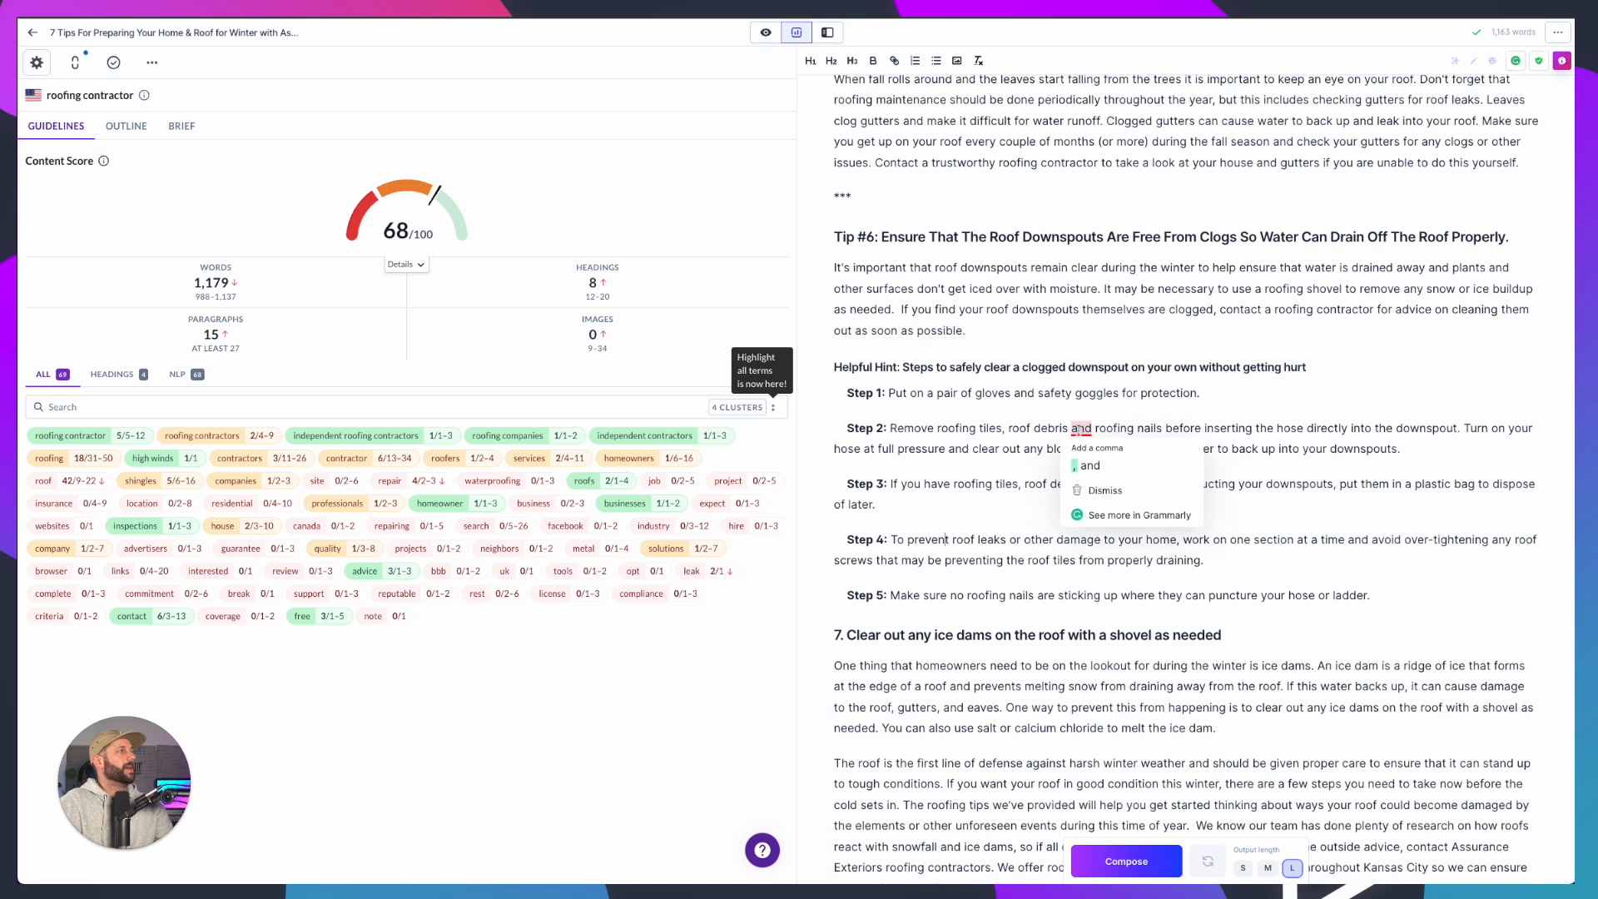
pyautogui.click(1334, 365)
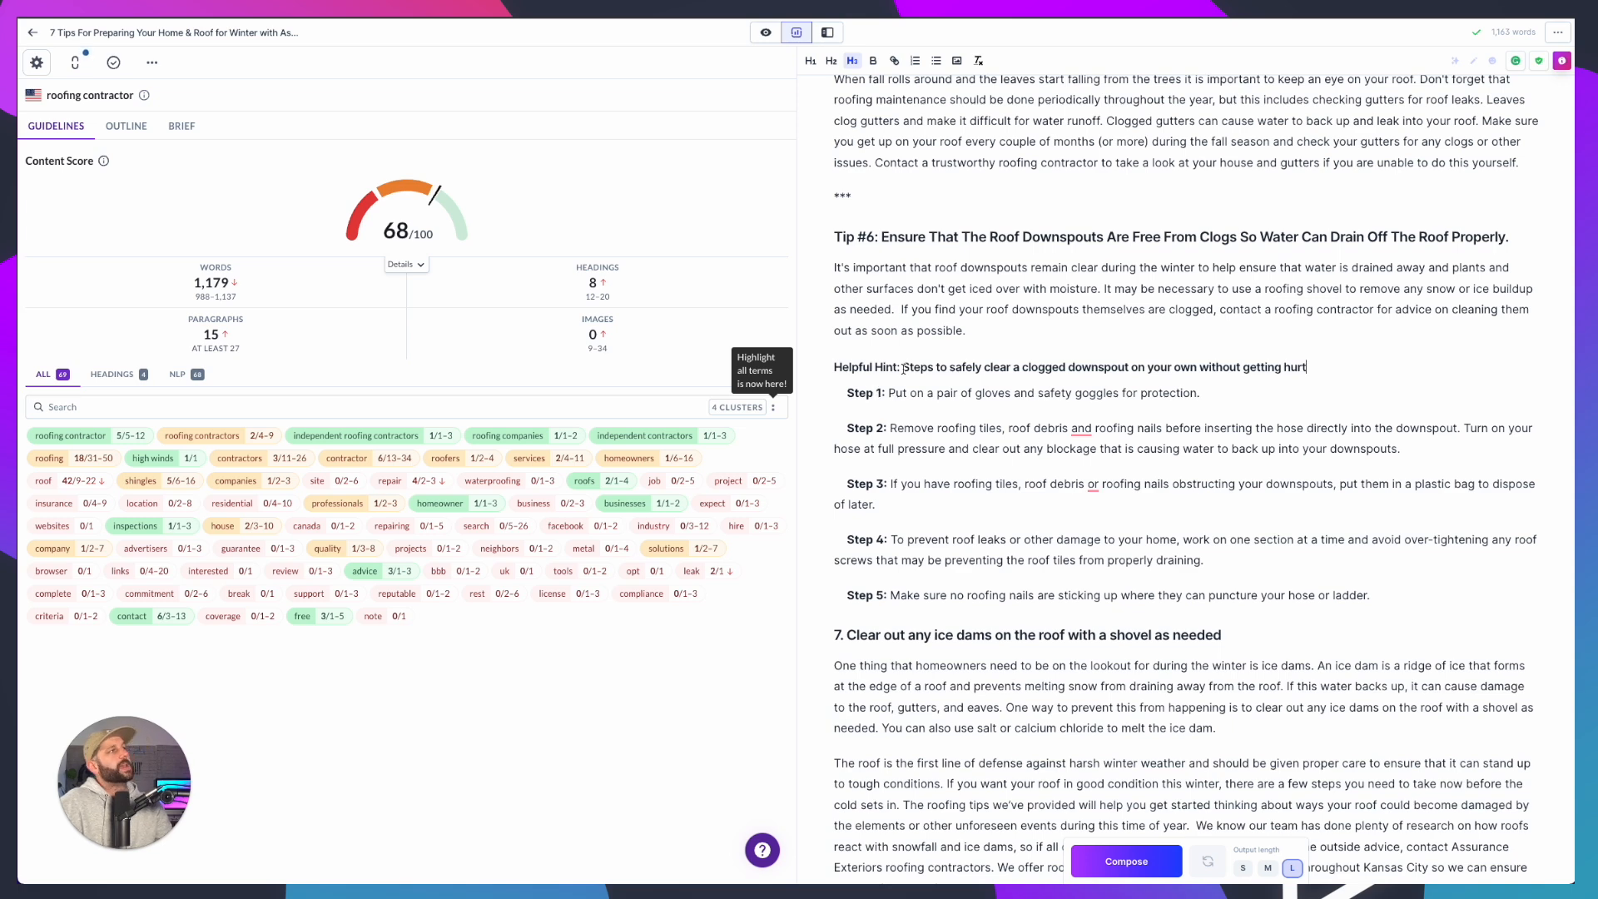
pyautogui.moveTo(825, 362); pyautogui.dragTo(1421, 584)
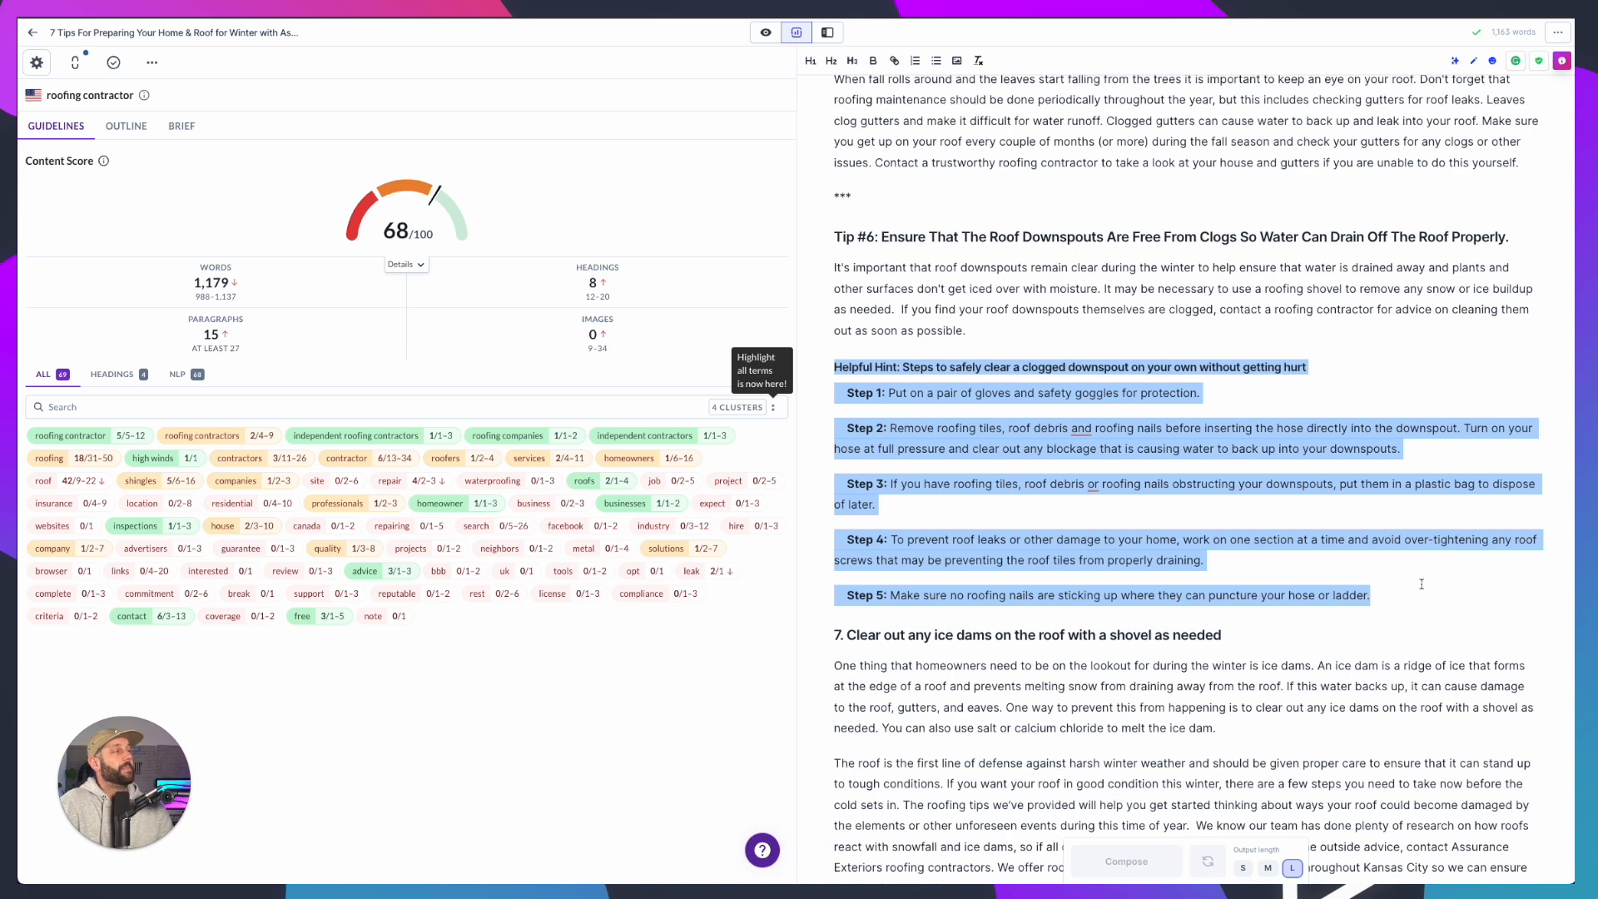
pyautogui.click(1090, 543)
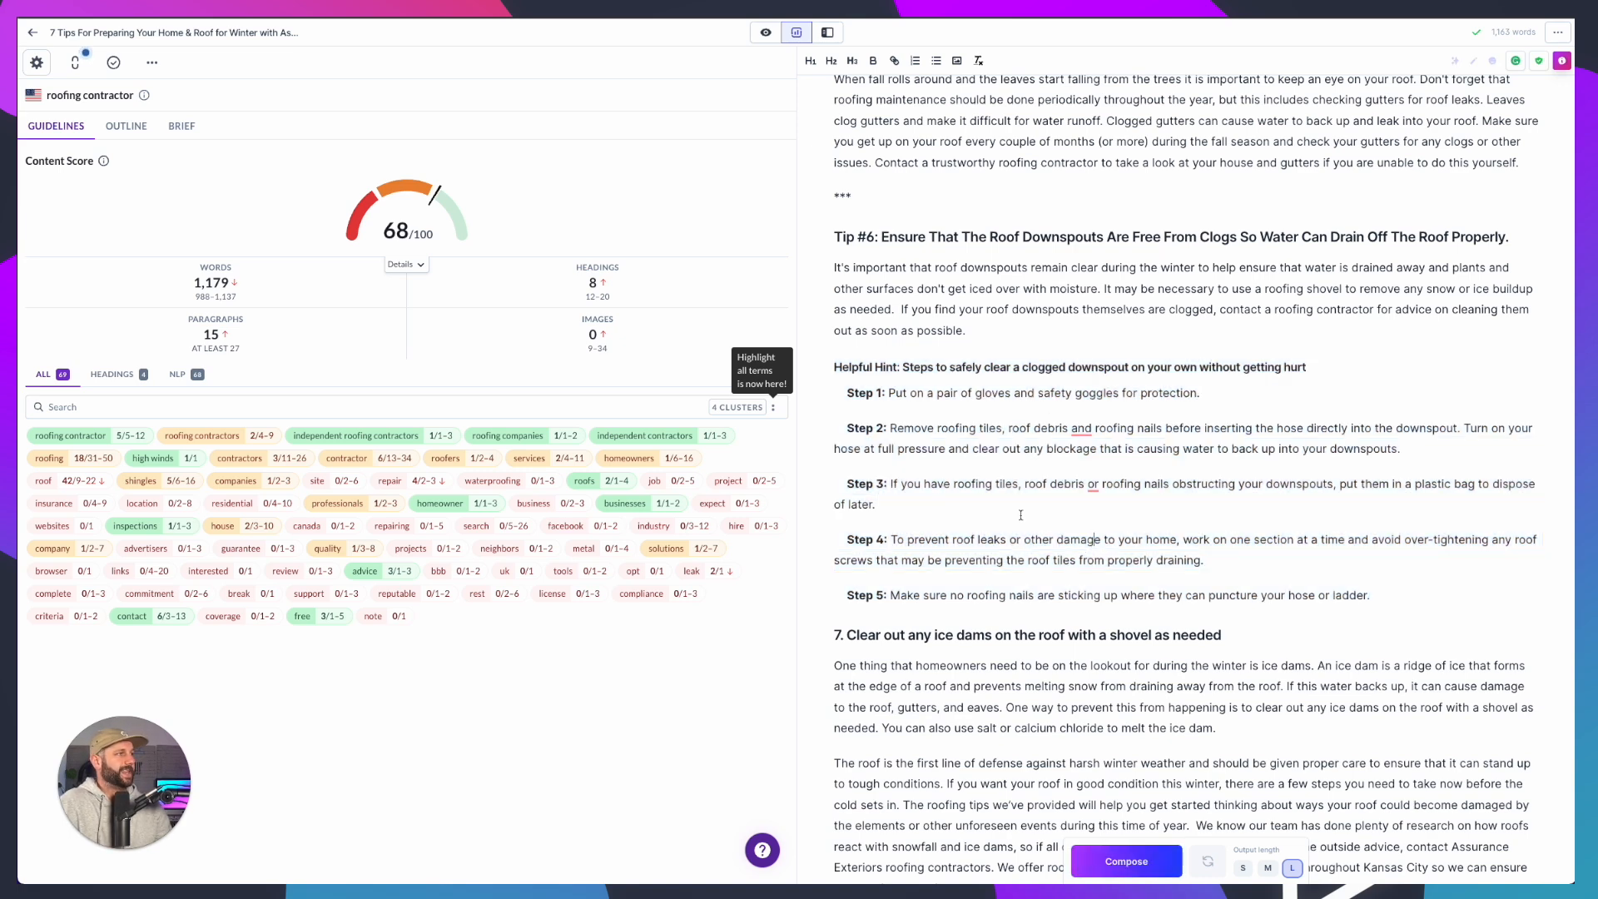
pyautogui.moveTo(1388, 597); pyautogui.dragTo(838, 358)
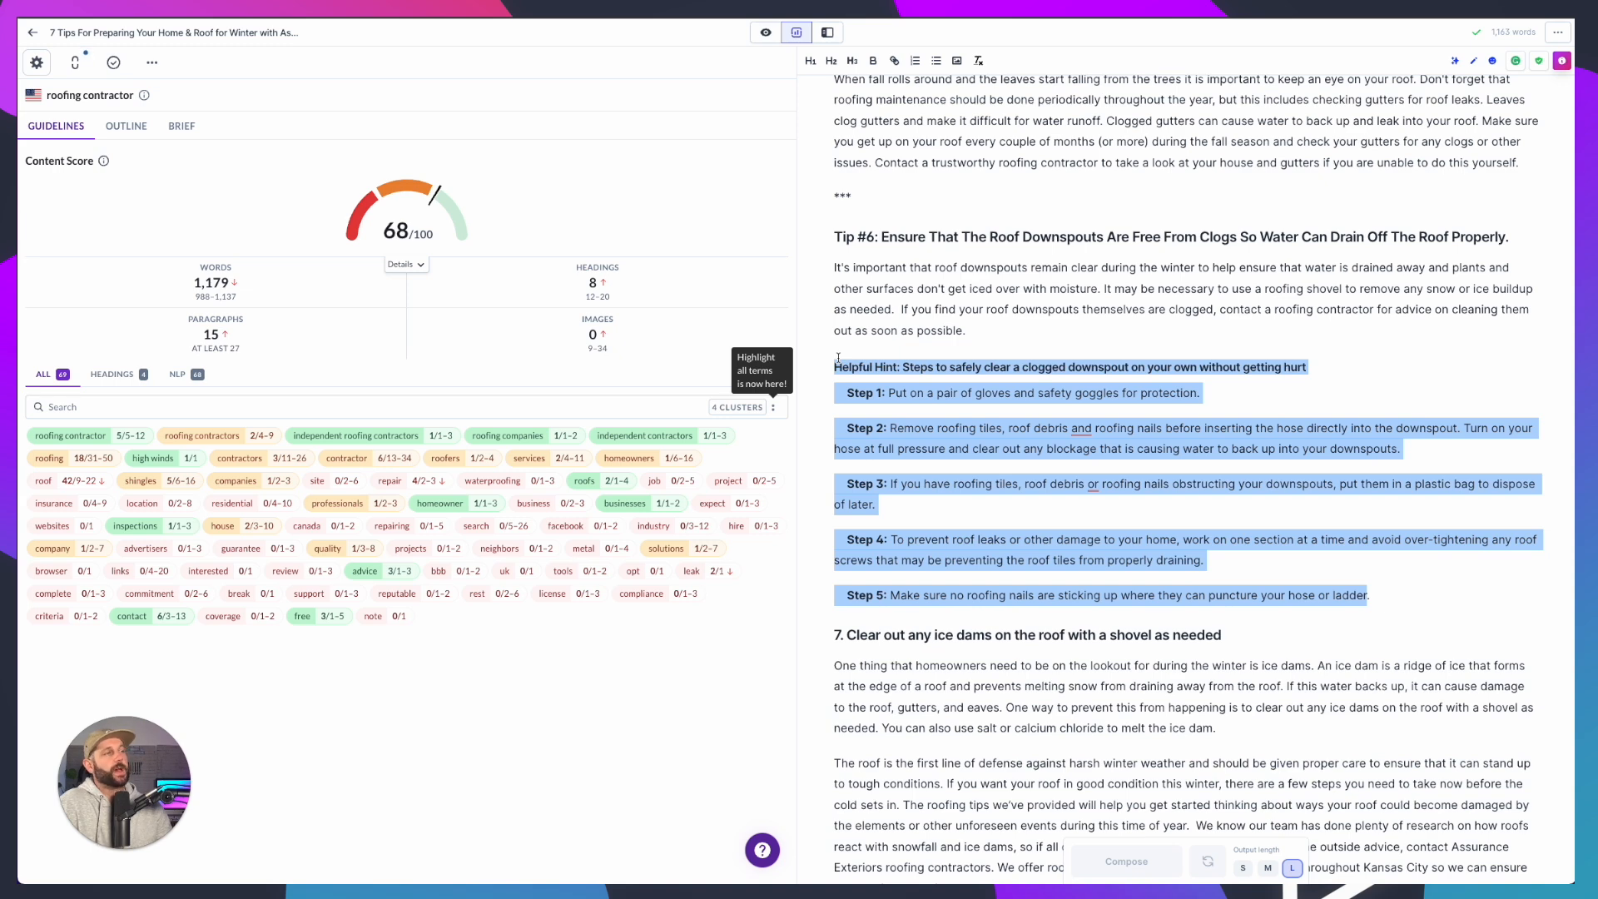
pyautogui.click(965, 382)
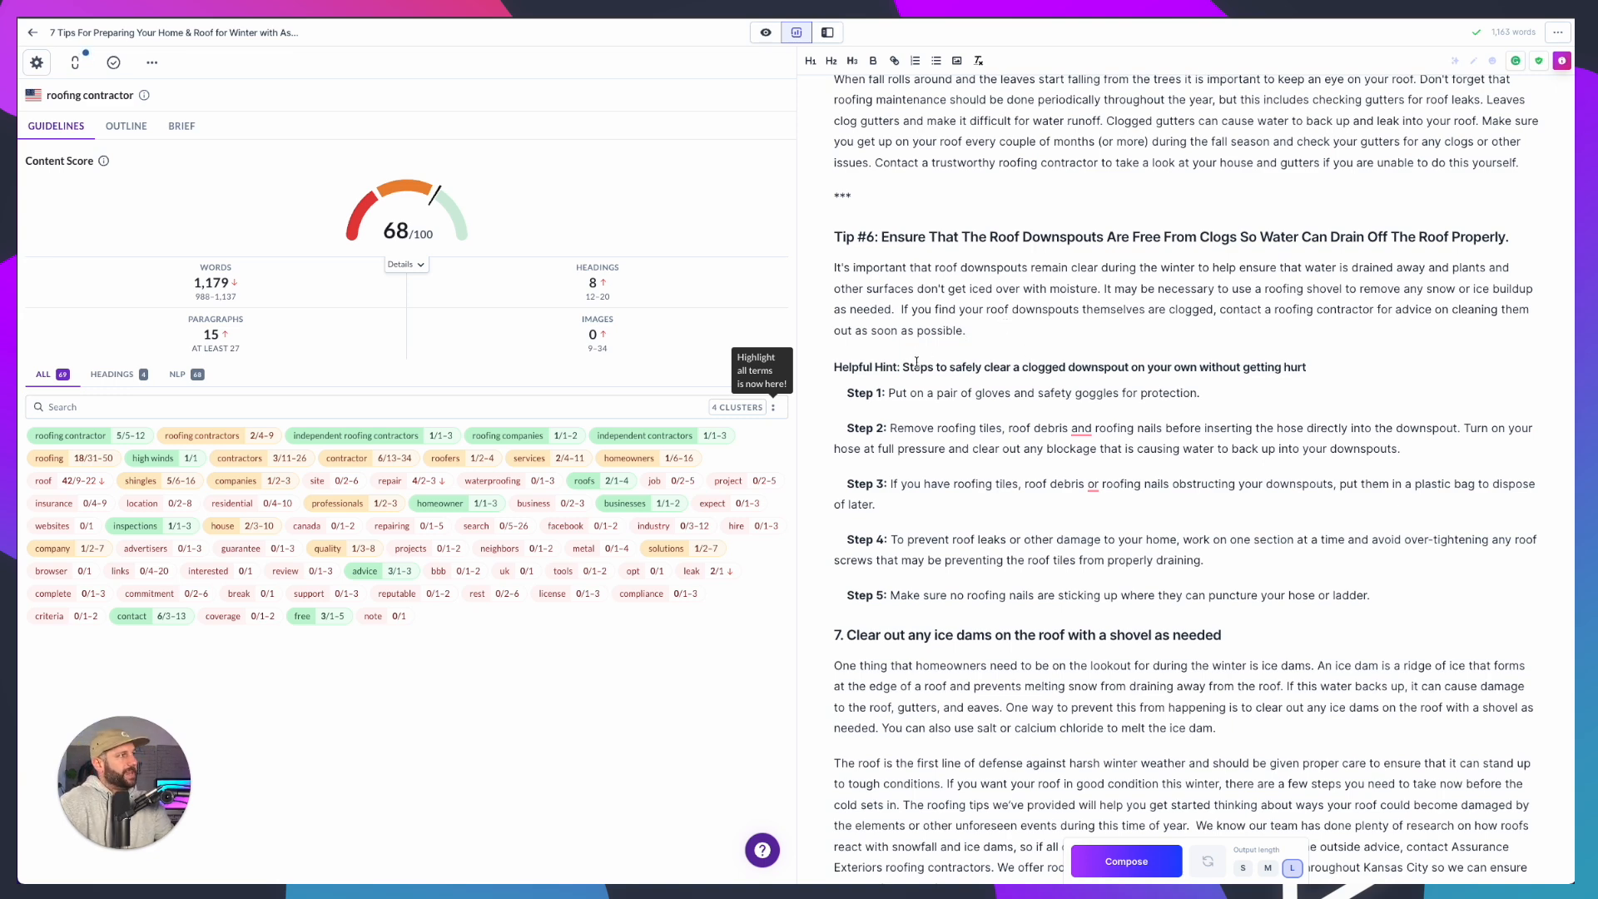
pyautogui.moveTo(902, 367); pyautogui.dragTo(1306, 367)
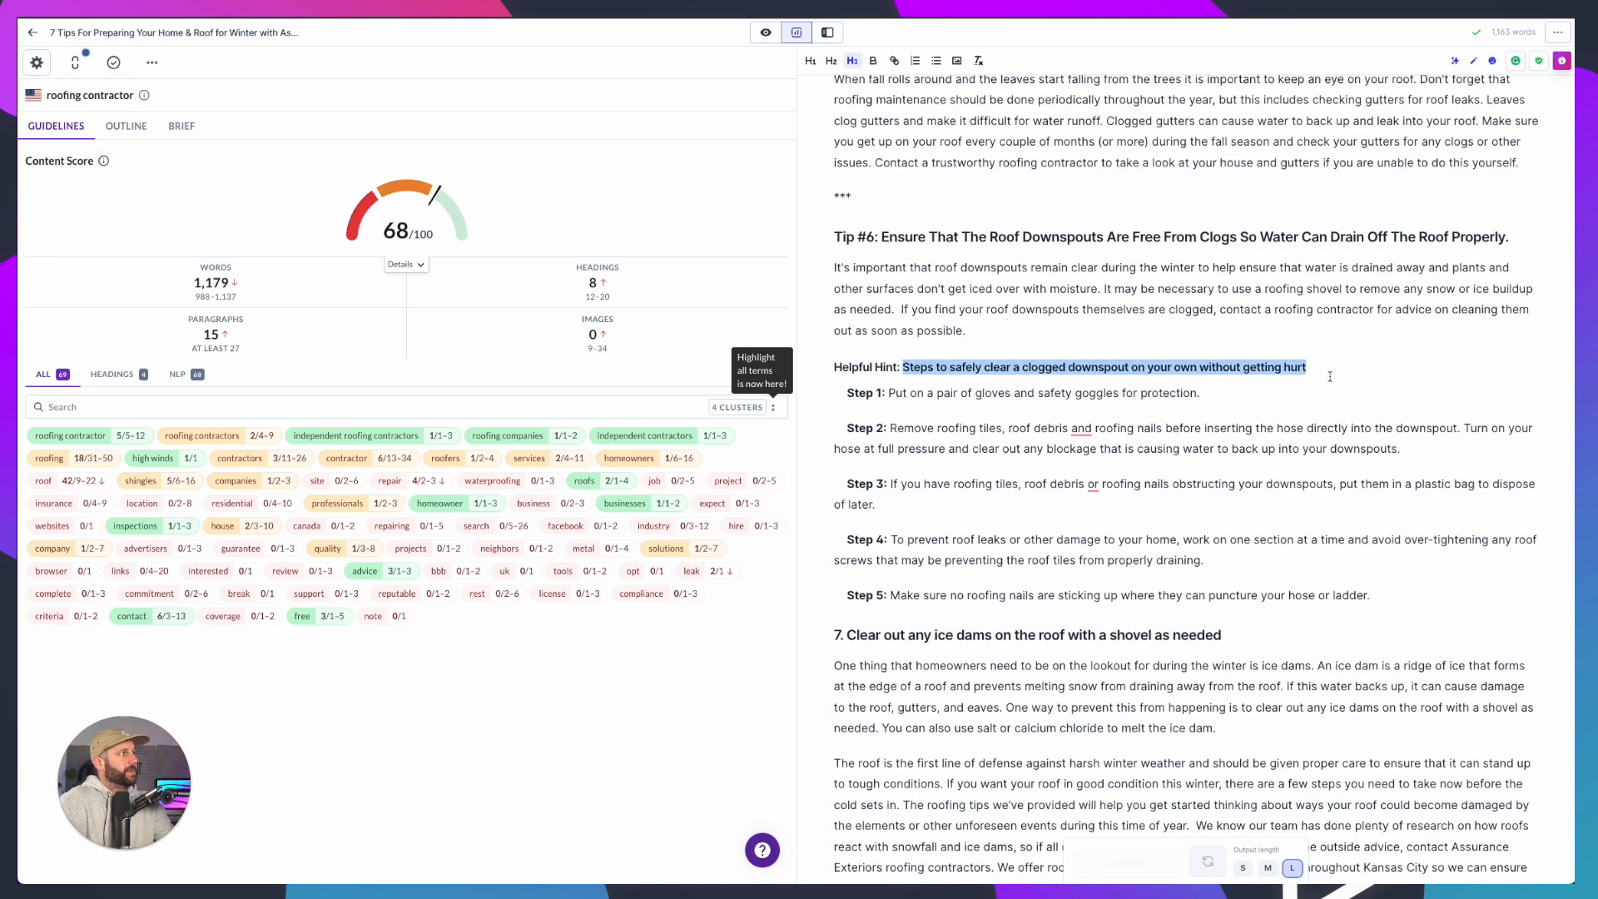
pyautogui.click(853, 61)
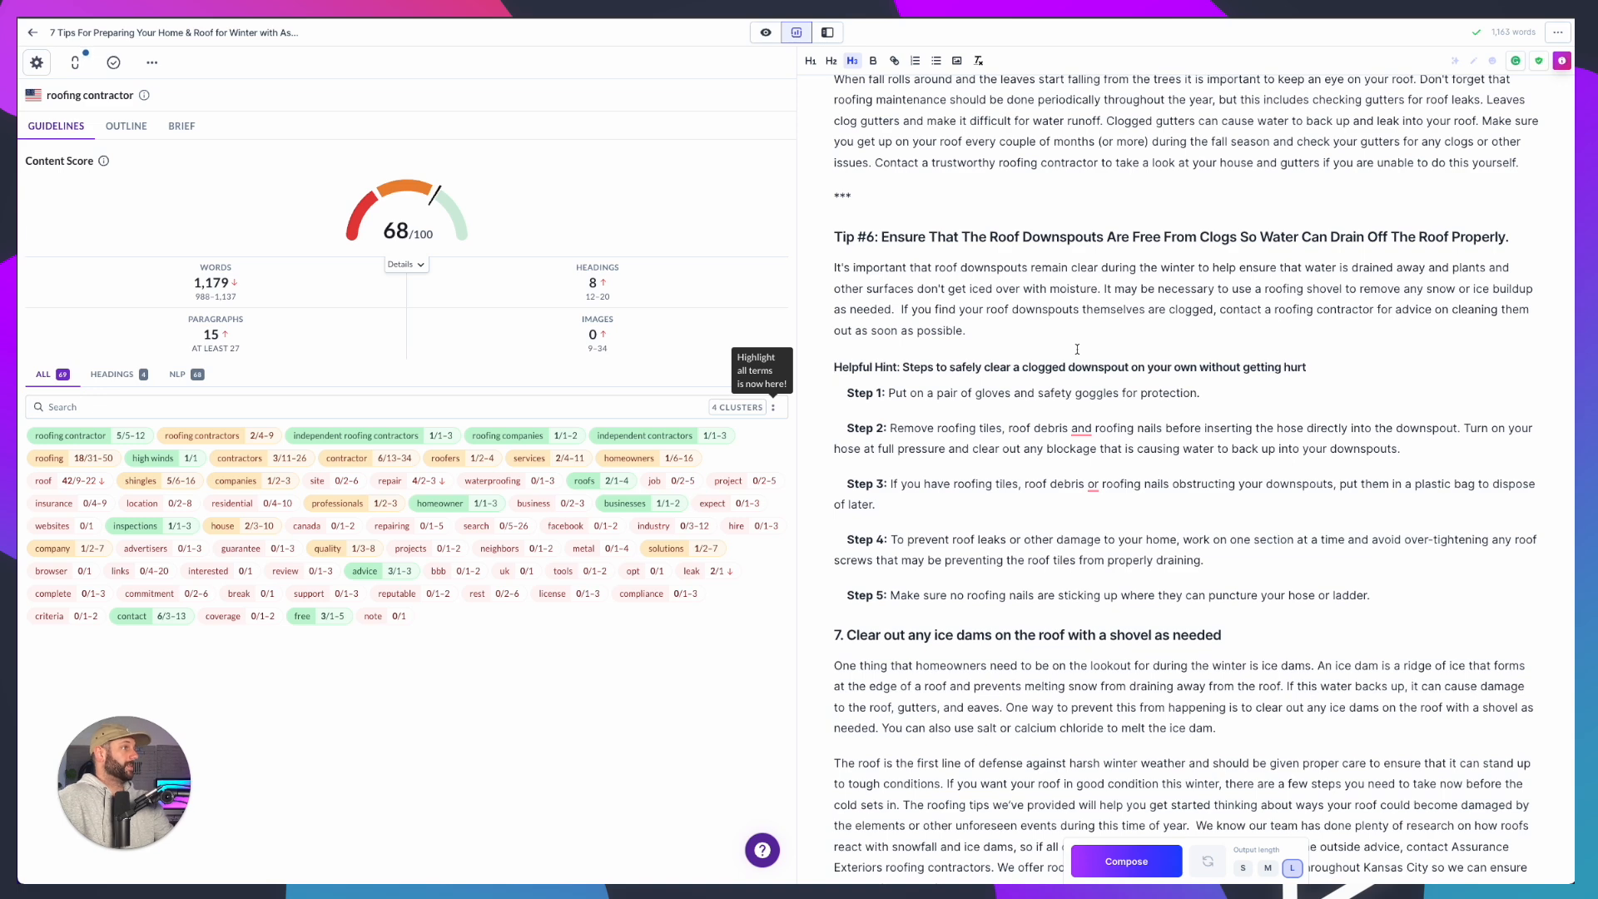
# Insert "you can clear them out yourself, or" before "contact a roofing contractor" in the Tip #6 paragraph
pyautogui.click(1221, 309)
pyautogui.write('you can ')
pyautogui.write('clear the')
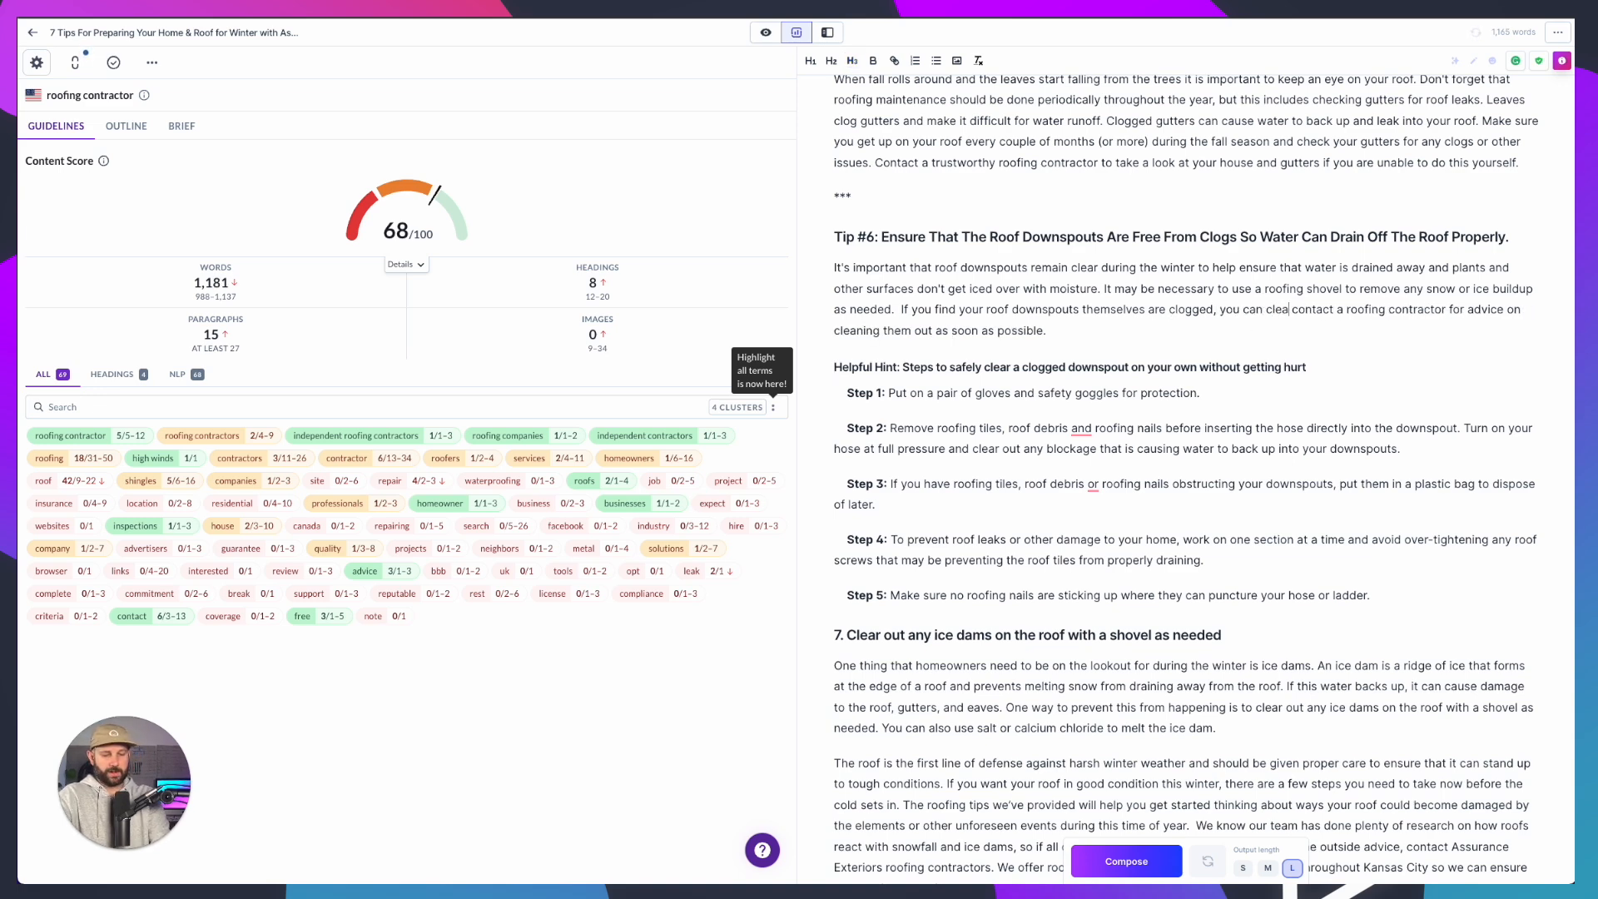
pyautogui.write('m out you')
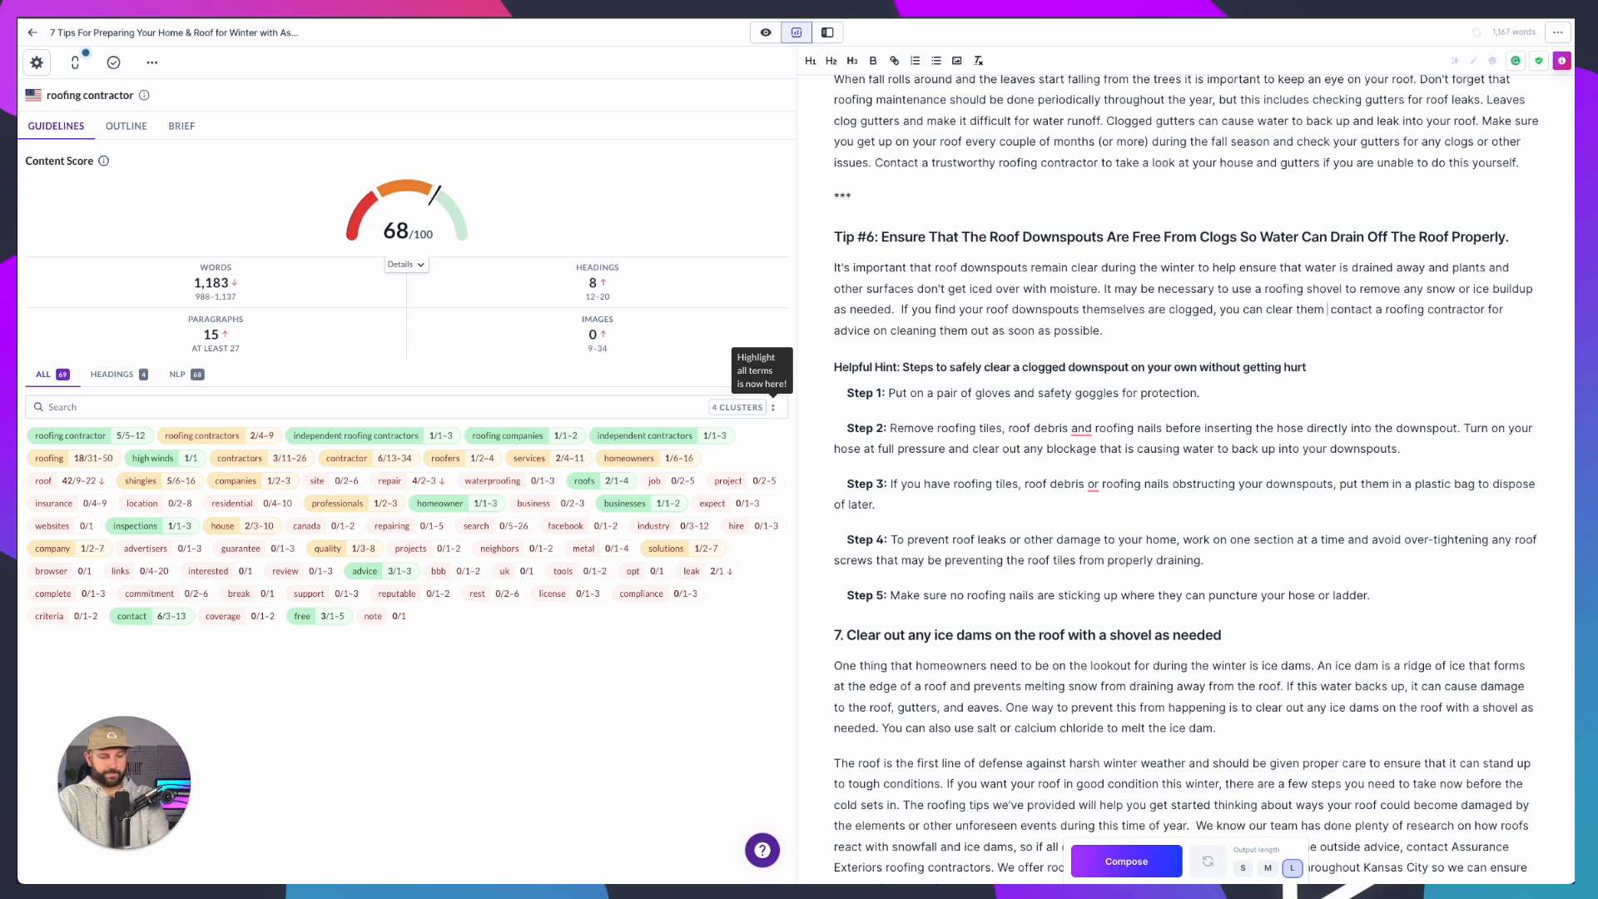
pyautogui.write('rself, or')
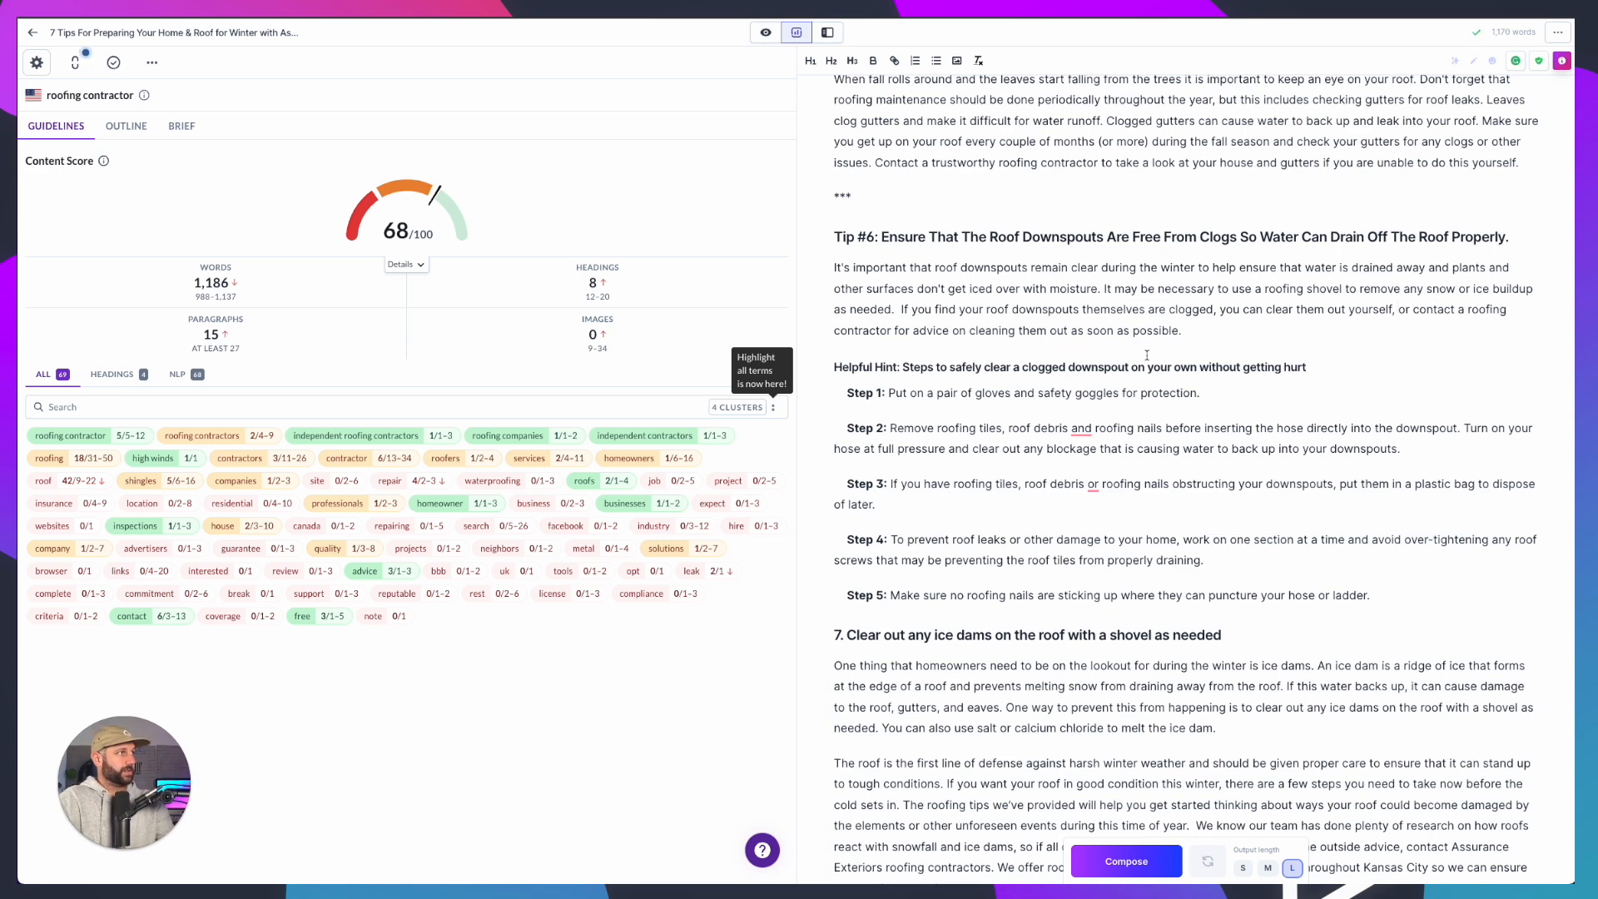
pyautogui.click(1281, 340)
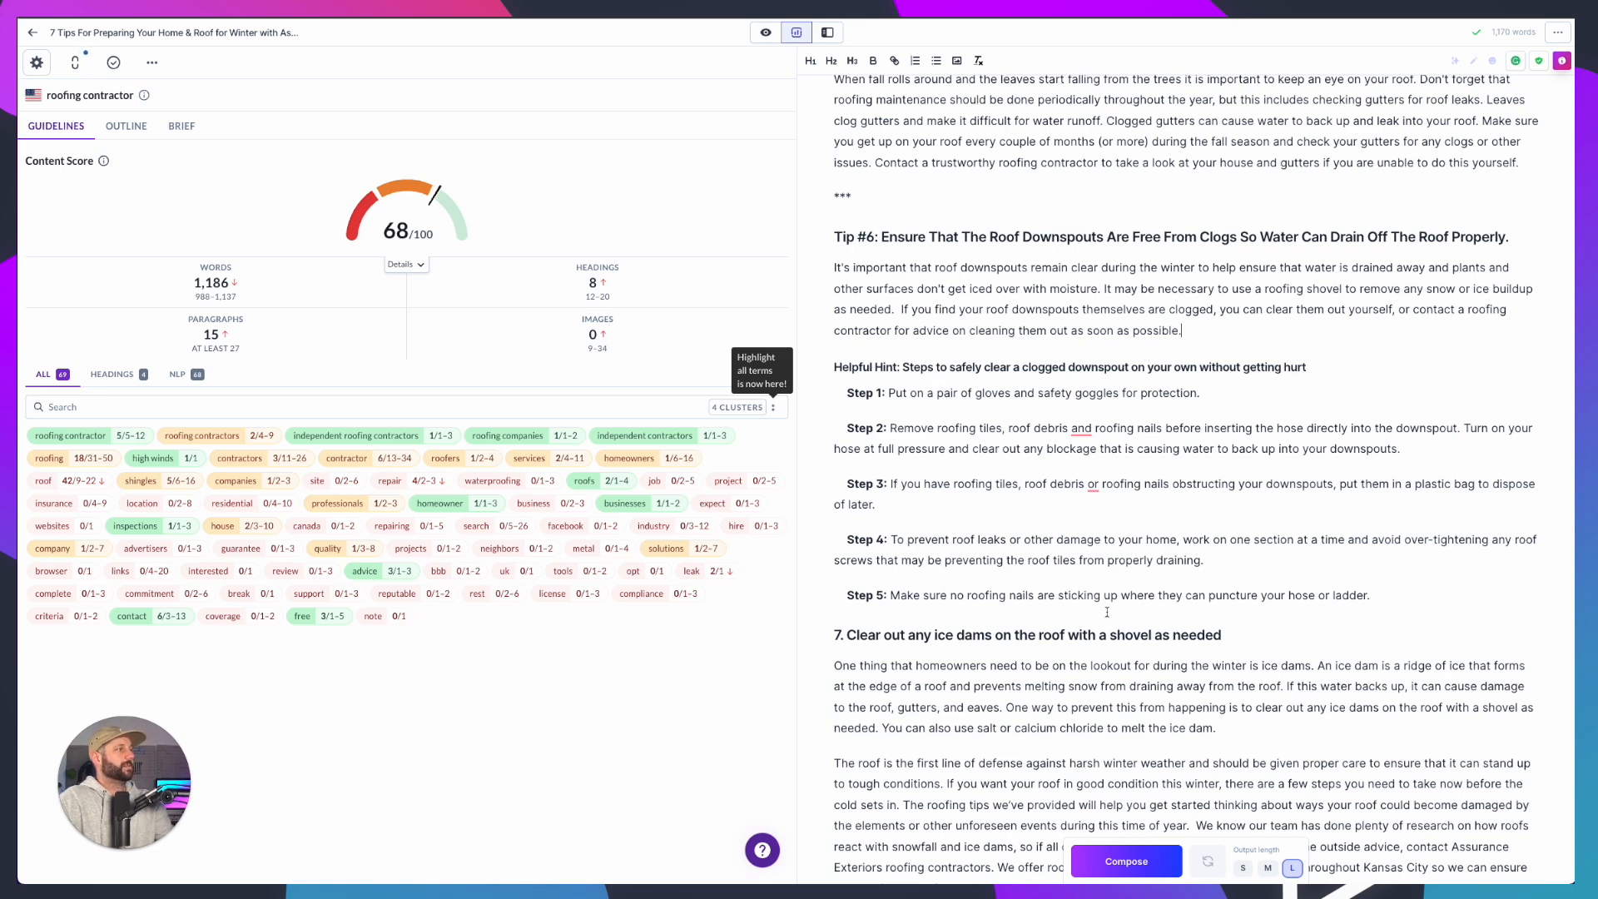
# Change the "7." prefix of the ice dams heading to "Tip # 7:"
pyautogui.scroll(-2, 1107, 613)
pyautogui.click(839, 471)
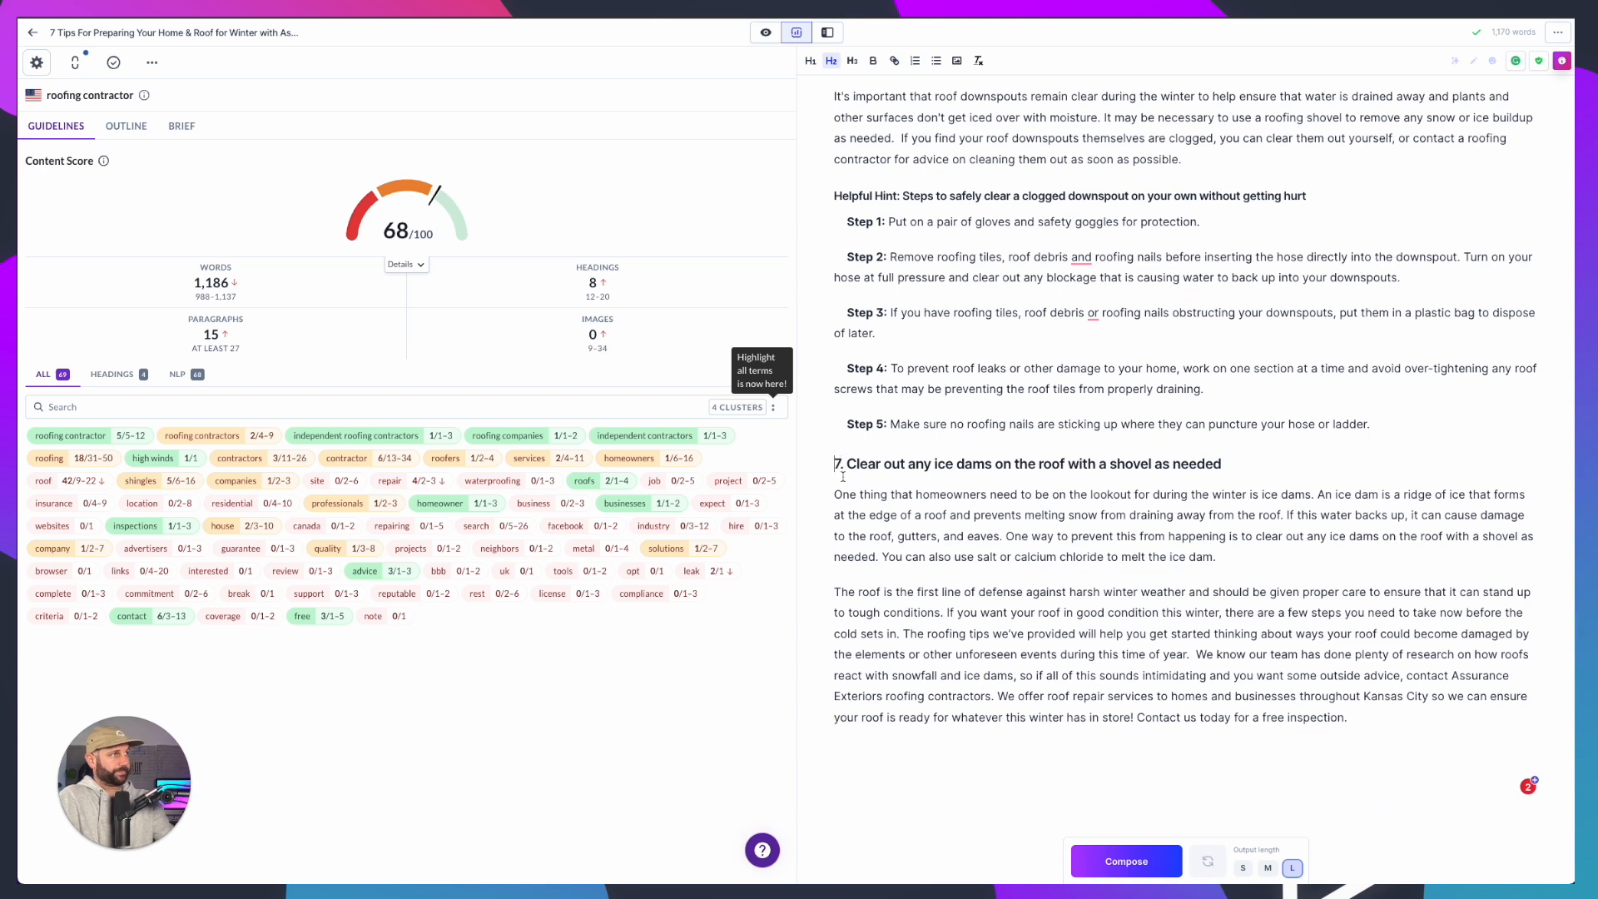
pyautogui.write('Tip #')
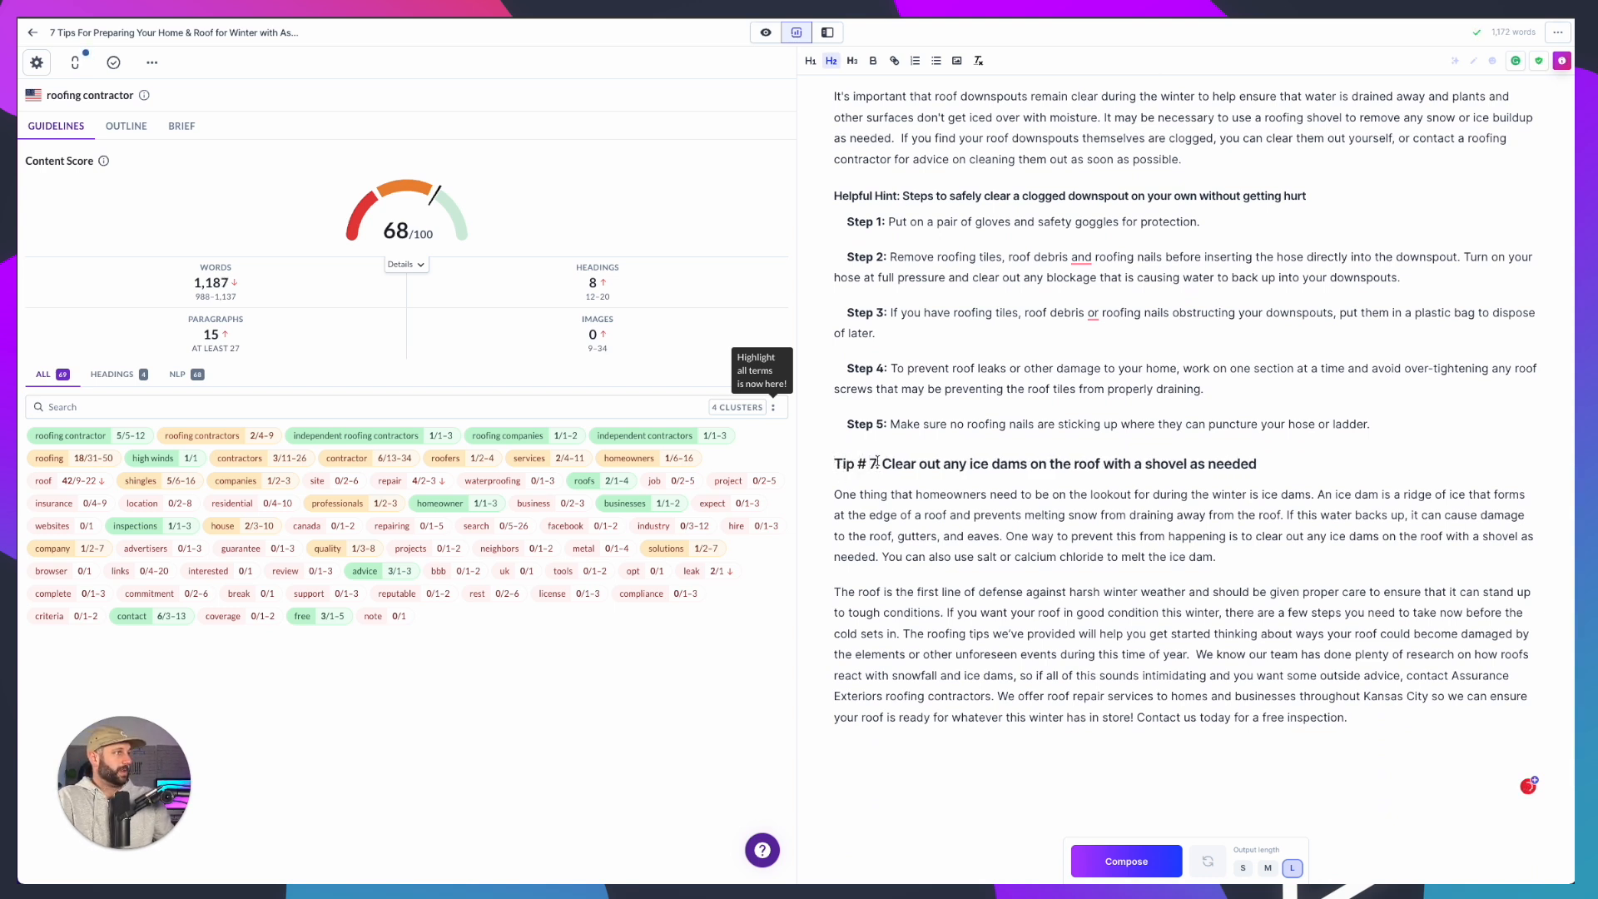
pyautogui.press('BackSpace')
pyautogui.write(':')
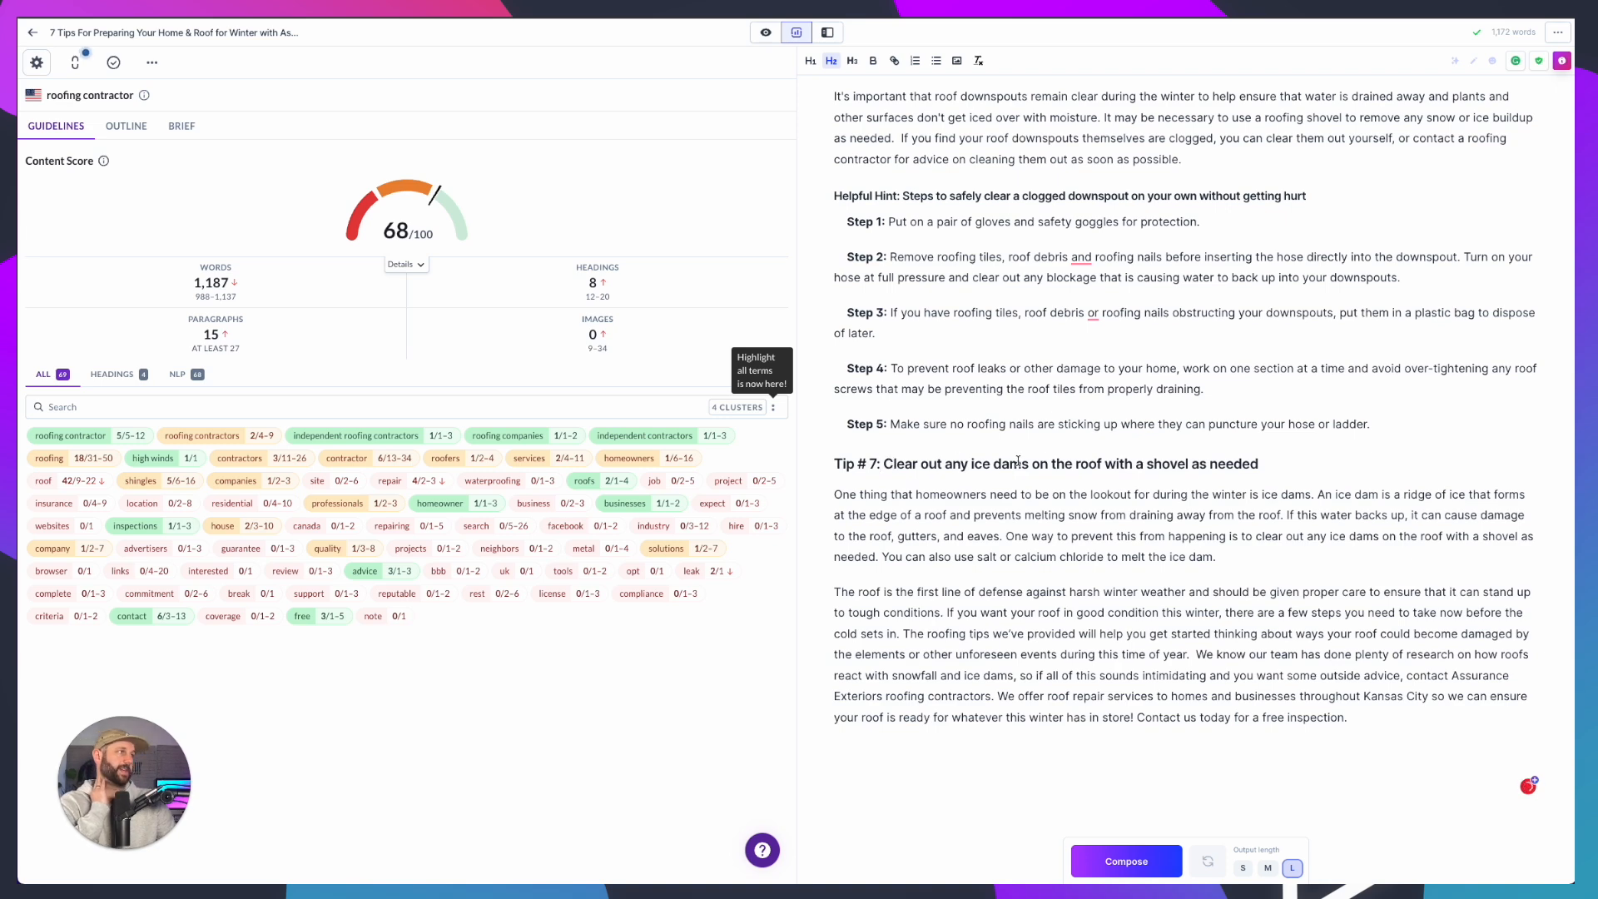
# Capitalize "Out" in the Tip # 7 heading about ice dams
pyautogui.scroll(1, 987, 460)
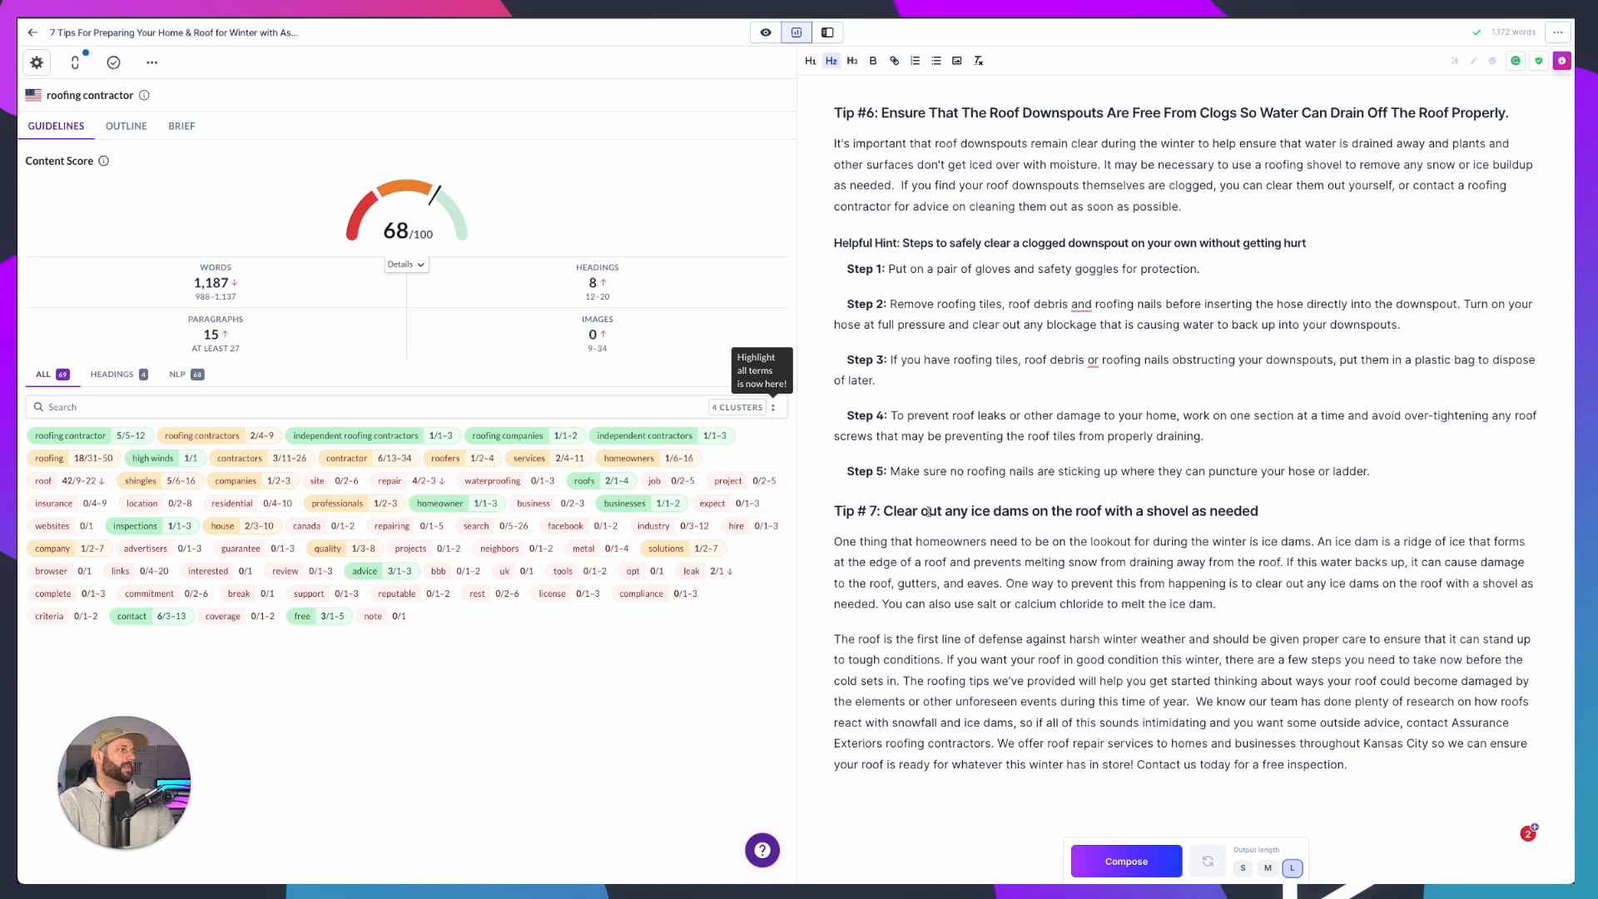
pyautogui.click(929, 511)
pyautogui.press('BackSpace')
pyautogui.write('O')
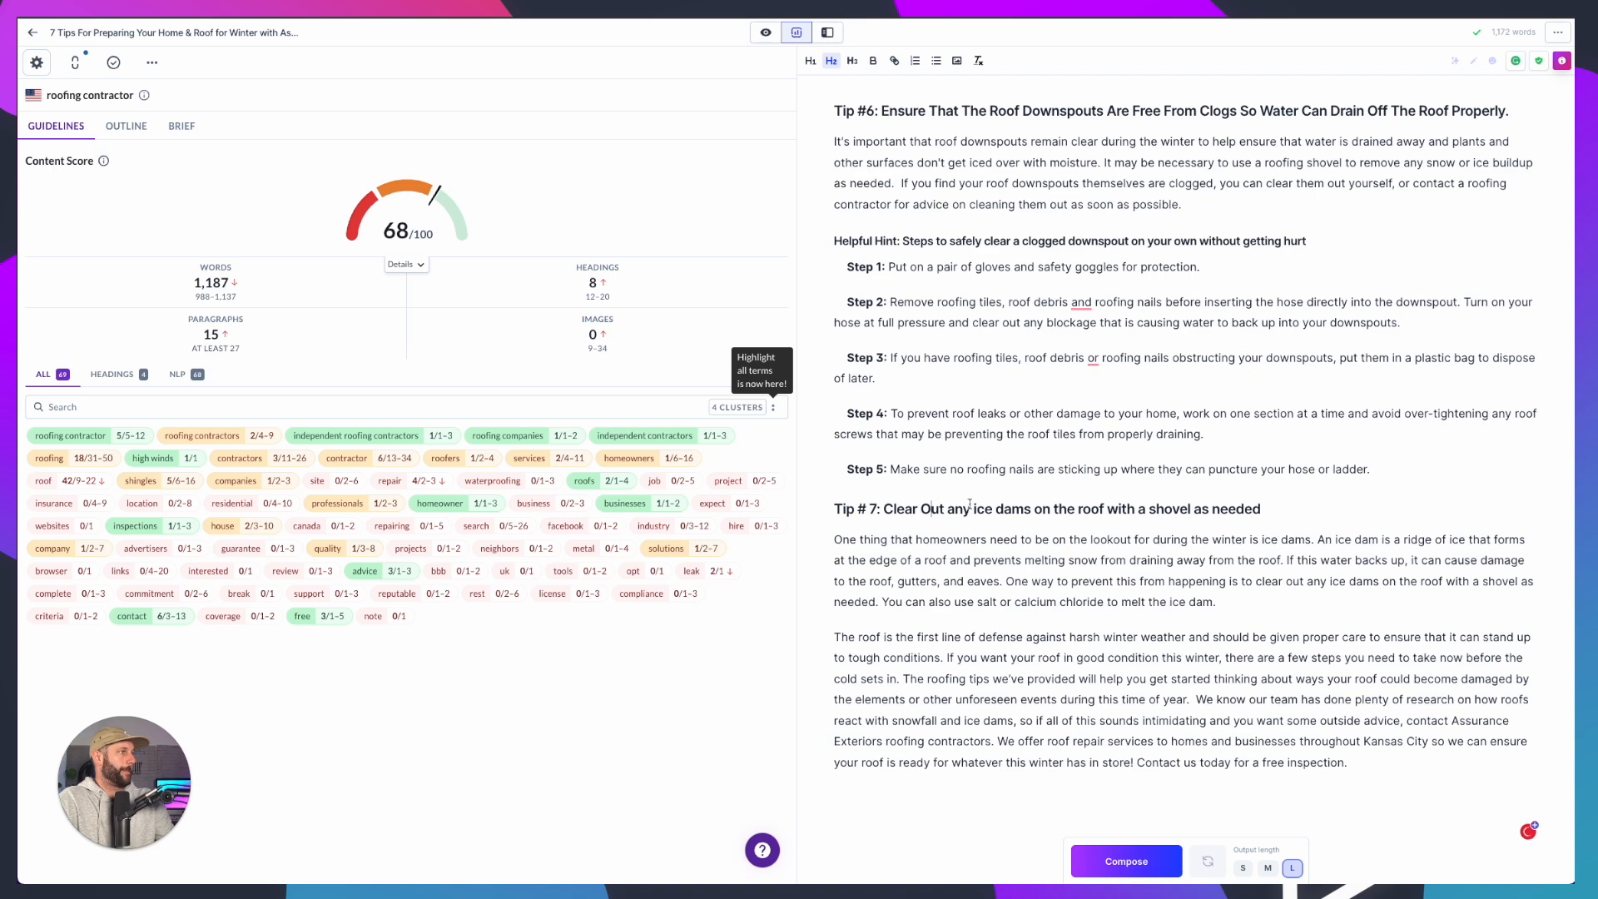
# Add a sentence beginning "Ice dams will also wear down the" to the end of the first paragraph under Tip # 7
pyautogui.scroll(-3, 1134, 540)
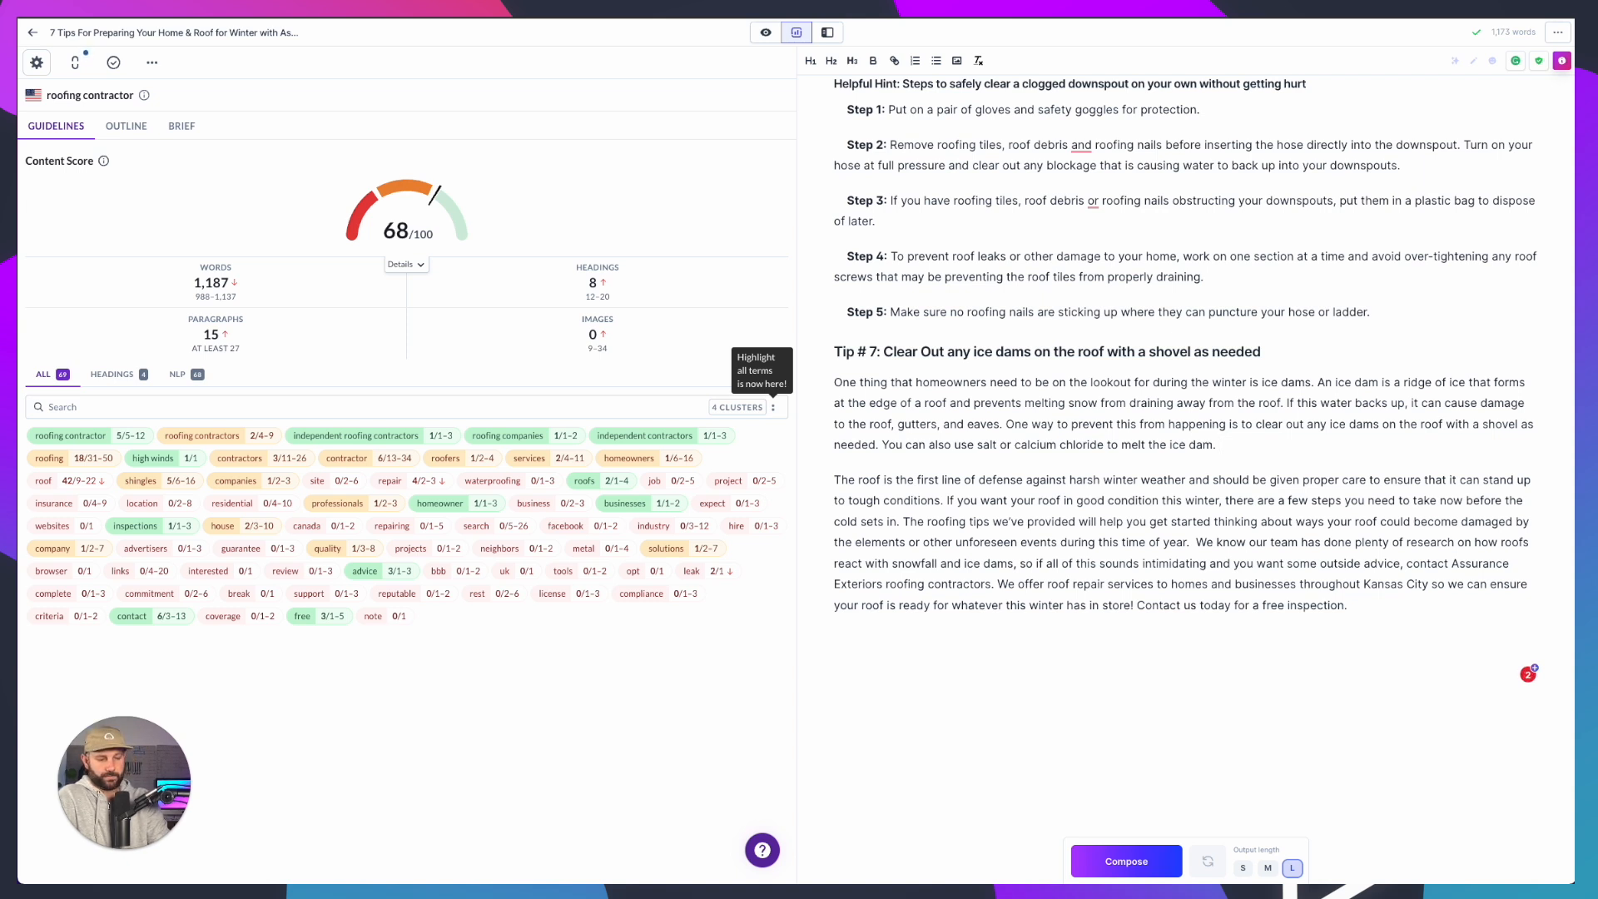
pyautogui.write('Ice dams a')
pyautogui.press('BackSpace')
pyautogui.write('will ')
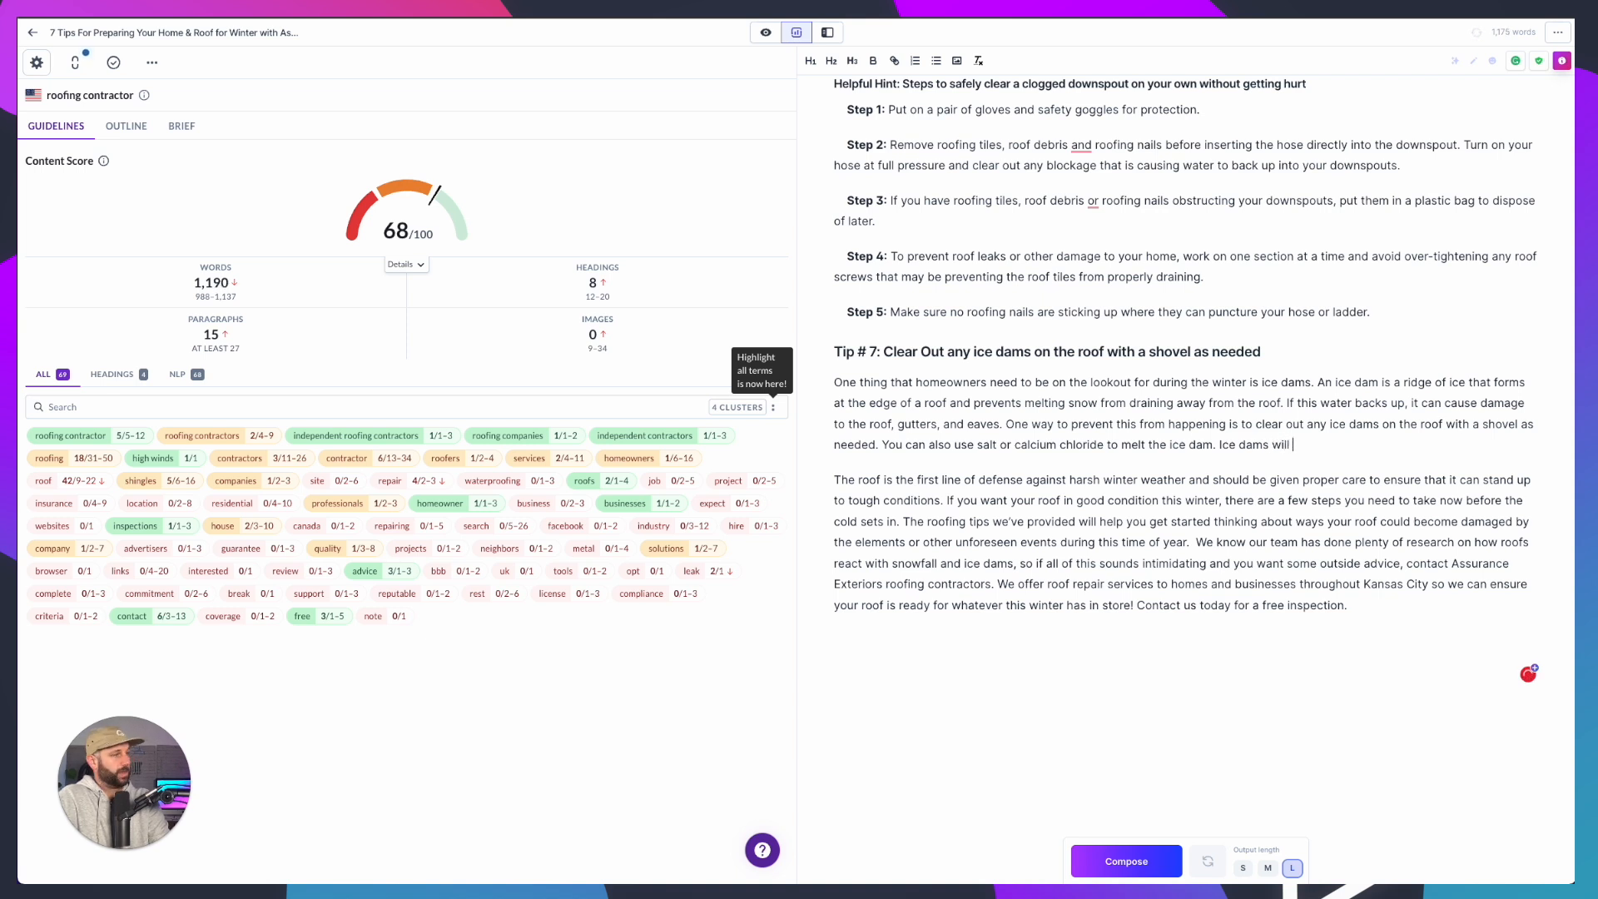
pyautogui.write('also wear ')
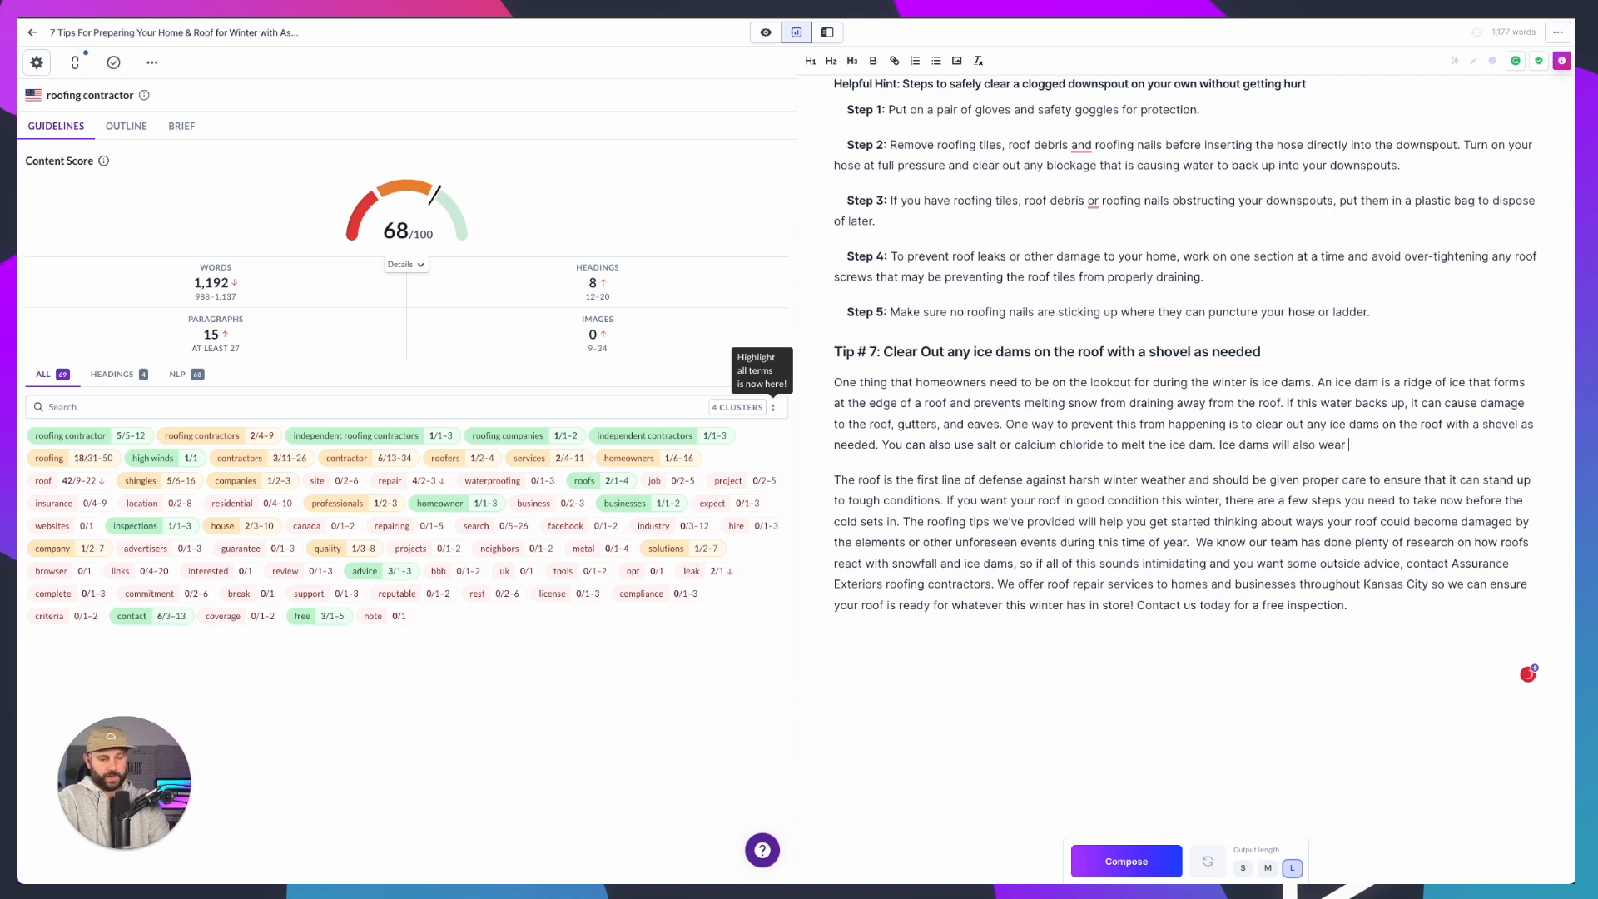
pyautogui.write('down your')
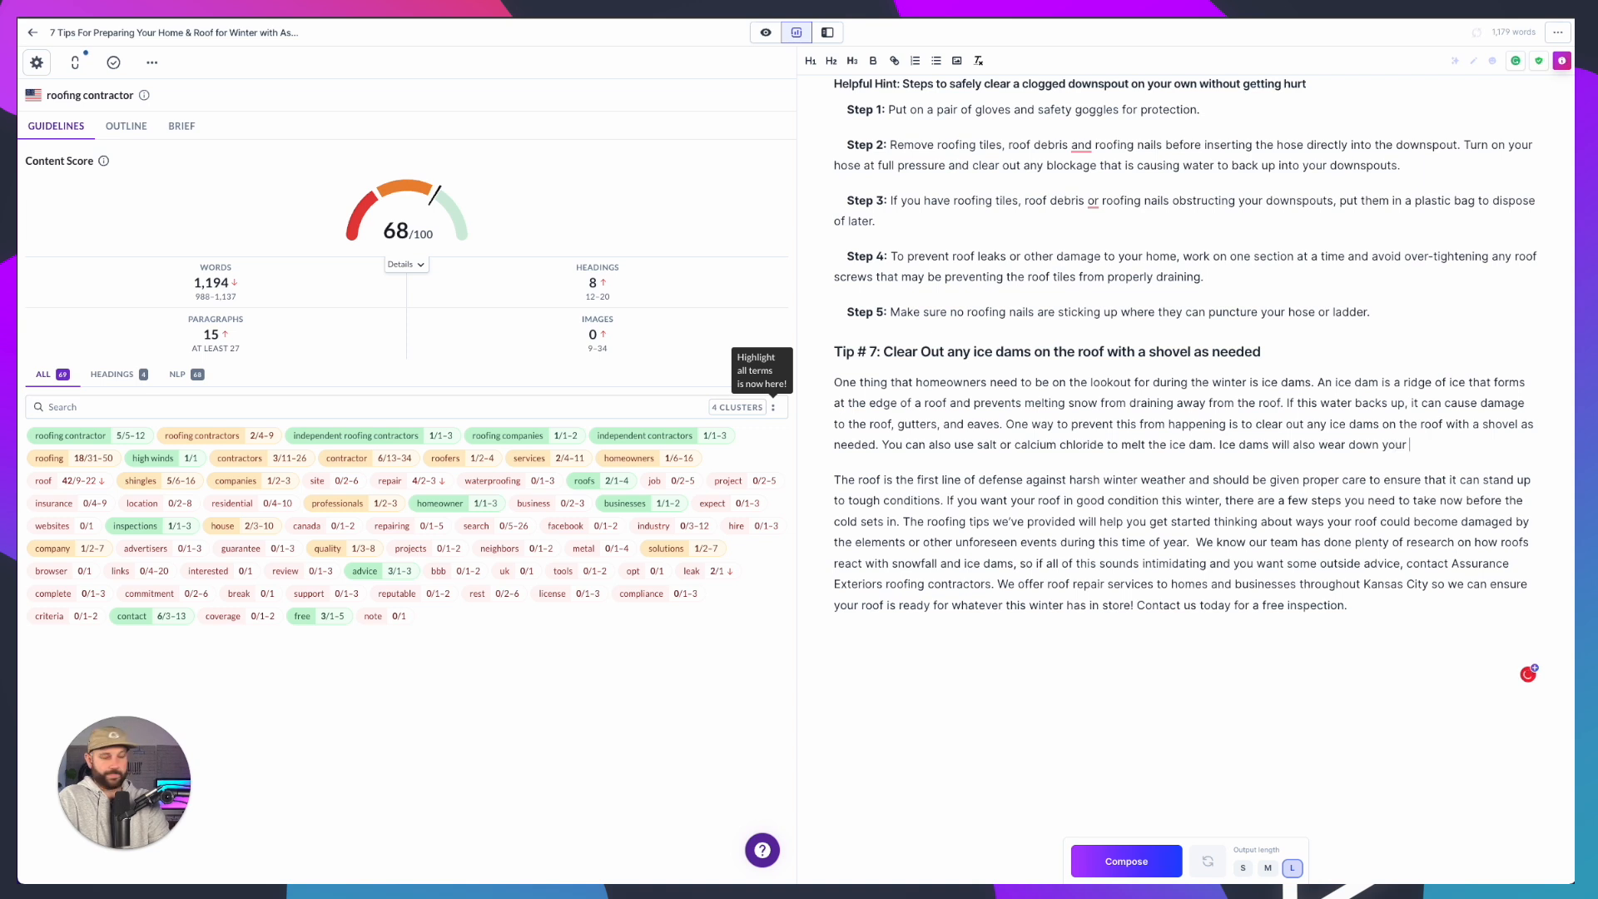
pyautogui.write(' house')
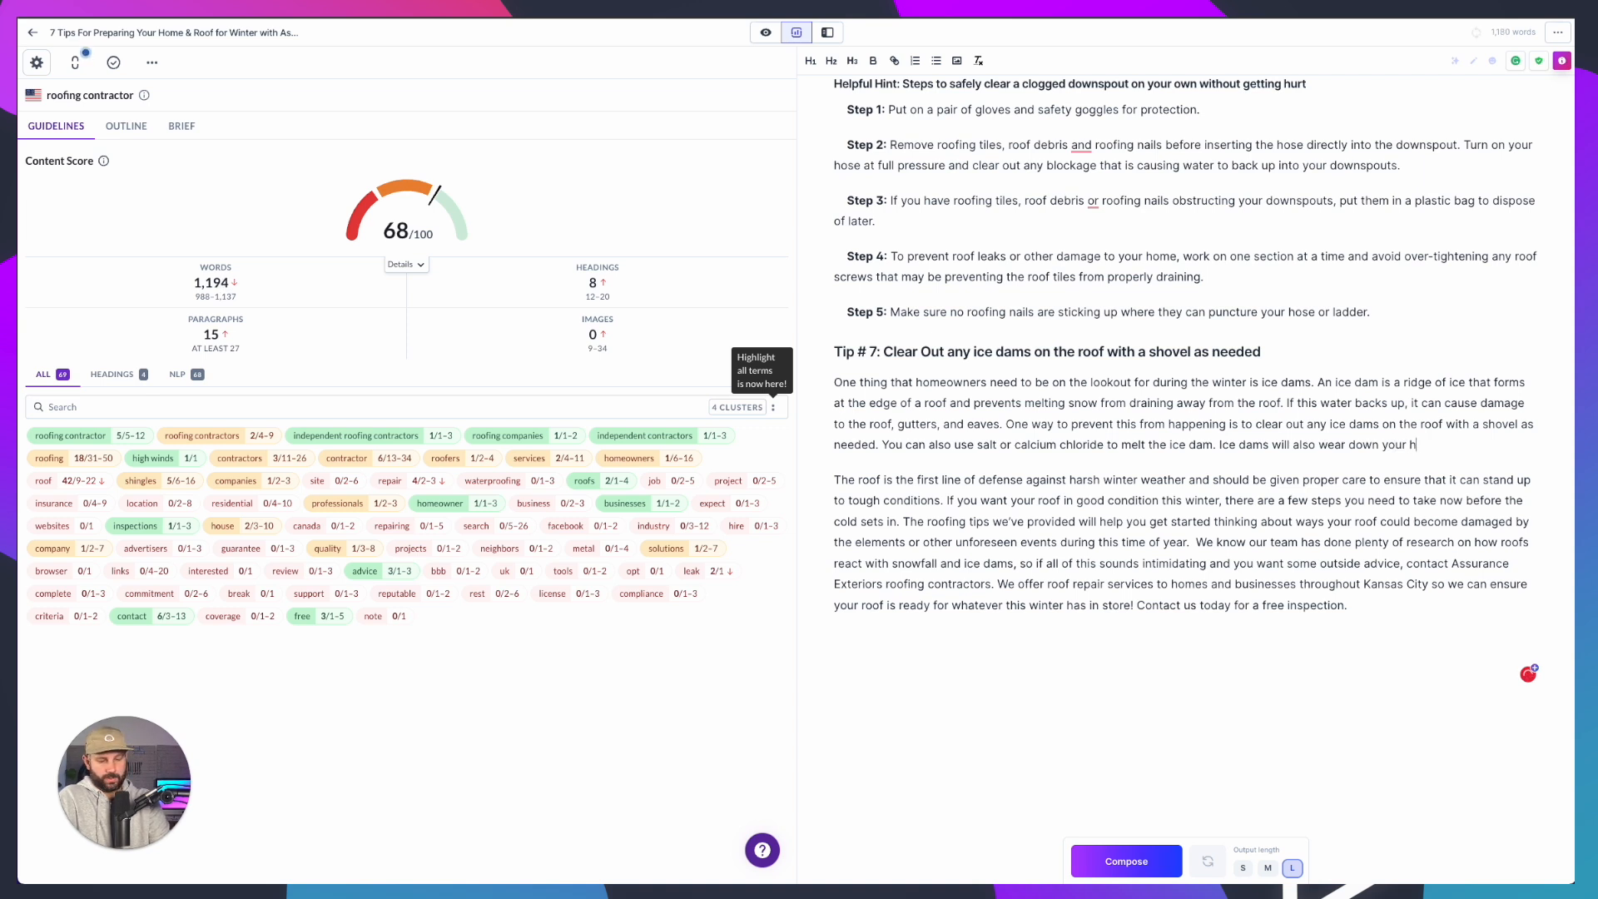
pyautogui.press('BackSpace')
pyautogui.press('BackSpace')
pyautogui.press('BackSpace')
pyautogui.press('BackSpace')
pyautogui.press('BackSpace')
pyautogui.press('BackSpace')
pyautogui.press('BackSpace')
pyautogui.press('BackSpace')
pyautogui.press('BackSpace')
pyautogui.press('BackSpace')
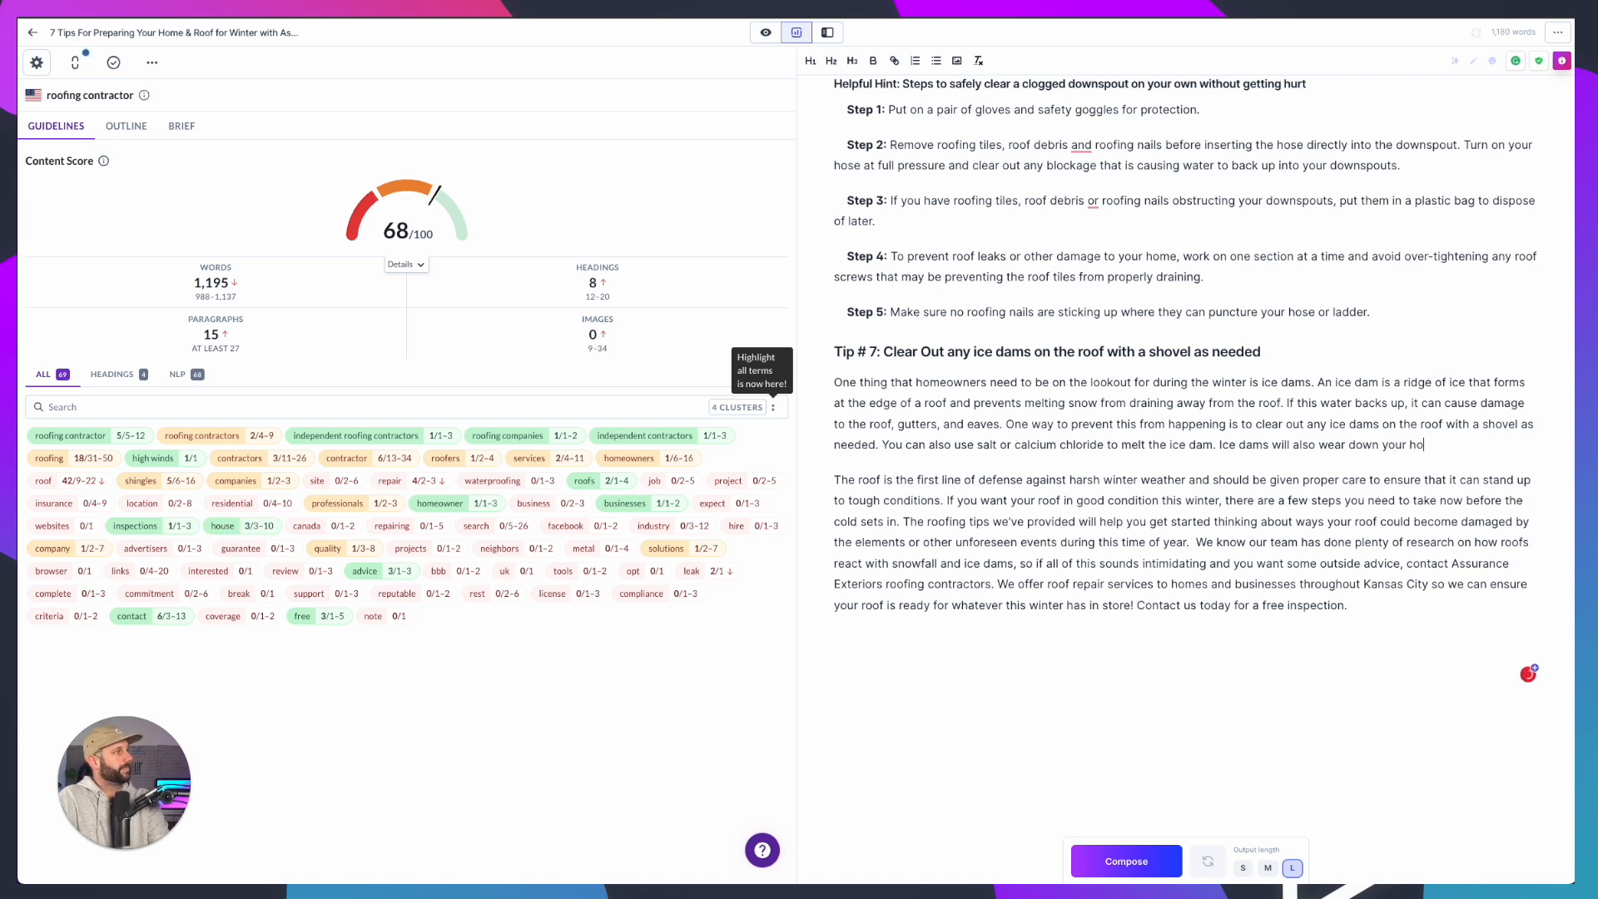
pyautogui.write('the w')
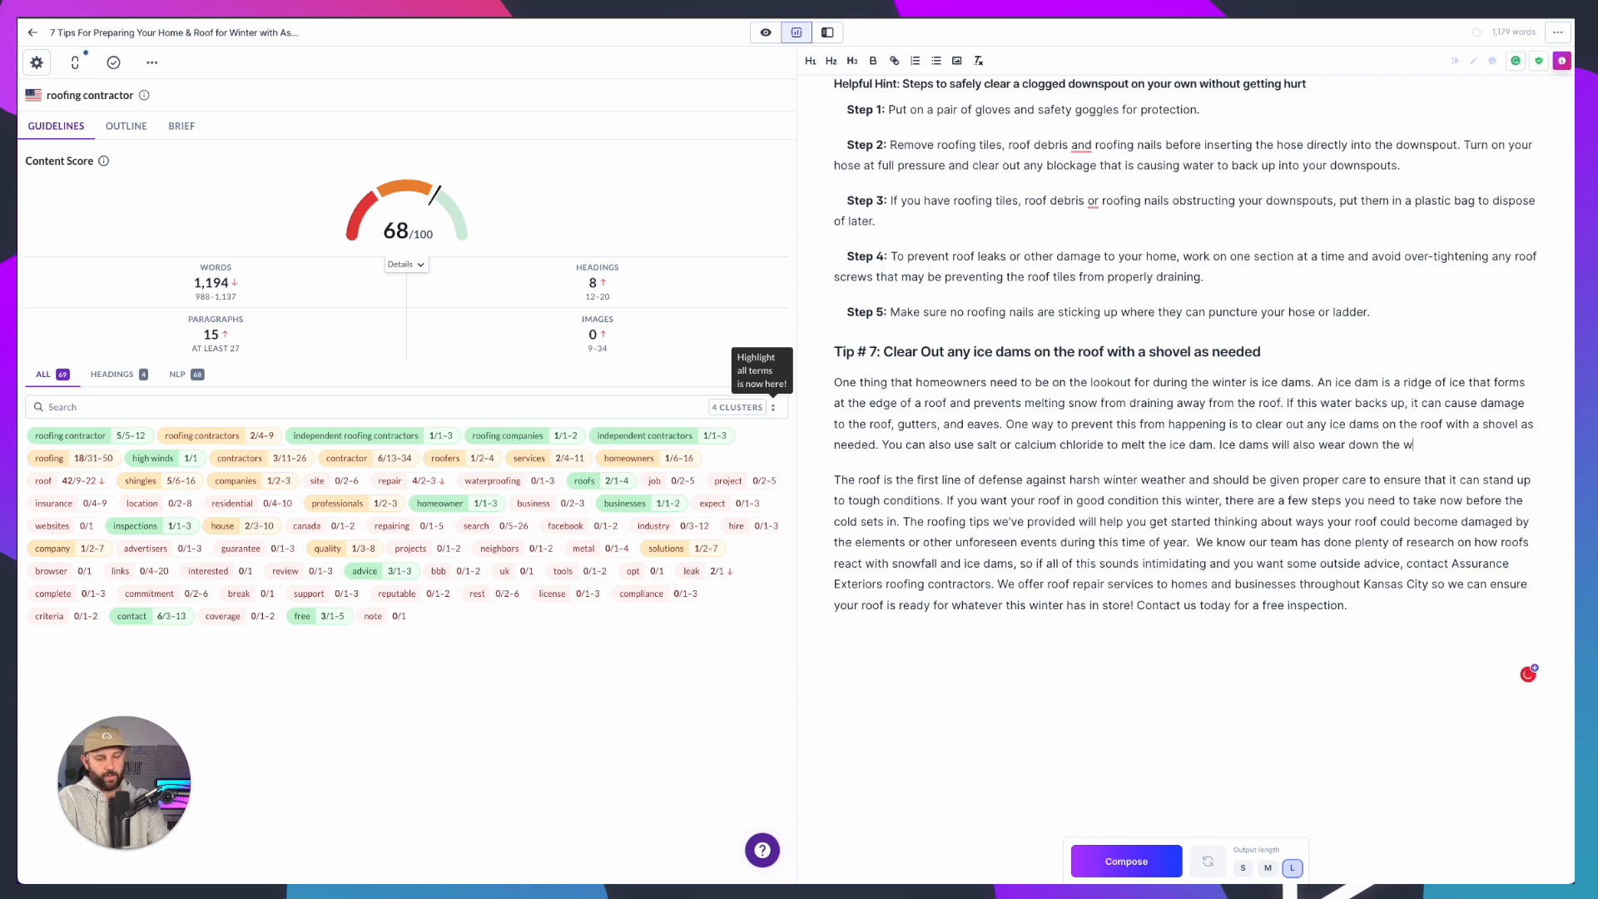
# Finish the Tip #7 paragraph's last sentence with "waterproofing on your house over time as well."
pyautogui.write('aterproofing')
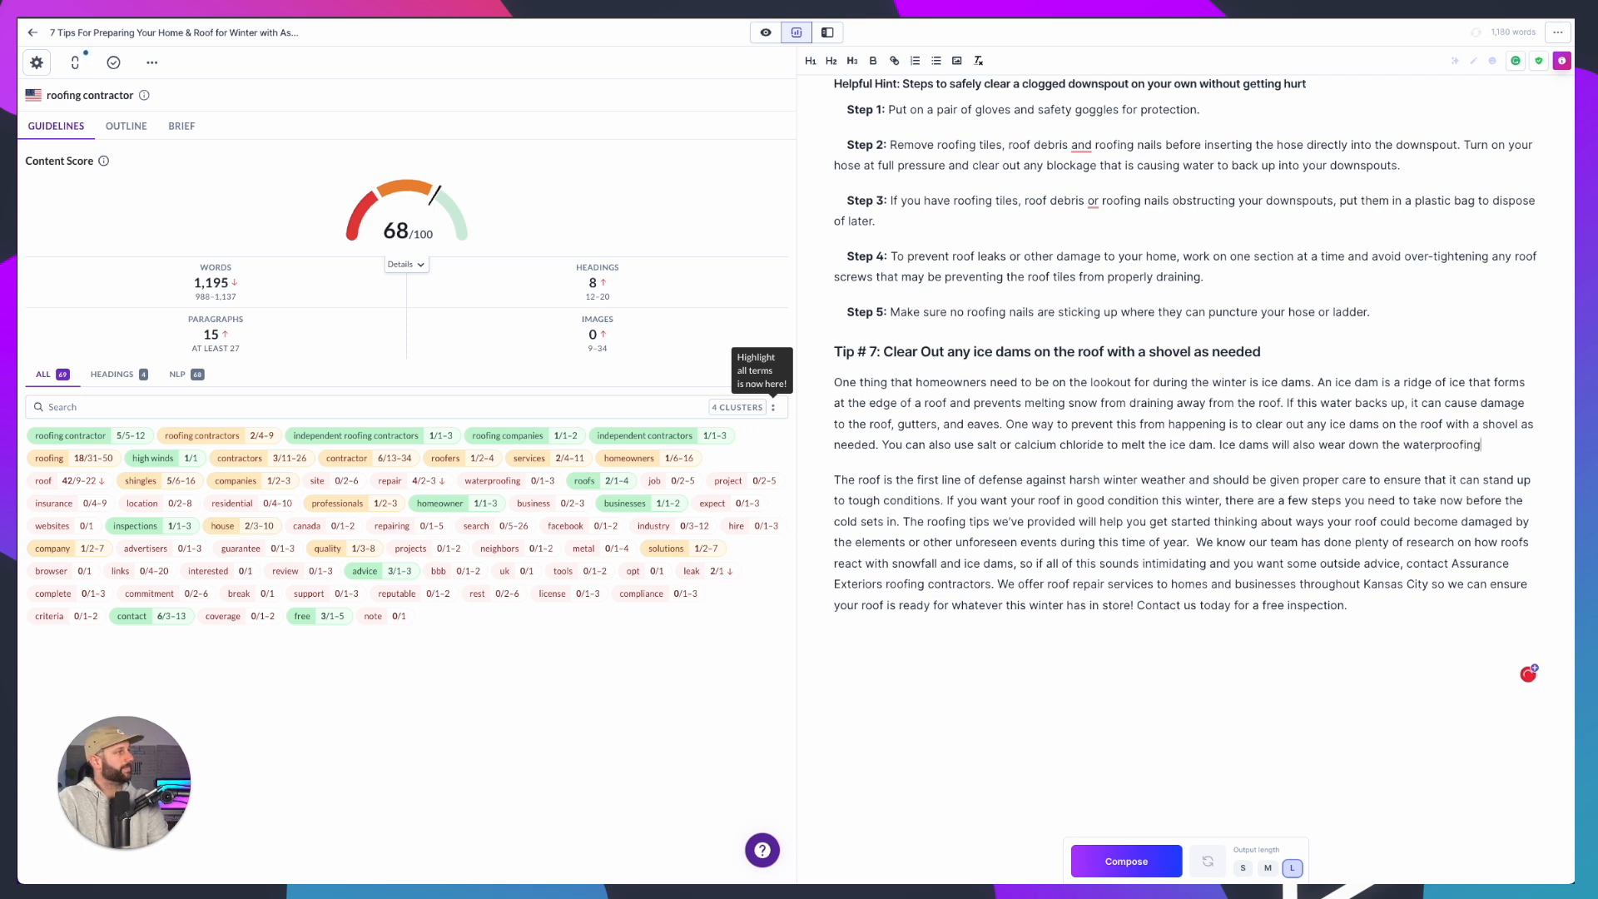
pyautogui.write(' on your house ')
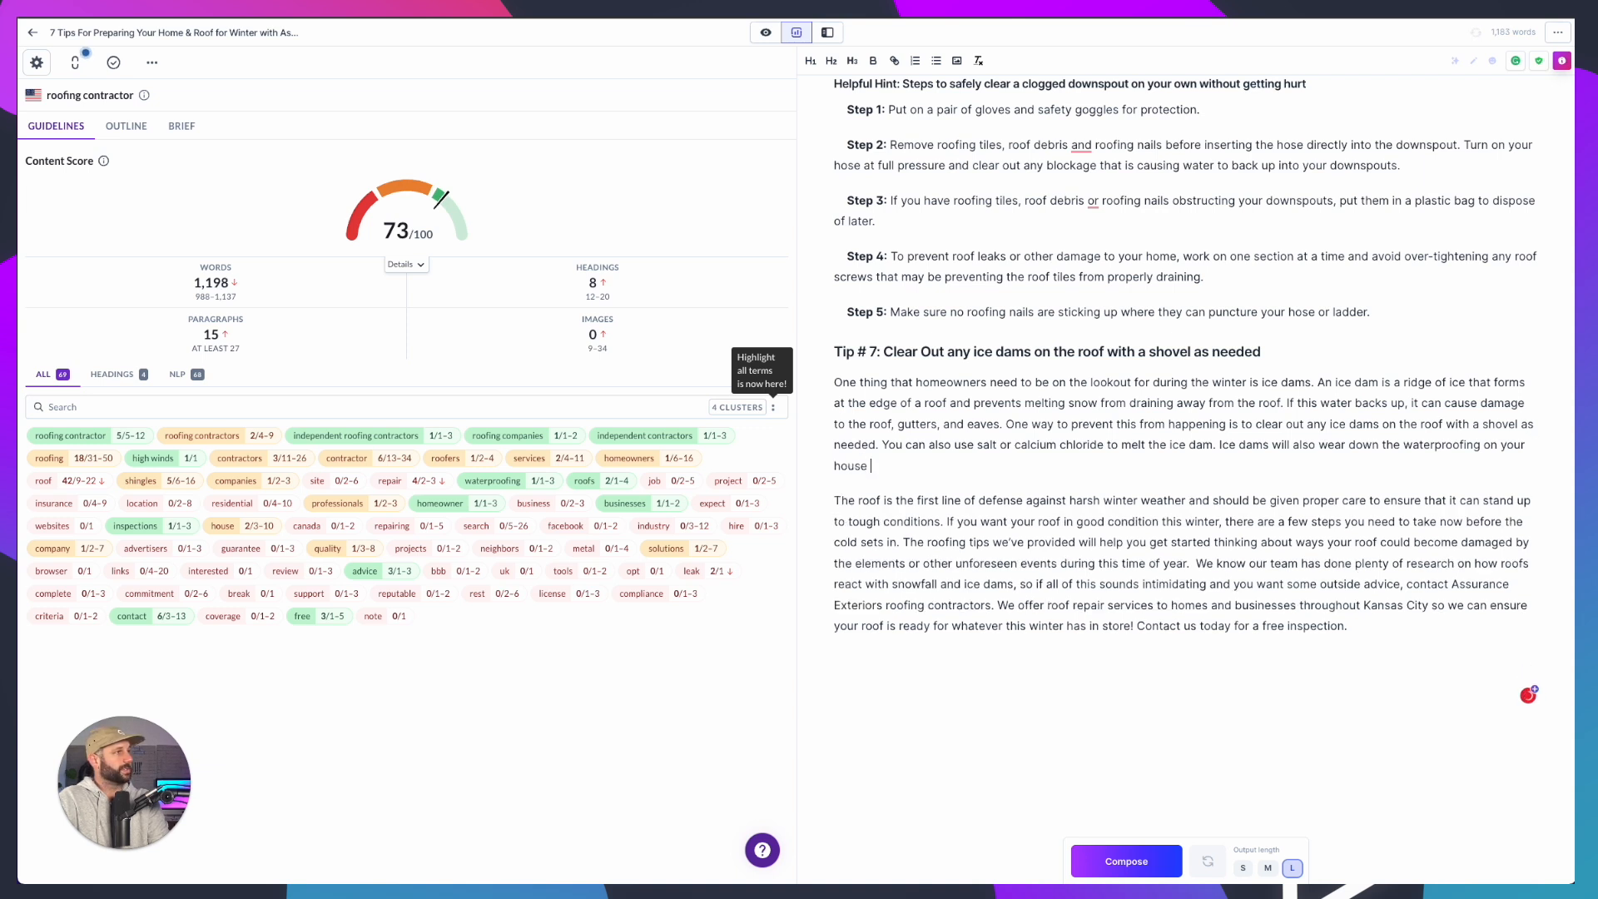
pyautogui.write('over time a')
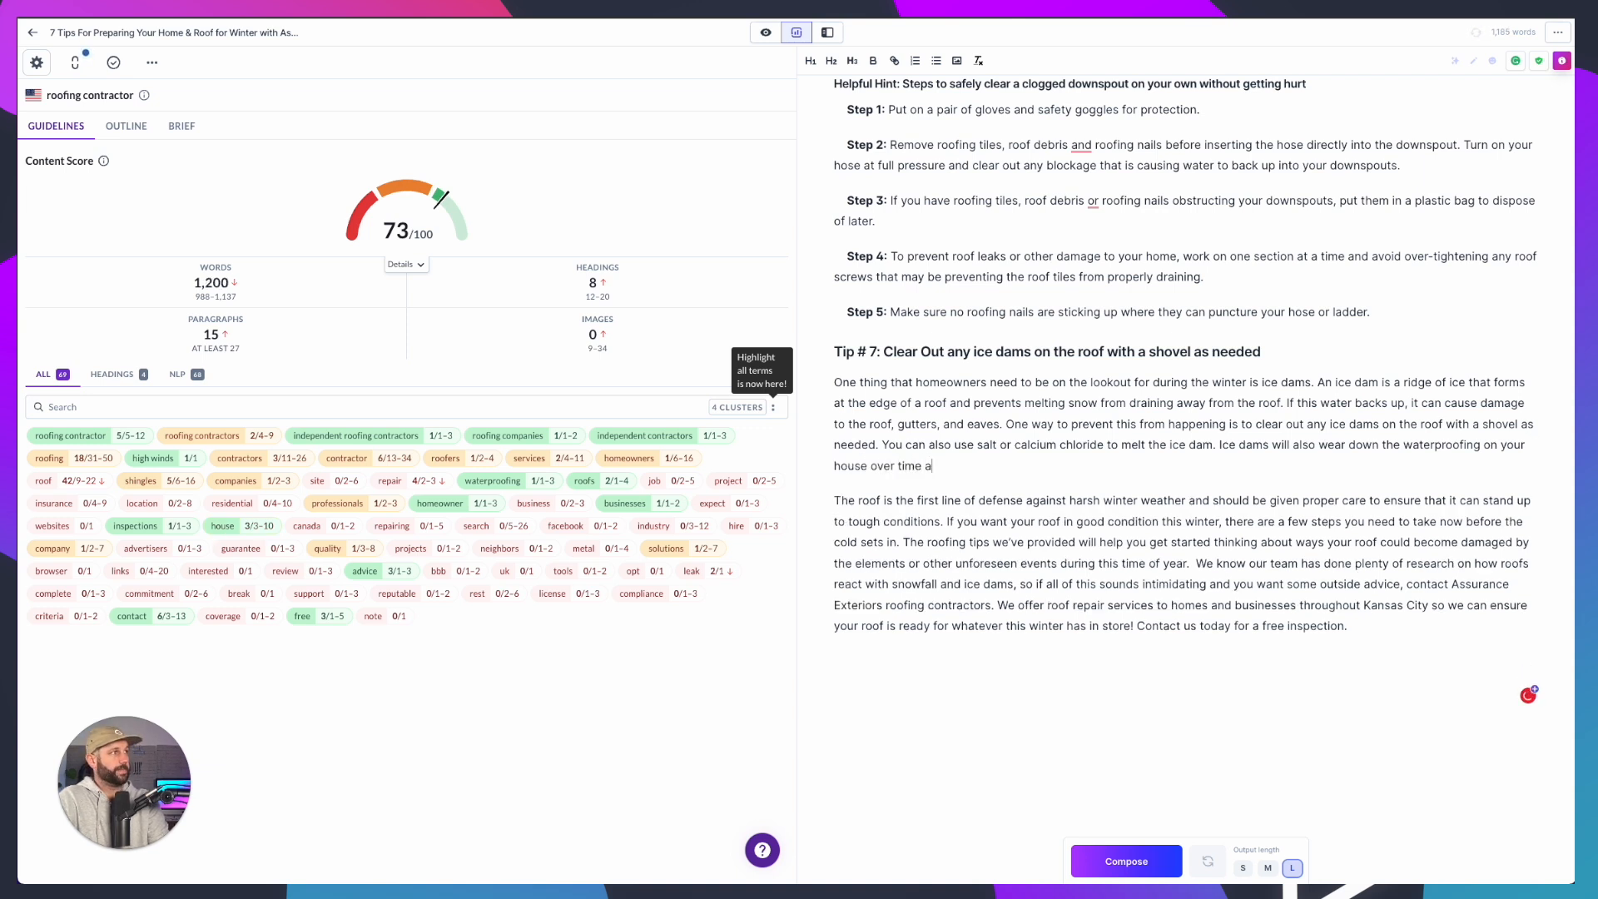
pyautogui.write('s well. Thi')
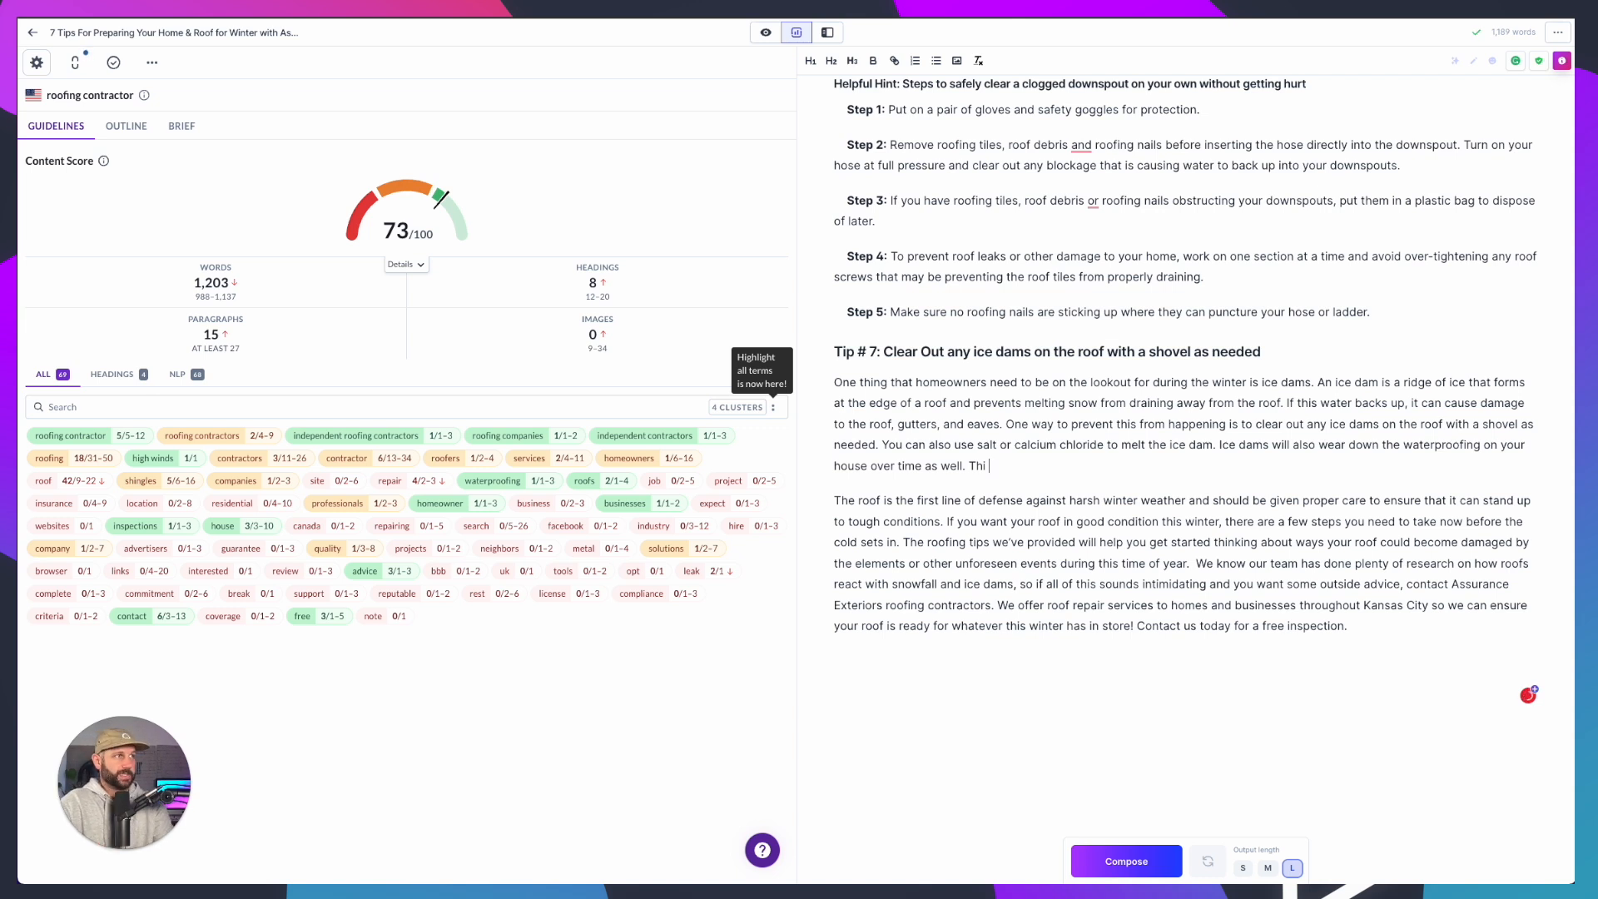
pyautogui.press('BackSpace')
pyautogui.press('BackSpace')
pyautogui.press('BackSpace')
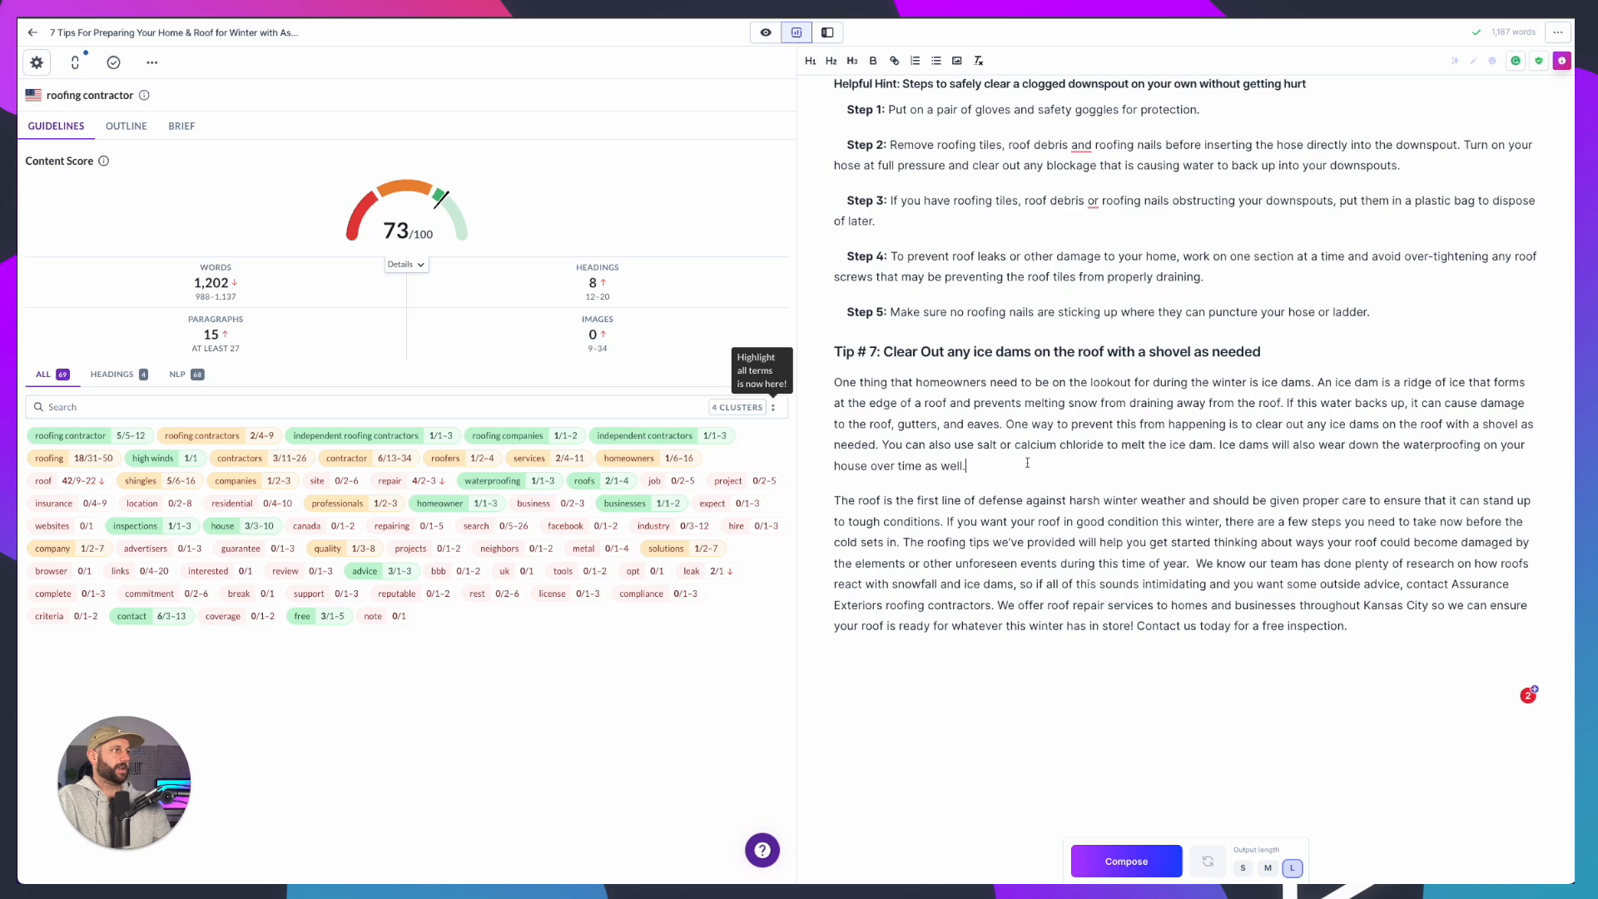
pyautogui.scroll(-1, 1027, 463)
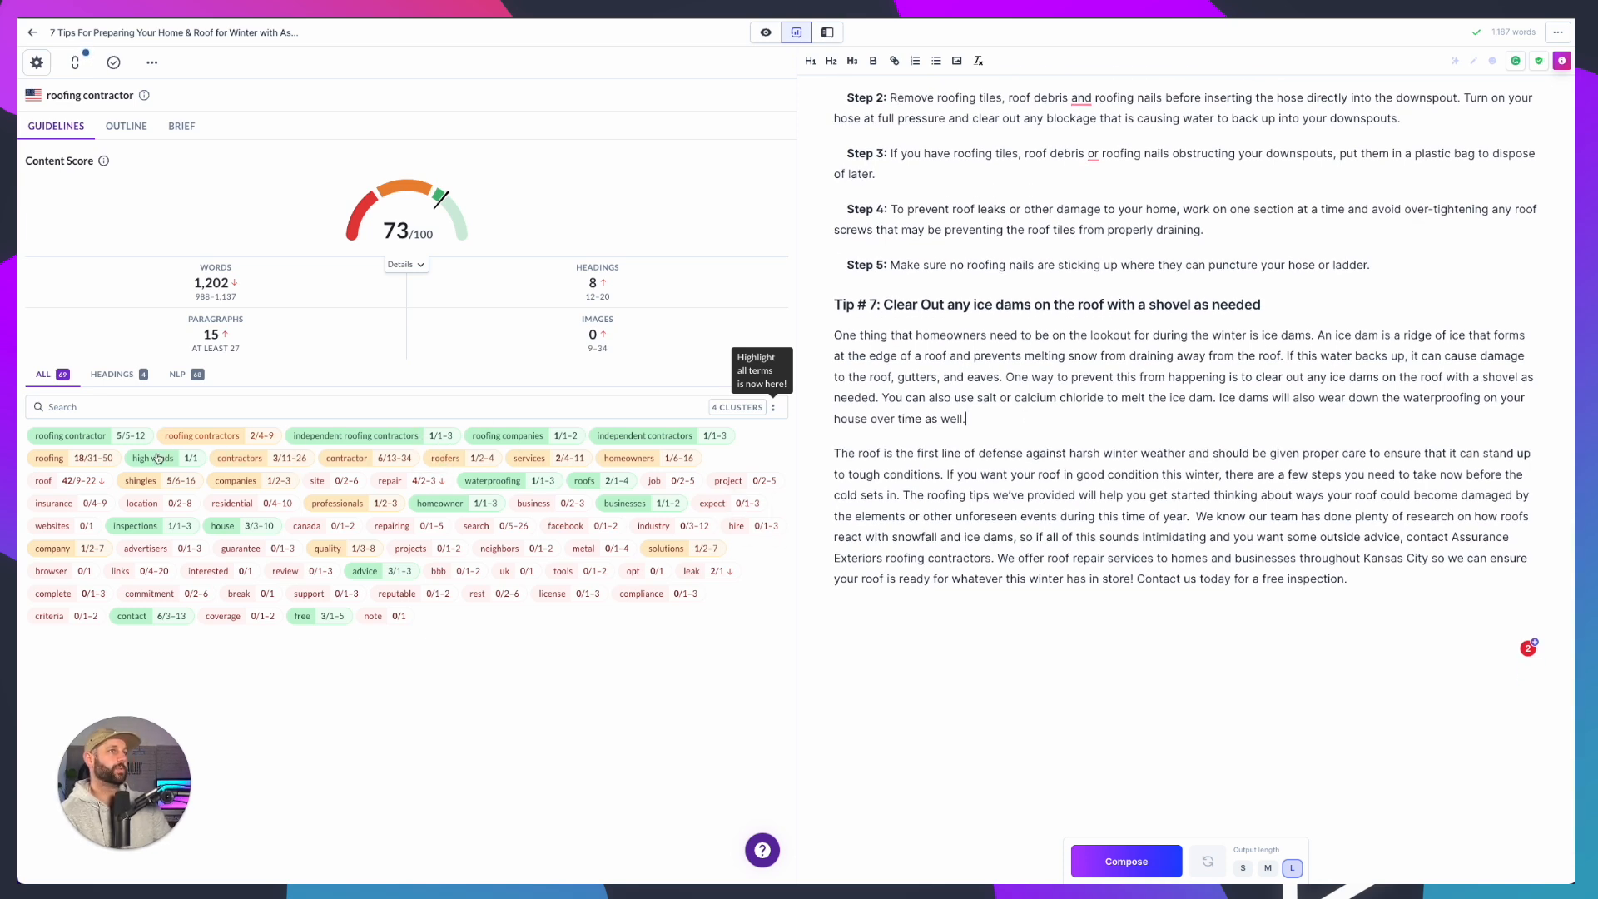
# Check the suggested heading terms, and add the line "Conclusion: Contact a Roofing Contractor" before the closing paragraph
pyautogui.click(98, 380)
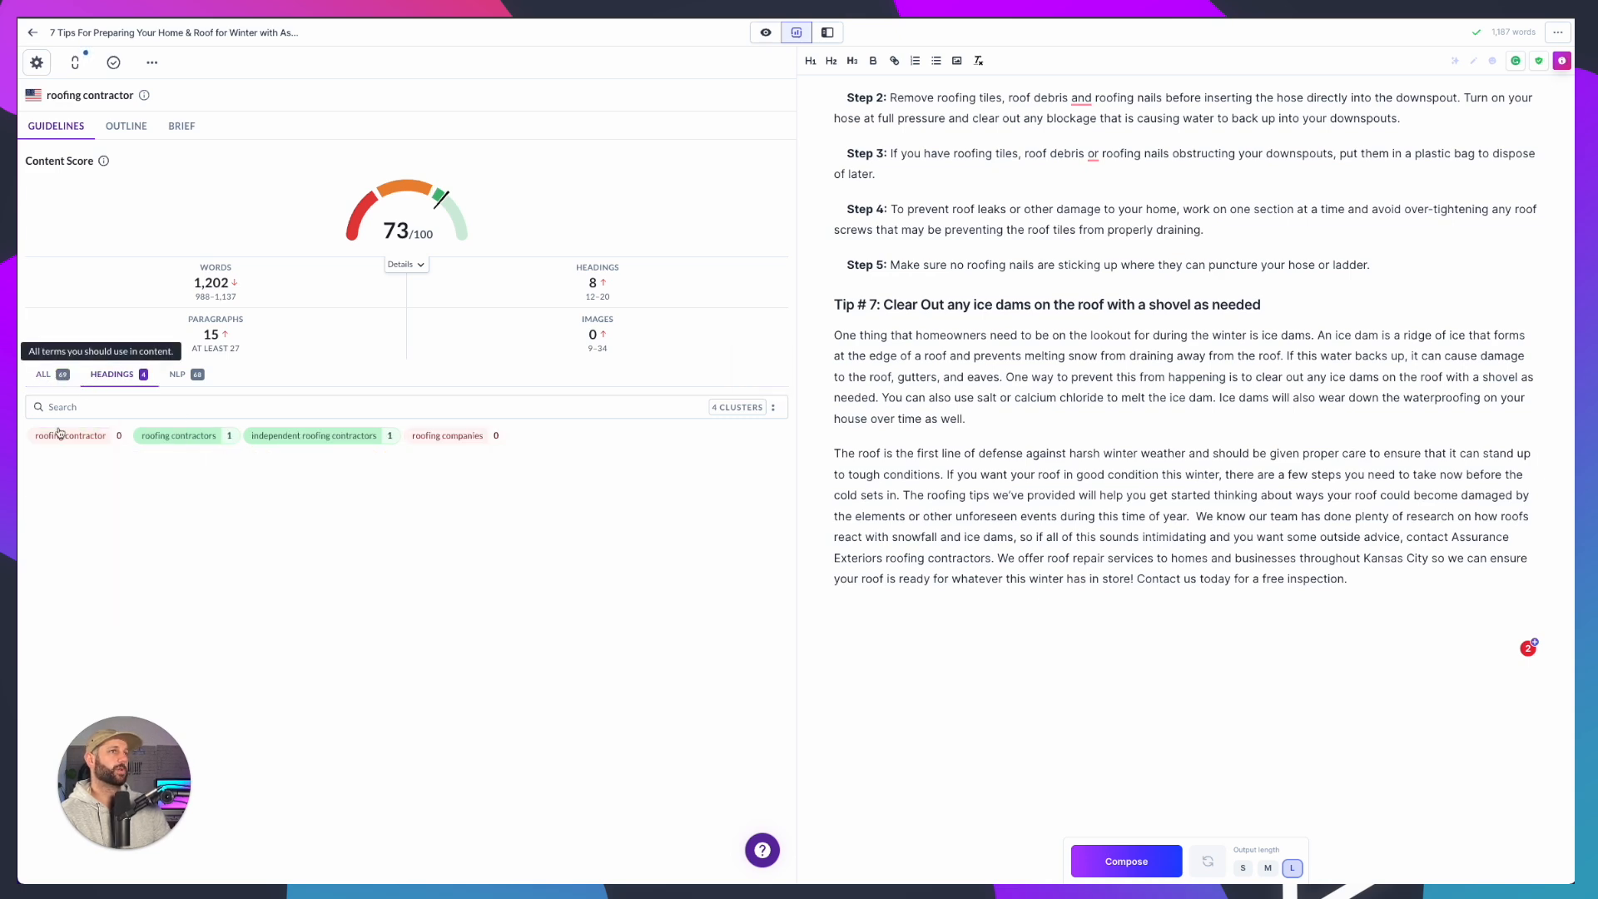
pyautogui.click(46, 375)
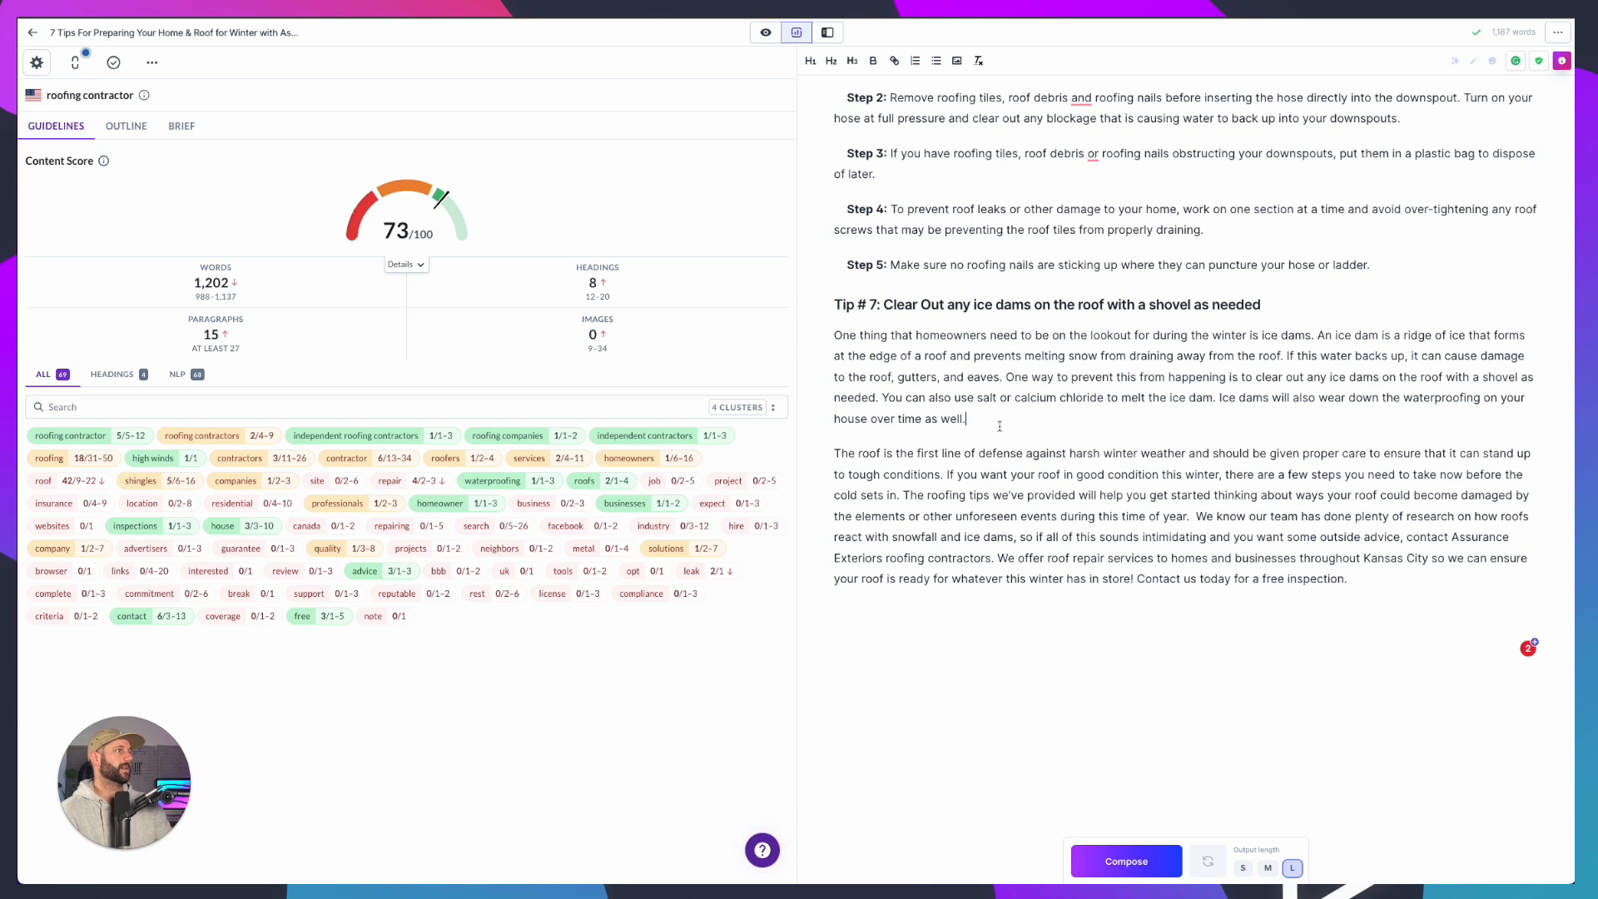
pyautogui.press('Return')
pyautogui.write('Conclusion: Contact a Roofing Contrac')
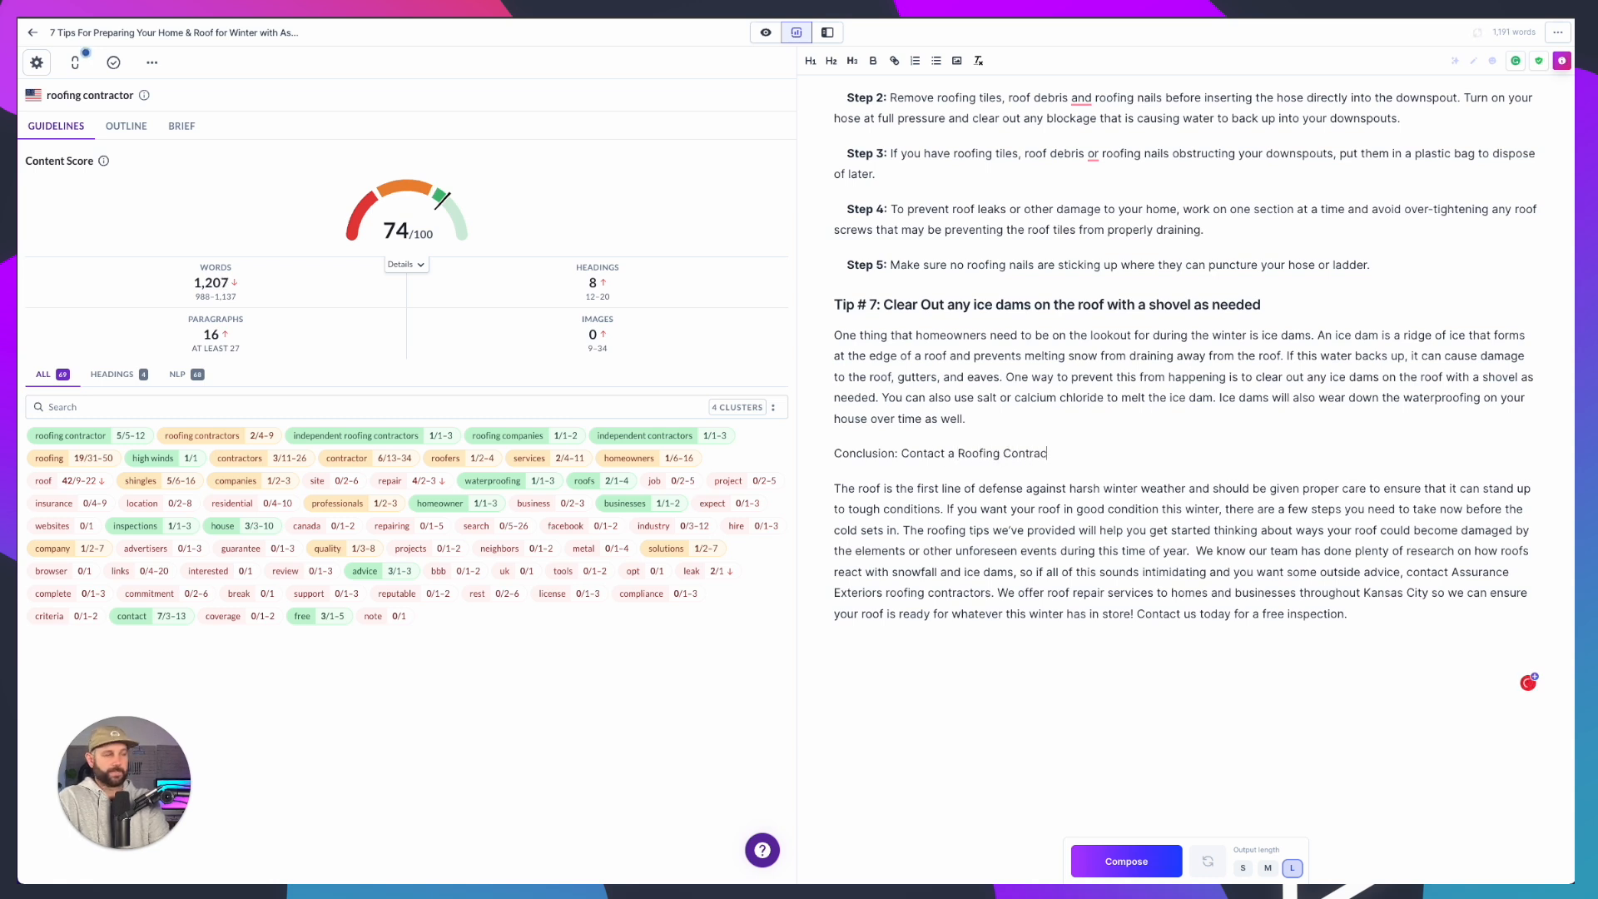
pyautogui.write('tor')
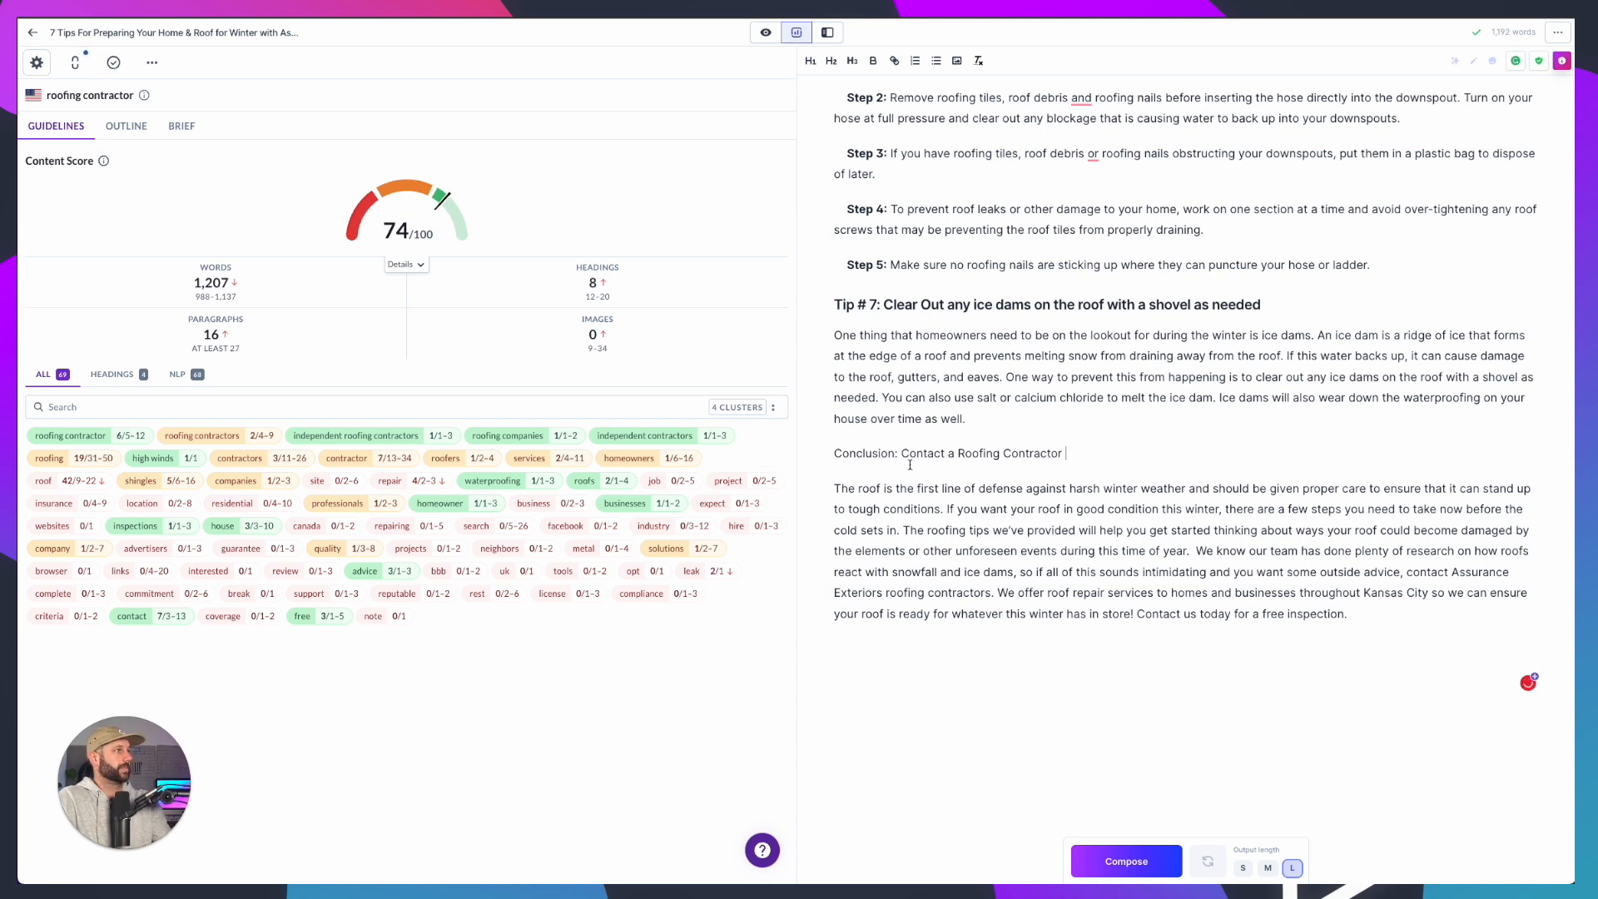
# Format the conclusion line as an H2 heading and extend it with "That You Can Trust, Assurance Exteriors"
pyautogui.doubleClick(903, 453)
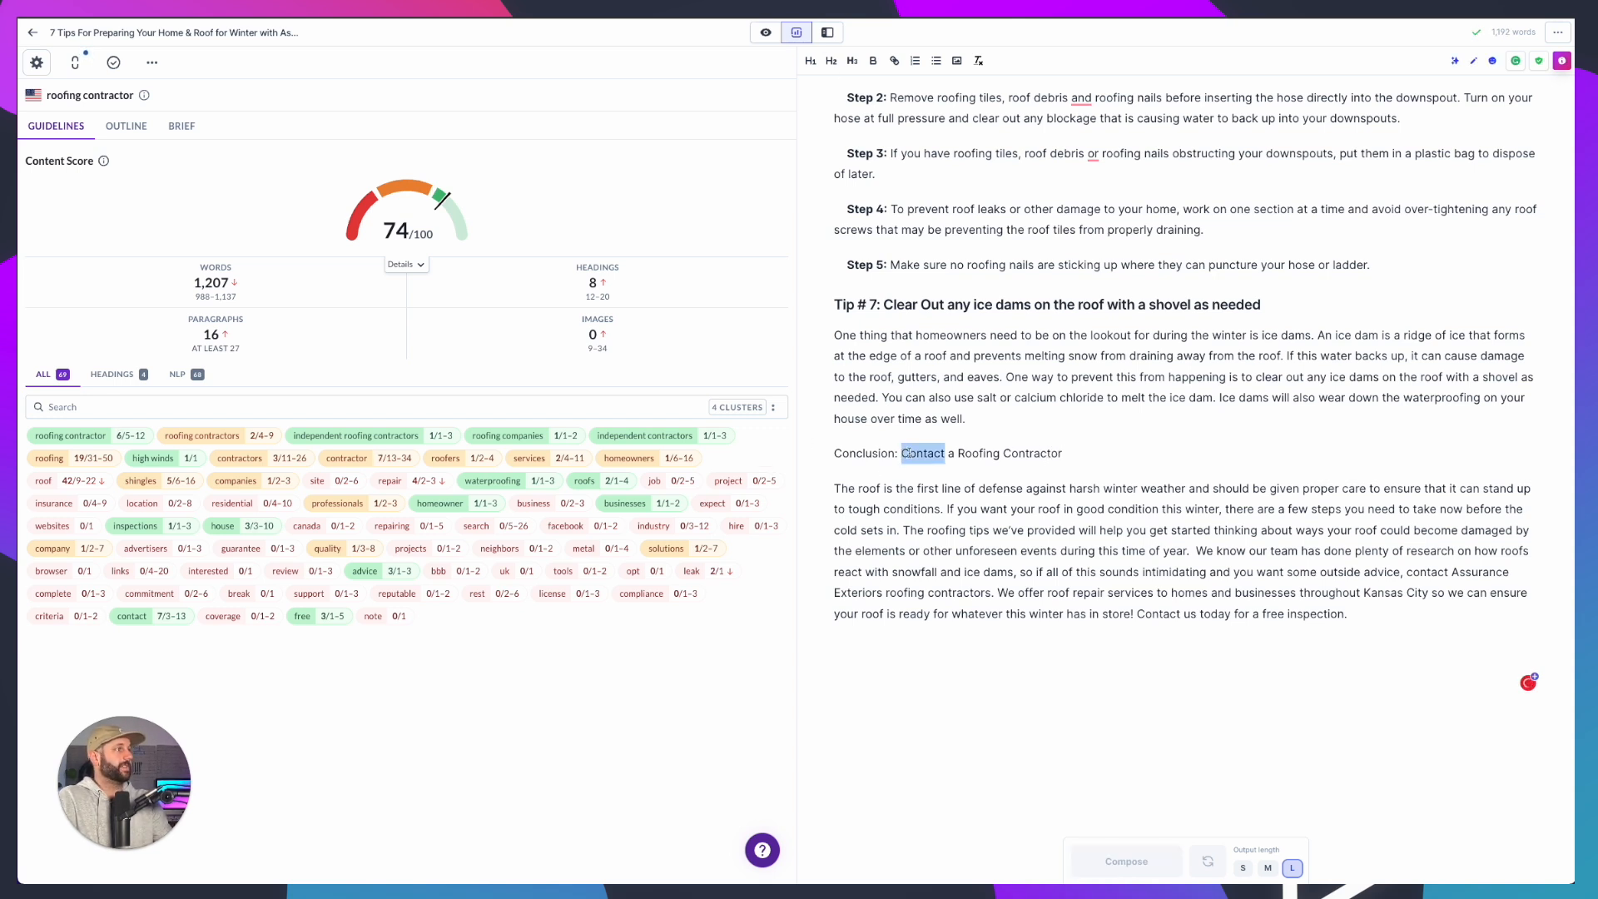
pyautogui.tripleClick(909, 454)
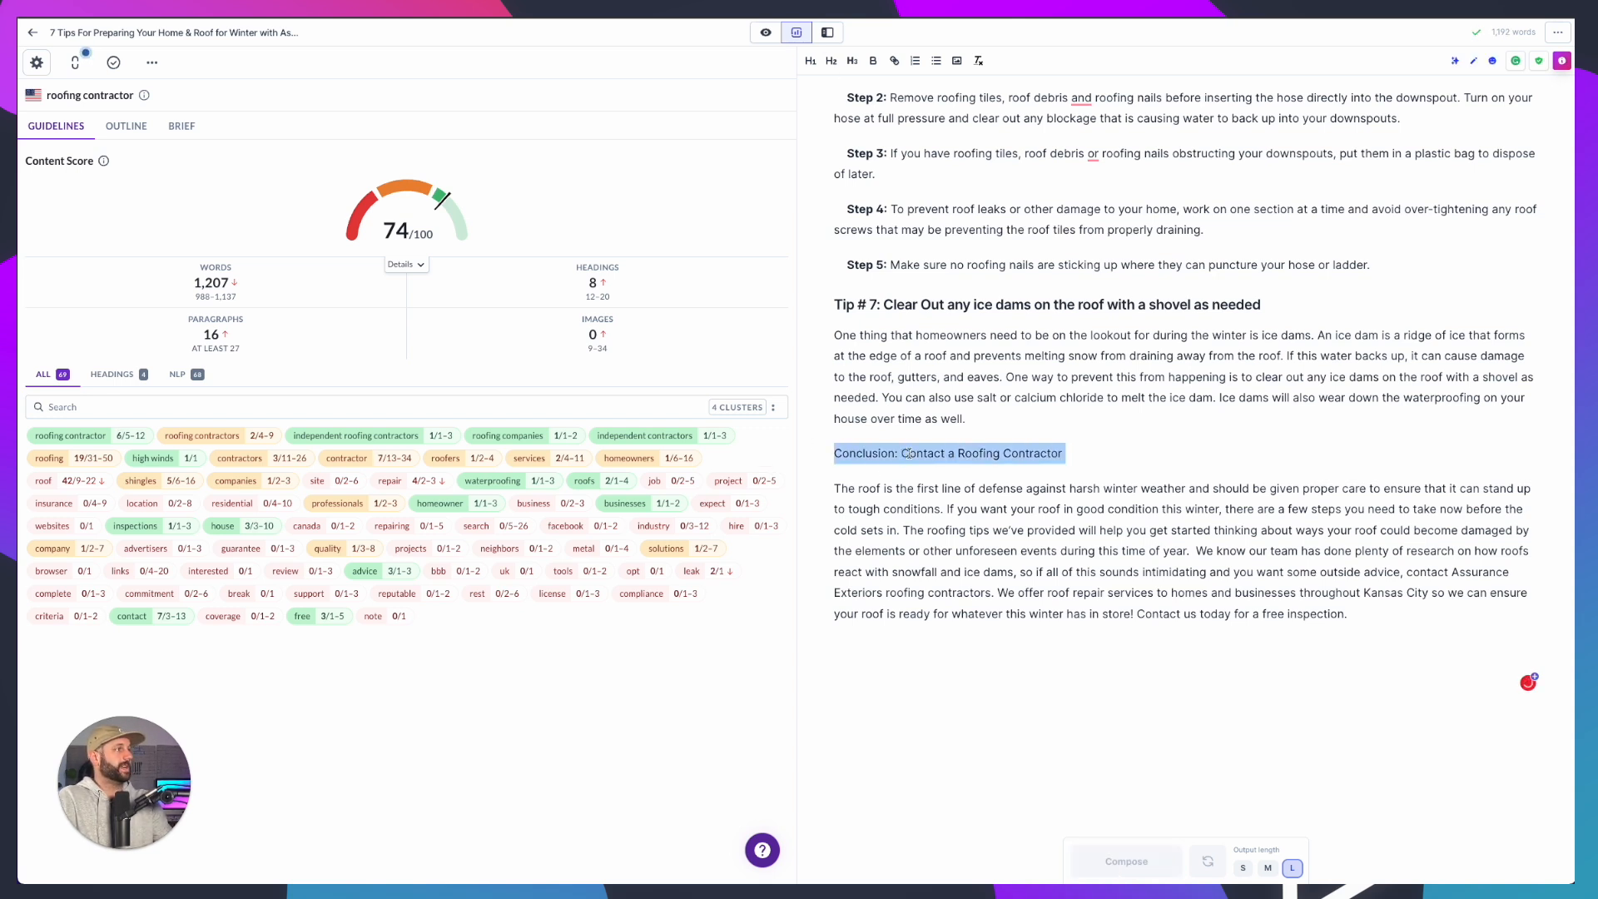
pyautogui.click(831, 61)
pyautogui.click(915, 458)
pyautogui.click(1134, 460)
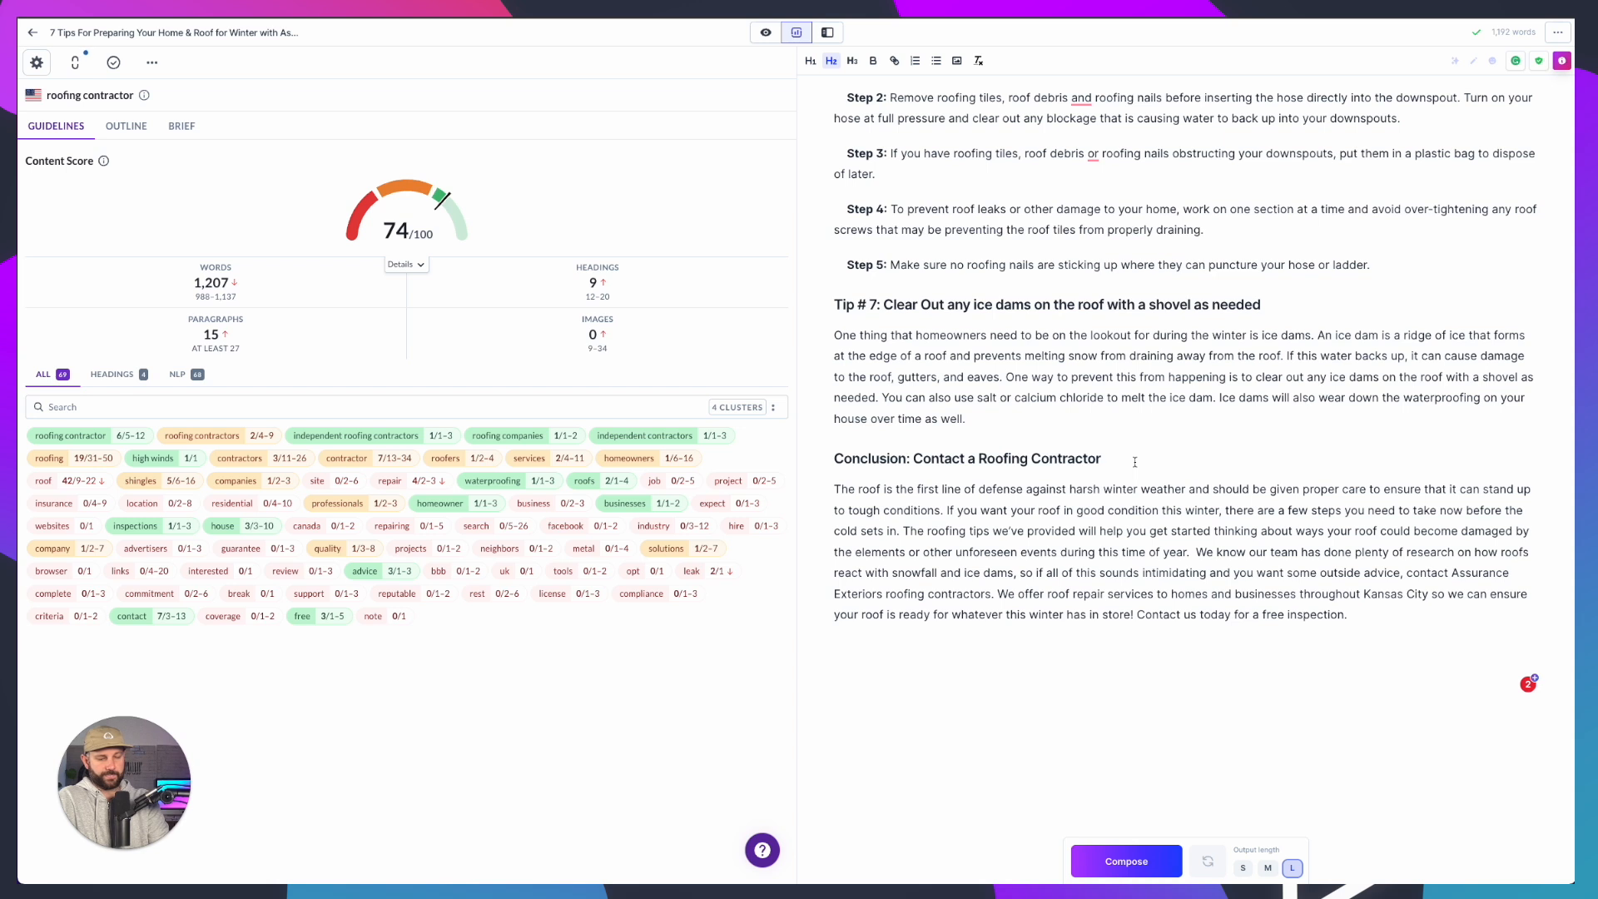
pyautogui.write('That You Can Trust')
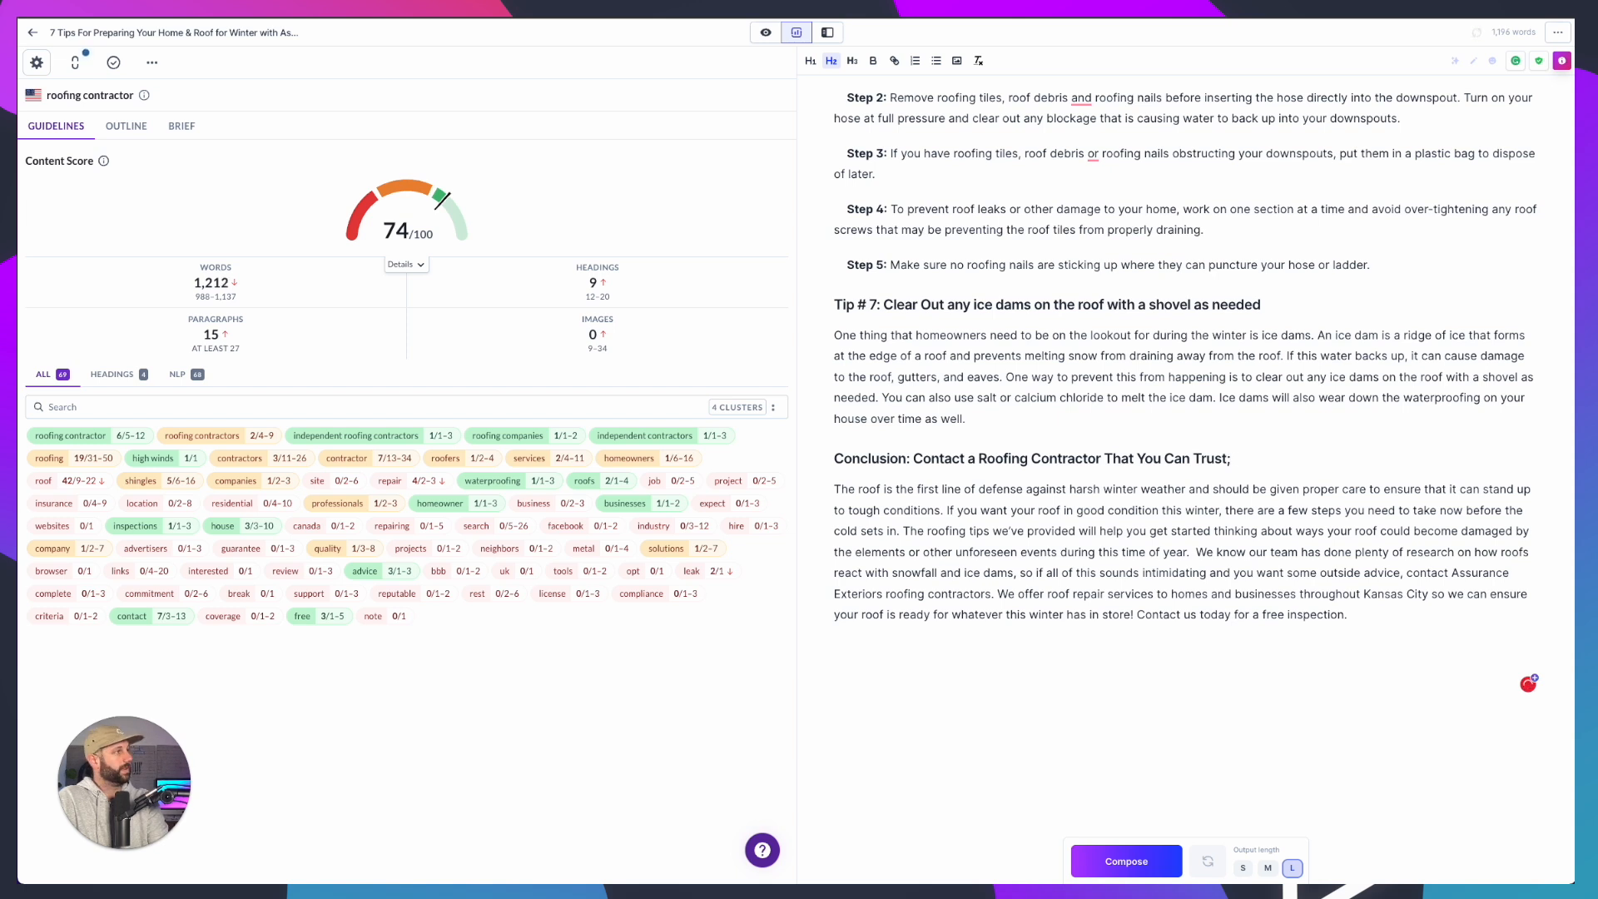
pyautogui.write(', Assurance Ext')
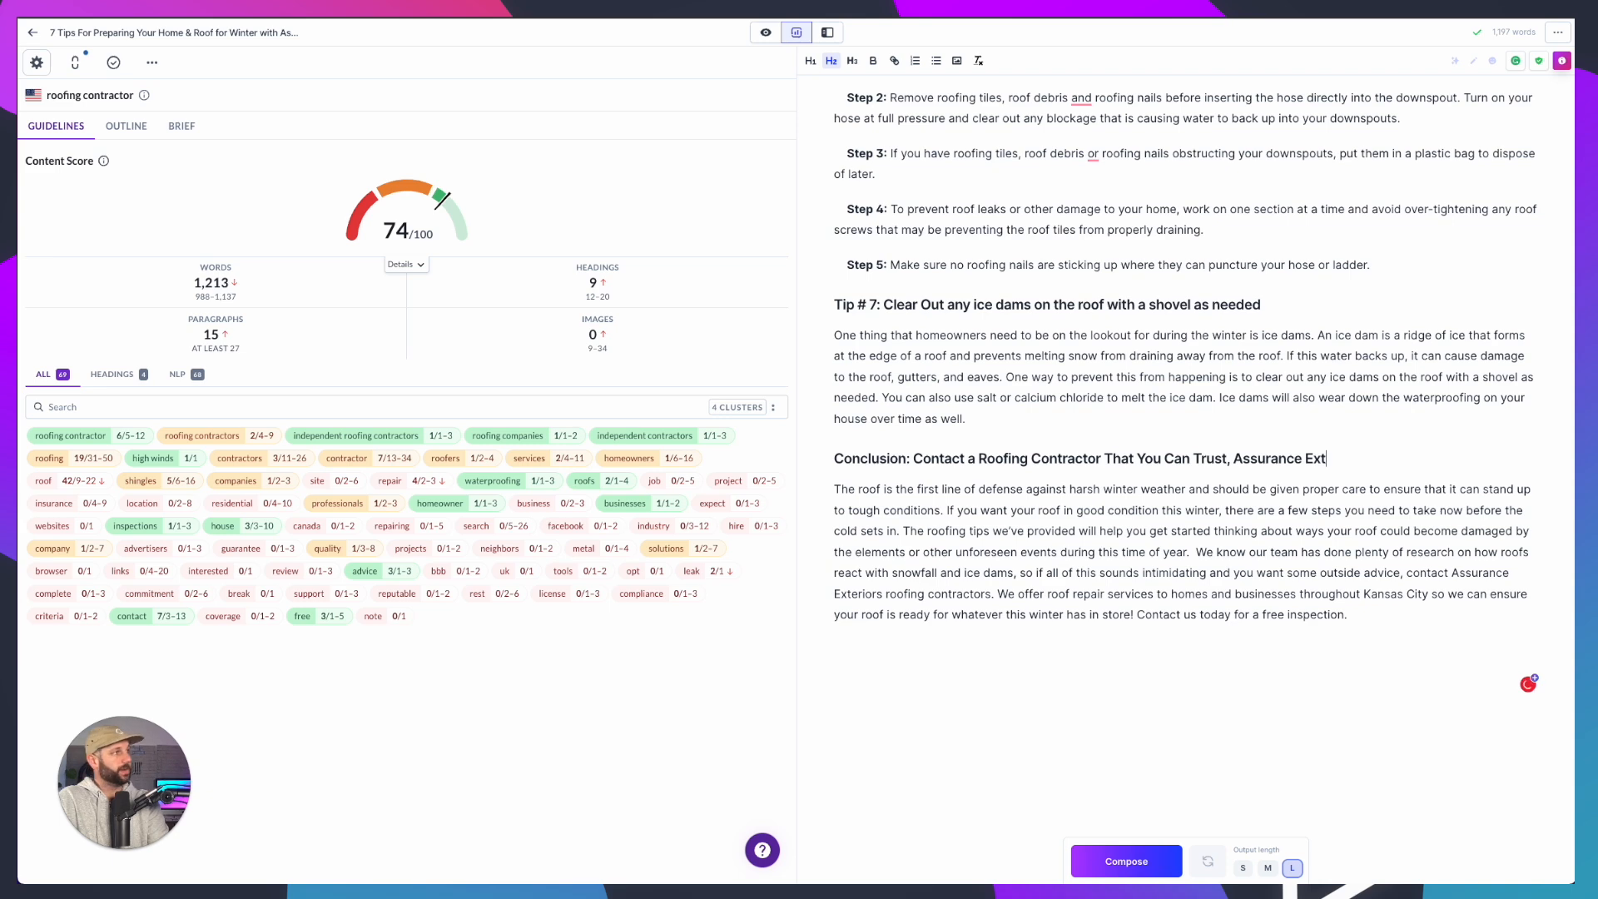
pyautogui.write('eriors')
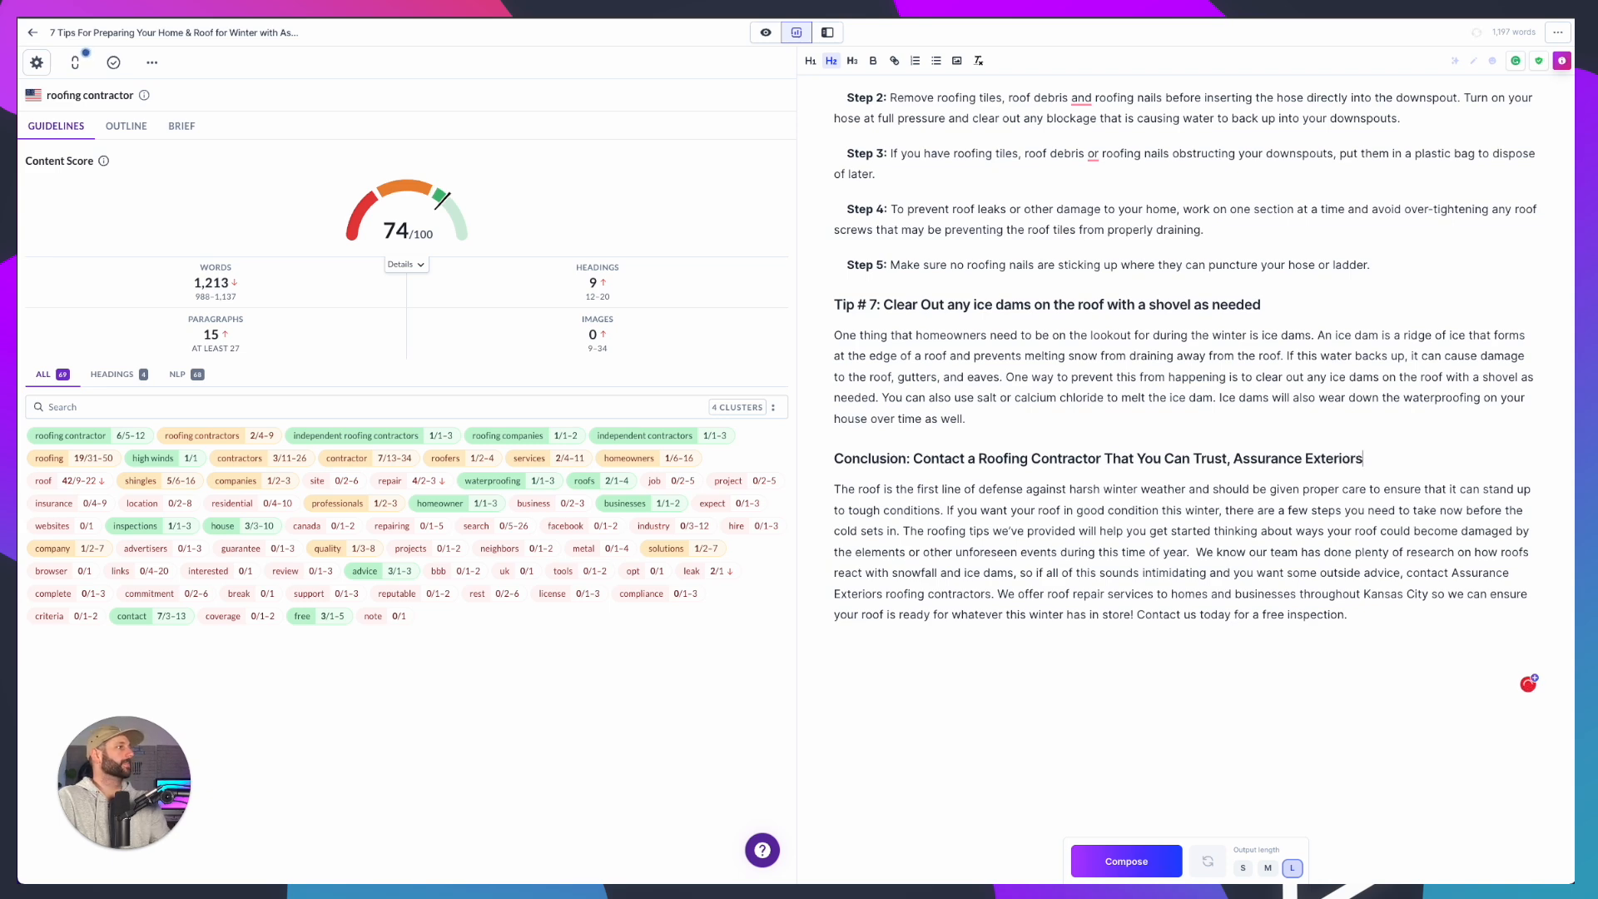
# Delete the "***" separator line between the Tip #5 paragraph and the Tip #6 heading
pyautogui.click(999, 571)
pyautogui.scroll(-1, 927, 510)
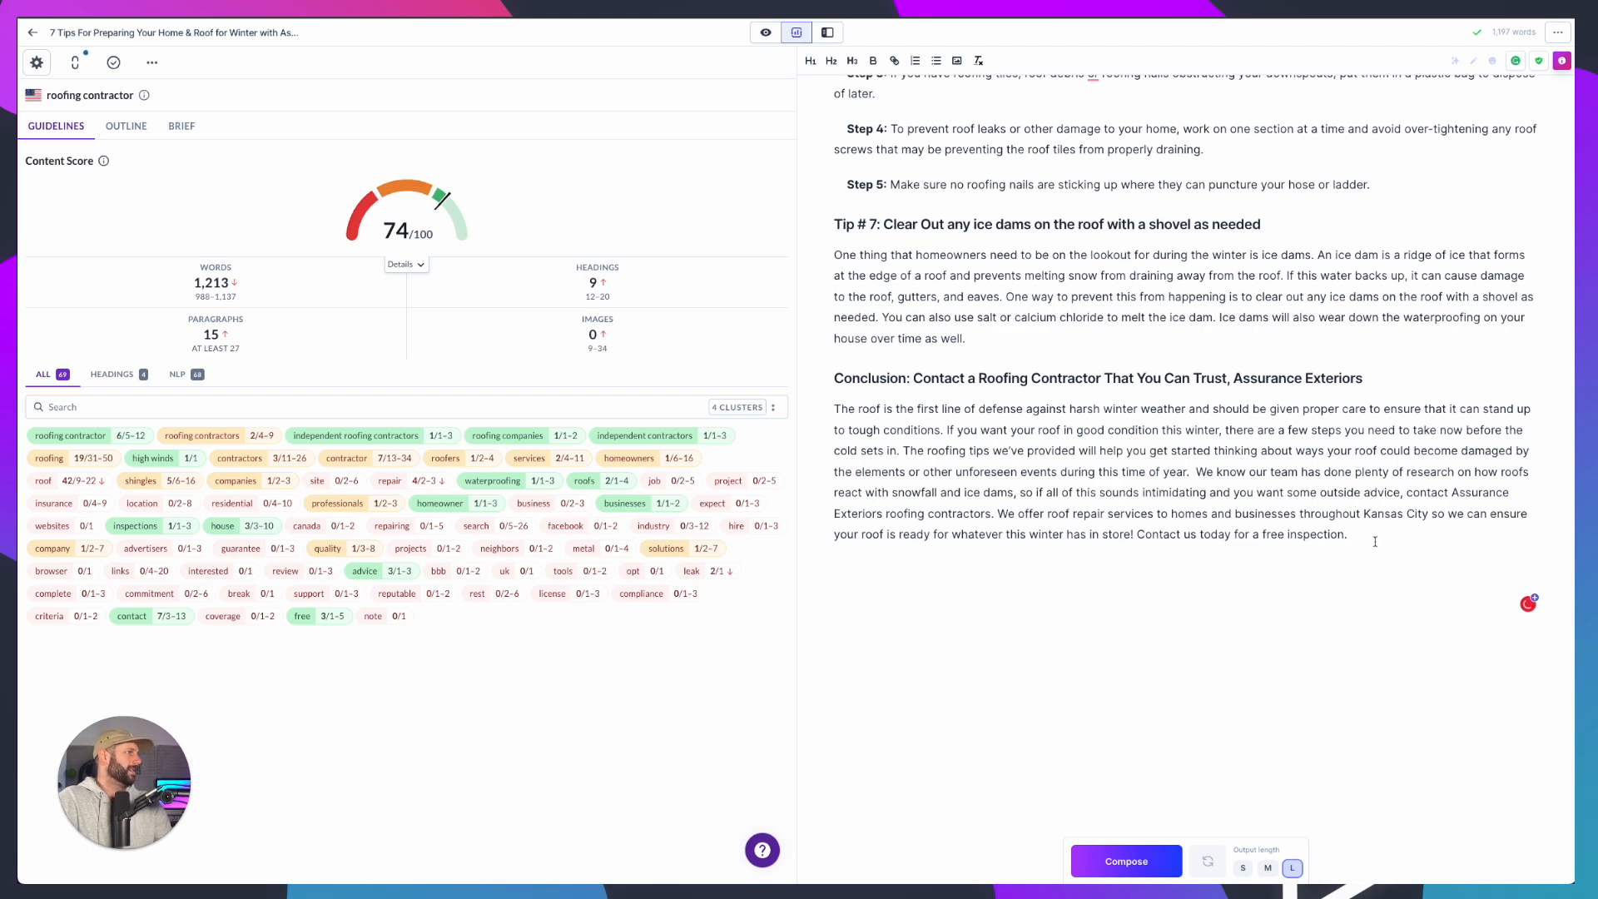
pyautogui.scroll(6, 1375, 542)
pyautogui.doubleClick(818, 299)
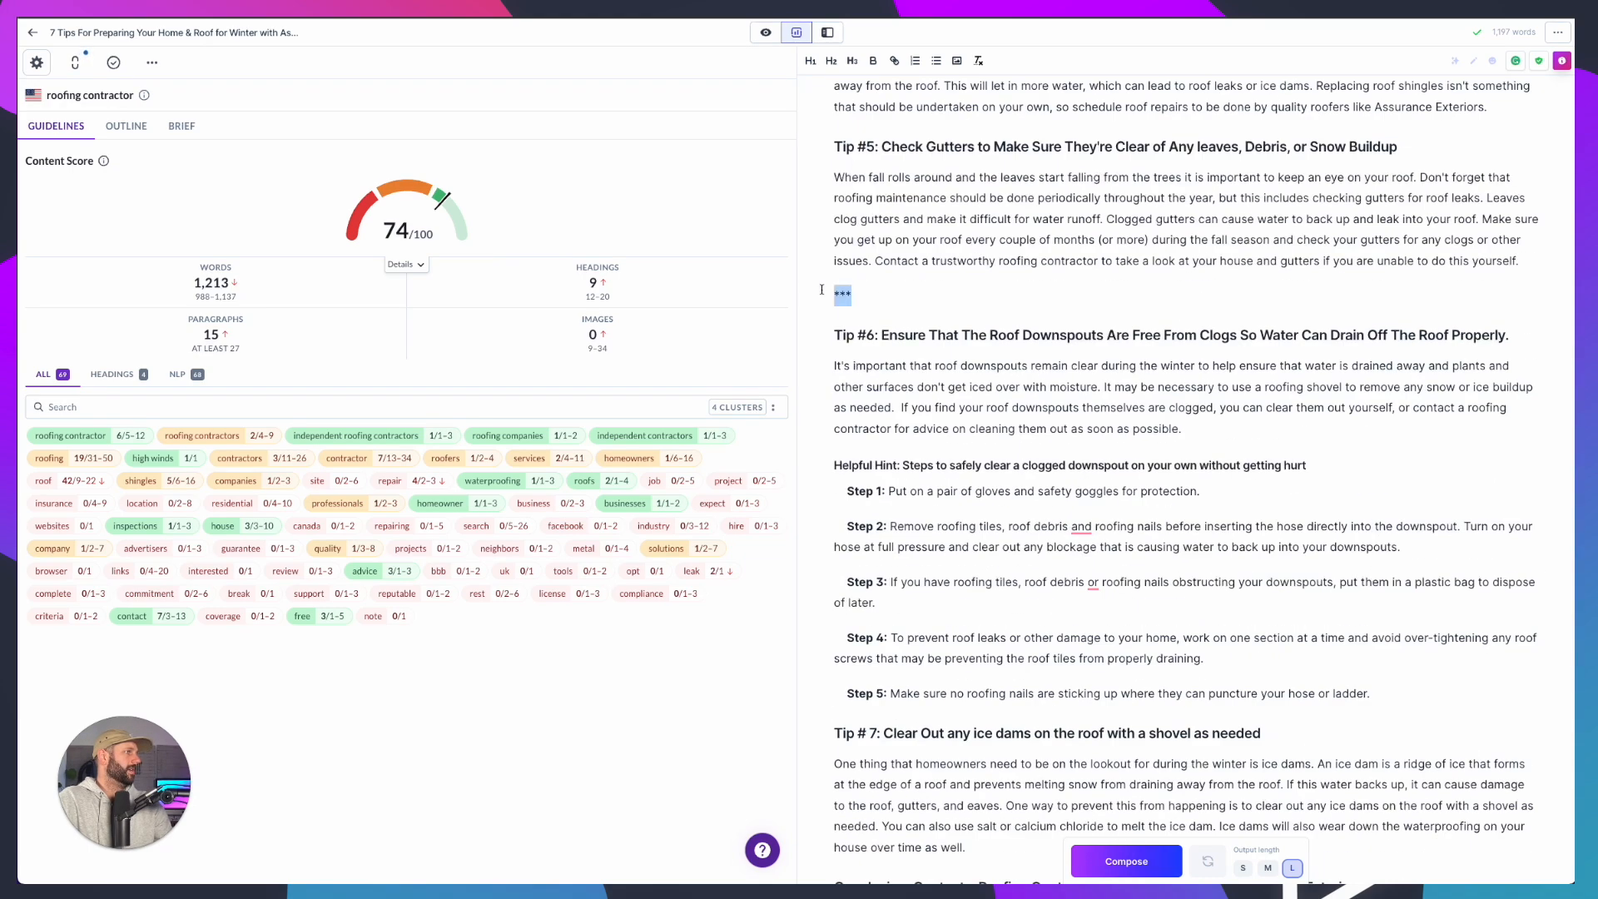
pyautogui.press('BackSpace')
pyautogui.press('BackSpace')
# Generate a new AI paragraph about home roofing maintenance under the conclusion heading, ahead of the existing closing text
pyautogui.scroll(-6, 1165, 416)
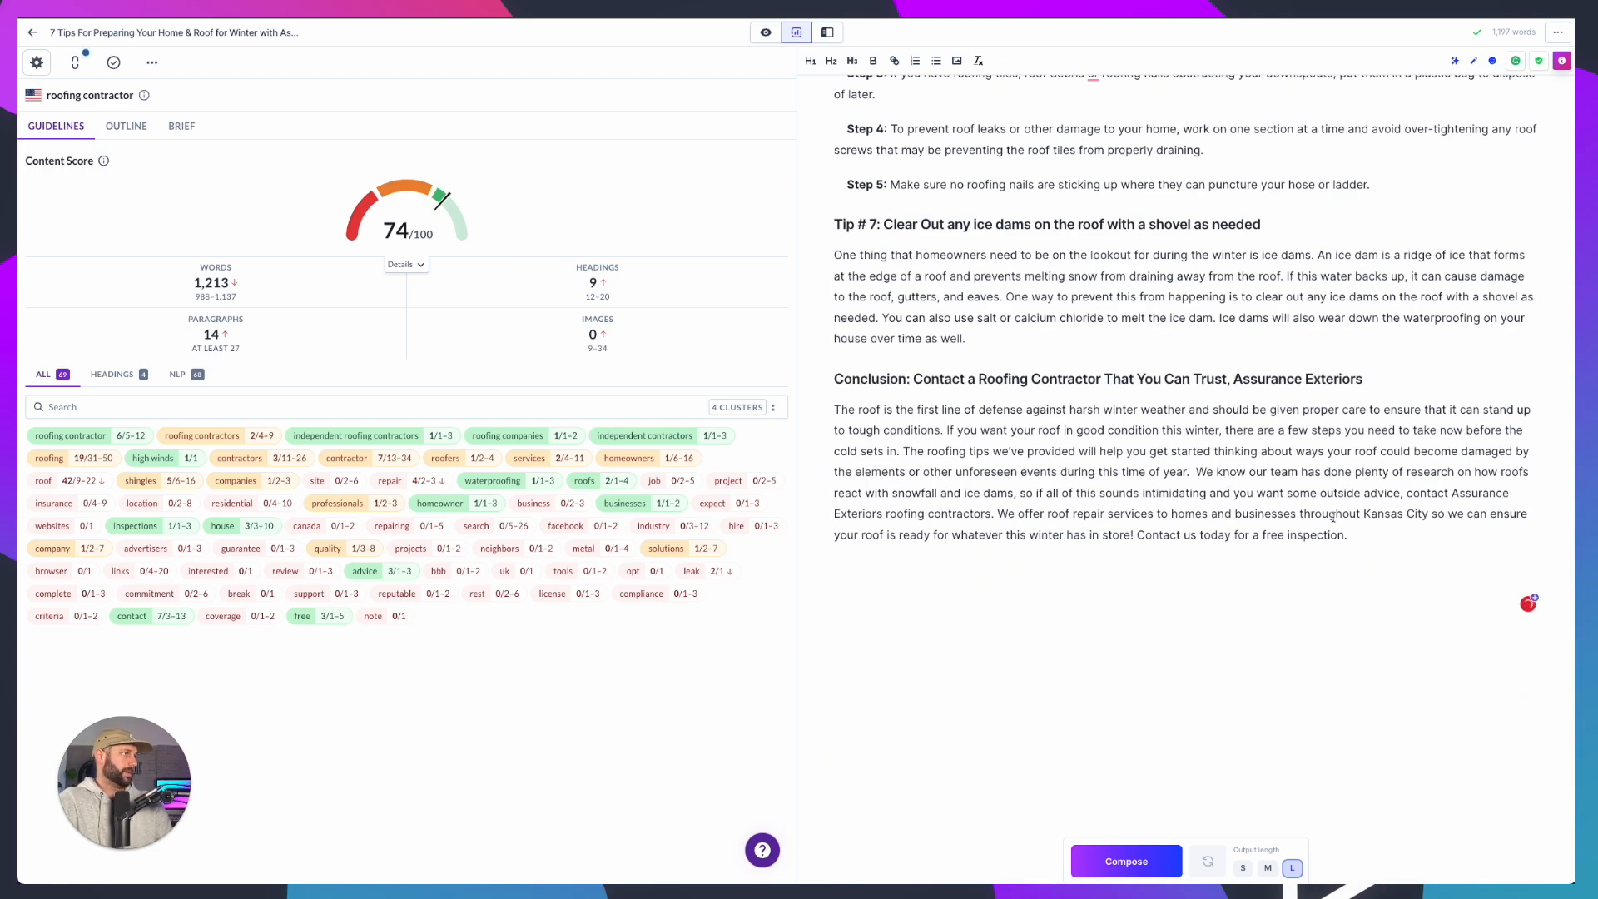
pyautogui.moveTo(1369, 541); pyautogui.dragTo(837, 412)
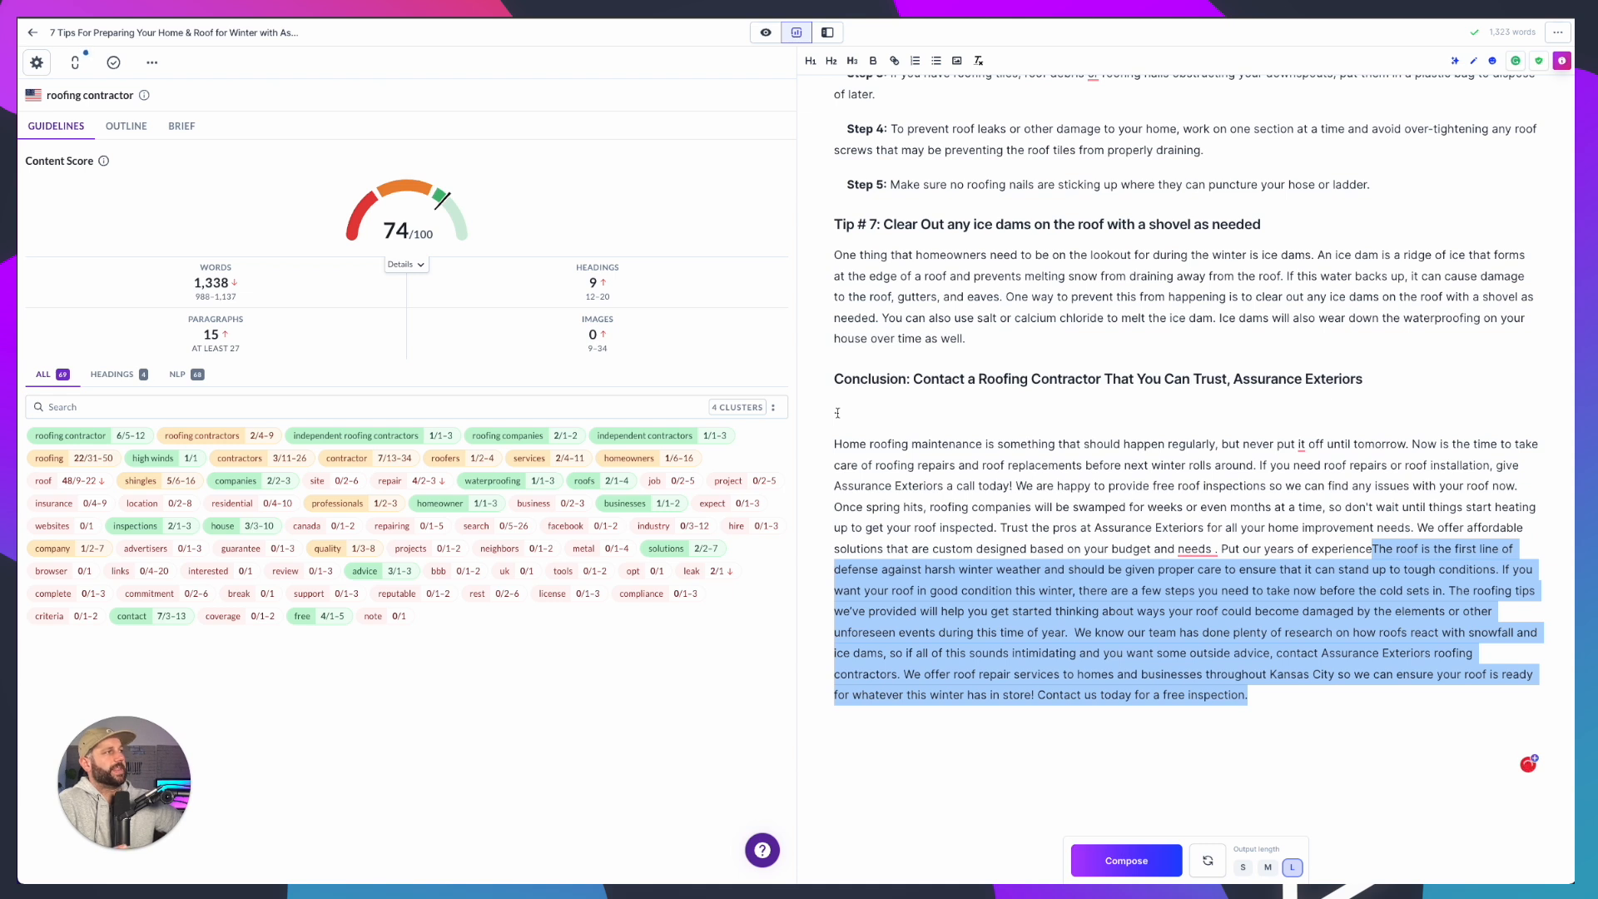
pyautogui.press('BackSpace')
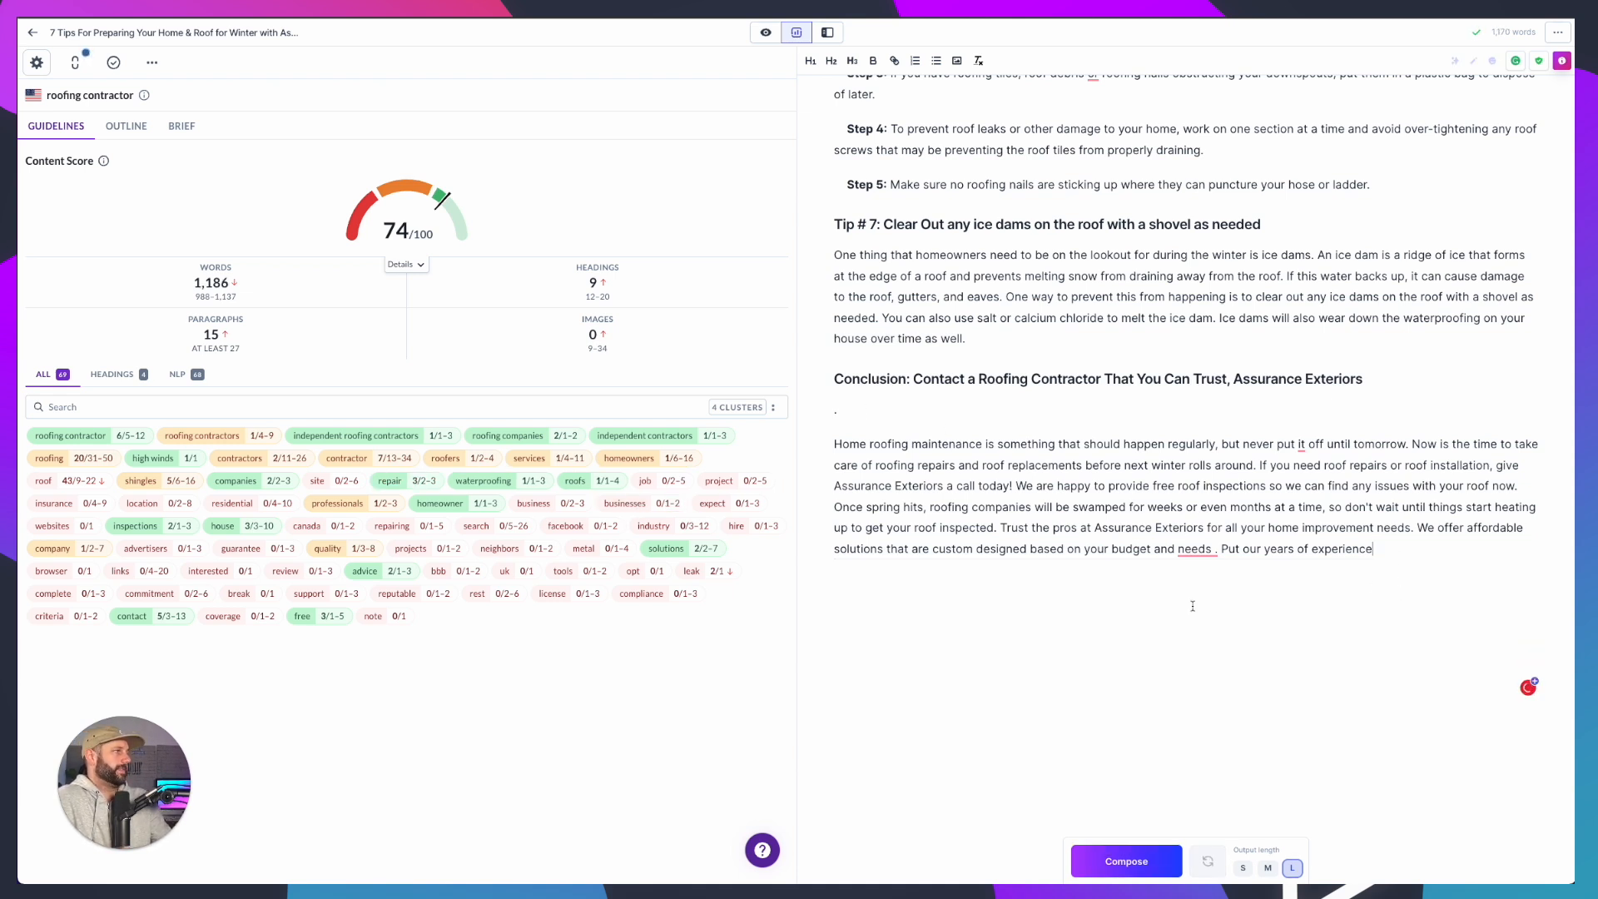
pyautogui.press('Return')
pyautogui.write('If you find your roof downspouts themselves are clogged, contact a roofing contractor for advice on cleaning them out as soon as possible.')
pyautogui.press('super+z')
pyautogui.press('super+z')
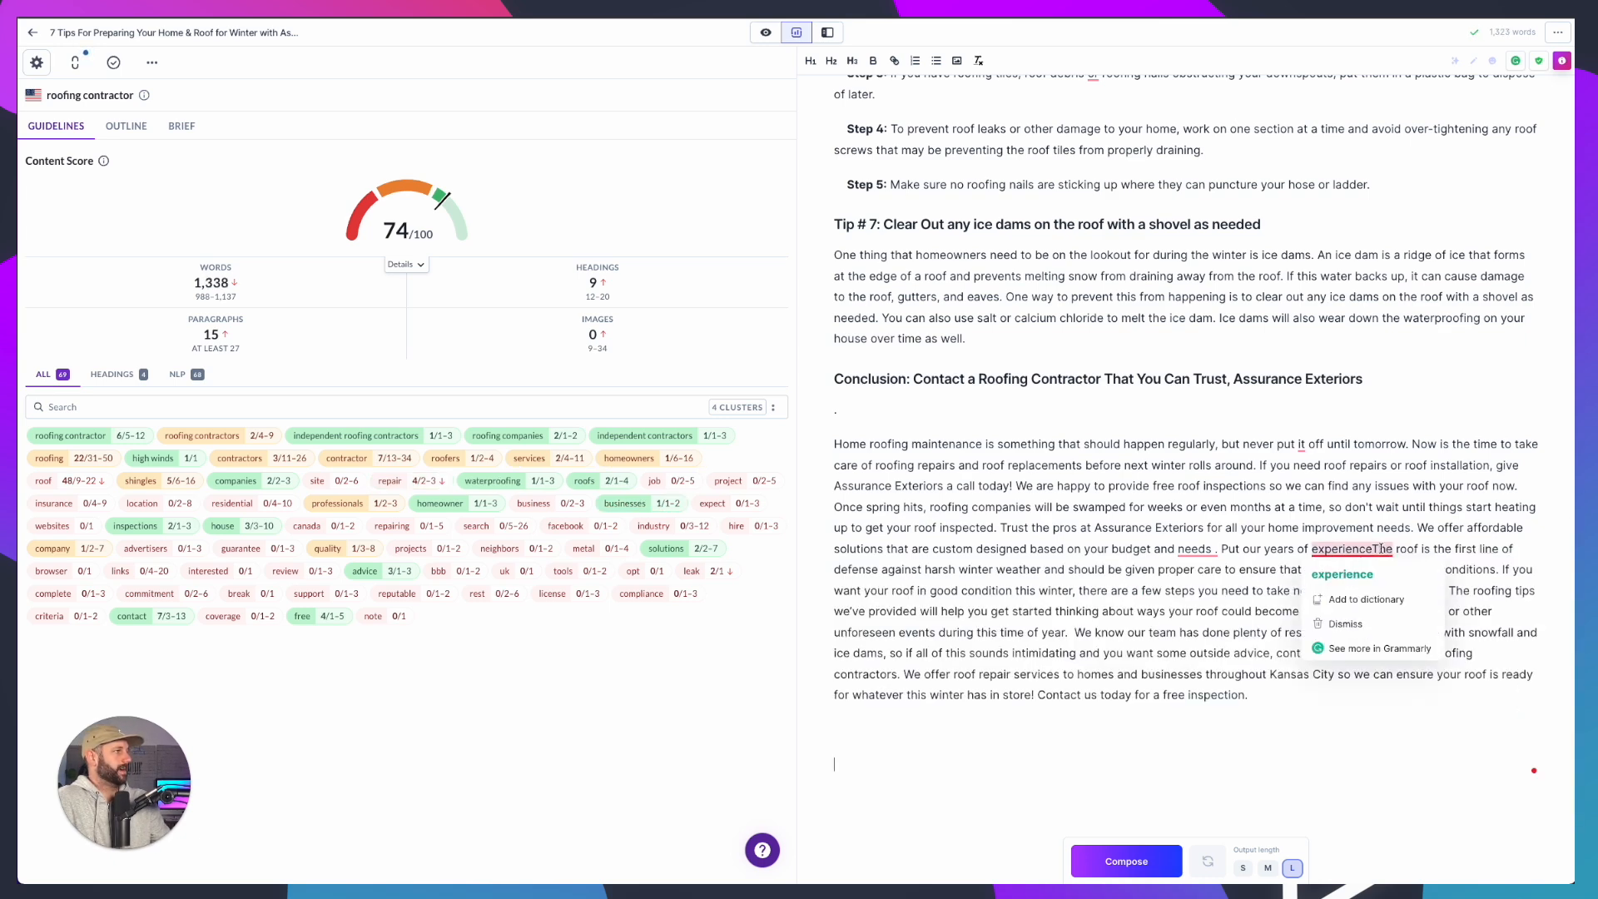
# Separate the old closing text from the new paragraph with blank lines, and remove the extra space after "needs"
pyautogui.press('Return')
pyautogui.press('Return')
pyautogui.press('Return')
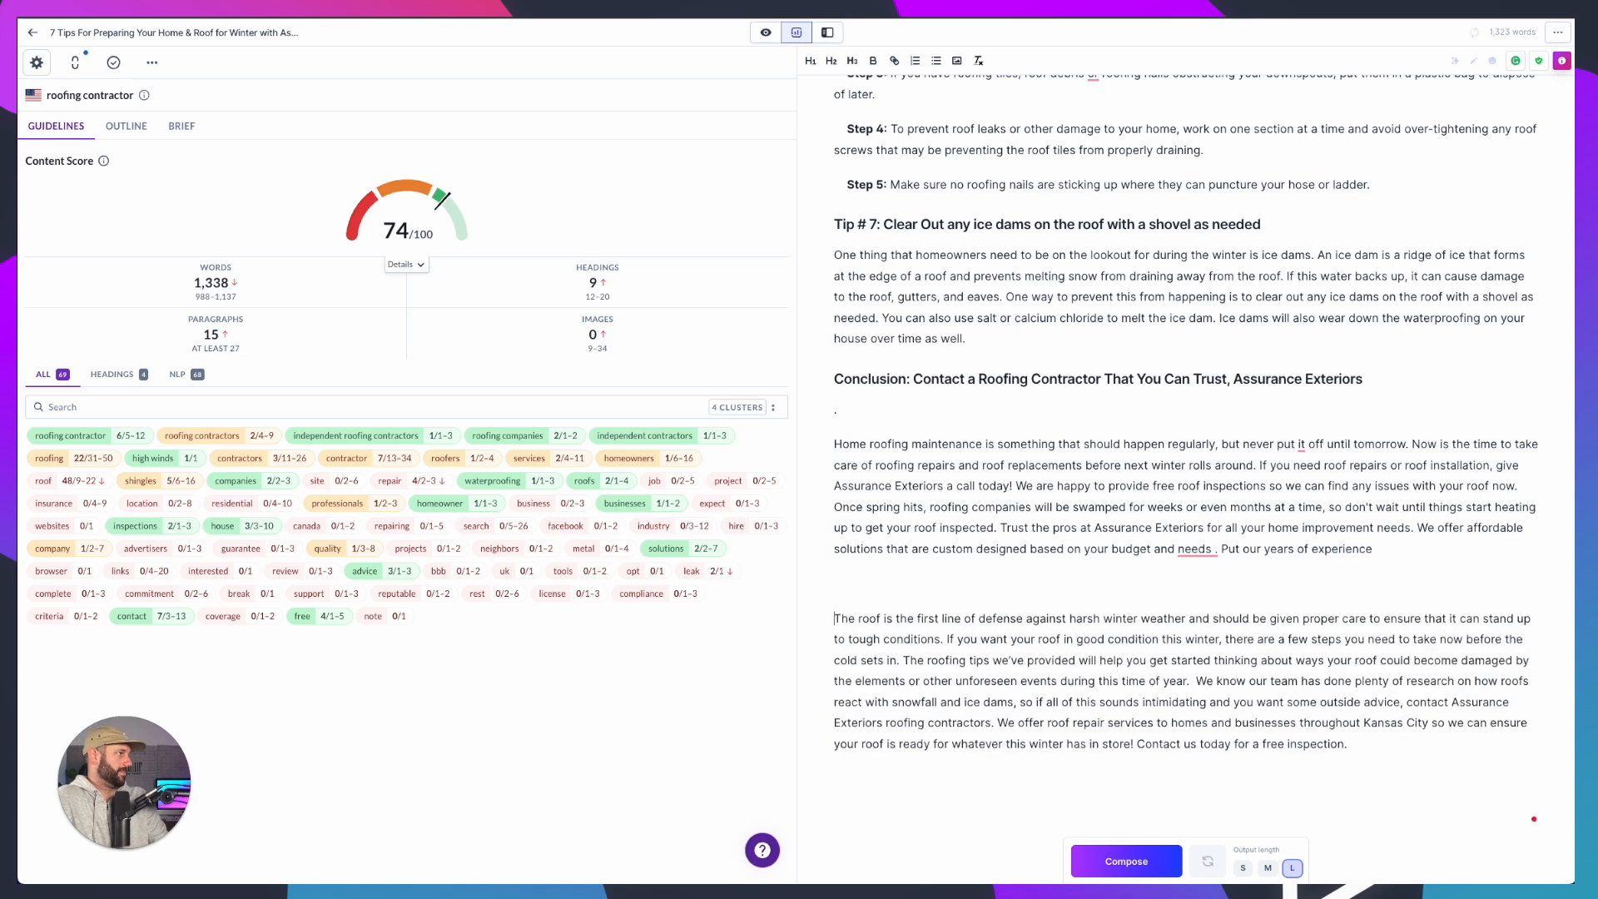
pyautogui.click(1215, 559)
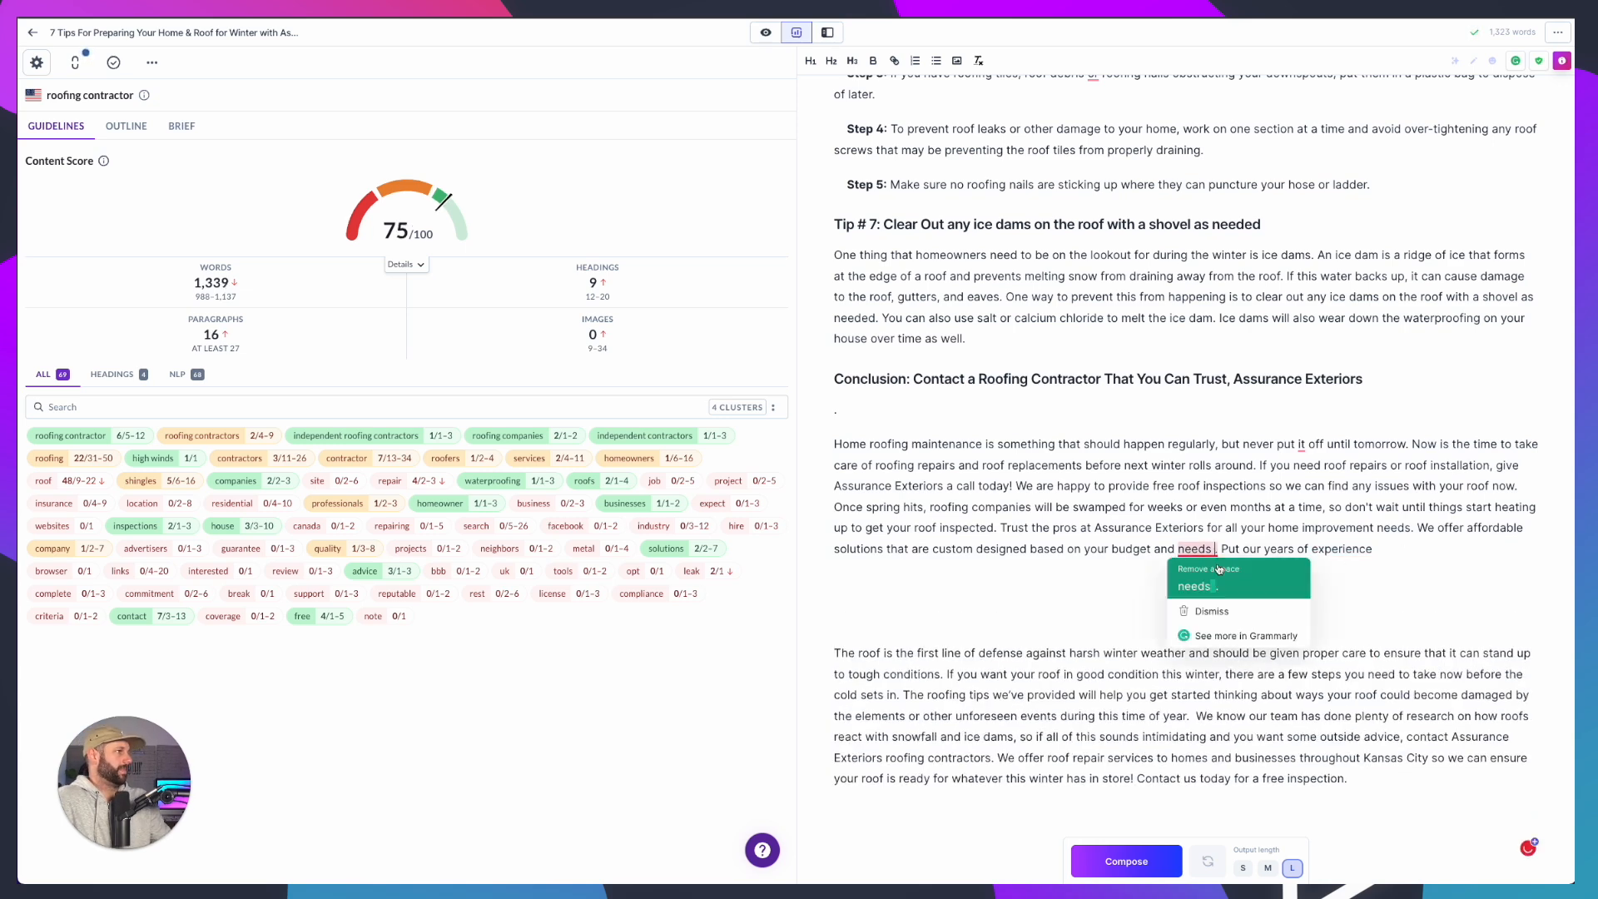
pyautogui.click(1219, 571)
# Have the AI continue writing the conclusion from "Put our years of experience"
pyautogui.click(1373, 550)
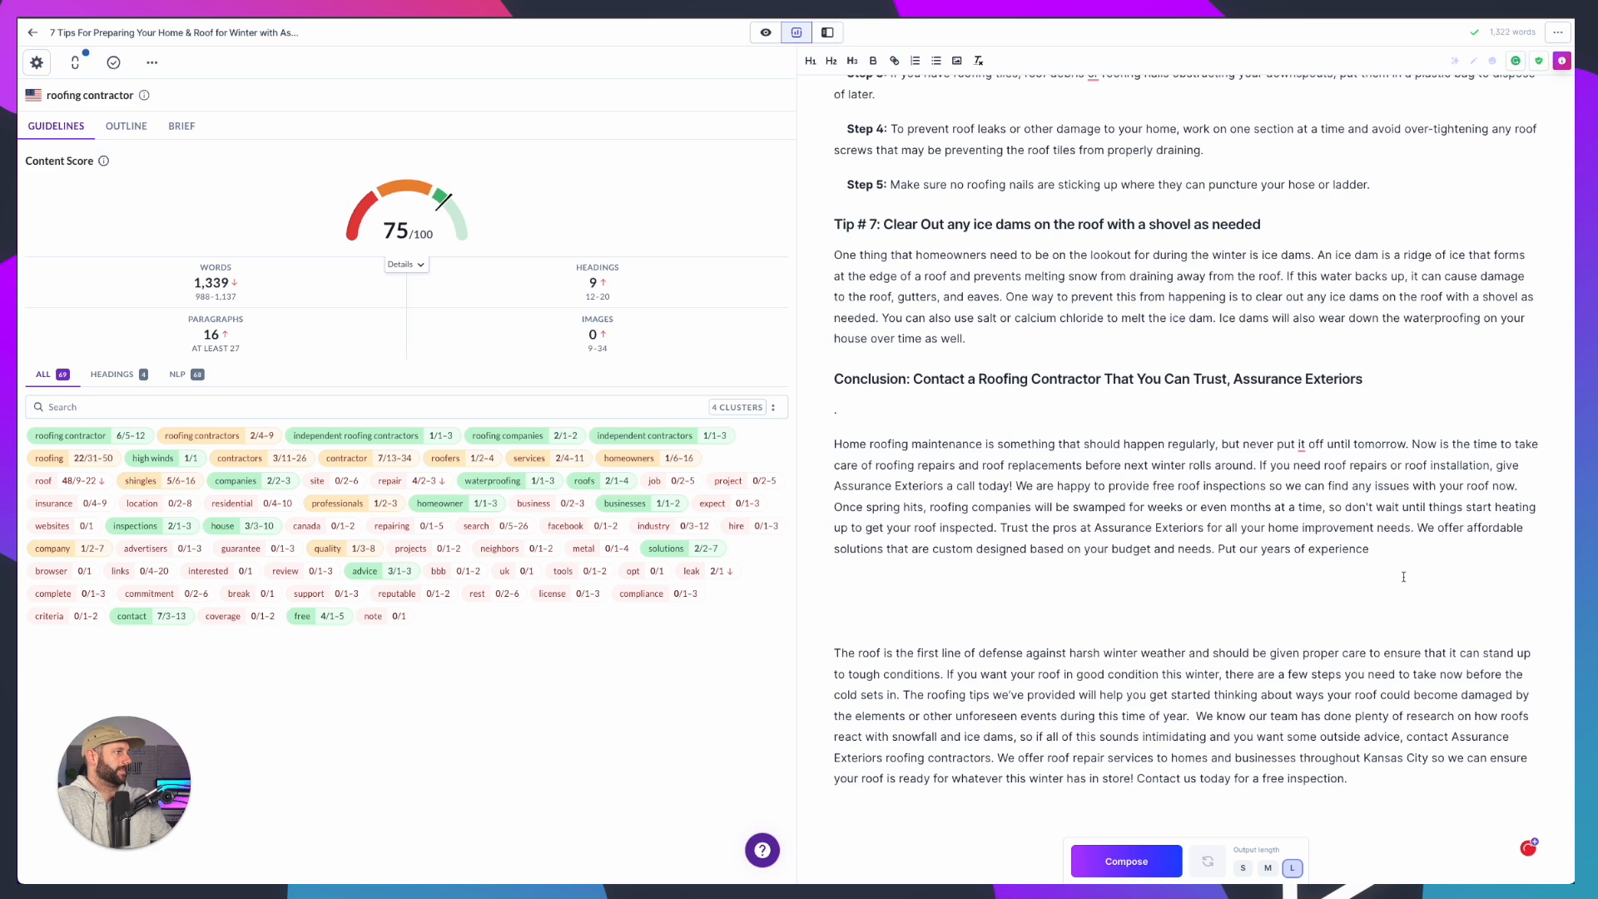
pyautogui.hotkey('ctrl', 'Return')
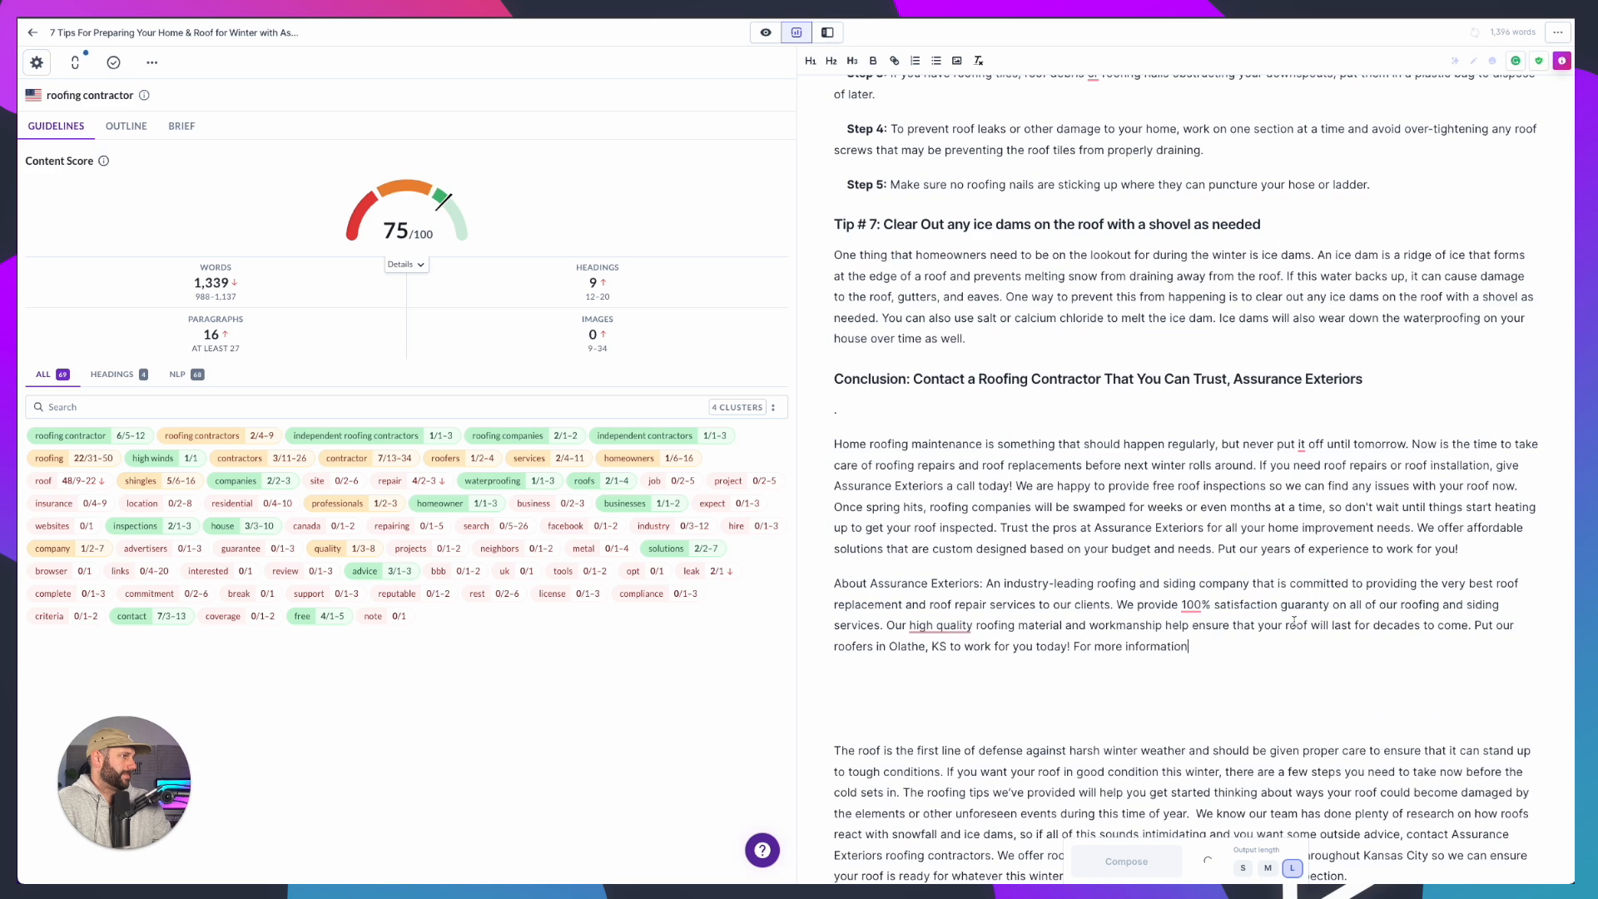
pyautogui.scroll(-3, 1298, 624)
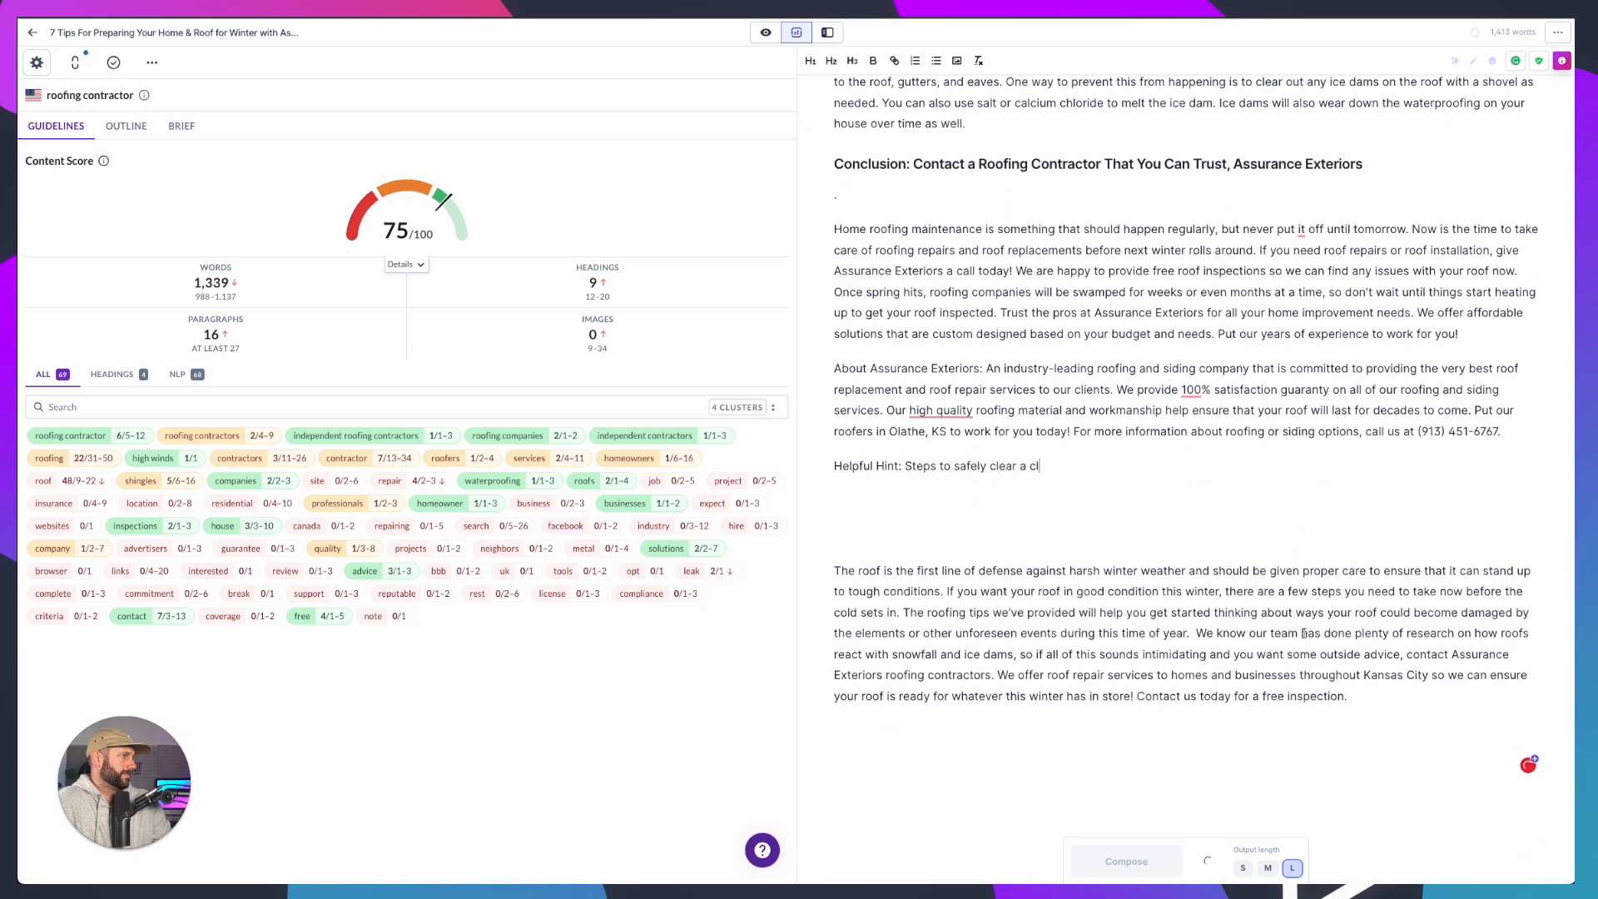
# Delete the generated "Helpful Hint" fragment with the old closing paragraph, and remove the stray period line under the conclusion heading
pyautogui.moveTo(1393, 736); pyautogui.dragTo(833, 464)
pyautogui.press('BackSpace')
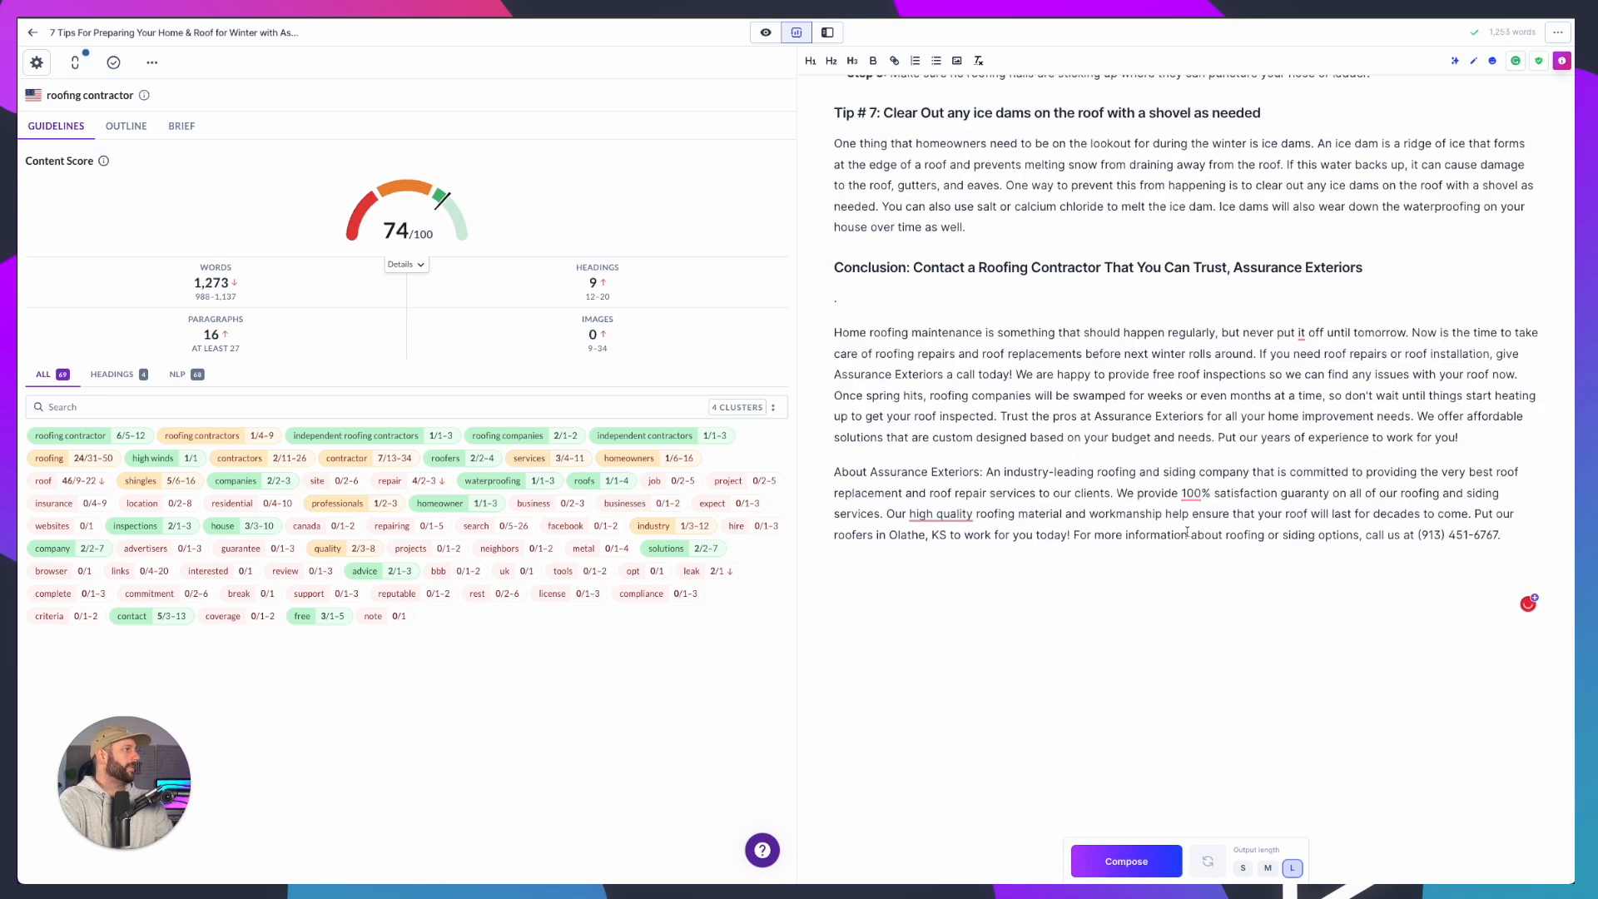
pyautogui.press('Delete')
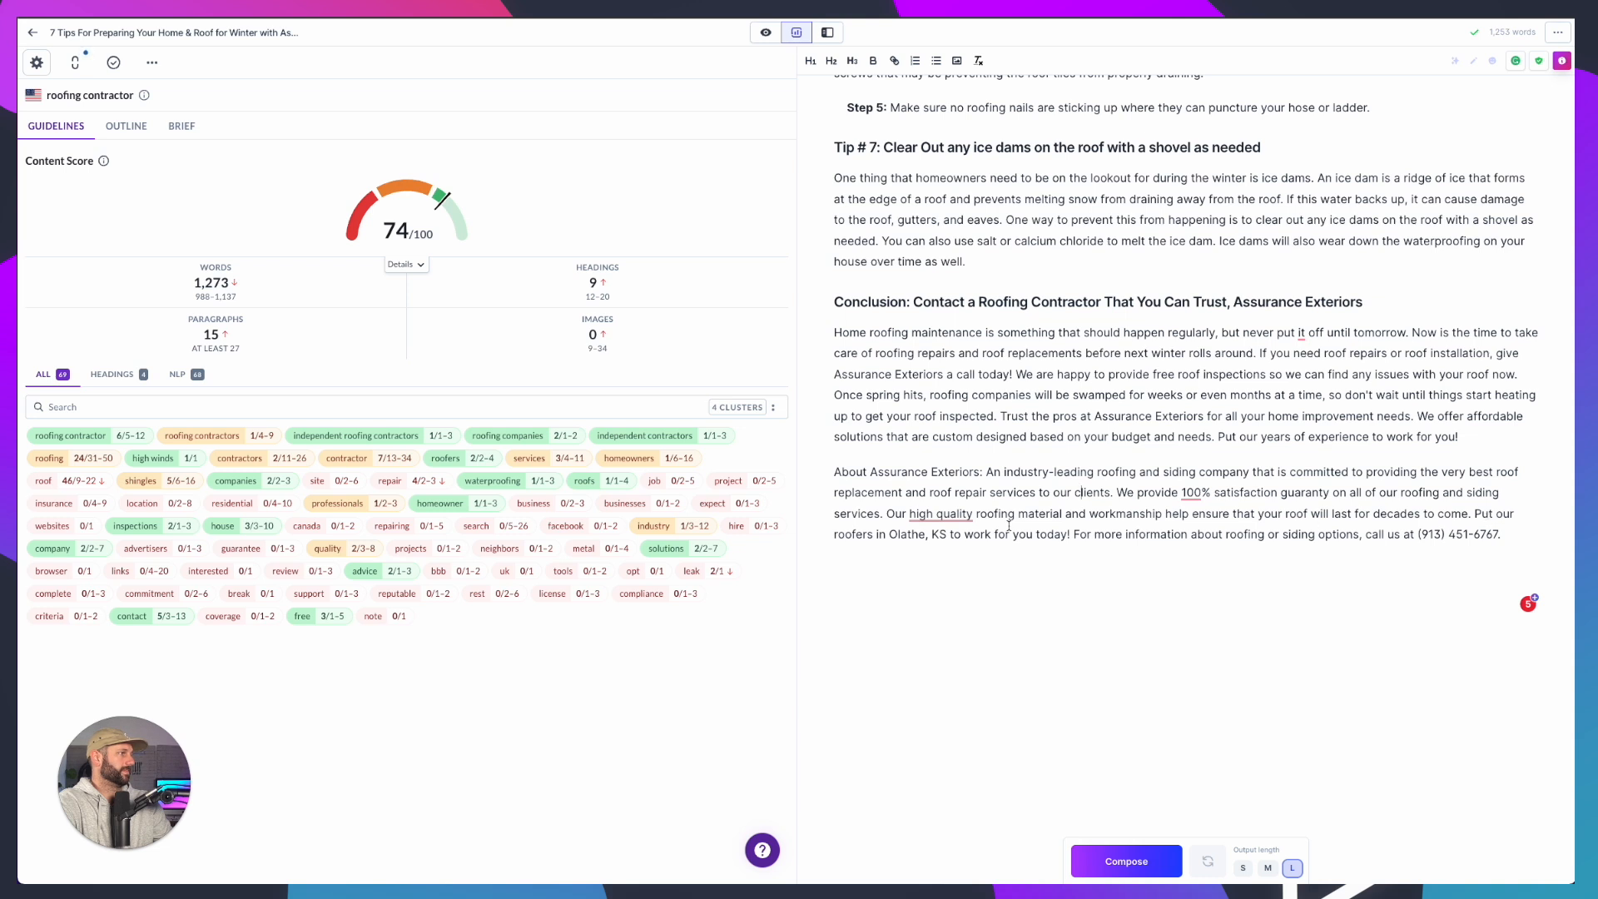
# Correct "high quality" to "high-quality" in the About Assurance Exteriors paragraph and delete its sentence about roofers in Olathe, KS
pyautogui.click(916, 515)
pyautogui.click(924, 553)
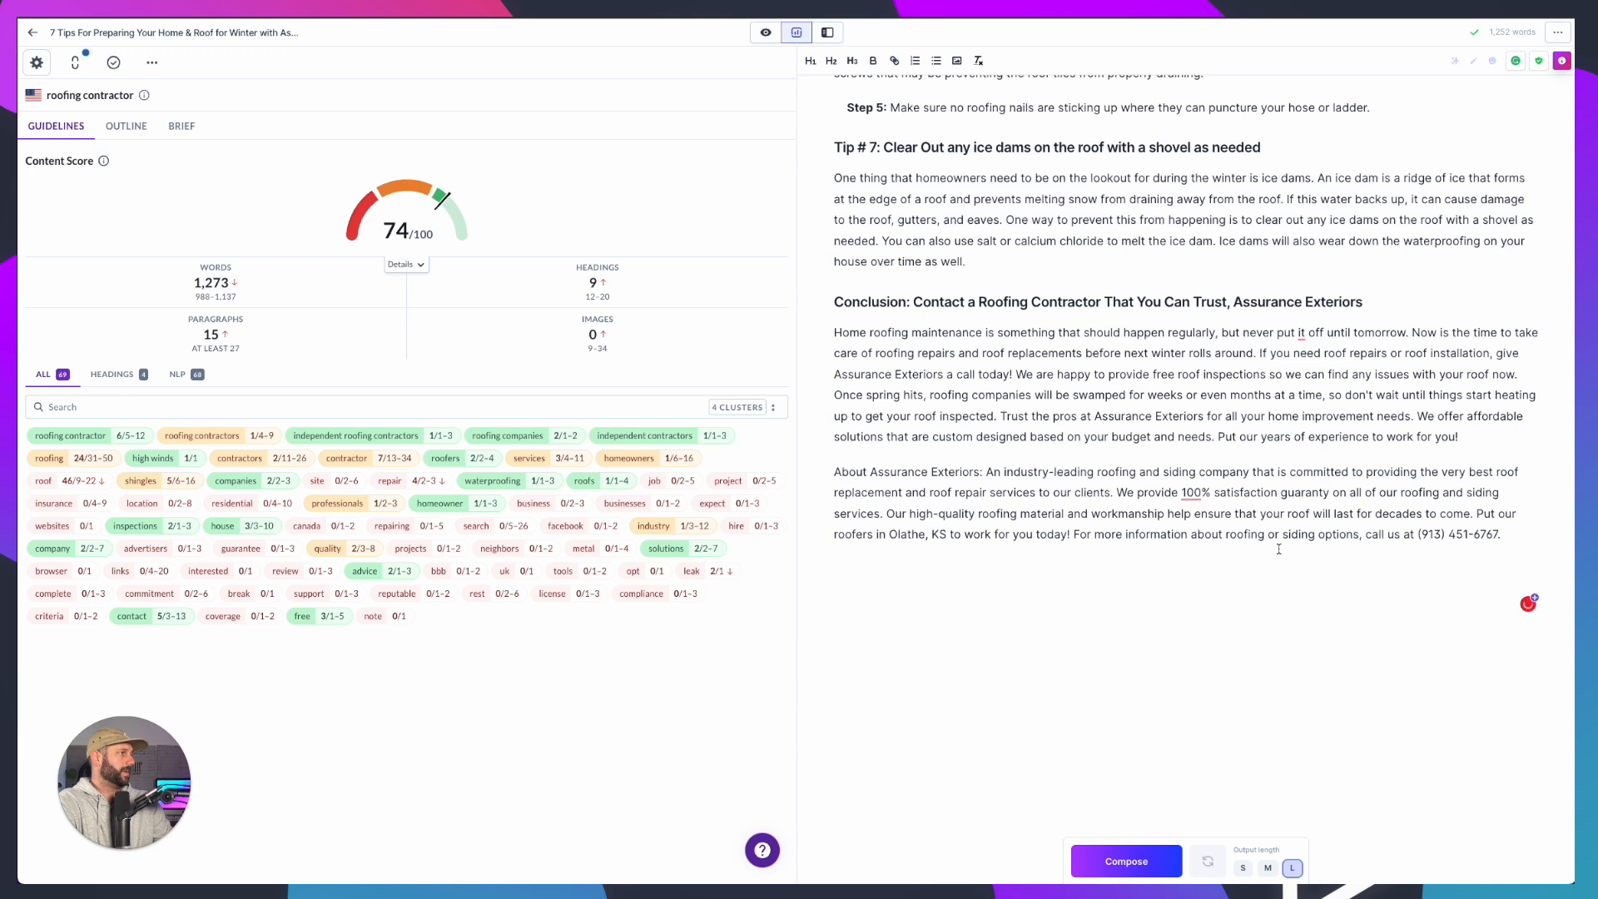
pyautogui.moveTo(1073, 535); pyautogui.dragTo(1477, 513)
pyautogui.press('BackSpace')
pyautogui.press('BackSpace')
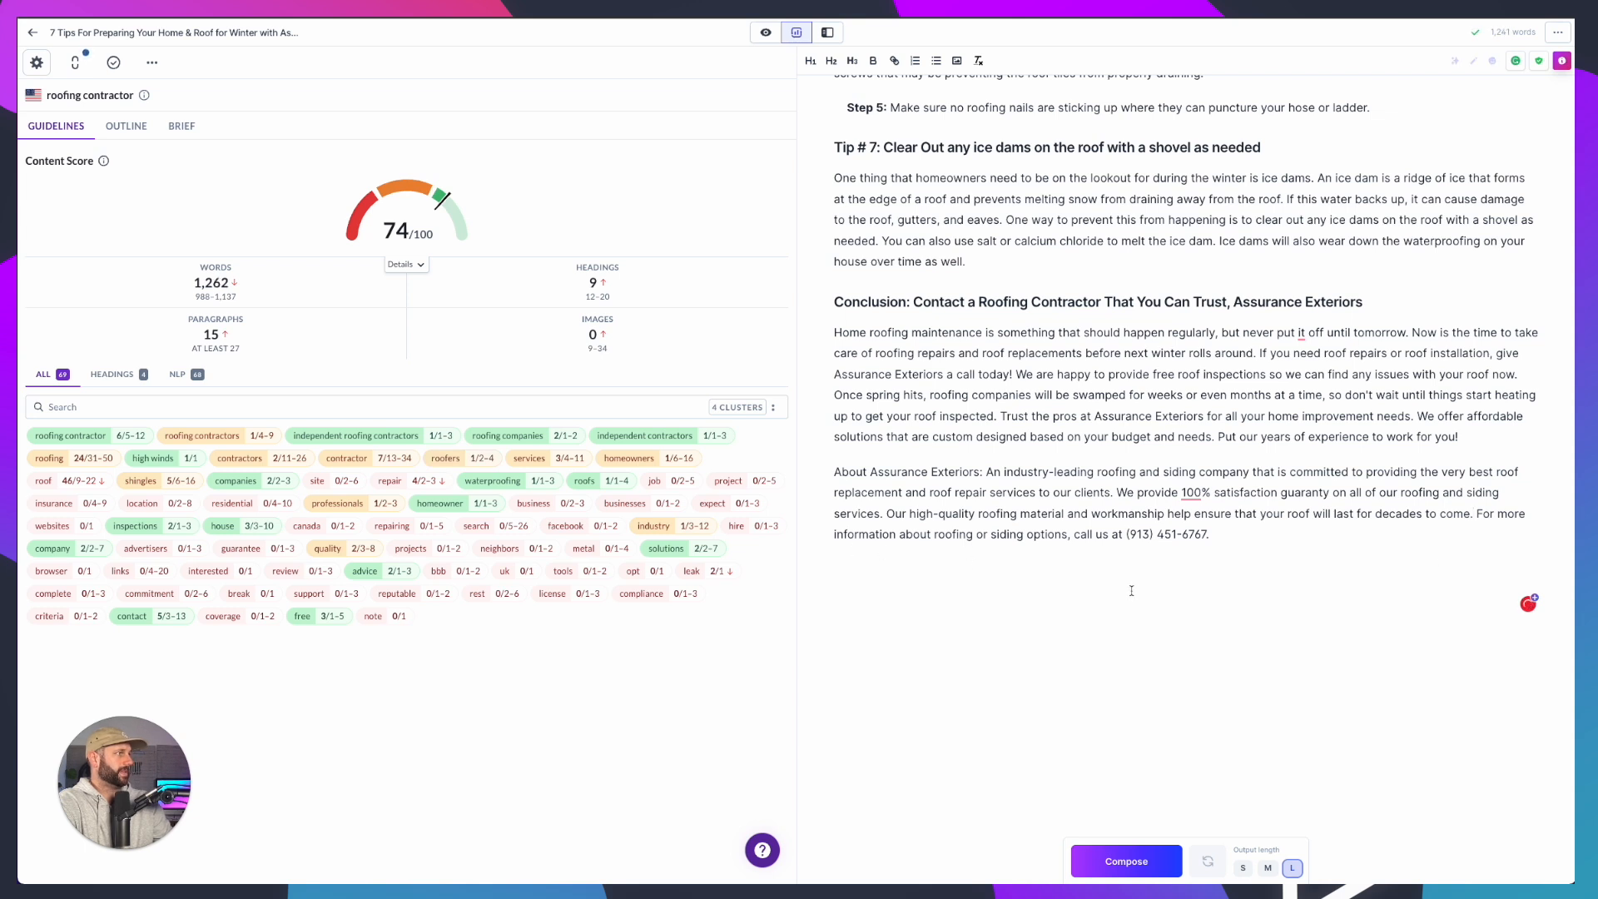
pyautogui.moveTo(1209, 533); pyautogui.dragTo(1089, 535)
pyautogui.click(1217, 544)
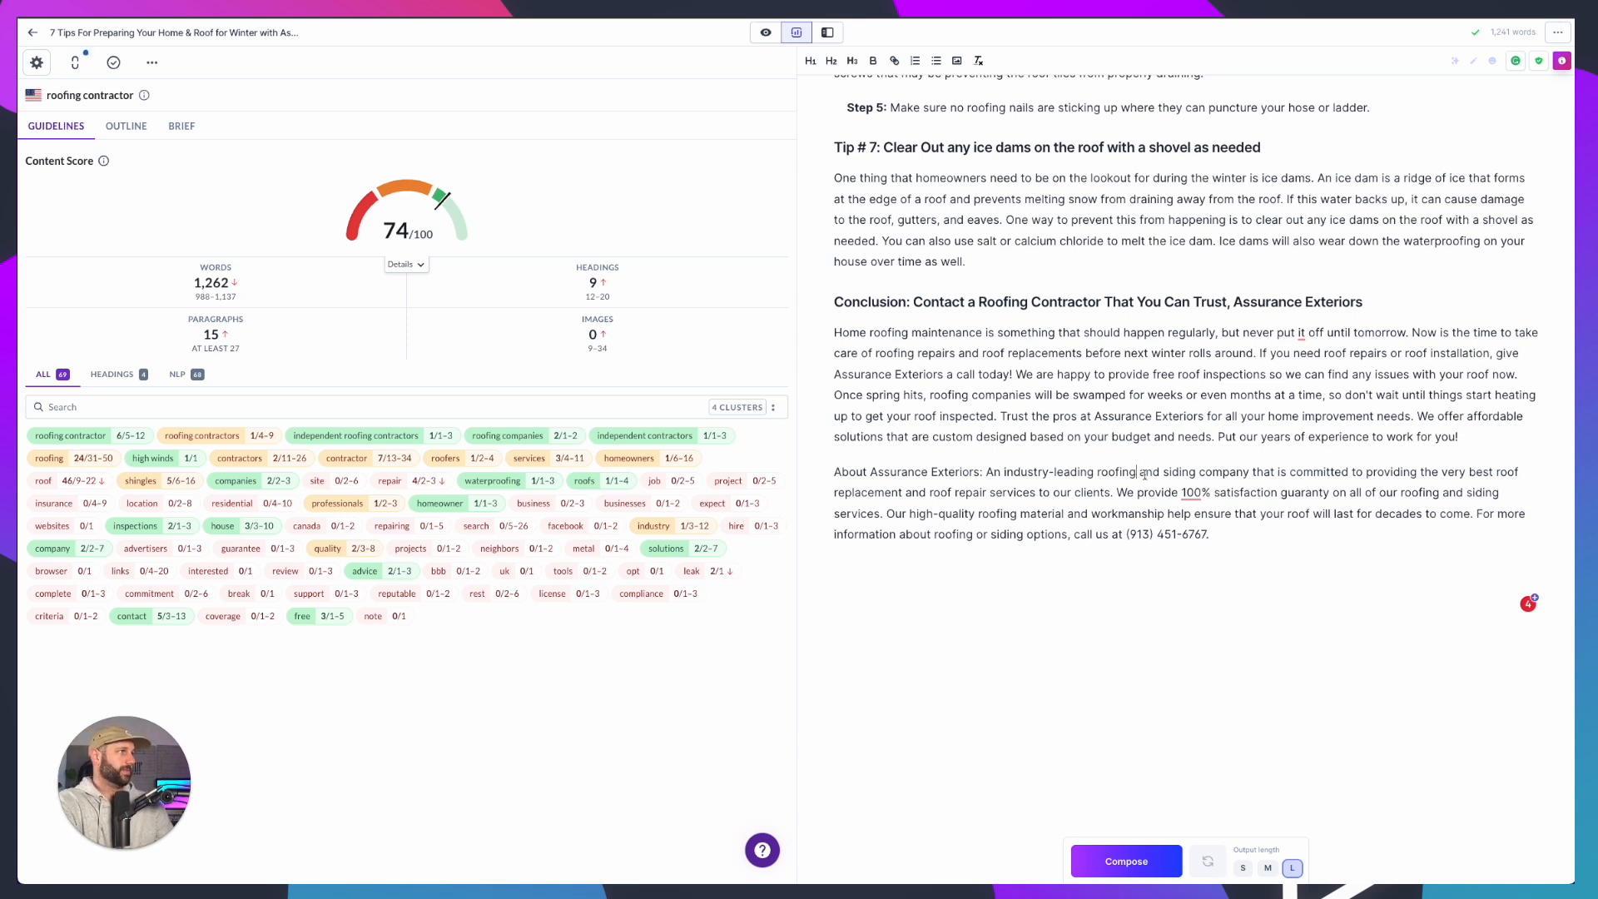
# Reword the opening of the About Assurance Exteriors paragraph to "One of the industry-leading roofing contractor and siding company"
pyautogui.write('contr')
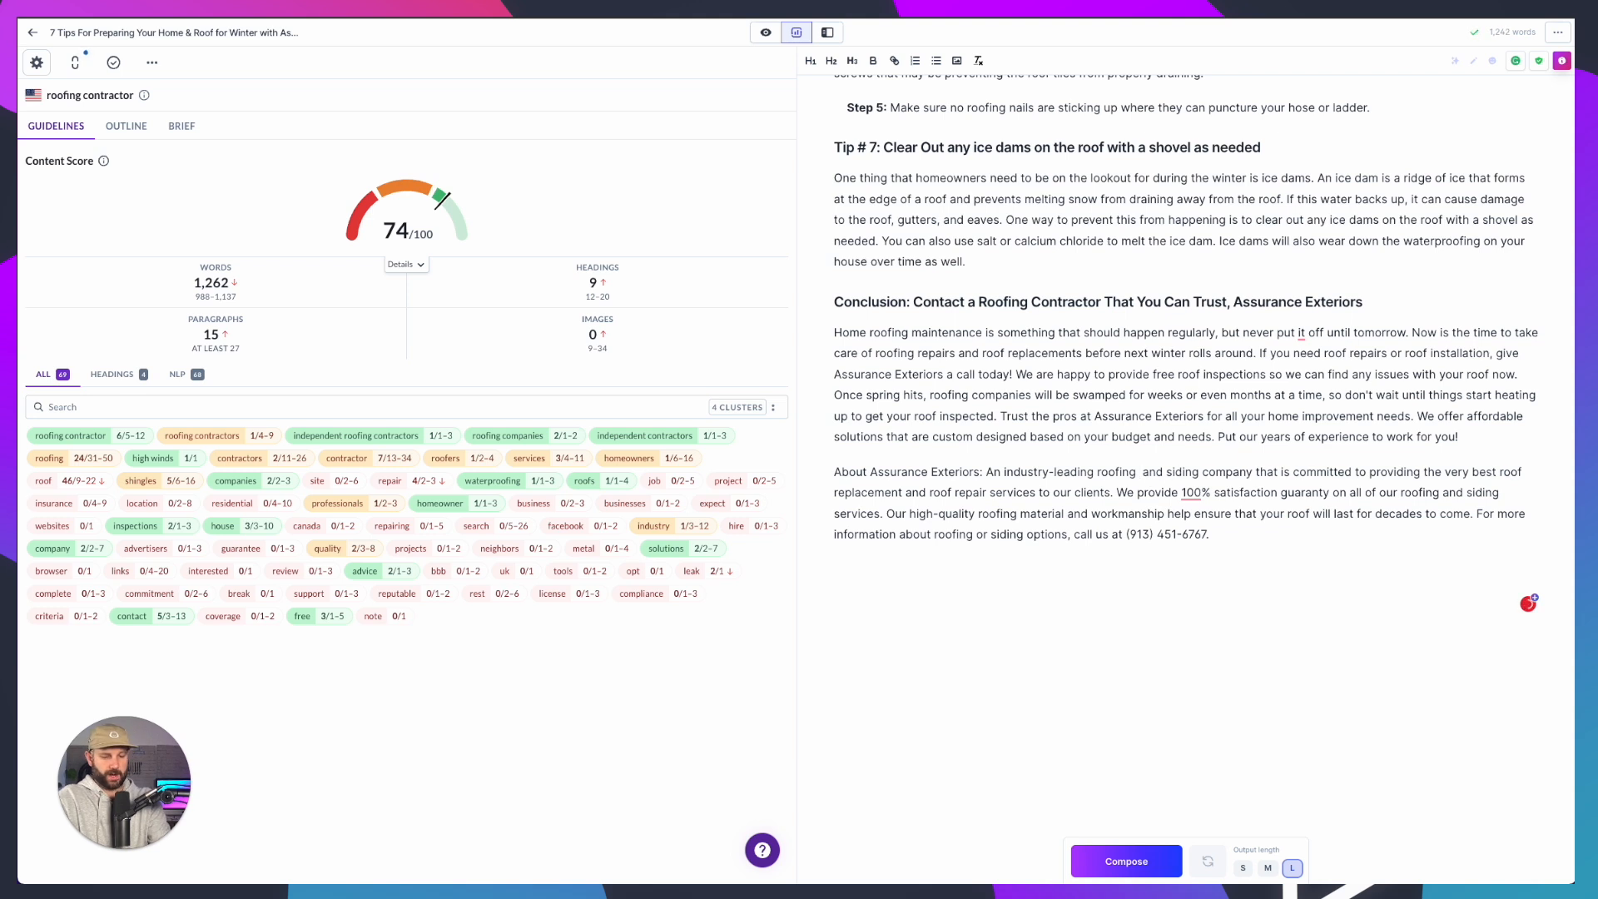
pyautogui.write('actor')
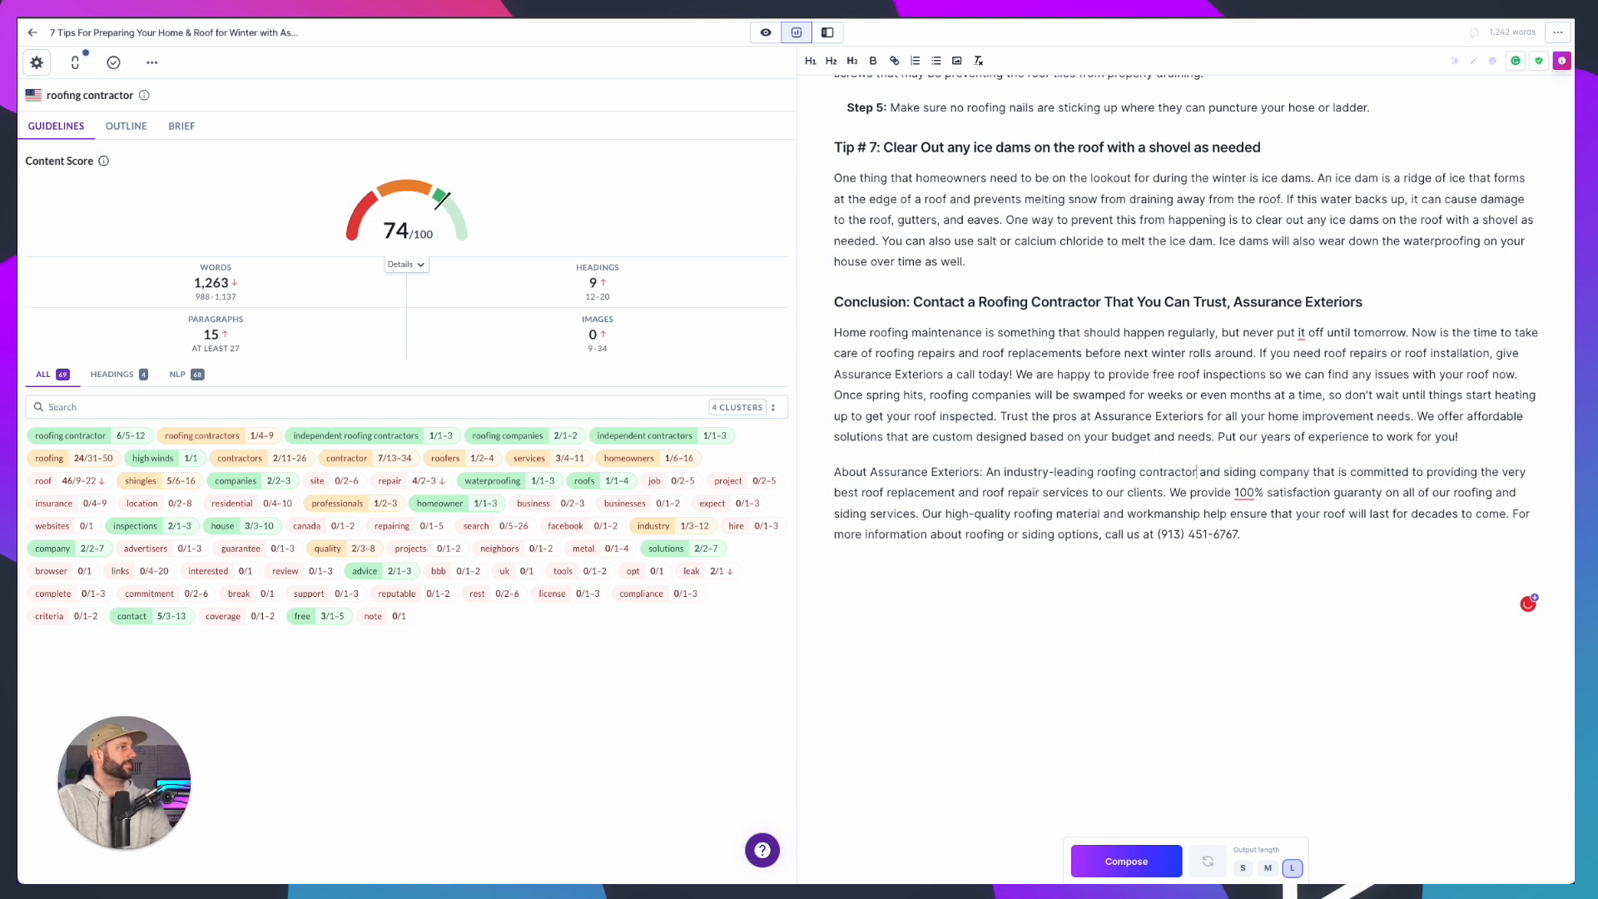
pyautogui.doubleClick(993, 473)
pyautogui.write('One of the')
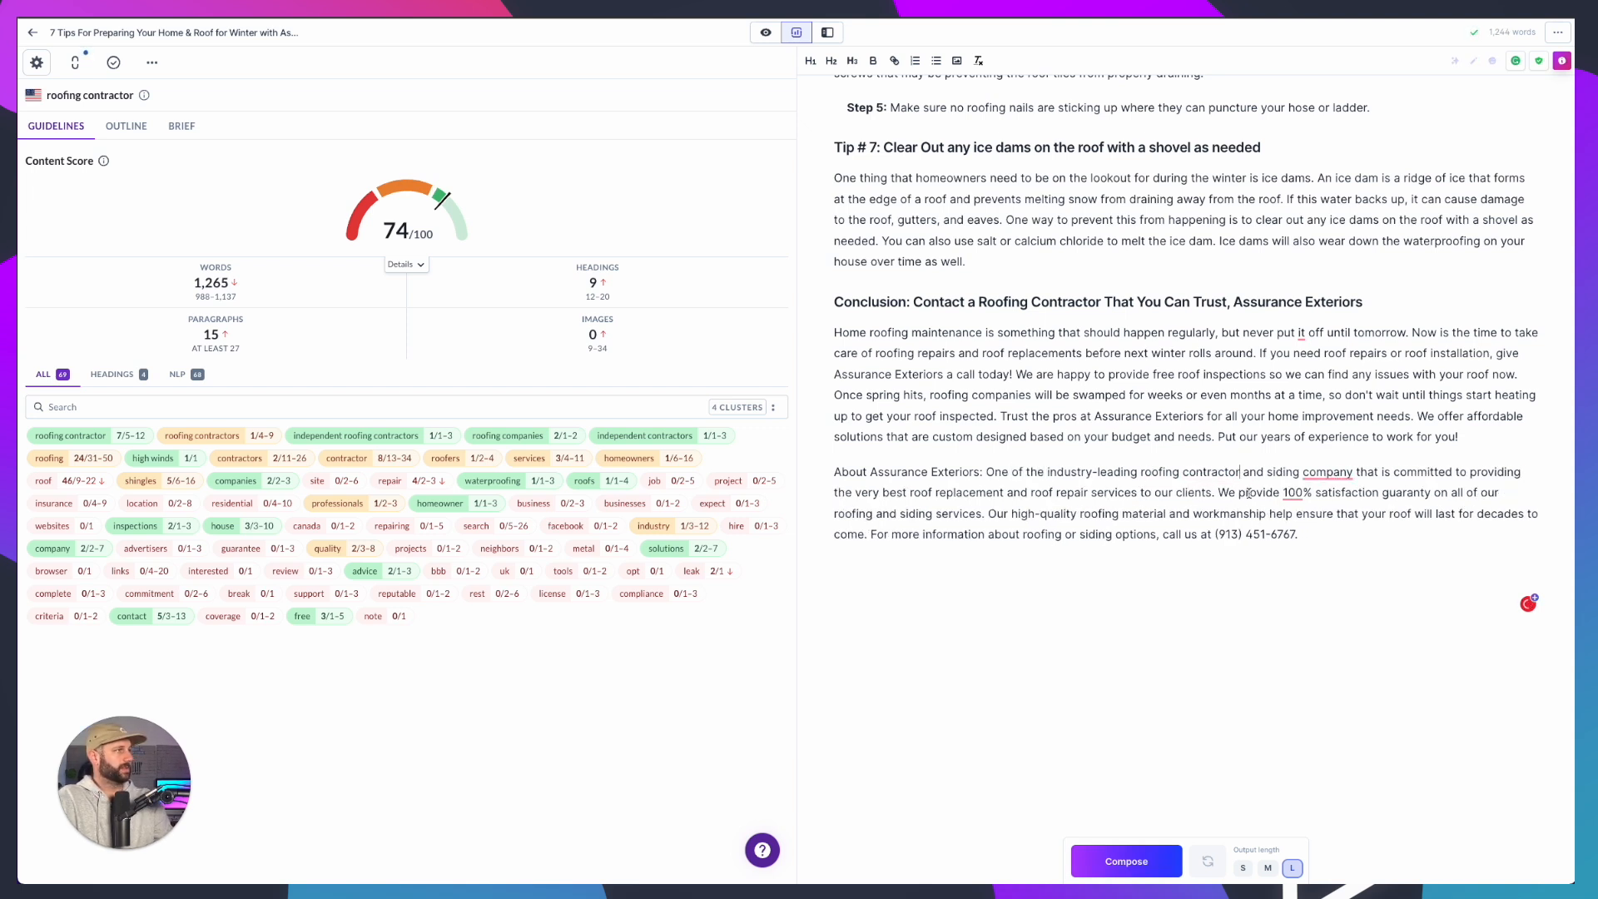
# Reword the opening of the About Assurance Exteriors paragraph to "One of the industry-leading roofing contractors in your area, that is committed"
pyautogui.write('s in your area,')
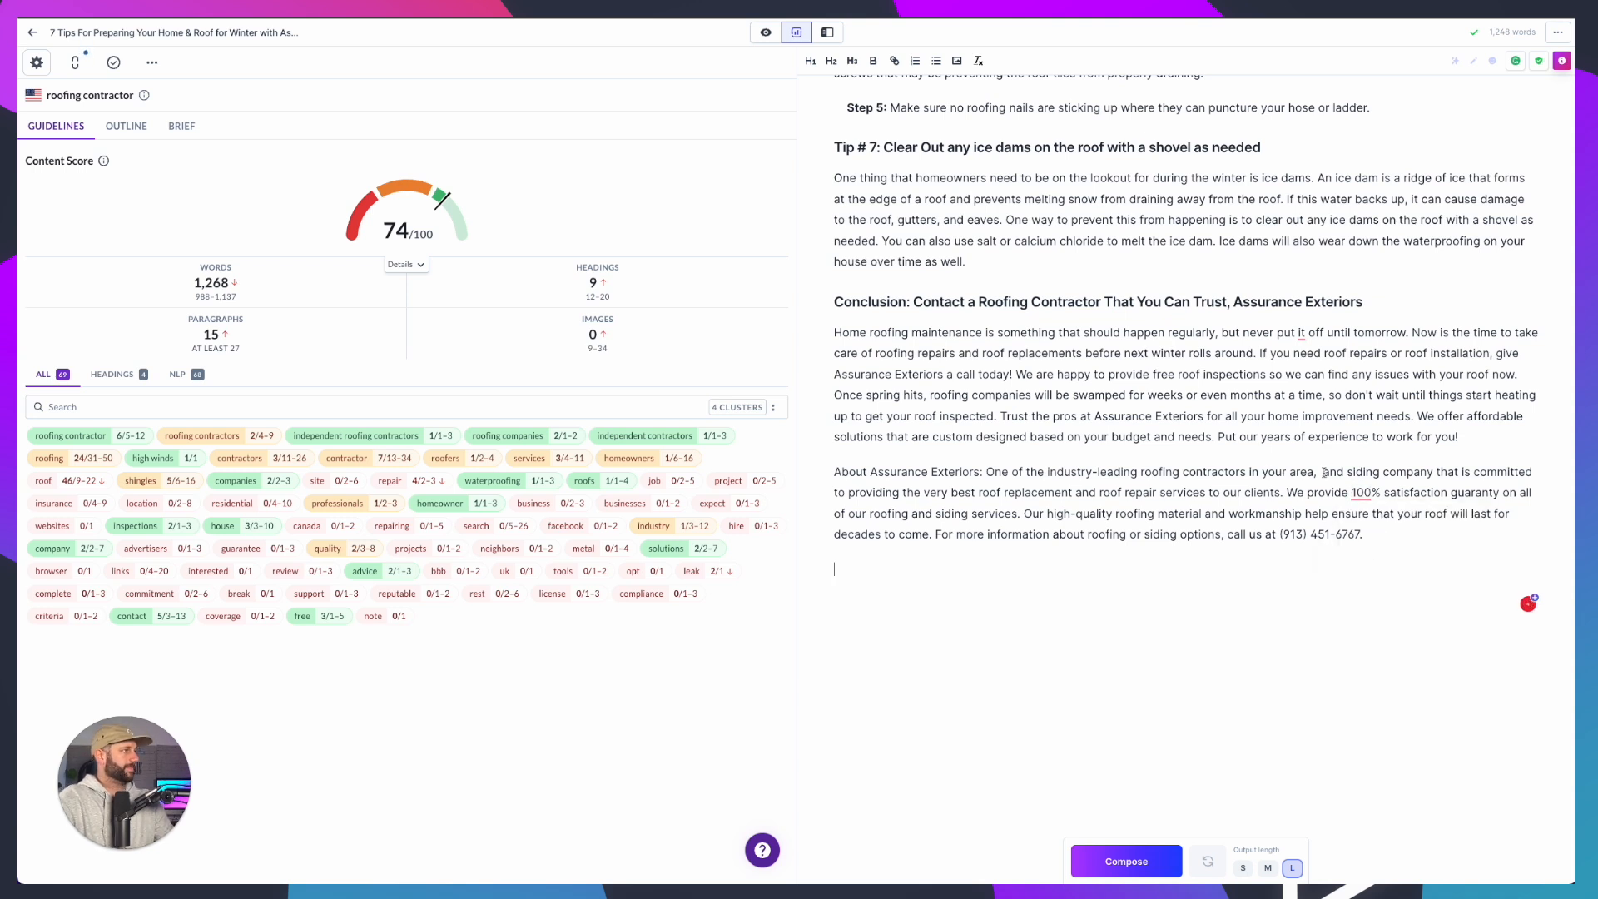
pyautogui.press('BackSpace')
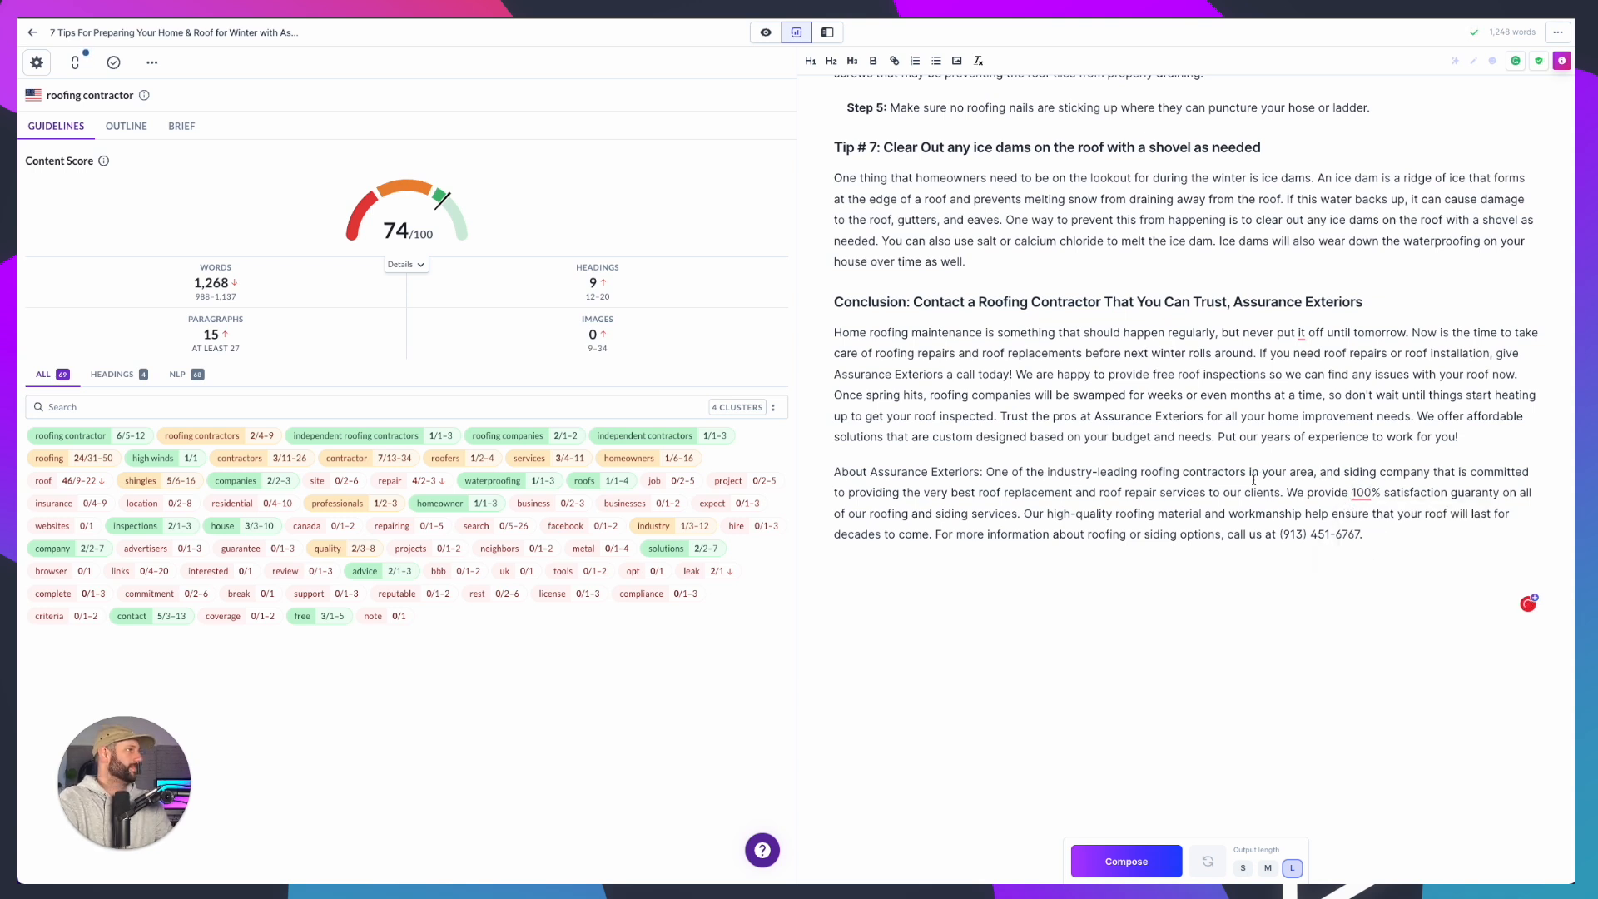
pyautogui.moveTo(1433, 472); pyautogui.dragTo(1311, 472)
pyautogui.press('BackSpace')
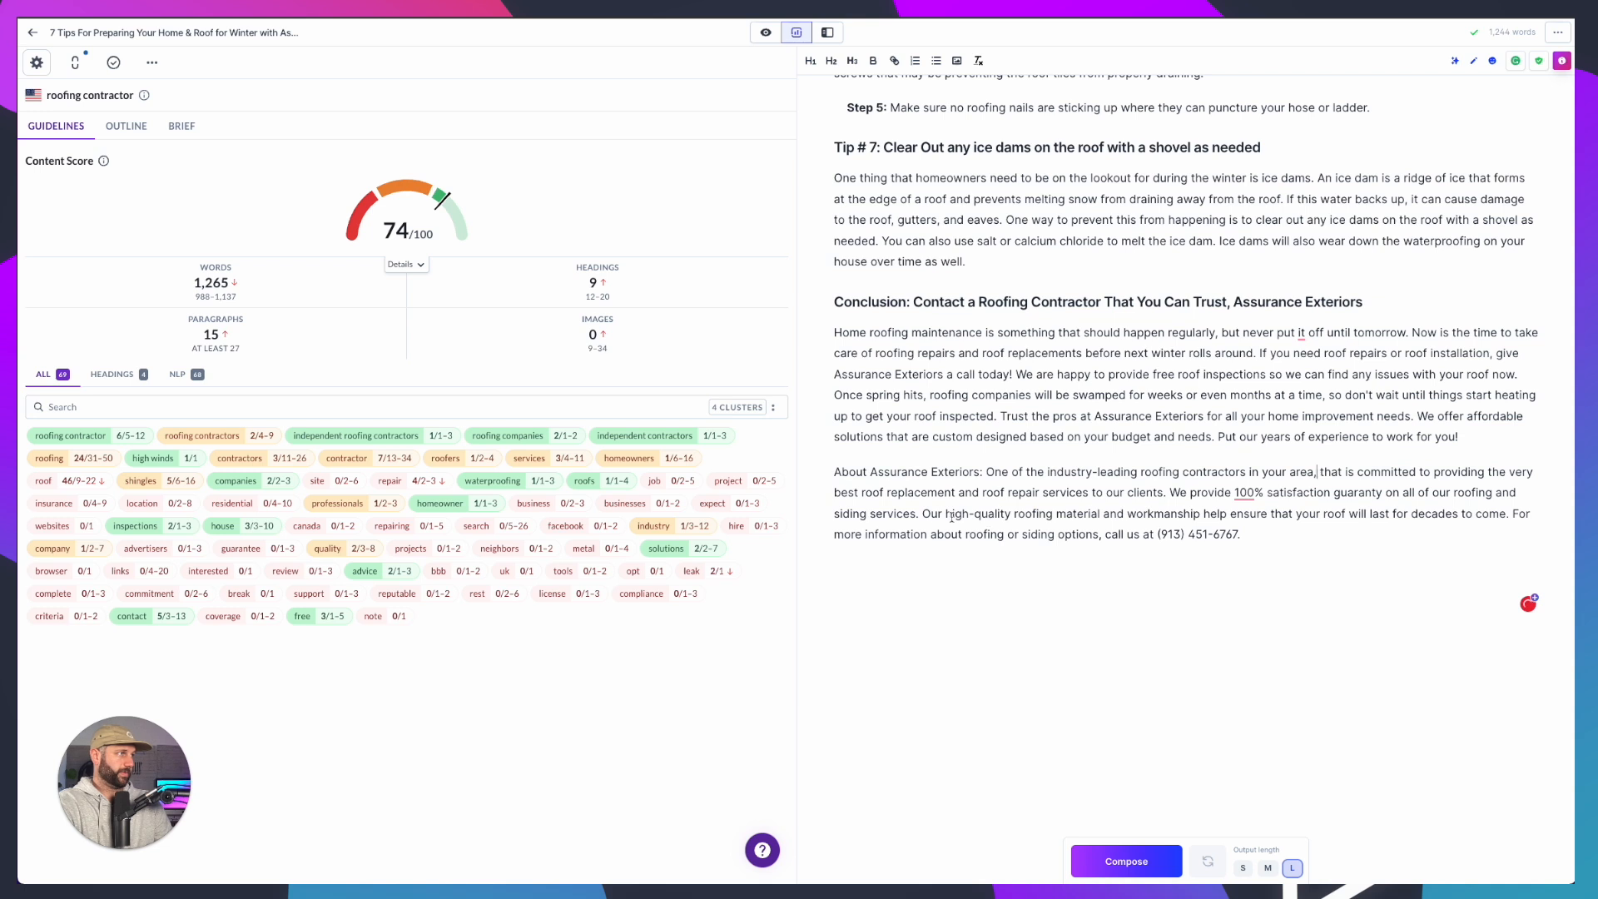
pyautogui.doubleClick(875, 493)
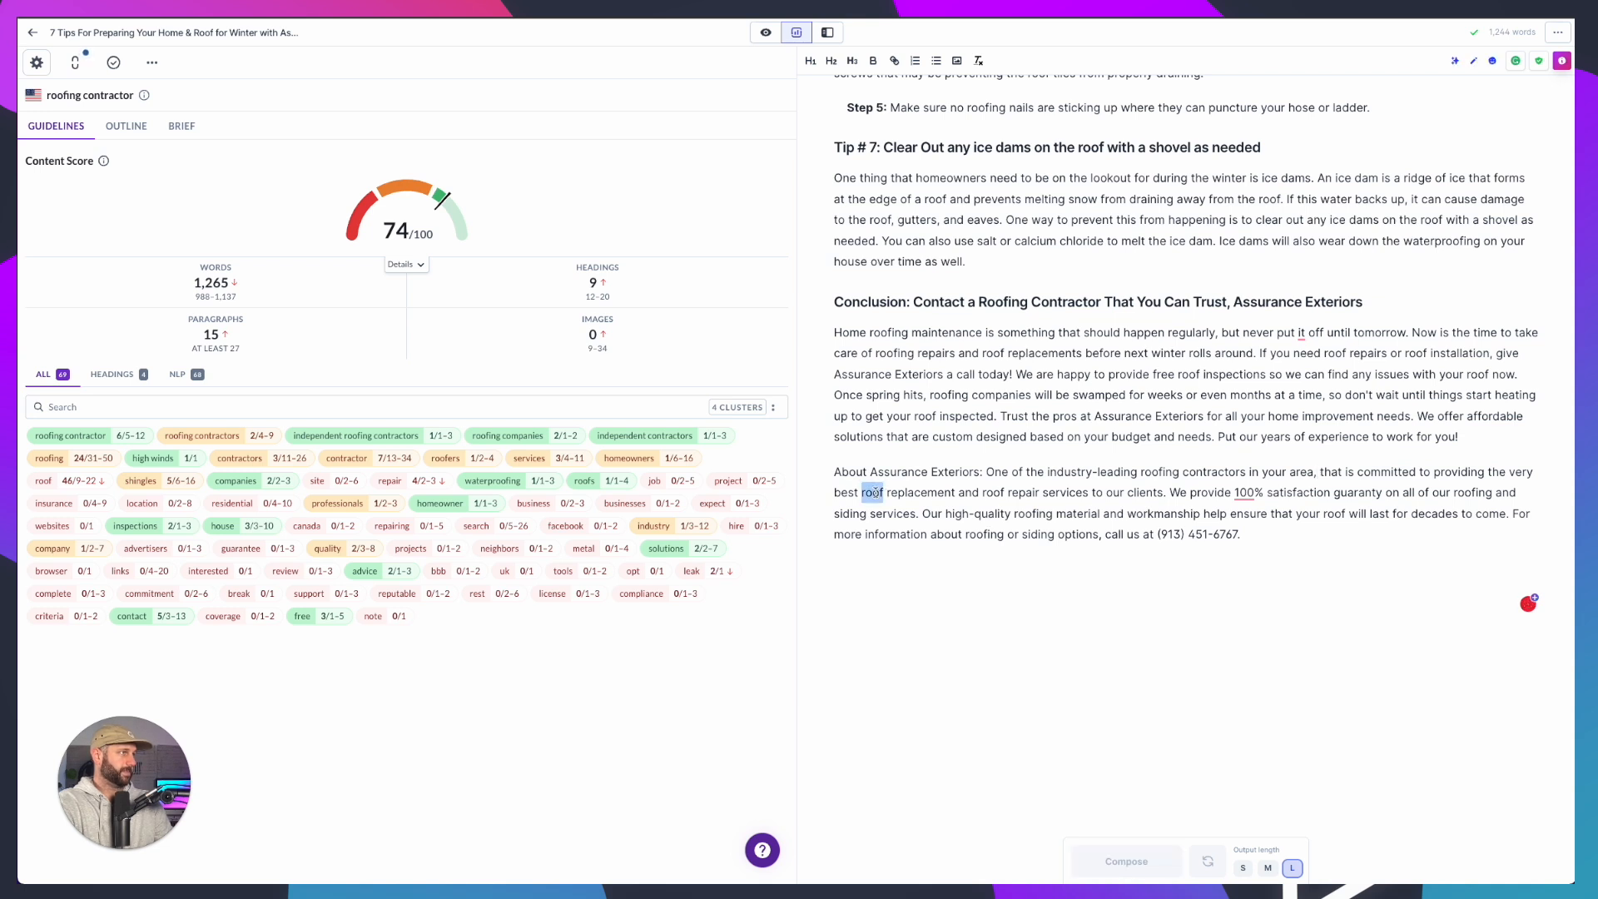
pyautogui.click(1032, 513)
pyautogui.click(1290, 554)
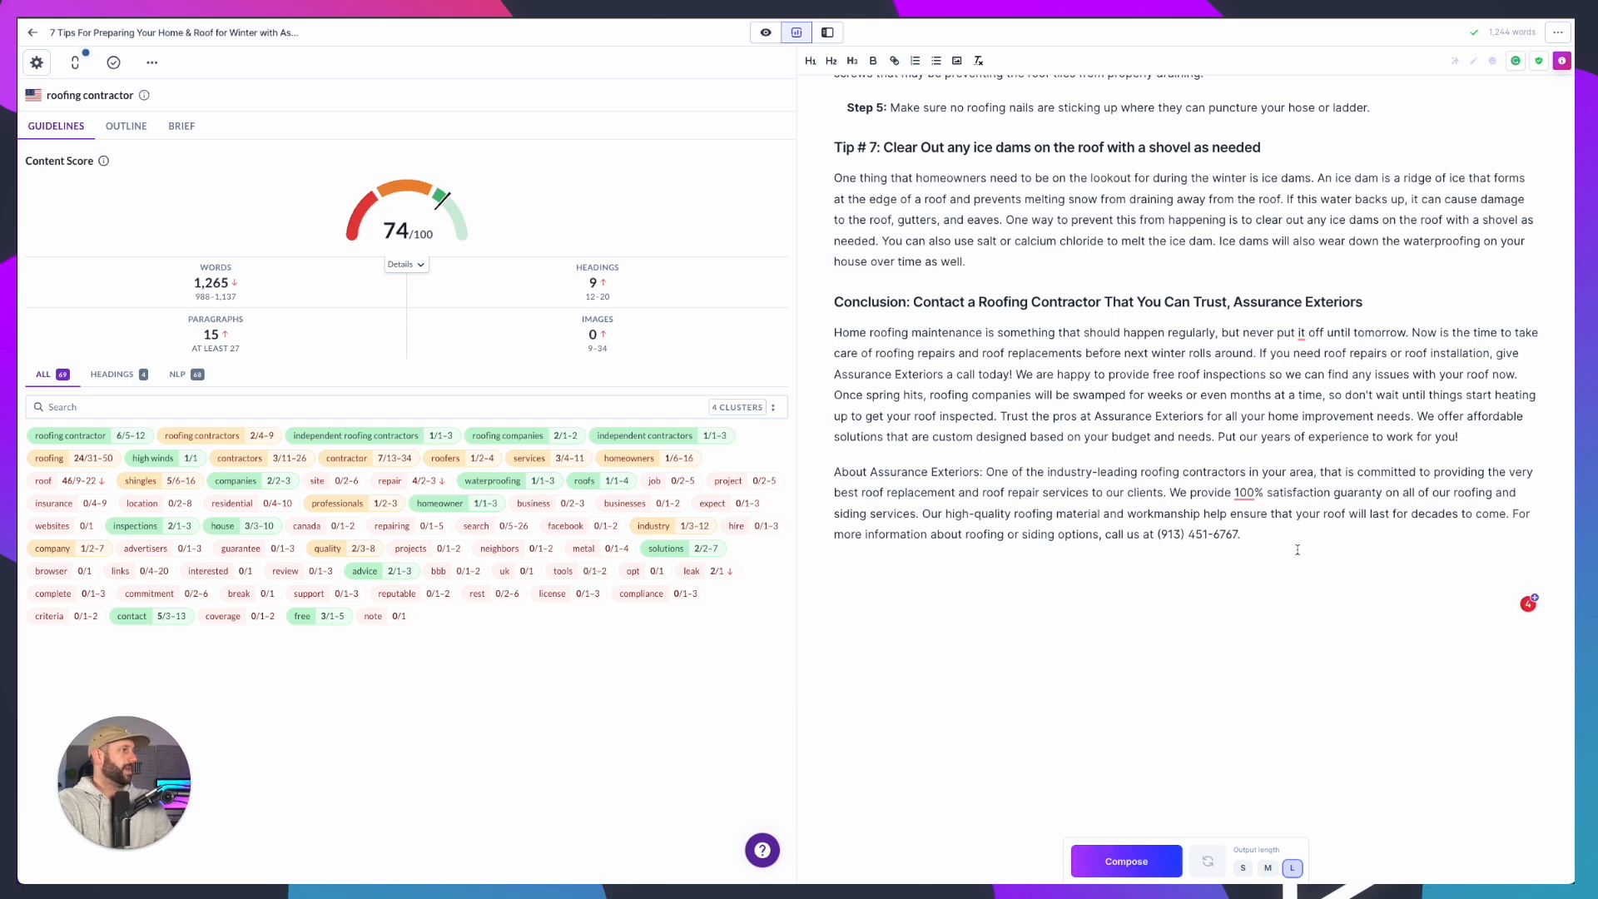
pyautogui.moveTo(983, 472); pyautogui.dragTo(807, 473)
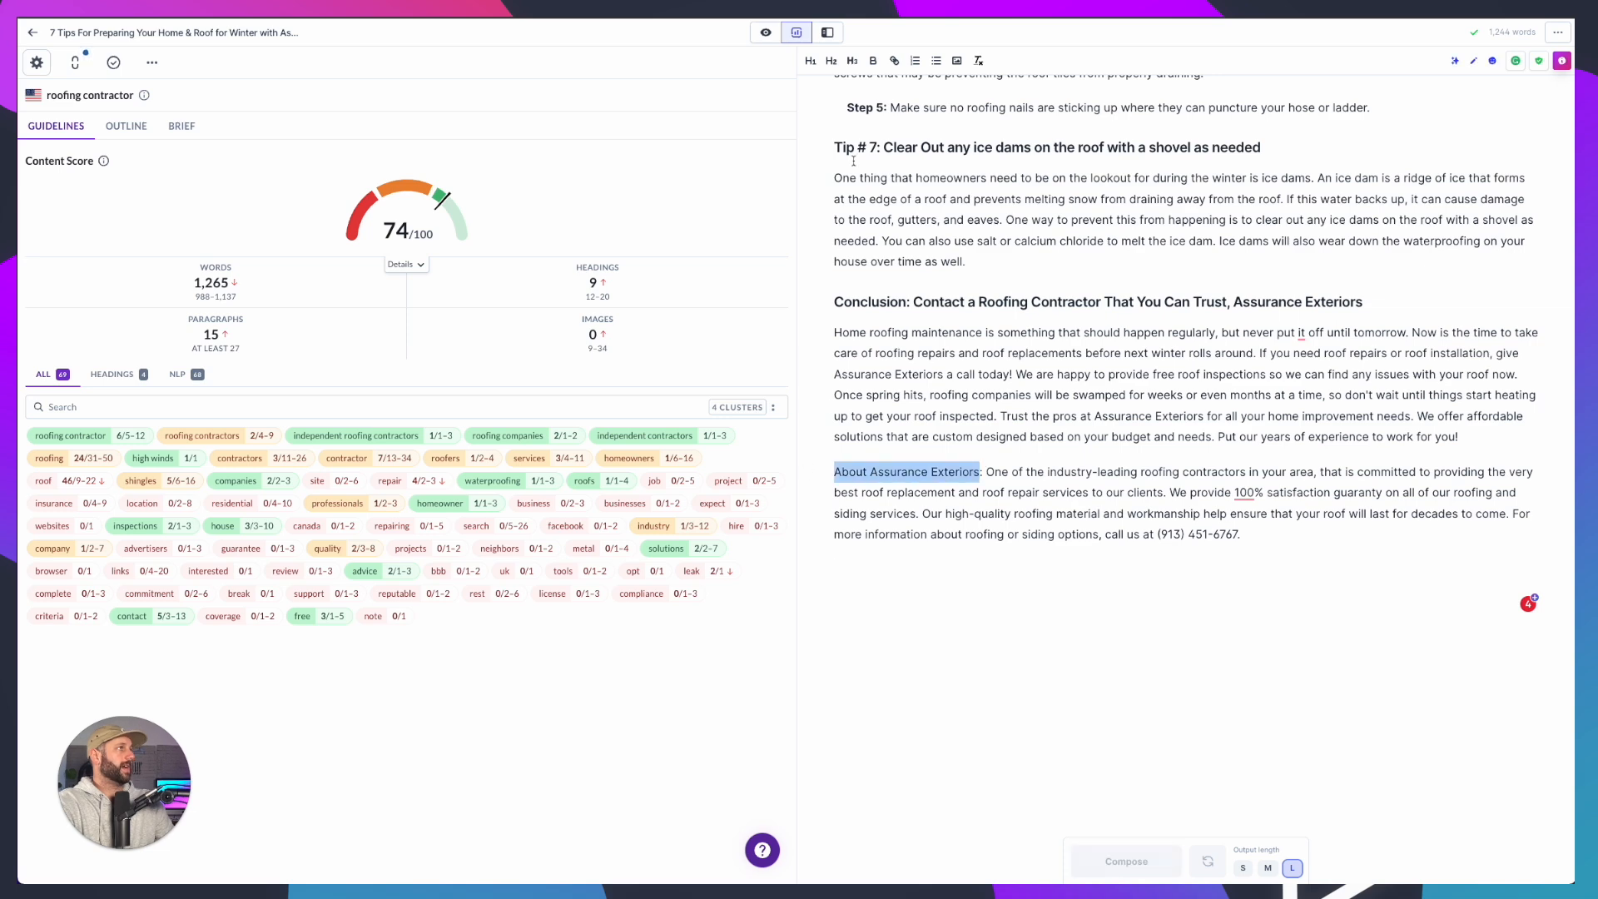
pyautogui.click(831, 63)
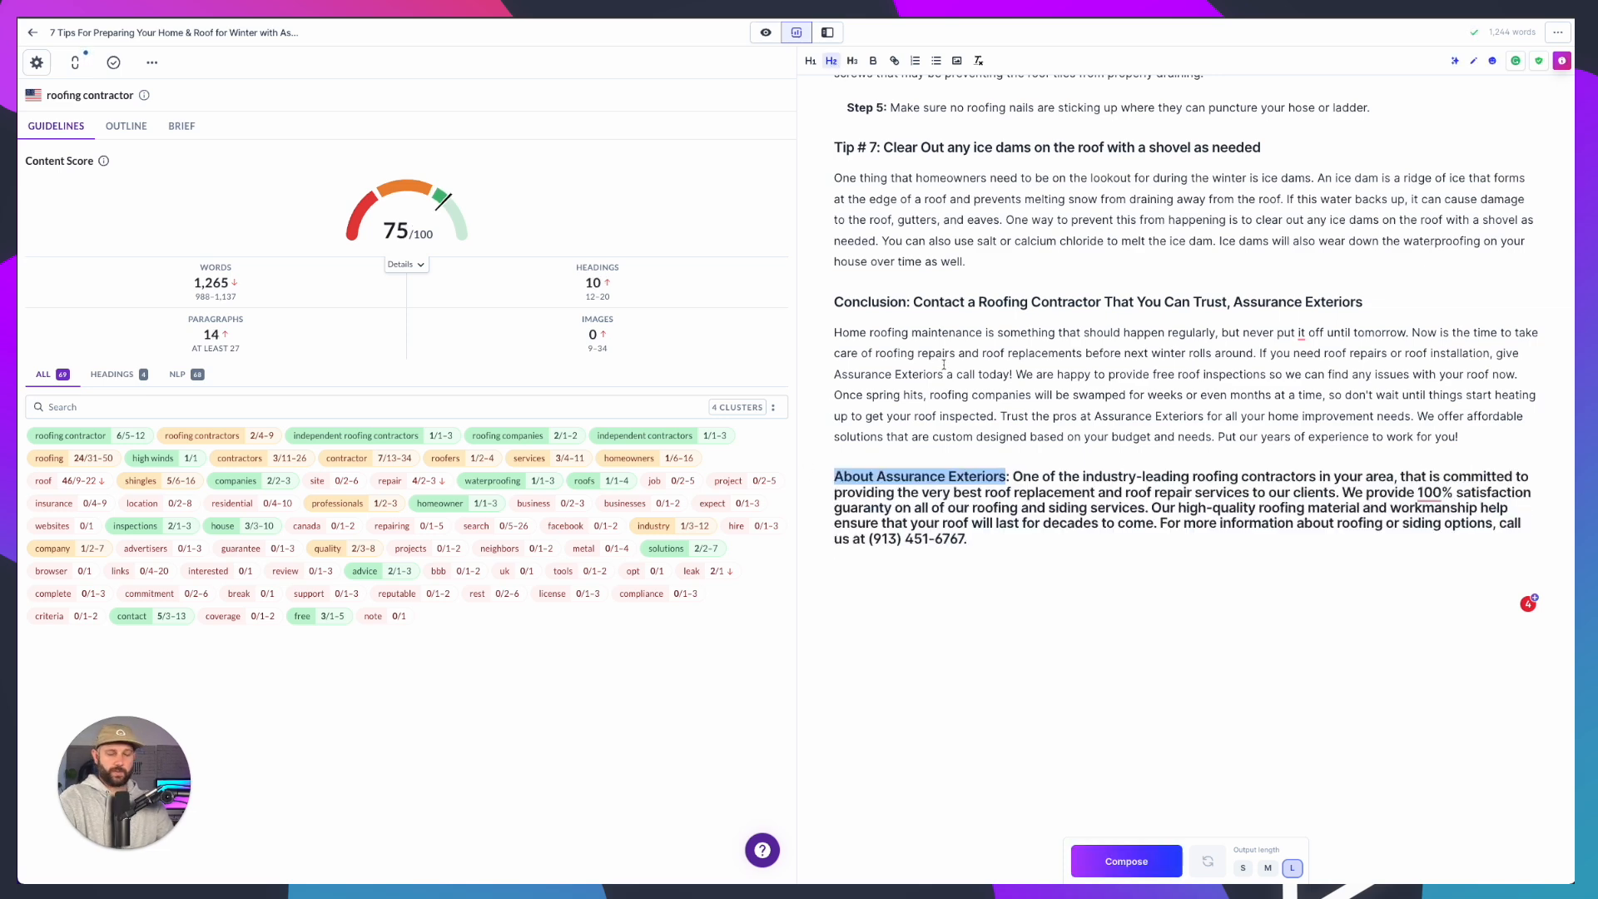
pyautogui.hotkey('ctrl', 'z')
# Split "About Assurance Exteriors:" onto its own line above its paragraph and format it as an H2 heading
pyautogui.click(987, 472)
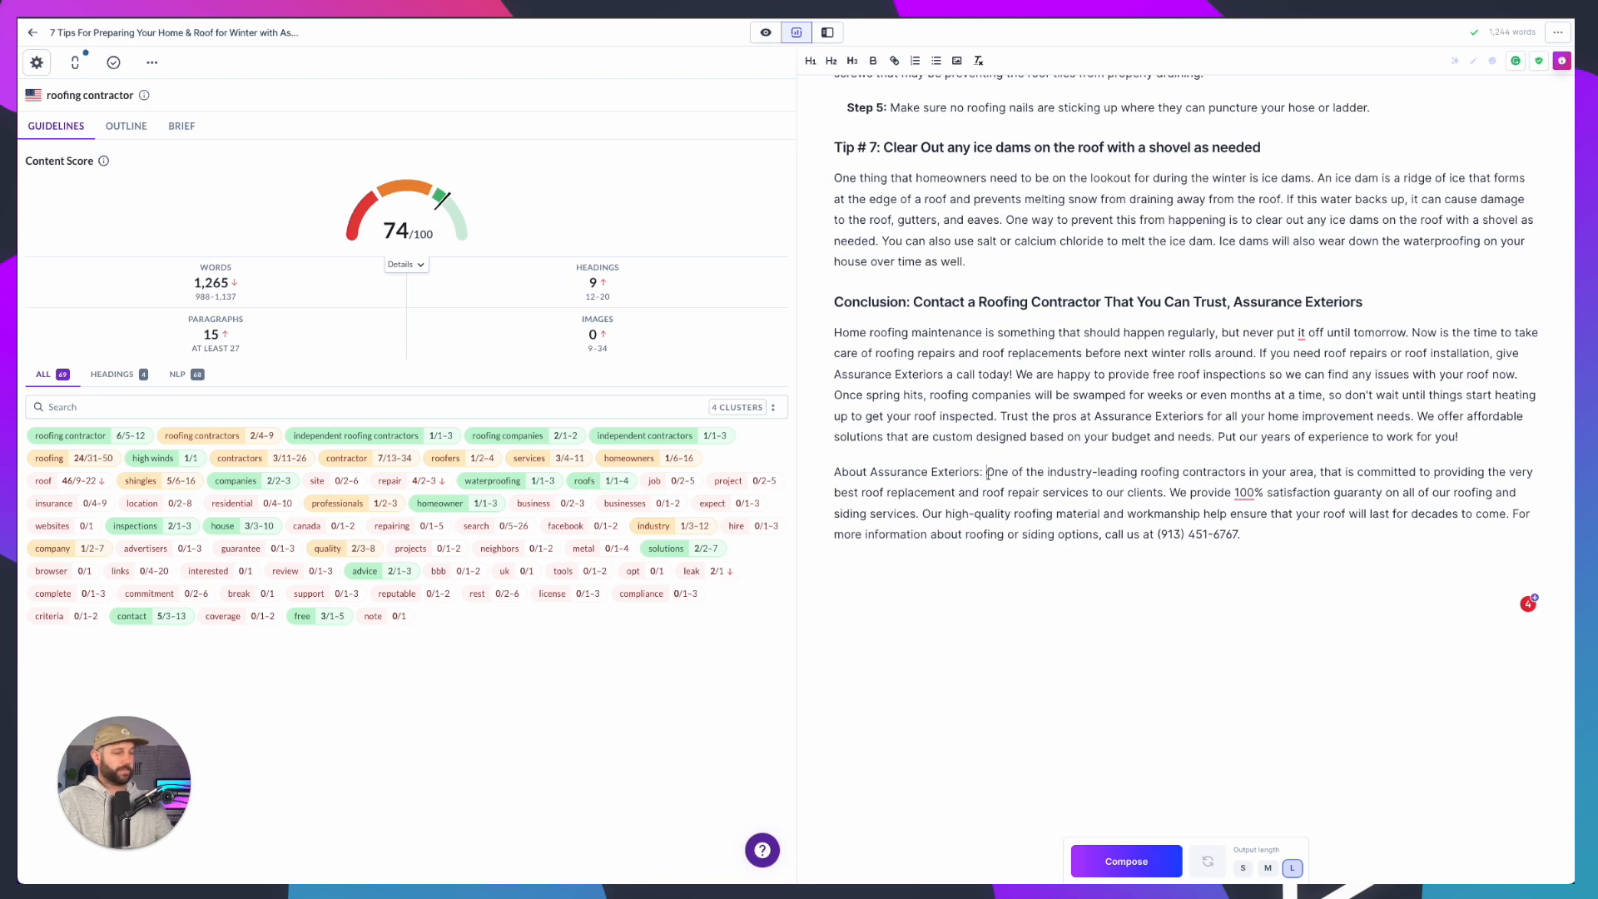
pyautogui.press('Return')
pyautogui.tripleClick(1005, 471)
pyautogui.click(832, 63)
pyautogui.click(1031, 486)
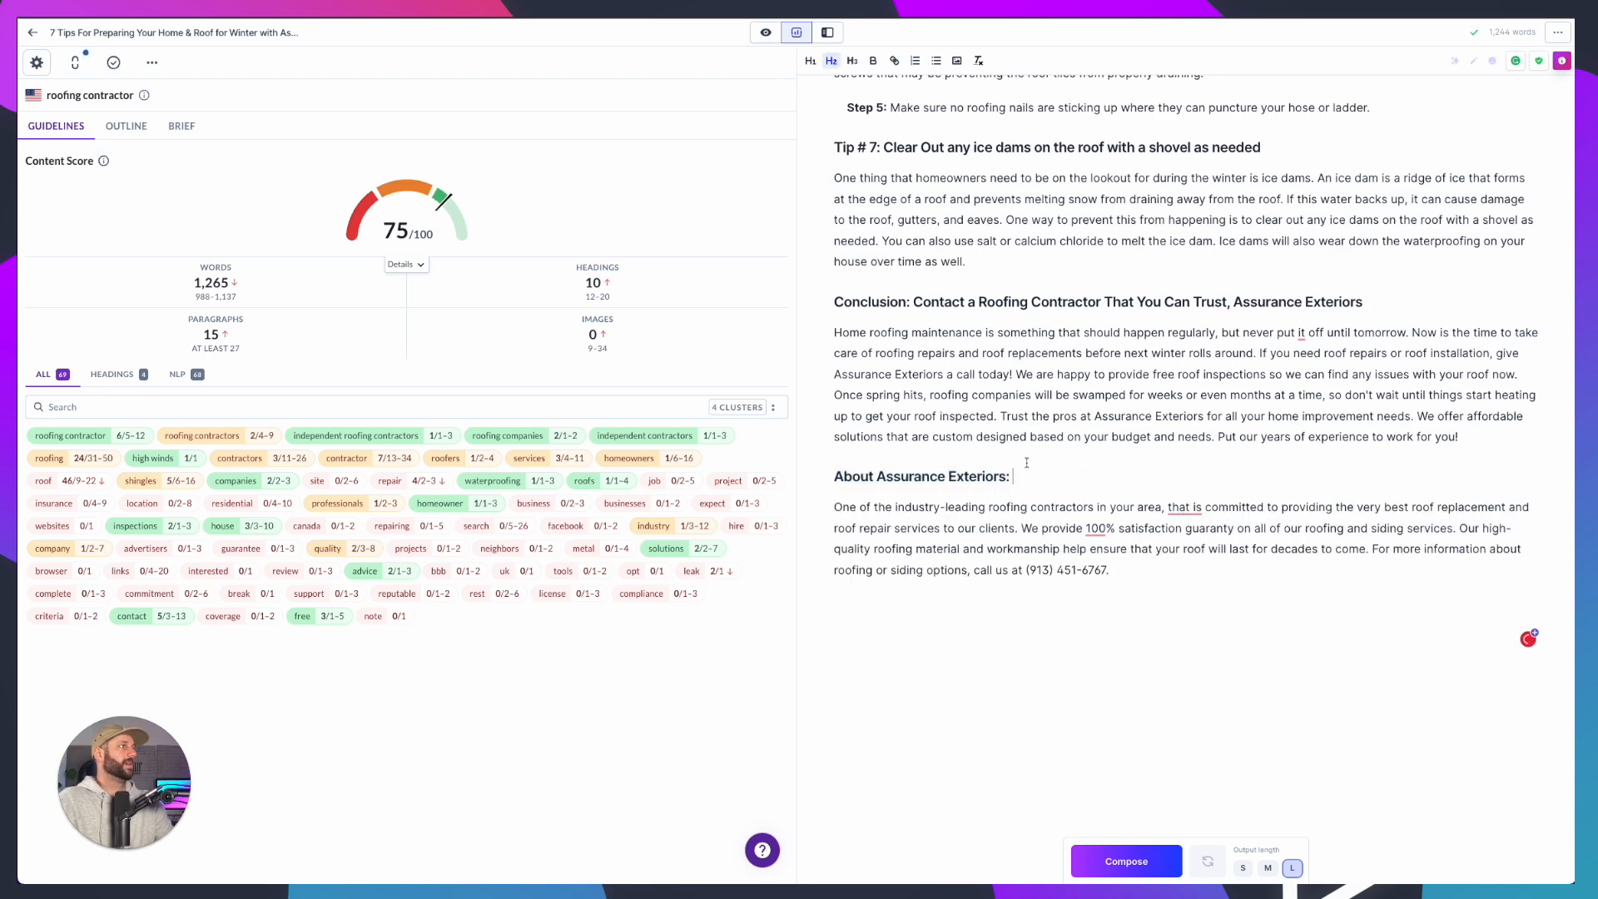
# Remove "Conclusion:" from the "Contact a Roofing Contractor" heading and the trailing colon from the "About Assurance Exteriors" heading
pyautogui.scroll(2, 867, 405)
pyautogui.moveTo(913, 414); pyautogui.dragTo(822, 416)
pyautogui.press('BackSpace')
pyautogui.scroll(1, 1025, 466)
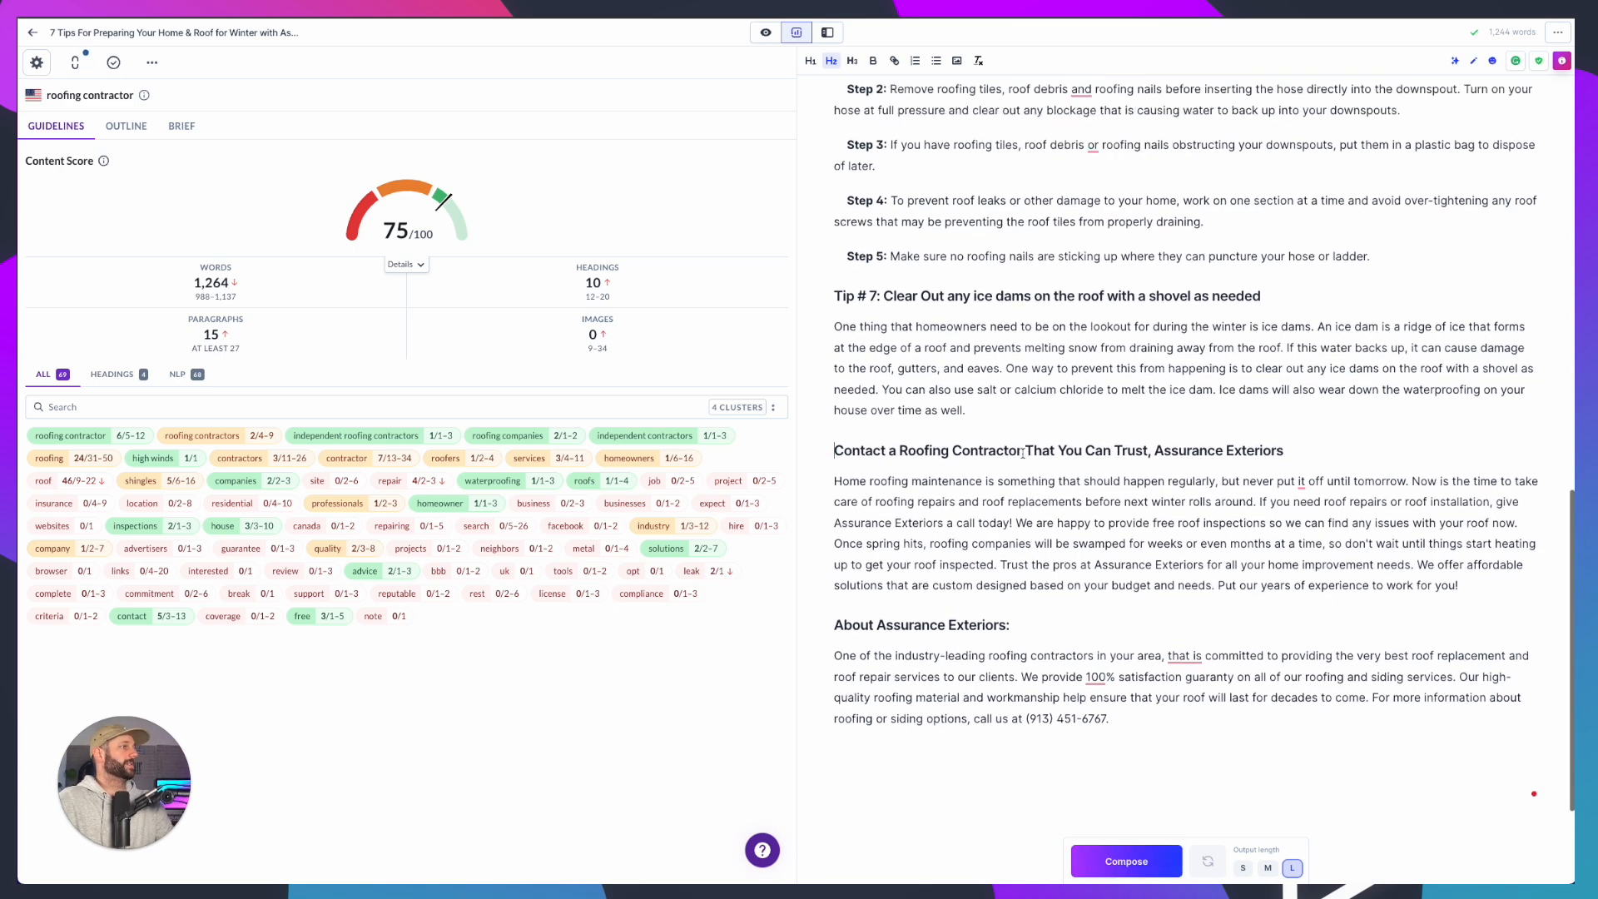
pyautogui.click(1013, 630)
pyautogui.press('BackSpace')
pyautogui.press('BackSpace')
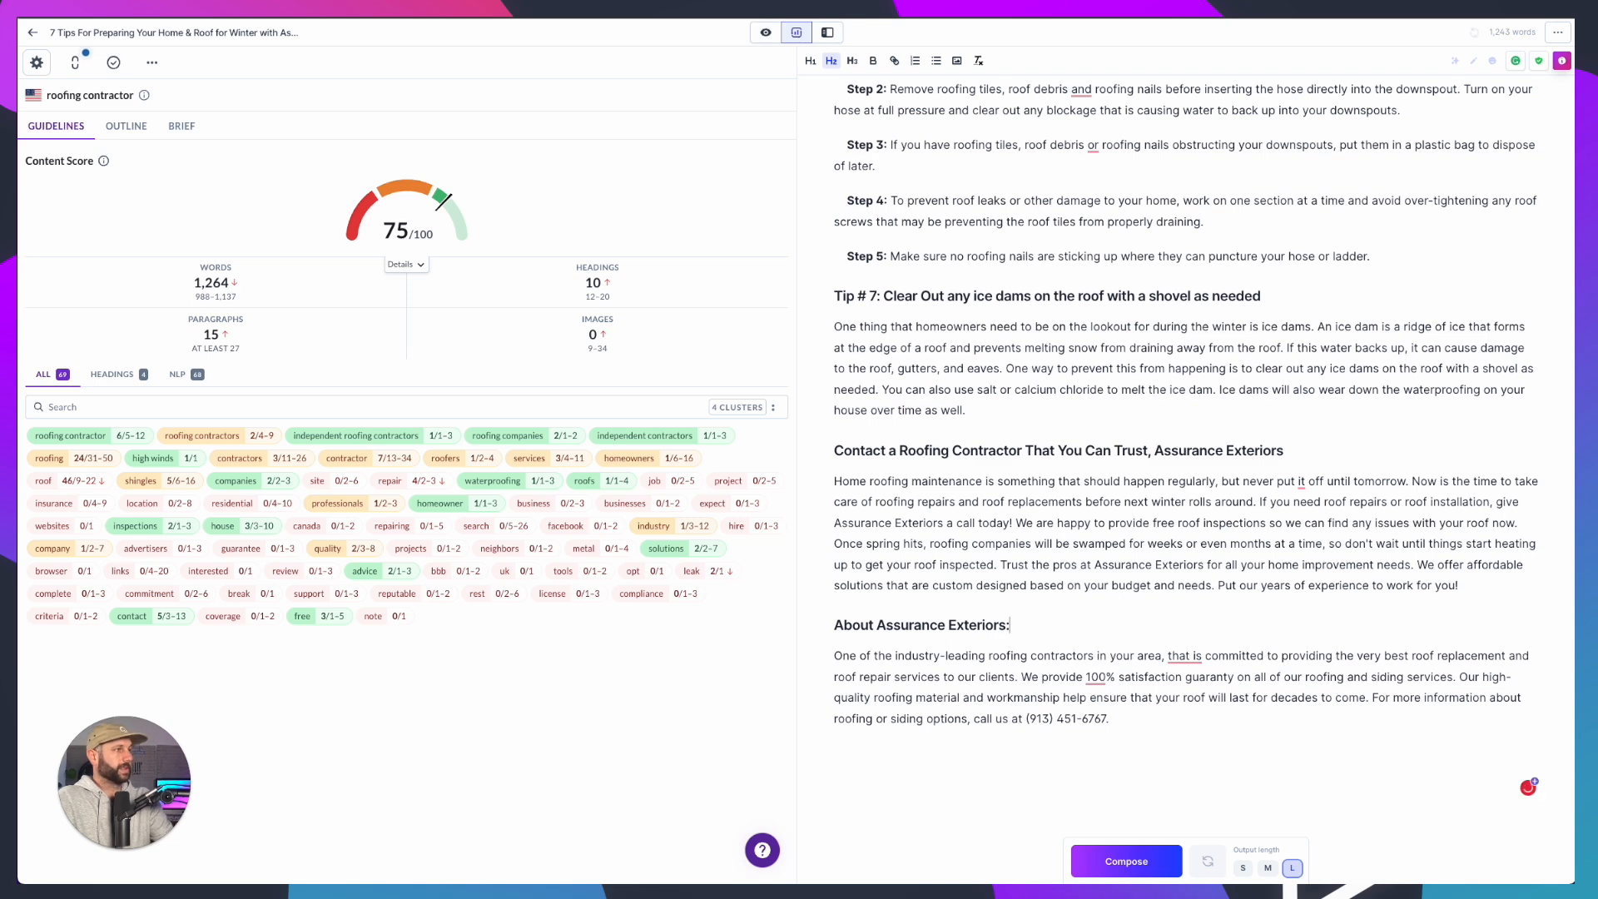
# Delete "roof" before "replacements" in the closing section and start a new paragraph at "If you need roof repairs"
pyautogui.scroll(3, 1088, 631)
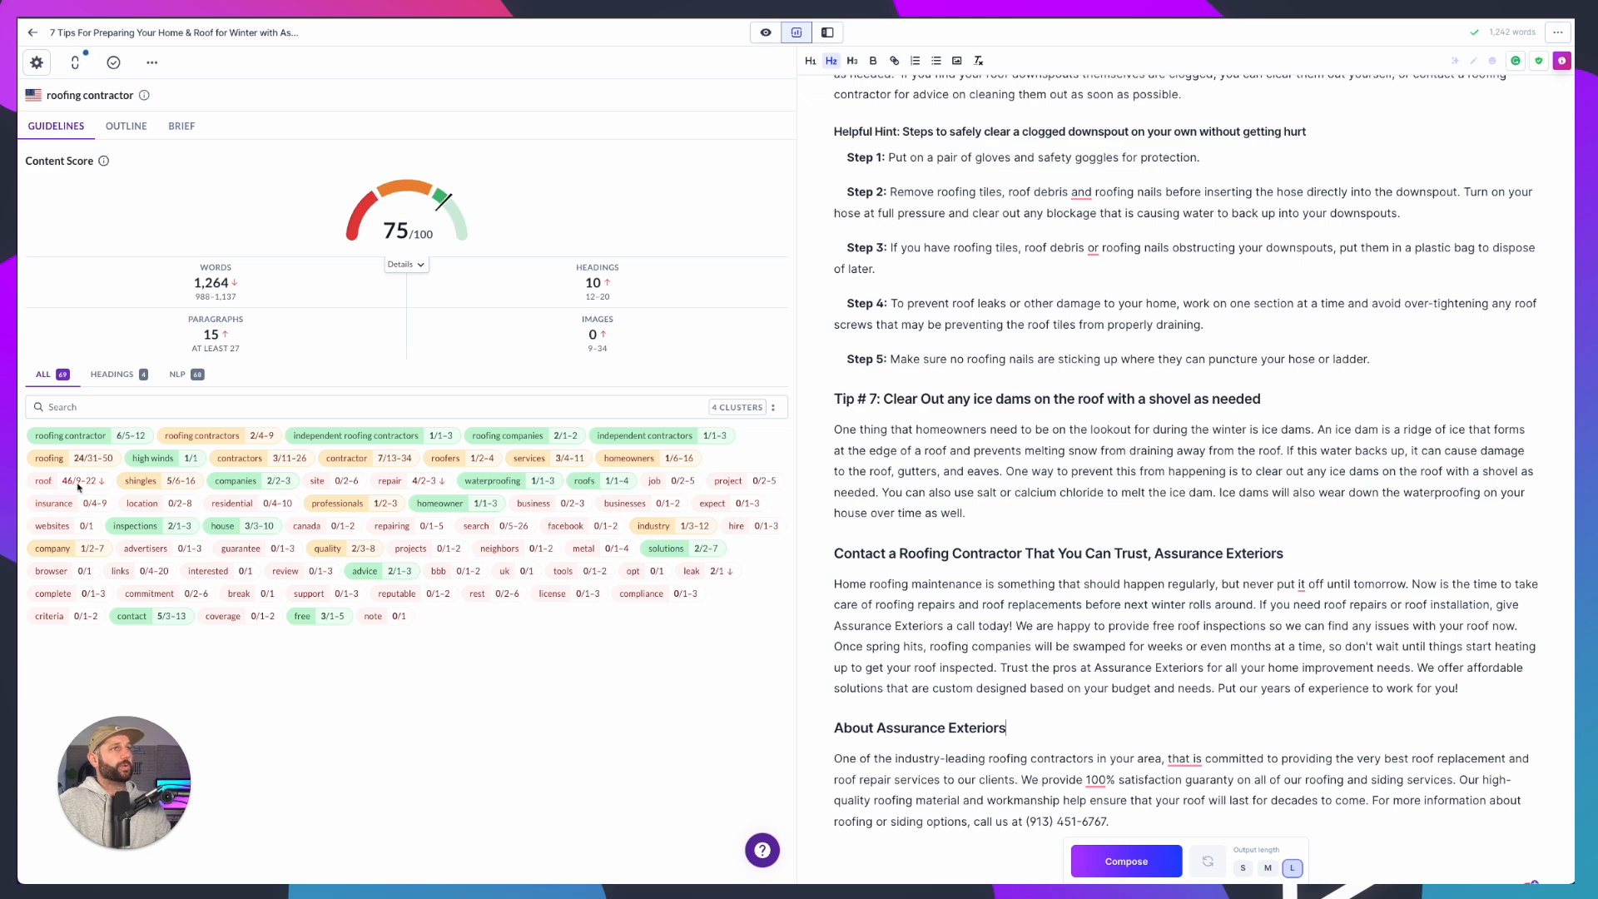
pyautogui.moveTo(72, 491)
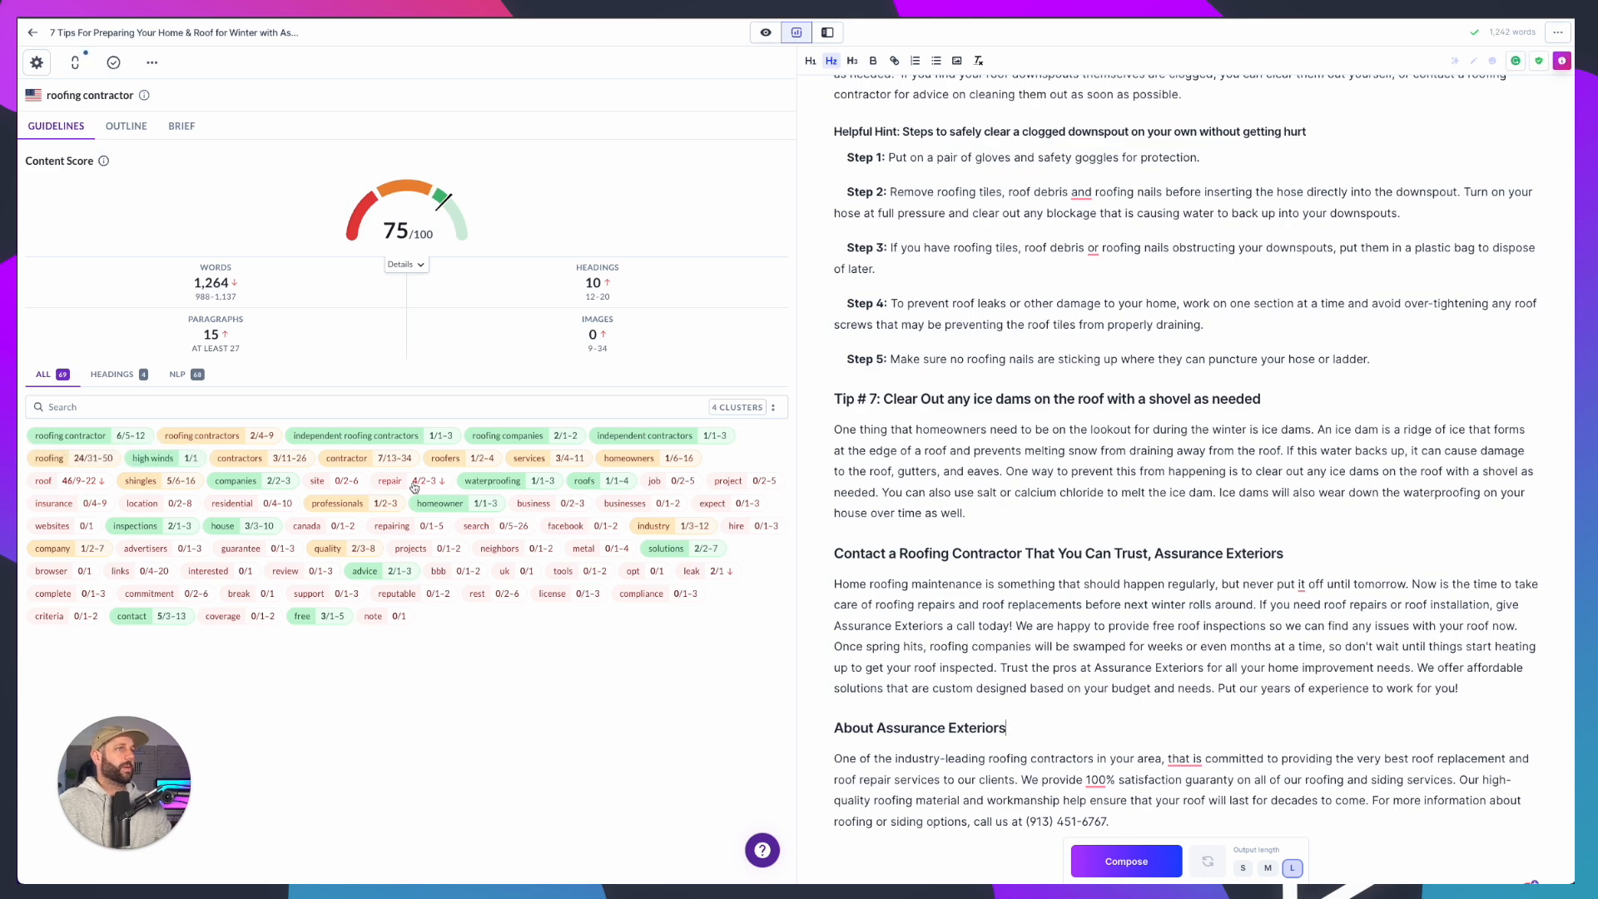
pyautogui.scroll(-2, 986, 562)
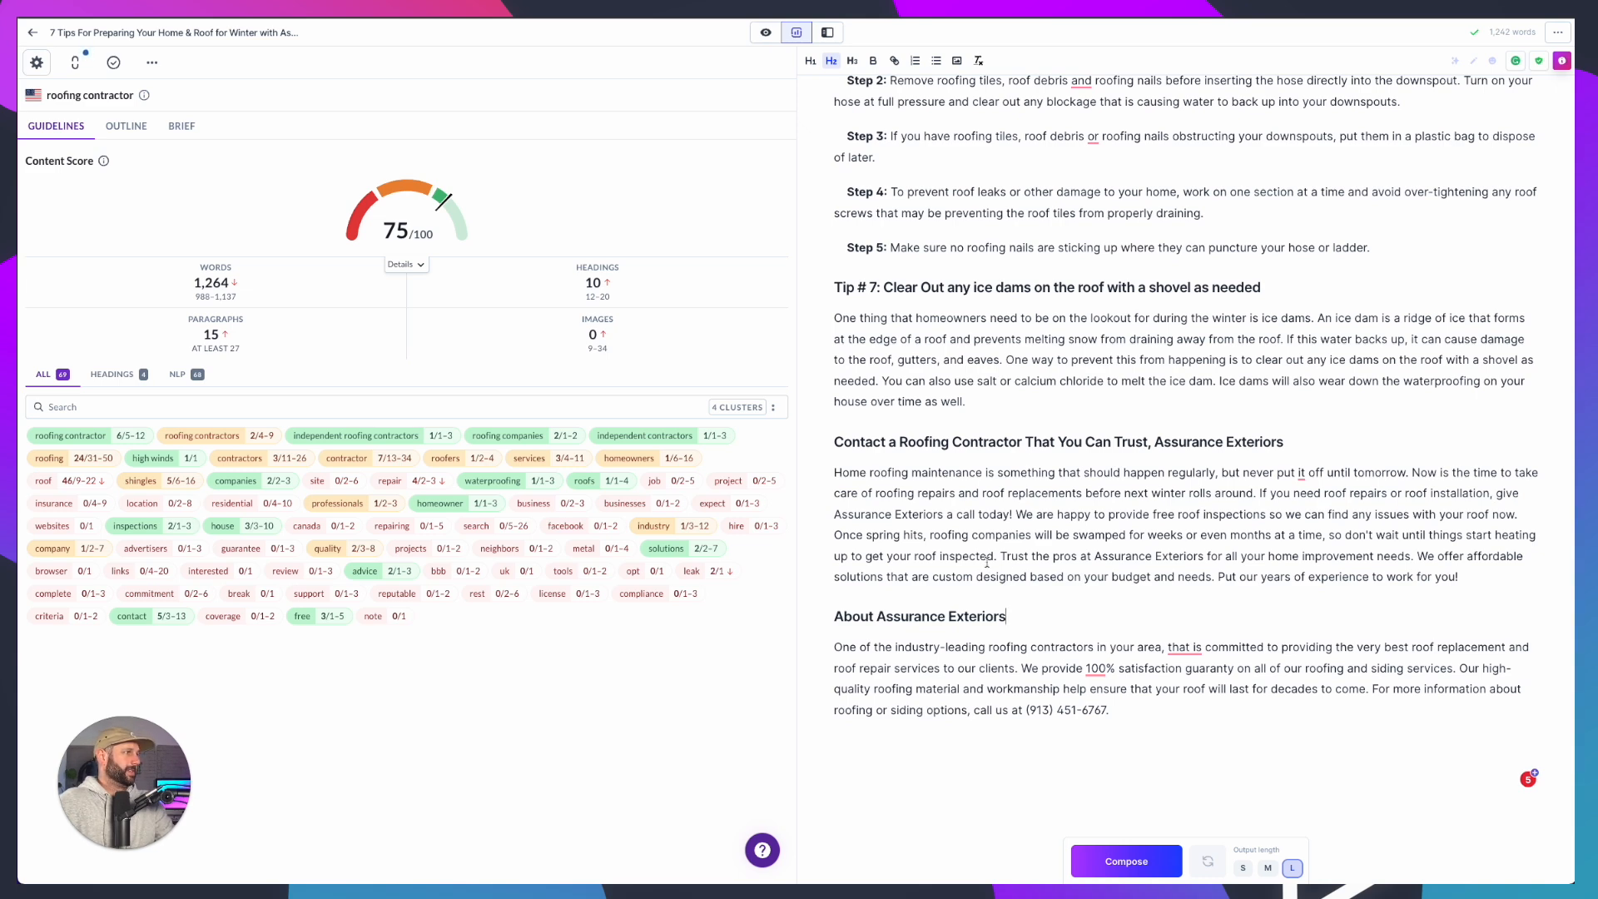
pyautogui.scroll(-1, 938, 487)
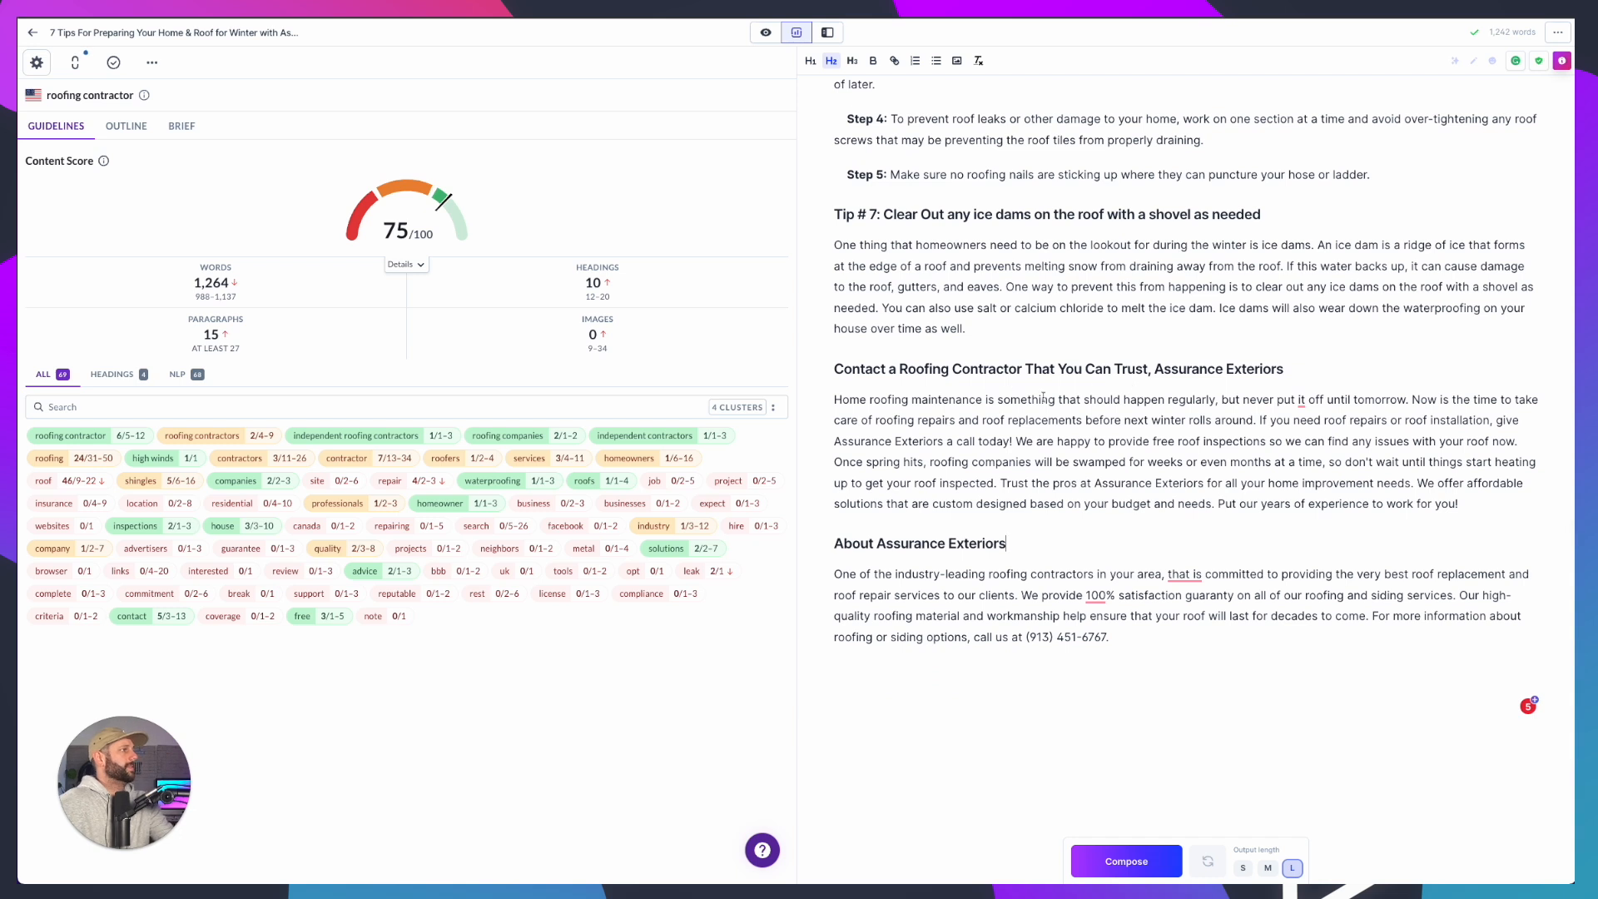
pyautogui.moveTo(834, 400); pyautogui.dragTo(1490, 523)
pyautogui.click(1481, 528)
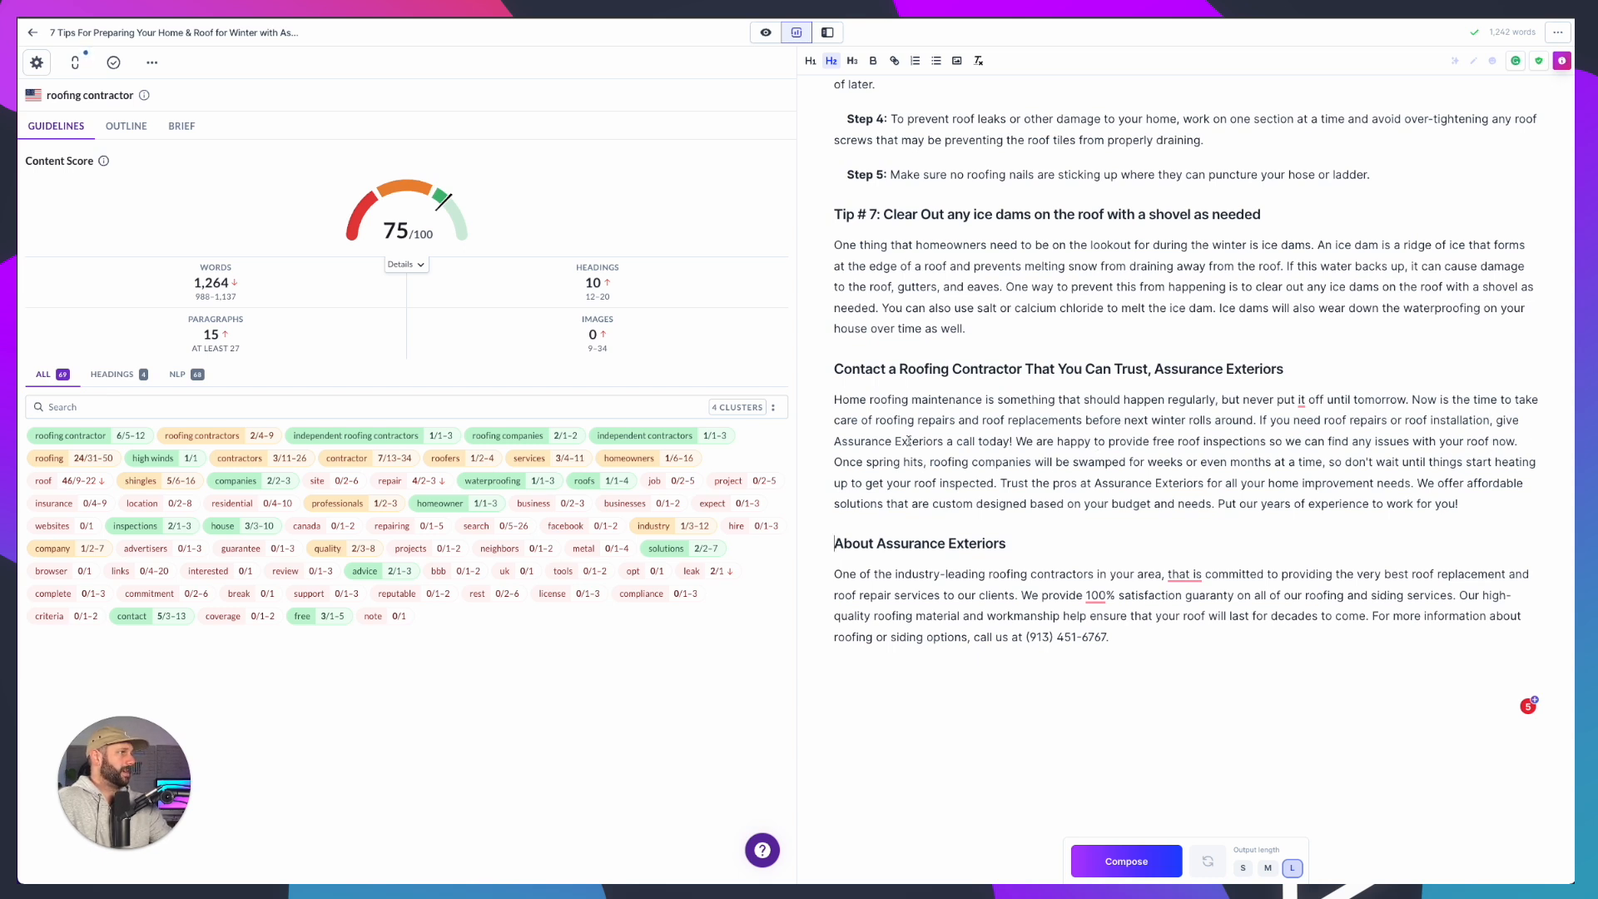
pyautogui.doubleClick(997, 420)
pyautogui.press('BackSpace')
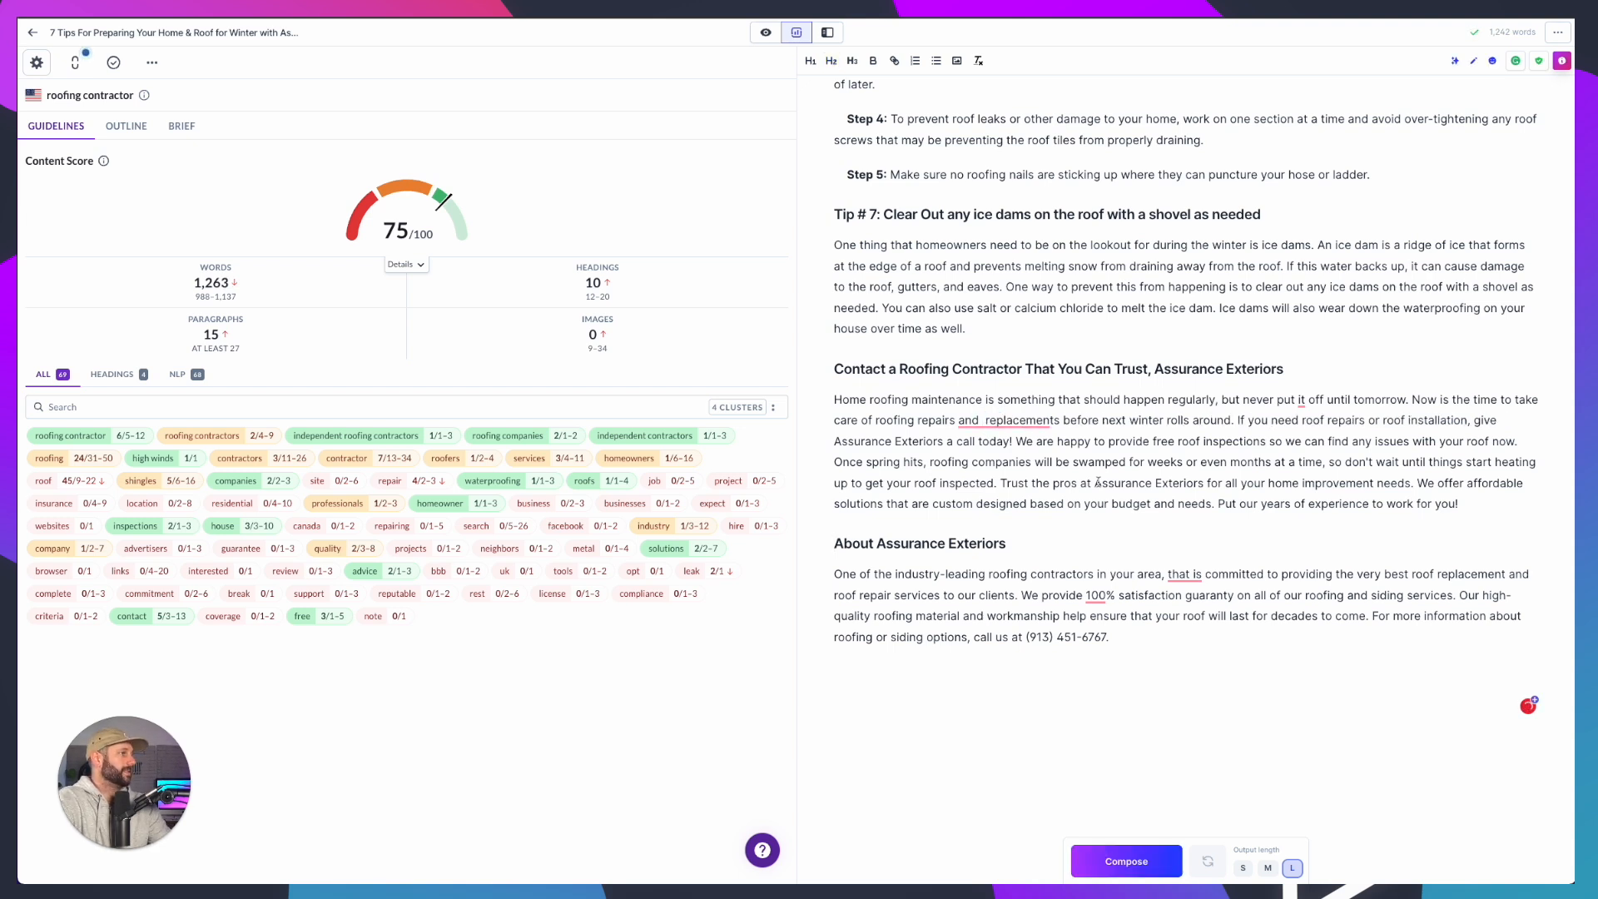
pyautogui.moveTo(1005, 421)
pyautogui.click(1005, 457)
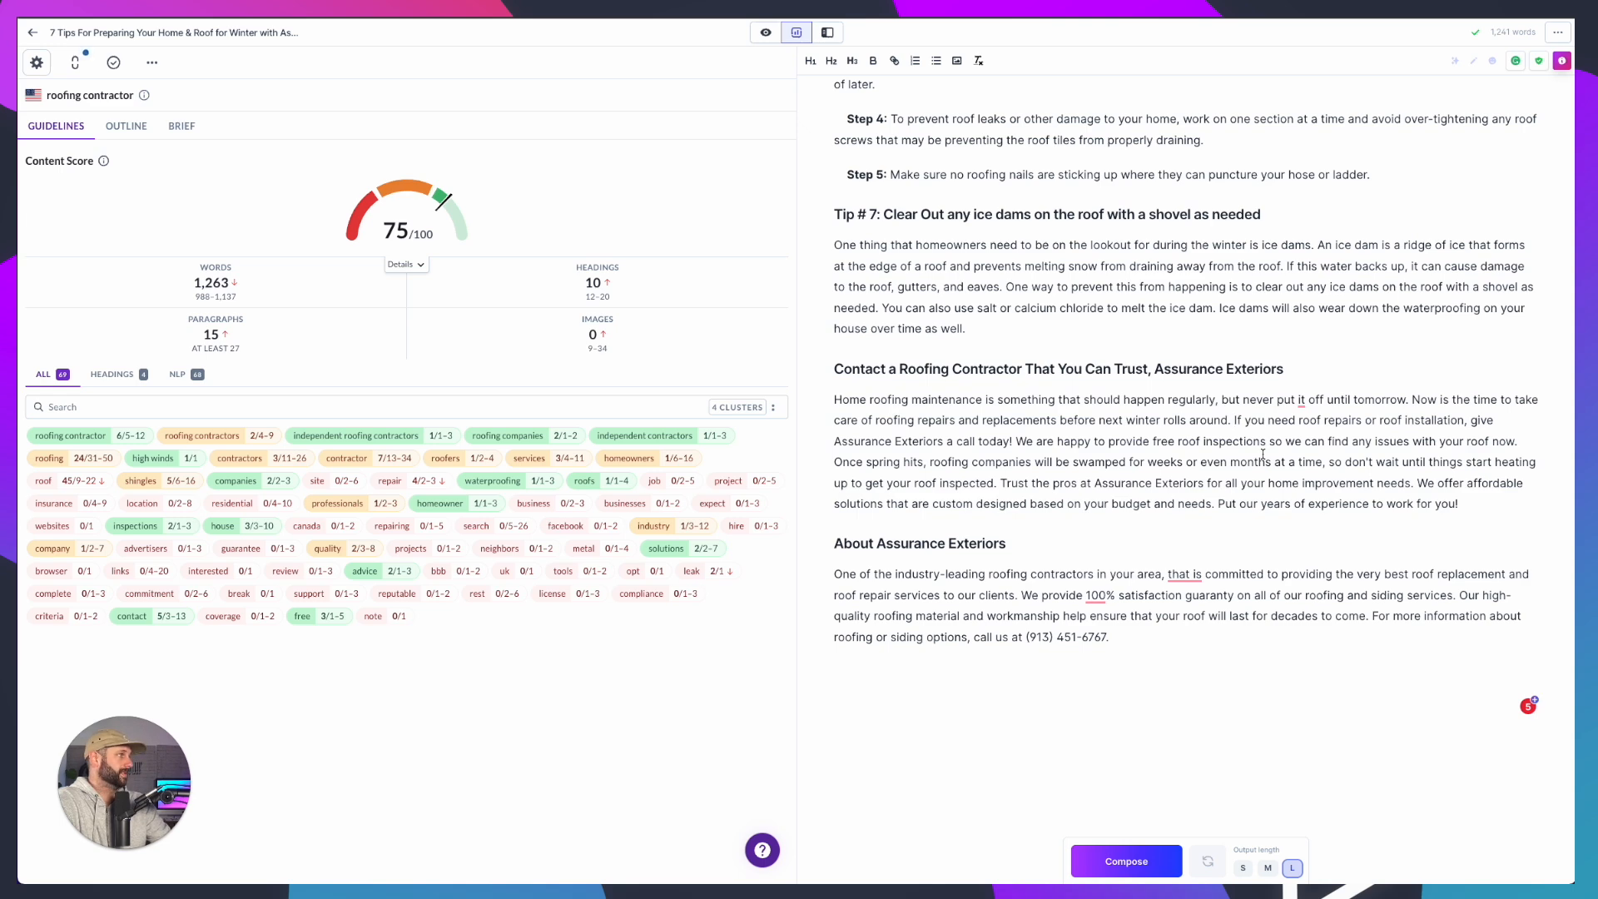
pyautogui.press('Return')
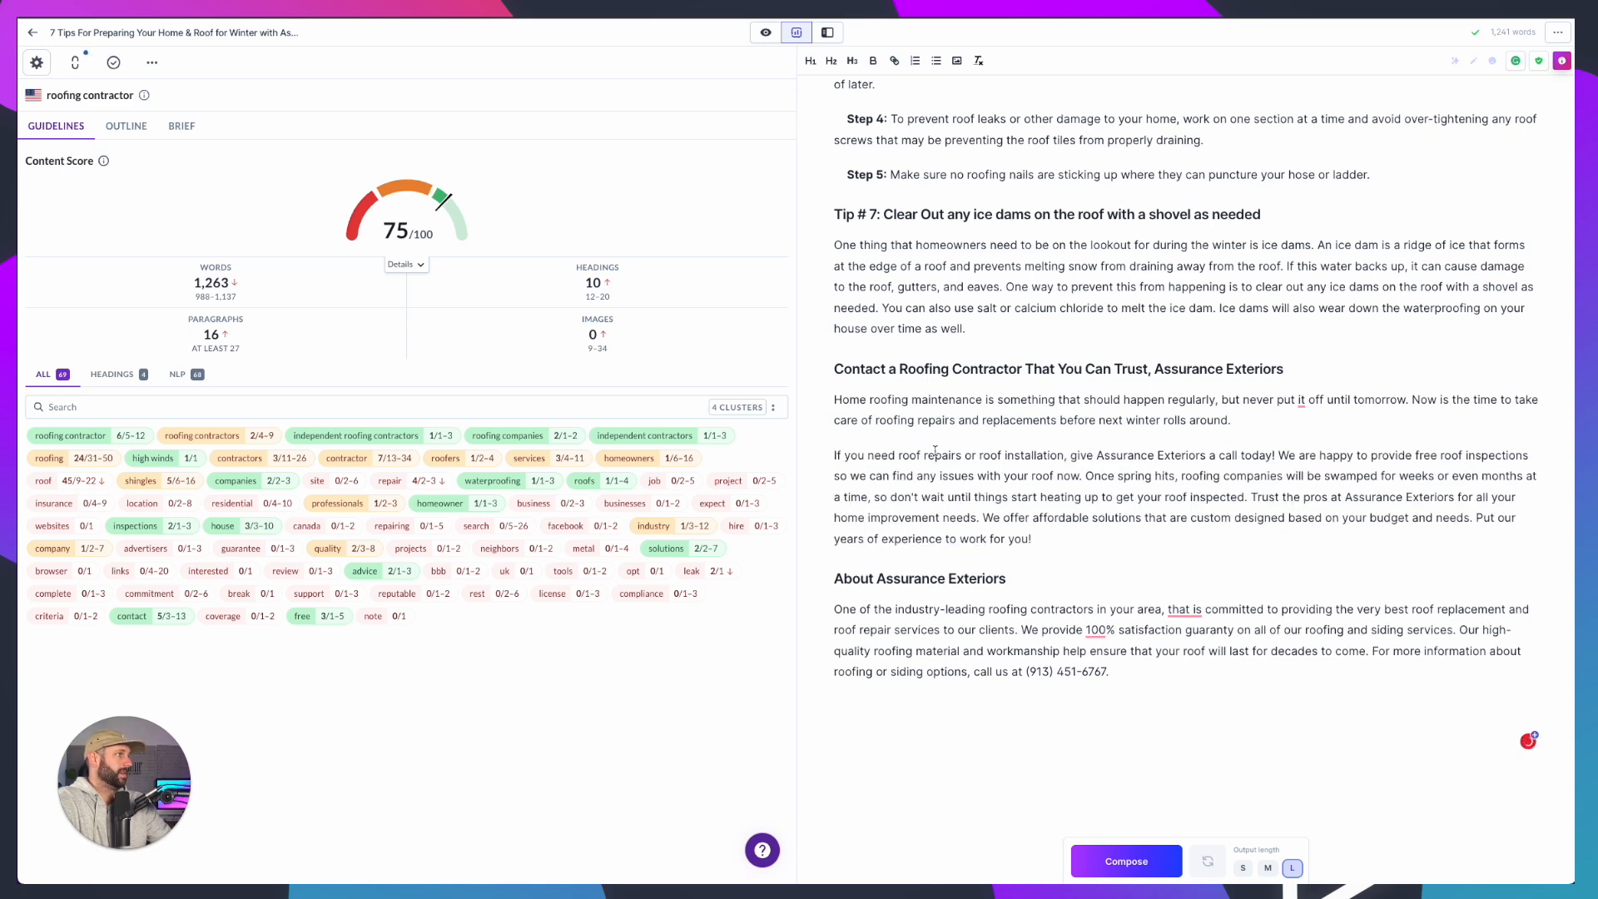
# Delete "roof" before "repairs", "installation" and "inspections" in the second paragraph of the closing section
pyautogui.doubleClick(909, 456)
pyautogui.press('BackSpace')
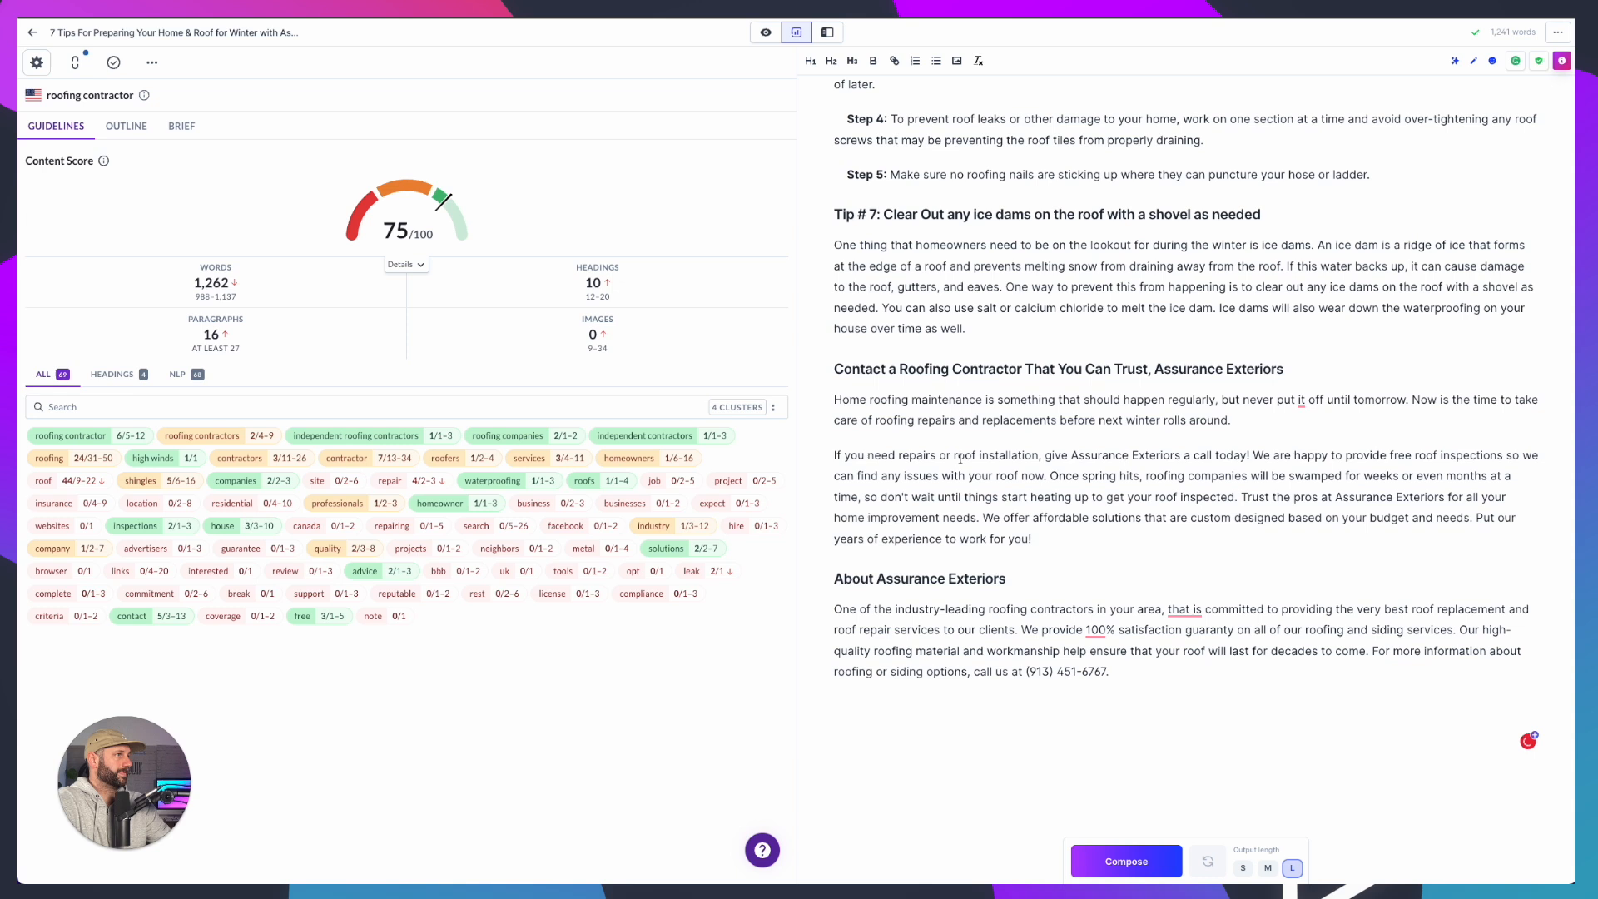
pyautogui.doubleClick(955, 455)
pyautogui.press('BackSpace')
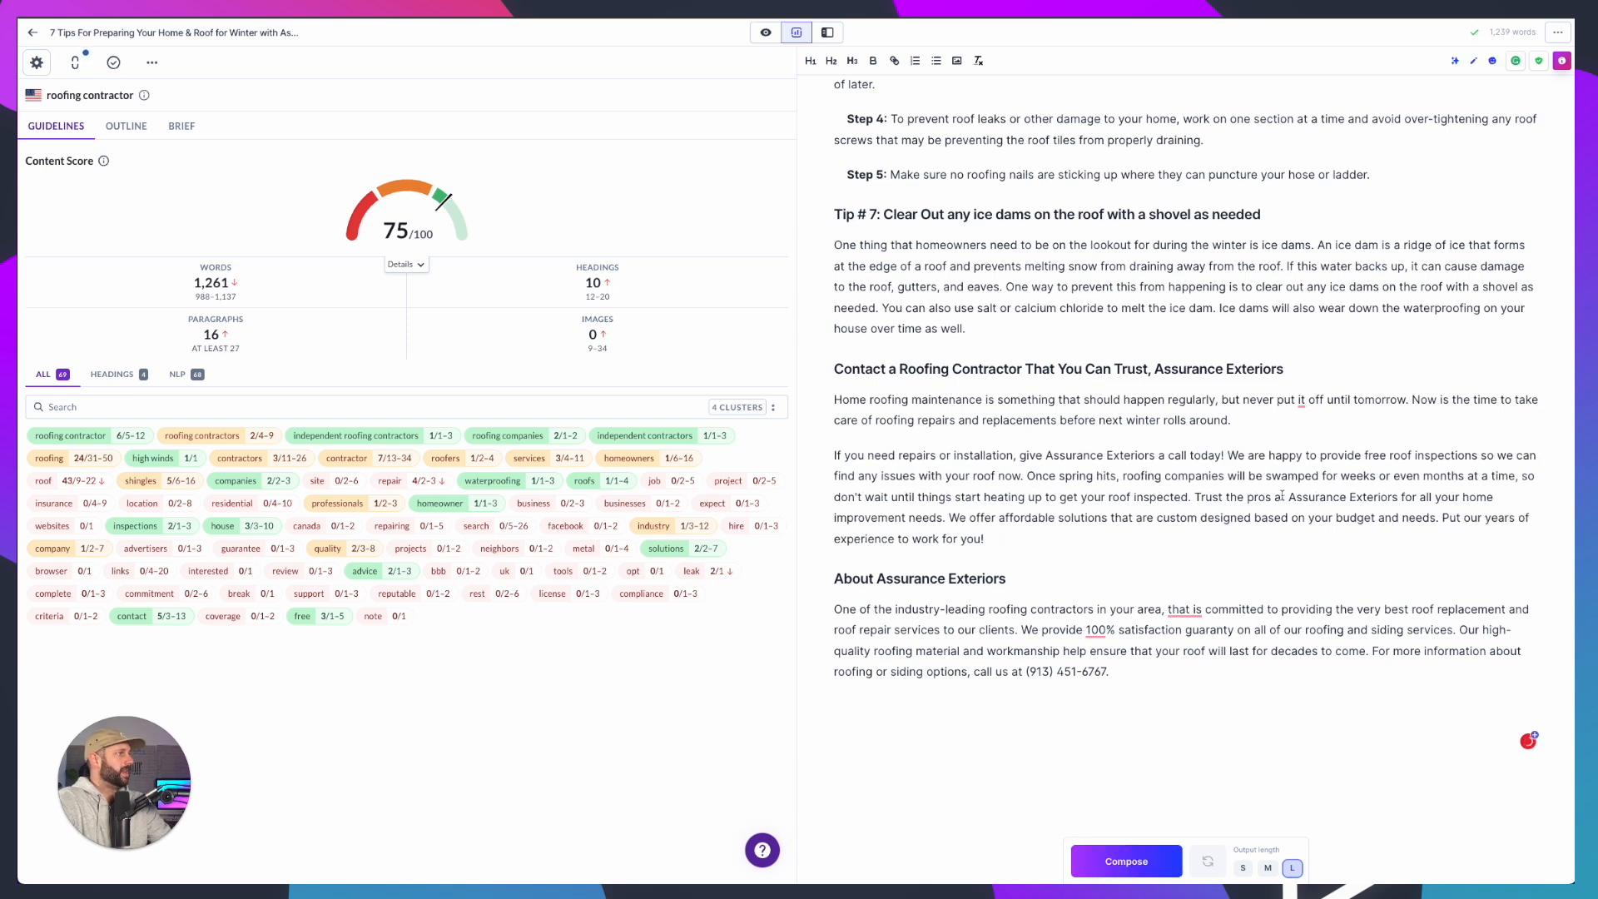
pyautogui.doubleClick(1402, 455)
pyautogui.press('BackSpace')
pyautogui.press('BackSpace')
pyautogui.click(1268, 501)
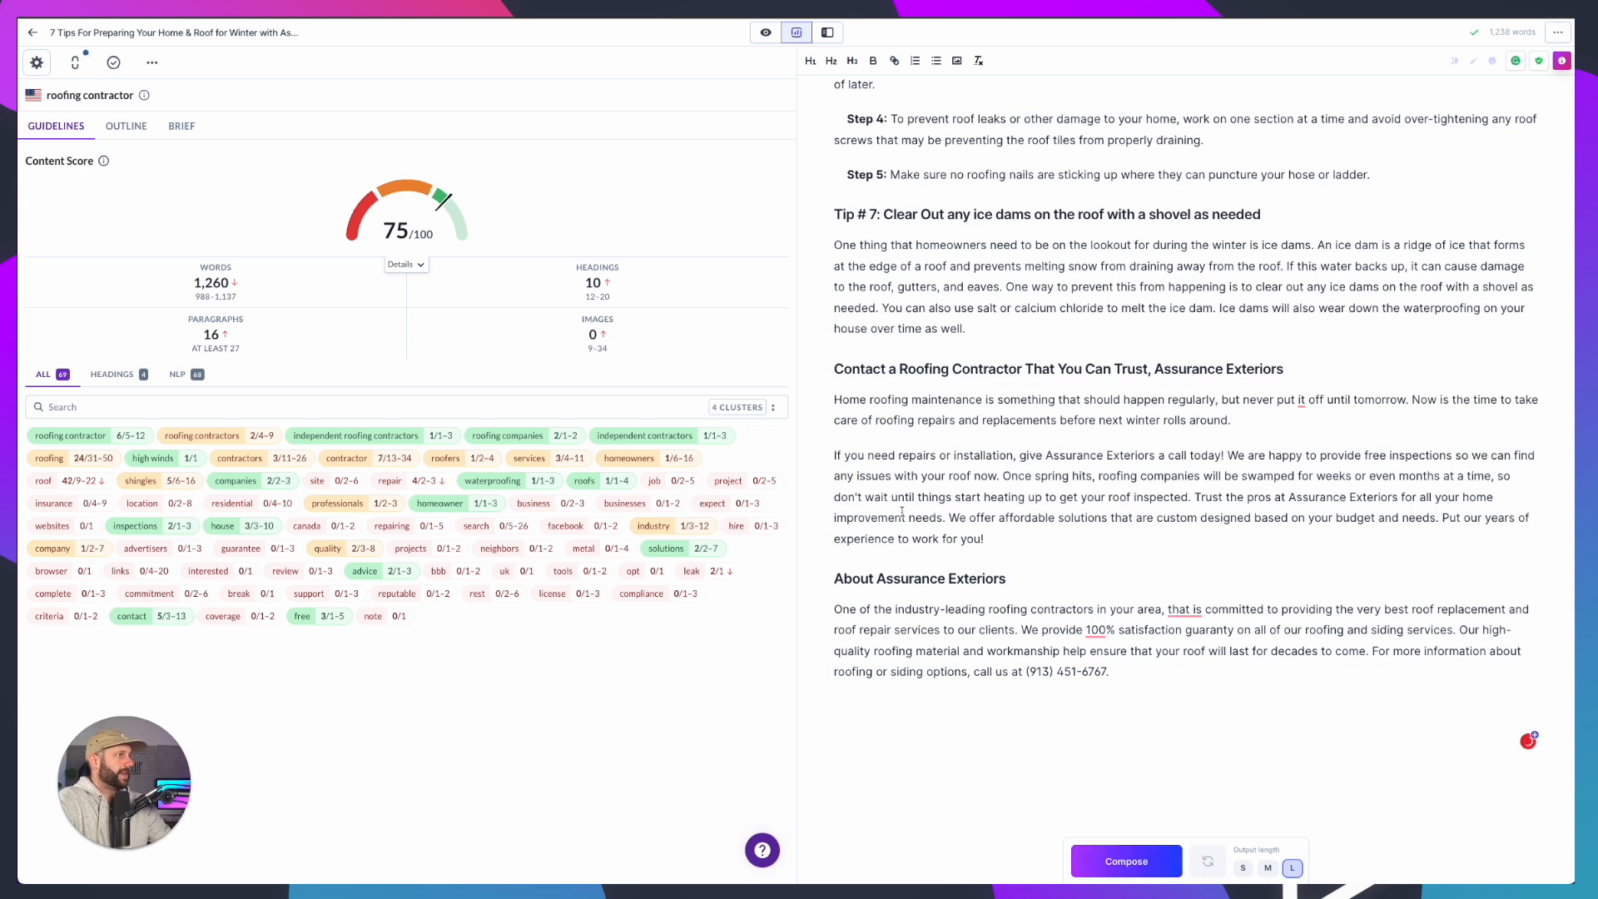
# Replace "roof" with "house" in "any issues with your roof now" and "to get your roof inspected"
pyautogui.scroll(-1, 901, 511)
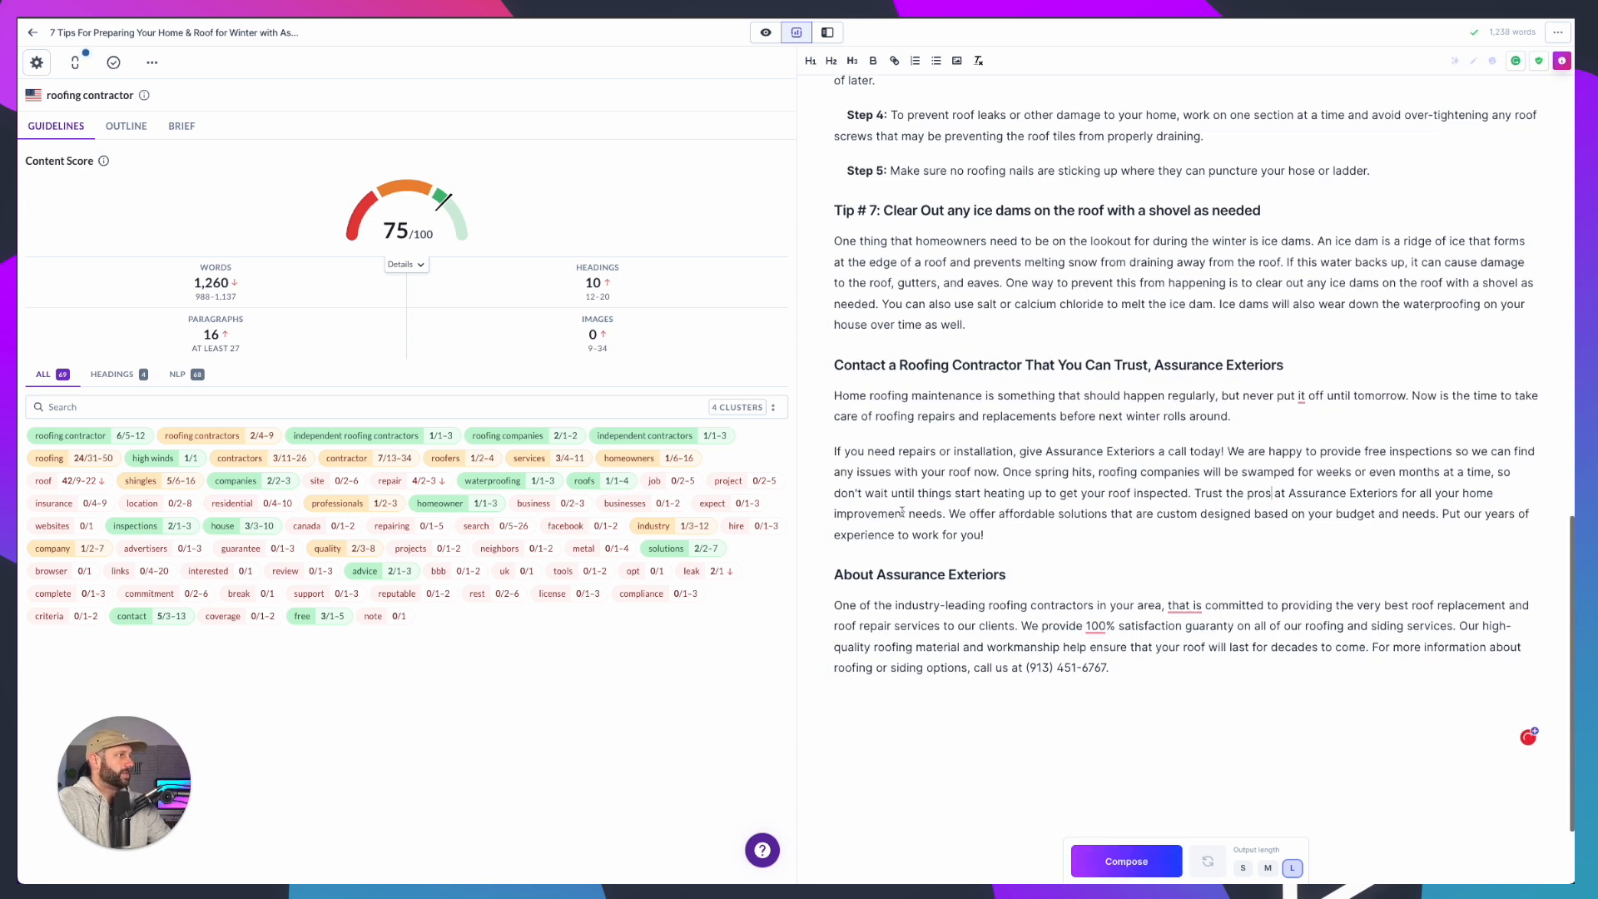
pyautogui.doubleClick(959, 472)
pyautogui.write('house')
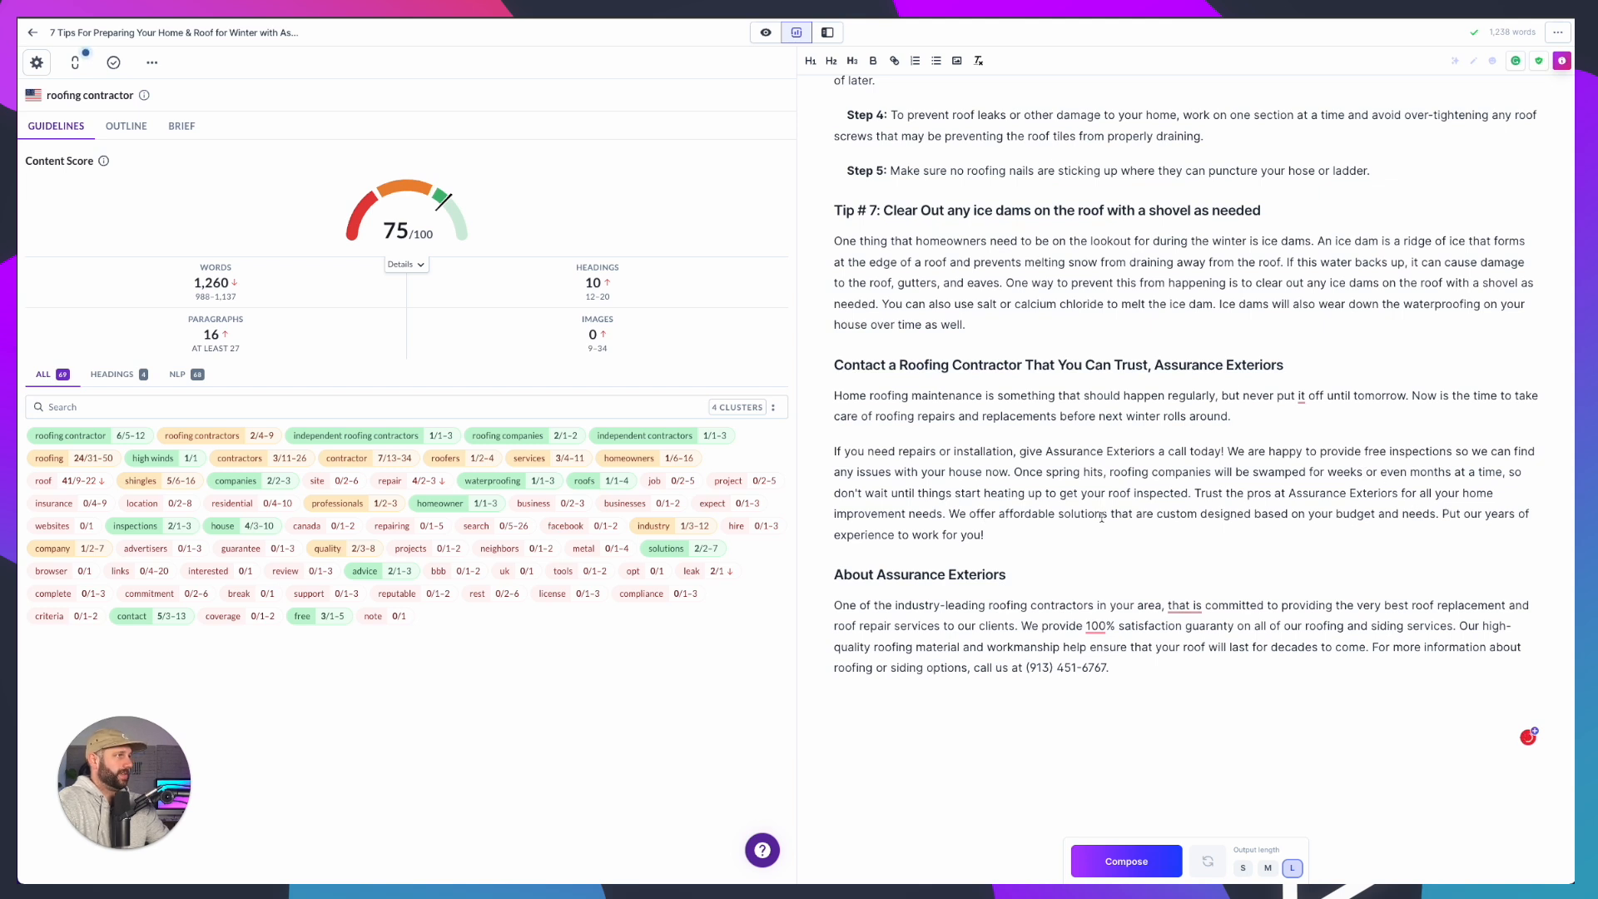
pyautogui.doubleClick(1118, 490)
pyautogui.press('BackSpace')
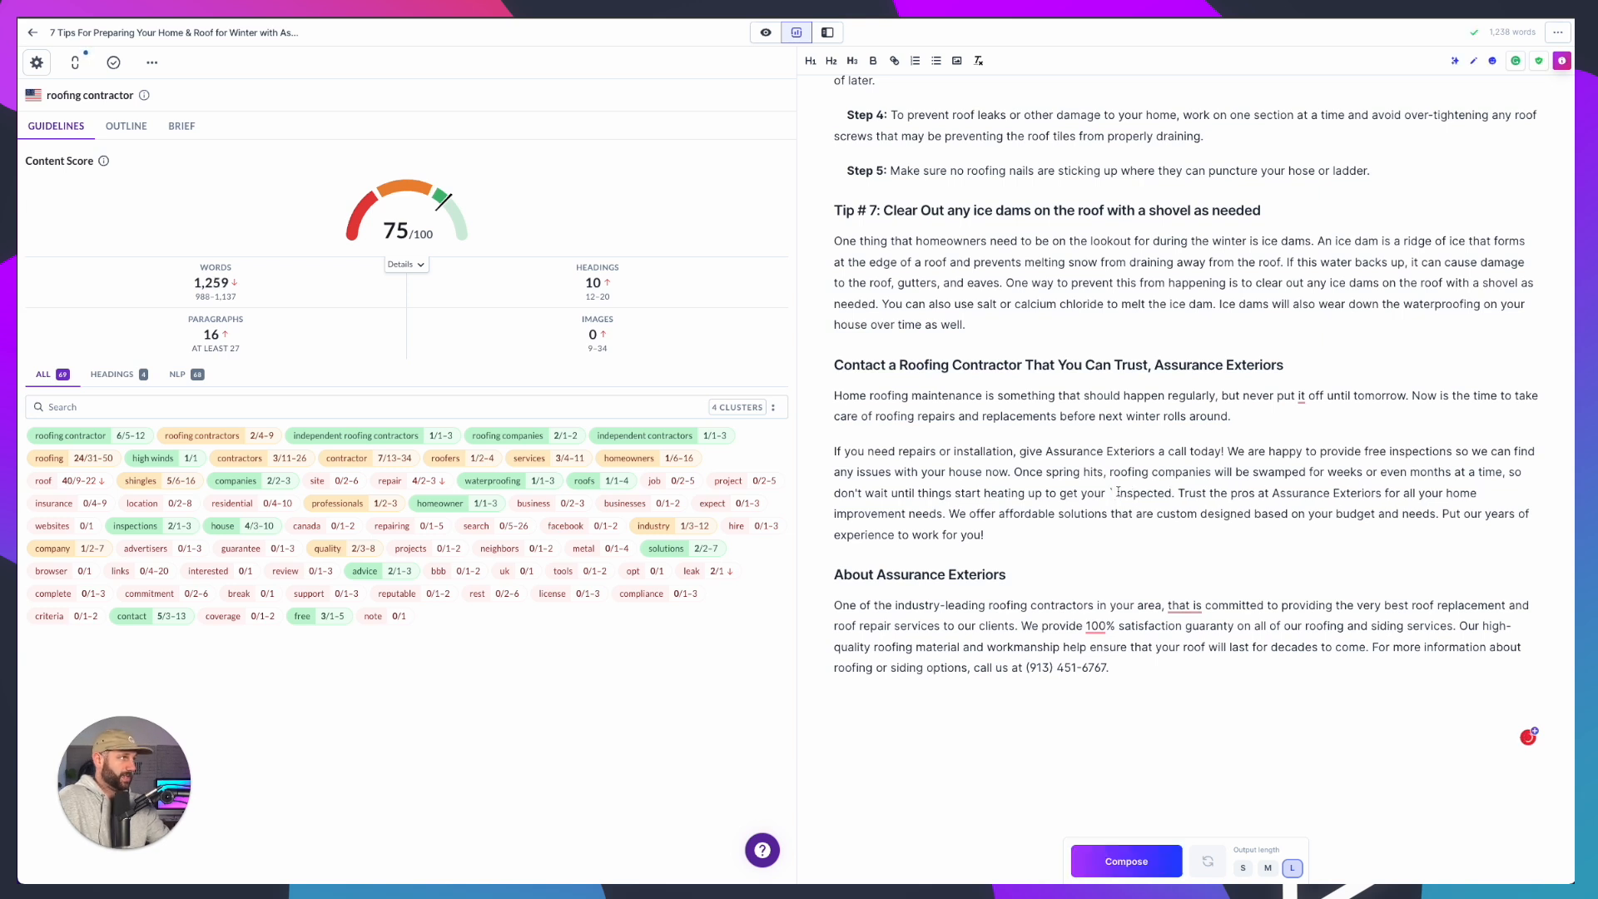
pyautogui.write('house')
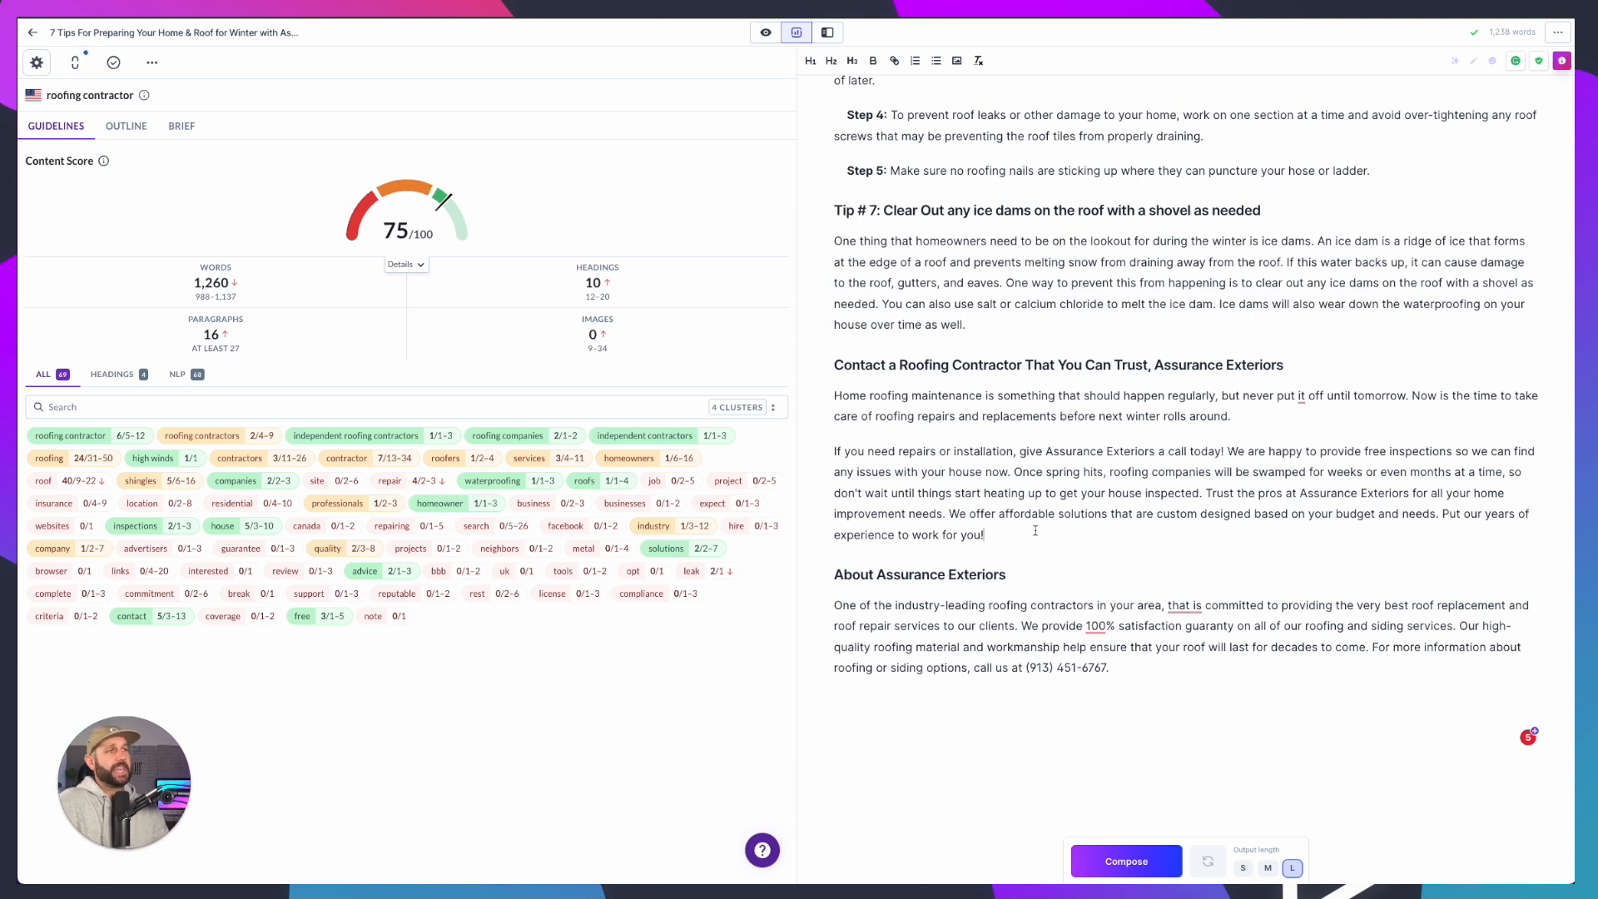
# Search the page for "roof" from the start of the article and examine its uses throughout the tips
pyautogui.scroll(3, 1095, 525)
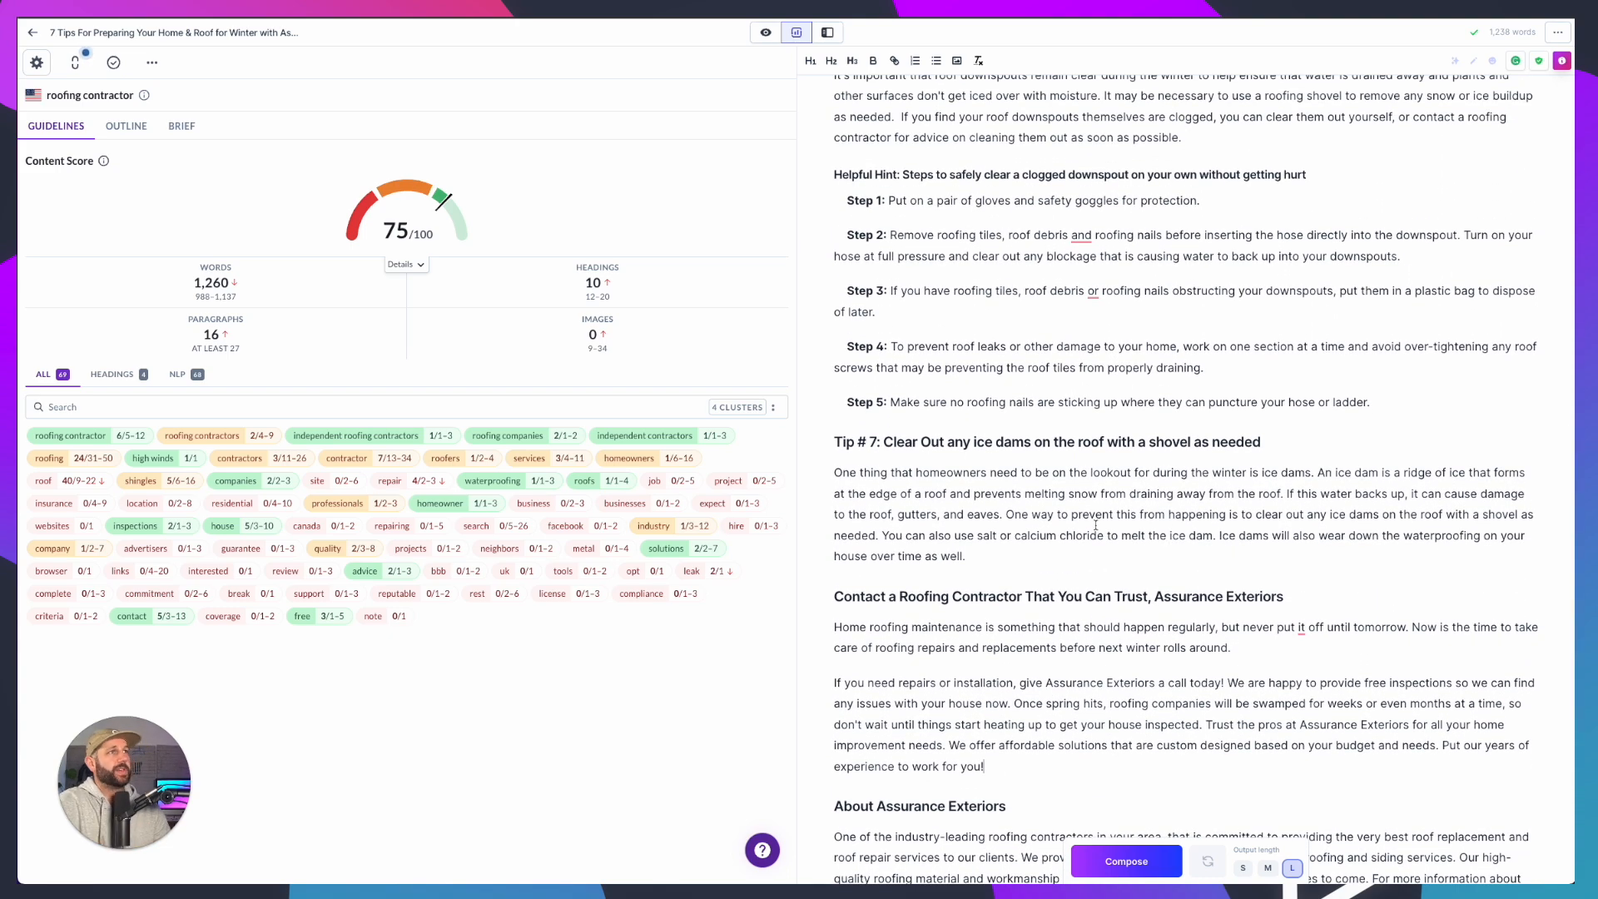
pyautogui.scroll(2, 1095, 525)
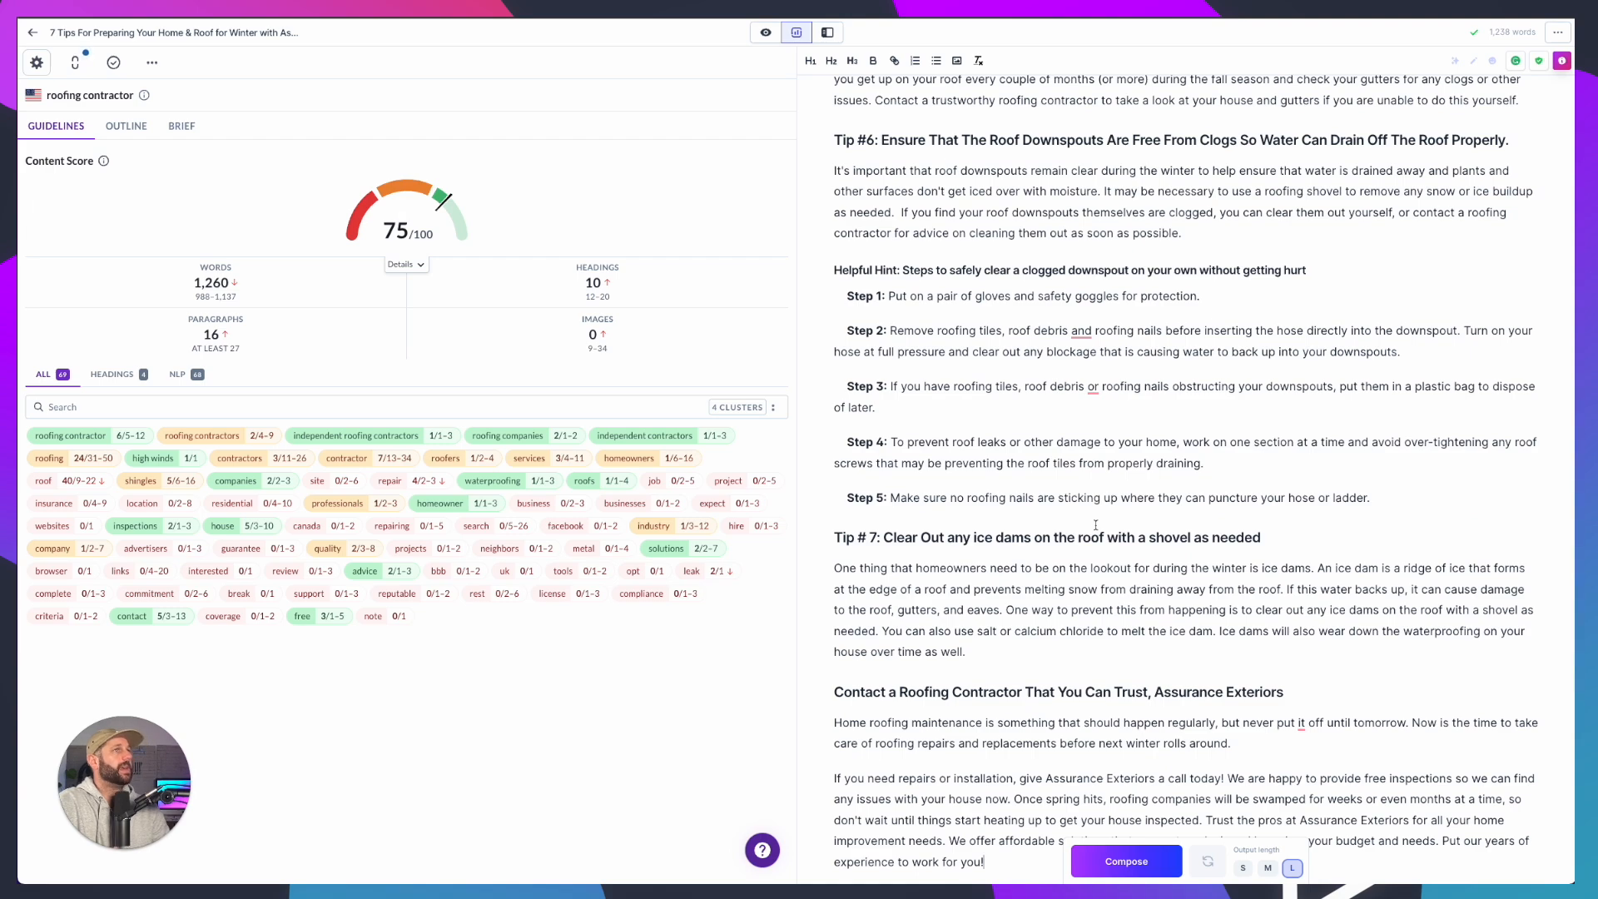
pyautogui.scroll(6, 1095, 525)
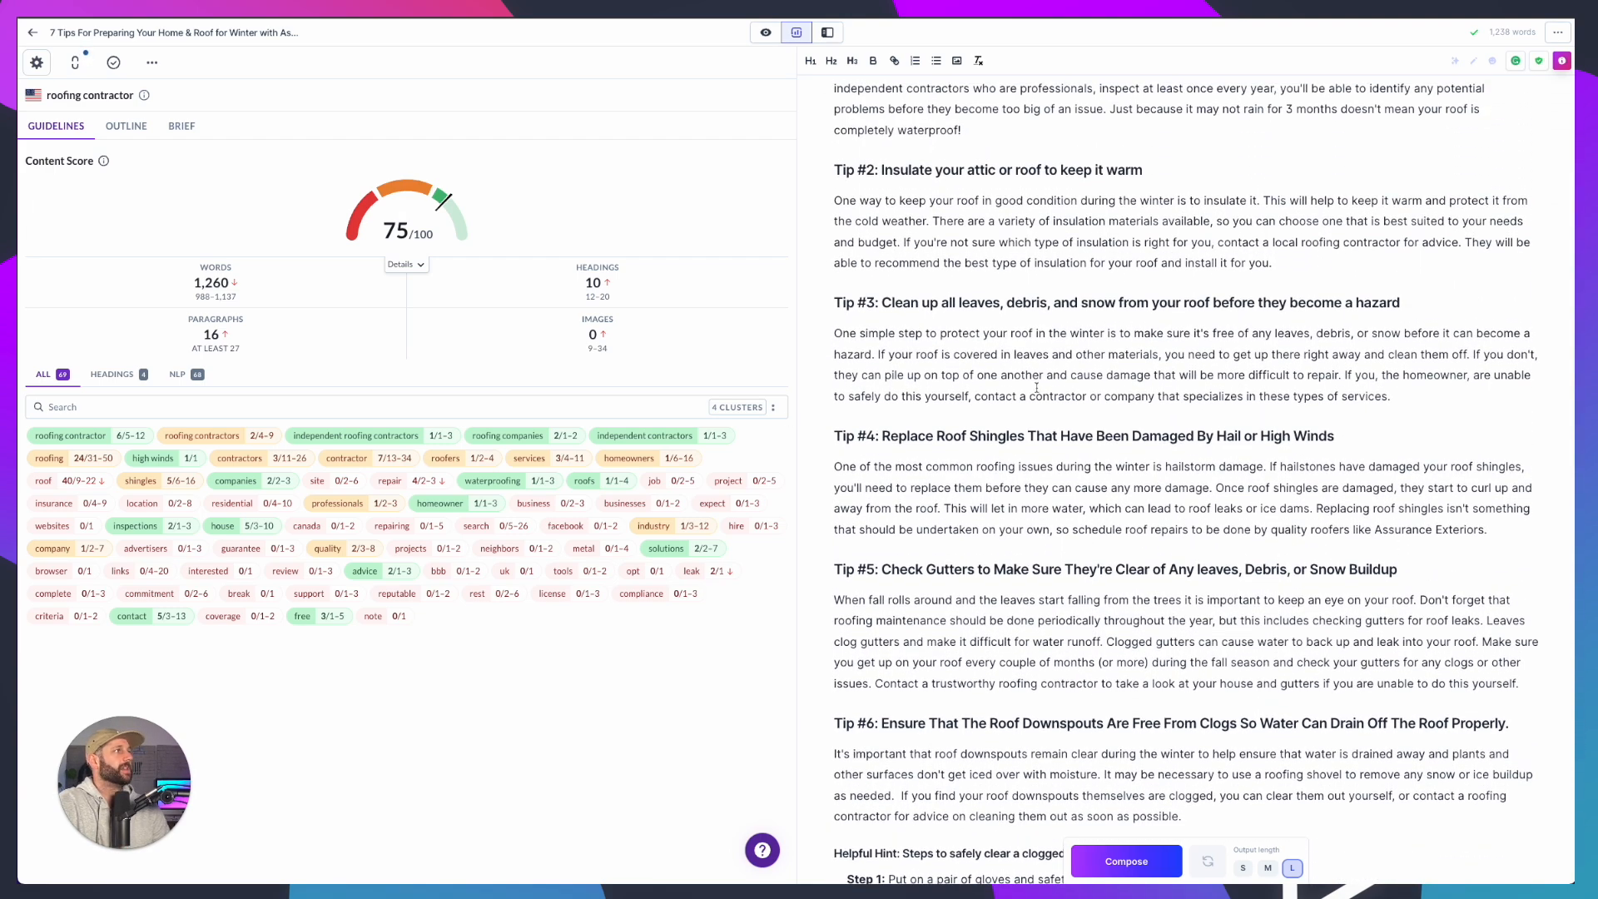
pyautogui.scroll(4, 1034, 389)
pyautogui.scroll(1, 1028, 387)
pyautogui.click(1053, 281)
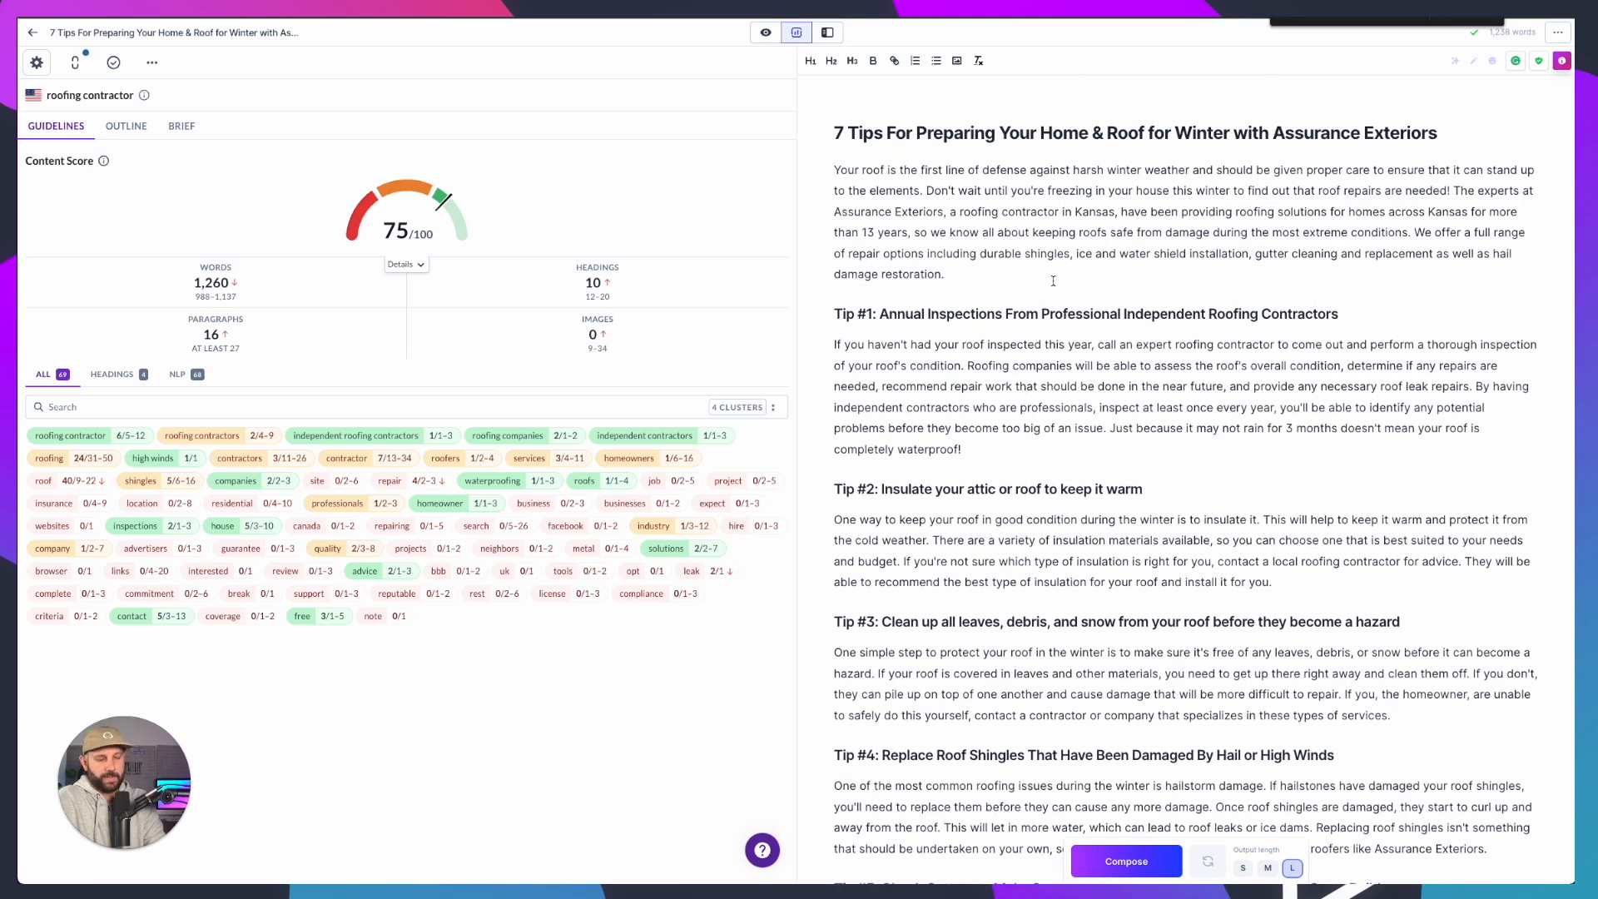
pyautogui.write('roof')
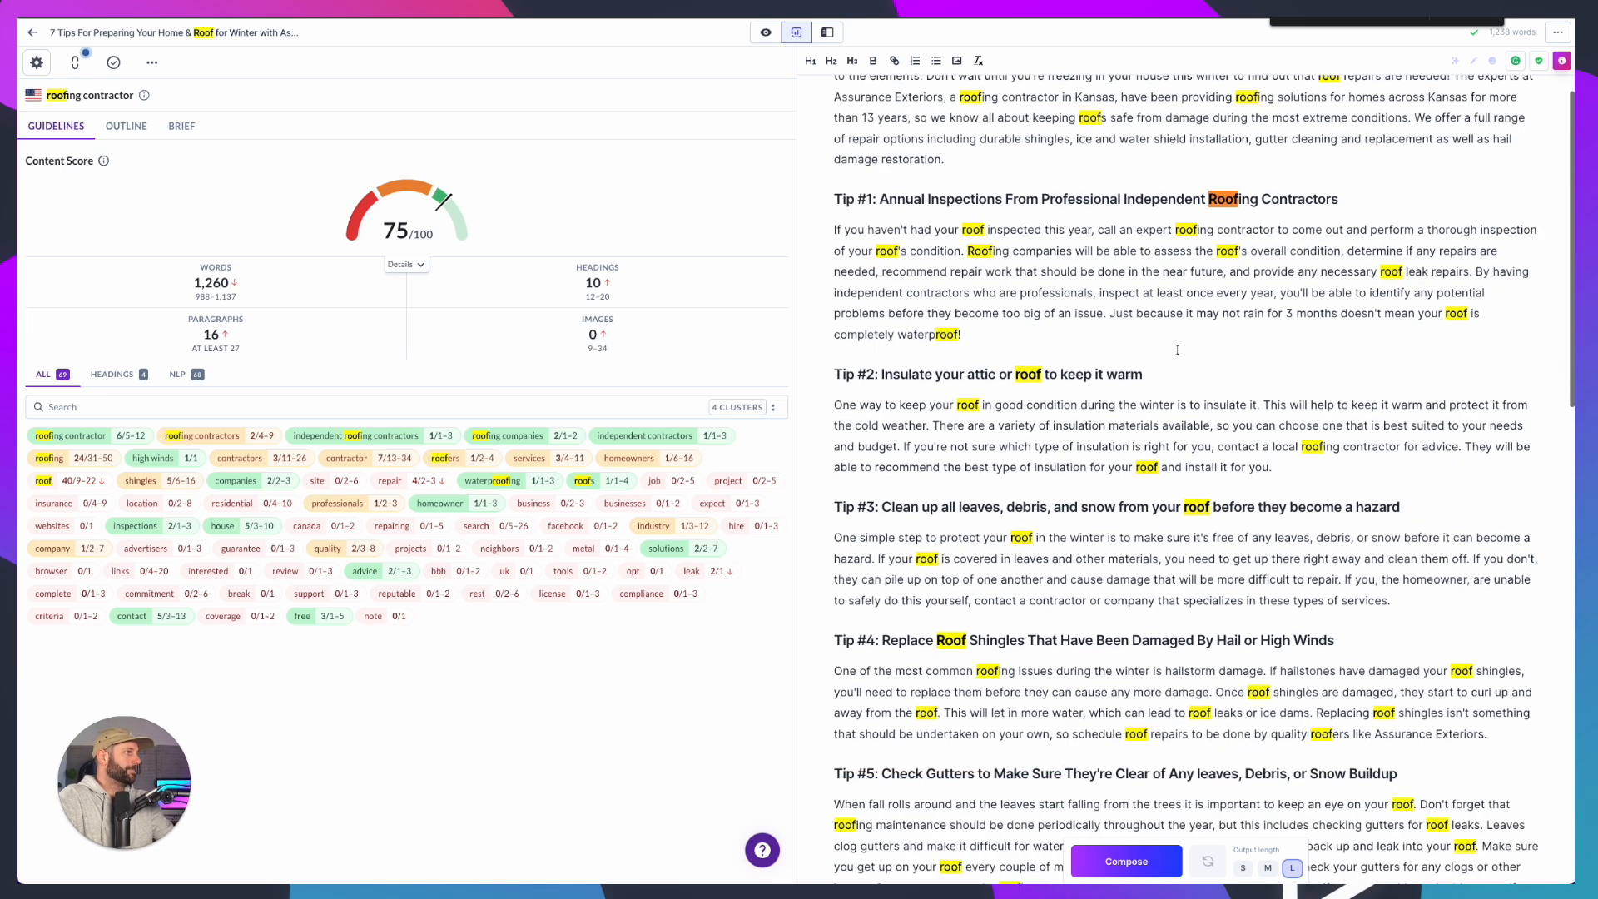
pyautogui.scroll(-5, 1271, 653)
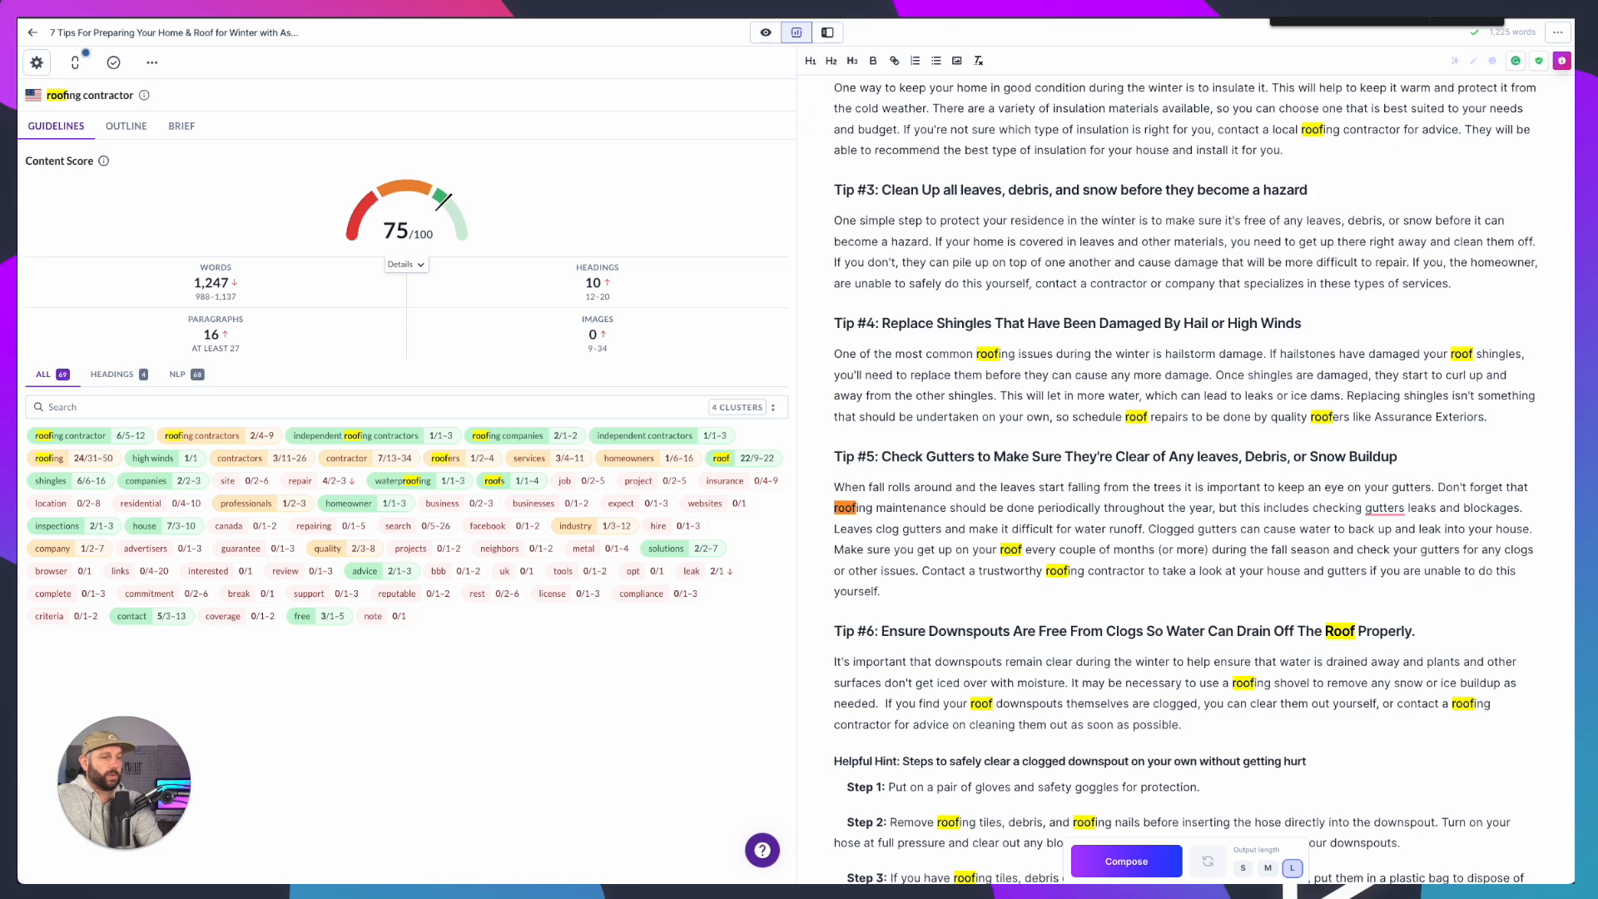
# Search the article for "repair" and change "repair options" to "repairing options" in the introduction
pyautogui.press('BackSpace')
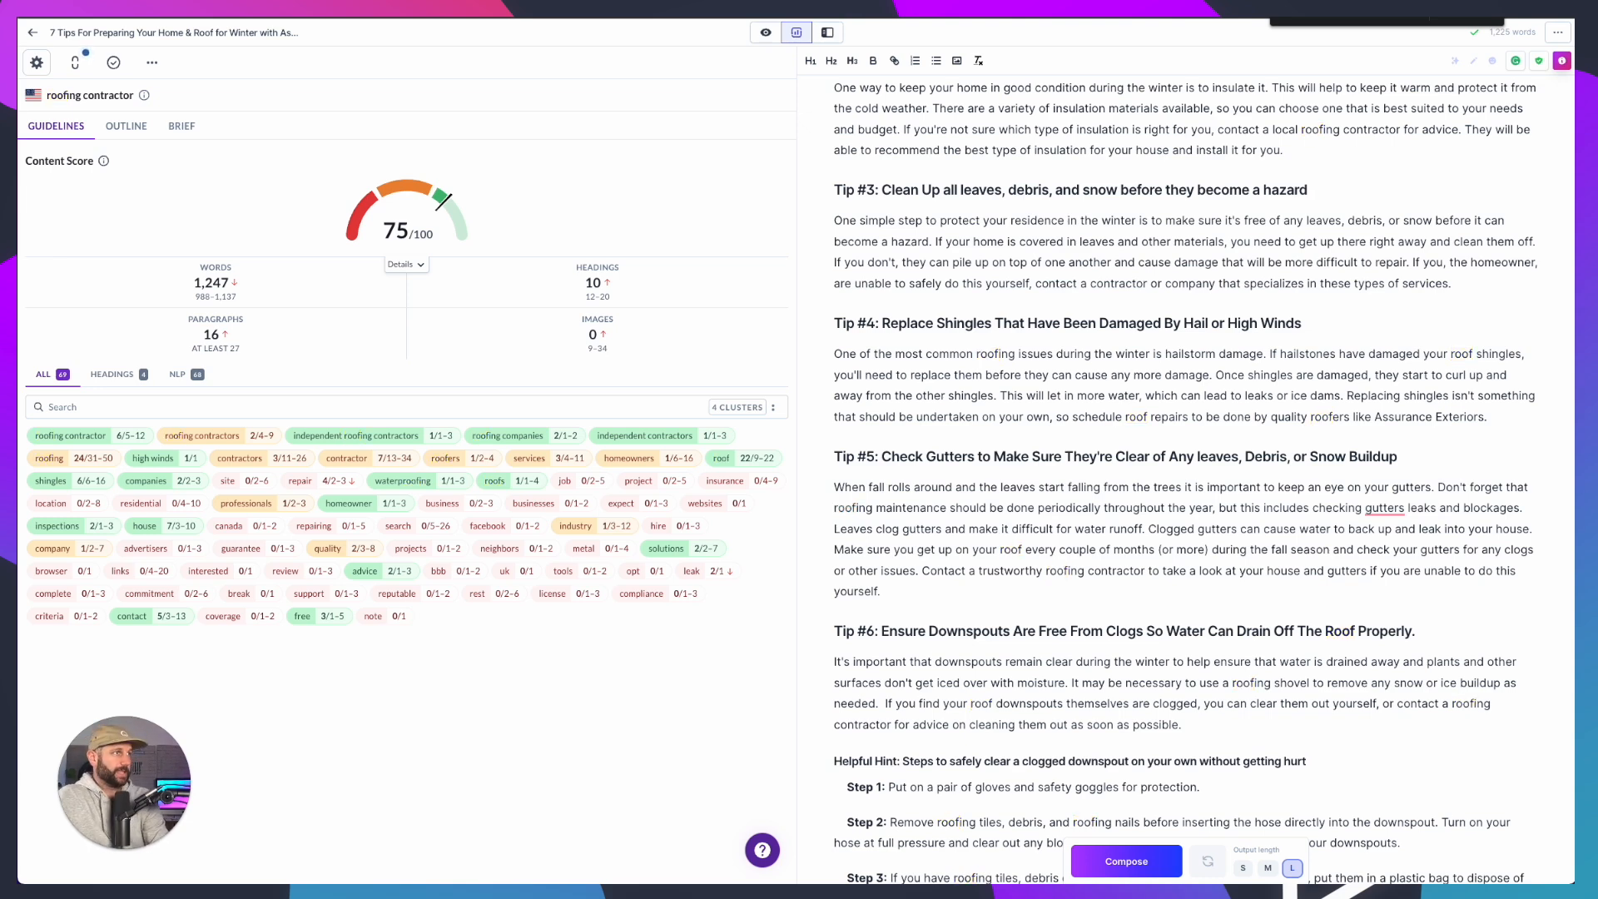
pyautogui.write('repair')
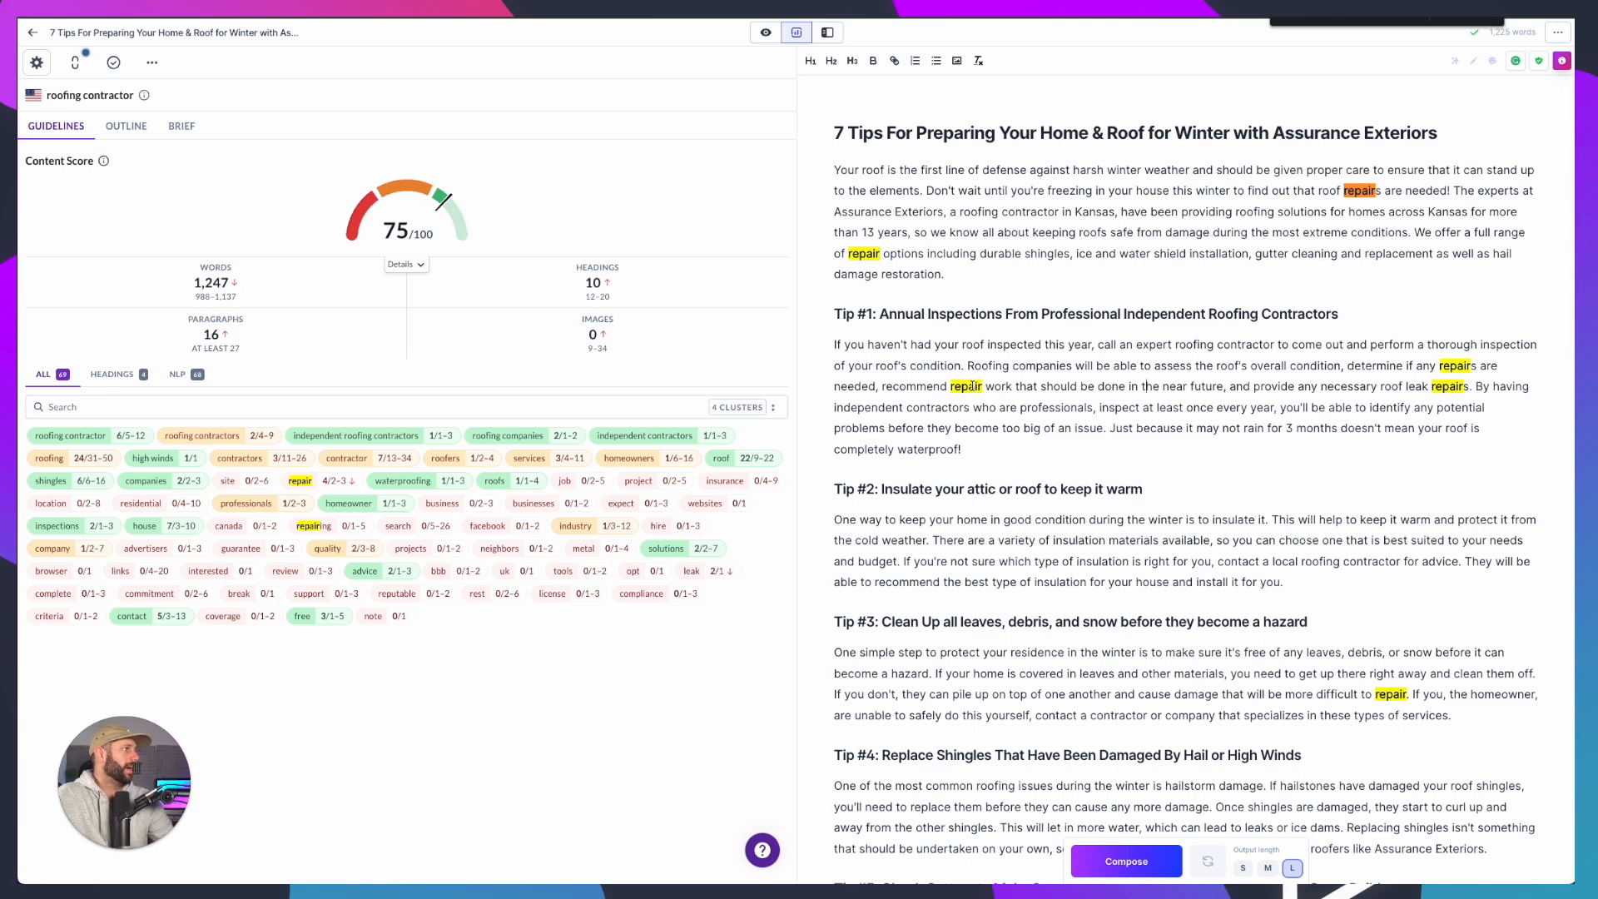
pyautogui.scroll(-3, 1209, 590)
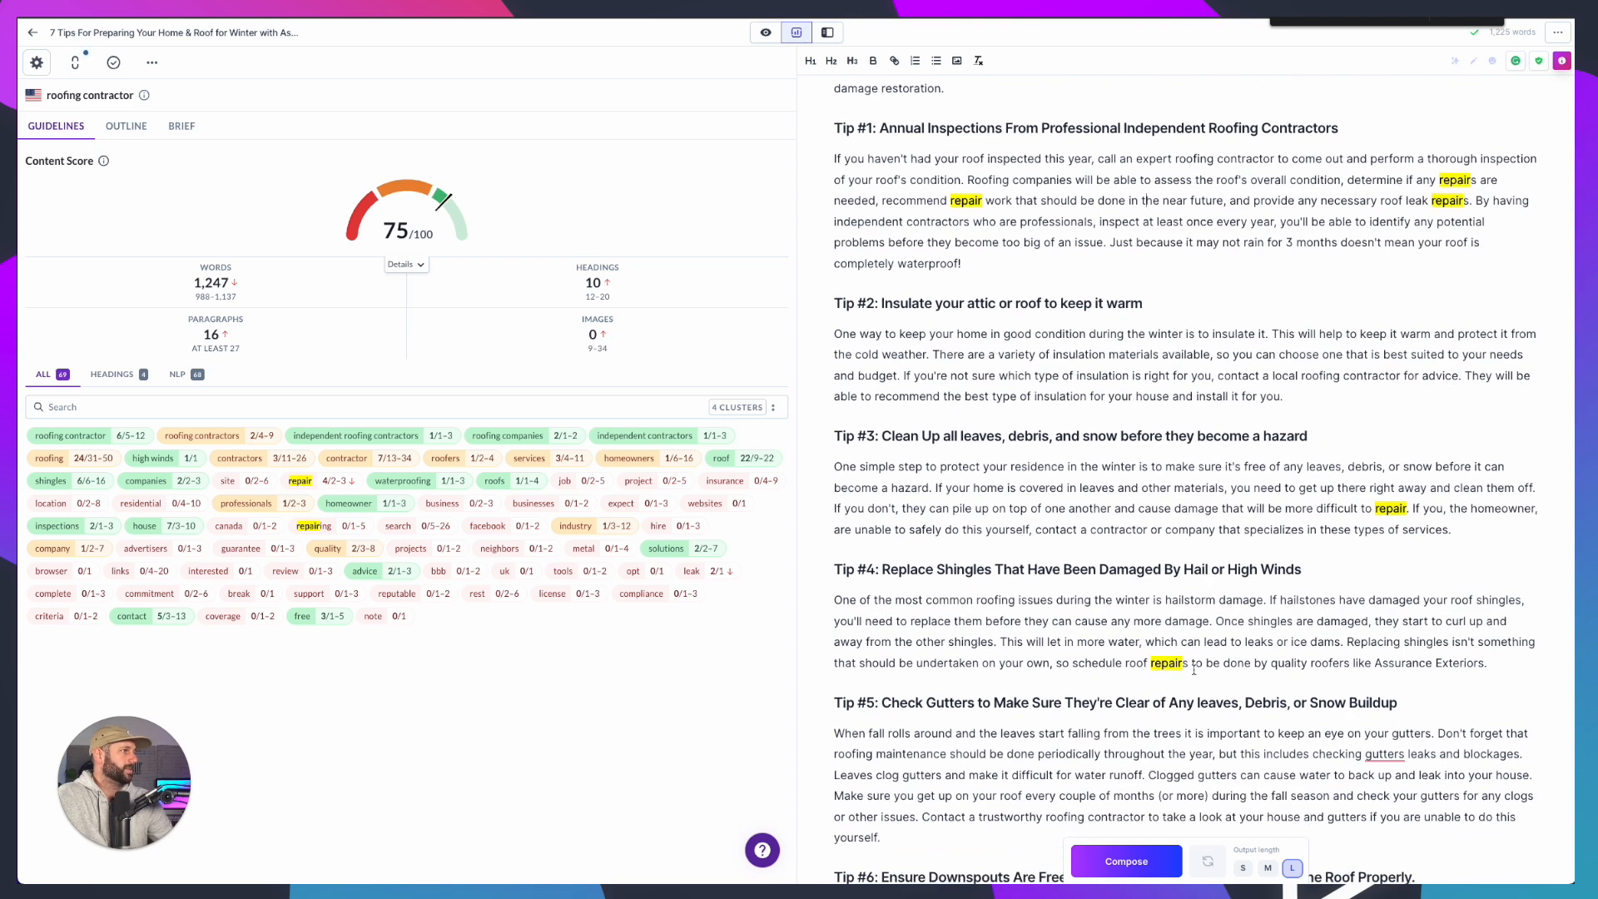
pyautogui.scroll(-9, 1200, 674)
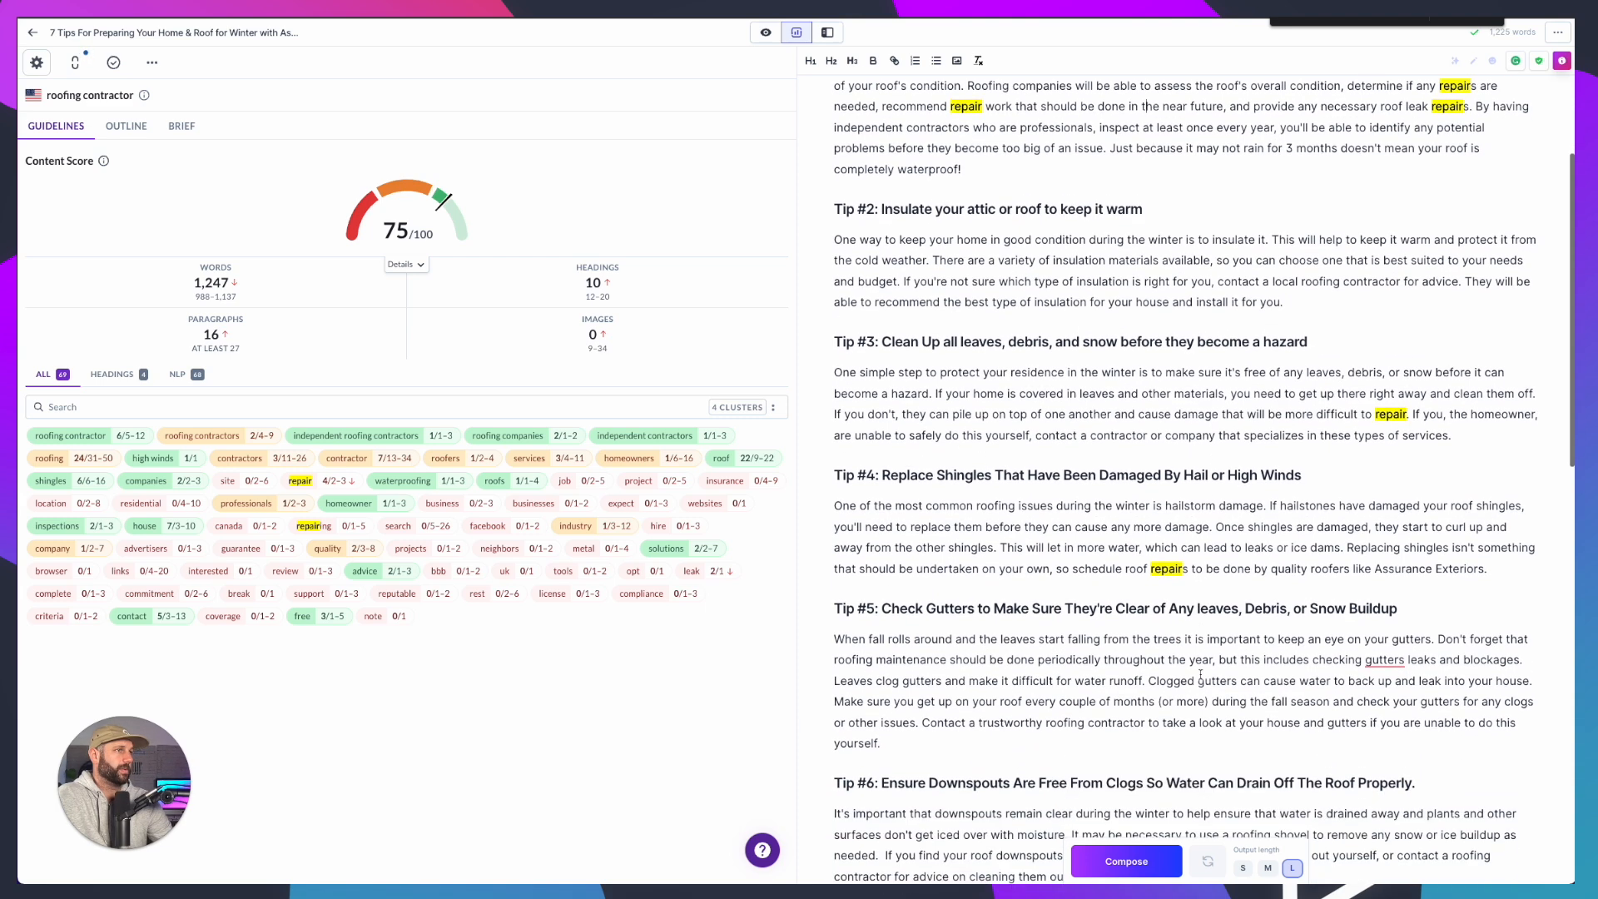
pyautogui.scroll(12, 1200, 674)
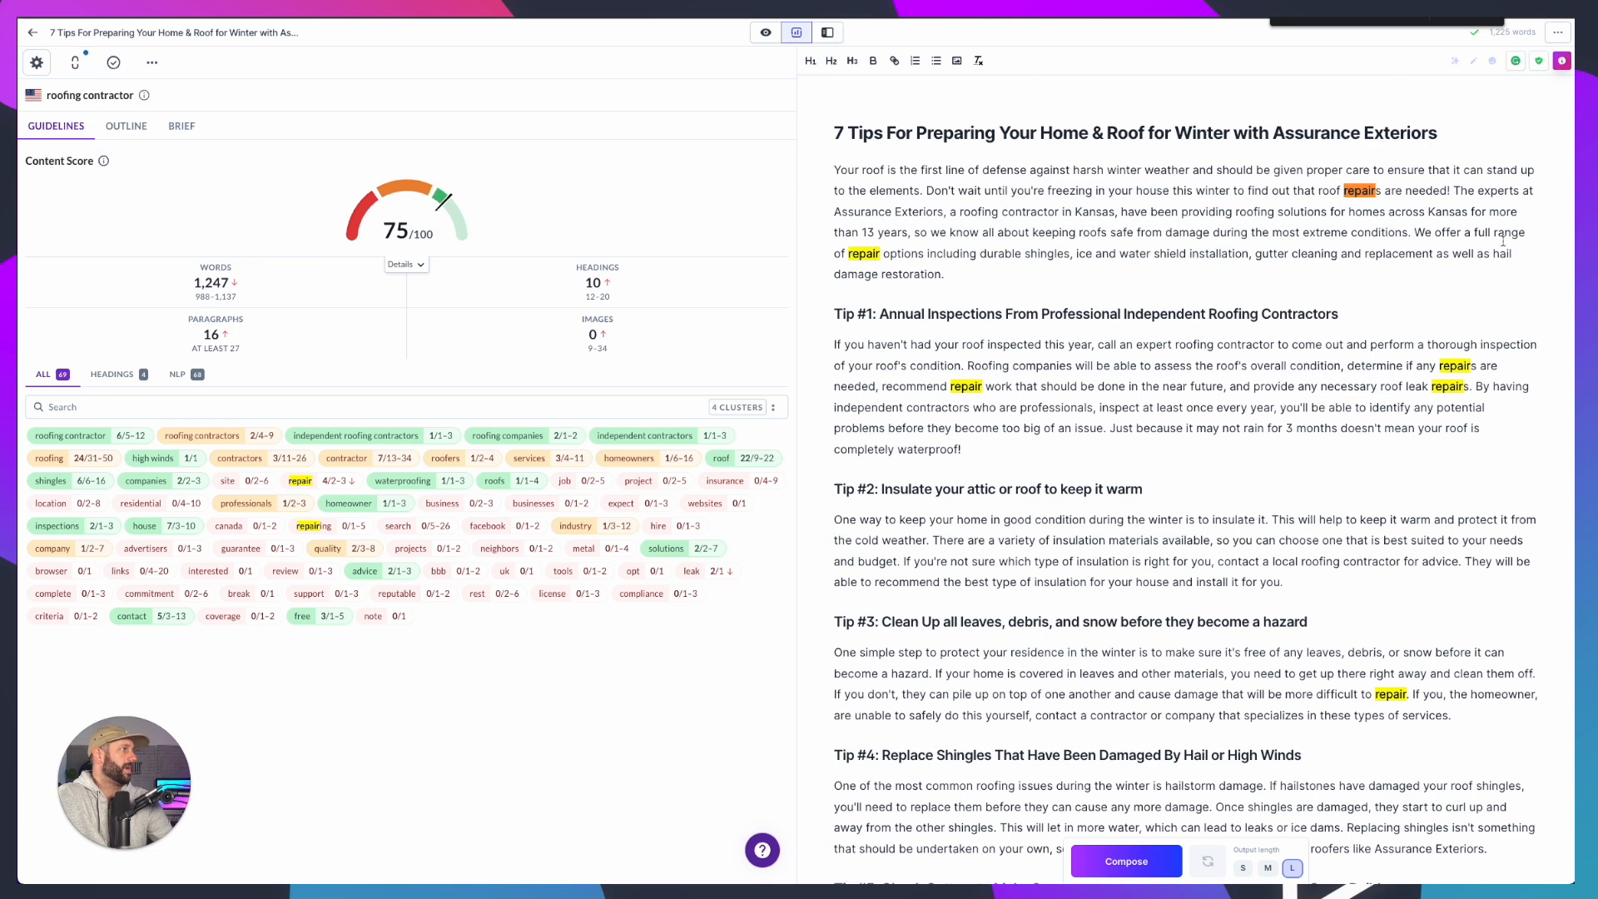
pyautogui.doubleClick(864, 252)
pyautogui.click(880, 254)
pyautogui.write('ing')
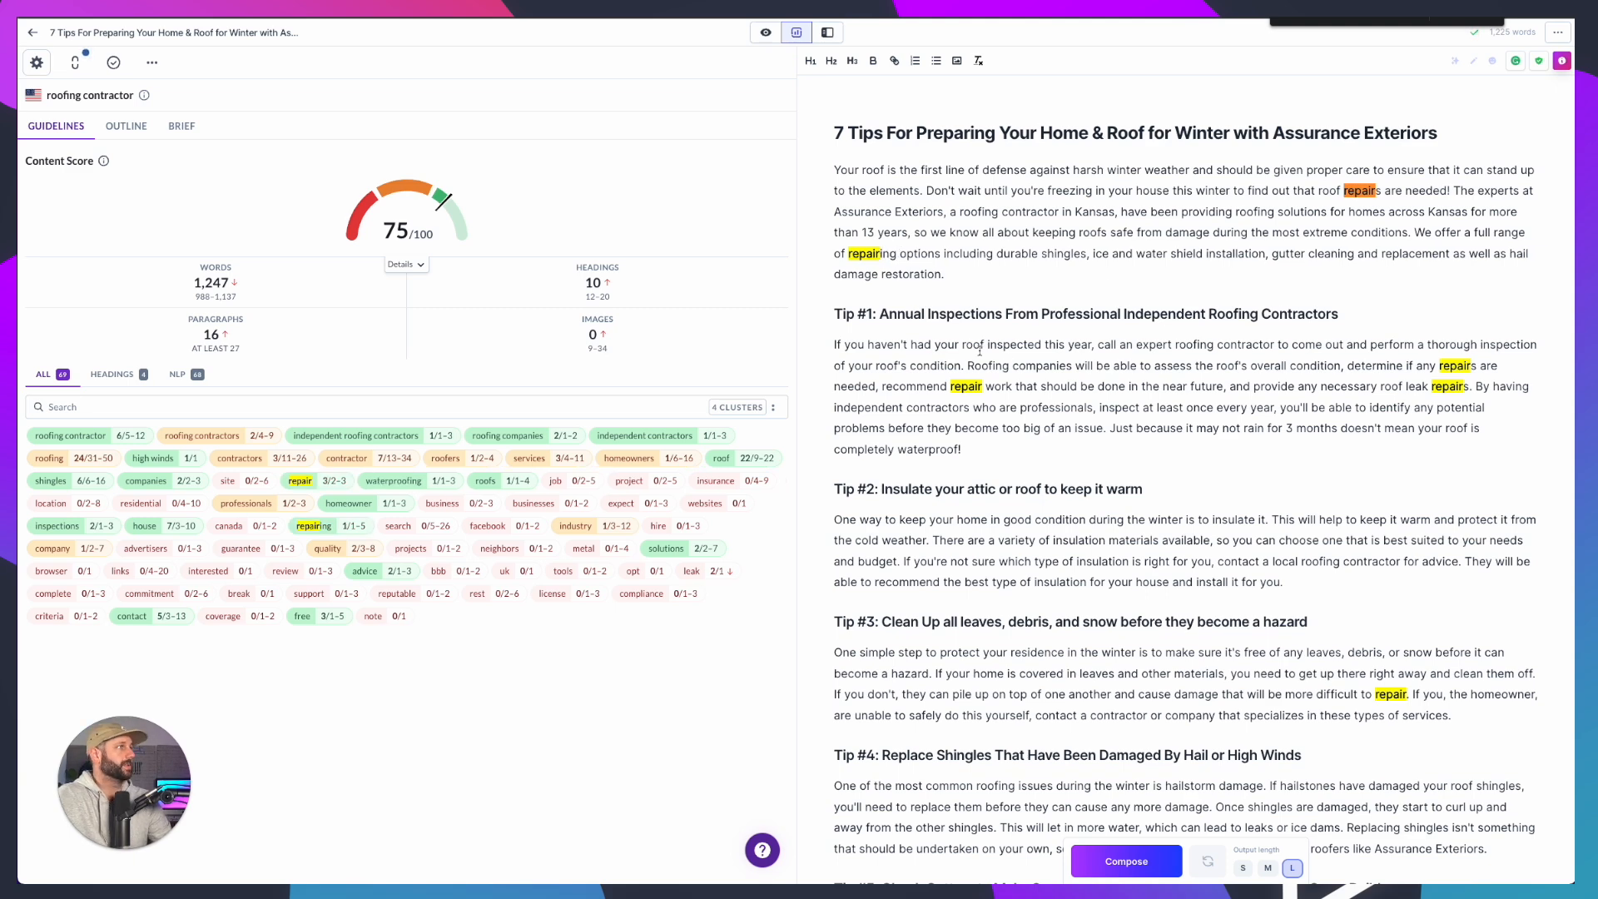
pyautogui.click(1031, 309)
pyautogui.press('Escape')
pyautogui.click(1119, 253)
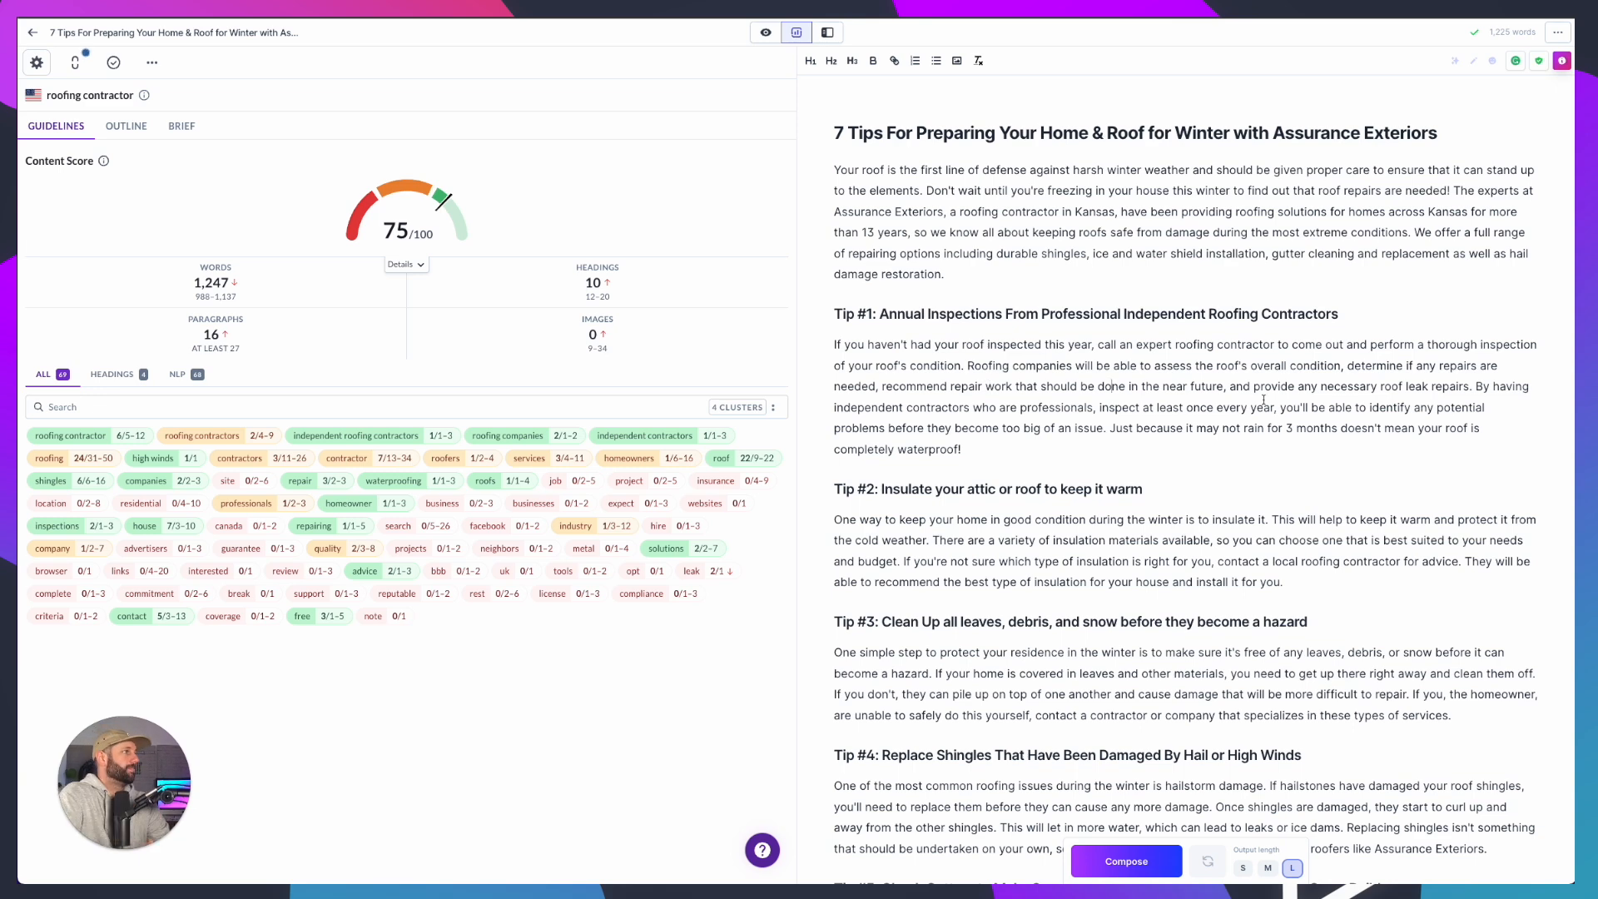
# Start new paragraphs at "By having independent contractors" in Tip #1 and at "Contact a trustworthy roofing contractor" in Tip #5
pyautogui.scroll(-1, 1213, 408)
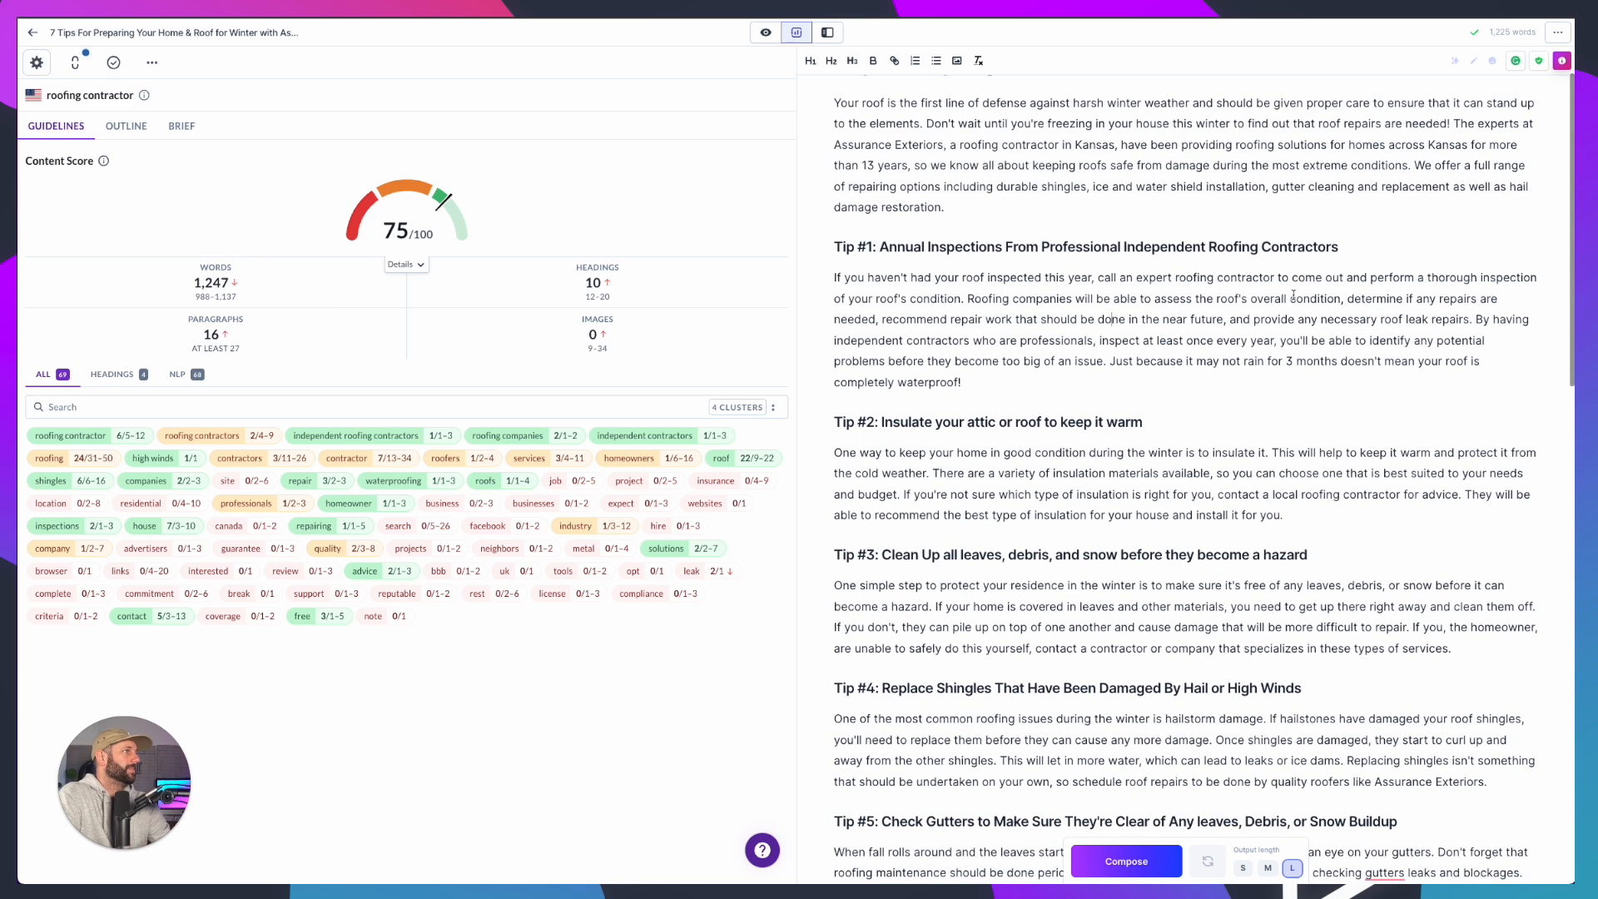
pyautogui.click(1473, 320)
pyautogui.press('Return')
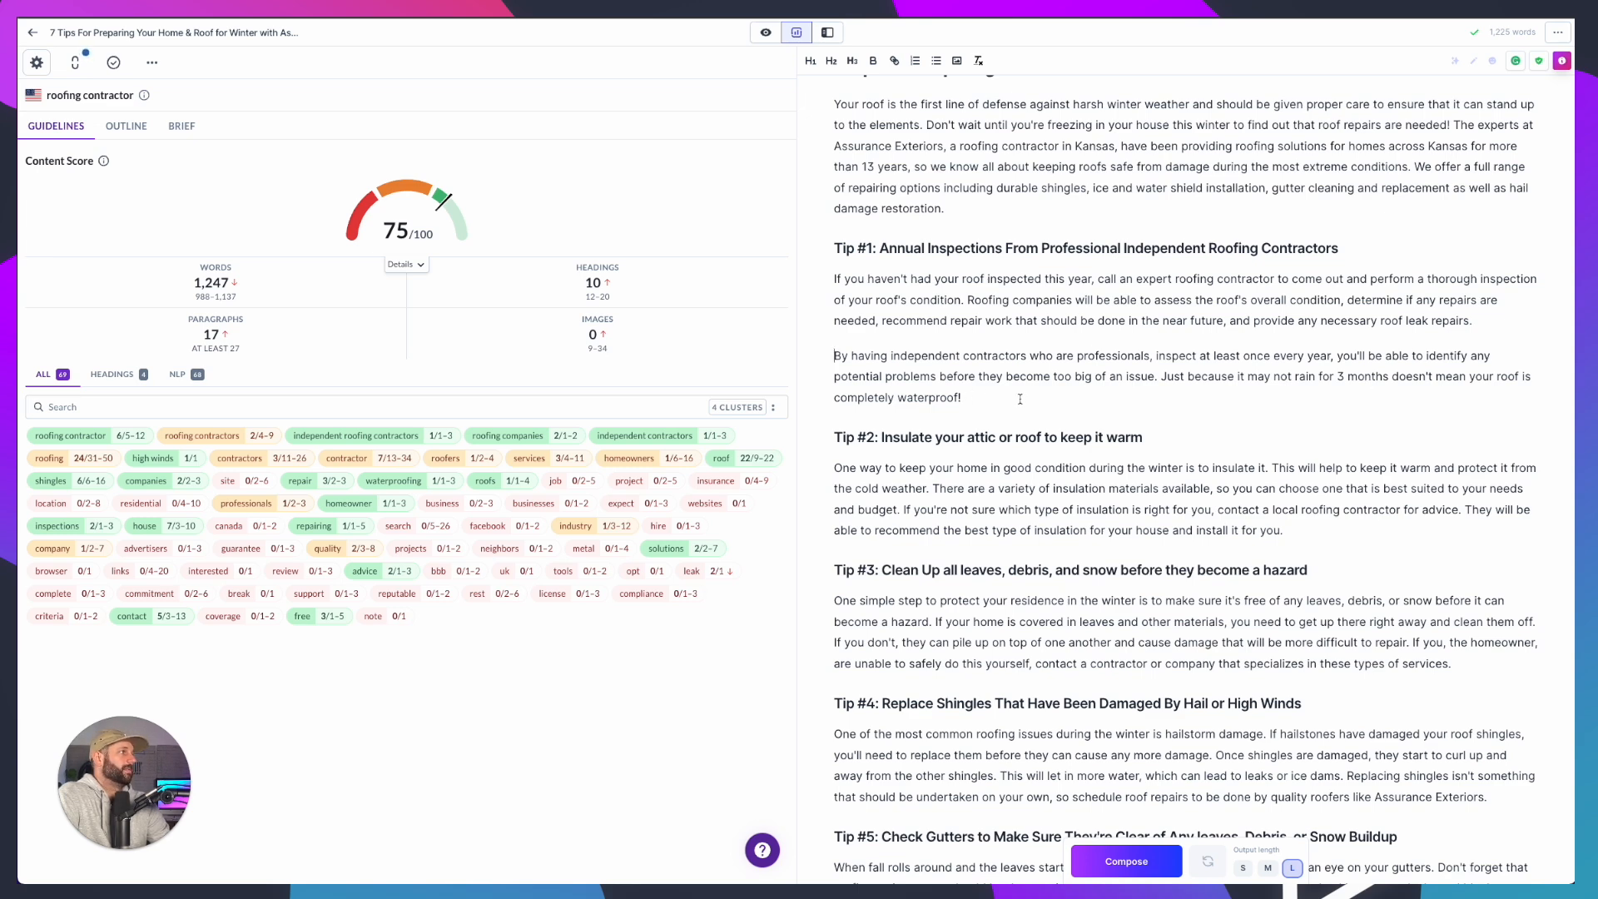
pyautogui.scroll(-5, 1019, 399)
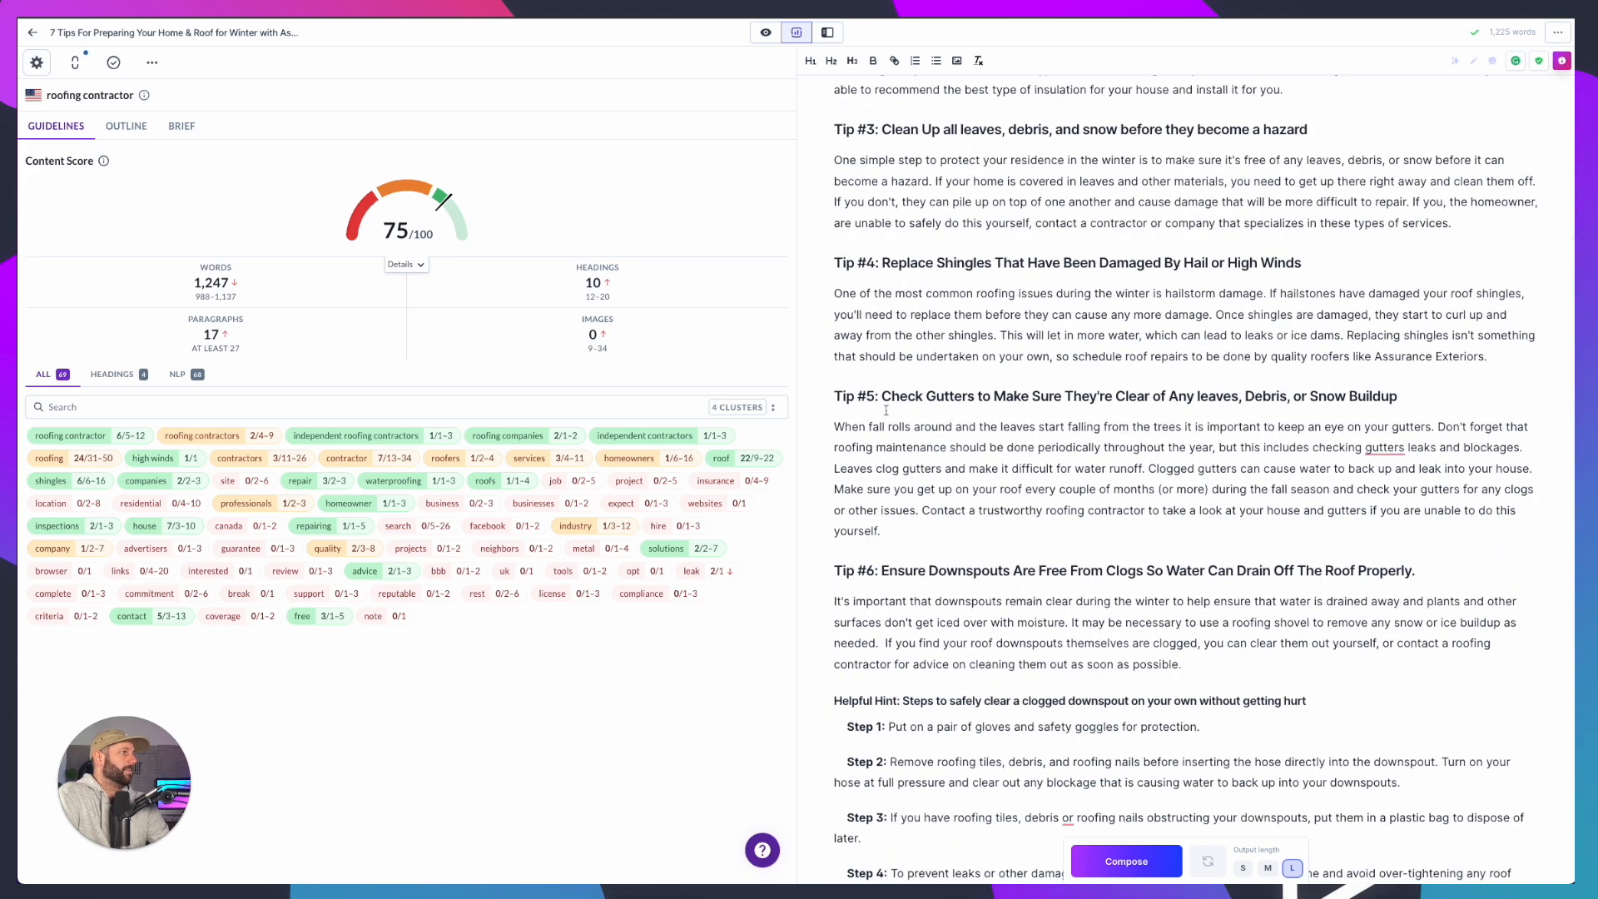
pyautogui.click(1207, 495)
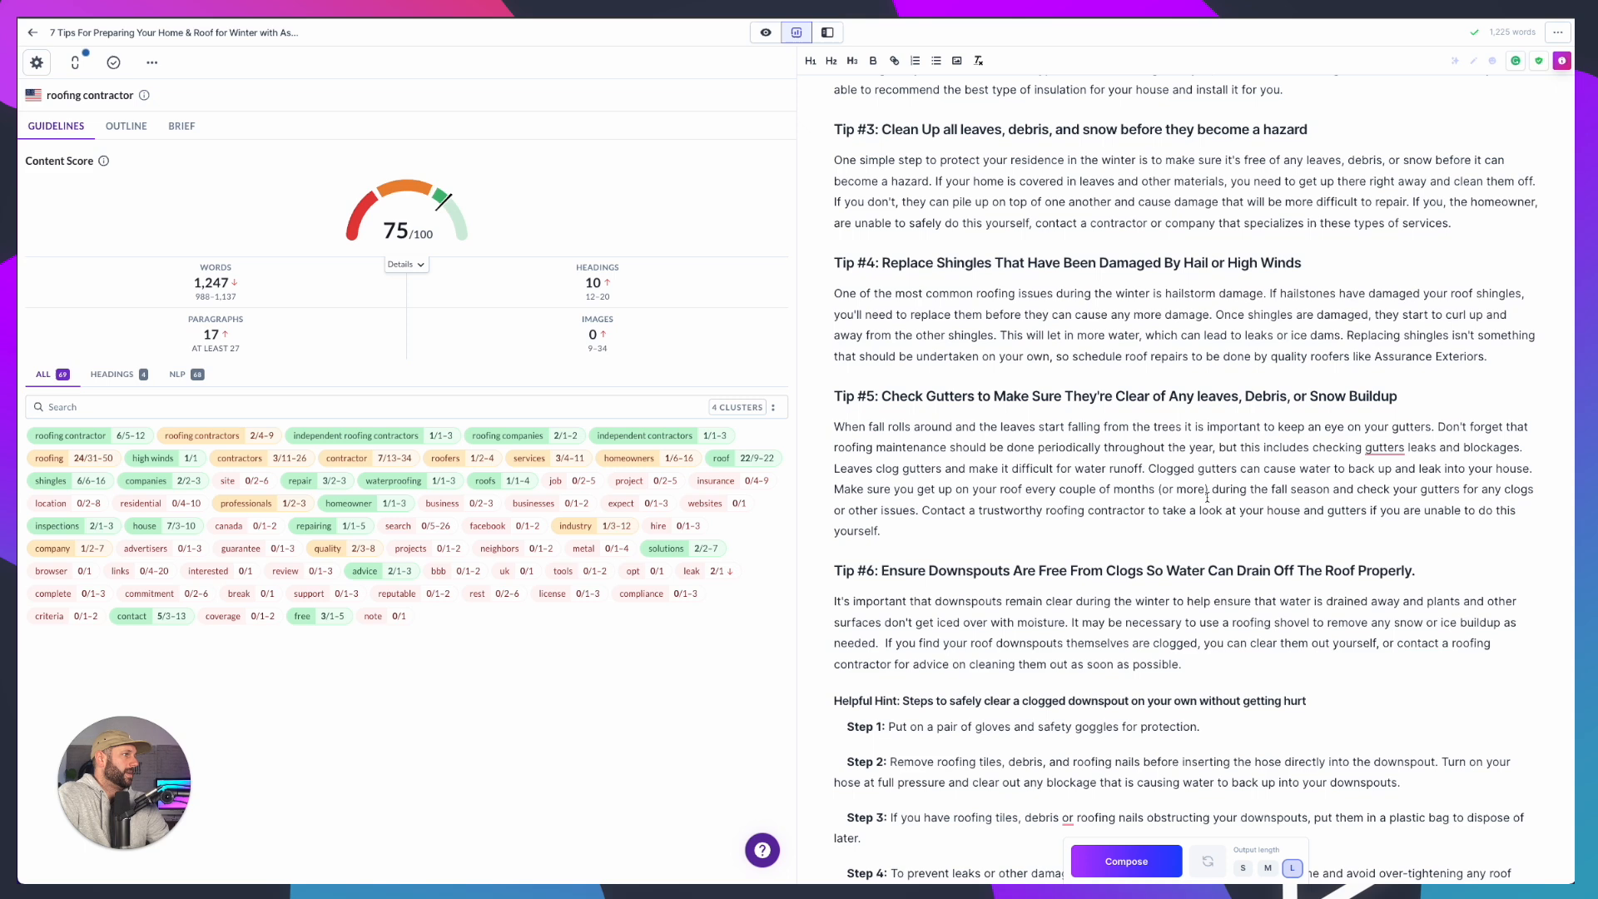
pyautogui.click(923, 509)
pyautogui.press('Return')
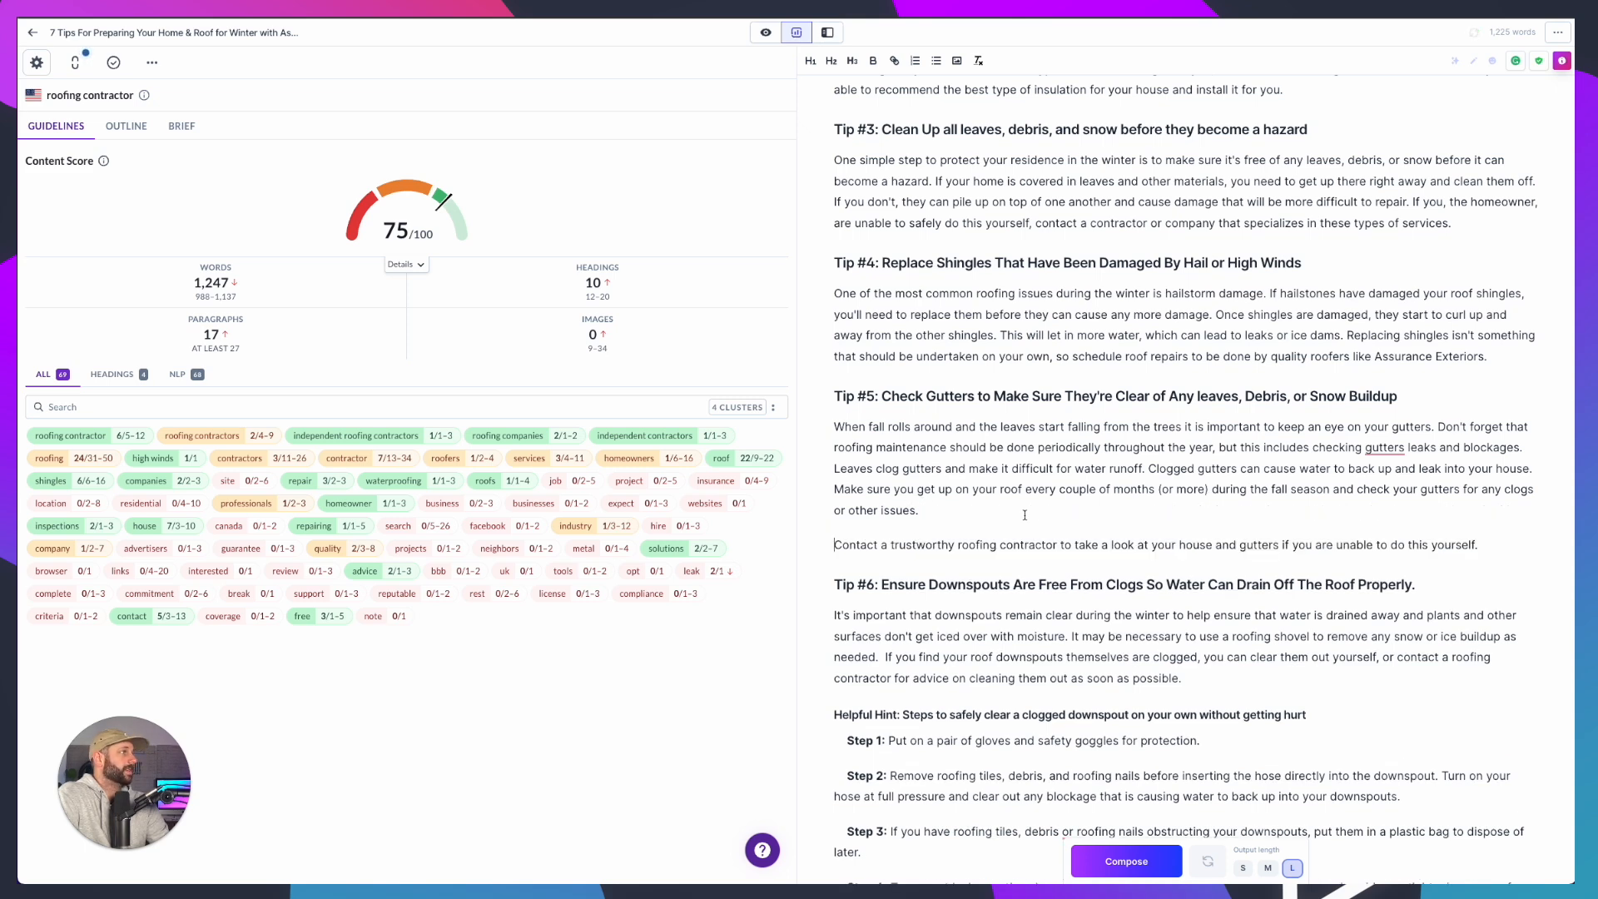
# Start new paragraphs at "Replacing shingles isn't something" in Tip #4 and at "If you, the homeowner" in Tip #3
pyautogui.click(1348, 340)
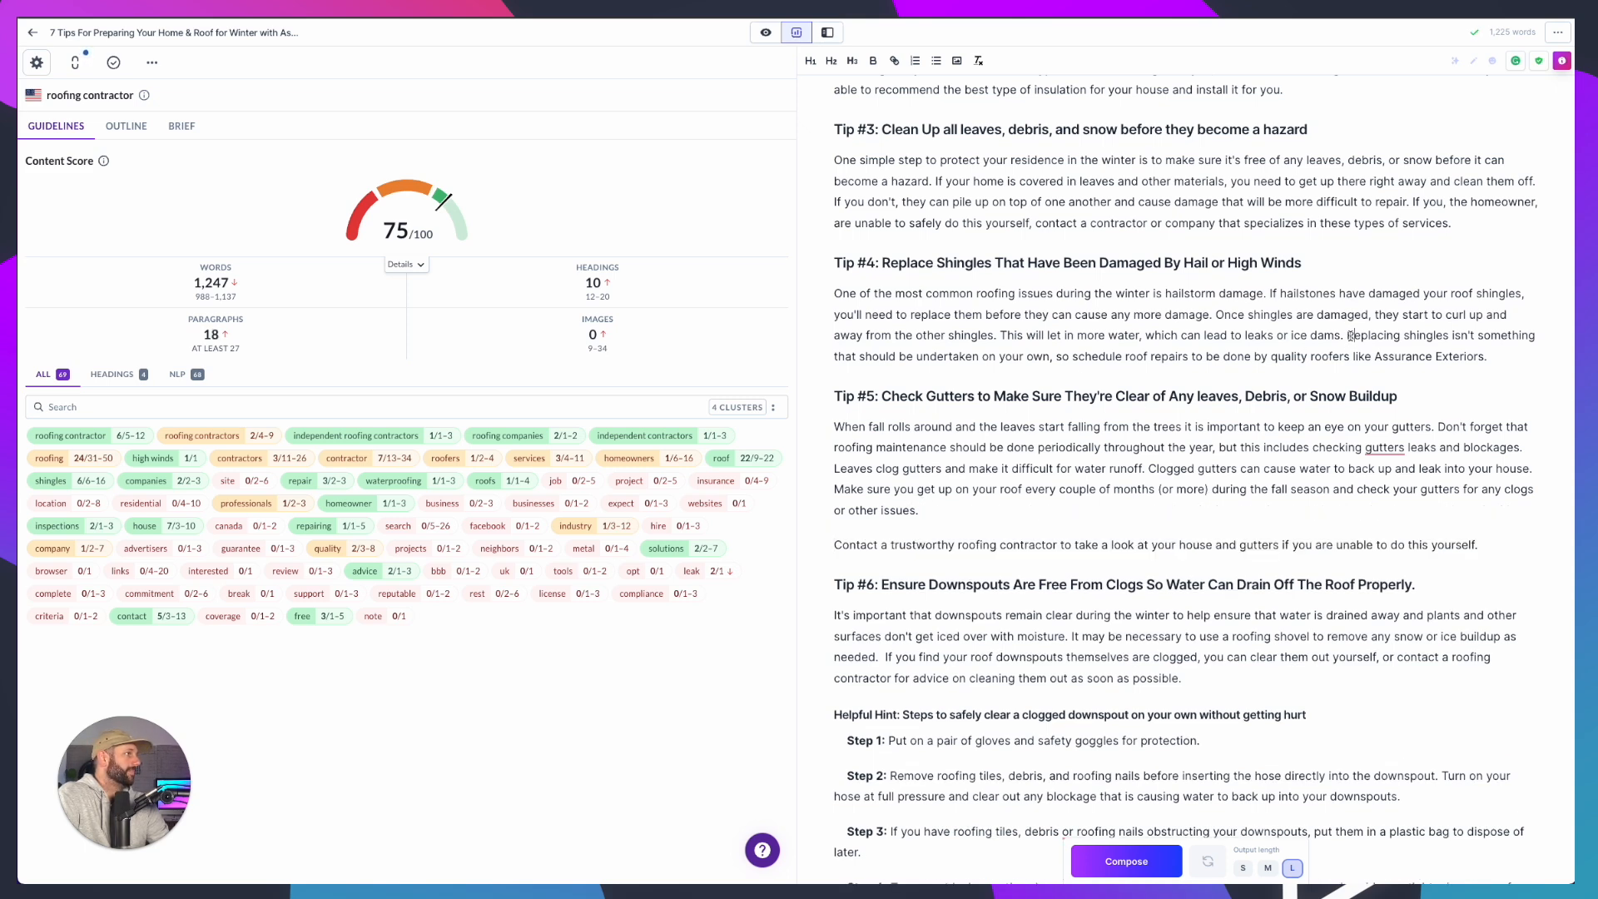
pyautogui.press('Return')
pyautogui.scroll(1, 1147, 311)
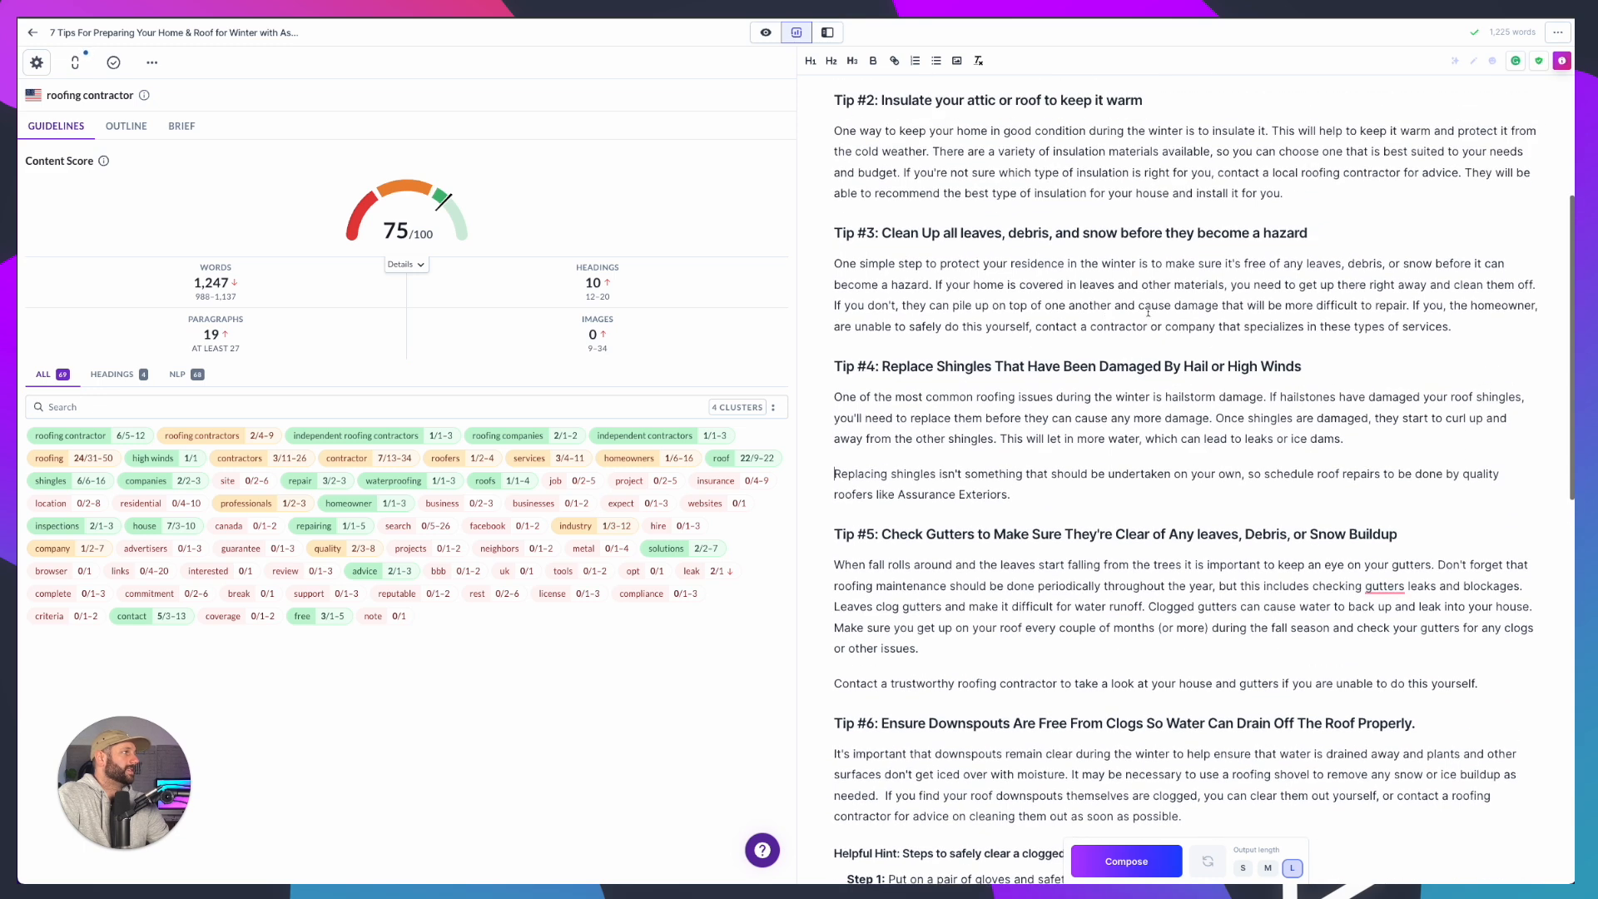
pyautogui.click(1416, 307)
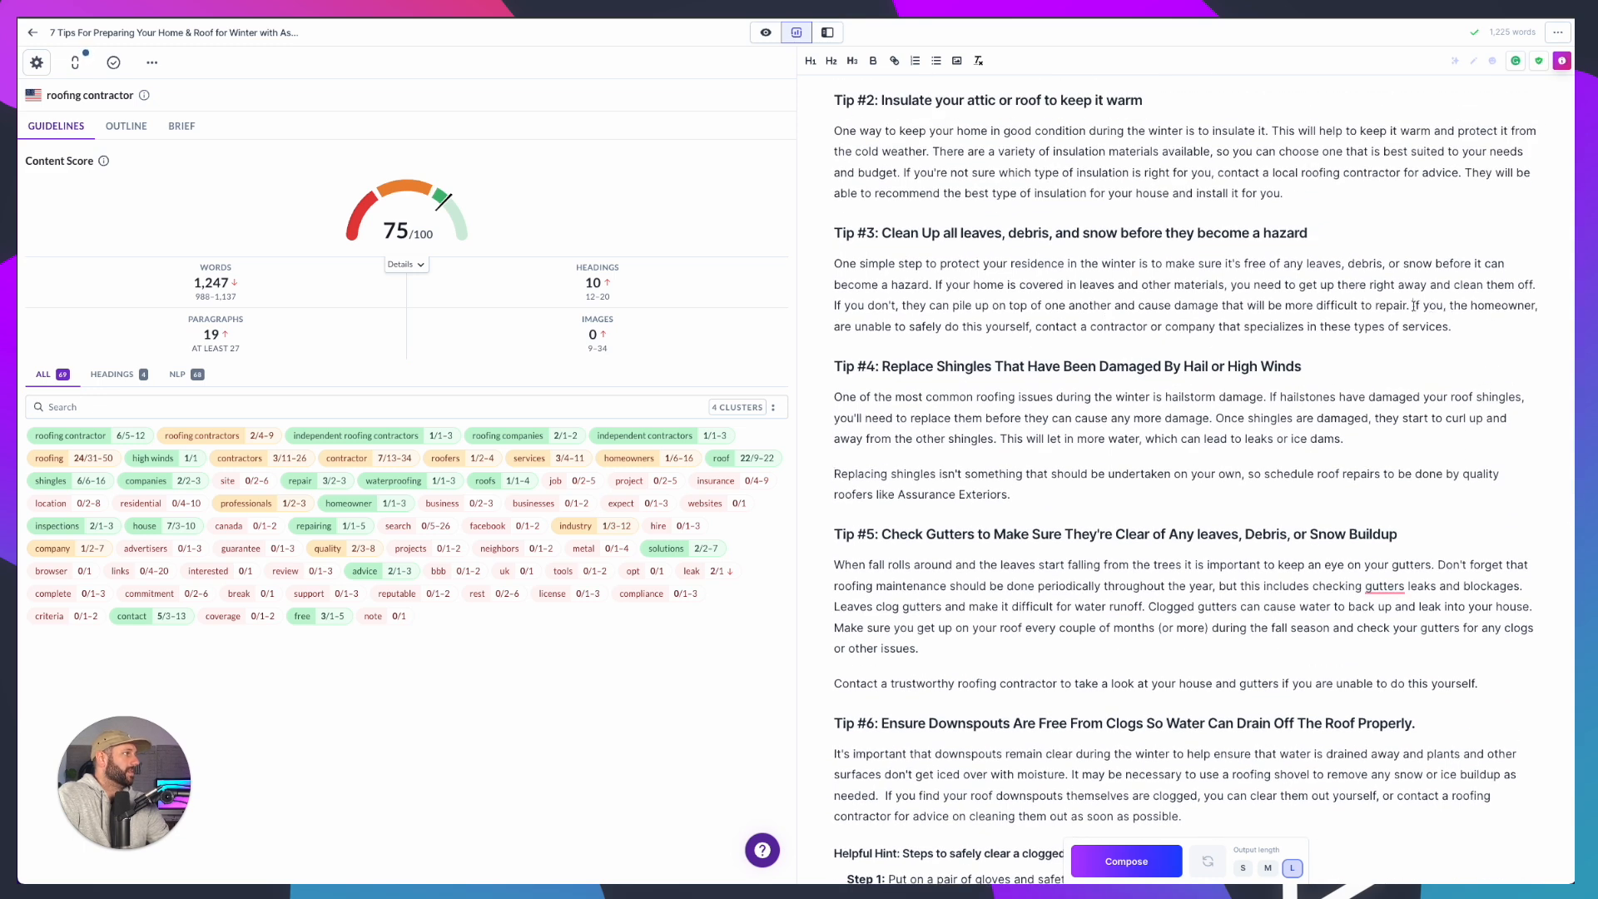
pyautogui.press('Return')
pyautogui.scroll(1, 1423, 360)
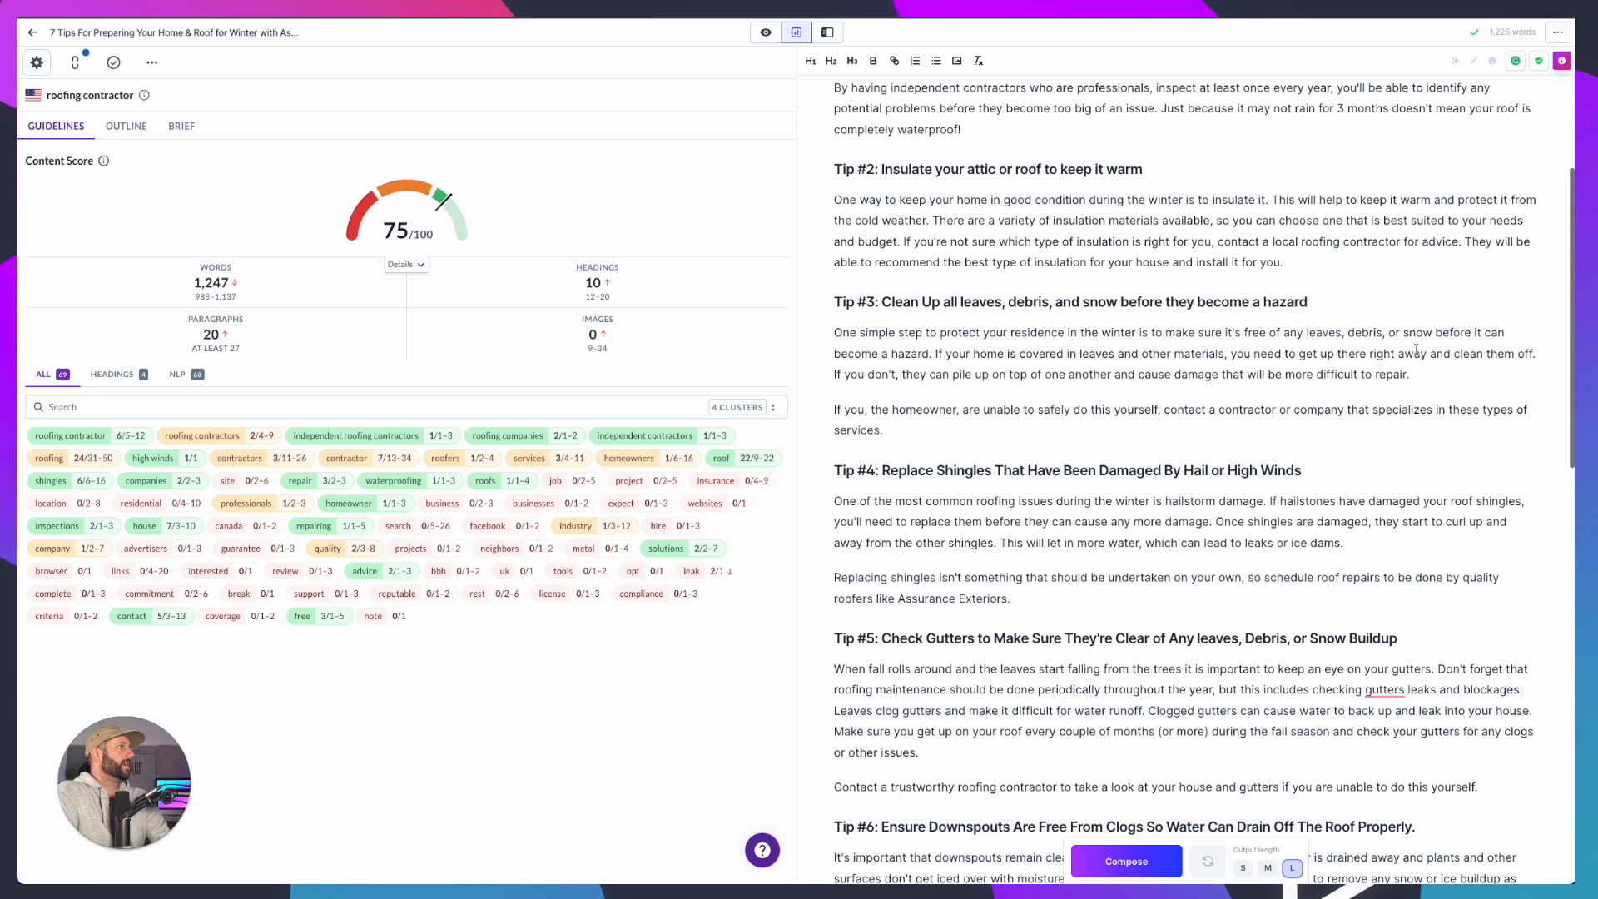
pyautogui.scroll(-1, 1433, 278)
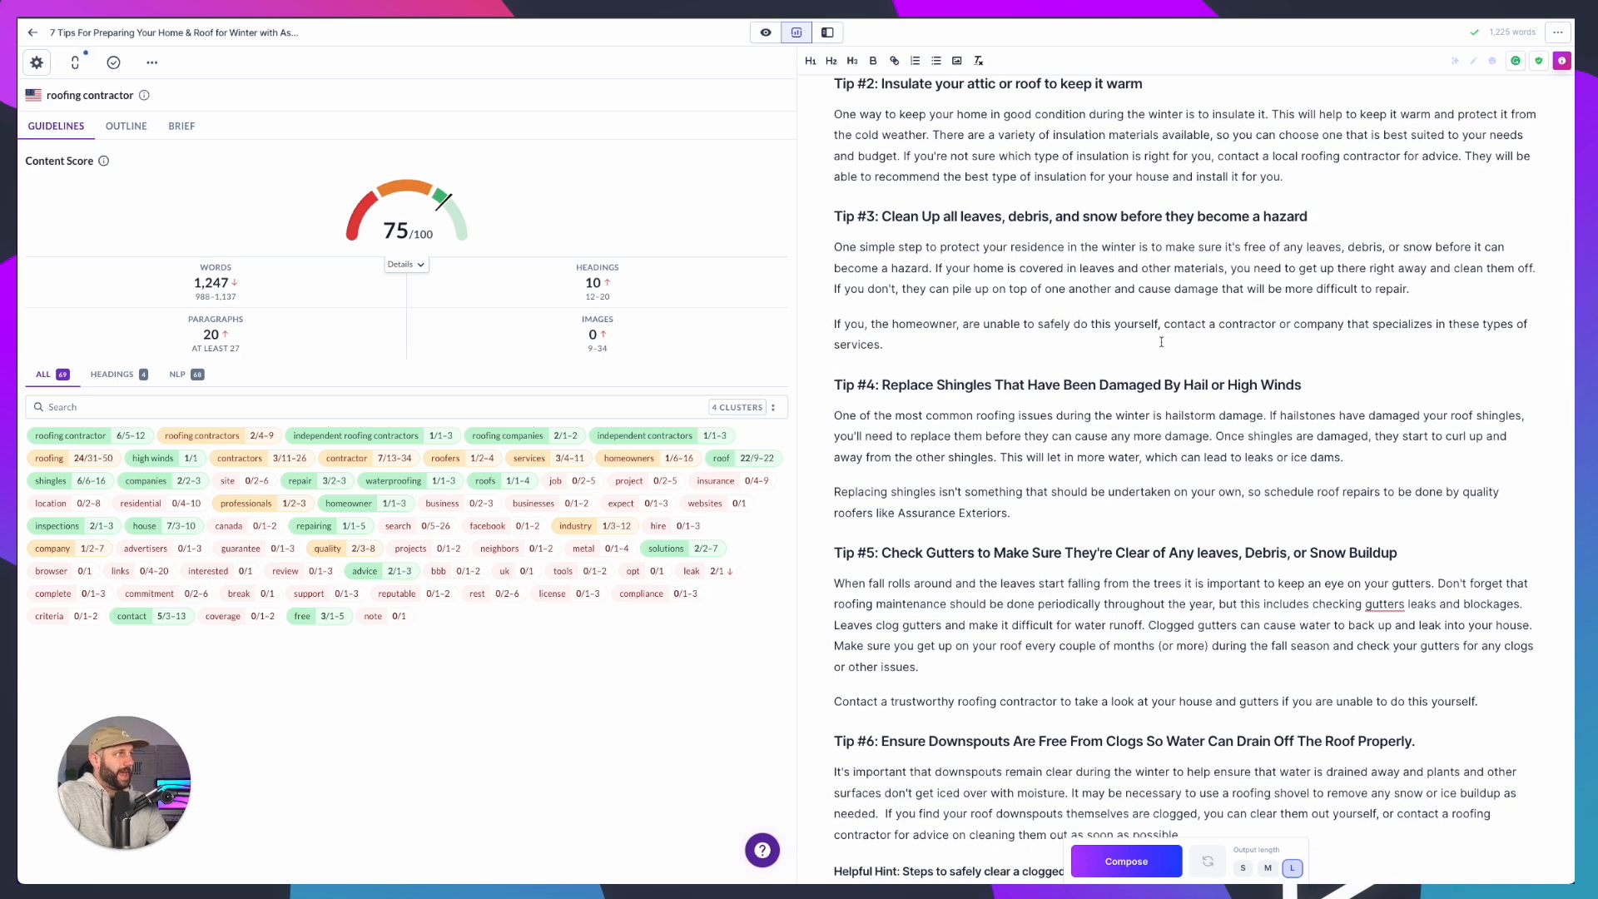
pyautogui.scroll(-2, 949, 344)
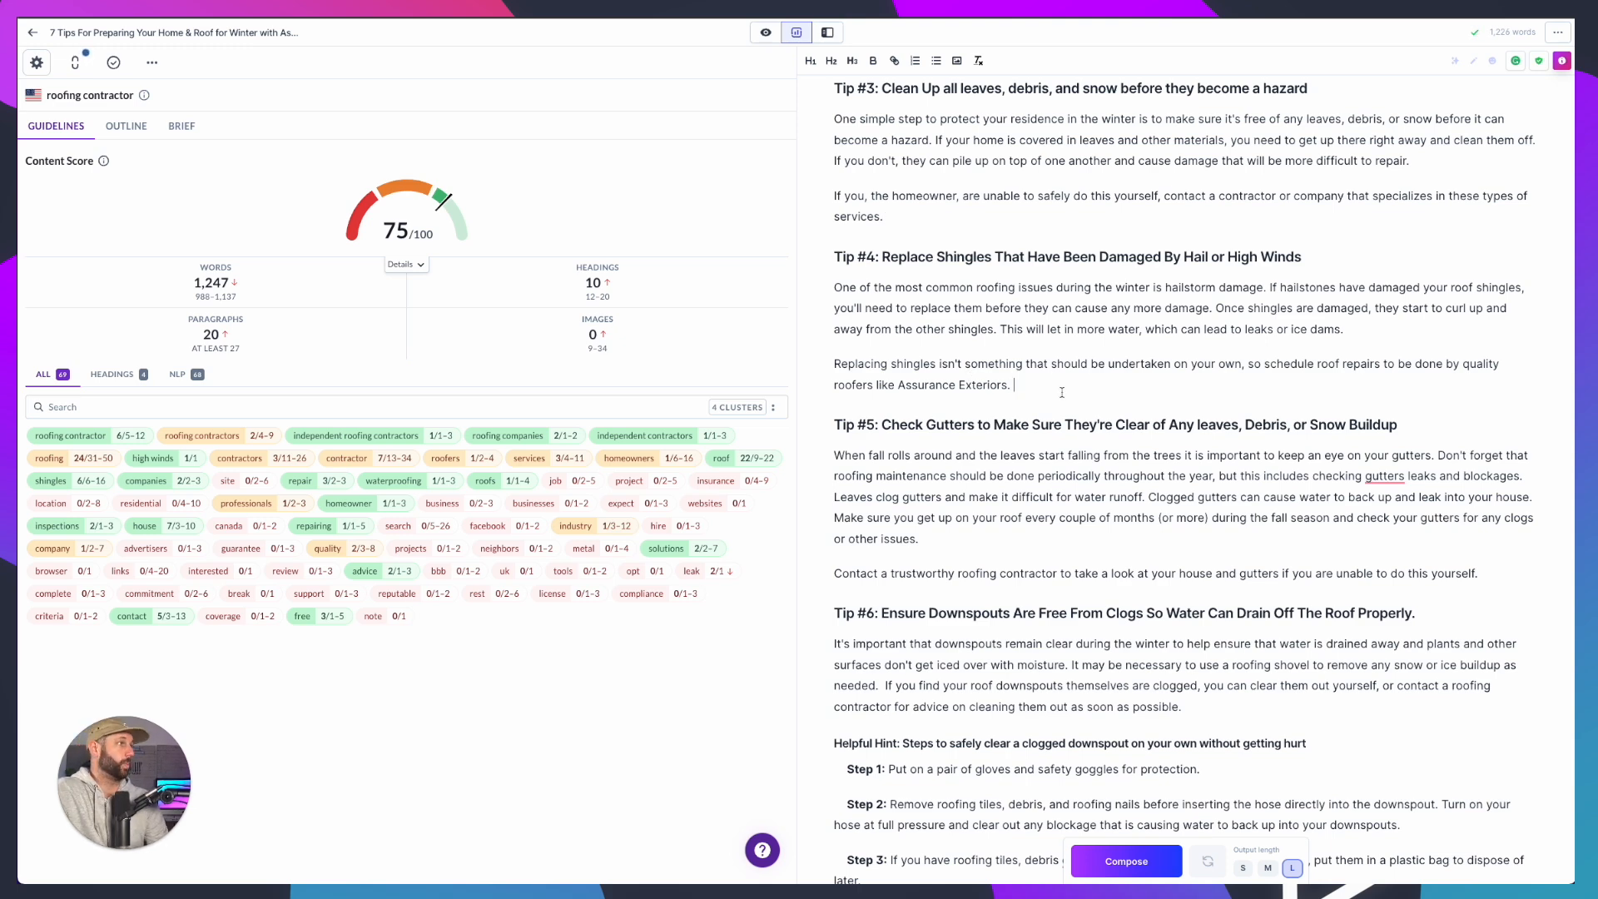
pyautogui.scroll(-7, 972, 304)
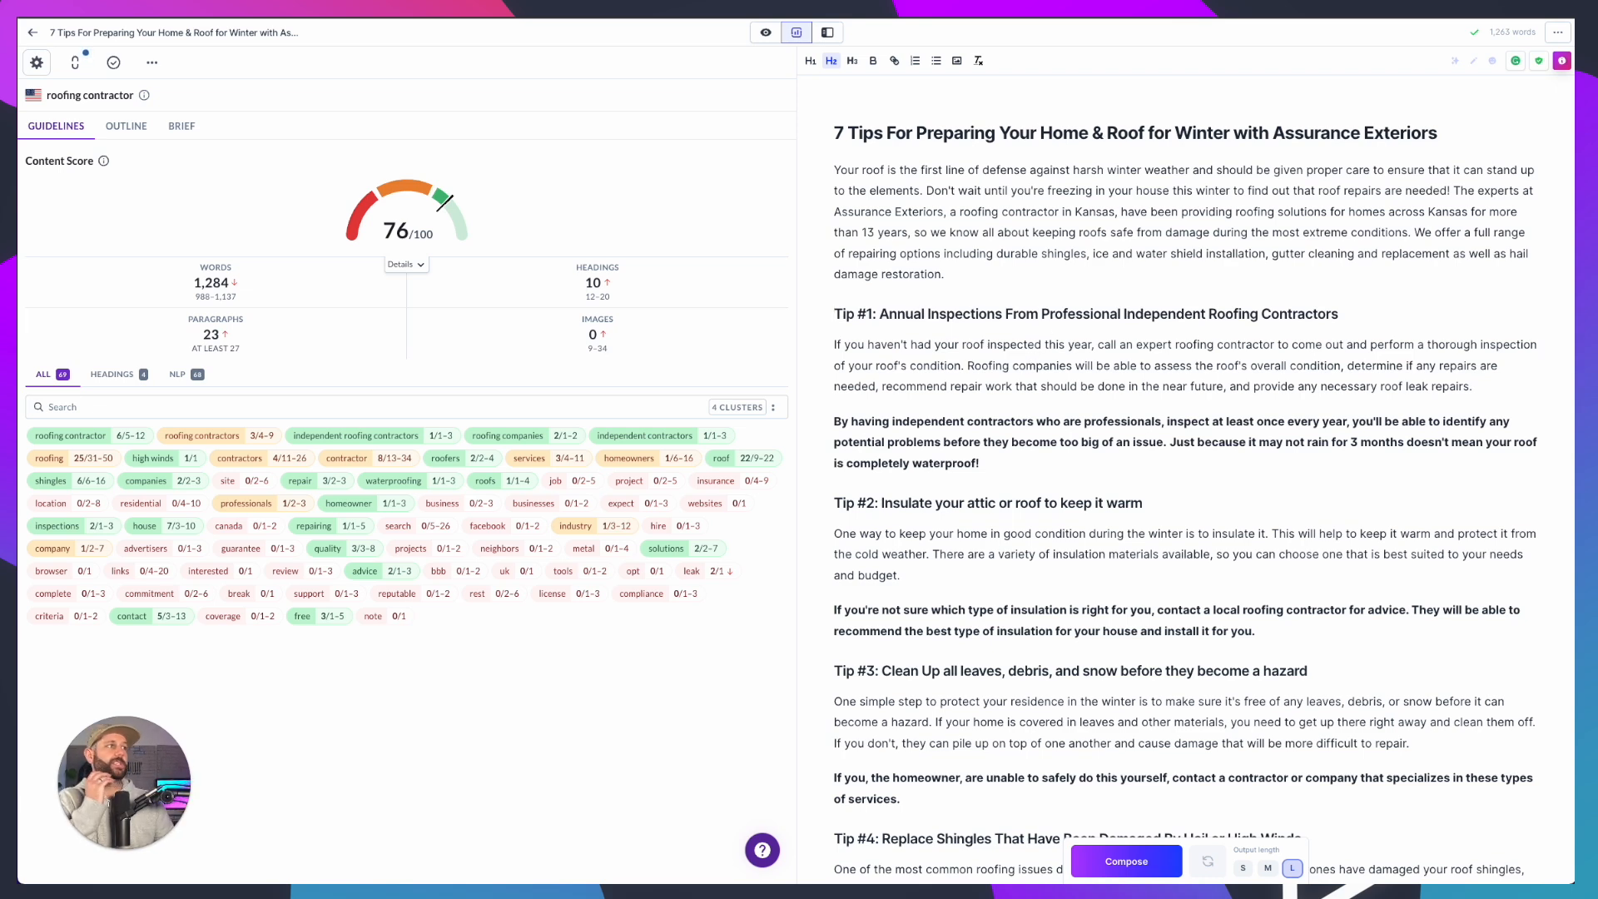
# Check the suggested heading terms and how often "roofing companies" should be used in headings
pyautogui.click(112, 373)
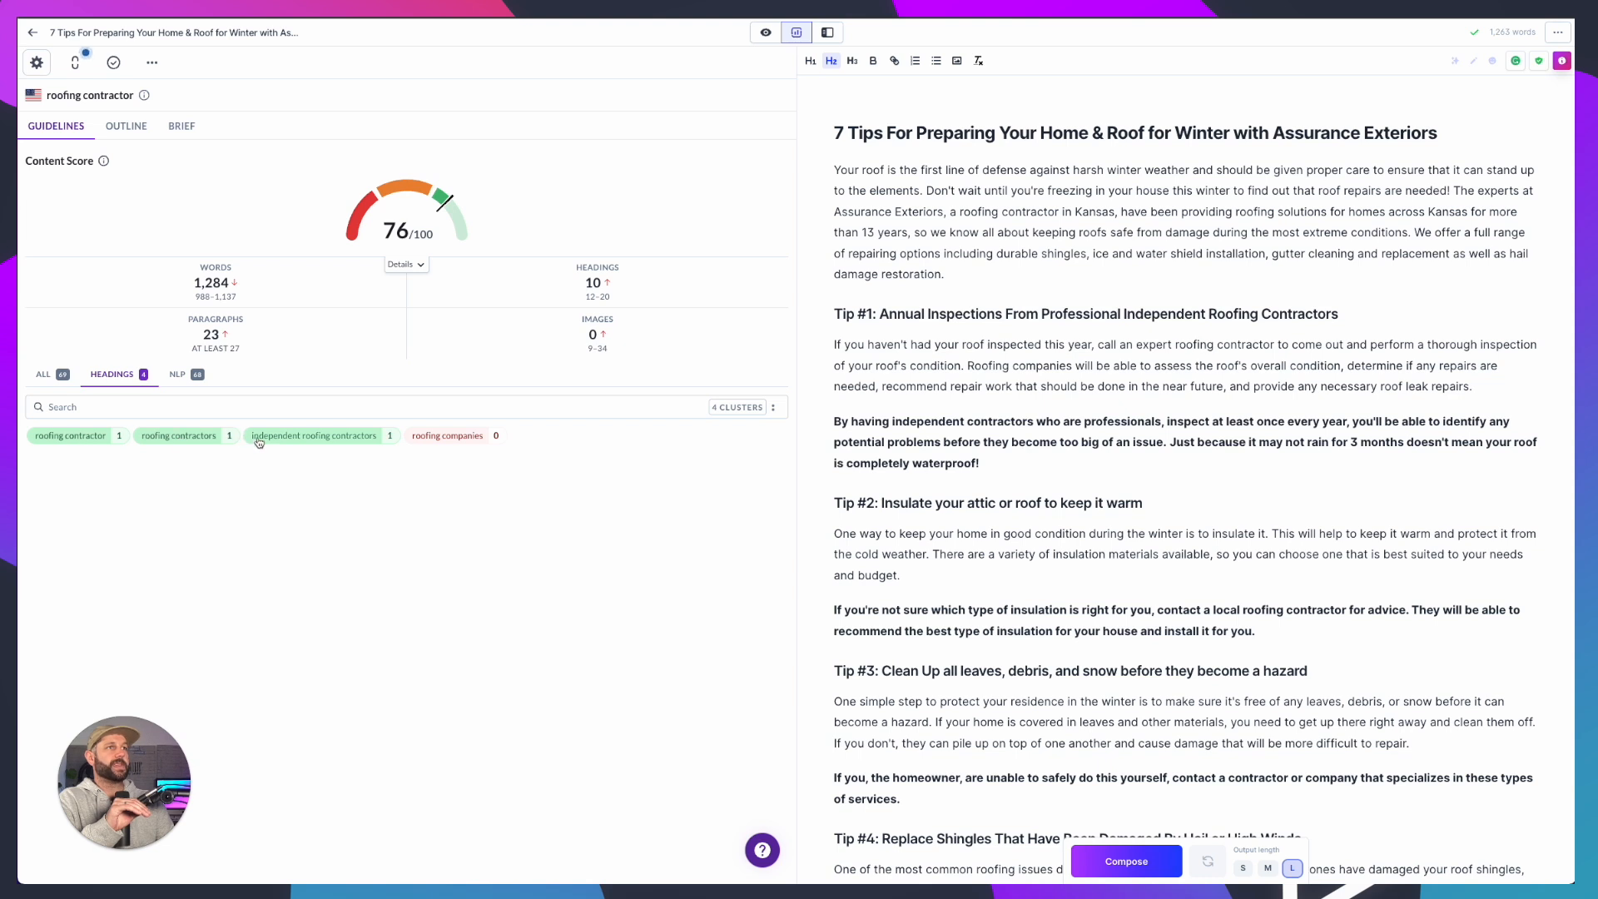
pyautogui.moveTo(429, 445)
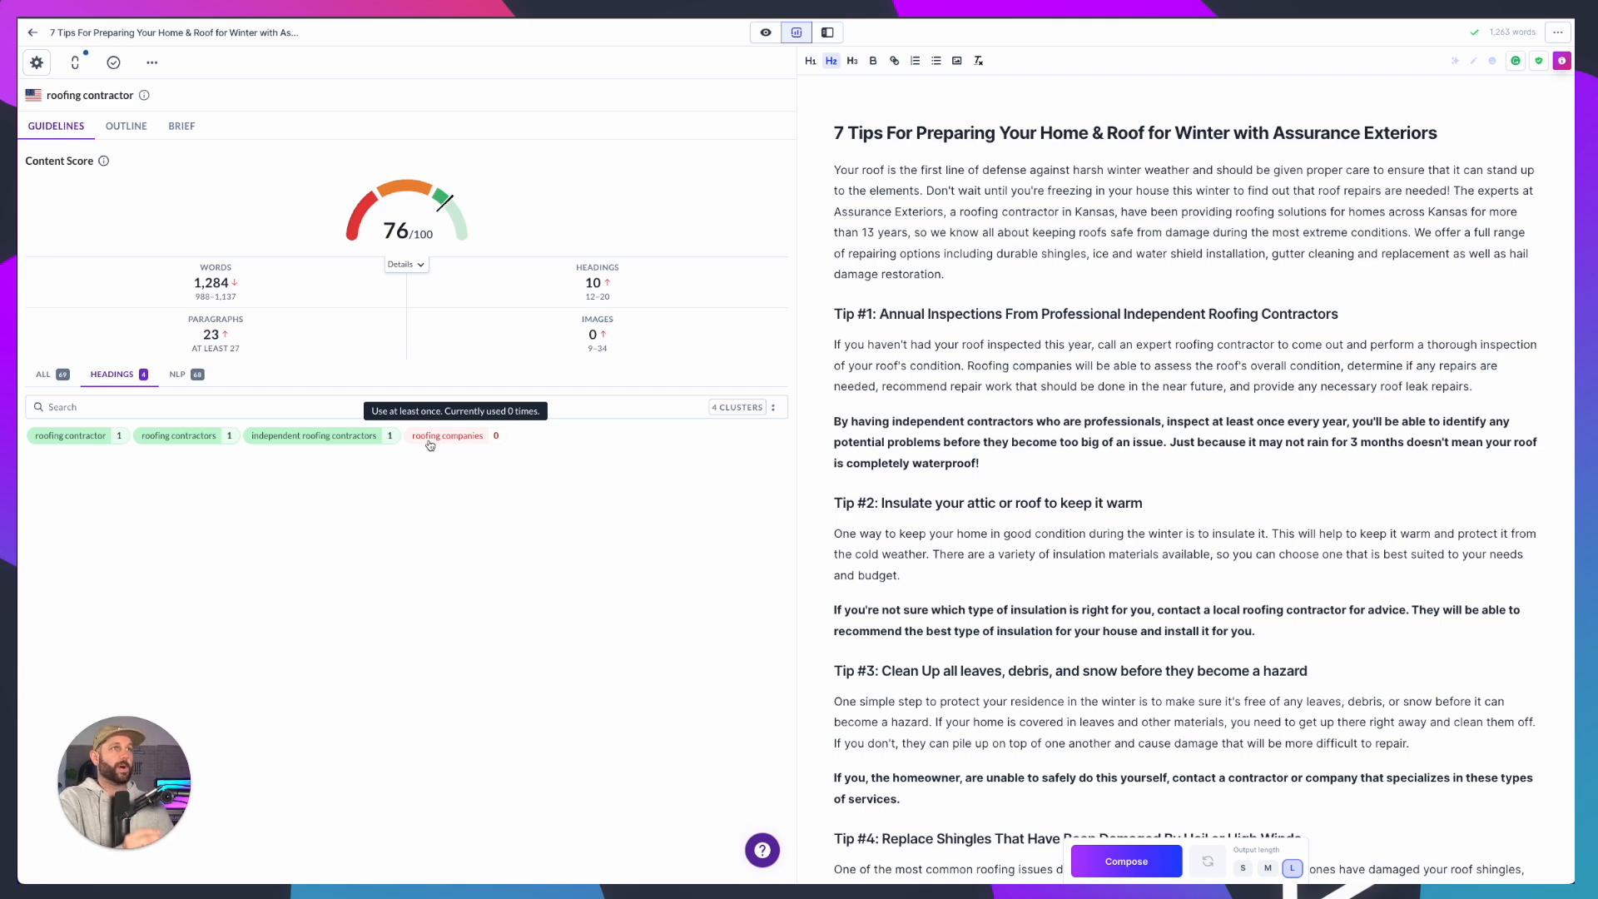
pyautogui.click(43, 375)
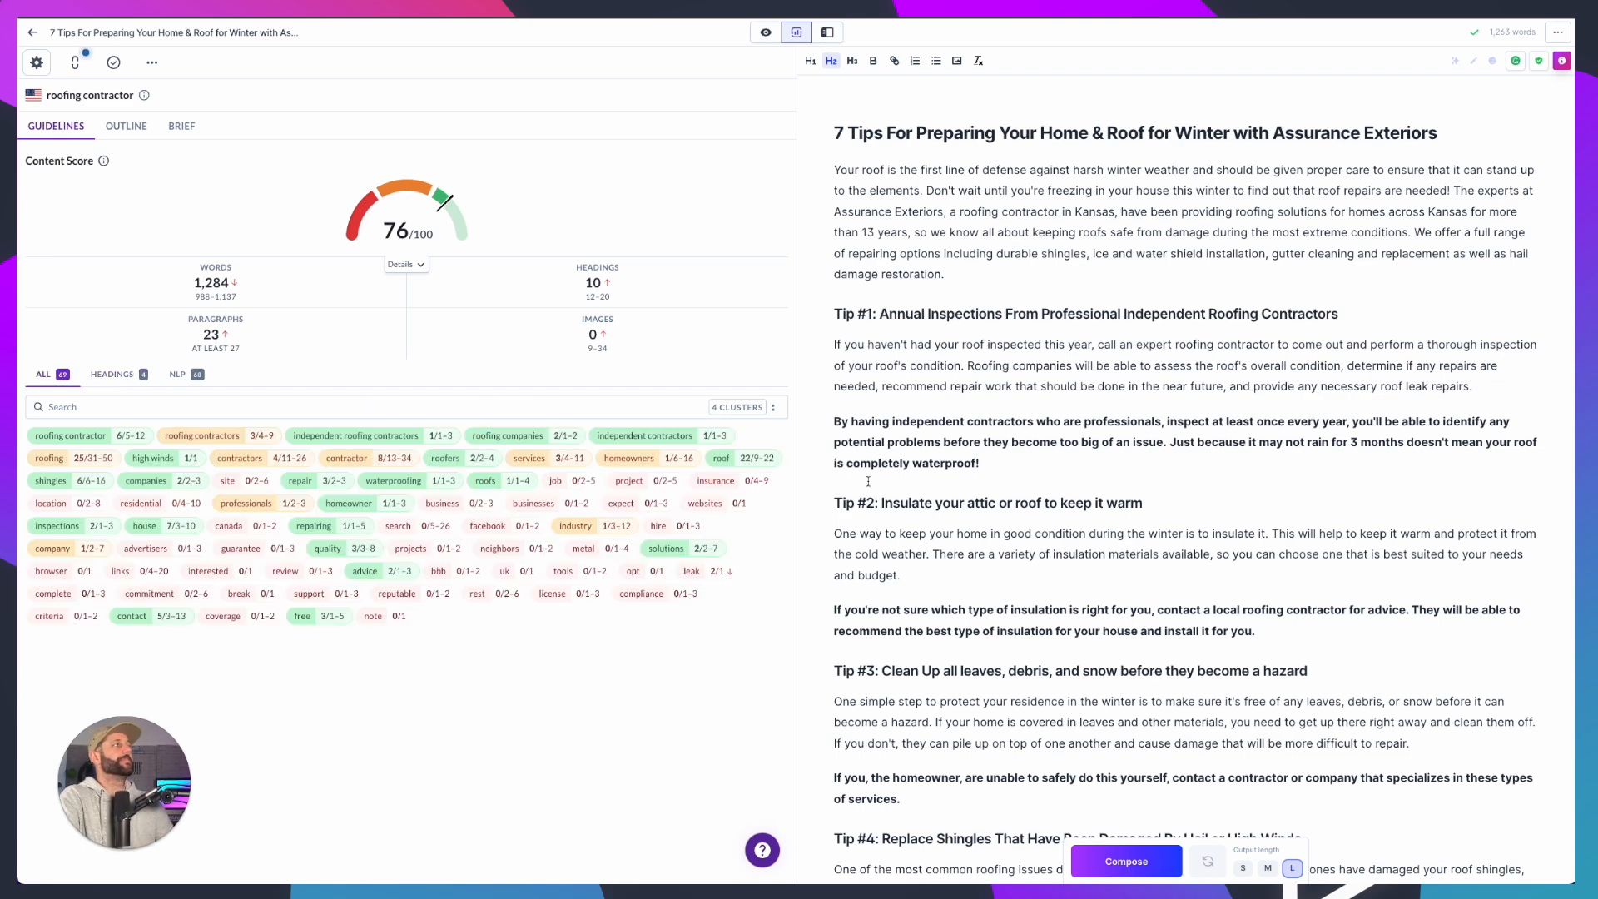
# Change "Contact a Roofing Contractor" to "Contact Roofing Companies" in the closing section's heading
pyautogui.scroll(-1, 1155, 505)
pyautogui.scroll(-3, 1155, 505)
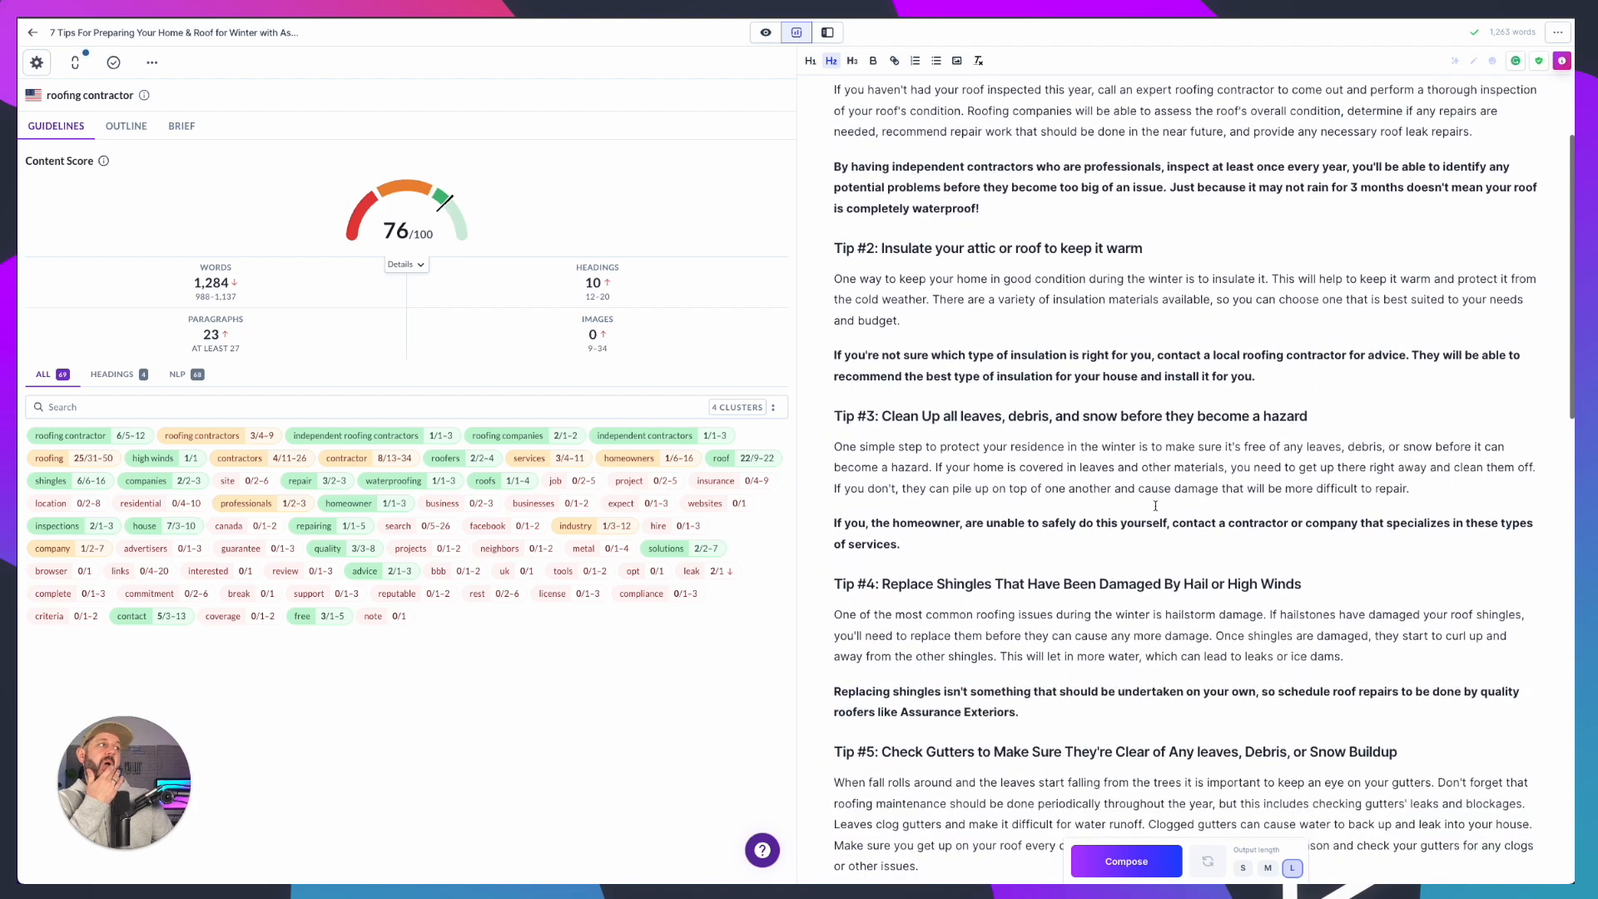
pyautogui.scroll(-3, 1155, 505)
pyautogui.scroll(-9, 1155, 505)
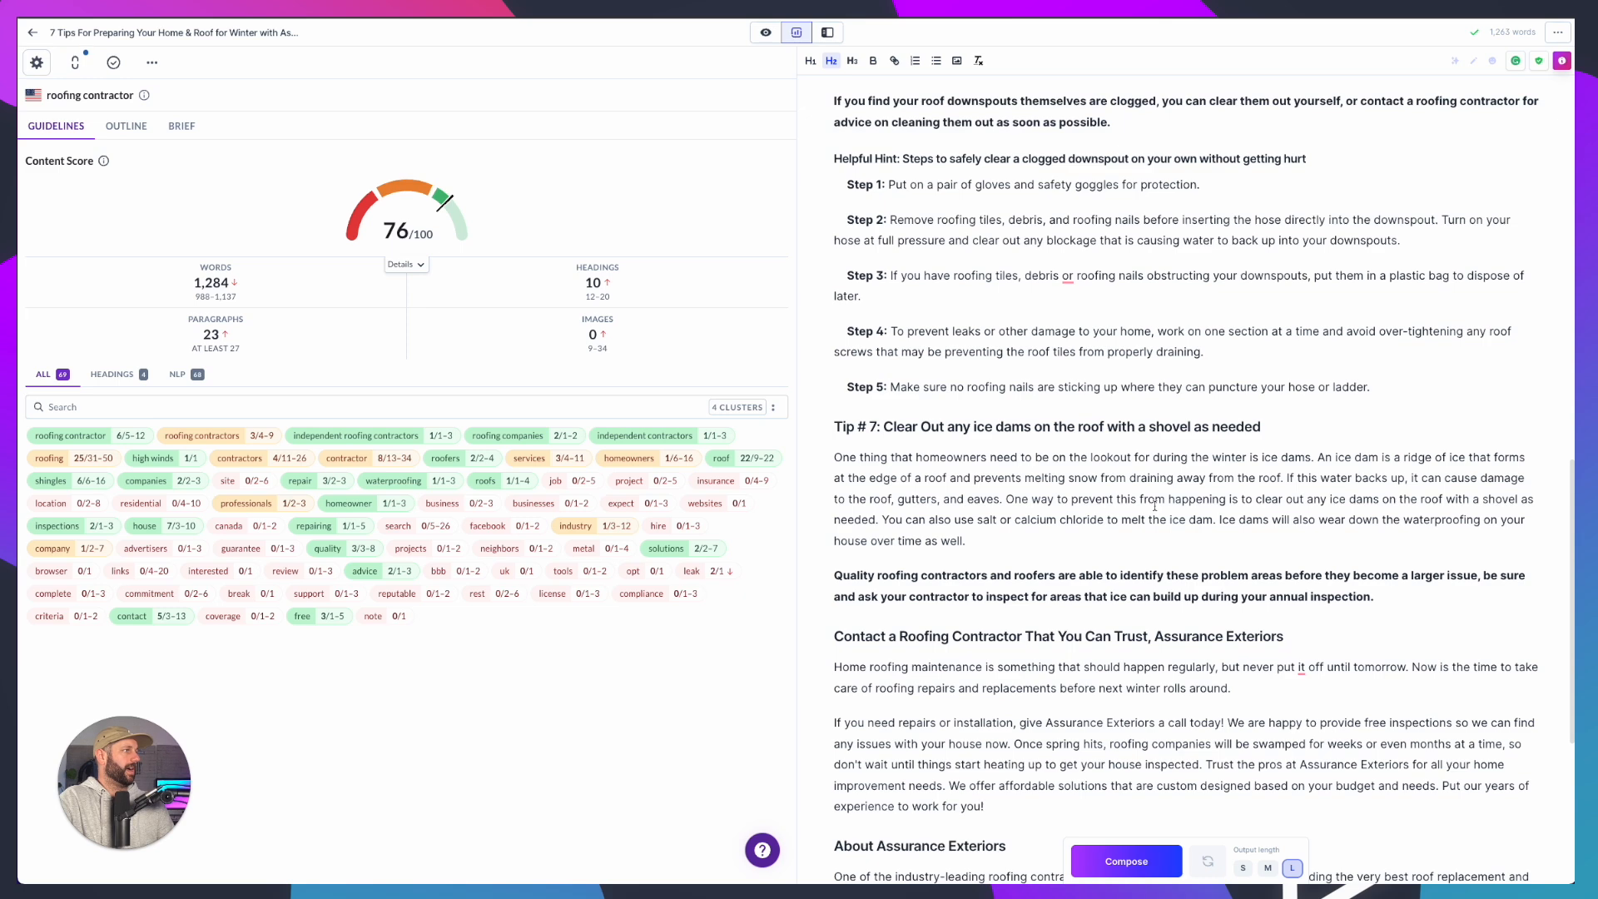
pyautogui.scroll(-2, 1155, 505)
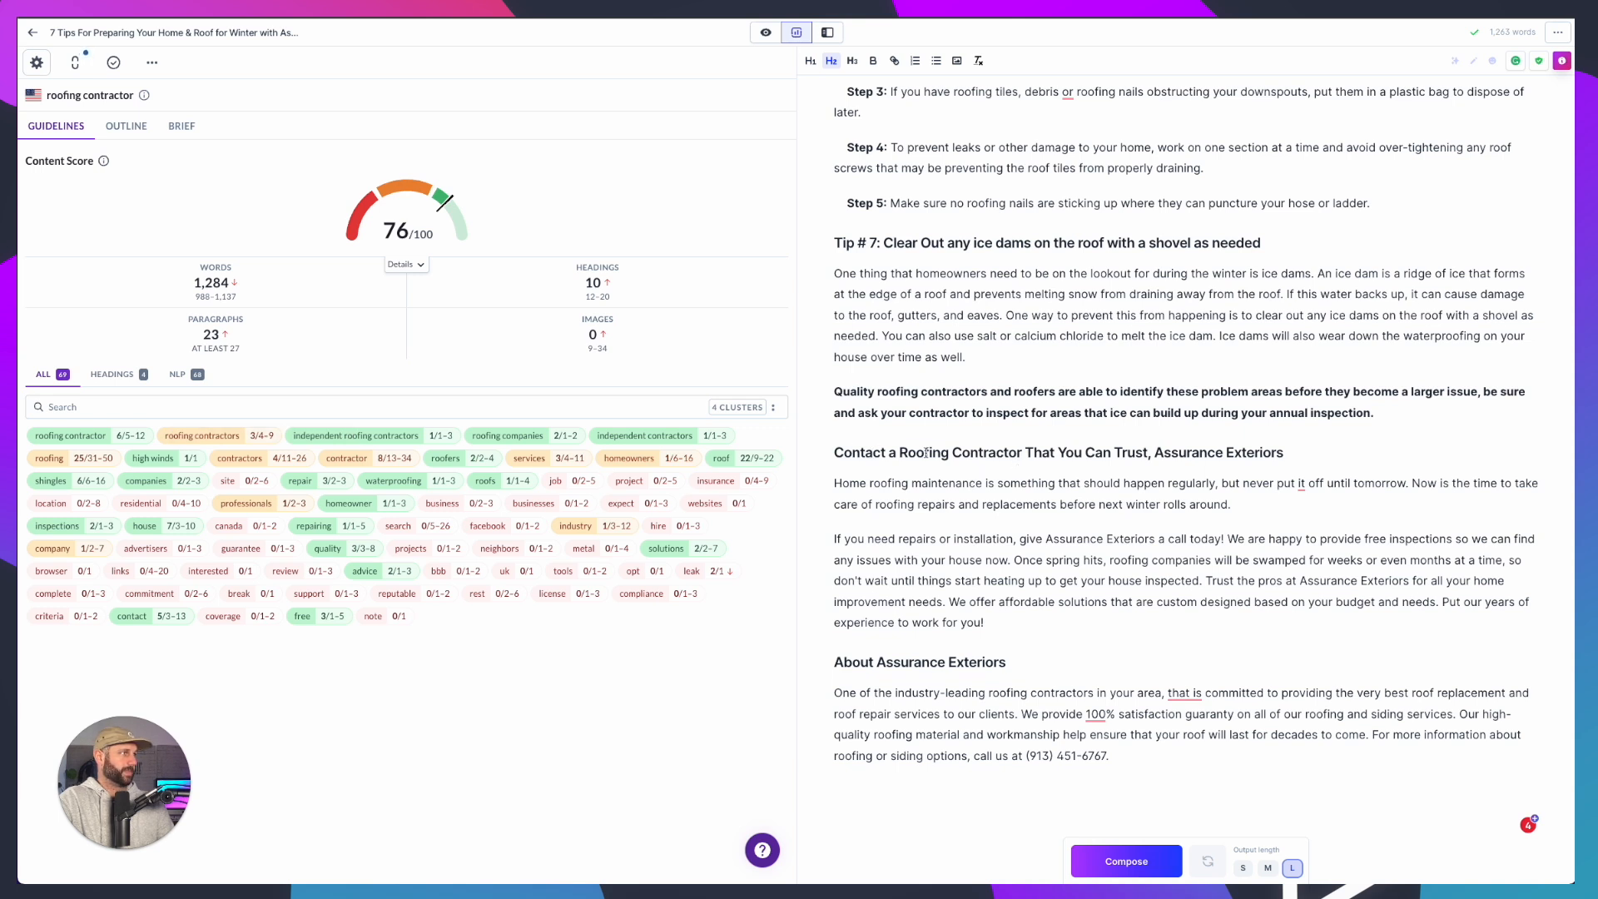
pyautogui.doubleClick(989, 451)
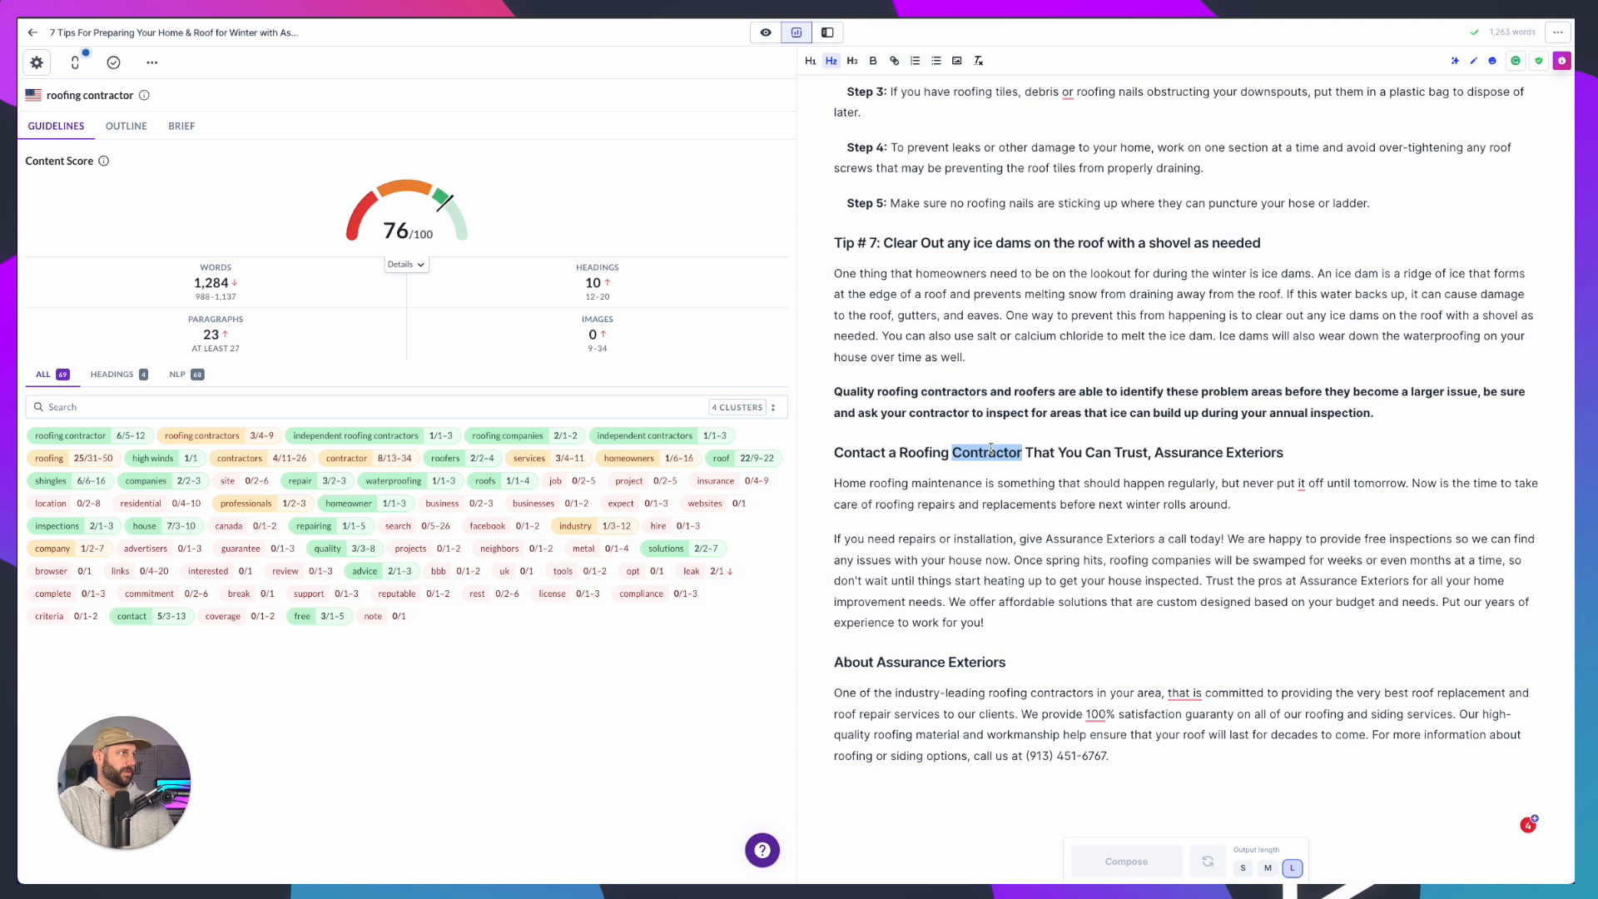
pyautogui.click(892, 452)
pyautogui.press('BackSpace')
pyautogui.press('BackSpace')
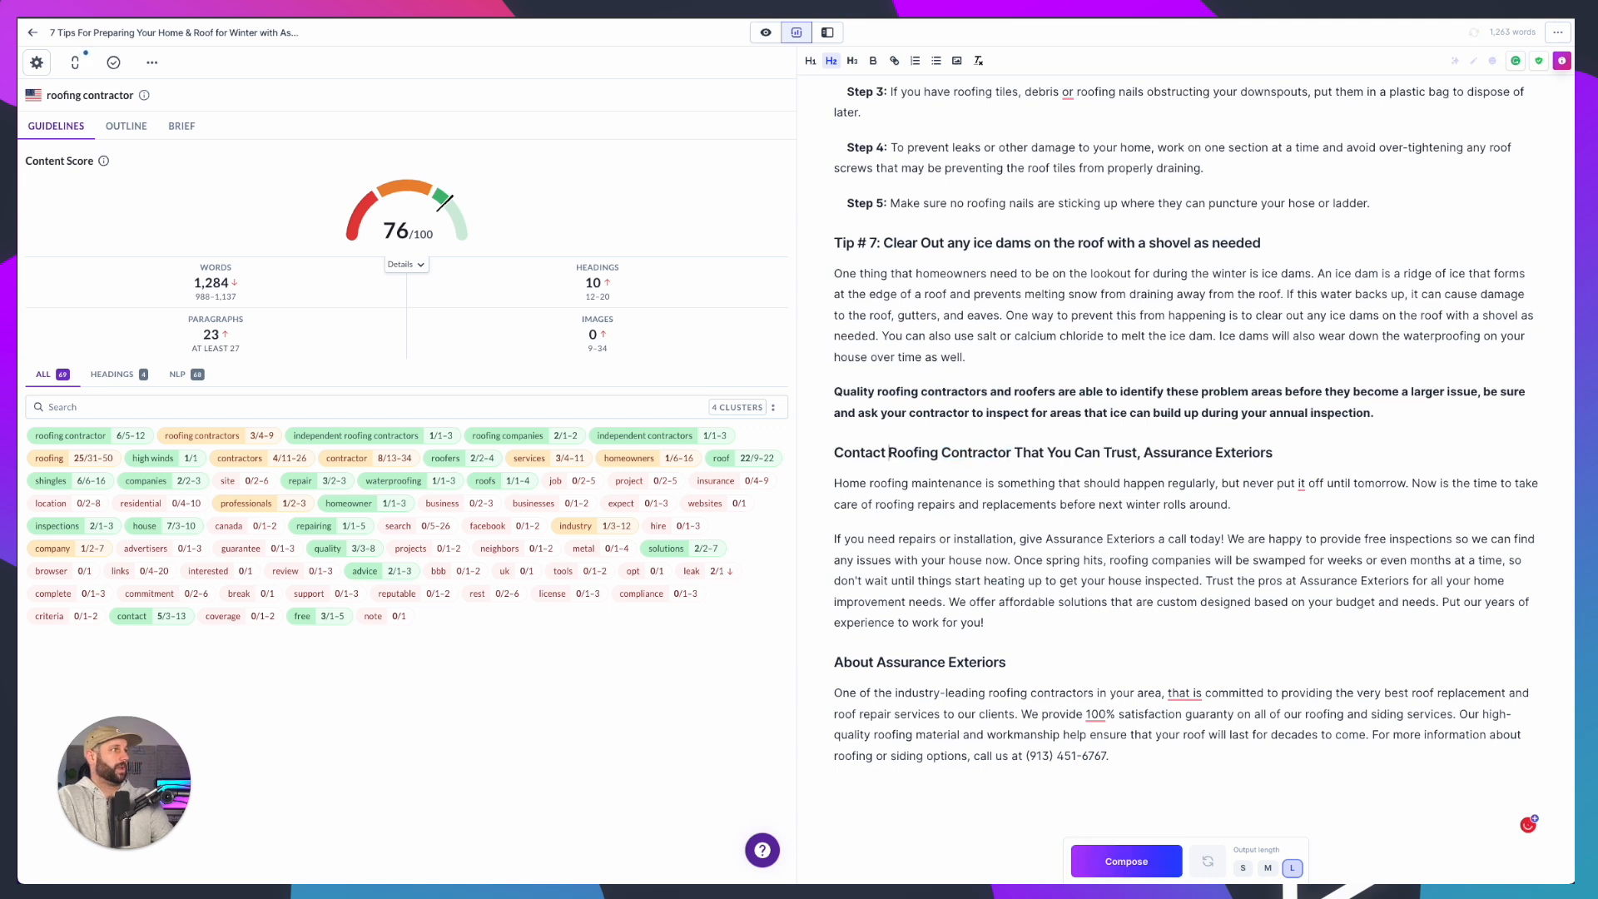
pyautogui.doubleClick(976, 452)
pyautogui.write('Companies')
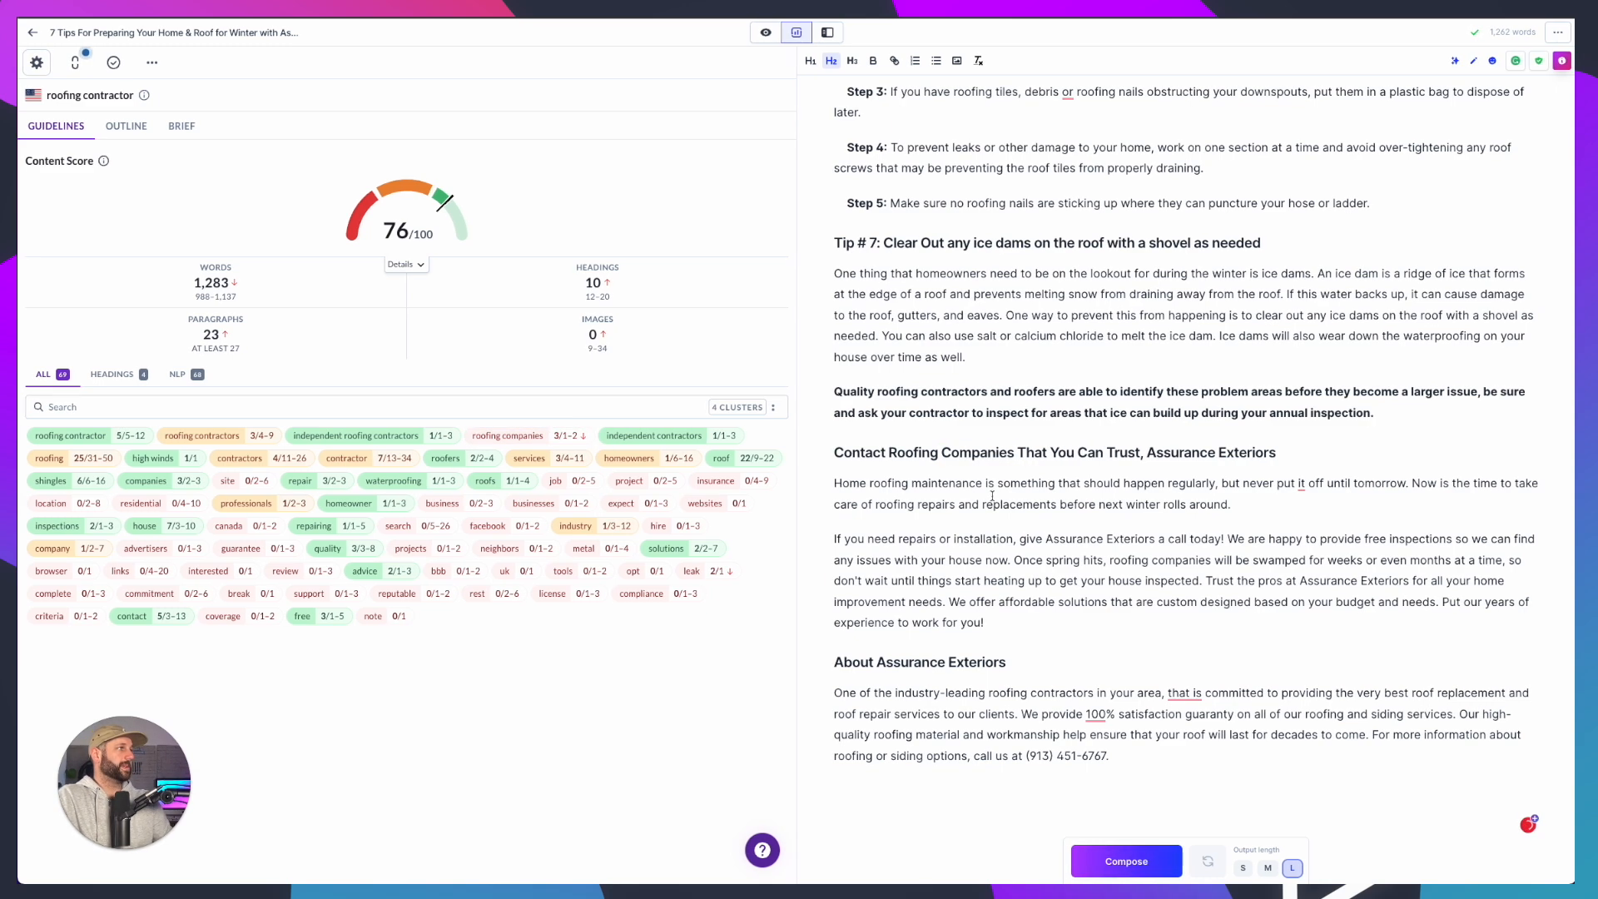
# Insert "Such As" before "Assurance Exteriors" in the "Contact Roofing Companies That You Can Trust" heading
pyautogui.click(1147, 452)
pyautogui.write('L')
pyautogui.press('BackSpace')
pyautogui.write('Such As')
pyautogui.click(1183, 538)
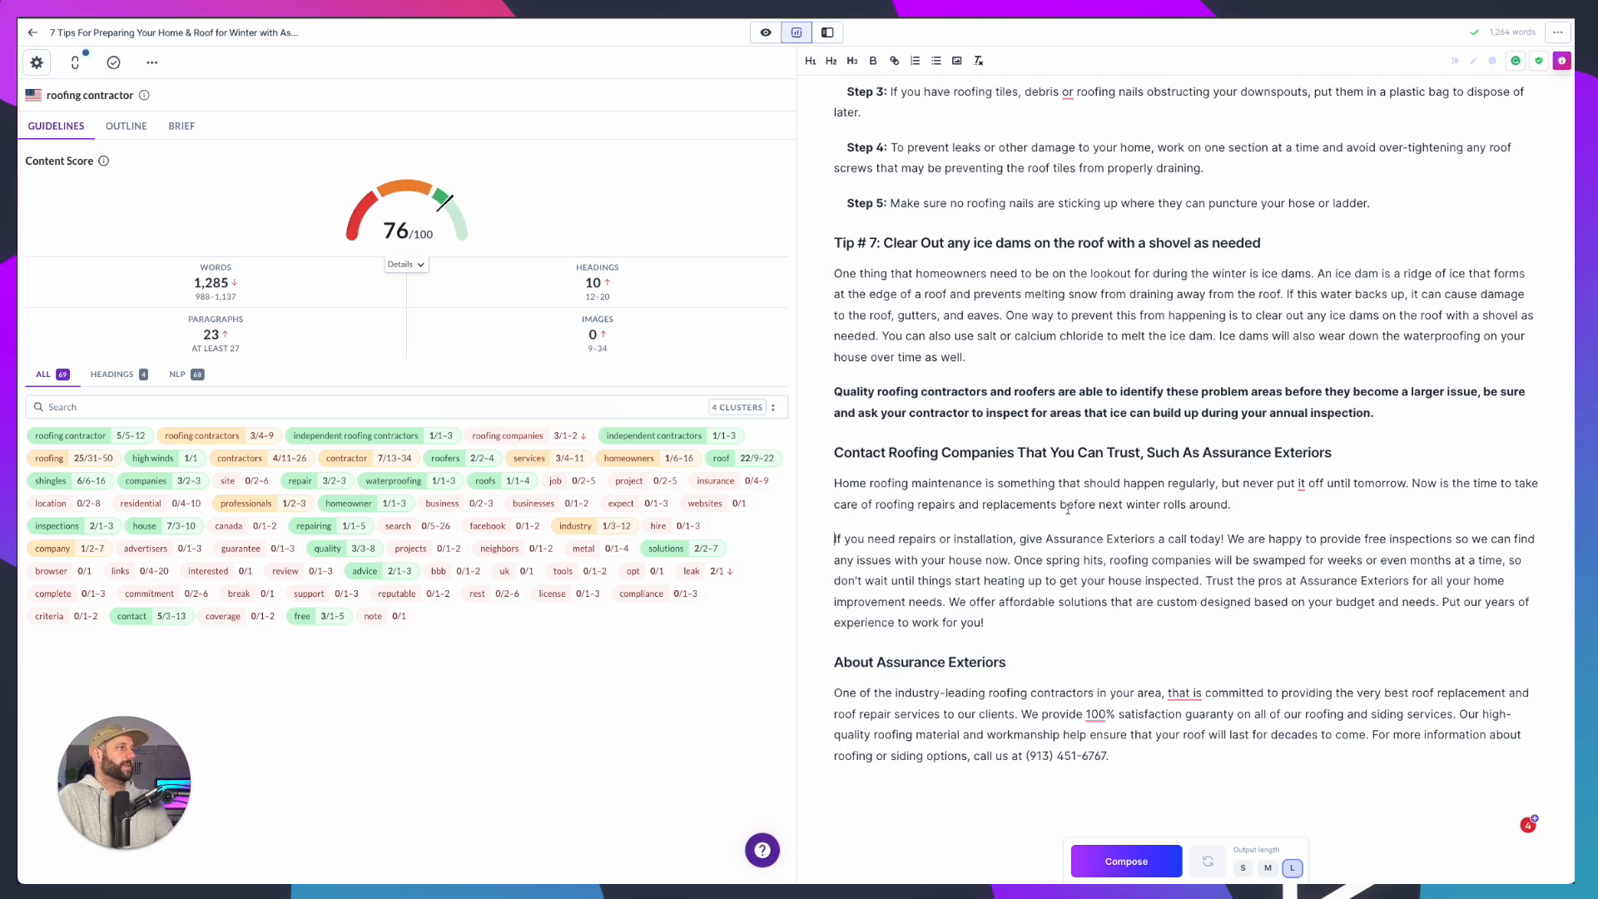
# Search the article from its beginning for "roofing companies"
pyautogui.scroll(1, 1067, 510)
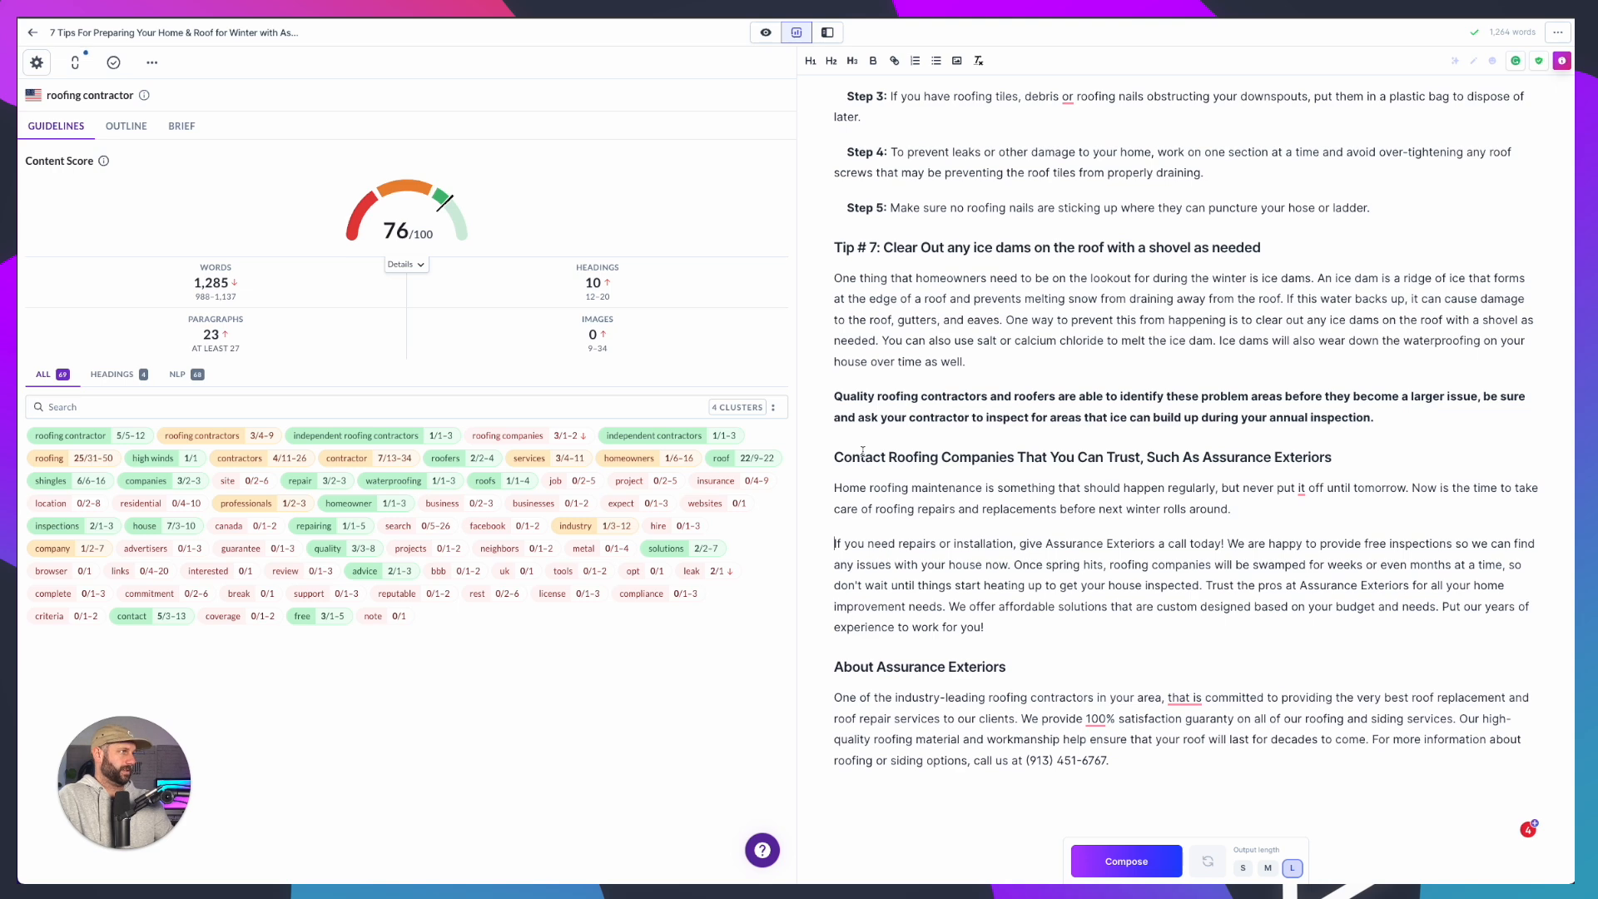
pyautogui.scroll(1, 1111, 458)
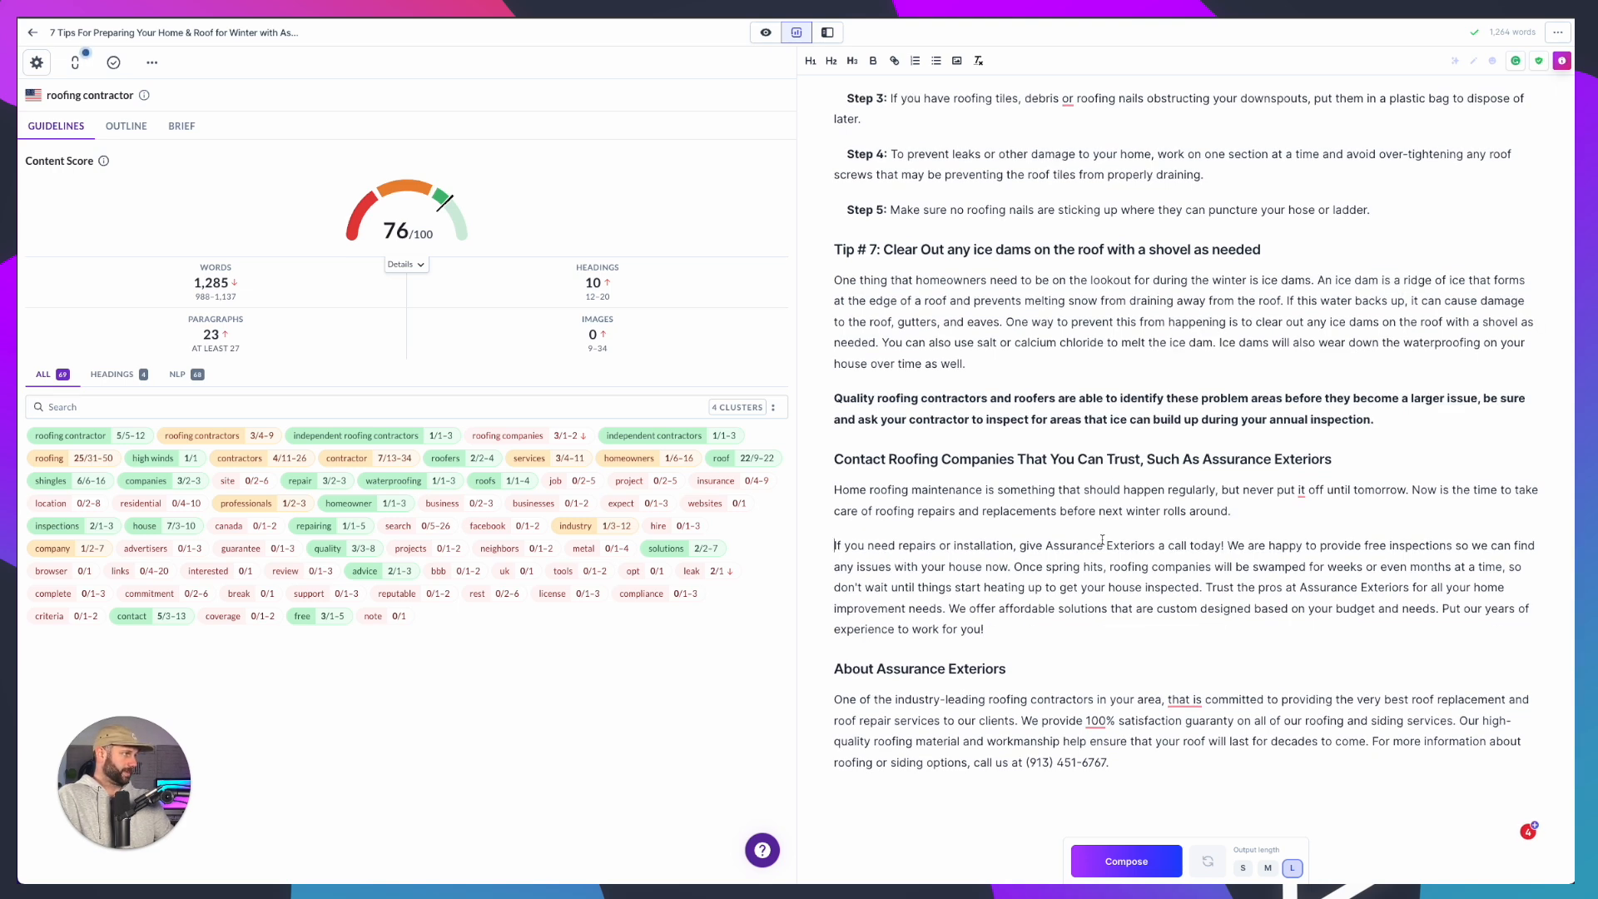
pyautogui.scroll(20, 1101, 541)
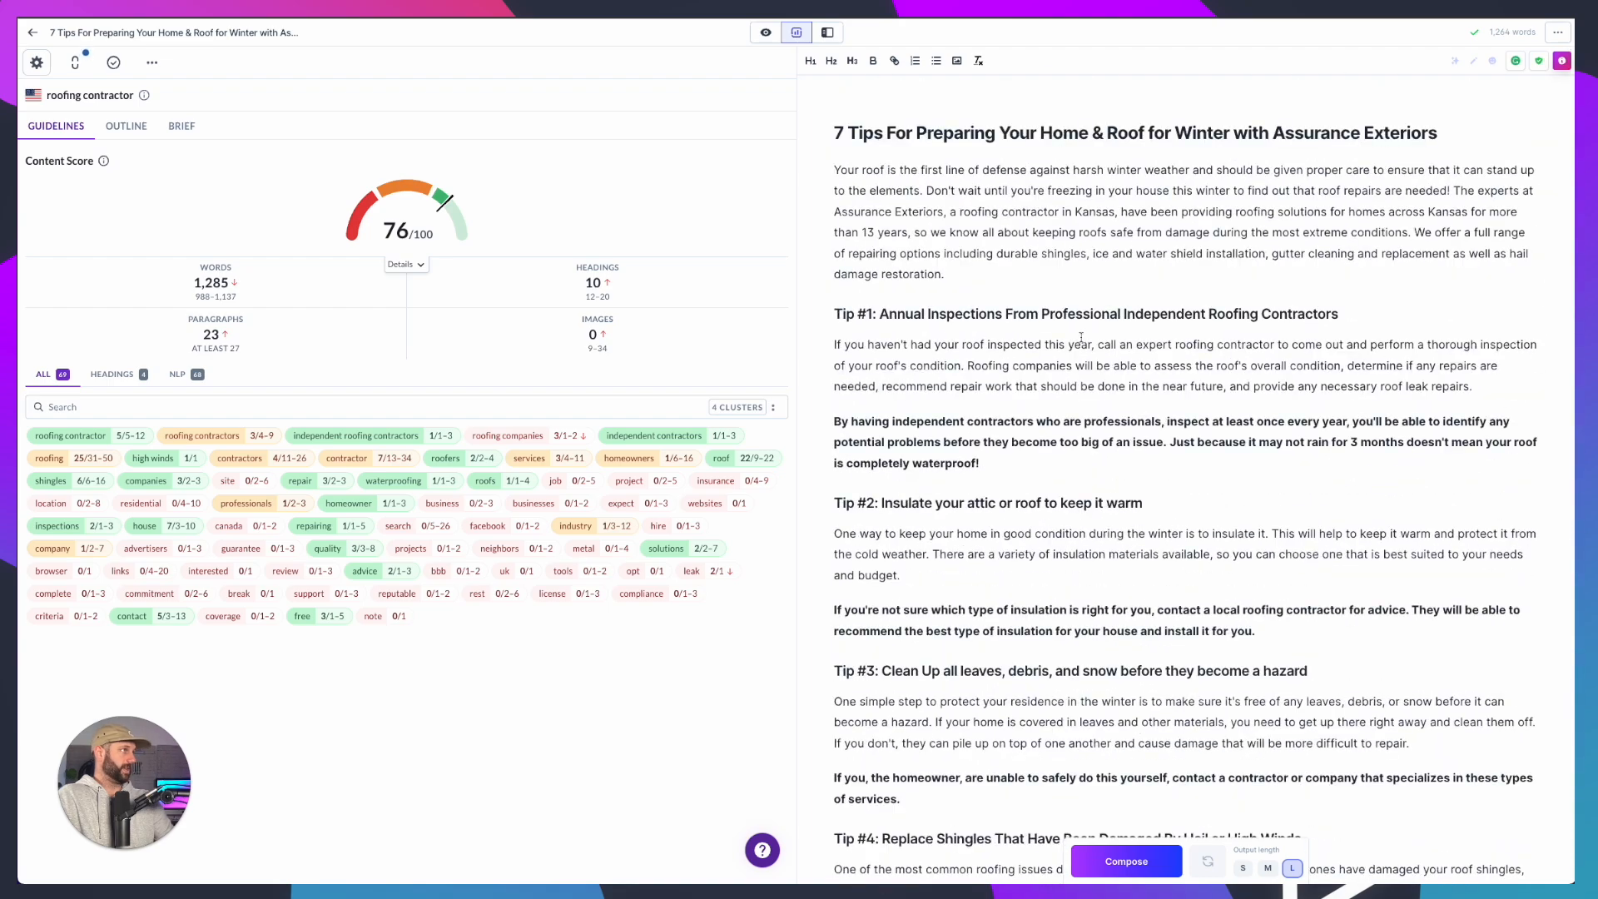
pyautogui.hotkey('ctrl', 'f')
pyautogui.write('c')
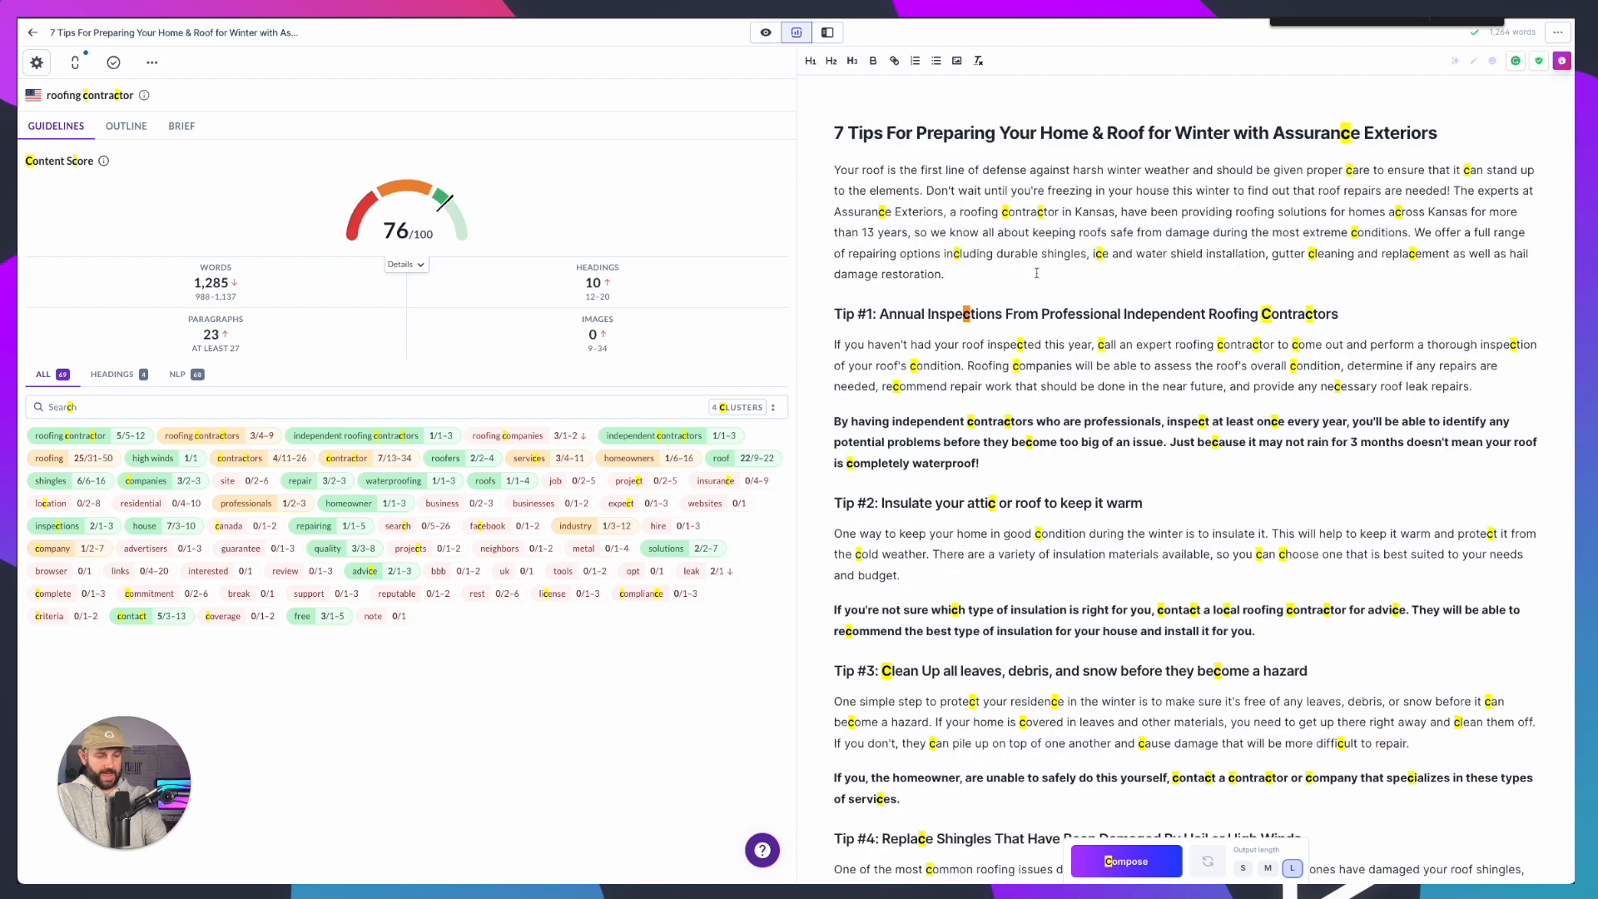
pyautogui.press('BackSpace')
pyautogui.write('roofing co')
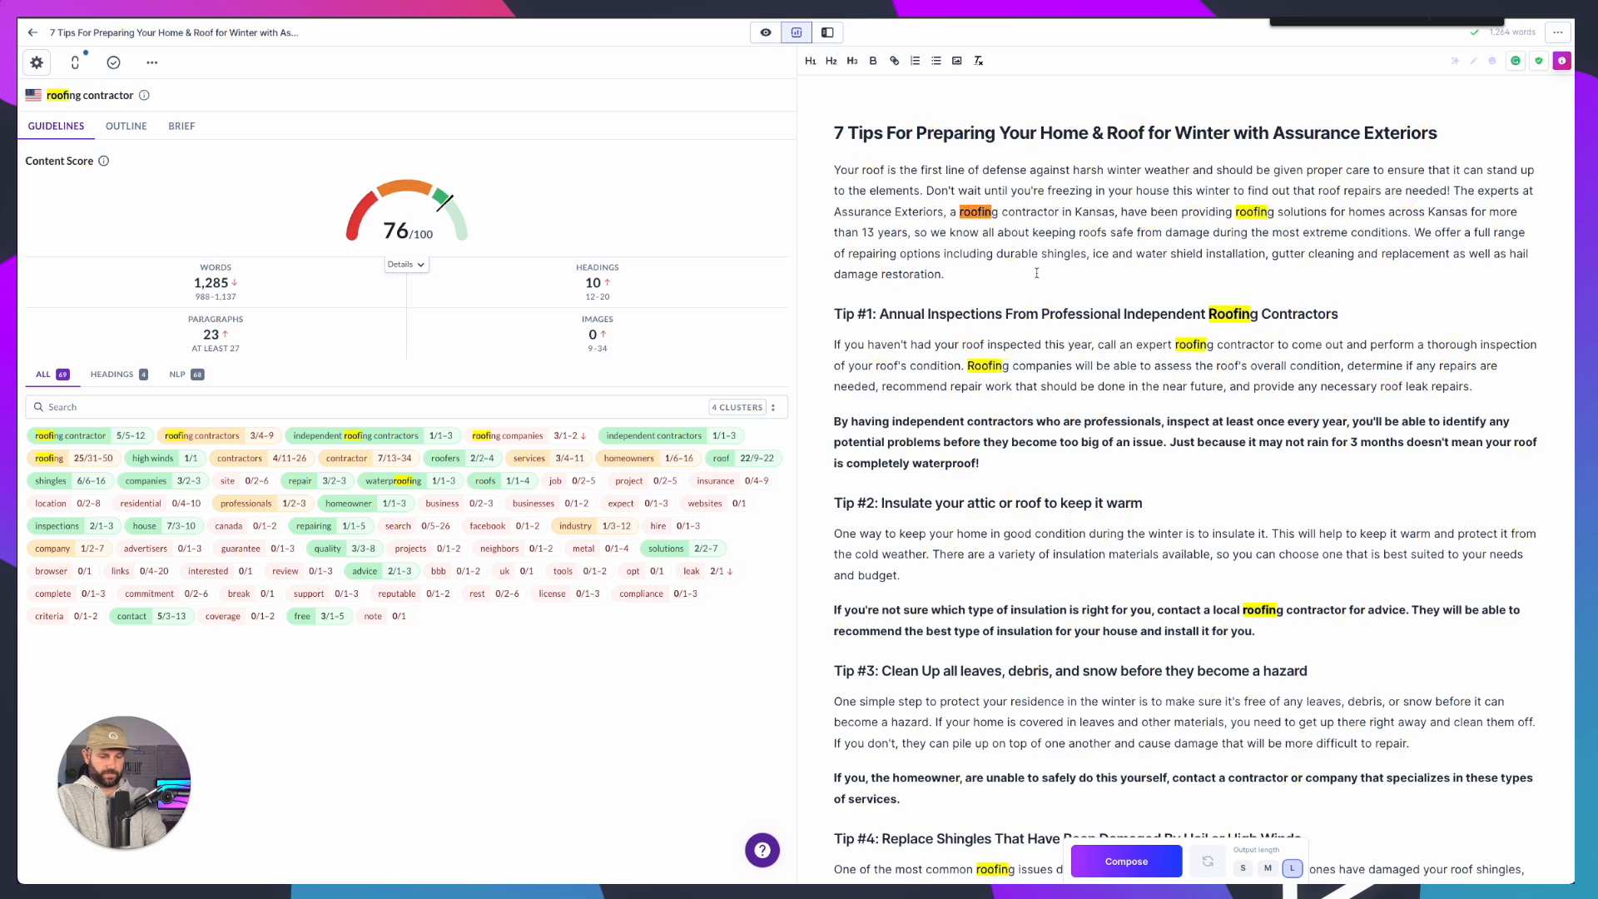
pyautogui.write('mpanies')
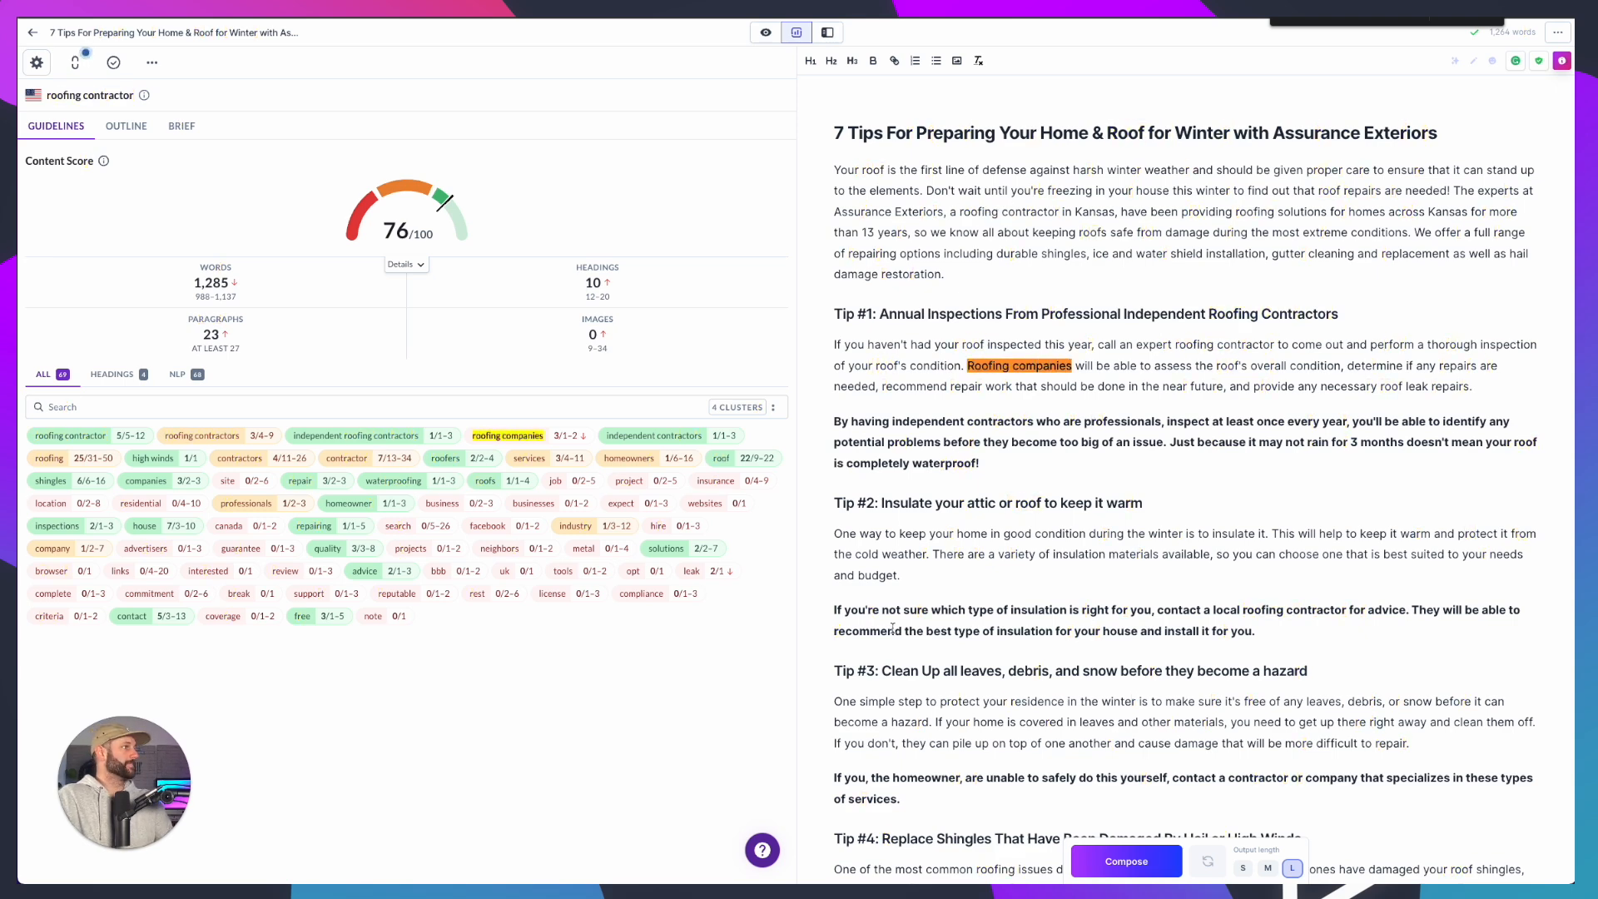
# Replace "companies" with "contractors" in the "Roofing companies will be able to assess" sentence under Tip #1
pyautogui.doubleClick(1046, 365)
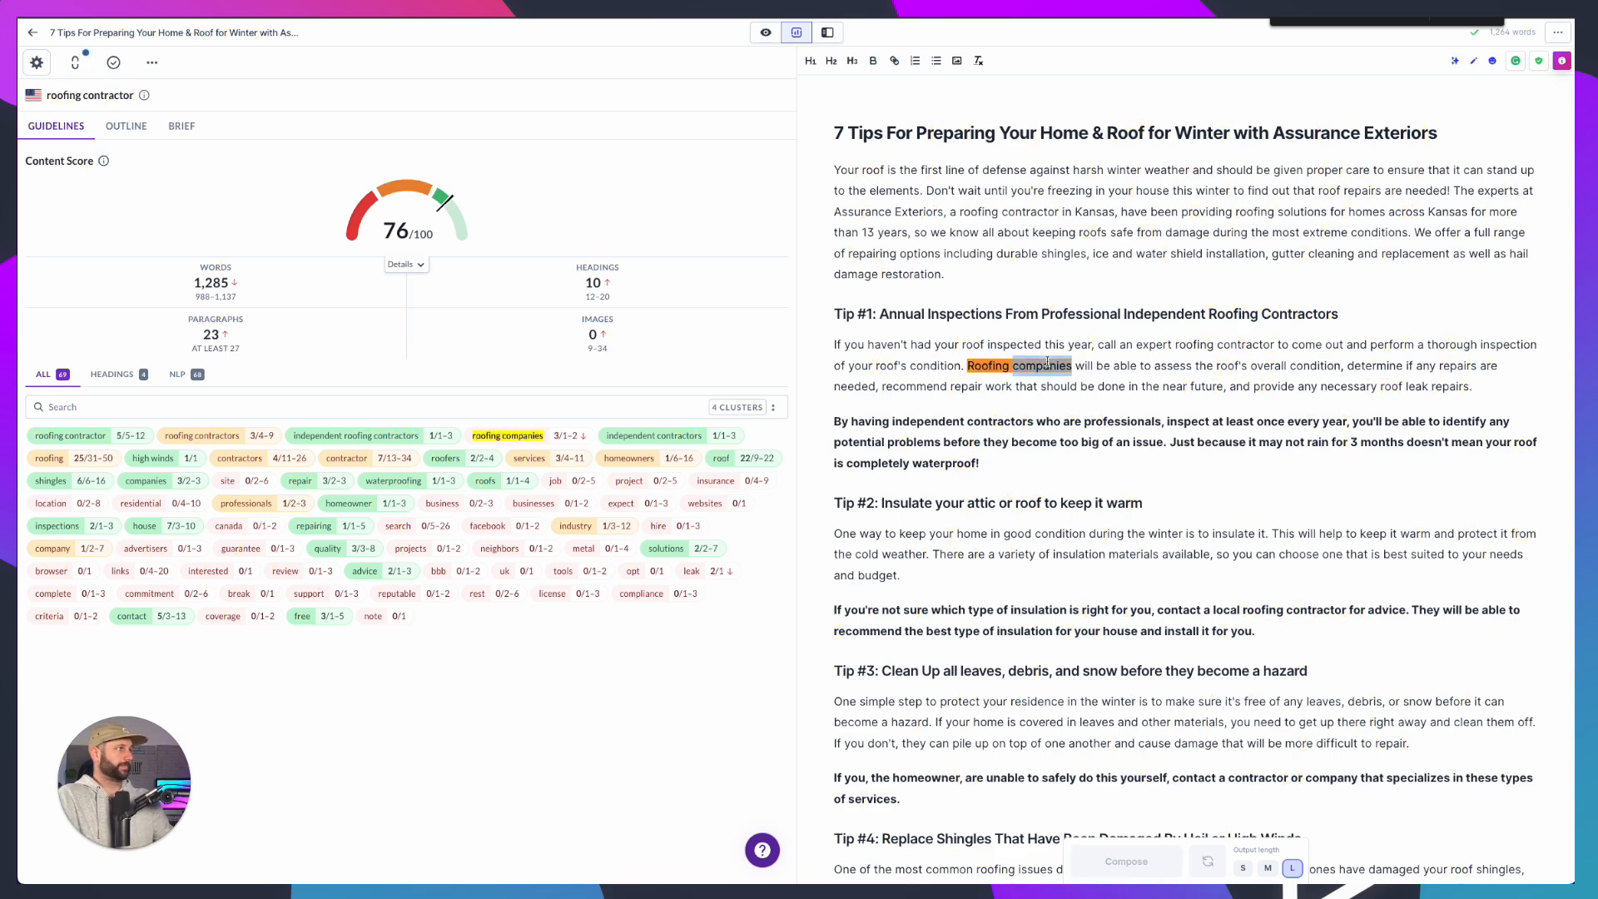
pyautogui.write('contractr')
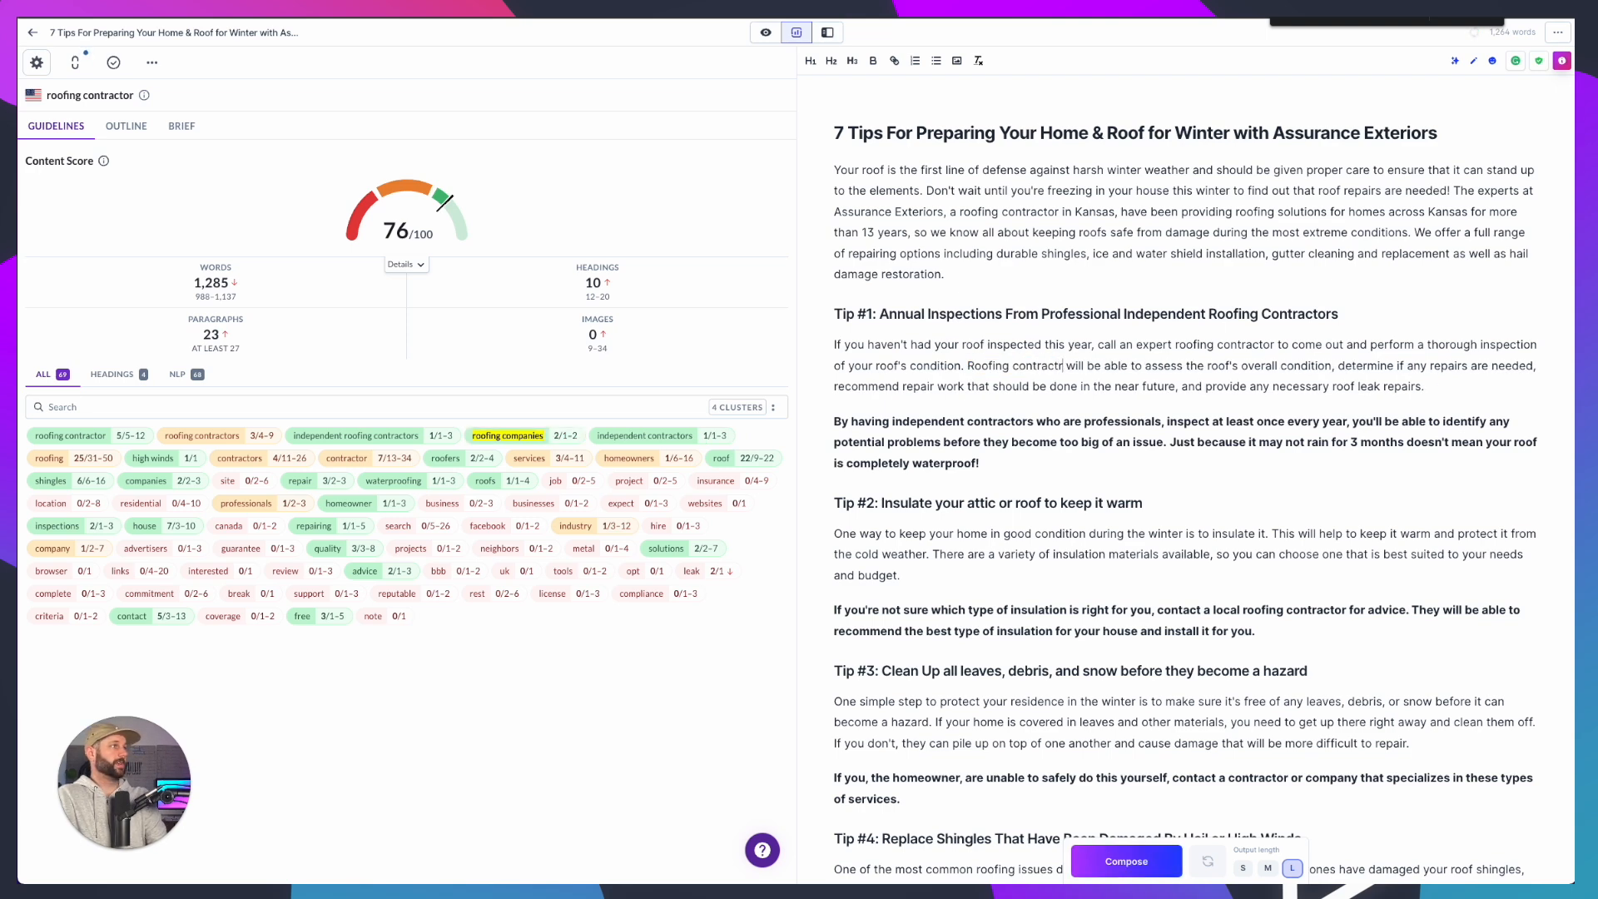
pyautogui.press('BackSpace')
pyautogui.write('ors')
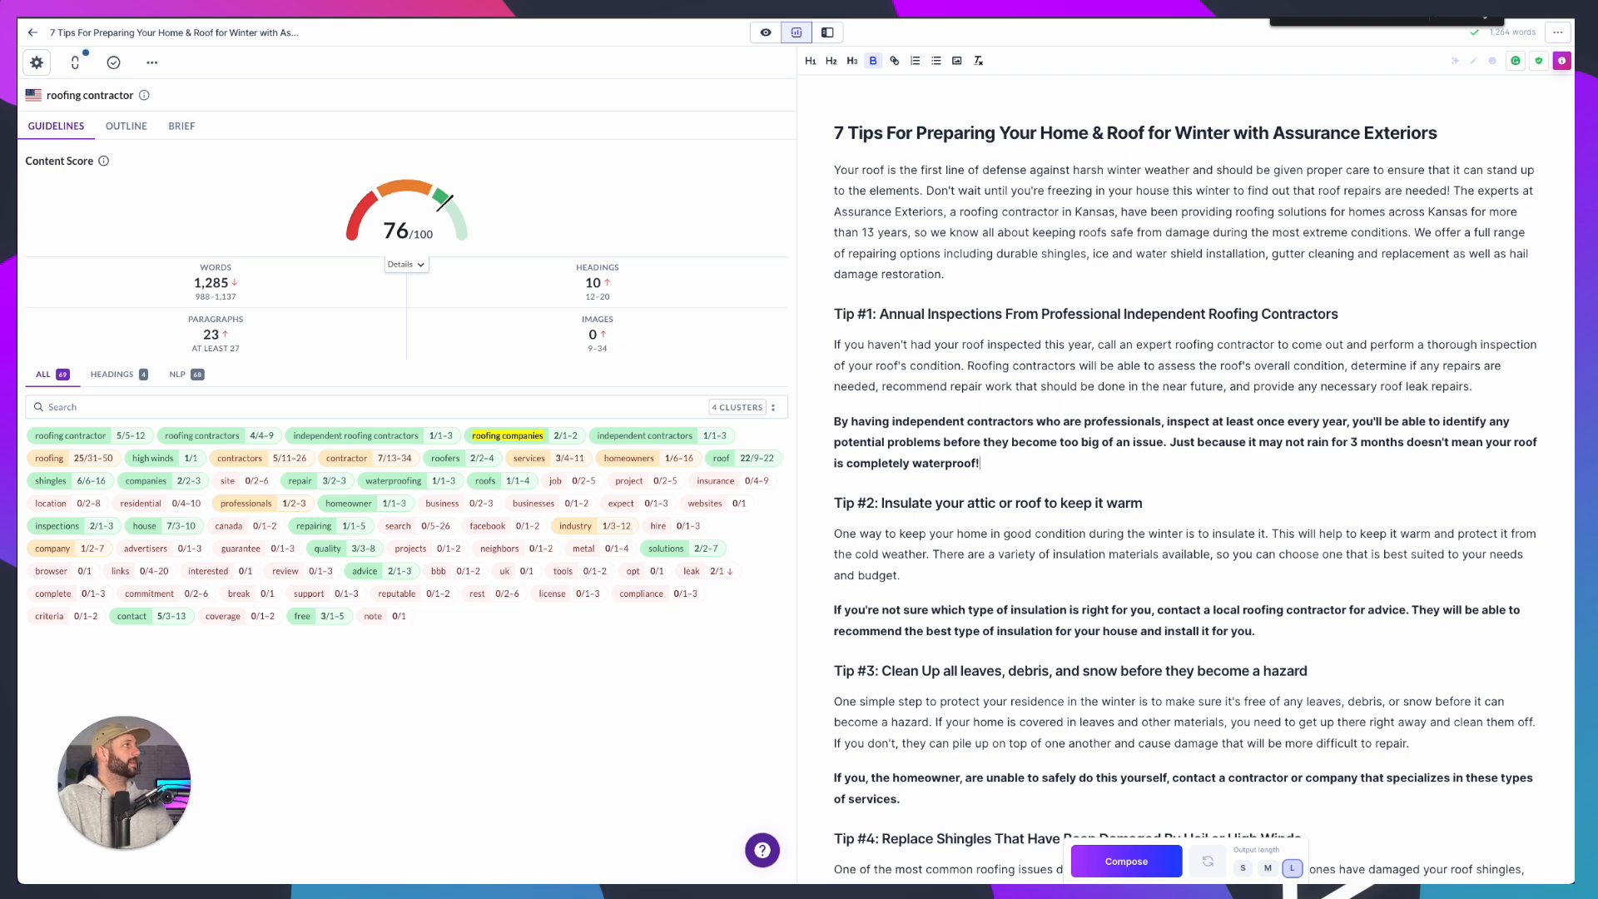
pyautogui.click(1220, 249)
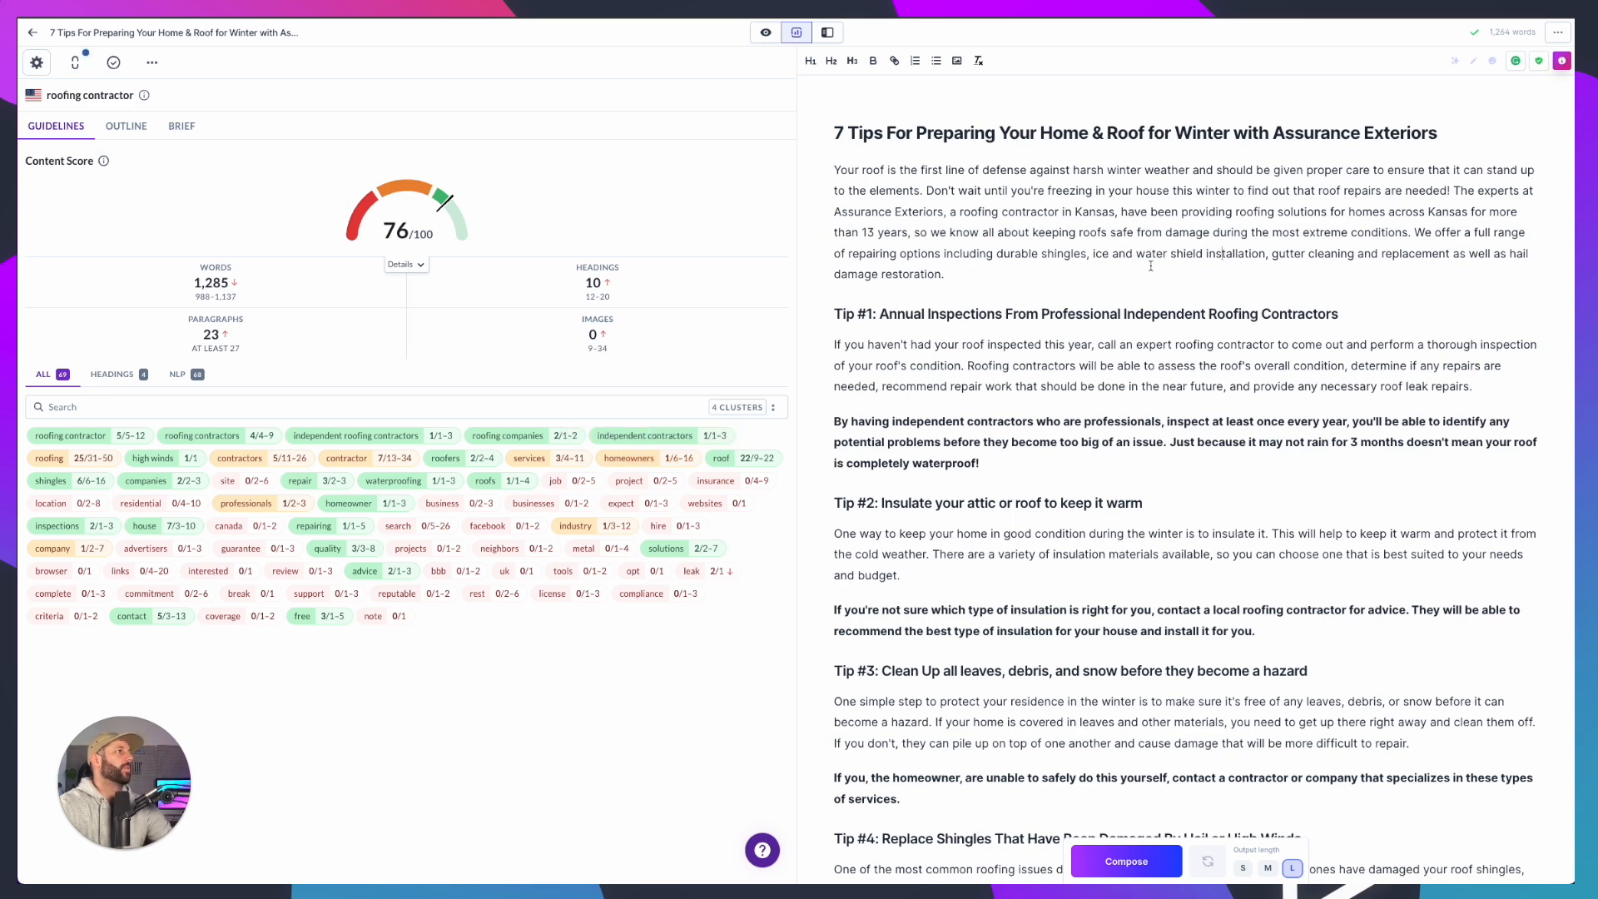
# Look through the article from its introduction down to the "About Assurance Exteriors" section
pyautogui.scroll(-2, 1158, 268)
pyautogui.scroll(2, 1155, 279)
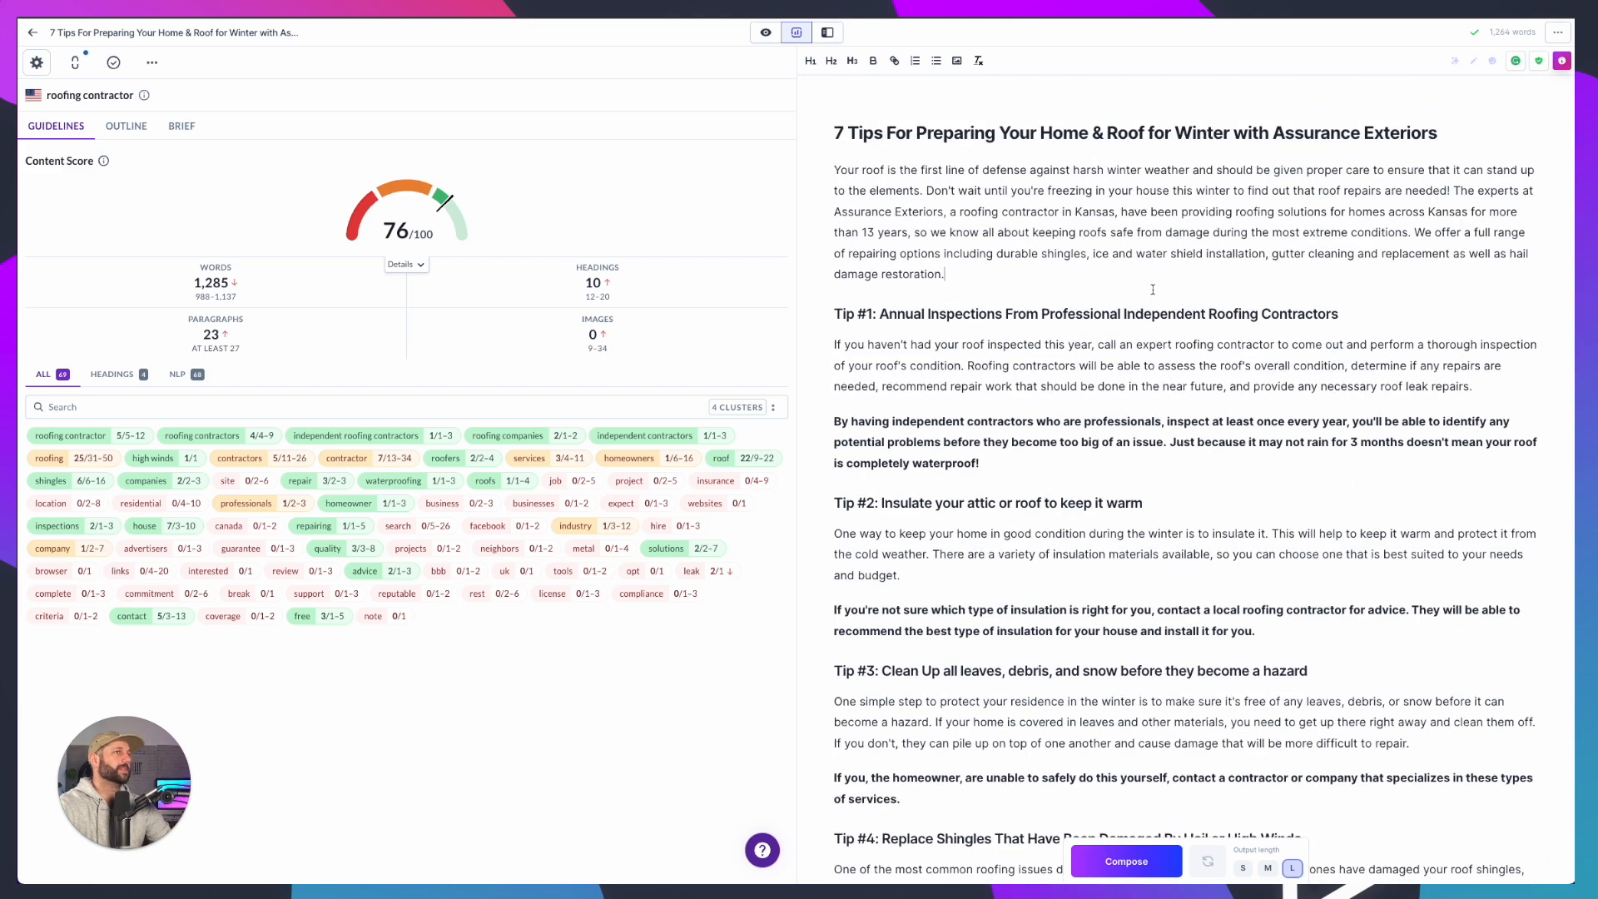
pyautogui.scroll(-1, 1152, 288)
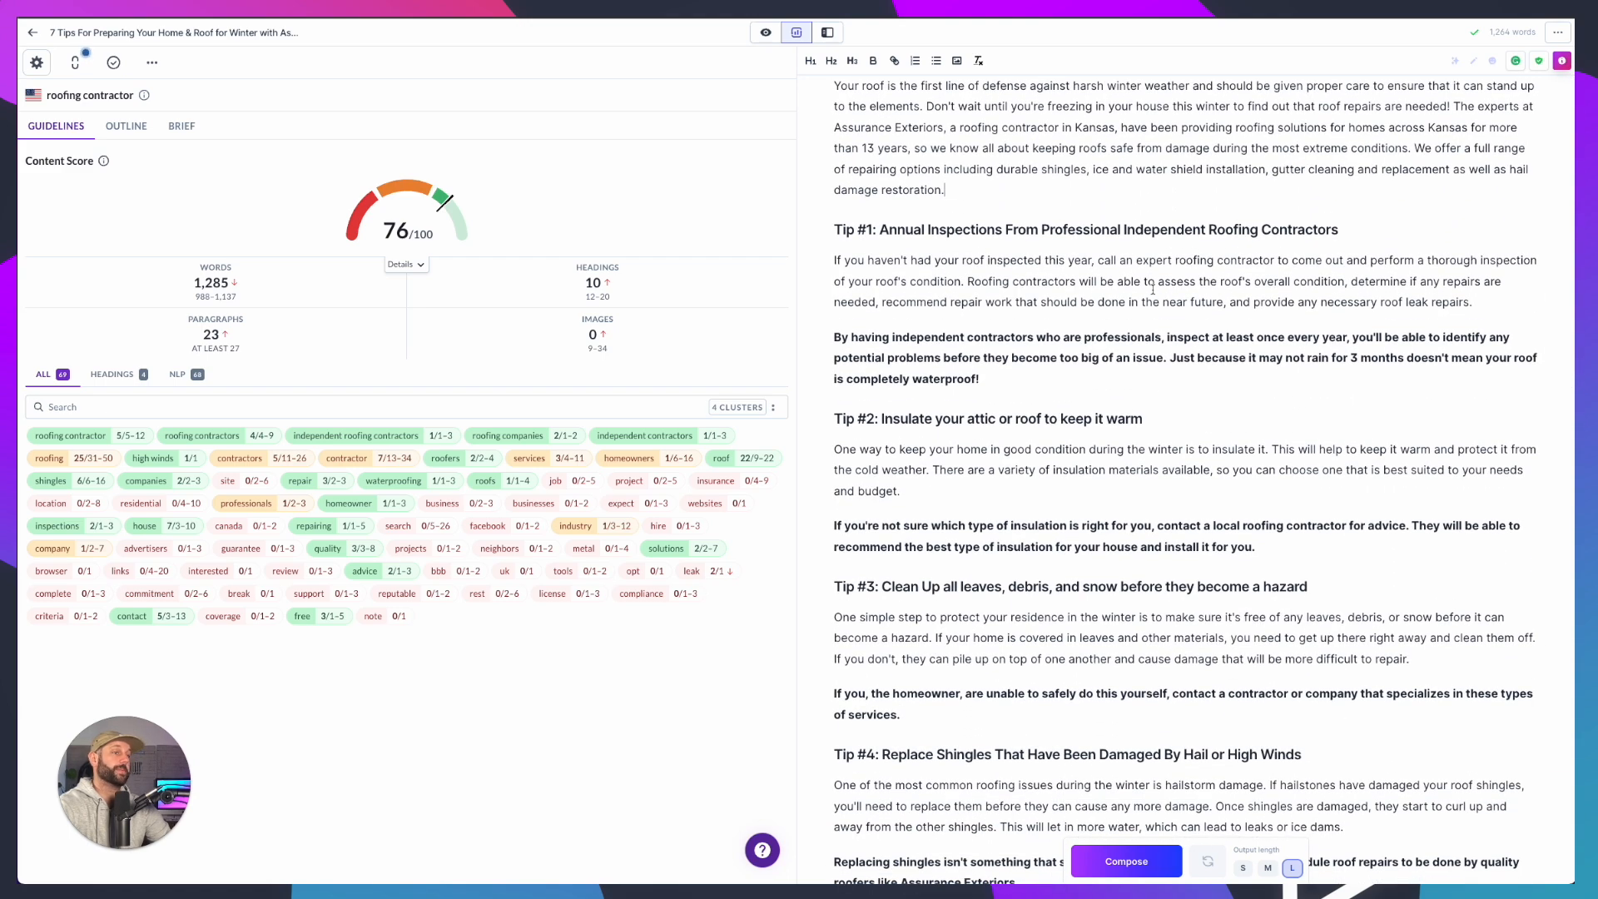
pyautogui.scroll(-12, 1152, 289)
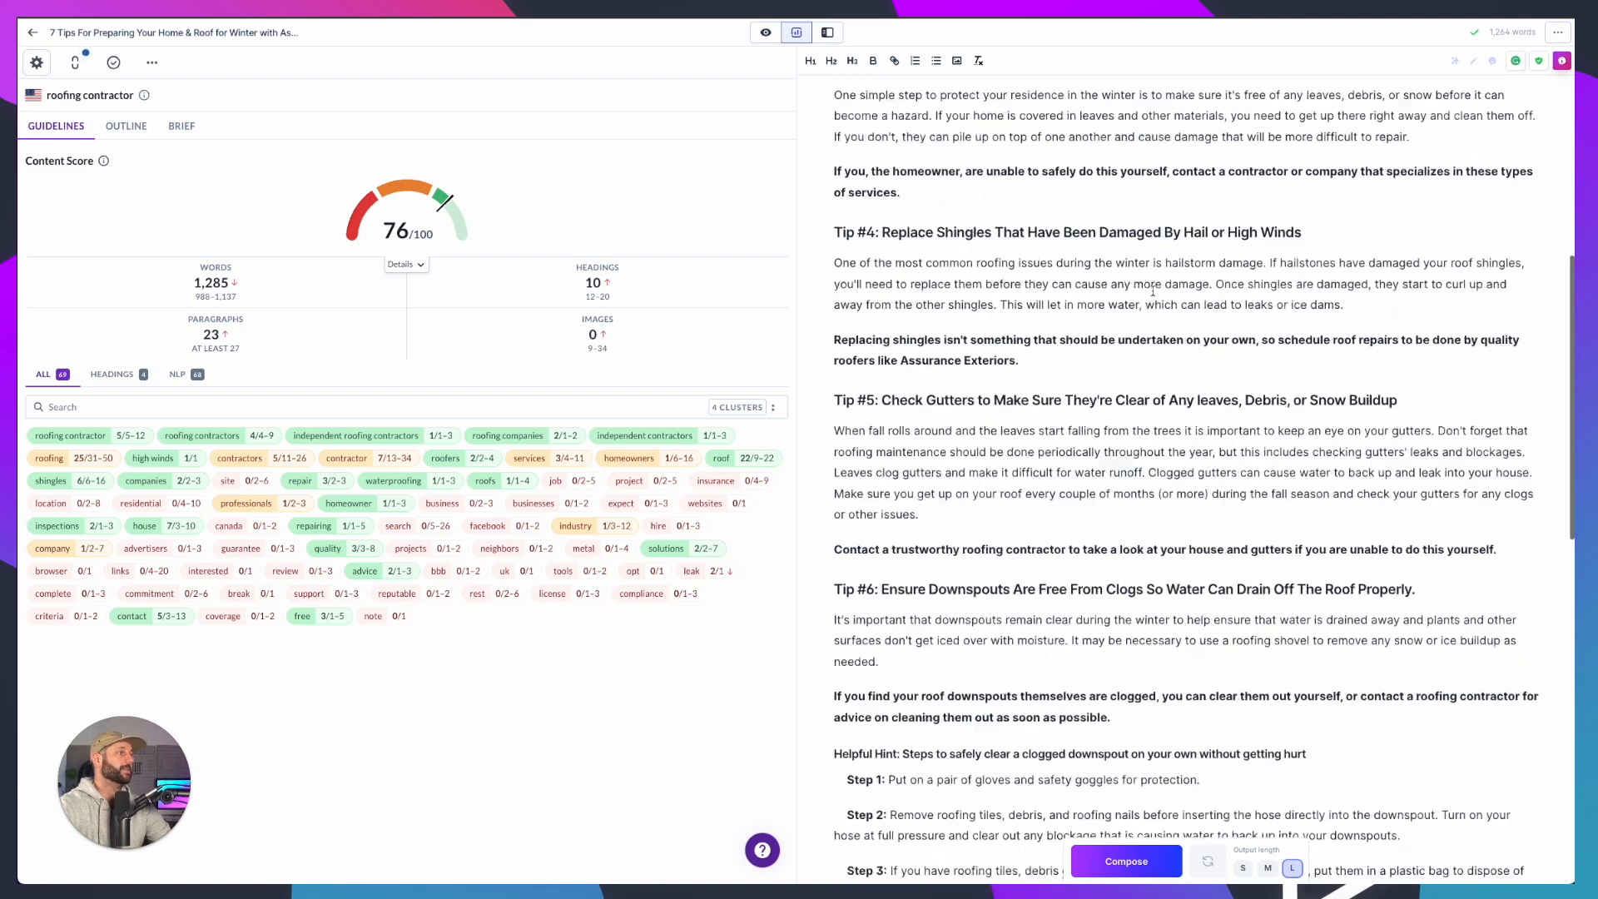
pyautogui.scroll(-6, 1153, 290)
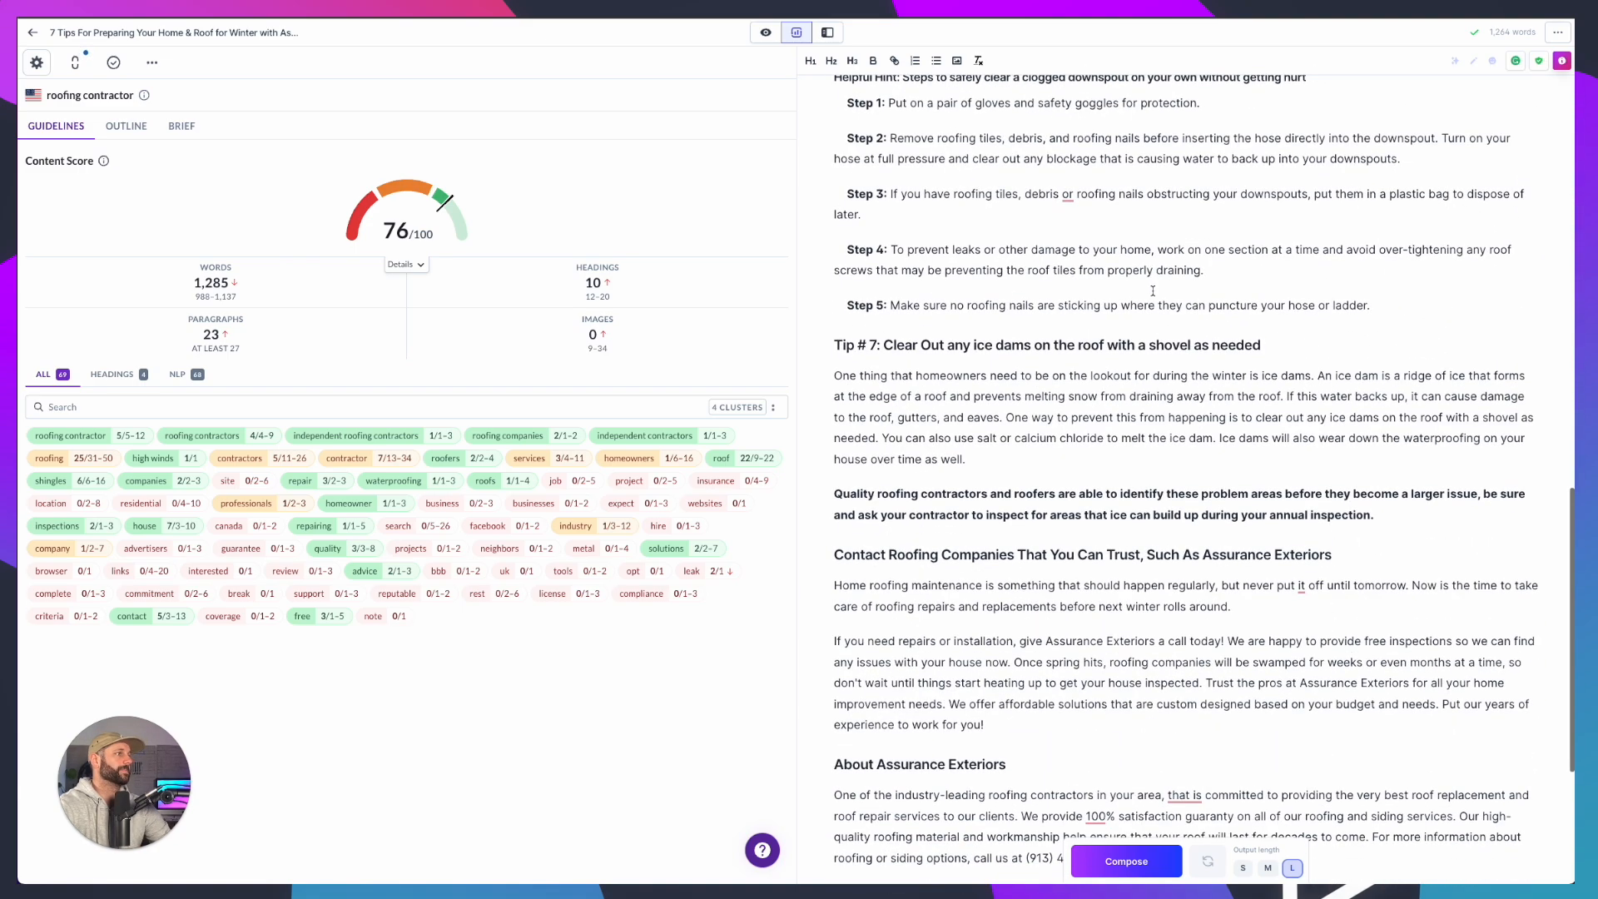
pyautogui.moveTo(729, 576)
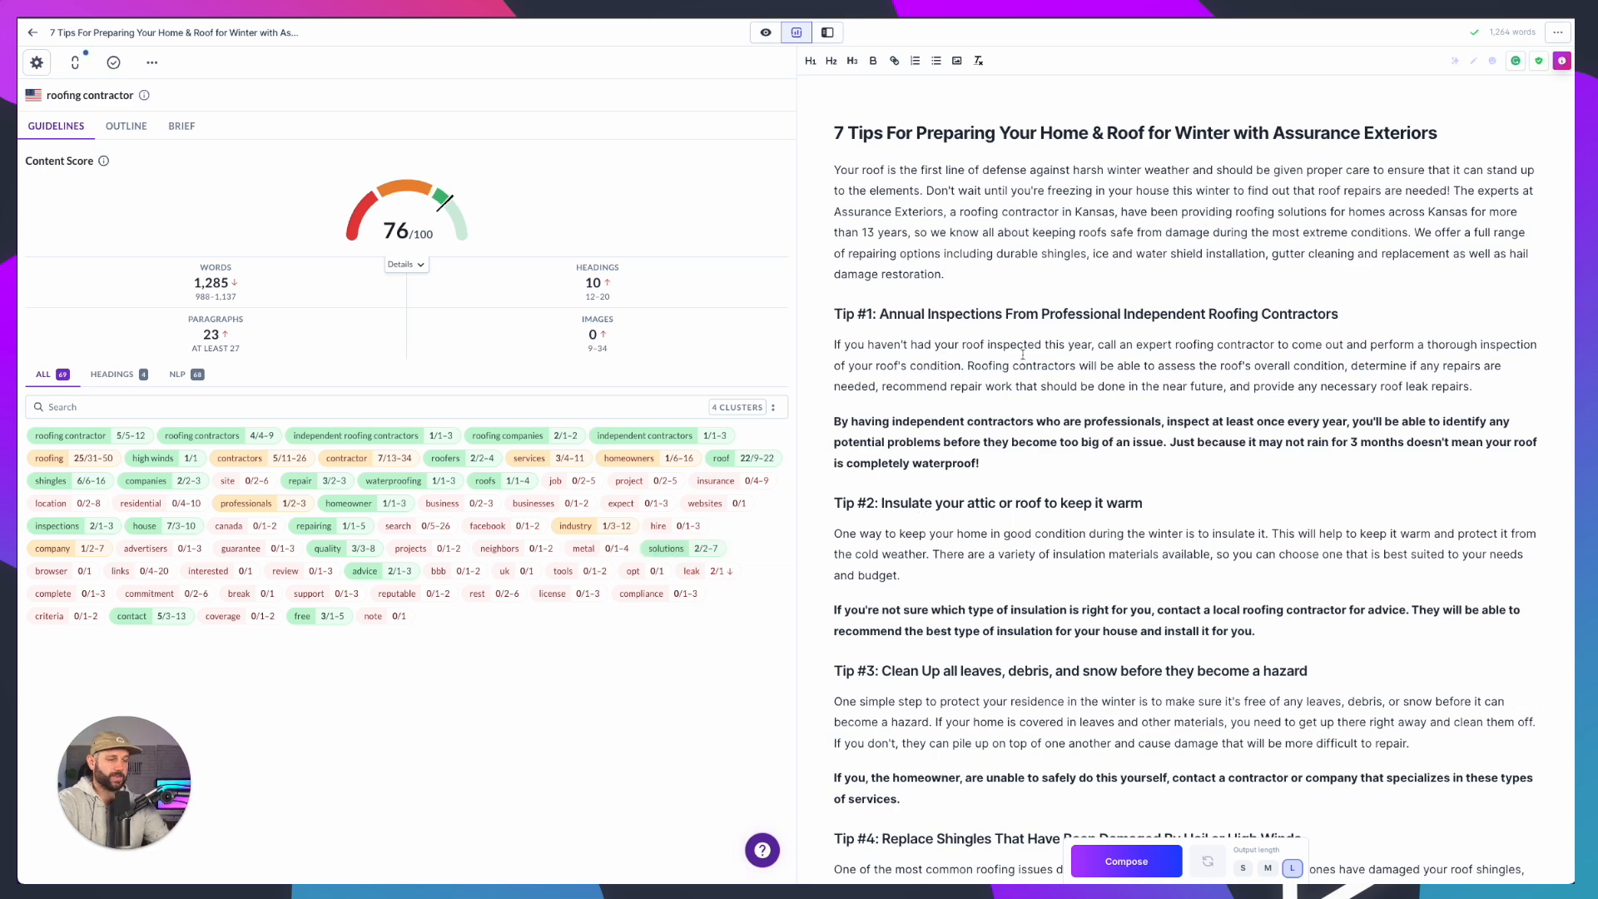
# Insert the "Screen Shot 2021-0...1 PM.jpg" photo from the Desktop's Assuranc folder below the first paragraph of Tip #1
pyautogui.click(1496, 397)
pyautogui.press('Return')
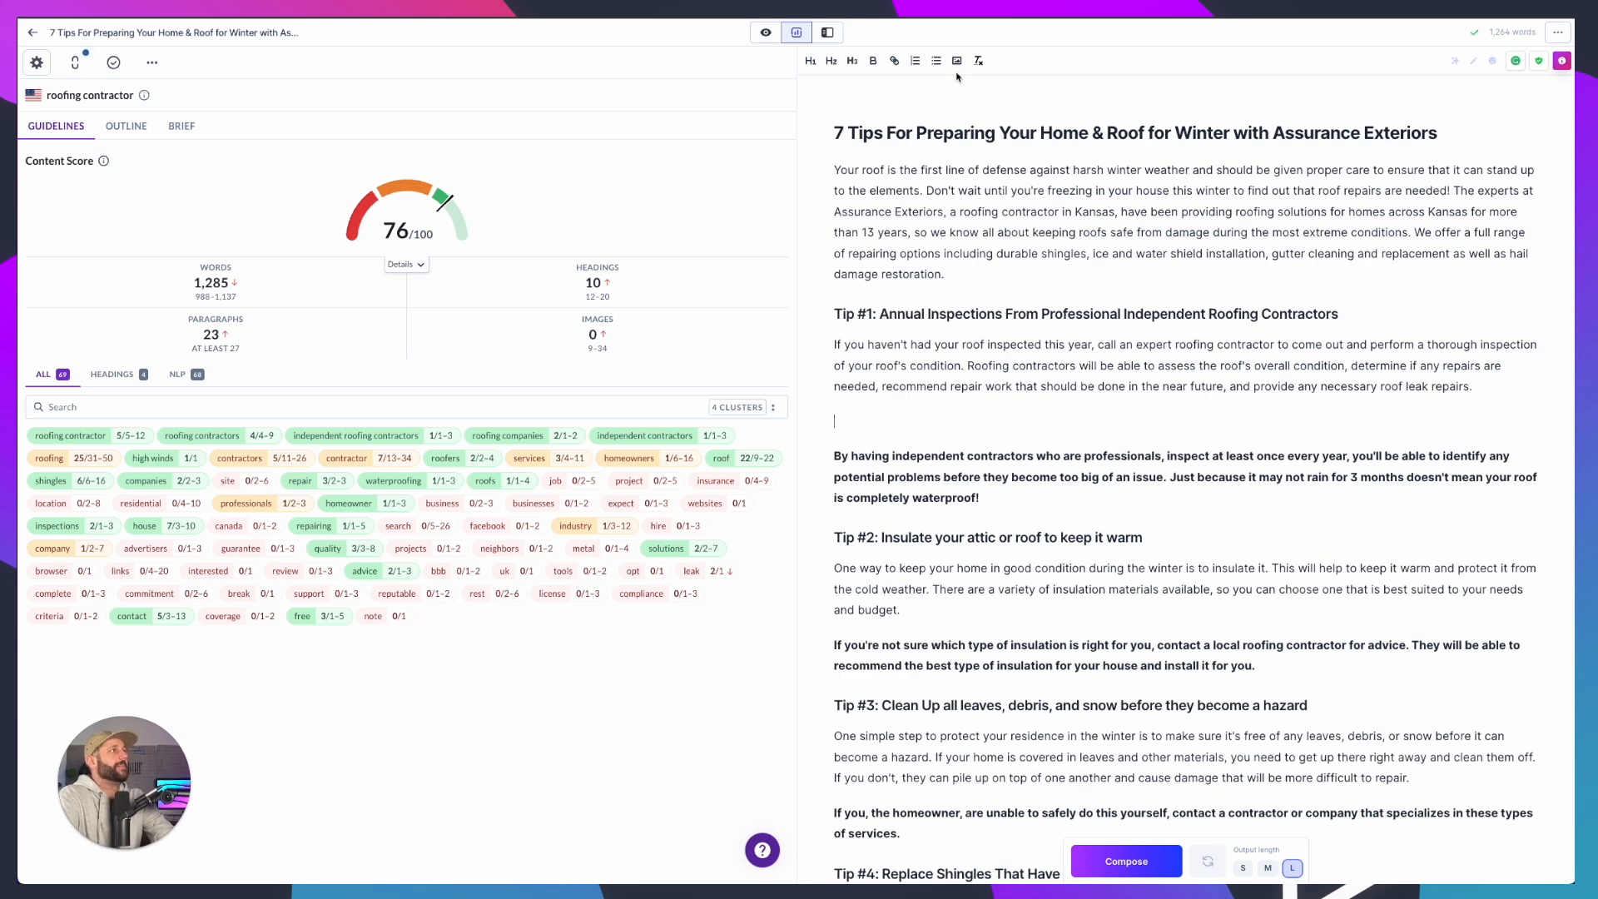
pyautogui.click(957, 62)
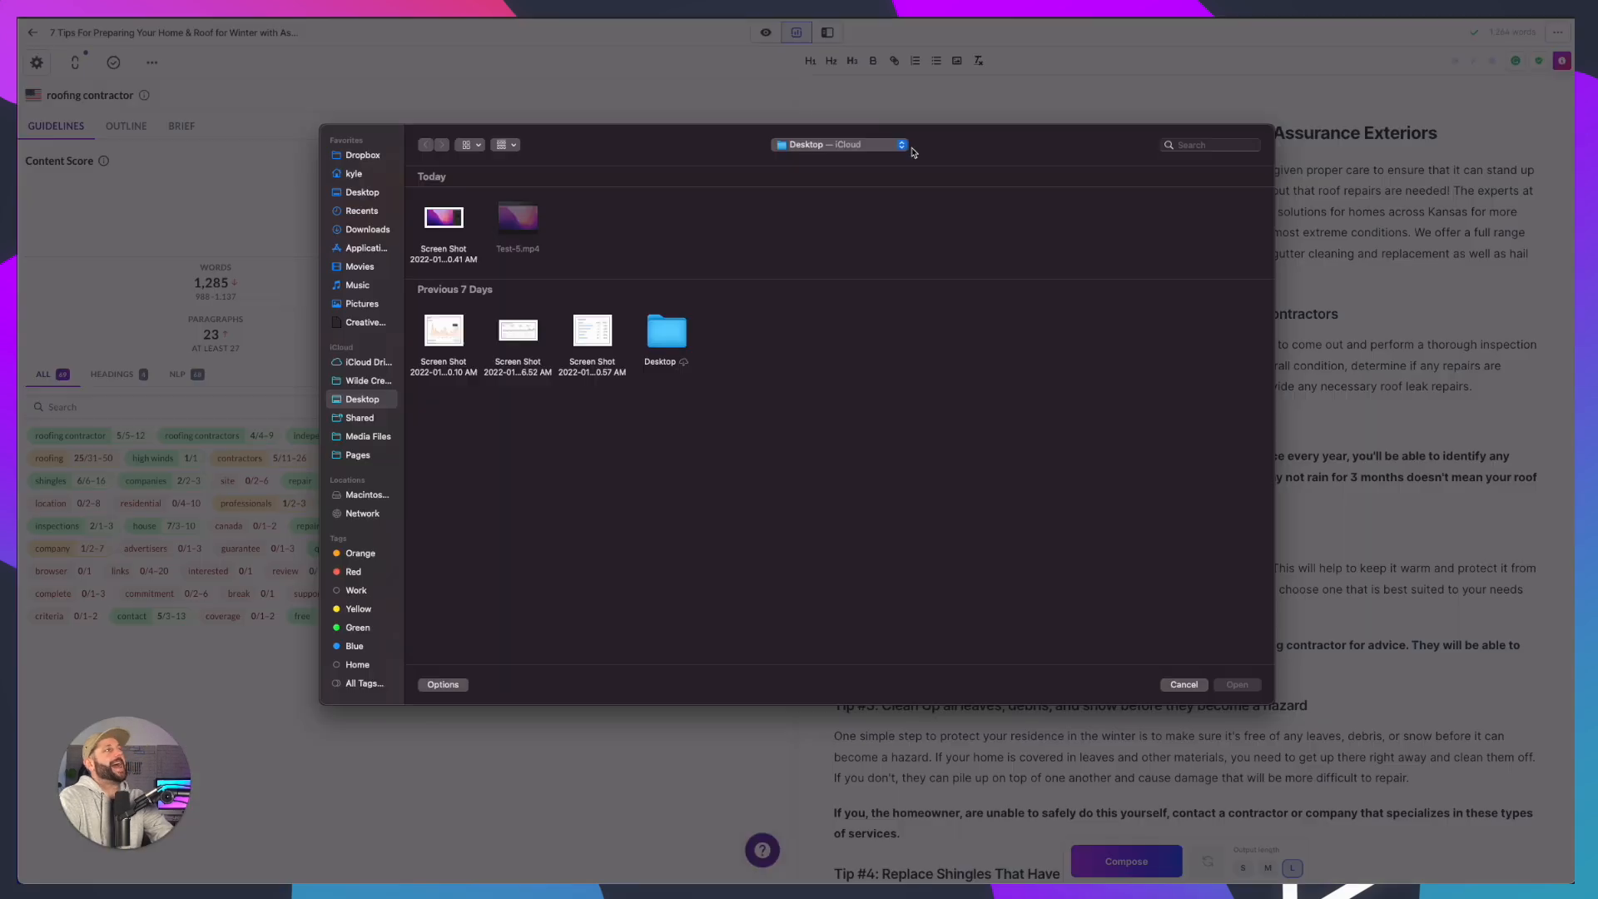
pyautogui.doubleClick(670, 333)
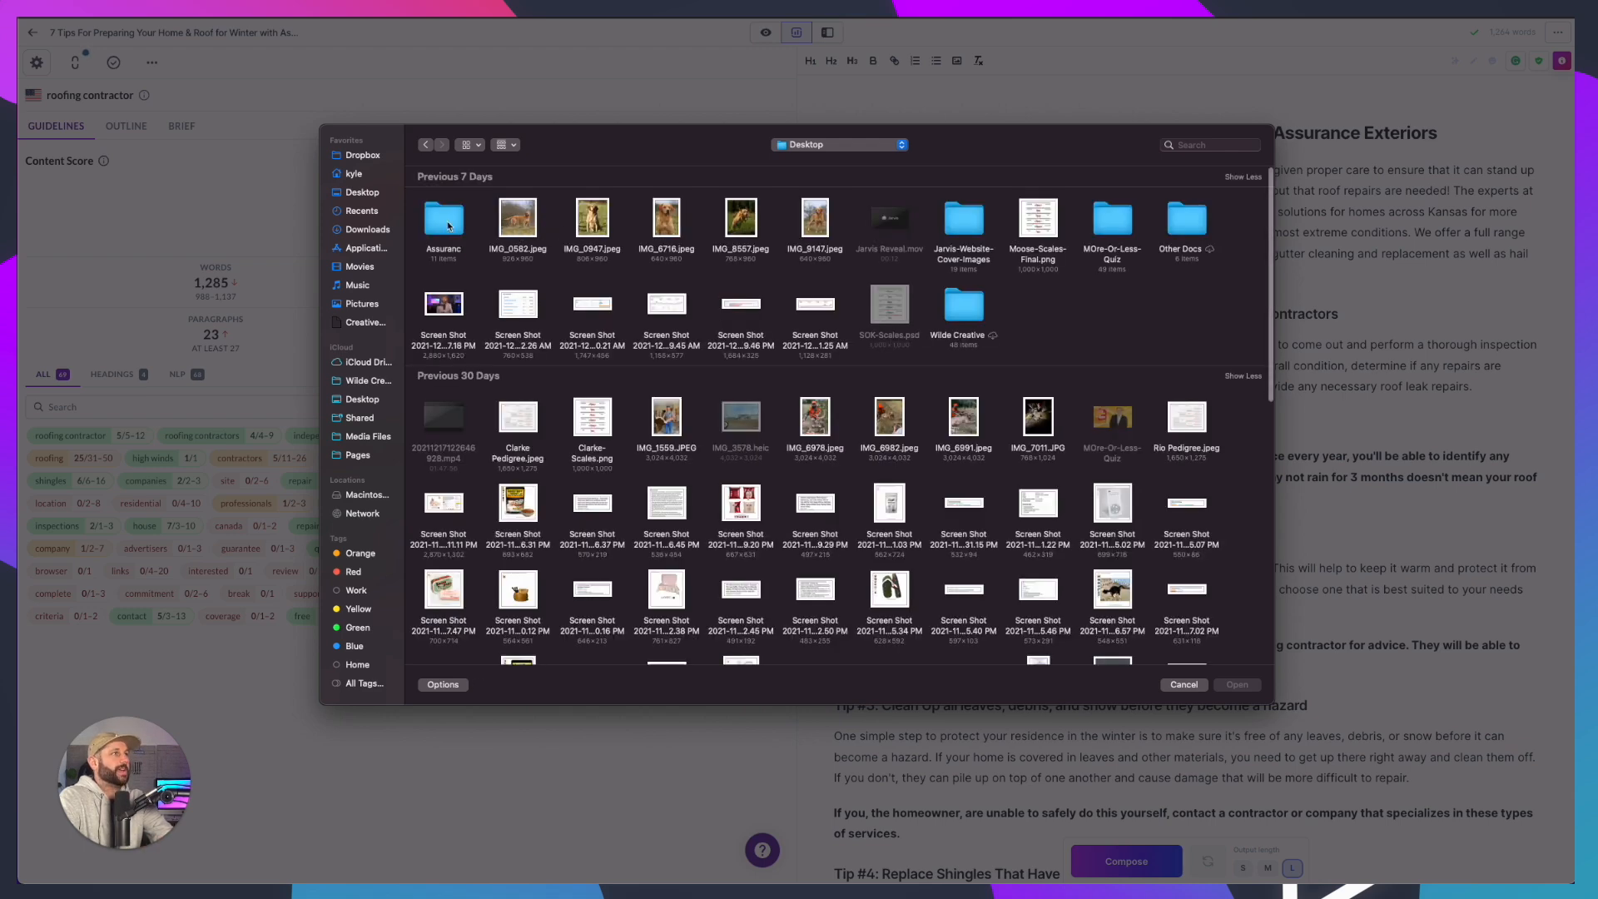
pyautogui.doubleClick(960, 267)
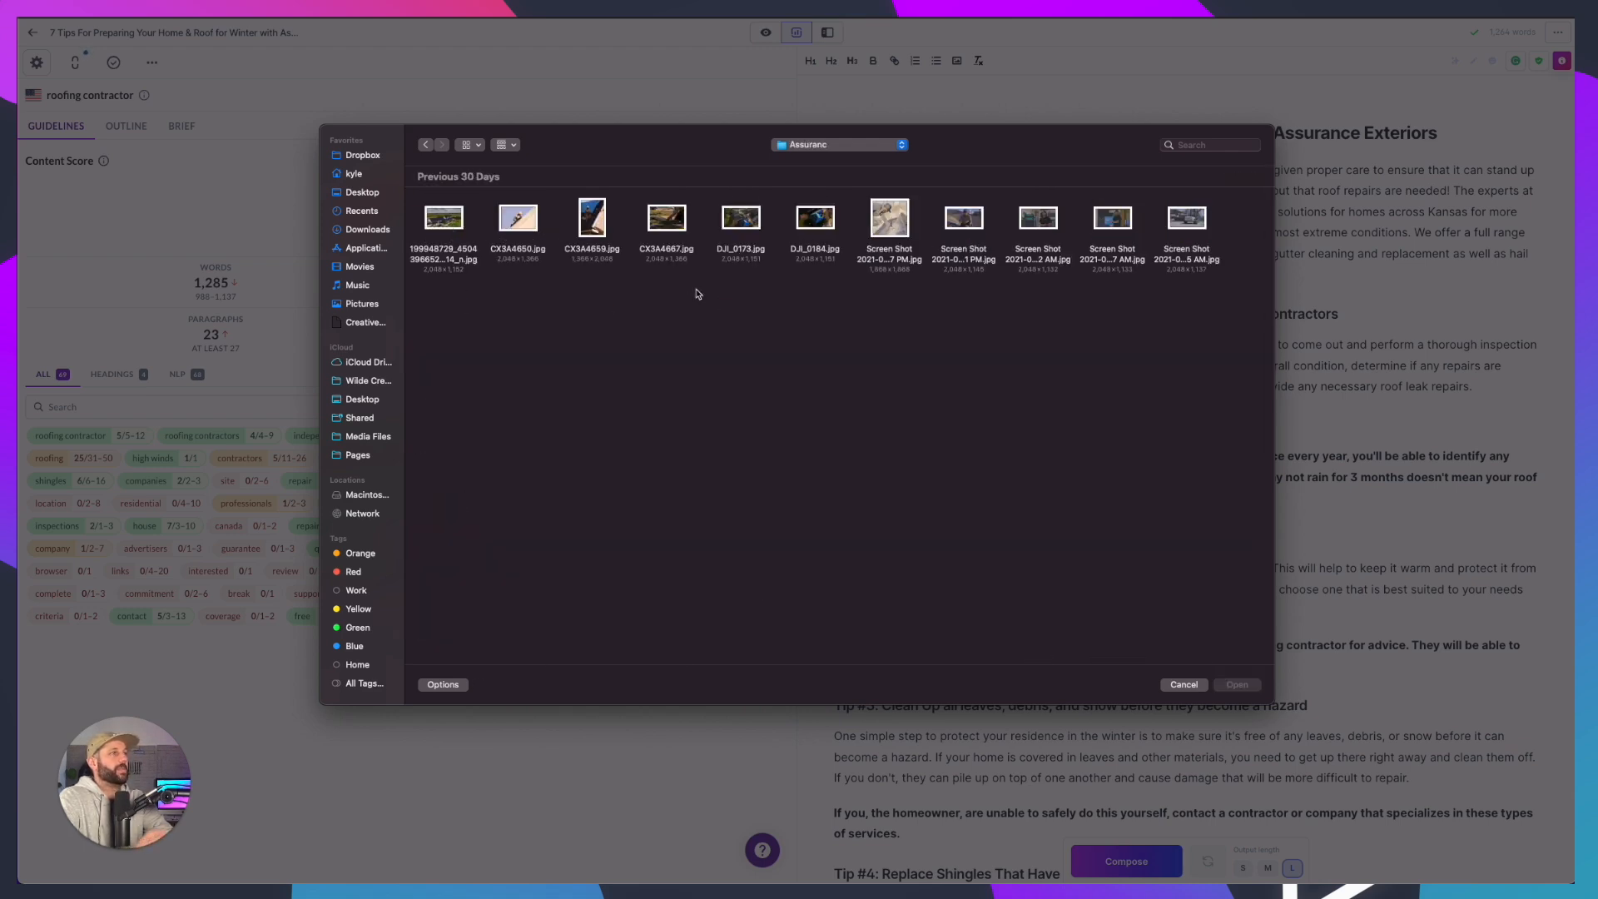
pyautogui.click(516, 223)
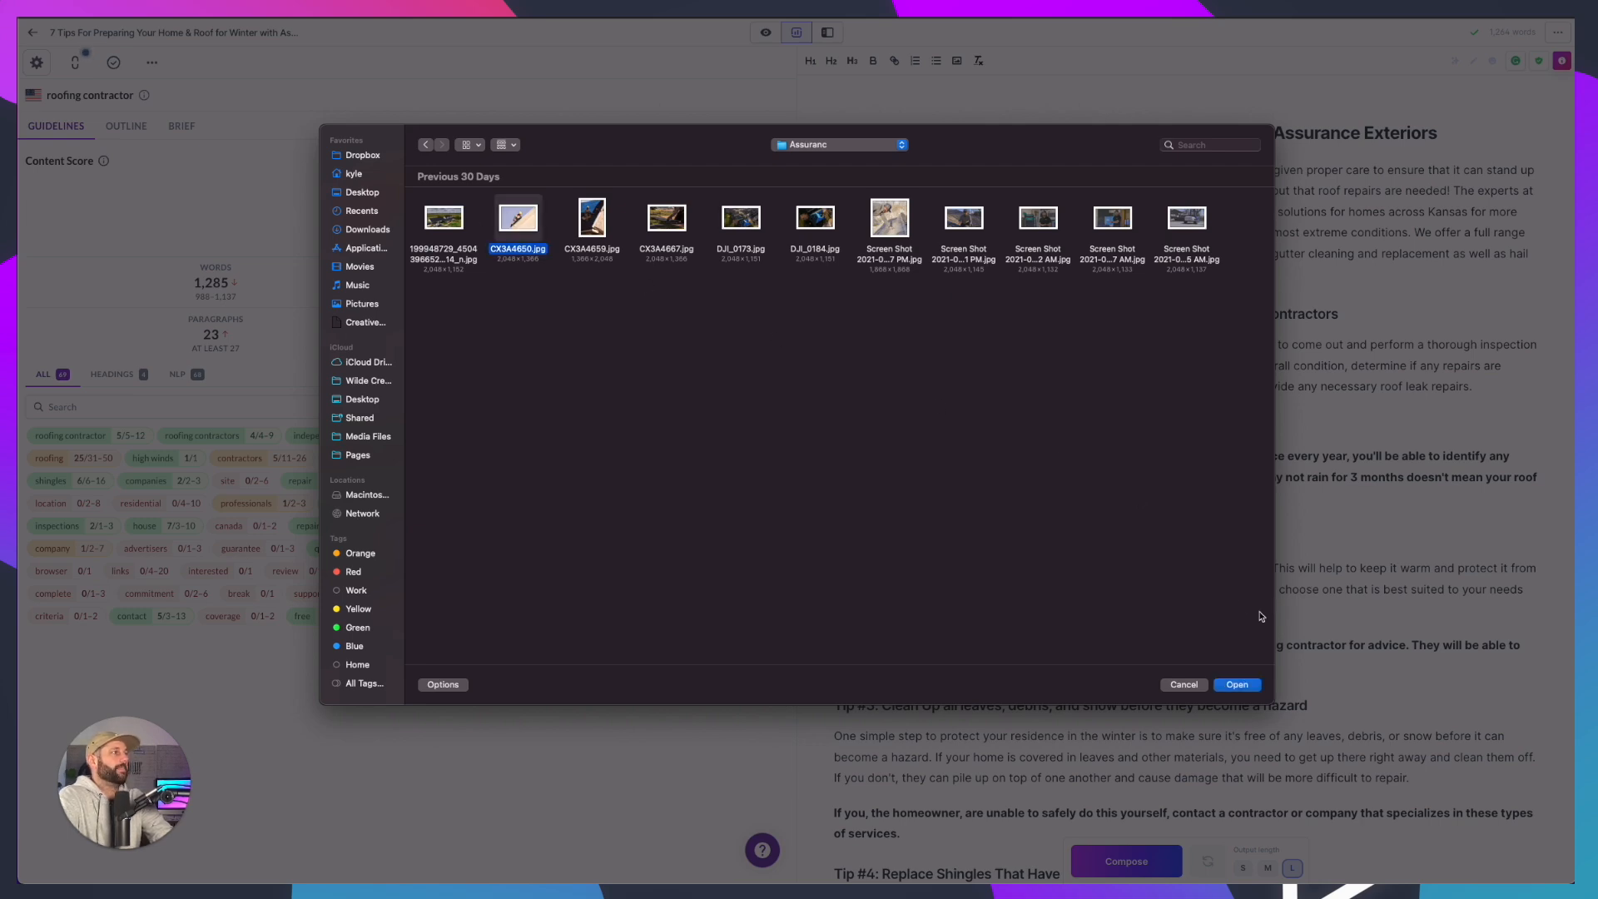
pyautogui.click(1001, 247)
pyautogui.click(1251, 684)
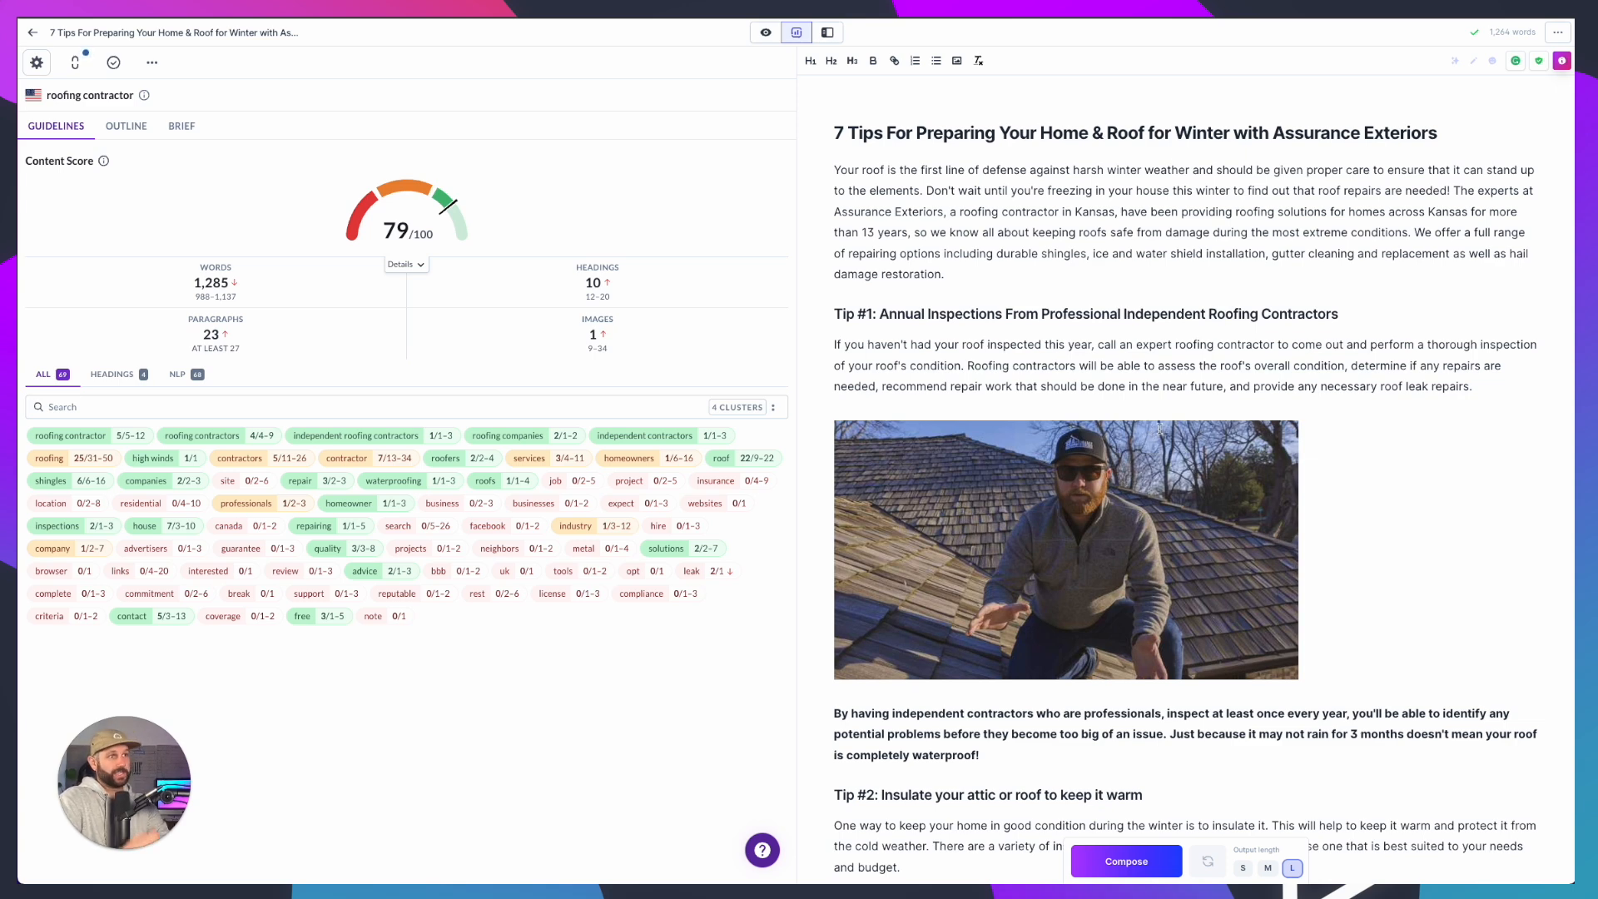
# Insert the aerial farmhouse photo, the first file in the Assuranc folder, on a new line below the introduction
pyautogui.press('Return')
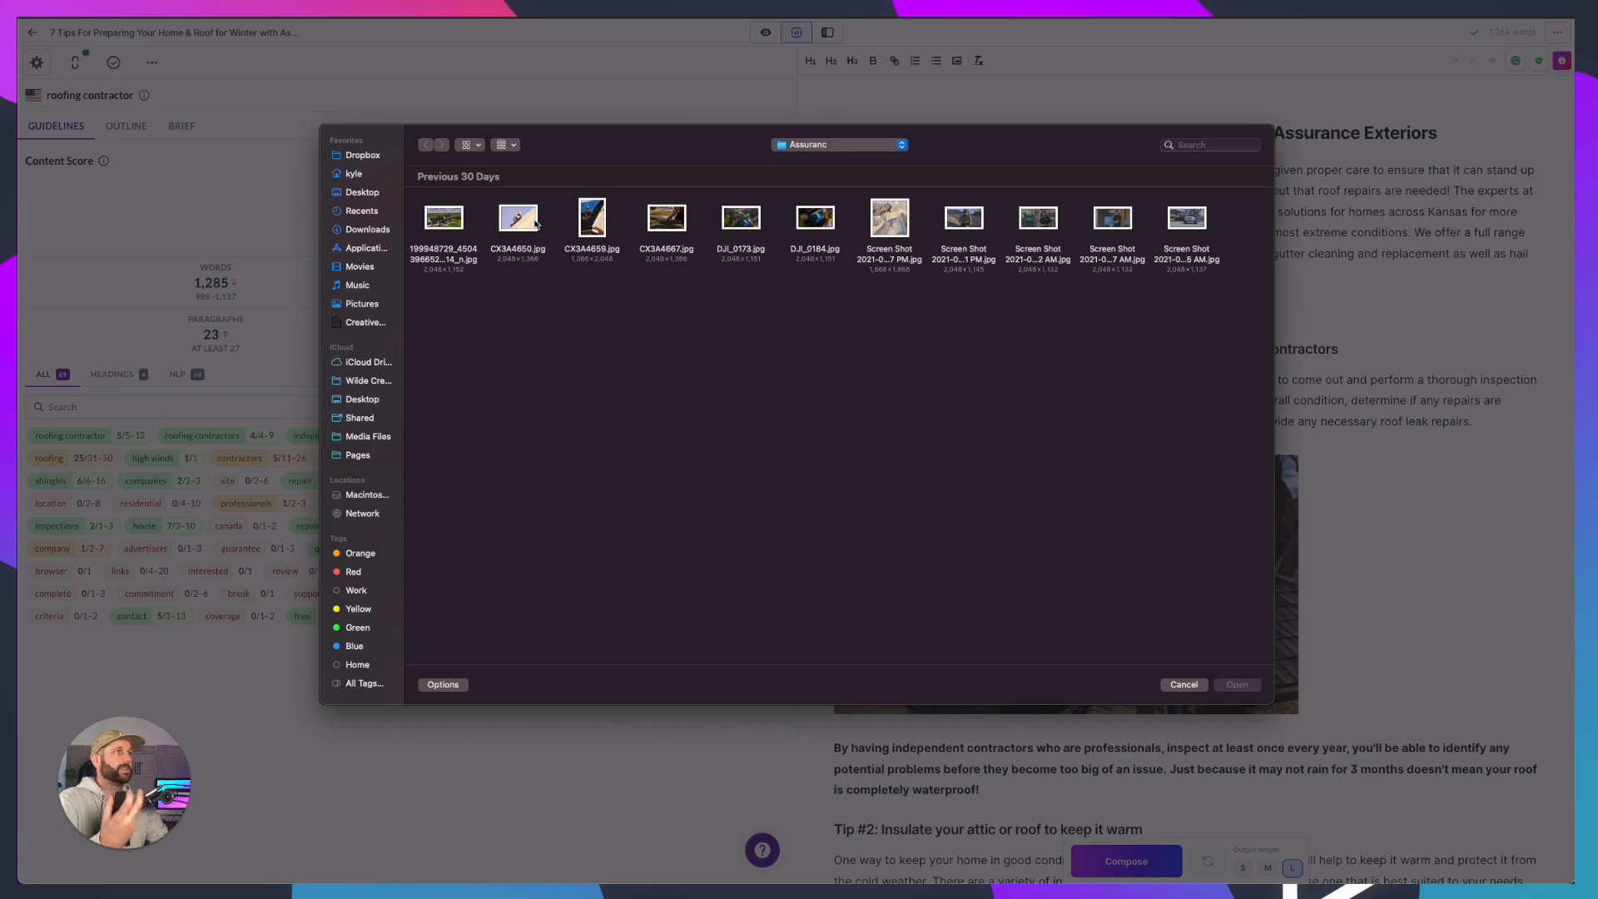
pyautogui.click(460, 221)
pyautogui.click(1249, 683)
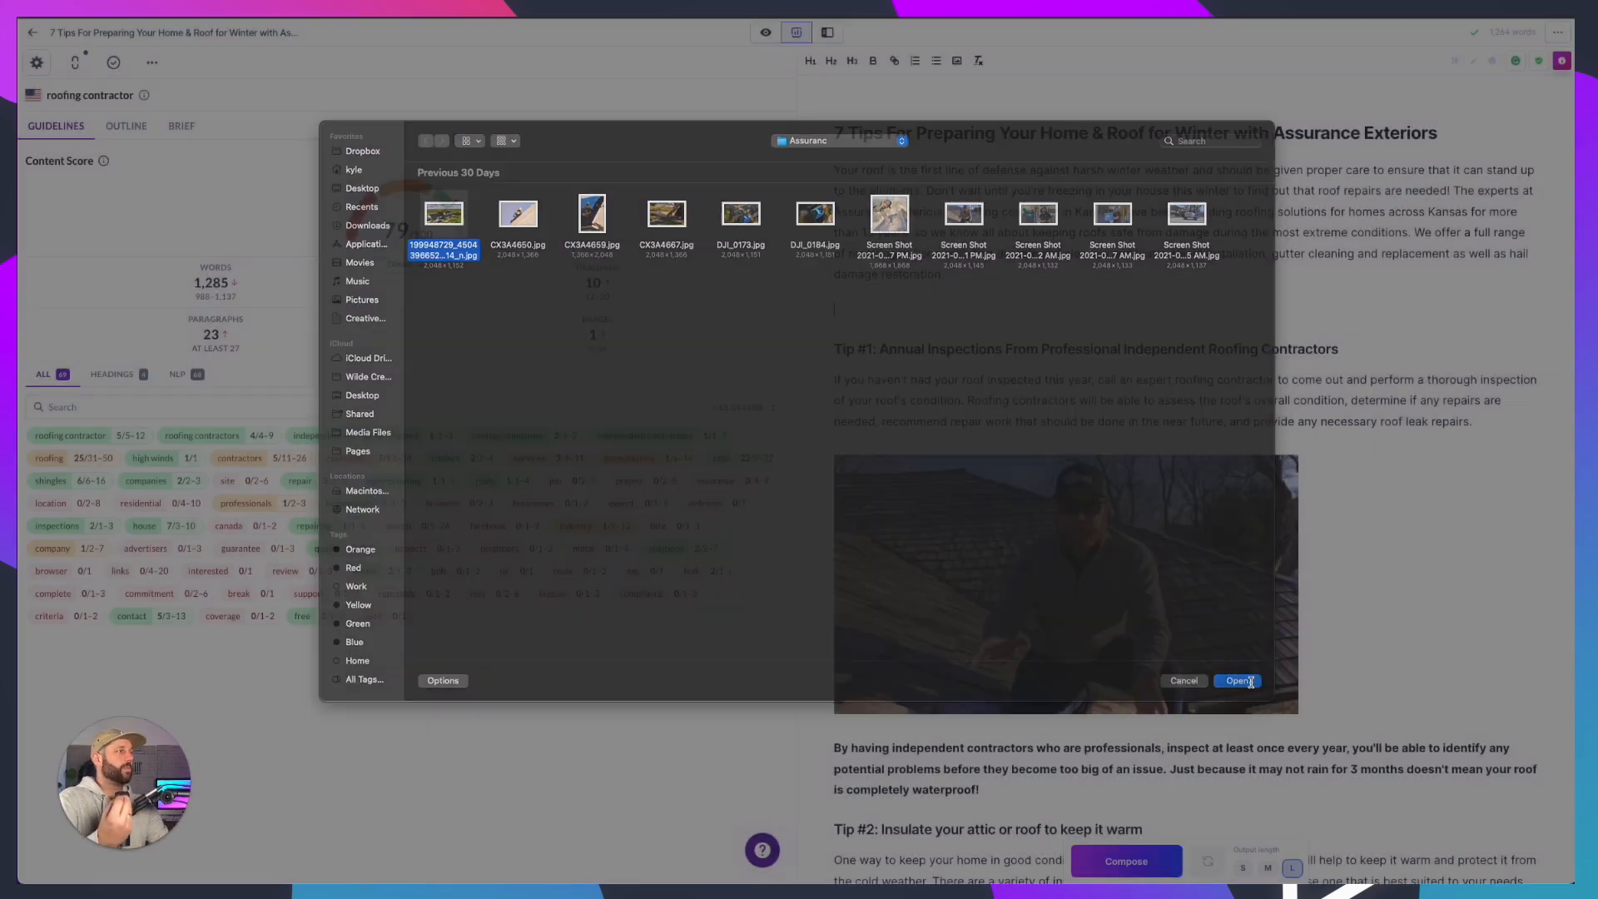
pyautogui.scroll(-3, 1397, 616)
pyautogui.scroll(3, 1398, 615)
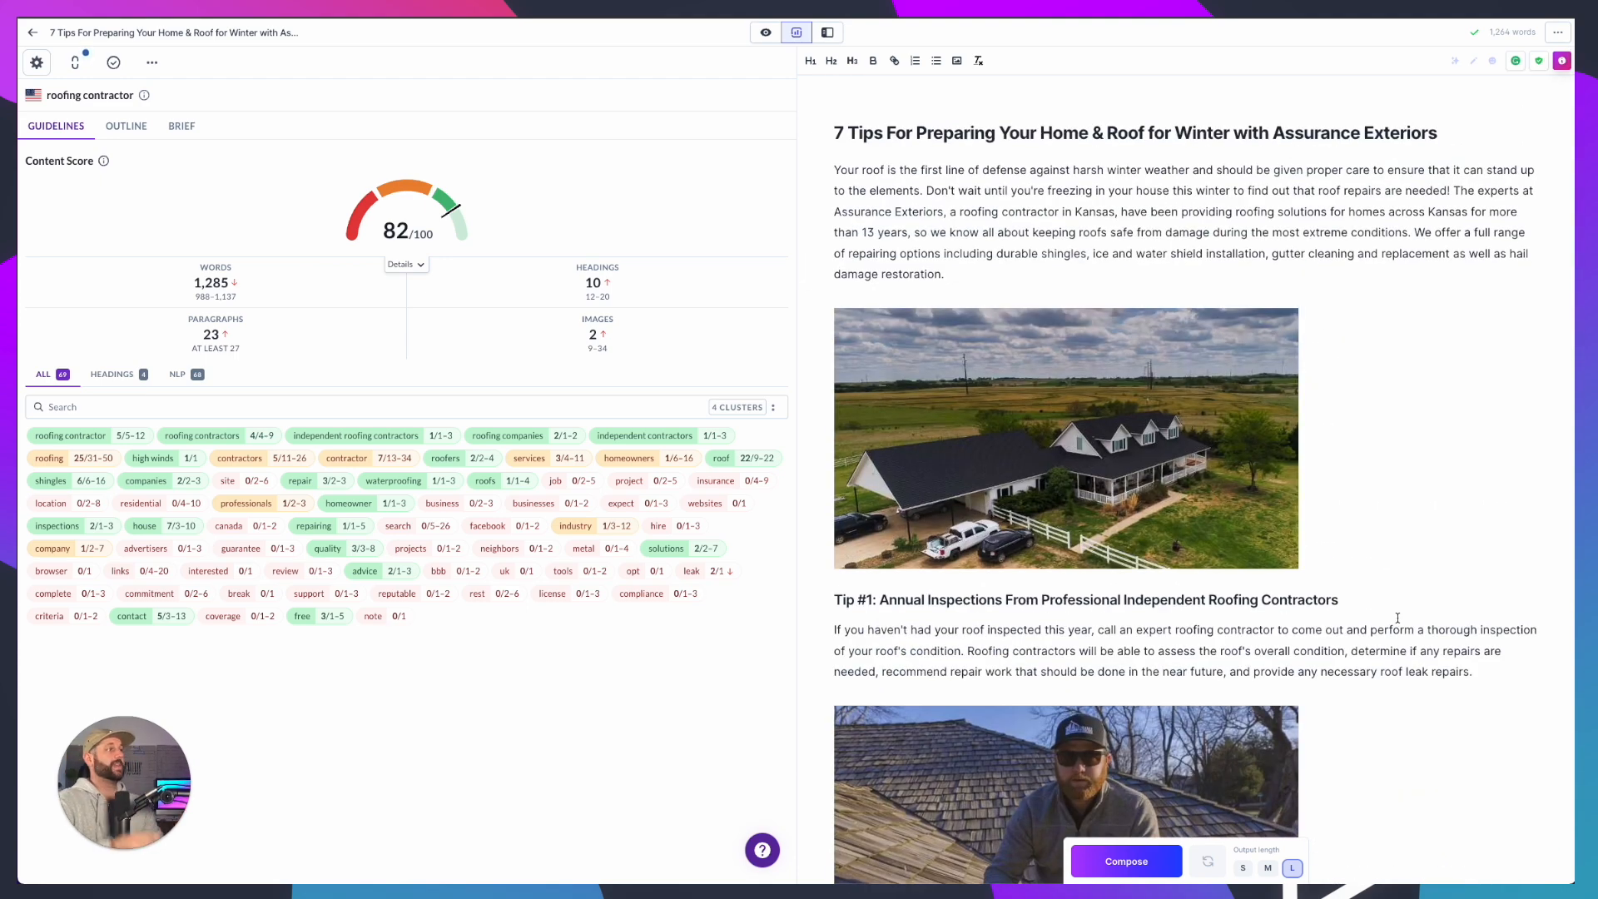
# Insert the "Screen Shot 2021-0...7 AM.jpg" photo on a new line below the first paragraph of Tip #2
pyautogui.scroll(-9, 1398, 617)
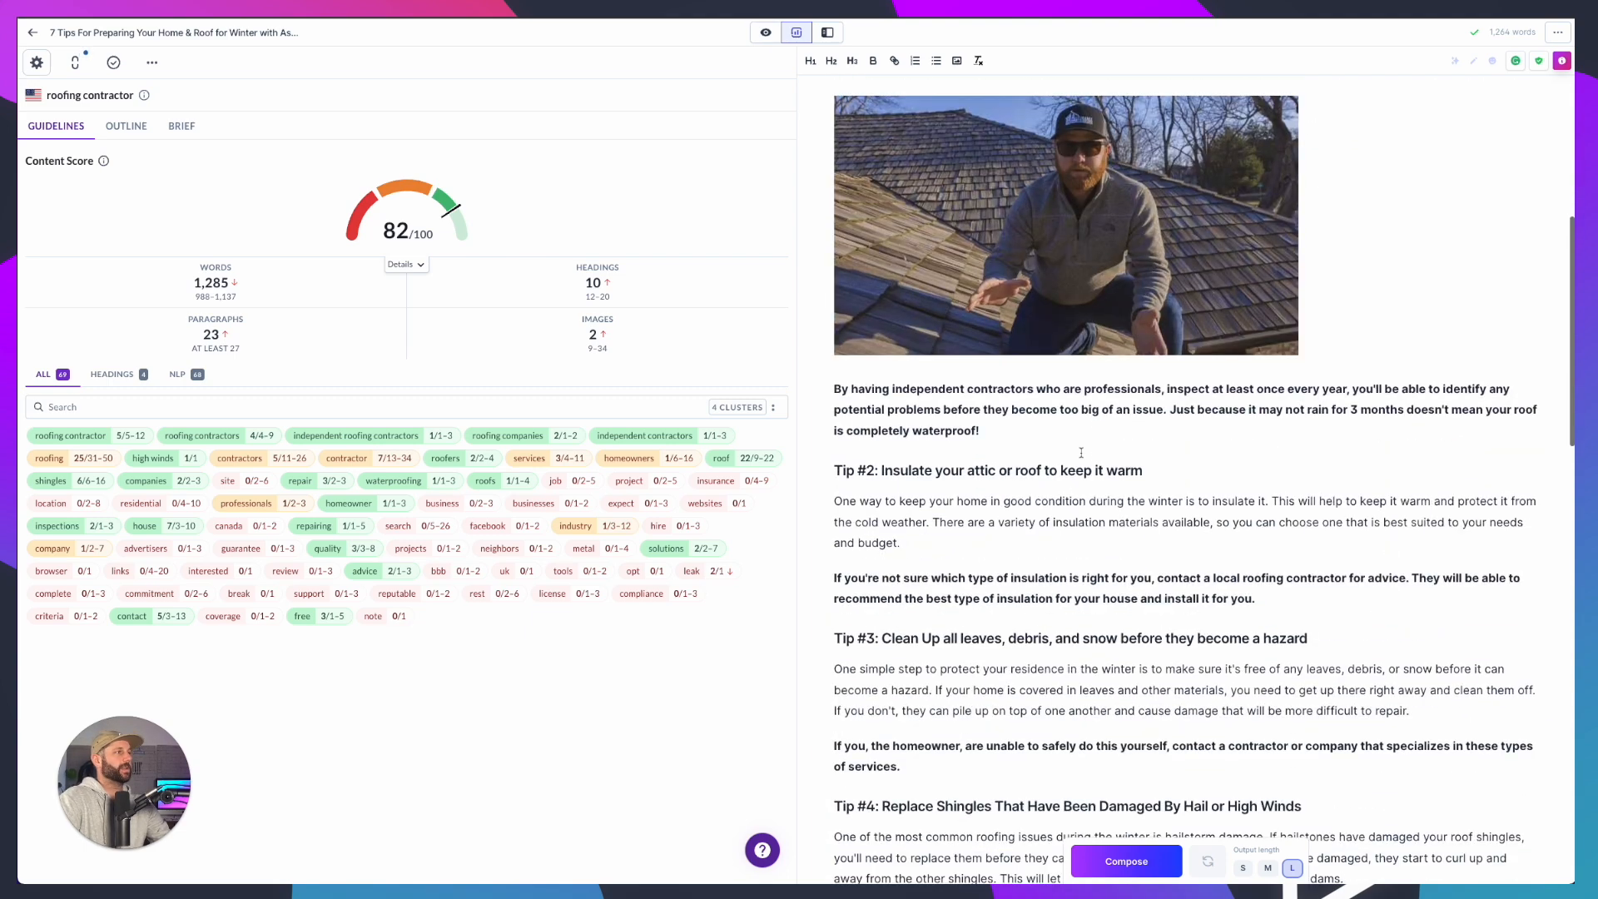
pyautogui.scroll(3, 1142, 464)
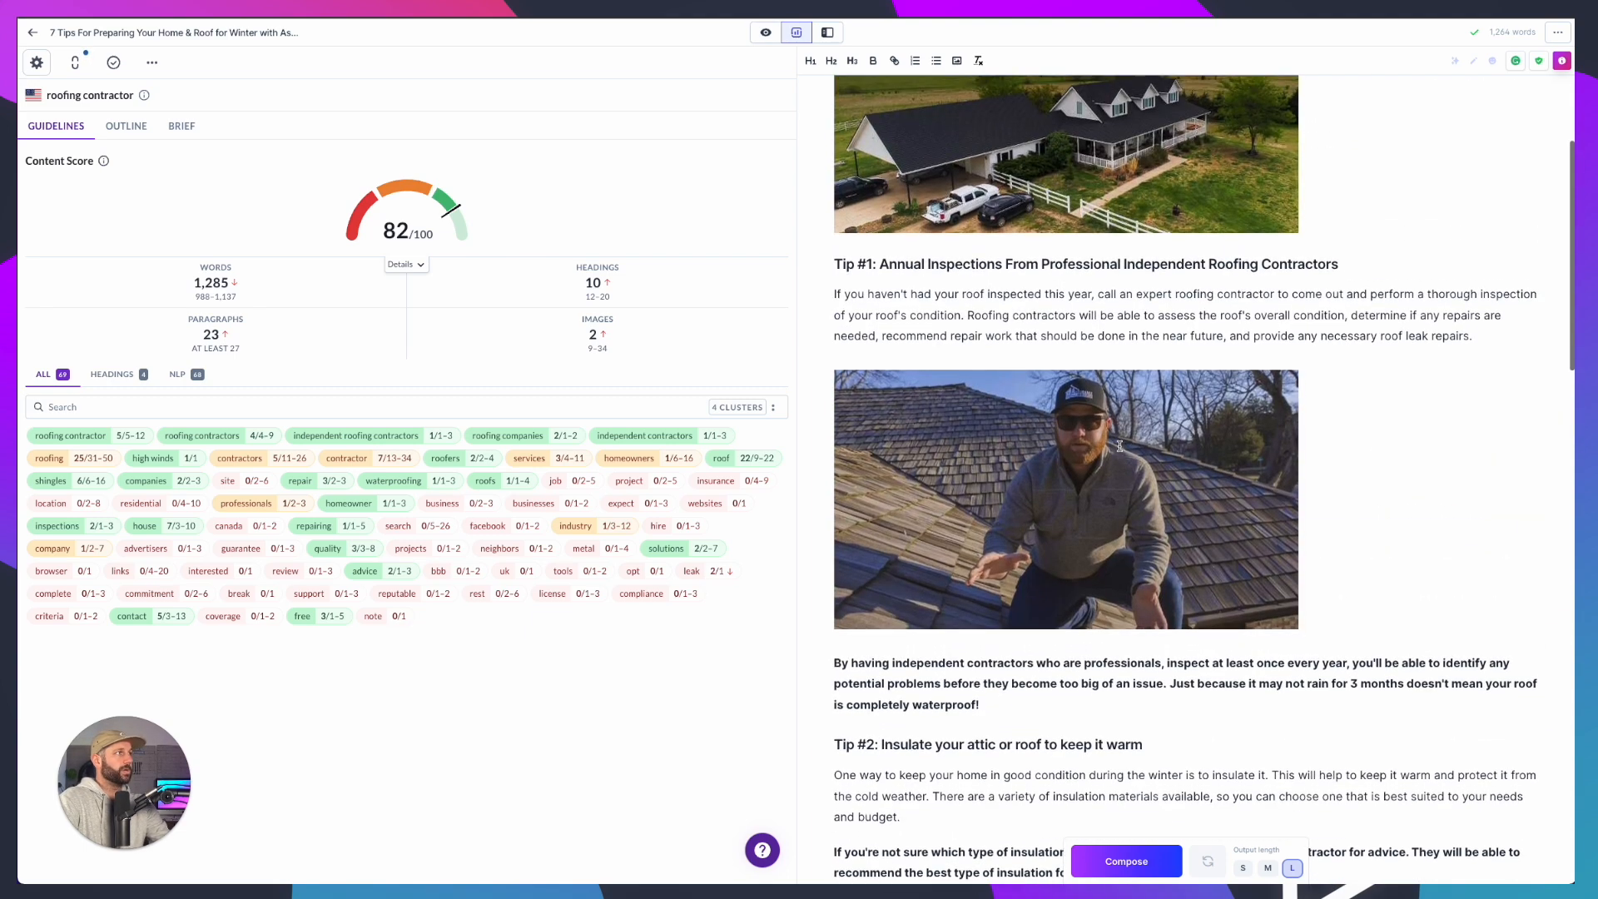
pyautogui.scroll(-2, 1120, 446)
pyautogui.scroll(3, 1132, 462)
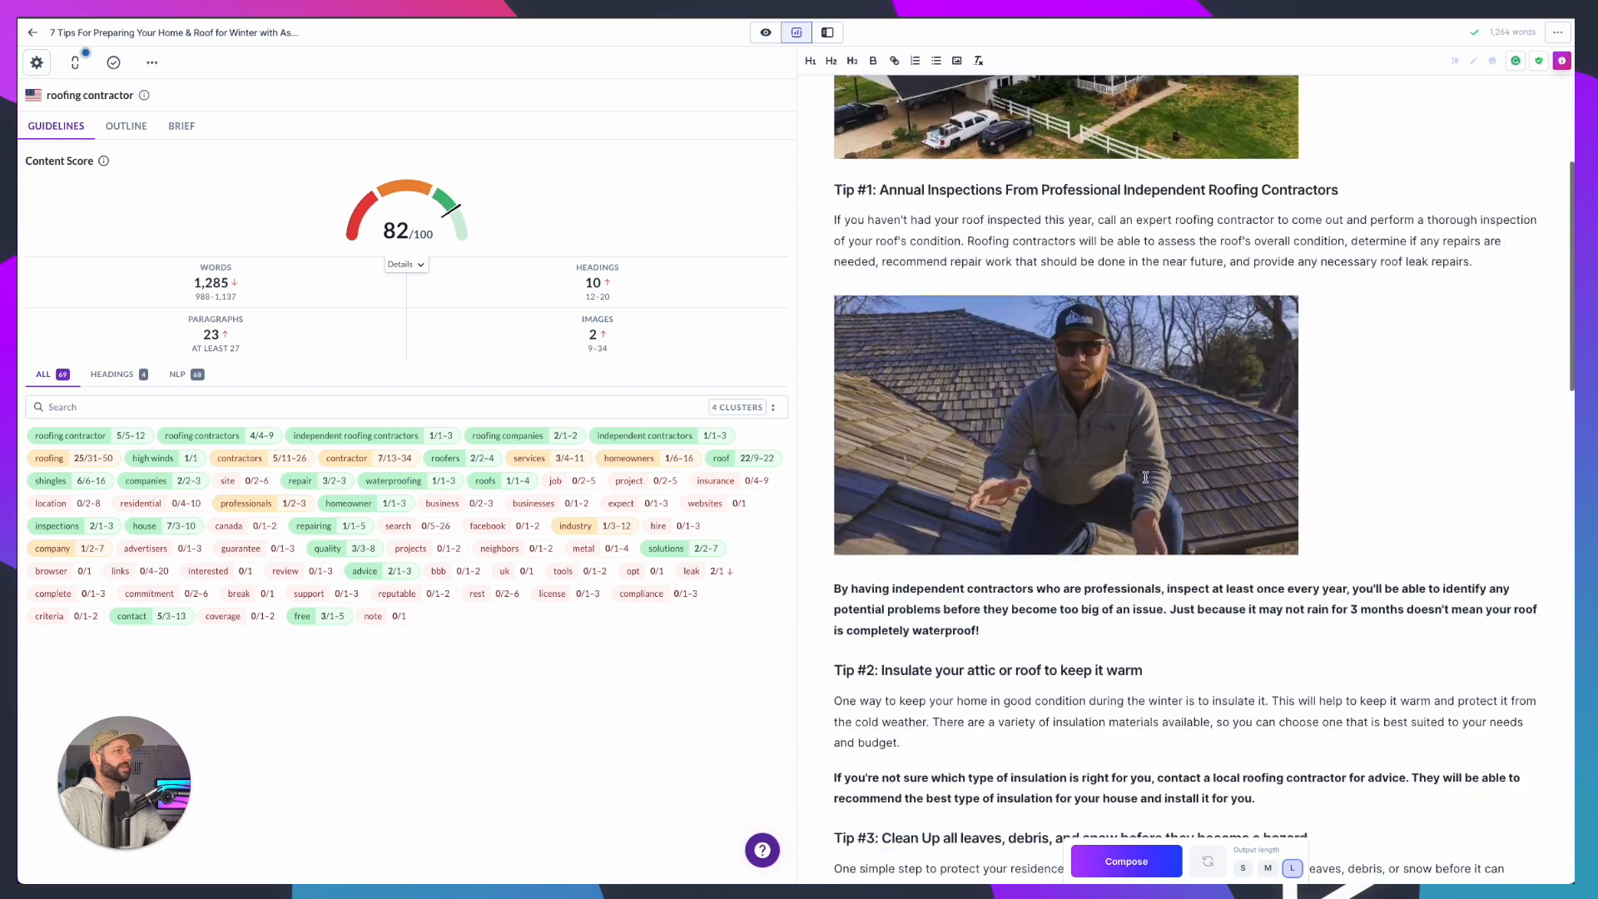
pyautogui.scroll(-1, 1146, 477)
pyautogui.scroll(-3, 1146, 481)
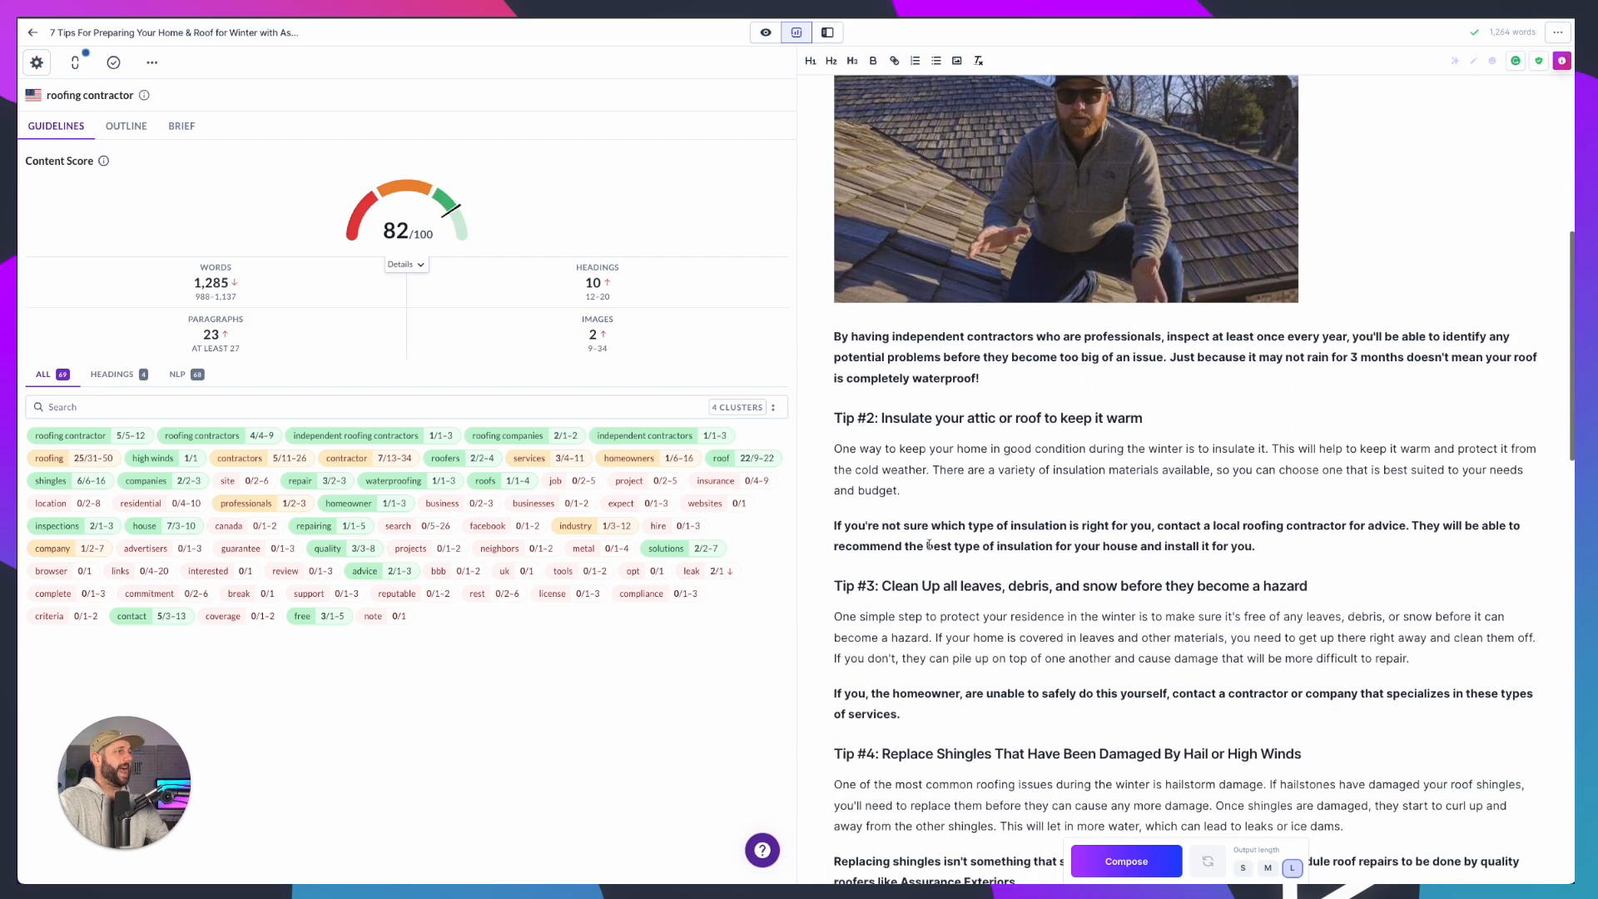
pyautogui.click(943, 487)
pyautogui.press('Return')
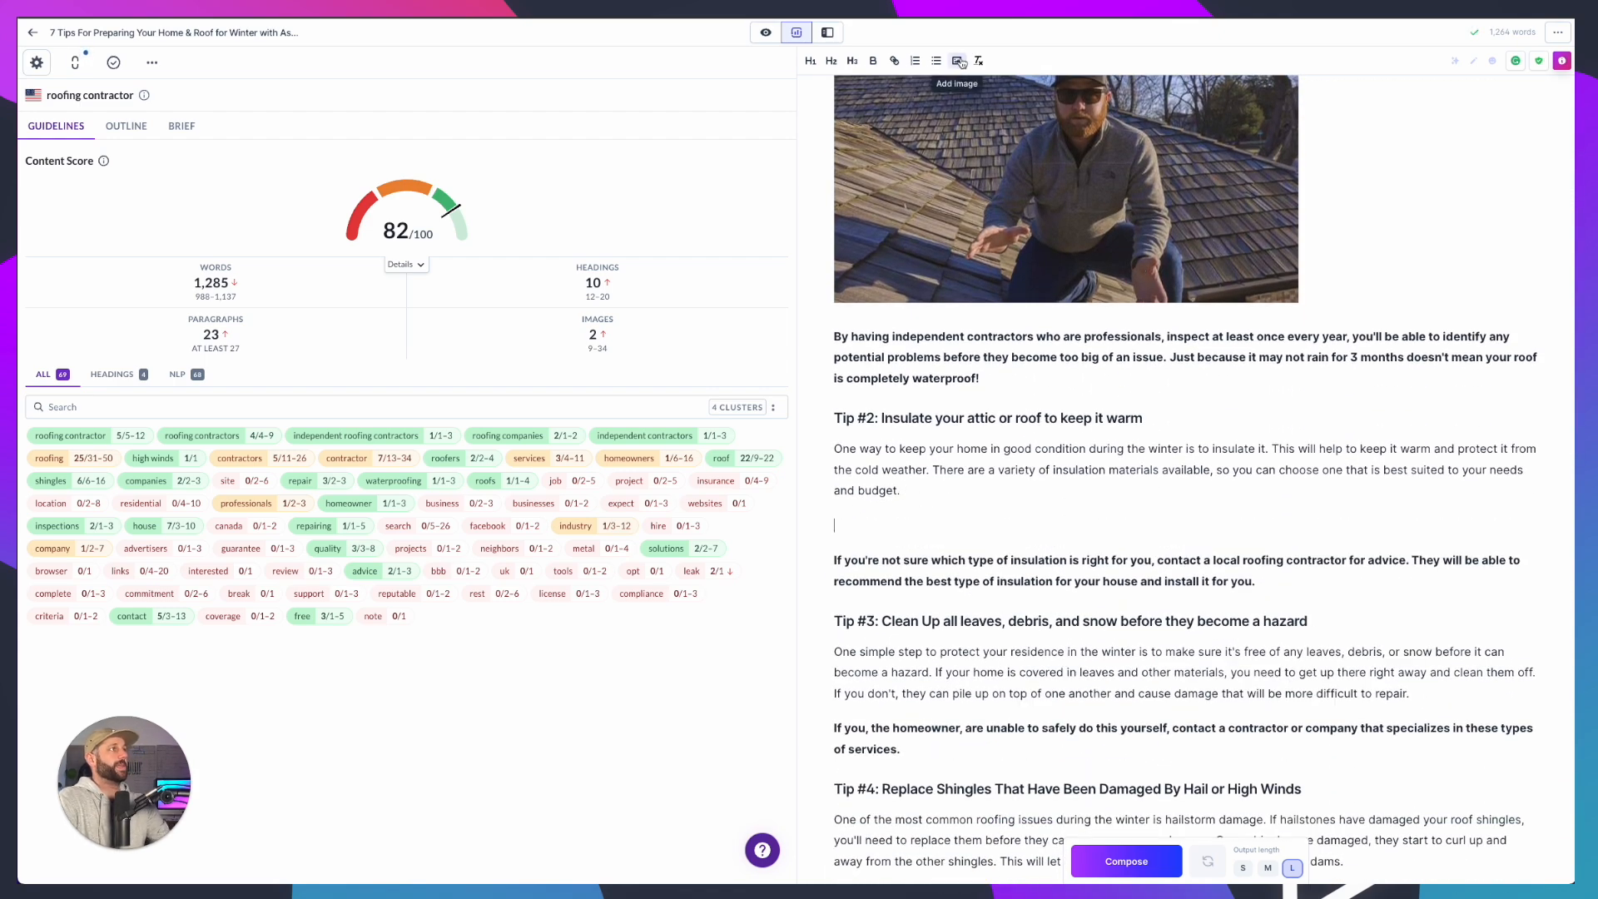
pyautogui.click(957, 61)
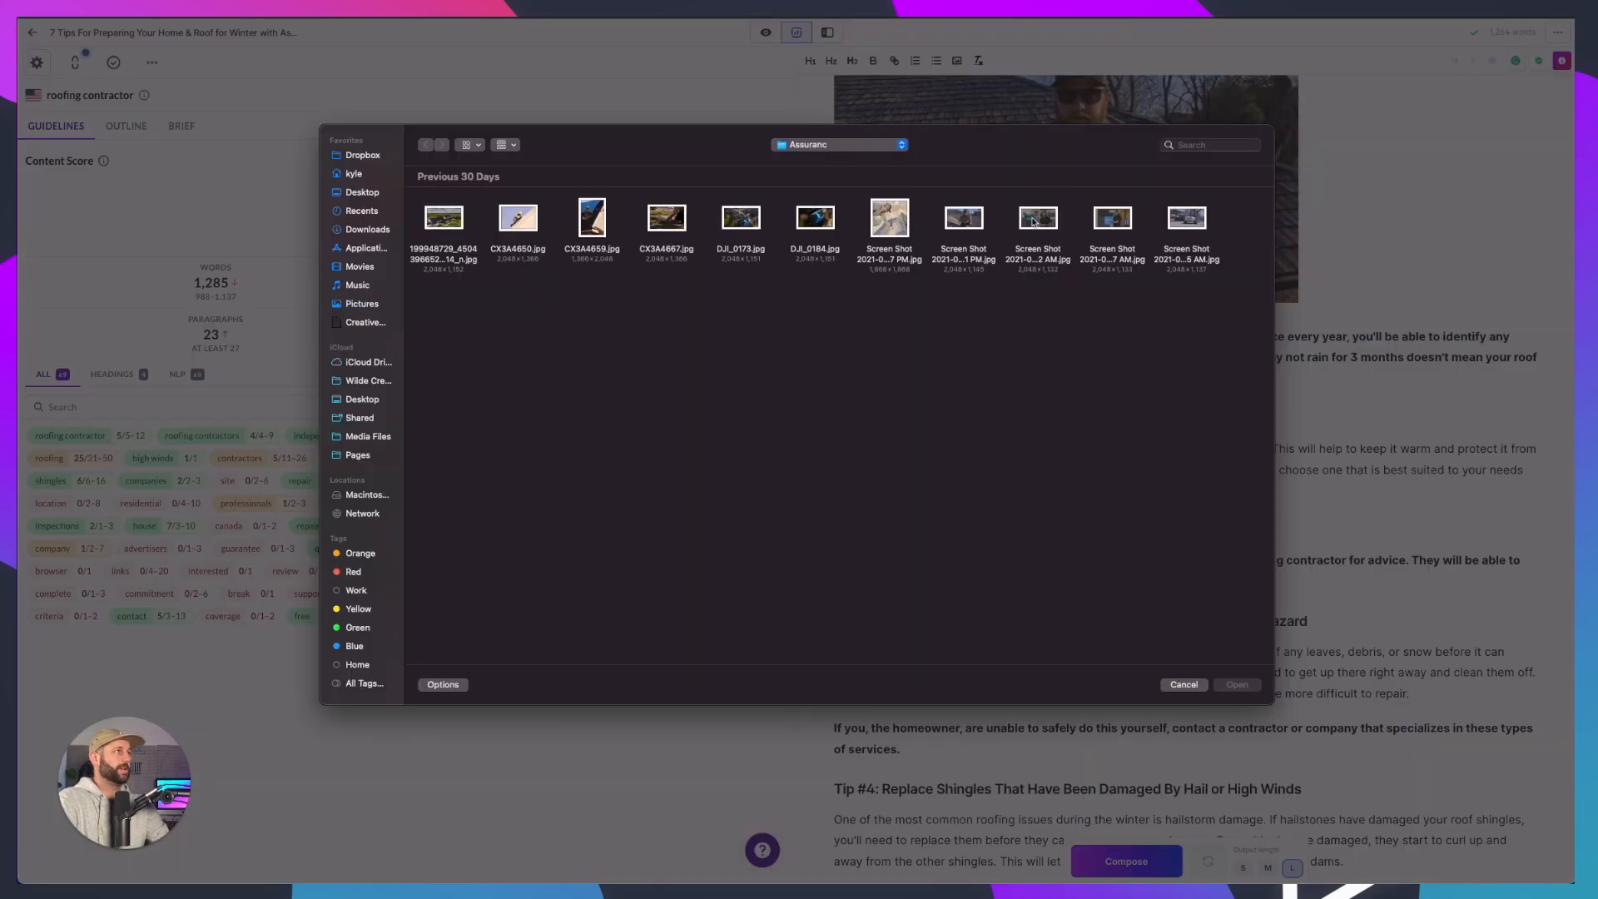
pyautogui.click(1119, 218)
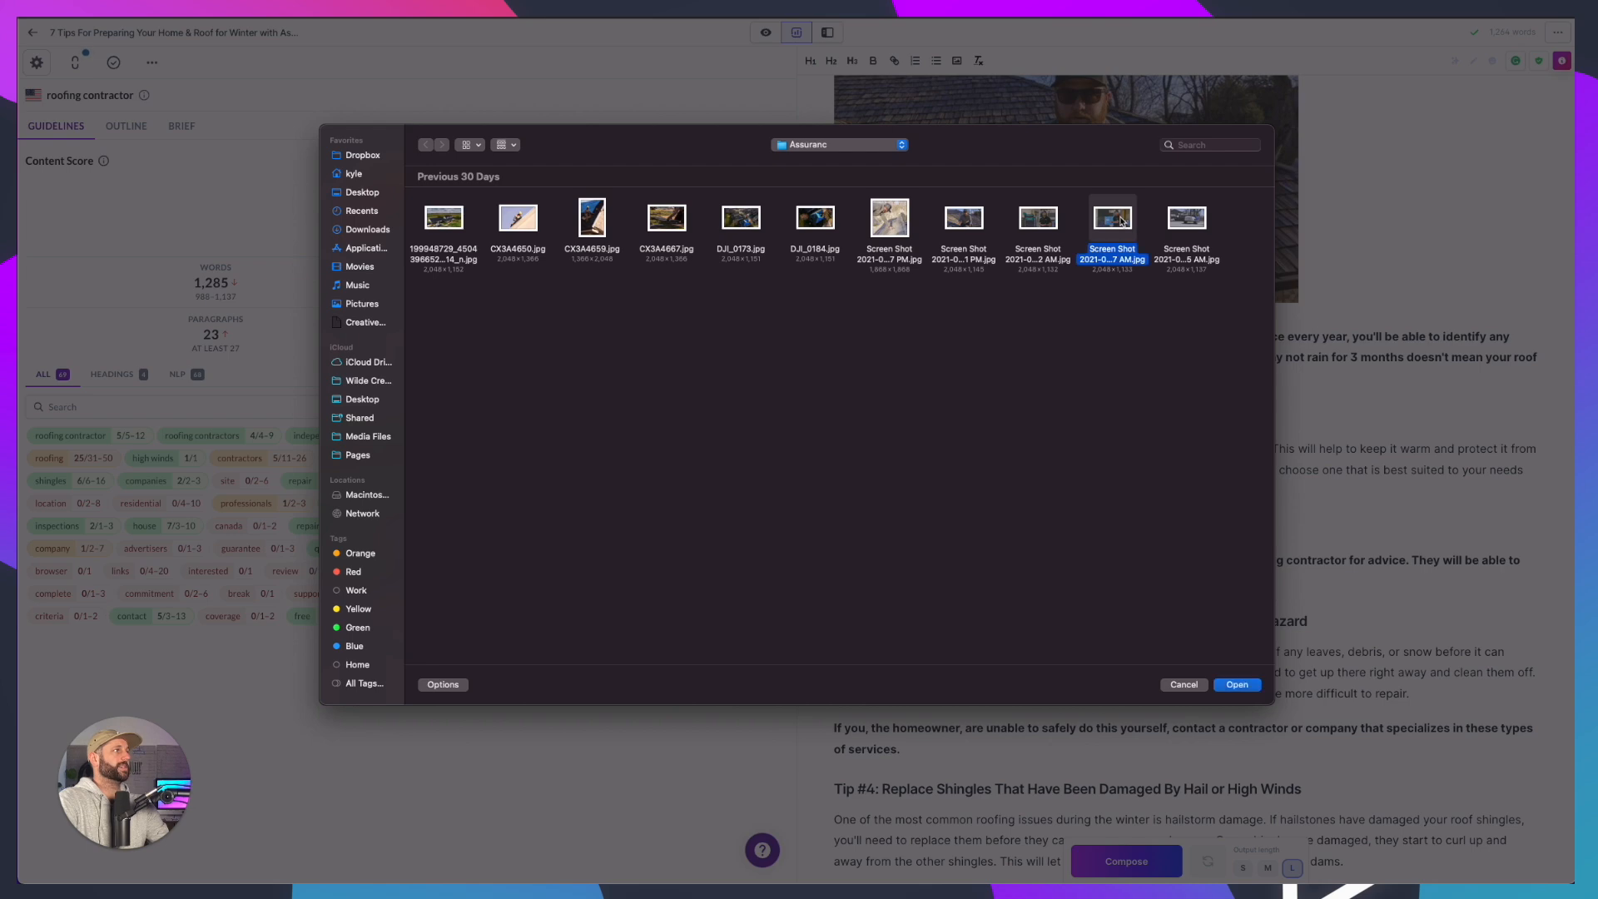
pyautogui.click(1238, 684)
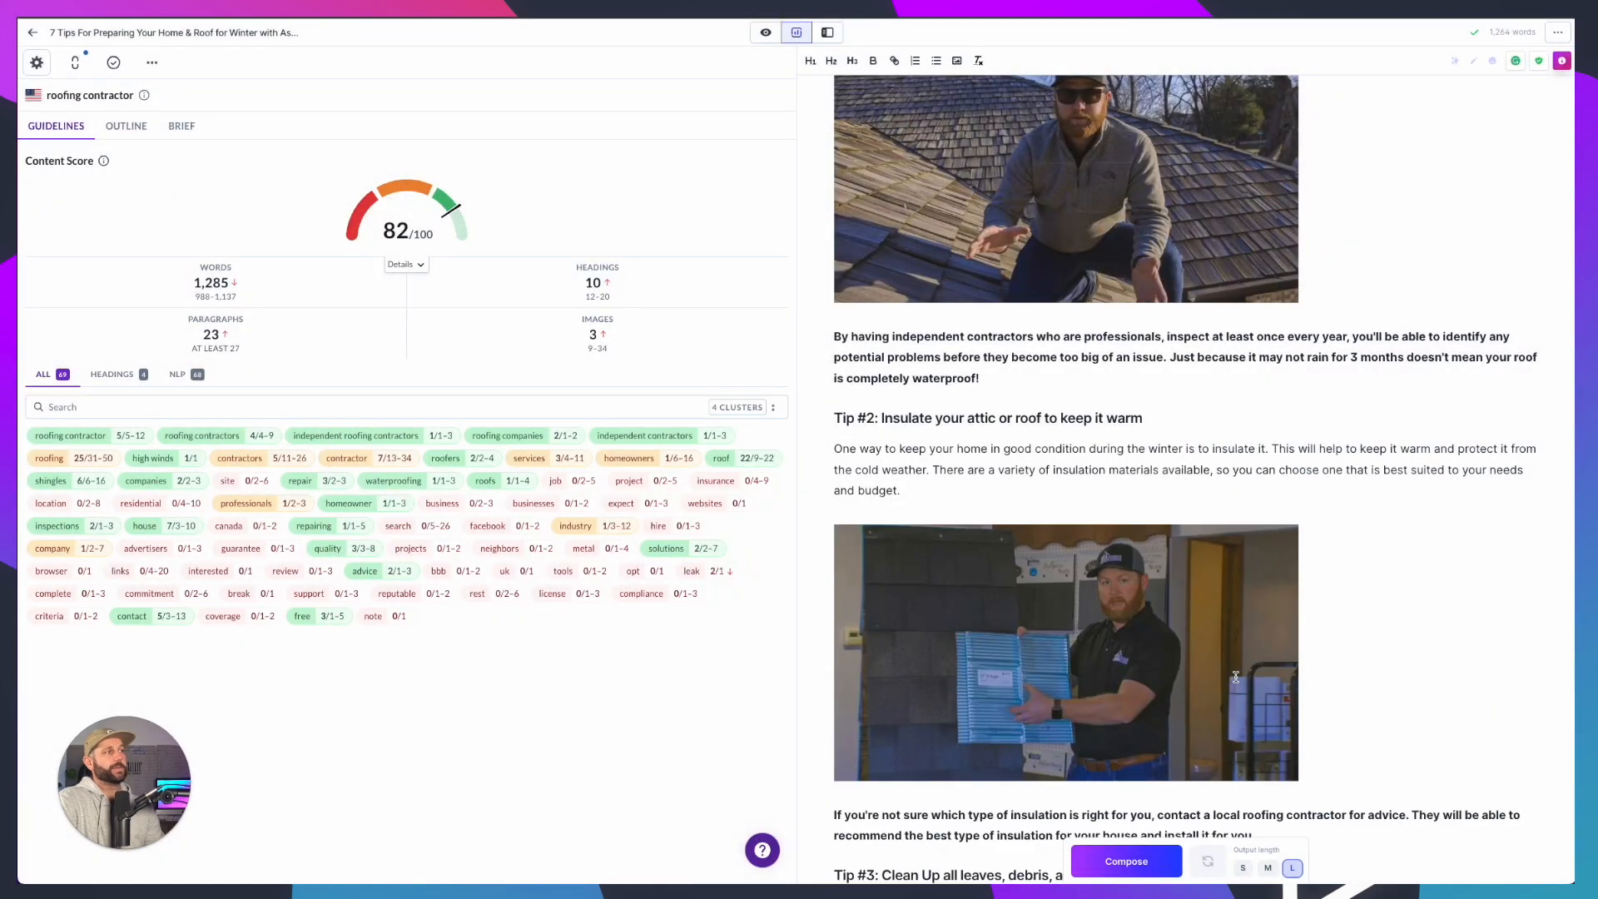
# Insert the "Screen Shot 2021-0...1 PM.jpg" photo on a new line below the first paragraph of Tip #3
pyautogui.scroll(-4, 1236, 676)
pyautogui.click(1451, 645)
pyautogui.press('Return')
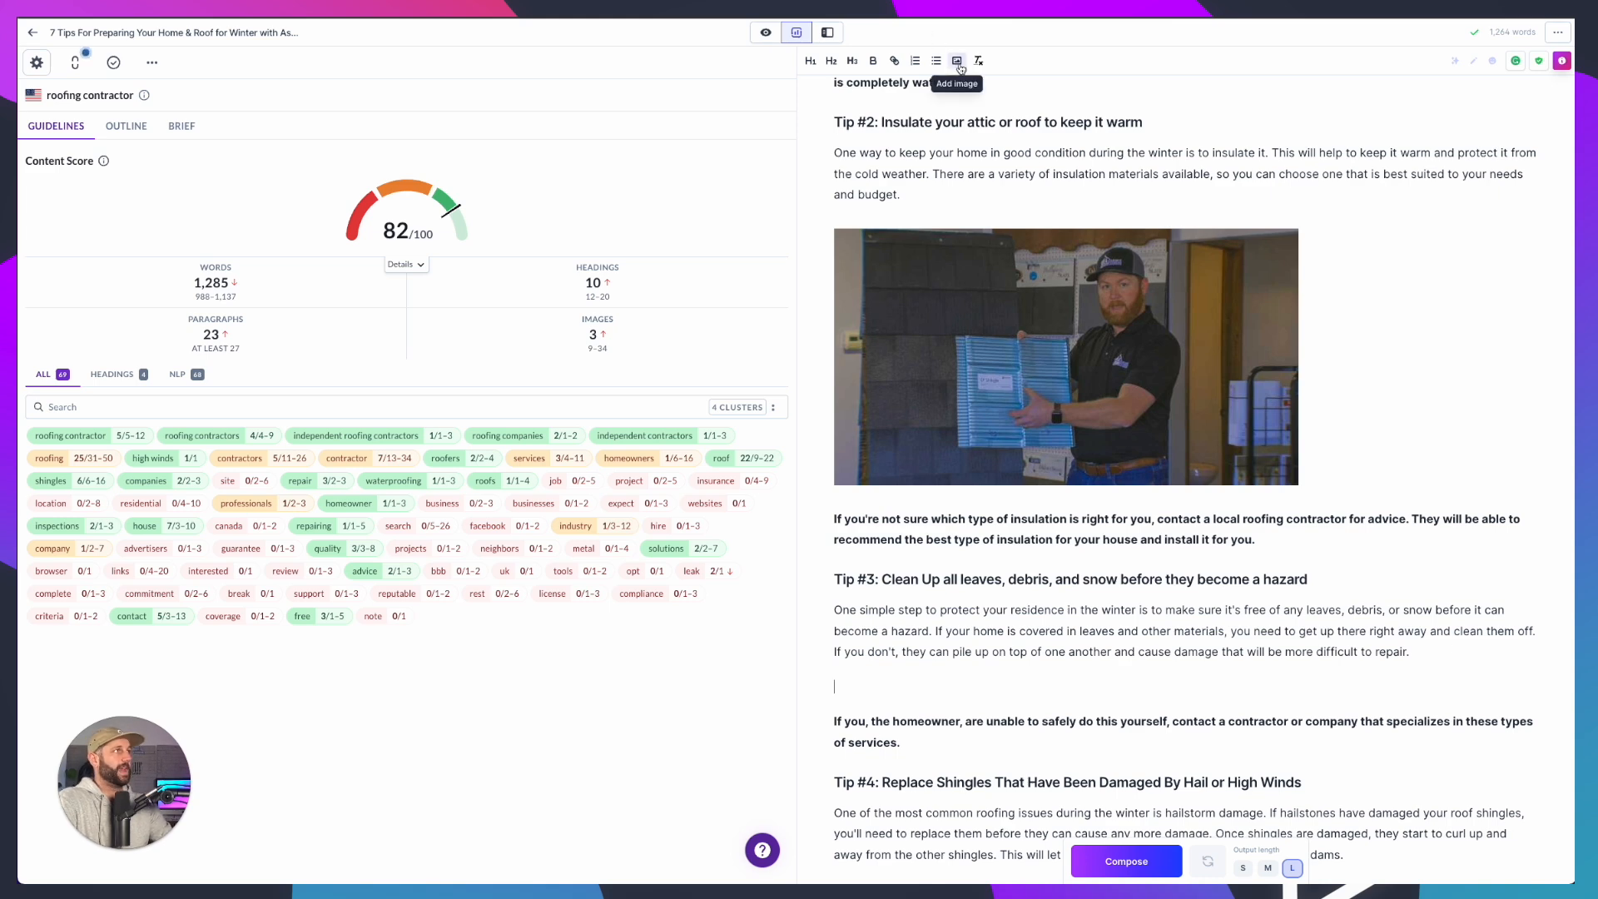
pyautogui.click(959, 67)
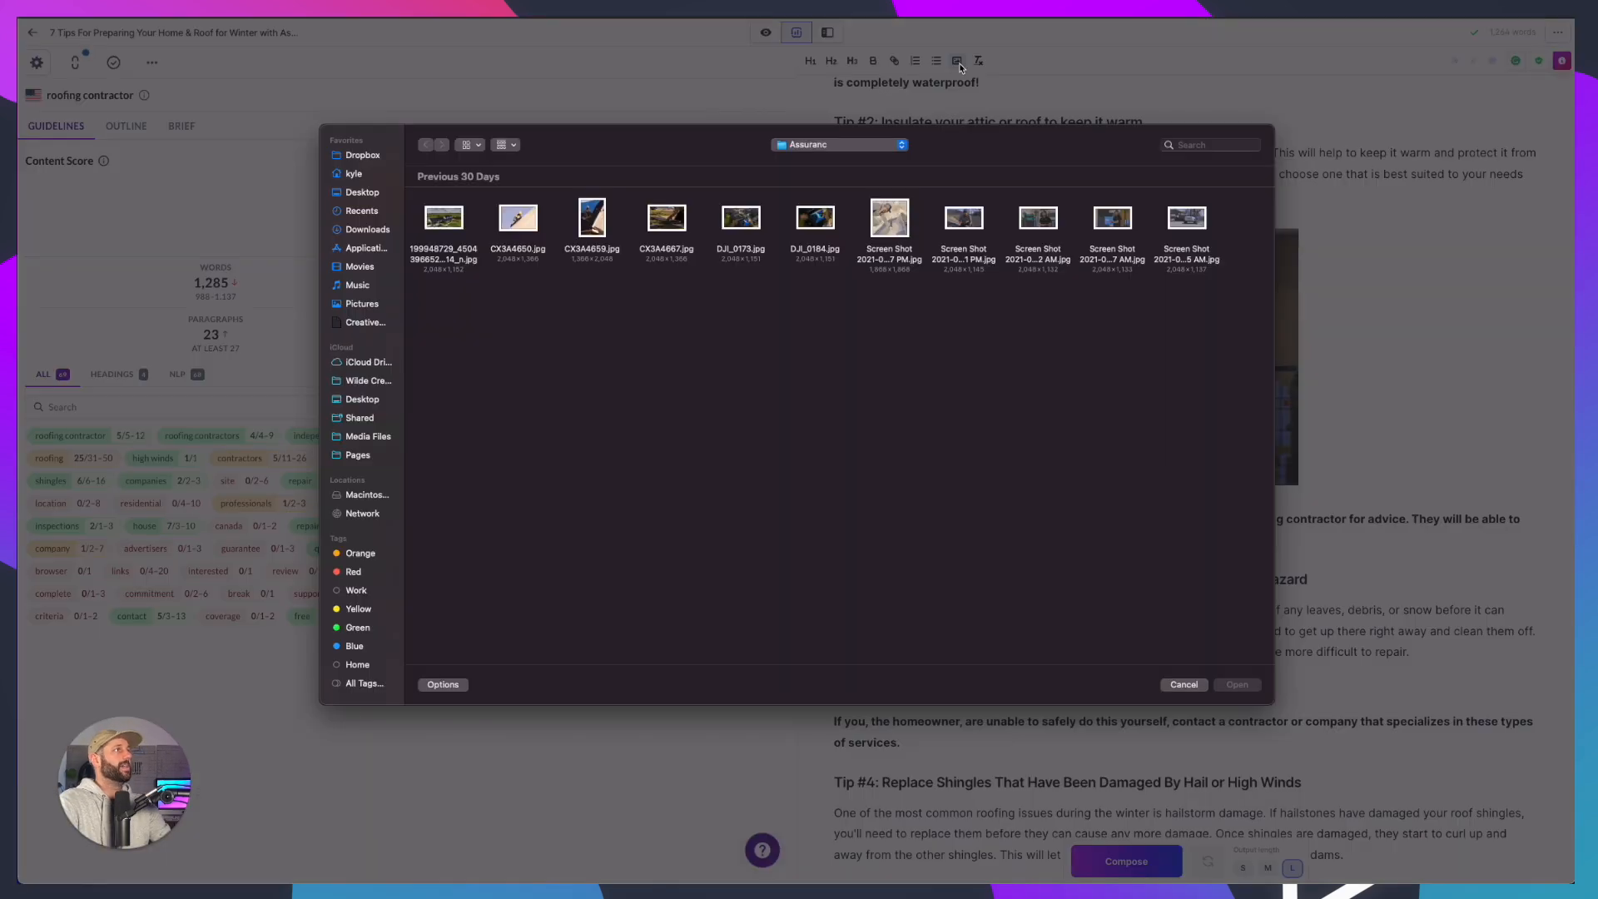
pyautogui.click(1042, 223)
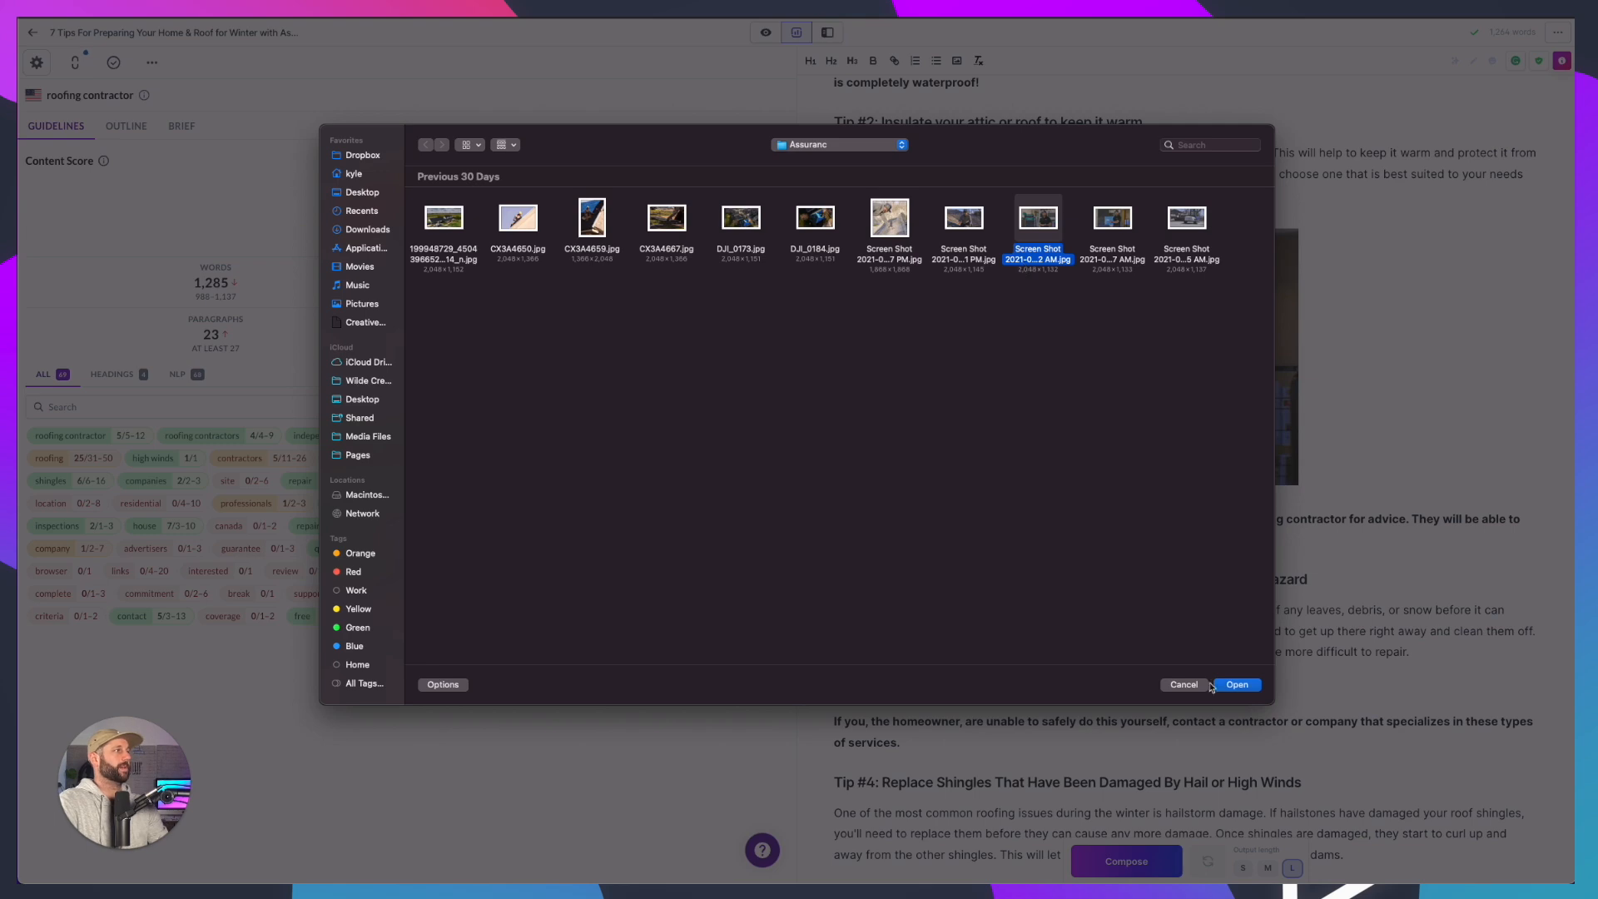
pyautogui.click(1237, 684)
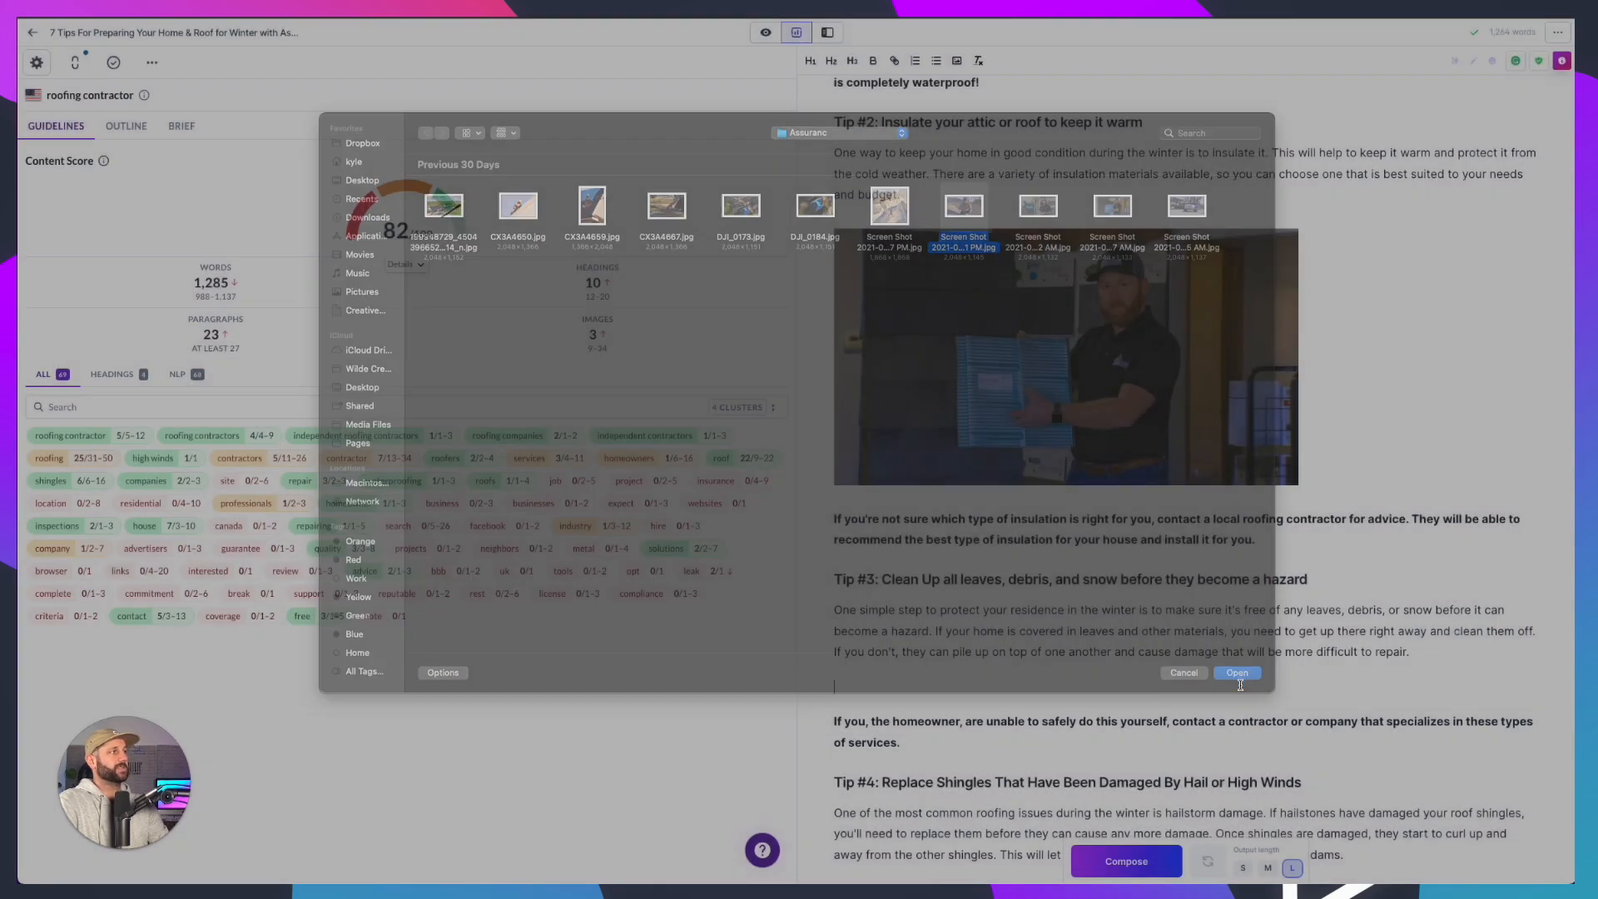
# Insert the CX3A4667.jpg photo on a new line below the first paragraph of Tip #4
pyautogui.scroll(-10, 1241, 685)
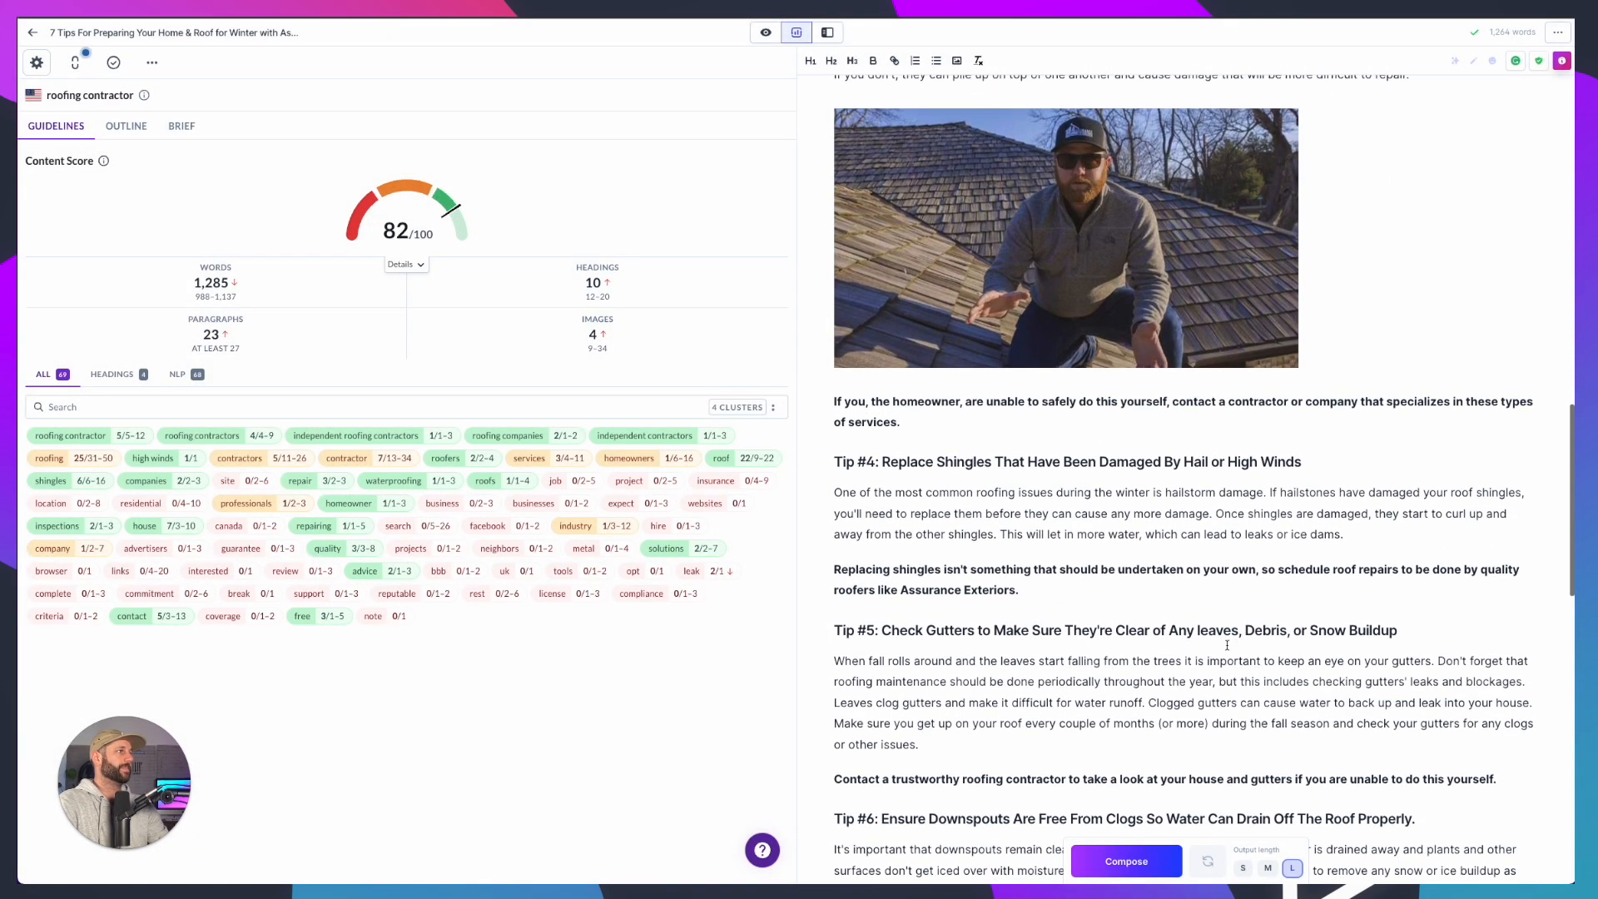
pyautogui.click(1351, 548)
pyautogui.press('Return')
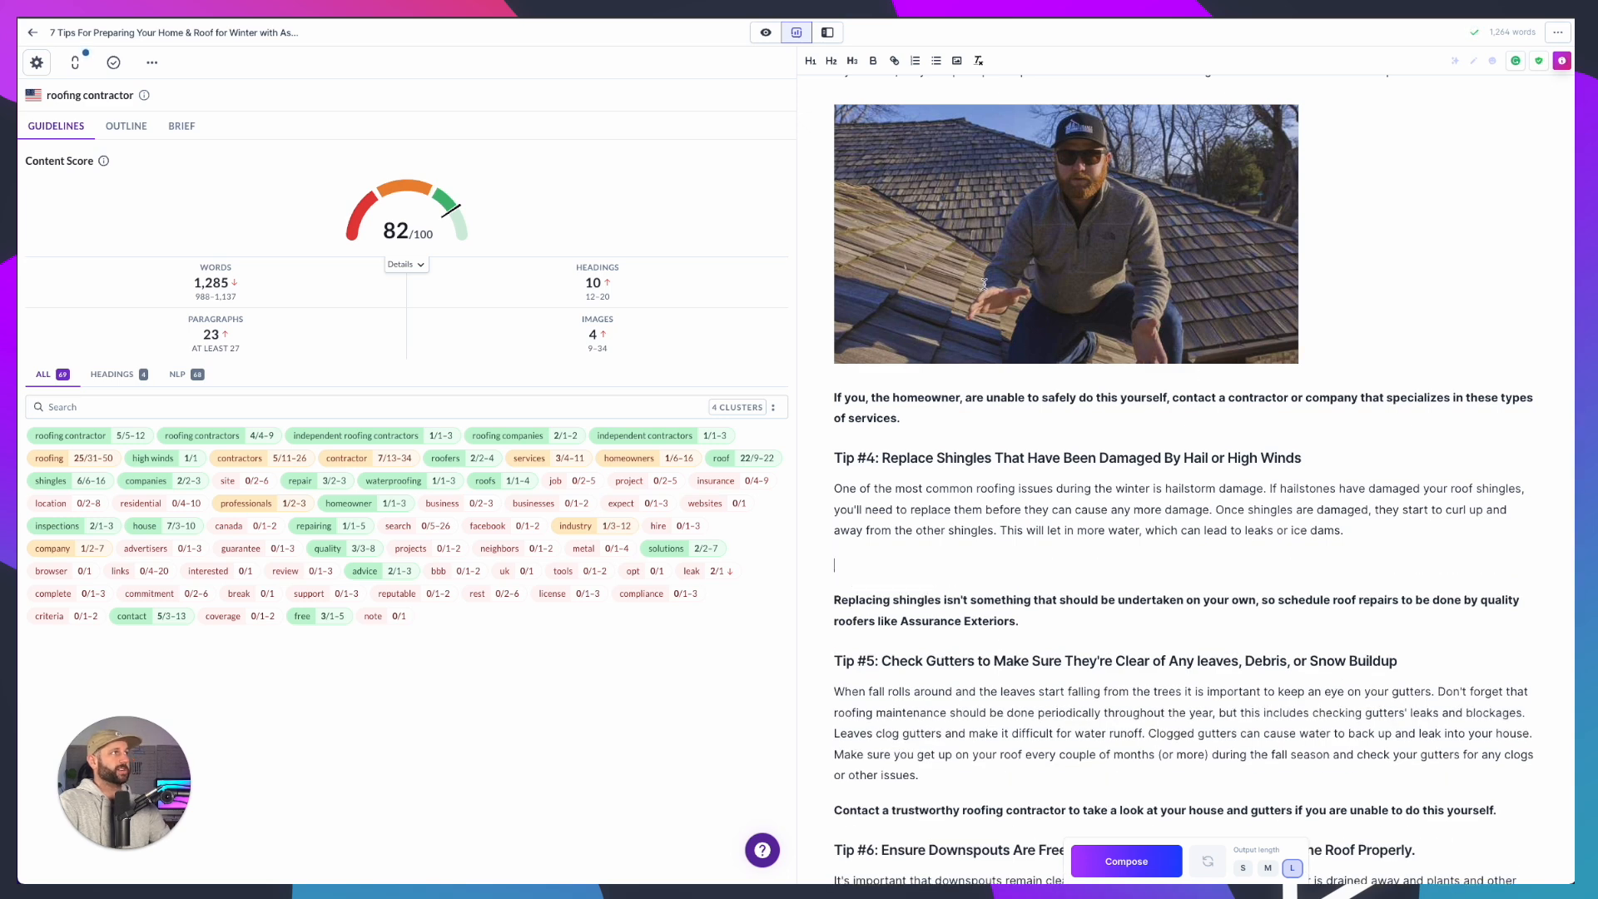
pyautogui.click(956, 61)
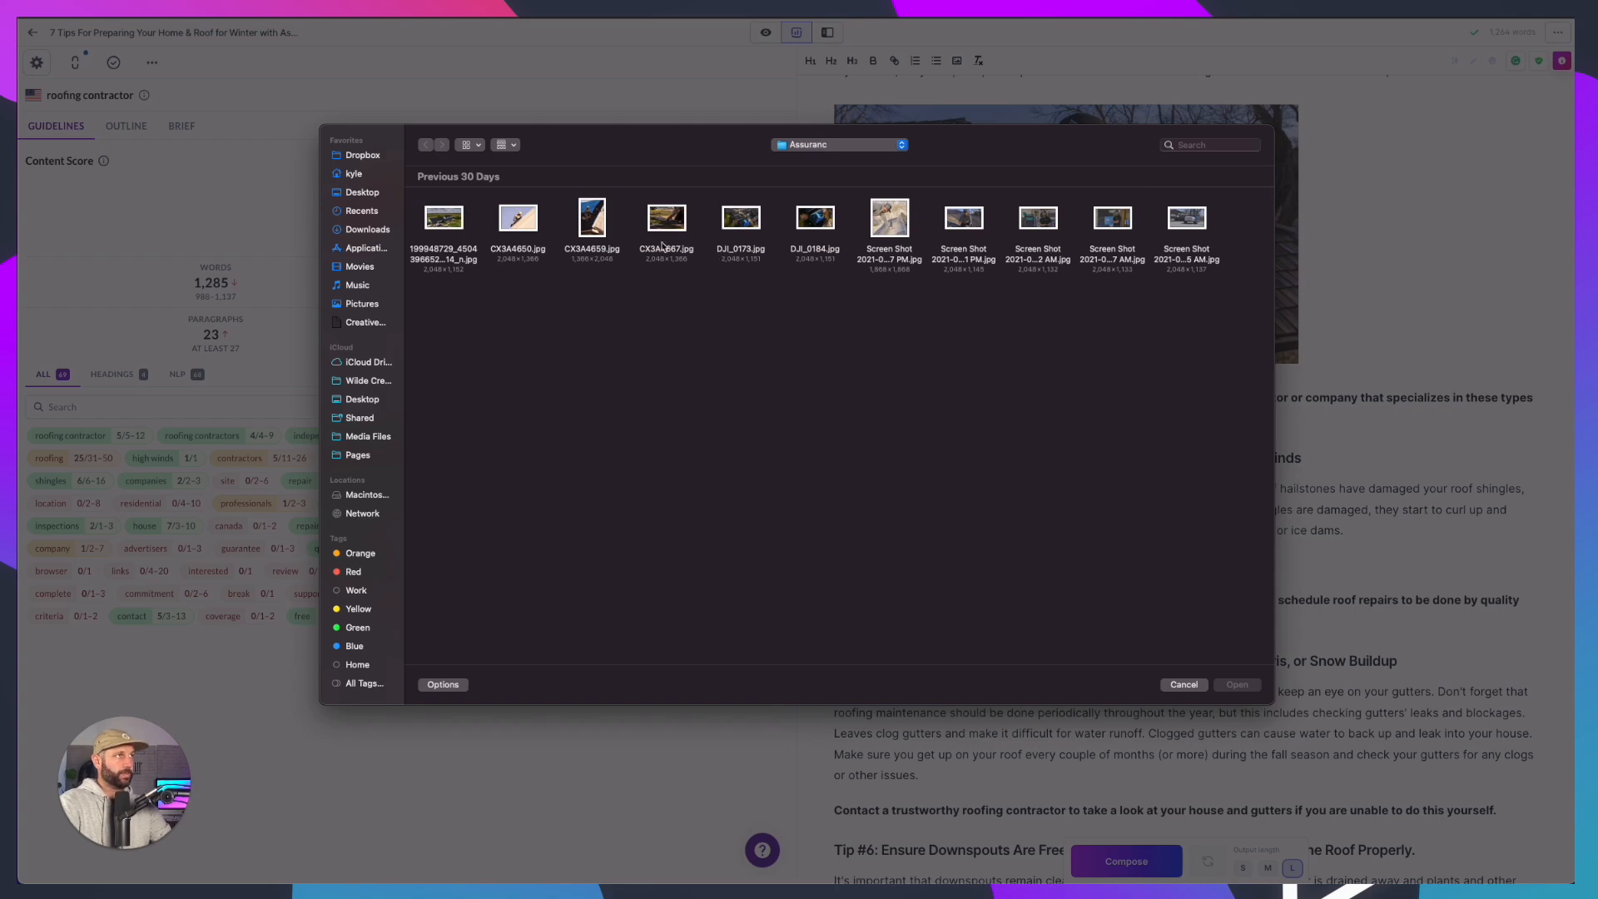
pyautogui.click(664, 223)
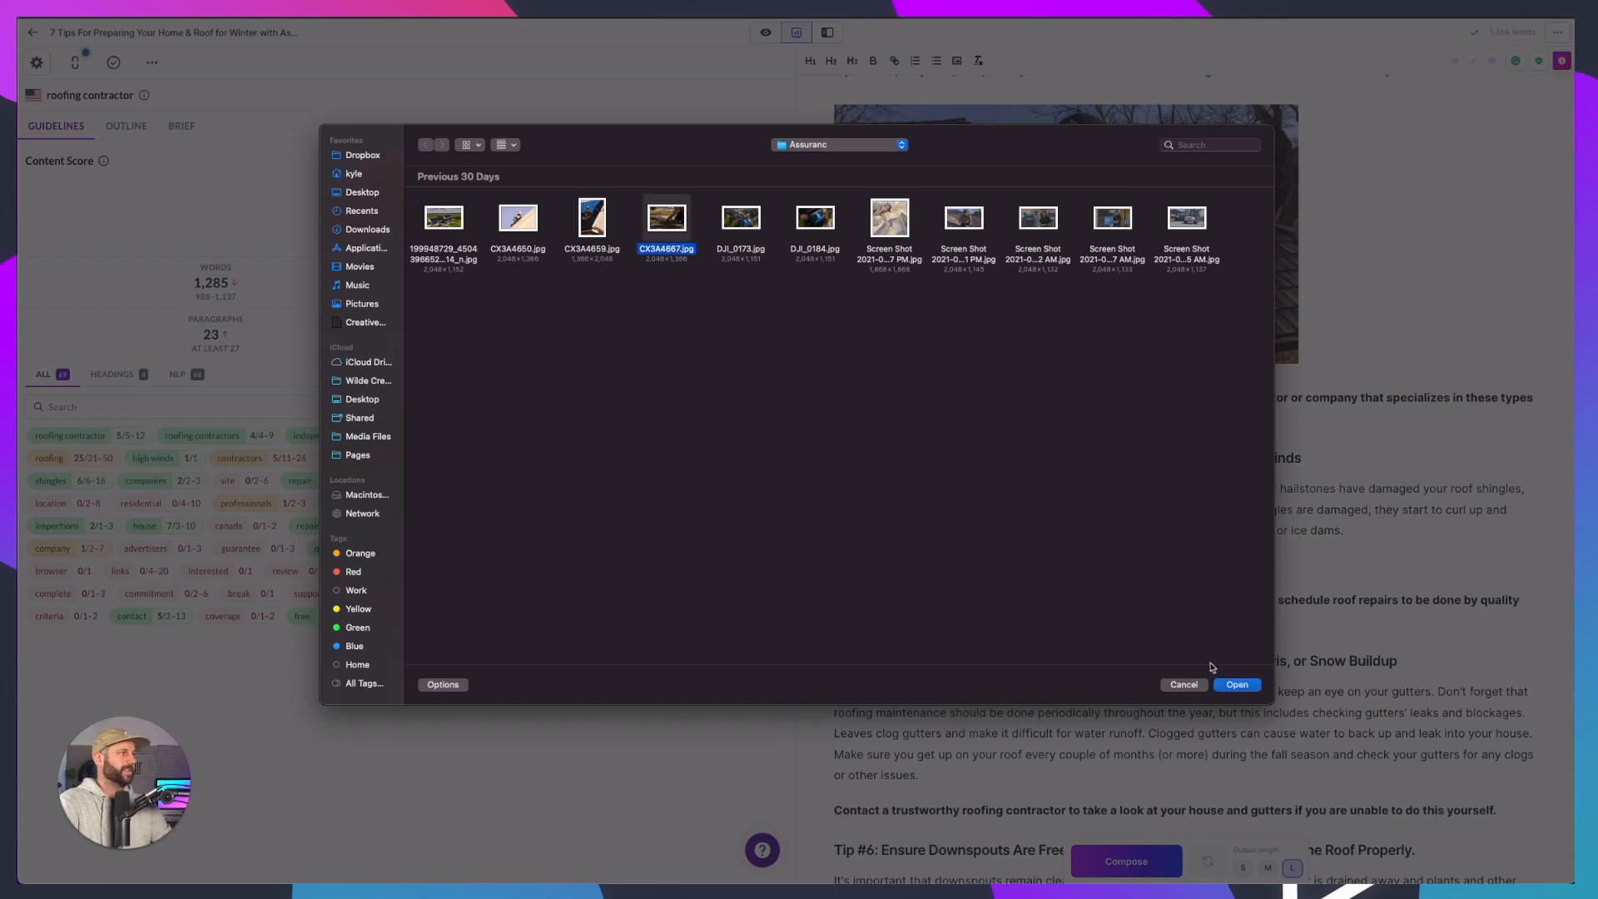
pyautogui.click(1237, 684)
pyautogui.scroll(-5, 1226, 564)
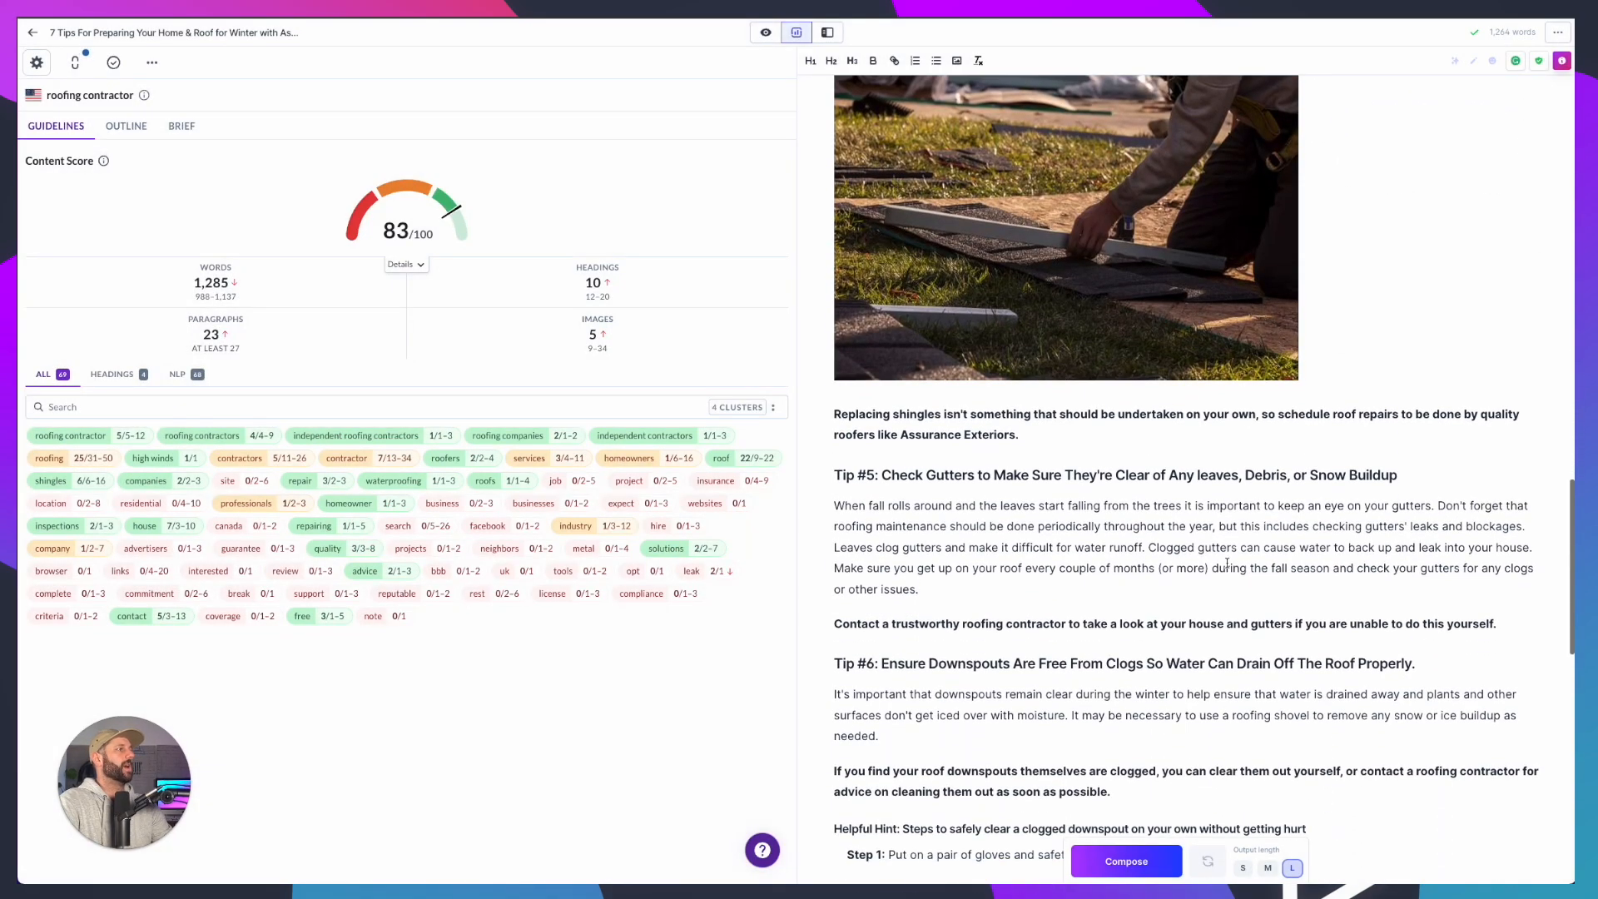
# Insert the CX3A4650.jpg photo on a new line below the first paragraph of Tip #5
pyautogui.press('Return')
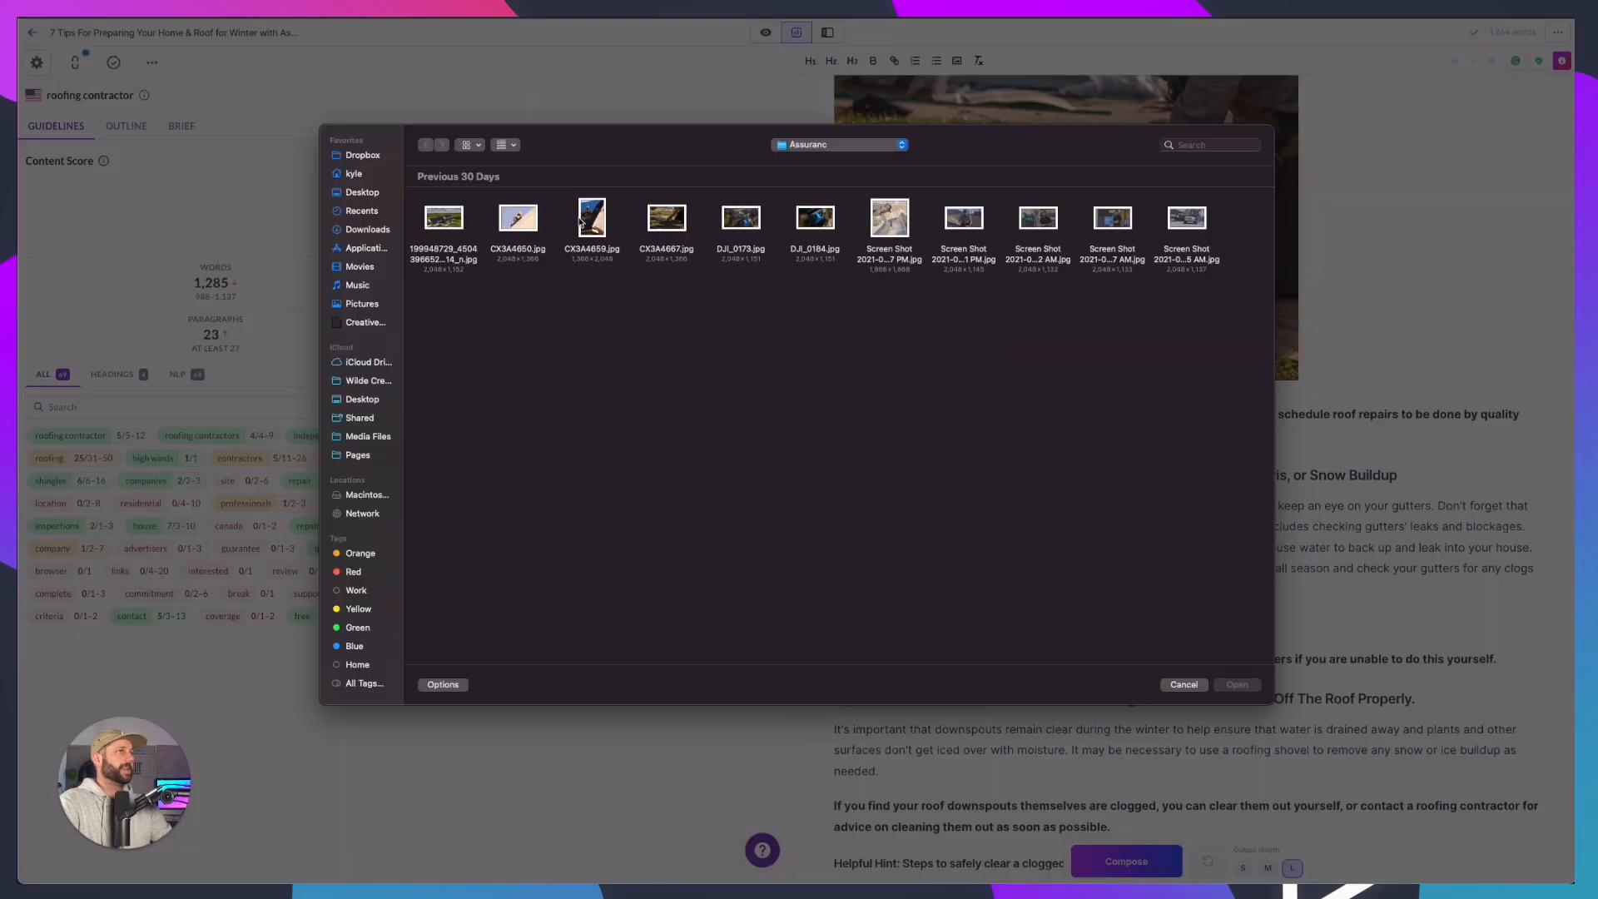
pyautogui.click(517, 218)
pyautogui.click(1237, 683)
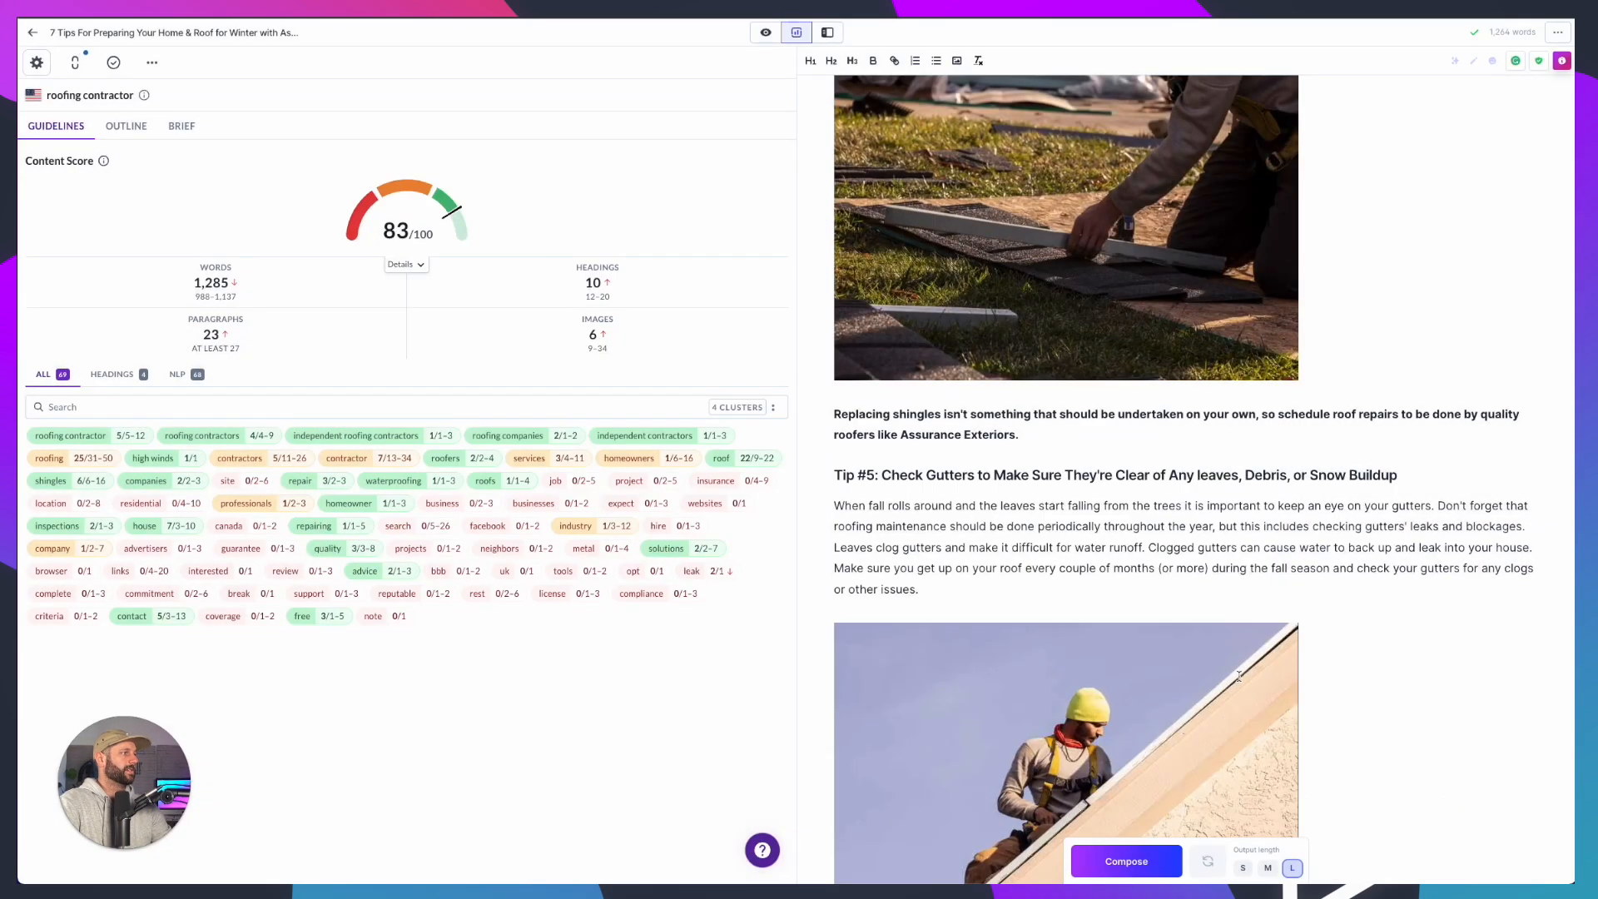
# Insert the CX3A4659.jpg photo on a new line below the first paragraph of Tip #6
pyautogui.scroll(-7, 1238, 679)
pyautogui.click(946, 527)
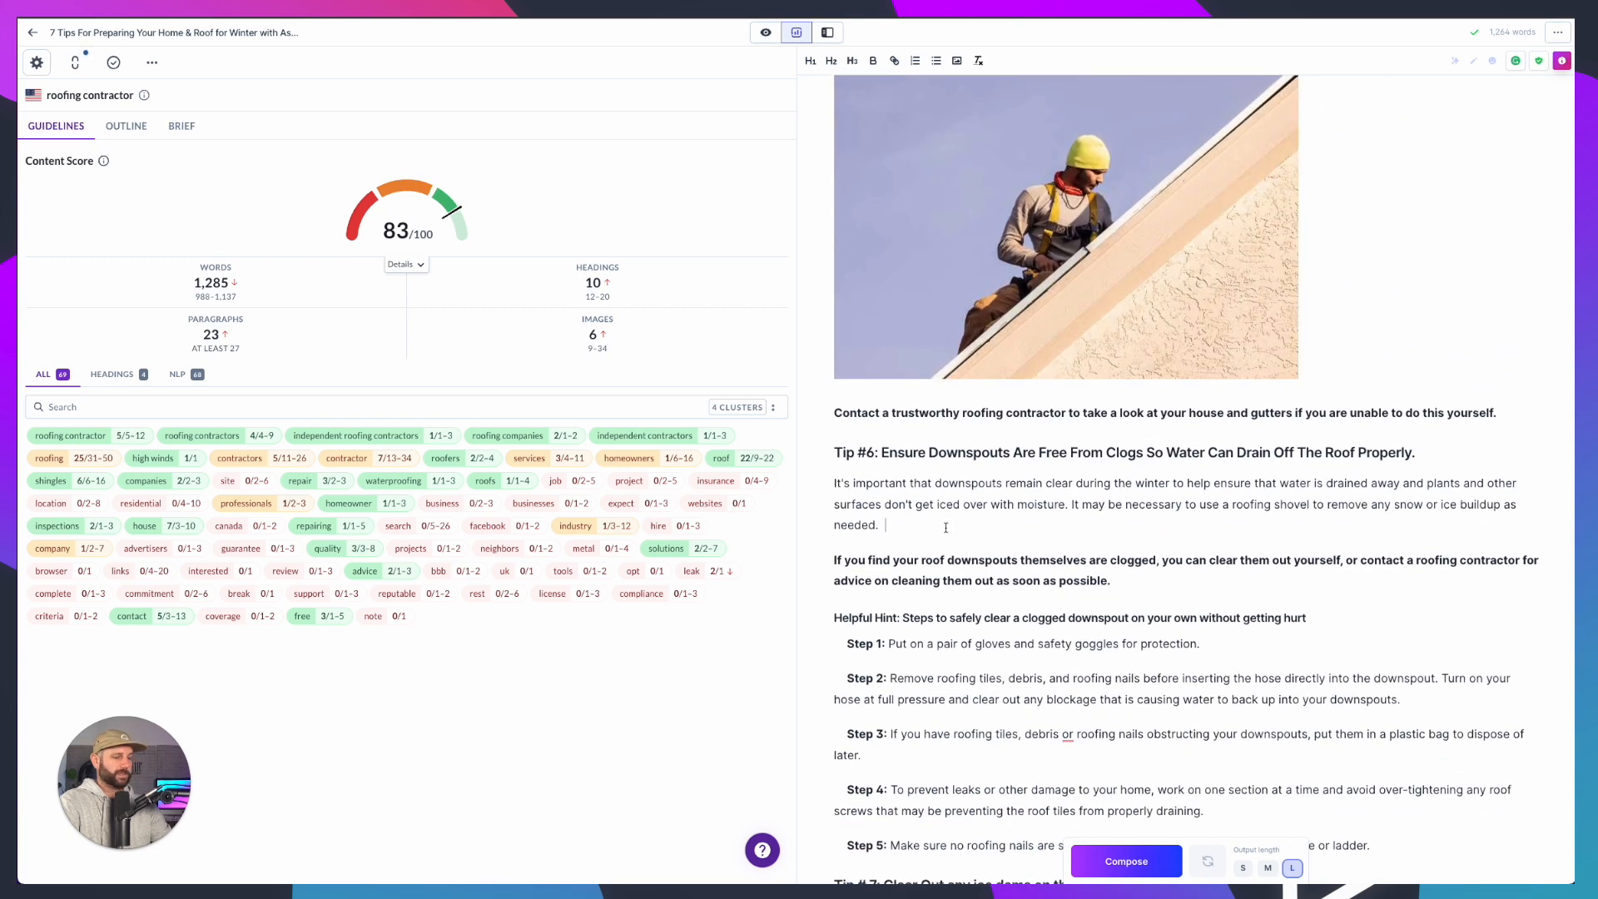
pyautogui.press('Return')
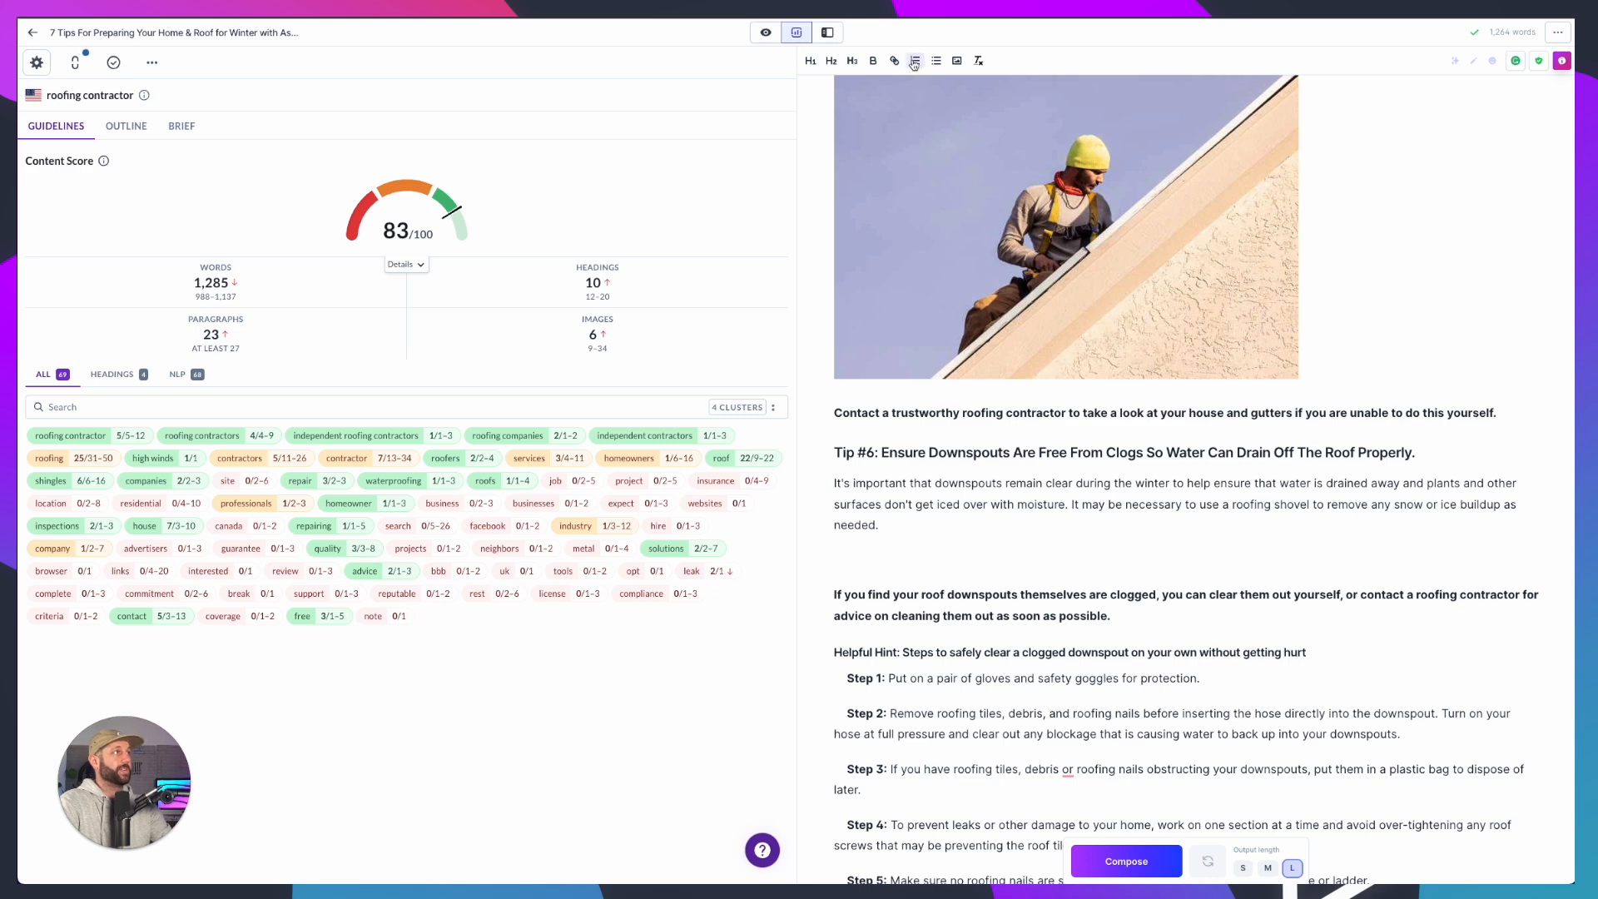
pyautogui.click(955, 60)
pyautogui.click(585, 222)
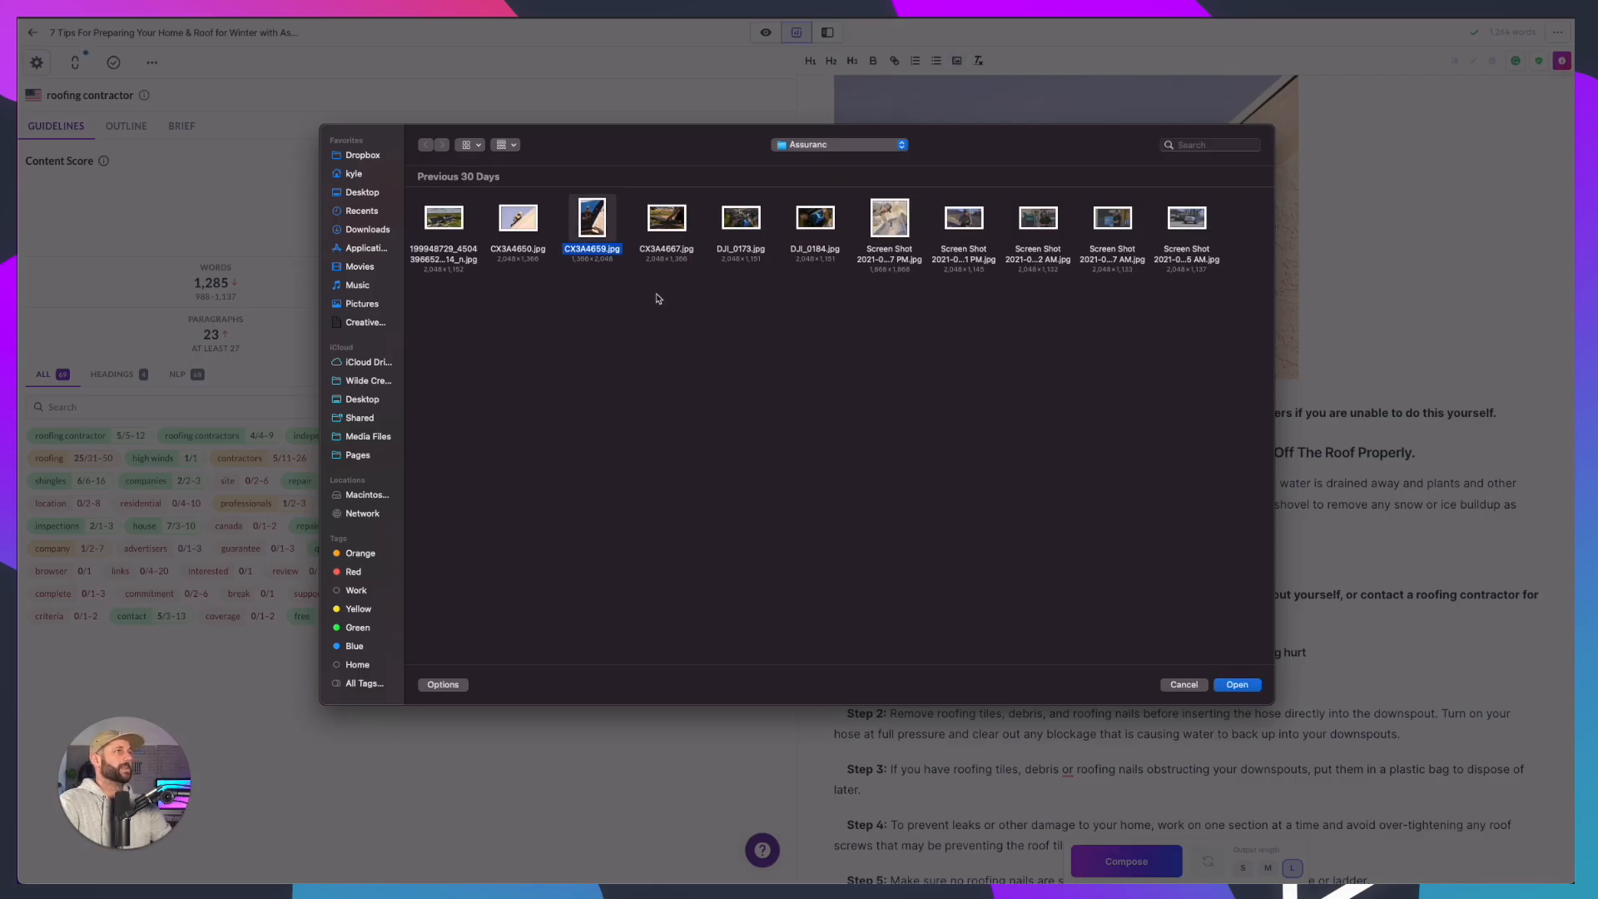
pyautogui.click(1237, 684)
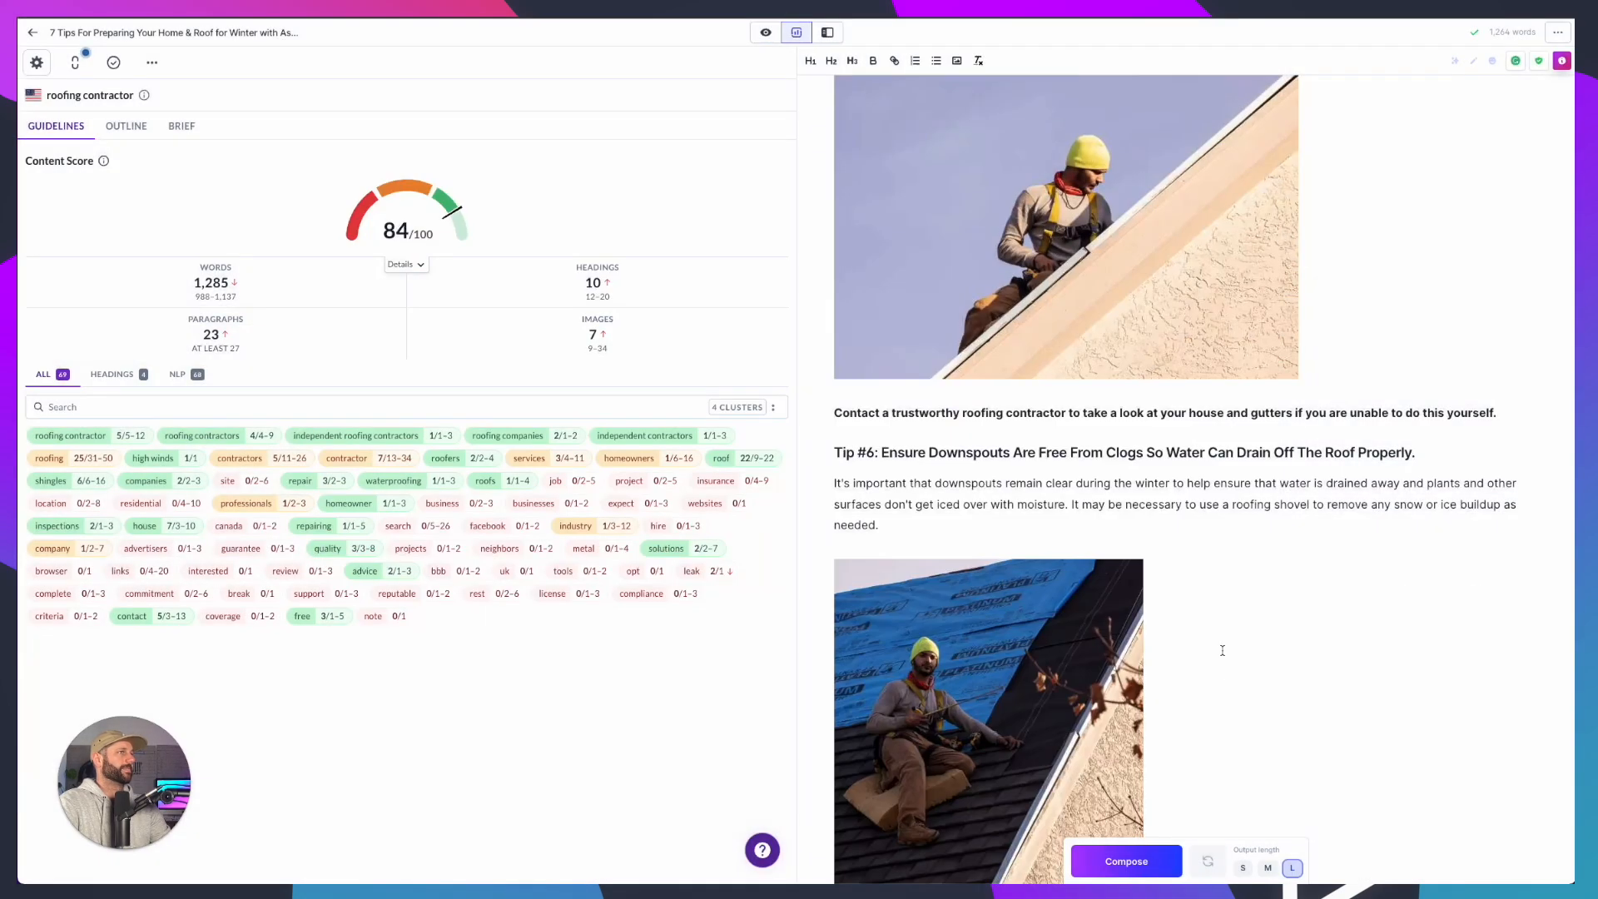
# Insert the "Screen Shot 2021-0...7 PM.jpg" photo on a new line below Step 5, just before the Tip #7 heading
pyautogui.scroll(-12, 1223, 649)
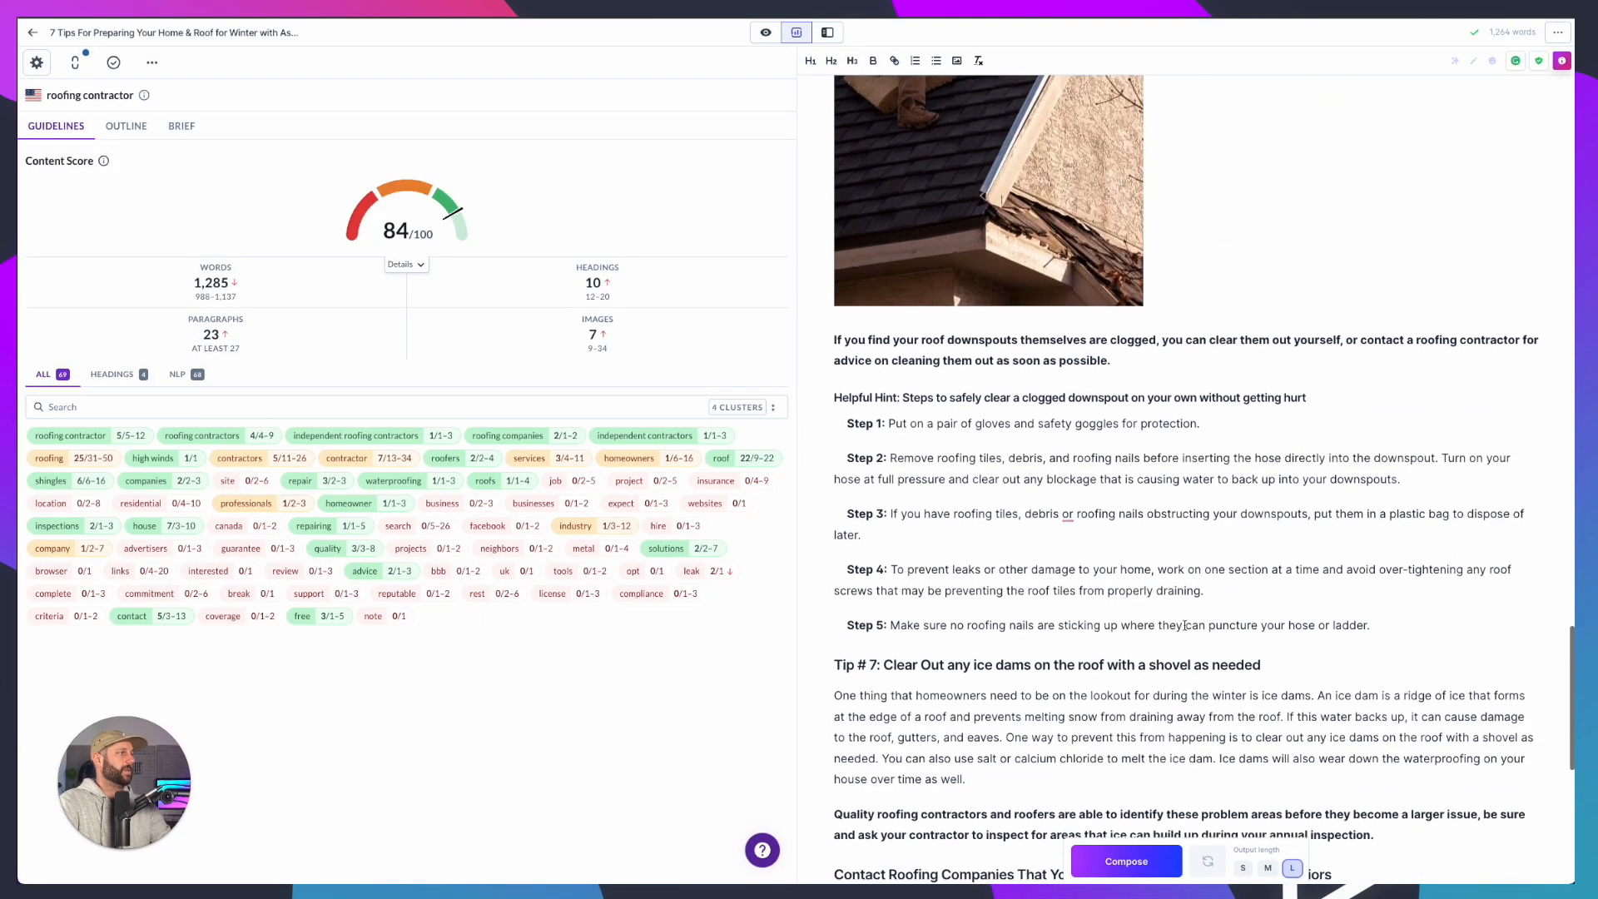
pyautogui.press('Return')
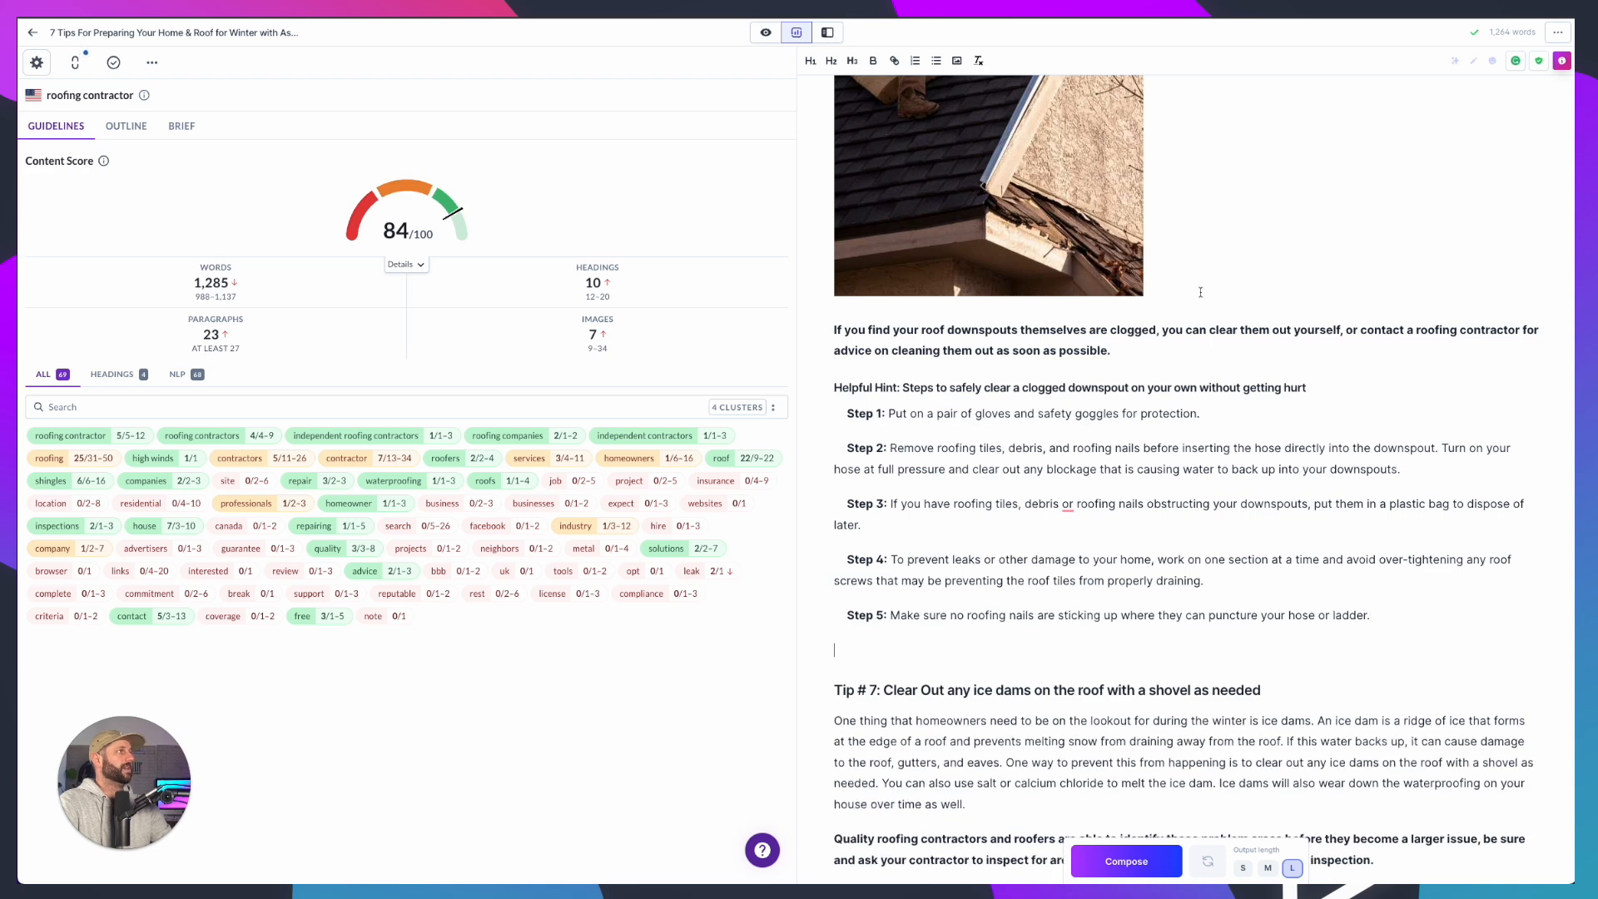
pyautogui.click(956, 61)
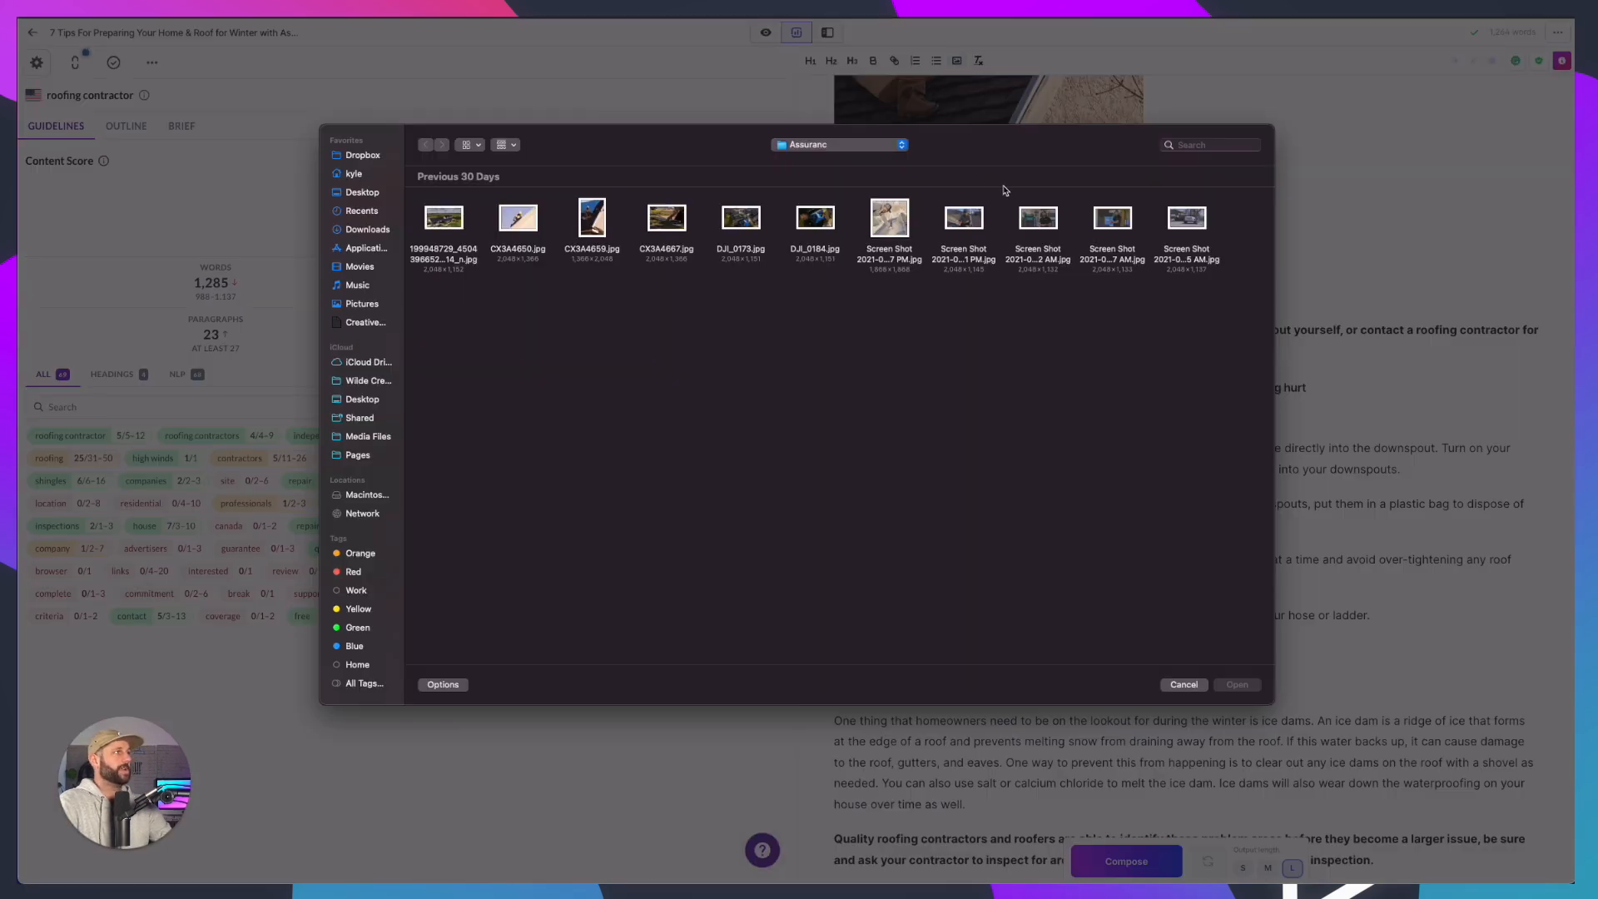
pyautogui.click(888, 218)
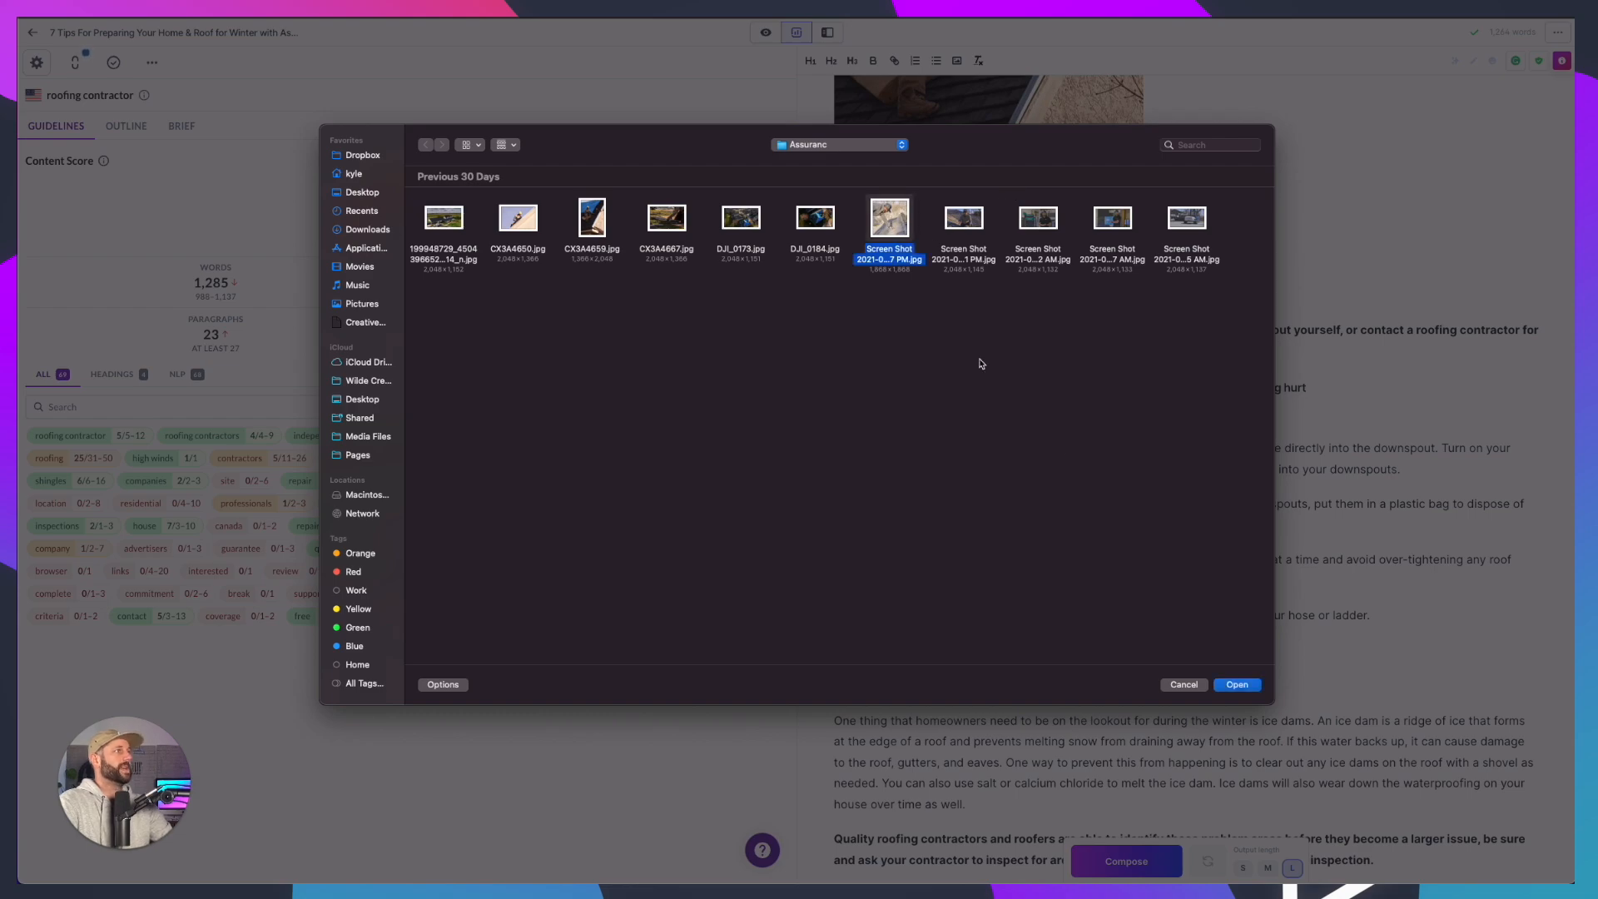
pyautogui.click(1235, 685)
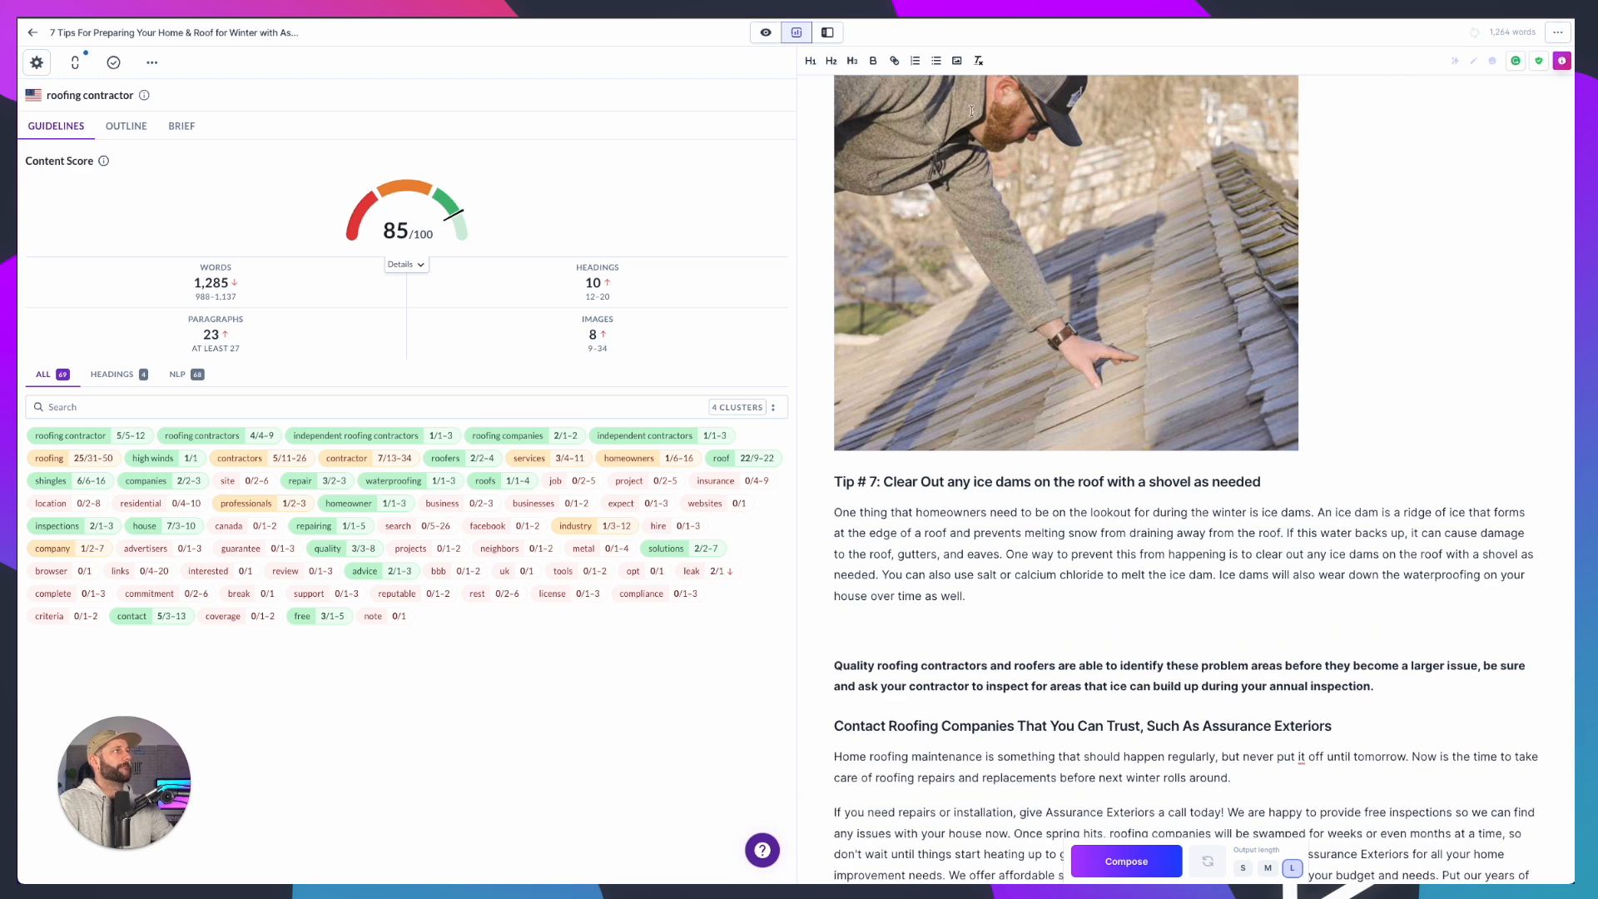
# Insert the DJI_0173.jpg photo on the empty line below the first paragraph of Tip #7
pyautogui.click(958, 62)
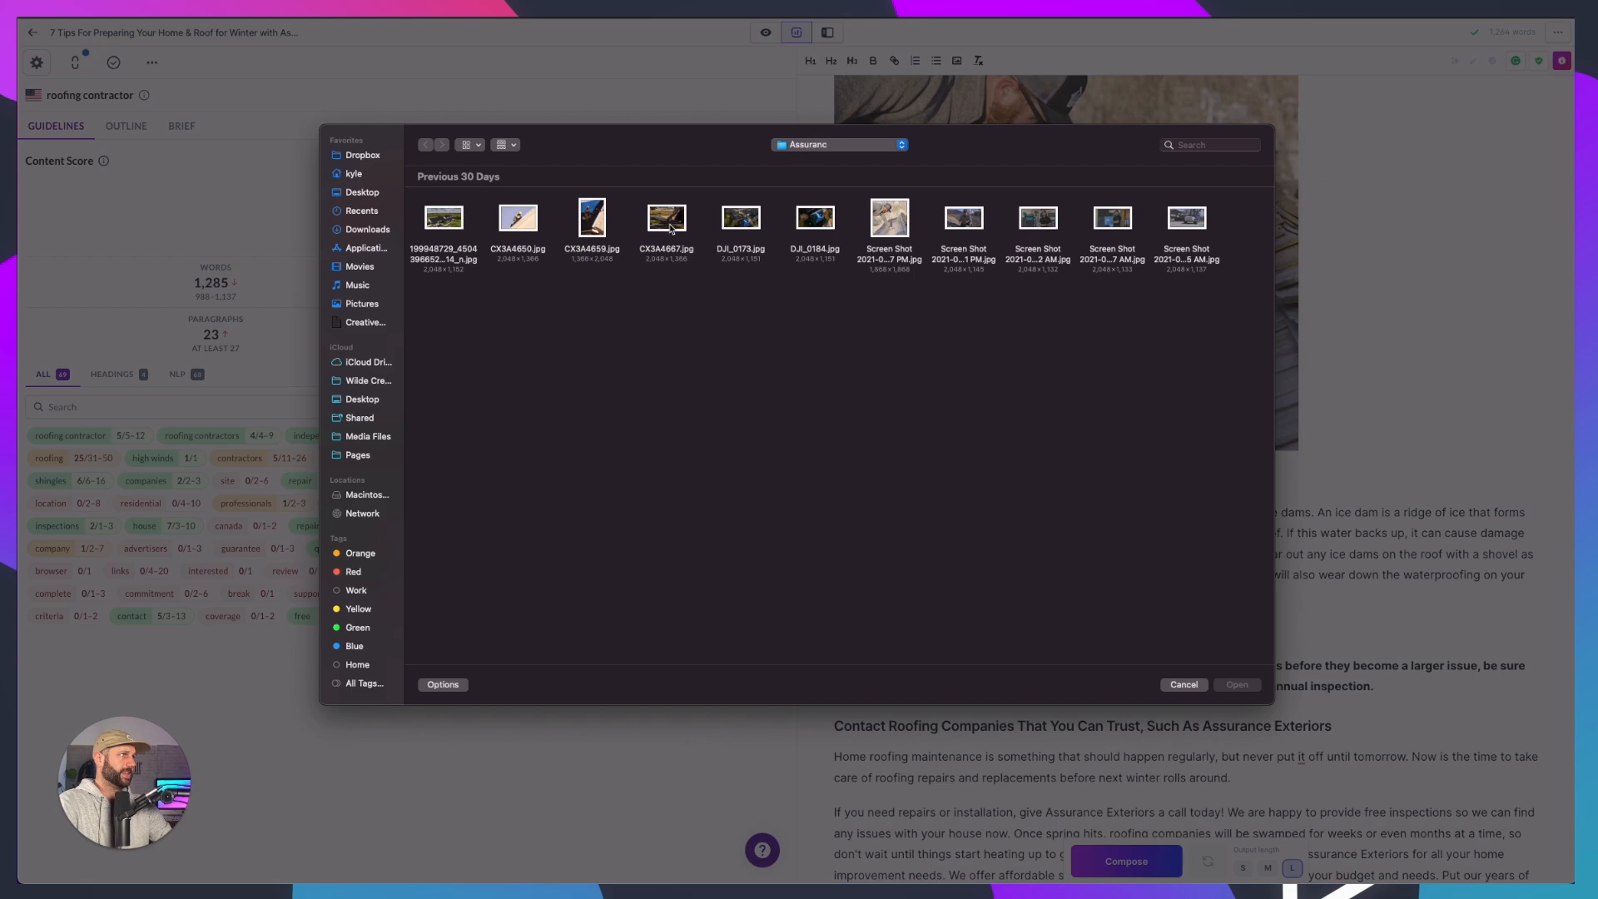
pyautogui.click(741, 218)
pyautogui.click(1245, 686)
# Insert the "Screen Shot 2021-0...2 AM.jpg" photo on the empty line above the "About Assurance Exteriors" heading
pyautogui.scroll(-6, 1245, 684)
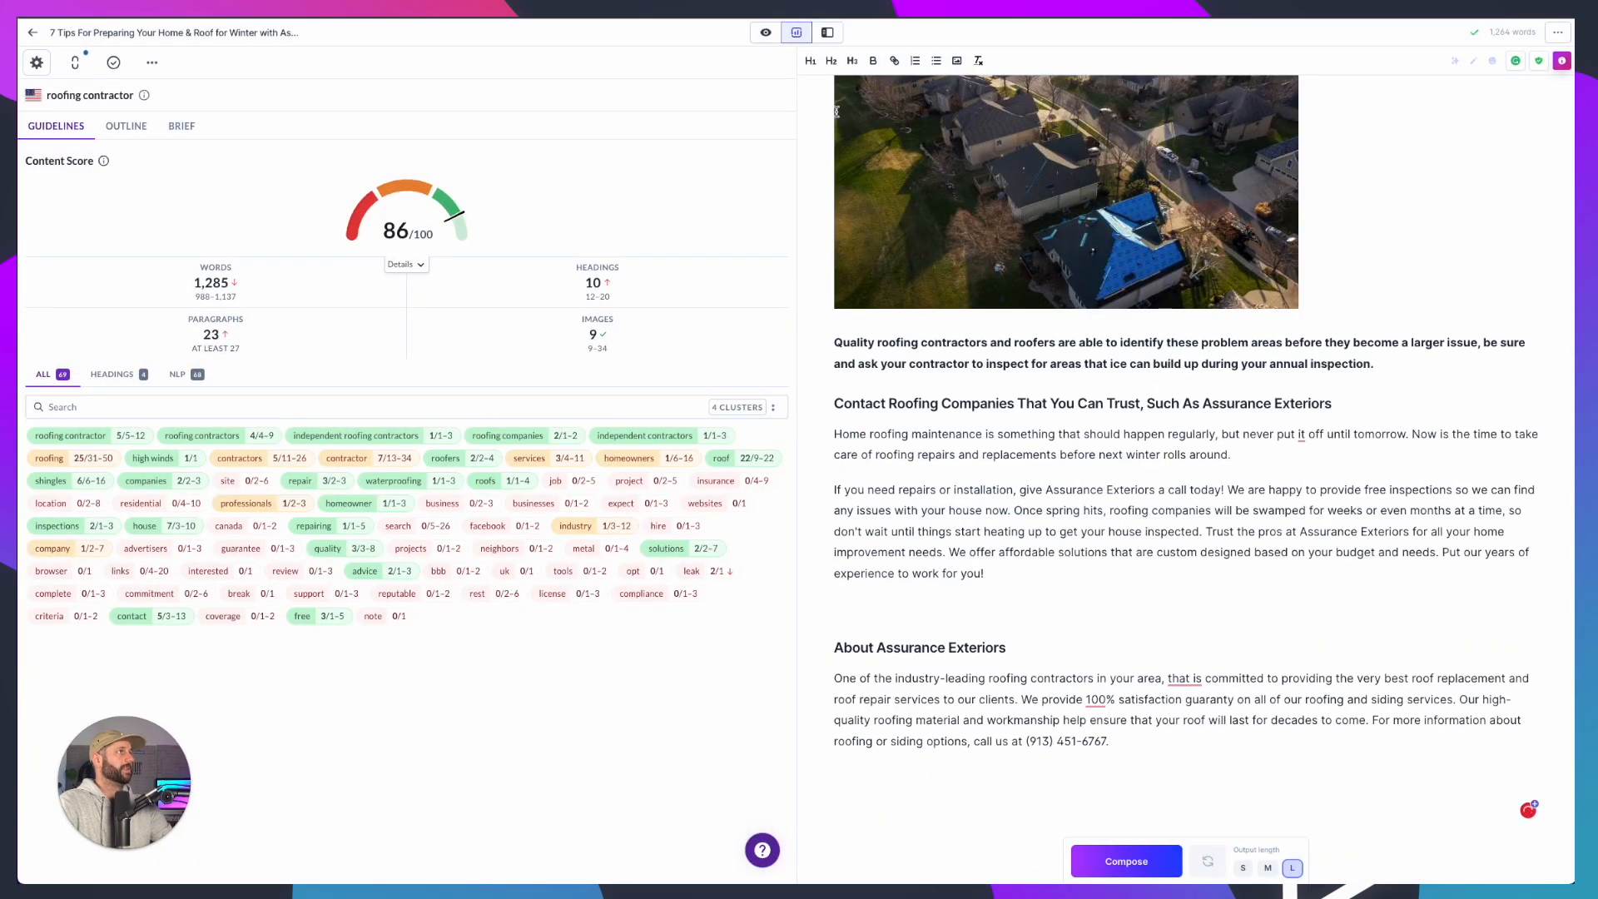
pyautogui.click(957, 62)
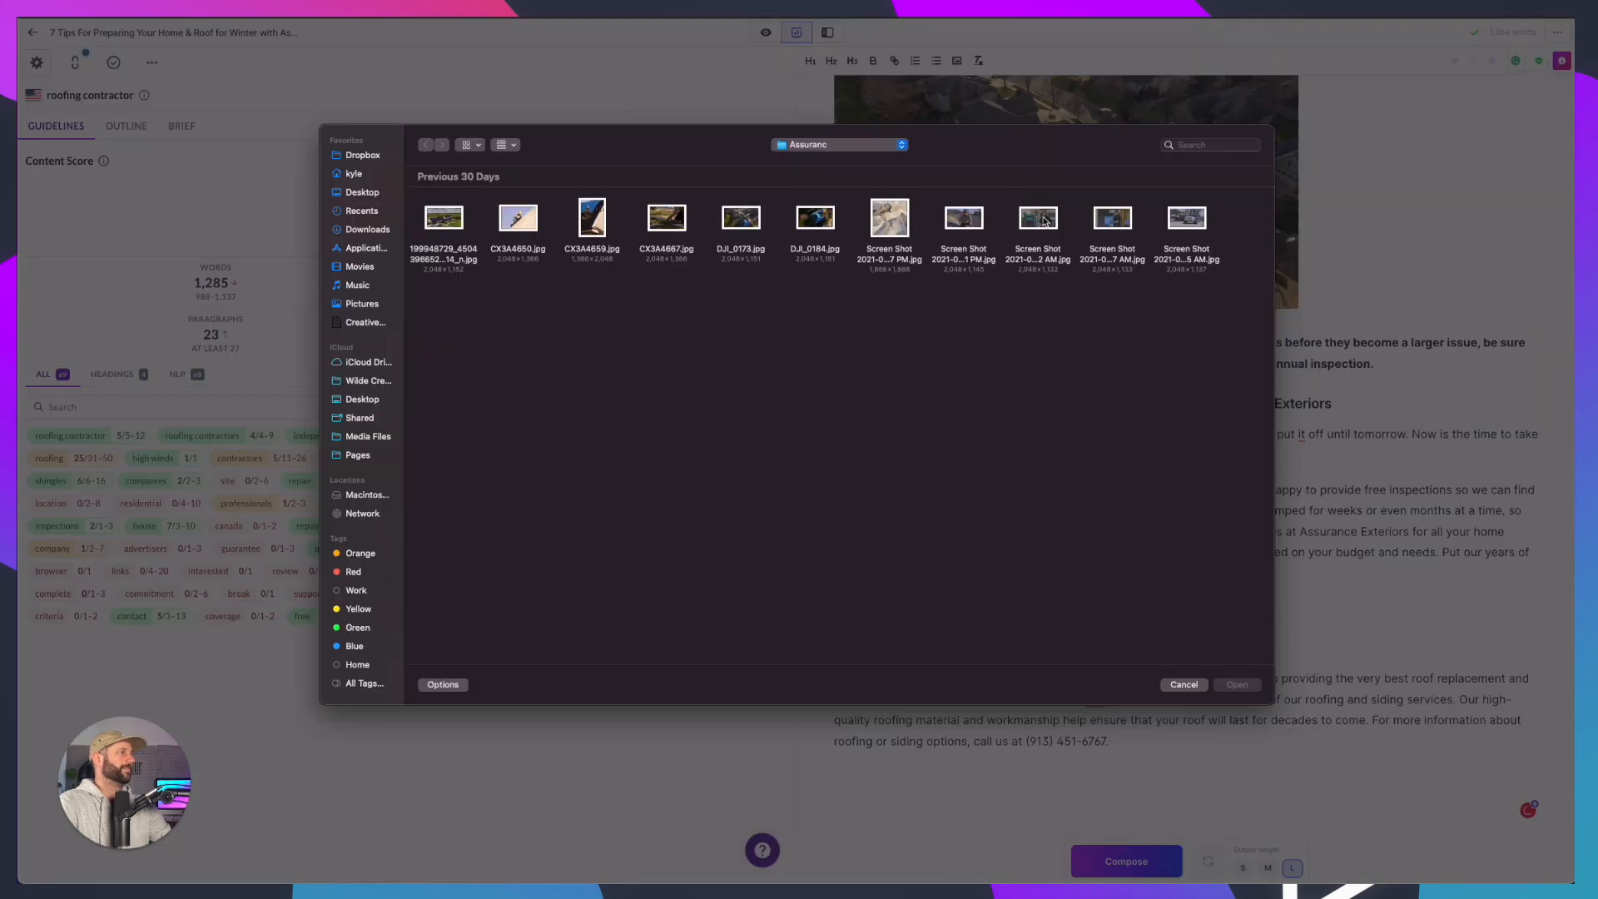
pyautogui.click(1040, 219)
pyautogui.click(1236, 685)
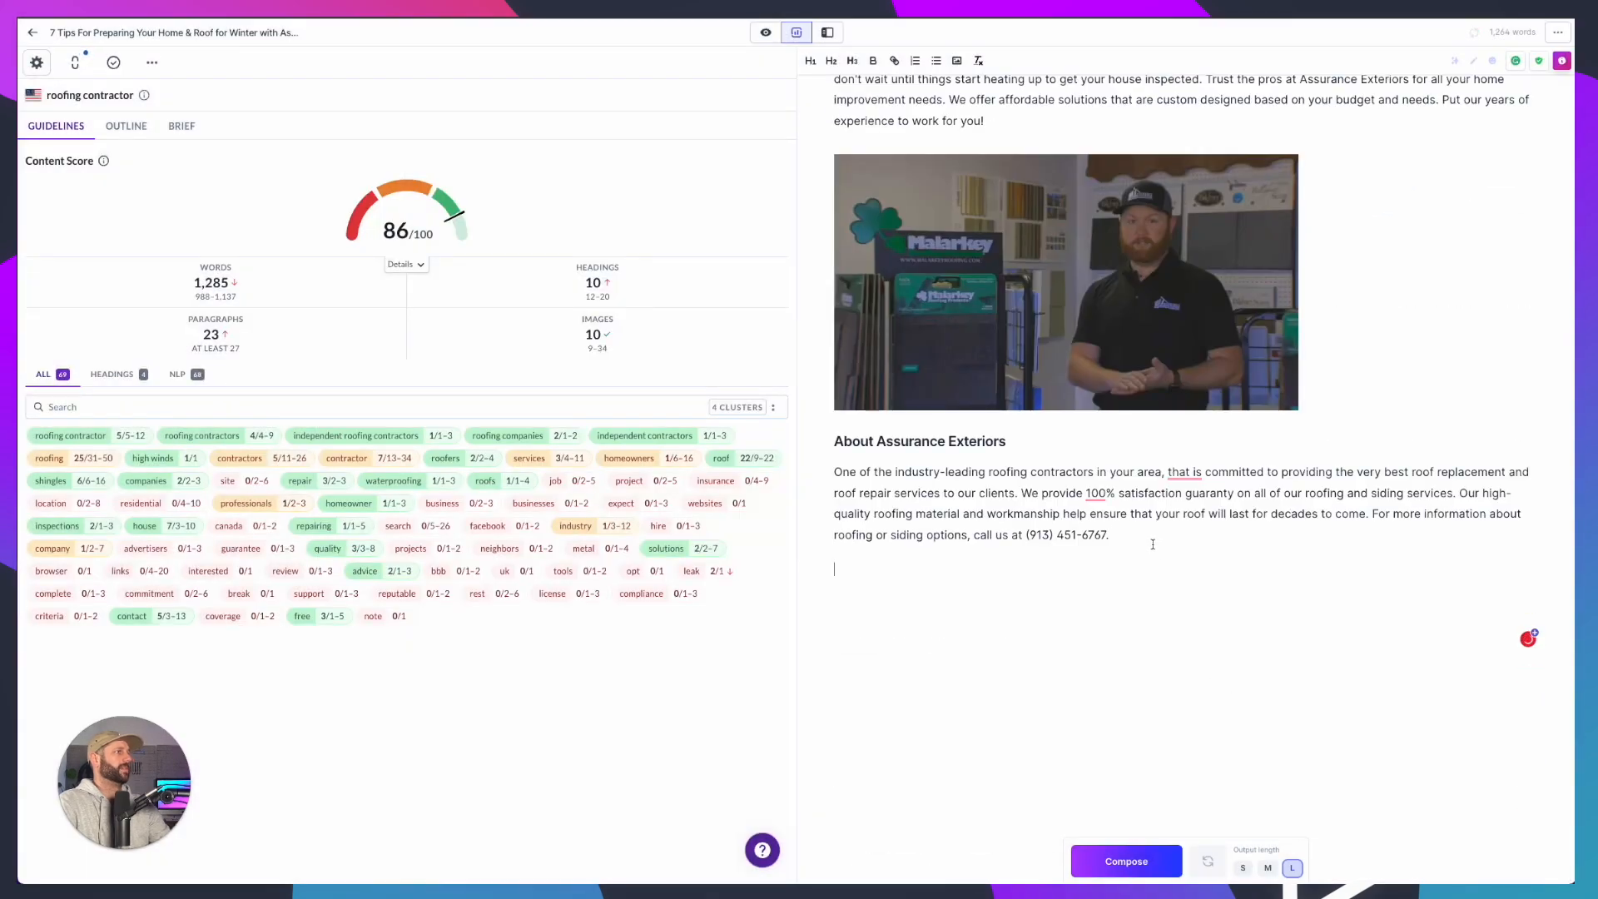
# Insert the DJI_0184.jpg photo on the empty line below the "About Assurance Exteriors" paragraph
pyautogui.click(956, 61)
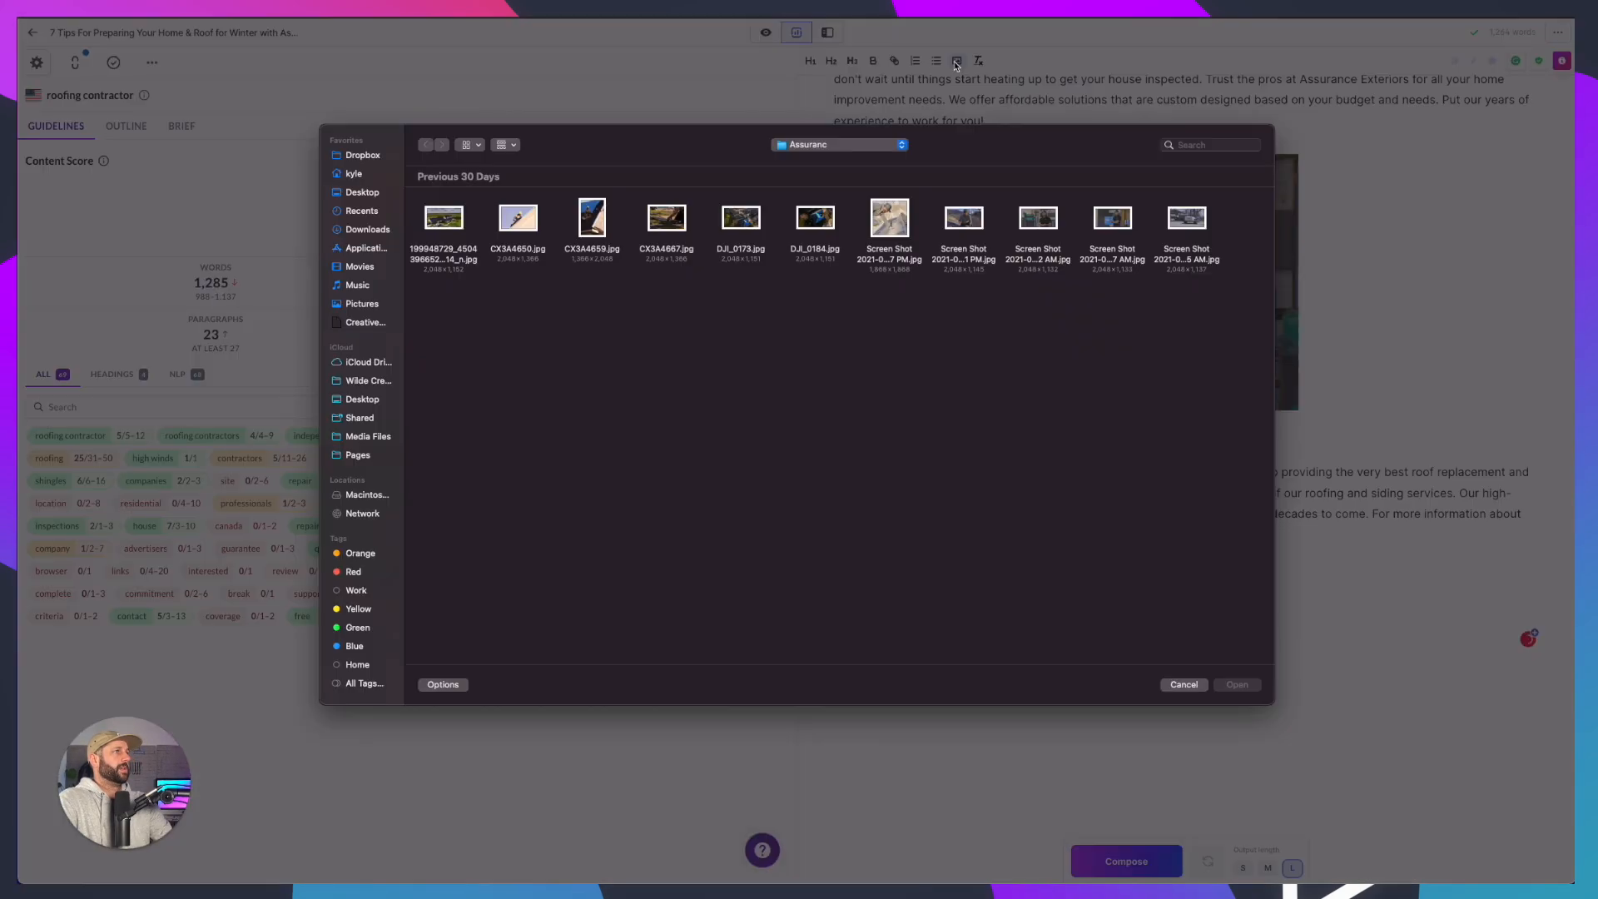
pyautogui.click(811, 218)
pyautogui.click(1238, 684)
pyautogui.scroll(20, 1251, 649)
pyautogui.scroll(11, 1299, 640)
pyautogui.scroll(-12, 1299, 639)
pyautogui.scroll(12, 1299, 639)
pyautogui.scroll(-2, 1299, 639)
pyautogui.scroll(4, 1301, 639)
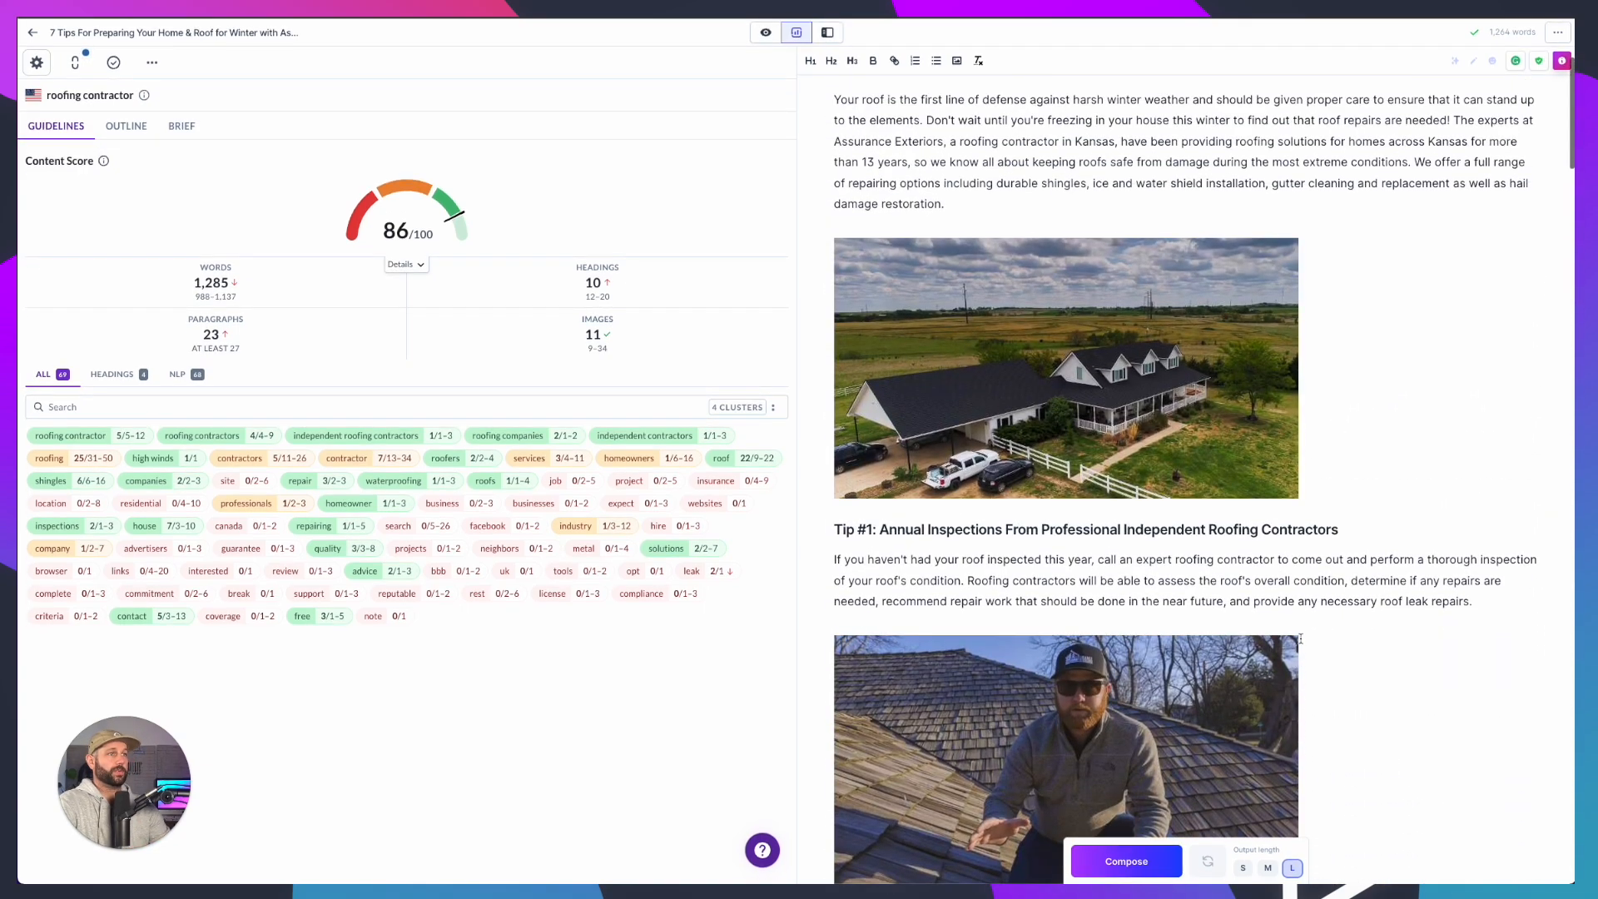
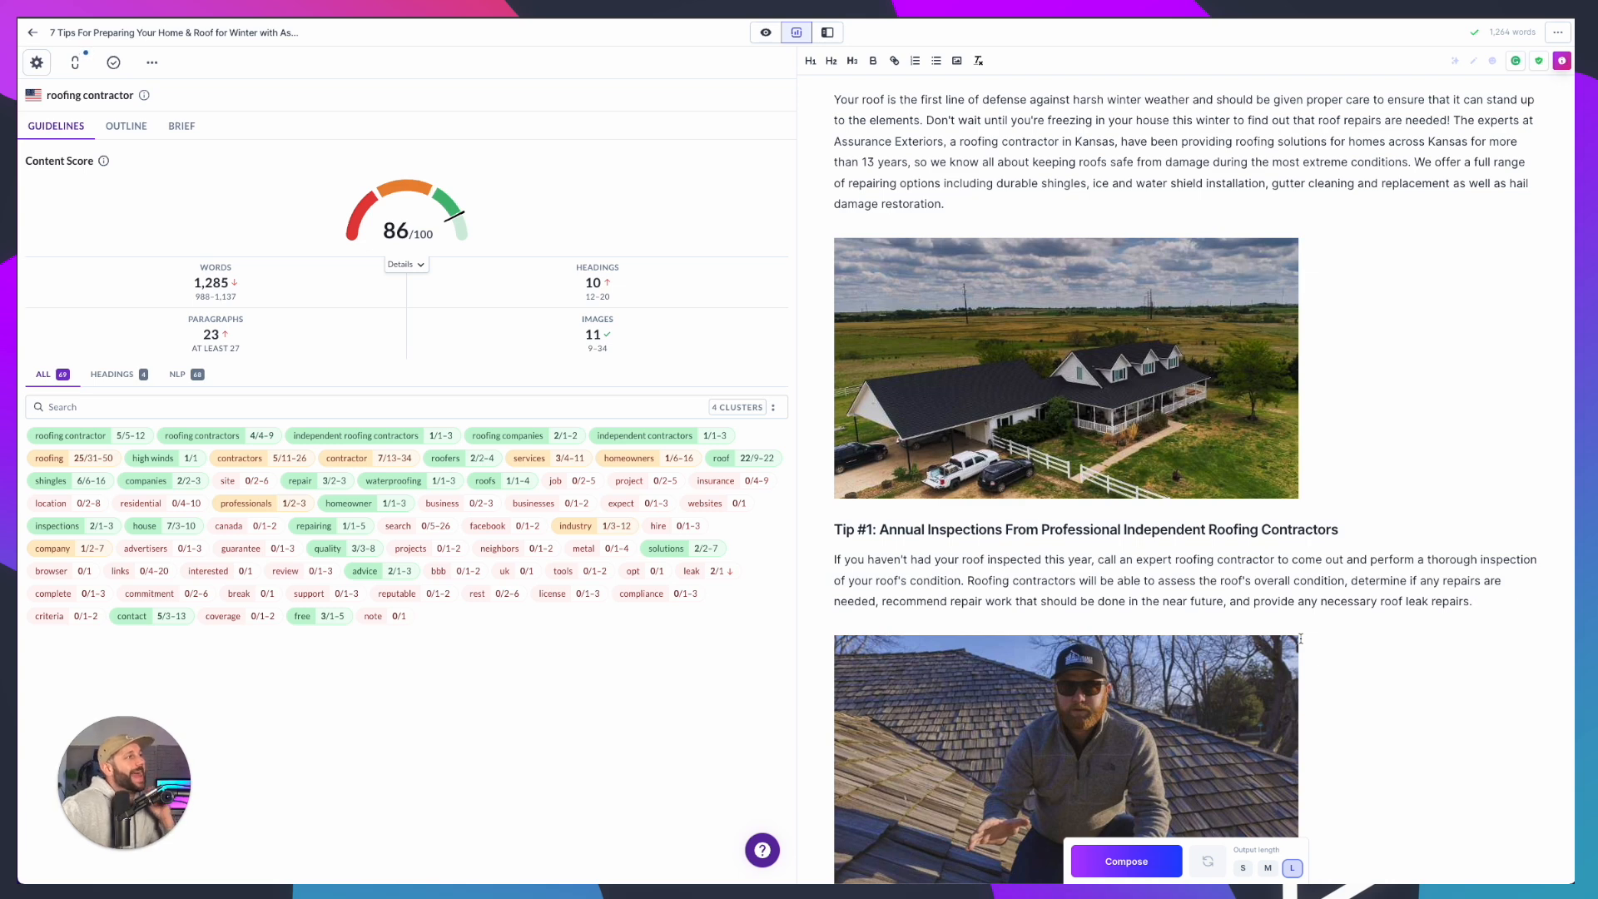
pyautogui.click(949, 225)
pyautogui.click(966, 204)
pyautogui.press('Return')
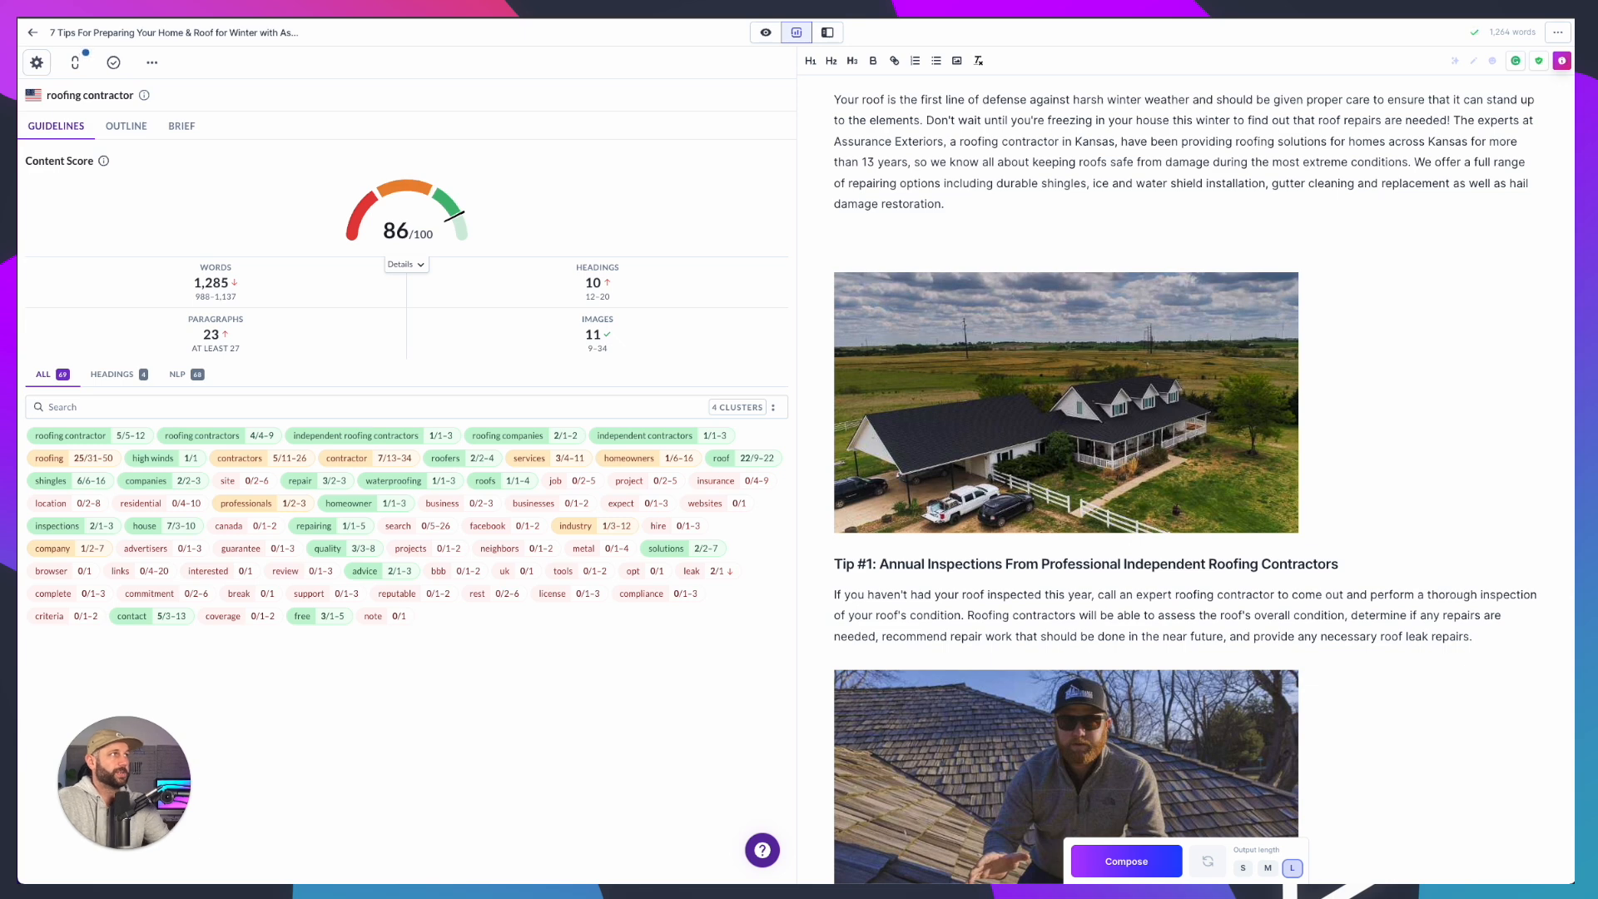
pyautogui.scroll(1, 977, 218)
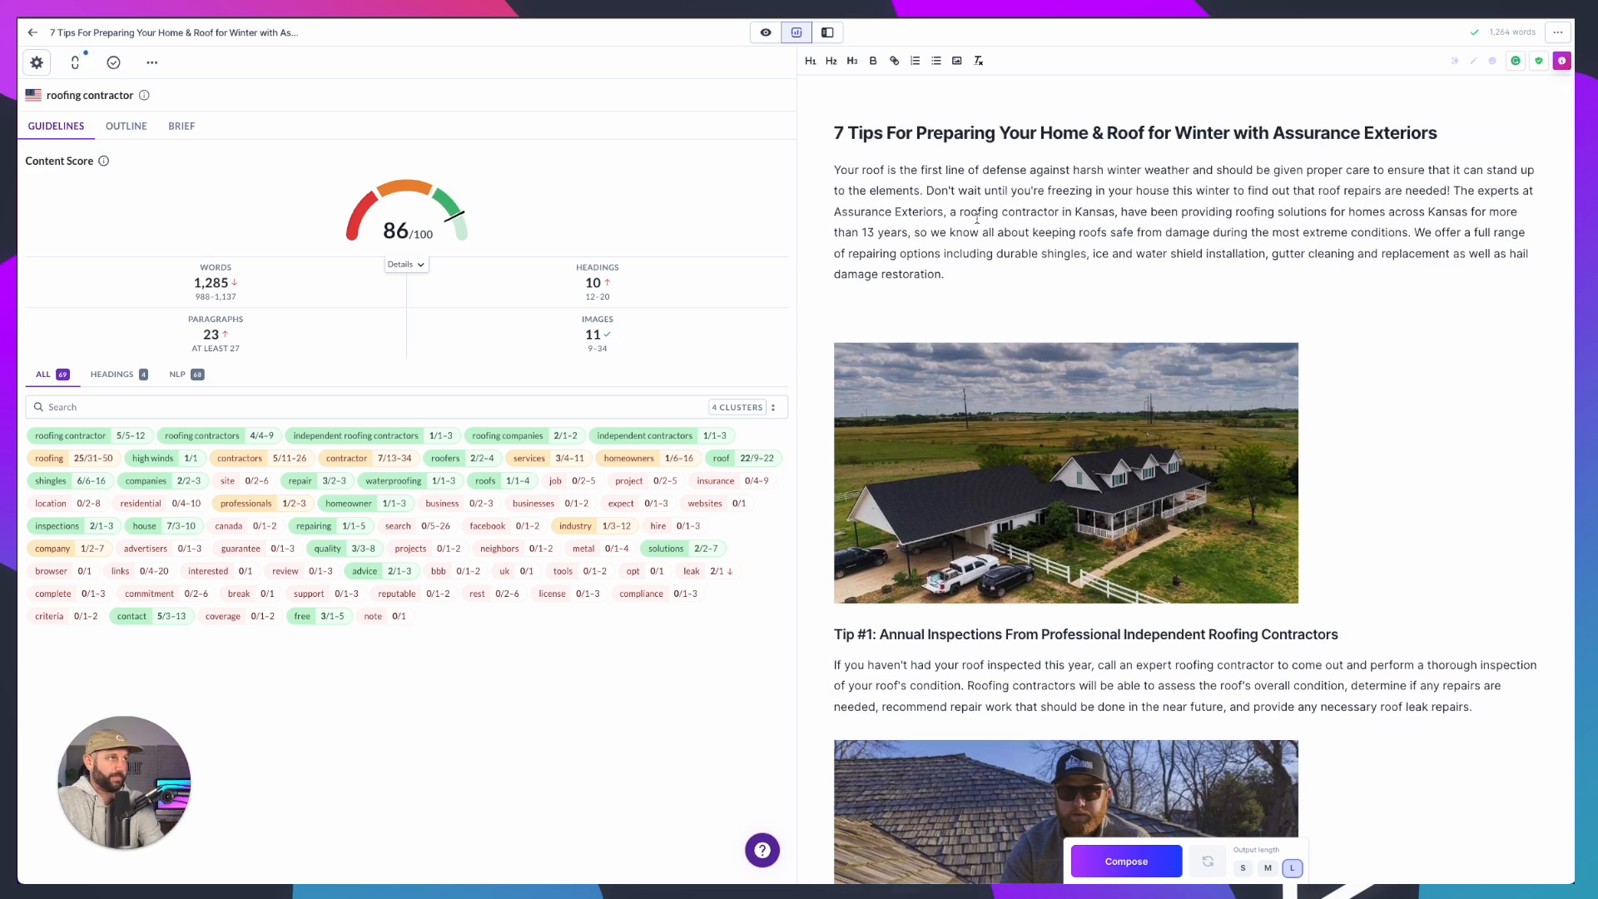
pyautogui.write('Homeowners')
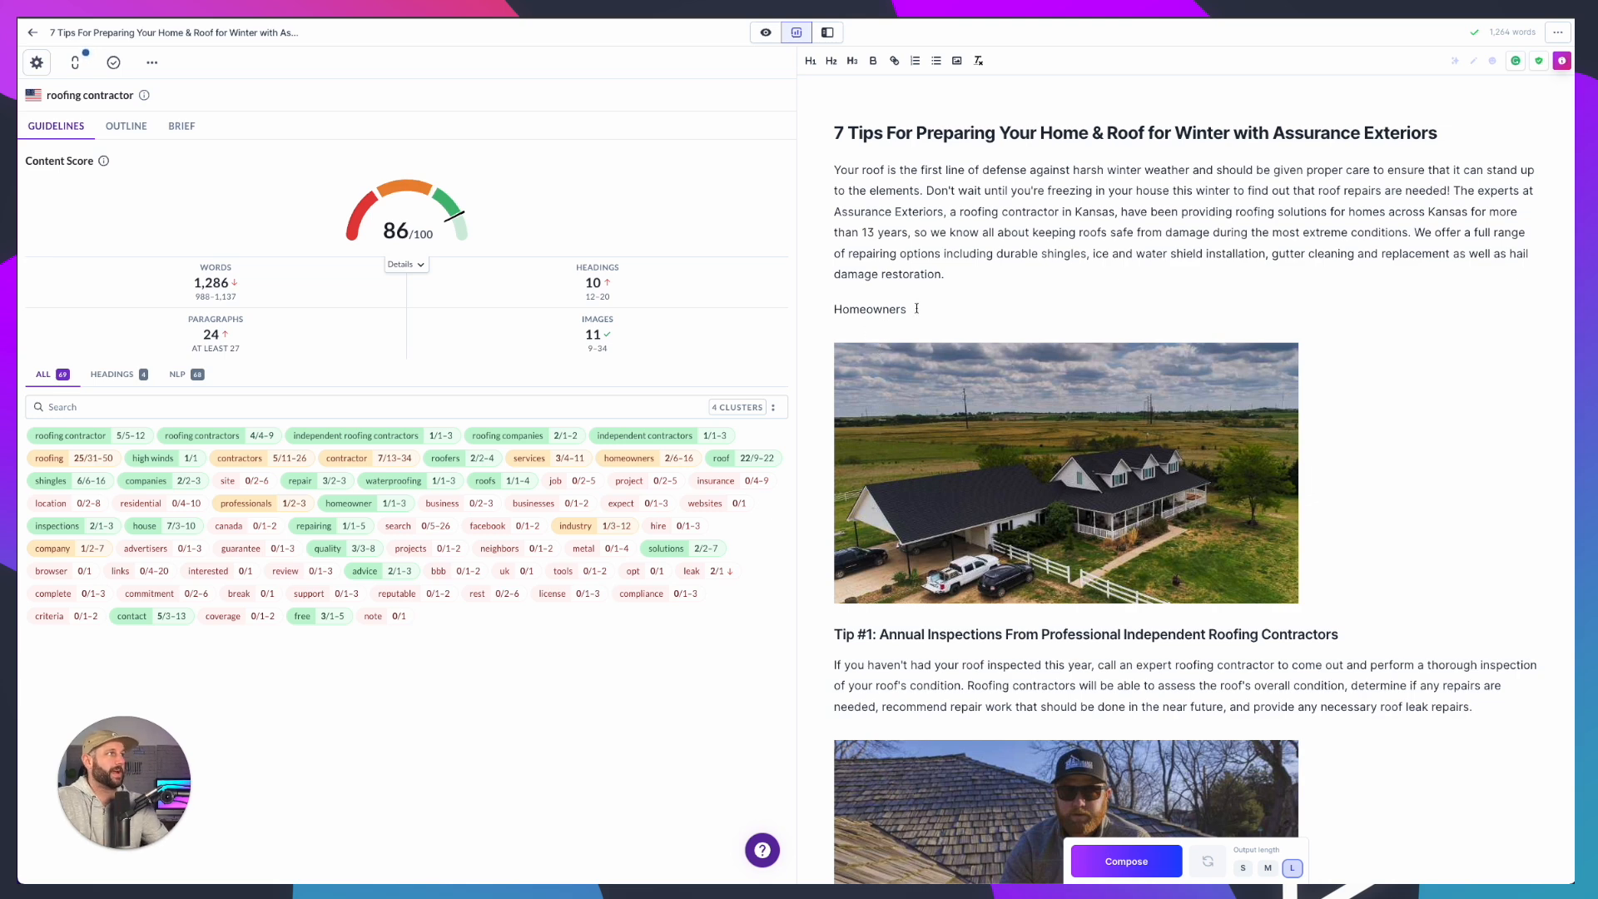
pyautogui.moveTo(916, 308); pyautogui.dragTo(822, 315)
pyautogui.press('BackSpace')
pyautogui.press('BackSpace')
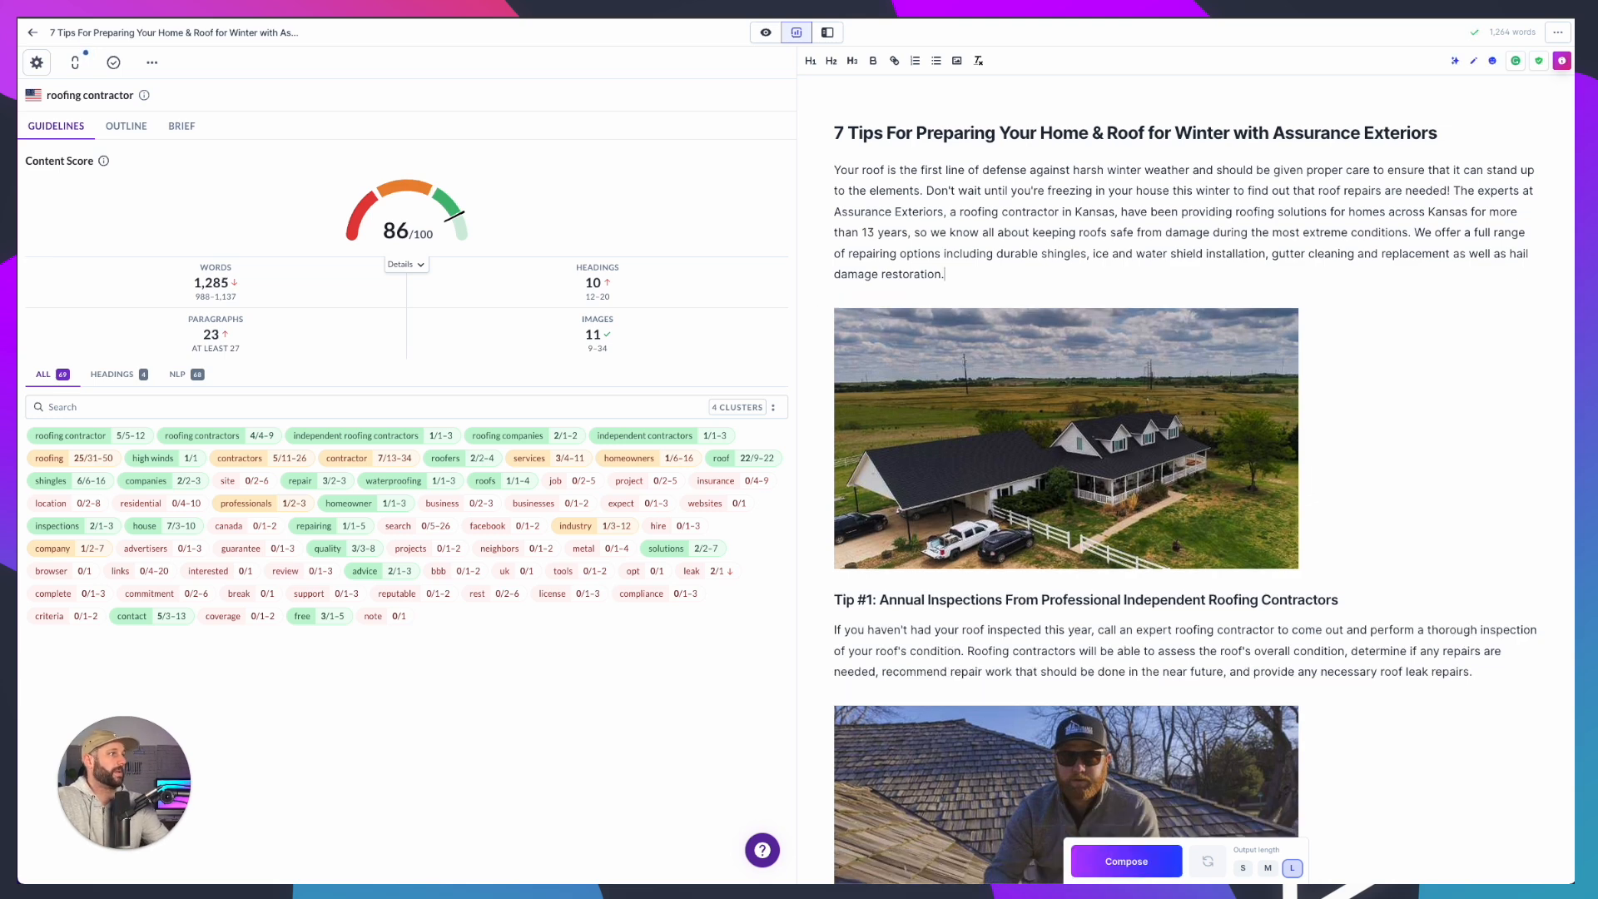
# Add the line "Helpful tips for homeowners in Kansas" between the farmhouse photo and the Tip #1 heading
pyautogui.click(1297, 529)
pyautogui.press('Return')
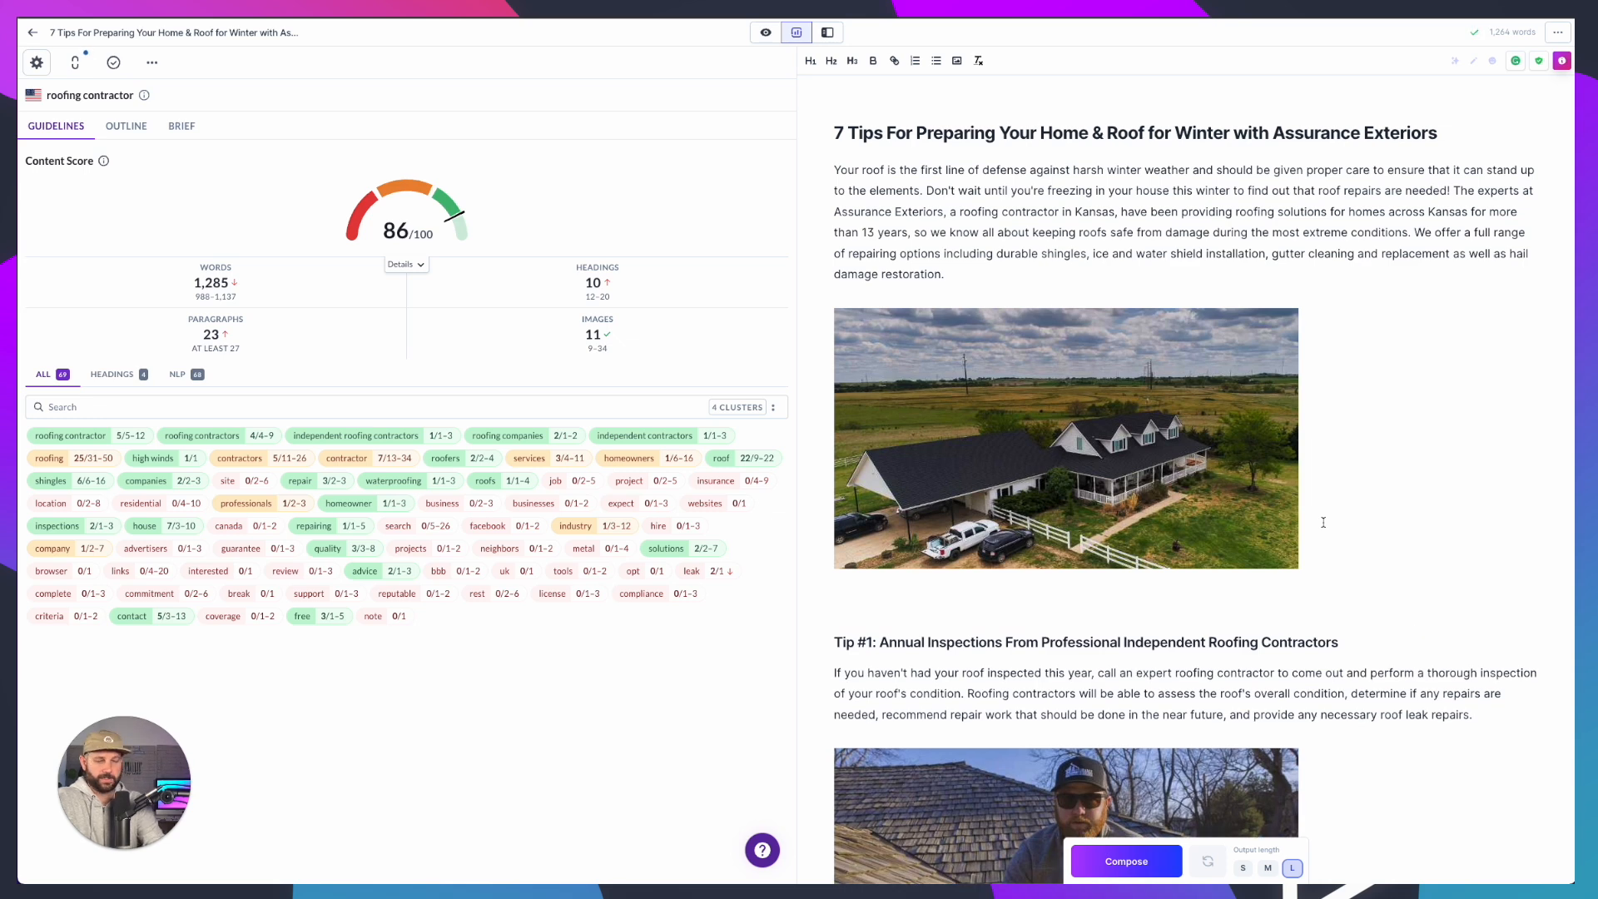
pyautogui.write('Helpful t')
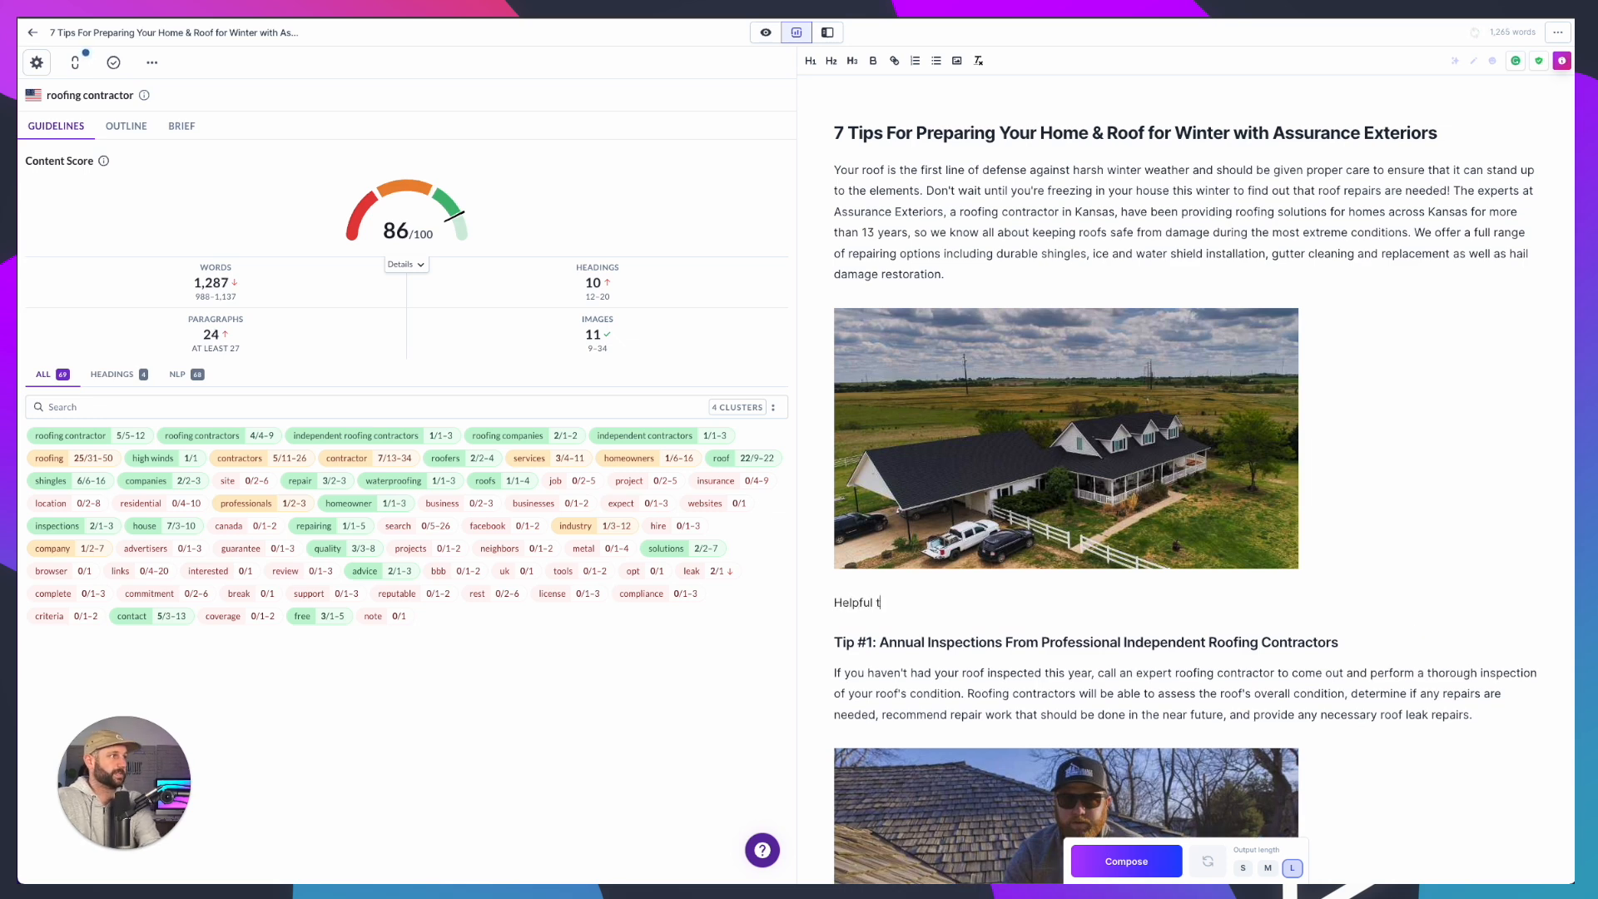
pyautogui.write('tips for ')
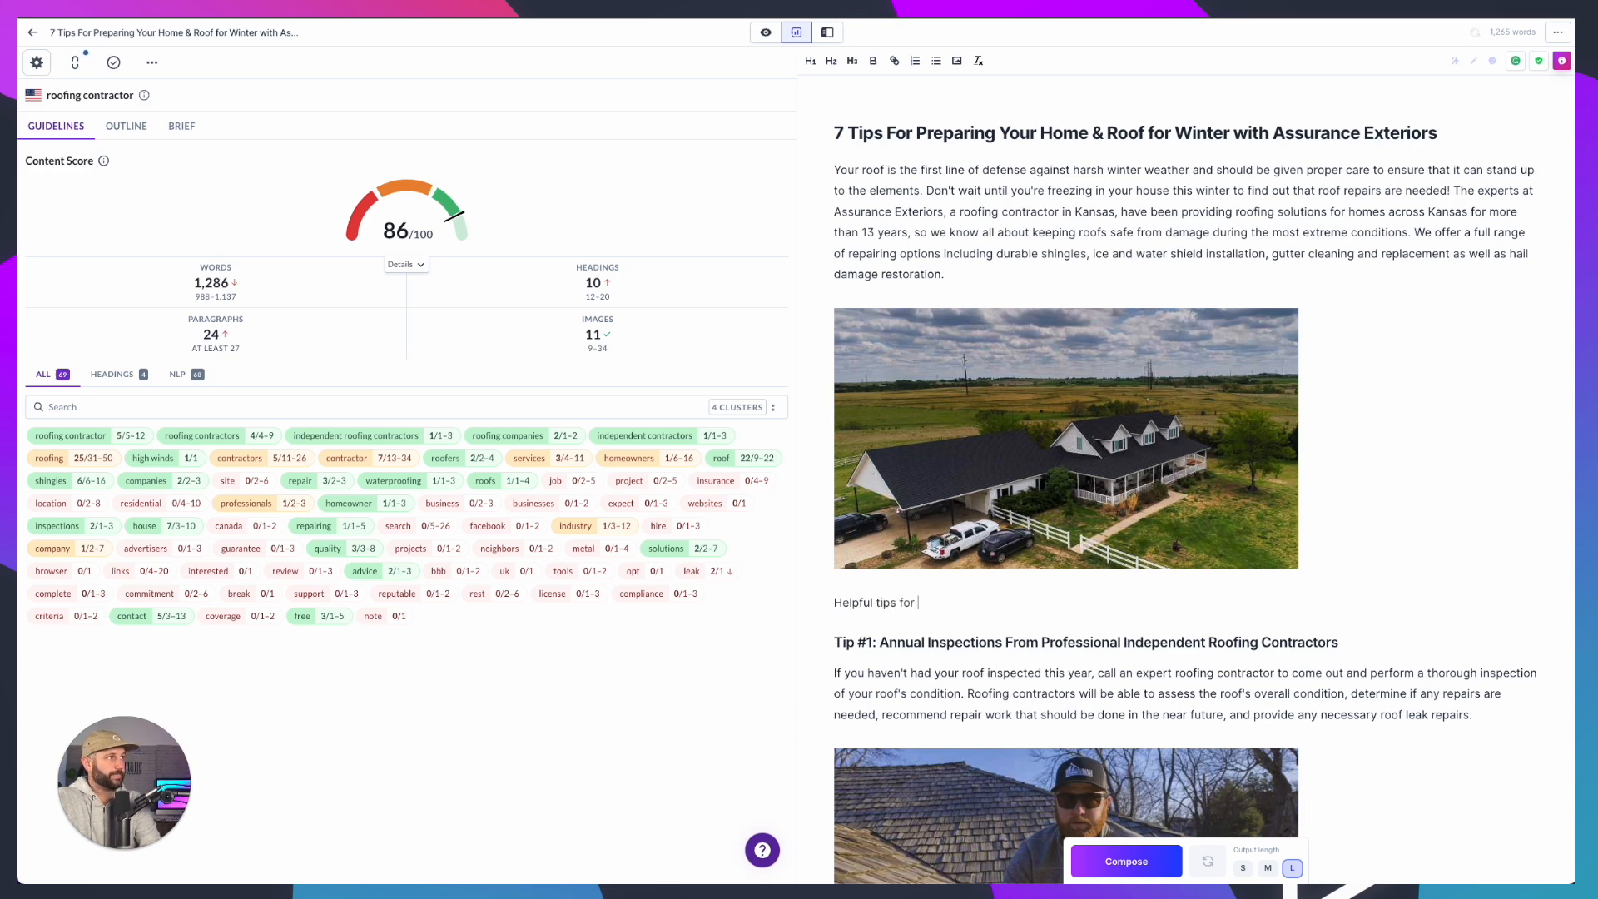
pyautogui.write('homeowners')
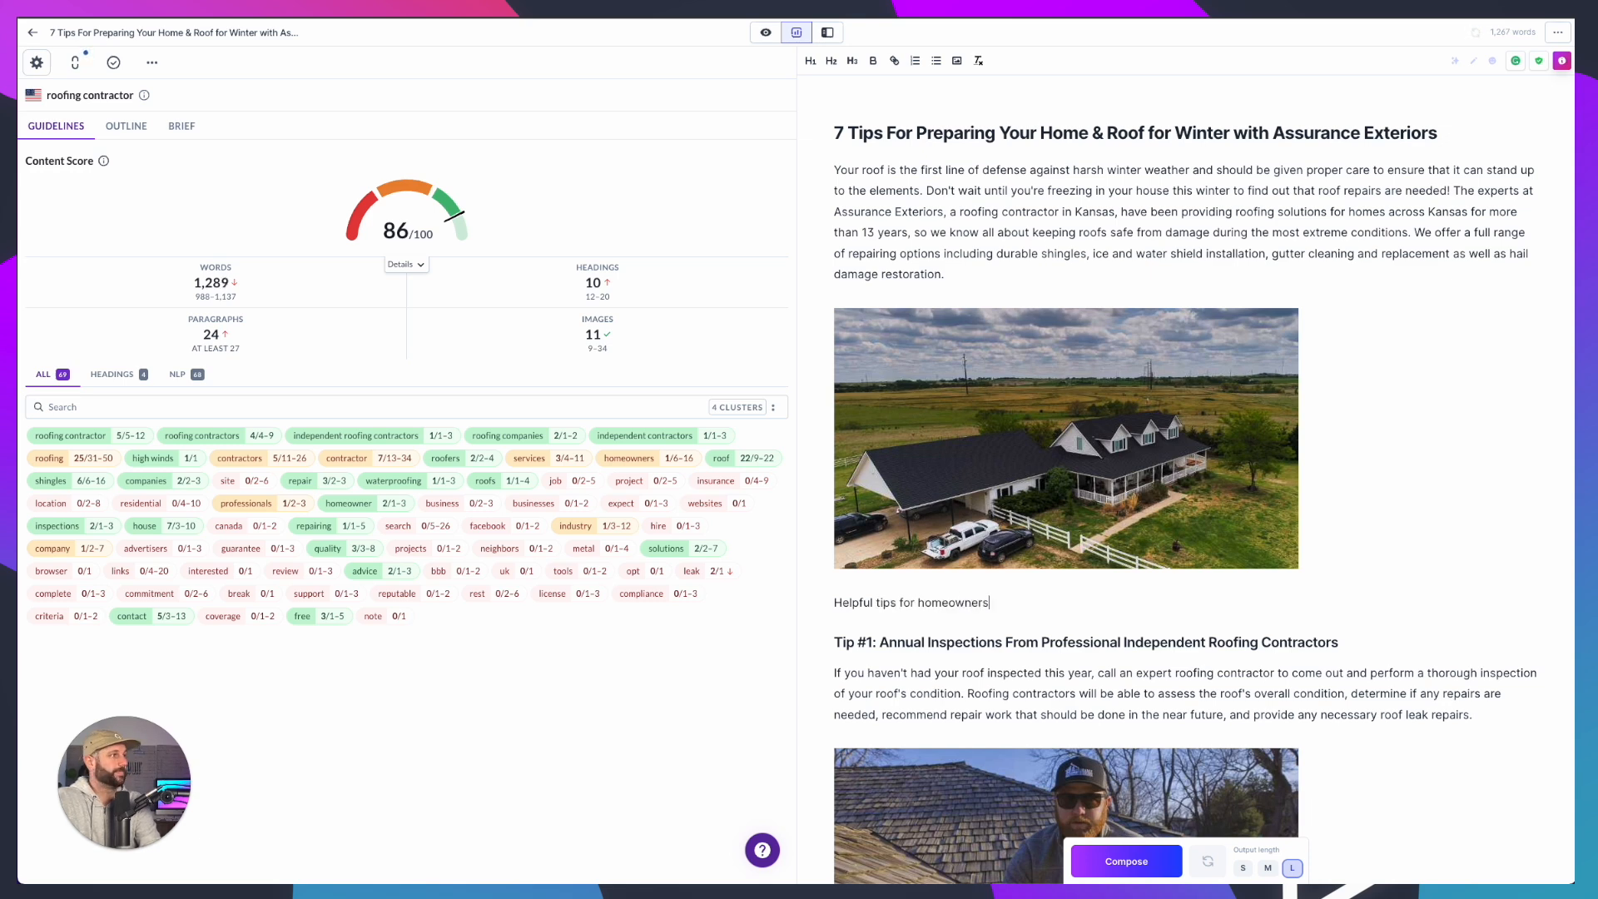
pyautogui.write(' in Kansas')
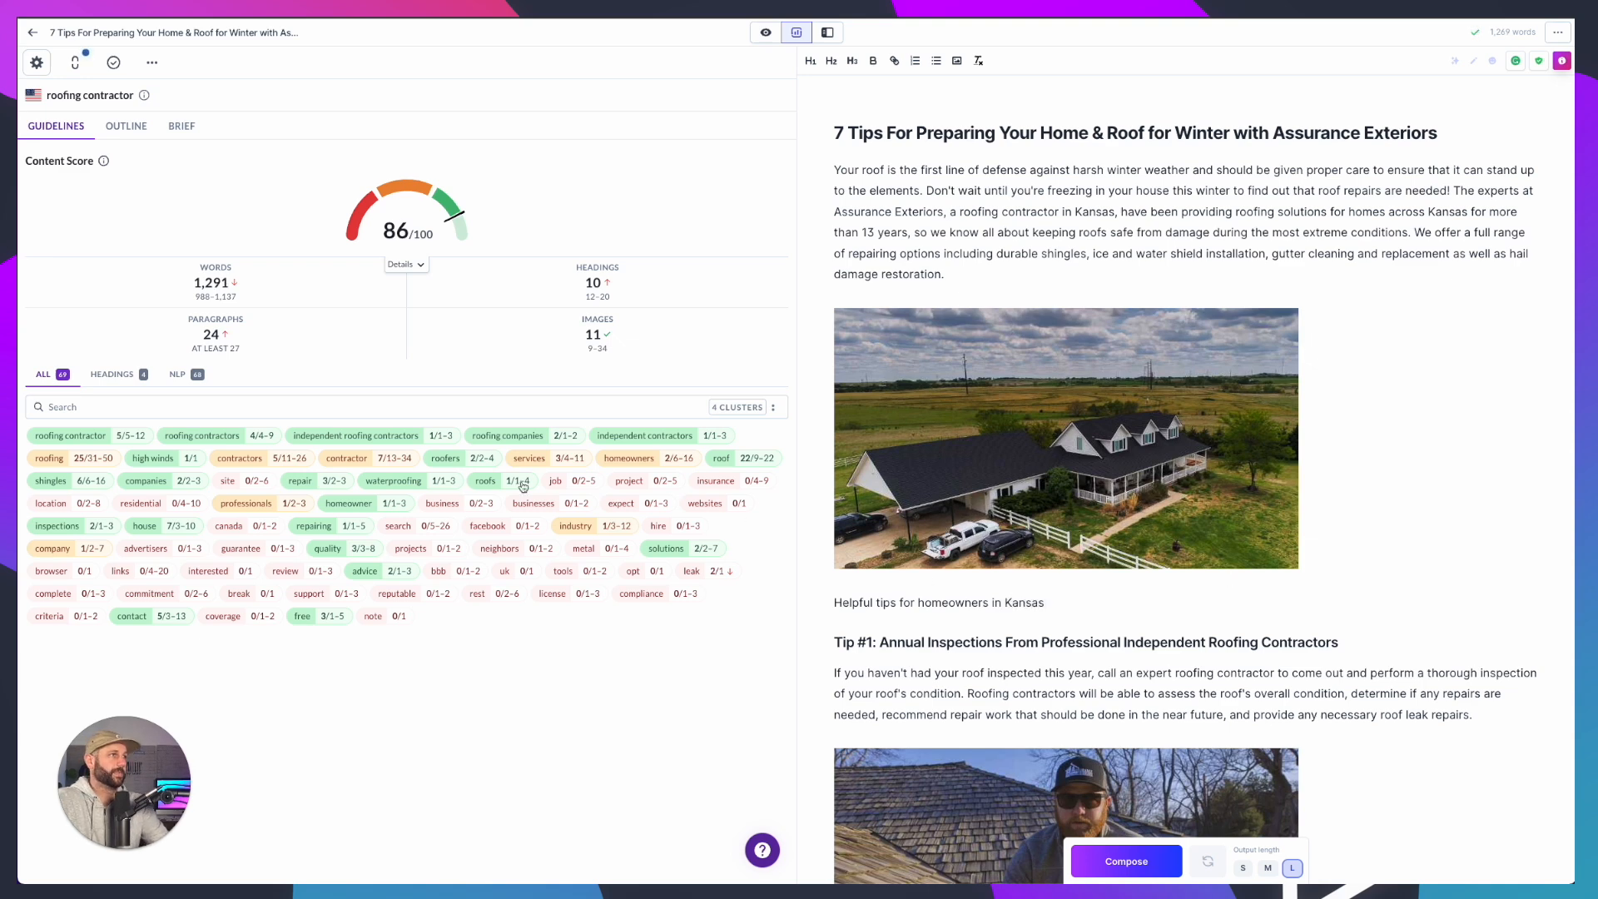
# Format "Helpful tips for homeowners in Kansas" as an H3 heading and add an empty line below it
pyautogui.tripleClick(880, 603)
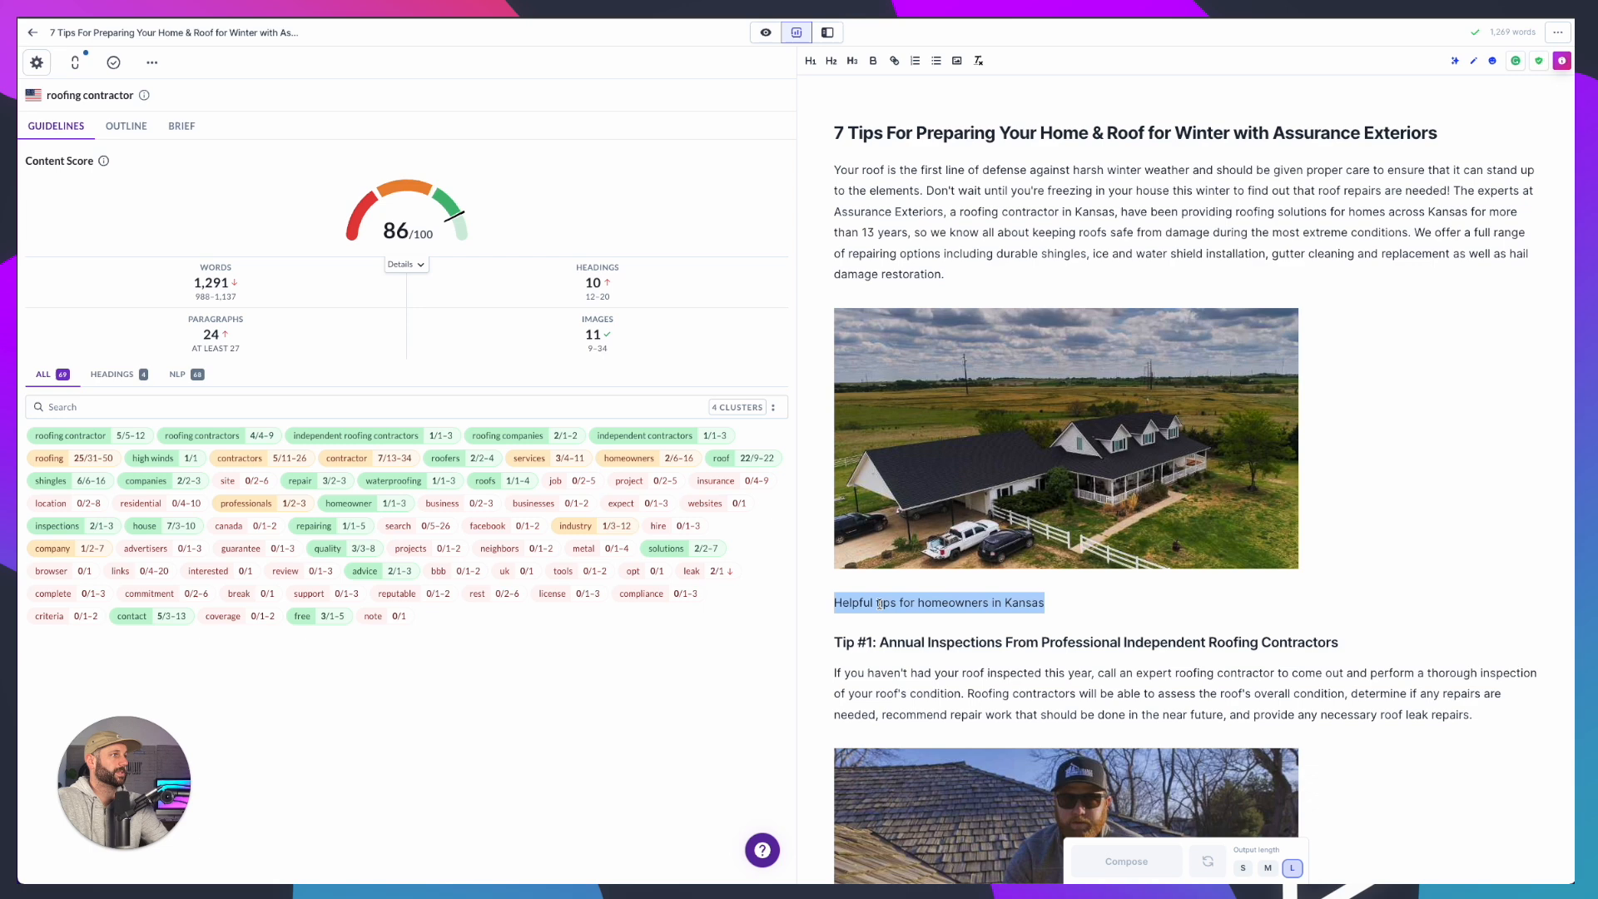
pyautogui.click(853, 60)
pyautogui.click(1095, 619)
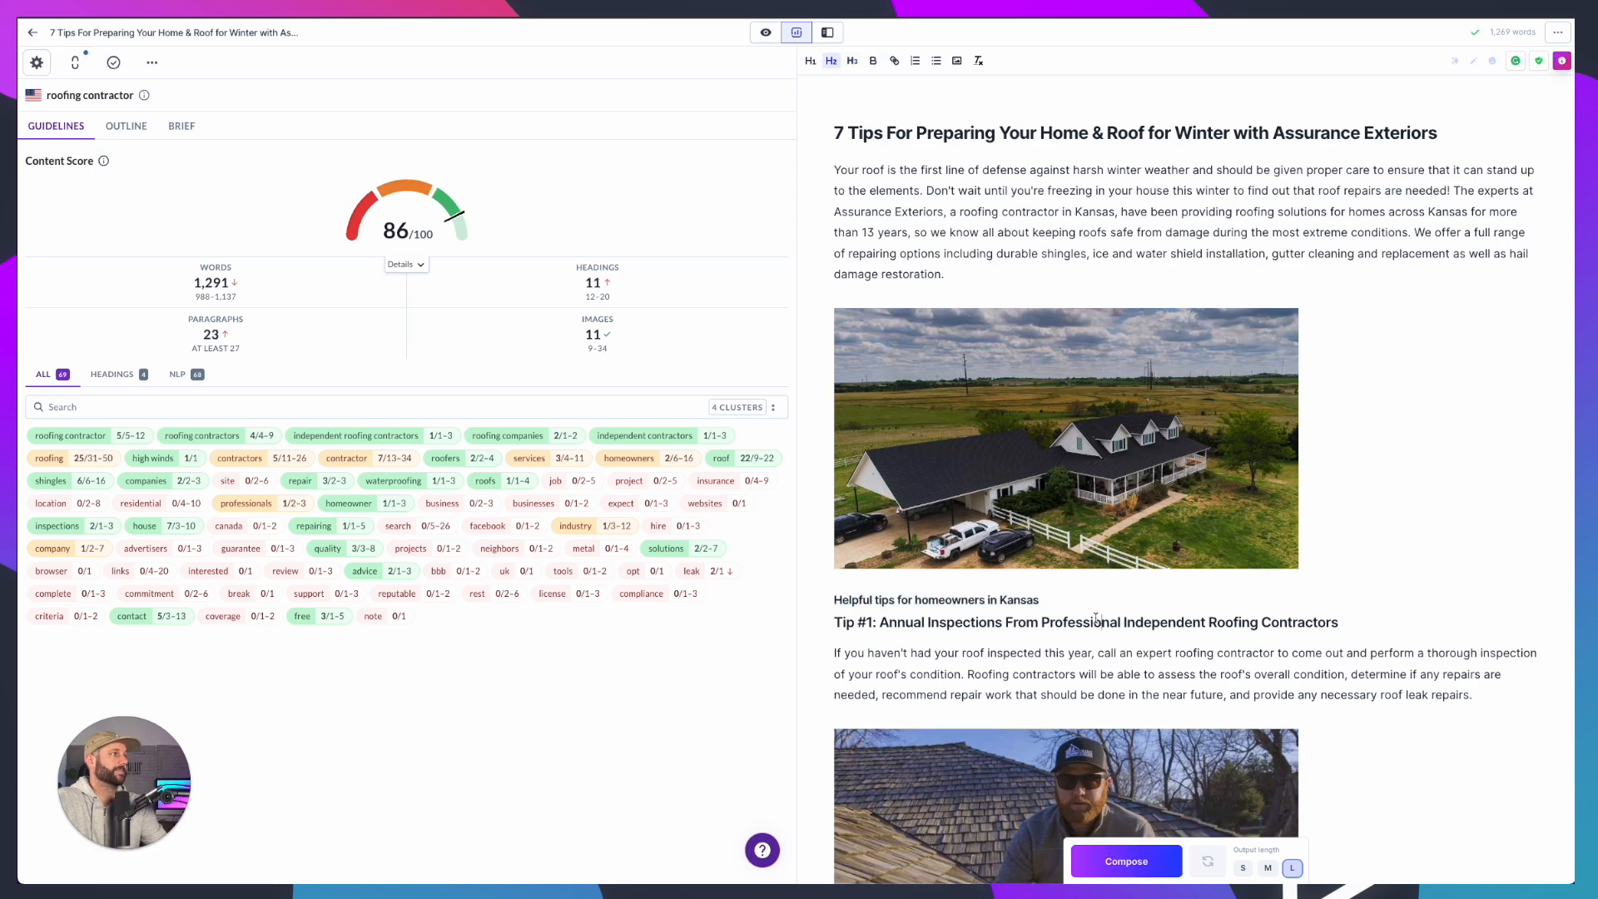
pyautogui.click(1071, 600)
pyautogui.press('Return')
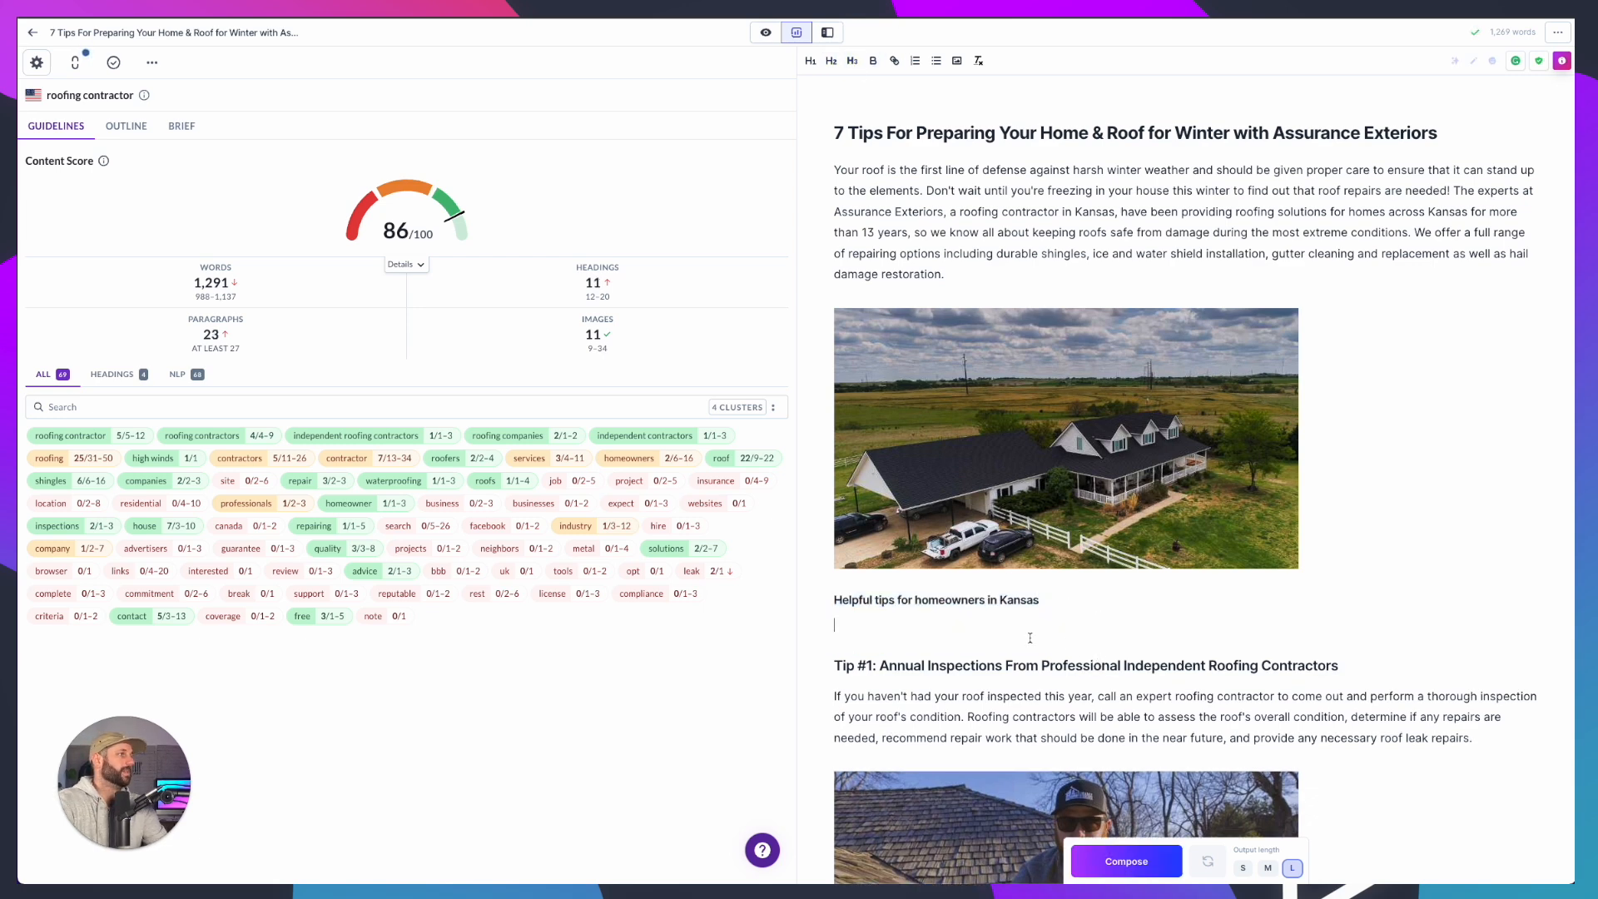
# Copy the "Helpful tips for homeowners in Kansas" heading and paste it on a new line below the Tip #1 photo
pyautogui.click(831, 598)
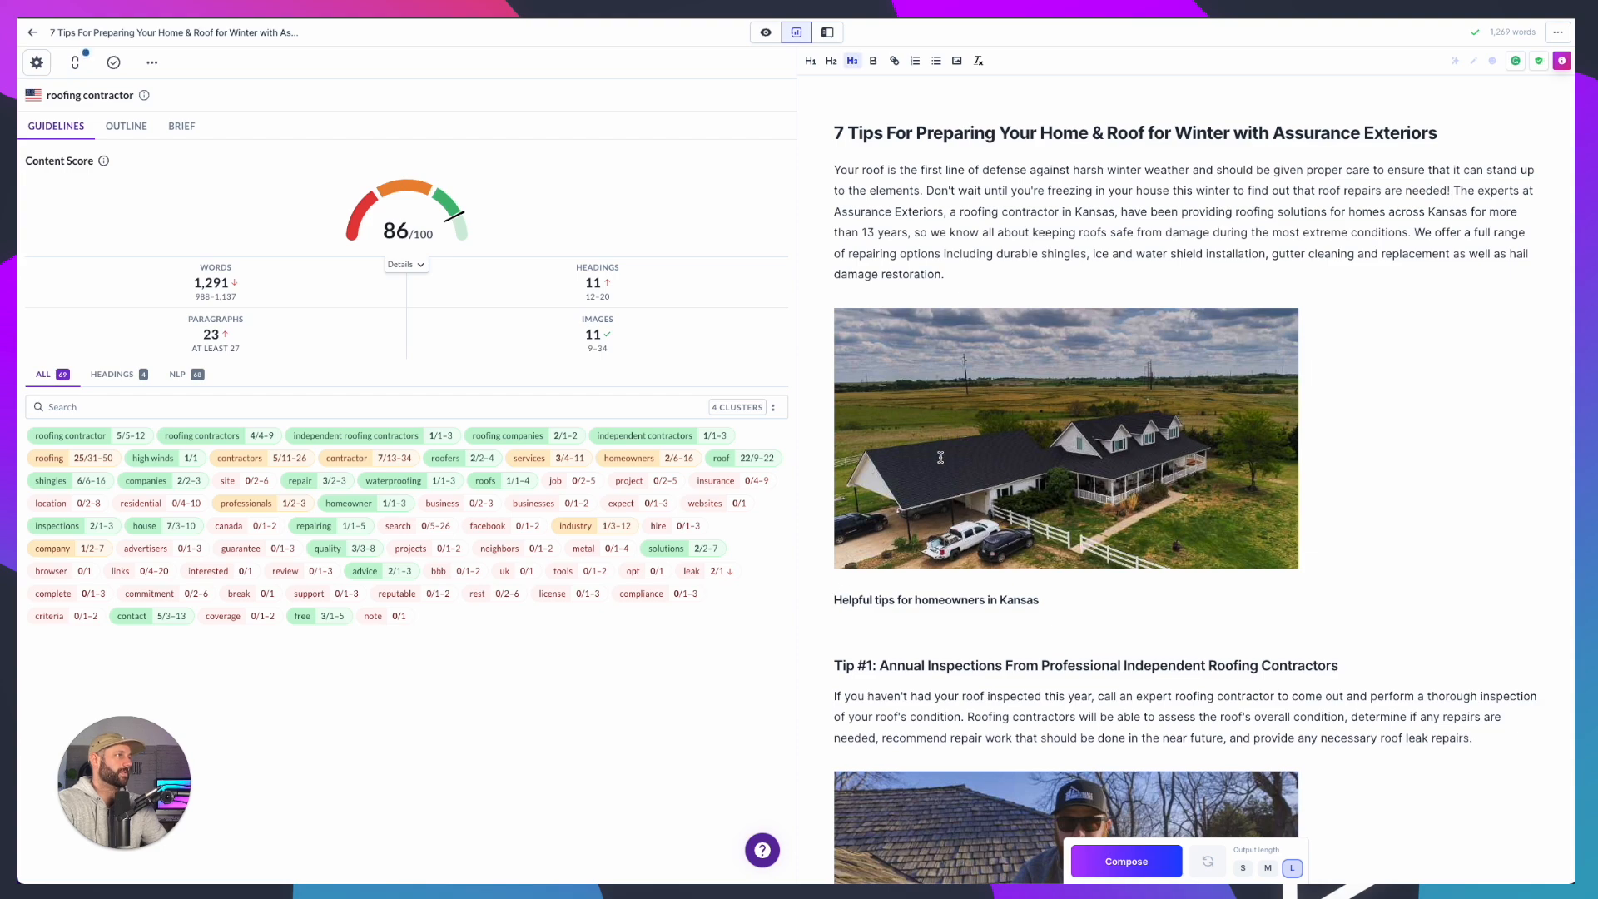
pyautogui.scroll(-2, 986, 525)
pyautogui.moveTo(1041, 396); pyautogui.dragTo(805, 432)
pyautogui.hotkey('ctrl', 'c')
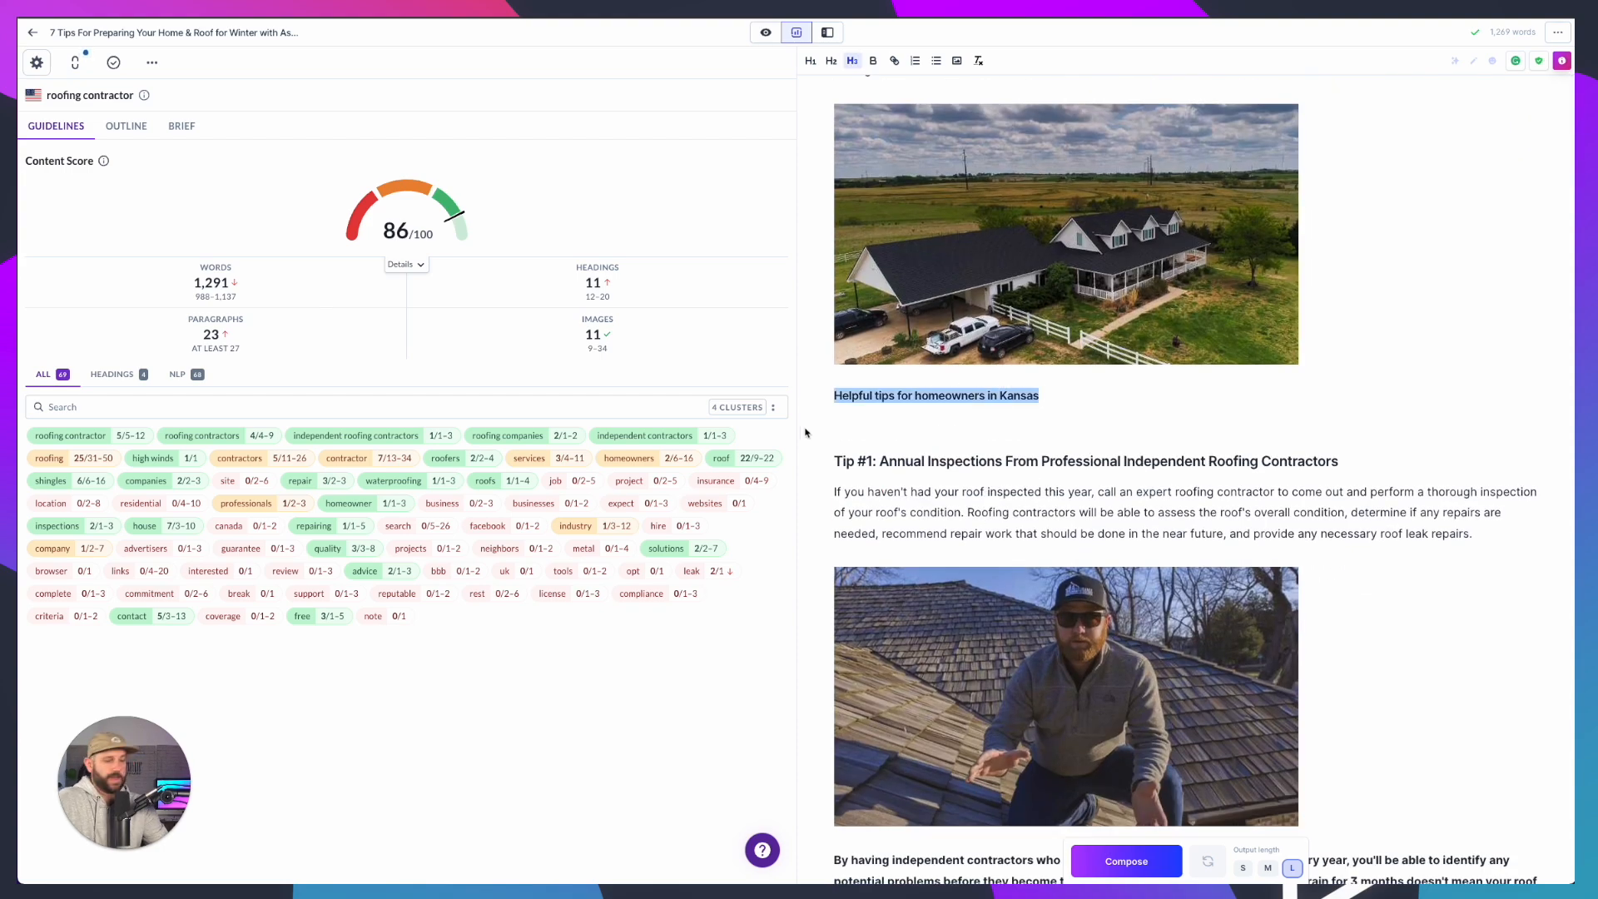
pyautogui.scroll(-4, 1082, 466)
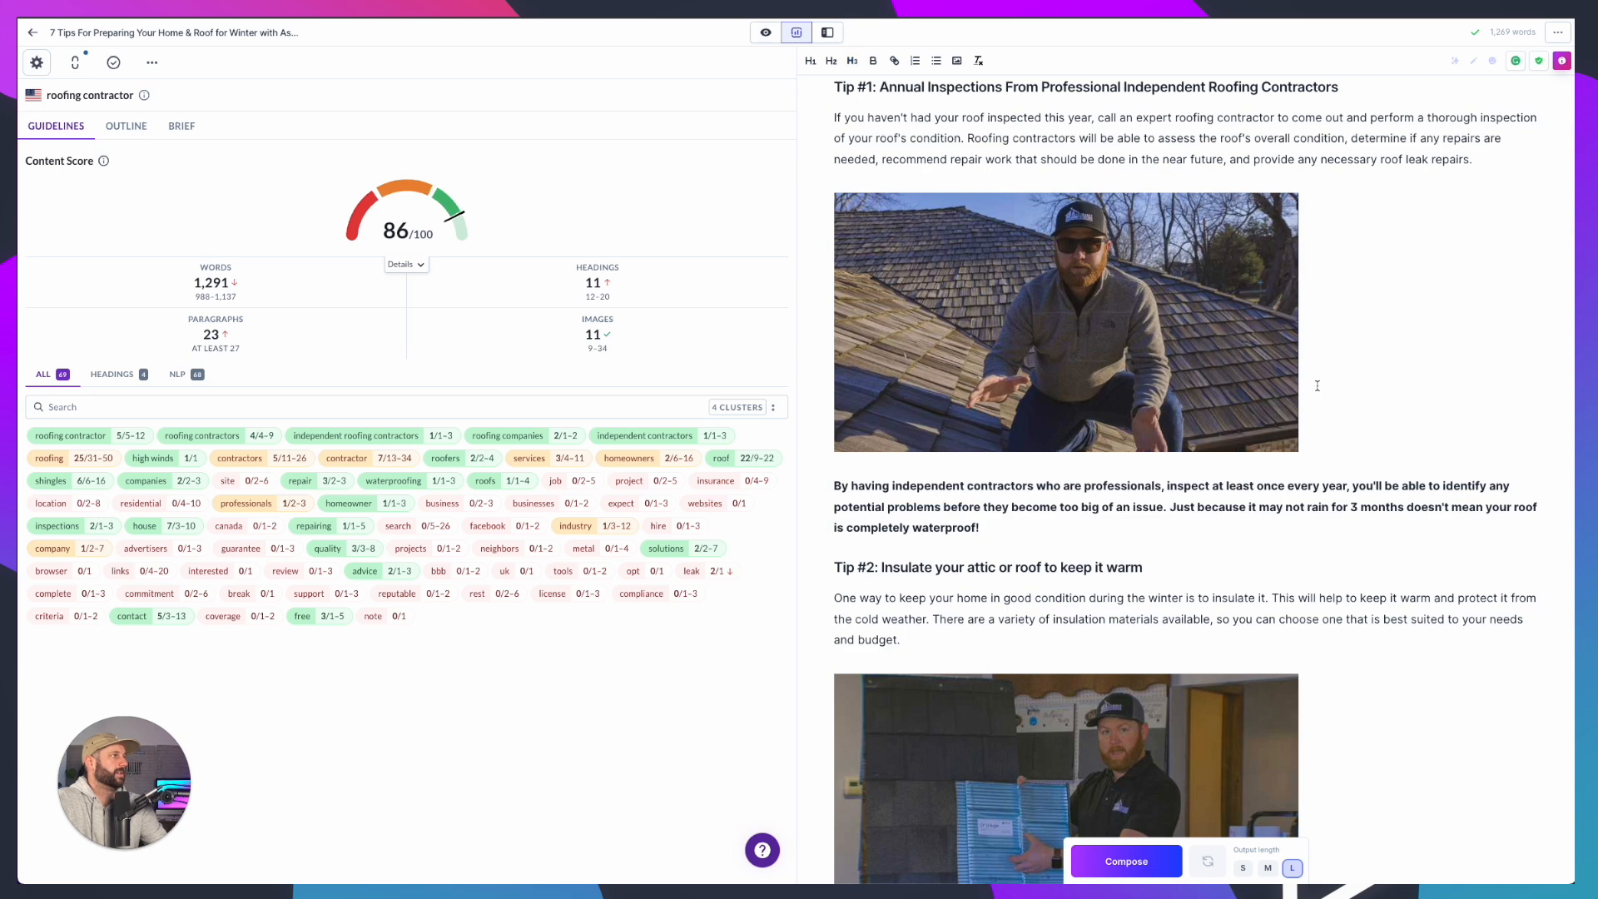
pyautogui.click(1317, 386)
pyautogui.press('Return')
pyautogui.hotkey('ctrl', 'v')
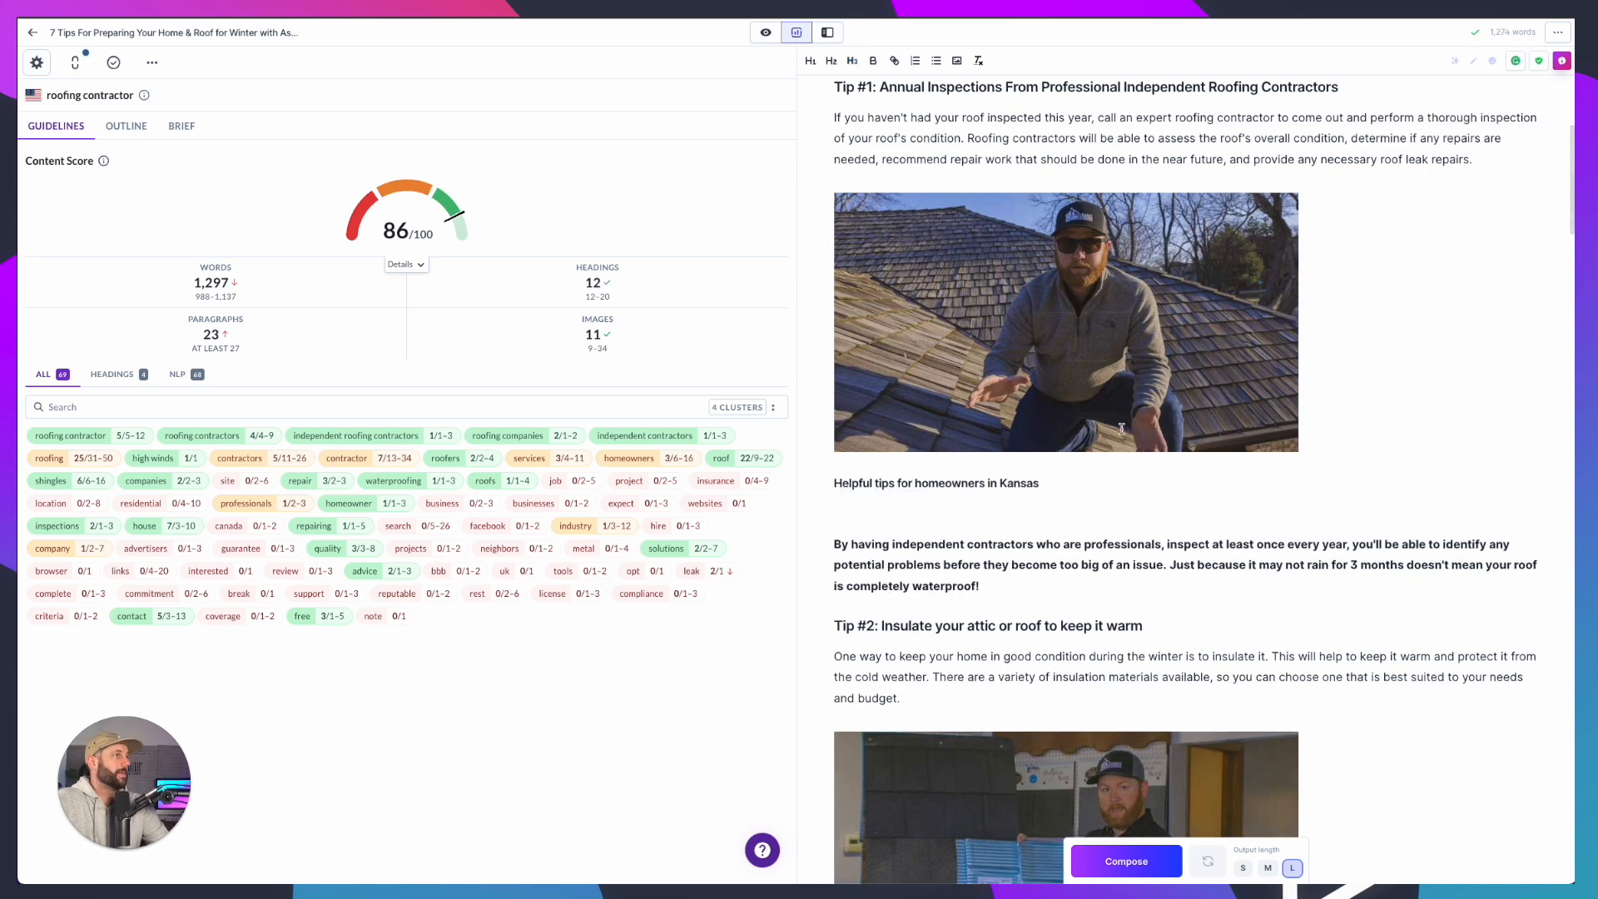
# Replace the "Helpful tips for homeowners in Kansas" heading below the Tip #1 photo with "Roofing Professionals In Business Near You"
pyautogui.tripleClick(936, 482)
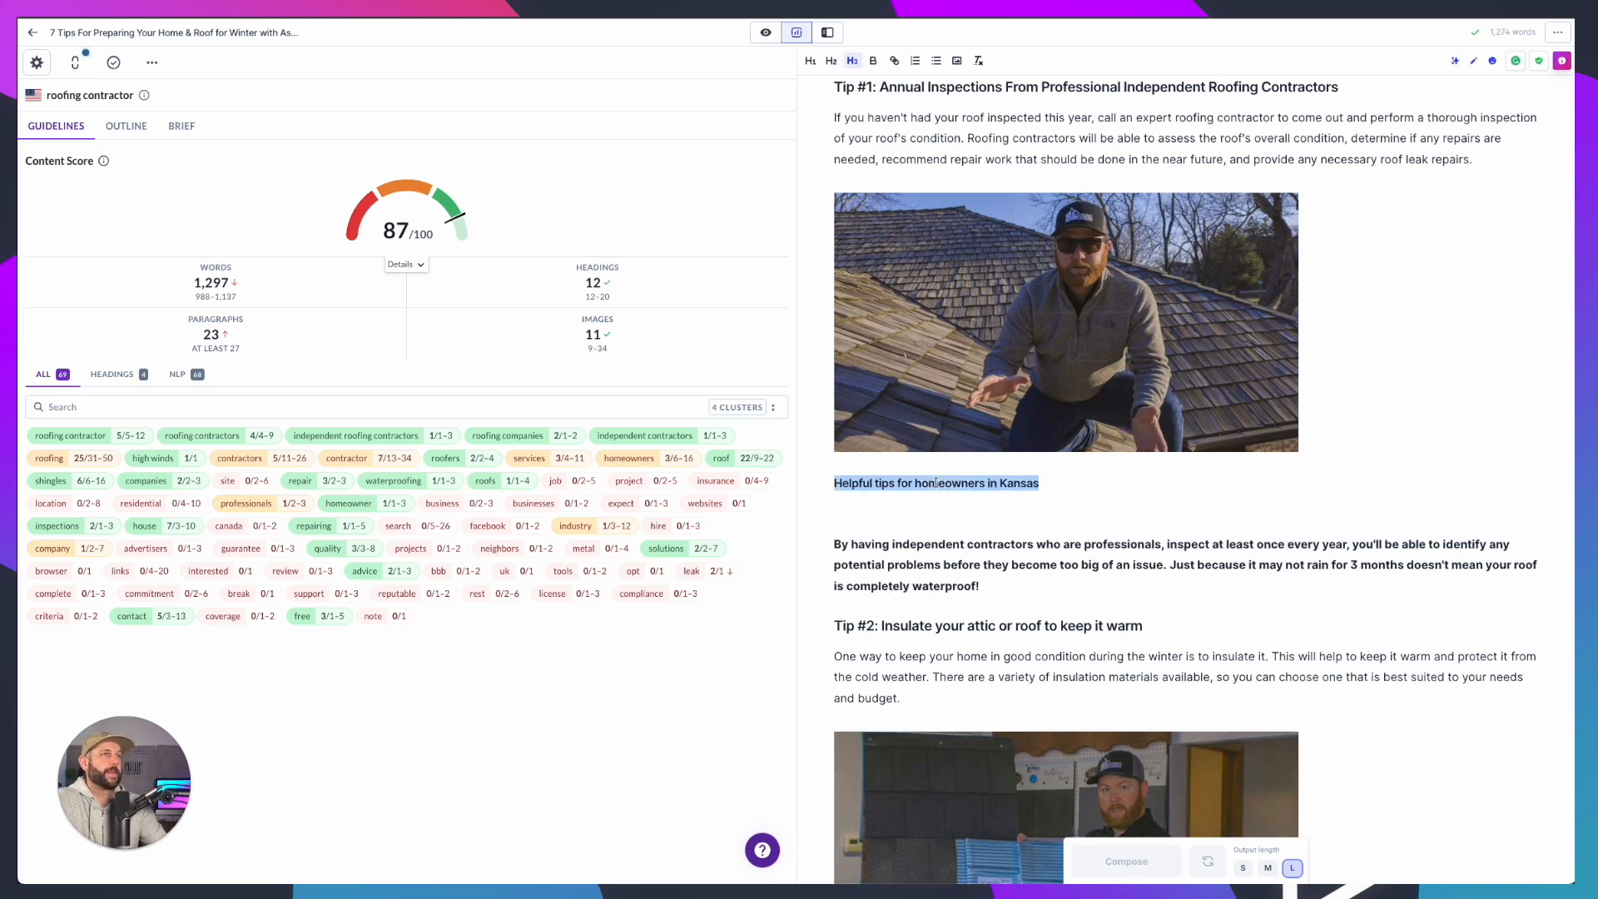
pyautogui.write('Roofi')
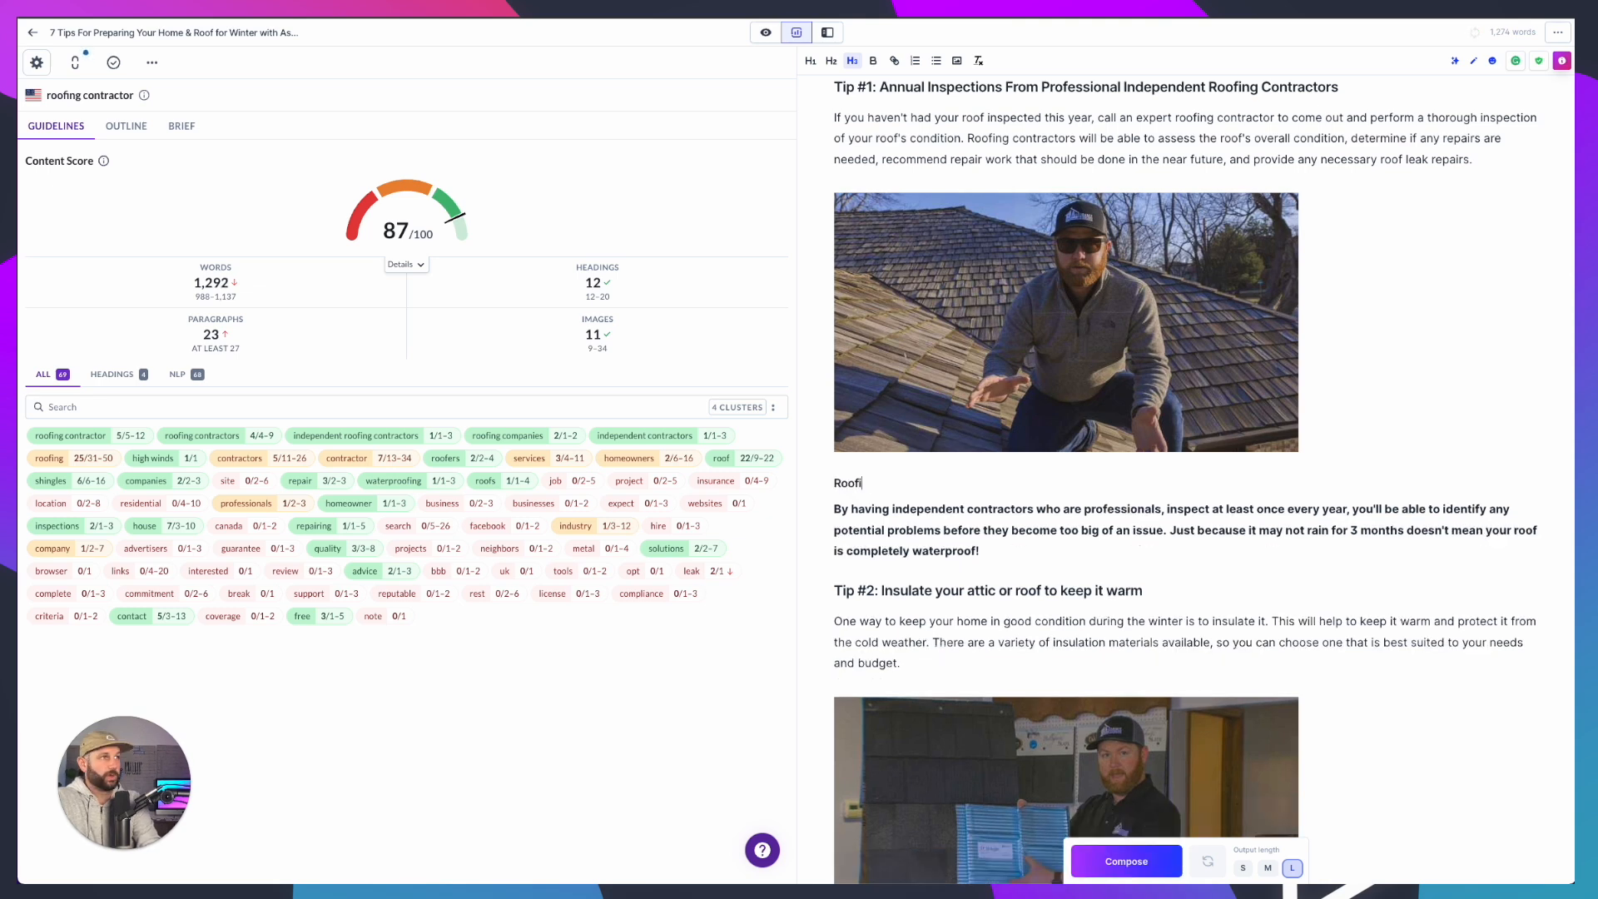
pyautogui.write('ng Professionals ')
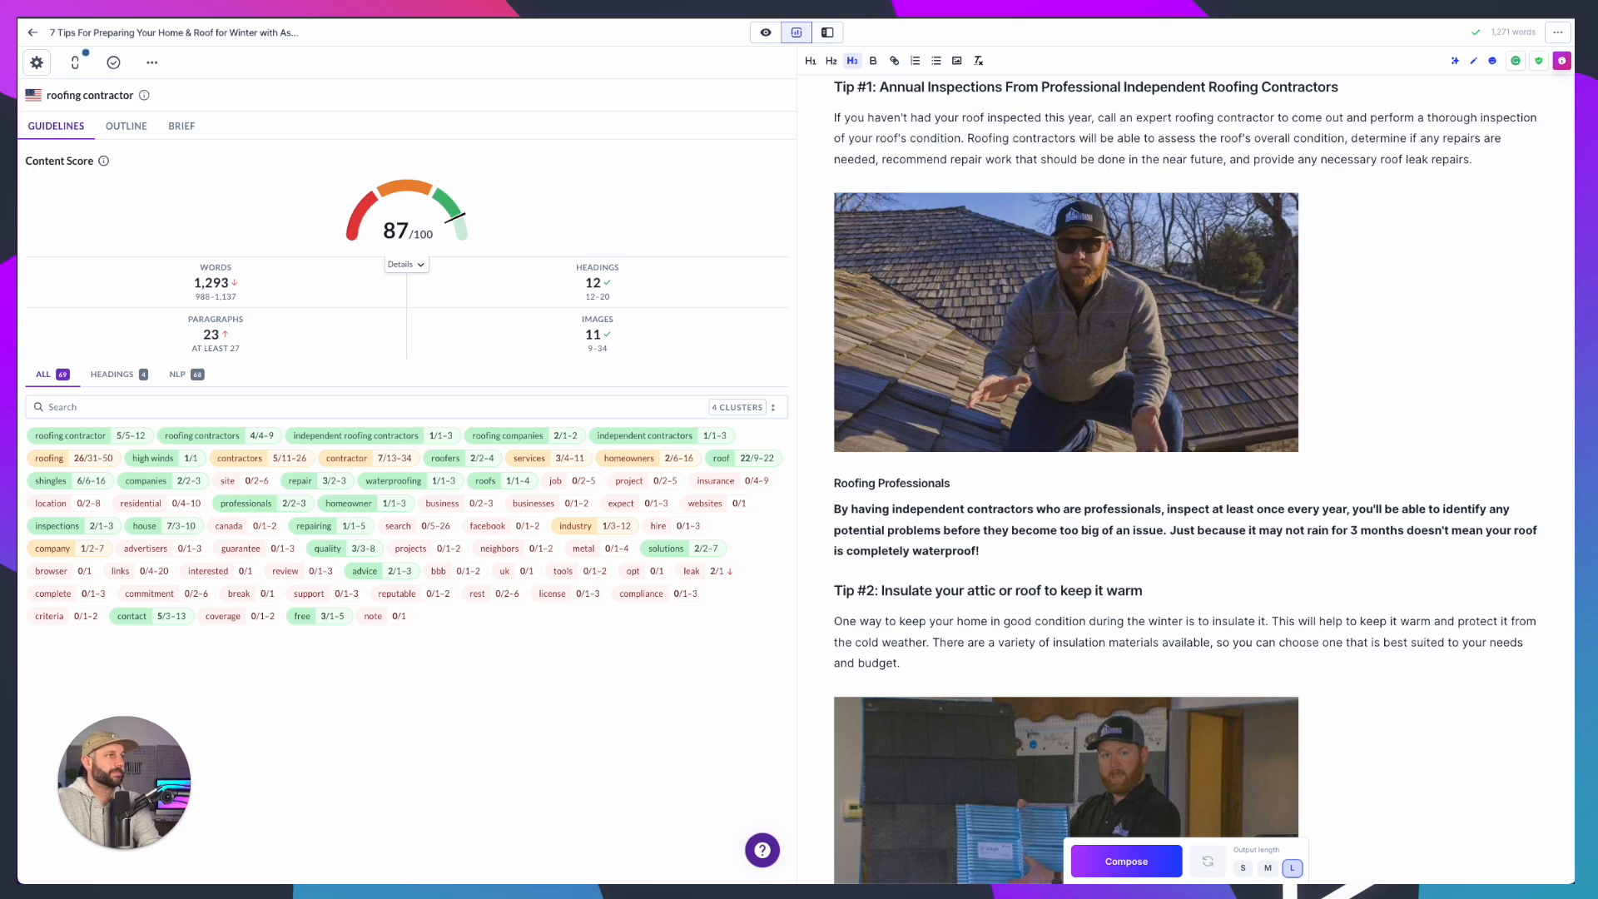
pyautogui.write('In')
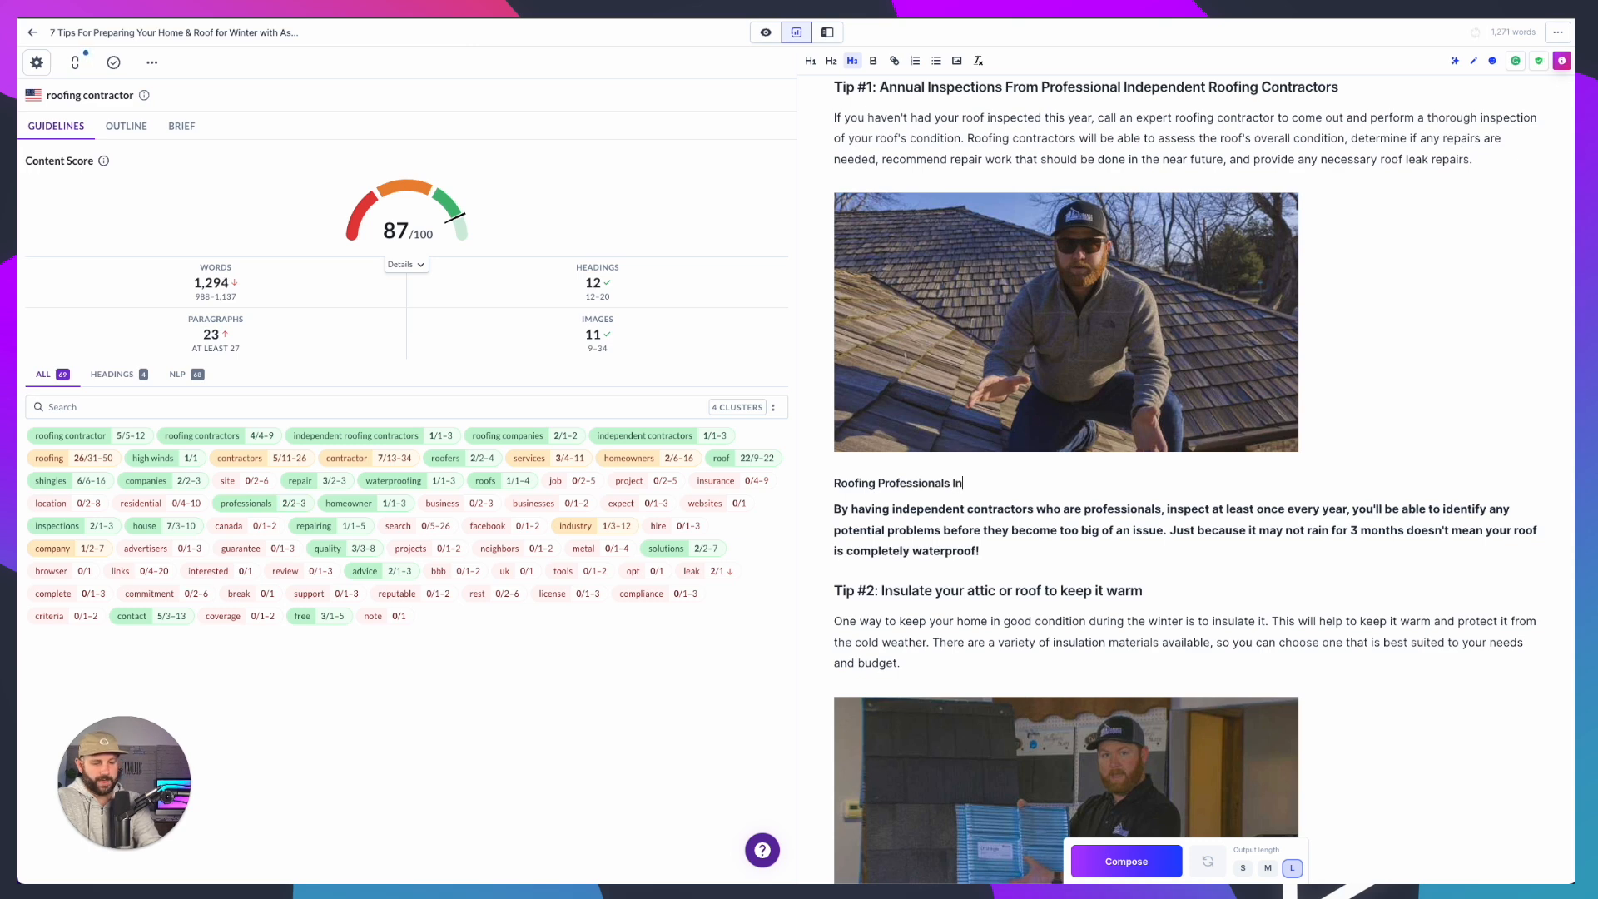
pyautogui.write(' Business ')
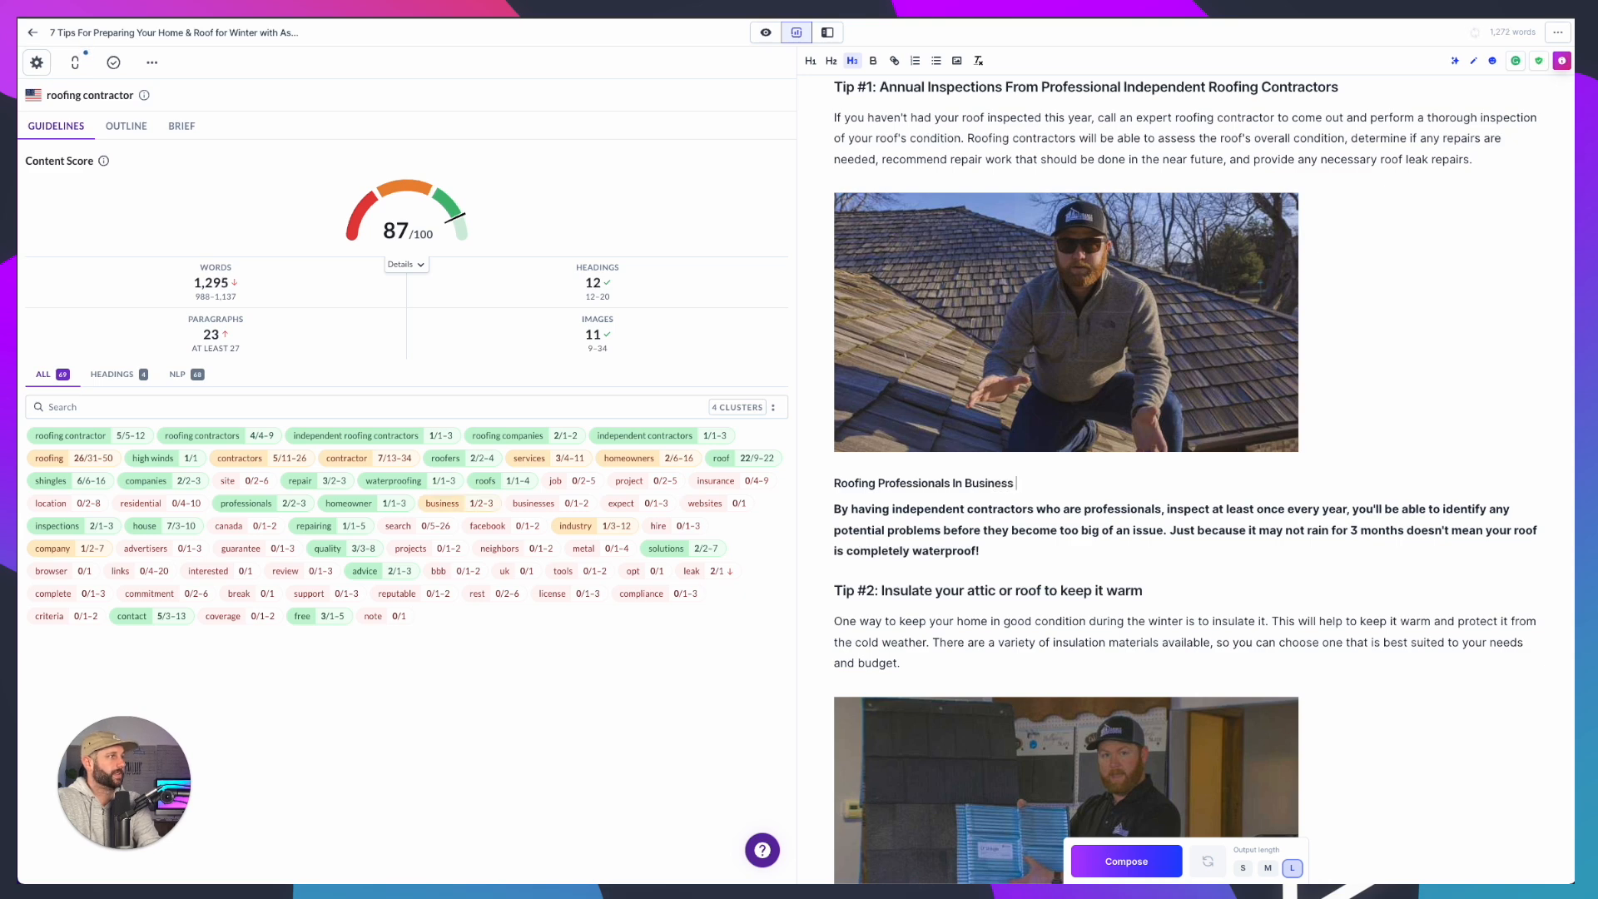
pyautogui.write('Near You')
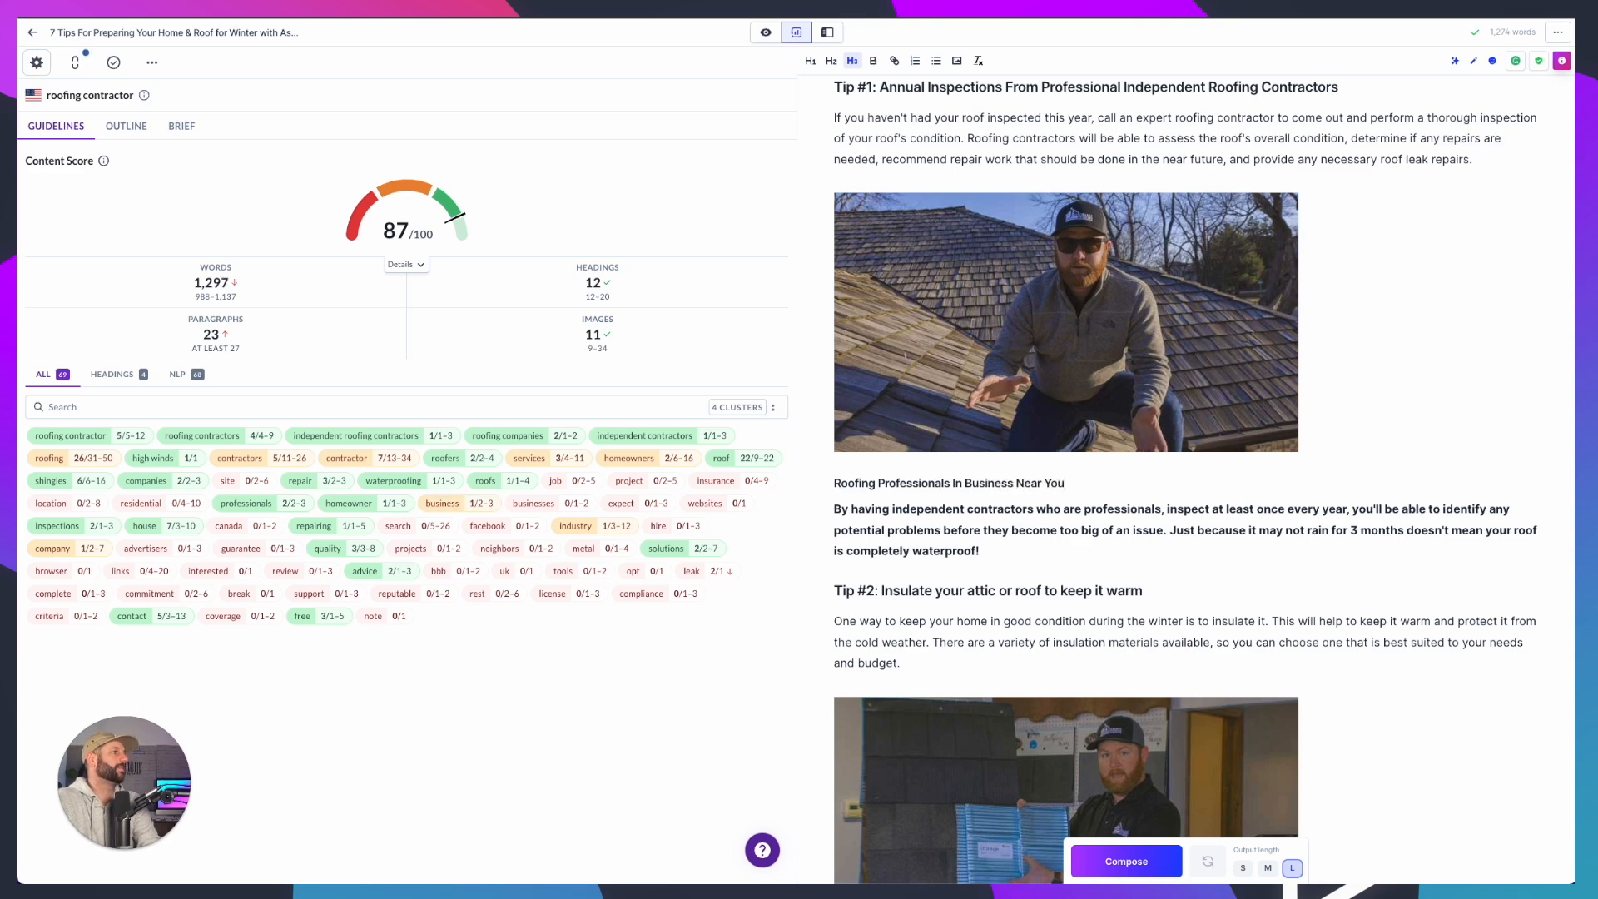
pyautogui.press('Return')
pyautogui.press('BackSpace')
# Remove the empty line between the "Helpful tips for homeowners in Kansas" heading and the Tip #1 heading
pyautogui.scroll(-3, 1090, 479)
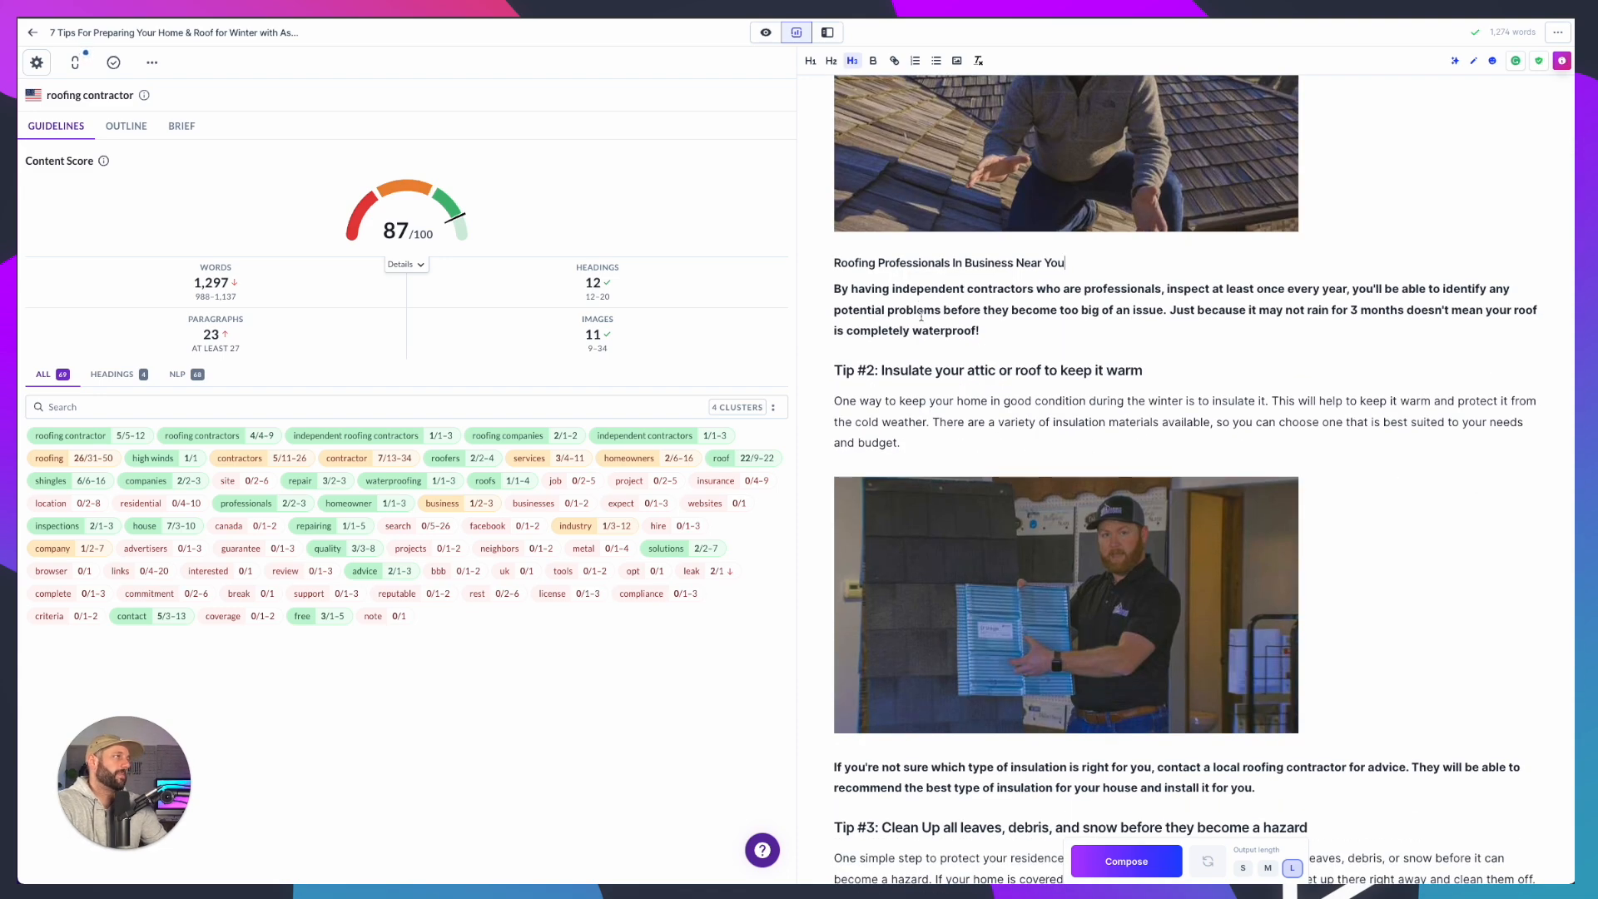
pyautogui.scroll(5, 1086, 478)
pyautogui.scroll(4, 1024, 495)
pyautogui.scroll(2, 1007, 488)
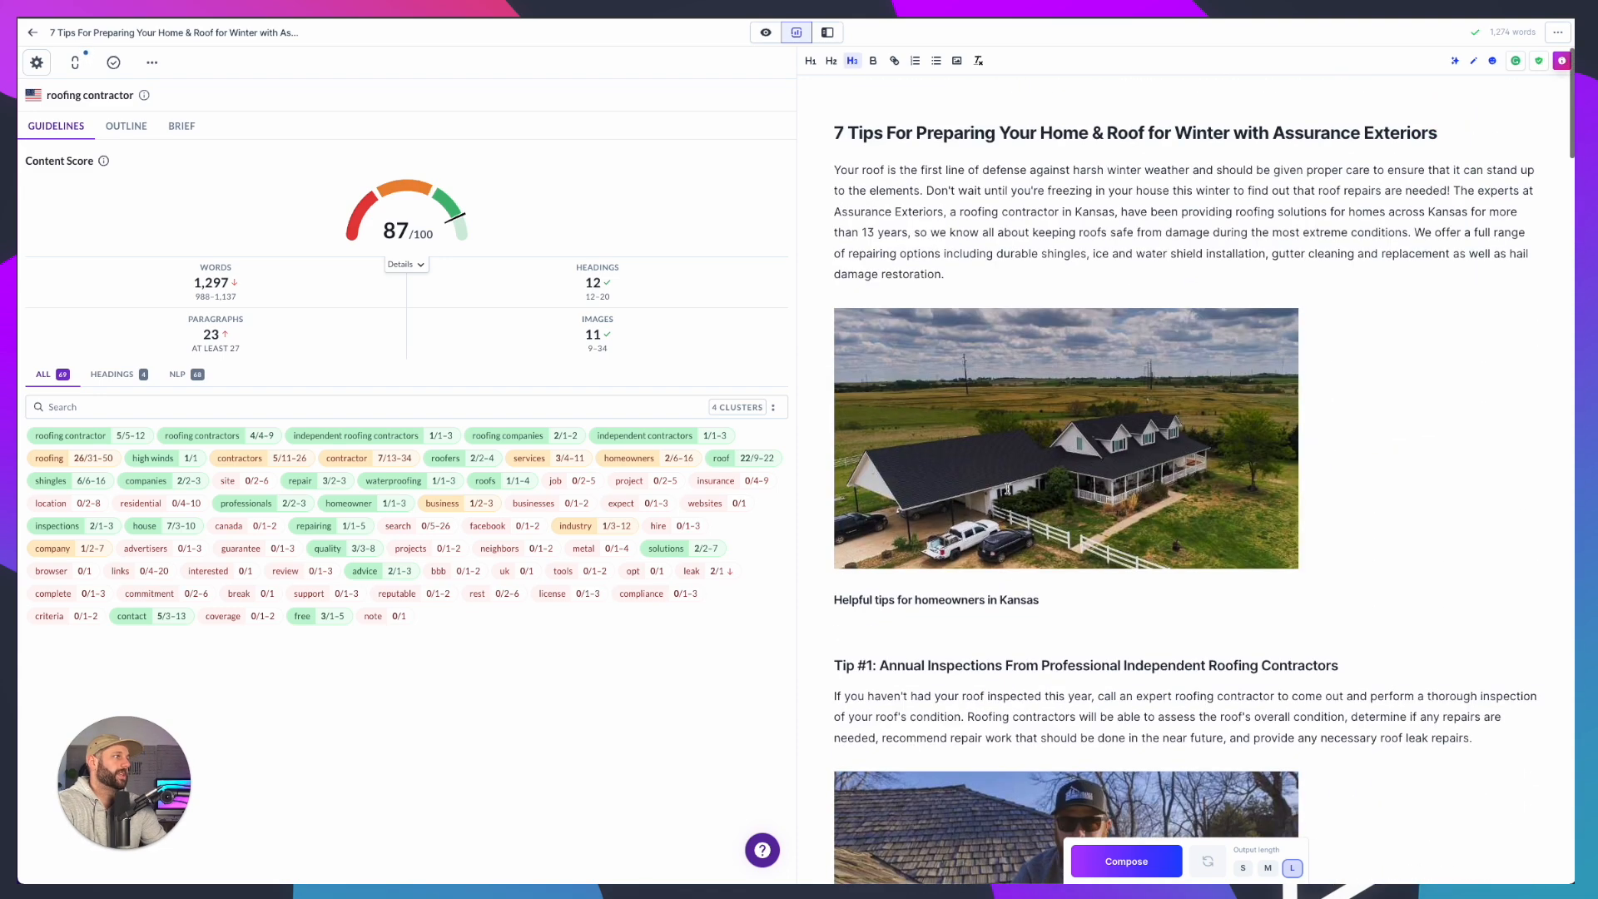
pyautogui.click(928, 612)
pyautogui.press('BackSpace')
pyautogui.scroll(-8, 970, 543)
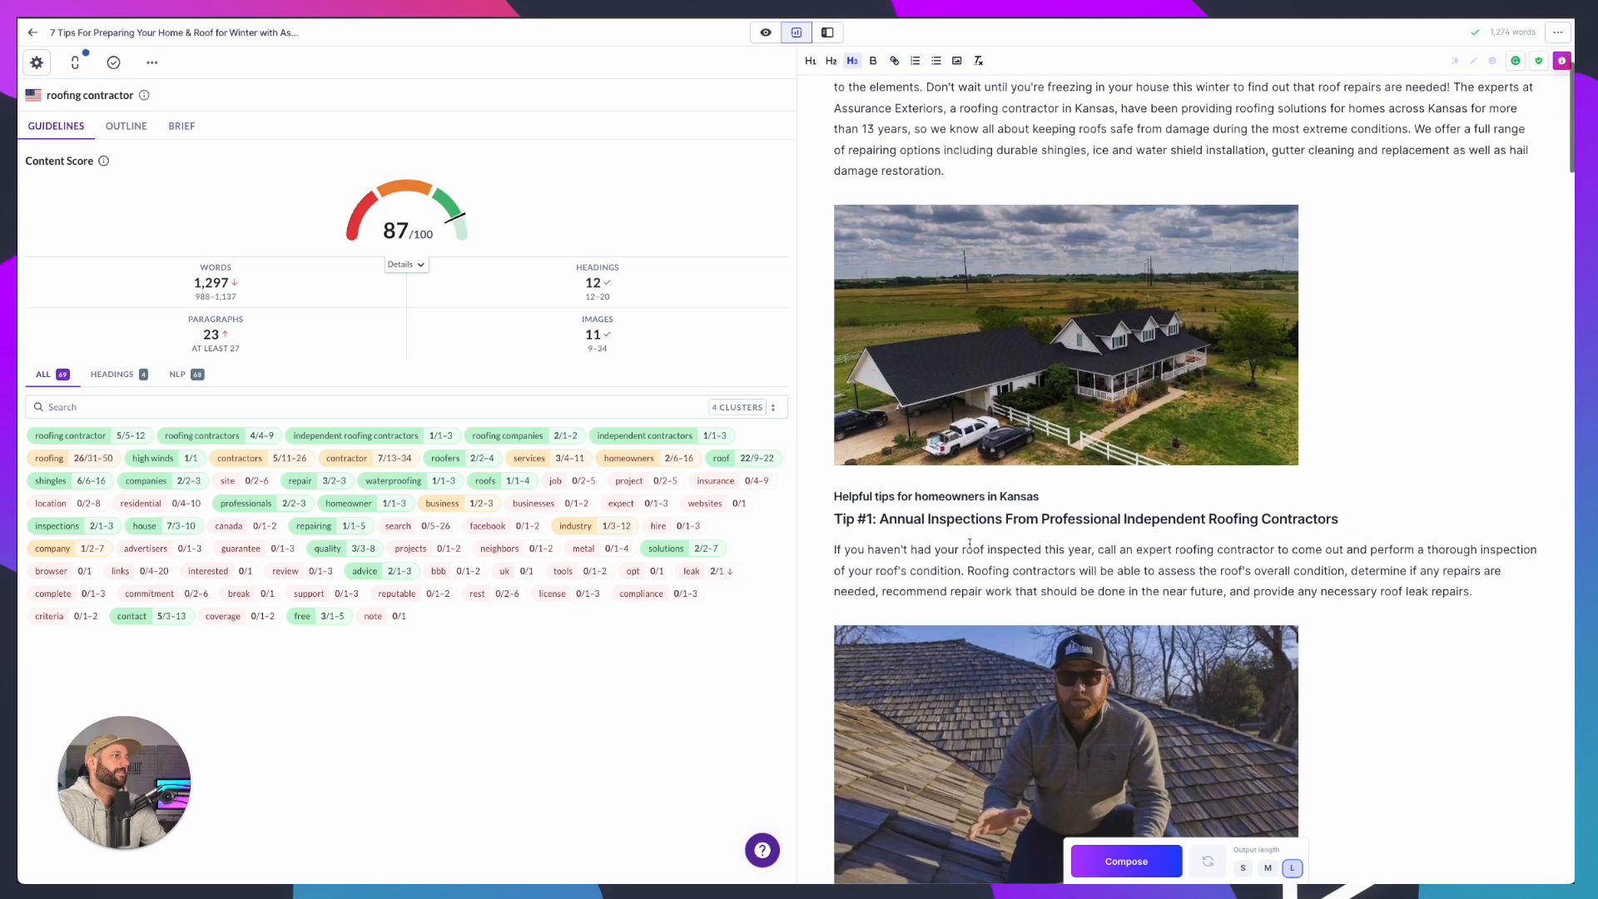
pyautogui.scroll(2, 892, 459)
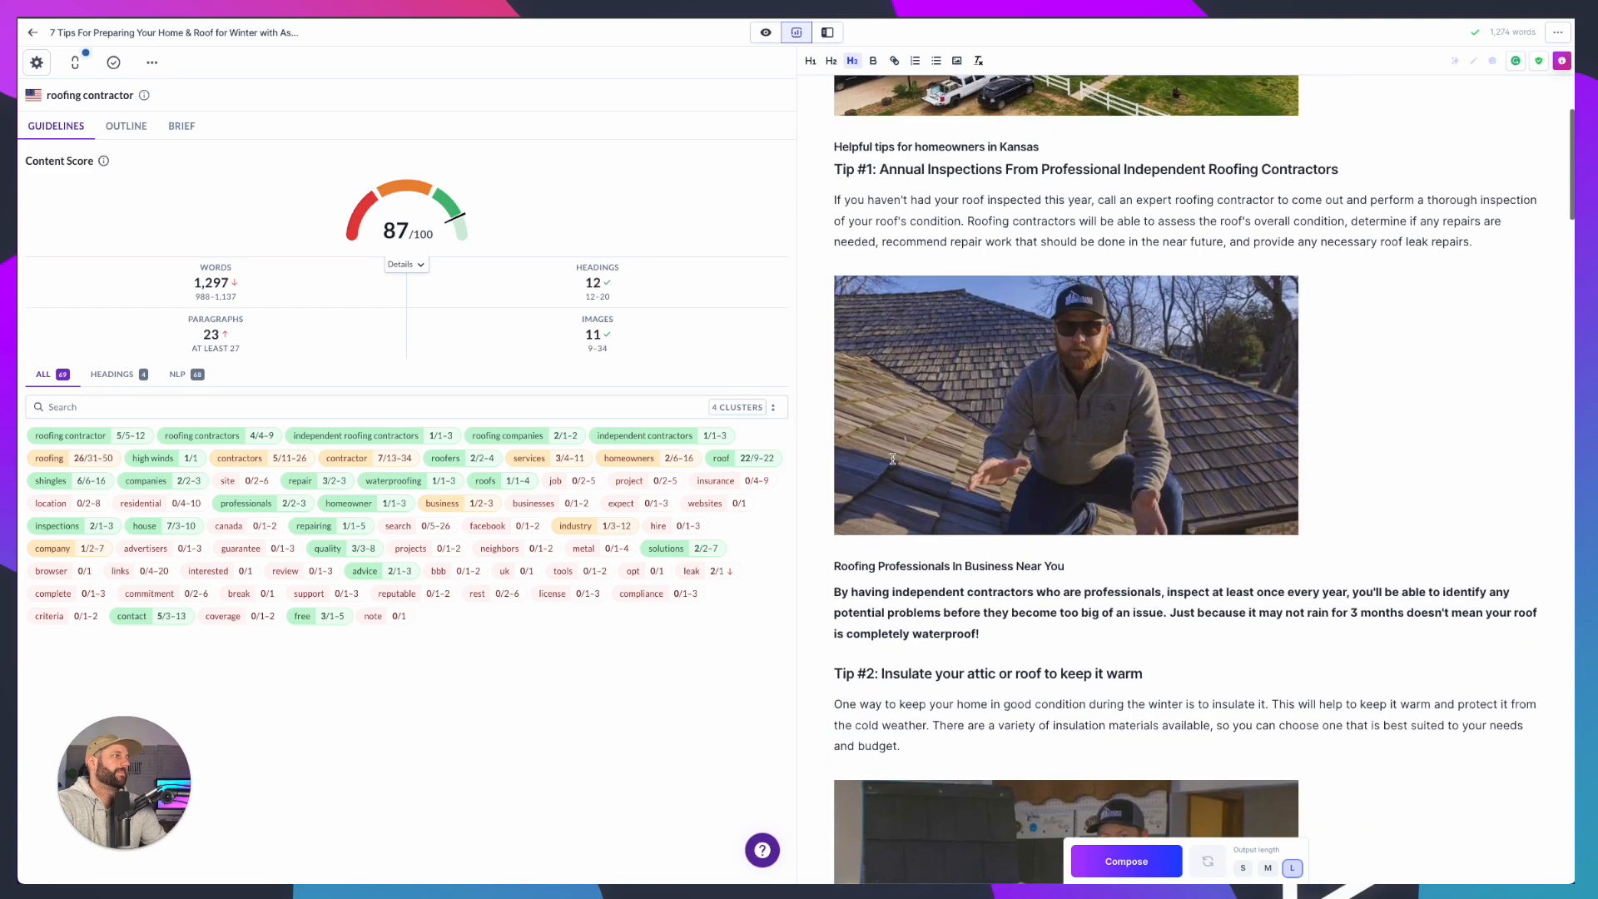
# Move the "Roofing Professionals In Business Near You" heading from below the Tip #1 photo to directly below the Tip #2 photo
pyautogui.tripleClick(908, 560)
pyautogui.hotkey('ctrl', 'c')
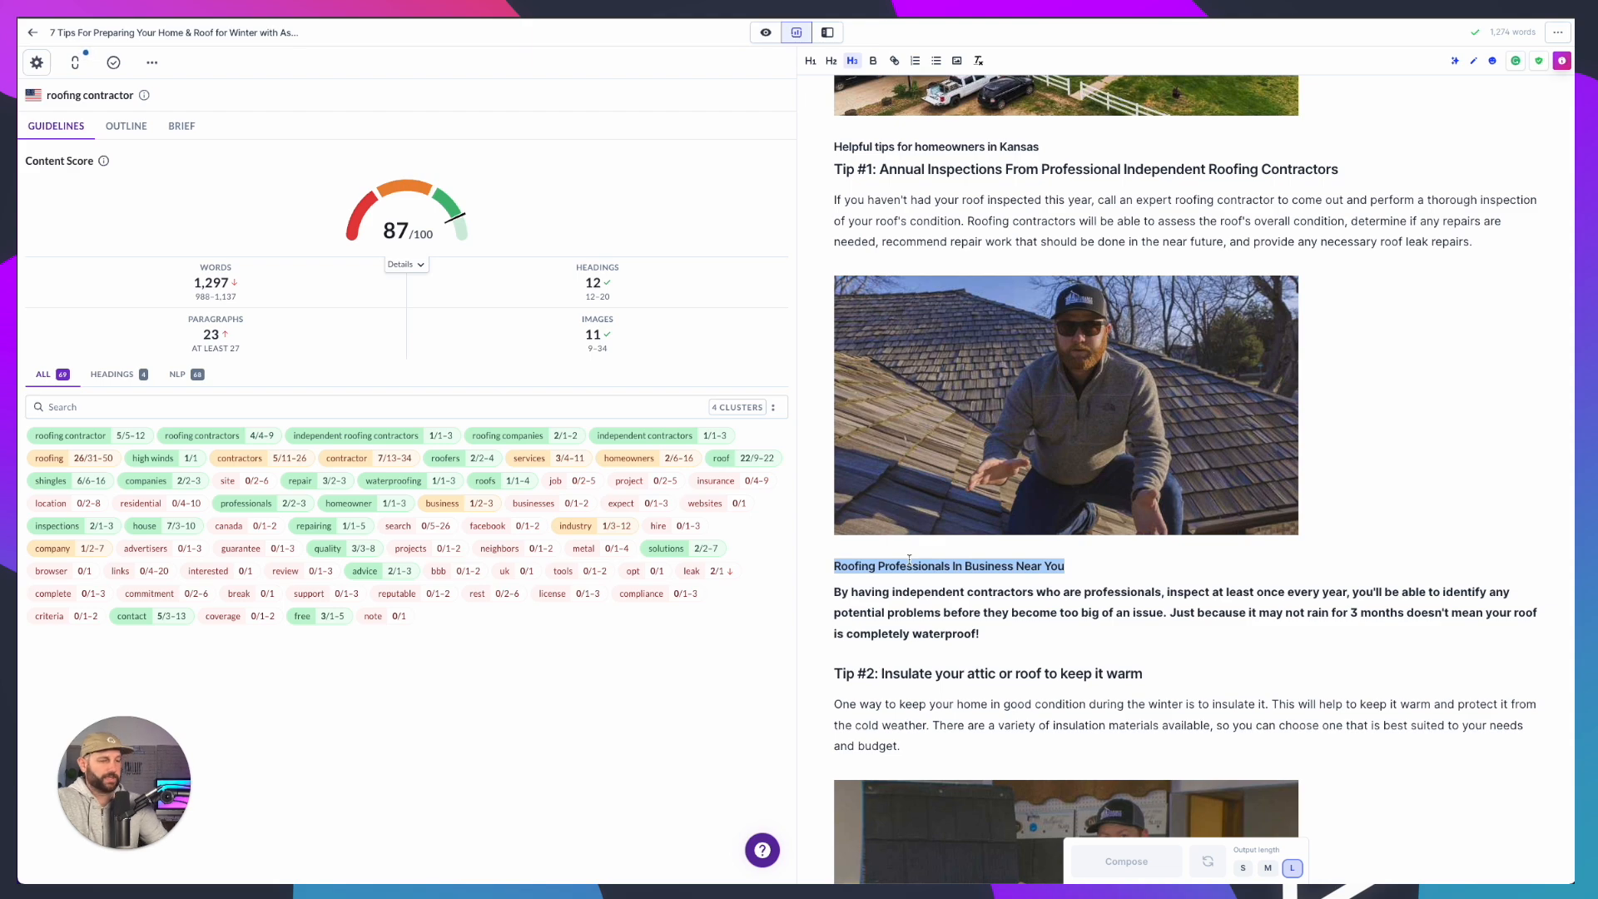
pyautogui.press('BackSpace')
pyautogui.scroll(-4, 1311, 630)
pyautogui.click(1311, 630)
pyautogui.hotkey('ctrl', 'v')
pyautogui.press('BackSpace')
# Copy the "Roofing Professionals In Business Near You" heading and paste it on a new line above the Tip #2 heading
pyautogui.scroll(-2, 1131, 794)
pyautogui.scroll(3, 1128, 794)
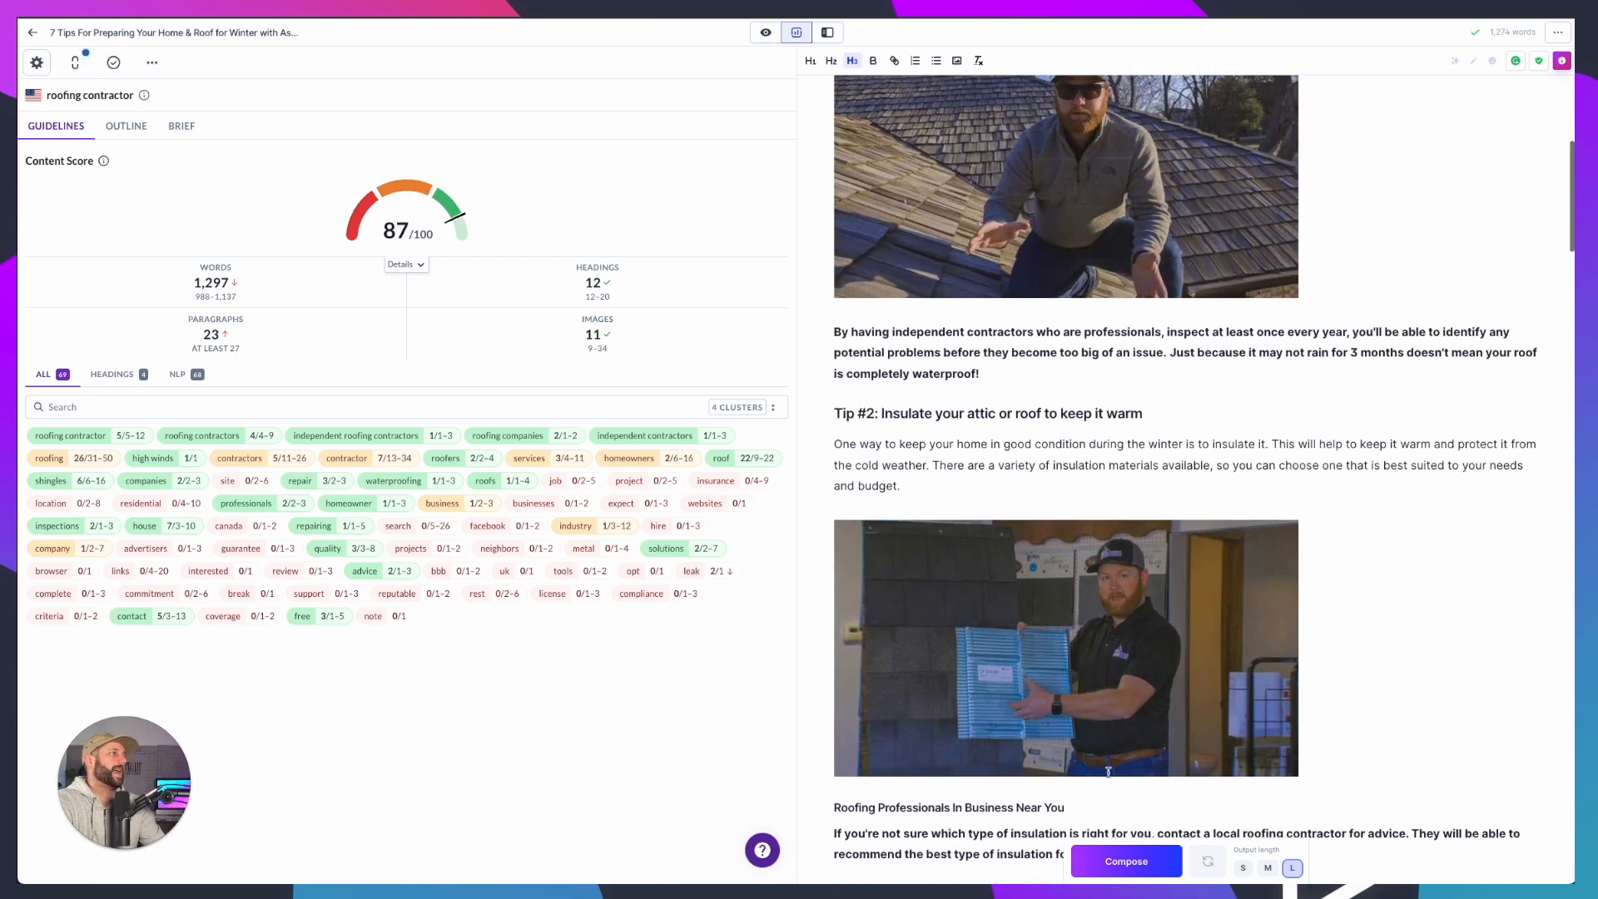
pyautogui.scroll(8, 1108, 772)
pyautogui.scroll(-8, 1066, 735)
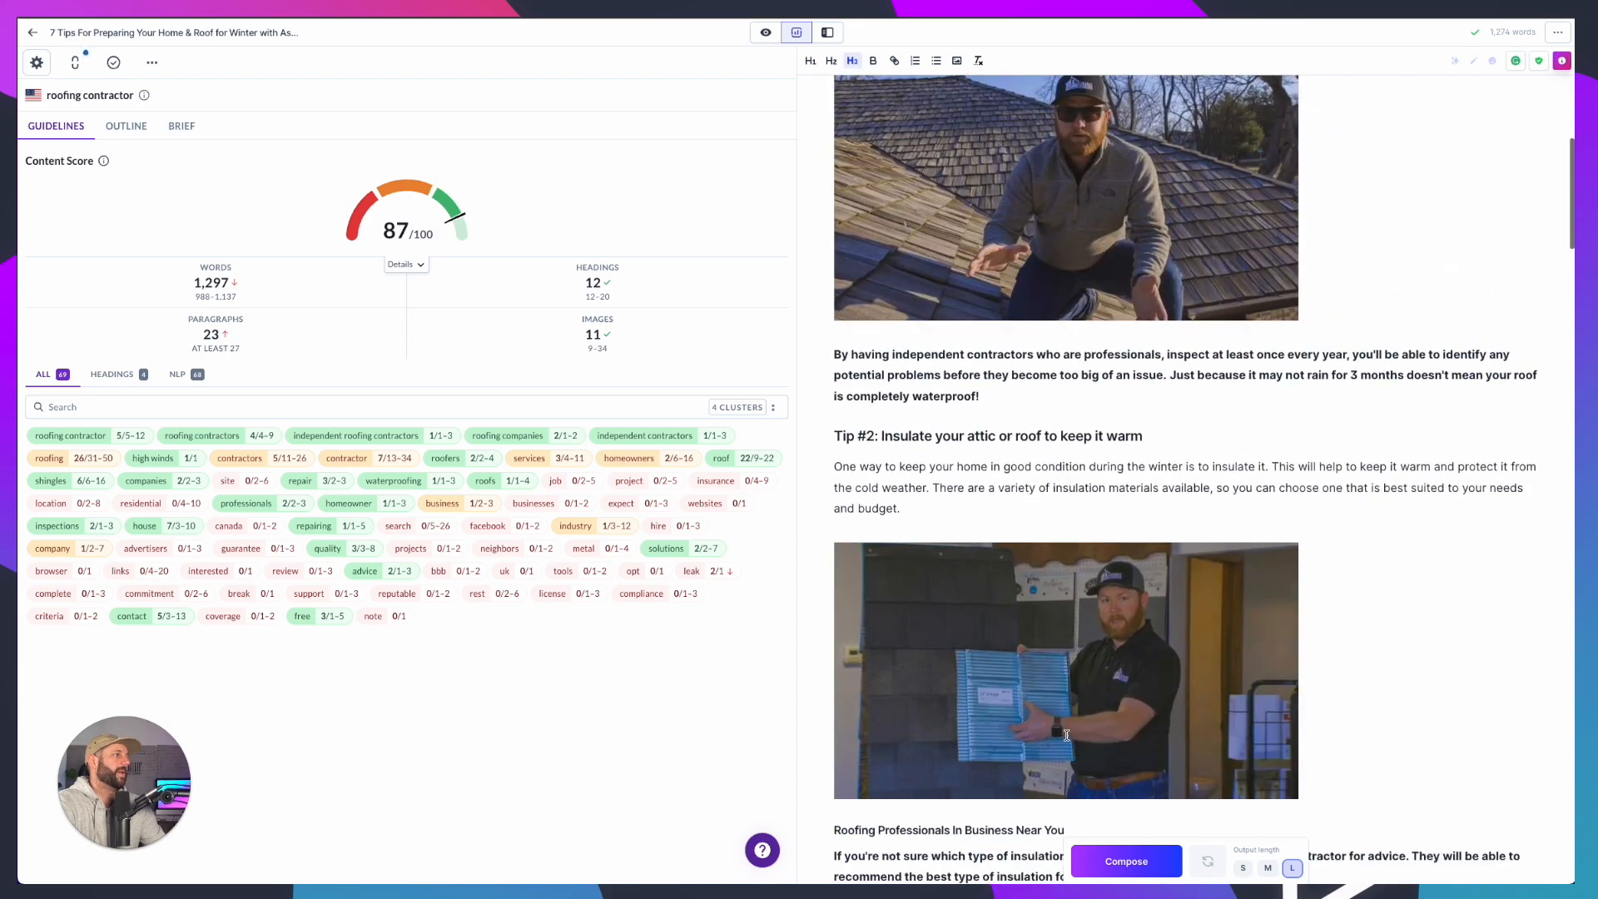
pyautogui.scroll(-1, 1066, 734)
pyautogui.moveTo(1067, 743); pyautogui.dragTo(830, 736)
pyautogui.hotkey('ctrl', 'c')
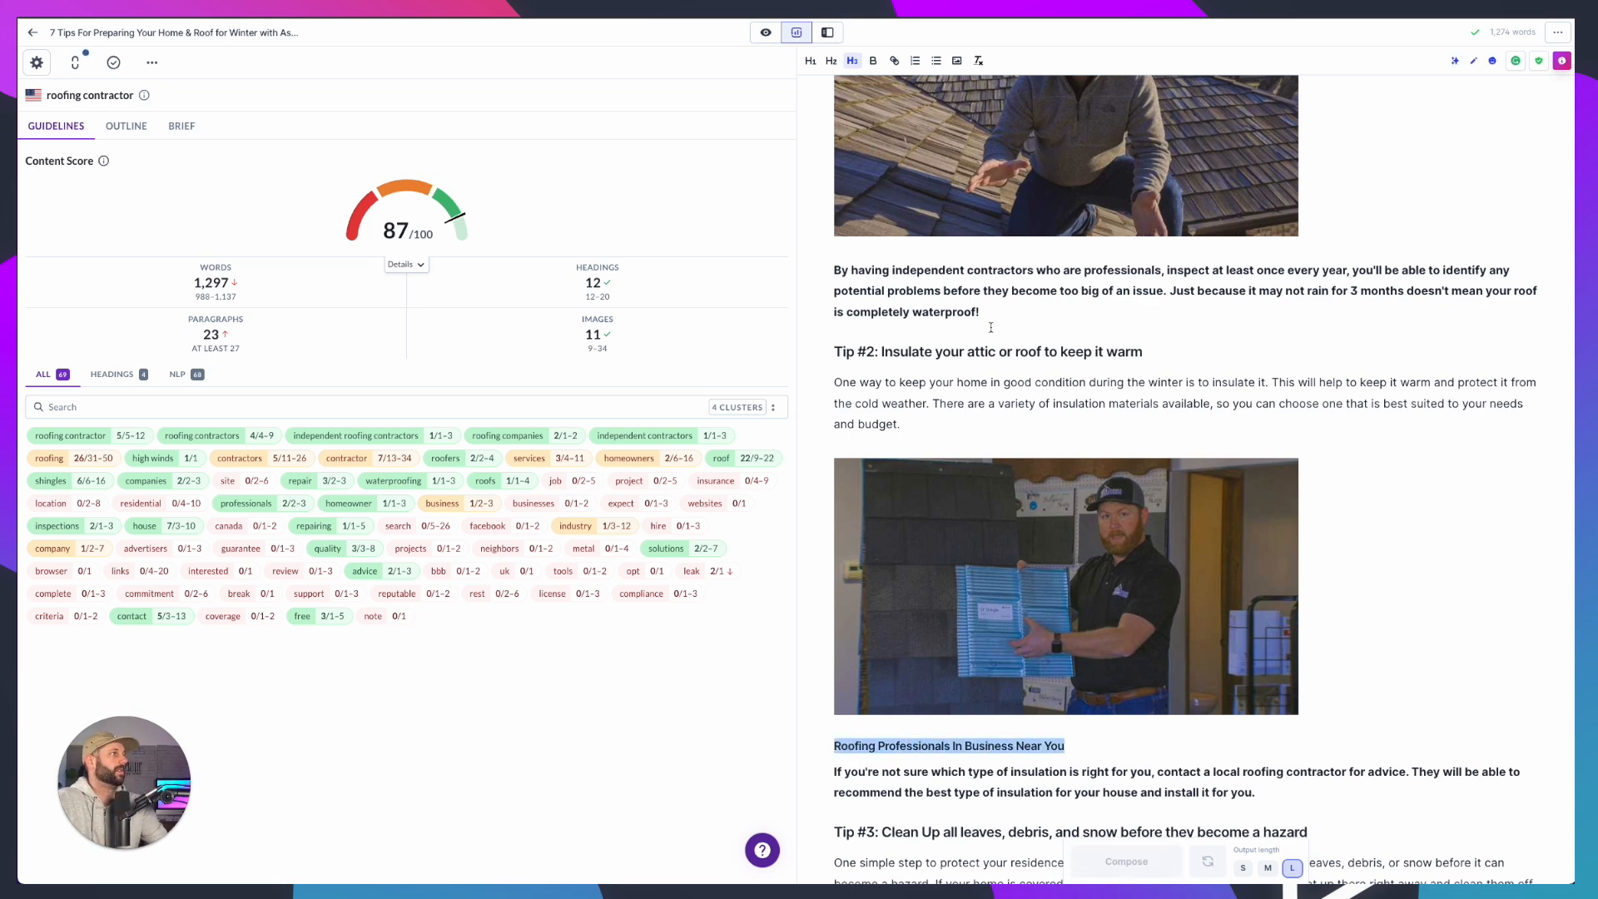
pyautogui.click(835, 351)
pyautogui.press('Return')
pyautogui.hotkey('ctrl', 'v')
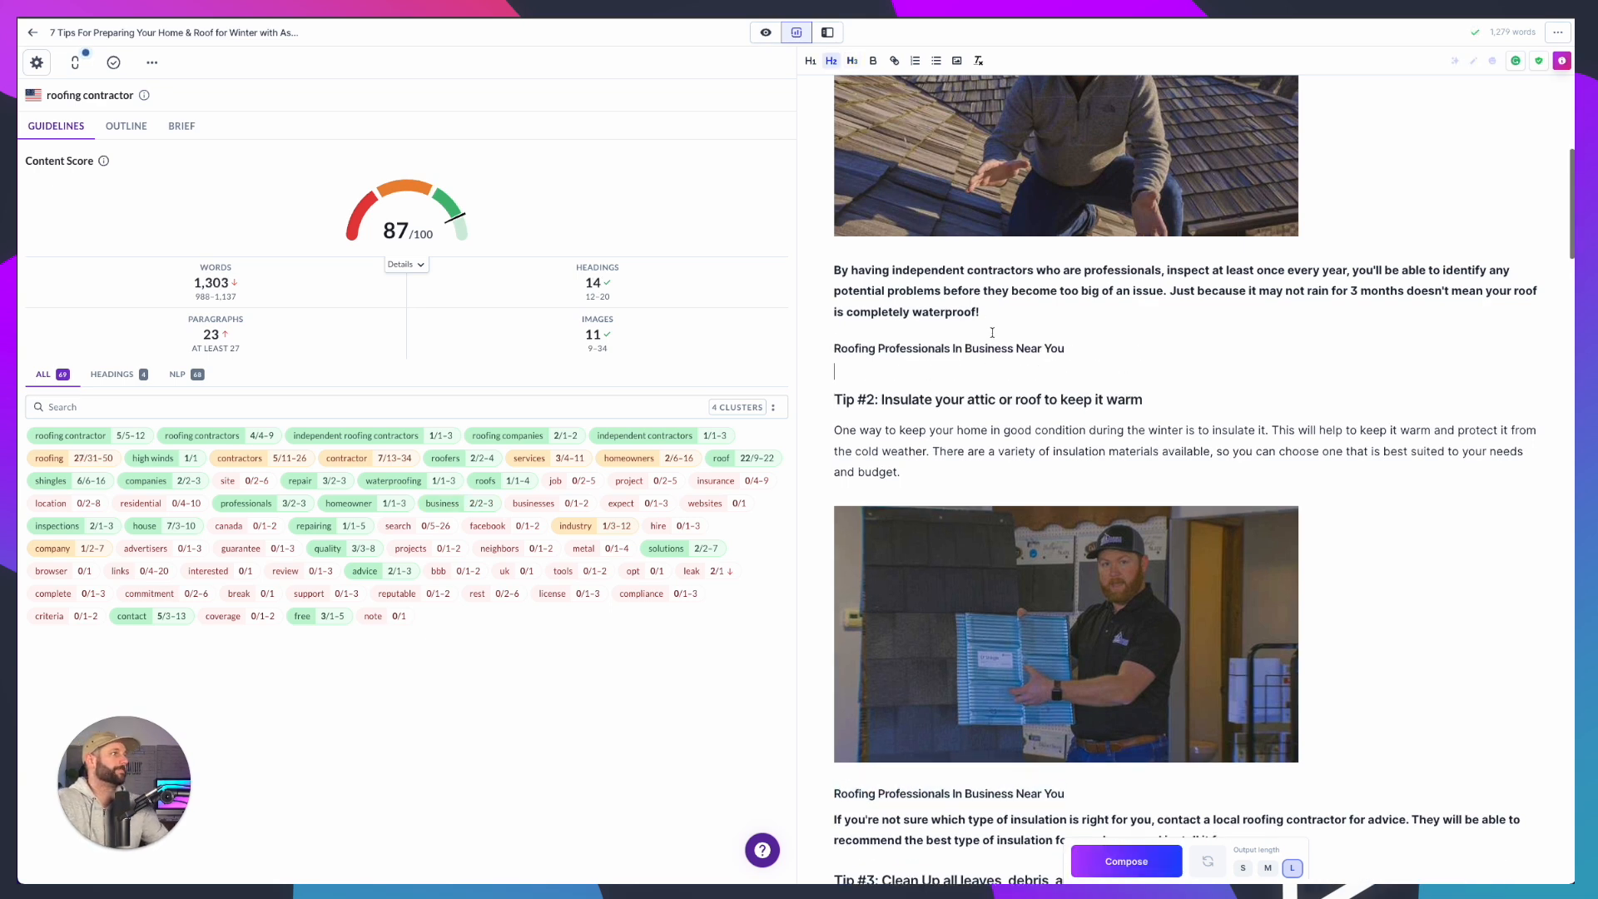
# Move the "Roofing Professionals In Business Near You" heading from below the Tip #2 photo to a new line above the Tip #3 heading
pyautogui.scroll(-3, 987, 521)
pyautogui.tripleClick(987, 533)
pyautogui.hotkey('ctrl', 'c')
pyautogui.press('BackSpace')
pyautogui.scroll(-2, 964, 577)
pyautogui.scroll(-1, 963, 577)
pyautogui.click(1283, 399)
pyautogui.press('Return')
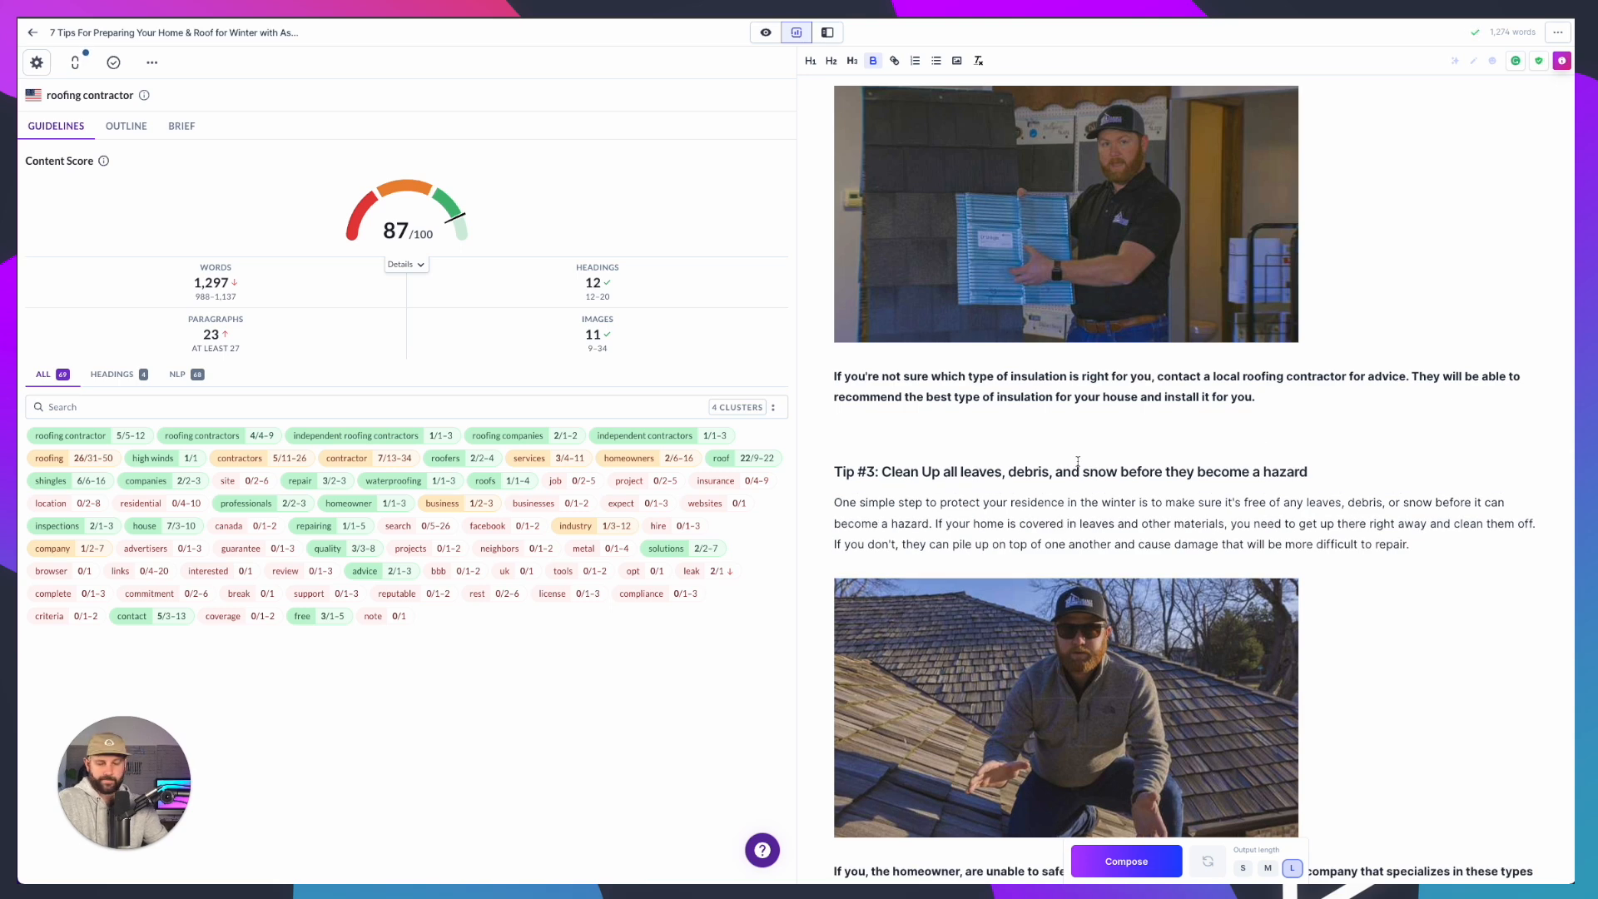
pyautogui.hotkey('ctrl', 'v')
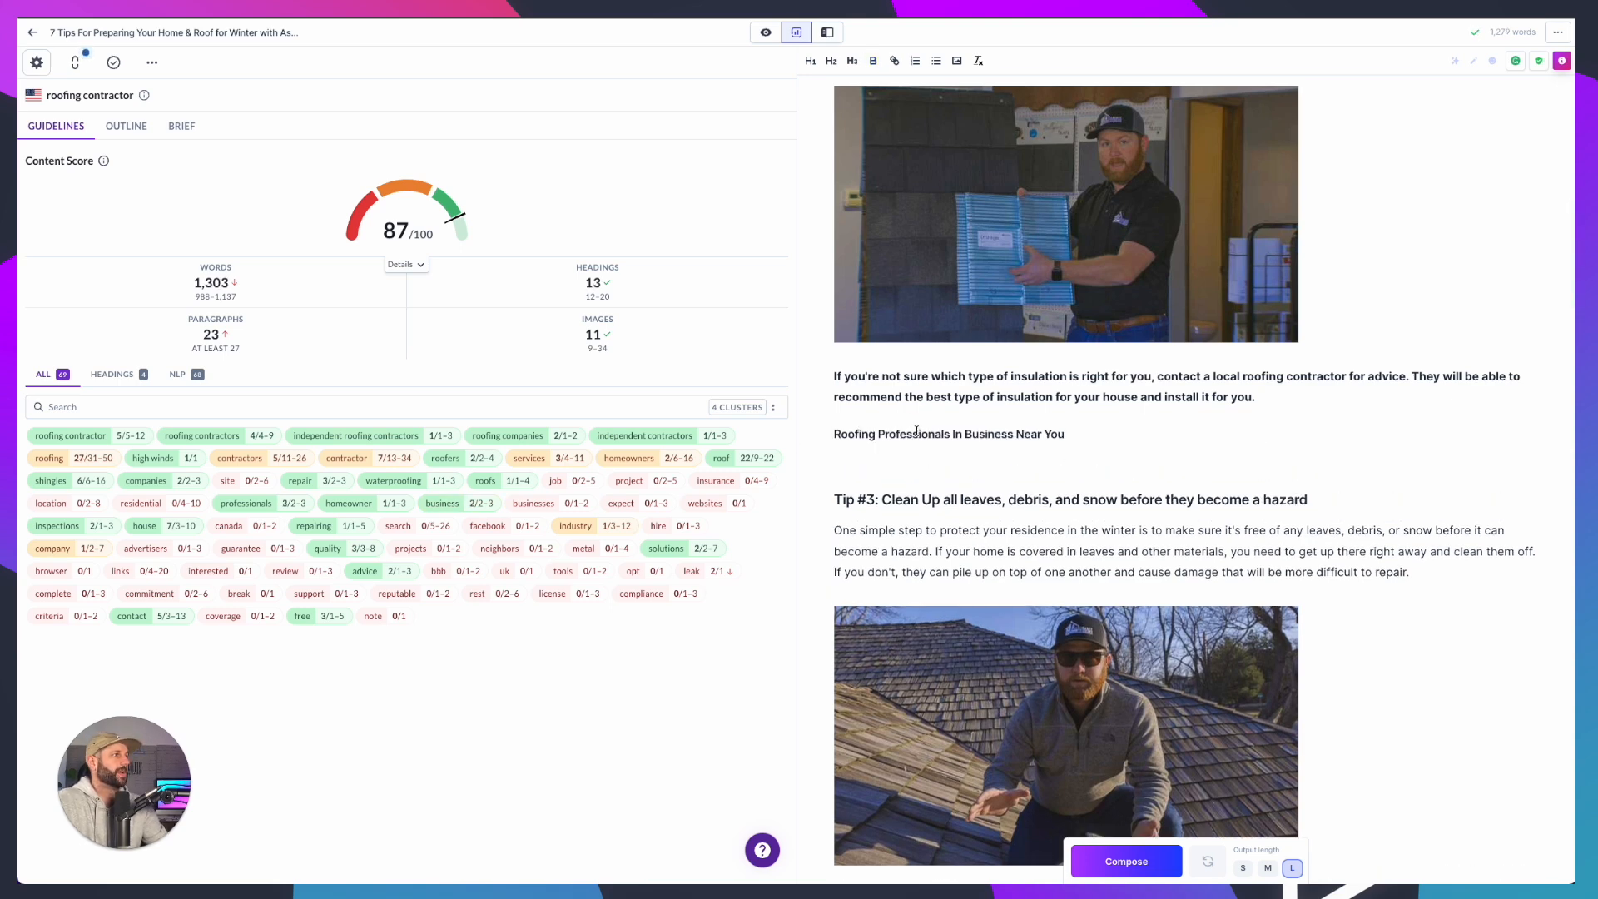
# Reword the heading above Tip #3 to "The Best Roofing Contractors In Business Near You"
pyautogui.doubleClick(914, 433)
pyautogui.write('Cpm')
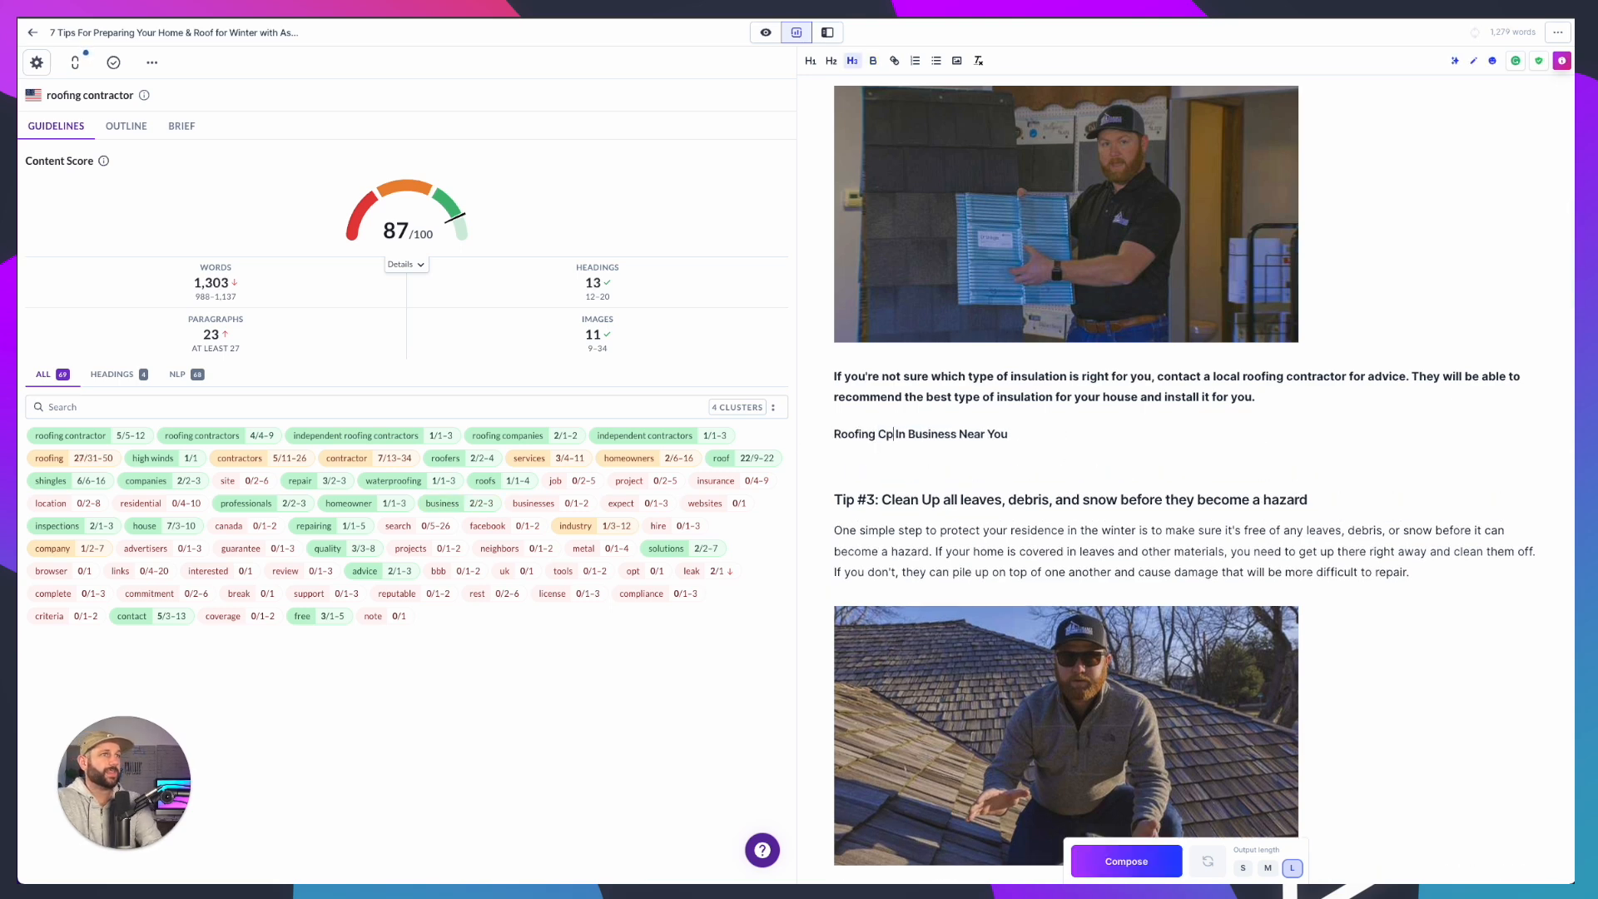
pyautogui.press('BackSpace')
pyautogui.press('BackSpace')
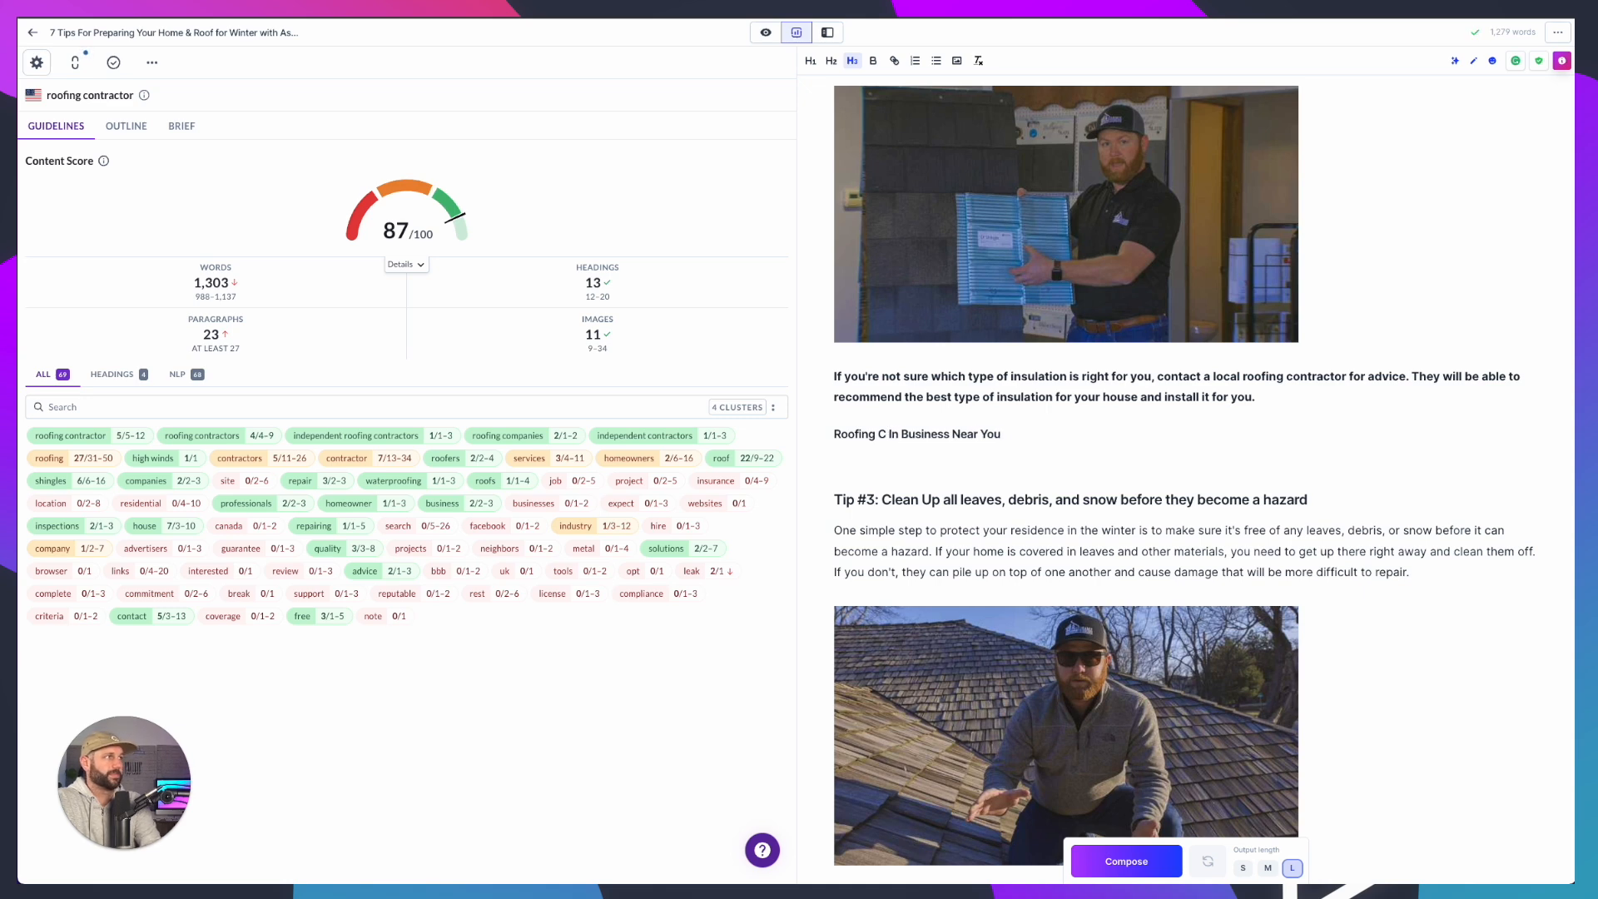
pyautogui.write('ontractors')
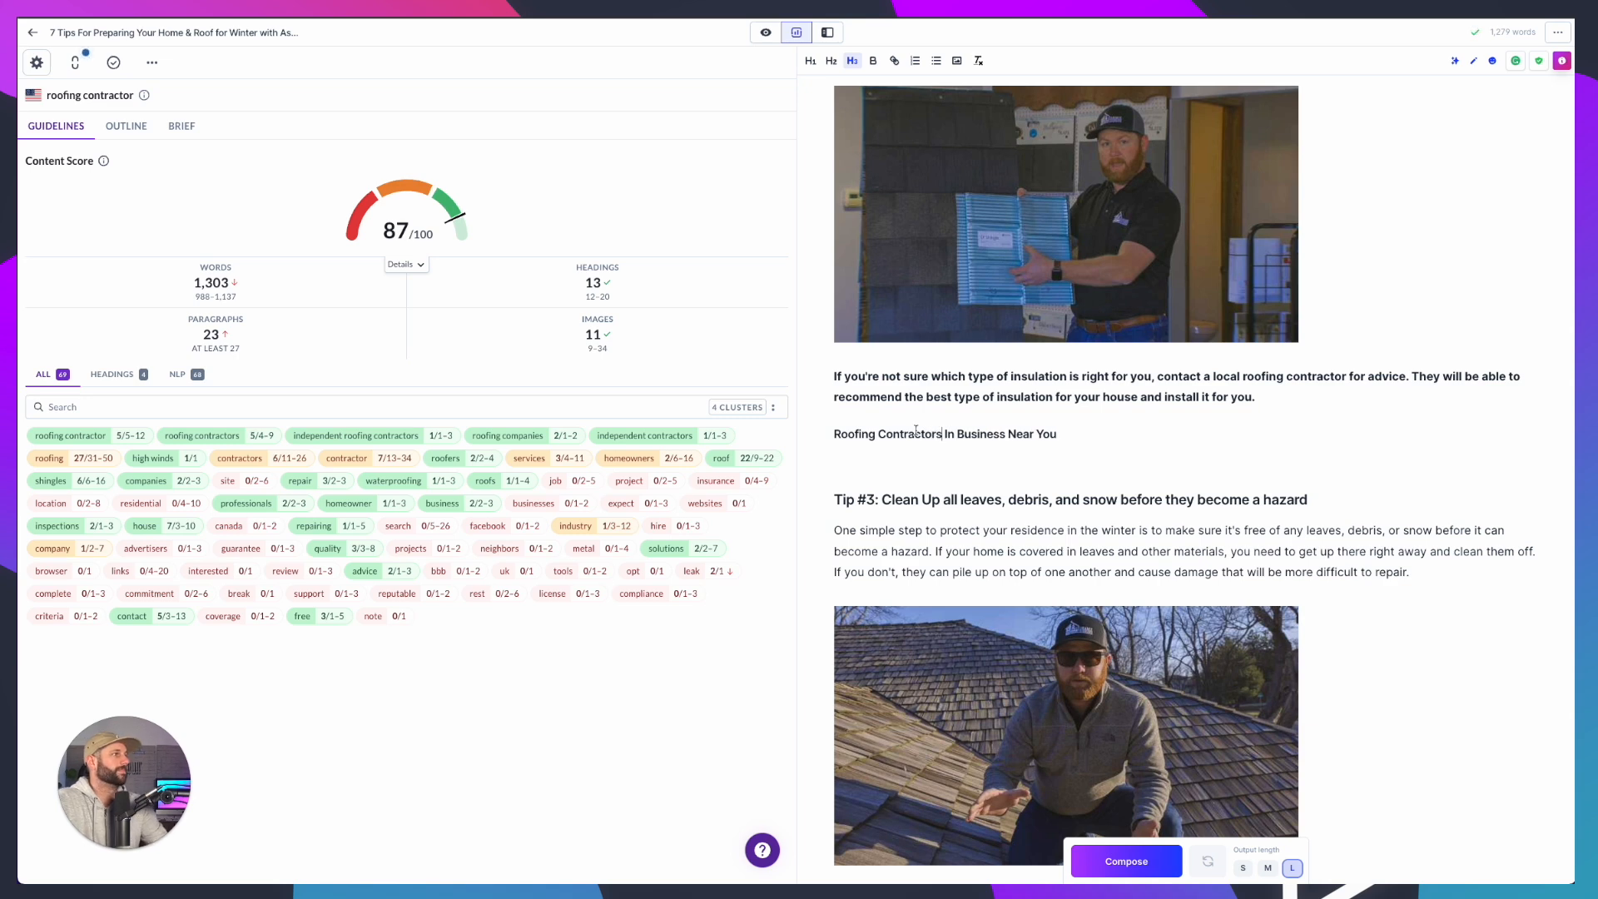
pyautogui.moveTo(1055, 435); pyautogui.dragTo(944, 434)
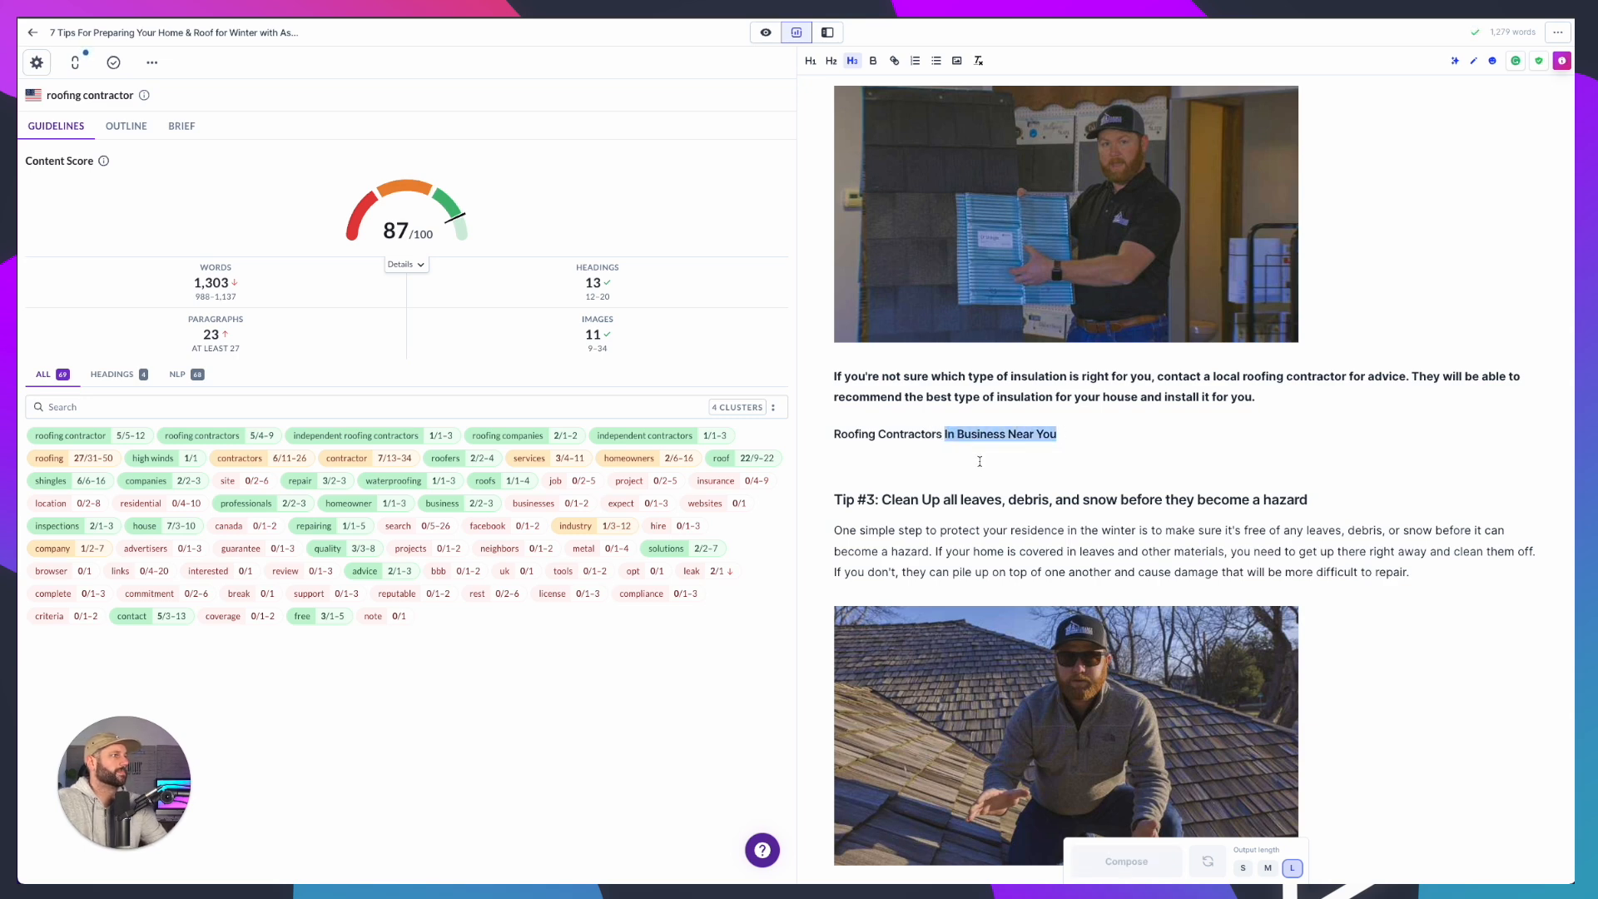
pyautogui.click(824, 441)
pyautogui.write('The Best')
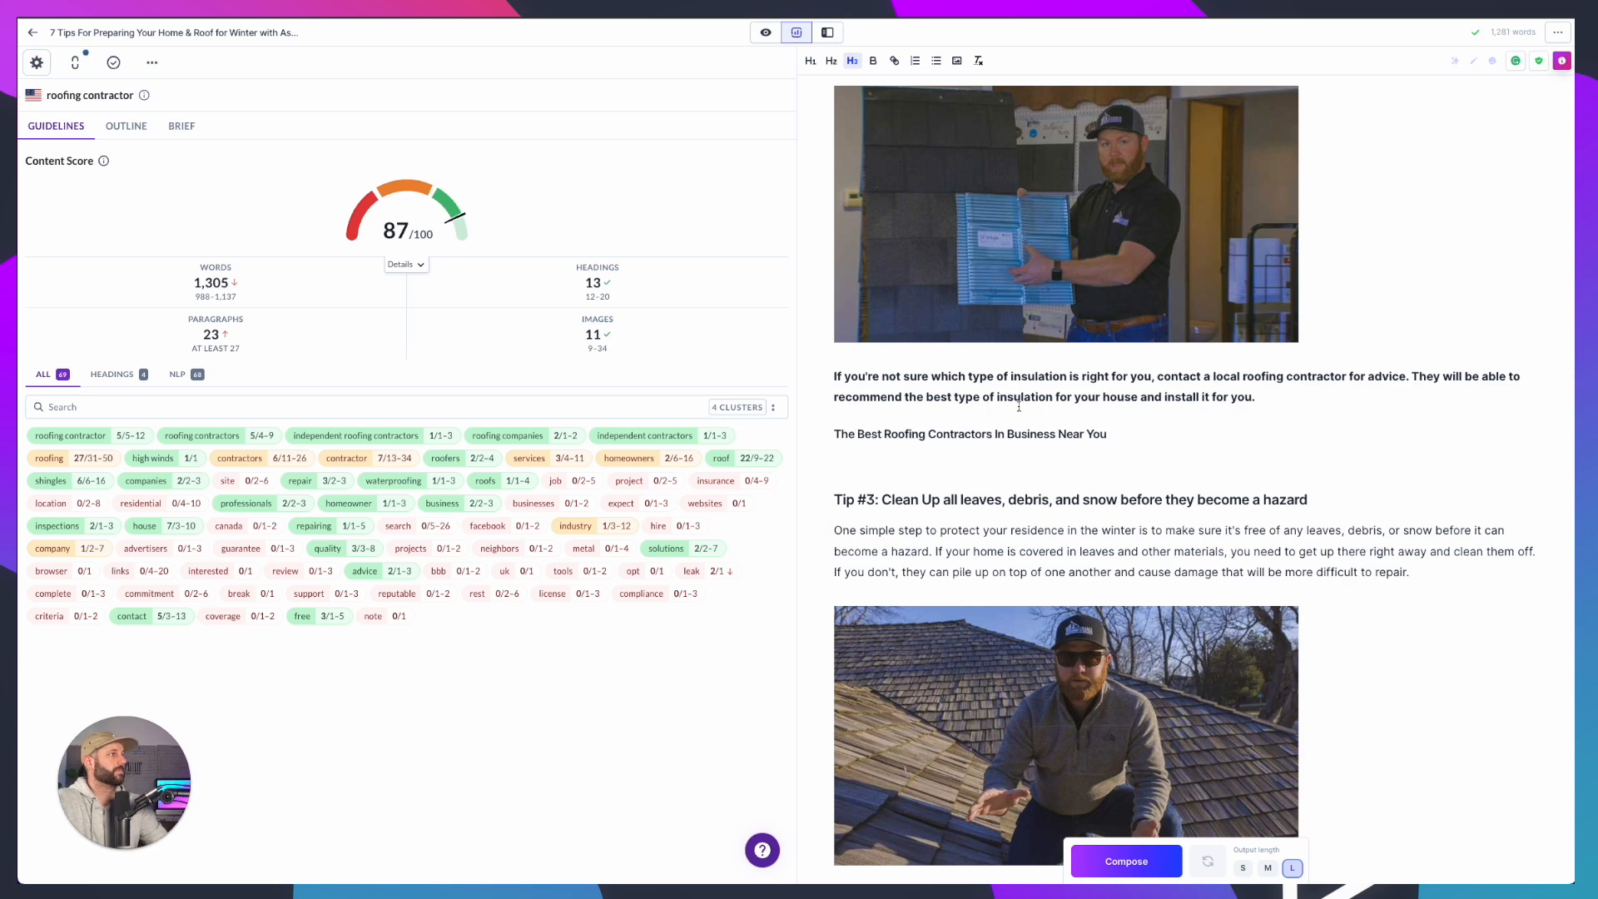
# Change the end of the heading above Tip #3 to "In The Industry" and remove the empty line below it
pyautogui.doubleClick(1030, 434)
pyautogui.moveTo(1107, 433); pyautogui.dragTo(996, 432)
pyautogui.write('In The')
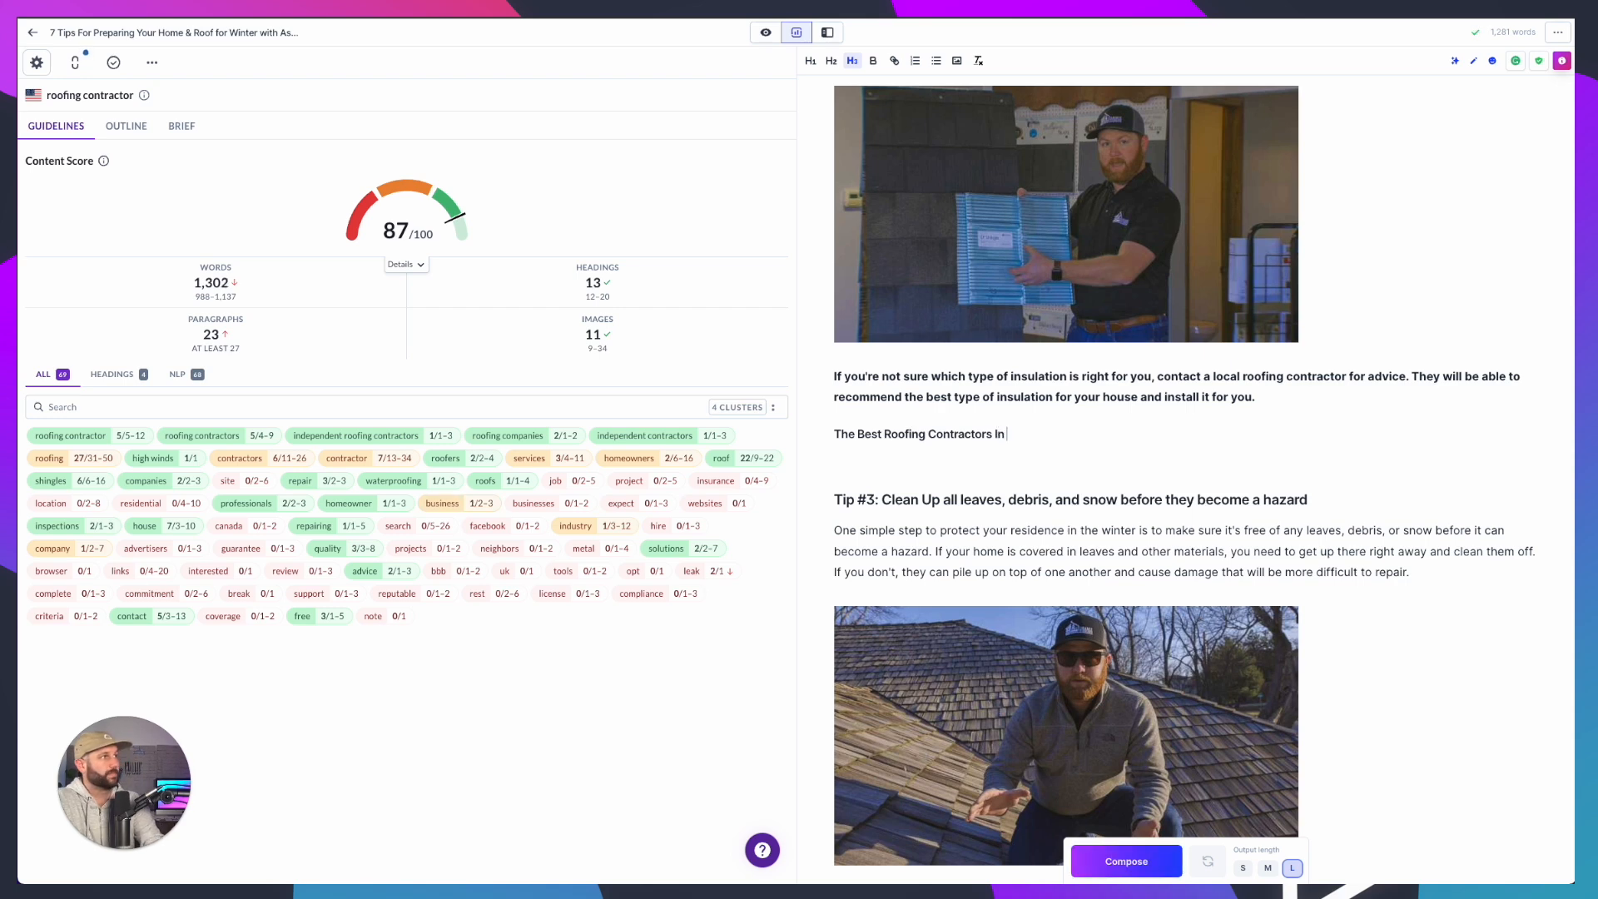
pyautogui.write('Industry')
pyautogui.click(1000, 452)
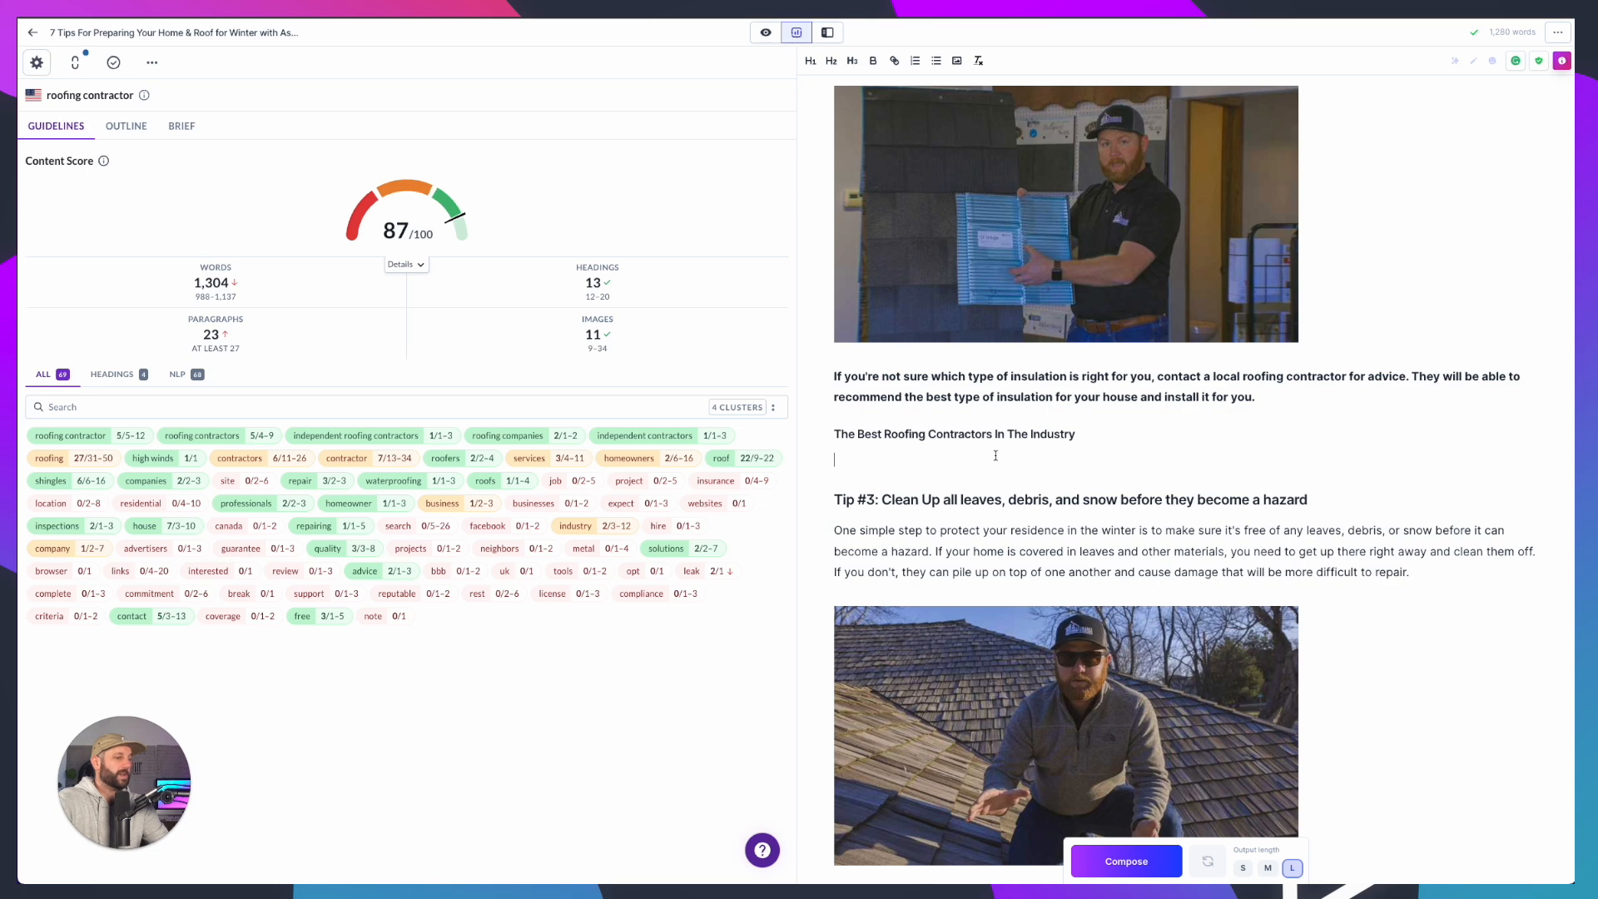
pyautogui.press('BackSpace')
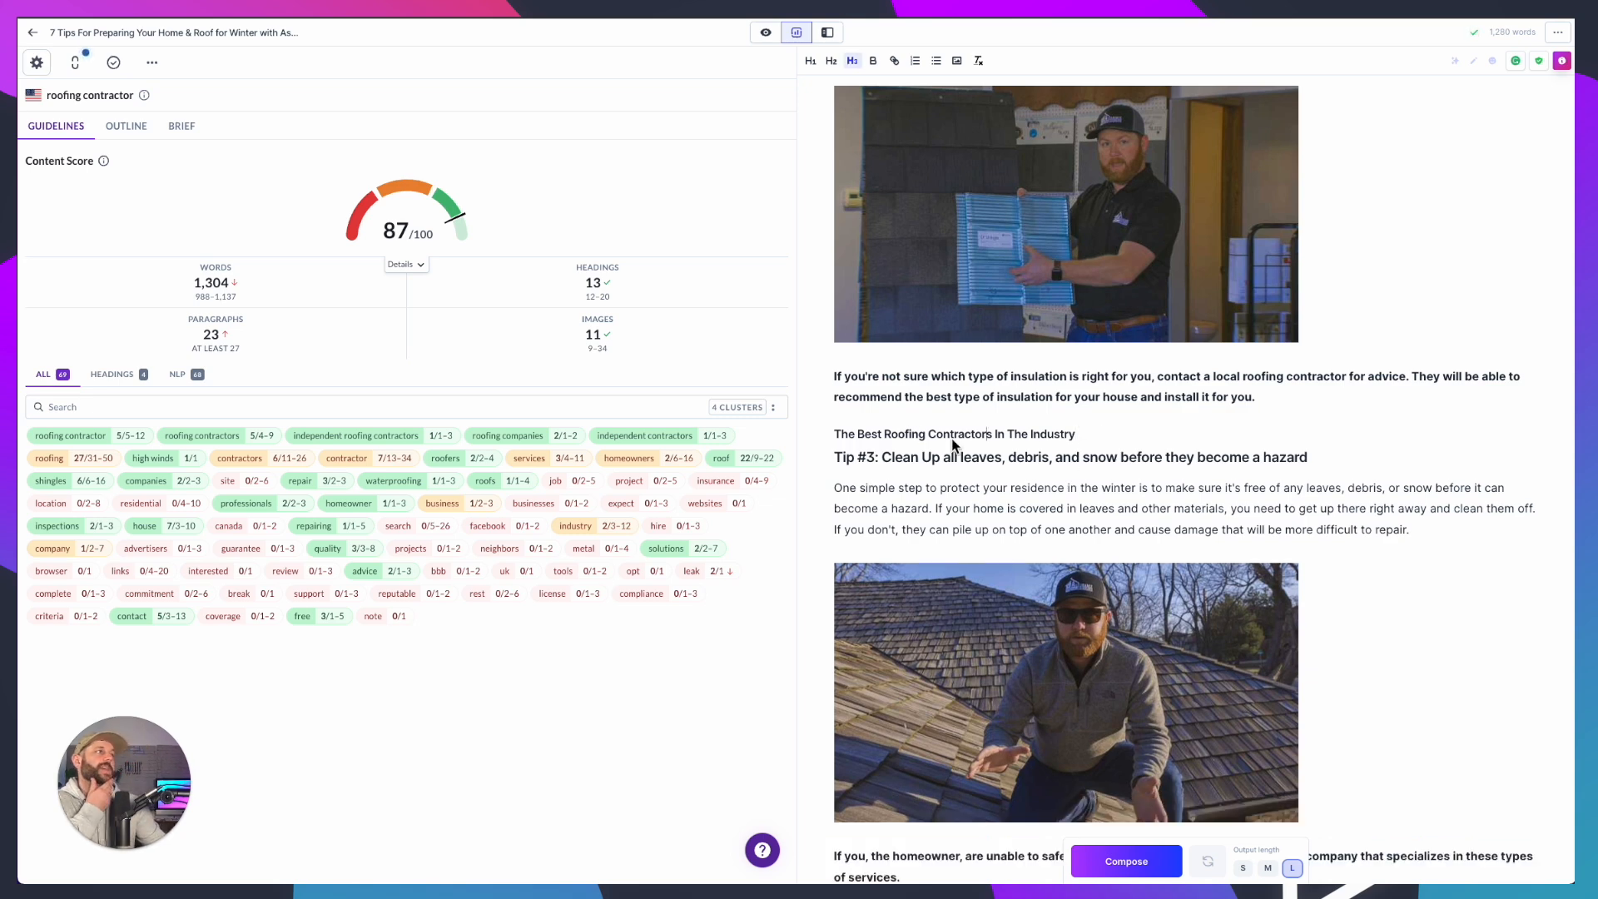
pyautogui.tripleClick(885, 439)
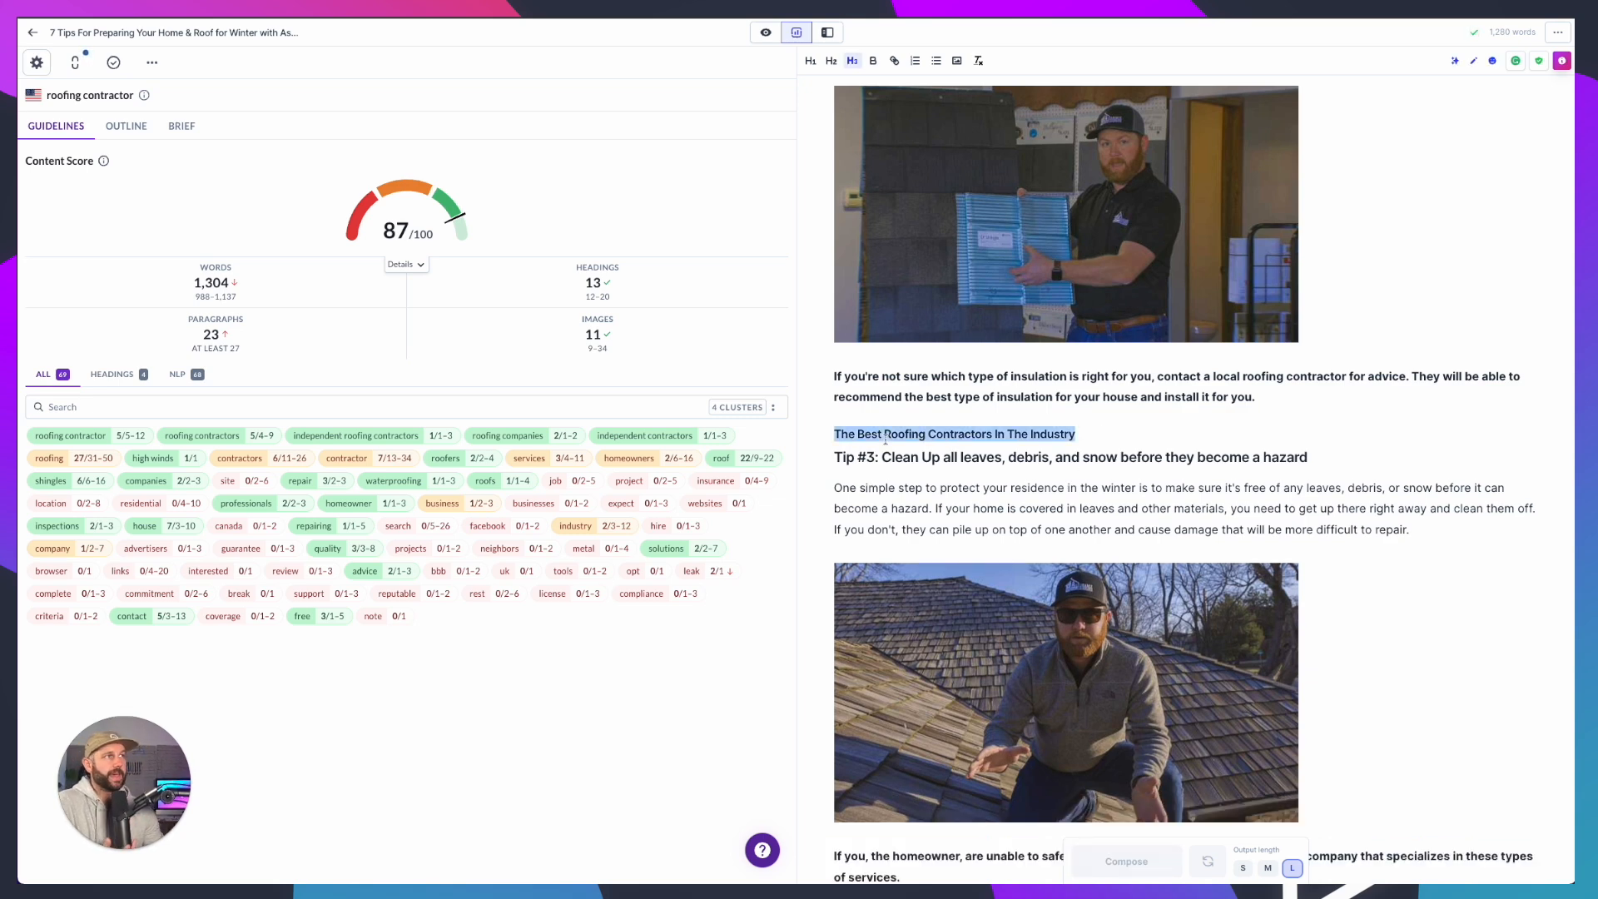
pyautogui.click(991, 499)
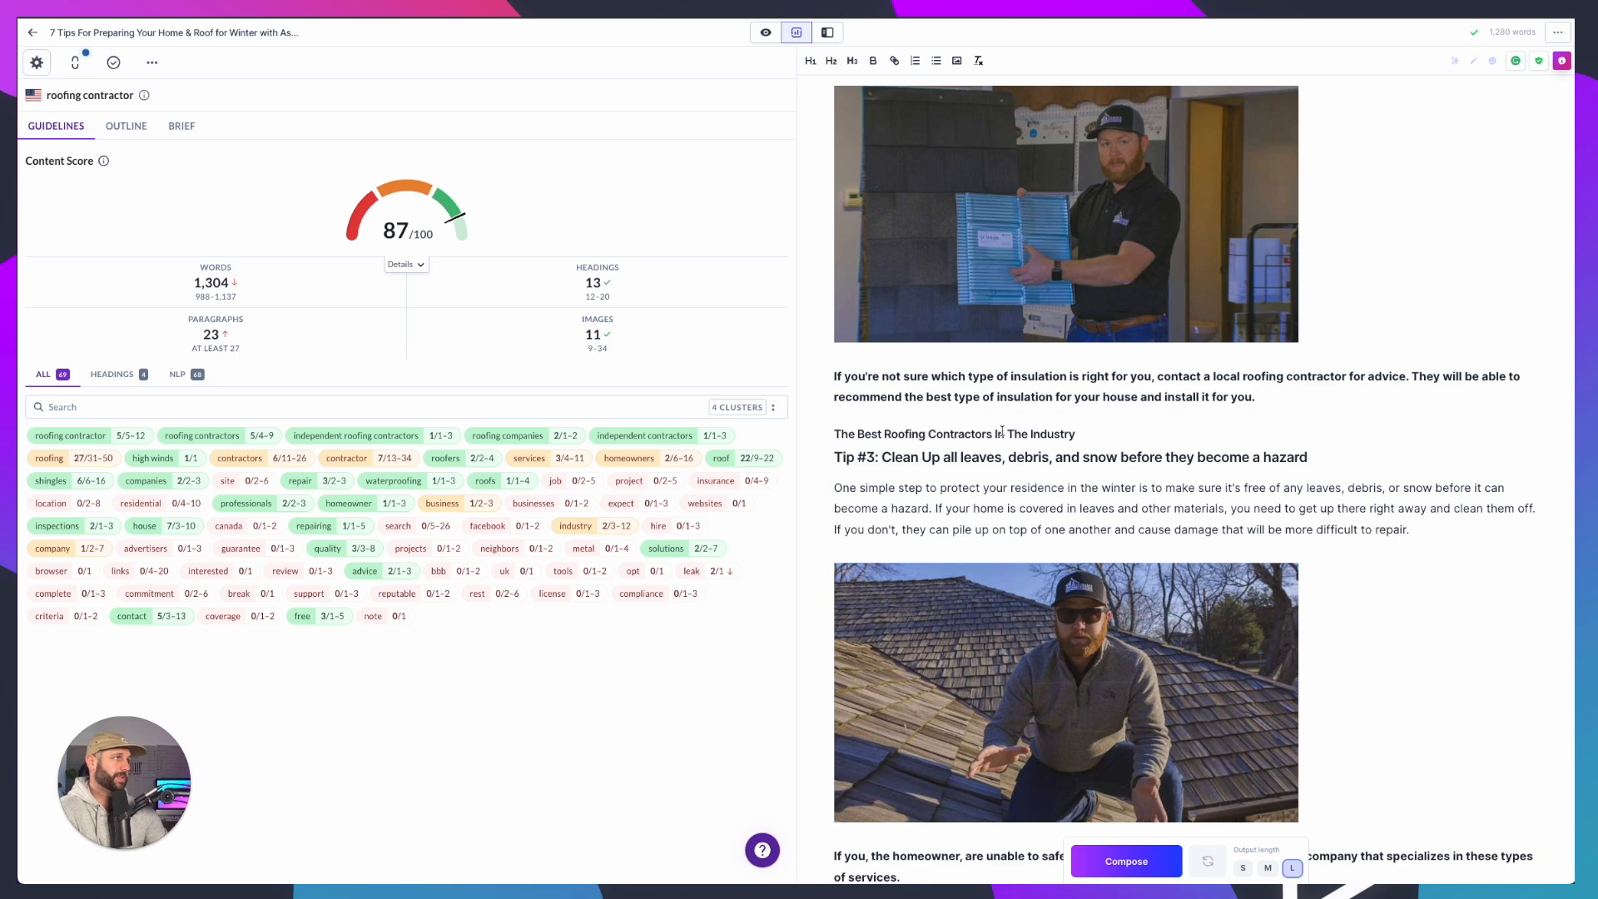
pyautogui.tripleClick(963, 458)
pyautogui.doubleClick(913, 434)
pyautogui.click(963, 457)
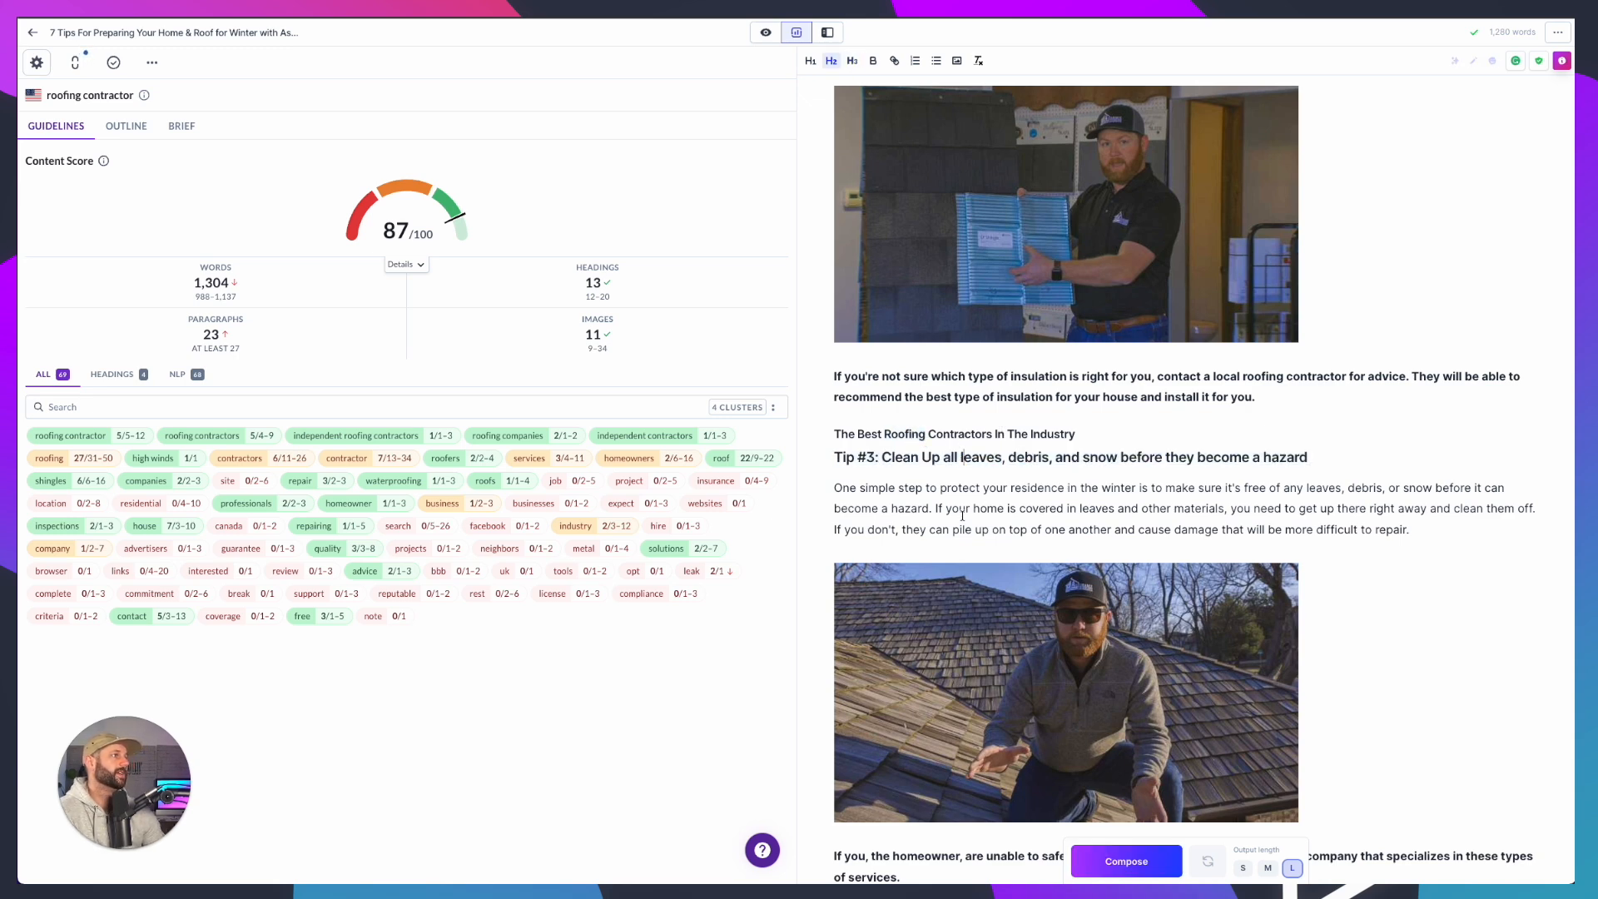
# Add the line "Demand a Residential Roofing Contractor Guarantee" below the closing paragraph of Tip #3, applying the spelling corrections
pyautogui.scroll(-4, 959, 500)
pyautogui.click(940, 545)
pyautogui.press('Return')
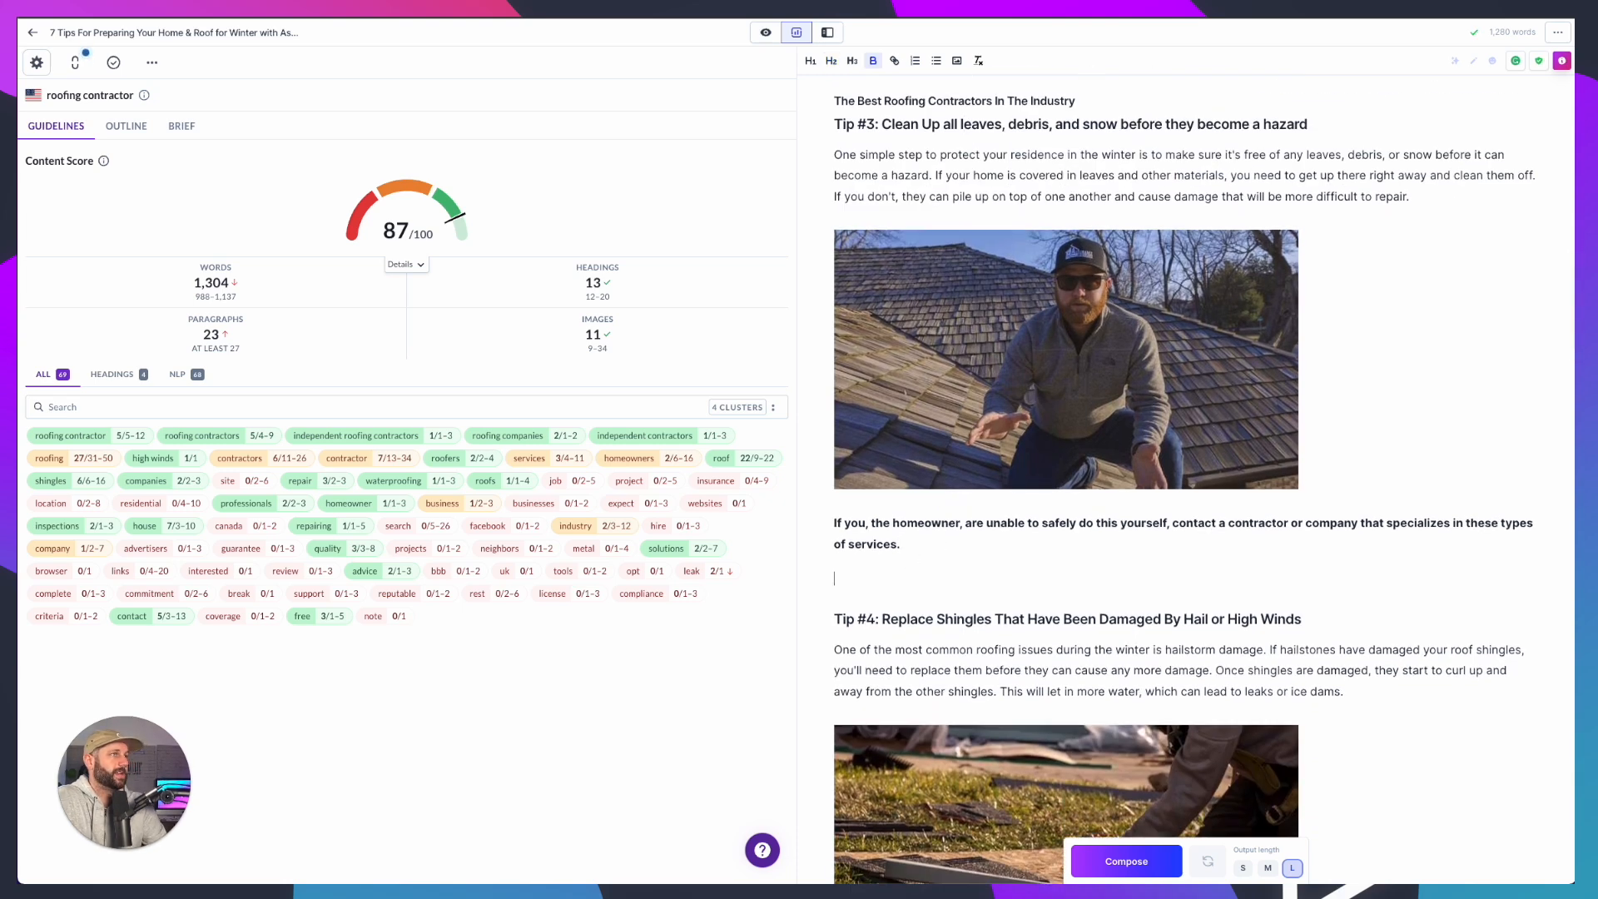
pyautogui.write('Residenital Contractor')
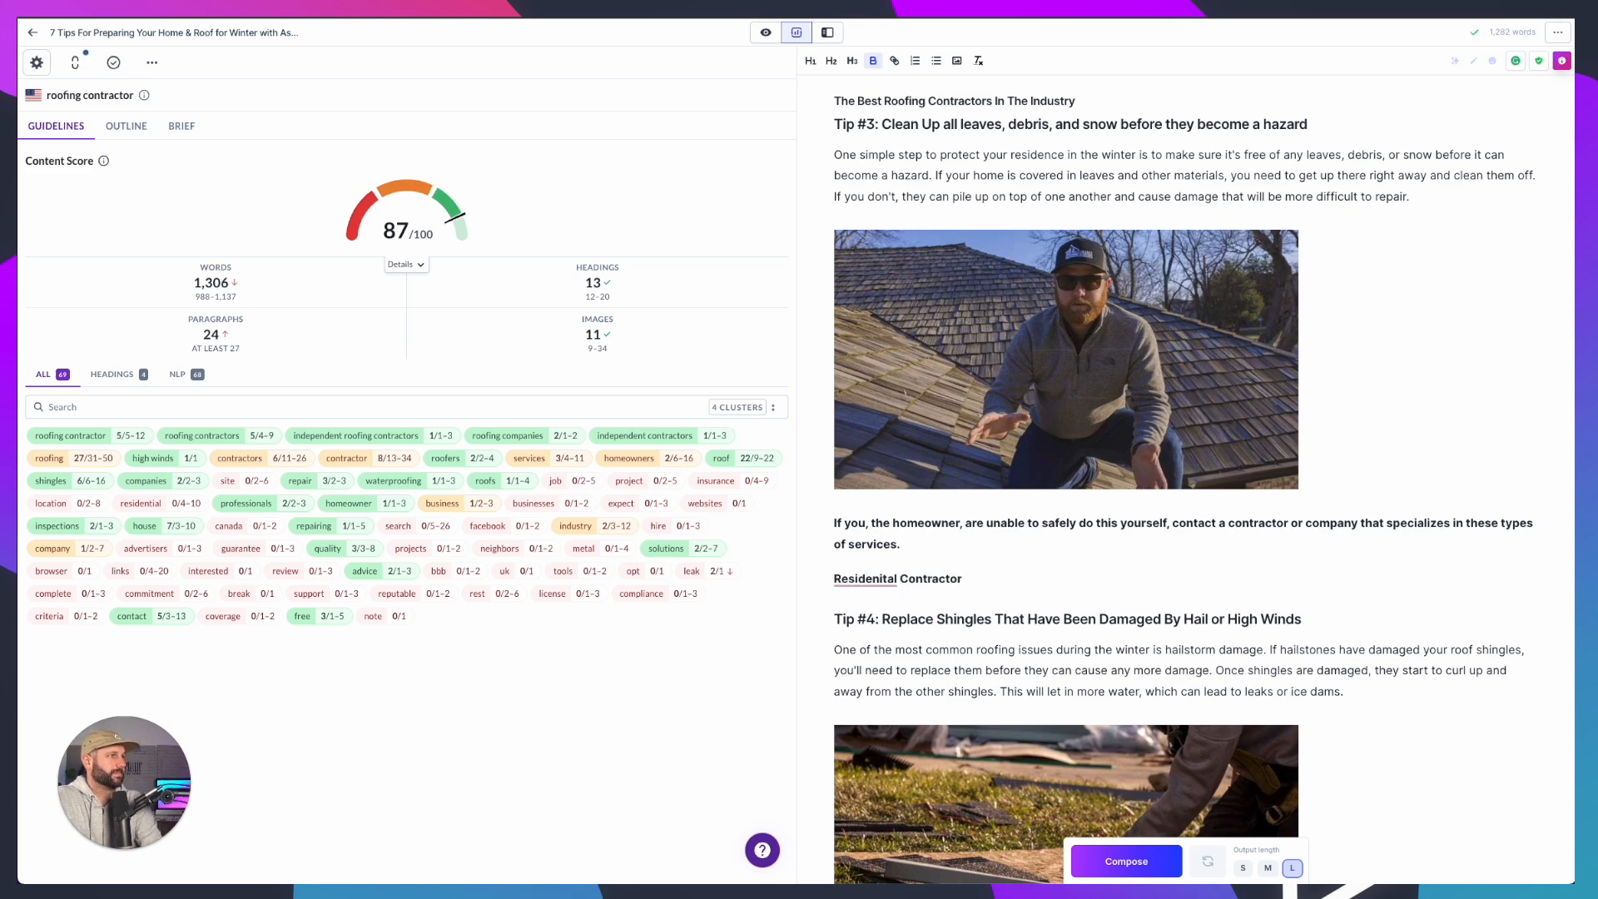
pyautogui.write(' Gurantee')
pyautogui.moveTo(837, 578)
pyautogui.click(861, 612)
pyautogui.click(834, 578)
pyautogui.write('Demand a')
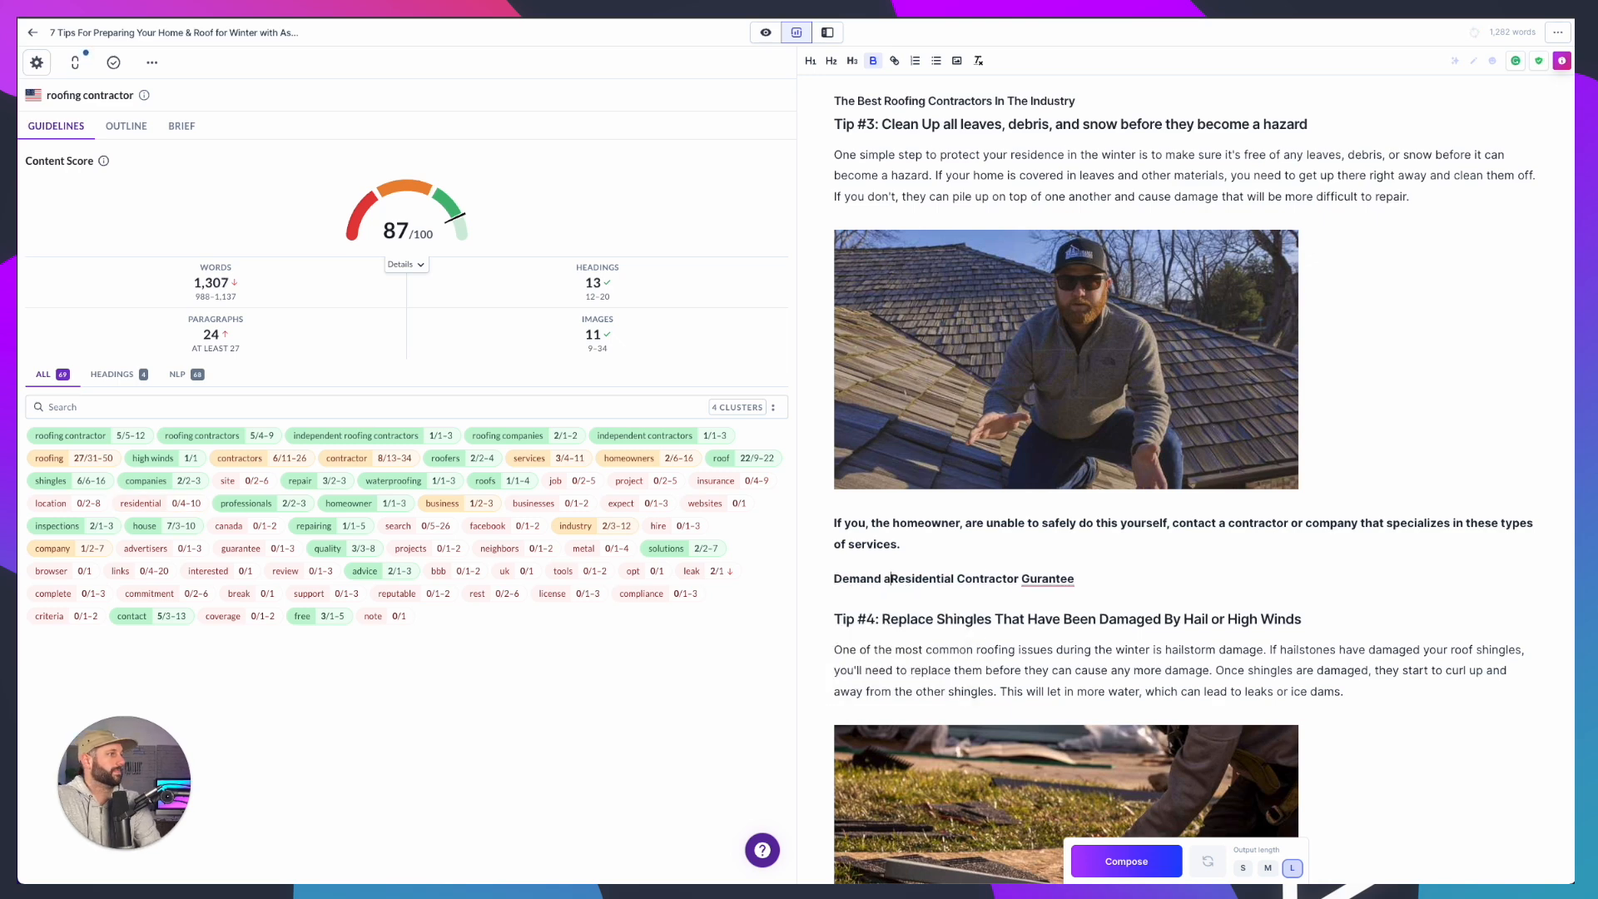
pyautogui.click(1050, 604)
pyautogui.click(957, 578)
pyautogui.write('Roofing')
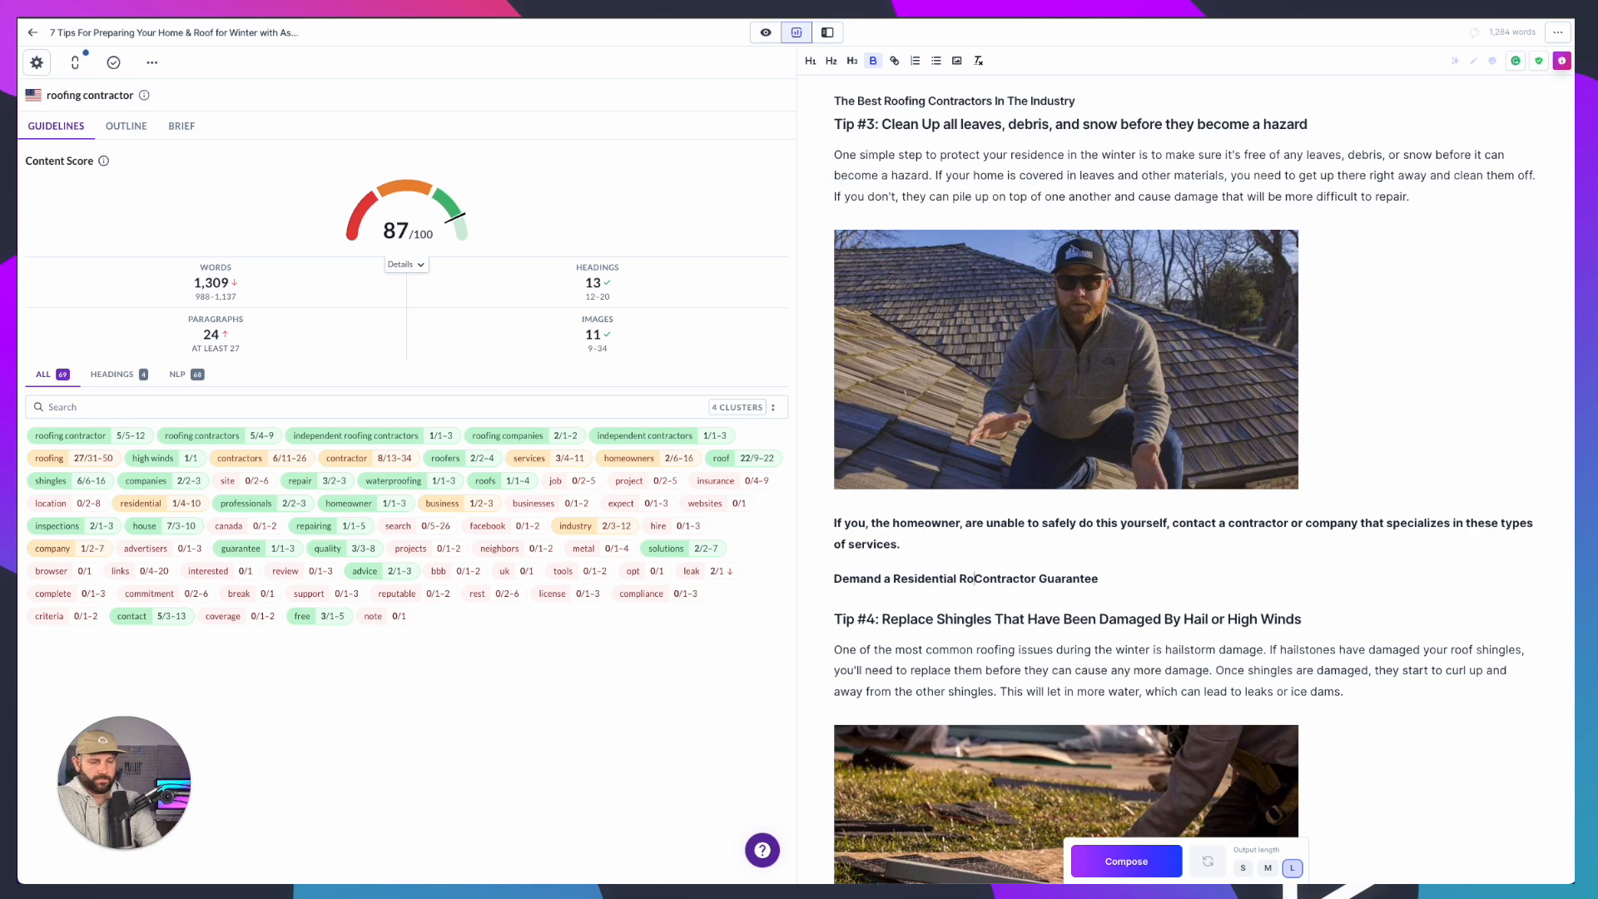
# Format "Demand a Residential Roofing Contractor Guarantee" as an H3 heading
pyautogui.tripleClick(925, 579)
pyautogui.click(852, 60)
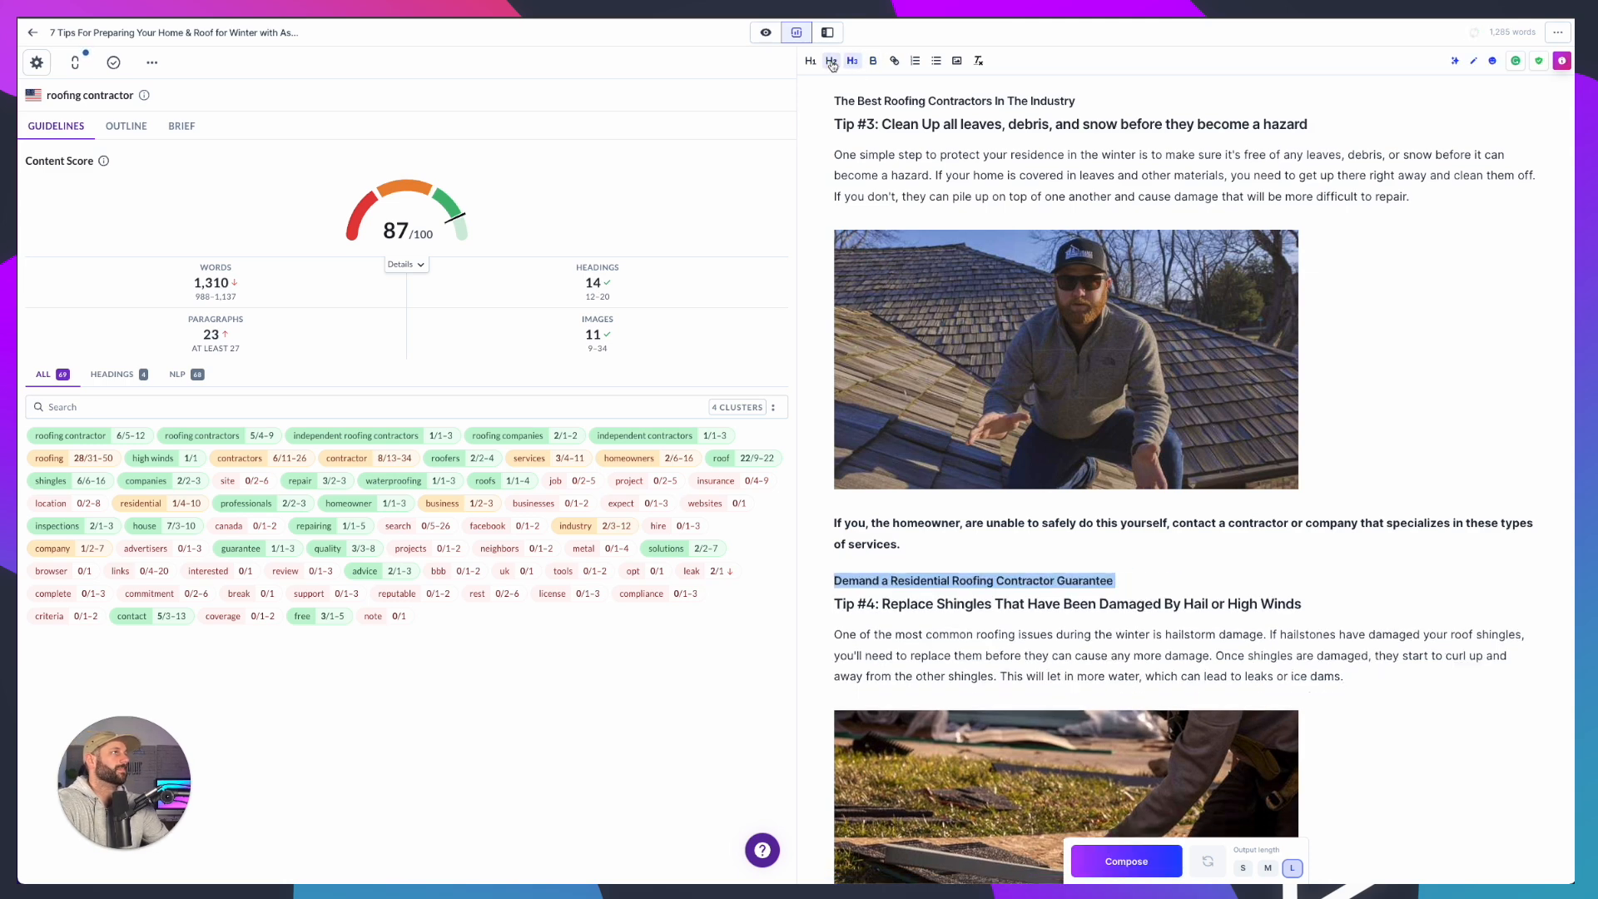
pyautogui.click(1156, 576)
# Add the H3 heading "Roofing Contractor Services" between the closing paragraph of Tip #4 and Tip #5
pyautogui.scroll(-6, 1156, 576)
pyautogui.click(1067, 560)
pyautogui.press('Return')
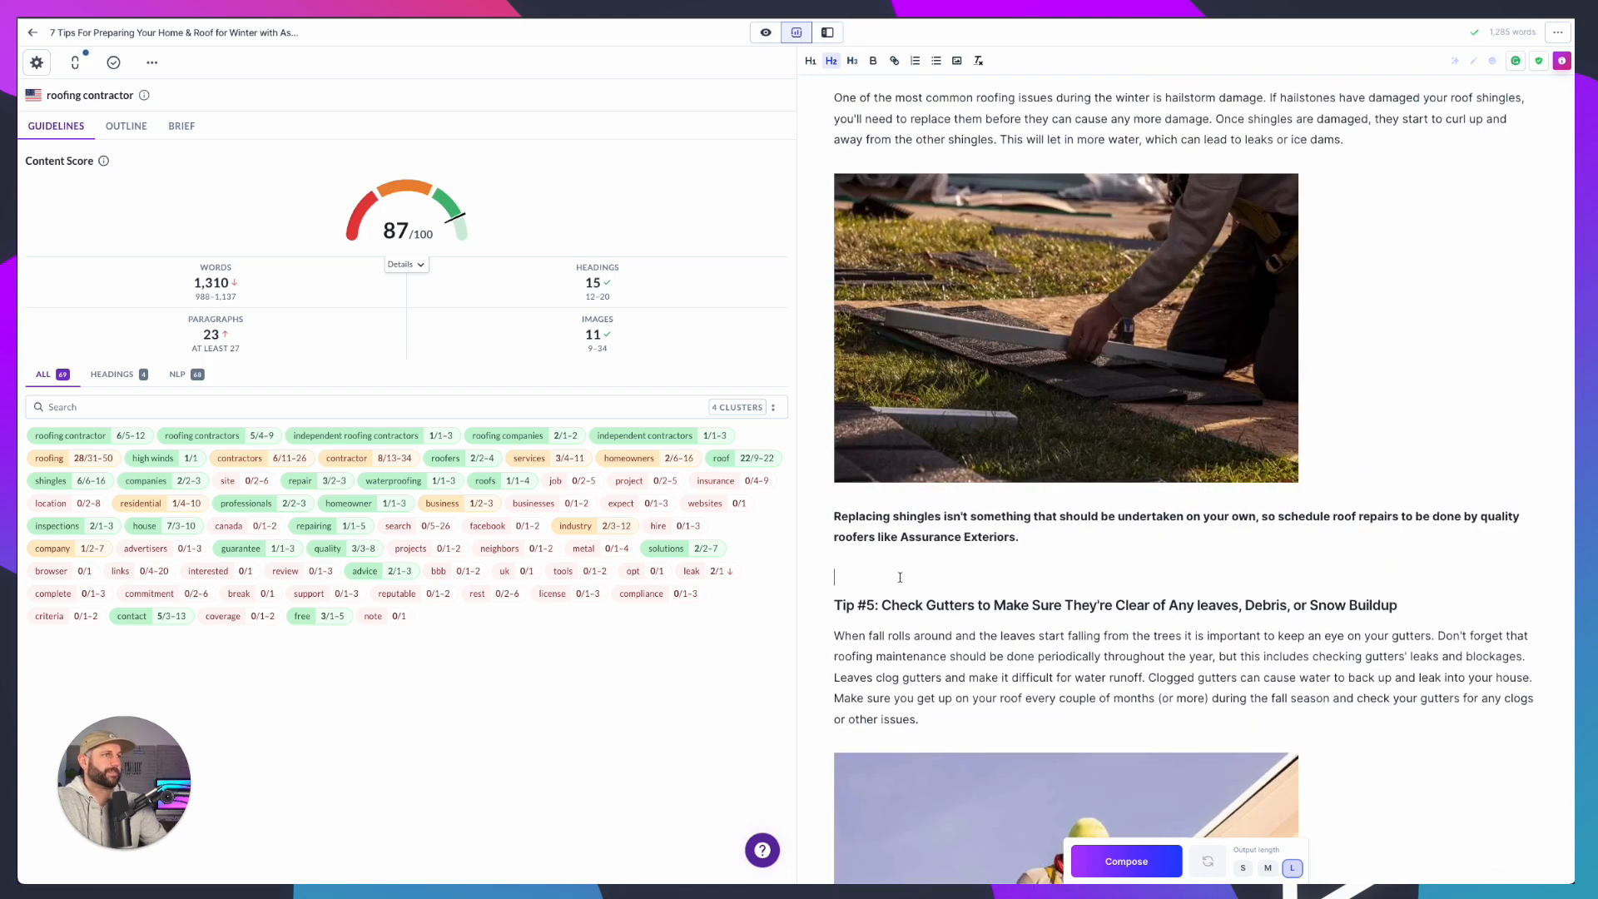
pyautogui.write('Roo')
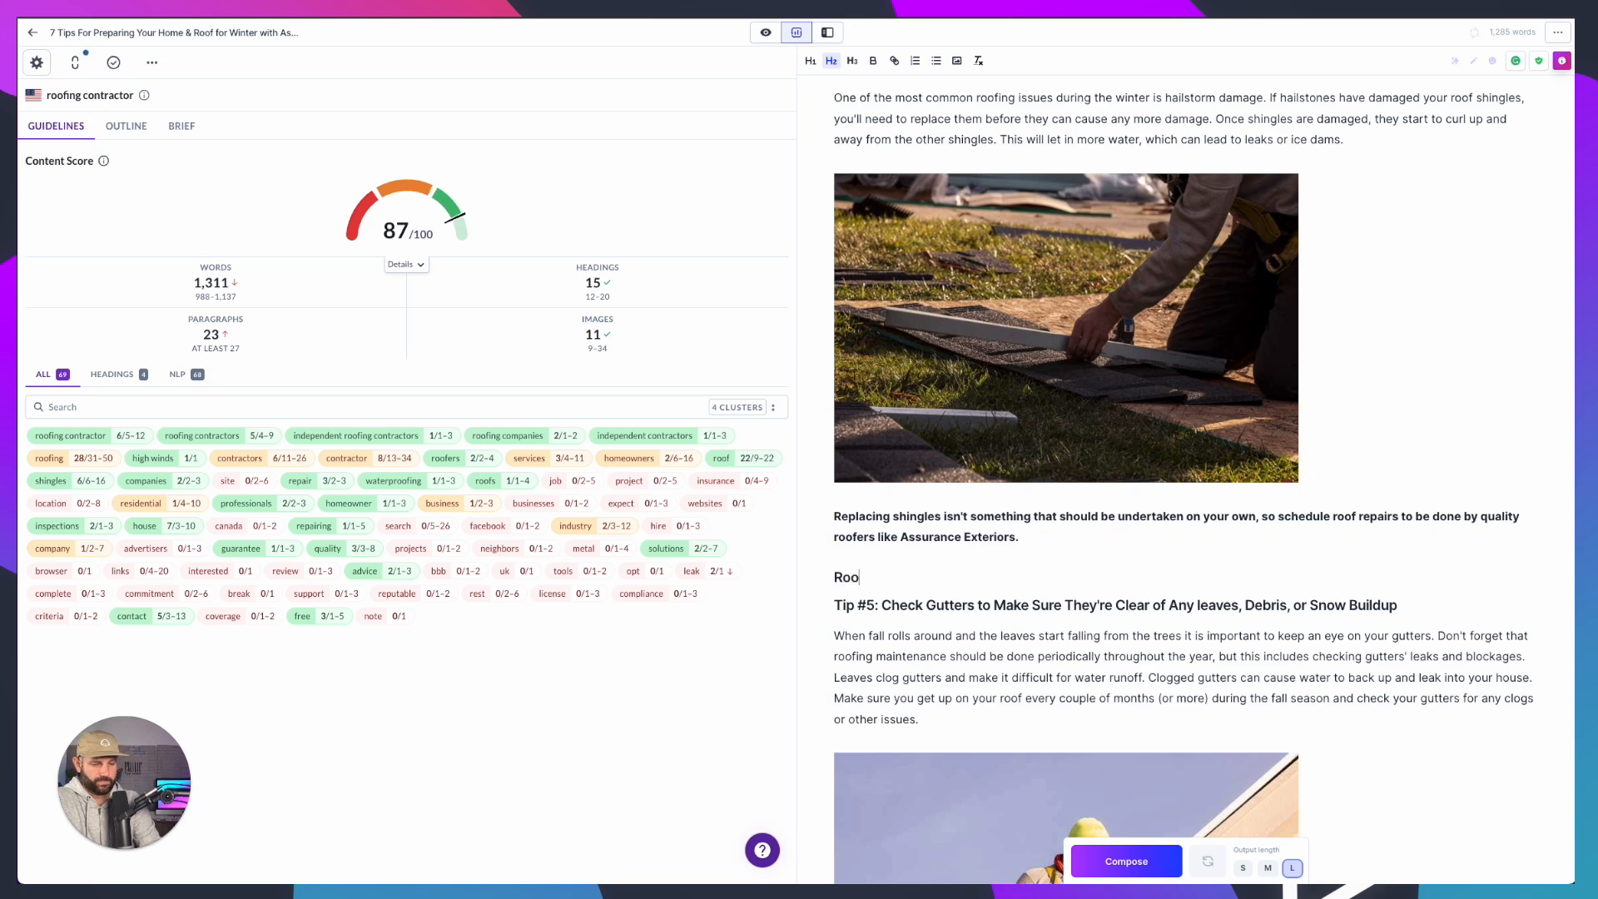
pyautogui.write('fing COntractor')
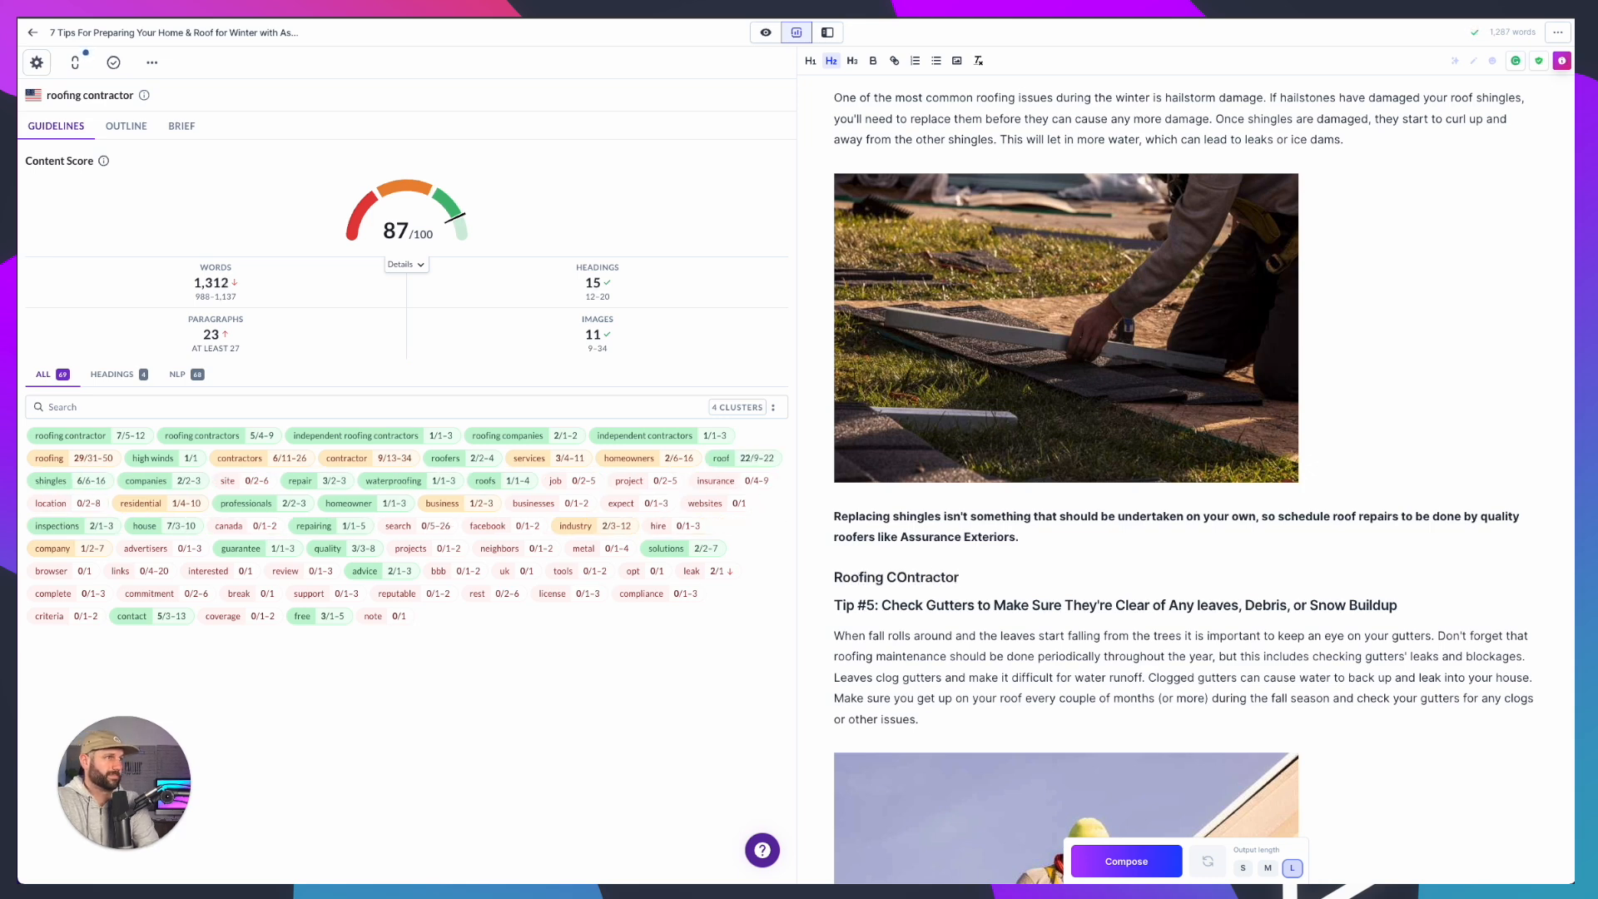
pyautogui.write(' Services')
pyautogui.press('BackSpace')
pyautogui.write('o')
pyautogui.tripleClick(904, 575)
pyautogui.click(852, 61)
pyautogui.click(1093, 546)
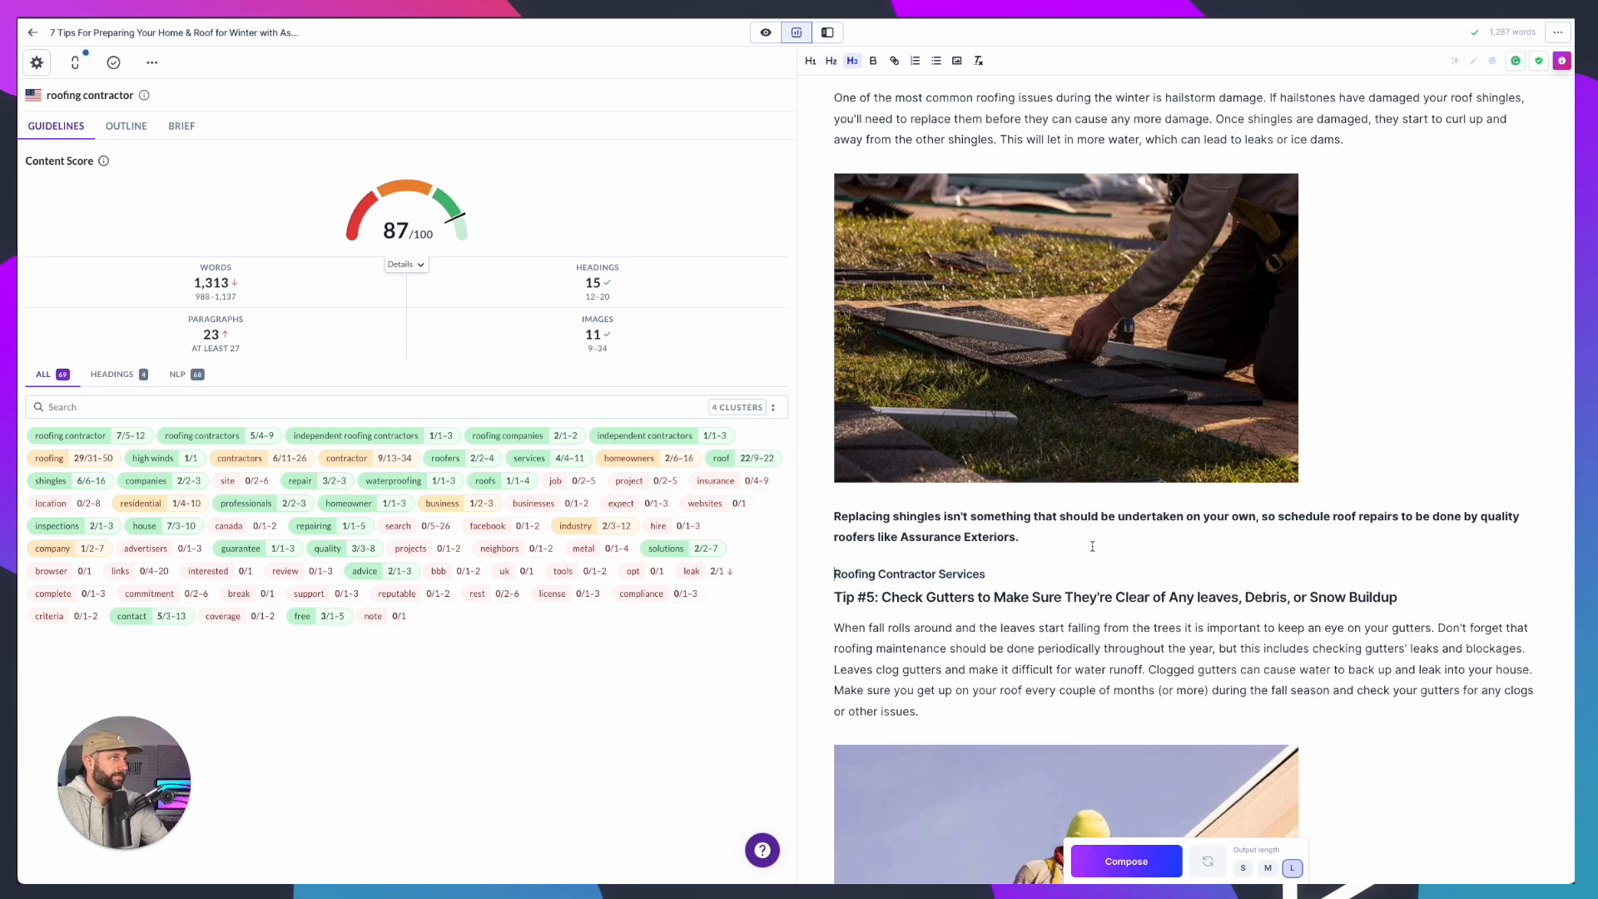
# Add the H3 heading "Roofing Projects Homeowners Can Fix" directly above Tip #6
pyautogui.scroll(-7, 1092, 546)
pyautogui.click(836, 560)
pyautogui.press('Return')
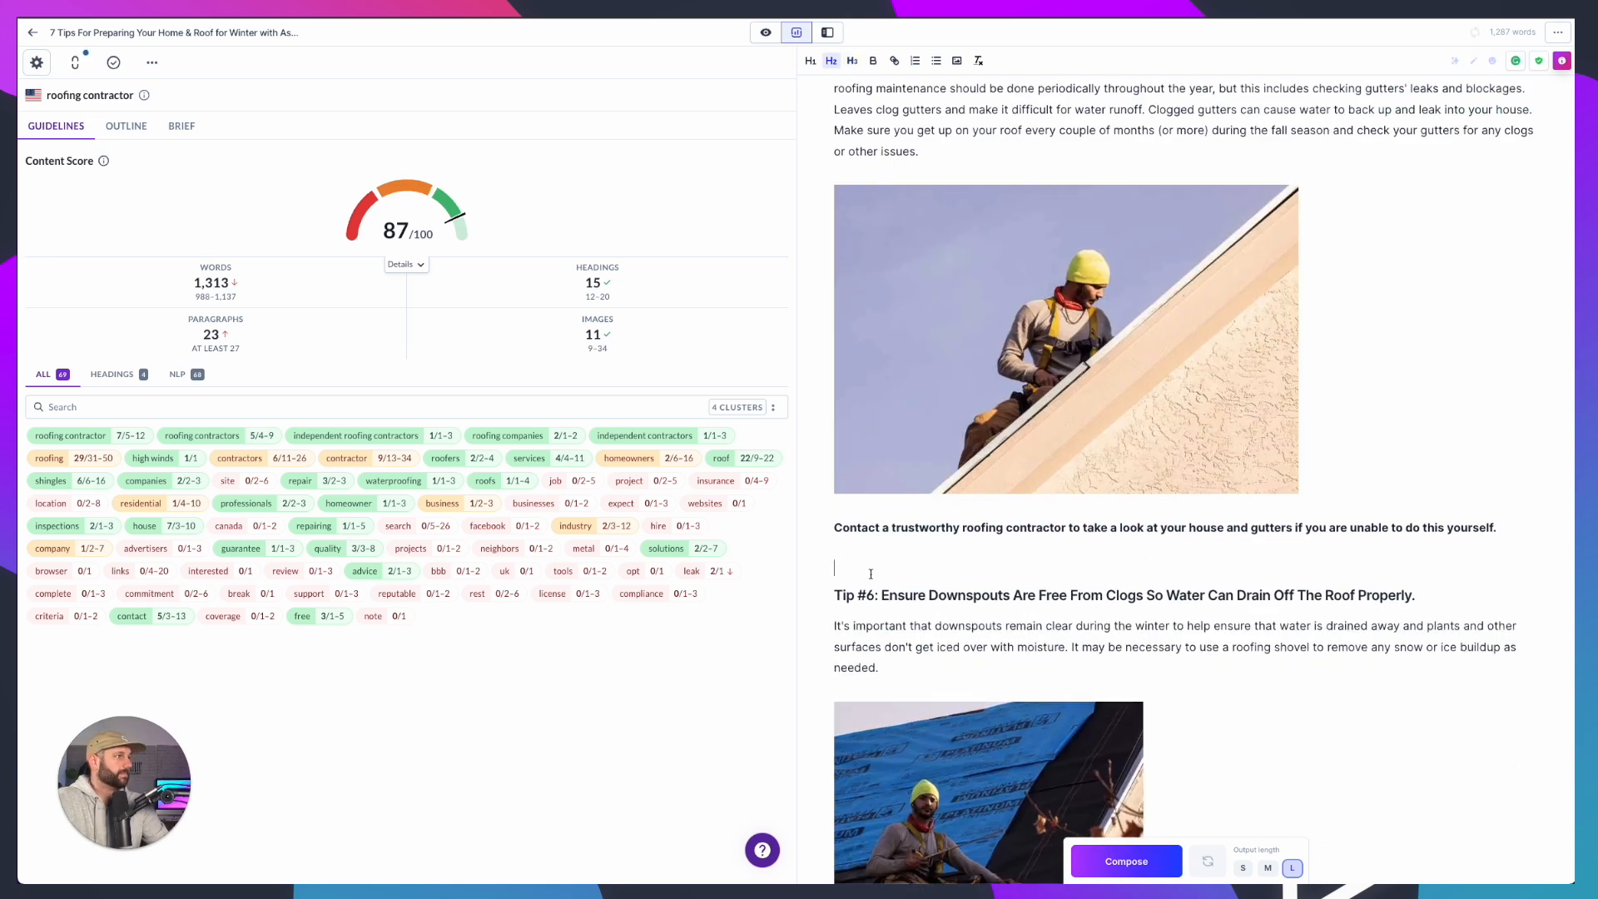
pyautogui.write('Roofing Projects Tod')
pyautogui.press('BackSpace')
pyautogui.press('BackSpace')
pyautogui.press('BackSpace')
pyautogui.write('Homewon')
pyautogui.press('BackSpace')
pyautogui.press('BackSpace')
pyautogui.press('BackSpace')
pyautogui.write('owners')
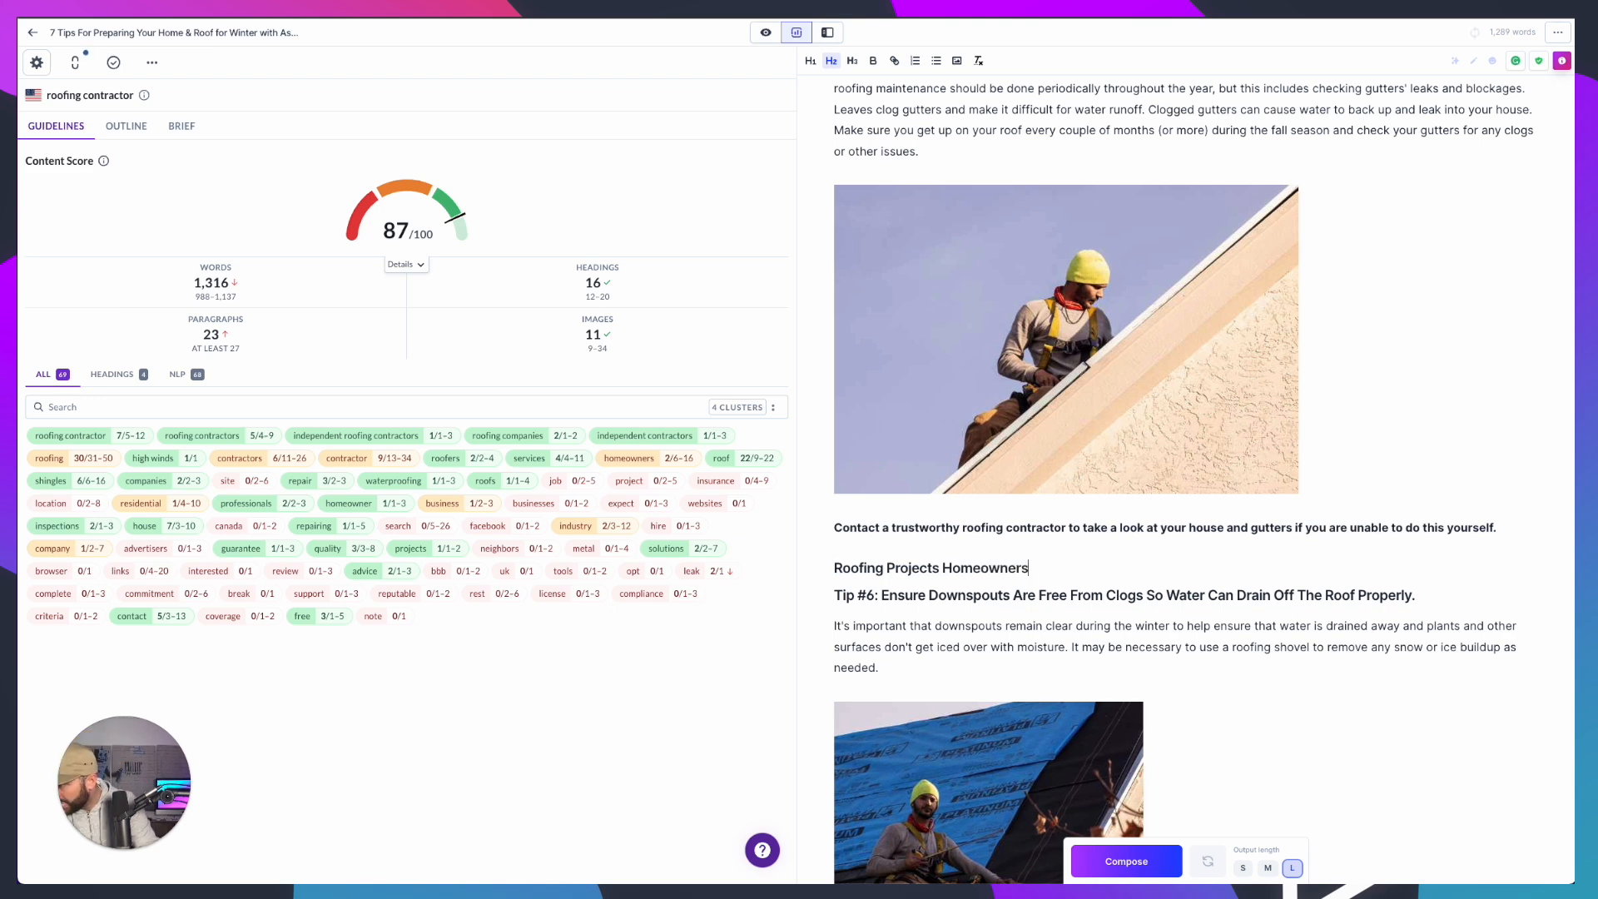
pyautogui.write(' Can')
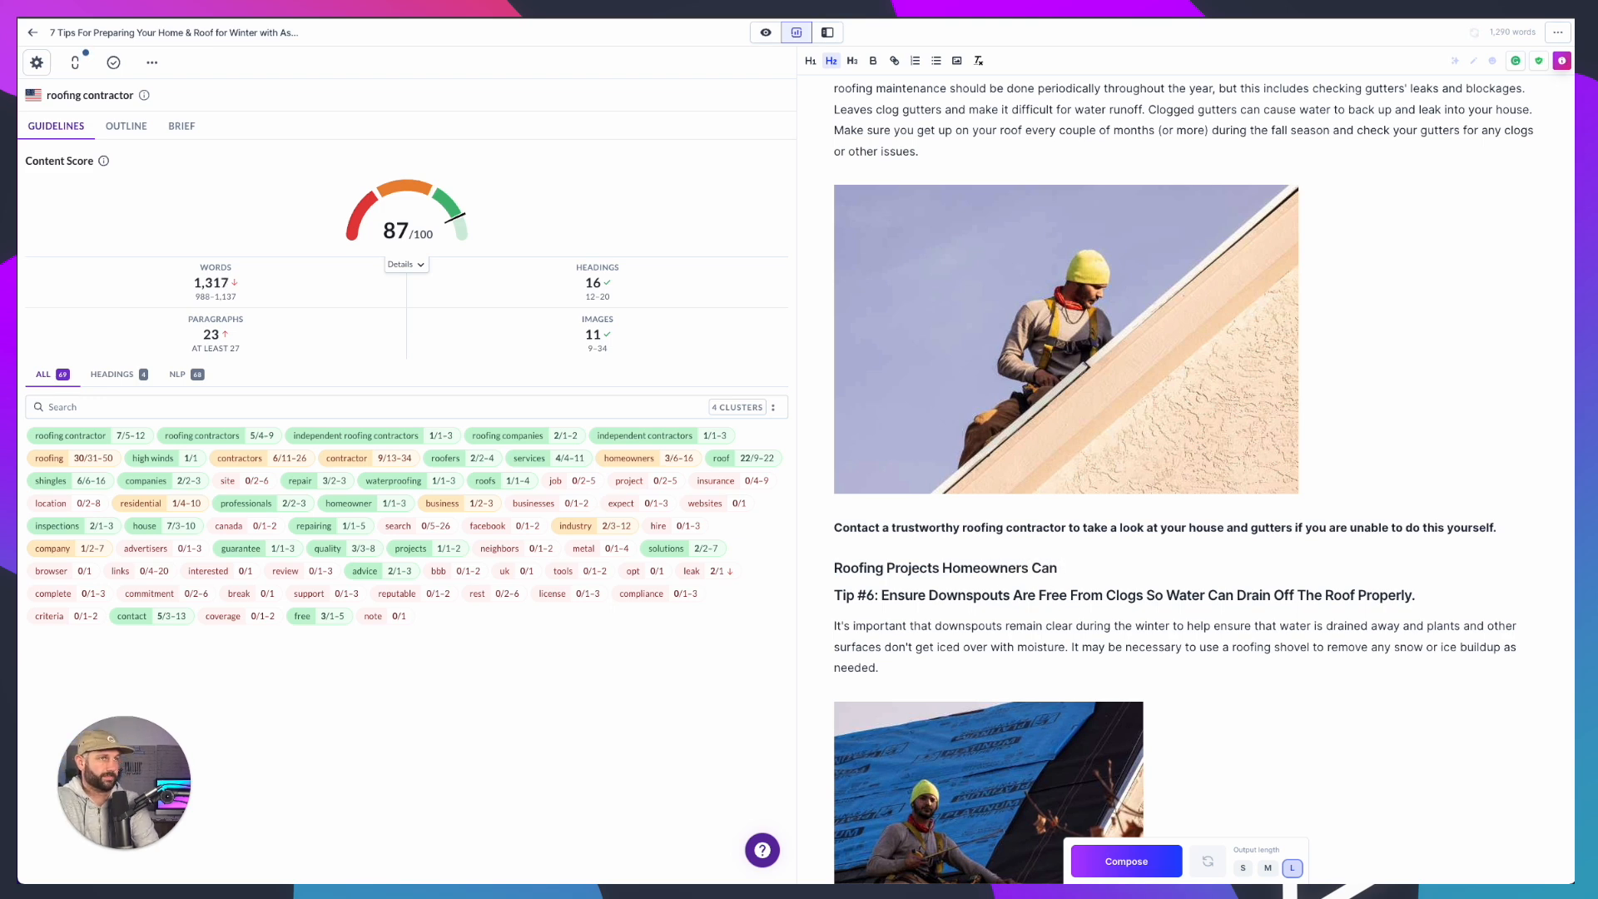
pyautogui.write(' Fix')
pyautogui.hotkey('ctrl', 'alt', '3')
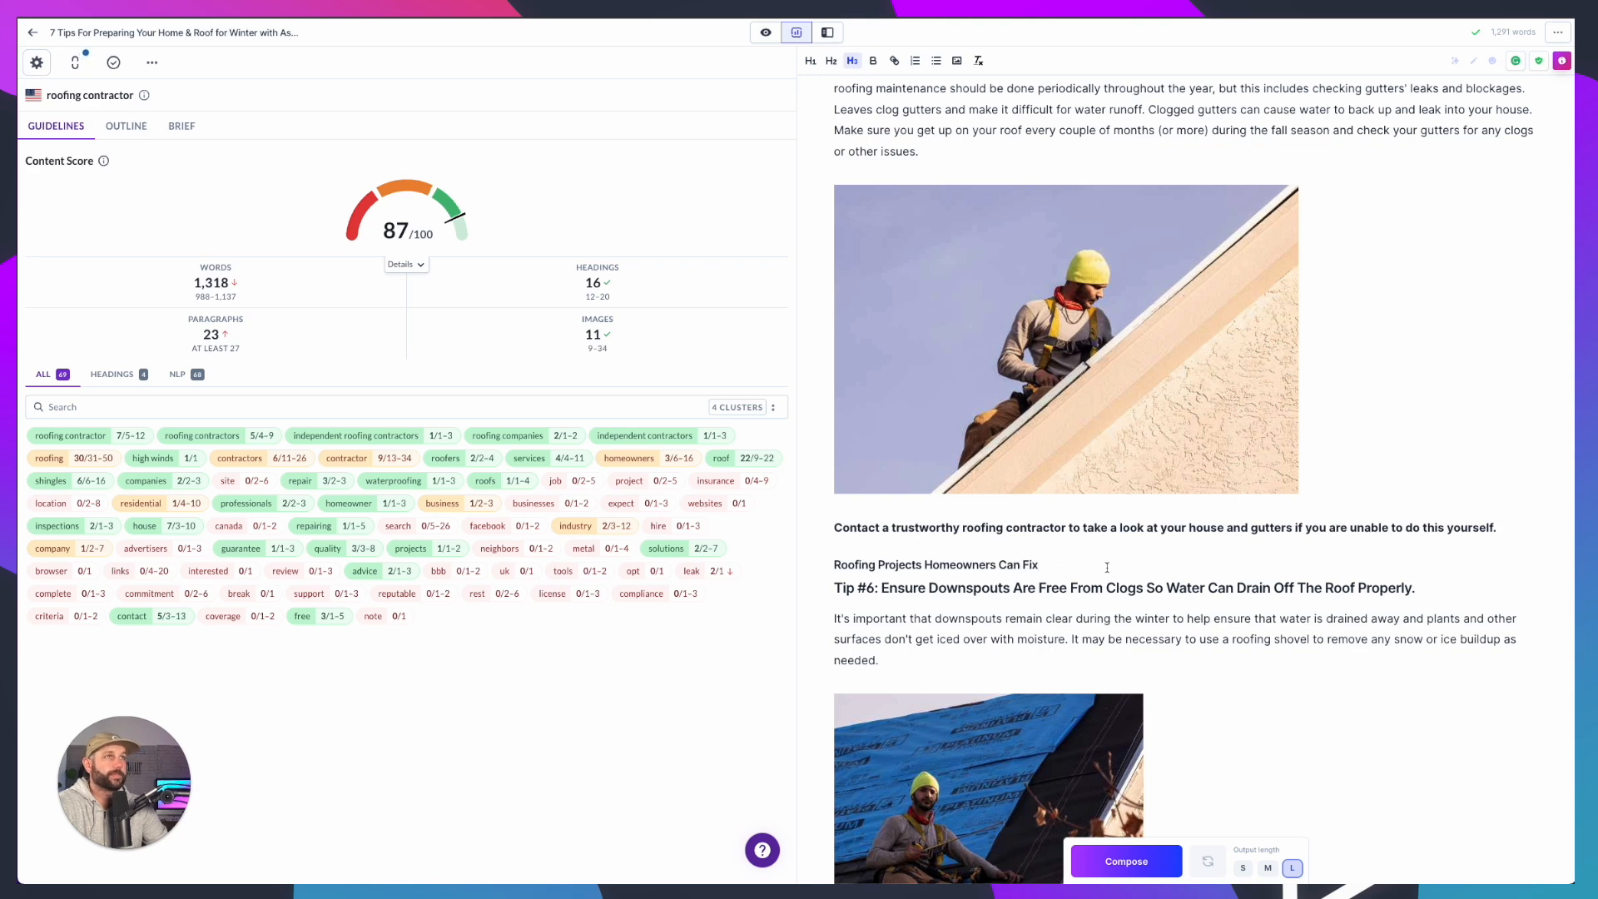
# Delete the "Helpful Hint" heading with its Steps 1 to 5 under Tip #6 and remove the empty line left behind
pyautogui.scroll(-10, 1072, 557)
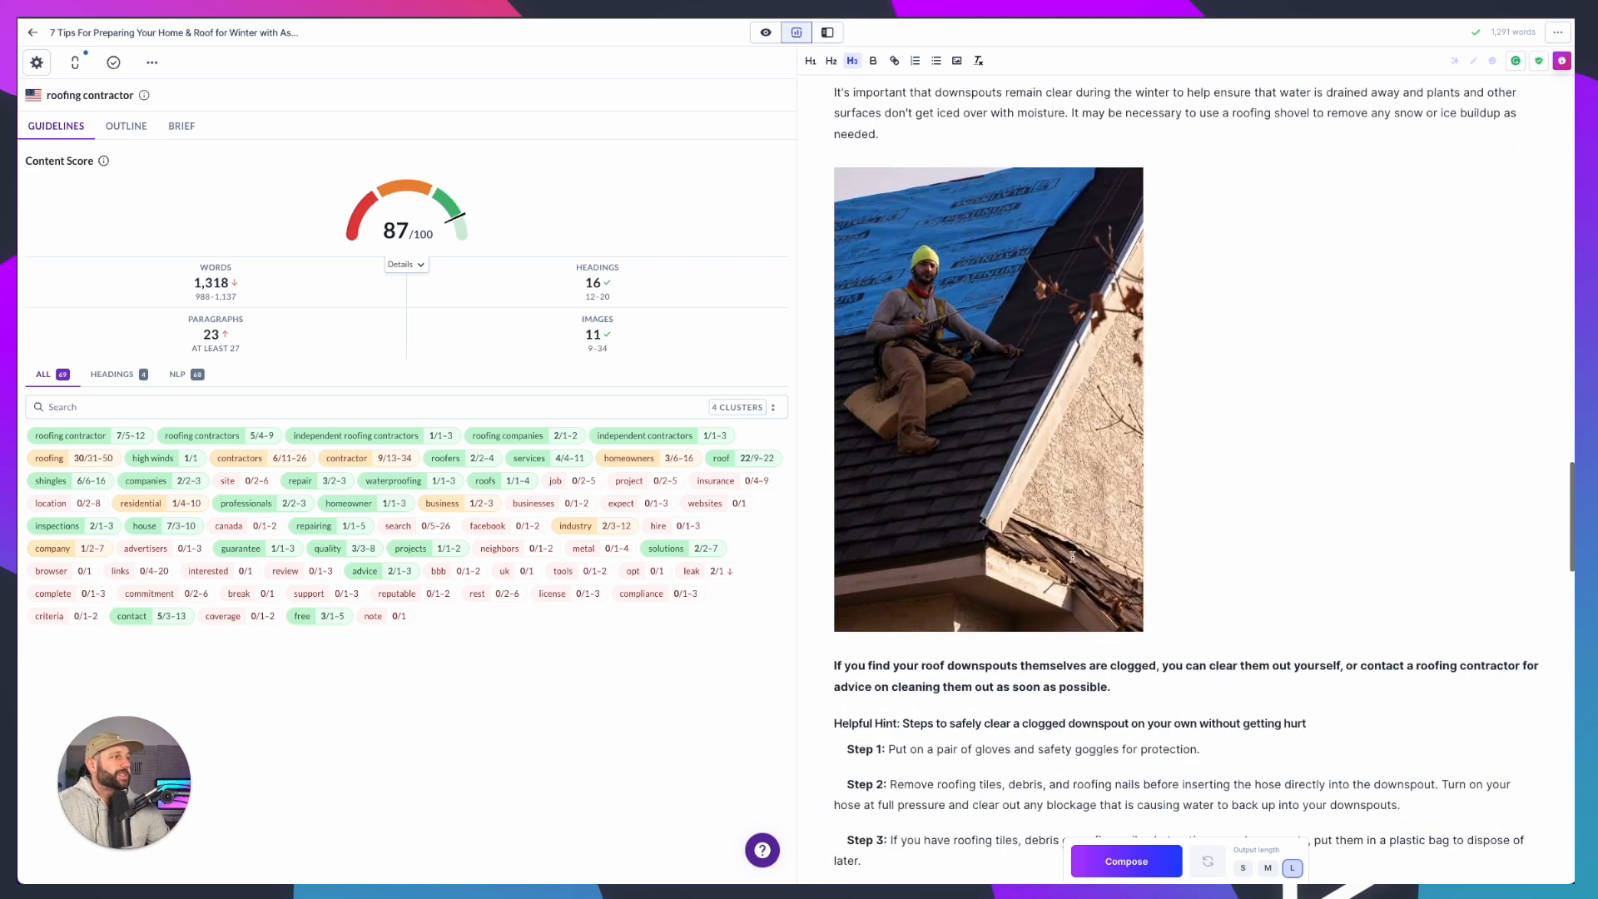
pyautogui.scroll(-2, 927, 601)
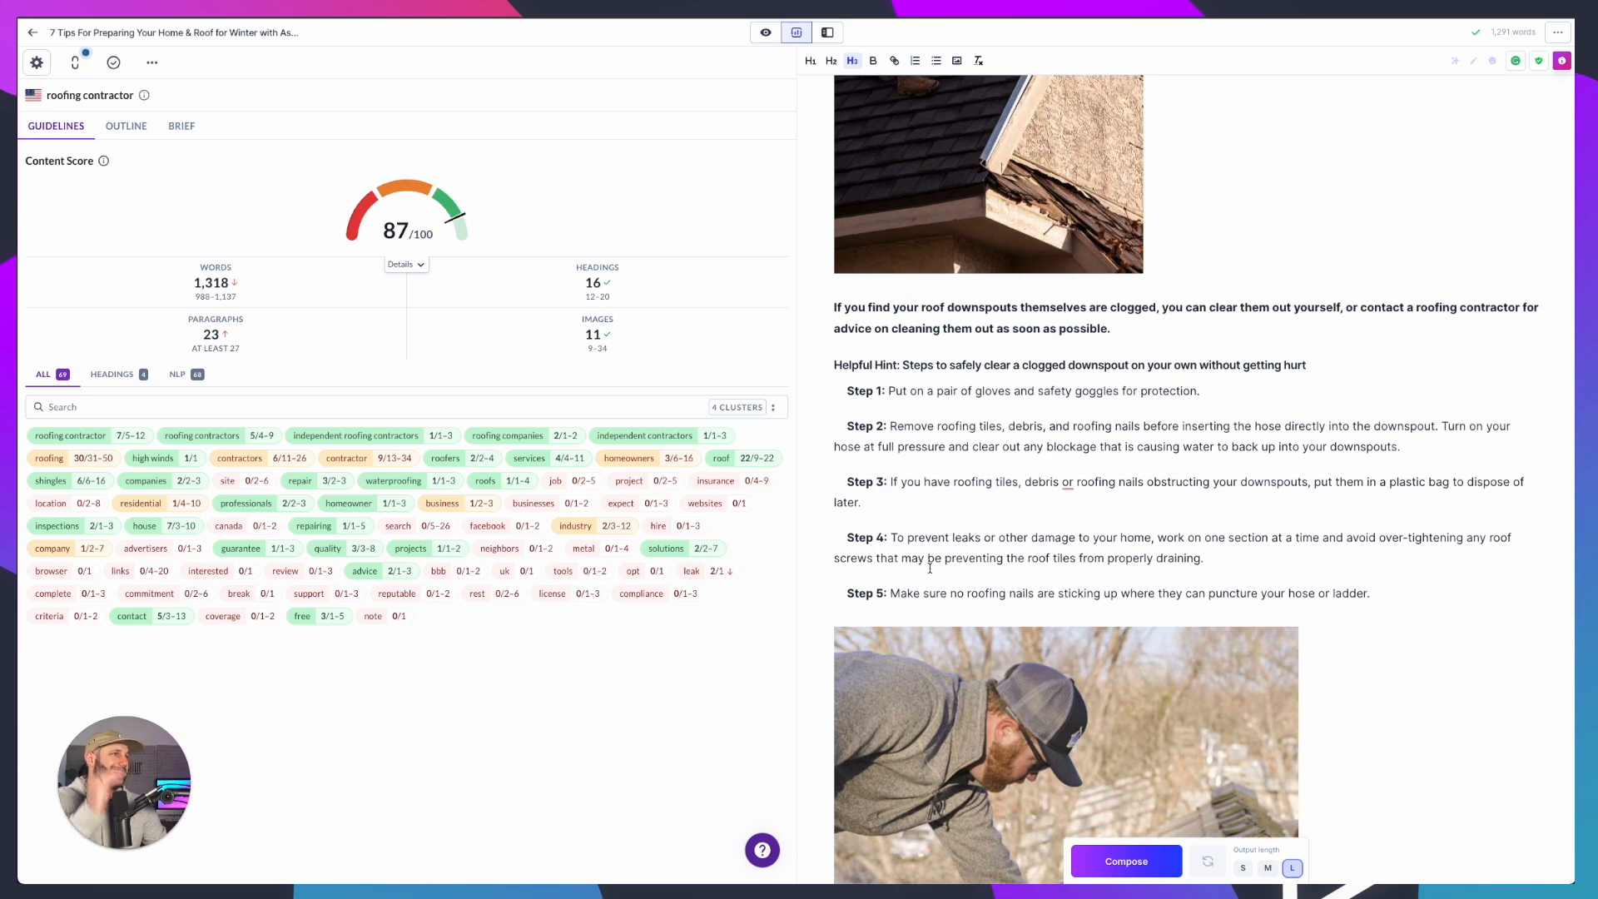
pyautogui.moveTo(1378, 587); pyautogui.dragTo(828, 366)
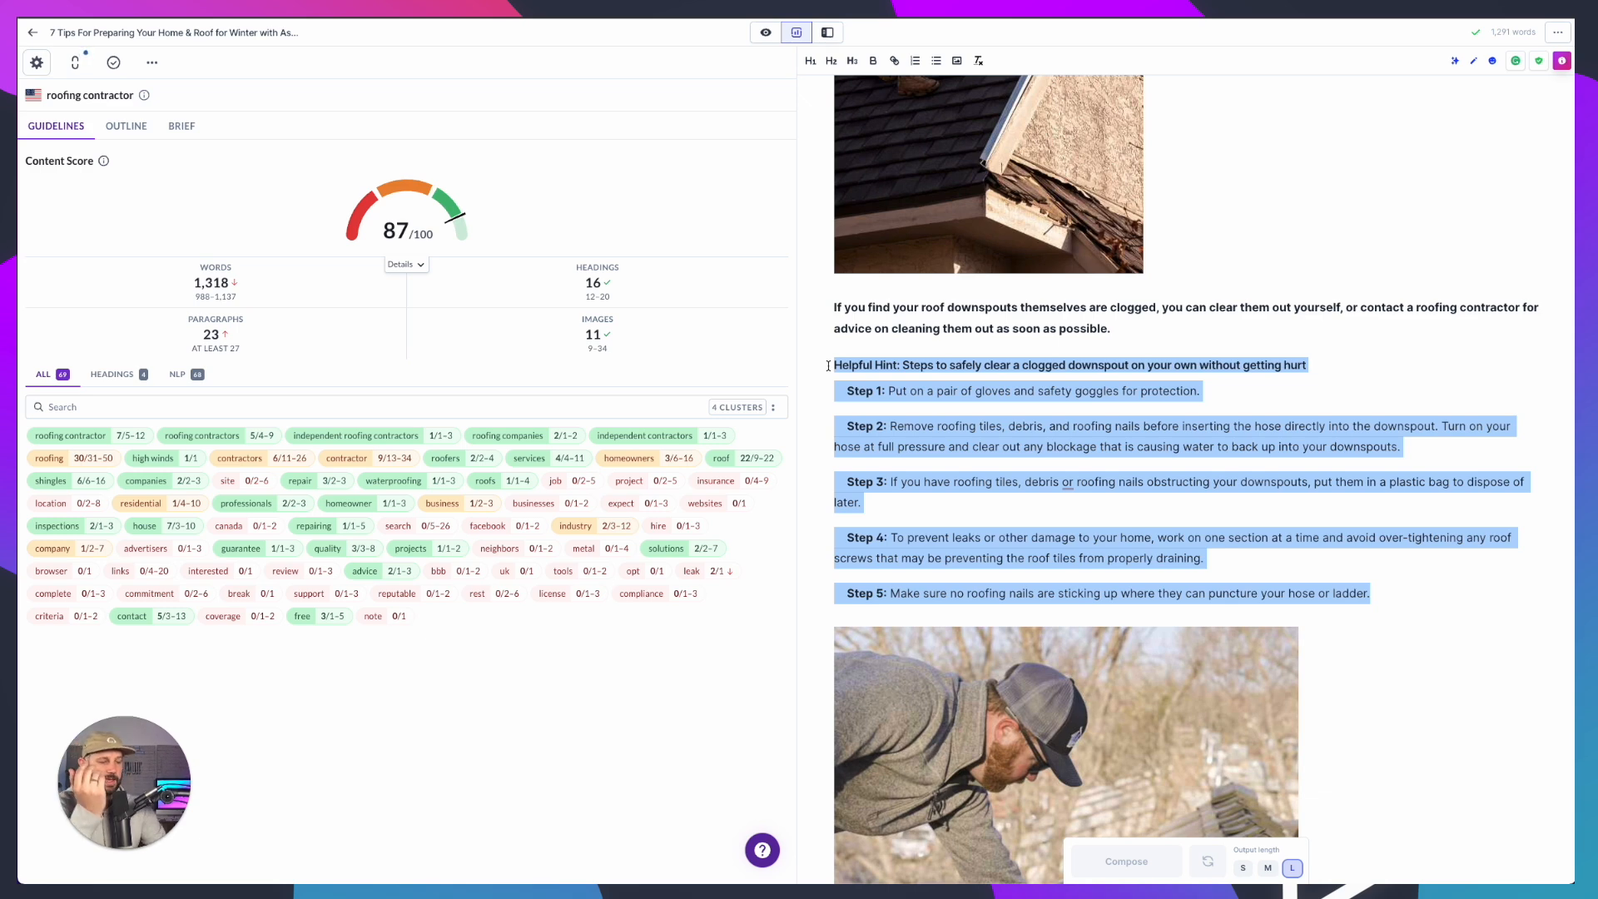
pyautogui.press('BackSpace')
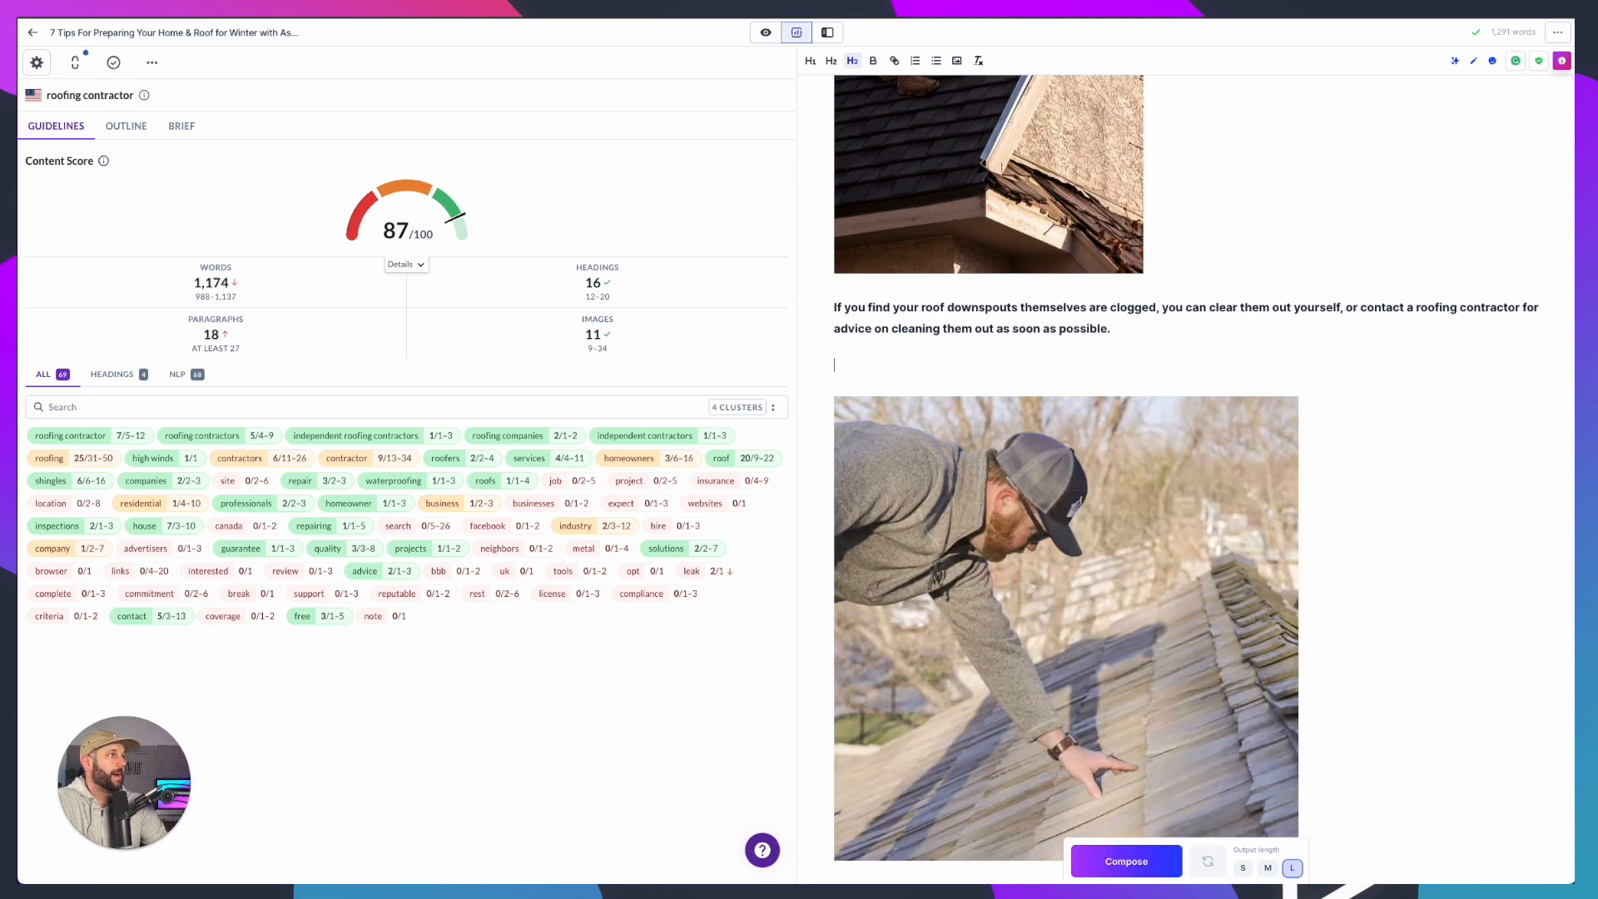
pyautogui.press('BackSpace')
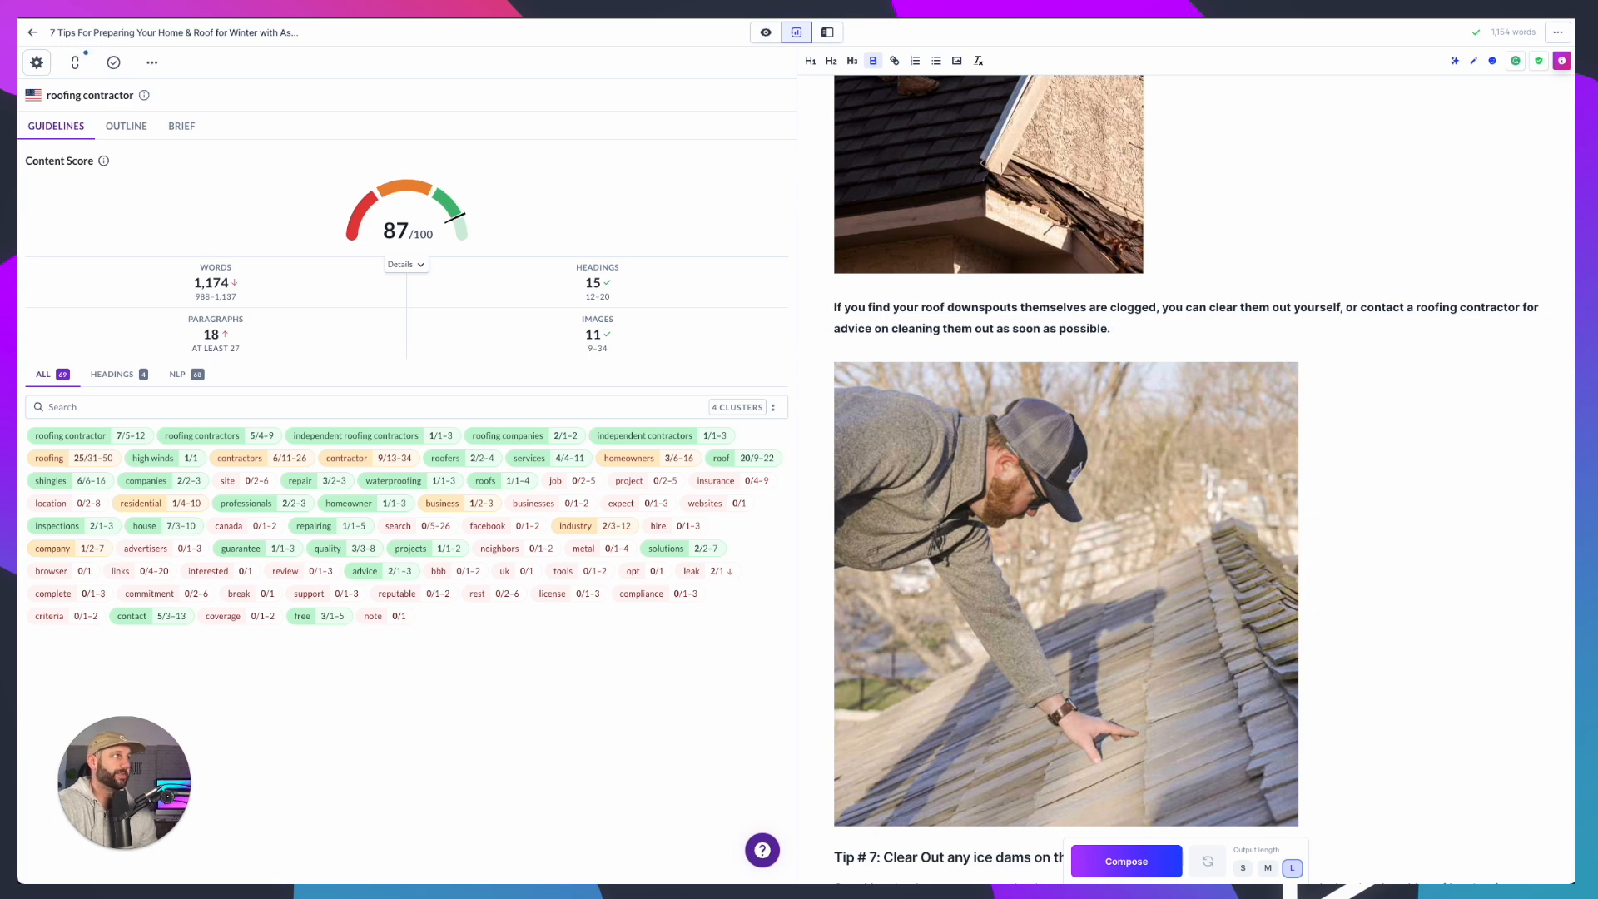
# Add the heading line "Residential Homeowners" above Tip #7, correcting the spelling of "Residential"
pyautogui.scroll(-5, 830, 451)
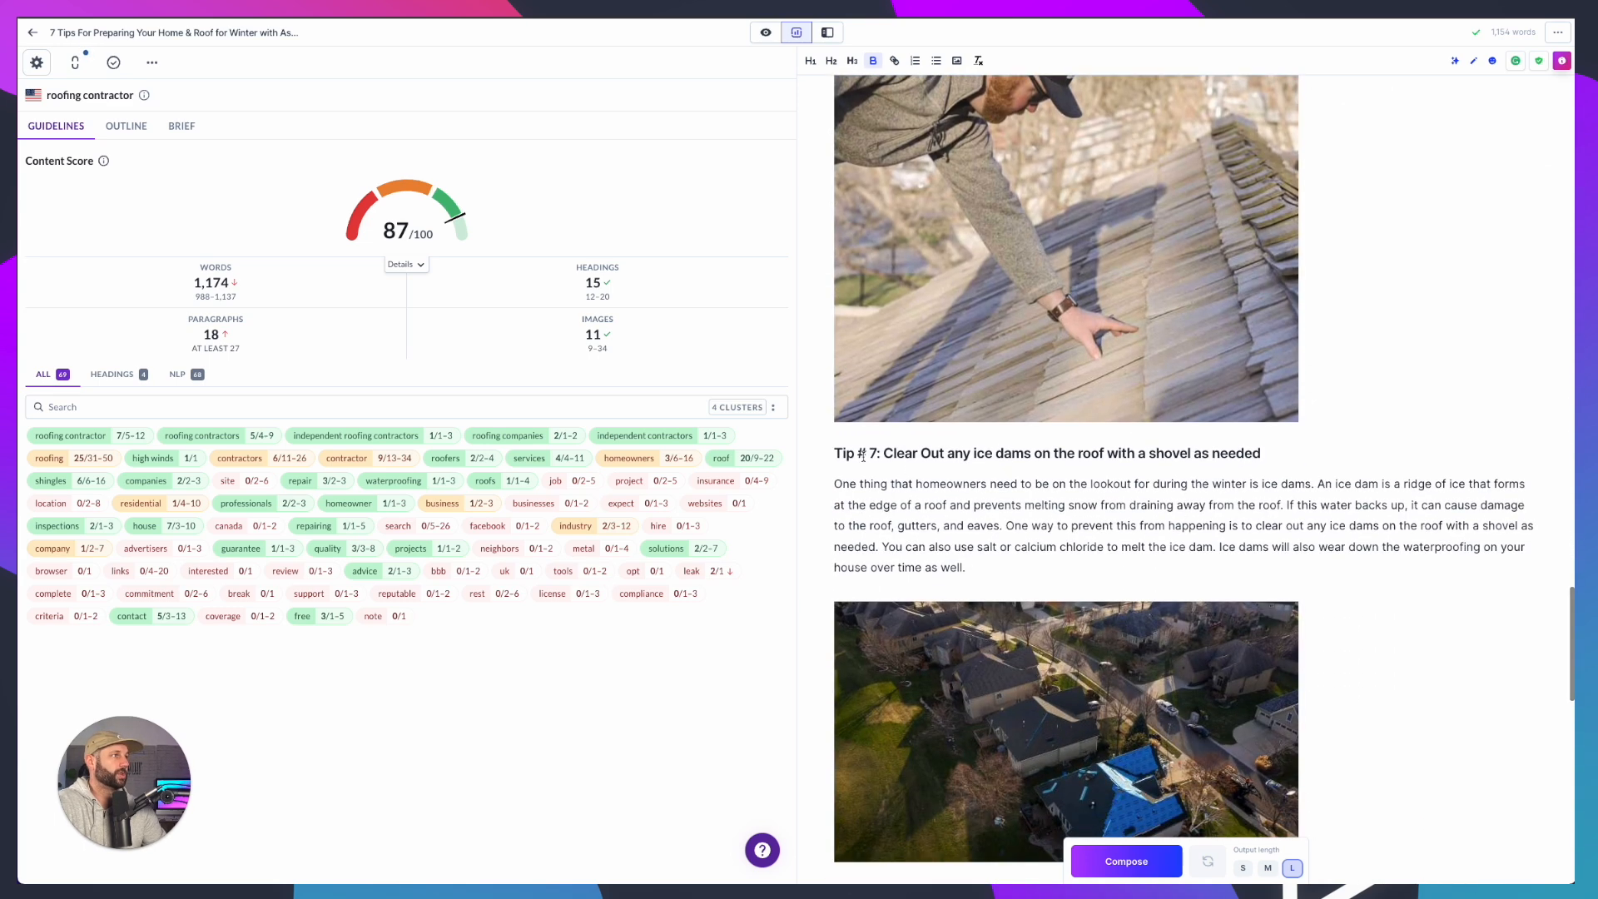
pyautogui.click(832, 453)
pyautogui.press('Return')
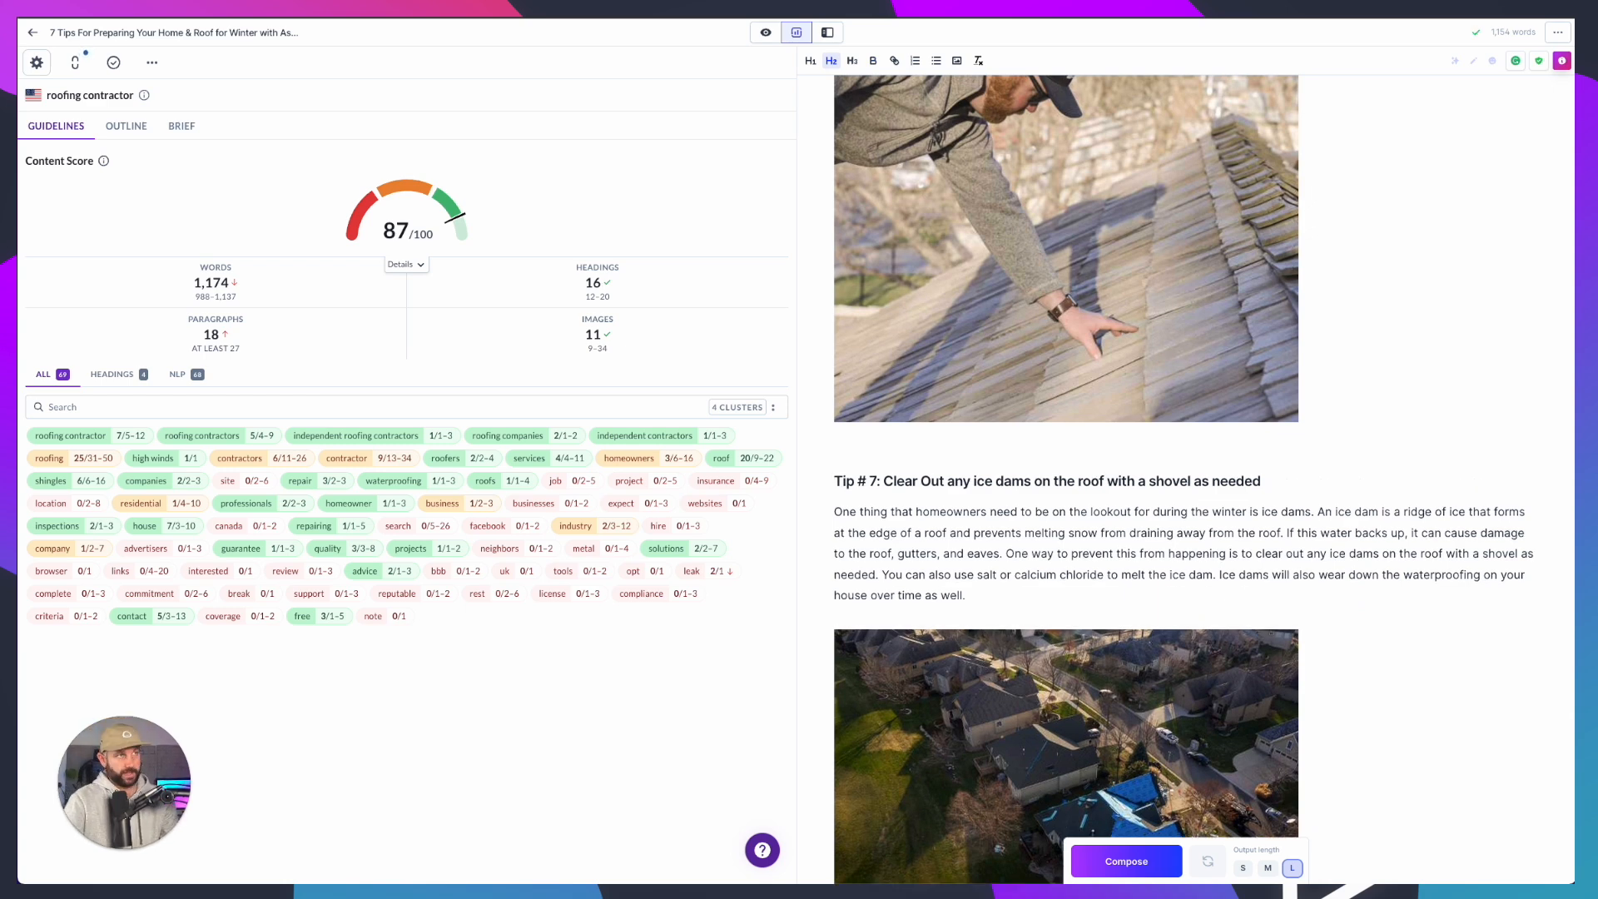
pyautogui.write('Resde')
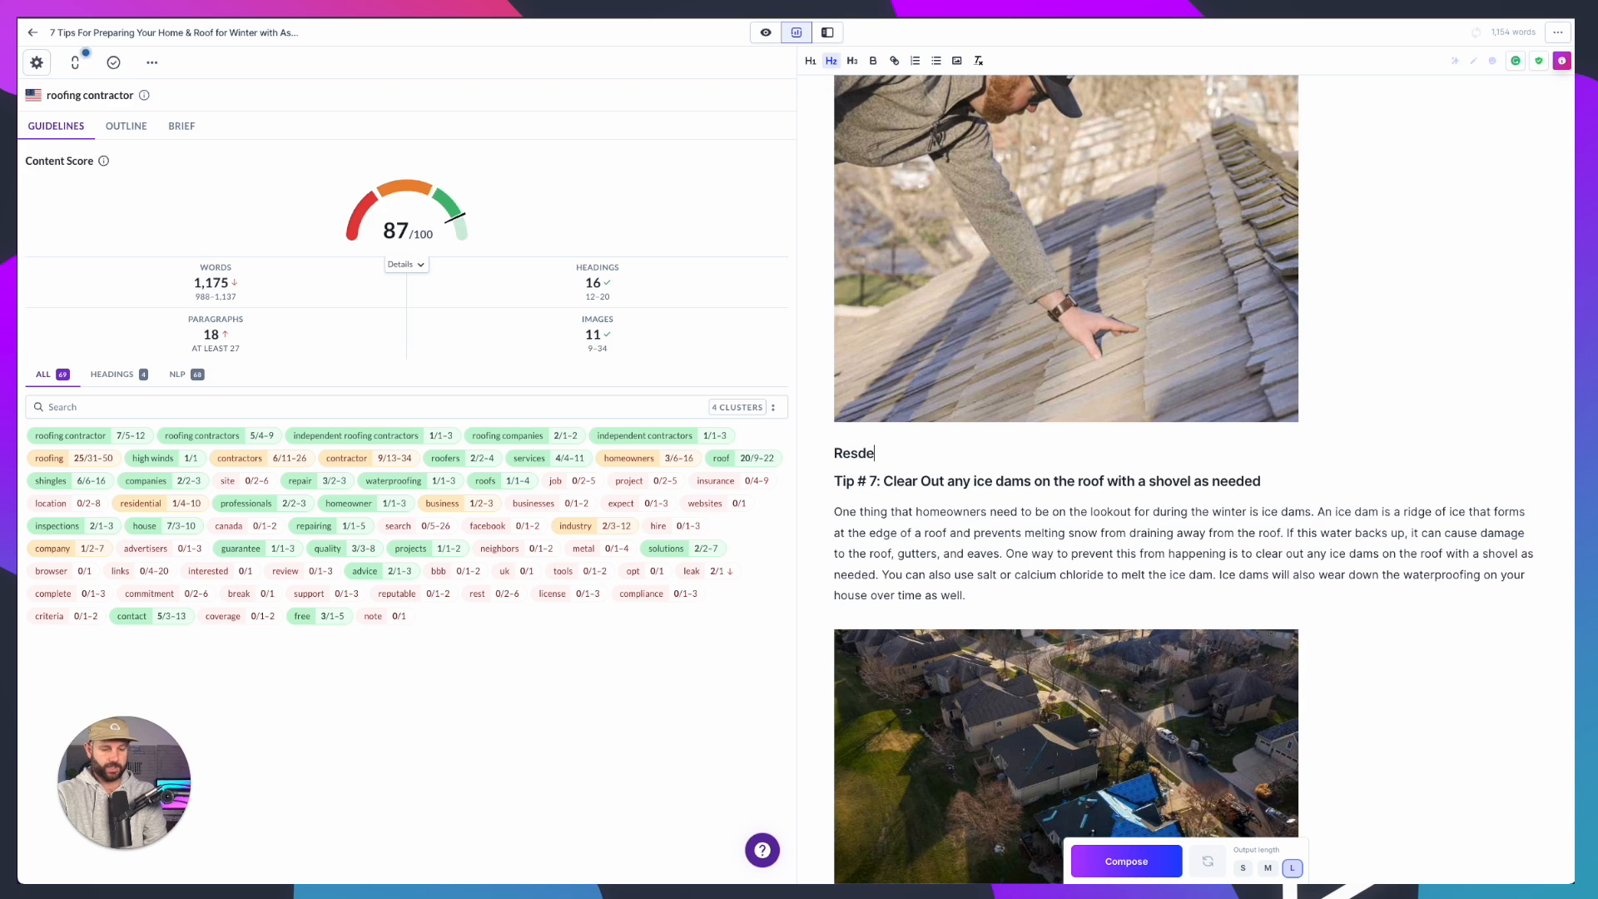
pyautogui.write('ntial Homeob')
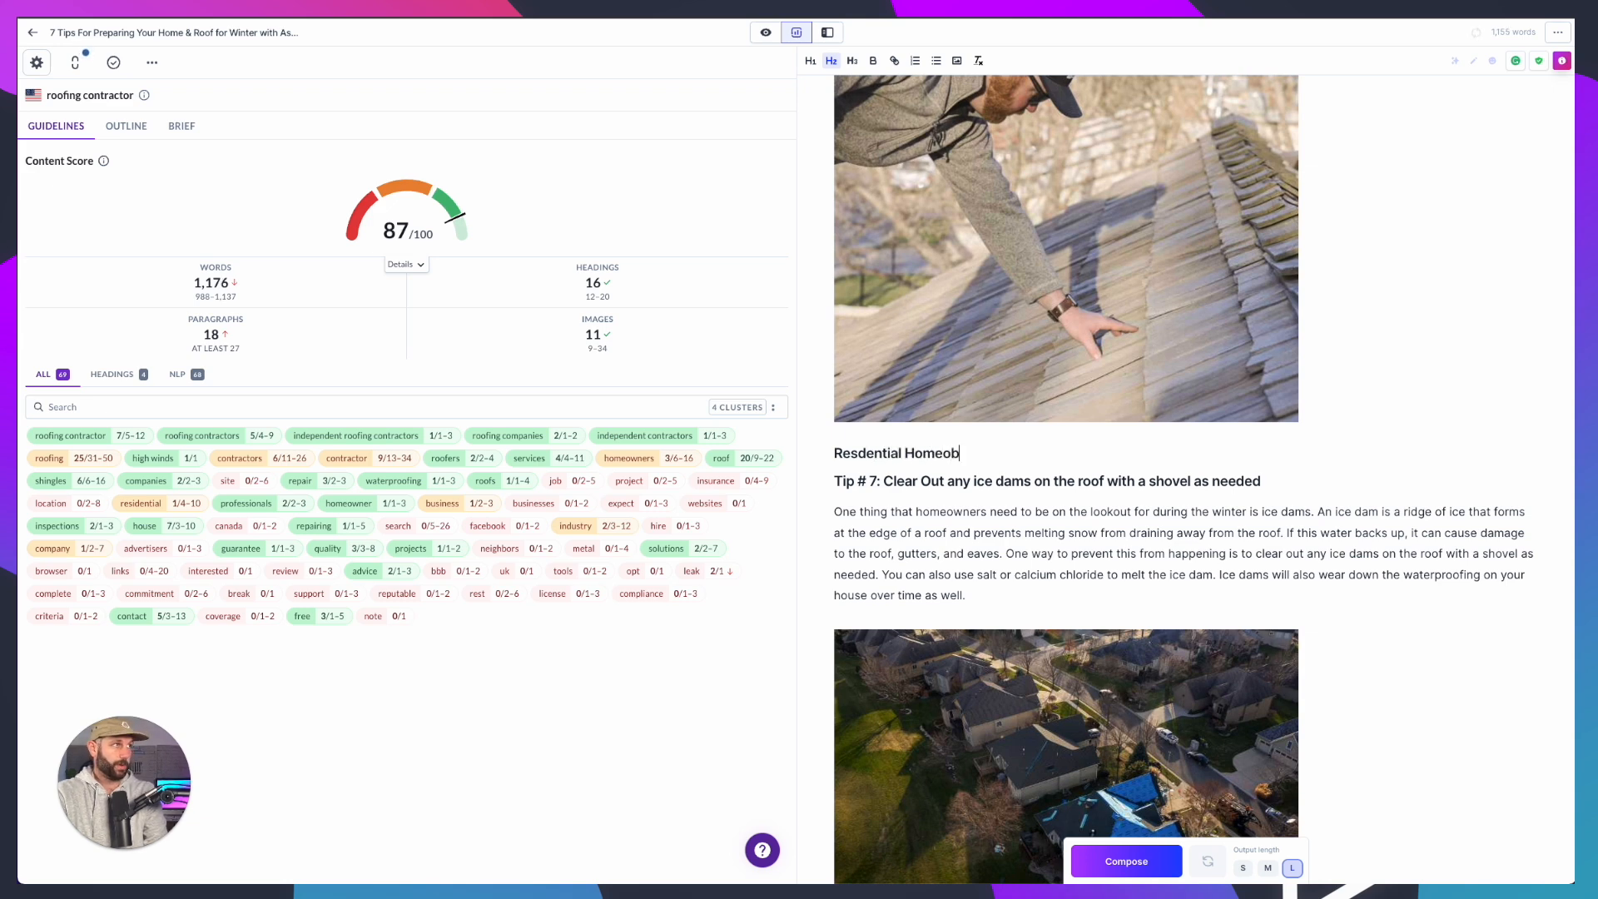
pyautogui.press('BackSpace')
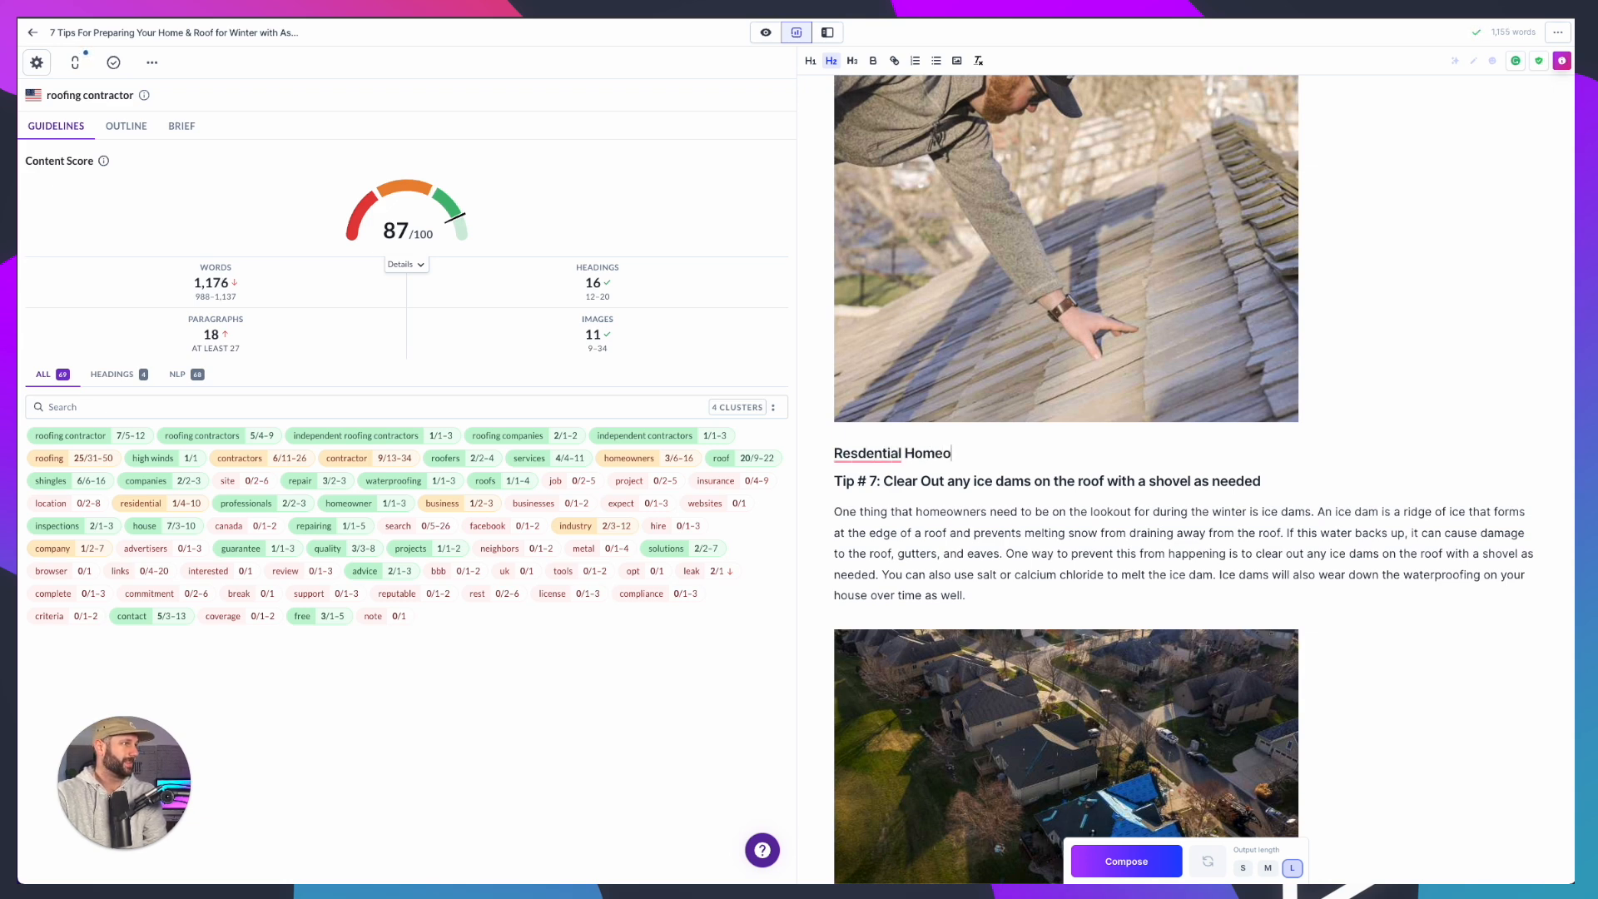
pyautogui.write('wners')
pyautogui.rightClick(851, 455)
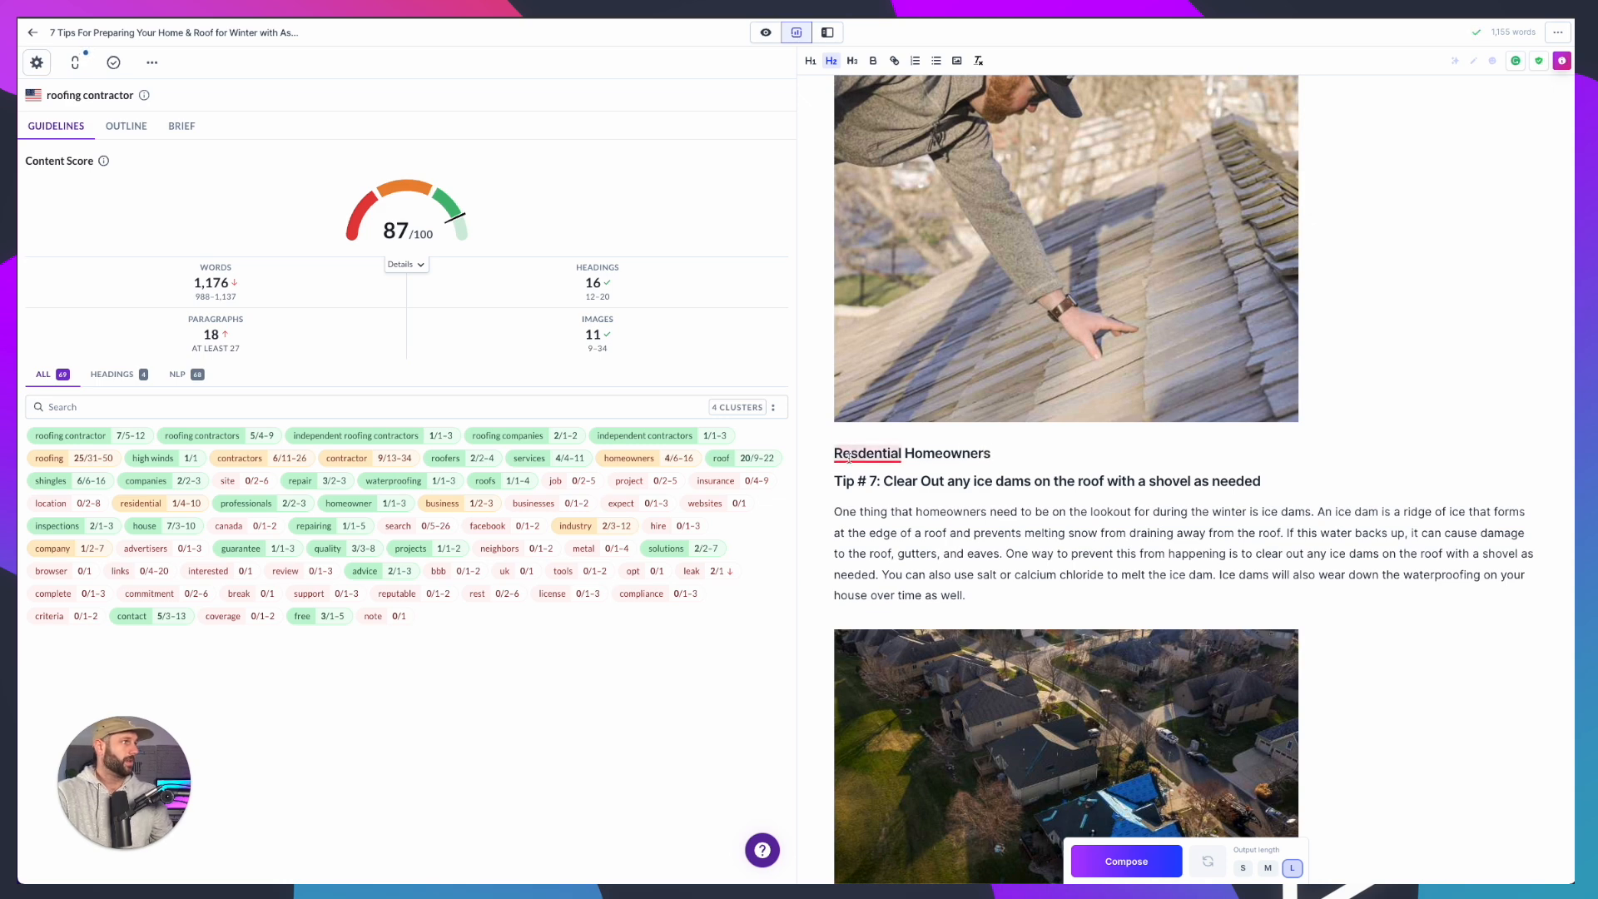
pyautogui.click(847, 472)
pyautogui.click(843, 479)
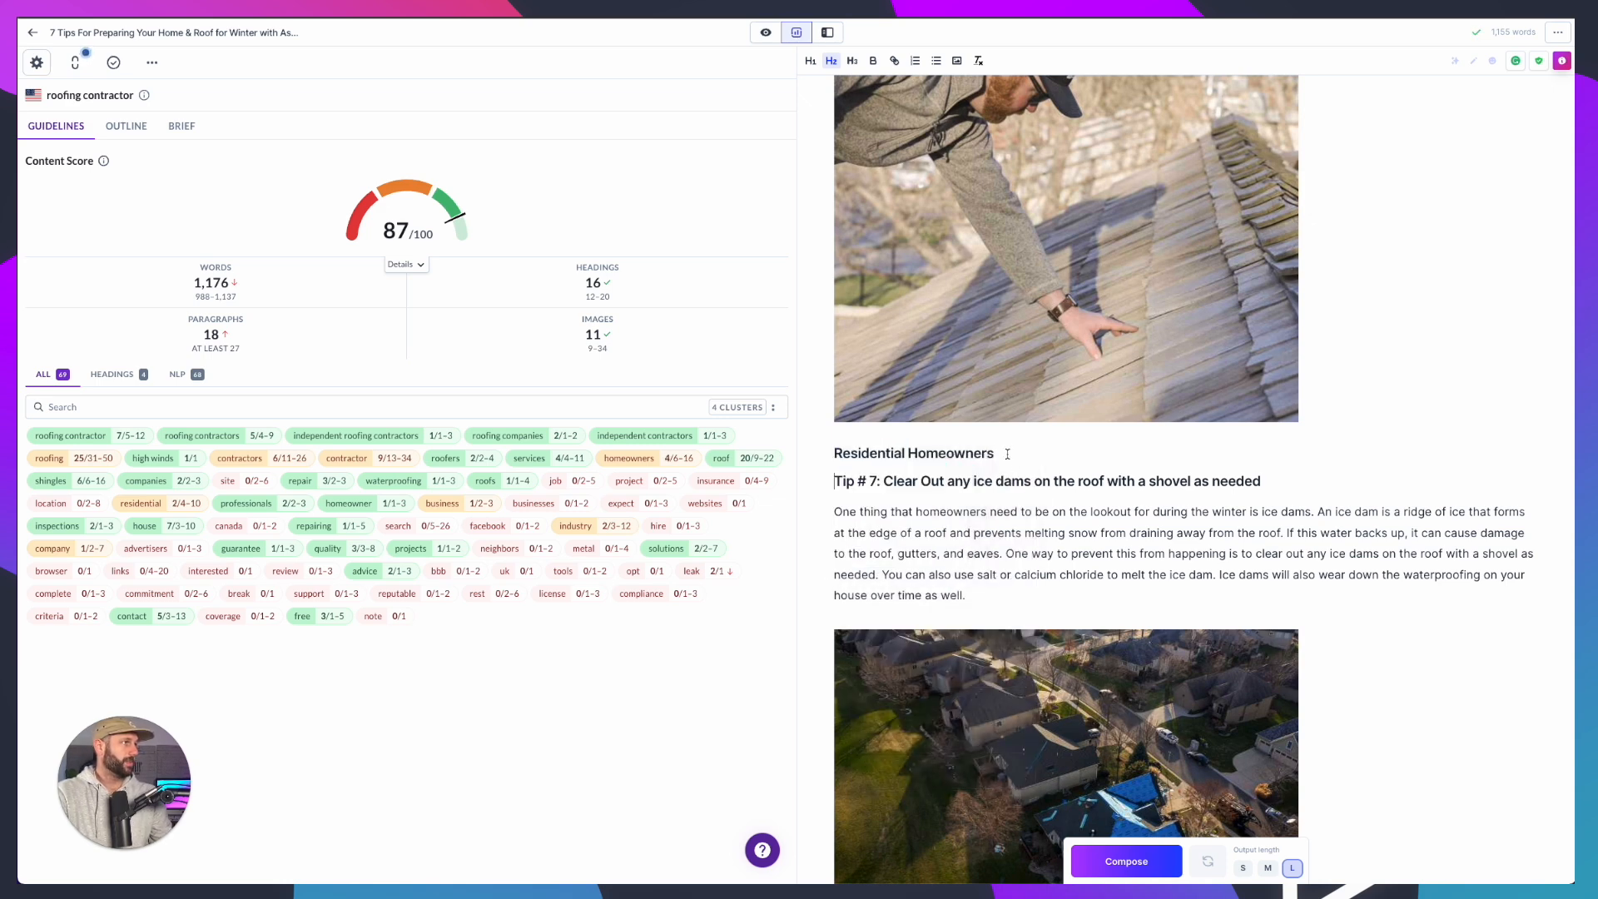
pyautogui.click(1006, 451)
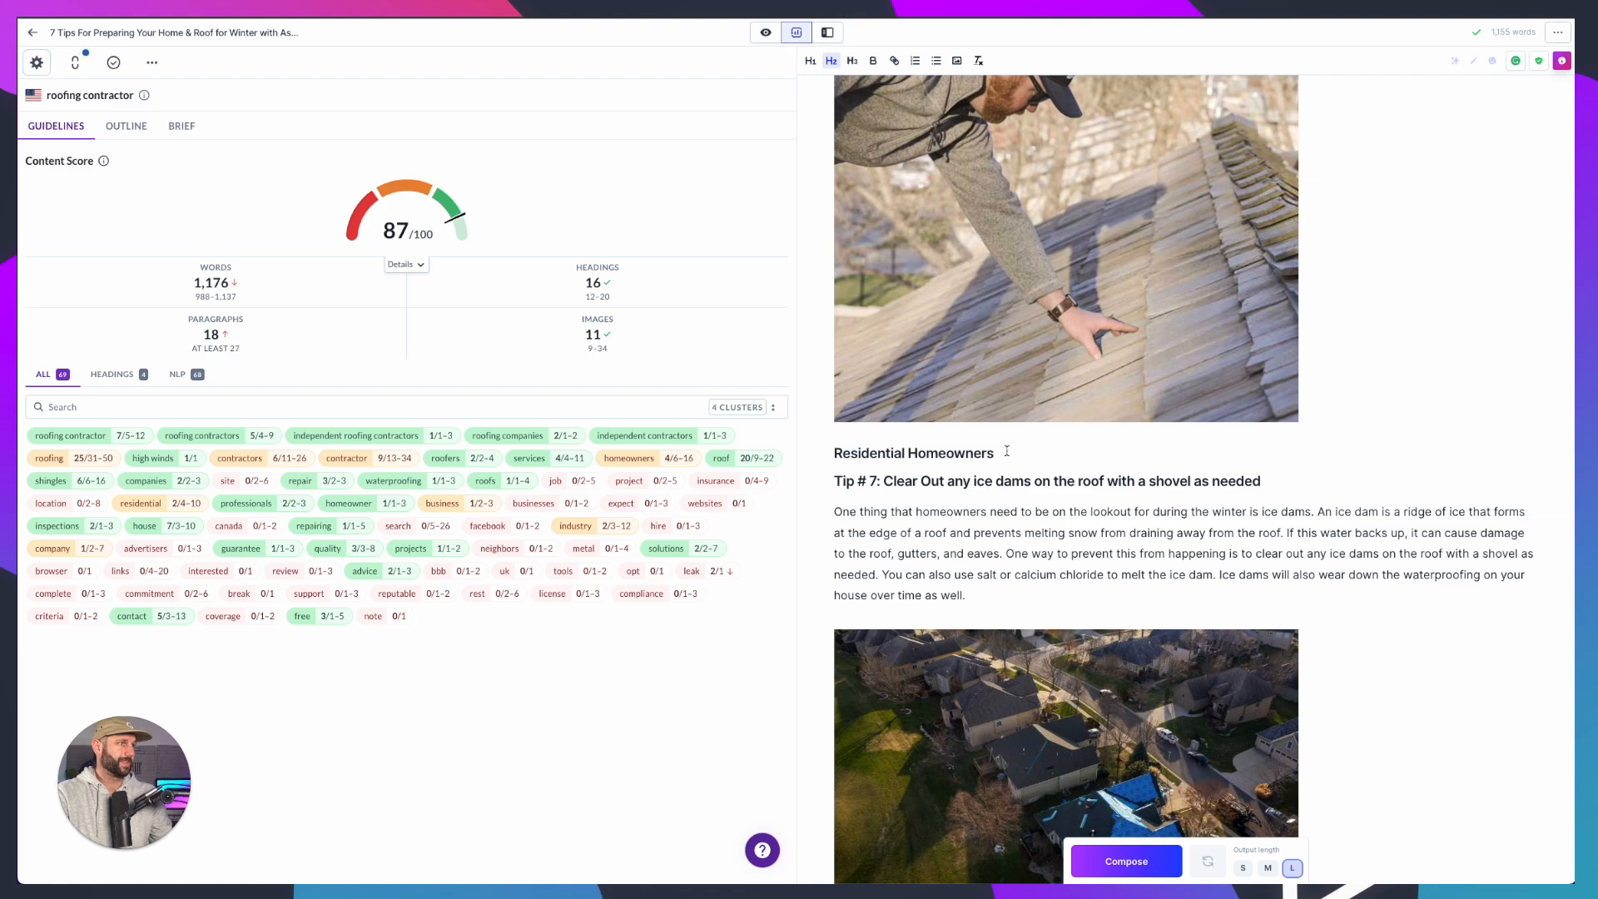
# Reword the heading above Tip #6 to "A Project Homeowners Can Fix"
pyautogui.scroll(10, 1006, 451)
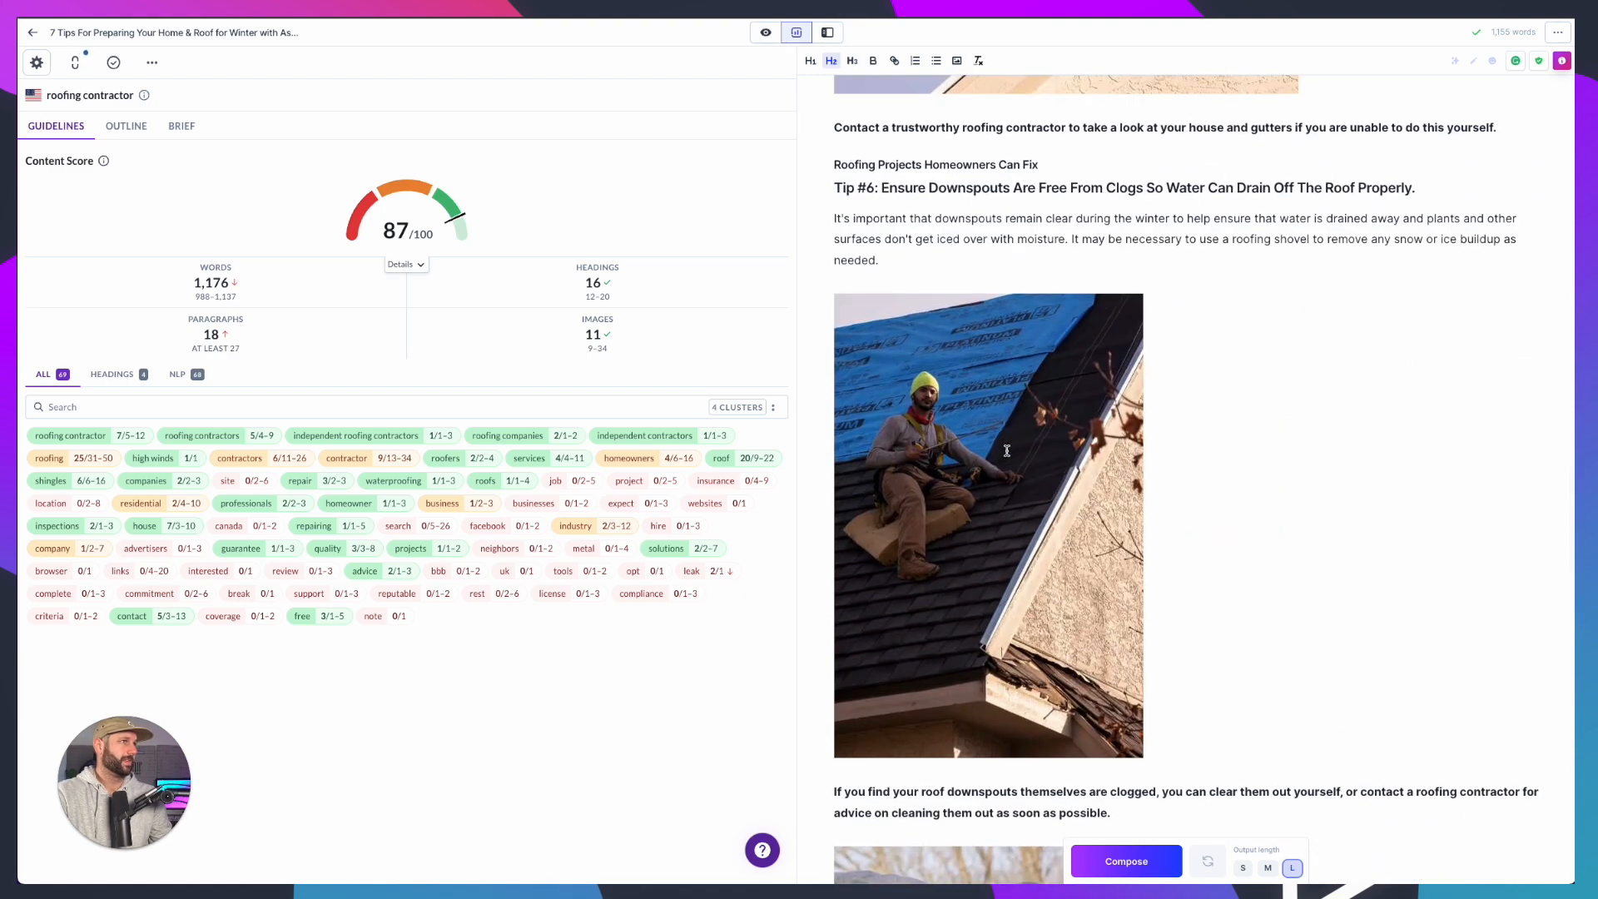
pyautogui.click(887, 165)
pyautogui.press('BackSpace')
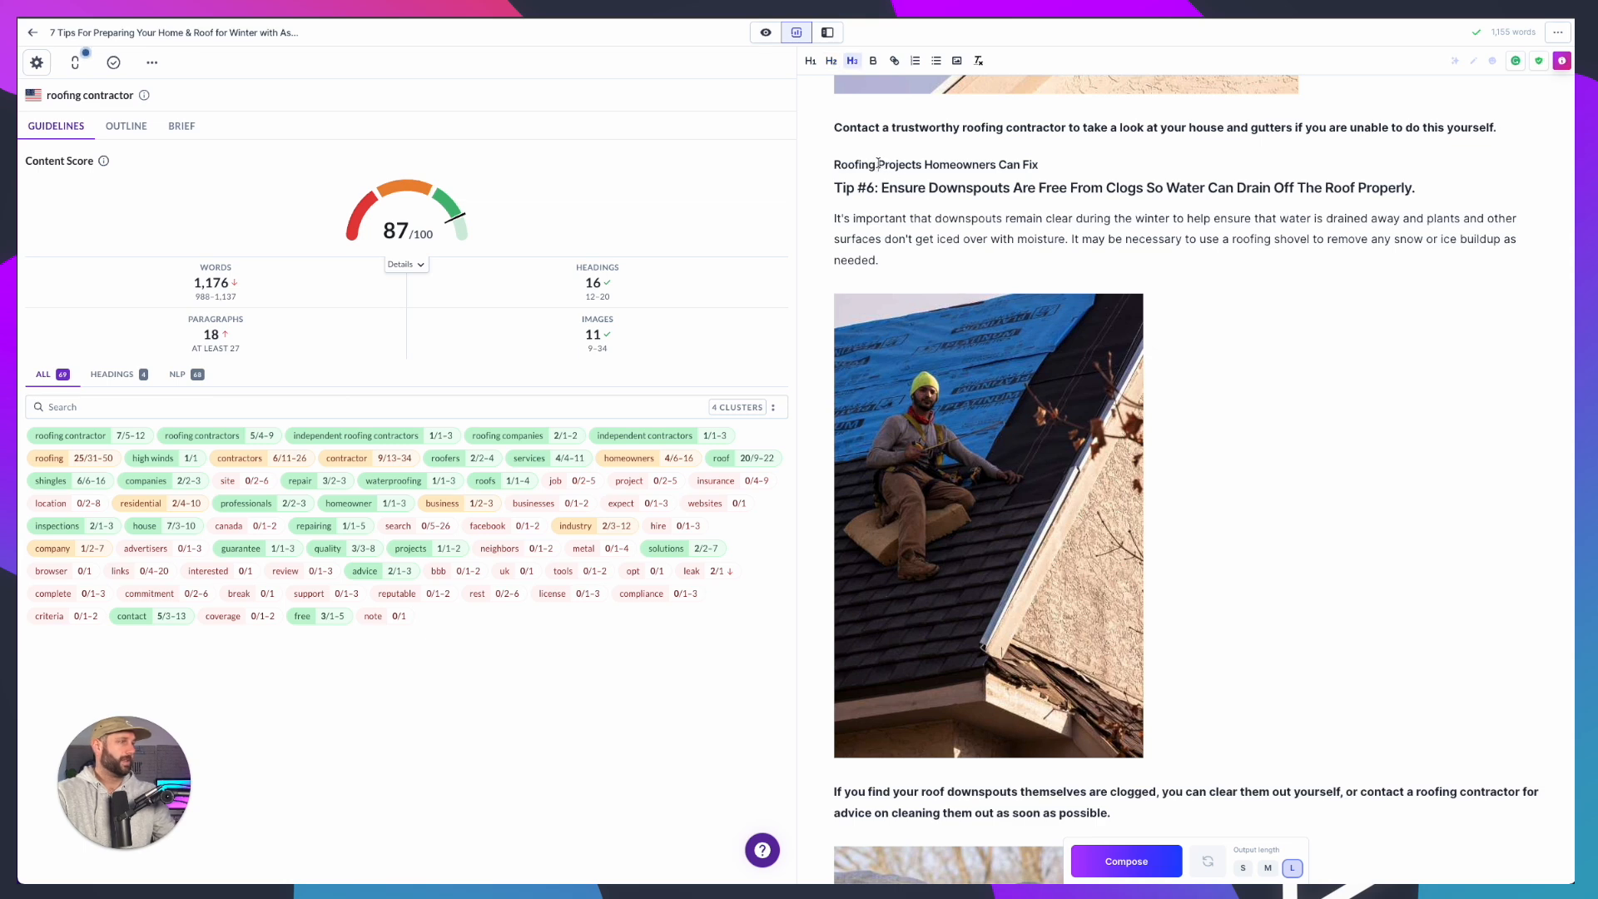
pyautogui.press('BackSpace')
pyautogui.press('BackSpace')
pyautogui.press('BackSpace')
pyautogui.press('BackSpace')
pyautogui.press('BackSpace')
pyautogui.press('BackSpace')
pyautogui.press('BackSpace')
pyautogui.write('A')
pyautogui.click(888, 165)
pyautogui.press('BackSpace')
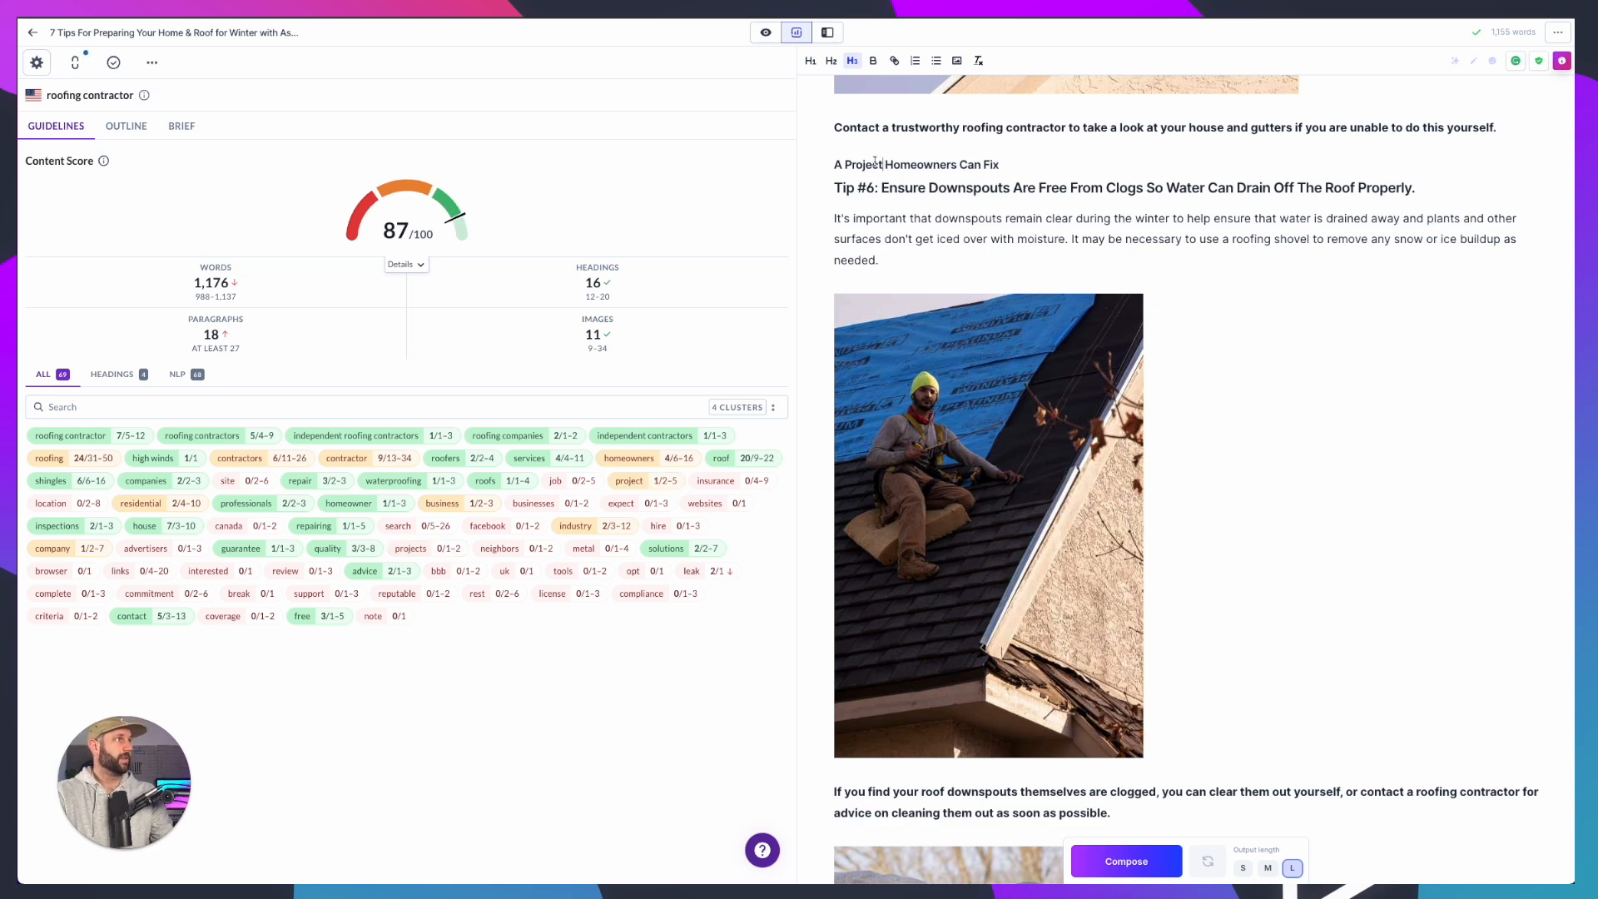
# Extend the heading above Tip #6 to "A Roofing Project that Homeowners Can Fix"
pyautogui.click(843, 164)
pyautogui.write('Roofing')
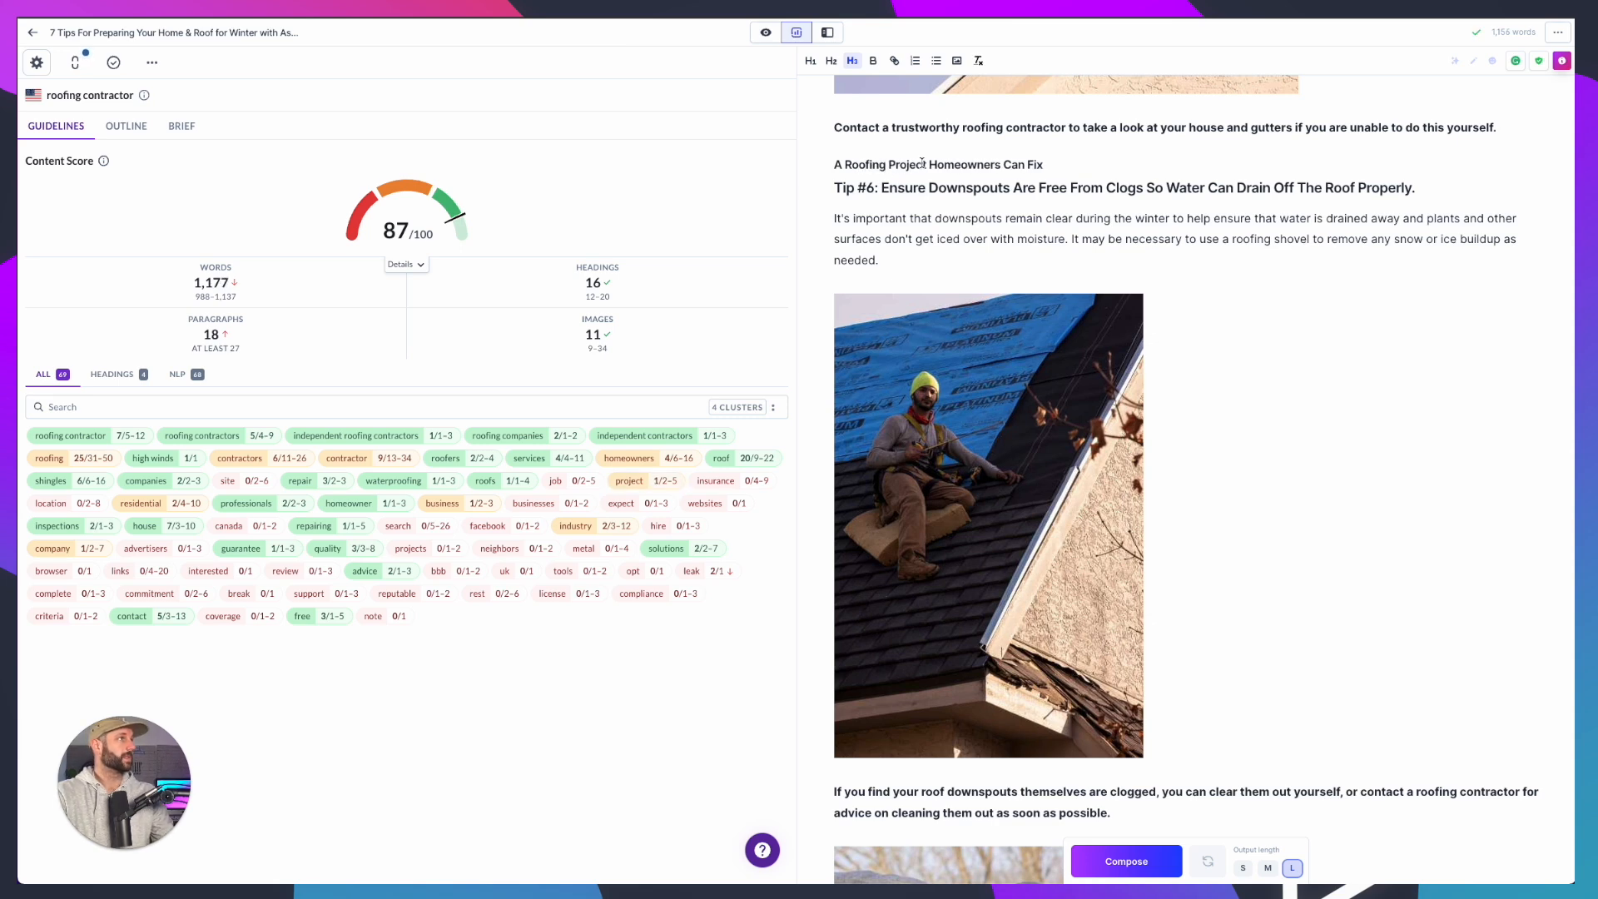
pyautogui.click(928, 165)
pyautogui.write('for')
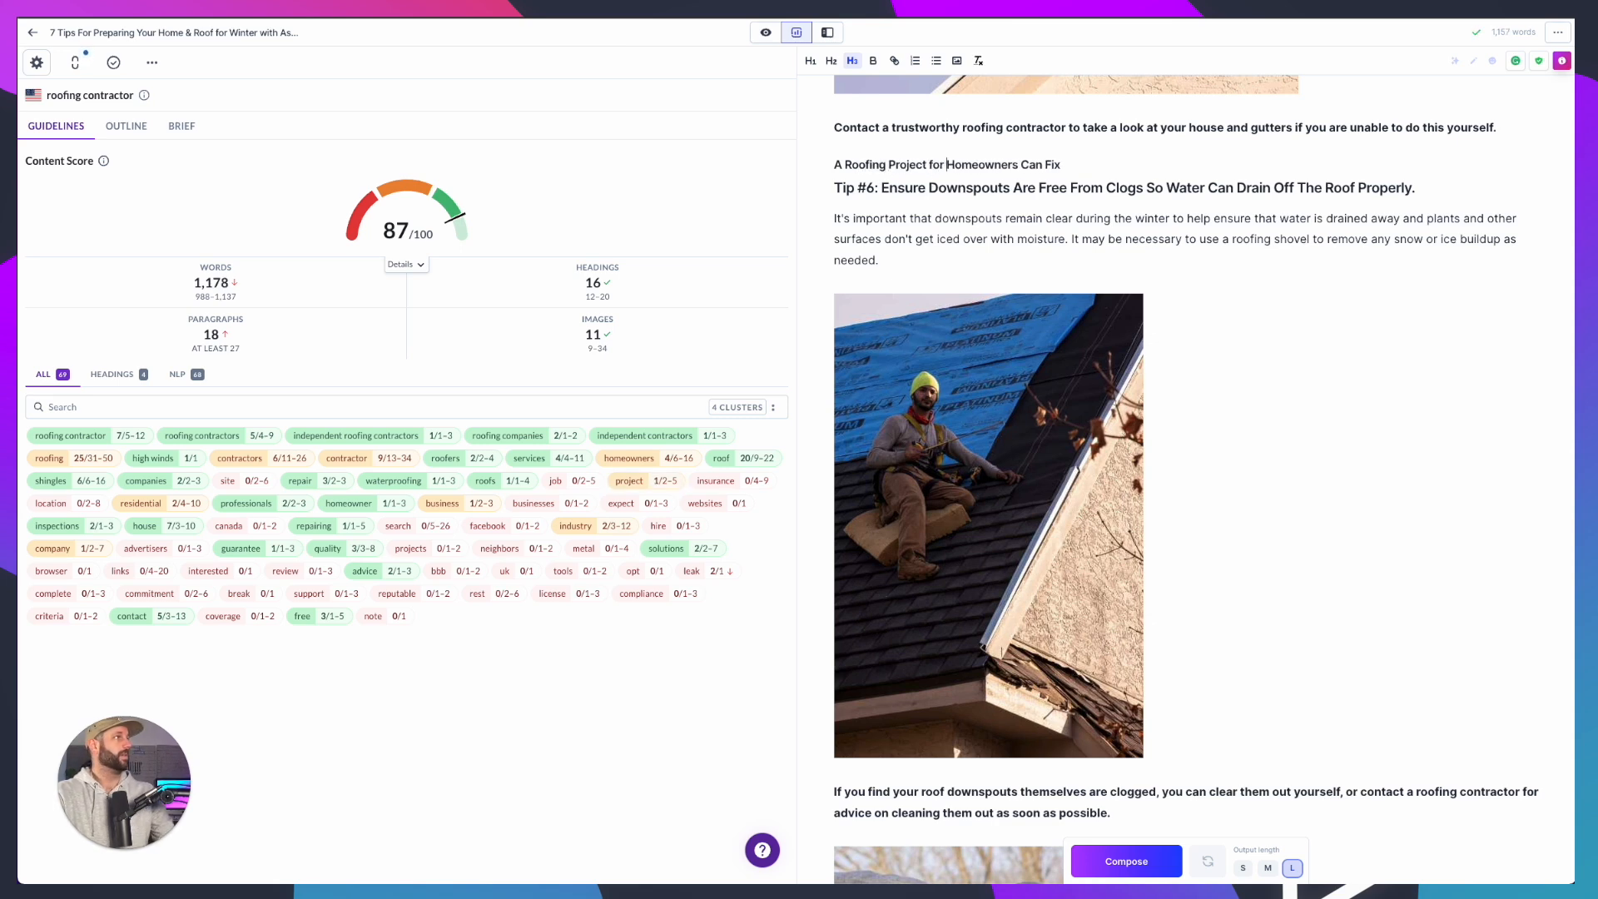
pyautogui.doubleClick(930, 165)
pyautogui.write('thay')
pyautogui.press('BackSpace')
pyautogui.write('t')
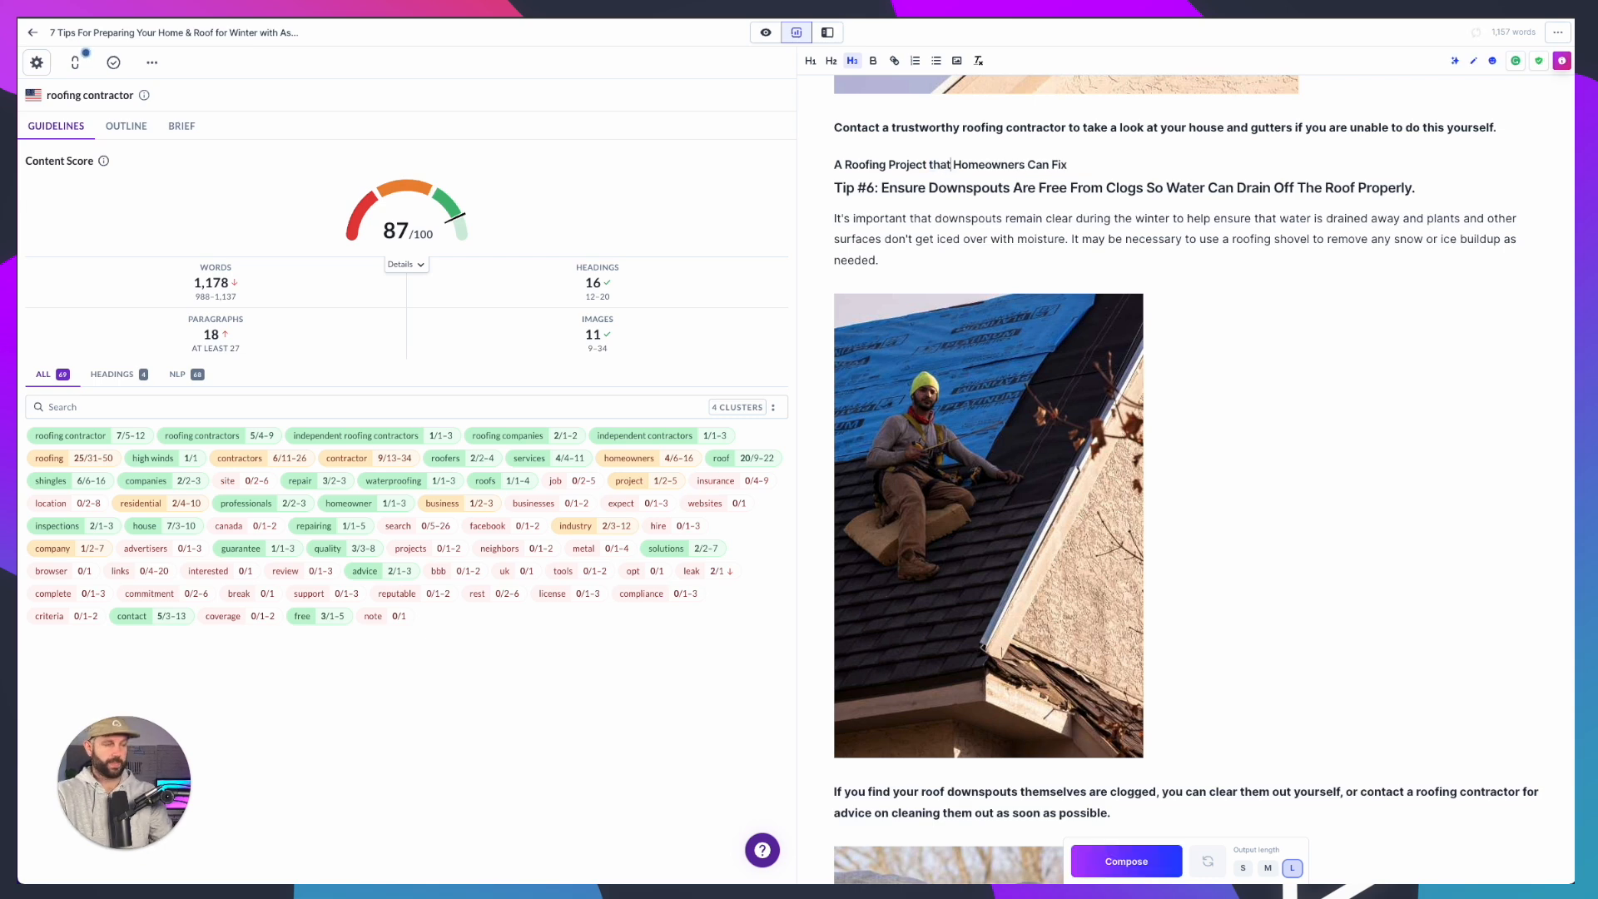
# Expand the heading above Tip #7 to "Residential Contractors Who Help Homeowners" and format it as an H3 heading
pyautogui.scroll(-10, 973, 226)
pyautogui.click(1007, 457)
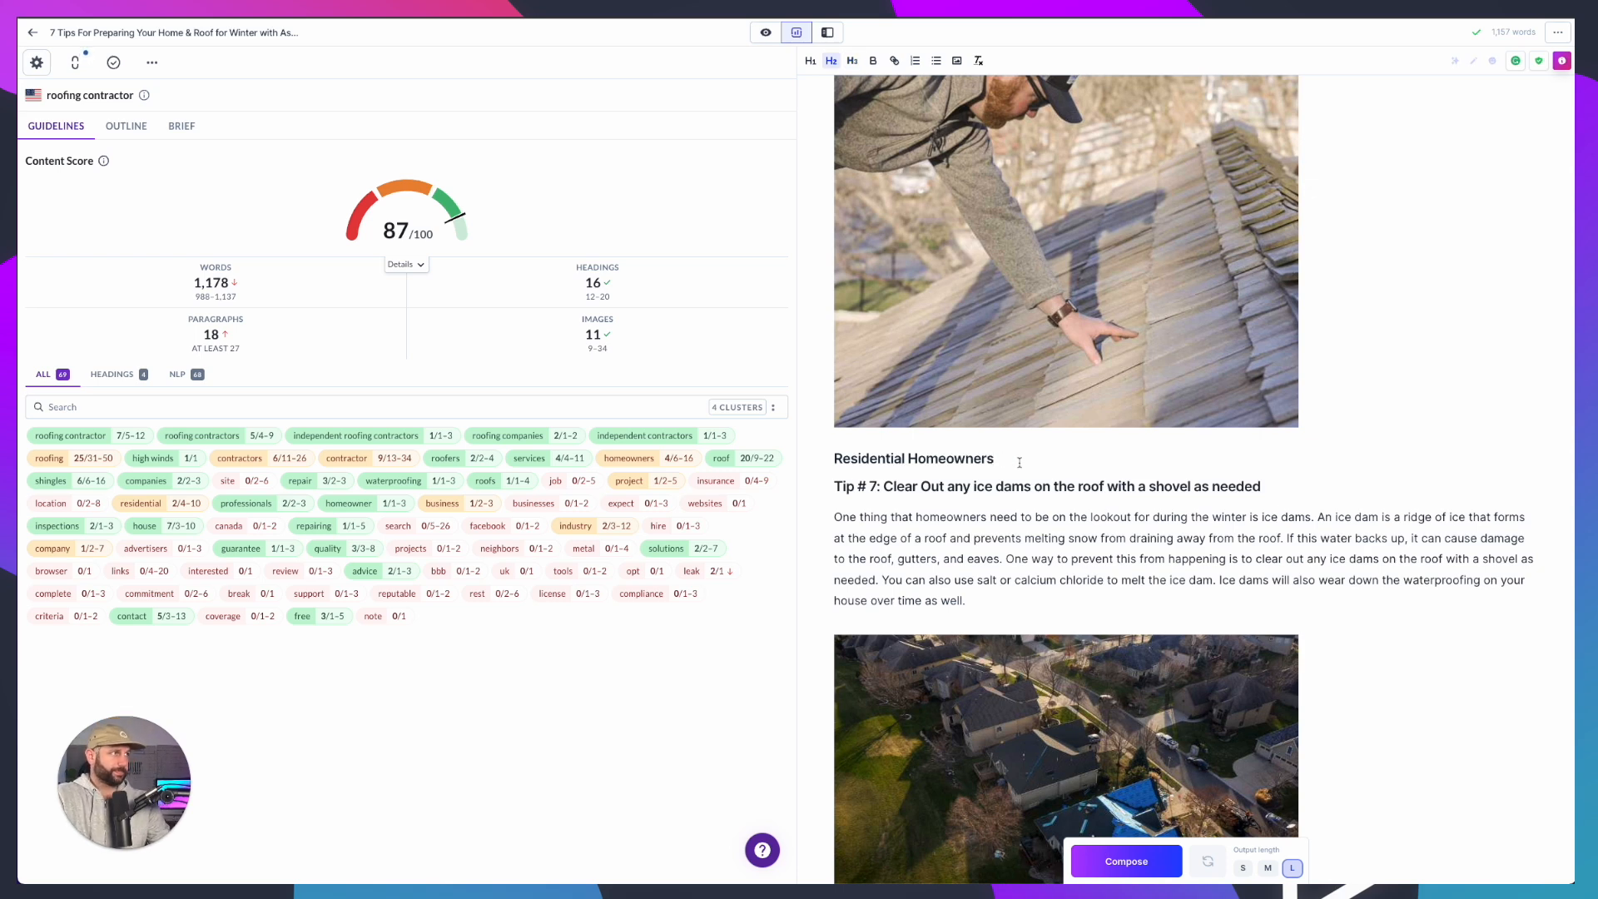
pyautogui.click(911, 460)
pyautogui.write('Contractors ')
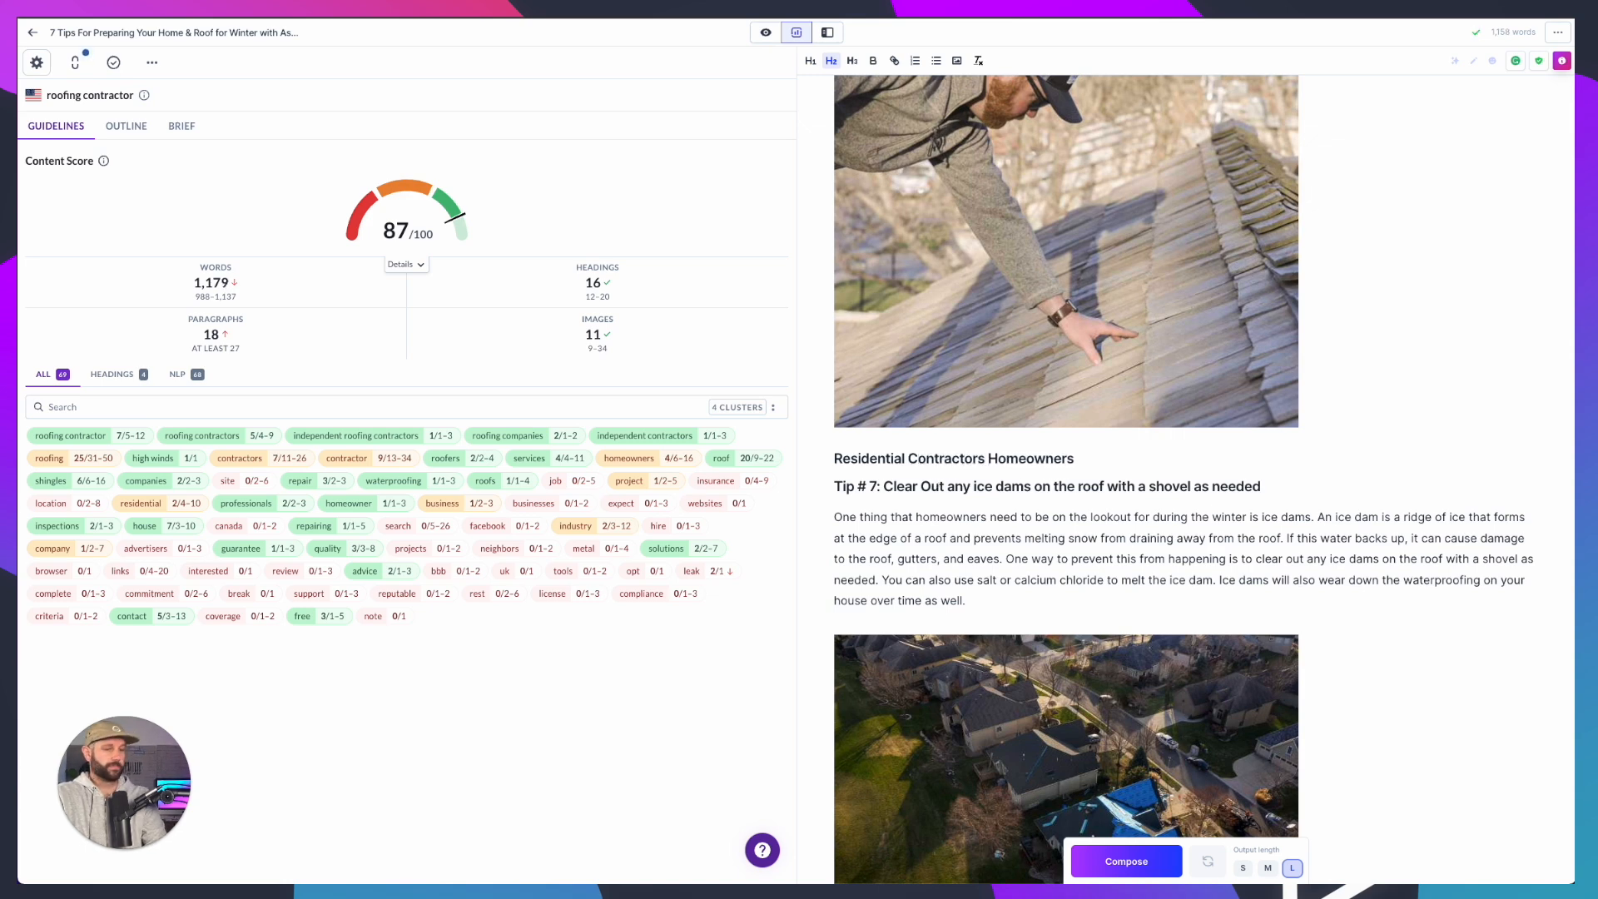
pyautogui.write('Who Help')
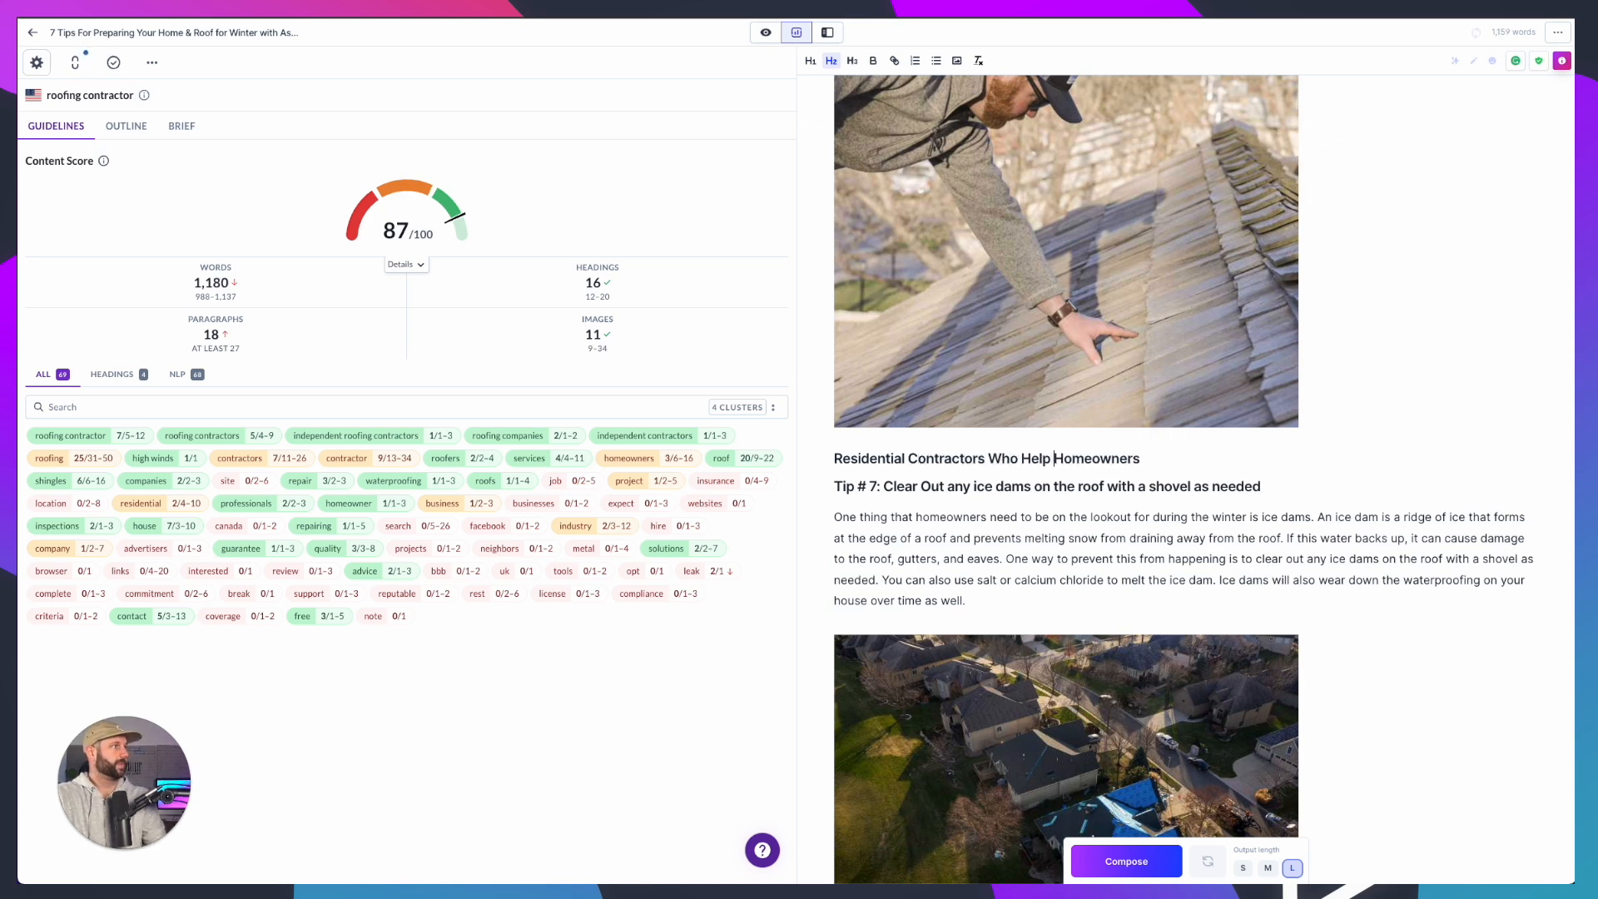
pyautogui.tripleClick(962, 459)
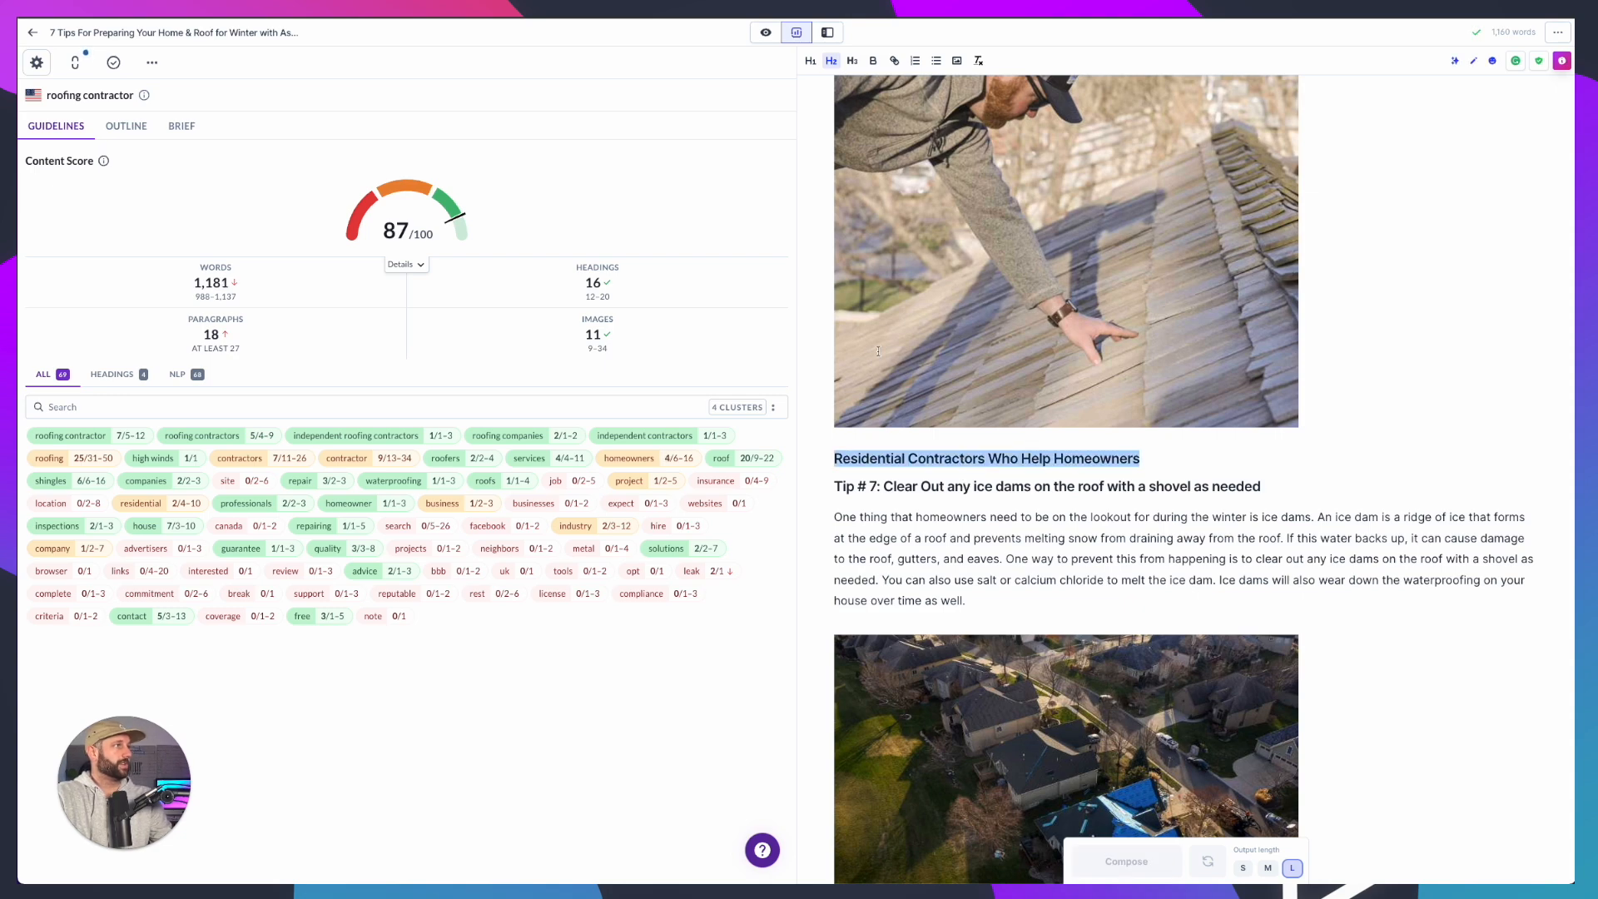
pyautogui.click(849, 61)
pyautogui.click(1069, 538)
# Review the article from Tip #7 to its closing section against the paragraph guideline
pyautogui.scroll(-2, 1070, 542)
pyautogui.scroll(-5, 1070, 543)
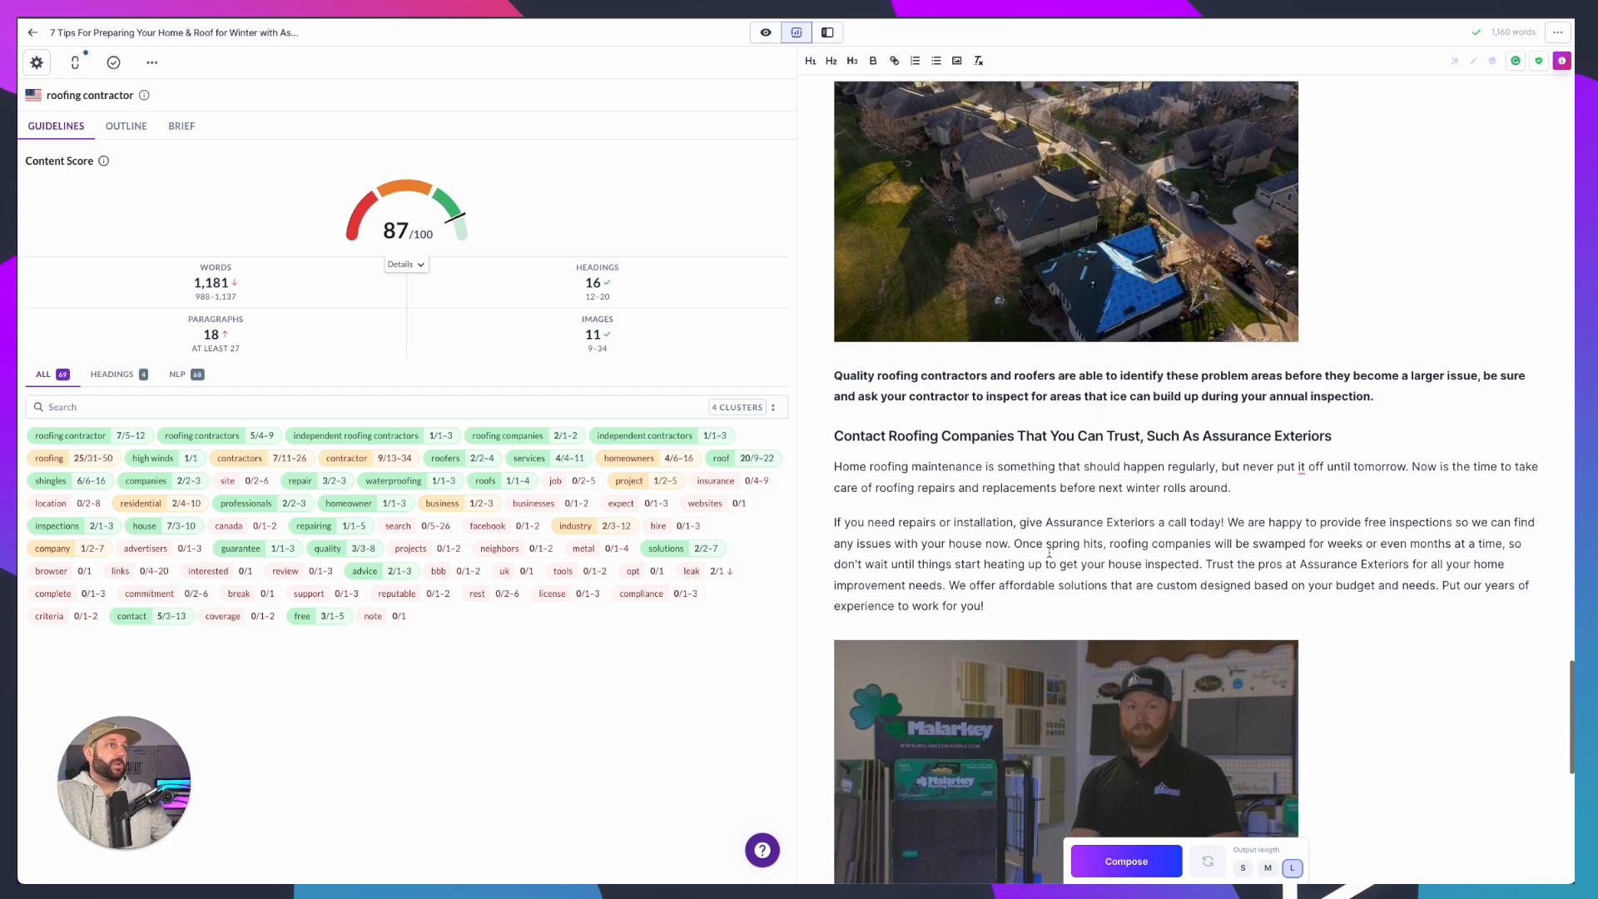
pyautogui.scroll(7, 1049, 553)
pyautogui.scroll(1, 1048, 554)
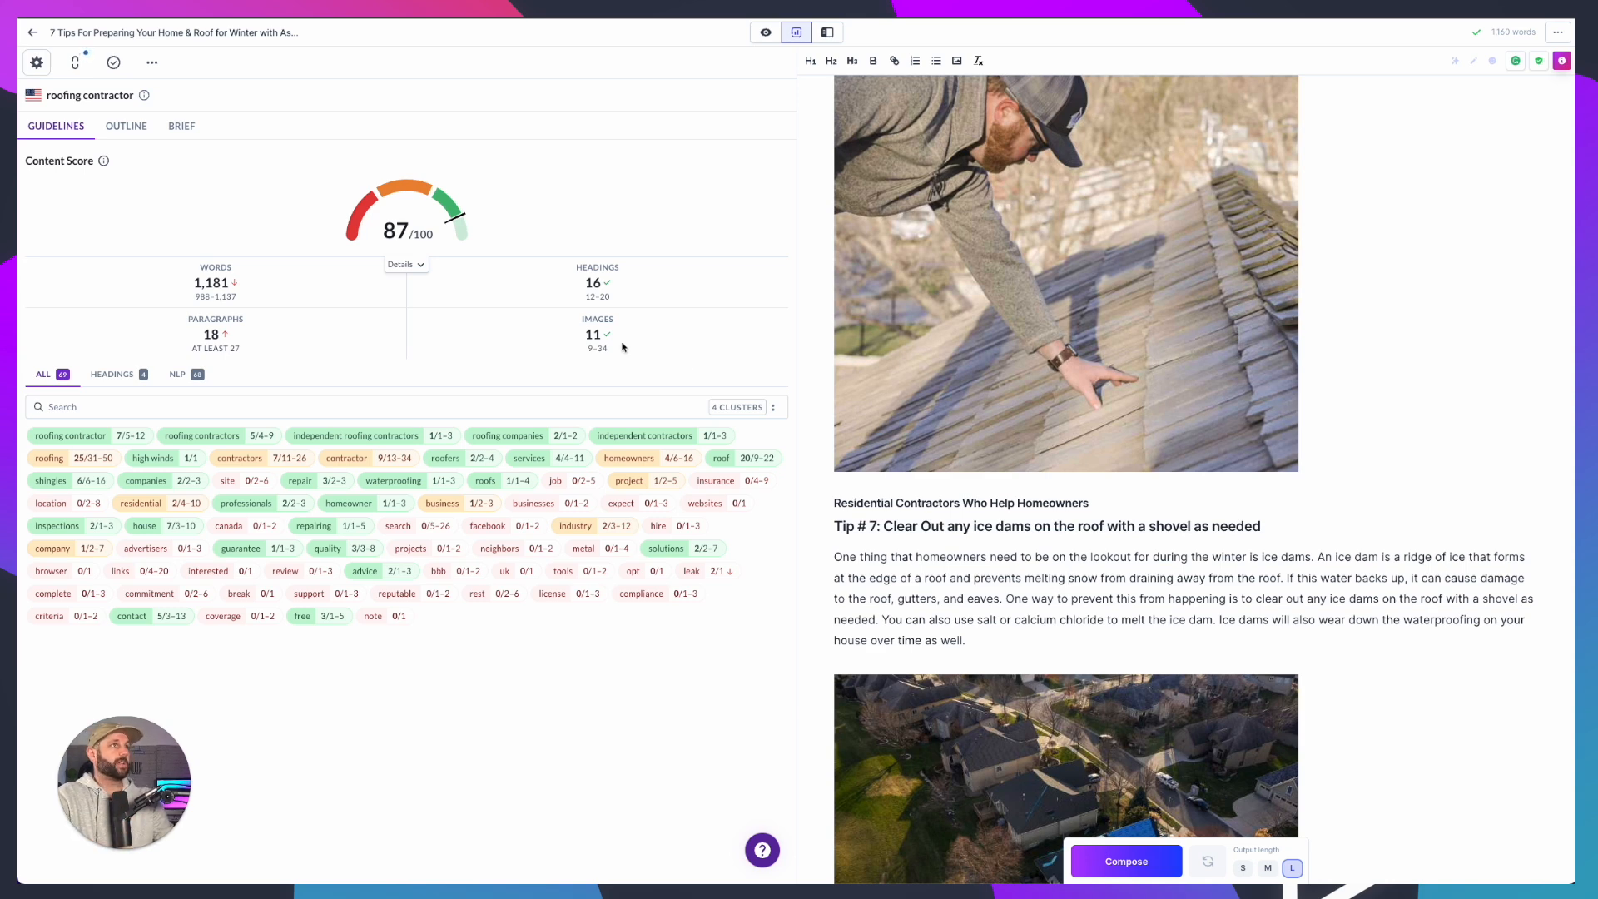
pyautogui.scroll(-1, 921, 484)
pyautogui.moveTo(243, 308)
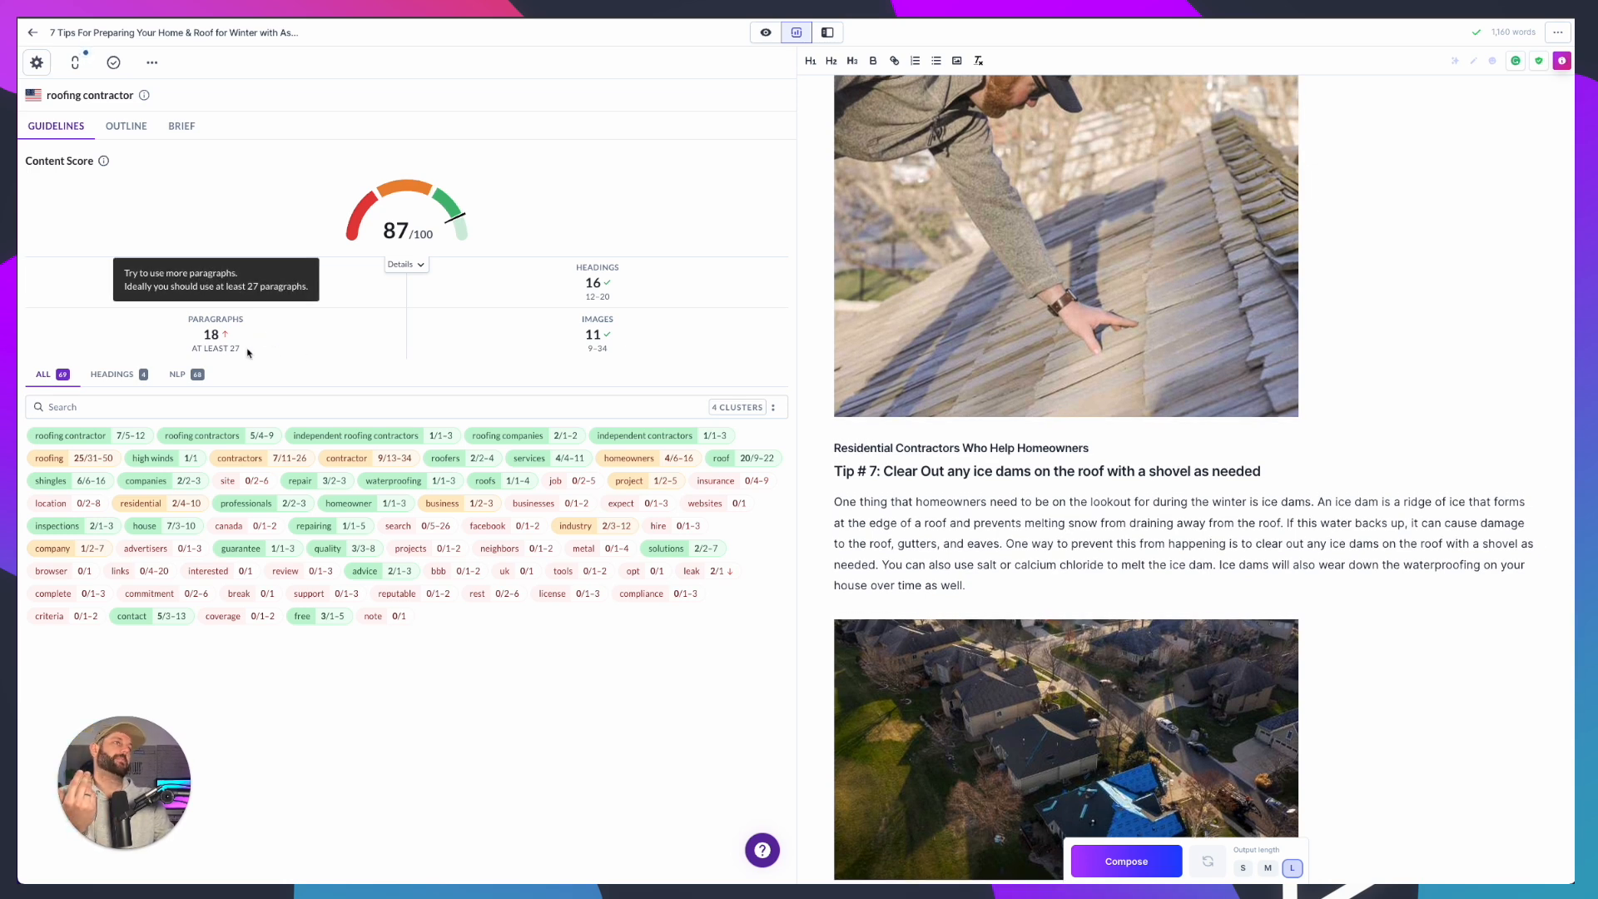
pyautogui.scroll(-3, 938, 500)
pyautogui.scroll(-5, 938, 501)
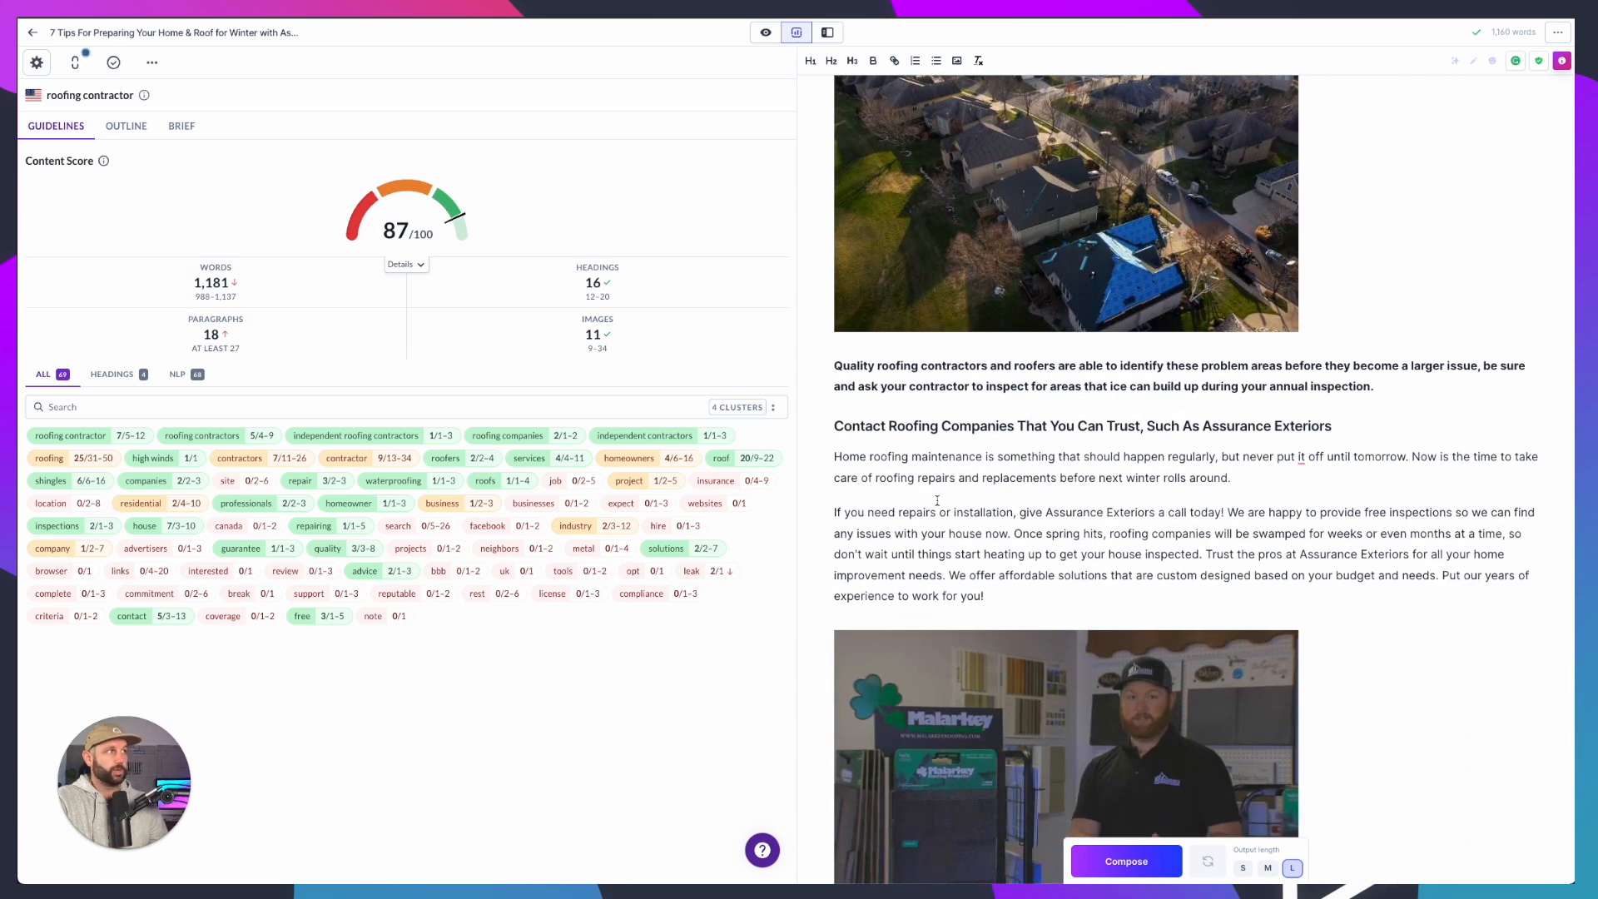
# Delete the sentence about high-quality roofing material and workmanship from the About Assurance Exteriors paragraph
pyautogui.scroll(-7, 937, 500)
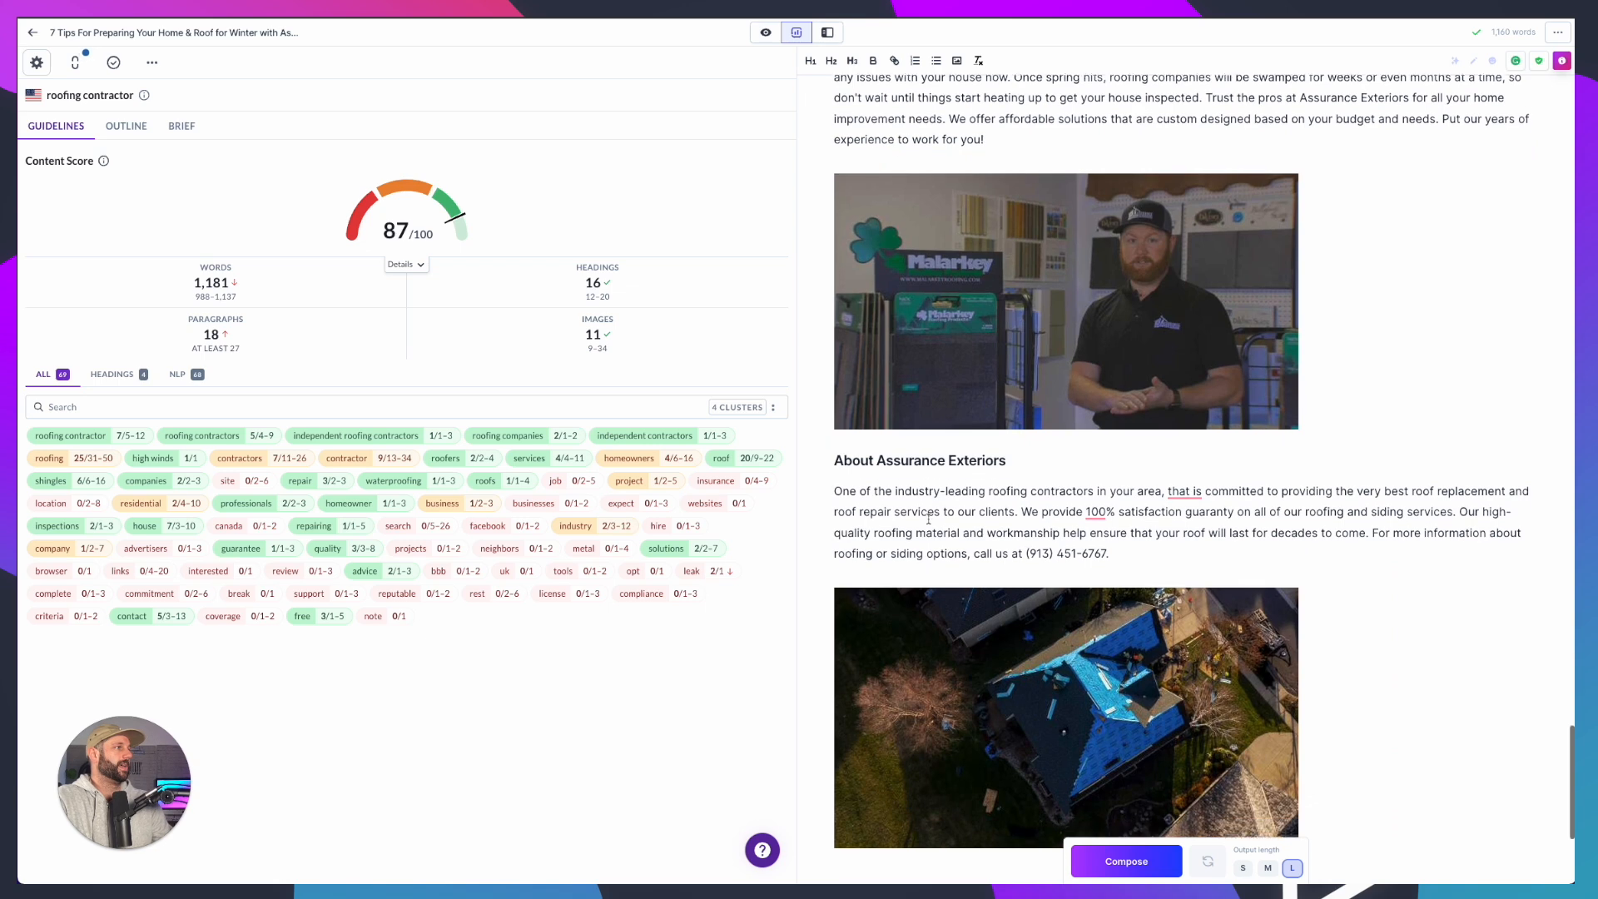
pyautogui.scroll(-3, 1167, 535)
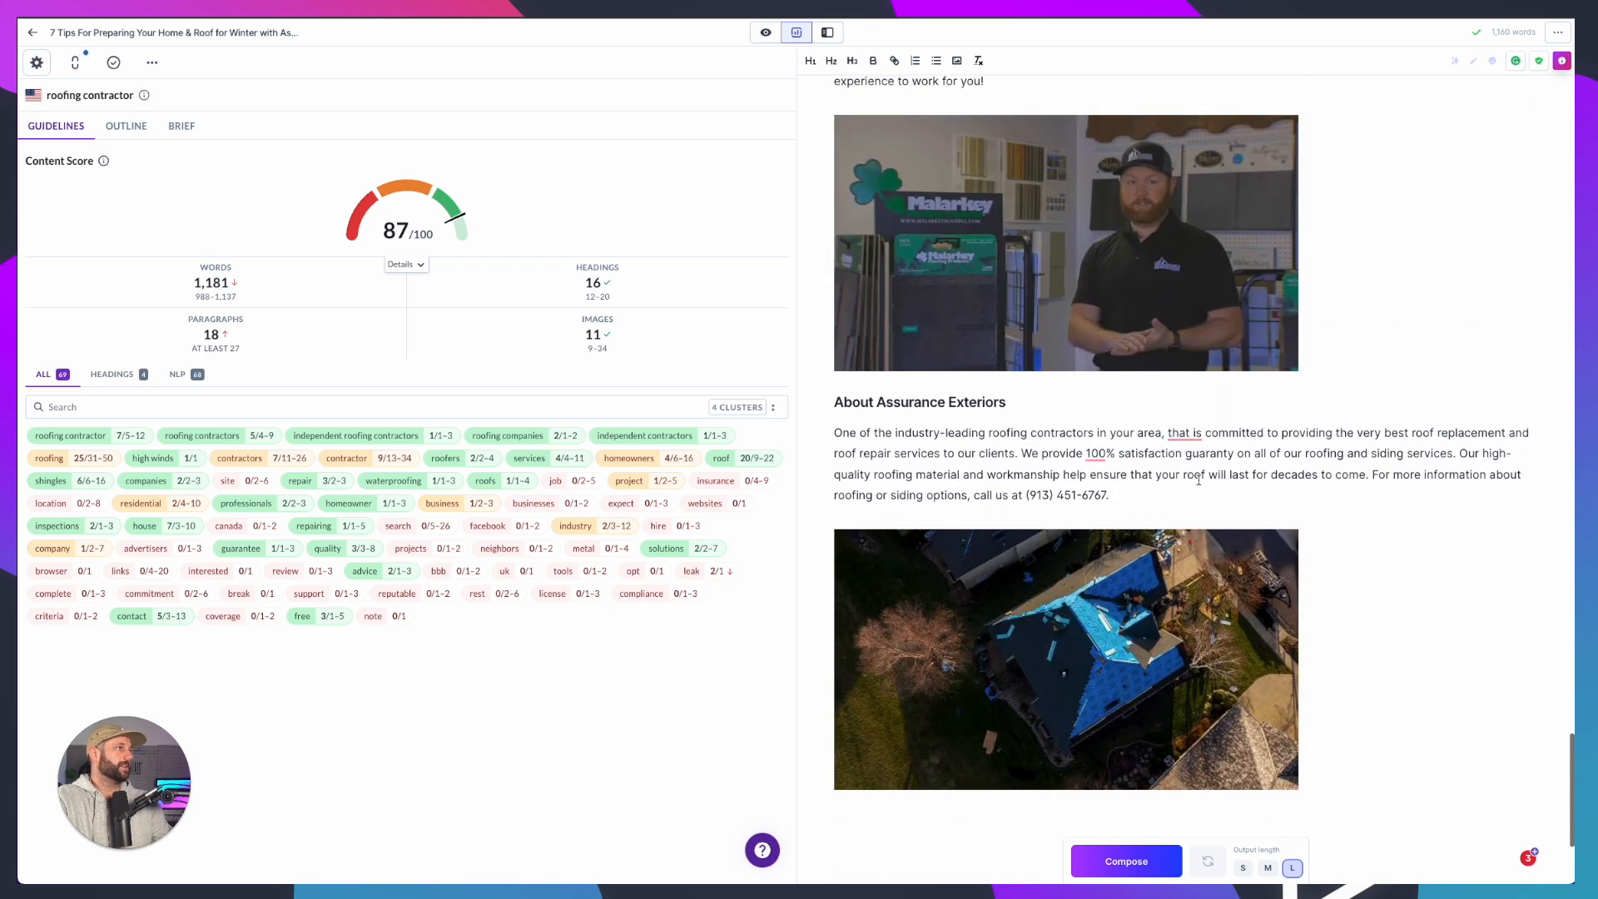
pyautogui.moveTo(1165, 497); pyautogui.dragTo(1022, 457)
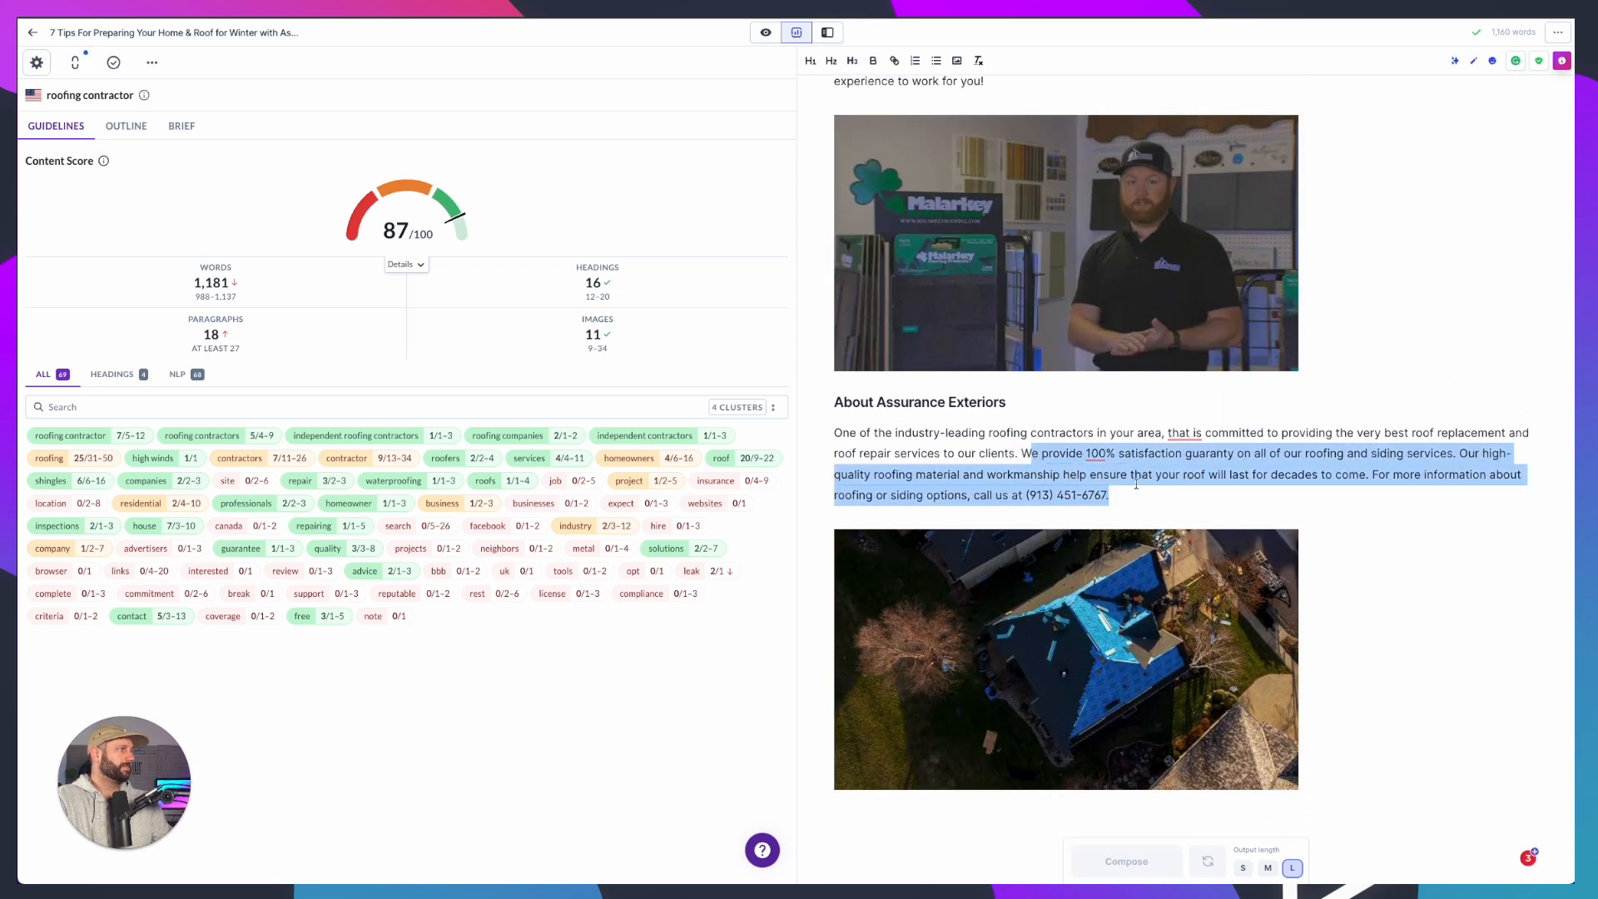
pyautogui.click(1135, 485)
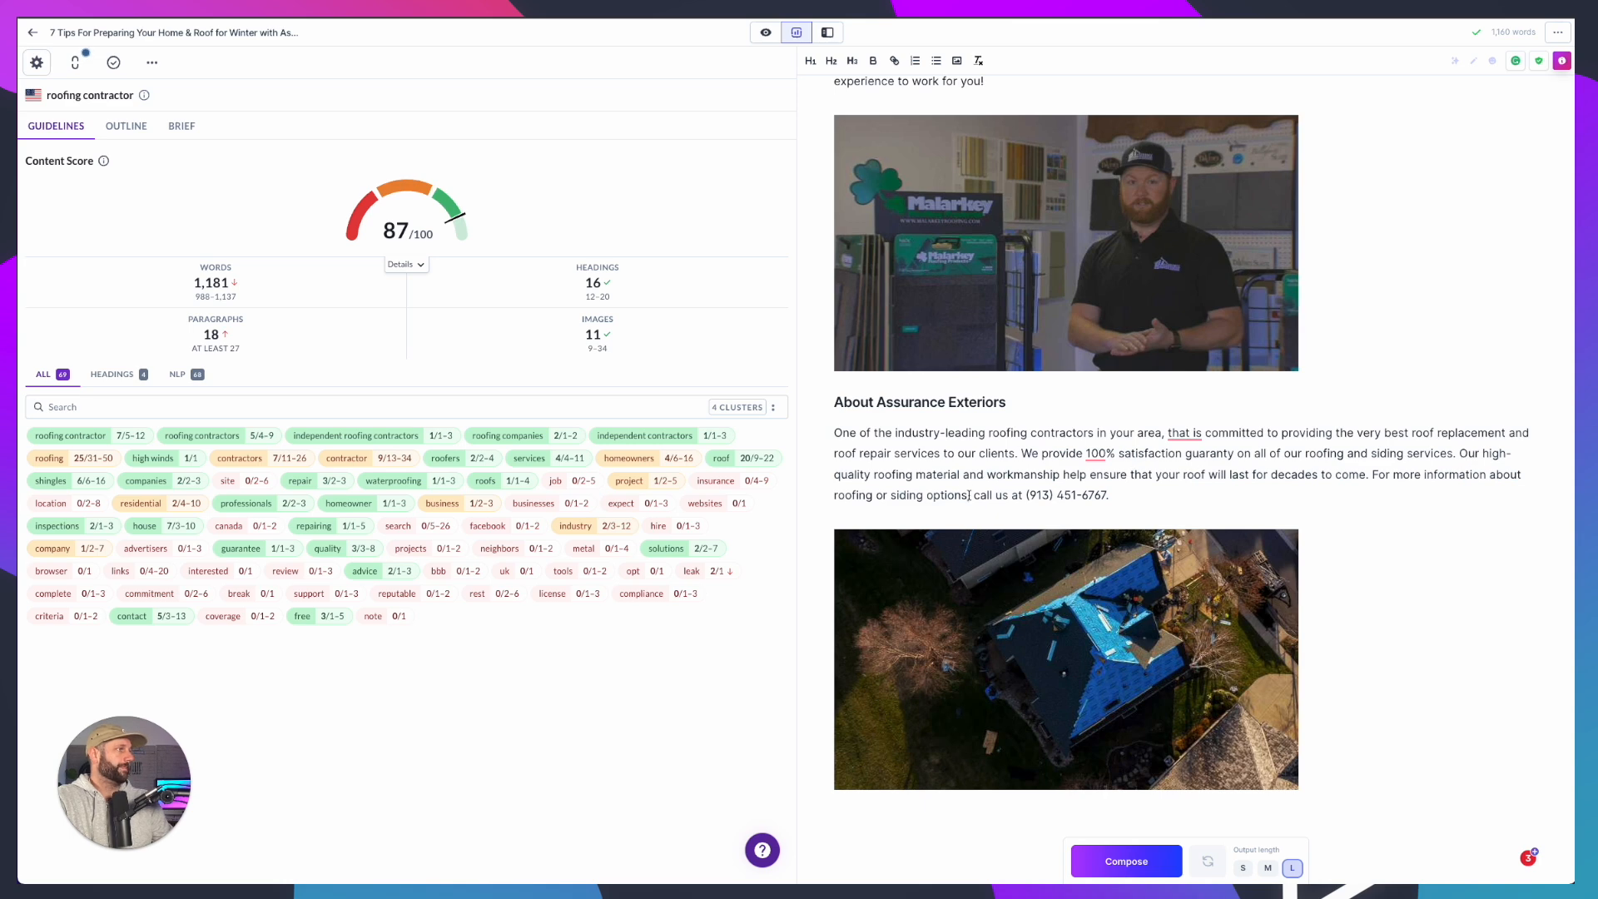
pyautogui.moveTo(1369, 474); pyautogui.dragTo(1454, 455)
pyautogui.press('BackSpace')
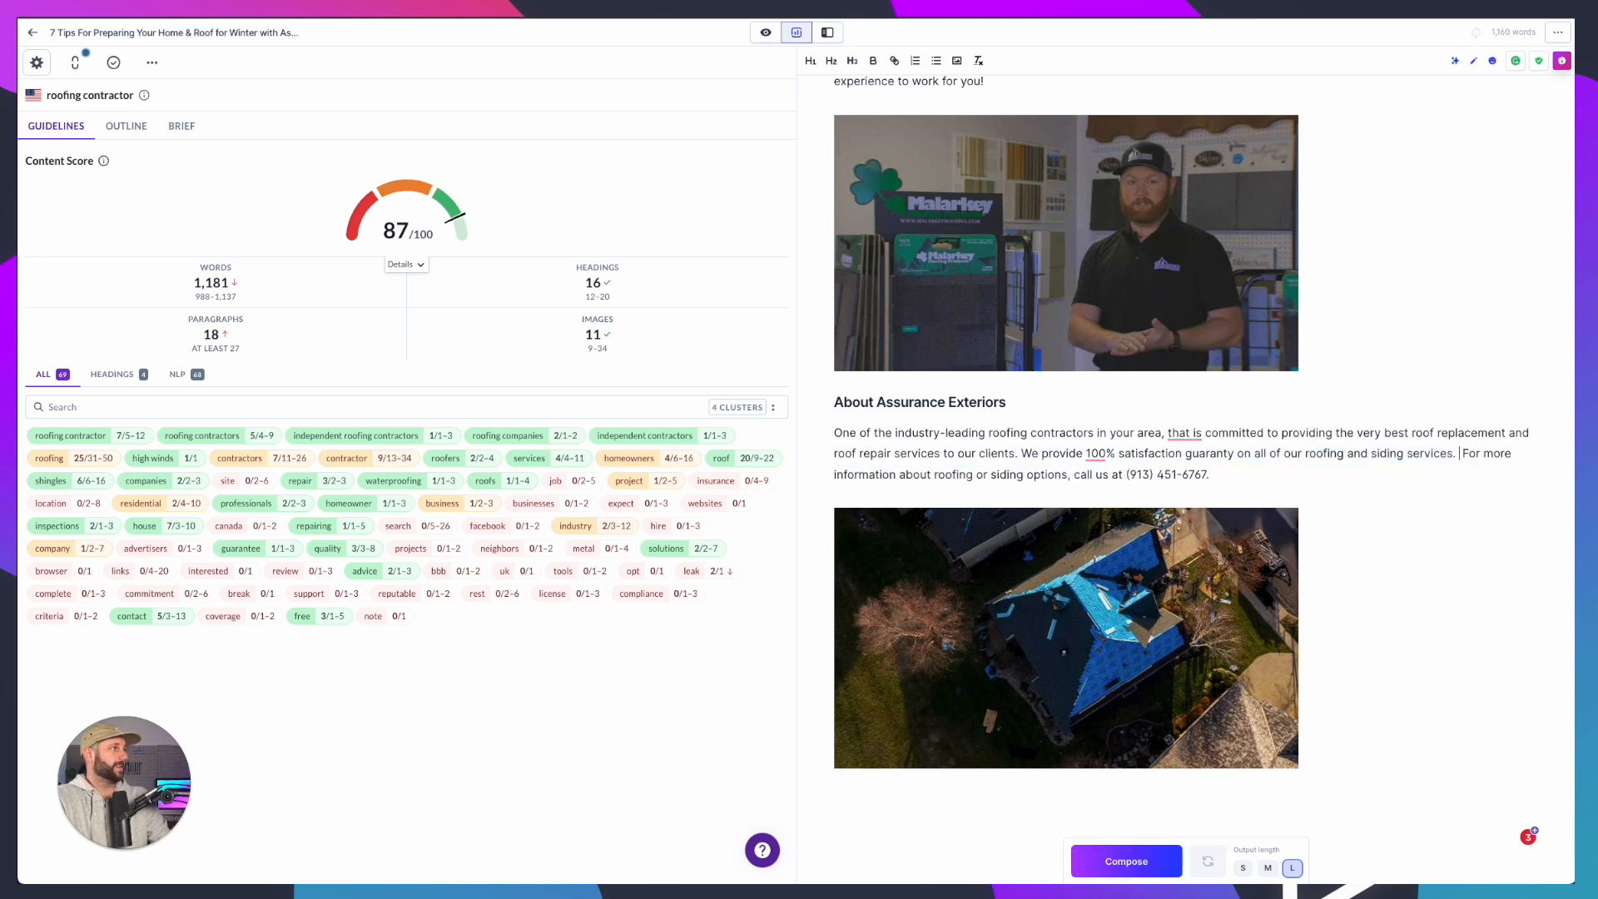
# Replace "guaranty" with "guarantee" in the About Assurance Exteriors paragraph and remove the extra space before "For more information"
pyautogui.doubleClick(1207, 453)
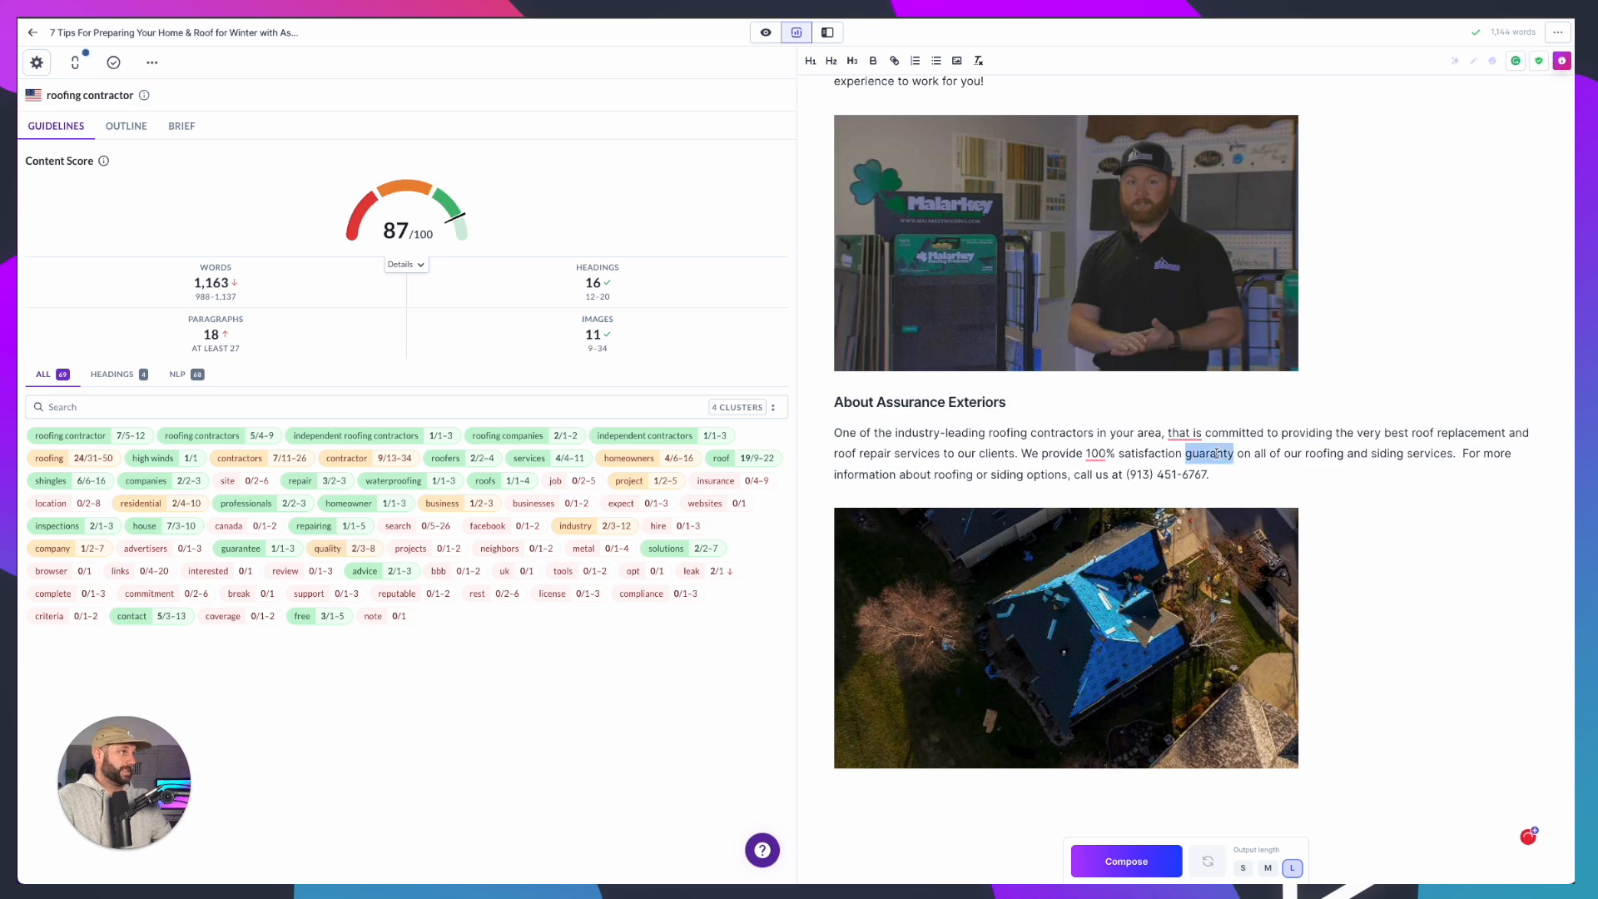
pyautogui.write('guran')
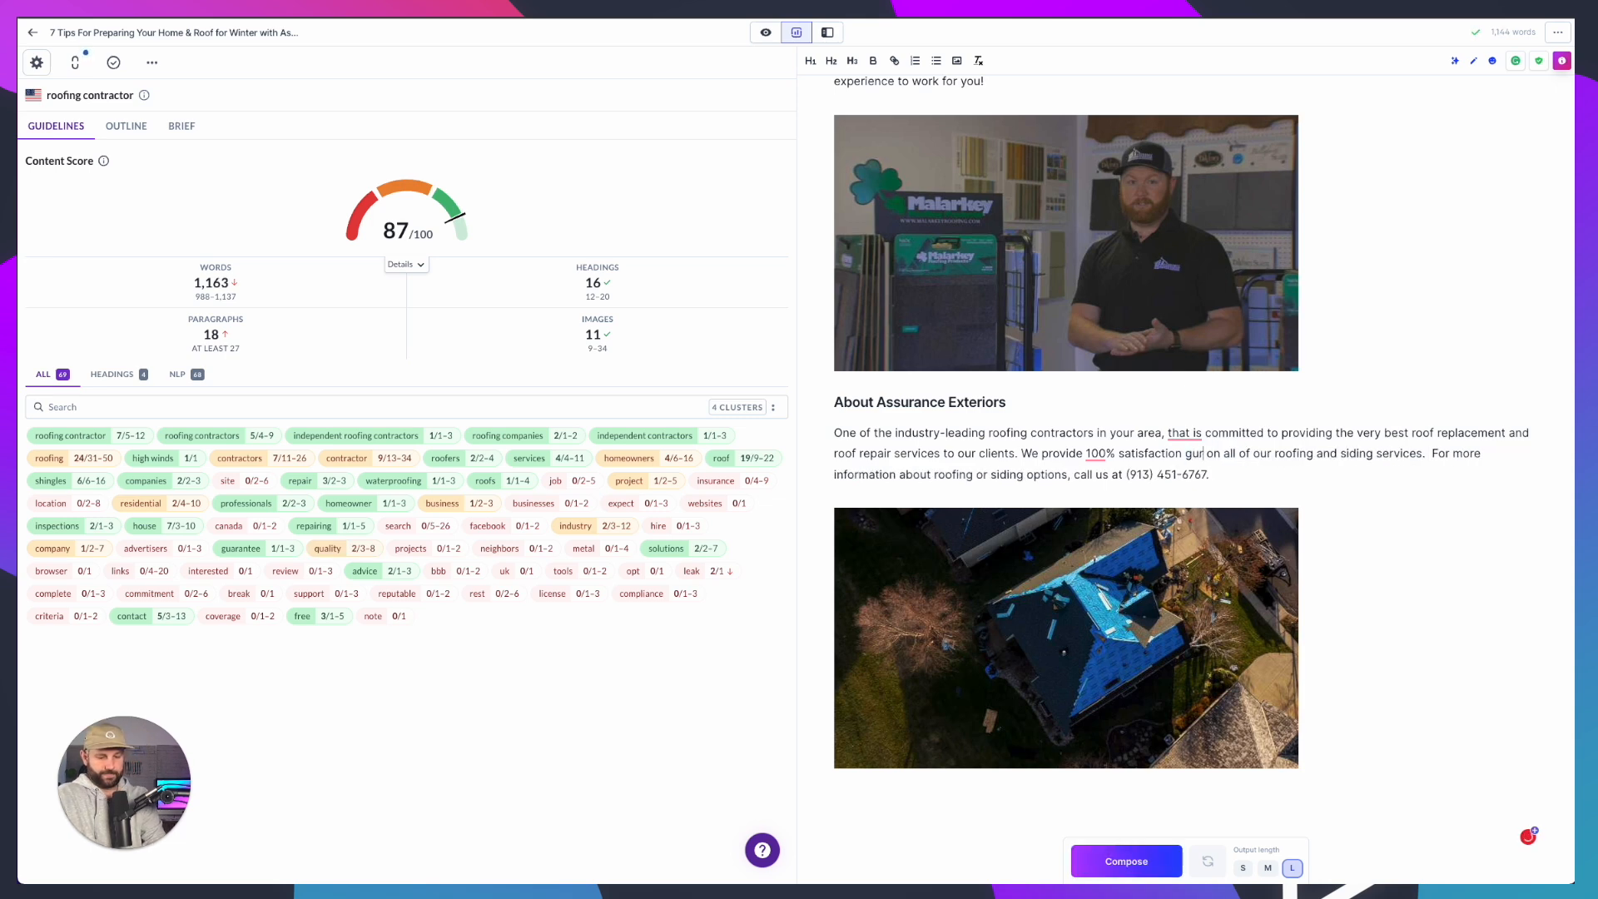
pyautogui.write('atee')
pyautogui.click(1288, 471)
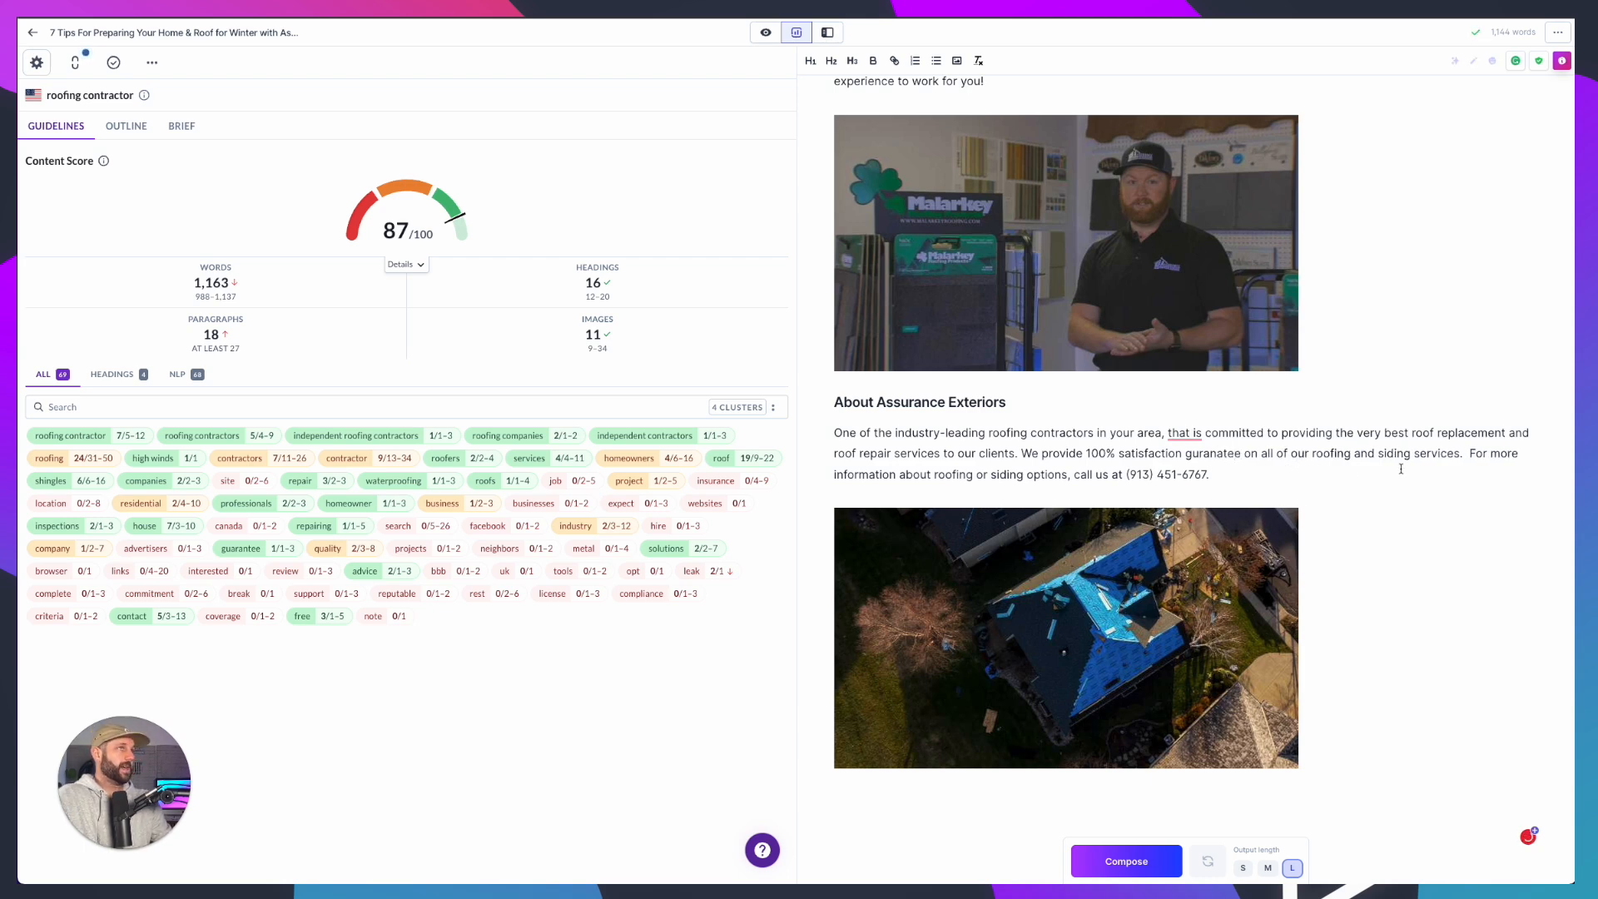
pyautogui.click(1468, 454)
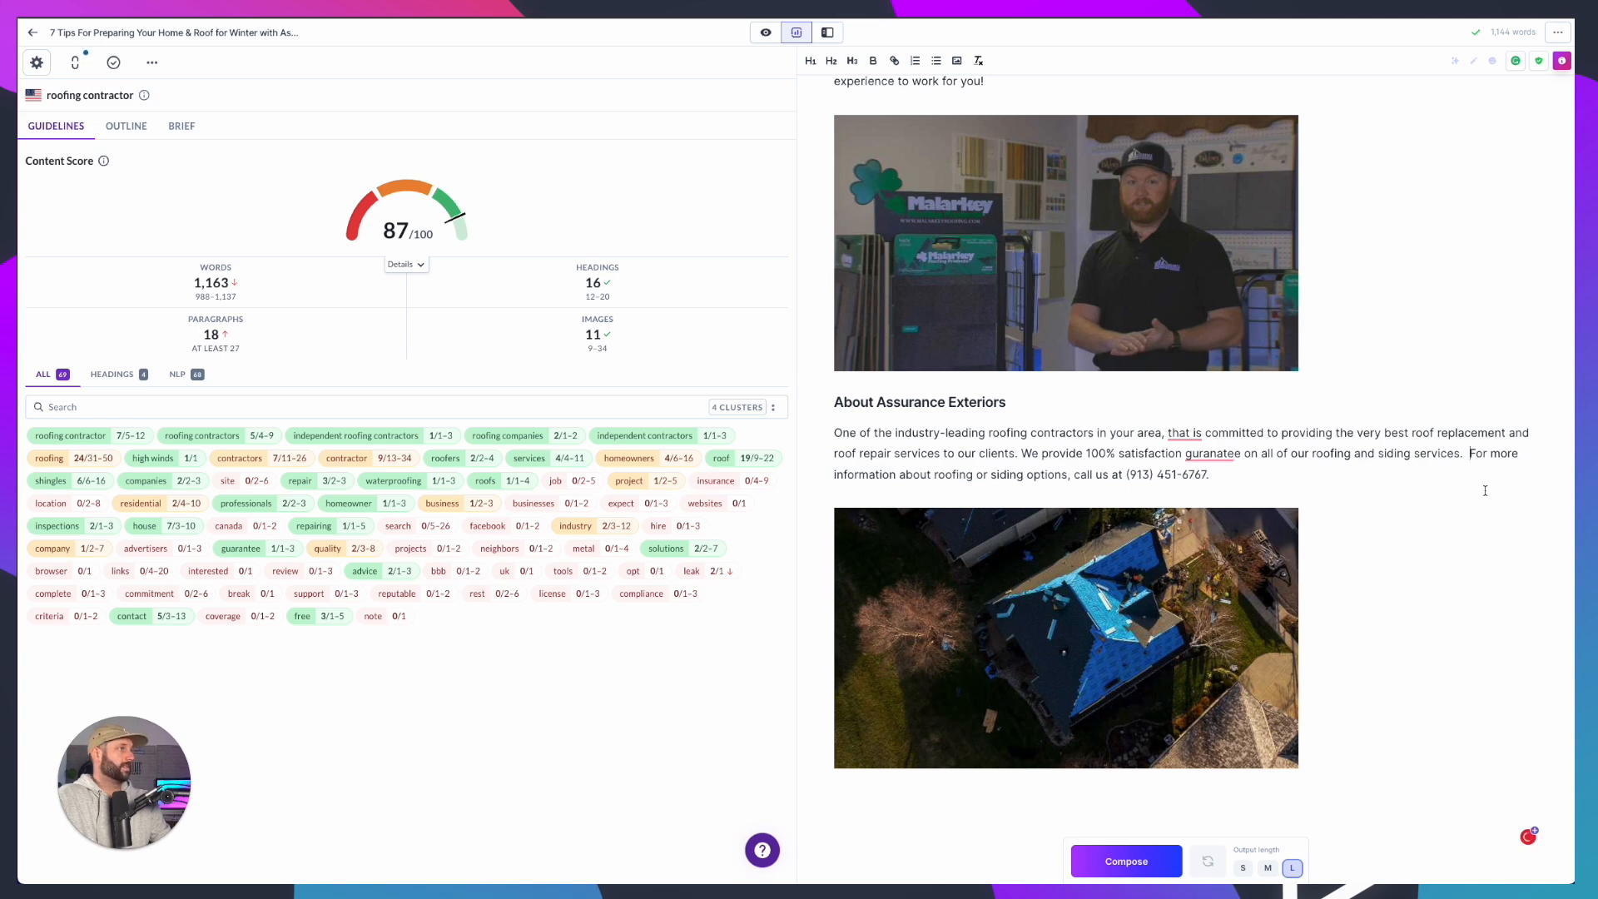
pyautogui.rightClick(1211, 453)
pyautogui.click(1216, 483)
pyautogui.click(1199, 455)
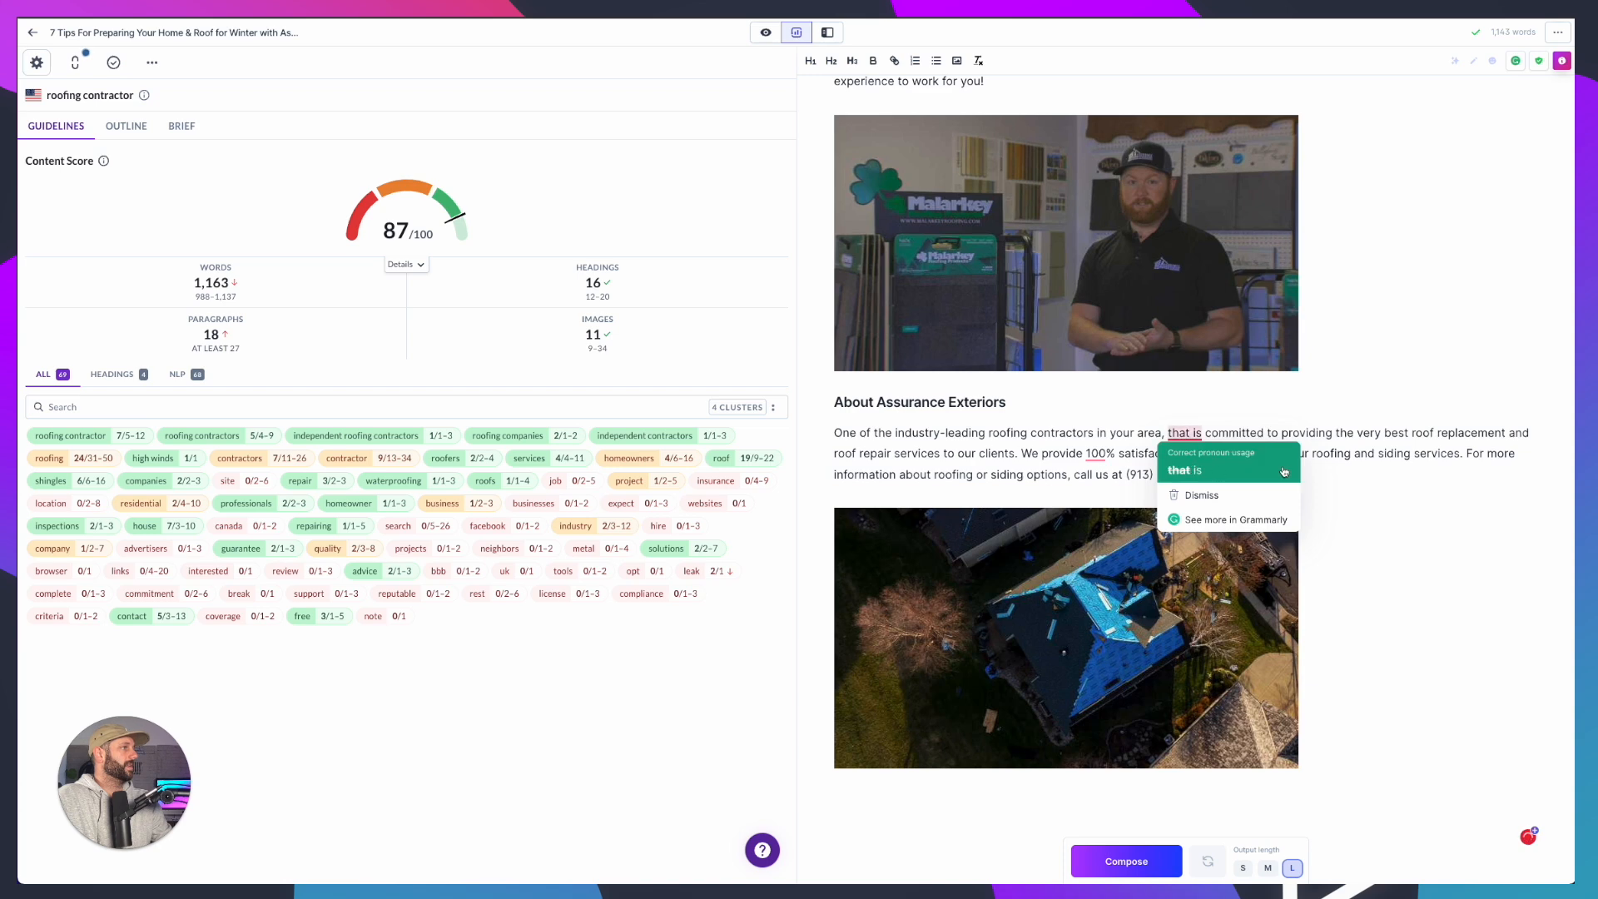
# Accept the grammar corrections that remove "that", insert "a" before "100% satisfaction" and drop the comma after "area"
pyautogui.click(1184, 470)
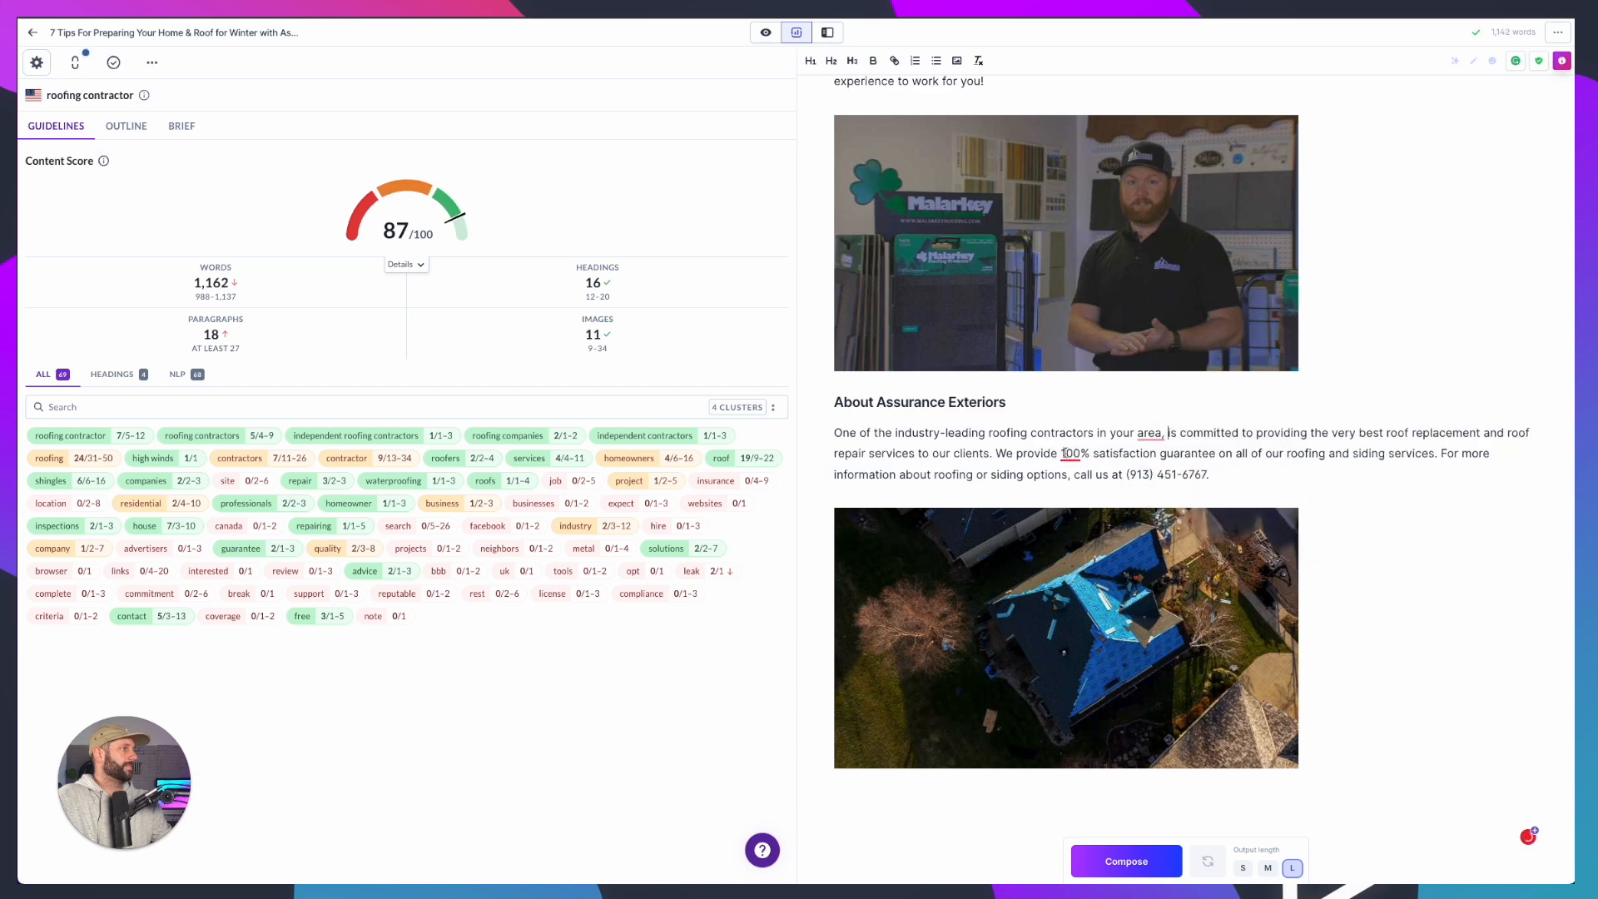
pyautogui.moveTo(1073, 455)
pyautogui.click(1075, 492)
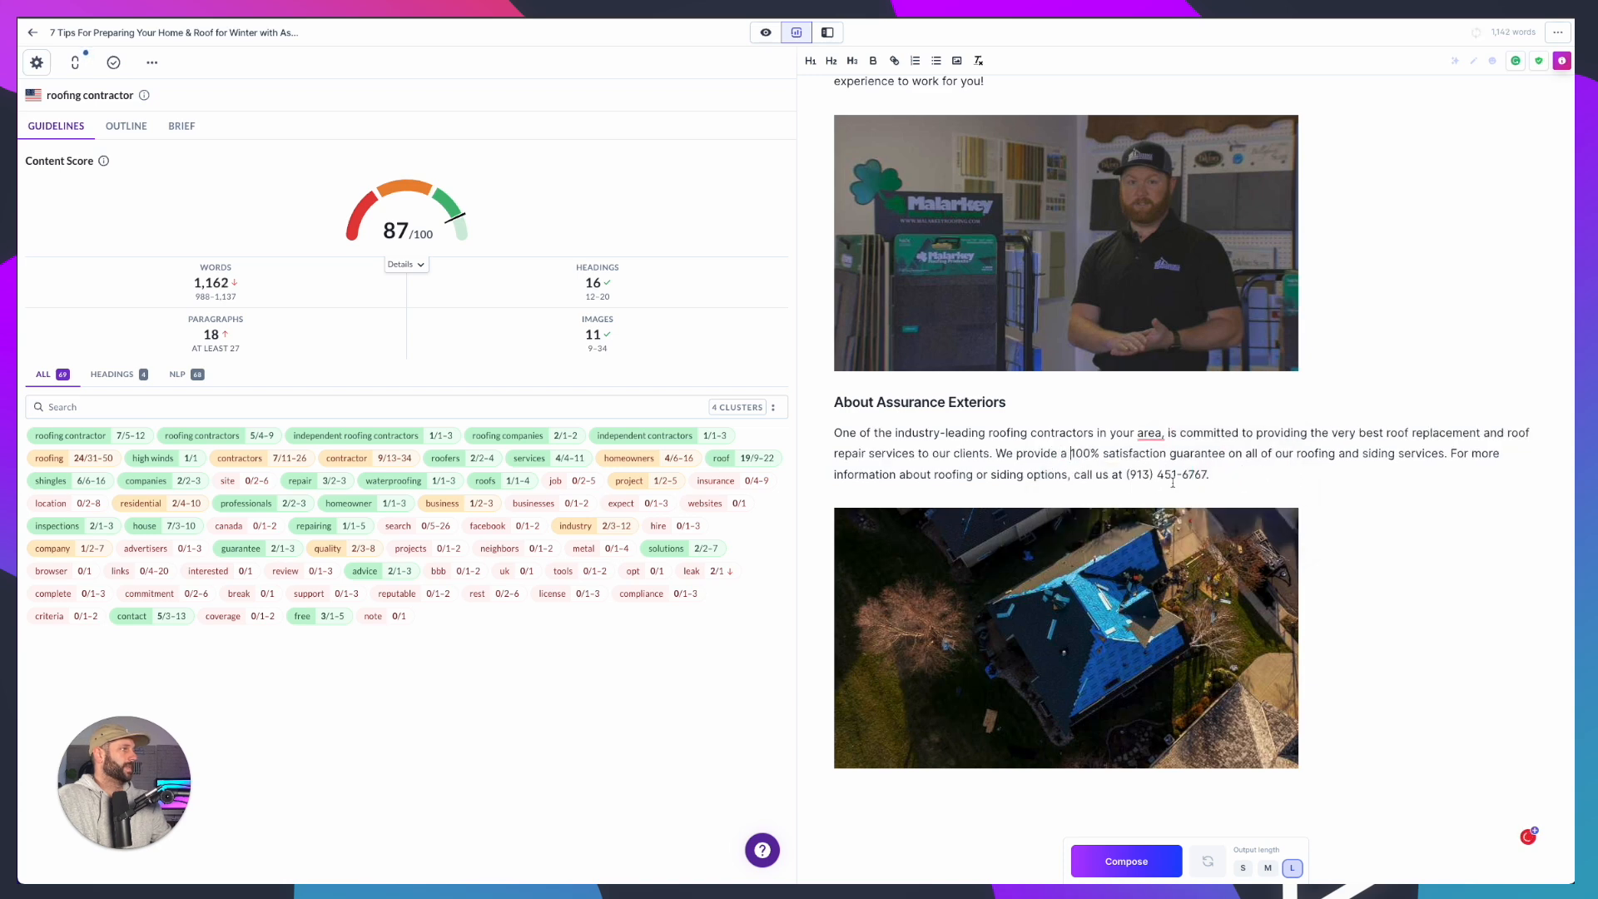
pyautogui.moveTo(1152, 432)
pyautogui.click(1151, 470)
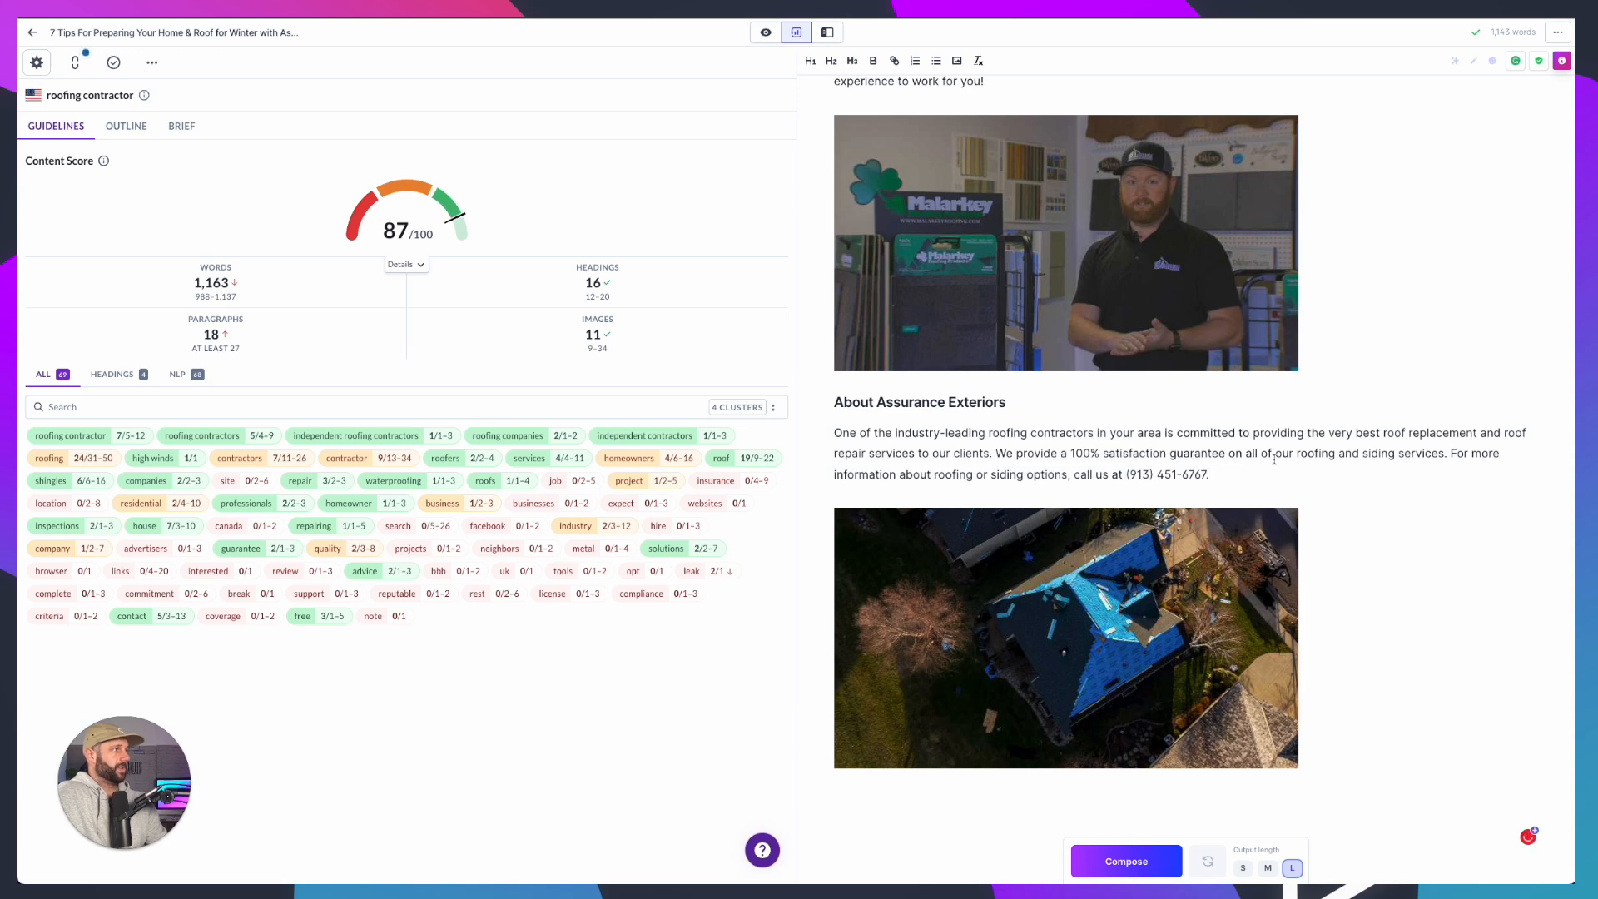
# Reword the About section's opening sentence to begin "We are one" and read "in your area that is committed"
pyautogui.click(1163, 433)
pyautogui.write('that')
pyautogui.doubleClick(852, 432)
pyautogui.write('We are one')
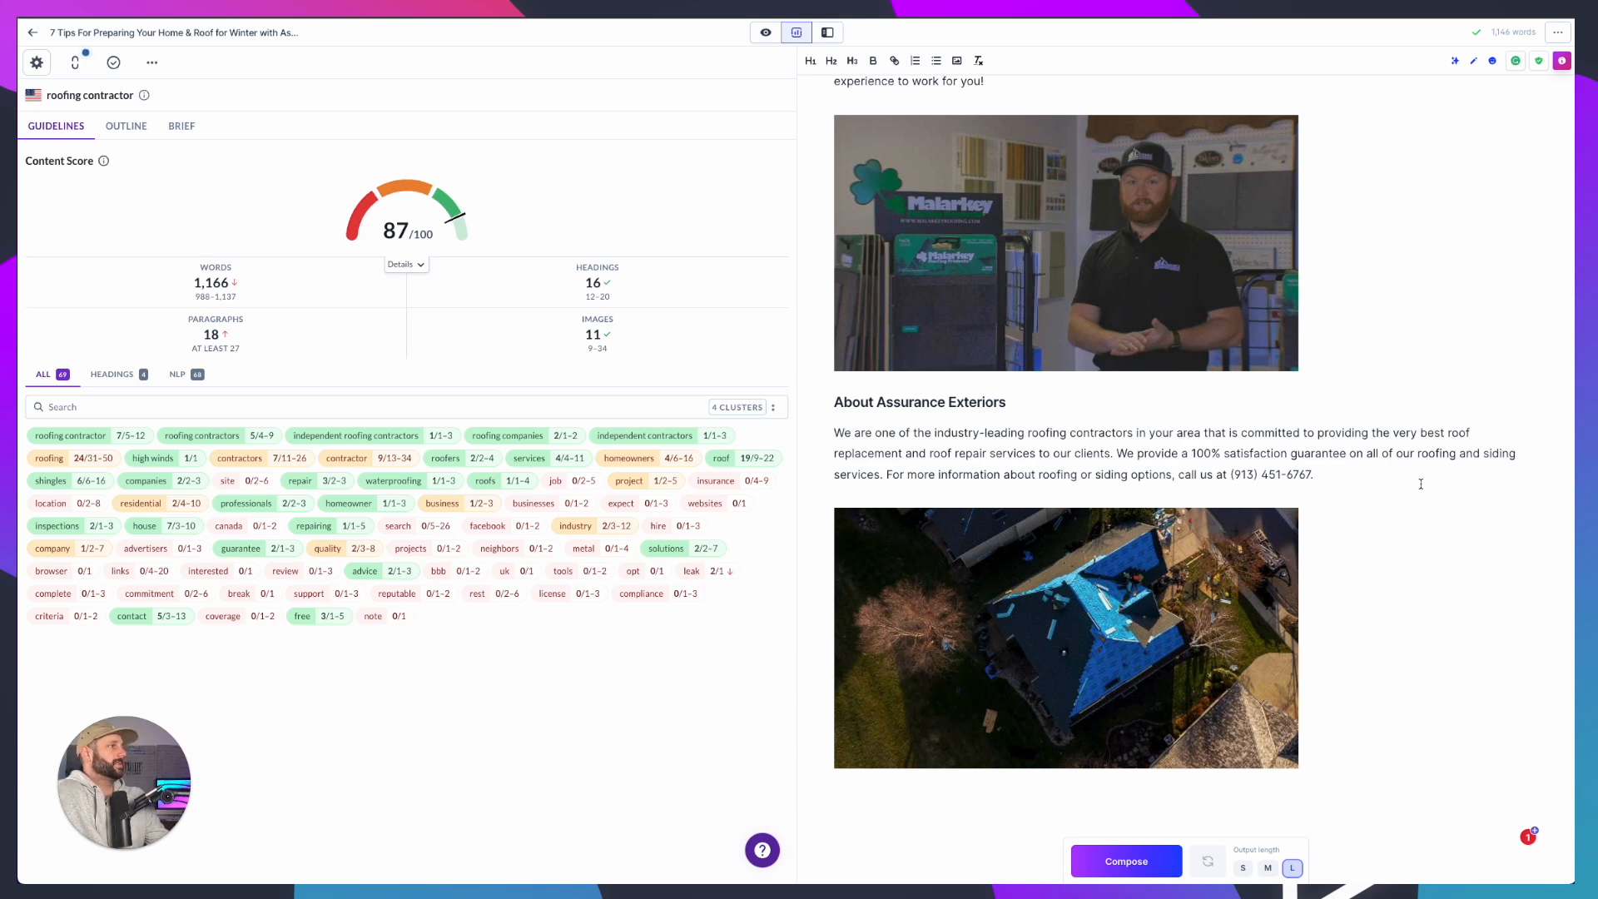
# Remove "about roofing or siding options," from the closing sentence and end it after the phone number with ", or schedule a free inspection today!"
pyautogui.moveTo(1178, 474); pyautogui.dragTo(1004, 473)
pyautogui.press('BackSpace')
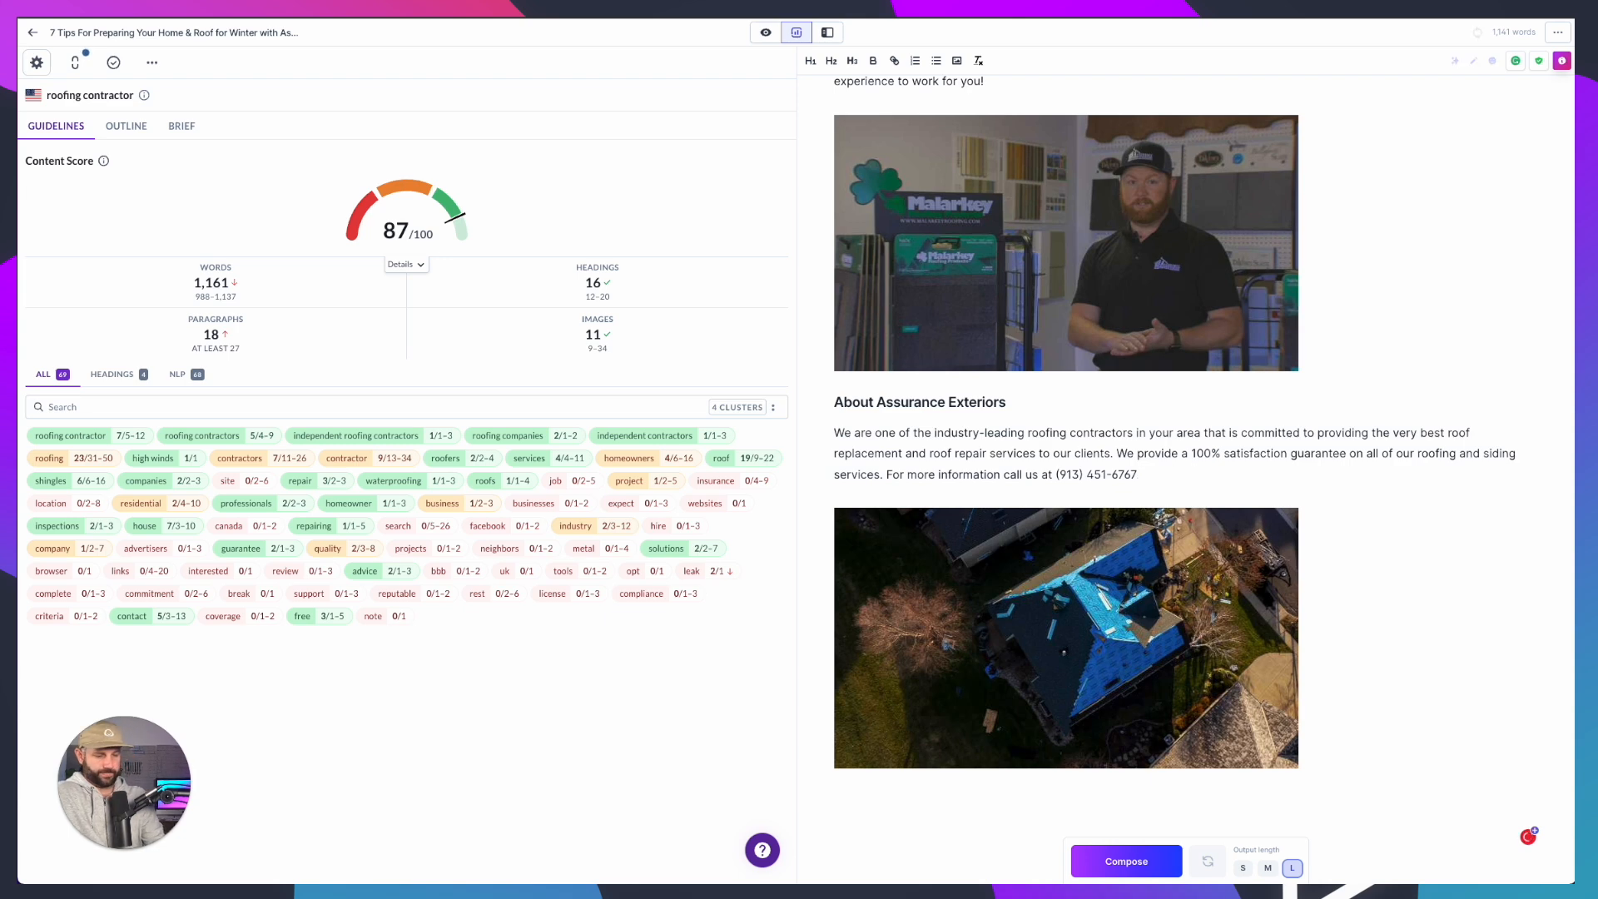
pyautogui.write('or con')
pyautogui.press('BackSpace')
pyautogui.press('BackSpace')
pyautogui.press('BackSpace')
pyautogui.write('schedule a free isnpection')
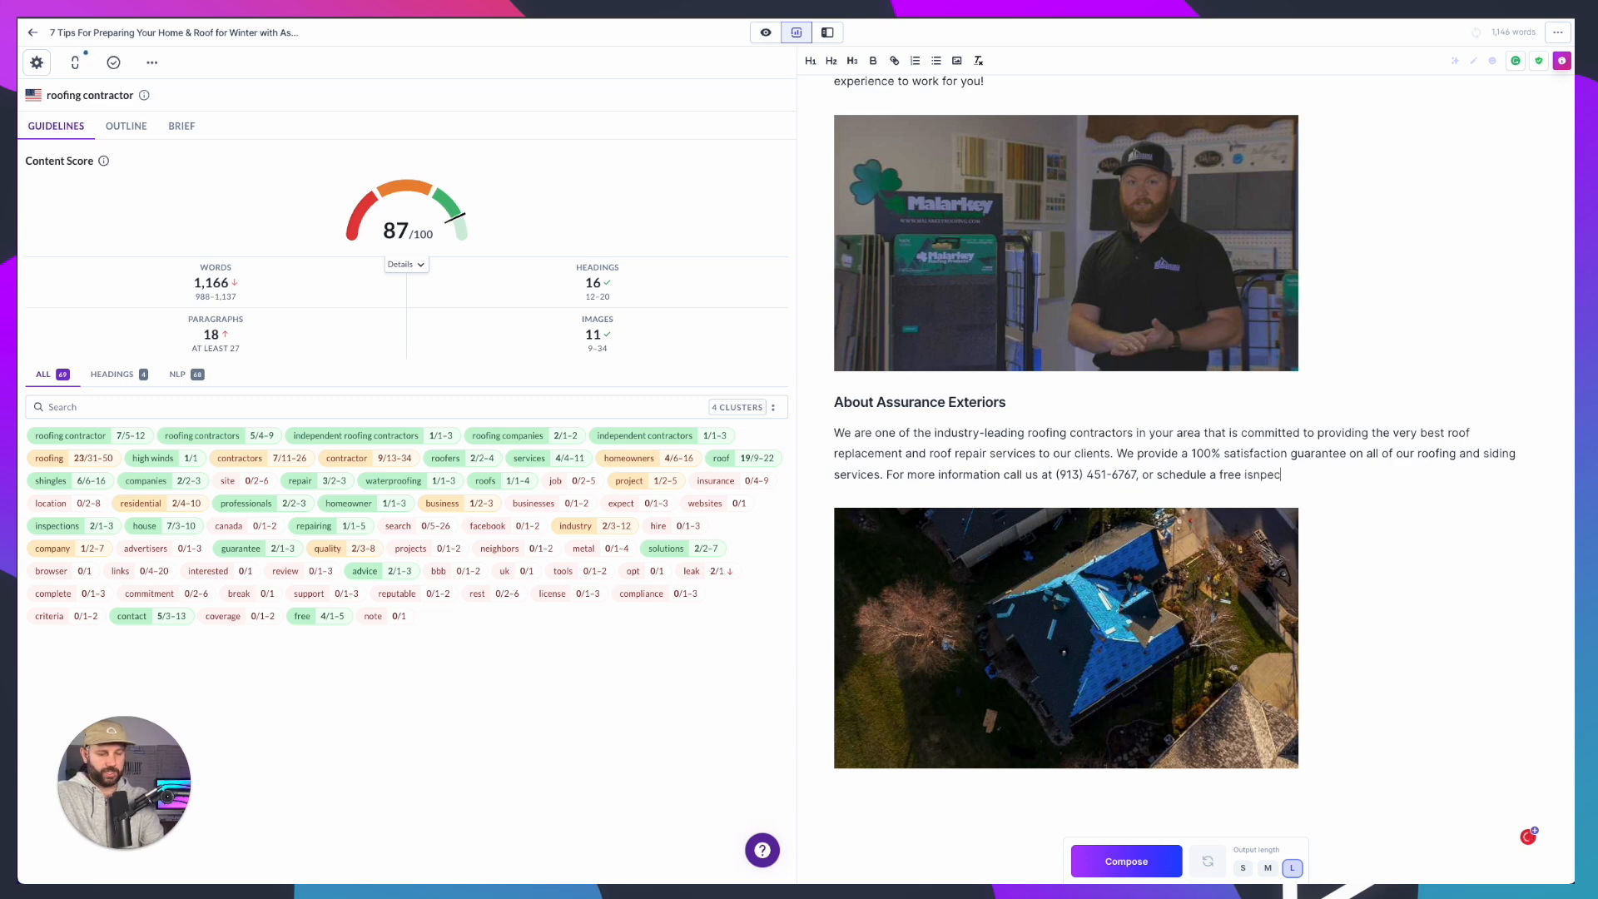
pyautogui.write(' today!')
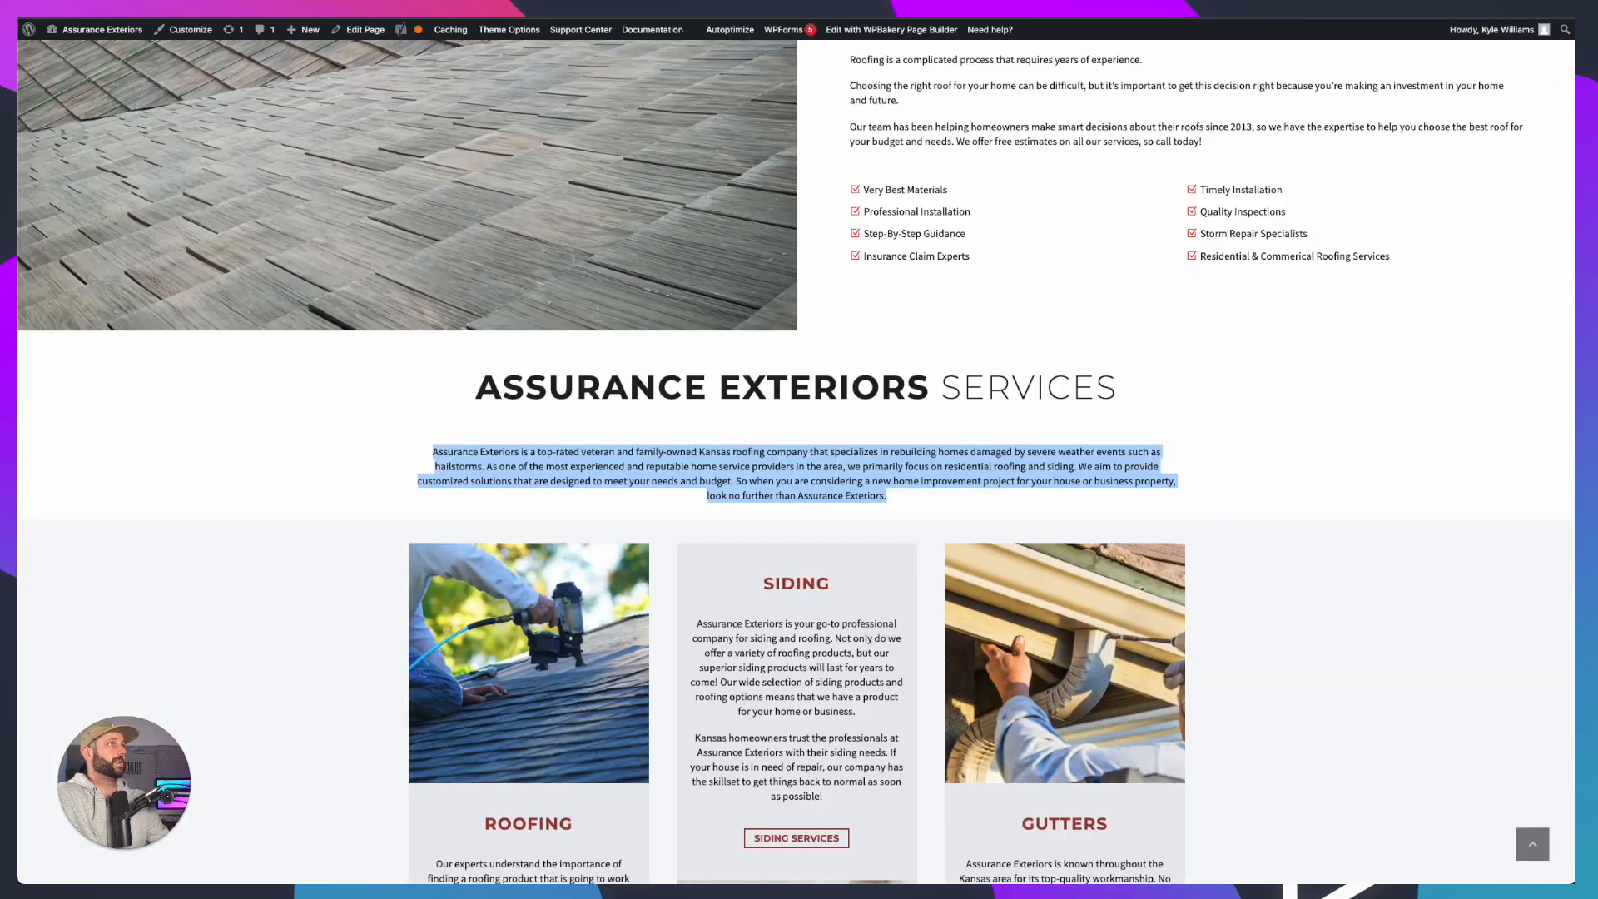
# Link "schedule a free inspection today" in the About section to the contact page address from the Assurance Exteriors website
pyautogui.scroll(10, 842, 102)
pyautogui.scroll(3, 842, 106)
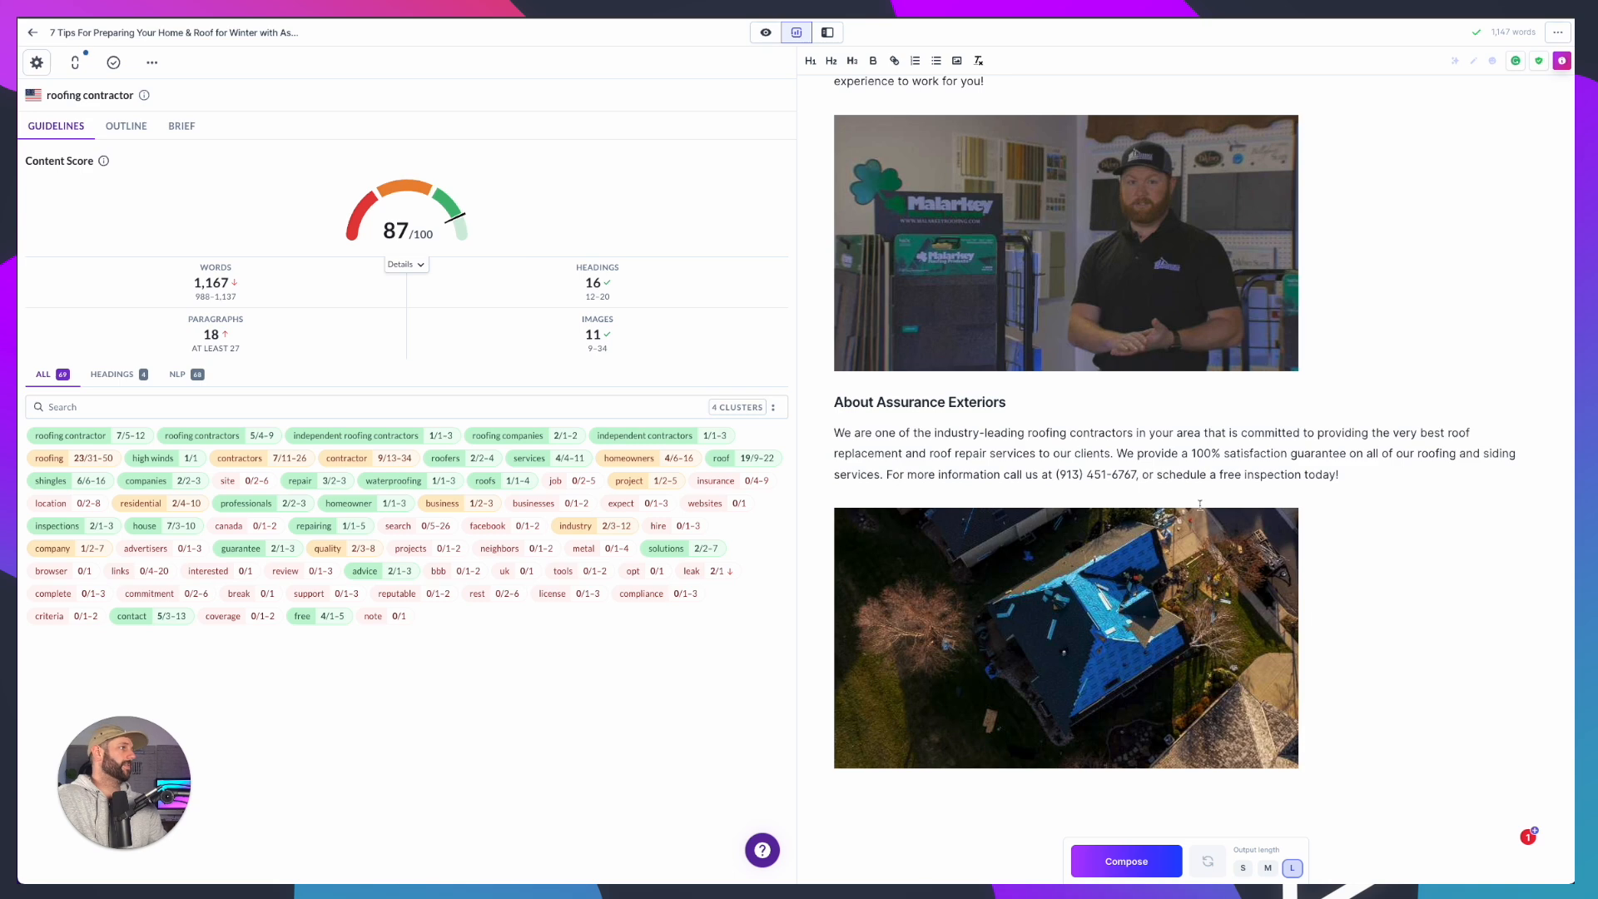
pyautogui.doubleClick(1271, 474)
pyautogui.click(1275, 474)
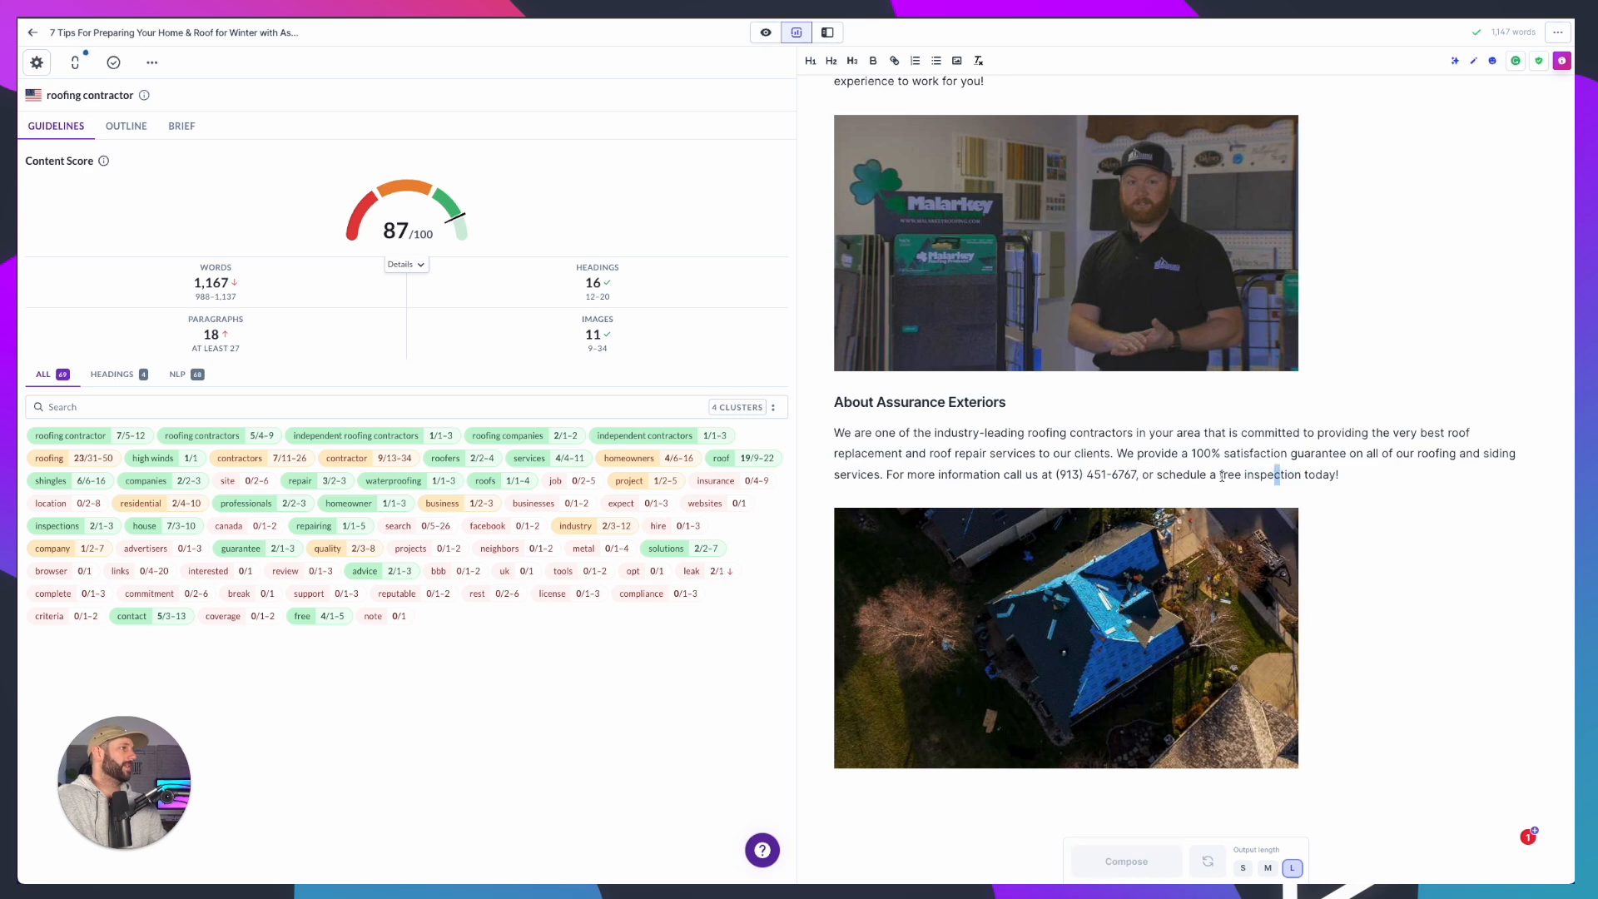
pyautogui.moveTo(1156, 476); pyautogui.dragTo(1336, 476)
pyautogui.click(896, 60)
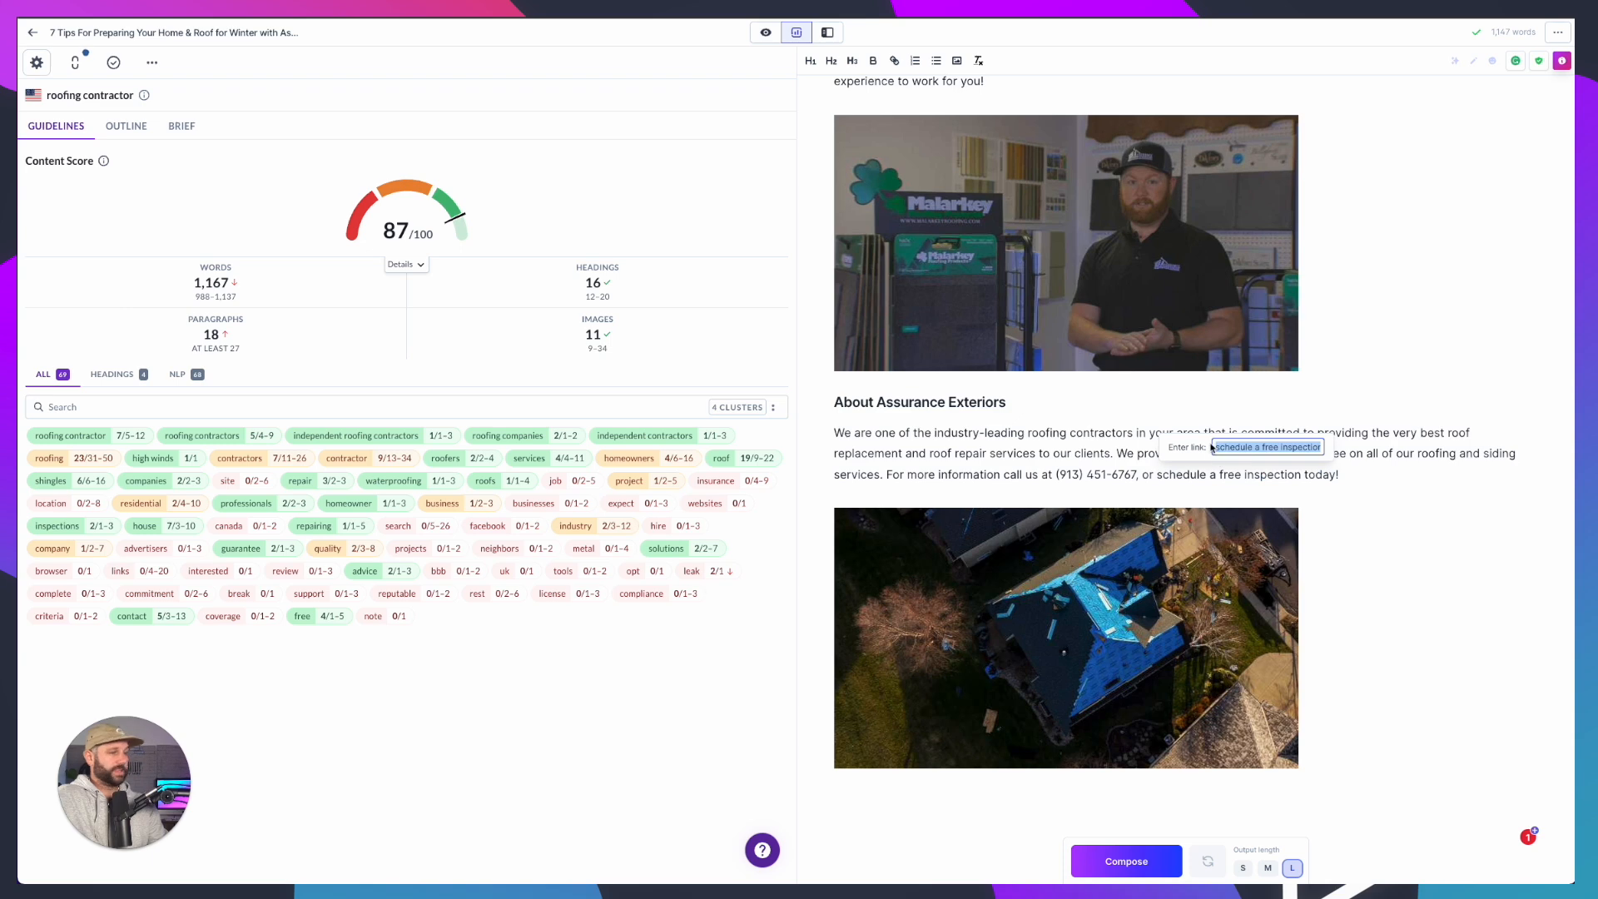
pyautogui.hotkey('ctrl', 'v')
pyautogui.press('Return')
pyautogui.click(1384, 475)
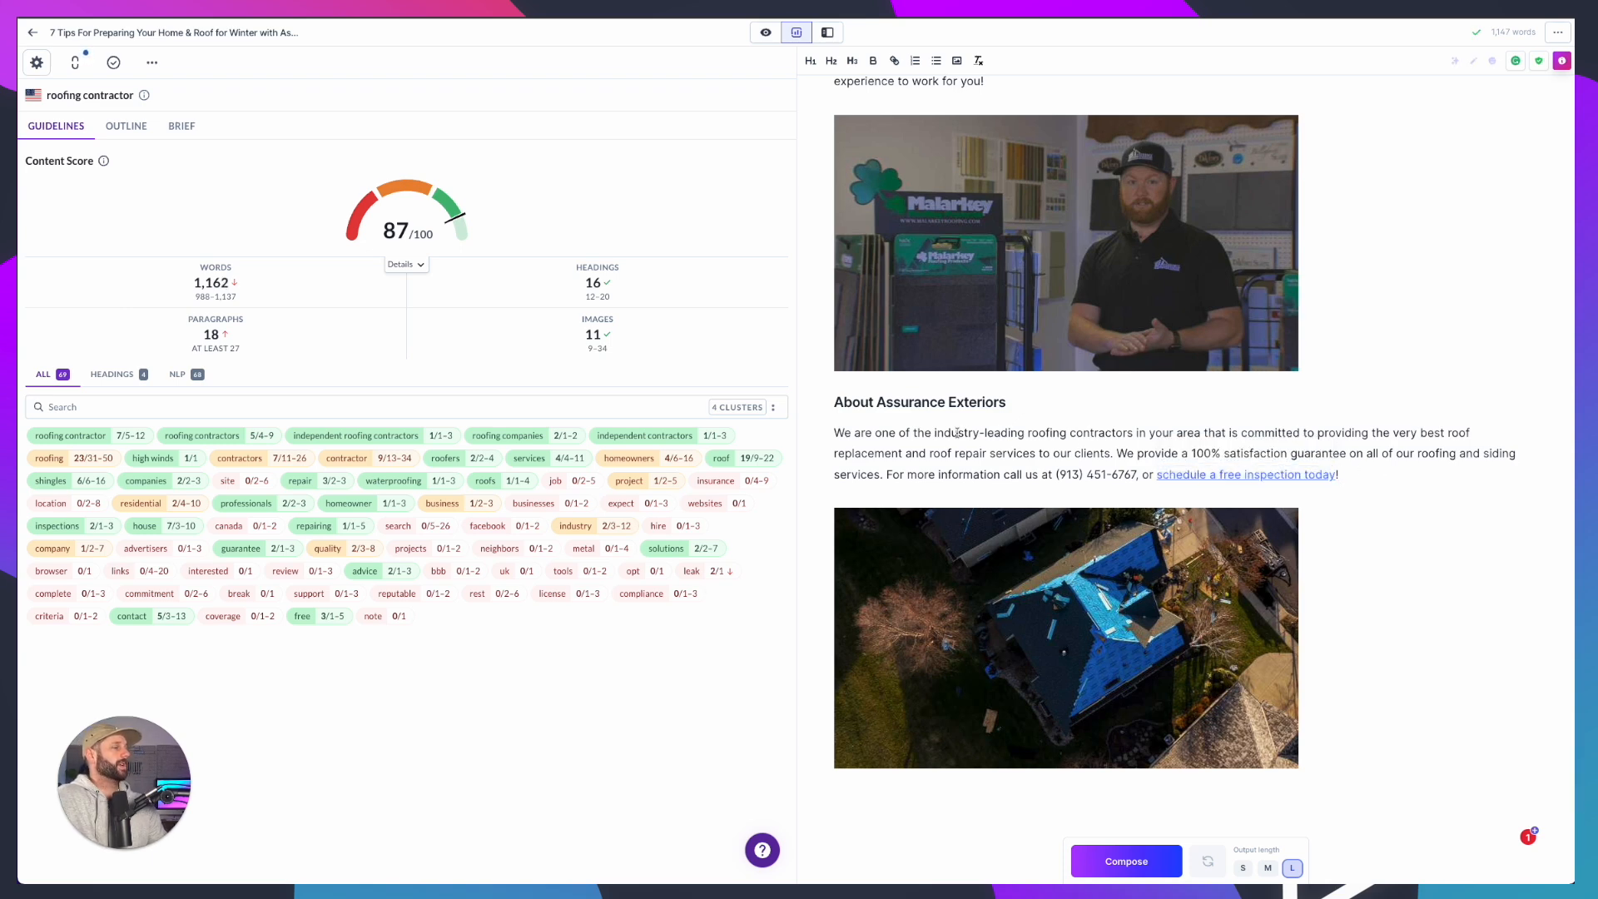
# Get the home page address from the Assurance Exteriors website and link "Assurance Exteriors" in the article's introduction to it
pyautogui.moveTo(934, 431); pyautogui.dragTo(1029, 432)
pyautogui.click(1050, 431)
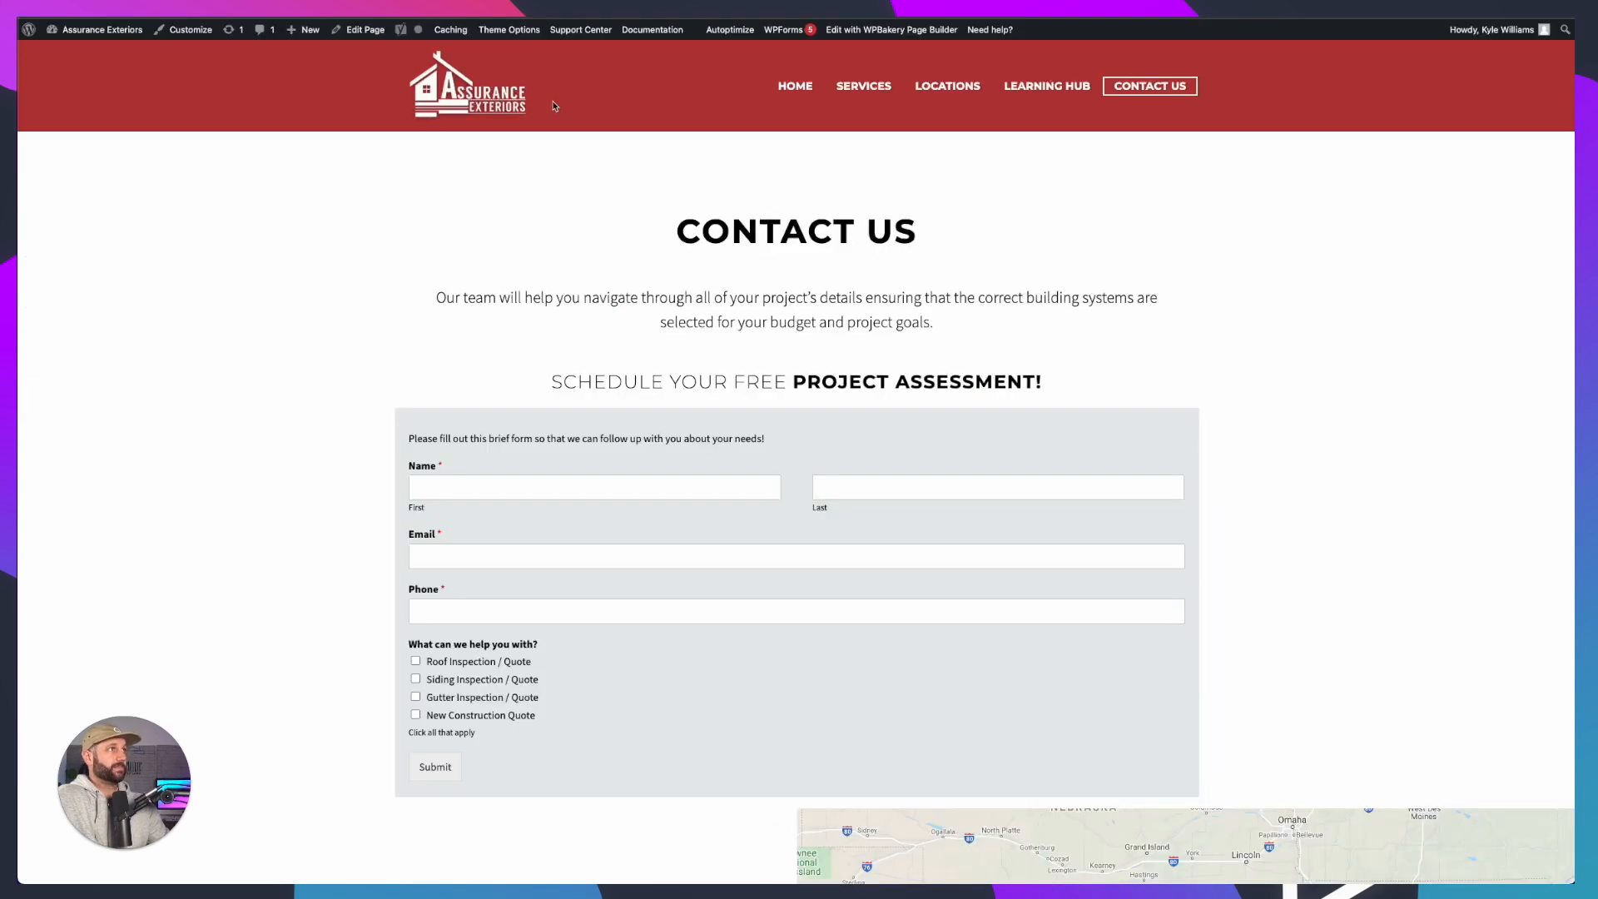
pyautogui.click(454, 100)
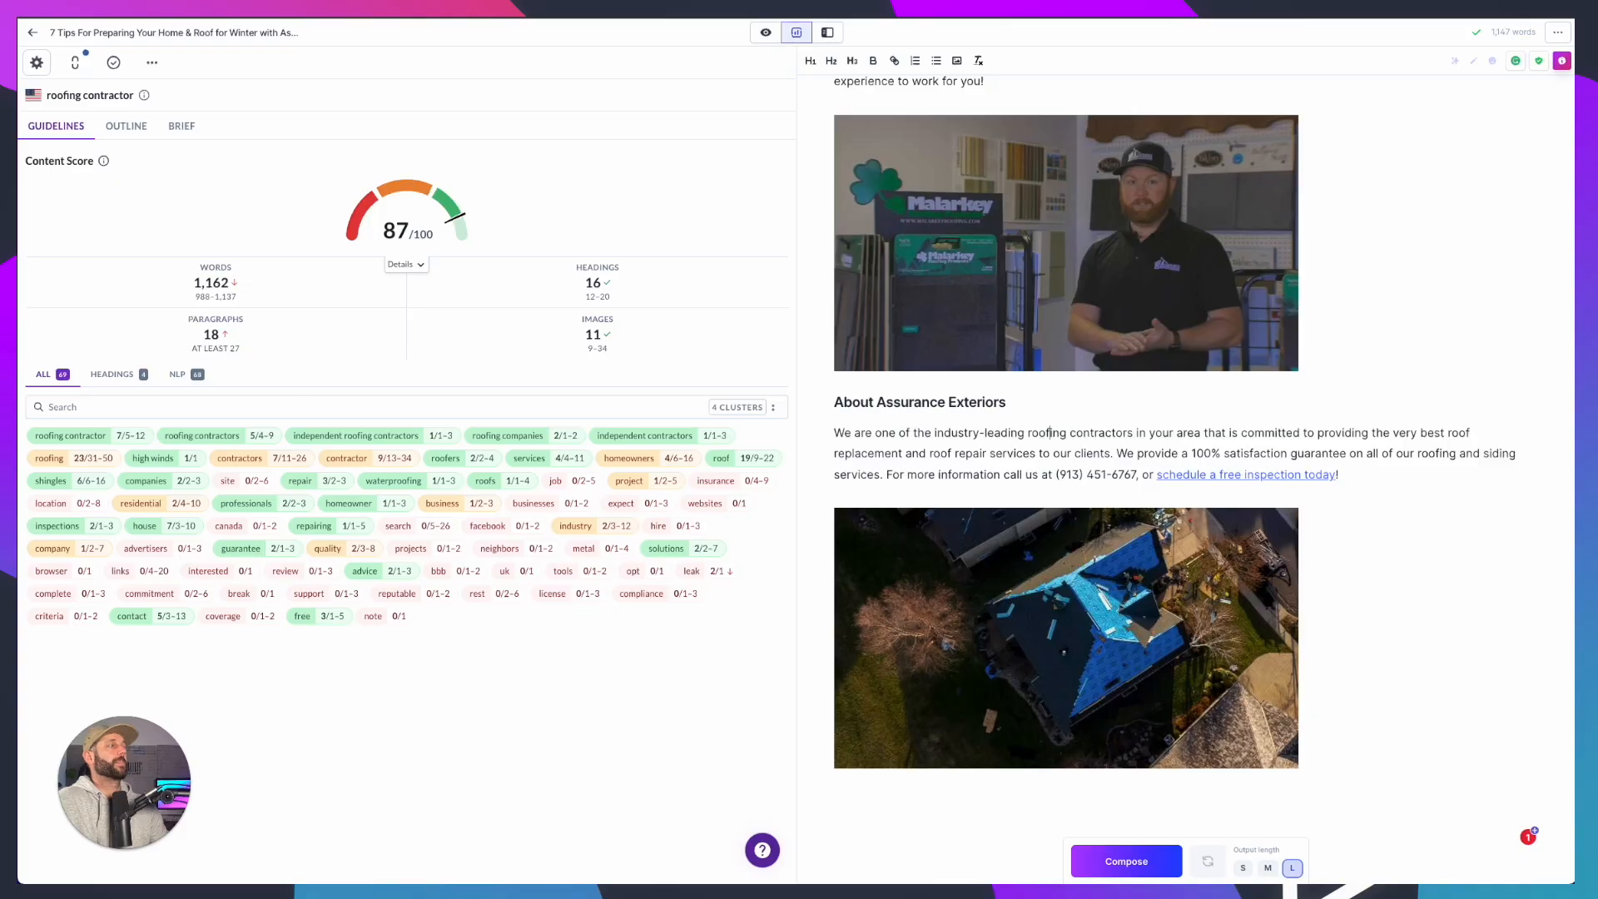
pyautogui.scroll(20, 903, 257)
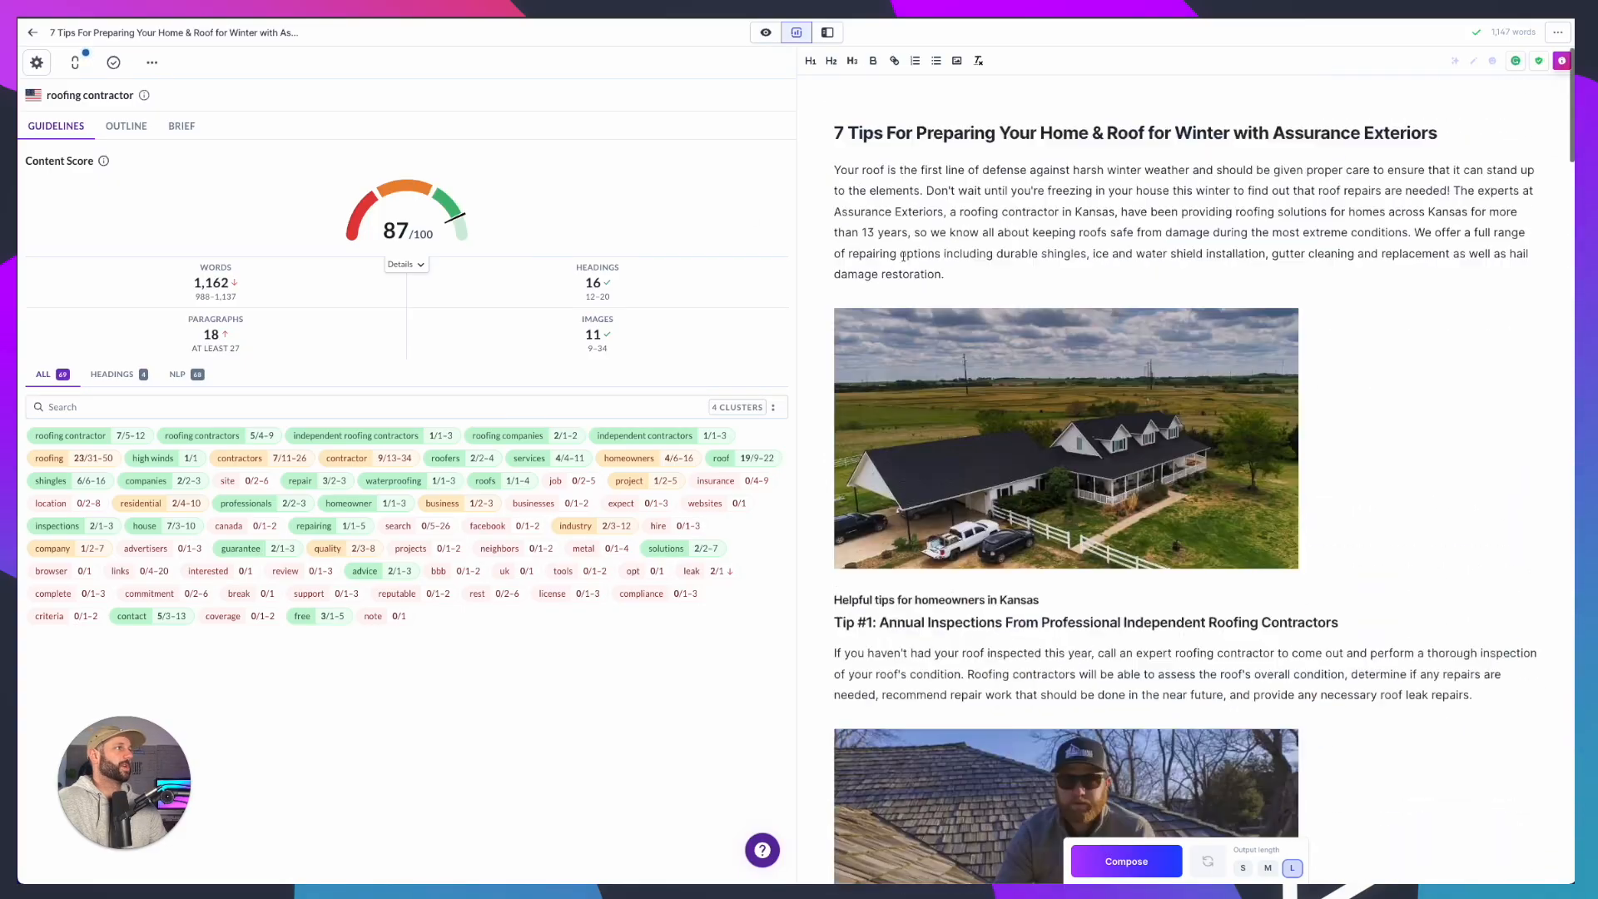
pyautogui.click(964, 218)
pyautogui.moveTo(834, 212); pyautogui.dragTo(943, 211)
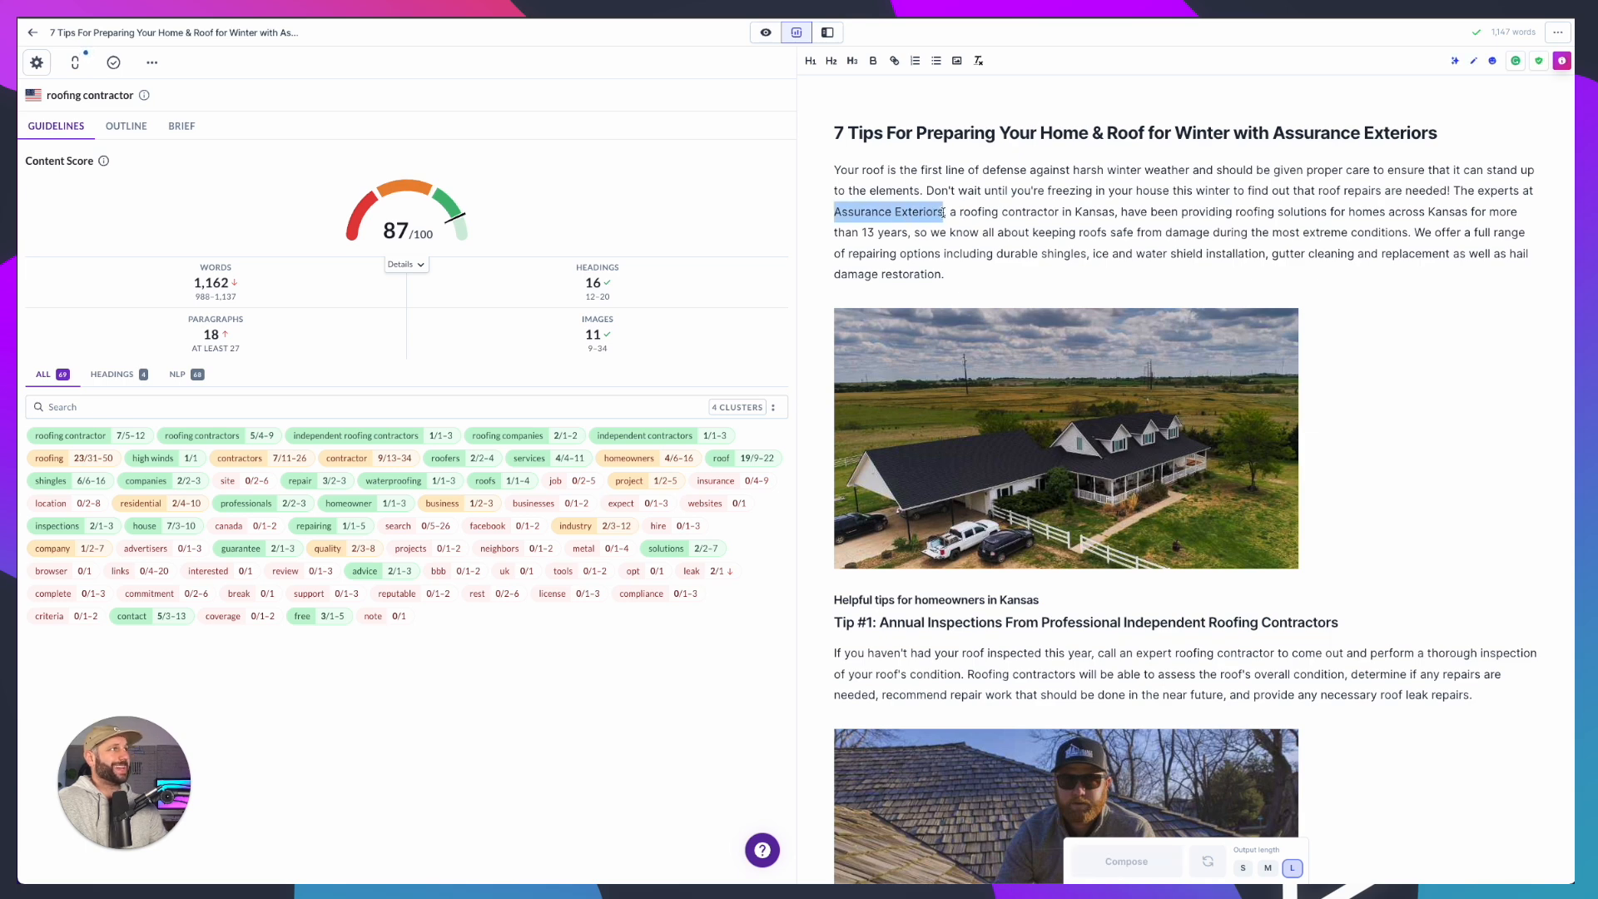
pyautogui.click(894, 62)
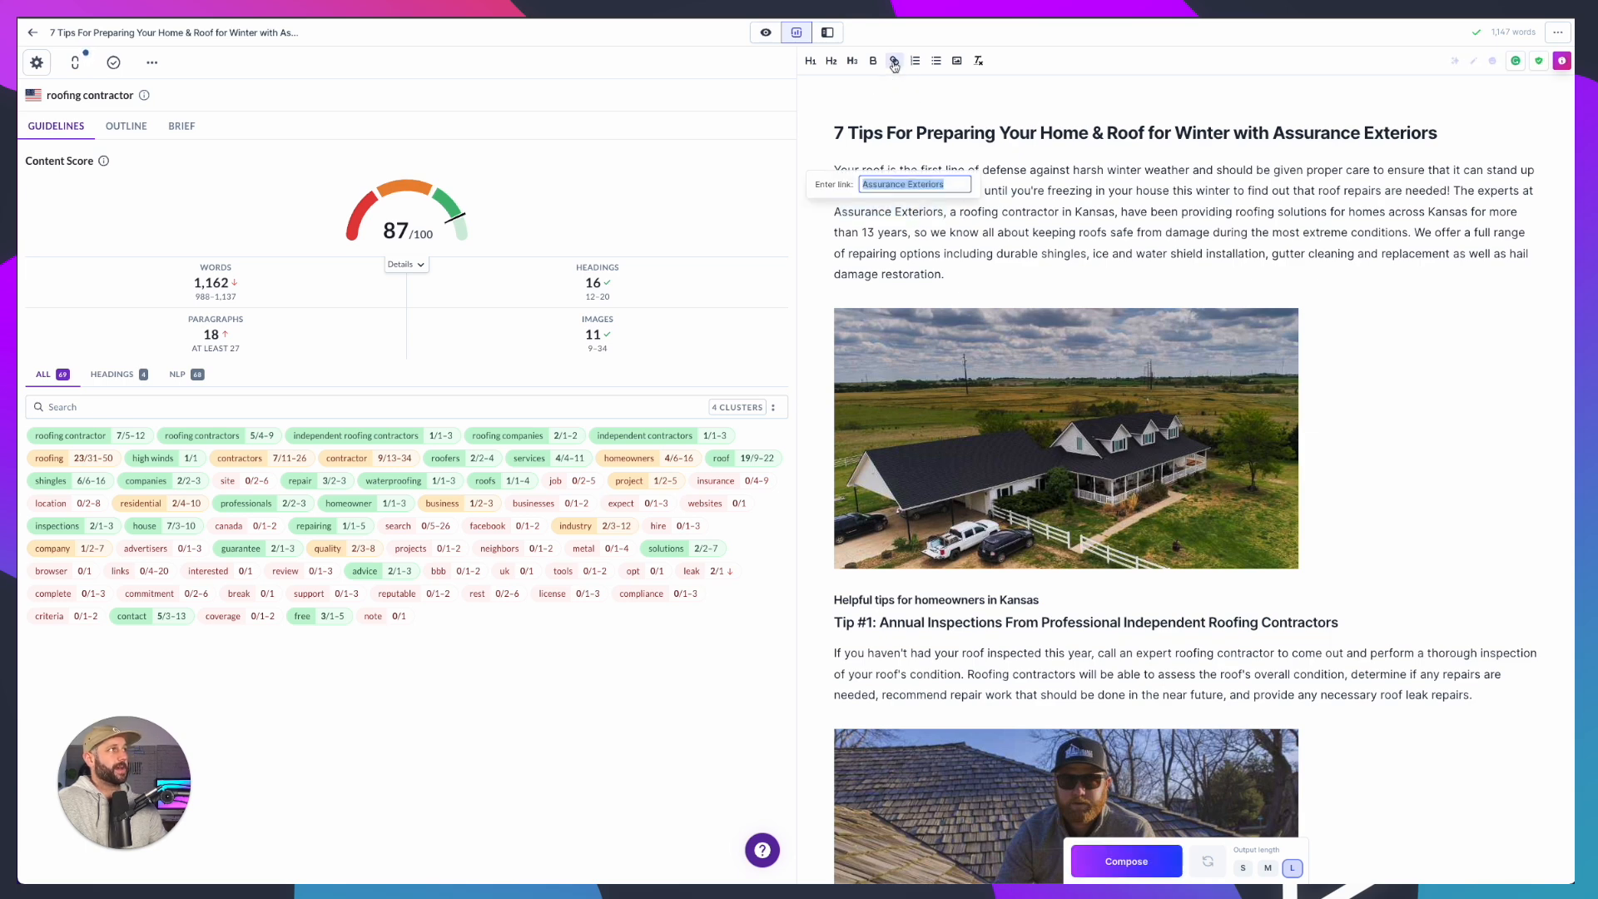
pyautogui.click(925, 183)
pyautogui.tripleClick(925, 182)
pyautogui.hotkey('ctrl', 'v')
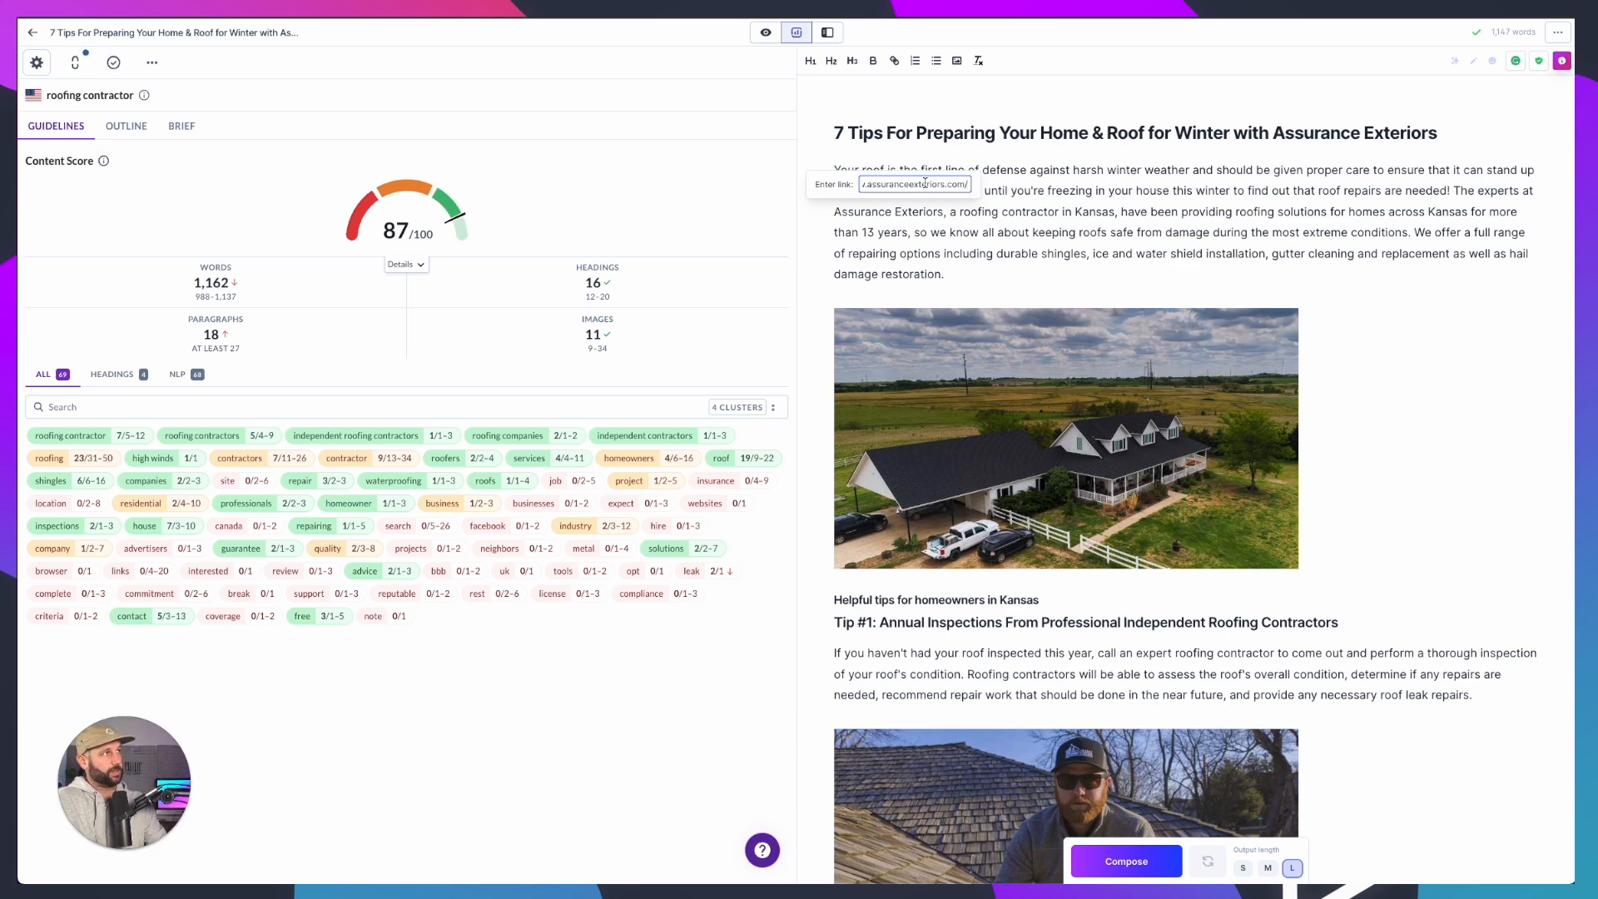
pyautogui.press('Return')
pyautogui.click(989, 257)
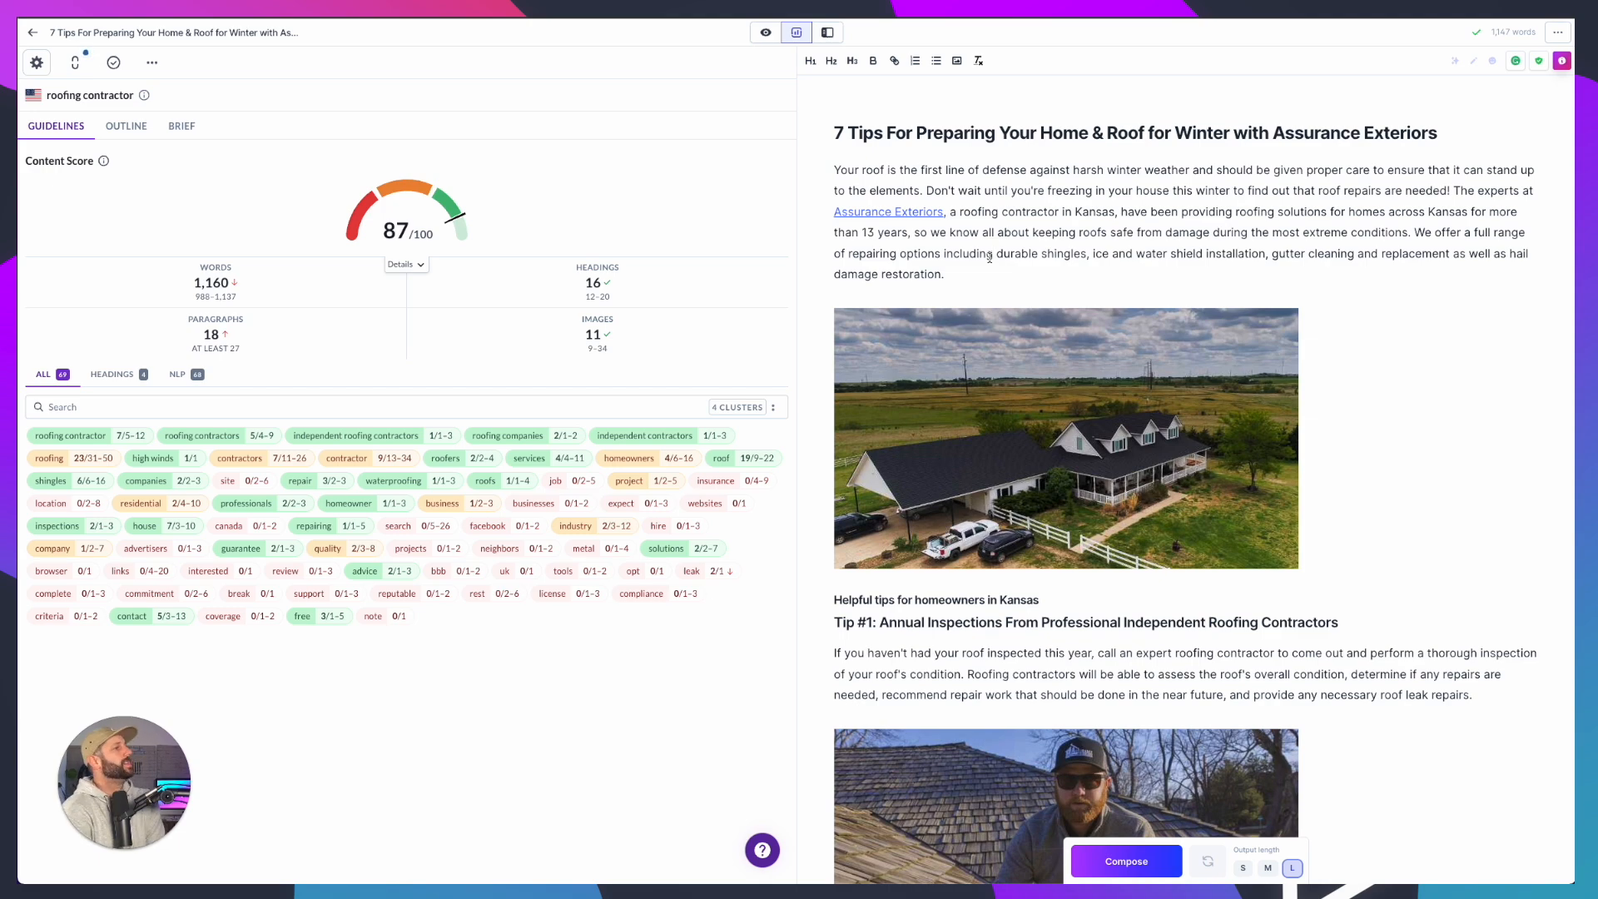
# Review the article's tips alongside the paragraph guideline, the heading terms and the full list of suggested terms
pyautogui.scroll(-6, 998, 283)
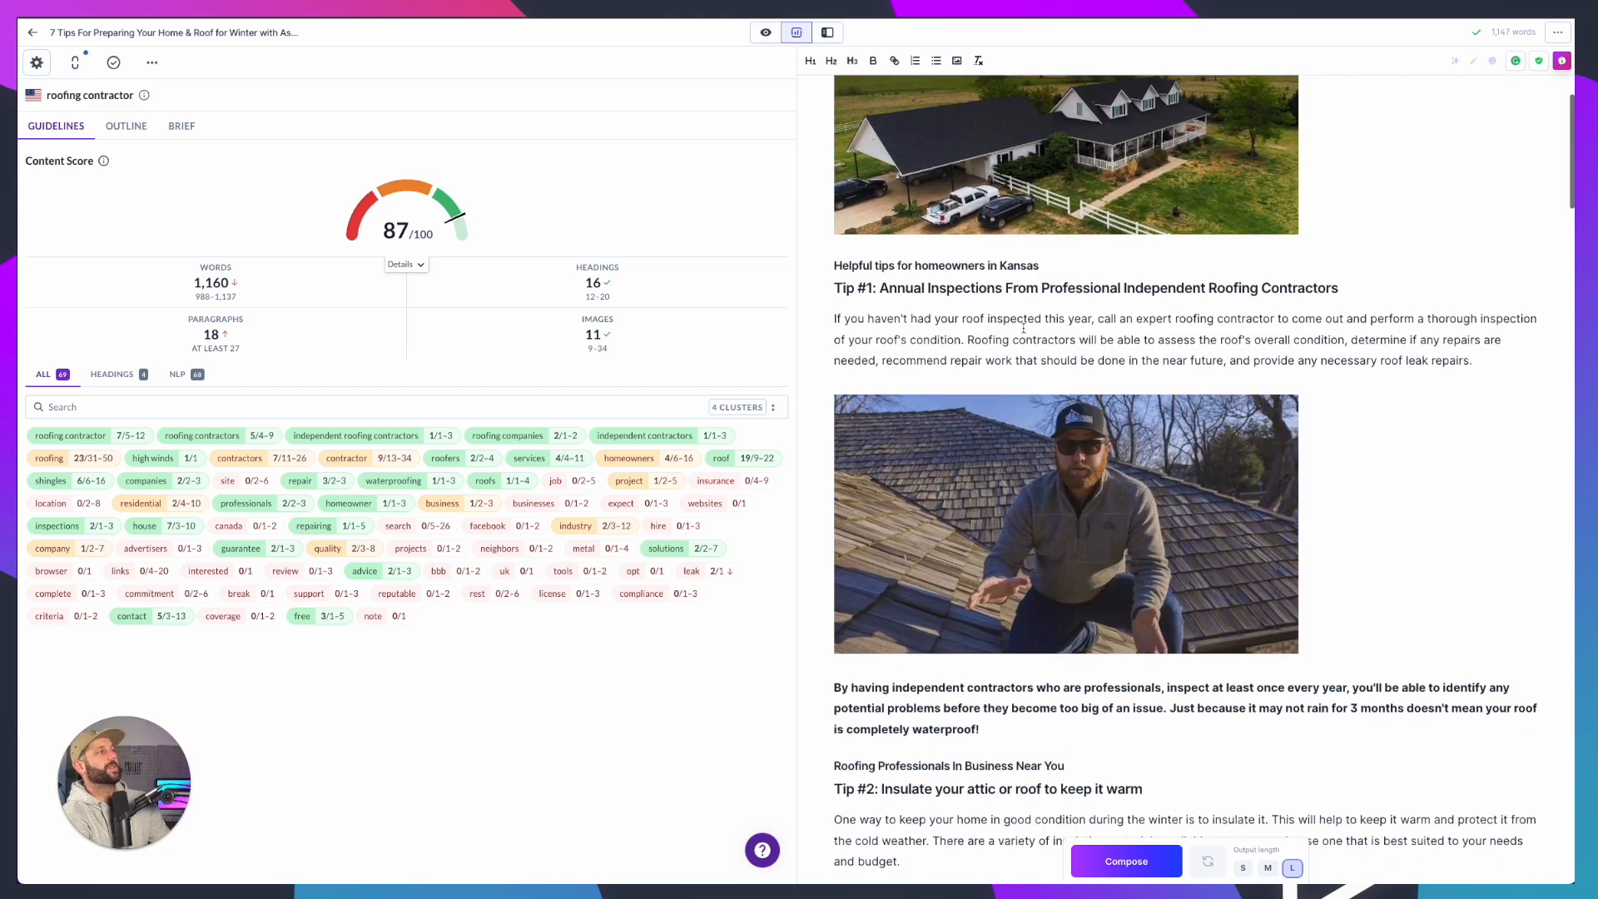
pyautogui.scroll(-3, 1021, 325)
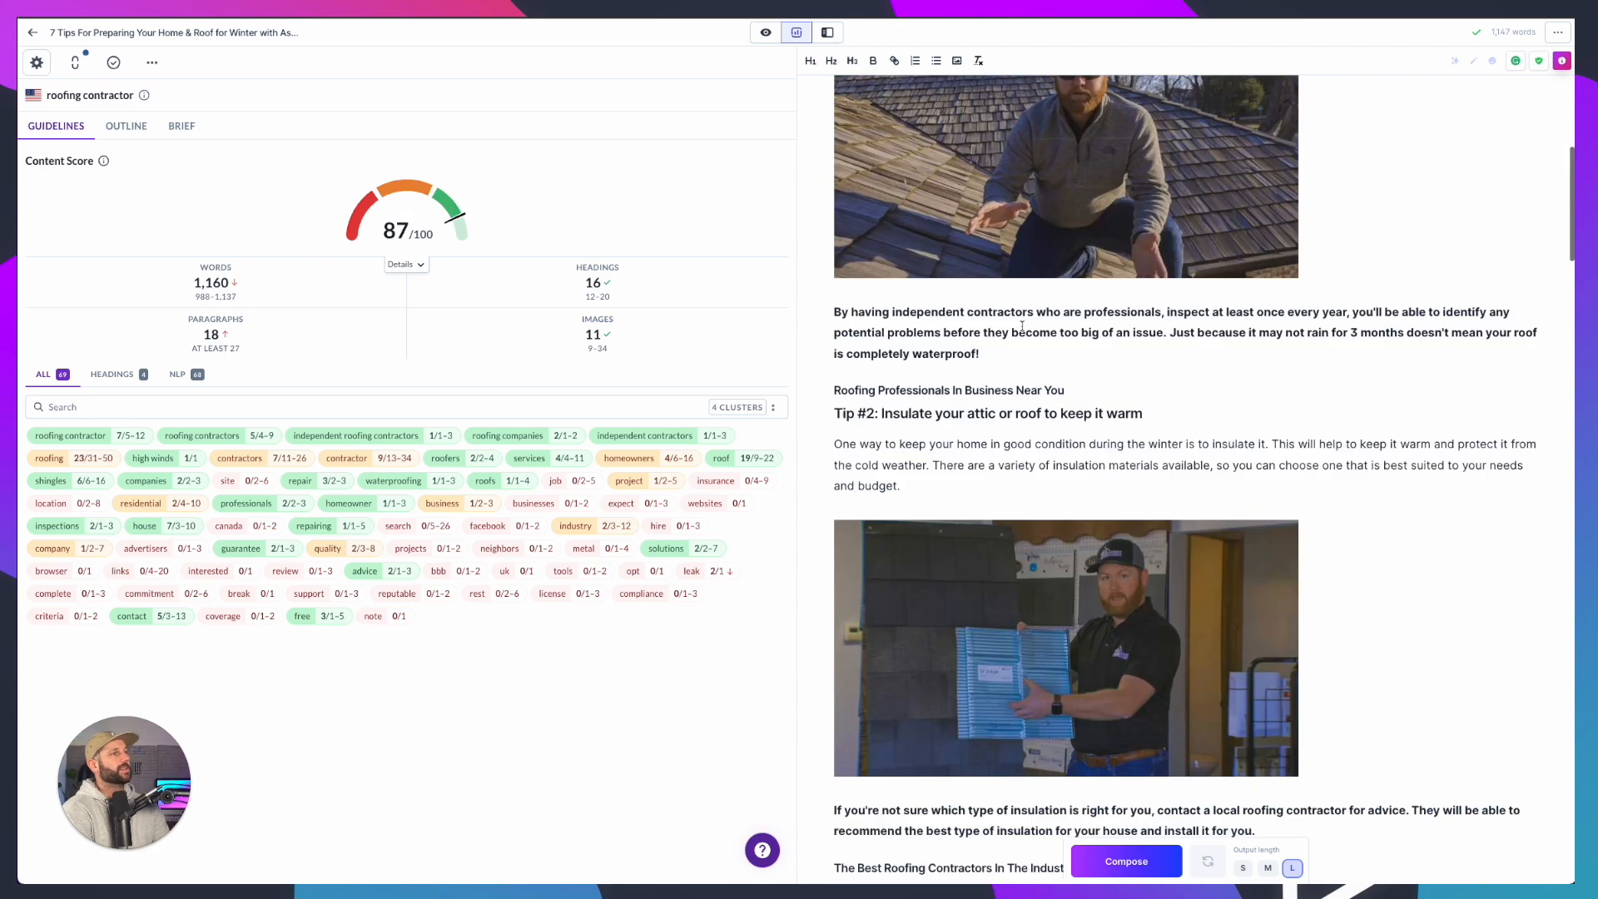
pyautogui.scroll(-2, 1022, 325)
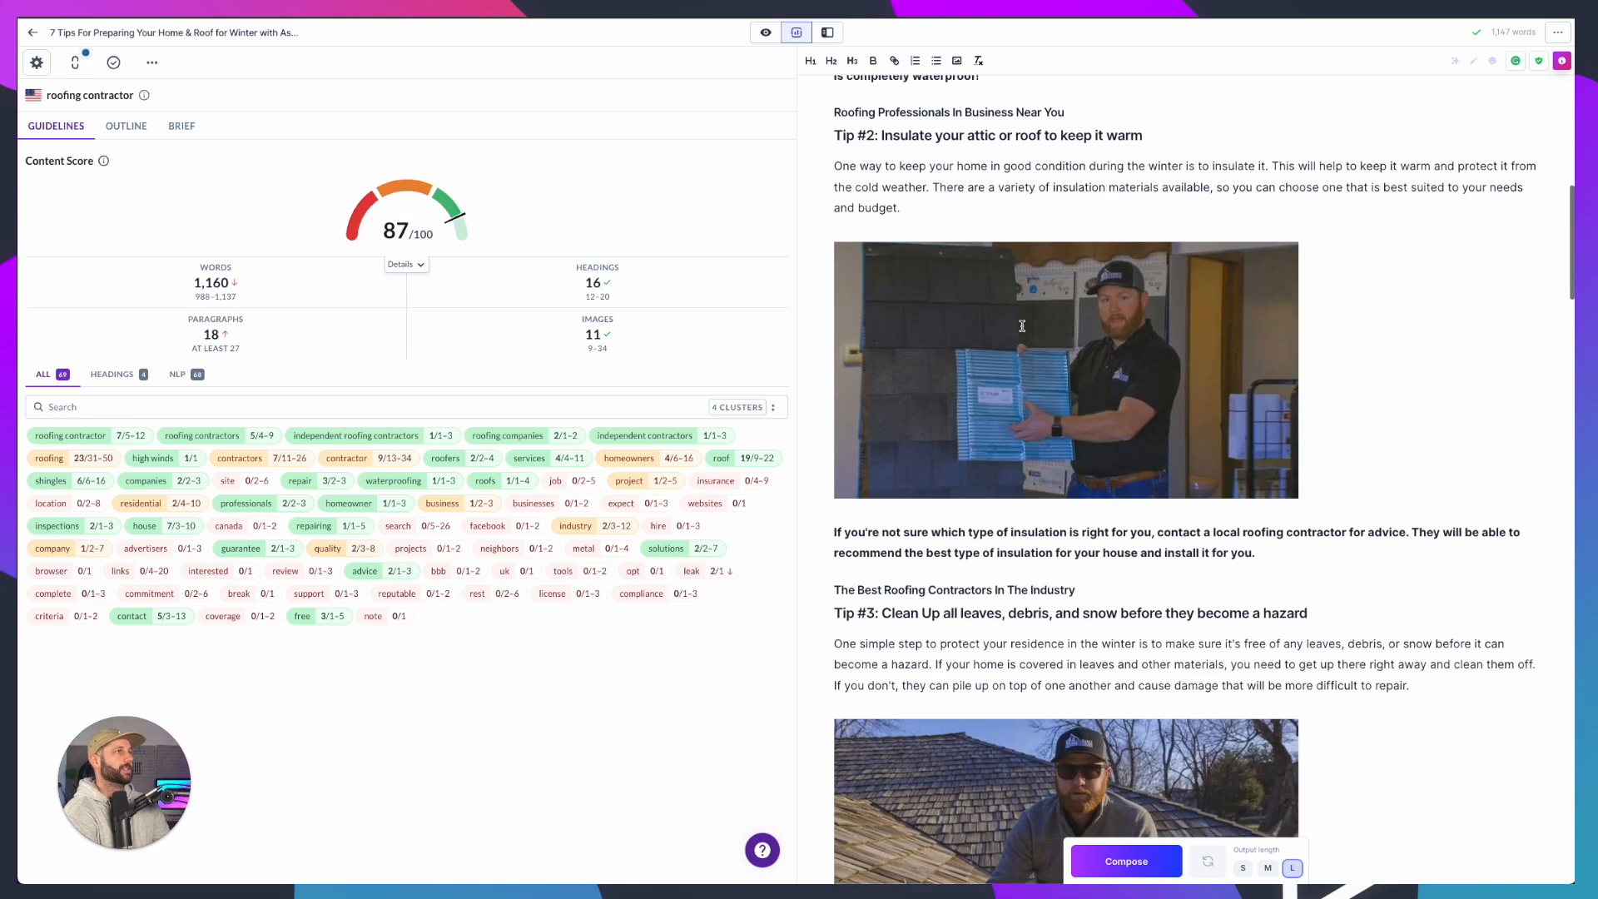
pyautogui.scroll(-4, 1022, 325)
pyautogui.scroll(15, 1021, 325)
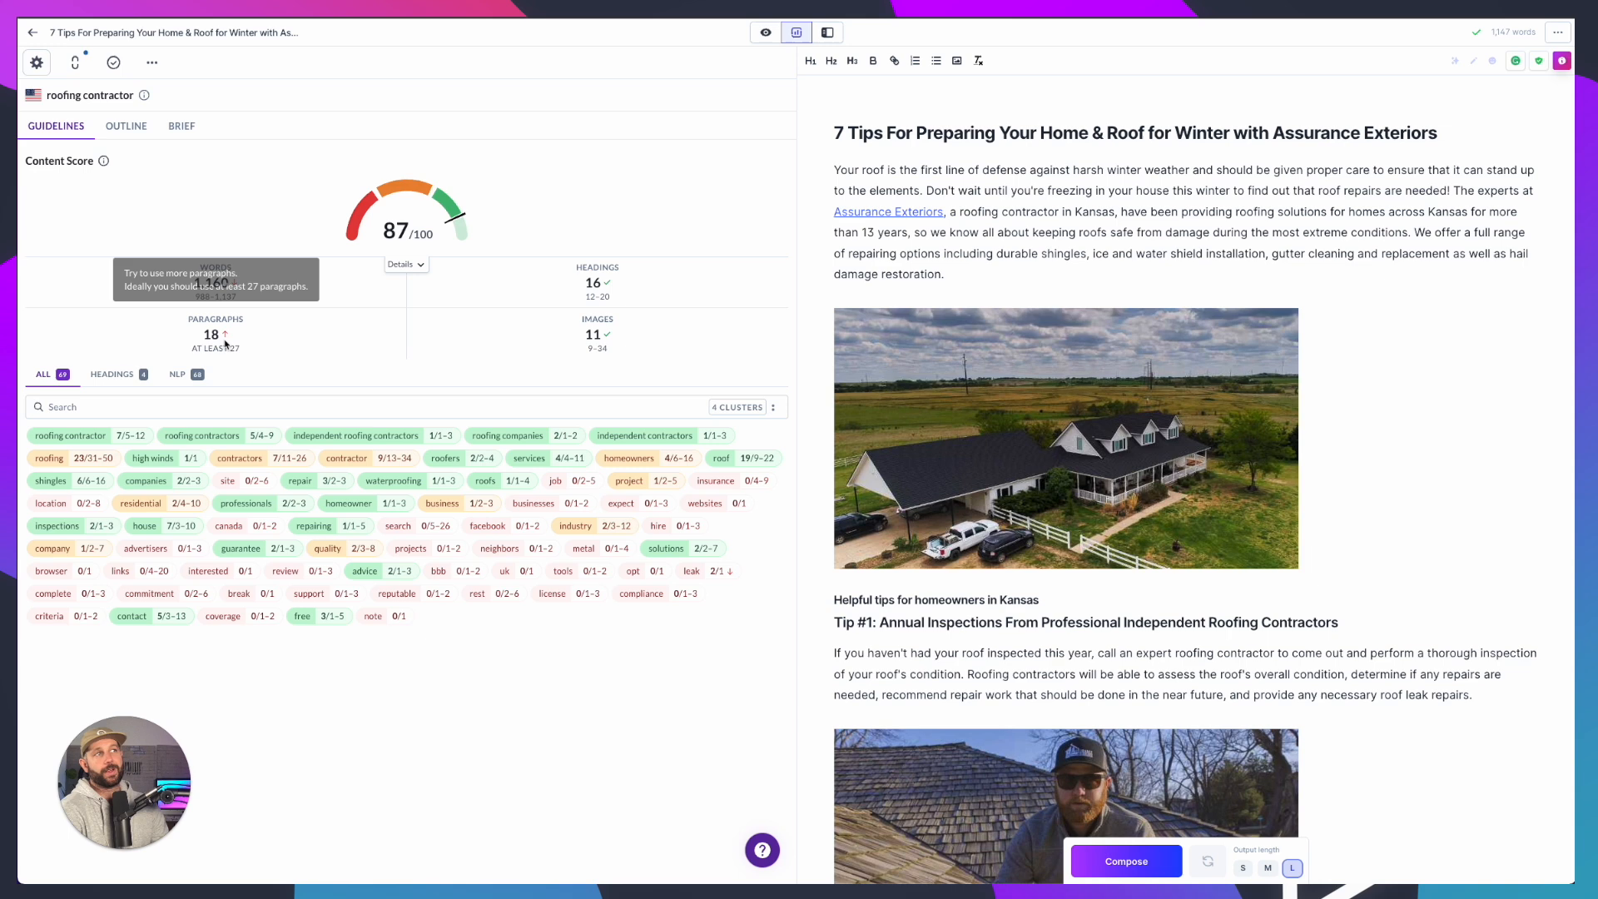
pyautogui.click(121, 383)
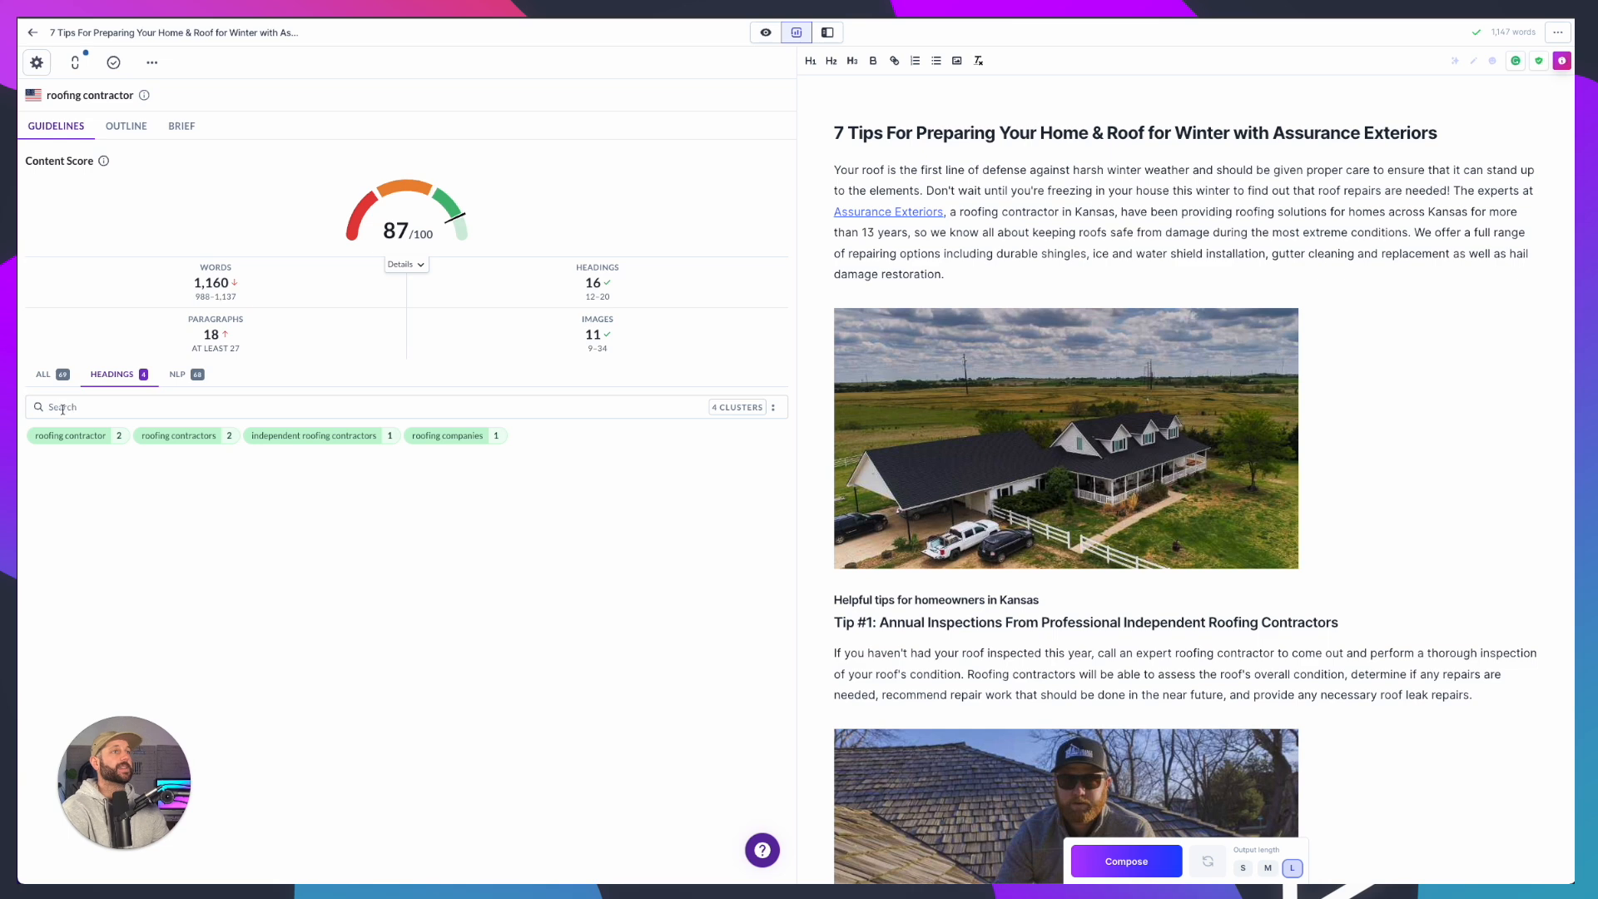
pyautogui.click(44, 374)
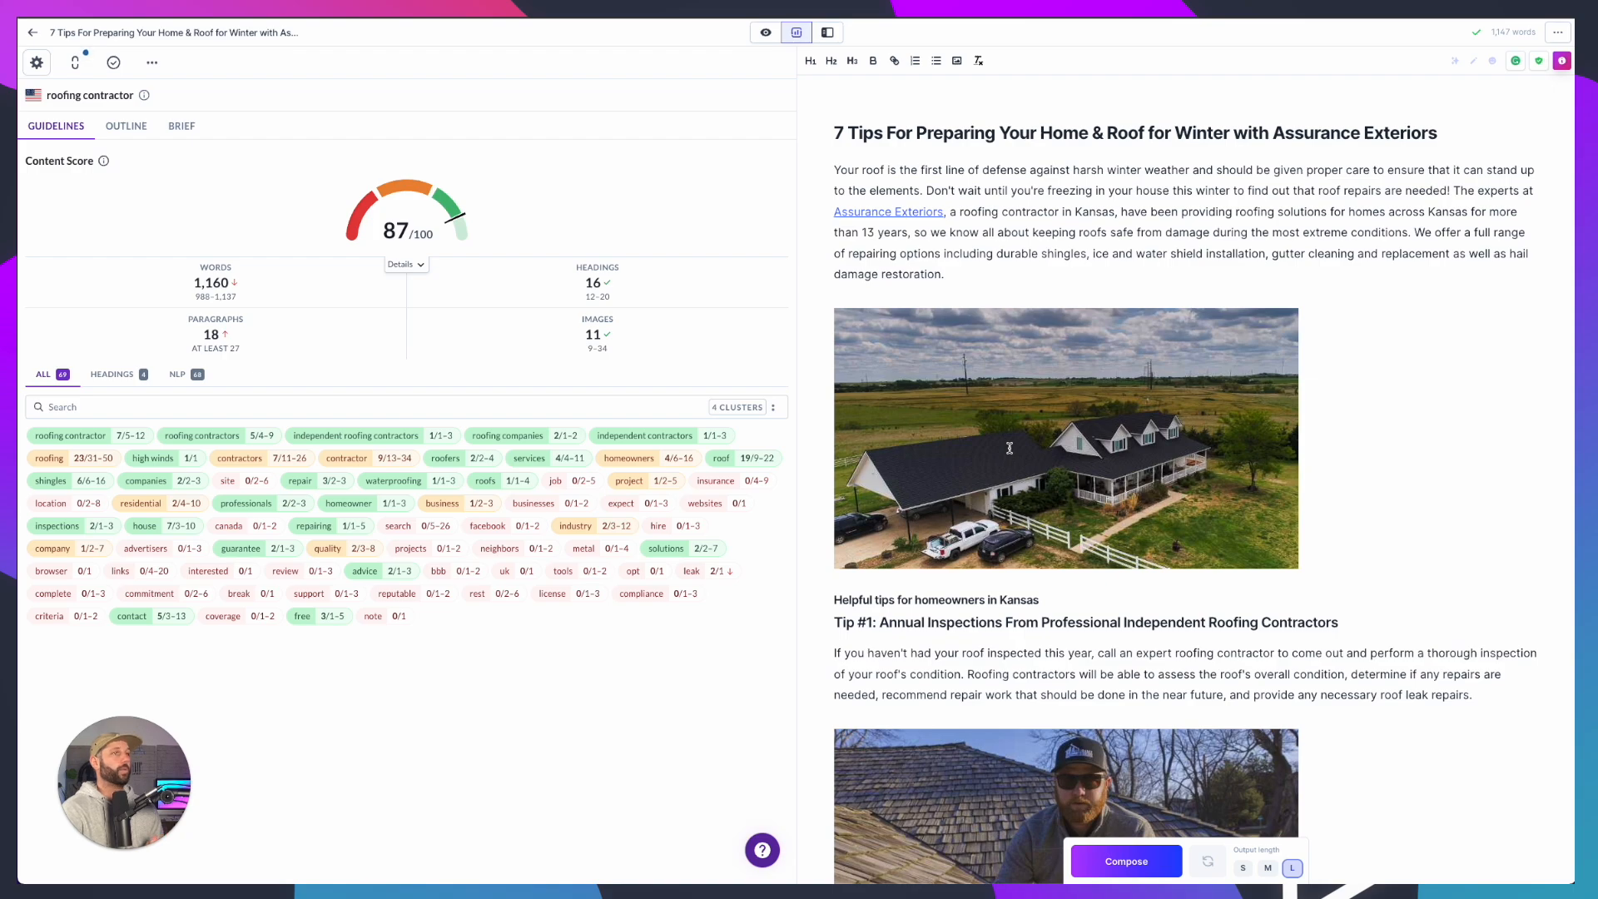
pyautogui.scroll(-20, 1009, 448)
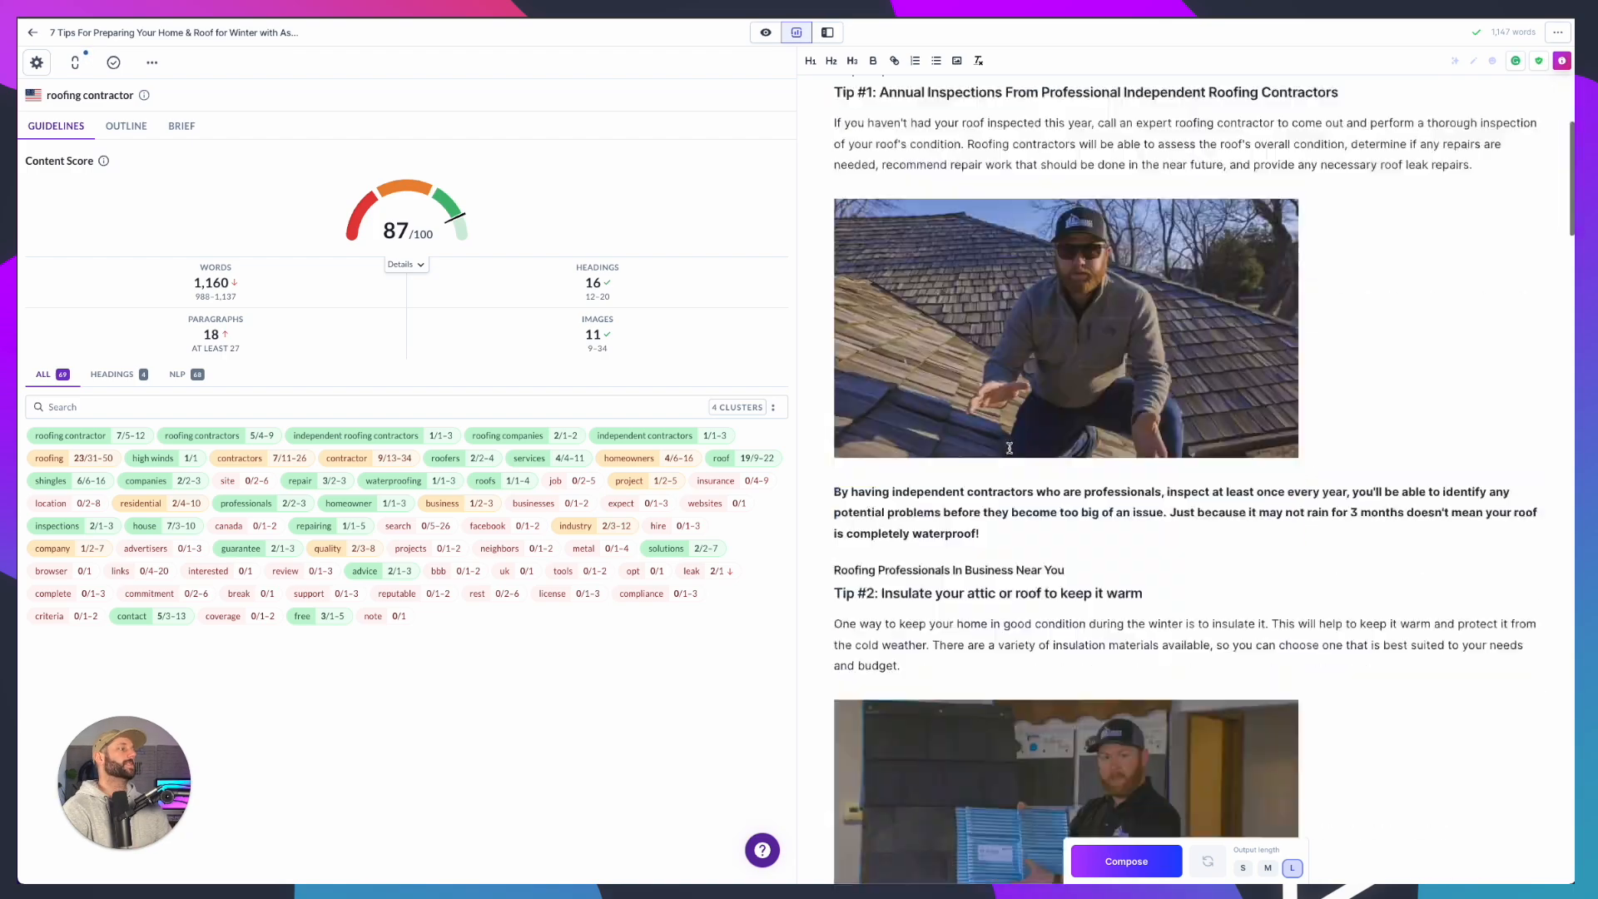
# Show the article without the optimization guidelines, read it through to the end, and copy its entire content
pyautogui.scroll(20, 1010, 448)
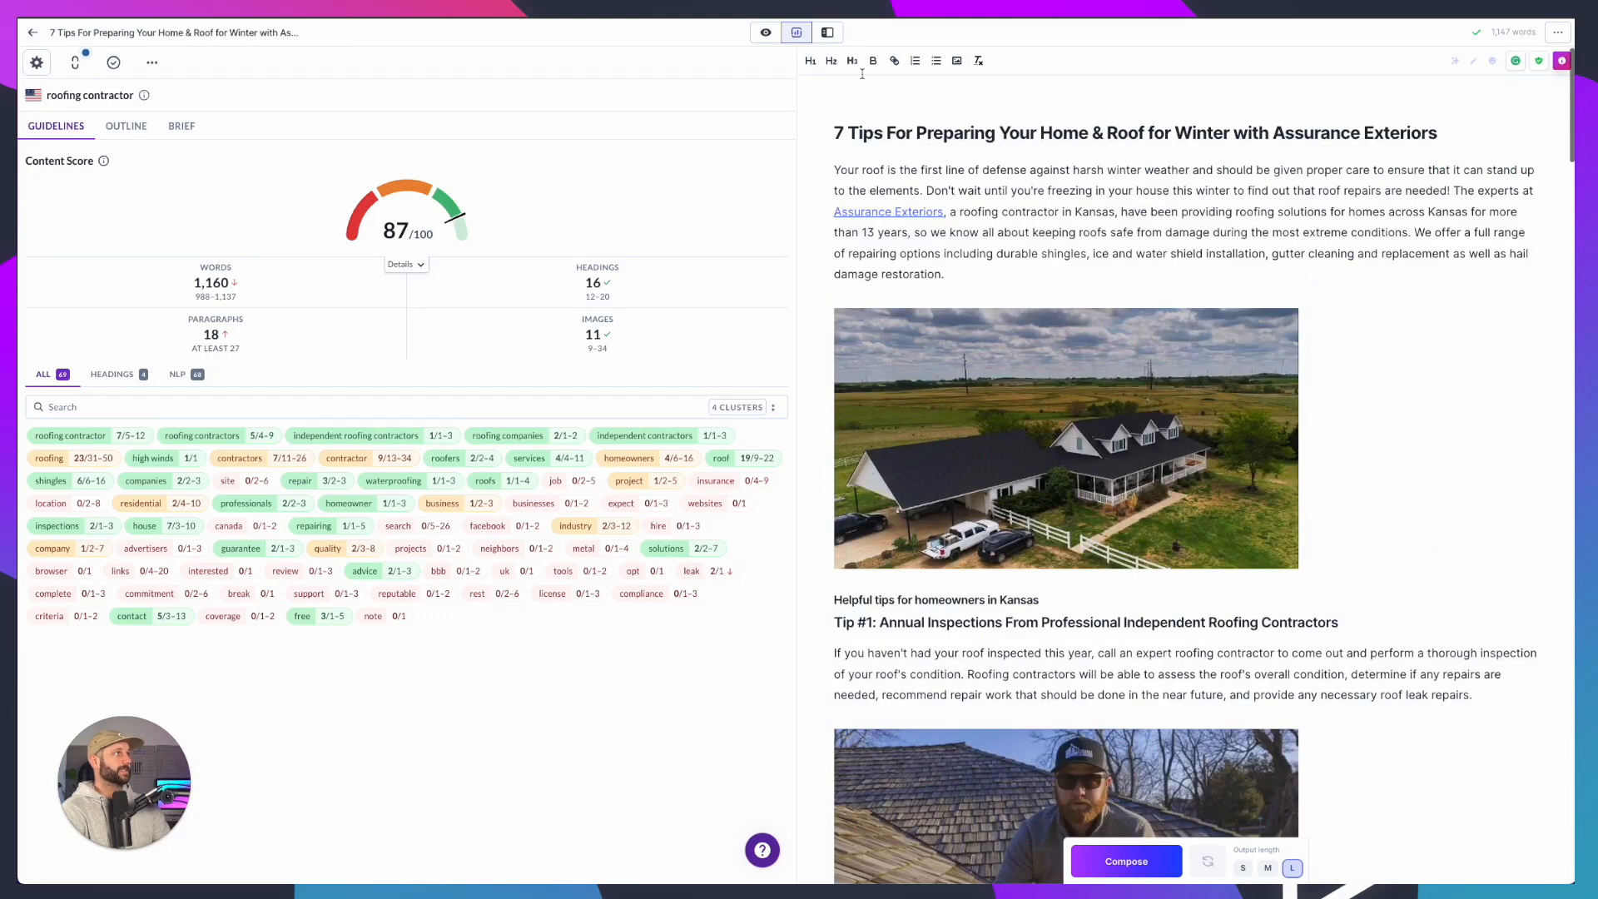
pyautogui.click(766, 32)
pyautogui.scroll(-15, 1190, 371)
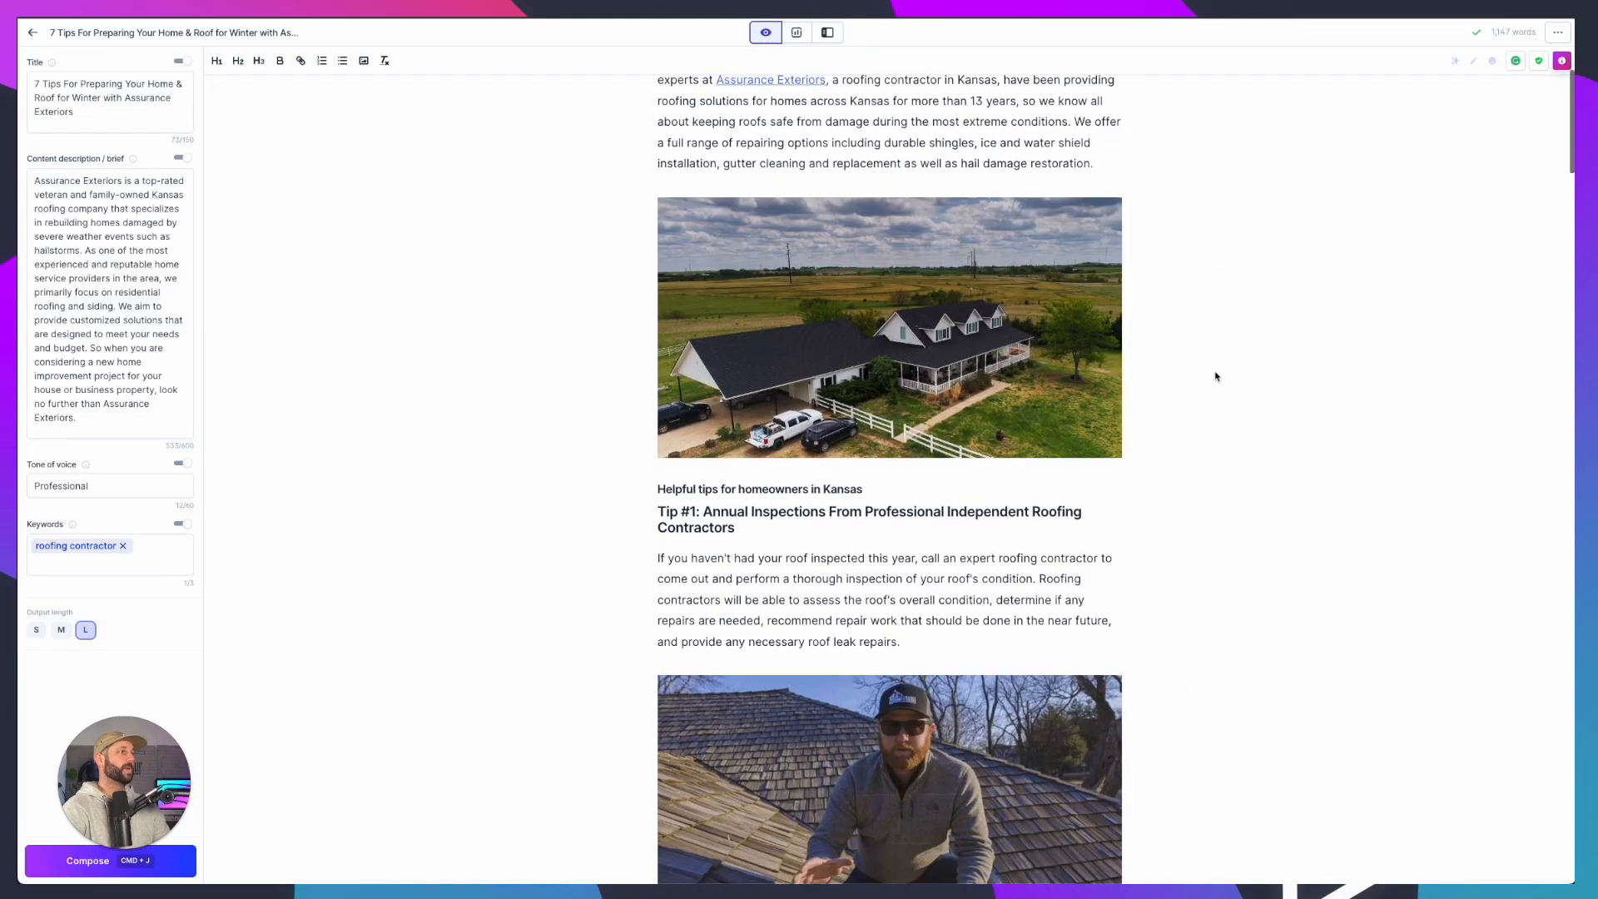
pyautogui.scroll(-20, 1212, 376)
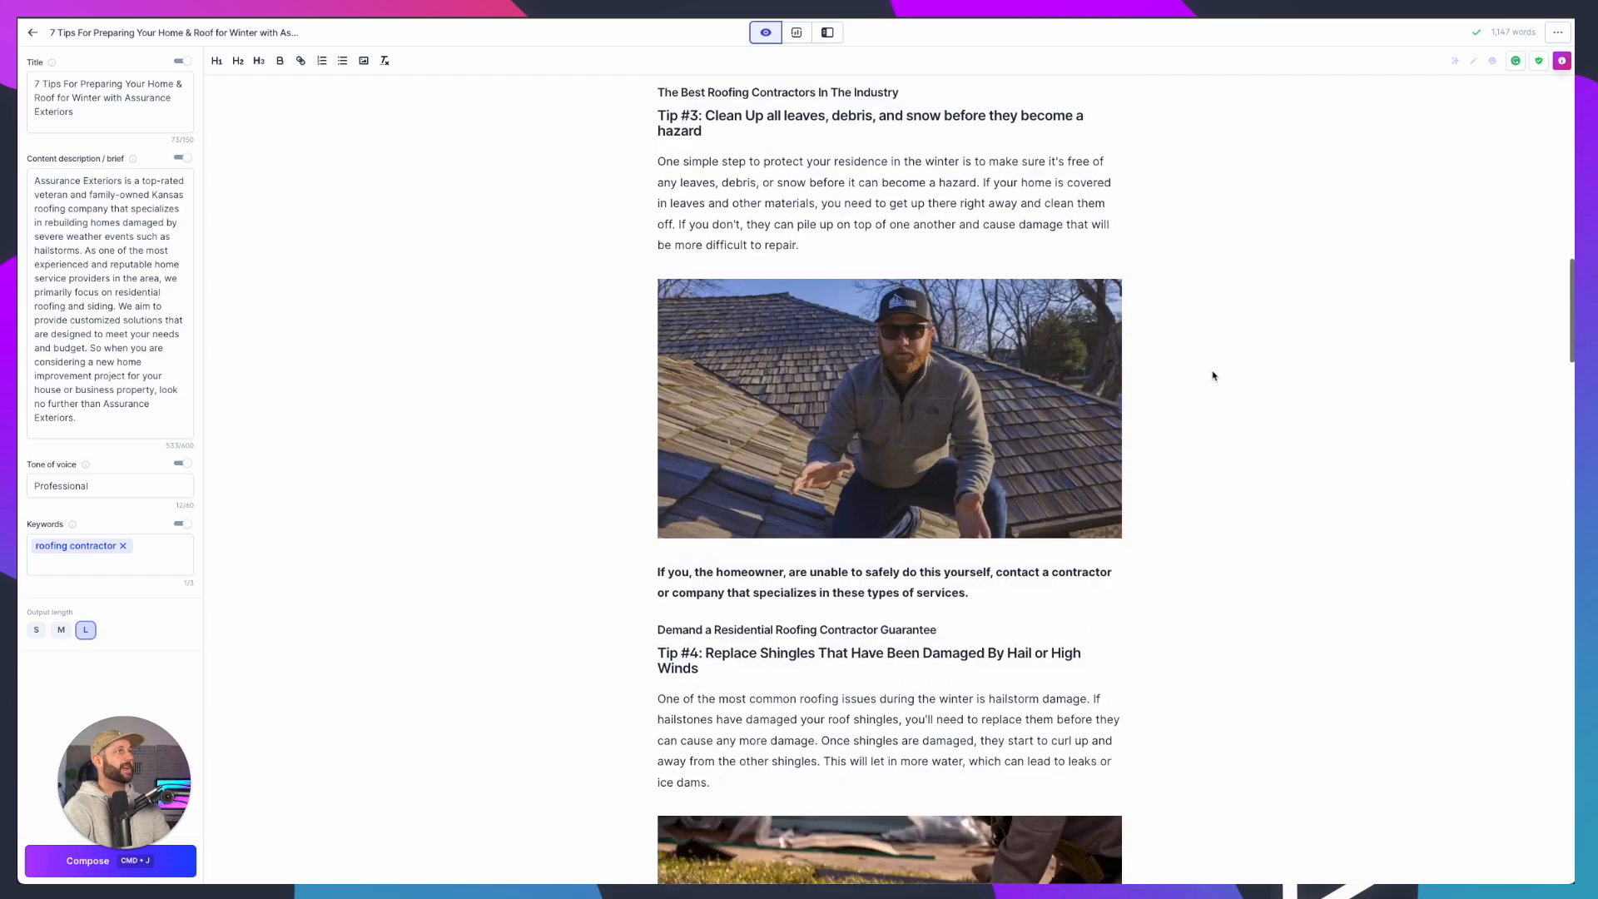
pyautogui.scroll(-8, 1212, 376)
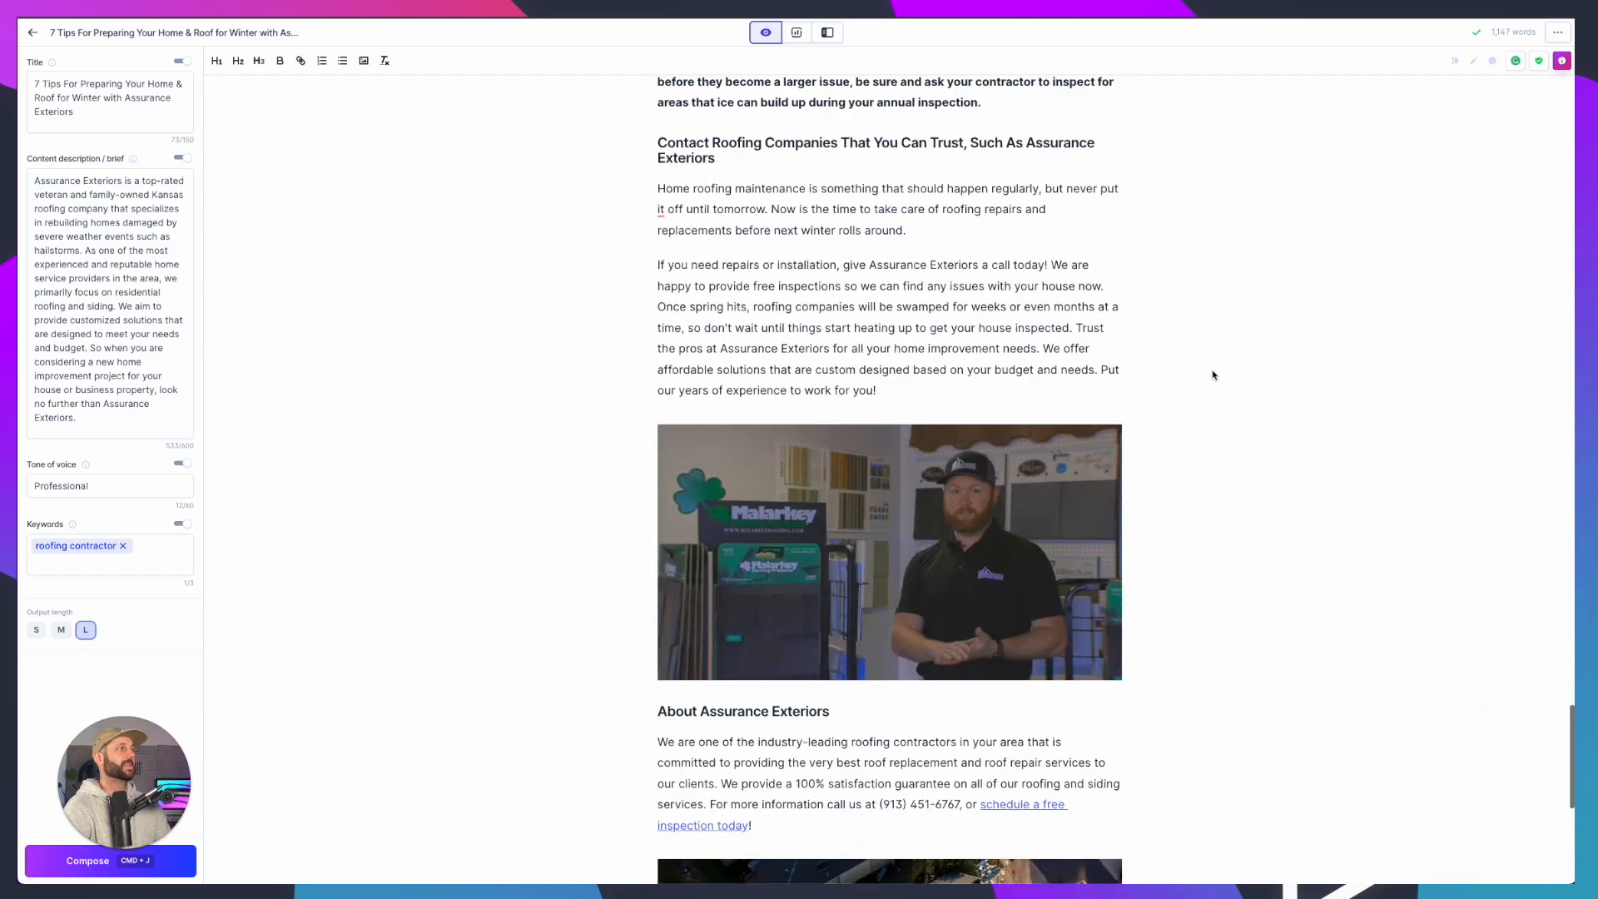
pyautogui.scroll(2, 1212, 376)
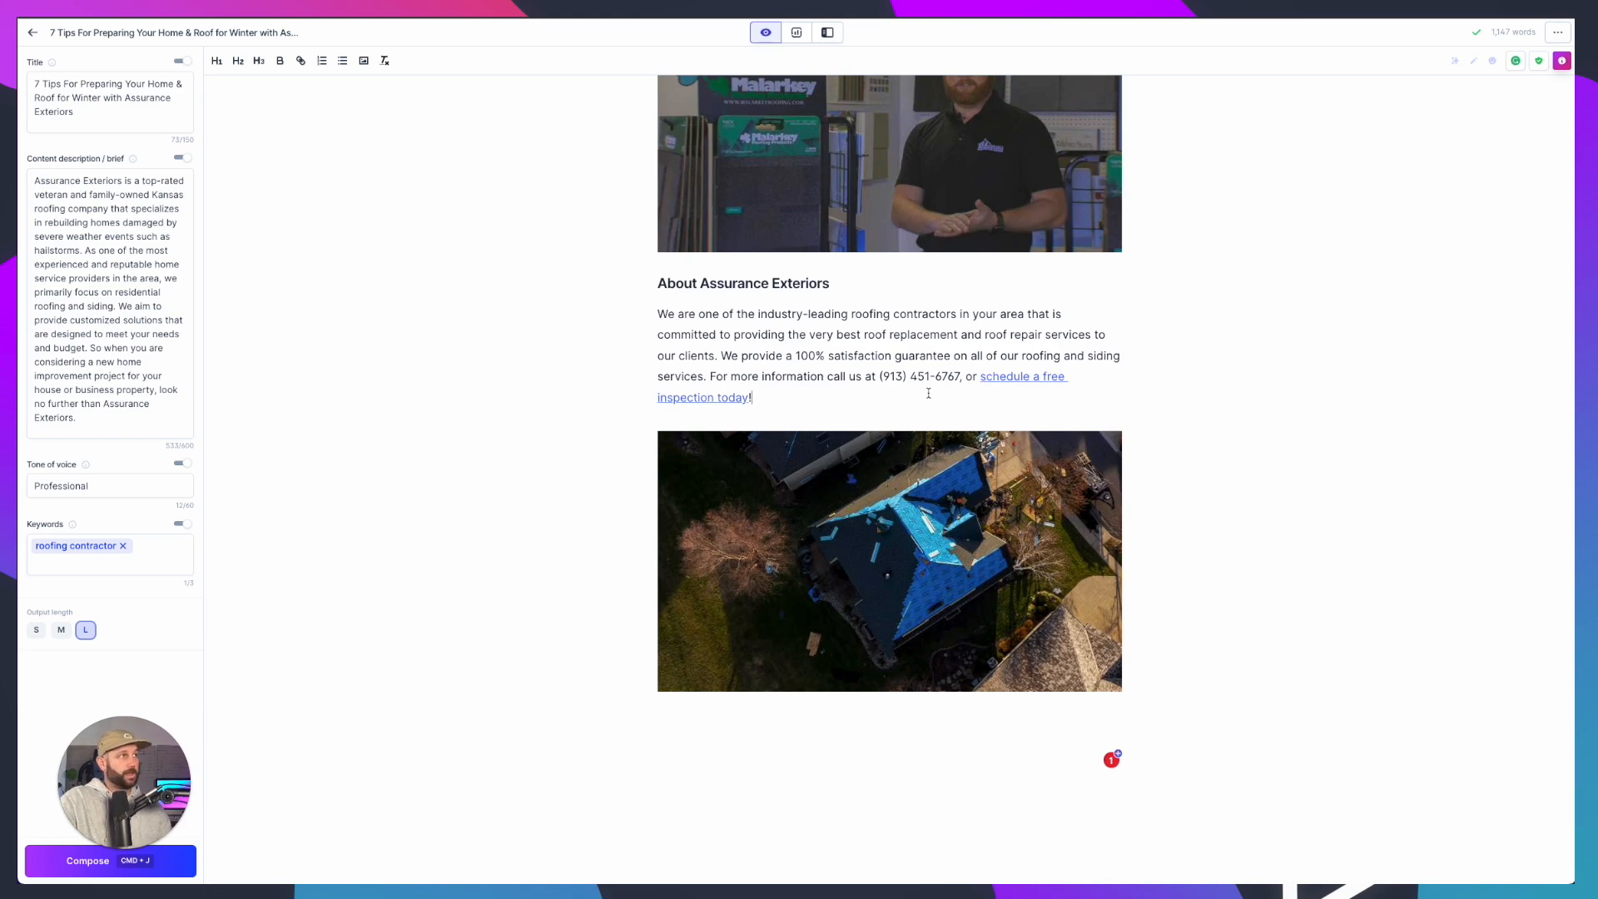
pyautogui.press('super+a')
pyautogui.scroll(20, 929, 393)
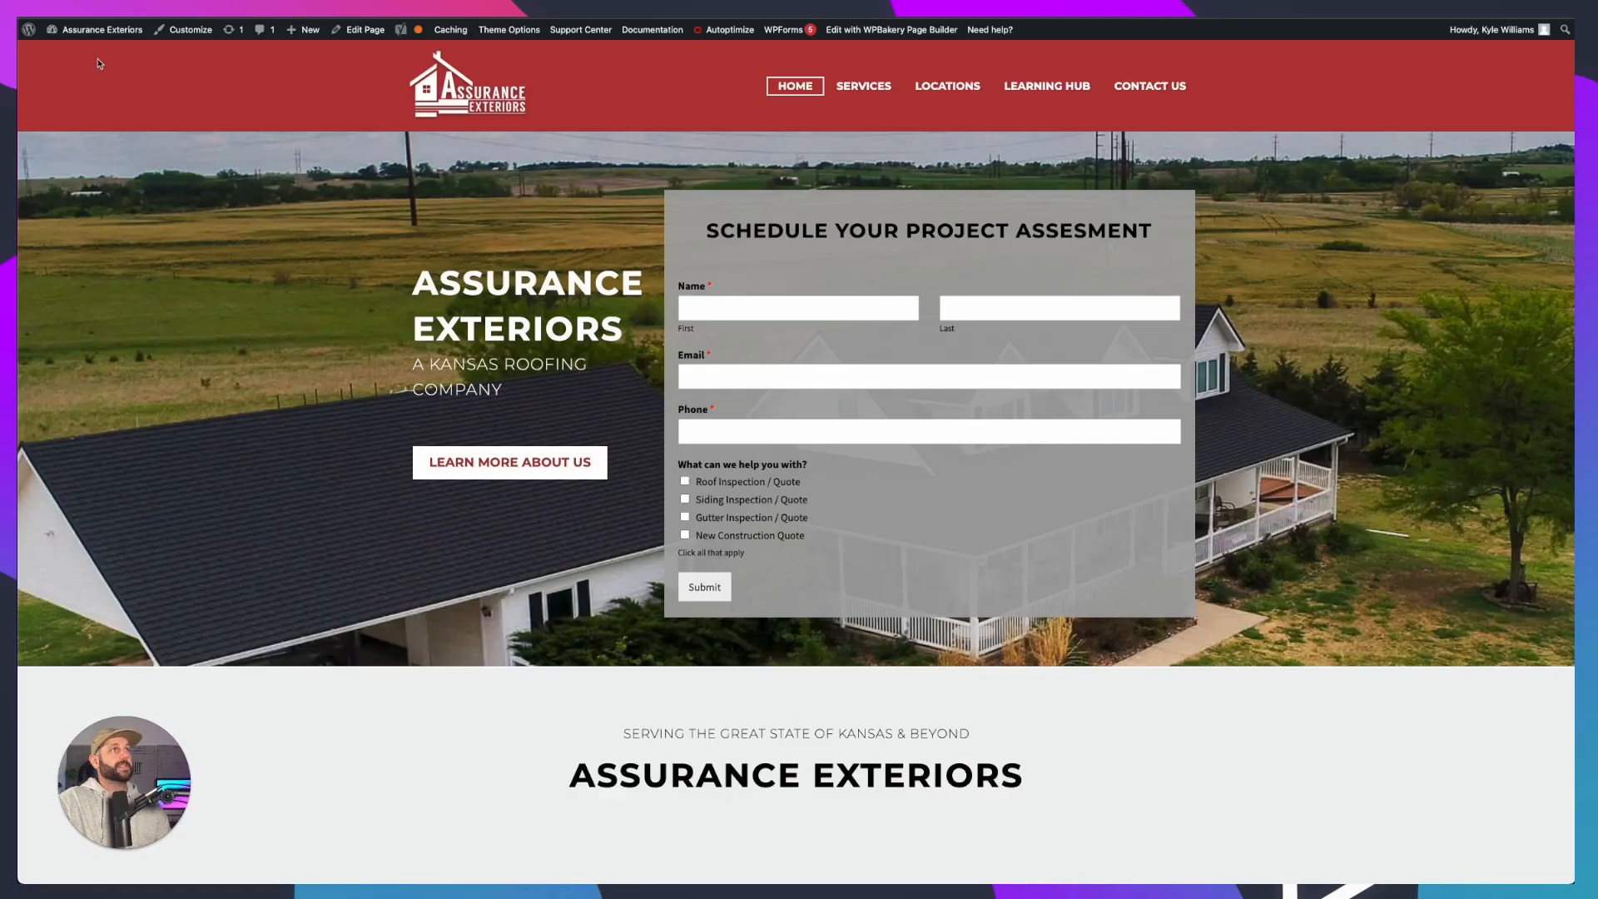
# Switch to the Assurance Exteriors website's WordPress dashboard and start a new blog post
pyautogui.moveTo(90, 33)
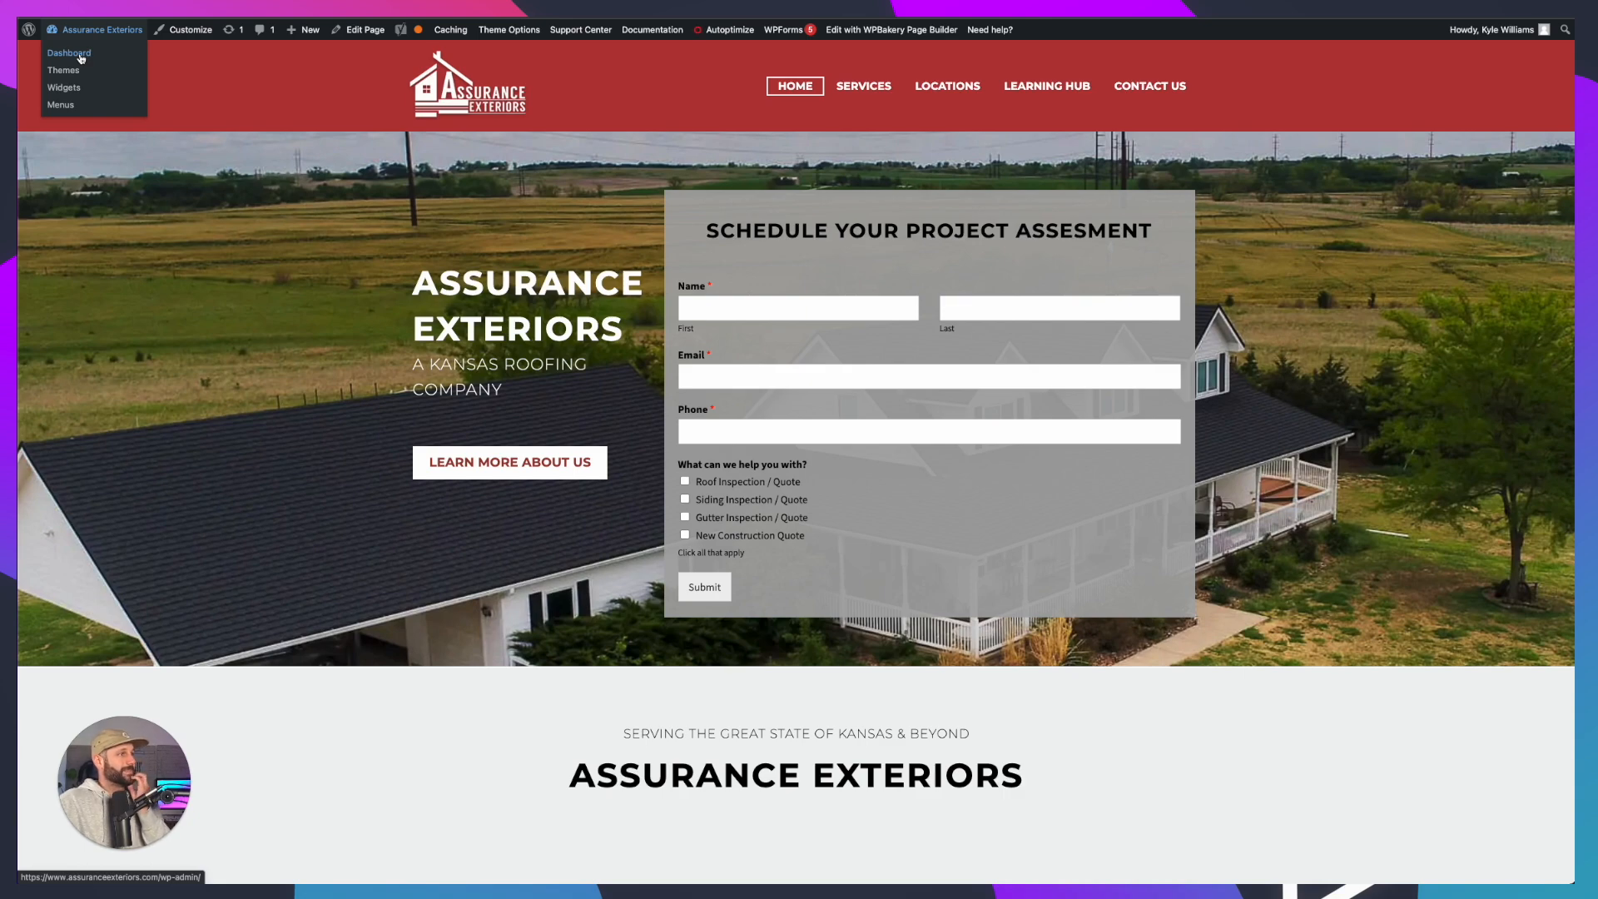
pyautogui.click(81, 58)
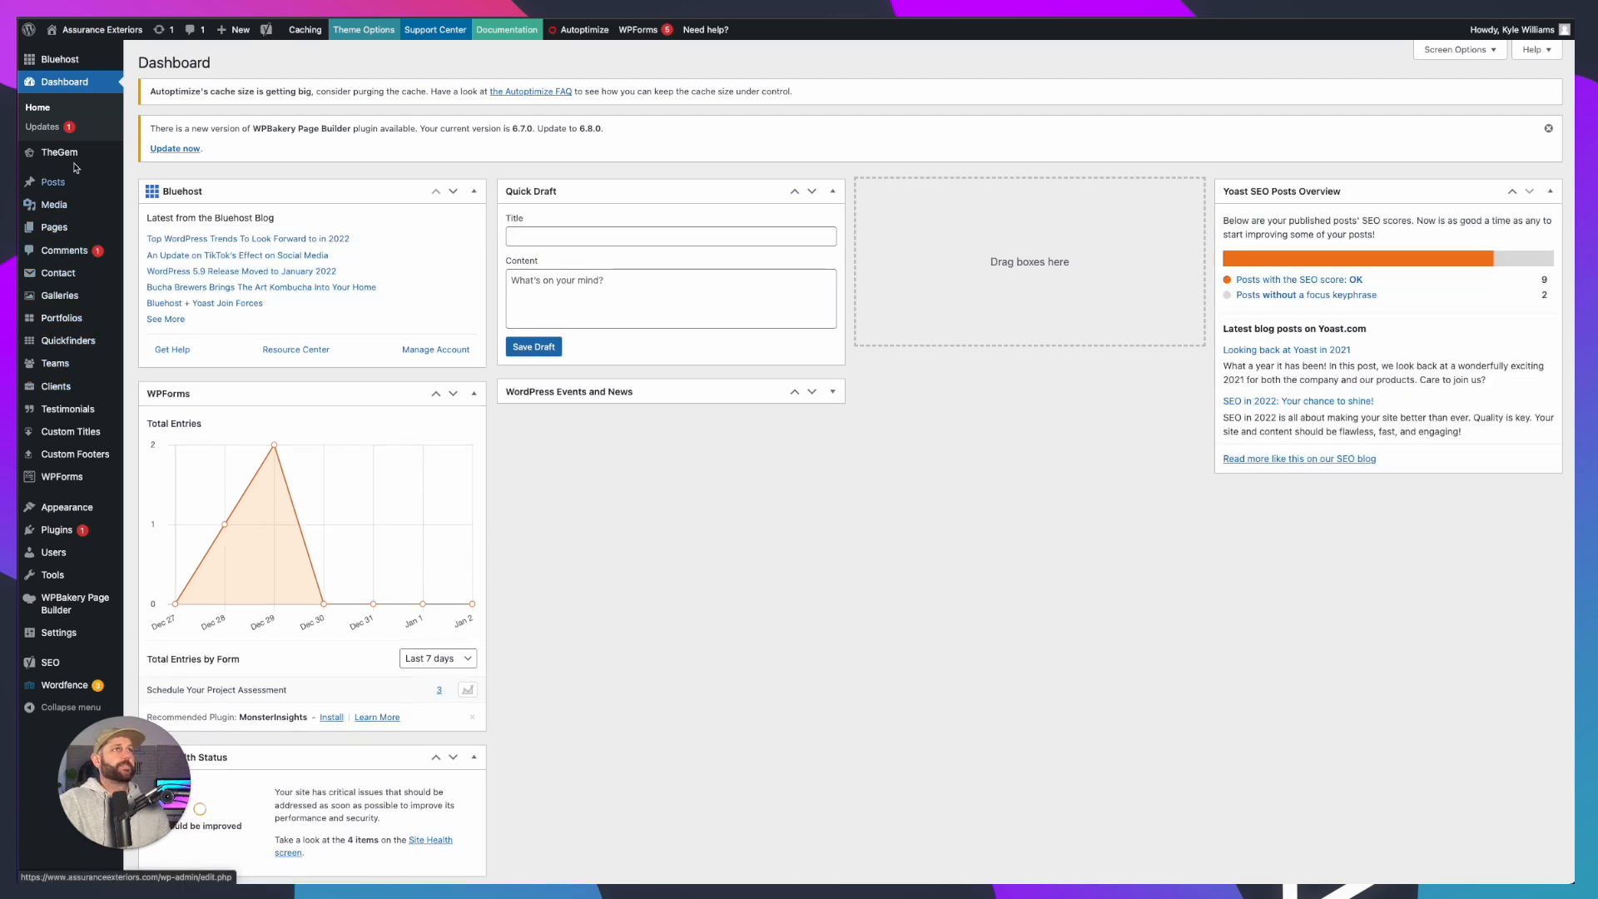
pyautogui.moveTo(58, 181)
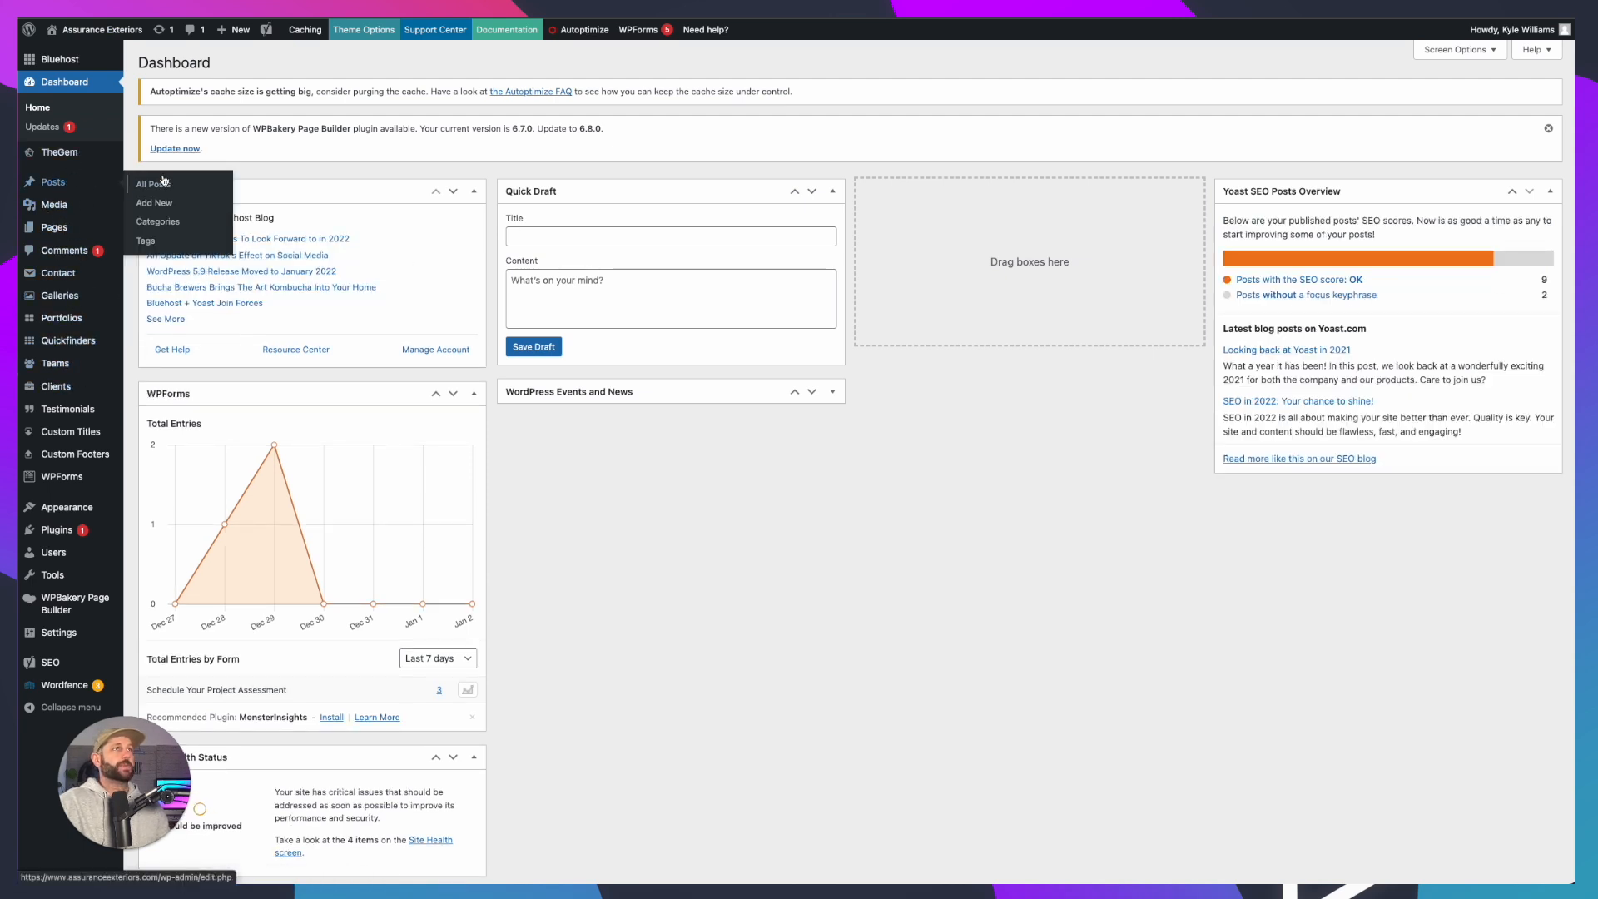
pyautogui.click(162, 200)
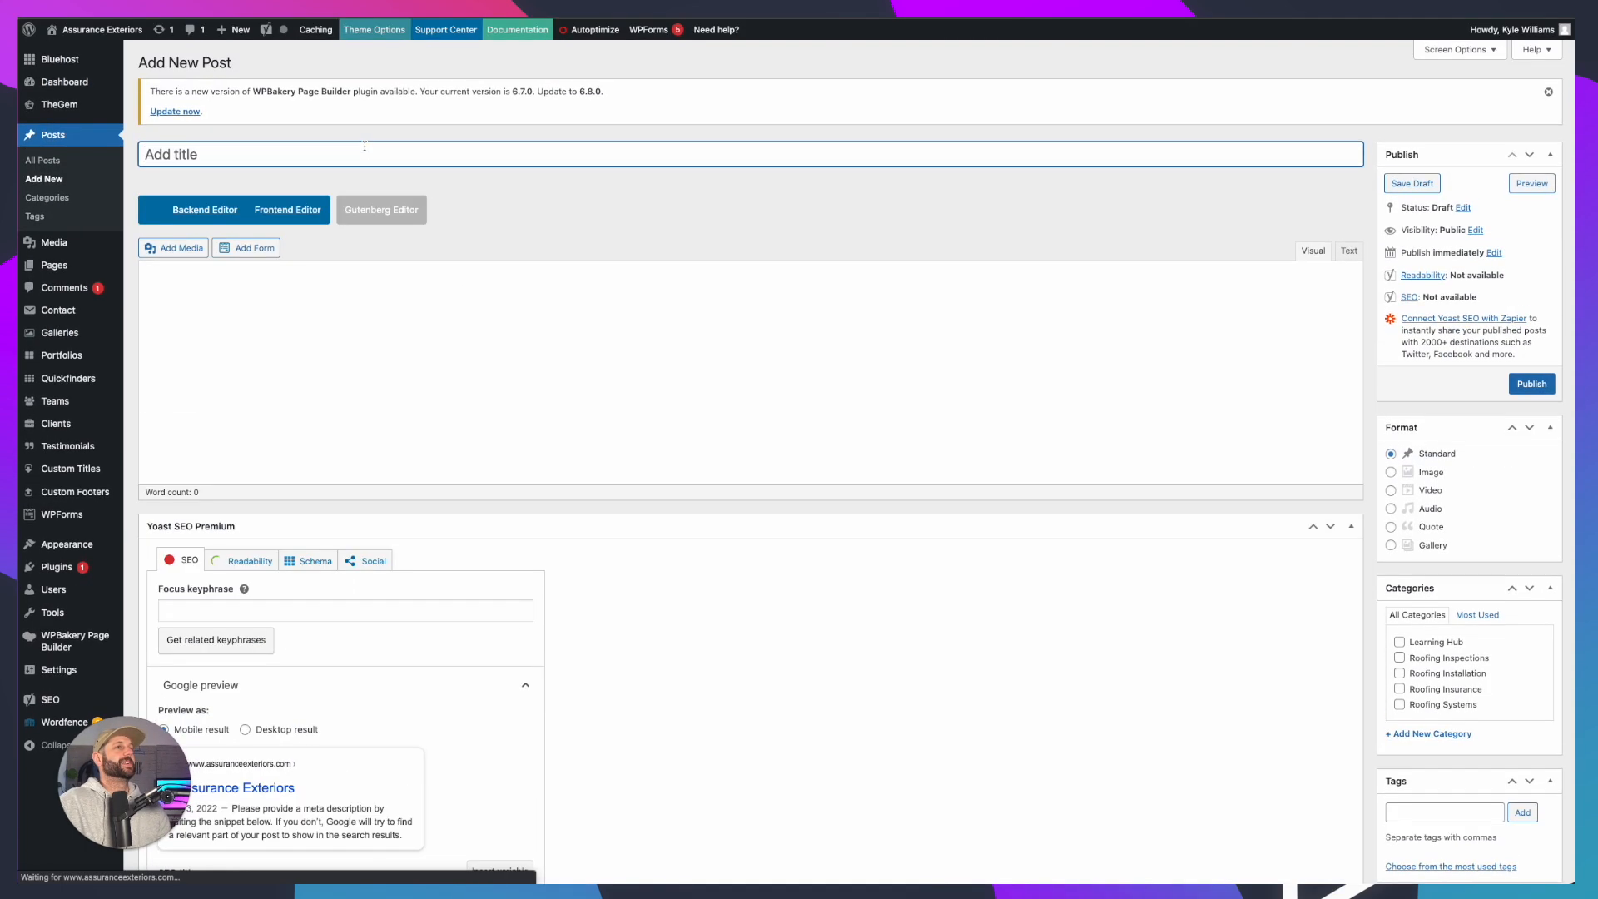
# Paste the copied article, including its images and links, into the body of the new post
pyautogui.click(261, 297)
pyautogui.click(207, 298)
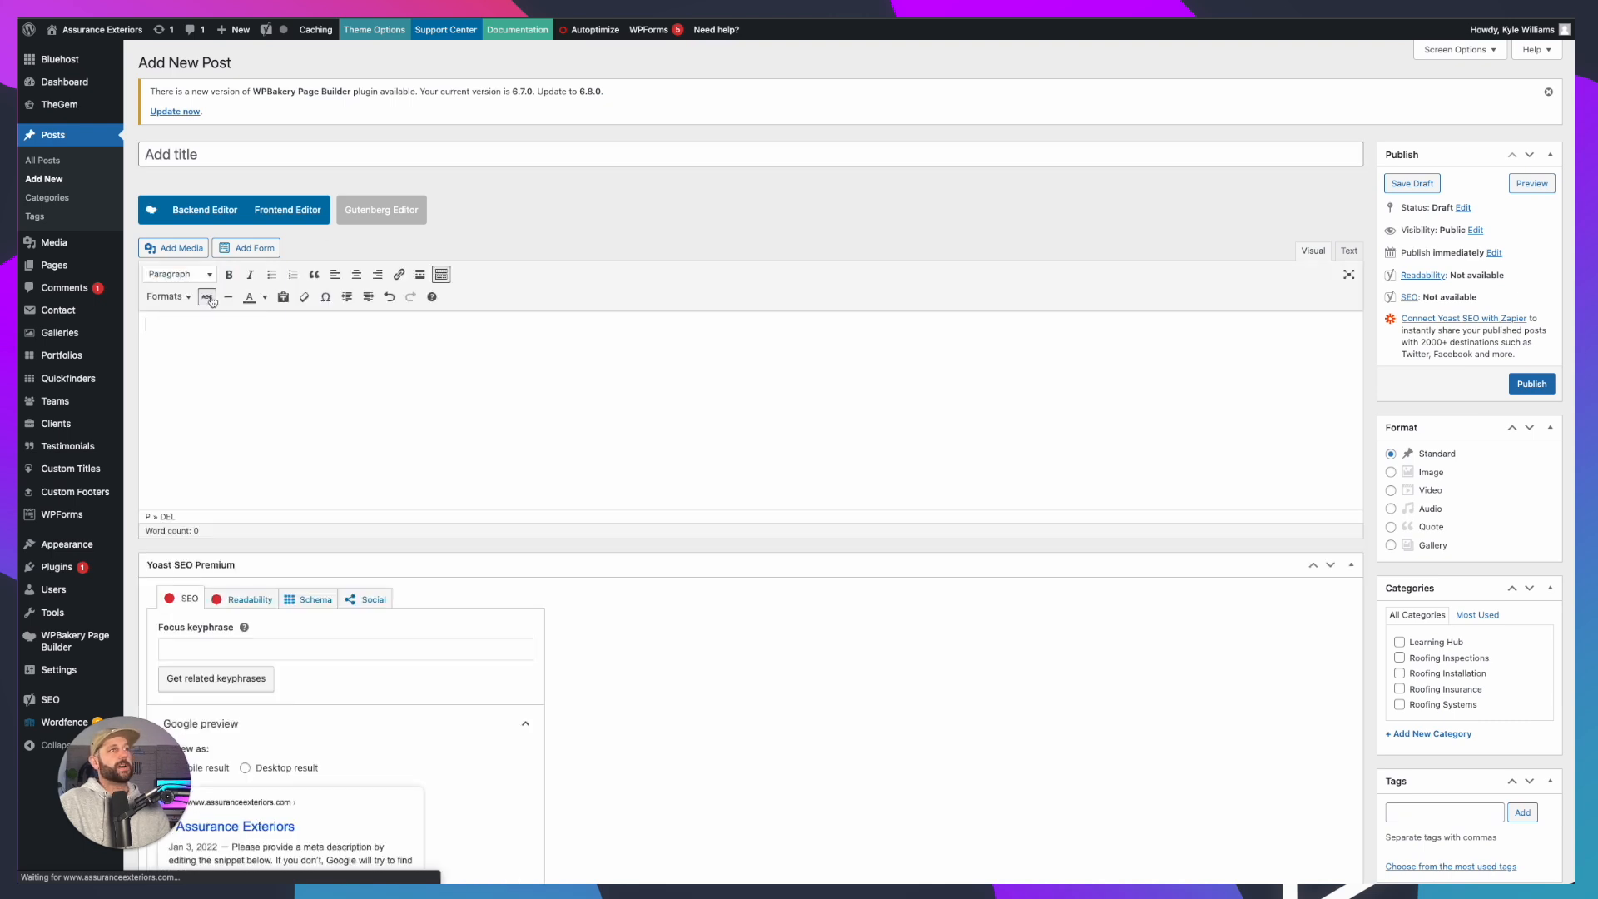
pyautogui.click(200, 297)
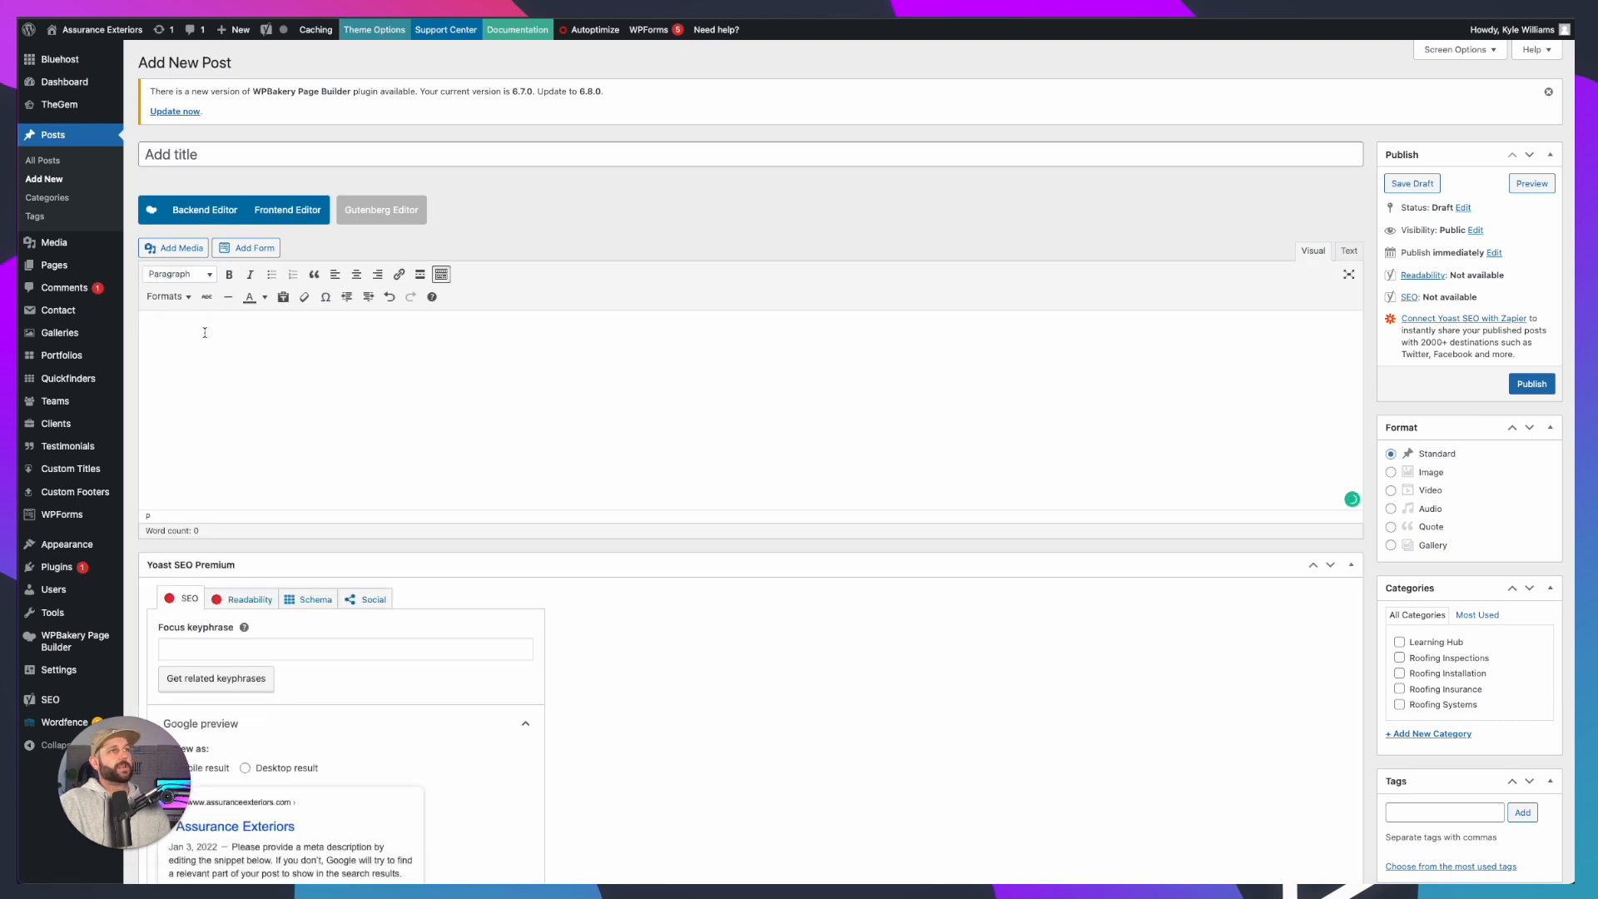
pyautogui.hotkey('ctrl', 'v')
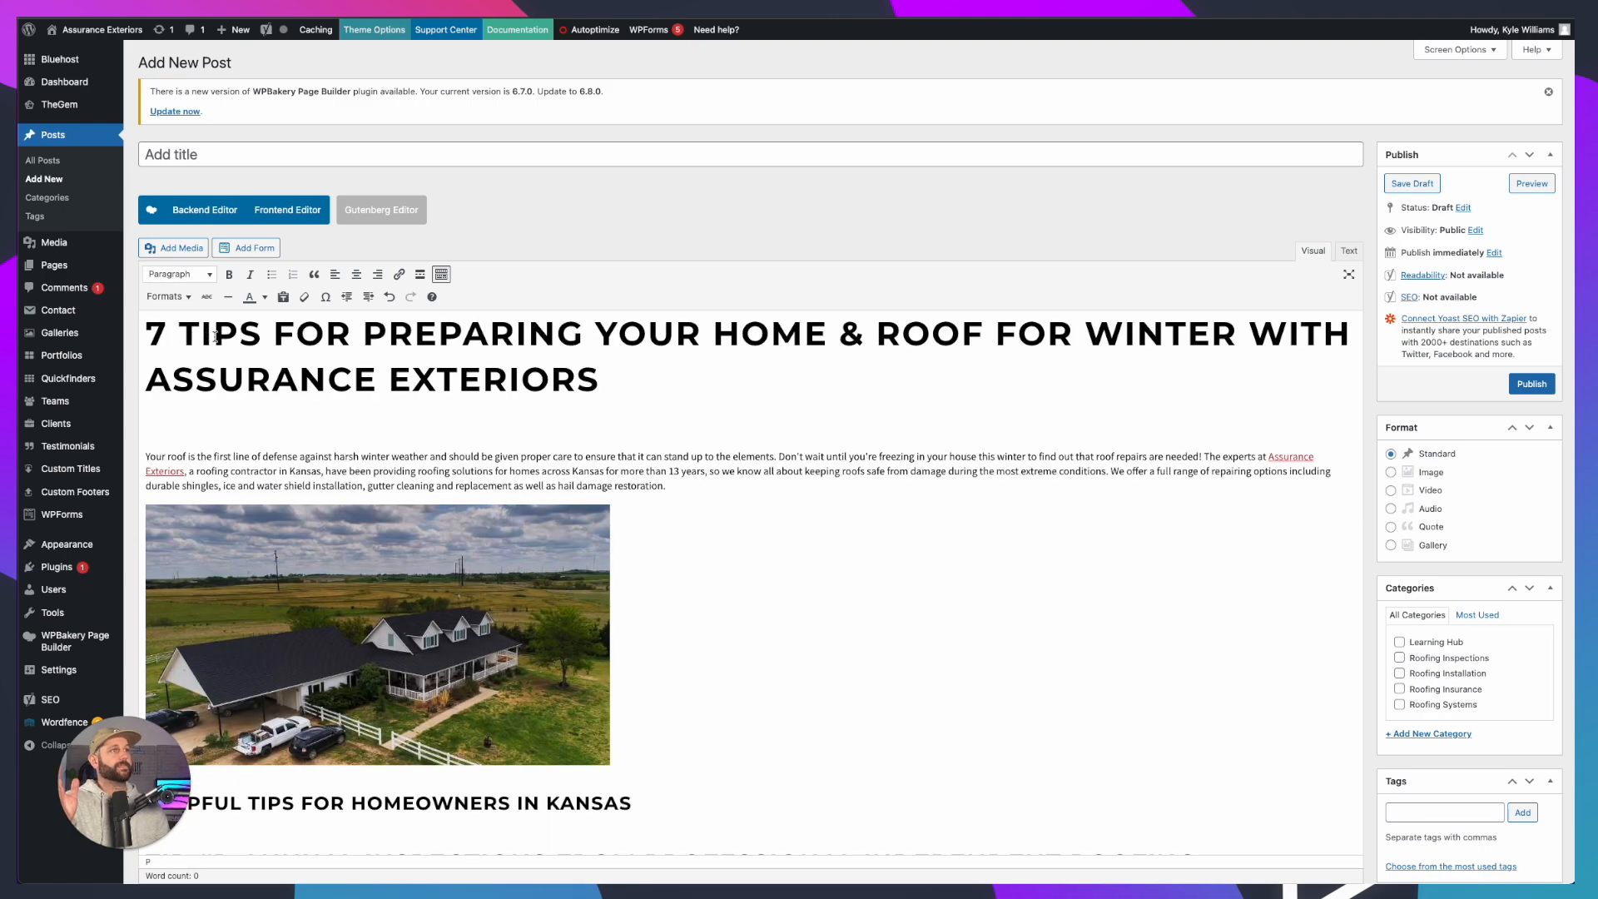
pyautogui.scroll(-10, 337, 363)
pyautogui.scroll(-1, 334, 366)
# Move the heading "7 Tips For Preparing Your Home & Roof for Winter with Assurance Exteriors" into the post title and remove the leftover blank lines above the introduction
pyautogui.moveTo(634, 384); pyautogui.dragTo(148, 333)
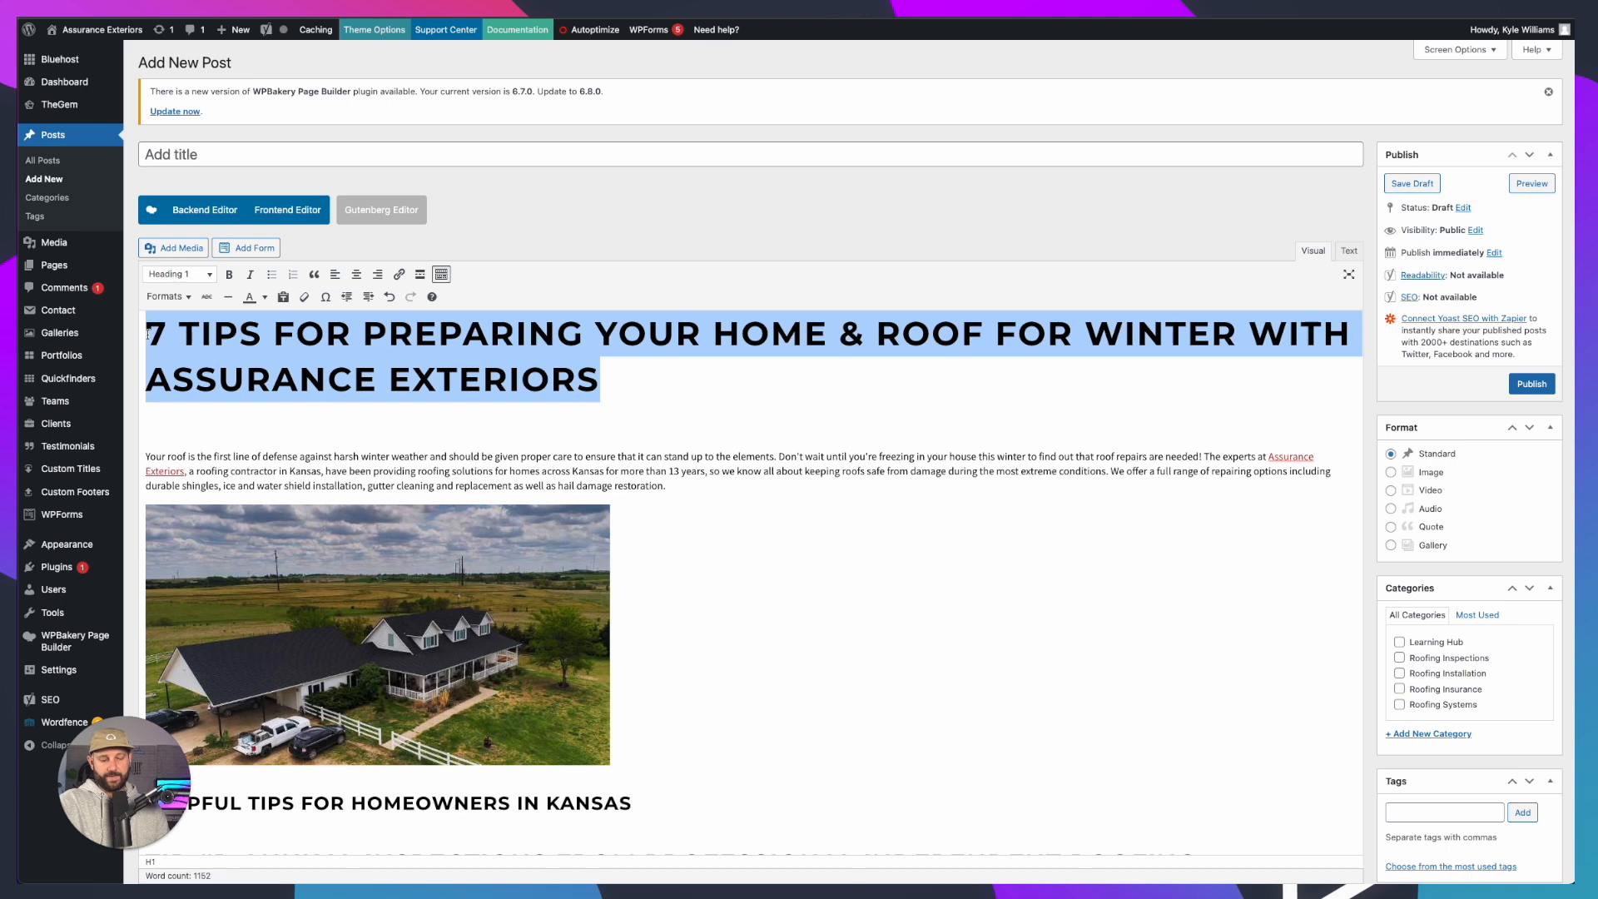
pyautogui.click(172, 153)
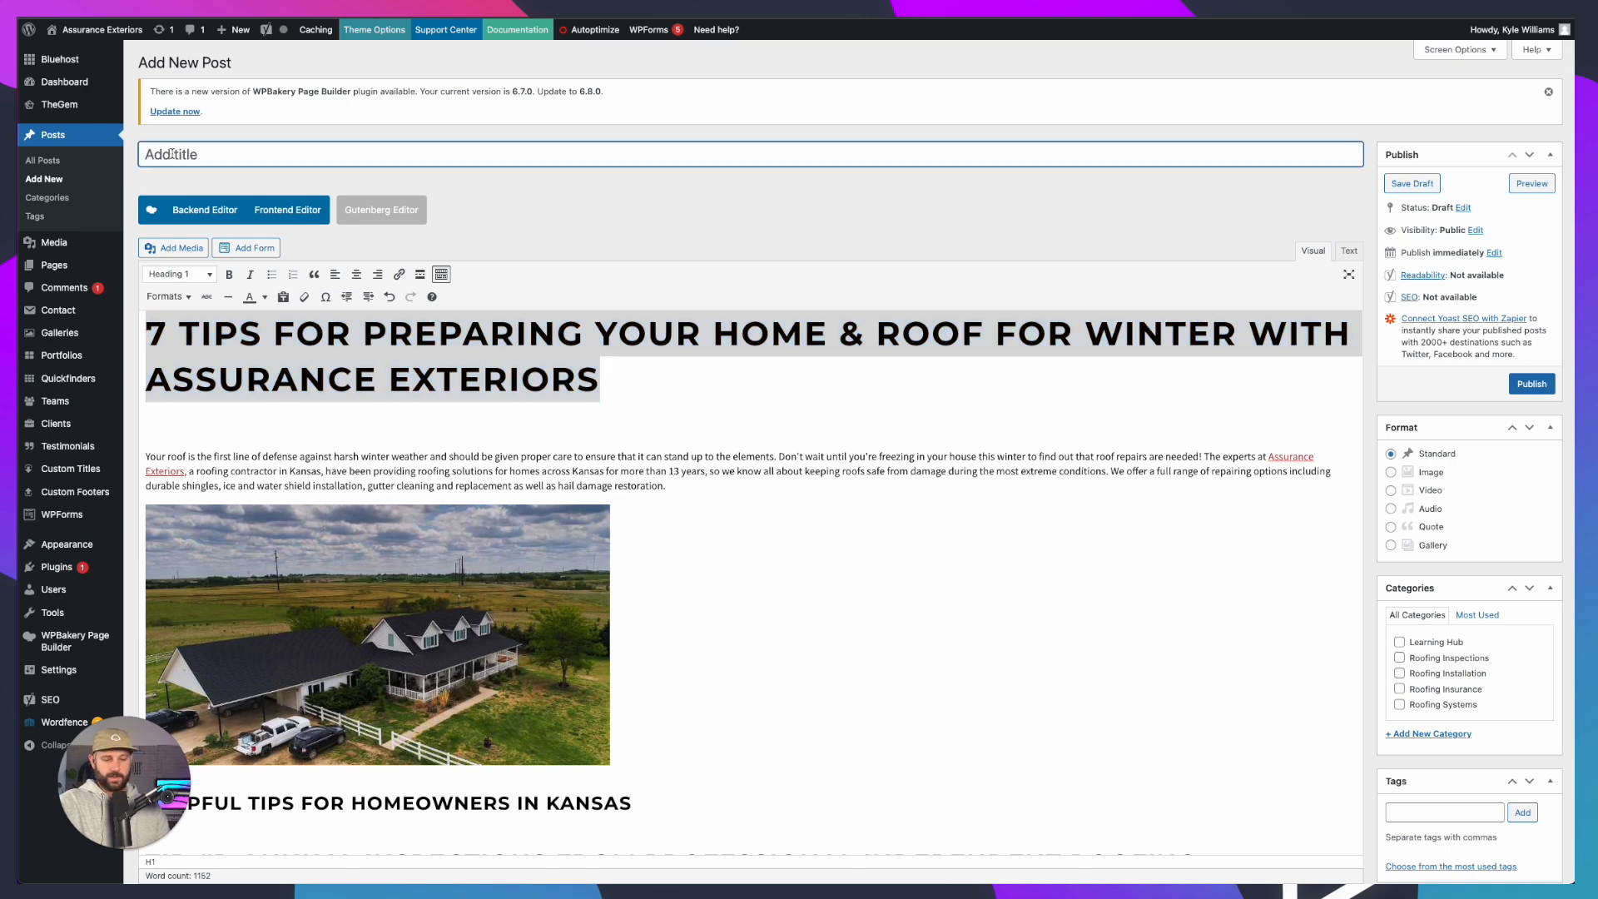
pyautogui.write('7 Tips For Preparing Your Home & Roof for Winter with Assurance Exteriors')
pyautogui.press('Tab')
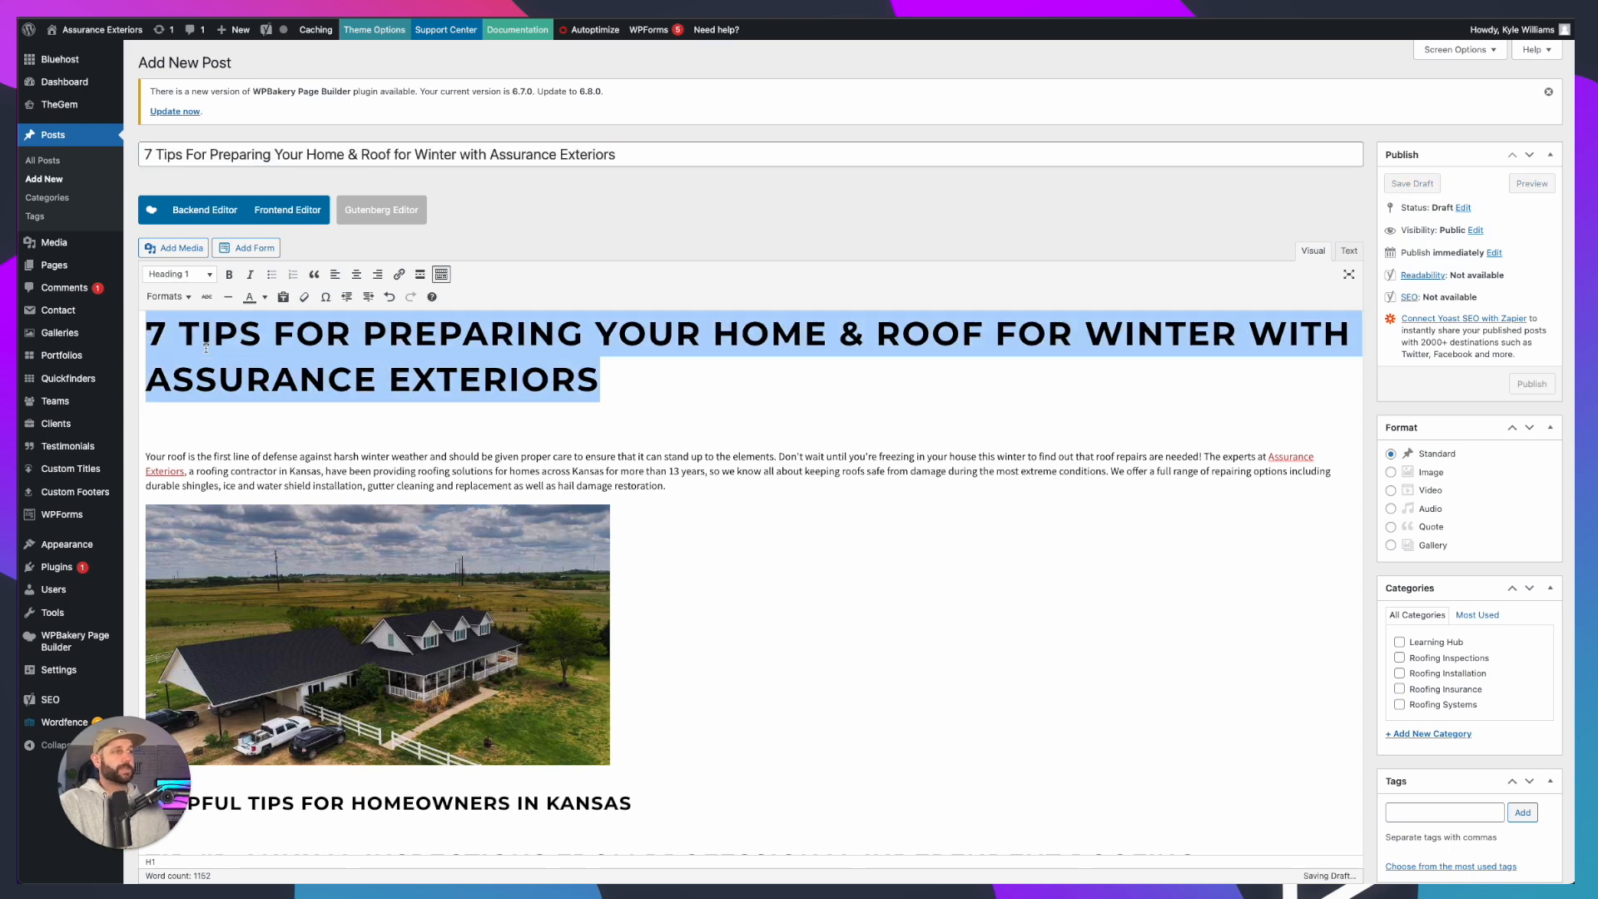
pyautogui.press('Delete')
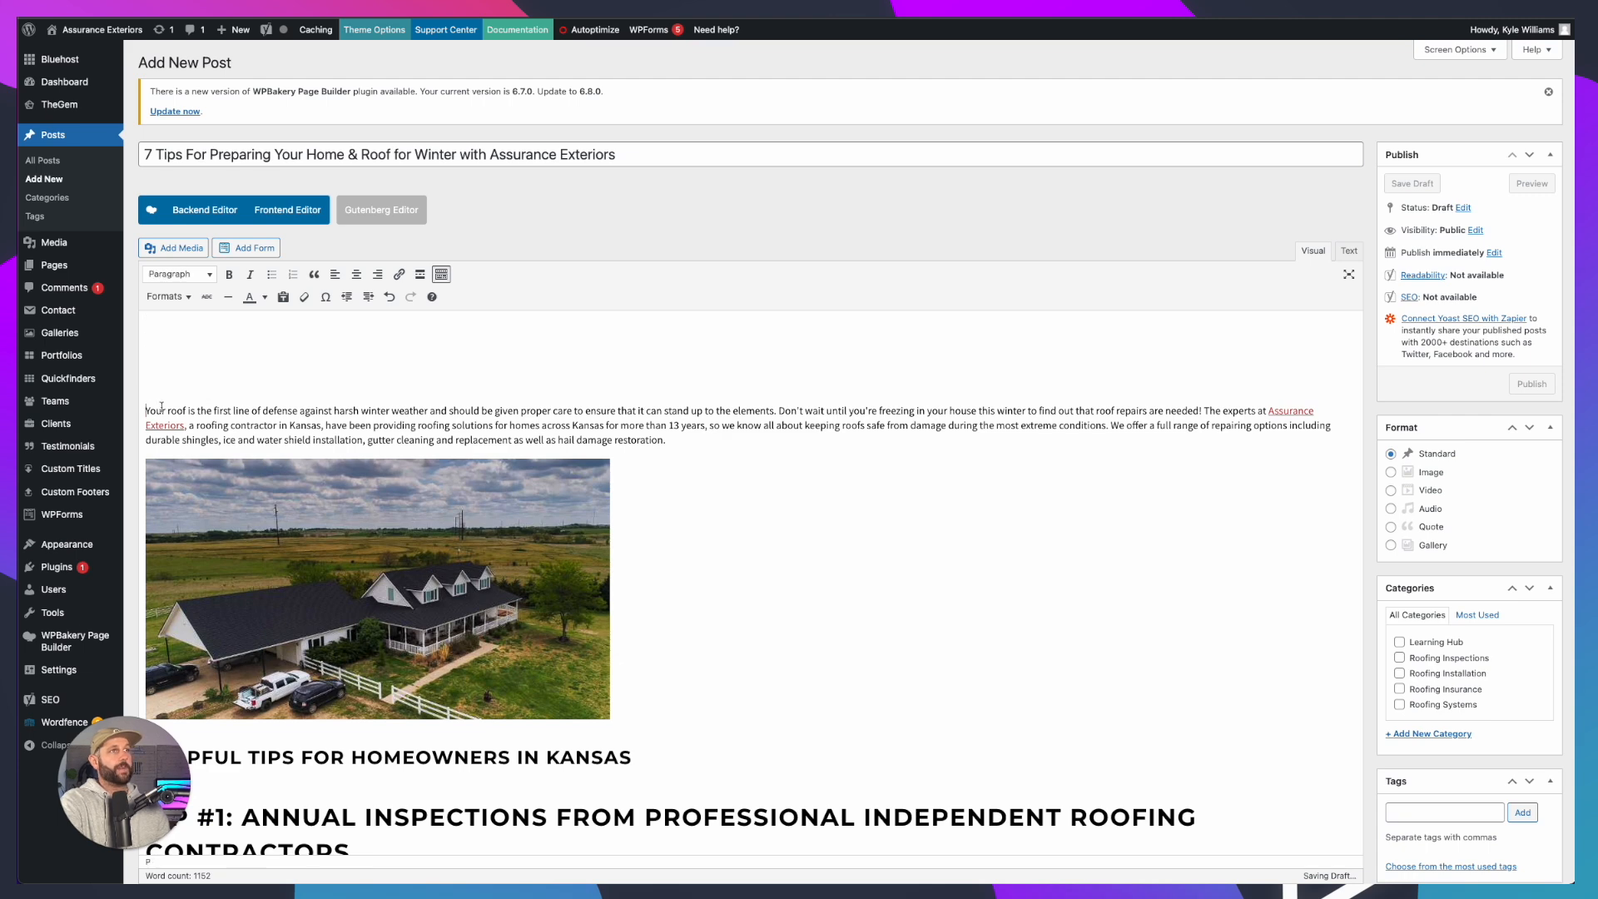
pyautogui.press('Delete')
# Check the post's title and open its permalink slug to inspect the ending, keeping the slug as it is
pyautogui.click(182, 153)
pyautogui.hotkey('ctrl', 'a')
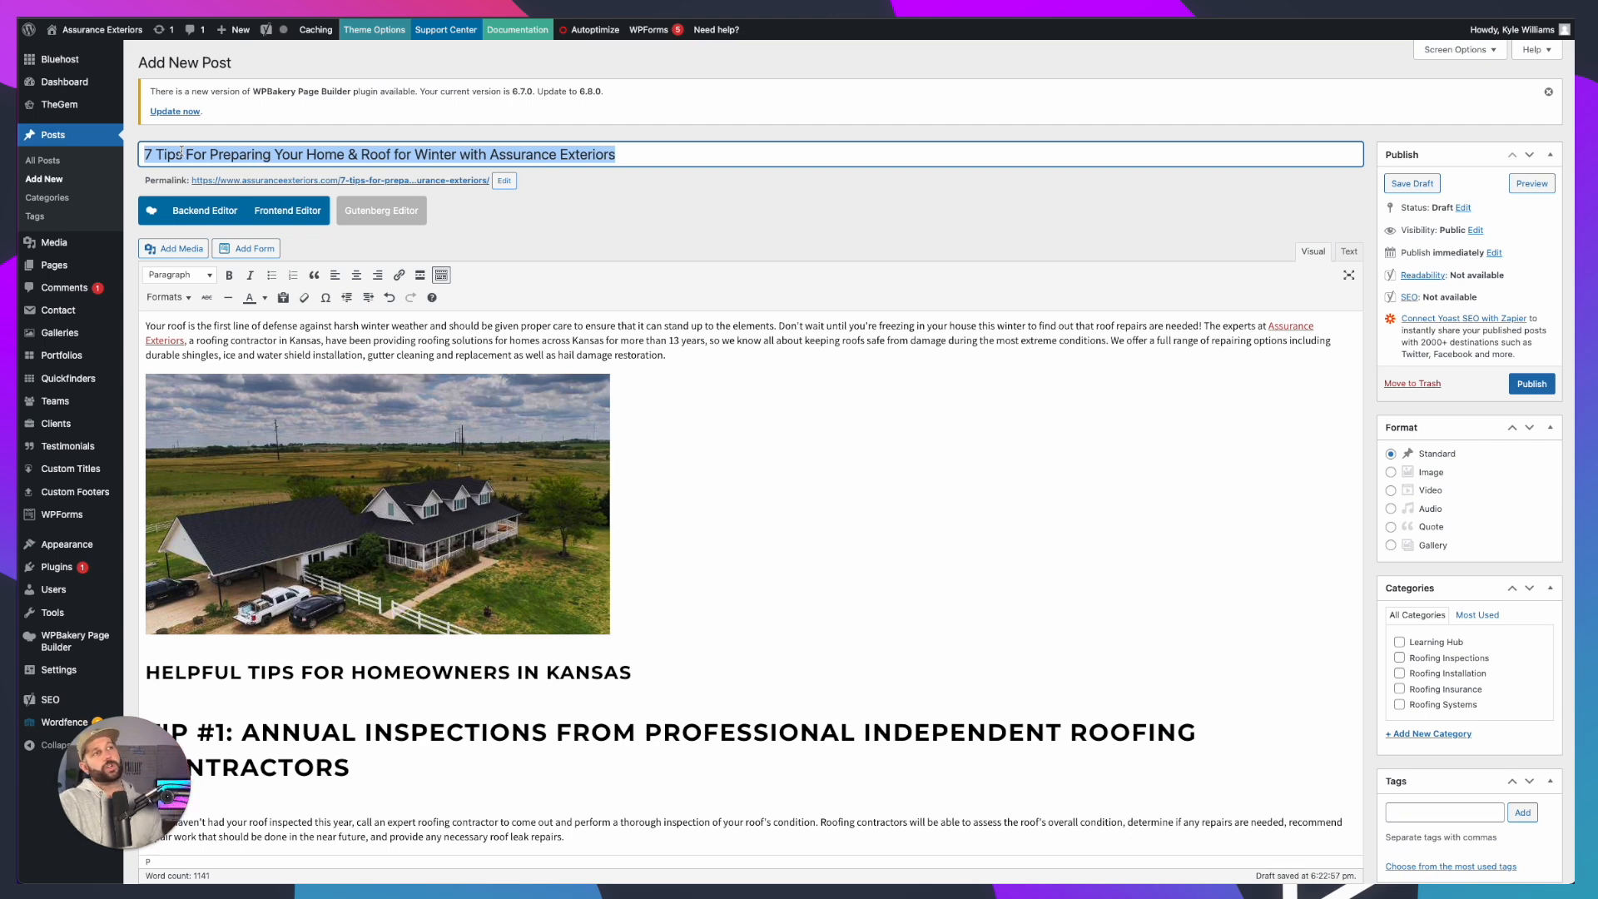
pyautogui.click(596, 222)
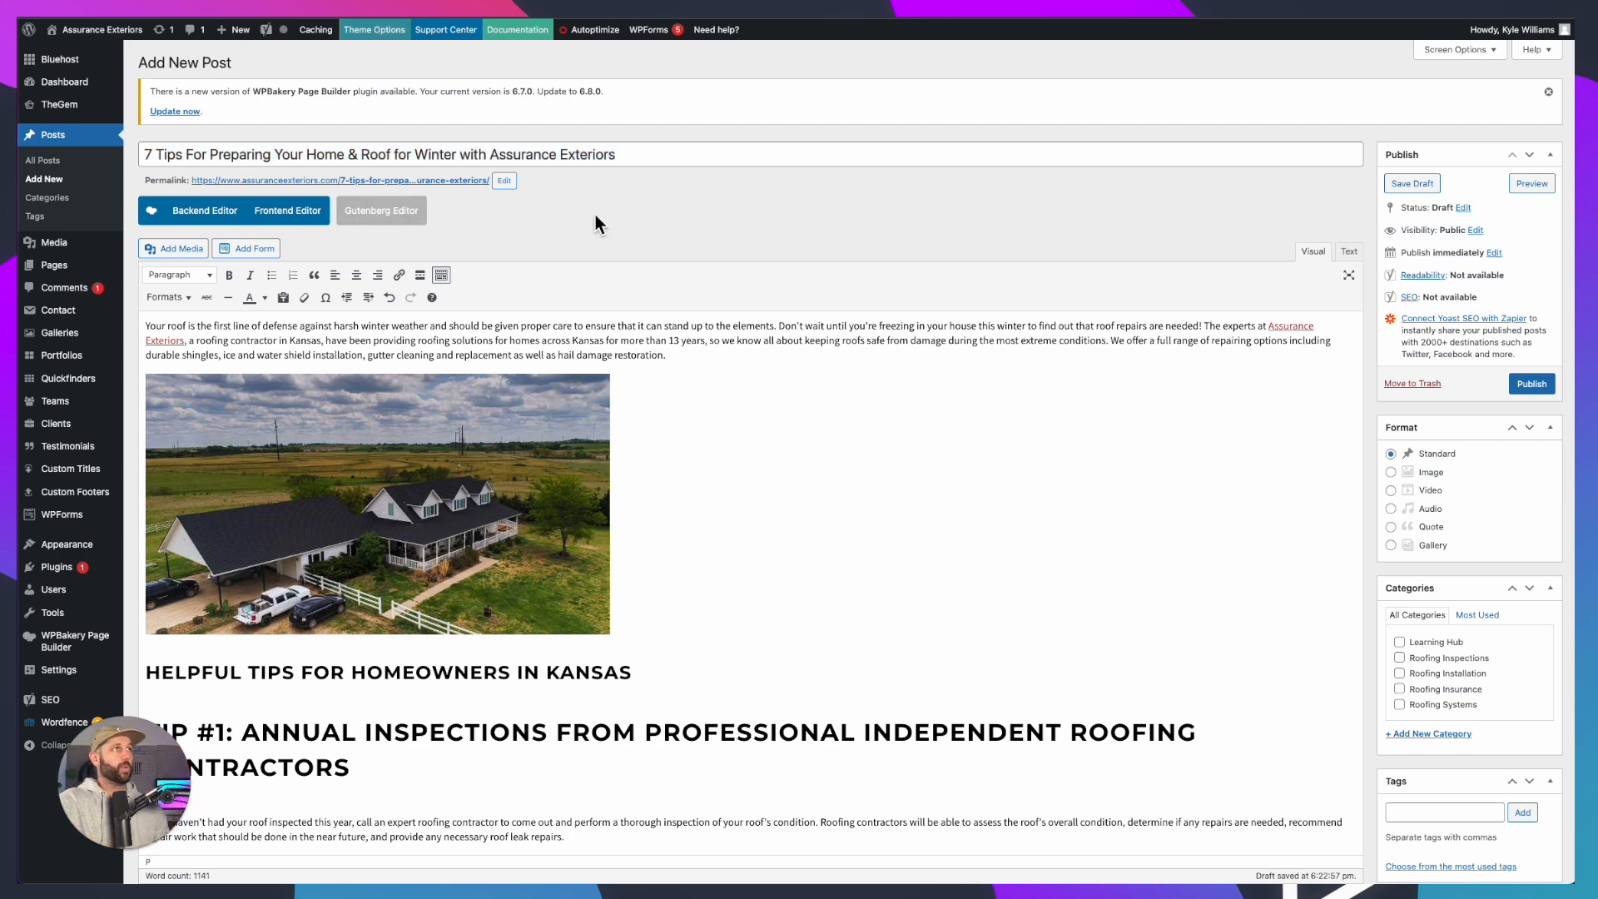
pyautogui.click(503, 180)
pyautogui.hscroll(3, 453, 182)
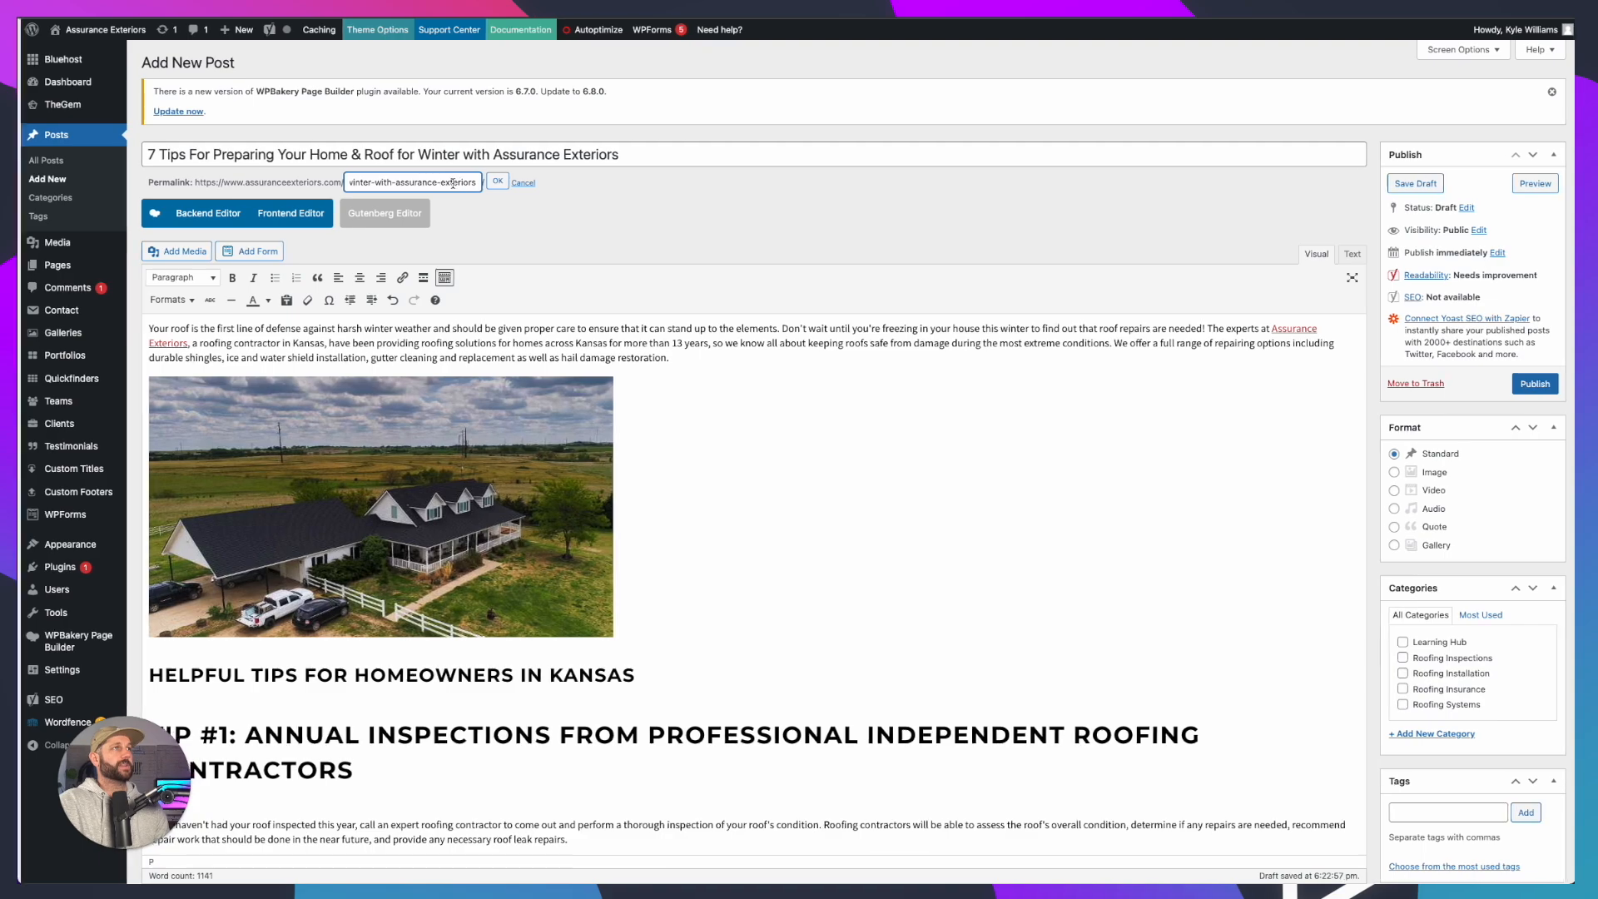
pyautogui.click(498, 181)
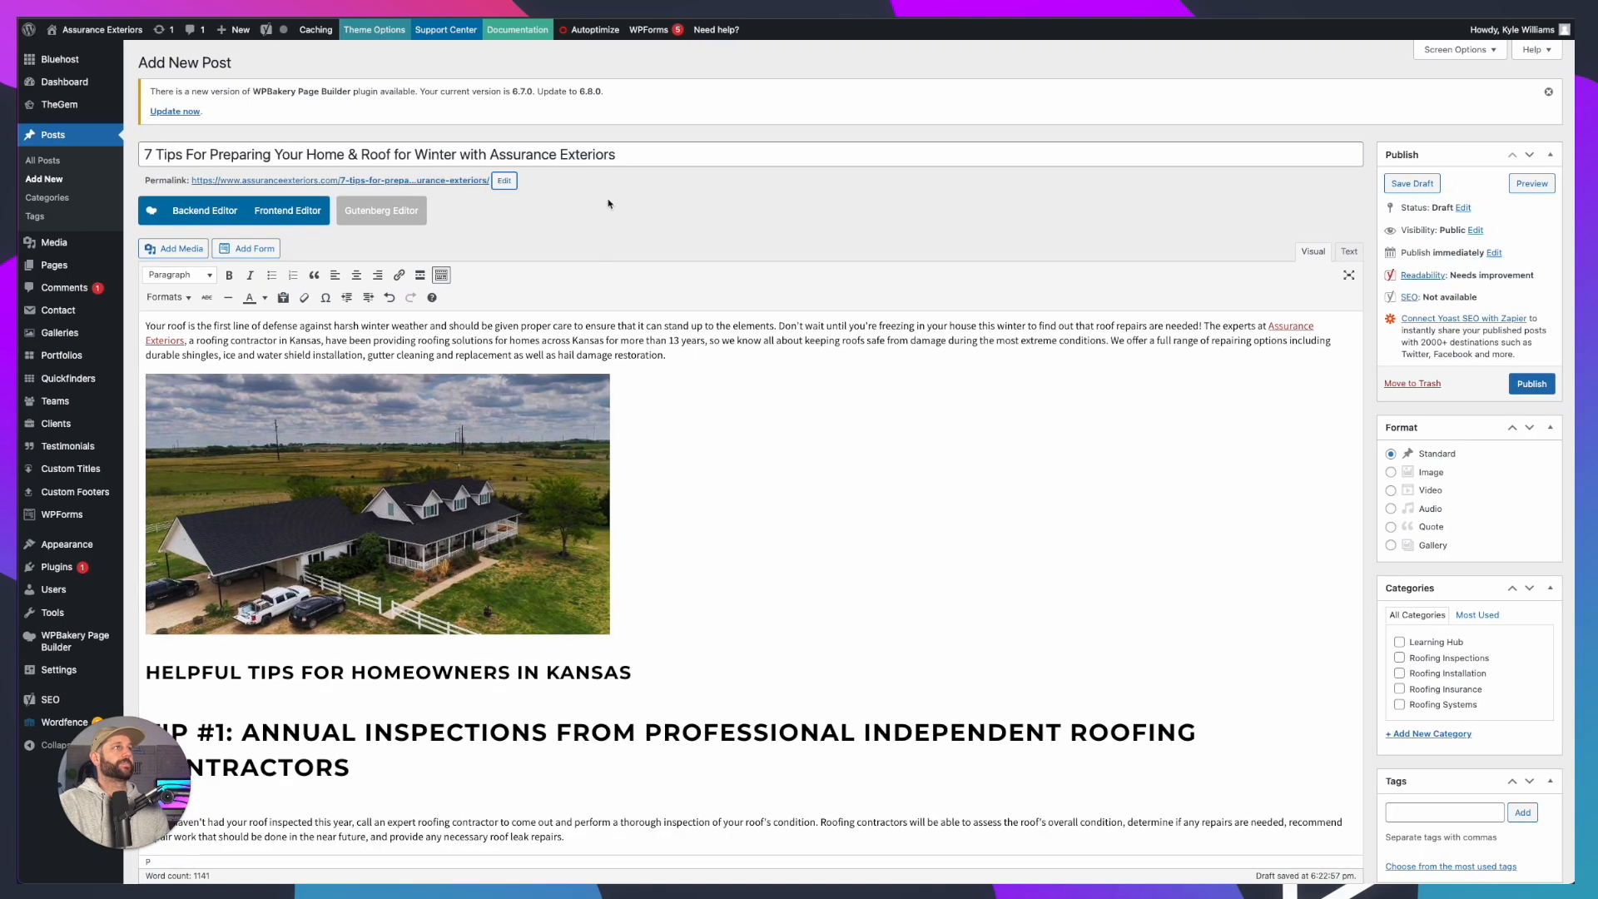
# Review the pasted post, its title and introduction, and the search preview's SEO title, slug and meta description fields
pyautogui.scroll(-20, 604, 205)
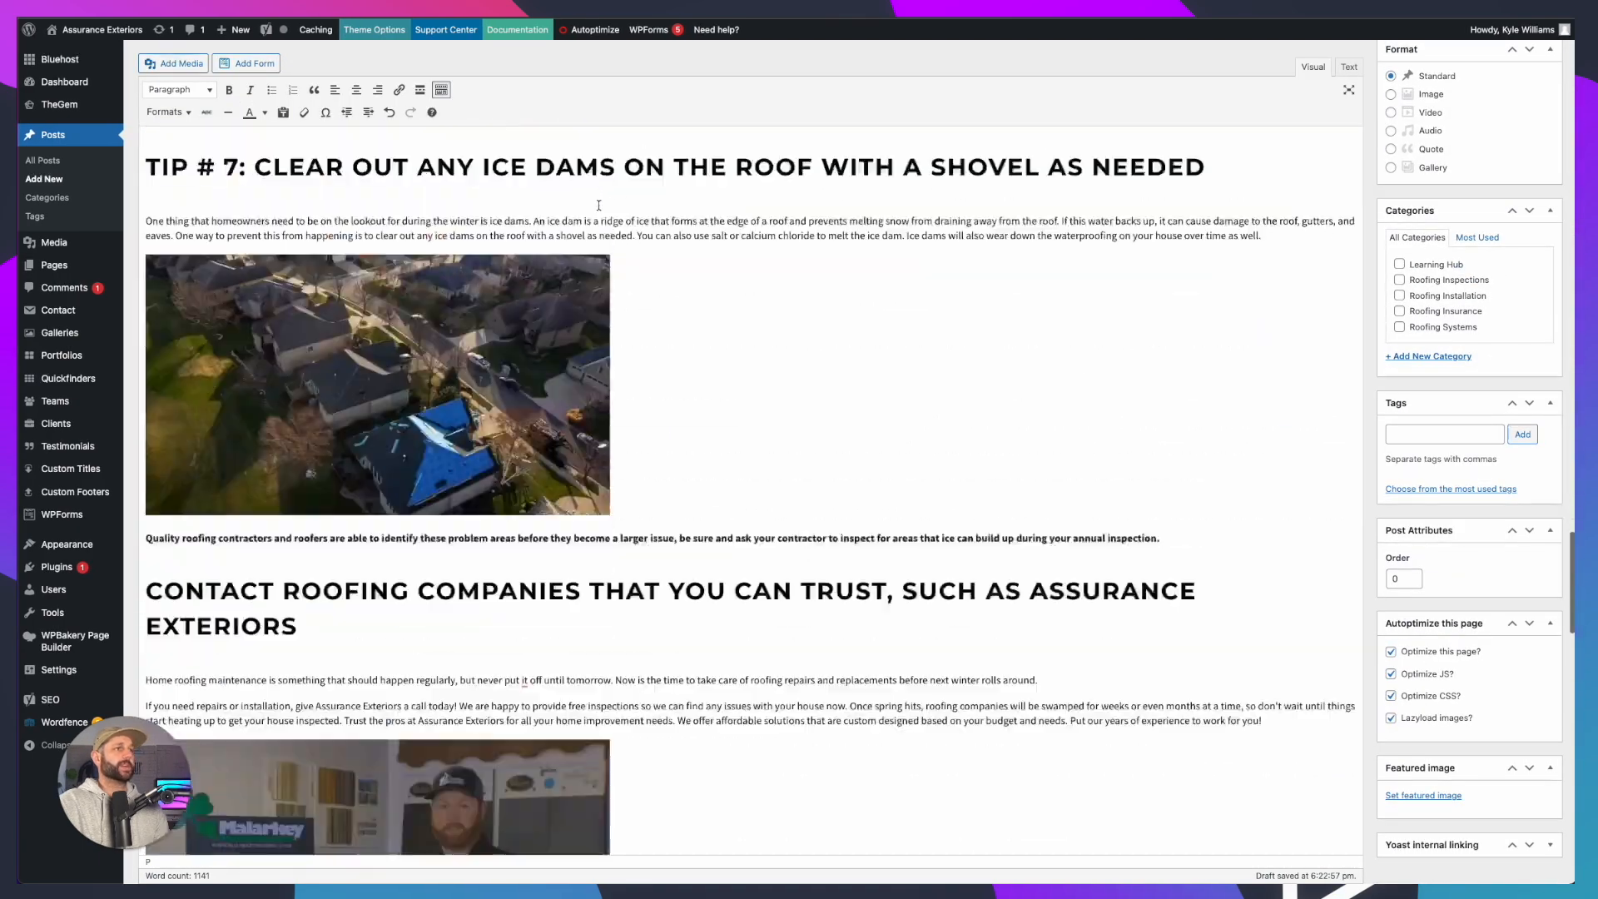
pyautogui.scroll(-20, 598, 204)
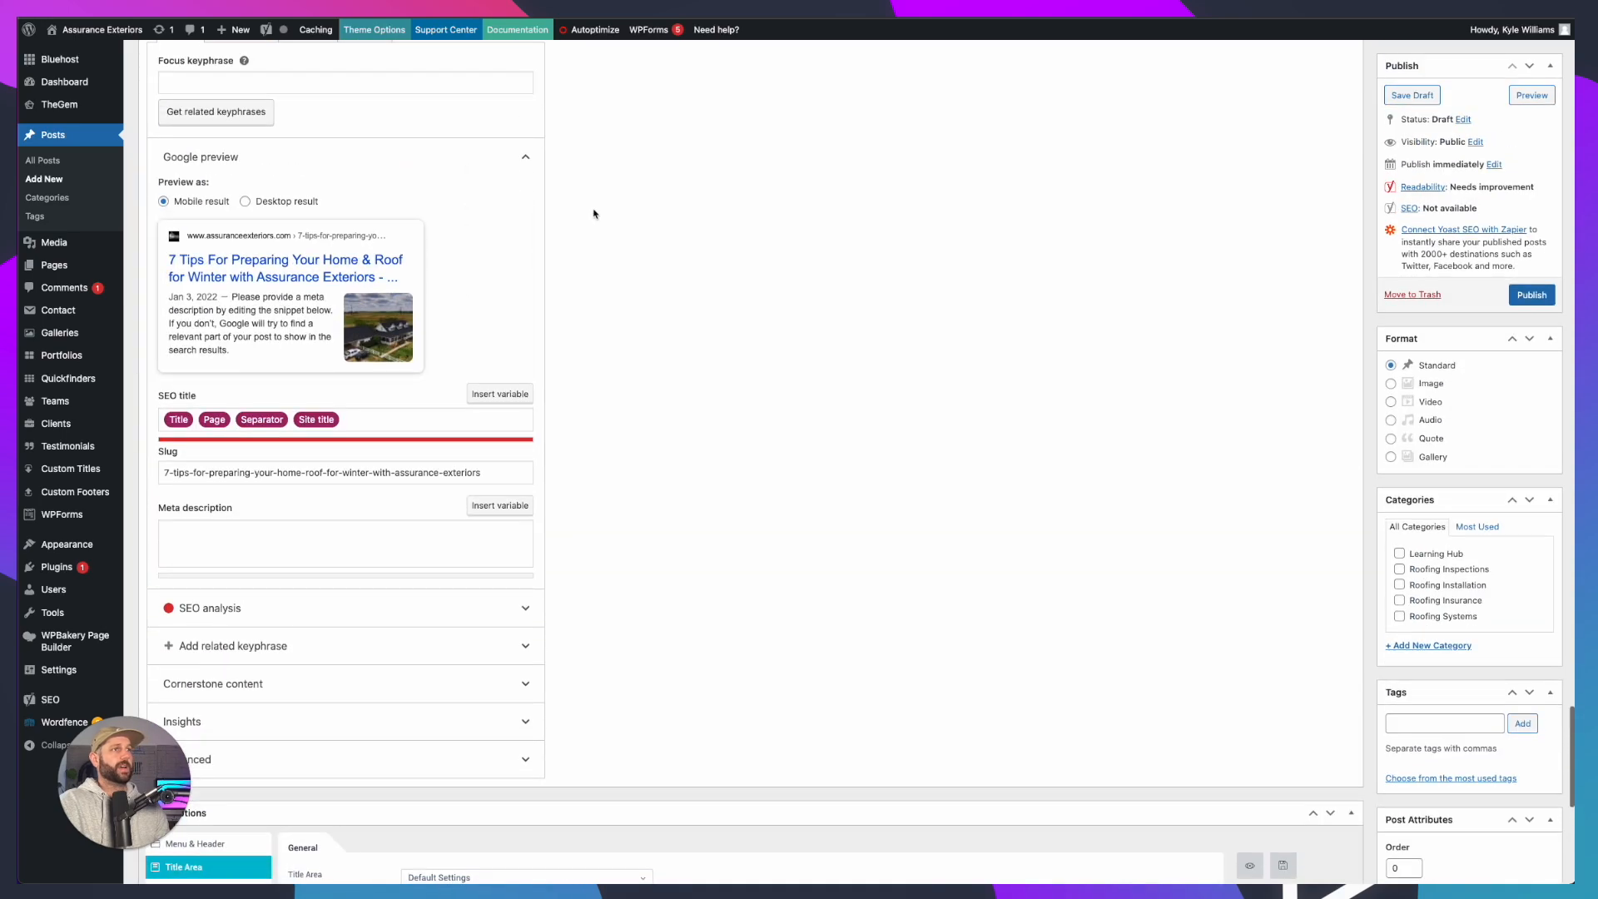
pyautogui.scroll(1, 593, 214)
pyautogui.scroll(15, 249, 566)
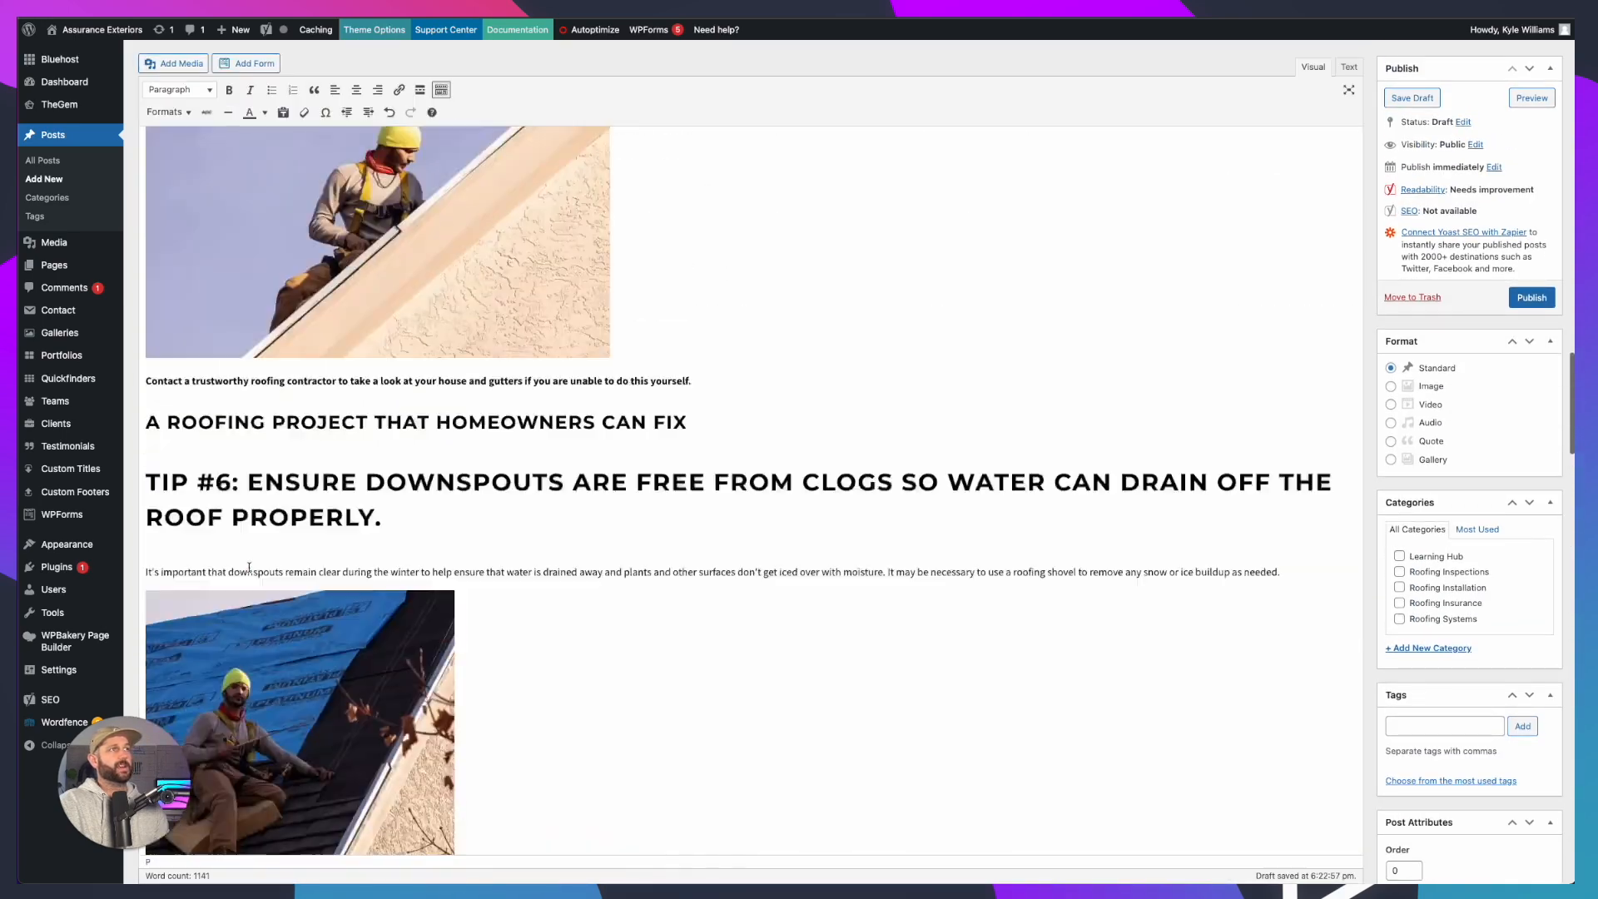
pyautogui.scroll(15, 249, 566)
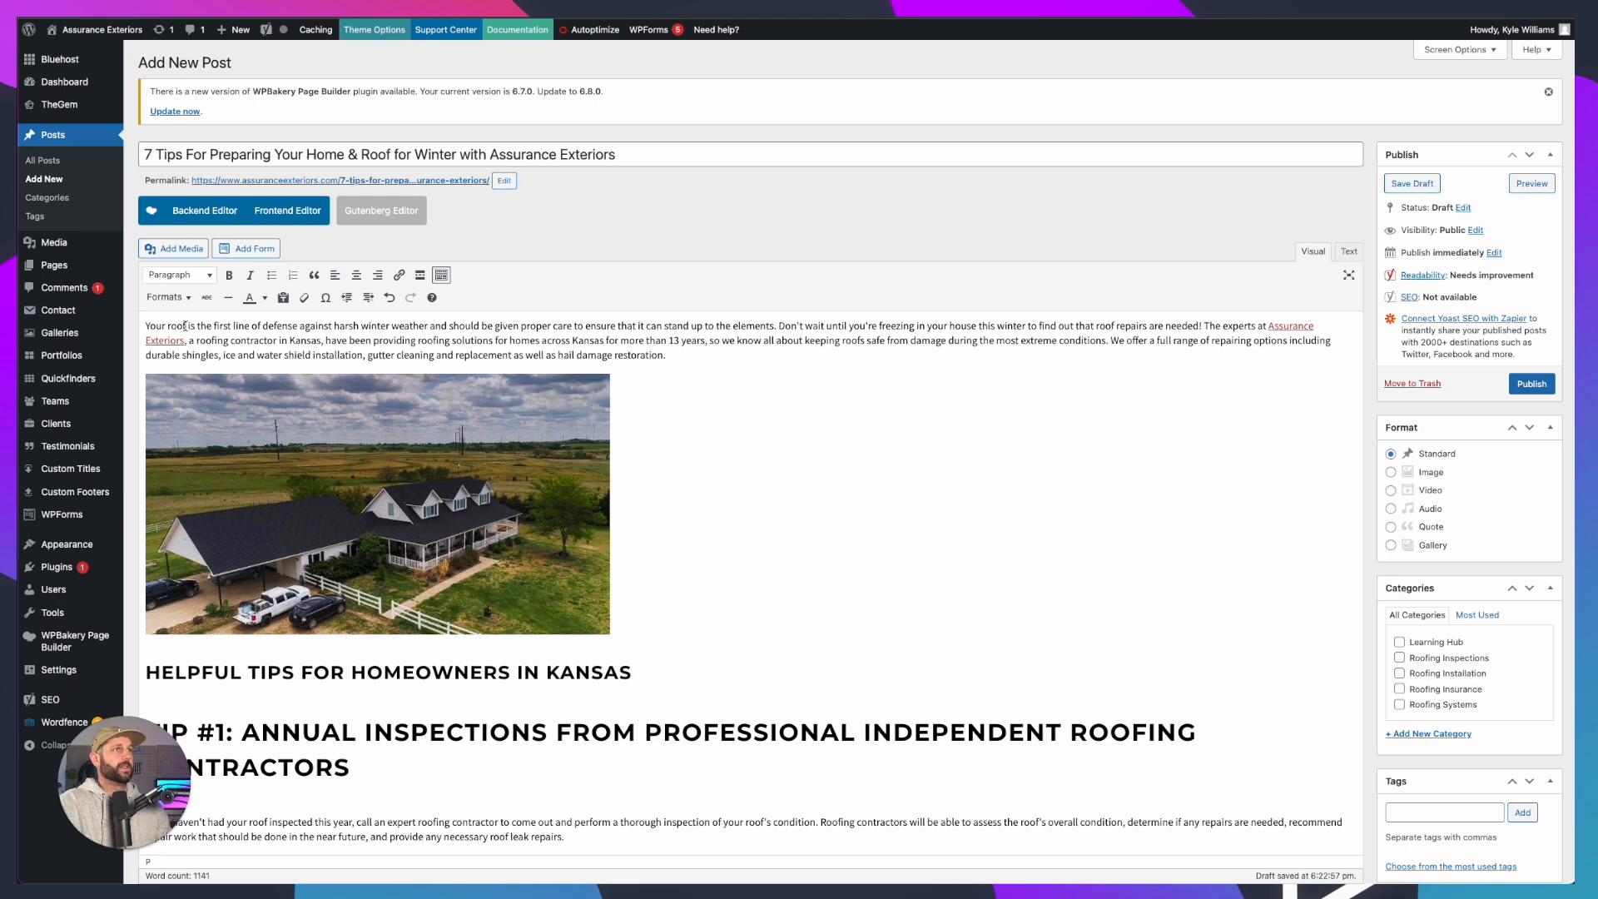
pyautogui.moveTo(147, 326); pyautogui.dragTo(229, 341)
pyautogui.click(594, 355)
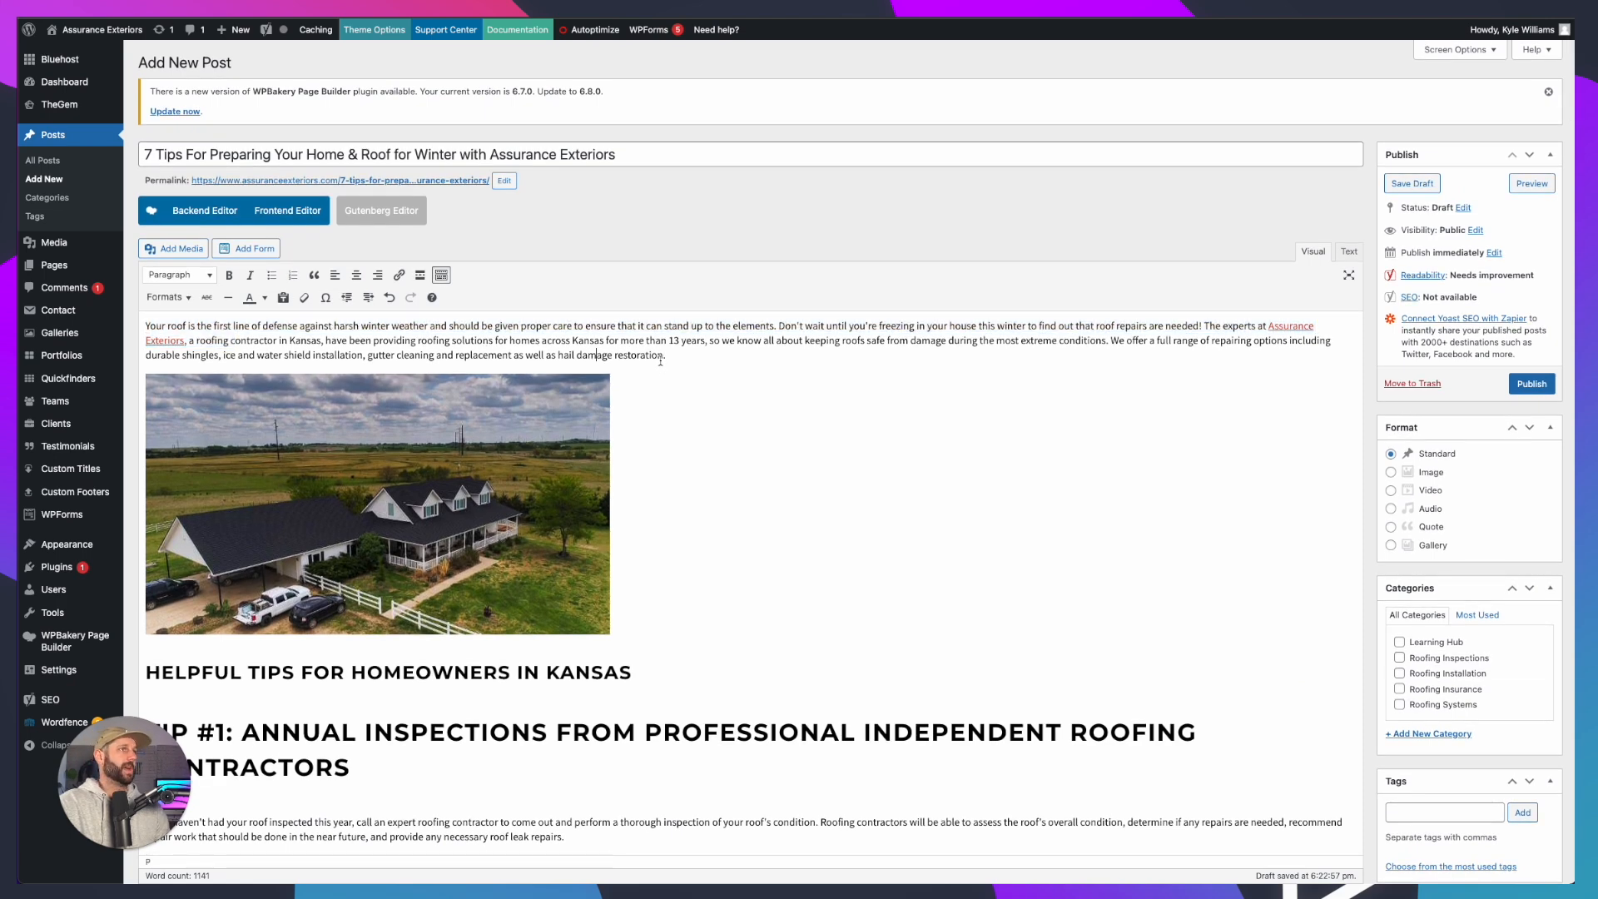
pyautogui.tripleClick(264, 153)
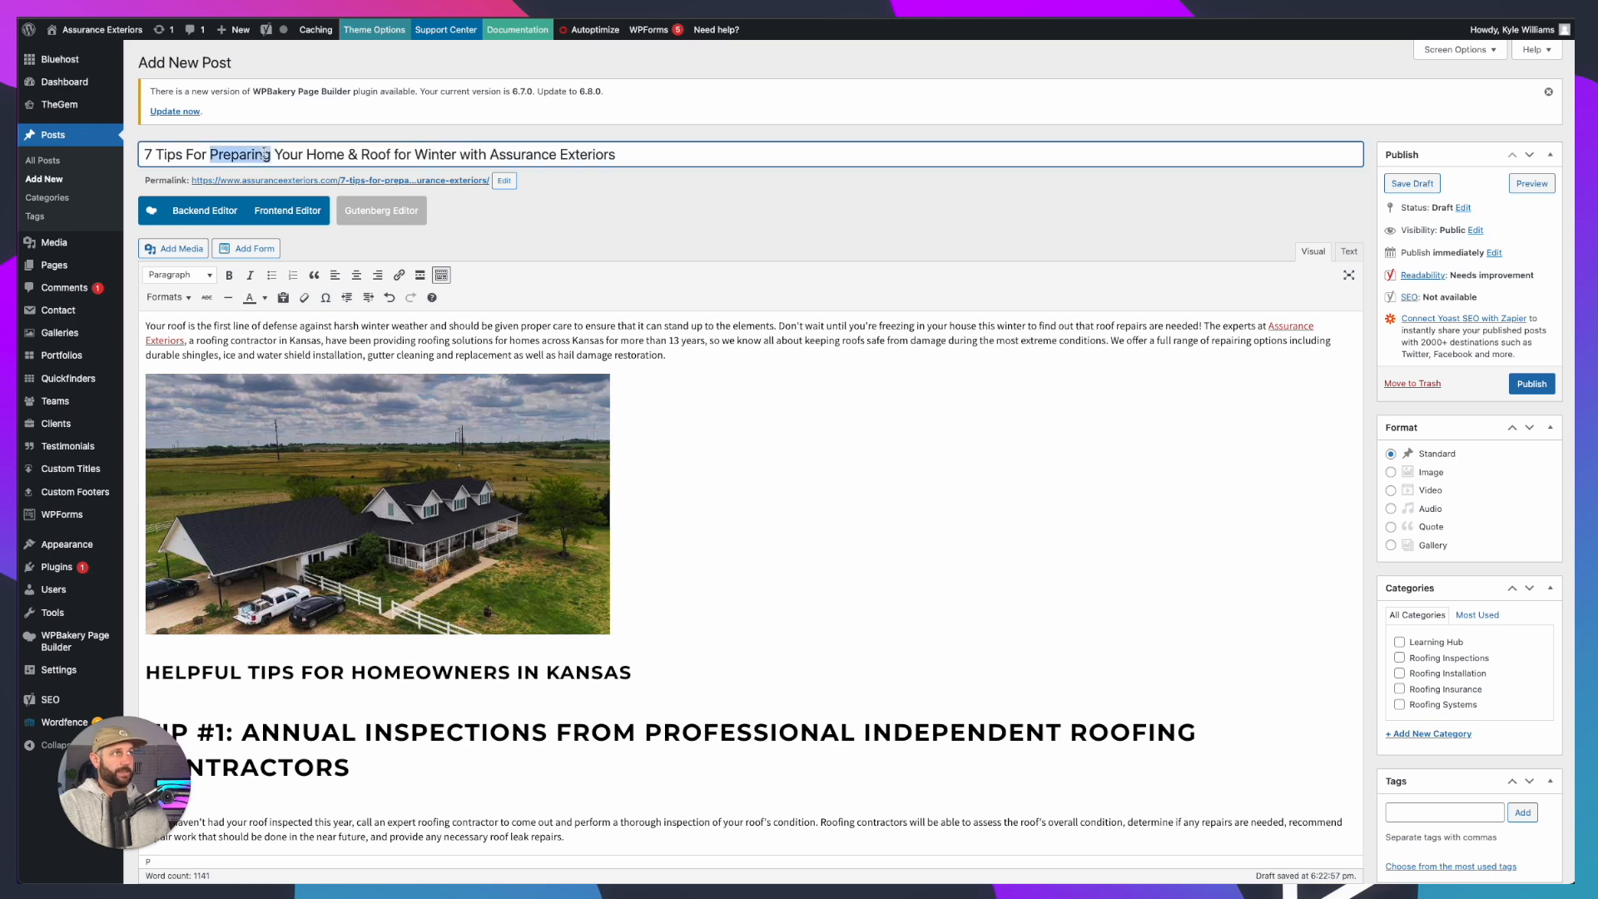
pyautogui.click(681, 355)
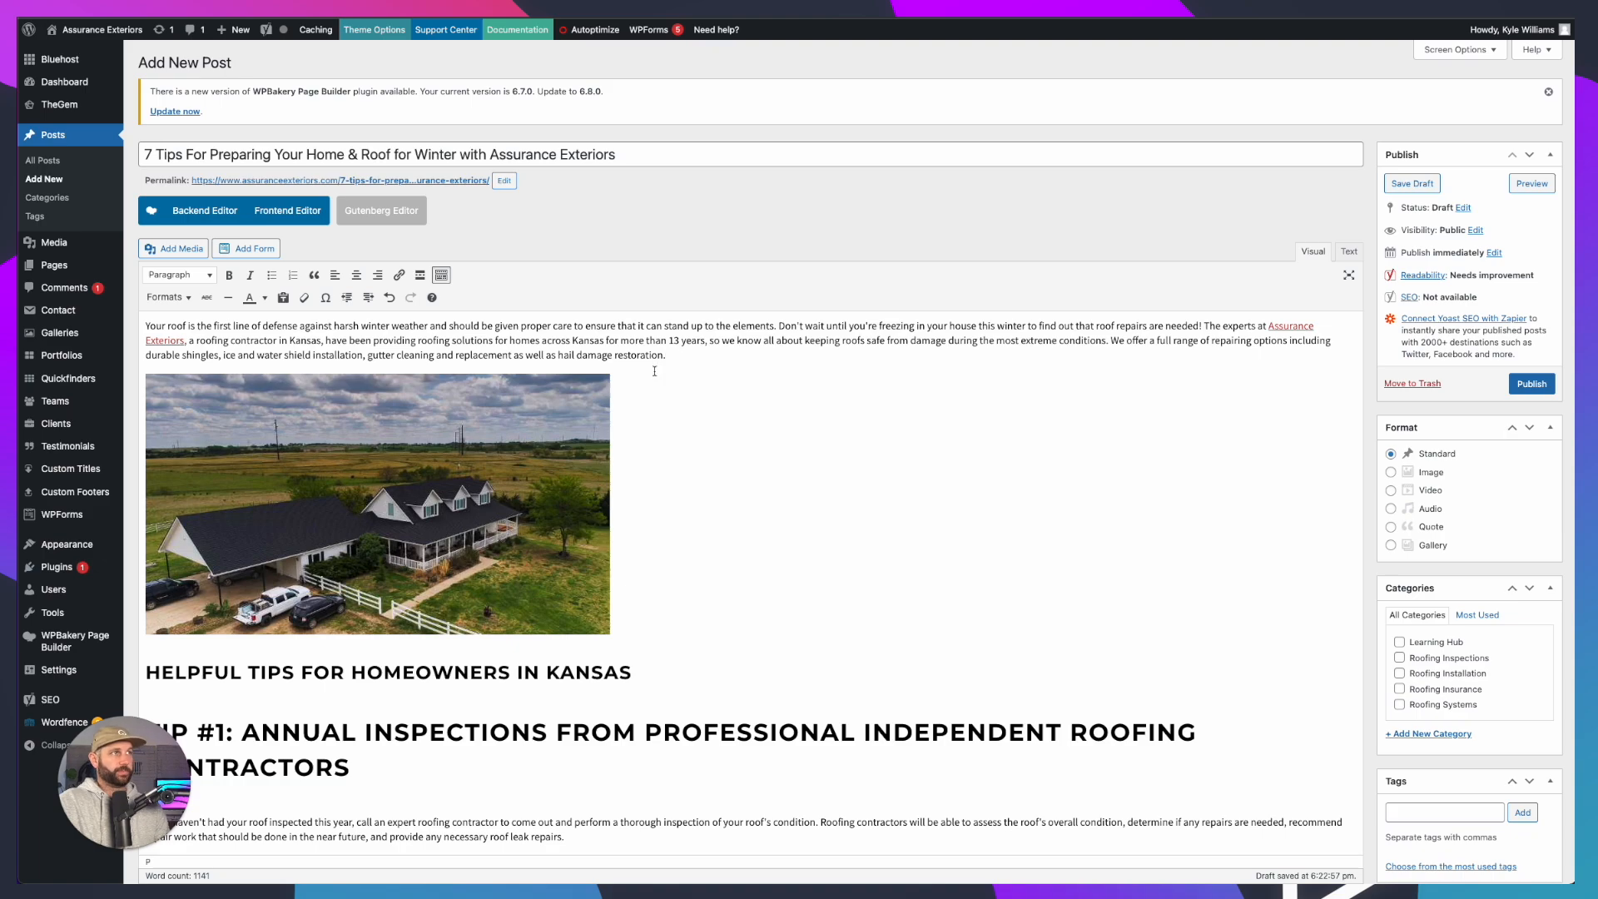
pyautogui.scroll(-20, 666, 364)
pyautogui.scroll(-15, 654, 372)
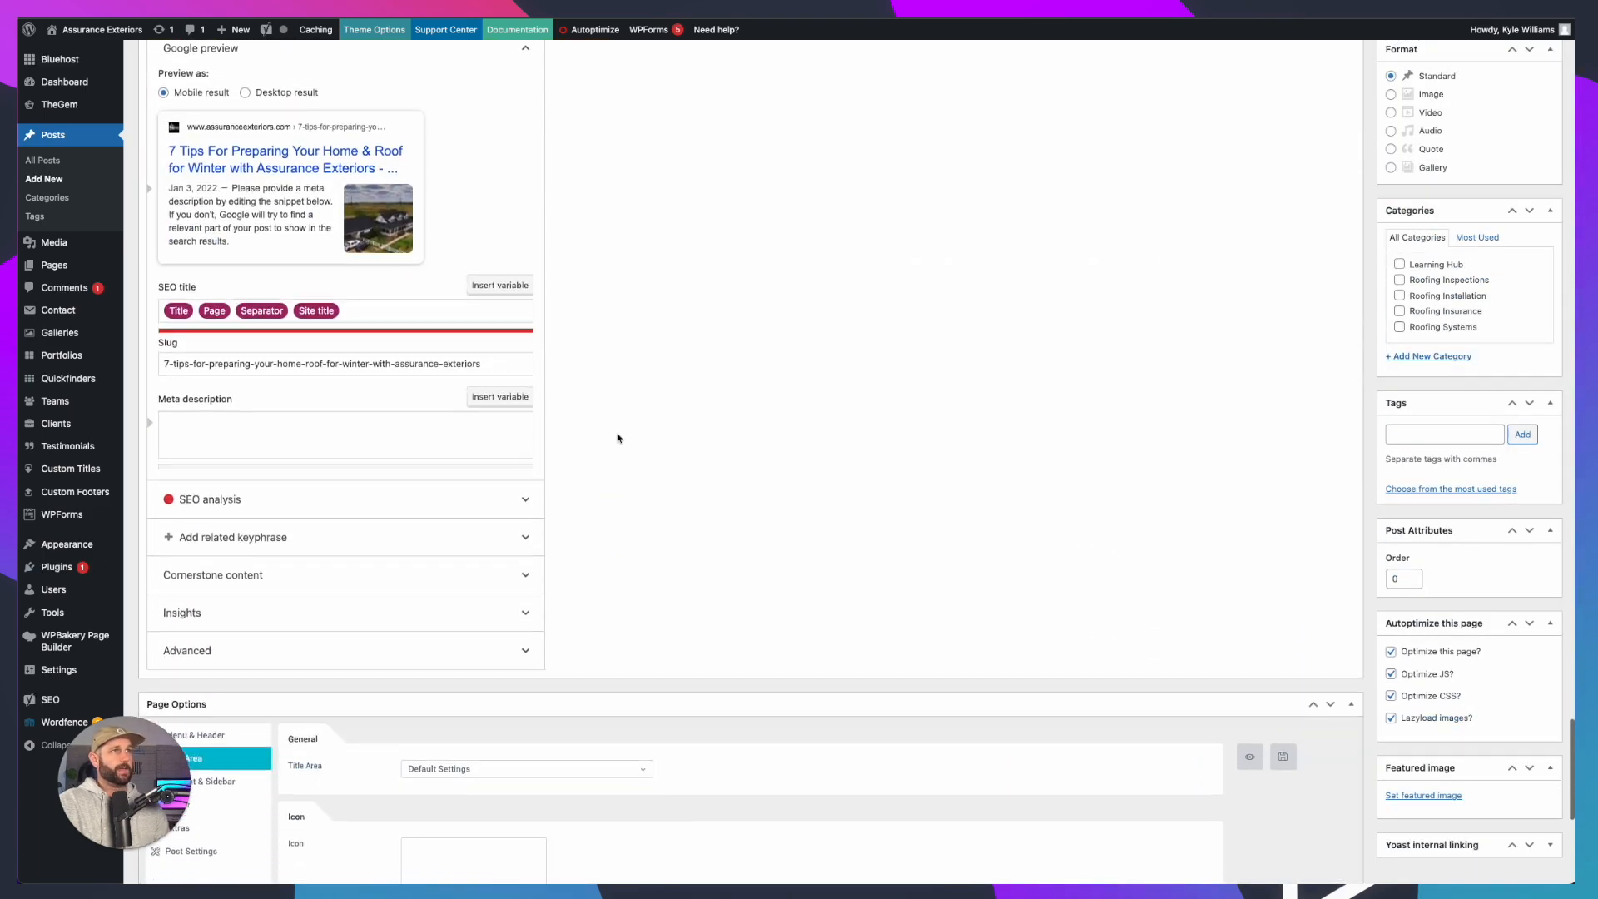
pyautogui.click(407, 405)
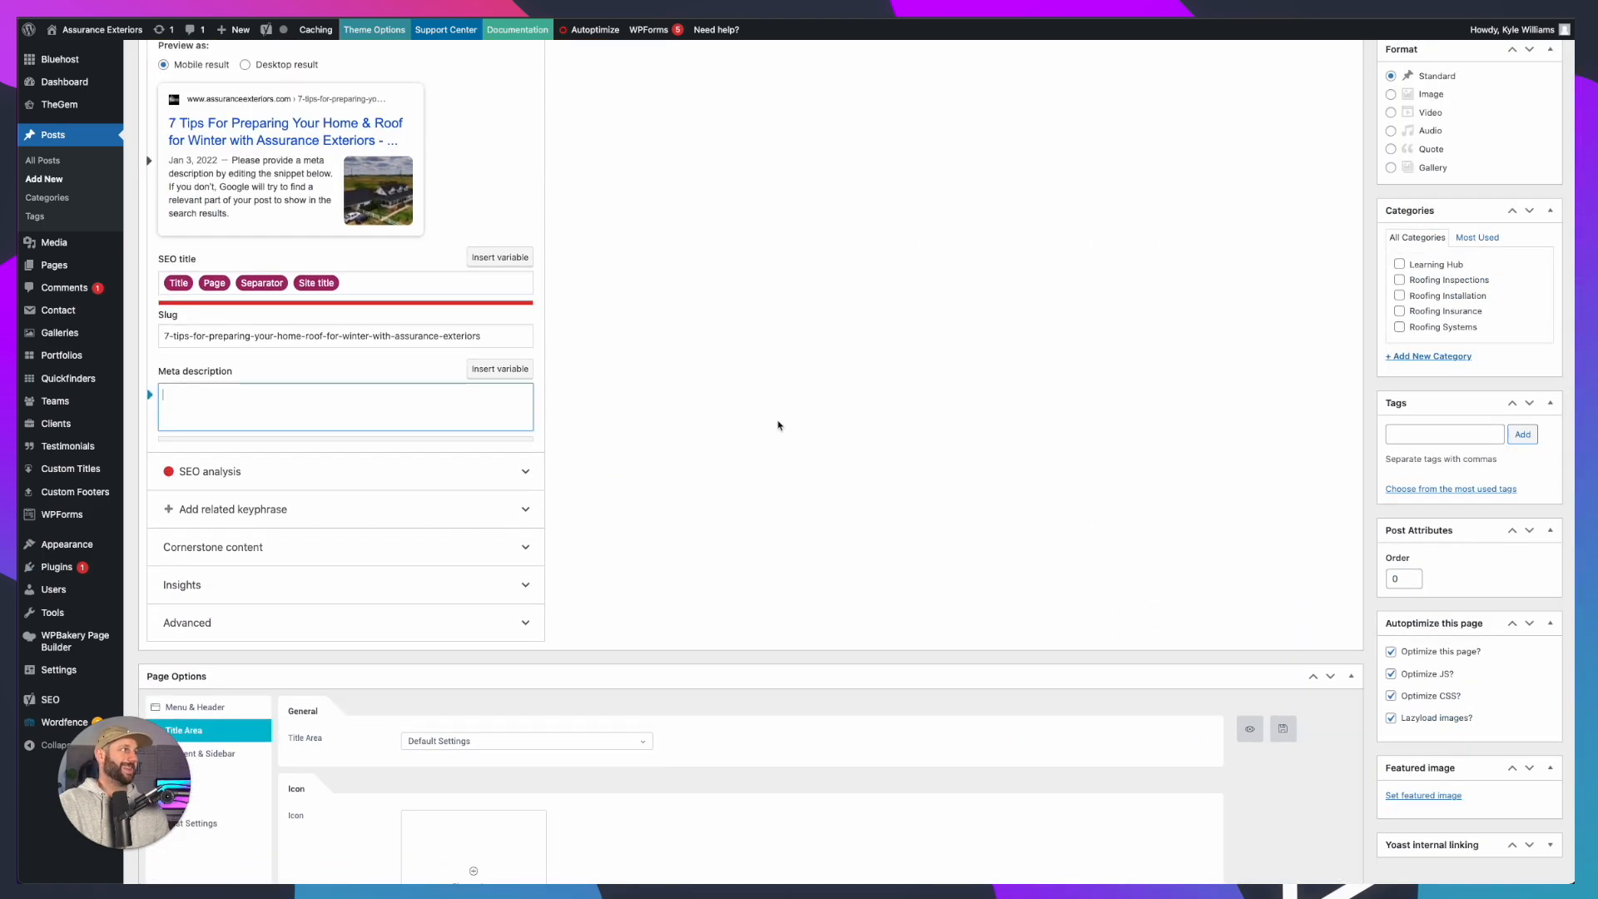
# Assign the post to the Learning Hub and Roofing Inspections categories
pyautogui.scroll(20, 778, 425)
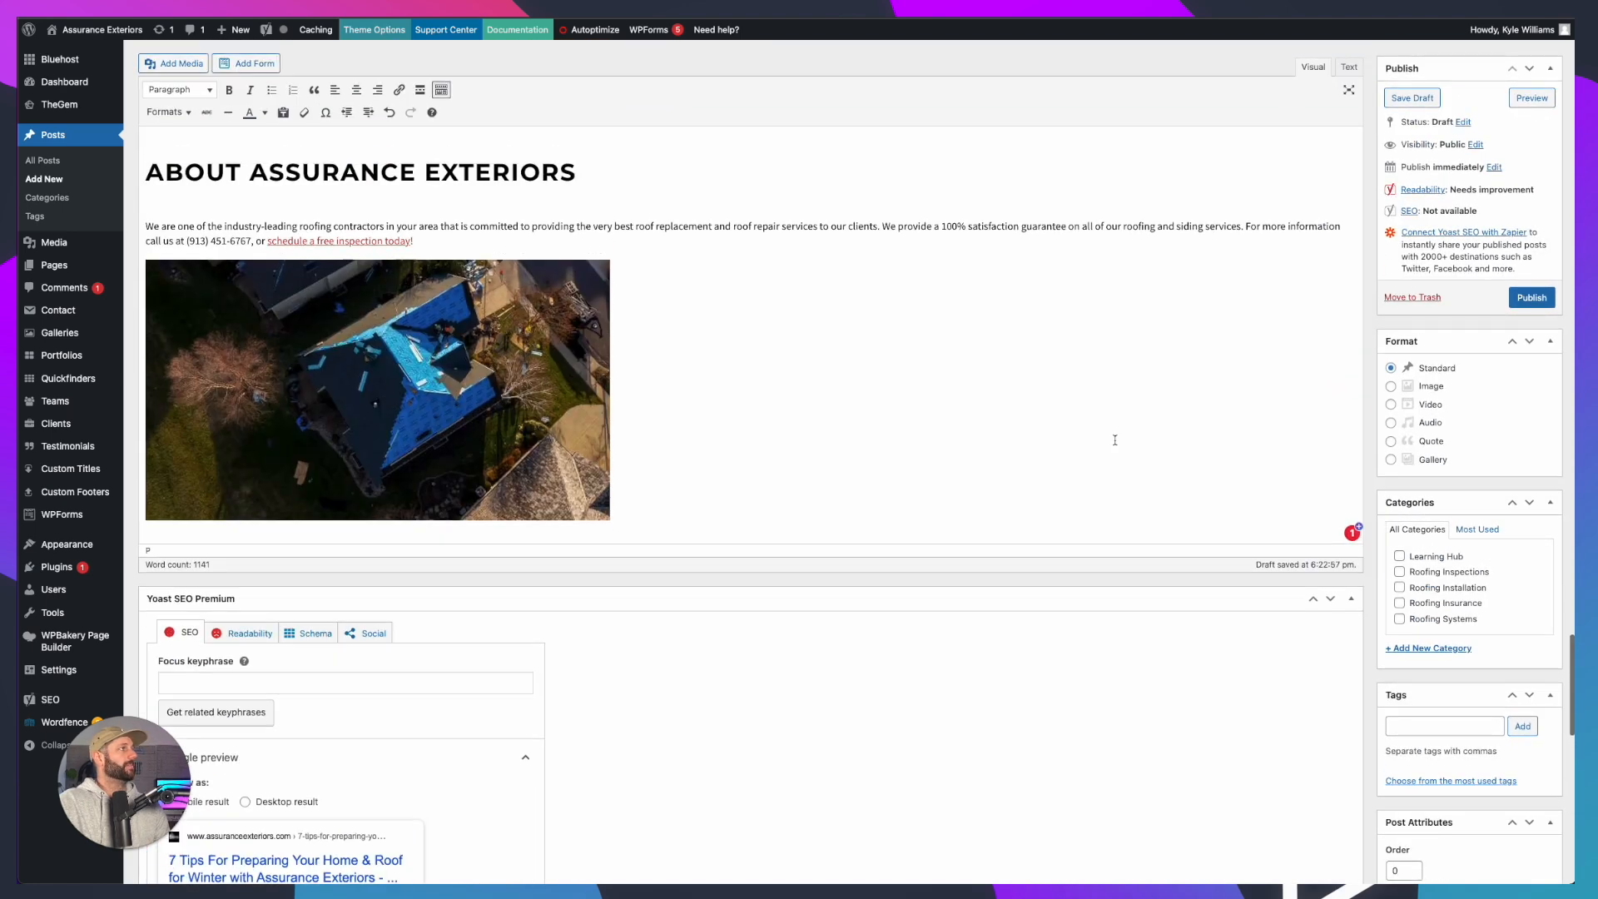
pyautogui.scroll(-3, 1115, 440)
pyautogui.click(1399, 374)
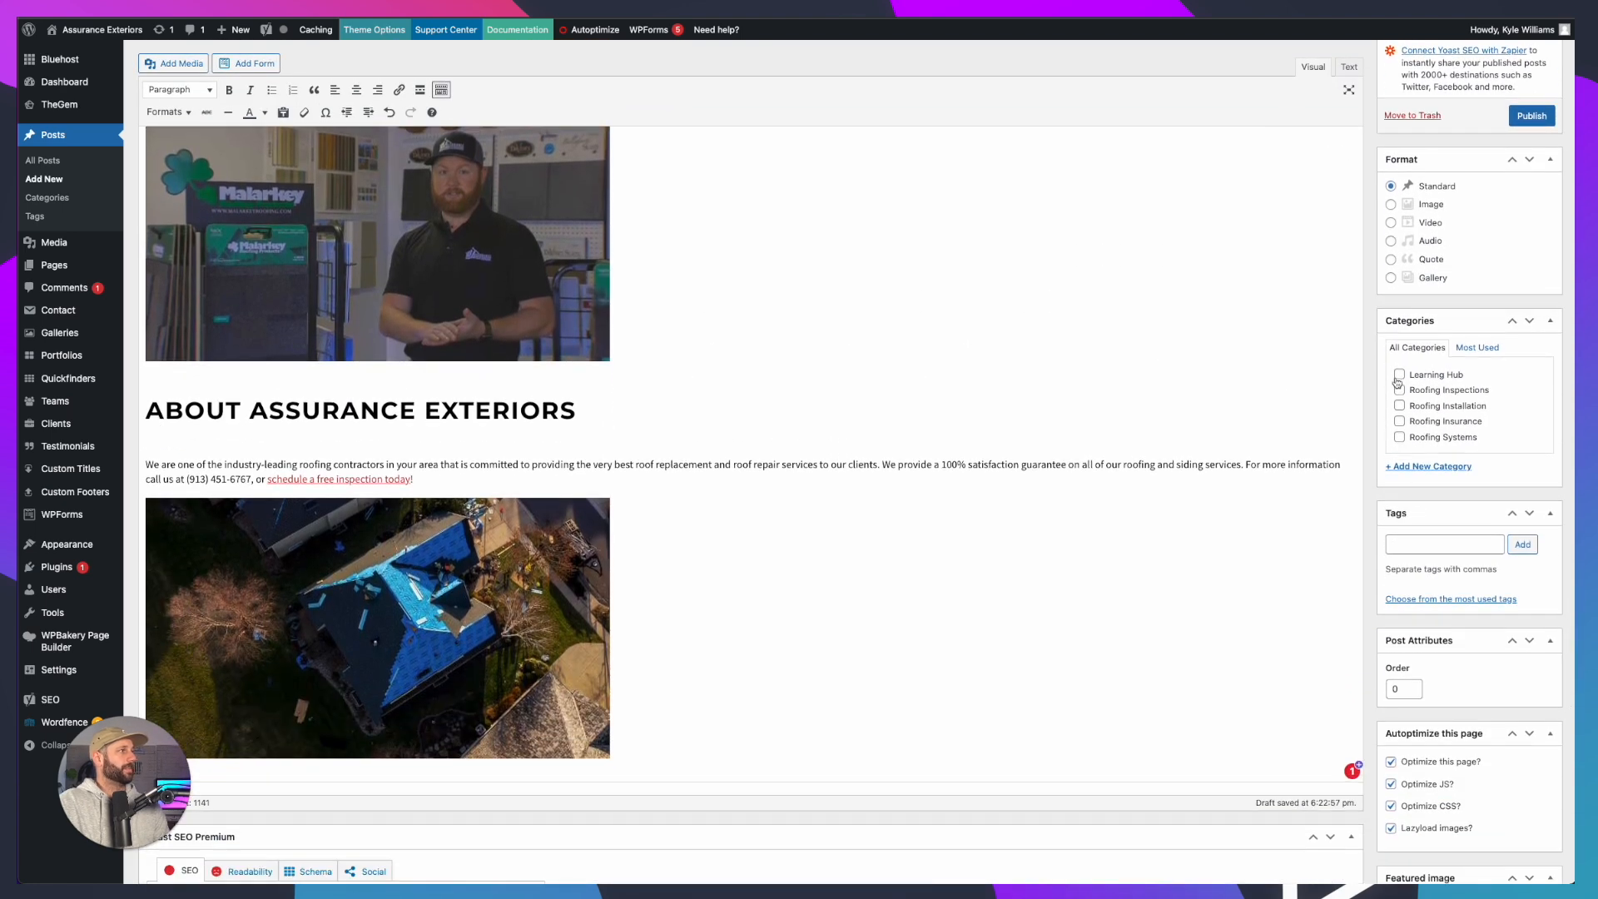
pyautogui.click(1399, 389)
pyautogui.scroll(-15, 1113, 435)
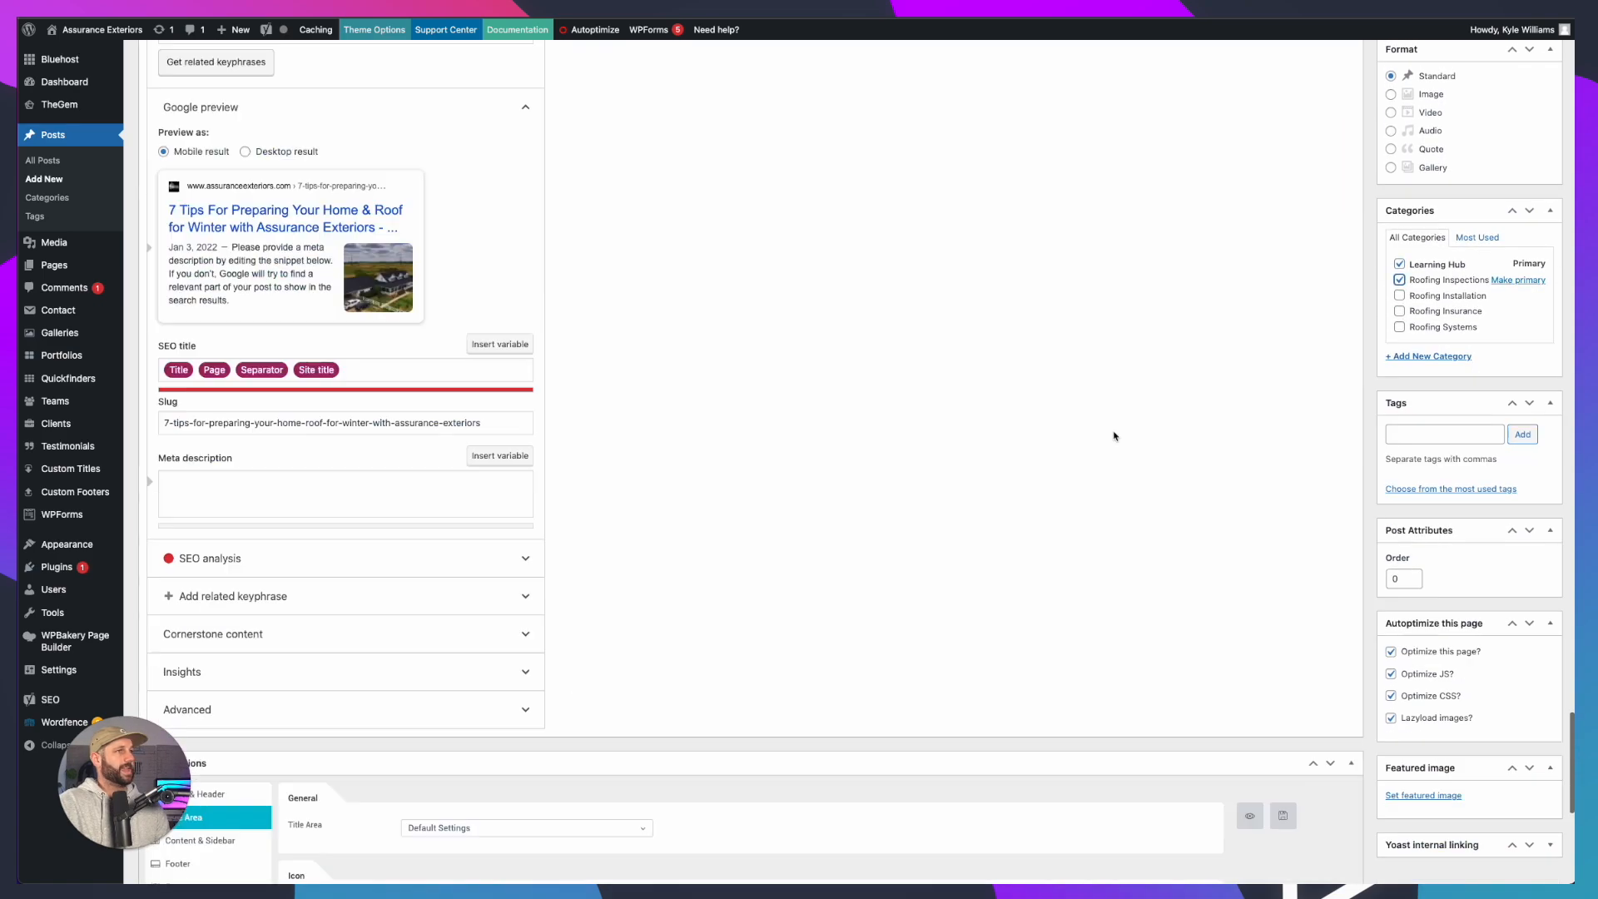
pyautogui.scroll(15, 836, 401)
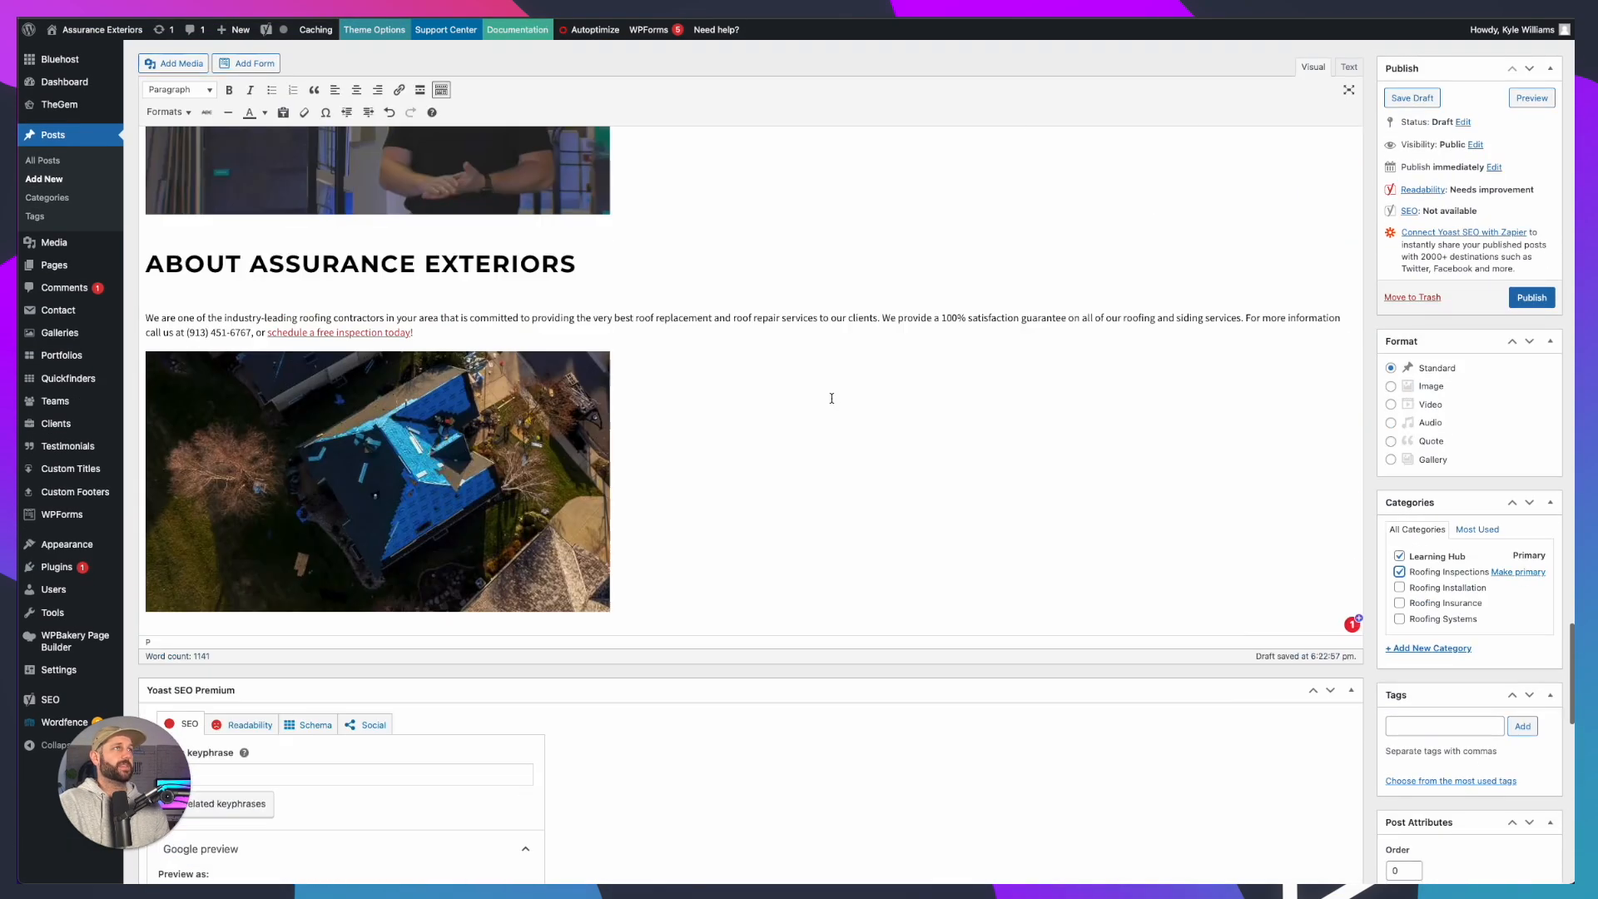
pyautogui.scroll(10, 834, 401)
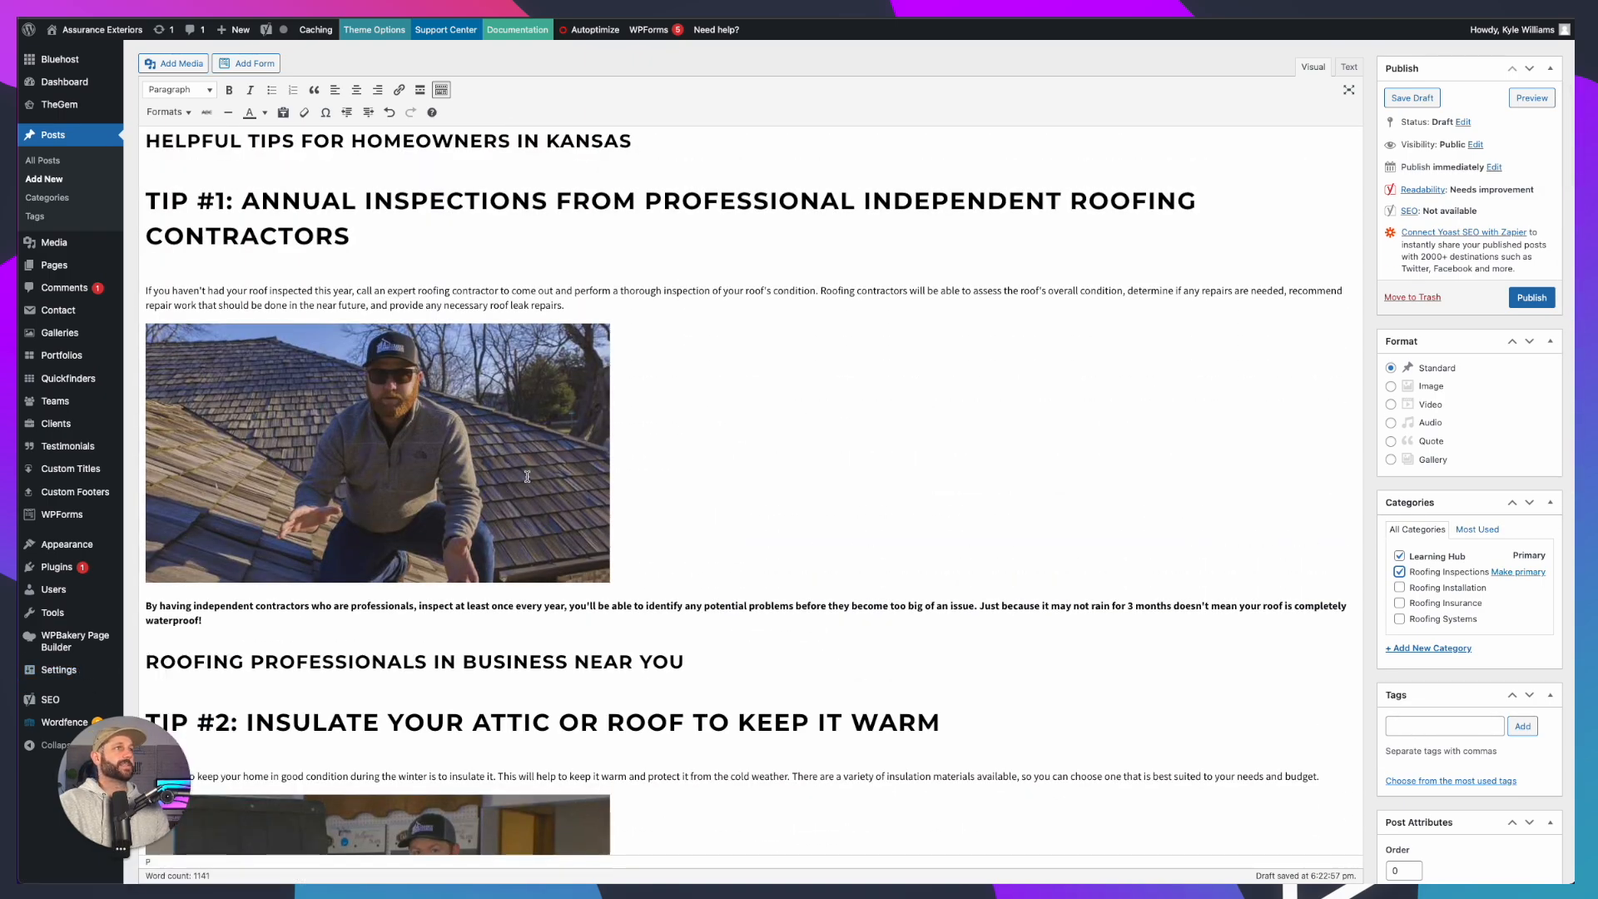
# Check the heading levels of the pasted post's subheadings and the Tip #1 and Tip #2 headings
pyautogui.scroll(10, 526, 476)
pyautogui.scroll(-3, 353, 411)
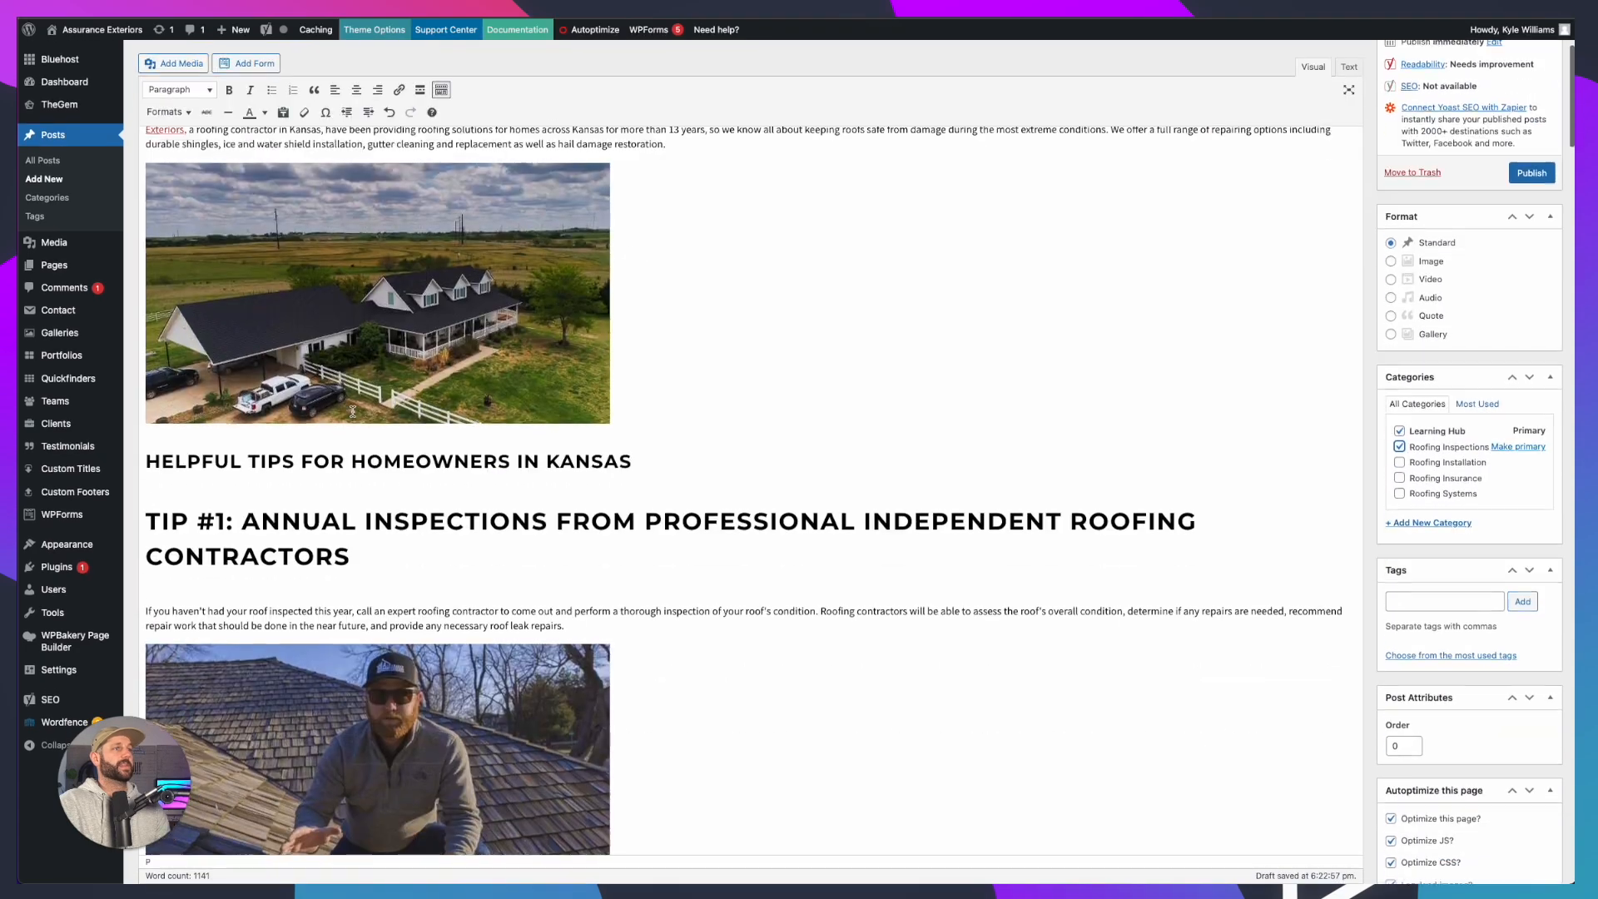
pyautogui.click(275, 504)
pyautogui.scroll(3, 273, 503)
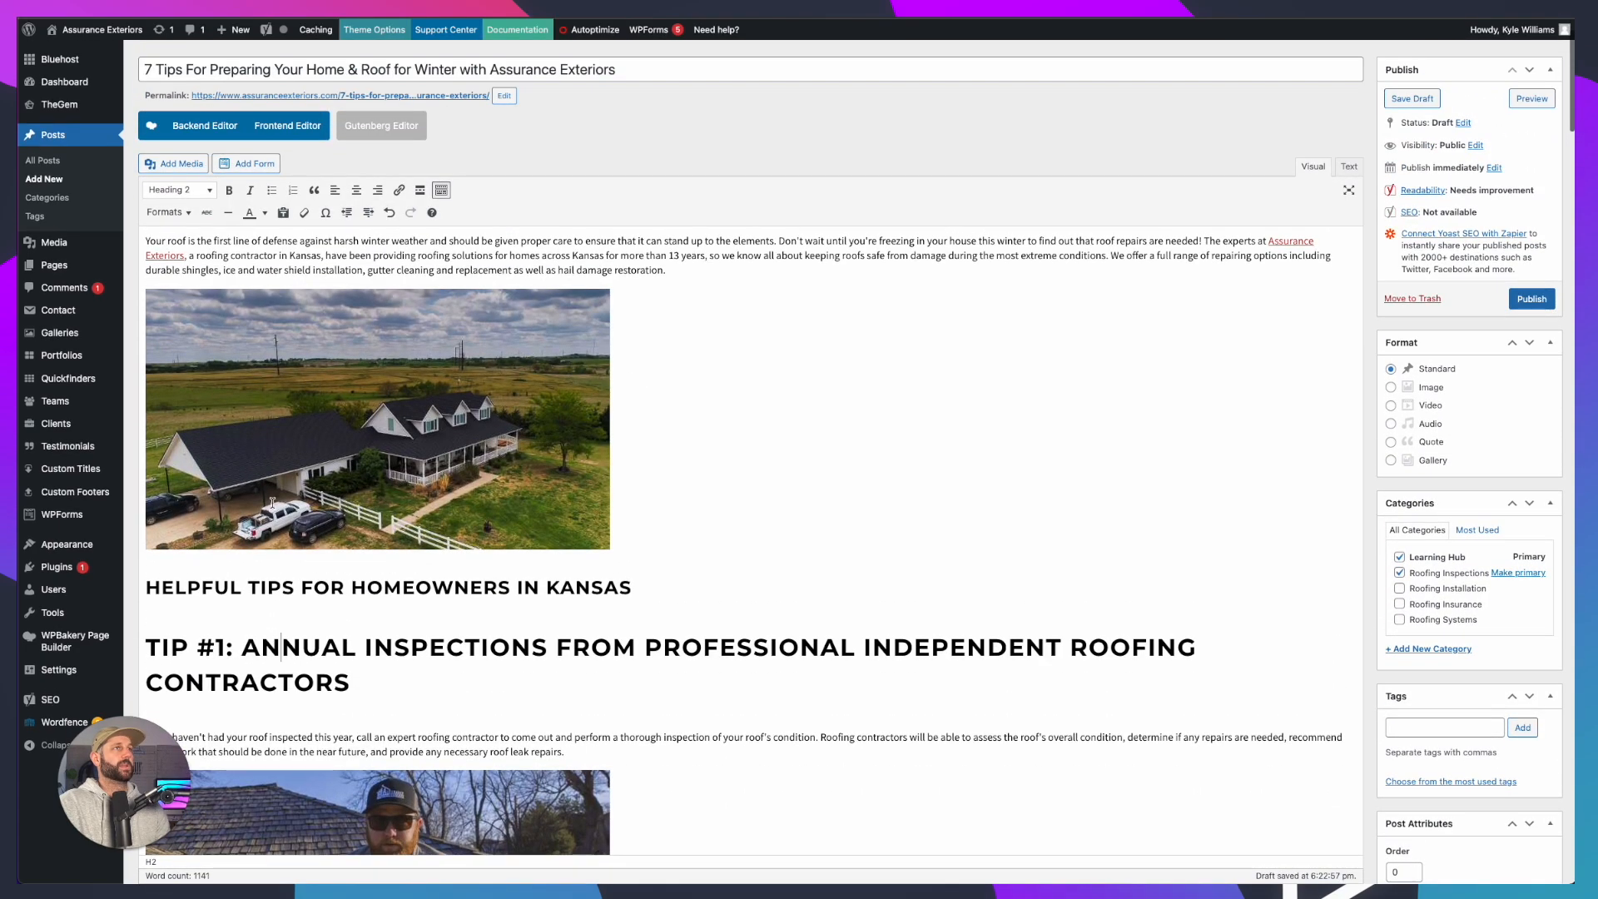
pyautogui.scroll(2, 272, 502)
pyautogui.scroll(-4, 266, 506)
pyautogui.click(260, 509)
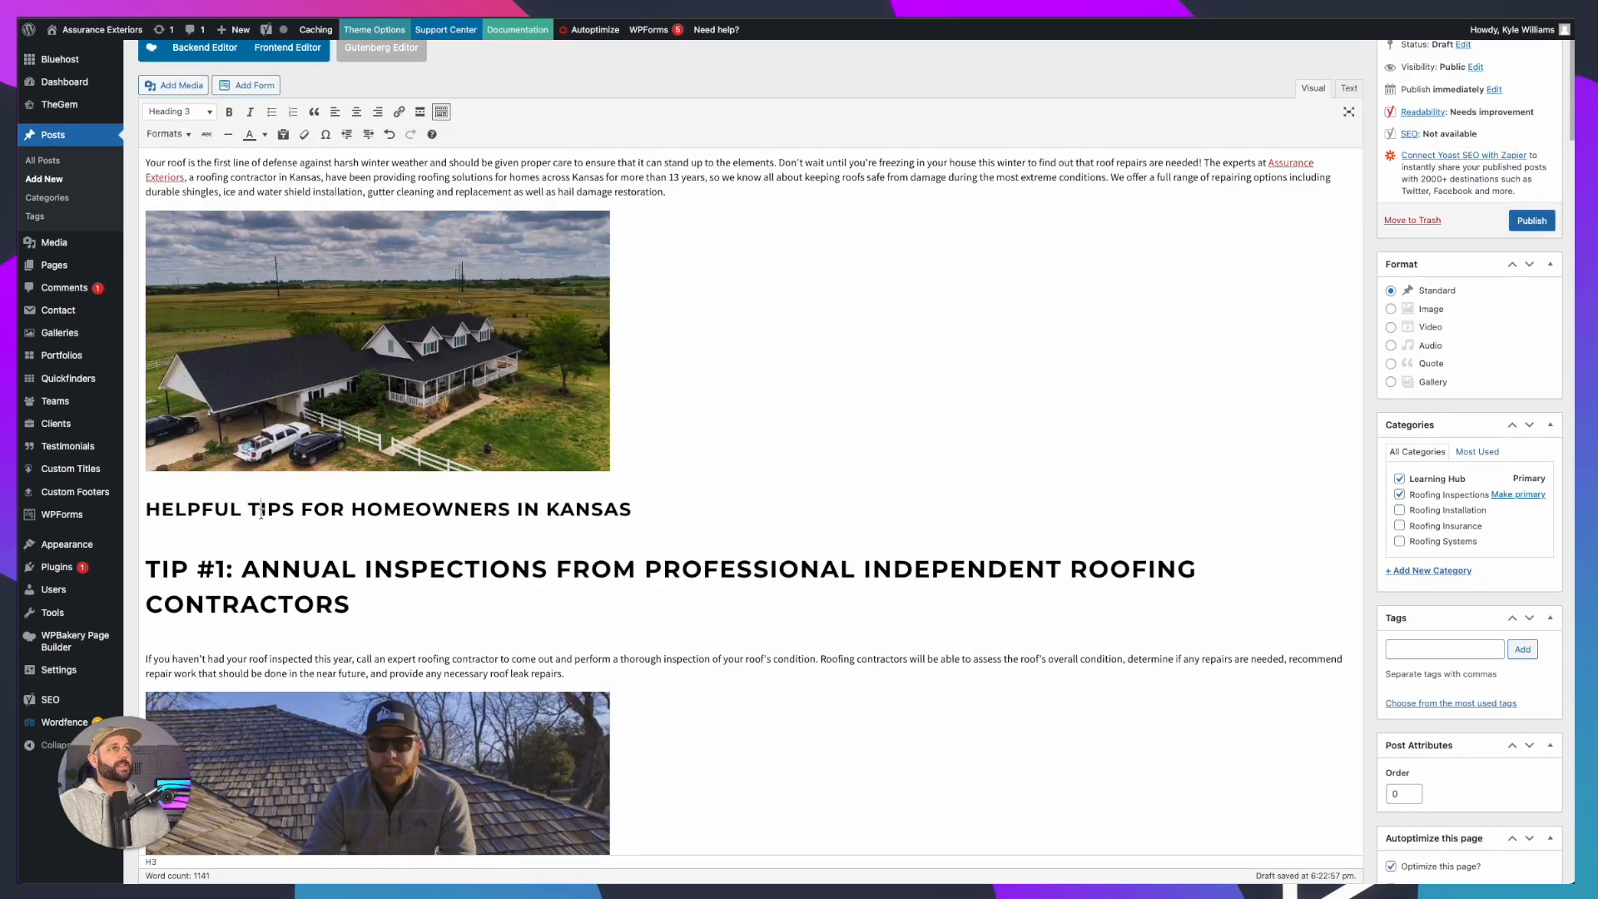
pyautogui.click(200, 561)
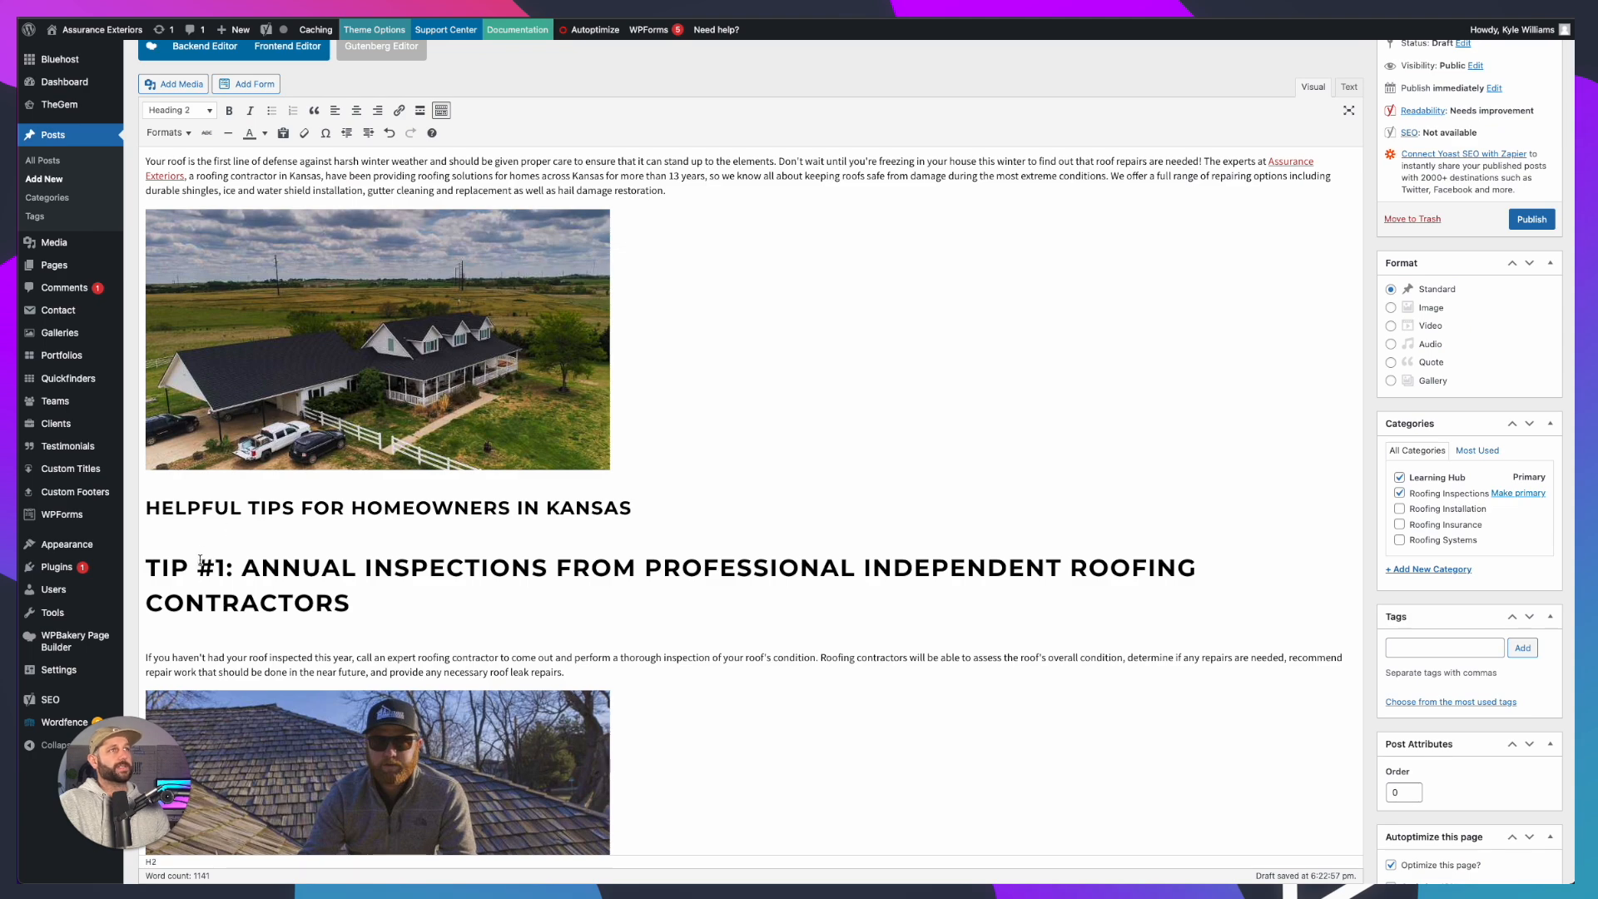
pyautogui.scroll(-5, 200, 561)
pyautogui.click(199, 533)
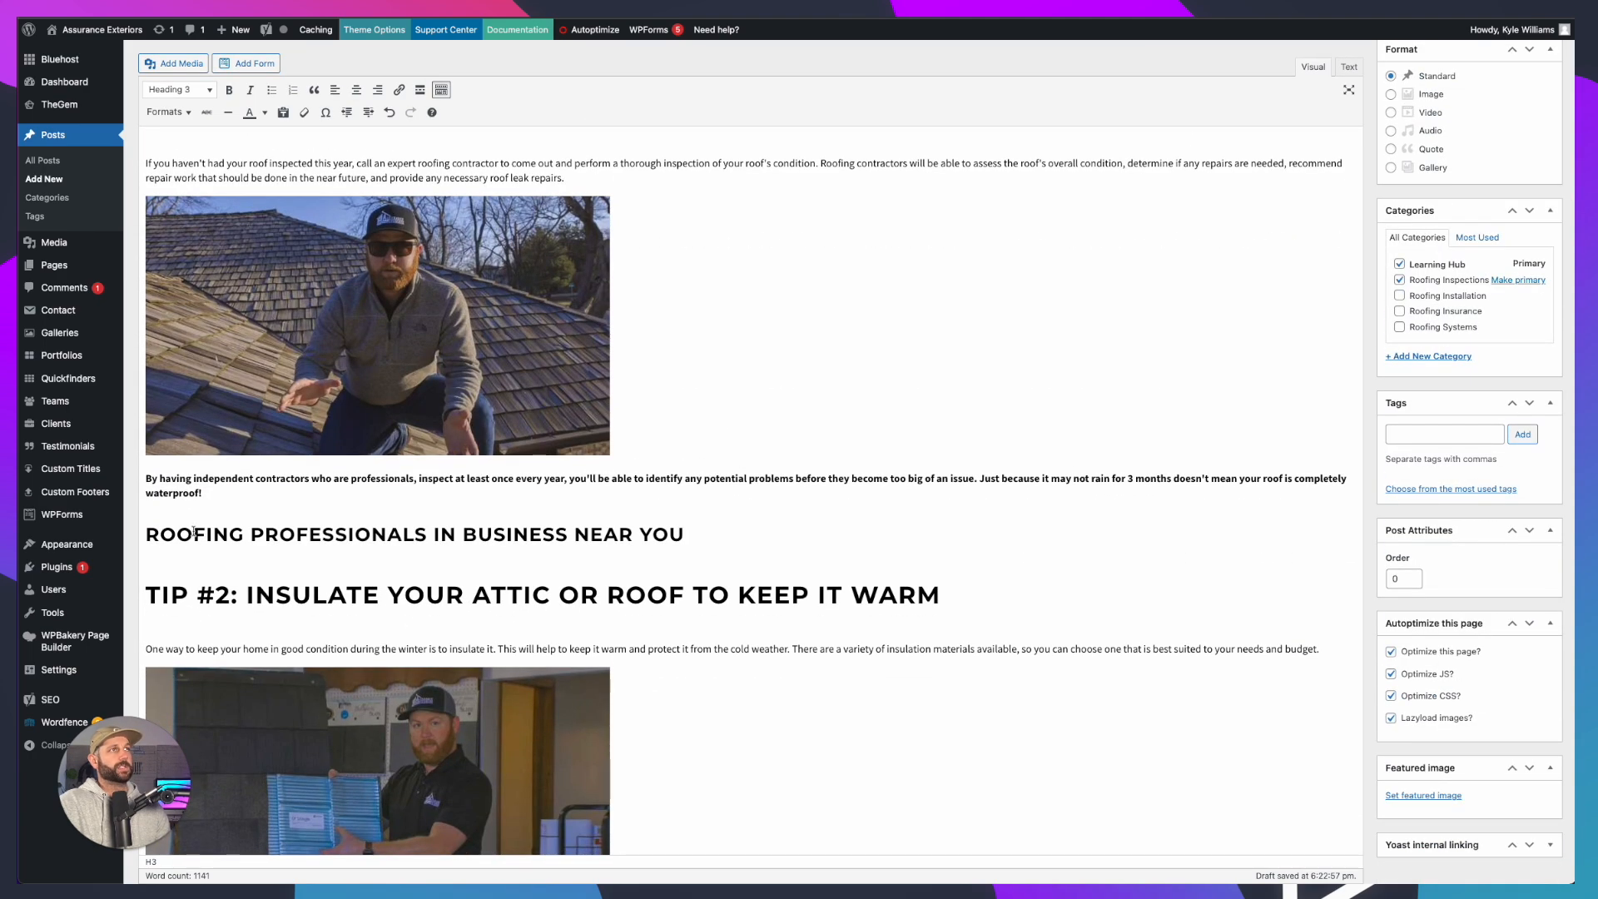
pyautogui.click(190, 591)
# Check the bold callout and Tip #5 heading formatting, and review the rest of the post down to the Yoast SEO section
pyautogui.scroll(-8, 267, 474)
pyautogui.scroll(-9, 267, 473)
pyautogui.click(194, 420)
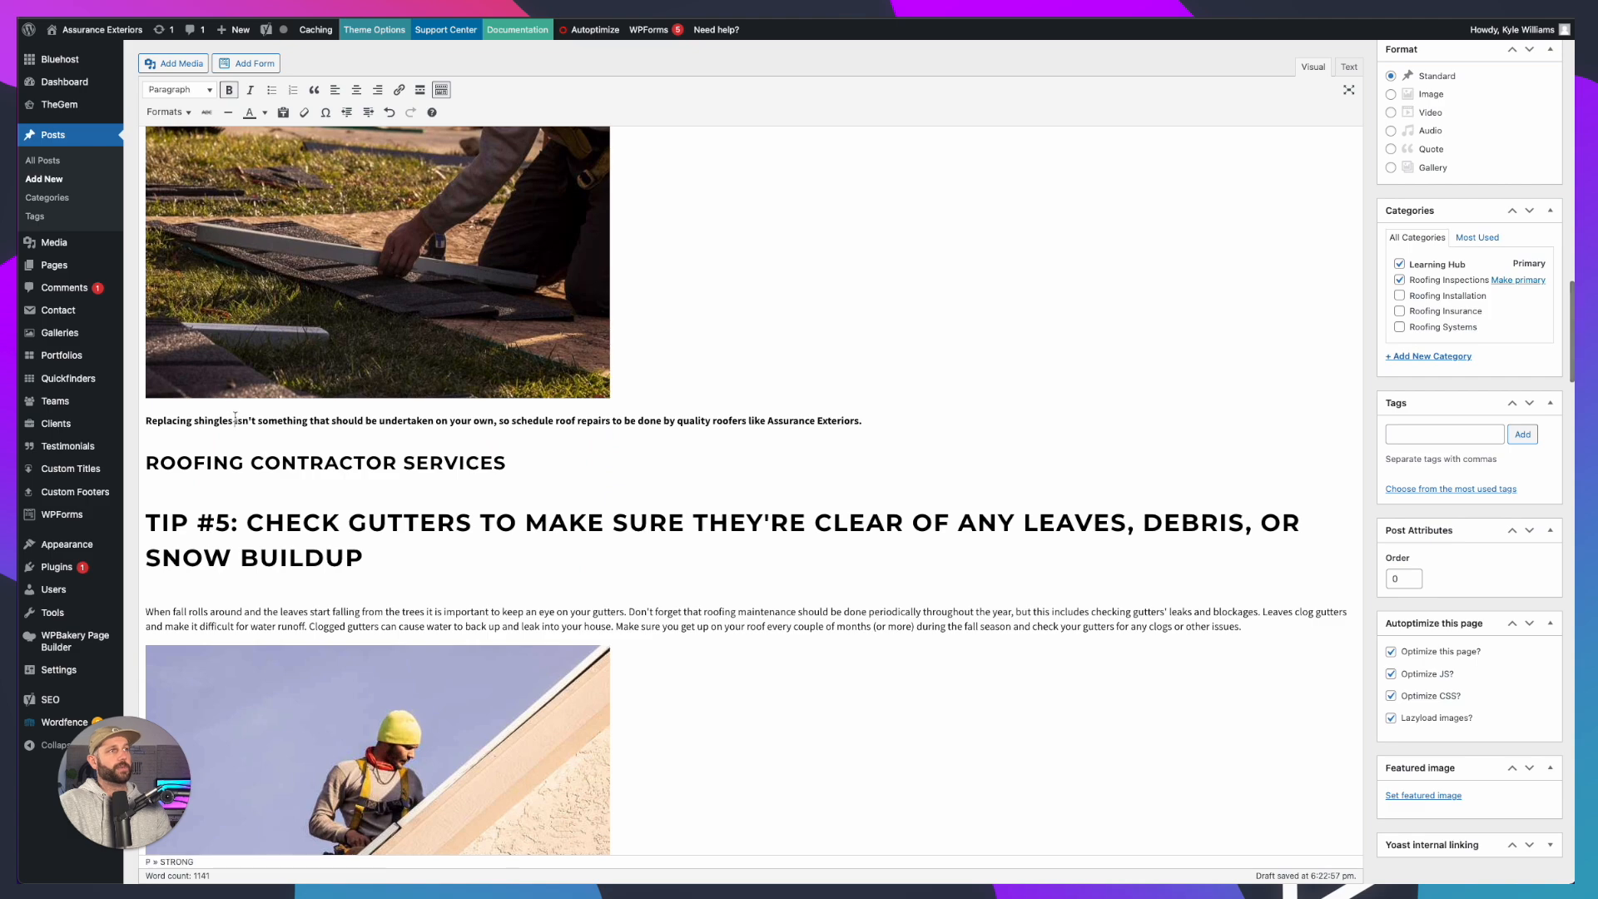
pyautogui.tripleClick(193, 420)
pyautogui.click(471, 491)
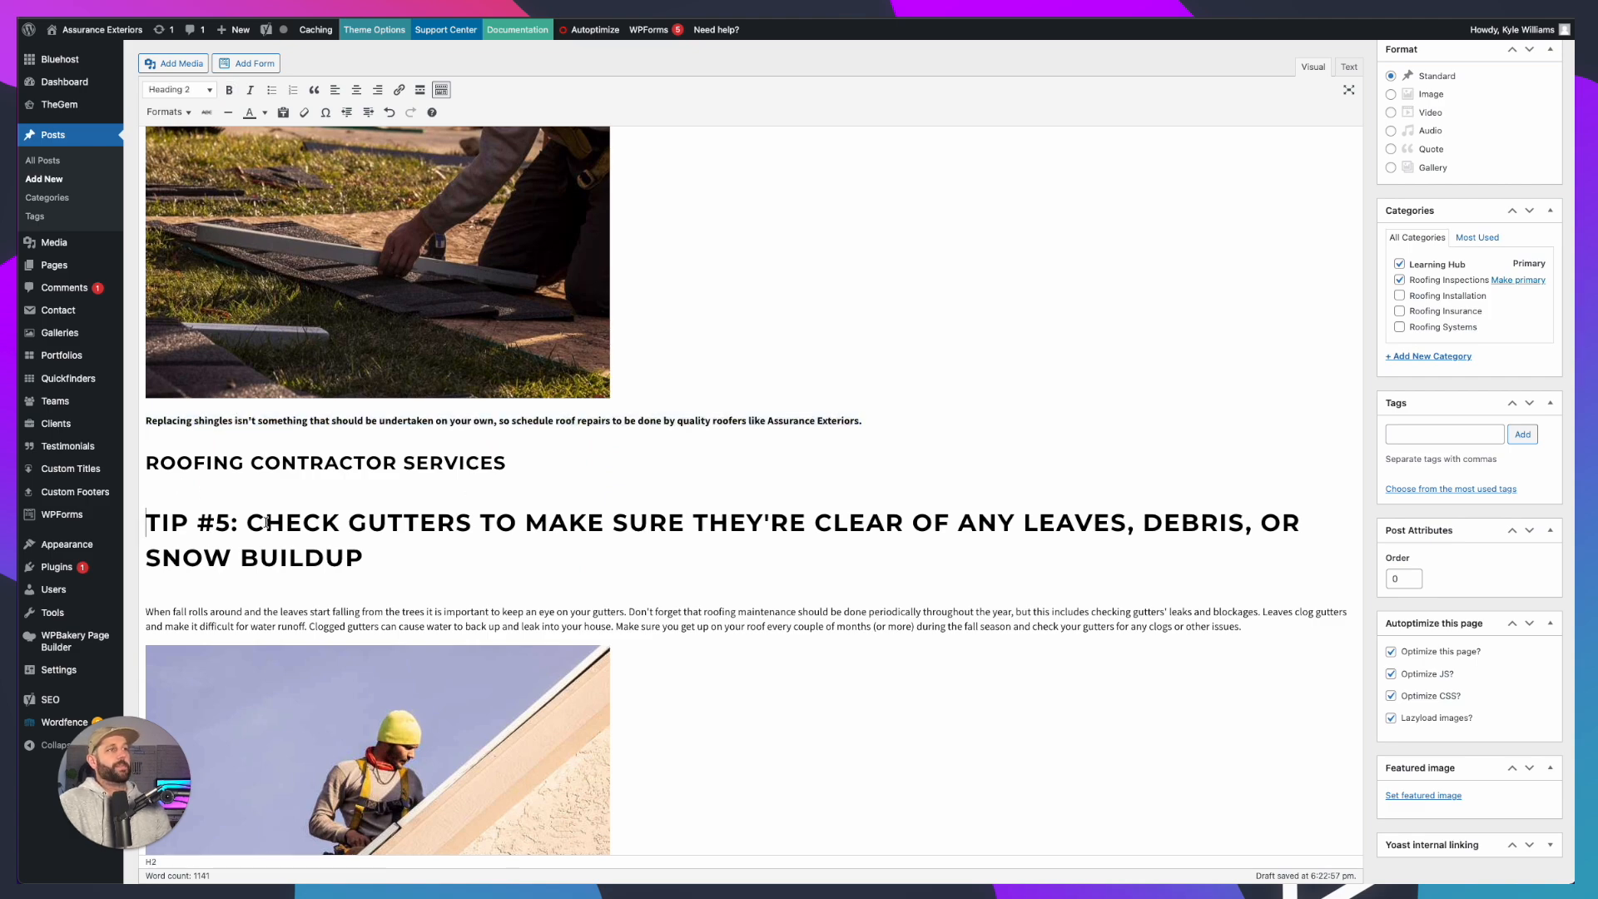
pyautogui.scroll(-20, 265, 522)
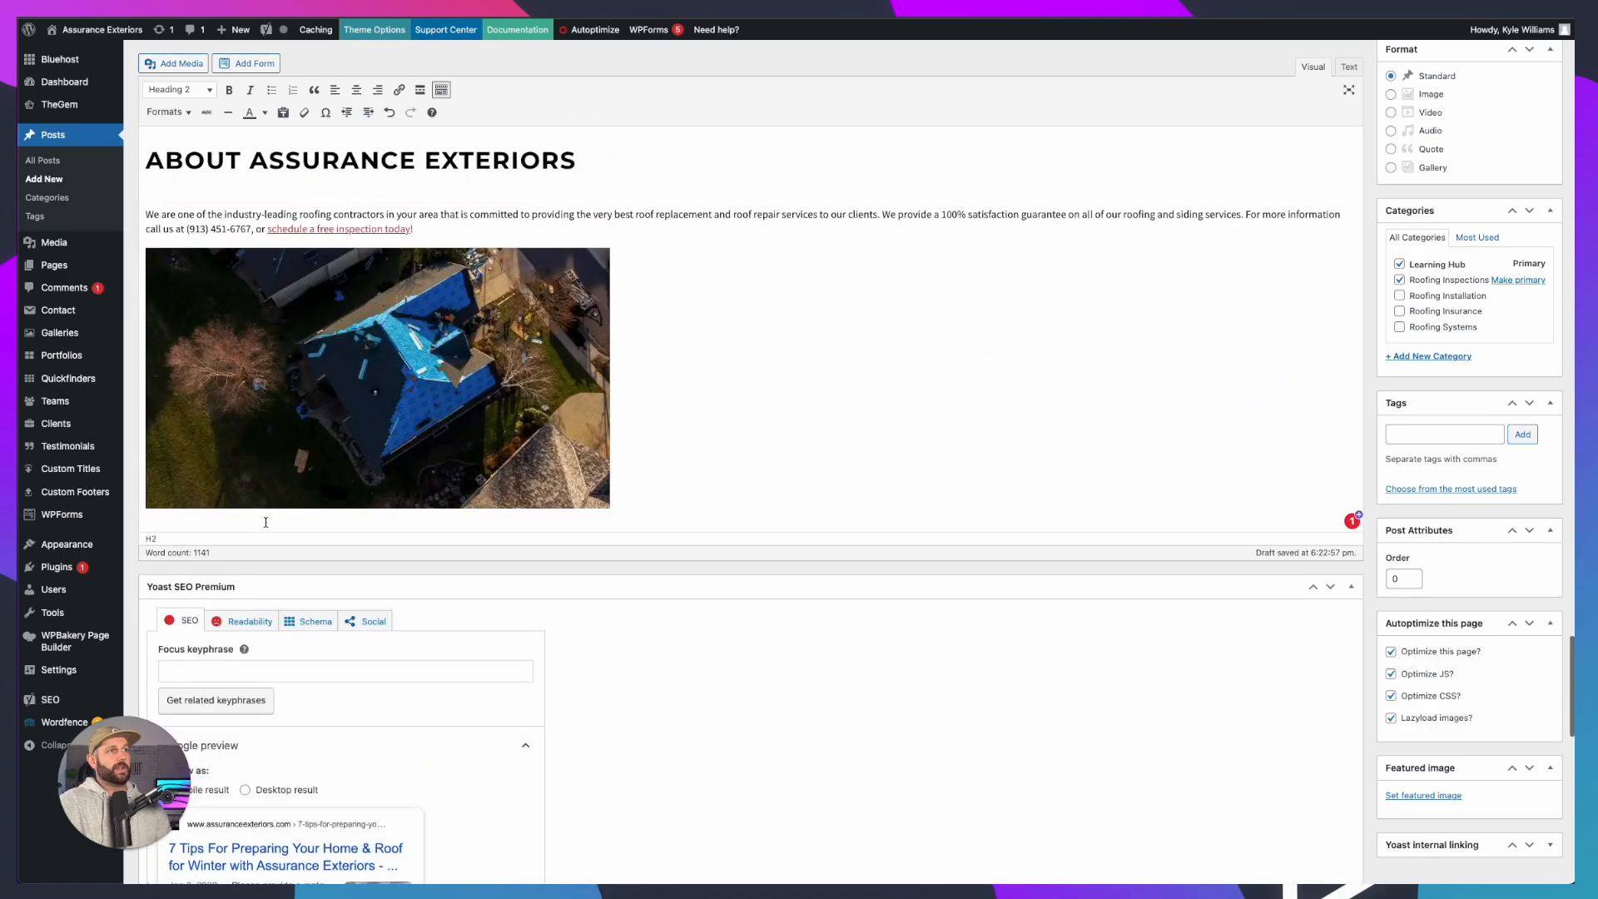
pyautogui.scroll(-10, 265, 522)
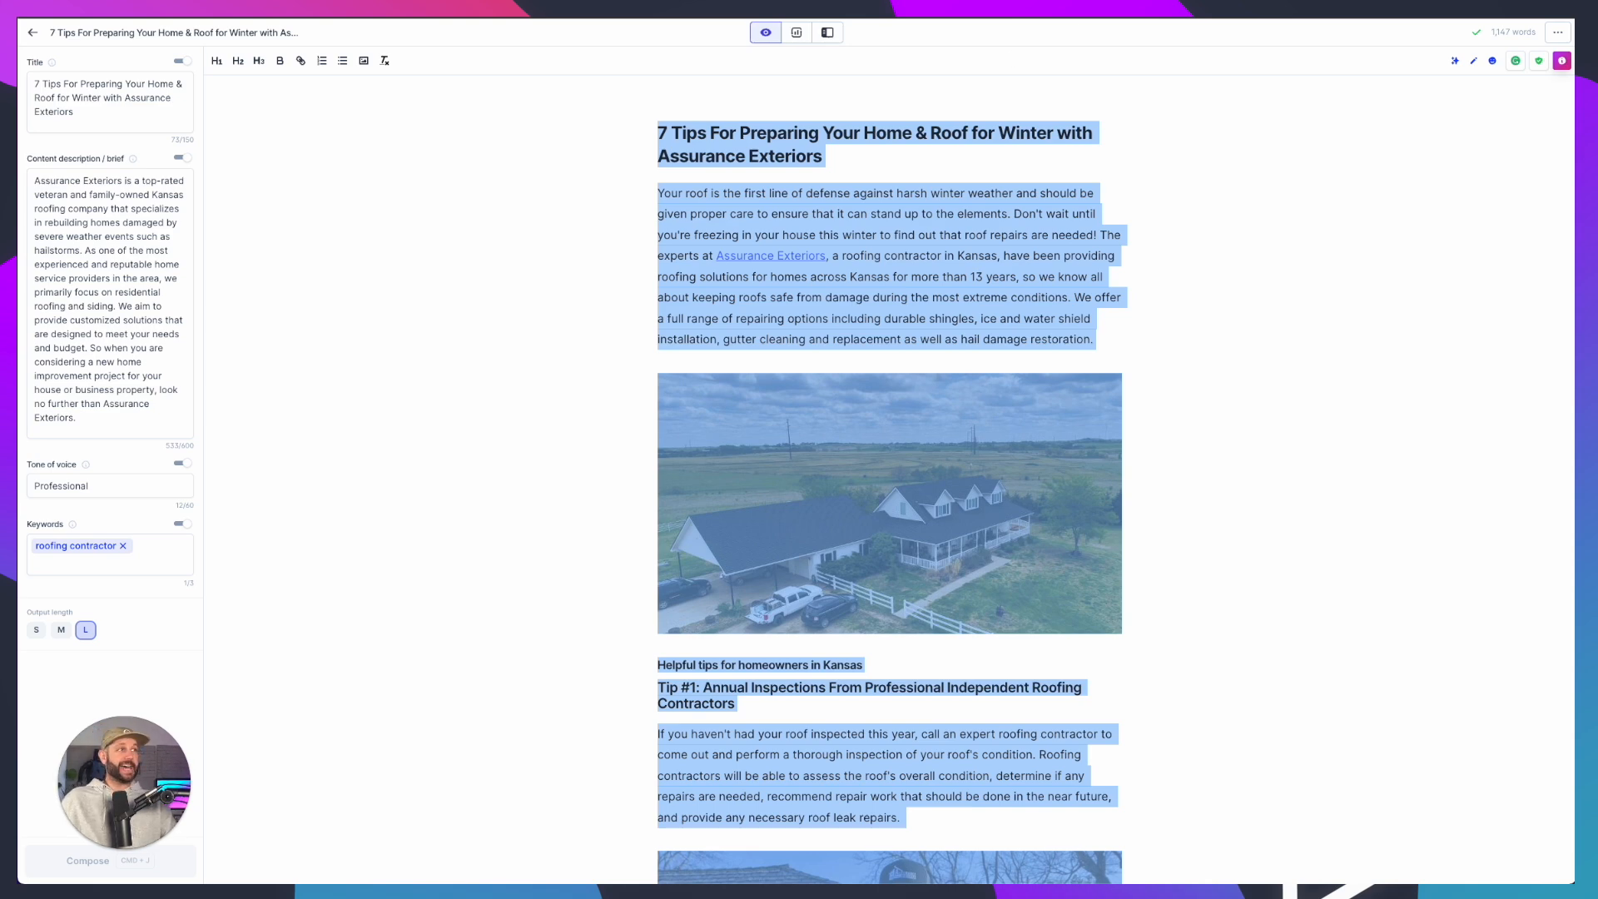
# Return to the Jasper document, deselect the article and review its headings, images and callouts through the About Assurance Exteriors section
pyautogui.click(630, 133)
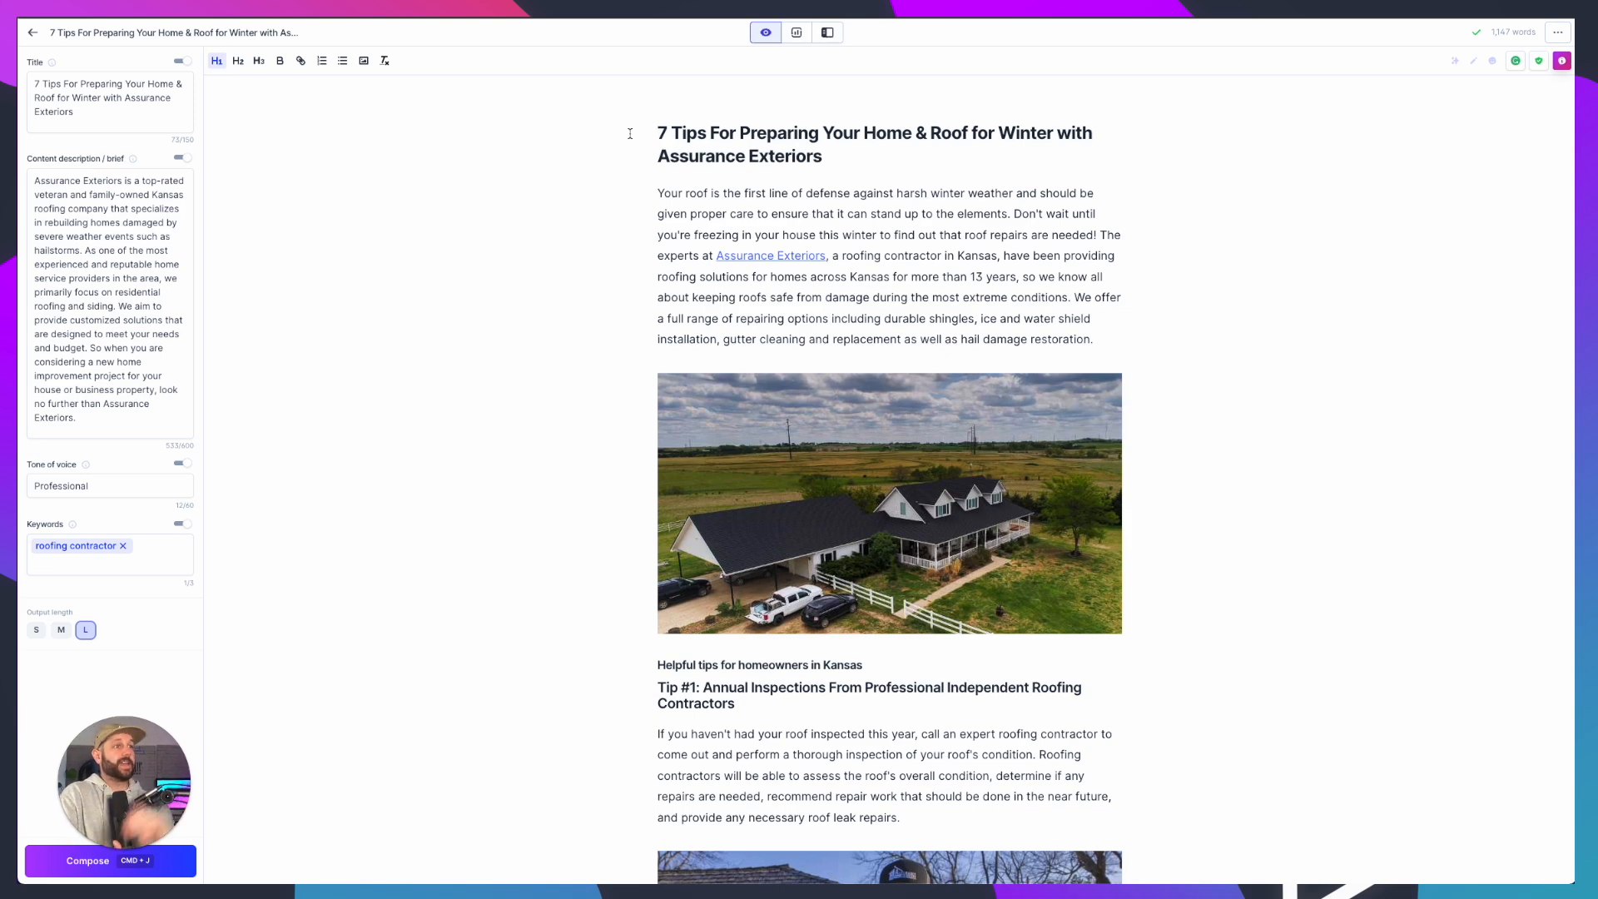
pyautogui.scroll(-1, 630, 133)
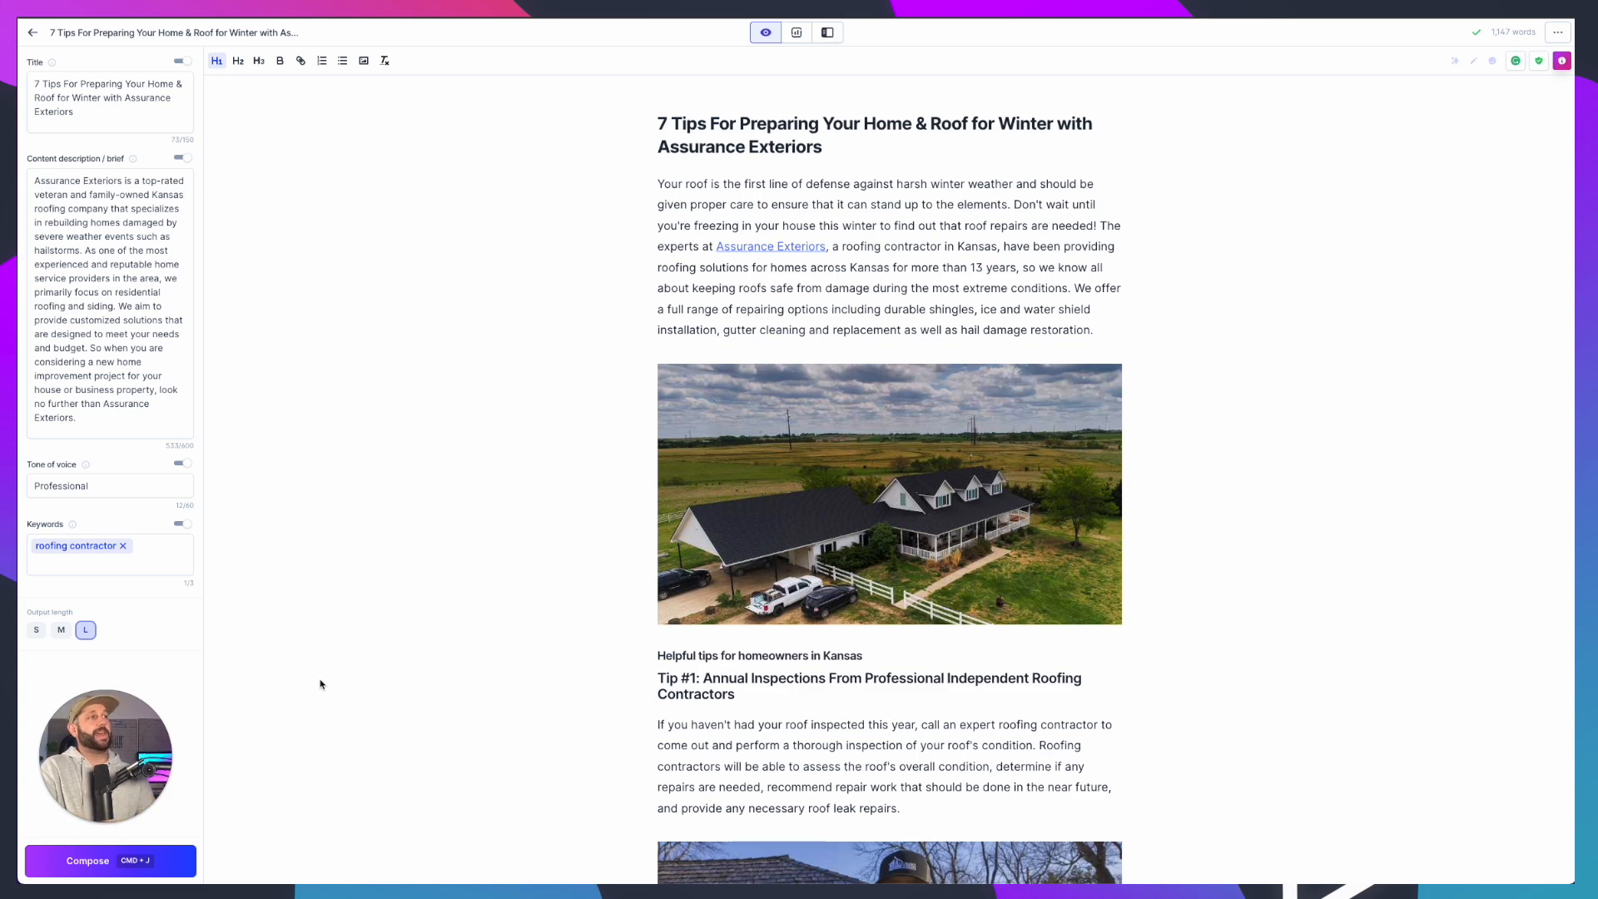
pyautogui.scroll(-15, 537, 587)
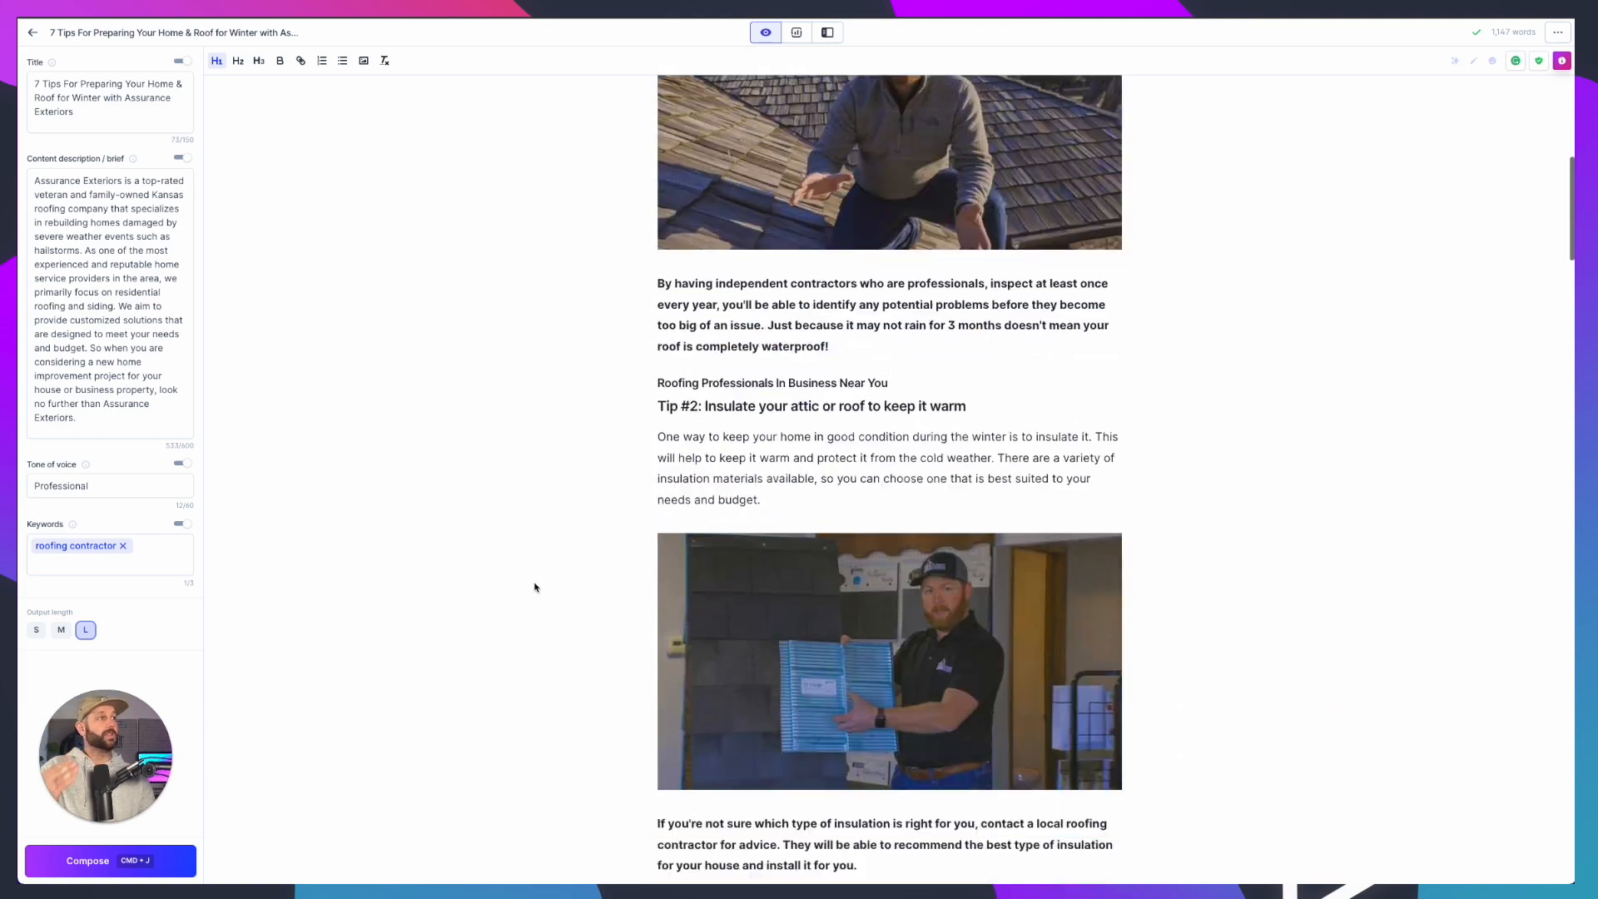
pyautogui.scroll(-12, 534, 588)
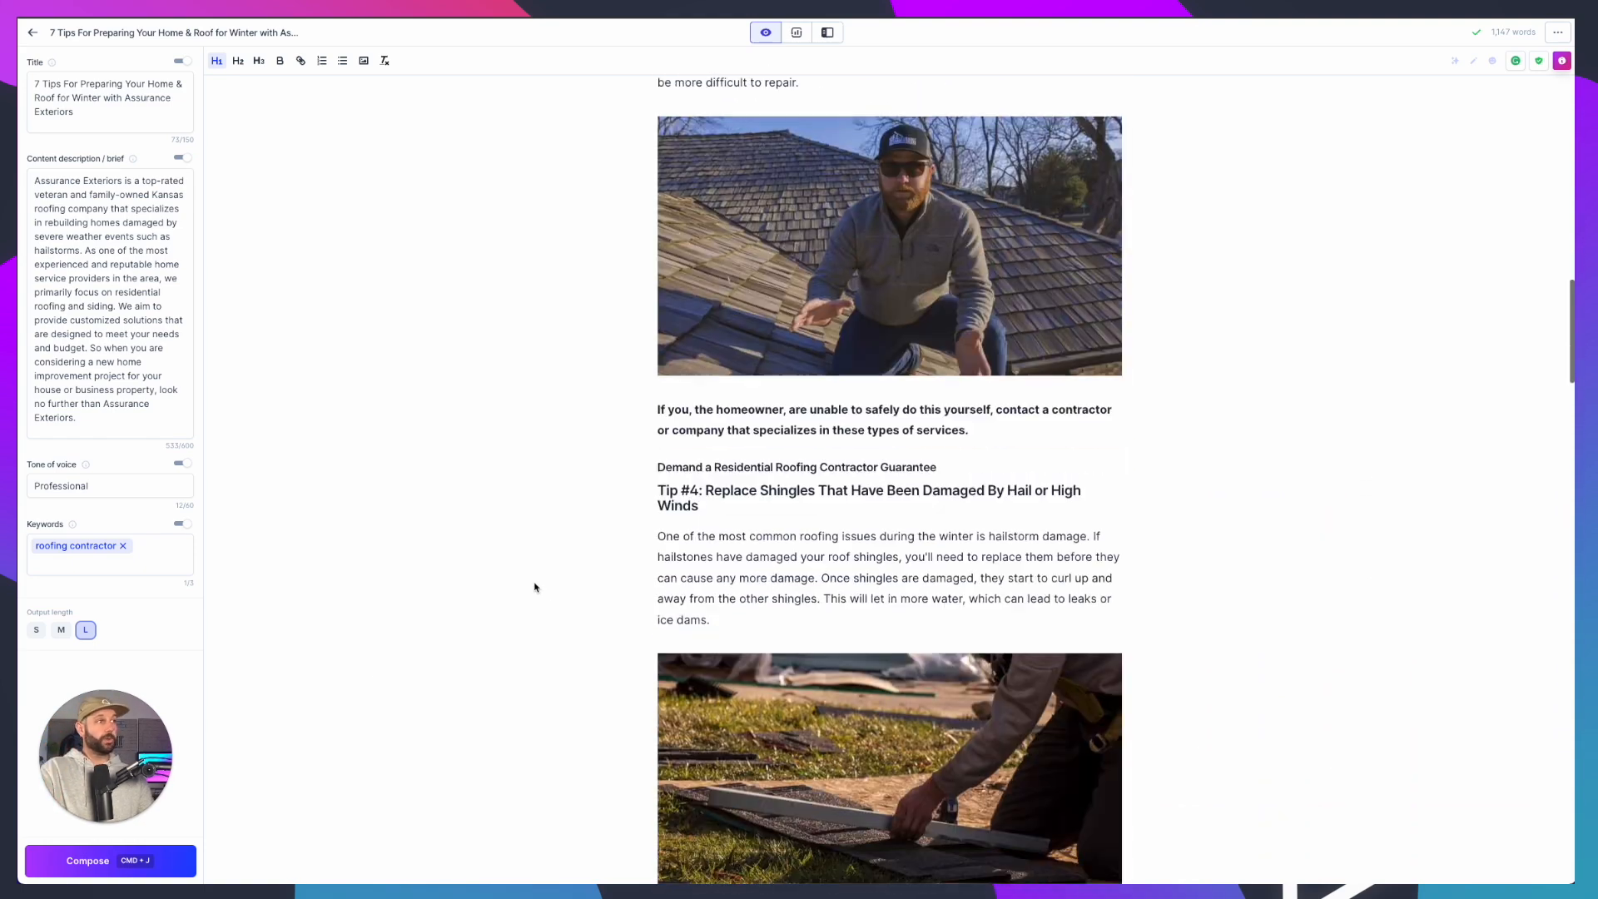
pyautogui.scroll(-1, 534, 588)
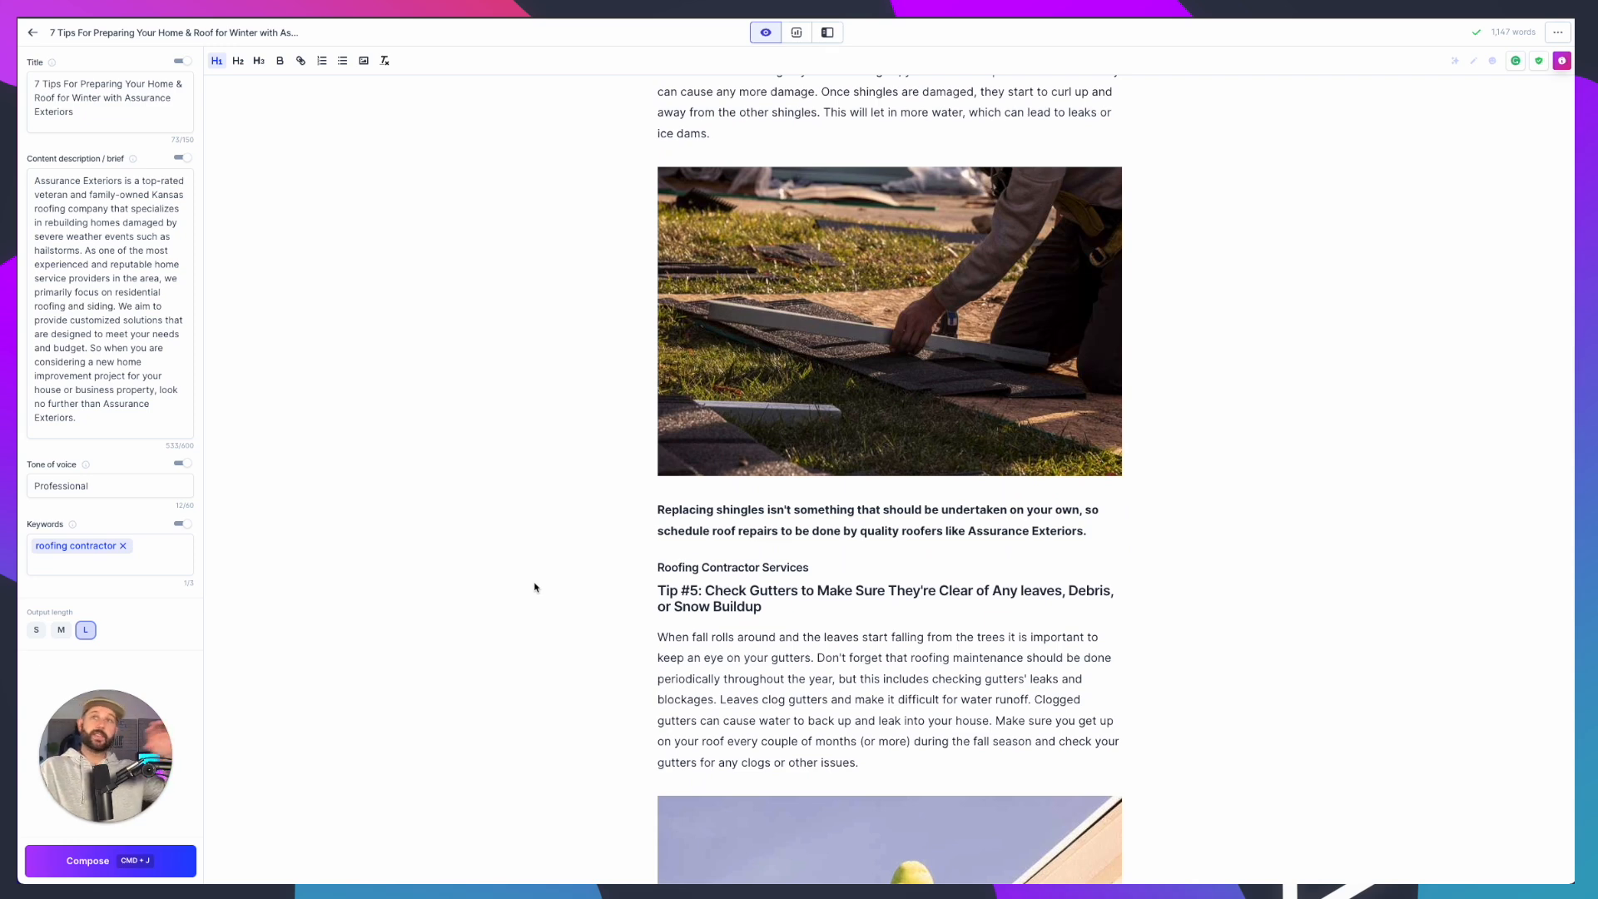
pyautogui.scroll(-10, 535, 588)
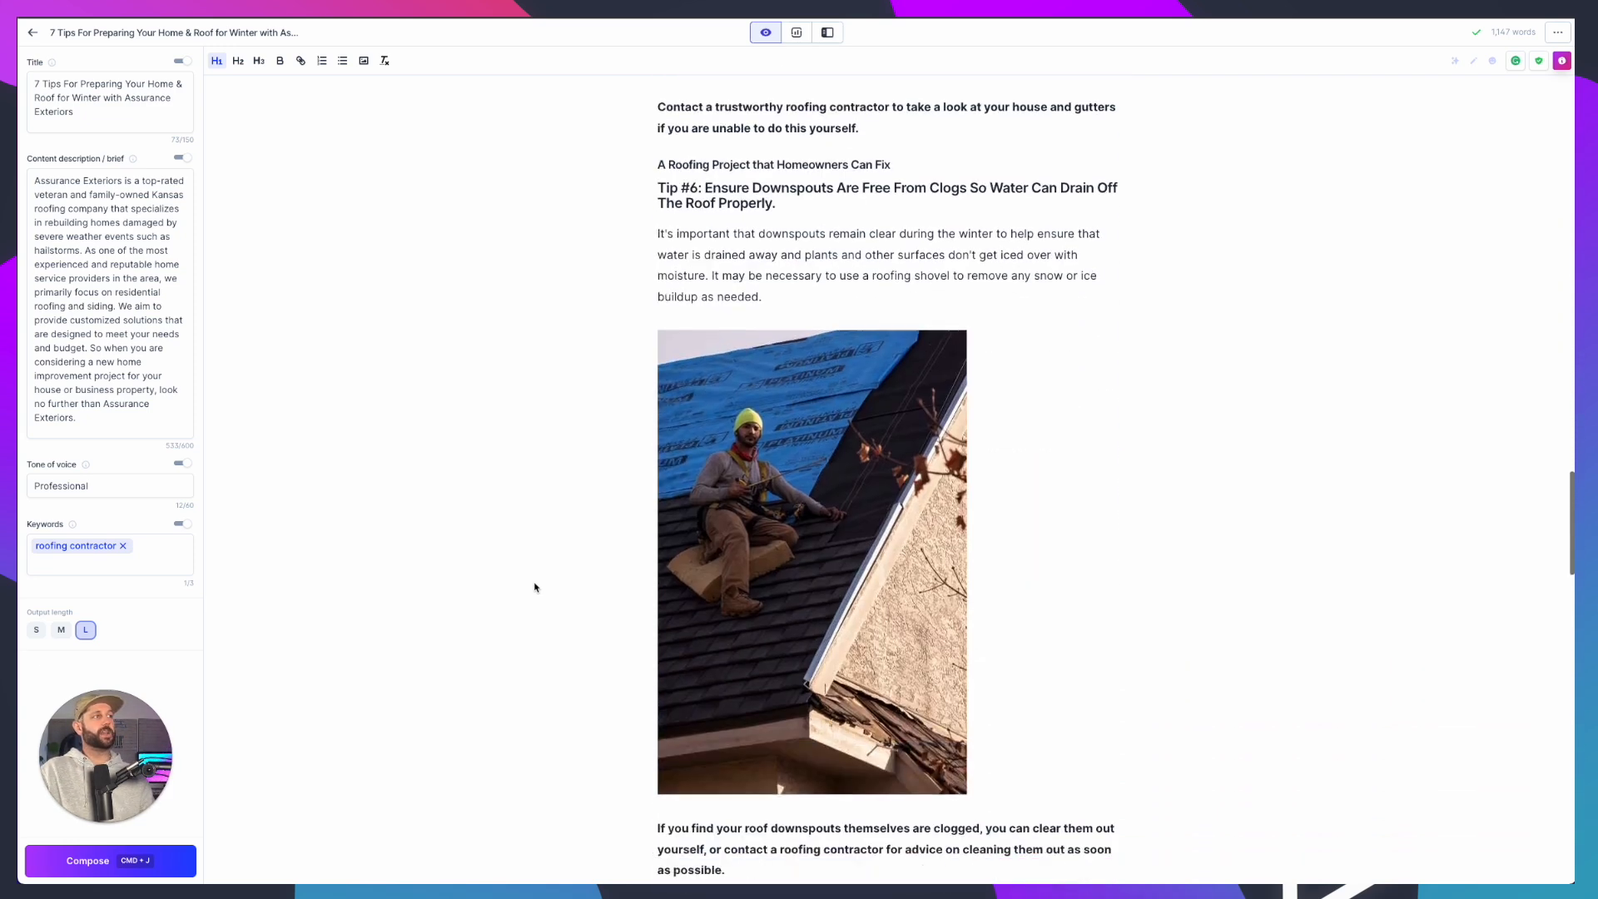
pyautogui.scroll(-15, 535, 587)
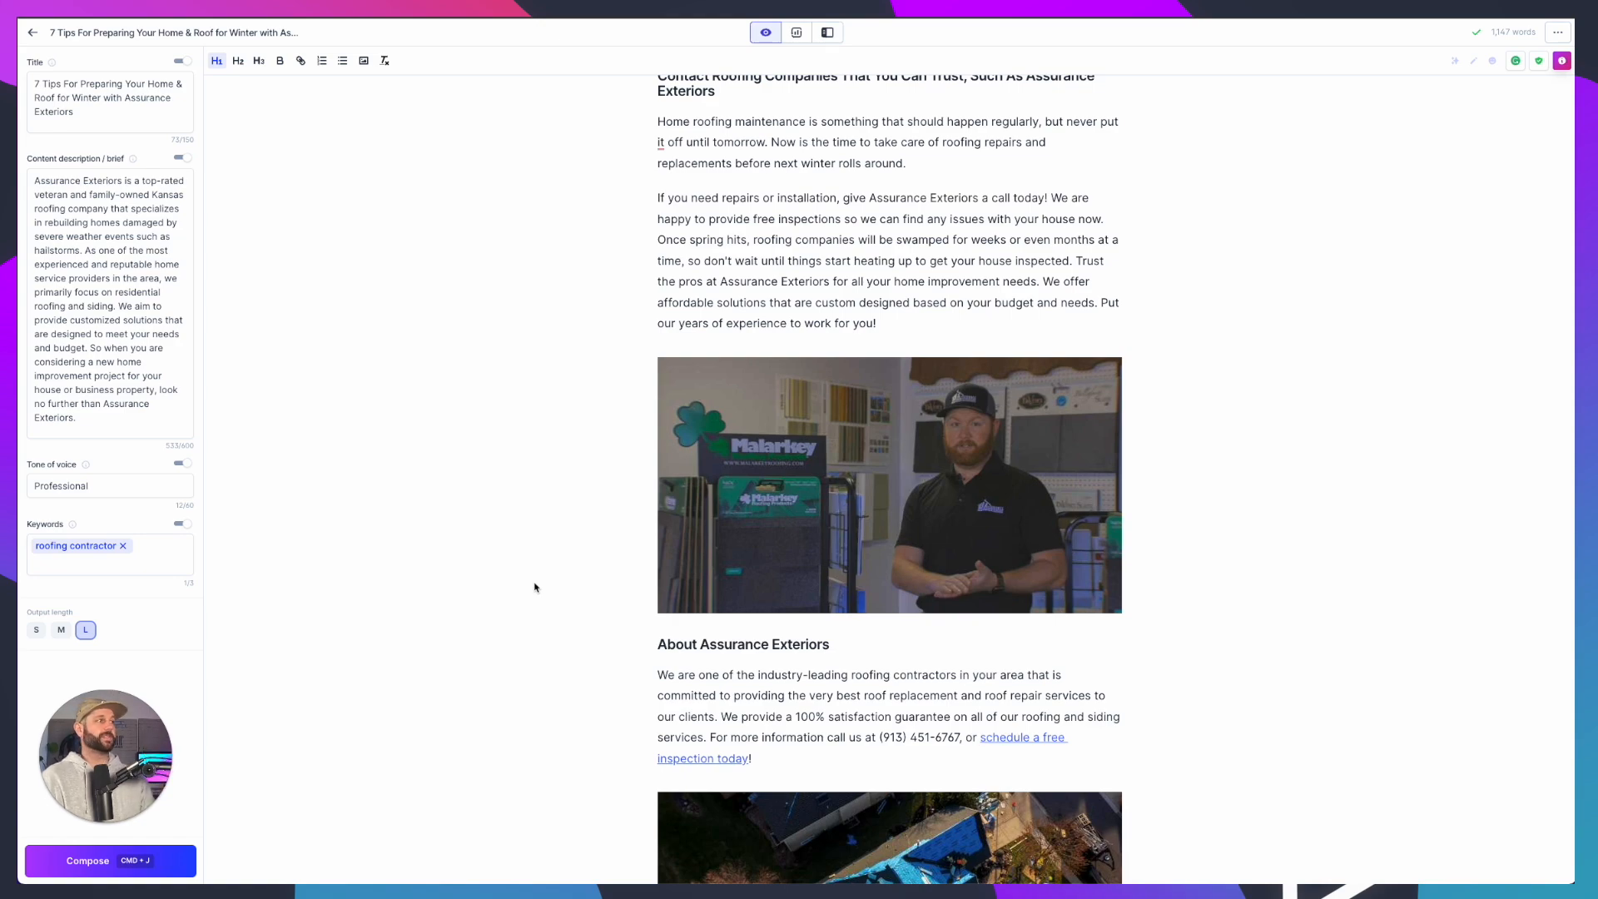
pyautogui.scroll(-6, 774, 529)
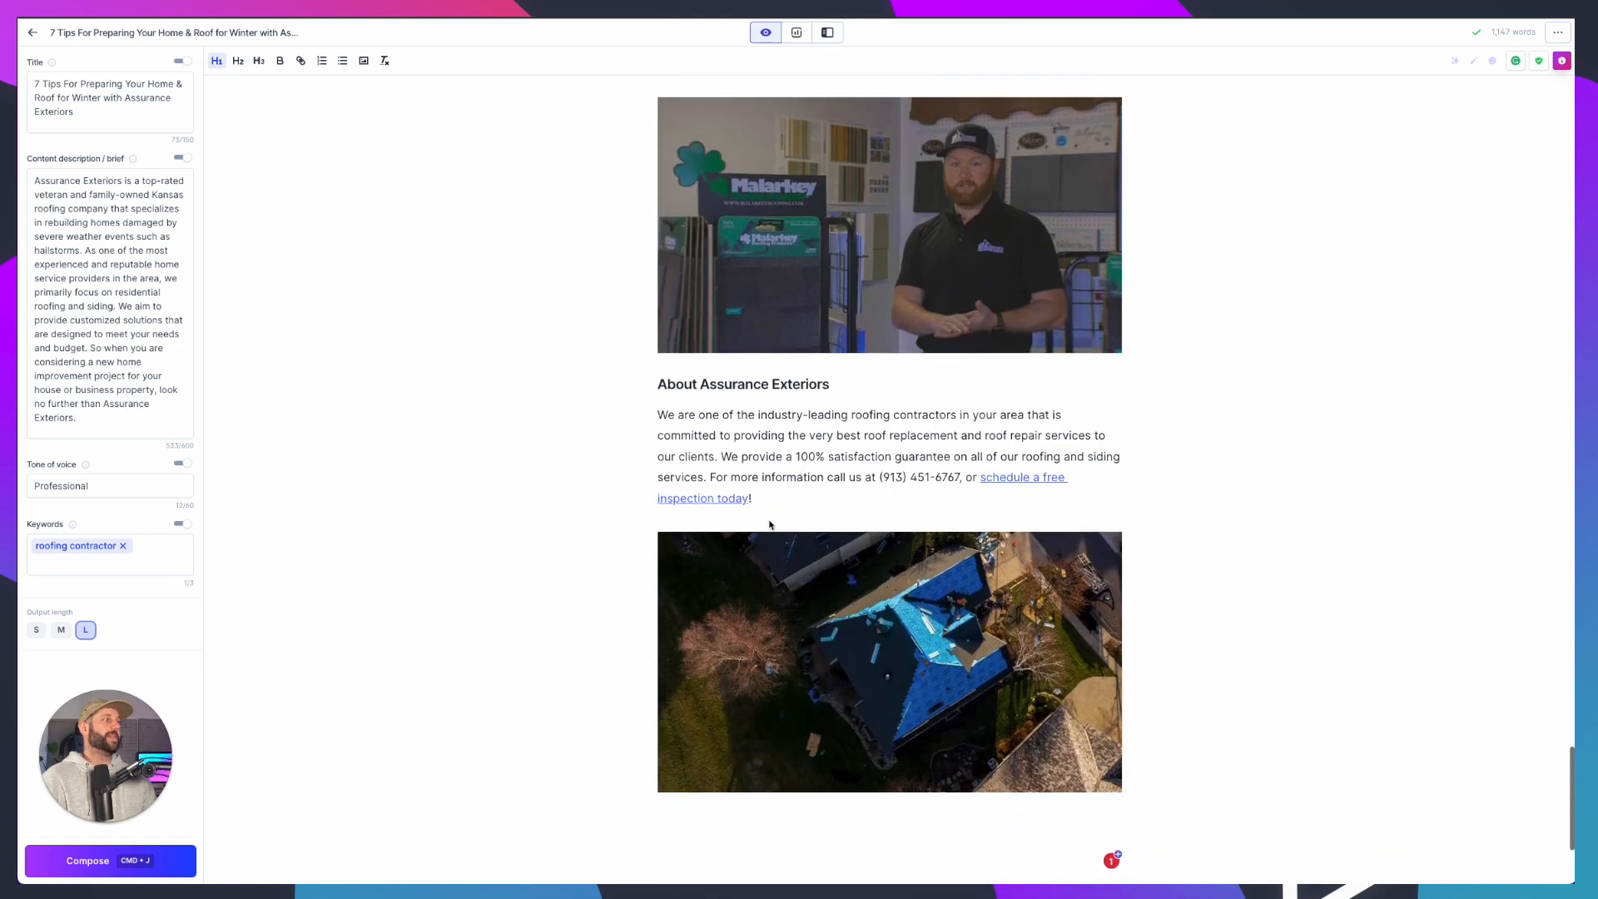
pyautogui.scroll(20, 770, 524)
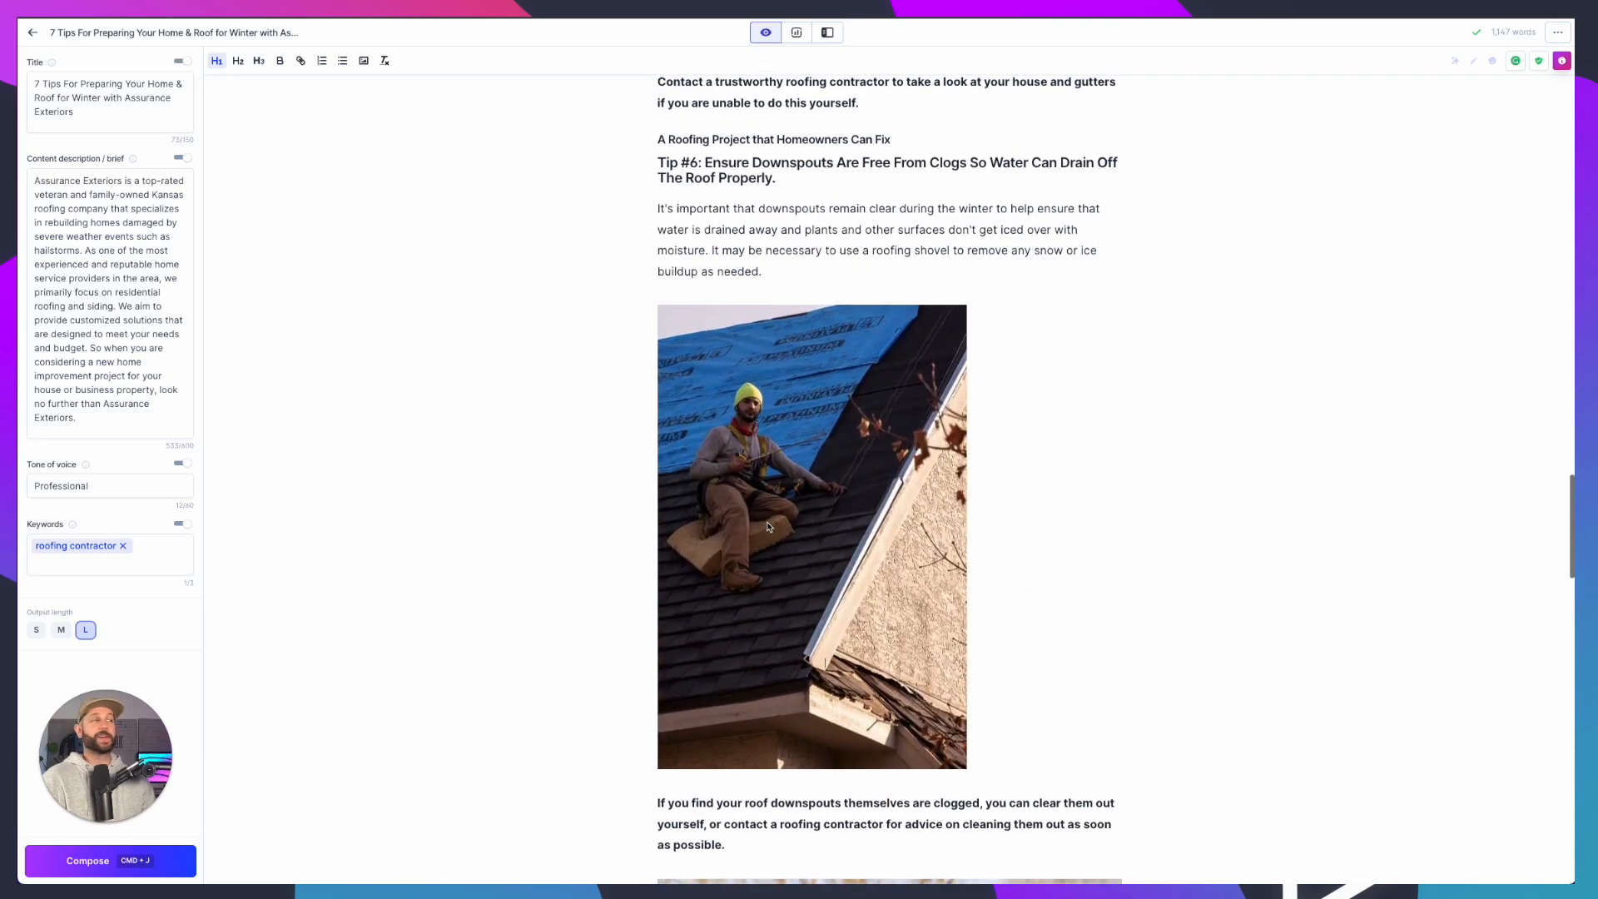